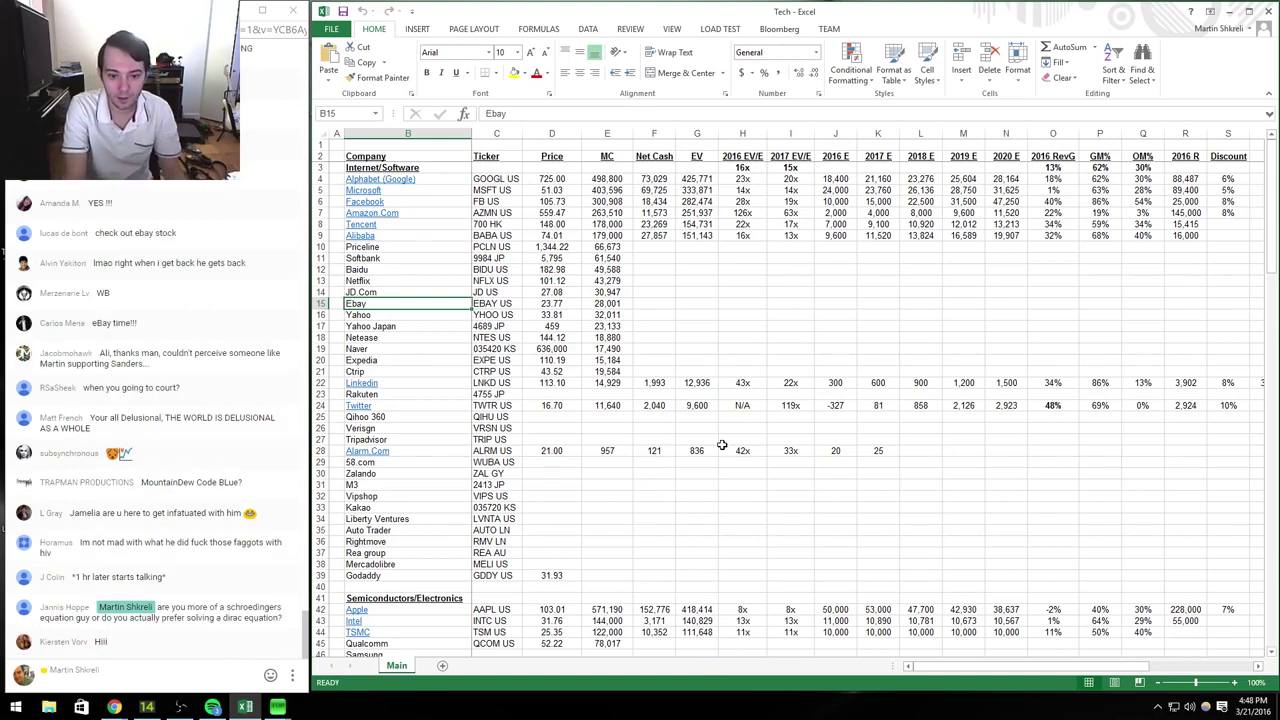
Step: Move the Yahoo row above the JD.Com row in the Internet/Software list
{"action": "key", "text": "Right"}
{"action": "key", "text": "Right"}
{"action": "key", "text": "Right"}
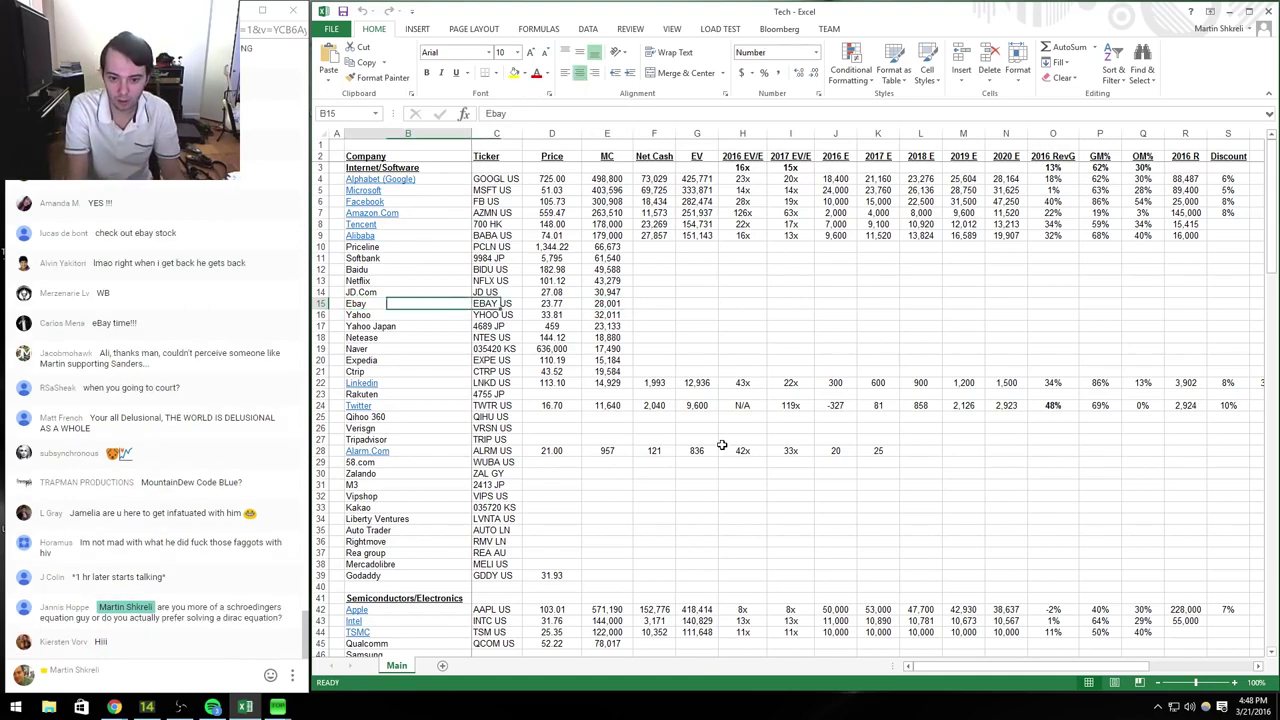
{"action": "key", "text": "shift+space"}
{"action": "key", "text": "ctrl+c"}
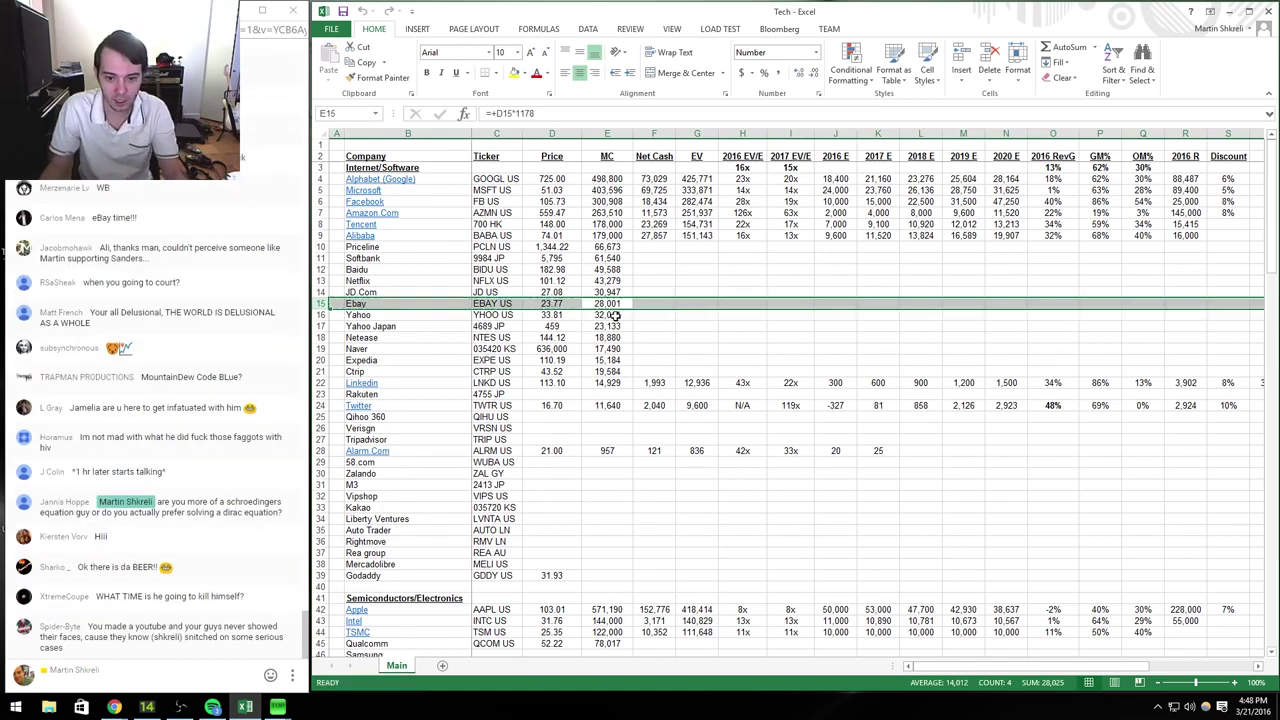
{"action": "key", "text": "Down"}
{"action": "key", "text": "shift+space"}
{"action": "key", "text": "ctrl+c"}
{"action": "right_click", "coordinate": [332, 292]}
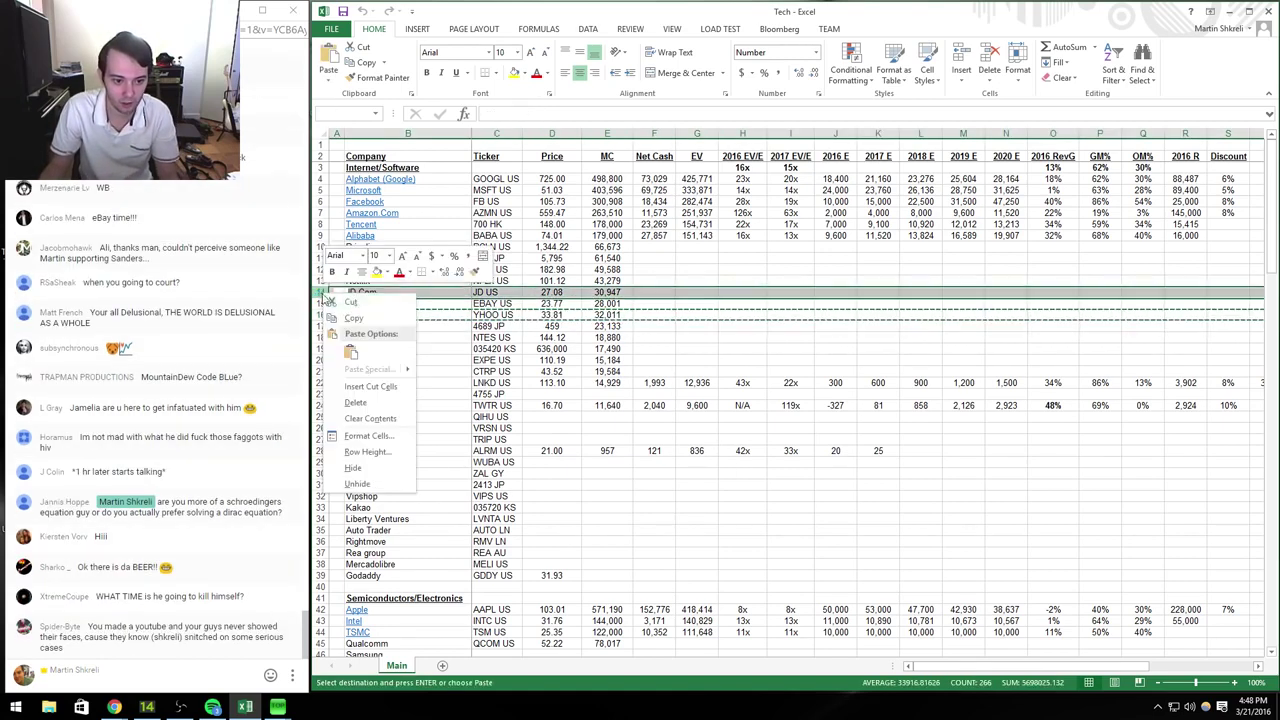
{"action": "left_click", "coordinate": [385, 421]}
{"action": "left_click", "coordinate": [560, 305]}
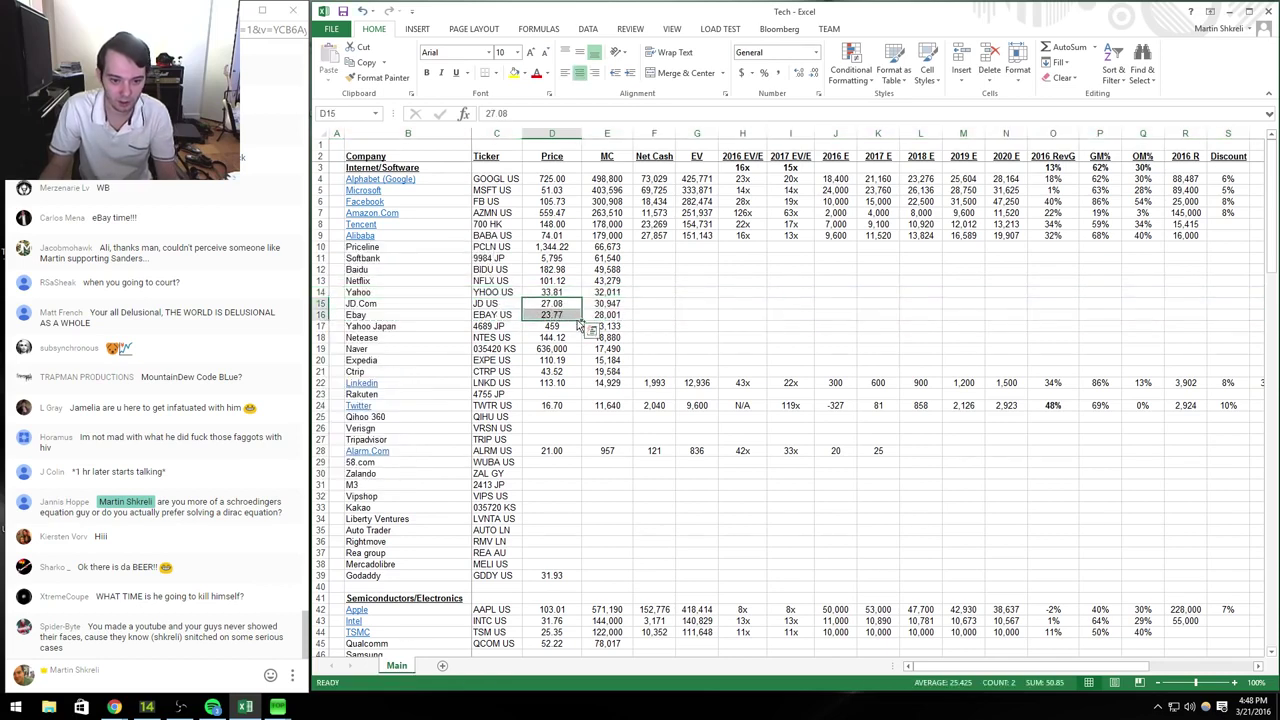
{"action": "left_click", "coordinate": [435, 180]}
{"action": "left_click_drag", "start_coordinate": [420, 180], "coordinate": [443, 552]}
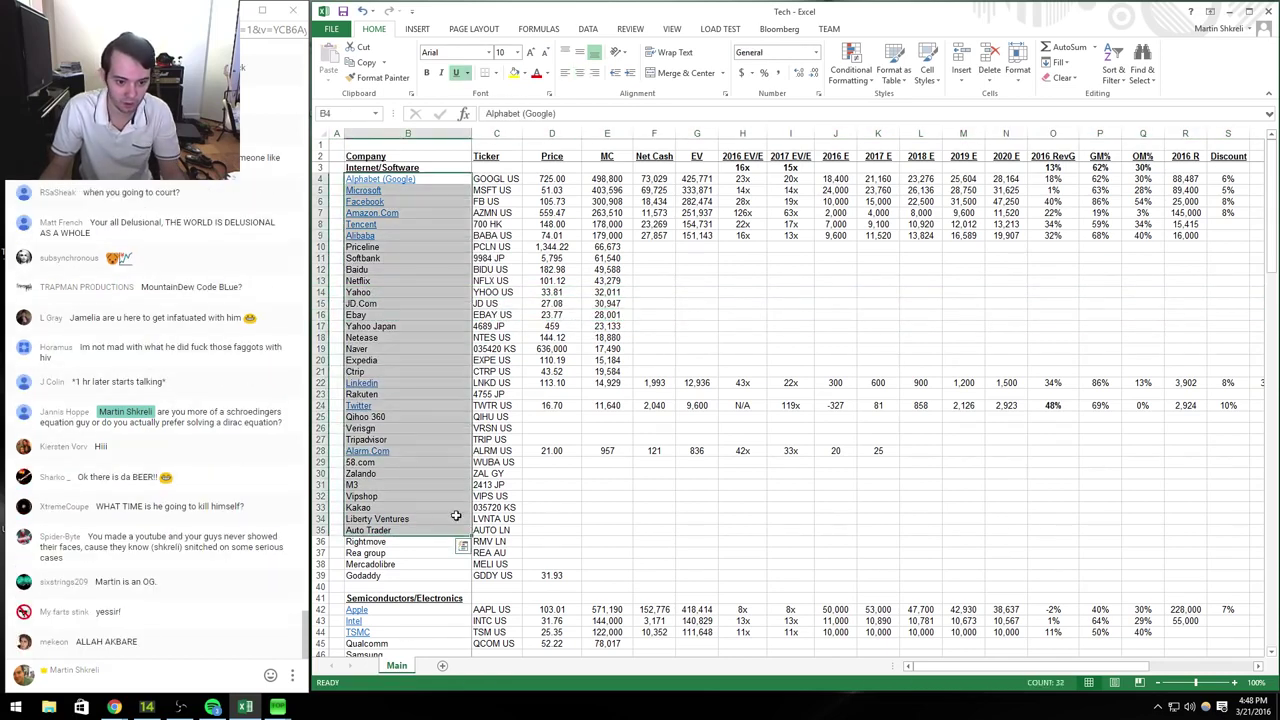
{"action": "left_click", "coordinate": [655, 501]}
{"action": "left_click", "coordinate": [607, 258]}
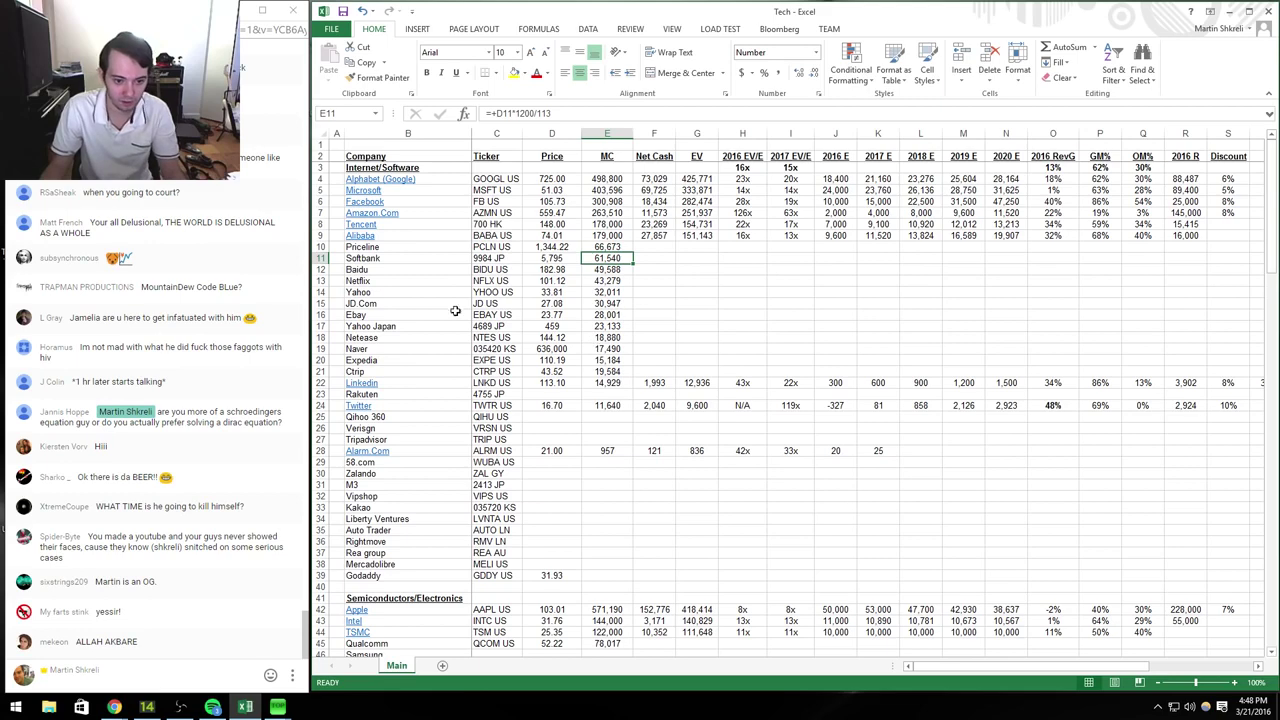
Step: Create a new blank workbook and move its window over the Tech workbook, clear of the chat
{"action": "left_click", "coordinate": [378, 327]}
{"action": "key", "text": "ctrl+n"}
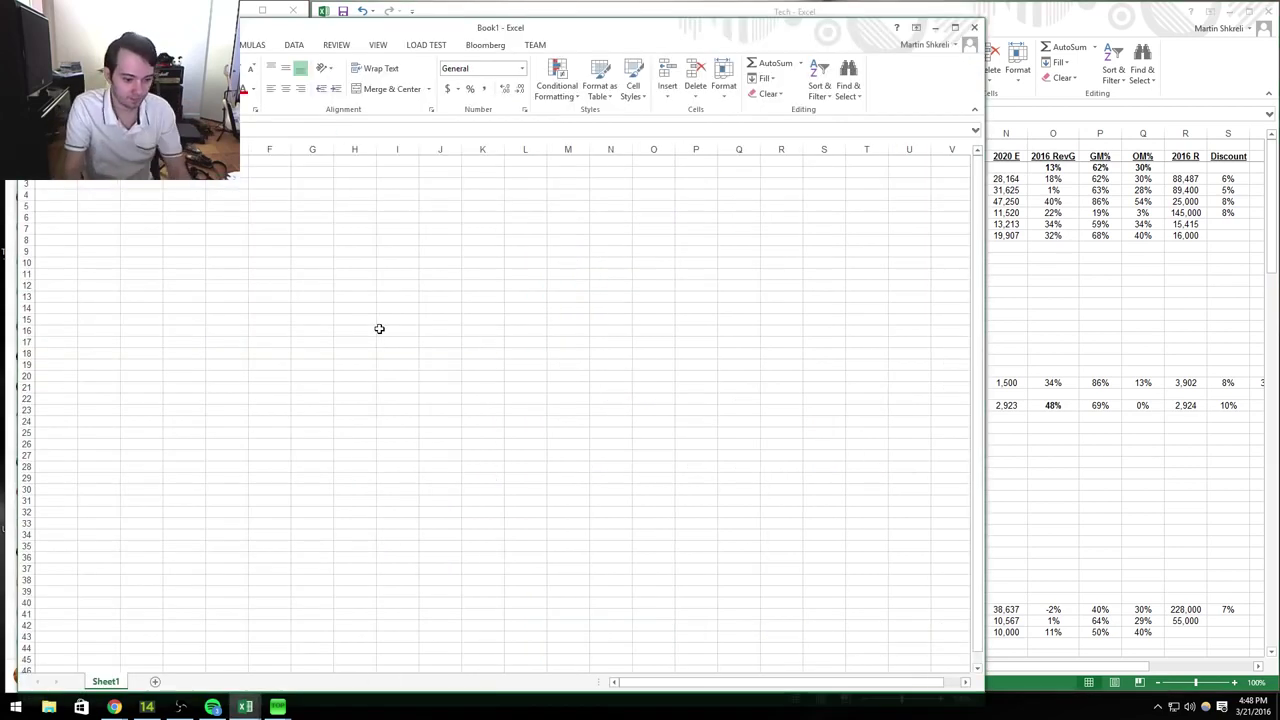
{"action": "left_click_drag", "start_coordinate": [615, 45], "coordinate": [897, 27]}
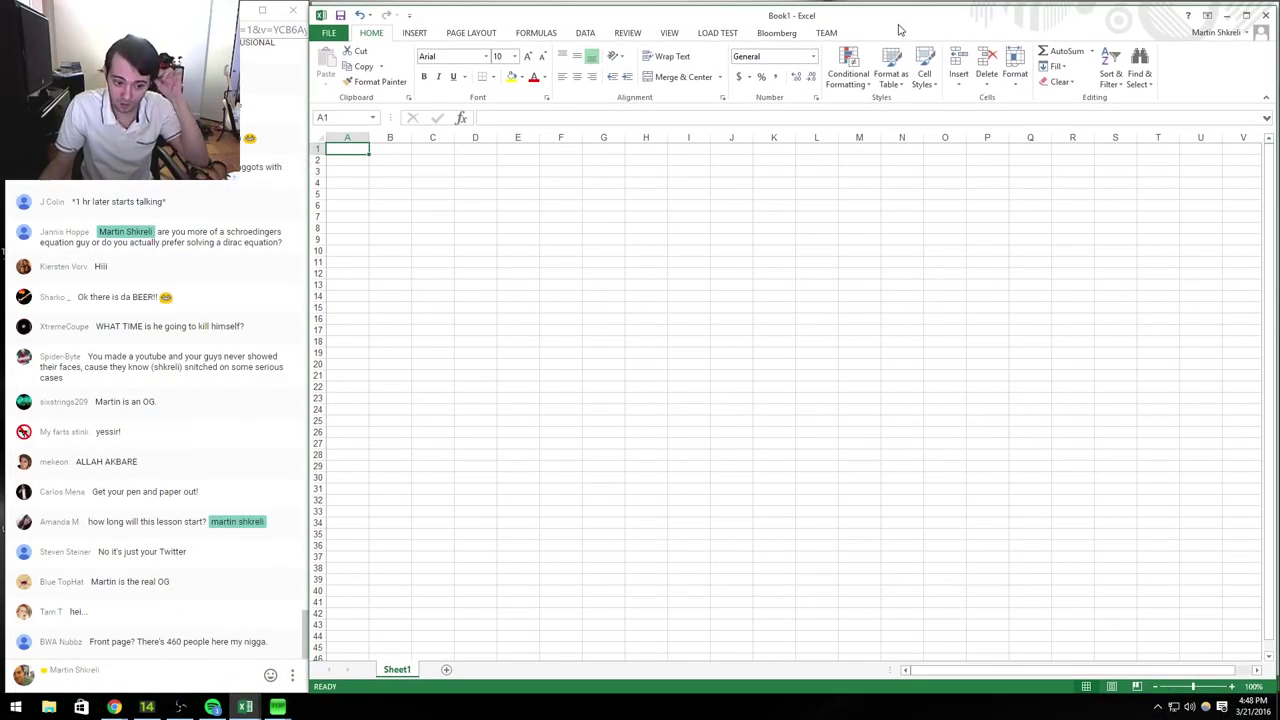
Step: Enter the label Price in cell M2 of the new workbook
{"action": "left_click", "coordinate": [853, 164]}
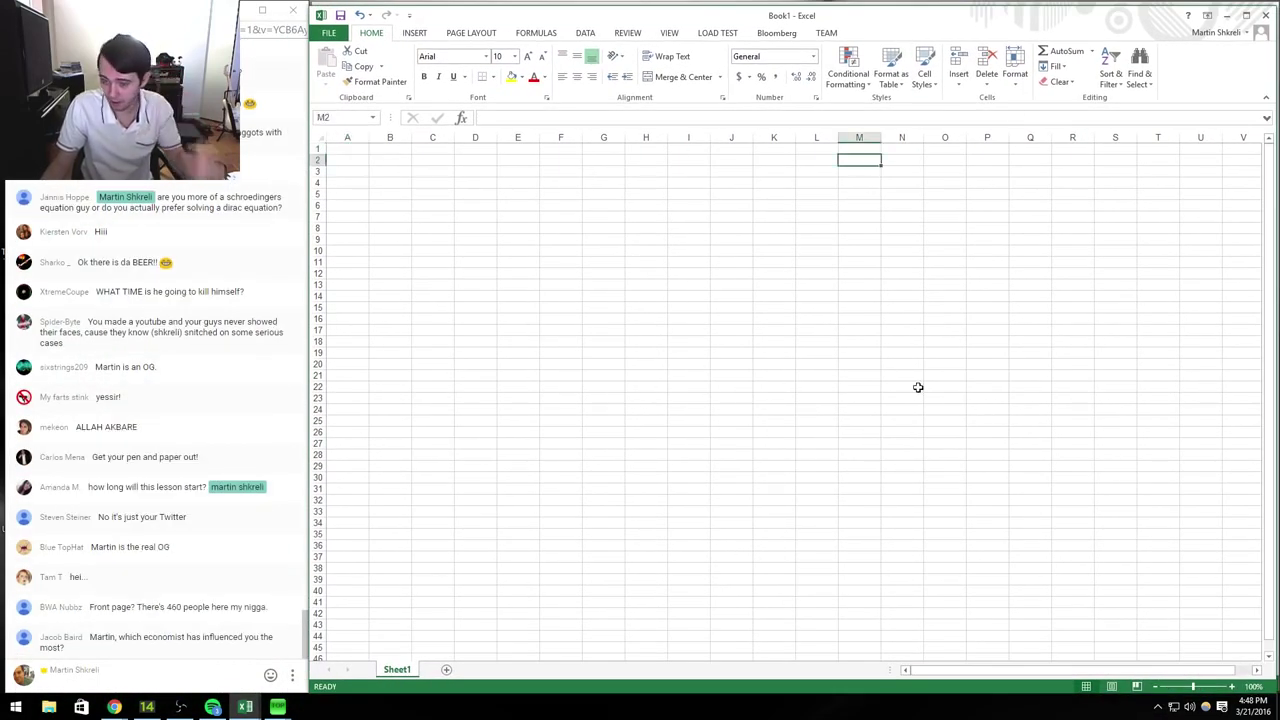
{"action": "type", "text": "Price"}
{"action": "key", "text": "Tab"}
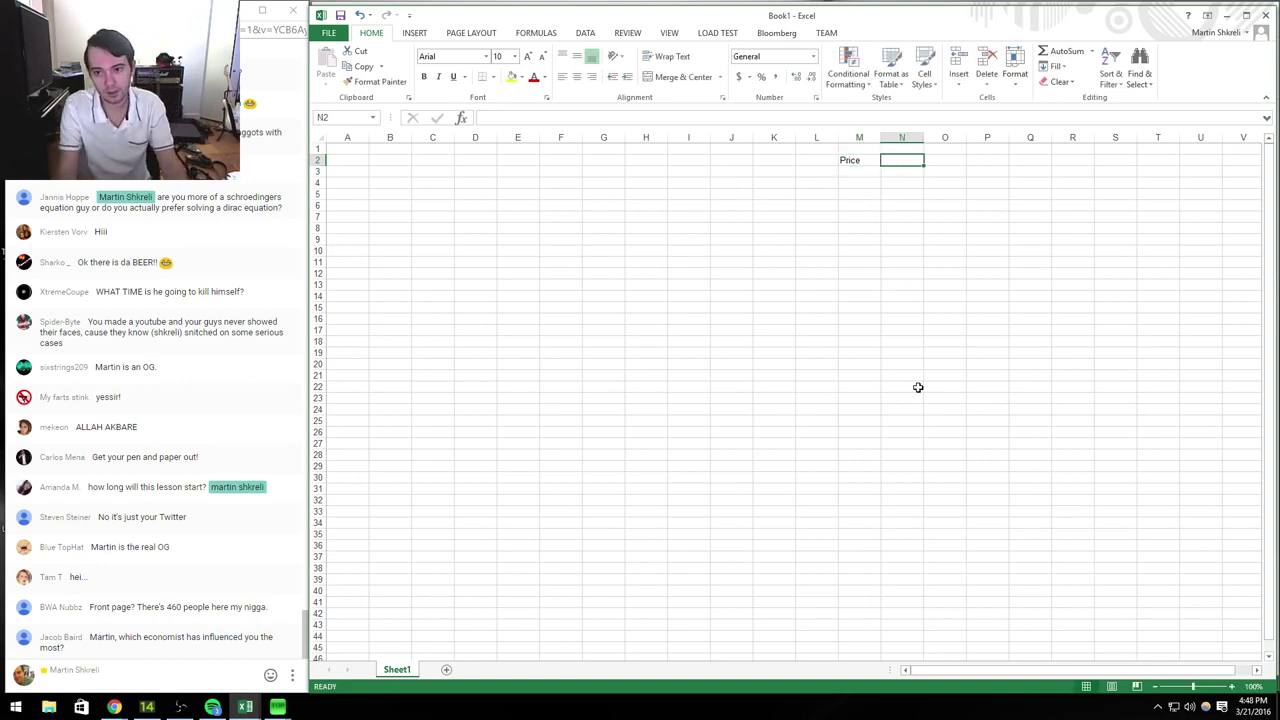
Step: Switch to the Bloomberg terminal and look up the EBAY equity price with the GP function
{"action": "key", "text": "alt+Tab"}
{"action": "key", "text": "alt+Tab"}
{"action": "key", "text": "alt+Tab"}
{"action": "key", "text": "alt+Tab"}
{"action": "key", "text": "alt+Tab"}
{"action": "key", "text": "alt+Tab"}
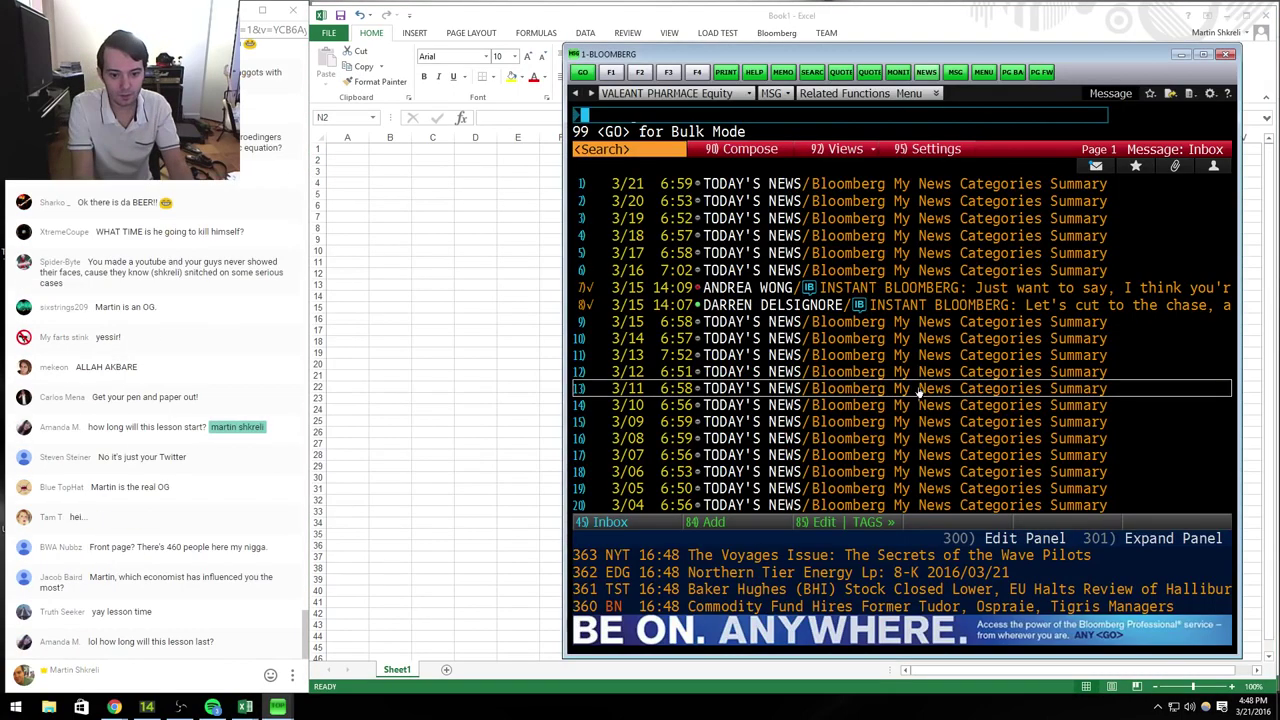
{"action": "type", "text": "EBAY"}
{"action": "key", "text": "F8"}
{"action": "key", "text": "Return"}
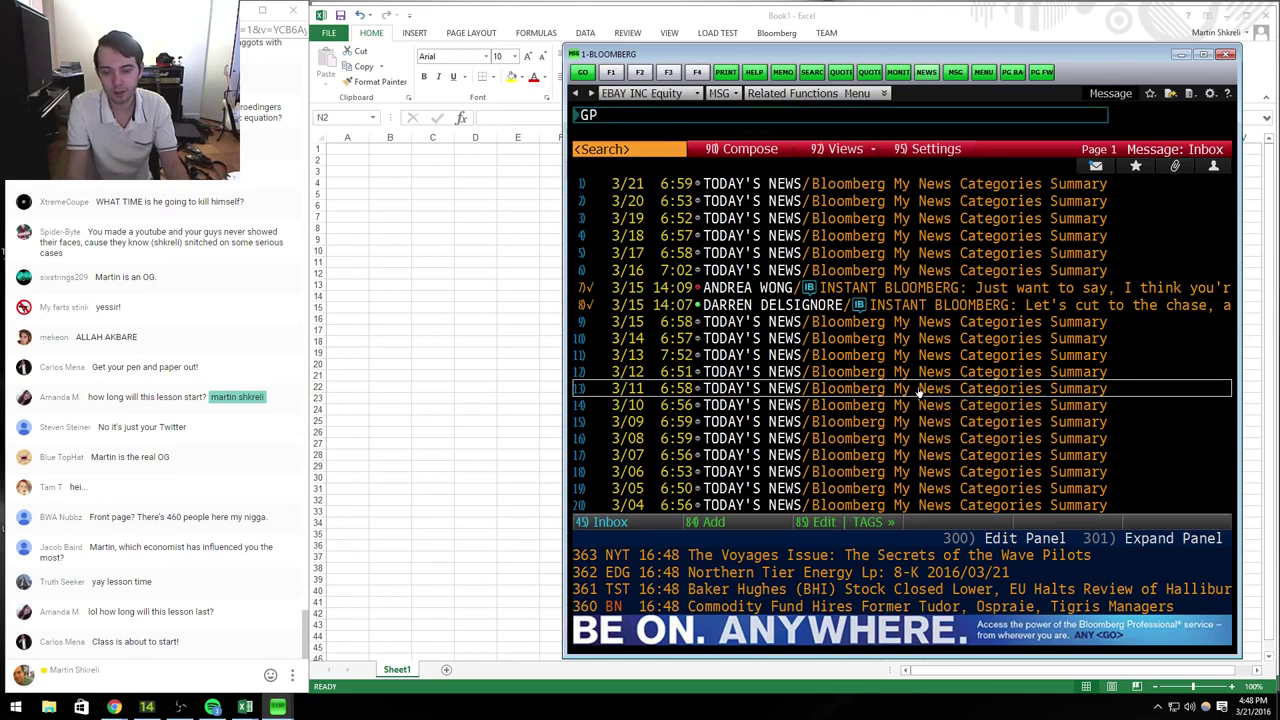
Step: Return to the new workbook, enter 24.34 as the price in N2 and label M3 Shares
{"action": "key", "text": "alt+Tab"}
{"action": "type", "text": "24.34"}
{"action": "key", "text": "Return"}
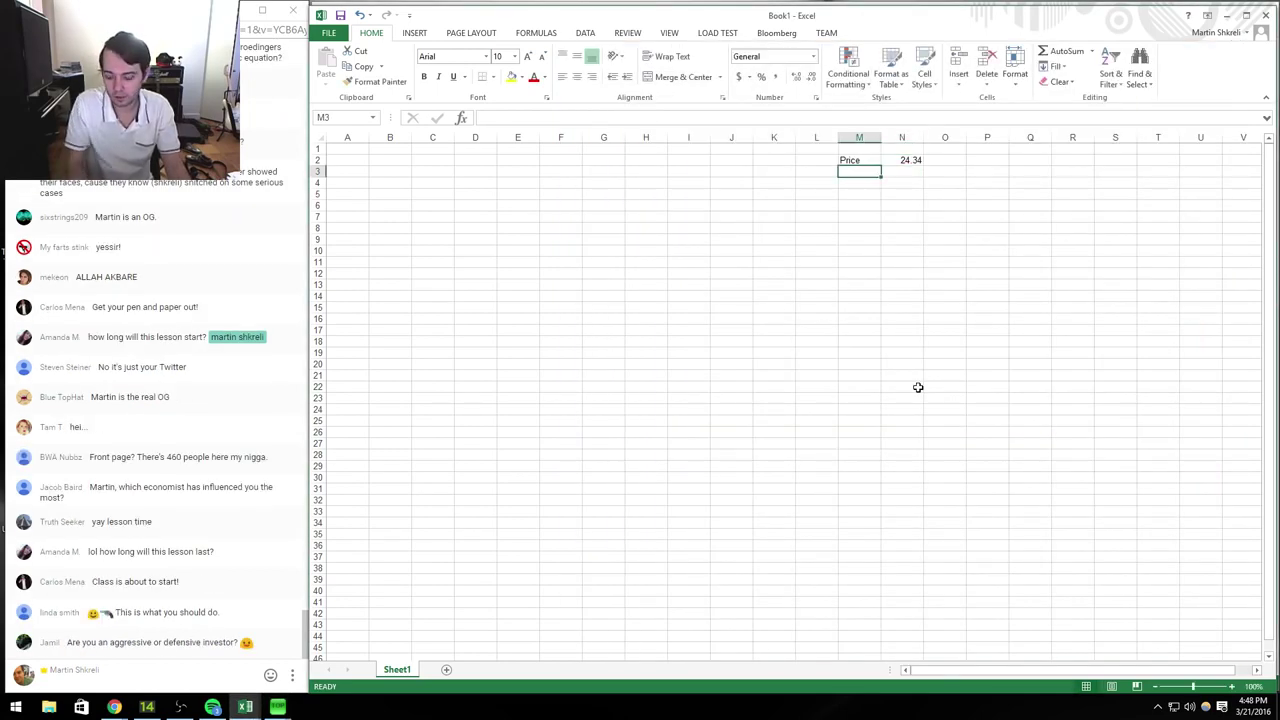
{"action": "type", "text": "Shares"}
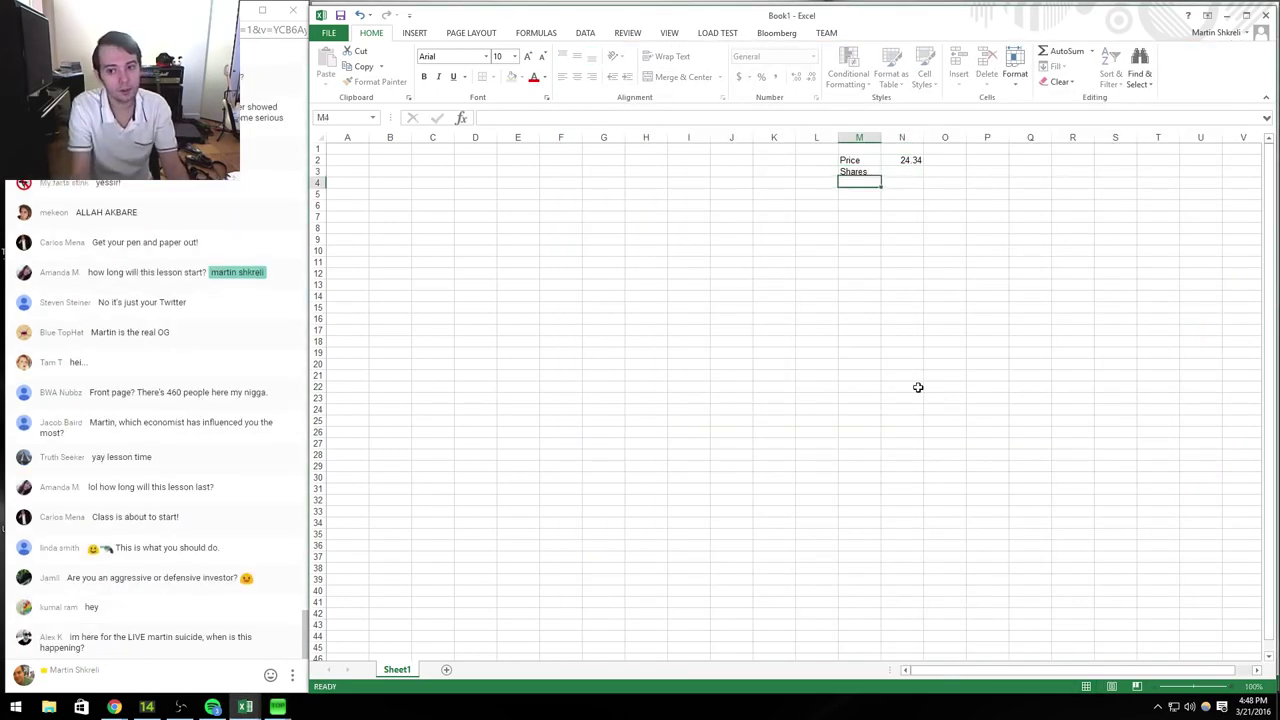
{"action": "key", "text": "Return"}
Step: Switch to the Chrome browser and open the sec.gov website
{"action": "mouse_move", "coordinate": [120, 708]}
{"action": "left_click", "coordinate": [140, 655]}
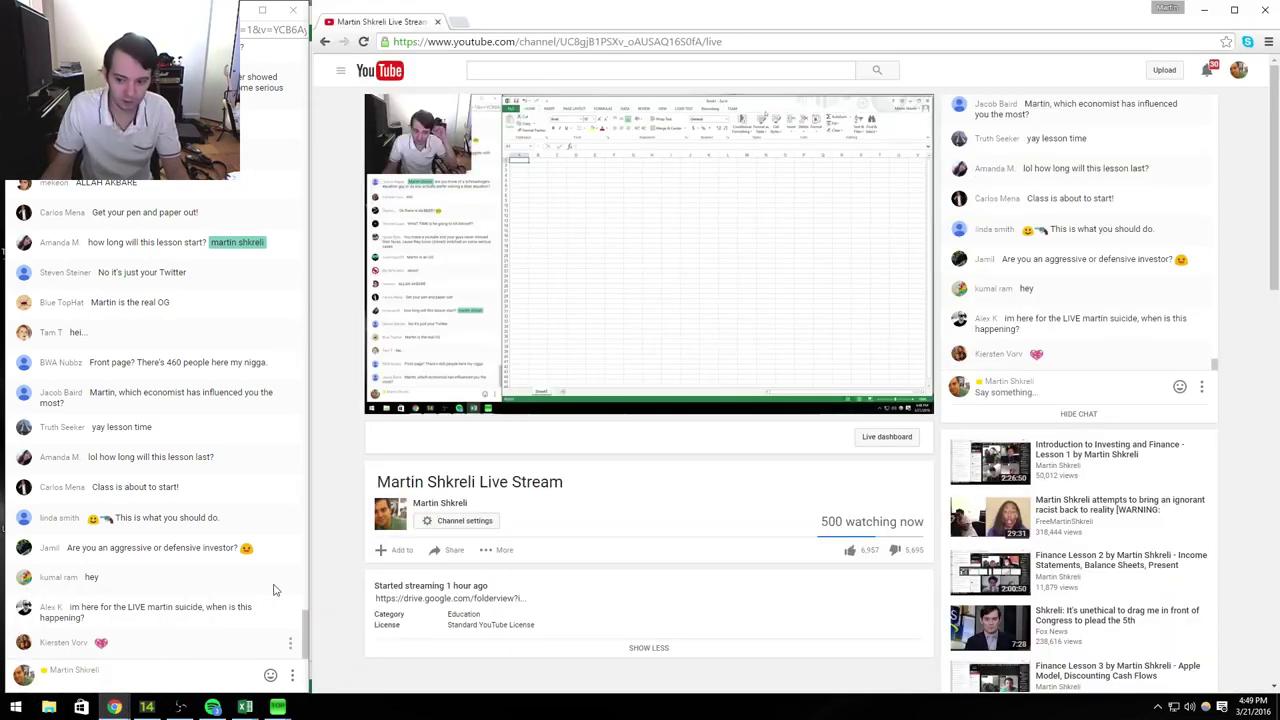
{"action": "type", "text": "yout"}
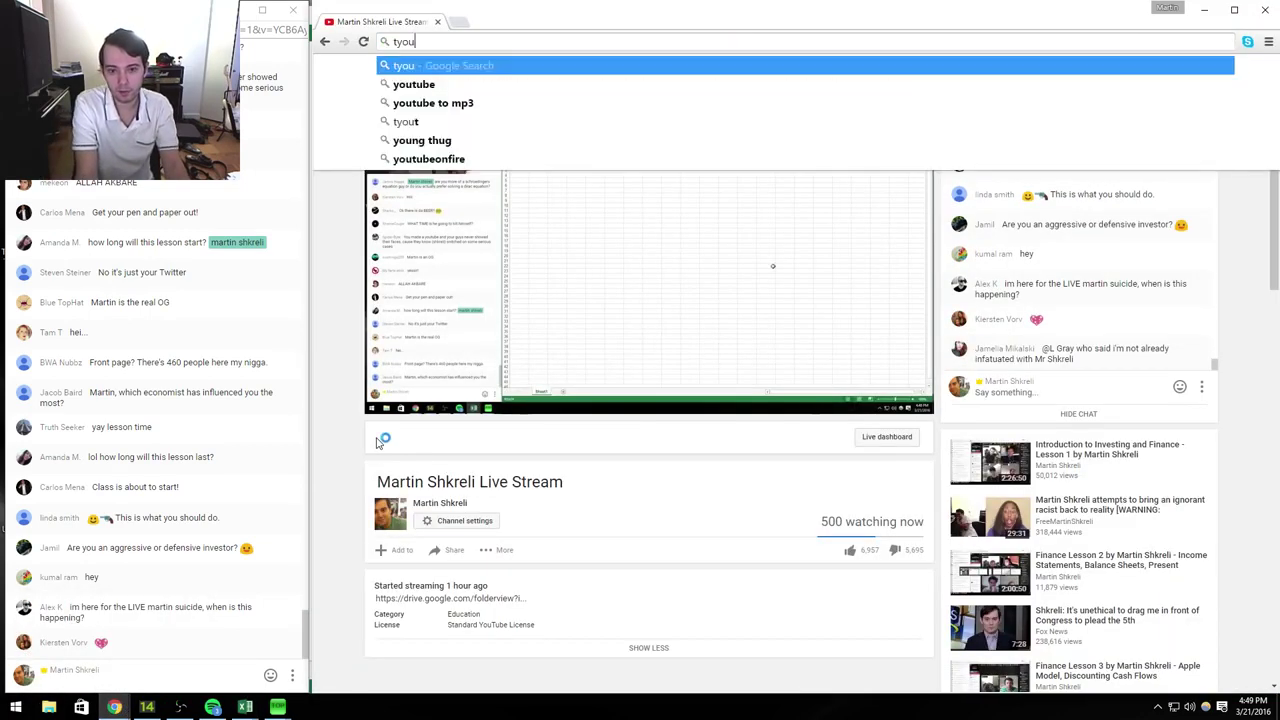
{"action": "key", "text": "Escape"}
{"action": "type", "text": "you"}
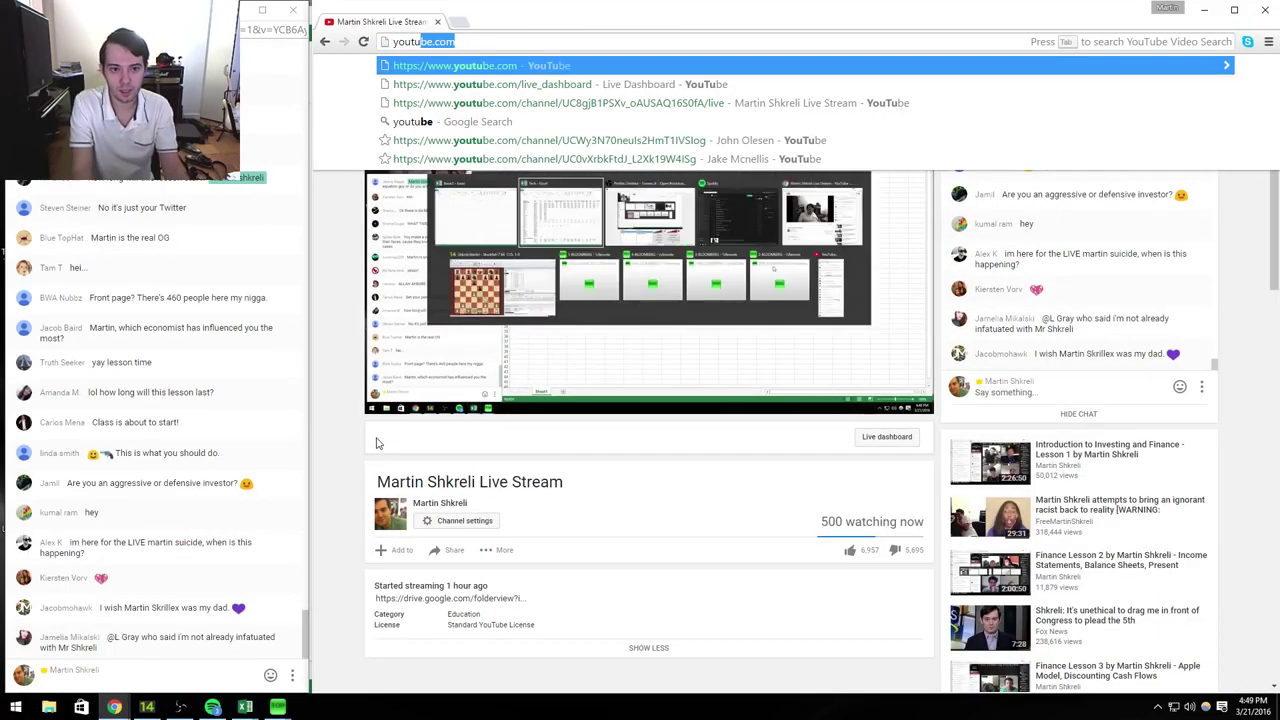
{"action": "key", "text": "Escape"}
{"action": "type", "text": "sec.gov"}
{"action": "key", "text": "Return"}
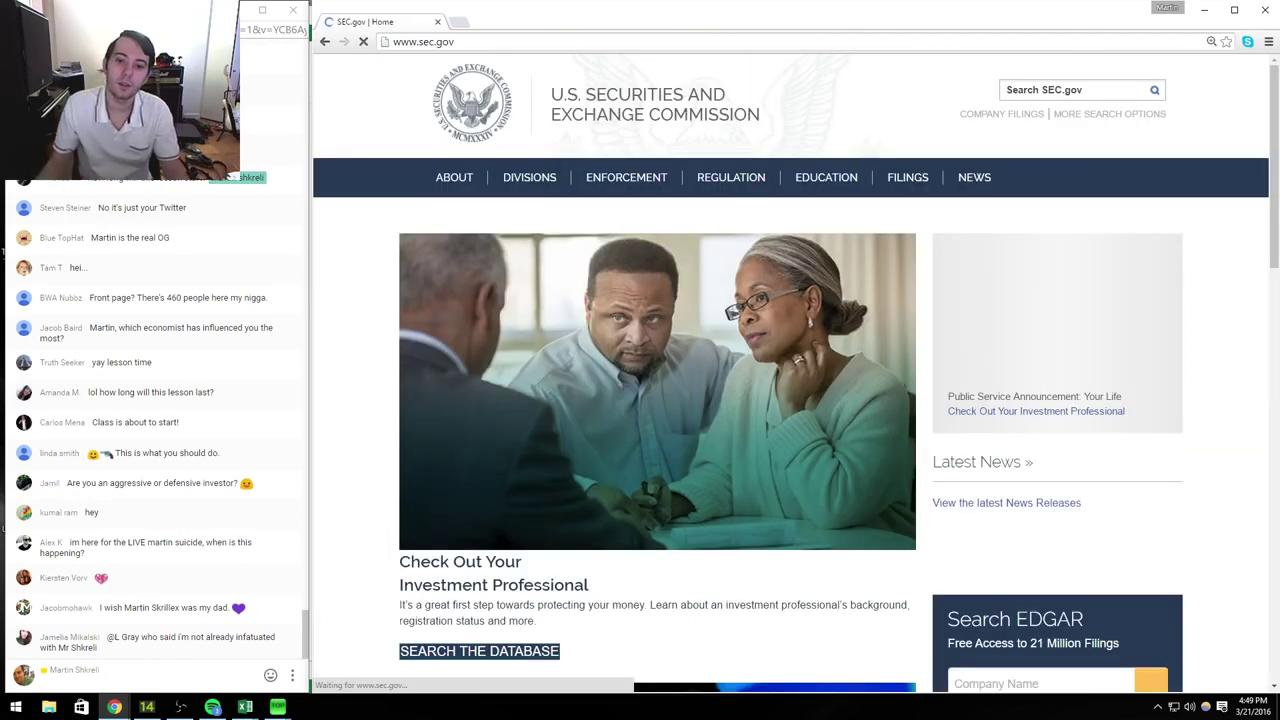
Step: Open the SEC company filings search and search for the ticker symbol ebay
{"action": "left_click", "coordinate": [1122, 116]}
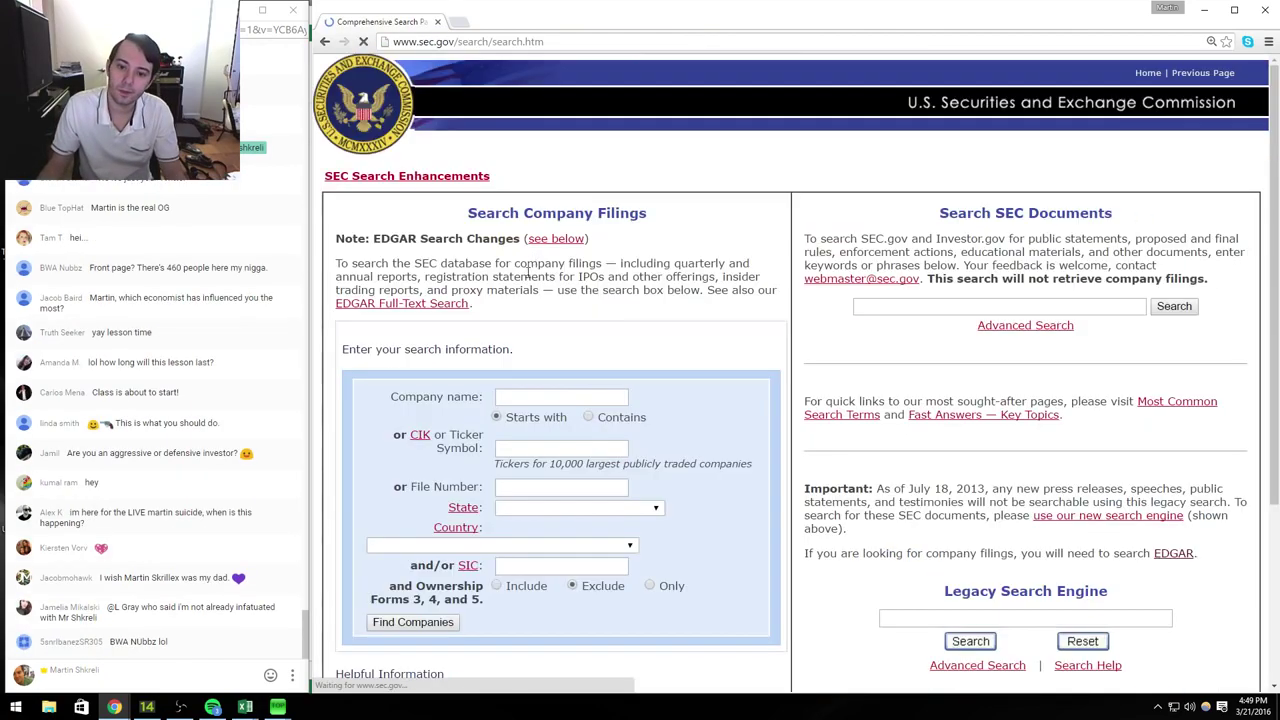
{"action": "left_click", "coordinate": [539, 448]}
{"action": "type", "text": "ebay"}
{"action": "key", "text": "Return"}
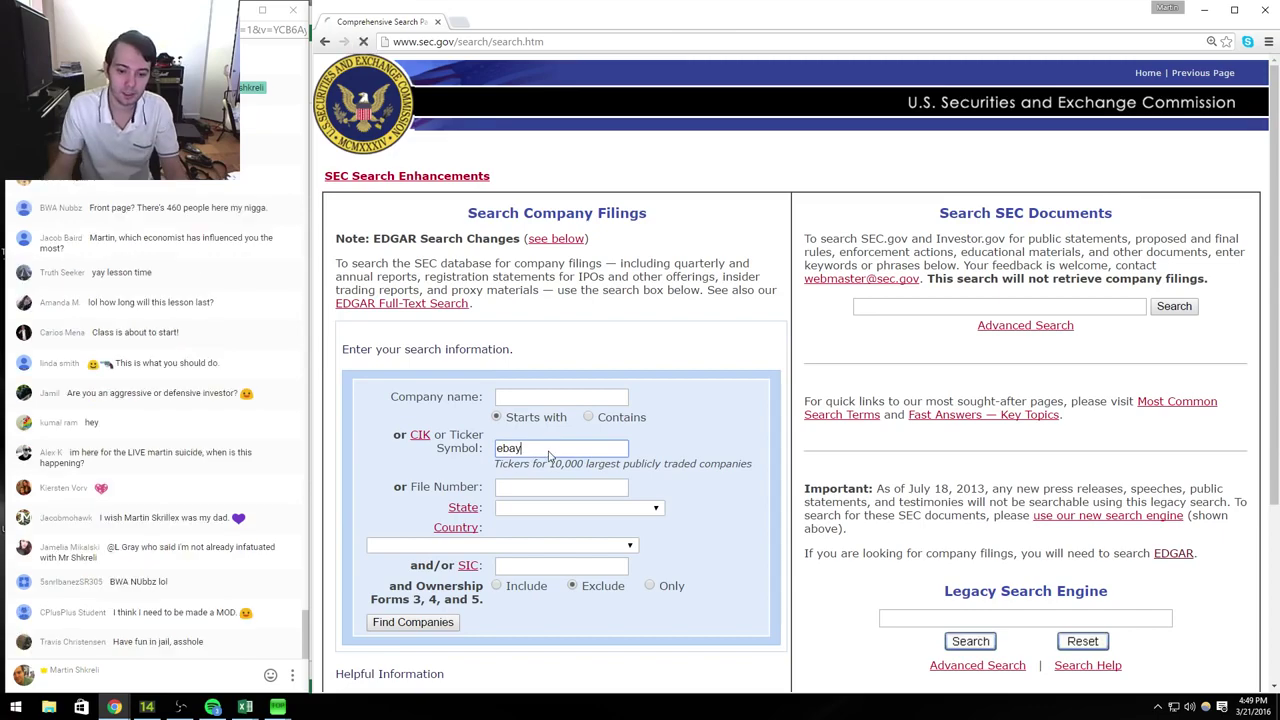
Step: Open eBay's 10-K document ebay201510-k.htm and find the number of common shares outstanding on its cover pages
{"action": "scroll", "coordinate": [422, 537], "scroll_direction": "down", "scroll_amount": 2}
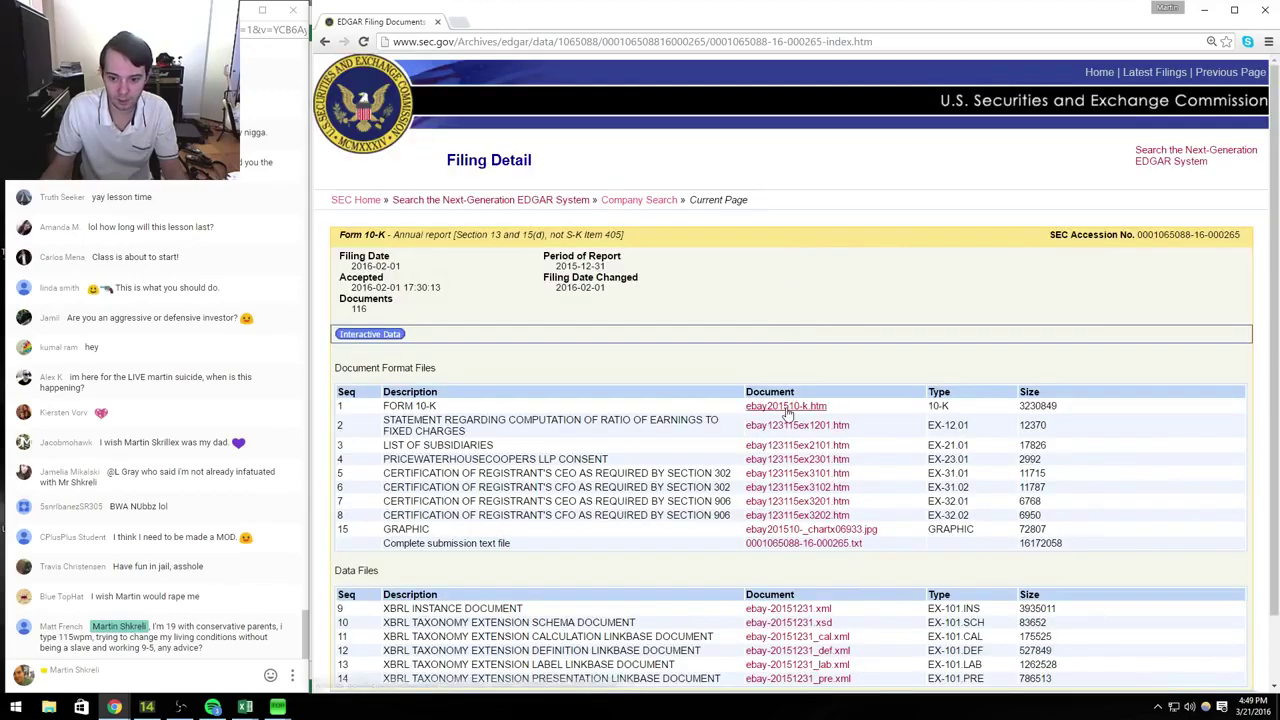
{"action": "left_click", "coordinate": [787, 407]}
{"action": "scroll", "coordinate": [612, 426], "scroll_direction": "down", "scroll_amount": 5}
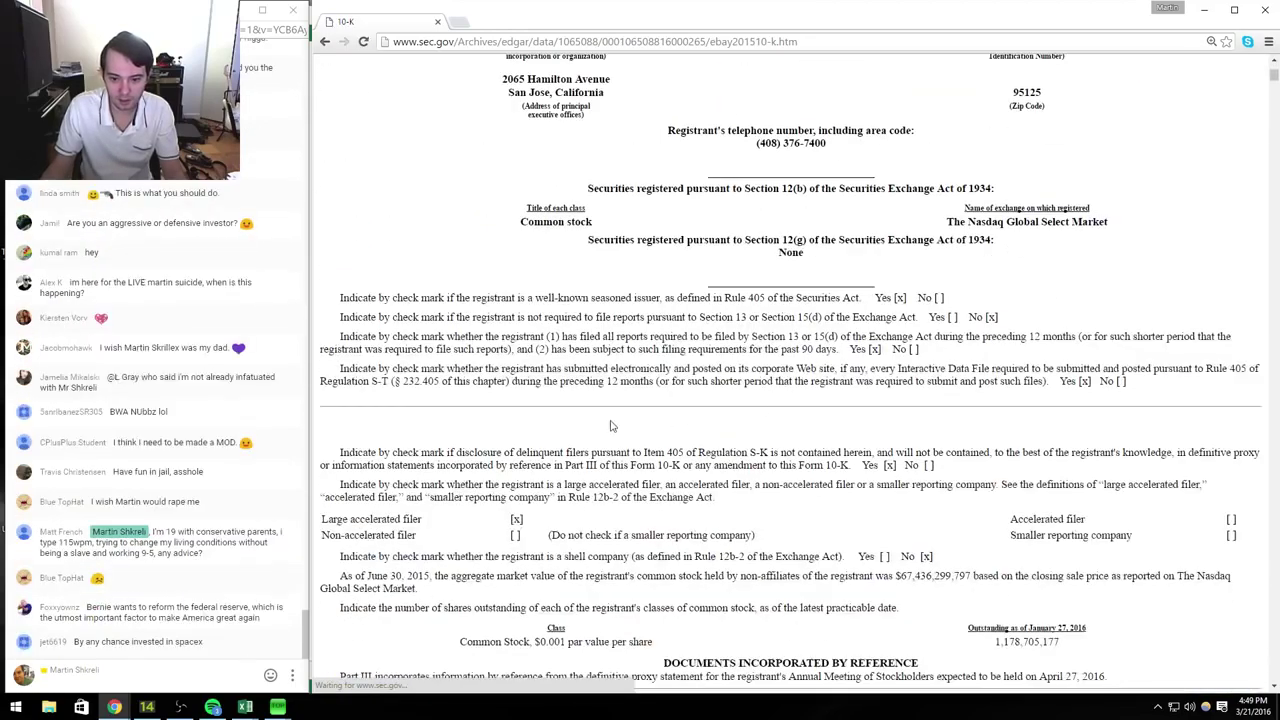
{"action": "scroll", "coordinate": [612, 426], "scroll_direction": "down", "scroll_amount": 4}
{"action": "scroll", "coordinate": [631, 420], "scroll_direction": "up", "scroll_amount": 2}
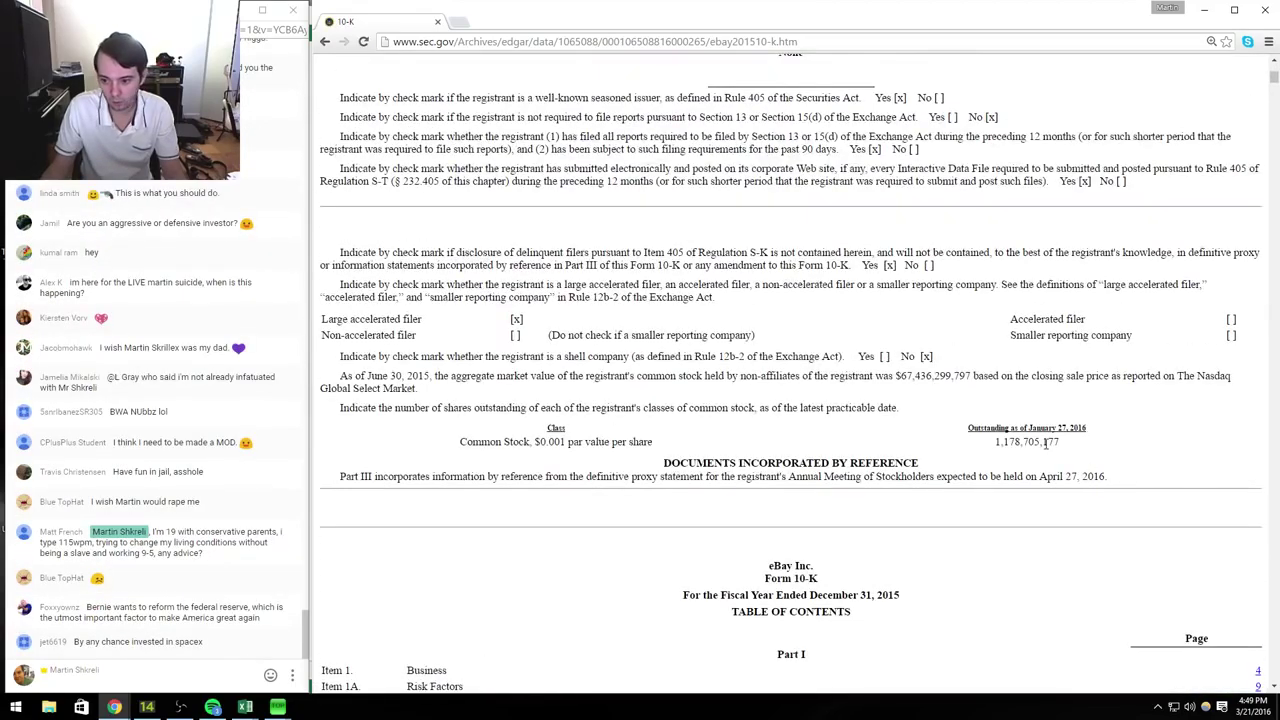
Step: Return to the new workbook and enter 1178 as the share count in N3, rechecking the figure in the 10-K
{"action": "key", "text": "alt+Tab"}
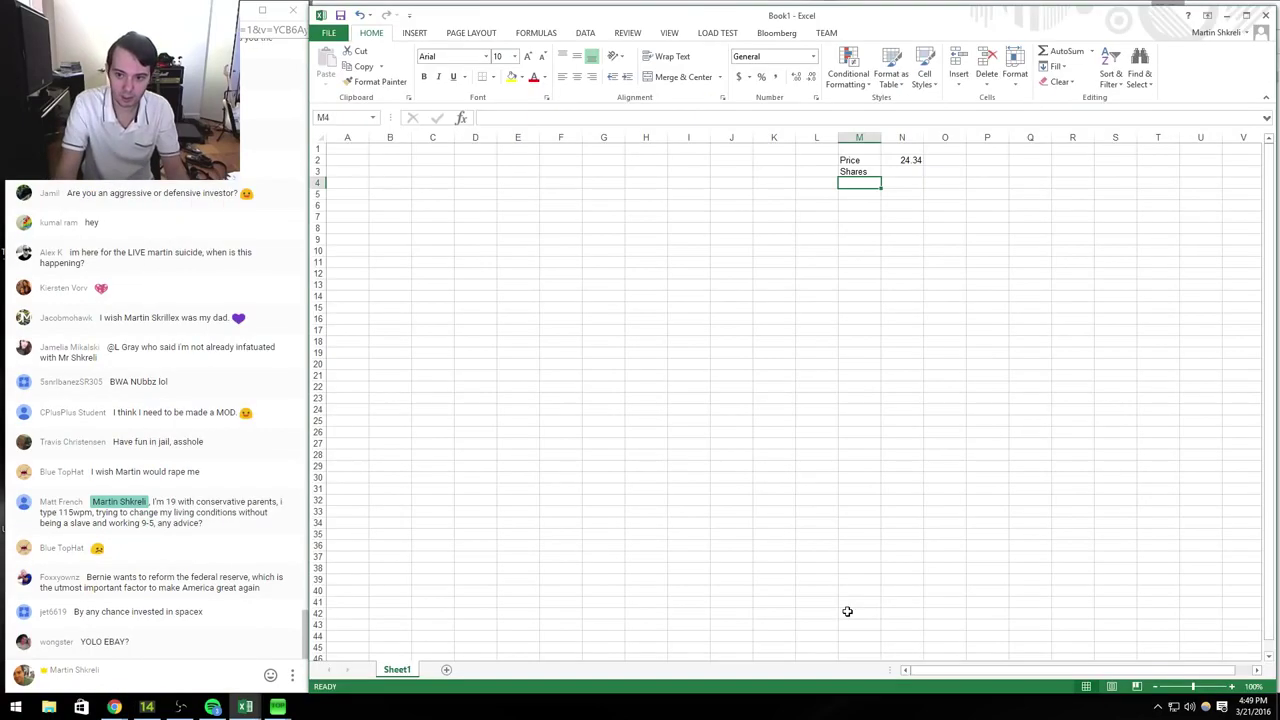
{"action": "key", "text": "Right"}
{"action": "key", "text": "ctrl+v"}
{"action": "key", "text": "alt+Tab"}
{"action": "key", "text": "alt+Tab"}
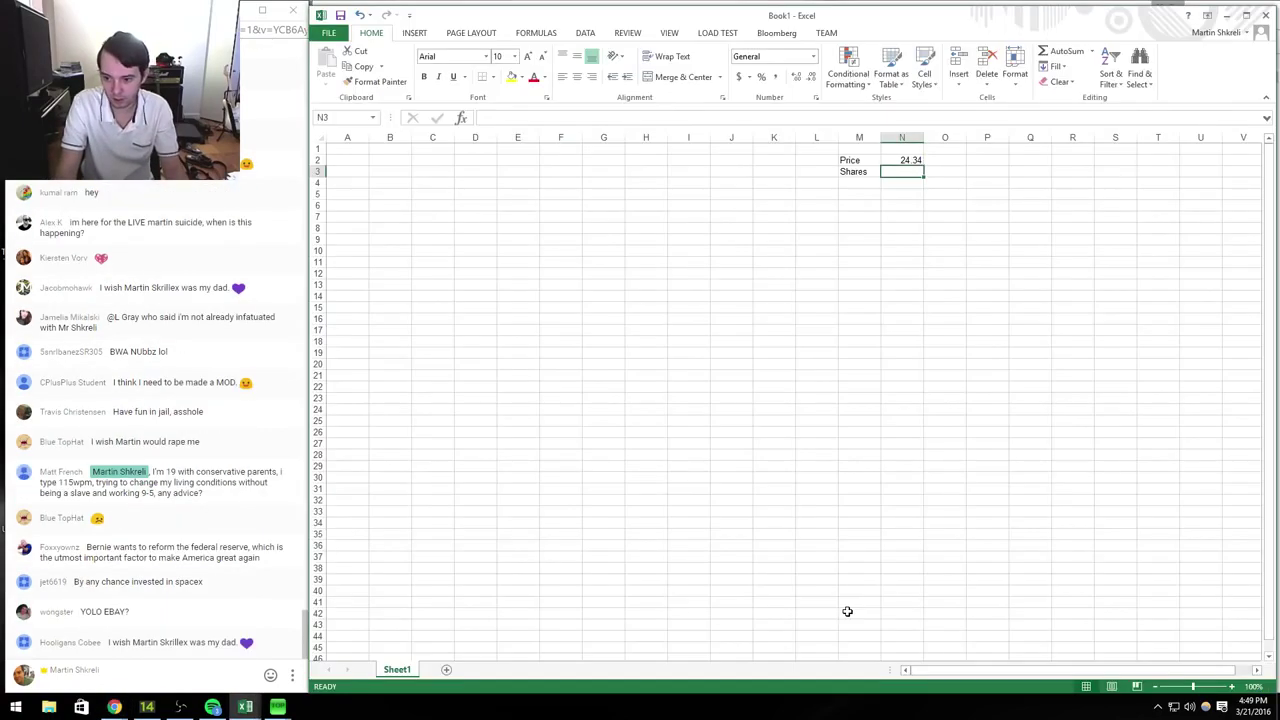
{"action": "key", "text": "alt+Tab"}
{"action": "key", "text": "alt+Tab"}
{"action": "type", "text": "1178"}
{"action": "key", "text": "Return"}
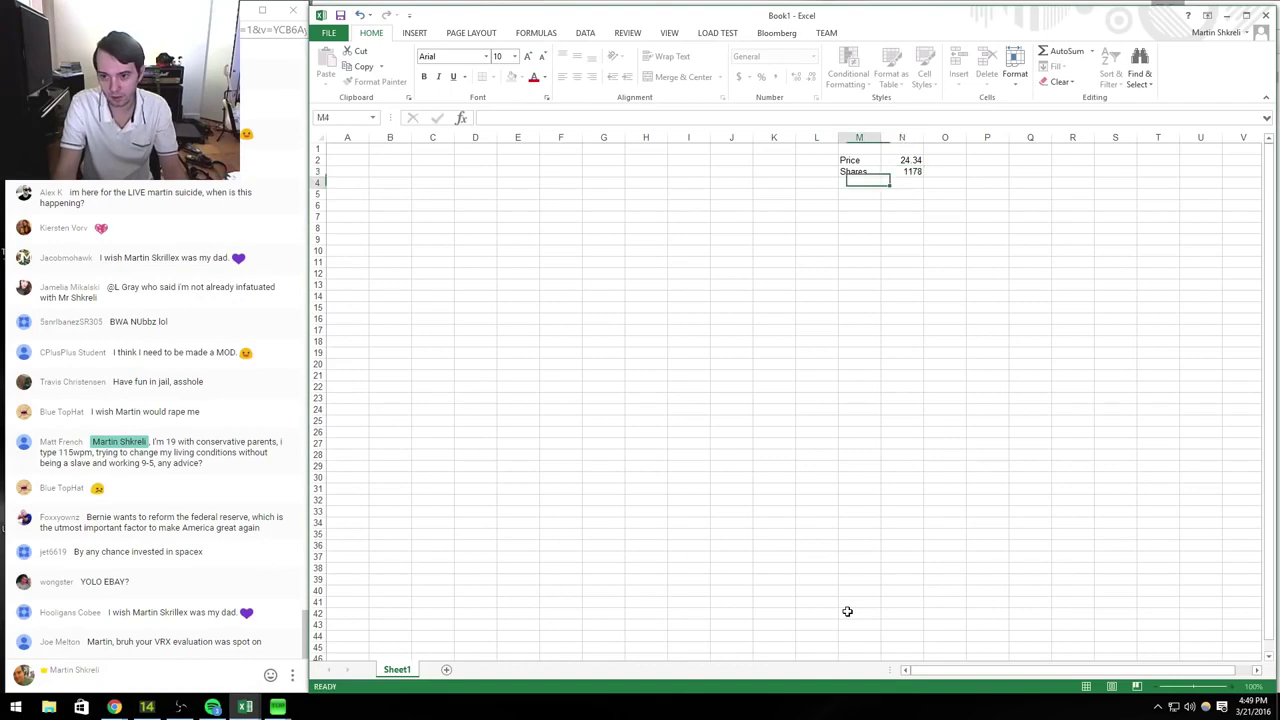
Step: Format the share count in N3 as a number with 0 decimal places and a thousands separator
{"action": "key", "text": "Up"}
{"action": "key", "text": "ctrl+1"}
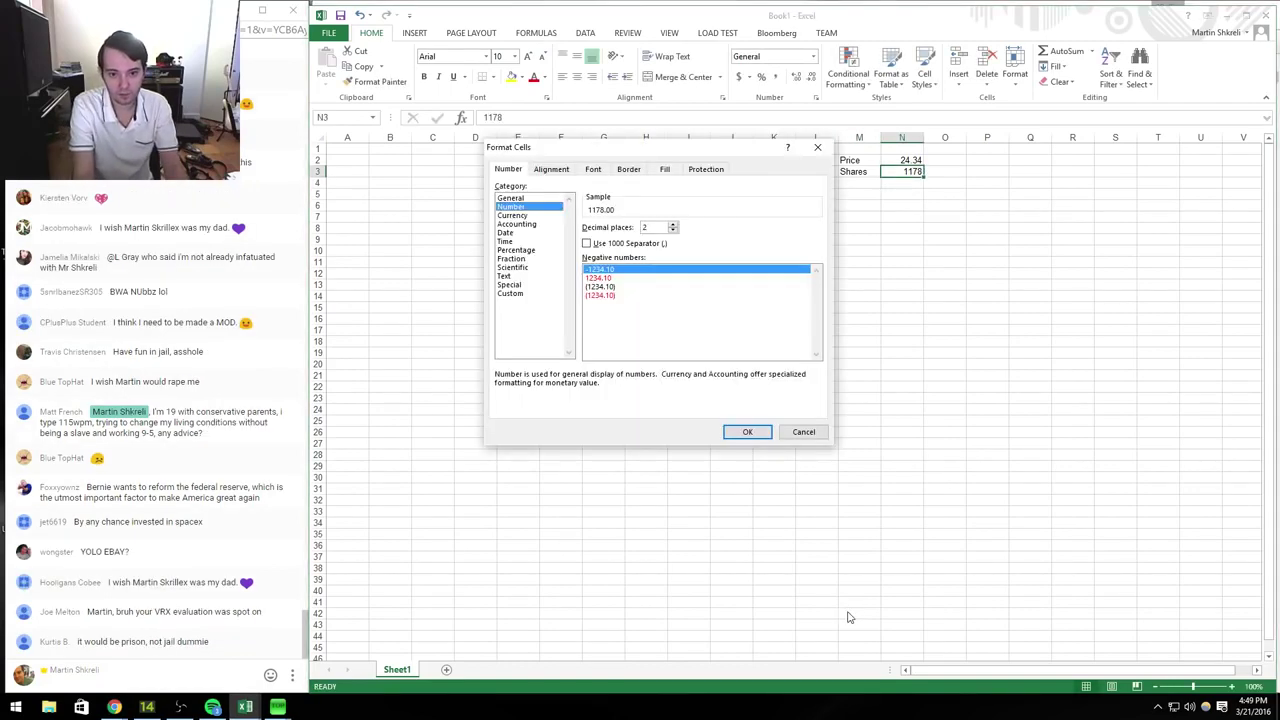
{"action": "key", "text": "alt+d"}
{"action": "type", "text": "0"}
{"action": "key", "text": "alt+u"}
{"action": "key", "text": "Return"}
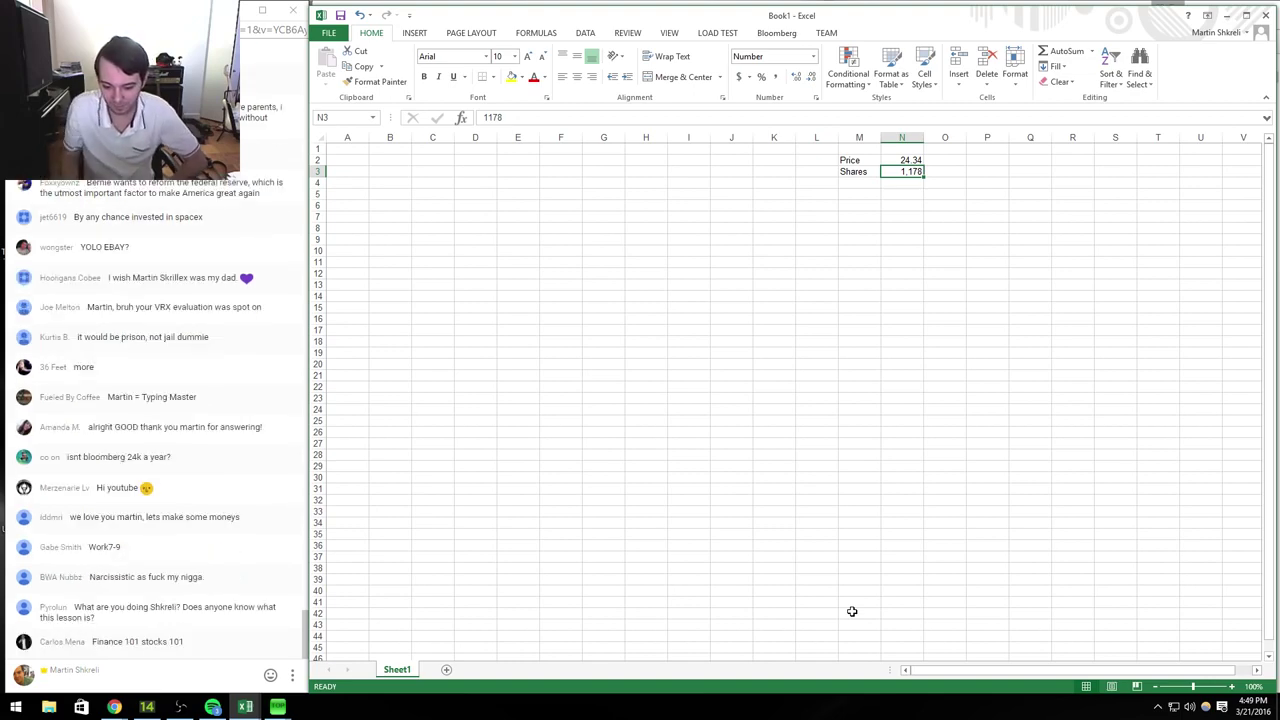
Step: Calculate the market capitalization in N4 by multiplying shares by price with the formula =+N3*N2
{"action": "key", "text": "Down"}
{"action": "type", "text": "+"}
{"action": "key", "text": "Up"}
{"action": "type", "text": "*"}
{"action": "key", "text": "Up"}
{"action": "key", "text": "Up"}
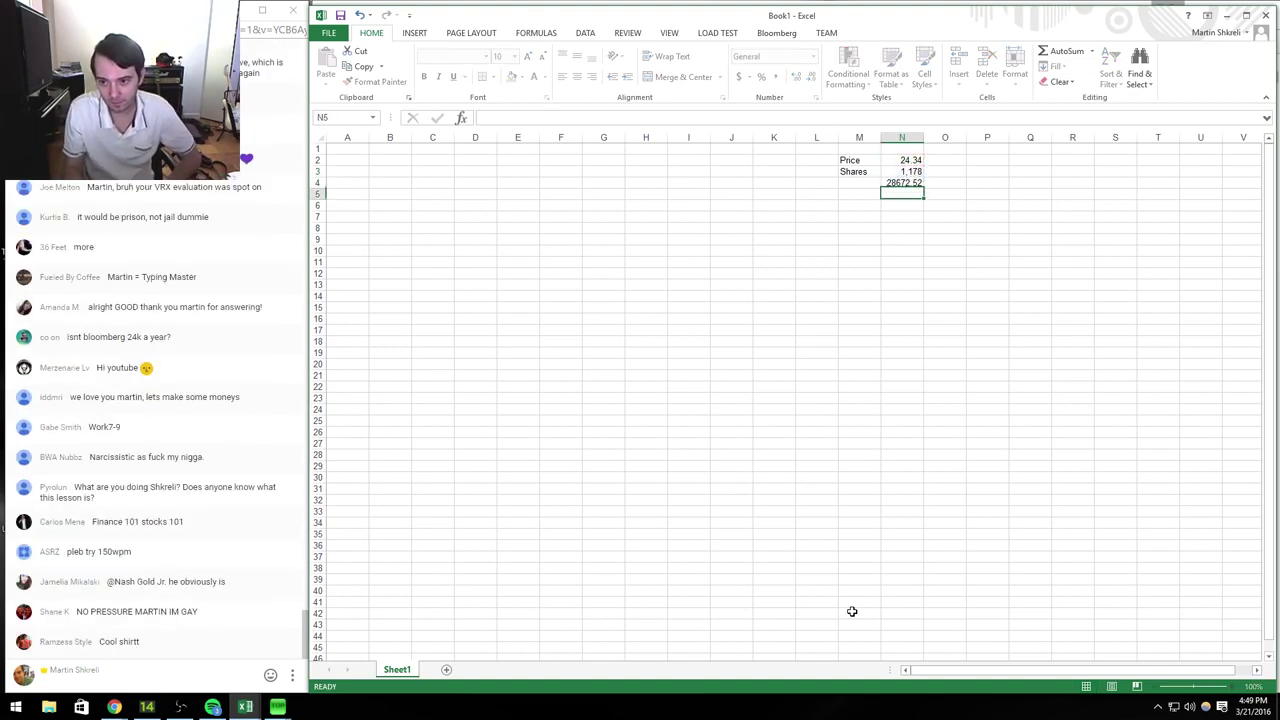
{"action": "key", "text": "ctrl+Return"}
Step: Format the result in N4 as a number with 0 decimal places and a thousands separator
{"action": "key", "text": "ctrl+1"}
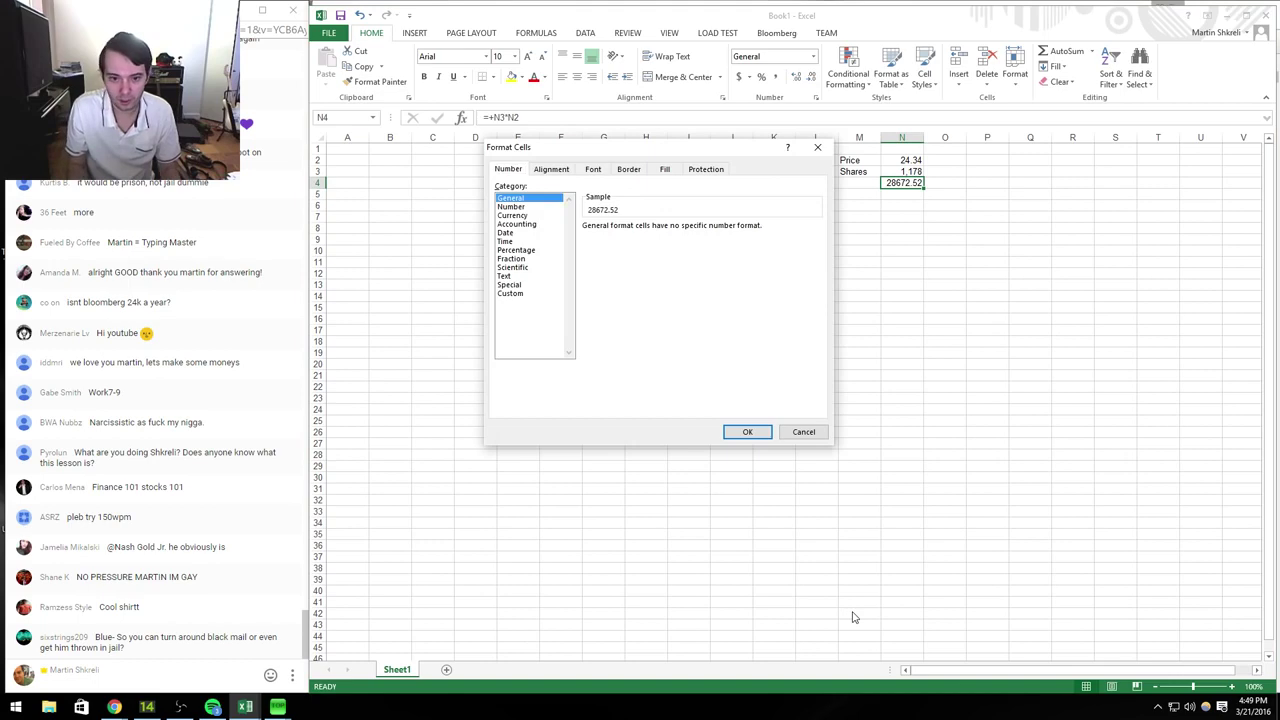
{"action": "key", "text": "Down"}
{"action": "key", "text": "Tab"}
{"action": "type", "text": "0"}
{"action": "key", "text": "Tab"}
{"action": "key", "text": "space"}
{"action": "key", "text": "Return"}
{"action": "key", "text": "Left"}
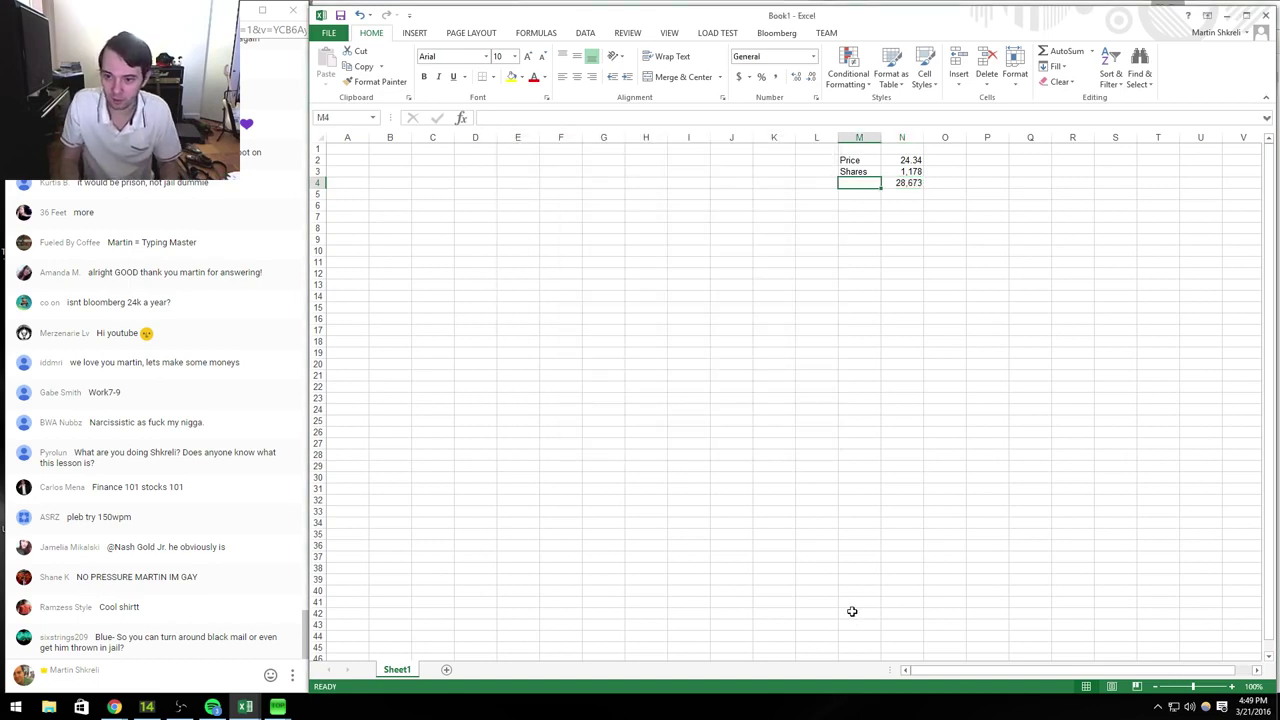
Step: Check the share count's date in the 10-K and enter Q415, right-aligned, beside the share count in O3
{"action": "key", "text": "Right"}
{"action": "key", "text": "Up"}
{"action": "key", "text": "Up"}
{"action": "key", "text": "Down"}
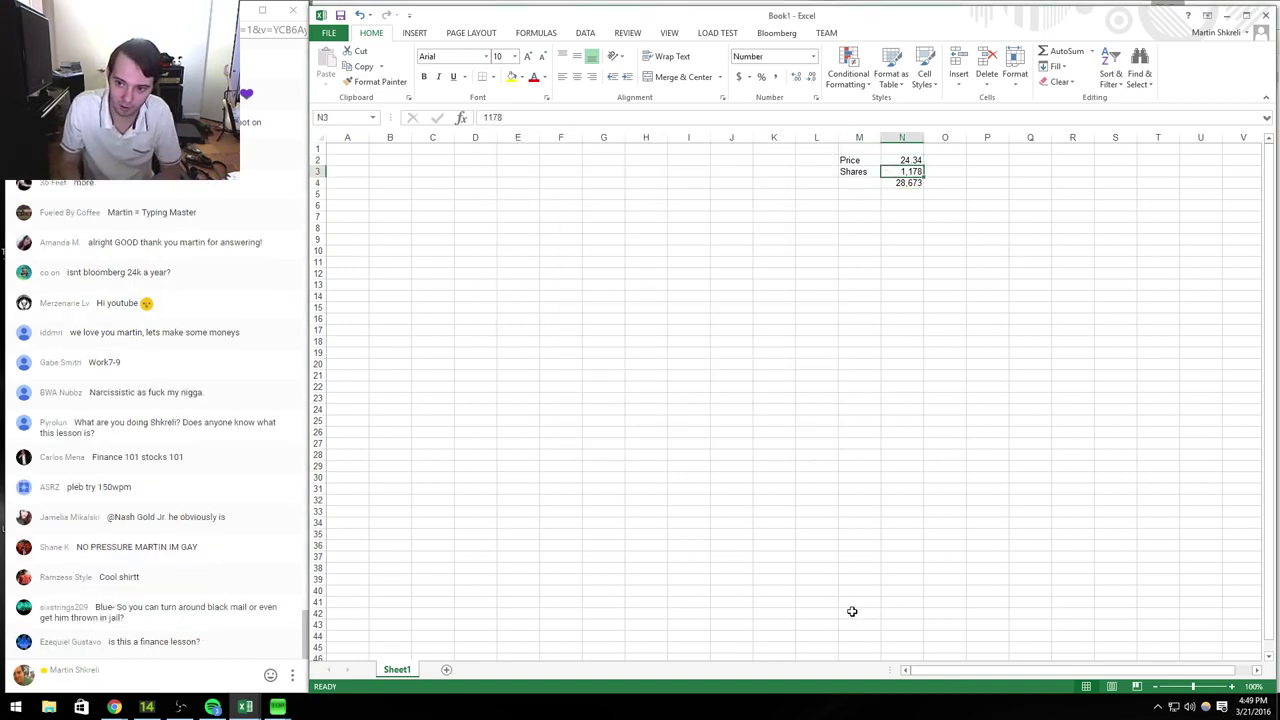
{"action": "key", "text": "Right"}
{"action": "key", "text": "alt+Tab"}
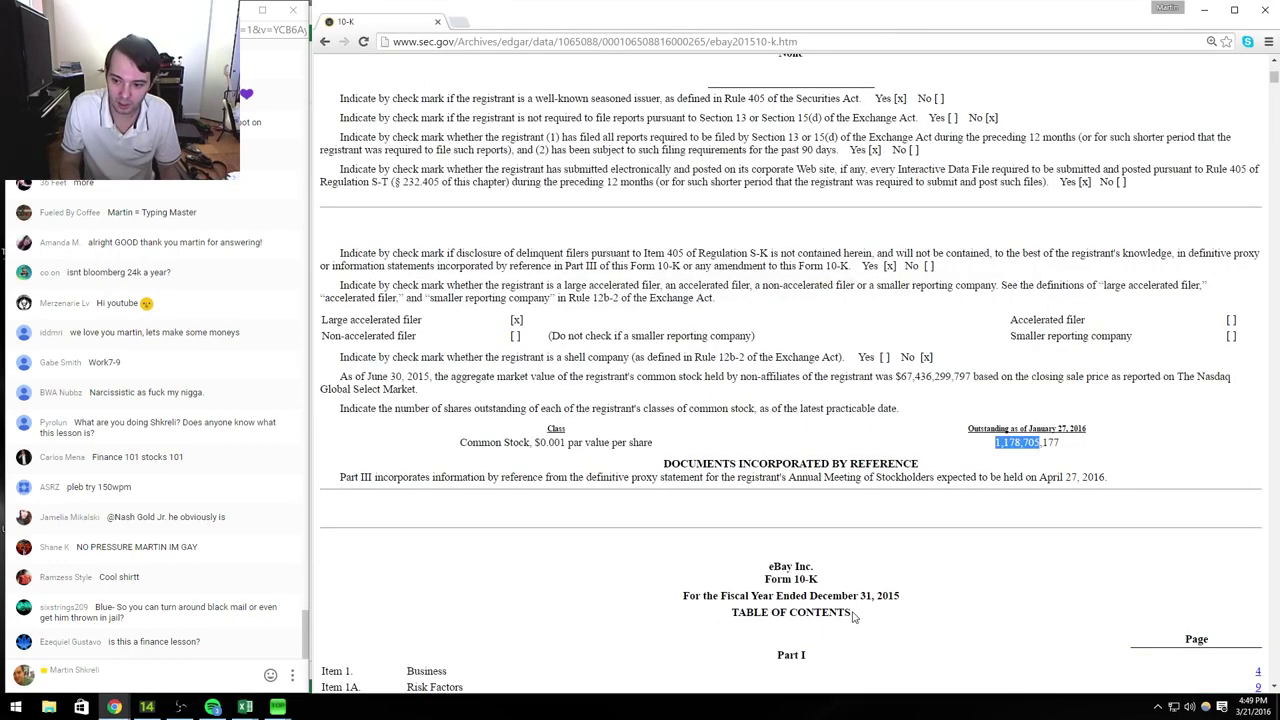
{"action": "key", "text": "alt+Tab"}
{"action": "type", "text": "Q415"}
{"action": "key", "text": "ctrl+Return"}
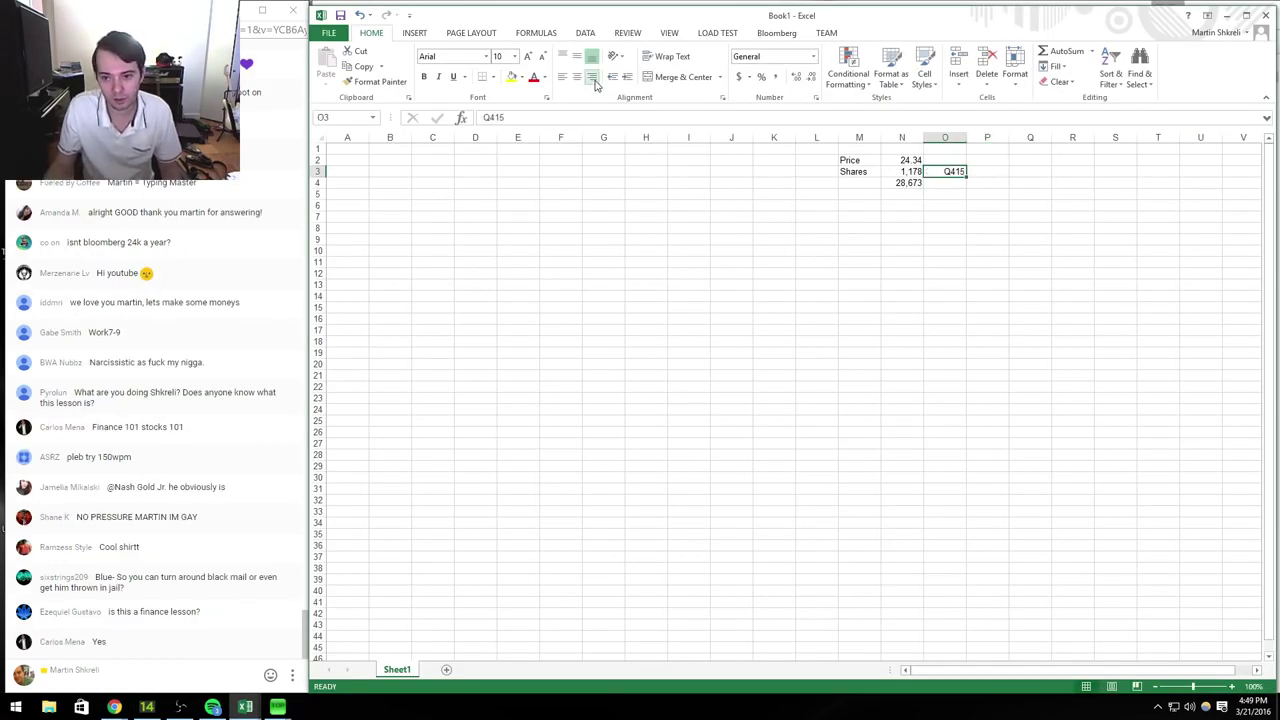
Step: Label cells M4 to M7 with MC, Cash, Debt and EV
{"action": "key", "text": "Down"}
{"action": "key", "text": "Left"}
{"action": "key", "text": "Left"}
{"action": "type", "text": "MC"}
{"action": "key", "text": "Return"}
{"action": "type", "text": "Cash"}
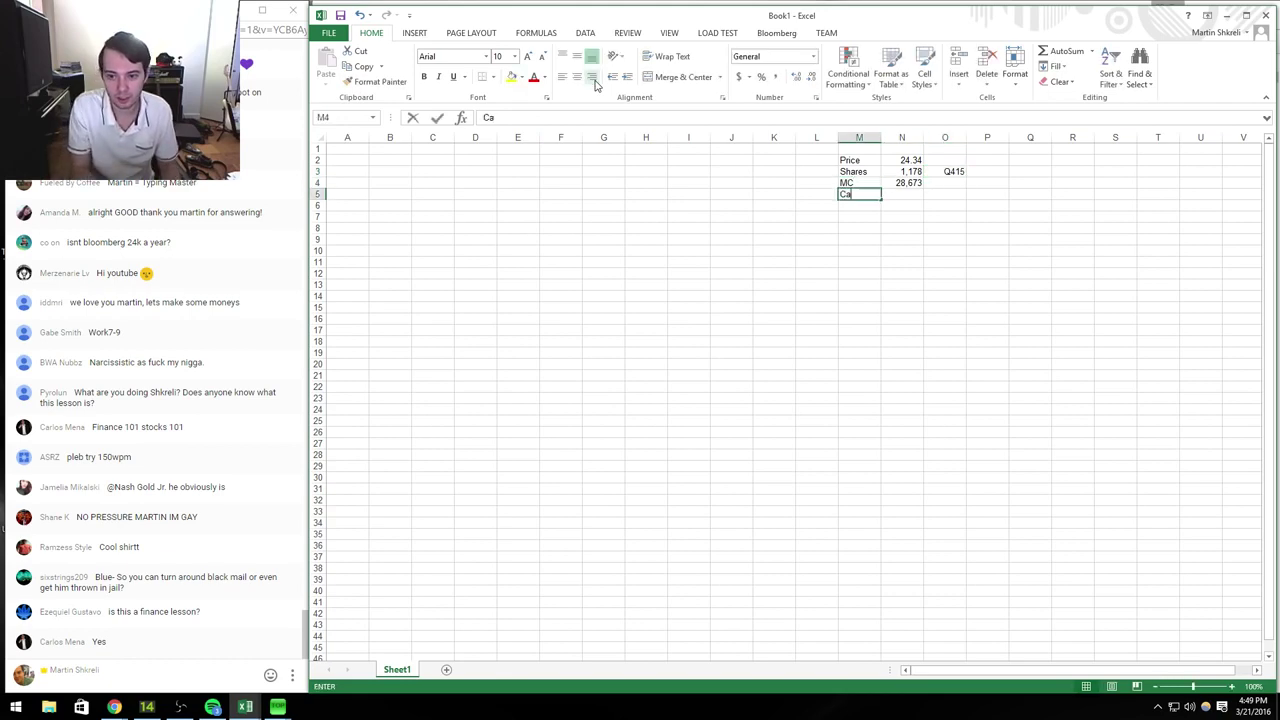
{"action": "key", "text": "Return"}
{"action": "type", "text": "Debt"}
{"action": "key", "text": "Return"}
{"action": "type", "text": "EV"}
{"action": "key", "text": "Return"}
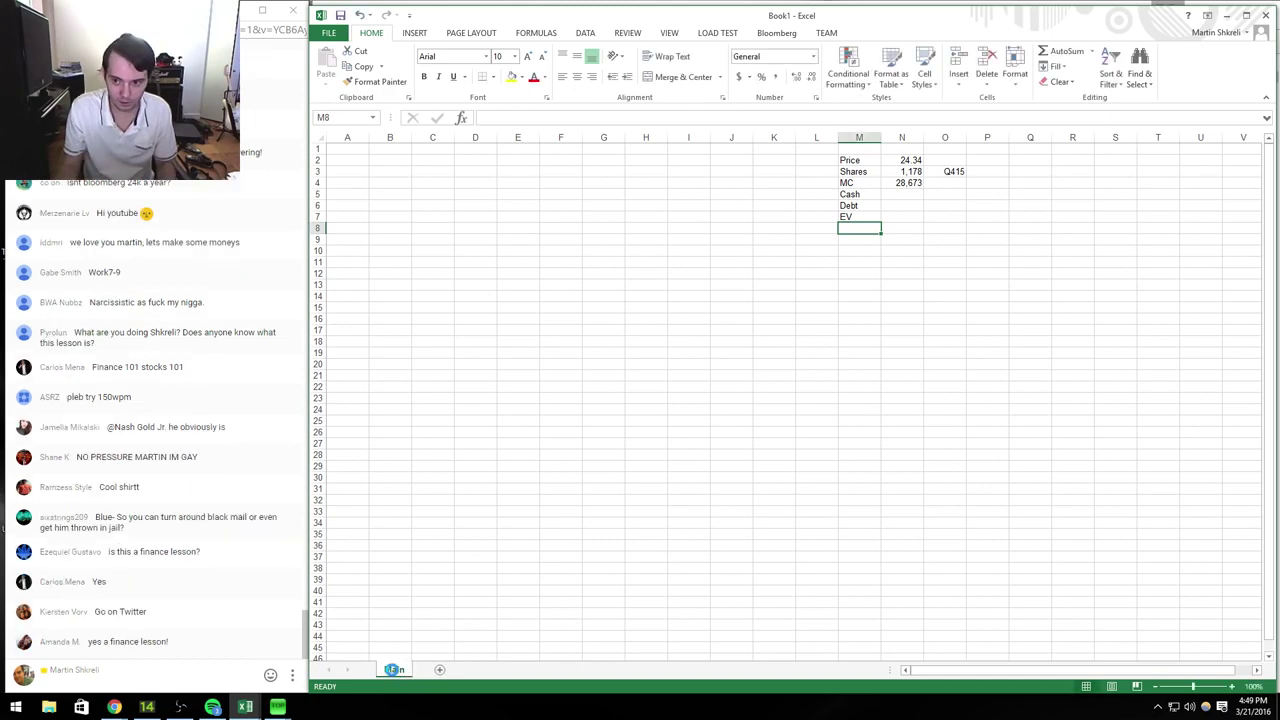
Step: Rename the sheet Main and save the workbook as EBAY in the Investing Class folder
{"action": "key", "text": "ctrl+s"}
{"action": "left_click", "coordinate": [569, 150]}
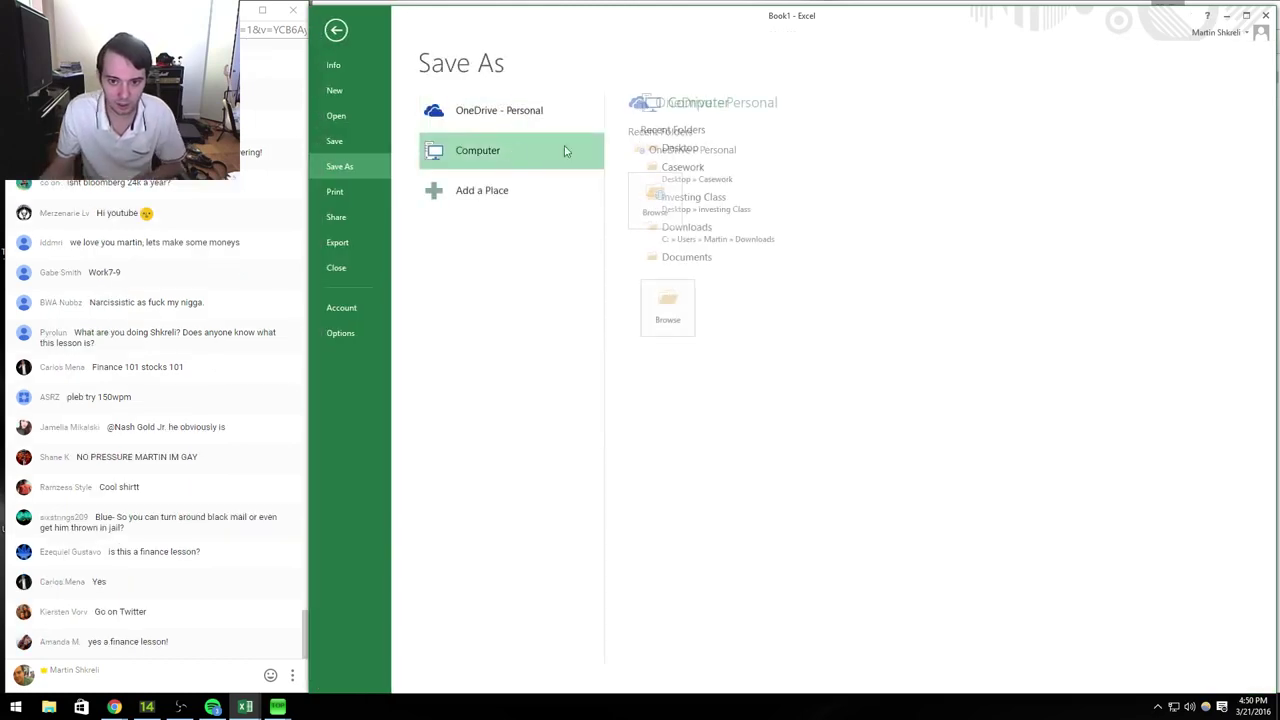
{"action": "left_click", "coordinate": [718, 203]}
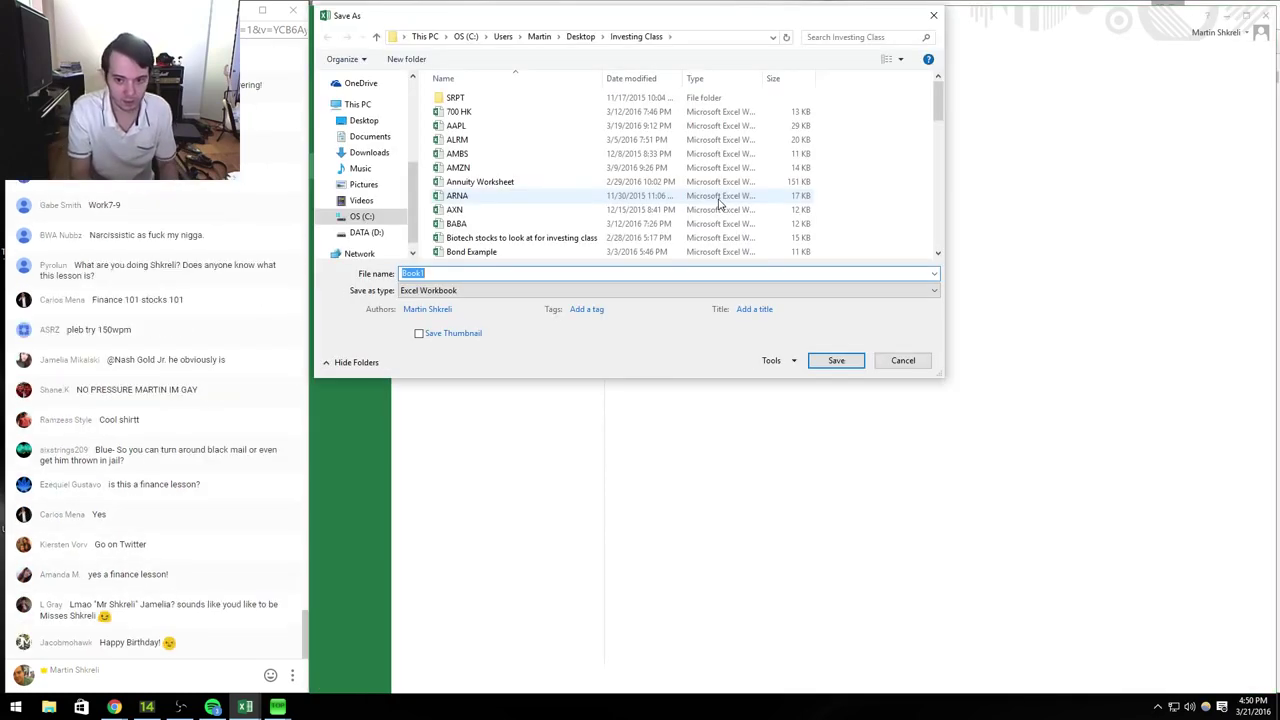
{"action": "key", "text": "Escape"}
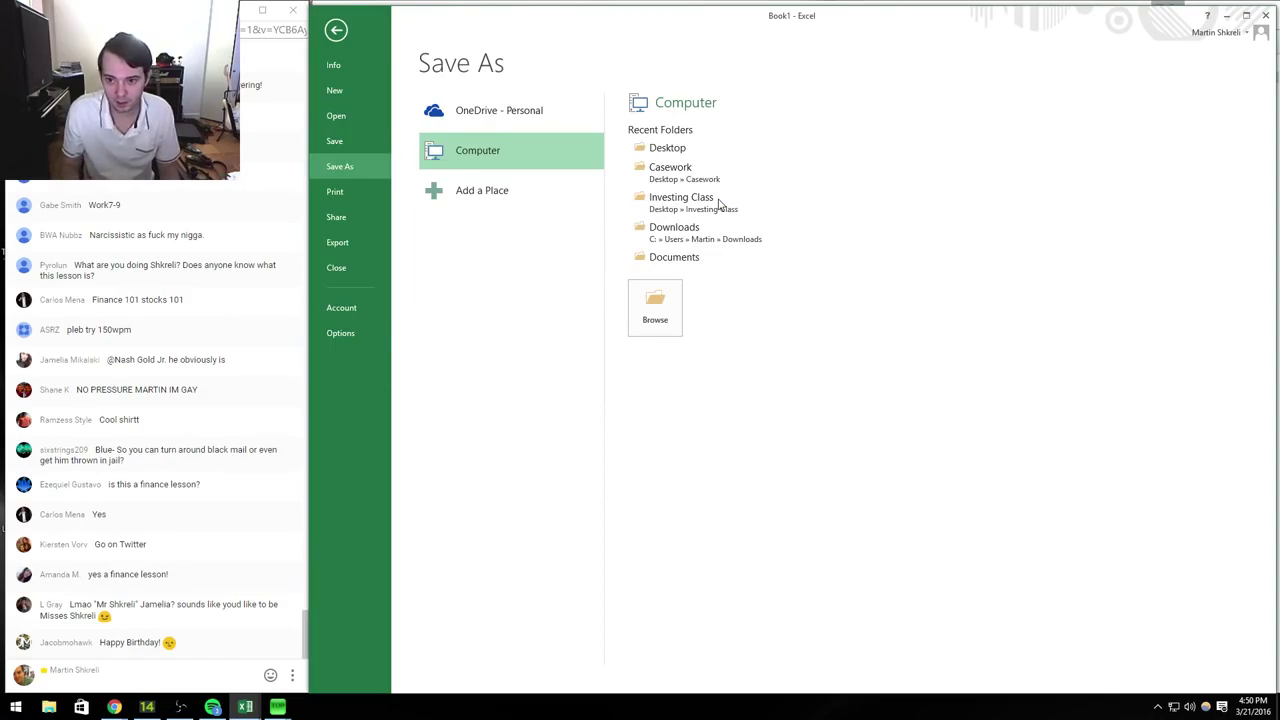
Step: Switch to the 10-K in the browser and locate eBay's consolidated balance sheet
{"action": "key", "text": "alt+Tab"}
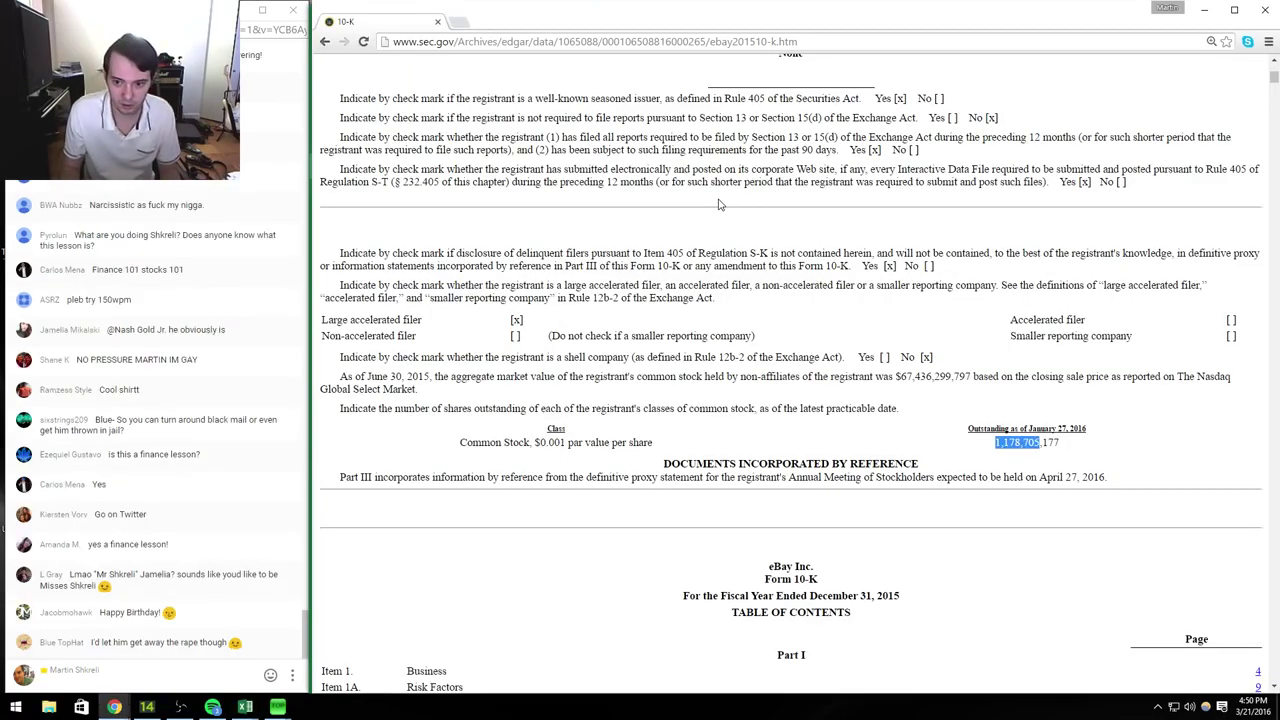
{"action": "scroll", "coordinate": [718, 203], "scroll_direction": "down", "scroll_amount": 15}
{"action": "scroll", "coordinate": [718, 203], "scroll_direction": "down", "scroll_amount": 15}
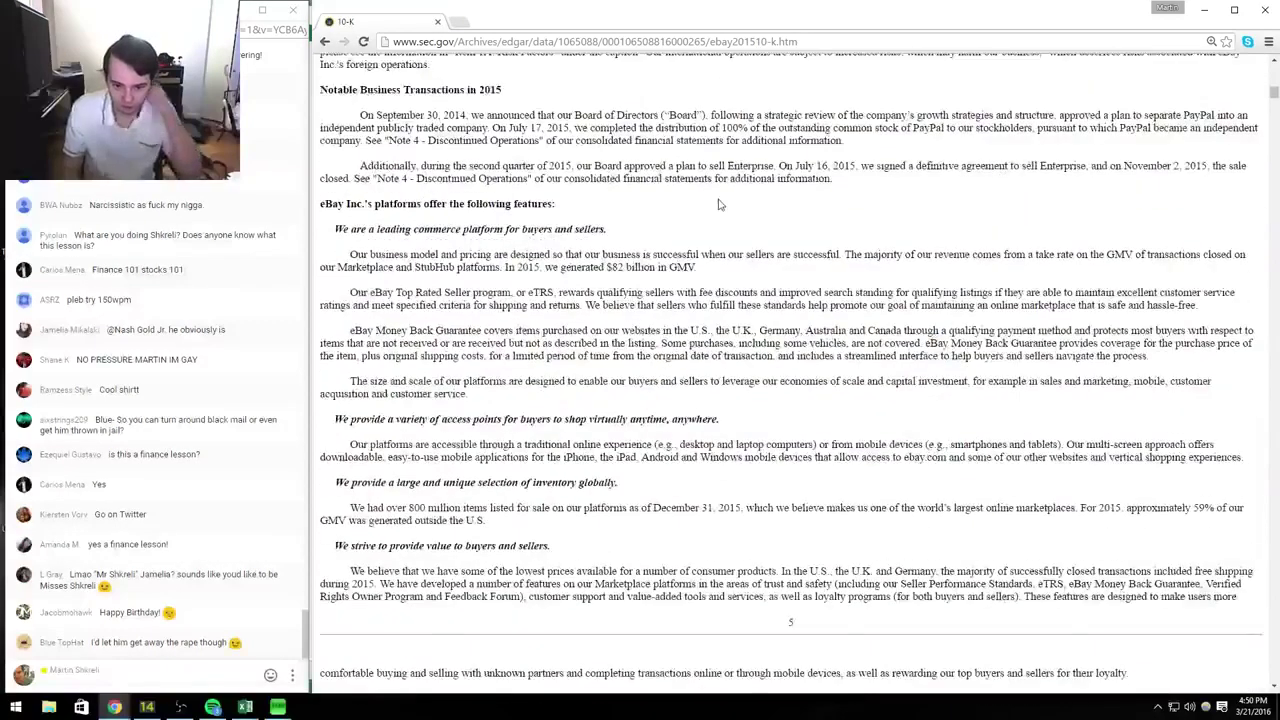
{"action": "scroll", "coordinate": [718, 203], "scroll_direction": "down", "scroll_amount": 20}
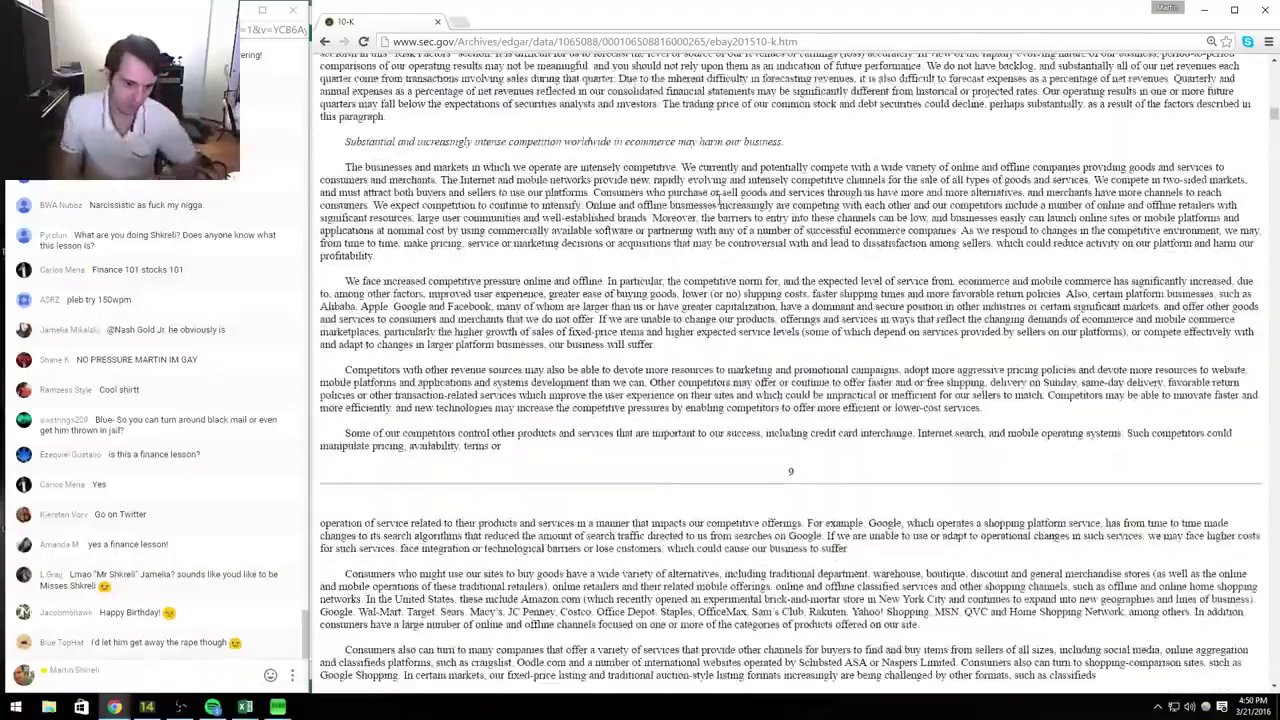
{"action": "scroll", "coordinate": [718, 198], "scroll_direction": "down", "scroll_amount": 20}
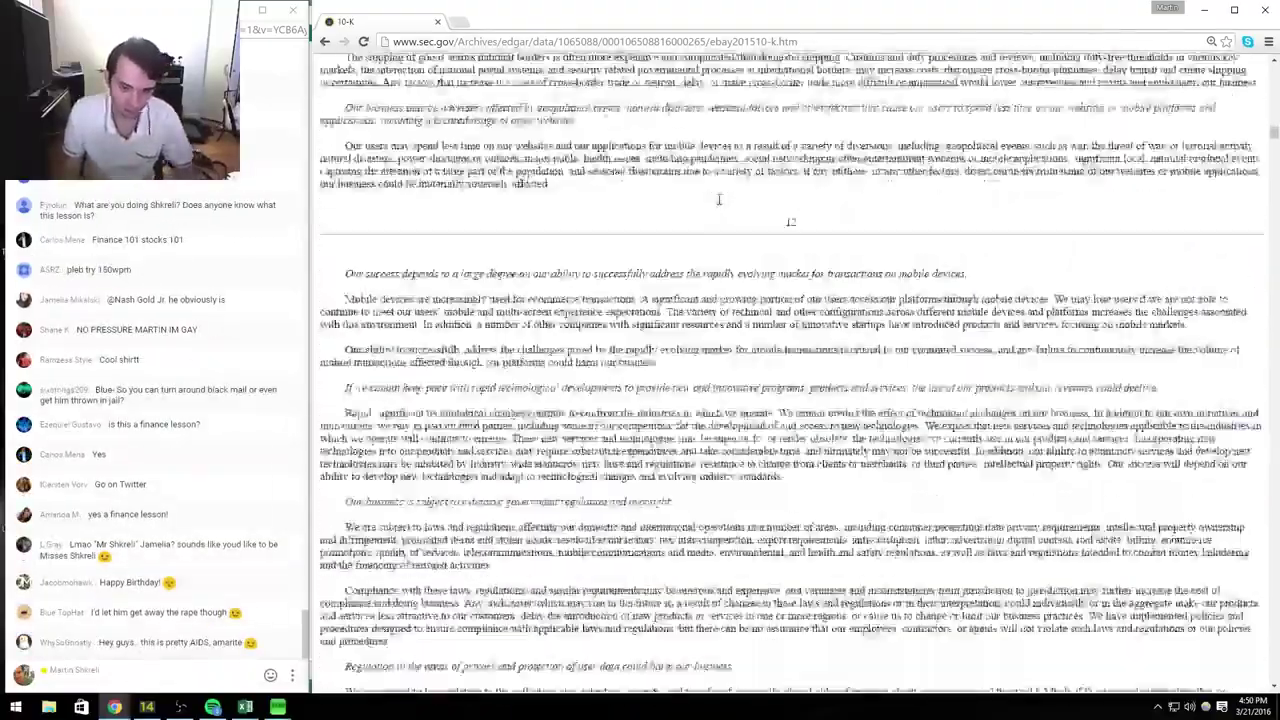
{"action": "key", "text": "alt+Tab"}
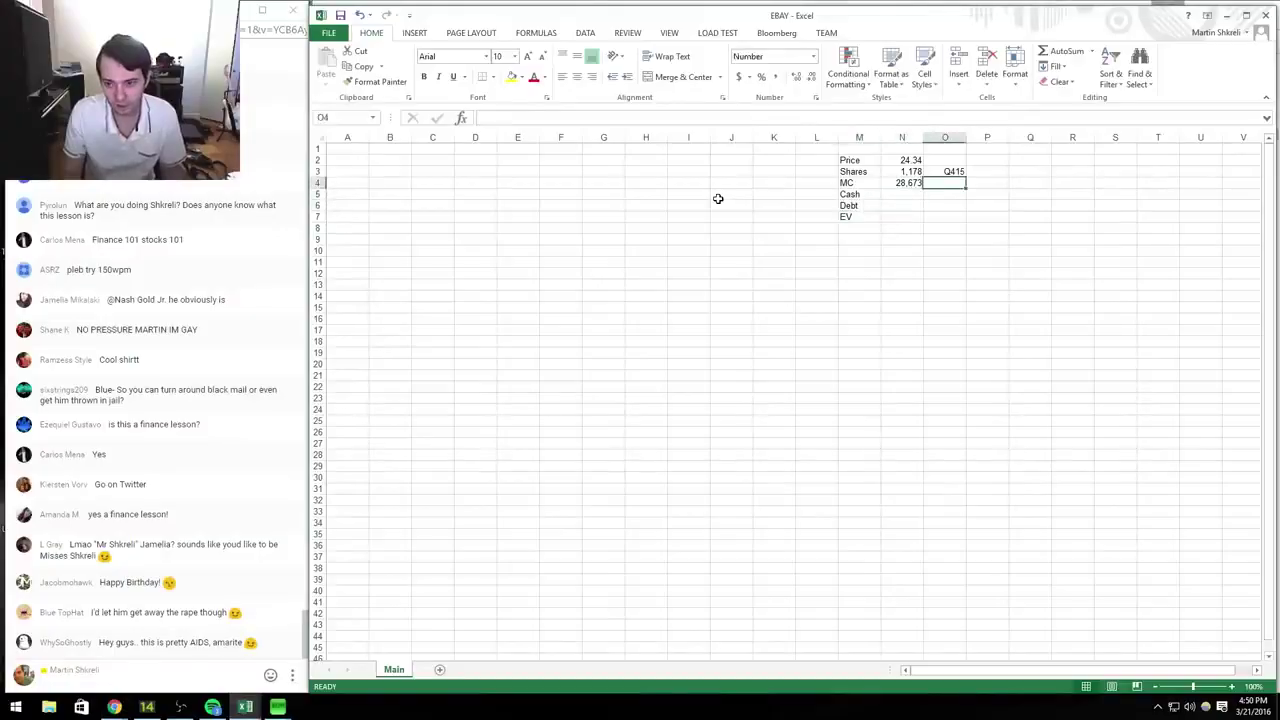
{"action": "key", "text": "alt+Tab"}
{"action": "scroll", "coordinate": [718, 200], "scroll_direction": "down", "scroll_amount": 15}
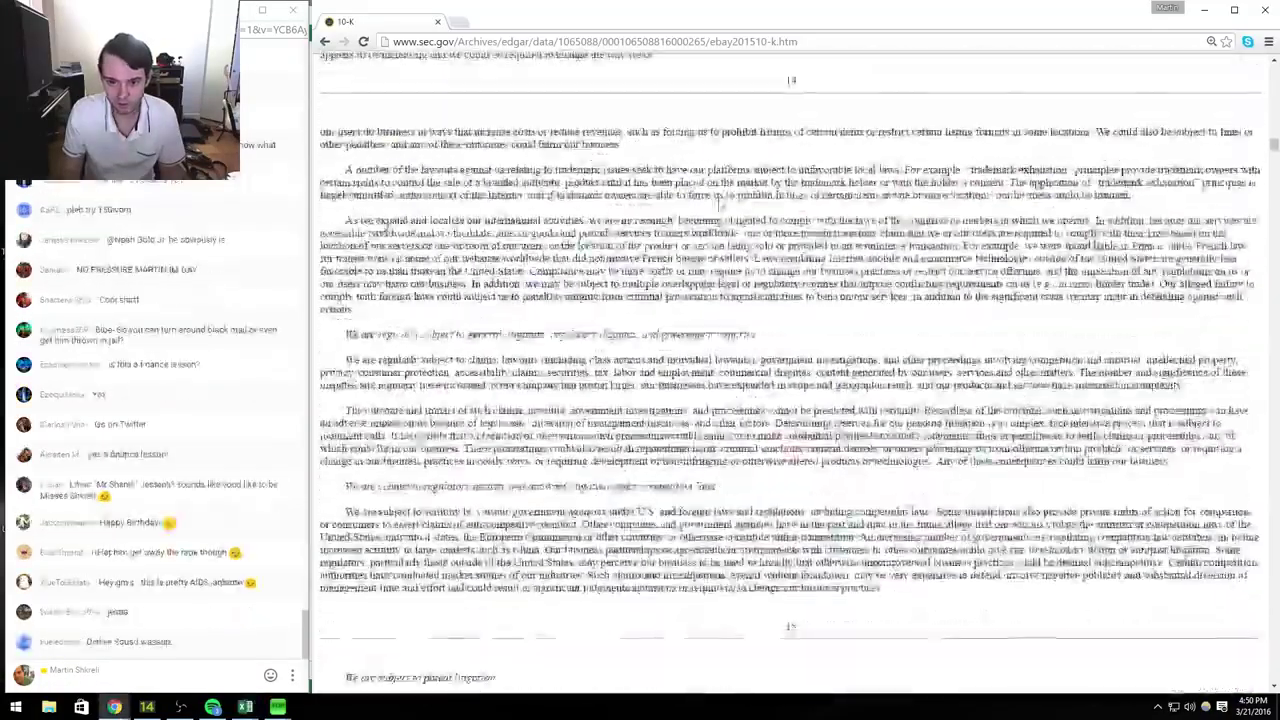
{"action": "scroll", "coordinate": [718, 200], "scroll_direction": "down", "scroll_amount": 20}
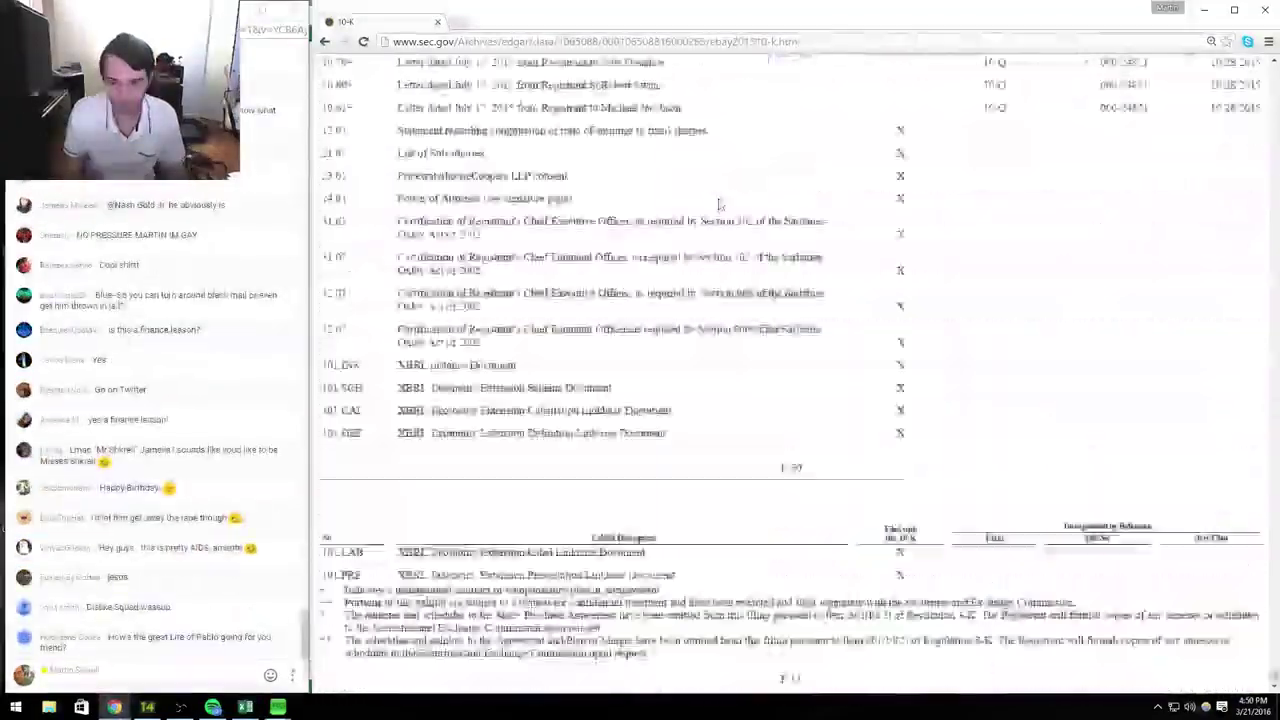
{"action": "scroll", "coordinate": [718, 200], "scroll_direction": "down", "scroll_amount": 10}
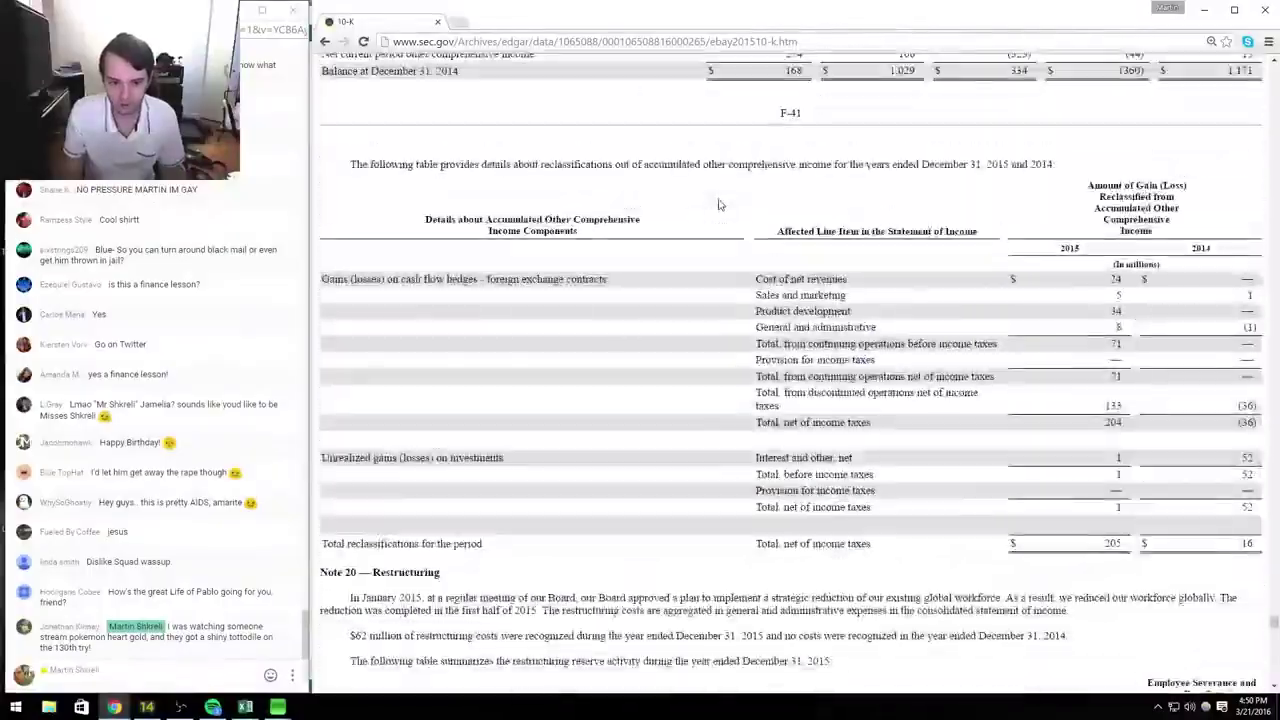
{"action": "scroll", "coordinate": [718, 203], "scroll_direction": "down", "scroll_amount": 10}
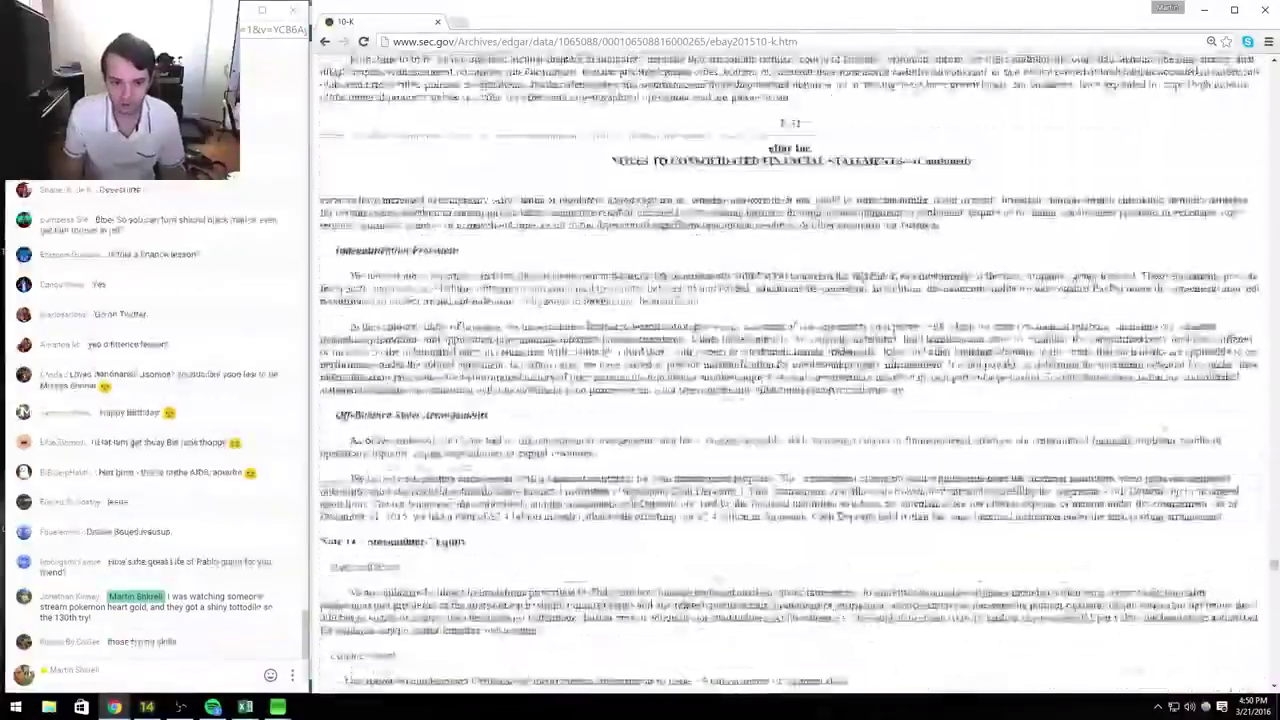
{"action": "scroll", "coordinate": [718, 205], "scroll_direction": "up", "scroll_amount": 15}
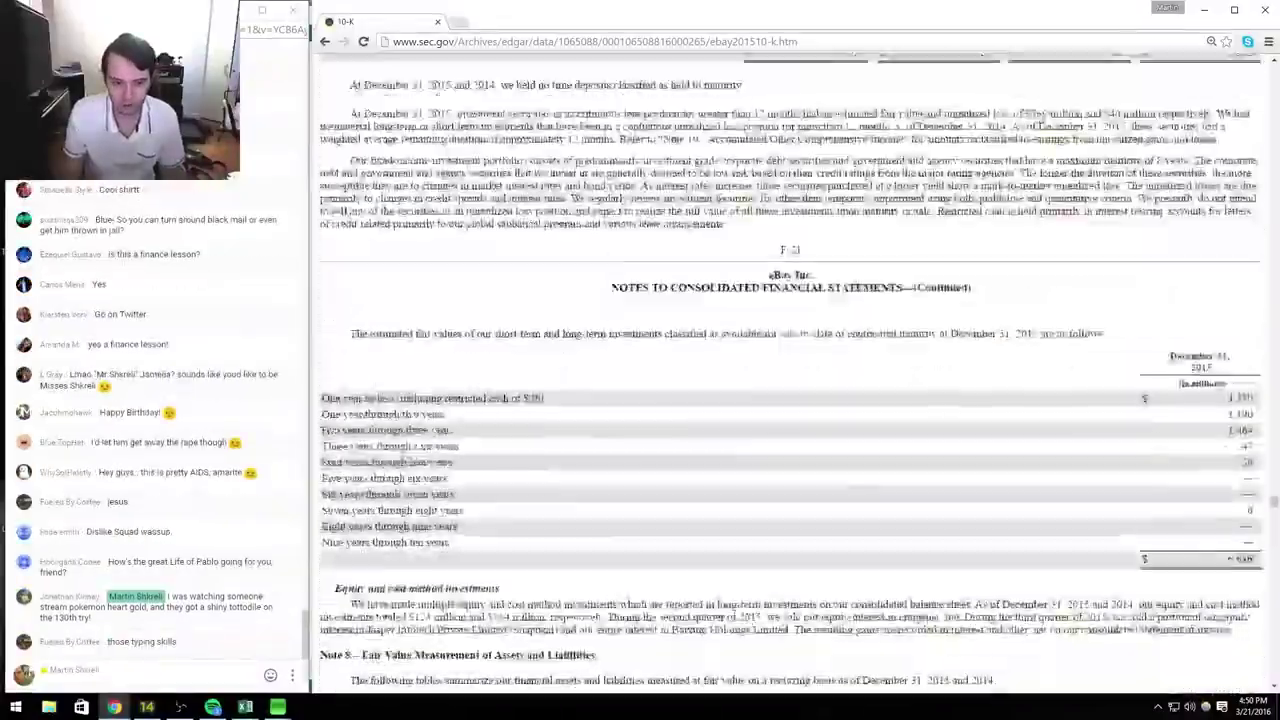
{"action": "scroll", "coordinate": [718, 204], "scroll_direction": "up", "scroll_amount": 15}
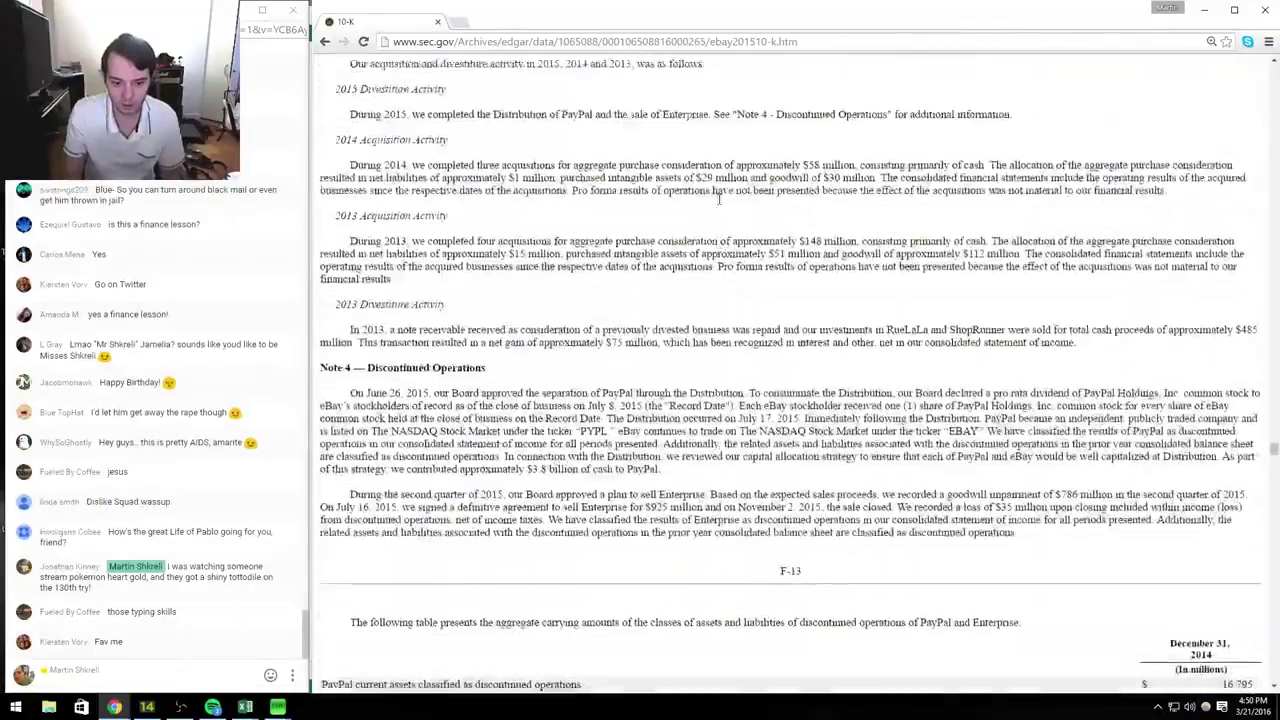
{"action": "scroll", "coordinate": [718, 198], "scroll_direction": "up", "scroll_amount": 20}
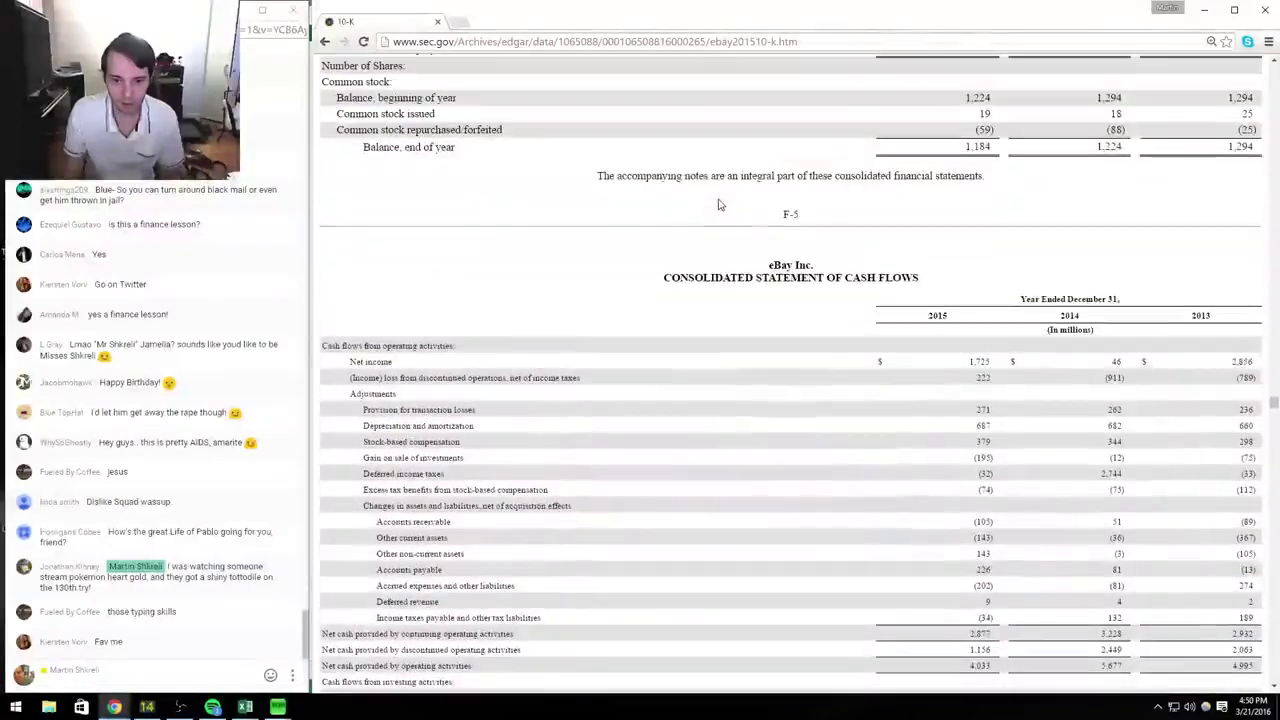
{"action": "scroll", "coordinate": [718, 205], "scroll_direction": "up", "scroll_amount": 5}
{"action": "scroll", "coordinate": [718, 204], "scroll_direction": "up", "scroll_amount": 5}
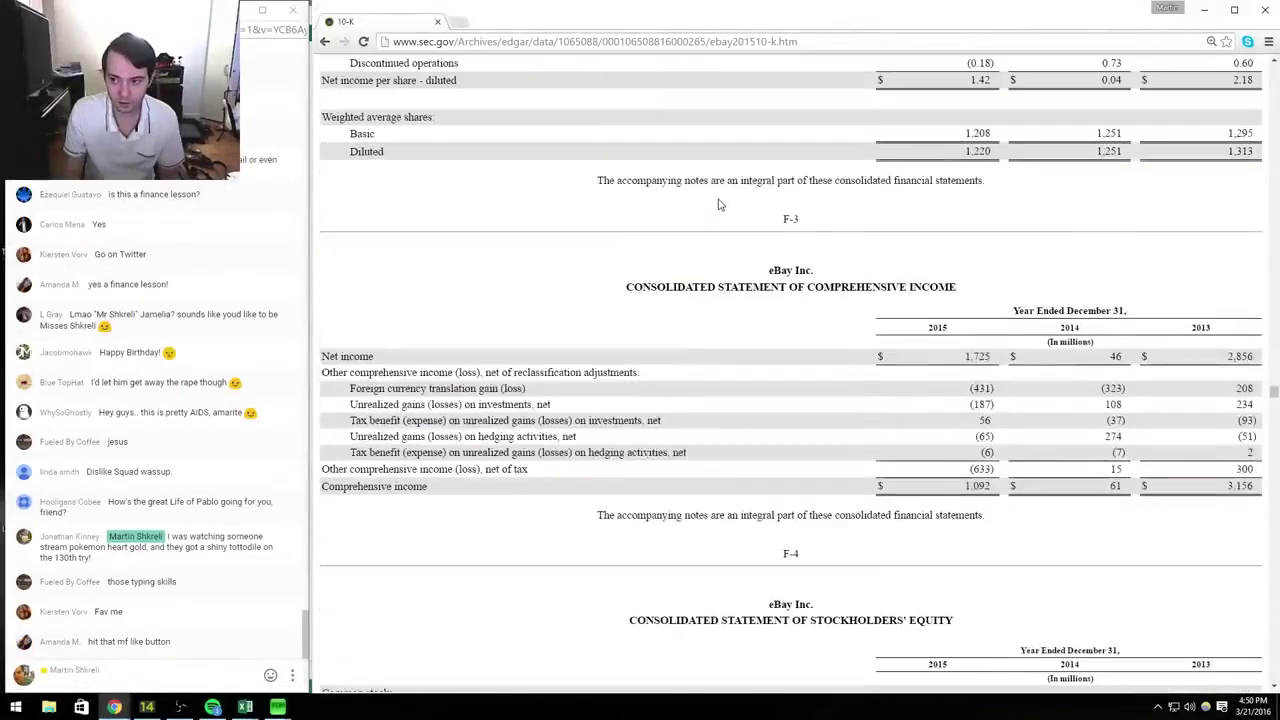
{"action": "scroll", "coordinate": [718, 204], "scroll_direction": "down", "scroll_amount": 5}
{"action": "scroll", "coordinate": [718, 204], "scroll_direction": "up", "scroll_amount": 10}
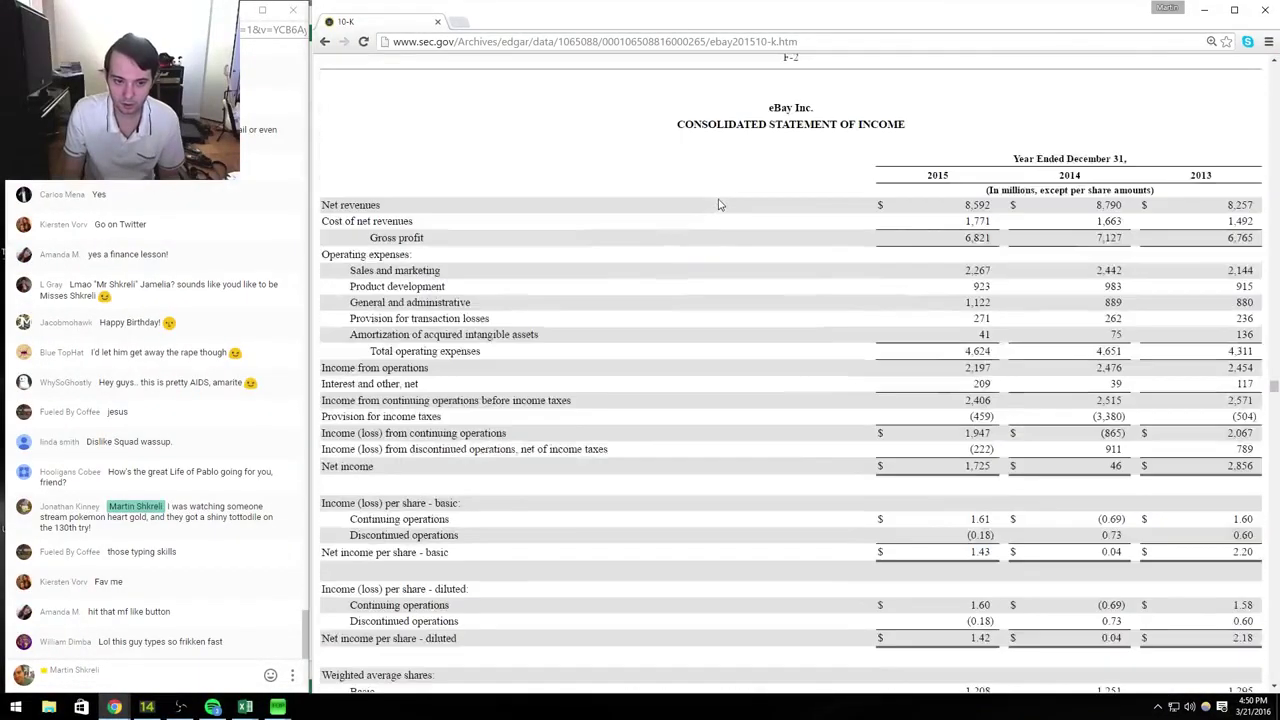
{"action": "scroll", "coordinate": [718, 204], "scroll_direction": "up", "scroll_amount": 5}
{"action": "scroll", "coordinate": [718, 200], "scroll_direction": "up", "scroll_amount": 3}
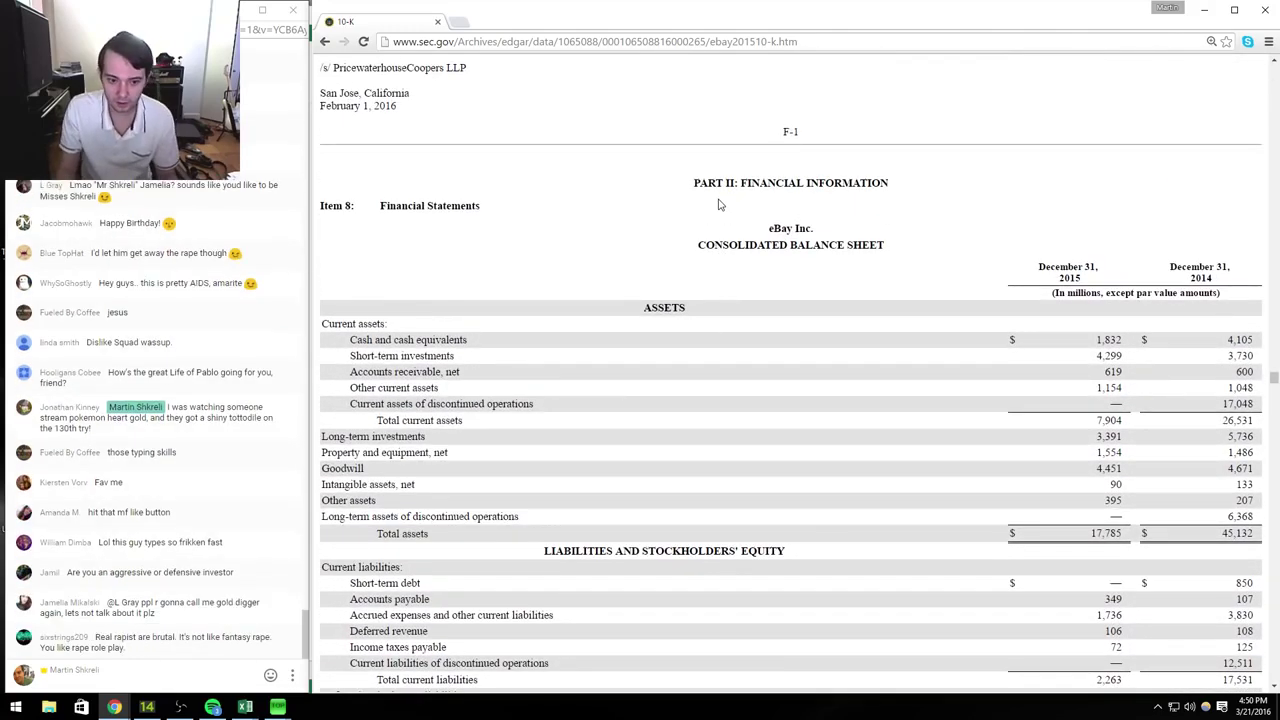
Step: Enter cash in N5 as the balance sheet's 2015 cash and cash equivalents plus short-term investments, =1832+4299
{"action": "key", "text": "alt+Tab"}
{"action": "key", "text": "alt+Tab"}
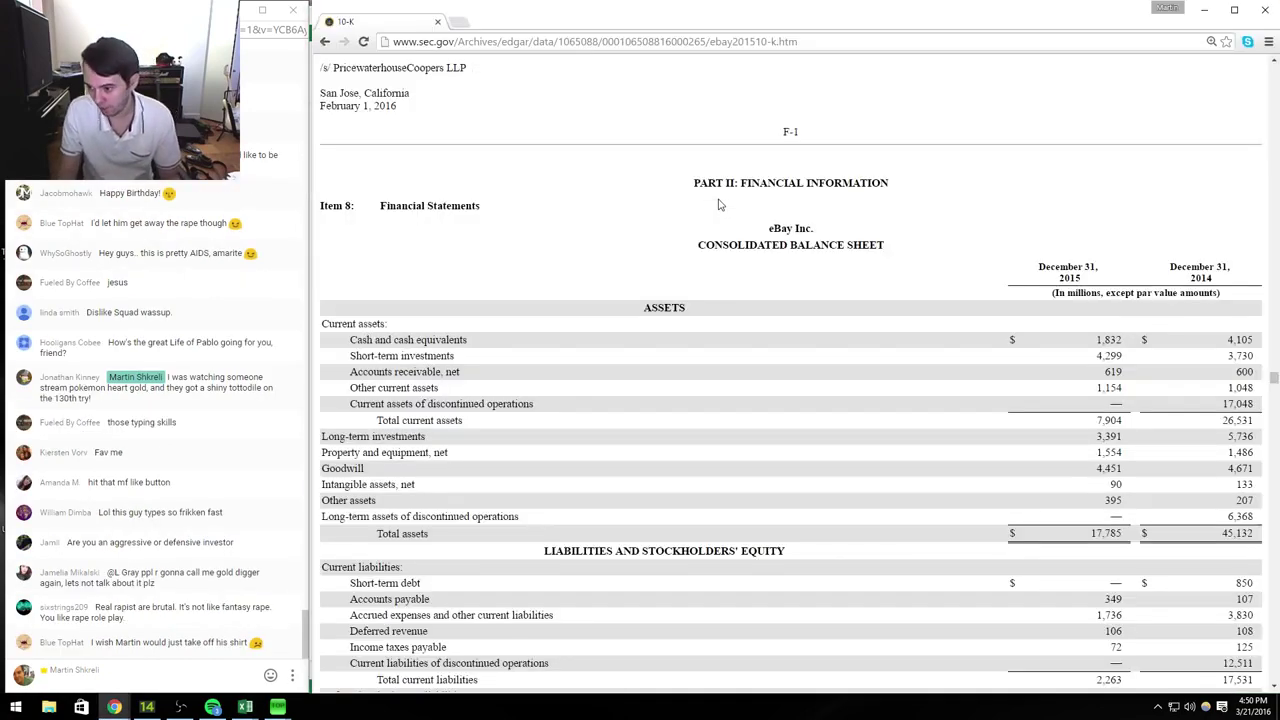
{"action": "key", "text": "alt+Tab"}
{"action": "type", "text": "=1832+"}
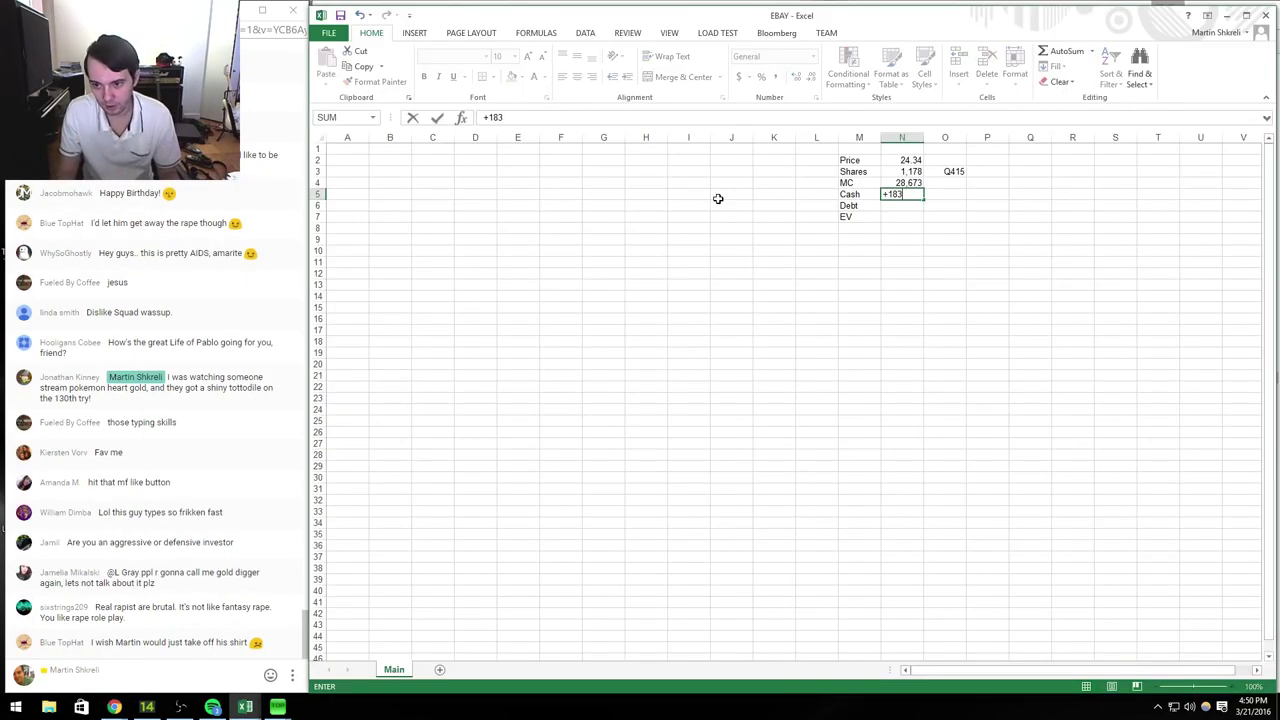
{"action": "key", "text": "alt+Tab"}
{"action": "key", "text": "alt+Tab"}
{"action": "type", "text": "4299"}
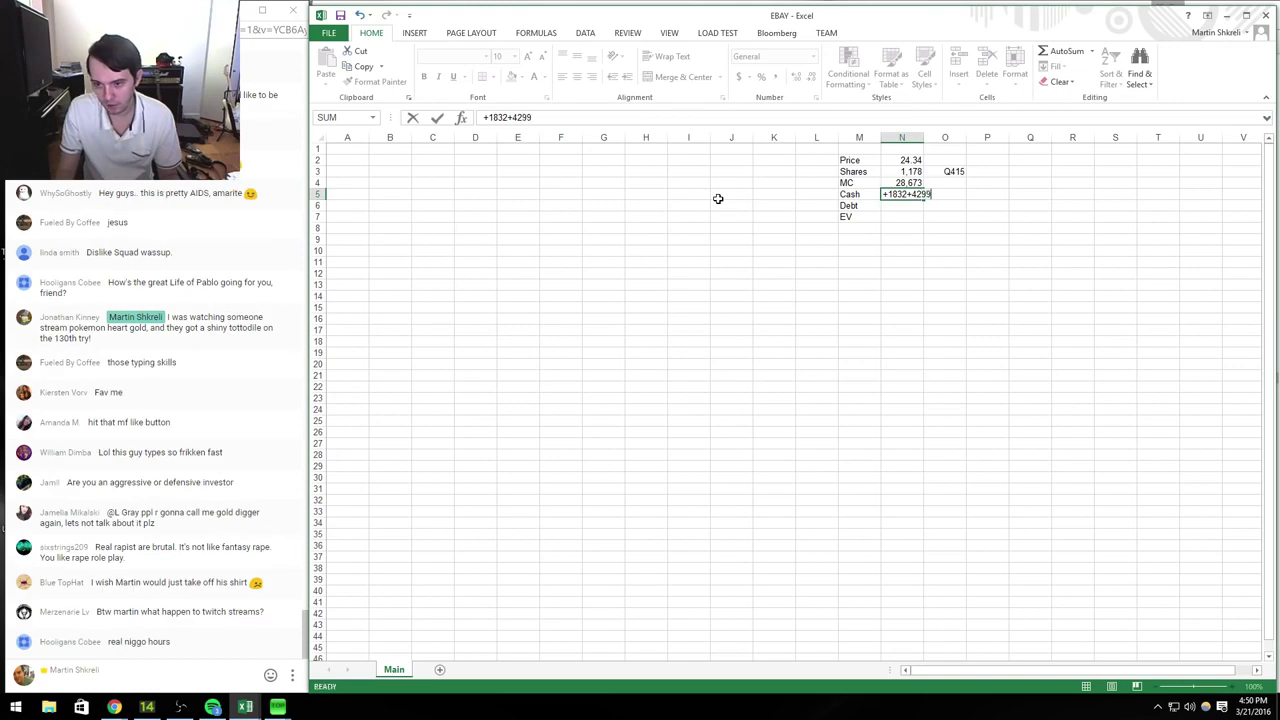
Step: Enter Q415 beside the cash figure in O5, right-align it and copy it to O6 for debt
{"action": "key", "text": "Tab"}
{"action": "type", "text": "Q415"}
{"action": "key", "text": "Return"}
{"action": "key", "text": "Up"}
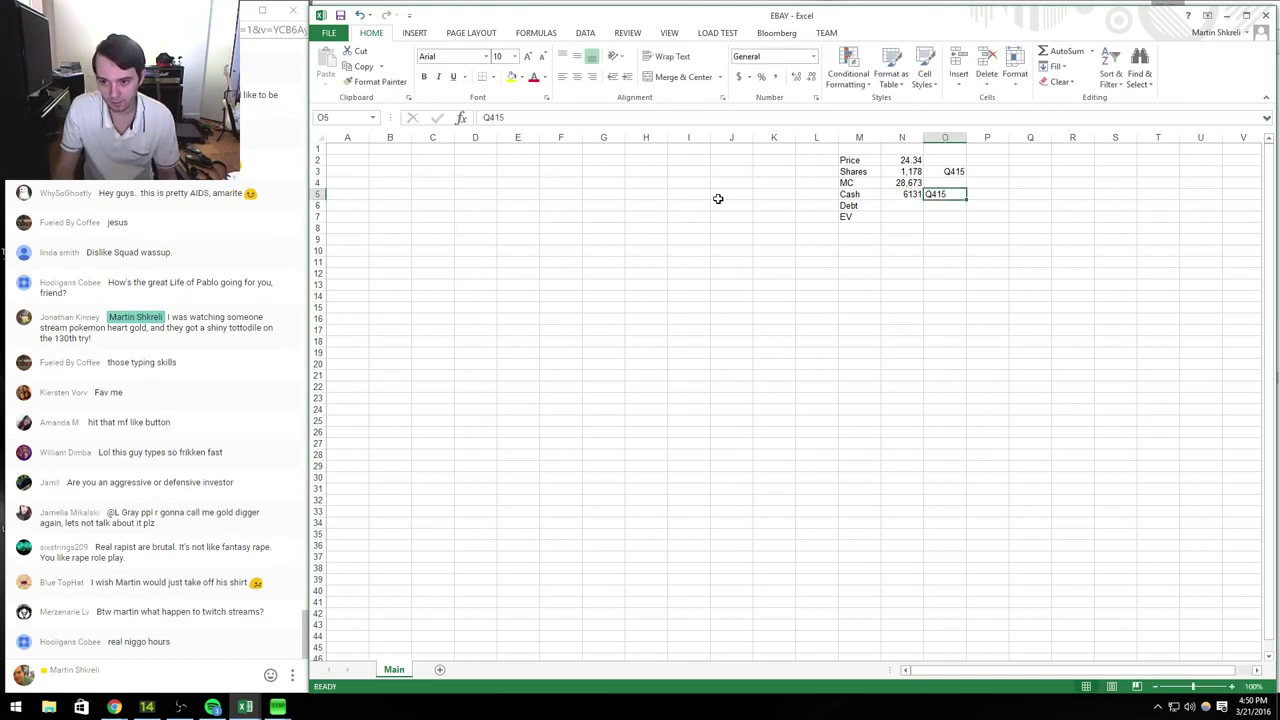
{"action": "key", "text": "ctrl+c"}
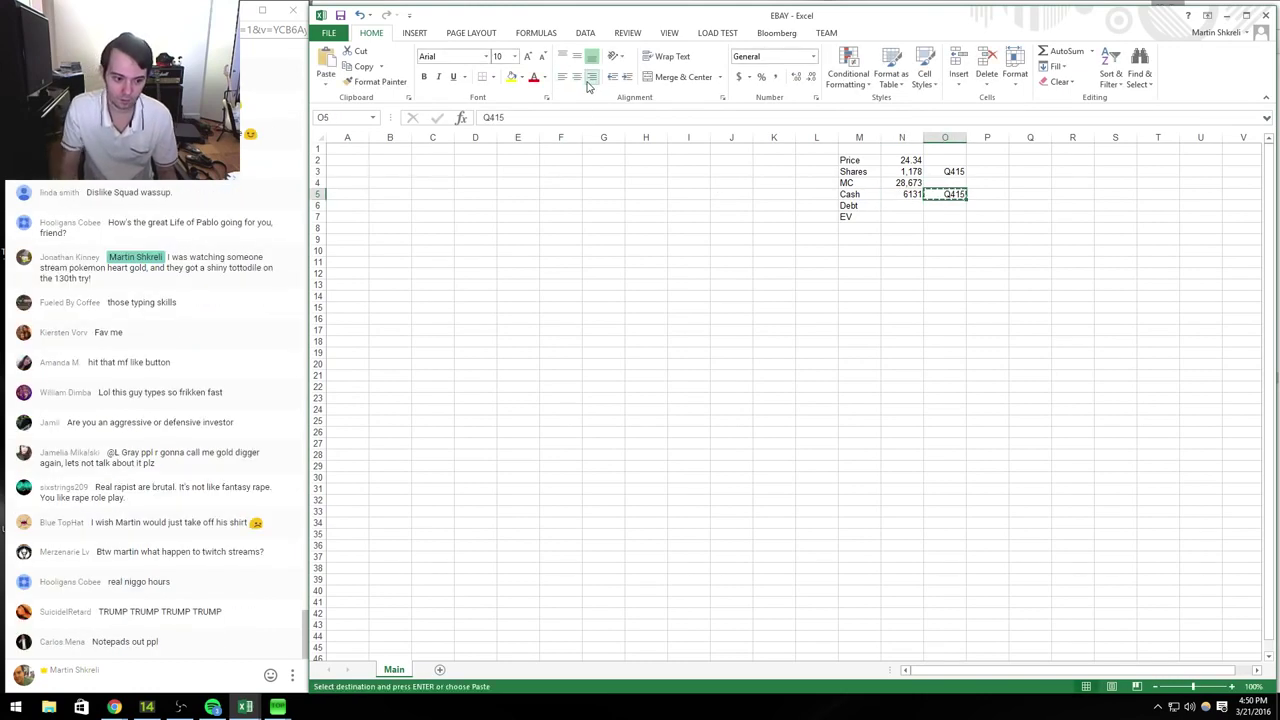
{"action": "key", "text": "Down"}
{"action": "key", "text": "ctrl+v"}
{"action": "key", "text": "Left"}
{"action": "key", "text": "Escape"}
Step: Format N5:N7 as numbers with 0 decimal places and a thousands separator
{"action": "key", "text": "Up"}
{"action": "key", "text": "shift+Down"}
{"action": "key", "text": "shift+Down"}
{"action": "key", "text": "ctrl+1"}
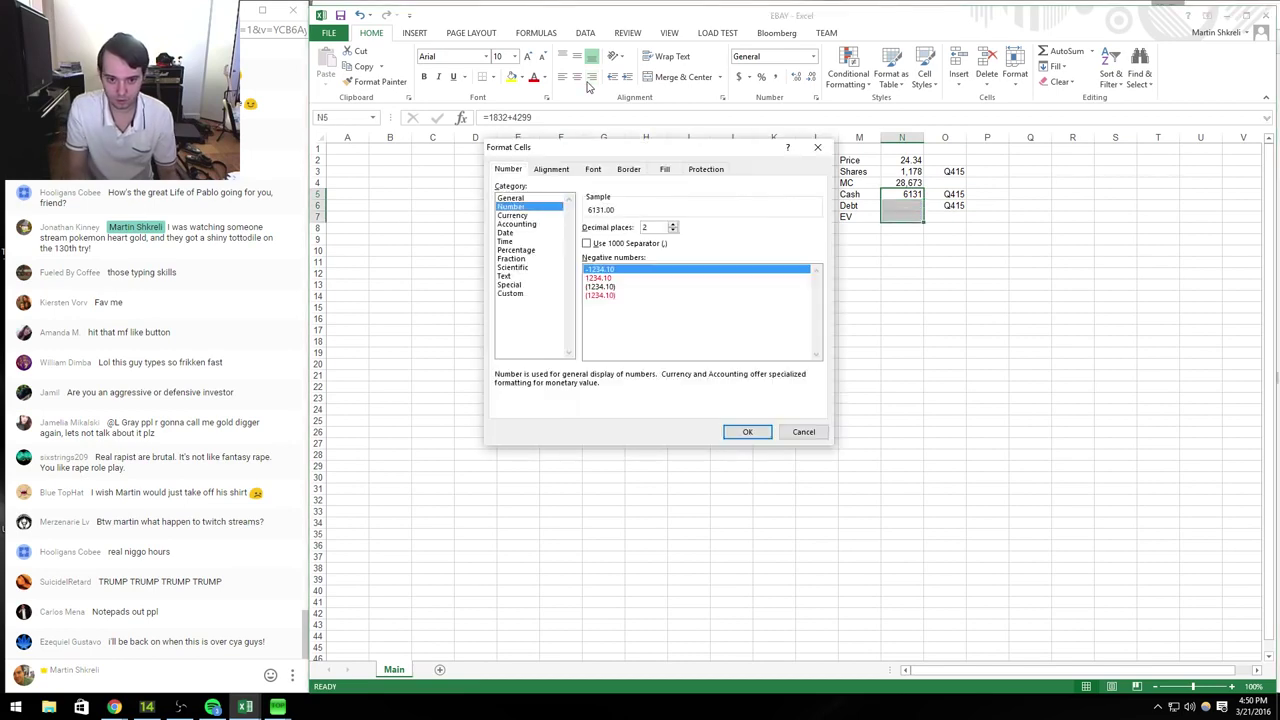
{"action": "key", "text": "Return"}
Step: Add the 2015 long-term investments of 3391 from the balance sheet to the cash formula in N5
{"action": "key", "text": "alt+Tab"}
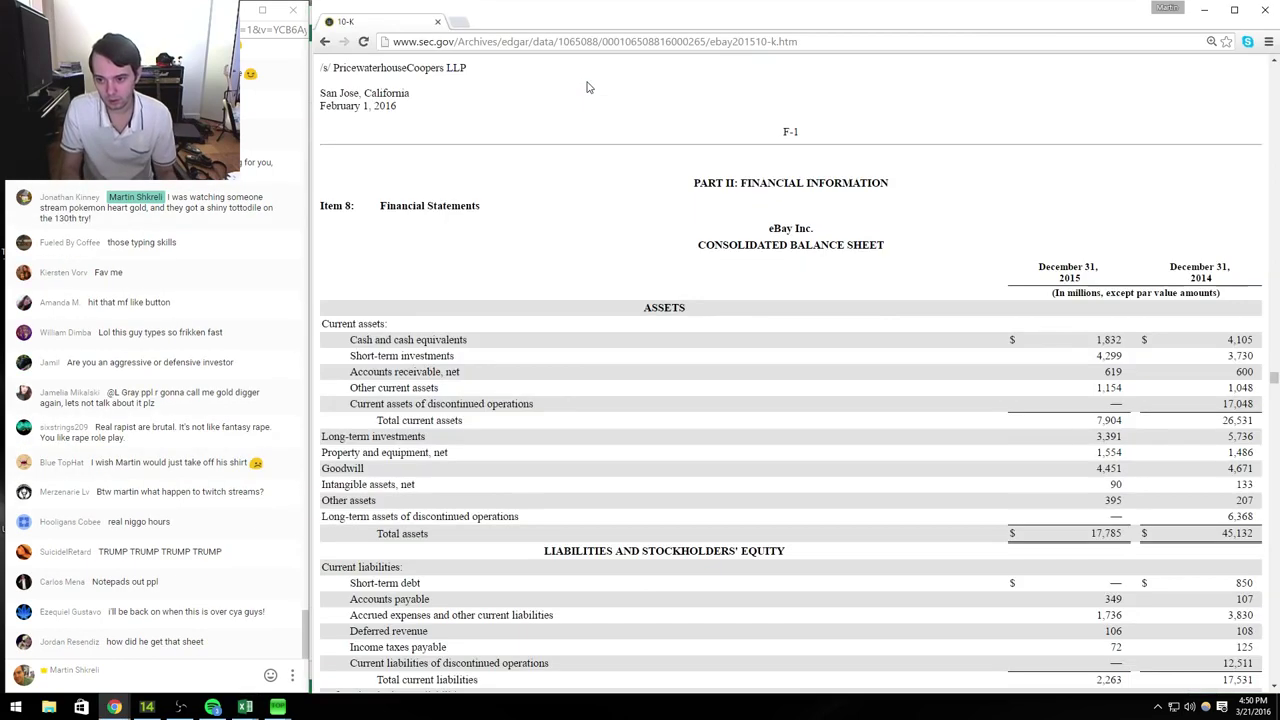
{"action": "left_click_drag", "start_coordinate": [360, 451], "coordinate": [426, 438]}
{"action": "key", "text": "alt+Tab"}
{"action": "type", "text": "=1832+4299+"}
{"action": "key", "text": "alt+Tab"}
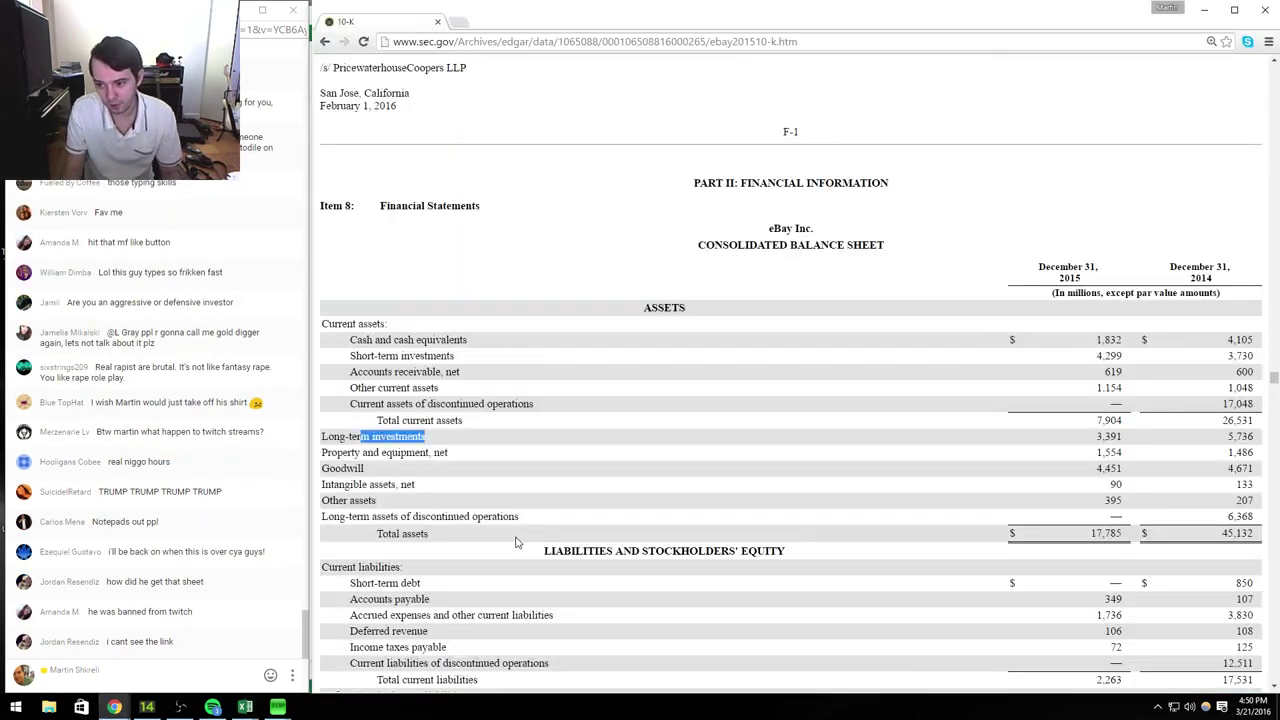
{"action": "key", "text": "alt+Tab"}
{"action": "type", "text": "3391"}
{"action": "key", "text": "Return"}
Step: Look up eBay's 2015 long-term debt on the balance sheet and enter 6779 as the debt in N6
{"action": "key", "text": "alt+Tab"}
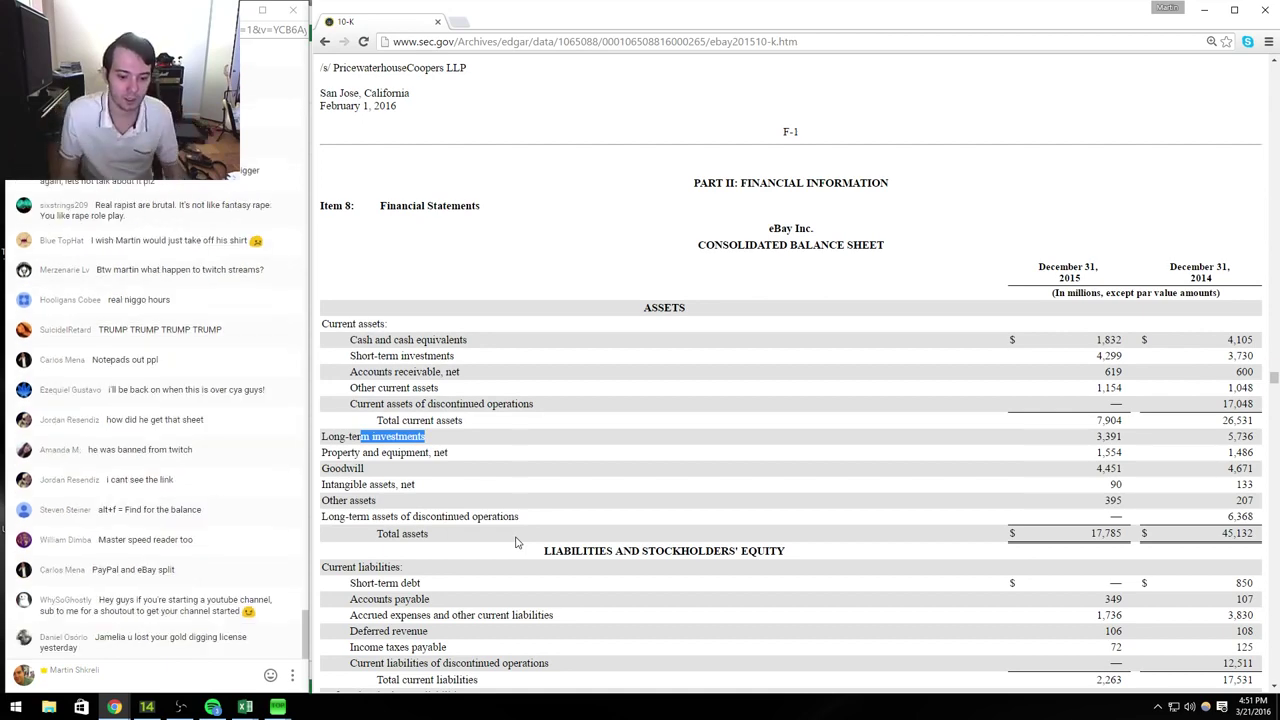
{"action": "scroll", "coordinate": [516, 542], "scroll_direction": "down", "scroll_amount": 1}
{"action": "scroll", "coordinate": [516, 542], "scroll_direction": "down", "scroll_amount": 2}
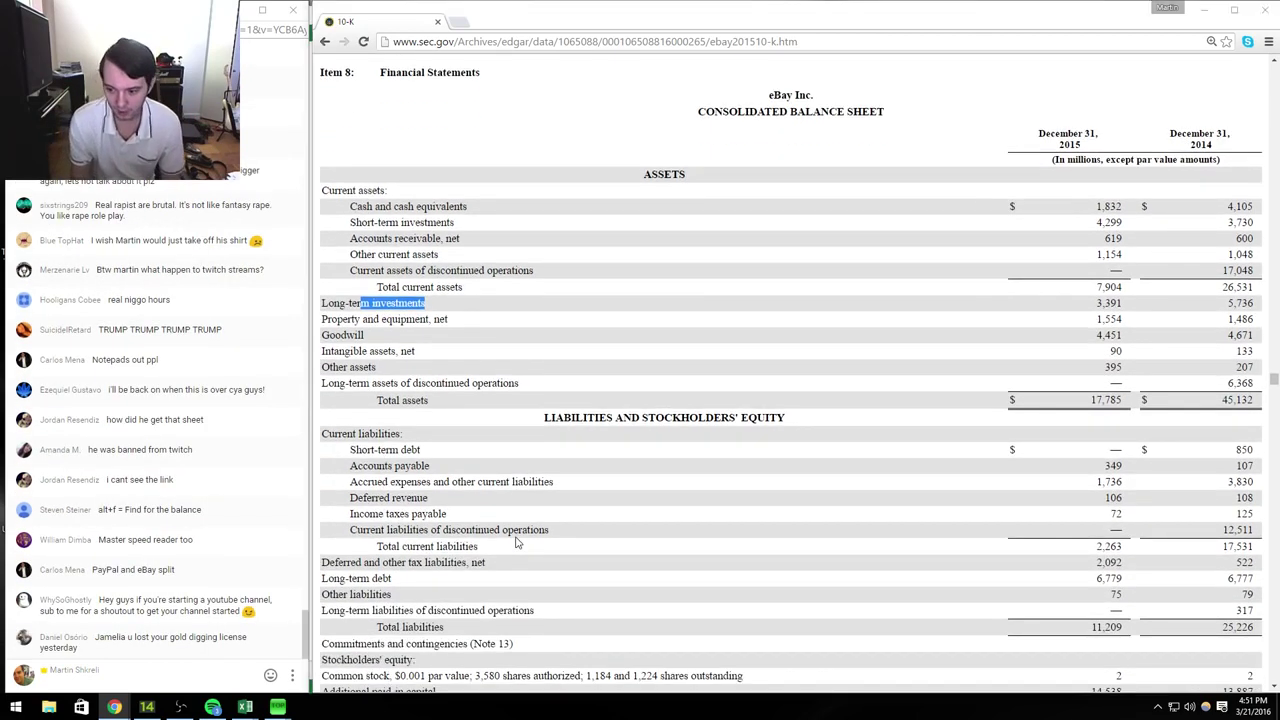
{"action": "key", "text": "alt+Tab"}
{"action": "type", "text": "+6779+"}
{"action": "key", "text": "alt+Tab"}
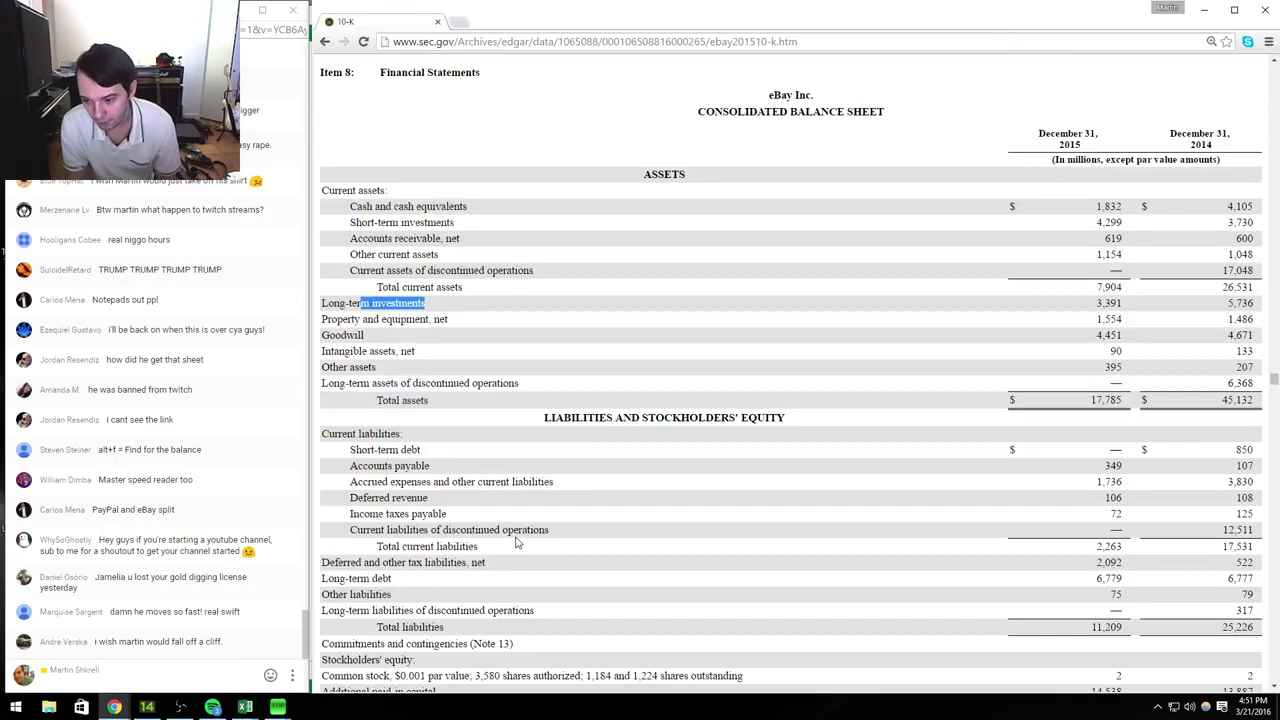
{"action": "key", "text": "alt+Tab"}
{"action": "key", "text": "alt+Tab"}
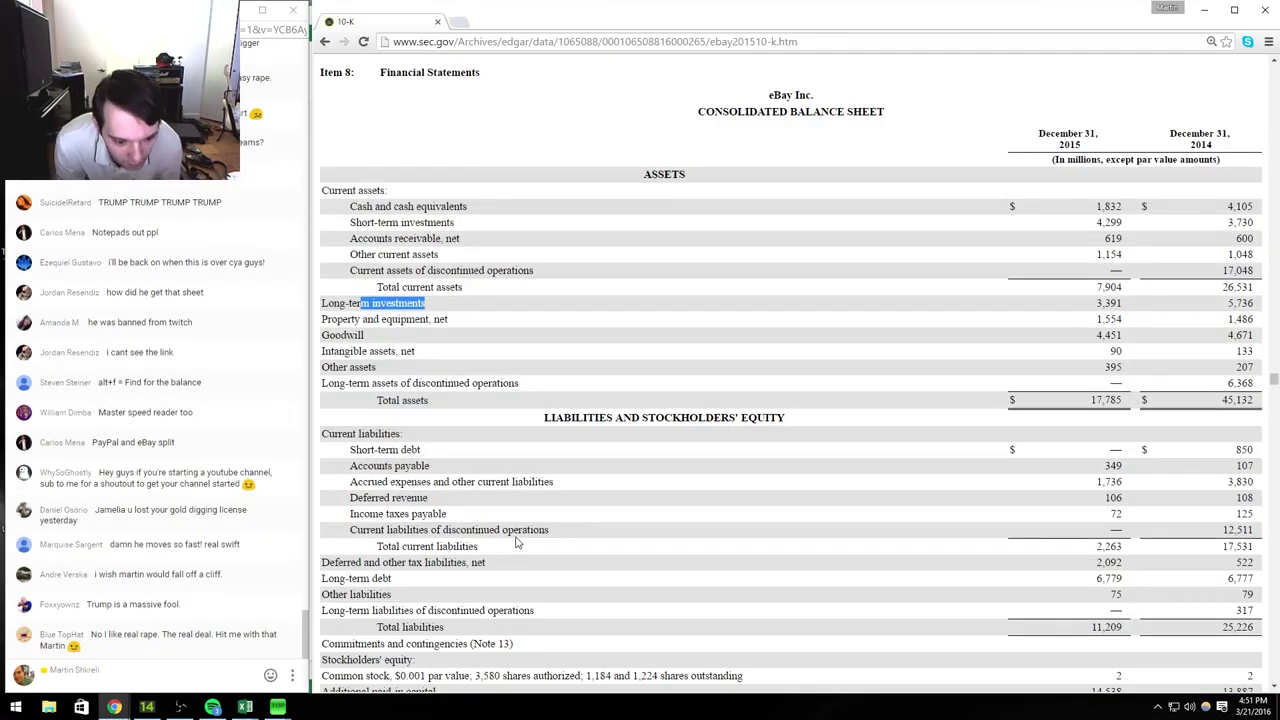
{"action": "key", "text": "alt+Tab"}
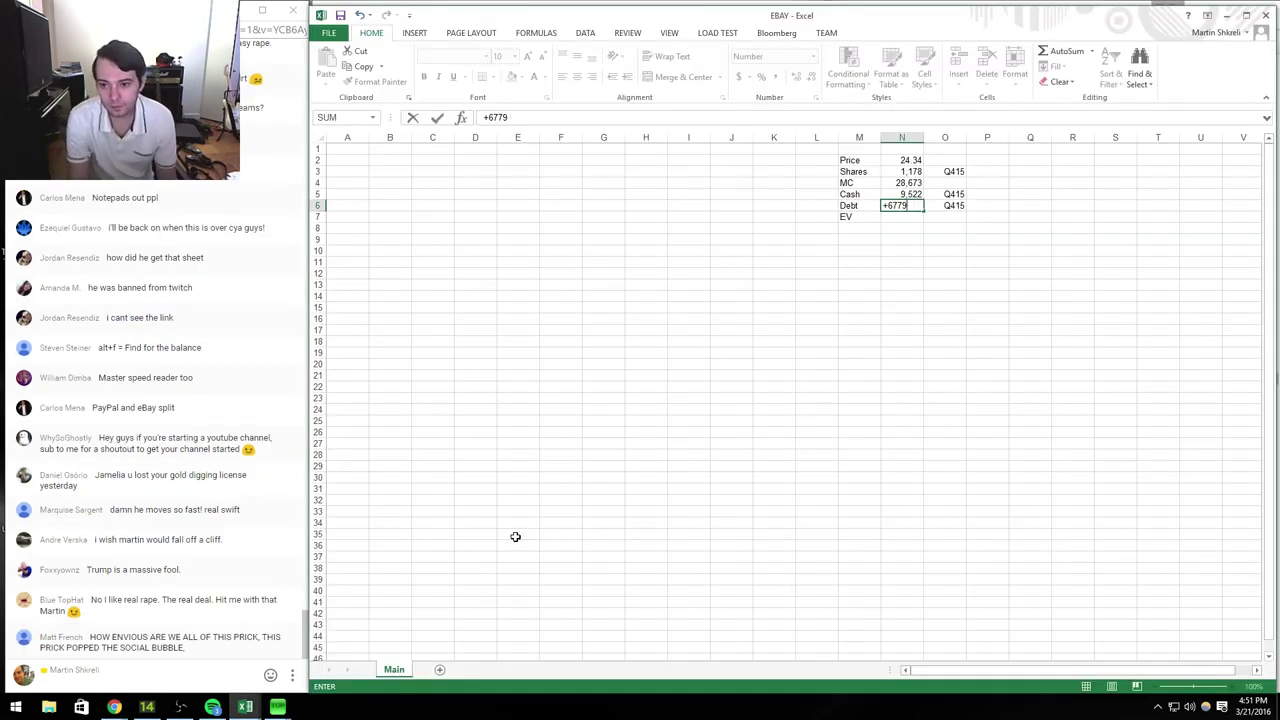
{"action": "key", "text": "Return"}
Step: Calculate the enterprise value in N7 as market cap minus cash plus debt with the formula =+N4-N5+N6
{"action": "type", "text": "+"}
{"action": "key", "text": "Up"}
{"action": "key", "text": "Up"}
{"action": "key", "text": "Up"}
{"action": "type", "text": "-"}
{"action": "key", "text": "Up"}
{"action": "key", "text": "Up"}
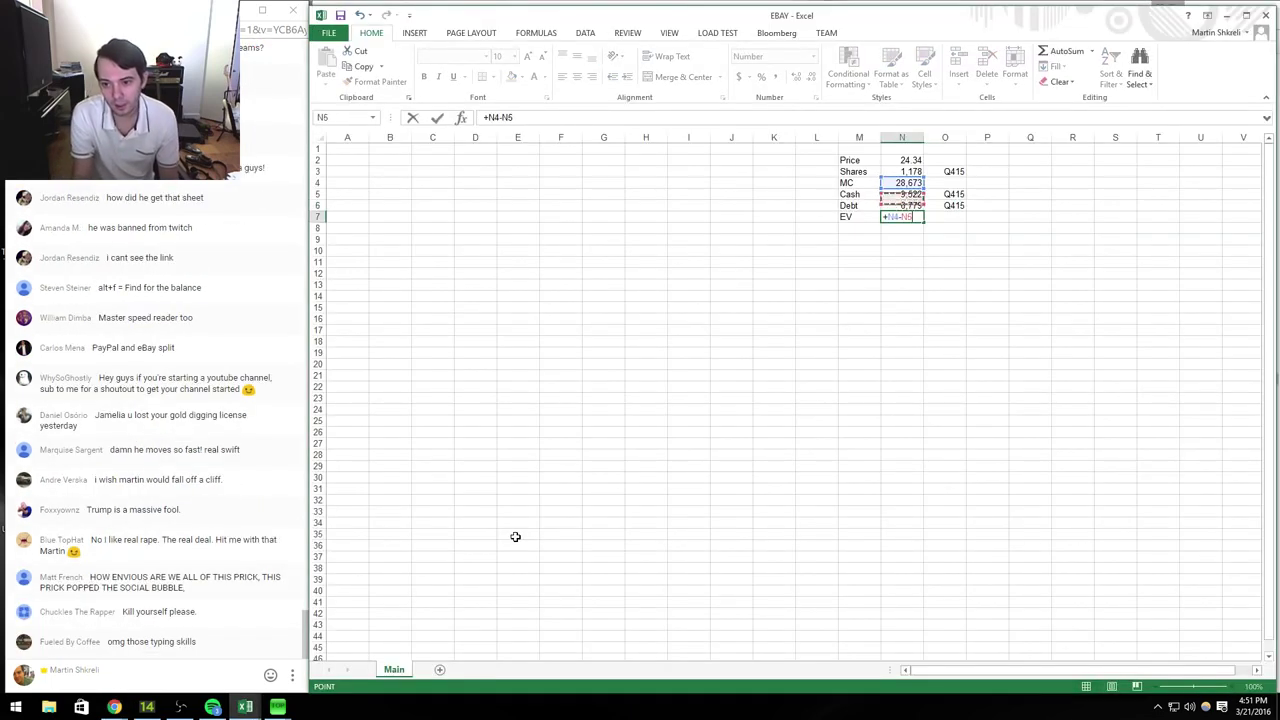
{"action": "type", "text": "+"}
{"action": "key", "text": "Up"}
{"action": "key", "text": "Return"}
{"action": "key", "text": "Up"}
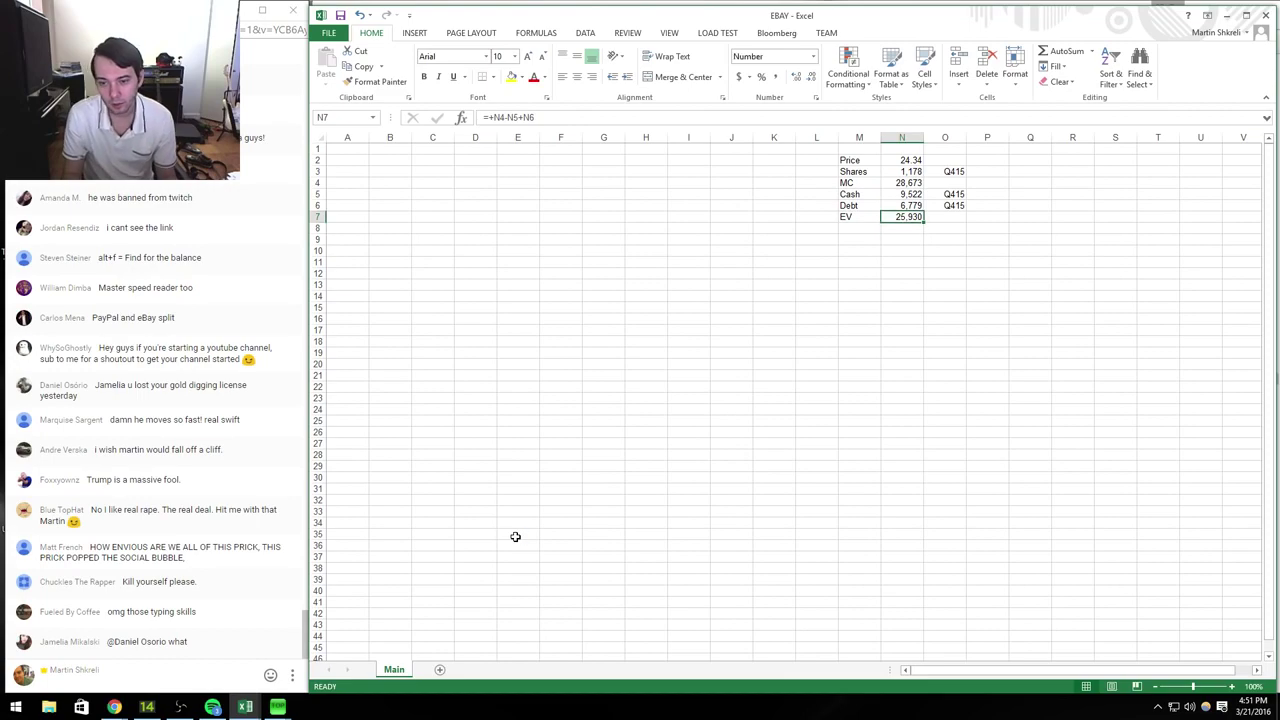
Step: In the Tech workbook, set eBay's net cash in F16 to cash minus debt, linked to EBAY workbook cells N5 and N6
{"action": "key", "text": "ctrl+Tab"}
{"action": "key", "text": "Right"}
{"action": "key", "text": "Right"}
{"action": "key", "text": "Right"}
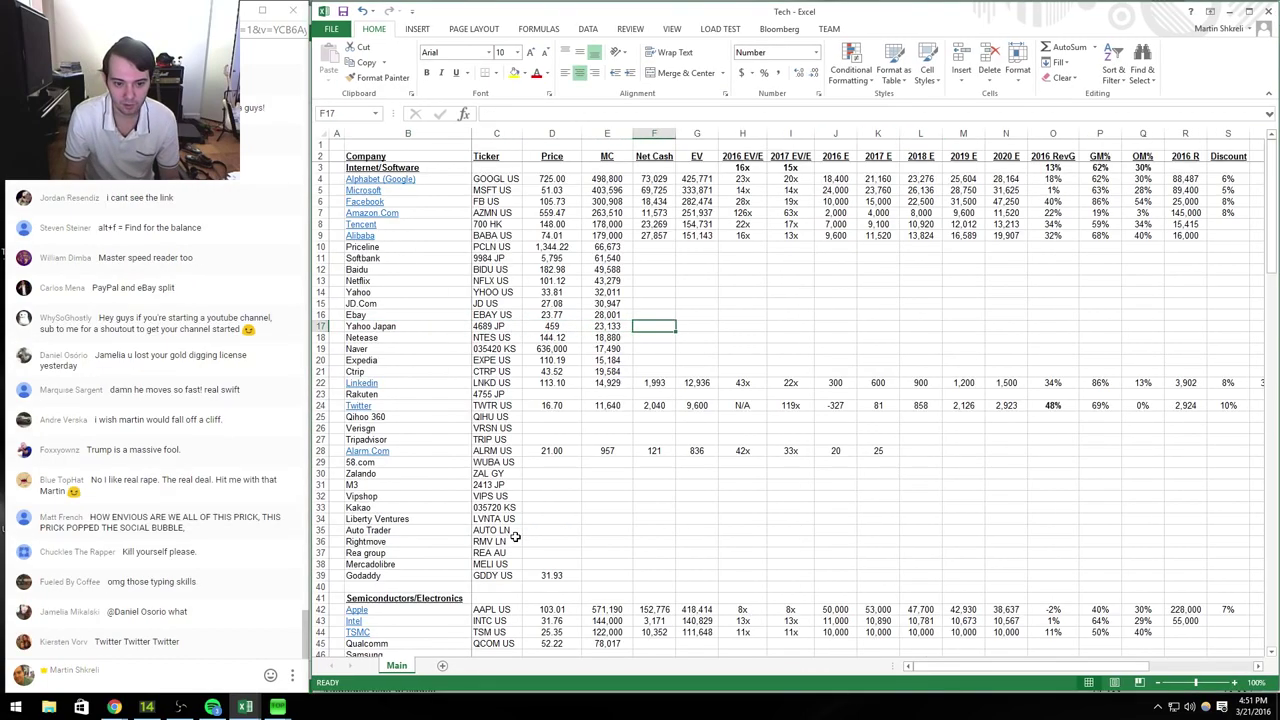
{"action": "key", "text": "Right"}
{"action": "key", "text": "Up"}
{"action": "type", "text": "+"}
{"action": "key", "text": "ctrl+Tab"}
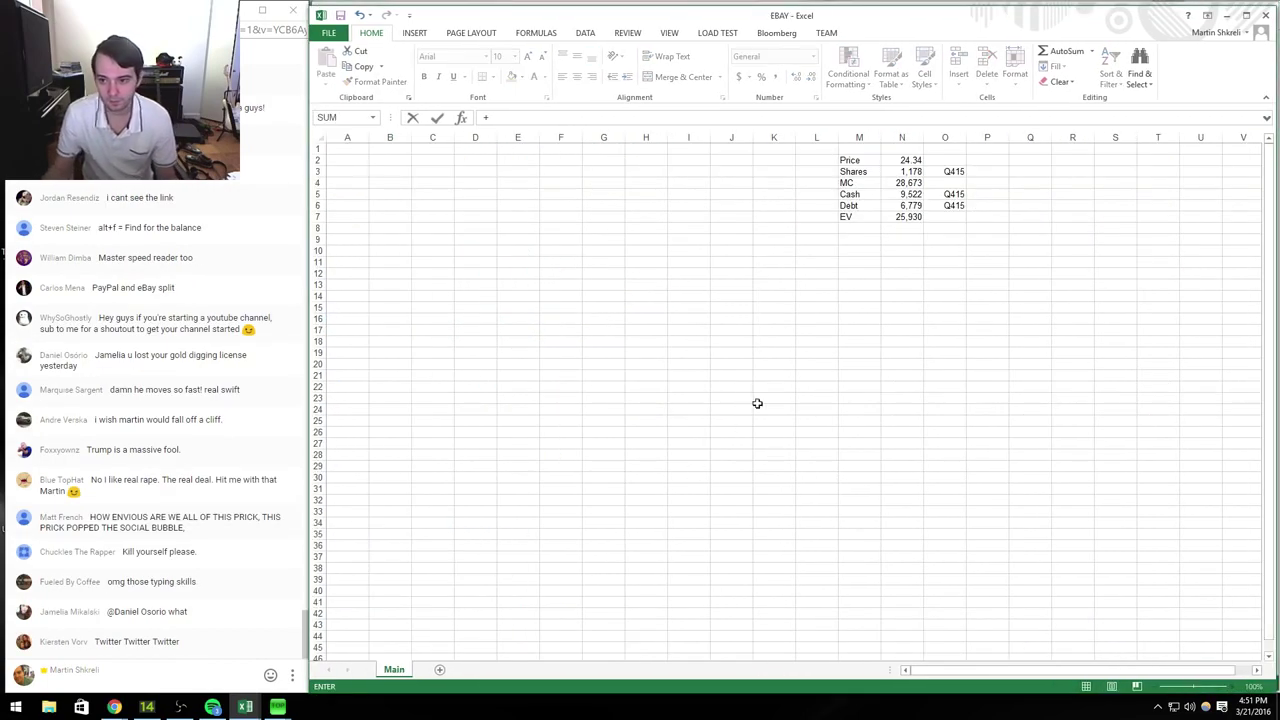
{"action": "left_click", "coordinate": [901, 194]}
{"action": "type", "text": "-"}
{"action": "left_click", "coordinate": [897, 207]}
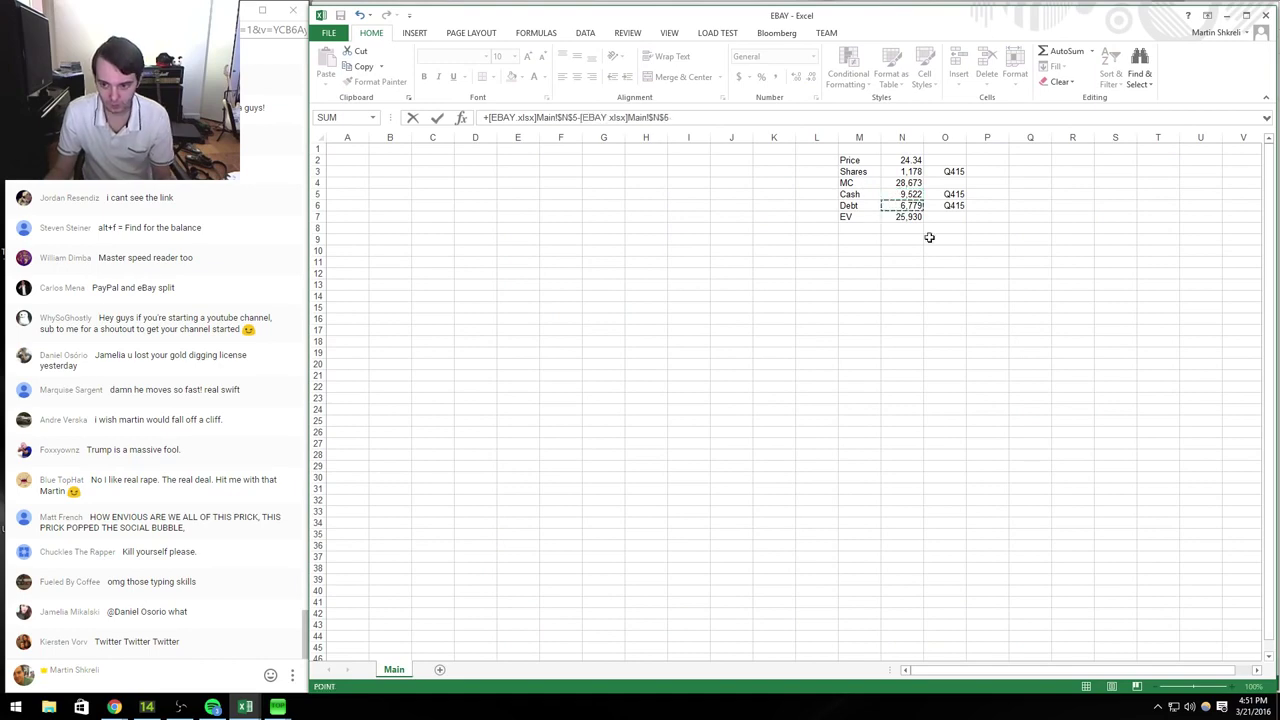
{"action": "key", "text": "Tab"}
Step: Calculate eBay's EV in G16 as market cap minus net cash with a formula subtracting F16 from E16
{"action": "type", "text": "+"}
{"action": "key", "text": "Left"}
{"action": "key", "text": "Left"}
{"action": "type", "text": "-"}
{"action": "key", "text": "Left"}
{"action": "key", "text": "ctrl+Return"}
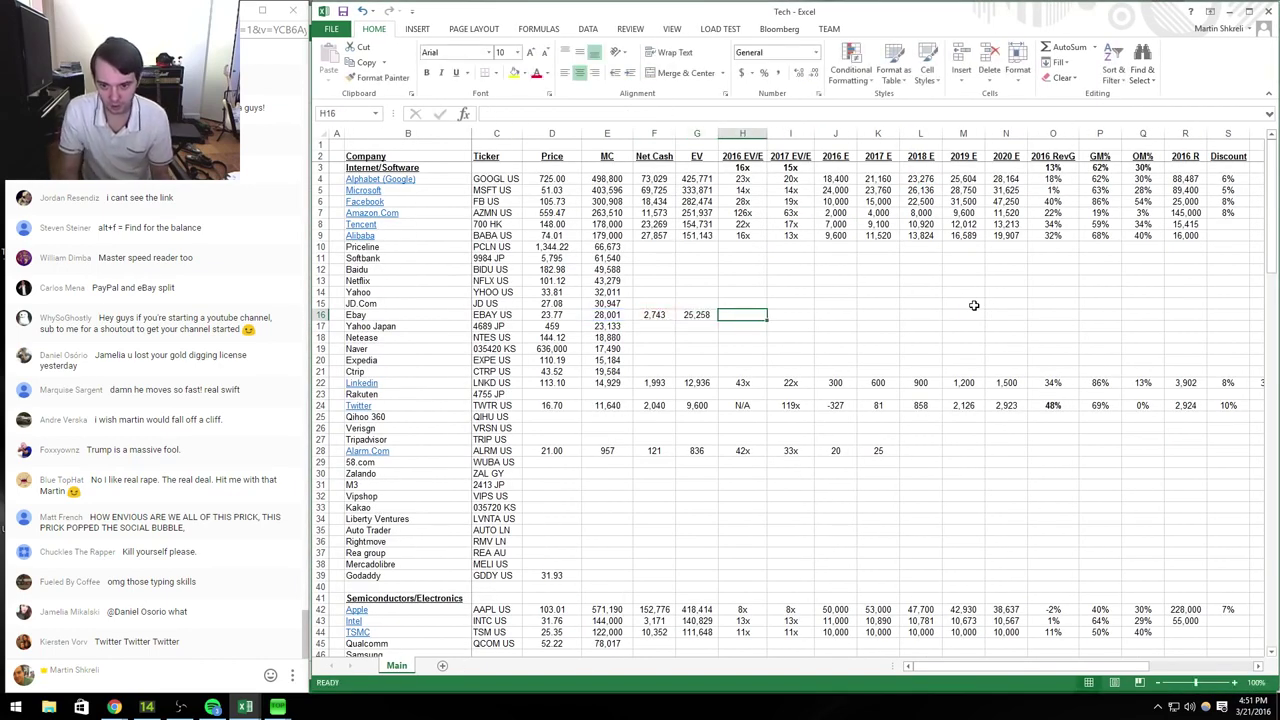
{"action": "key", "text": "Down"}
{"action": "key", "text": "Down"}
{"action": "key", "text": "Down"}
{"action": "key", "text": "Down"}
{"action": "key", "text": "Down"}
{"action": "key", "text": "Down"}
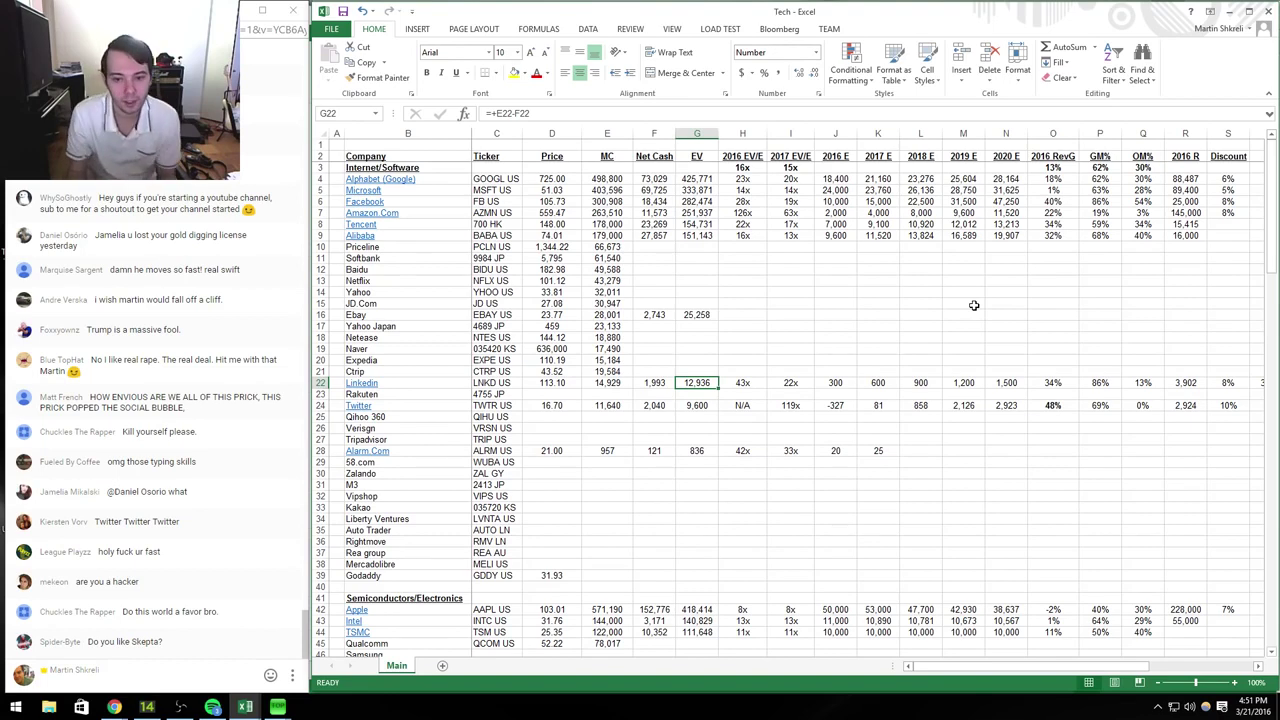
Step: Hyperlink the Ebay company name in B16 to the EBAY workbook in the Investing Class folder
{"action": "key", "text": "ctrl+Up"}
{"action": "key", "text": "ctrl+Up"}
{"action": "key", "text": "ctrl+Down"}
{"action": "key", "text": "ctrl+Left"}
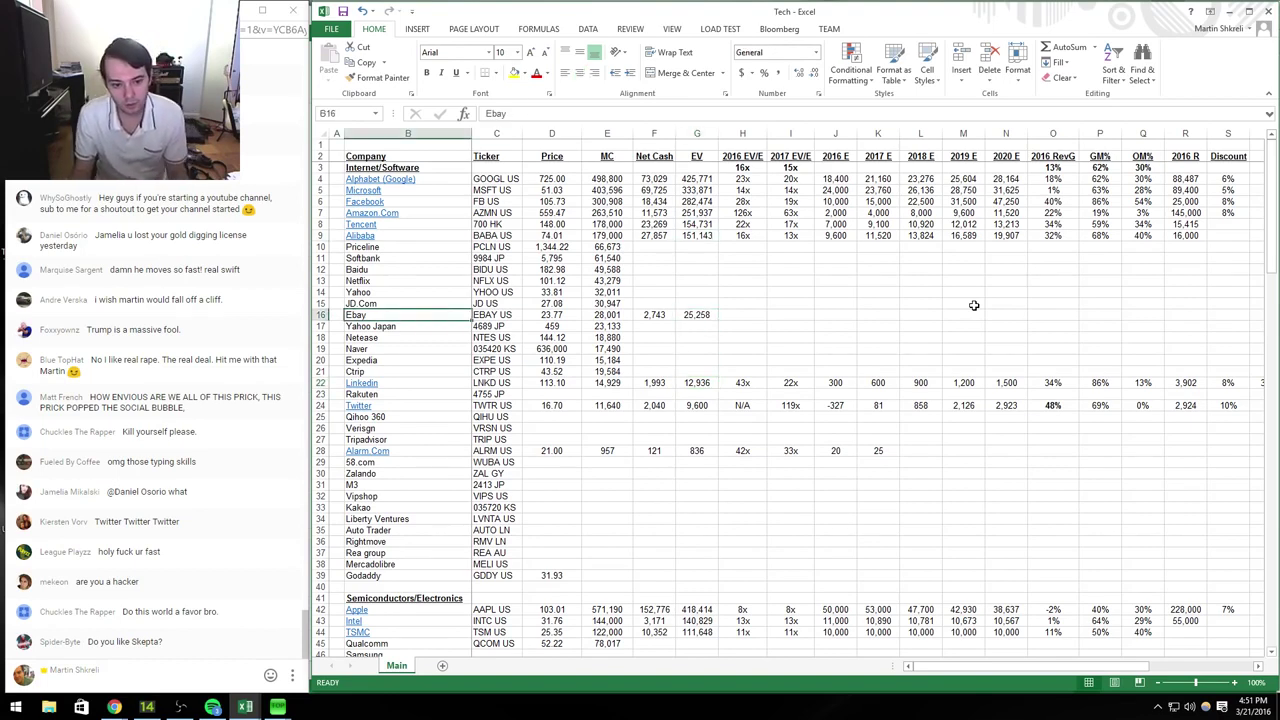
{"action": "key", "text": "ctrl+k"}
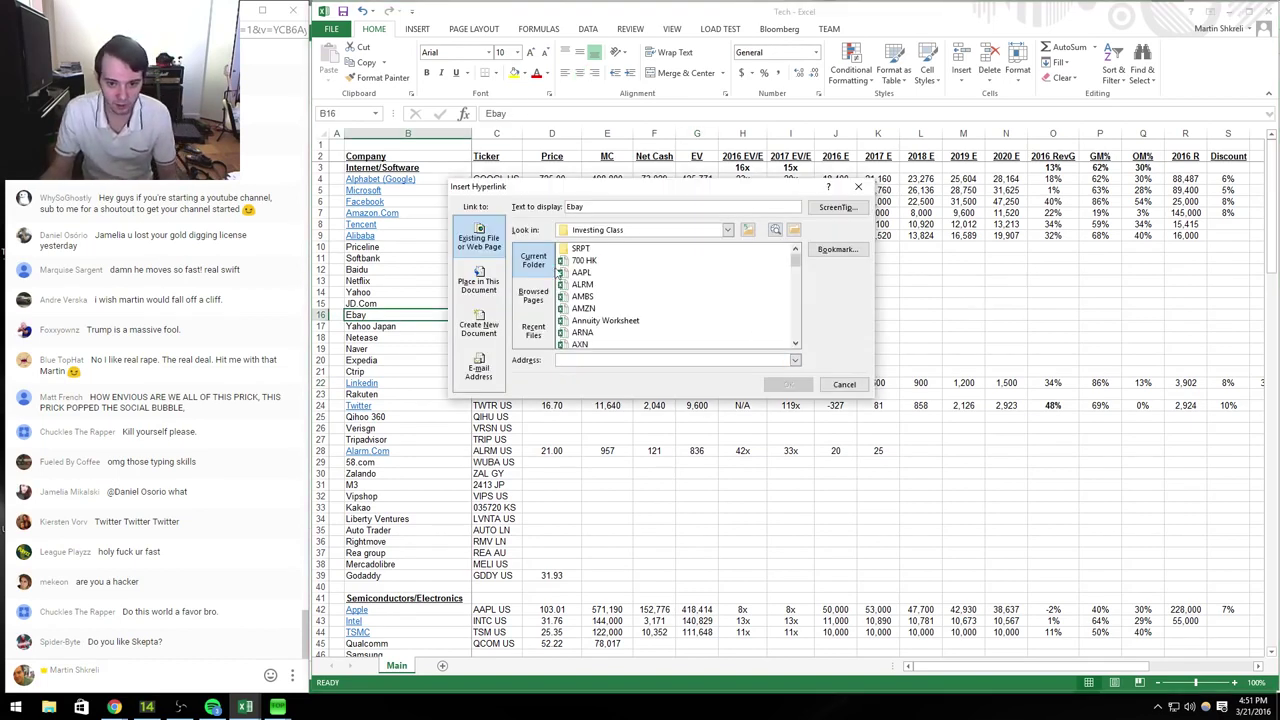
{"action": "left_click", "coordinate": [618, 296]}
{"action": "type", "text": "e"}
{"action": "key", "text": "Return"}
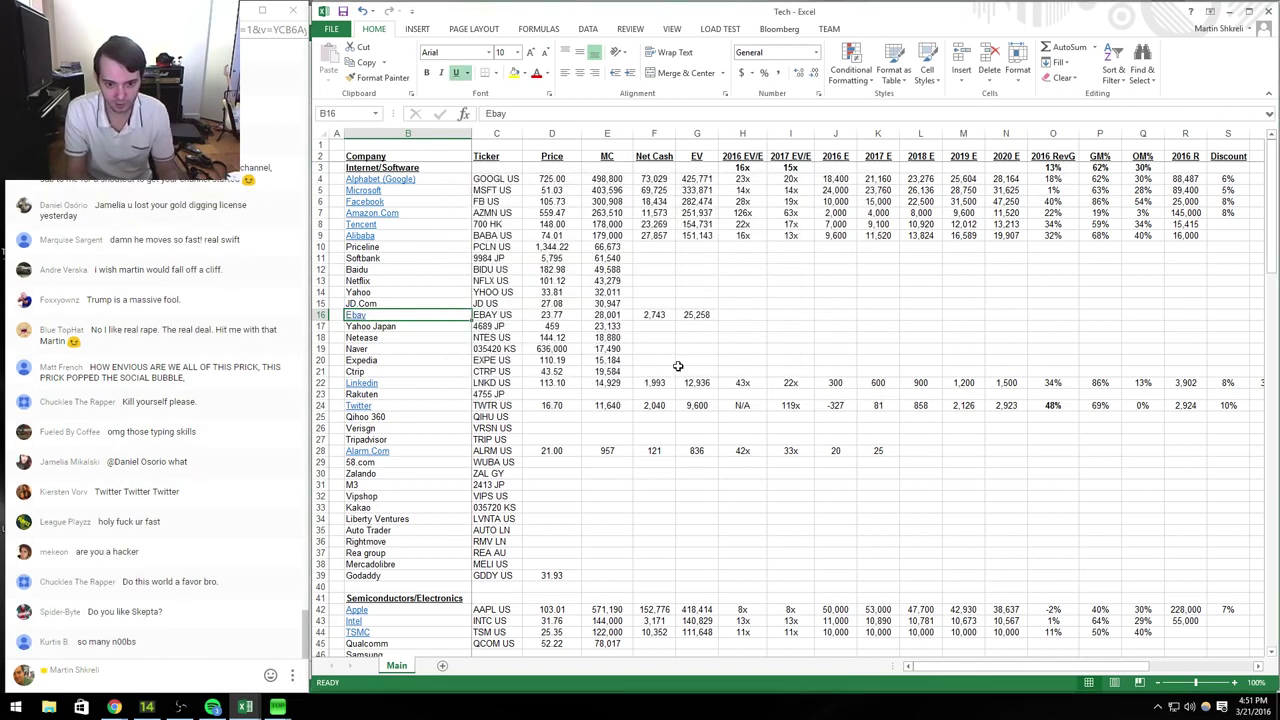
Step: Add a second worksheet to the EBAY workbook and name it Model
{"action": "key", "text": "ctrl+Right"}
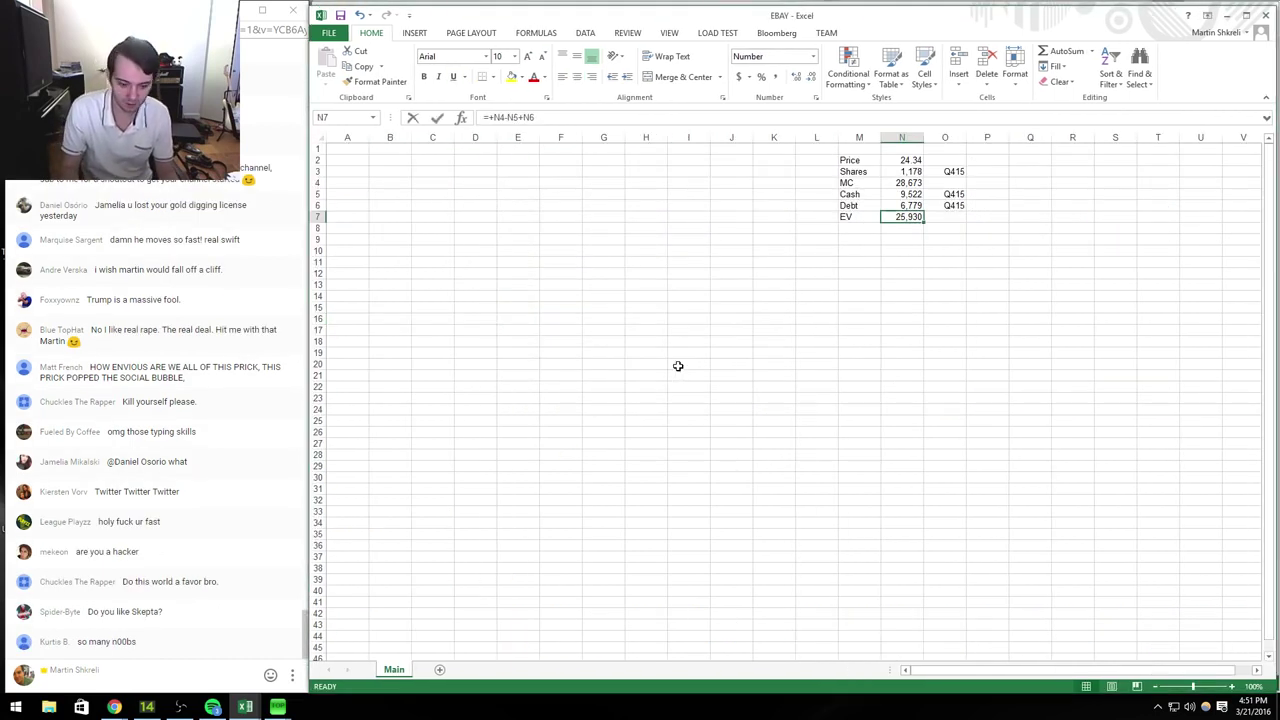
{"action": "left_click", "coordinate": [438, 670]}
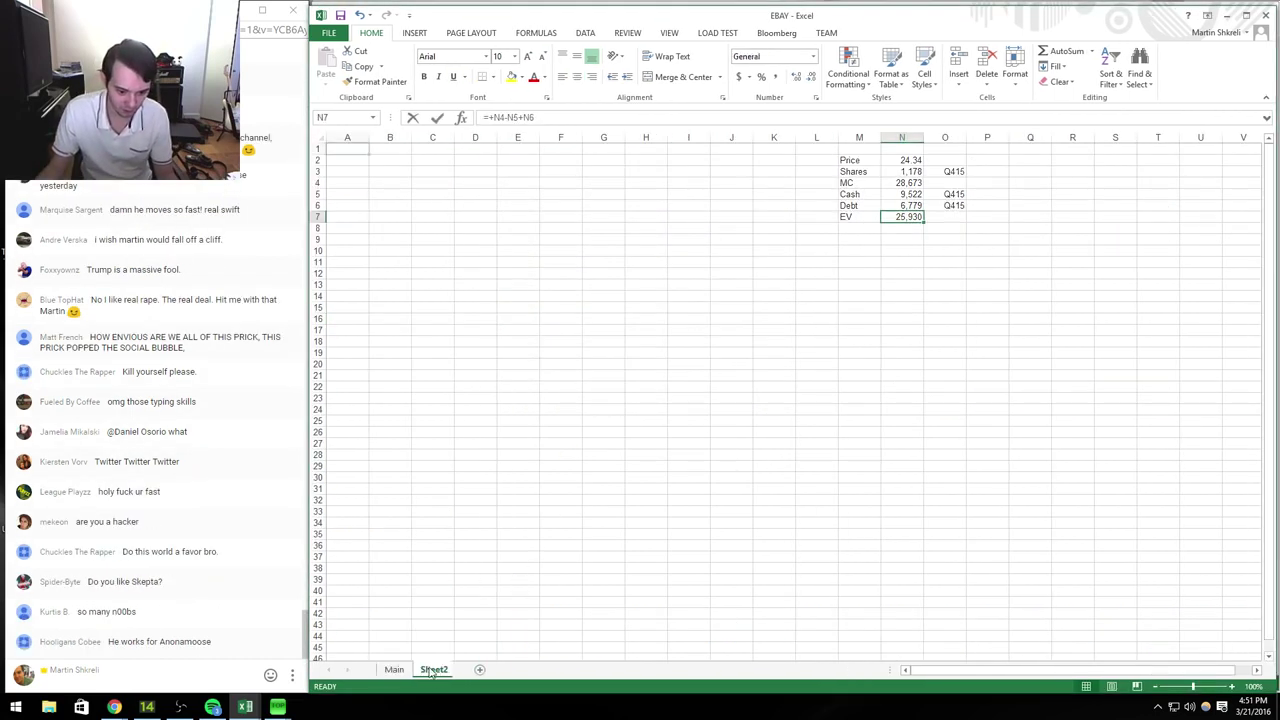
{"action": "double_click", "coordinate": [430, 669]}
{"action": "type", "text": "Model"}
{"action": "key", "text": "Return"}
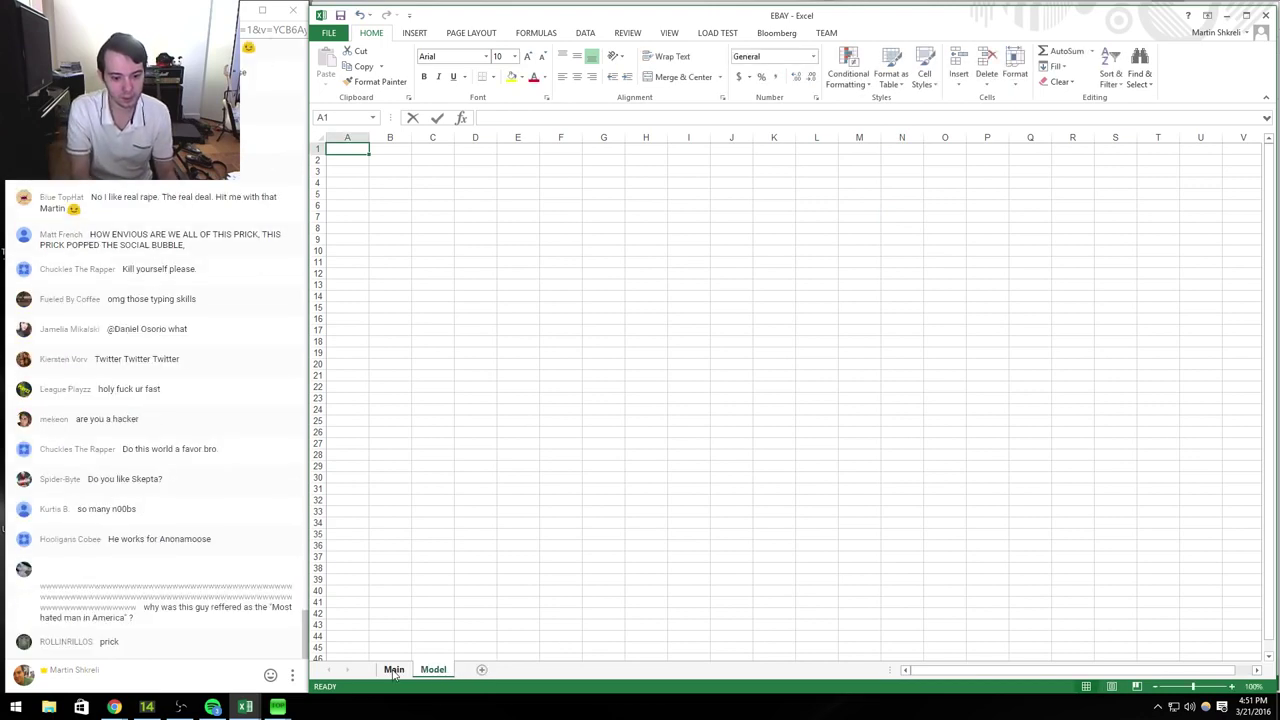
Step: Enter the label Main in A1 and the row label Revenue in B3 of the Model sheet
{"action": "type", "text": "Main"}
{"action": "key", "text": "Return"}
{"action": "key", "text": "Return"}
{"action": "key", "text": "Right"}
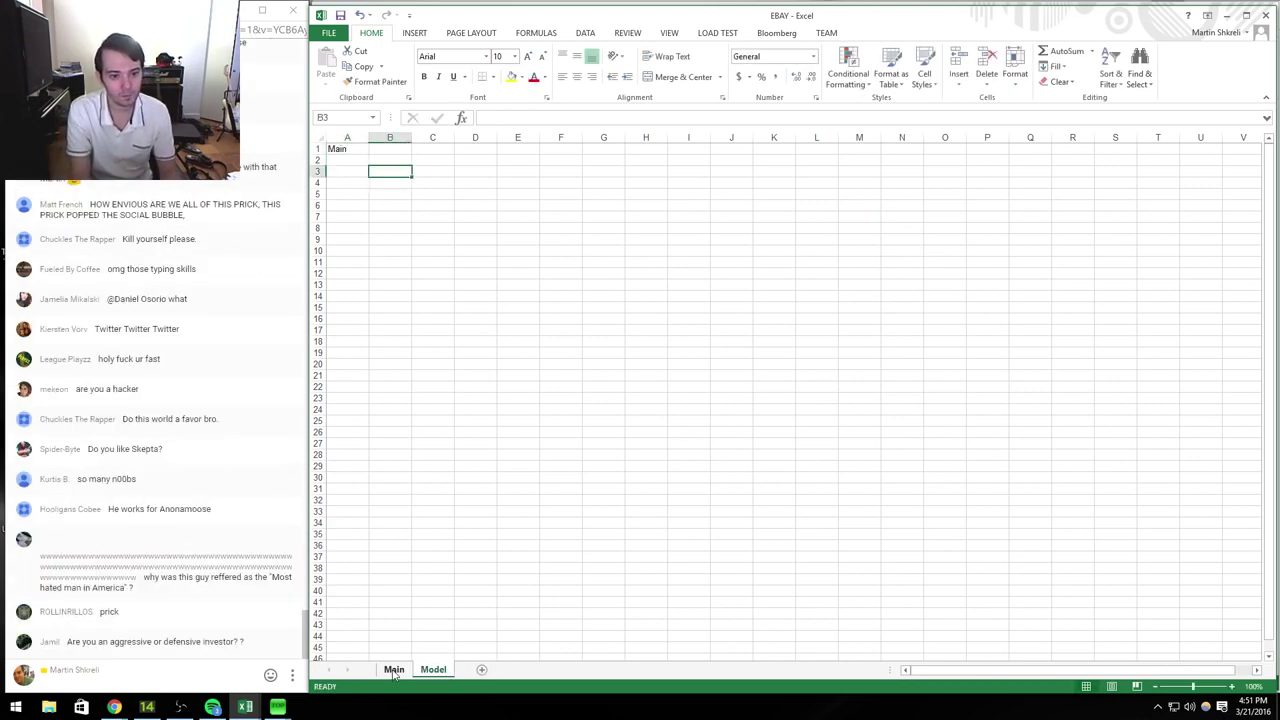
{"action": "type", "text": "Revenue"}
Step: Enter the 2014 quarter headers Q114, Q214, Q314 and Q414 in C2:F2
{"action": "key", "text": "Up"}
{"action": "key", "text": "Right"}
{"action": "type", "text": "Q114"}
{"action": "key", "text": "Right"}
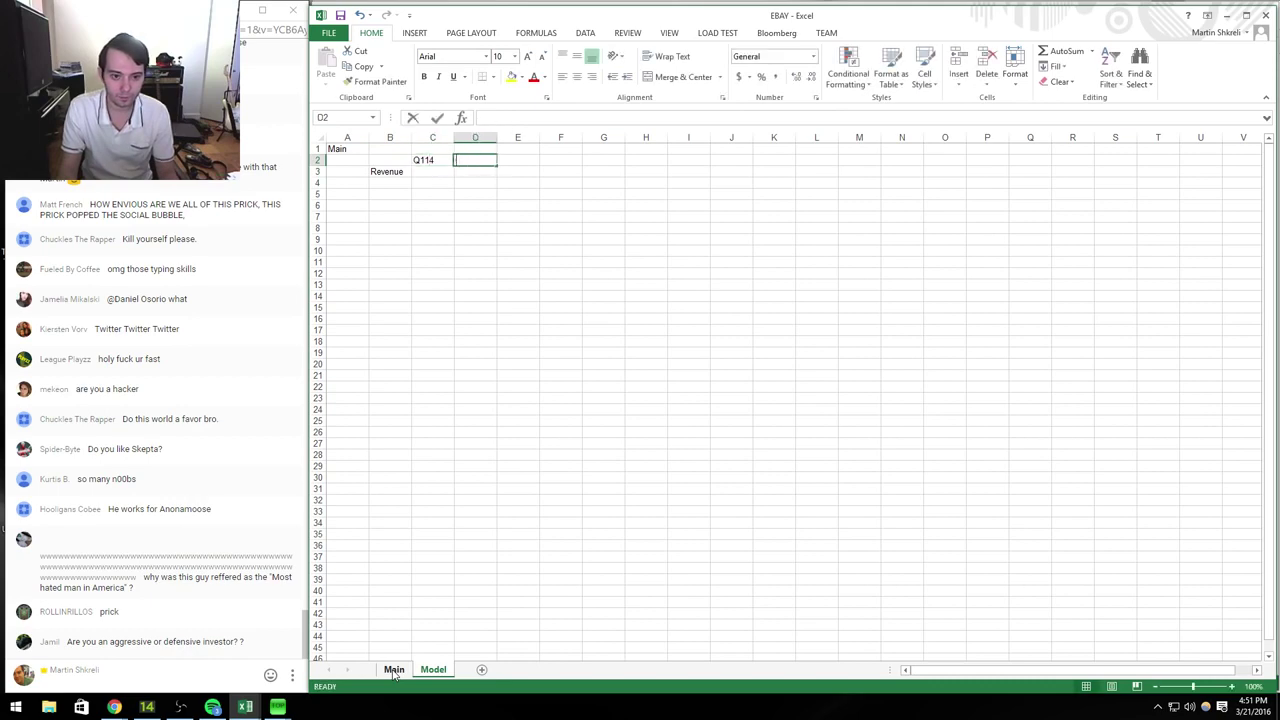
{"action": "type", "text": "Q214"}
{"action": "key", "text": "Right"}
{"action": "type", "text": "Q314"}
{"action": "key", "text": "Right"}
{"action": "type", "text": "Q414"}
{"action": "key", "text": "Right"}
Step: Enter the 2015 quarter headers Q115, Q215, Q315 and Q415 in G2:J2
{"action": "type", "text": "Q115"}
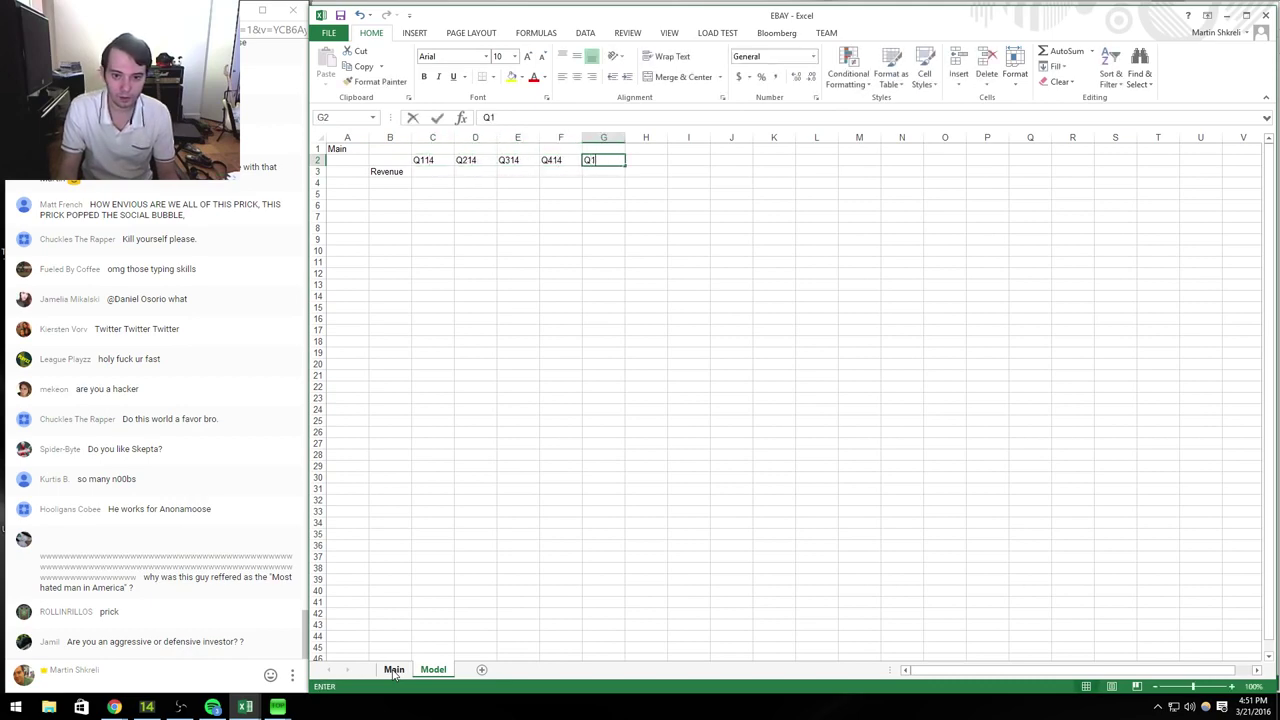
{"action": "key", "text": "Right"}
{"action": "type", "text": "Q215"}
{"action": "key", "text": "Right"}
{"action": "type", "text": "Q315"}
{"action": "key", "text": "Right"}
{"action": "type", "text": "Q41"}
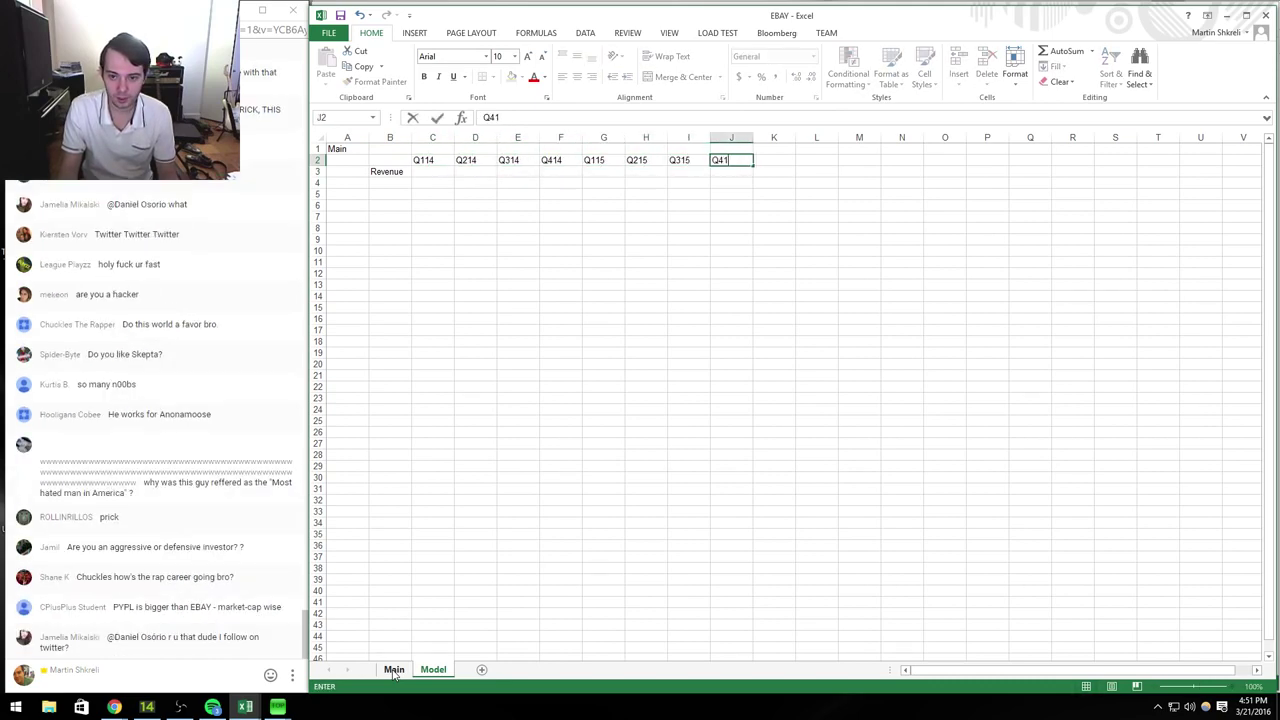
{"action": "type", "text": "5"}
{"action": "key", "text": "Right"}
Step: Enter the 2016 quarter headers Q116, Q216, Q316 and Q416 in K2:N2
{"action": "type", "text": "Q116"}
{"action": "key", "text": "Right"}
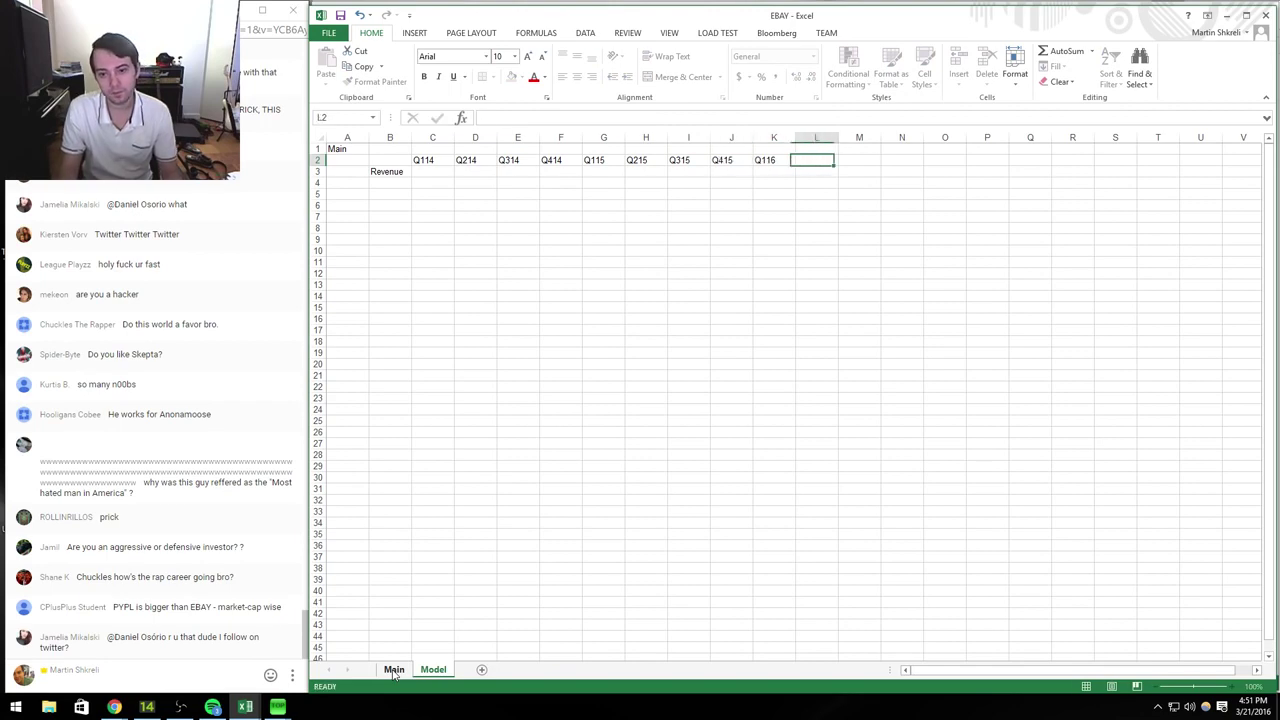
{"action": "type", "text": "Q216"}
{"action": "key", "text": "Right"}
{"action": "type", "text": "Q316"}
{"action": "key", "text": "Right"}
{"action": "type", "text": "Q4"}
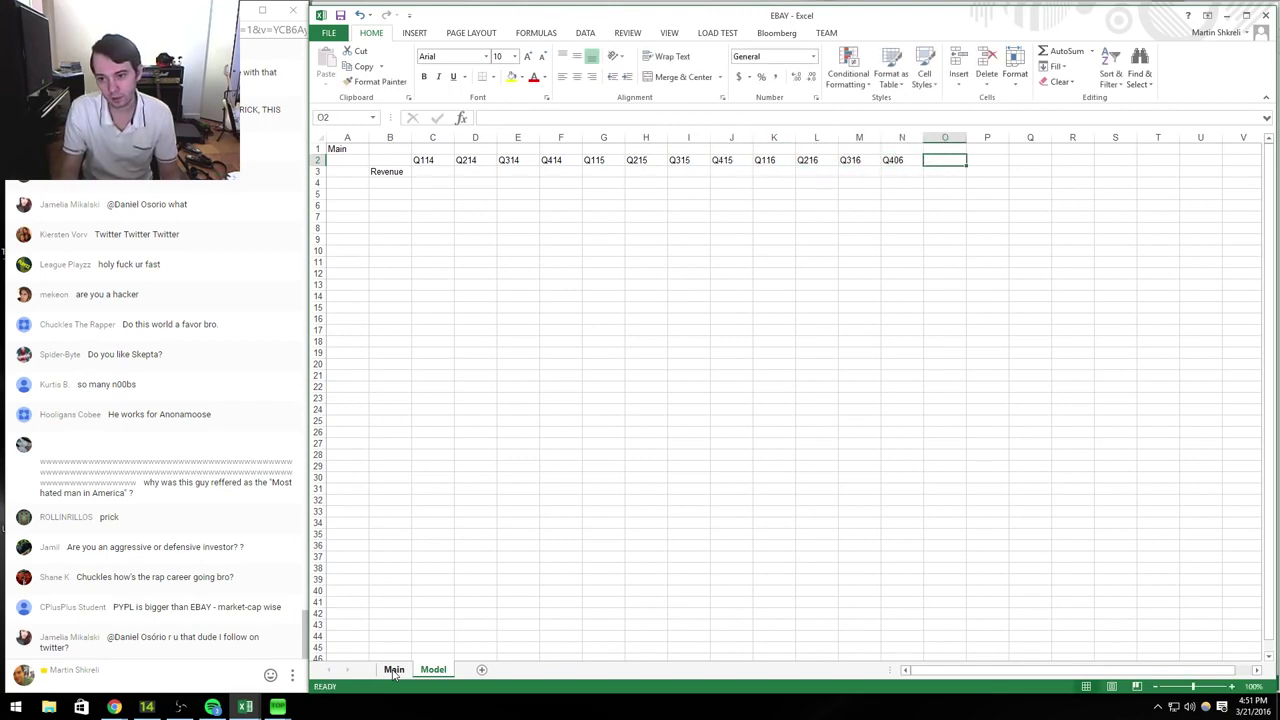
{"action": "type", "text": "16"}
{"action": "key", "text": "Right"}
Step: Start the annual headers with 2013 in P2 and the formula =+P2+1 in Q2
{"action": "key", "text": "Right"}
{"action": "type", "text": "20"}
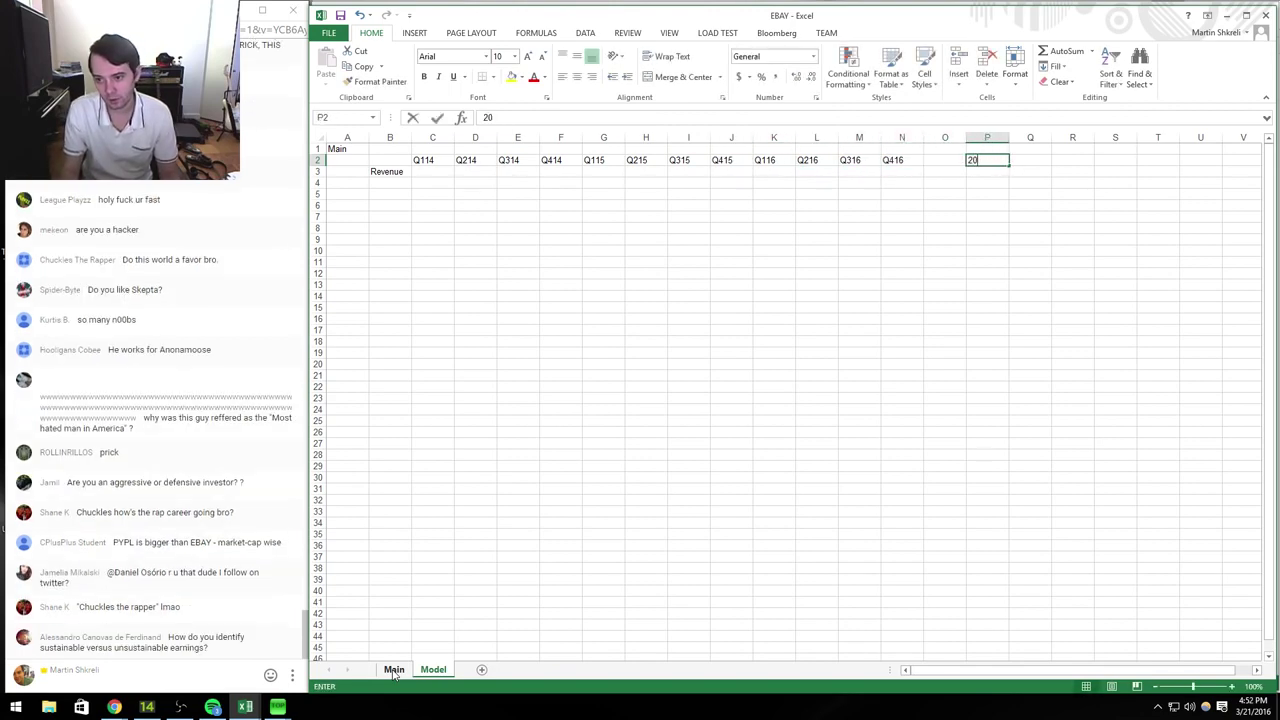
{"action": "type", "text": "13"}
{"action": "key", "text": "Right"}
{"action": "type", "text": "=+P2+1"}
{"action": "key", "text": "ctrl+Return"}
Step: Copy the year formula from Q2 across row 2 to extend the annual headers past 2024
{"action": "key", "text": "ctrl+c"}
{"action": "key", "text": "shift+Right"}
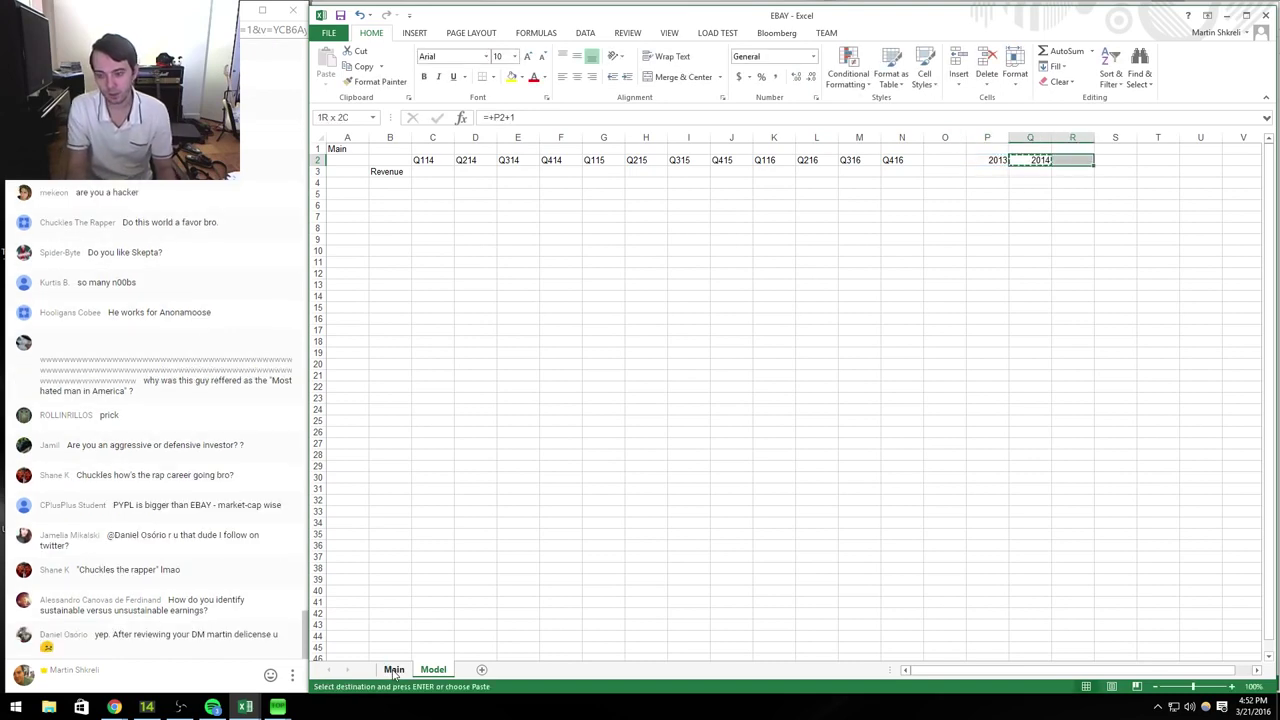
{"action": "key", "text": "shift+Right"}
{"action": "key", "text": "shift+Right"}
{"action": "key", "text": "shift+Right"}
{"action": "key", "text": "shift+Right"}
{"action": "key", "text": "shift+Right"}
{"action": "key", "text": "shift+Right"}
{"action": "key", "text": "shift+Right"}
{"action": "key", "text": "shift+Right"}
{"action": "key", "text": "shift+Right"}
{"action": "key", "text": "shift+Right"}
{"action": "key", "text": "shift+Right"}
{"action": "key", "text": "shift+Right"}
{"action": "key", "text": "shift+Right"}
{"action": "key", "text": "shift+Right"}
{"action": "key", "text": "shift+Right"}
{"action": "key", "text": "Return"}
Step: Freeze the panes at C3 so the header rows and the label columns stay in view
{"action": "key", "text": "Home"}
{"action": "key", "text": "Down"}
{"action": "key", "text": "Right"}
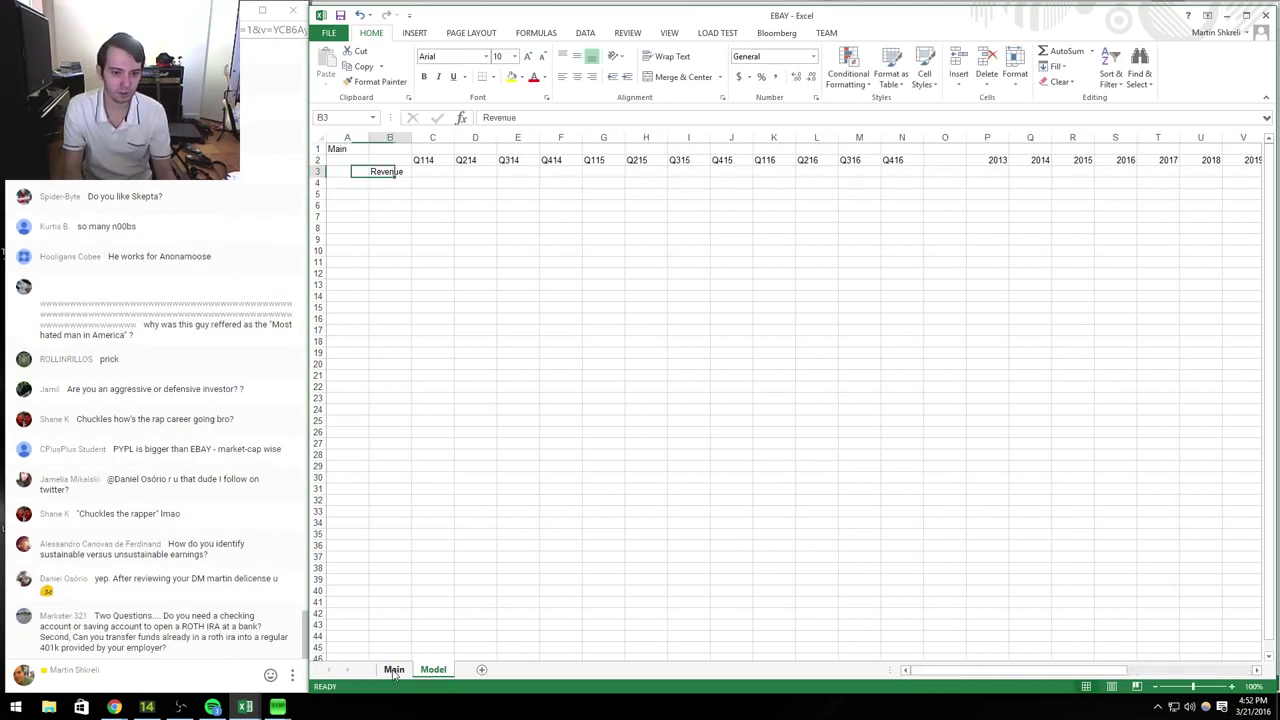
{"action": "key", "text": "alt+w"}
{"action": "key", "text": "Escape"}
{"action": "key", "text": "Right"}
{"action": "key", "text": "alt+w"}
{"action": "key", "text": "f"}
{"action": "key", "text": "f"}
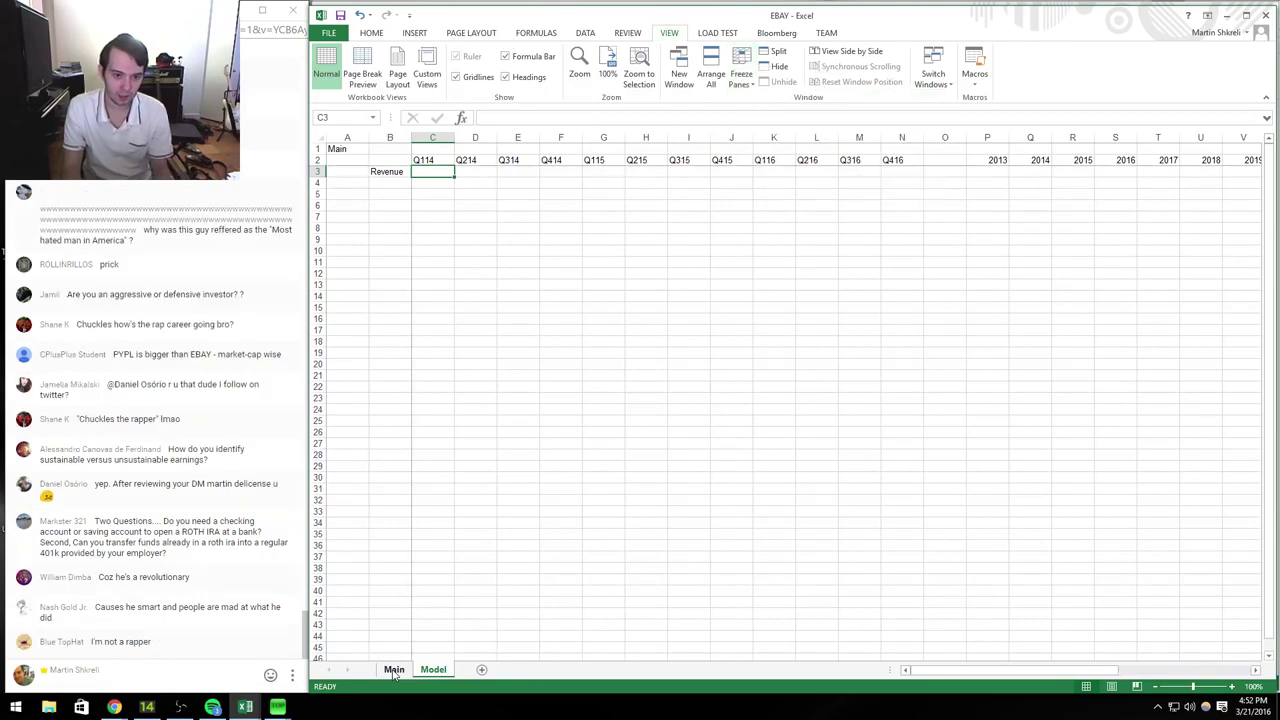
Step: Right-align the contents of columns C through Z
{"action": "key", "text": "ctrl+space"}
{"action": "key", "text": "shift+Right"}
{"action": "key", "text": "shift+Right"}
{"action": "key", "text": "shift+Right"}
{"action": "key", "text": "shift+Right"}
{"action": "key", "text": "shift+Right"}
{"action": "key", "text": "shift+Right"}
{"action": "key", "text": "shift+Right"}
{"action": "key", "text": "shift+Right"}
{"action": "key", "text": "shift+Right"}
{"action": "key", "text": "shift+Right"}
{"action": "key", "text": "shift+Right"}
{"action": "key", "text": "shift+Right"}
{"action": "key", "text": "shift+Right"}
{"action": "key", "text": "shift+Right"}
{"action": "key", "text": "shift+Right"}
{"action": "key", "text": "shift+Right"}
{"action": "key", "text": "shift+Right"}
{"action": "key", "text": "shift+Right"}
{"action": "key", "text": "shift+Right"}
{"action": "key", "text": "shift+Right"}
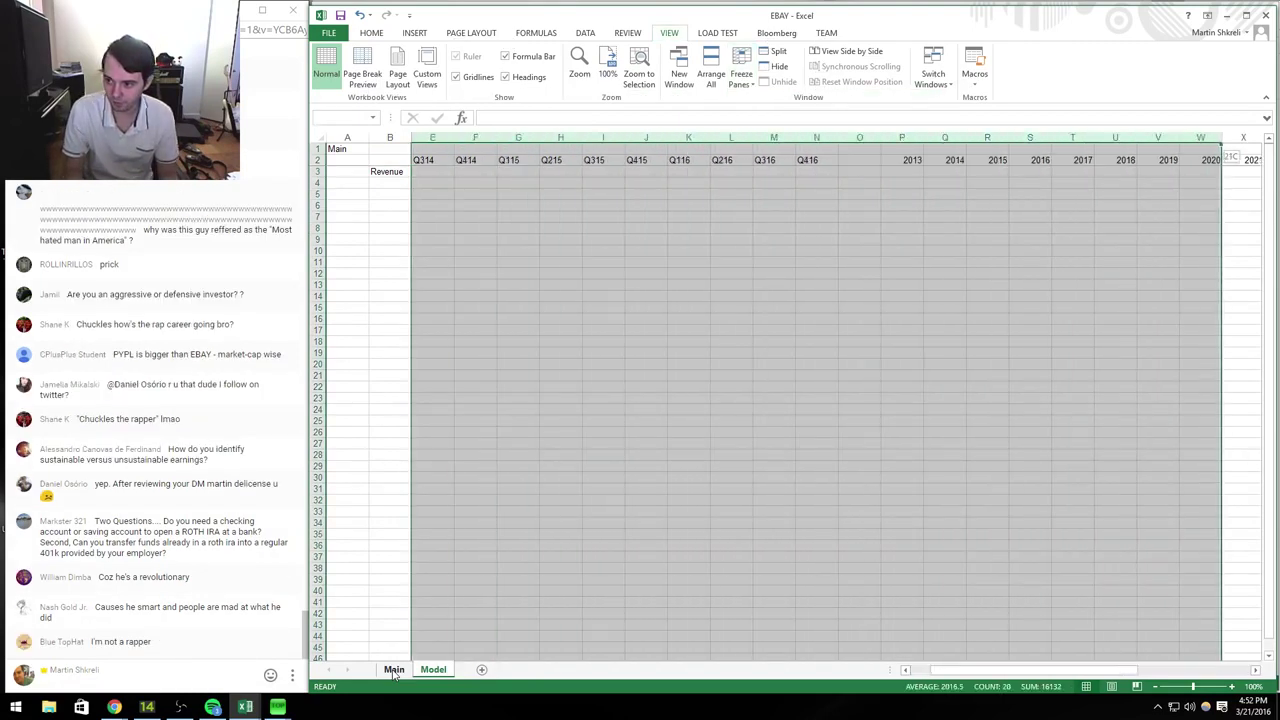
{"action": "key", "text": "shift+Right"}
{"action": "key", "text": "shift+Right"}
{"action": "key", "text": "shift+Right"}
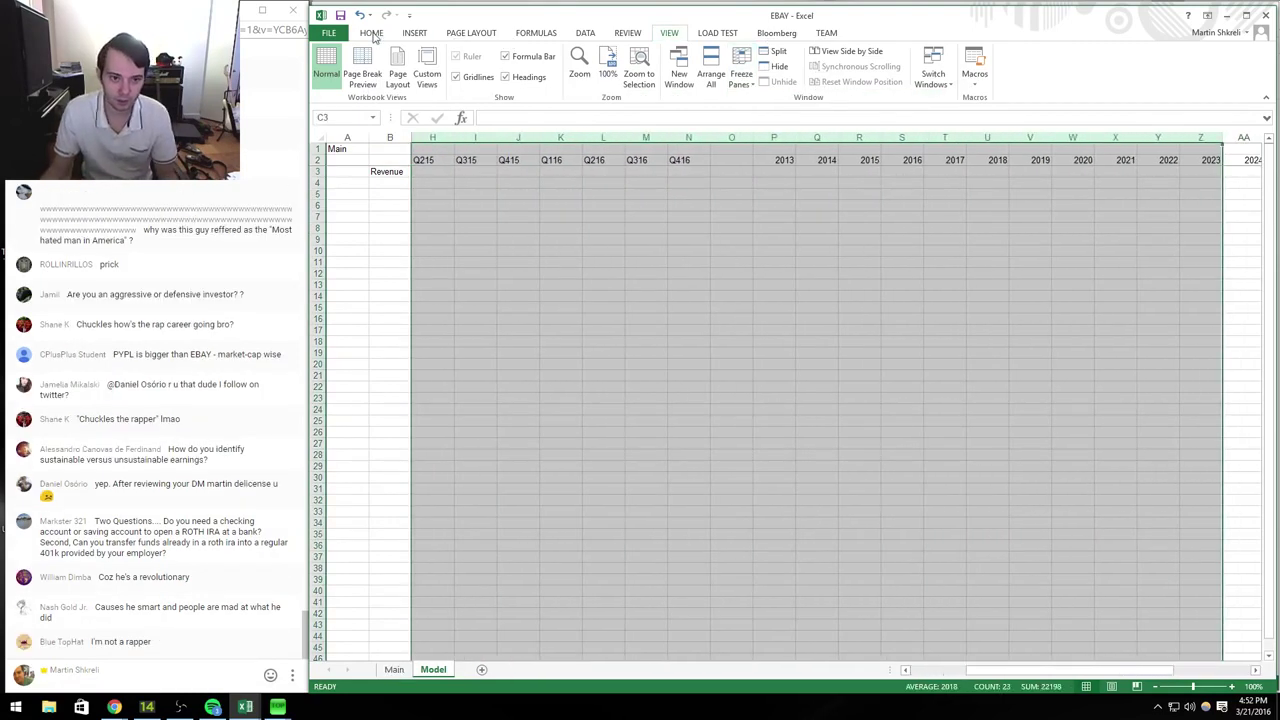
{"action": "left_click", "coordinate": [371, 33]}
{"action": "left_click", "coordinate": [592, 77]}
{"action": "left_click", "coordinate": [688, 193]}
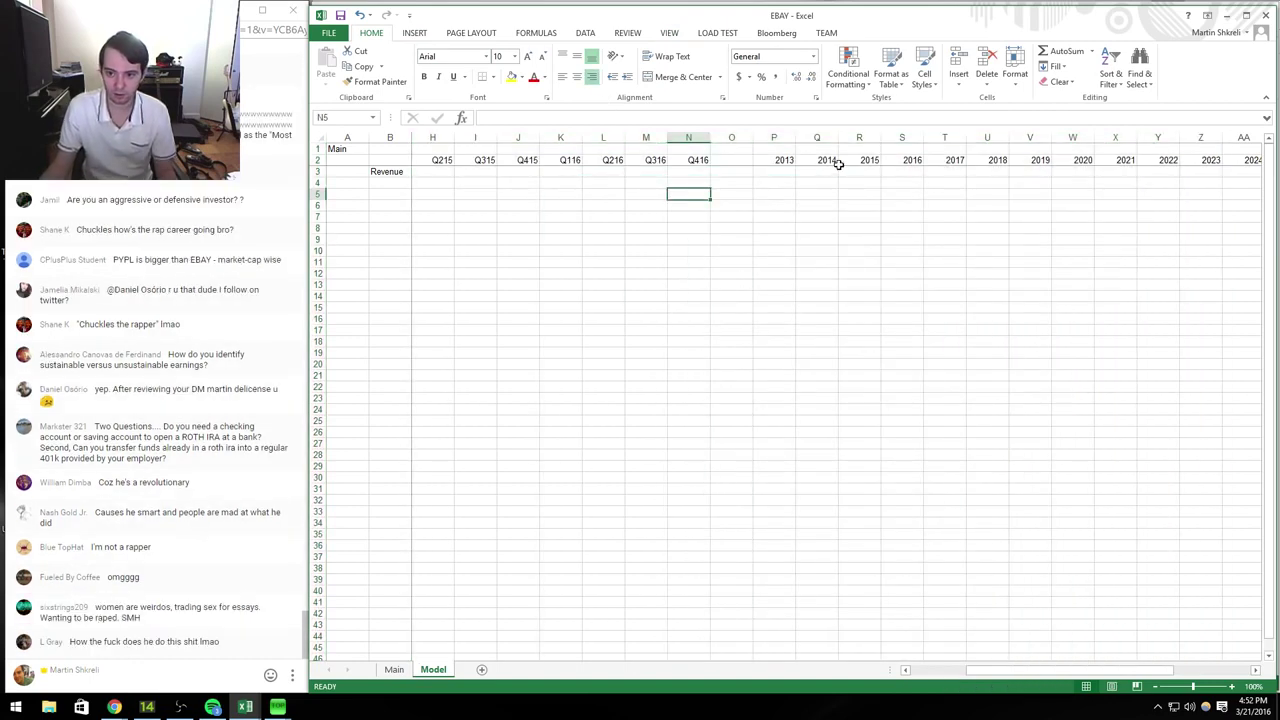
Step: Hyperlink the Main label in A1 to the Main sheet of this workbook
{"action": "left_click", "coordinate": [840, 162]}
{"action": "key", "text": "ctrl+Left"}
{"action": "key", "text": "ctrl+Left"}
{"action": "key", "text": "ctrl+Left"}
{"action": "key", "text": "ctrl+Left"}
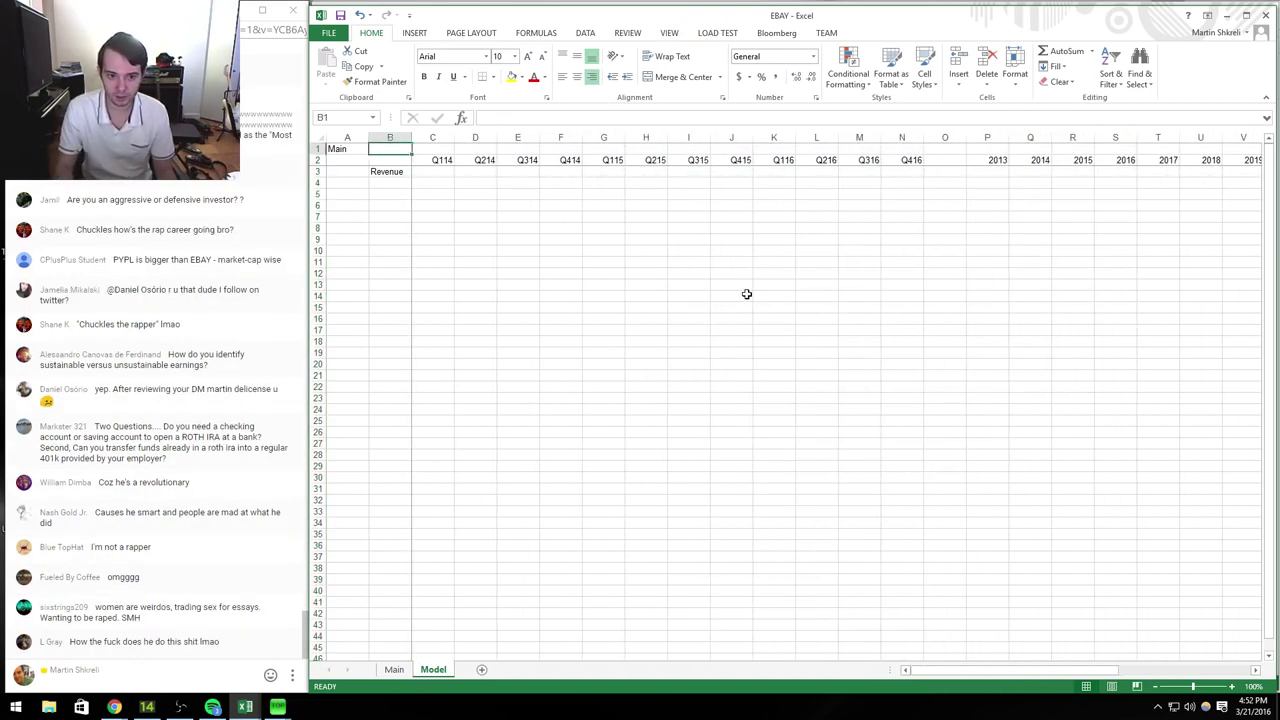
{"action": "key", "text": "Up"}
{"action": "key", "text": "ctrl+k"}
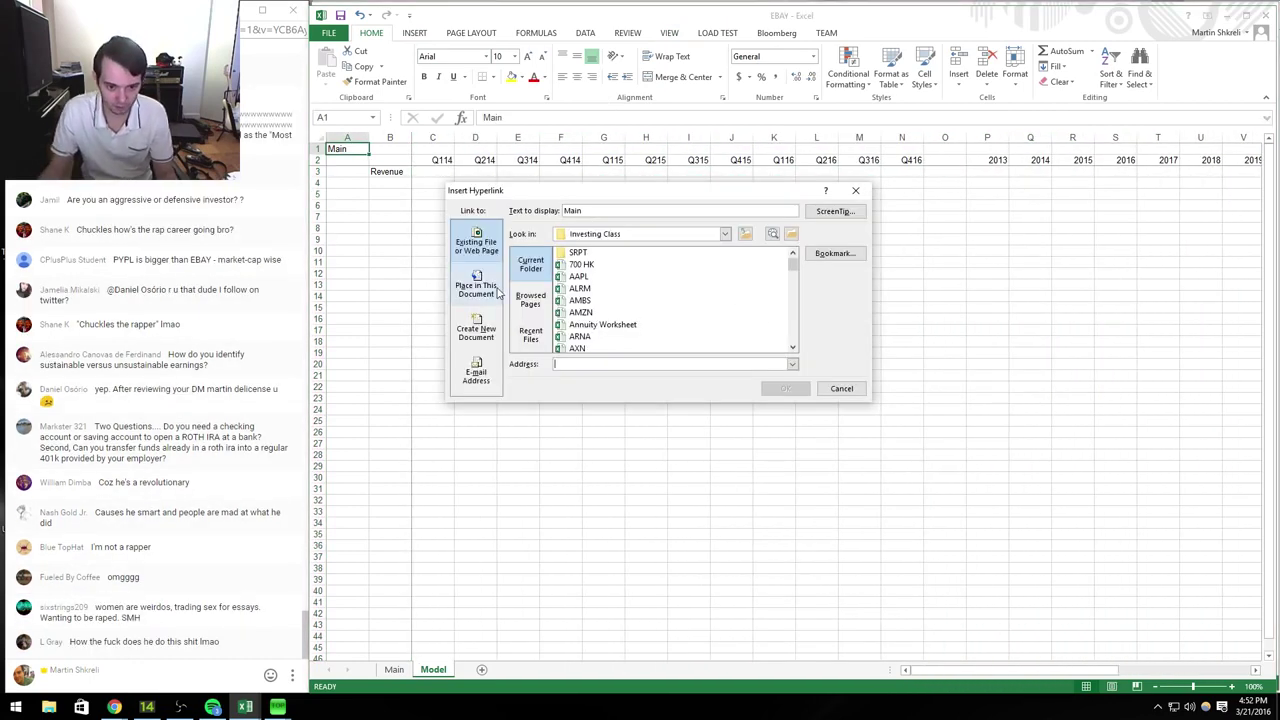
{"action": "left_click", "coordinate": [476, 287]}
{"action": "double_click", "coordinate": [560, 288]}
{"action": "left_click", "coordinate": [1112, 181]}
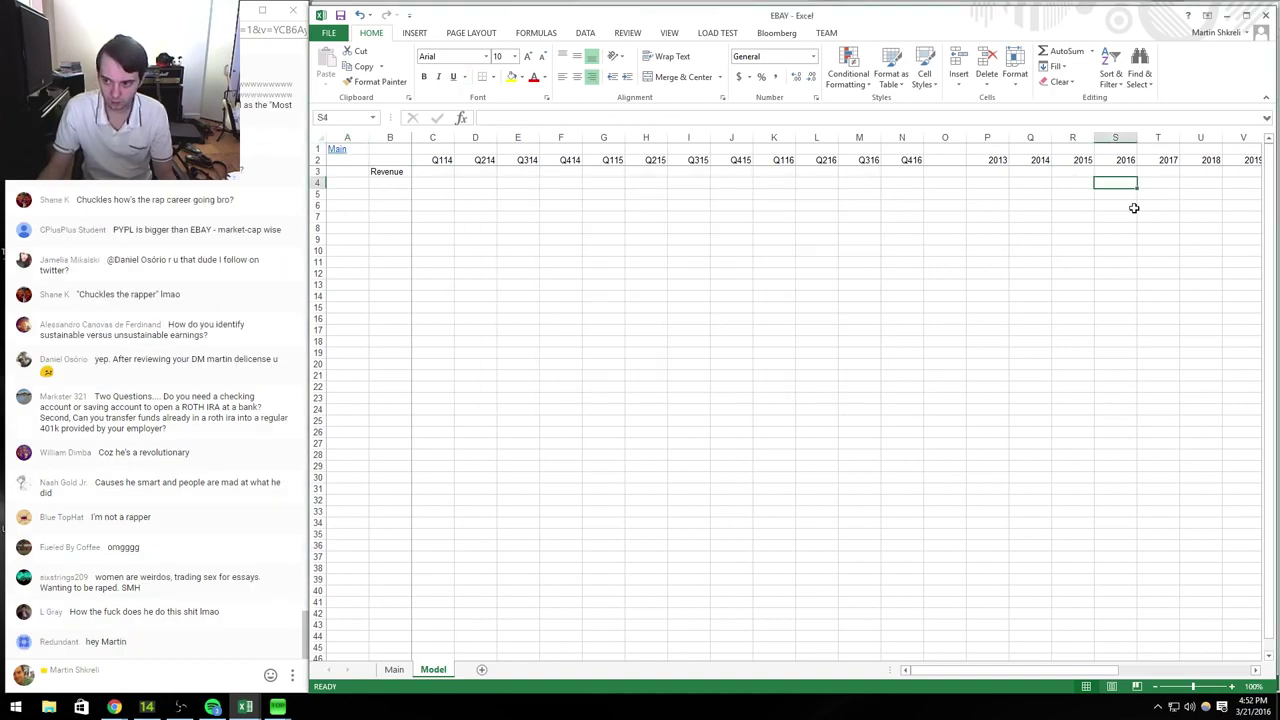
Step: Look up eBay's 2013 net revenues in the 10-K income statement and enter 8257 as the 2013 revenue in P3
{"action": "key", "text": "alt+Tab"}
{"action": "key", "text": "alt+Tab"}
{"action": "scroll", "coordinate": [1020, 272], "scroll_direction": "down", "scroll_amount": 3}
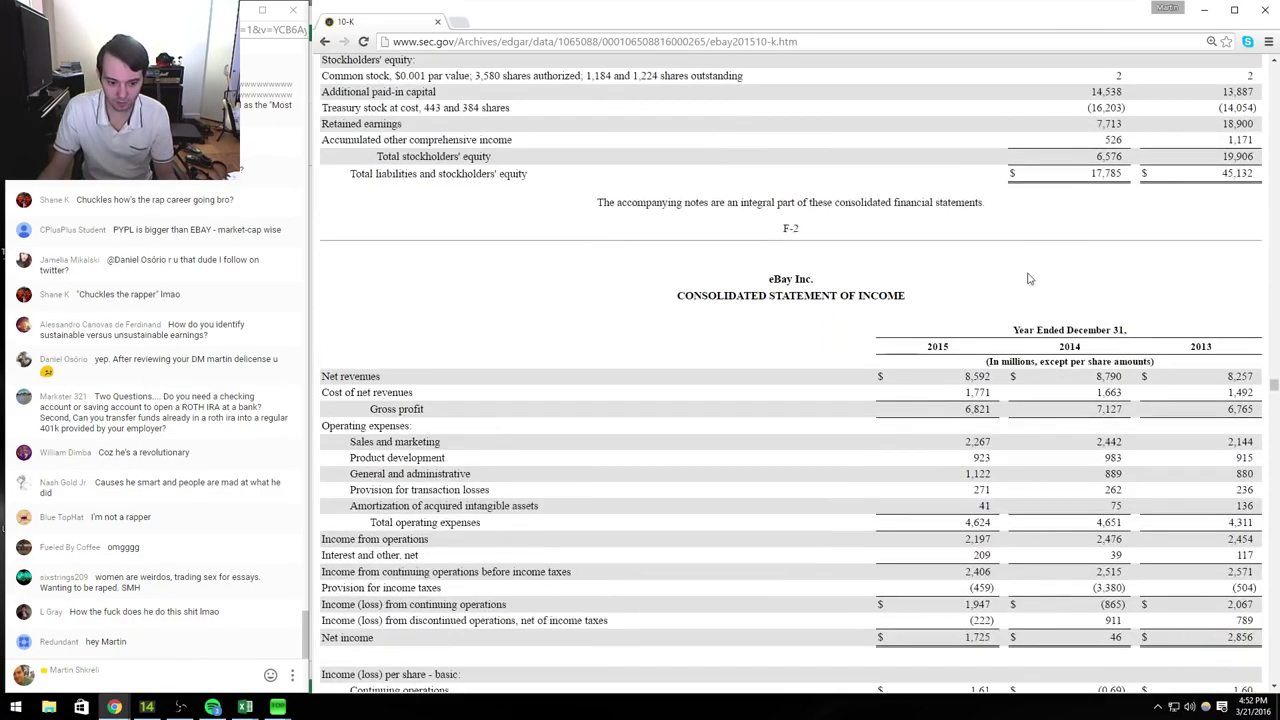
{"action": "scroll", "coordinate": [1000, 340], "scroll_direction": "down", "scroll_amount": 1}
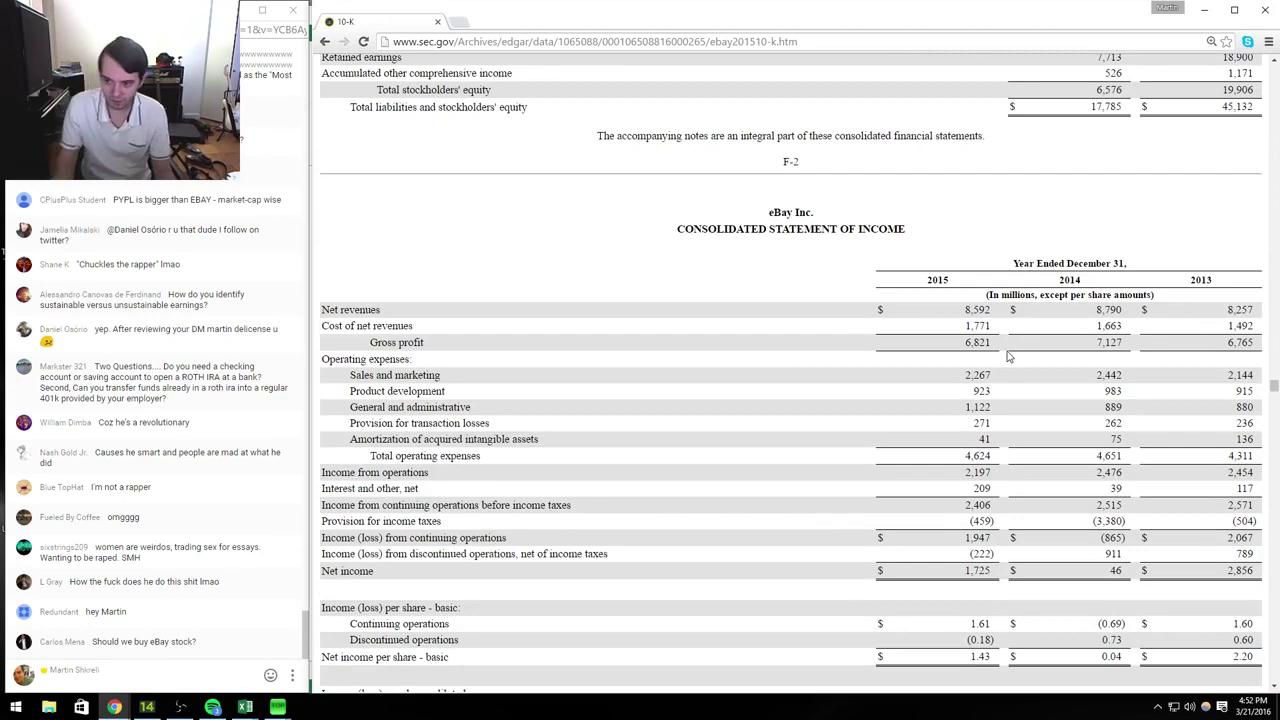
{"action": "key", "text": "alt+Tab"}
{"action": "key", "text": "Right"}
{"action": "key", "text": "alt+Tab"}
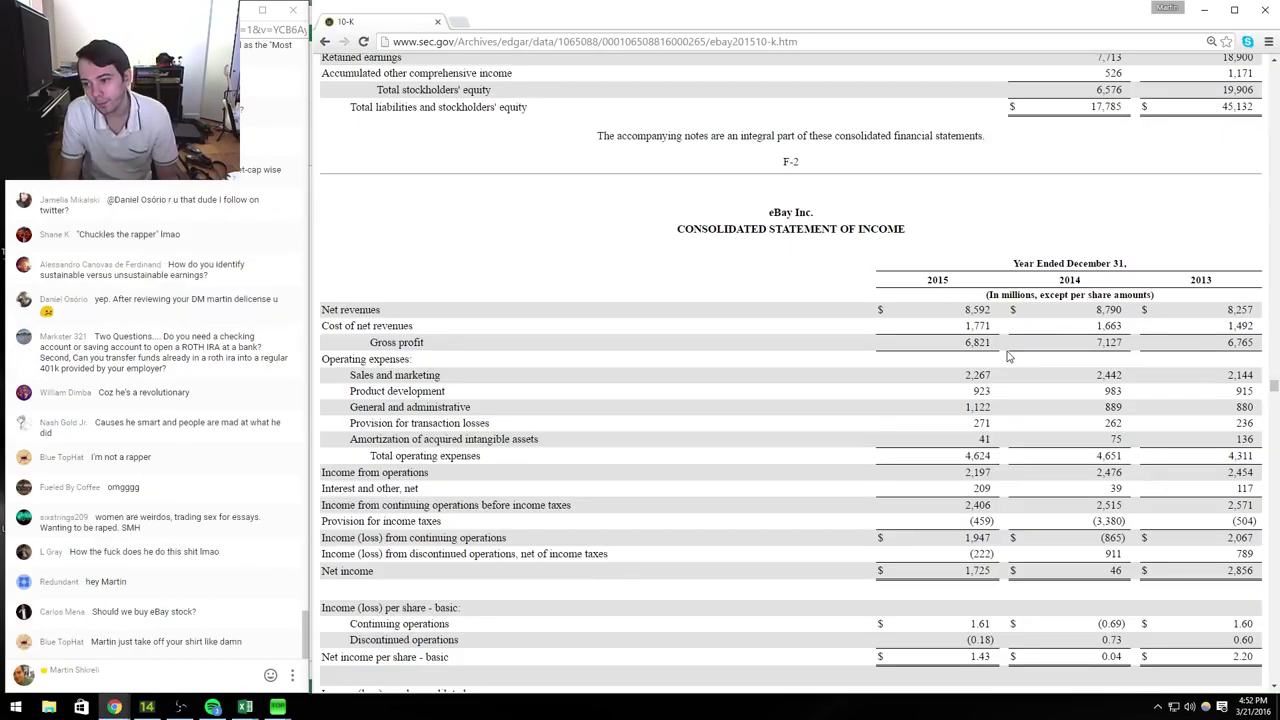
{"action": "key", "text": "alt+Tab"}
{"action": "key", "text": "Left"}
{"action": "key", "text": "alt+Tab"}
{"action": "key", "text": "alt+Tab"}
{"action": "type", "text": "8257"}
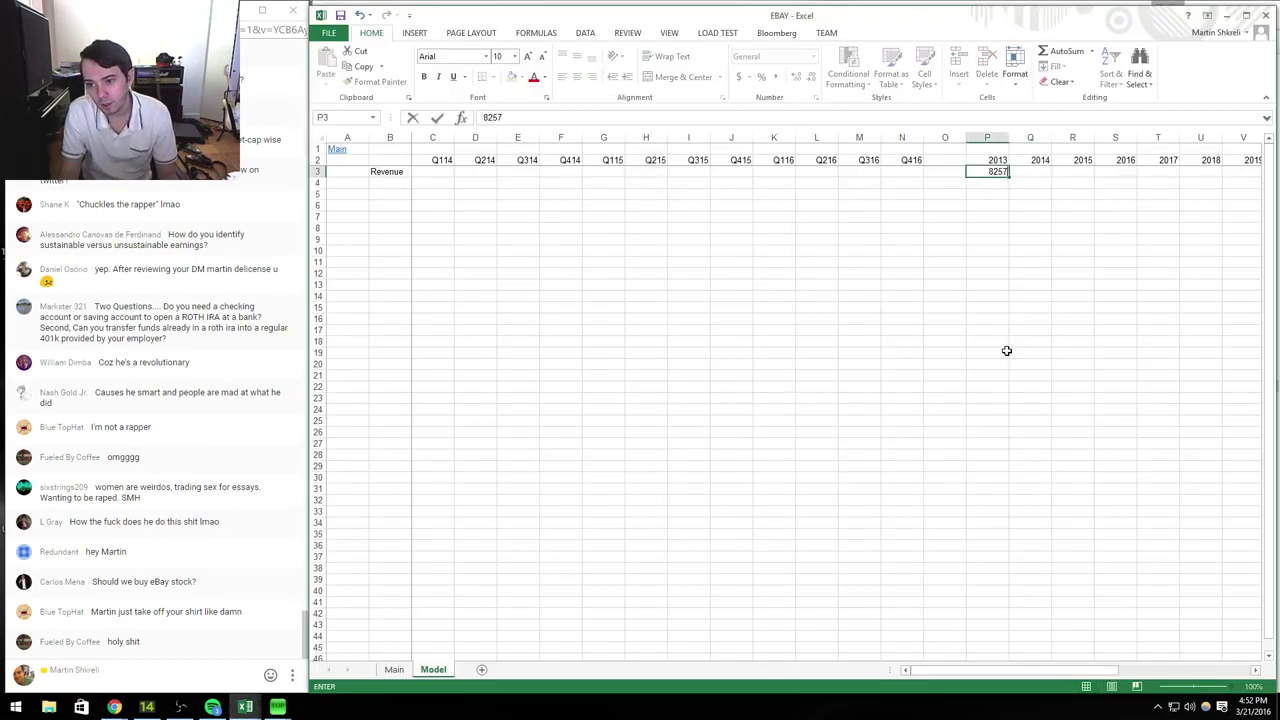
{"action": "key", "text": "Right"}
Step: Look up the 2014 and 2015 net revenues in the 10-K and enter 8790 in Q3 and 8592 in R3
{"action": "key", "text": "alt+Tab"}
{"action": "key", "text": "alt+Tab"}
{"action": "type", "text": "8790"}
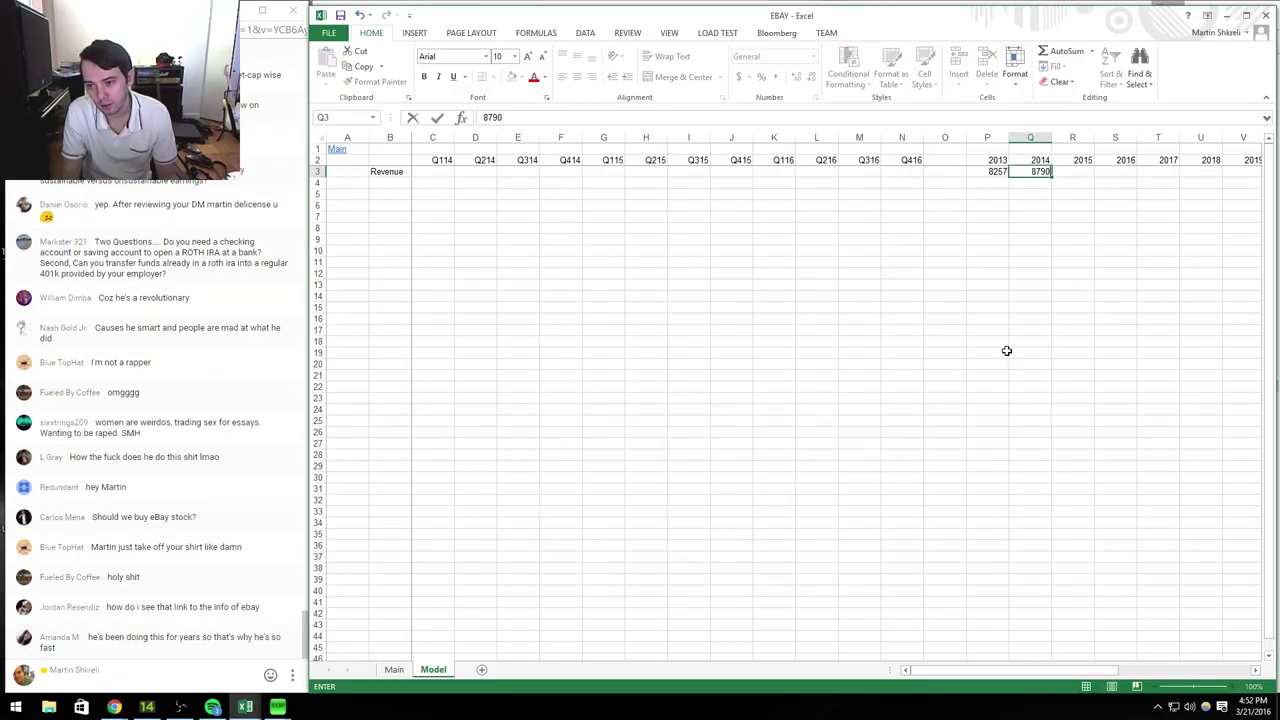
{"action": "key", "text": "Right"}
{"action": "key", "text": "alt+Tab"}
{"action": "key", "text": "alt+Tab"}
{"action": "type", "text": "85"}
{"action": "key", "text": "Right"}
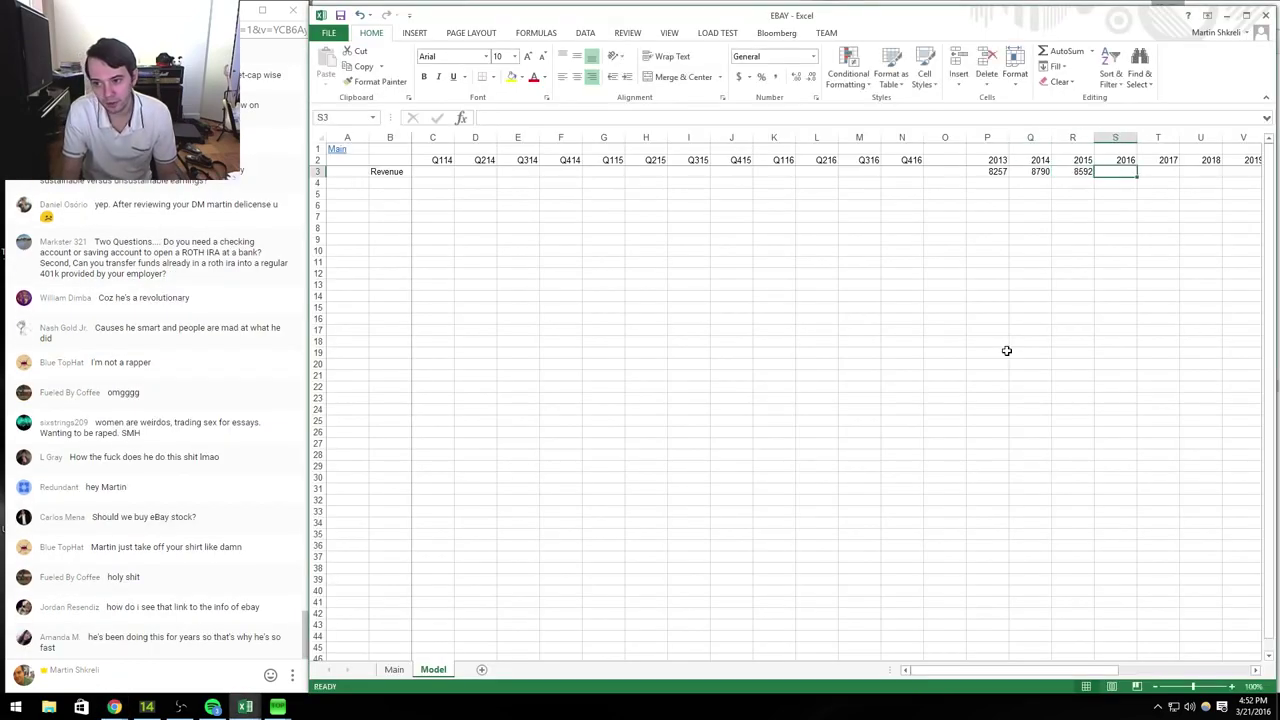
Step: Look up the 2013 cost of net revenues in the 10-K and enter 1492 in P4
{"action": "key", "text": "alt+Tab"}
{"action": "key", "text": "alt+Tab"}
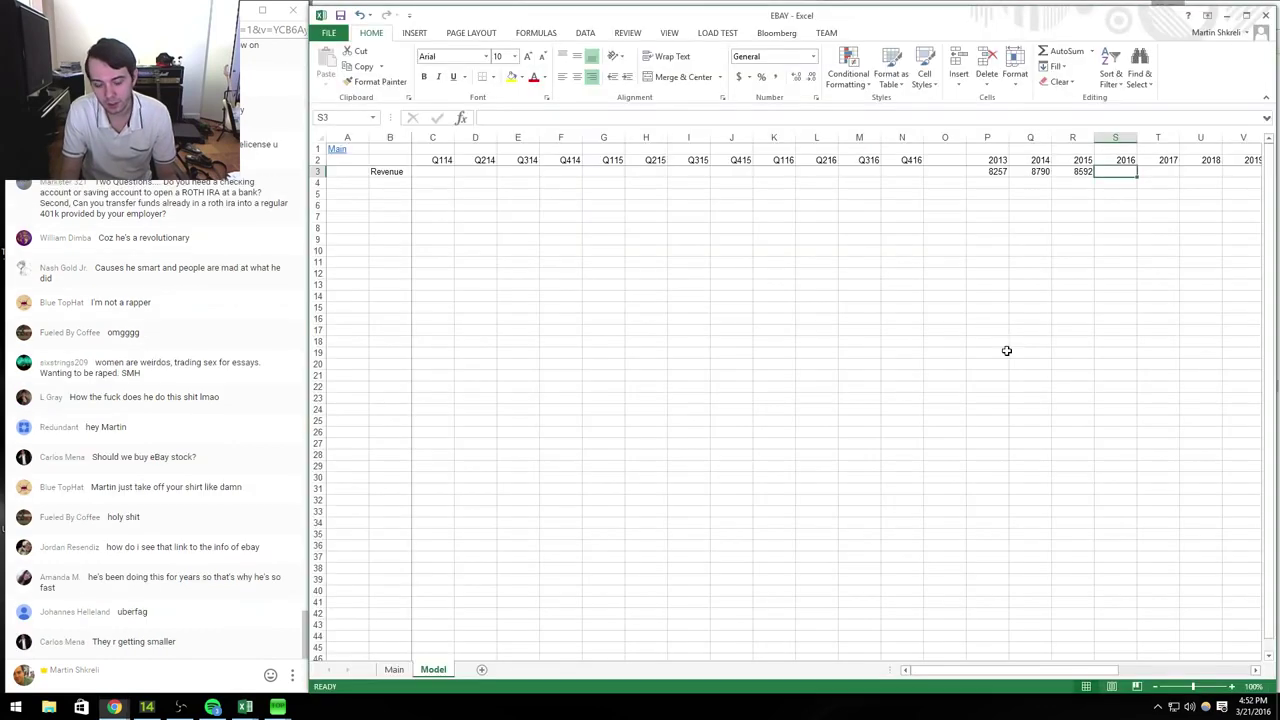
{"action": "key", "text": "Left"}
{"action": "key", "text": "alt+Tab"}
{"action": "key", "text": "alt+Tab"}
{"action": "key", "text": "Left"}
{"action": "key", "text": "Left"}
{"action": "key", "text": "Down"}
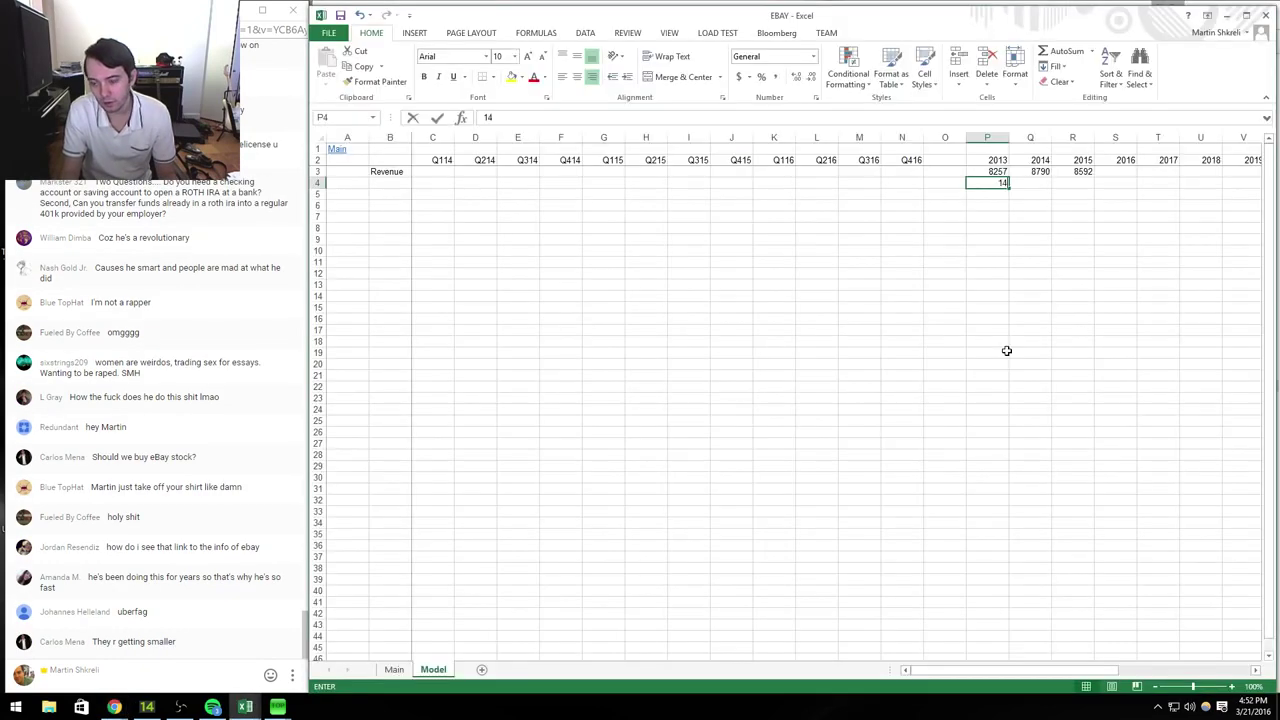
{"action": "type", "text": "1492"}
{"action": "key", "text": "Return"}
Step: Calculate the 2013 gross profit in P5 as revenue in P3 minus cost in P4
{"action": "type", "text": "+"}
{"action": "key", "text": "Up"}
{"action": "key", "text": "Up"}
{"action": "type", "text": "-"}
{"action": "key", "text": "Up"}
{"action": "key", "text": "Return"}
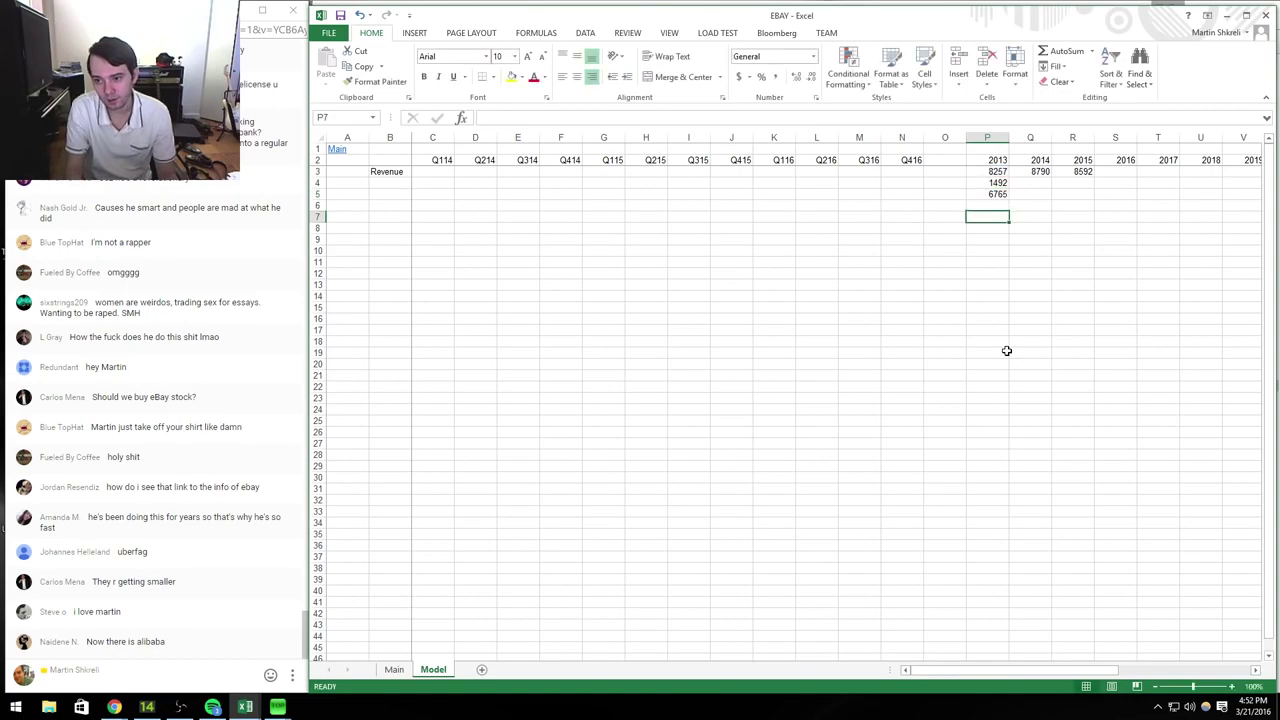
Step: Copy the 2013 cost and gross profit cells P4:P5 into the 2014 and 2015 columns
{"action": "key", "text": "Up"}
{"action": "key", "text": "shift+Up"}
{"action": "key", "text": "ctrl+c"}
{"action": "key", "text": "Right"}
{"action": "key", "text": "shift+Right"}
{"action": "key", "text": "shift+Up"}
{"action": "key", "text": "ctrl+v"}
{"action": "key", "text": "Escape"}
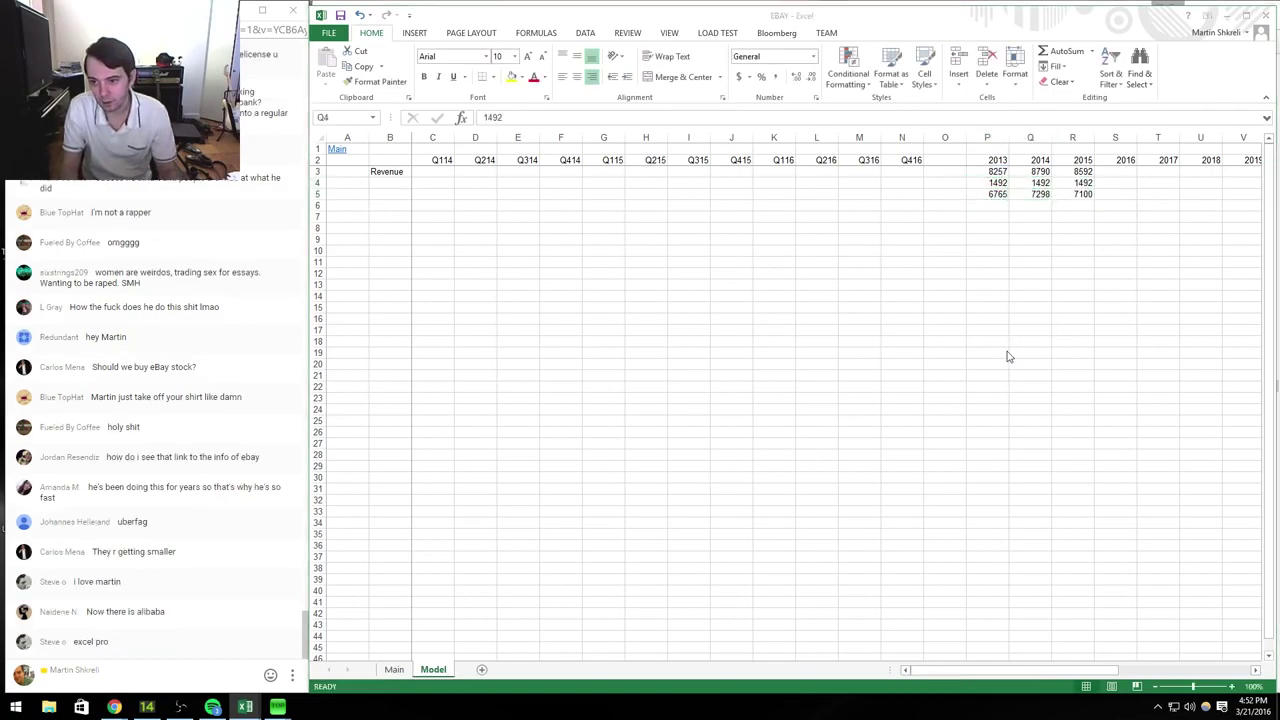
Step: Replace the copied costs with the 10-K figures: 1663 for 2014 in Q4 and 1771 for 2015 in R4
{"action": "key", "text": "alt+Tab"}
{"action": "key", "text": "alt+Tab"}
{"action": "key", "text": "Up"}
{"action": "type", "text": "1663"}
{"action": "key", "text": "Right"}
{"action": "key", "text": "alt+Tab"}
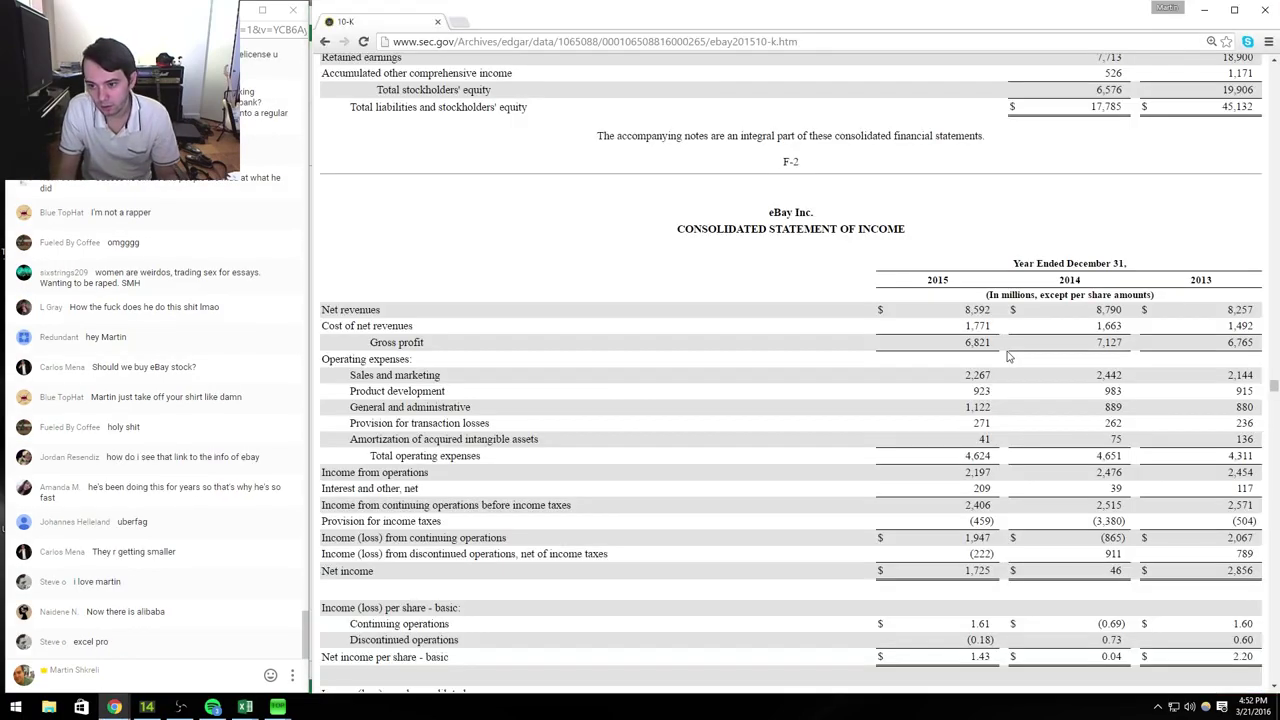
{"action": "key", "text": "alt+Tab"}
{"action": "type", "text": "1771"}
{"action": "key", "text": "Return"}
{"action": "key", "text": "Left"}
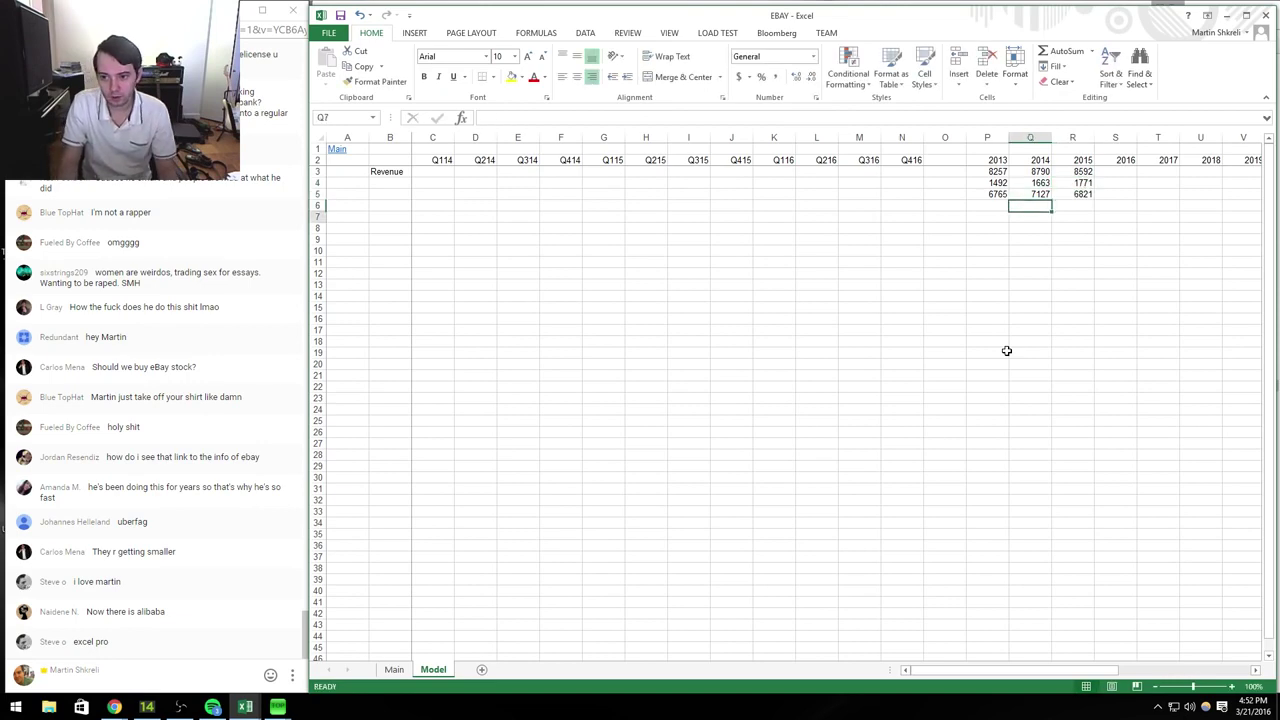
Step: Calculate the 2015 gross margin in R32 with =R5/R3, shown as a whole percentage
{"action": "key", "text": "Down"}
{"action": "key", "text": "Down"}
{"action": "key", "text": "Down"}
{"action": "key", "text": "Down"}
{"action": "key", "text": "Down"}
{"action": "key", "text": "Down"}
{"action": "key", "text": "Down"}
{"action": "key", "text": "Down"}
{"action": "key", "text": "Down"}
{"action": "key", "text": "Down"}
{"action": "key", "text": "Down"}
{"action": "key", "text": "Down"}
{"action": "key", "text": "Down"}
{"action": "key", "text": "Down"}
{"action": "key", "text": "Down"}
{"action": "key", "text": "Down"}
{"action": "key", "text": "Down"}
{"action": "key", "text": "Down"}
{"action": "key", "text": "Down"}
{"action": "key", "text": "Down"}
{"action": "key", "text": "Right"}
{"action": "type", "text": "="}
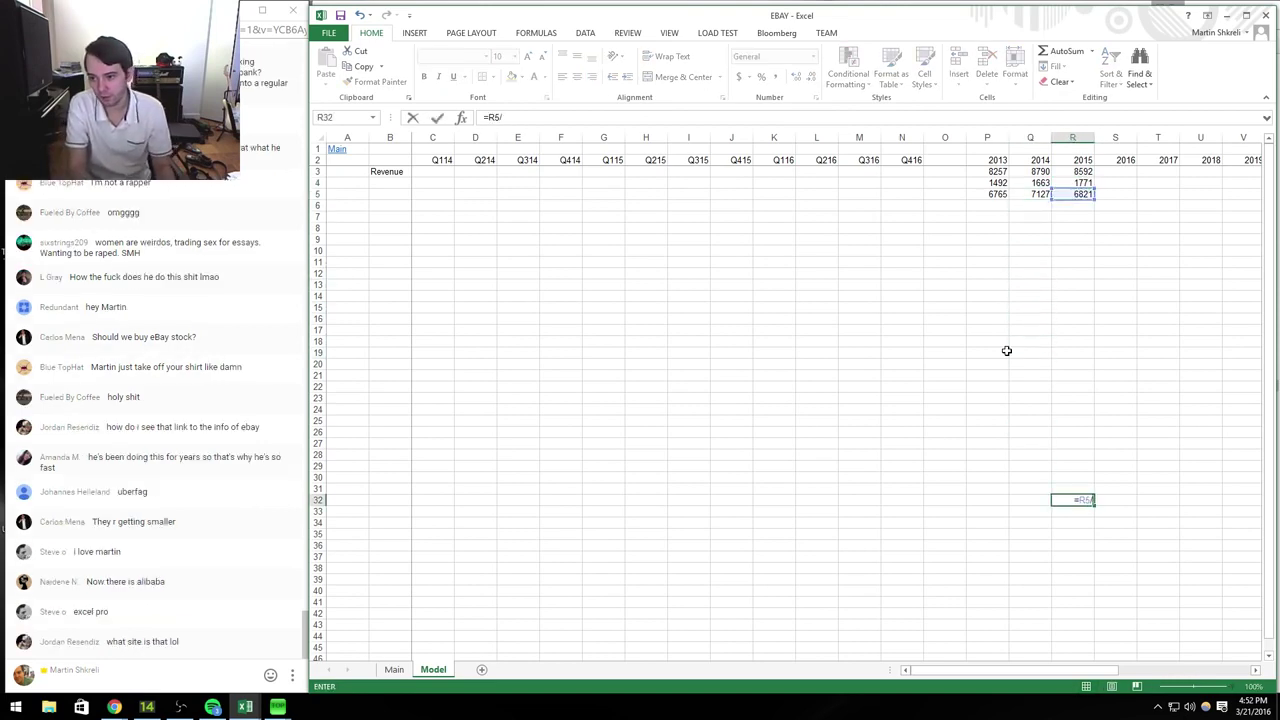
{"action": "key", "text": "ctrl+Return"}
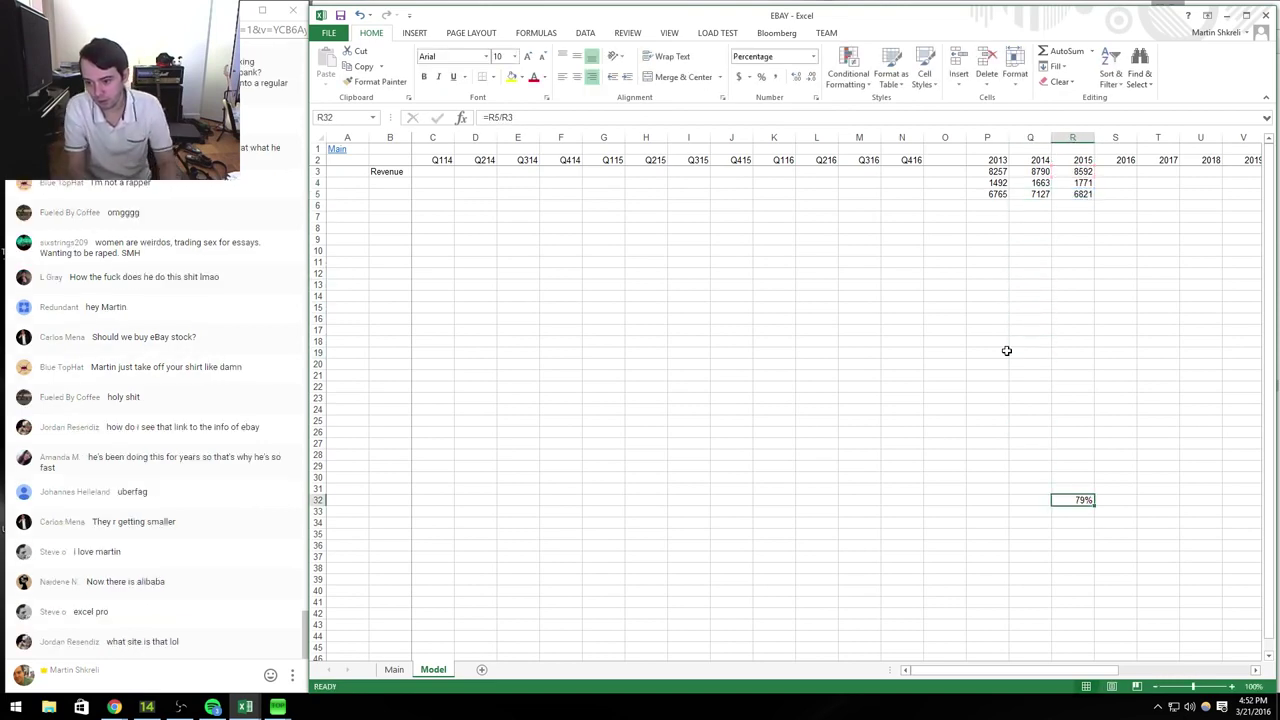
Step: Copy the gross margin formula from R32 to the 2013 and 2014 columns, P32:Q32
{"action": "key", "text": "ctrl+c"}
{"action": "key", "text": "shift+Left"}
{"action": "key", "text": "shift+Left"}
{"action": "key", "text": "ctrl+v"}
{"action": "key", "text": "Escape"}
{"action": "key", "text": "Up"}
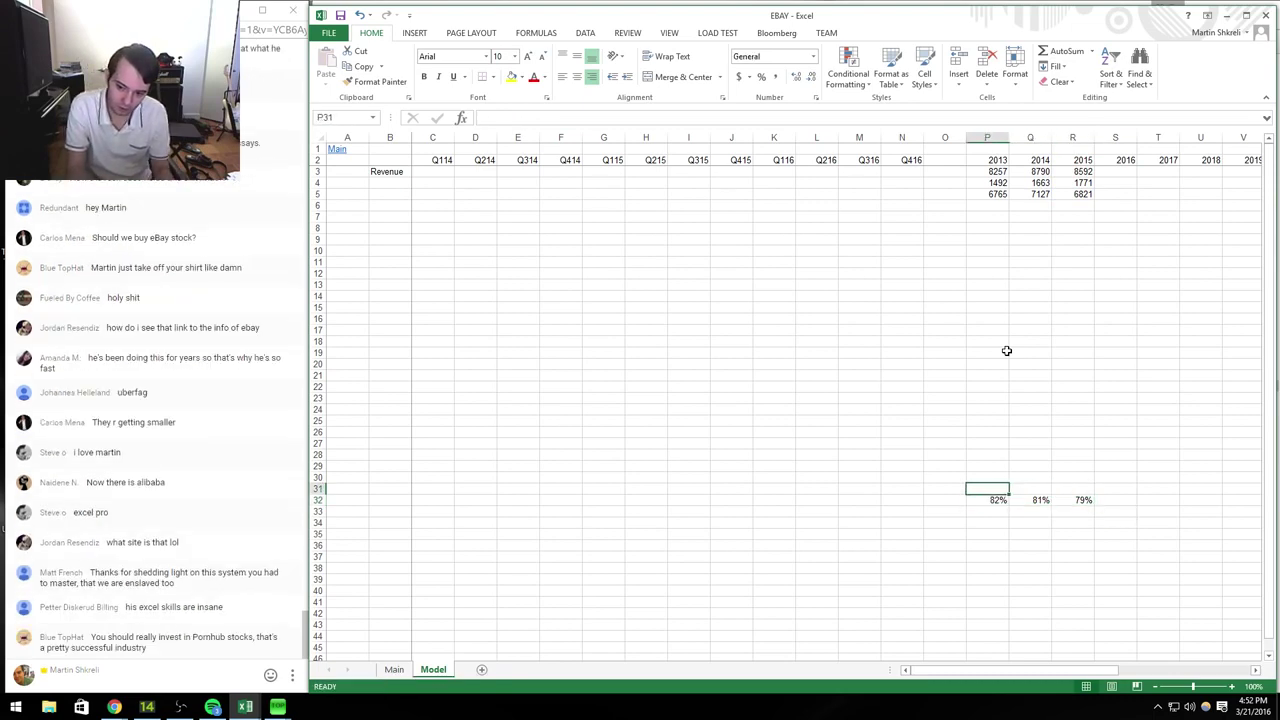
Step: Label row 32 as Gross Margin in B32
{"action": "key", "text": "Down"}
{"action": "key", "text": "Home"}
{"action": "key", "text": "Right"}
{"action": "type", "text": "Gross"}
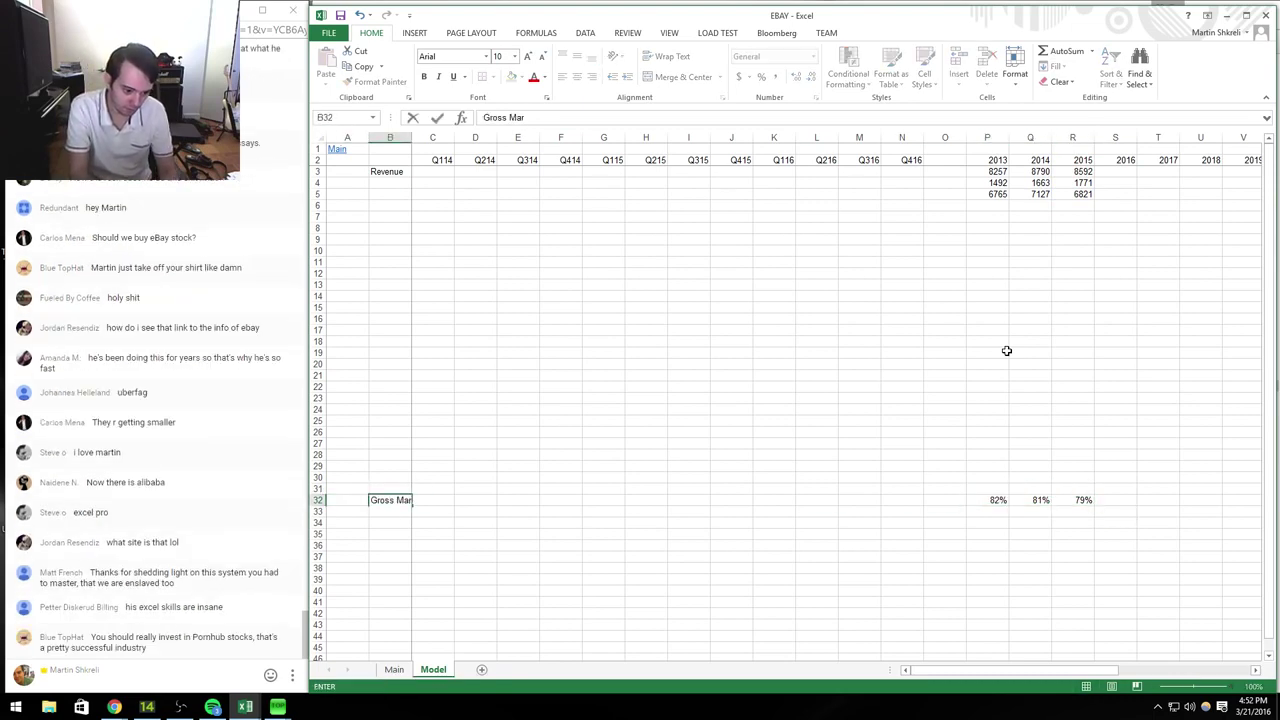
{"action": "type", "text": " Margin"}
{"action": "key", "text": "Right"}
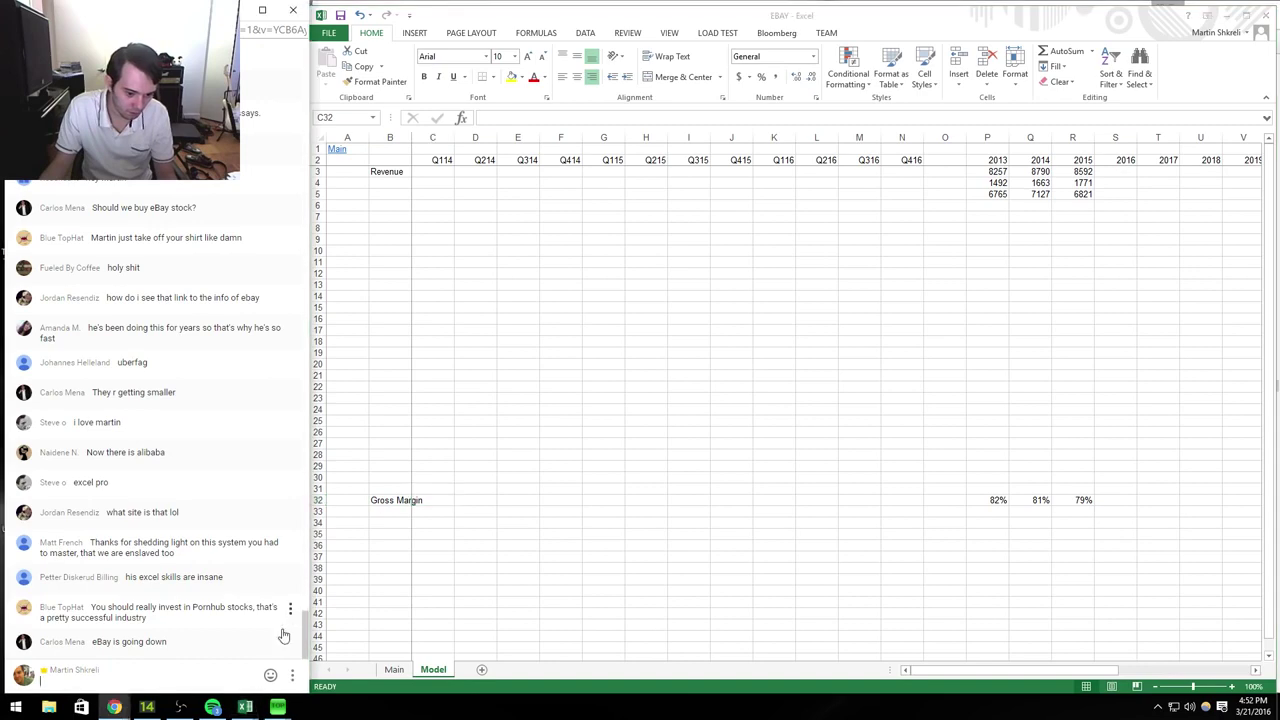
Step: Switch to the YouTube live chat, block the author of the inappropriate stock-tip message, and return to the EBAY workbook
{"action": "left_click", "coordinate": [288, 600]}
{"action": "key", "text": "alt+Tab"}
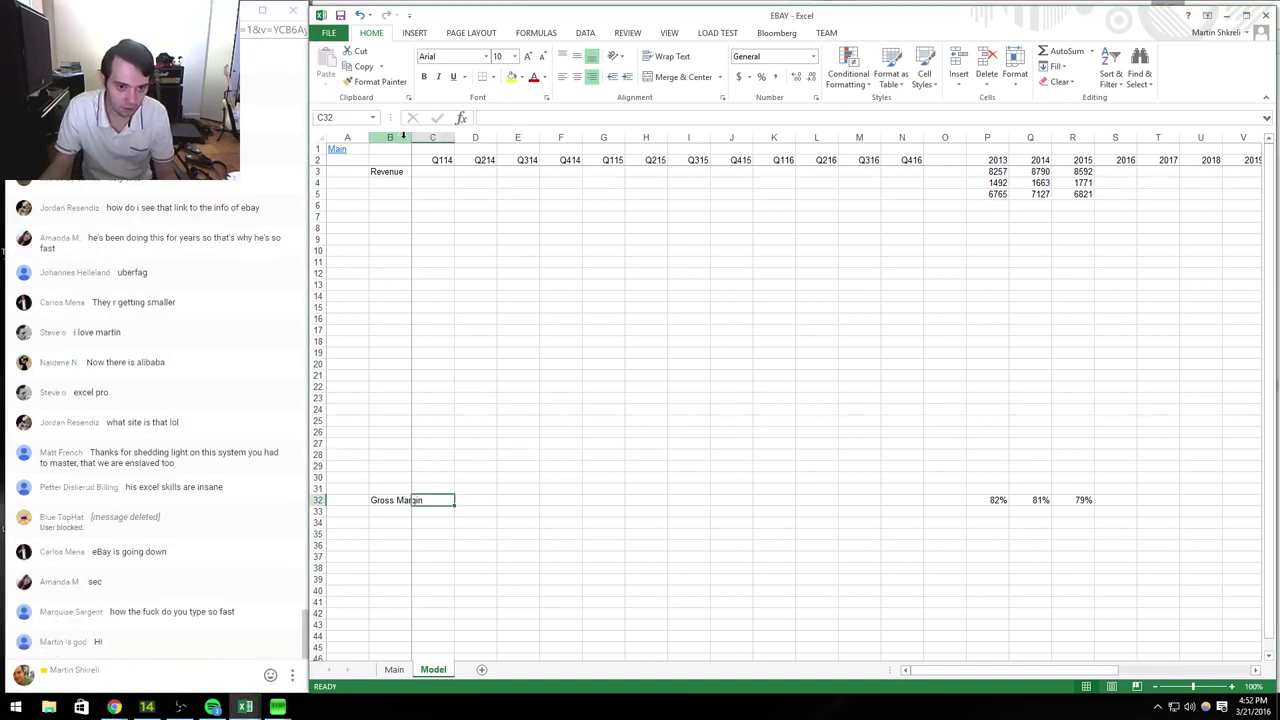
Step: Autofit column B and label rows 4 and 5 as COGS and Gross Profit
{"action": "double_click", "coordinate": [411, 138]}
{"action": "left_click", "coordinate": [394, 182]}
{"action": "type", "text": "COGS"}
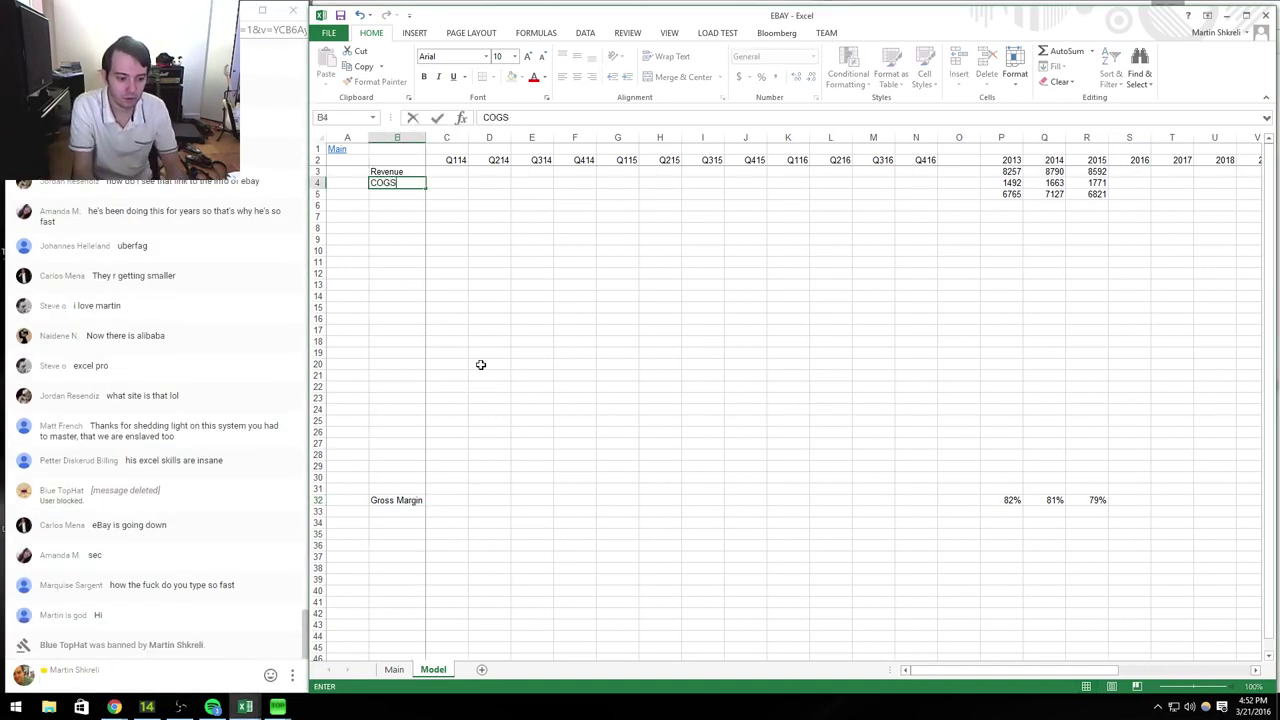
{"action": "key", "text": "Return"}
{"action": "type", "text": "Gross Profit"}
{"action": "key", "text": "Return"}
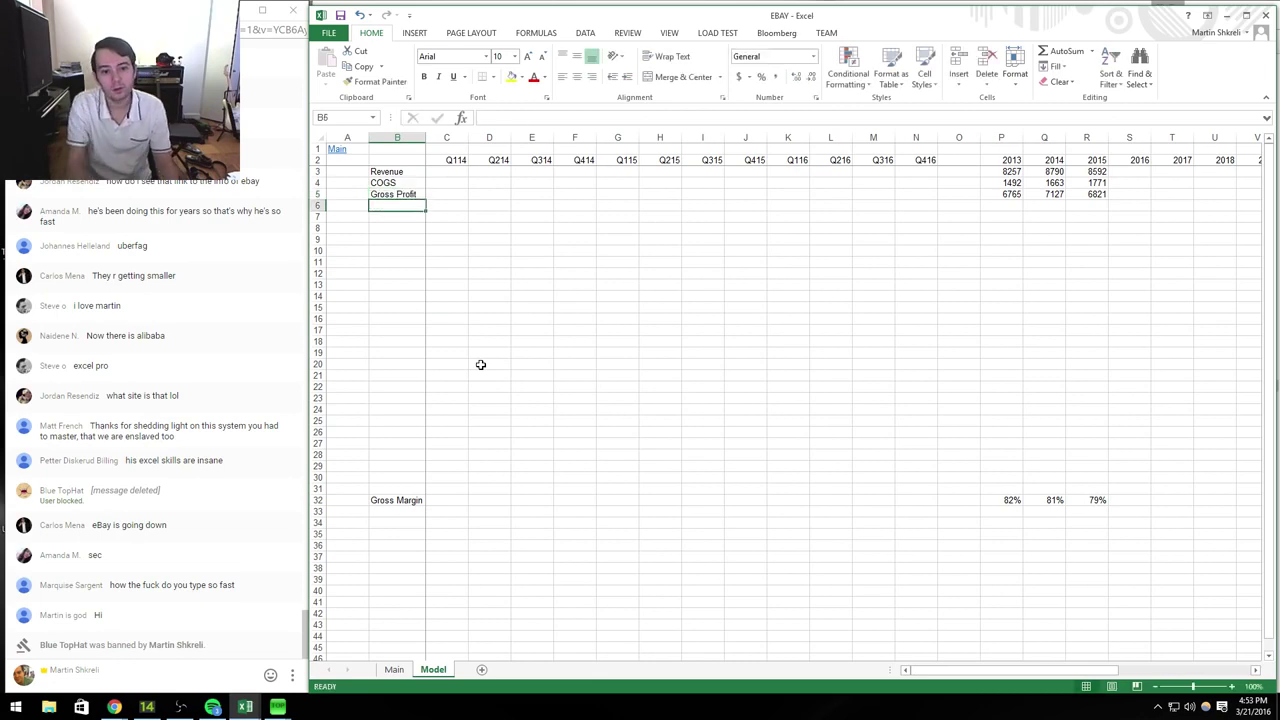
Step: Format rows 3 to 16 as numbers with zero decimal places and a thousands separator
{"action": "key", "text": "ctrl+shift+Right"}
{"action": "key", "text": "shift+space"}
{"action": "key", "text": "shift+Down"}
{"action": "key", "text": "shift+Down"}
{"action": "key", "text": "shift+Down"}
{"action": "key", "text": "shift+Down"}
{"action": "key", "text": "shift+Down"}
{"action": "key", "text": "shift+Down"}
{"action": "key", "text": "shift+Down"}
{"action": "key", "text": "shift+Down"}
{"action": "key", "text": "shift+Down"}
{"action": "key", "text": "shift+Down"}
{"action": "key", "text": "shift+Down"}
{"action": "key", "text": "shift+Down"}
{"action": "key", "text": "shift+Down"}
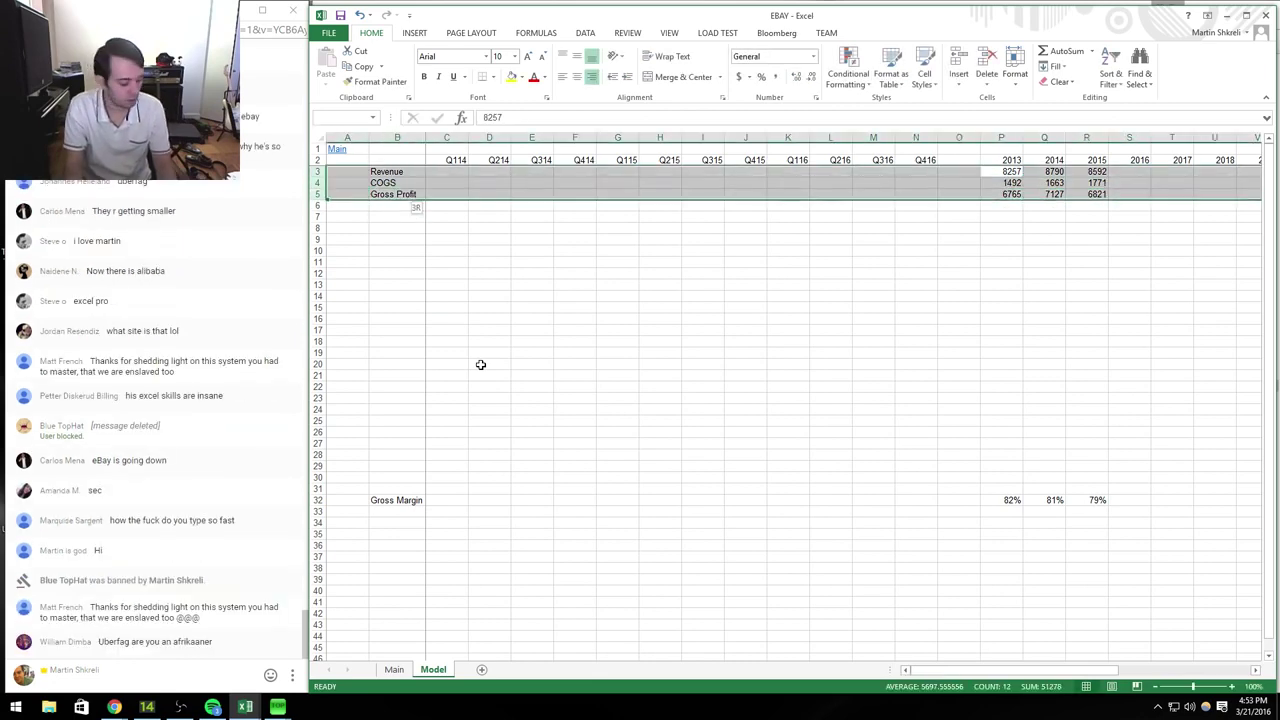
{"action": "key", "text": "ctrl+1"}
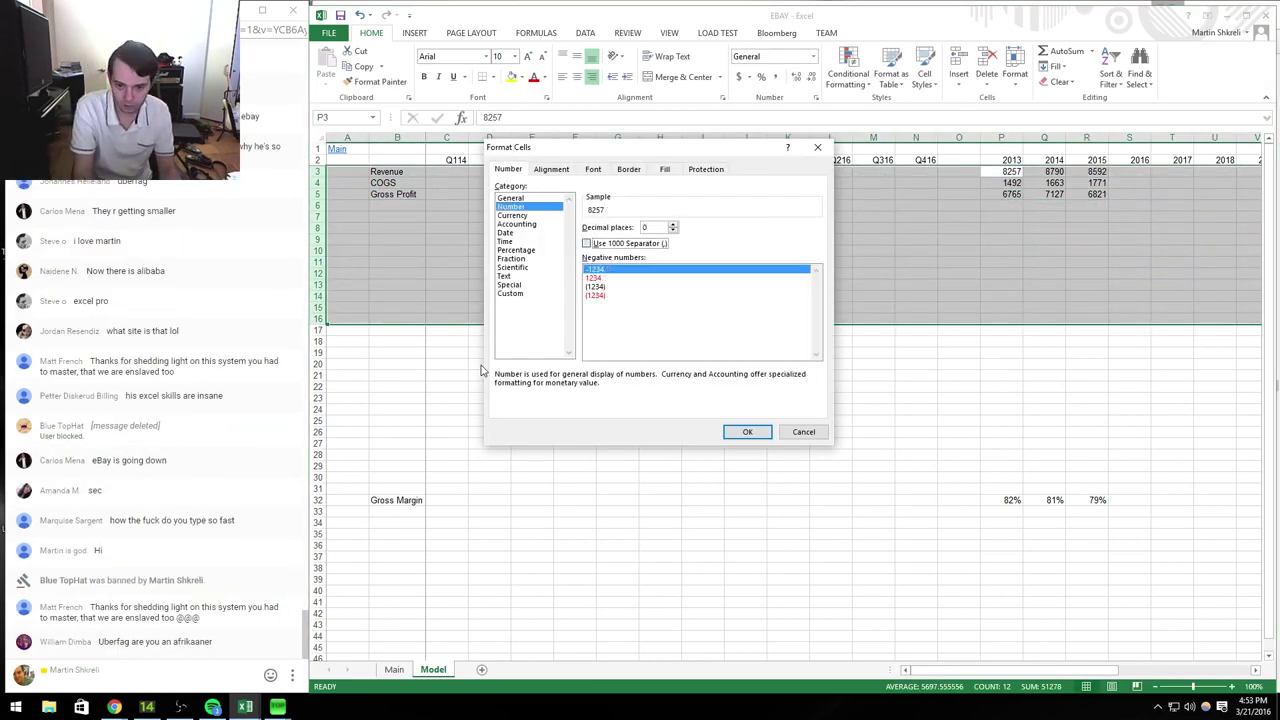
{"action": "key", "text": "alt+u"}
{"action": "key", "text": "Return"}
{"action": "key", "text": "Right"}
{"action": "key", "text": "Right"}
{"action": "key", "text": "Down"}
{"action": "key", "text": "Down"}
{"action": "key", "text": "Down"}
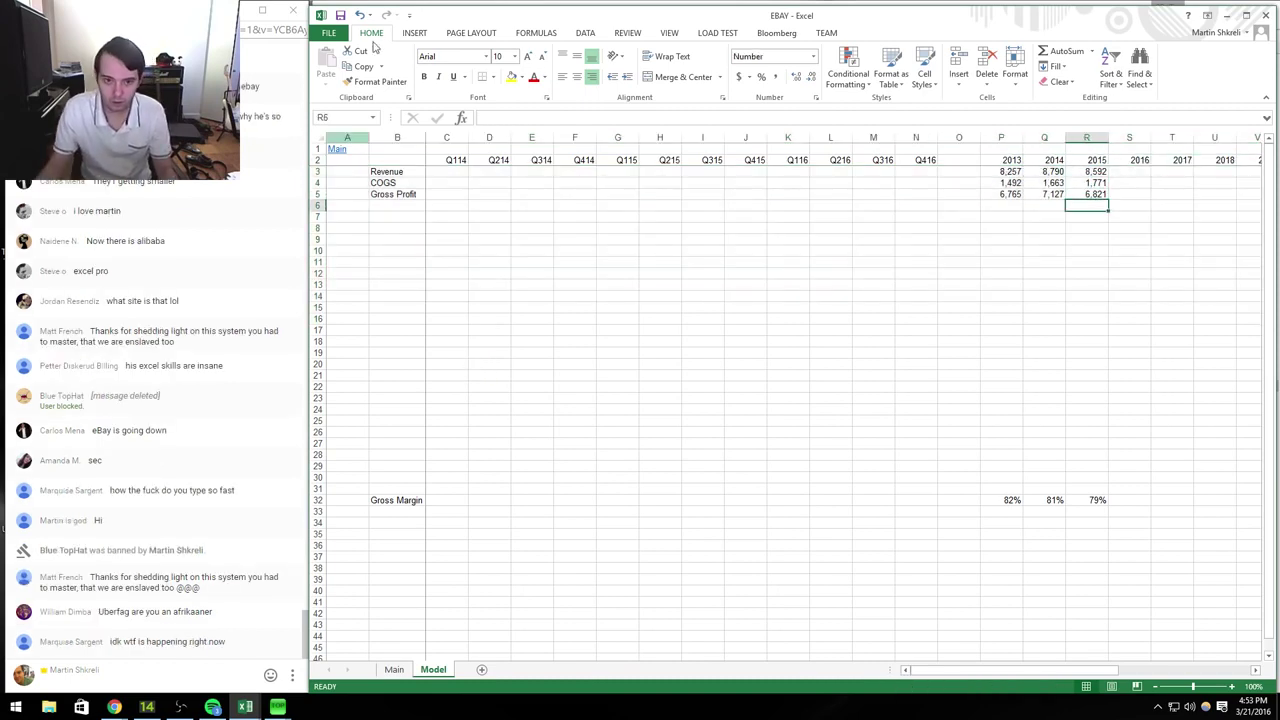
Step: Draw a vertical straight line about 7.48" high along the boundary between the 2015 and 2016 columns
{"action": "left_click", "coordinate": [418, 33]}
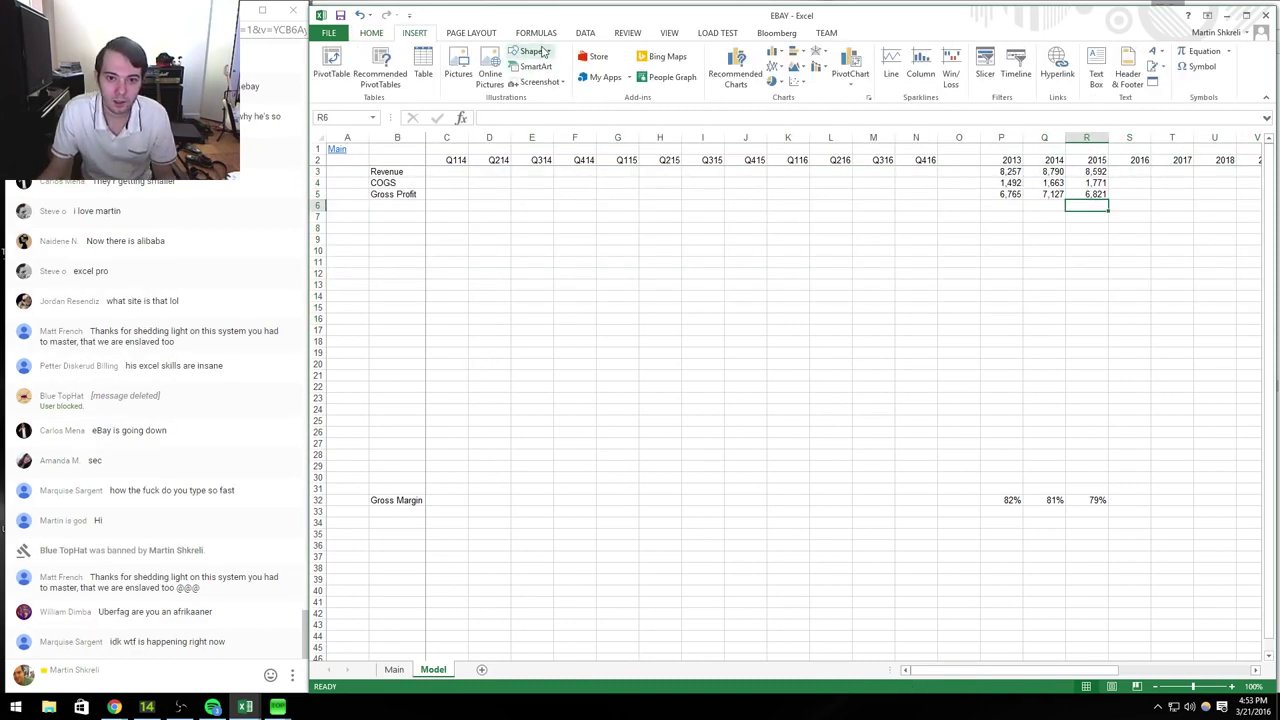
{"action": "left_click", "coordinate": [530, 51]}
{"action": "left_click", "coordinate": [529, 85]}
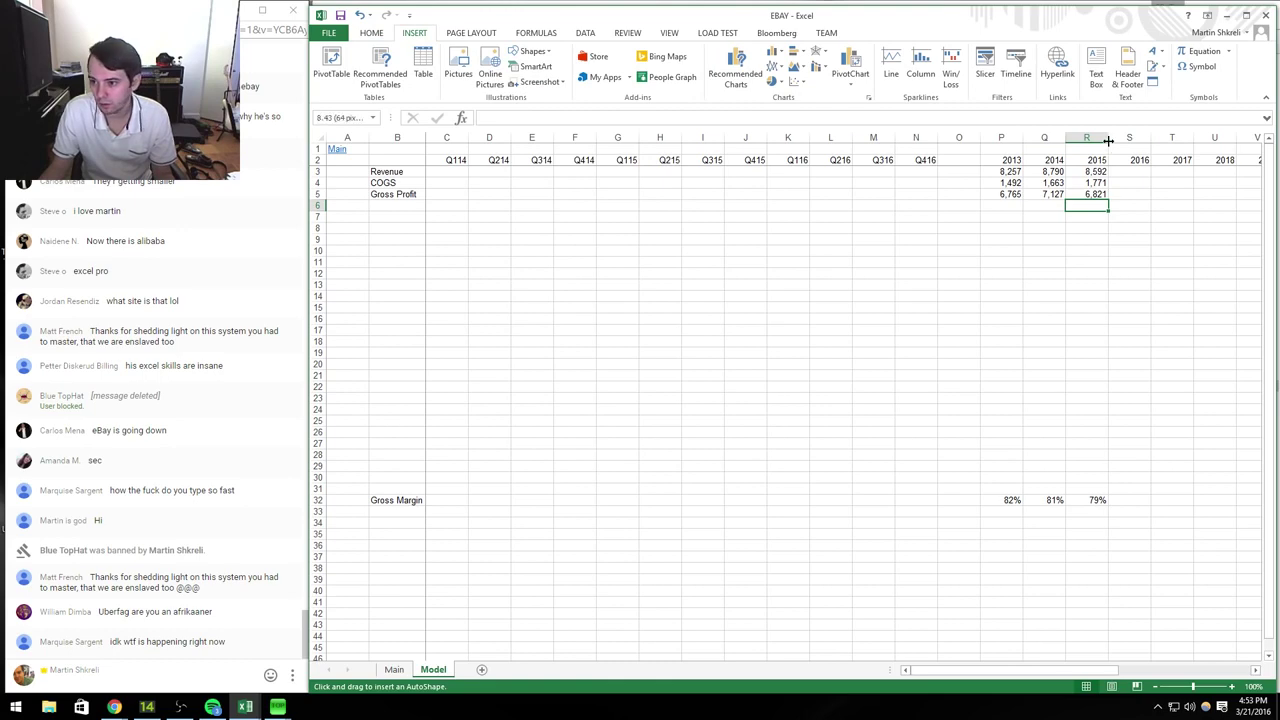
{"action": "left_click_drag", "start_coordinate": [1110, 620], "coordinate": [1110, 144]}
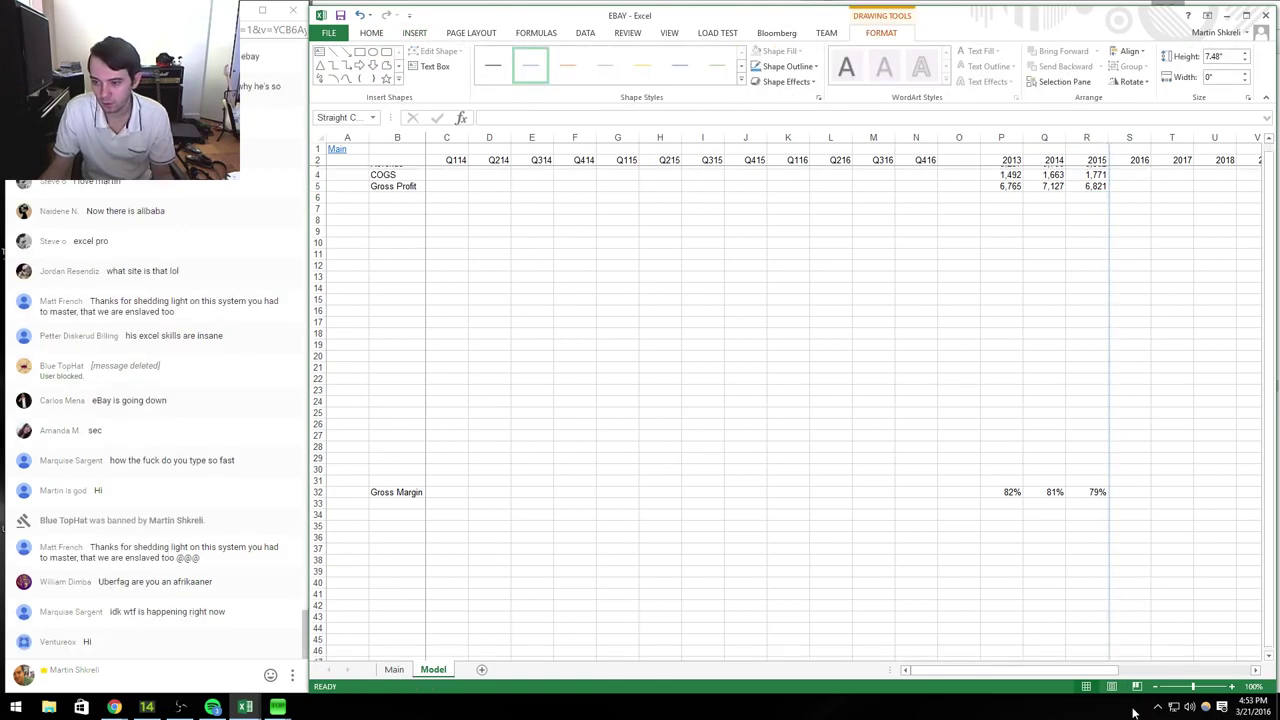
{"action": "left_click", "coordinate": [1090, 330]}
{"action": "left_click", "coordinate": [1095, 206]}
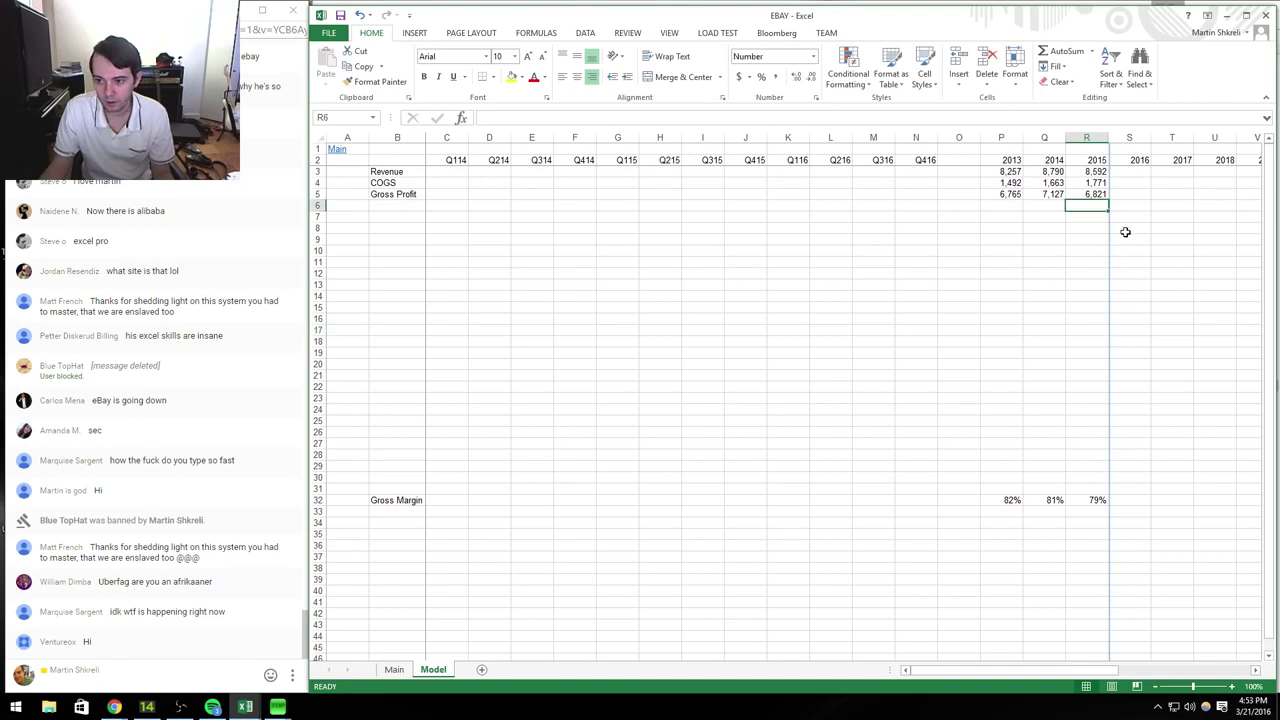
Step: Make the Revenue row bold, from its label through the 2015 value
{"action": "left_click", "coordinate": [1080, 172]}
{"action": "key", "text": "ctrl+shift+Left"}
{"action": "key", "text": "ctrl+b"}
Step: Enter the 2015 operating expenses from the 10-K in R6:R9: 2267, 923, 1122 and 271, omitting intangible amortization
{"action": "left_click", "coordinate": [1090, 206]}
{"action": "key", "text": "alt+Tab"}
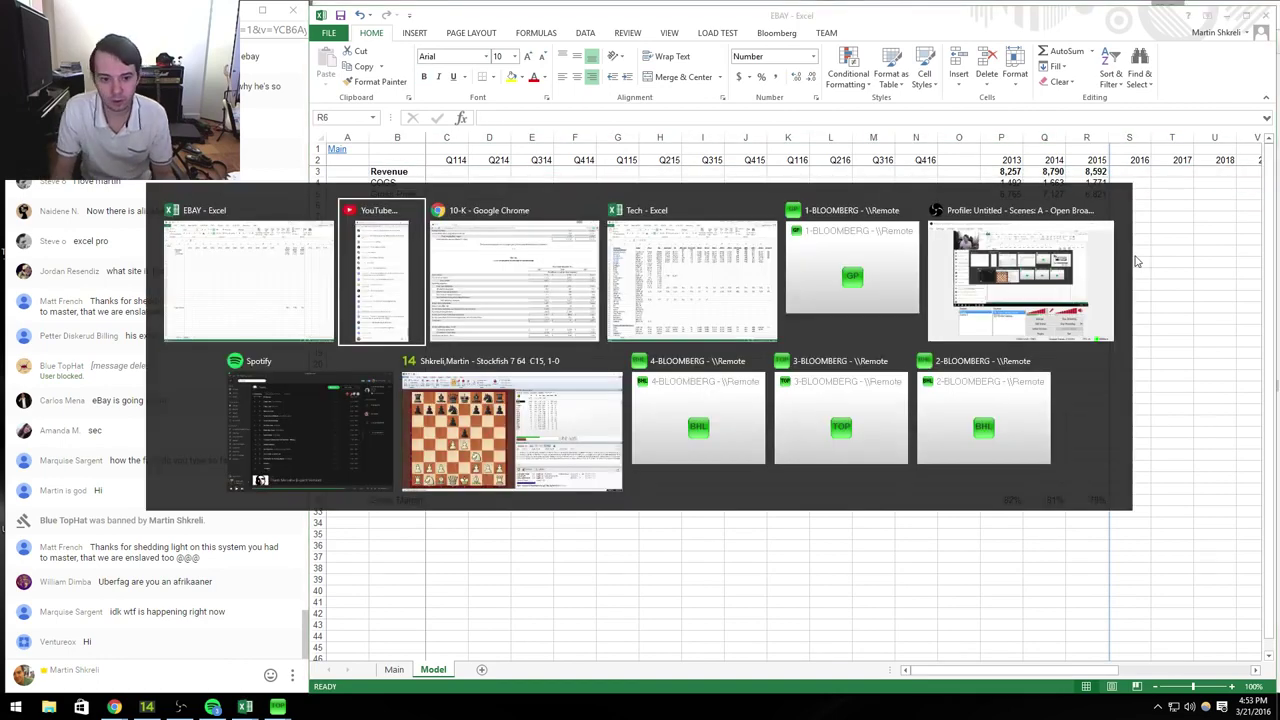
{"action": "key", "text": "alt+Tab"}
{"action": "scroll", "coordinate": [1135, 262], "scroll_direction": "down", "scroll_amount": 2}
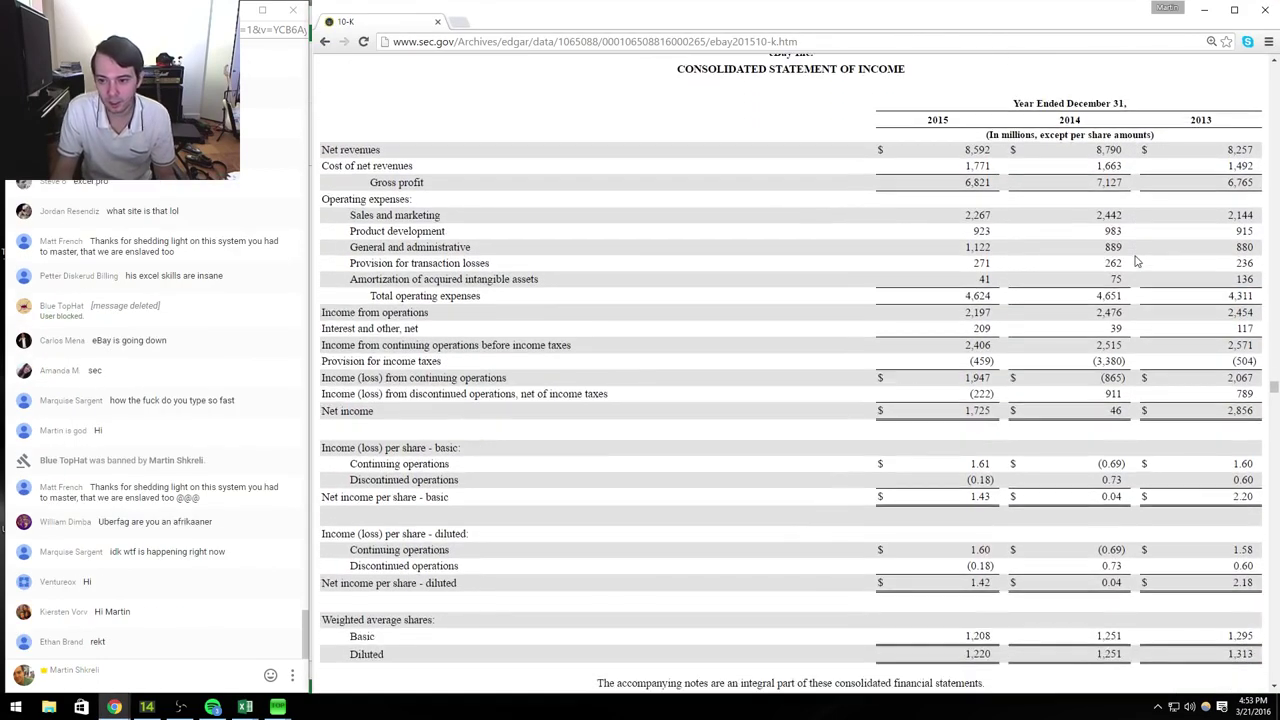
{"action": "key", "text": "alt+Tab"}
{"action": "type", "text": "2197"}
{"action": "key", "text": "Return"}
{"action": "key", "text": "alt+Tab"}
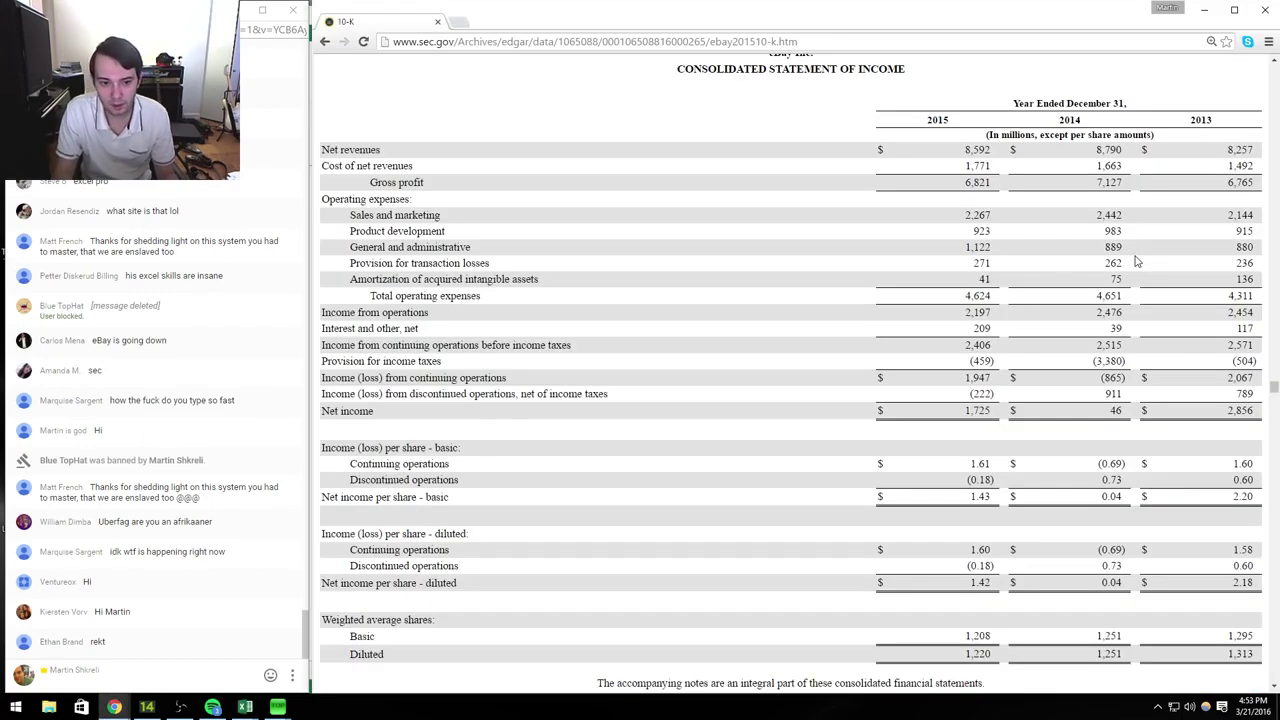
{"action": "key", "text": "alt+Tab"}
{"action": "key", "text": "alt+Tab"}
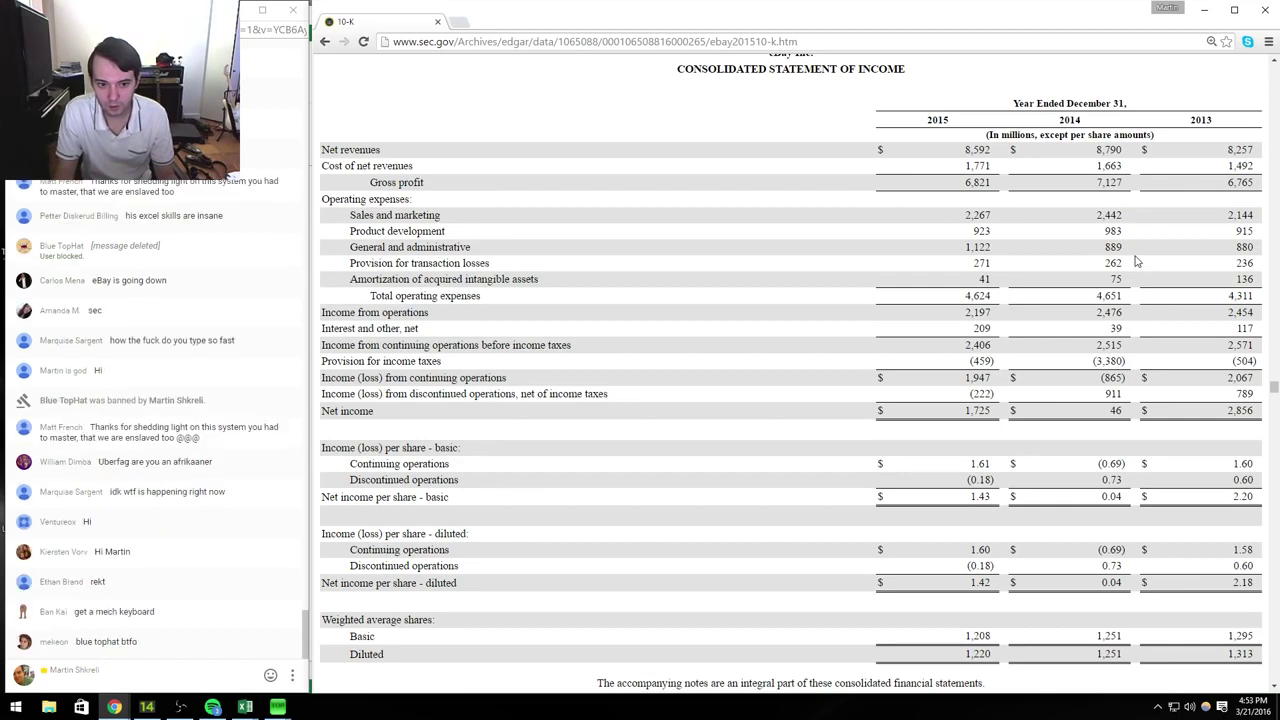
{"action": "key", "text": "alt+Tab"}
{"action": "key", "text": "alt+Tab"}
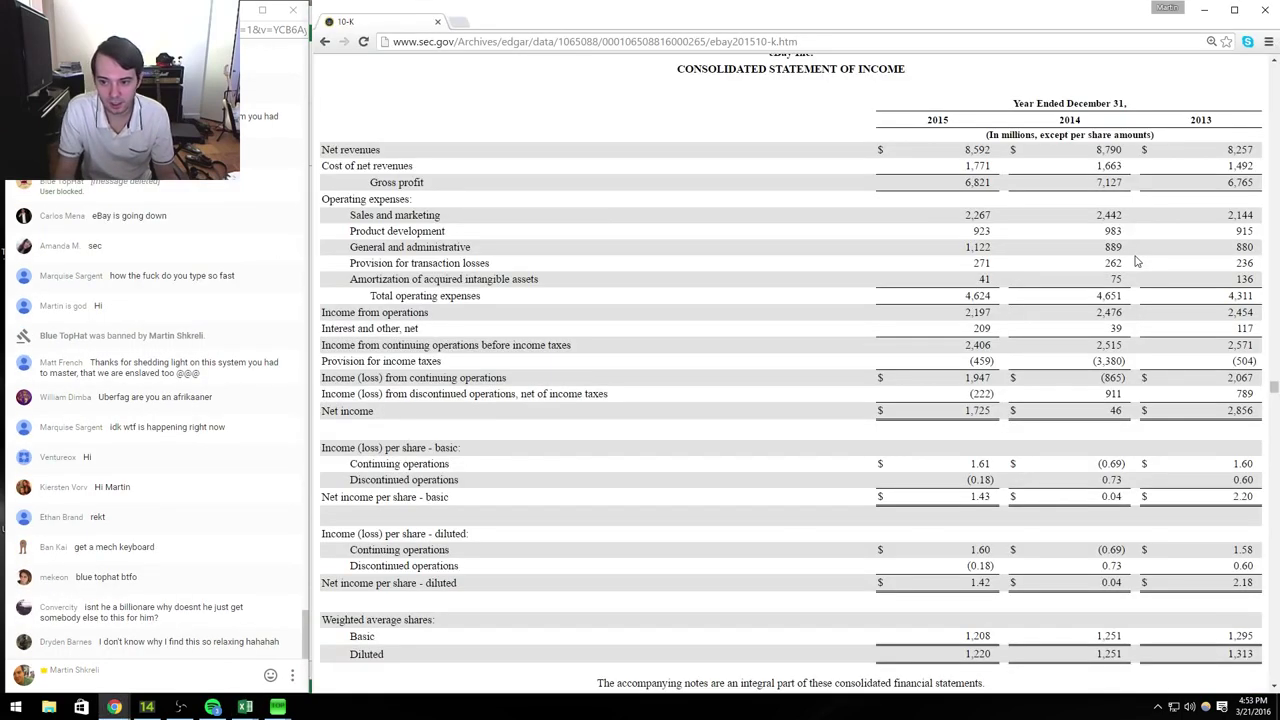
{"action": "key", "text": "alt+Tab"}
{"action": "type", "text": "271"}
{"action": "key", "text": "Return"}
Step: Total the 2015 operating expenses in R10 with a SUM of R6:R9
{"action": "type", "text": "=su"}
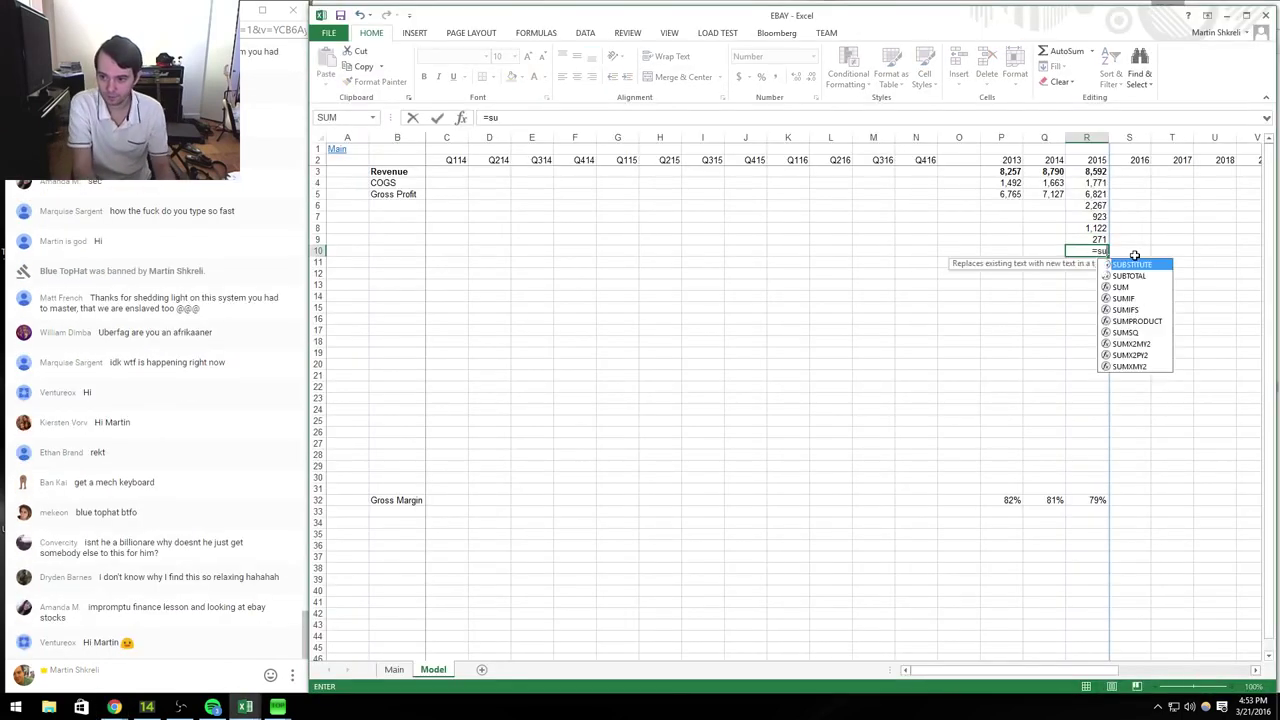
{"action": "type", "text": "m("}
{"action": "key", "text": "Up"}
{"action": "key", "text": "shift+Up"}
{"action": "key", "text": "shift+Up"}
{"action": "key", "text": "shift+Up"}
{"action": "key", "text": "Return"}
Step: Calculate the 2015 operating income in R11 as gross profit in R5 minus total expenses in R10
{"action": "type", "text": "="}
{"action": "key", "text": "Up"}
{"action": "key", "text": "Up"}
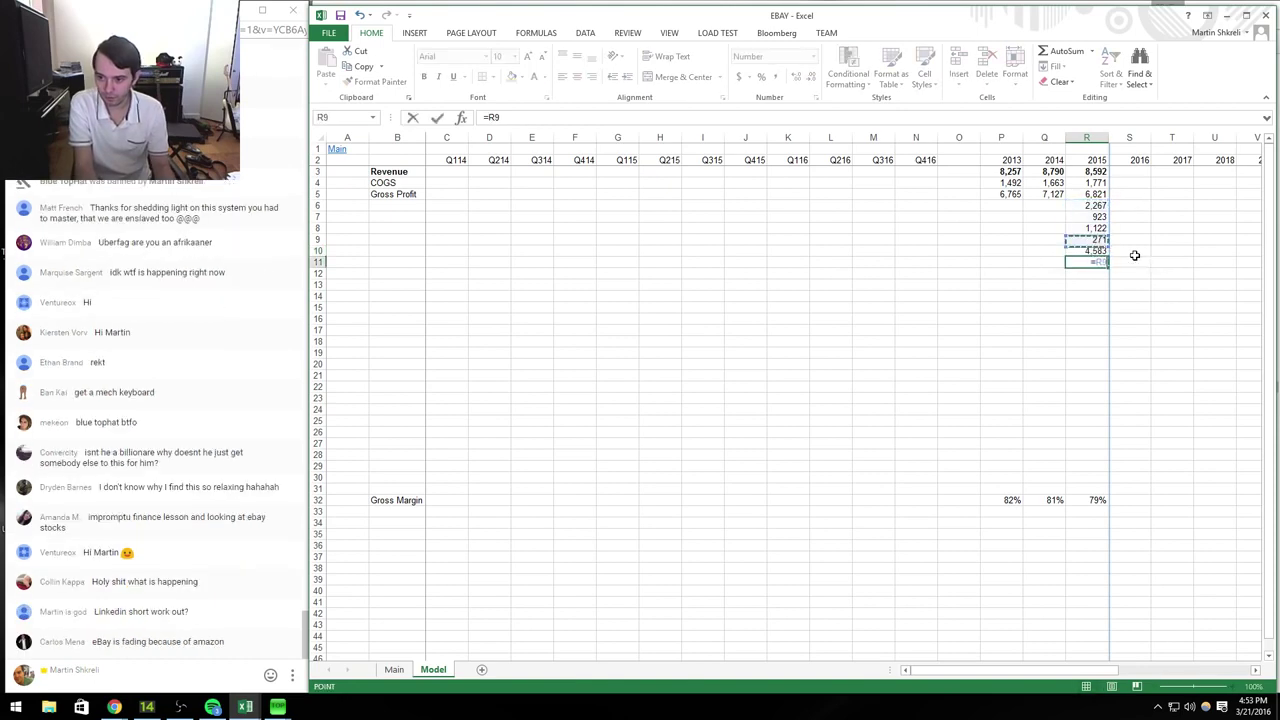
{"action": "key", "text": "Up"}
{"action": "key", "text": "Up"}
{"action": "key", "text": "Up"}
{"action": "key", "text": "Up"}
{"action": "type", "text": "-"}
{"action": "key", "text": "Up"}
{"action": "key", "text": "Return"}
Step: Look up the 2015 interest and other income in the 10-K and enter 209 in R12
{"action": "key", "text": "alt+Tab"}
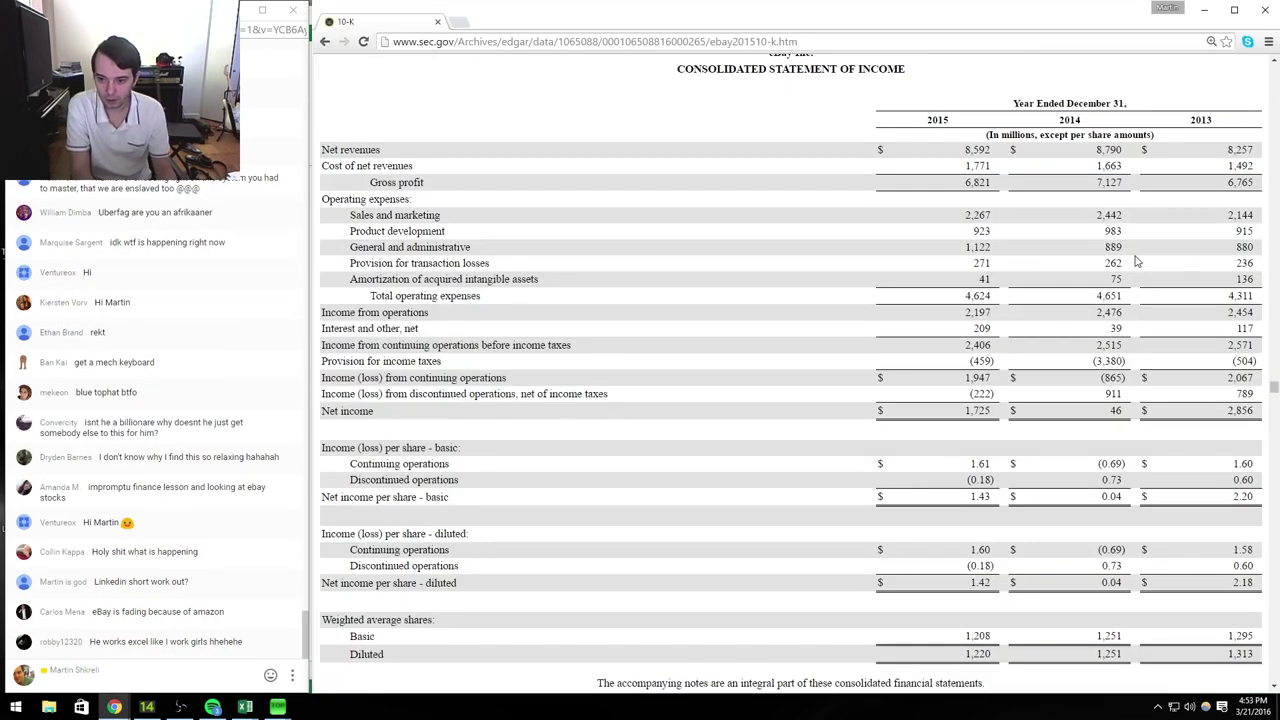
{"action": "key", "text": "alt+Tab"}
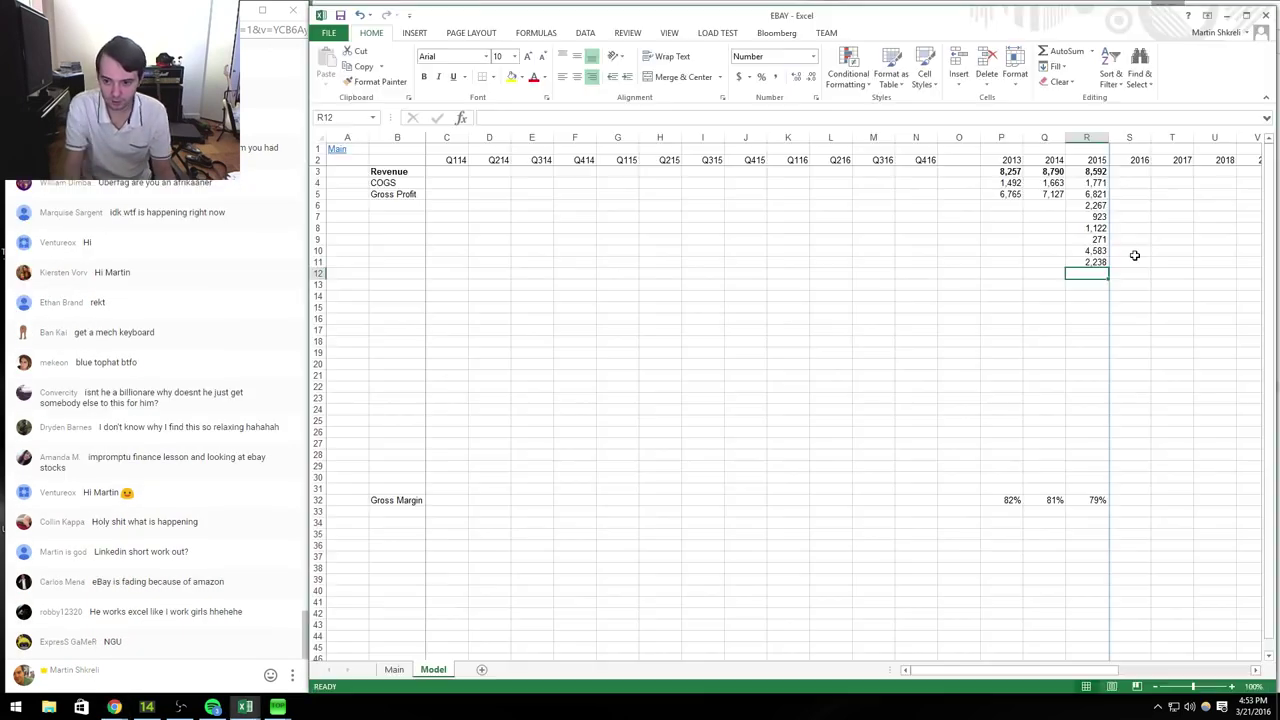
{"action": "type", "text": "209"}
{"action": "key", "text": "Return"}
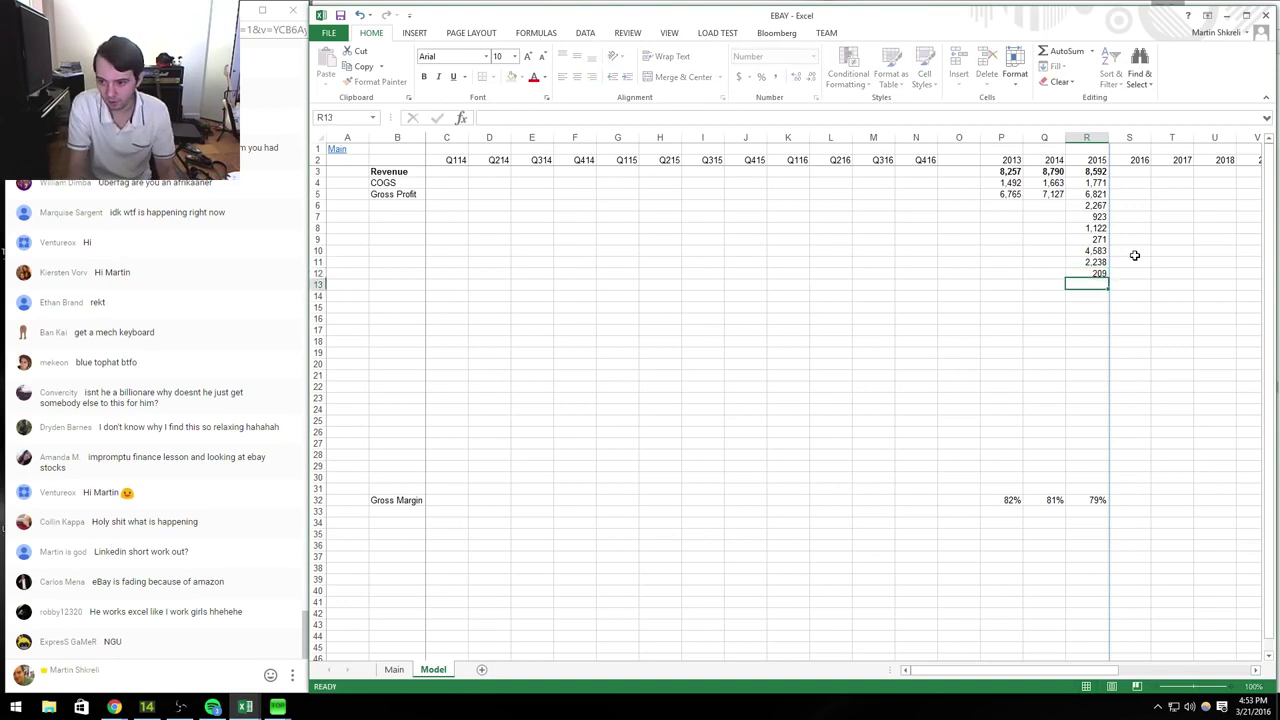
Step: Calculate the 2015 pretax income in R13 as operating income in R11 plus interest and other income in R12
{"action": "type", "text": "+"}
{"action": "key", "text": "Up"}
{"action": "key", "text": "Up"}
{"action": "type", "text": "+"}
{"action": "key", "text": "Up"}
{"action": "key", "text": "Return"}
Step: Look up the 2015 provision for income taxes in the 10-K and enter 459 in R14
{"action": "key", "text": "alt+Tab"}
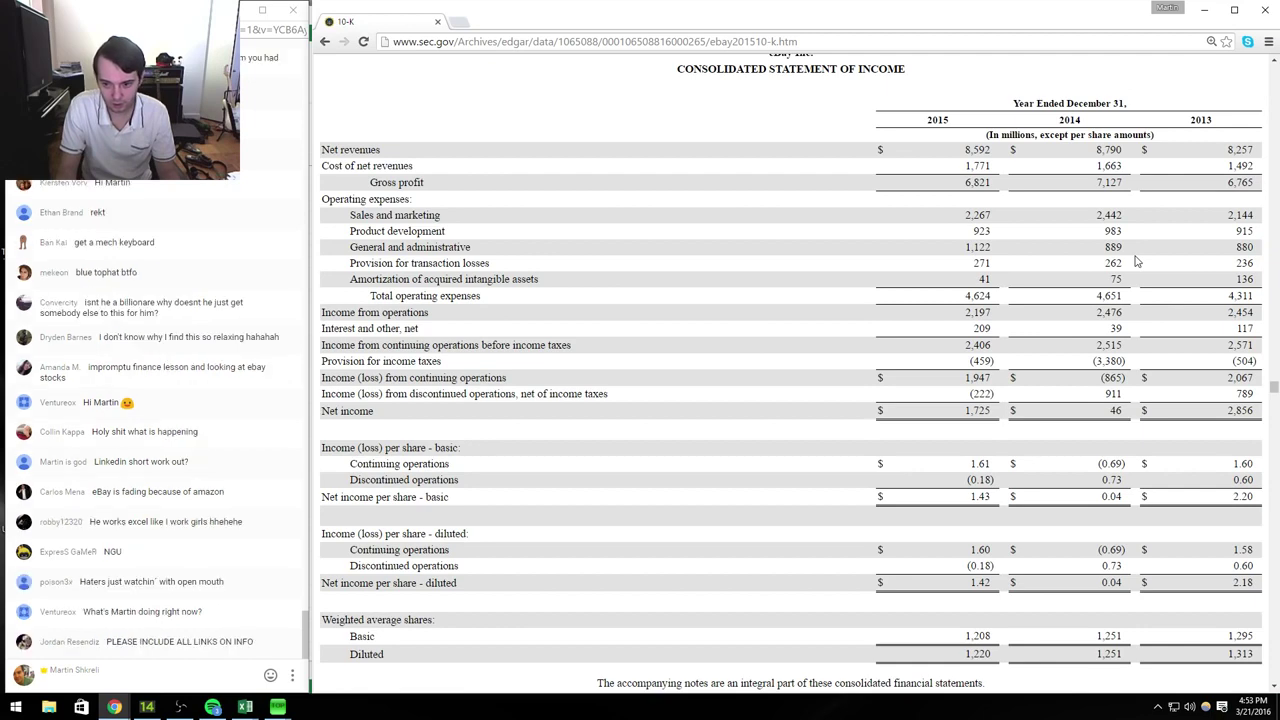
{"action": "key", "text": "alt+Tab"}
{"action": "type", "text": "459"}
{"action": "key", "text": "Return"}
Step: Calculate the 2015 net income in R15 as pretax income in R13 minus income taxes in R14
{"action": "type", "text": "+"}
{"action": "key", "text": "Up"}
{"action": "key", "text": "Up"}
{"action": "type", "text": "-"}
{"action": "key", "text": "Up"}
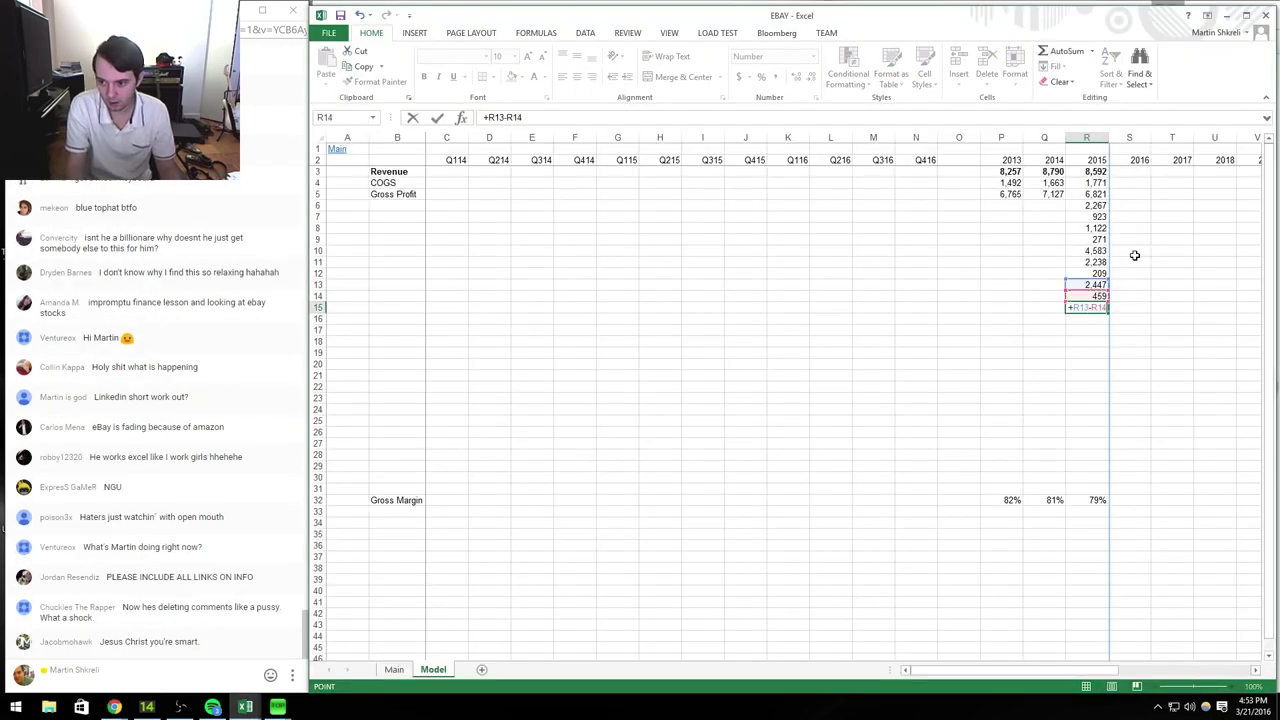
{"action": "key", "text": "Return"}
Step: Review the valuation on the Main sheet and the pretax income and income tax lines of the 10-K income statement
{"action": "key", "text": "ctrl+Page_Up"}
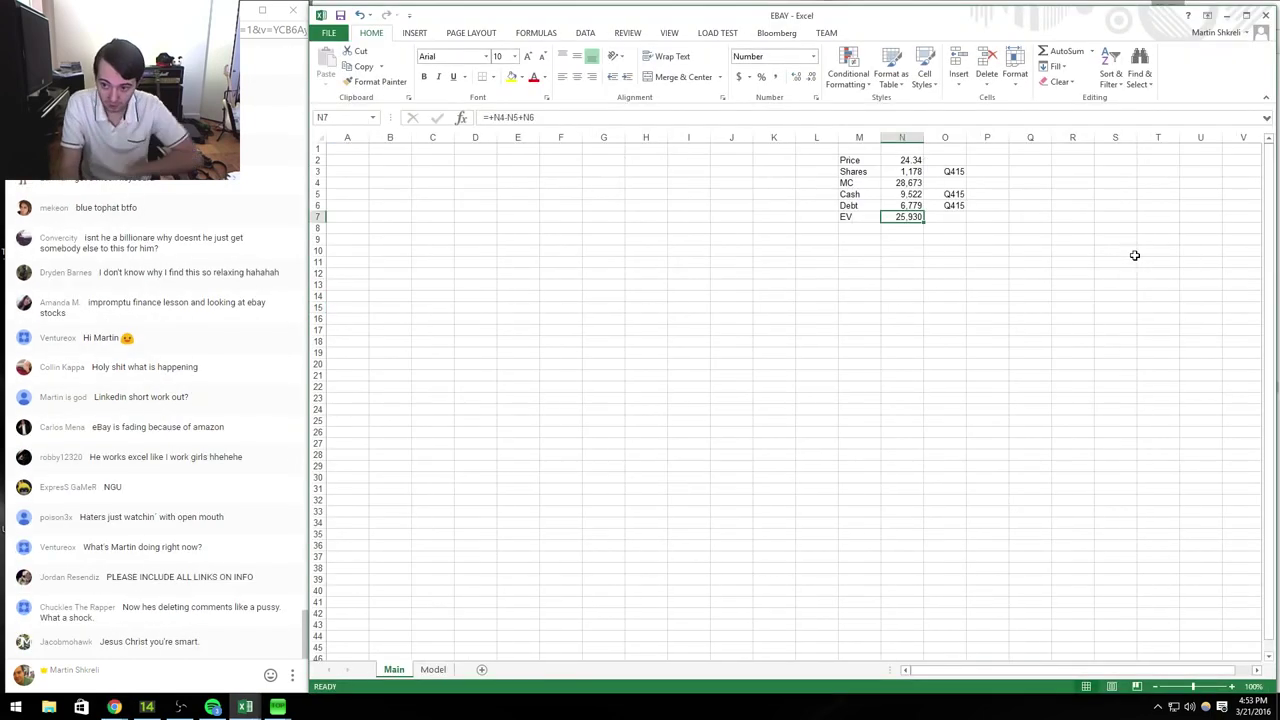
{"action": "key", "text": "Down"}
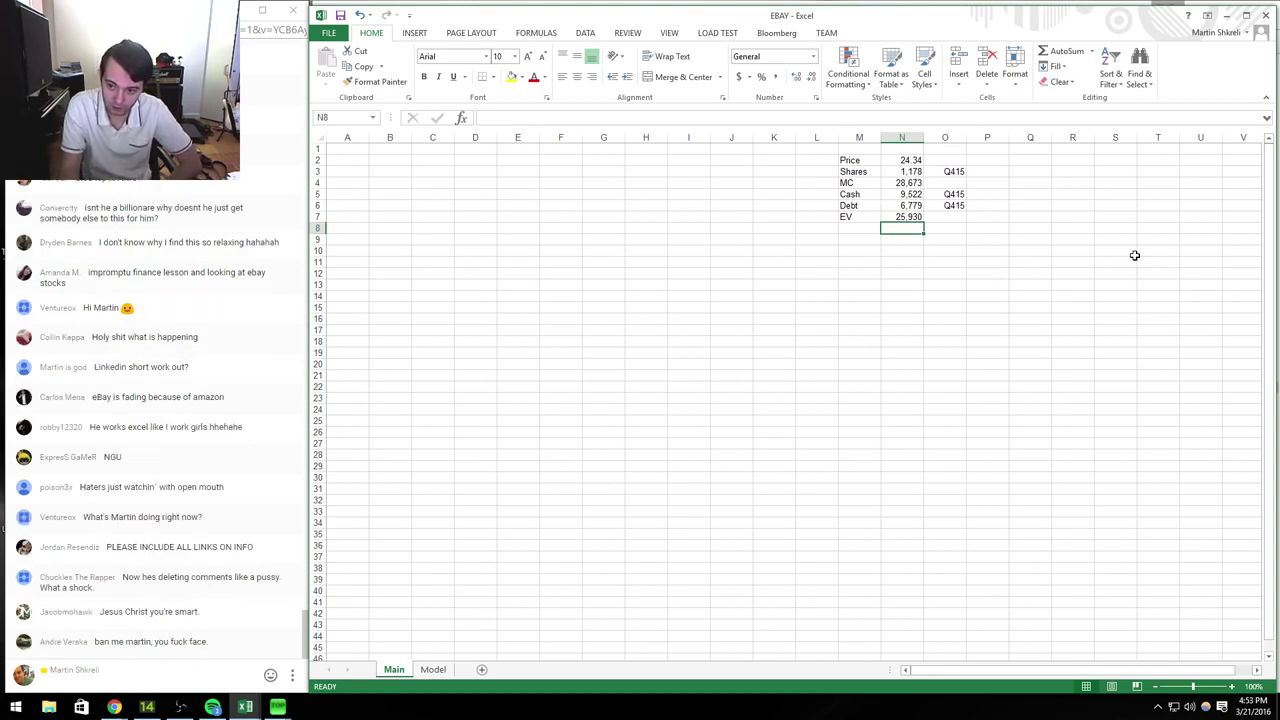
{"action": "key", "text": "ctrl+Page_Down"}
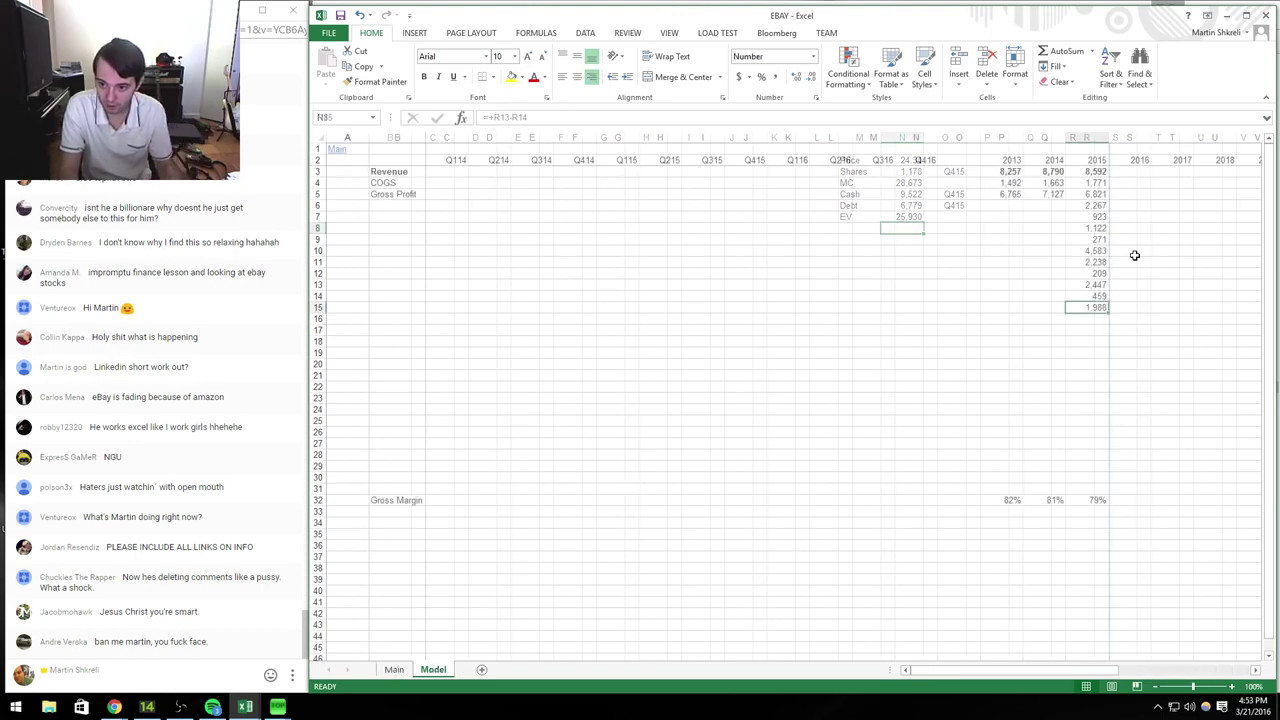
{"action": "key", "text": "alt+Tab"}
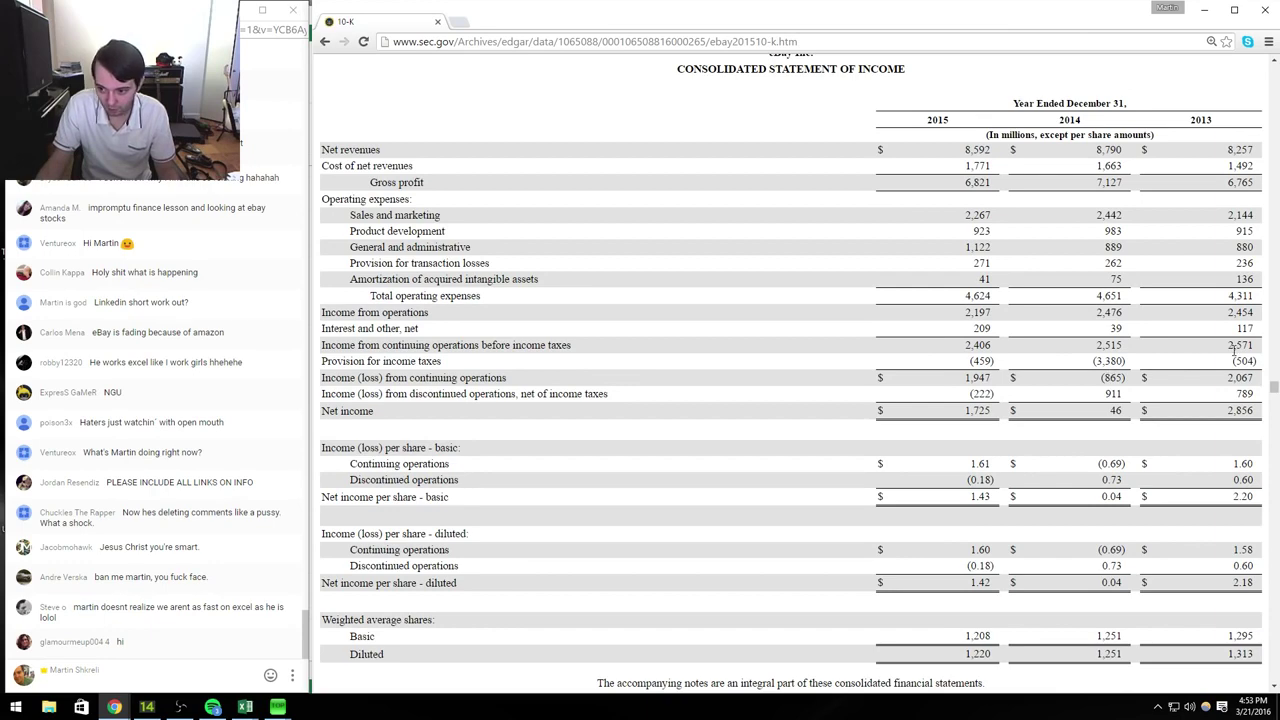
{"action": "left_click_drag", "start_coordinate": [1243, 345], "coordinate": [937, 340]}
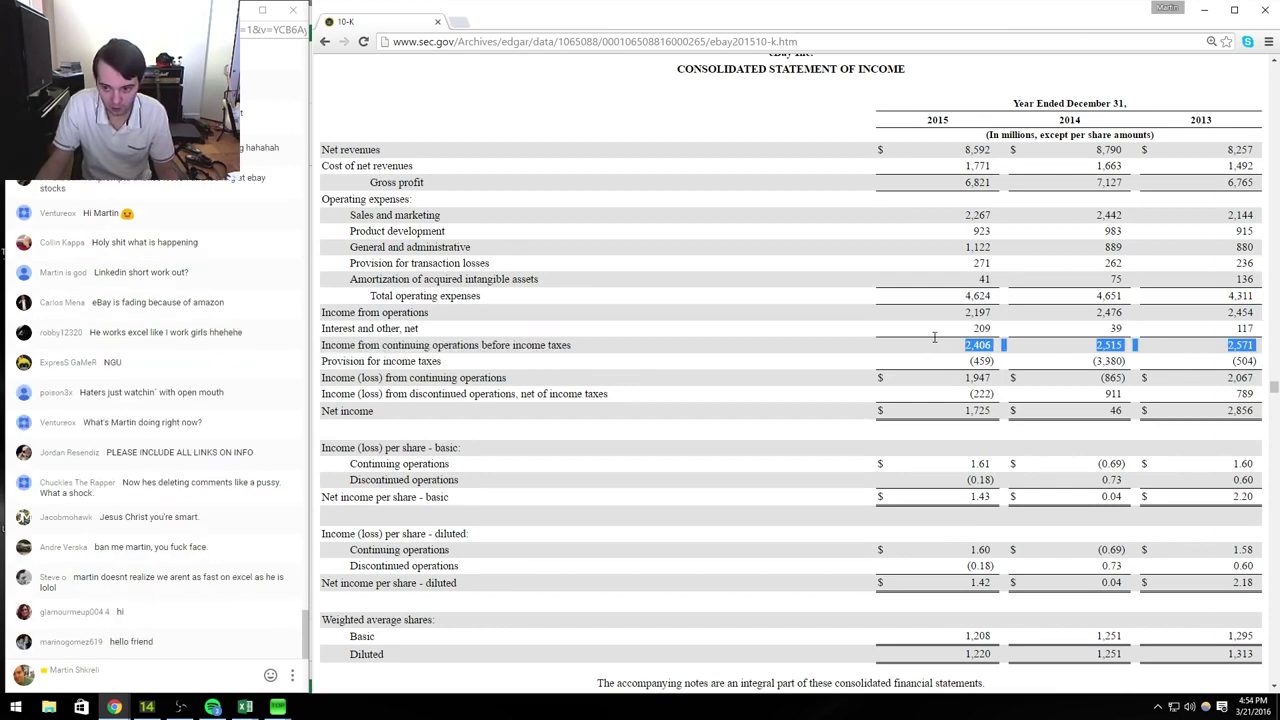
{"action": "left_click", "coordinate": [934, 342]}
{"action": "left_click_drag", "start_coordinate": [322, 361], "coordinate": [441, 362]}
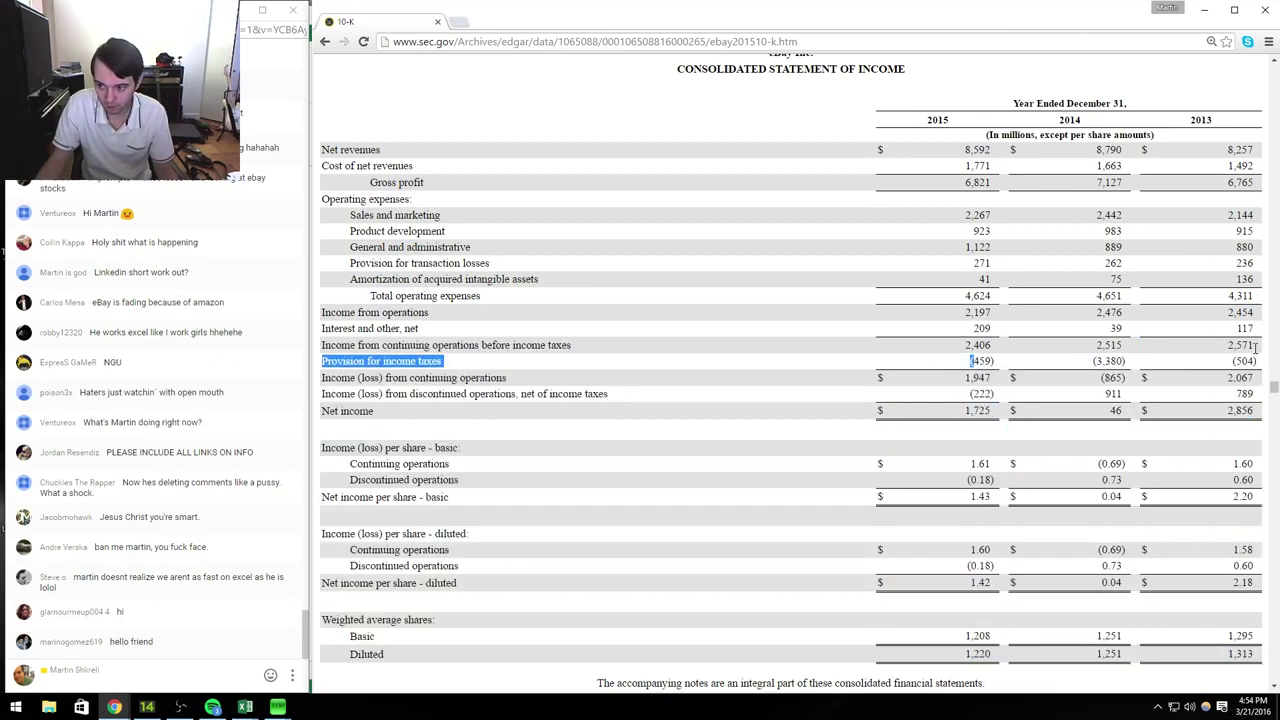
Step: Switch to the Tech workbook and select eBay's 2016 E cell, J16
{"action": "key", "text": "alt+Tab"}
{"action": "key", "text": "Tab"}
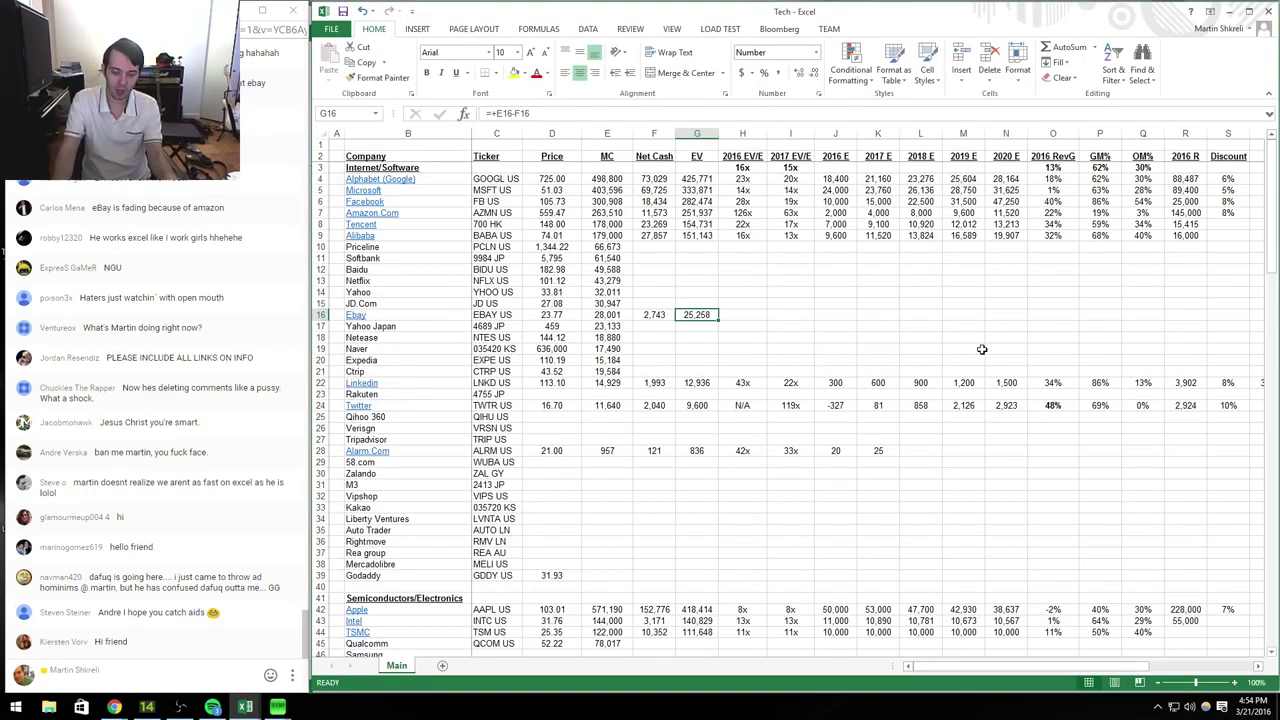
{"action": "key", "text": "Right"}
{"action": "key", "text": "Right"}
{"action": "key", "text": "Right"}
Step: Check the 10-K income statement and enter 2400 as eBay's 2016 earnings estimate in J16
{"action": "key", "text": "alt+Tab"}
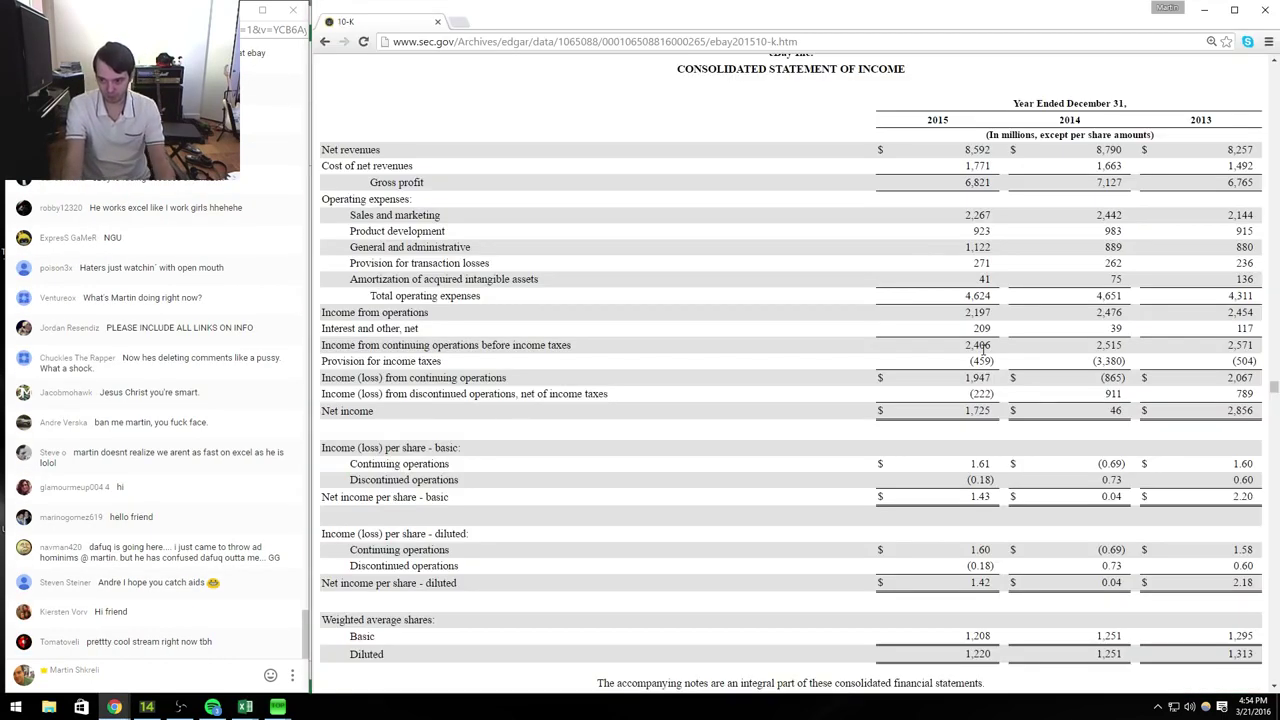
{"action": "key", "text": "alt+Tab"}
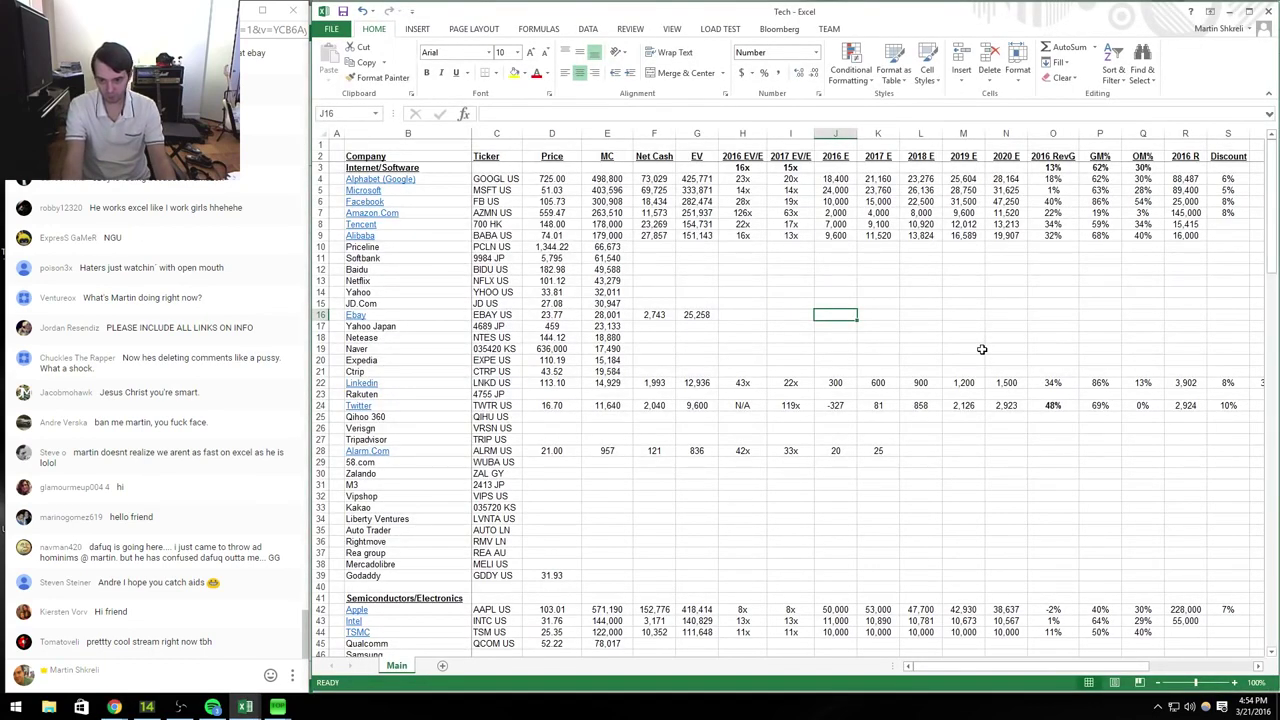
{"action": "type", "text": "2466"}
{"action": "key", "text": "Right"}
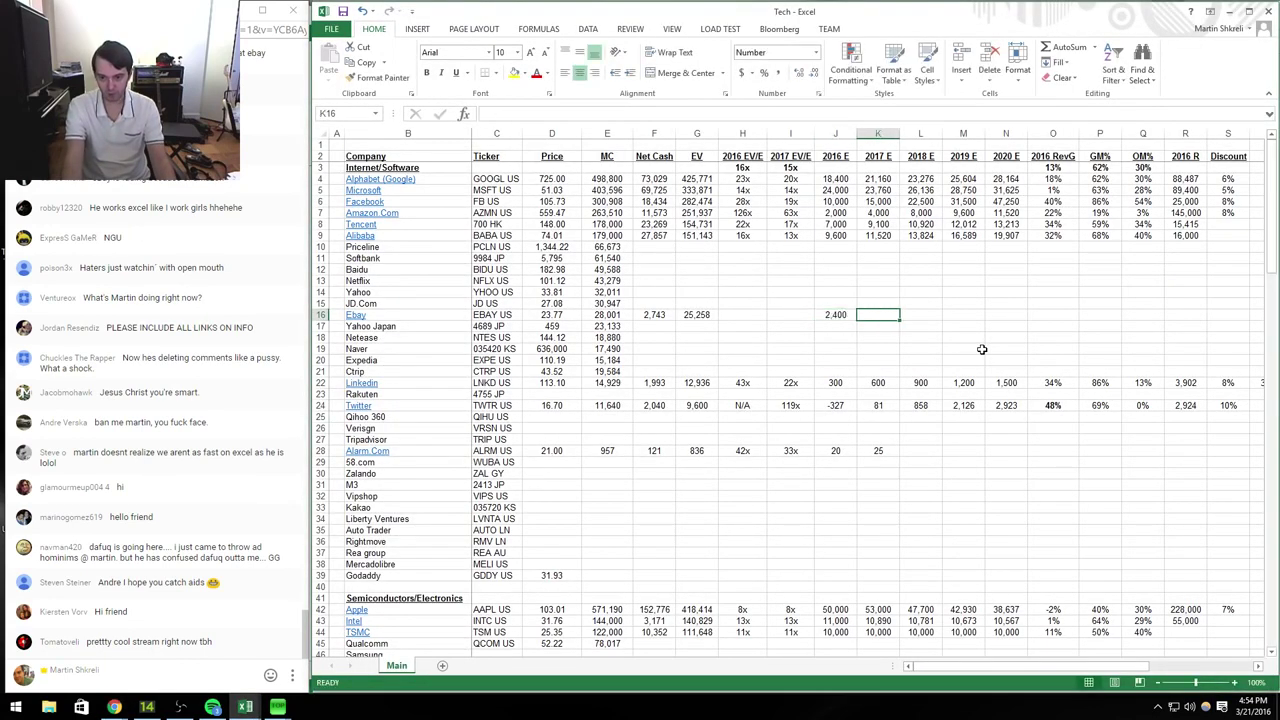
{"action": "key", "text": "Left"}
{"action": "key", "text": "alt+Tab"}
{"action": "key", "text": "alt+Tab"}
{"action": "type", "text": "+2406"}
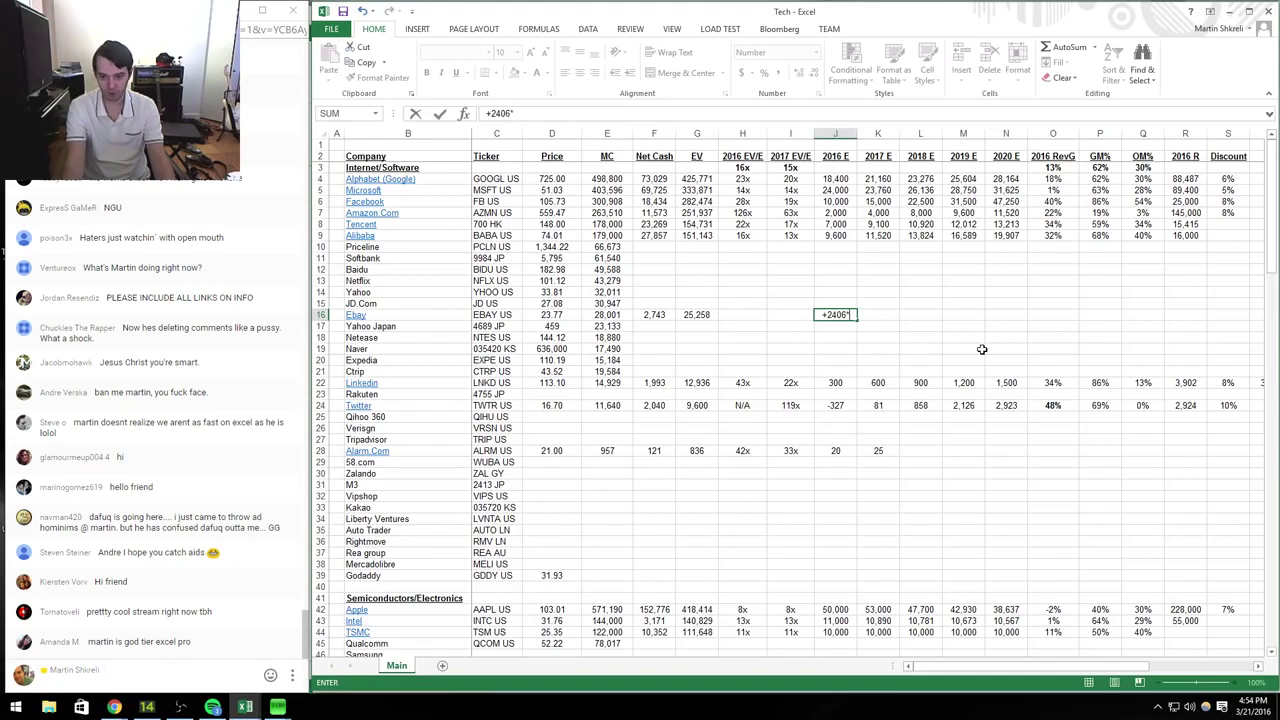
{"action": "key", "text": "alt+Tab"}
{"action": "key", "text": "alt+Tab"}
{"action": "key", "text": "BackSpace"}
{"action": "type", "text": "0"}
{"action": "key", "text": "Return"}
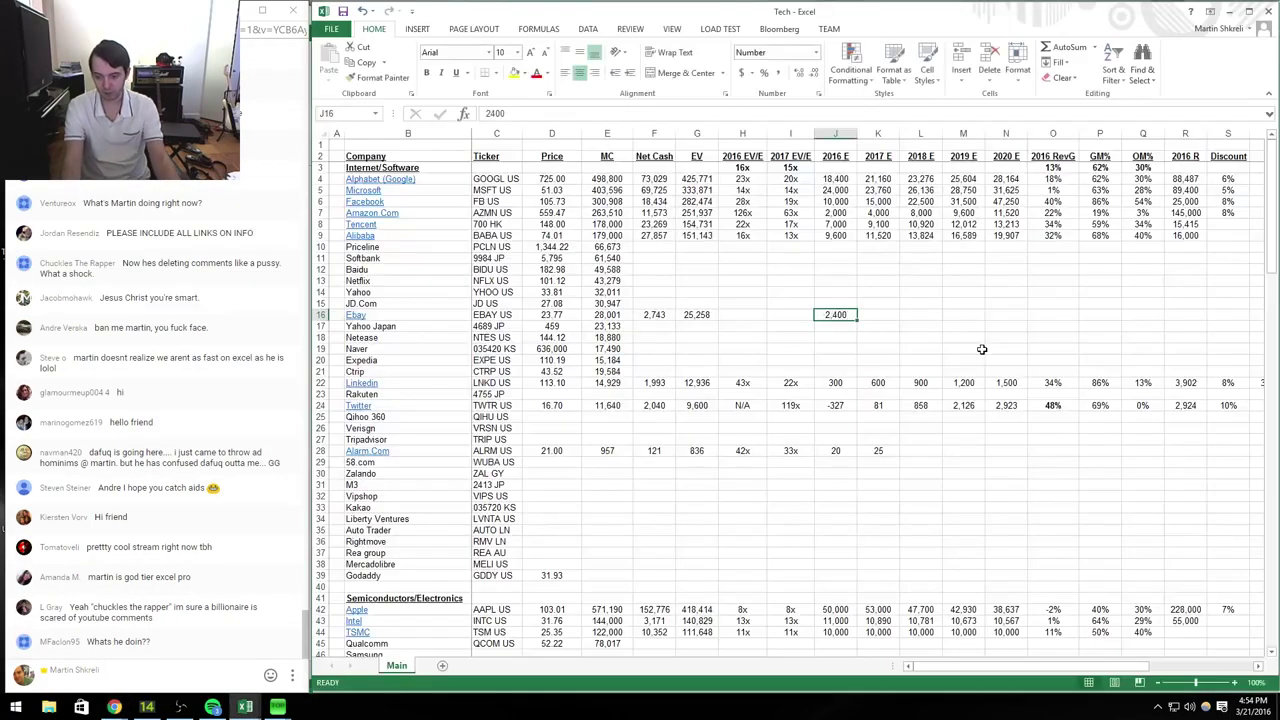
Step: Set eBay's 2016 earnings estimate in J16 to 1947*0.95, based on the 10-K's 2015 income from continuing operations
{"action": "type", "text": "+1947*"}
{"action": "key", "text": "alt+Tab"}
{"action": "key", "text": "alt+Tab"}
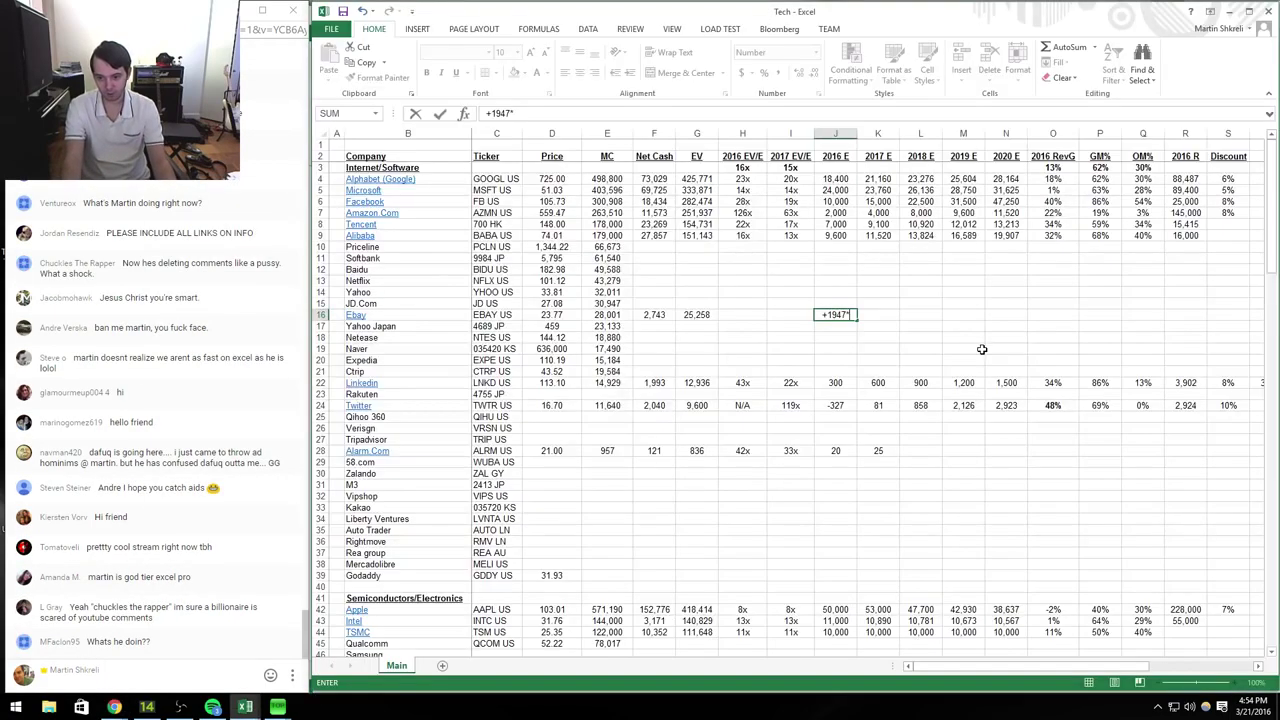
{"action": "type", "text": "*0.95"}
{"action": "key", "text": "Tab"}
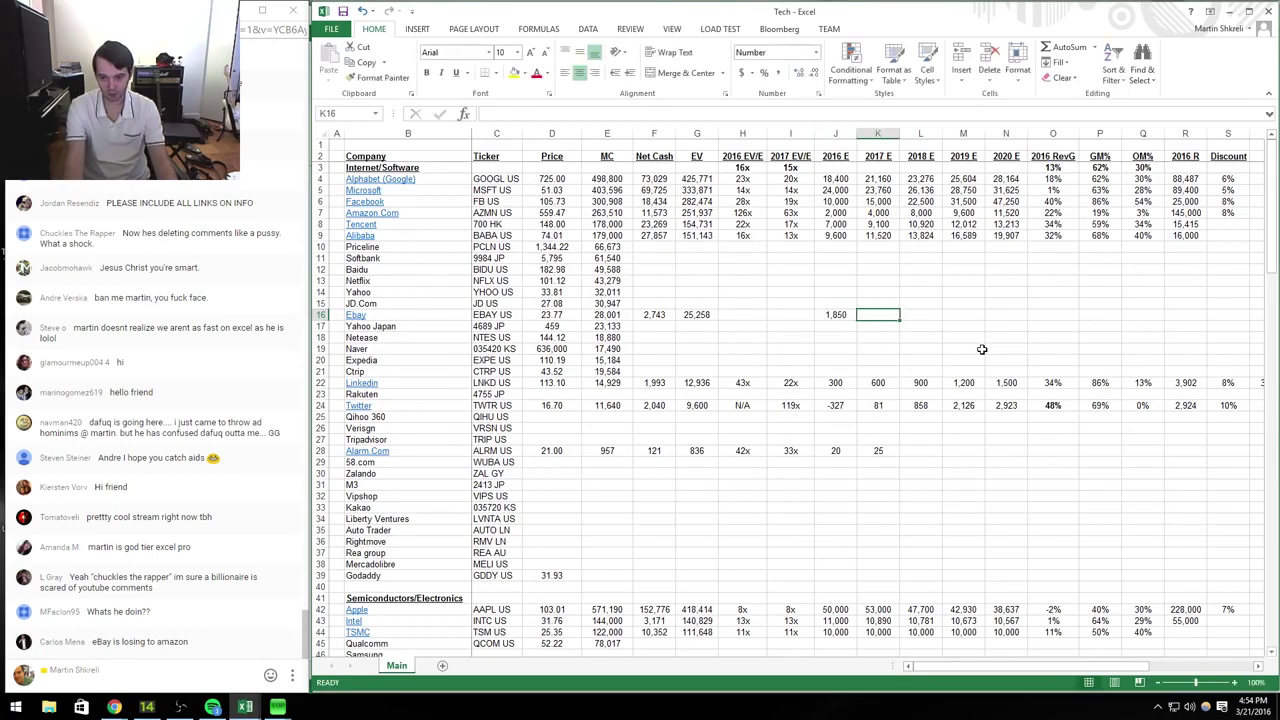
Step: Calculate eBay's 2017 earnings estimate in K16 as J16*0.95 and fill the formula across to 2020 in N16
{"action": "type", "text": "+j16*.95"}
{"action": "key", "text": "ctrl+Return"}
{"action": "key", "text": "shift+Right"}
{"action": "key", "text": "shift+Right"}
{"action": "key", "text": "shift+Right"}
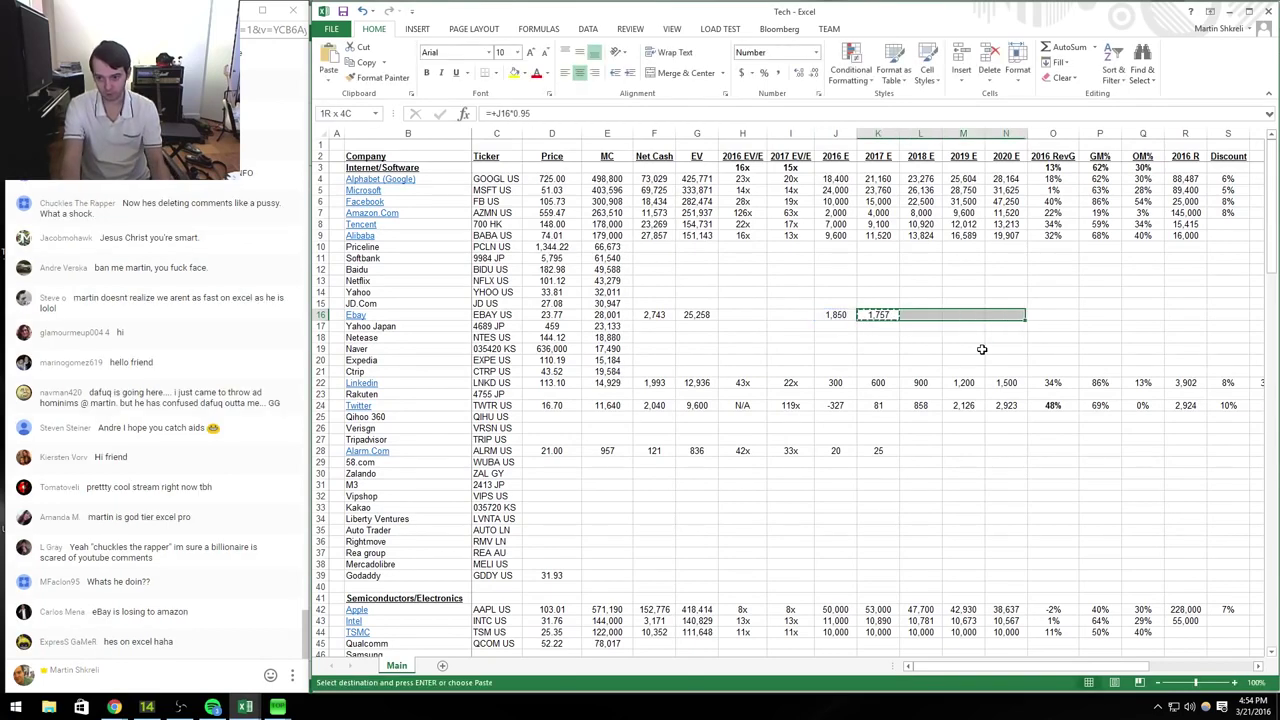
{"action": "key", "text": "ctrl+r"}
Step: Copy Alibaba's 2016 and 2017 EV/E formulas from H9:I9 to eBay's row in H16:I16
{"action": "key", "text": "Left"}
{"action": "key", "text": "Left"}
{"action": "key", "text": "Left"}
{"action": "key", "text": "ctrl+Up"}
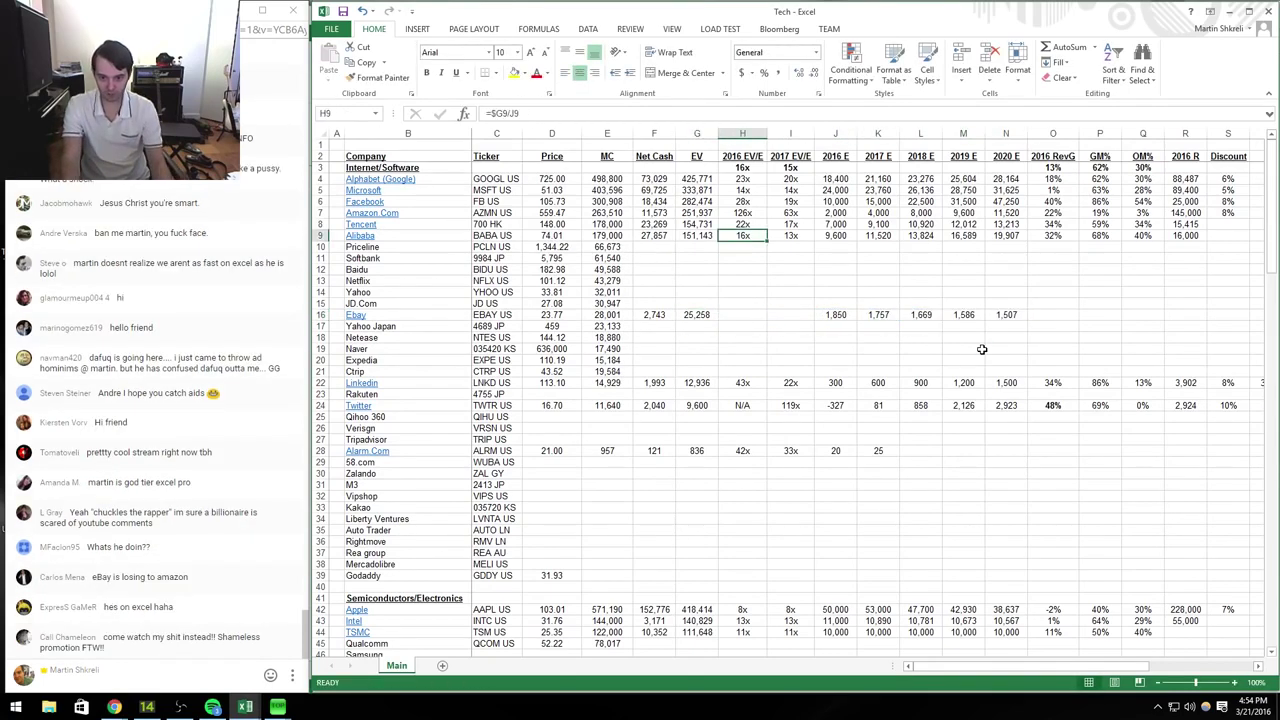
{"action": "key", "text": "shift+Right"}
{"action": "key", "text": "ctrl+c"}
{"action": "key", "text": "Down"}
{"action": "key", "text": "Down"}
{"action": "key", "text": "Down"}
{"action": "key", "text": "Down"}
{"action": "key", "text": "Down"}
{"action": "key", "text": "Down"}
{"action": "key", "text": "Down"}
{"action": "key", "text": "Return"}
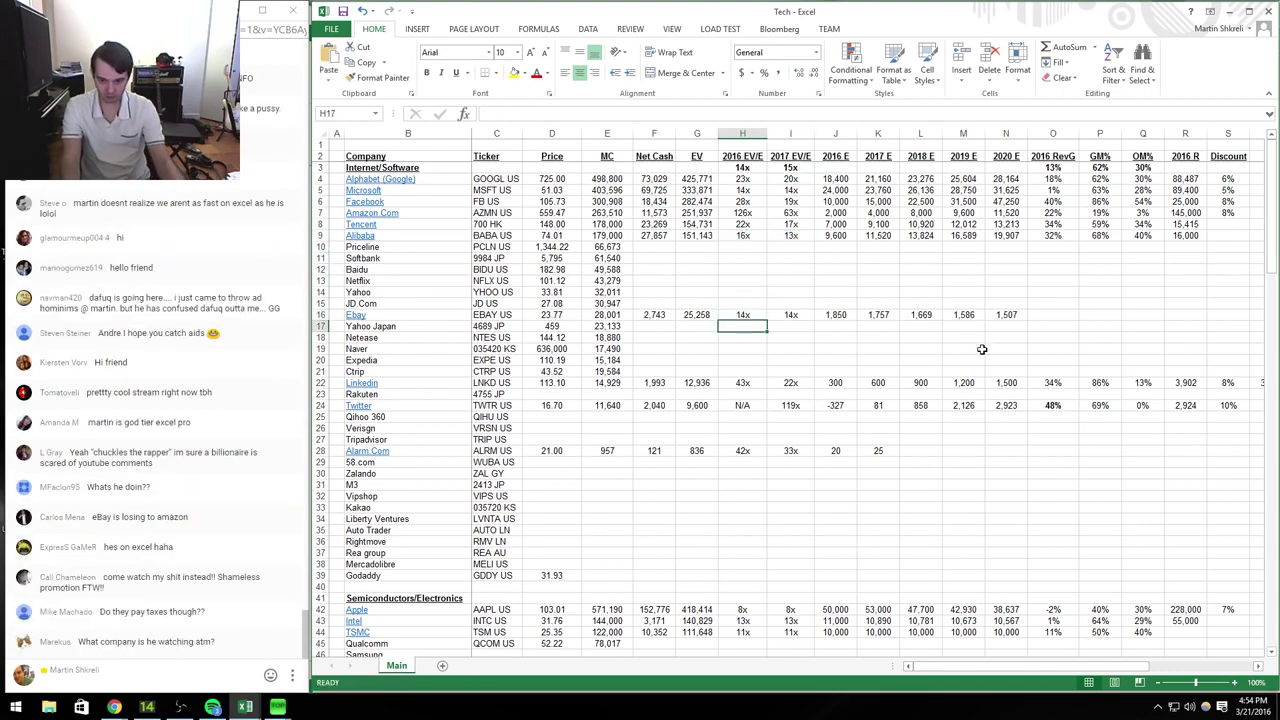
{"action": "key", "text": "ctrl+Left"}
{"action": "key", "text": "ctrl+Right"}
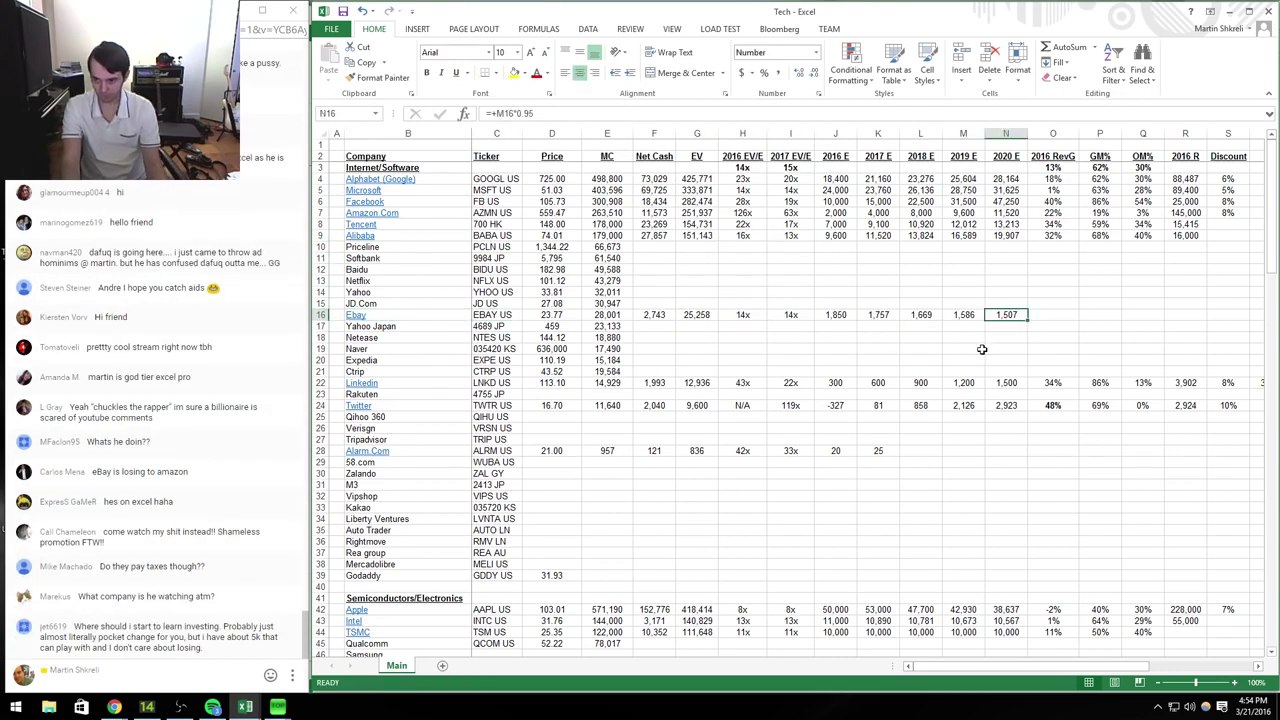
{"action": "key", "text": "Right"}
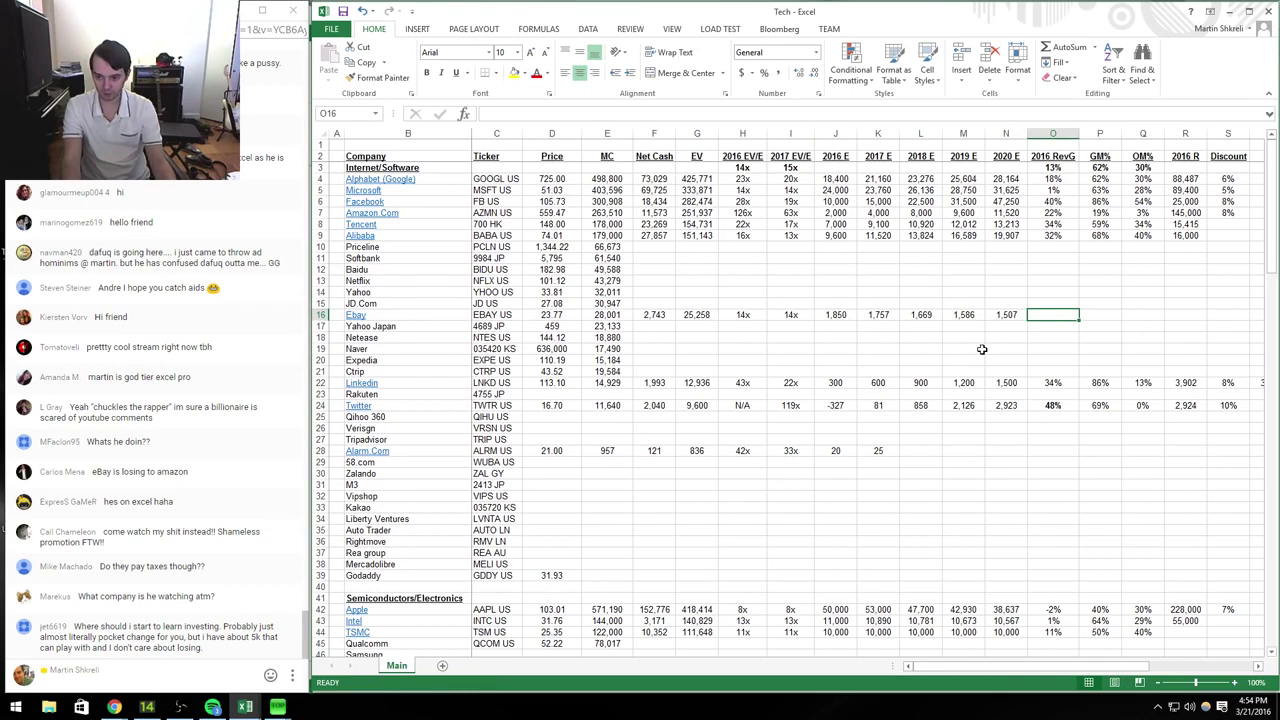
Step: Switch back to the EBAY Model sheet and copy the 2015 figures in R6:R15 into the 2013 and 2014 columns, P6:Q15
{"action": "key", "text": "alt+Tab"}
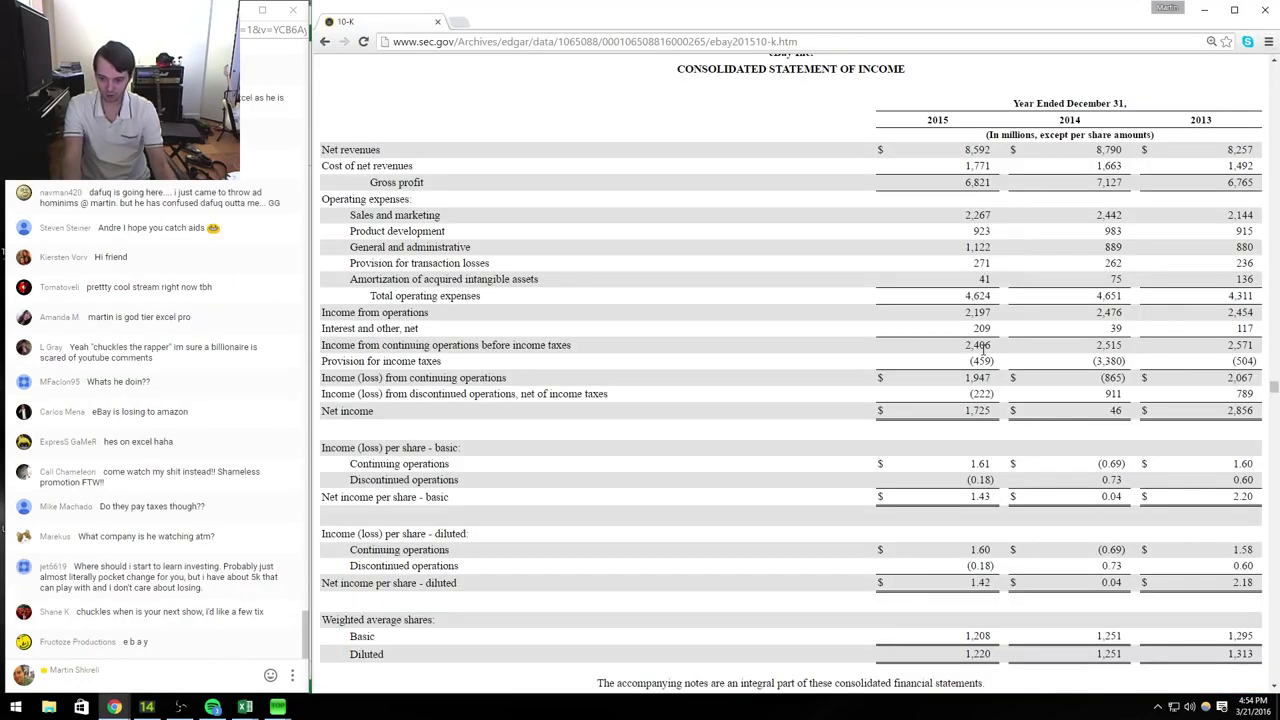
{"action": "key", "text": "alt+Tab"}
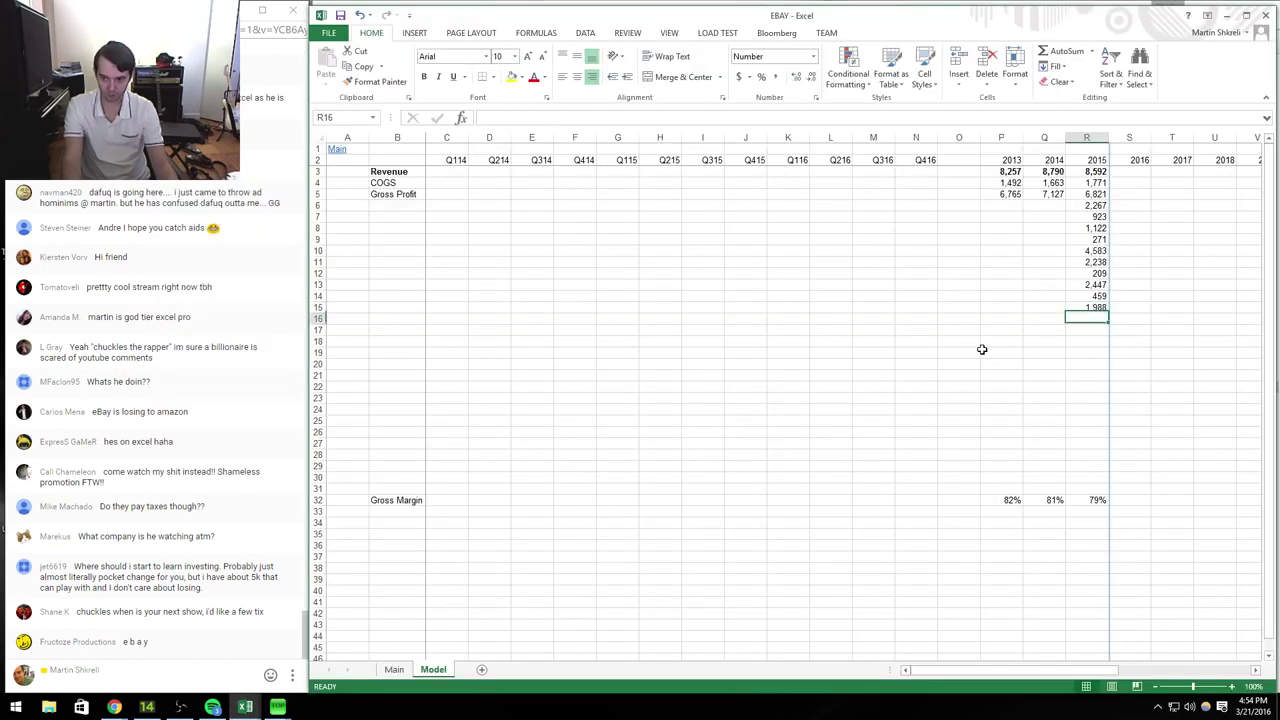
{"action": "key", "text": "Up"}
{"action": "key", "text": "Up"}
{"action": "key", "text": "Up"}
{"action": "key", "text": "Up"}
{"action": "key", "text": "Up"}
{"action": "key", "text": "Up"}
{"action": "key", "text": "Up"}
{"action": "key", "text": "Up"}
{"action": "key", "text": "Up"}
{"action": "key", "text": "Up"}
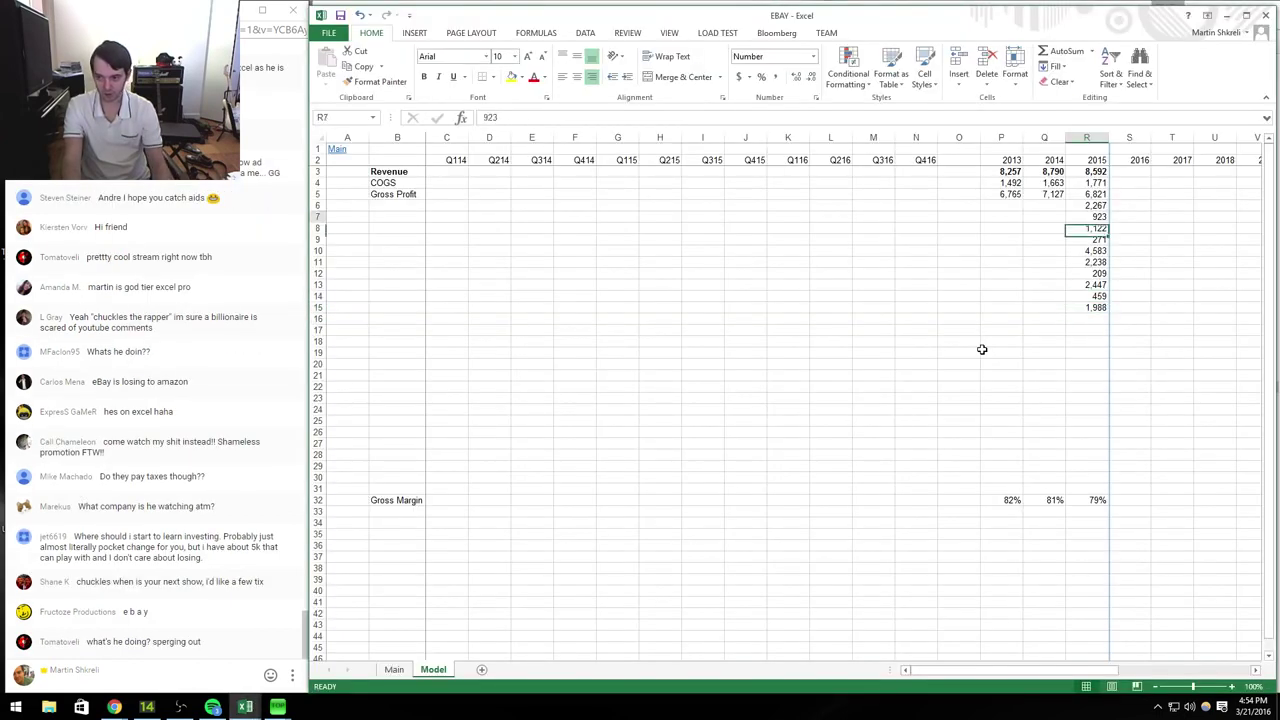
{"action": "key", "text": "ctrl+shift+Down"}
{"action": "key", "text": "shift+Left"}
{"action": "key", "text": "shift+Left"}
{"action": "key", "text": "ctrl+v"}
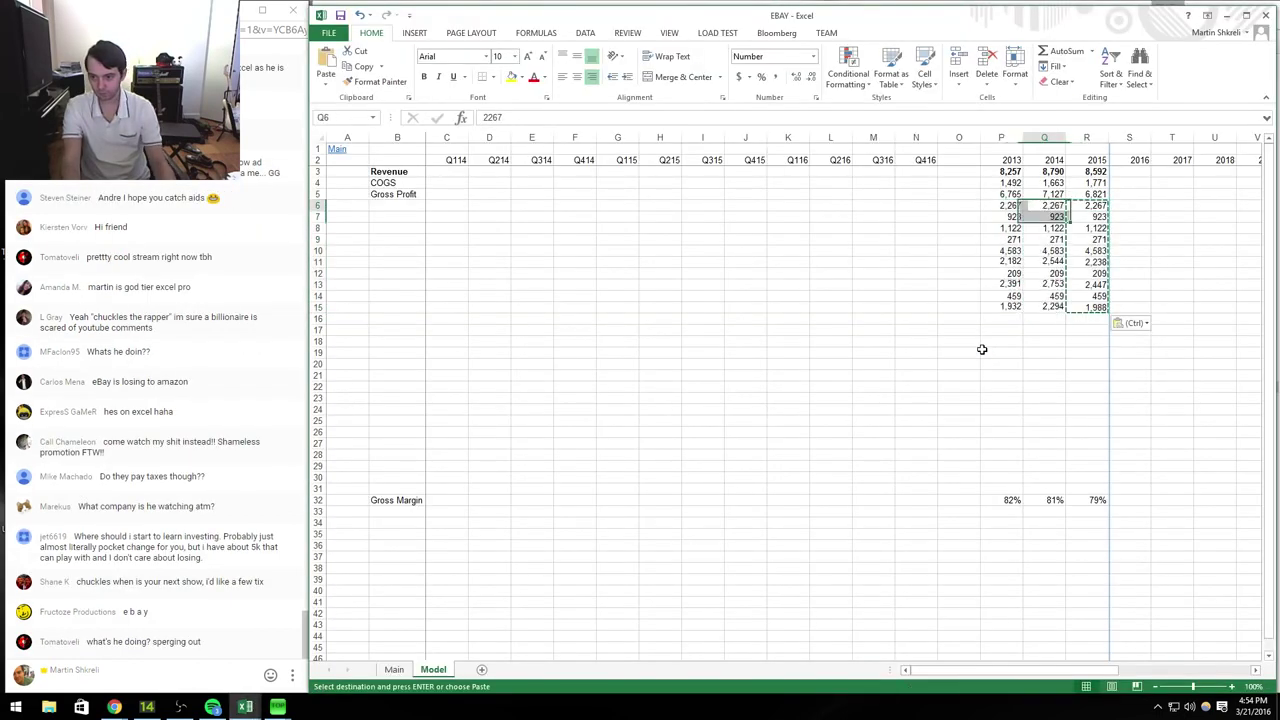
Step: Replace the 2014 operating expenses in Q6:Q9 with the 10-K figures 2442, 983, 889 and 262
{"action": "key", "text": "alt+Tab"}
{"action": "key", "text": "alt+Tab"}
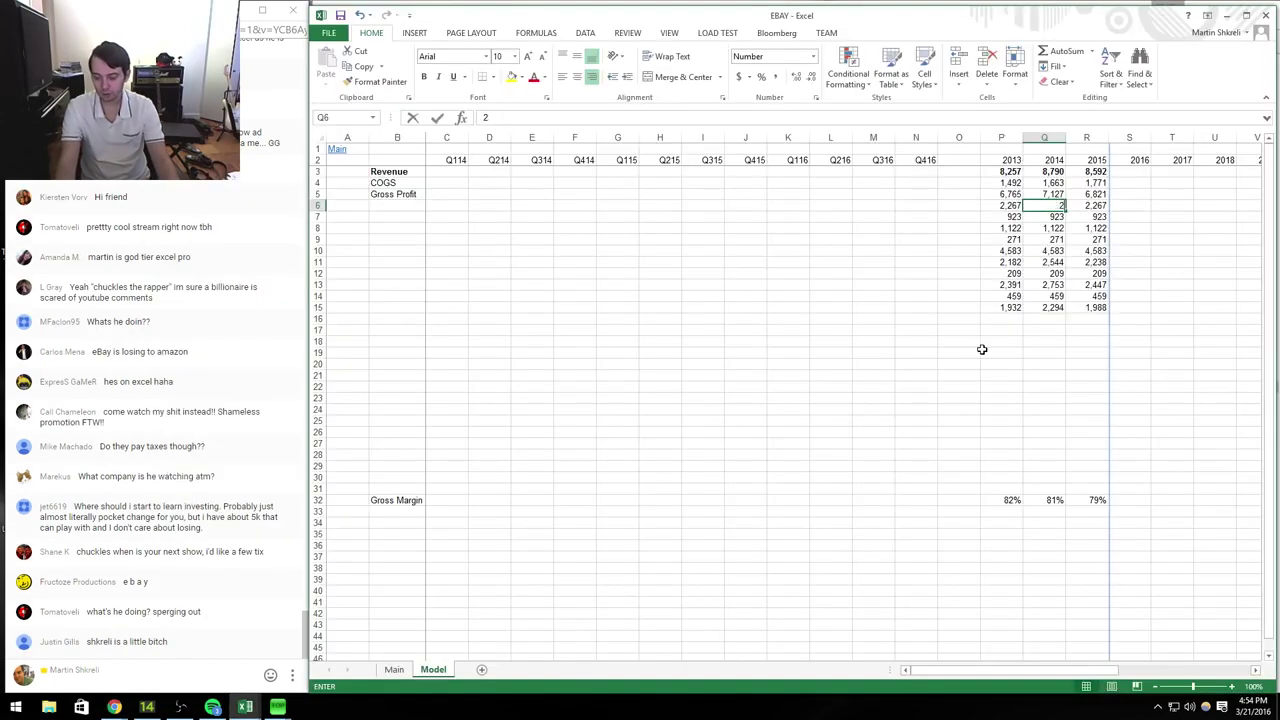
{"action": "key", "text": "alt+Tab"}
{"action": "key", "text": "alt+Tab"}
{"action": "type", "text": "983"}
{"action": "key", "text": "Return"}
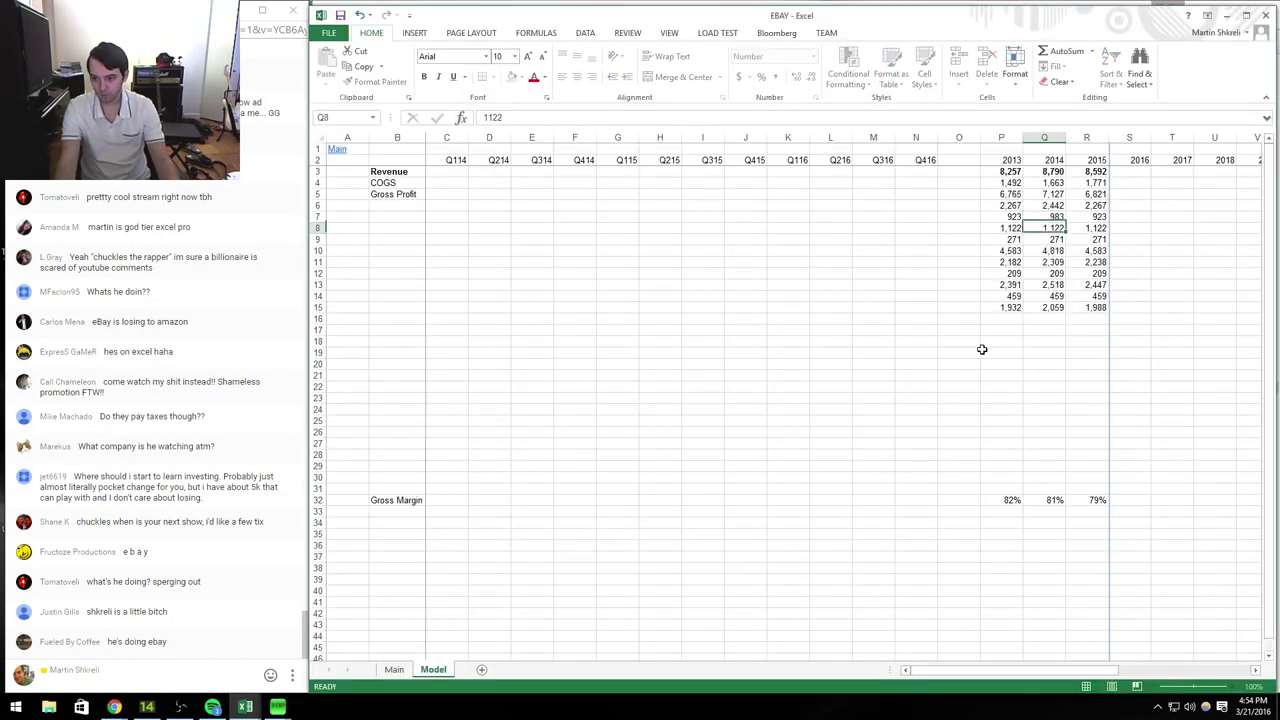
{"action": "key", "text": "Return"}
{"action": "key", "text": "alt+Tab"}
{"action": "key", "text": "alt+Tab"}
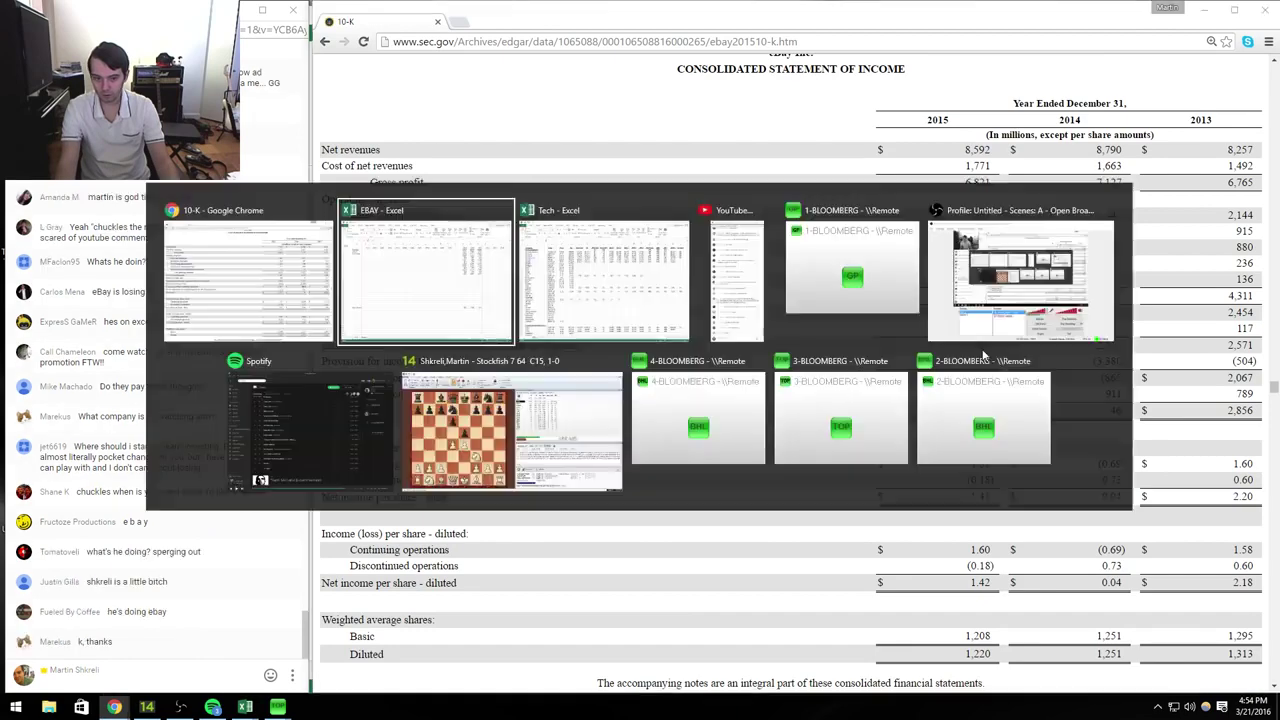
{"action": "type", "text": "262"}
{"action": "key", "text": "Return"}
Step: Set the 2014 interest and other income in Q12 to 39 from the 10-K and the 2014 income tax in Q14 to 0
{"action": "key", "text": "alt+Tab"}
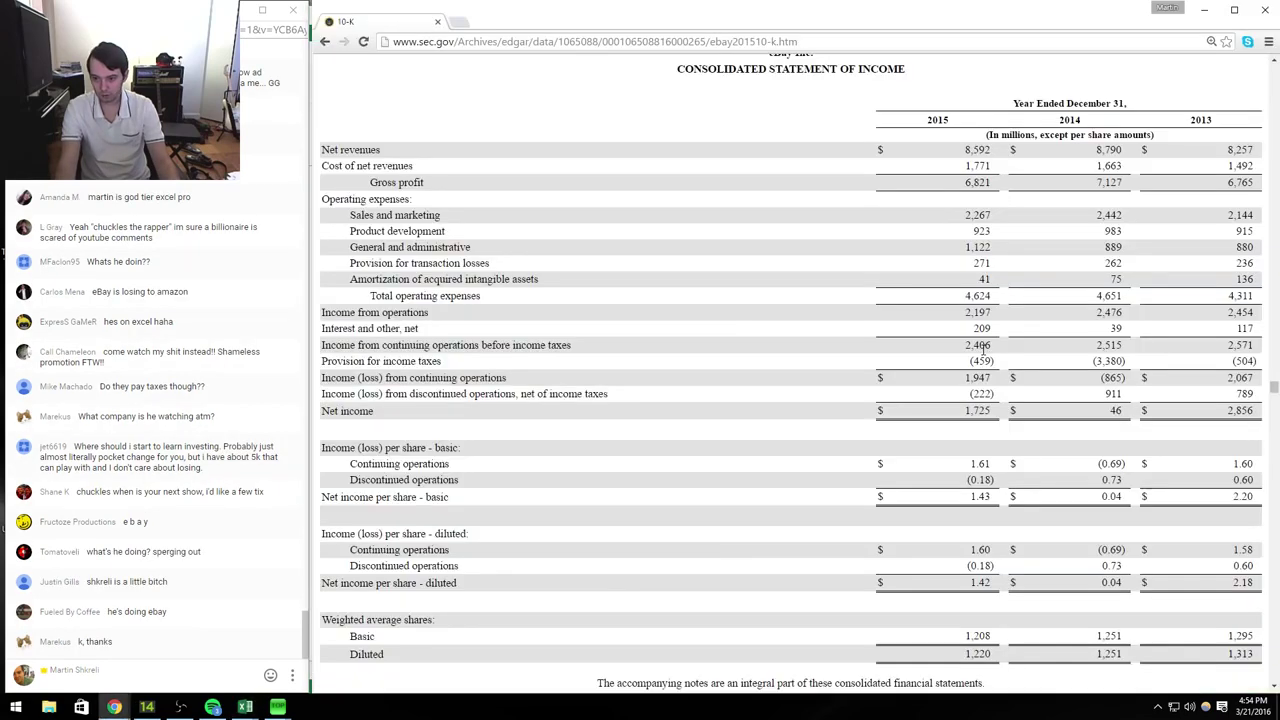
{"action": "key", "text": "alt+Tab"}
{"action": "type", "text": "75"}
{"action": "key", "text": "Return"}
{"action": "key", "text": "alt+Tab"}
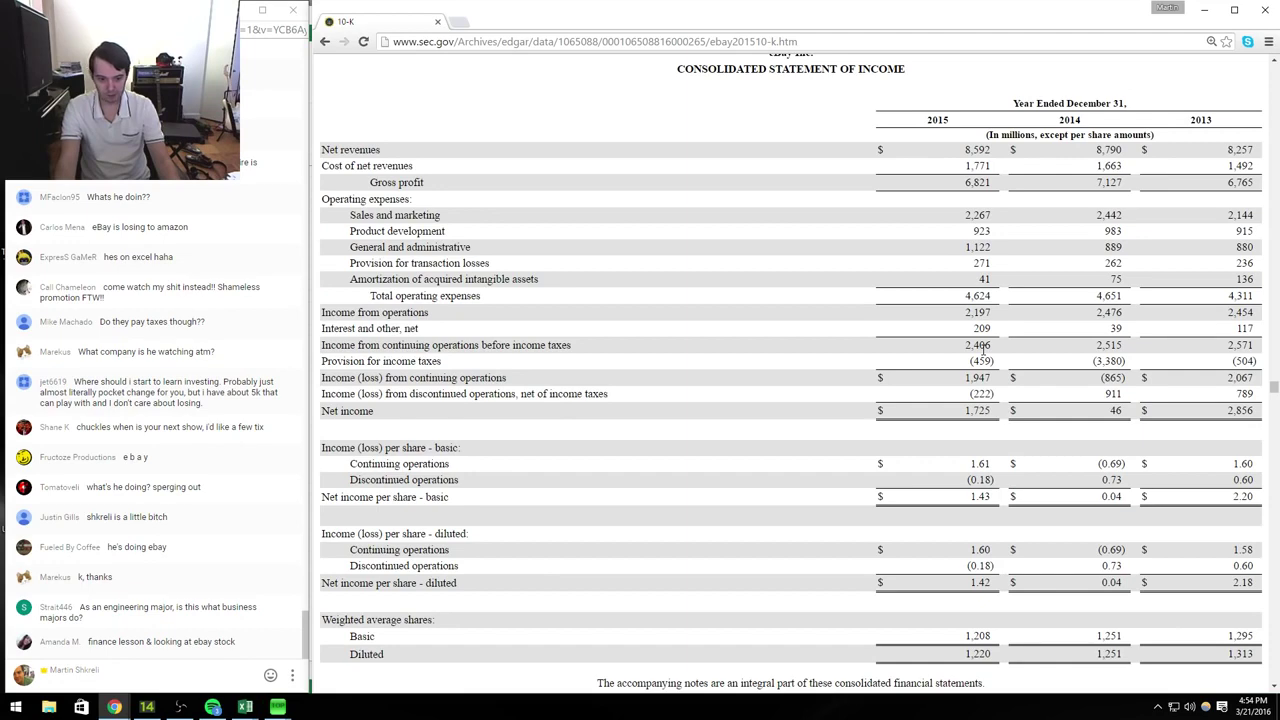
{"action": "key", "text": "alt+Tab"}
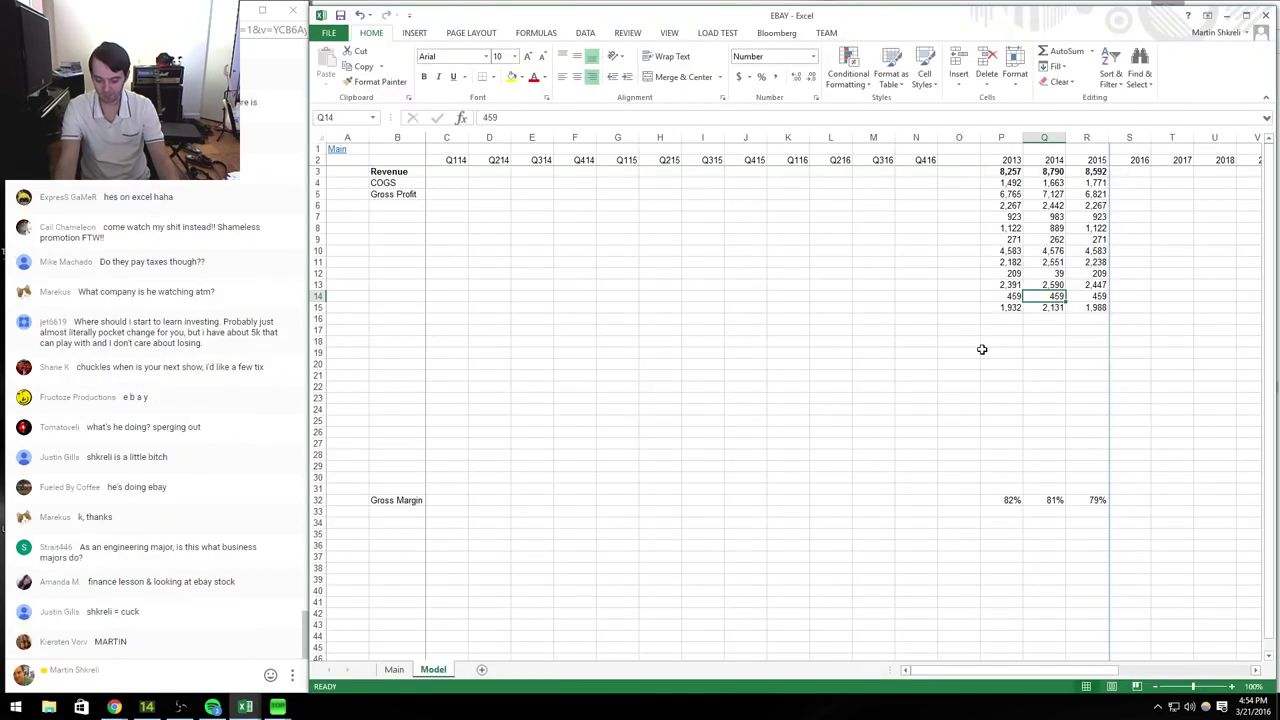
{"action": "key", "text": "Left"}
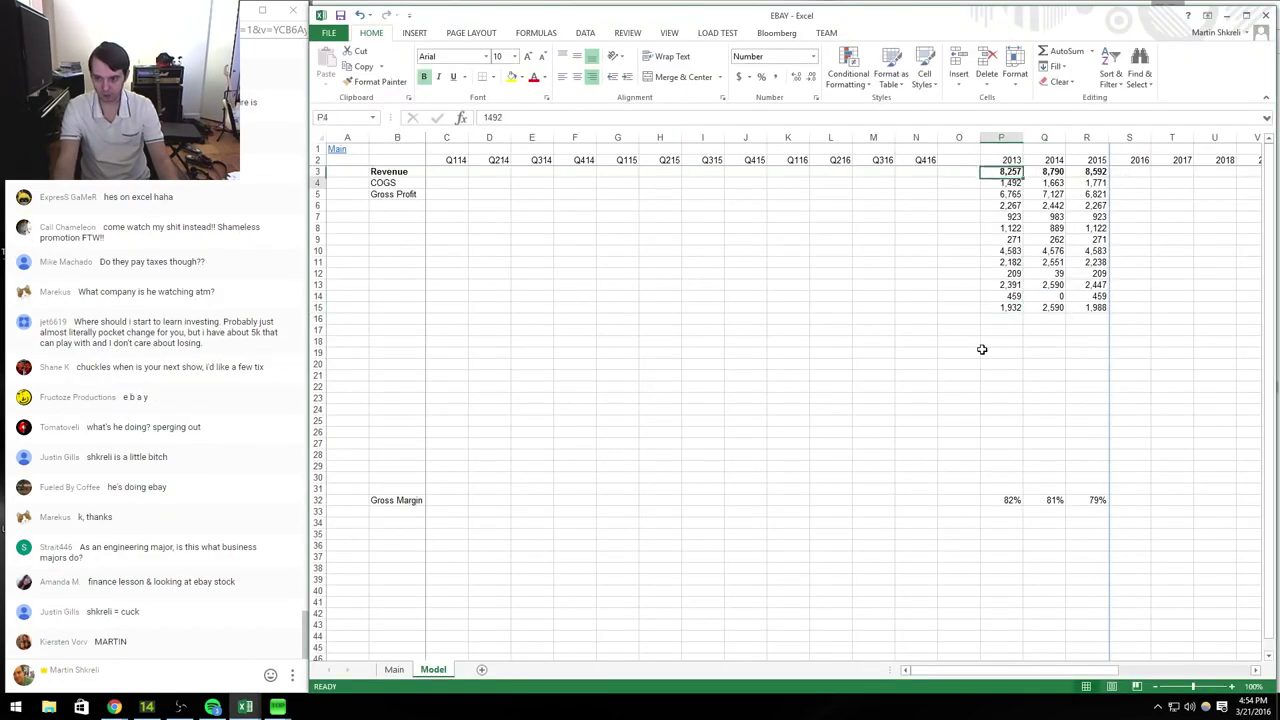
Step: Replace the 2013 operating expenses in P6:P9 with the 10-K figures 2144, 915, 880 and 236
{"action": "key", "text": "alt+Tab"}
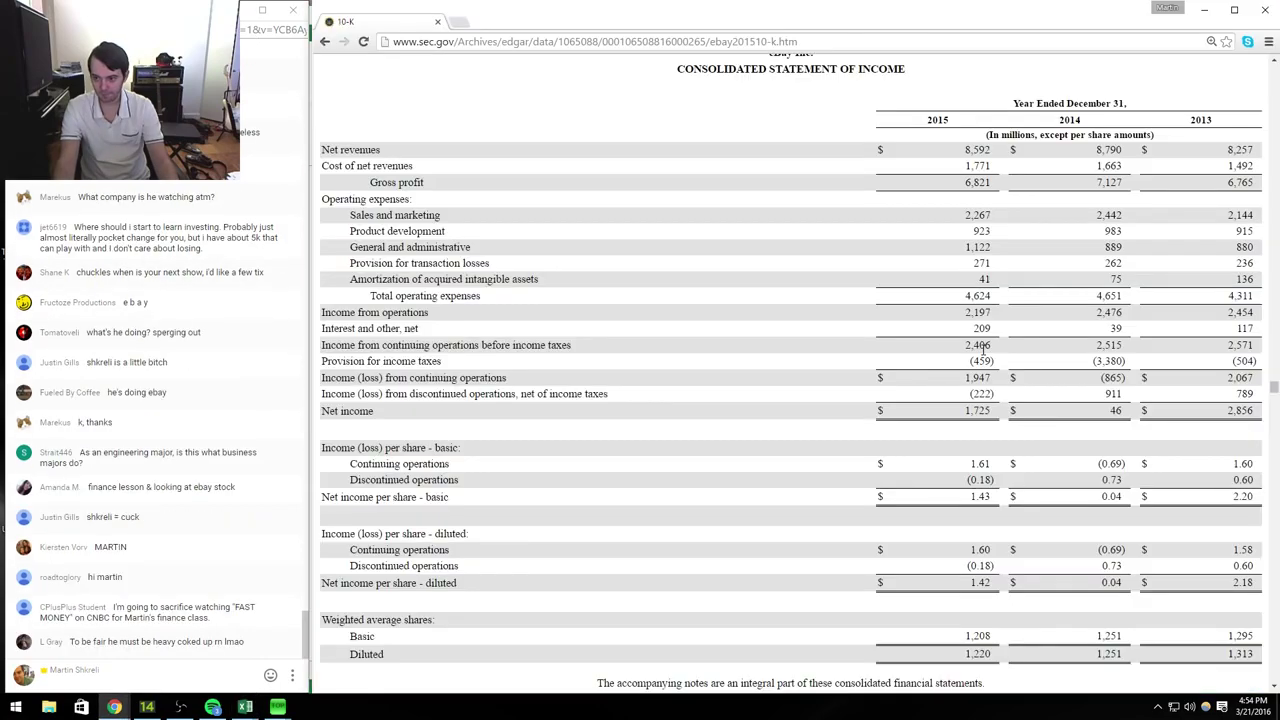
{"action": "key", "text": "alt+Tab"}
{"action": "key", "text": "Down"}
{"action": "type", "text": "2144"}
{"action": "key", "text": "Return"}
{"action": "key", "text": "alt+Tab"}
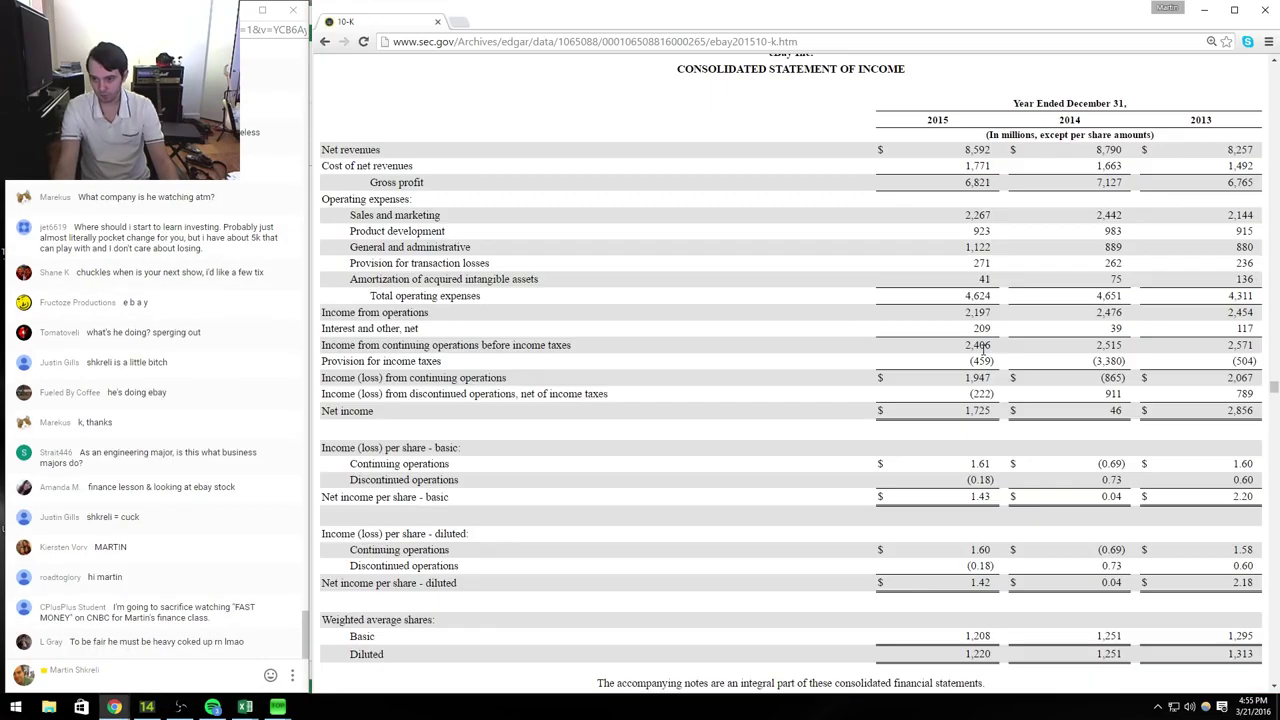
{"action": "key", "text": "alt+Tab"}
{"action": "type", "text": "915"}
{"action": "key", "text": "Return"}
{"action": "key", "text": "alt+Tab"}
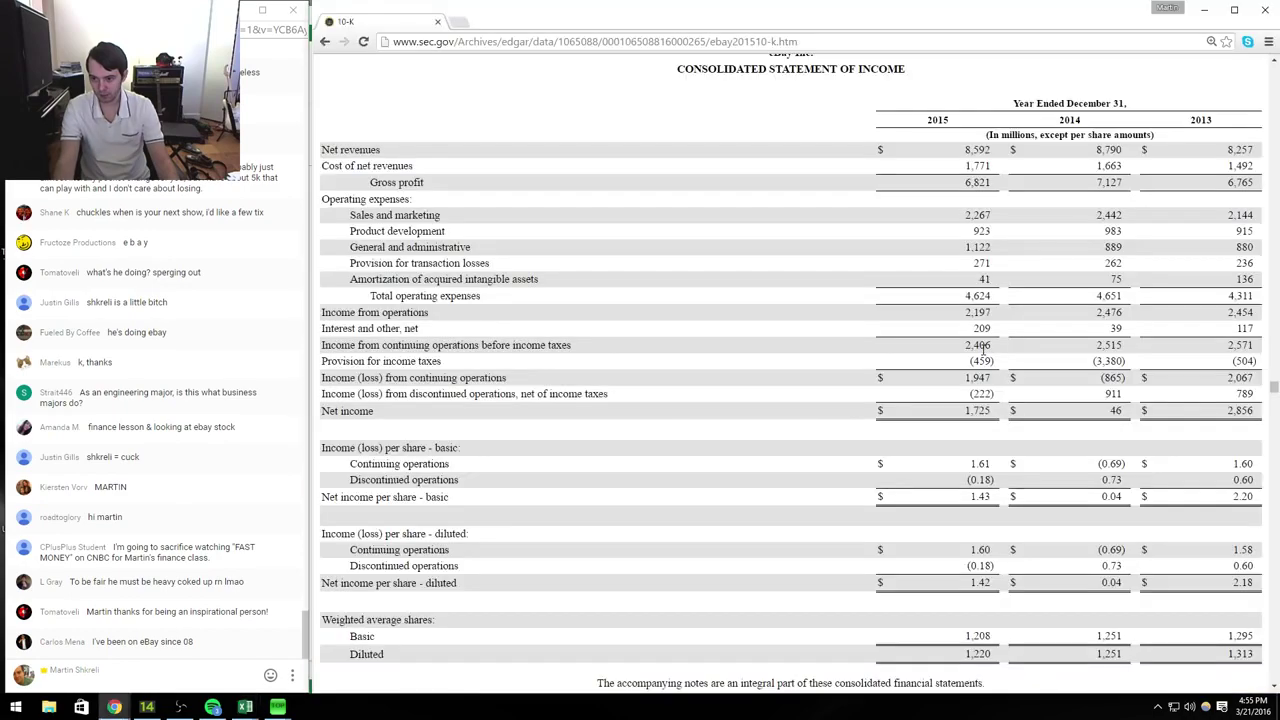
{"action": "key", "text": "alt+Tab"}
Step: Set the 2013 interest and other income in P12 to 117 and the 2013 income tax in P14 to 504 from the 10-K
{"action": "key", "text": "Down"}
{"action": "key", "text": "Down"}
{"action": "key", "text": "alt+Tab"}
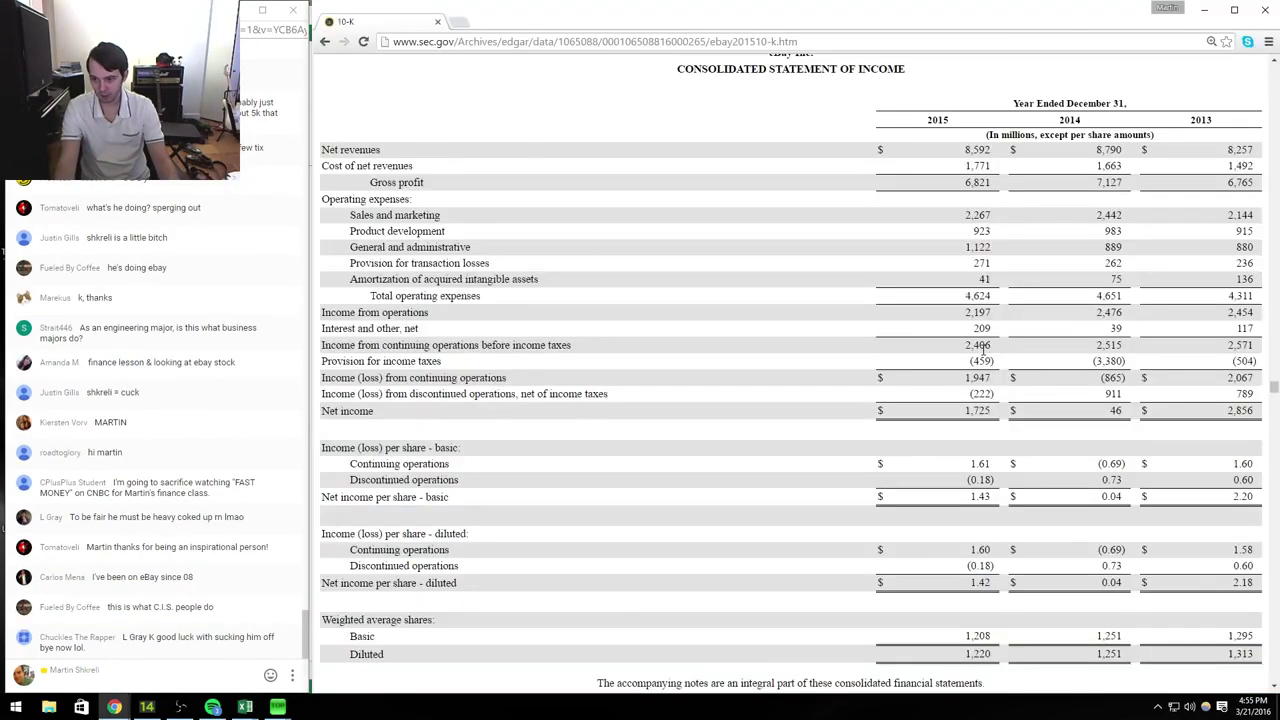
{"action": "key", "text": "alt+Tab"}
{"action": "key", "text": "alt+Tab"}
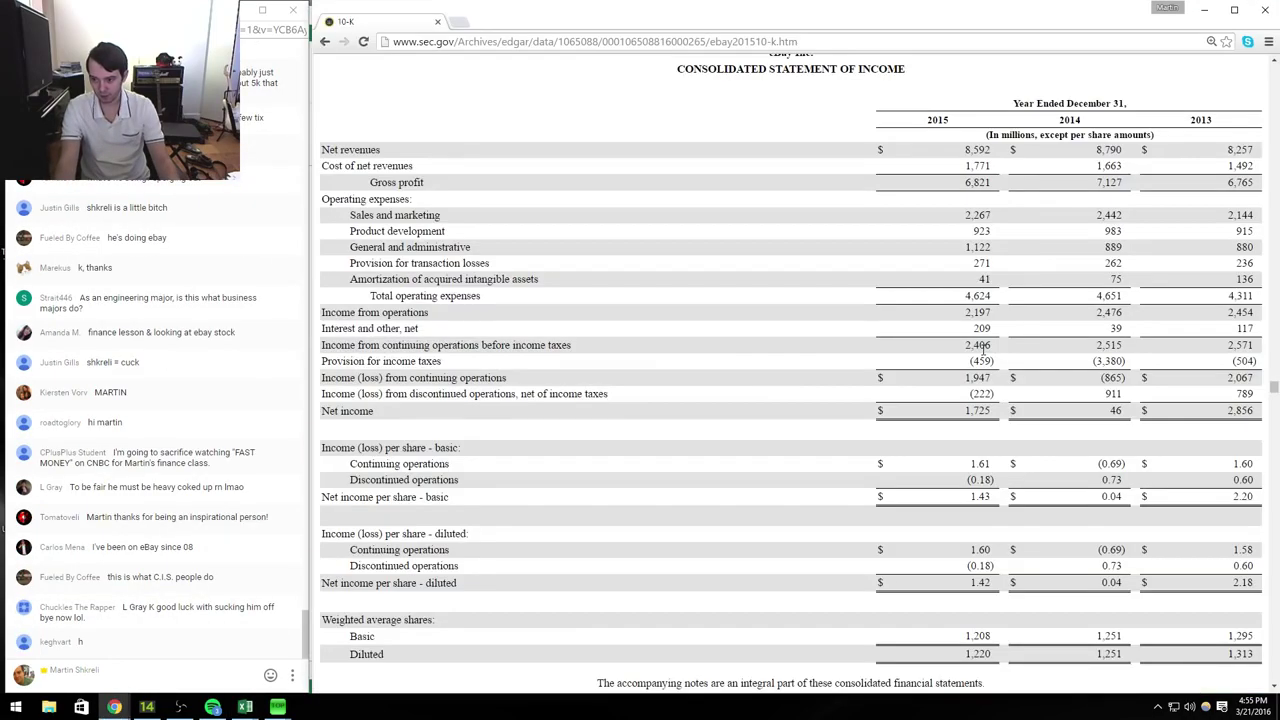
{"action": "key", "text": "alt+Tab"}
{"action": "key", "text": "Down"}
{"action": "key", "text": "Down"}
{"action": "key", "text": "Down"}
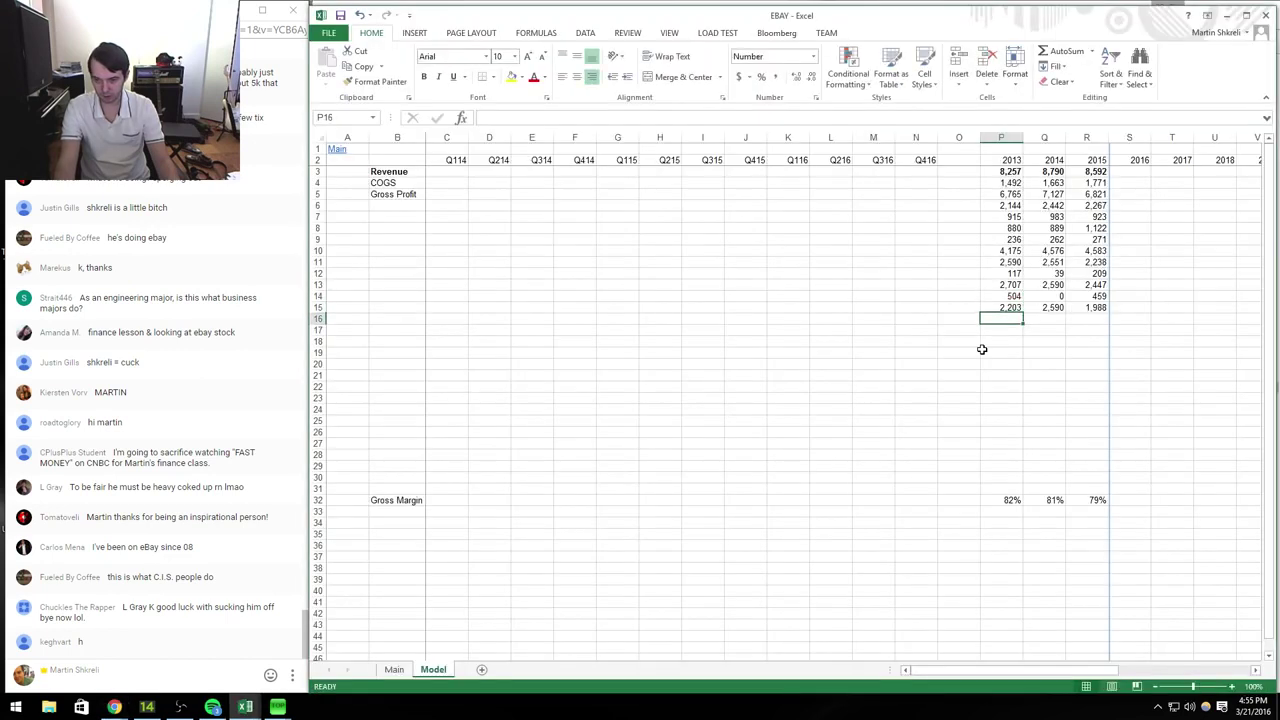
Step: Enter the 10-K diluted share counts 1313, 1251 and 1220 for 2013 to 2015 in P17:R17
{"action": "key", "text": "alt+Tab"}
{"action": "key", "text": "alt+Tab"}
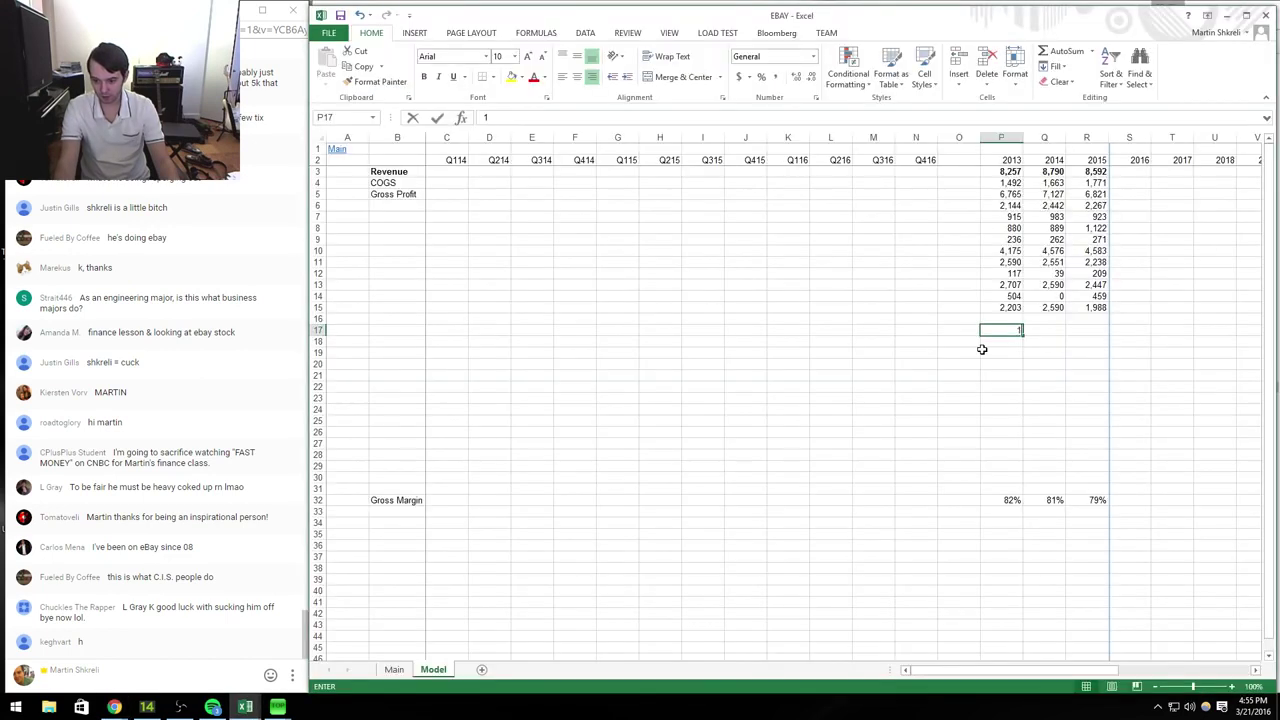
{"action": "type", "text": "1313"}
{"action": "key", "text": "Tab"}
{"action": "key", "text": "alt+Tab"}
{"action": "key", "text": "alt+Tab"}
{"action": "type", "text": "1251"}
{"action": "key", "text": "Tab"}
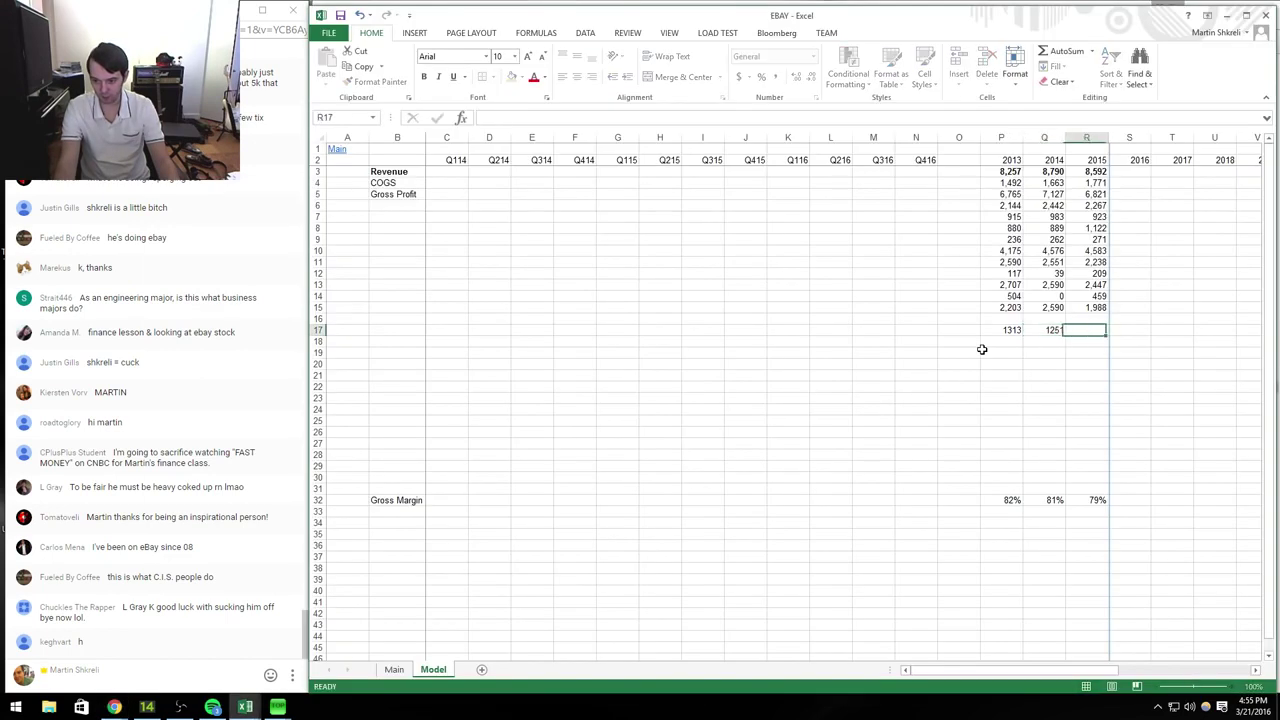
{"action": "key", "text": "alt+Tab"}
{"action": "key", "text": "alt+Tab"}
{"action": "type", "text": "1220"}
Step: Calculate 2015 earnings per share in R16 with =R15/R17 and fill the formula across P16:Q16
{"action": "key", "text": "Up"}
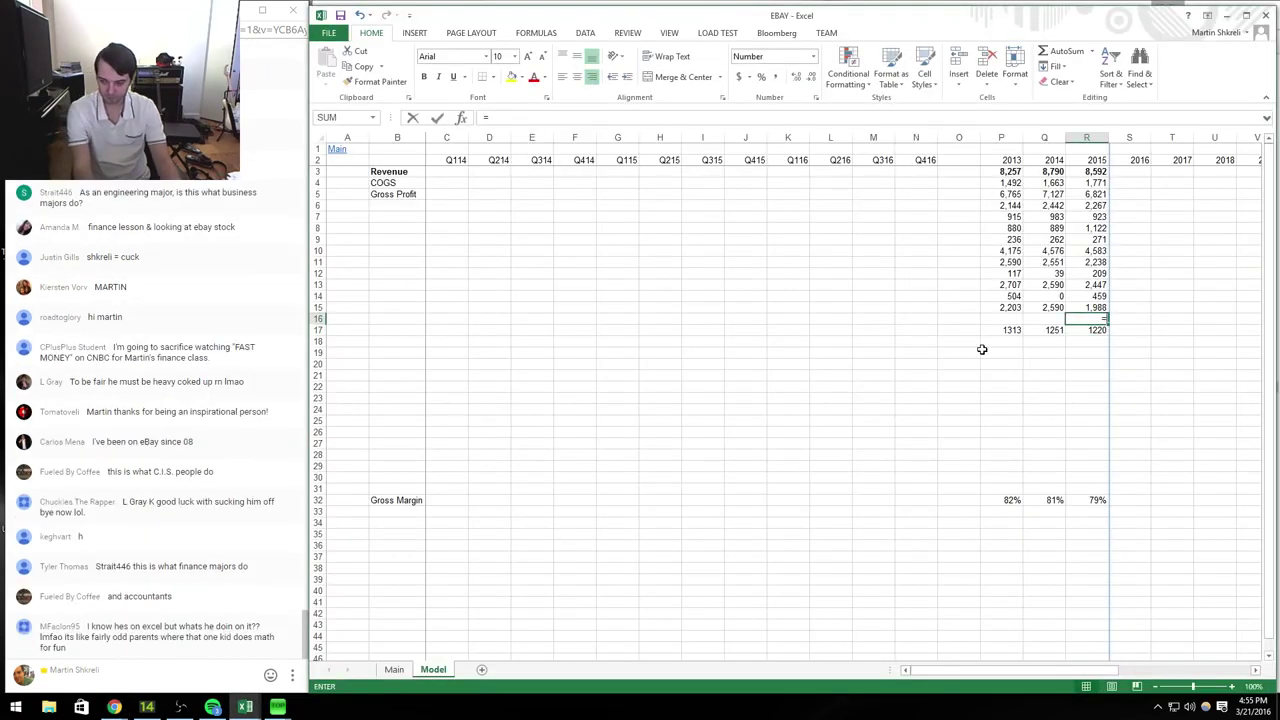
{"action": "type", "text": "=R15/R17"}
{"action": "key", "text": "ctrl+Return"}
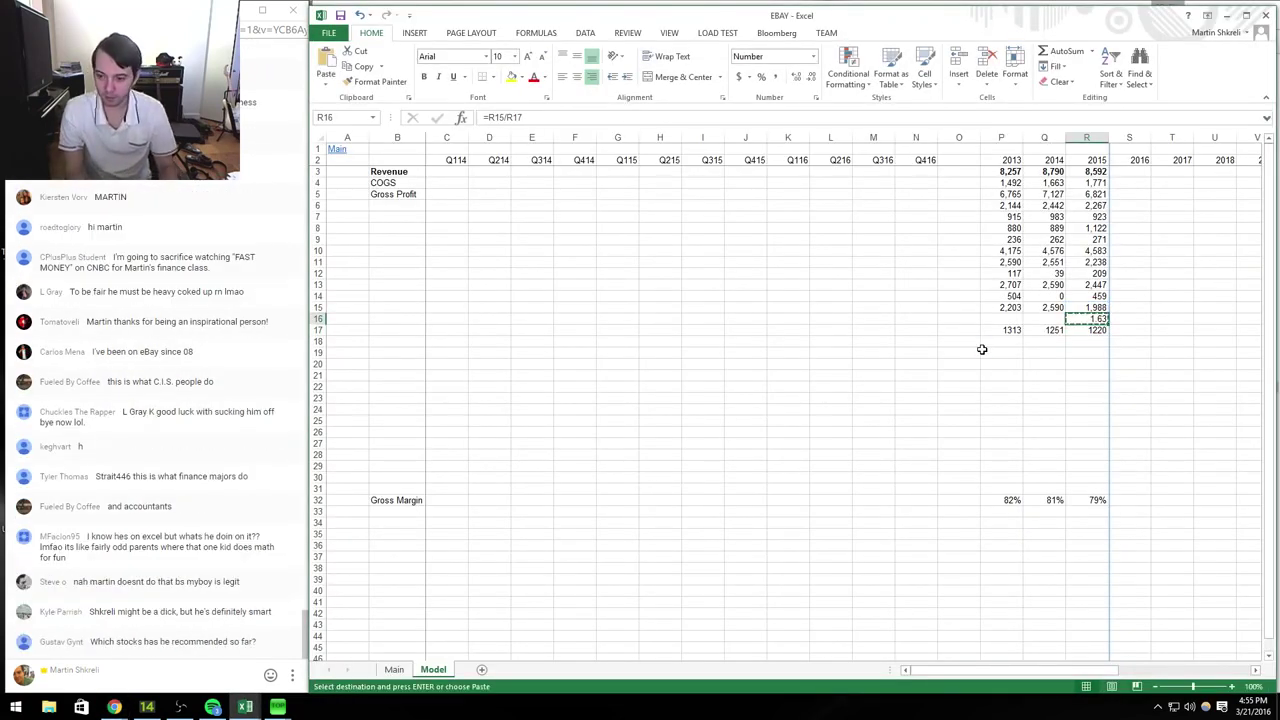
{"action": "key", "text": "shift+Left"}
{"action": "key", "text": "shift+Left"}
{"action": "key", "text": "F2"}
{"action": "key", "text": "ctrl+Return"}
Step: Format row 17 as numbers with 0 decimal places and a thousands separator
{"action": "key", "text": "Down"}
{"action": "key", "text": "shift+space"}
{"action": "key", "text": "ctrl+1"}
{"action": "key", "text": "Down"}
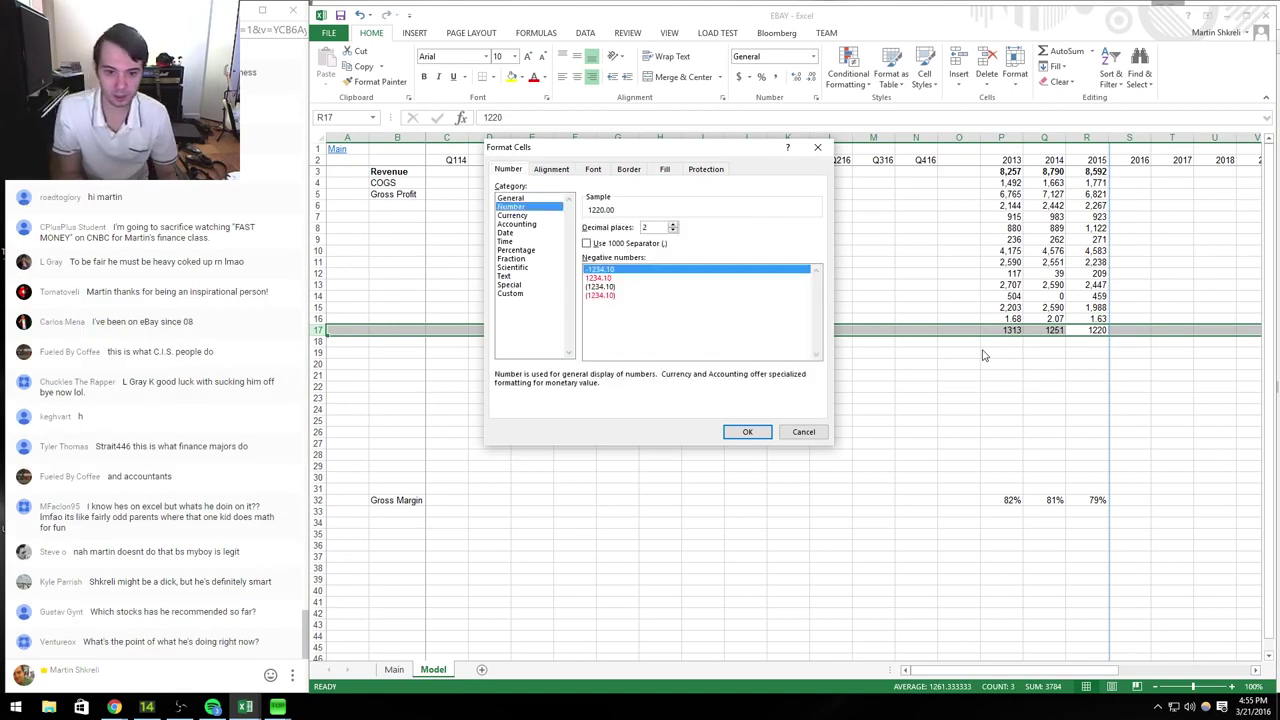
{"action": "key", "text": "Tab"}
{"action": "type", "text": "0"}
{"action": "key", "text": "Tab"}
{"action": "key", "text": "space"}
{"action": "key", "text": "Return"}
Step: Label the rows Shares in B17, EPS in B16 and Net Income in B15
{"action": "key", "text": "ctrl+Left"}
{"action": "key", "text": "ctrl+Left"}
{"action": "type", "text": "D"}
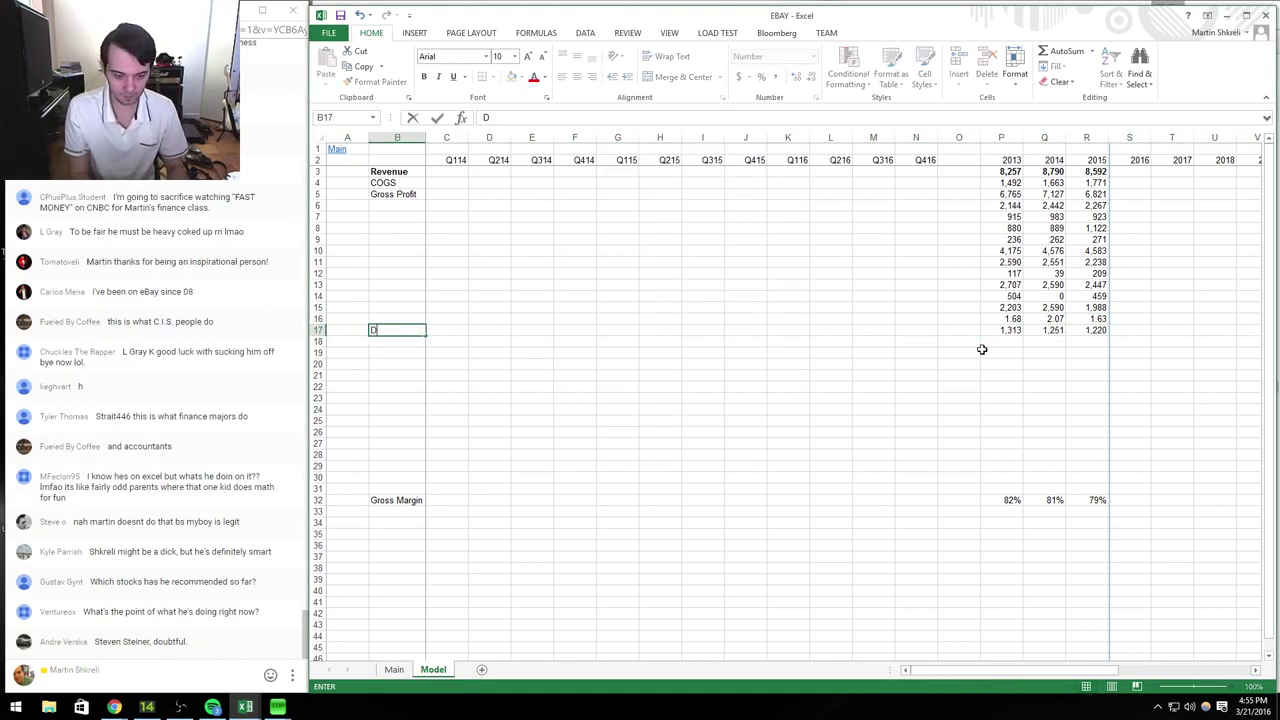
{"action": "type", "text": "sha"}
{"action": "key", "text": "BackSpace"}
{"action": "key", "text": "BackSpace"}
{"action": "key", "text": "BackSpace"}
{"action": "key", "text": "BackSpace"}
{"action": "type", "text": "Shares"}
{"action": "key", "text": "Up"}
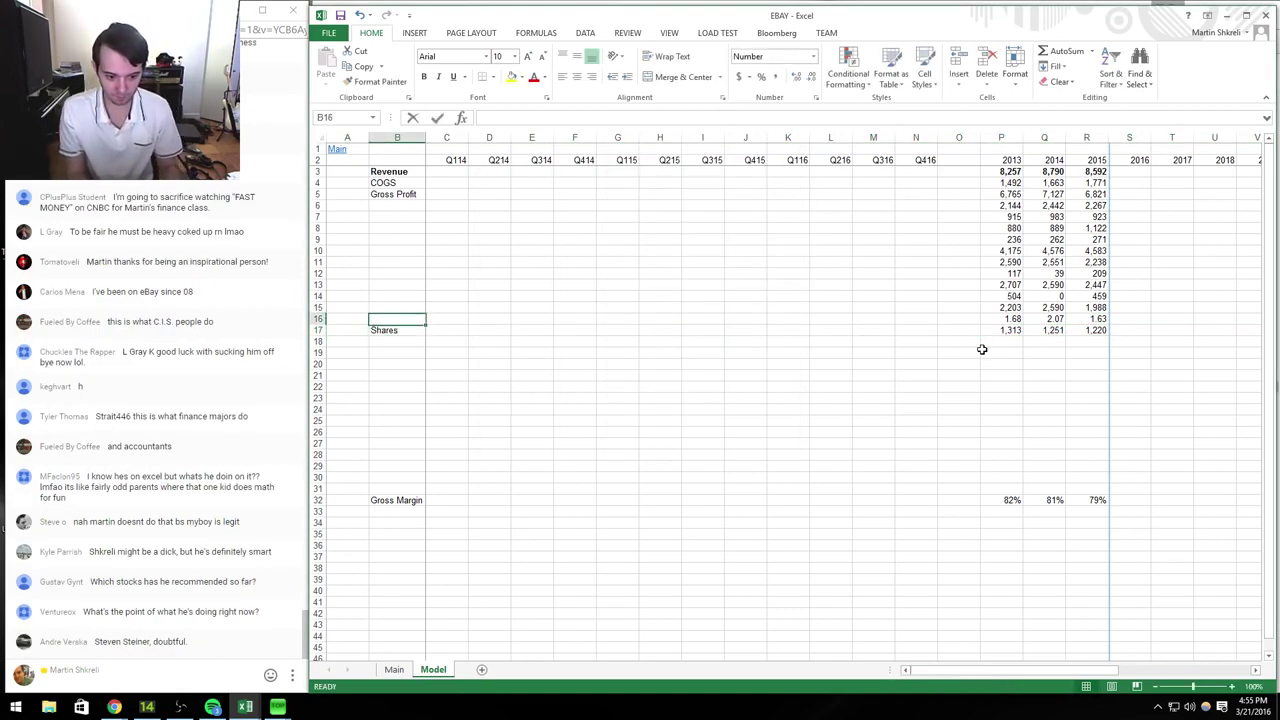
{"action": "type", "text": "EPS"}
{"action": "key", "text": "Up"}
{"action": "type", "text": "Nert"}
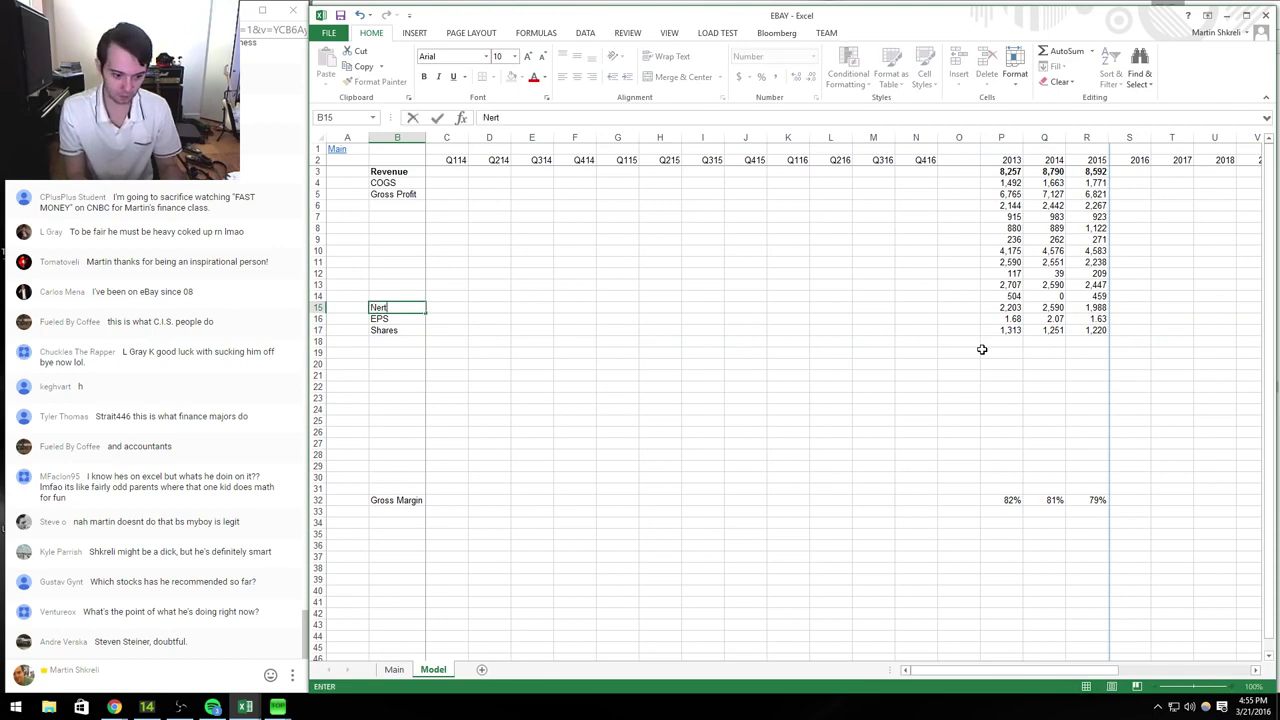
{"action": "type", "text": " Incom"}
{"action": "key", "text": "Escape"}
{"action": "type", "text": "Net Income"}
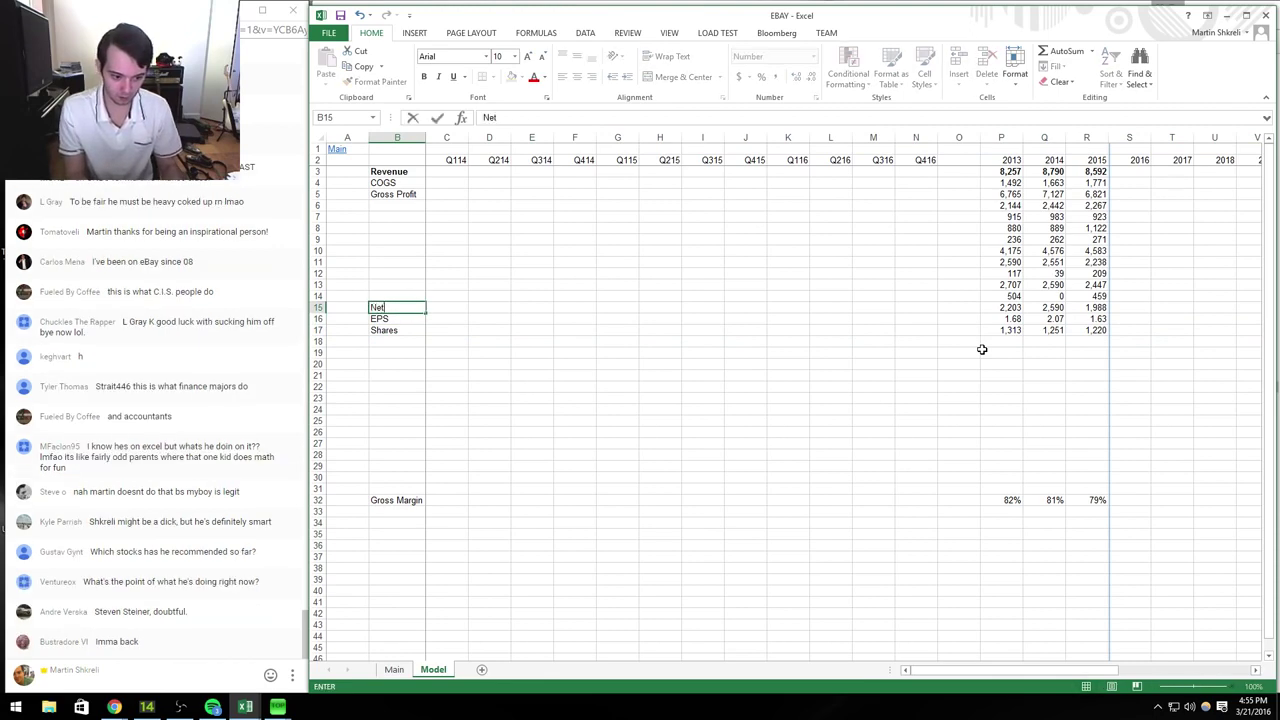
Step: Label the rows Taxes in B14, Pretax Income in B13 and Interest Income in B12
{"action": "key", "text": "Up"}
{"action": "type", "text": "T"}
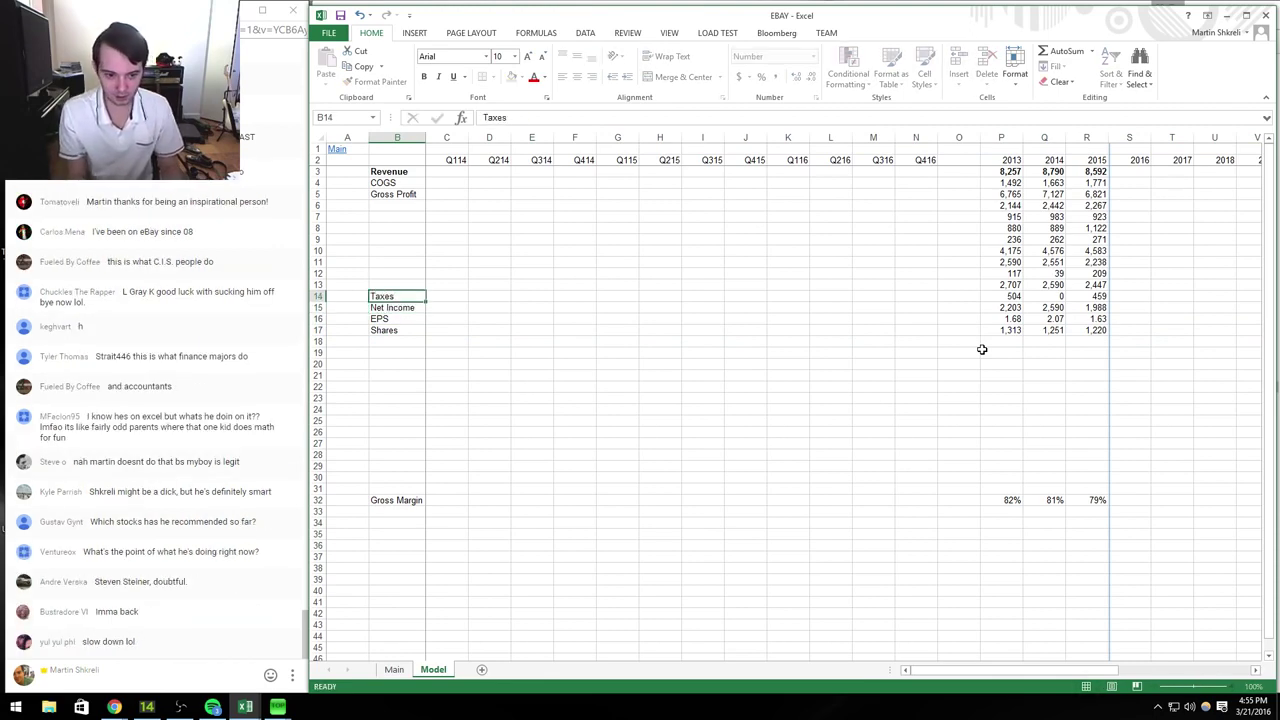
{"action": "key", "text": "Up"}
{"action": "type", "text": "N"}
{"action": "type", "text": "retax I"}
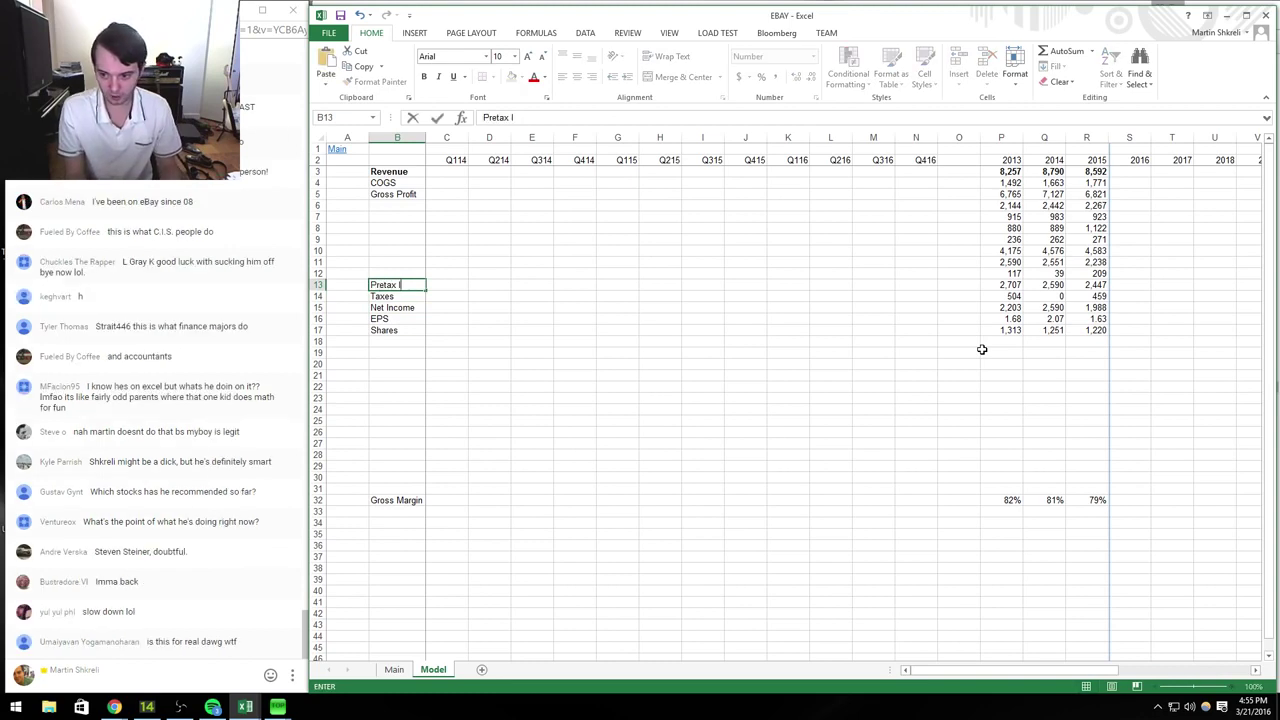
{"action": "type", "text": "e"}
{"action": "key", "text": "Up"}
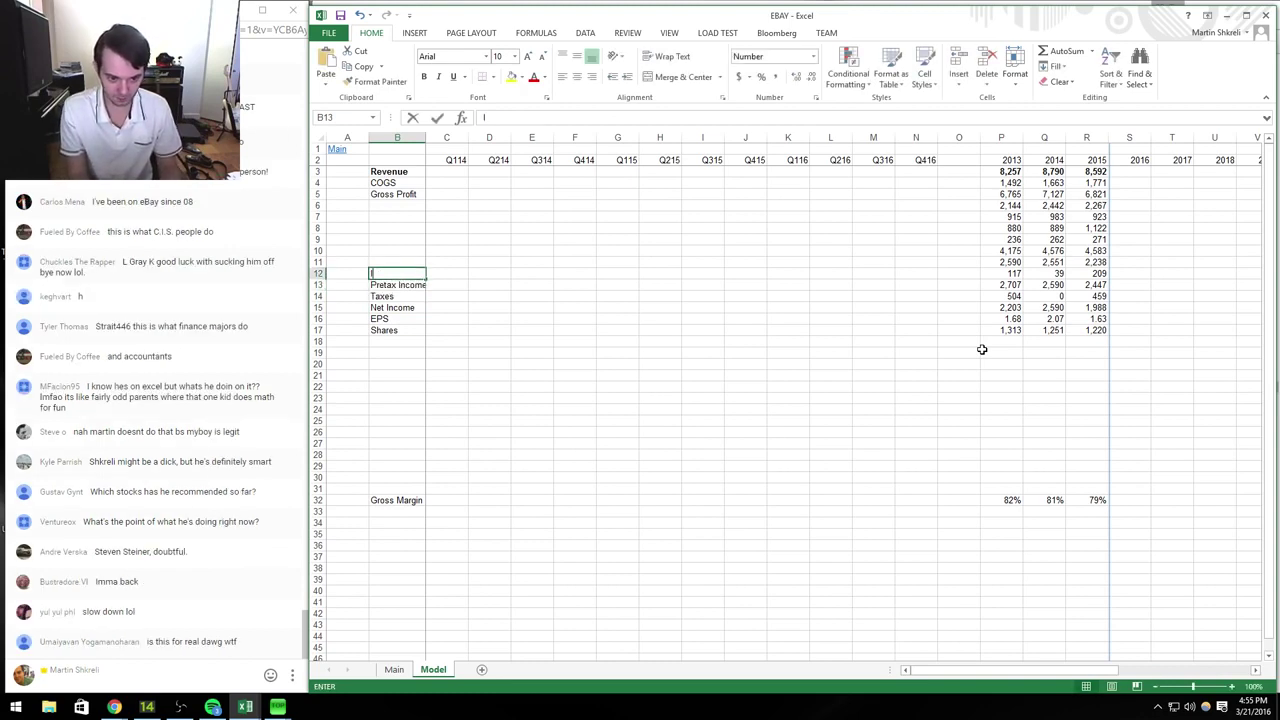
{"action": "type", "text": "Interest Income"}
{"action": "key", "text": "Up"}
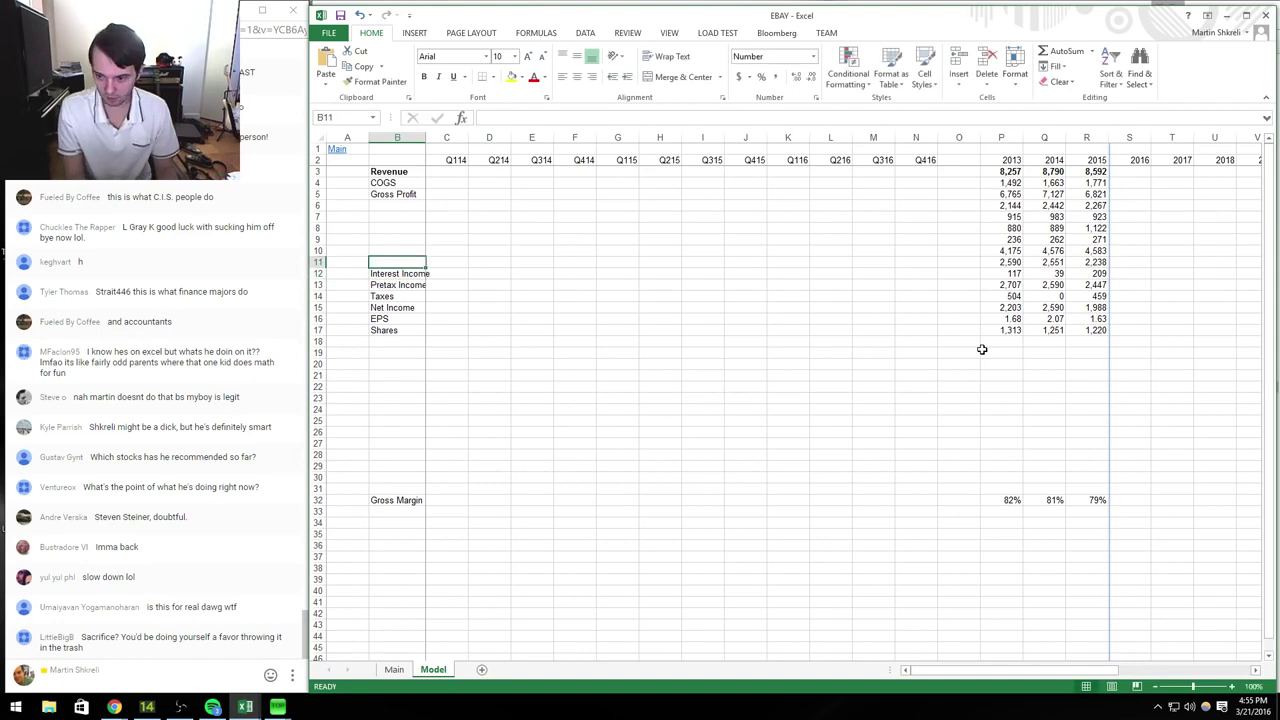
Step: Label the rows Operating Income in B11 and Operating Expenses in B10
{"action": "key", "text": "ctrl+Right"}
{"action": "key", "text": "ctrl+Left"}
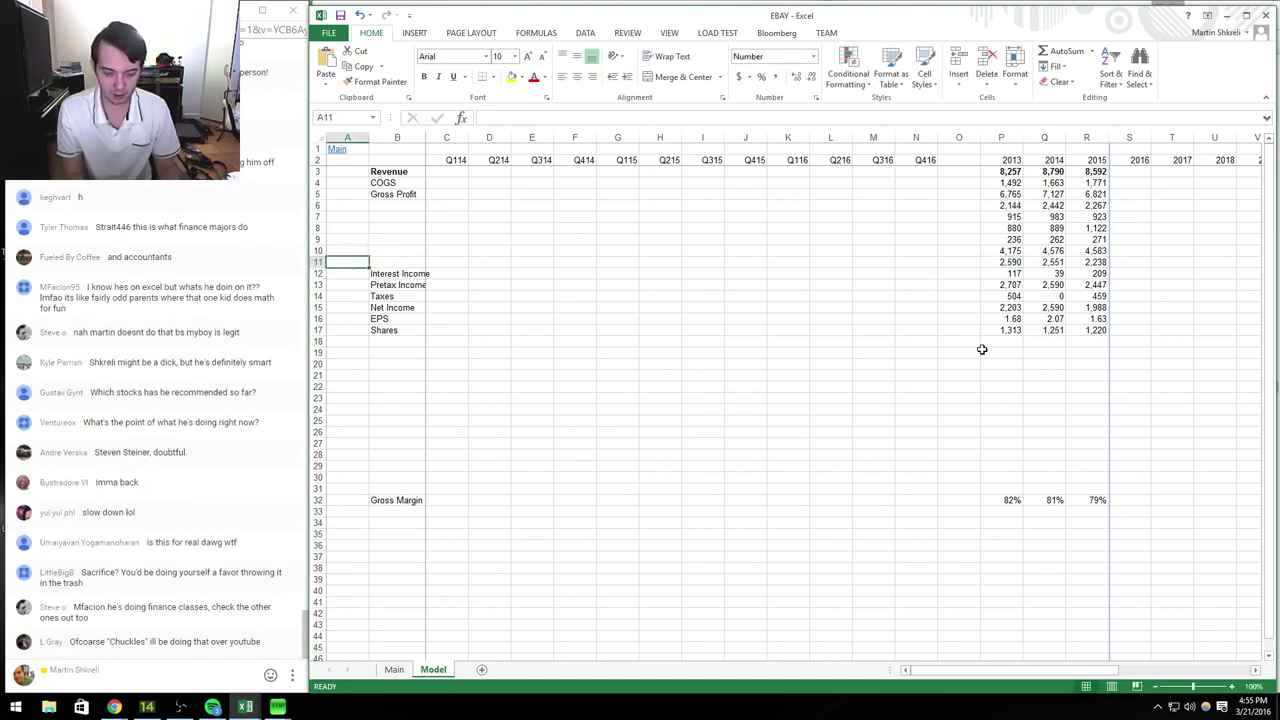
{"action": "key", "text": "Right"}
{"action": "type", "text": "Operati"}
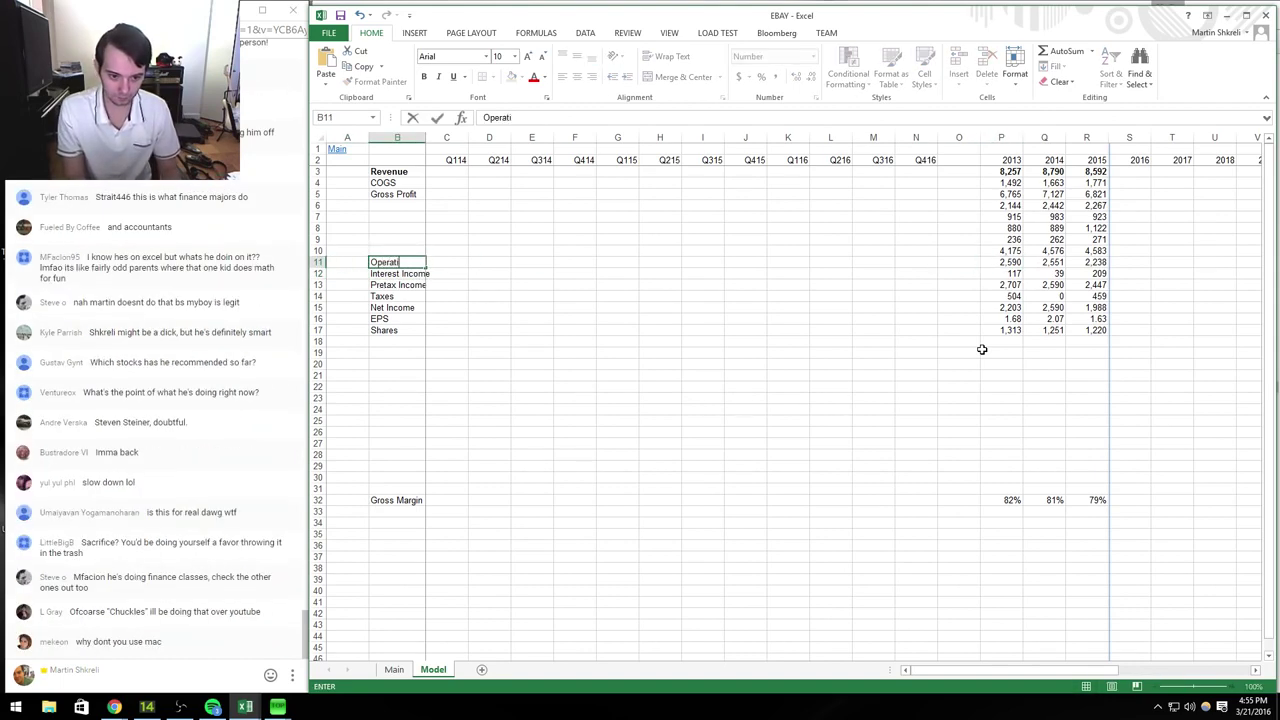
{"action": "key", "text": "Up"}
{"action": "type", "text": "Operating"}
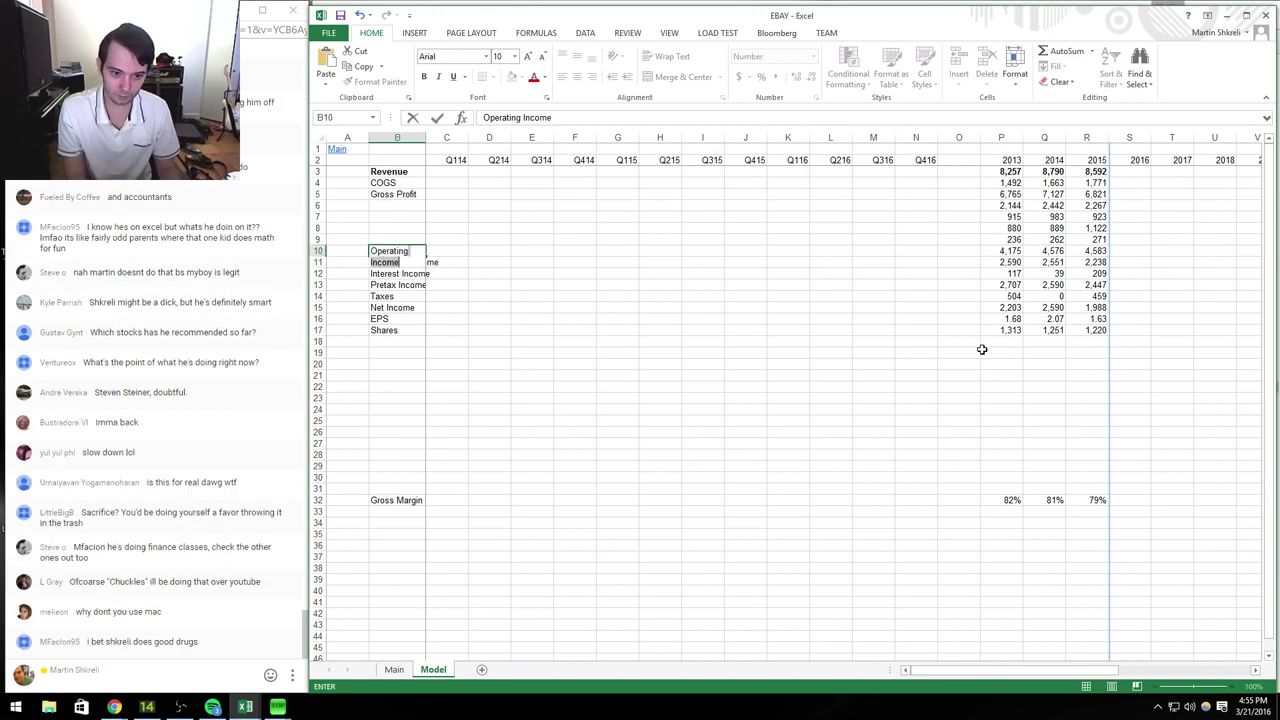
Step: Label B9 to B6 as Bad Debt, G&A, R&D and S&M, and widen column B to fit the labels
{"action": "key", "text": "Up"}
{"action": "type", "text": "Bad"}
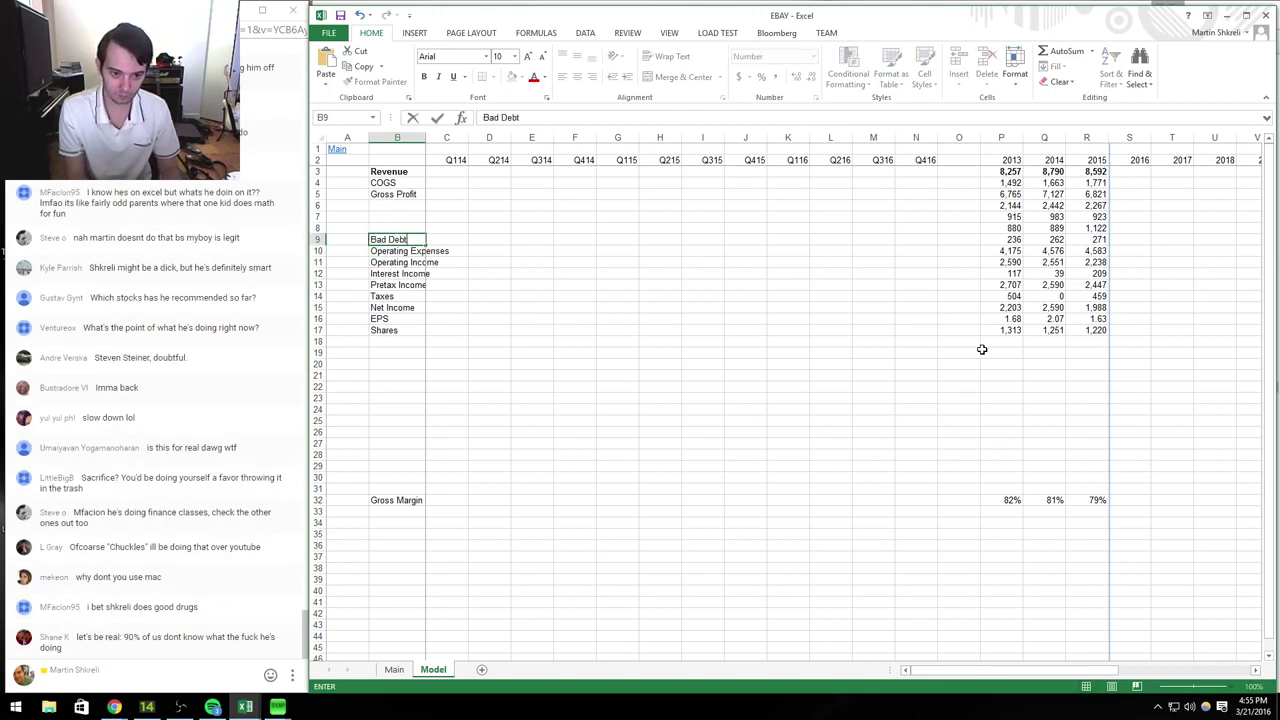
{"action": "type", "text": " Debt"}
{"action": "key", "text": "Up"}
{"action": "key", "text": "alt+Tab"}
{"action": "key", "text": "alt+Tab"}
{"action": "type", "text": "G&A"}
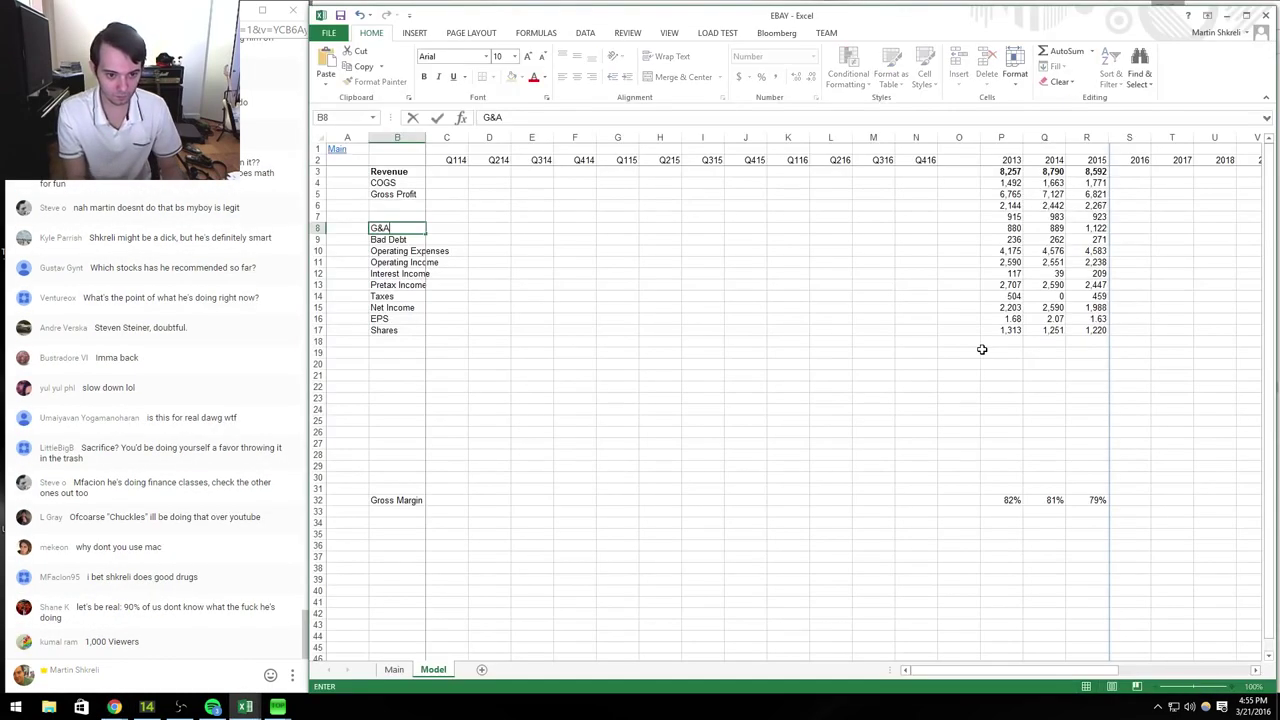
{"action": "key", "text": "Up"}
{"action": "type", "text": "R&D"}
{"action": "key", "text": "Up"}
{"action": "type", "text": "S&M"}
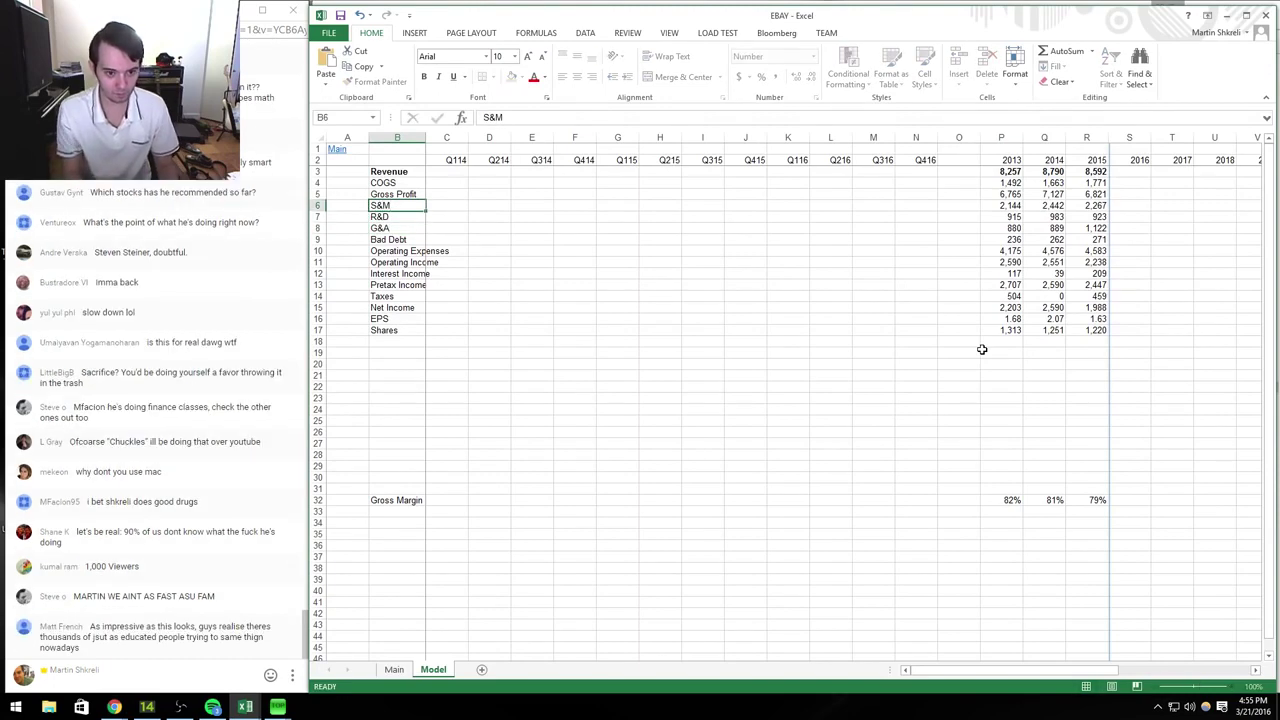
{"action": "key", "text": "Return"}
{"action": "left_click_drag", "start_coordinate": [423, 142], "coordinate": [451, 142]}
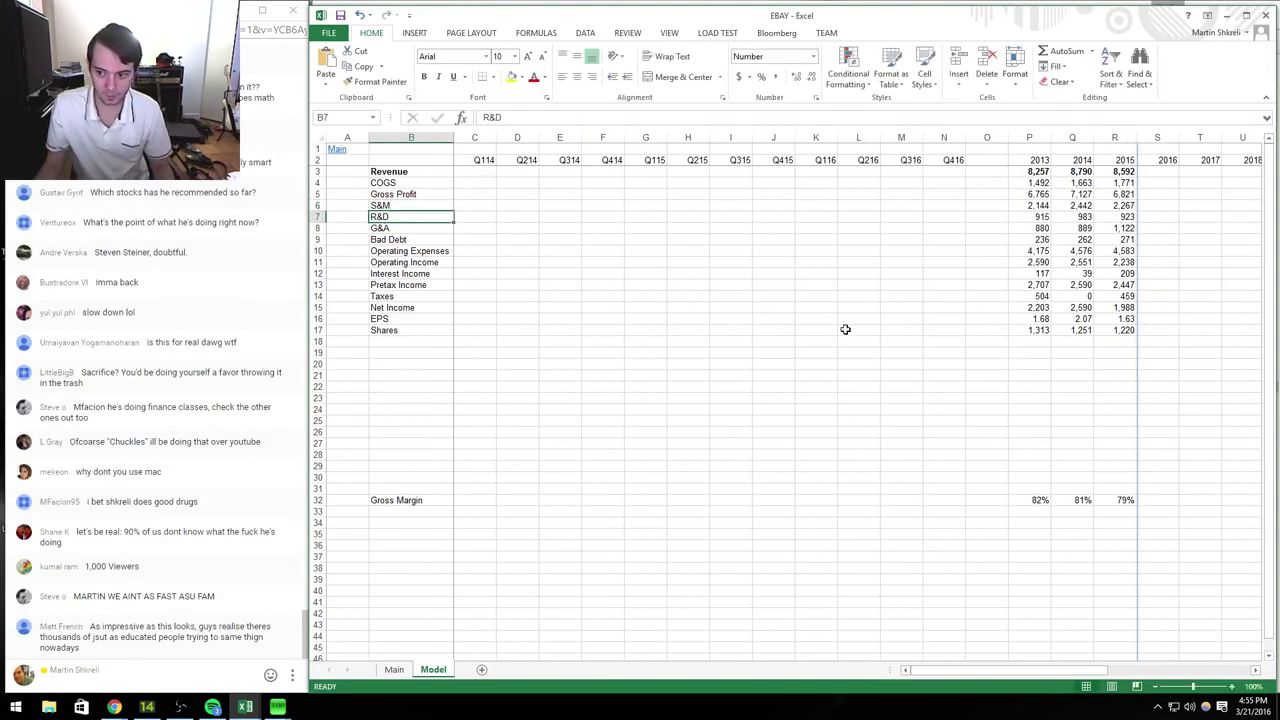
Step: Return to eBay's EDGAR filing list in the browser, open Exhibit 99.1 of the 2016-01-27 8-K and highlight its Gross Merchandise Volume line
{"action": "left_click", "coordinate": [901, 171]}
{"action": "key", "text": "alt+Tab"}
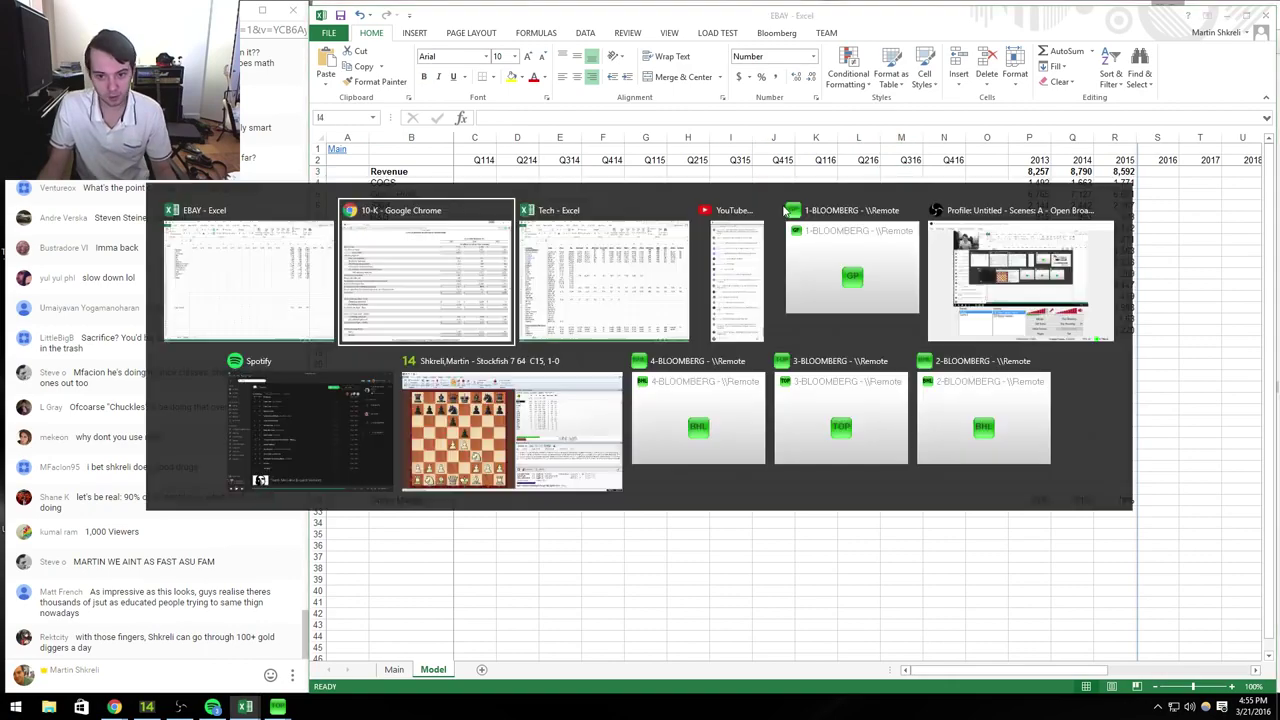
{"action": "key", "text": "alt+Left"}
{"action": "key", "text": "alt+Left"}
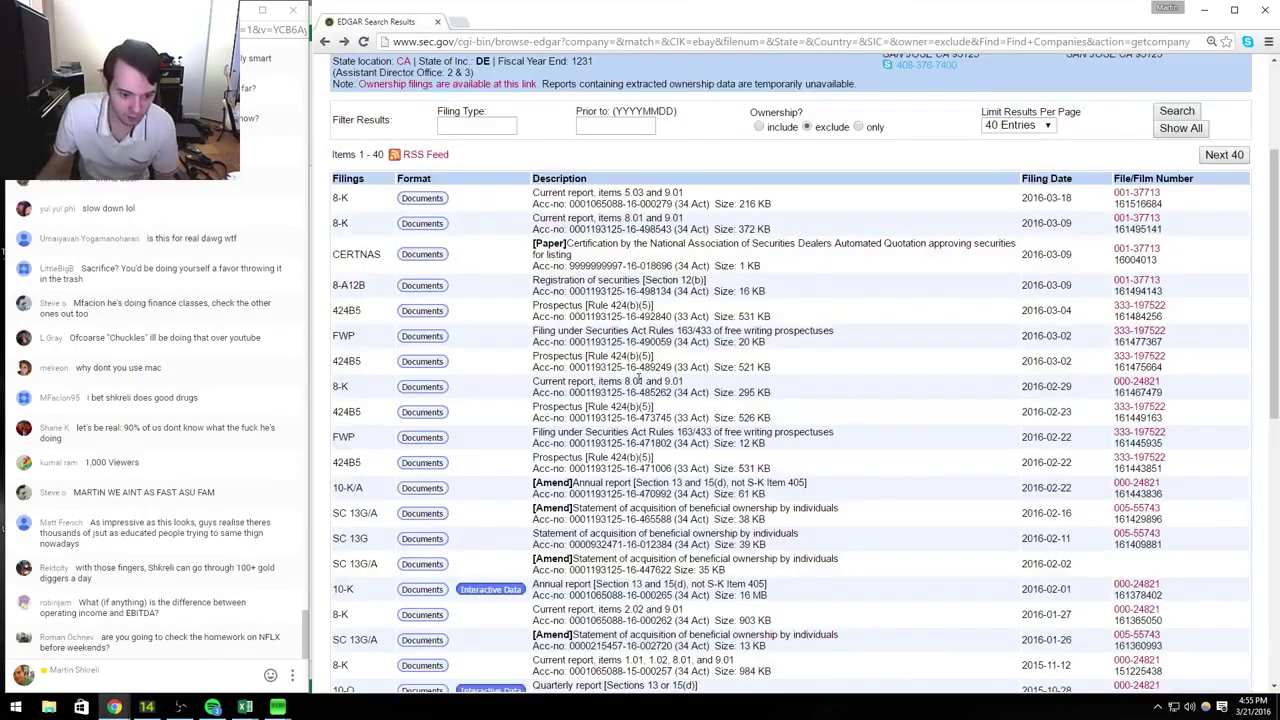
{"action": "left_click", "coordinate": [420, 614]}
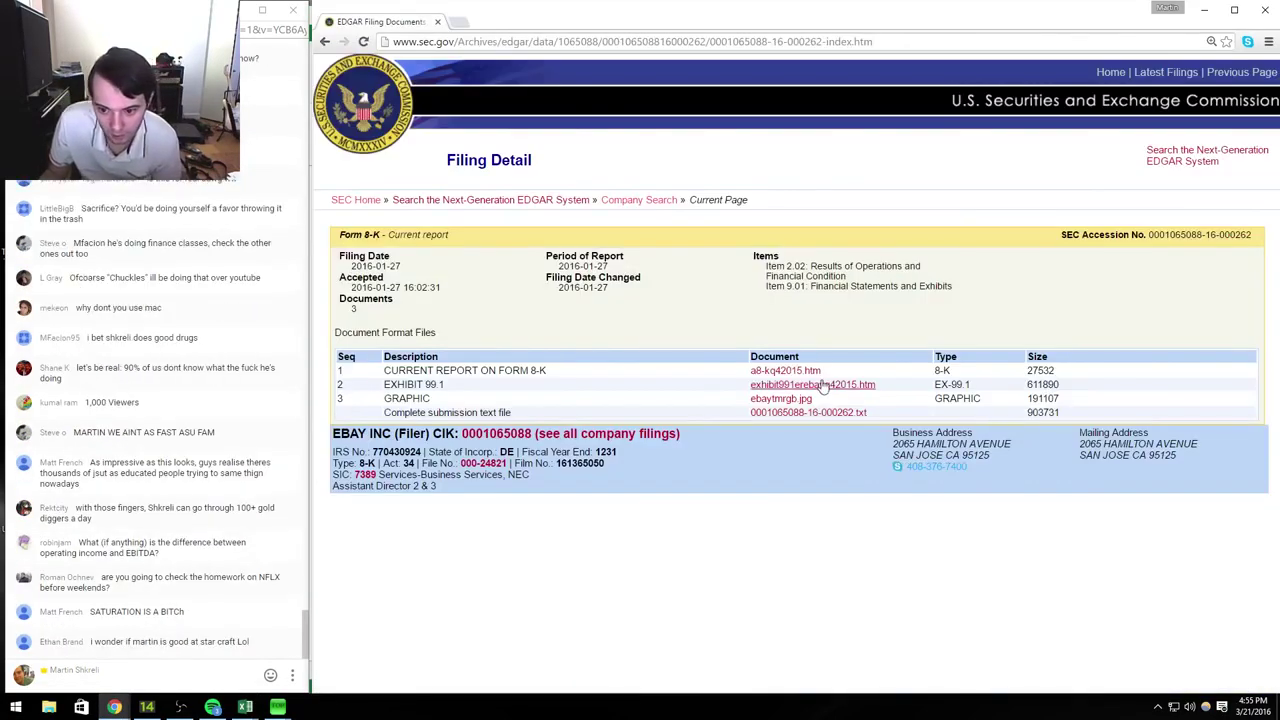
{"action": "left_click", "coordinate": [857, 379]}
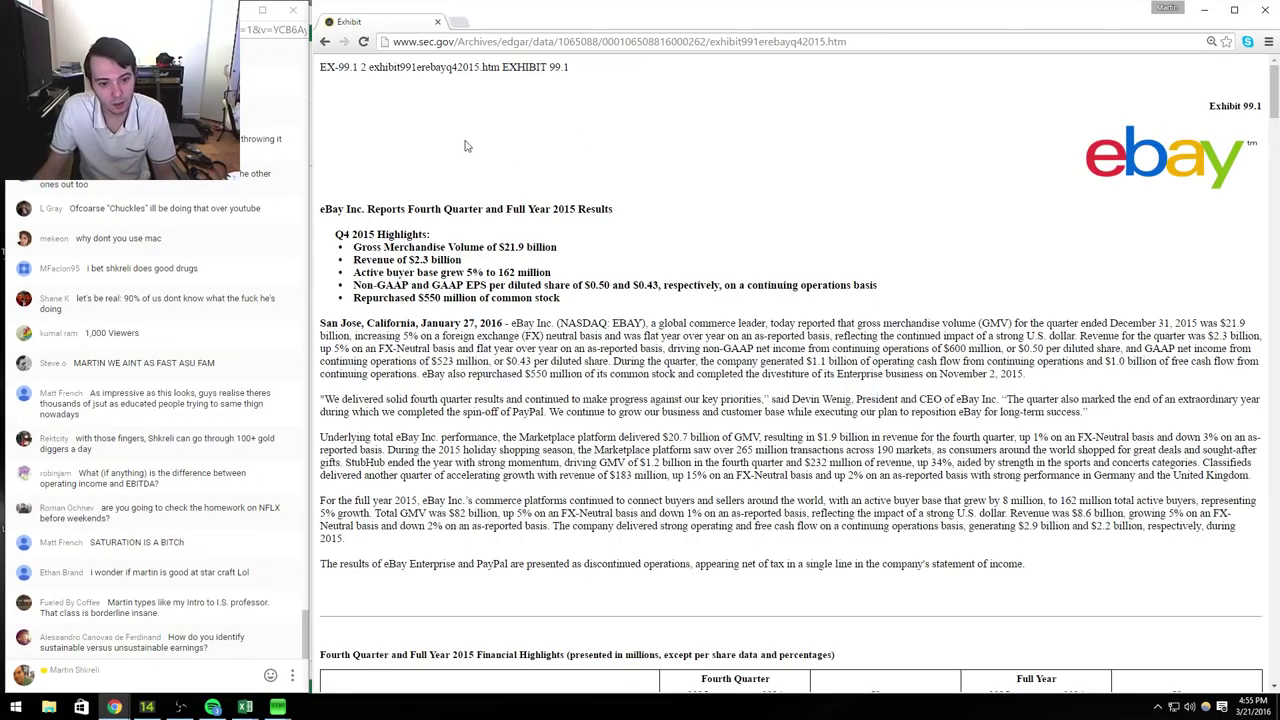
{"action": "left_click_drag", "start_coordinate": [552, 247], "coordinate": [354, 247]}
Step: Switch back to the EBAY Model sheet, insert two rows above Revenue and label B3 GMV
{"action": "key", "text": "alt+Tab"}
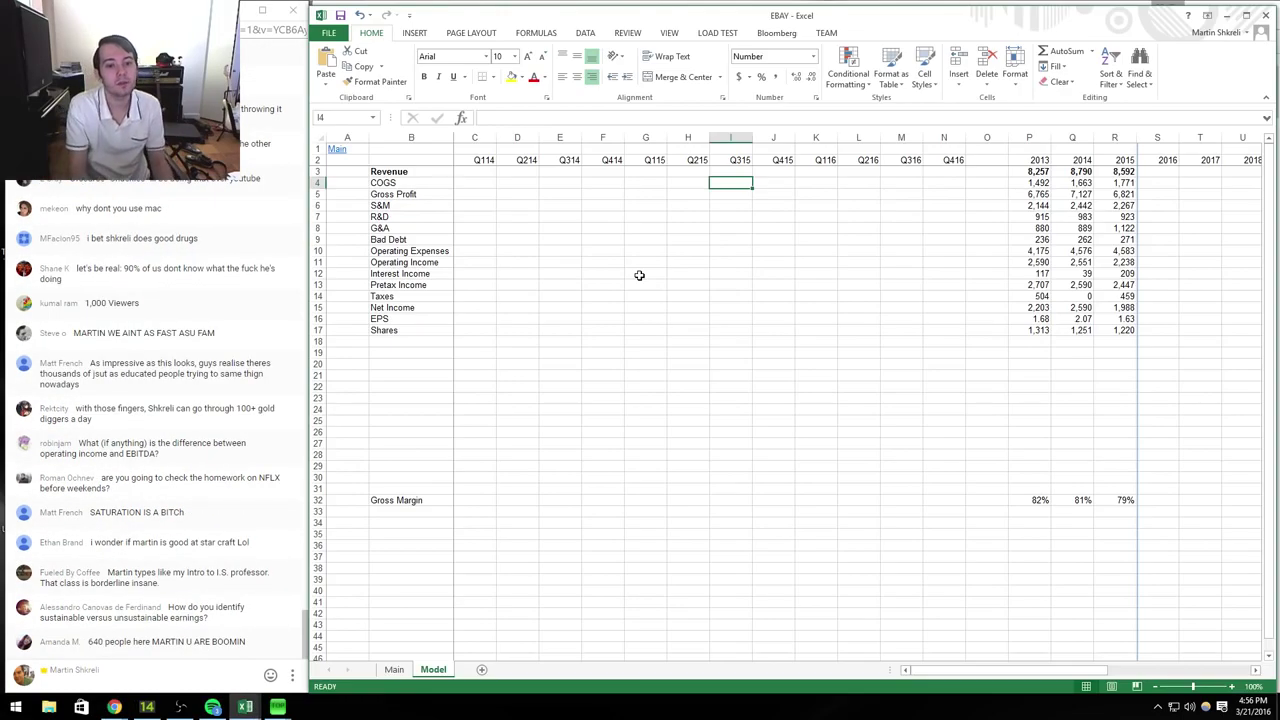
{"action": "key", "text": "Up"}
{"action": "key", "text": "shift+space"}
{"action": "key", "text": "ctrl+shift+plus"}
{"action": "key", "text": "ctrl+shift+plus"}
{"action": "key", "text": "Home"}
{"action": "key", "text": "Right"}
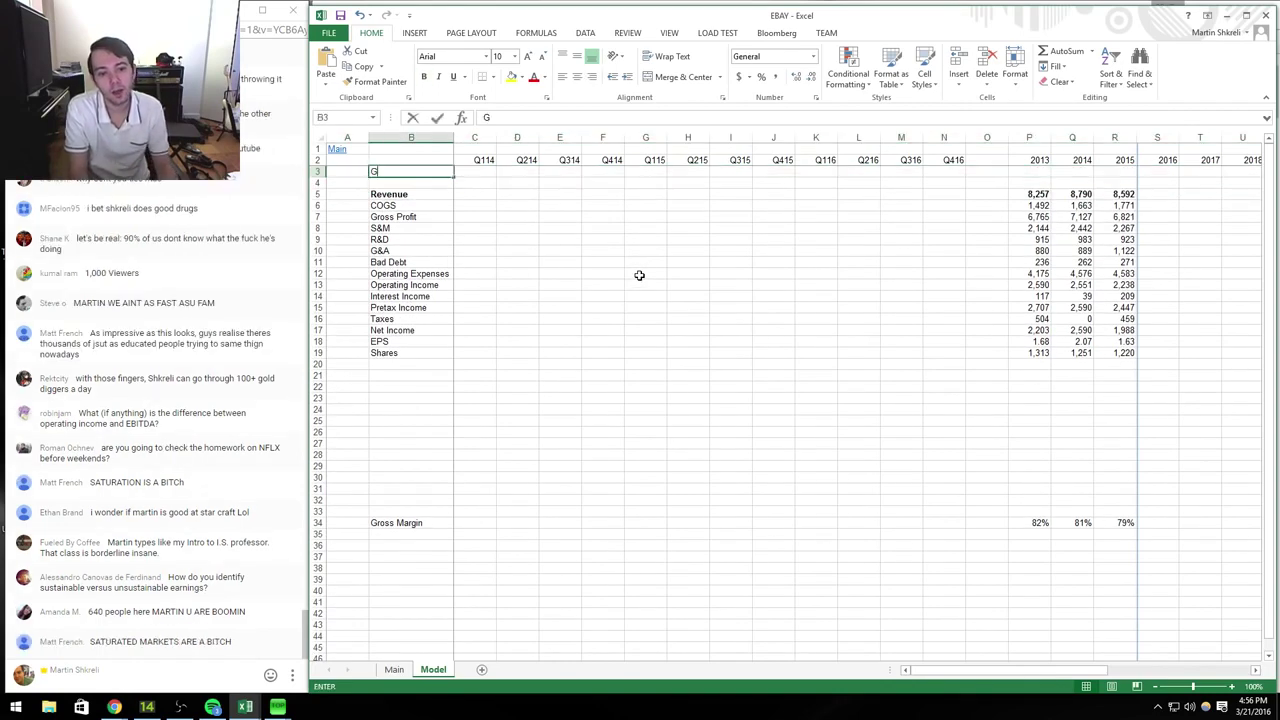
{"action": "type", "text": "GMC"}
Step: Enter the Q415 gross merchandise volume of 21900 from the earnings release in J3
{"action": "key", "text": "Right"}
{"action": "key", "text": "Right"}
{"action": "key", "text": "Right"}
{"action": "key", "text": "Right"}
{"action": "key", "text": "Right"}
{"action": "key", "text": "Right"}
{"action": "key", "text": "Right"}
{"action": "key", "text": "Right"}
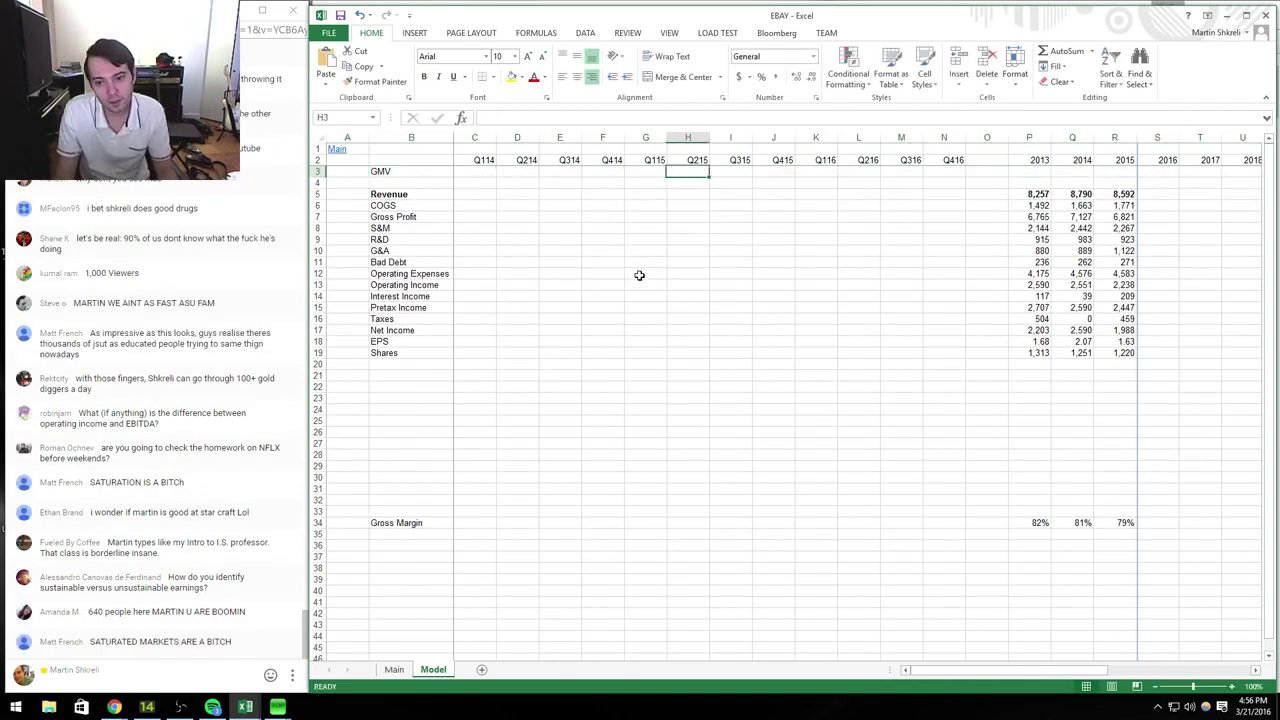
{"action": "key", "text": "alt+Tab"}
{"action": "key", "text": "alt+Tab"}
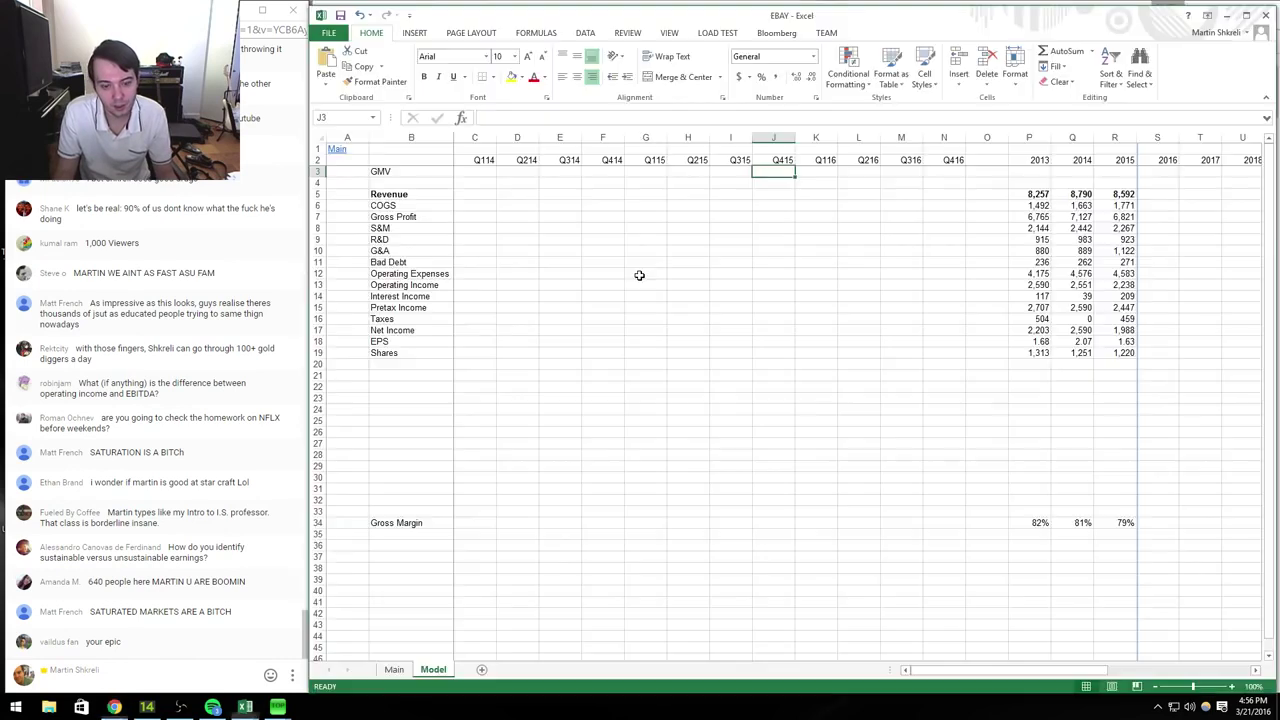
{"action": "type", "text": "21900"}
{"action": "key", "text": "Return"}
Step: Format the GMV row as Number with zero decimal places and a thousands separator
{"action": "key", "text": "Up"}
{"action": "key", "text": "ctrl+Right"}
{"action": "key", "text": "ctrl+1"}
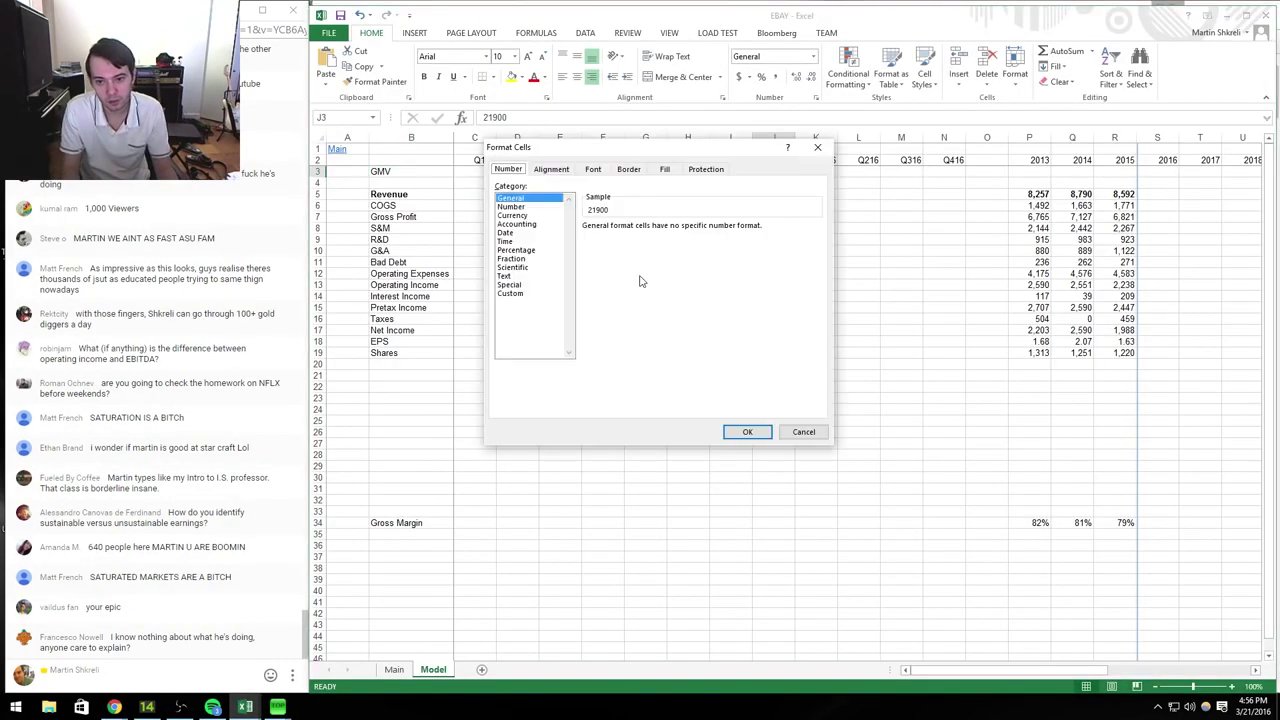
{"action": "key", "text": "Down"}
{"action": "key", "text": "Return"}
{"action": "key", "text": "Return"}
{"action": "key", "text": "alt+u"}
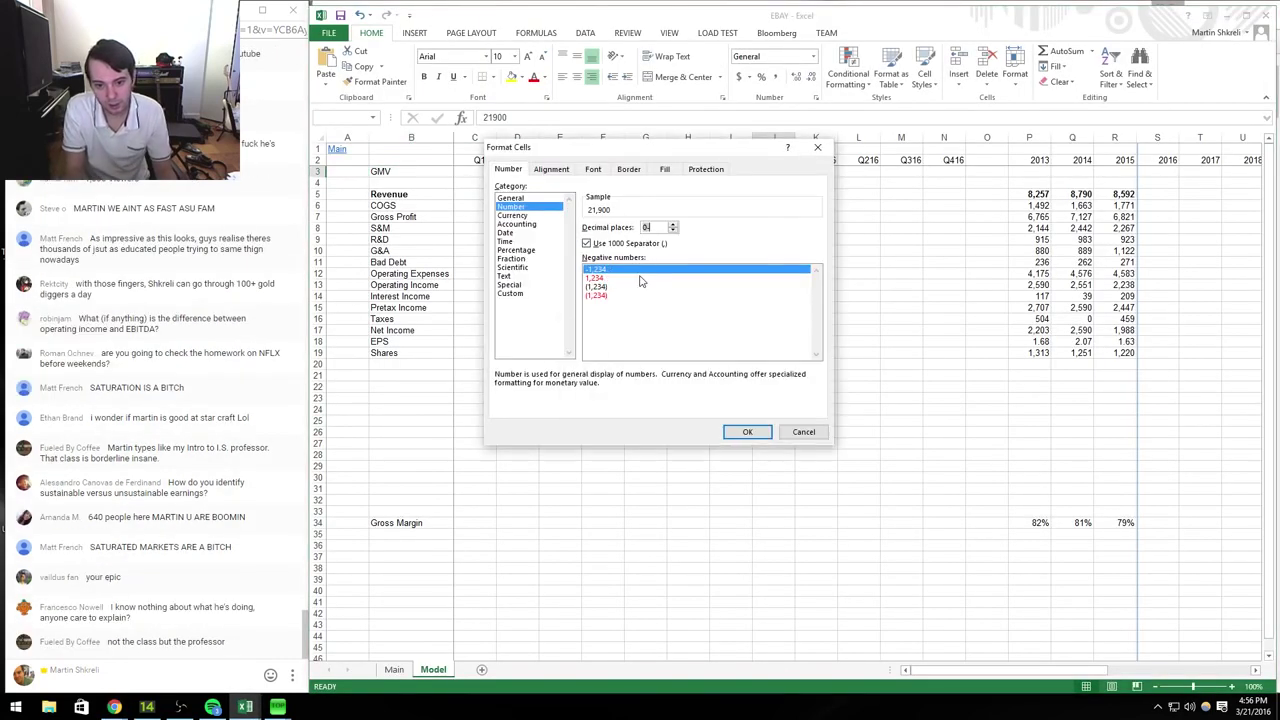
{"action": "key", "text": "Return"}
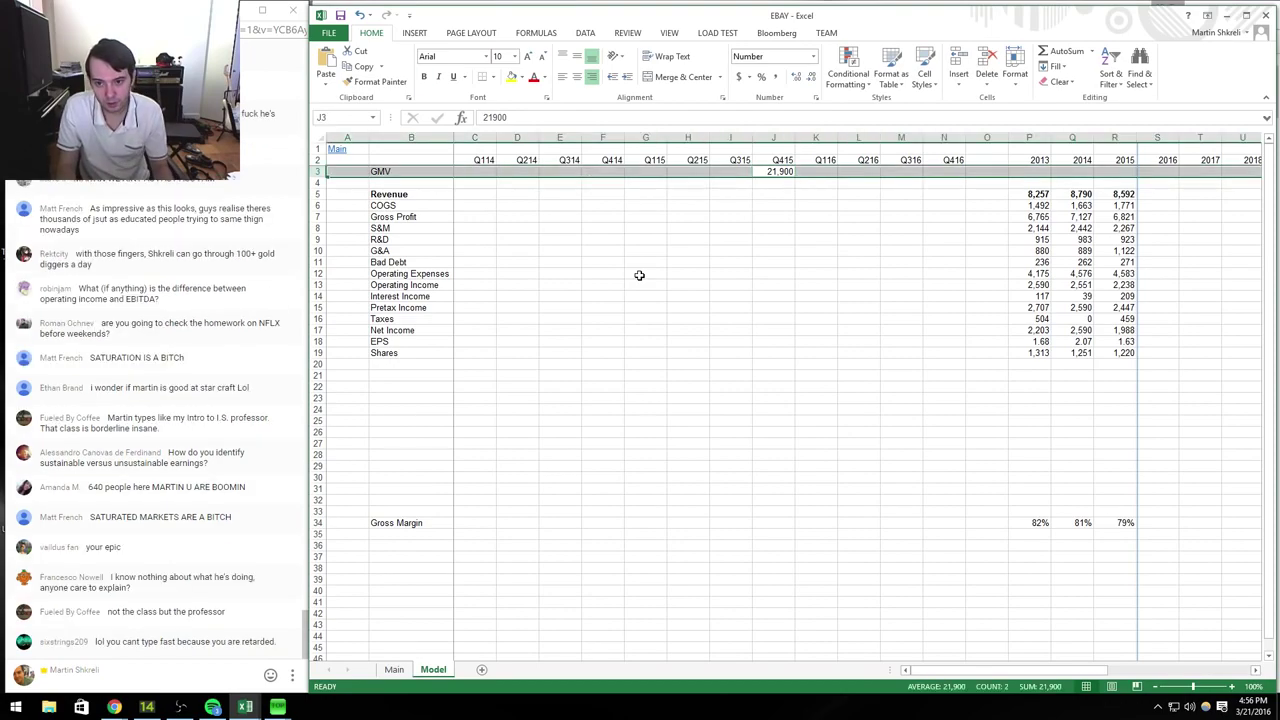
Step: Take the active buyer figure from the eBay earnings release, enter it in J4 as 162000 and label B4 Buyer Base
{"action": "key", "text": "alt+Tab"}
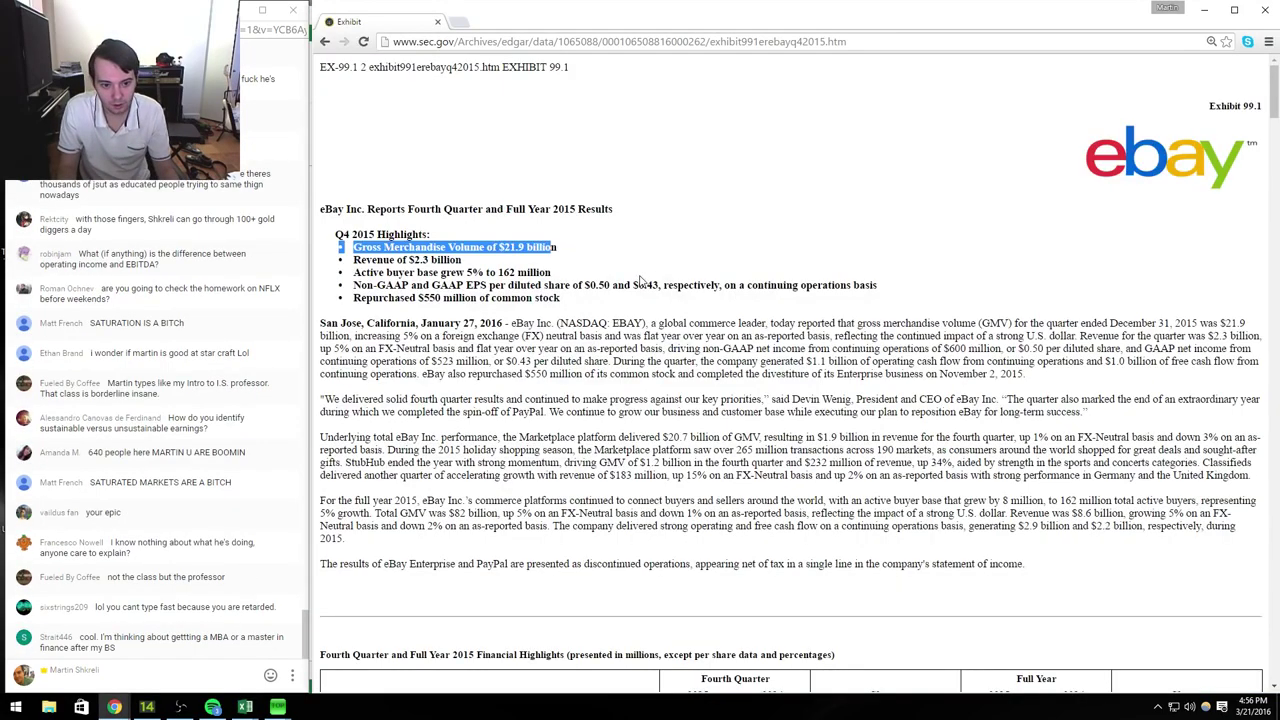
{"action": "key", "text": "alt+Tab"}
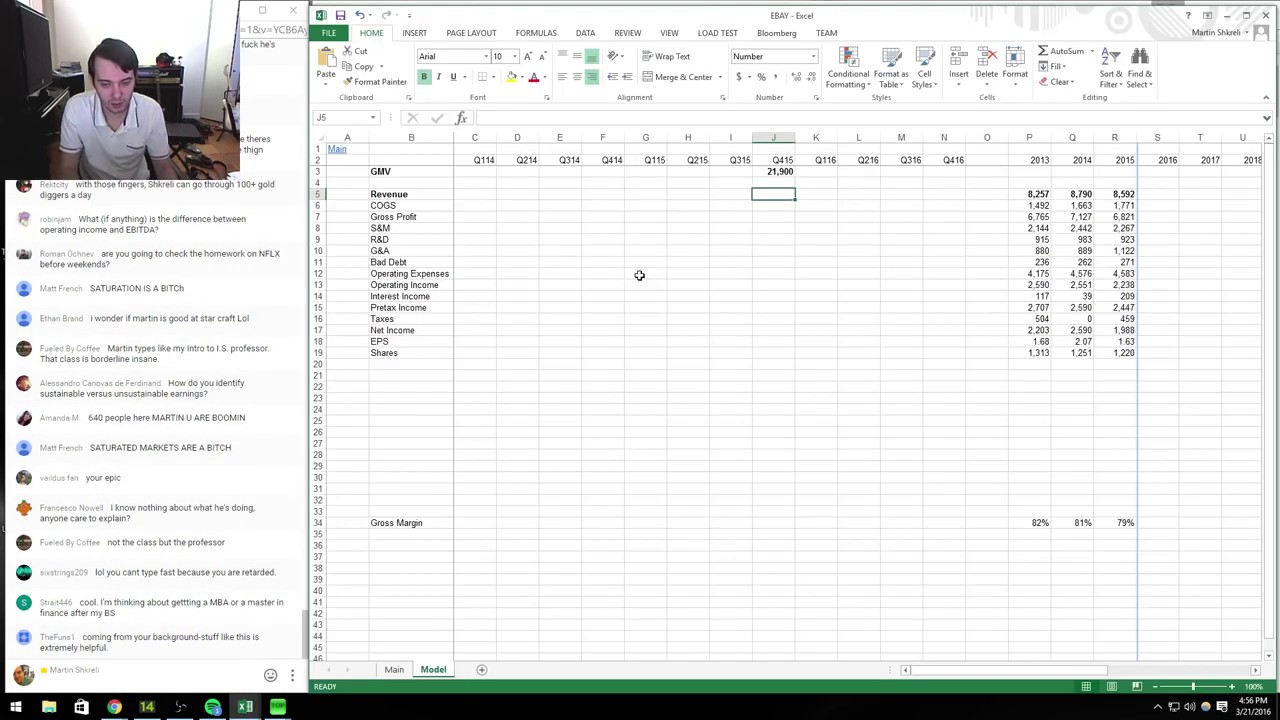
{"action": "key", "text": "Down"}
{"action": "type", "text": "162000"}
{"action": "key", "text": "Return"}
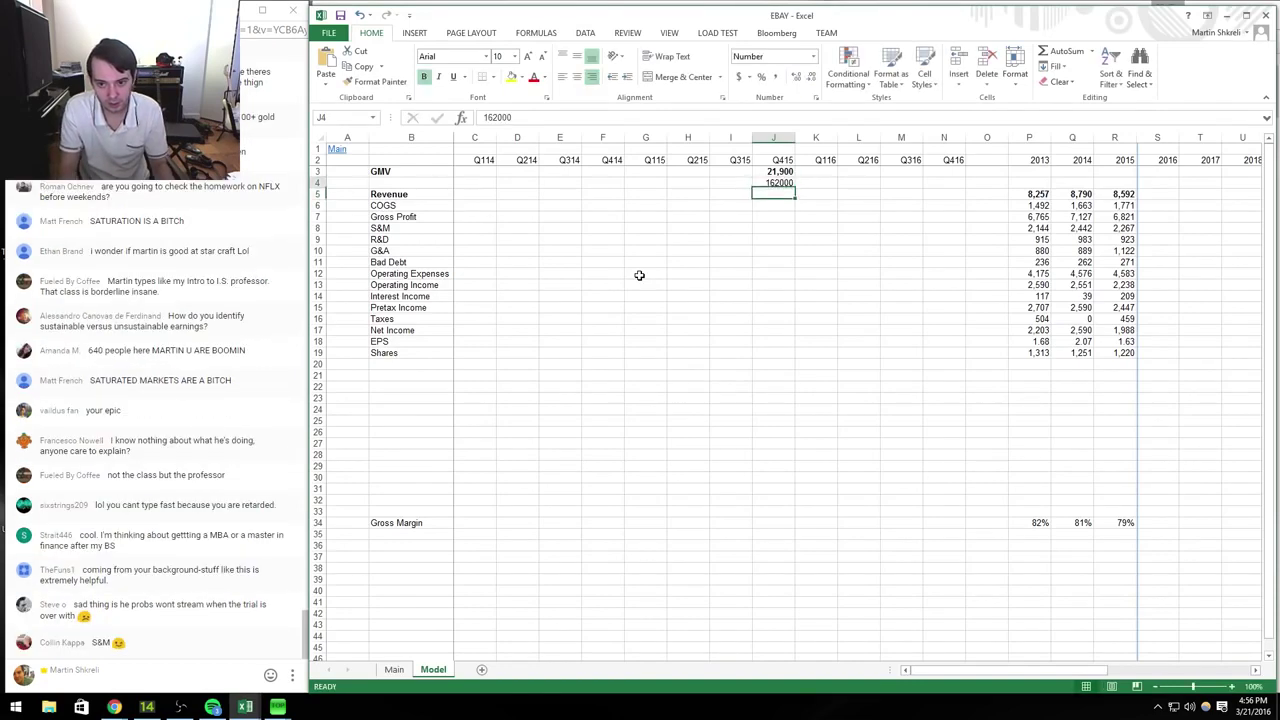
{"action": "key", "text": "Up"}
{"action": "key", "text": "Home"}
{"action": "key", "text": "Right"}
{"action": "type", "text": "Bu"}
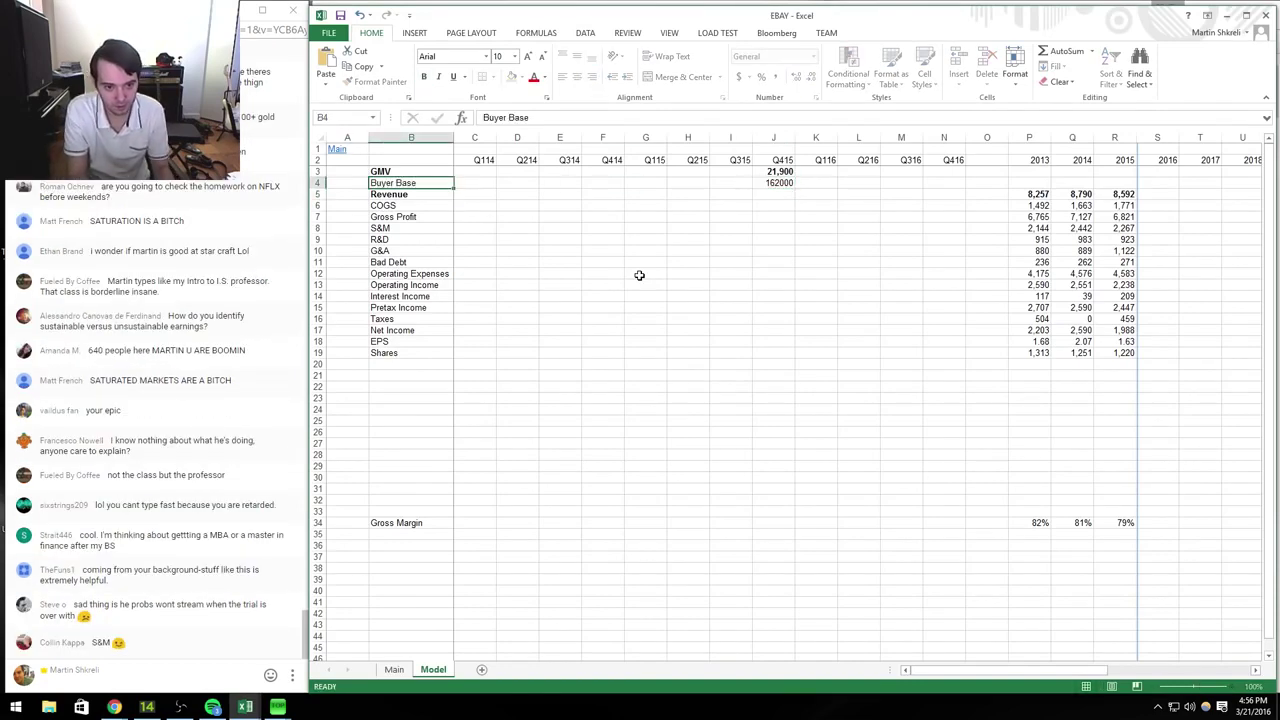
Step: Insert a blank row between Buyer Base and Revenue
{"action": "key", "text": "Down"}
{"action": "key", "text": "shift+space"}
{"action": "key", "text": "ctrl+shift+equal"}
Step: Format the Buyer Base row as Number with zero decimal places and a thousands separator
{"action": "key", "text": "Up"}
{"action": "key", "text": "Right"}
{"action": "key", "text": "shift+space"}
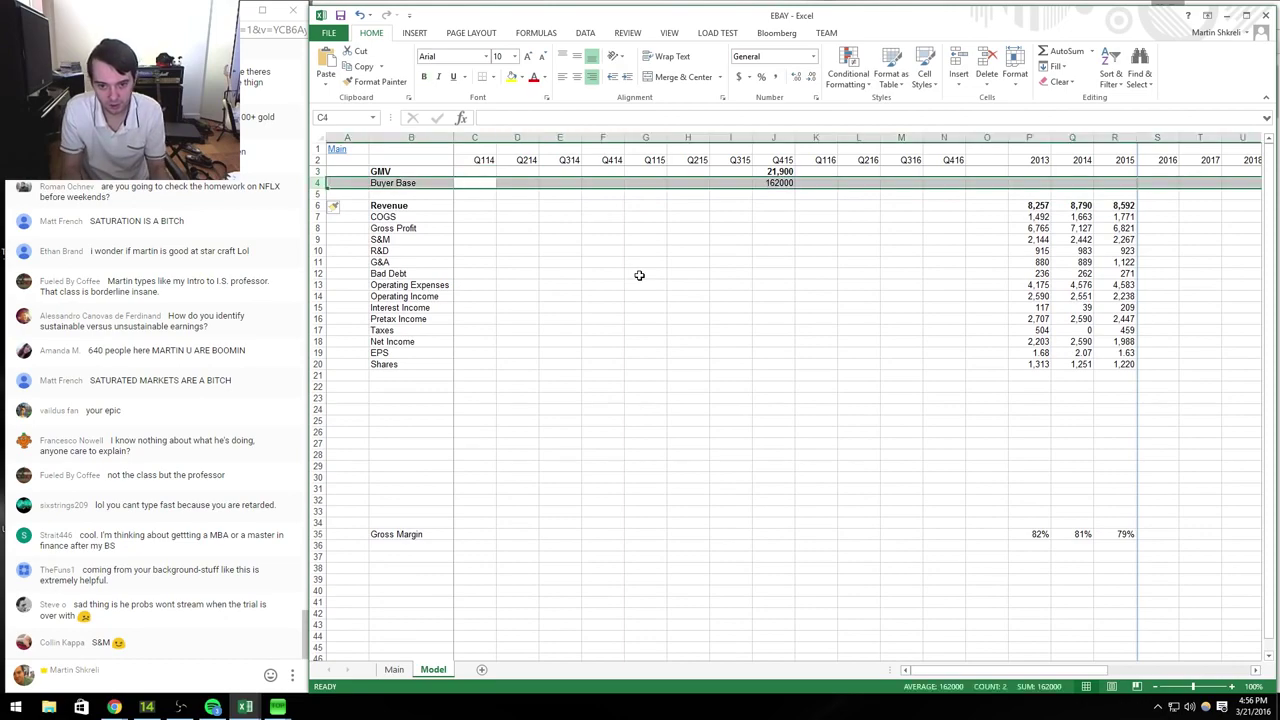
{"action": "key", "text": "ctrl+1"}
{"action": "key", "text": "Down"}
{"action": "key", "text": "Tab"}
{"action": "type", "text": "0"}
{"action": "key", "text": "Return"}
Step: Find the quarterly income statement in the earnings release and enter the Q415 revenue of 2322 in J6
{"action": "key", "text": "Down"}
{"action": "key", "text": "Down"}
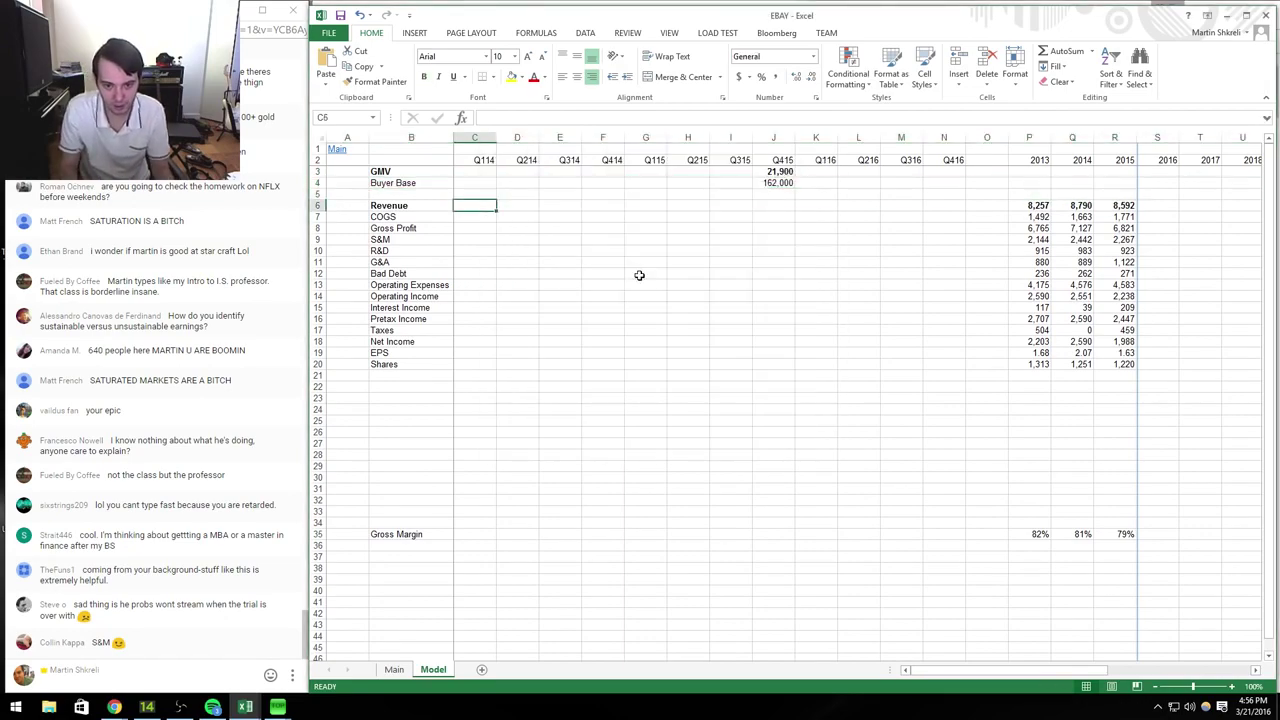
{"action": "key", "text": "Right"}
{"action": "key", "text": "Right"}
{"action": "key", "text": "Right"}
{"action": "key", "text": "Right"}
{"action": "key", "text": "Right"}
{"action": "key", "text": "Right"}
{"action": "key", "text": "Right"}
{"action": "key", "text": "alt+Tab"}
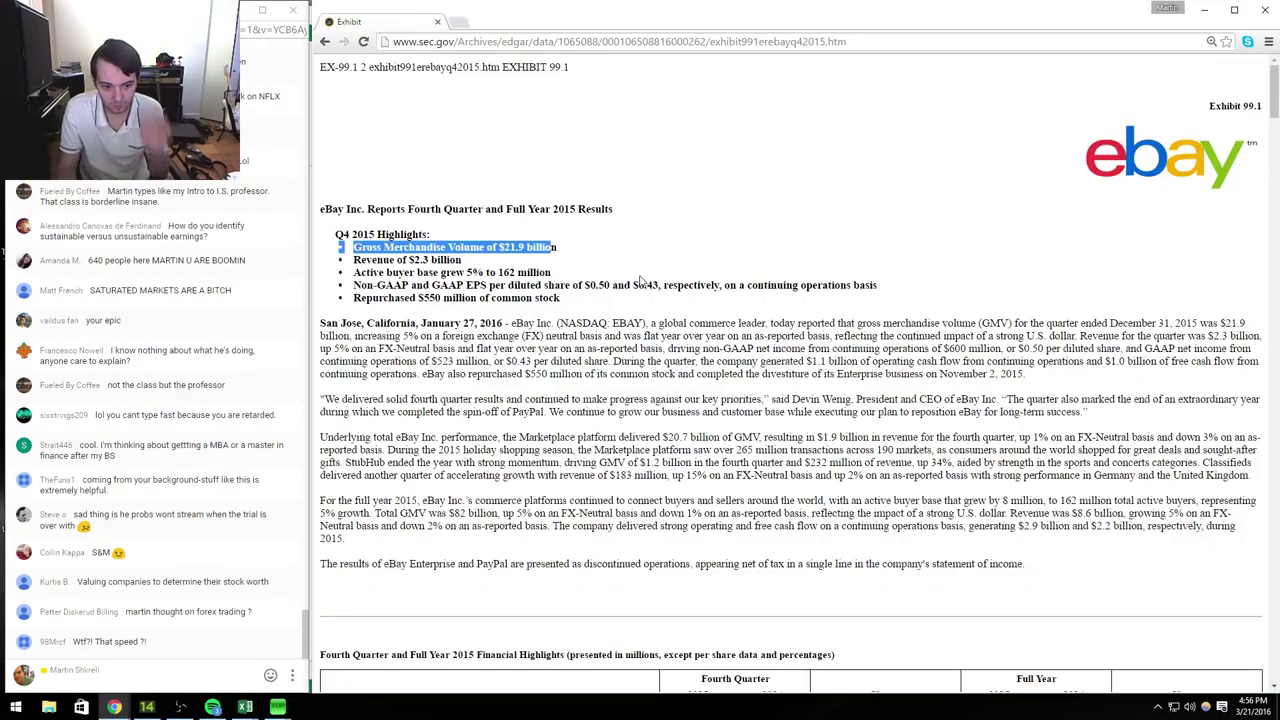
{"action": "scroll", "coordinate": [641, 281], "scroll_direction": "down", "scroll_amount": 5}
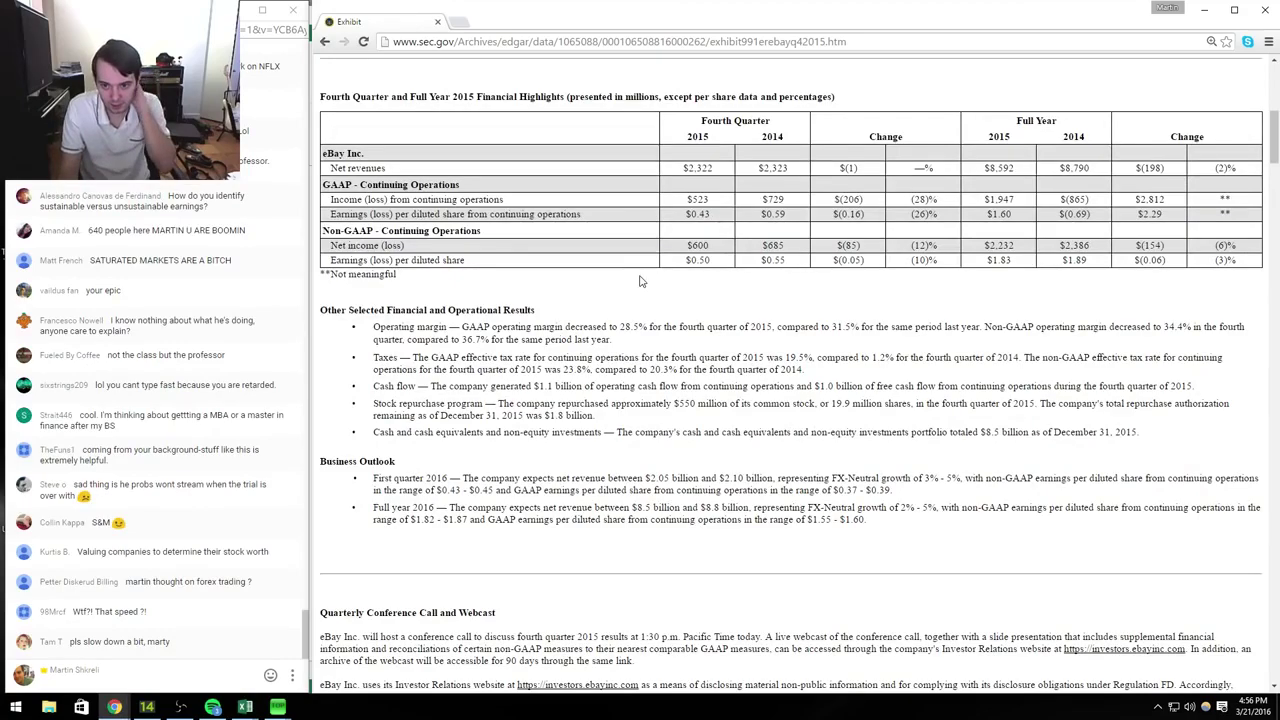
{"action": "scroll", "coordinate": [641, 281], "scroll_direction": "down", "scroll_amount": 20}
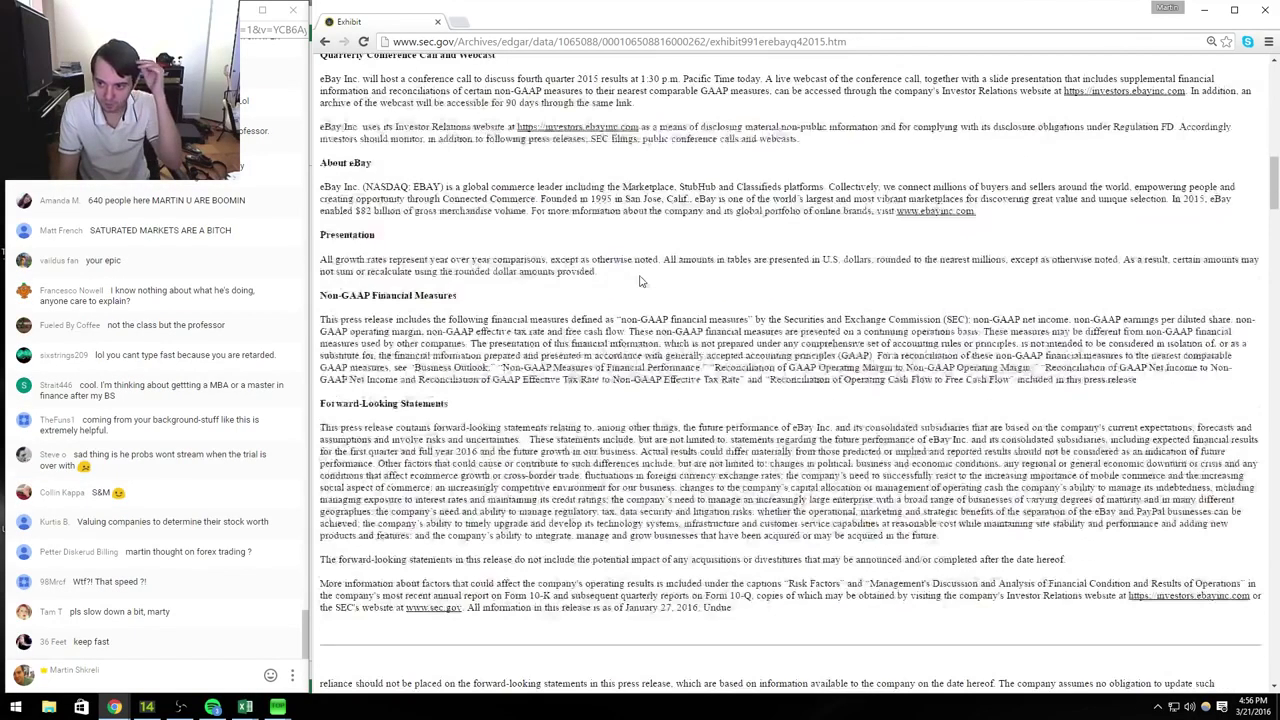
{"action": "scroll", "coordinate": [640, 281], "scroll_direction": "up", "scroll_amount": 6}
{"action": "scroll", "coordinate": [641, 281], "scroll_direction": "down", "scroll_amount": 10}
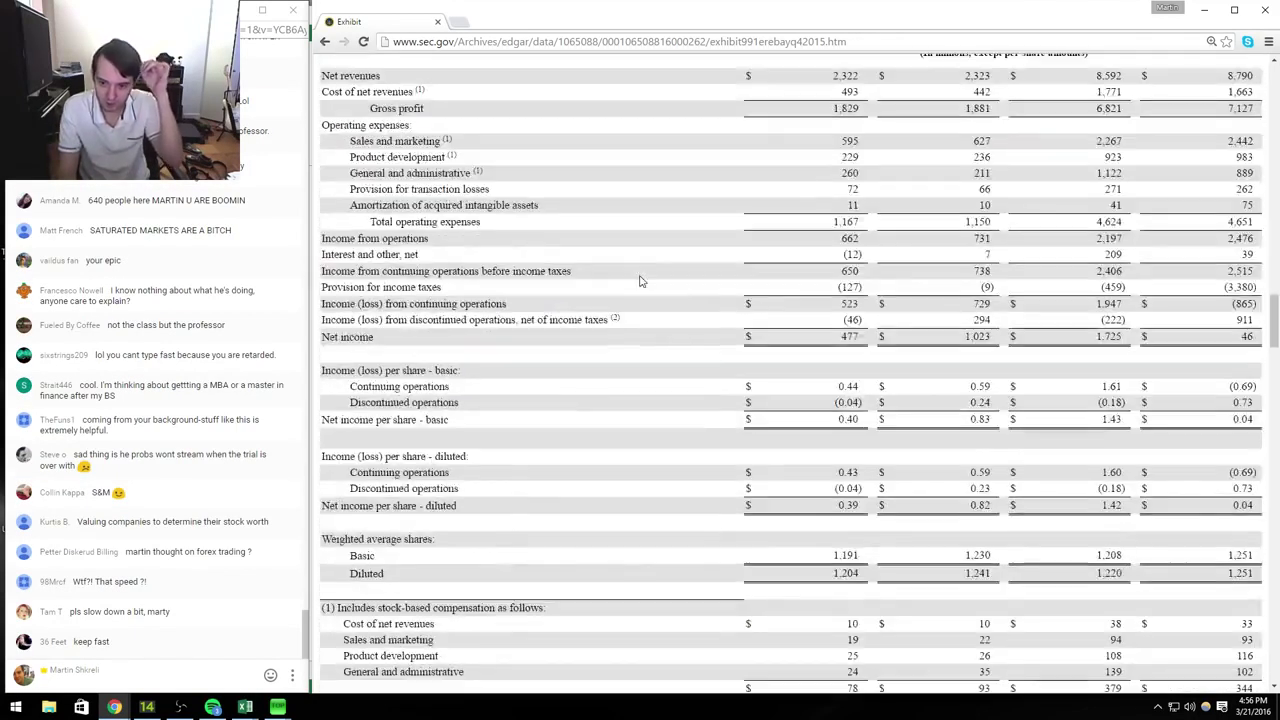
{"action": "scroll", "coordinate": [641, 281], "scroll_direction": "up", "scroll_amount": 2}
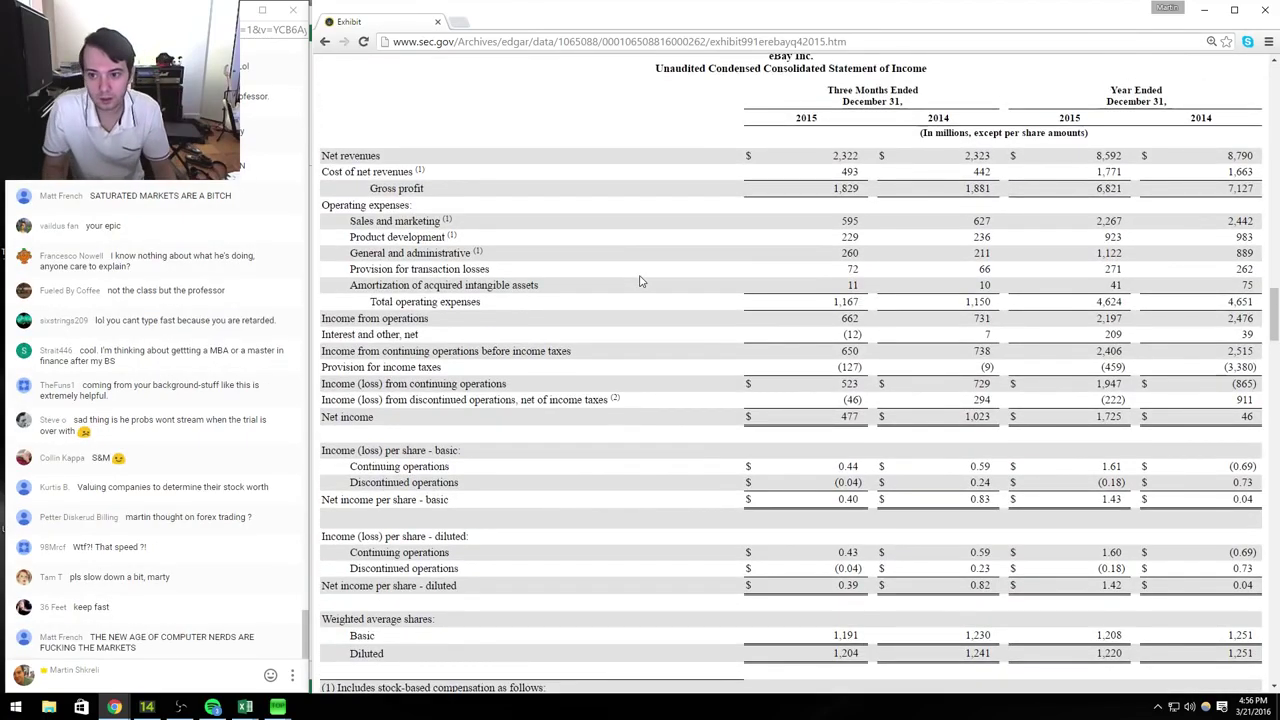
{"action": "scroll", "coordinate": [641, 281], "scroll_direction": "up", "scroll_amount": 1}
{"action": "key", "text": "alt+Tab"}
{"action": "type", "text": "2322"}
{"action": "key", "text": "Return"}
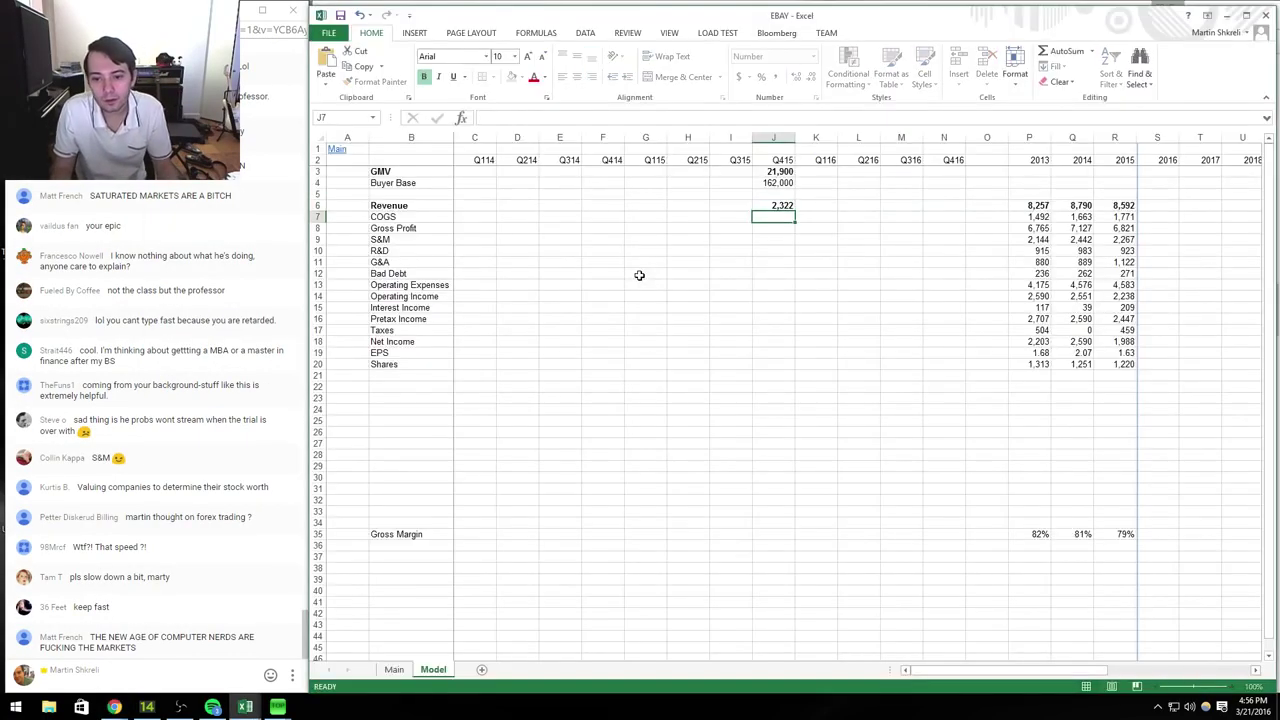
Step: Enter the Q415 COGS of 493 in J7 and calculate gross profit in J8 as revenue minus COGS
{"action": "key", "text": "alt+Tab"}
{"action": "key", "text": "alt+Tab"}
{"action": "type", "text": "493"}
{"action": "key", "text": "Return"}
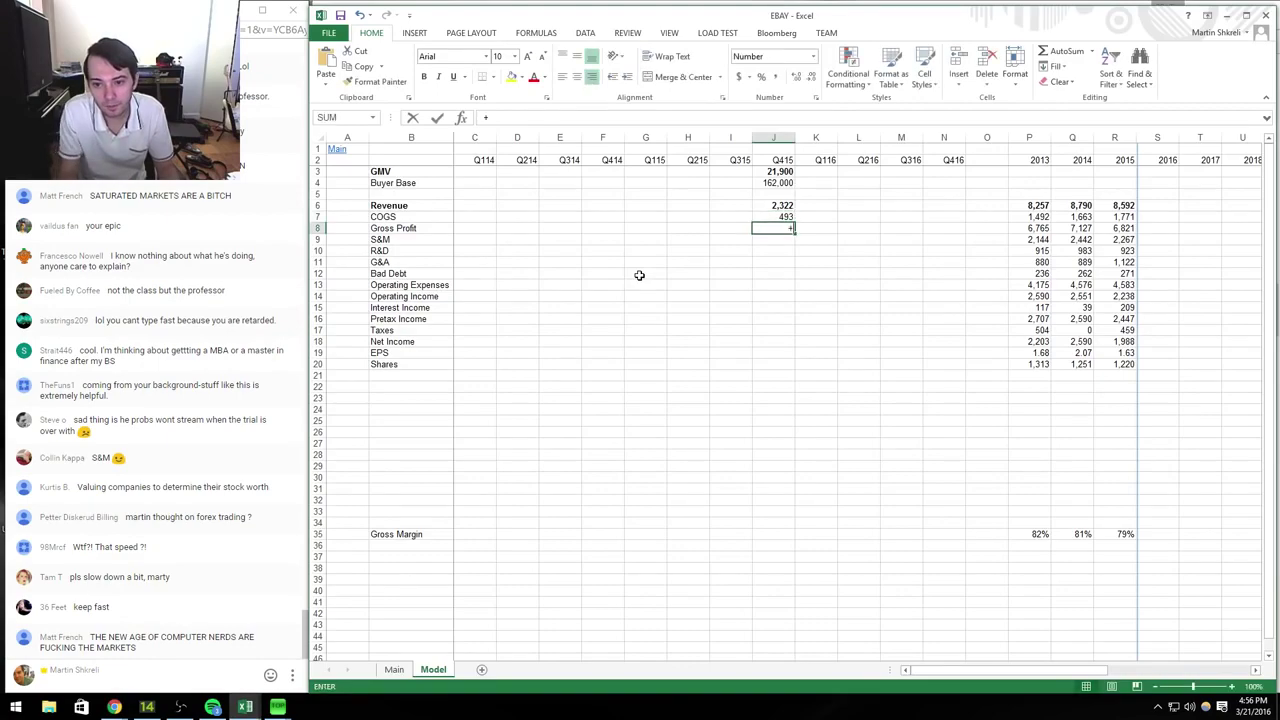
{"action": "type", "text": "+J6-"}
Step: Enter the Q415 expenses from the release in J9 to J12: S&M 595, R&D 229, G&A 260 and Bad Debt 72
{"action": "key", "text": "alt+Tab"}
{"action": "key", "text": "alt+Tab"}
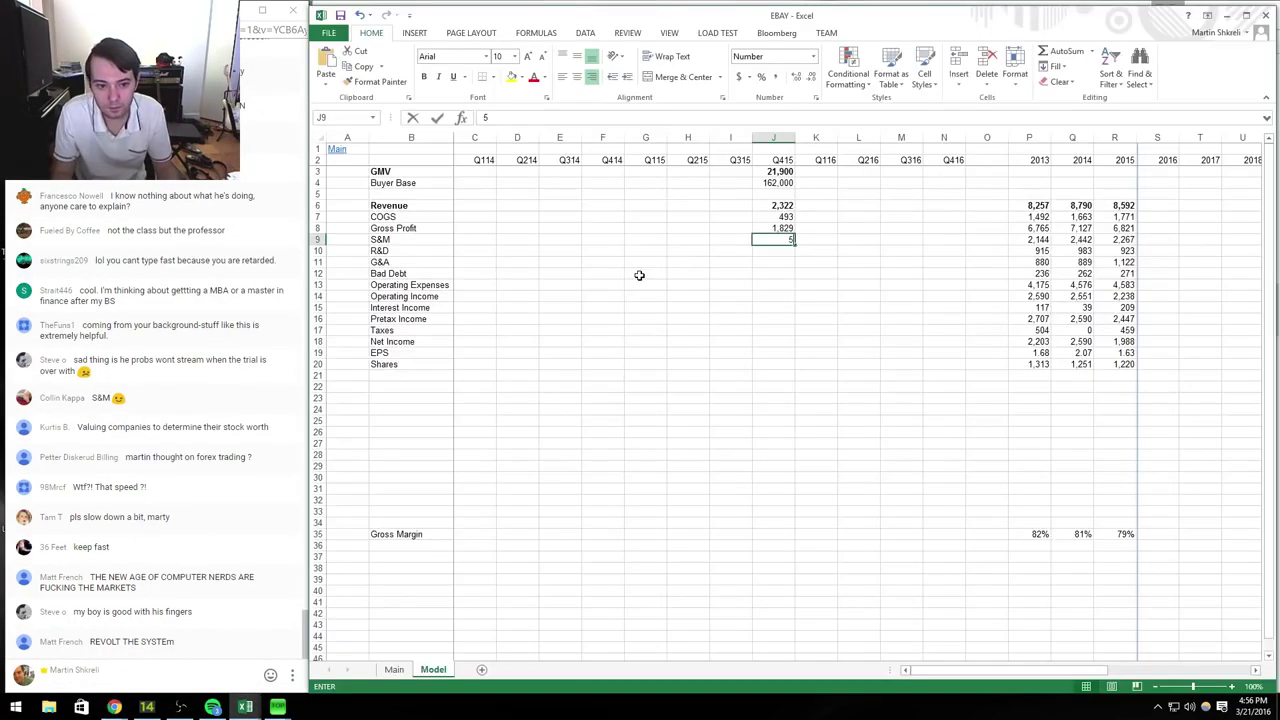
{"action": "key", "text": "alt+Tab"}
{"action": "key", "text": "alt+Tab"}
{"action": "type", "text": "J7"}
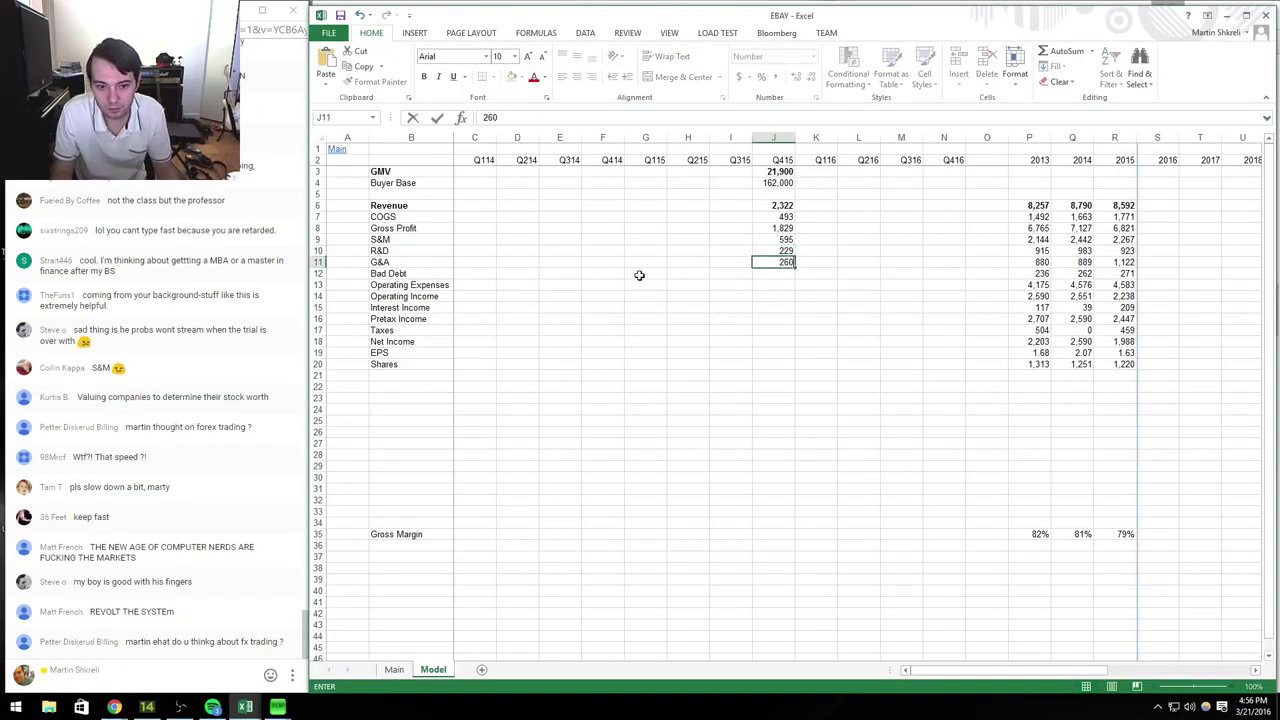
{"action": "key", "text": "Return"}
{"action": "key", "text": "alt+Tab"}
{"action": "key", "text": "alt+Tab"}
{"action": "type", "text": "595 229 260 72"}
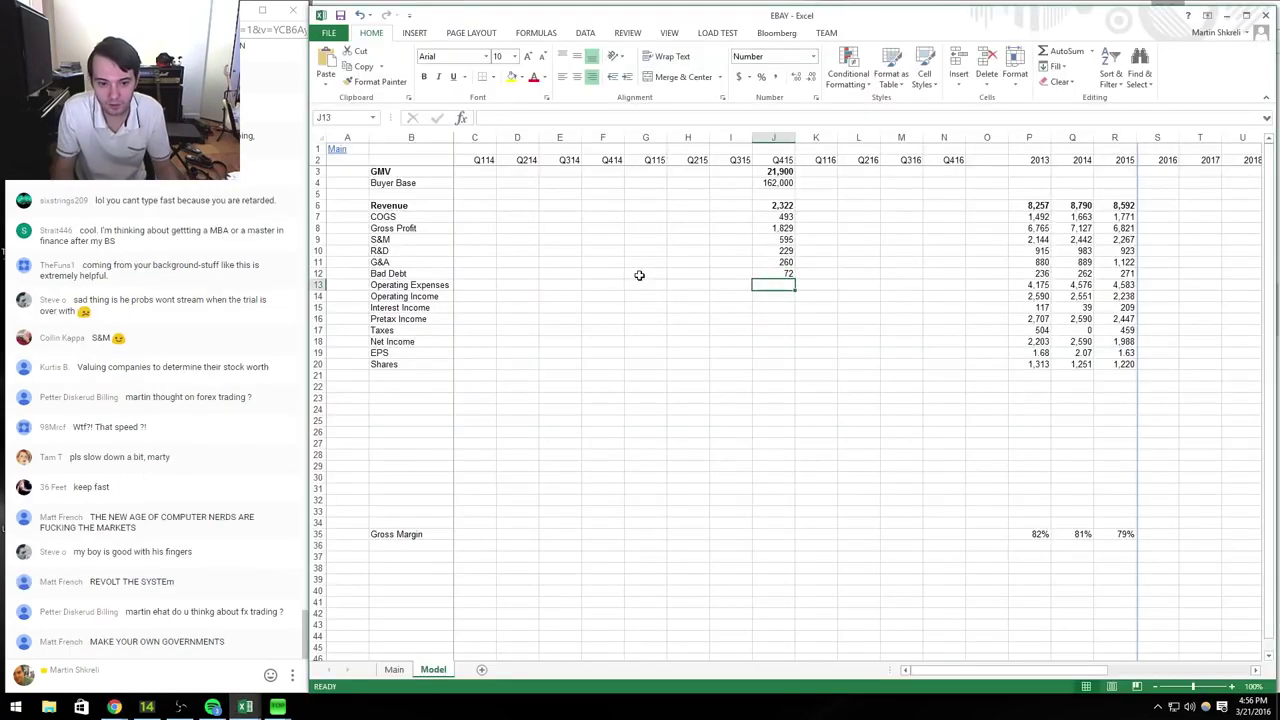
Step: Copy the 2013 operating expenses and operating income formulas from P13:P14 into the Q415 cells J13:J14
{"action": "key", "text": "Right"}
{"action": "key", "text": "Right"}
{"action": "key", "text": "Right"}
{"action": "key", "text": "Right"}
{"action": "key", "text": "Right"}
{"action": "key", "text": "Right"}
{"action": "key", "text": "shift+Down"}
{"action": "key", "text": "ctrl+c"}
{"action": "key", "text": "Left"}
{"action": "key", "text": "Left"}
{"action": "key", "text": "Left"}
{"action": "key", "text": "Left"}
{"action": "key", "text": "Left"}
{"action": "key", "text": "Left"}
{"action": "key", "text": "ctrl+v"}
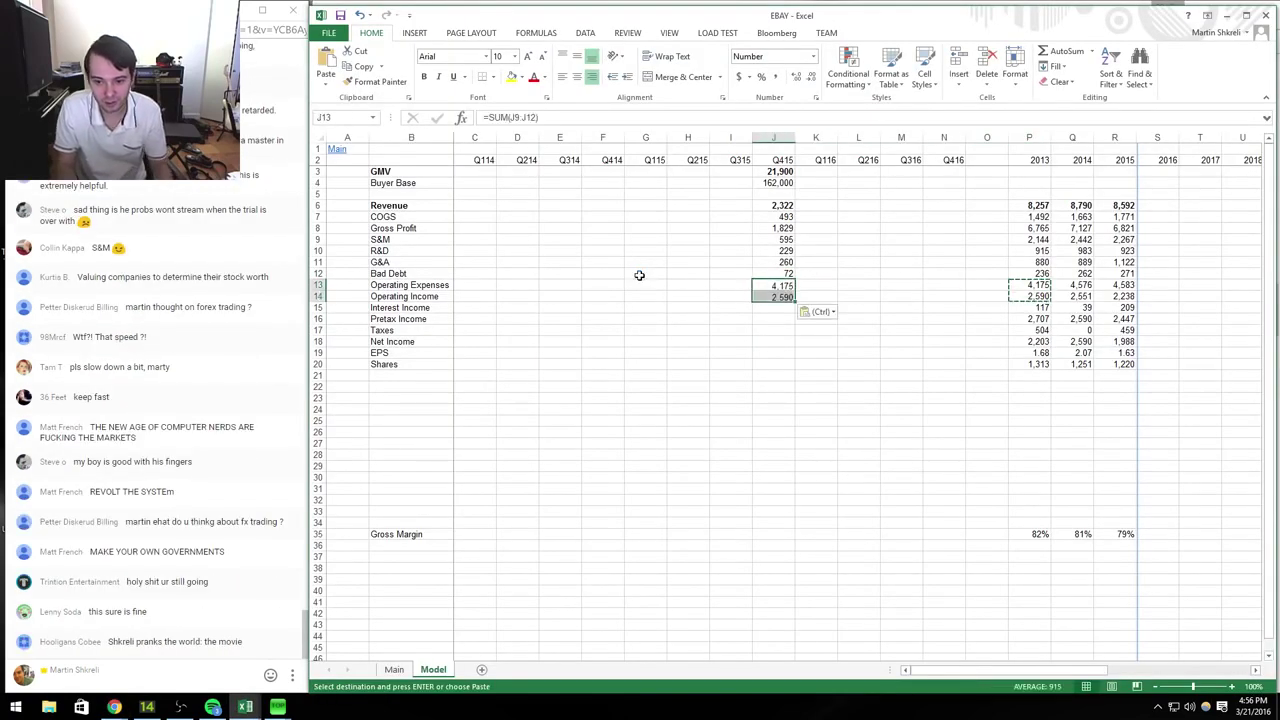
{"action": "key", "text": "Escape"}
Step: Enter Q415 interest income of -12 in J15 and calculate pretax income in J16 as operating income plus interest income
{"action": "key", "text": "Down"}
{"action": "key", "text": "Down"}
{"action": "key", "text": "alt+space"}
{"action": "key", "text": "alt+Tab"}
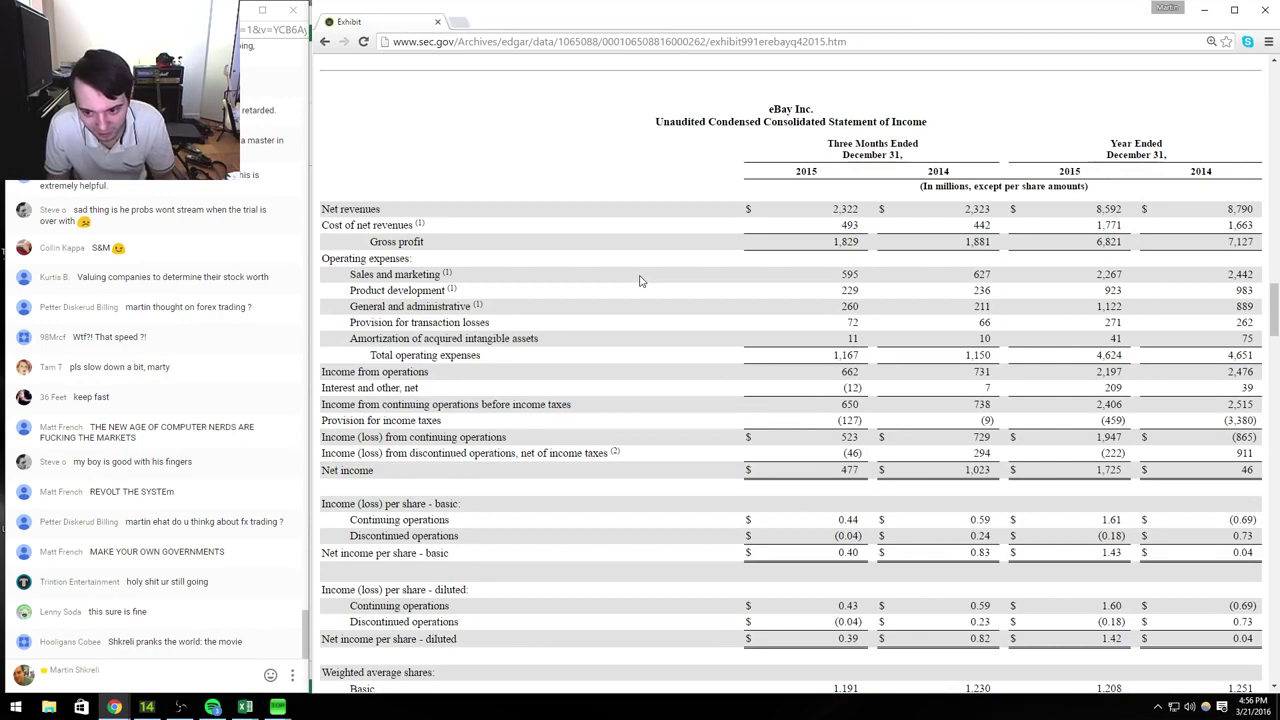
{"action": "key", "text": "alt+Tab"}
{"action": "key", "text": "alt+Tab"}
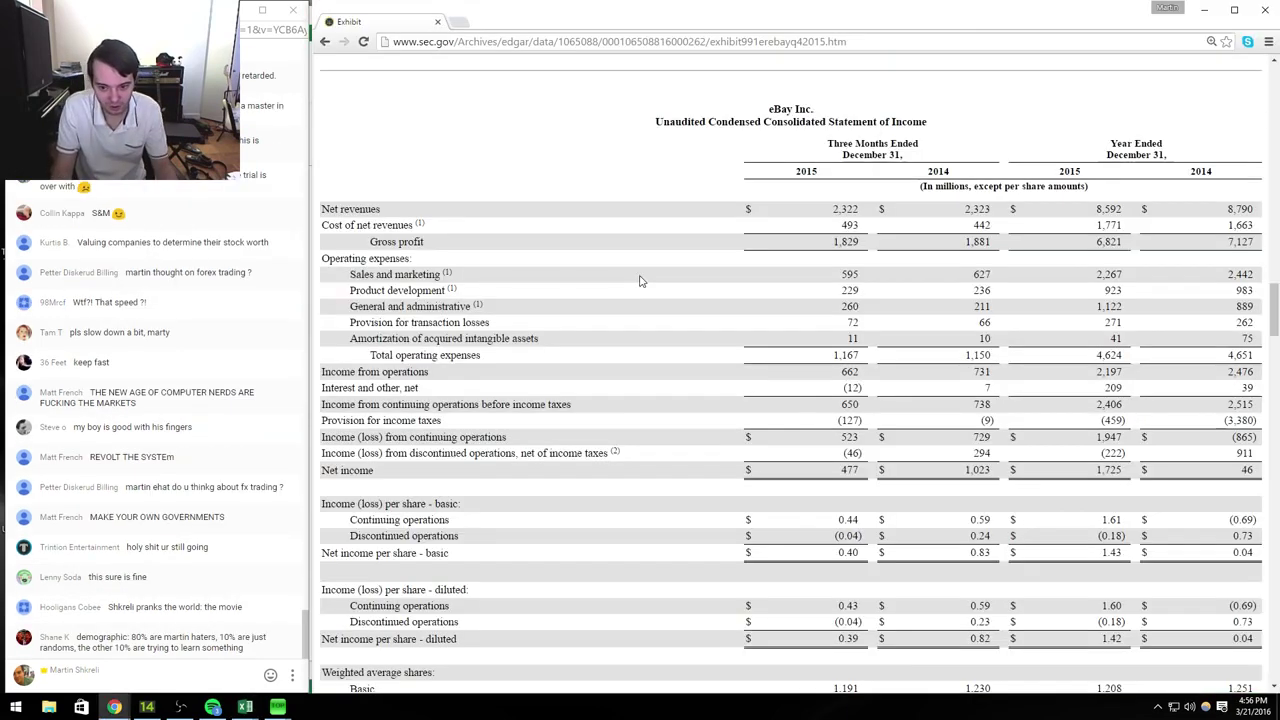
{"action": "key", "text": "alt+Tab"}
{"action": "type", "text": "+"}
{"action": "key", "text": "Up"}
{"action": "key", "text": "Up"}
Step: Enter the Q415 taxes of 127 from the release in J17 and calculate net income in J18 as pretax income minus taxes
{"action": "key", "text": "alt+Tab"}
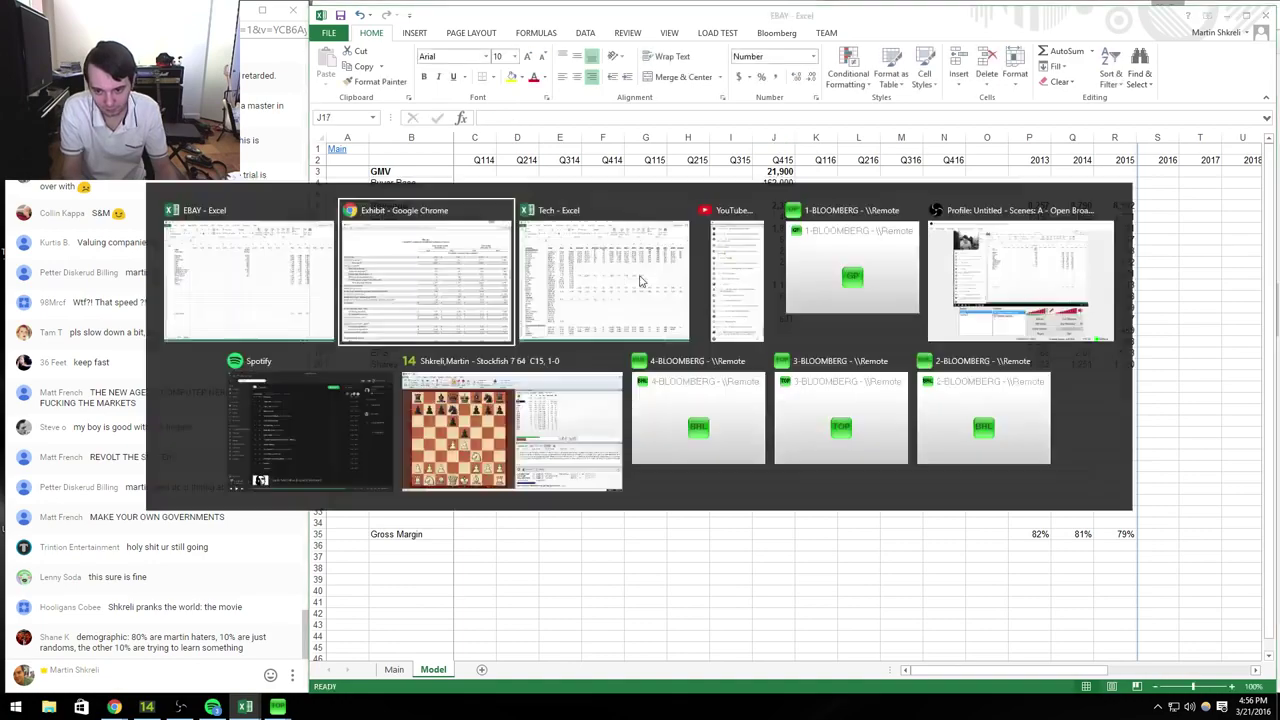
{"action": "key", "text": "alt+Tab"}
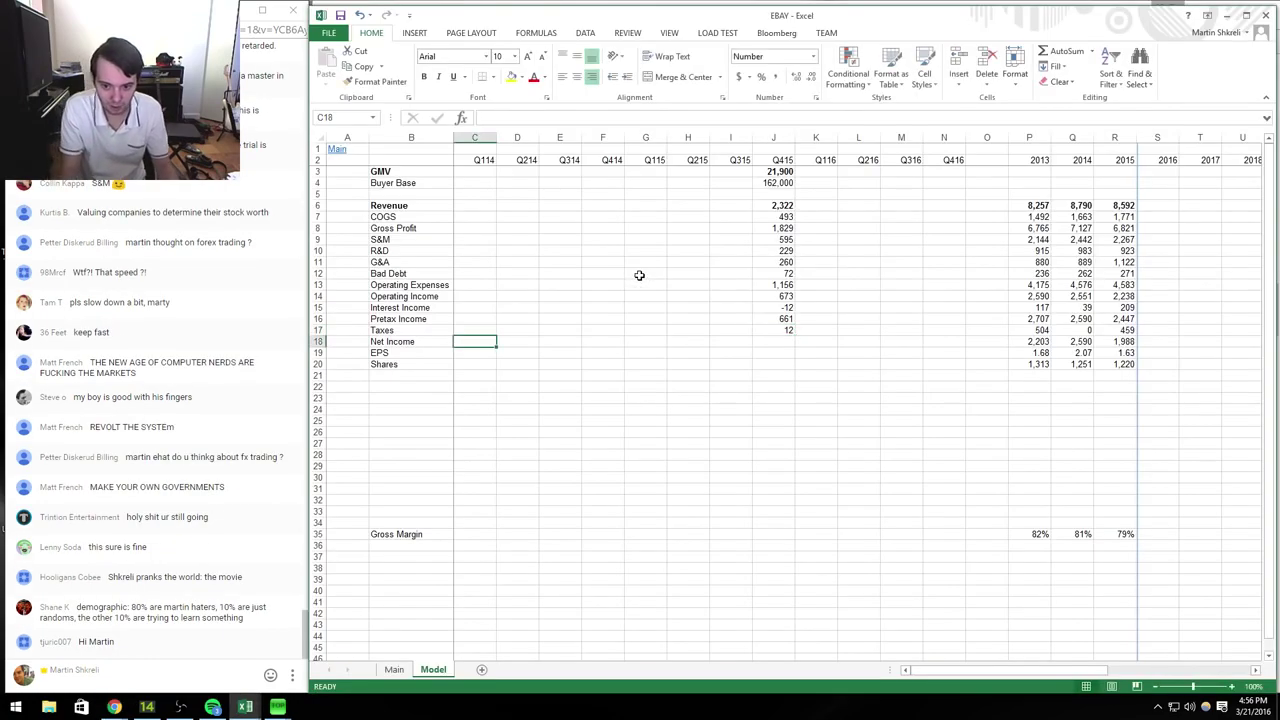
{"action": "key", "text": "ctrl+Down"}
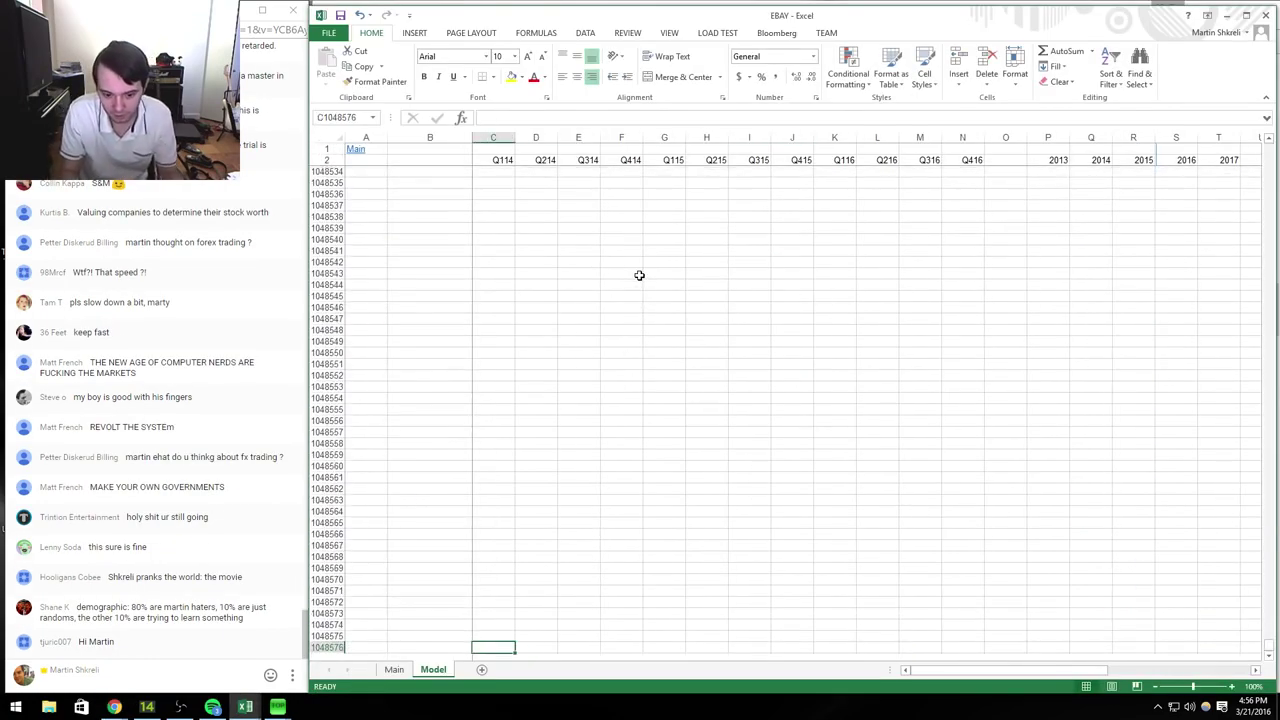
{"action": "key", "text": "ctrl+Up"}
{"action": "key", "text": "Right"}
{"action": "key", "text": "Right"}
{"action": "key", "text": "Right"}
{"action": "key", "text": "Right"}
{"action": "key", "text": "Right"}
{"action": "key", "text": "Right"}
{"action": "key", "text": "Right"}
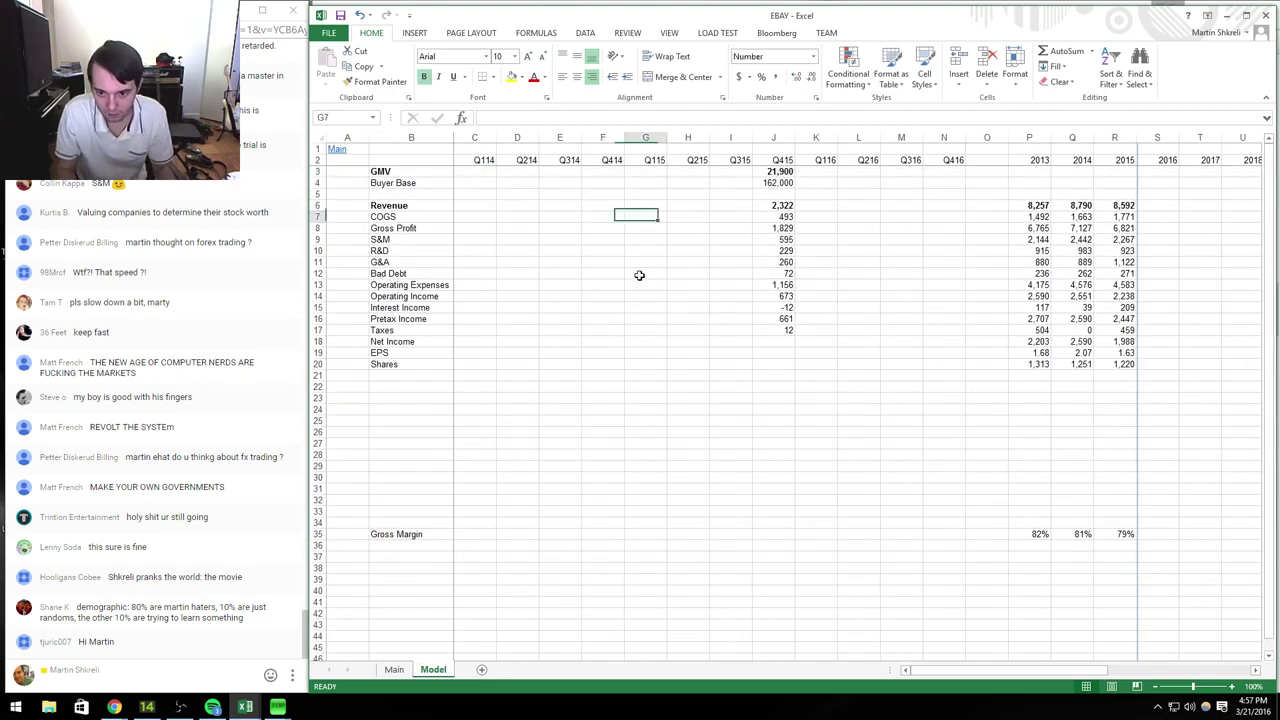
{"action": "key", "text": "Down"}
{"action": "key", "text": "Down"}
{"action": "key", "text": "Down"}
{"action": "key", "text": "Down"}
{"action": "key", "text": "Down"}
{"action": "key", "text": "Down"}
{"action": "key", "text": "Down"}
{"action": "key", "text": "Down"}
{"action": "key", "text": "Down"}
{"action": "key", "text": "Down"}
{"action": "key", "text": "Down"}
{"action": "key", "text": "Down"}
{"action": "key", "text": "Down"}
{"action": "key", "text": "Down"}
{"action": "key", "text": "Down"}
{"action": "type", "text": "=J16-"}
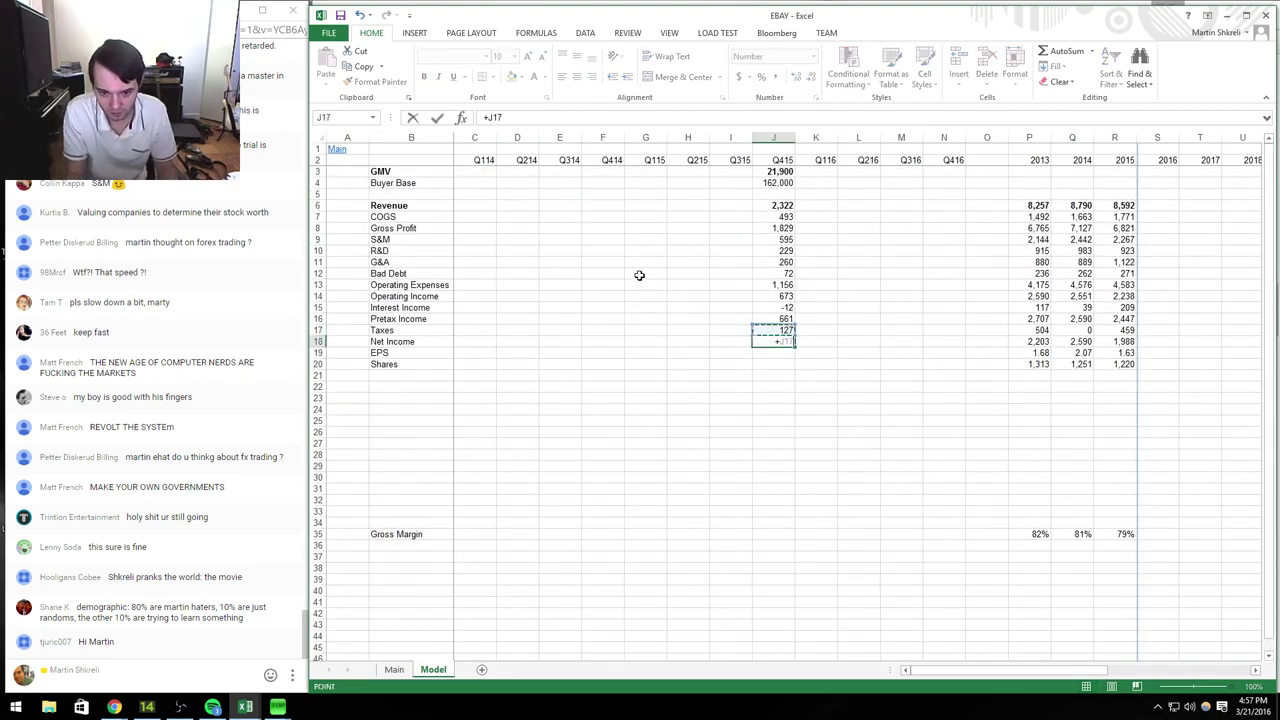
Step: Look up the Q4 2015 diluted weighted average shares in the release and enter 1204 in J20
{"action": "key", "text": "alt+Tab"}
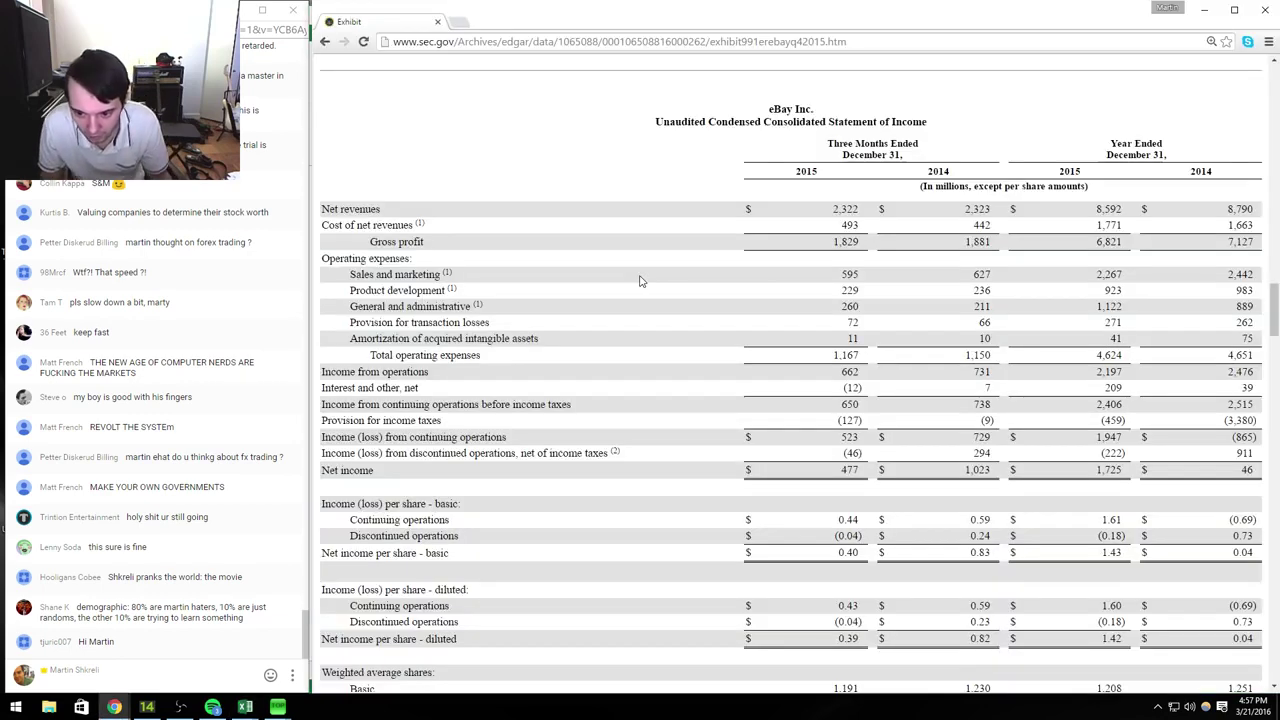
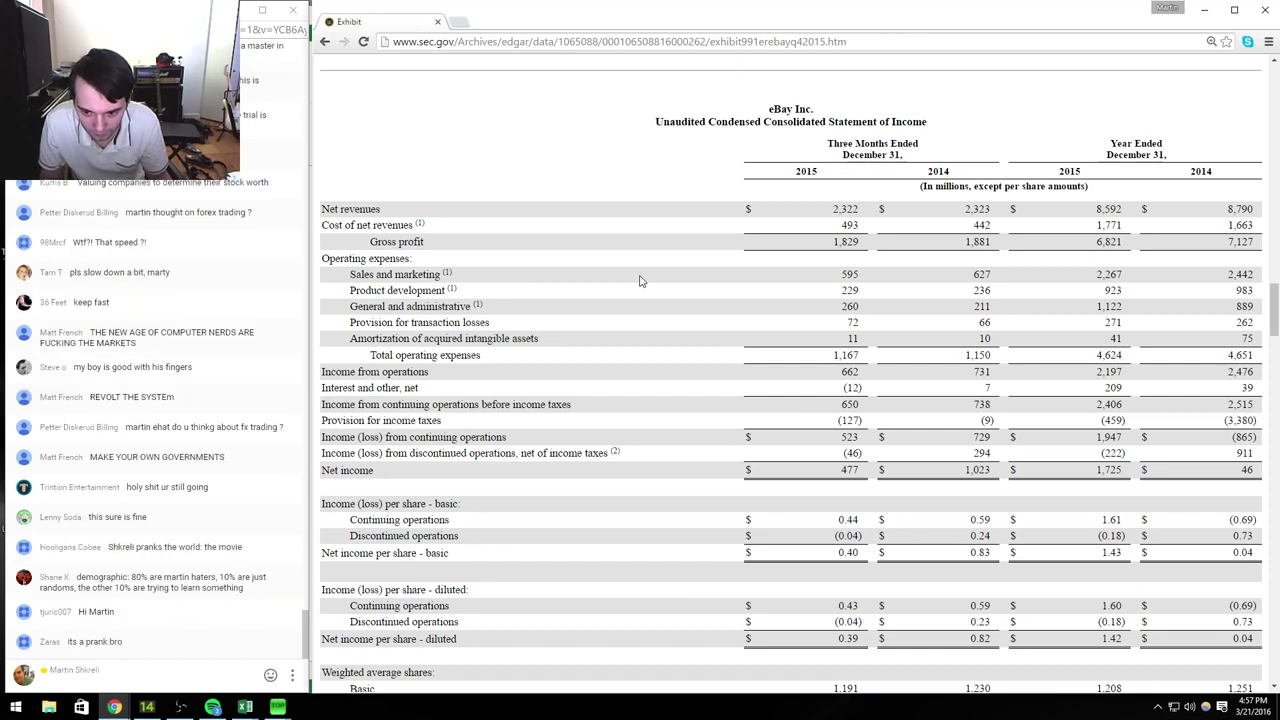
{"action": "scroll", "coordinate": [640, 281], "scroll_direction": "down", "scroll_amount": 1}
{"action": "key", "text": "alt+Tab"}
{"action": "type", "text": "1204"}
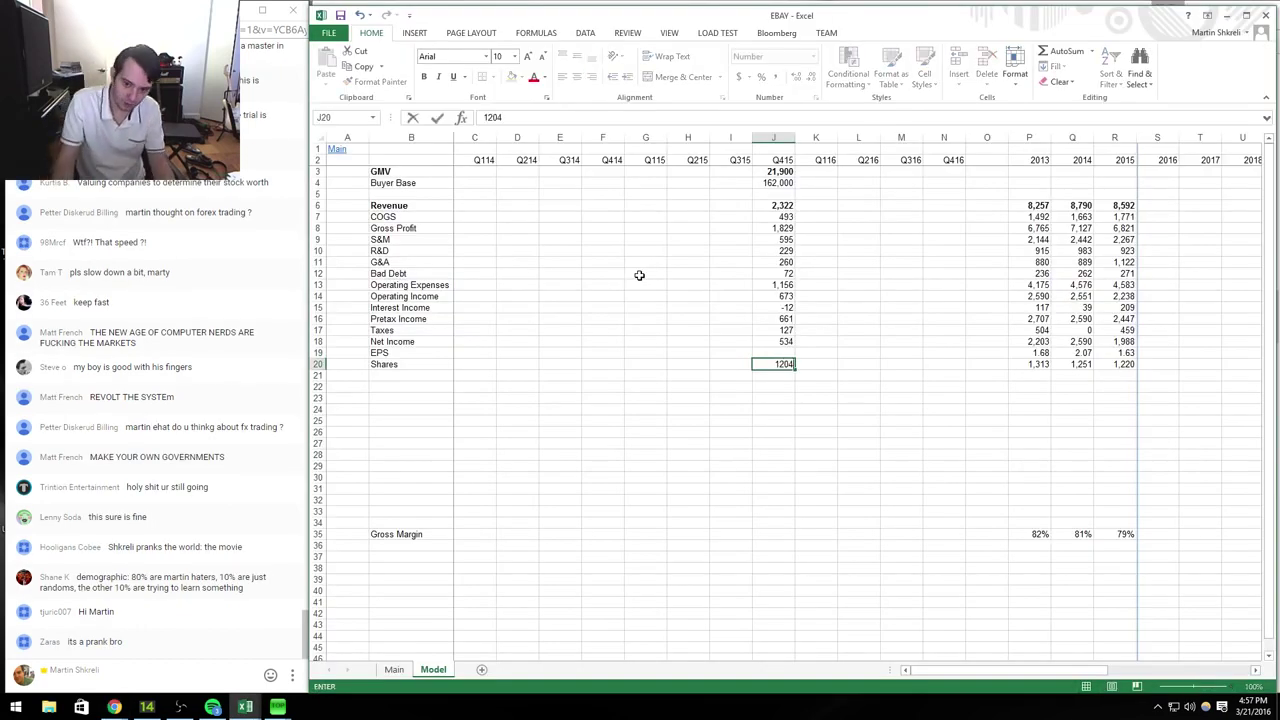
{"action": "key", "text": "Return"}
Step: Calculate the Q415 EPS in J19 with the formula =J18/J20
{"action": "key", "text": "Up"}
{"action": "key", "text": "Up"}
{"action": "type", "text": "="}
{"action": "key", "text": "Up"}
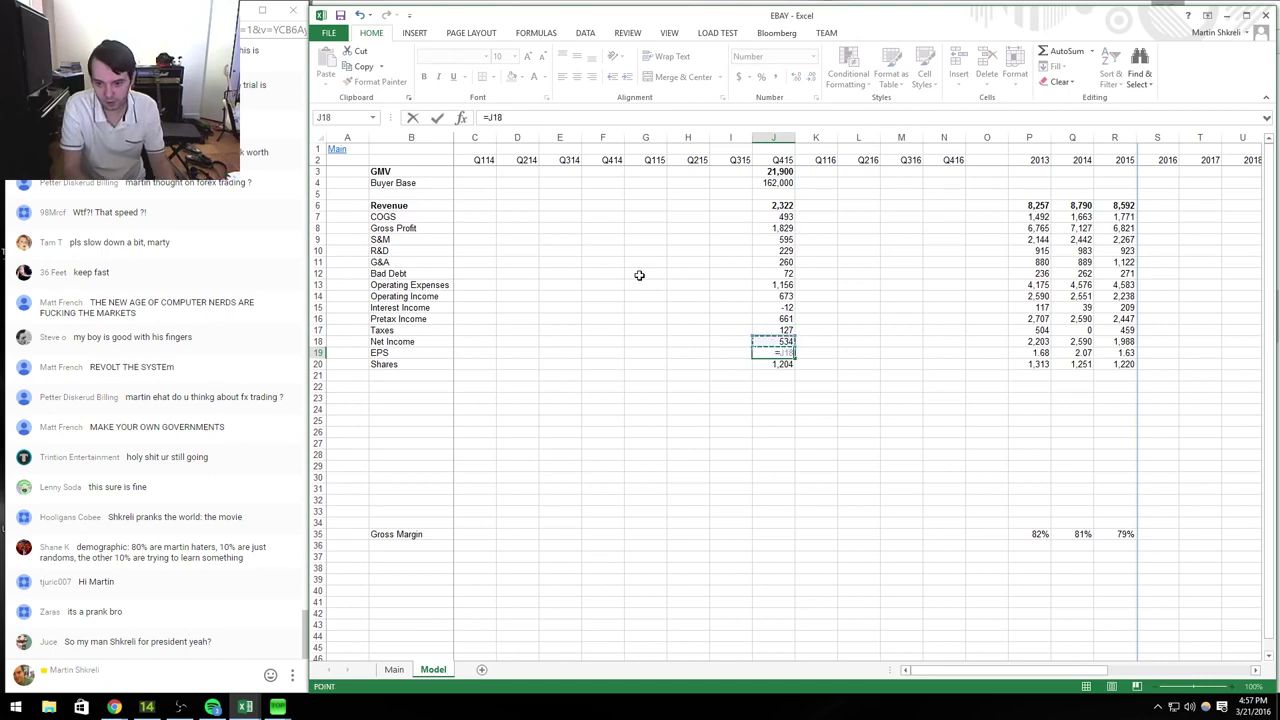
{"action": "type", "text": "/"}
{"action": "key", "text": "Down"}
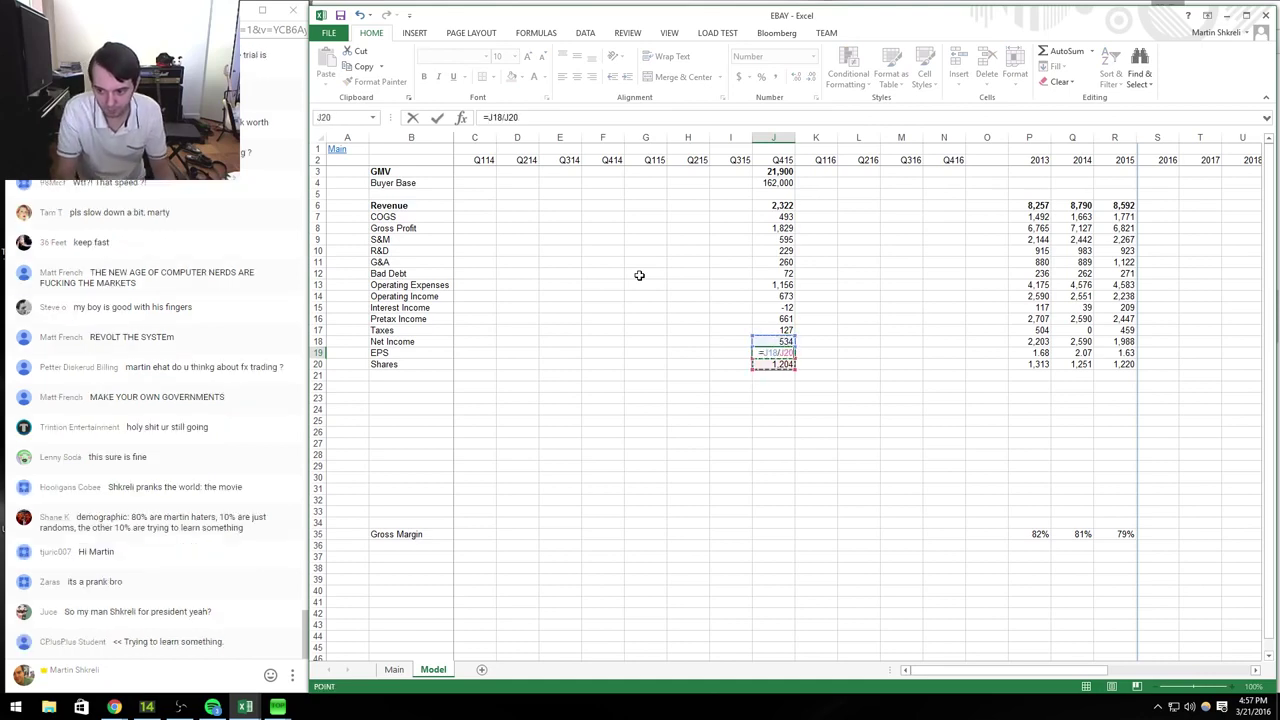
{"action": "key", "text": "Return"}
Step: Compare the completed Q415 column with the three-month income statement in the earnings release
{"action": "key", "text": "Up"}
{"action": "key", "text": "ctrl+Up"}
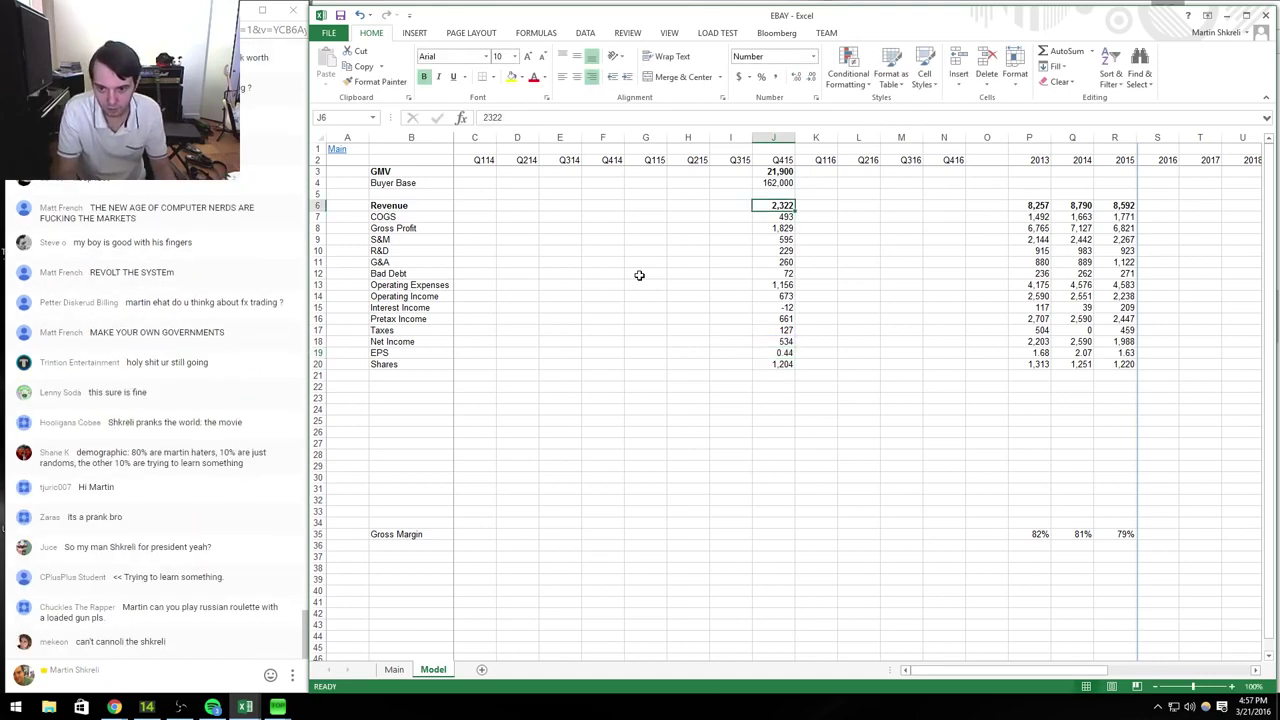
{"action": "key", "text": "alt+Tab"}
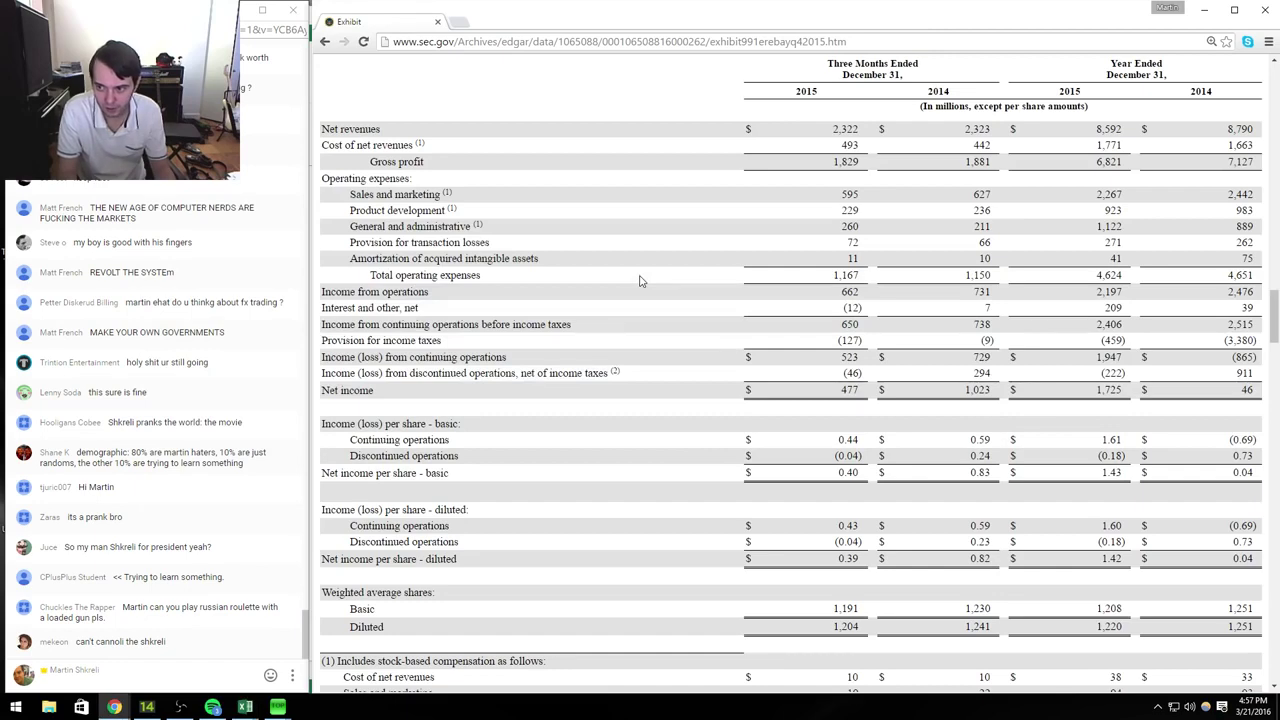
{"action": "key", "text": "alt+Tab"}
{"action": "key", "text": "Up"}
{"action": "key", "text": "Up"}
{"action": "key", "text": "Up"}
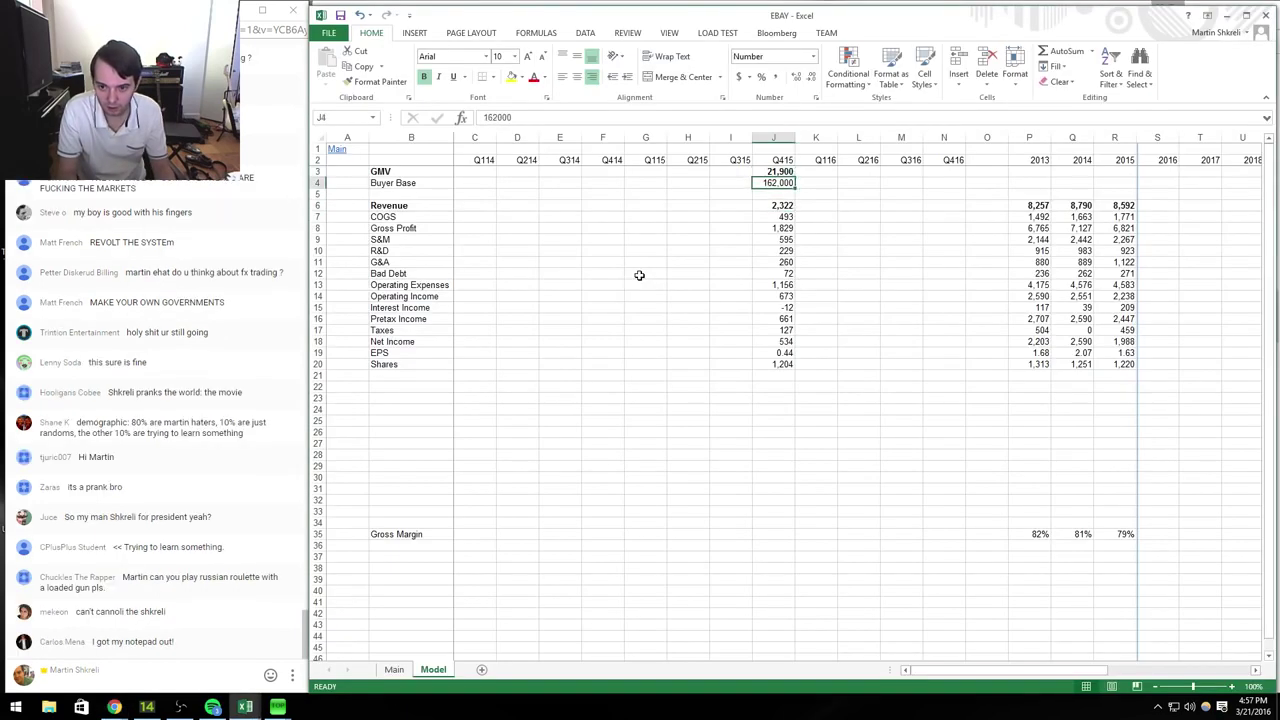
Step: Try a scratch calculation in K6 of Q415 revenue as a share of full-year 2015 revenue with the formula =J6/8592
{"action": "key", "text": "Down"}
{"action": "key", "text": "Down"}
{"action": "key", "text": "Down"}
{"action": "key", "text": "alt+Tab"}
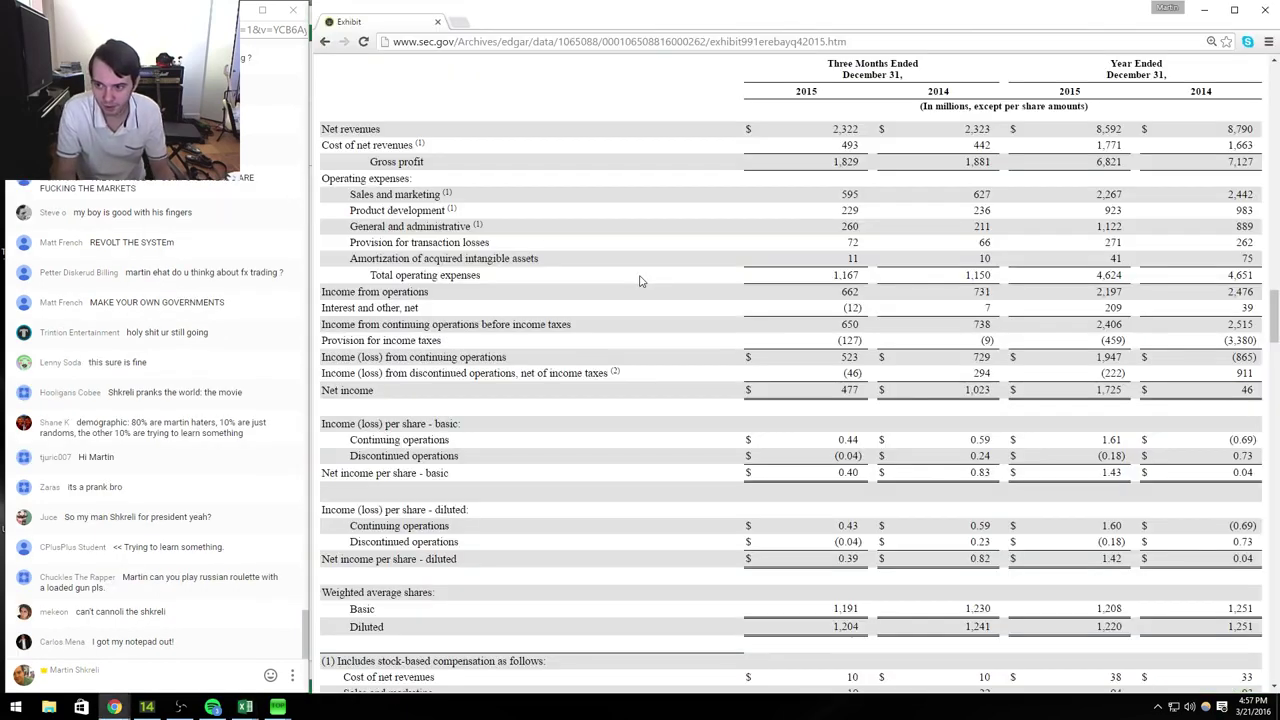
{"action": "scroll", "coordinate": [640, 281], "scroll_direction": "up", "scroll_amount": 1}
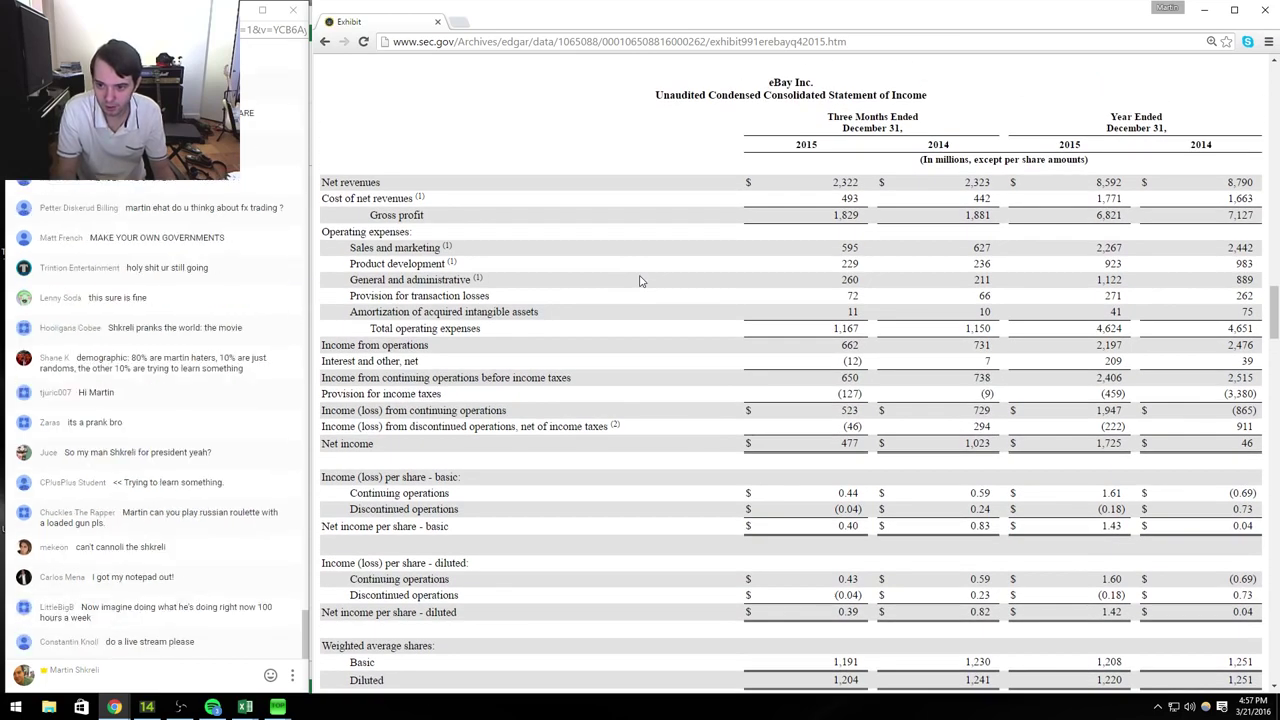
{"action": "key", "text": "alt+Tab"}
{"action": "key", "text": "Right"}
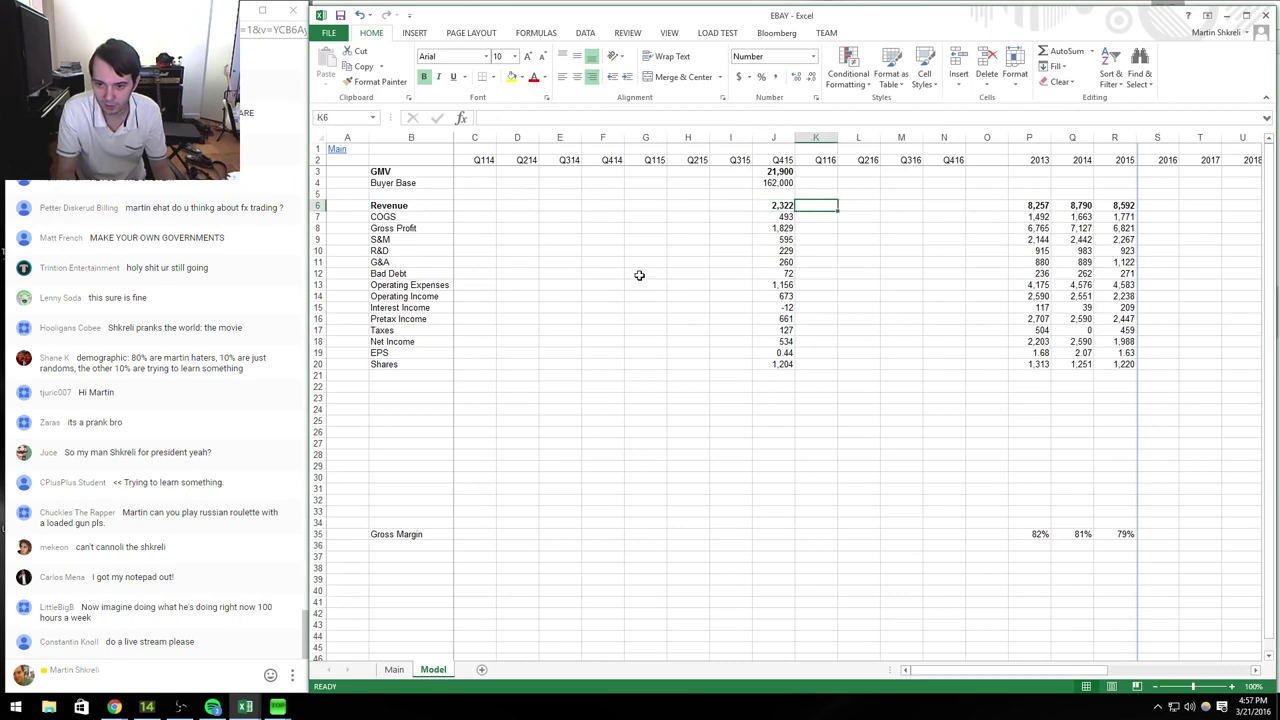
{"action": "type", "text": "+"}
{"action": "key", "text": "Left"}
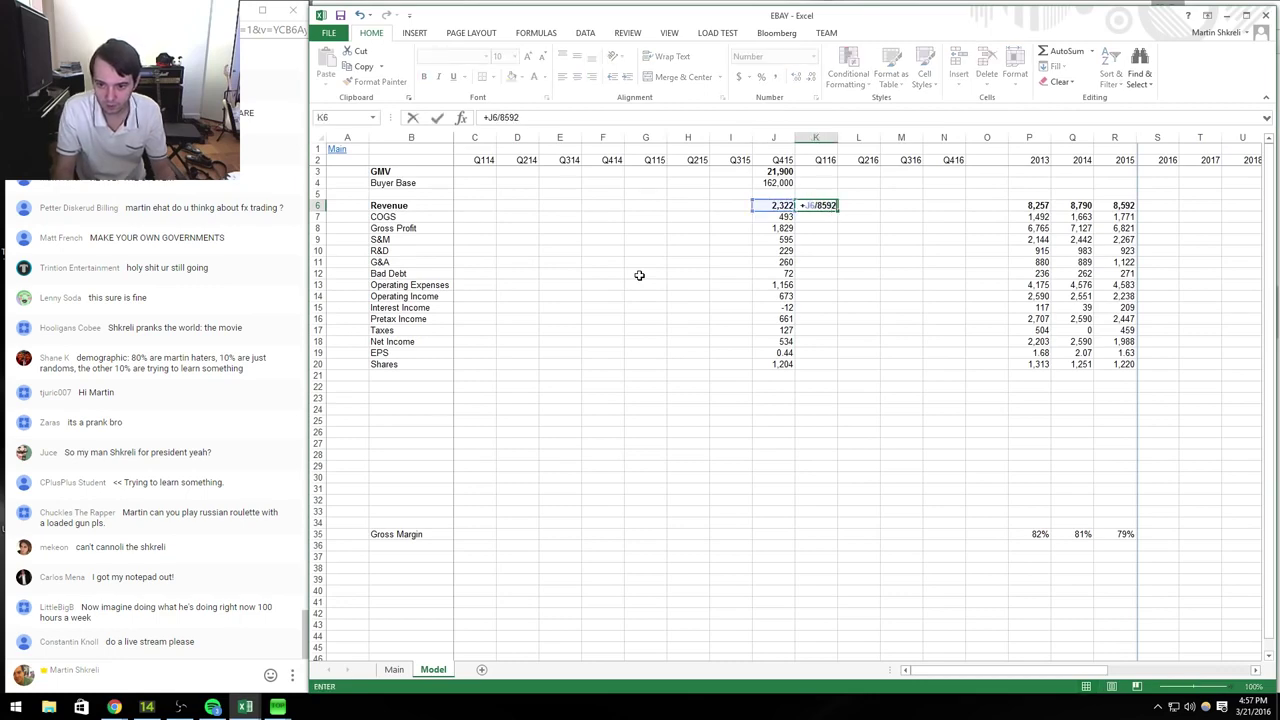
{"action": "type", "text": "/8592"}
{"action": "key", "text": "ctrl+Return"}
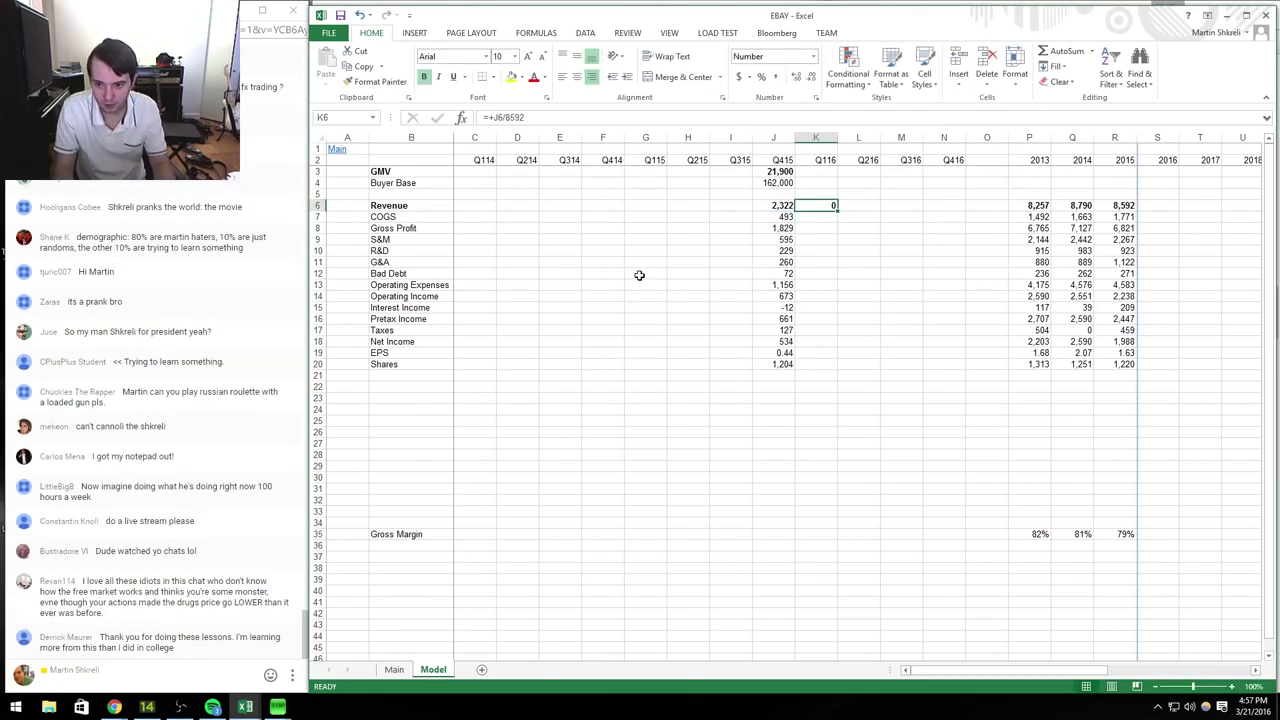
{"action": "key", "text": "Left"}
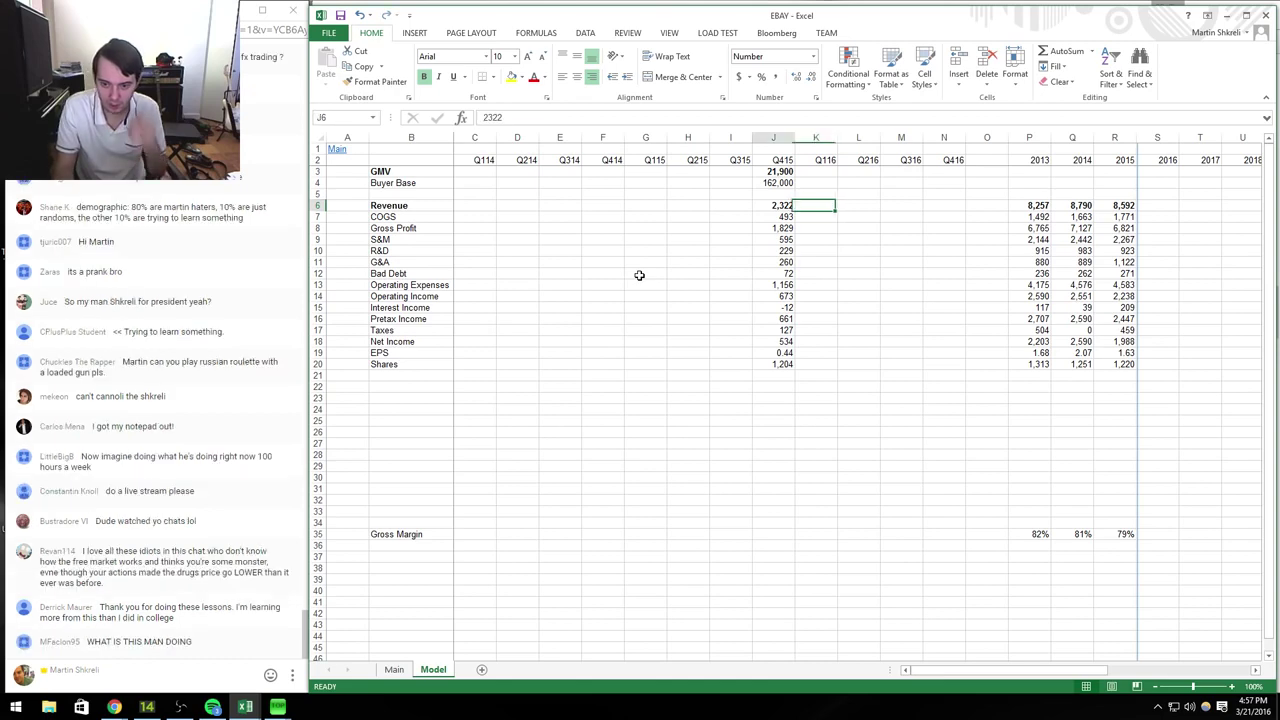
Step: Copy the Q415 income statement cells J6:J20 into the Q414 column starting at F6
{"action": "key", "text": "shift+Down"}
{"action": "key", "text": "shift+Down"}
{"action": "key", "text": "ctrl+shift+Down"}
{"action": "key", "text": "ctrl+c"}
{"action": "key", "text": "Left"}
{"action": "key", "text": "Left"}
{"action": "key", "text": "Left"}
{"action": "key", "text": "Left"}
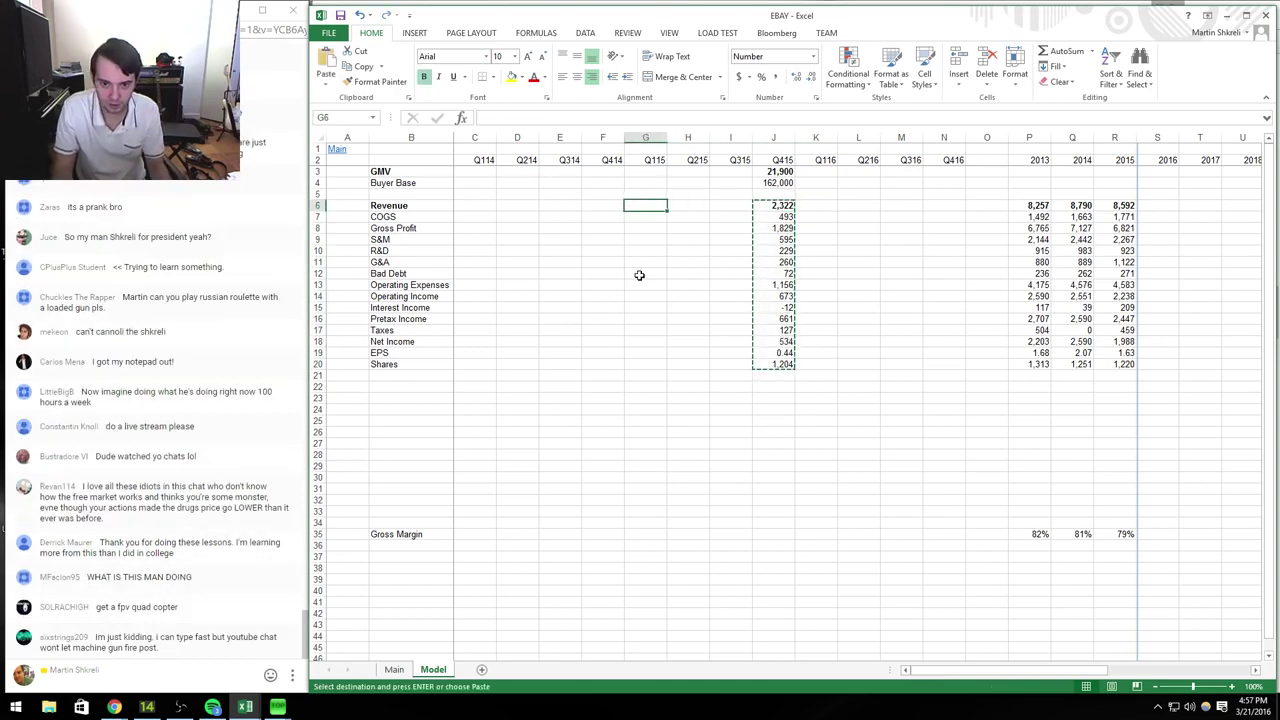
{"action": "key", "text": "ctrl+v"}
Step: Enter the Q414 revenue of 2323 in F6 and COGS of 442 in F7 from the earnings release
{"action": "key", "text": "alt+Tab"}
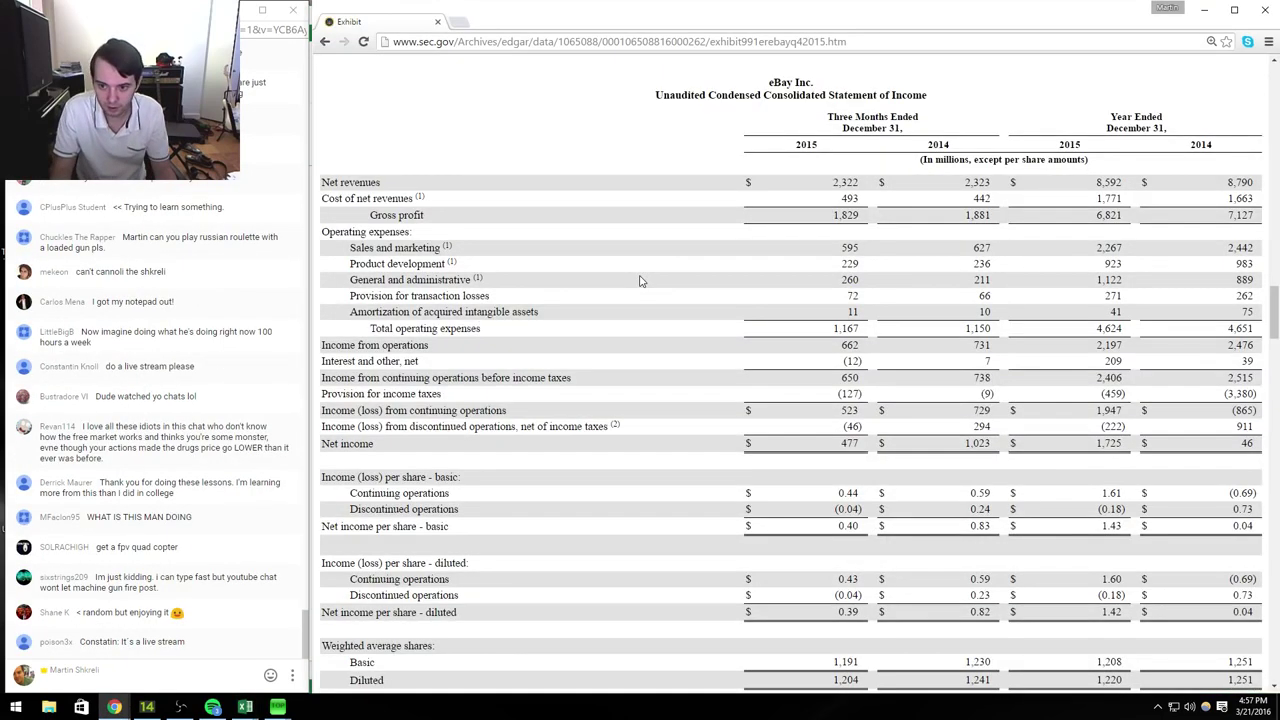
{"action": "key", "text": "alt+Tab"}
{"action": "type", "text": "2323"}
{"action": "key", "text": "Return"}
{"action": "key", "text": "alt+Tab"}
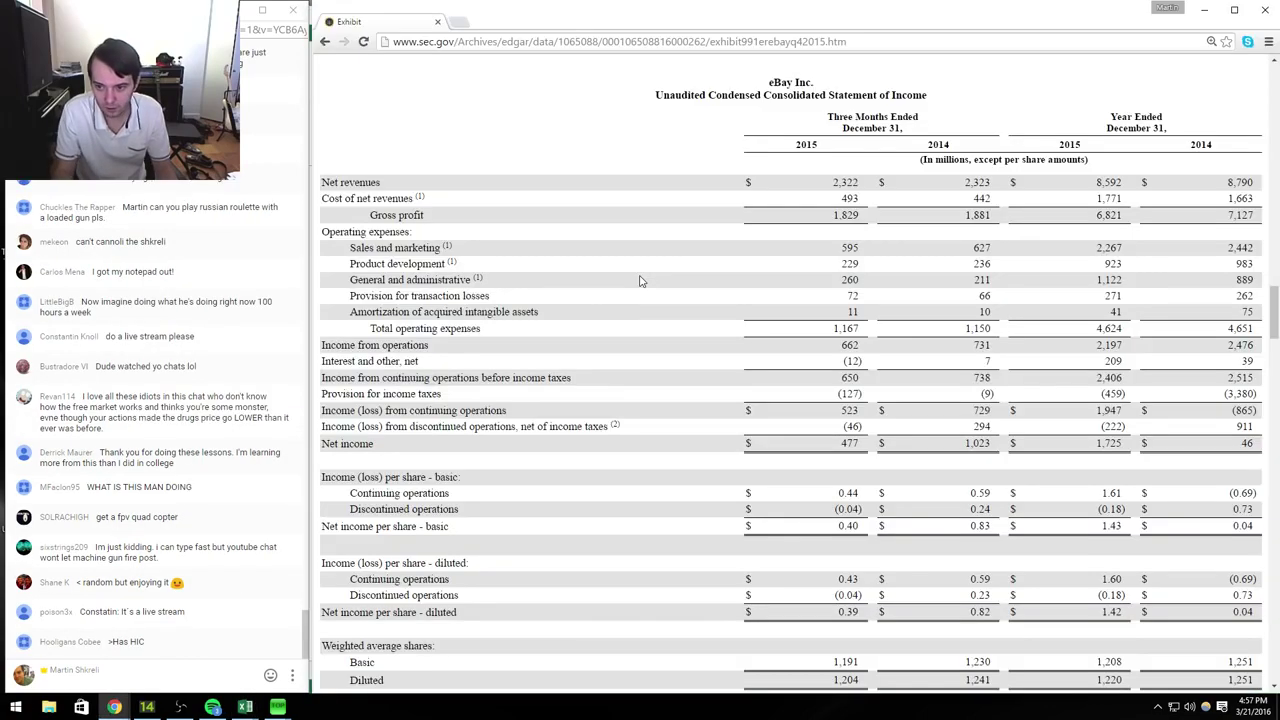
{"action": "key", "text": "alt+Tab"}
{"action": "type", "text": "442"}
{"action": "key", "text": "Return"}
{"action": "key", "text": "Return"}
Step: Enter the Q414 expense lines in F9:F12 from the release: S&M 627, R&D 236, G&A 211 and bad debt 66
{"action": "key", "text": "alt+Tab"}
{"action": "key", "text": "alt+Tab"}
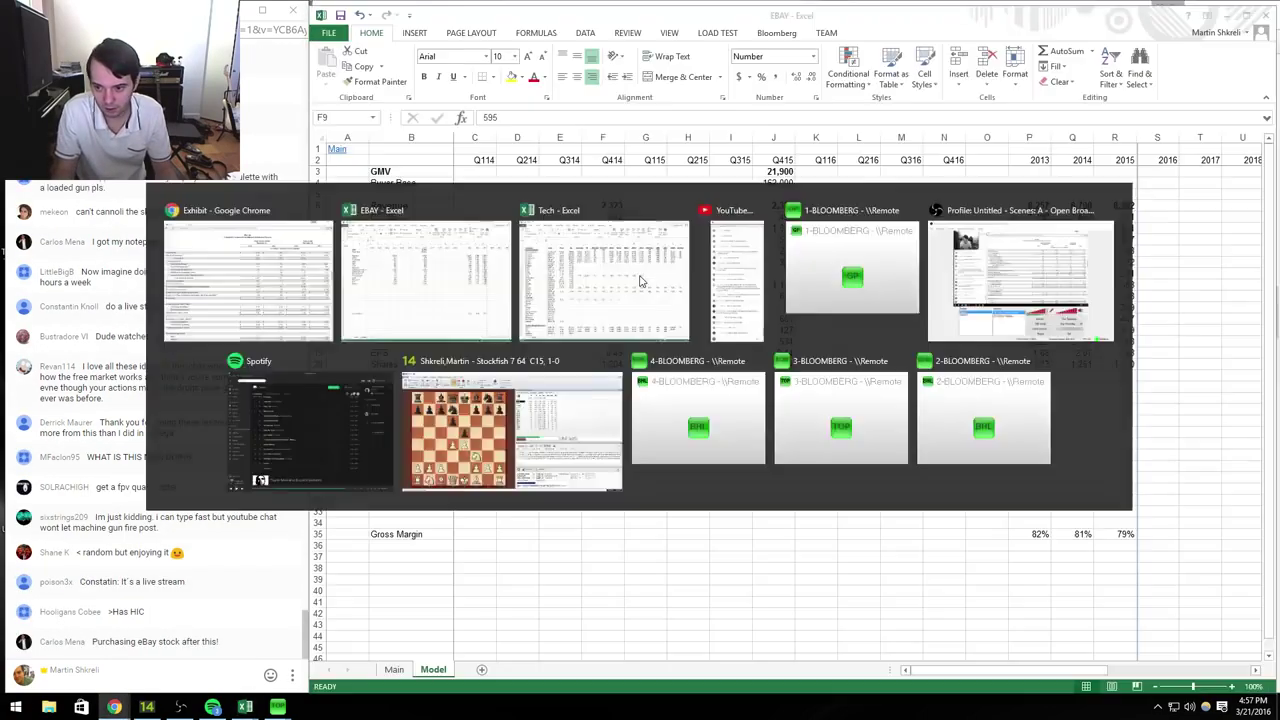
{"action": "type", "text": "627"}
{"action": "key", "text": "Return"}
{"action": "type", "text": "236"}
{"action": "key", "text": "Return"}
{"action": "key", "text": "alt+Tab"}
{"action": "key", "text": "alt+Tab"}
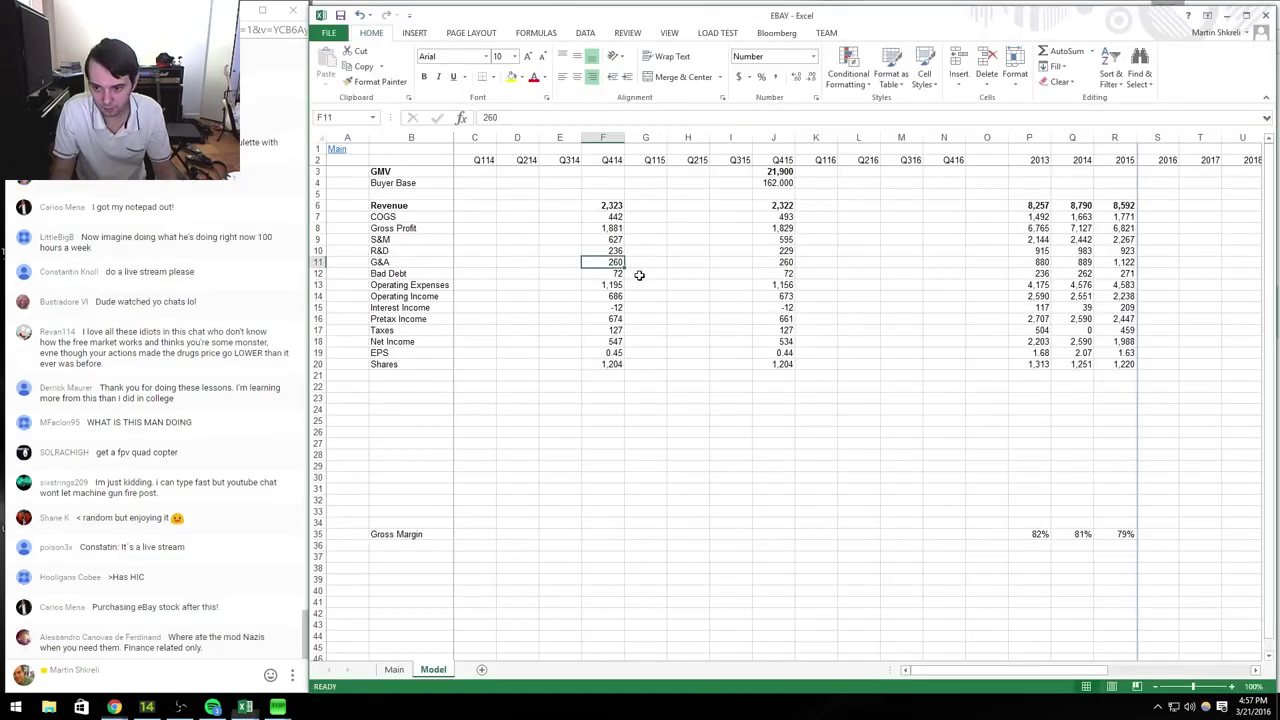
{"action": "type", "text": "211"}
{"action": "key", "text": "Return"}
{"action": "key", "text": "alt+Tab"}
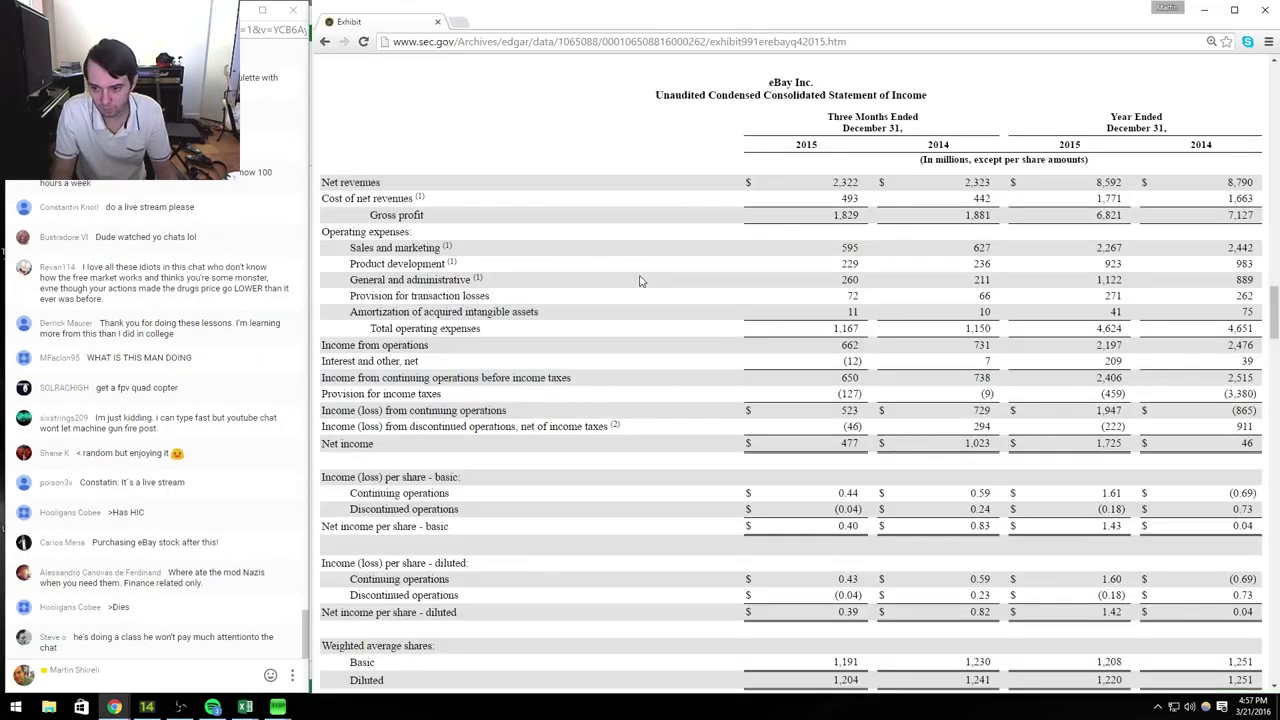
{"action": "key", "text": "alt+Tab"}
{"action": "type", "text": "66"}
{"action": "key", "text": "Return"}
Step: Enter the Q414 interest income of 7 in F15 and taxes of 9 in F17 from the release
{"action": "key", "text": "alt+Tab"}
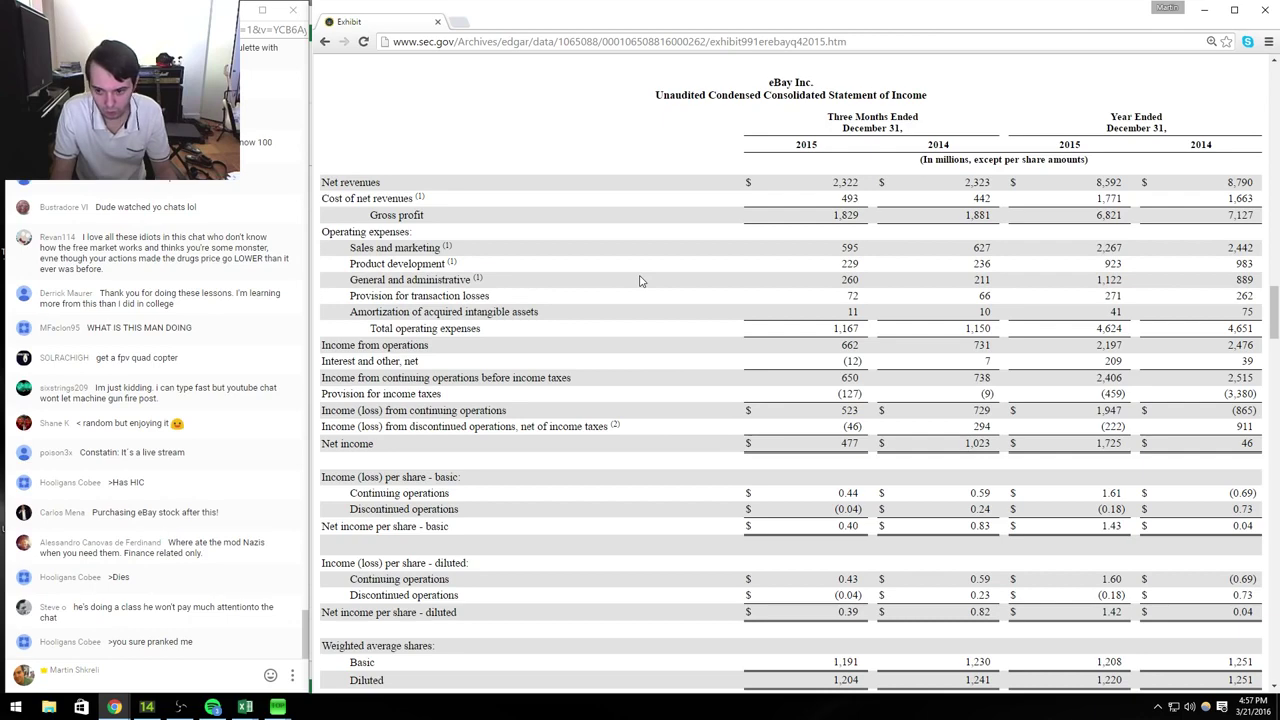
{"action": "key", "text": "alt+Tab"}
{"action": "key", "text": "alt+Tab"}
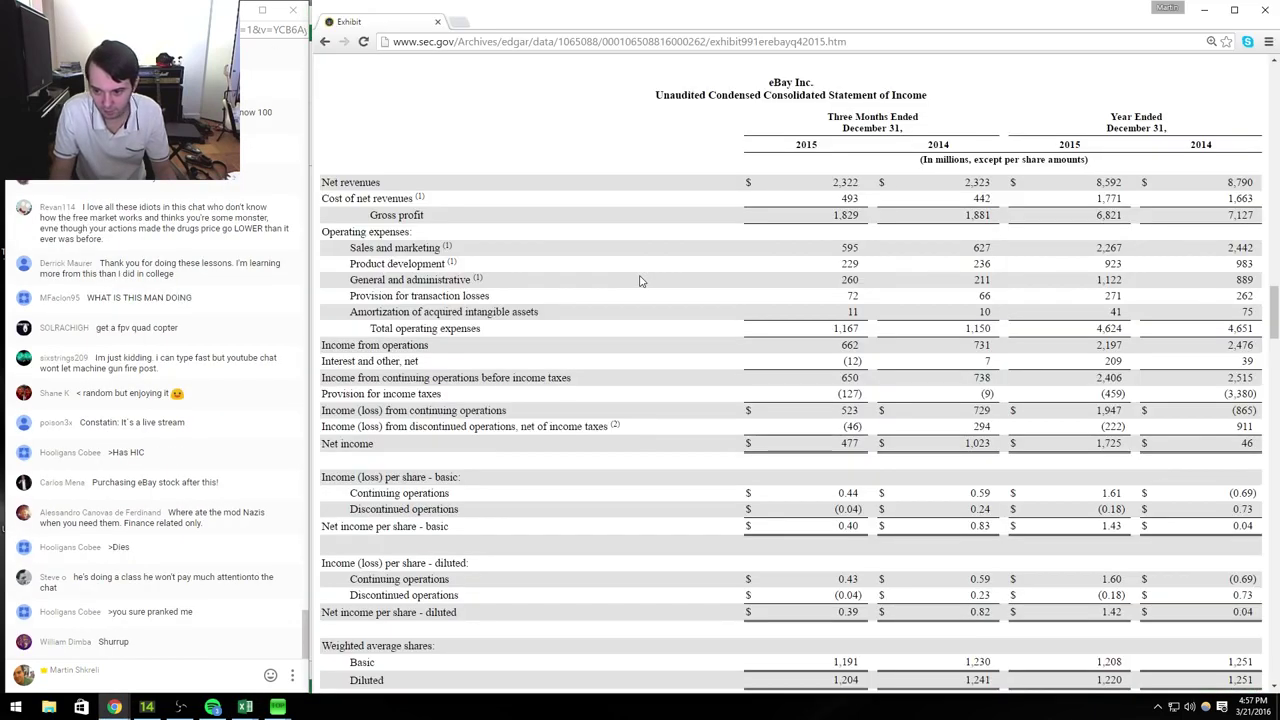
{"action": "key", "text": "alt+Tab"}
{"action": "type", "text": "9"}
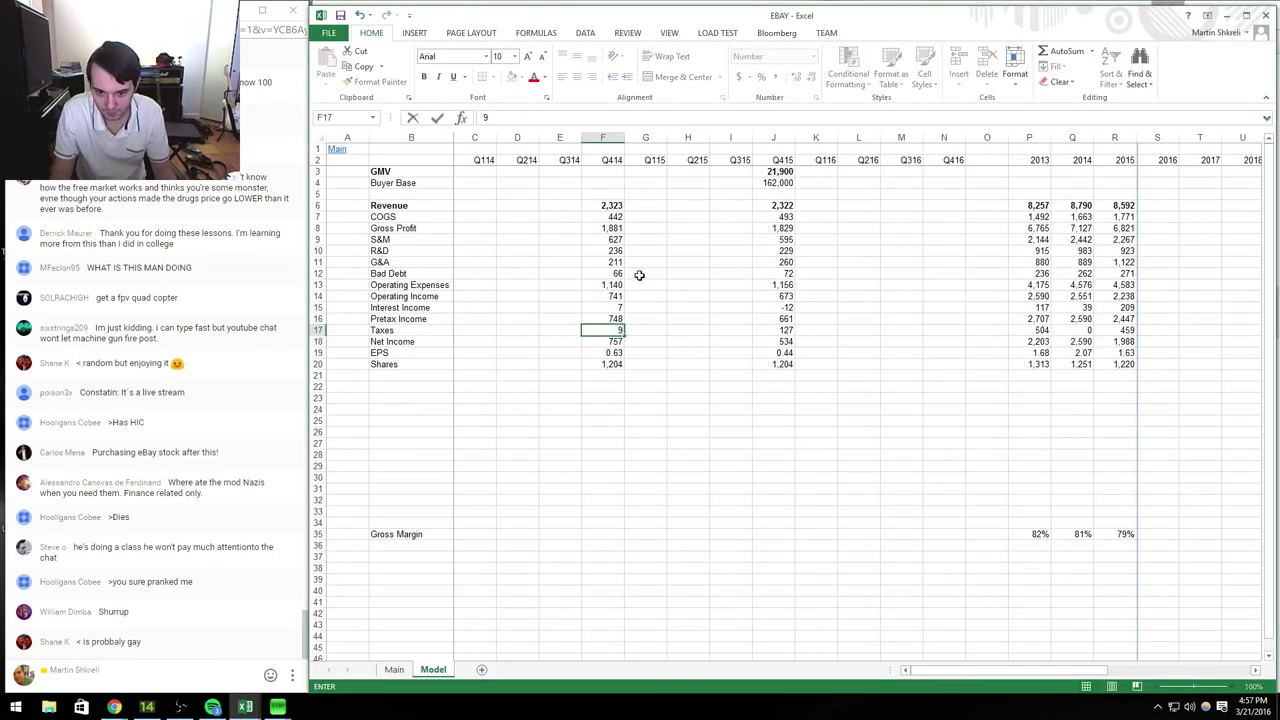
{"action": "key", "text": "Return"}
{"action": "key", "text": "Return"}
{"action": "key", "text": "Return"}
Step: Look up the Q4 2014 diluted weighted average shares in the release and enter 1241 in F20
{"action": "key", "text": "alt+Tab"}
{"action": "scroll", "coordinate": [641, 281], "scroll_direction": "down", "scroll_amount": 1}
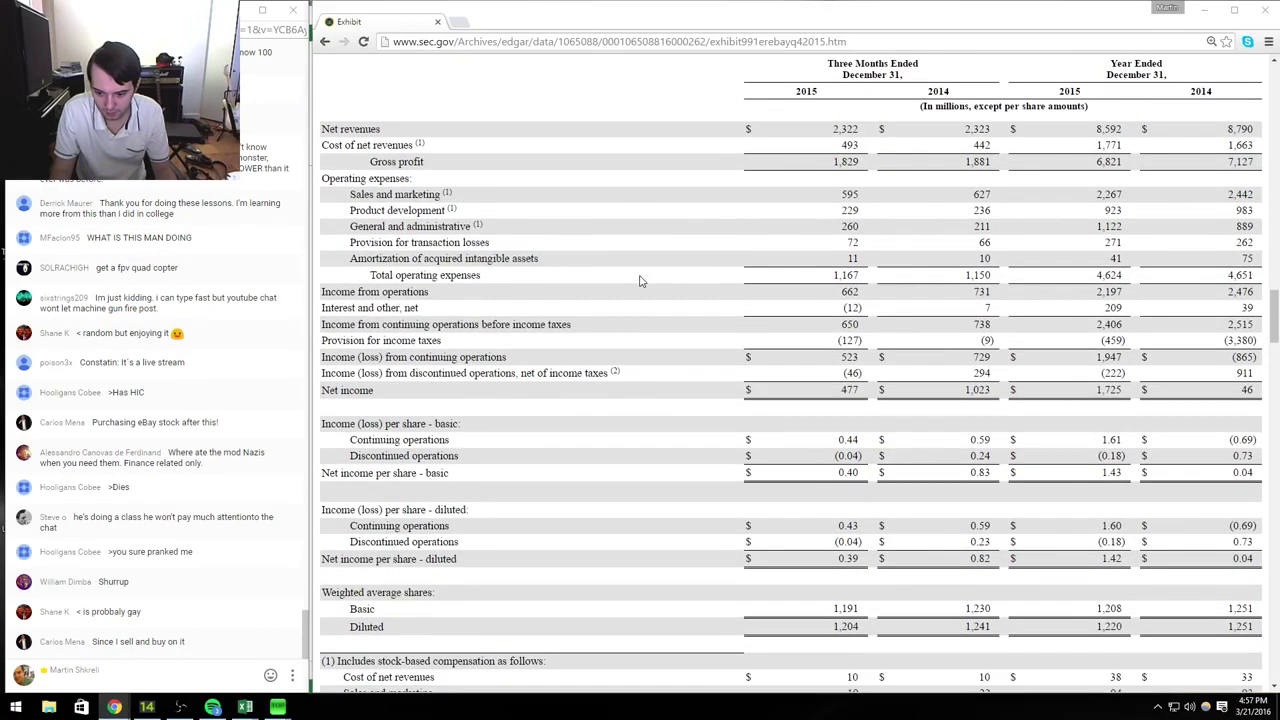
{"action": "key", "text": "alt+Tab"}
{"action": "type", "text": "1241"}
{"action": "key", "text": "Return"}
Step: Calculate Q415 year-over-year revenue growth in J22 with the formula =J6/F6-1
{"action": "key", "text": "Return"}
{"action": "key", "text": "Right"}
{"action": "key", "text": "Right"}
{"action": "key", "text": "Right"}
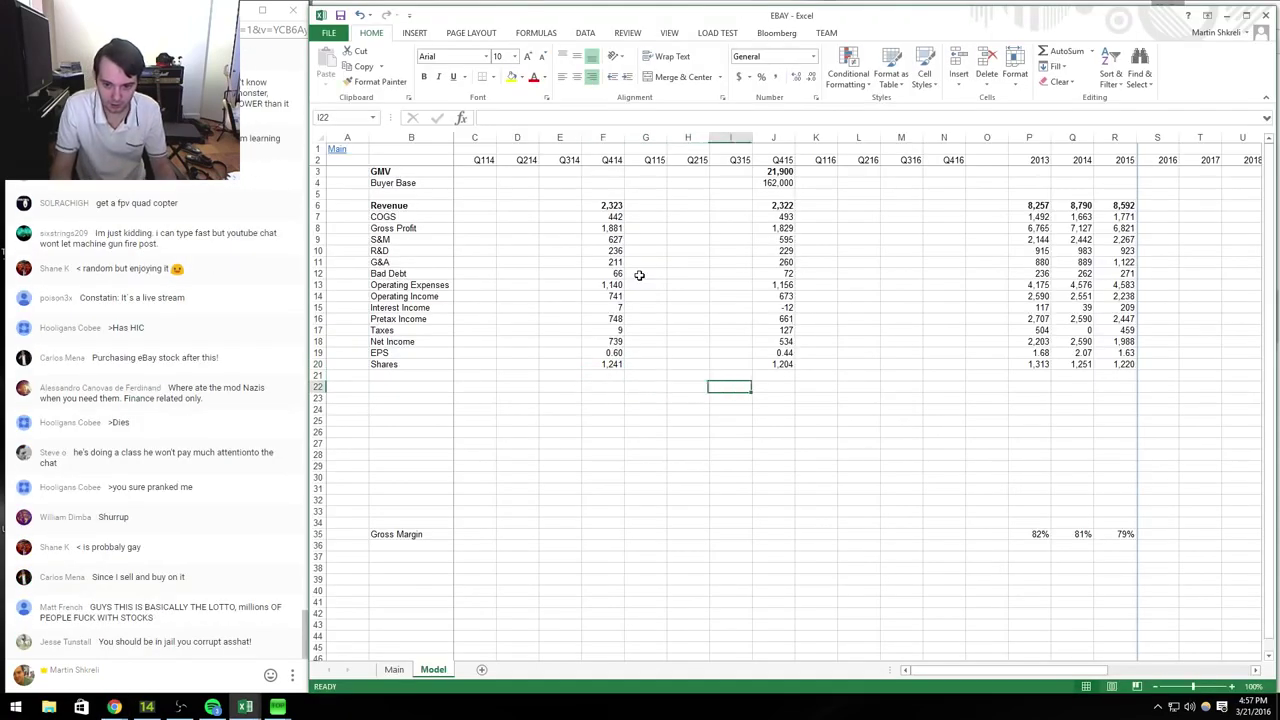
{"action": "key", "text": "Right"}
{"action": "type", "text": "="}
{"action": "key", "text": "ctrl+Up"}
{"action": "key", "text": "ctrl+Up"}
{"action": "key", "text": "ctrl+Up"}
{"action": "key", "text": "ctrl+Down"}
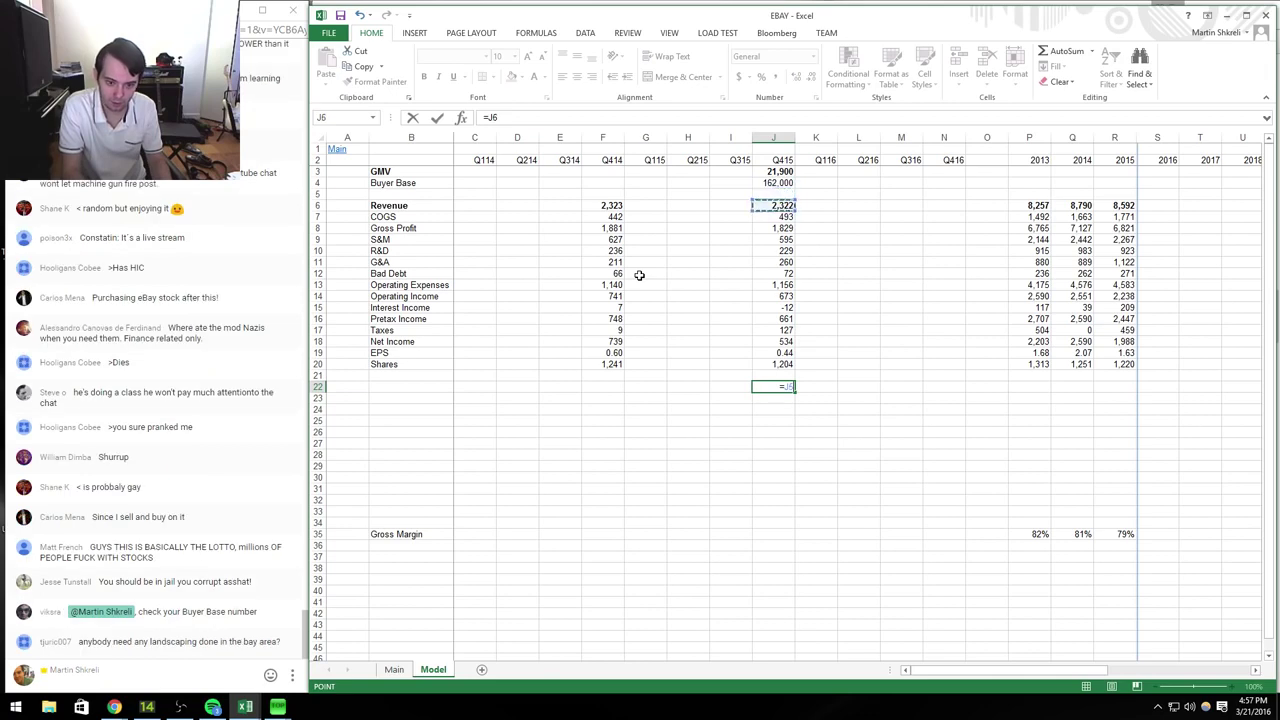
{"action": "type", "text": "/"}
{"action": "key", "text": "ctrl+Up"}
{"action": "key", "text": "ctrl+Up"}
{"action": "key", "text": "ctrl+Up"}
{"action": "key", "text": "ctrl+Down"}
{"action": "key", "text": "ctrl+Left"}
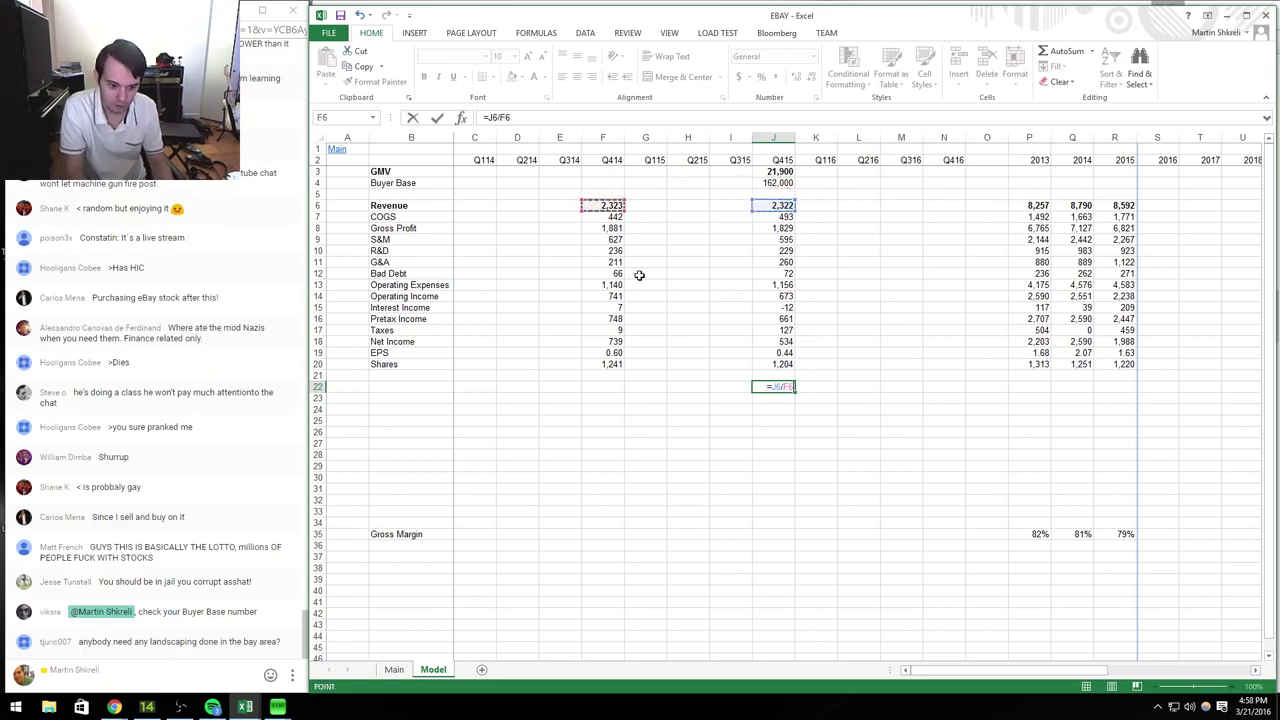
{"action": "key", "text": "Tab"}
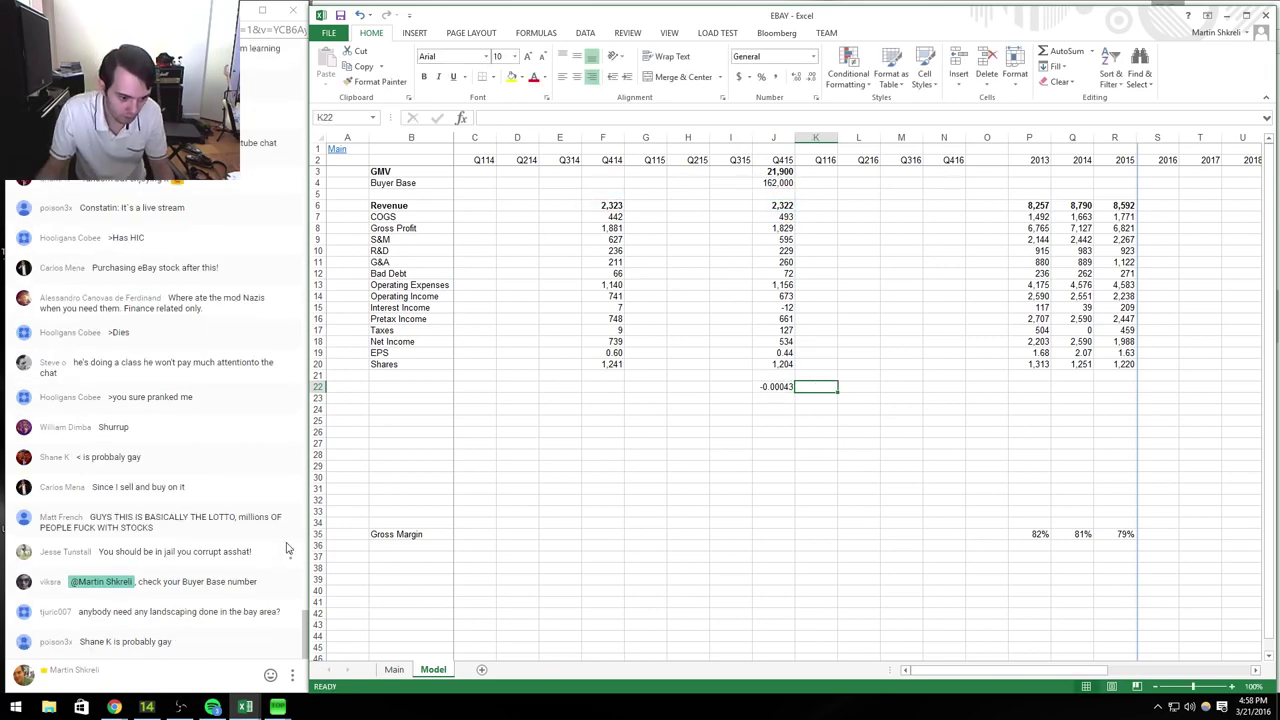
Step: Check the active buyer base in the release highlights and correct the Q415 buyer base in J4 to 162
{"action": "key", "text": "alt+Tab"}
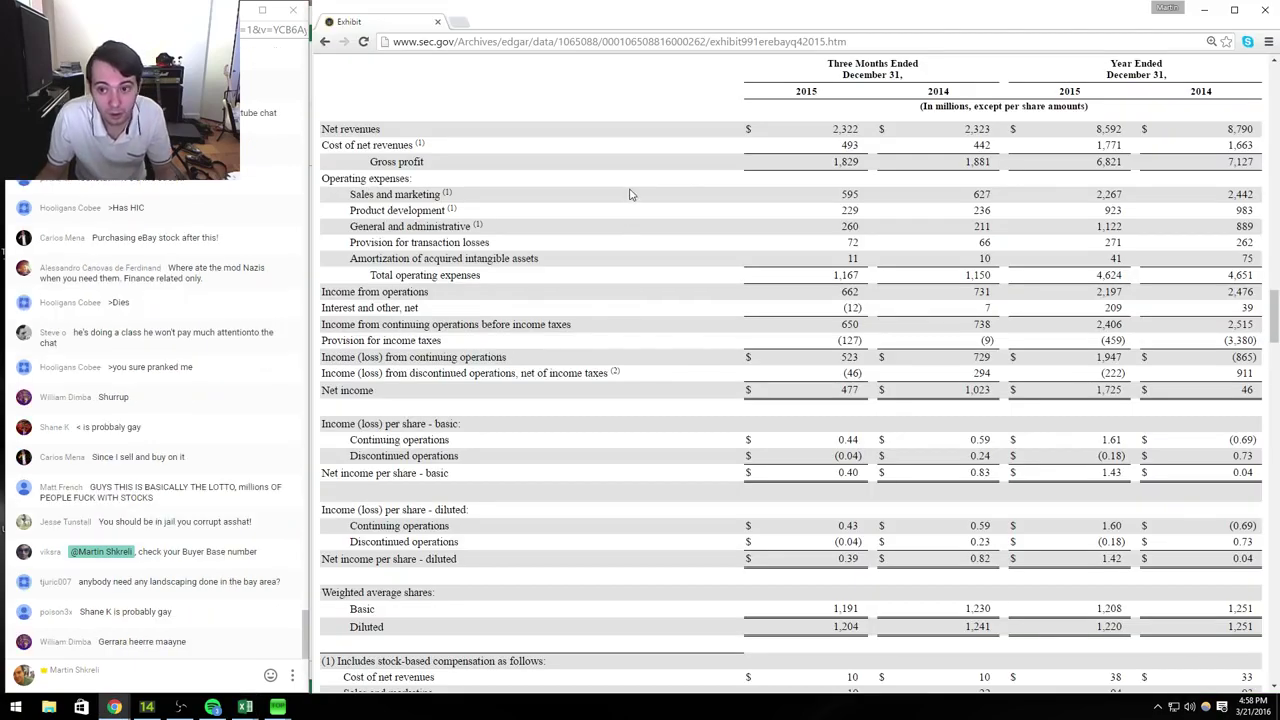
{"action": "key", "text": "Home"}
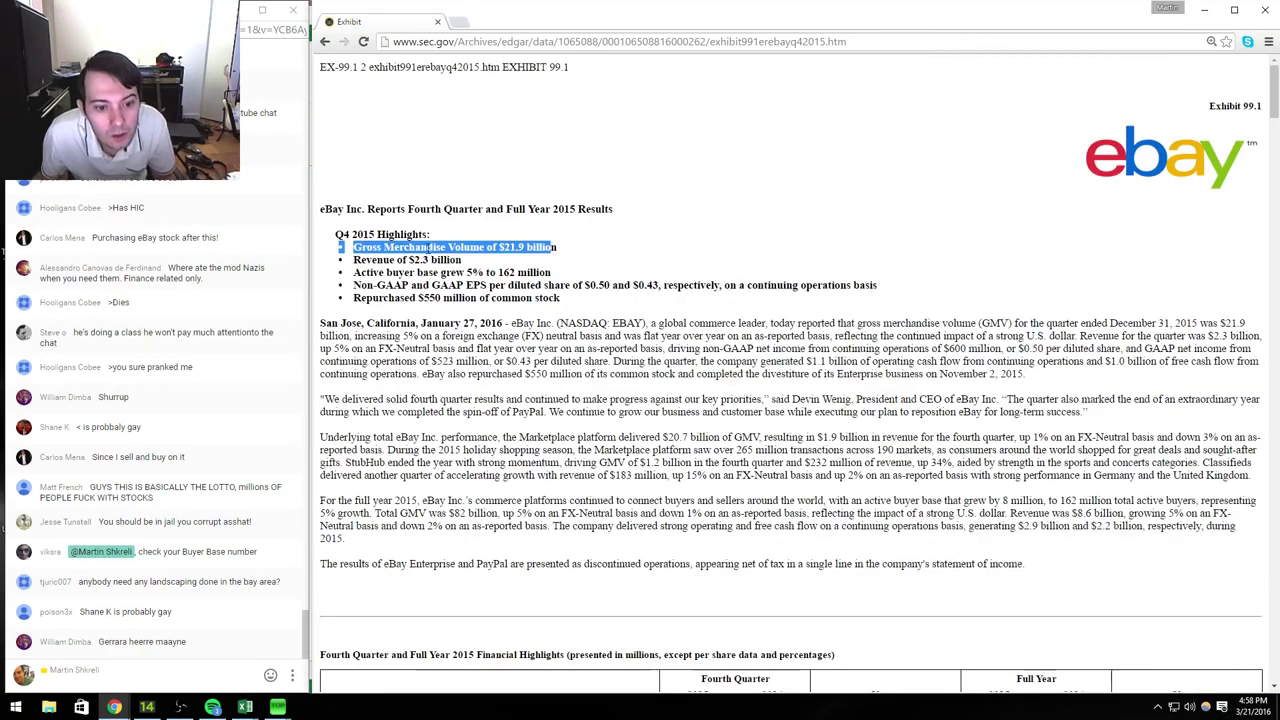
{"action": "left_click", "coordinate": [560, 278]}
{"action": "key", "text": "alt+Tab"}
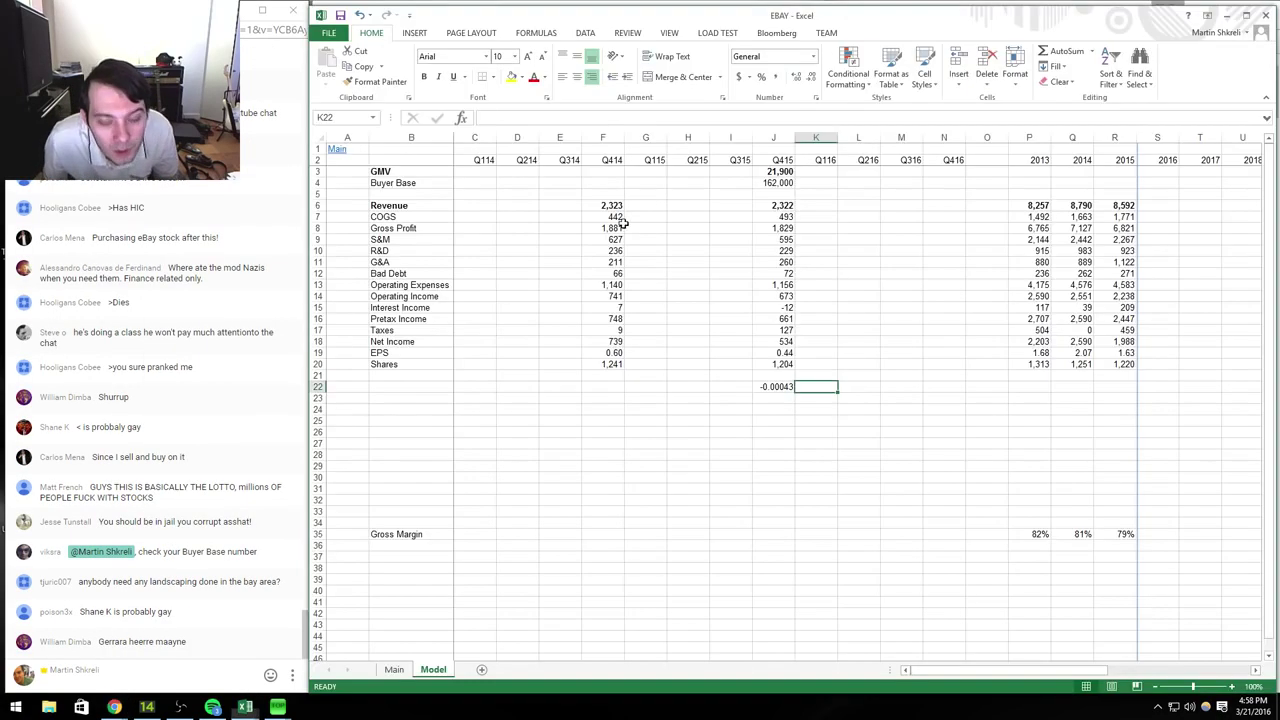
{"action": "left_click", "coordinate": [755, 185]}
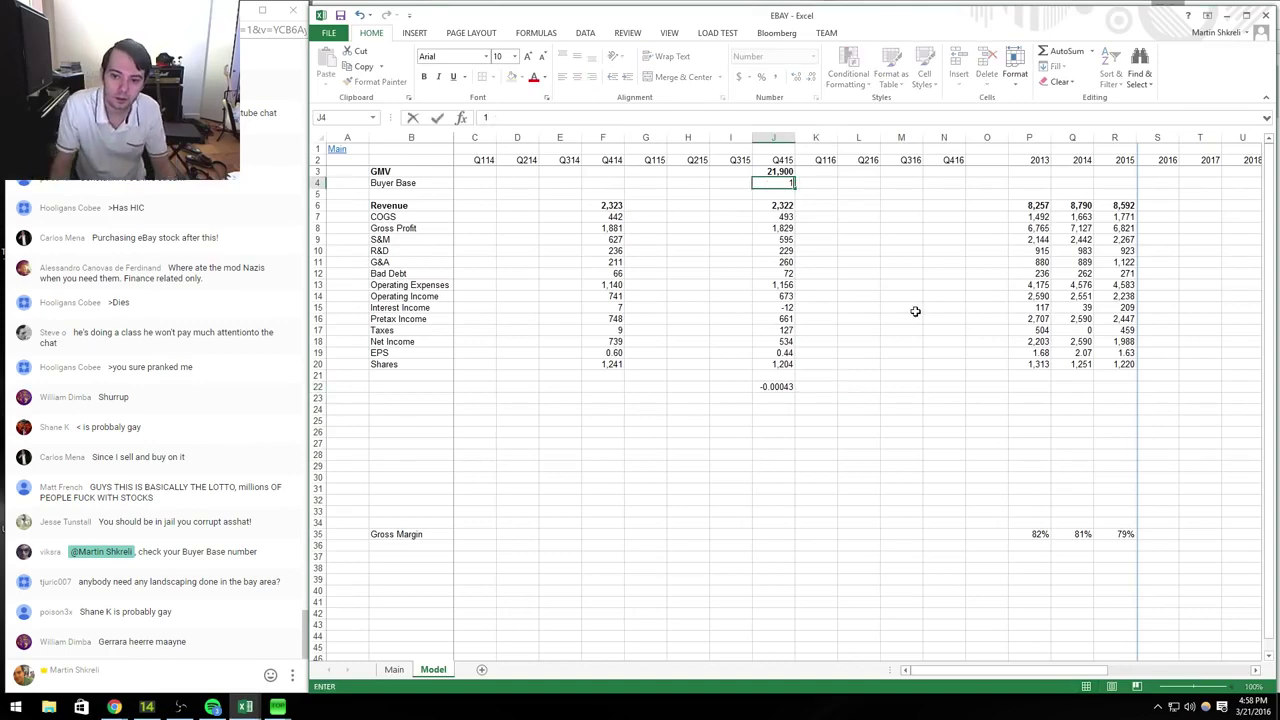
{"action": "key", "text": "alt+Tab"}
{"action": "key", "text": "alt+Tab"}
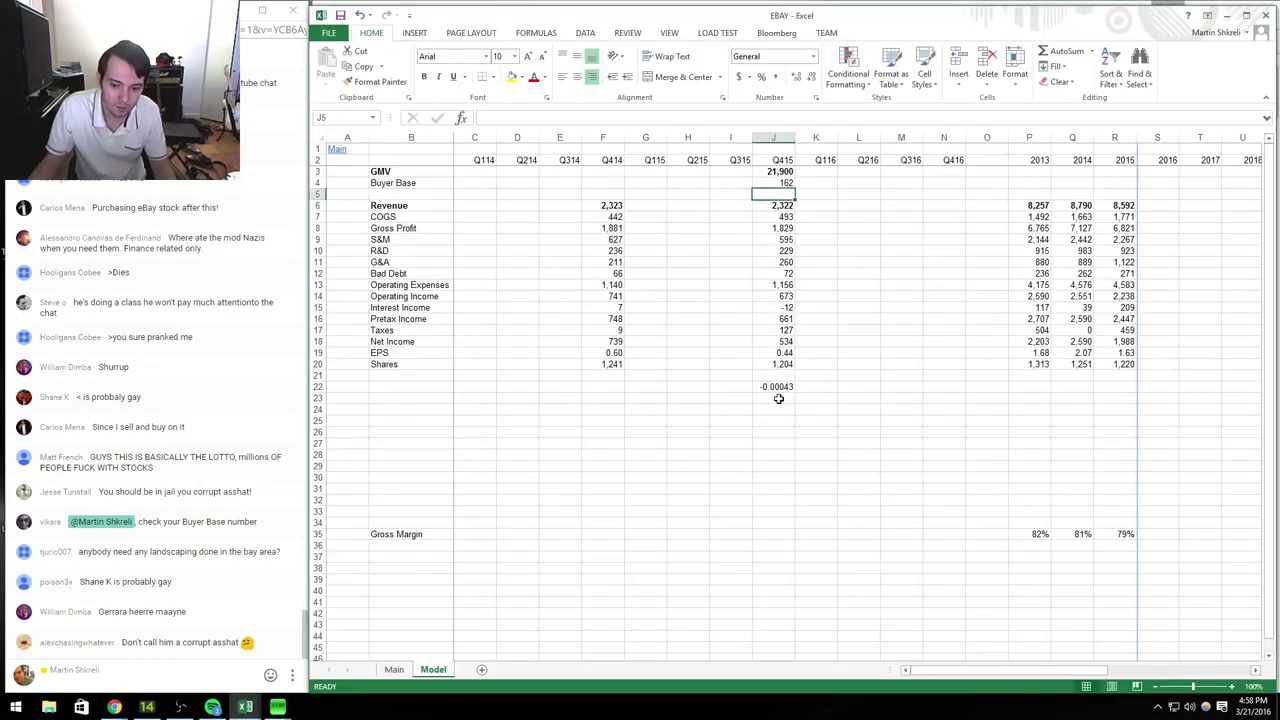
Step: Format the growth figure in J22 as a whole percentage and label the row "Revenue Growth y/y" in B22
{"action": "left_click", "coordinate": [778, 389]}
{"action": "key", "text": "Left"}
{"action": "key", "text": "Left"}
{"action": "key", "text": "Left"}
{"action": "key", "text": "Left"}
{"action": "key", "text": "Left"}
{"action": "key", "text": "Left"}
{"action": "key", "text": "Left"}
{"action": "key", "text": "Left"}
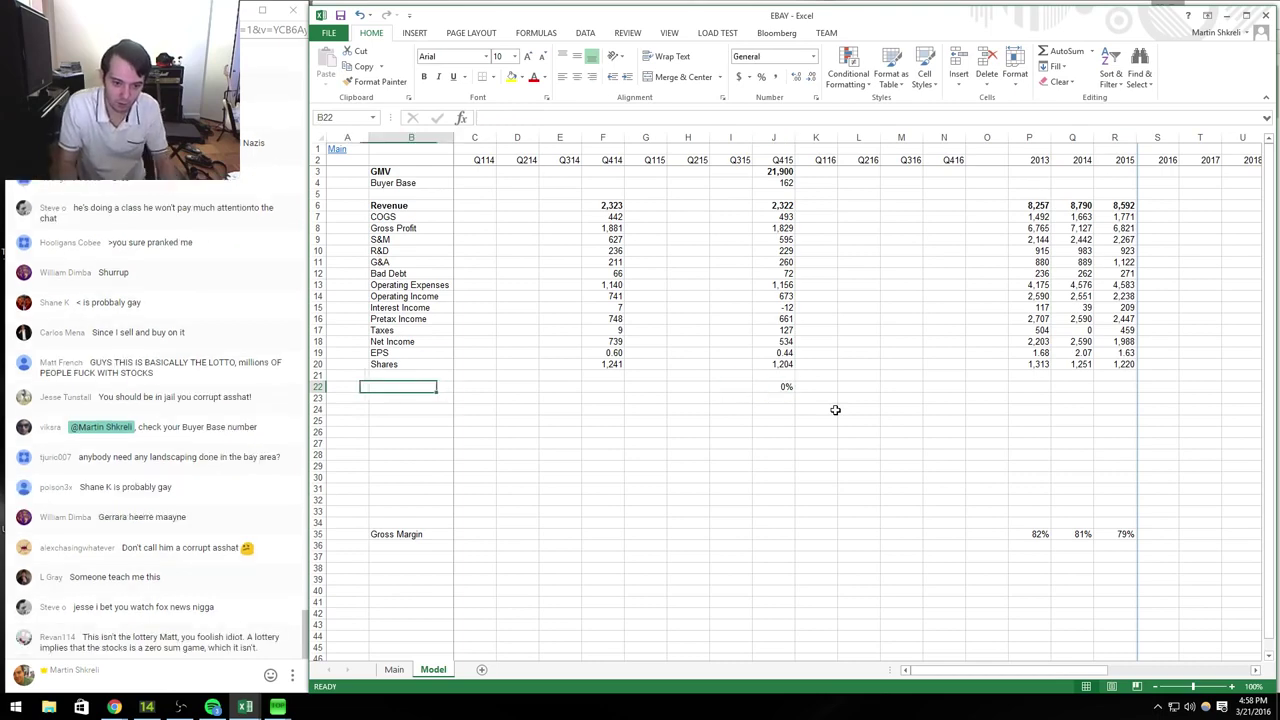
{"action": "type", "text": "Revenue Growth y/y"}
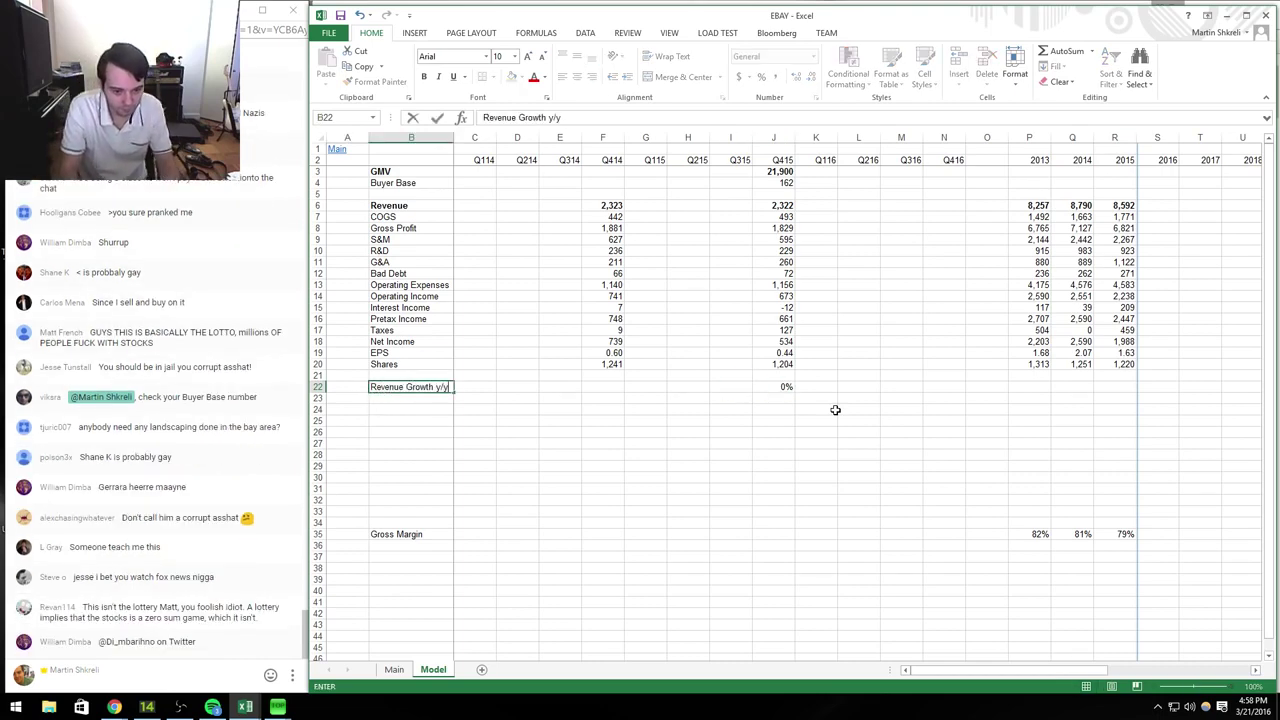
{"action": "key", "text": "Return"}
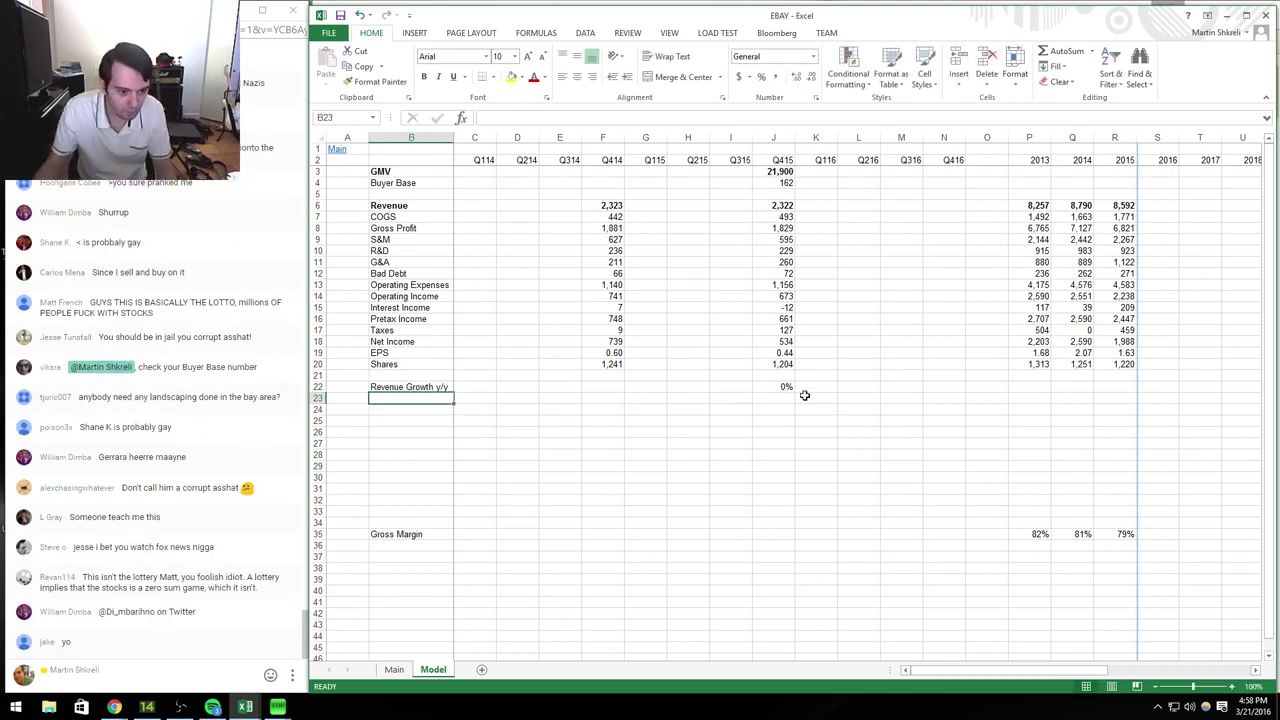
Step: Block the viewer who posted the insulting "You should be in jail" message in the live chat, and return to the workbook
{"action": "left_click", "coordinate": [291, 309]}
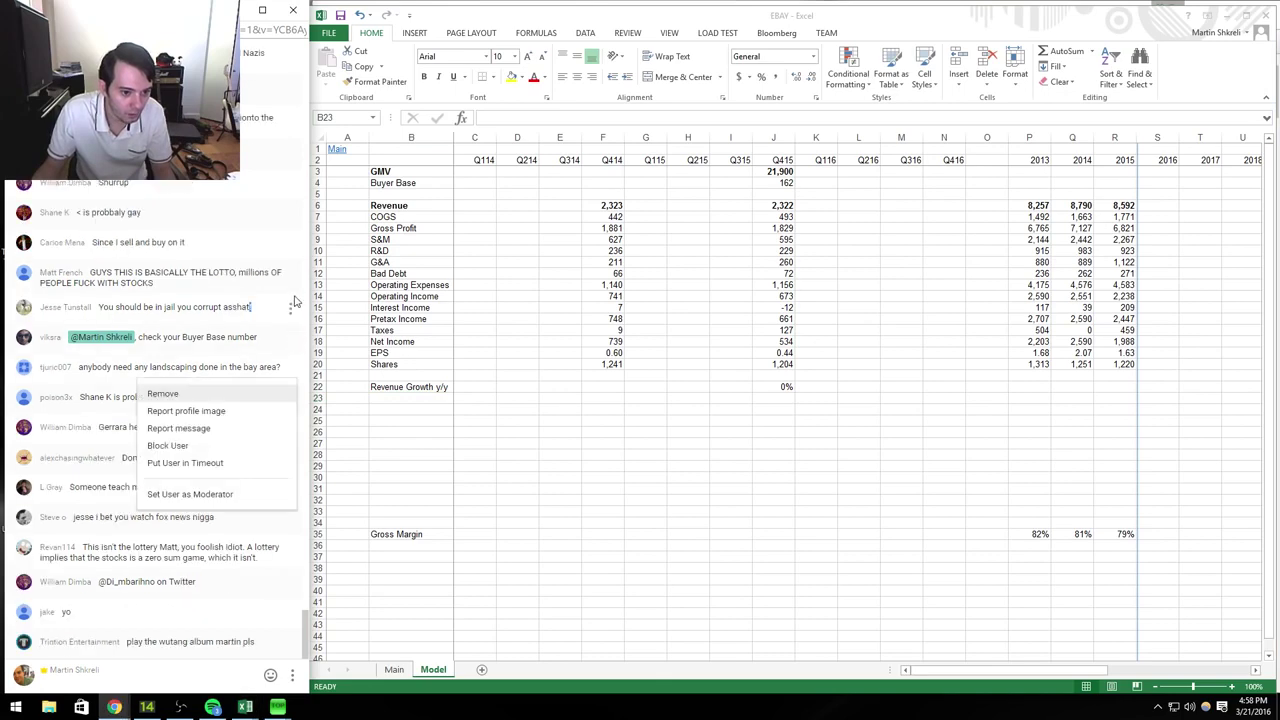
{"action": "left_click", "coordinate": [291, 309]}
{"action": "left_click", "coordinate": [293, 310]}
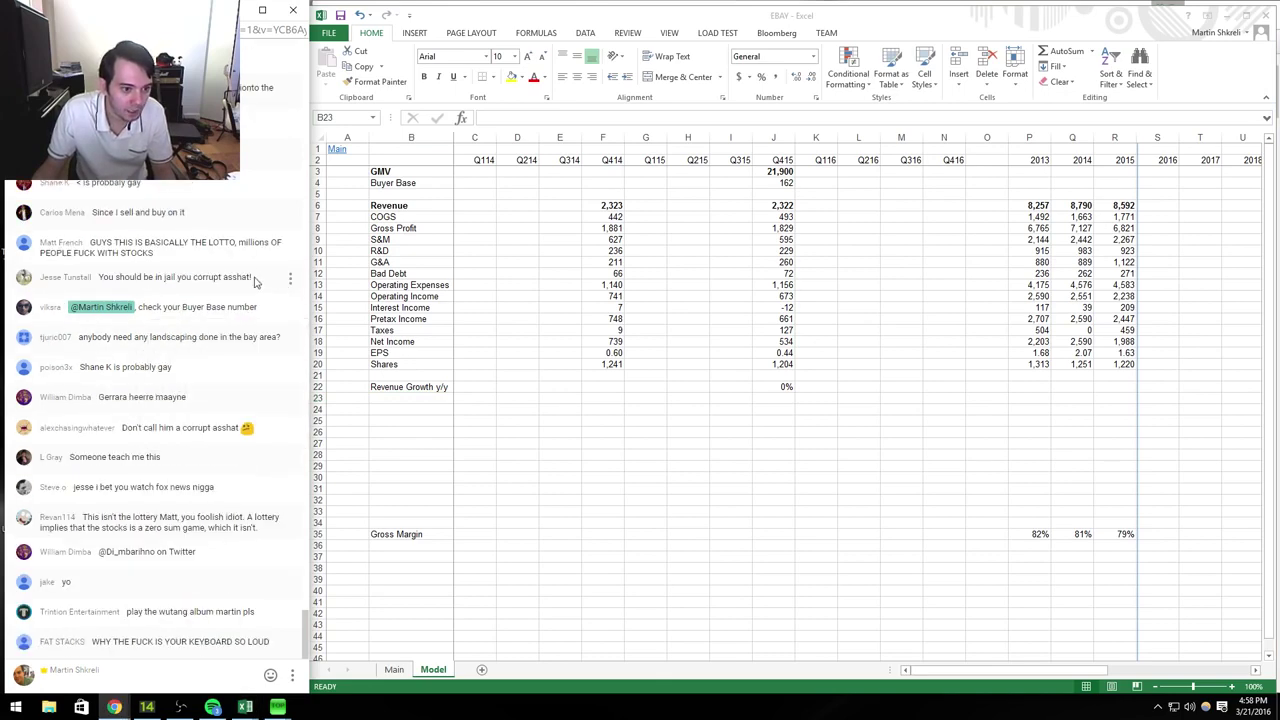
{"action": "left_click", "coordinate": [291, 280]}
{"action": "left_click", "coordinate": [386, 396]}
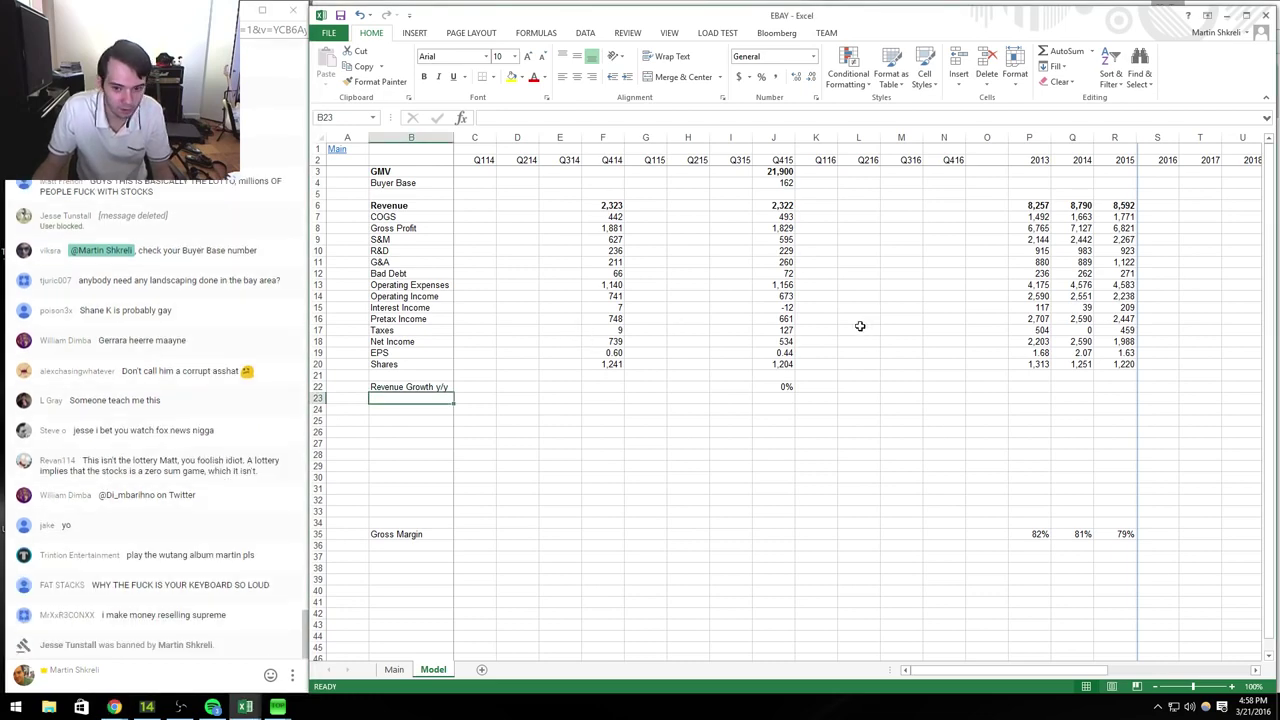
Step: Copy the 2013 gross margin formula from P35 into the Q415 column at J35
{"action": "left_click", "coordinate": [739, 390]}
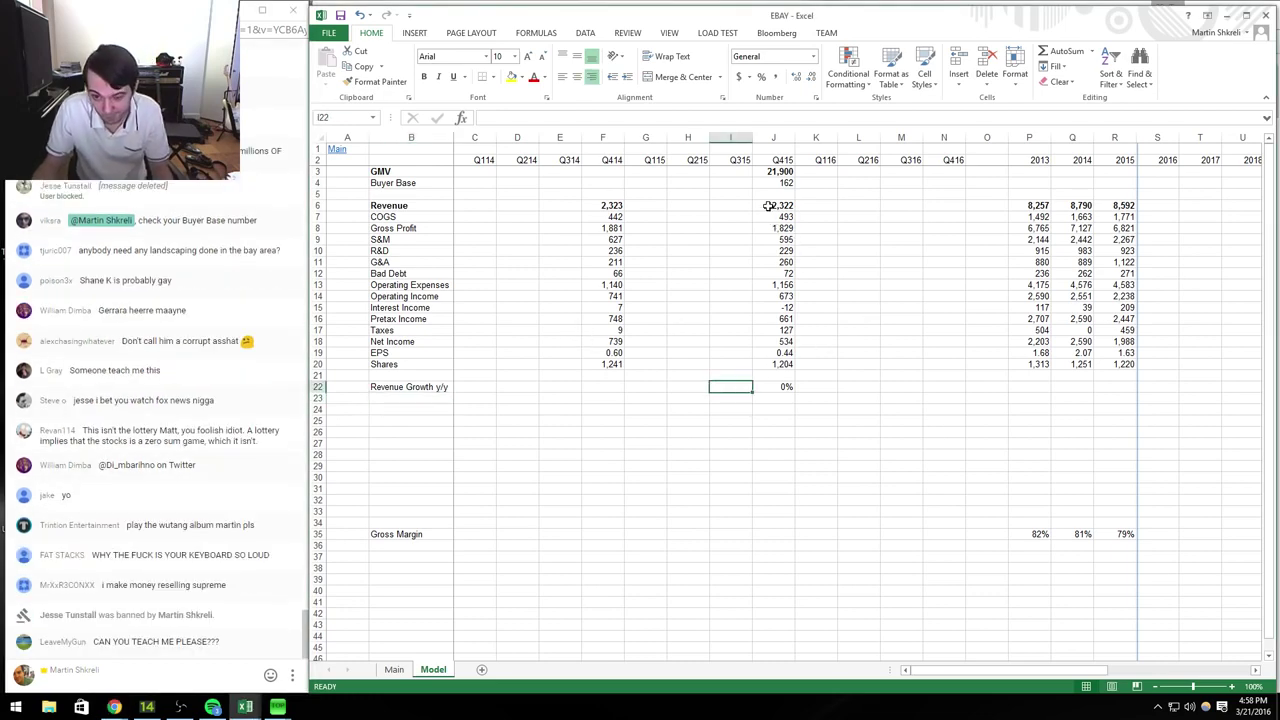
{"action": "left_click", "coordinate": [779, 398]}
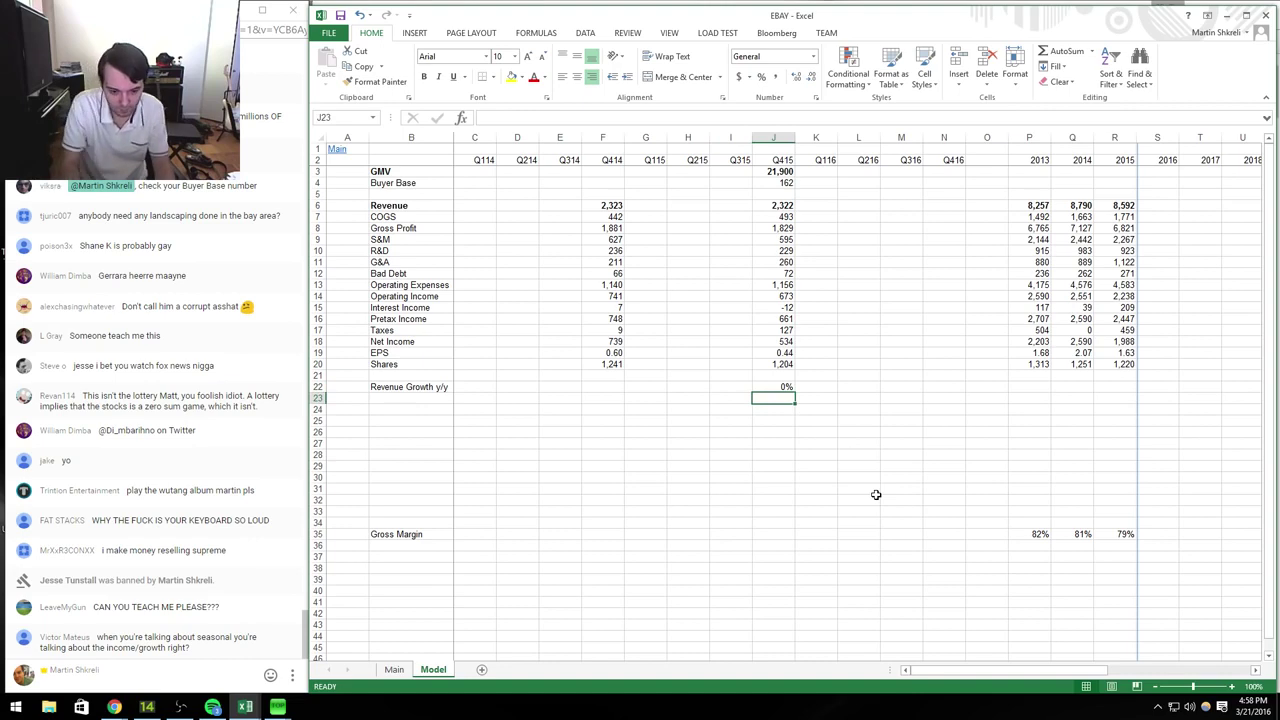
{"action": "key", "text": "Down"}
{"action": "key", "text": "Down"}
{"action": "key", "text": "Down"}
{"action": "key", "text": "Down"}
{"action": "key", "text": "Down"}
{"action": "key", "text": "Down"}
{"action": "key", "text": "Down"}
{"action": "key", "text": "Down"}
{"action": "key", "text": "Down"}
{"action": "key", "text": "Down"}
{"action": "key", "text": "Down"}
{"action": "key", "text": "ctrl+Right"}
{"action": "key", "text": "ctrl+c"}
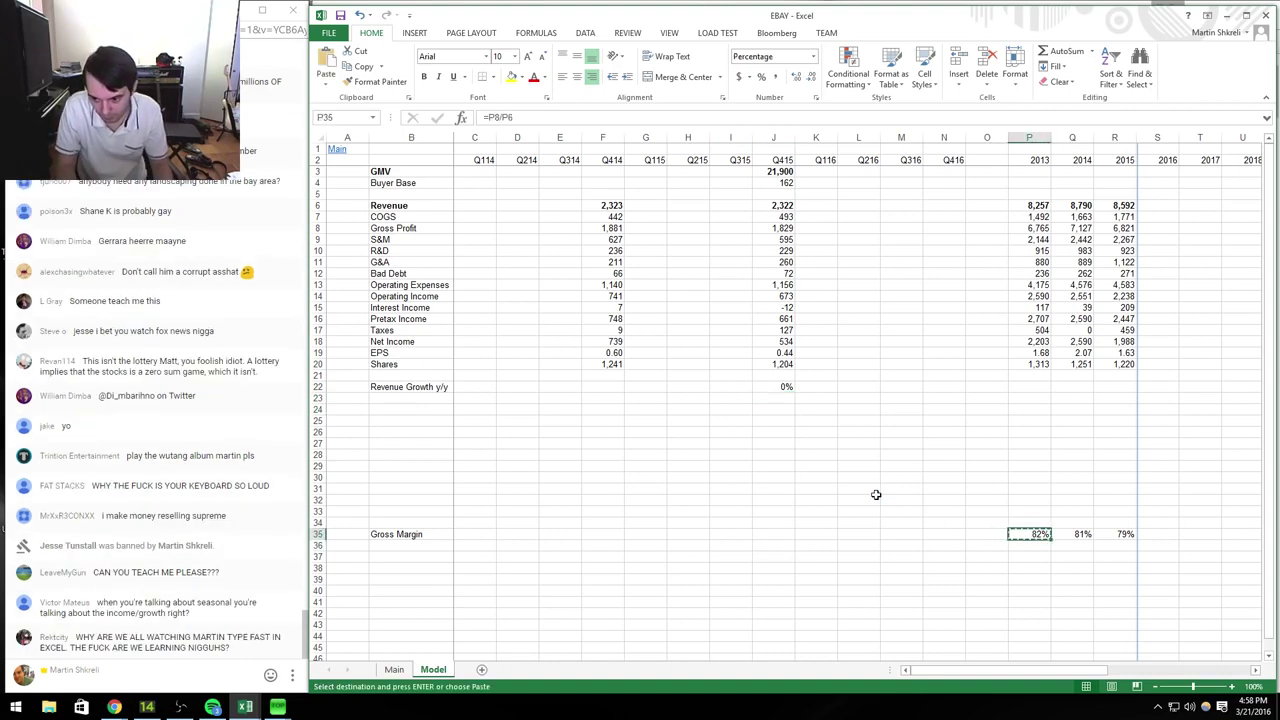
{"action": "key", "text": "Left"}
{"action": "key", "text": "Left"}
{"action": "key", "text": "Left"}
{"action": "key", "text": "Left"}
{"action": "key", "text": "Left"}
{"action": "key", "text": "Left"}
{"action": "key", "text": "Return"}
Step: Calculate the Q415 operating margin in J36 with the formula =J14/J6
{"action": "type", "text": "="}
{"action": "key", "text": "Up"}
{"action": "key", "text": "Up"}
{"action": "key", "text": "Up"}
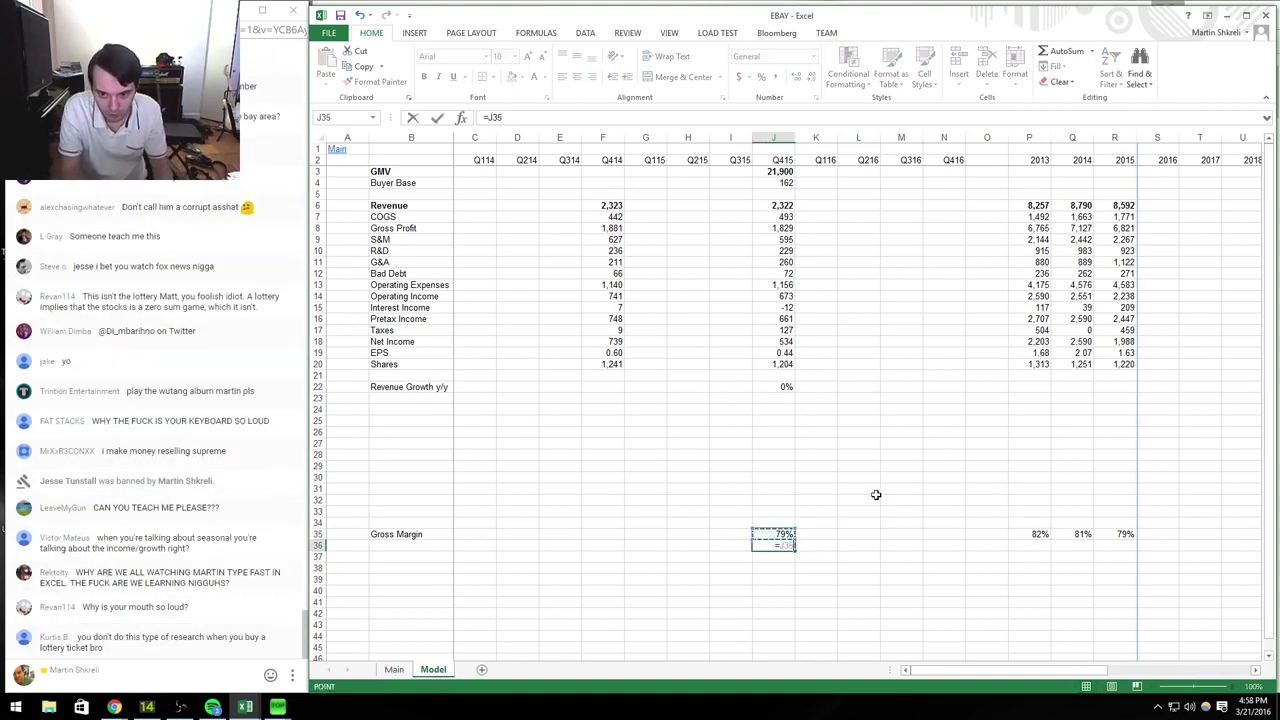
{"action": "key", "text": "Up"}
{"action": "key", "text": "Up"}
{"action": "key", "text": "Up"}
{"action": "key", "text": "Up"}
{"action": "key", "text": "Up"}
{"action": "key", "text": "Up"}
{"action": "key", "text": "Up"}
{"action": "key", "text": "Up"}
{"action": "key", "text": "Up"}
{"action": "key", "text": "Up"}
{"action": "key", "text": "Up"}
{"action": "key", "text": "Up"}
{"action": "key", "text": "Up"}
{"action": "key", "text": "Up"}
{"action": "key", "text": "Up"}
{"action": "key", "text": "Up"}
{"action": "key", "text": "Up"}
{"action": "key", "text": "Up"}
{"action": "key", "text": "Up"}
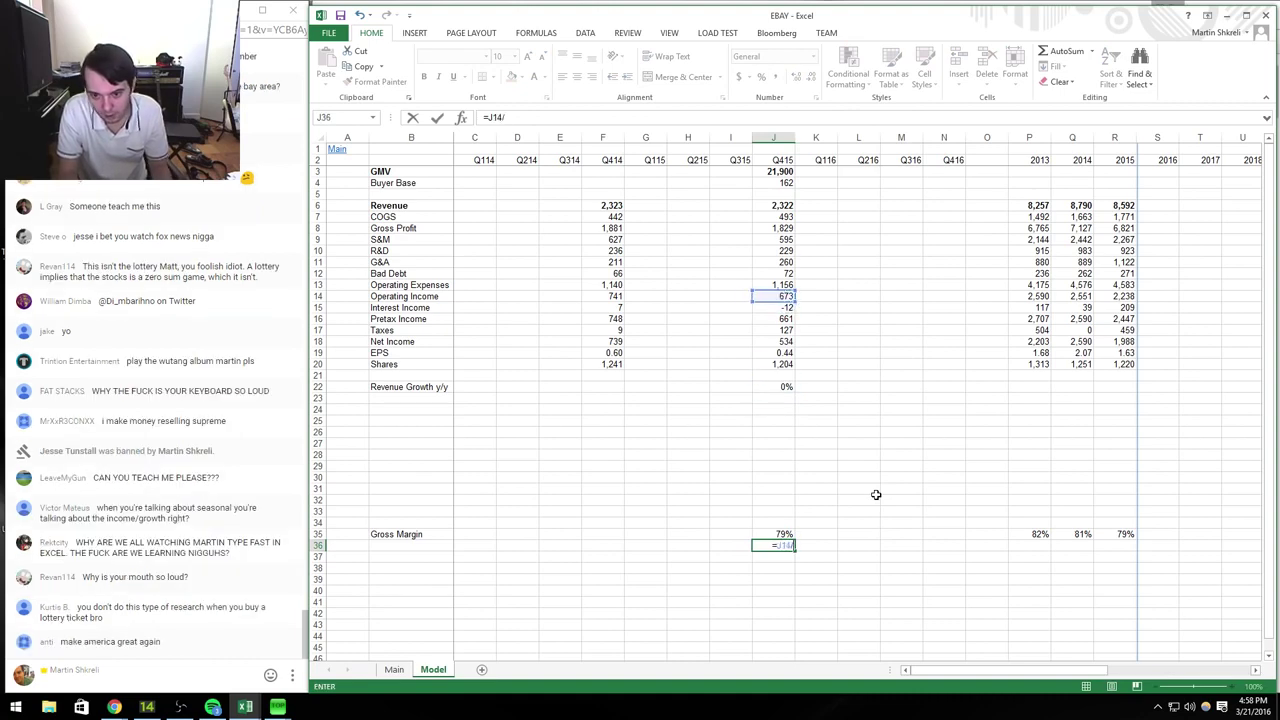
{"action": "key", "text": "Up"}
{"action": "key", "text": "Up"}
{"action": "key", "text": "Up"}
{"action": "key", "text": "Up"}
{"action": "key", "text": "Up"}
{"action": "key", "text": "Up"}
{"action": "key", "text": "Up"}
{"action": "key", "text": "Up"}
{"action": "key", "text": "Up"}
{"action": "key", "text": "Up"}
{"action": "key", "text": "Up"}
{"action": "key", "text": "Up"}
{"action": "key", "text": "Up"}
{"action": "key", "text": "Up"}
{"action": "key", "text": "Up"}
{"action": "key", "text": "Up"}
{"action": "key", "text": "Up"}
{"action": "key", "text": "Up"}
{"action": "key", "text": "Up"}
{"action": "key", "text": "Up"}
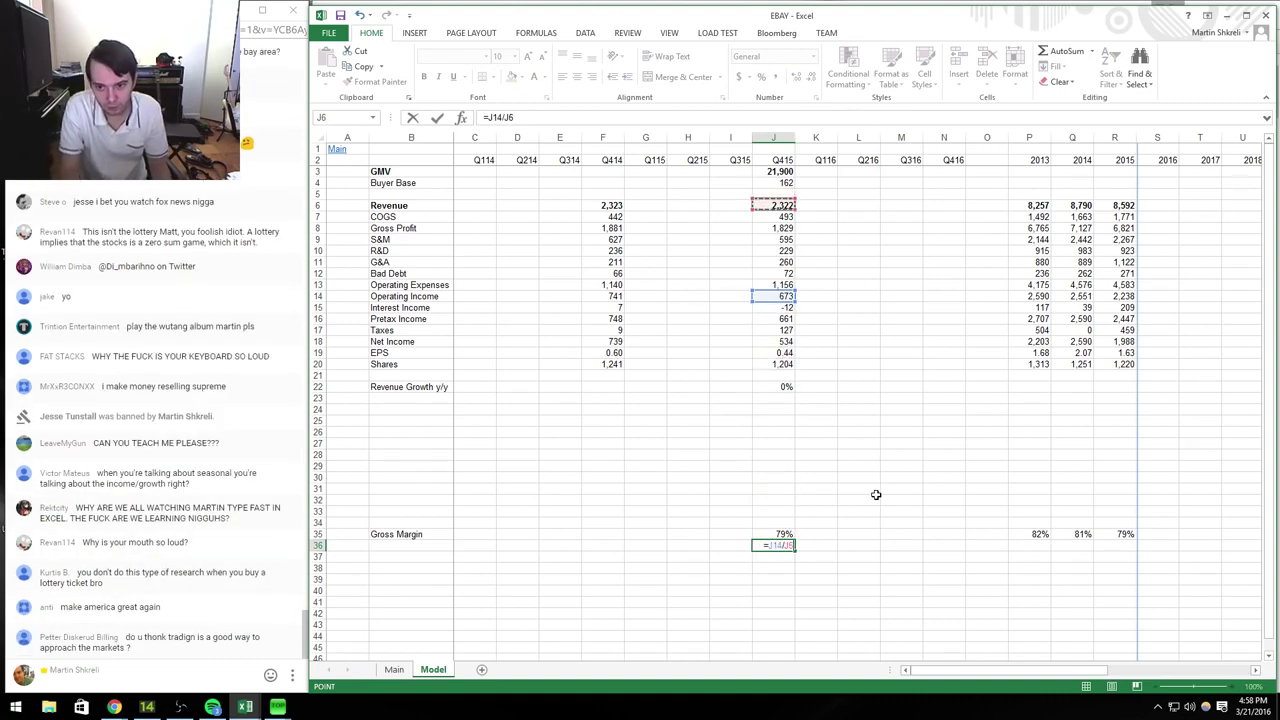
{"action": "key", "text": "ctrl+Return"}
Step: Copy the operating margin formula from J36 into the 2013, 2014 and 2015 columns at P36:R36
{"action": "key", "text": "ctrl+c"}
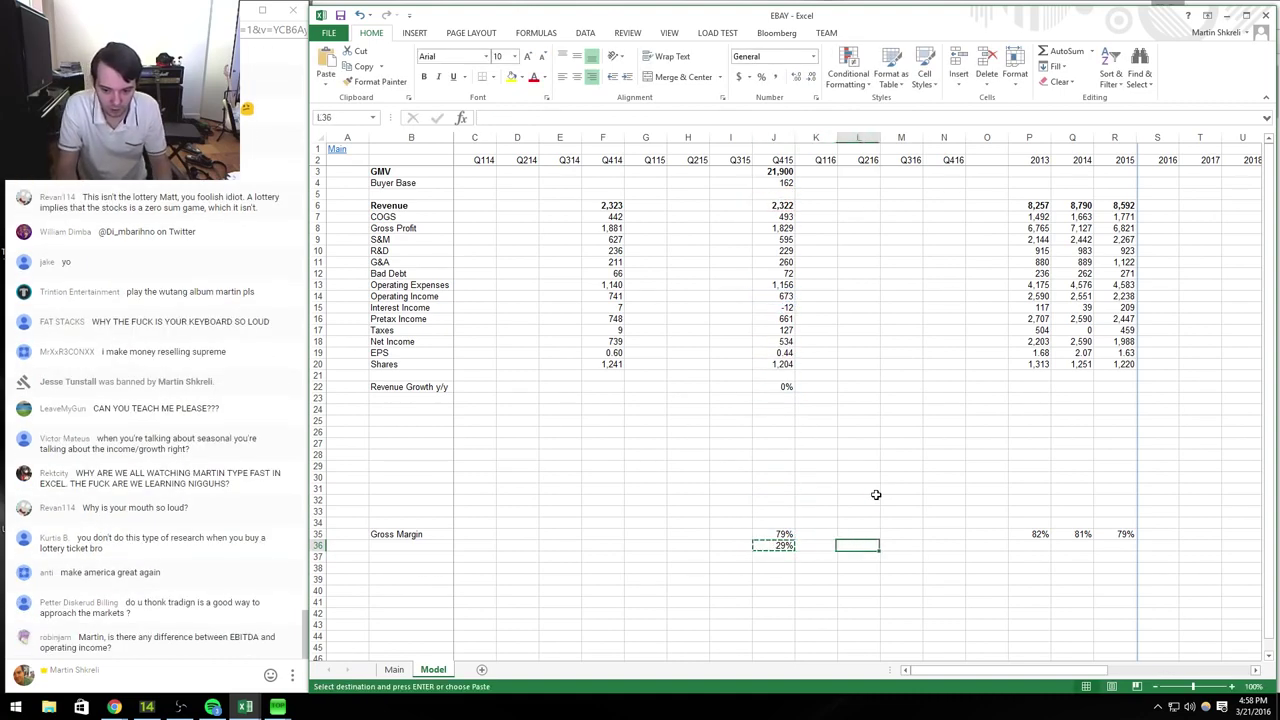
{"action": "key", "text": "Right"}
{"action": "key", "text": "Right"}
{"action": "key", "text": "Right"}
{"action": "key", "text": "Right"}
{"action": "key", "text": "Right"}
{"action": "key", "text": "Right"}
{"action": "key", "text": "shift+Right"}
{"action": "key", "text": "shift+Right"}
{"action": "key", "text": "ctrl+v"}
{"action": "key", "text": "Left"}
{"action": "key", "text": "Left"}
{"action": "key", "text": "Left"}
{"action": "key", "text": "Left"}
{"action": "key", "text": "Left"}
{"action": "key", "text": "Left"}
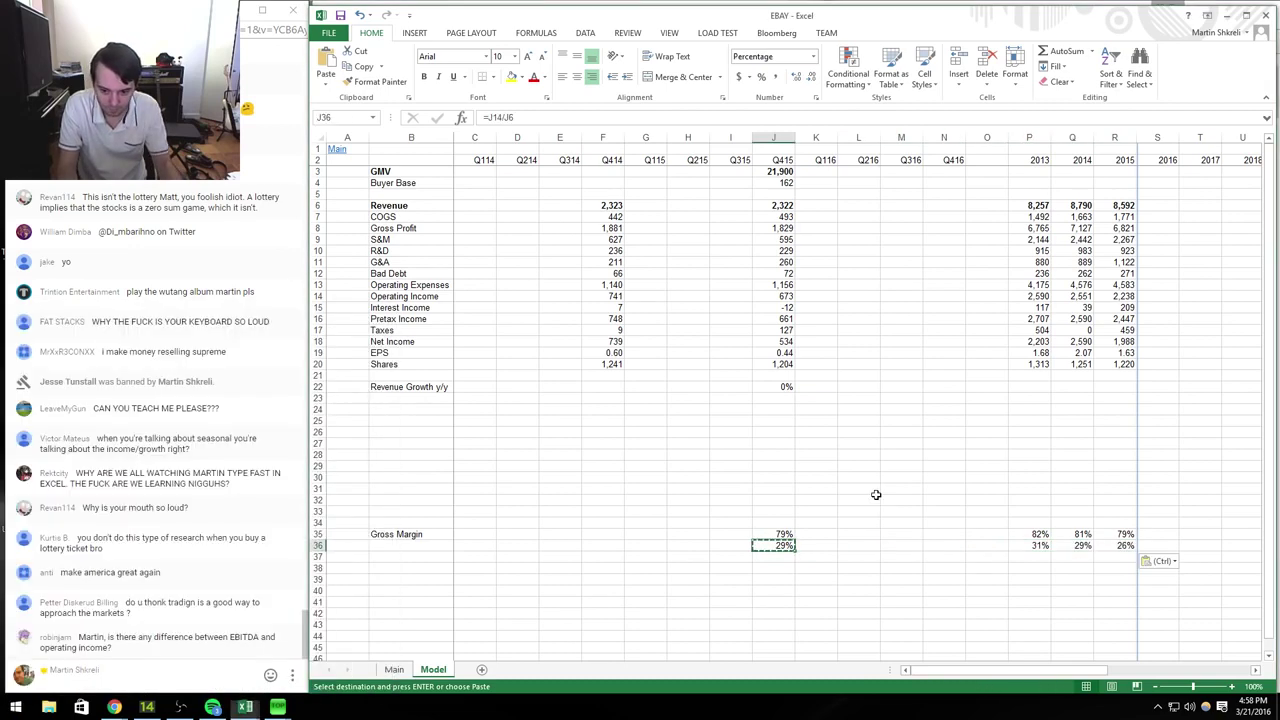
Step: Label row 36 "Operating Margin" in B36
{"action": "key", "text": "Escape"}
{"action": "key", "text": "Left"}
{"action": "key", "text": "Left"}
{"action": "key", "text": "Left"}
{"action": "key", "text": "Left"}
{"action": "key", "text": "Left"}
{"action": "key", "text": "Left"}
{"action": "key", "text": "Left"}
{"action": "key", "text": "Left"}
{"action": "type", "text": "O"}
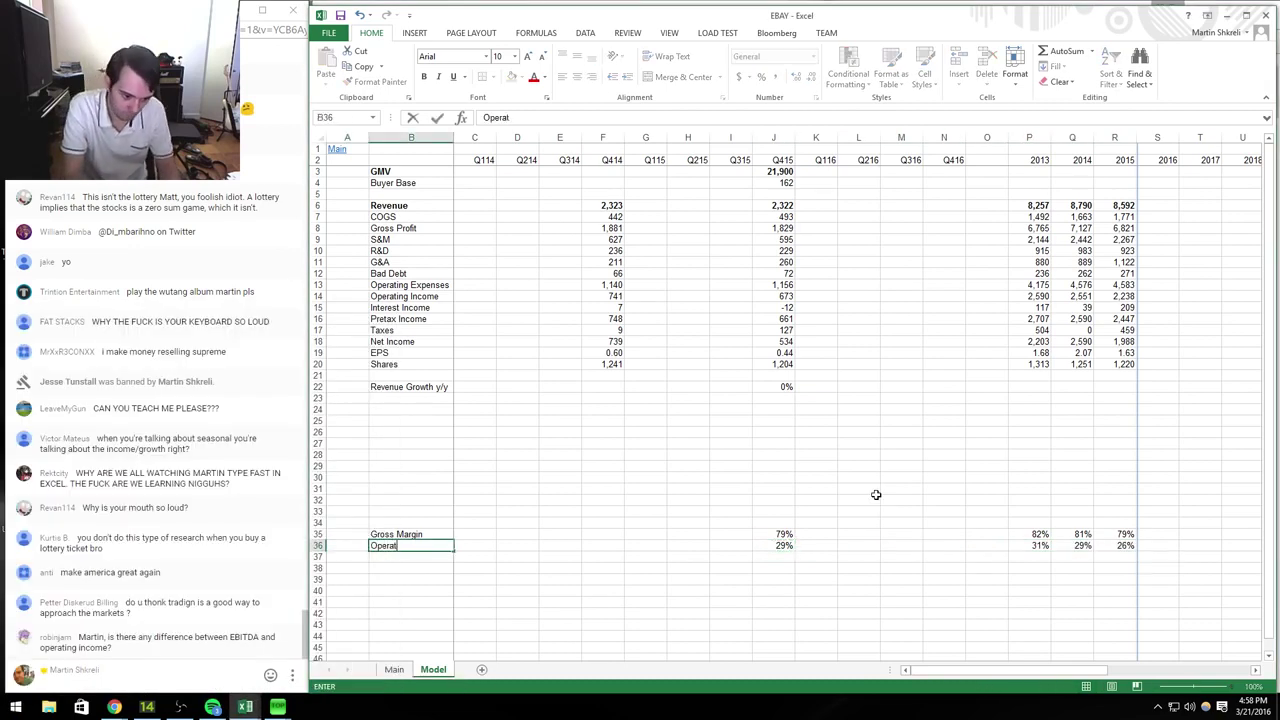
{"action": "key", "text": "Right"}
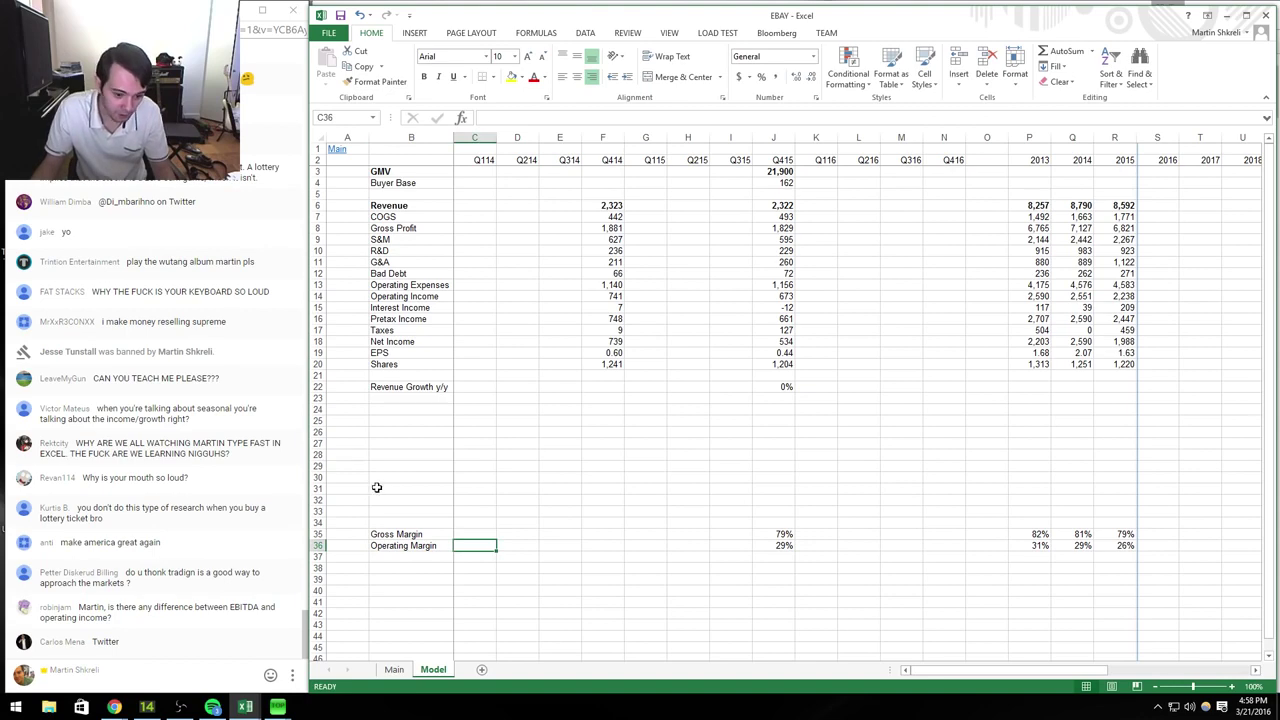
Step: Delete the surplus blank rows between Revenue Growth y/y and Gross Margin, leaving one blank row between them
{"action": "left_click_drag", "start_coordinate": [380, 500], "coordinate": [380, 444]}
{"action": "key", "text": "shift+space"}
{"action": "key", "text": "ctrl+minus"}
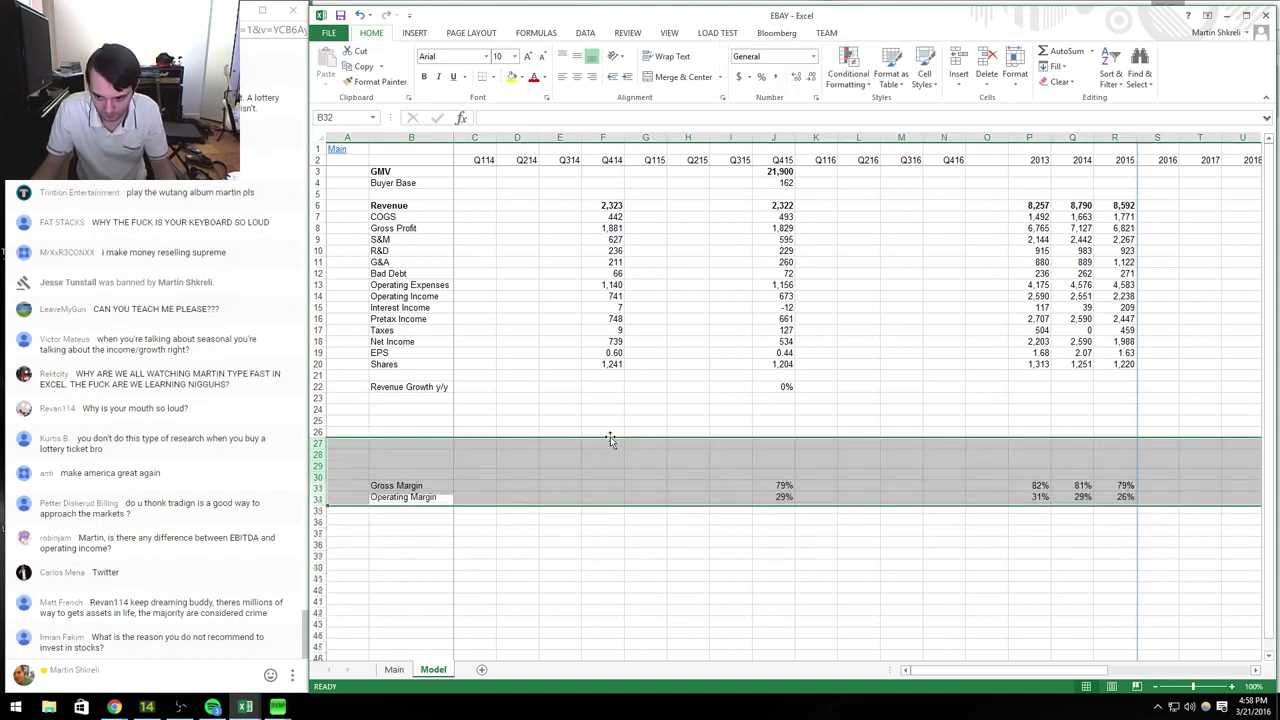
{"action": "left_click_drag", "start_coordinate": [645, 410], "coordinate": [648, 453]}
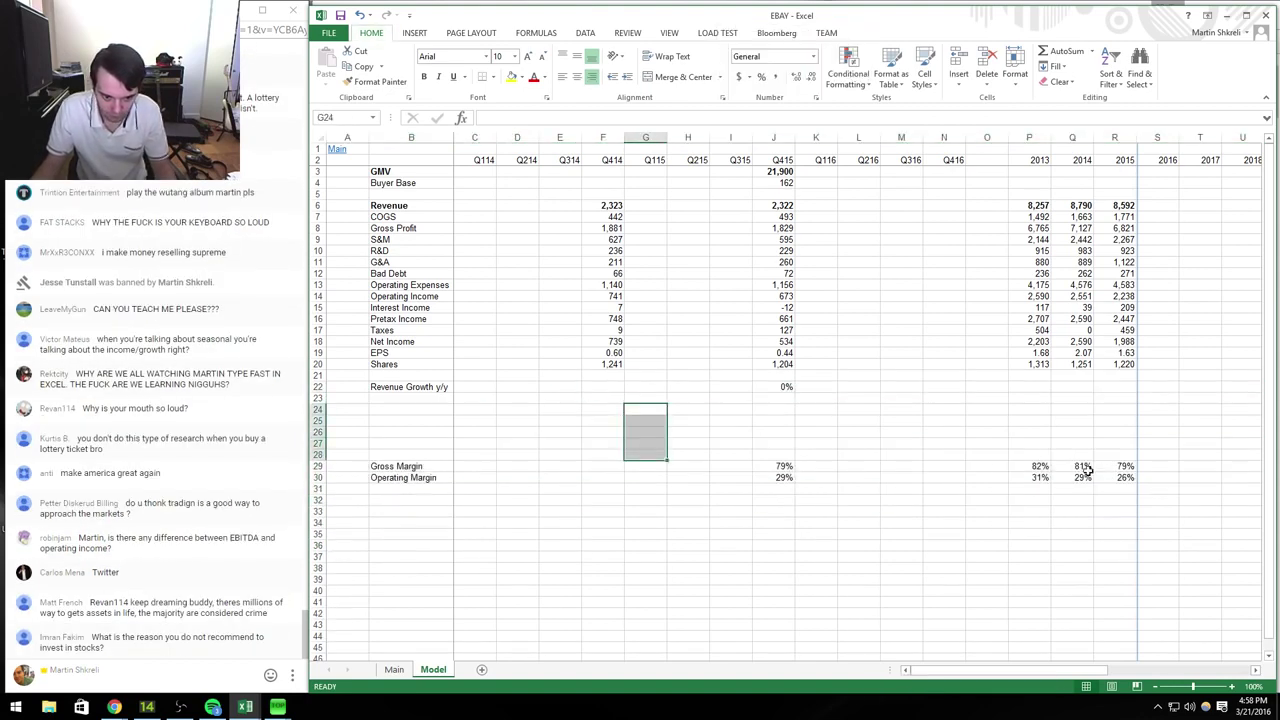
{"action": "key", "text": "shift+space"}
{"action": "key", "text": "ctrl+minus"}
Step: Calculate the 2014 revenue growth in Q22 with the formula =Q6/P6-1
{"action": "key", "text": "Up"}
{"action": "key", "text": "Up"}
{"action": "key", "text": "Right"}
{"action": "key", "text": "Right"}
{"action": "key", "text": "Right"}
{"action": "key", "text": "Right"}
{"action": "key", "text": "Right"}
{"action": "key", "text": "Right"}
{"action": "key", "text": "Right"}
{"action": "key", "text": "Right"}
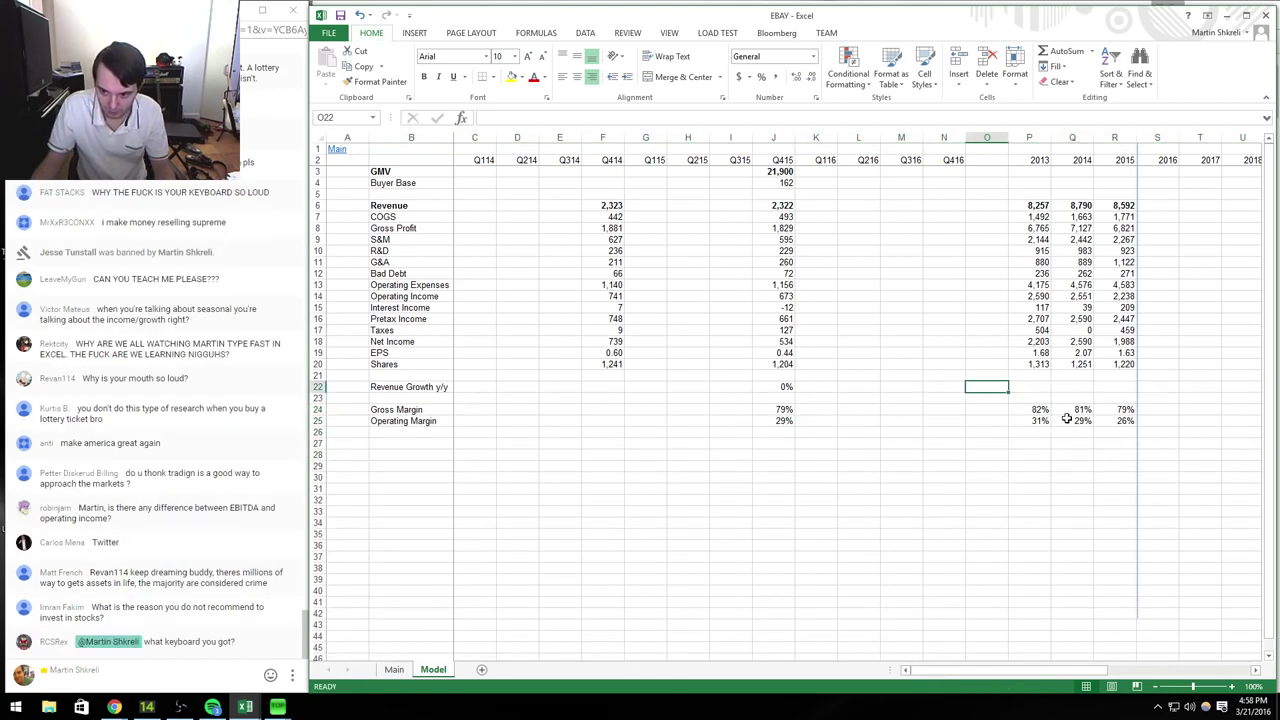
{"action": "left_click", "coordinate": [1078, 410]}
{"action": "key", "text": "Up"}
{"action": "key", "text": "Up"}
{"action": "key", "text": "Left"}
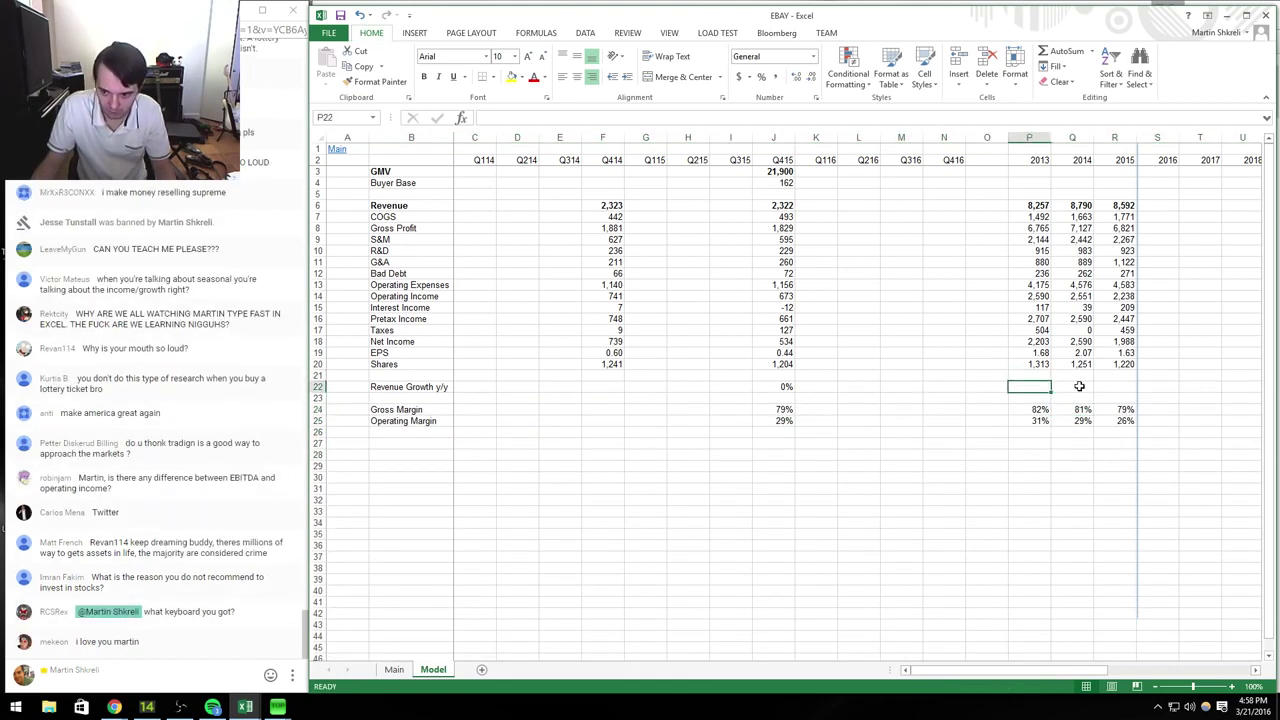
{"action": "key", "text": "Right"}
{"action": "type", "text": "="}
{"action": "key", "text": "Up"}
{"action": "key", "text": "Up"}
{"action": "key", "text": "Up"}
{"action": "key", "text": "Up"}
{"action": "key", "text": "Up"}
{"action": "key", "text": "Up"}
{"action": "key", "text": "Up"}
{"action": "key", "text": "Up"}
{"action": "key", "text": "Up"}
{"action": "key", "text": "Up"}
{"action": "key", "text": "Up"}
{"action": "key", "text": "Up"}
{"action": "key", "text": "Up"}
{"action": "key", "text": "Up"}
{"action": "key", "text": "Up"}
{"action": "key", "text": "Up"}
{"action": "key", "text": "Up"}
{"action": "key", "text": "Up"}
{"action": "key", "text": "Up"}
{"action": "key", "text": "Up"}
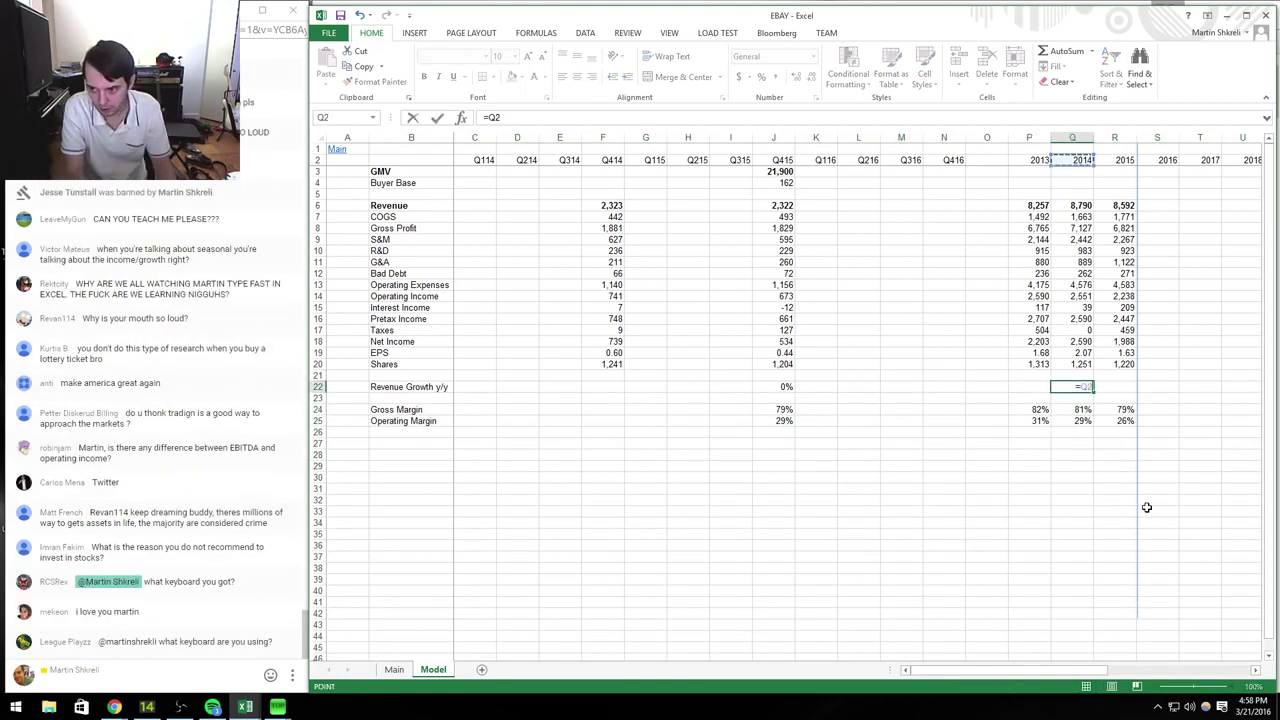
{"action": "key", "text": "Down"}
{"action": "key", "text": "Down"}
{"action": "key", "text": "Down"}
{"action": "key", "text": "Down"}
{"action": "type", "text": "/"}
{"action": "key", "text": "Up"}
{"action": "key", "text": "Up"}
{"action": "key", "text": "Up"}
{"action": "key", "text": "Up"}
{"action": "key", "text": "Up"}
{"action": "key", "text": "Up"}
{"action": "key", "text": "Up"}
{"action": "key", "text": "Up"}
{"action": "key", "text": "Up"}
{"action": "key", "text": "Up"}
{"action": "key", "text": "Up"}
{"action": "key", "text": "Up"}
{"action": "key", "text": "Up"}
{"action": "key", "text": "Up"}
{"action": "key", "text": "Up"}
{"action": "key", "text": "Up"}
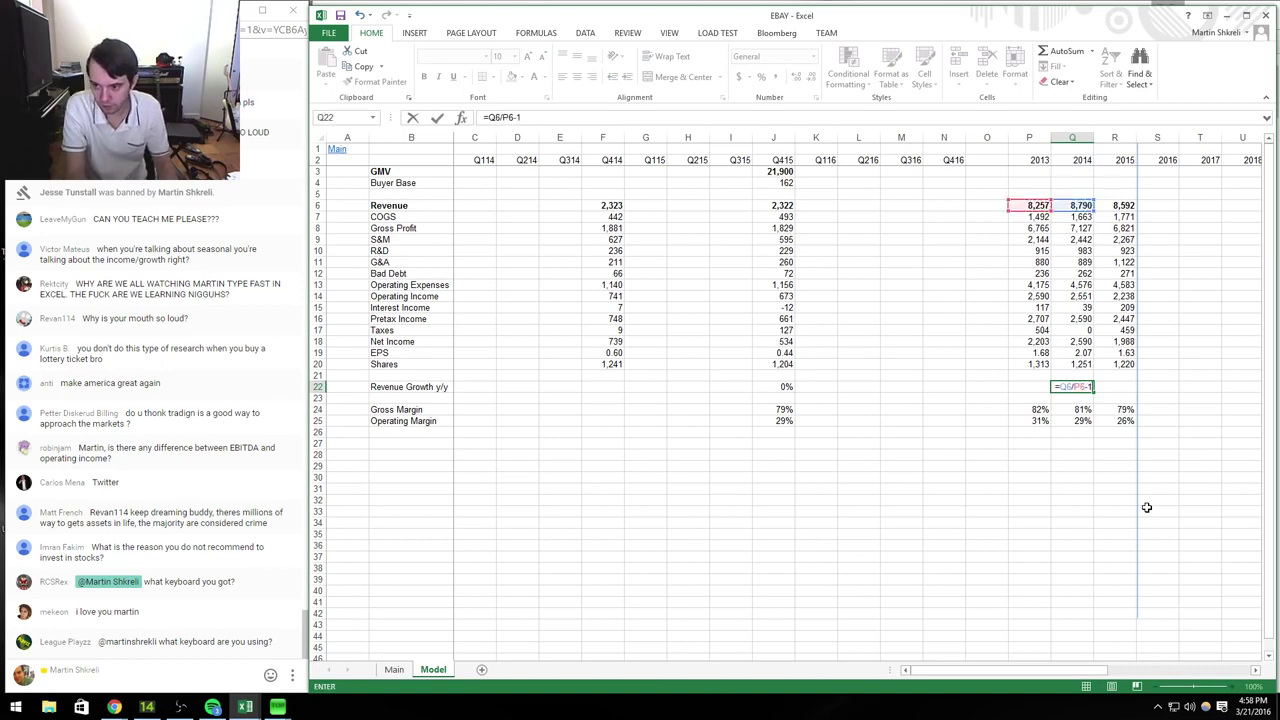
{"action": "type", "text": "-1"}
{"action": "key", "text": "Return"}
Step: Fill the 2014 revenue growth formula across into the 2015 column at R22
{"action": "key", "text": "Up"}
{"action": "key", "text": "shift+Right"}
{"action": "key", "text": "ctrl+r"}
{"action": "key", "text": "Left"}
{"action": "key", "text": "Left"}
{"action": "key", "text": "Left"}
{"action": "key", "text": "Left"}
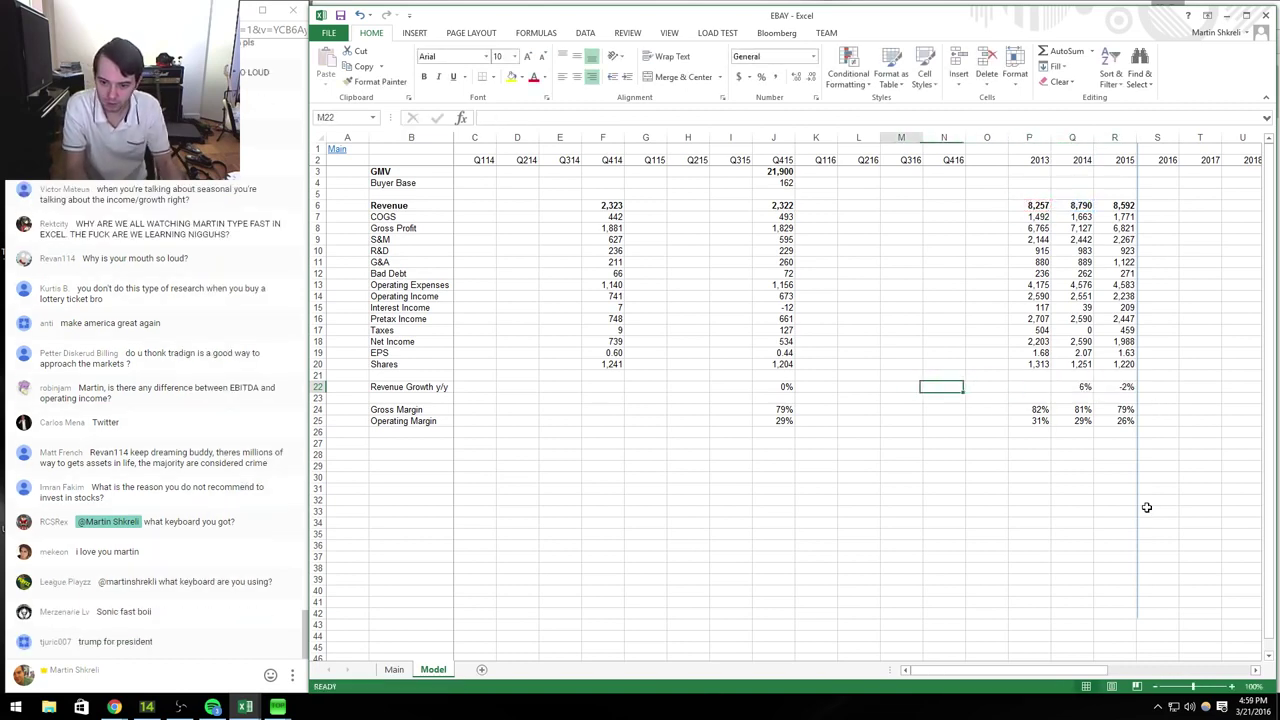
{"action": "key", "text": "Left"}
{"action": "key", "text": "Left"}
{"action": "key", "text": "Left"}
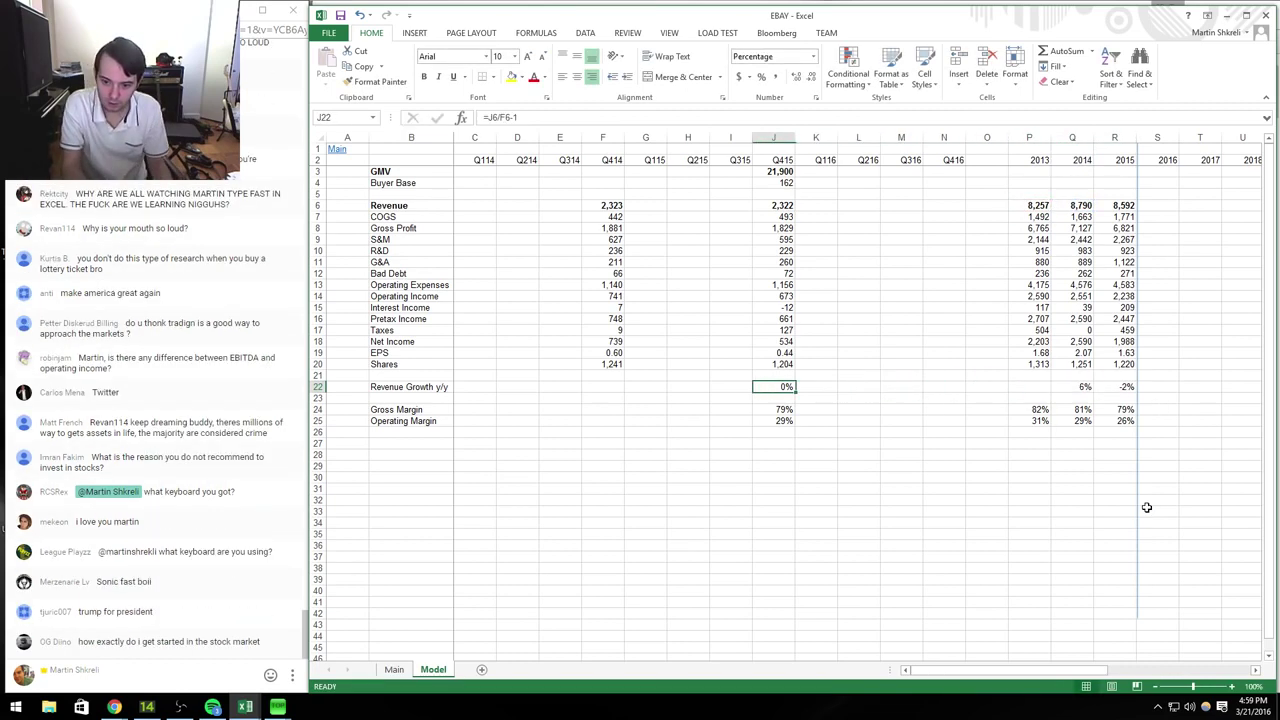
Step: Draw a vertical straight line about 8.15" tall along the boundary between the Q415 and Q116 columns
{"action": "left_click", "coordinate": [414, 32]}
{"action": "left_click", "coordinate": [531, 51]}
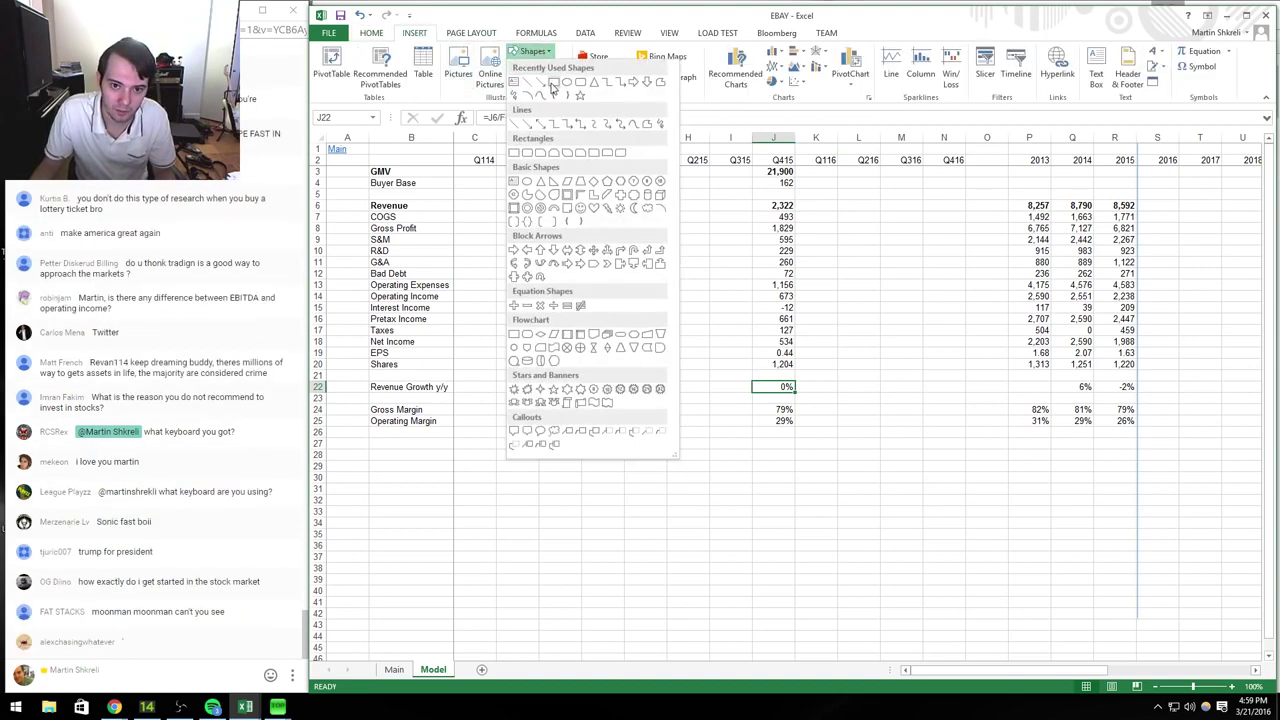
{"action": "left_click", "coordinate": [529, 83]}
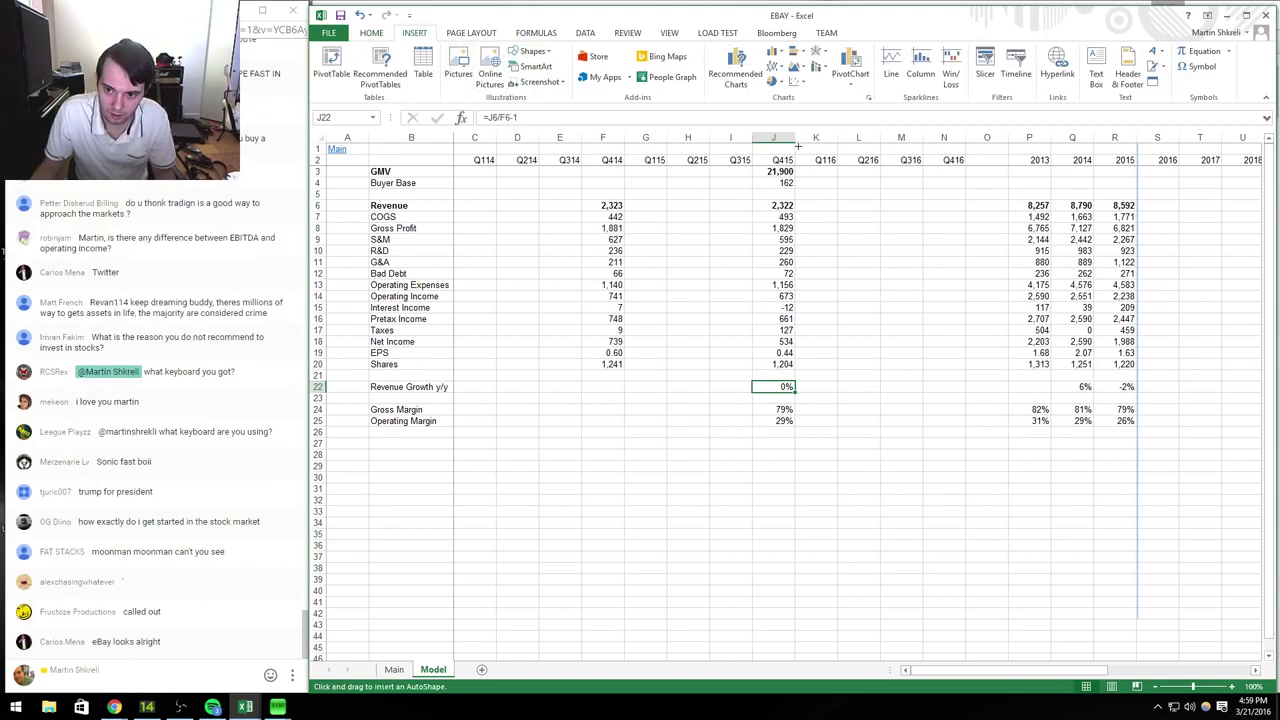
{"action": "mouse_move", "coordinate": [798, 655]}
{"action": "left_mouse_down"}
{"action": "mouse_move", "coordinate": [798, 147]}
{"action": "mouse_move", "coordinate": [797, 182]}
{"action": "left_mouse_up"}
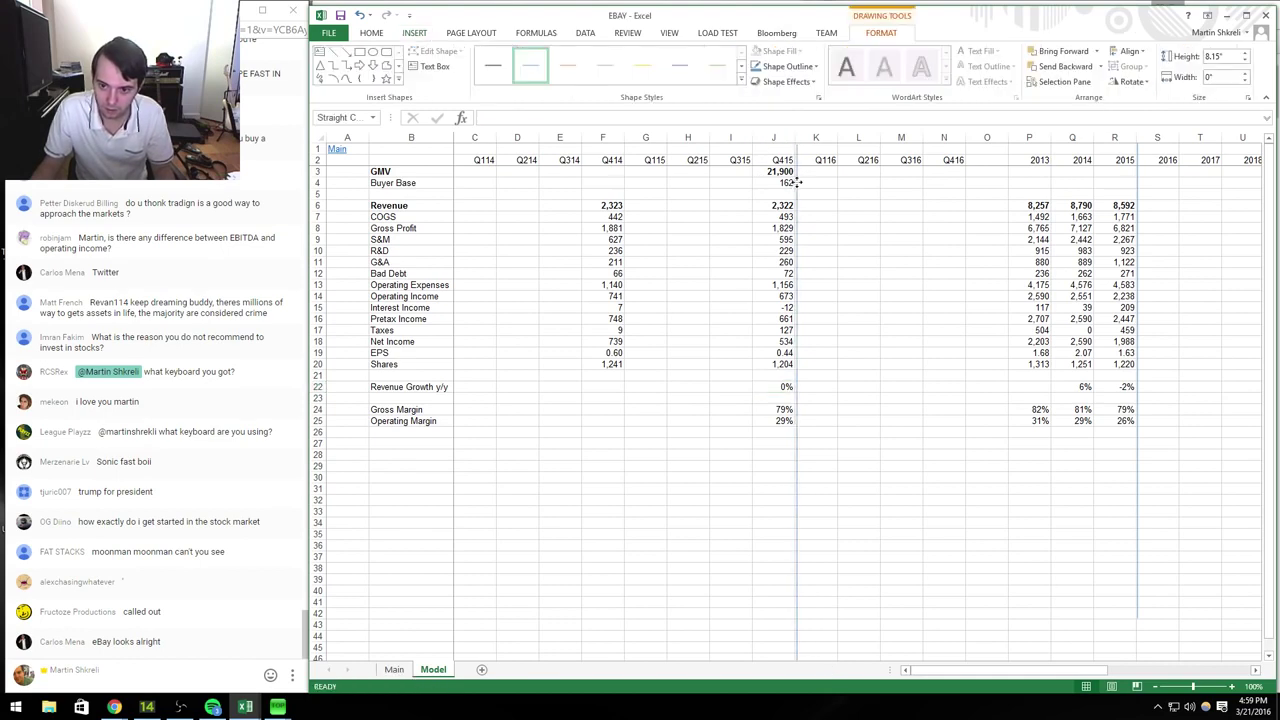
{"action": "left_click", "coordinate": [740, 289]}
Step: Switch to the SEC press release in the browser and find the first quarter 2016 revenue guidance under Business Outlook
{"action": "key", "text": "alt+Tab"}
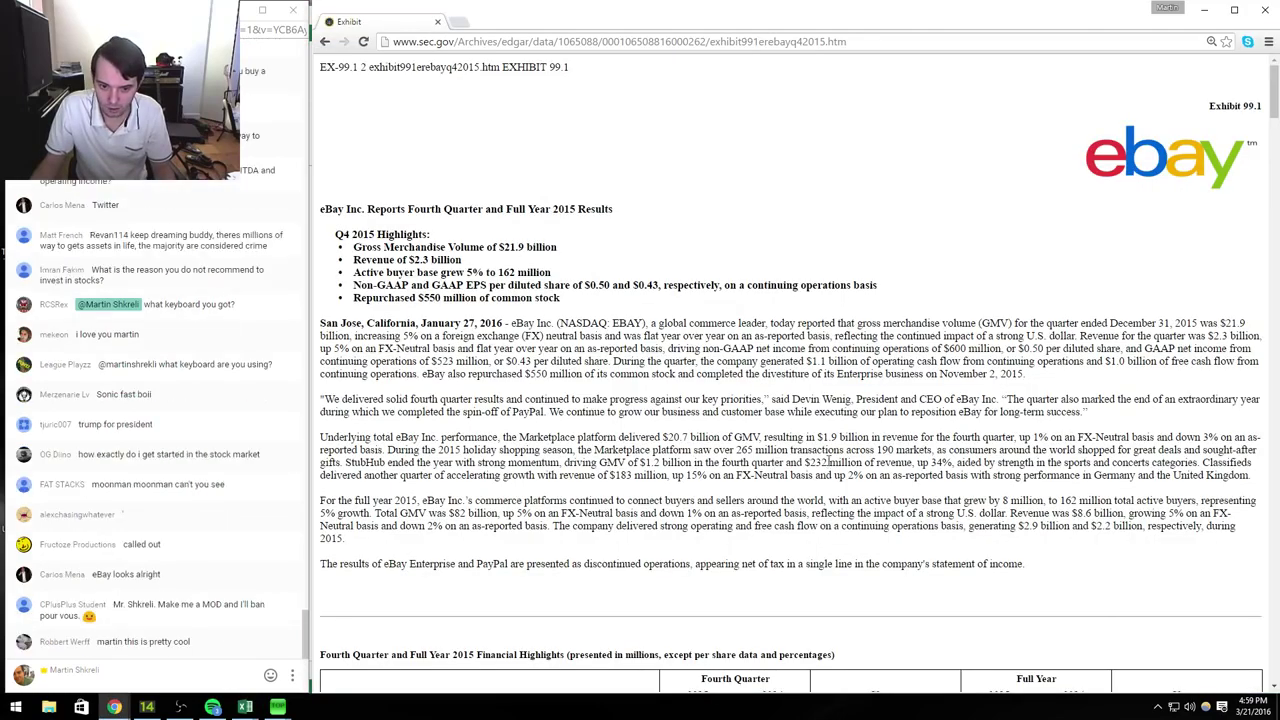
{"action": "scroll", "coordinate": [828, 459], "scroll_direction": "down", "scroll_amount": 4}
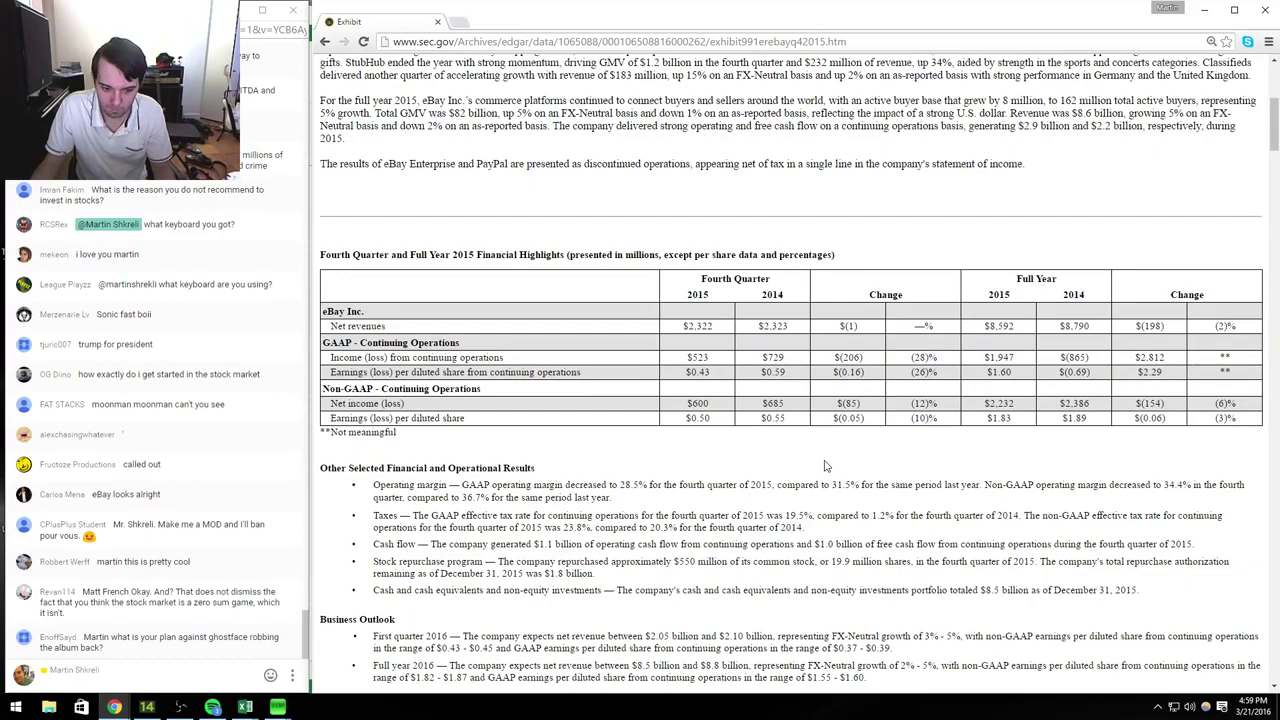
{"action": "scroll", "coordinate": [826, 466], "scroll_direction": "down", "scroll_amount": 3}
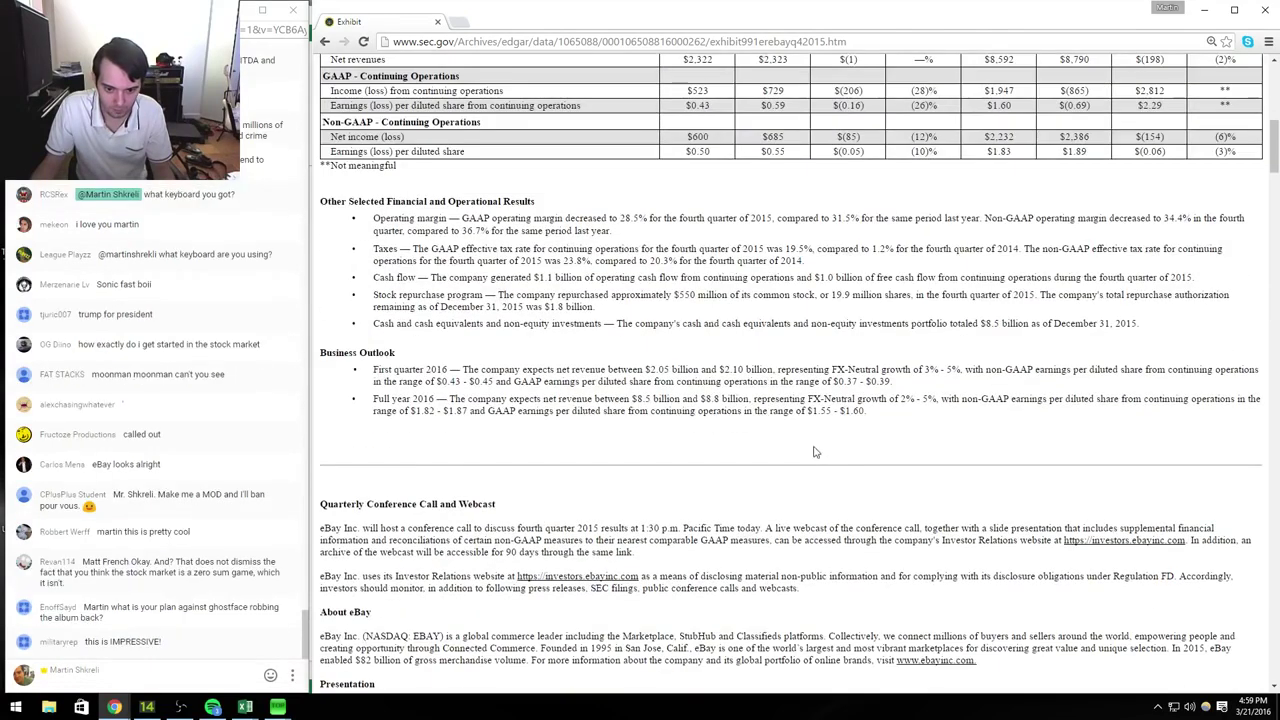
{"action": "left_click_drag", "start_coordinate": [700, 372], "coordinate": [558, 383]}
{"action": "left_click_drag", "start_coordinate": [462, 370], "coordinate": [762, 372]}
Step: Back in the Excel Model sheet, copy the Q415 income statement from Revenue through Shares (J6:J20) into the Q116 column at K6
{"action": "key", "text": "alt+Tab"}
{"action": "key", "text": "Up"}
{"action": "key", "text": "Up"}
{"action": "key", "text": "Up"}
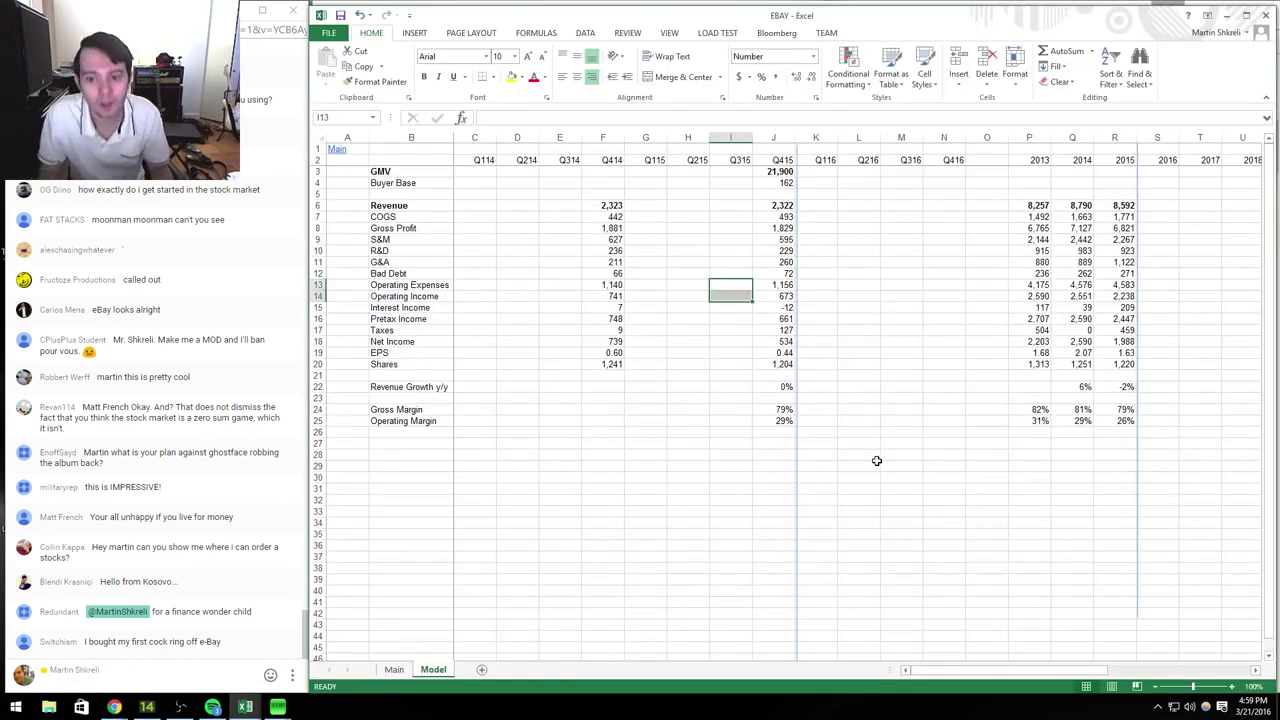
{"action": "key", "text": "Right"}
{"action": "key", "text": "Up"}
{"action": "key", "text": "Up"}
{"action": "key", "text": "Up"}
{"action": "key", "text": "Up"}
{"action": "key", "text": "ctrl+shift+Down"}
{"action": "key", "text": "ctrl+c"}
{"action": "key", "text": "Right"}
{"action": "key", "text": "ctrl+v"}
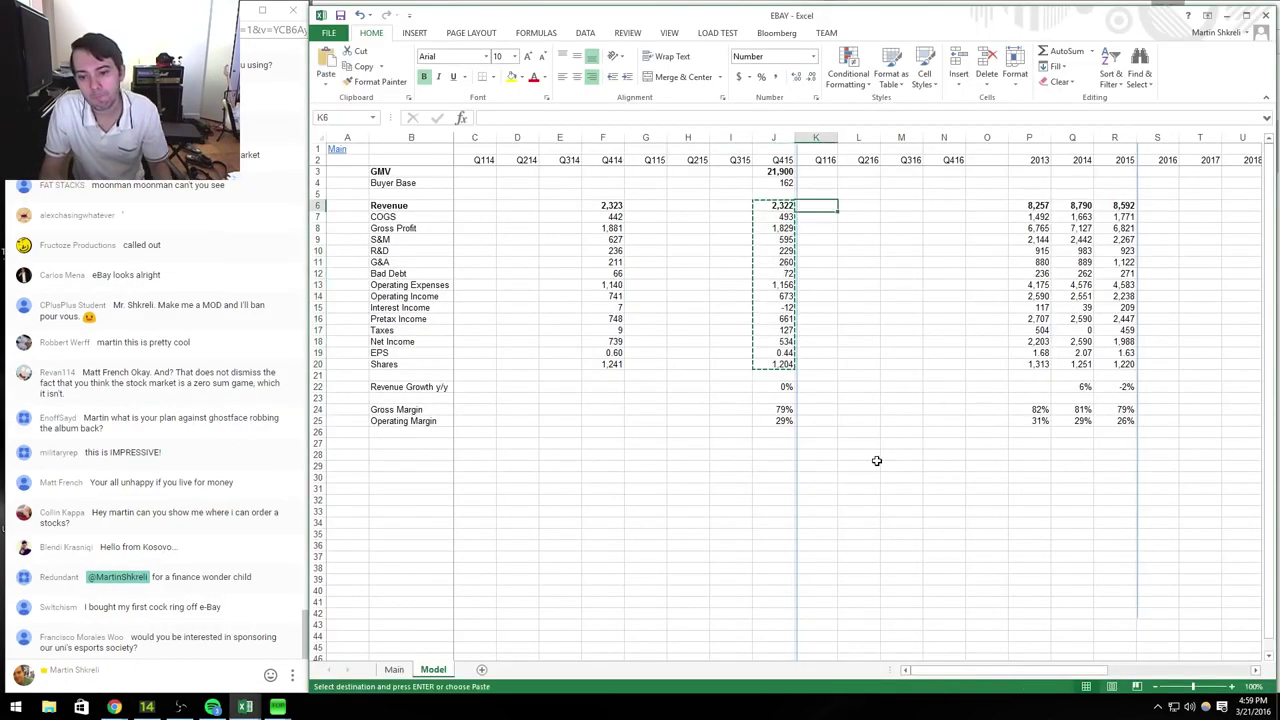
{"action": "key", "text": "Right"}
{"action": "key", "text": "Escape"}
Step: Set the Q116 revenue in K6 to 2075
{"action": "key", "text": "Left"}
{"action": "type", "text": "2075"}
{"action": "key", "text": "Return"}
{"action": "key", "text": "Down"}
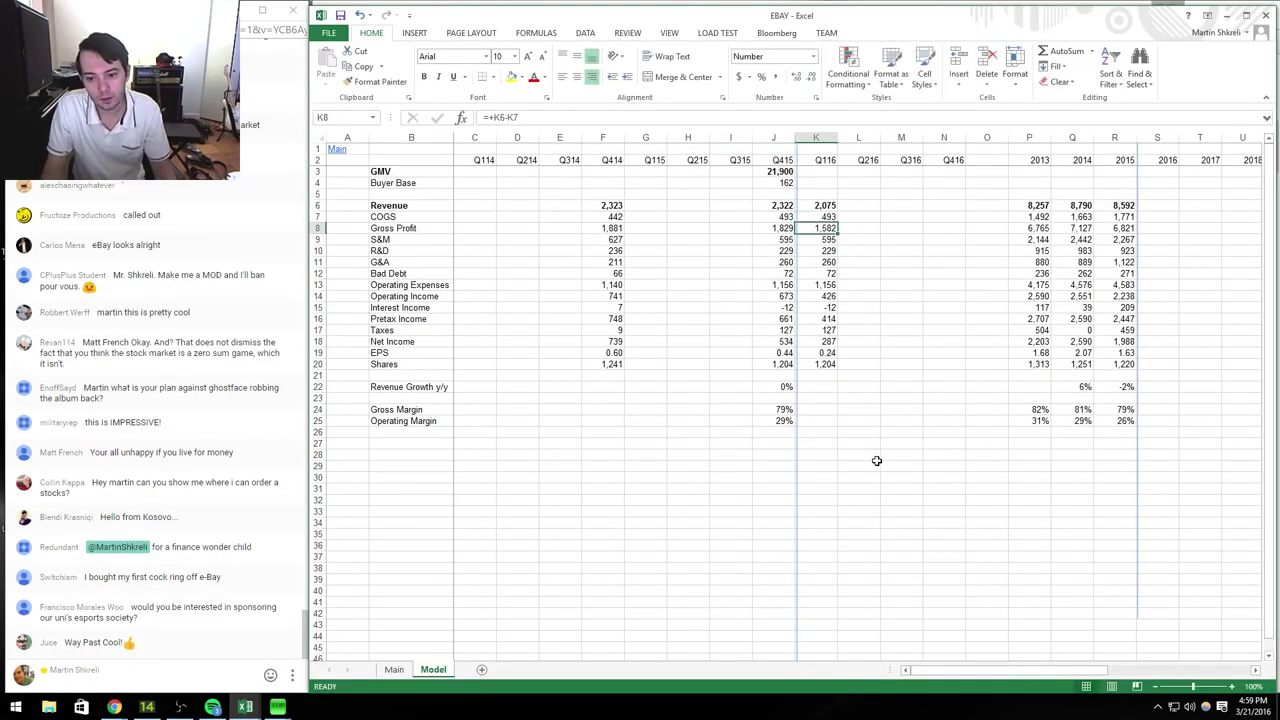
Step: Calculate the Q116 gross profit in K8 as revenue in K6 times .79
{"action": "key", "text": "Up"}
{"action": "key", "text": "Down"}
{"action": "type", "text": "+"}
{"action": "key", "text": "Up"}
{"action": "key", "text": "Up"}
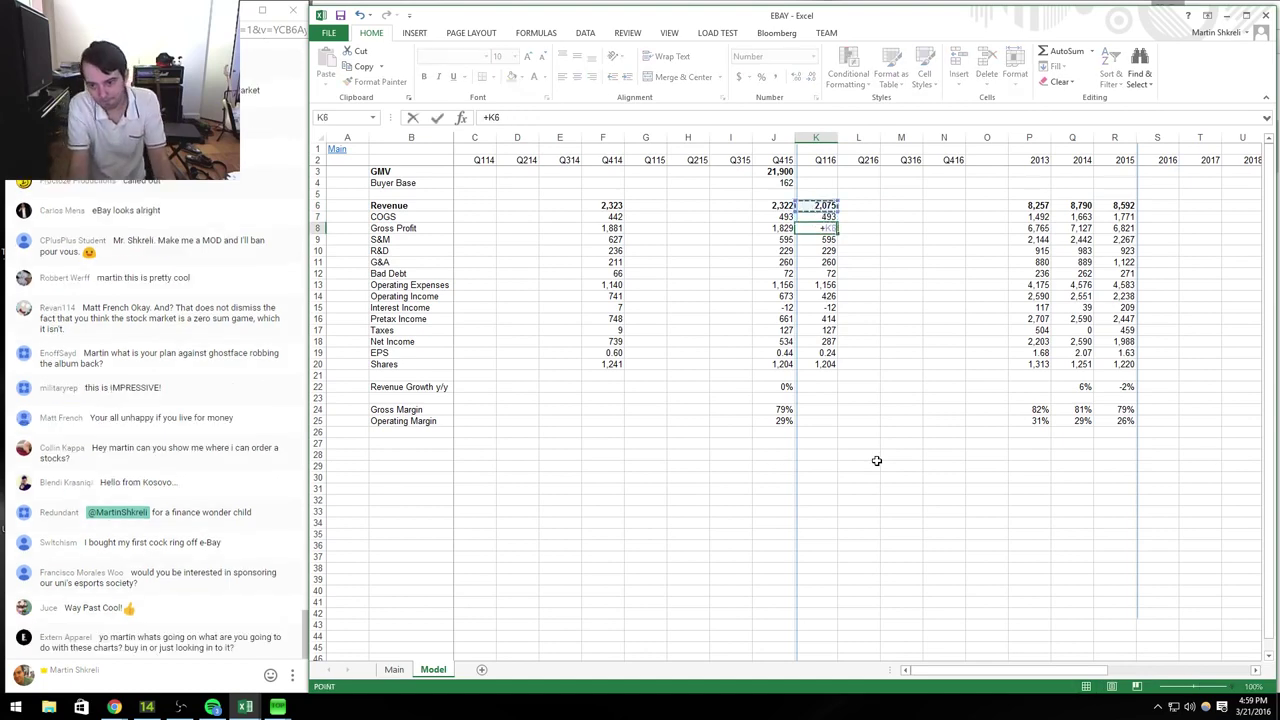
{"action": "type", "text": "-.79"}
{"action": "key", "text": "Return"}
Step: Calculate the Q116 COGS in K7 as revenue minus gross profit
{"action": "key", "text": "Up"}
{"action": "key", "text": "Up"}
{"action": "type", "text": "+K6-"}
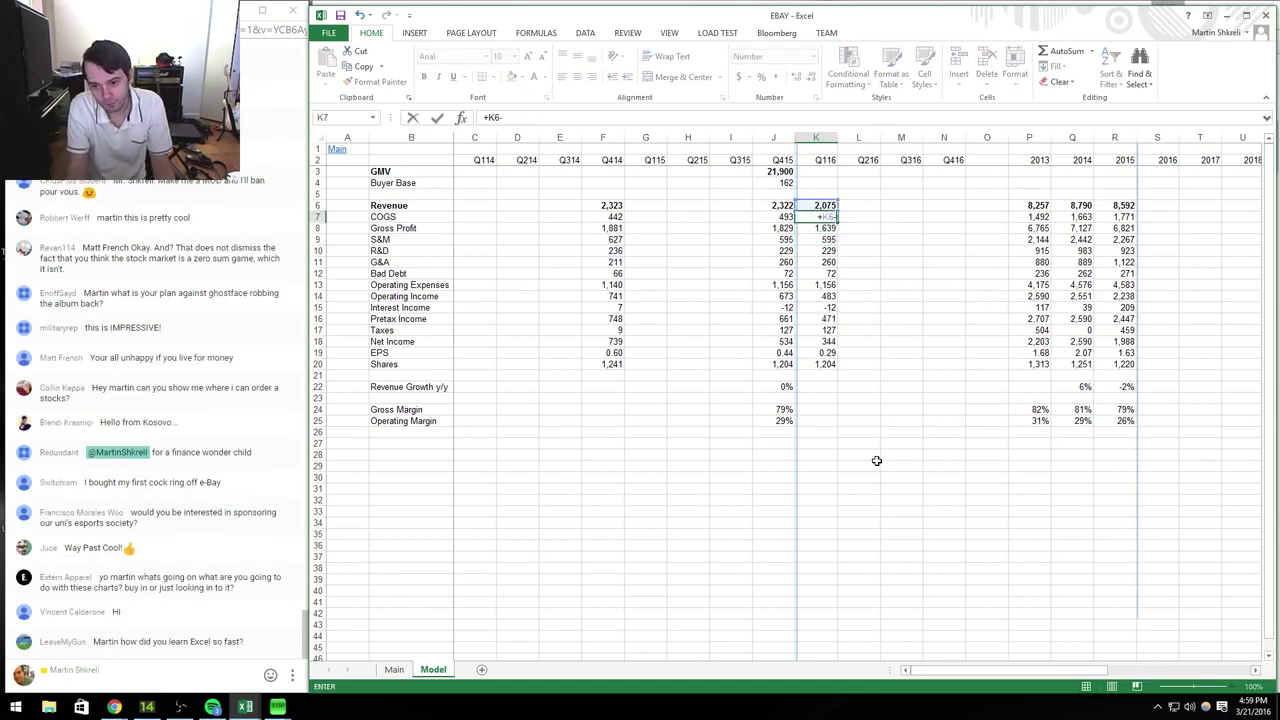
{"action": "key", "text": "Return"}
Step: Copy the Q415 revenue growth formula from J22 into the Q116 column at K22
{"action": "key", "text": "Down"}
{"action": "key", "text": "Down"}
{"action": "key", "text": "Down"}
{"action": "key", "text": "Down"}
{"action": "key", "text": "Down"}
{"action": "key", "text": "Down"}
{"action": "key", "text": "Down"}
{"action": "key", "text": "Down"}
{"action": "key", "text": "Down"}
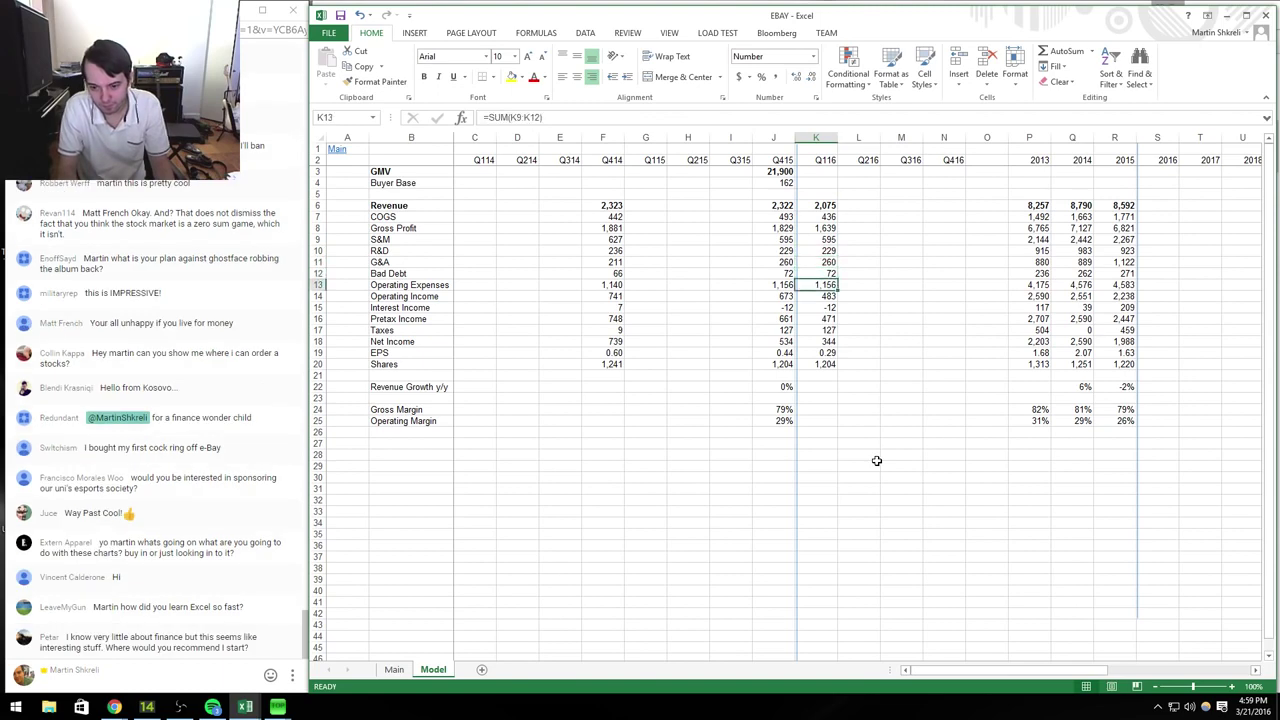
{"action": "key", "text": "Down"}
{"action": "key", "text": "Down"}
{"action": "key", "text": "Down"}
{"action": "key", "text": "Left"}
{"action": "key", "text": "Down"}
{"action": "key", "text": "Down"}
{"action": "key", "text": "ctrl+c"}
{"action": "key", "text": "Right"}
{"action": "key", "text": "ctrl+v"}
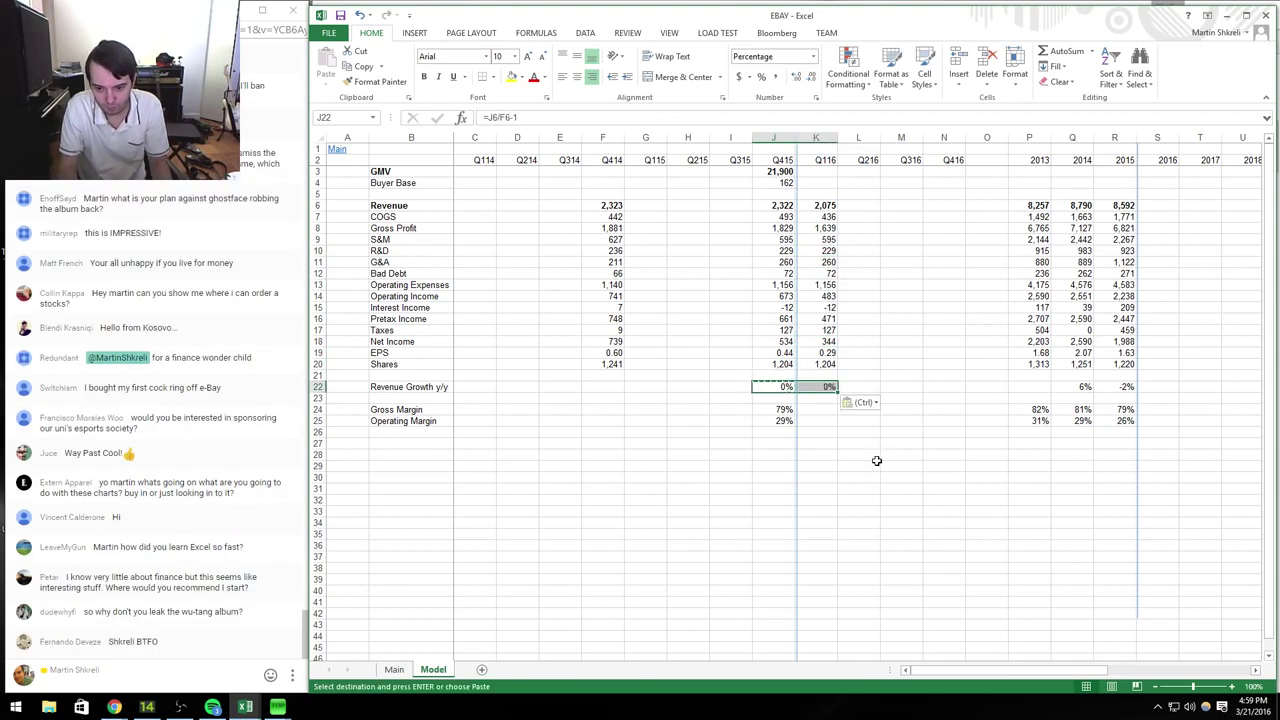
Step: Copy the Q415 gross margin and operating margin formulas (J24:J25) into the Q116 column
{"action": "key", "text": "Escape"}
{"action": "key", "text": "Left"}
{"action": "key", "text": "Down"}
{"action": "key", "text": "Down"}
{"action": "key", "text": "shift+Down"}
{"action": "key", "text": "ctrl+c"}
{"action": "key", "text": "Right"}
{"action": "key", "text": "ctrl+v"}
{"action": "key", "text": "Escape"}
{"action": "key", "text": "Left"}
{"action": "key", "text": "Left"}
{"action": "key", "text": "Left"}
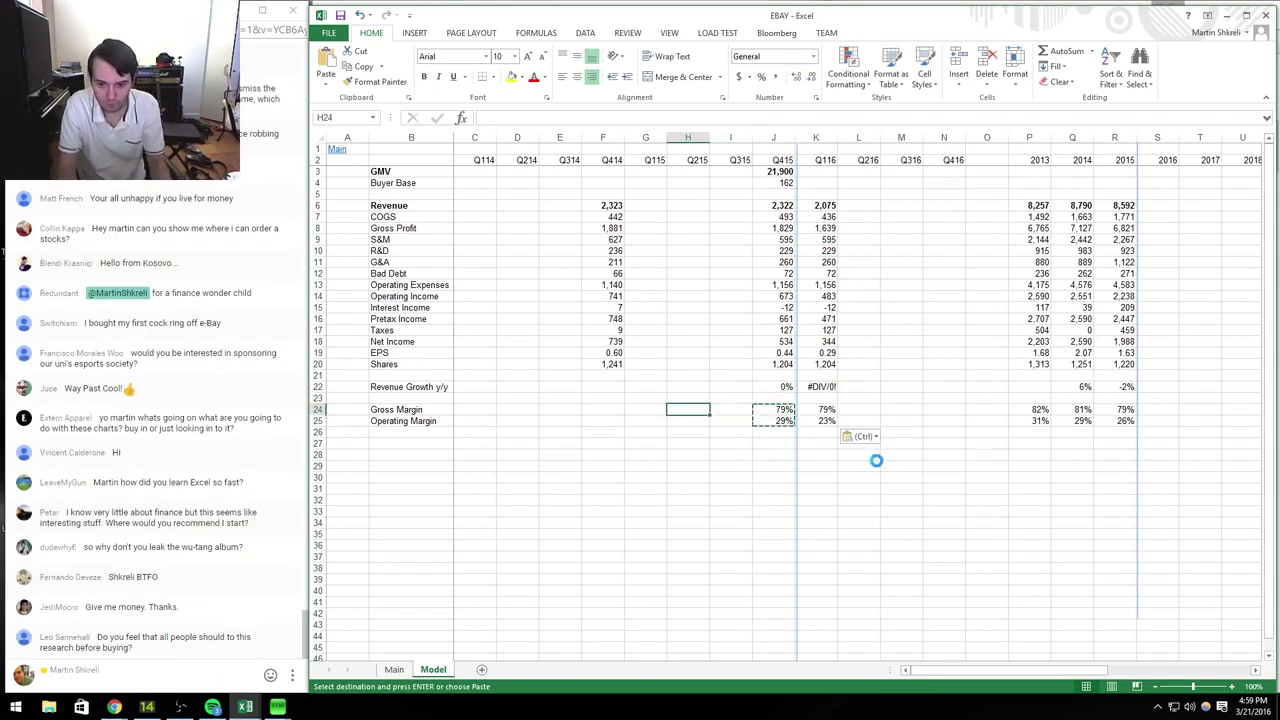
Step: Switch to the press release and examine its statements of income and cash flows, especially operating cash flow and property and equipment purchases
{"action": "key", "text": "alt+Tab"}
{"action": "scroll", "coordinate": [877, 466], "scroll_direction": "down", "scroll_amount": 15}
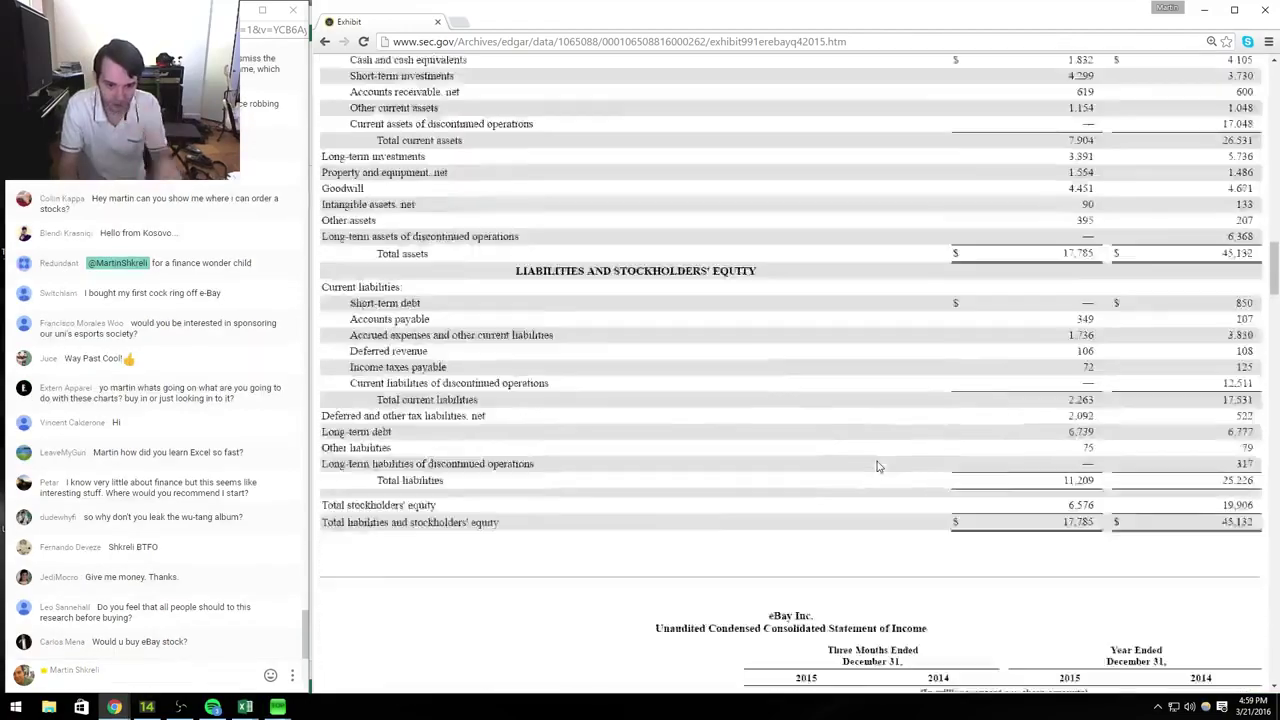
{"action": "scroll", "coordinate": [877, 466], "scroll_direction": "down", "scroll_amount": 15}
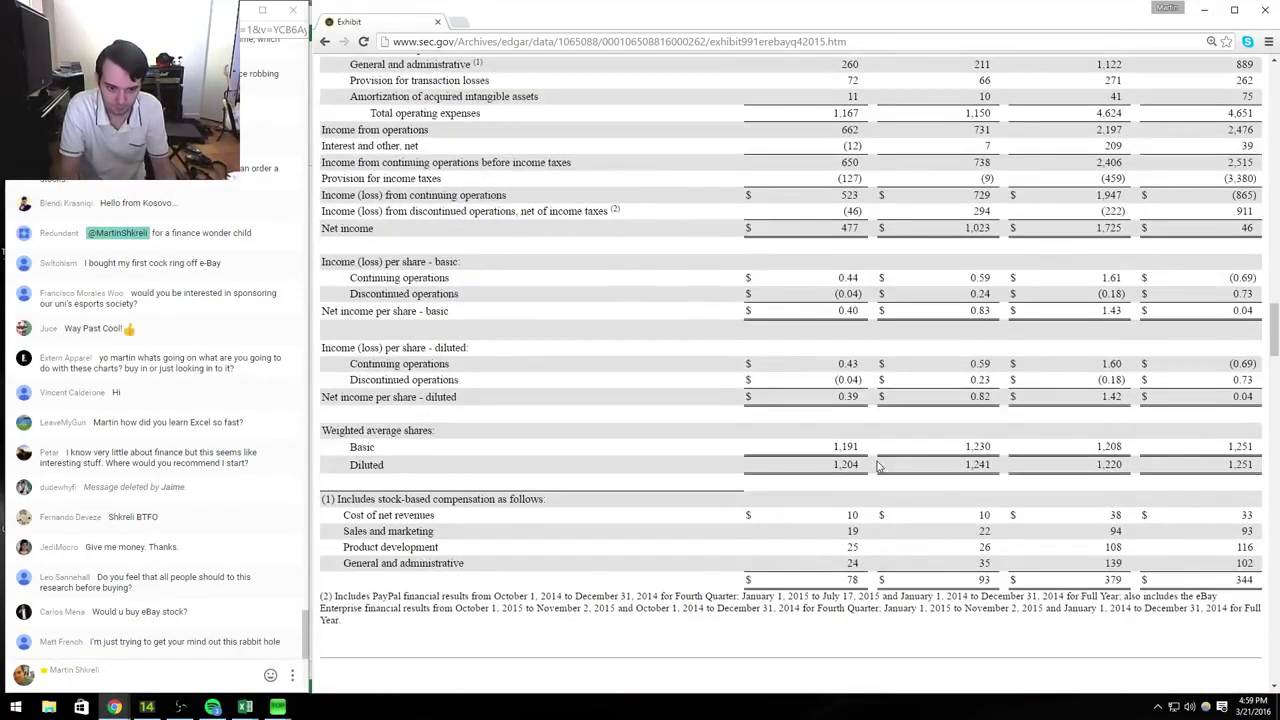
{"action": "scroll", "coordinate": [877, 466], "scroll_direction": "up", "scroll_amount": 15}
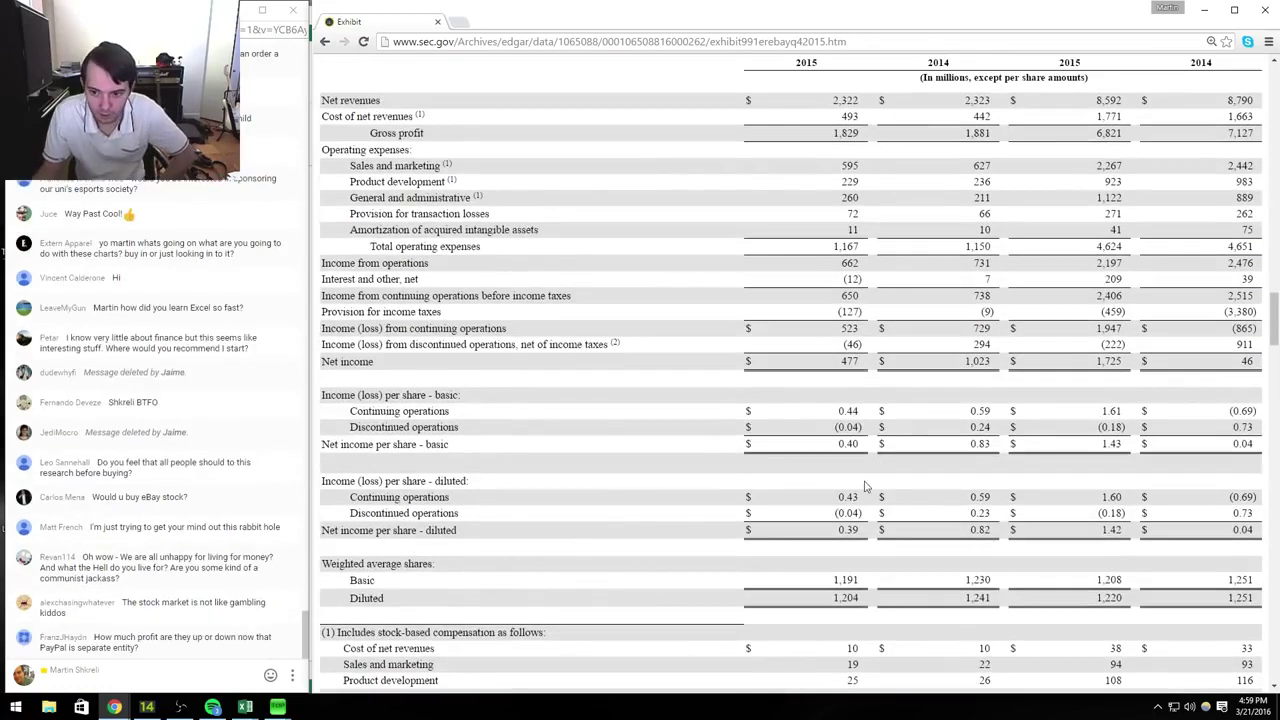
{"action": "scroll", "coordinate": [866, 481], "scroll_direction": "up", "scroll_amount": 2}
{"action": "scroll", "coordinate": [905, 468], "scroll_direction": "down", "scroll_amount": 8}
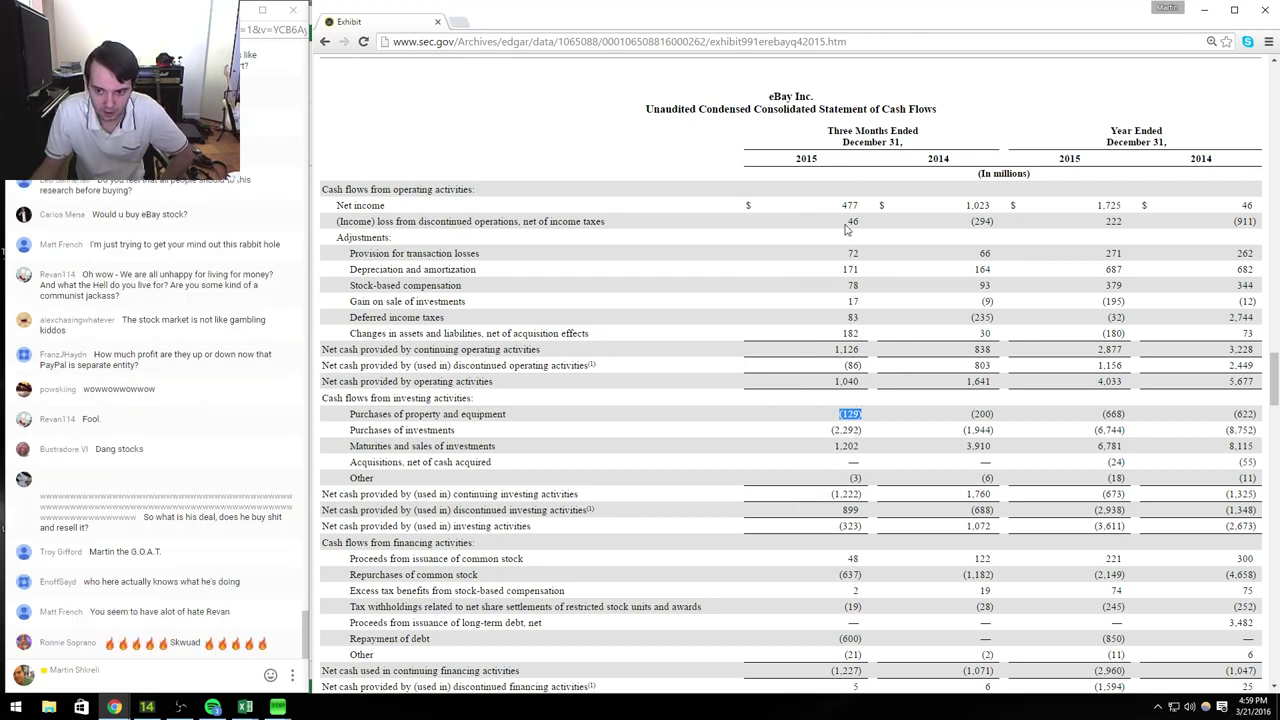
{"action": "left_click", "coordinate": [857, 222]}
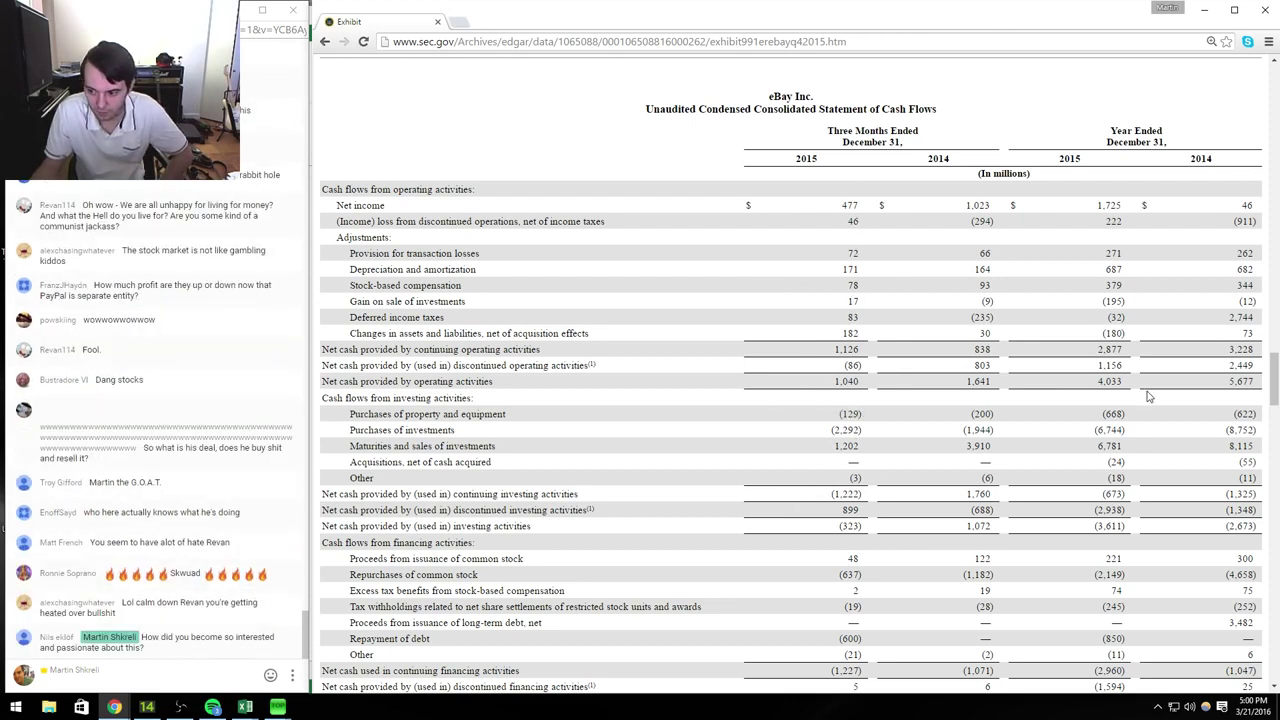
{"action": "left_click_drag", "start_coordinate": [1126, 350], "coordinate": [1105, 350]}
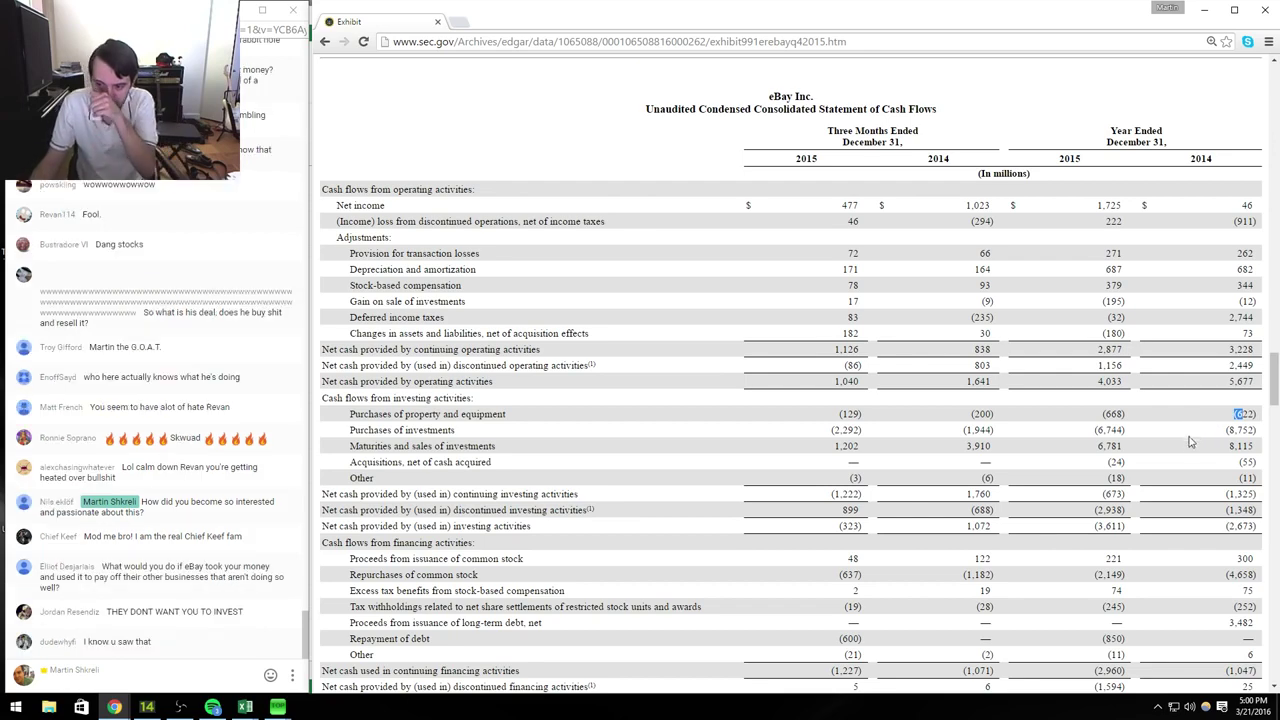
Step: Return to eBay's EDGAR filing list and open the 10-Q for the quarter ended September 30, 2015 (ebay10-qq32015.htm)
{"action": "key", "text": "alt+Tab"}
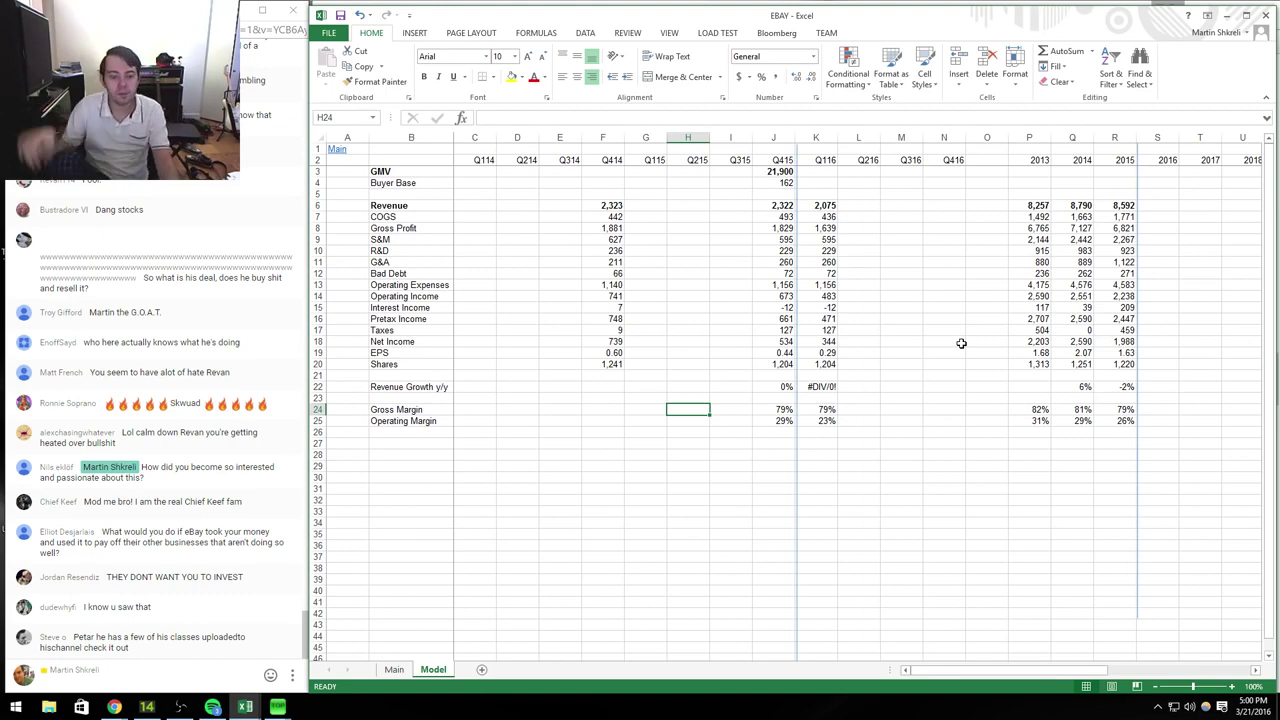
{"action": "key", "text": "ctrl+Up"}
{"action": "key", "text": "Down"}
{"action": "key", "text": "ctrl+Right"}
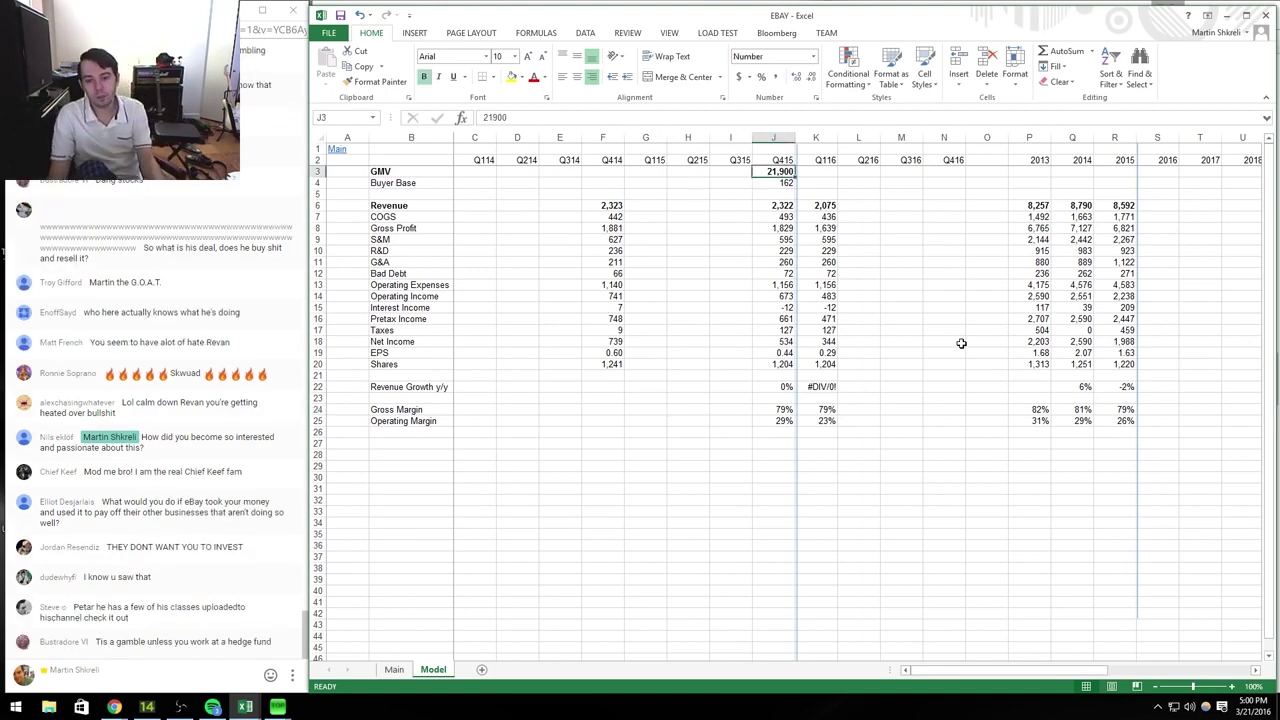
{"action": "key", "text": "alt+Tab"}
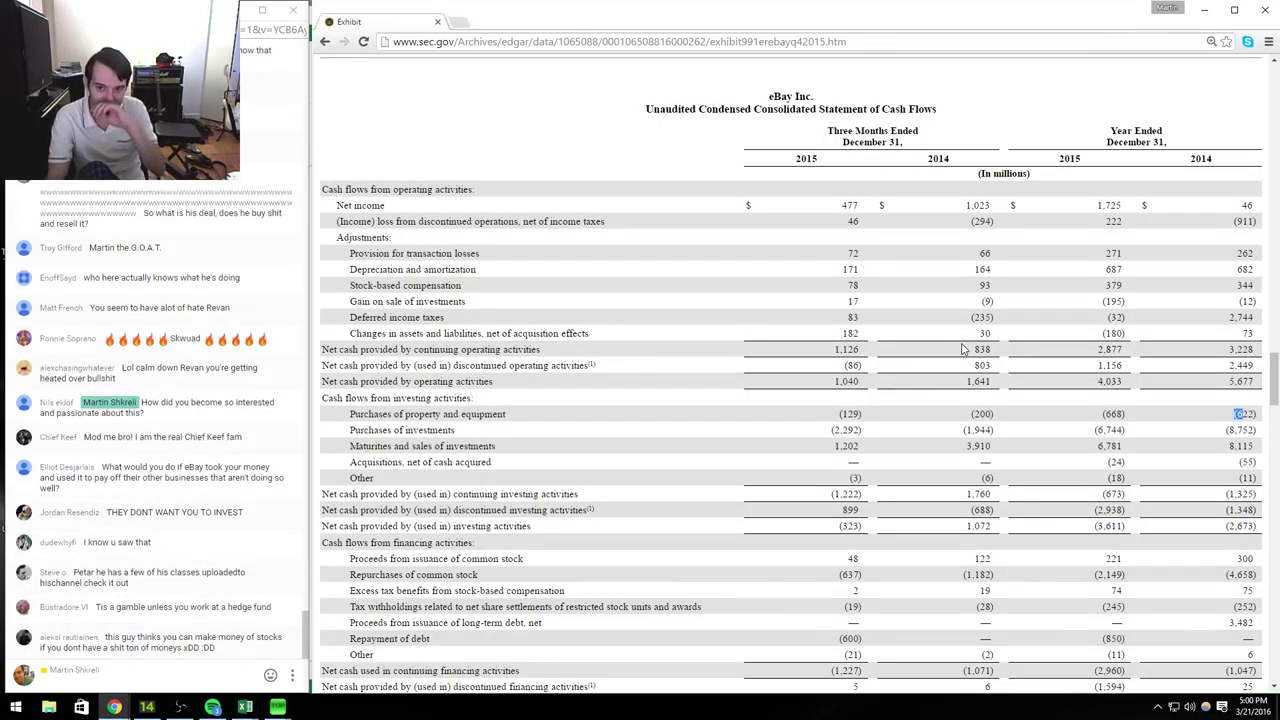
{"action": "key", "text": "alt+Left"}
{"action": "key", "text": "alt+Left"}
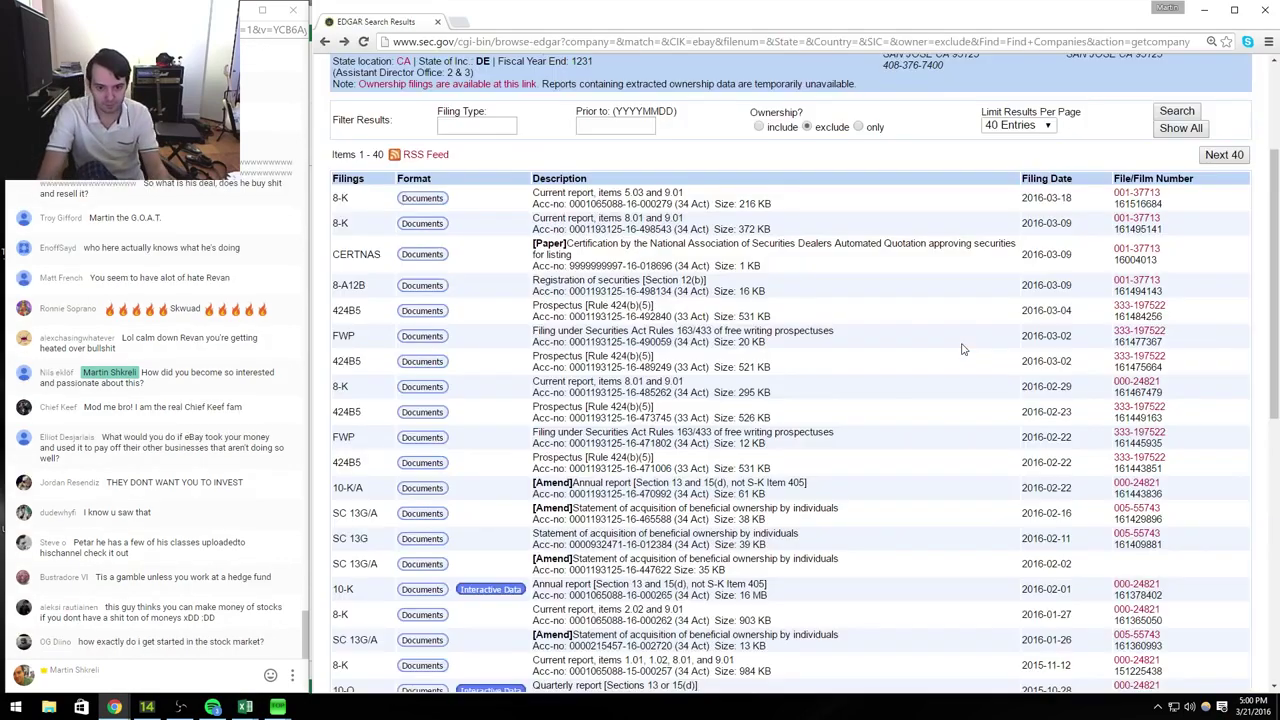
{"action": "scroll", "coordinate": [923, 431], "scroll_direction": "down", "scroll_amount": 3}
{"action": "left_click", "coordinate": [430, 566]}
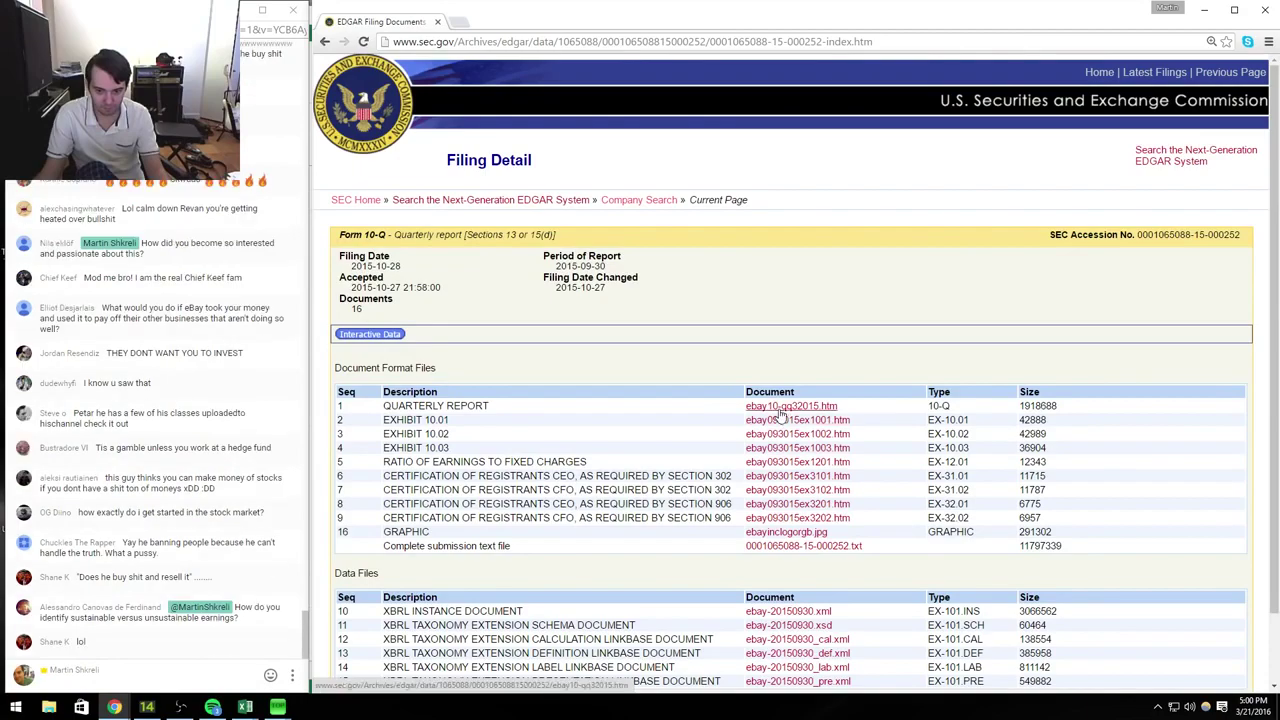
{"action": "left_click", "coordinate": [760, 406]}
Step: Block the live chat viewer who complained about people being banned
{"action": "left_click", "coordinate": [289, 517]}
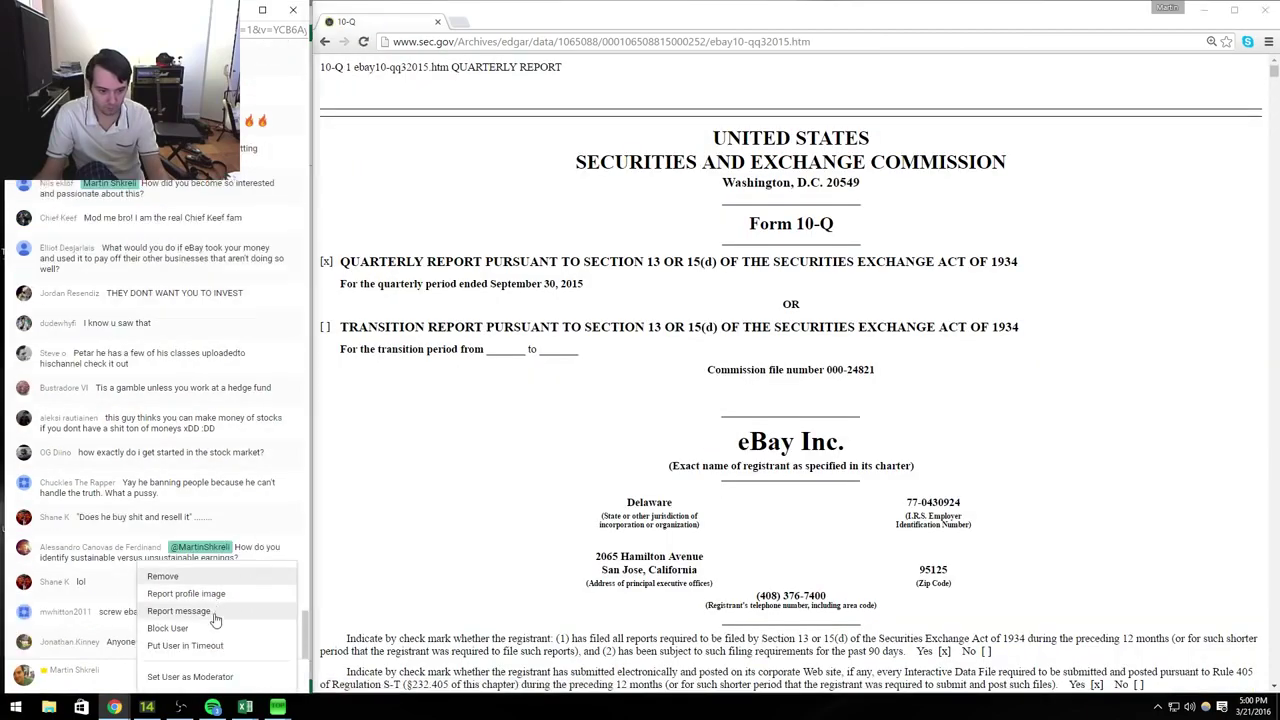
{"action": "left_click", "coordinate": [212, 626]}
Step: Locate the quarterly statement of income in the 10-Q
{"action": "scroll", "coordinate": [566, 547], "scroll_direction": "down", "scroll_amount": 20}
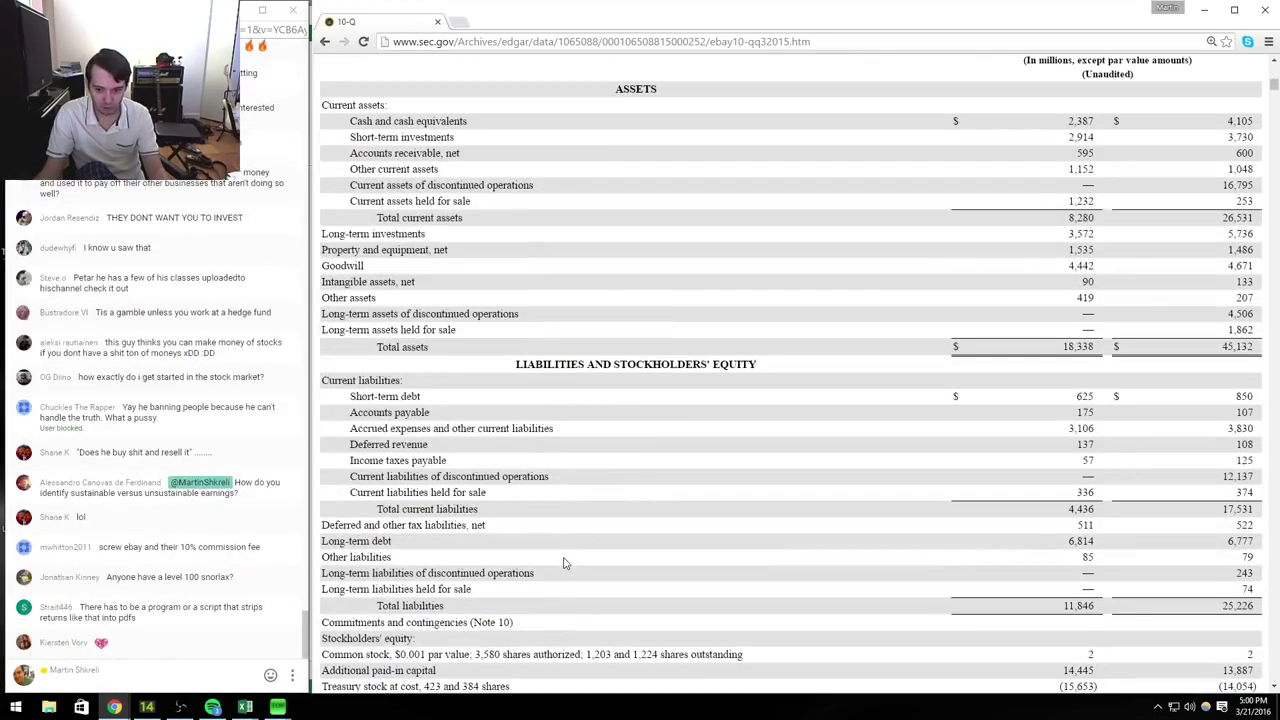
{"action": "scroll", "coordinate": [565, 556], "scroll_direction": "down", "scroll_amount": 4}
{"action": "scroll", "coordinate": [563, 556], "scroll_direction": "up", "scroll_amount": 2}
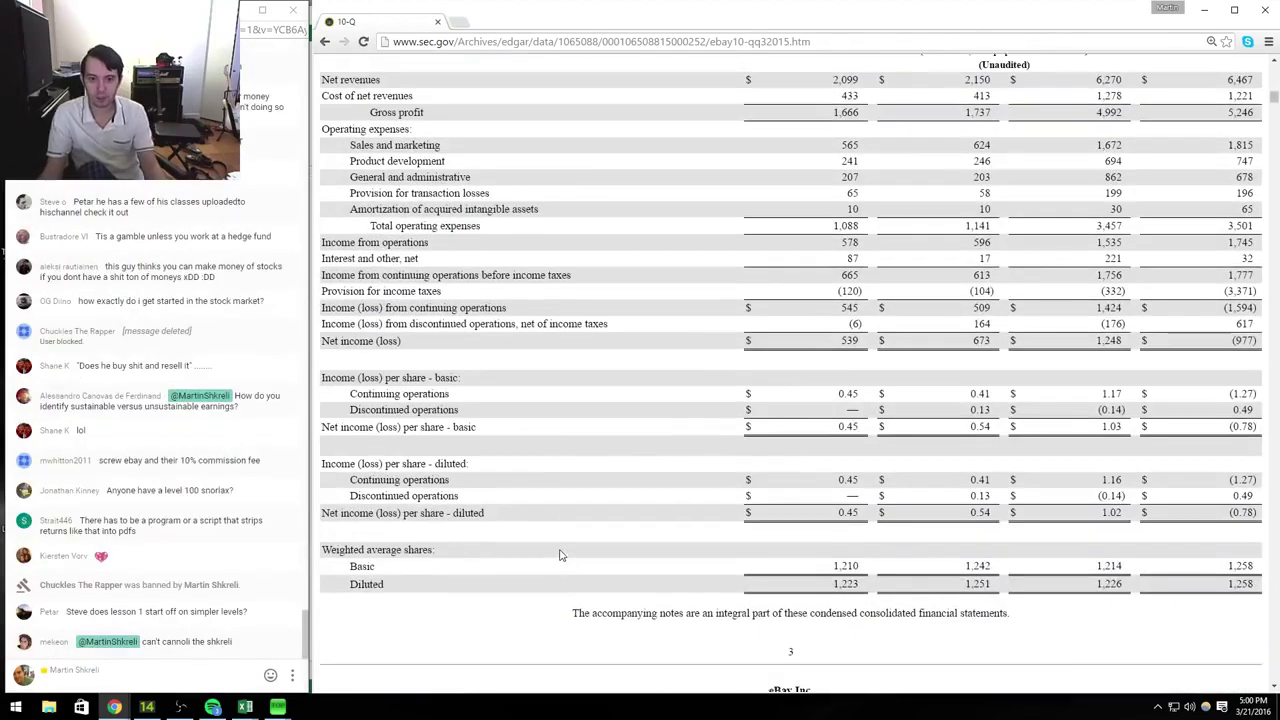
Step: In the Excel Model sheet, copy the Q415 income statement from Revenue through Shares (J6:J20) into the Q315 column at I6
{"action": "key", "text": "alt+Tab"}
{"action": "key", "text": "alt+Tab"}
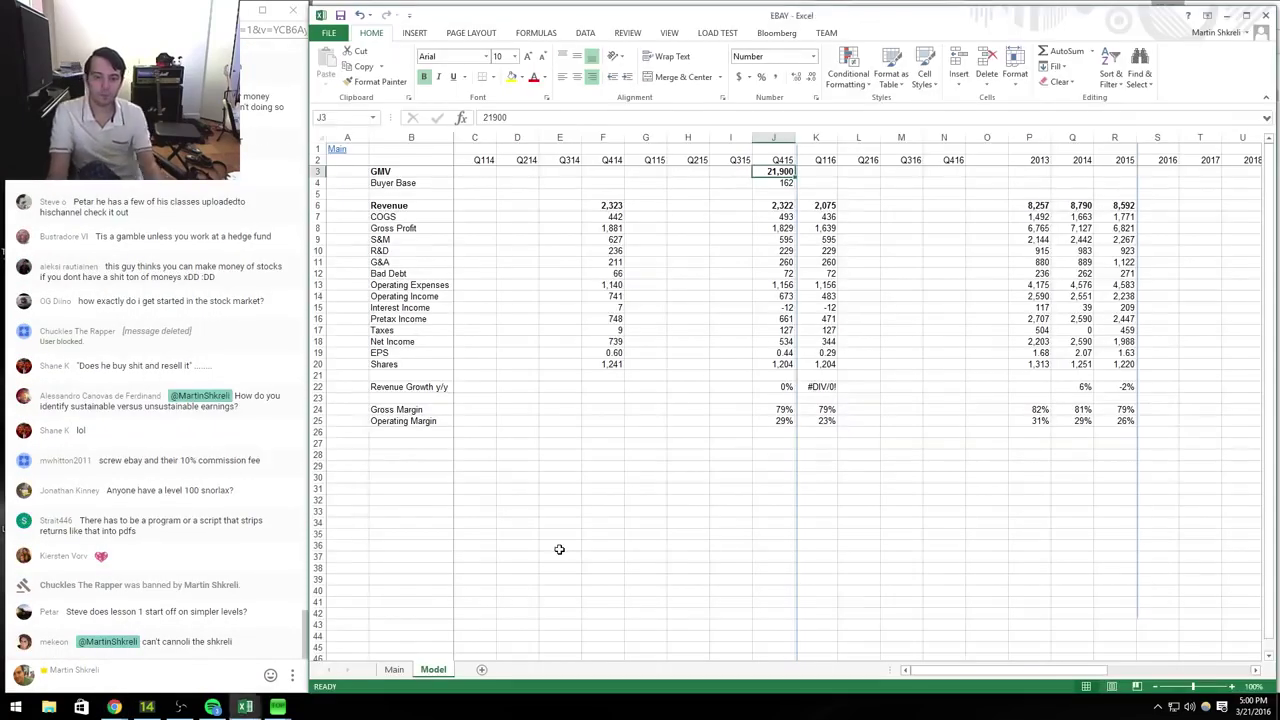
{"action": "key", "text": "Down"}
{"action": "key", "text": "Down"}
{"action": "key", "text": "Down"}
{"action": "key", "text": "shift+ctrl+Down"}
{"action": "key", "text": "ctrl+c"}
{"action": "key", "text": "Left"}
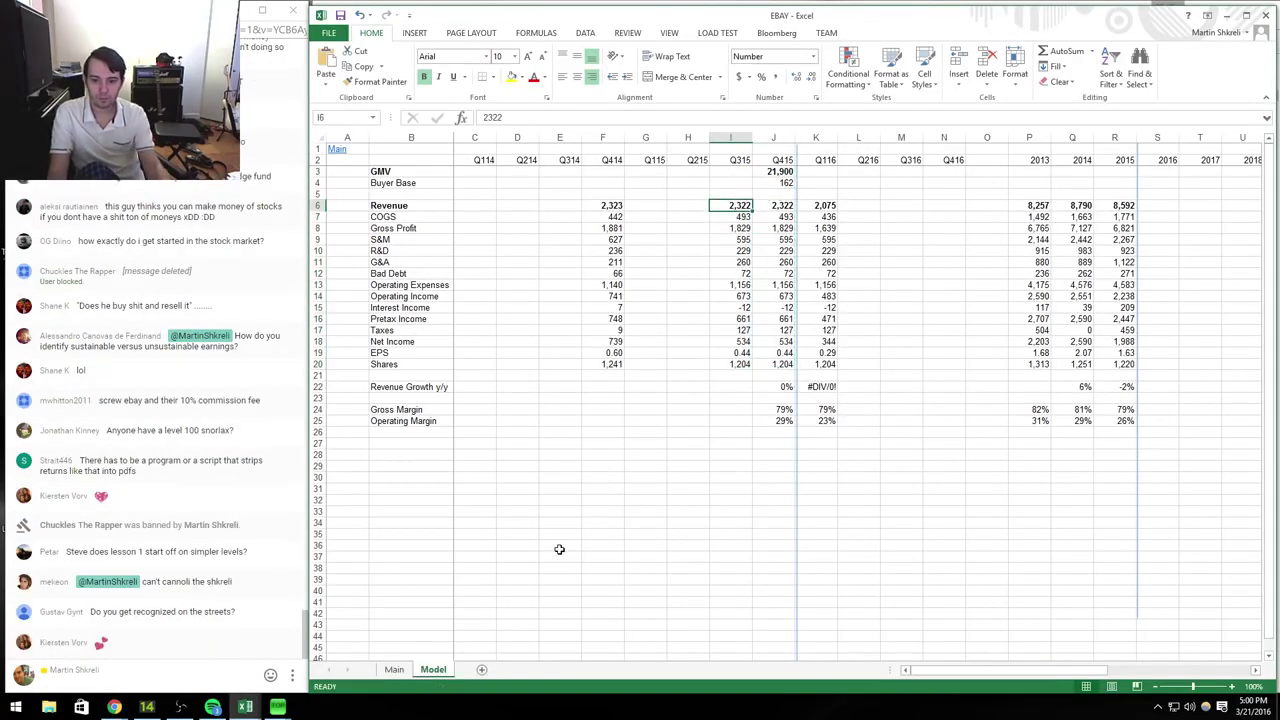
Step: Enter the Q315 revenue of 2,099, COGS of 433 and S&M of 565 from the 10-Q
{"action": "key", "text": "alt+Tab"}
{"action": "key", "text": "alt+Tab"}
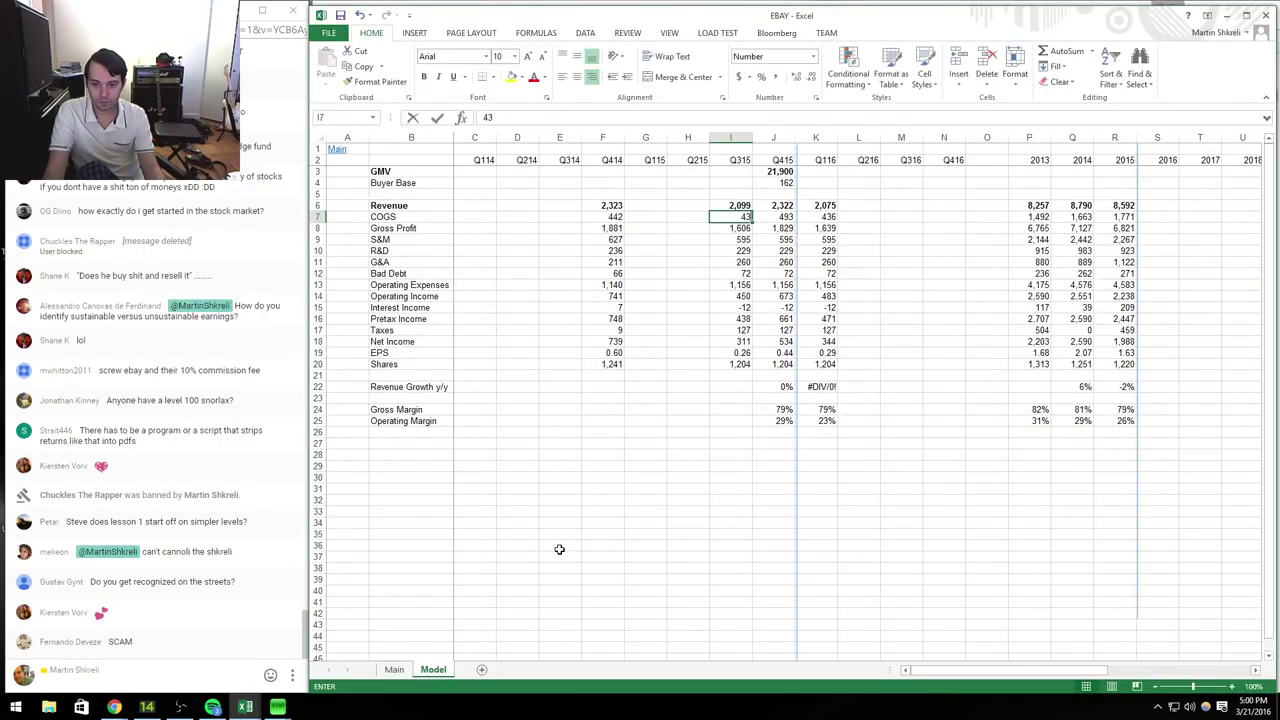
{"action": "key", "text": "alt+Tab"}
{"action": "key", "text": "alt+Tab"}
Step: Enter the Q315 R&D of 241, G&A of 207 and Bad Debt of 65 from the 10-Q
{"action": "type", "text": "241"}
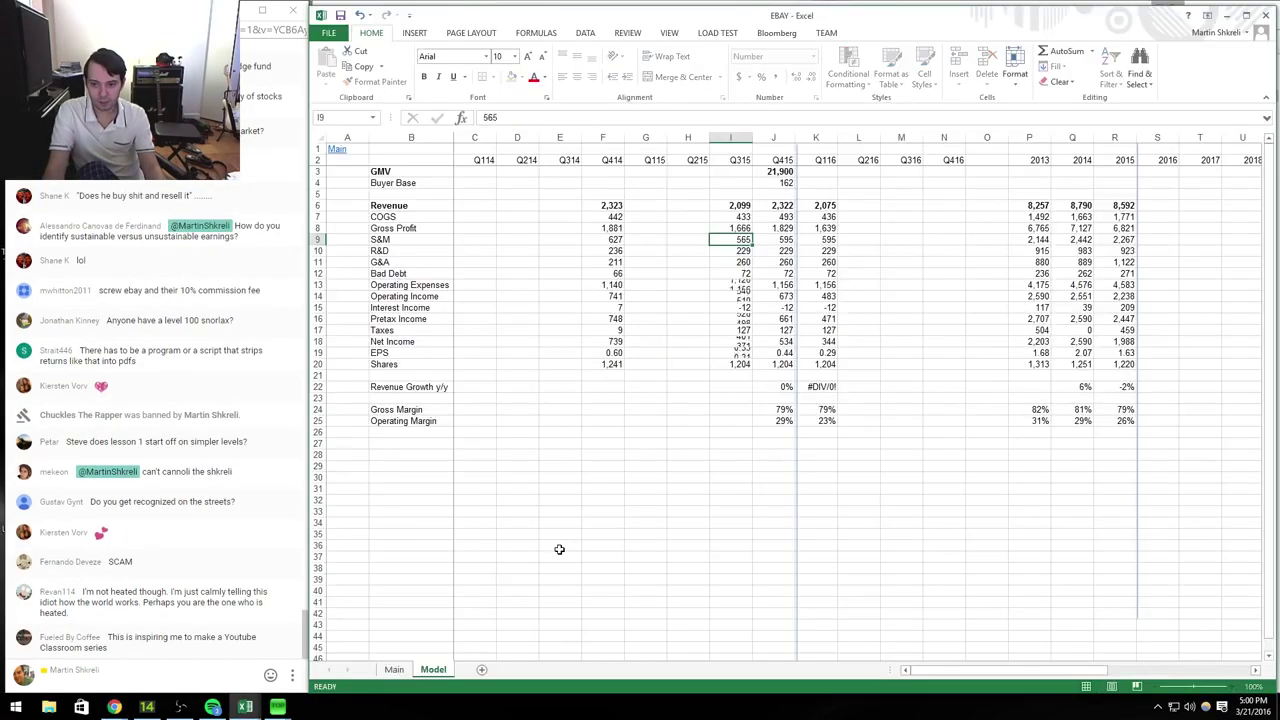
{"action": "key", "text": "alt+Tab"}
{"action": "key", "text": "alt+Tab"}
{"action": "key", "text": "Return"}
{"action": "key", "text": "alt+Tab"}
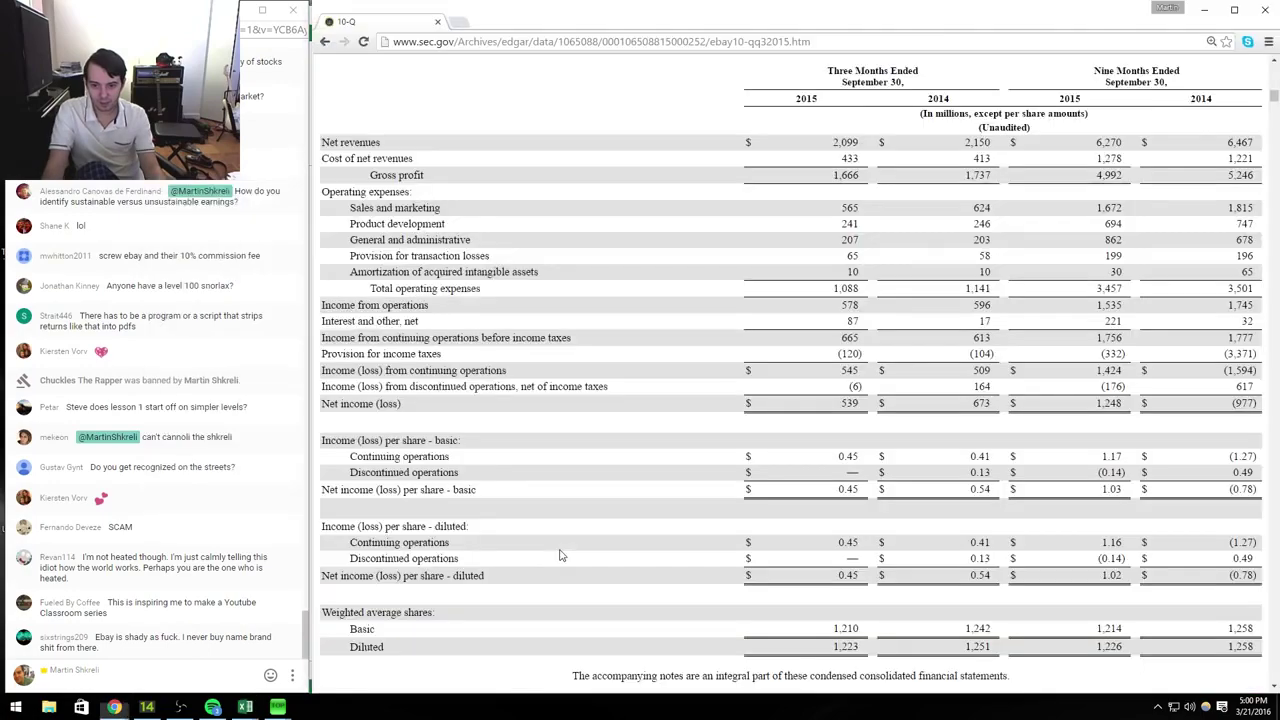
{"action": "key", "text": "alt+Tab"}
{"action": "key", "text": "Down"}
{"action": "key", "text": "Down"}
{"action": "key", "text": "Down"}
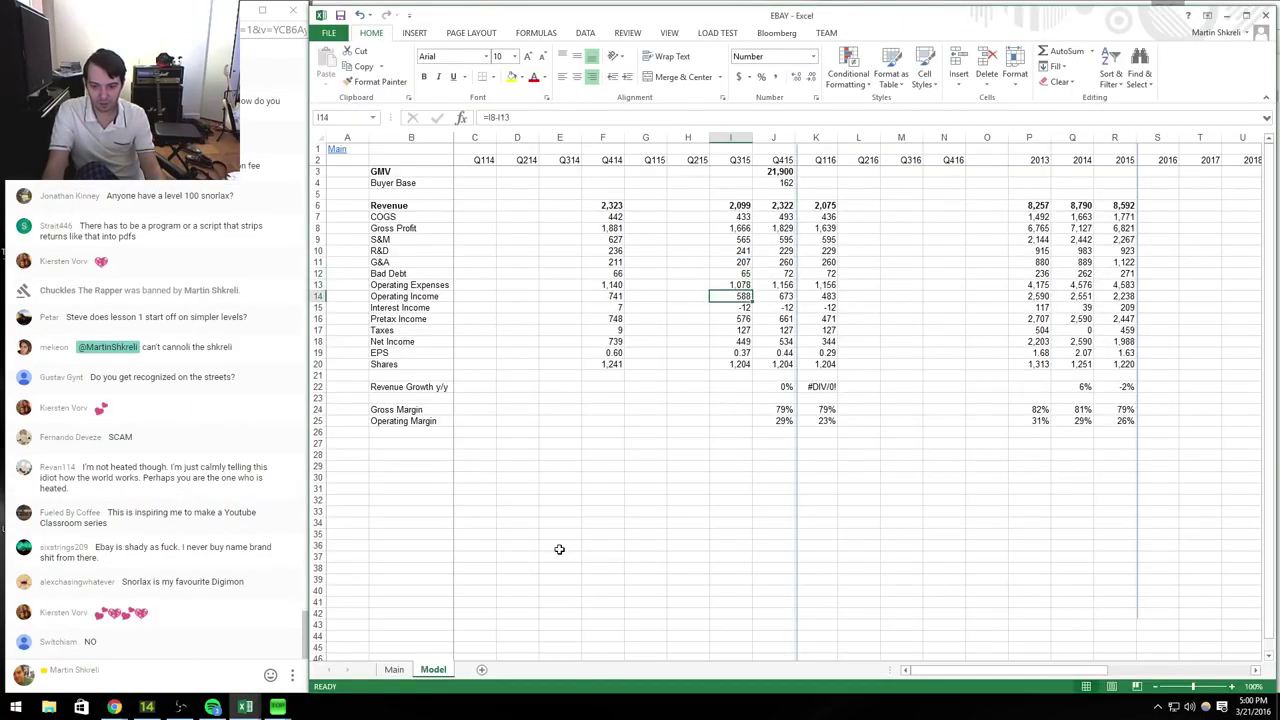
Step: Set the Q315 interest income in I15 to 87, from the 10-Q's interest and other line
{"action": "key", "text": "alt+Tab"}
{"action": "key", "text": "alt+Tab"}
{"action": "key", "text": "alt+Tab"}
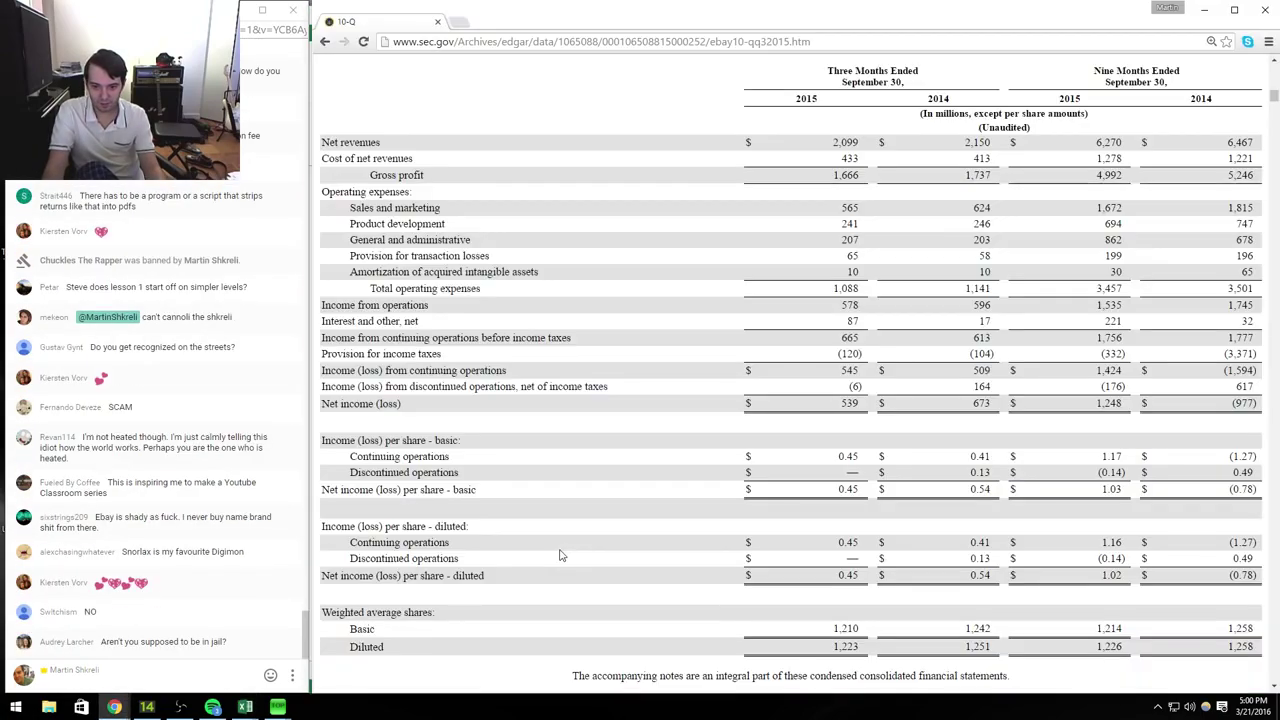
{"action": "key", "text": "alt+Tab"}
{"action": "type", "text": "57"}
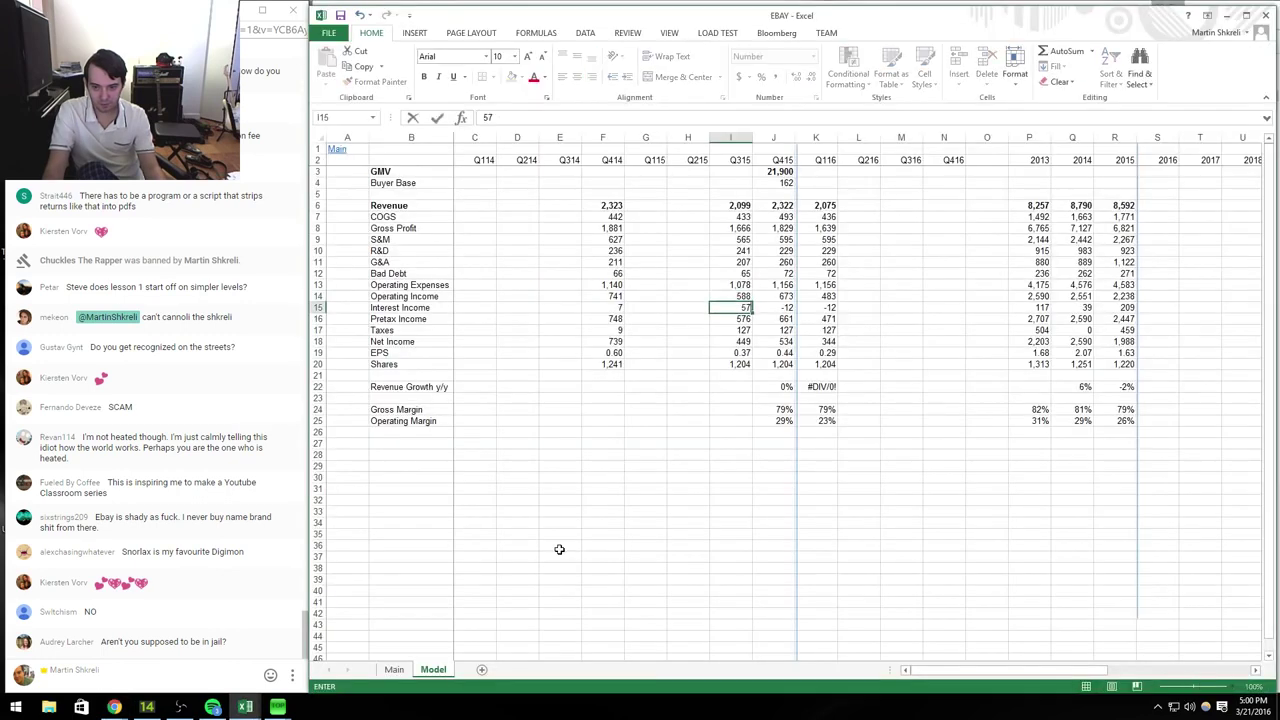
{"action": "key", "text": "BackSpace"}
{"action": "key", "text": "BackSpace"}
{"action": "type", "text": "87"}
{"action": "key", "text": "Return"}
{"action": "key", "text": "Return"}
Step: Enter the 10-Q's income tax provision as -120 in the Q315 Taxes cell I17
{"action": "key", "text": "alt+Tab"}
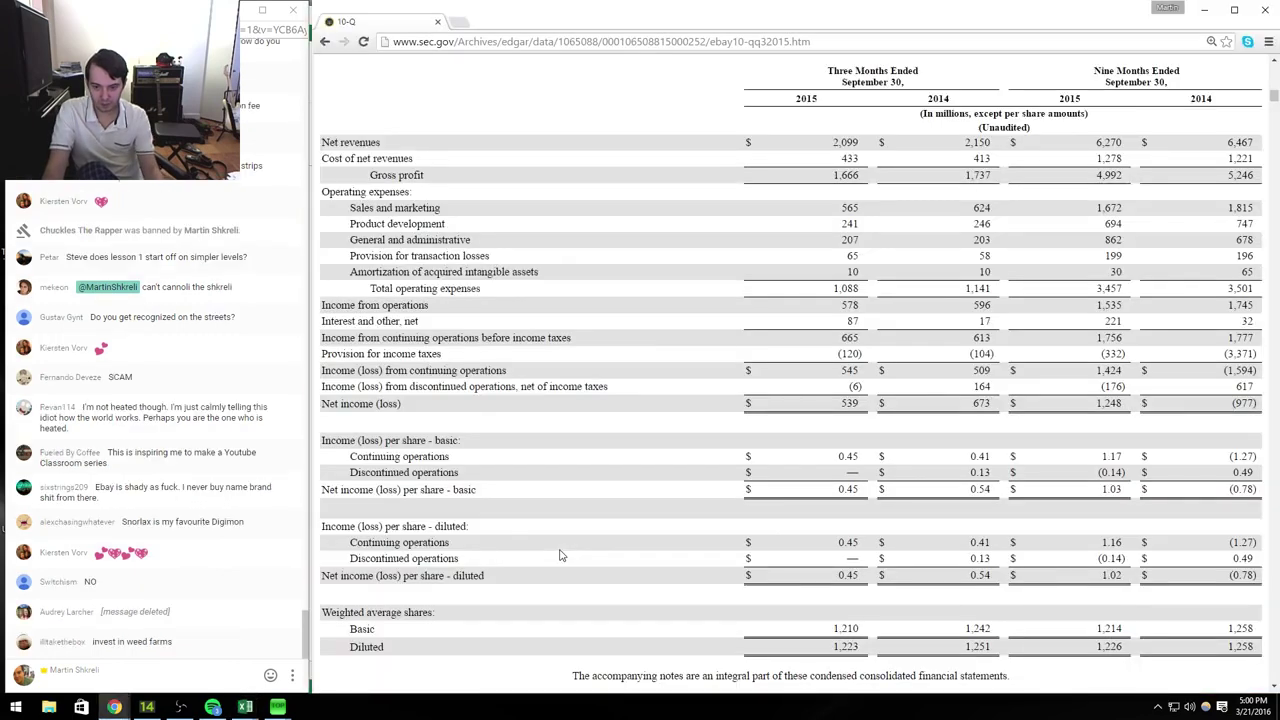
{"action": "key", "text": "alt+Tab"}
{"action": "type", "text": "-120"}
{"action": "key", "text": "Return"}
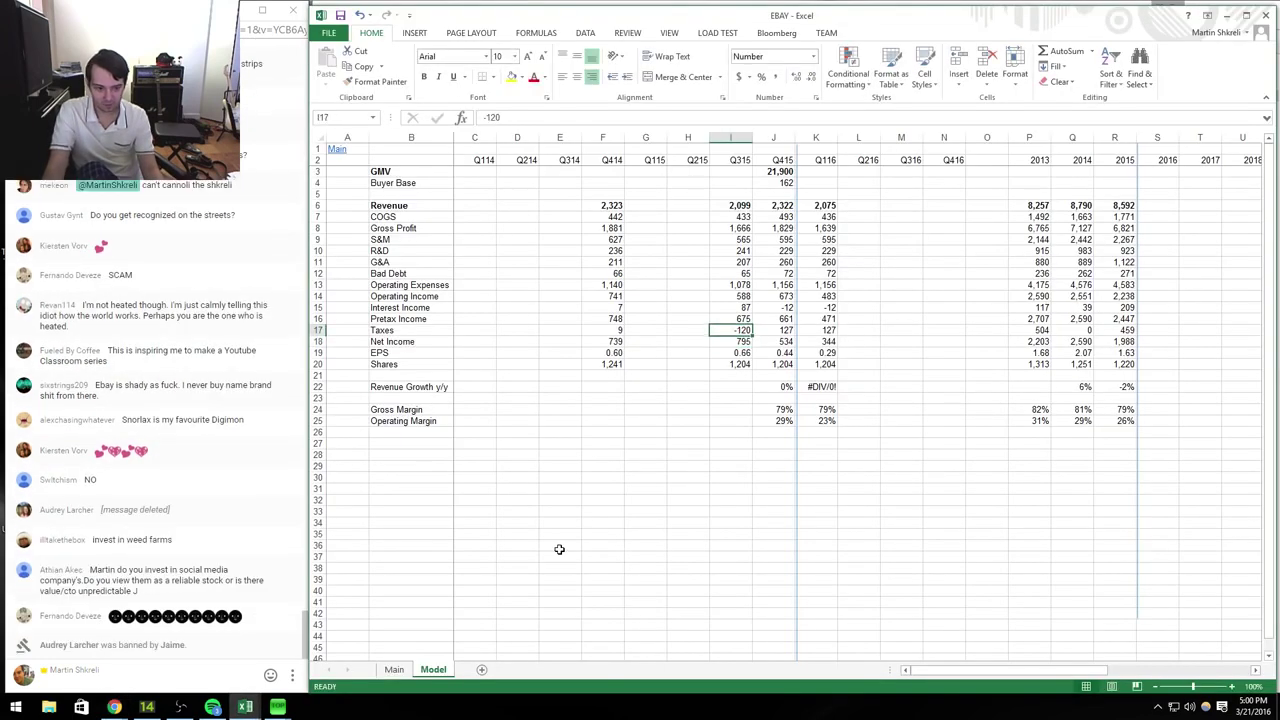
Step: Set the Q315 taxes in I17 to 120
{"action": "type", "text": "120"}
{"action": "key", "text": "Return"}
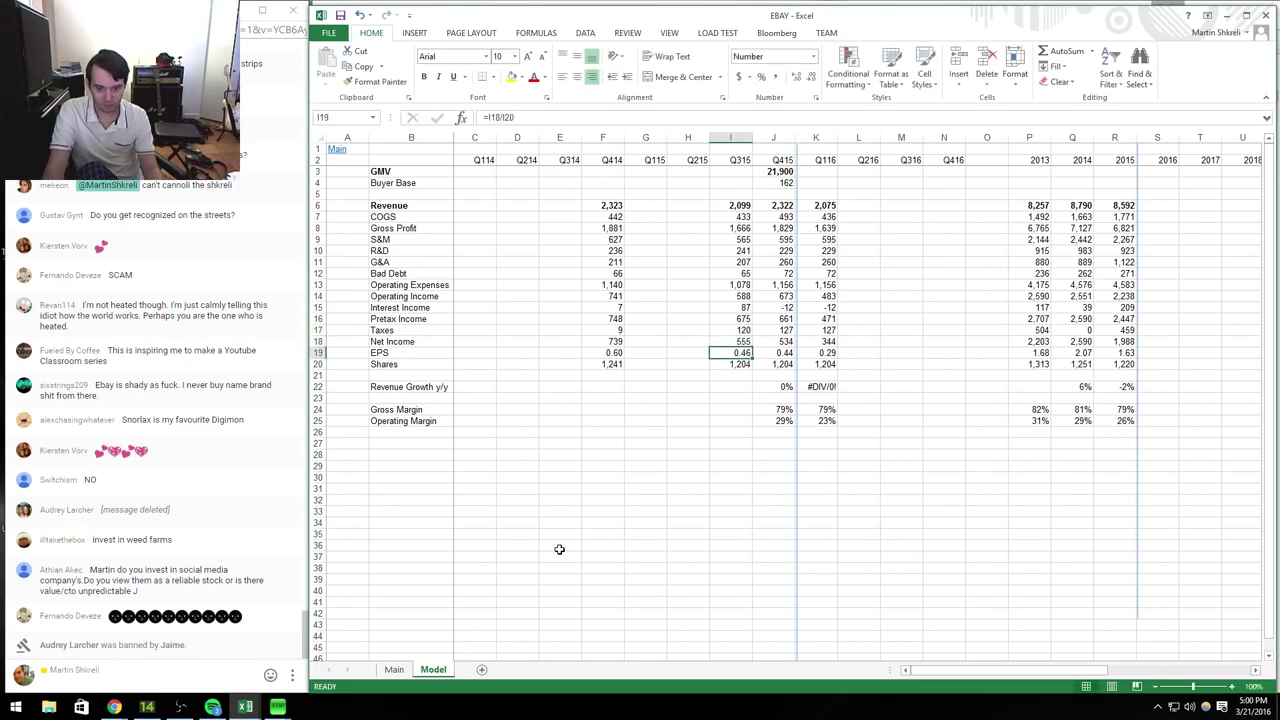
Step: Check the Q315 figures against the 10-Q and set the Q315 shares in I20 to the diluted count of 1,223
{"action": "key", "text": "alt+Tab"}
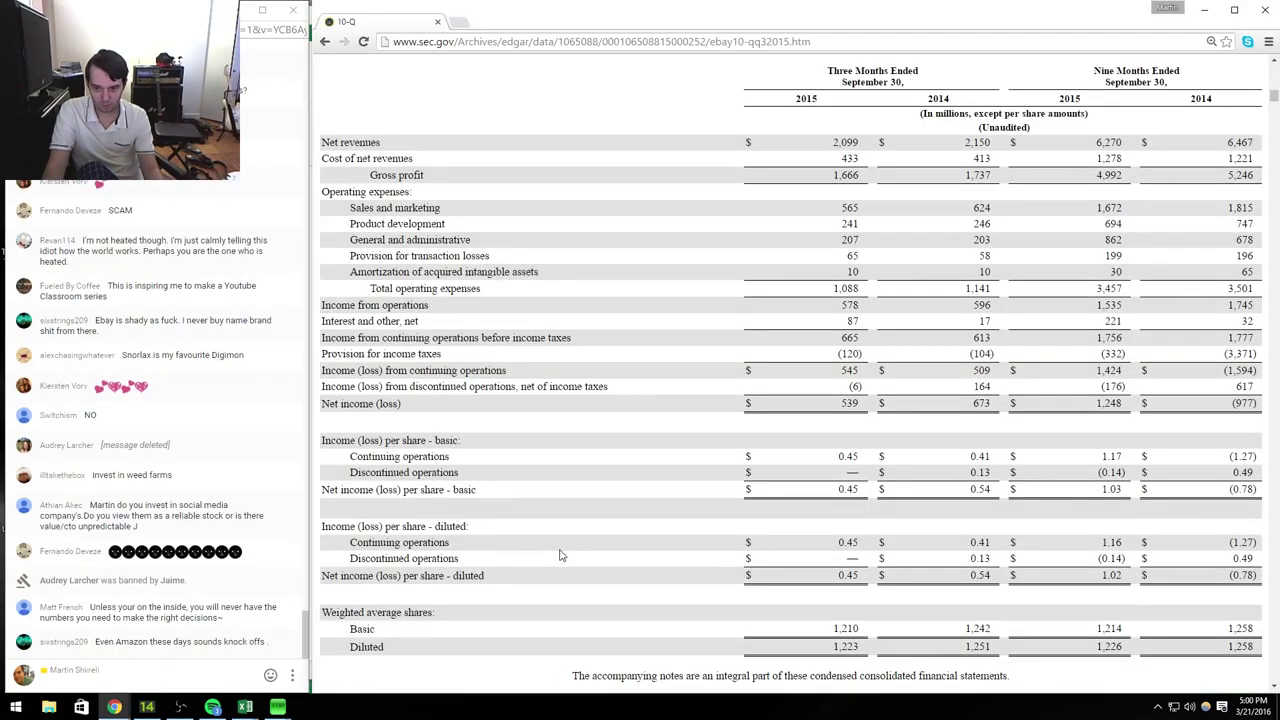
{"action": "key", "text": "alt+Tab"}
{"action": "key", "text": "alt+Tab"}
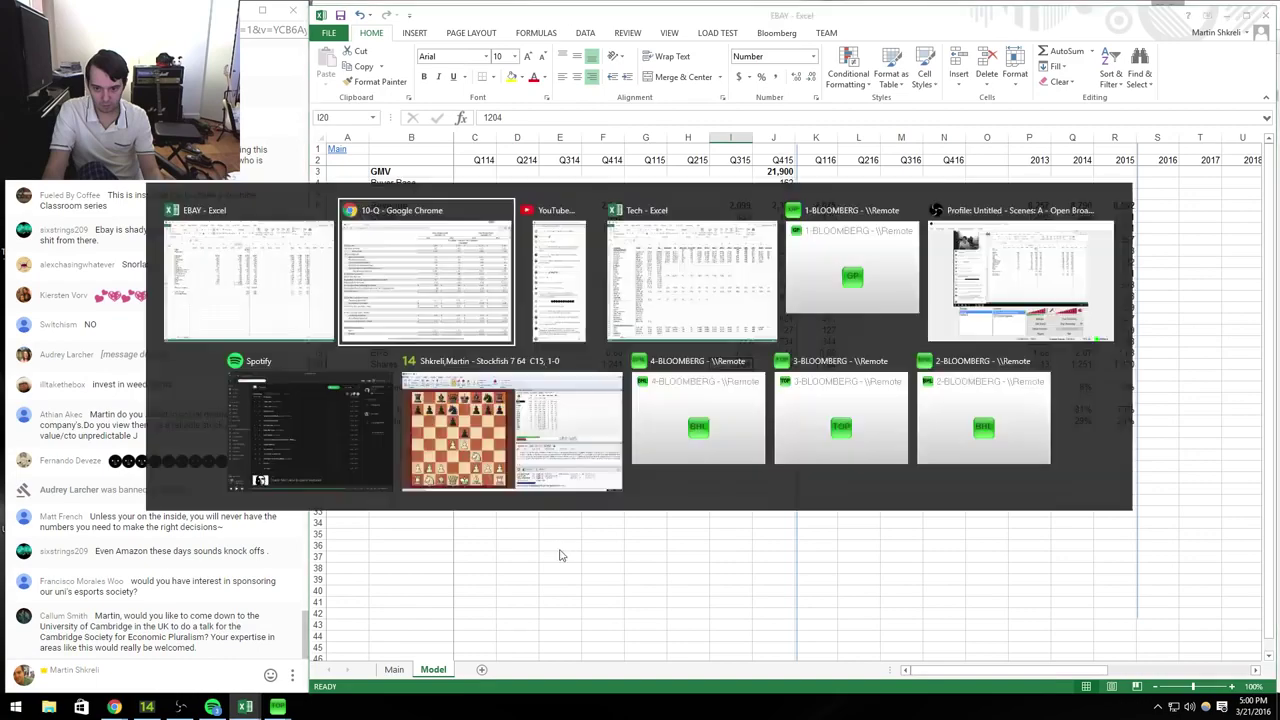
{"action": "key", "text": "alt+Tab"}
{"action": "key", "text": "Up"}
{"action": "key", "text": "Up"}
{"action": "key", "text": "Up"}
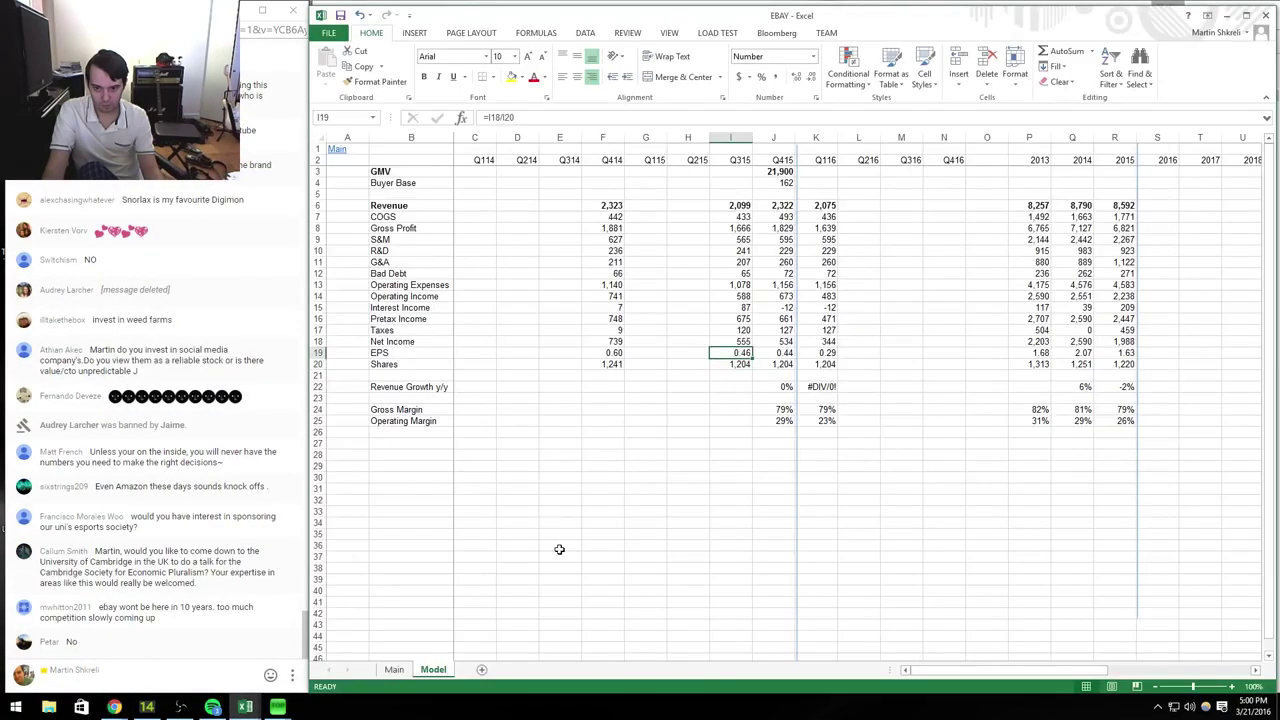
{"action": "key", "text": "alt+Tab"}
{"action": "key", "text": "alt+Tab"}
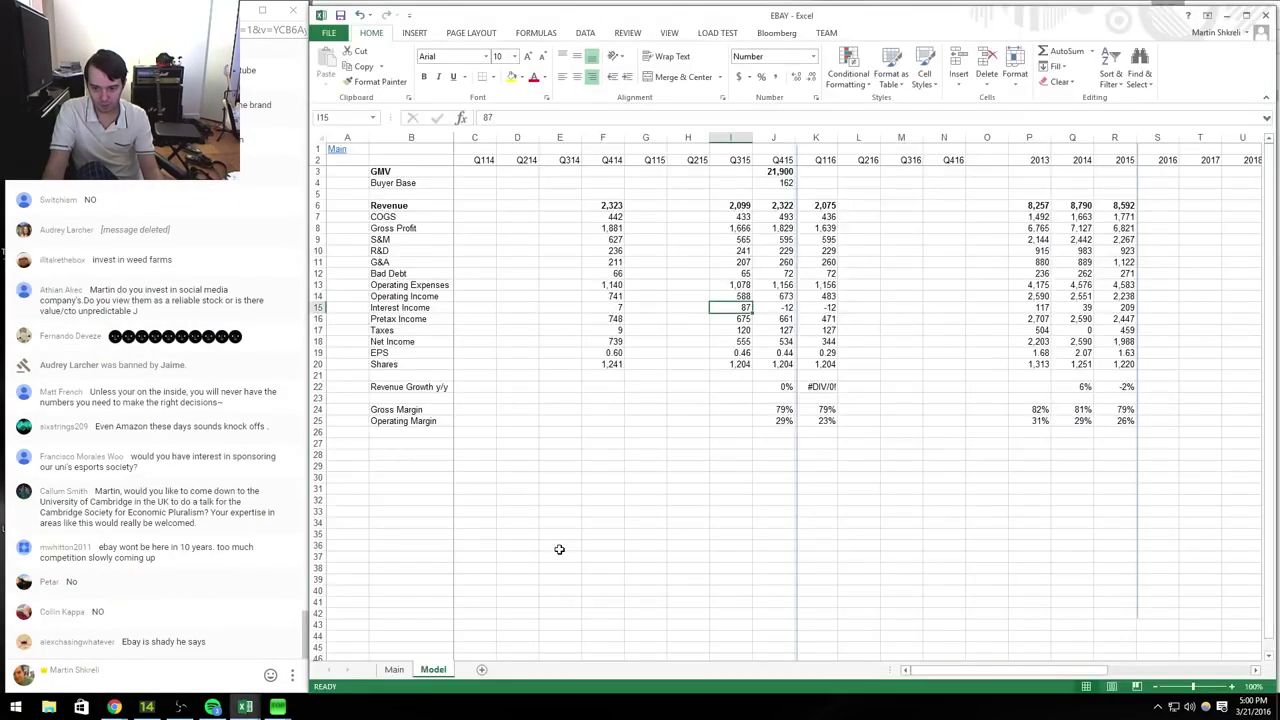
{"action": "key", "text": "alt+Tab"}
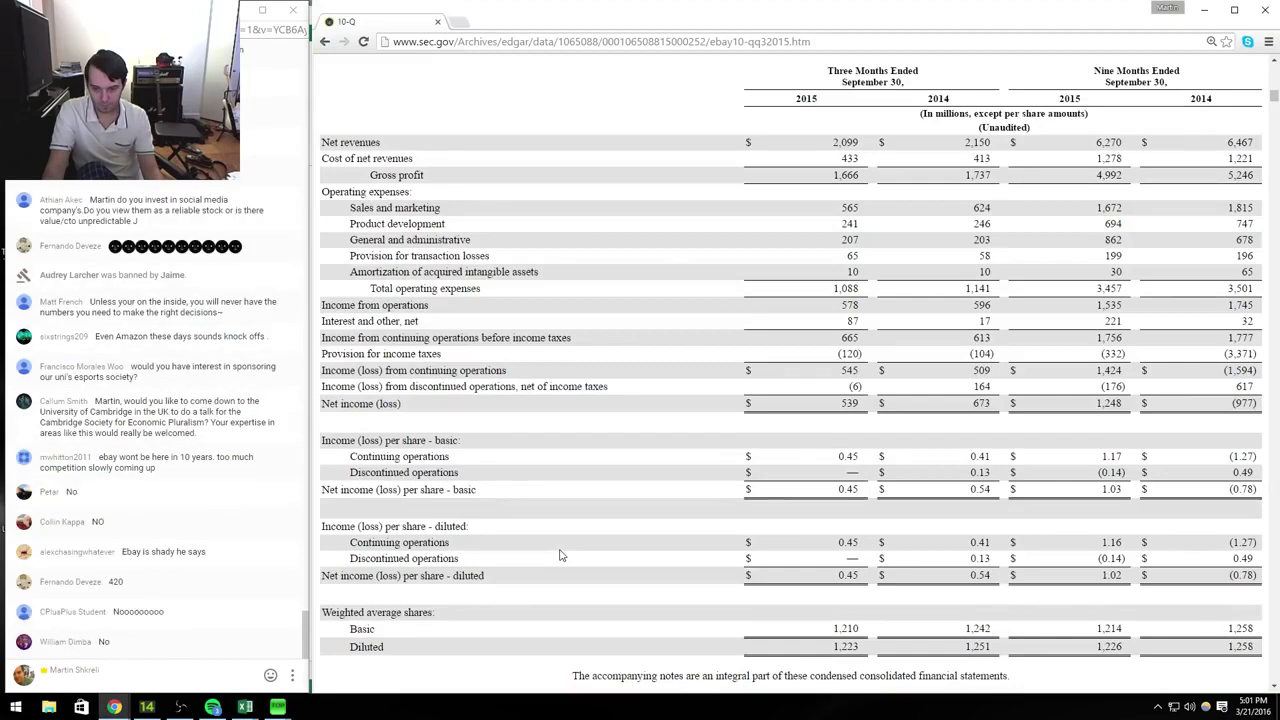
{"action": "key", "text": "alt+Tab"}
{"action": "key", "text": "alt+Tab"}
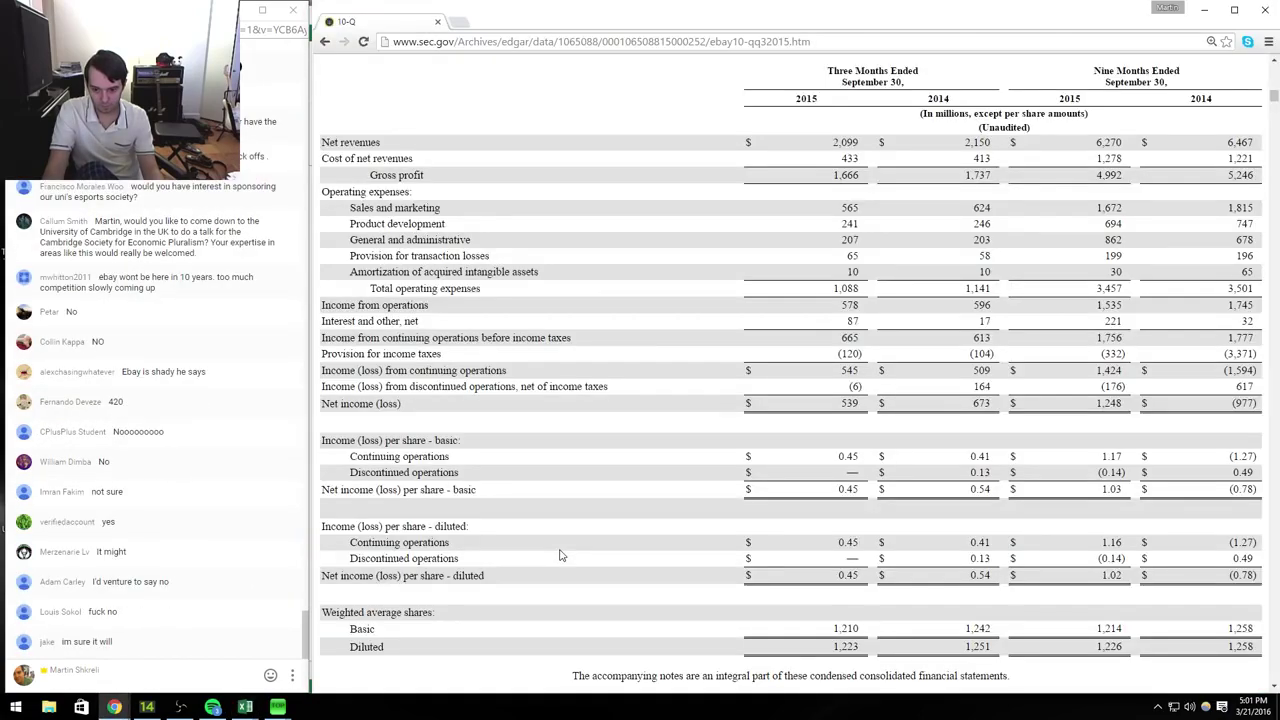
{"action": "key", "text": "alt+Tab"}
Step: Copy the Q415 revenue growth, gross margin and operating margin formulas in J22:J25 into the Q315 column
{"action": "key", "text": "Down"}
{"action": "key", "text": "Down"}
{"action": "key", "text": "Down"}
{"action": "key", "text": "Up"}
{"action": "key", "text": "shift+Down"}
{"action": "key", "text": "shift+Down"}
{"action": "key", "text": "shift+Down"}
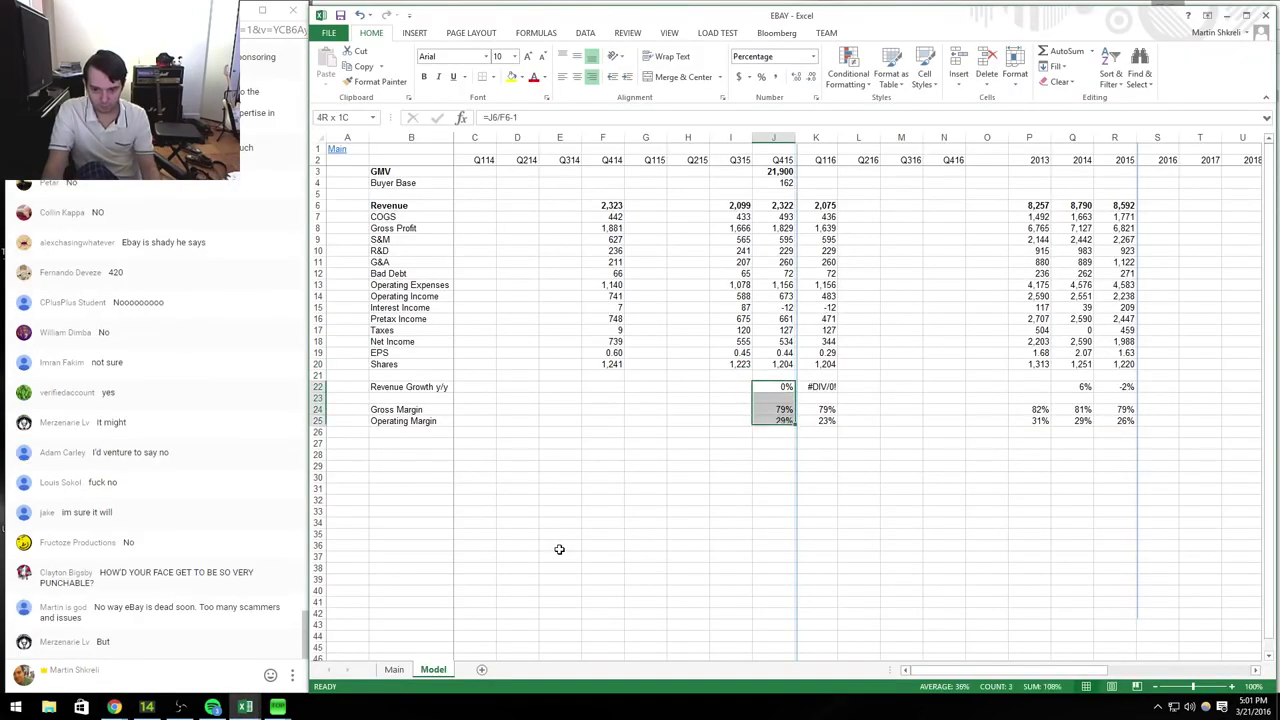
{"action": "key", "text": "ctrl+c"}
{"action": "key", "text": "Left"}
{"action": "key", "text": "Return"}
Step: Copy the Q315 income statement in I6:I20 into the Q314 column, starting at E6
{"action": "key", "text": "ctrl+Up"}
{"action": "key", "text": "ctrl+Up"}
{"action": "key", "text": "ctrl+shift+Down"}
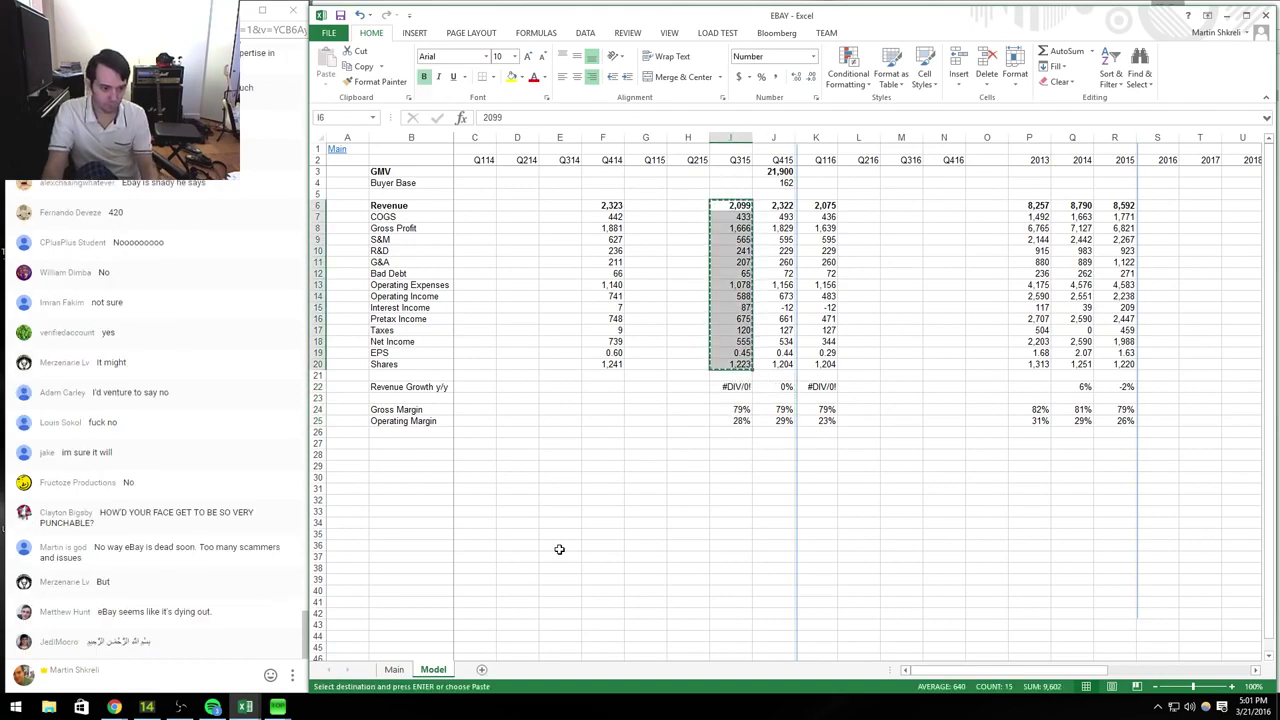
{"action": "key", "text": "ctrl+c"}
{"action": "key", "text": "Left"}
{"action": "key", "text": "Left"}
{"action": "key", "text": "Left"}
{"action": "key", "text": "Left"}
{"action": "key", "text": "ctrl+v"}
Step: Enter the Q314 revenue of 2,150, COGS of 413 and S&M of 624 from the 10-Q's 2014 quarter
{"action": "key", "text": "alt+Tab"}
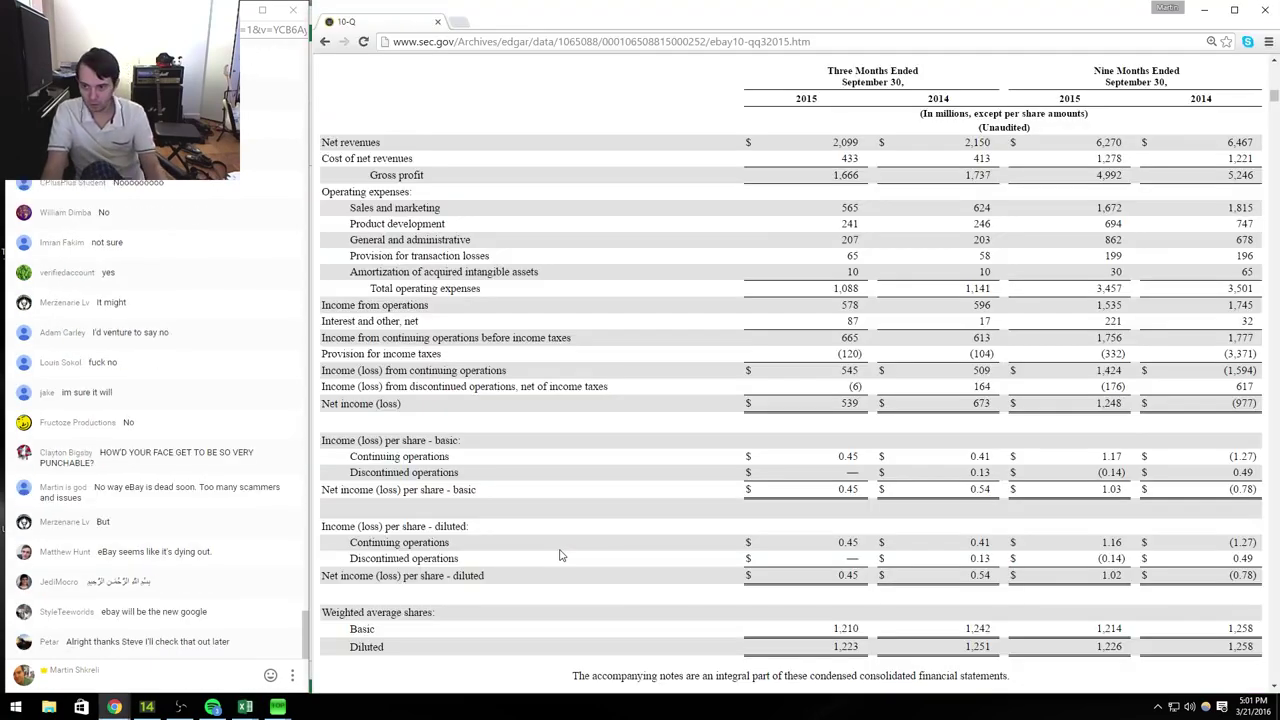
{"action": "key", "text": "alt+Tab"}
{"action": "key", "text": "alt+Tab"}
{"action": "key", "text": "alt+Tab"}
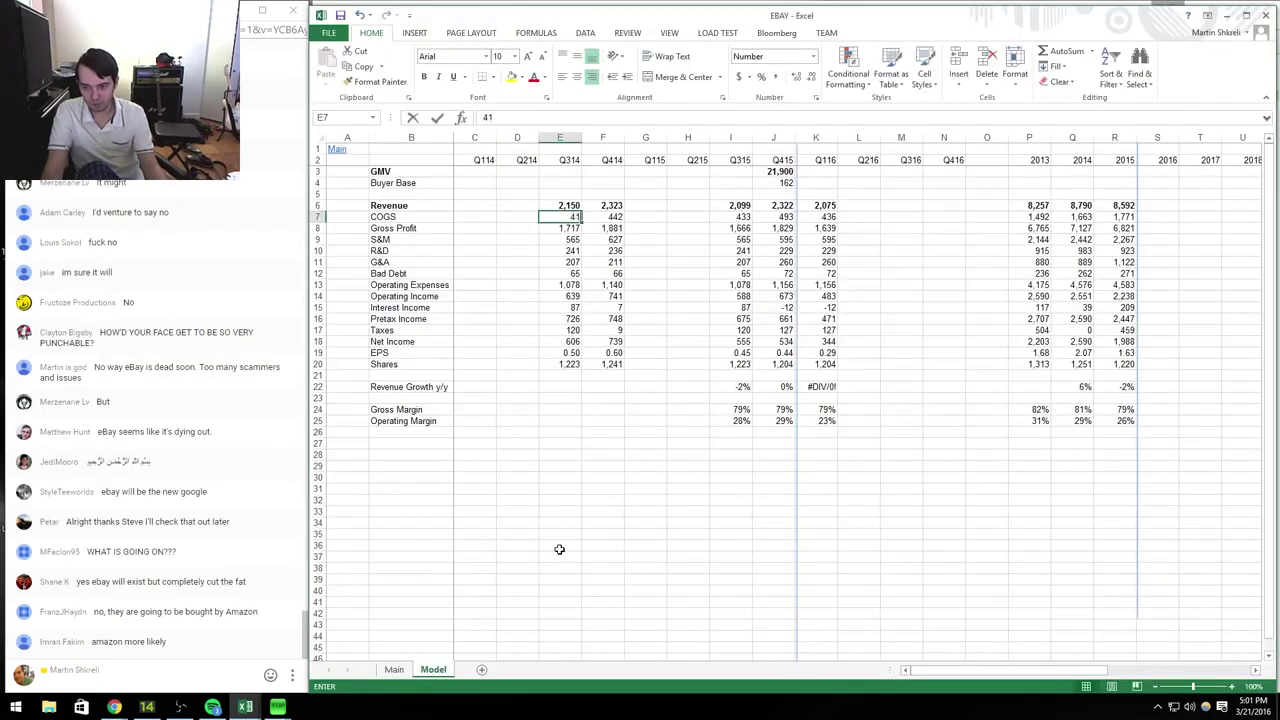
{"action": "type", "text": "1737"}
{"action": "key", "text": "Return"}
{"action": "key", "text": "alt+Tab"}
{"action": "key", "text": "alt+Tab"}
{"action": "type", "text": "624"}
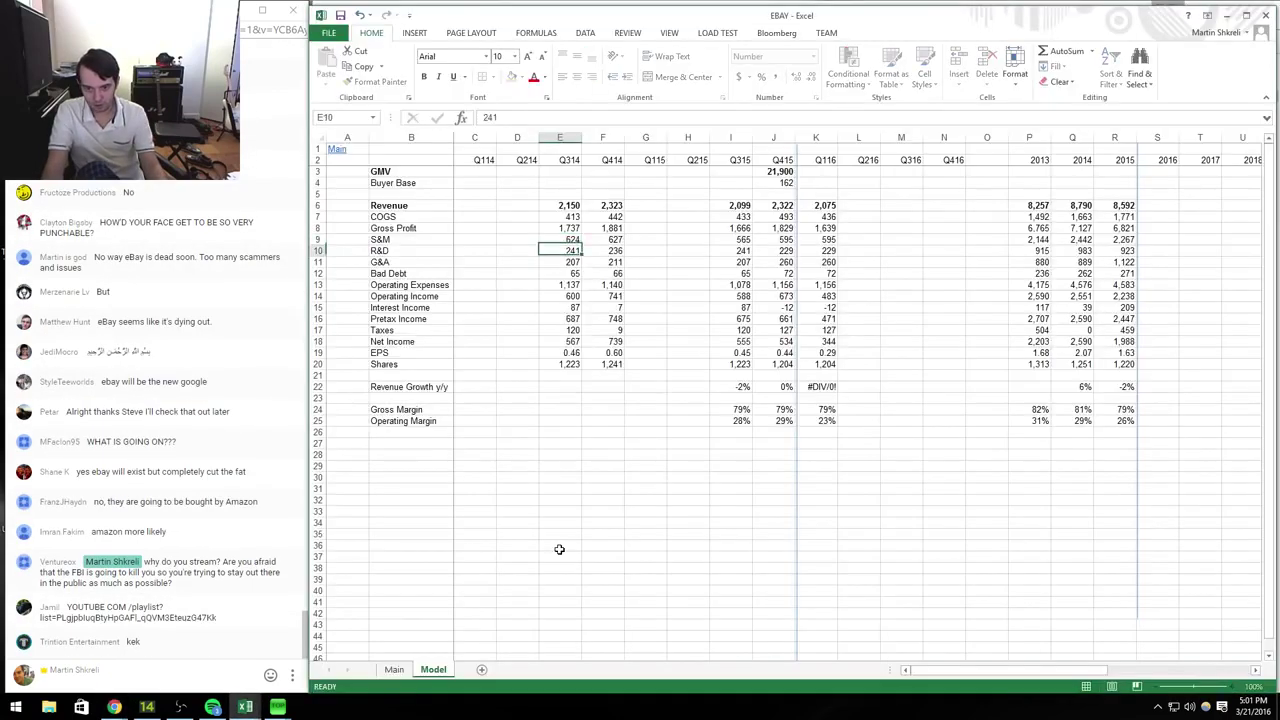
{"action": "key", "text": "Return"}
Step: Enter the Q314 R&D of 246, G&A of 203 and Bad Debt of 58 from the 10-Q
{"action": "key", "text": "alt+Tab"}
{"action": "key", "text": "alt+Tab"}
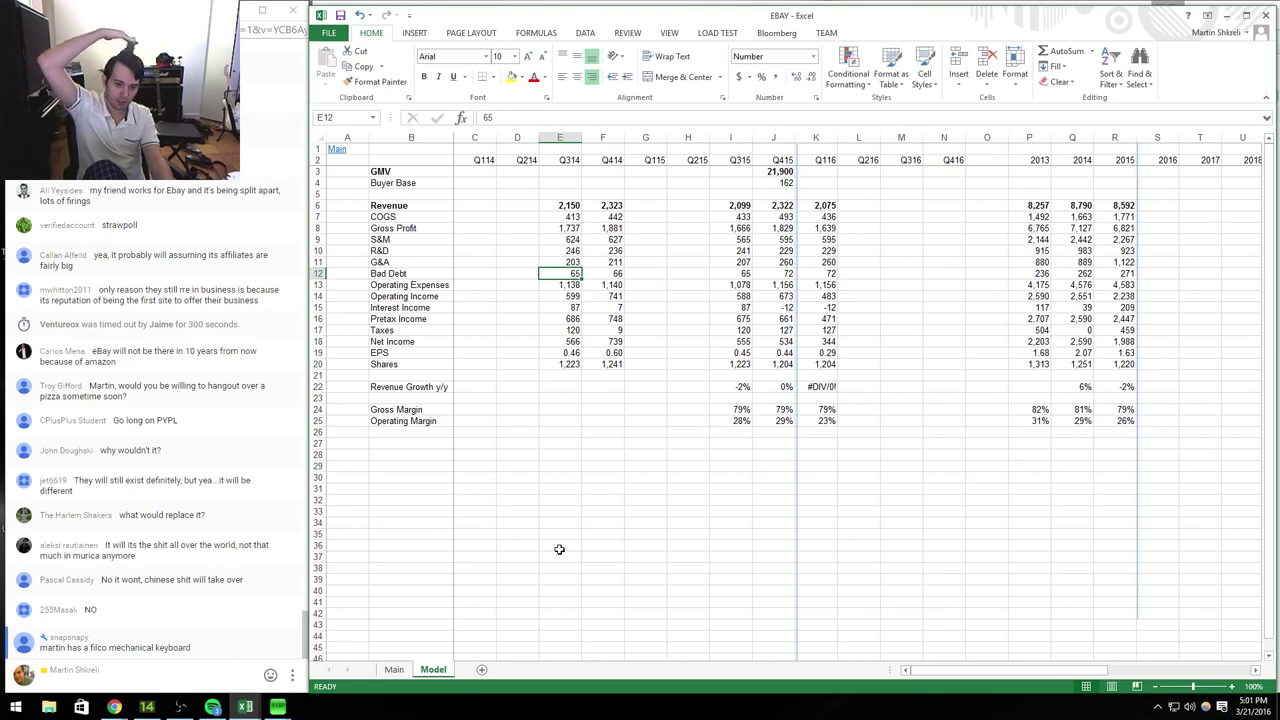
{"action": "key", "text": "alt+Tab"}
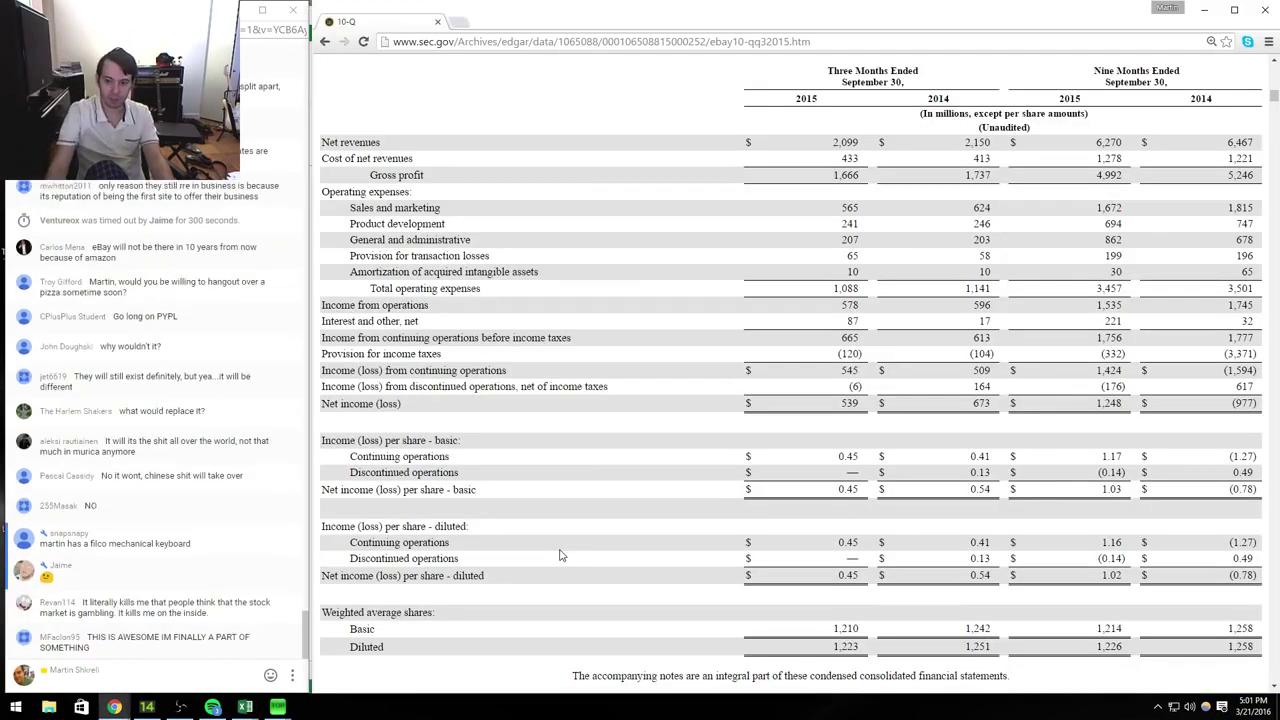
{"action": "key", "text": "alt+Tab"}
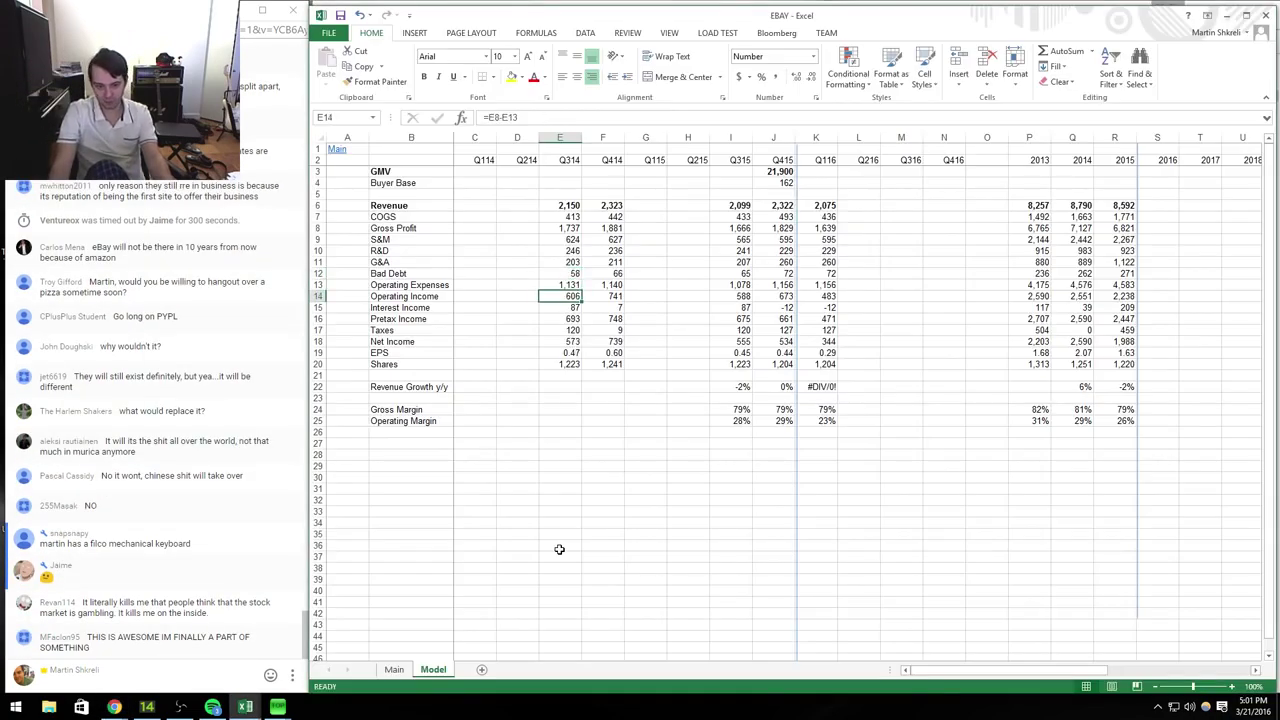
Step: Check the Q314 operating income against the 10-Q and set the Q314 interest income in E15 to 17
{"action": "key", "text": "alt+Tab"}
{"action": "key", "text": "alt+Tab"}
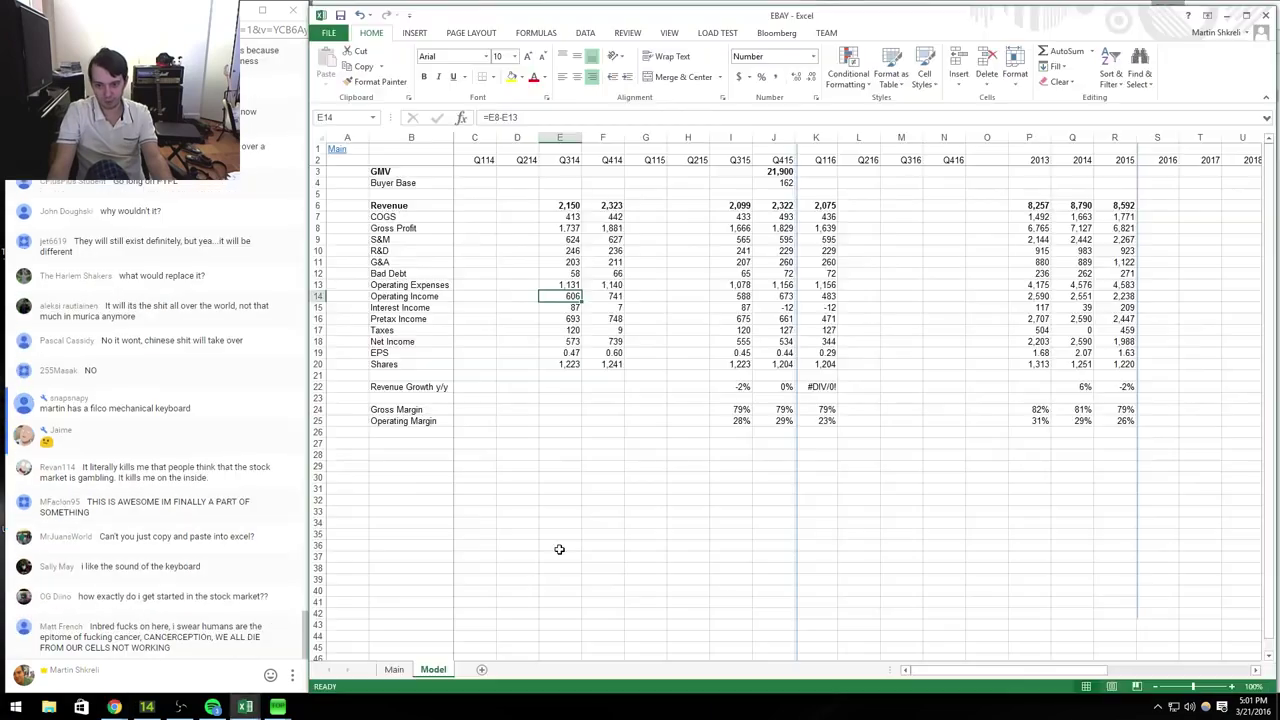
{"action": "key", "text": "Down"}
{"action": "key", "text": "alt+Tab"}
{"action": "key", "text": "alt+Tab"}
{"action": "type", "text": "17"}
{"action": "key", "text": "Return"}
{"action": "key", "text": "Return"}
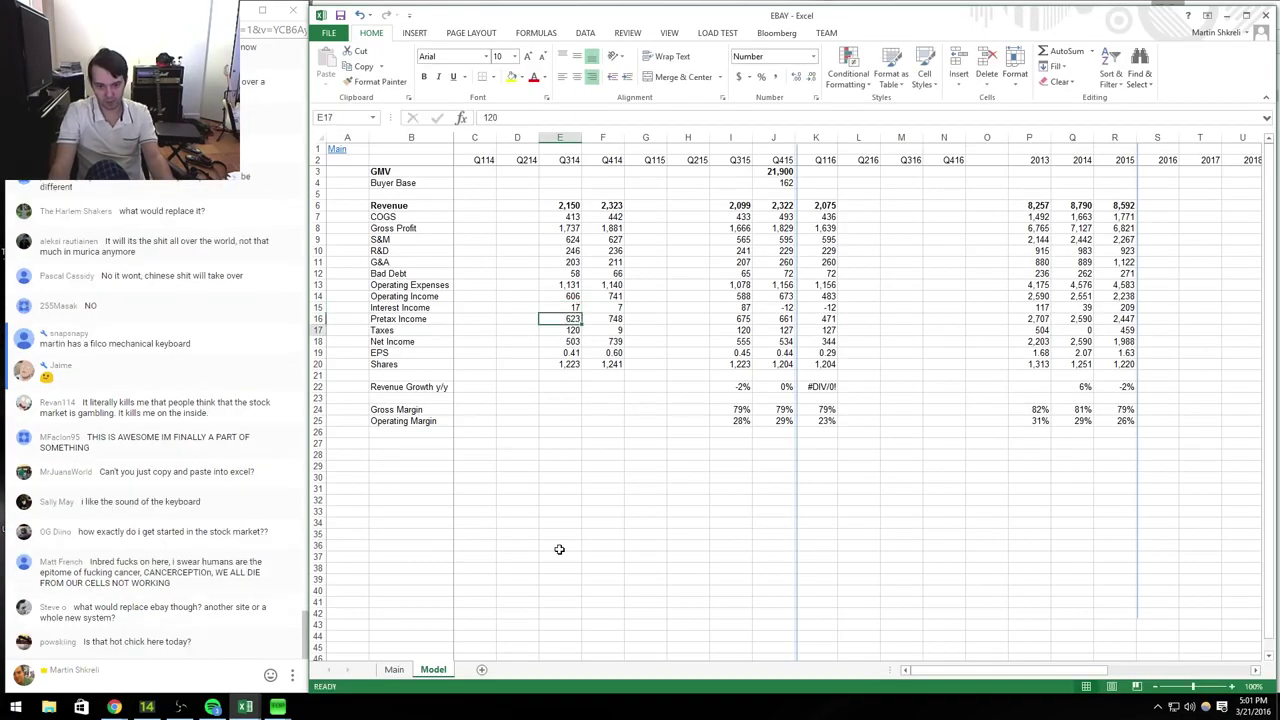
Step: Set the Q314 taxes in E17 to 104 and the shares in E20 to 1,251, from the 10-Q
{"action": "key", "text": "alt+Tab"}
{"action": "key", "text": "alt+Tab"}
{"action": "type", "text": "104"}
{"action": "key", "text": "Return"}
{"action": "key", "text": "Return"}
{"action": "key", "text": "Return"}
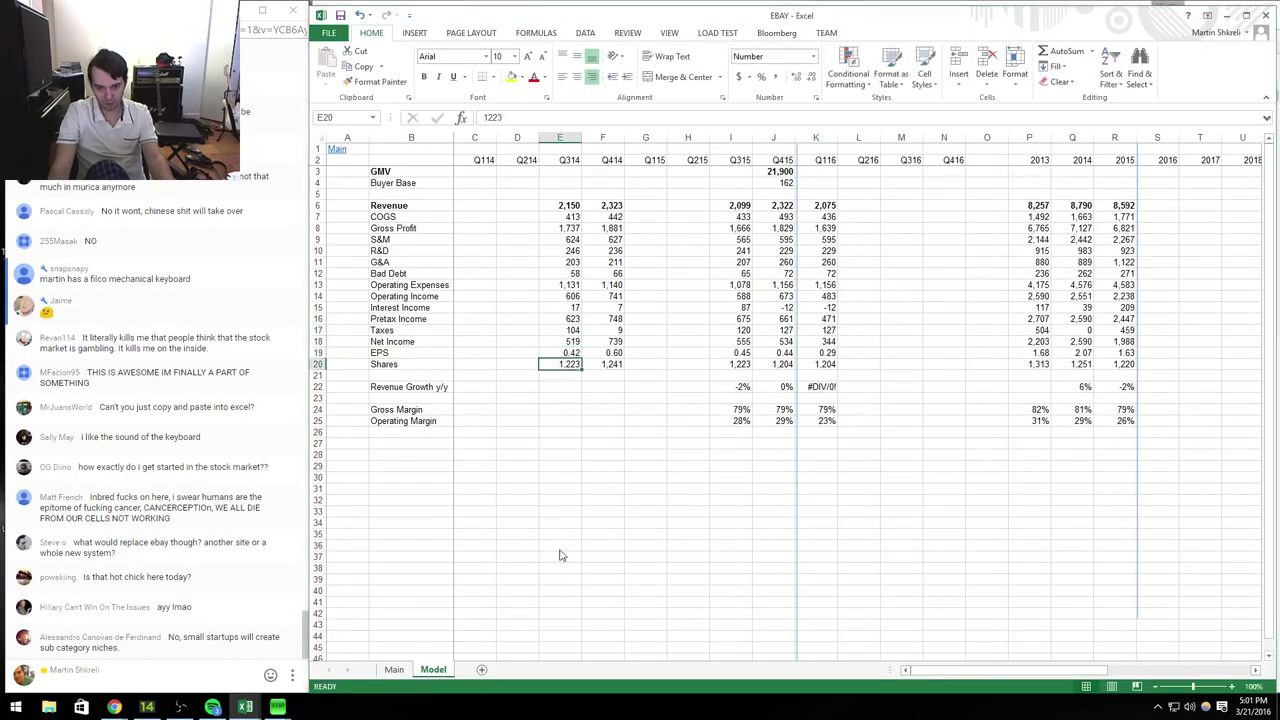
{"action": "key", "text": "alt+Tab"}
{"action": "key", "text": "alt+Tab"}
{"action": "key", "text": "Down"}
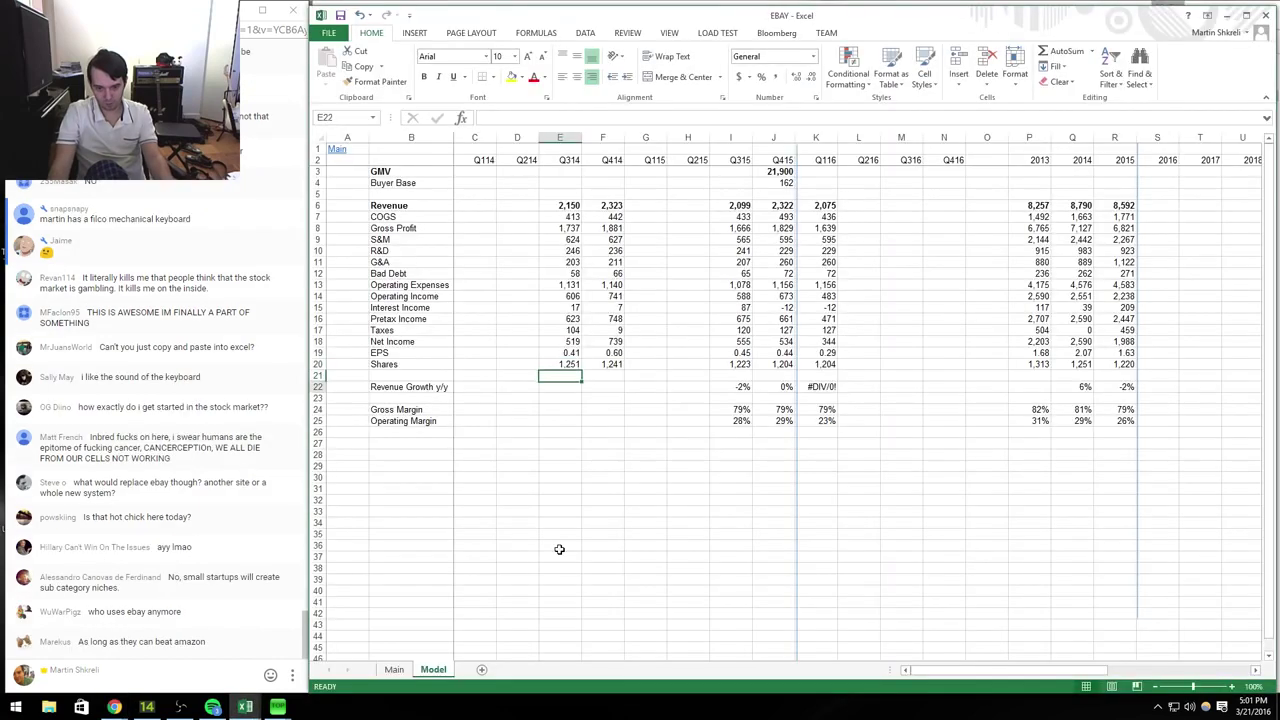
Step: Copy the Q315 gross margin and operating margin formulas in I24:I25 into the Q314 and Q414 columns, E24:F25
{"action": "key", "text": "Right"}
{"action": "key", "text": "Right"}
{"action": "key", "text": "Down"}
{"action": "key", "text": "Down"}
{"action": "key", "text": "Down"}
{"action": "key", "text": "Right"}
{"action": "key", "text": "Right"}
{"action": "key", "text": "shift+Down"}
{"action": "key", "text": "ctrl+c"}
{"action": "key", "text": "Left"}
{"action": "key", "text": "Left"}
{"action": "key", "text": "Left"}
{"action": "key", "text": "Left"}
{"action": "key", "text": "shift+Right"}
{"action": "key", "text": "shift+Down"}
{"action": "key", "text": "ctrl+v"}
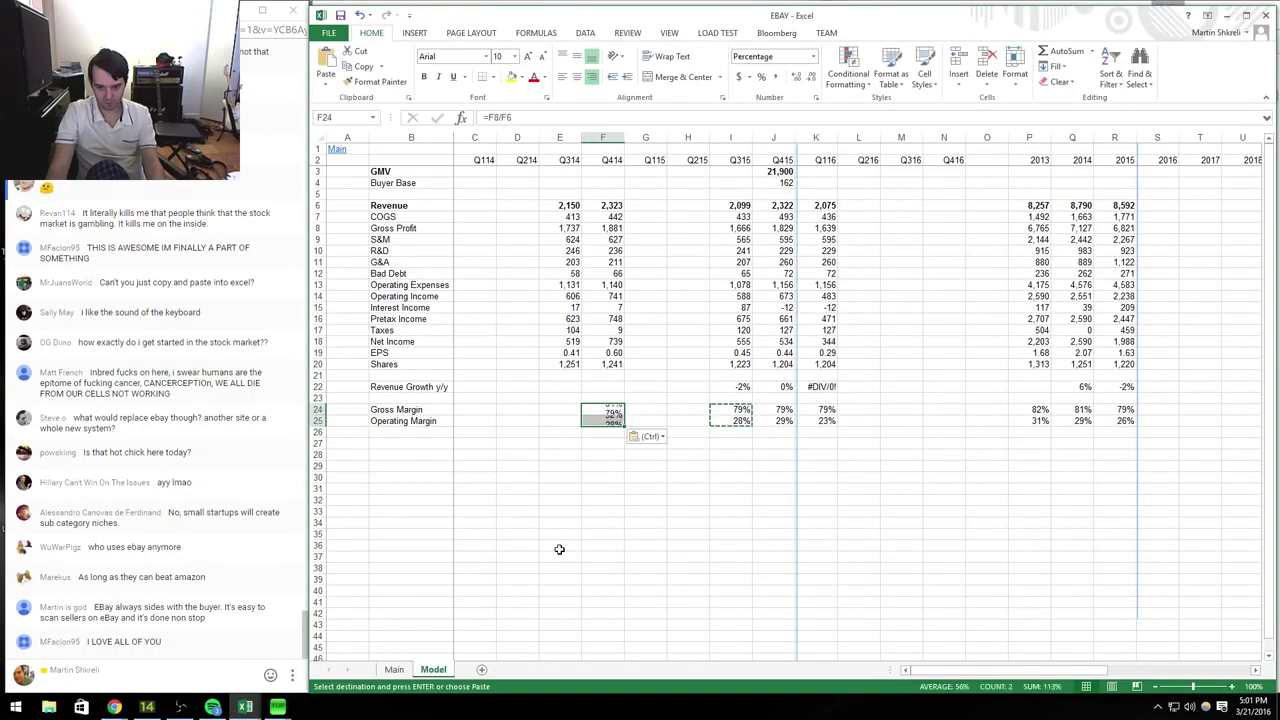
Step: Compare the net income figures for Q414 and Q314 in the Model sheet with the 10-Q's income statement
{"action": "key", "text": "Left"}
{"action": "key", "text": "Up"}
{"action": "key", "text": "Up"}
{"action": "key", "text": "Up"}
{"action": "key", "text": "Right"}
{"action": "key", "text": "Right"}
{"action": "key", "text": "Right"}
{"action": "key", "text": "alt+Tab"}
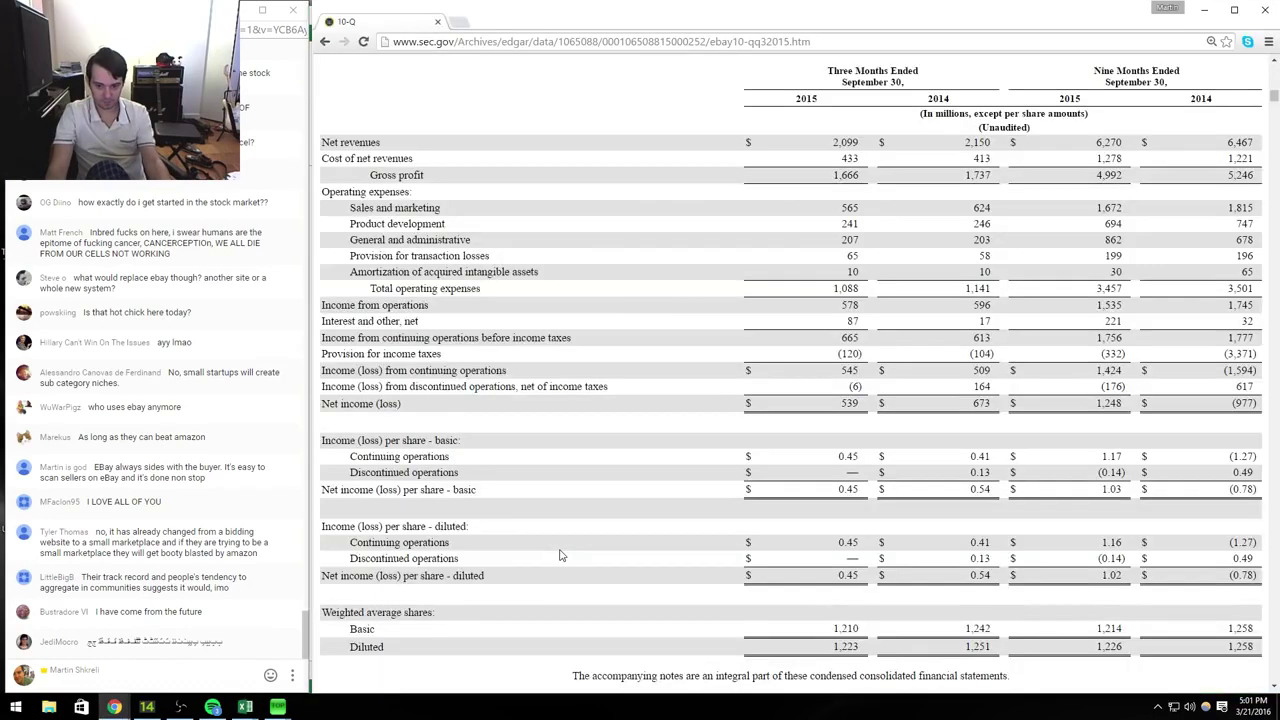
{"action": "key", "text": "alt+Tab"}
{"action": "key", "text": "alt+Tab"}
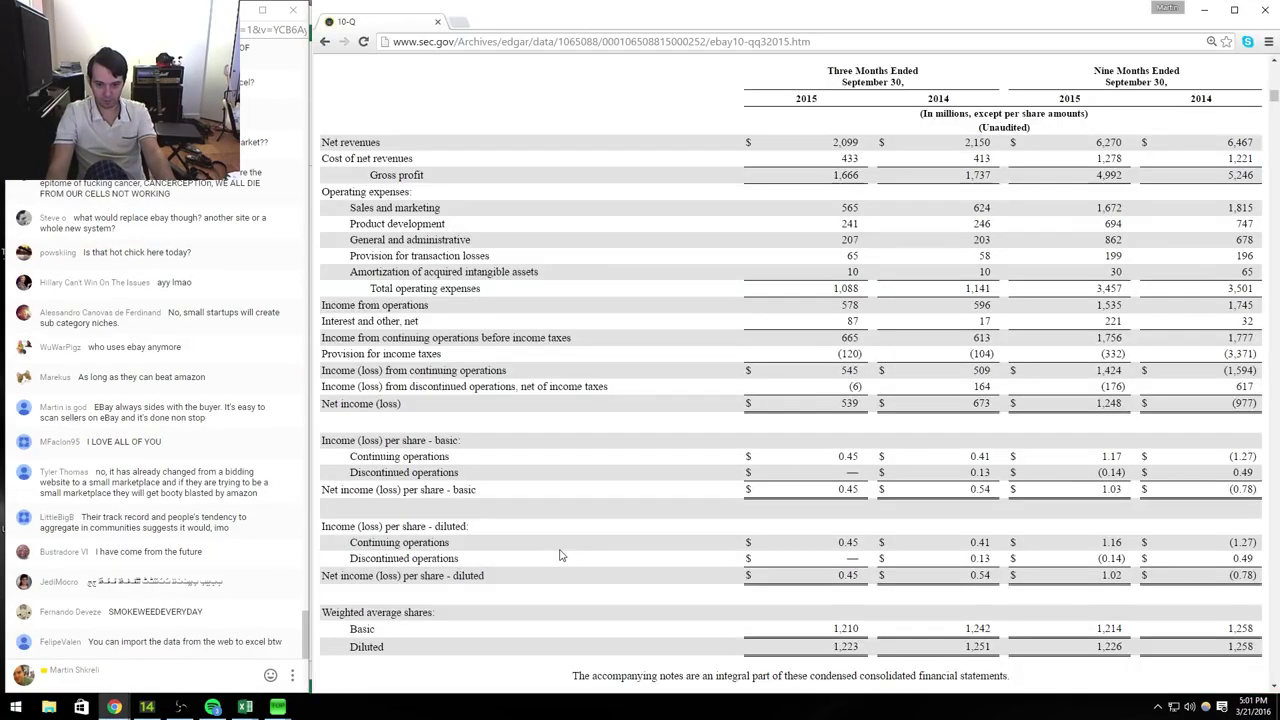
{"action": "key", "text": "alt+Tab"}
{"action": "key", "text": "Up"}
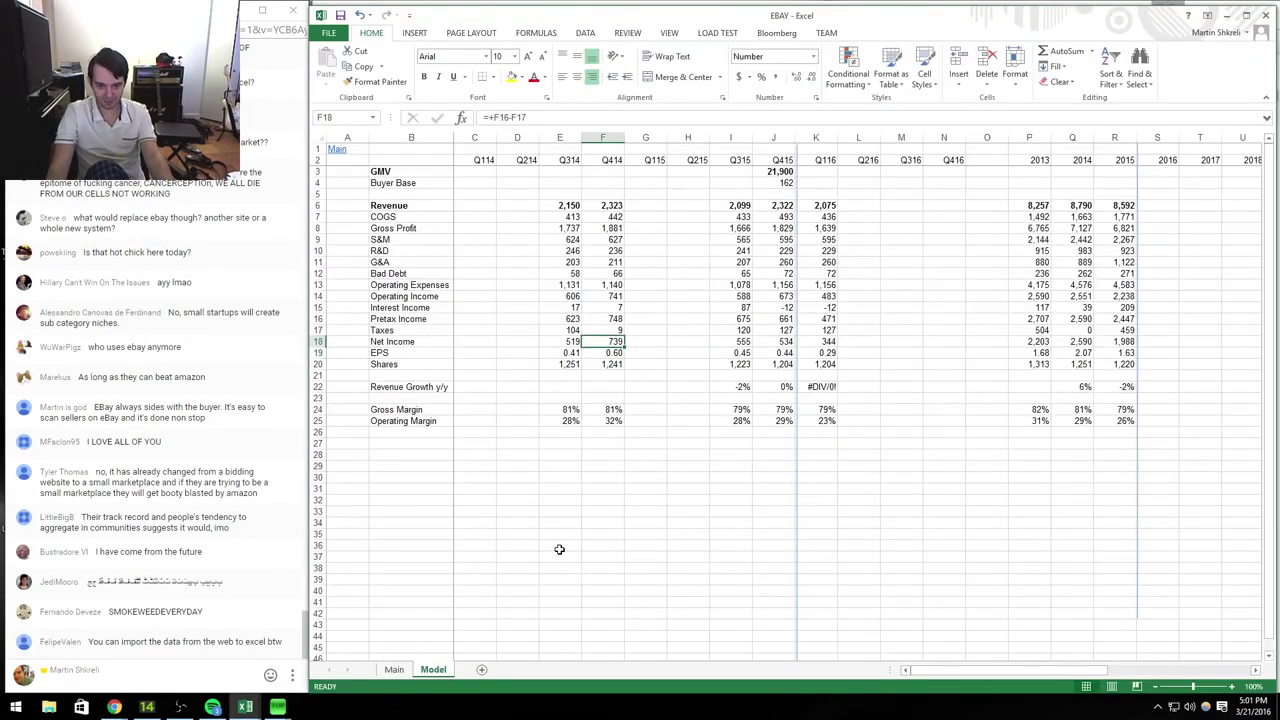
{"action": "key", "text": "Up"}
{"action": "key", "text": "alt+Tab"}
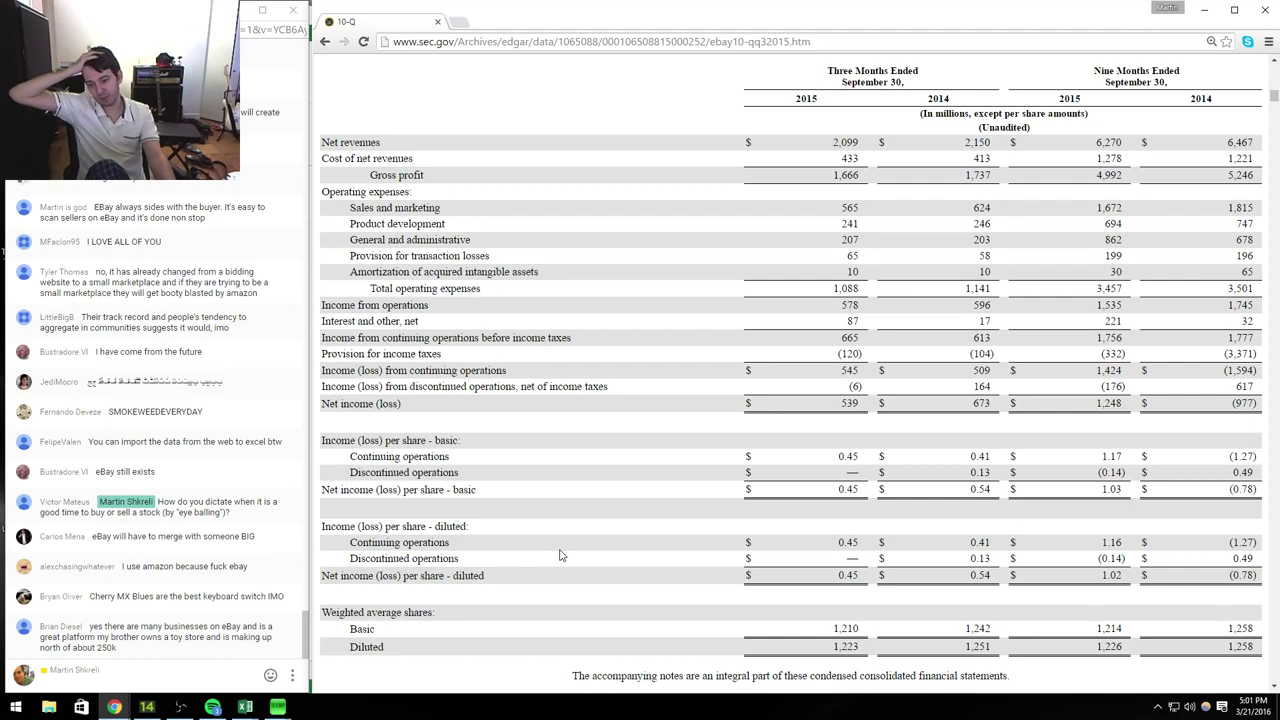
{"action": "key", "text": "alt+Tab"}
{"action": "key", "text": "alt+Tab"}
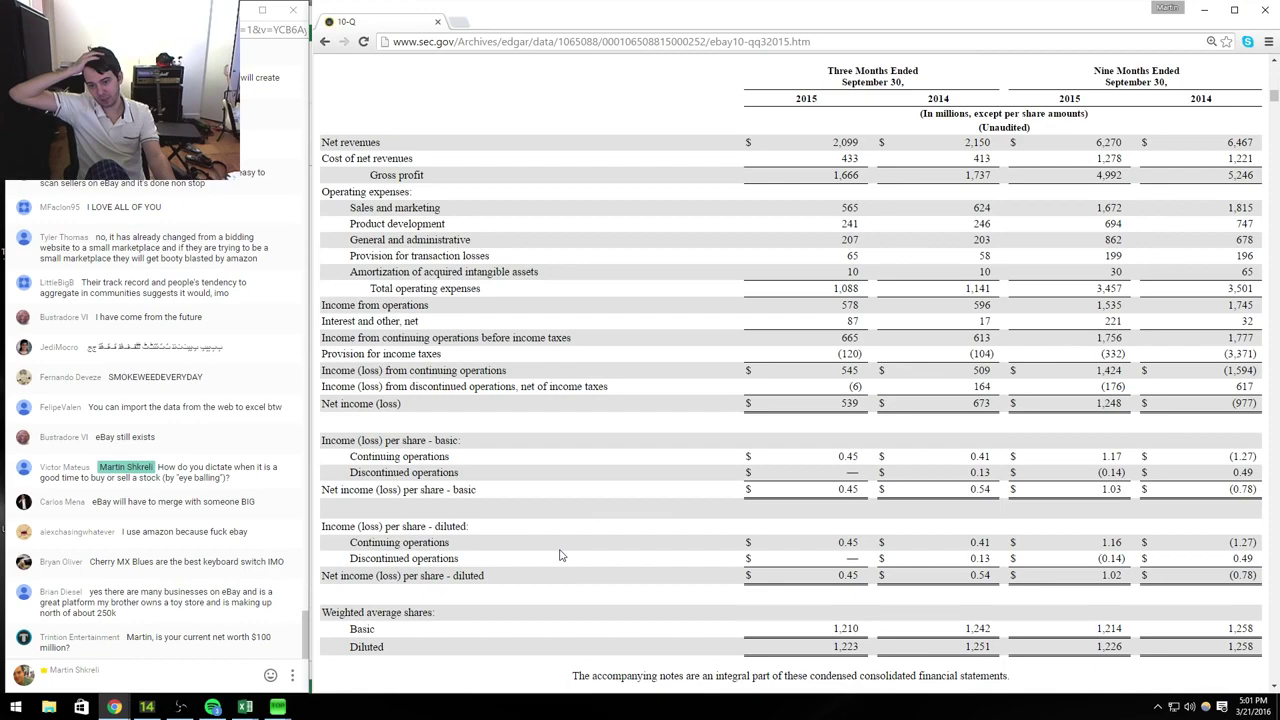
{"action": "key", "text": "alt+Tab"}
{"action": "key", "text": "alt+Tab"}
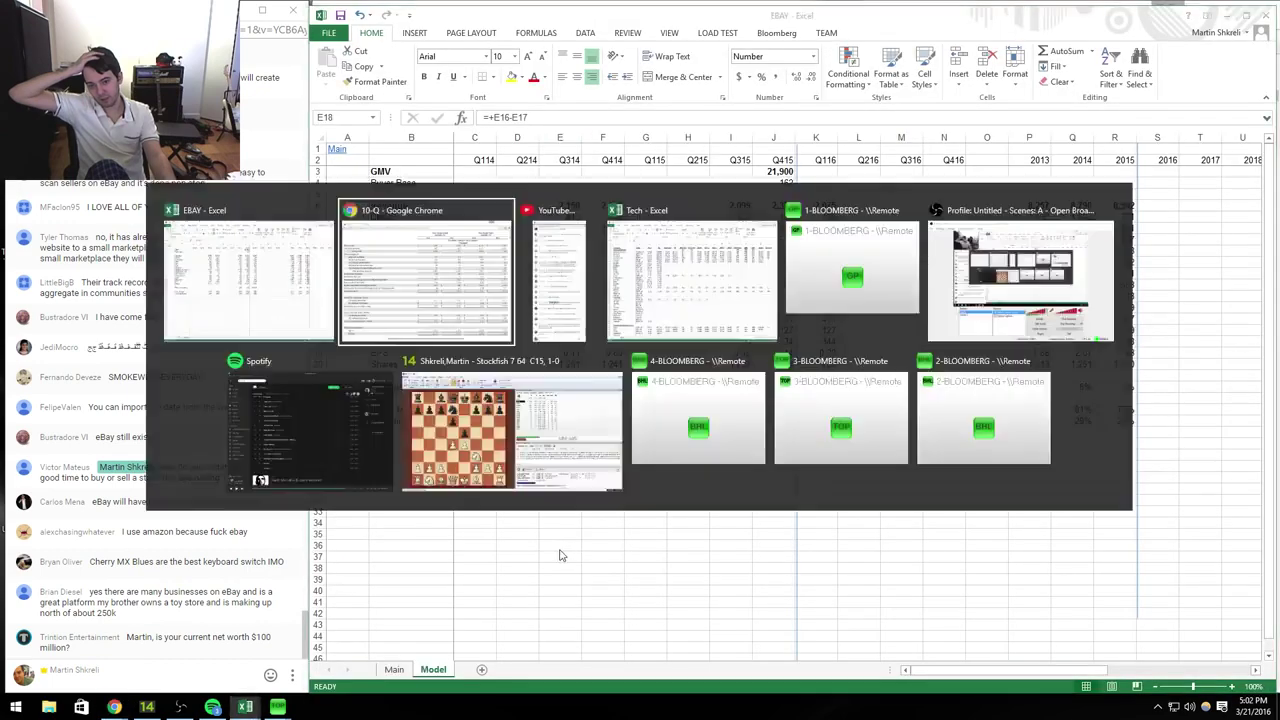
Step: Check the Q314 operating income, taxes and share count against the 2014 quarter in the 10-Q
{"action": "key", "text": "alt+Tab"}
{"action": "key", "text": "Up"}
{"action": "key", "text": "Up"}
{"action": "key", "text": "Up"}
{"action": "key", "text": "Up"}
{"action": "key", "text": "Up"}
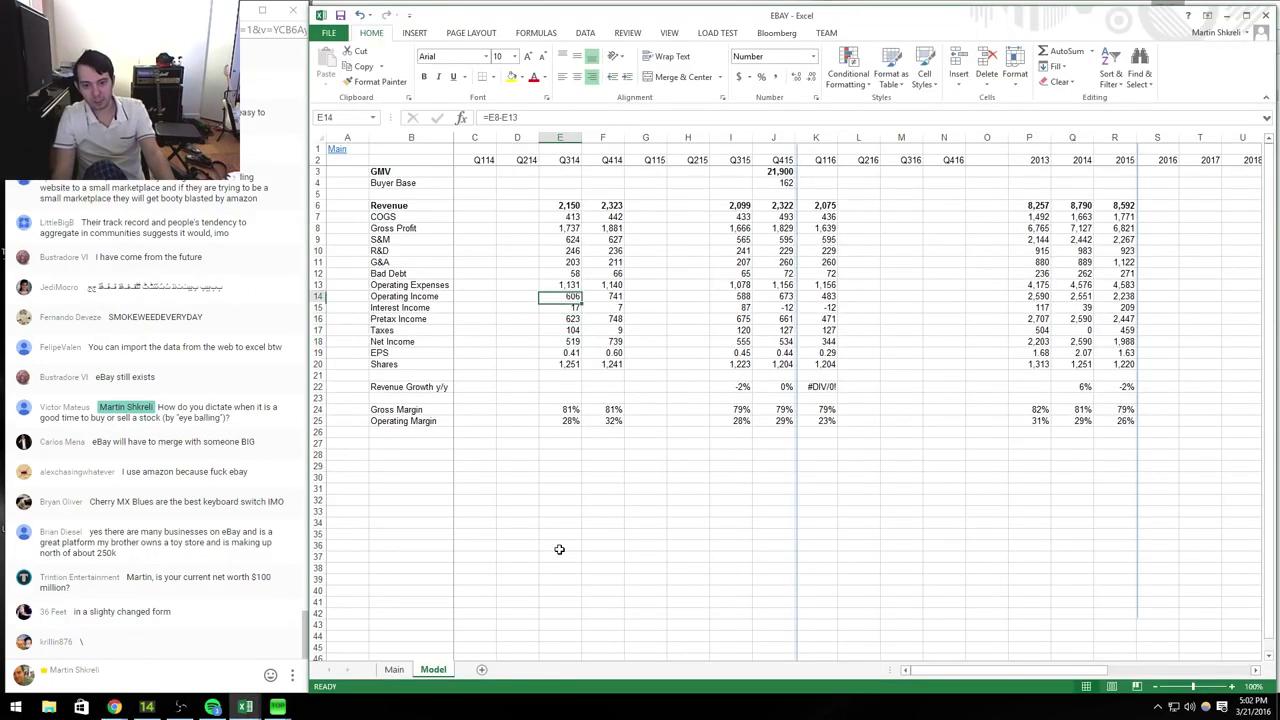
{"action": "key", "text": "alt+Tab"}
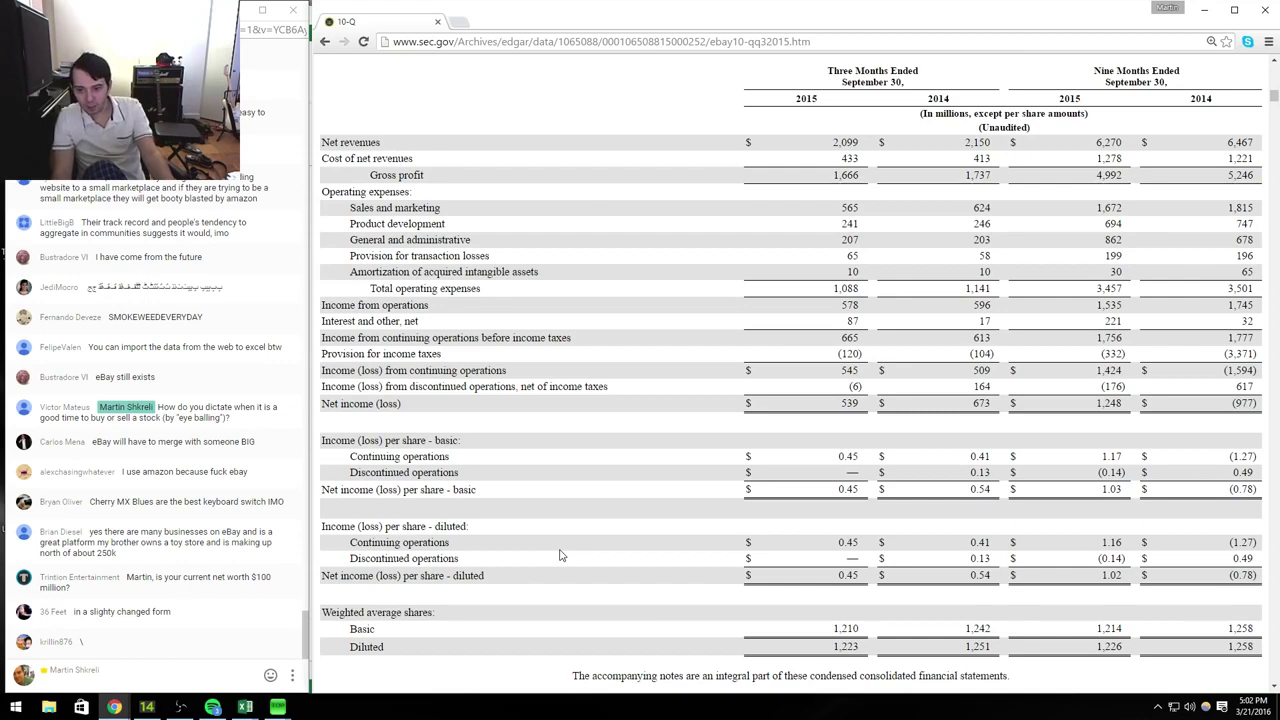
{"action": "key", "text": "alt+Tab"}
{"action": "key", "text": "Down"}
{"action": "key", "text": "Down"}
{"action": "key", "text": "alt+Tab"}
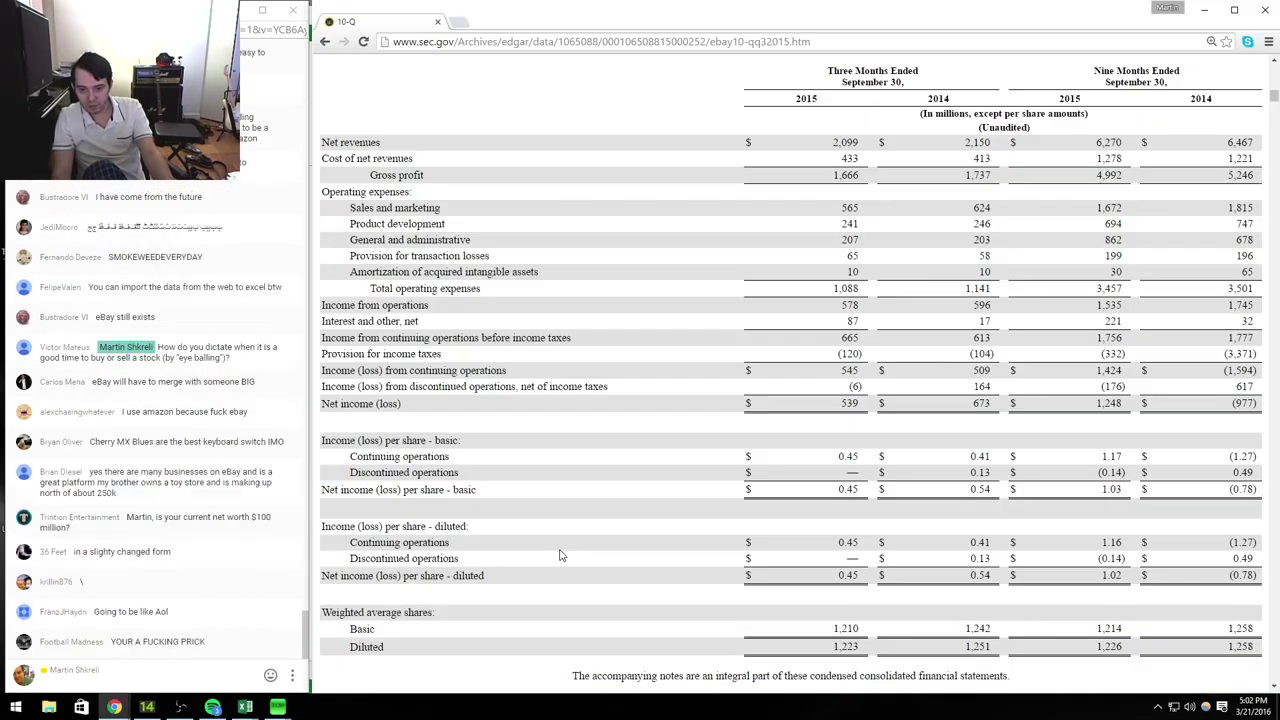
{"action": "key", "text": "alt+Tab"}
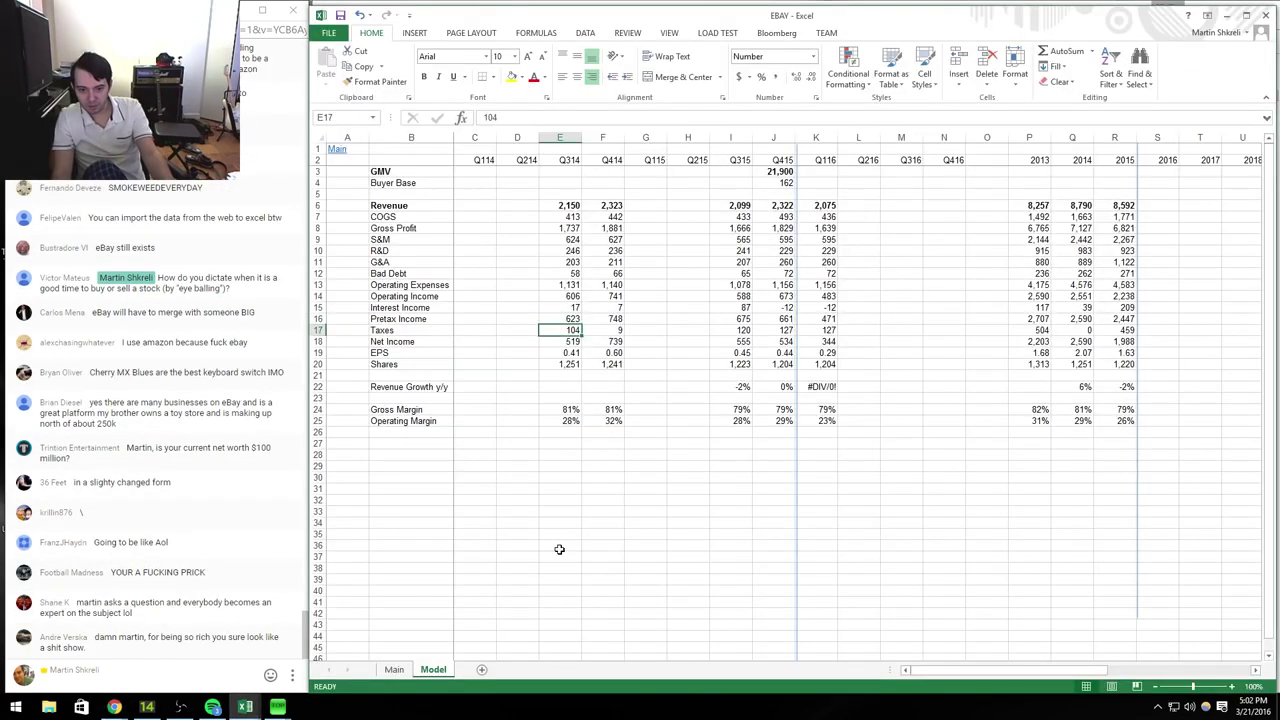
{"action": "key", "text": "Down"}
{"action": "key", "text": "Down"}
{"action": "key", "text": "Down"}
{"action": "key", "text": "alt+Tab"}
{"action": "key", "text": "alt+Tab"}
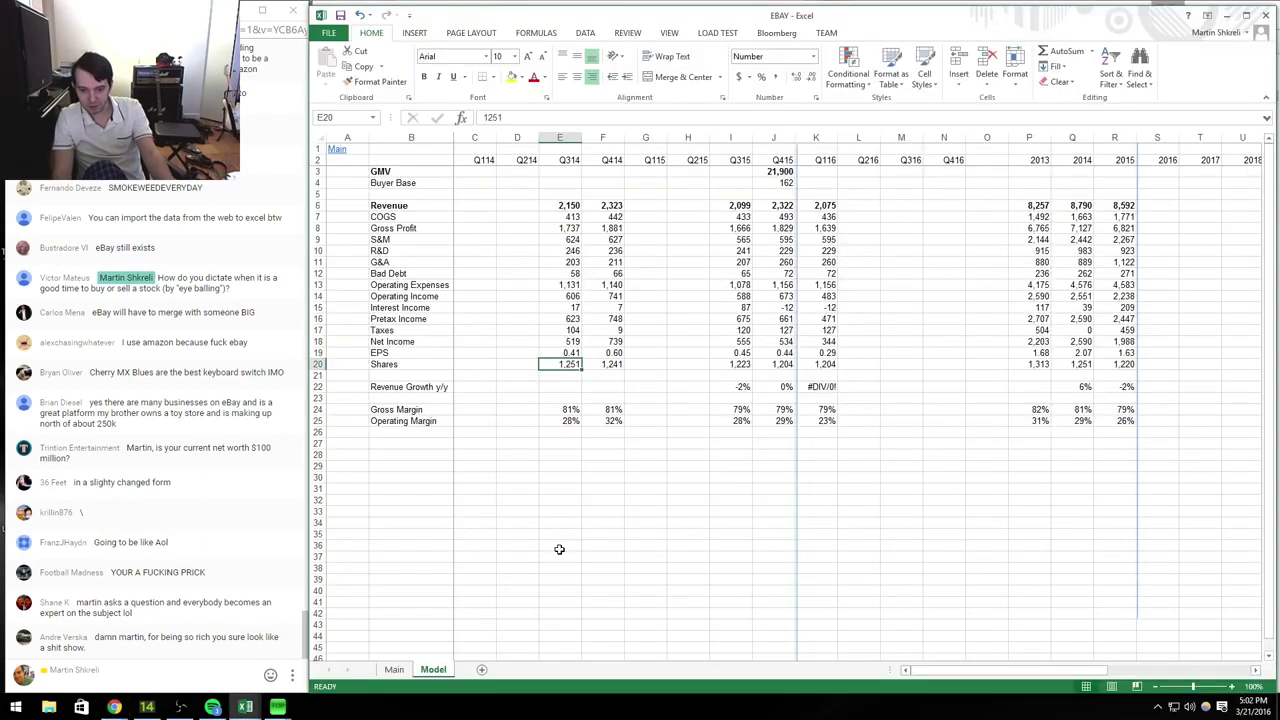
Step: Open the 10-Q filed 2015-07-21 from eBay's EDGAR filing list and bring up its condensed consolidated statement of income
{"action": "key", "text": "alt+Tab"}
{"action": "key", "text": "alt+Left"}
{"action": "scroll", "coordinate": [530, 456], "scroll_direction": "down", "scroll_amount": 2}
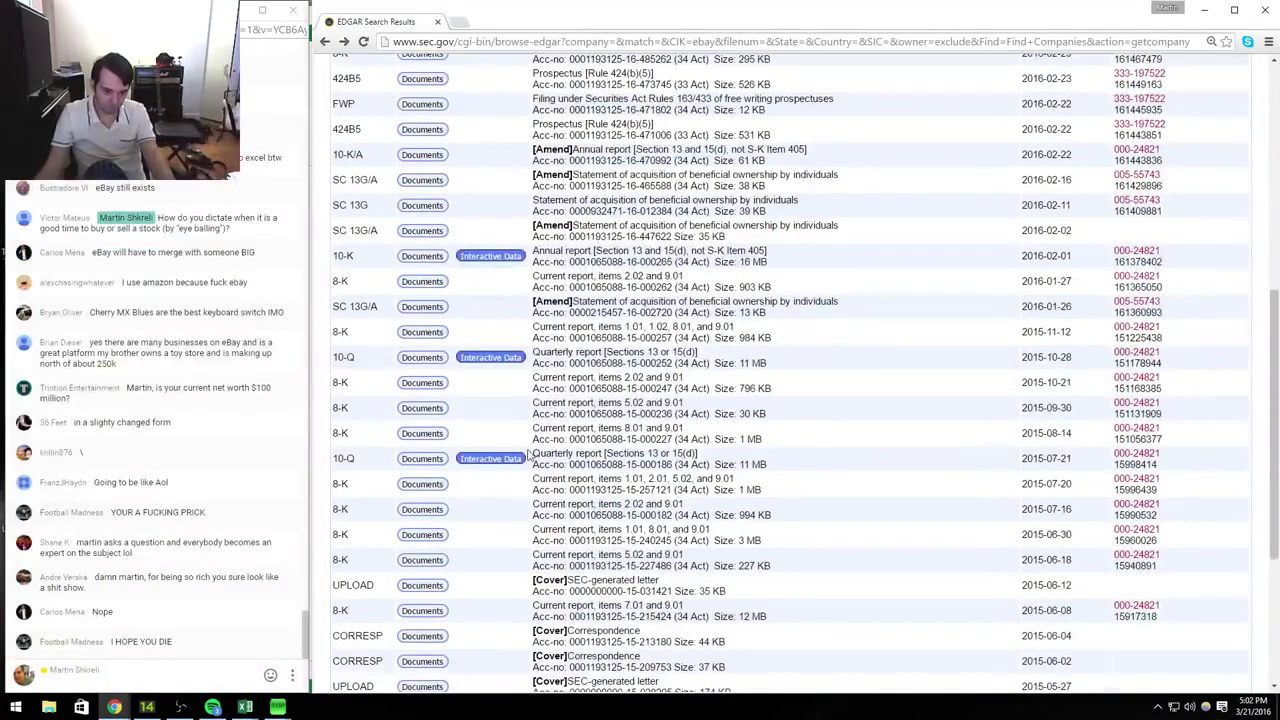
{"action": "left_click", "coordinate": [421, 458]}
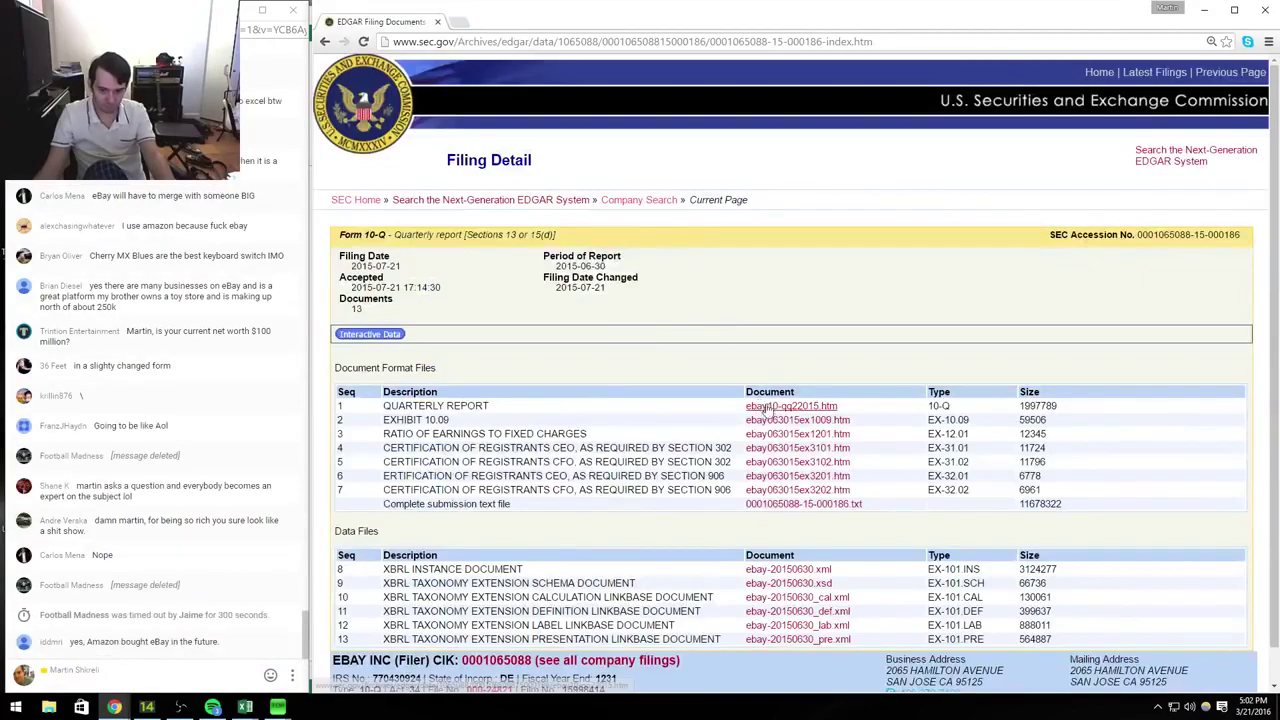
{"action": "scroll", "coordinate": [775, 378], "scroll_direction": "down", "scroll_amount": 20}
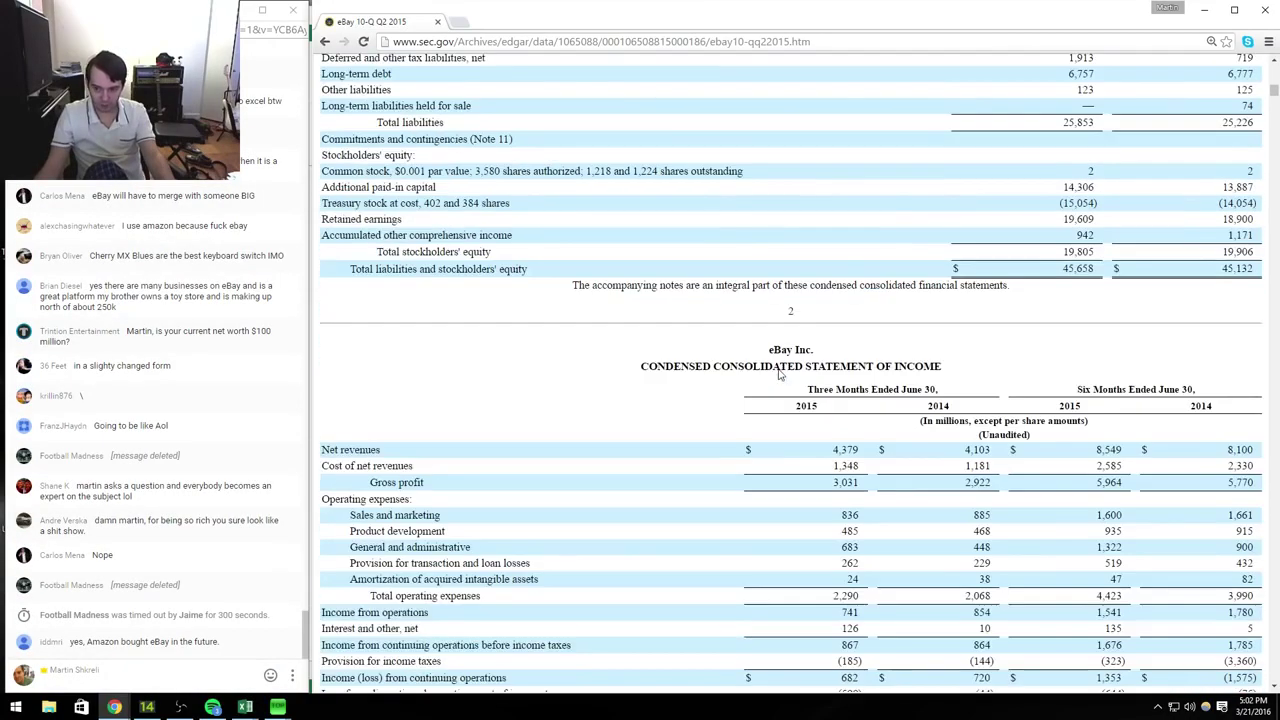
{"action": "scroll", "coordinate": [779, 370], "scroll_direction": "down", "scroll_amount": 3}
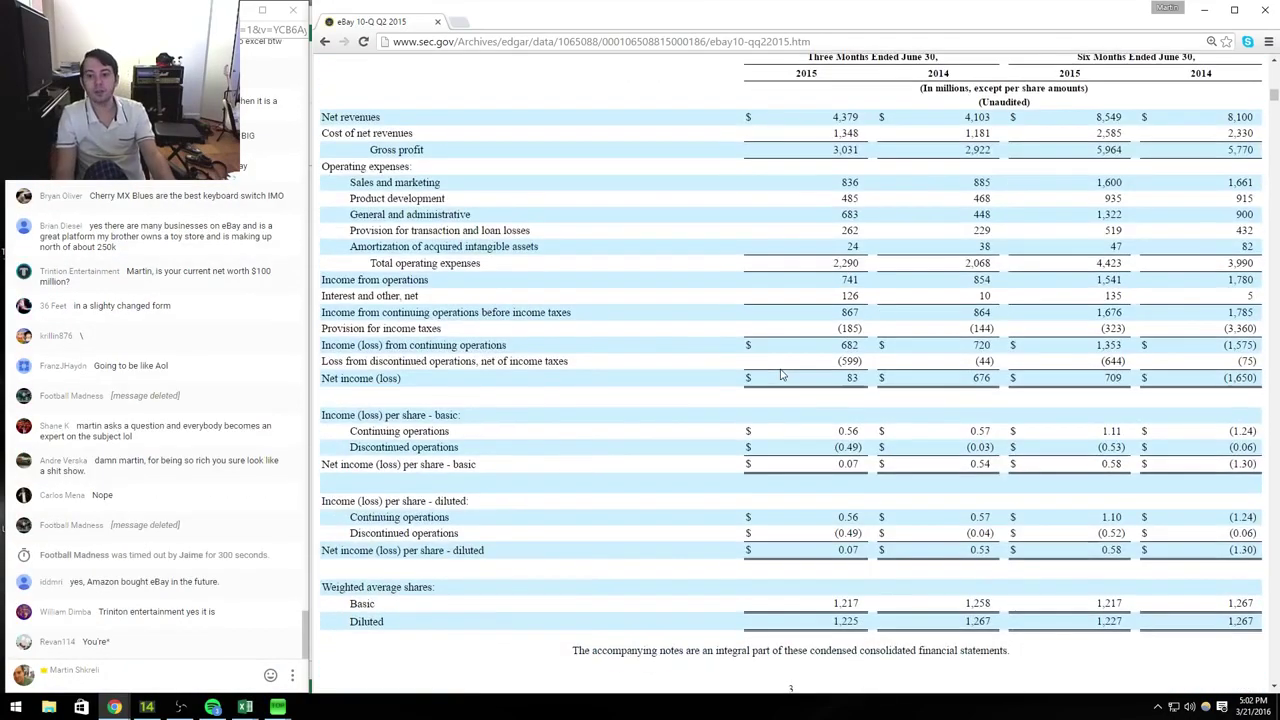
Step: Copy the Q315 figures and formulas in I6:I25 of the Model sheet into the Q215 column, starting at H6
{"action": "scroll", "coordinate": [782, 375], "scroll_direction": "up", "scroll_amount": 1}
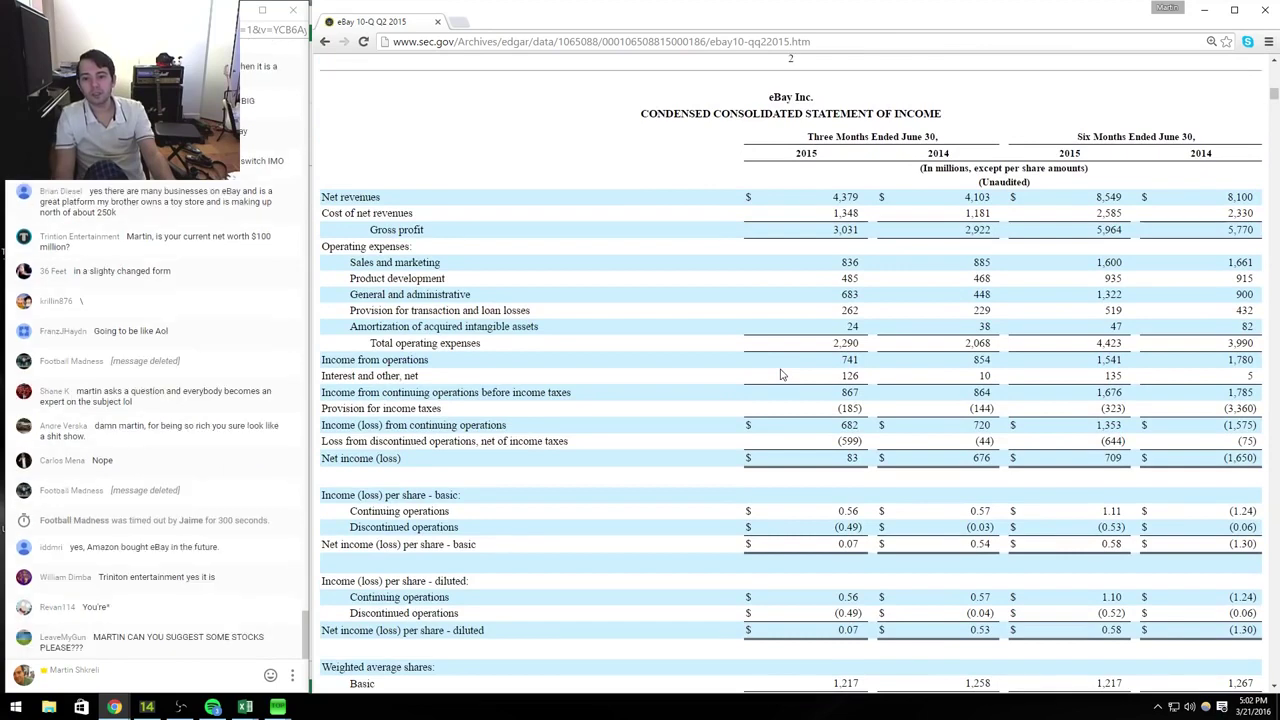
{"action": "key", "text": "alt+Tab"}
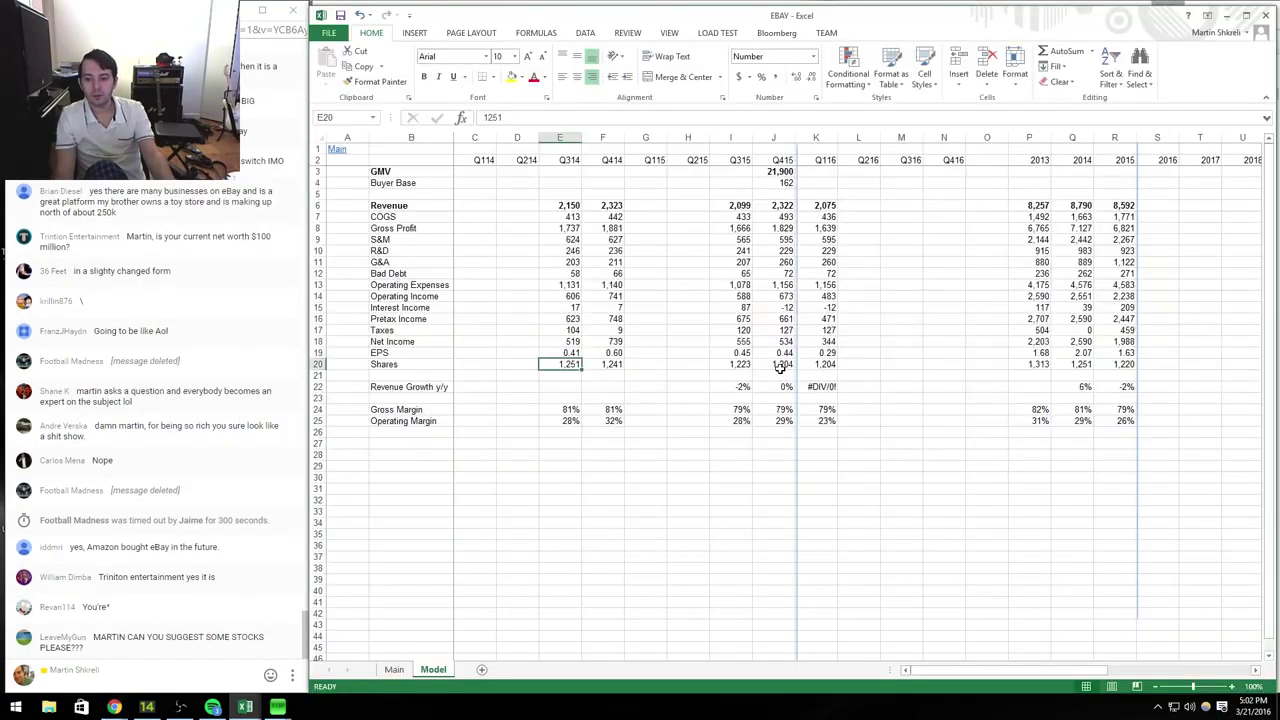
{"action": "key", "text": "alt+Tab"}
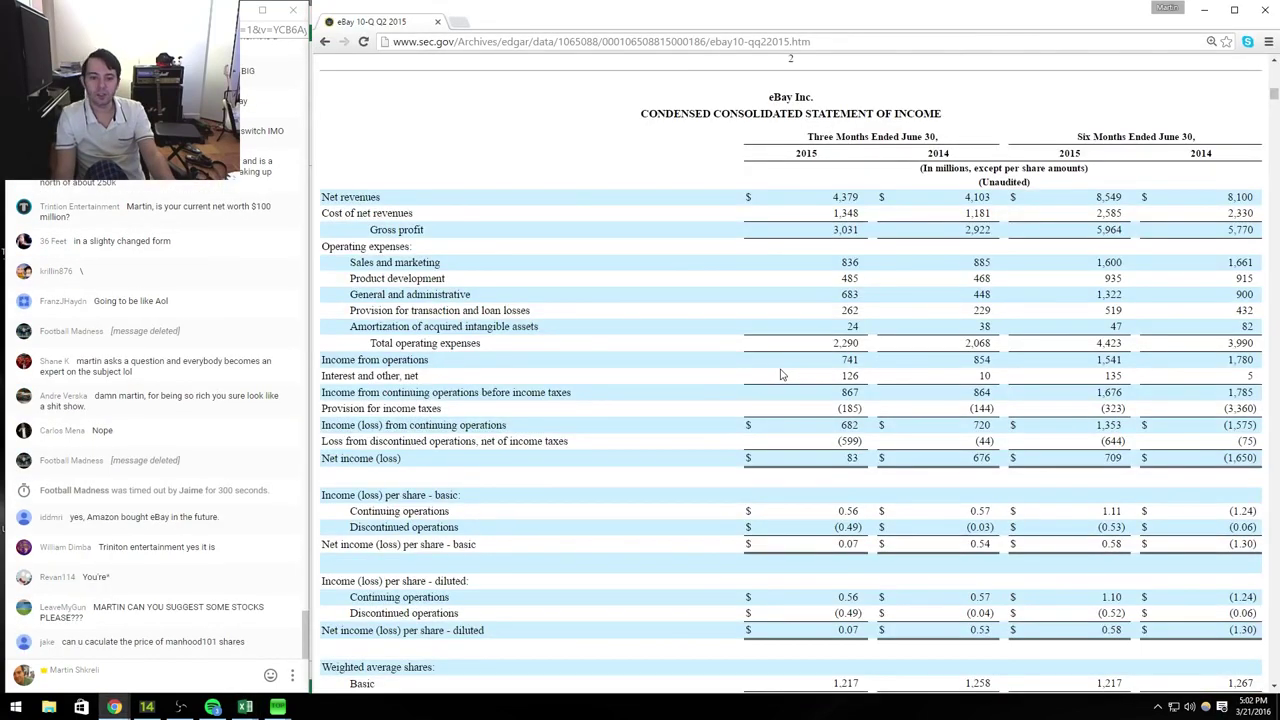
{"action": "key", "text": "alt+Tab"}
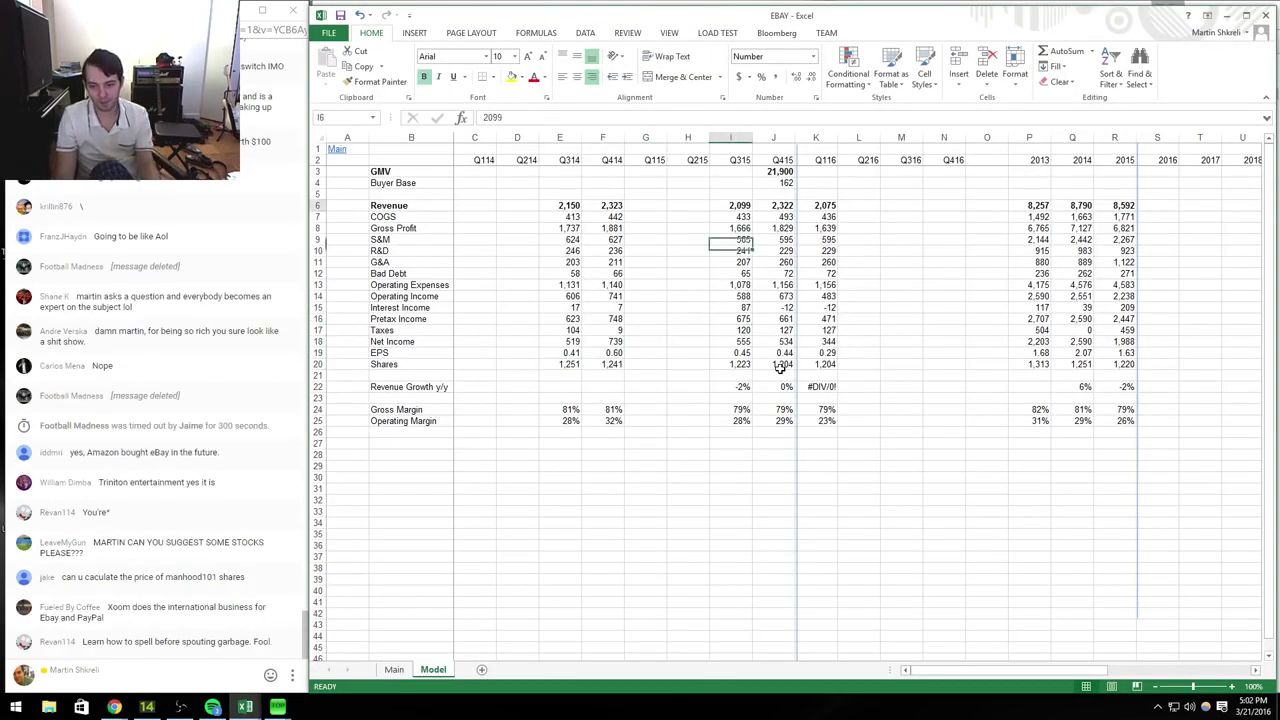
{"action": "key", "text": "shift+Down"}
{"action": "key", "text": "shift+Down"}
{"action": "key", "text": "shift+Down"}
{"action": "key", "text": "shift+Down"}
{"action": "key", "text": "shift+Down"}
{"action": "key", "text": "shift+Down"}
{"action": "key", "text": "shift+Down"}
{"action": "key", "text": "shift+Down"}
{"action": "key", "text": "shift+Down"}
{"action": "key", "text": "shift+Down"}
{"action": "key", "text": "shift+Down"}
{"action": "key", "text": "shift+Down"}
{"action": "key", "text": "shift+Down"}
{"action": "key", "text": "shift+Down"}
{"action": "key", "text": "shift+Down"}
{"action": "key", "text": "shift+Down"}
{"action": "key", "text": "shift+Down"}
{"action": "key", "text": "shift+Down"}
{"action": "key", "text": "shift+Down"}
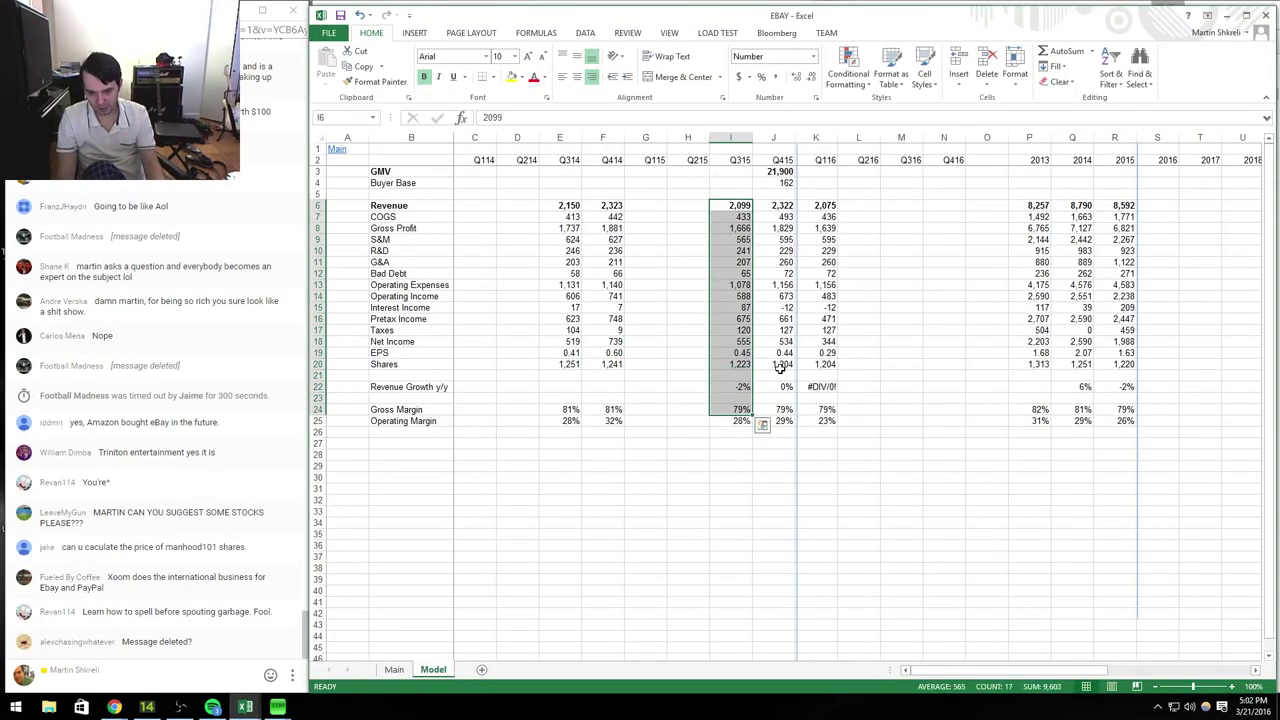
{"action": "key", "text": "ctrl+c"}
{"action": "key", "text": "Left"}
{"action": "key", "text": "ctrl+v"}
Step: Enter the Q215 revenue of 4,379 and COGS of 1,348 from the 10-Q's income statement
{"action": "key", "text": "alt+Tab"}
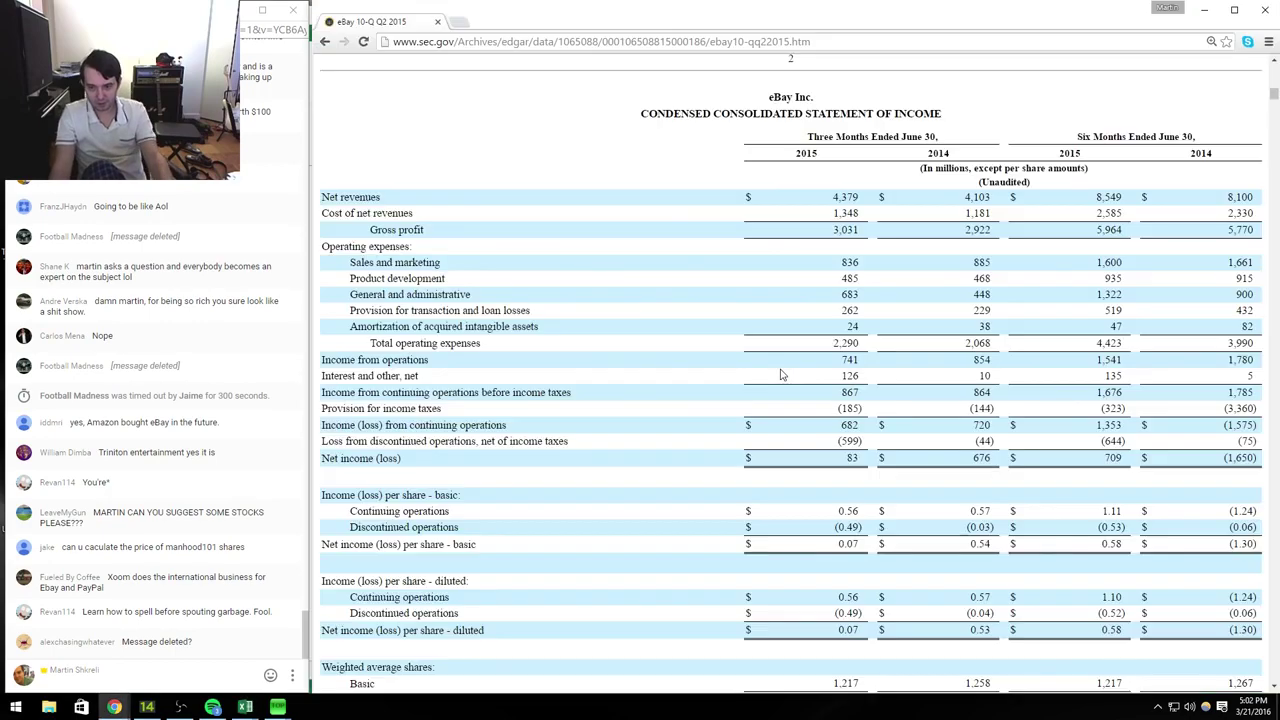
{"action": "key", "text": "alt+Tab"}
{"action": "type", "text": "4,379"}
{"action": "key", "text": "Return"}
{"action": "key", "text": "alt+Tab"}
{"action": "key", "text": "alt+Tab"}
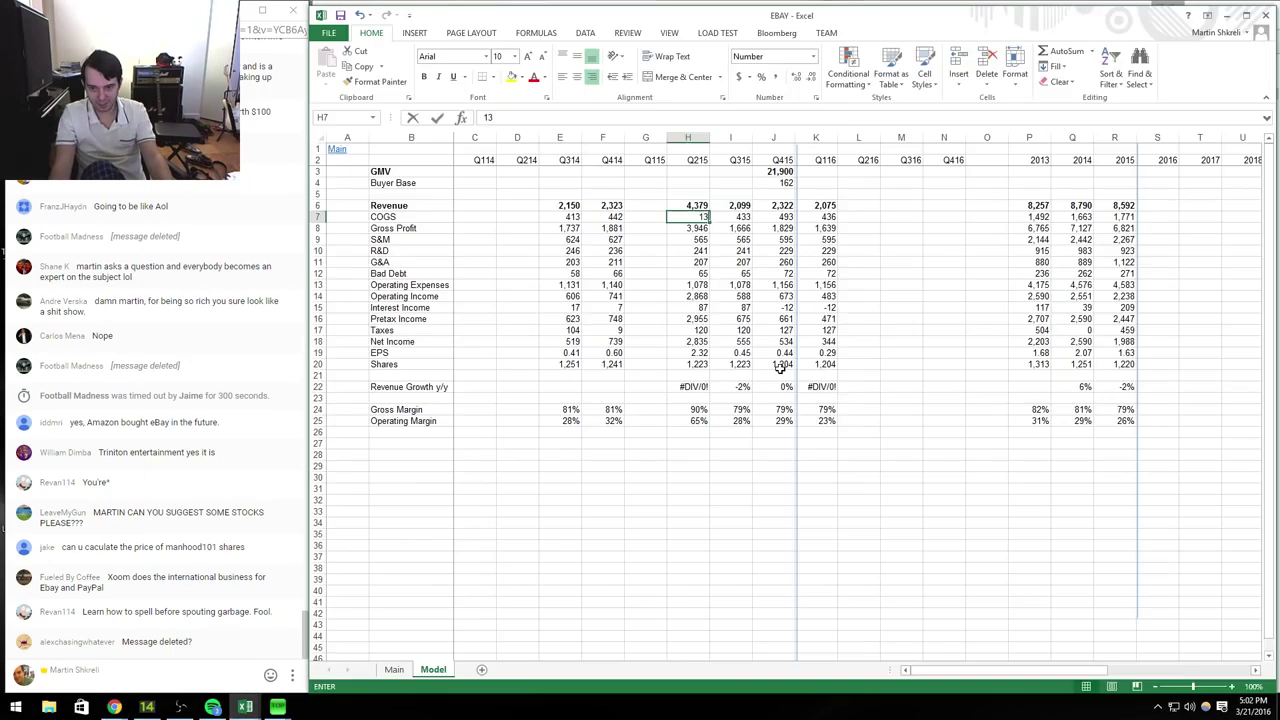
{"action": "type", "text": "1348"}
{"action": "key", "text": "Return"}
Step: Enter the Q215 operating costs from the 10-Q: S&M 836, R&D 485, G&A 683 and bad debt 262
{"action": "key", "text": "alt+Tab"}
{"action": "key", "text": "alt+Tab"}
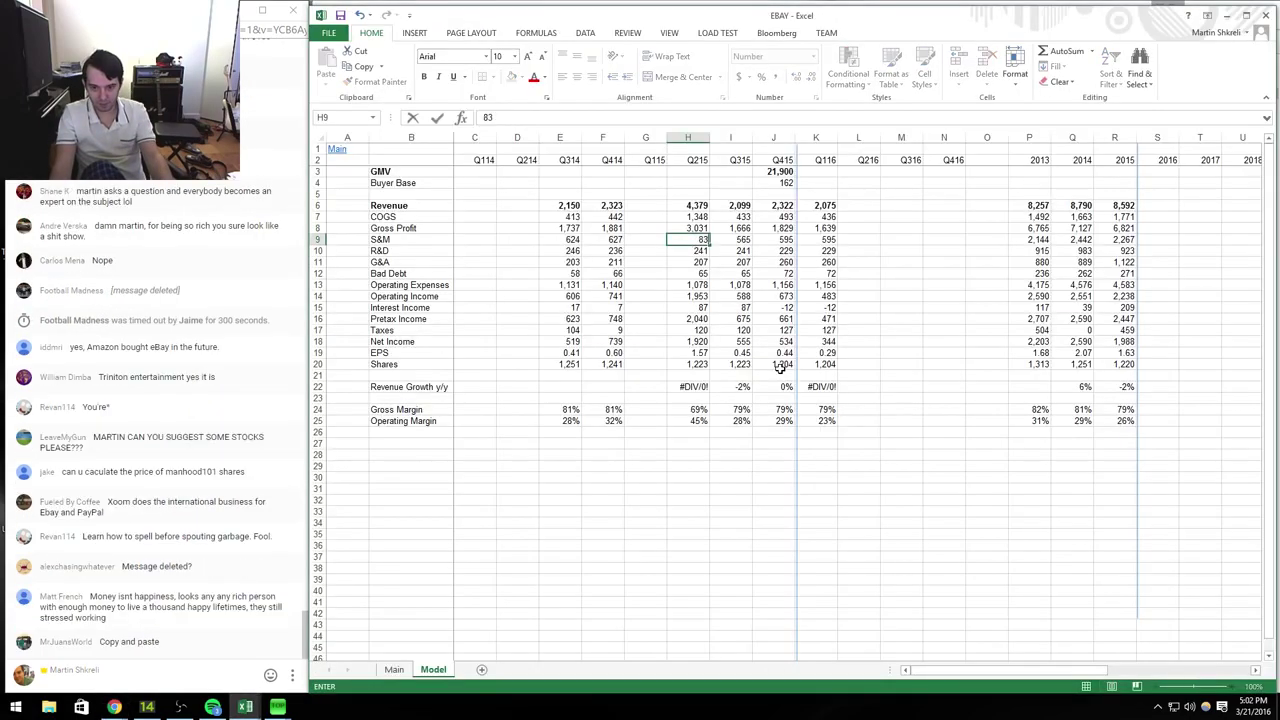
{"action": "key", "text": "alt+Tab"}
{"action": "key", "text": "alt+Tab"}
{"action": "key", "text": "Down"}
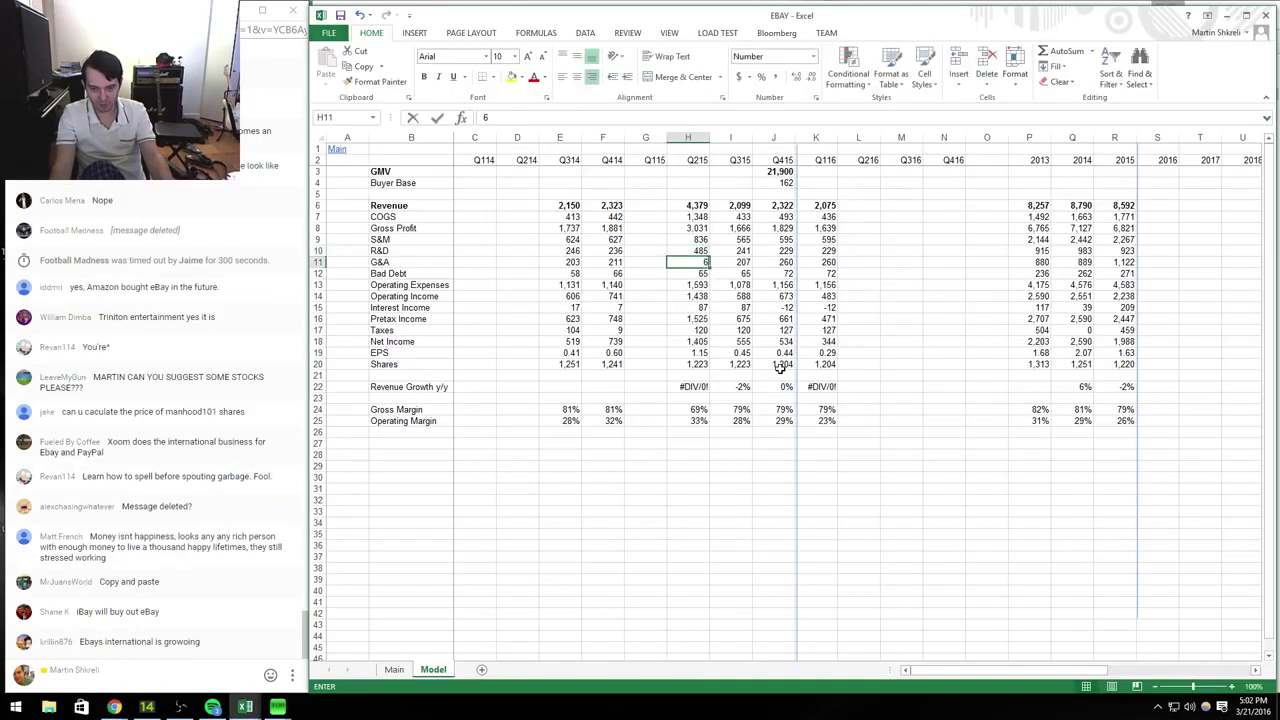
{"action": "key", "text": "Down"}
{"action": "key", "text": "alt+Tab"}
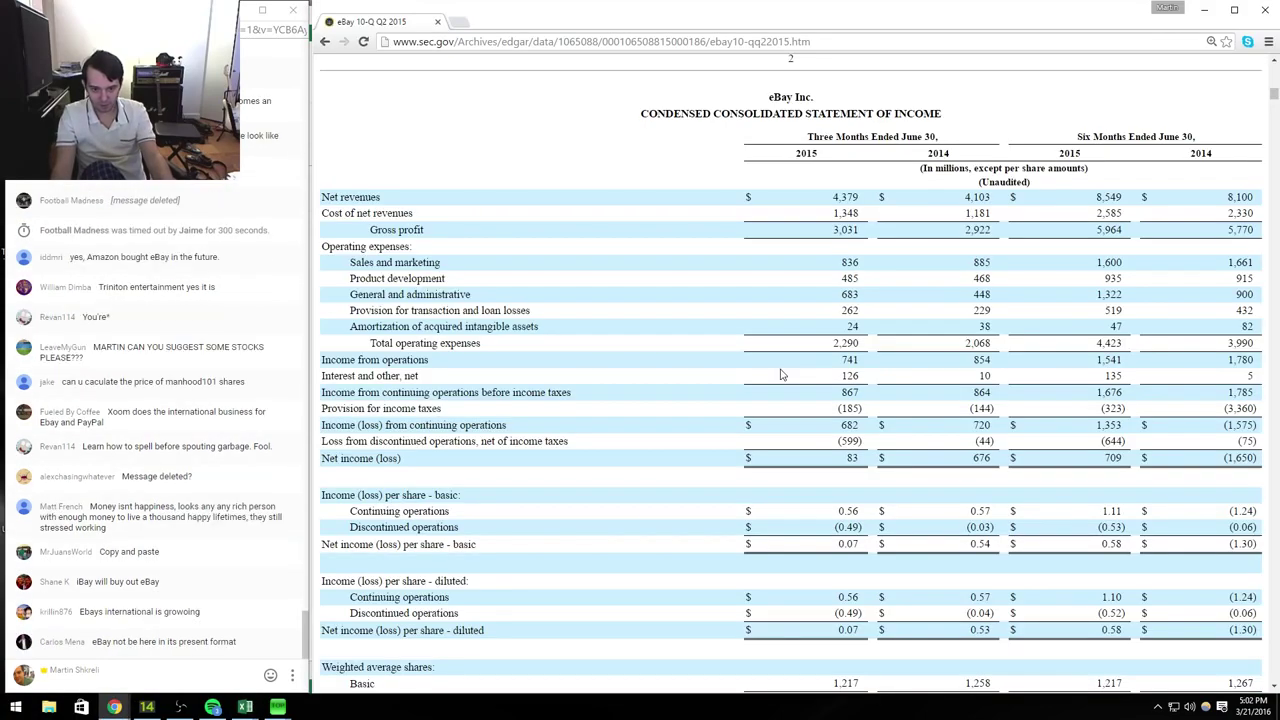
{"action": "key", "text": "alt+Tab"}
{"action": "key", "text": "Down"}
{"action": "key", "text": "Down"}
Step: Enter the Q215 interest income of 126, taxes of 185 and diluted share count of 1,225 from the 10-Q
{"action": "key", "text": "alt+Tab"}
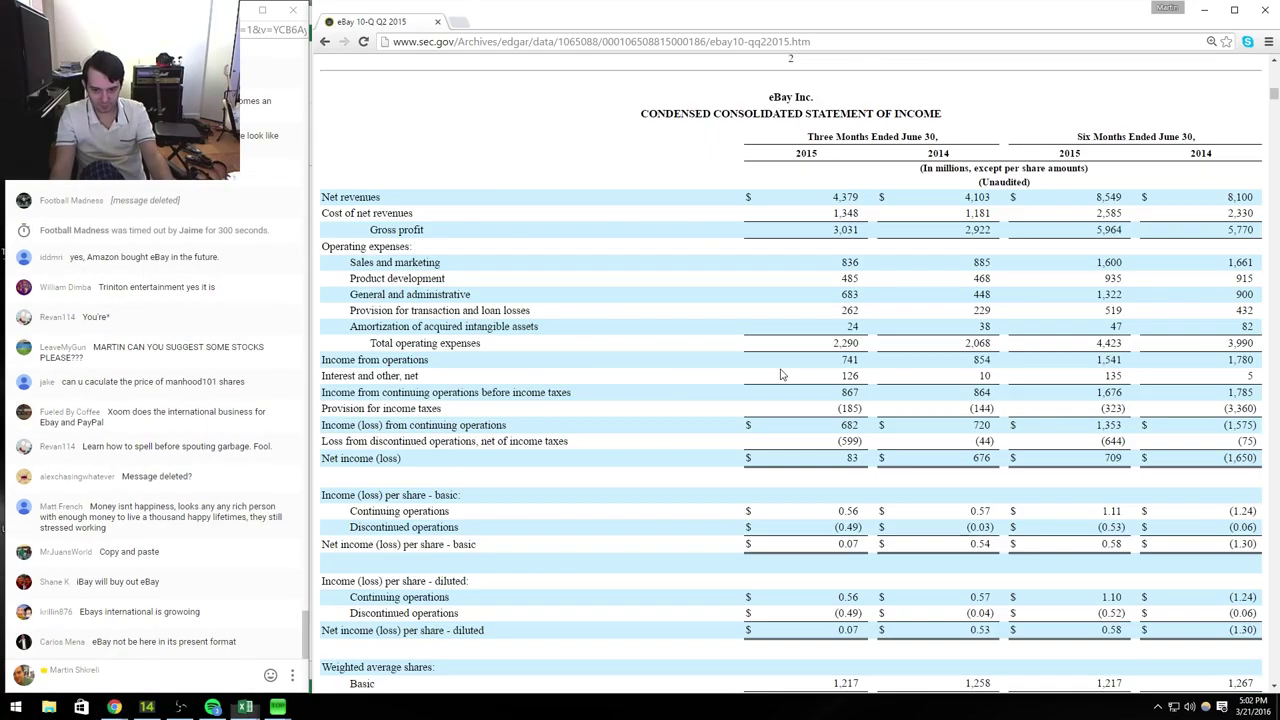
{"action": "key", "text": "alt+Tab"}
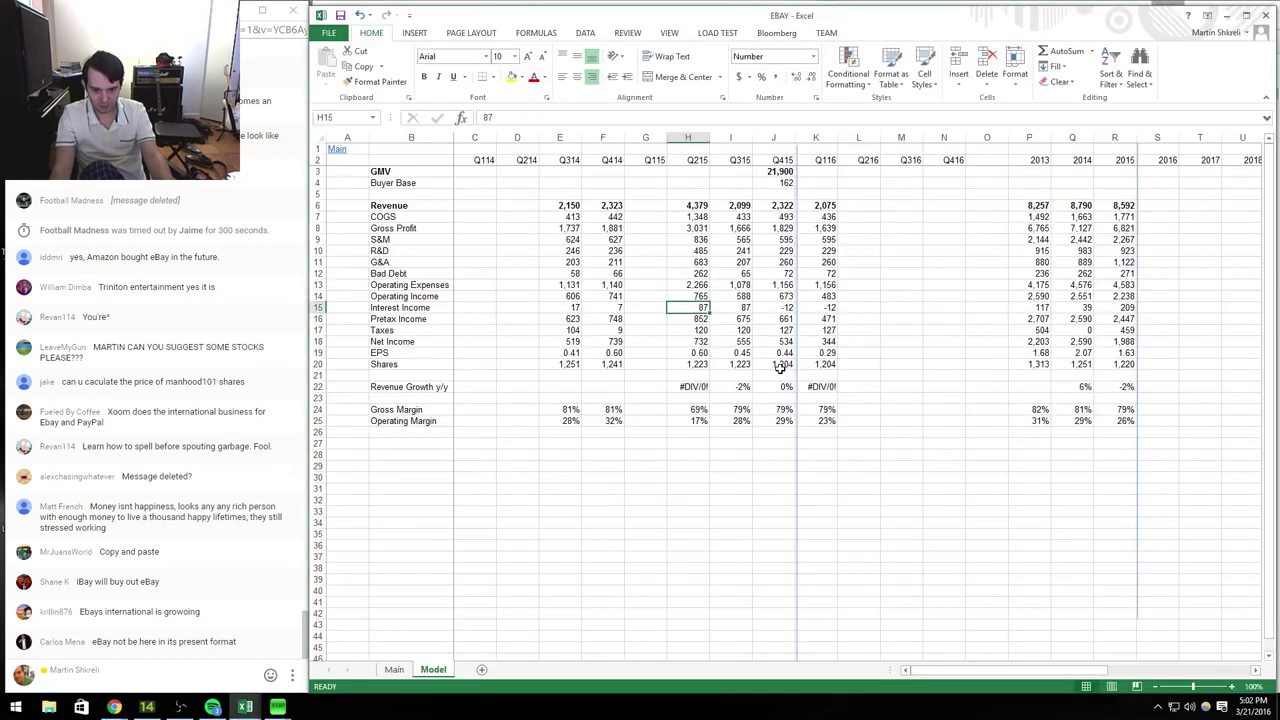
{"action": "key", "text": "Down"}
{"action": "key", "text": "alt+Tab"}
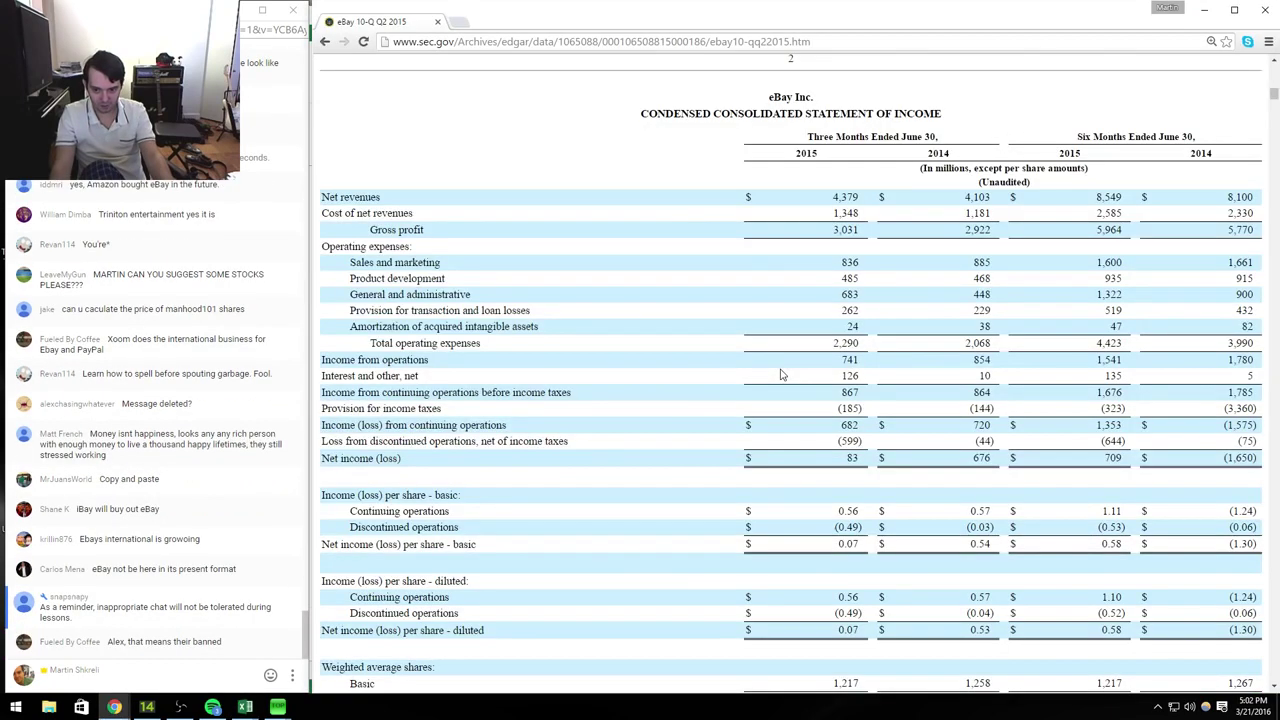
{"action": "key", "text": "alt+Tab"}
{"action": "key", "text": "Down"}
{"action": "type", "text": "1"}
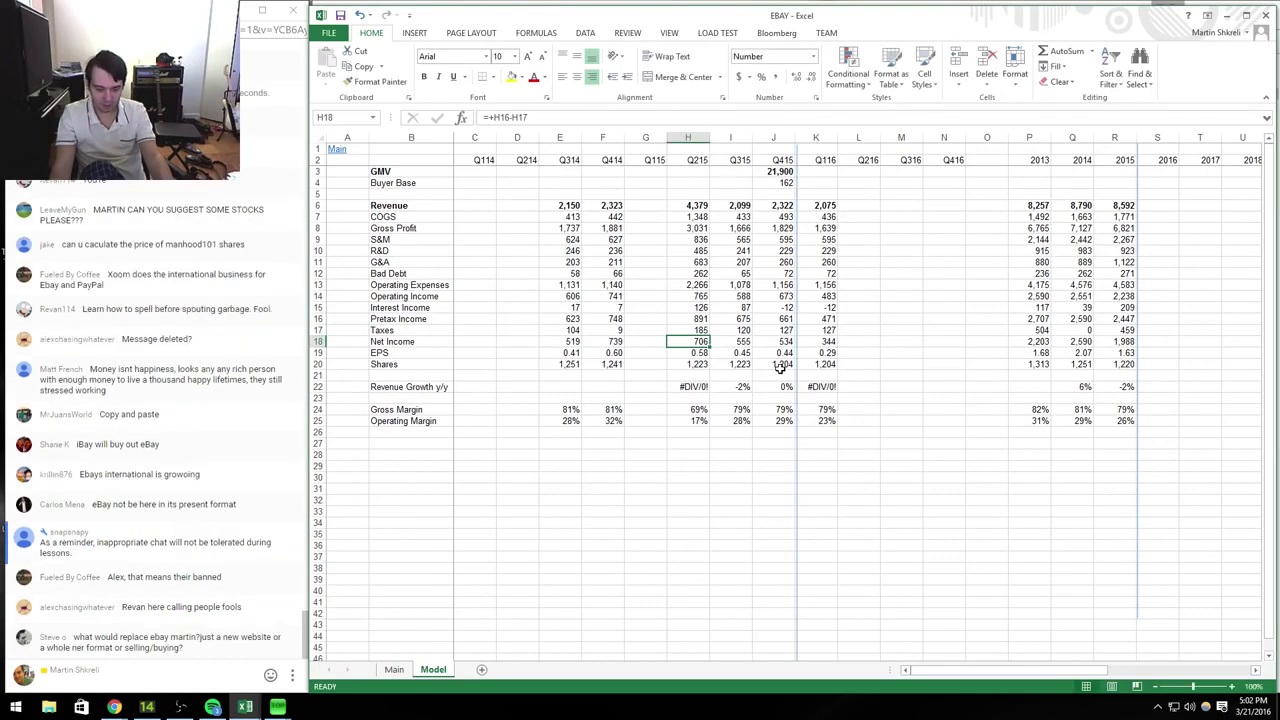
{"action": "key", "text": "alt+Tab"}
{"action": "scroll", "coordinate": [781, 374], "scroll_direction": "down", "scroll_amount": 1}
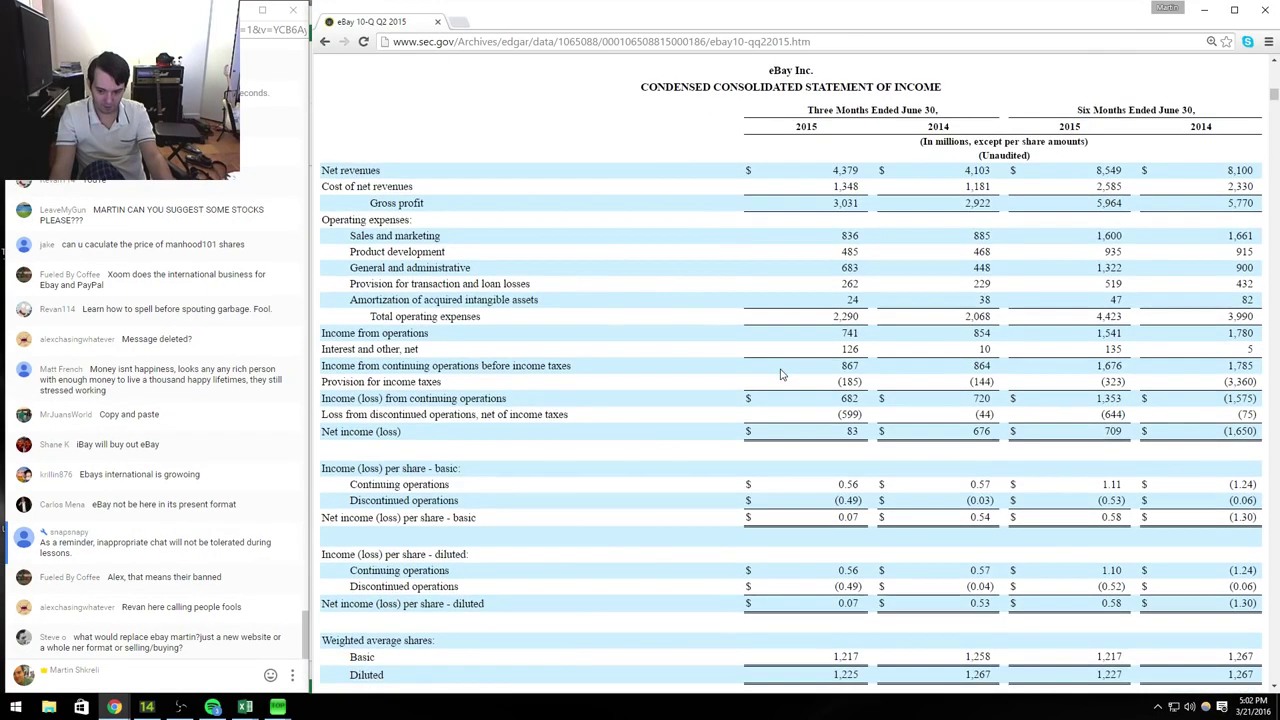
{"action": "key", "text": "alt+Tab"}
{"action": "key", "text": "Return"}
Step: Copy the Q314 income statement column, E6:E20, into the Q214 column starting at D6
{"action": "key", "text": "Left"}
{"action": "key", "text": "Left"}
{"action": "key", "text": "Left"}
{"action": "key", "text": "Up"}
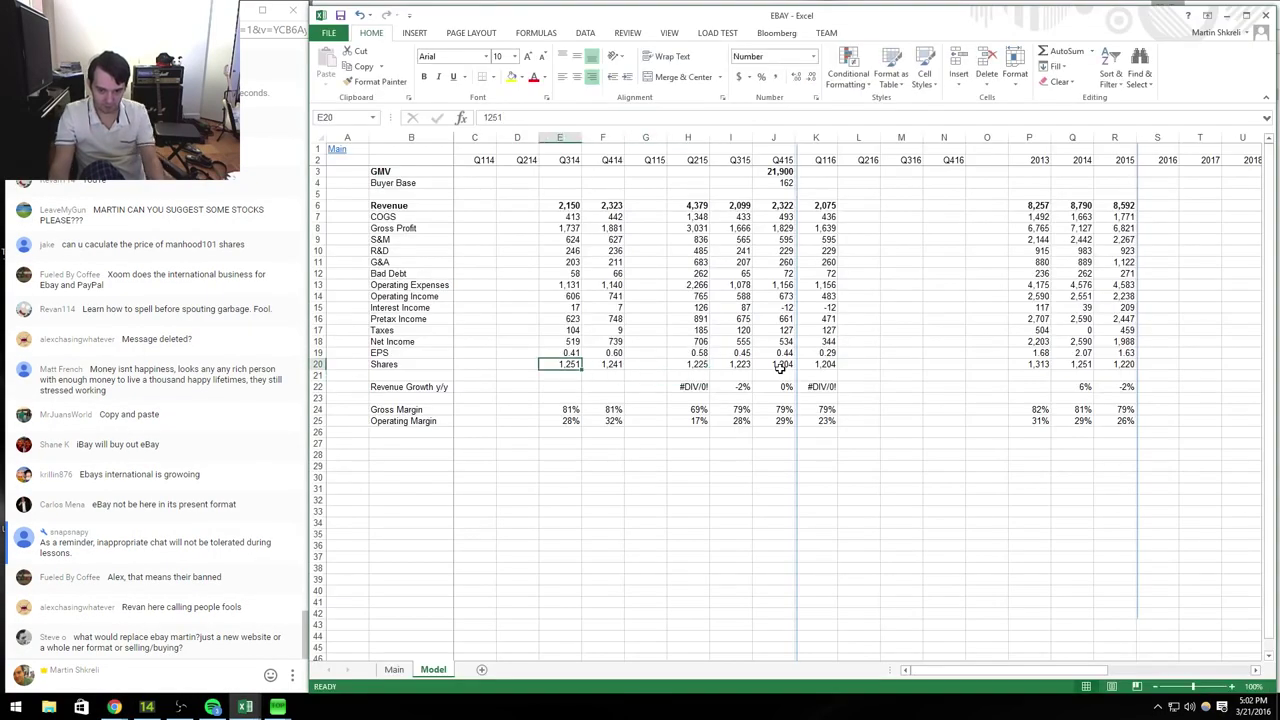
{"action": "key", "text": "ctrl+Up"}
{"action": "key", "text": "ctrl+shift+Down"}
{"action": "key", "text": "ctrl+c"}
{"action": "key", "text": "Left"}
{"action": "key", "text": "ctrl+v"}
Step: Enter the Q214 revenue of 4,103, COGS of 1,181 and S&M of 885 from the 10-Q's 2014 quarter
{"action": "key", "text": "alt+Tab"}
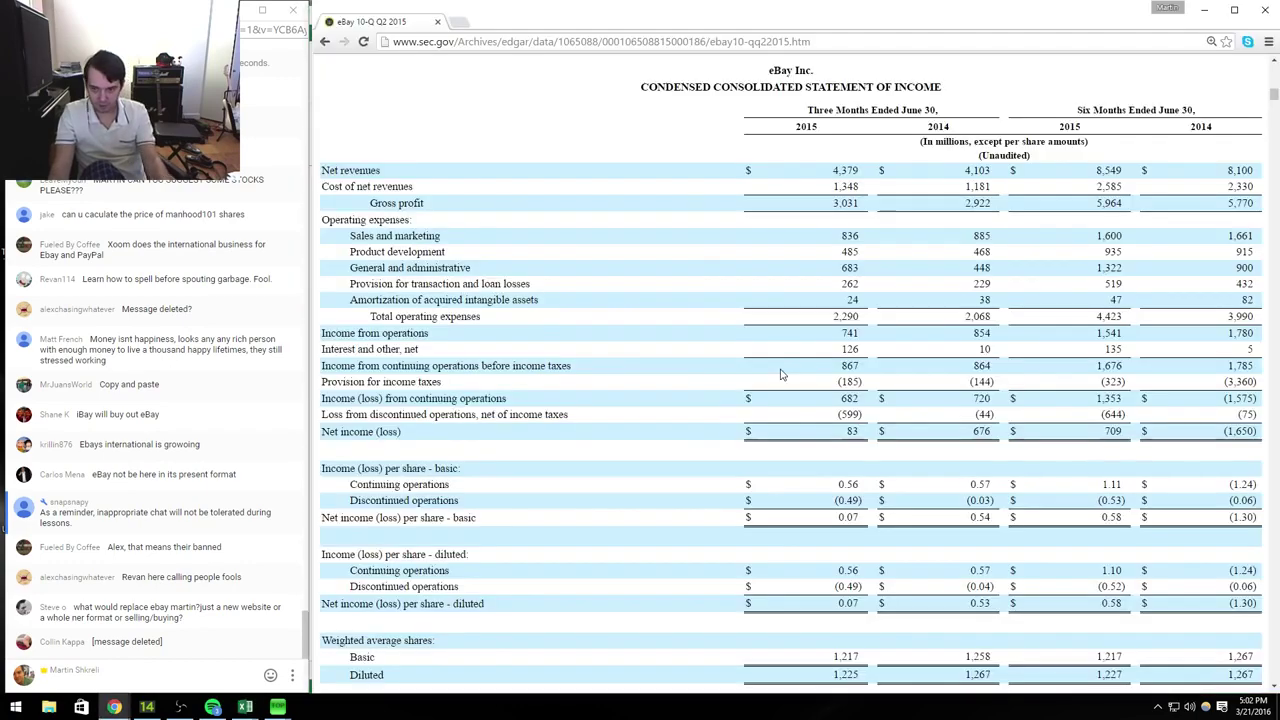
{"action": "key", "text": "alt+Tab"}
{"action": "key", "text": "alt+Tab"}
{"action": "key", "text": "alt+Tab"}
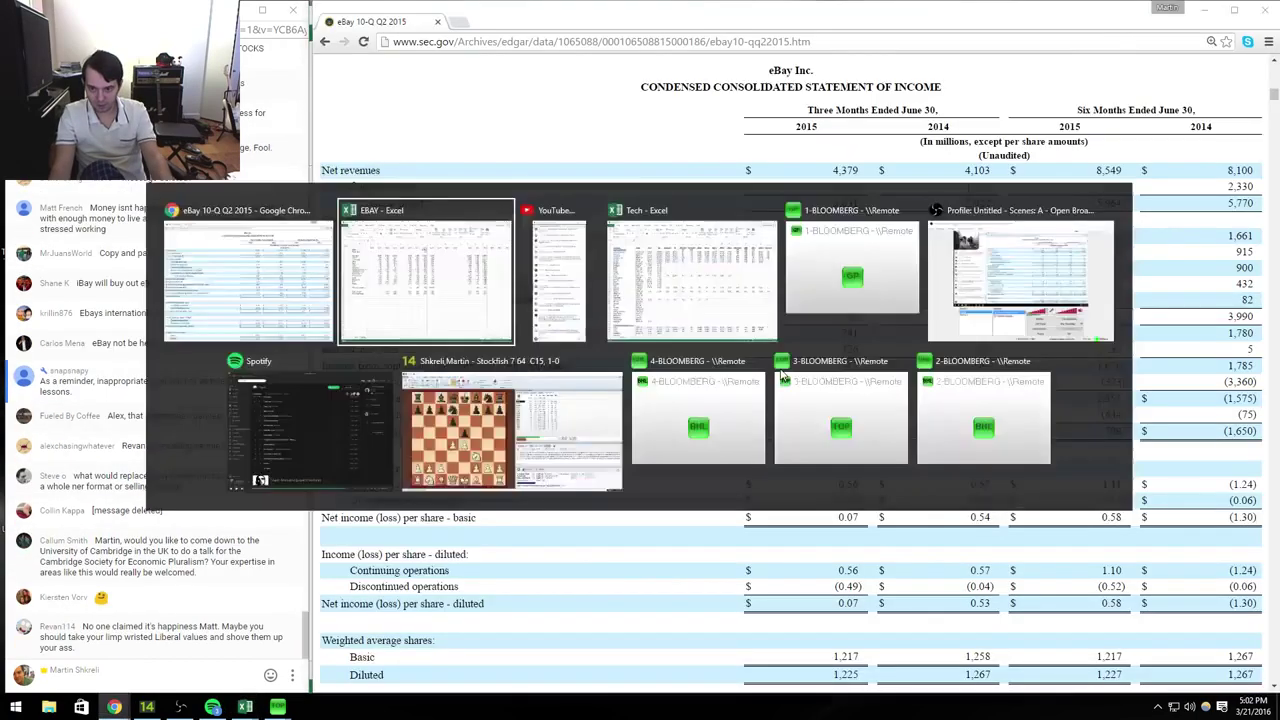
{"action": "key", "text": "Down"}
{"action": "key", "text": "Down"}
{"action": "key", "text": "Down"}
{"action": "key", "text": "Down"}
{"action": "key", "text": "alt+Tab"}
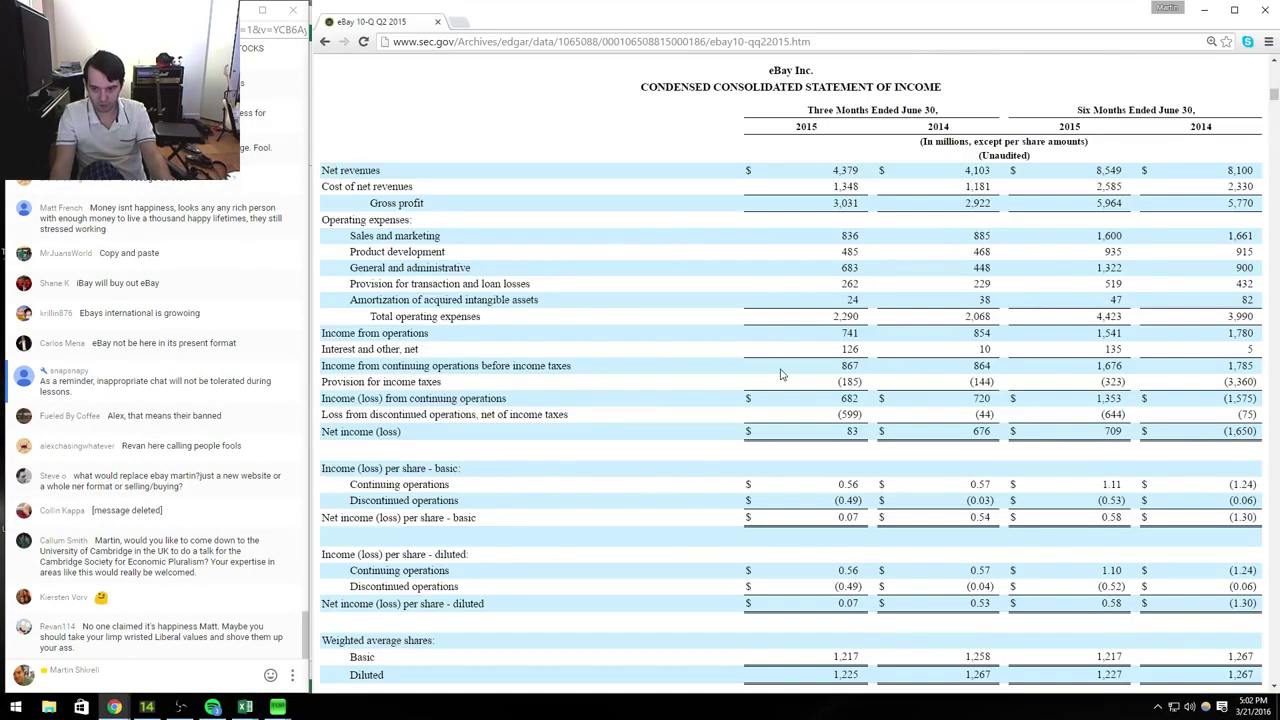
{"action": "key", "text": "alt+Tab"}
{"action": "key", "text": "alt+Tab"}
{"action": "key", "text": "alt+Tab"}
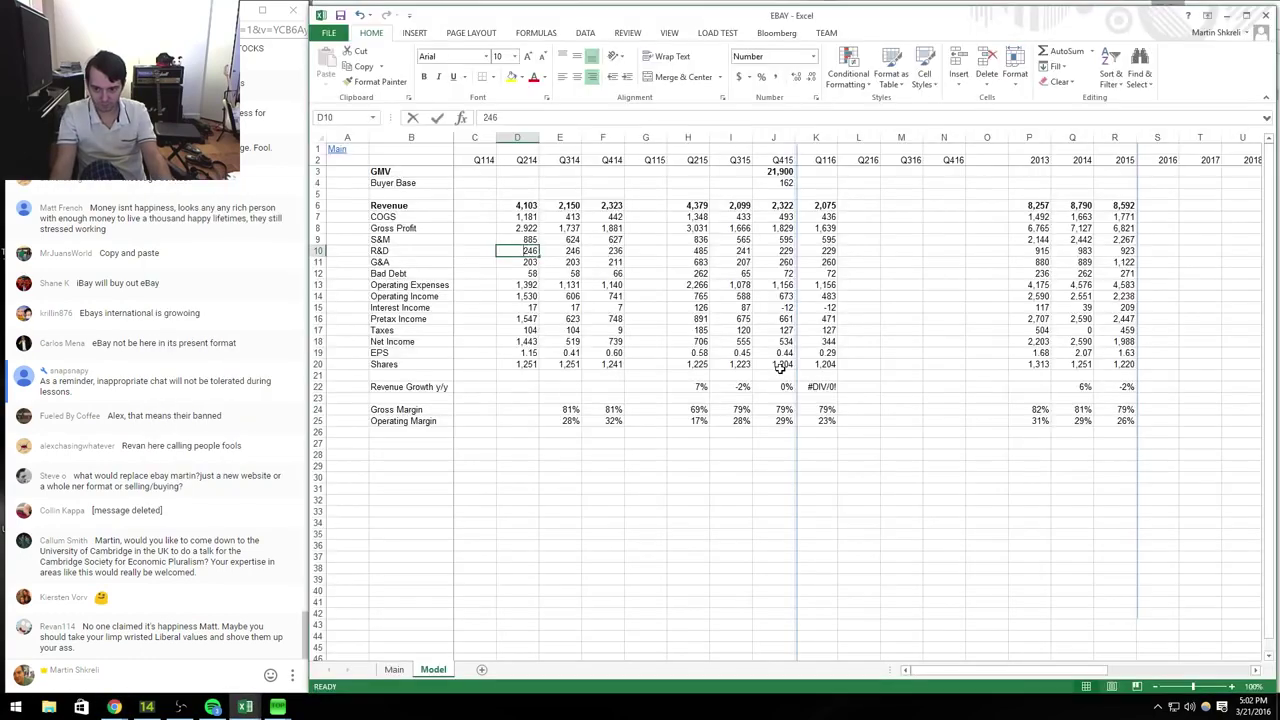
Step: Enter the Q214 R&D of 468, G&A of 448 and bad debt of 229 from the 10-Q
{"action": "key", "text": "Down"}
{"action": "key", "text": "Down"}
{"action": "key", "text": "Down"}
{"action": "key", "text": "alt+Tab"}
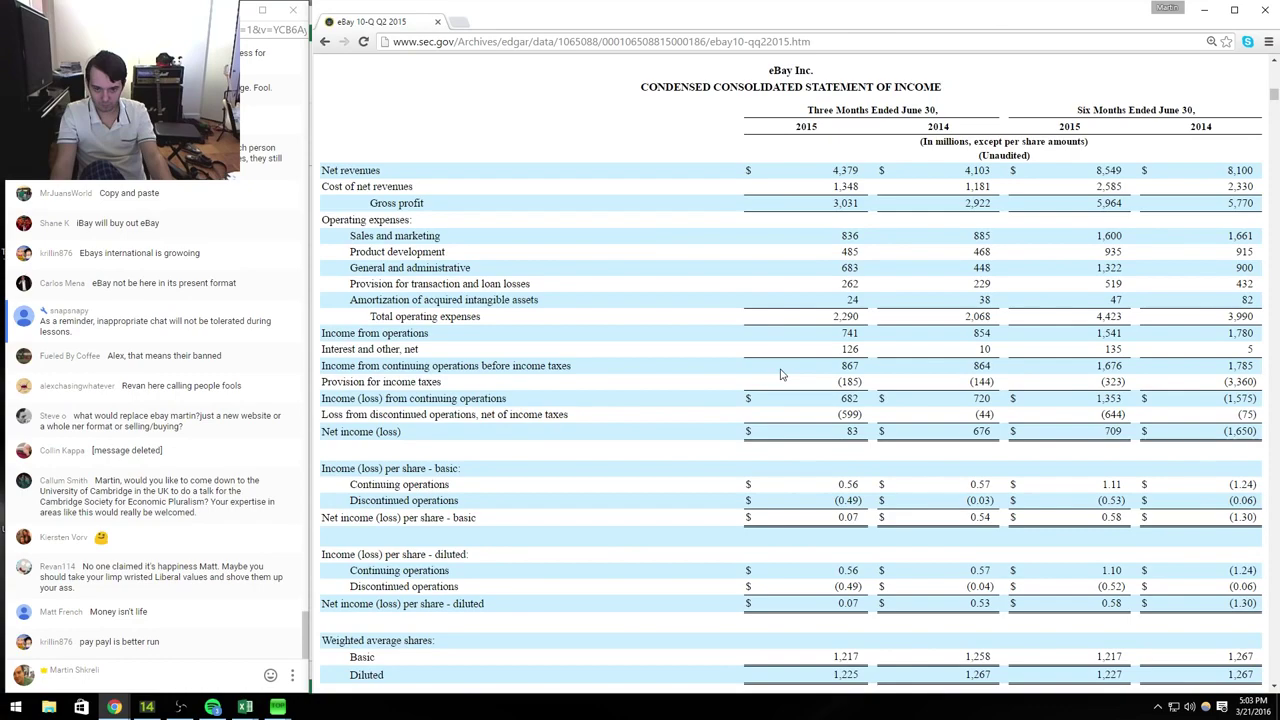
{"action": "key", "text": "alt+Tab"}
{"action": "key", "text": "Down"}
{"action": "key", "text": "Down"}
Step: Enter the Q214 interest income of 10, taxes of 144 and diluted share count of 1,267 from the 10-Q
{"action": "key", "text": "alt+Tab"}
{"action": "key", "text": "alt+Tab"}
{"action": "key", "text": "Down"}
{"action": "key", "text": "Down"}
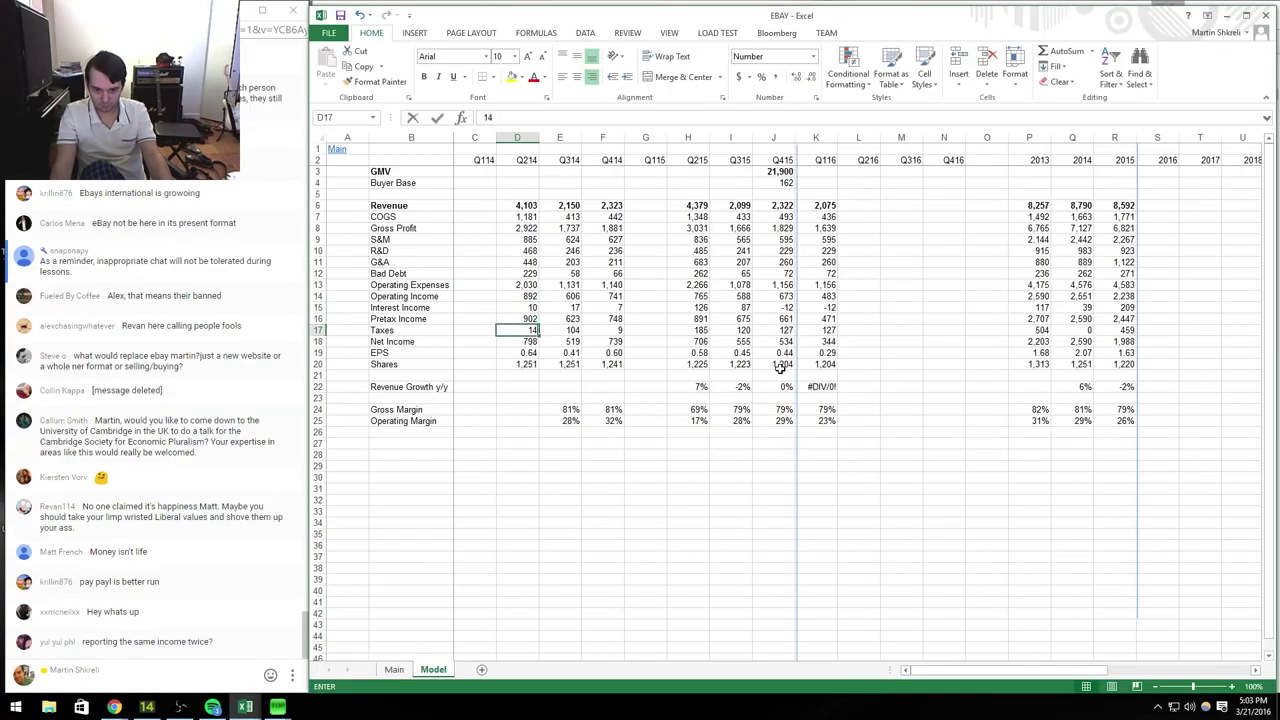
{"action": "key", "text": "alt+Tab"}
{"action": "scroll", "coordinate": [781, 370], "scroll_direction": "down", "scroll_amount": 1}
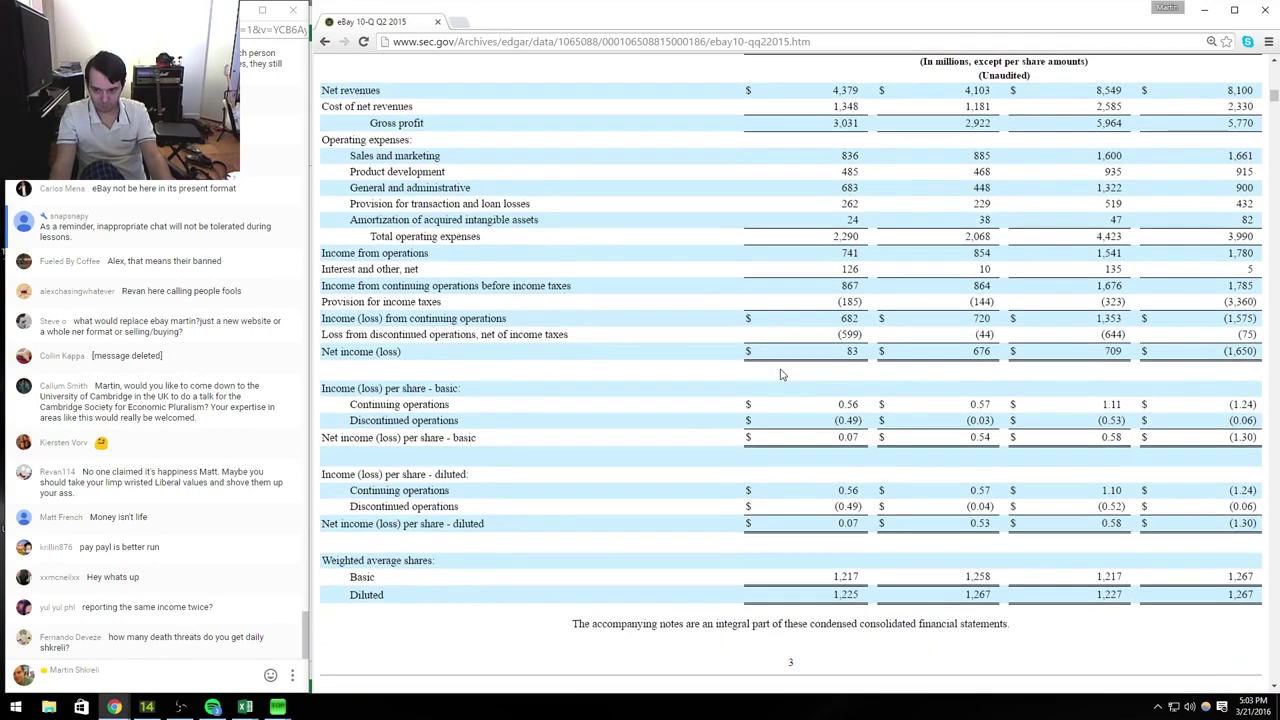
{"action": "key", "text": "alt+Tab"}
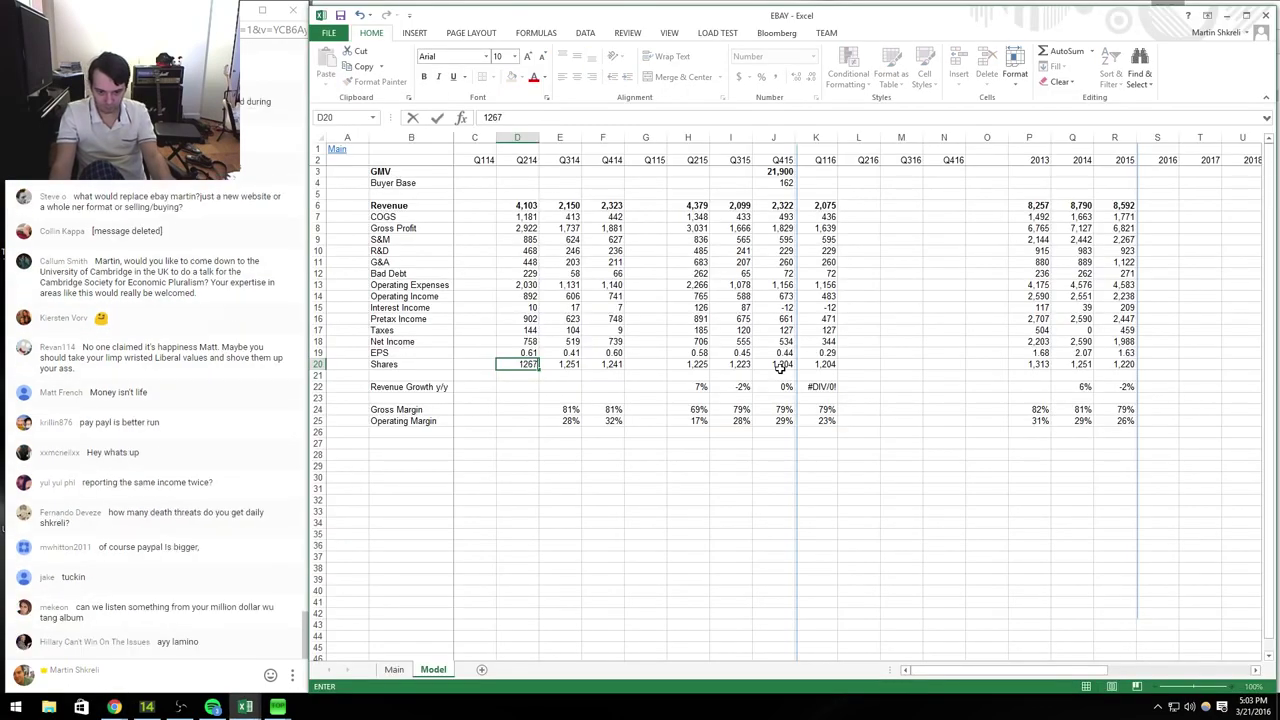
{"action": "key", "text": "Down"}
Step: Check the year-over-year revenue growth formulas for the 2015 quarters and the Q215 revenue figure
{"action": "key", "text": "Down"}
{"action": "key", "text": "Right"}
{"action": "key", "text": "Right"}
{"action": "key", "text": "Right"}
{"action": "key", "text": "Right"}
{"action": "key", "text": "Right"}
{"action": "key", "text": "Right"}
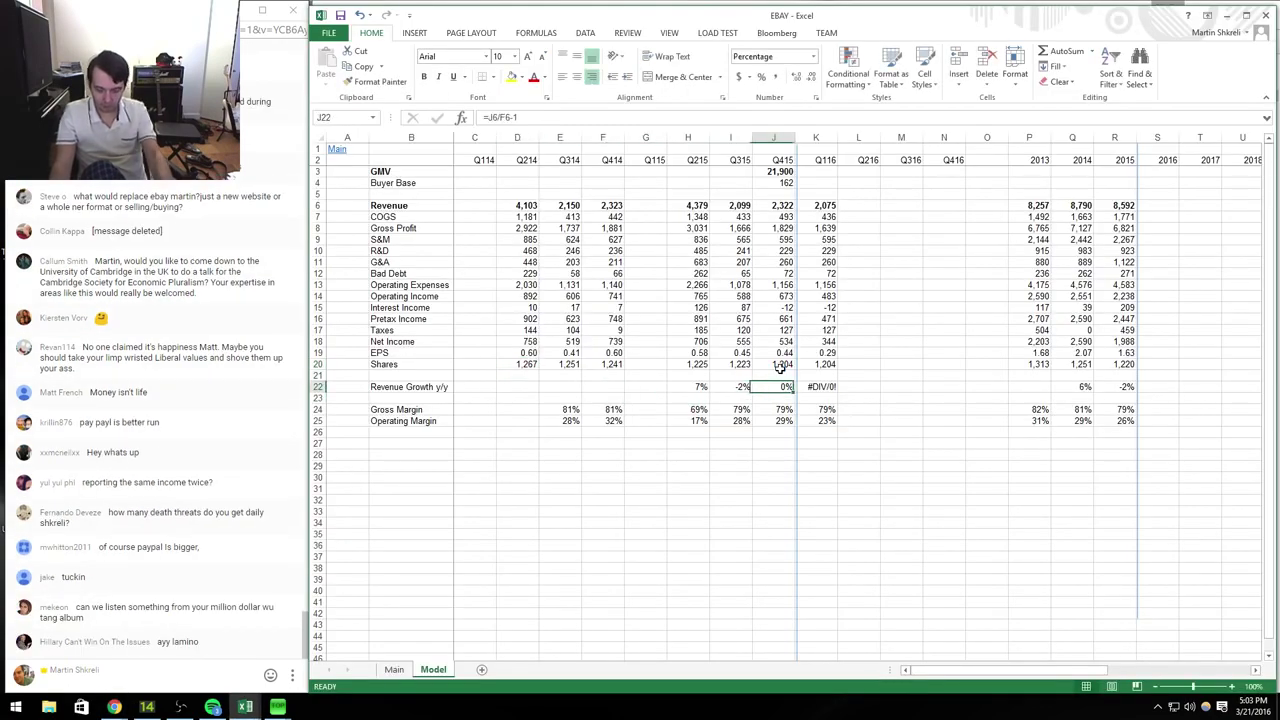
{"action": "key", "text": "Left"}
{"action": "key", "text": "Left"}
{"action": "key", "text": "ctrl+Up"}
{"action": "key", "text": "ctrl+Up"}
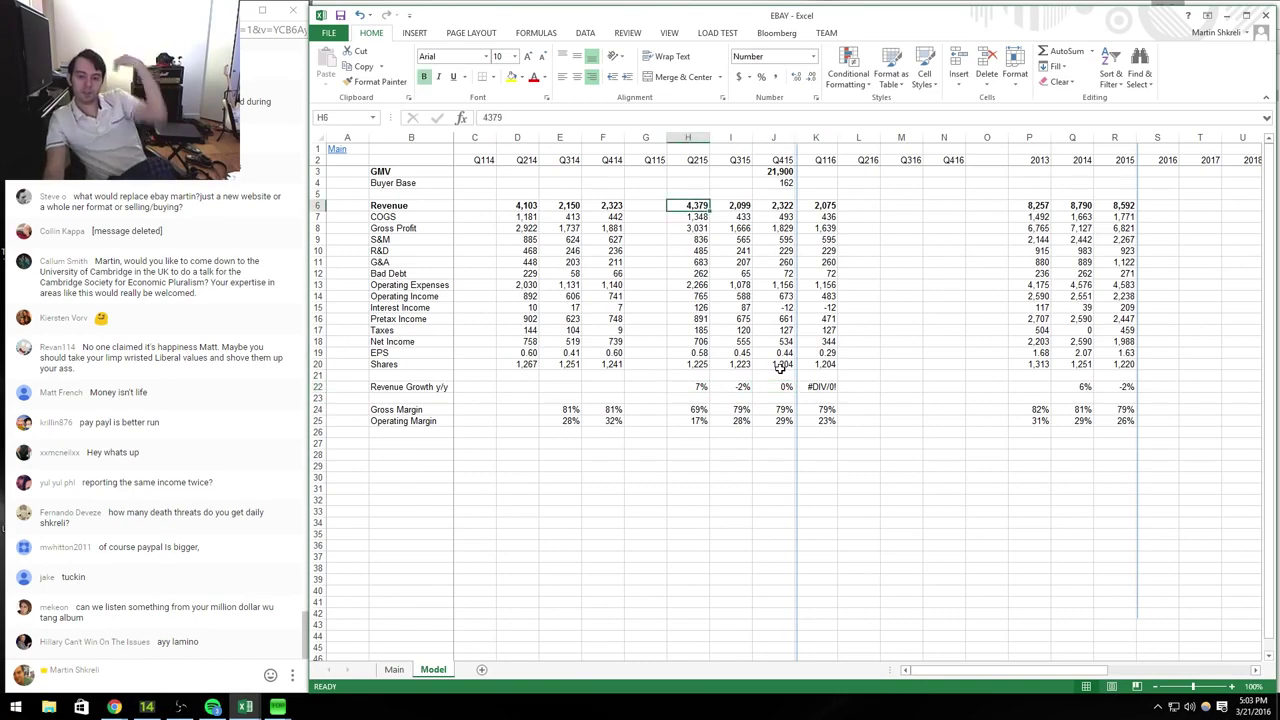
Step: Open the quarterly report of the 10-Q filed 2015-04-23 from eBay's EDGAR filing list and go to its financial statements
{"action": "key", "text": "alt+Tab"}
{"action": "scroll", "coordinate": [782, 374], "scroll_direction": "up", "scroll_amount": 5}
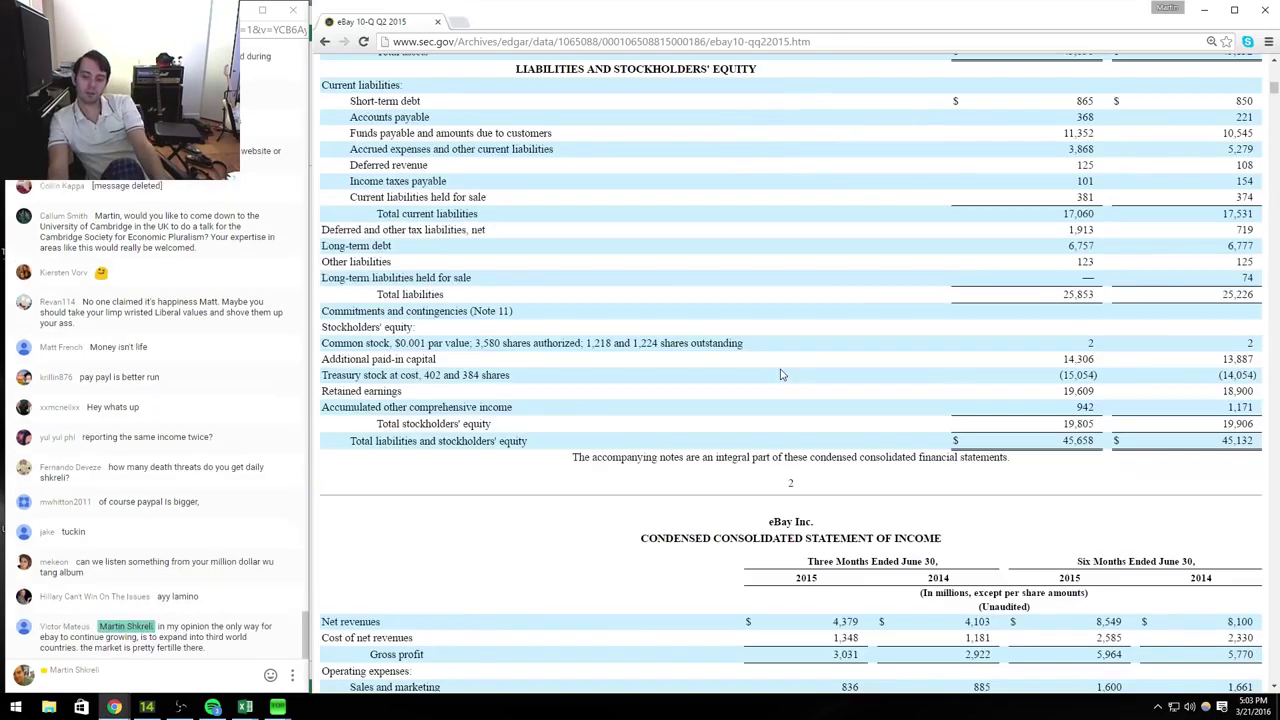
{"action": "key", "text": "alt+Left"}
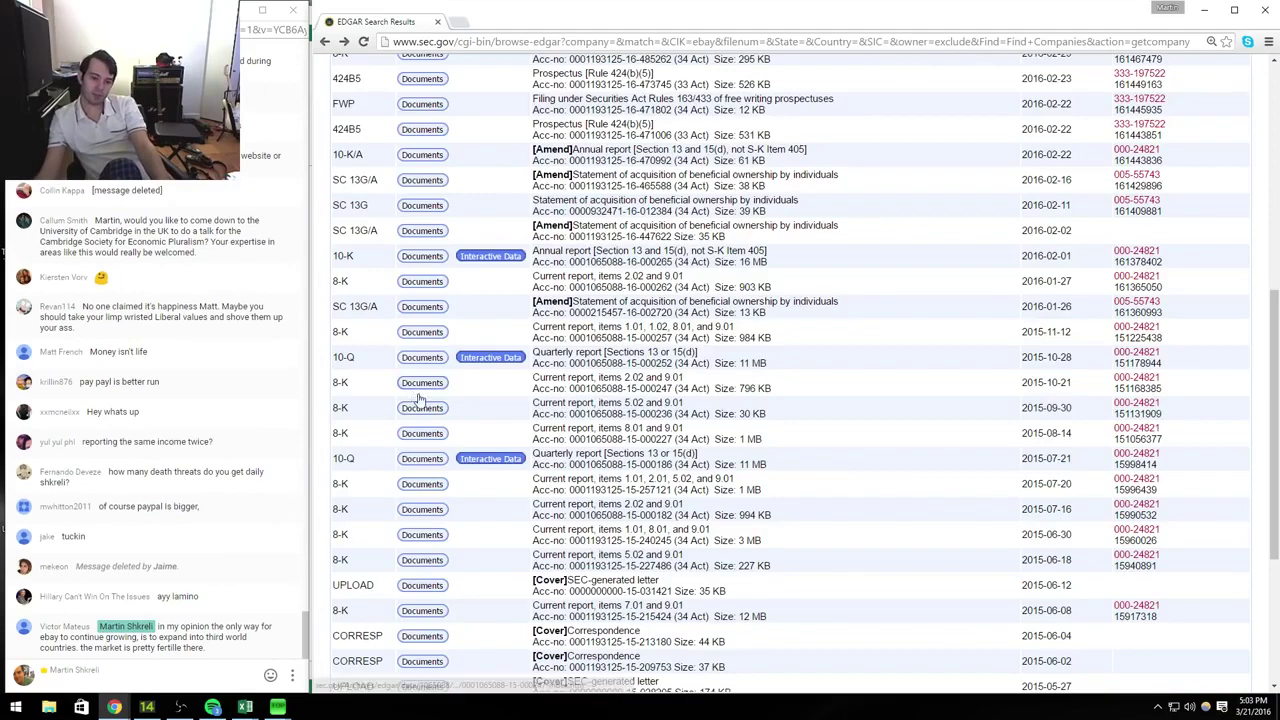
{"action": "scroll", "coordinate": [440, 490], "scroll_direction": "down", "scroll_amount": 2}
{"action": "scroll", "coordinate": [440, 558], "scroll_direction": "down", "scroll_amount": 1}
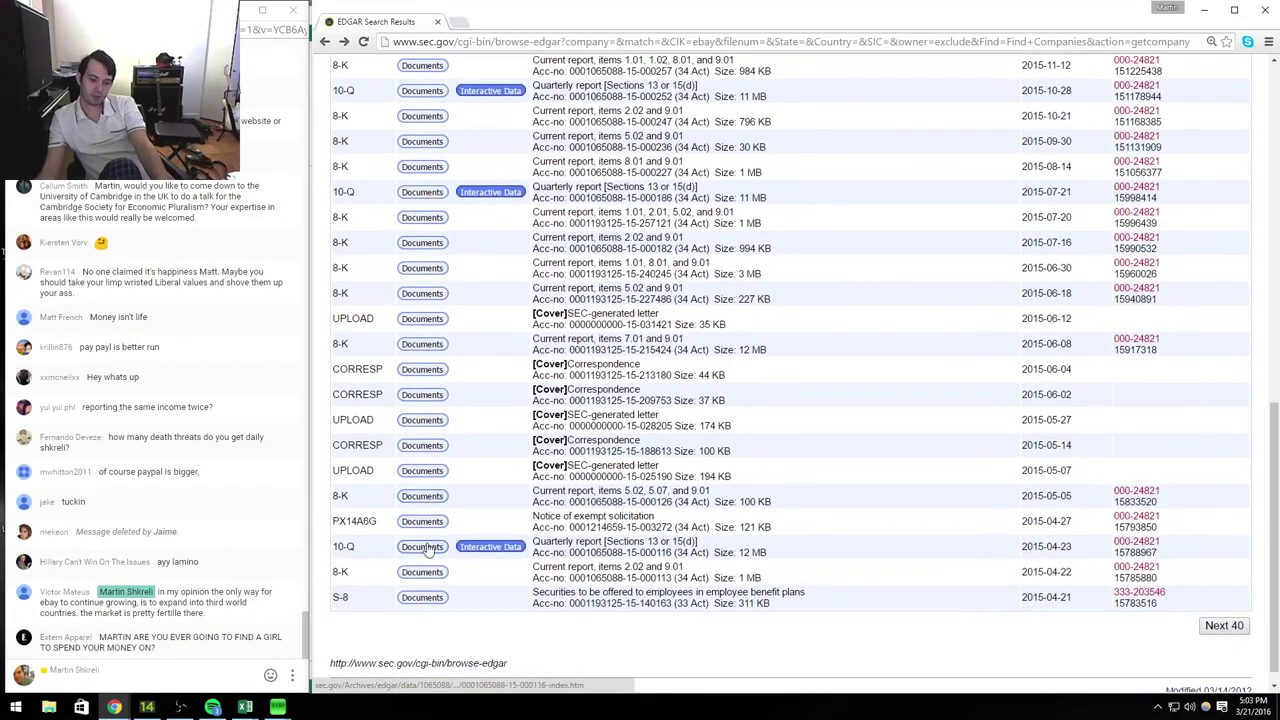
{"action": "left_click", "coordinate": [422, 547]}
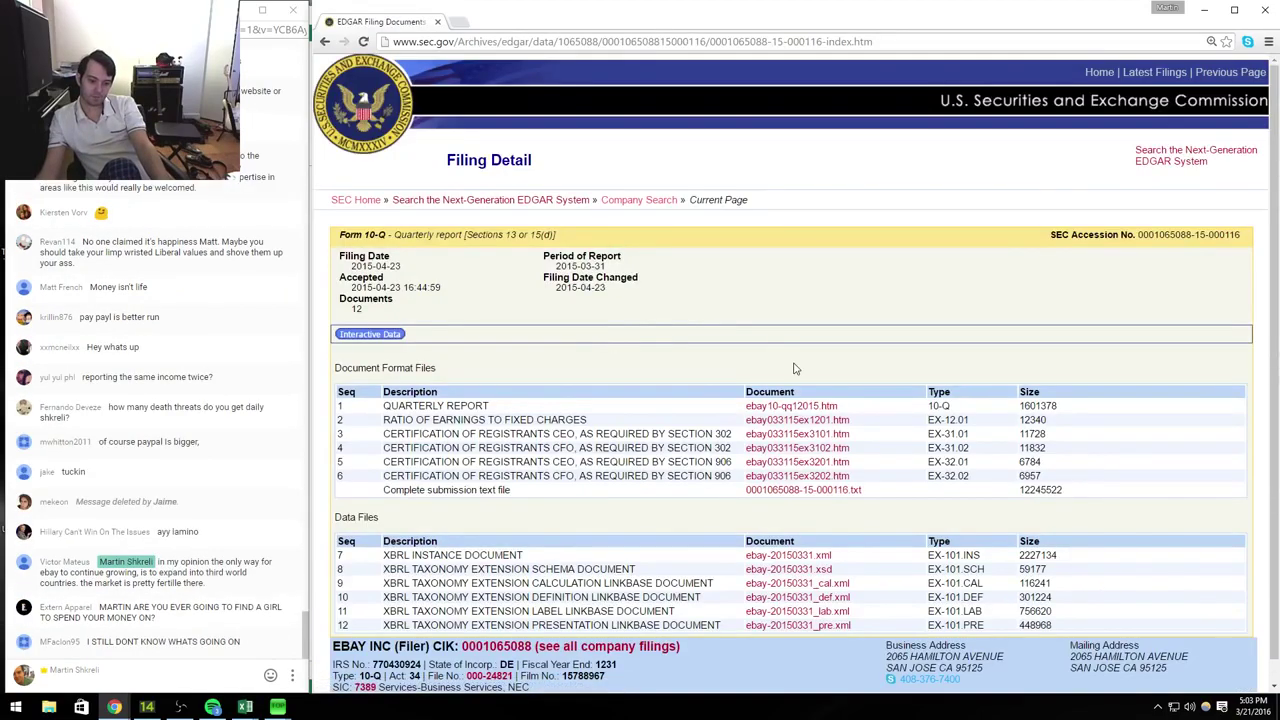
{"action": "left_click", "coordinate": [797, 419]}
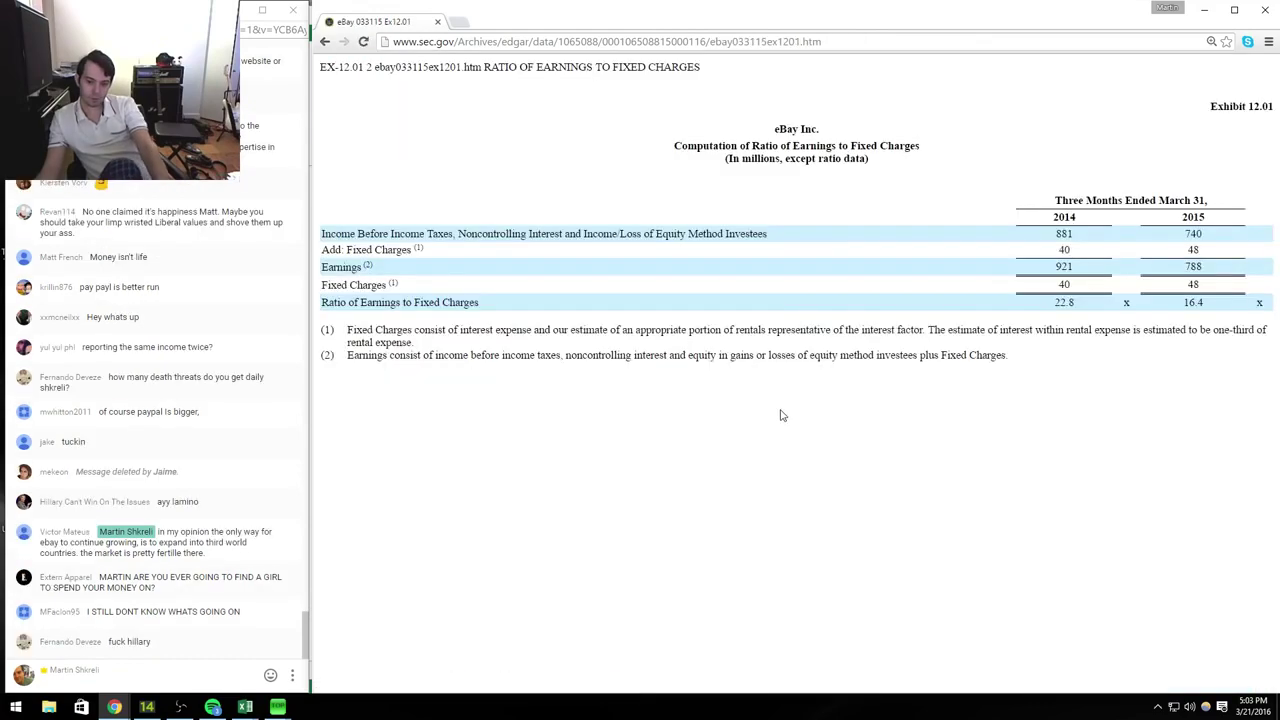
{"action": "key", "text": "alt+Left"}
{"action": "left_click", "coordinate": [813, 407]}
{"action": "scroll", "coordinate": [850, 390], "scroll_direction": "down", "scroll_amount": 15}
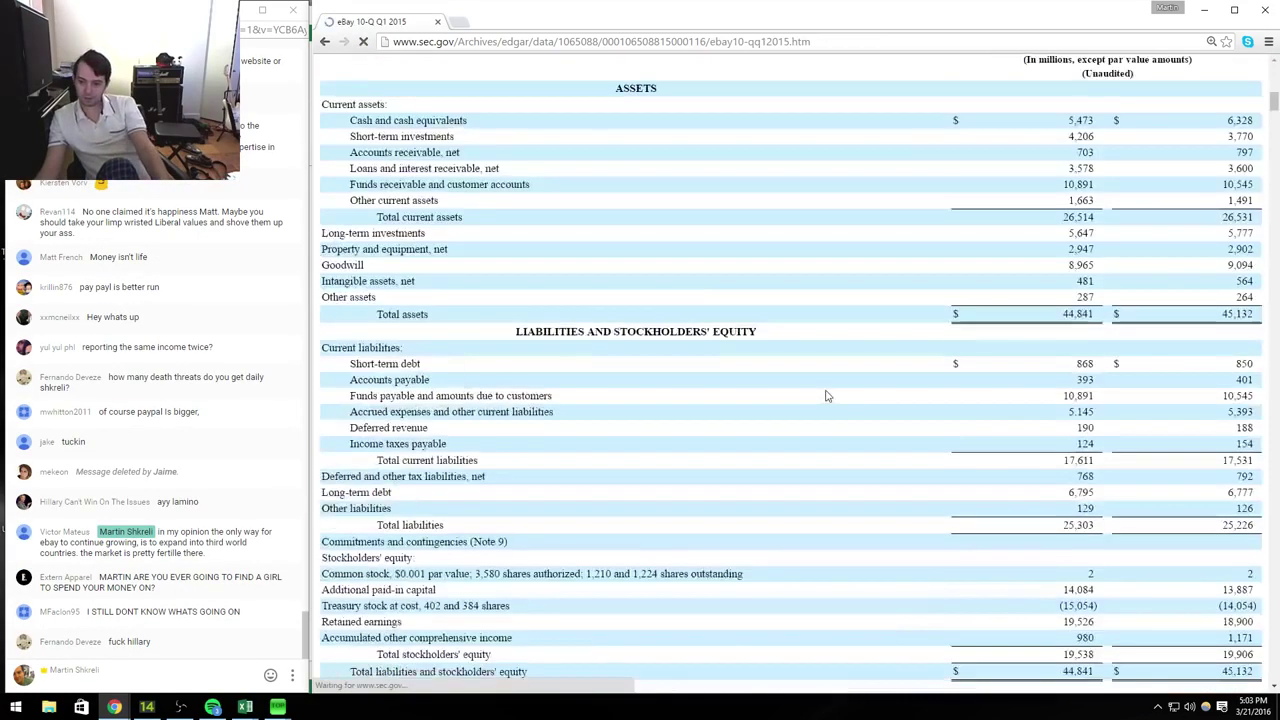
Step: Copy the Q215 figures and formulas in H6:H25 of the Model sheet into the Q115 column, starting at G6
{"action": "key", "text": "alt+Tab"}
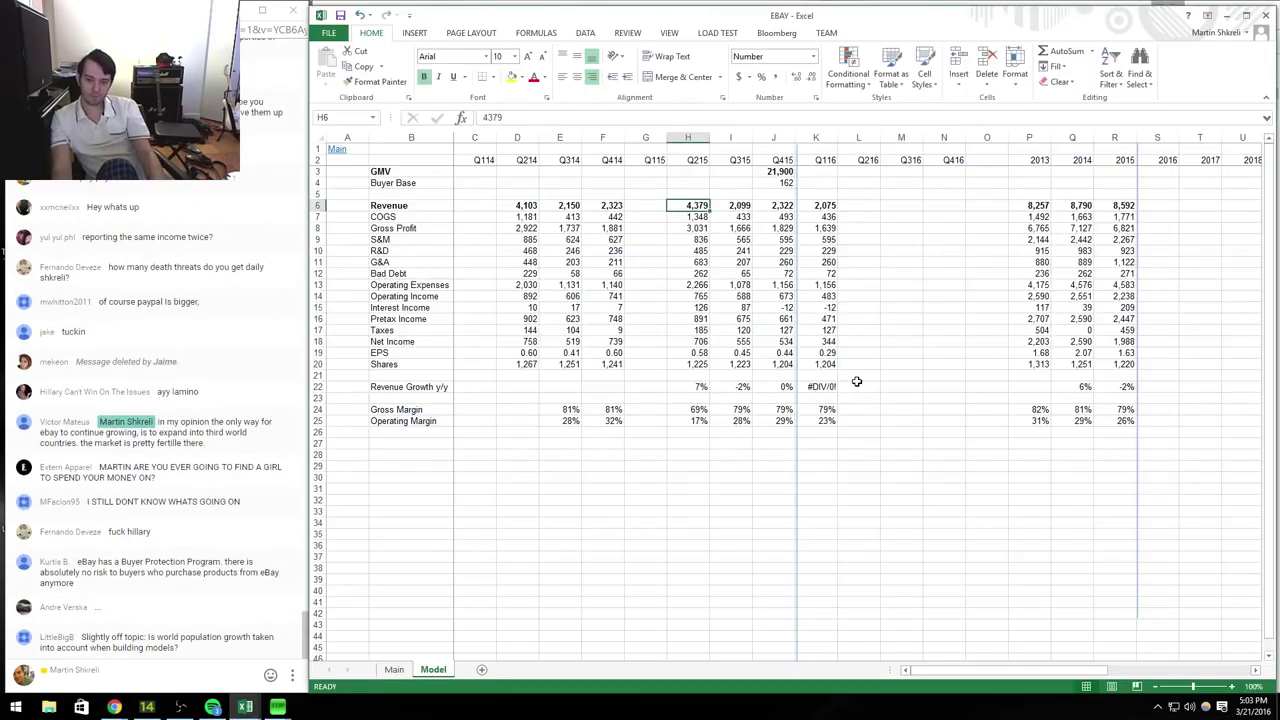
{"action": "key", "text": "ctrl+shift+Down"}
{"action": "key", "text": "ctrl+shift+Down"}
{"action": "key", "text": "ctrl+shift+Down"}
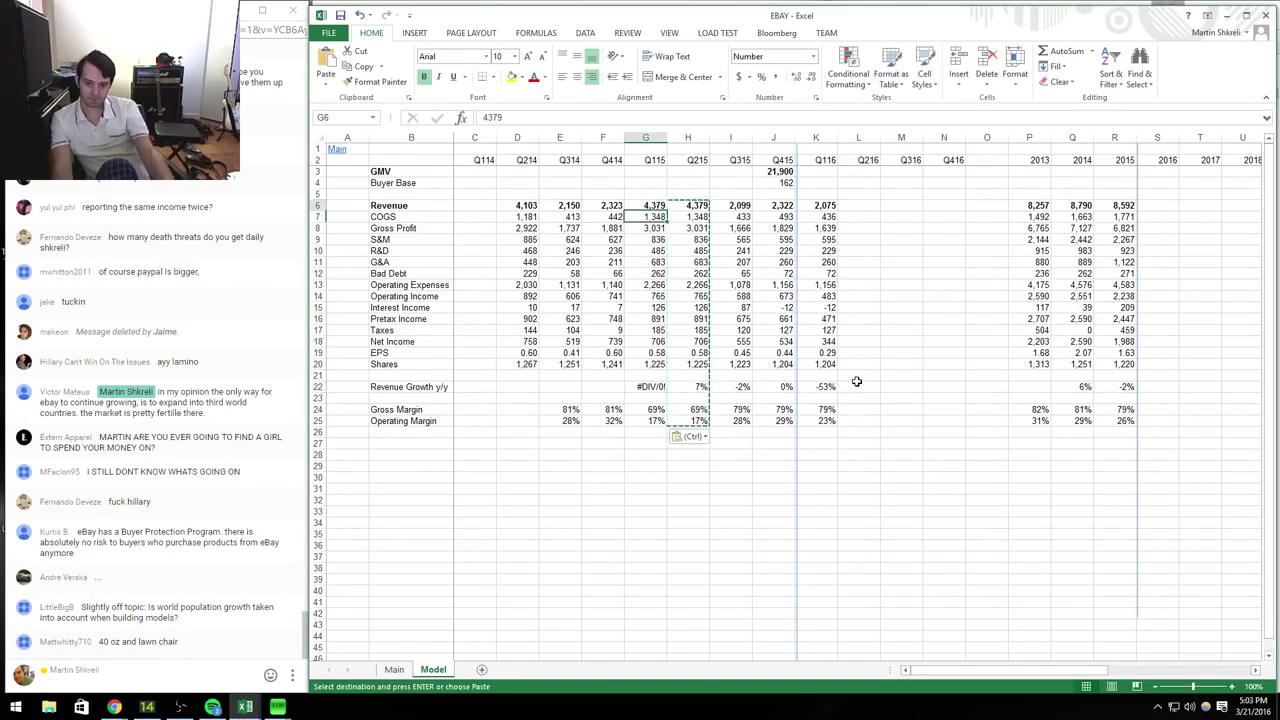
Step: Enter the Q115 revenue of 4,448 and COGS of 1,450 from the Q1 2015 10-Q into the Model sheet
{"action": "key", "text": "alt+Tab"}
{"action": "key", "text": "alt+Tab"}
{"action": "type", "text": "1"}
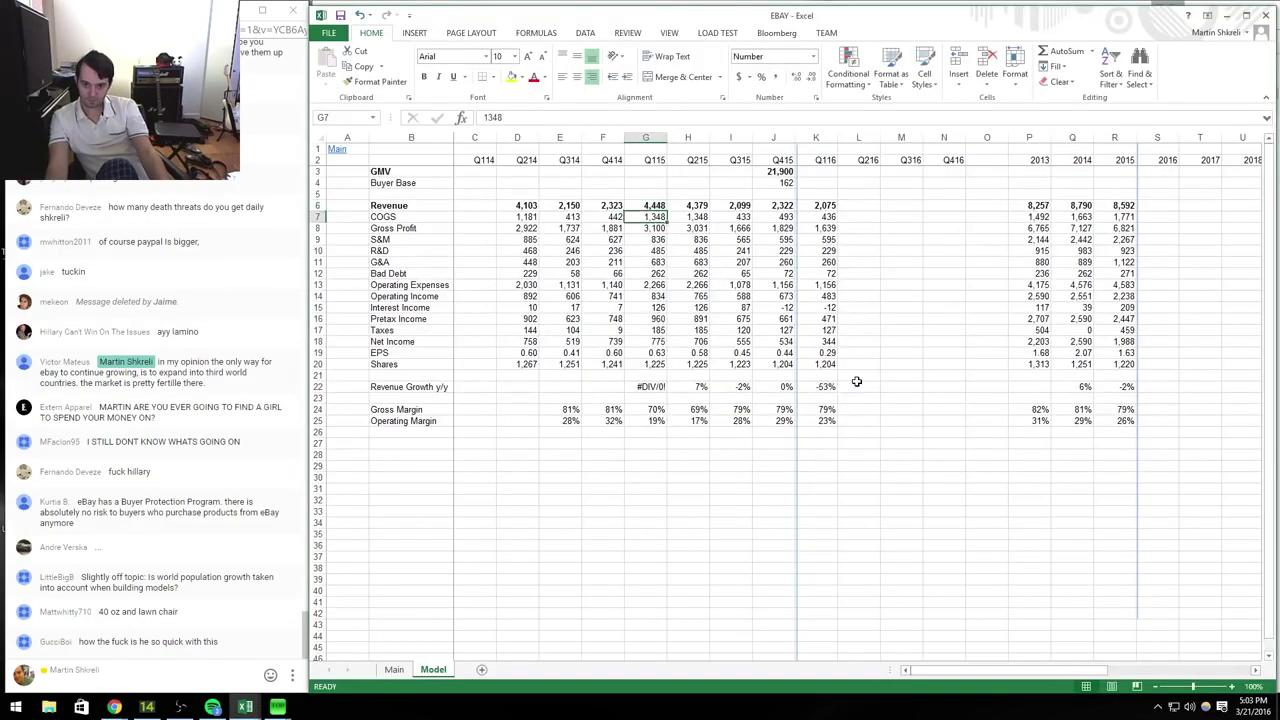
{"action": "key", "text": "alt+Tab"}
{"action": "key", "text": "alt+Tab"}
{"action": "type", "text": "450"}
{"action": "key", "text": "Return"}
{"action": "key", "text": "Return"}
Step: Enter the Q115 operating expenses from the 10-Q: S&M of 794, G&A of 665 and bad debt of 264
{"action": "key", "text": "alt+Tab"}
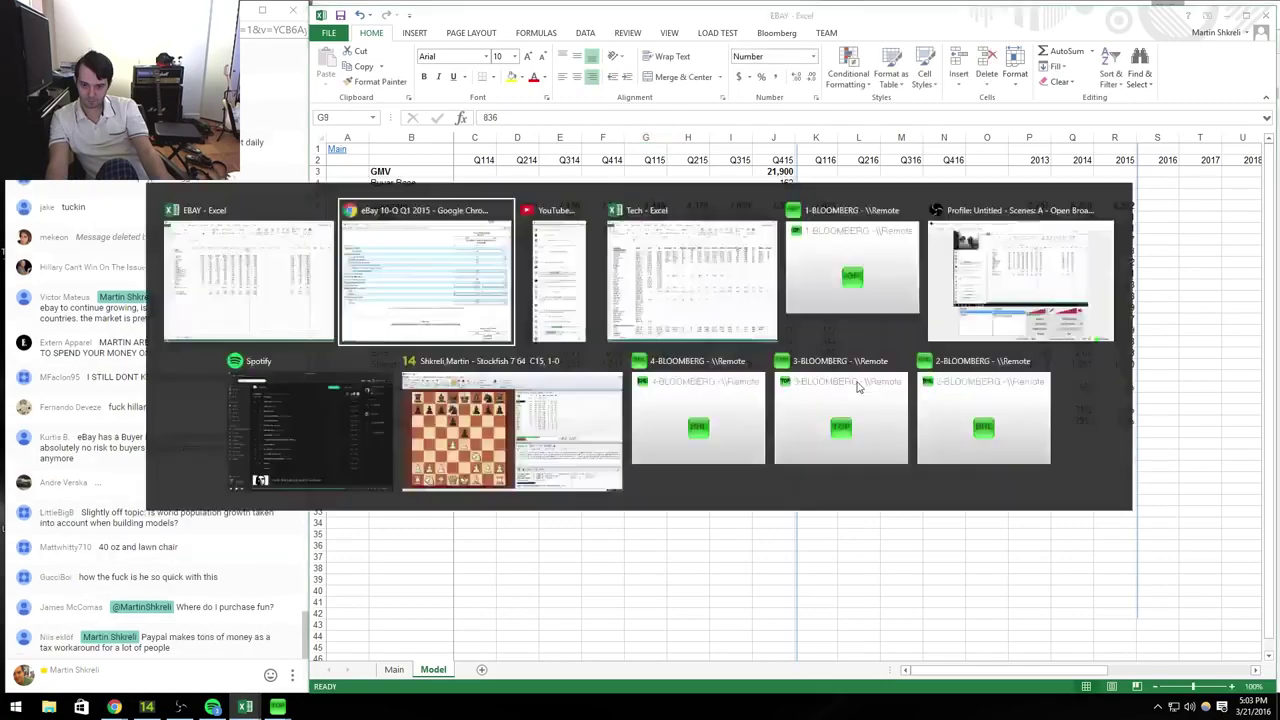
{"action": "key", "text": "alt+Tab"}
{"action": "type", "text": "794"}
{"action": "key", "text": "Return"}
{"action": "key", "text": "Return"}
{"action": "key", "text": "alt+Tab"}
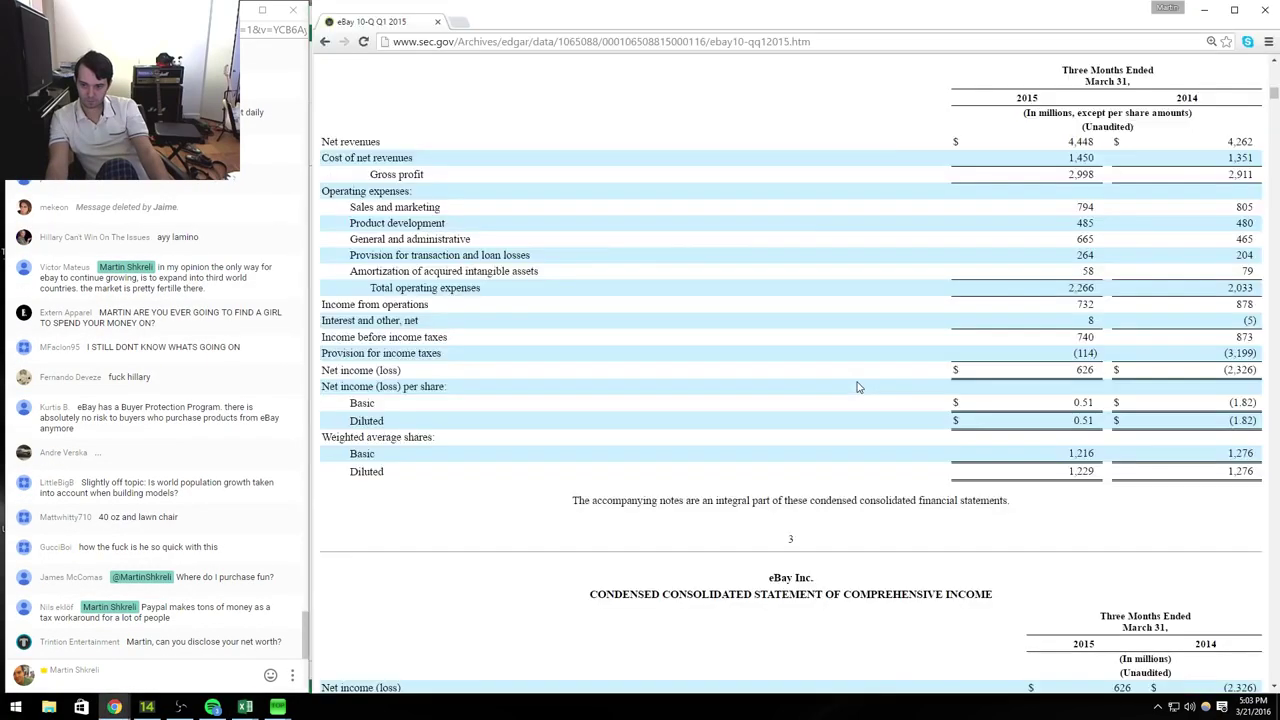
{"action": "key", "text": "alt+Tab"}
{"action": "type", "text": "665"}
{"action": "key", "text": "Return"}
{"action": "key", "text": "Return"}
{"action": "key", "text": "Return"}
{"action": "key", "text": "Return"}
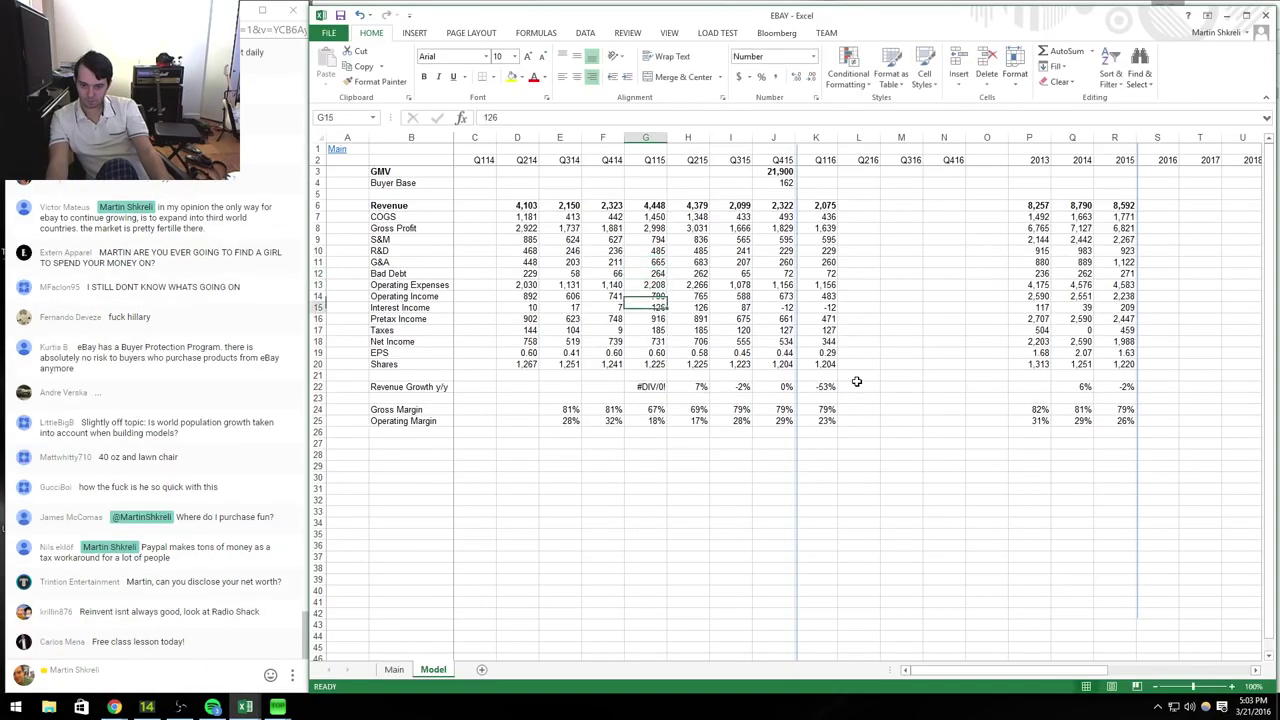
Step: Set the Q115 interest income to 8, matching the interest and other line of the 10-Q
{"action": "key", "text": "alt+Tab"}
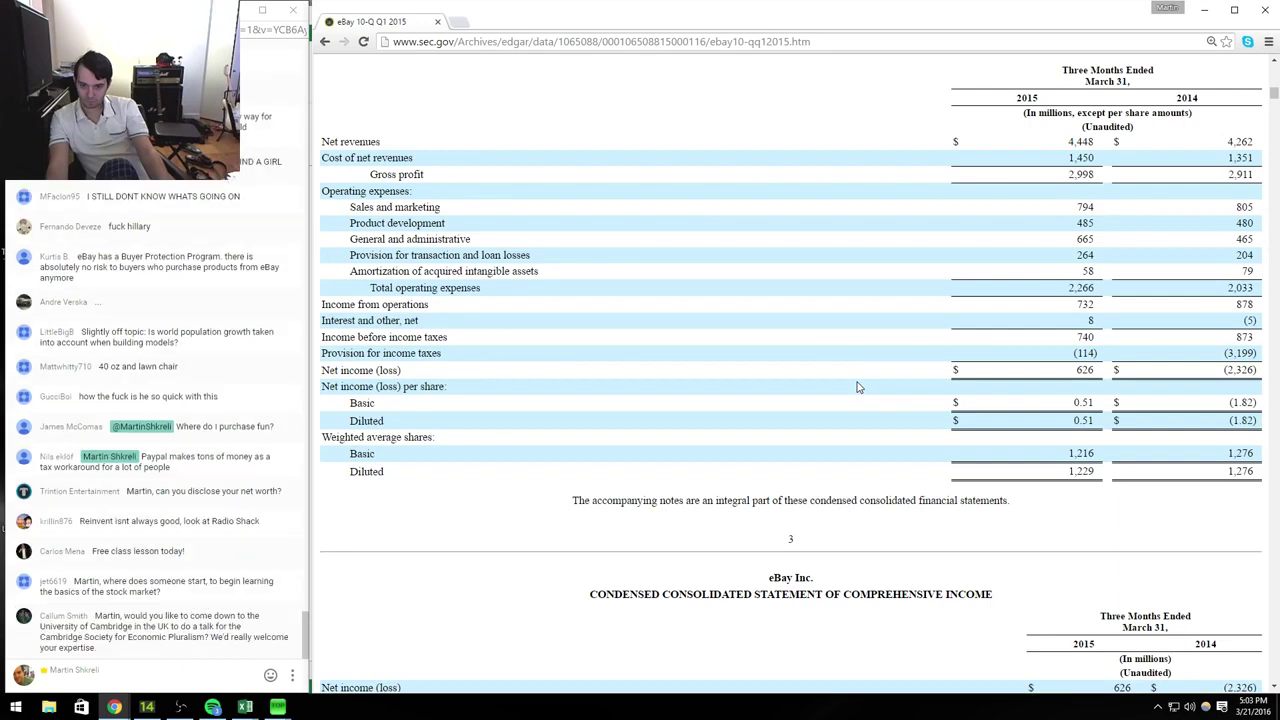
{"action": "key", "text": "alt+Tab"}
{"action": "key", "text": "alt+Tab"}
{"action": "key", "text": "alt+Tab"}
{"action": "type", "text": "8"}
{"action": "key", "text": "Return"}
{"action": "type", "text": "798"}
{"action": "key", "text": "Return"}
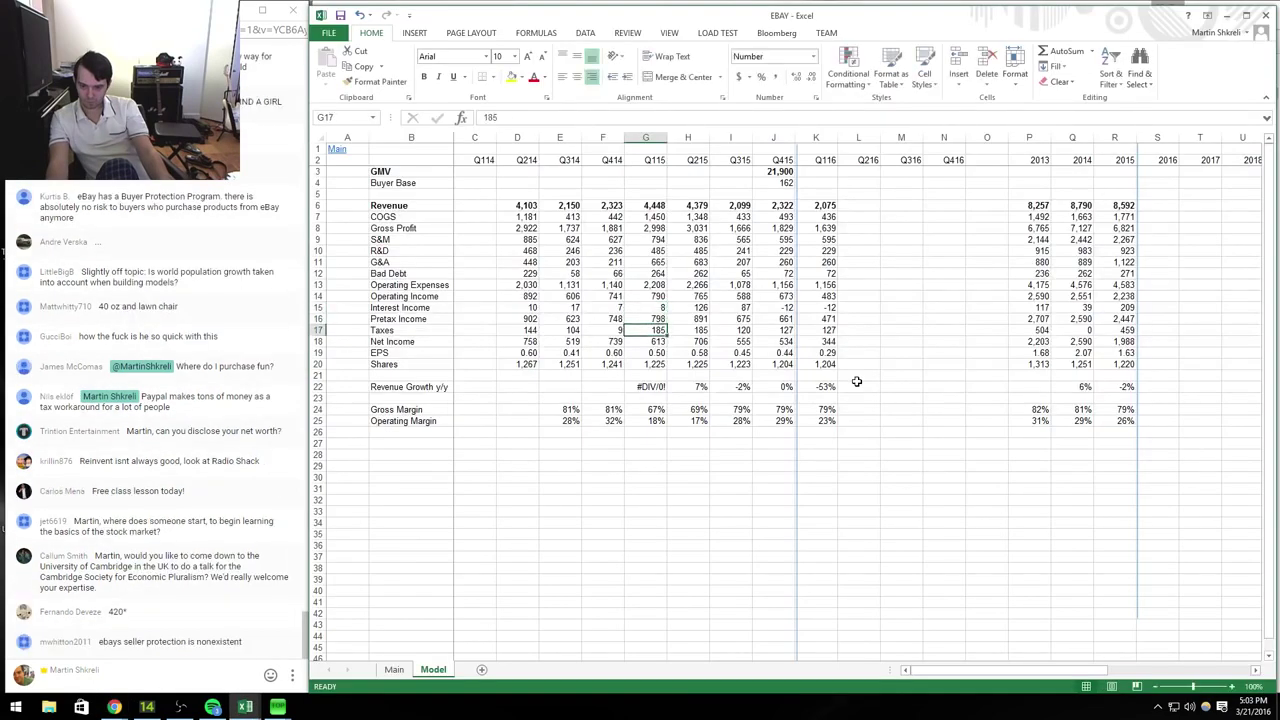
Step: Enter the Q115 taxes of 114 and the diluted share count of 1,229 from the 10-Q
{"action": "key", "text": "alt+Tab"}
{"action": "key", "text": "alt+Tab"}
{"action": "type", "text": "114"}
{"action": "key", "text": "Return"}
{"action": "key", "text": "Down"}
{"action": "key", "text": "Down"}
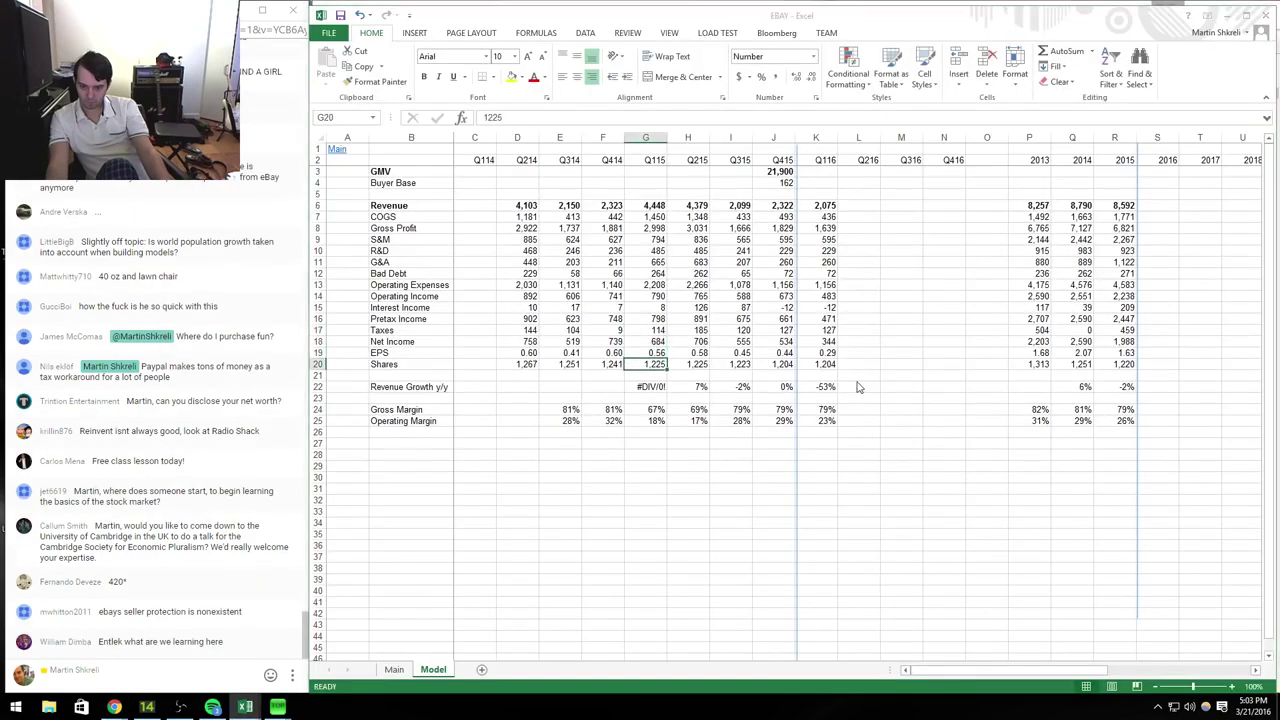
{"action": "key", "text": "alt+Tab"}
{"action": "key", "text": "alt+Tab"}
{"action": "type", "text": "1229"}
{"action": "key", "text": "Return"}
{"action": "key", "text": "Up"}
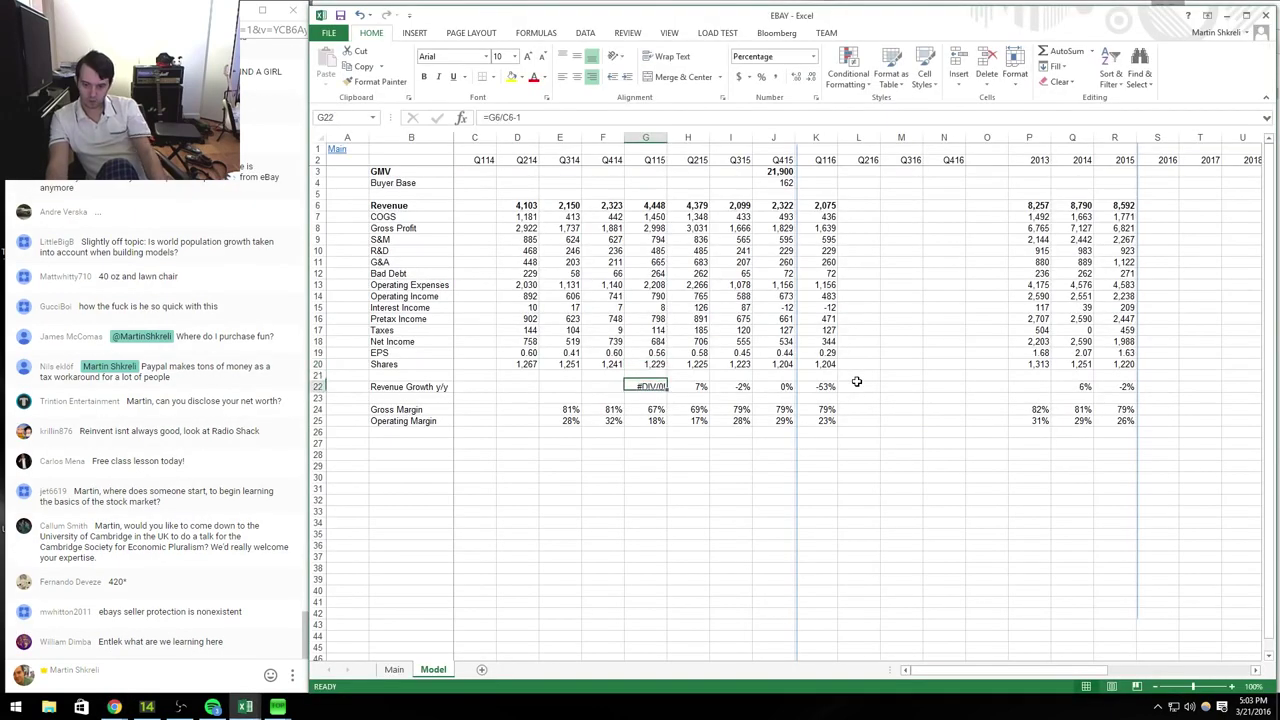
Step: Copy the Q214 income statement column, from revenue down, into the Q114 column
{"action": "key", "text": "Left"}
{"action": "key", "text": "Left"}
{"action": "key", "text": "Left"}
{"action": "key", "text": "ctrl+Up"}
{"action": "key", "text": "ctrl+shift+Down"}
{"action": "key", "text": "ctrl+c"}
{"action": "key", "text": "Left"}
{"action": "key", "text": "Return"}
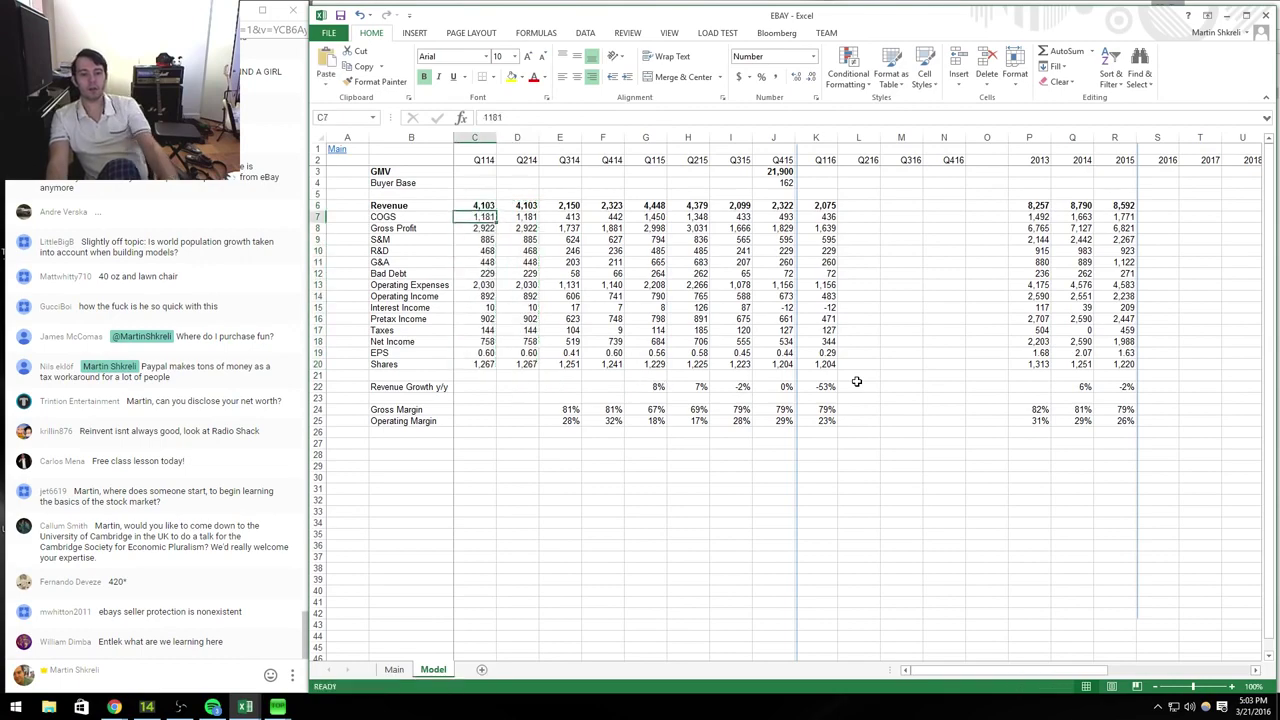
Step: Set Q114 revenue to 4,262 and COGS to 1,351 using the 2014 column of the Q1 2015 10-Q
{"action": "key", "text": "alt+Tab"}
{"action": "key", "text": "alt+Tab"}
{"action": "type", "text": "4262"}
{"action": "key", "text": "Return"}
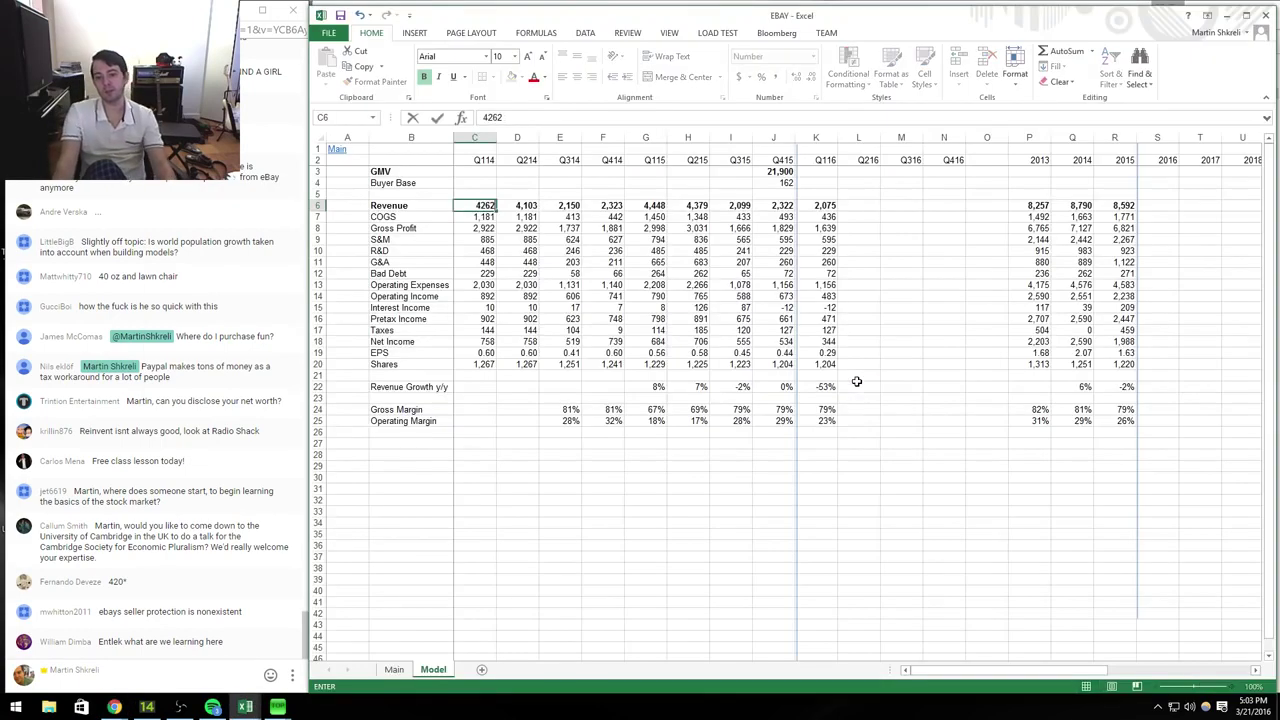
{"action": "key", "text": "alt+Tab"}
{"action": "key", "text": "alt+Tab"}
{"action": "type", "text": "1,351"}
{"action": "key", "text": "Return"}
Step: Set the Q114 operating costs from the 10-Q: S&M 805, R&D 480 and G&A 465
{"action": "key", "text": "Return"}
{"action": "type", "text": "805"}
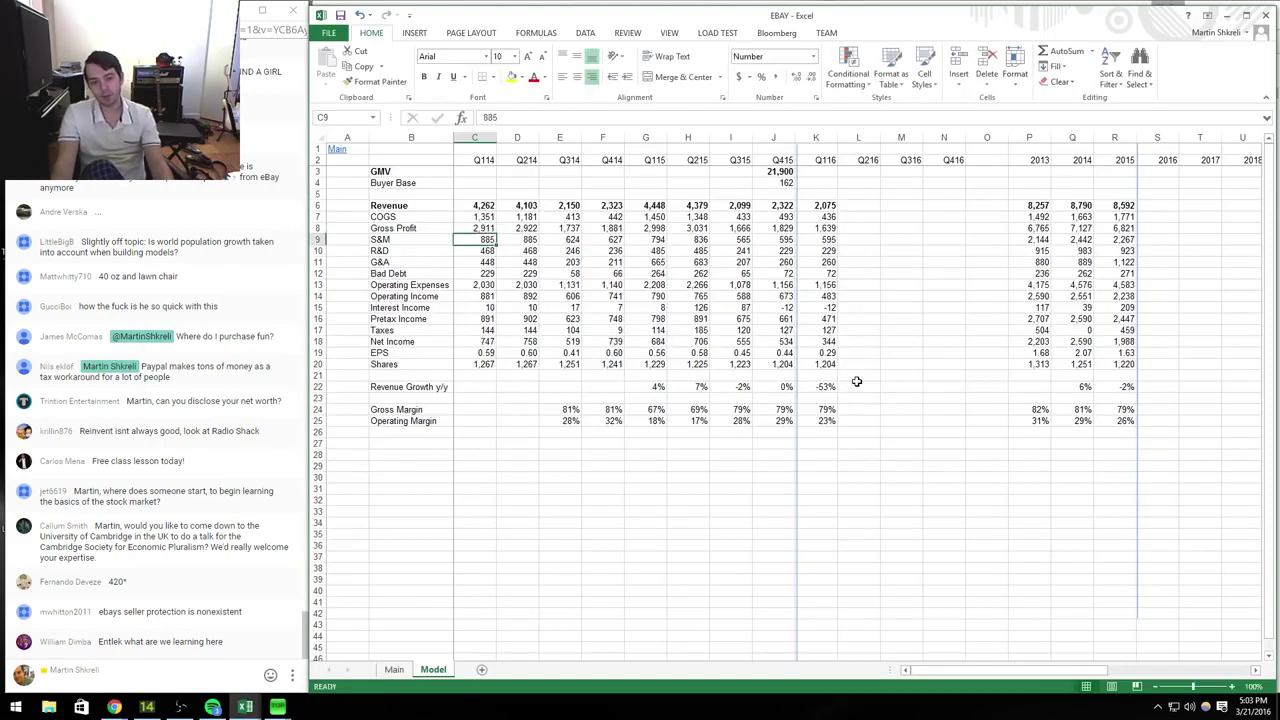
{"action": "key", "text": "alt+Tab"}
{"action": "key", "text": "alt+Tab"}
{"action": "key", "text": "Return"}
{"action": "key", "text": "alt+Tab"}
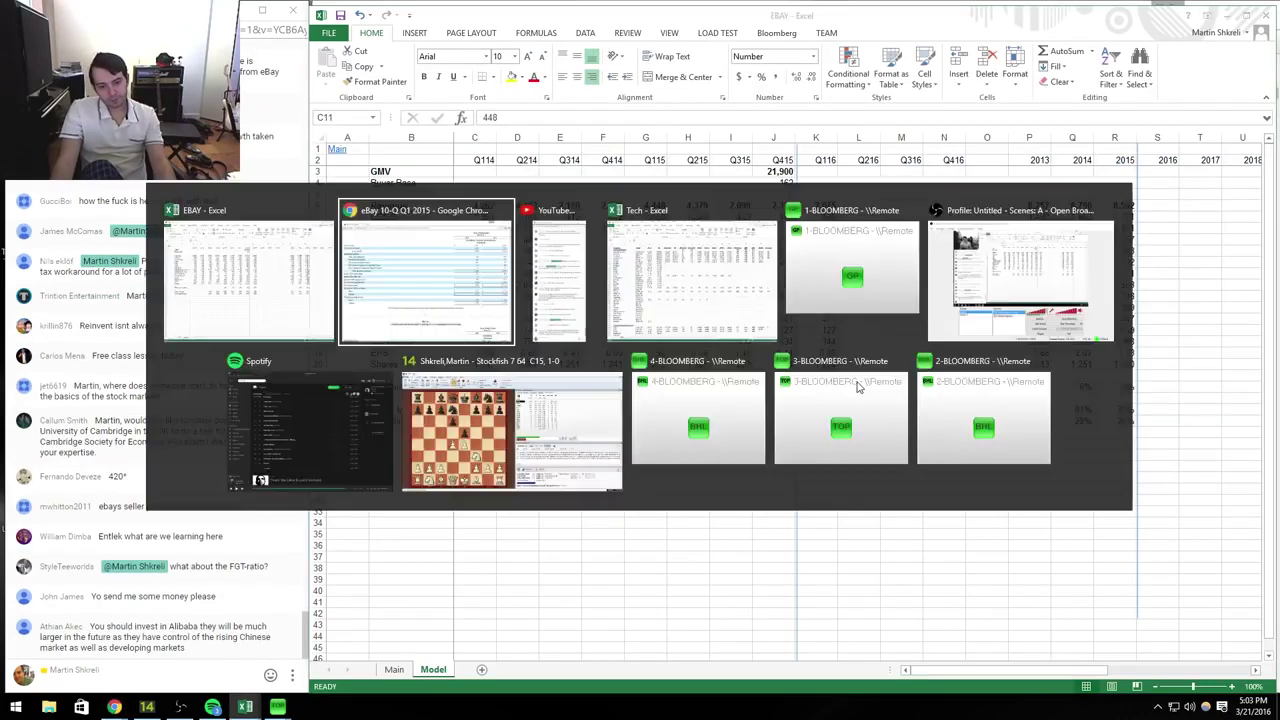
{"action": "key", "text": "alt+Tab"}
{"action": "type", "text": "480"}
{"action": "key", "text": "Return"}
{"action": "type", "text": "465"}
{"action": "key", "text": "Return"}
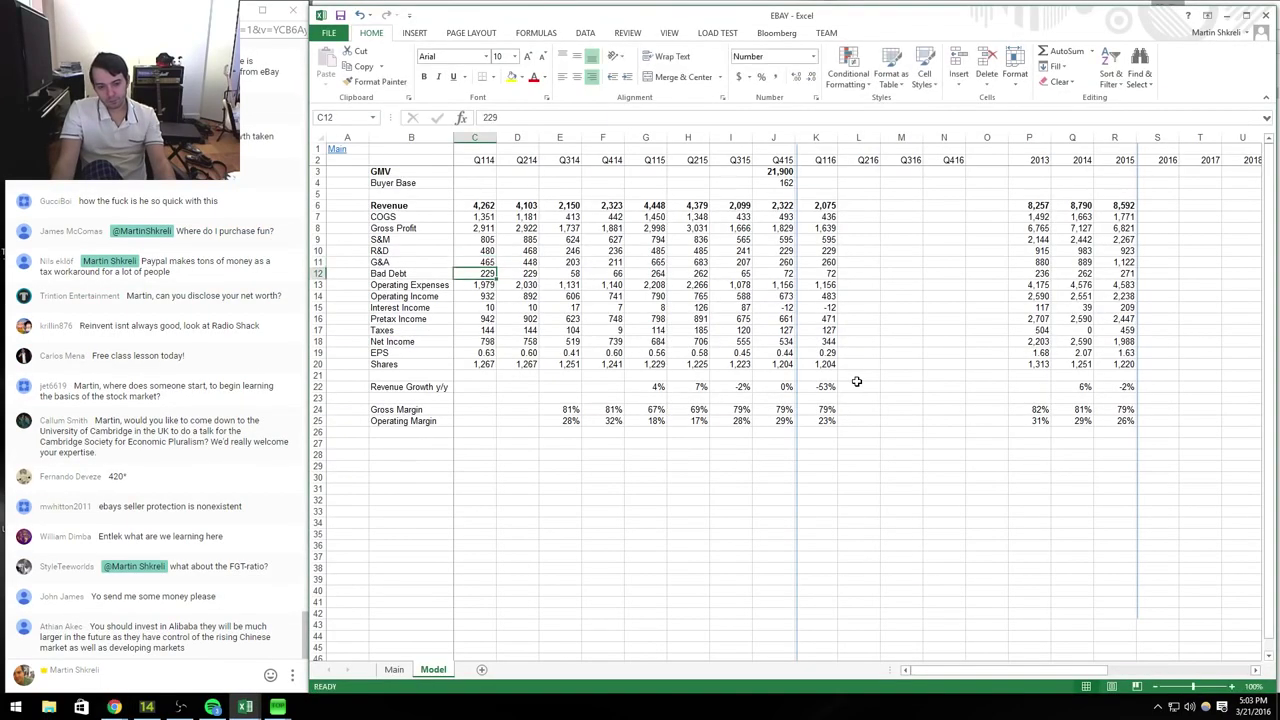
Step: Set Q114 bad debt to 204 and interest income to -5 from the 10-Q
{"action": "type", "text": "204"}
{"action": "key", "text": "Return"}
{"action": "key", "text": "Return"}
{"action": "key", "text": "Return"}
{"action": "key", "text": "alt+Tab"}
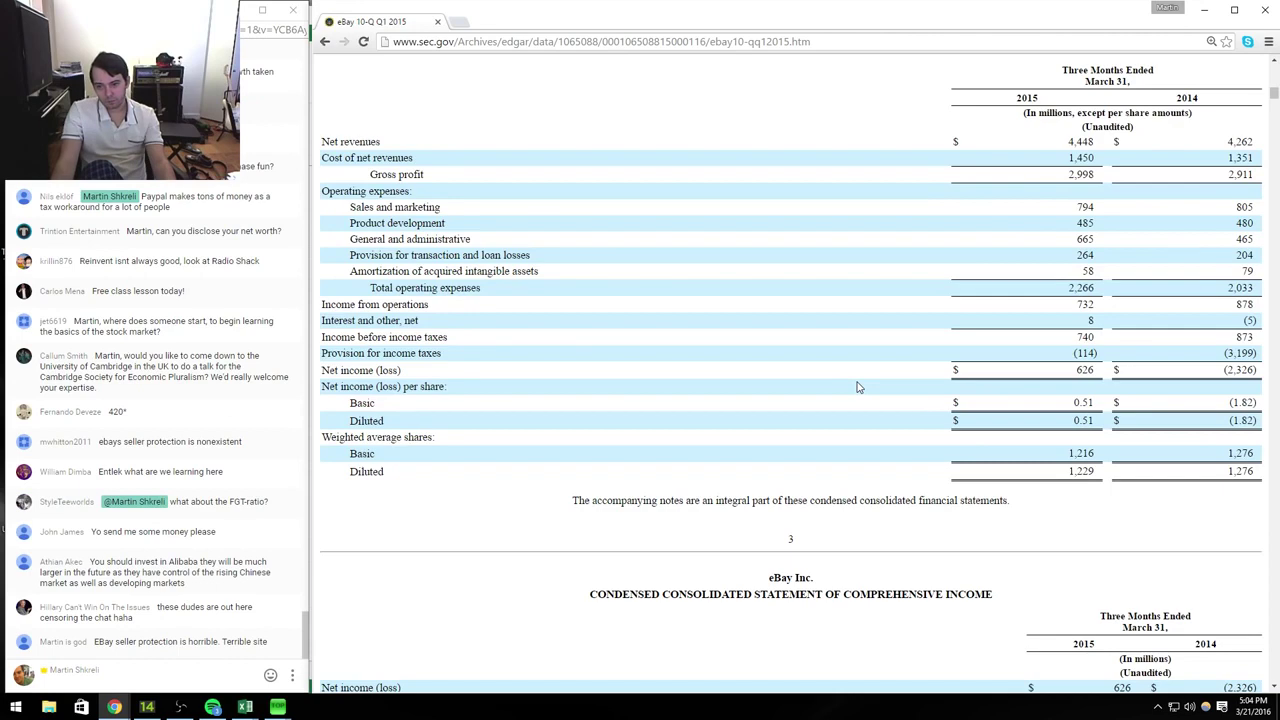
{"action": "key", "text": "alt+Tab"}
{"action": "key", "text": "alt+Tab"}
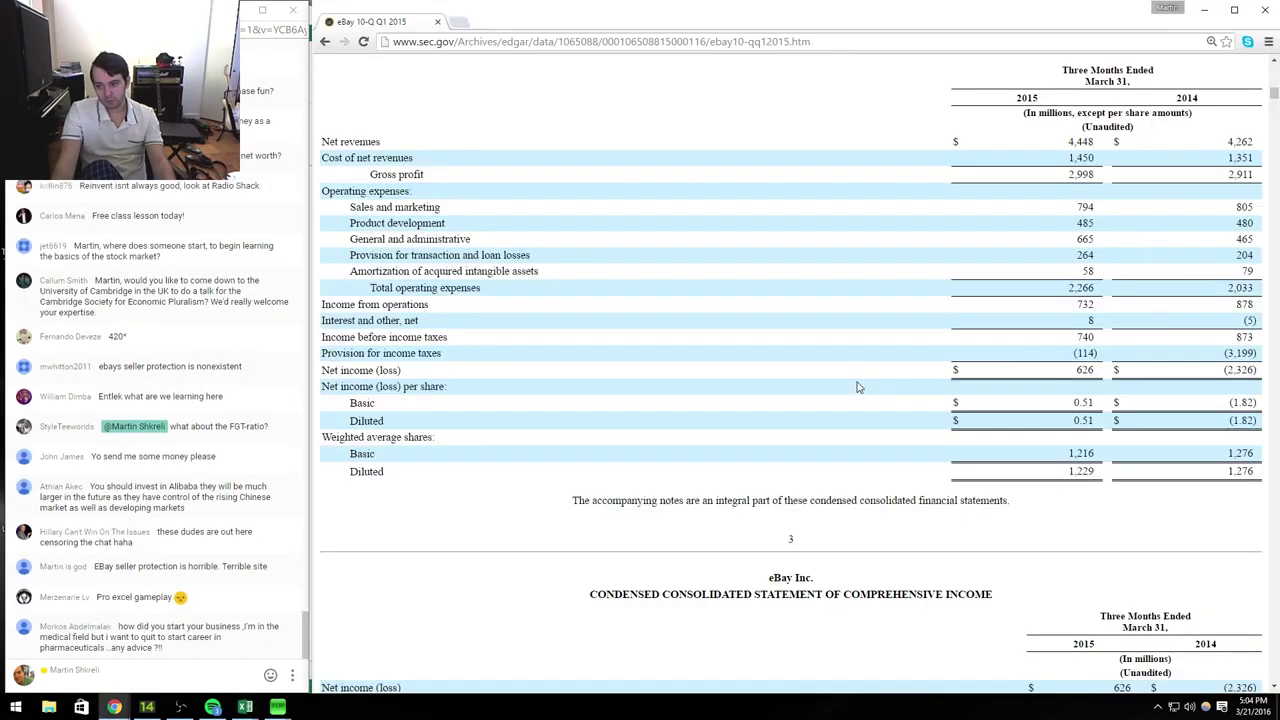
{"action": "key", "text": "alt+Tab"}
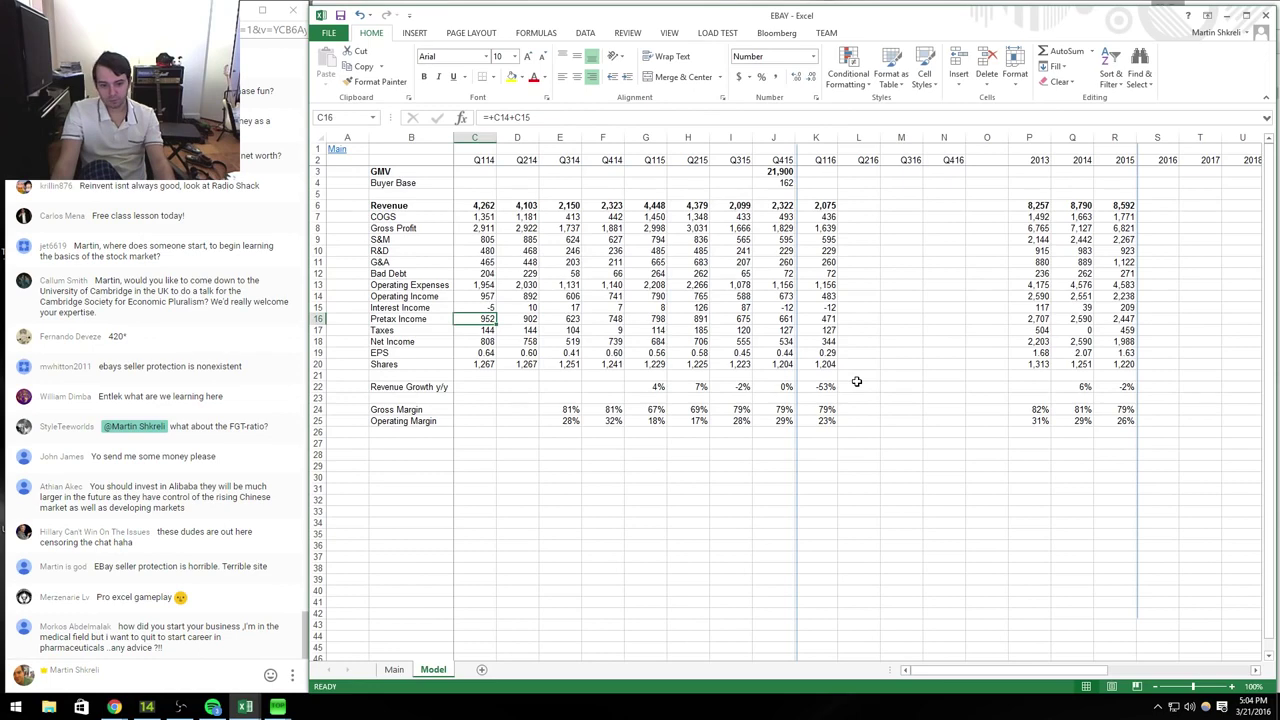
Step: Set Q114 taxes to 0 and the share count to 1,276 from the 10-Q
{"action": "key", "text": "Return"}
{"action": "key", "text": "alt+Tab"}
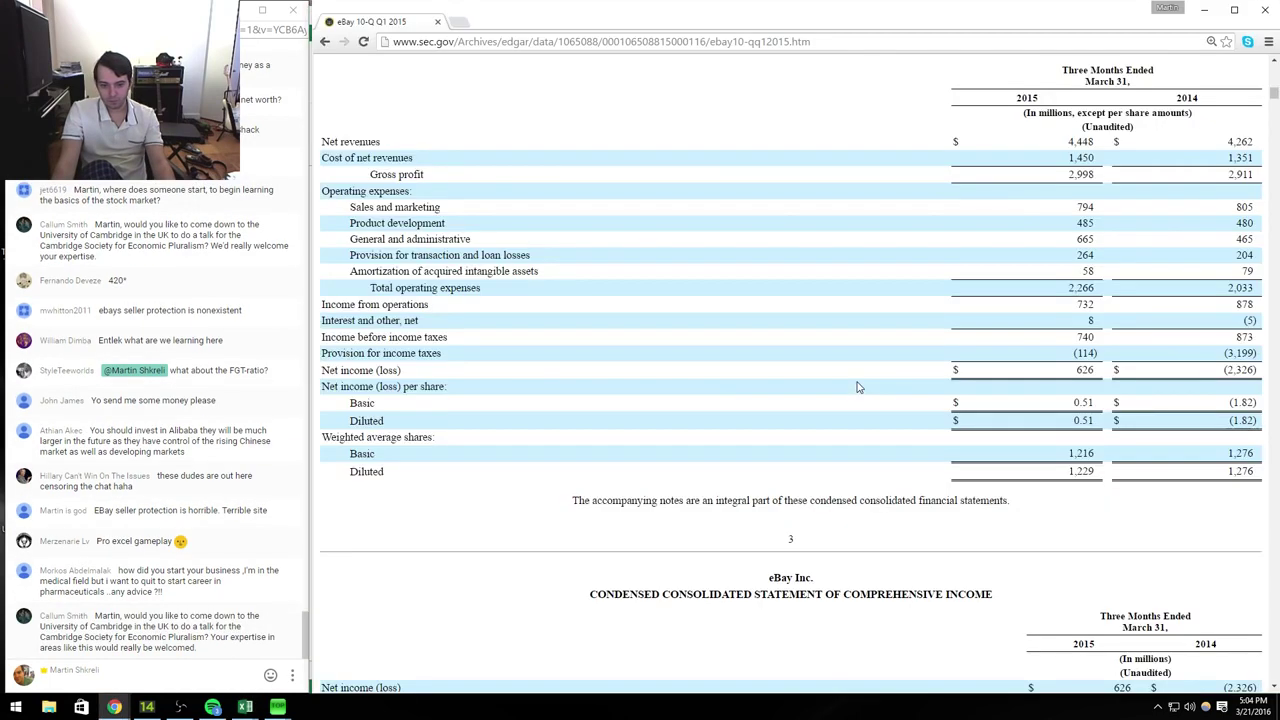
{"action": "key", "text": "alt+Tab"}
{"action": "type", "text": "1276"}
{"action": "key", "text": "Return"}
Step: Copy the Q314 gross margin and operating margin formulas into the Q114 and Q214 columns
{"action": "key", "text": "Down"}
{"action": "key", "text": "Down"}
{"action": "key", "text": "Down"}
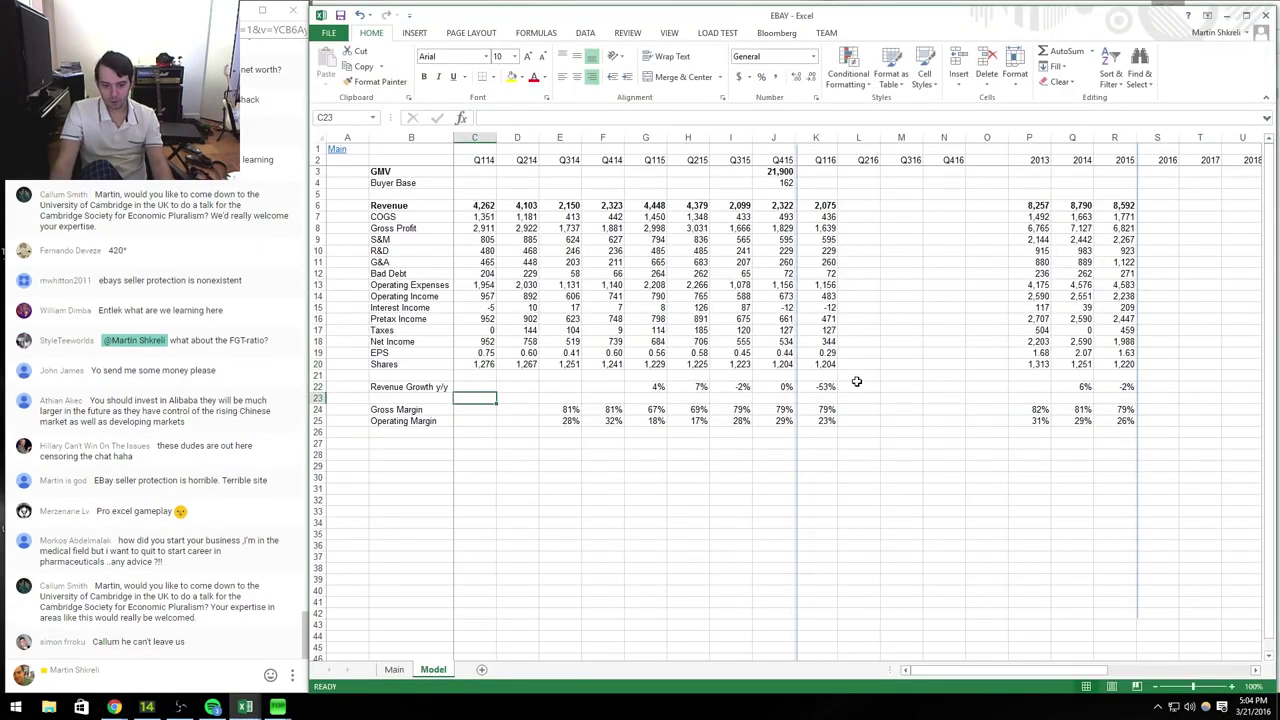
{"action": "key", "text": "Right"}
{"action": "key", "text": "Right"}
{"action": "key", "text": "ctrl+c"}
{"action": "key", "text": "shift+Left"}
{"action": "key", "text": "shift+Left"}
{"action": "key", "text": "ctrl+v"}
Step: Review the Q116 column and the revenue row across to the annual columns
{"action": "key", "text": "Right"}
{"action": "key", "text": "Right"}
{"action": "key", "text": "Right"}
{"action": "key", "text": "Right"}
{"action": "key", "text": "Right"}
{"action": "key", "text": "Right"}
{"action": "key", "text": "Right"}
{"action": "key", "text": "Right"}
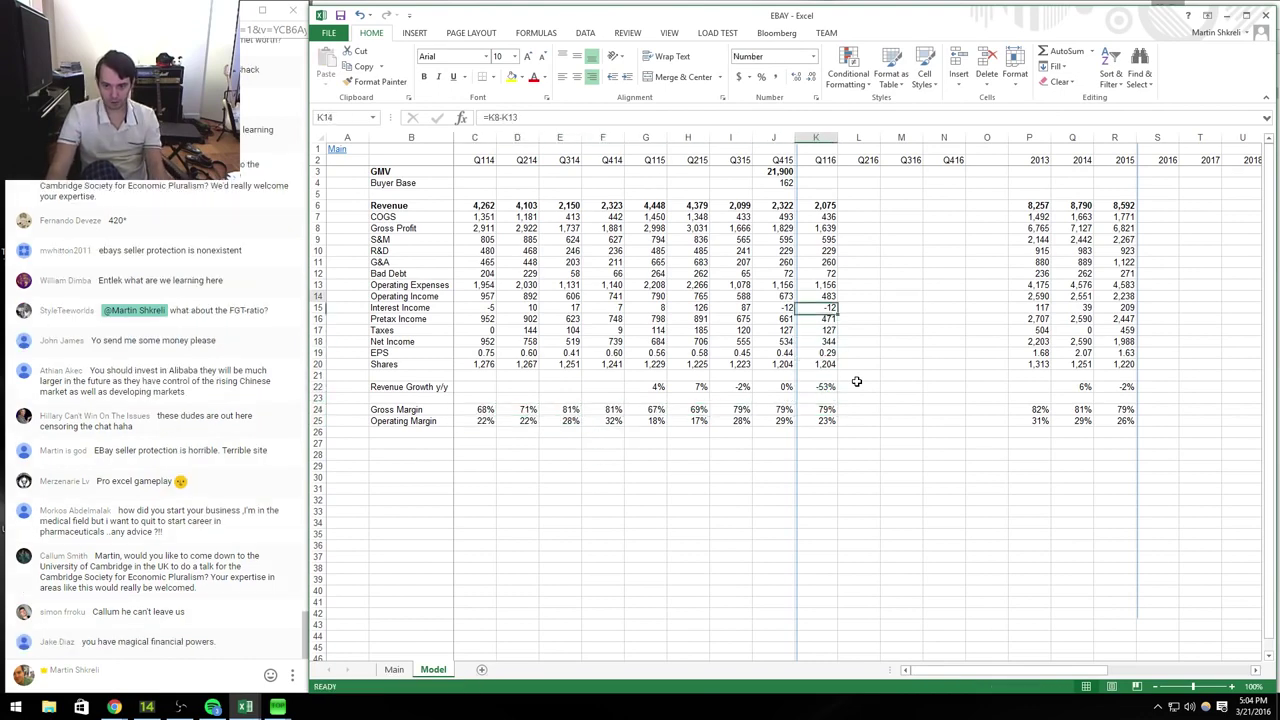
{"action": "key", "text": "Up"}
{"action": "key", "text": "Up"}
{"action": "key", "text": "Up"}
{"action": "key", "text": "Up"}
{"action": "key", "text": "Up"}
{"action": "key", "text": "Up"}
{"action": "key", "text": "Up"}
{"action": "key", "text": "Up"}
{"action": "key", "text": "Up"}
{"action": "key", "text": "Up"}
{"action": "key", "text": "Up"}
{"action": "key", "text": "Up"}
{"action": "key", "text": "Up"}
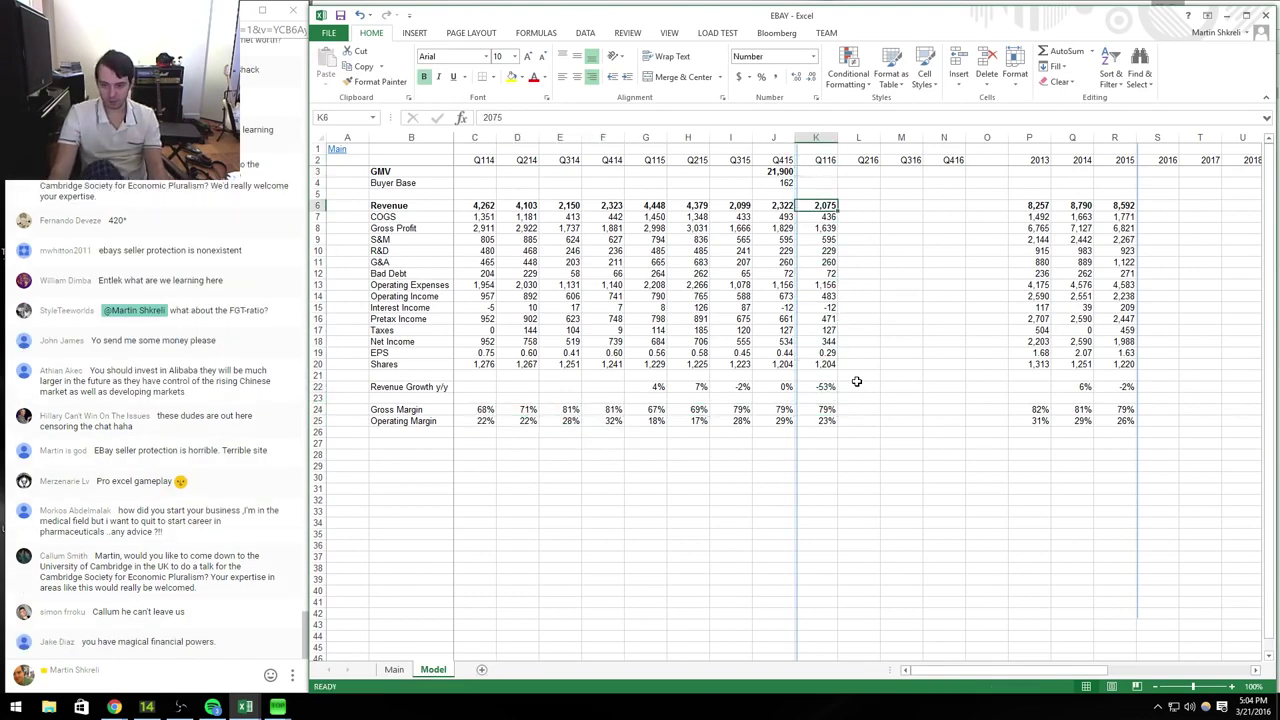
{"action": "key", "text": "Right"}
{"action": "key", "text": "Right"}
{"action": "key", "text": "Right"}
{"action": "key", "text": "Right"}
{"action": "key", "text": "Right"}
{"action": "key", "text": "Right"}
{"action": "key", "text": "Right"}
{"action": "key", "text": "Right"}
{"action": "key", "text": "Right"}
{"action": "key", "text": "Right"}
{"action": "key", "text": "Left"}
{"action": "key", "text": "Left"}
{"action": "key", "text": "Left"}
{"action": "key", "text": "Left"}
{"action": "key", "text": "Left"}
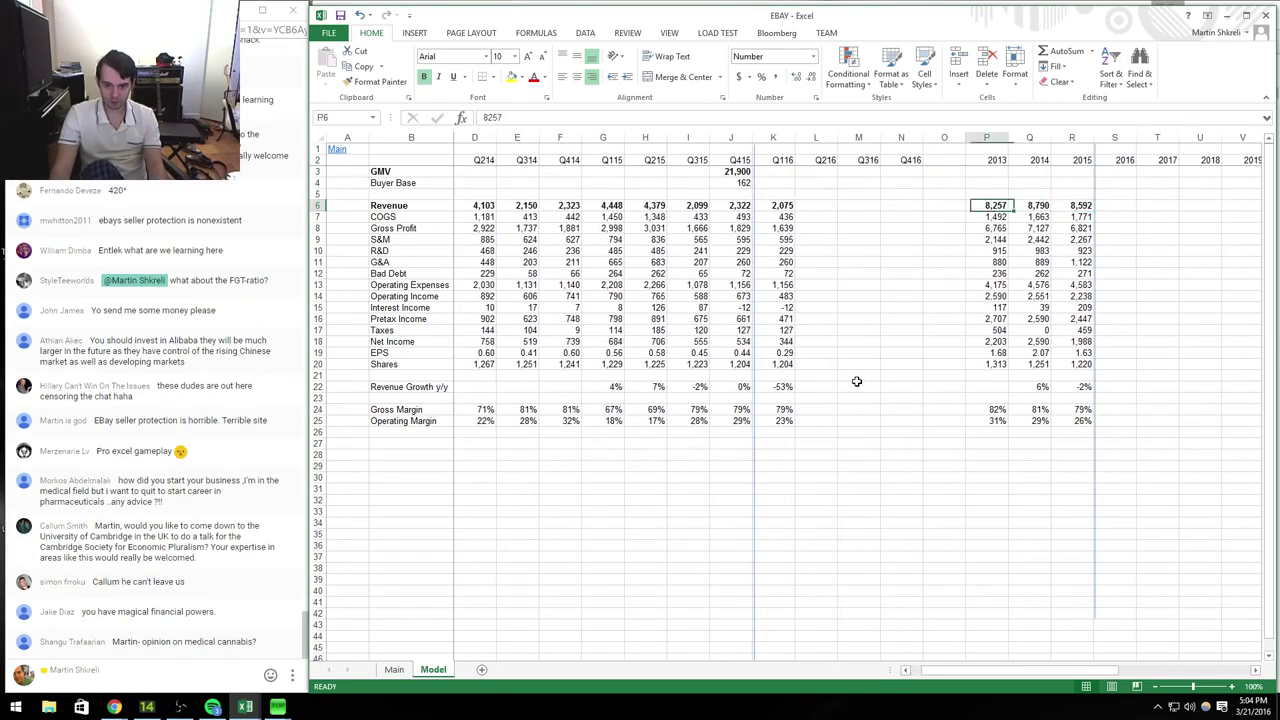
{"action": "key", "text": "Left"}
{"action": "key", "text": "Left"}
{"action": "key", "text": "Left"}
{"action": "key", "text": "Left"}
{"action": "key", "text": "Left"}
Step: Switch to Chrome and open Exhibit 99.1 of eBay's 8-K filed 2016-01-27 from the EDGAR filing list
{"action": "key", "text": "alt+Tab"}
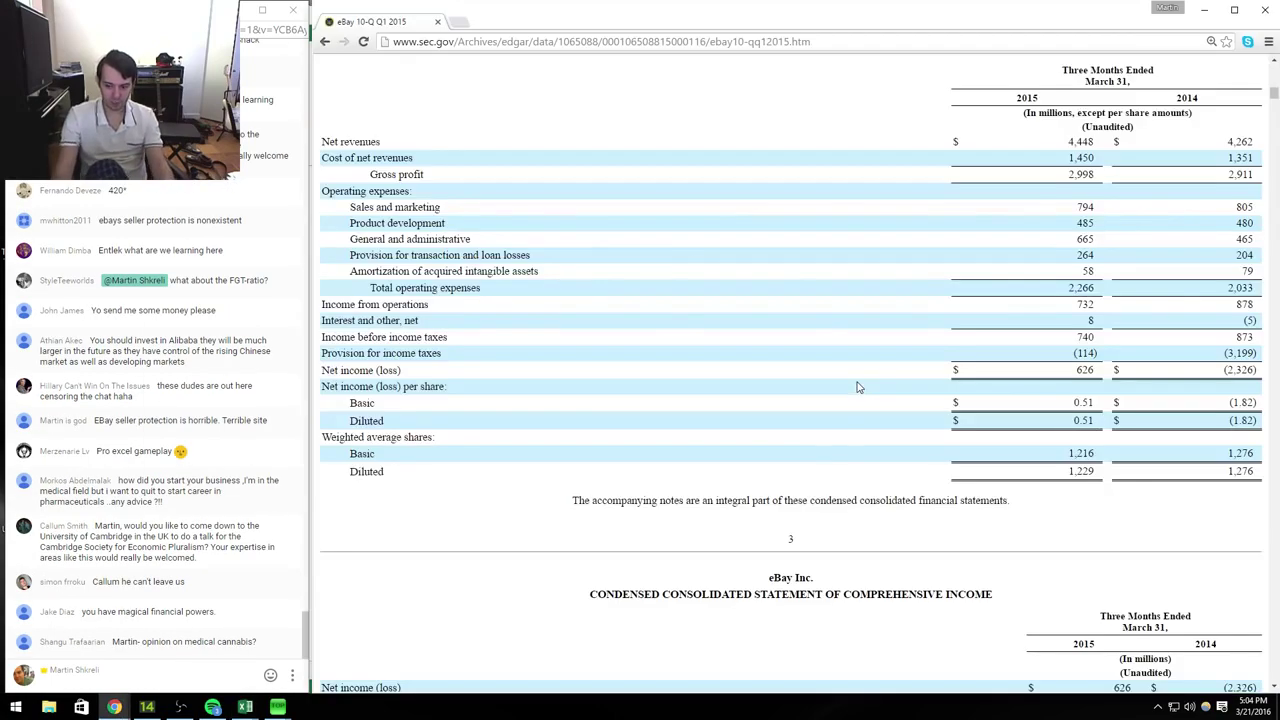
{"action": "key", "text": "alt+Left"}
{"action": "scroll", "coordinate": [857, 387], "scroll_direction": "up", "scroll_amount": 8}
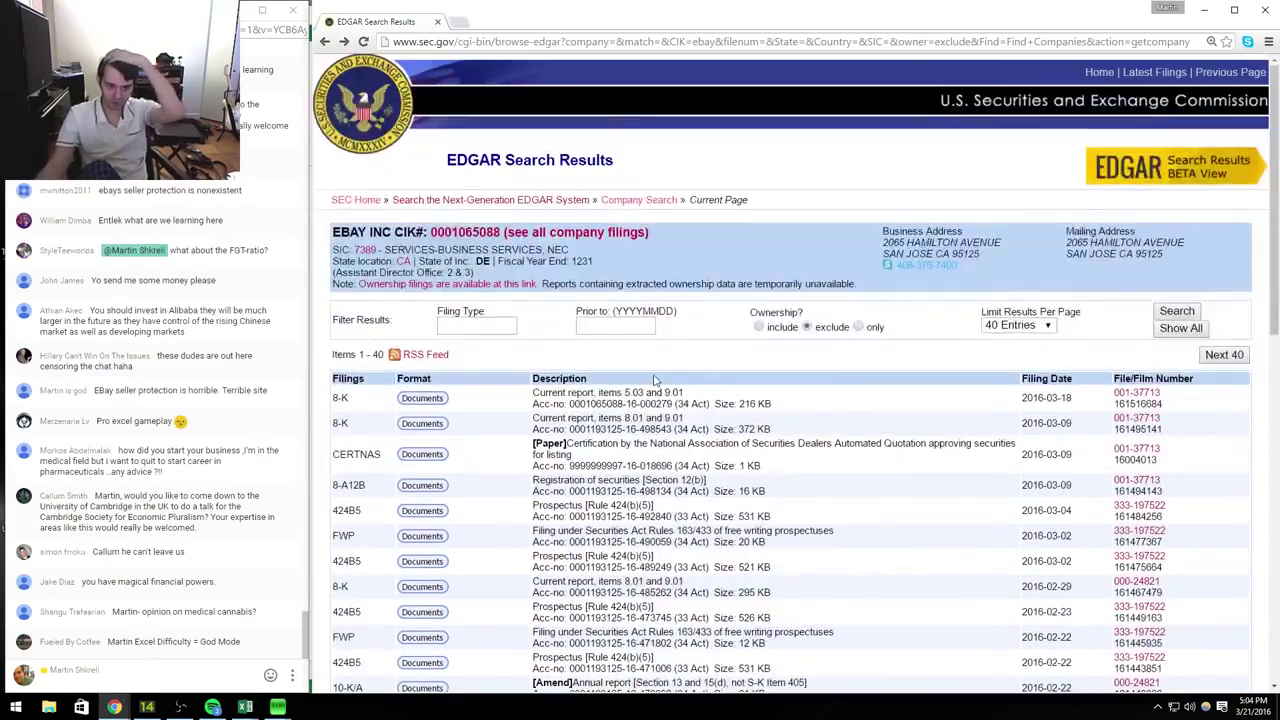
{"action": "scroll", "coordinate": [475, 428], "scroll_direction": "down", "scroll_amount": 3}
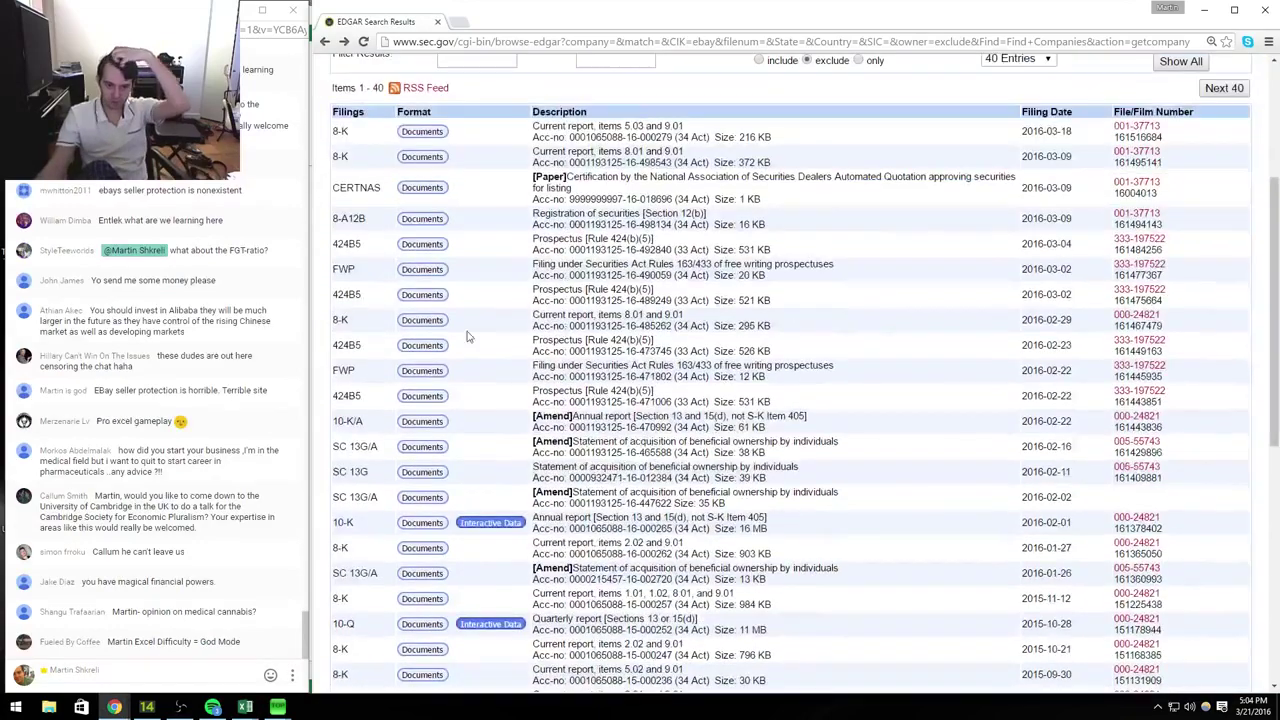
{"action": "left_click", "coordinate": [419, 550]}
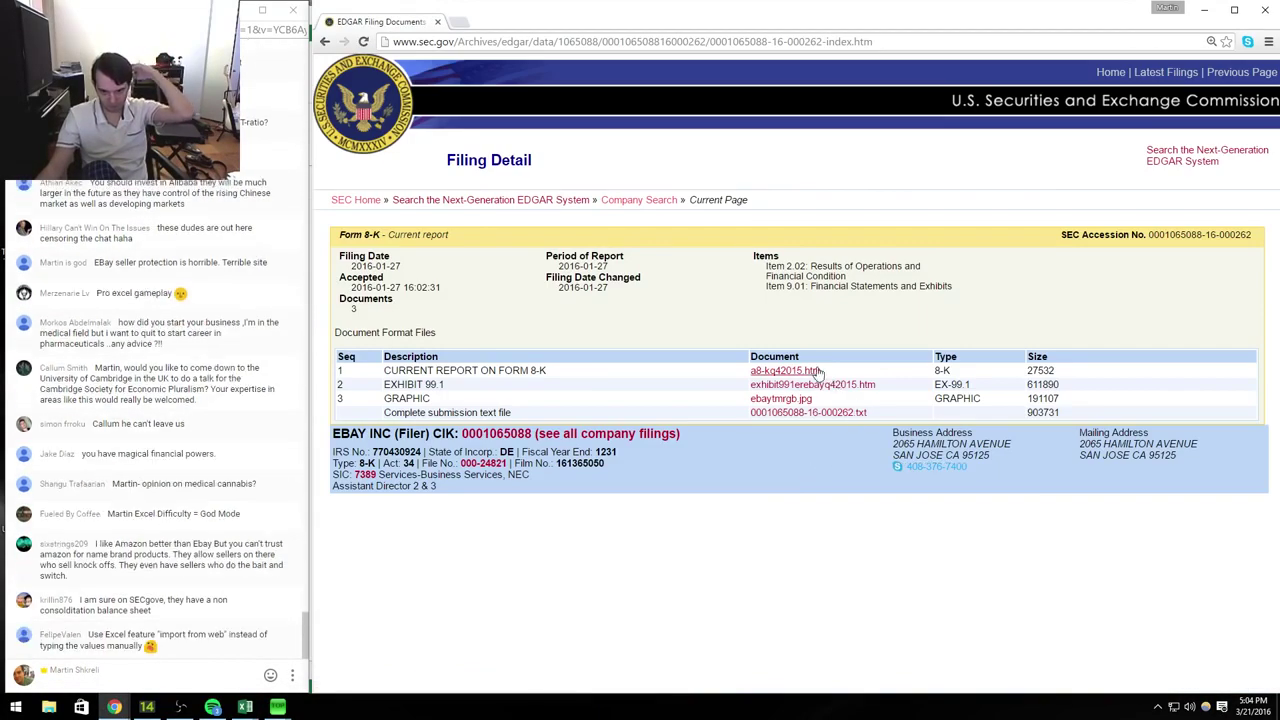
{"action": "left_click", "coordinate": [845, 386]}
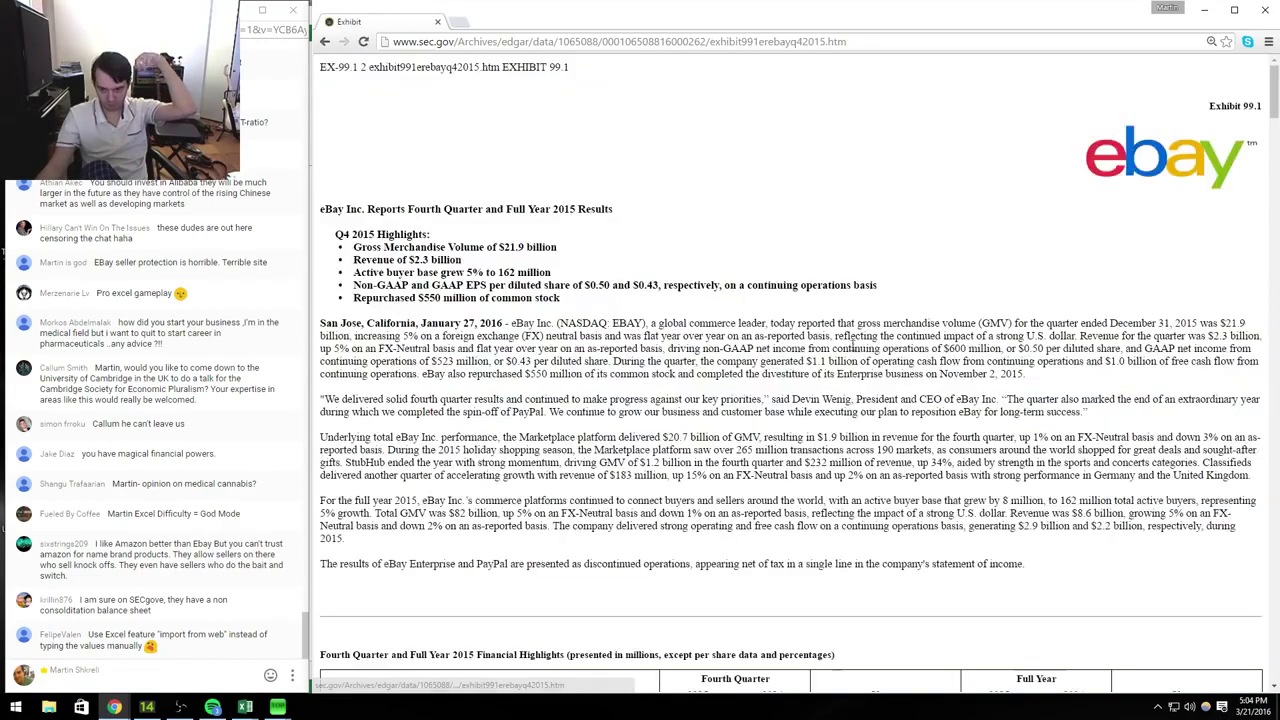
Step: Read the Q4 2015 earnings release from its highlights and outlook through the financial statements to the net revenue summary
{"action": "scroll", "coordinate": [857, 357], "scroll_direction": "down", "scroll_amount": 5}
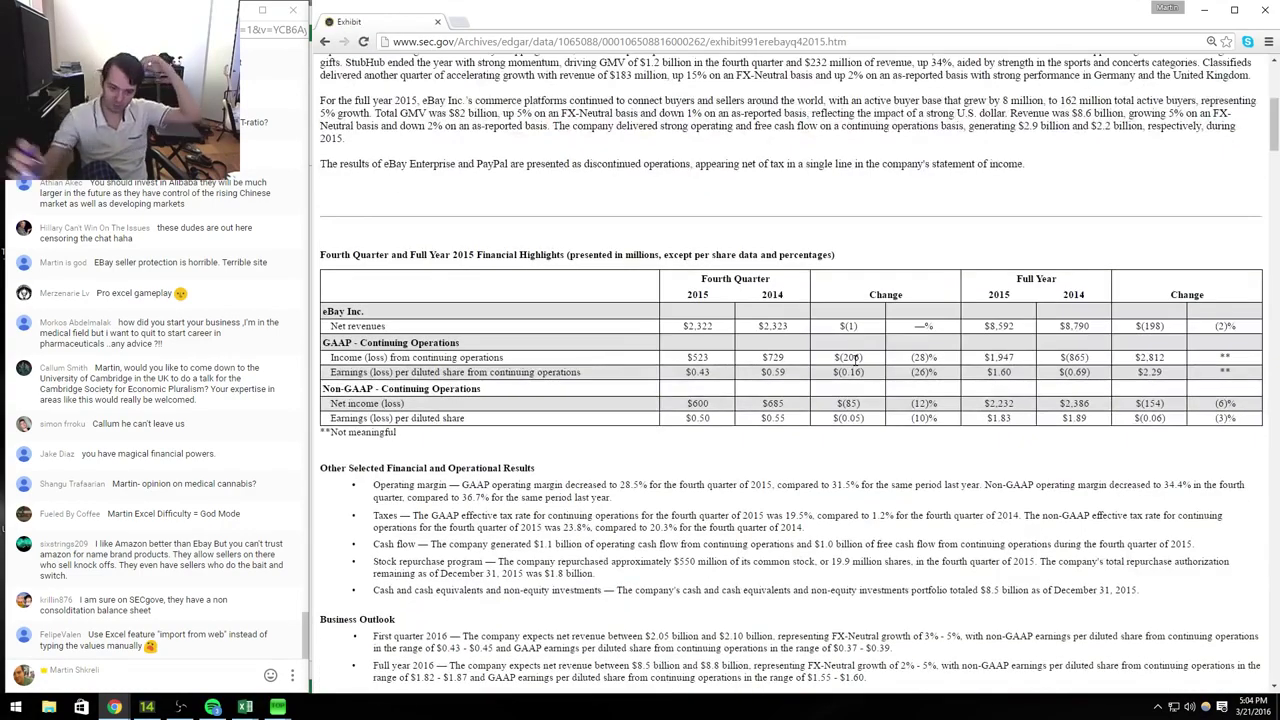
{"action": "scroll", "coordinate": [861, 356], "scroll_direction": "down", "scroll_amount": 5}
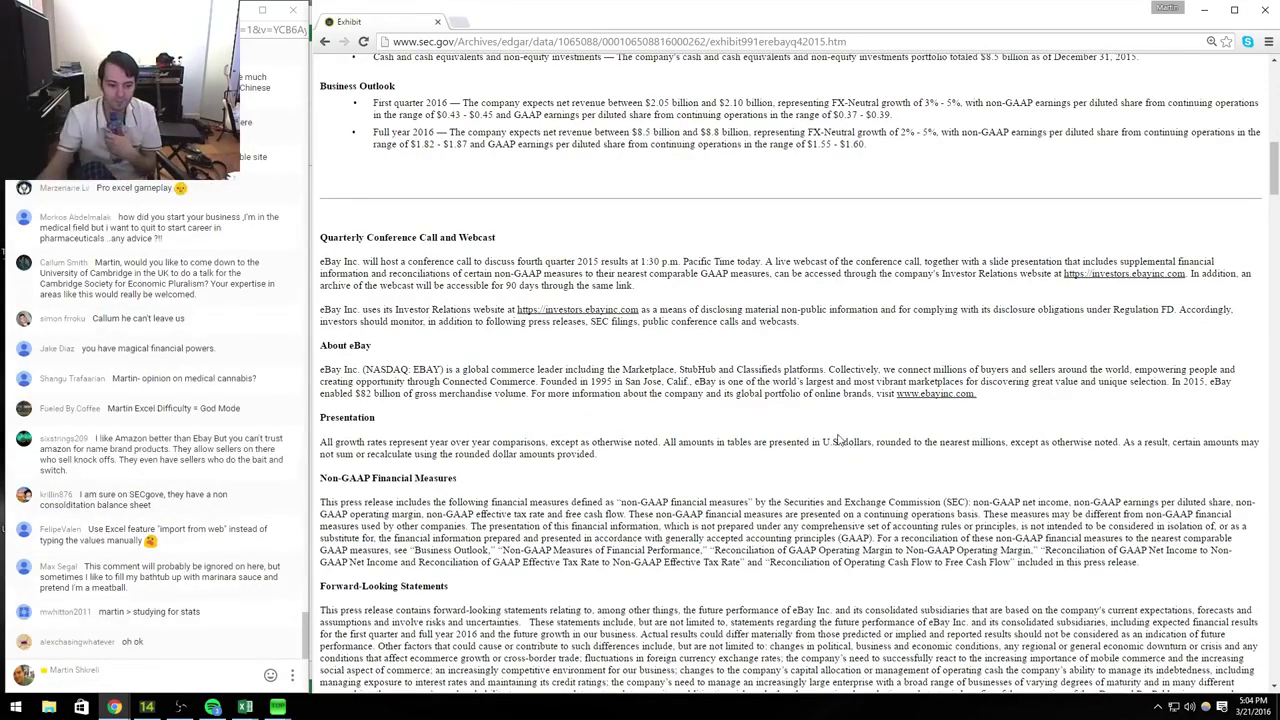
{"action": "scroll", "coordinate": [806, 455], "scroll_direction": "down", "scroll_amount": 6}
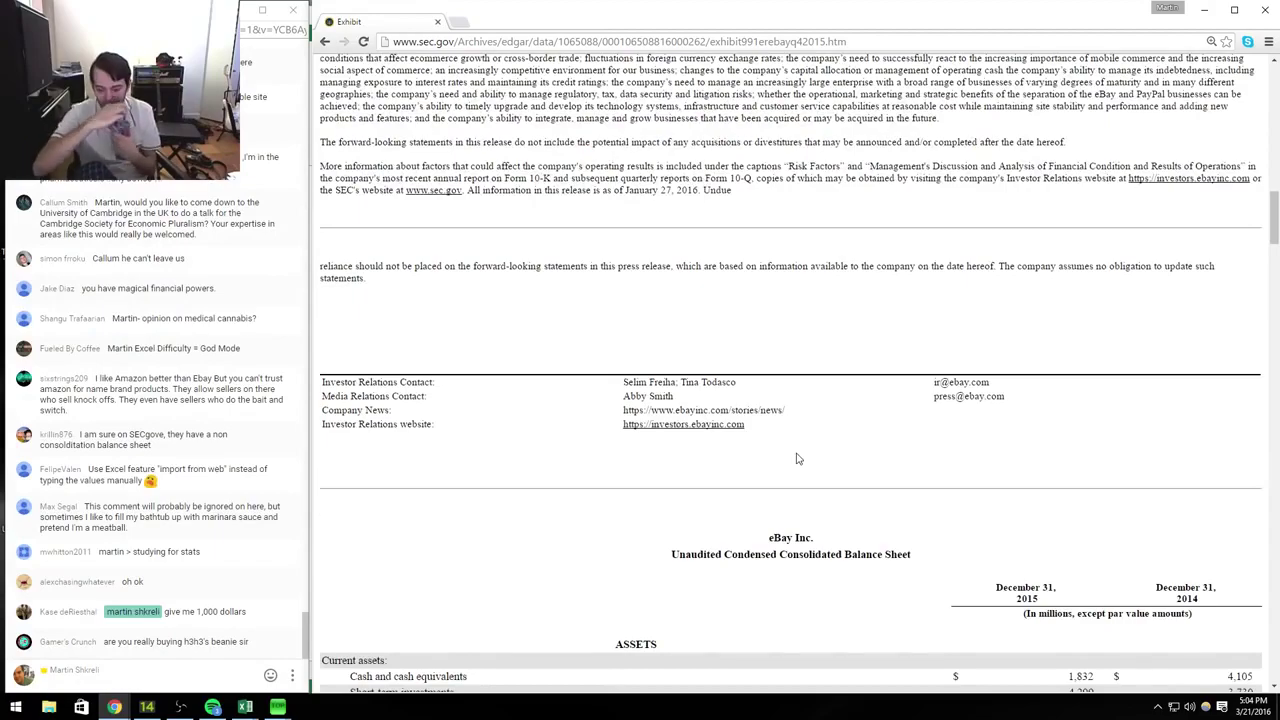
{"action": "scroll", "coordinate": [800, 460], "scroll_direction": "down", "scroll_amount": 12}
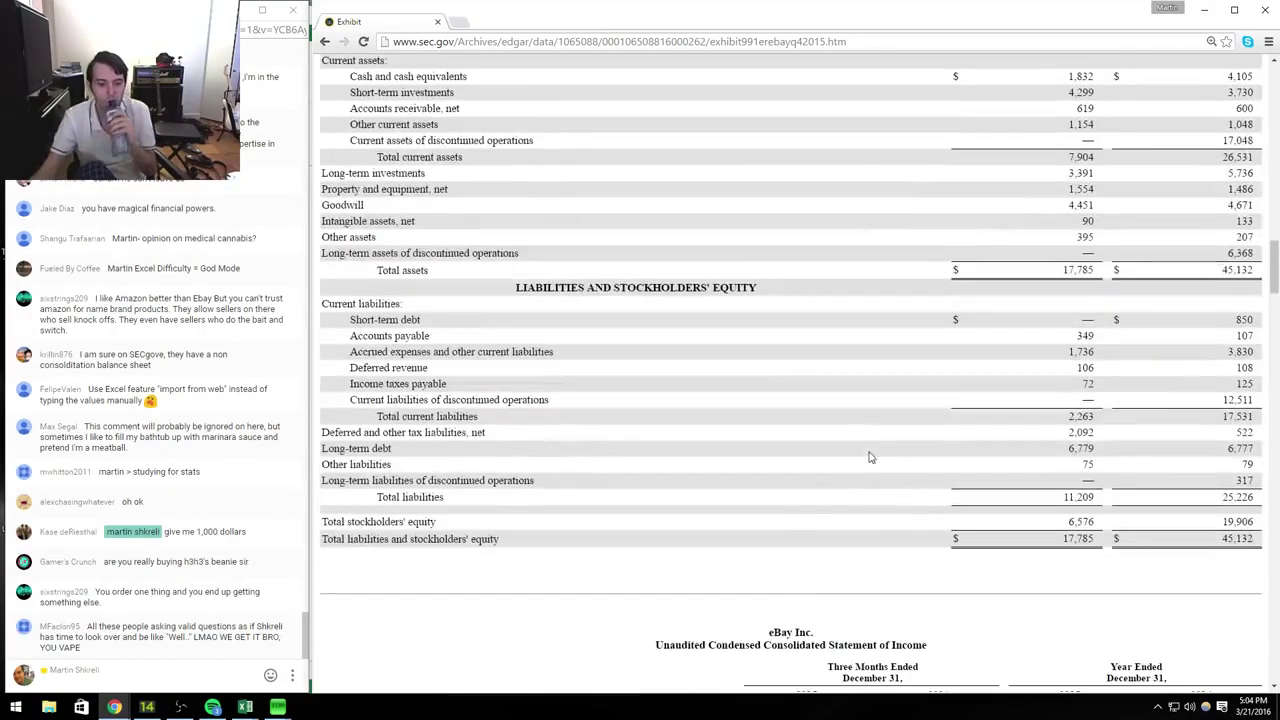
{"action": "scroll", "coordinate": [862, 470], "scroll_direction": "down", "scroll_amount": 15}
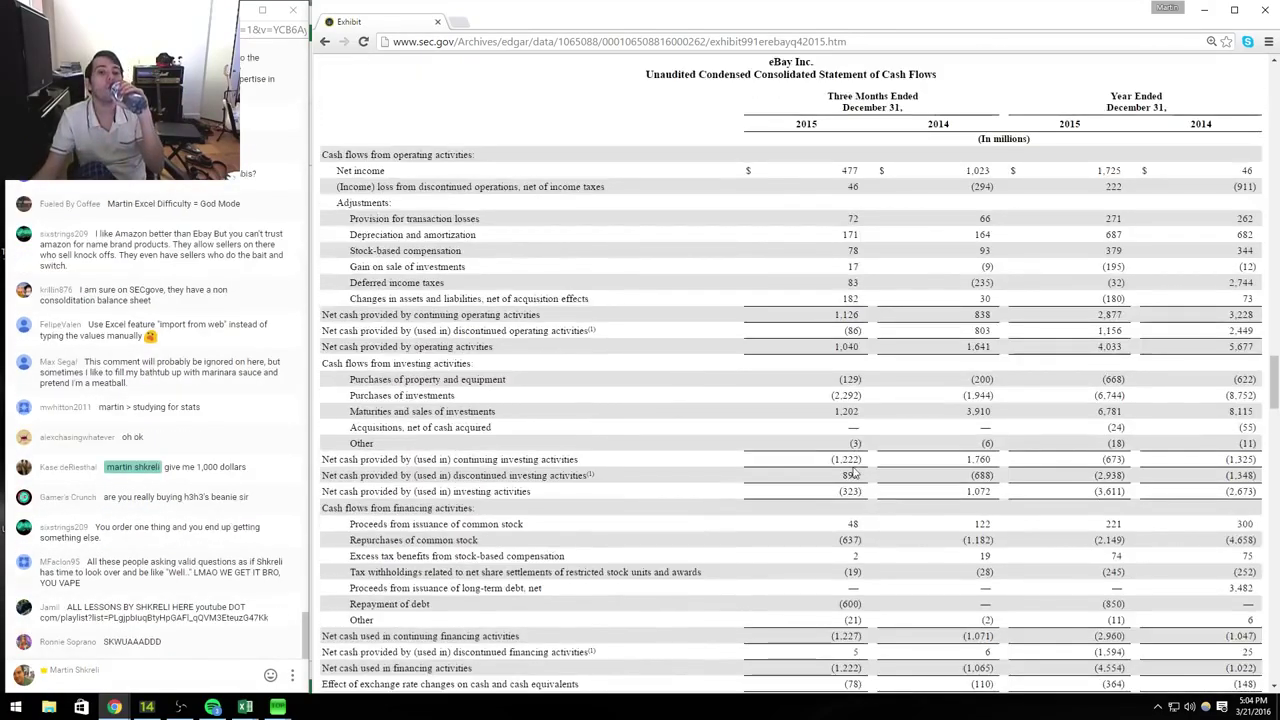
{"action": "scroll", "coordinate": [850, 478], "scroll_direction": "down", "scroll_amount": 3}
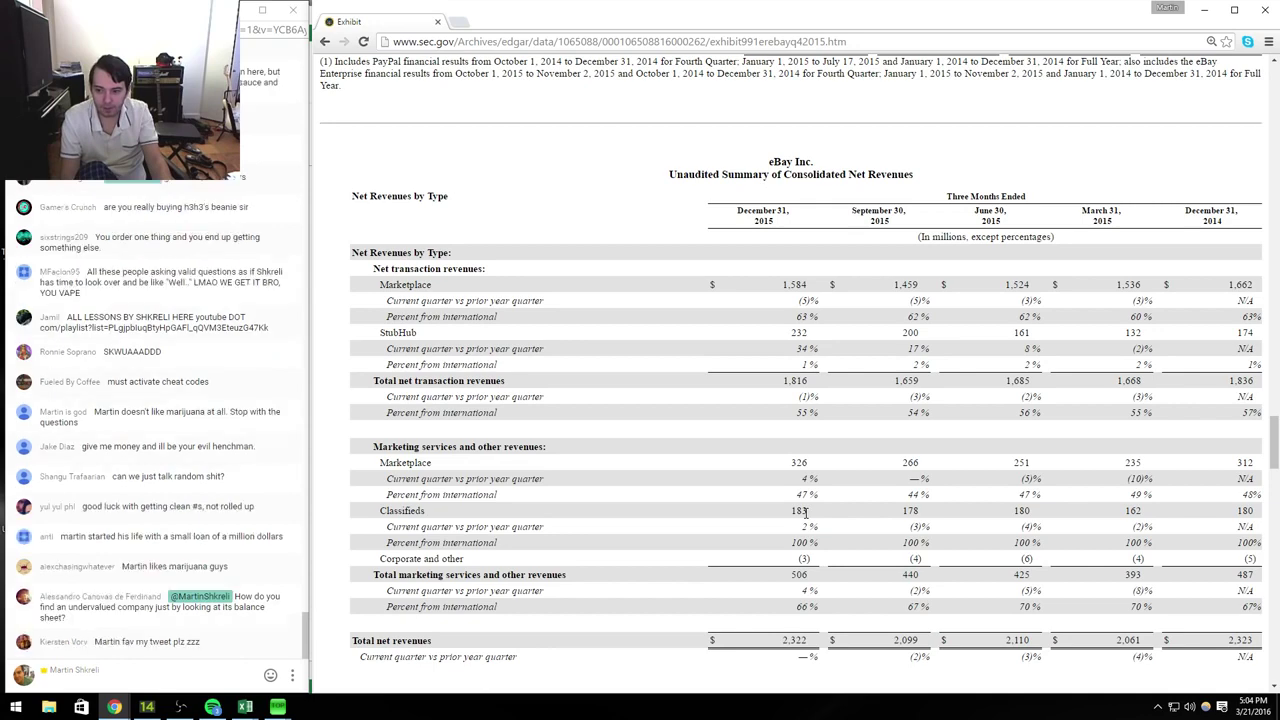
Step: Compare the model's quarterly revenue with the release's net revenues by type, examining Marketplace's international share and marketing services revenue
{"action": "key", "text": "alt+Tab"}
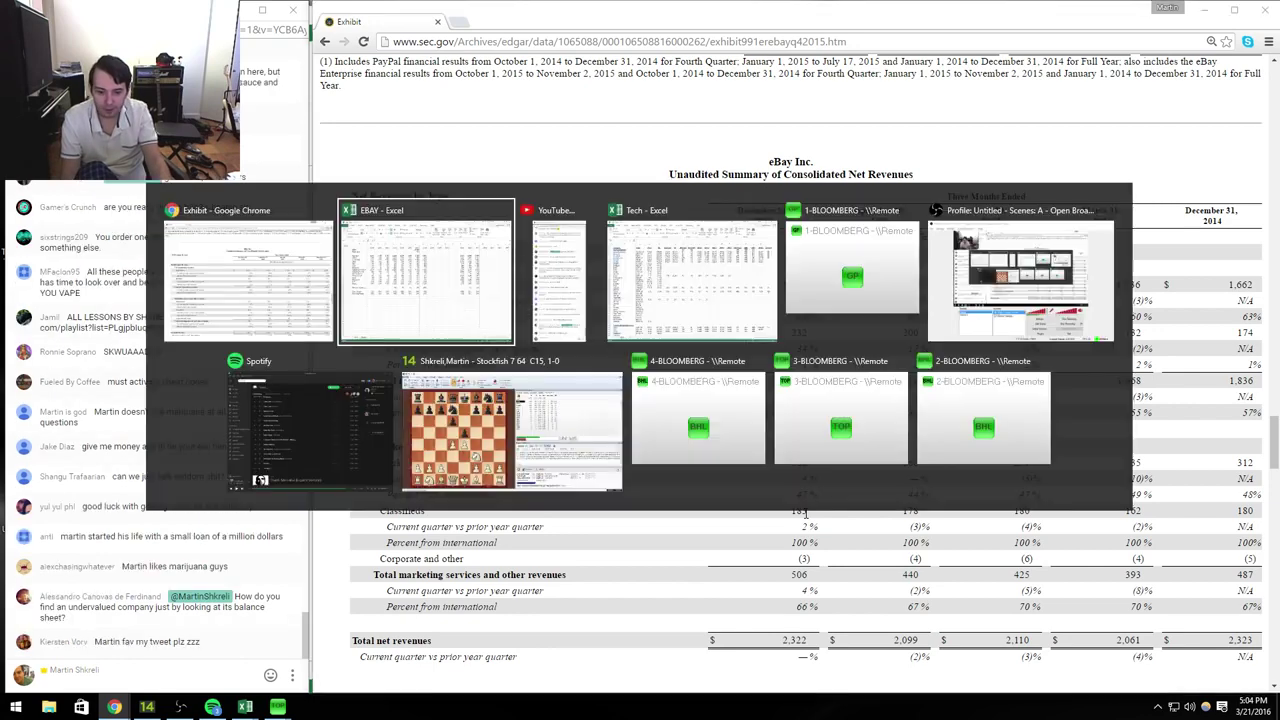
{"action": "key", "text": "Left"}
{"action": "key", "text": "Left"}
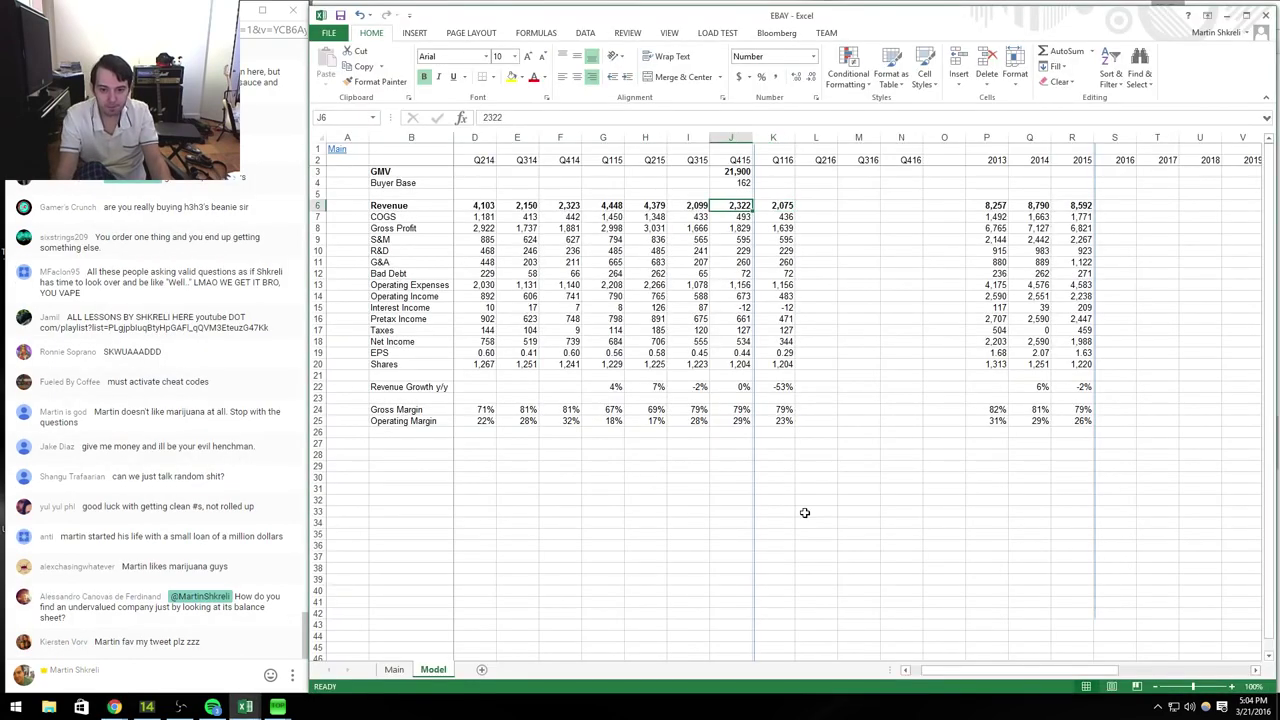
{"action": "key", "text": "alt+Tab"}
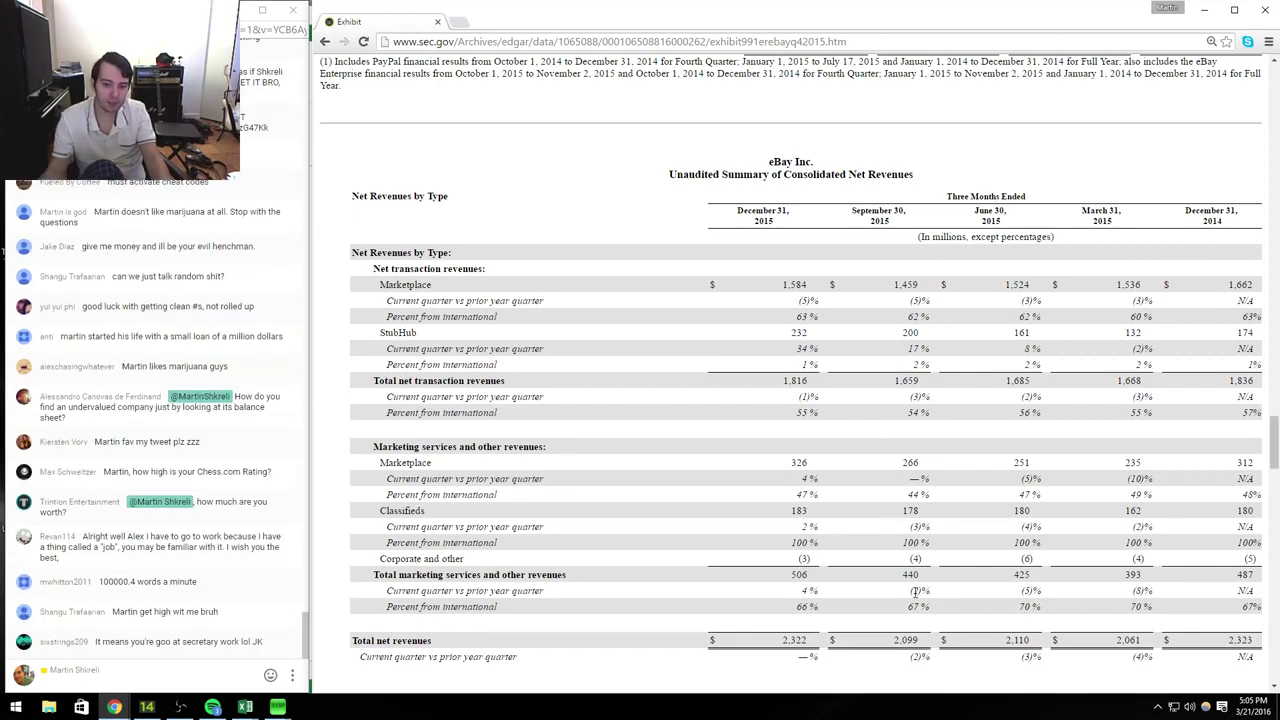
{"action": "left_click_drag", "start_coordinate": [688, 318], "coordinate": [1223, 323]}
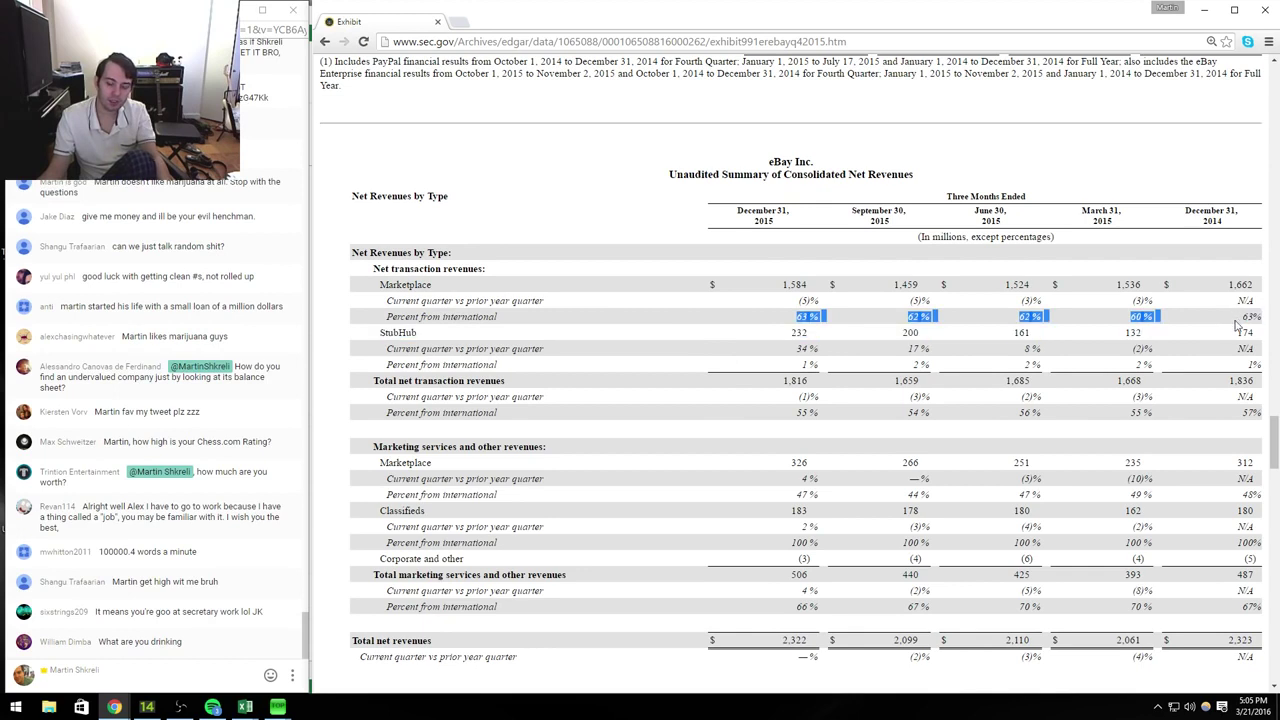
{"action": "scroll", "coordinate": [856, 433], "scroll_direction": "down", "scroll_amount": 1}
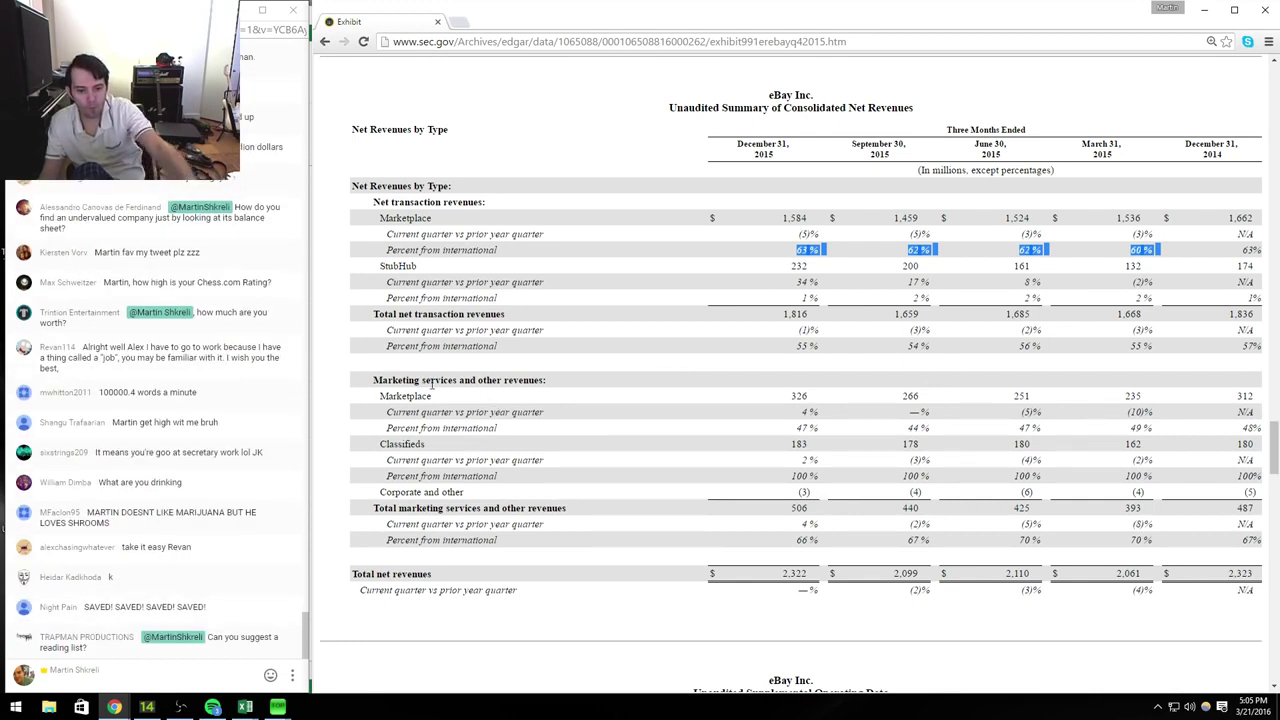
{"action": "left_click_drag", "start_coordinate": [387, 394], "coordinate": [804, 410]}
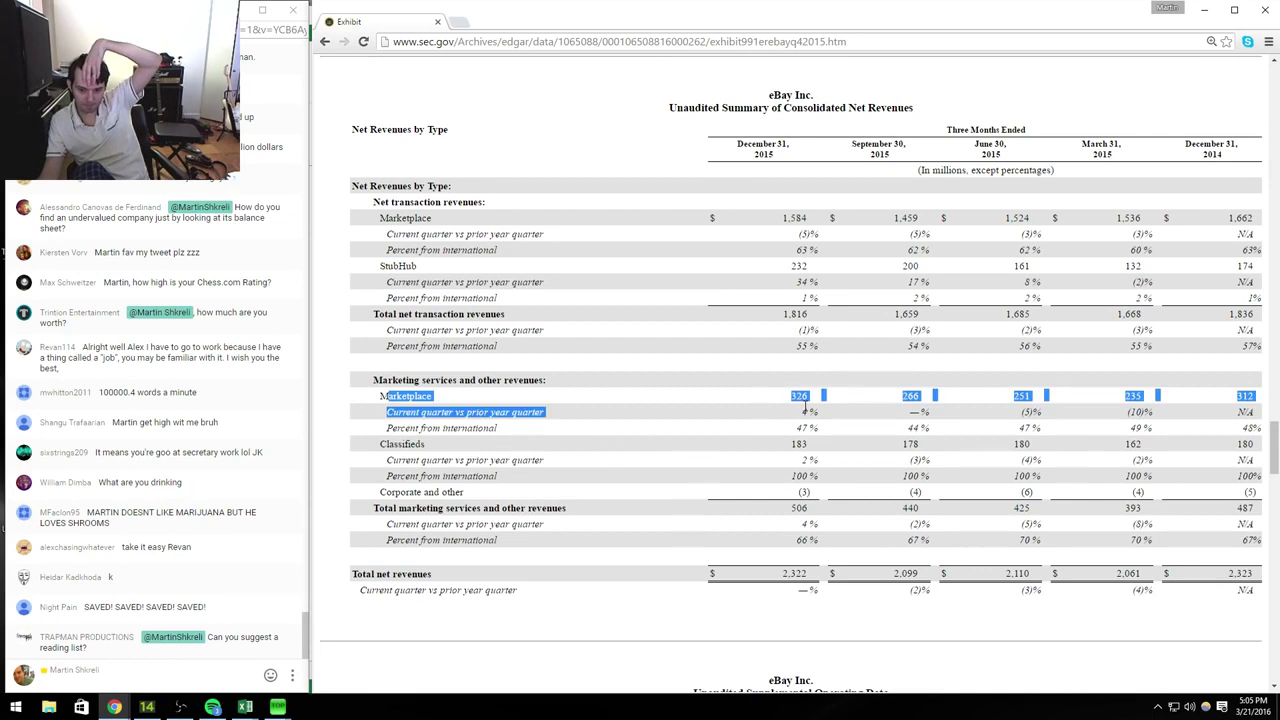
{"action": "left_click", "coordinate": [804, 410]}
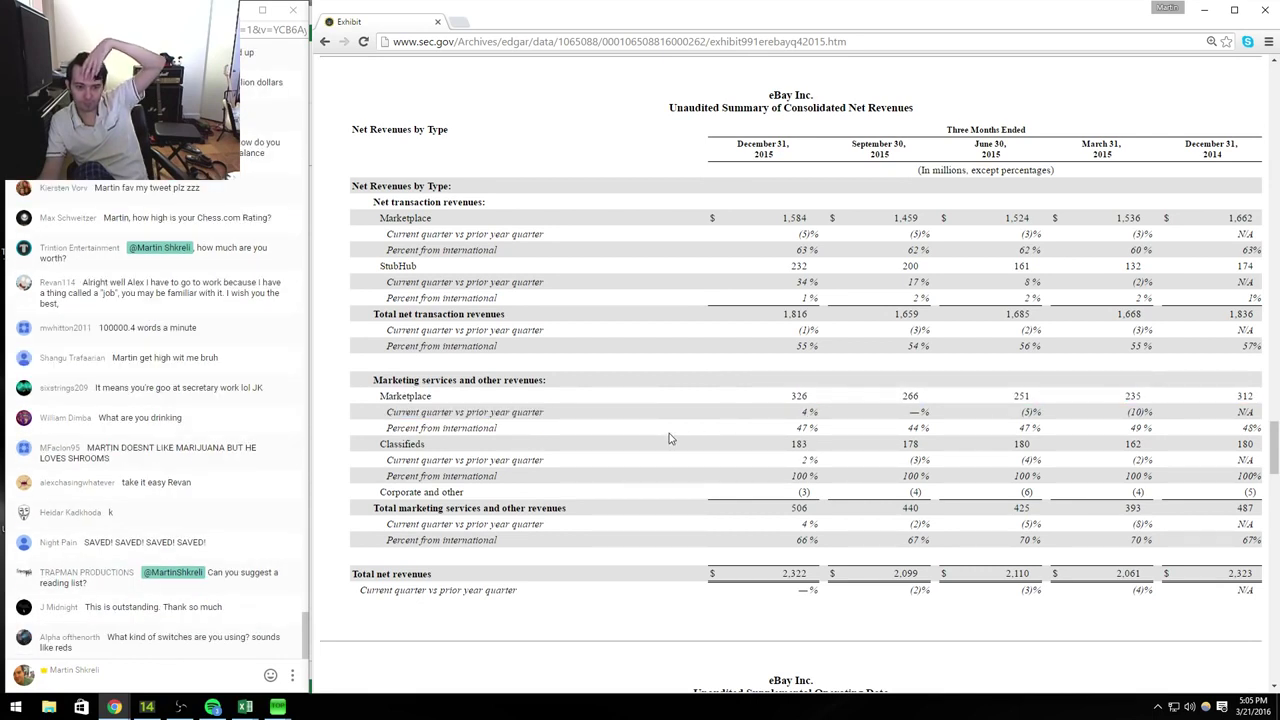
Step: Enter Buyer Base values of 159 for Q315 and 157 for Q215 in the Excel model from the release's active buyers data
{"action": "scroll", "coordinate": [669, 438], "scroll_direction": "down", "scroll_amount": 3}
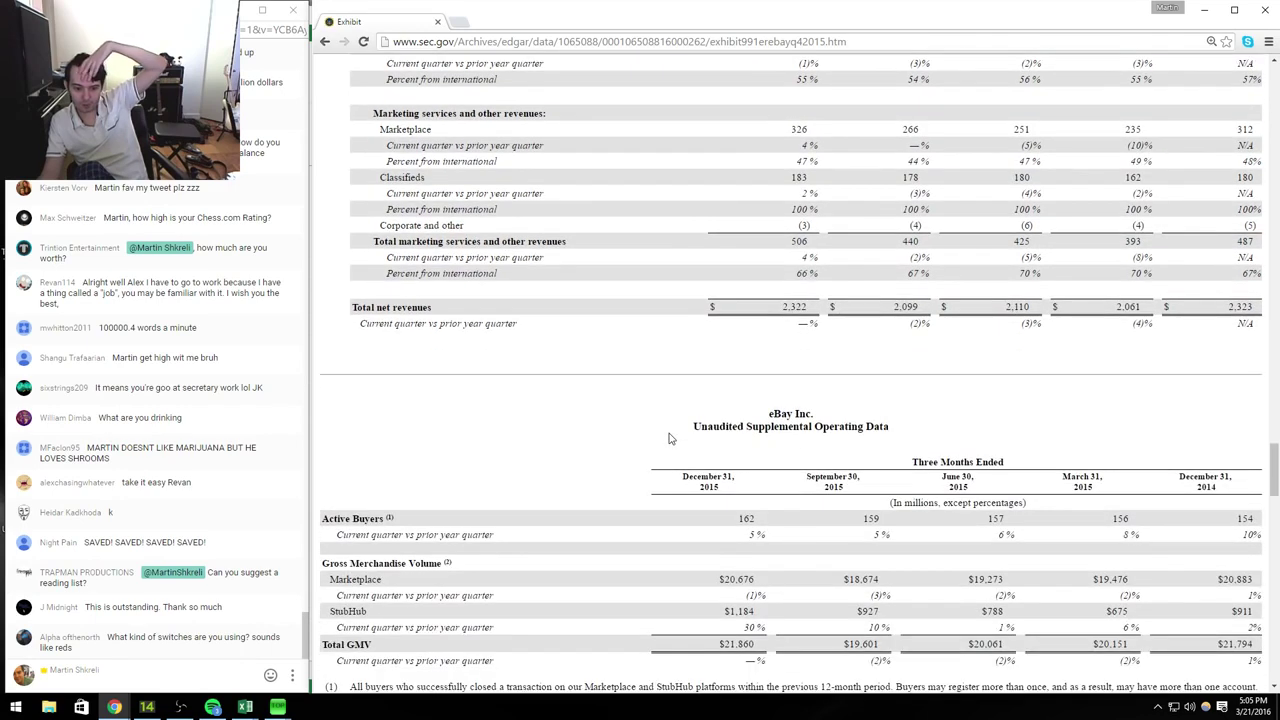
{"action": "scroll", "coordinate": [669, 438], "scroll_direction": "down", "scroll_amount": 1}
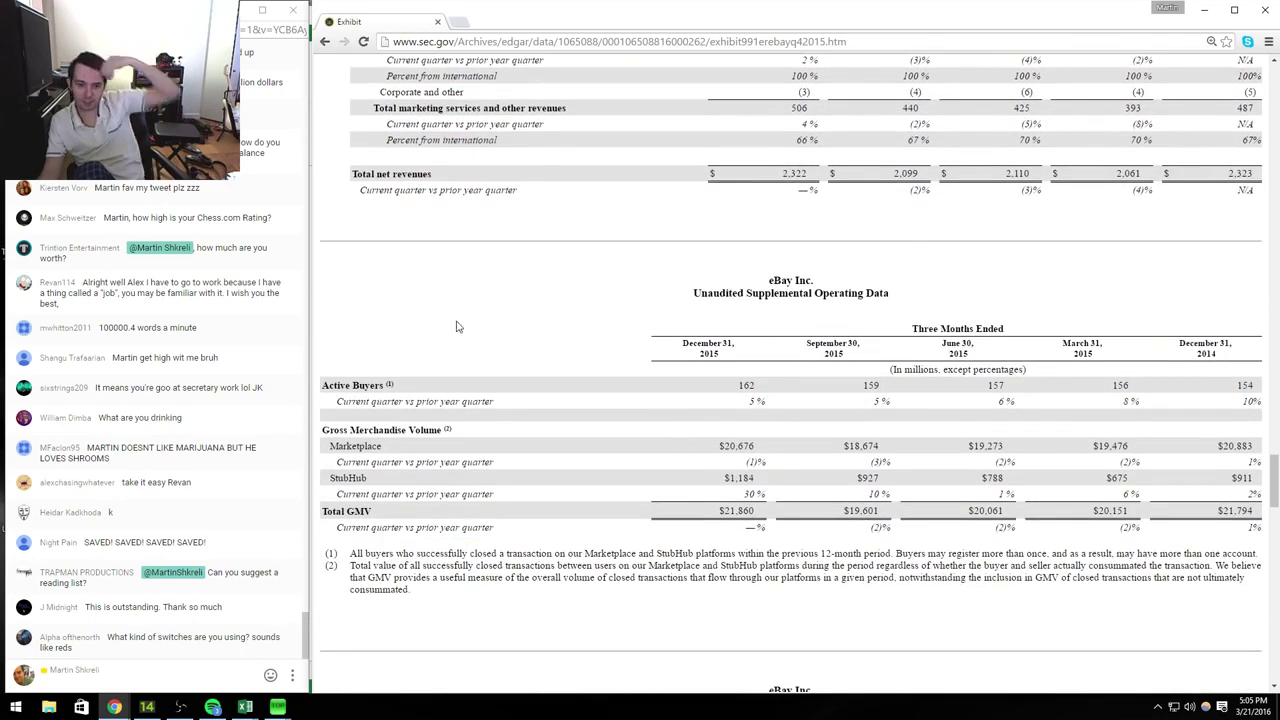
{"action": "key", "text": "alt+Tab"}
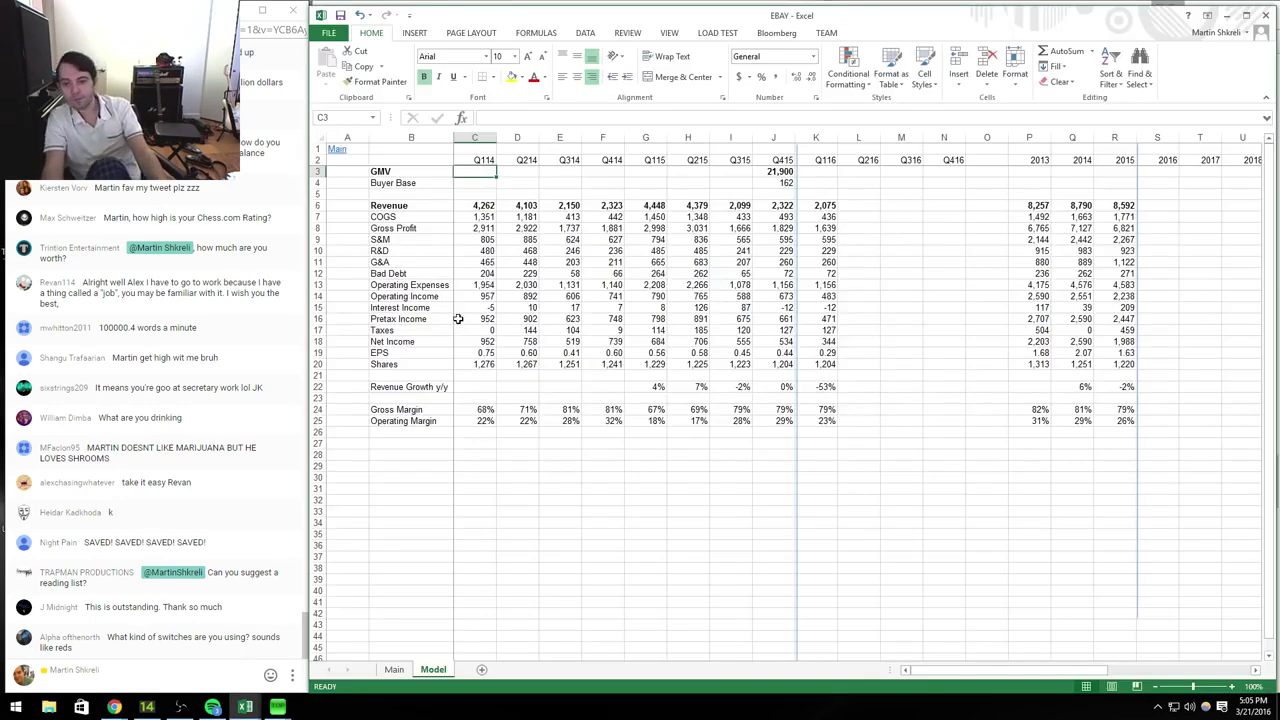
{"action": "key", "text": "alt+Tab"}
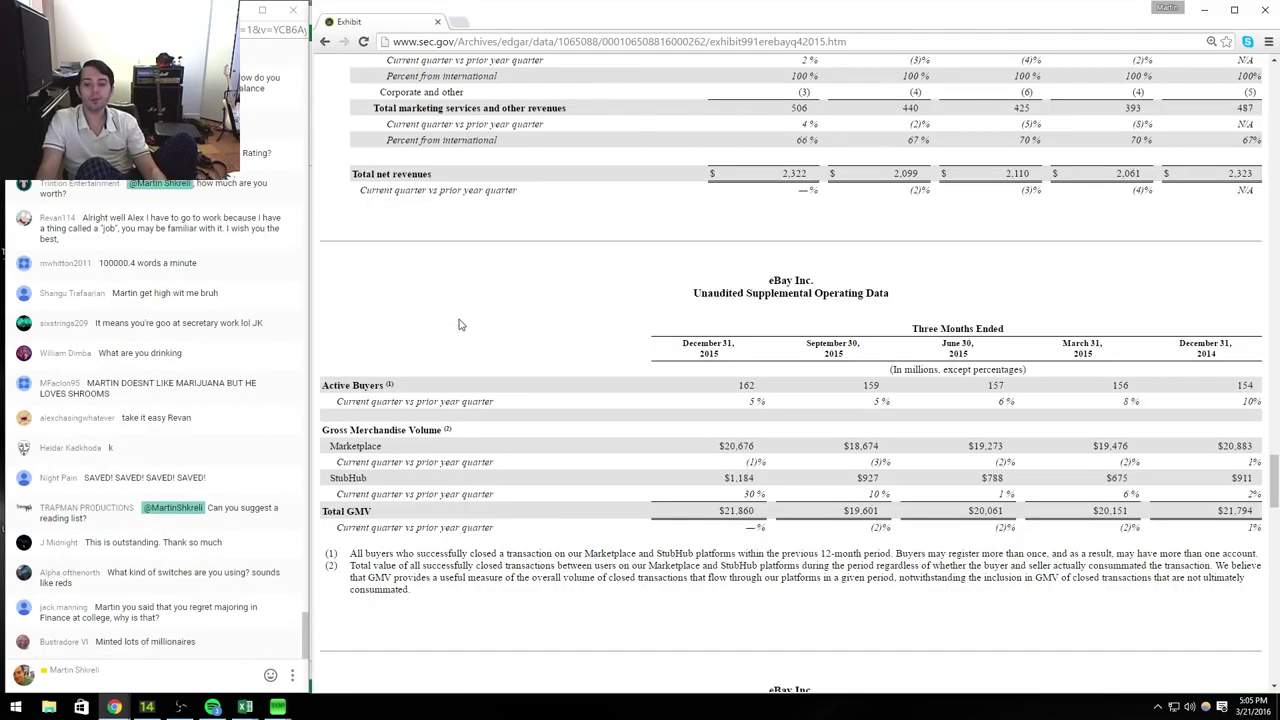
{"action": "key", "text": "alt+Tab"}
{"action": "type", "text": "159"}
{"action": "key", "text": "Left"}
{"action": "type", "text": "157"}
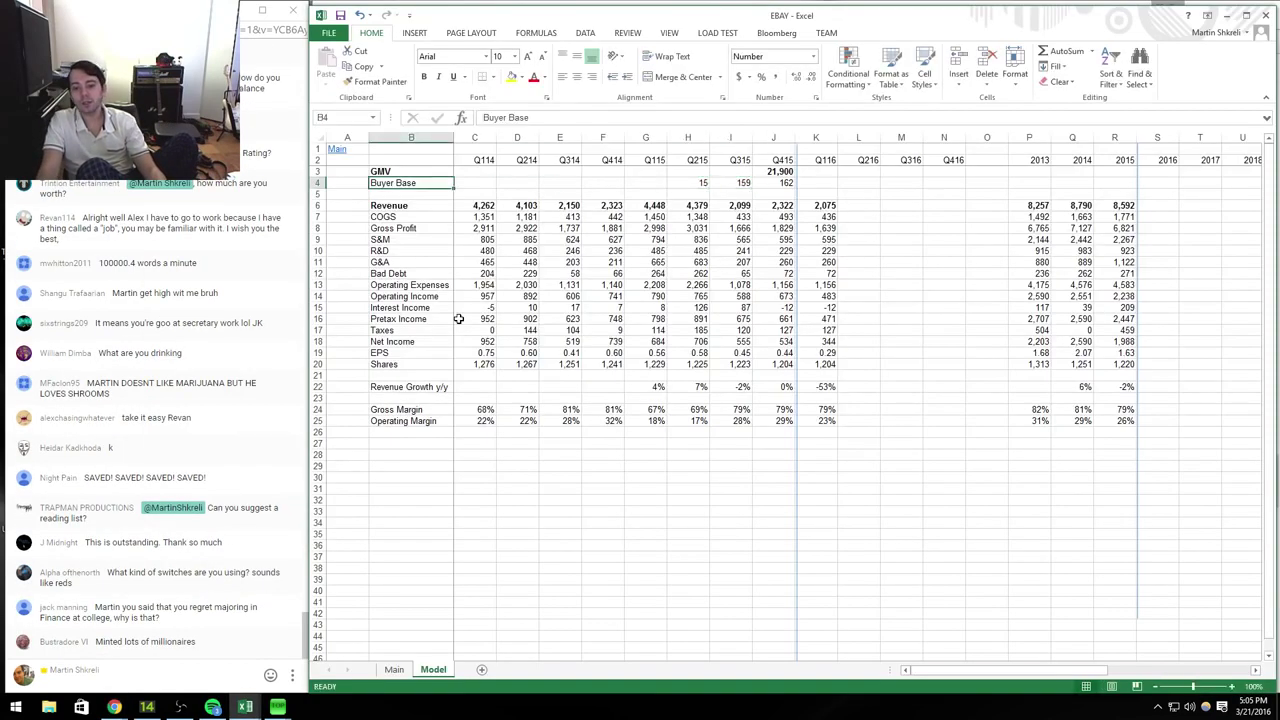
Step: Fill in the Buyer Base row with 156 for Q115 and 154 for Q414, checking against the release
{"action": "key", "text": "alt+Tab"}
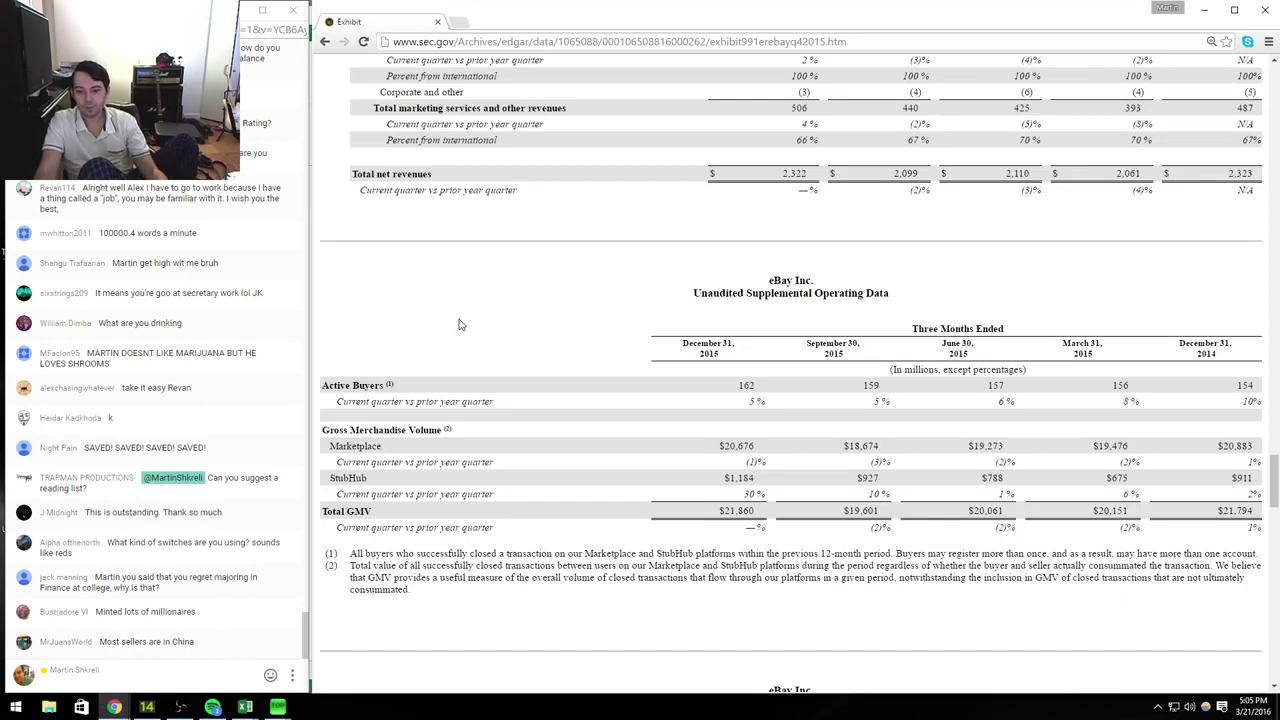
{"action": "key", "text": "alt+Tab"}
{"action": "key", "text": "Left"}
{"action": "type", "text": "154"}
{"action": "key", "text": "Left"}
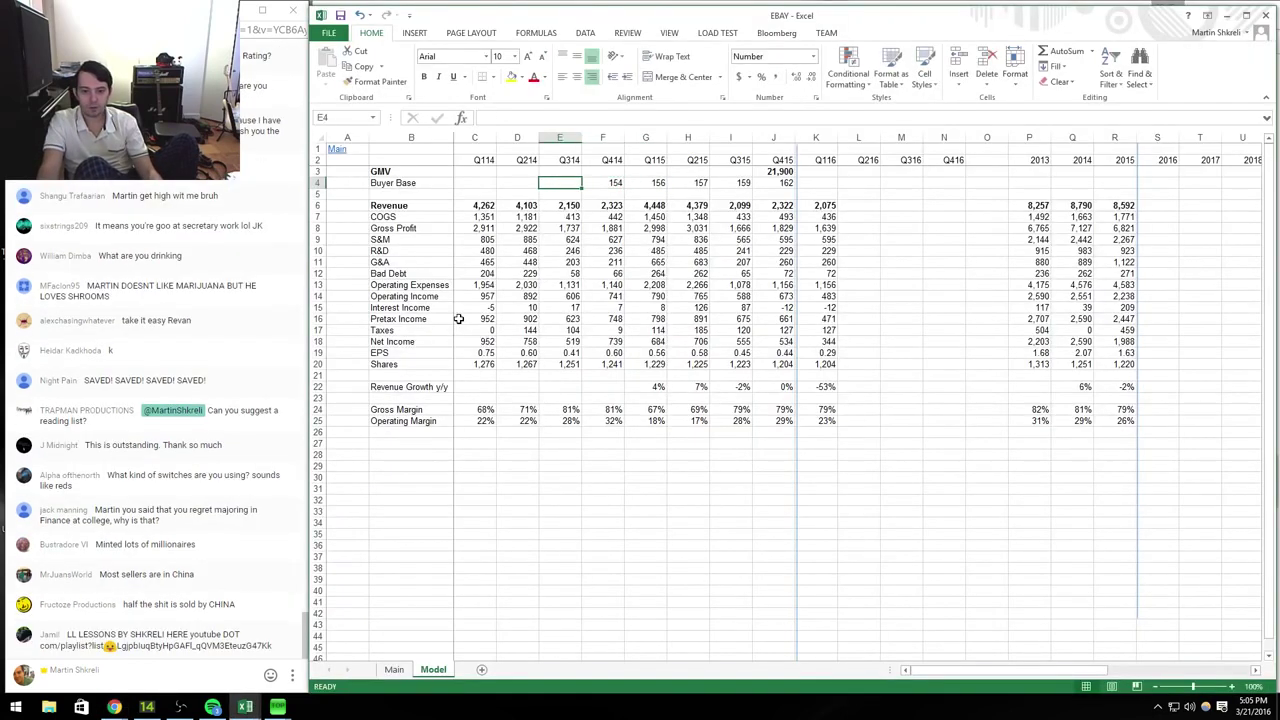
Step: Enter total GMV from the release in the model: 21860 for Q415, 19601 for Q315 and 20061 for Q215
{"action": "key", "text": "alt+Tab"}
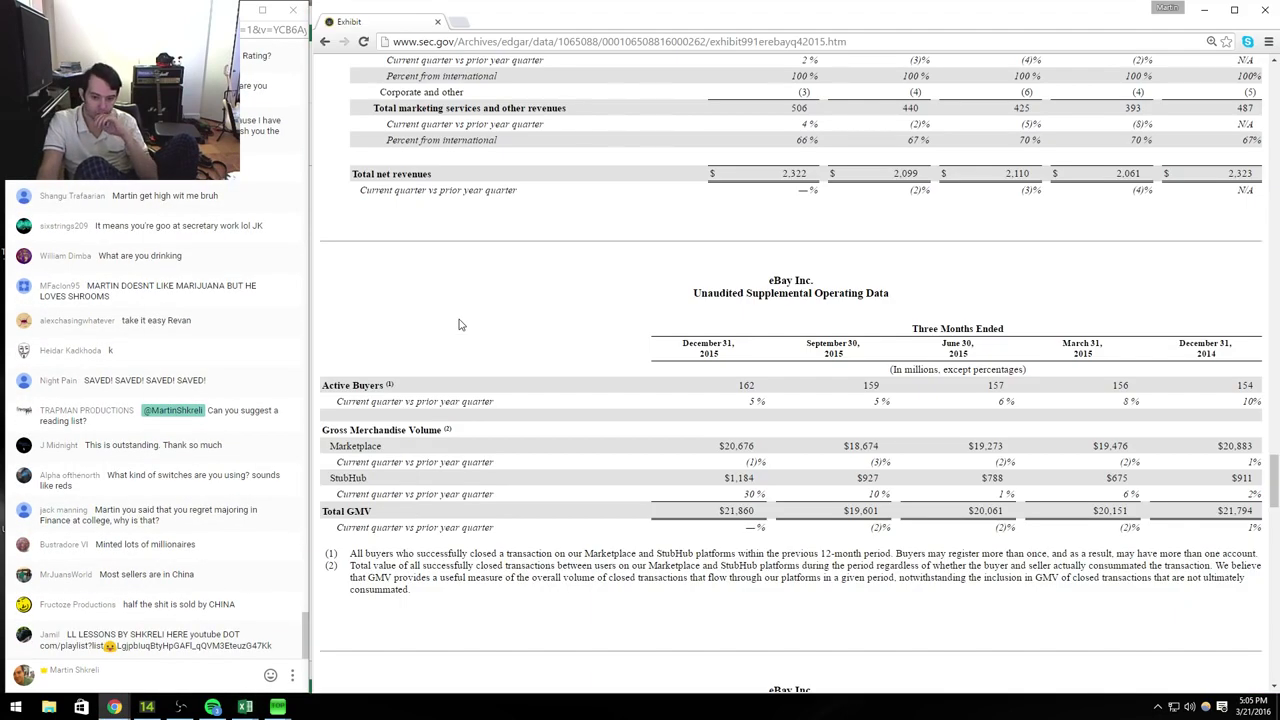
{"action": "key", "text": "alt+Tab"}
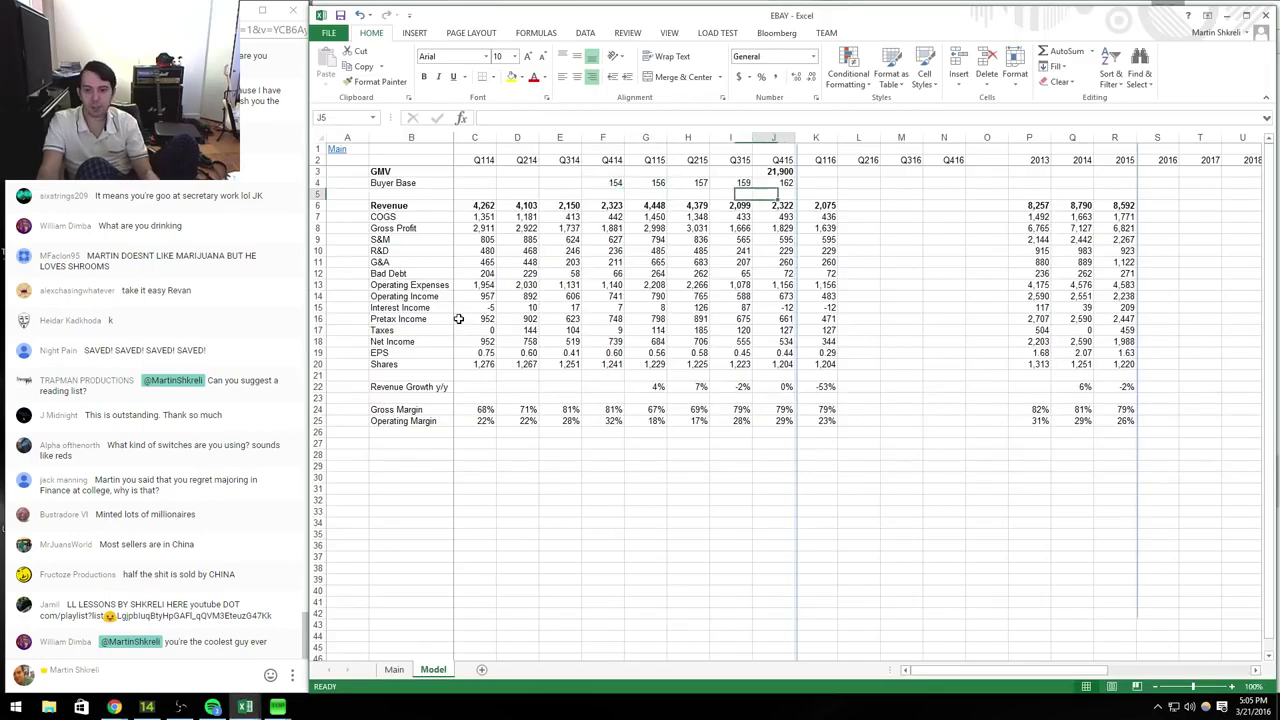
{"action": "key", "text": "alt+Tab"}
{"action": "key", "text": "alt+Tab"}
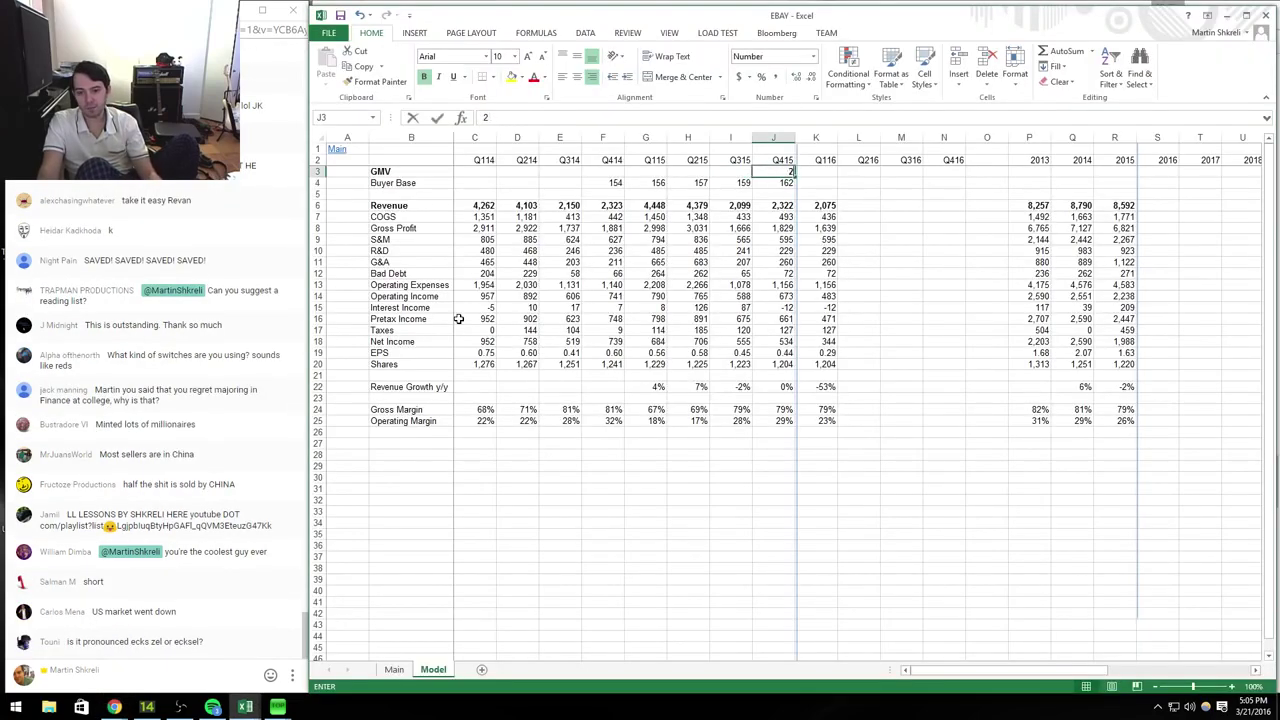
{"action": "key", "text": "alt+Tab"}
{"action": "key", "text": "alt+Tab"}
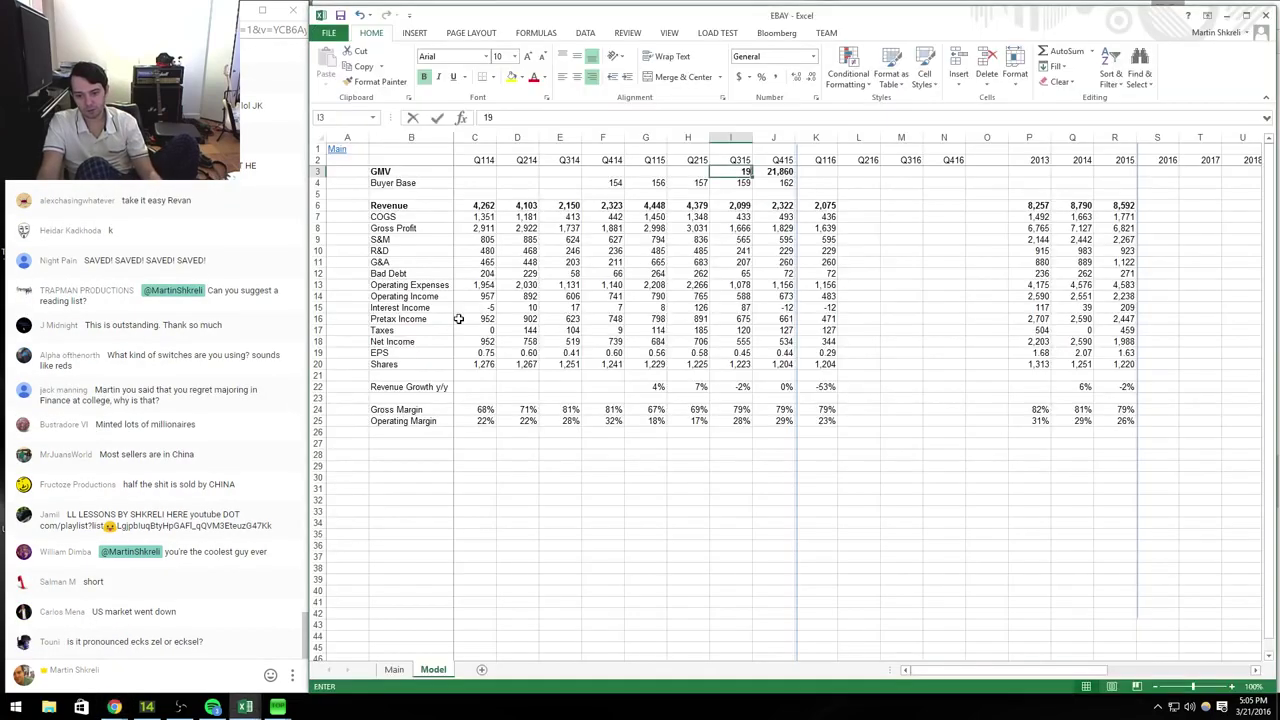
{"action": "key", "text": "alt+Tab"}
{"action": "key", "text": "alt+Tab"}
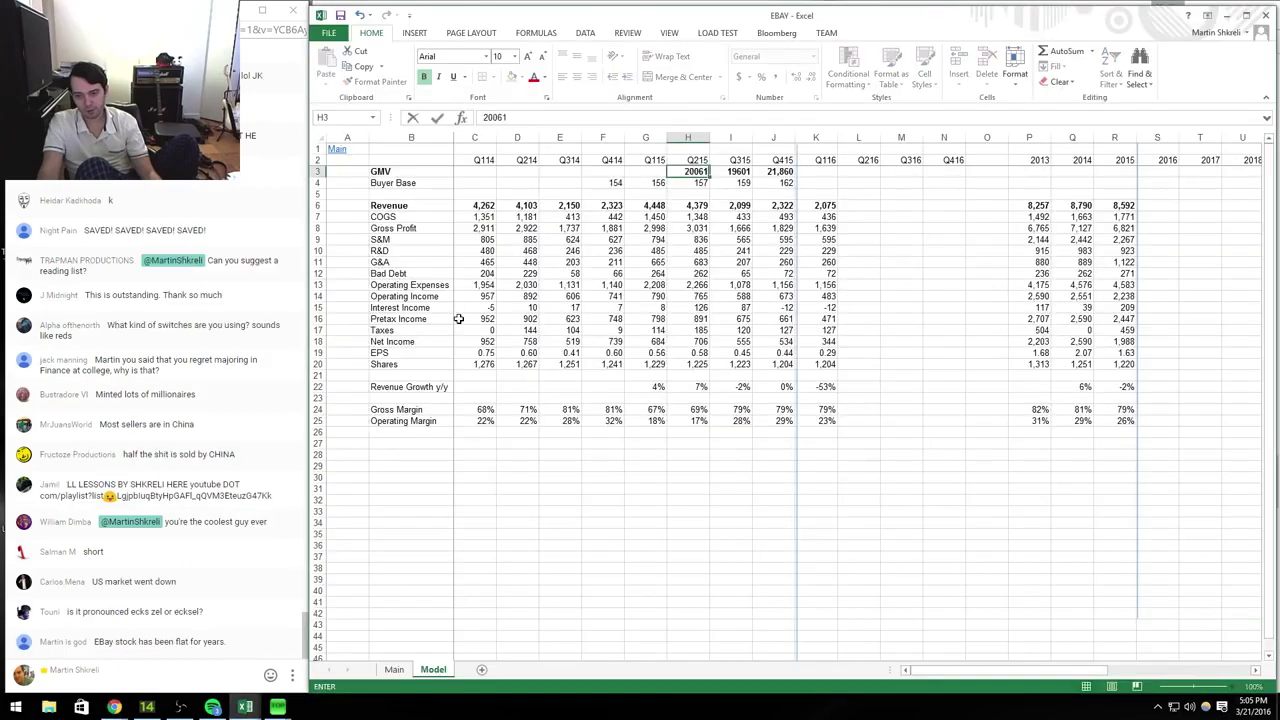
Step: Complete the GMV row with 20151 for Q115 and 21794 for Q414 from the release's supplemental operating data
{"action": "key", "text": "alt+Tab"}
{"action": "key", "text": "alt+Tab"}
{"action": "type", "text": "2"}
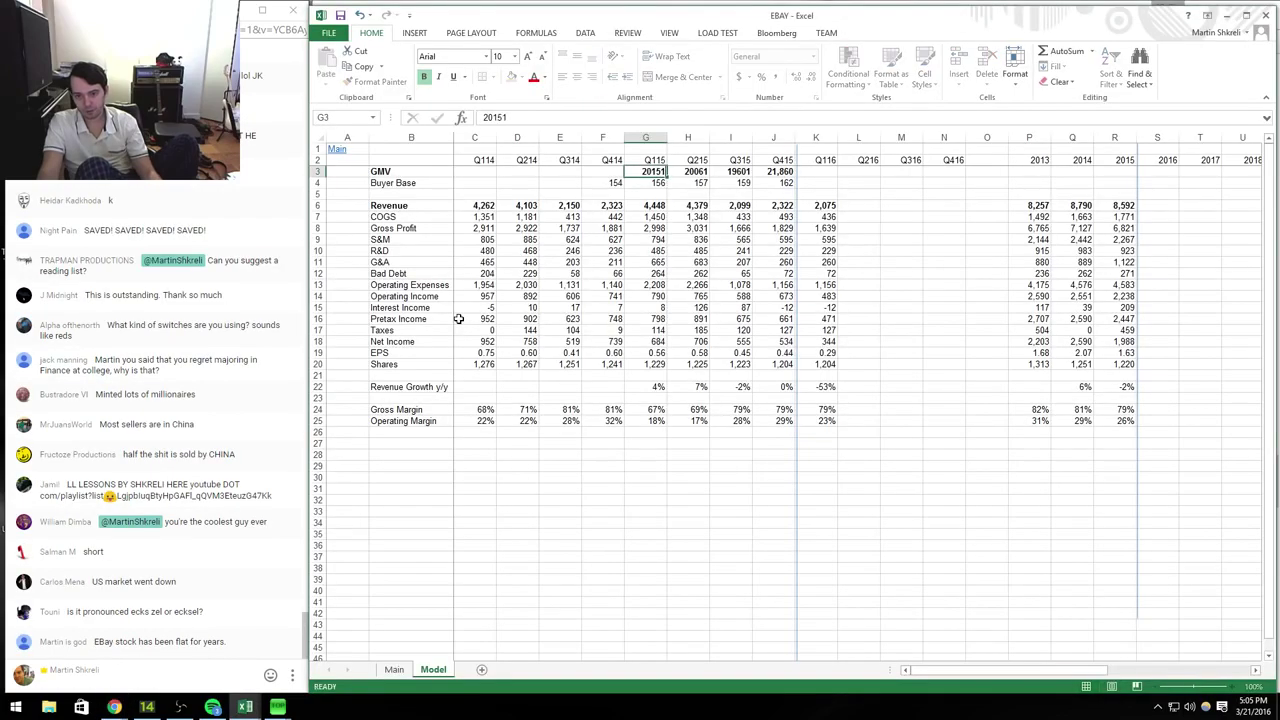
{"action": "key", "text": "alt+Tab"}
{"action": "key", "text": "alt+Tab"}
{"action": "type", "text": "1794"}
{"action": "key", "text": "ctrl+Return"}
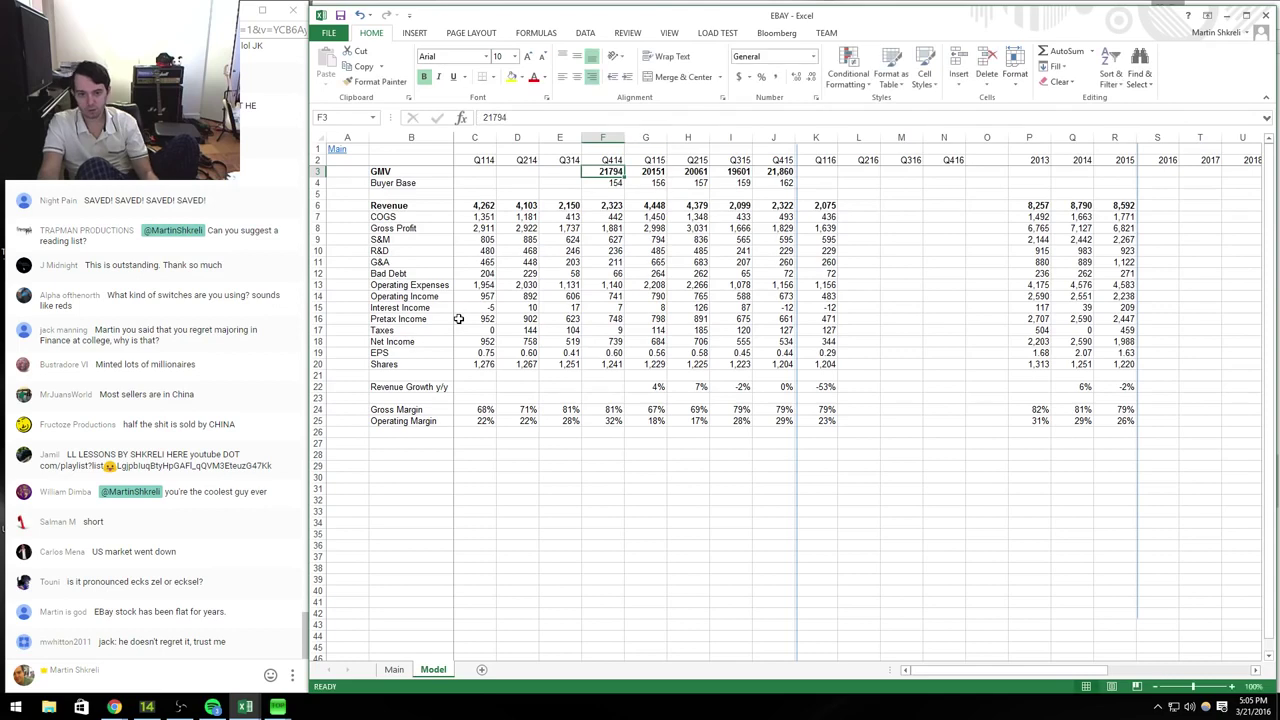
Step: Format the entire GMV row as whole numbers with thousands separators
{"action": "key", "text": "shift+space"}
{"action": "key", "text": "ctrl+1"}
{"action": "key", "text": "Down"}
{"action": "key", "text": "Return"}
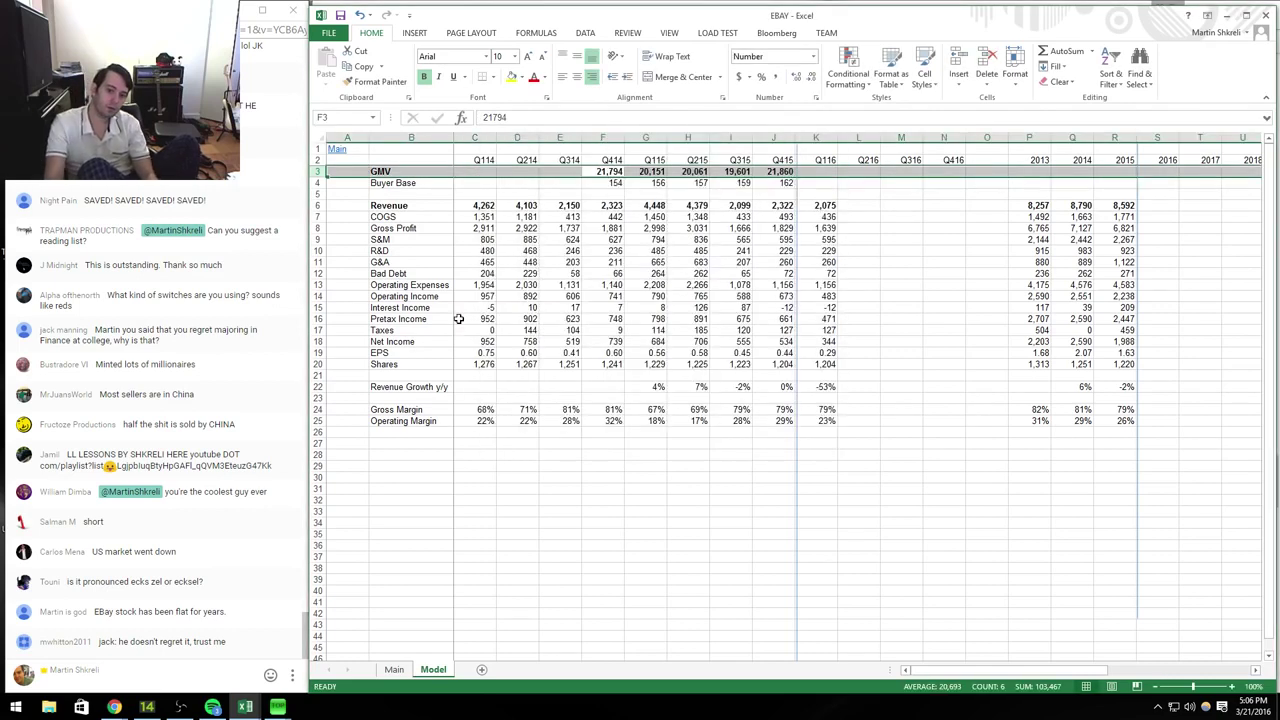
Step: Switch to Chrome and read the release's GMV table, 2016 outlook, non-GAAP and free cash flow reconciliations, and opening highlights
{"action": "key", "text": "alt+Tab"}
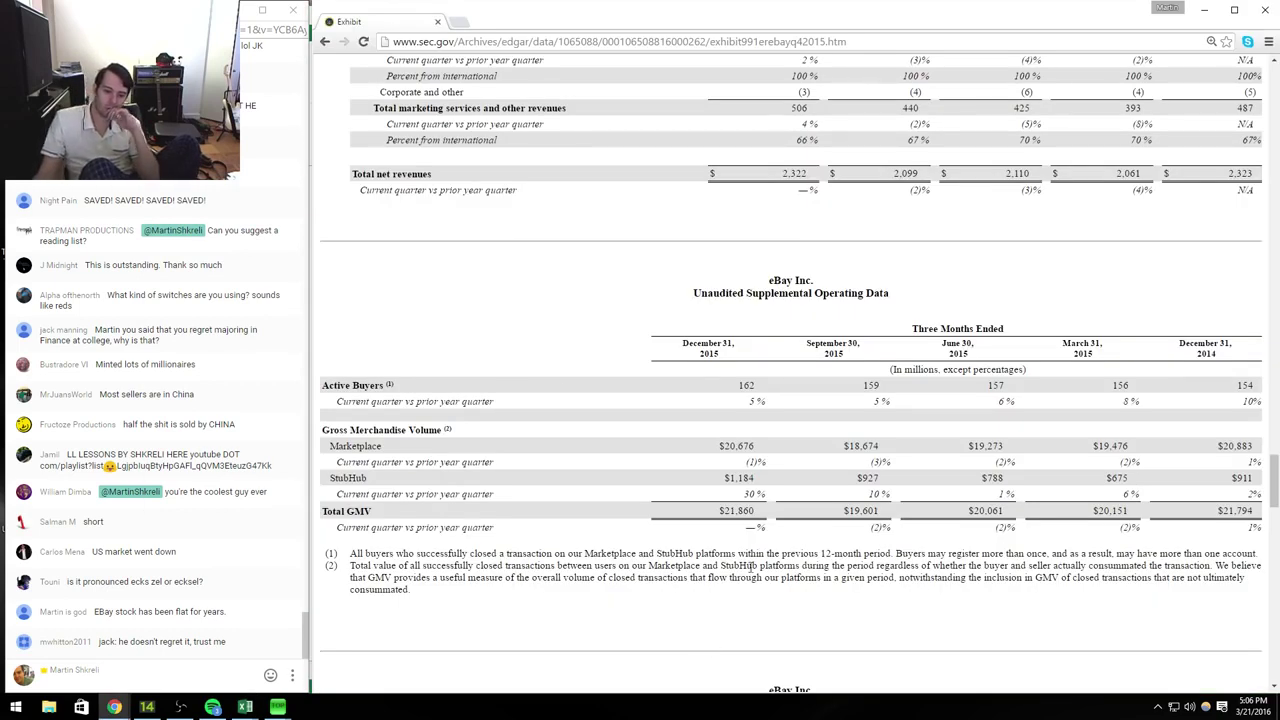
{"action": "left_click", "coordinate": [1070, 485]}
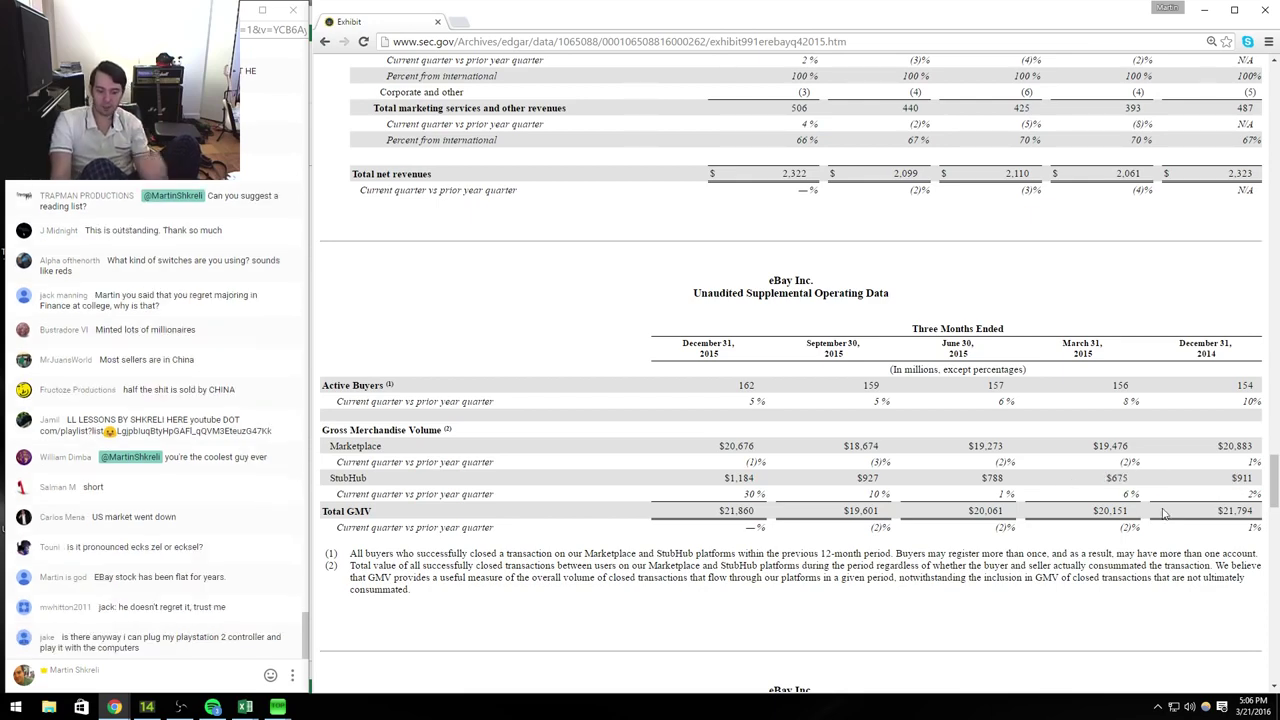
{"action": "scroll", "coordinate": [1163, 513], "scroll_direction": "down", "scroll_amount": 1}
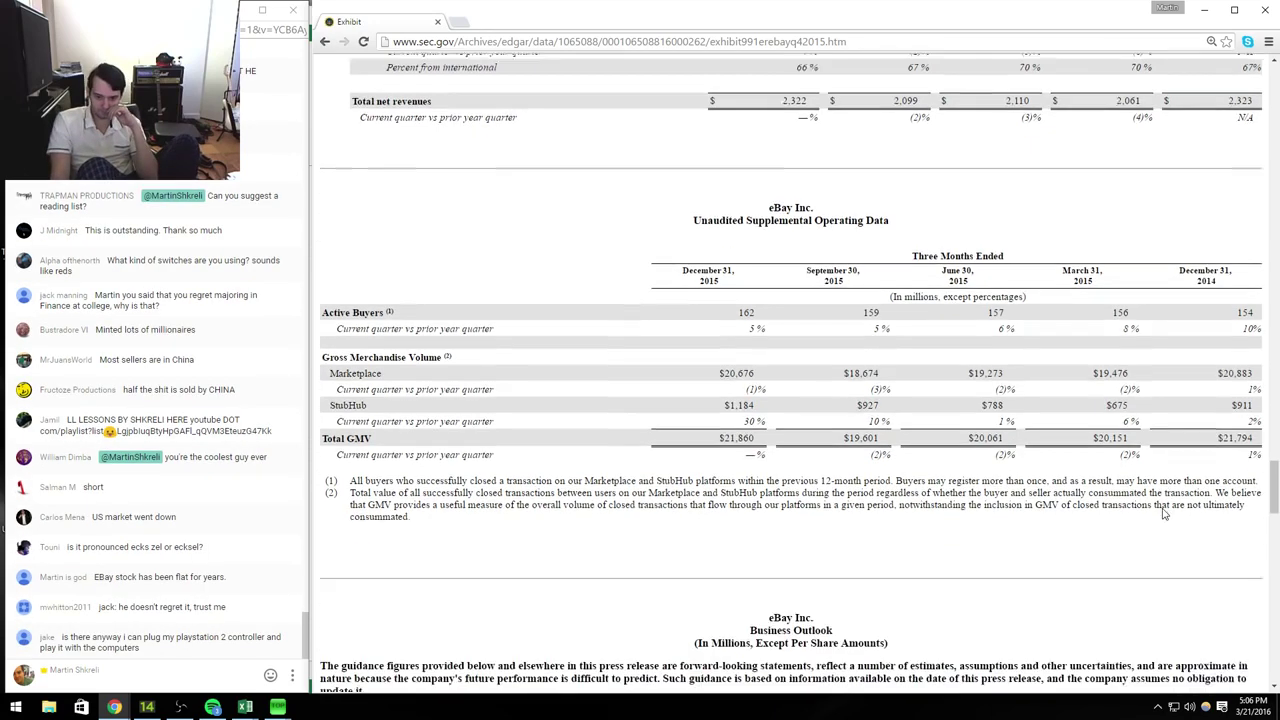
{"action": "scroll", "coordinate": [1163, 513], "scroll_direction": "down", "scroll_amount": 5}
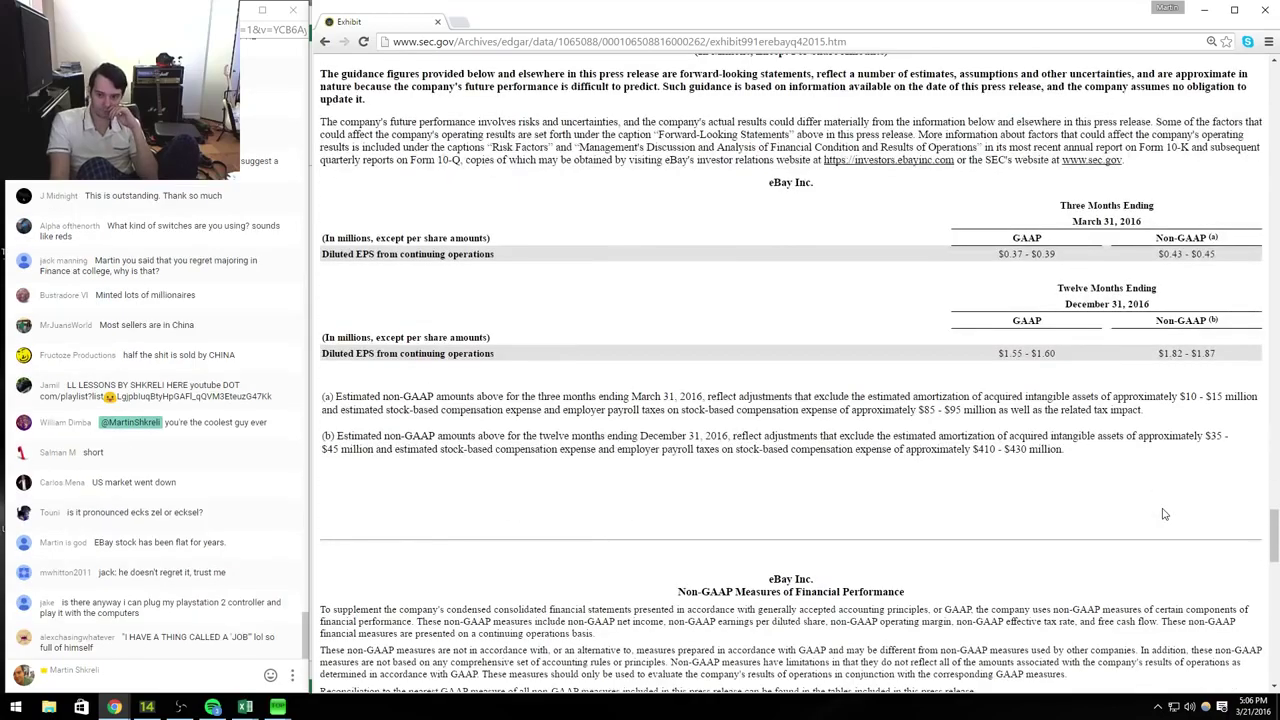
{"action": "scroll", "coordinate": [1163, 513], "scroll_direction": "down", "scroll_amount": 10}
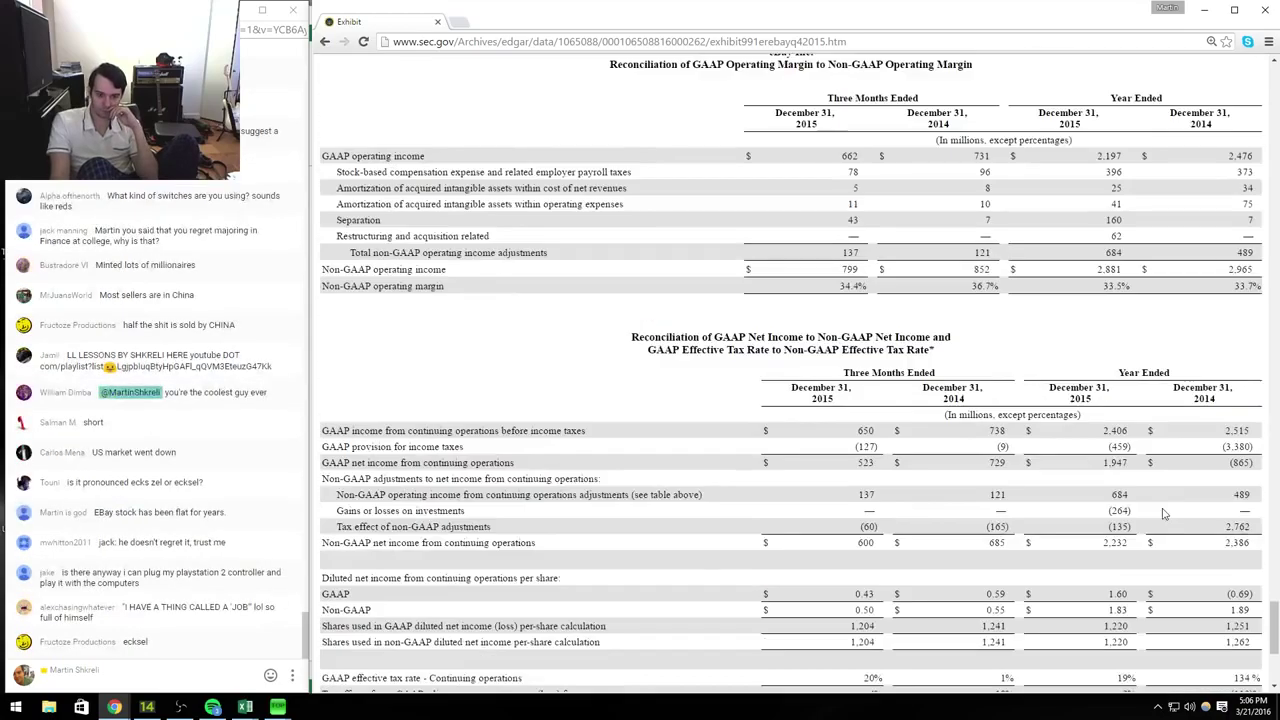
{"action": "scroll", "coordinate": [1163, 513], "scroll_direction": "up", "scroll_amount": 1}
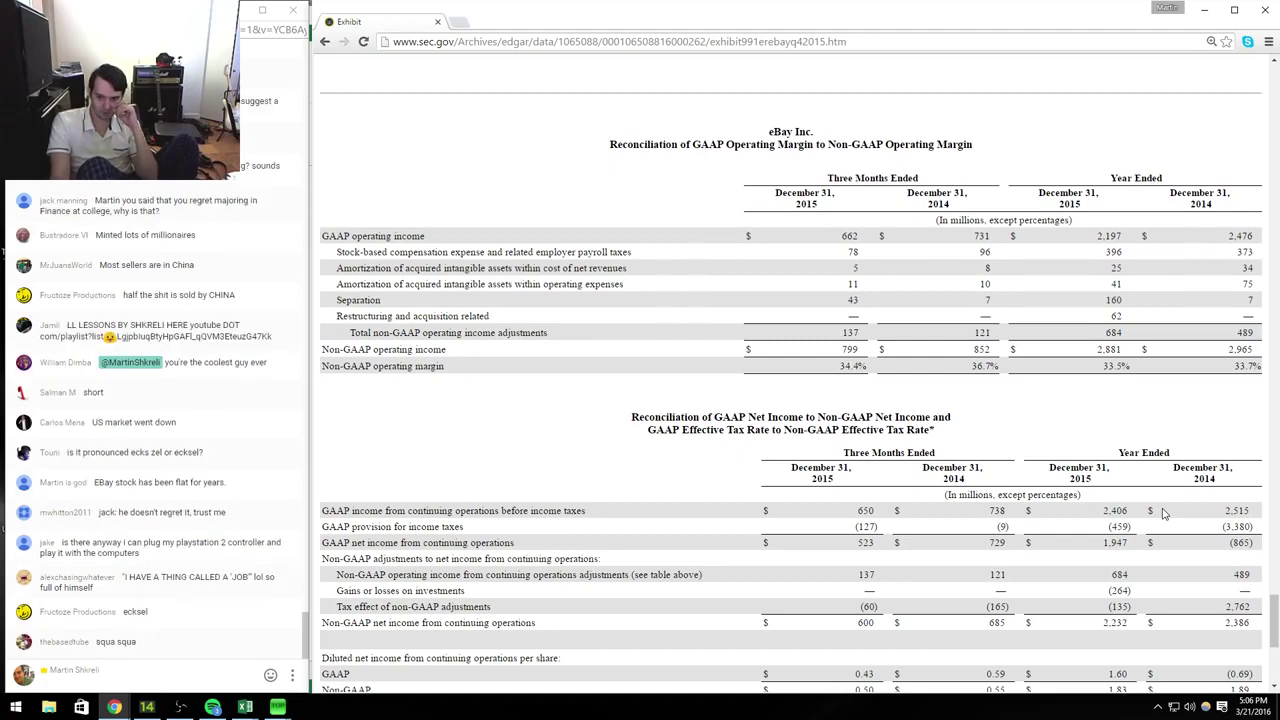
{"action": "scroll", "coordinate": [1163, 513], "scroll_direction": "down", "scroll_amount": 4}
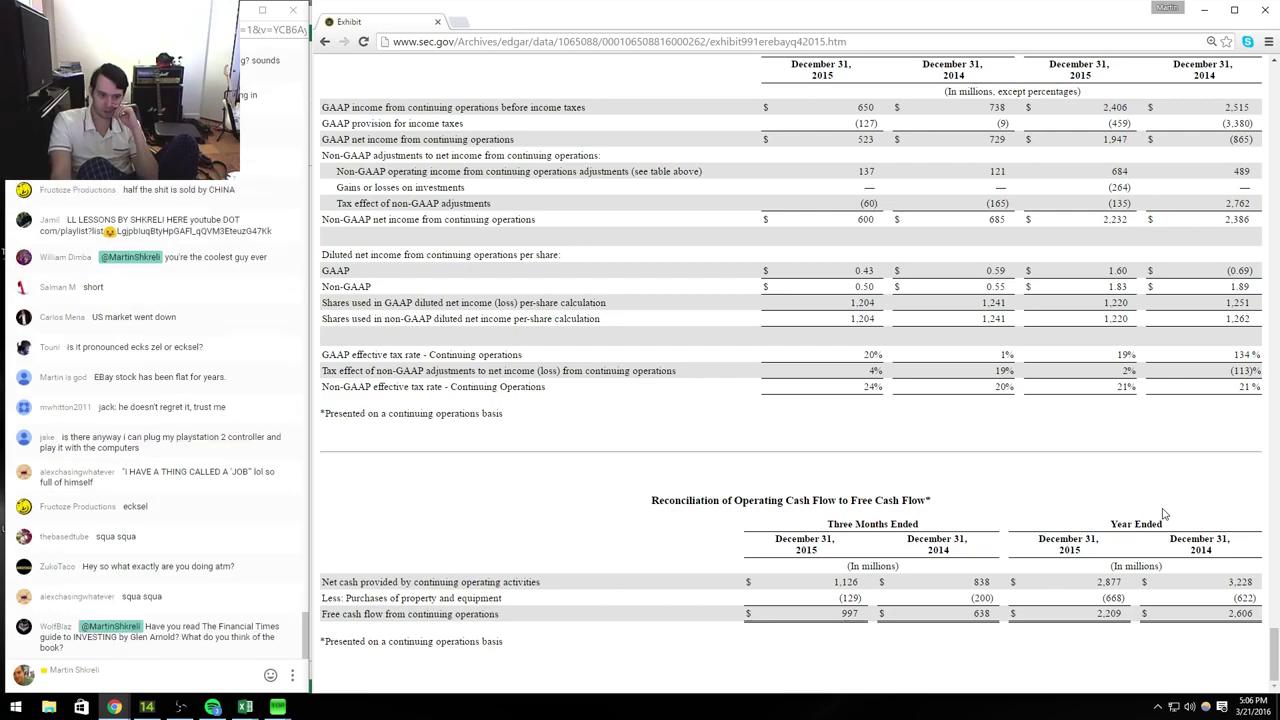
{"action": "key", "text": "Home"}
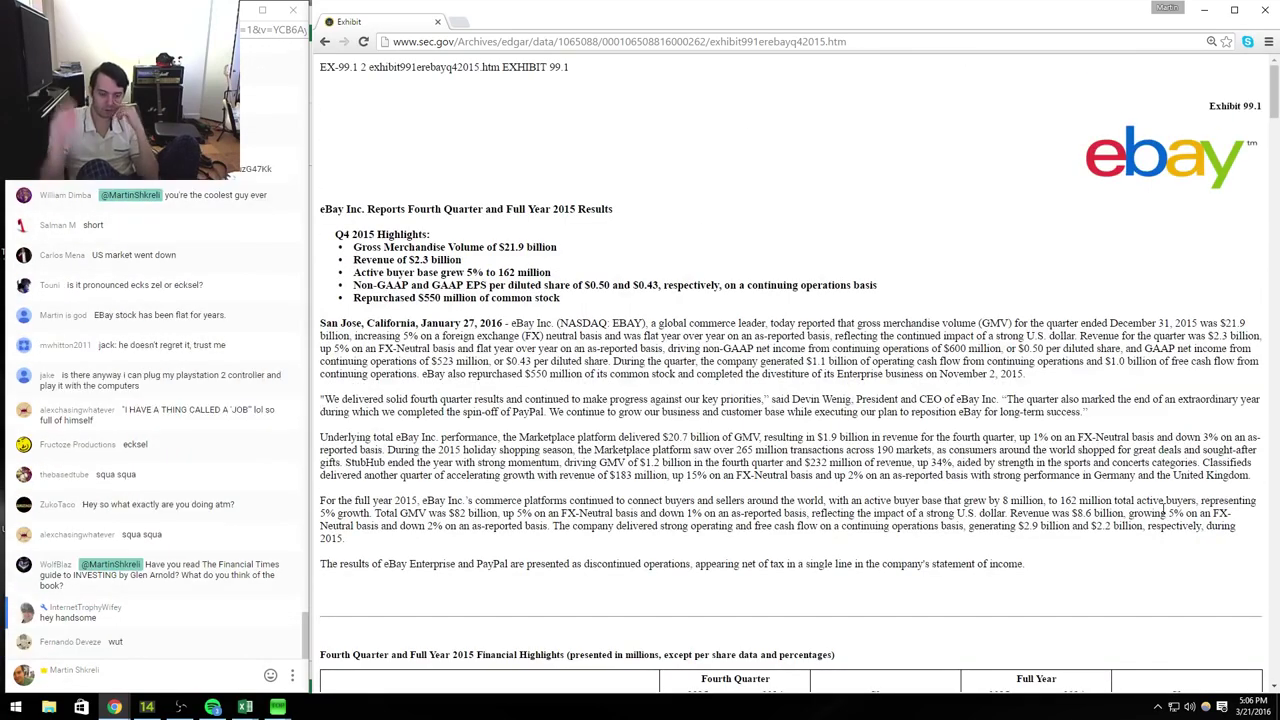
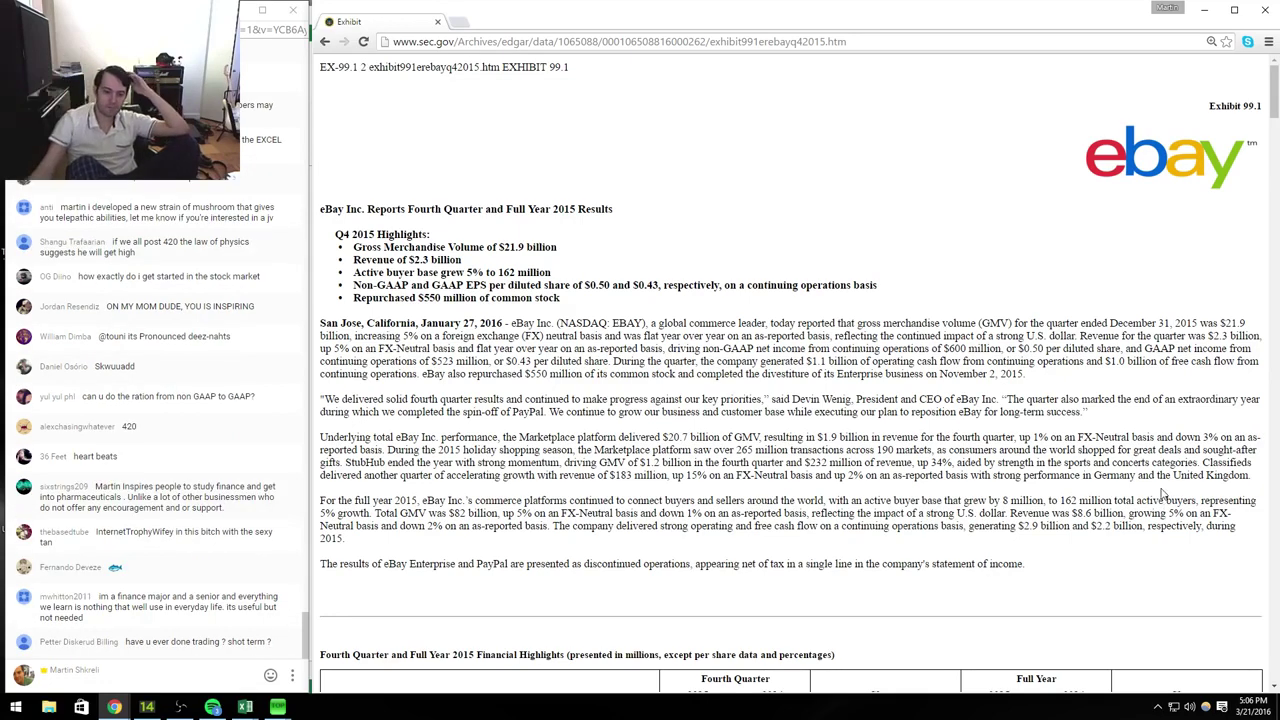
{"action": "scroll", "coordinate": [880, 418], "scroll_direction": "down", "scroll_amount": 5}
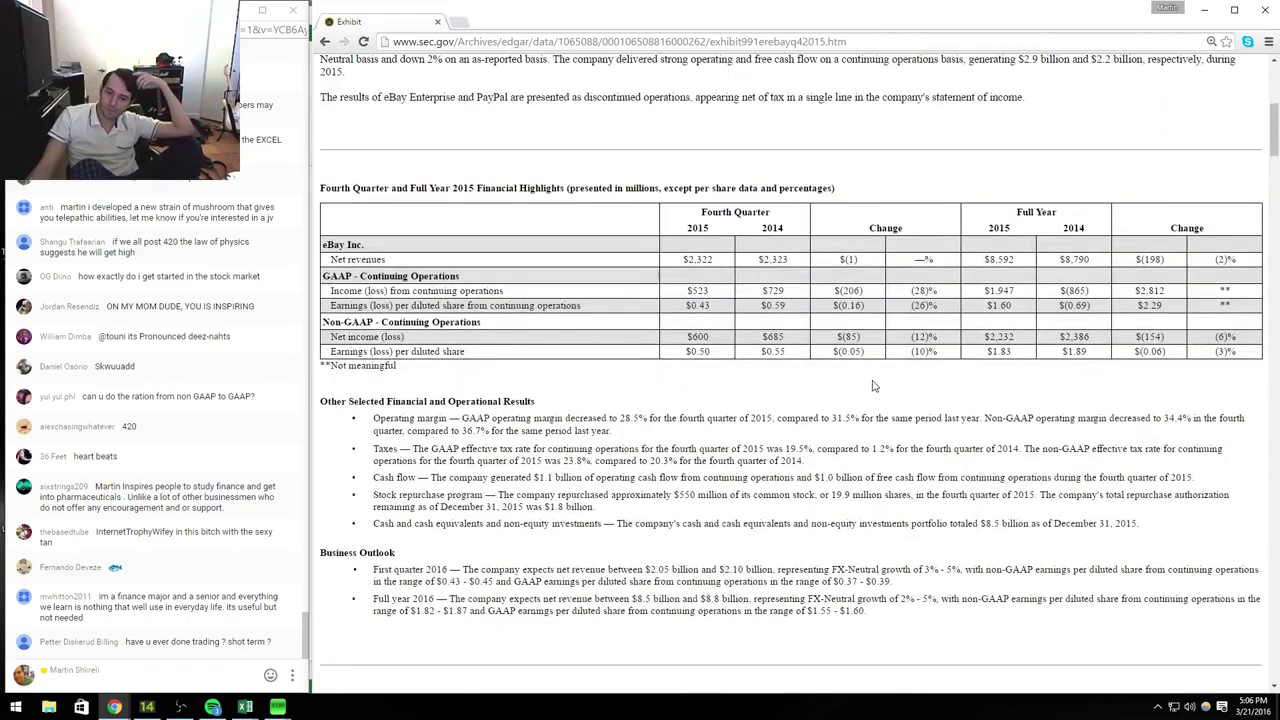
{"action": "scroll", "coordinate": [871, 384], "scroll_direction": "down", "scroll_amount": 5}
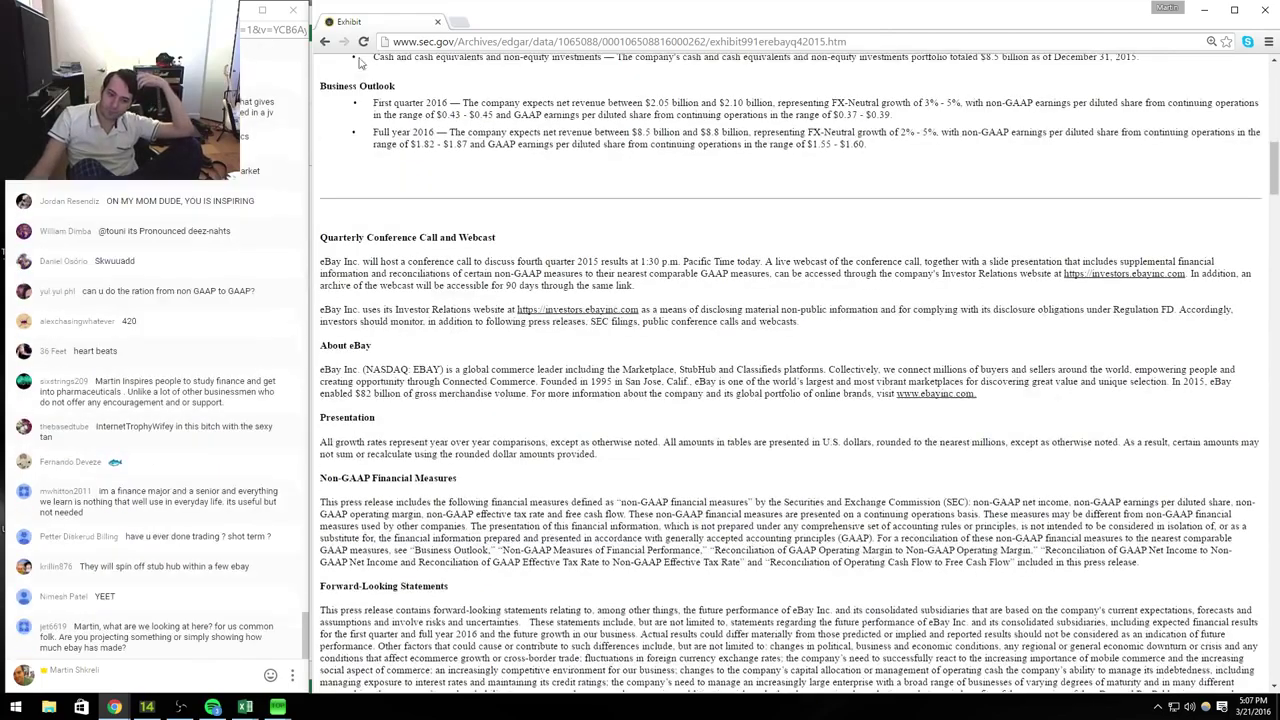
Step: Return to the EDGAR filing list and open the documents of eBay's 8-K filed 2015-04-22
{"action": "left_click", "coordinate": [324, 41]}
{"action": "left_click", "coordinate": [324, 41]}
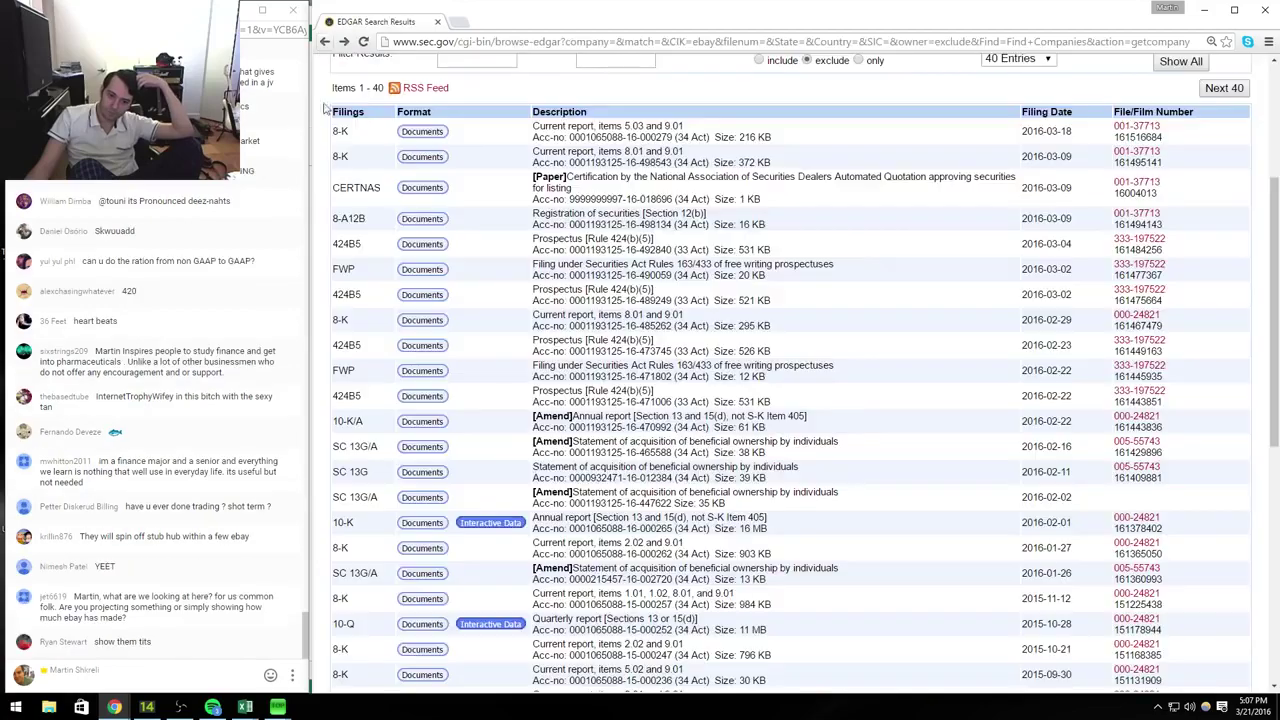
{"action": "scroll", "coordinate": [396, 551], "scroll_direction": "down", "scroll_amount": 4}
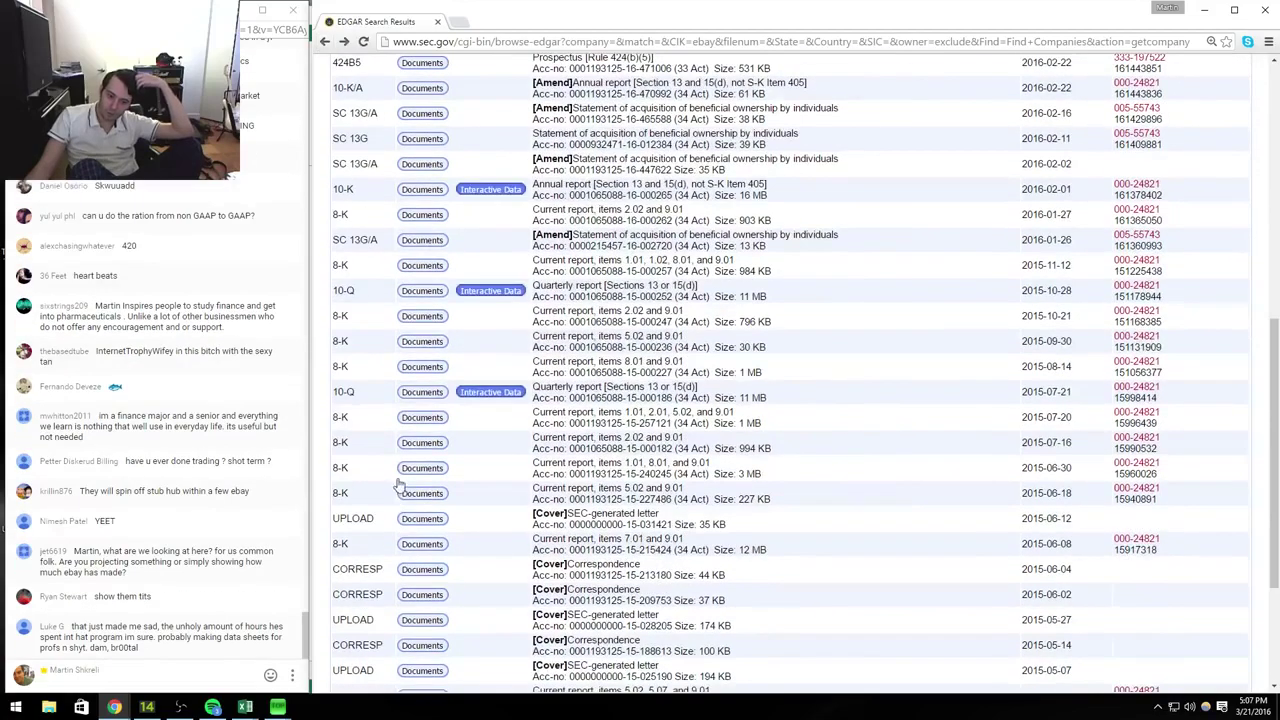
{"action": "scroll", "coordinate": [398, 478], "scroll_direction": "down", "scroll_amount": 1}
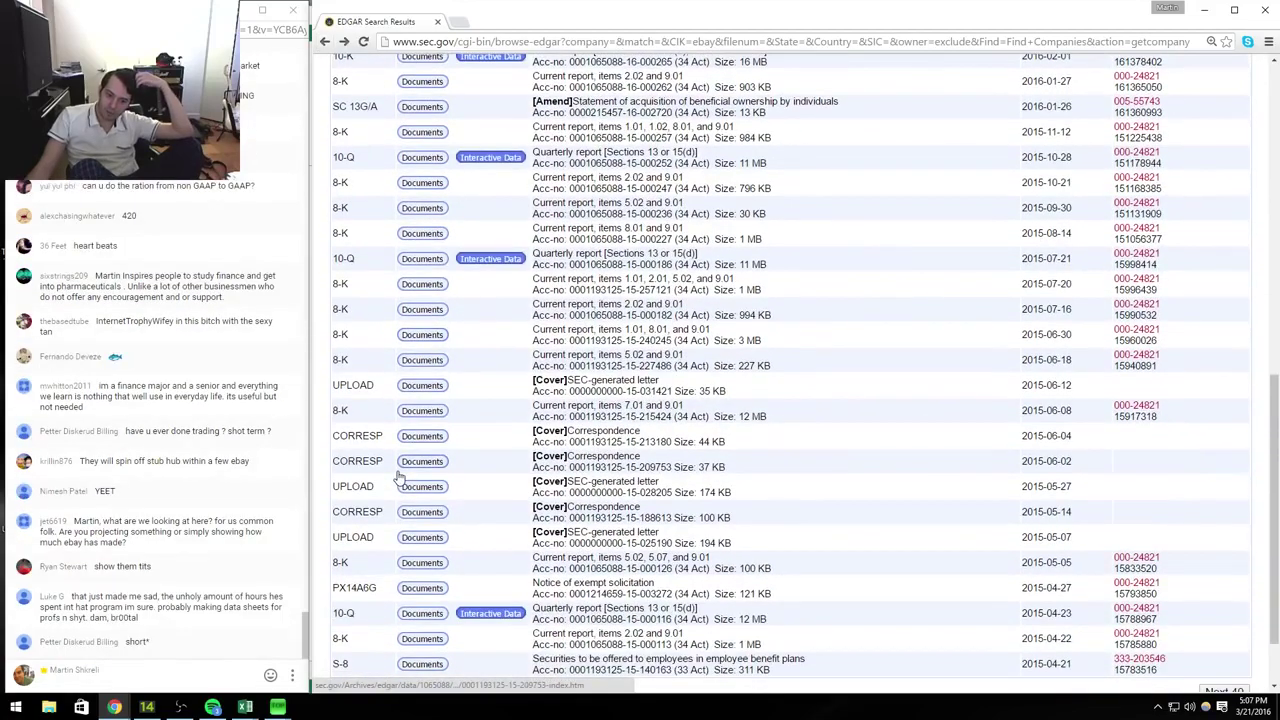
{"action": "left_click", "coordinate": [424, 644]}
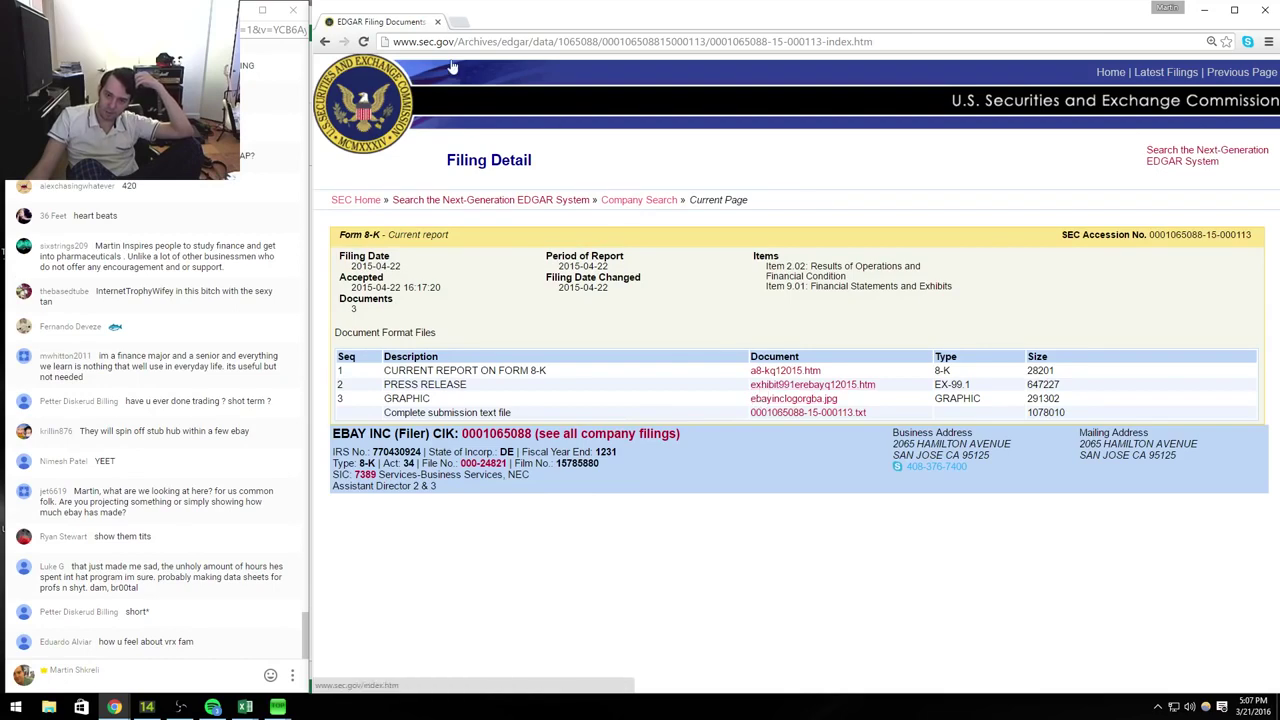
Step: Search Google for "ebay IR" in a new browser tab and open eBay's Investor Relations site
{"action": "left_click", "coordinate": [456, 21]}
{"action": "type", "text": "ebay"}
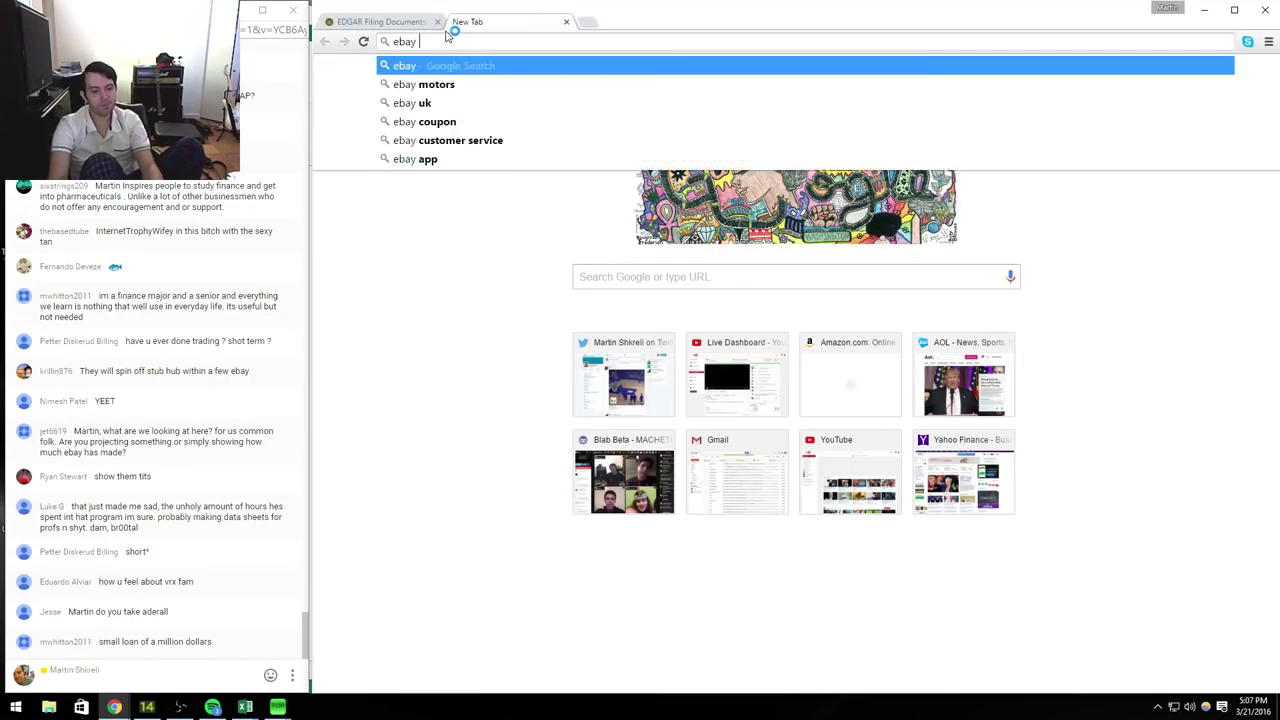
{"action": "key", "text": "Return"}
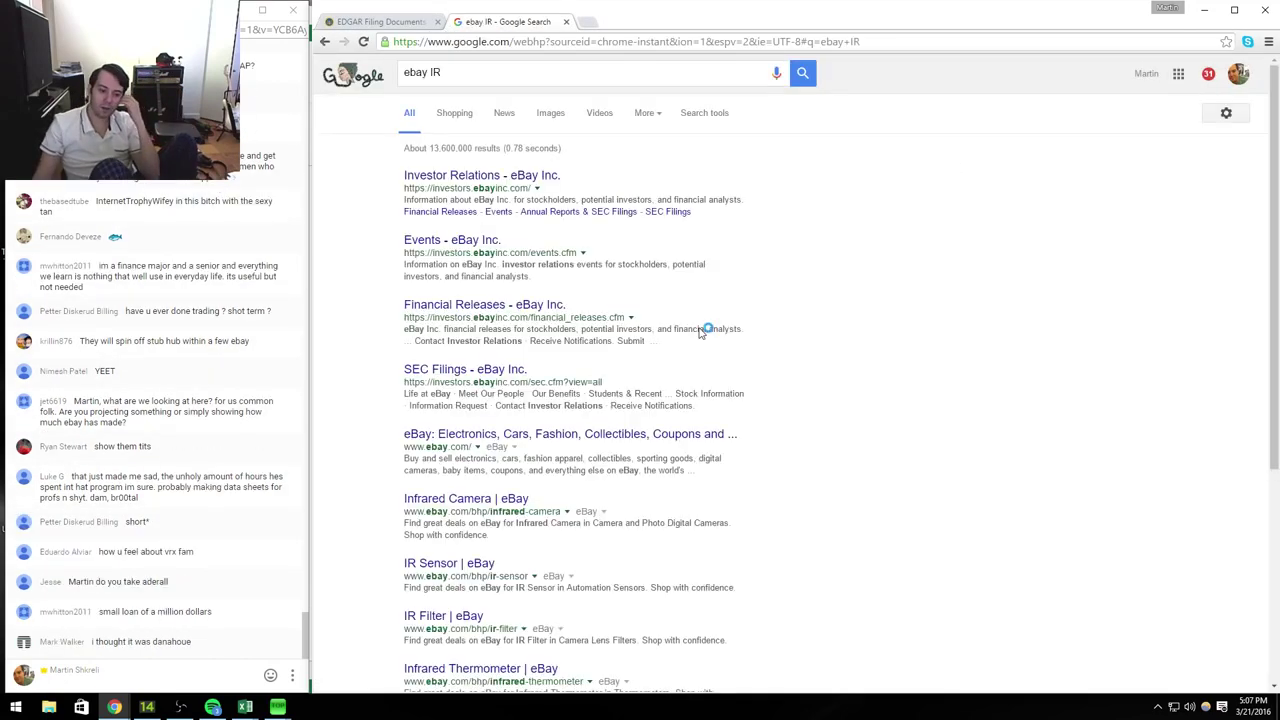
{"action": "left_click", "coordinate": [508, 178]}
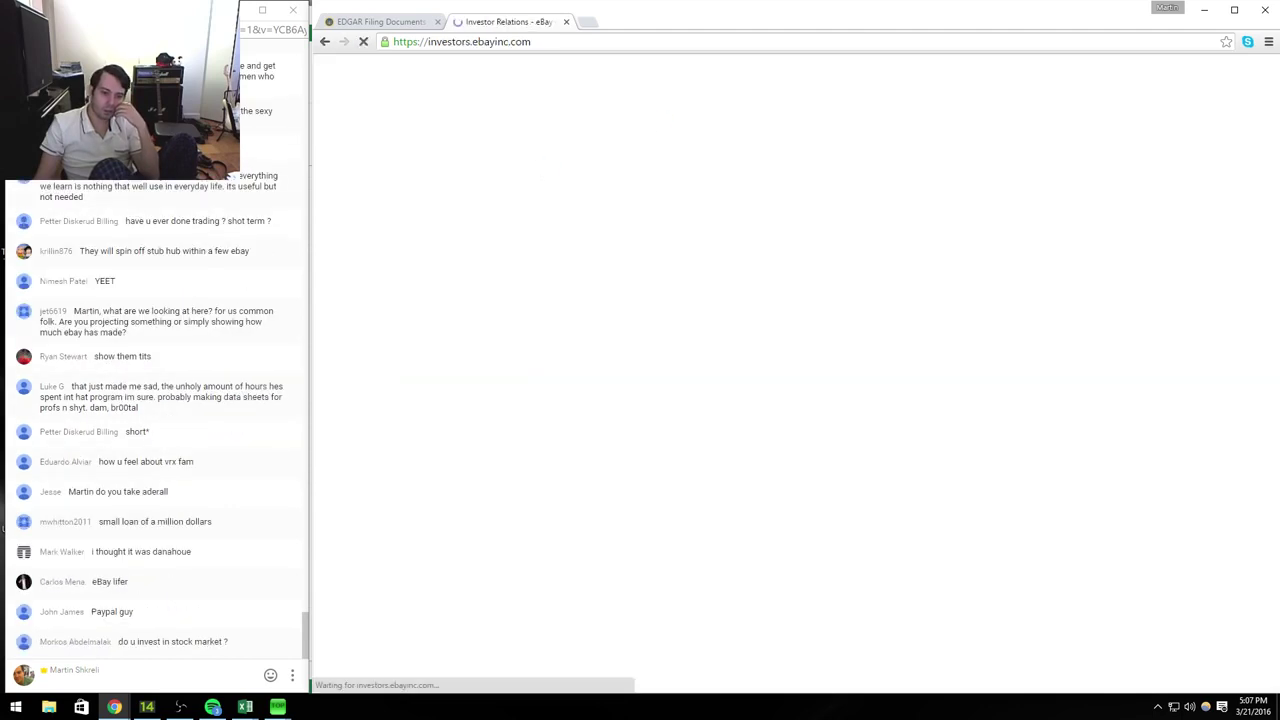
Step: Copy the address of eBay's Investor Relations site and post it in the live chat
{"action": "left_click", "coordinate": [910, 34]}
{"action": "key", "text": "ctrl+c"}
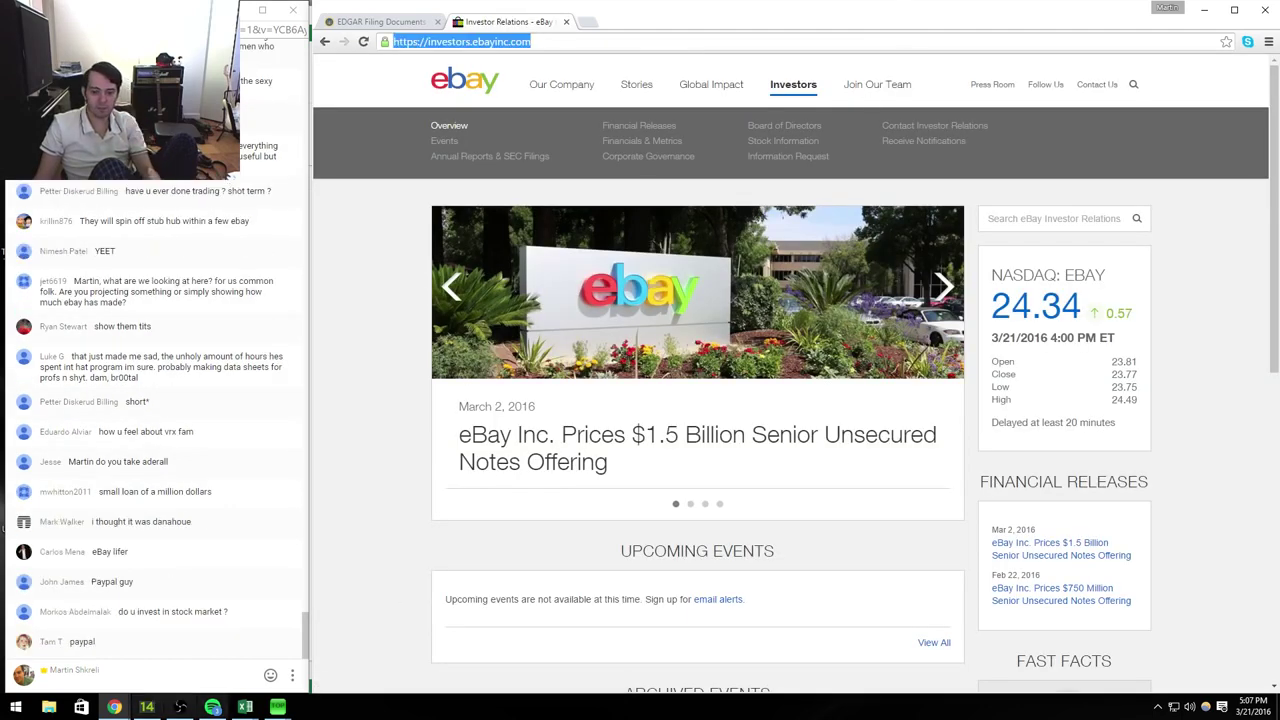
{"action": "left_click", "coordinate": [110, 685]}
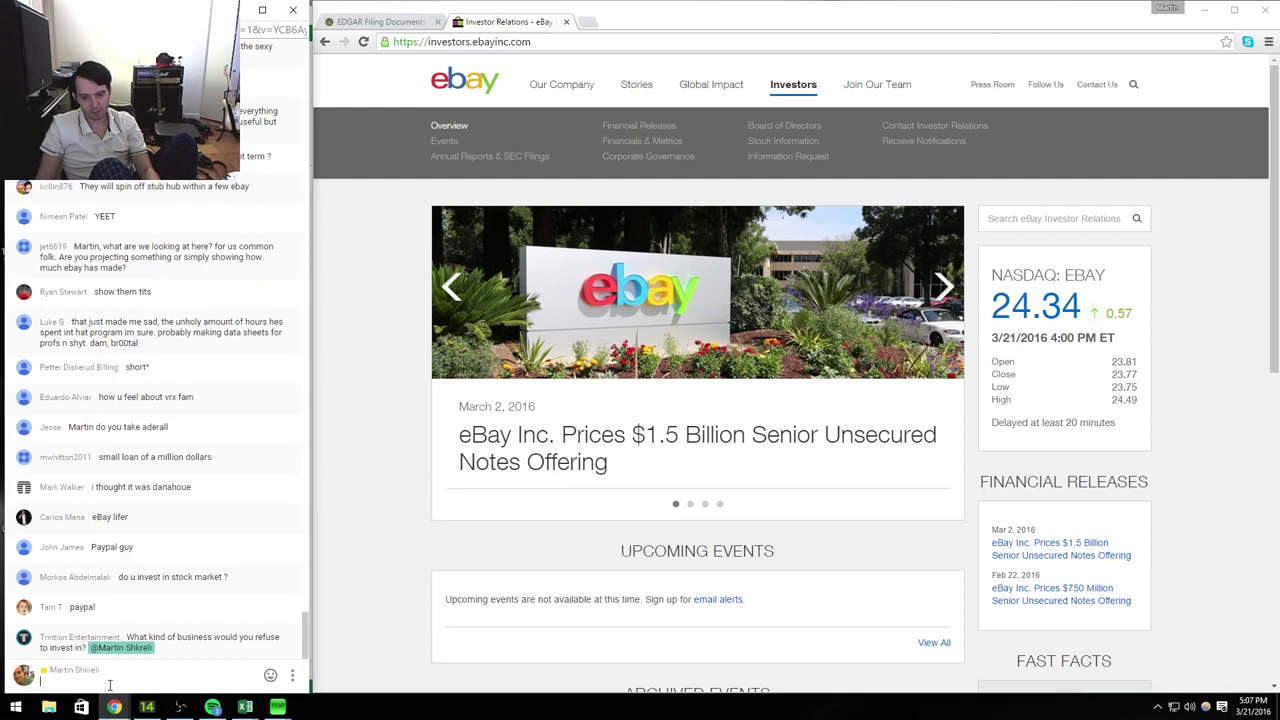
{"action": "key", "text": "ctrl+v"}
{"action": "key", "text": "Return"}
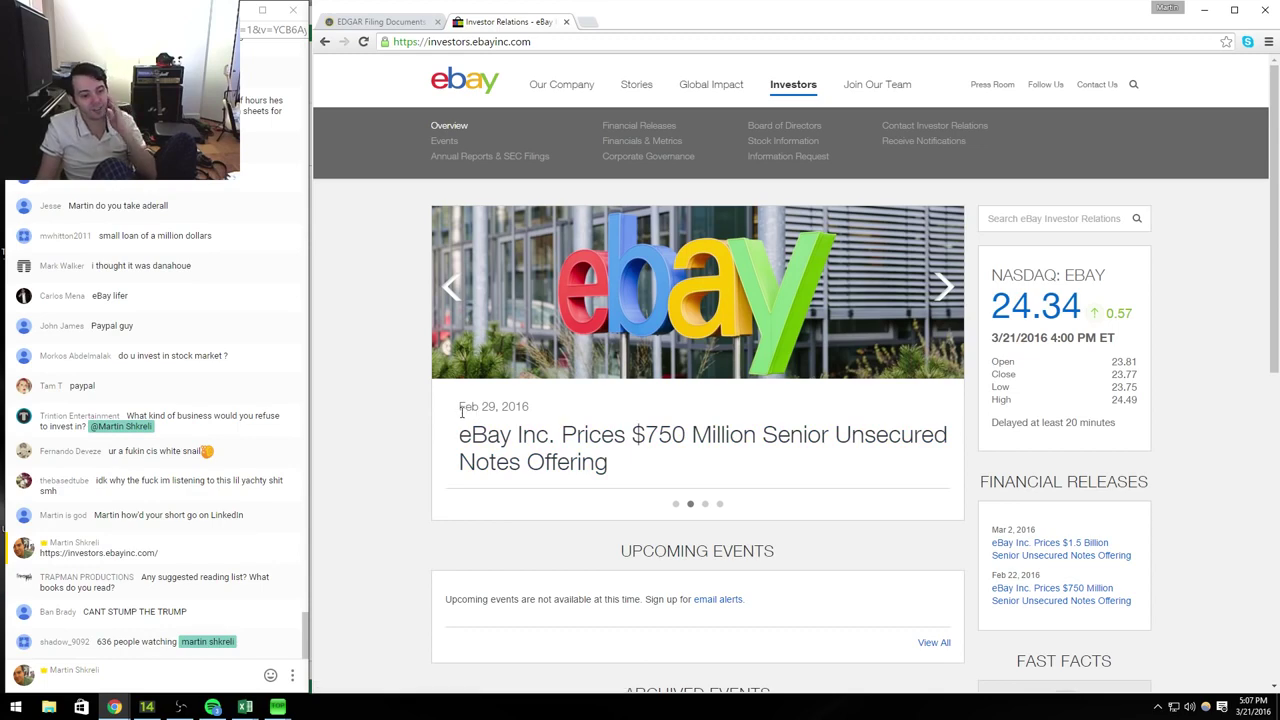
Step: Look over the Investor Relations overview page, including its archived events, and open the Financial Releases list
{"action": "scroll", "coordinate": [993, 370], "scroll_direction": "down", "scroll_amount": 2}
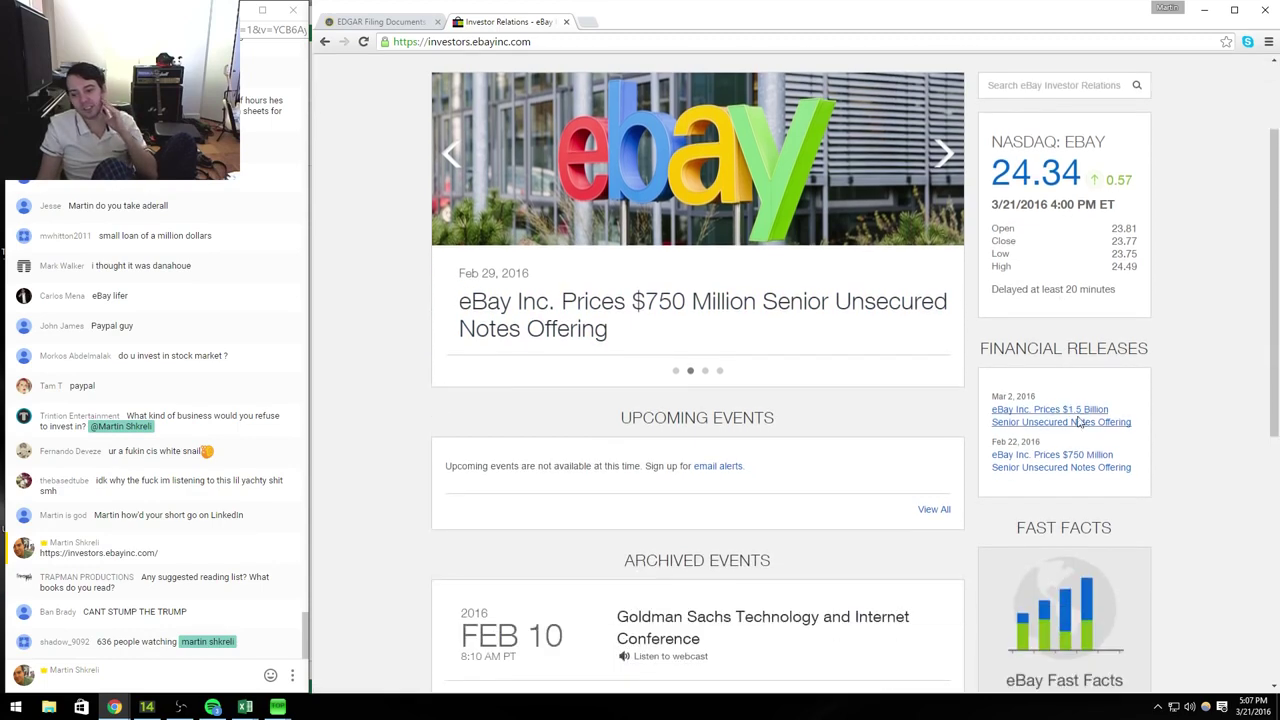
{"action": "scroll", "coordinate": [1088, 350], "scroll_direction": "down", "scroll_amount": 4}
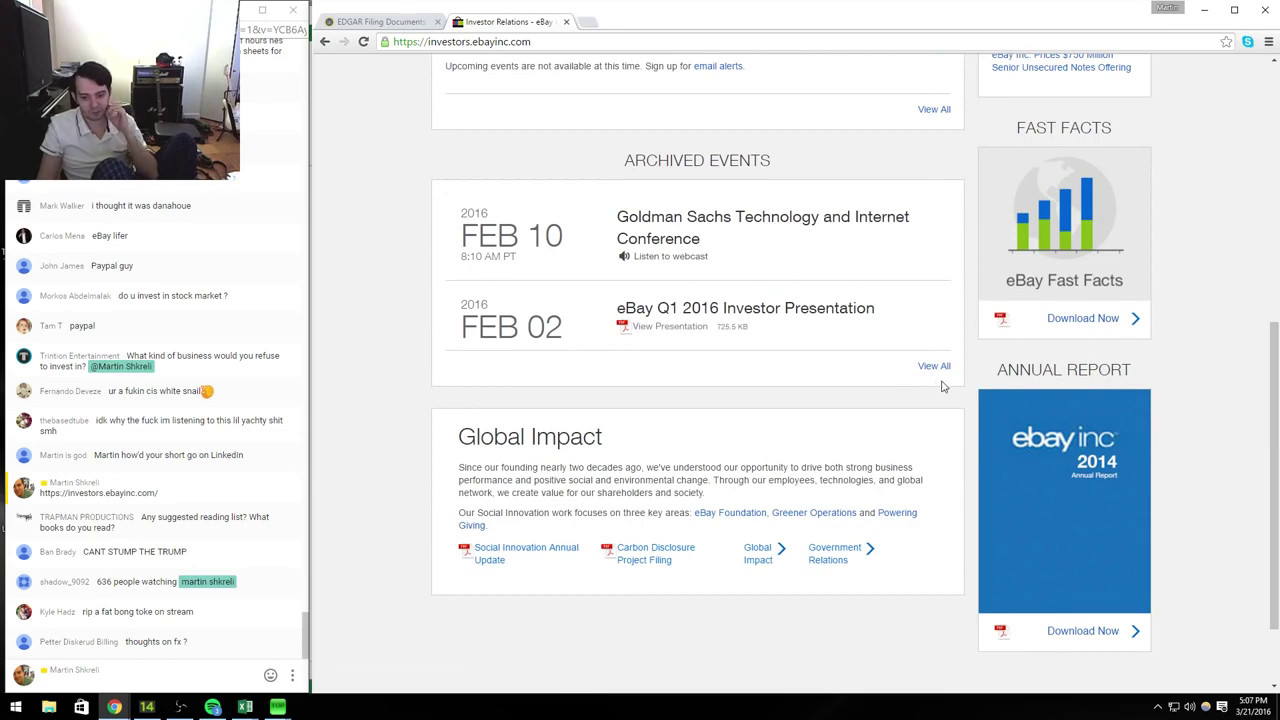
{"action": "scroll", "coordinate": [935, 370], "scroll_direction": "down", "scroll_amount": 1}
{"action": "scroll", "coordinate": [932, 350], "scroll_direction": "up", "scroll_amount": 5}
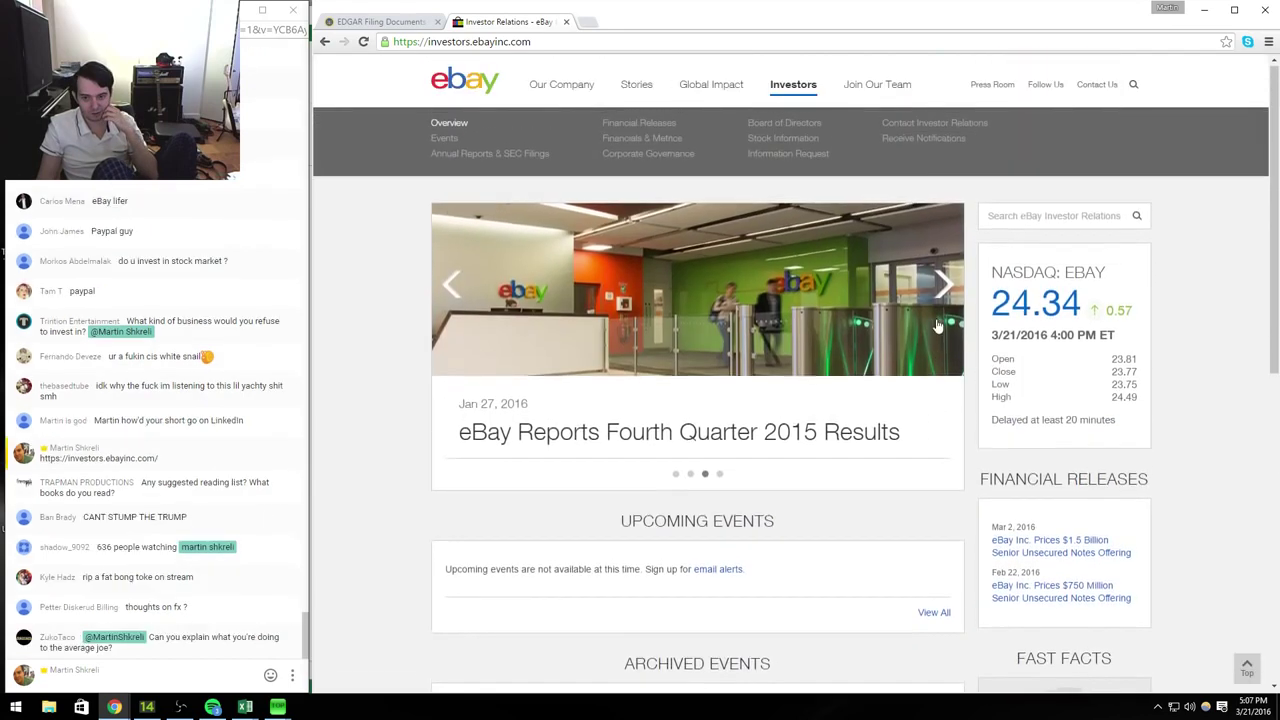
{"action": "left_click", "coordinate": [662, 127]}
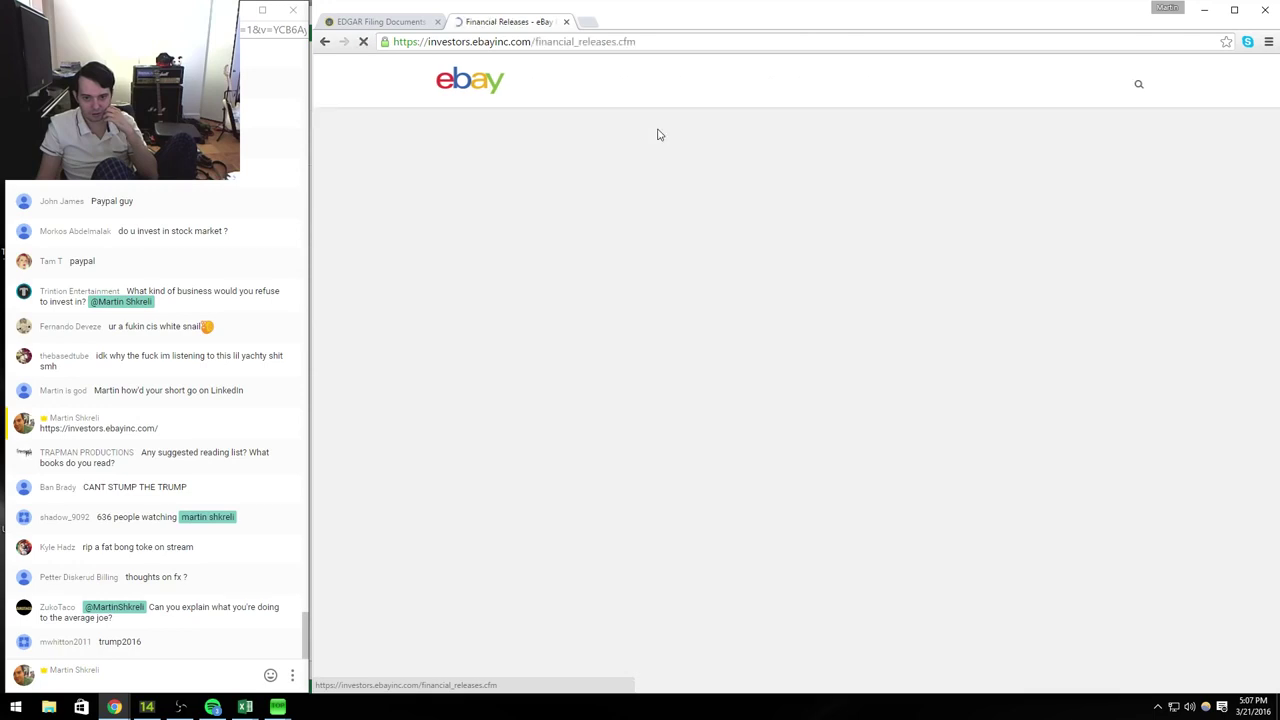
Step: Check Q215 revenue in the Excel model, then return to Chrome and open the Jul 16, 2015 second quarter results release
{"action": "scroll", "coordinate": [810, 420], "scroll_direction": "down", "scroll_amount": 5}
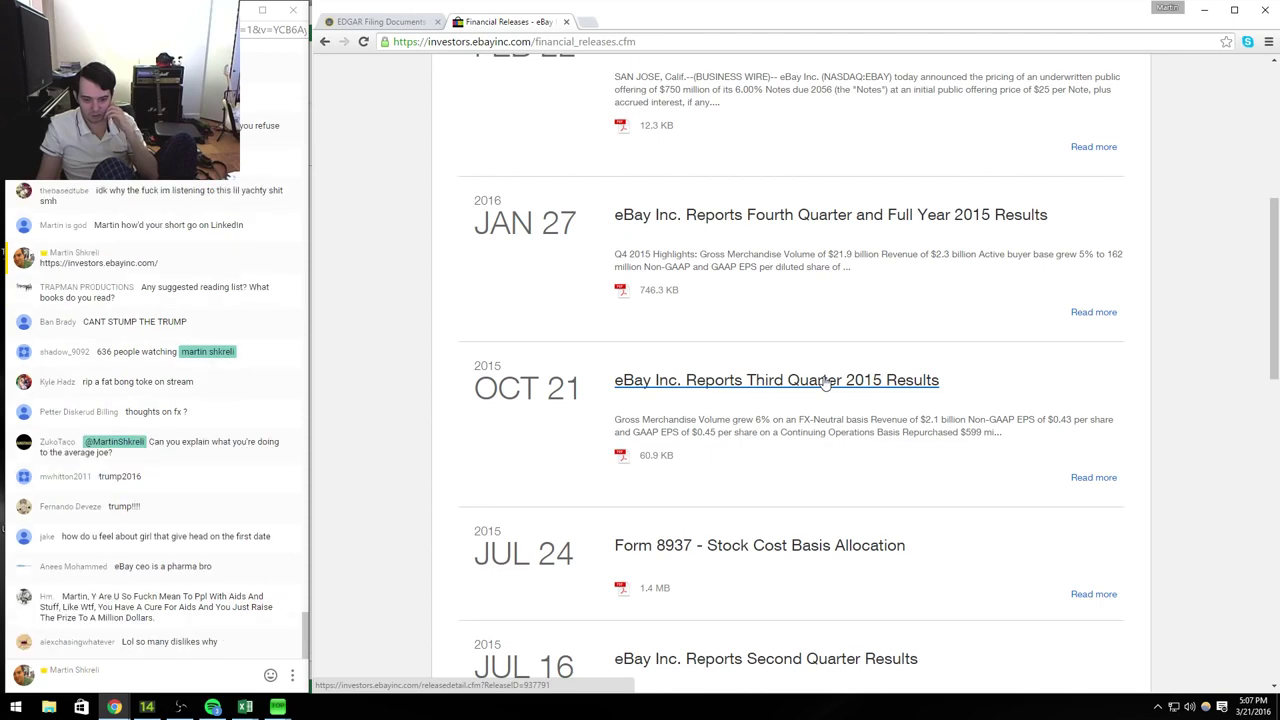
{"action": "scroll", "coordinate": [826, 382], "scroll_direction": "down", "scroll_amount": 3}
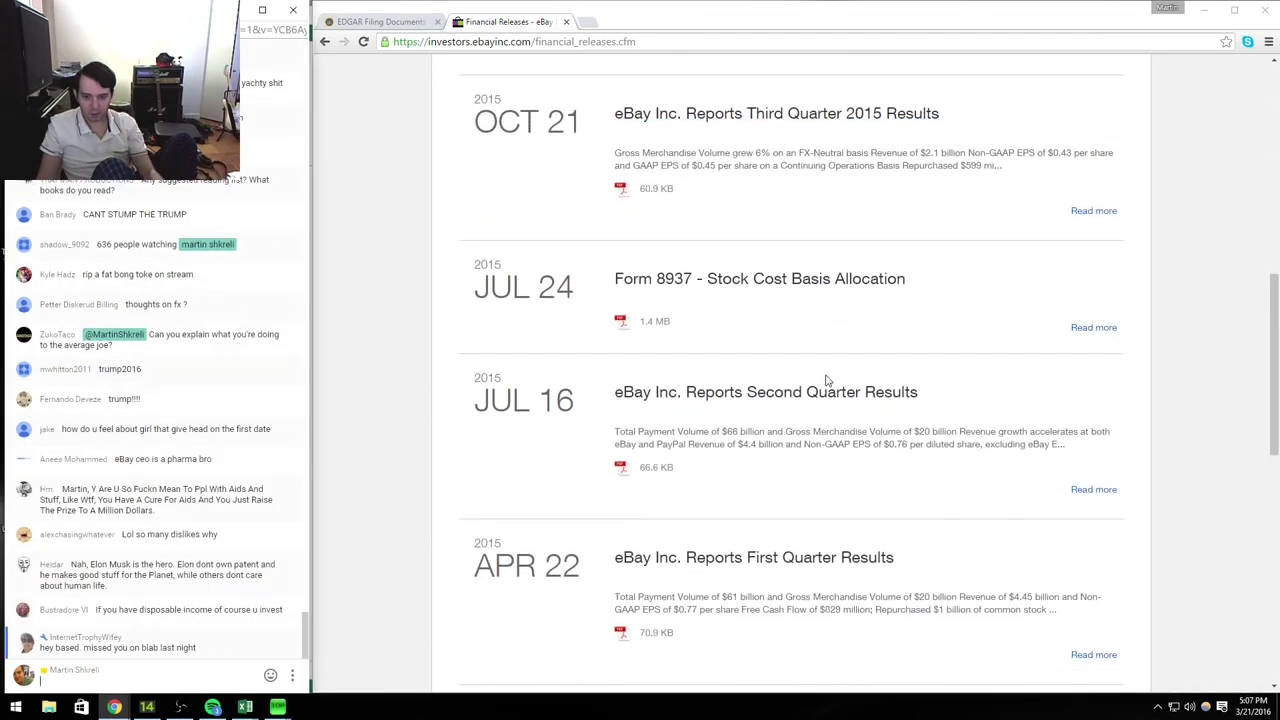
{"action": "key", "text": "alt+Tab"}
{"action": "key", "text": "alt+Tab"}
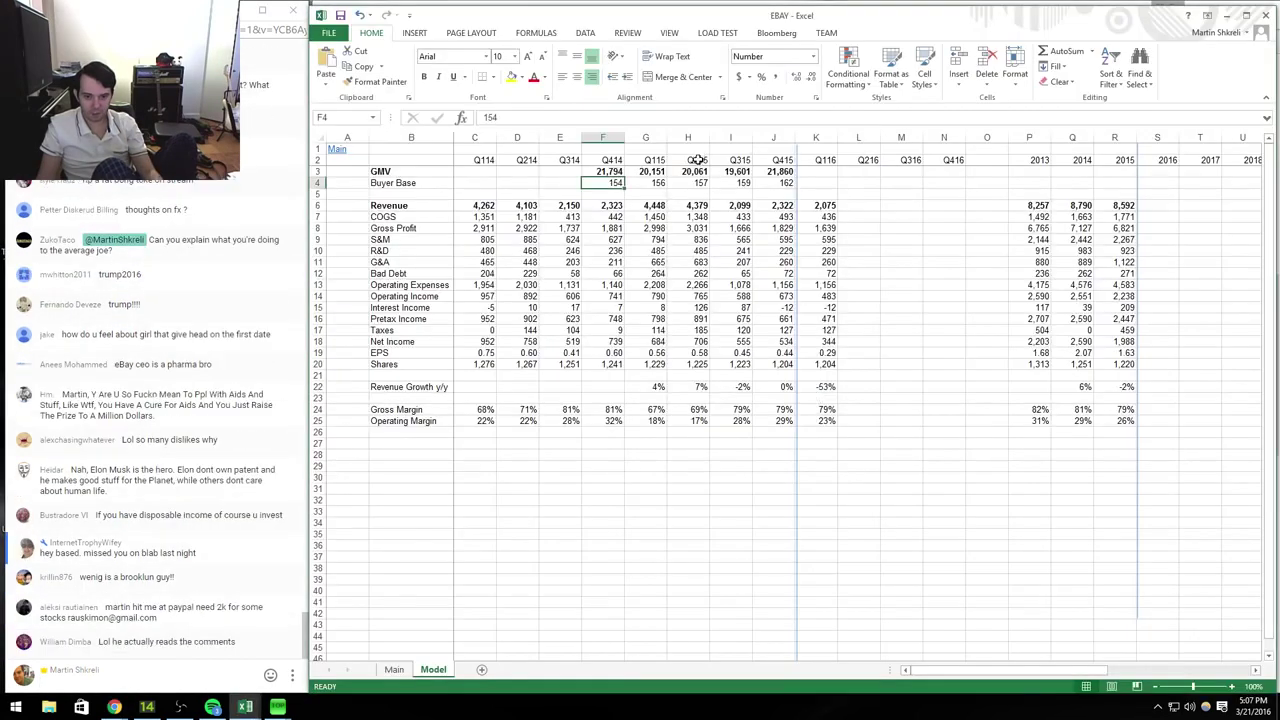
{"action": "left_click", "coordinate": [690, 208]}
{"action": "key", "text": "alt+Tab"}
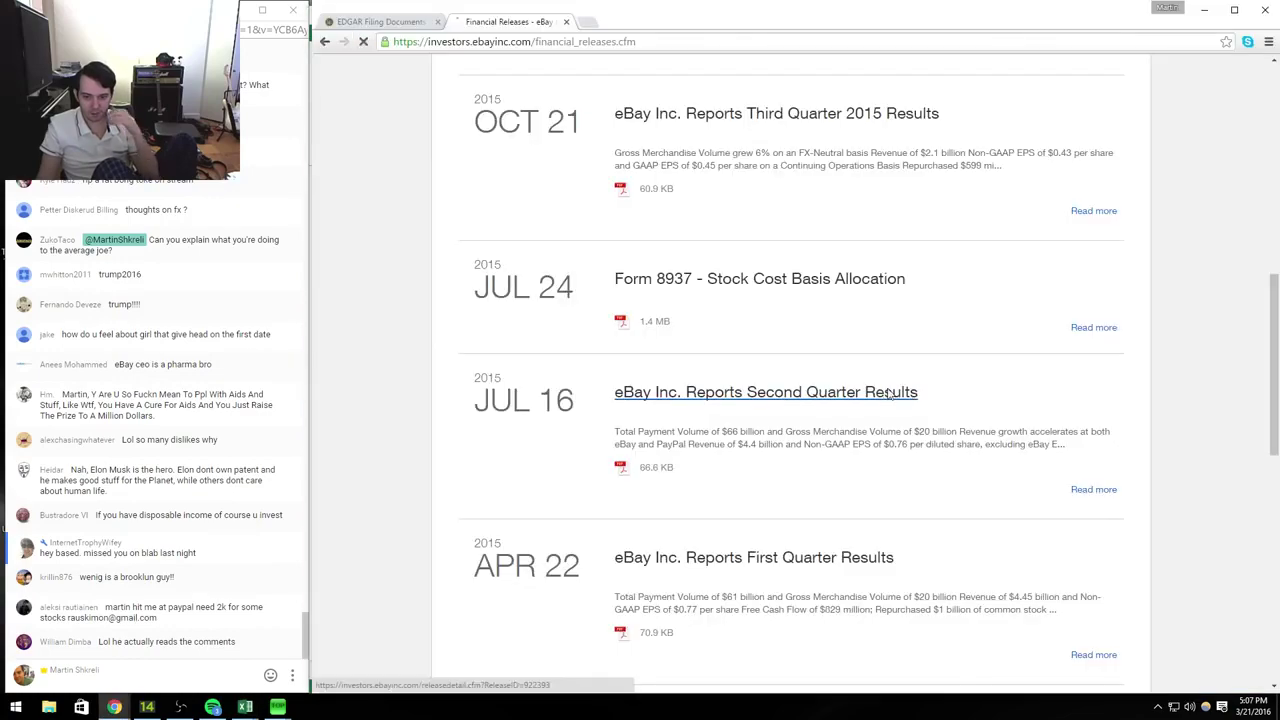
Step: Read the second quarter release's highlights, financial statements, Marketplaces supplemental operating data, 2015 guidance and non-GAAP sections
{"action": "scroll", "coordinate": [890, 393], "scroll_direction": "down", "scroll_amount": 5}
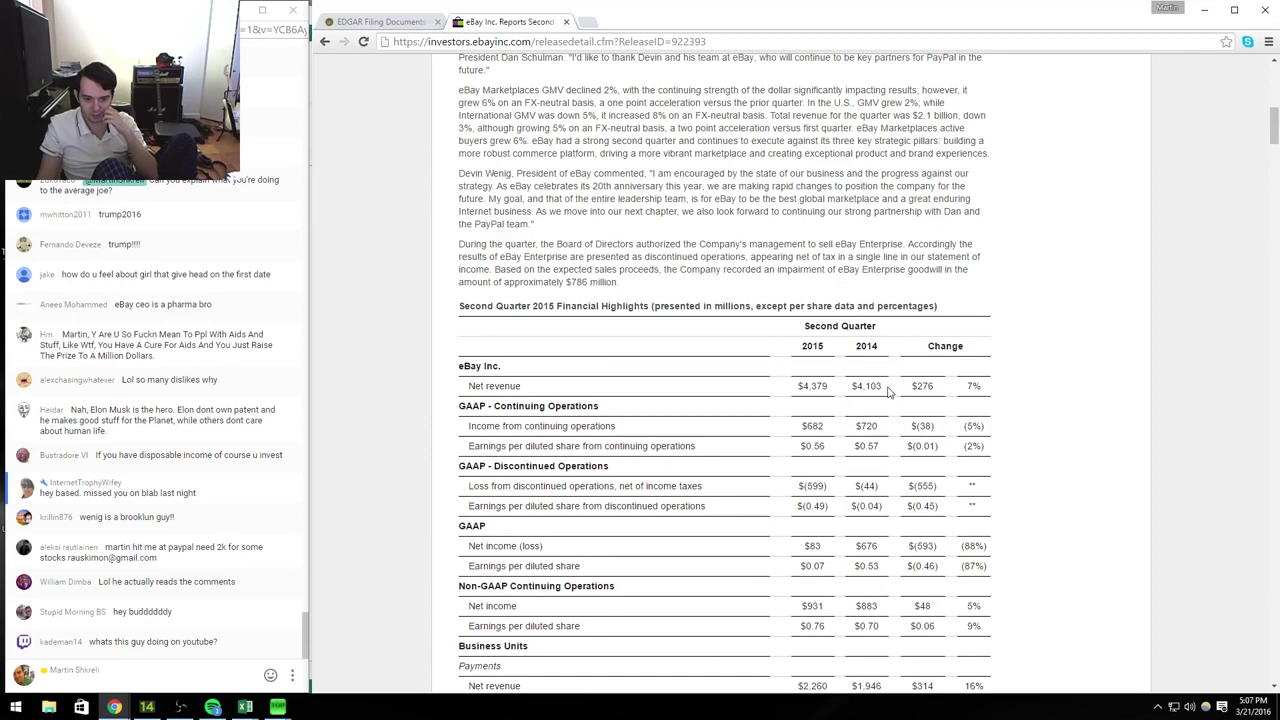
{"action": "scroll", "coordinate": [888, 392], "scroll_direction": "down", "scroll_amount": 7}
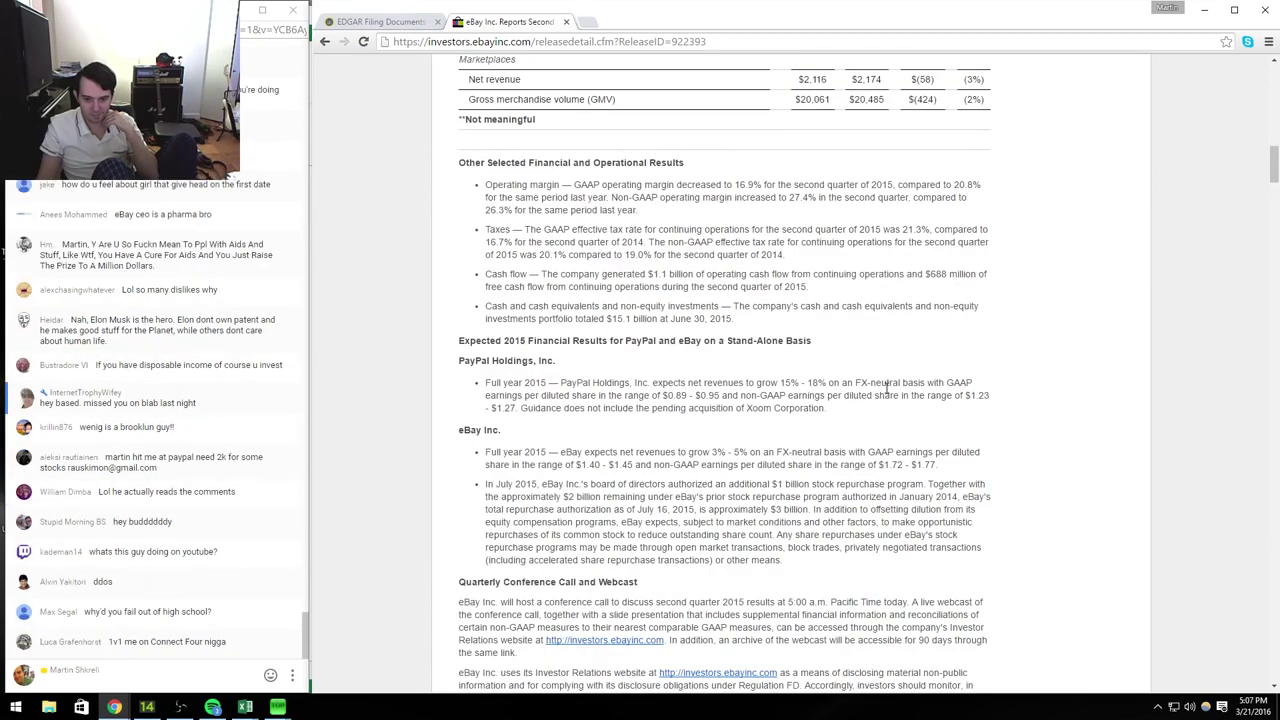
{"action": "scroll", "coordinate": [886, 390], "scroll_direction": "down", "scroll_amount": 10}
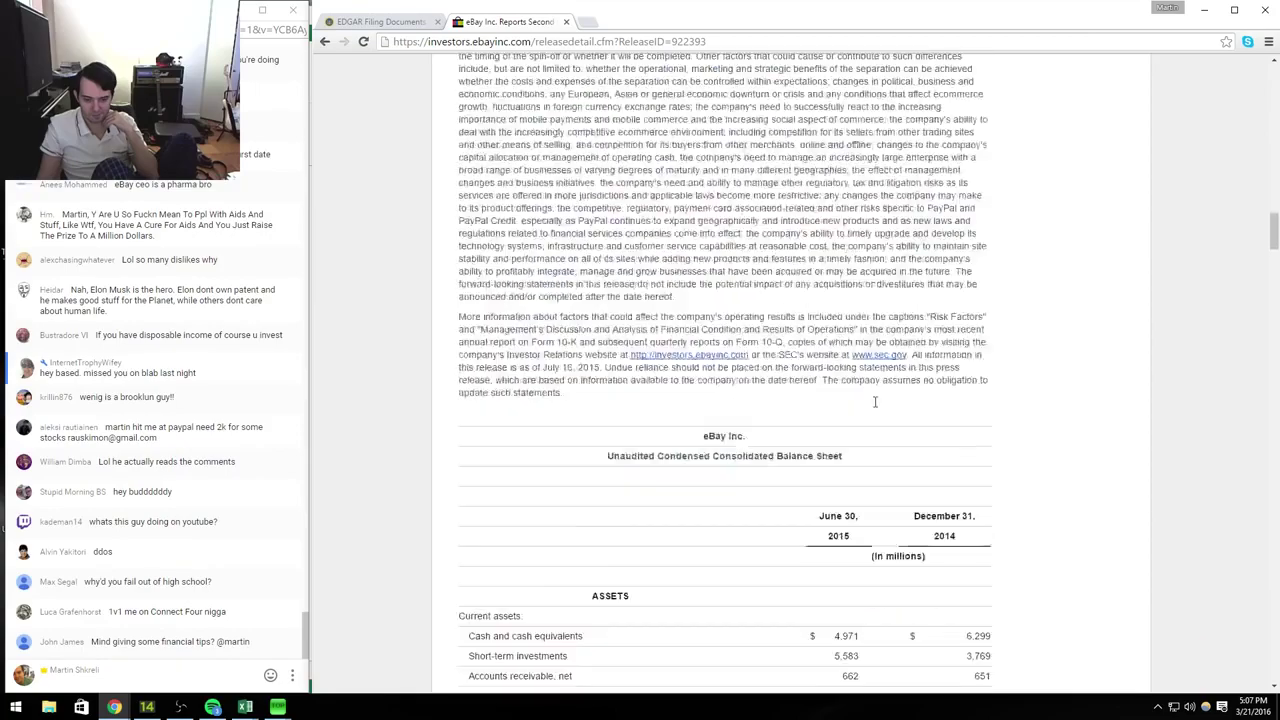
{"action": "scroll", "coordinate": [875, 401], "scroll_direction": "down", "scroll_amount": 15}
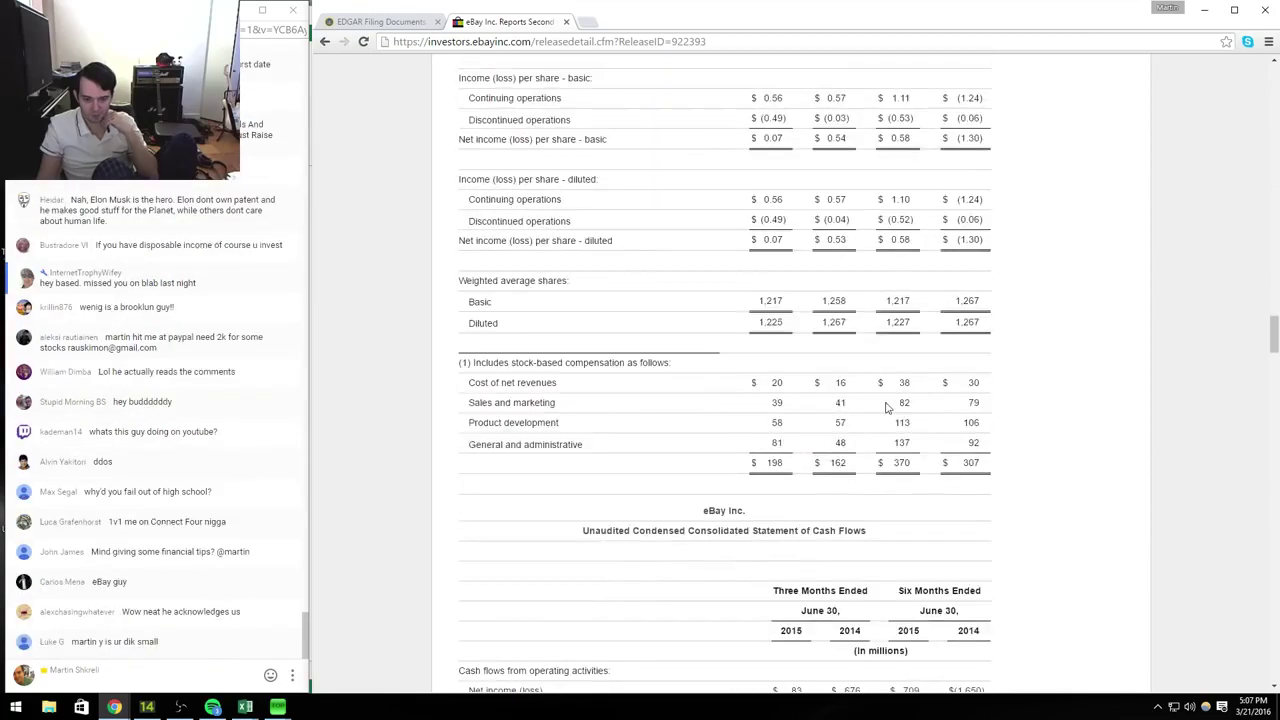
{"action": "scroll", "coordinate": [886, 407], "scroll_direction": "down", "scroll_amount": 13}
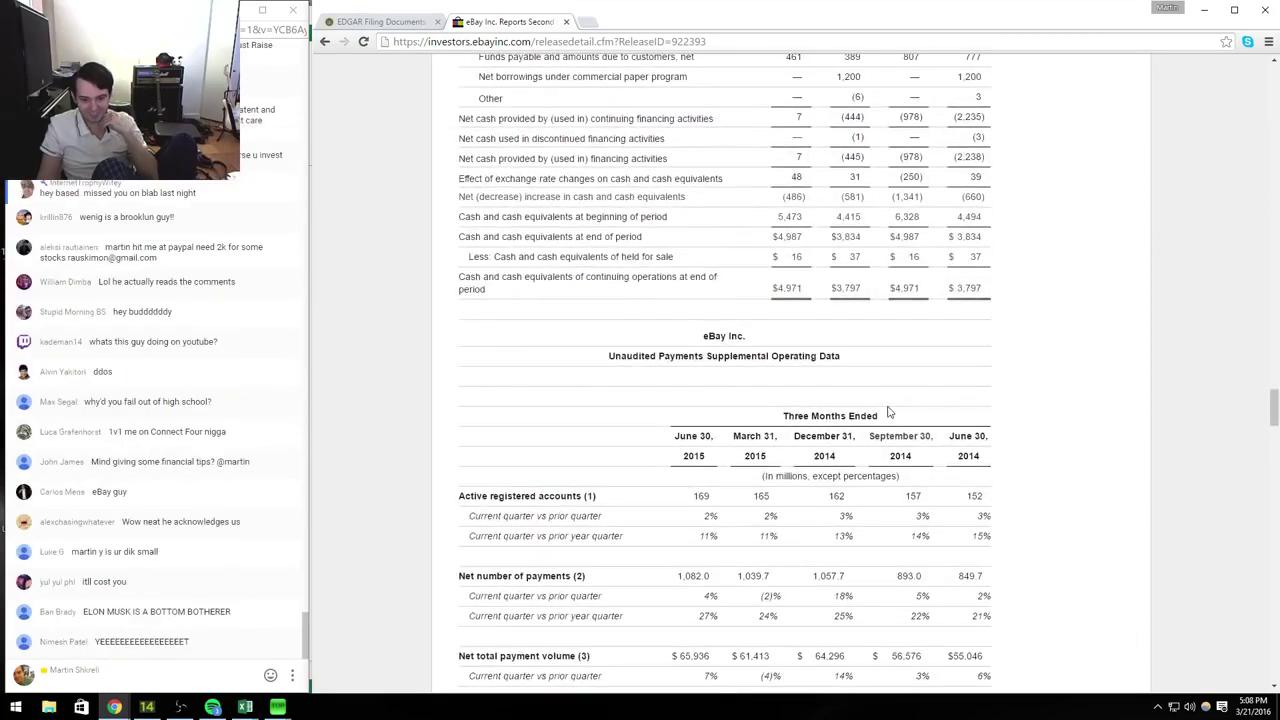
{"action": "scroll", "coordinate": [888, 412], "scroll_direction": "down", "scroll_amount": 12}
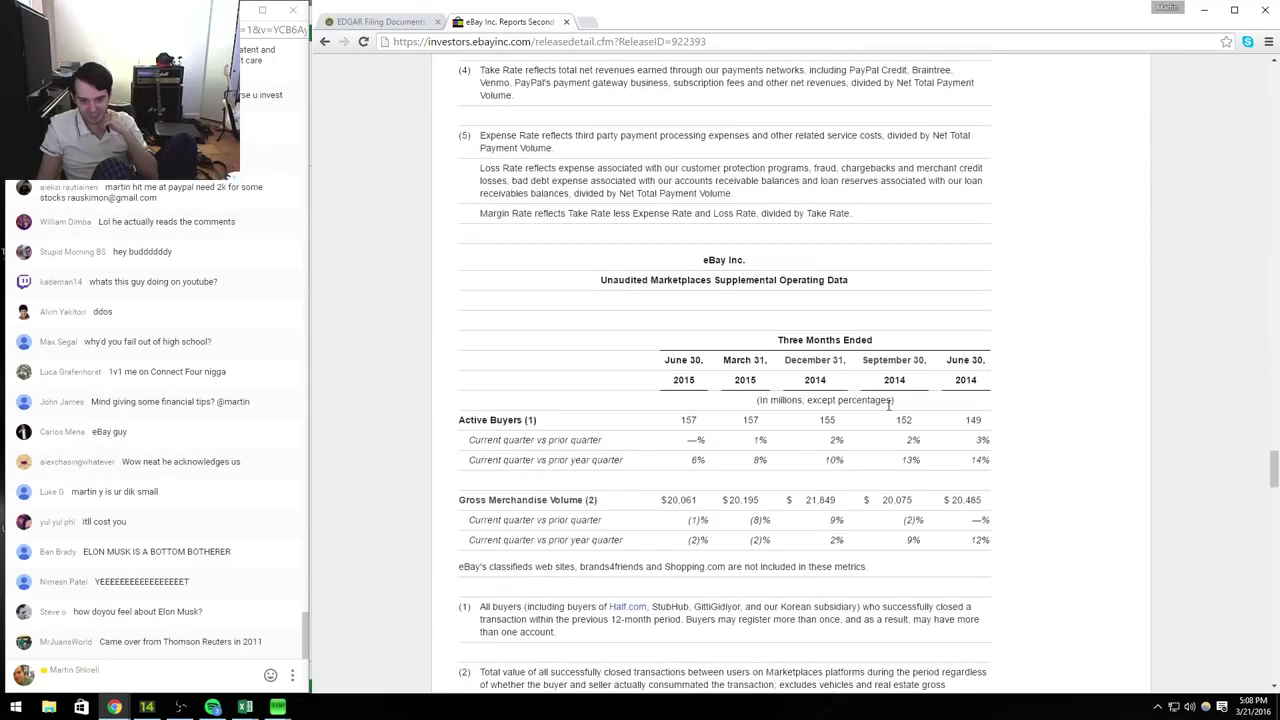
{"action": "scroll", "coordinate": [888, 405], "scroll_direction": "down", "scroll_amount": 6}
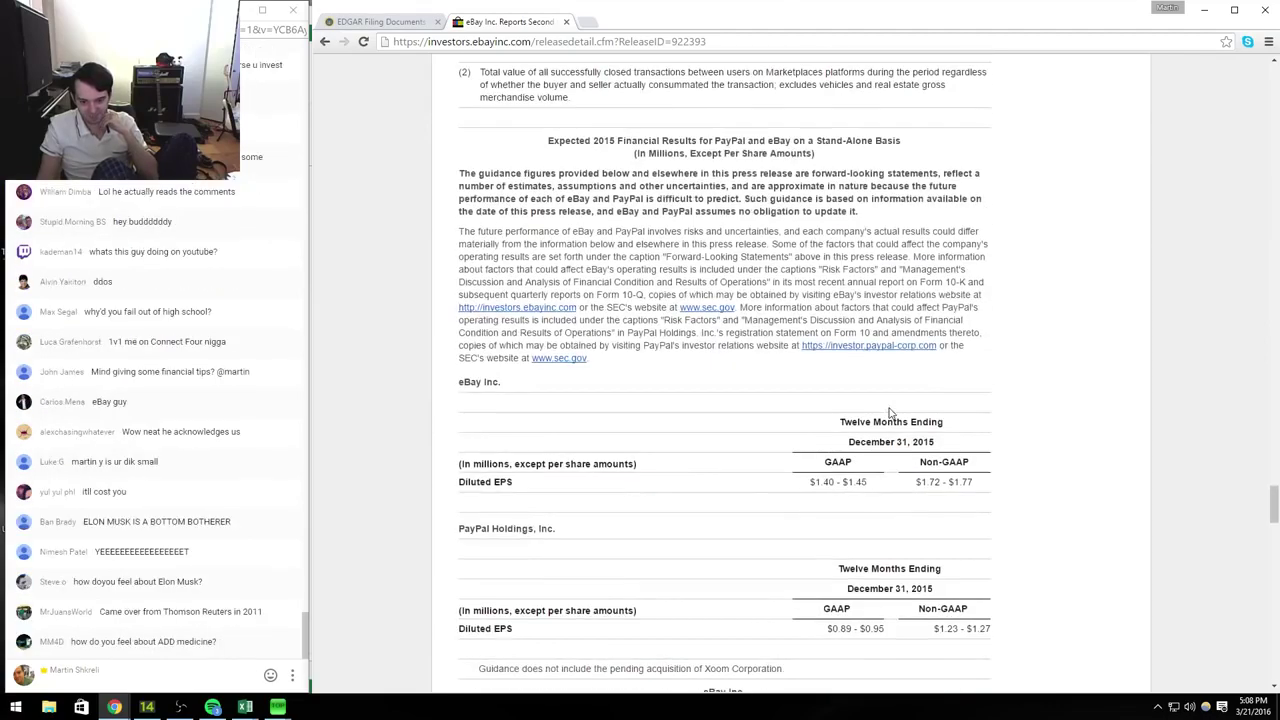
{"action": "scroll", "coordinate": [890, 412], "scroll_direction": "down", "scroll_amount": 2}
{"action": "scroll", "coordinate": [890, 413], "scroll_direction": "down", "scroll_amount": 15}
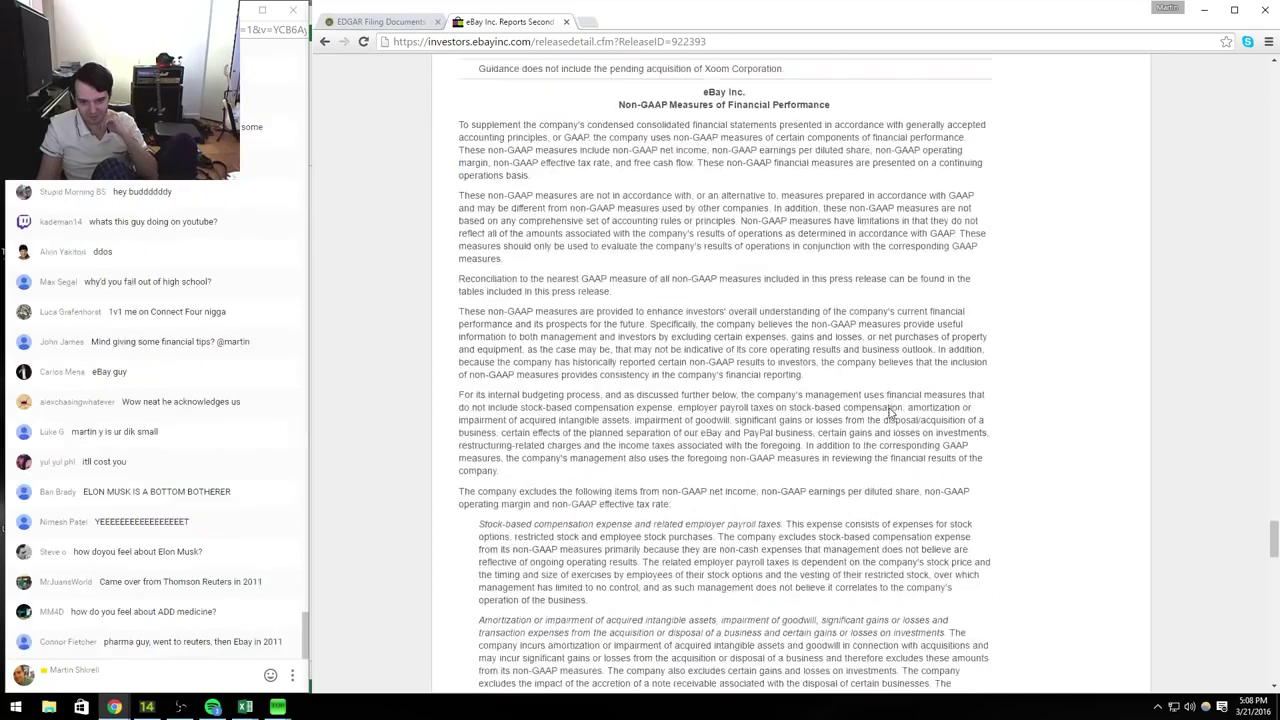
{"action": "scroll", "coordinate": [885, 413], "scroll_direction": "down", "scroll_amount": 20}
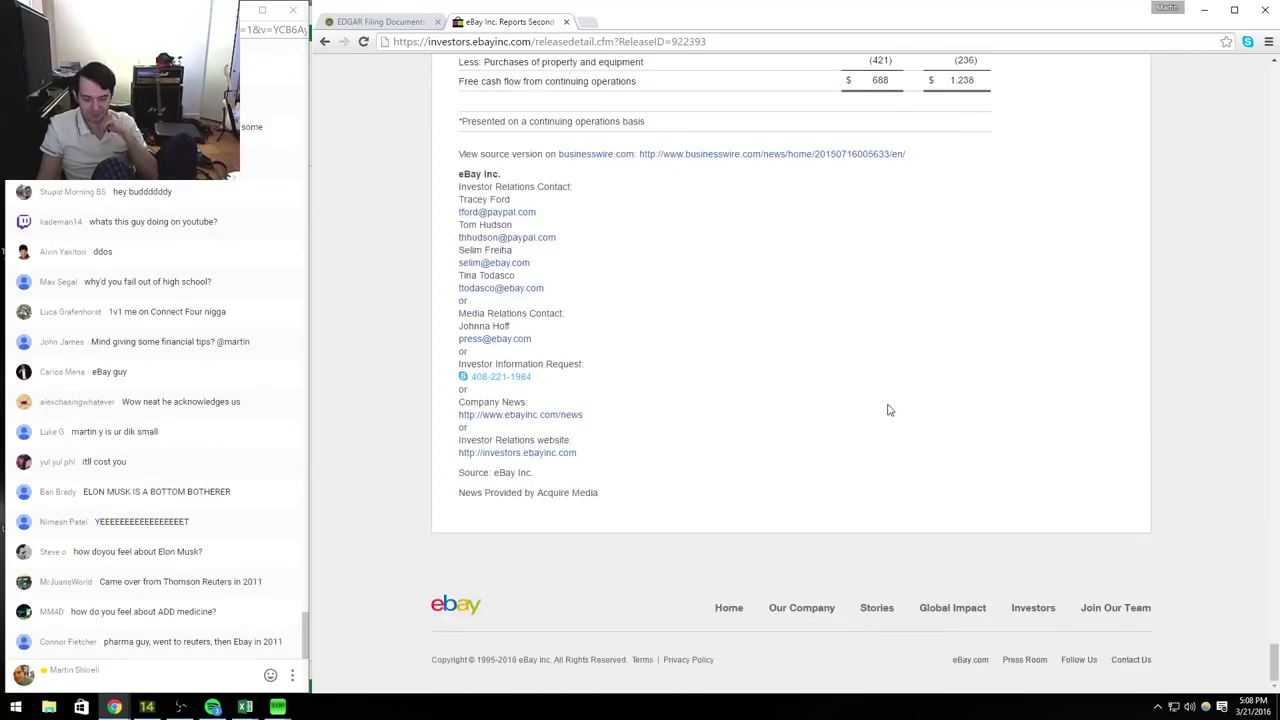
Step: Go back to the Financial Releases list and look through the older 2015 releases
{"action": "key", "text": "alt+Left"}
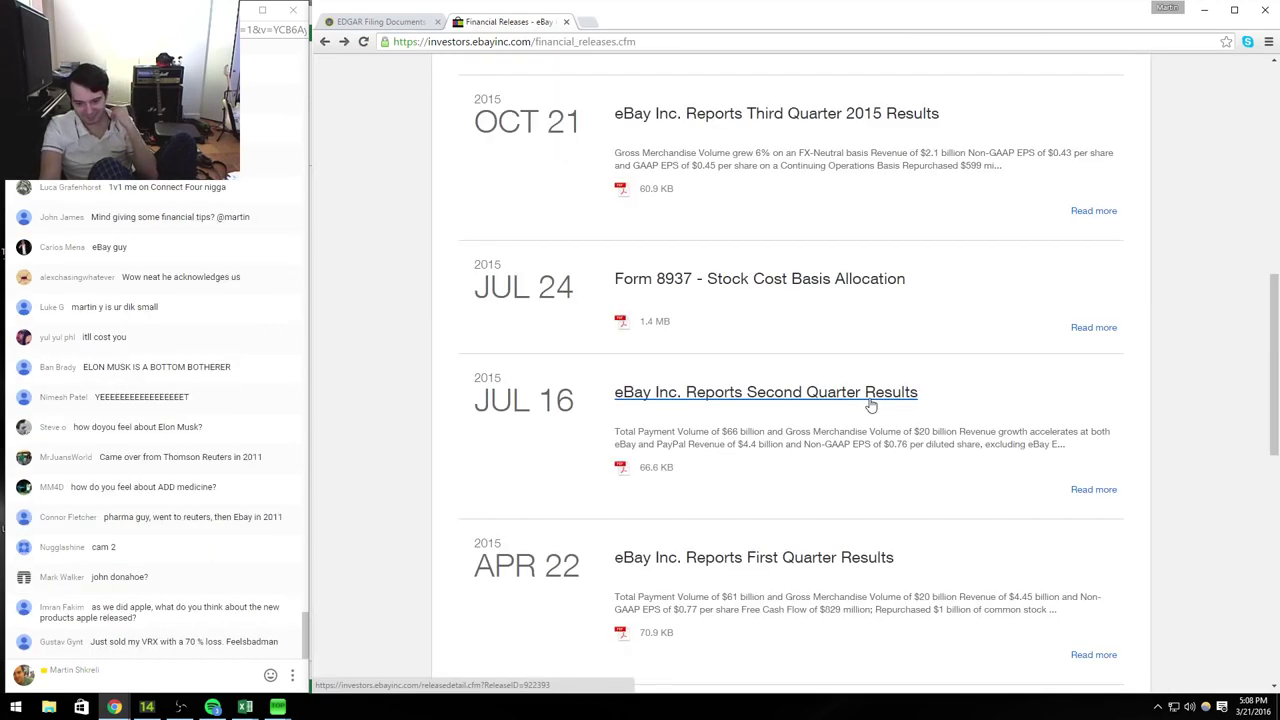
{"action": "scroll", "coordinate": [870, 405], "scroll_direction": "down", "scroll_amount": 2}
{"action": "scroll", "coordinate": [870, 404], "scroll_direction": "down", "scroll_amount": 4}
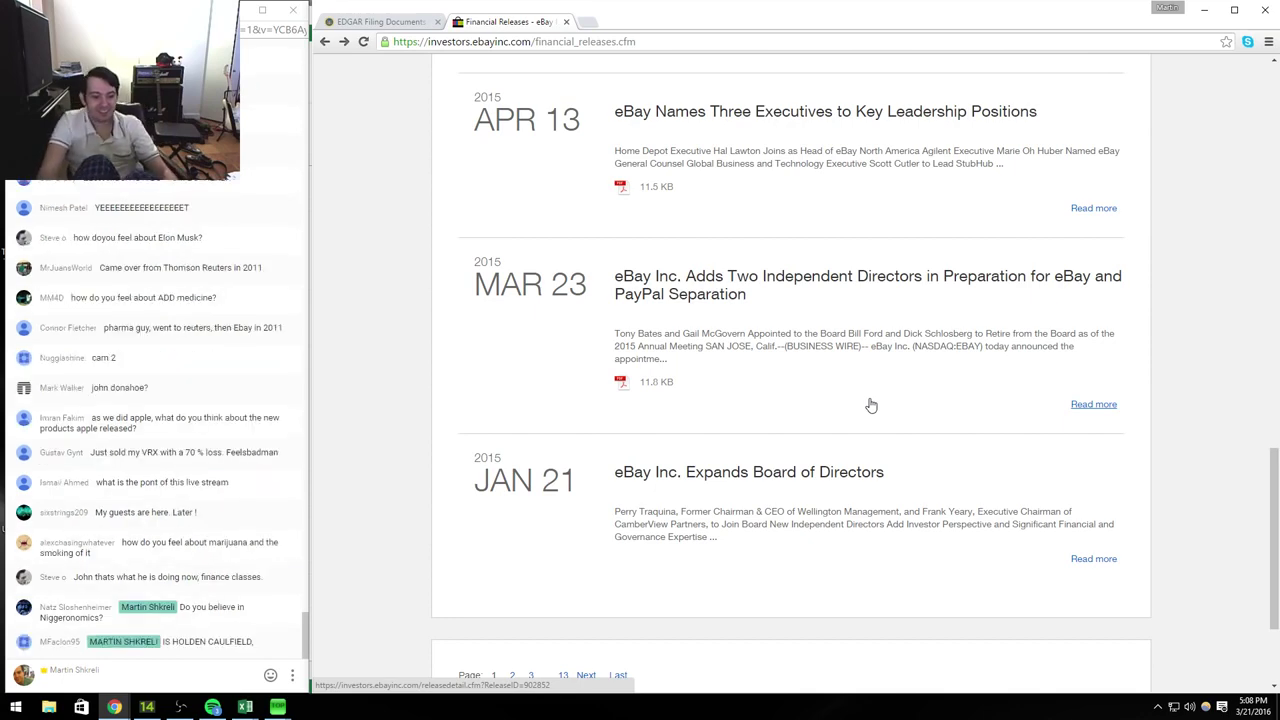
{"action": "scroll", "coordinate": [870, 404], "scroll_direction": "down", "scroll_amount": 2}
{"action": "scroll", "coordinate": [870, 404], "scroll_direction": "up", "scroll_amount": 15}
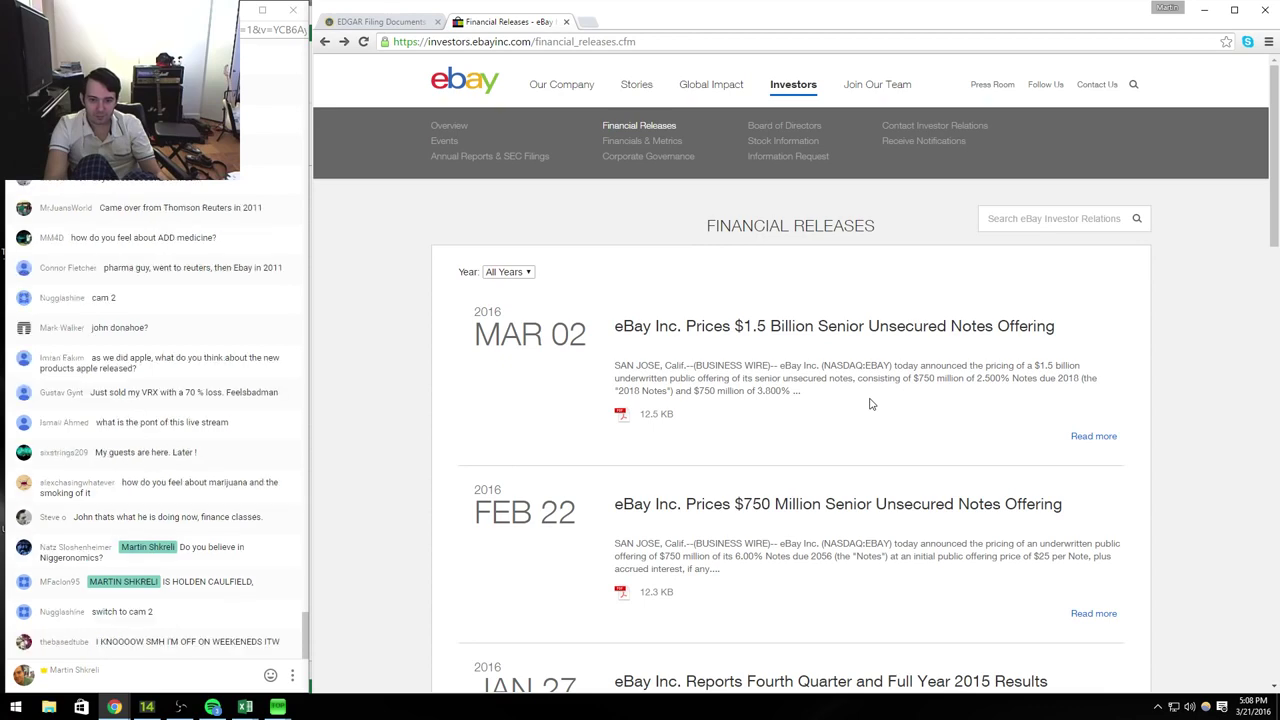
Step: Return to the EDGAR filing list and open the quarterly report document of eBay's 10-Q filed 2015-07-21
{"action": "key", "text": "ctrl+shift+Tab"}
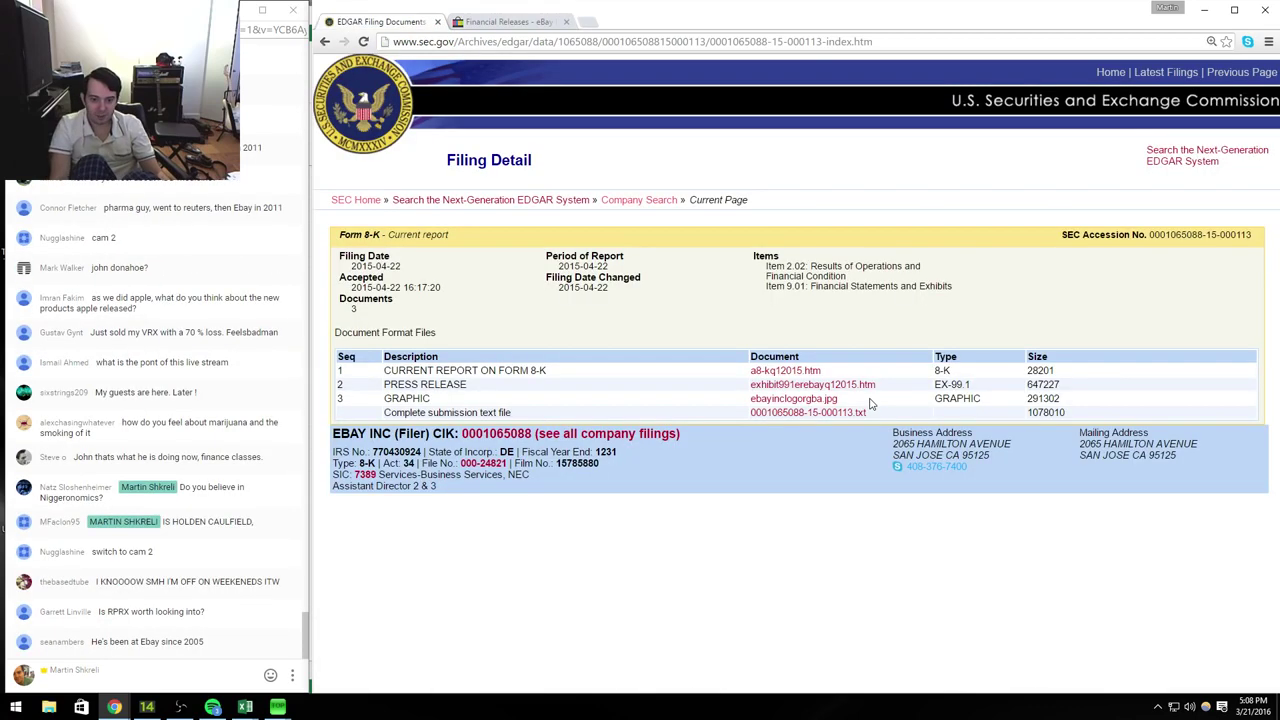
{"action": "key", "text": "alt+Left"}
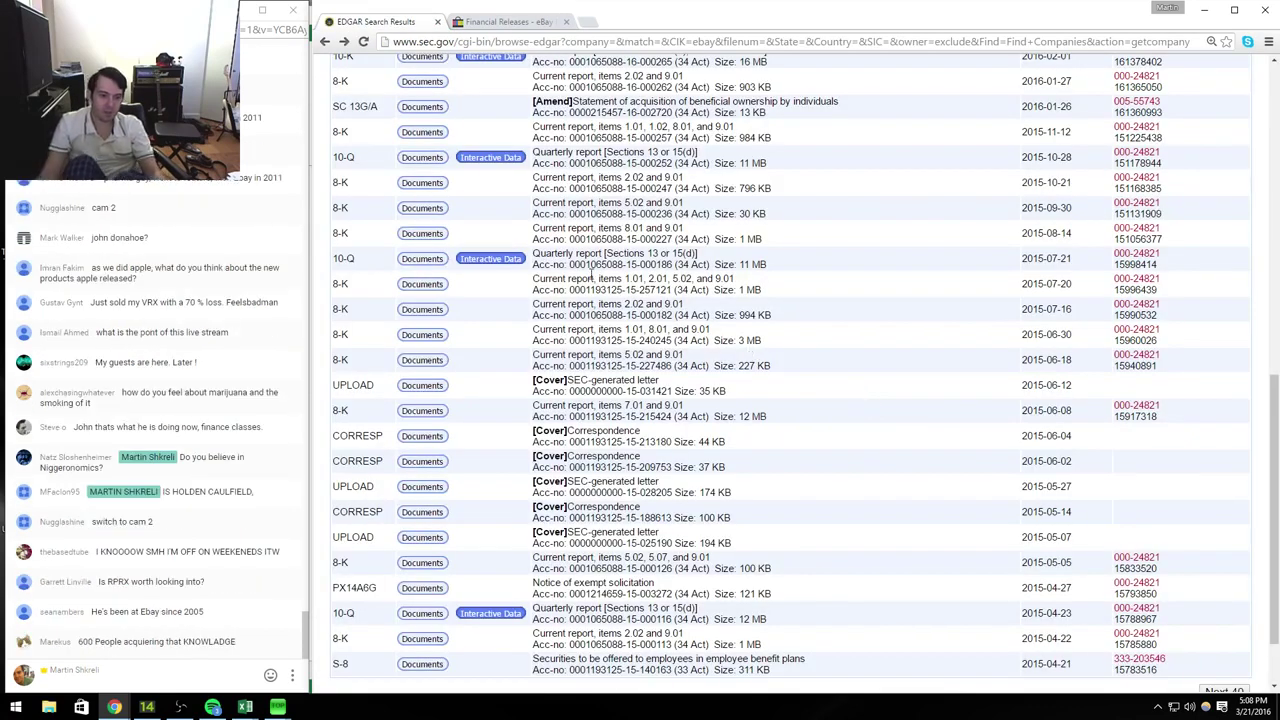
{"action": "scroll", "coordinate": [640, 300], "scroll_direction": "down", "scroll_amount": 1}
{"action": "scroll", "coordinate": [505, 244], "scroll_direction": "up", "scroll_amount": 2}
{"action": "scroll", "coordinate": [480, 330], "scroll_direction": "up", "scroll_amount": 1}
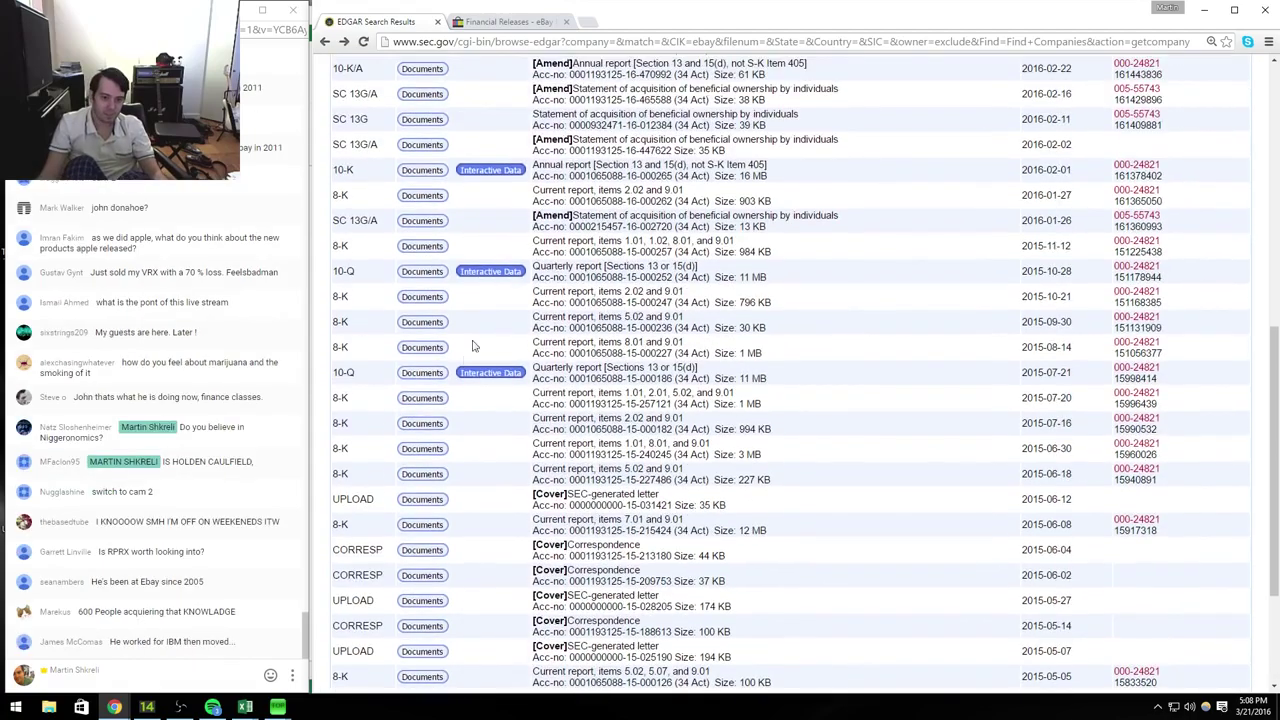
{"action": "left_click", "coordinate": [430, 376]}
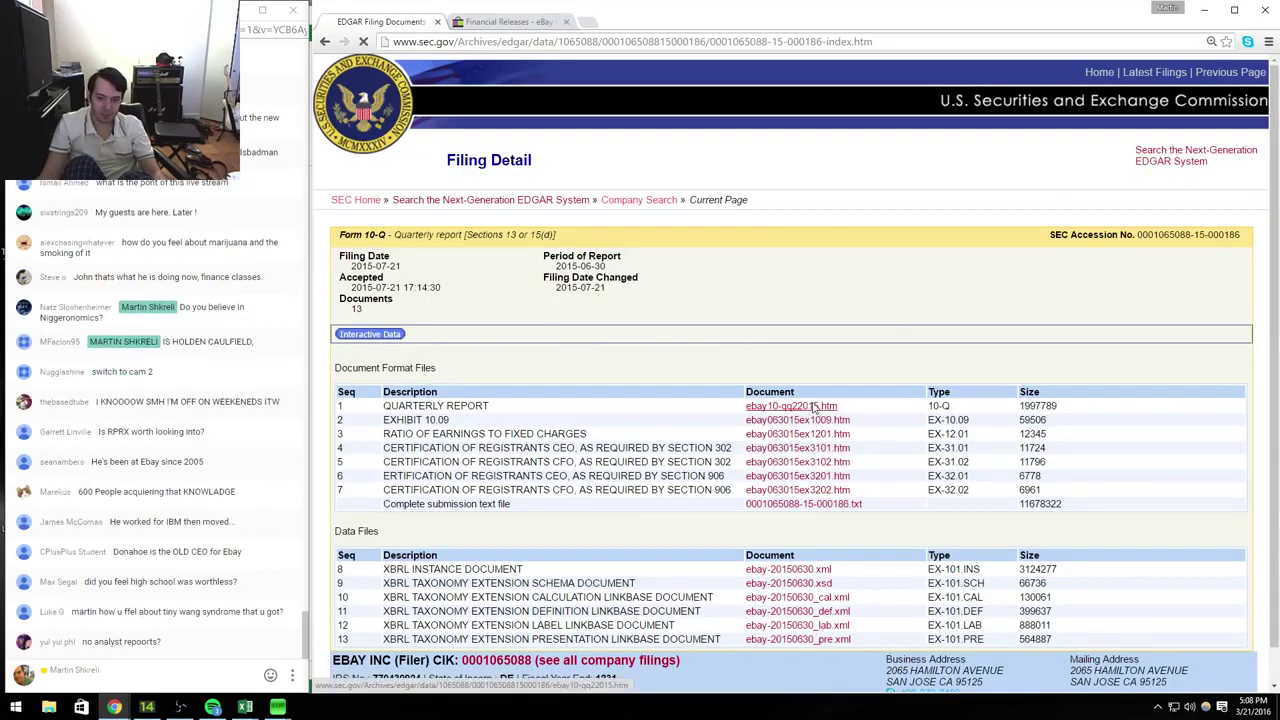
{"action": "left_click", "coordinate": [810, 406]}
Step: Examine the 10-Q's income and cash flow statements and its notes on per-share income, discontinued operations, intangible assets and segment results
{"action": "scroll", "coordinate": [852, 377], "scroll_direction": "down", "scroll_amount": 15}
{"action": "scroll", "coordinate": [852, 377], "scroll_direction": "down", "scroll_amount": 8}
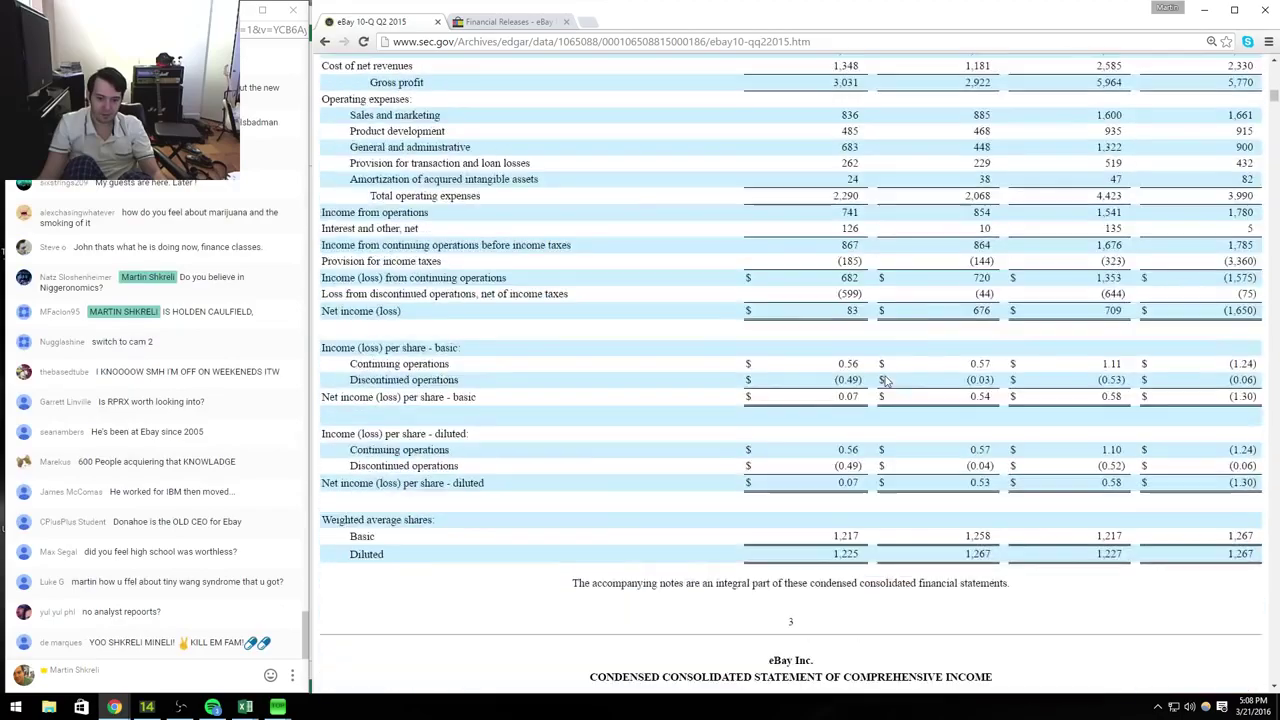
{"action": "scroll", "coordinate": [881, 375], "scroll_direction": "up", "scroll_amount": 4}
{"action": "scroll", "coordinate": [885, 355], "scroll_direction": "down", "scroll_amount": 15}
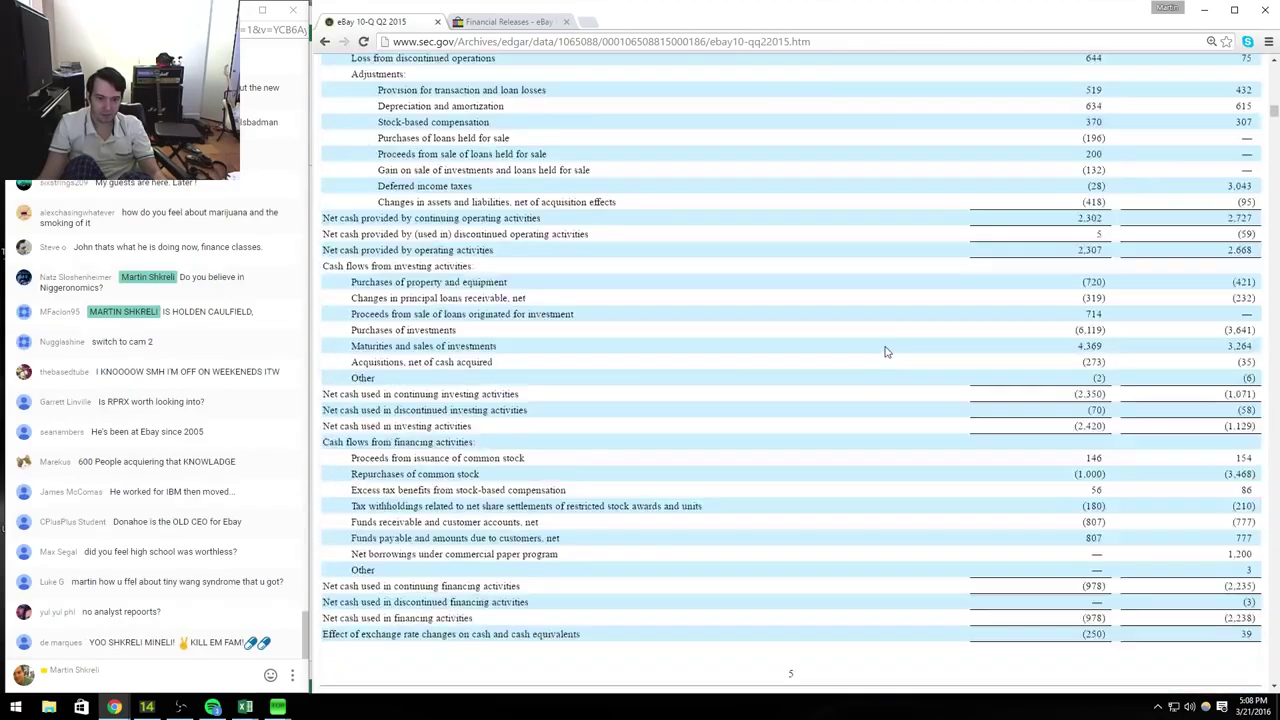
{"action": "scroll", "coordinate": [885, 351], "scroll_direction": "down", "scroll_amount": 20}
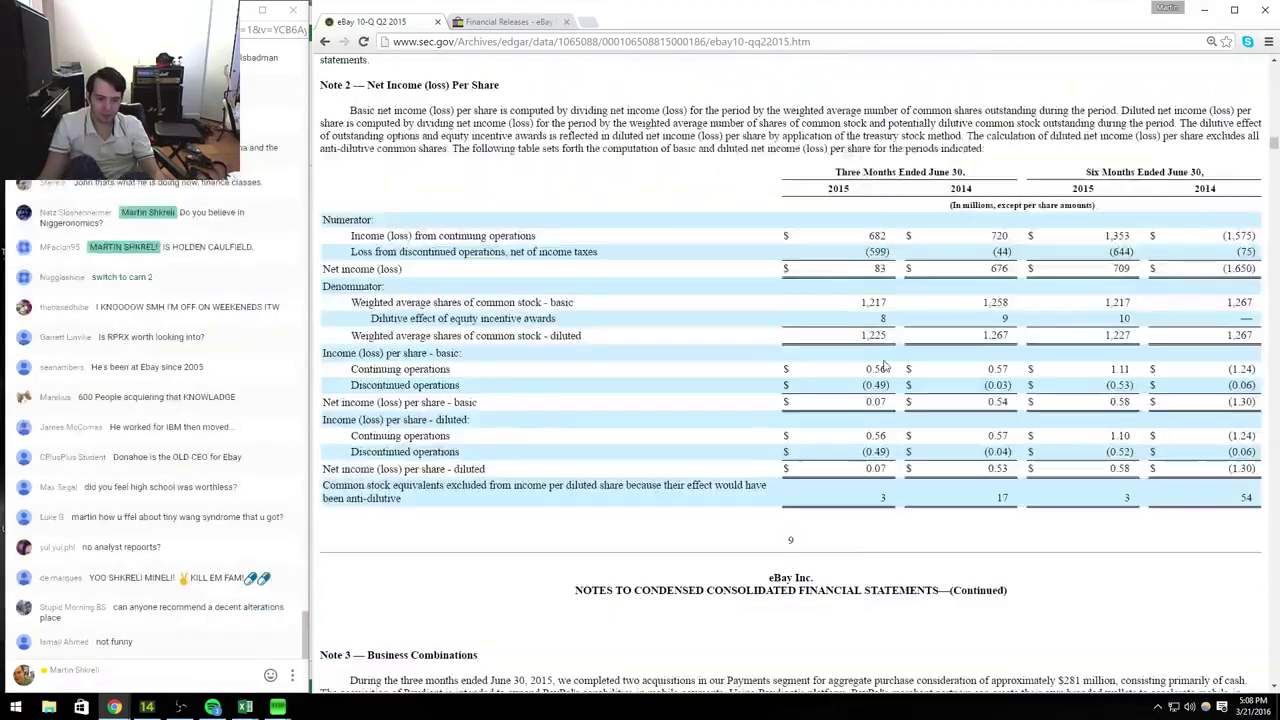
{"action": "scroll", "coordinate": [884, 366], "scroll_direction": "down", "scroll_amount": 8}
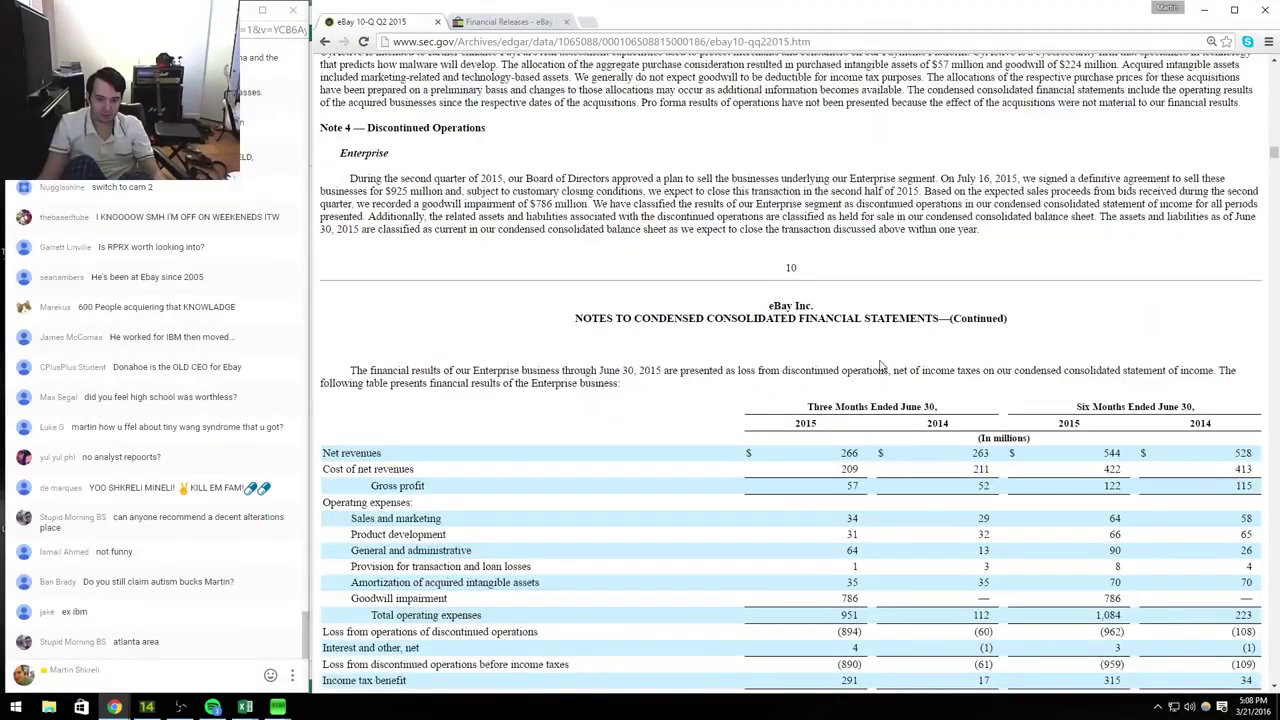
{"action": "left_click_drag", "start_coordinate": [753, 319], "coordinate": [687, 382]}
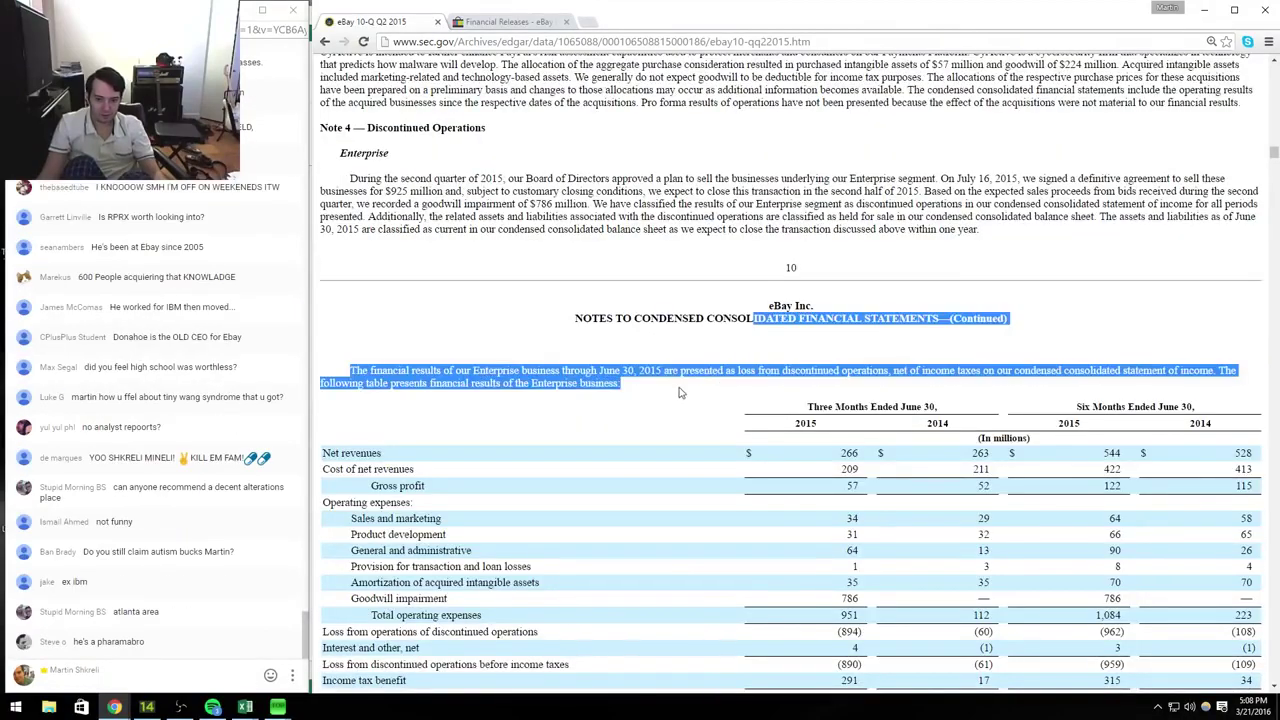
{"action": "scroll", "coordinate": [690, 385], "scroll_direction": "down", "scroll_amount": 7}
{"action": "scroll", "coordinate": [700, 385], "scroll_direction": "down", "scroll_amount": 6}
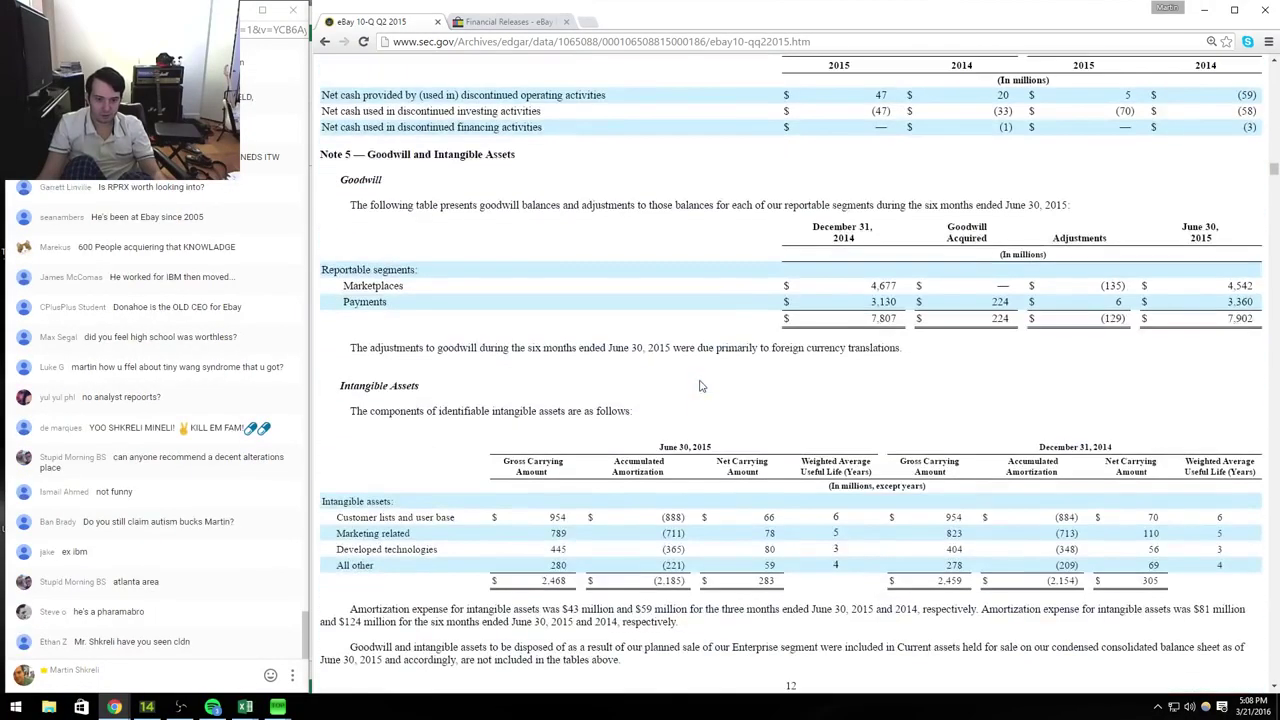
{"action": "scroll", "coordinate": [701, 385], "scroll_direction": "up", "scroll_amount": 3}
{"action": "scroll", "coordinate": [701, 385], "scroll_direction": "down", "scroll_amount": 7}
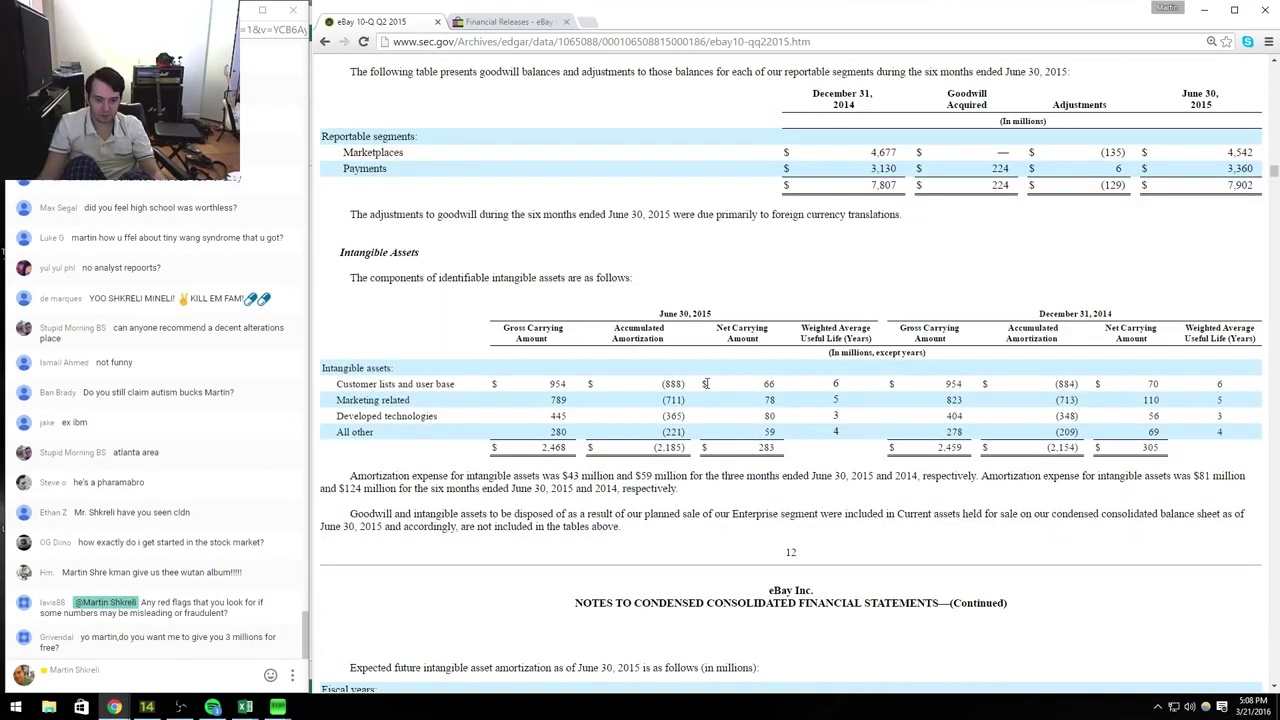
{"action": "scroll", "coordinate": [705, 383], "scroll_direction": "down", "scroll_amount": 15}
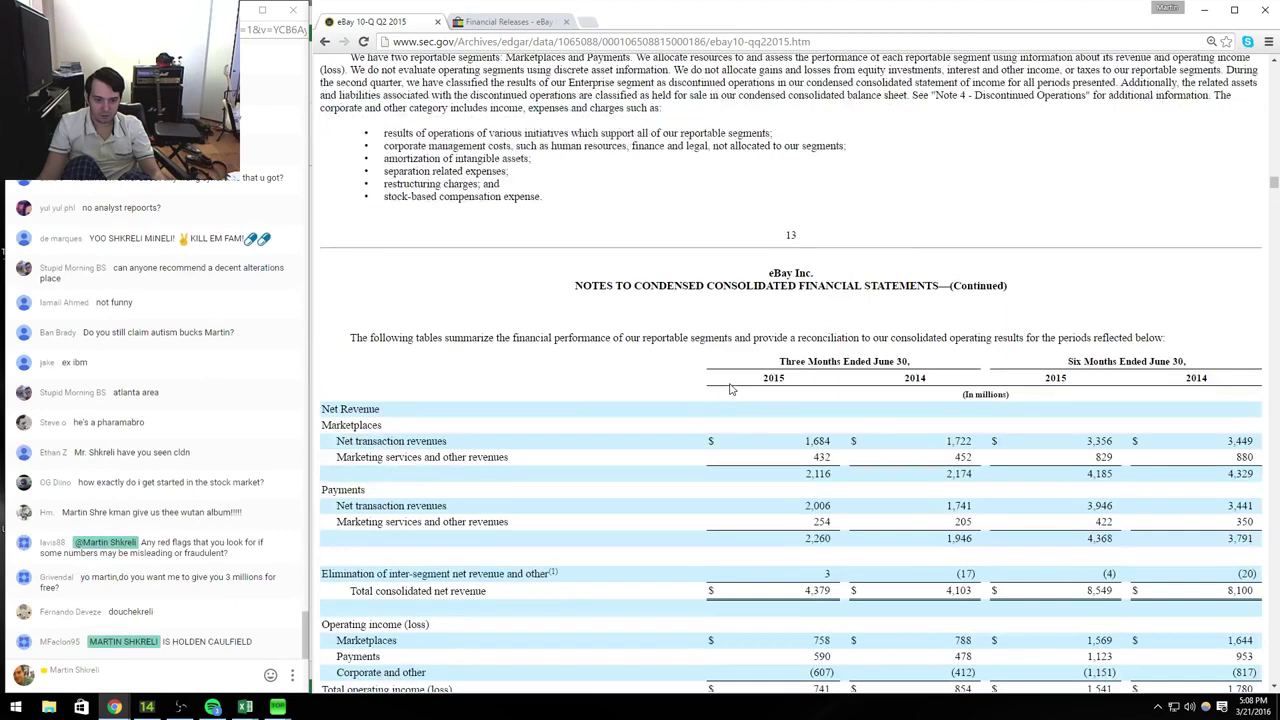
Step: Examine the 10-Q's segment note for Marketplaces and Payments net revenue in the three months ended June 30, 2015 and 2014
{"action": "left_click_drag", "start_coordinate": [801, 302], "coordinate": [520, 457]}
{"action": "left_click", "coordinate": [762, 398]}
{"action": "scroll", "coordinate": [838, 326], "scroll_direction": "down", "scroll_amount": 4}
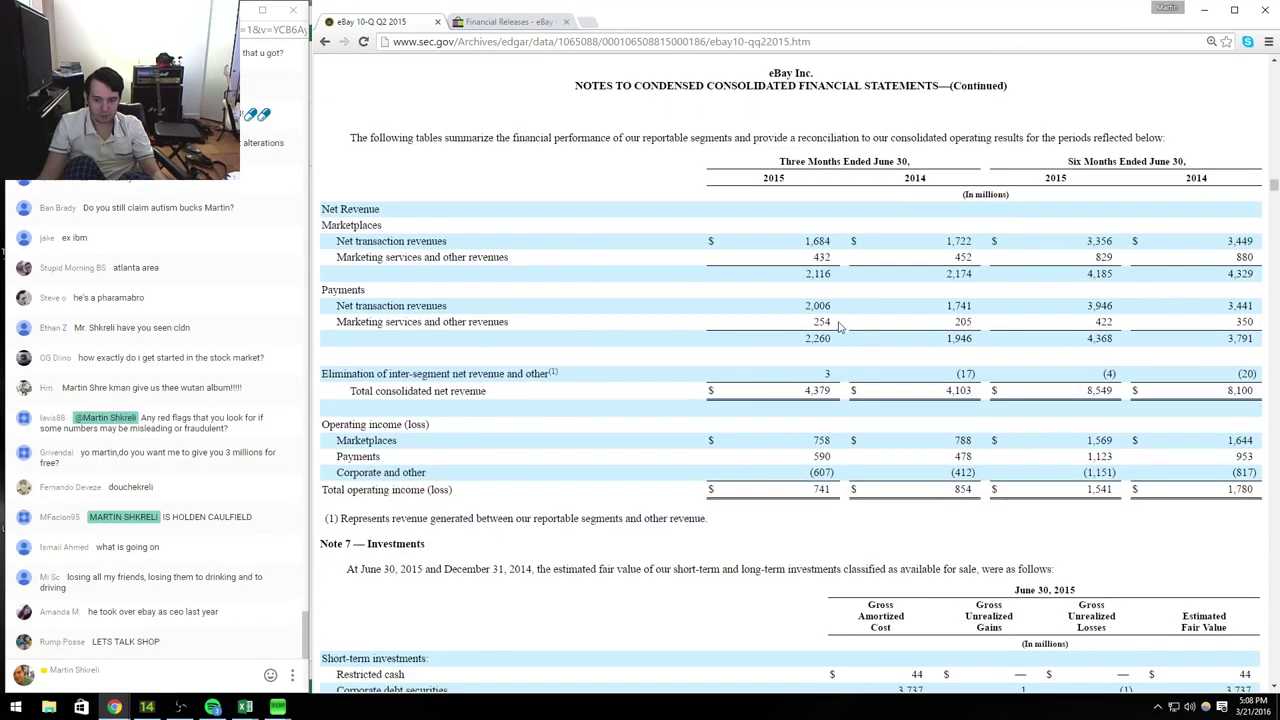
{"action": "left_click_drag", "start_coordinate": [836, 280], "coordinate": [1050, 178]}
{"action": "left_click", "coordinate": [792, 170]}
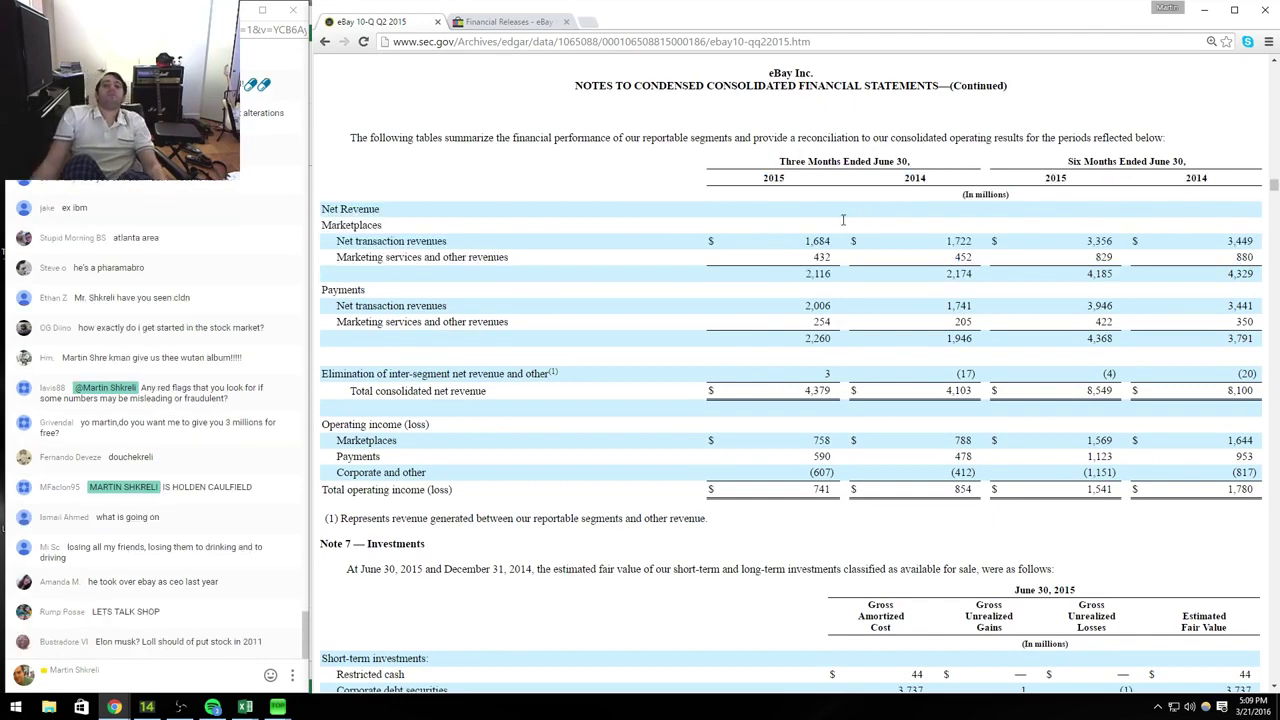
{"action": "double_click", "coordinate": [835, 272]}
{"action": "left_click", "coordinate": [811, 274]}
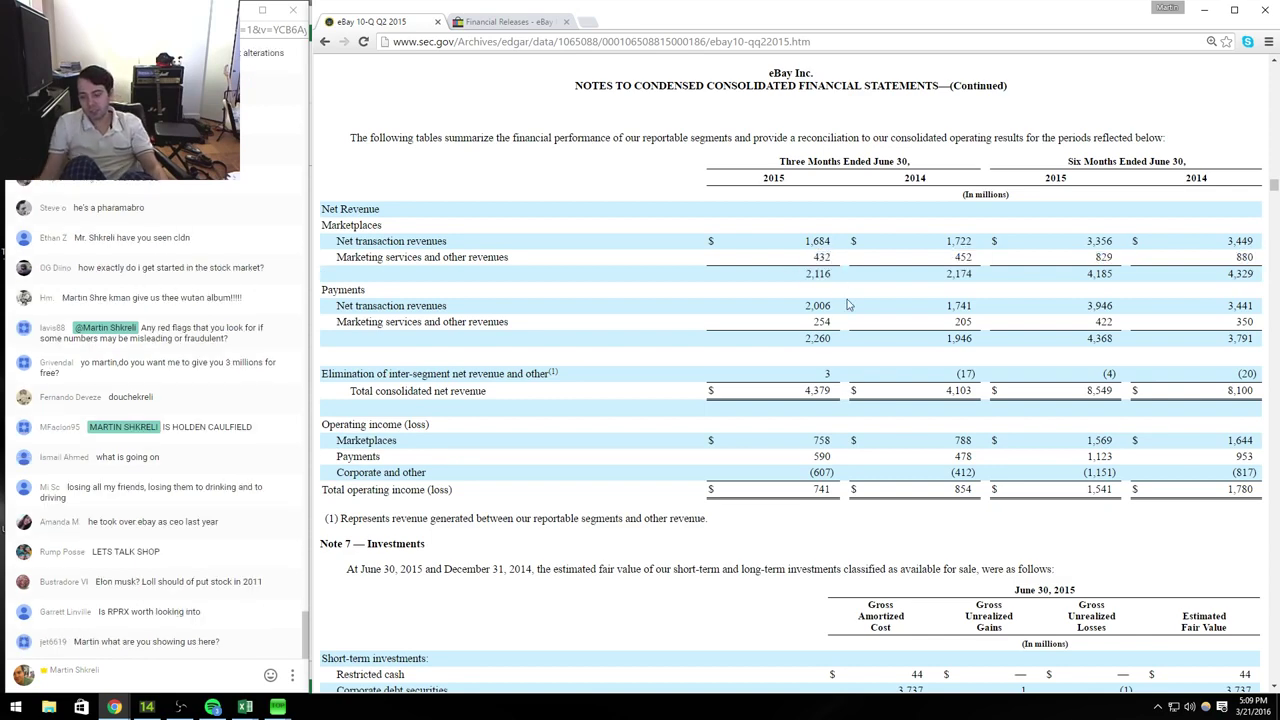
Step: Switch to the Excel model, insert a row above Revenue and enter 2116 in its Q215 column
{"action": "key", "text": "alt+Tab"}
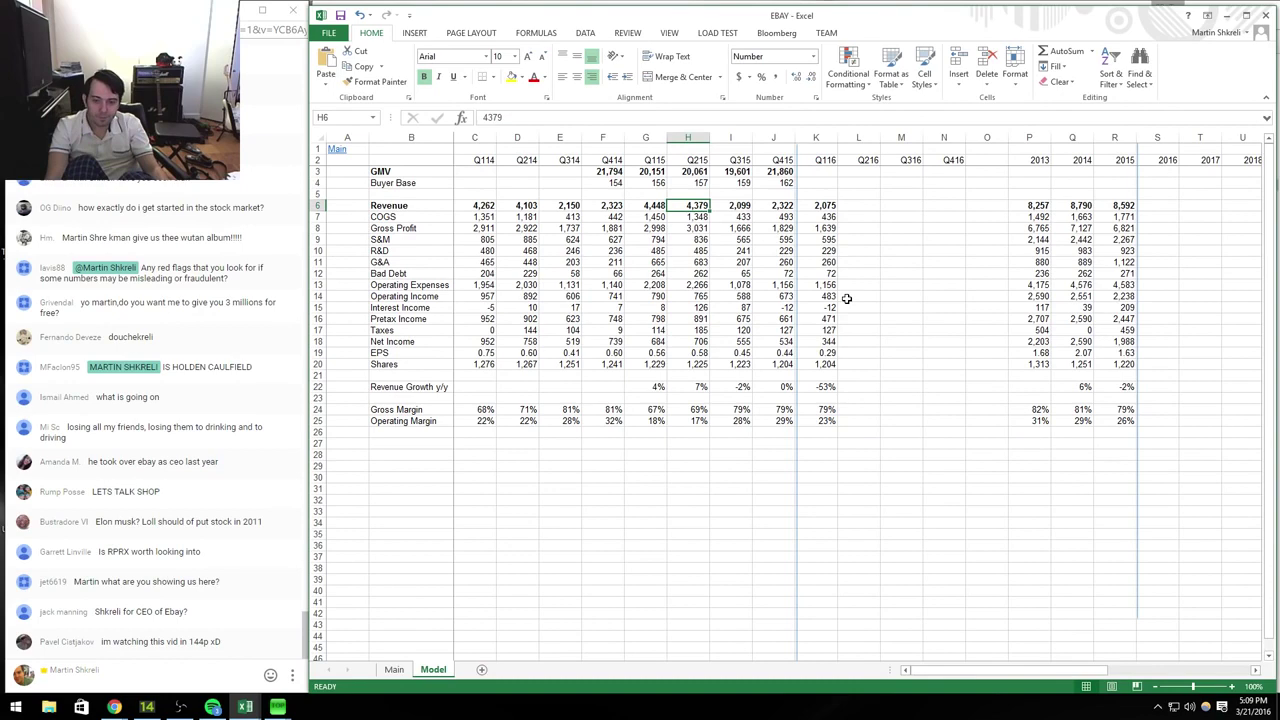
{"action": "key", "text": "shift+space"}
{"action": "key", "text": "ctrl+shift+plus"}
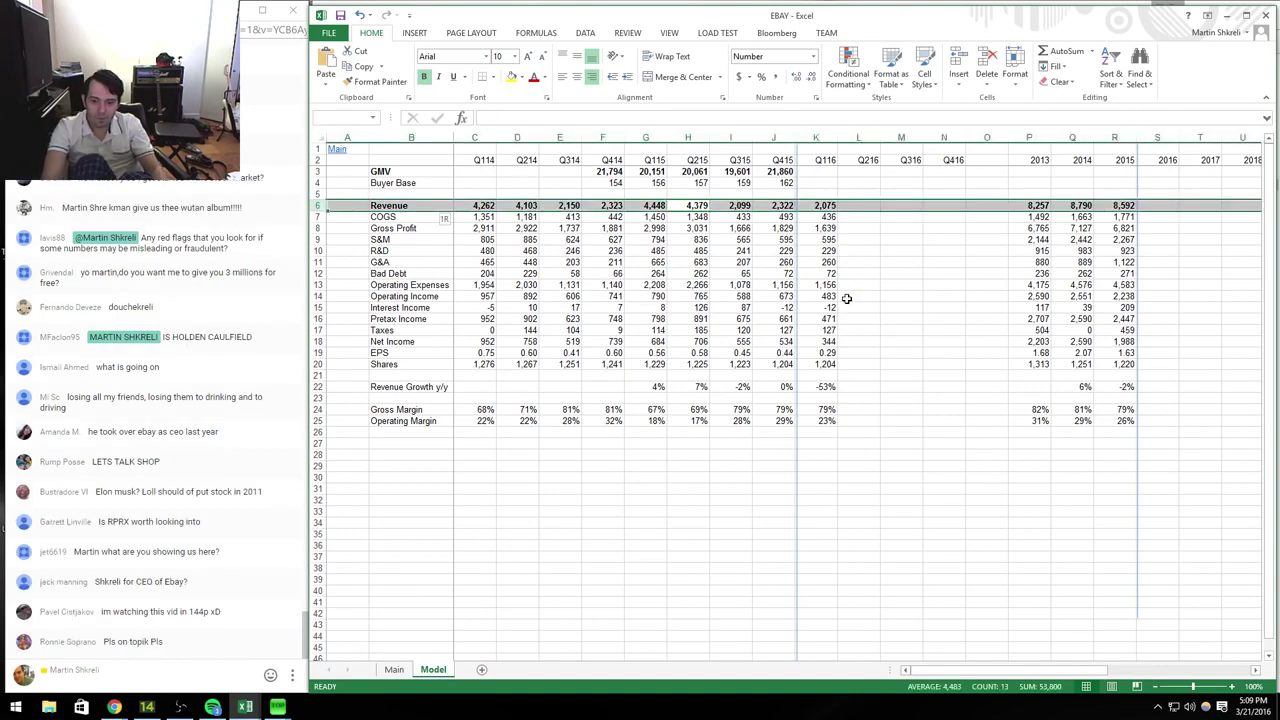
{"action": "key", "text": "Up"}
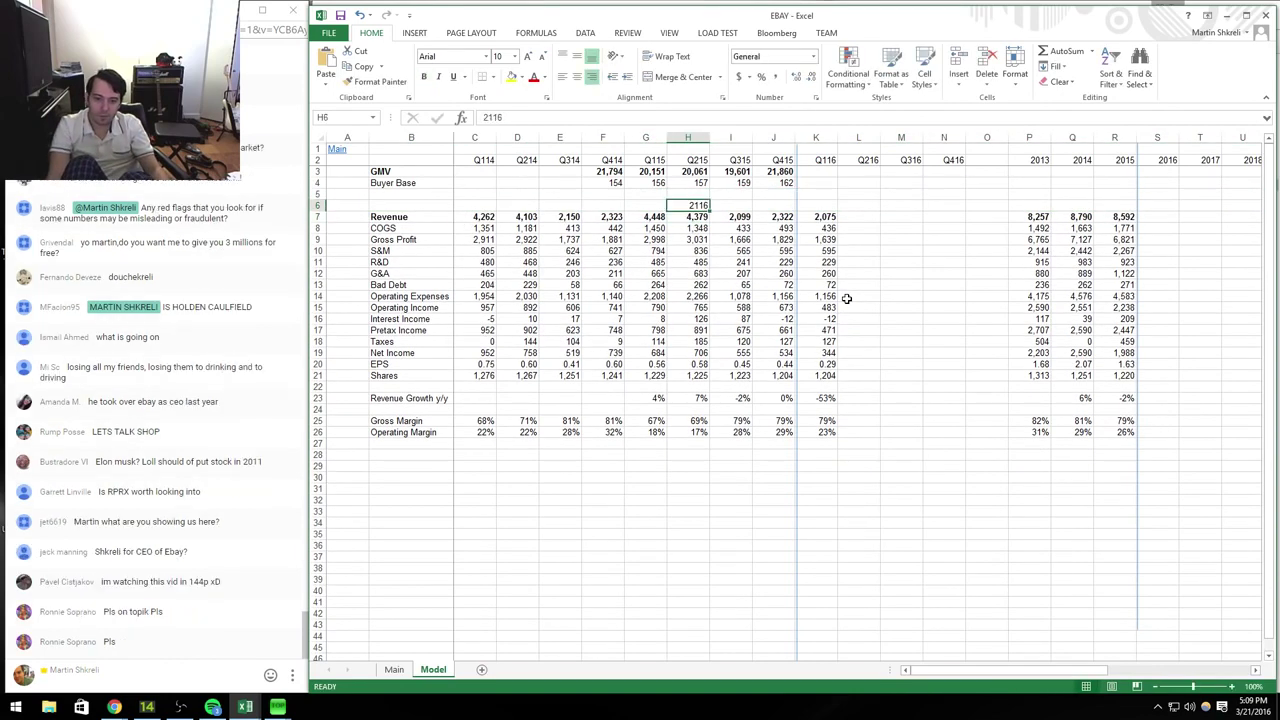
Step: Label the new row Marketplaces and insert a blank row between it and Revenue
{"action": "key", "text": "Home"}
{"action": "key", "text": "Right"}
{"action": "key", "text": "alt+Tab"}
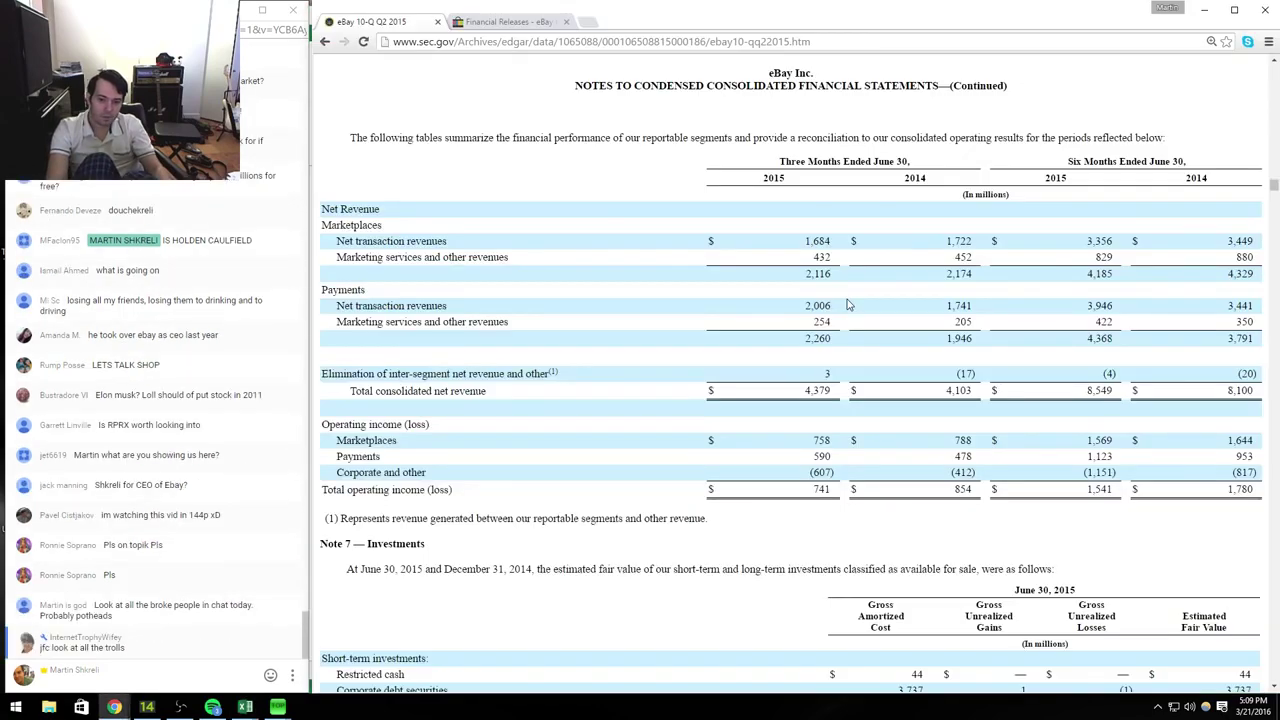
{"action": "key", "text": "alt+Tab"}
{"action": "type", "text": "Ma"}
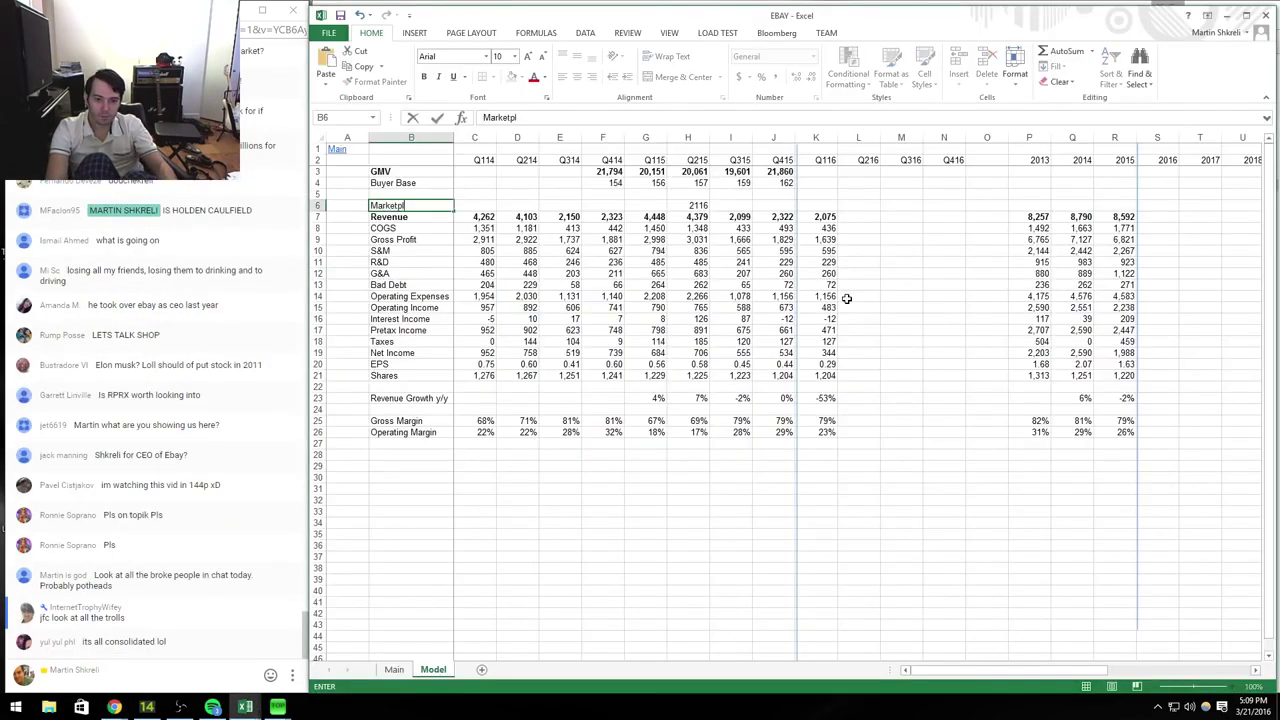
{"action": "type", "text": "rketplaces"}
{"action": "key", "text": "Return"}
{"action": "key", "text": "shift+space"}
{"action": "key", "text": "ctrl+shift+plus"}
Step: Extend the new row's label to read Marketplaces (Historical)
{"action": "key", "text": "Up"}
{"action": "key", "text": "F2"}
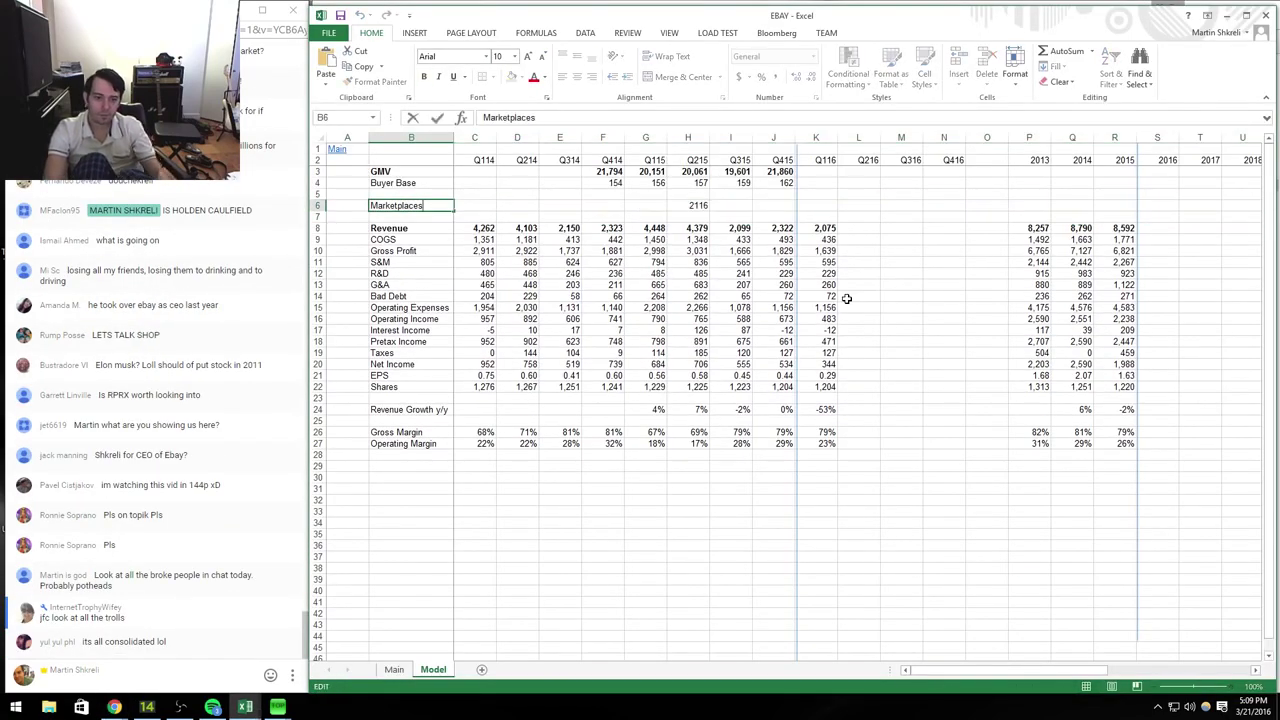
{"action": "type", "text": "(Historical"}
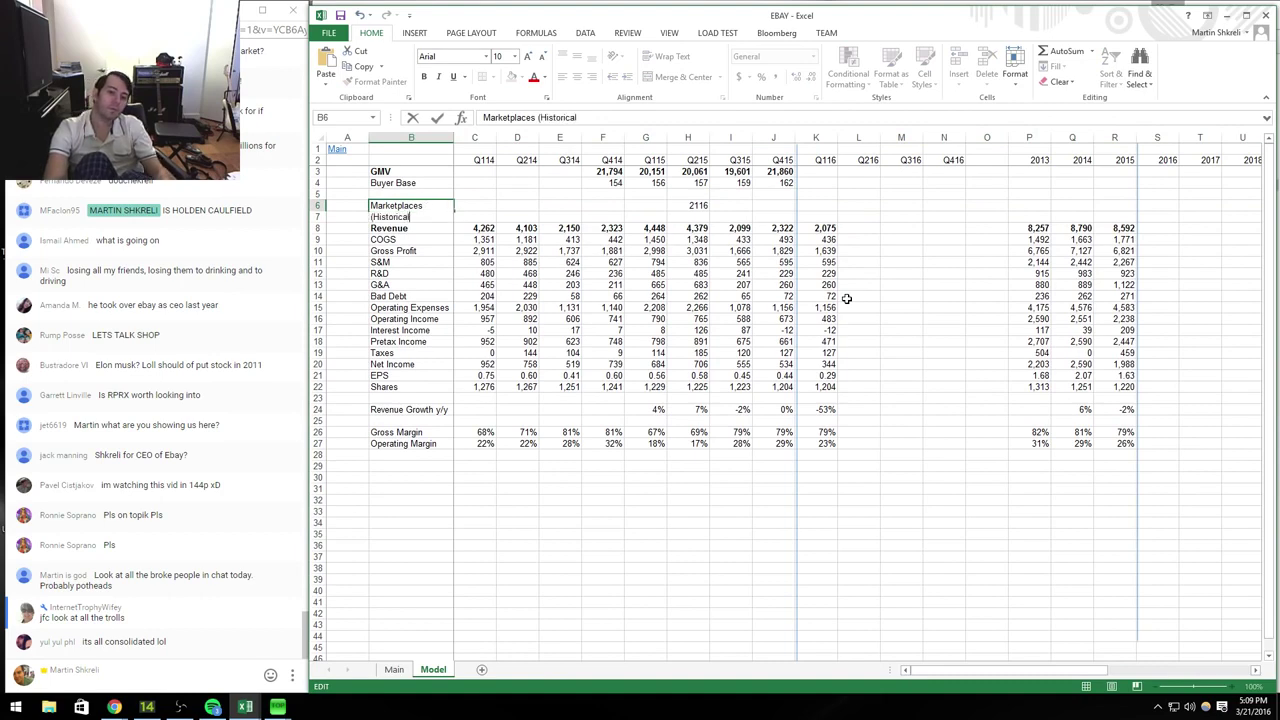
{"action": "type", "text": ")"}
{"action": "key", "text": "Return"}
Step: Format the Q215 Marketplaces figure as a number with 0 decimal places and a thousands separator
{"action": "key", "text": "Right"}
{"action": "key", "text": "ctrl+Right"}
{"action": "key", "text": "ctrl+1"}
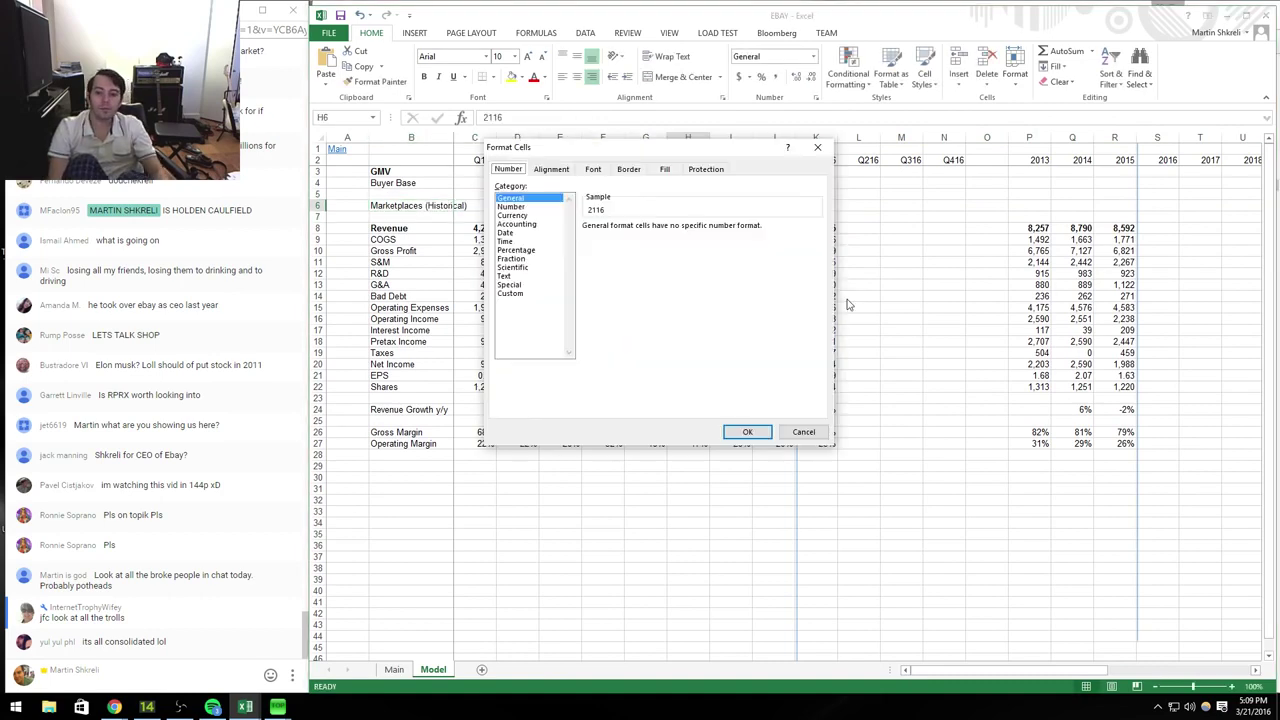
{"action": "key", "text": "Down"}
{"action": "key", "text": "Tab"}
{"action": "type", "text": "0"}
{"action": "key", "text": "alt+u"}
{"action": "key", "text": "Return"}
Step: Enter 2174 as the Q214 Marketplaces (Historical) revenue, taken from the 10-Q's segment table
{"action": "key", "text": "alt+Tab"}
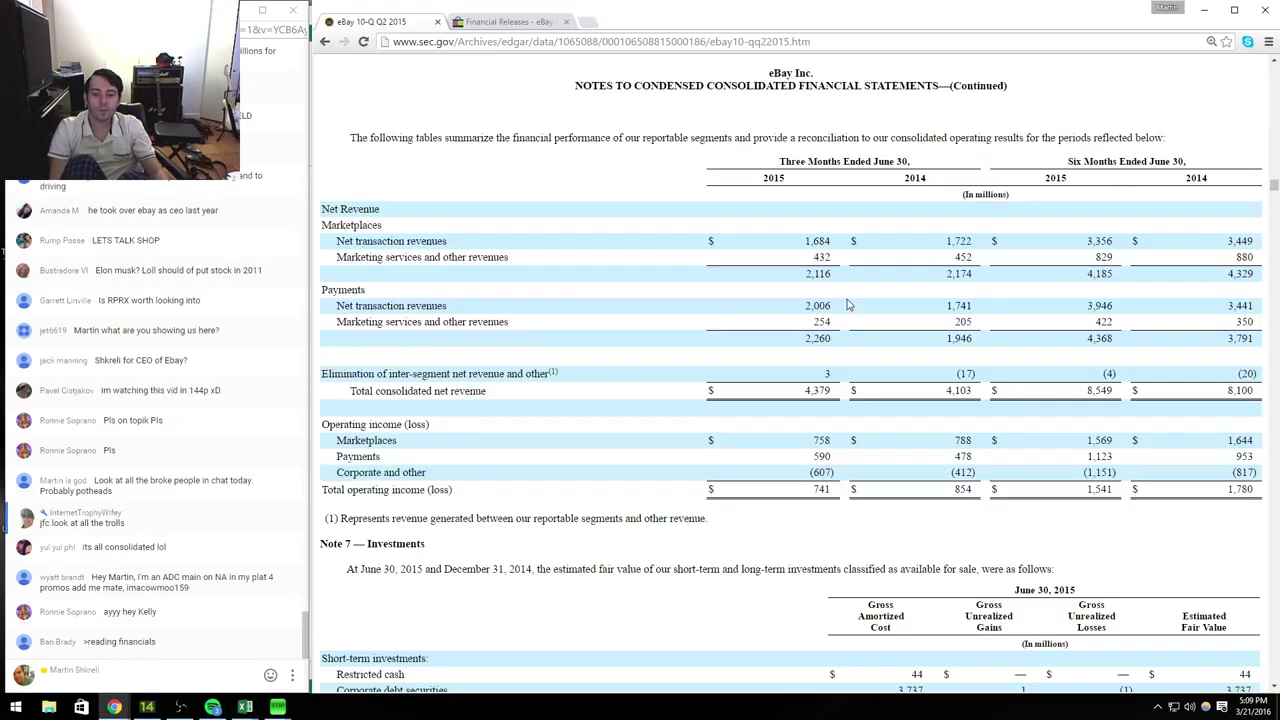
{"action": "key", "text": "alt+Tab"}
{"action": "key", "text": "ctrl+c"}
{"action": "key", "text": "Left"}
{"action": "key", "text": "Left"}
{"action": "key", "text": "Left"}
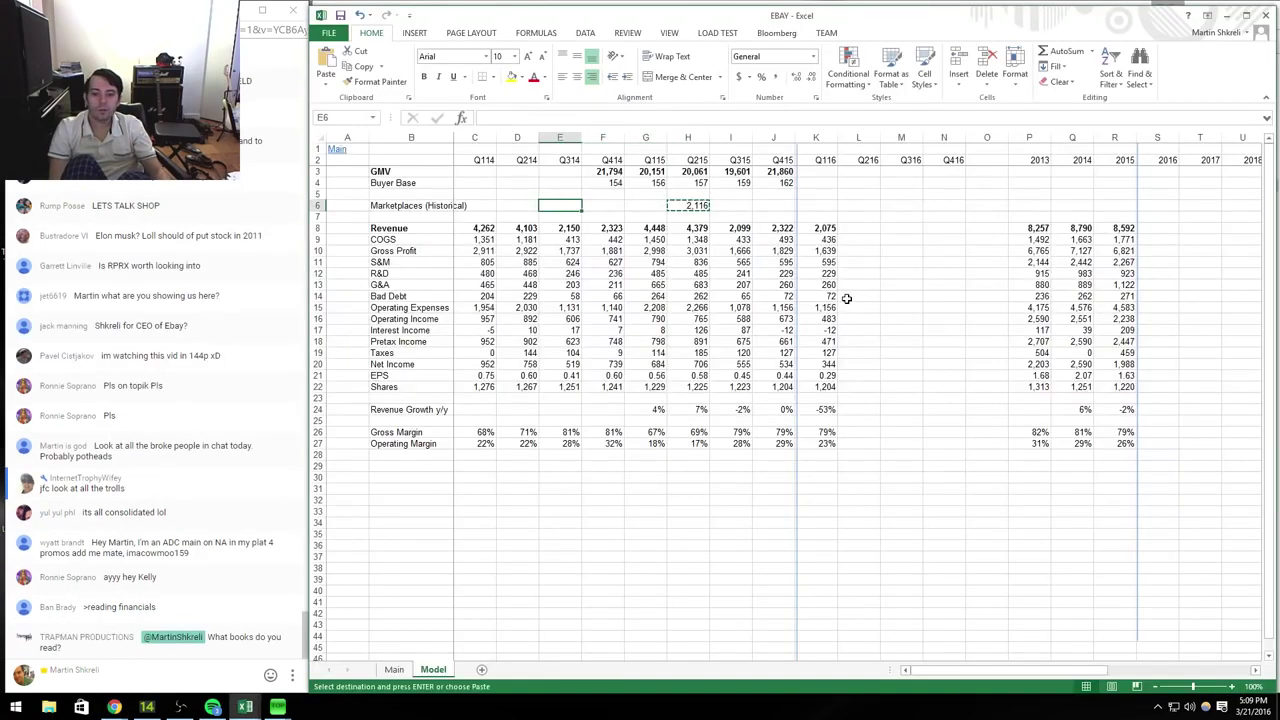
{"action": "key", "text": "Left"}
{"action": "type", "text": "2174"}
{"action": "key", "text": "Tab"}
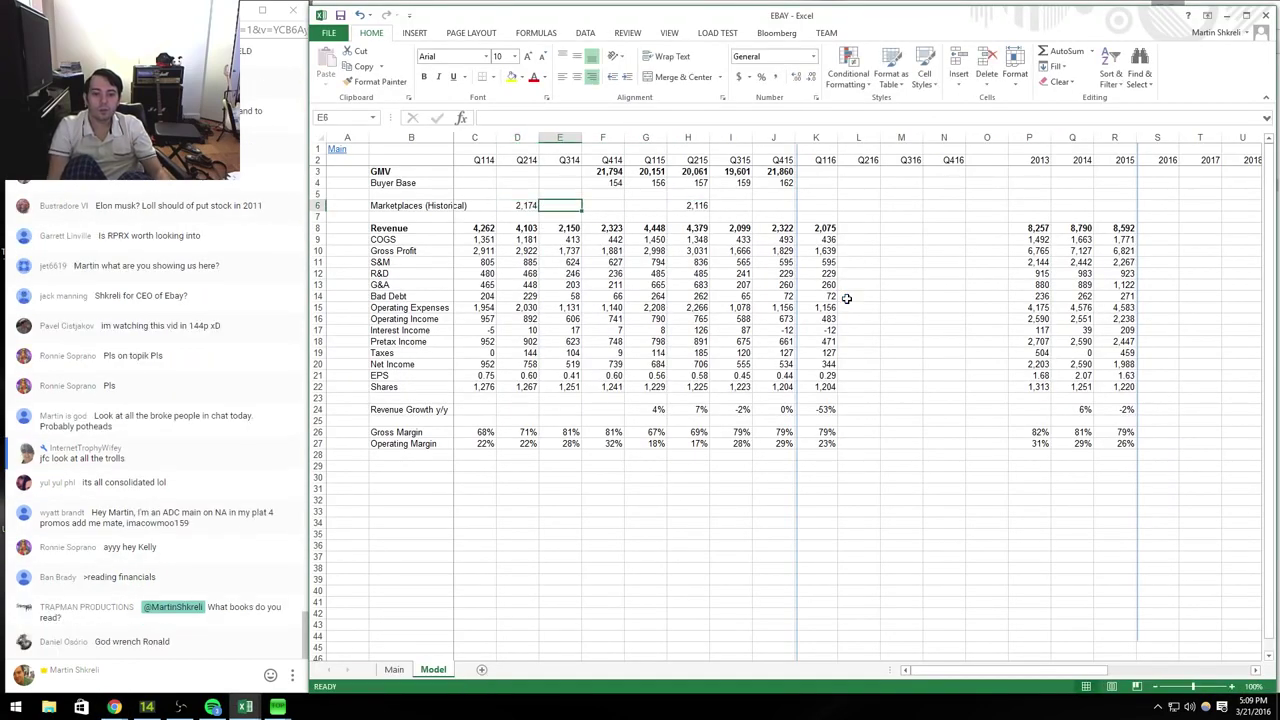
{"action": "key", "text": "ctrl+Right"}
Step: Return to the EDGAR filing list in the browser and open the quarterly report document of the 10-Q filed 2015-04-23
{"action": "key", "text": "alt+Tab"}
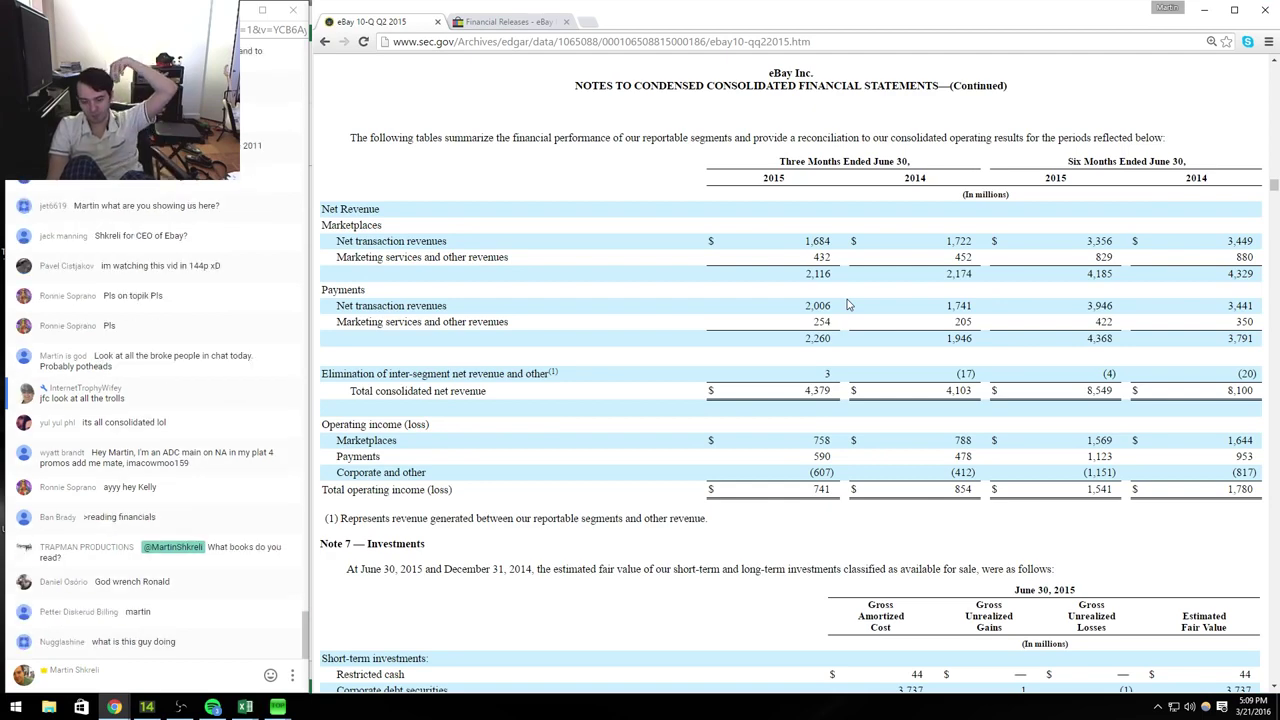
{"action": "scroll", "coordinate": [847, 304], "scroll_direction": "down", "scroll_amount": 5}
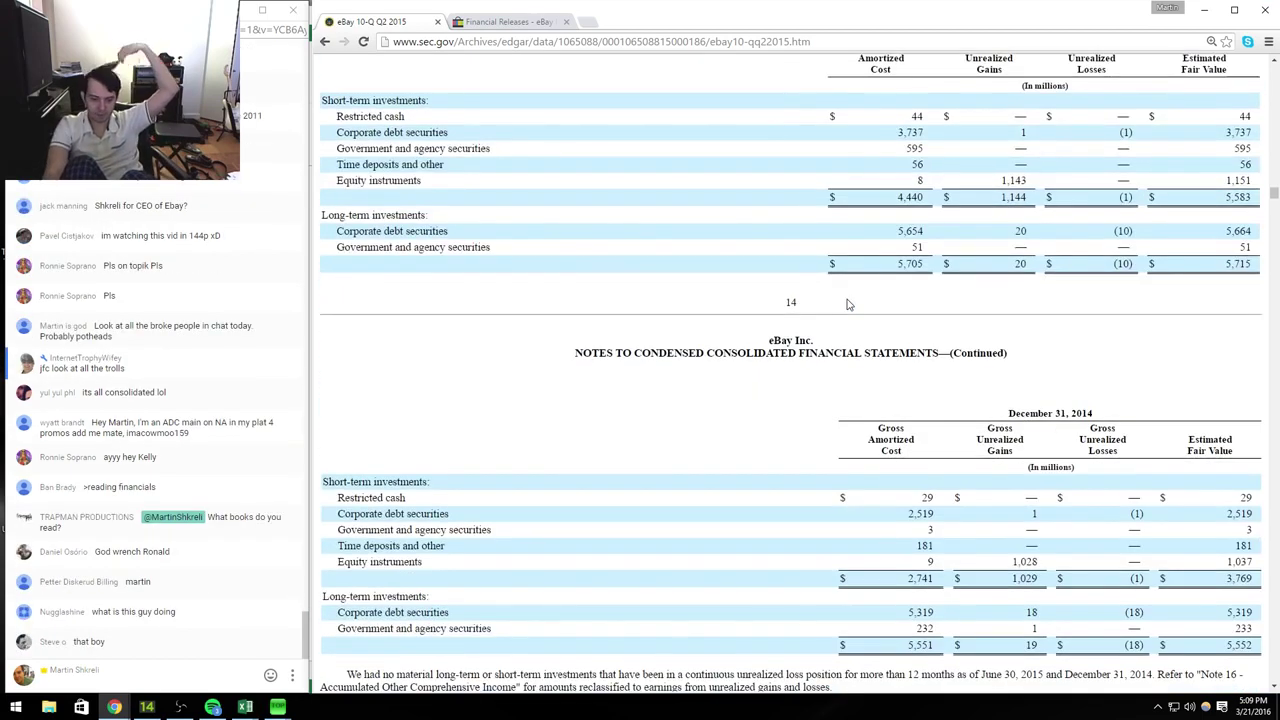
{"action": "key", "text": "alt+Left"}
{"action": "key", "text": "alt+Left"}
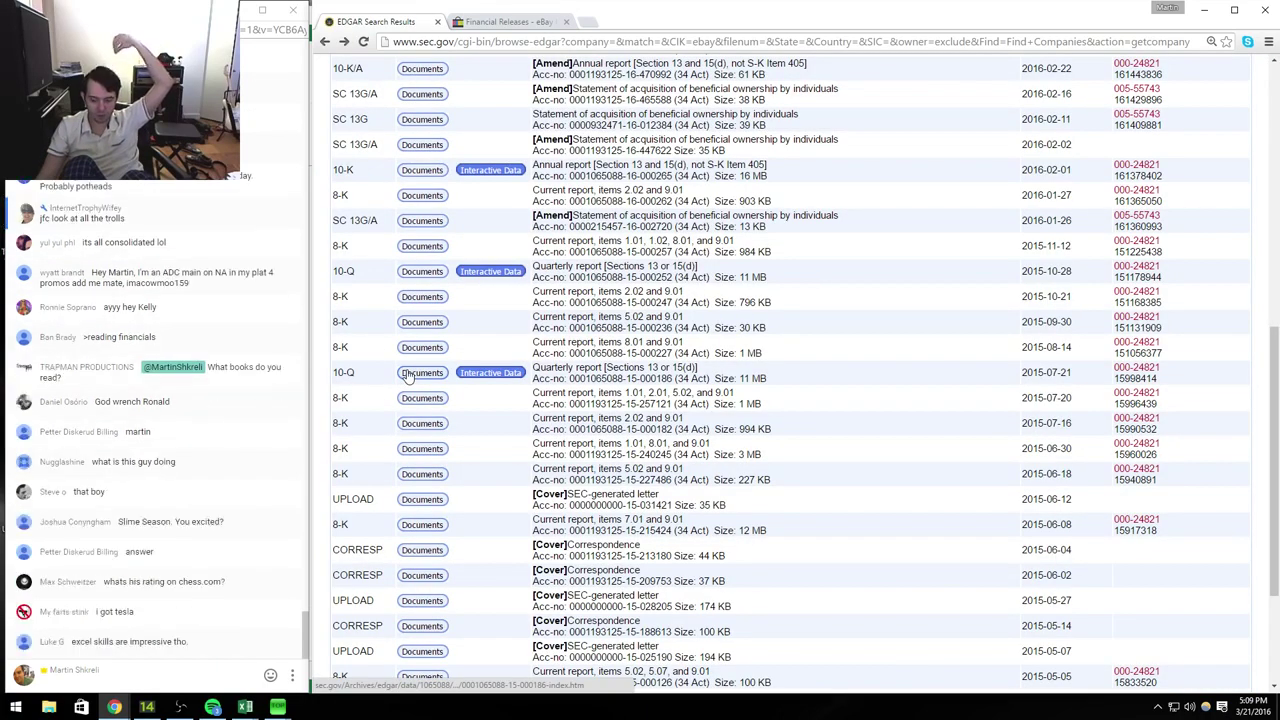
{"action": "scroll", "coordinate": [407, 375], "scroll_direction": "down", "scroll_amount": 2}
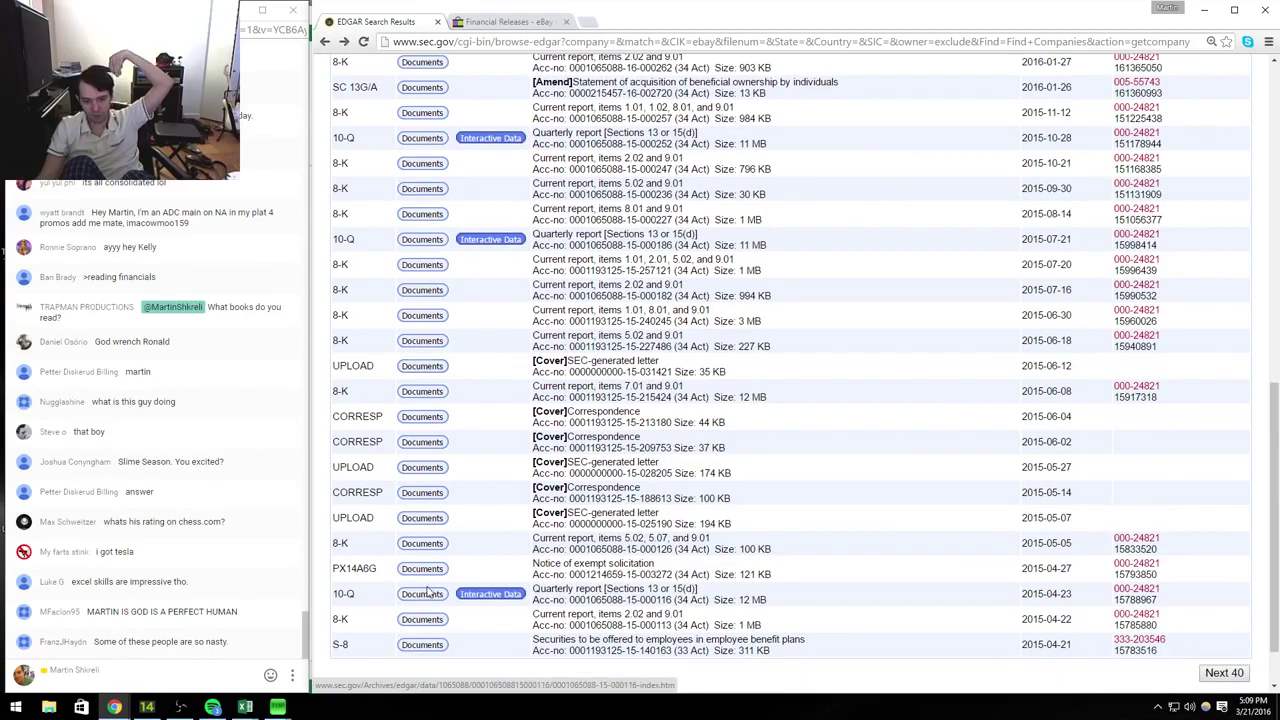
{"action": "left_click", "coordinate": [424, 596]}
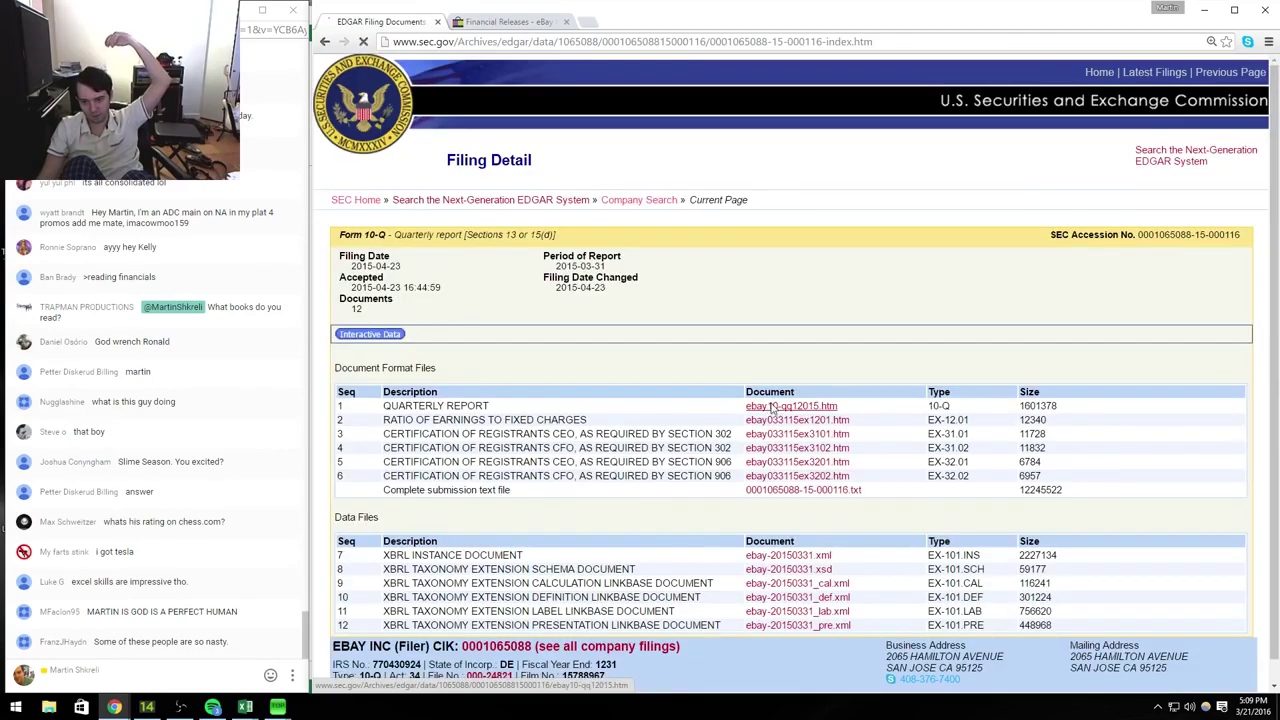
{"action": "left_click", "coordinate": [771, 407]}
Step: Find Marketplaces revenue in the first-quarter 10-Q's segment note and enter 2069 for Q115 in the Excel model's Marketplaces (Historical) row
{"action": "scroll", "coordinate": [840, 402], "scroll_direction": "down", "scroll_amount": 20}
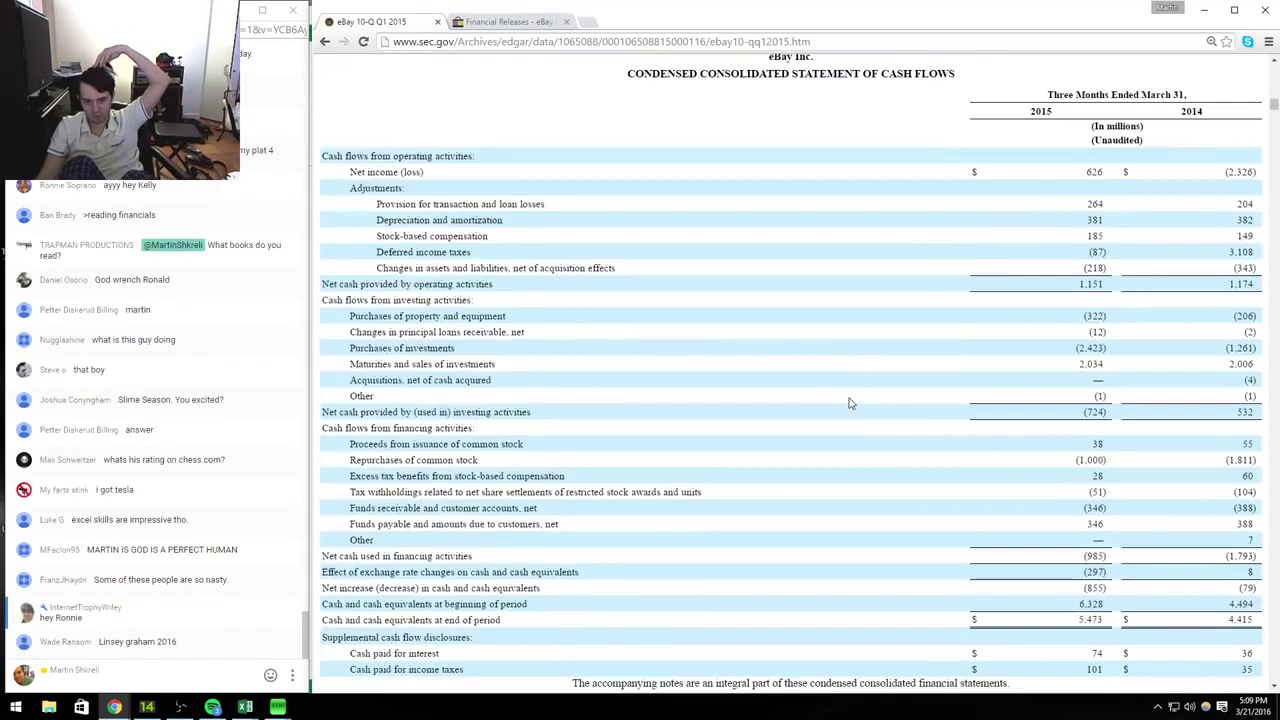
{"action": "scroll", "coordinate": [849, 403], "scroll_direction": "down", "scroll_amount": 20}
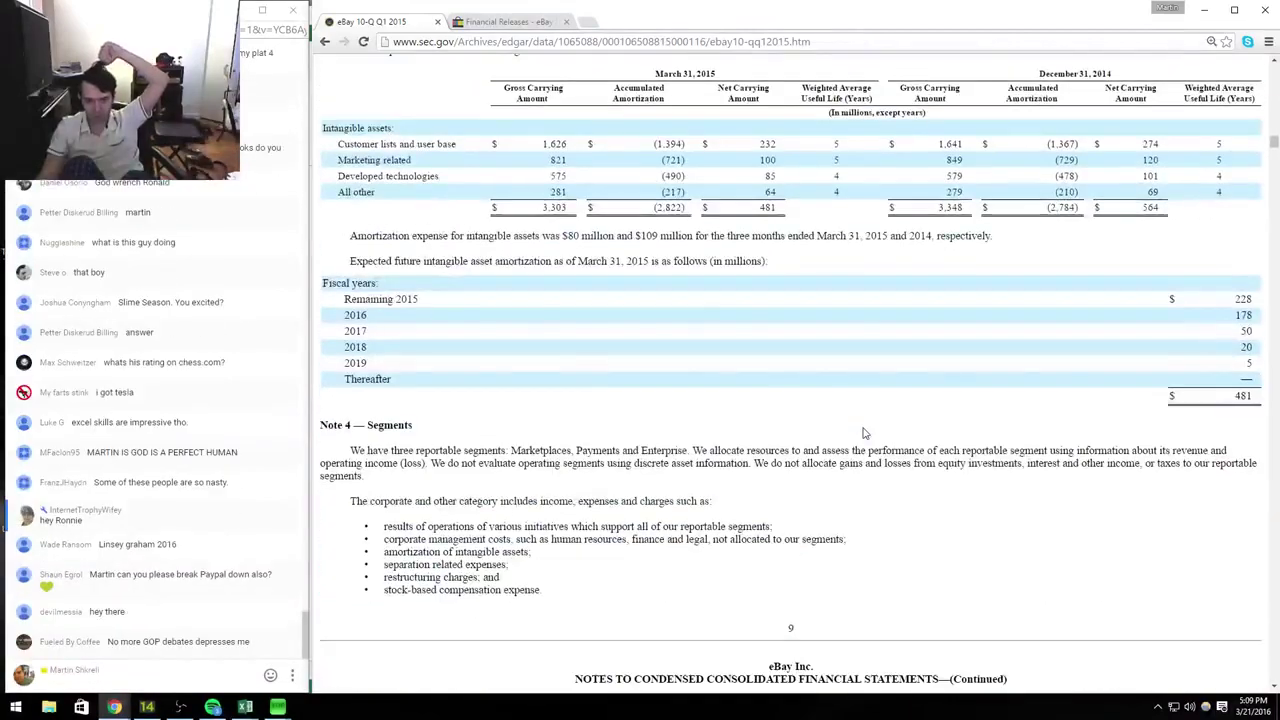
{"action": "scroll", "coordinate": [866, 433], "scroll_direction": "down", "scroll_amount": 8}
{"action": "scroll", "coordinate": [866, 431], "scroll_direction": "up", "scroll_amount": 3}
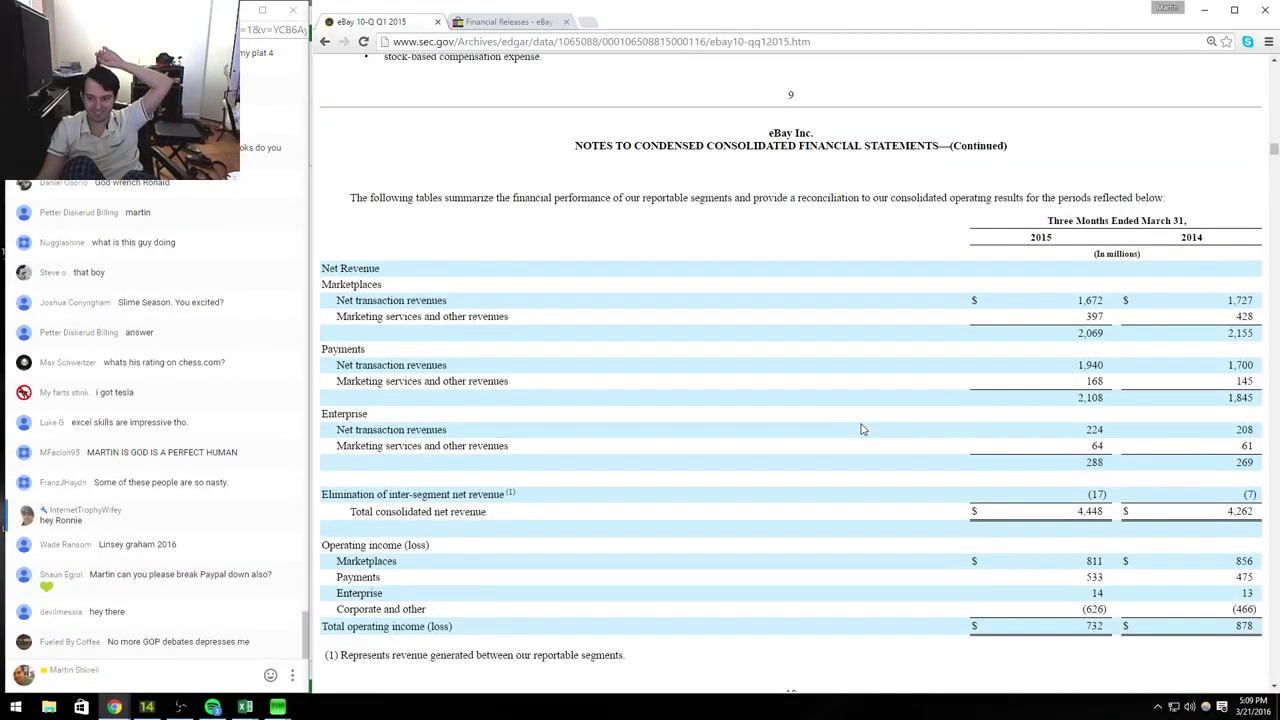
{"action": "key", "text": "alt+Tab"}
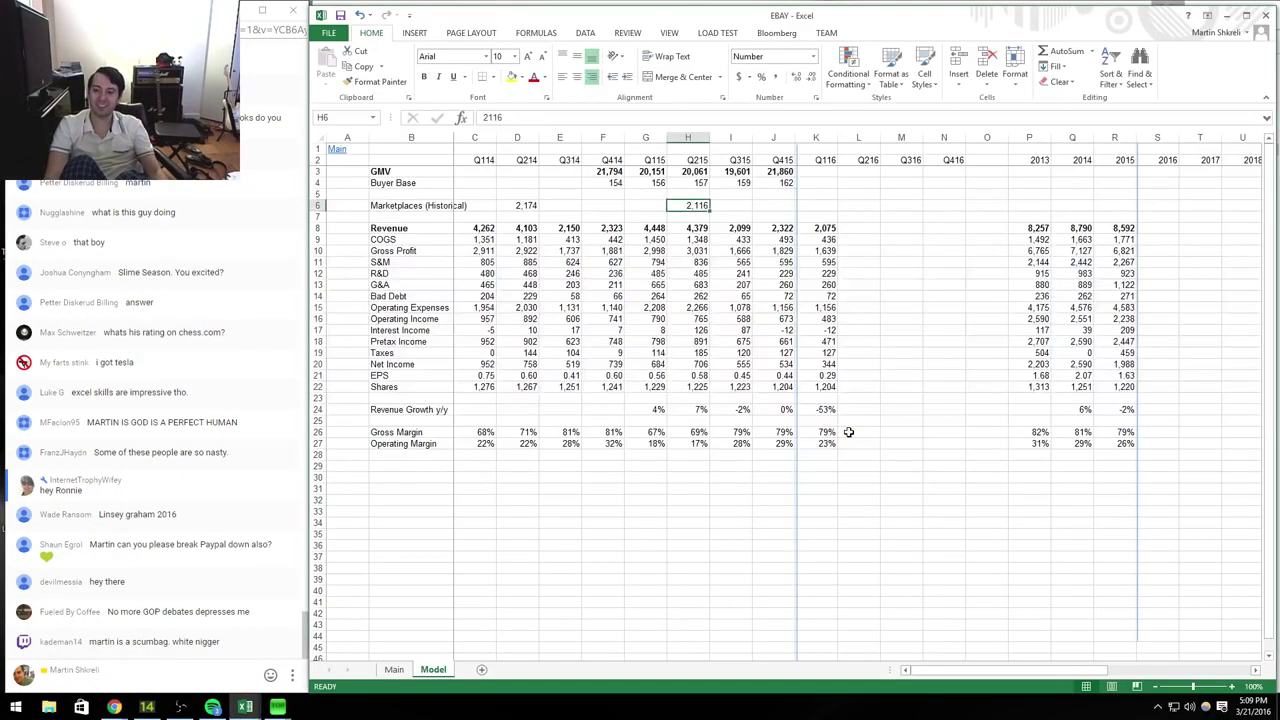
{"action": "key", "text": "Left"}
{"action": "type", "text": "2069"}
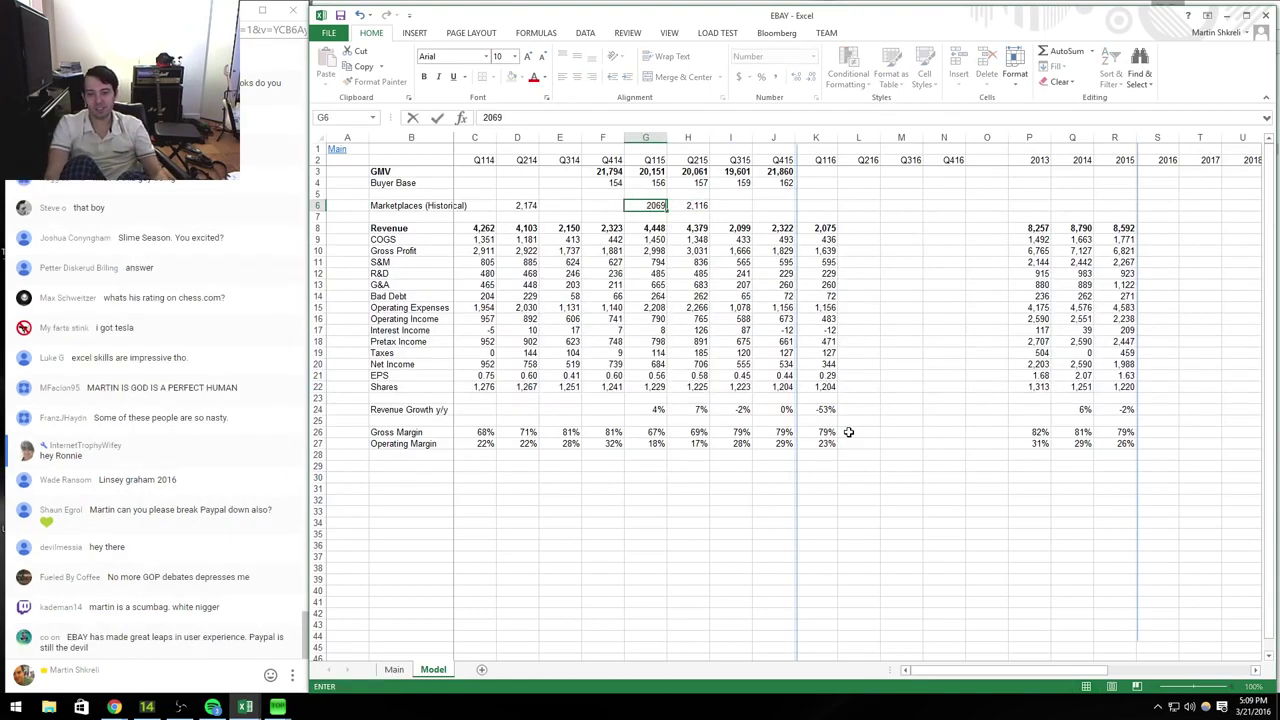
Step: Enter 2155 as the Q114 Marketplaces (Historical) revenue, checking it against the 10-Q's segment table
{"action": "key", "text": "Left"}
{"action": "key", "text": "Left"}
{"action": "key", "text": "Left"}
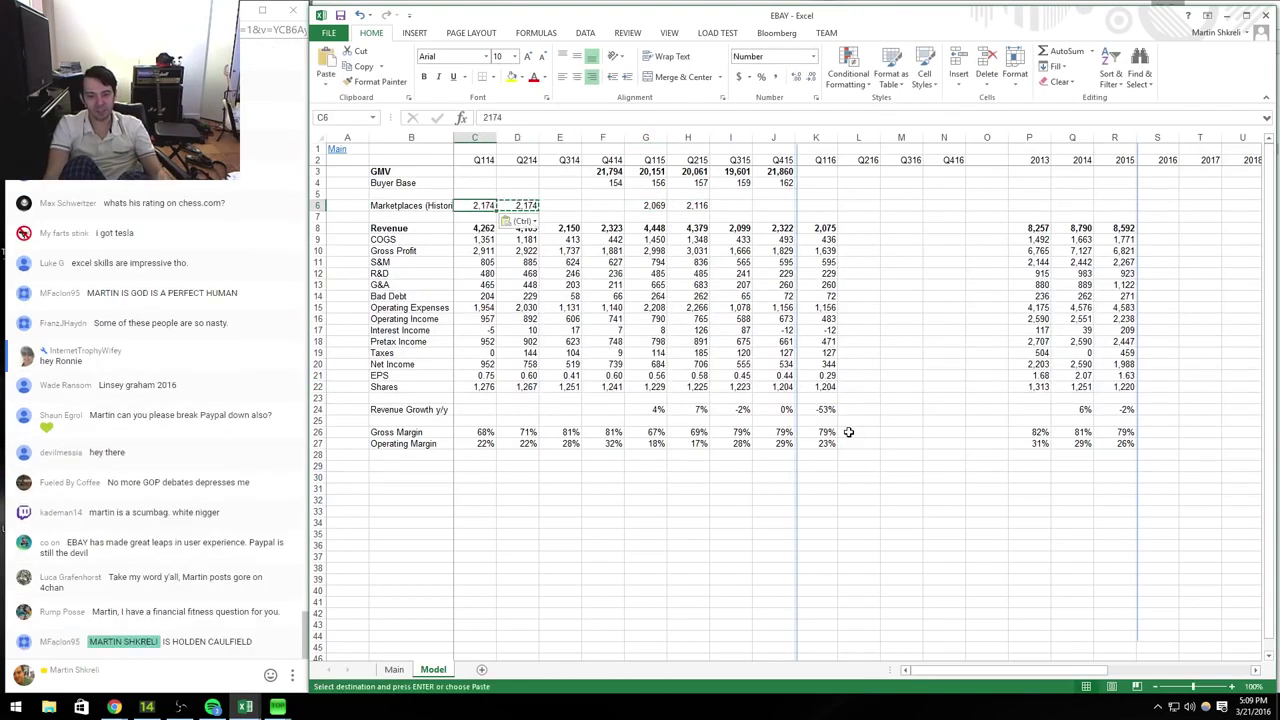
{"action": "key", "text": "alt+Tab"}
{"action": "key", "text": "alt+Tab"}
{"action": "key", "text": "Left"}
{"action": "type", "text": "2155"}
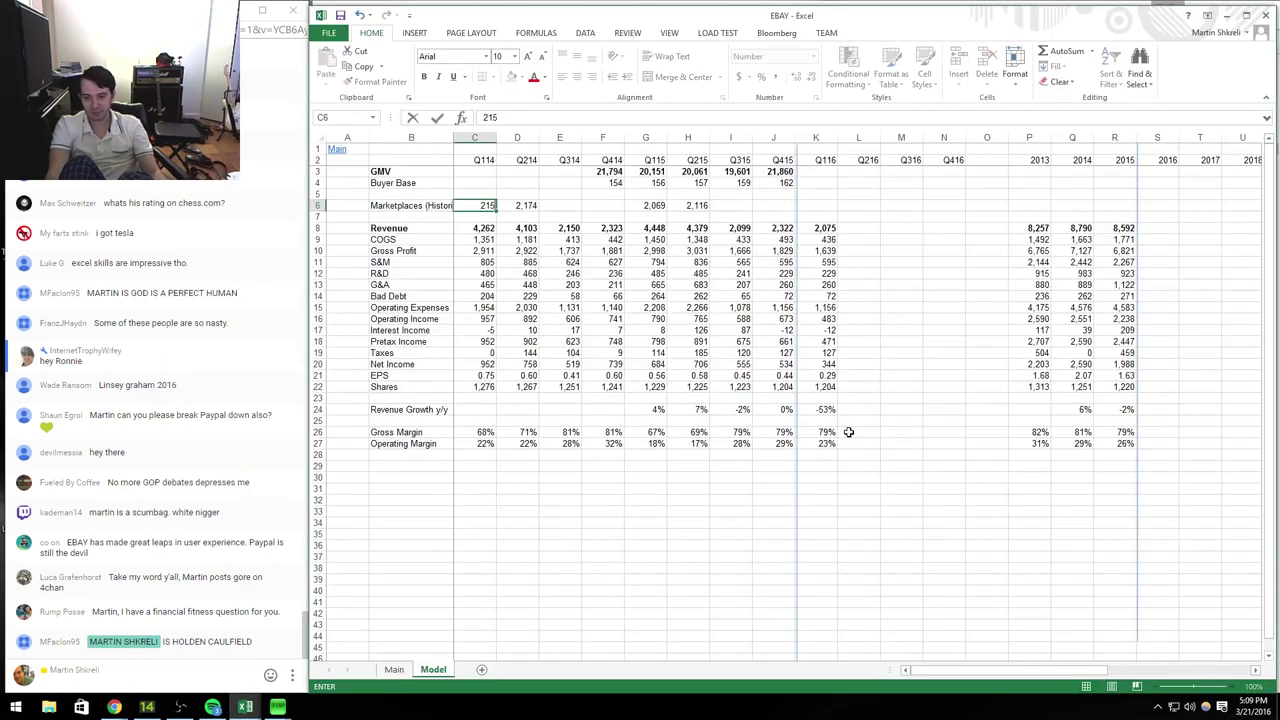
{"action": "key", "text": "Right"}
{"action": "key", "text": "Right"}
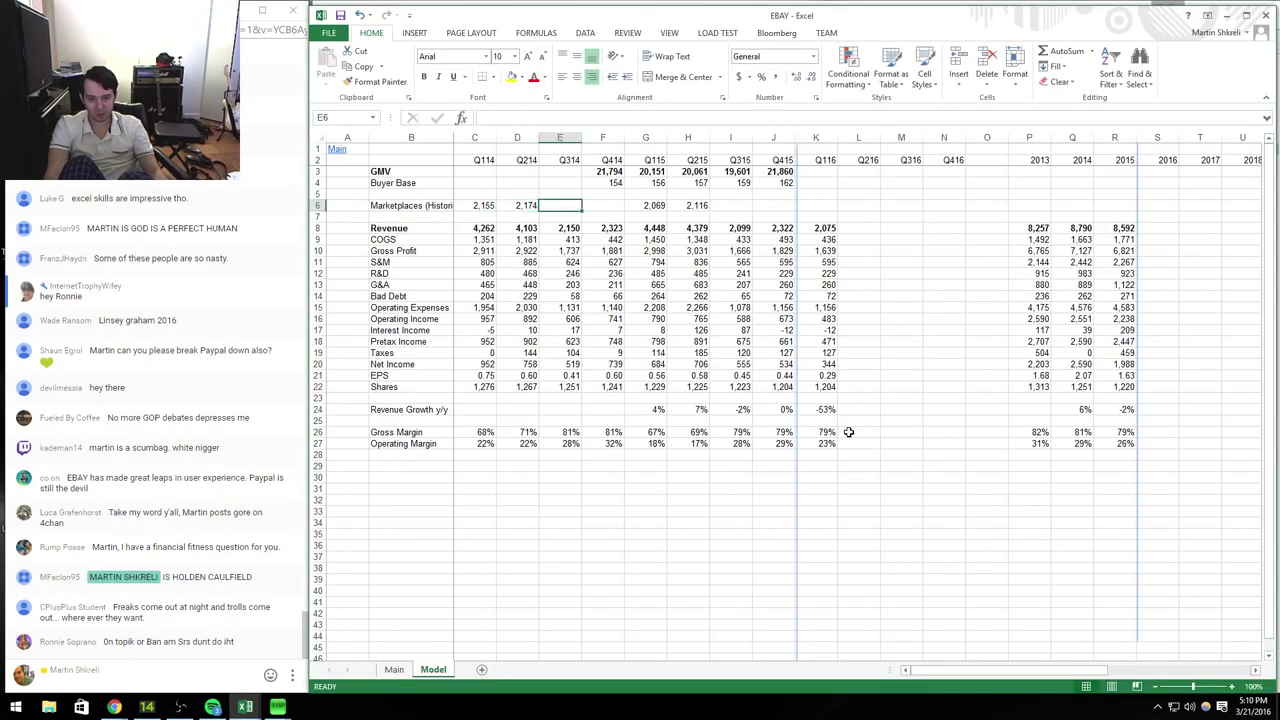
Step: Copy the Q116 revenue figure across Q216 to Q416
{"action": "key", "text": "Right"}
{"action": "key", "text": "Down"}
{"action": "key", "text": "Right"}
{"action": "key", "text": "Down"}
{"action": "key", "text": "Up"}
{"action": "key", "text": "Down"}
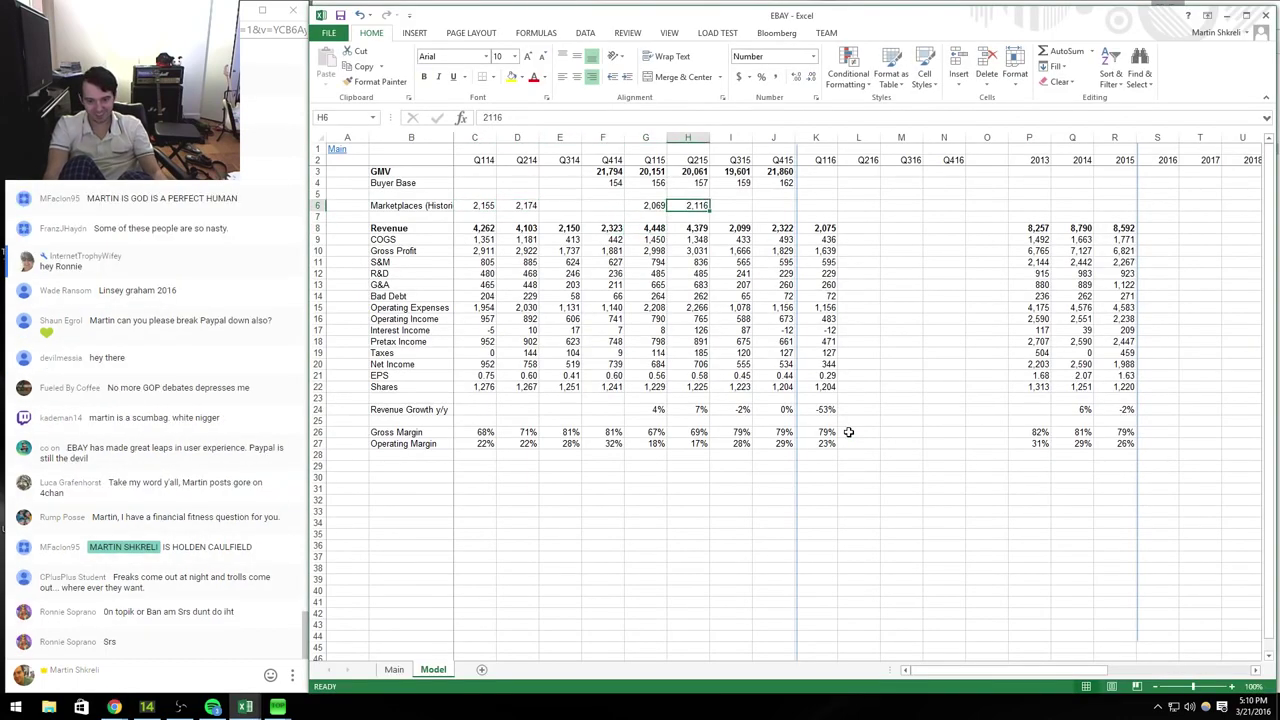
{"action": "key", "text": "Right"}
{"action": "key", "text": "Right"}
{"action": "key", "text": "Right"}
{"action": "key", "text": "Right"}
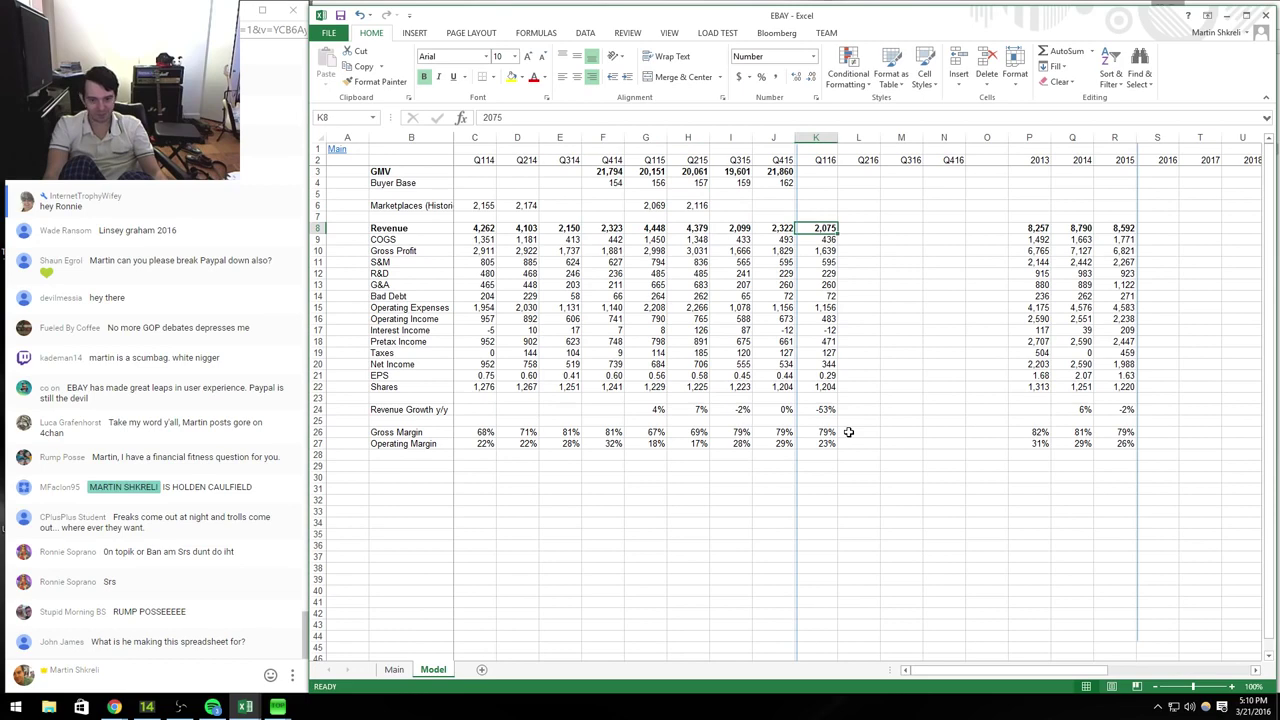
{"action": "key", "text": "ctrl+shift+Left"}
{"action": "key", "text": "ctrl+shift+Right"}
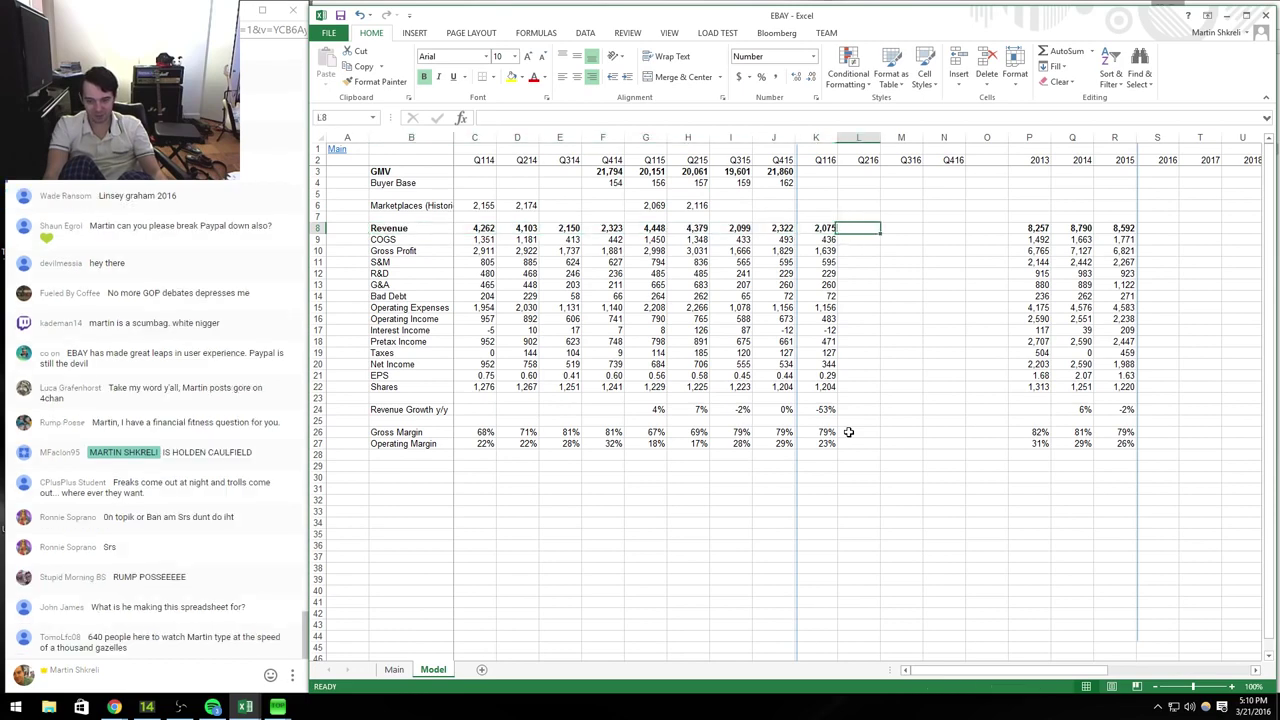
{"action": "key", "text": "ctrl+c"}
{"action": "key", "text": "Right"}
{"action": "key", "text": "shift+Right"}
{"action": "key", "text": "shift+Right"}
{"action": "key", "text": "Return"}
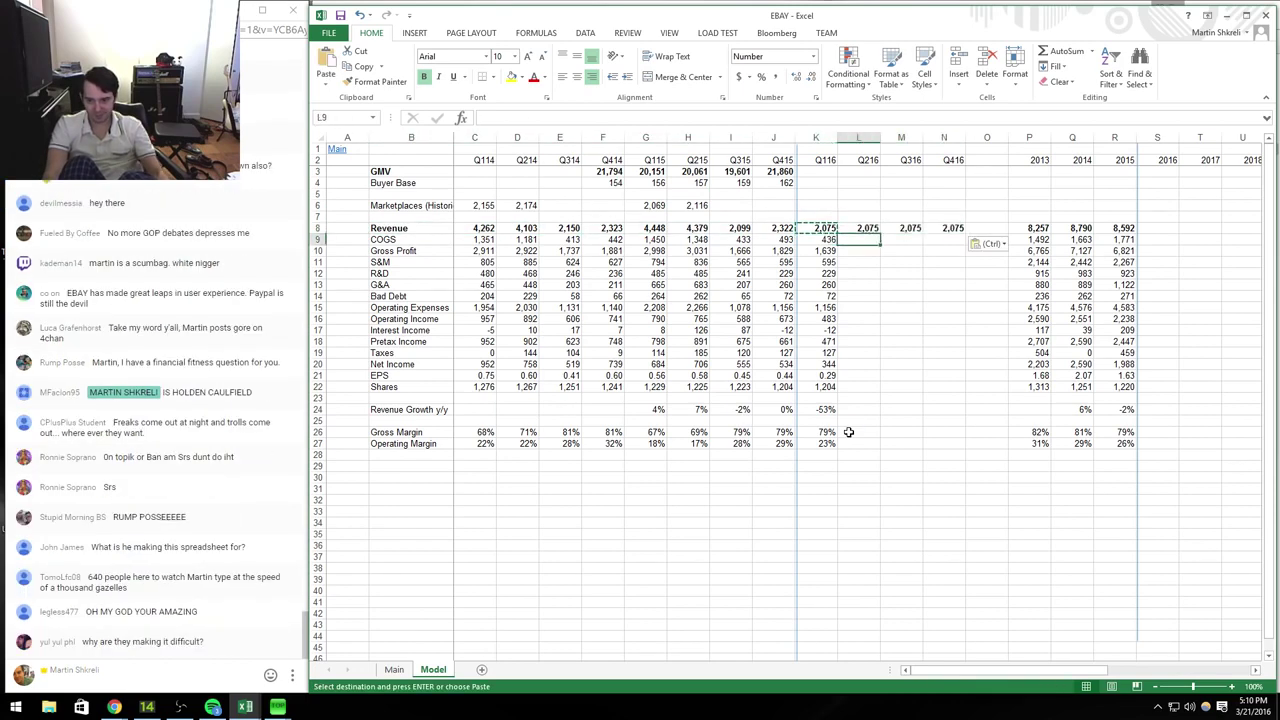
Step: Set Q216 revenue equal to the Q215 Marketplaces (Historical) figure with a cell reference
{"action": "type", "text": "="}
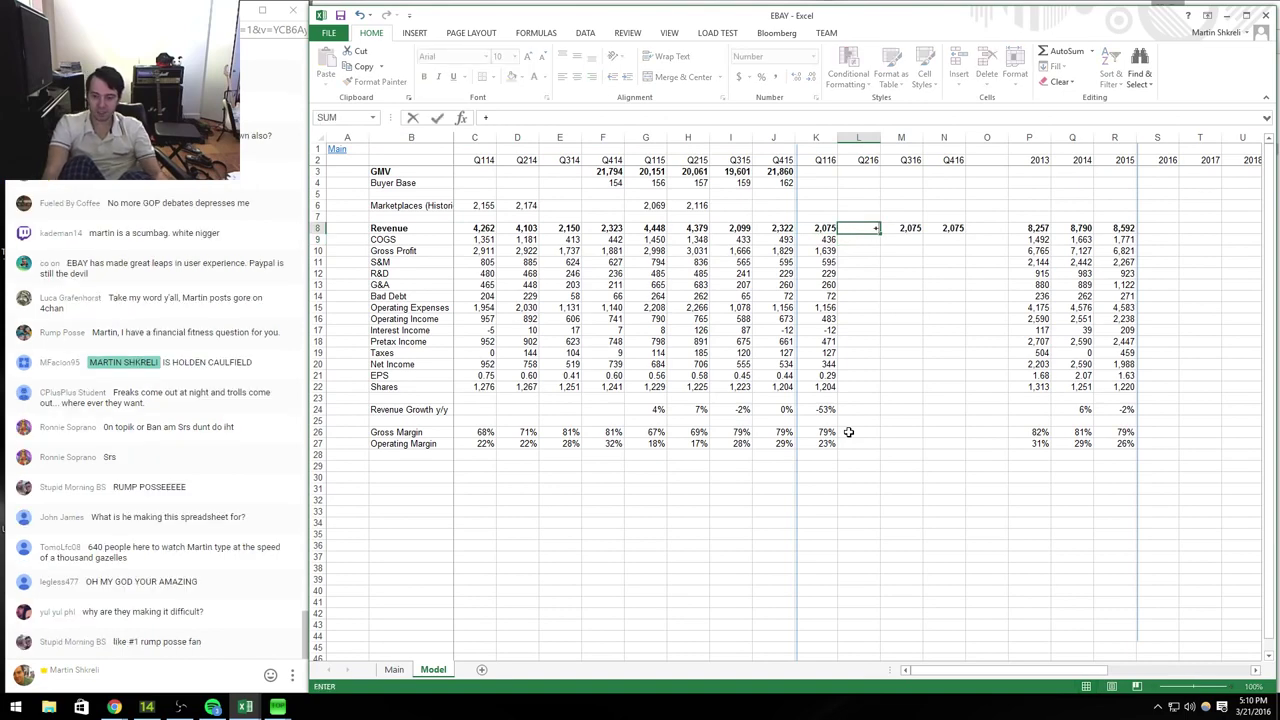
{"action": "key", "text": "Up"}
{"action": "key", "text": "Up"}
{"action": "key", "text": "Left"}
{"action": "key", "text": "Left"}
{"action": "key", "text": "Left"}
{"action": "key", "text": "Left"}
{"action": "key", "text": "Tab"}
Step: Link Q316 revenue to Q315 revenue and Q416 revenue to Q415 revenue with cell references
{"action": "type", "text": "+"}
{"action": "key", "text": "Left"}
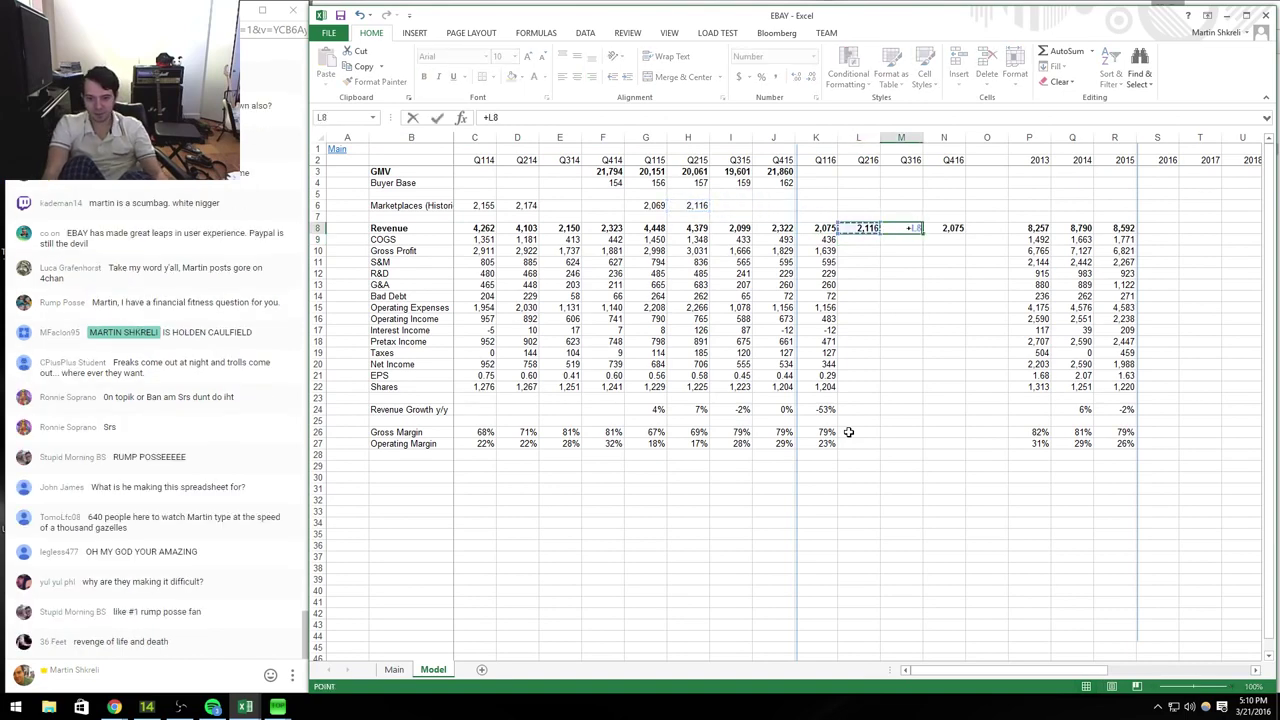
{"action": "key", "text": "Tab"}
{"action": "type", "text": "+"}
{"action": "key", "text": "Left"}
{"action": "key", "text": "Left"}
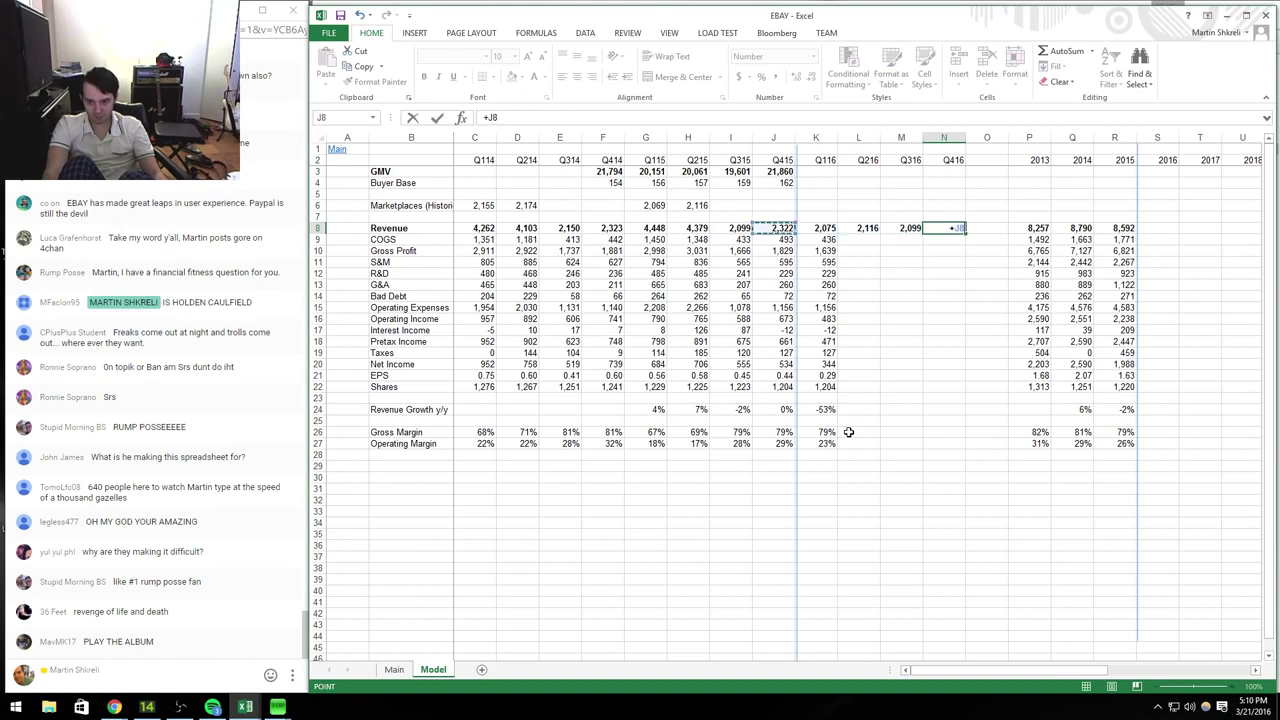
{"action": "key", "text": "Return"}
Step: Copy the Q116 formulas and values from COGS down to Shares across Q216, Q316 and Q416
{"action": "key", "text": "shift+Down"}
{"action": "key", "text": "shift+Down"}
{"action": "key", "text": "shift+Down"}
{"action": "key", "text": "shift+Down"}
{"action": "key", "text": "shift+Down"}
{"action": "key", "text": "shift+Down"}
{"action": "key", "text": "shift+Down"}
{"action": "key", "text": "shift+Down"}
{"action": "key", "text": "shift+Down"}
{"action": "key", "text": "shift+Down"}
{"action": "key", "text": "shift+Down"}
{"action": "key", "text": "shift+Down"}
{"action": "key", "text": "shift+Down"}
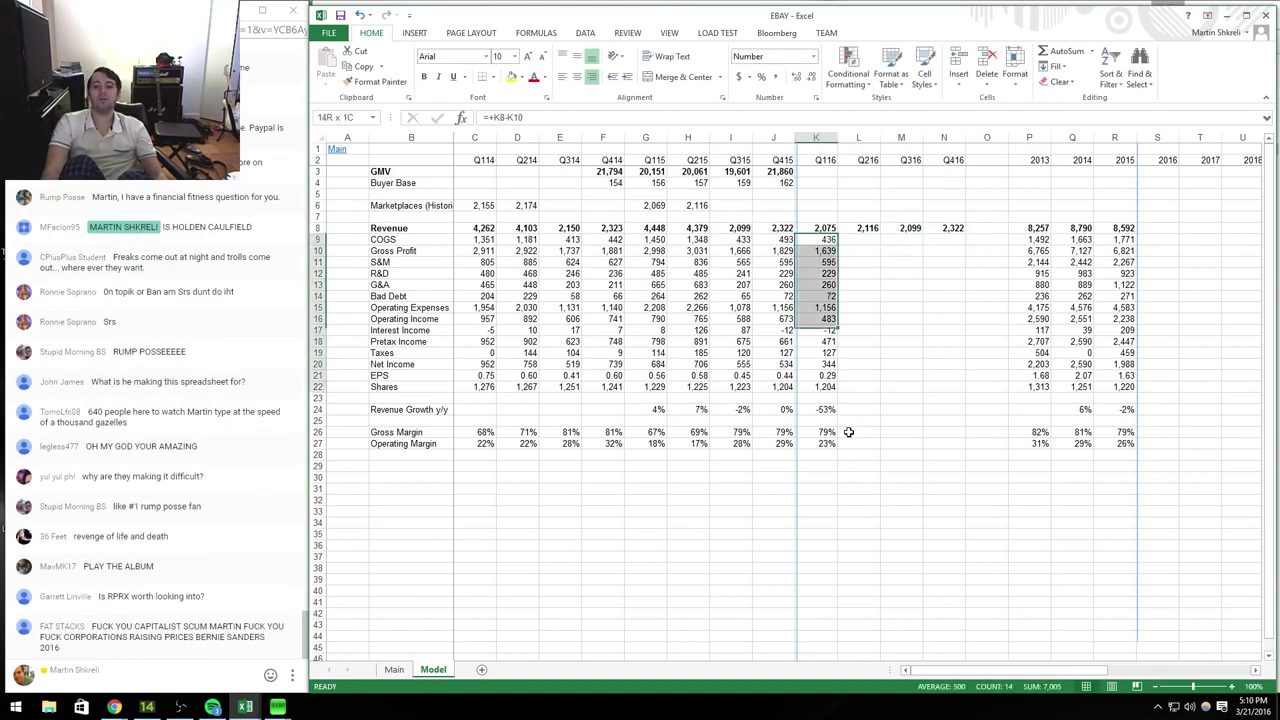
{"action": "key", "text": "ctrl+c"}
{"action": "key", "text": "Right"}
{"action": "key", "text": "shift+Down"}
{"action": "key", "text": "shift+Down"}
{"action": "key", "text": "shift+Down"}
{"action": "key", "text": "shift+Down"}
{"action": "key", "text": "shift+Down"}
{"action": "key", "text": "shift+Down"}
{"action": "key", "text": "shift+Down"}
{"action": "key", "text": "shift+Down"}
{"action": "key", "text": "shift+Down"}
{"action": "key", "text": "shift+Down"}
{"action": "key", "text": "shift+Down"}
{"action": "key", "text": "shift+Down"}
{"action": "key", "text": "shift+Down"}
{"action": "key", "text": "shift+Right"}
{"action": "key", "text": "shift+Right"}
{"action": "key", "text": "ctrl+v"}
{"action": "key", "text": "Escape"}
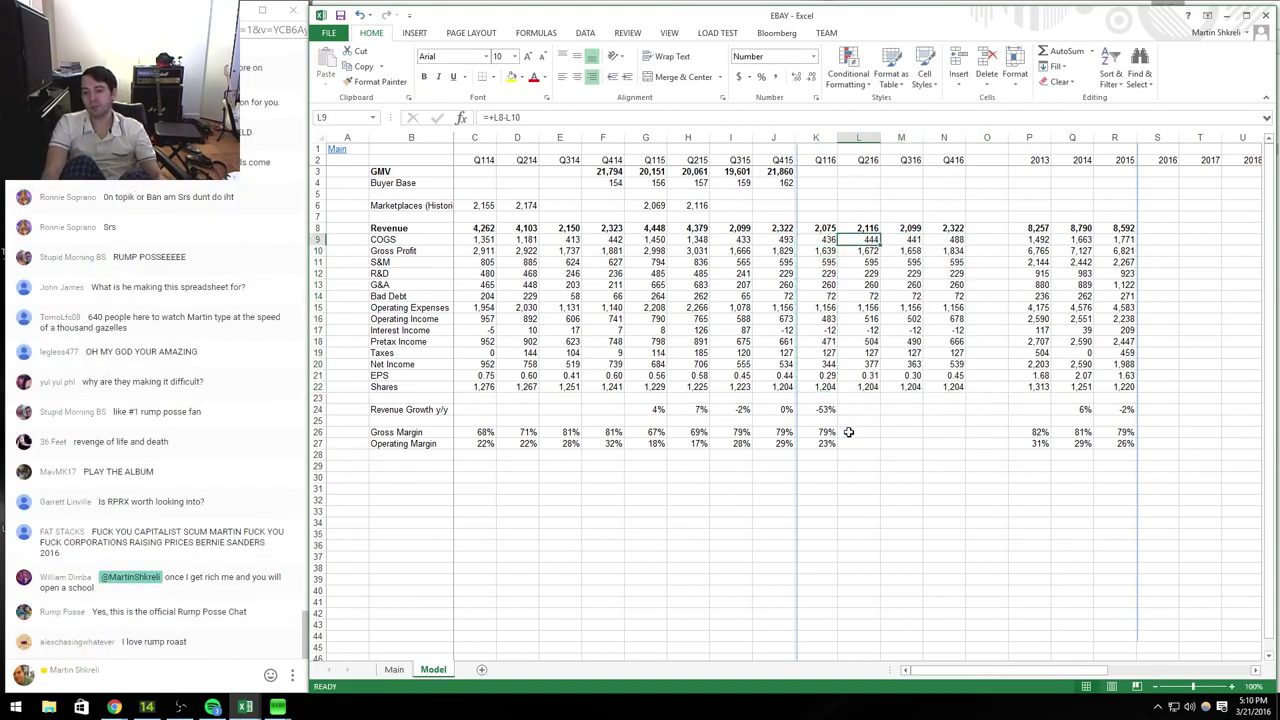
Step: Copy the Q116 Revenue Growth y/y, Gross Margin and Operating Margin formulas across Q216 to Q416
{"action": "key", "text": "Down"}
{"action": "key", "text": "Down"}
{"action": "key", "text": "Down"}
{"action": "key", "text": "Down"}
{"action": "key", "text": "Down"}
{"action": "key", "text": "Down"}
{"action": "key", "text": "Down"}
{"action": "key", "text": "Down"}
{"action": "key", "text": "Down"}
{"action": "key", "text": "Down"}
{"action": "key", "text": "Down"}
{"action": "key", "text": "Down"}
{"action": "key", "text": "Down"}
{"action": "key", "text": "Down"}
{"action": "key", "text": "Down"}
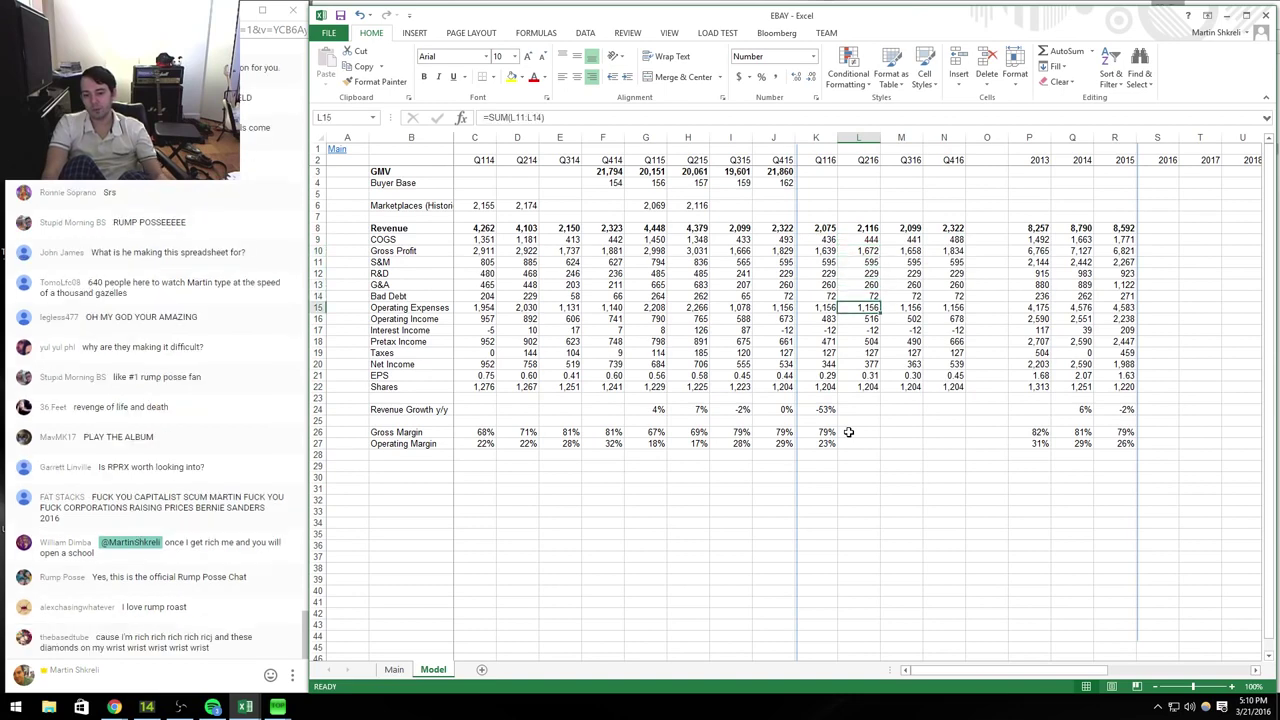
{"action": "key", "text": "Up"}
{"action": "key", "text": "Left"}
{"action": "key", "text": "shift+Down"}
{"action": "key", "text": "shift+Down"}
{"action": "key", "text": "shift+Down"}
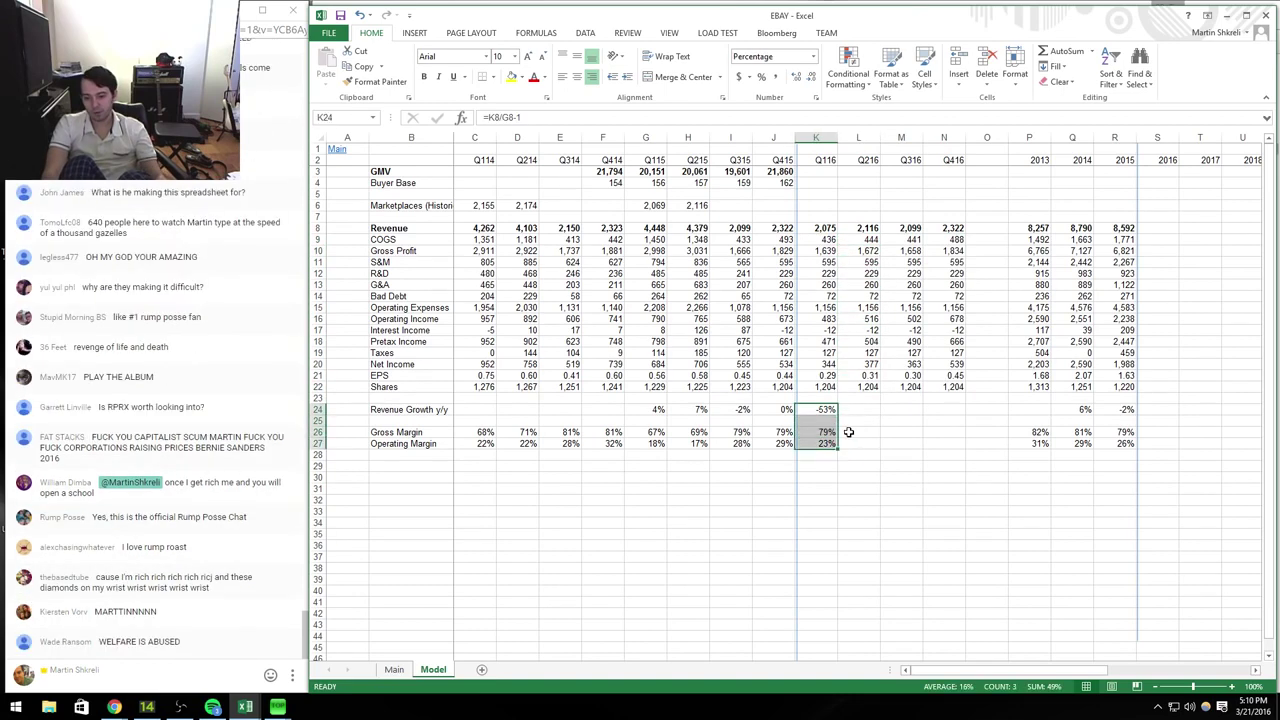
{"action": "key", "text": "ctrl+c"}
{"action": "key", "text": "shift+Right"}
{"action": "key", "text": "shift+Right"}
{"action": "key", "text": "ctrl+v"}
{"action": "key", "text": "Escape"}
Step: Repoint the Q116 and Q216 revenue growth formulas to the Q115 and Q215 Marketplaces (Historical) figures in G6 and H6
{"action": "key", "text": "F2"}
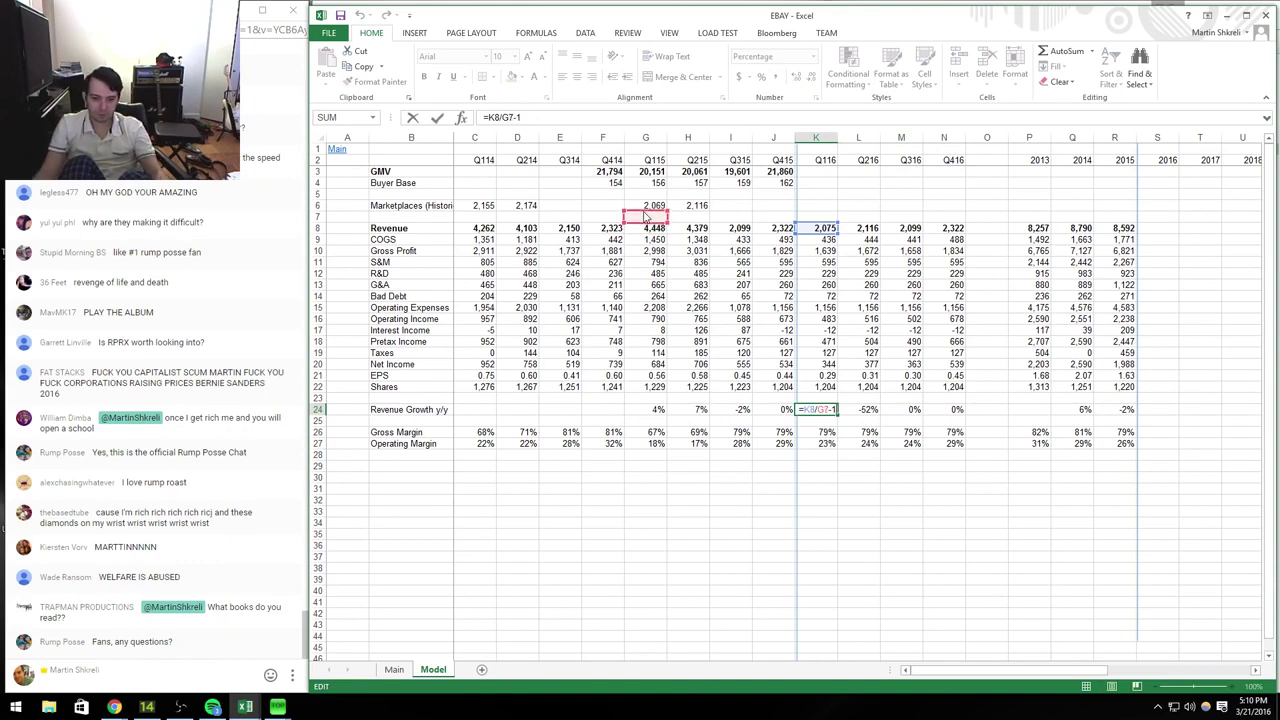
{"action": "key", "text": "Tab"}
{"action": "key", "text": "F2"}
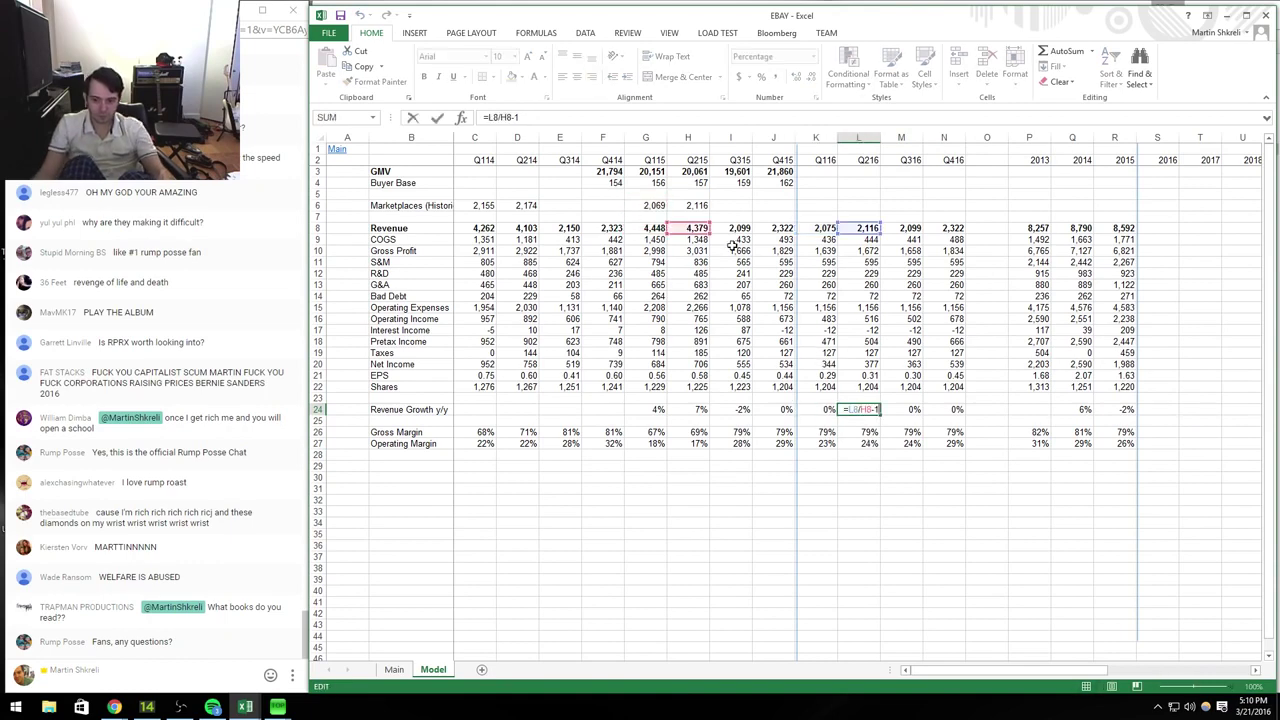
{"action": "left_click_drag", "start_coordinate": [690, 222], "coordinate": [690, 200]}
{"action": "key", "text": "Tab"}
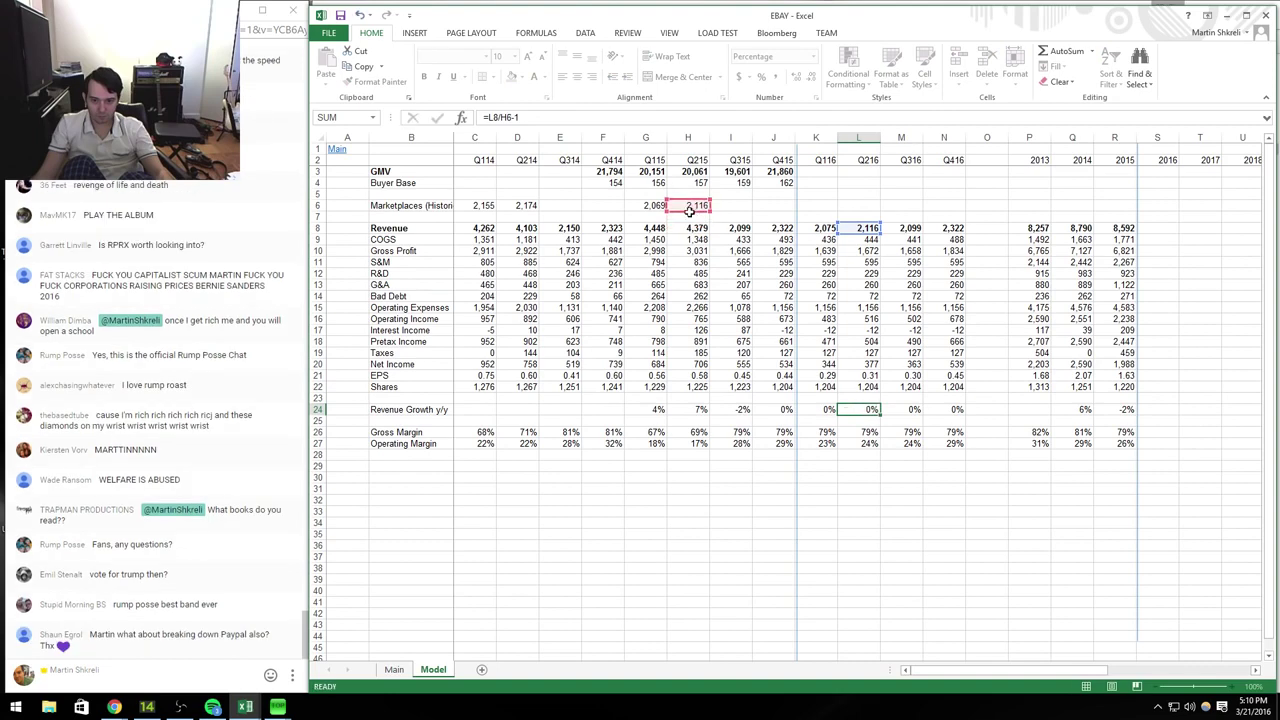
Step: Calculate 2016 revenue as the sum of the Q116 to Q416 revenues, K8:N8
{"action": "key", "text": "Right"}
{"action": "key", "text": "Right"}
{"action": "key", "text": "Right"}
{"action": "key", "text": "Right"}
{"action": "key", "text": "Right"}
{"action": "key", "text": "Right"}
{"action": "key", "text": "ctrl+Up"}
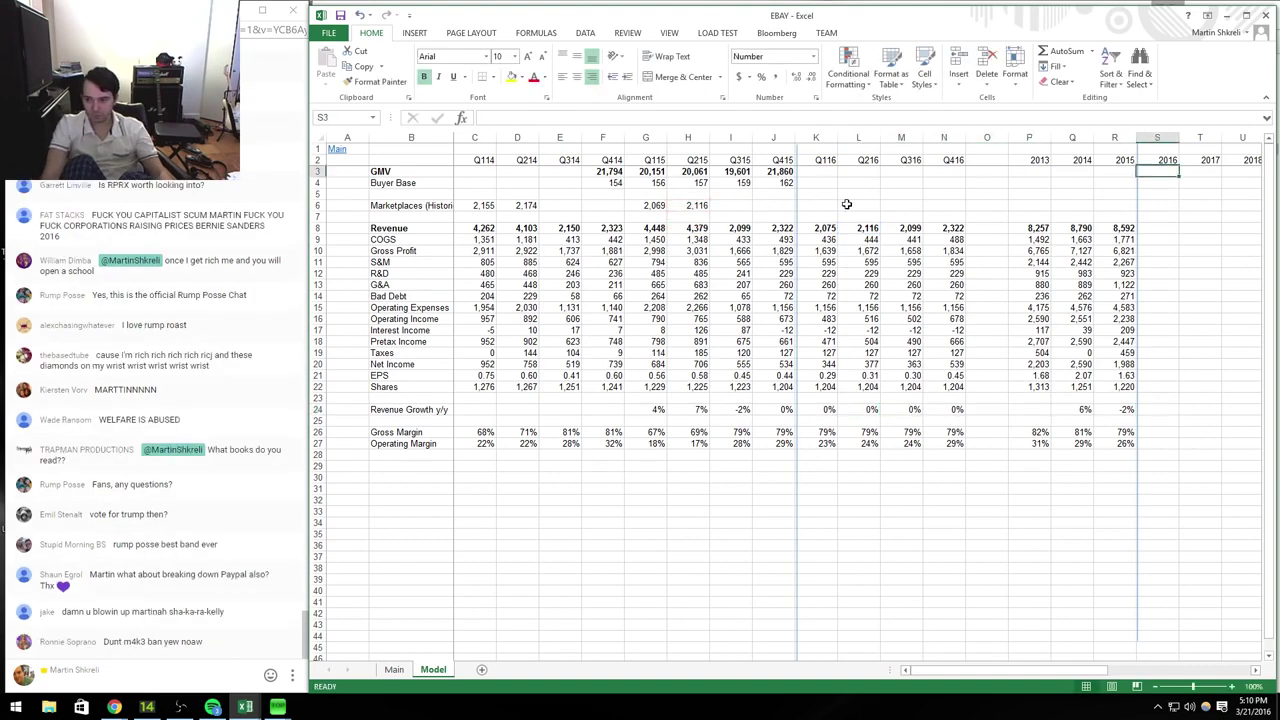
{"action": "key", "text": "Down"}
{"action": "key", "text": "Down"}
{"action": "key", "text": "Down"}
{"action": "key", "text": "Down"}
{"action": "key", "text": "Down"}
{"action": "type", "text": "=sum("}
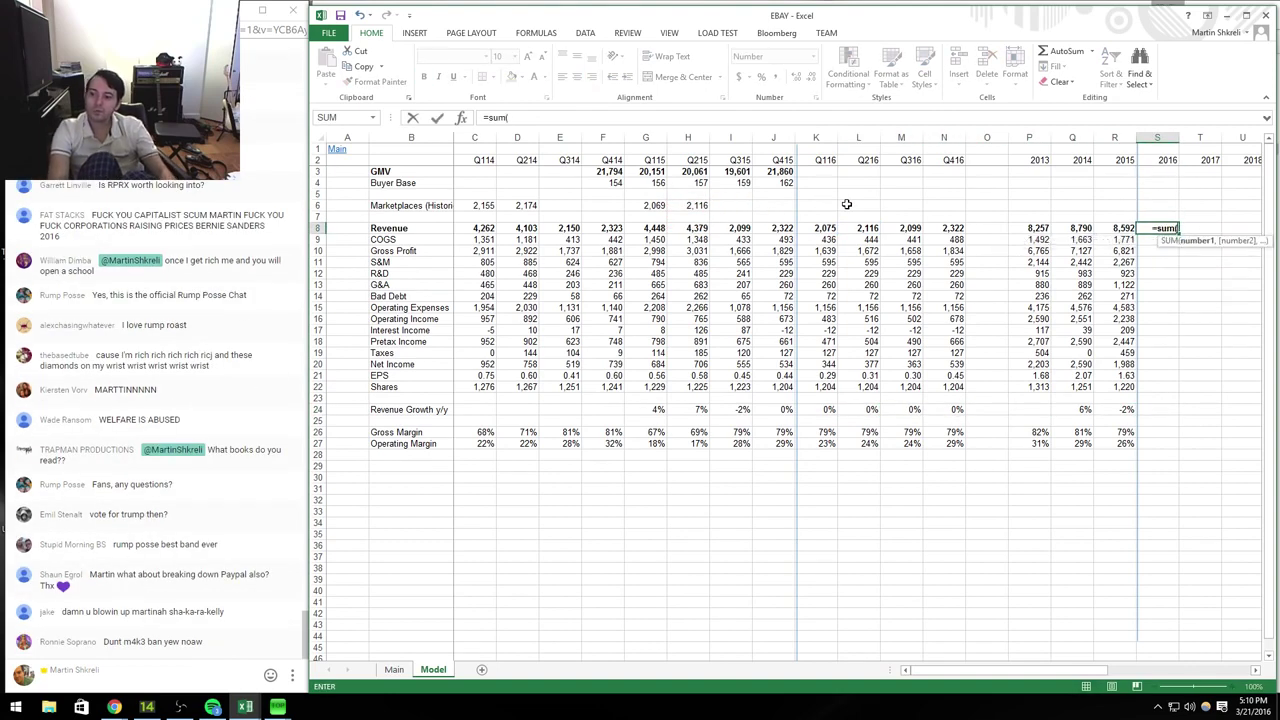
{"action": "key", "text": "Left"}
{"action": "key", "text": "Left"}
{"action": "key", "text": "shift+Left"}
{"action": "key", "text": "shift+Left"}
{"action": "key", "text": "shift+Left"}
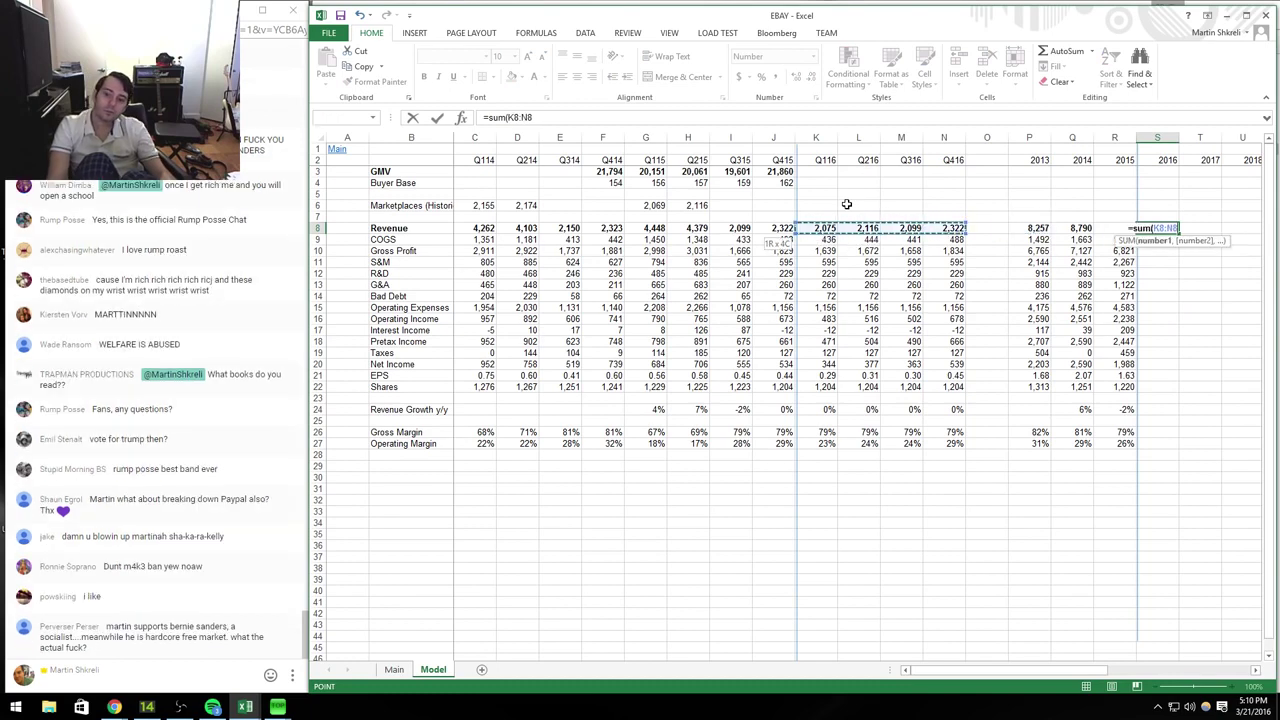
{"action": "key", "text": "Return"}
Step: Copy the 2016 revenue sum formula to Gross Profit and calculate 2016 COGS as revenue minus gross profit
{"action": "key", "text": "Up"}
{"action": "key", "text": "ctrl+c"}
{"action": "key", "text": "Down"}
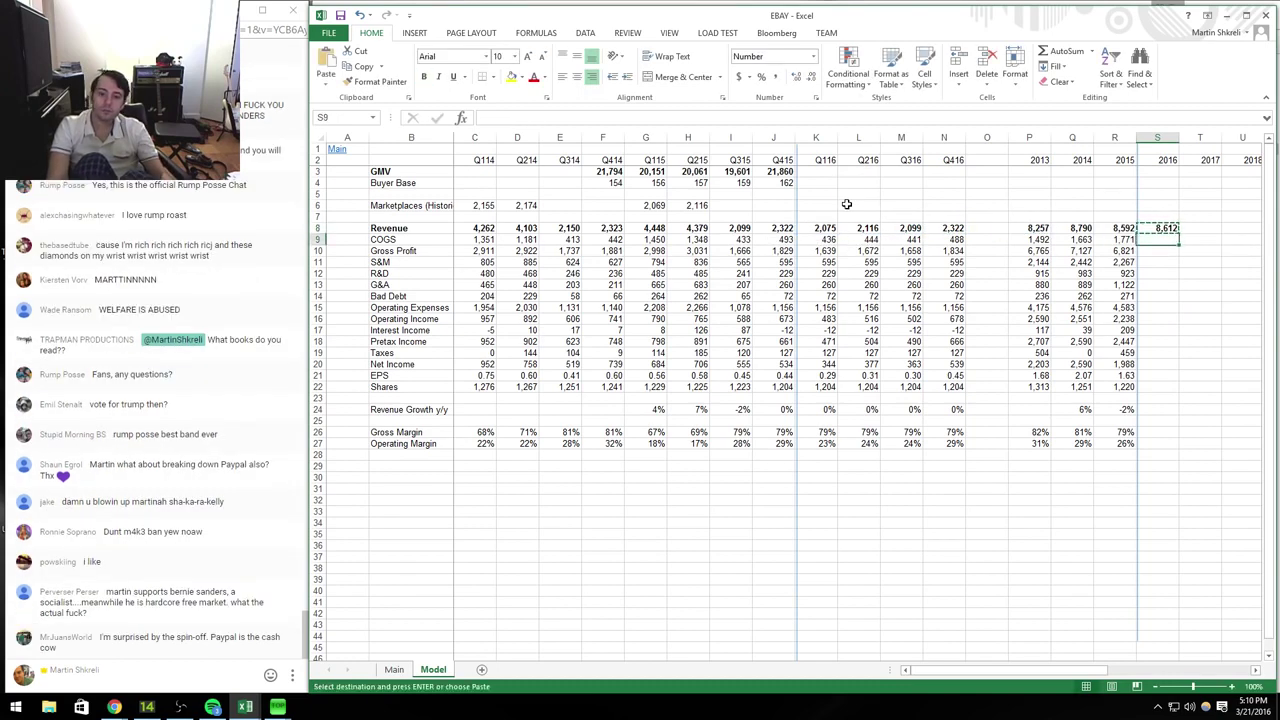
{"action": "key", "text": "ctrl+v"}
{"action": "key", "text": "Up"}
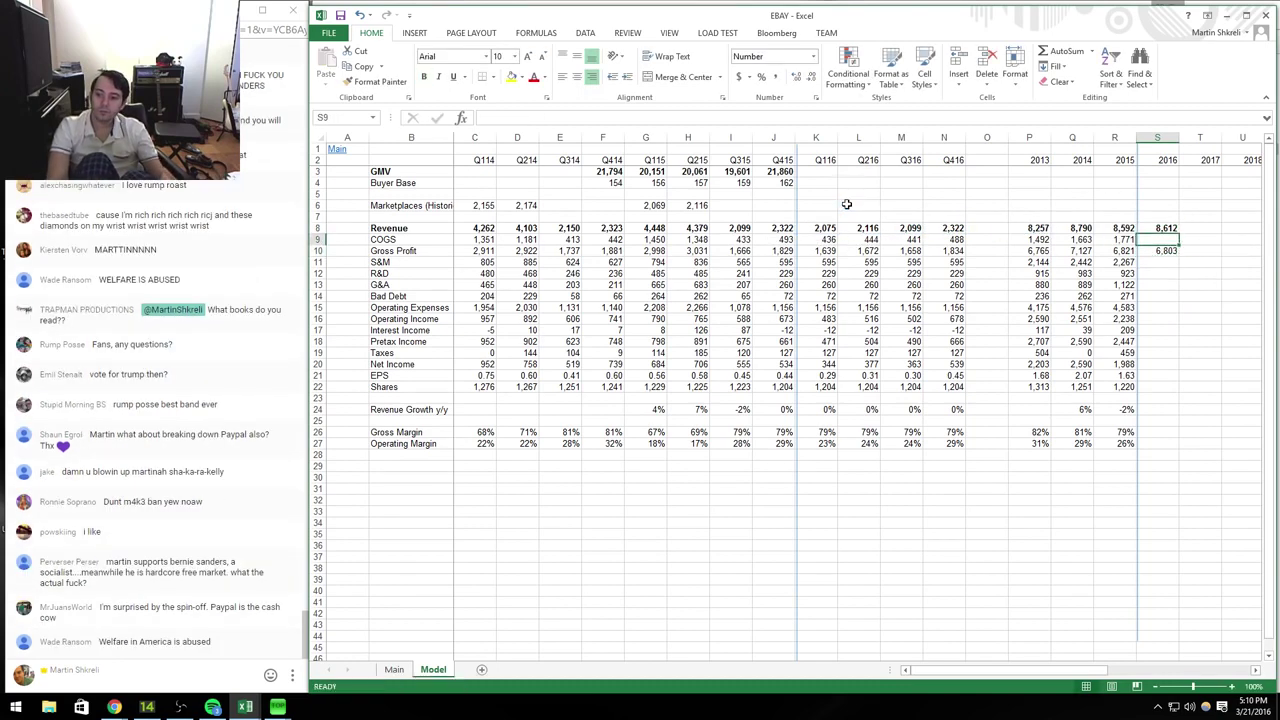
{"action": "type", "text": "=S8-"}
{"action": "key", "text": "Return"}
Step: Copy the 2016 Gross Profit sum formula into S&M, R&D, G&A and Bad Debt for 2016
{"action": "key", "text": "ctrl+c"}
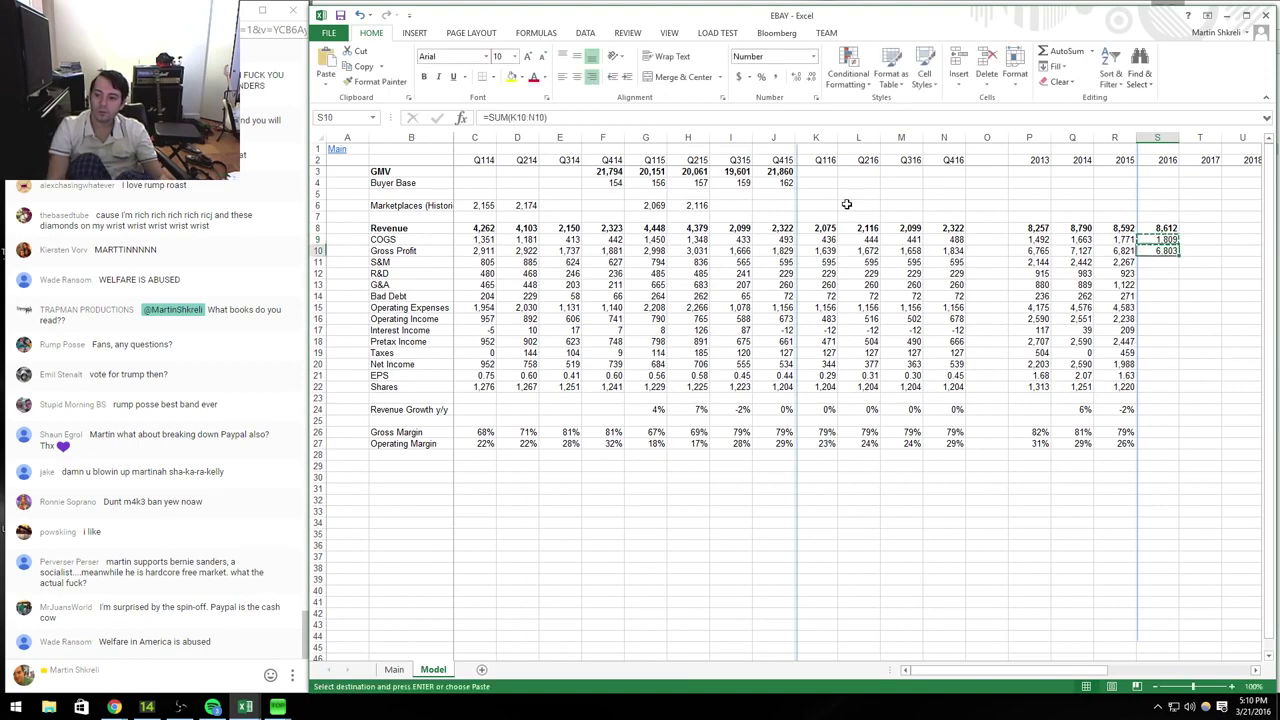
{"action": "key", "text": "Down"}
{"action": "key", "text": "shift+Down"}
{"action": "key", "text": "shift+Down"}
{"action": "key", "text": "shift+Down"}
{"action": "key", "text": "ctrl+v"}
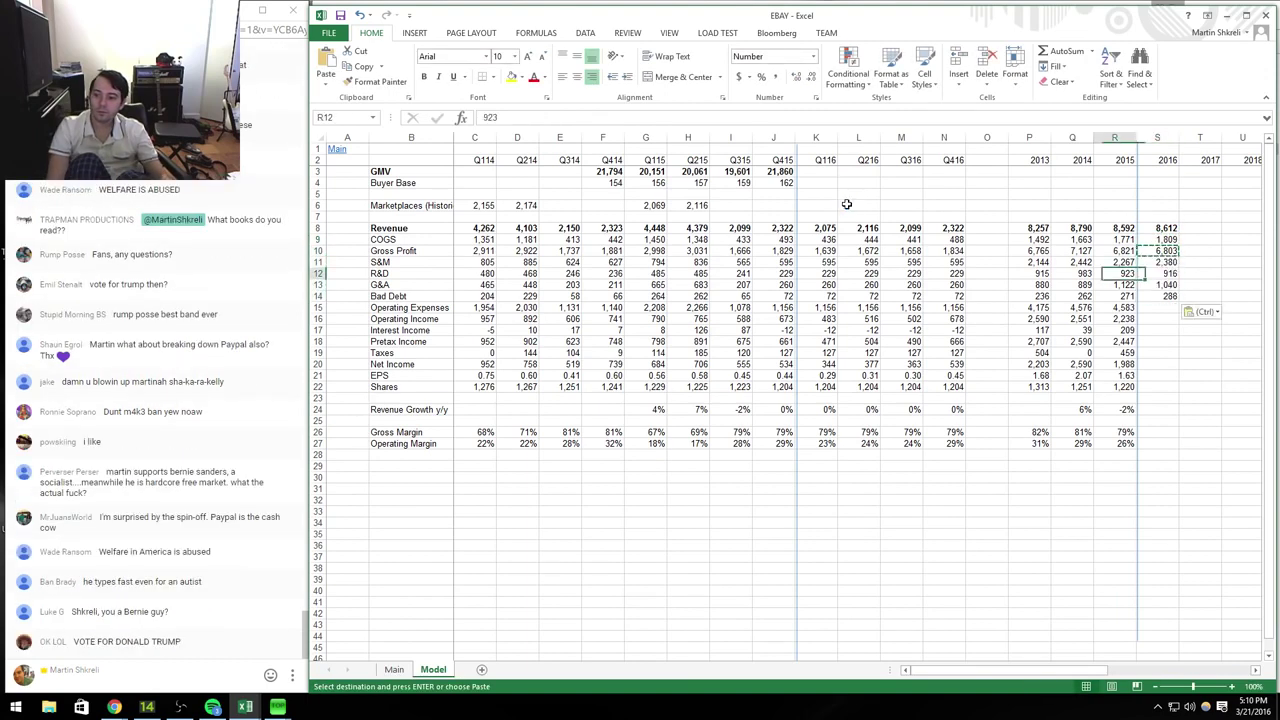
{"action": "key", "text": "Escape"}
Step: Copy the 2015 Operating Expenses and Operating Income formulas into the 2016 column
{"action": "key", "text": "Left"}
{"action": "key", "text": "Down"}
{"action": "key", "text": "Down"}
{"action": "key", "text": "Down"}
{"action": "key", "text": "Down"}
{"action": "key", "text": "shift+Down"}
{"action": "key", "text": "ctrl+c"}
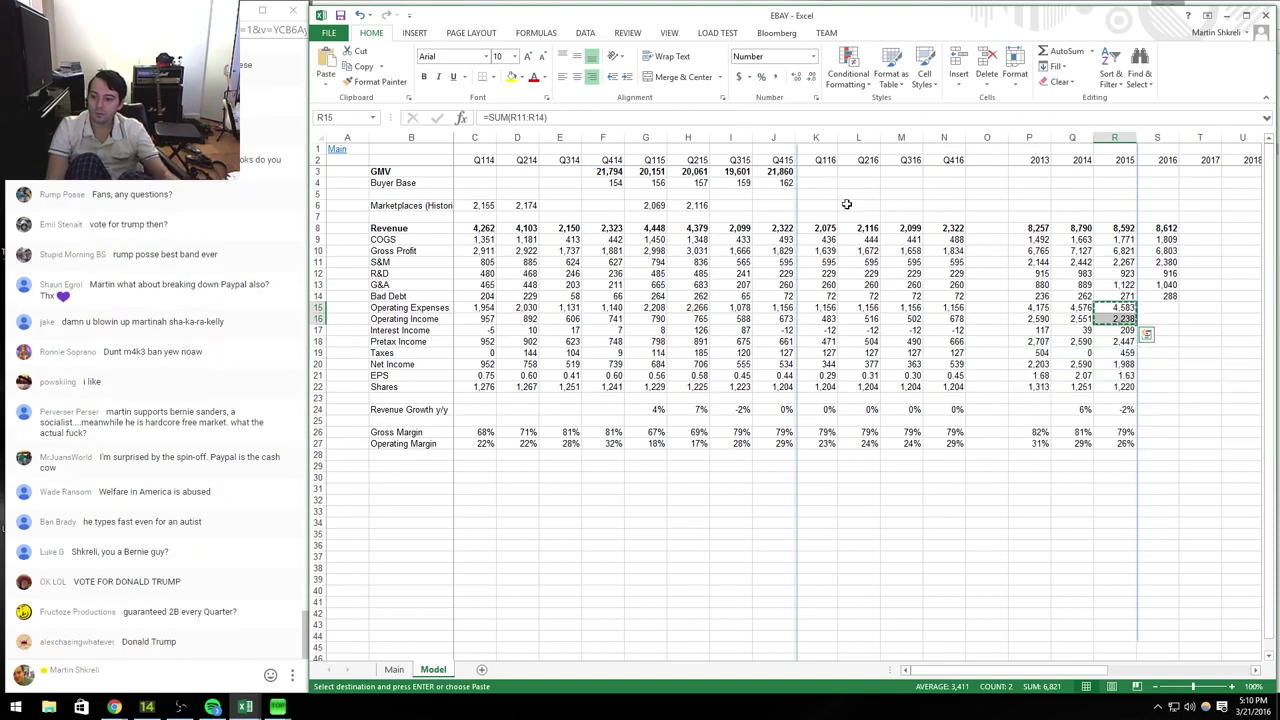
{"action": "key", "text": "shift+Right"}
{"action": "key", "text": "ctrl+v"}
{"action": "key", "text": "Escape"}
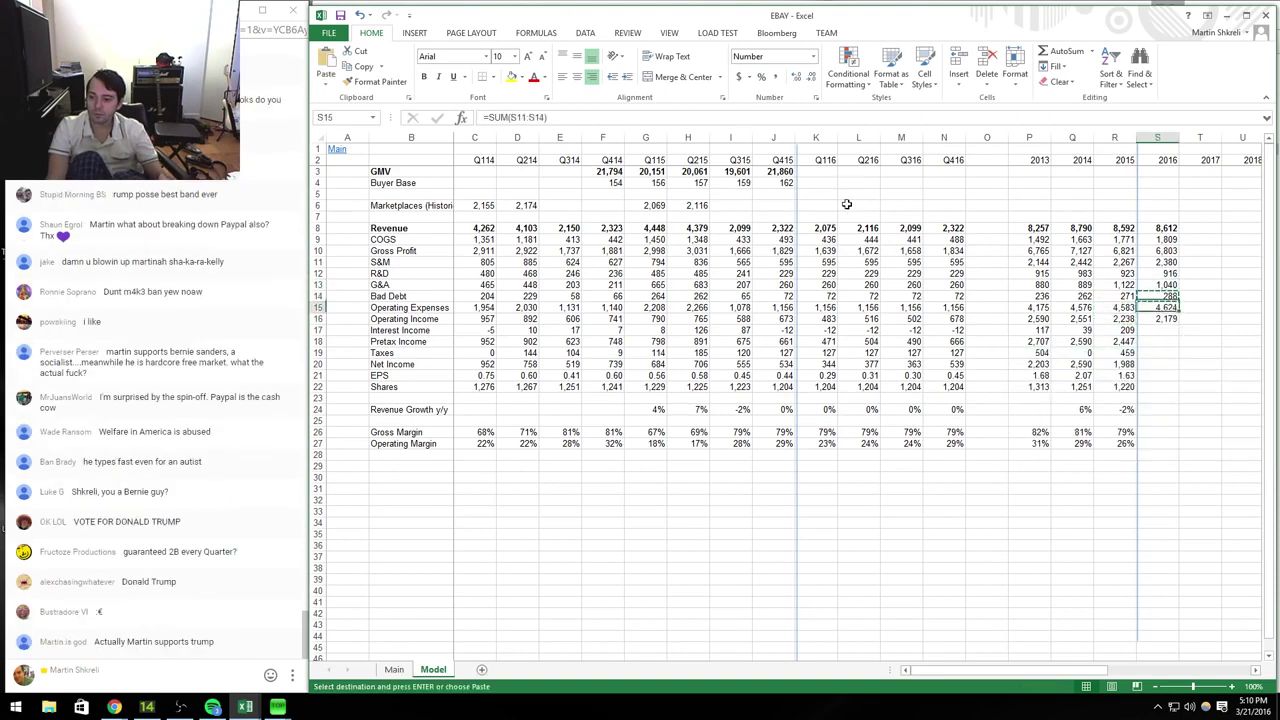
Step: Fill 2016 Interest Income with the quarterly sum formula and copy the 2015 Pretax Income formula into 2016
{"action": "key", "text": "Down"}
{"action": "key", "text": "Down"}
{"action": "key", "text": "Down"}
{"action": "key", "text": "ctrl+c"}
{"action": "key", "text": "shift+Right"}
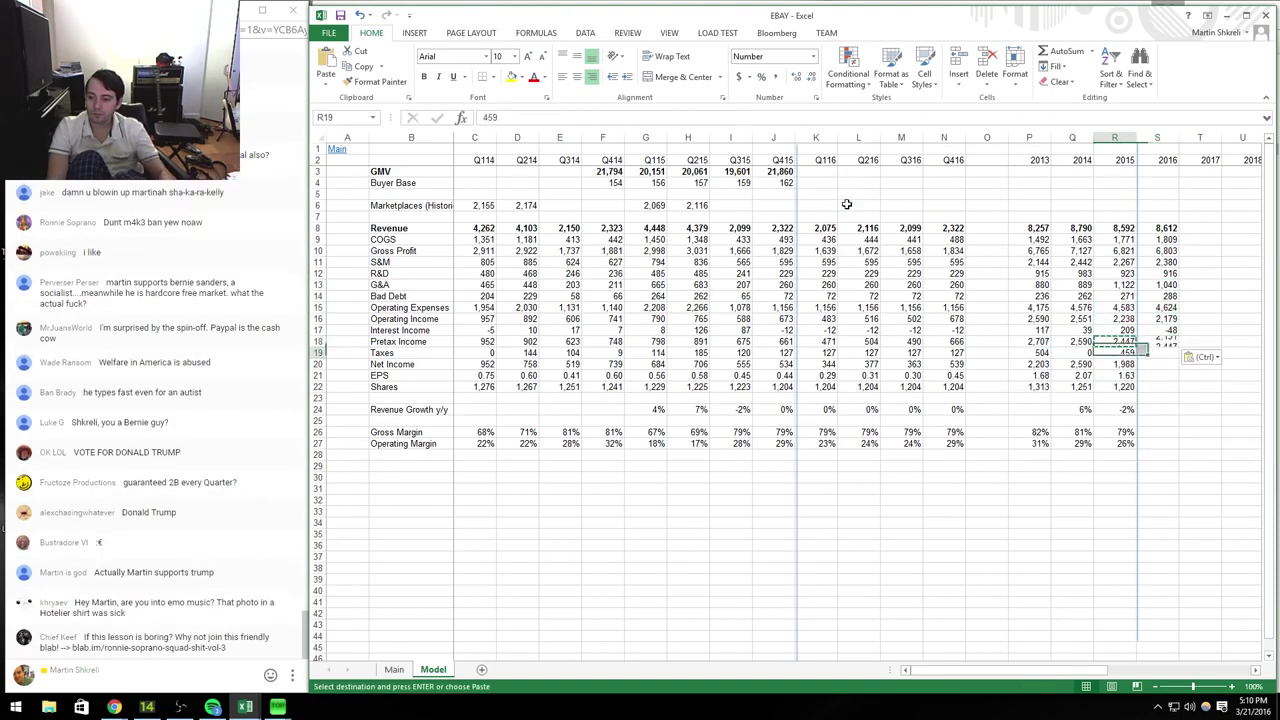
{"action": "key", "text": "ctrl+v"}
{"action": "key", "text": "Escape"}
Step: Copy the 2016 Interest Income sum formula into 2016 Taxes
{"action": "key", "text": "Right"}
{"action": "key", "text": "Left"}
{"action": "key", "text": "Down"}
{"action": "key", "text": "ctrl+c"}
{"action": "key", "text": "shift+Right"}
{"action": "key", "text": "ctrl+v"}
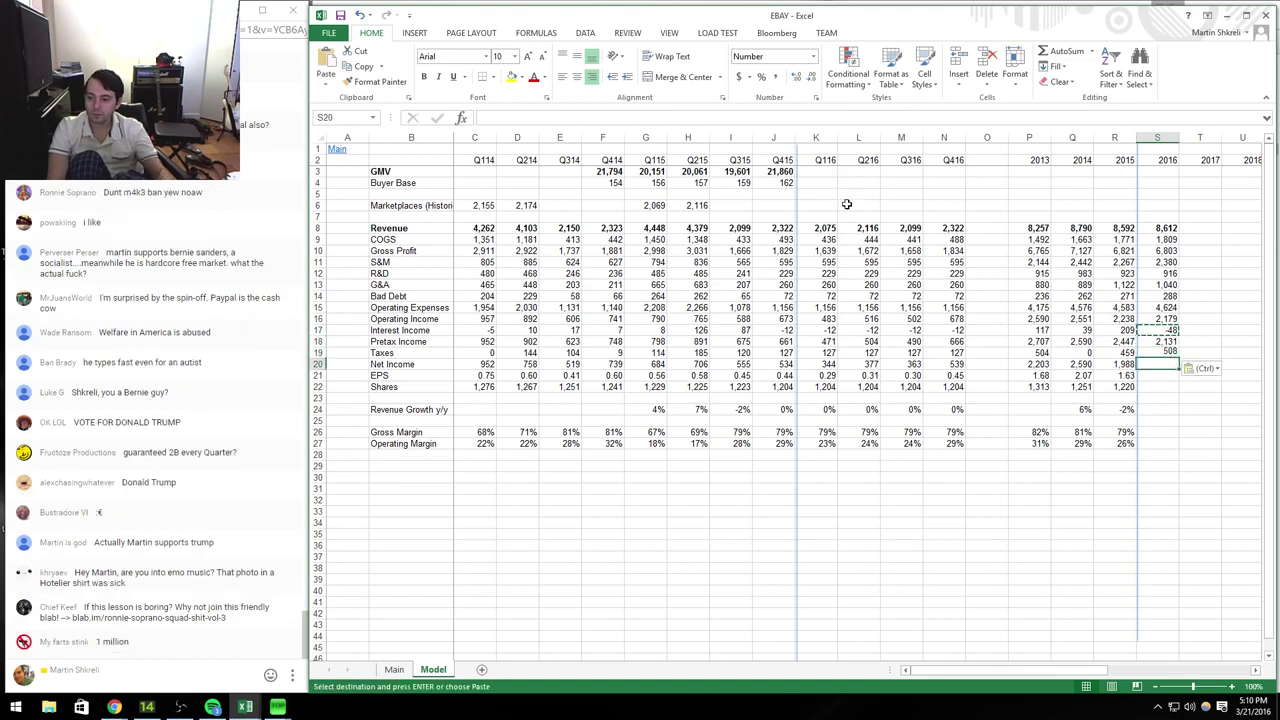
{"action": "key", "text": "Escape"}
Step: Copy the 2015 Net Income formula into the 2016 column
{"action": "key", "text": "Down"}
{"action": "key", "text": "Down"}
{"action": "key", "text": "shift+Up"}
{"action": "key", "text": "ctrl+c"}
{"action": "key", "text": "shift+Right"}
{"action": "key", "text": "ctrl+v"}
{"action": "key", "text": "Escape"}
Step: Carry the 2015 share count over to 2016 and copy the 2015 EPS formula into the 2016 column
{"action": "key", "text": "Down"}
{"action": "key", "text": "ctrl+c"}
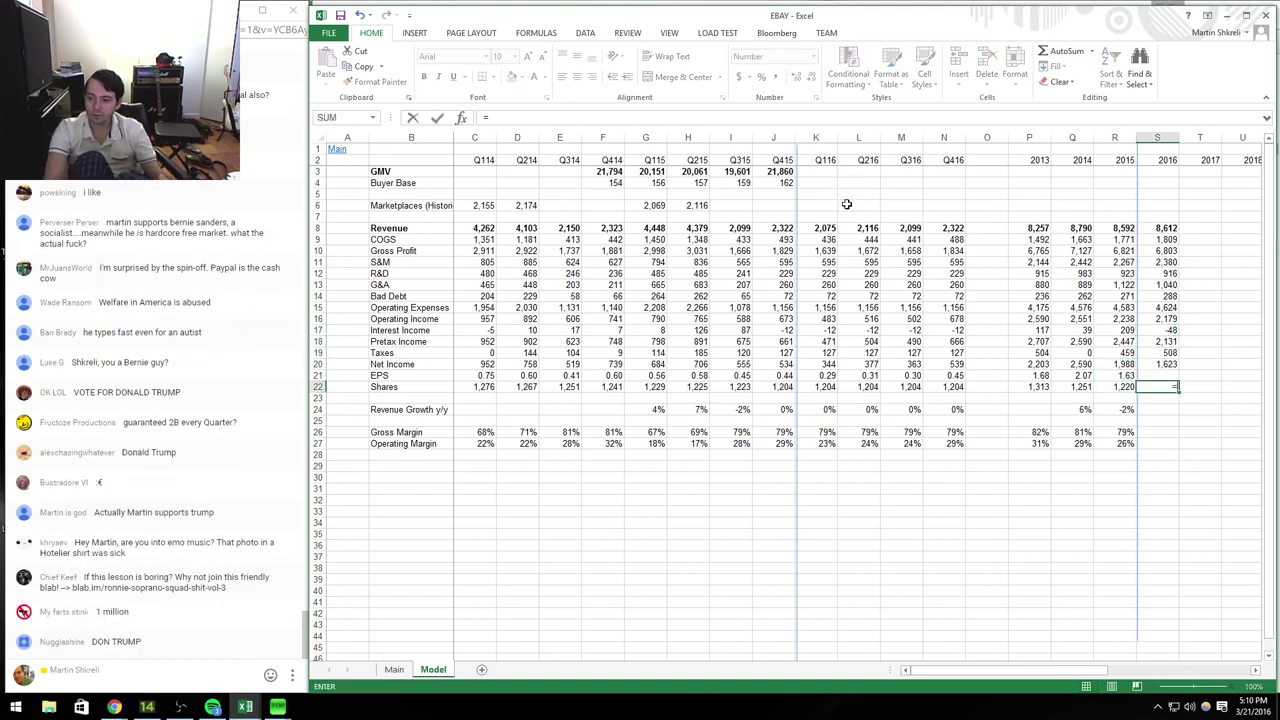
{"action": "key", "text": "shift+Right"}
{"action": "key", "text": "ctrl+v"}
{"action": "key", "text": "Escape"}
Step: Project 2017 Revenue as 2016 Revenue multiplied by 0.98
{"action": "key", "text": "Up"}
{"action": "key", "text": "Right"}
{"action": "key", "text": "Right"}
{"action": "key", "text": "Right"}
{"action": "key", "text": "Right"}
{"action": "key", "text": "Right"}
{"action": "key", "text": "Right"}
{"action": "key", "text": "Right"}
{"action": "key", "text": "Right"}
{"action": "key", "text": "Right"}
{"action": "key", "text": "Right"}
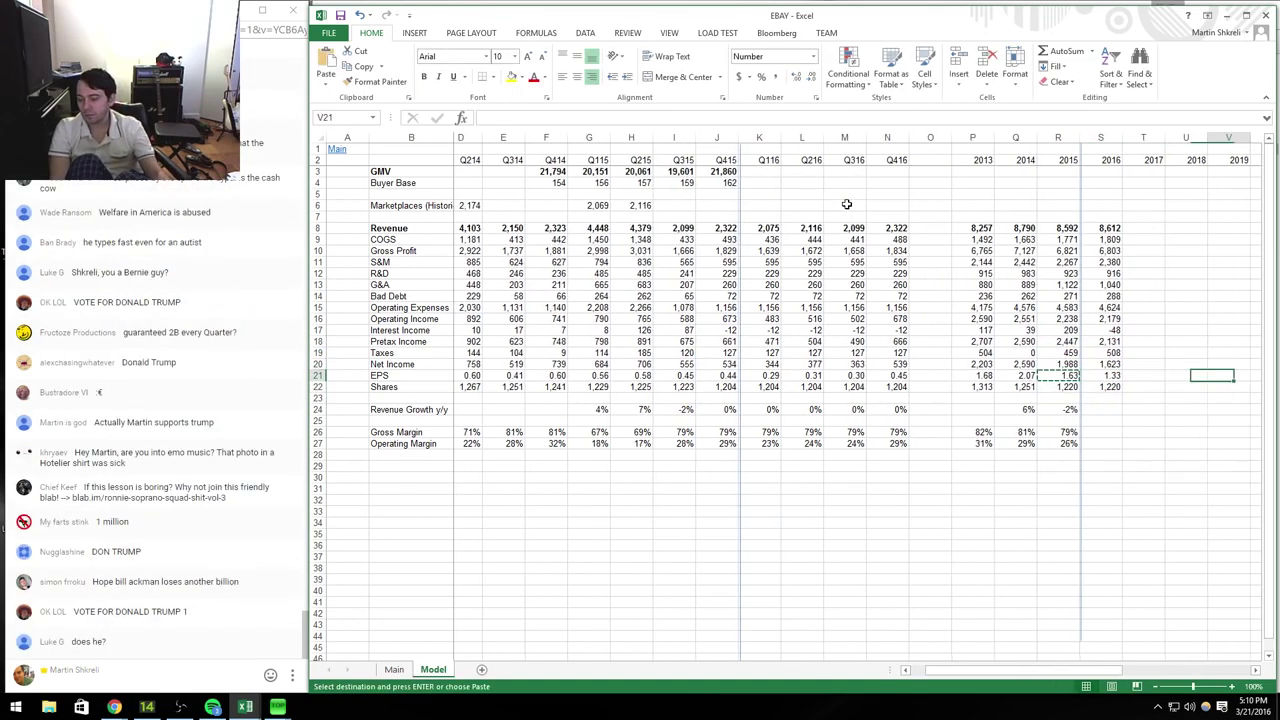
{"action": "key", "text": "ctrl+Up"}
{"action": "key", "text": "Down"}
{"action": "key", "text": "Down"}
{"action": "key", "text": "Down"}
{"action": "key", "text": "Down"}
{"action": "key", "text": "Down"}
{"action": "key", "text": "Down"}
{"action": "key", "text": "Down"}
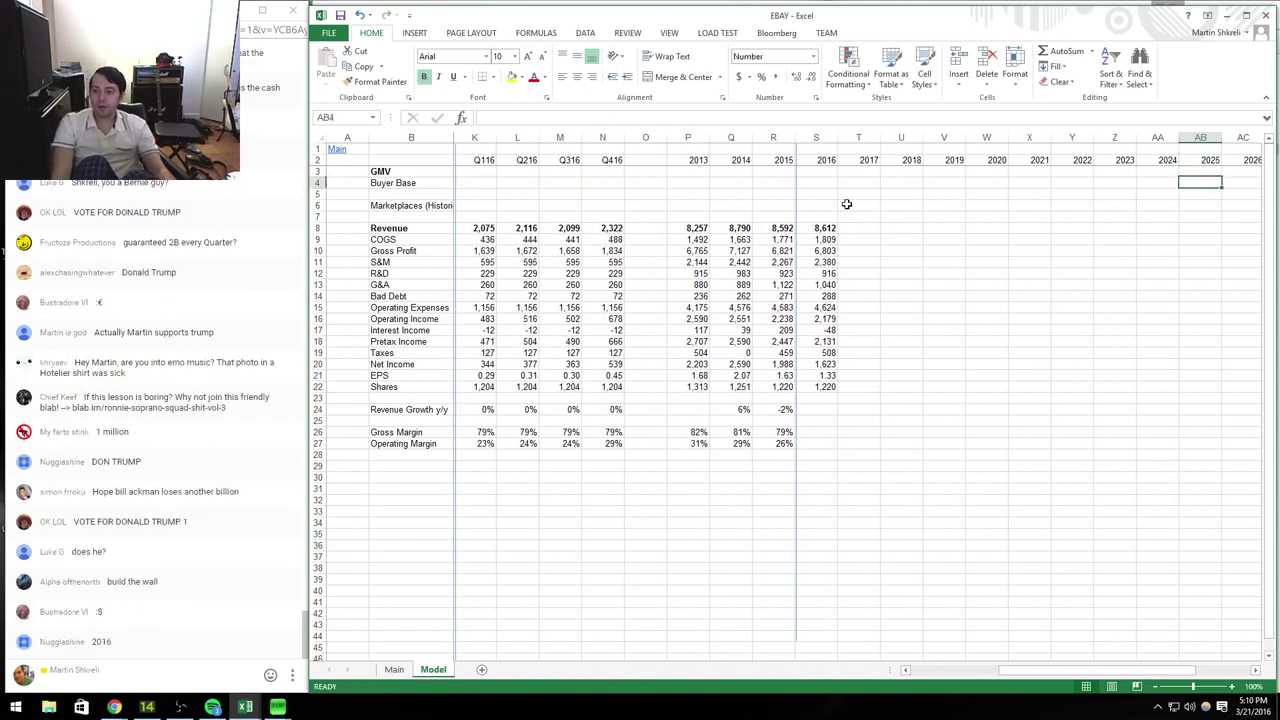
{"action": "key", "text": "ctrl+Left"}
{"action": "key", "text": "Right"}
{"action": "type", "text": "+"}
{"action": "key", "text": "Left"}
{"action": "type", "text": "*"}
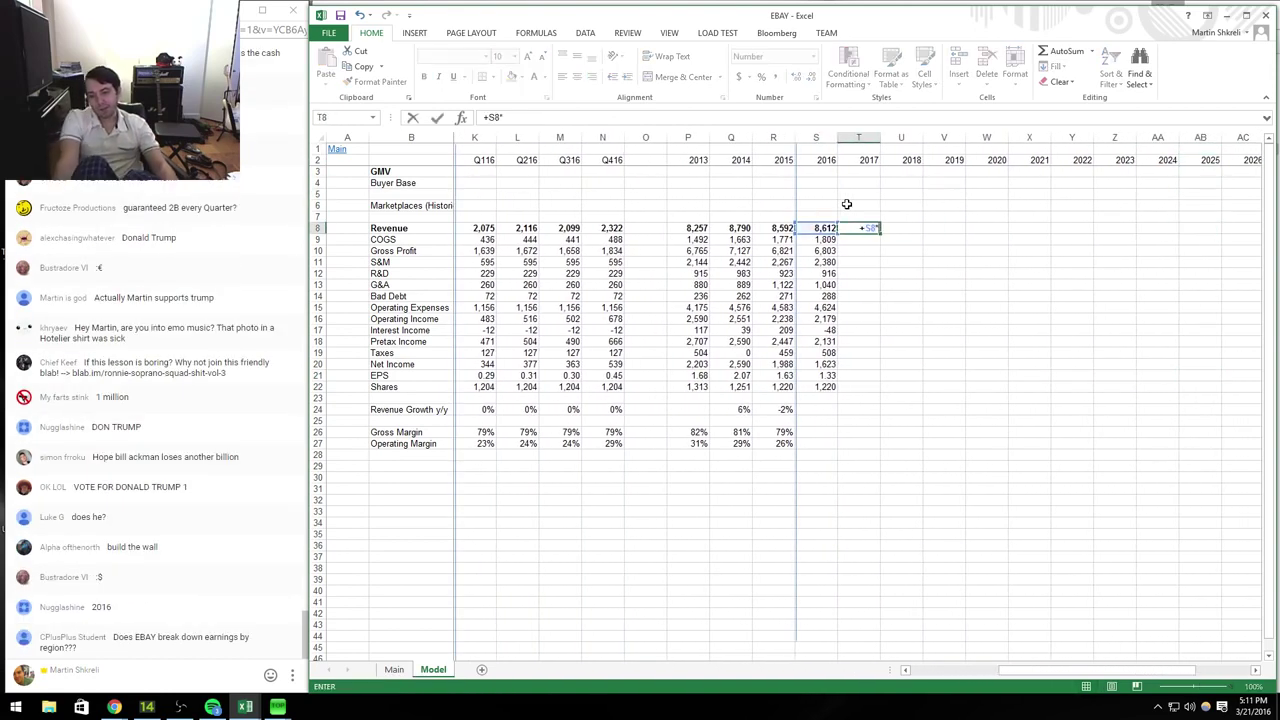
{"action": "type", "text": "0.98"}
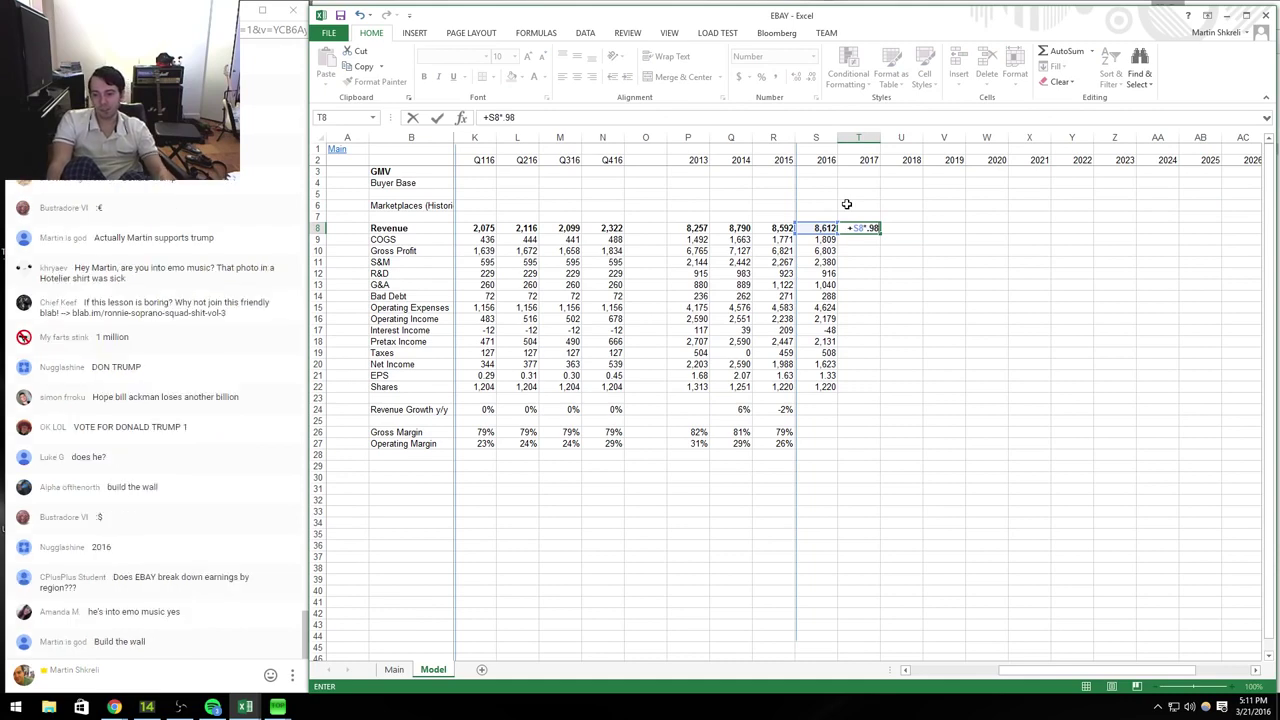
{"action": "key", "text": "ctrl+Return"}
Step: Copy the 2017 Revenue formula across the year columns through 2030
{"action": "key", "text": "ctrl+c"}
{"action": "key", "text": "shift+Right"}
{"action": "key", "text": "shift+Right"}
{"action": "key", "text": "shift+Right"}
{"action": "key", "text": "shift+Right"}
{"action": "key", "text": "shift+Right"}
{"action": "key", "text": "shift+Right"}
{"action": "key", "text": "shift+Right"}
{"action": "key", "text": "shift+Right"}
{"action": "key", "text": "shift+Right"}
{"action": "key", "text": "shift+Right"}
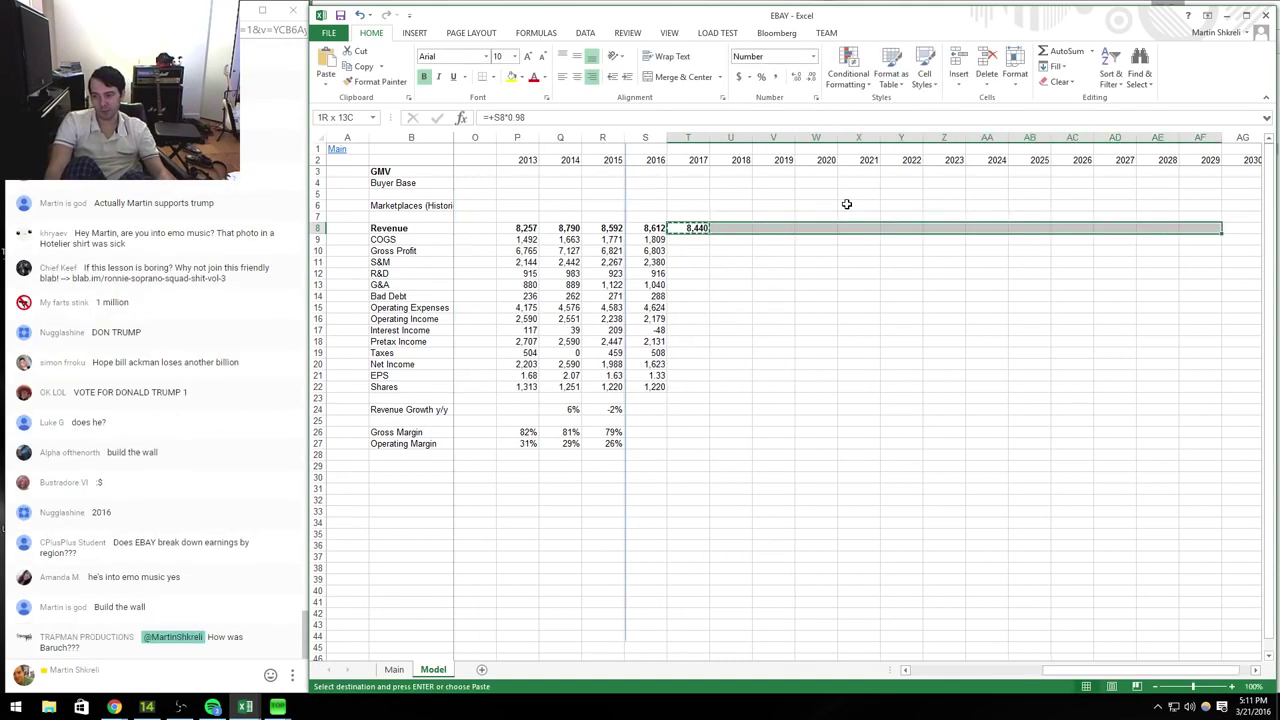
{"action": "key", "text": "Return"}
Step: Copy the 2015 Gross Margin and Operating Margin formulas into the 2016 and 2017 columns
{"action": "key", "text": "Left"}
{"action": "key", "text": "Down"}
{"action": "key", "text": "Down"}
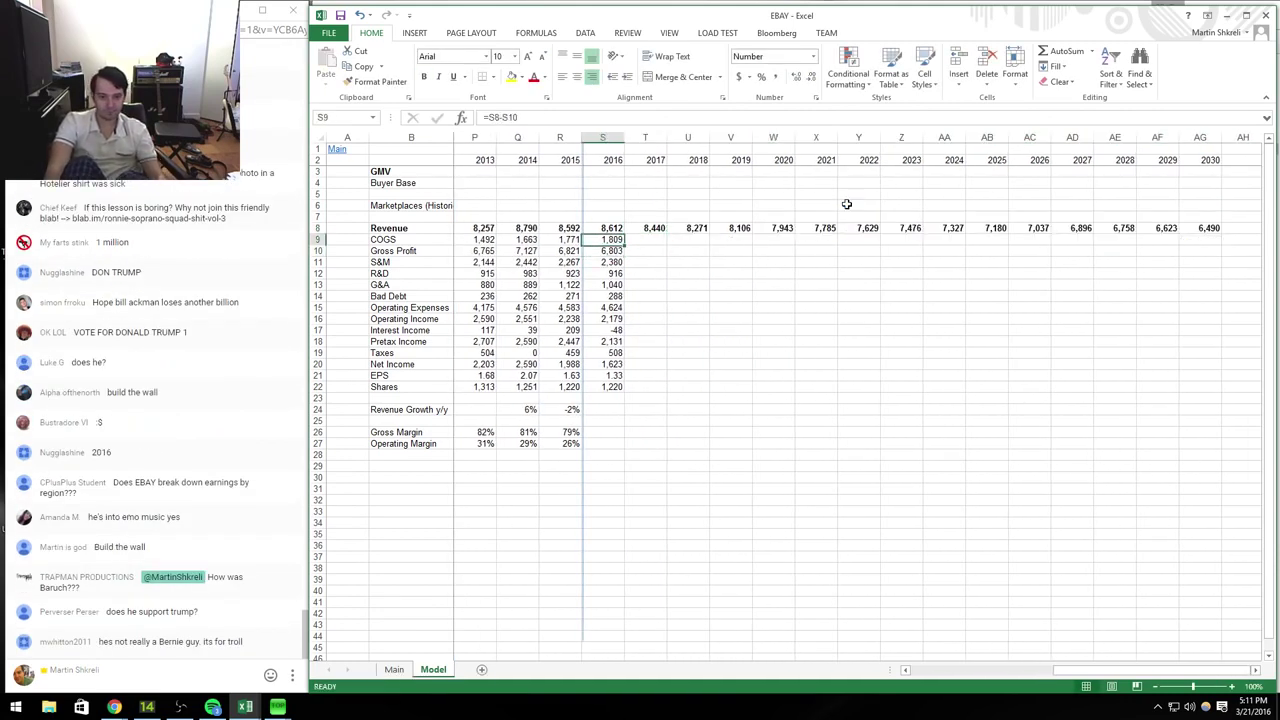
{"action": "key", "text": "Down"}
{"action": "key", "text": "Right"}
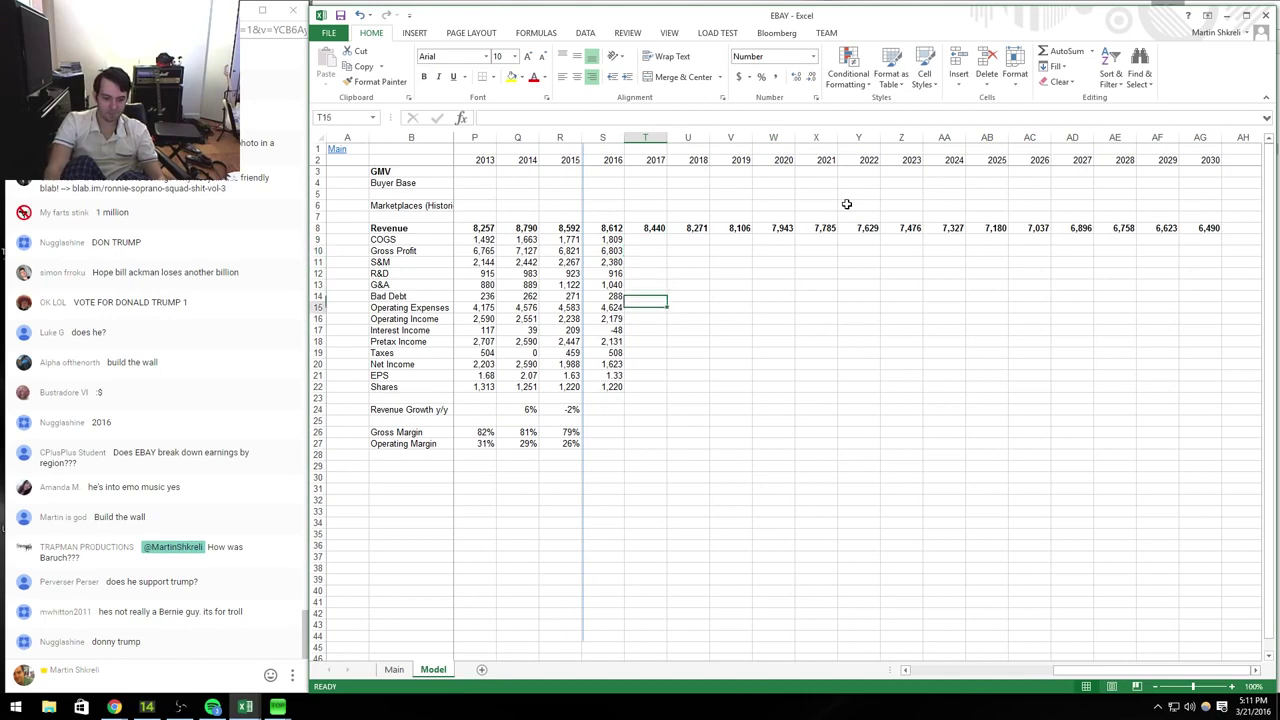
{"action": "key", "text": "Down"}
{"action": "key", "text": "Down"}
{"action": "key", "text": "Down"}
{"action": "key", "text": "Down"}
{"action": "key", "text": "Down"}
{"action": "key", "text": "Down"}
{"action": "key", "text": "Down"}
{"action": "key", "text": "Down"}
{"action": "key", "text": "Down"}
{"action": "key", "text": "Down"}
{"action": "key", "text": "Down"}
{"action": "key", "text": "Left"}
{"action": "key", "text": "Left"}
{"action": "key", "text": "shift+Down"}
{"action": "key", "text": "ctrl+c"}
{"action": "key", "text": "Right"}
{"action": "key", "text": "Right"}
{"action": "key", "text": "shift+Left"}
{"action": "key", "text": "ctrl+v"}
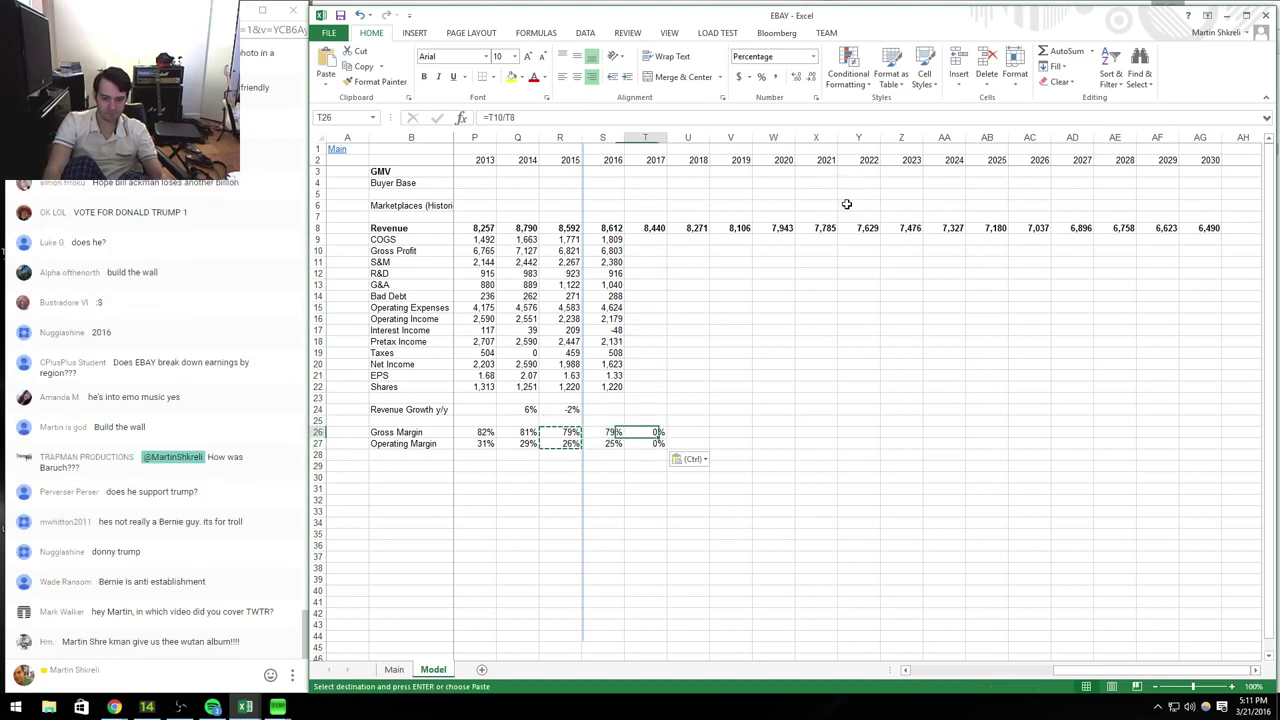
Step: Project 2017 Gross Profit as 2017 Revenue multiplied by 0.78
{"action": "key", "text": "ctrl+Up"}
{"action": "key", "text": "Down"}
{"action": "key", "text": "Down"}
{"action": "type", "text": "+"}
{"action": "key", "text": "Up"}
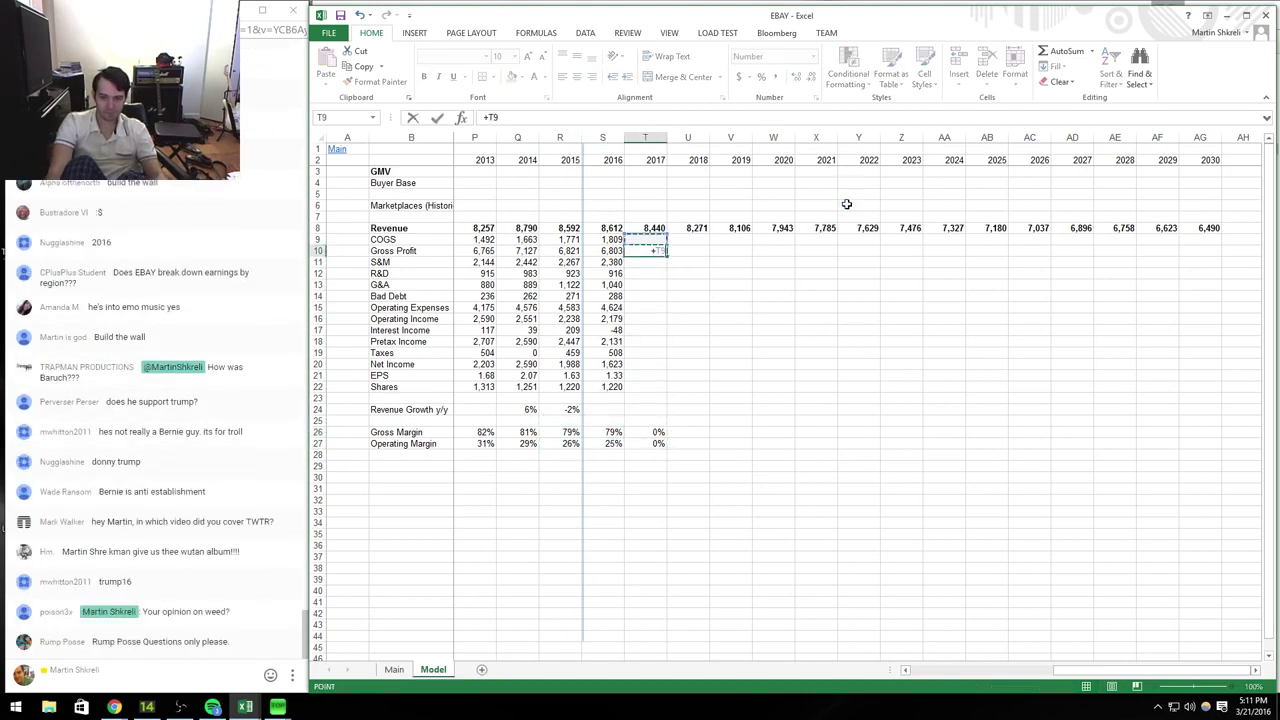
{"action": "key", "text": "Up"}
{"action": "type", "text": "*.78"}
{"action": "key", "text": "Return"}
Step: Calculate 2017 COGS as 2017 Revenue minus 2017 Gross Profit
{"action": "key", "text": "Up"}
{"action": "key", "text": "Up"}
{"action": "type", "text": "+"}
{"action": "key", "text": "Up"}
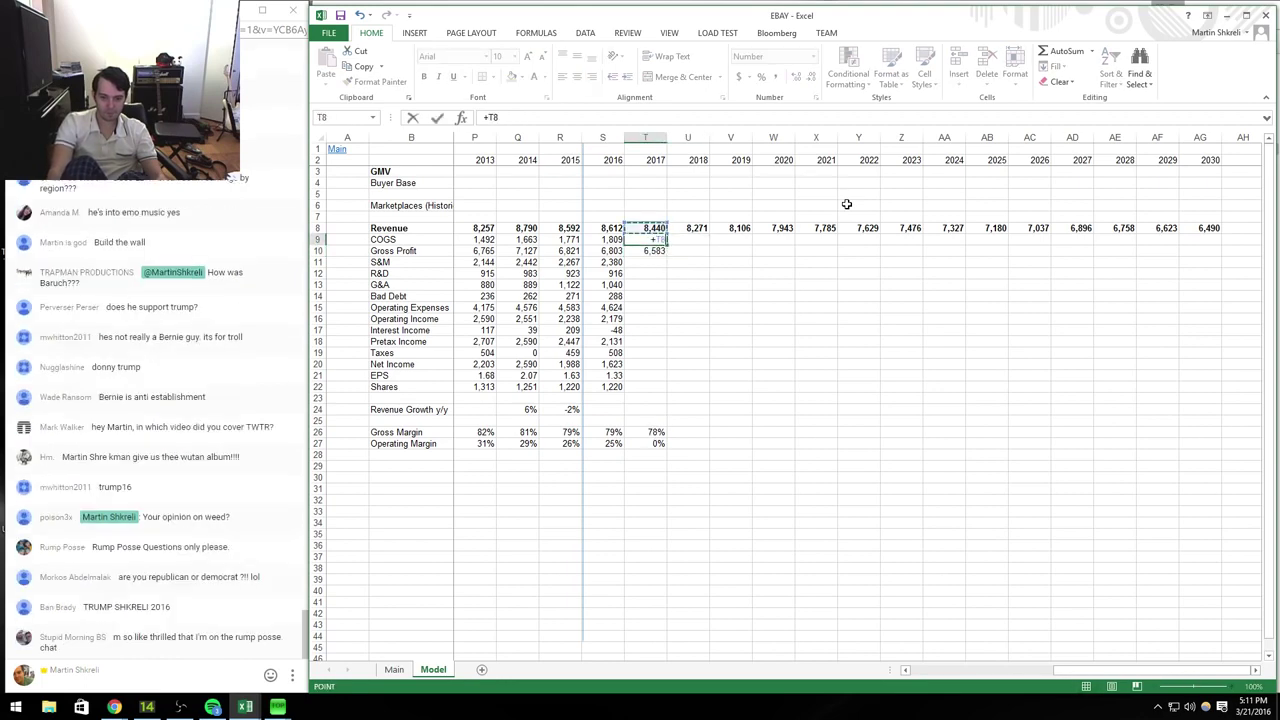
{"action": "key", "text": "Return"}
Step: Copy the 2017 COGS and Gross Profit formulas across the year columns through 2030
{"action": "key", "text": "Up"}
{"action": "key", "text": "shift+Down"}
{"action": "key", "text": "ctrl+c"}
{"action": "key", "text": "shift+Right"}
{"action": "key", "text": "shift+Right"}
{"action": "key", "text": "shift+Right"}
{"action": "key", "text": "shift+Right"}
{"action": "key", "text": "shift+Right"}
{"action": "key", "text": "shift+Right"}
{"action": "key", "text": "shift+Right"}
{"action": "key", "text": "shift+Right"}
{"action": "key", "text": "shift+Right"}
{"action": "key", "text": "shift+Right"}
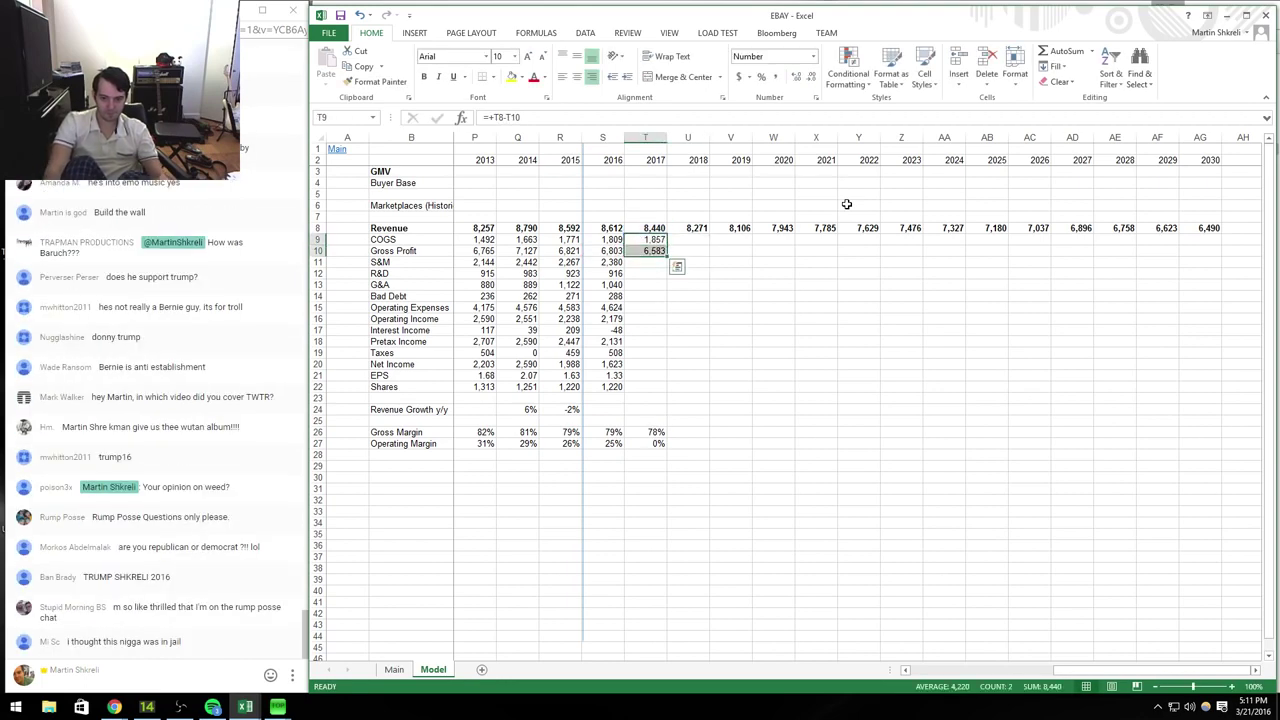
{"action": "key", "text": "shift+Right"}
{"action": "key", "text": "shift+Right"}
{"action": "key", "text": "shift+Right"}
{"action": "key", "text": "shift+Right"}
{"action": "key", "text": "shift+Right"}
{"action": "key", "text": "Return"}
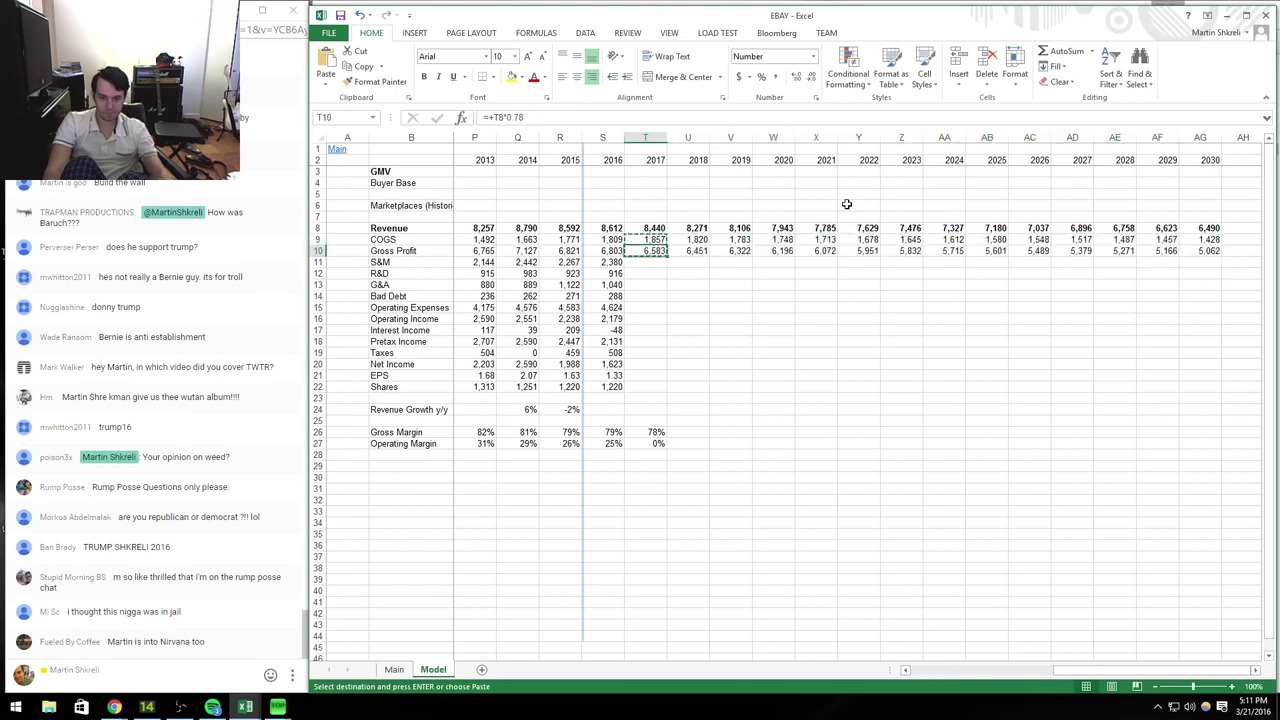
Step: Add a row labelled "S&M % of sales" directly below Operating Margin
{"action": "key", "text": "Down"}
{"action": "key", "text": "Down"}
{"action": "key", "text": "Down"}
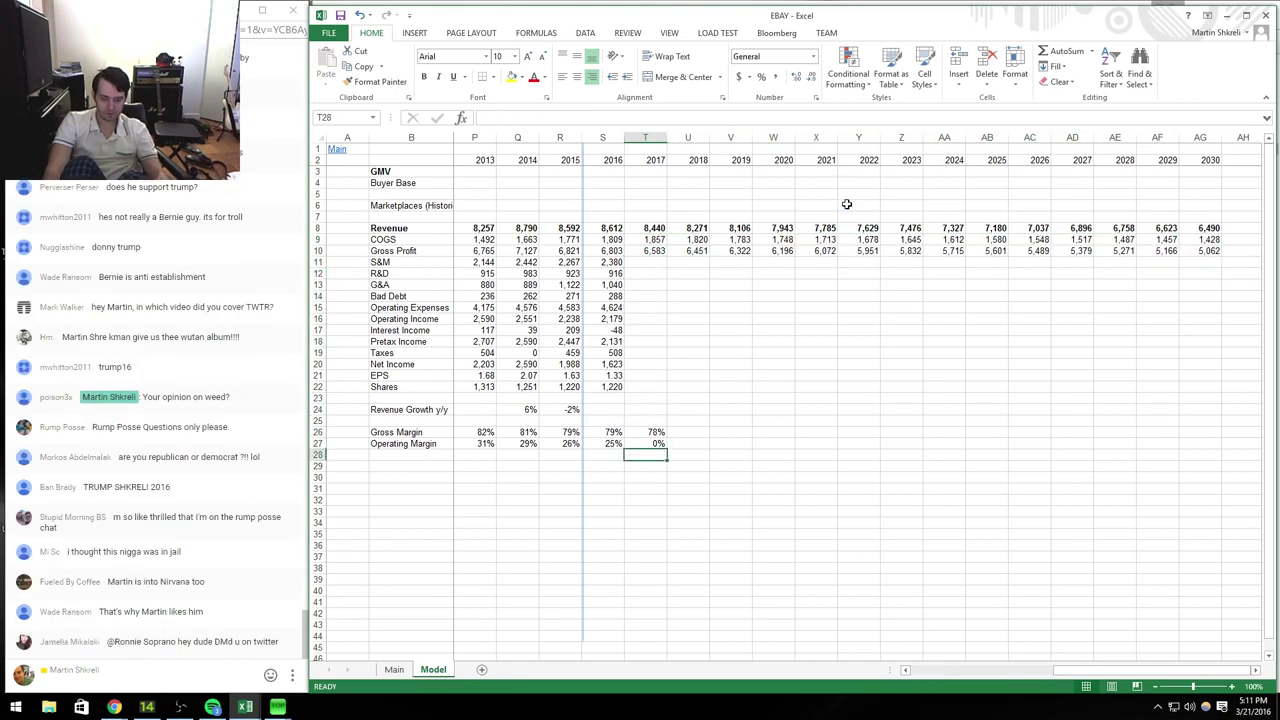
{"action": "key", "text": "Home"}
{"action": "key", "text": "Right"}
{"action": "type", "text": "S&"}
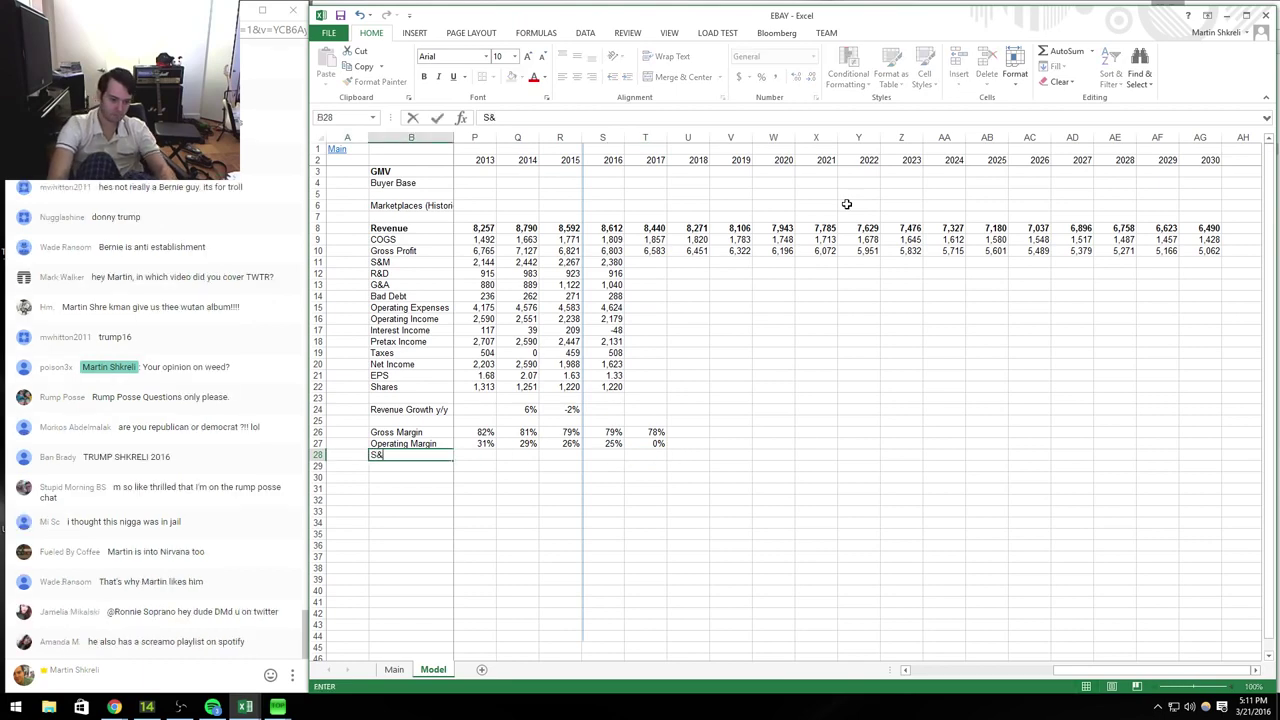
{"action": "type", "text": "M % of "}
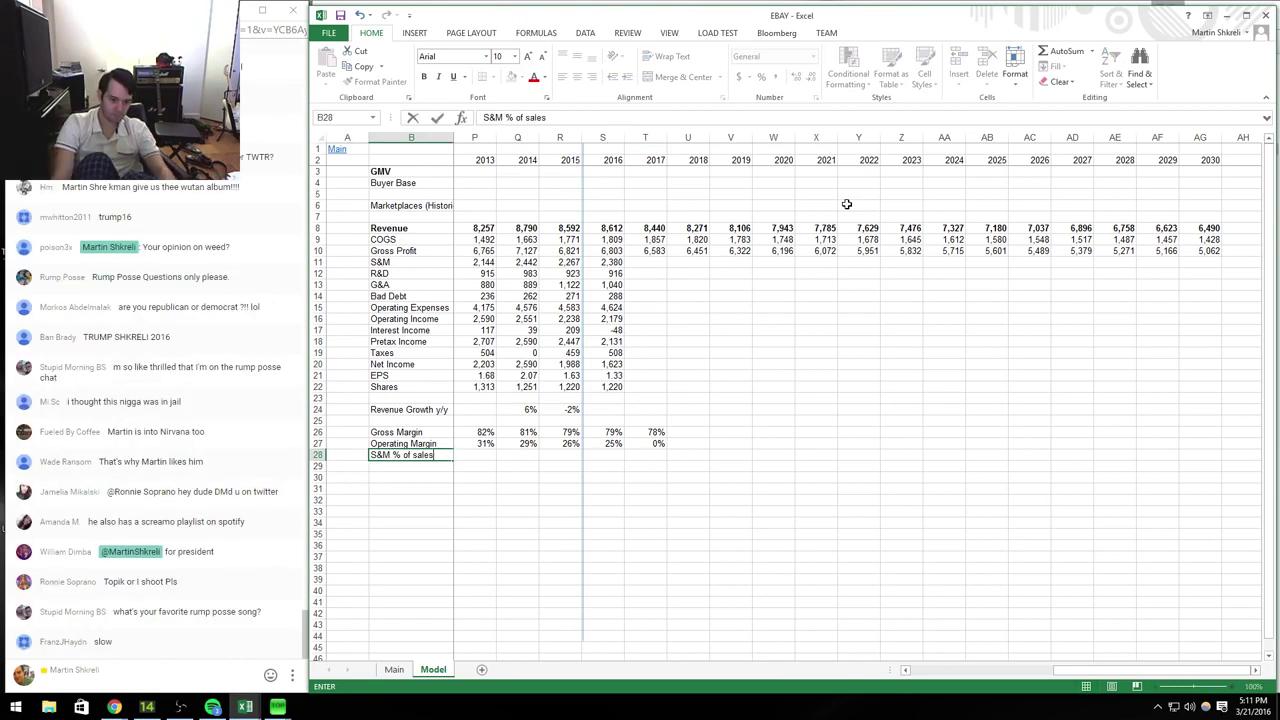
{"action": "type", "text": "sales"}
{"action": "key", "text": "Tab"}
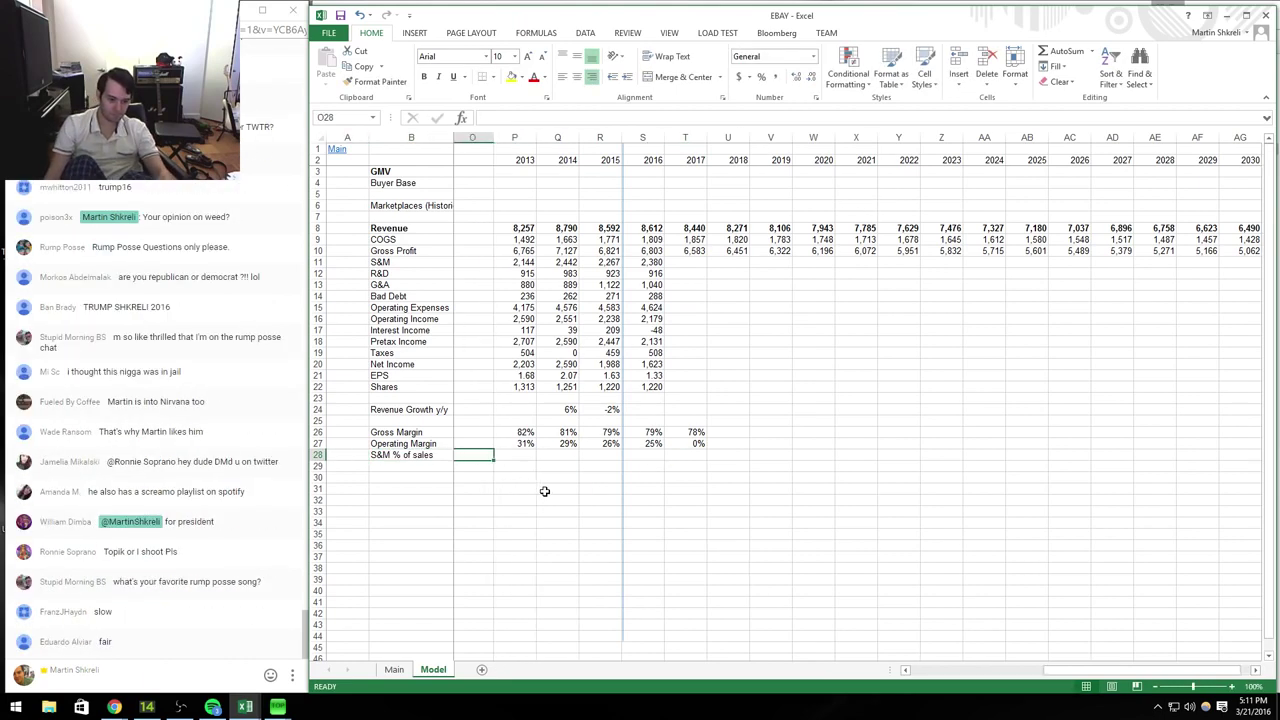
Step: Calculate the 2013 S&M % of sales by dividing 2013 S&M by 2013 Revenue (=P11/P8)
{"action": "key", "text": "Right"}
{"action": "type", "text": "="}
{"action": "key", "text": "Up"}
{"action": "key", "text": "Up"}
{"action": "key", "text": "Up"}
{"action": "key", "text": "Up"}
{"action": "key", "text": "Up"}
{"action": "key", "text": "Up"}
{"action": "key", "text": "Up"}
{"action": "key", "text": "Up"}
{"action": "key", "text": "Up"}
{"action": "key", "text": "Up"}
{"action": "key", "text": "Up"}
{"action": "key", "text": "Up"}
{"action": "key", "text": "Up"}
{"action": "key", "text": "Up"}
{"action": "key", "text": "Up"}
{"action": "key", "text": "Up"}
{"action": "key", "text": "Up"}
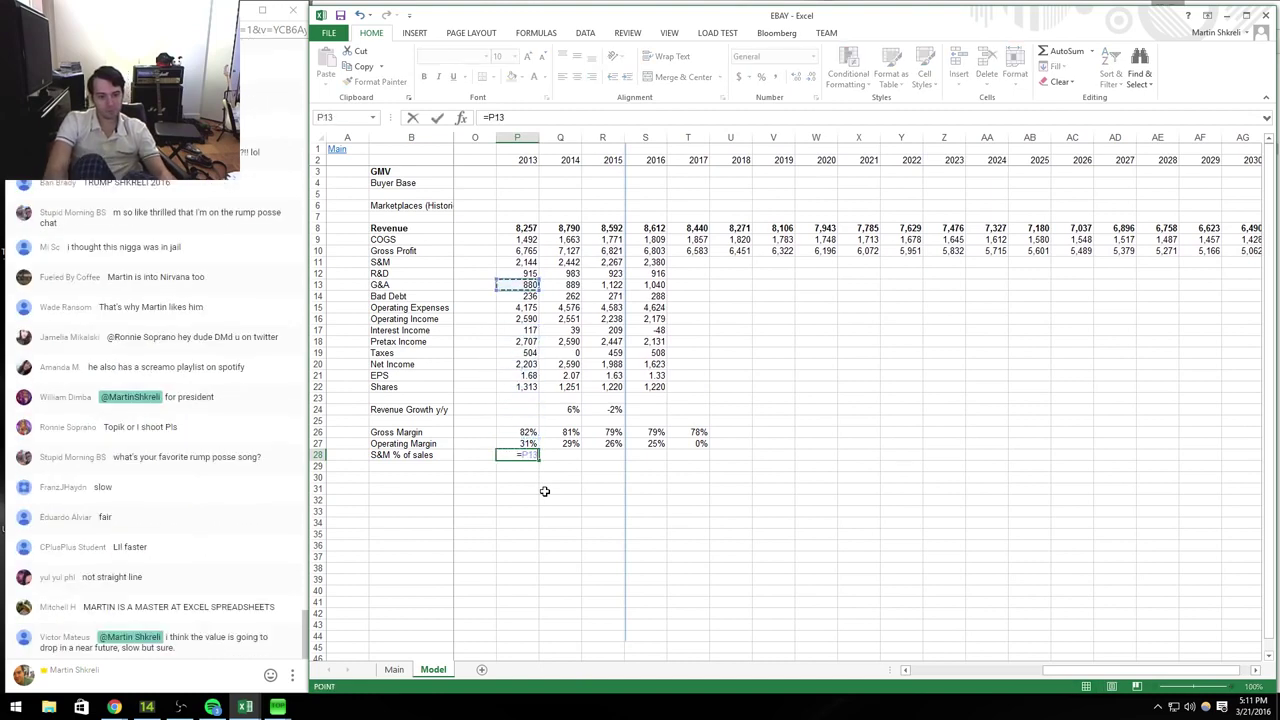
{"action": "type", "text": "/"}
{"action": "key", "text": "Up"}
{"action": "key", "text": "Up"}
{"action": "key", "text": "Up"}
{"action": "key", "text": "Up"}
{"action": "key", "text": "Up"}
{"action": "key", "text": "Up"}
{"action": "key", "text": "Up"}
{"action": "key", "text": "Up"}
{"action": "key", "text": "Up"}
{"action": "key", "text": "Up"}
{"action": "key", "text": "Up"}
{"action": "key", "text": "Up"}
{"action": "key", "text": "Up"}
{"action": "key", "text": "Up"}
{"action": "key", "text": "Up"}
{"action": "key", "text": "Up"}
{"action": "key", "text": "Up"}
{"action": "key", "text": "Up"}
{"action": "key", "text": "Up"}
{"action": "key", "text": "Up"}
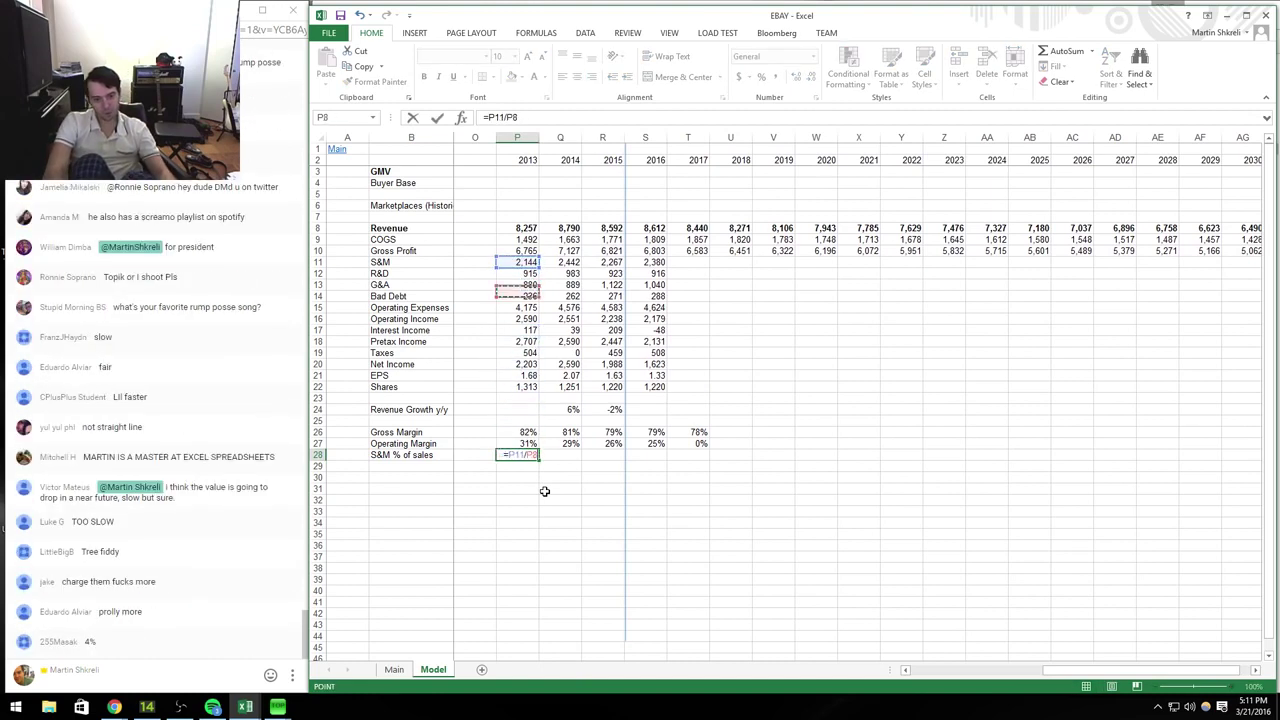
{"action": "key", "text": "ctrl+Return"}
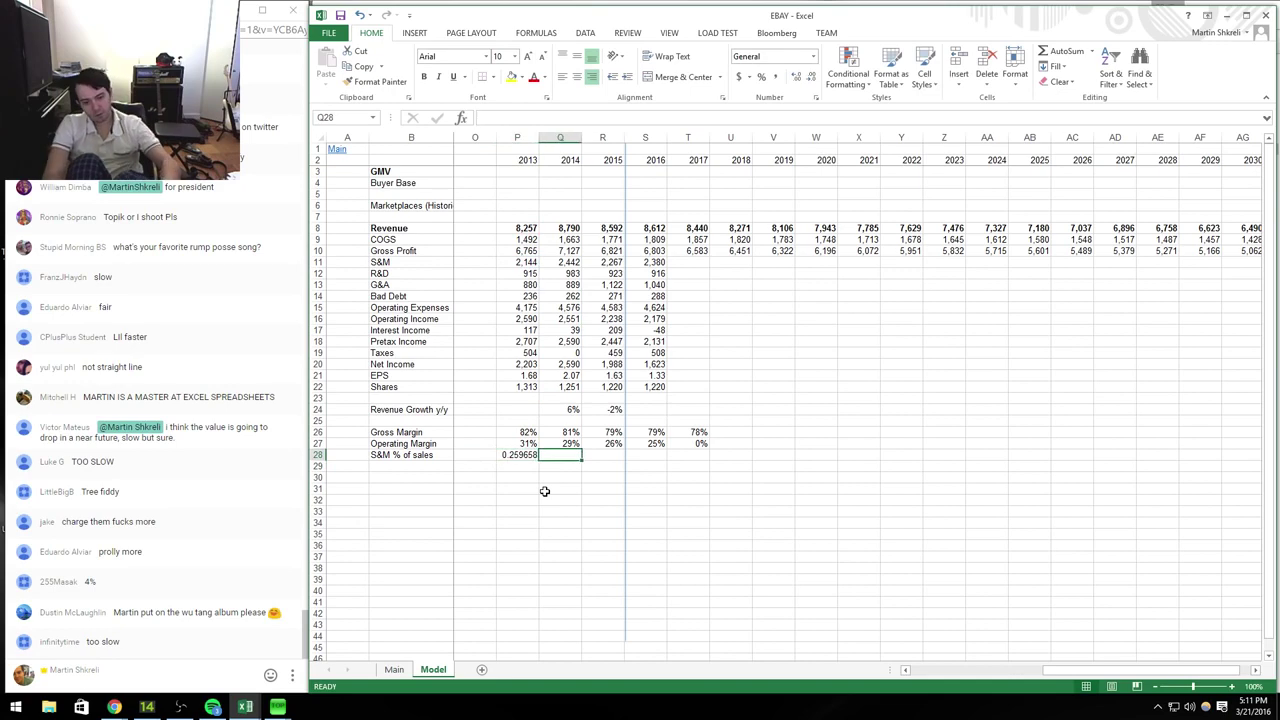
Step: Format the 2013 S&M % of sales as a percentage and copy its formula across through 2017
{"action": "key", "text": "ctrl+shift+5"}
{"action": "key", "text": "ctrl+c"}
{"action": "key", "text": "shift+Right"}
{"action": "key", "text": "shift+Right"}
{"action": "key", "text": "shift+Right"}
{"action": "key", "text": "shift+Right"}
{"action": "key", "text": "Return"}
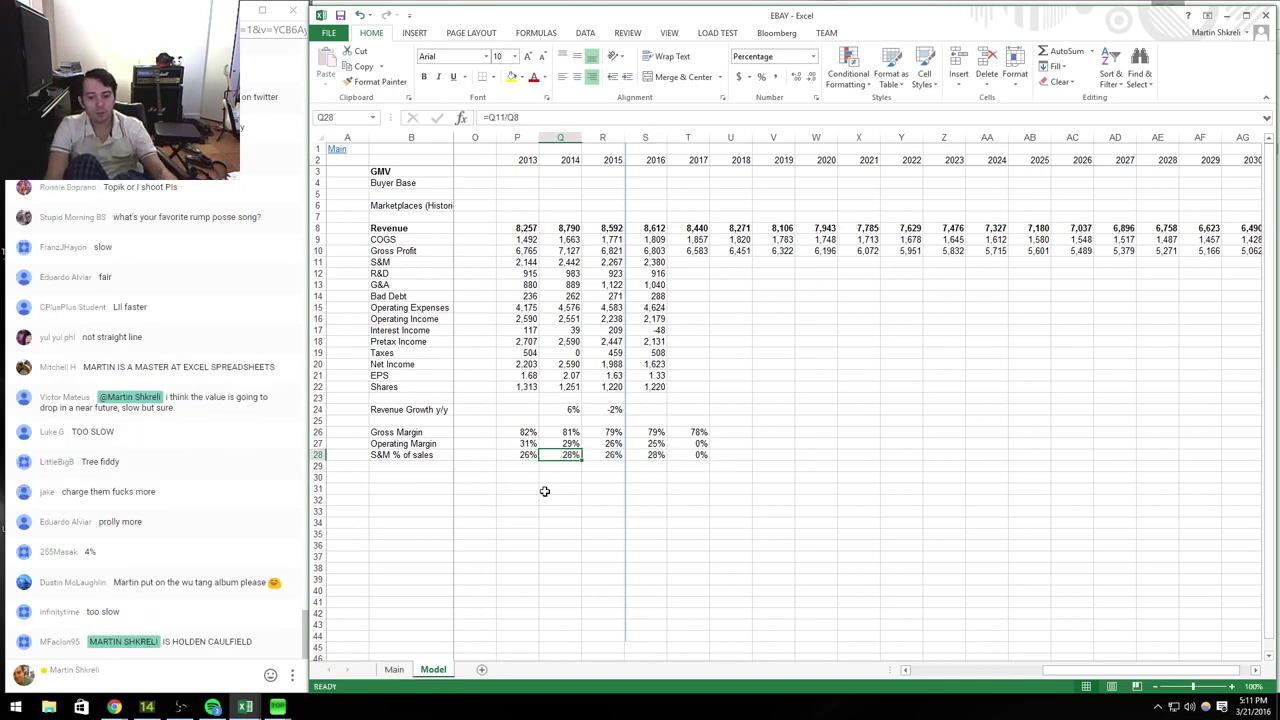
Step: Calculate 2017 S&M as 26% of 2017 Revenue (=T8*0.26)
{"action": "key", "text": "Up"}
{"action": "key", "text": "Up"}
{"action": "key", "text": "Up"}
{"action": "key", "text": "Up"}
{"action": "key", "text": "Up"}
{"action": "key", "text": "Up"}
{"action": "key", "text": "Up"}
{"action": "key", "text": "Up"}
{"action": "key", "text": "Up"}
{"action": "key", "text": "Up"}
{"action": "key", "text": "Up"}
{"action": "key", "text": "Up"}
{"action": "key", "text": "Up"}
{"action": "key", "text": "Up"}
{"action": "key", "text": "Up"}
{"action": "key", "text": "Up"}
{"action": "key", "text": "Up"}
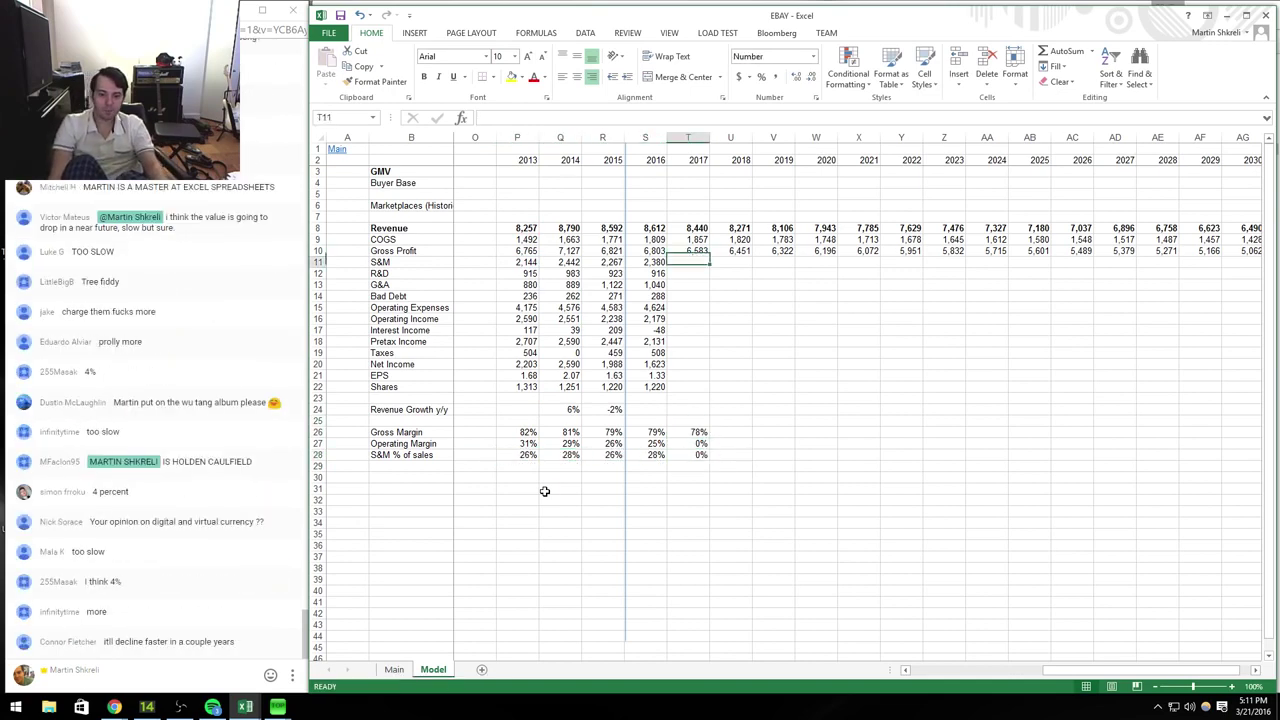
{"action": "type", "text": "+T8*"}
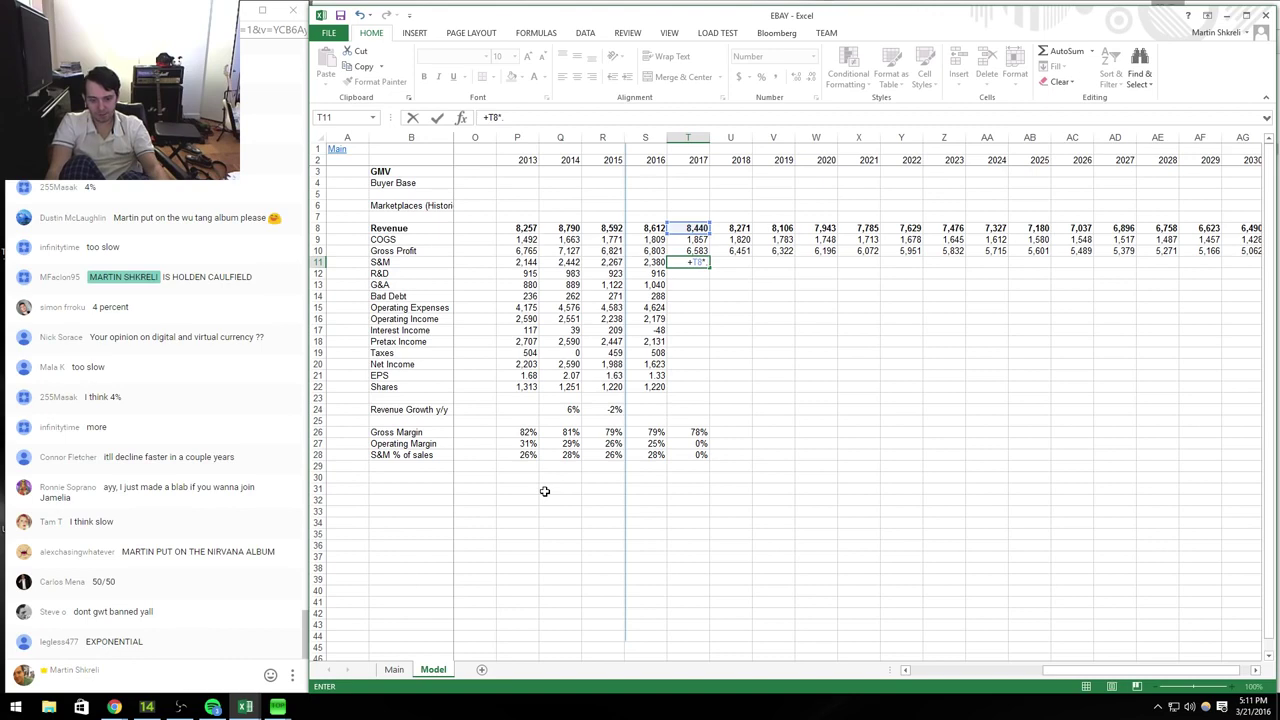
{"action": "type", "text": "26"}
{"action": "key", "text": "ctrl+Return"}
Step: Copy the 2017 S&M formula across the year columns through 2030
{"action": "key", "text": "ctrl+c"}
{"action": "key", "text": "shift+Right"}
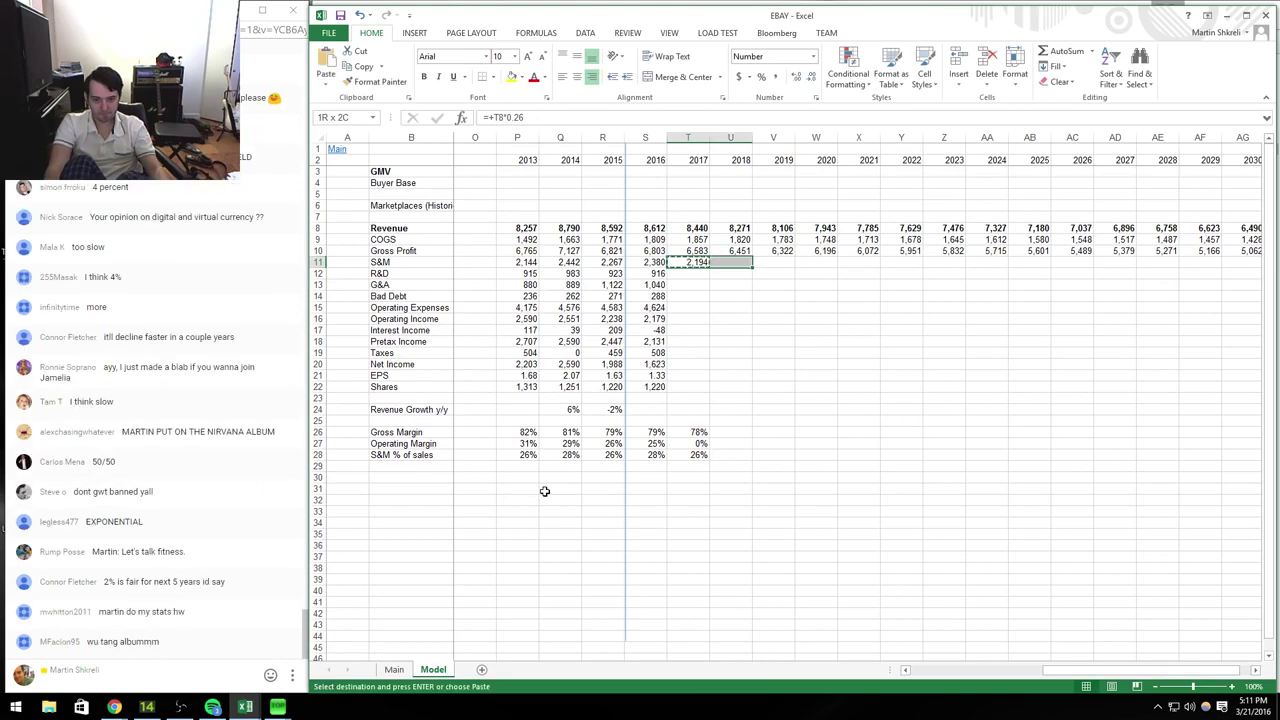
{"action": "key", "text": "shift+Right"}
{"action": "key", "text": "shift+Right"}
{"action": "key", "text": "shift+Right"}
{"action": "key", "text": "shift+Right"}
{"action": "key", "text": "shift+Right"}
{"action": "key", "text": "shift+Right"}
{"action": "key", "text": "shift+Right"}
{"action": "key", "text": "shift+Right"}
{"action": "key", "text": "shift+Right"}
{"action": "key", "text": "shift+Right"}
{"action": "key", "text": "shift+Right"}
{"action": "key", "text": "shift+Right"}
{"action": "key", "text": "ctrl+v"}
{"action": "key", "text": "Up"}
{"action": "key", "text": "Left"}
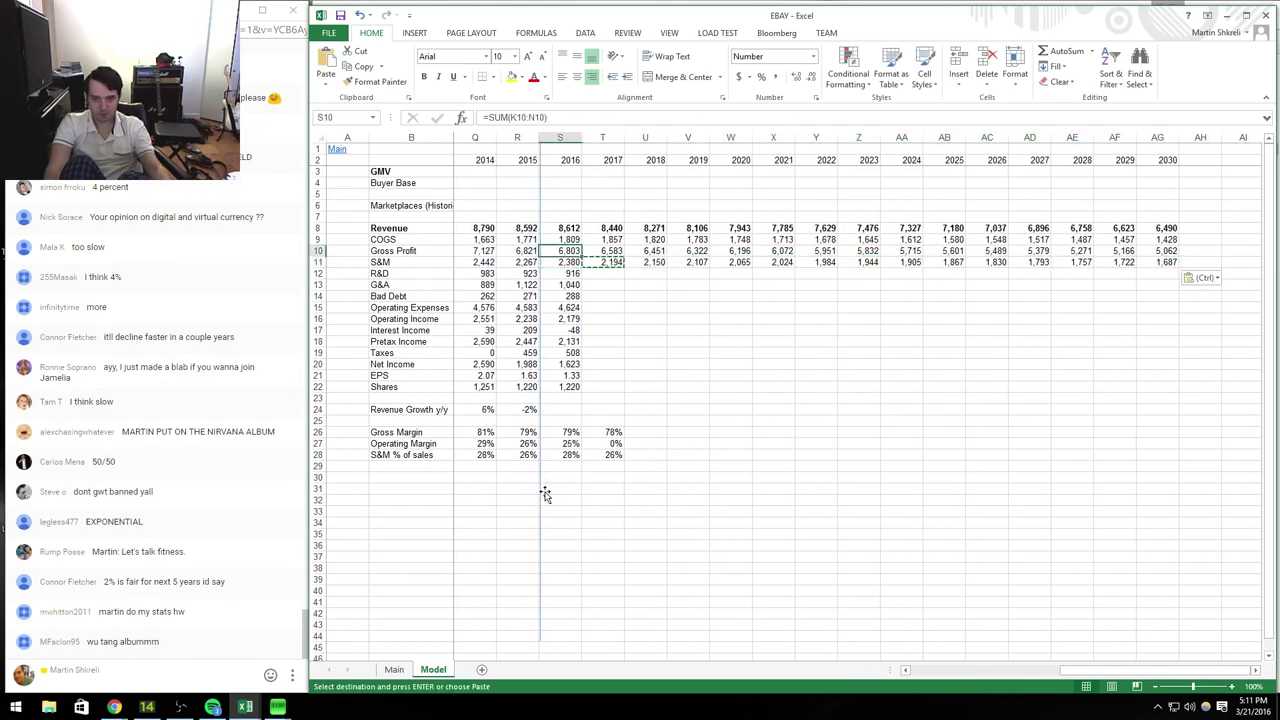
{"action": "key", "text": "Right"}
{"action": "key", "text": "Escape"}
Step: Calculate 2017 R&D as 96% of 2016 R&D (=S12*0.96)
{"action": "key", "text": "Down"}
{"action": "key", "text": "Down"}
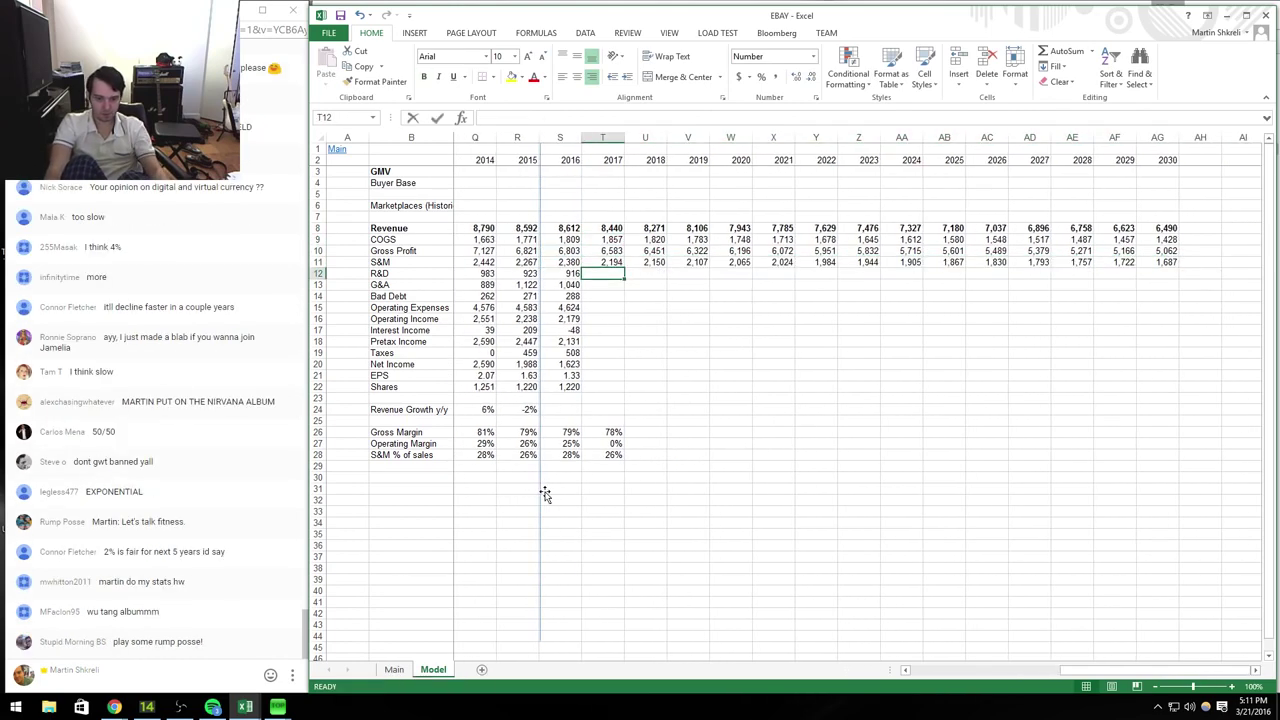
{"action": "type", "text": "+"}
{"action": "key", "text": "Left"}
{"action": "type", "text": "*.9"}
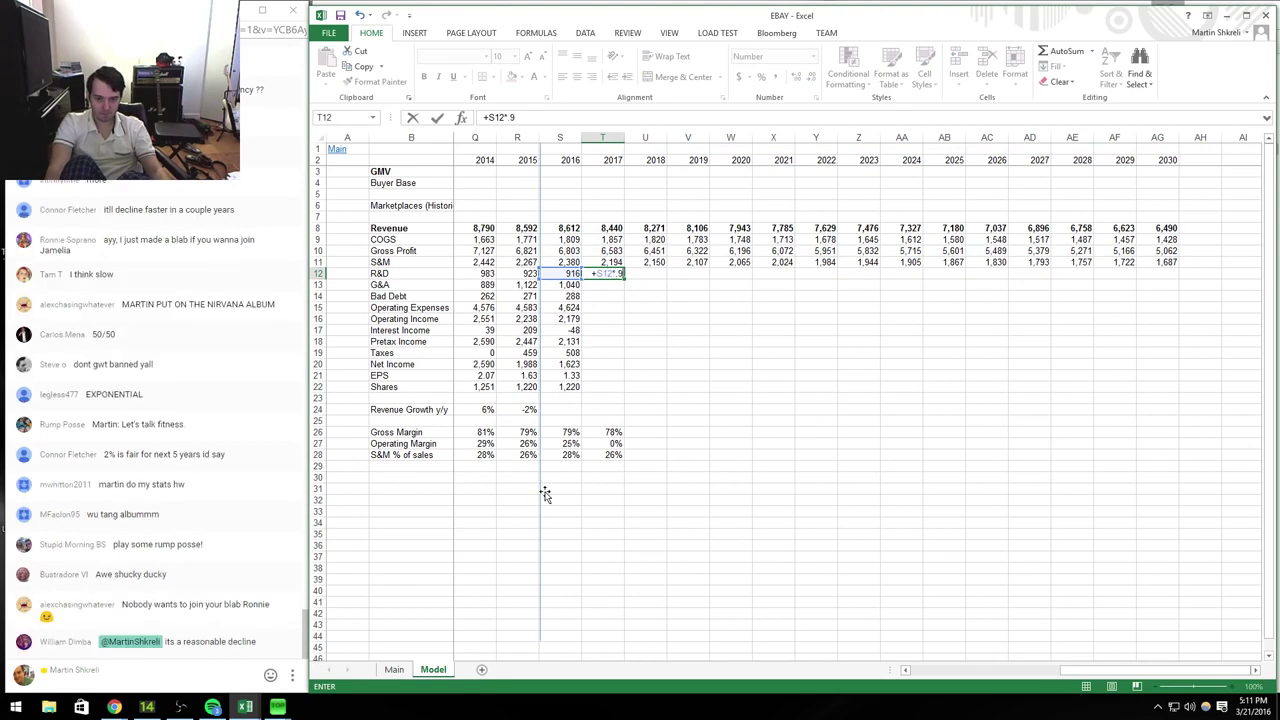
{"action": "type", "text": "36"}
{"action": "key", "text": "BackSpace"}
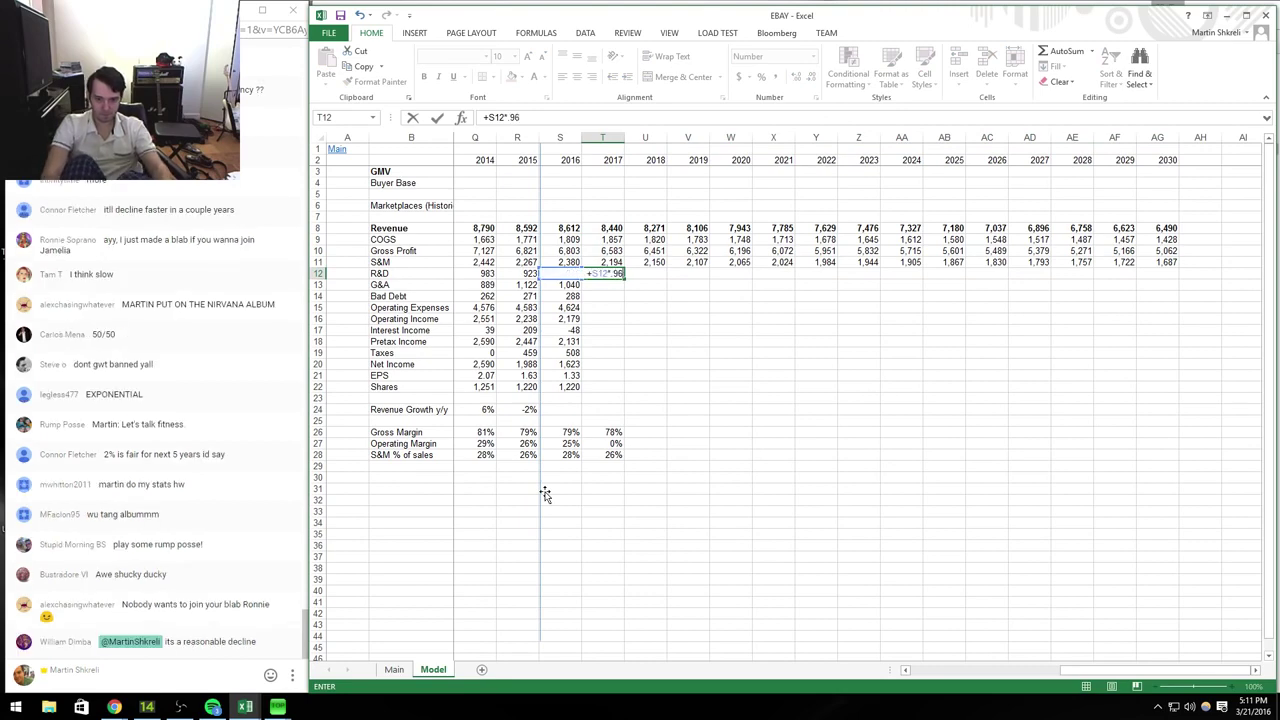
{"action": "key", "text": "Return"}
Step: Copy the 2017 R&D formula across both the R&D and G&A rows for 2017 through 2030
{"action": "key", "text": "Up"}
{"action": "key", "text": "ctrl+c"}
{"action": "key", "text": "shift+Down"}
{"action": "key", "text": "shift+Right"}
{"action": "key", "text": "shift+Right"}
{"action": "key", "text": "shift+Right"}
{"action": "key", "text": "shift+Right"}
{"action": "key", "text": "shift+Right"}
{"action": "key", "text": "shift+Right"}
{"action": "key", "text": "shift+Right"}
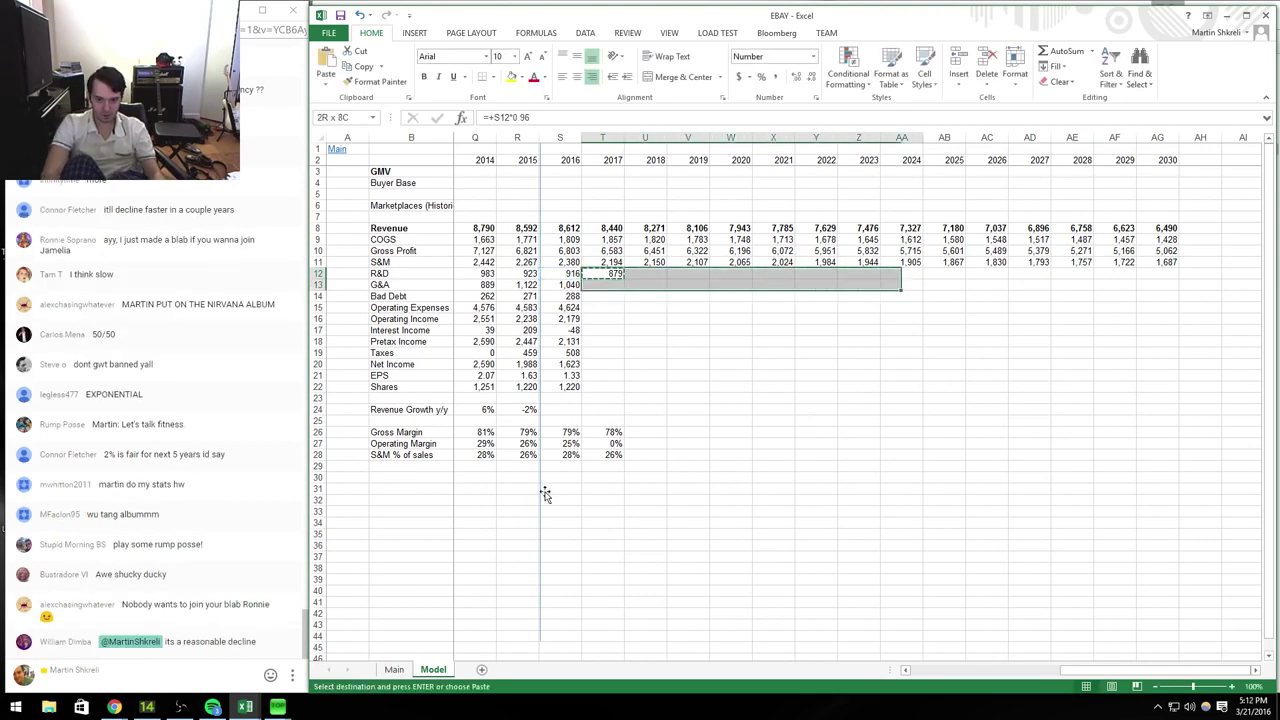
{"action": "key", "text": "shift+Right"}
{"action": "key", "text": "shift+Right"}
{"action": "key", "text": "shift+Right"}
{"action": "key", "text": "shift+Right"}
{"action": "key", "text": "shift+Right"}
{"action": "key", "text": "shift+Right"}
{"action": "key", "text": "ctrl+v"}
Step: Calculate 2017 Bad Debt as 98% of 2016 Bad Debt (=S14*0.98)
{"action": "key", "text": "Down"}
{"action": "key", "text": "Down"}
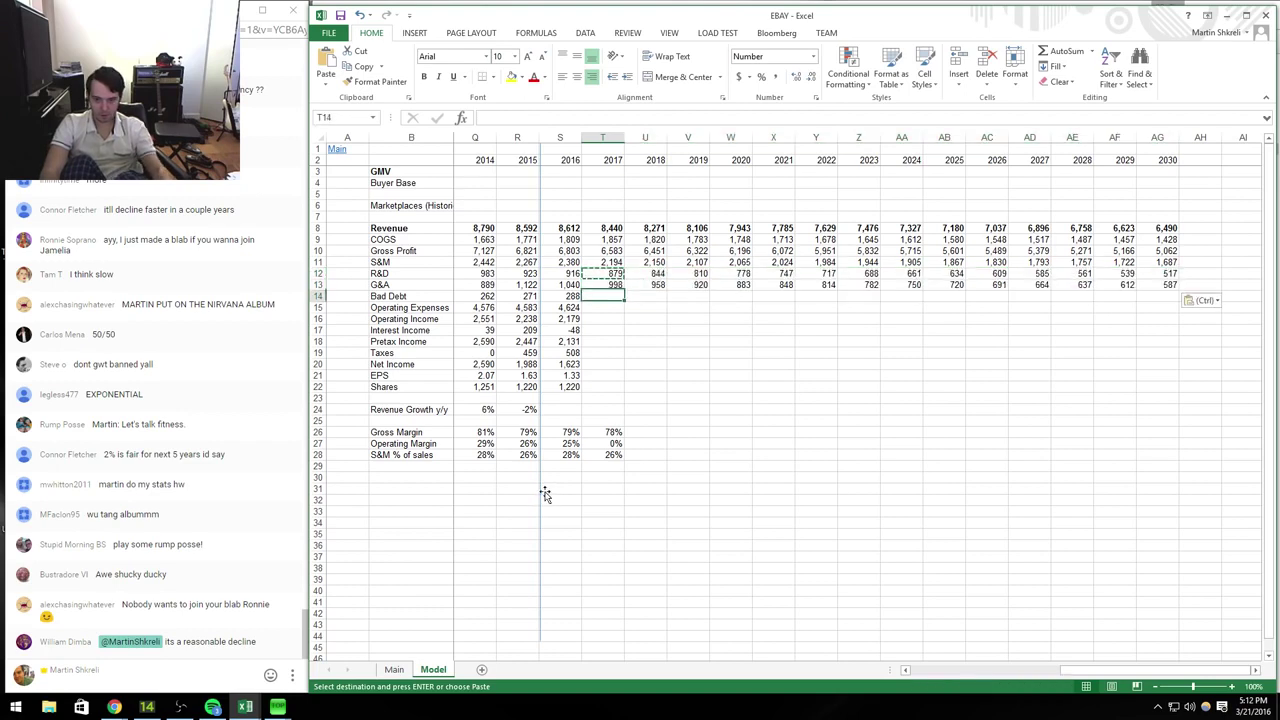
{"action": "key", "text": "Escape"}
{"action": "type", "text": "+"}
{"action": "key", "text": "Left"}
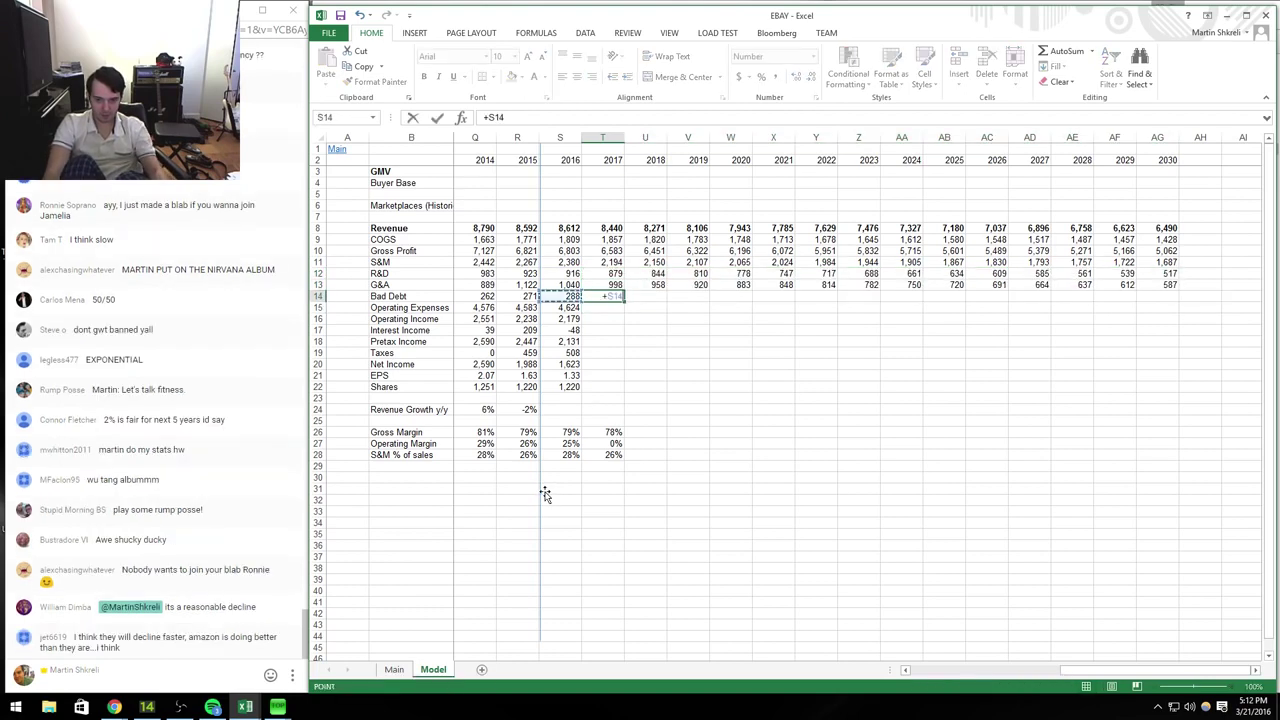
{"action": "type", "text": "*.98"}
{"action": "key", "text": "ctrl+Return"}
Step: Copy the 2017 Bad Debt formula across the year columns through 2030
{"action": "key", "text": "ctrl+c"}
{"action": "key", "text": "shift+Right"}
{"action": "key", "text": "shift+Right"}
{"action": "key", "text": "shift+Right"}
{"action": "key", "text": "shift+Right"}
{"action": "key", "text": "shift+Right"}
{"action": "key", "text": "shift+Right"}
{"action": "key", "text": "shift+Right"}
{"action": "key", "text": "shift+Right"}
{"action": "key", "text": "shift+Right"}
{"action": "key", "text": "shift+Right"}
{"action": "key", "text": "shift+Right"}
{"action": "key", "text": "shift+Right"}
{"action": "key", "text": "shift+Right"}
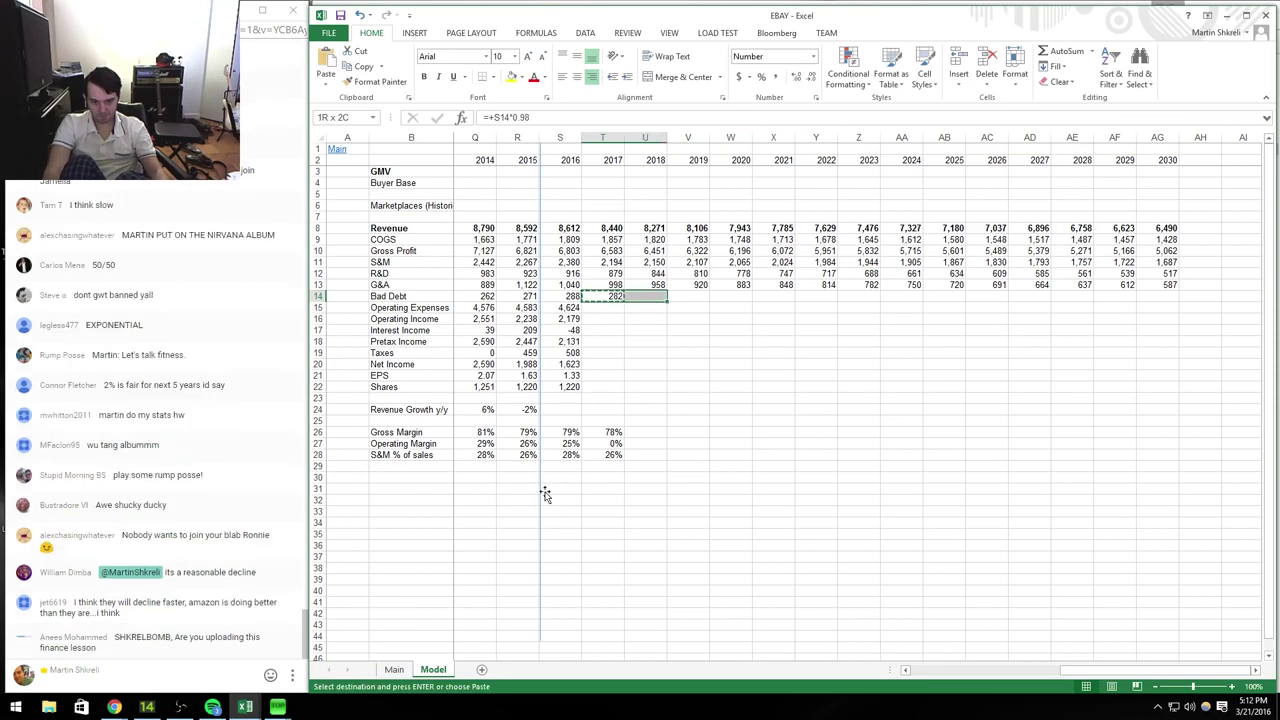
{"action": "key", "text": "ctrl+v"}
Step: Copy the 2016 Operating Expenses and Operating Income formulas across 2017 through 2030
{"action": "key", "text": "Down"}
{"action": "key", "text": "Left"}
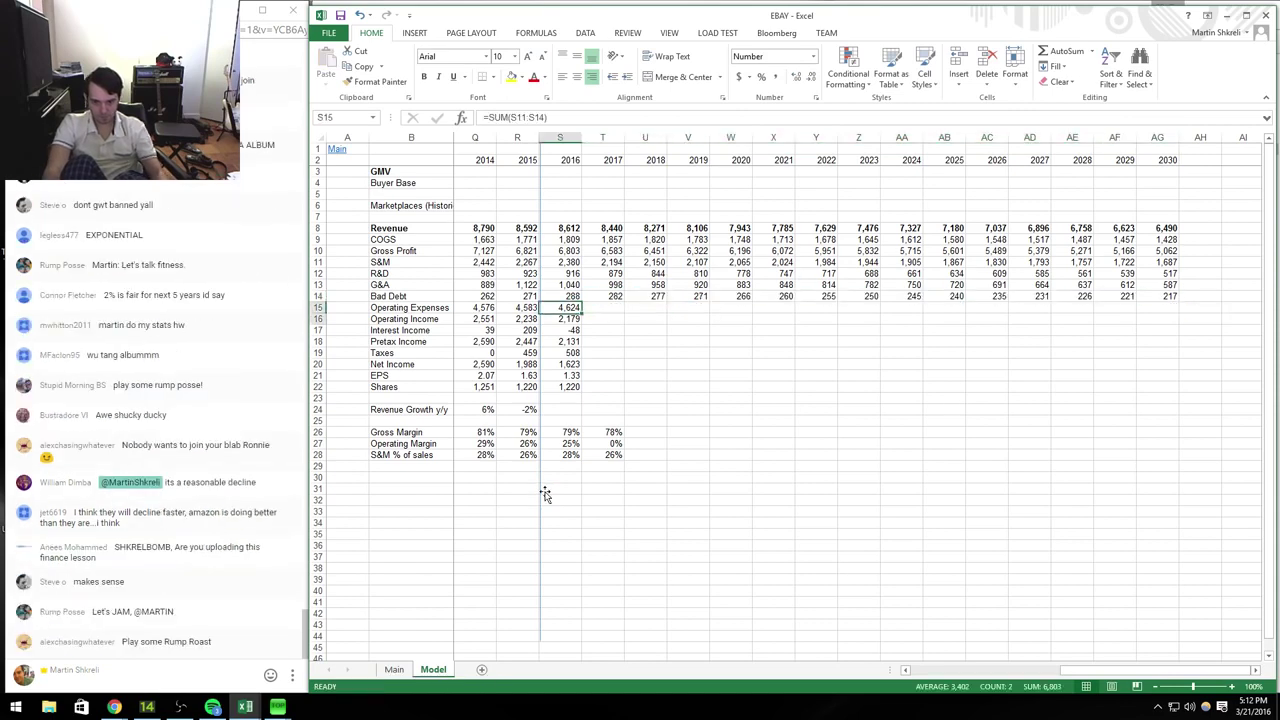
{"action": "key", "text": "shift+Down"}
{"action": "key", "text": "ctrl+c"}
{"action": "key", "text": "shift+Right"}
{"action": "key", "text": "shift+Right"}
{"action": "key", "text": "shift+Right"}
{"action": "key", "text": "shift+Right"}
{"action": "key", "text": "shift+Right"}
{"action": "key", "text": "shift+Right"}
{"action": "key", "text": "shift+Right"}
{"action": "key", "text": "shift+Right"}
{"action": "key", "text": "shift+Right"}
{"action": "key", "text": "shift+Right"}
{"action": "key", "text": "shift+Right"}
{"action": "key", "text": "shift+Right"}
{"action": "key", "text": "shift+Right"}
{"action": "key", "text": "shift+Right"}
{"action": "key", "text": "ctrl+v"}
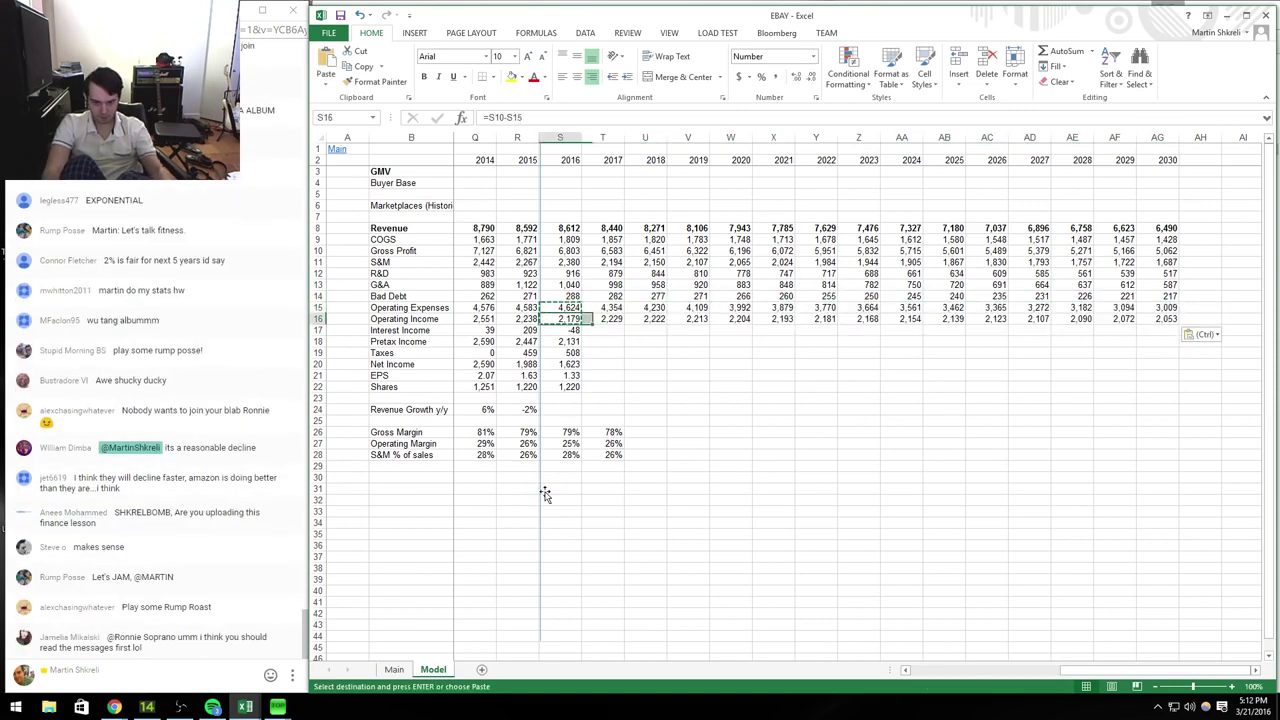
Step: Copy the 2016 Pretax Income formula across the year columns through 2030
{"action": "key", "text": "Down"}
{"action": "key", "text": "Down"}
{"action": "key", "text": "Down"}
{"action": "key", "text": "ctrl+c"}
{"action": "key", "text": "shift+Right"}
{"action": "key", "text": "shift+Right"}
{"action": "key", "text": "shift+Right"}
{"action": "key", "text": "shift+Right"}
{"action": "key", "text": "shift+Right"}
{"action": "key", "text": "shift+Right"}
{"action": "key", "text": "shift+Right"}
{"action": "key", "text": "shift+Right"}
{"action": "key", "text": "shift+Right"}
{"action": "key", "text": "shift+Right"}
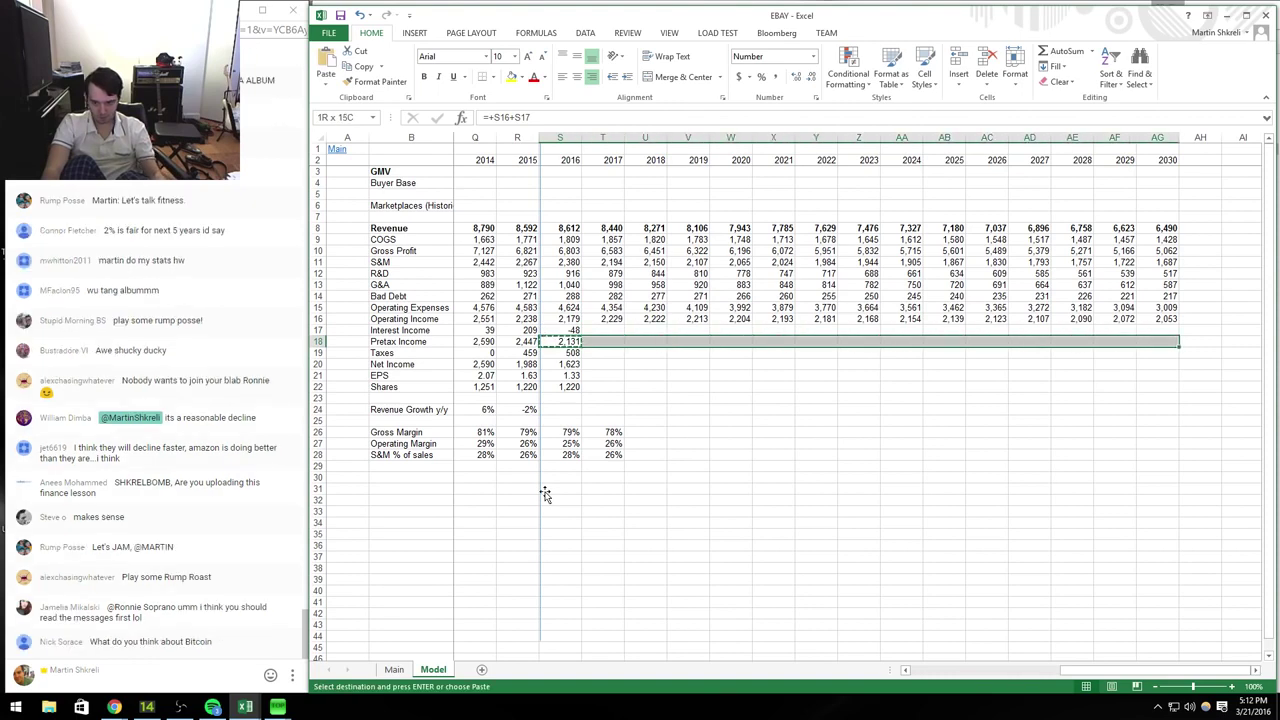
{"action": "key", "text": "shift+Right"}
{"action": "key", "text": "shift+Right"}
{"action": "key", "text": "shift+Right"}
{"action": "key", "text": "shift+Right"}
{"action": "key", "text": "Return"}
Step: Calculate 2017 Taxes as a fraction of 2017 Pretax Income (T18) and copy the 2016 Net Income formula into 2017
{"action": "key", "text": "Down"}
{"action": "key", "text": "ctrl+v"}
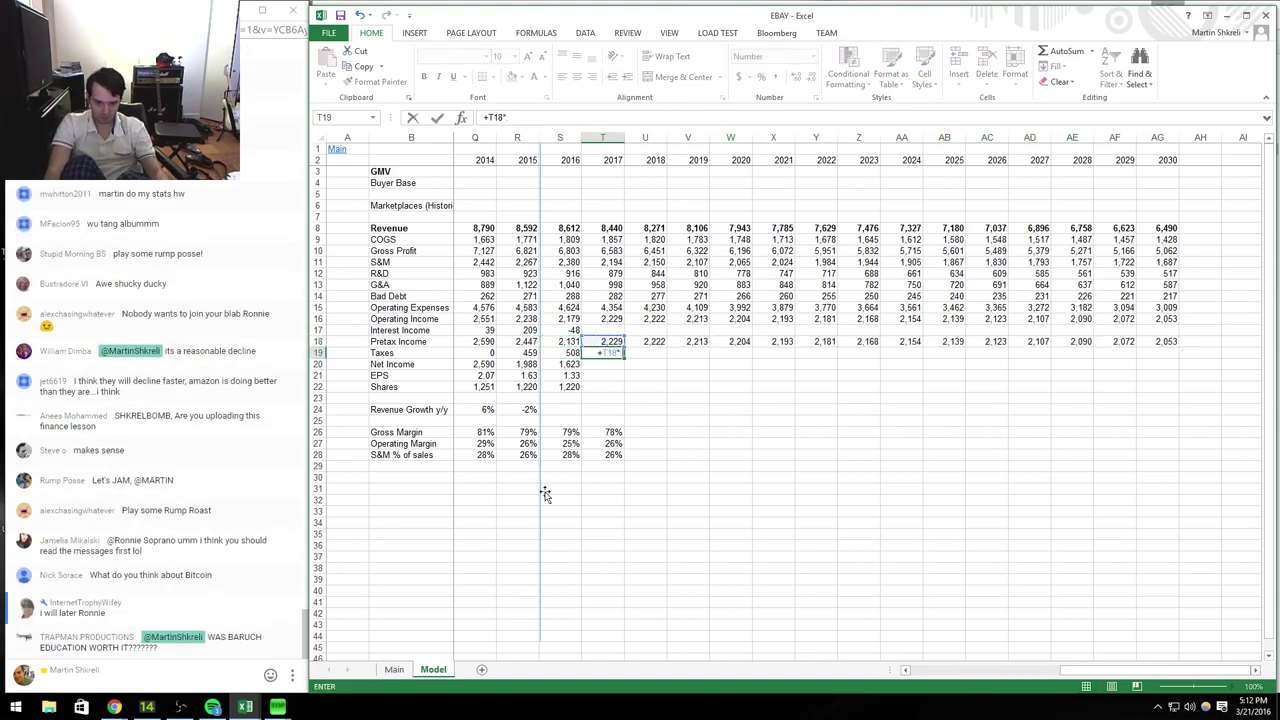
{"action": "key", "text": "Down"}
{"action": "key", "text": "Left"}
{"action": "key", "text": "ctrl+c"}
{"action": "key", "text": "Right"}
{"action": "key", "text": "ctrl+v"}
Step: Copy the 2016 Shares and EPS cells into the 2017 column
{"action": "key", "text": "Down"}
{"action": "key", "text": "Down"}
{"action": "key", "text": "Left"}
{"action": "key", "text": "ctrl+c"}
{"action": "key", "text": "Right"}
{"action": "key", "text": "ctrl+v"}
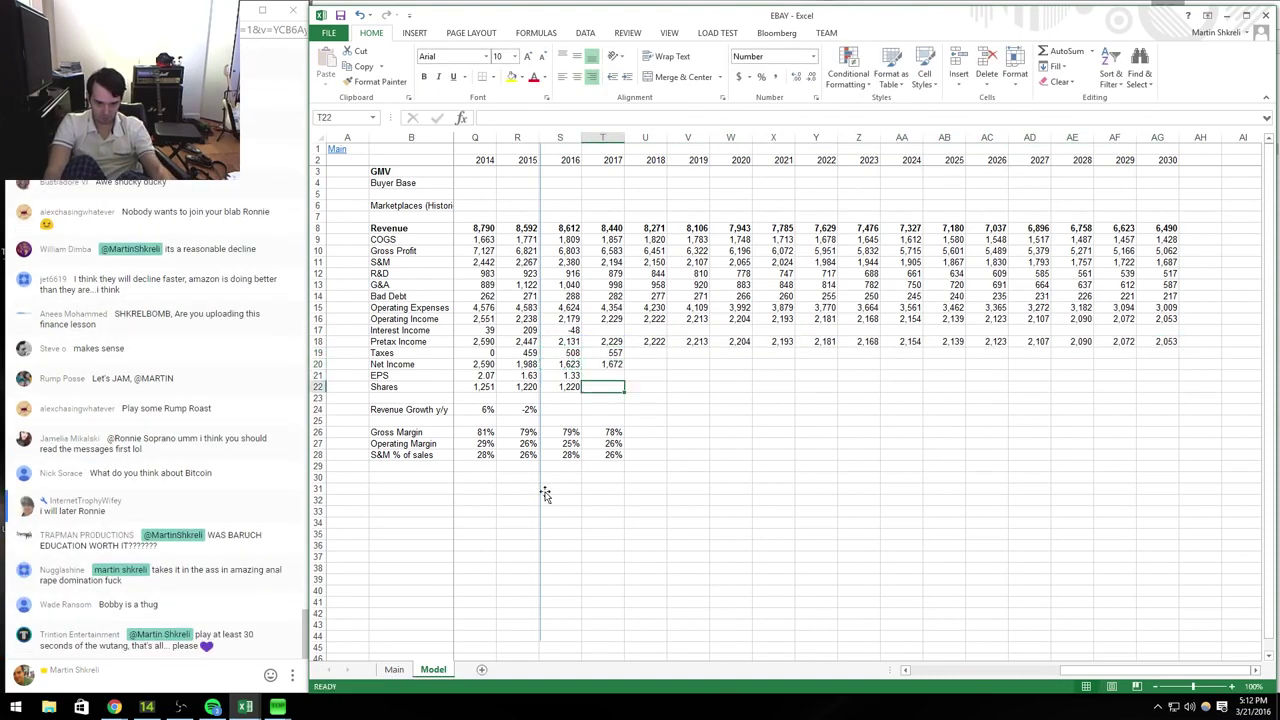
{"action": "key", "text": "Up"}
{"action": "key", "text": "Left"}
{"action": "key", "text": "ctrl+c"}
{"action": "key", "text": "Right"}
{"action": "key", "text": "ctrl+v"}
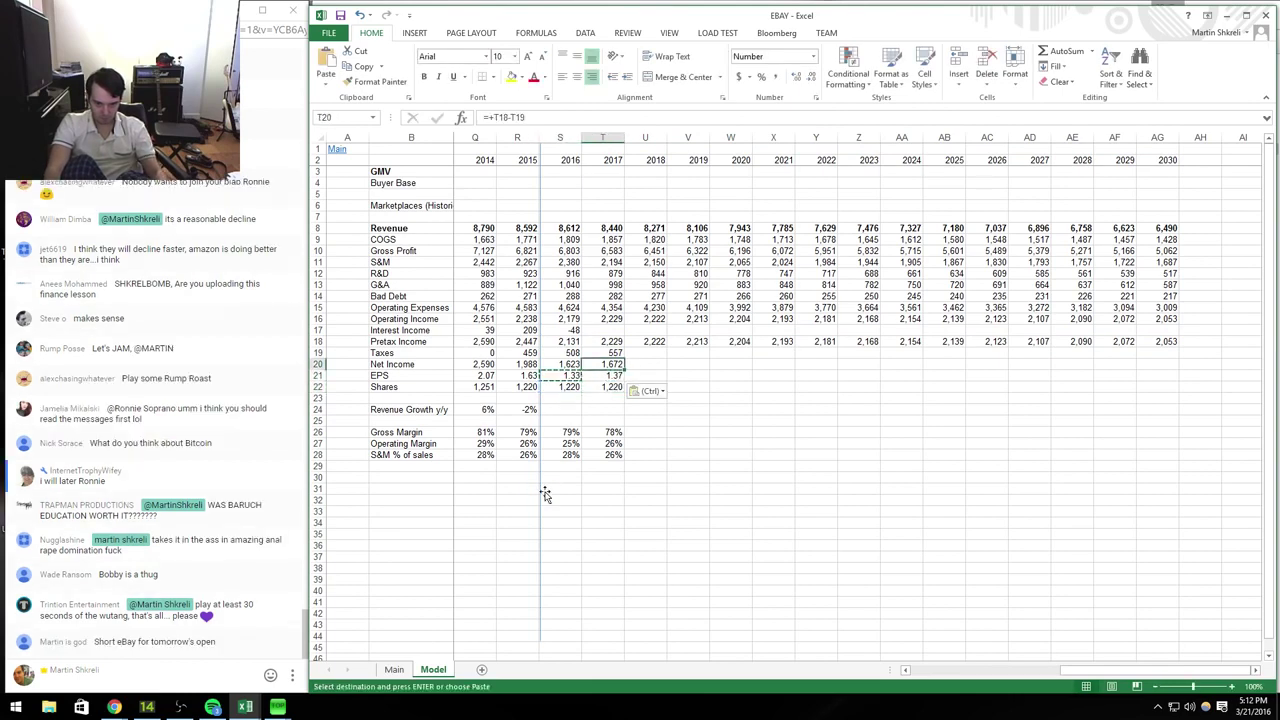
Step: Copy the 2017 Taxes, Net Income, EPS and Shares formulas across the year columns through 2030
{"action": "key", "text": "Up"}
{"action": "key", "text": "Up"}
{"action": "key", "text": "shift+Down"}
{"action": "key", "text": "shift+Down"}
{"action": "key", "text": "shift+Down"}
{"action": "key", "text": "shift+Right"}
{"action": "key", "text": "ctrl+c"}
{"action": "key", "text": "shift+Right"}
{"action": "key", "text": "shift+Right"}
{"action": "key", "text": "shift+Right"}
{"action": "key", "text": "shift+Right"}
{"action": "key", "text": "shift+Right"}
{"action": "key", "text": "shift+Right"}
{"action": "key", "text": "shift+Right"}
{"action": "key", "text": "shift+Right"}
{"action": "key", "text": "shift+Right"}
{"action": "key", "text": "shift+Right"}
{"action": "key", "text": "shift+Right"}
{"action": "key", "text": "shift+Right"}
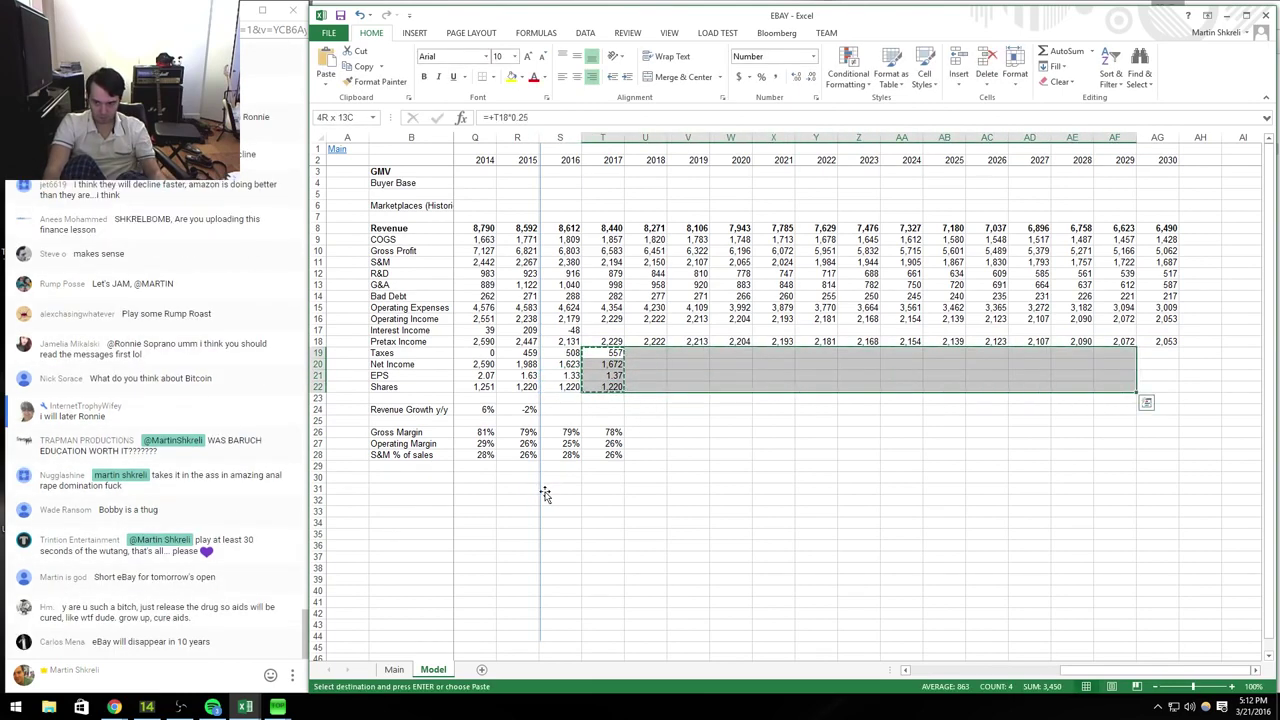
{"action": "key", "text": "Return"}
Step: Add a "Net Cash" row label in B30, below the S&M % of sales row
{"action": "key", "text": "Up"}
{"action": "key", "text": "Down"}
{"action": "key", "text": "Down"}
{"action": "key", "text": "Down"}
{"action": "key", "text": "Down"}
{"action": "key", "text": "Down"}
{"action": "key", "text": "Down"}
{"action": "key", "text": "Down"}
{"action": "key", "text": "Down"}
{"action": "key", "text": "Down"}
{"action": "key", "text": "Down"}
{"action": "key", "text": "Down"}
{"action": "key", "text": "Down"}
{"action": "key", "text": "Left"}
{"action": "key", "text": "Left"}
{"action": "key", "text": "Left"}
{"action": "key", "text": "Left"}
{"action": "key", "text": "Left"}
{"action": "key", "text": "Left"}
{"action": "key", "text": "Left"}
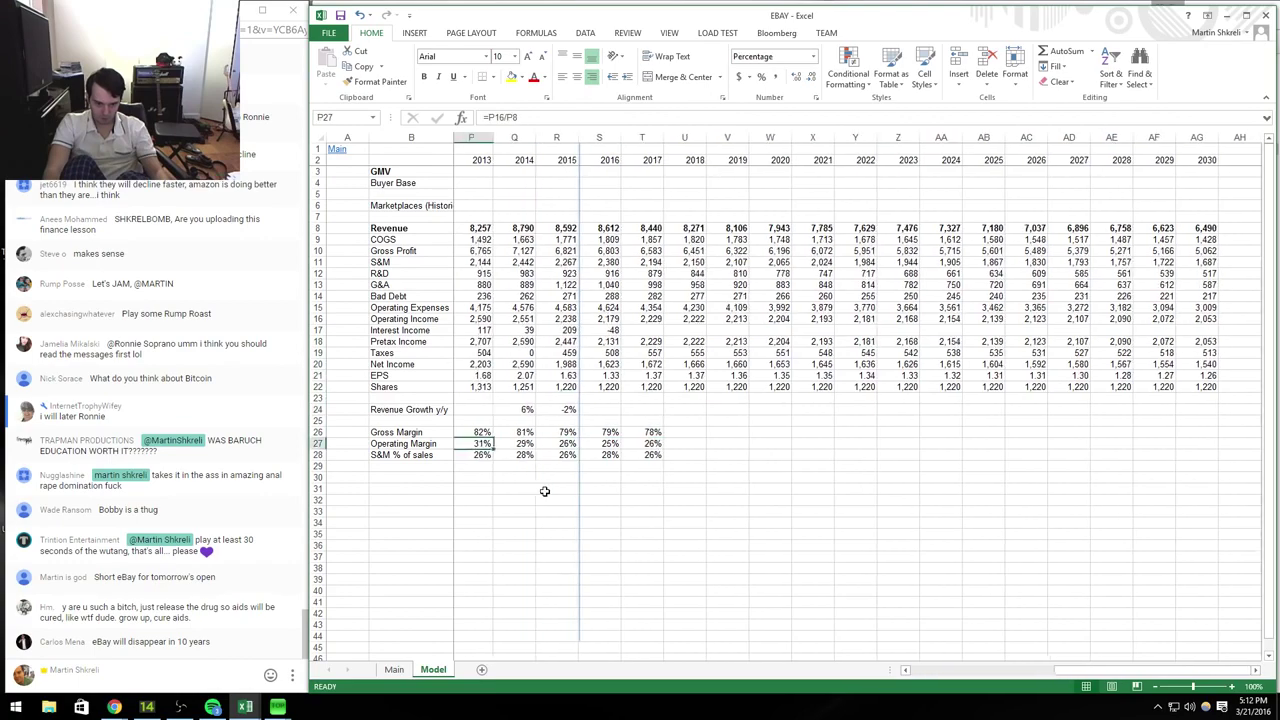
{"action": "key", "text": "ctrl+Left"}
{"action": "key", "text": "Right"}
{"action": "type", "text": "Net Cash"}
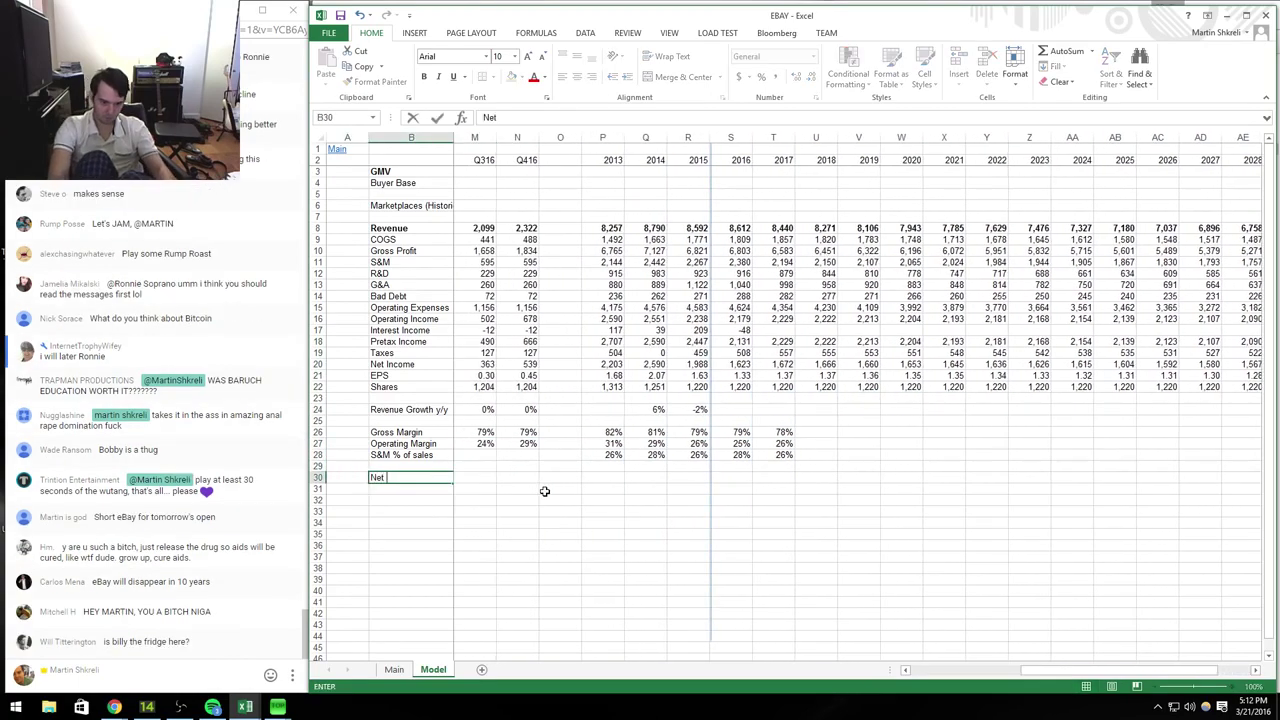
{"action": "key", "text": "Right"}
Step: Check eBay's net cash in the Tech workbook and enter 2743 as the 2015 Net Cash in the EBAY model
{"action": "key", "text": "Right"}
{"action": "key", "text": "Right"}
{"action": "key", "text": "Right"}
{"action": "key", "text": "ctrl+Tab"}
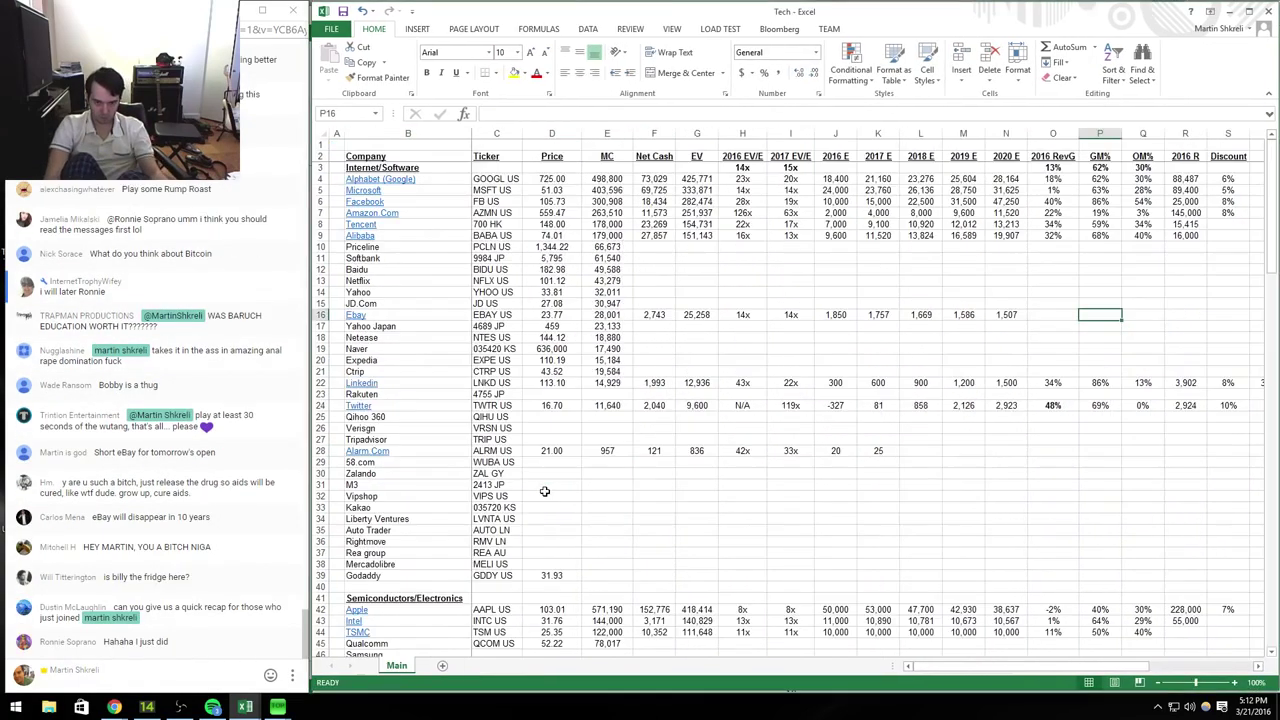
{"action": "key", "text": "ctrl+Tab"}
{"action": "key", "text": "Right"}
{"action": "key", "text": "Right"}
{"action": "key", "text": "Right"}
{"action": "key", "text": "Right"}
{"action": "key", "text": "Right"}
{"action": "key", "text": "Right"}
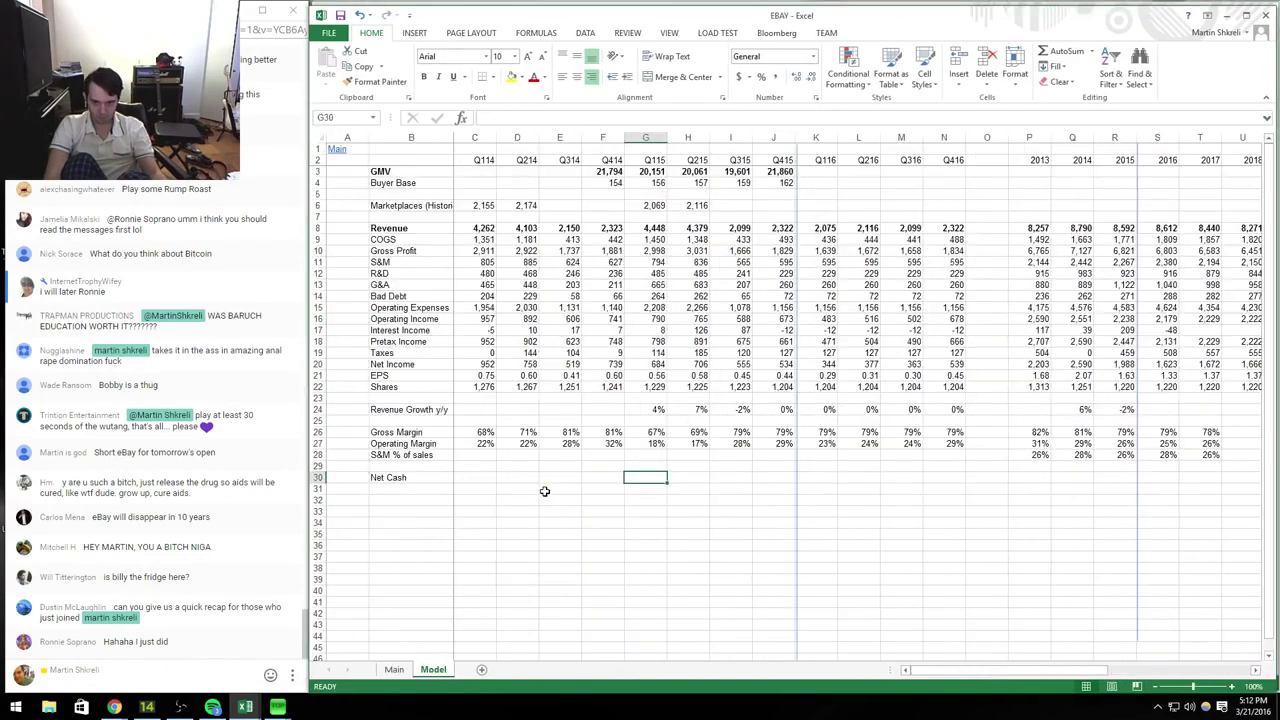
{"action": "key", "text": "Right"}
{"action": "key", "text": "Right"}
{"action": "key", "text": "Right"}
{"action": "key", "text": "Right"}
{"action": "key", "text": "Right"}
{"action": "key", "text": "Right"}
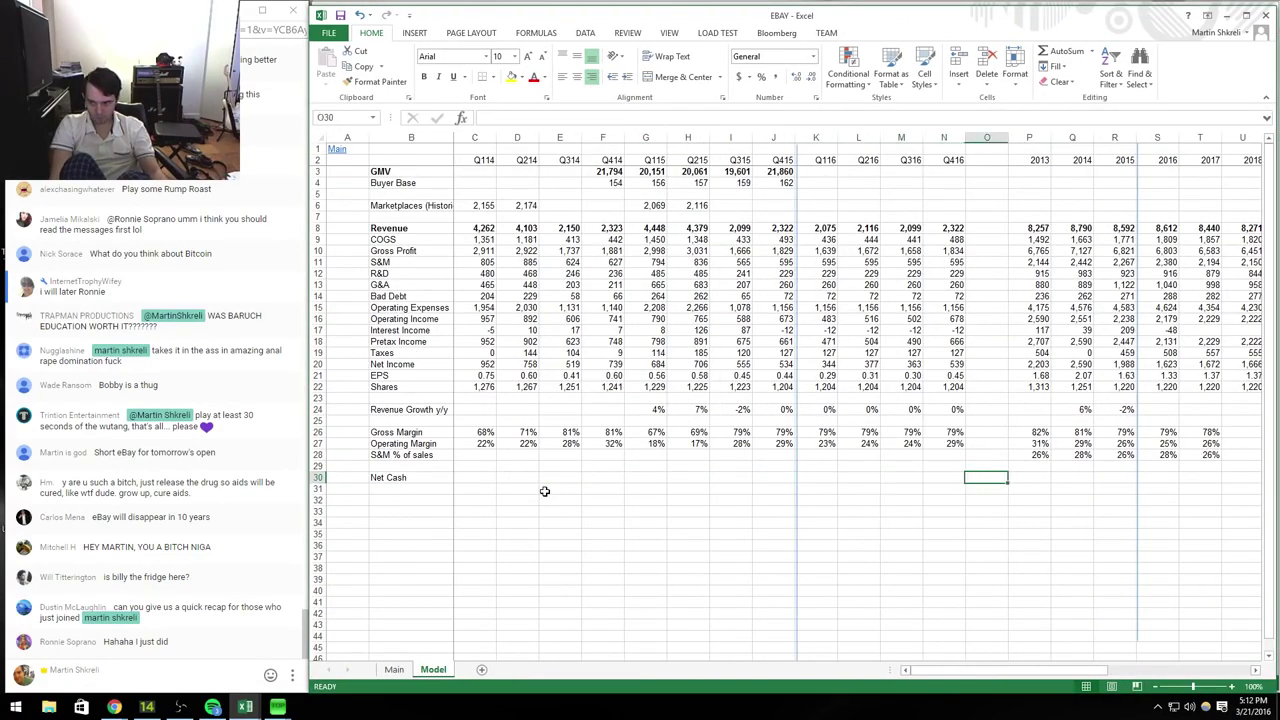
{"action": "type", "text": "2743"}
{"action": "key", "text": "Right"}
Step: Calculate 2016 Net Cash as the 2015 Net Cash plus 2016 Net Income (R30+S20)
{"action": "type", "text": "+"}
{"action": "key", "text": "Left"}
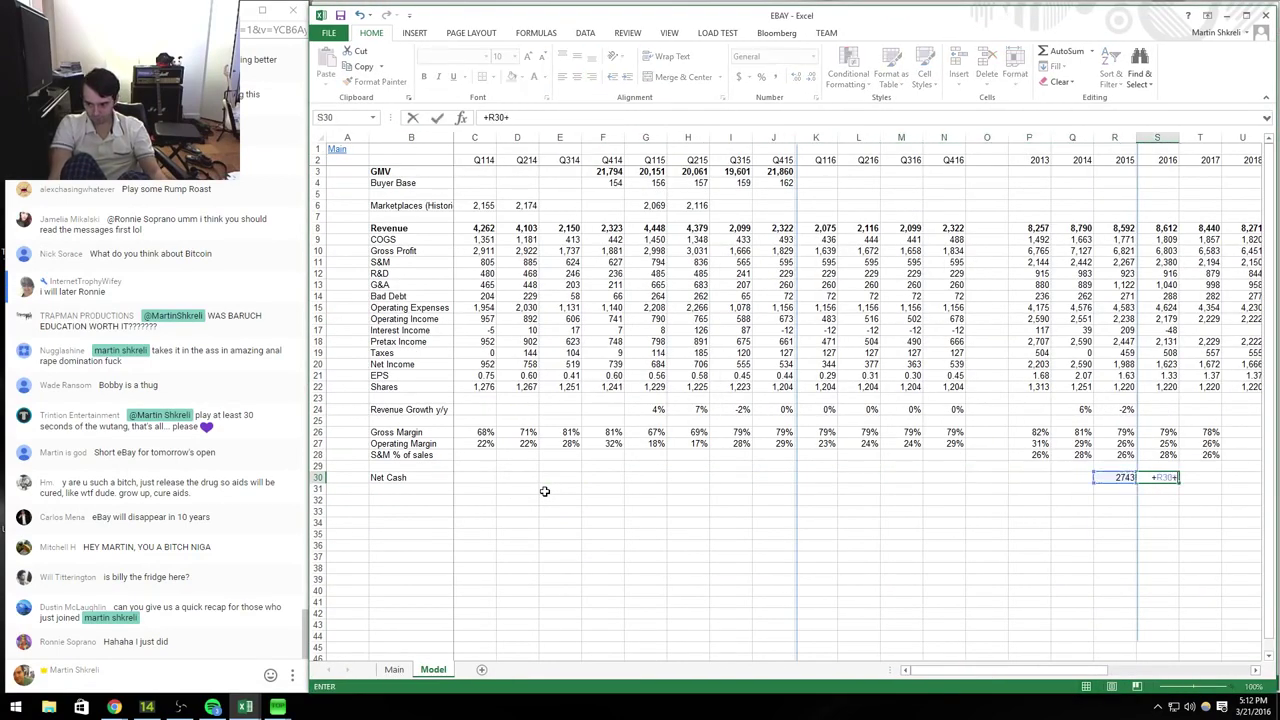
{"action": "type", "text": "+"}
{"action": "key", "text": "Up"}
{"action": "key", "text": "Up"}
{"action": "key", "text": "Up"}
{"action": "key", "text": "Up"}
{"action": "key", "text": "Up"}
{"action": "key", "text": "Up"}
{"action": "key", "text": "Up"}
{"action": "key", "text": "Up"}
{"action": "key", "text": "Up"}
{"action": "key", "text": "Up"}
{"action": "key", "text": "Return"}
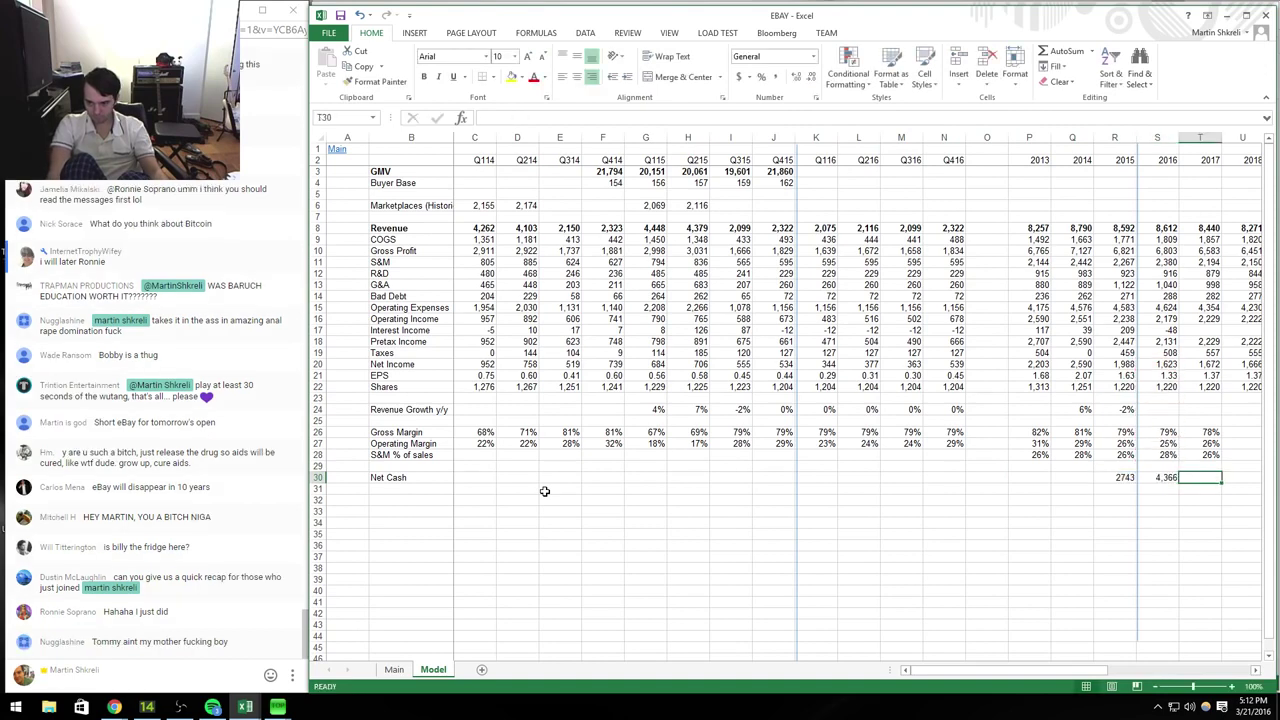
Step: Copy the 2016 Net Cash formula across the year columns through 2030
{"action": "key", "text": "Up"}
{"action": "key", "text": "ctrl+c"}
{"action": "key", "text": "Right"}
{"action": "key", "text": "shift+Right"}
{"action": "key", "text": "shift+Right"}
{"action": "key", "text": "shift+Right"}
{"action": "key", "text": "shift+Right"}
{"action": "key", "text": "shift+Right"}
{"action": "key", "text": "shift+Right"}
{"action": "key", "text": "shift+Right"}
{"action": "key", "text": "shift+Right"}
{"action": "key", "text": "shift+Right"}
{"action": "key", "text": "shift+Right"}
{"action": "key", "text": "shift+Right"}
{"action": "key", "text": "shift+Right"}
{"action": "key", "text": "shift+Right"}
{"action": "key", "text": "shift+Right"}
{"action": "key", "text": "shift+Right"}
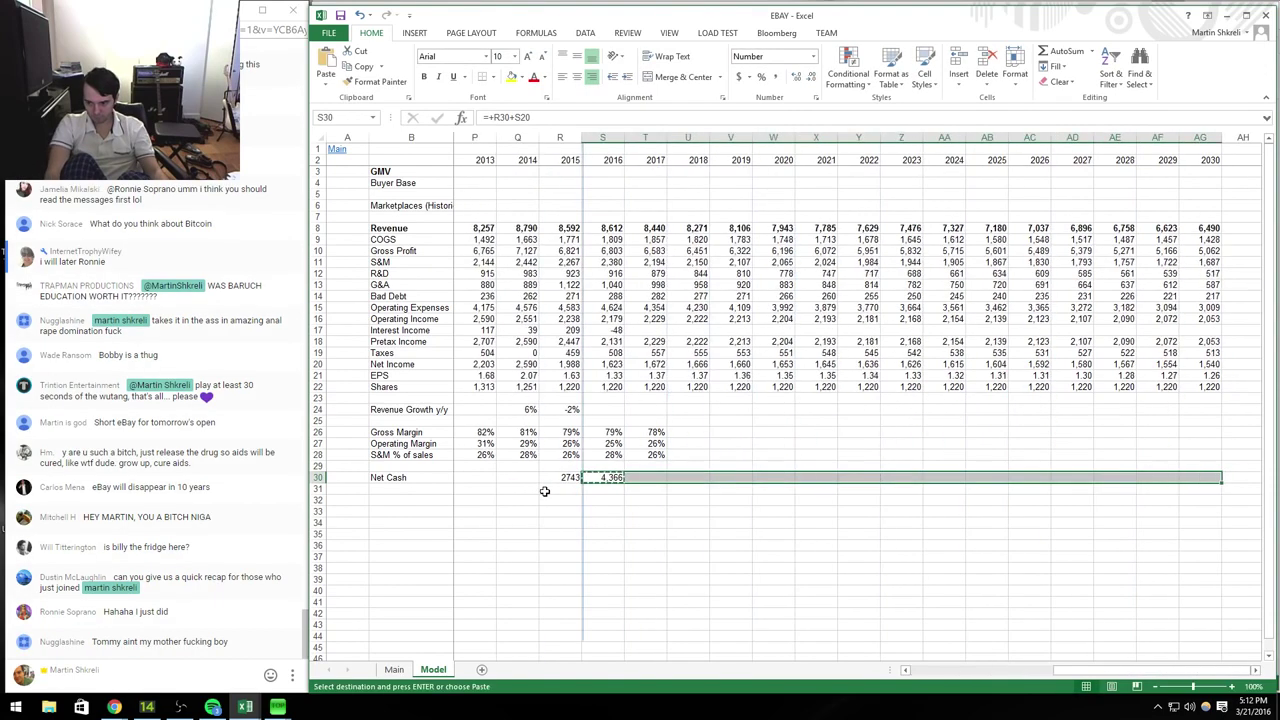
{"action": "key", "text": "Return"}
Step: Calculate 2017 Interest Income as the 2016 Net Cash (S30) multiplied by .01
{"action": "key", "text": "Up"}
{"action": "key", "text": "Up"}
{"action": "key", "text": "Up"}
{"action": "key", "text": "Up"}
{"action": "key", "text": "Up"}
{"action": "key", "text": "Up"}
{"action": "key", "text": "Up"}
{"action": "key", "text": "Up"}
{"action": "key", "text": "Up"}
{"action": "key", "text": "Up"}
{"action": "key", "text": "Up"}
{"action": "key", "text": "Up"}
{"action": "key", "text": "Up"}
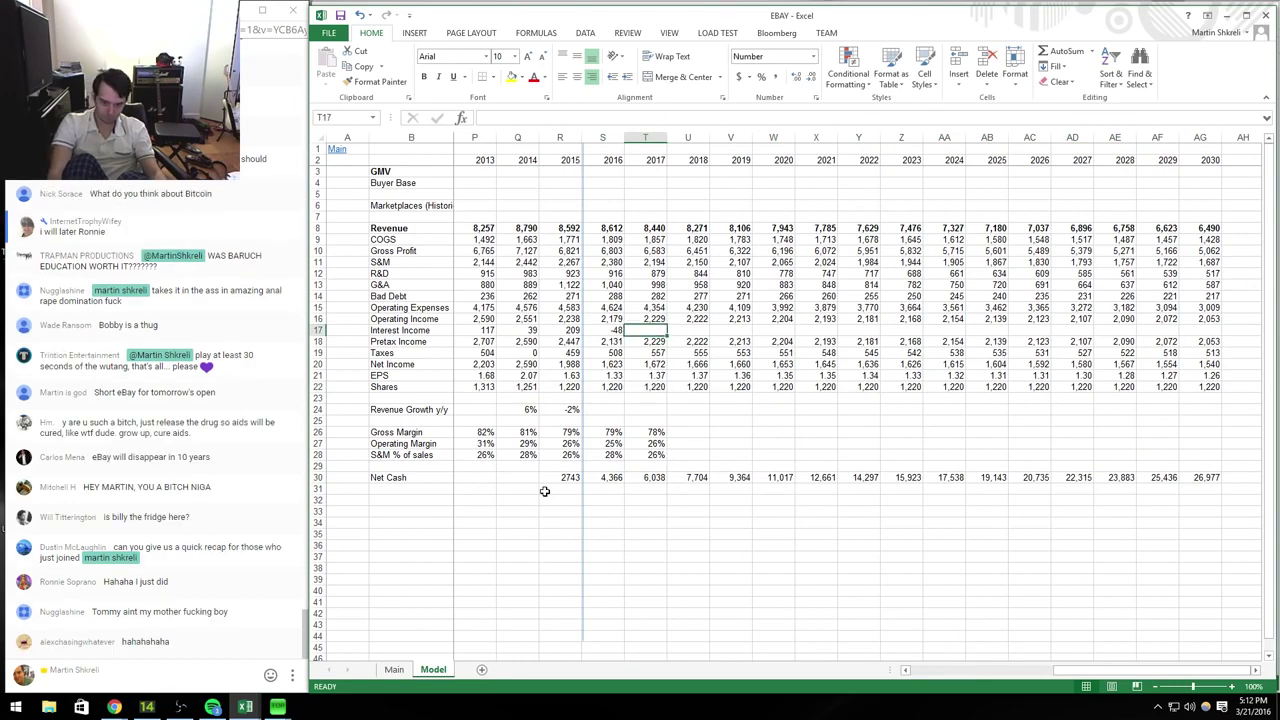
{"action": "type", "text": "+"}
{"action": "key", "text": "Left"}
{"action": "key", "text": "Down"}
{"action": "key", "text": "Down"}
{"action": "key", "text": "Down"}
{"action": "key", "text": "Down"}
{"action": "key", "text": "Down"}
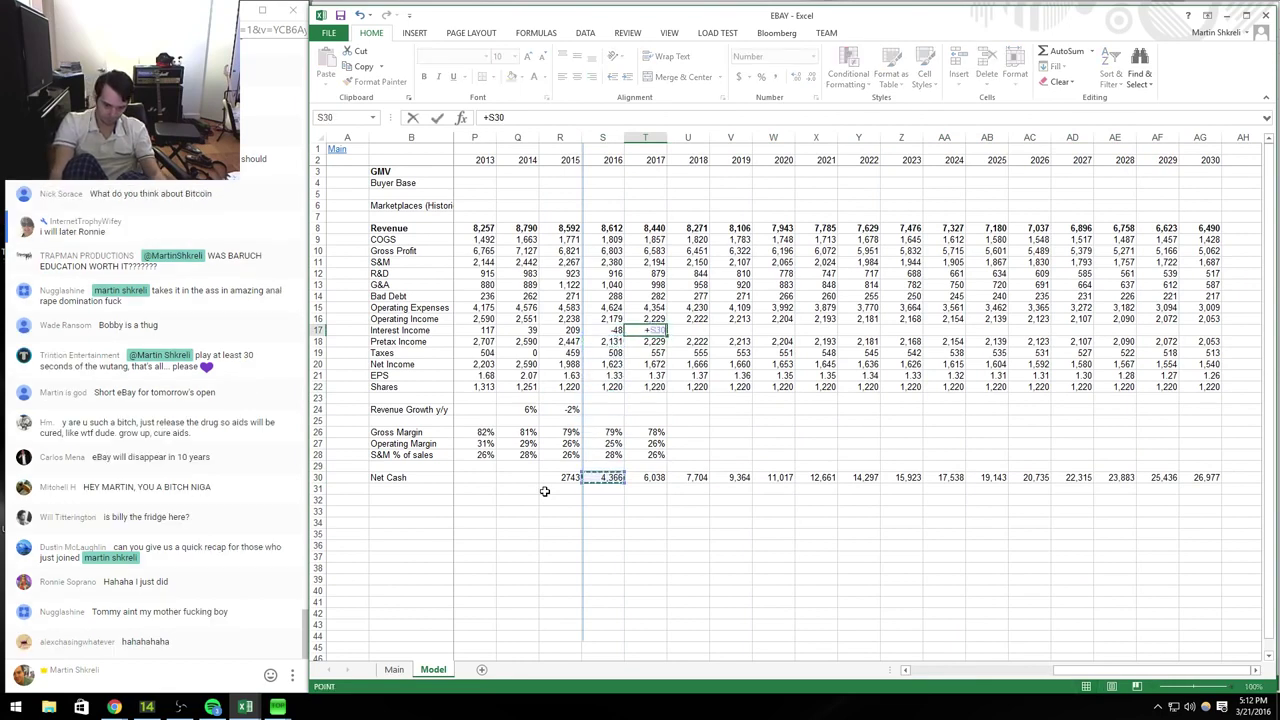
{"action": "type", "text": "*.01"}
{"action": "key", "text": "Return"}
Step: Copy the 2017 Interest Income formula across the year columns through 2030
{"action": "key", "text": "Up"}
{"action": "key", "text": "ctrl+c"}
{"action": "key", "text": "Right"}
{"action": "key", "text": "shift+Right"}
{"action": "key", "text": "shift+Right"}
{"action": "key", "text": "shift+Right"}
{"action": "key", "text": "shift+Right"}
{"action": "key", "text": "shift+Right"}
{"action": "key", "text": "shift+Right"}
{"action": "key", "text": "shift+Right"}
{"action": "key", "text": "shift+Right"}
{"action": "key", "text": "shift+Right"}
{"action": "key", "text": "shift+Right"}
{"action": "key", "text": "shift+Right"}
{"action": "key", "text": "shift+Right"}
{"action": "key", "text": "shift+Right"}
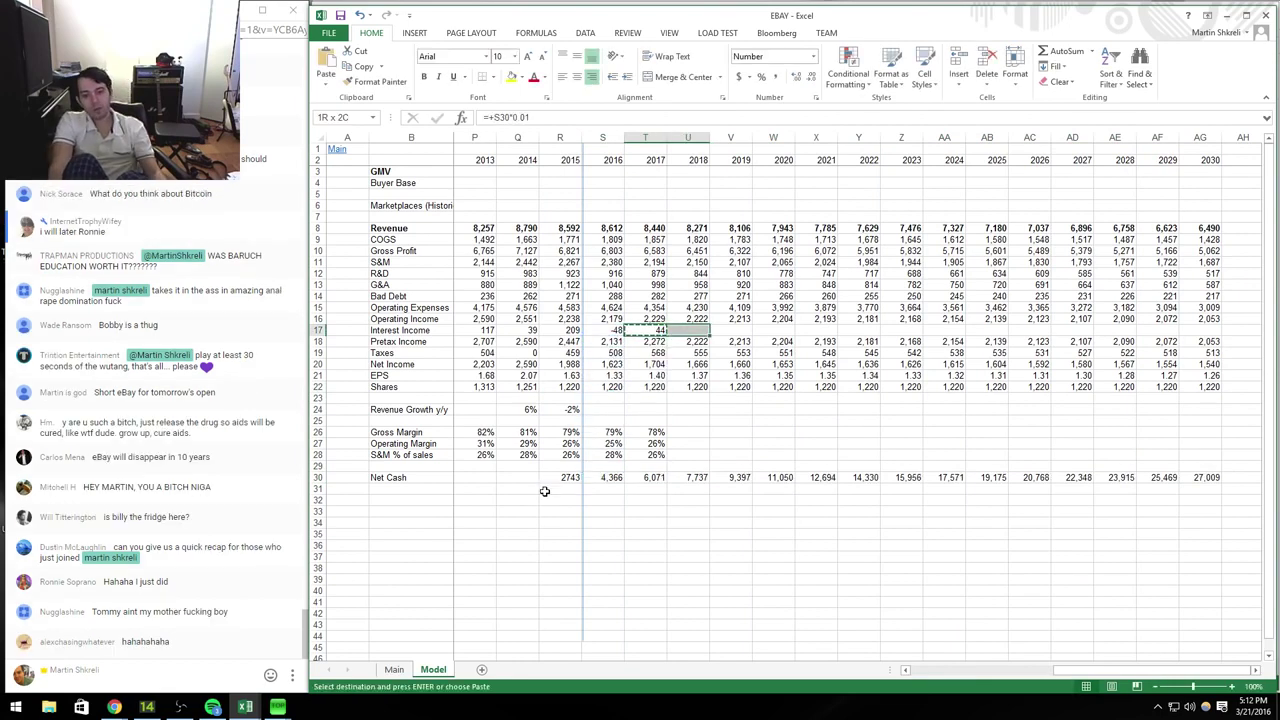
{"action": "key", "text": "Return"}
Step: Add a Maturity label in AI24, beyond the 2030 projections, and set its rate to -2% in AJ24
{"action": "key", "text": "Down"}
{"action": "key", "text": "Down"}
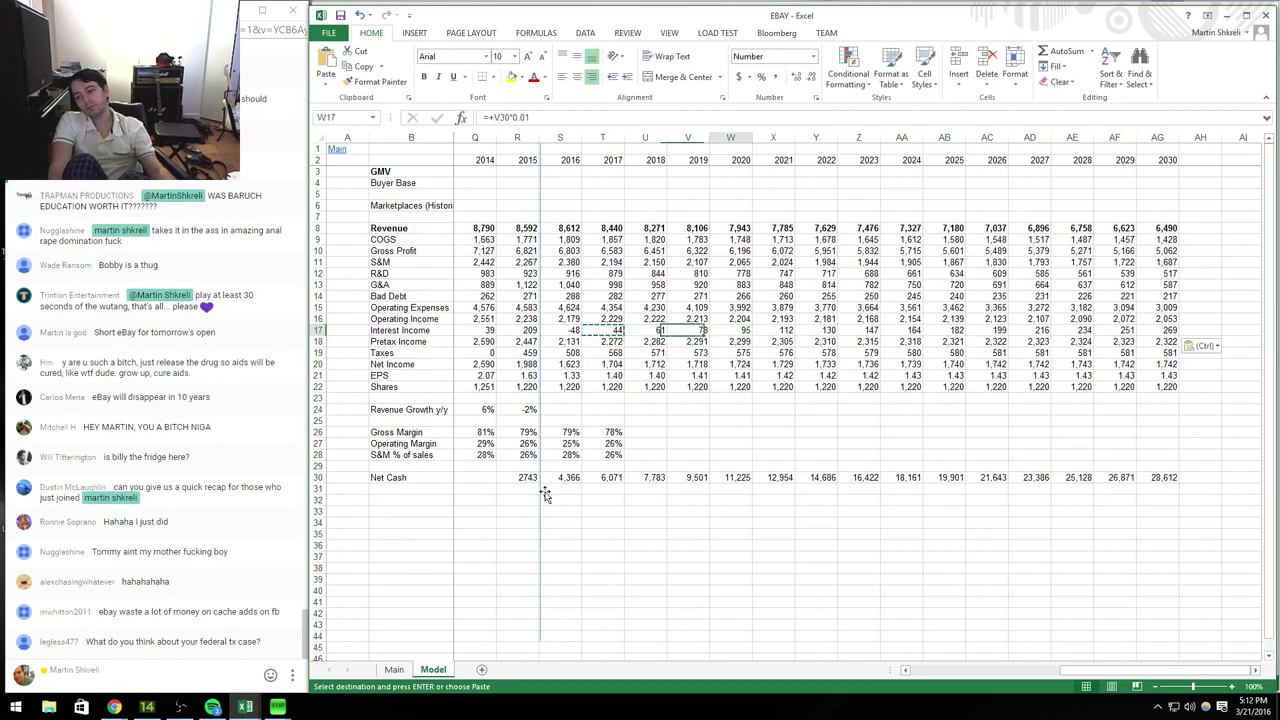
{"action": "key", "text": "Right"}
{"action": "key", "text": "Right"}
{"action": "key", "text": "Right"}
{"action": "key", "text": "Right"}
{"action": "key", "text": "Right"}
{"action": "key", "text": "Right"}
{"action": "key", "text": "Right"}
{"action": "key", "text": "Right"}
{"action": "key", "text": "Right"}
{"action": "key", "text": "Right"}
{"action": "key", "text": "Right"}
{"action": "key", "text": "Right"}
{"action": "key", "text": "Right"}
{"action": "key", "text": "Right"}
{"action": "key", "text": "Right"}
{"action": "key", "text": "Right"}
{"action": "key", "text": "Down"}
{"action": "key", "text": "Down"}
{"action": "key", "text": "Left"}
{"action": "key", "text": "Left"}
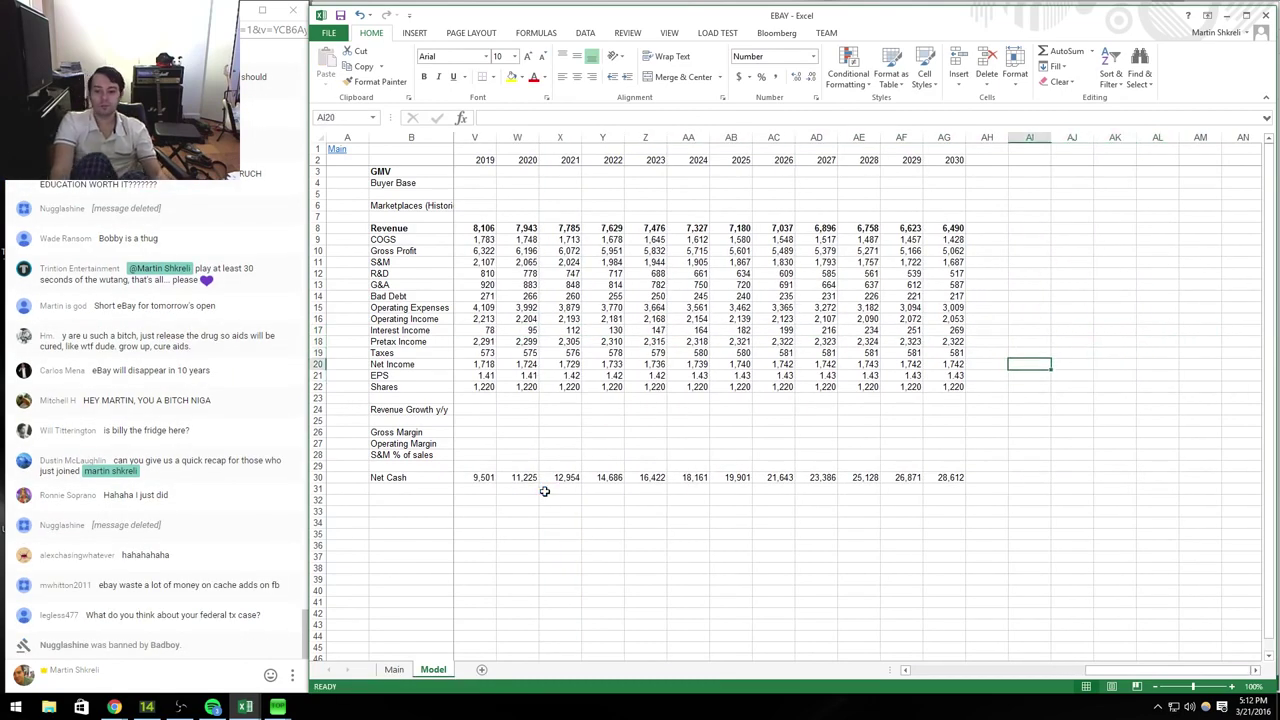
{"action": "key", "text": "Down"}
{"action": "key", "text": "Down"}
{"action": "key", "text": "Down"}
{"action": "key", "text": "Down"}
{"action": "type", "text": "NP"}
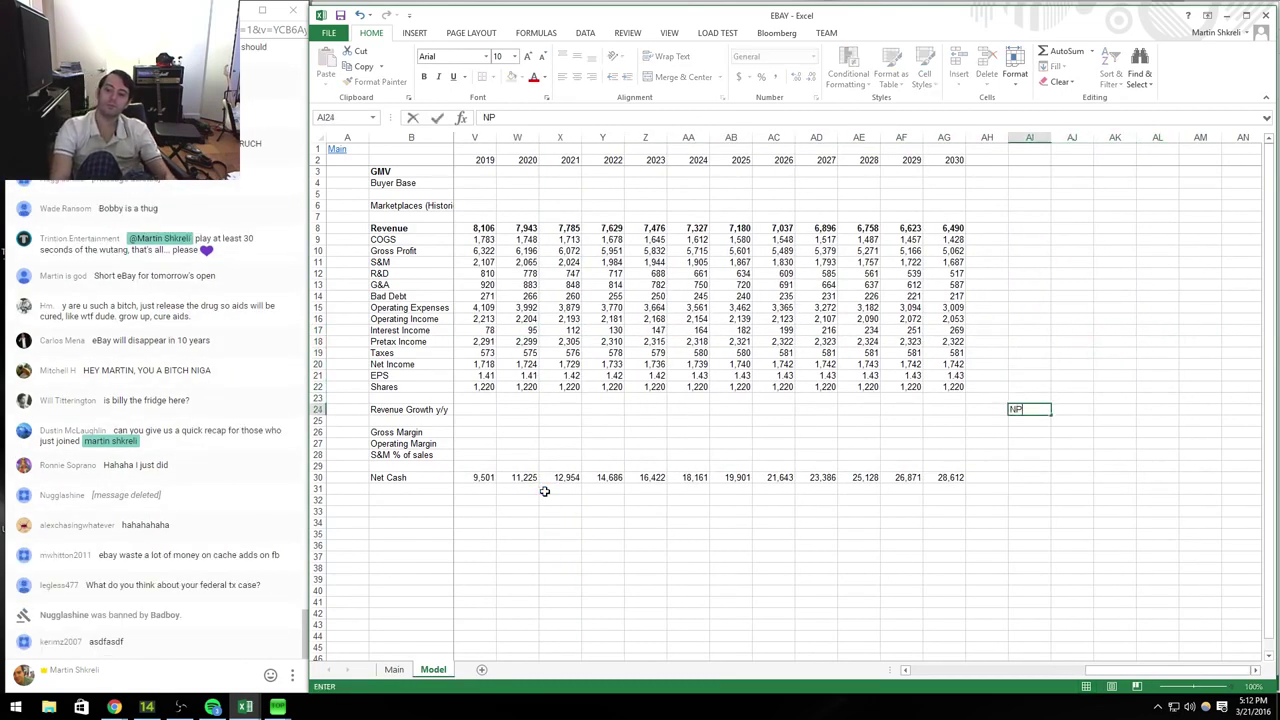
{"action": "type", "text": "V"}
{"action": "key", "text": "BackSpace"}
{"action": "key", "text": "BackSpace"}
{"action": "key", "text": "BackSpace"}
{"action": "type", "text": "Maturity"}
{"action": "key", "text": "Tab"}
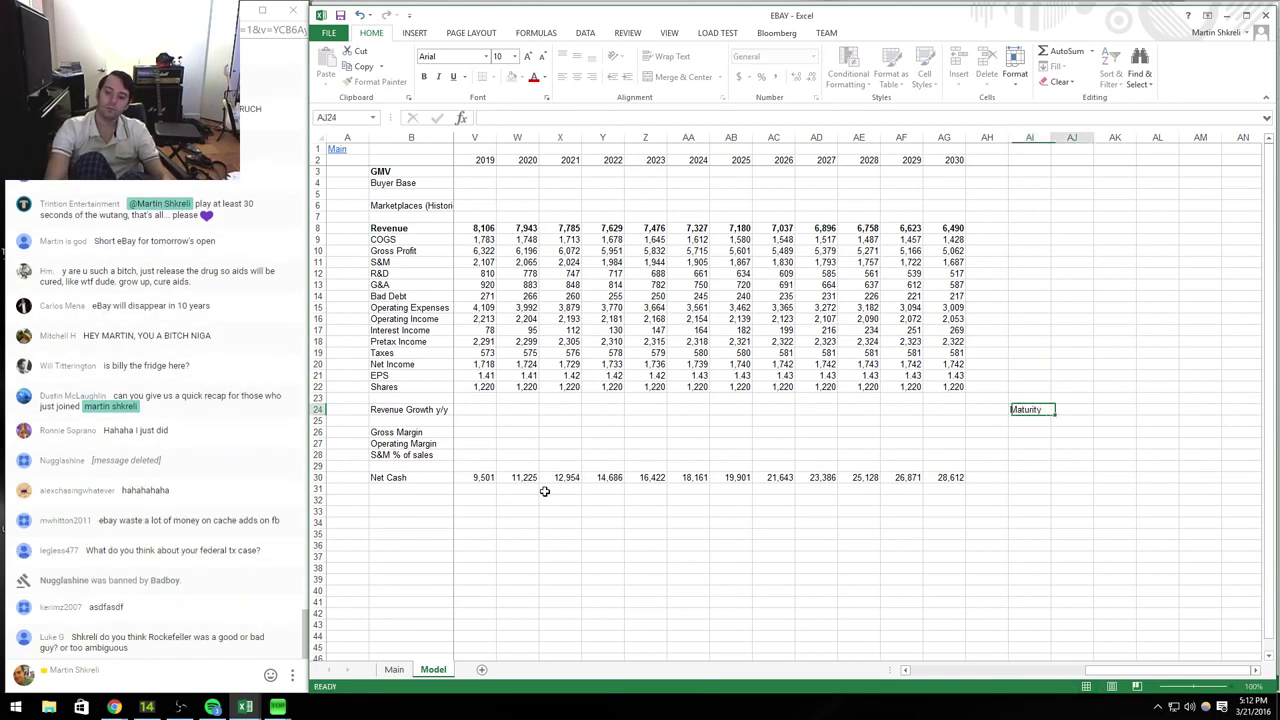
{"action": "type", "text": "-2%"}
{"action": "key", "text": "Return"}
Step: Add a Discount rate of 8% under the Maturity rate, and an NPV label in the row below
{"action": "type", "text": "Di"}
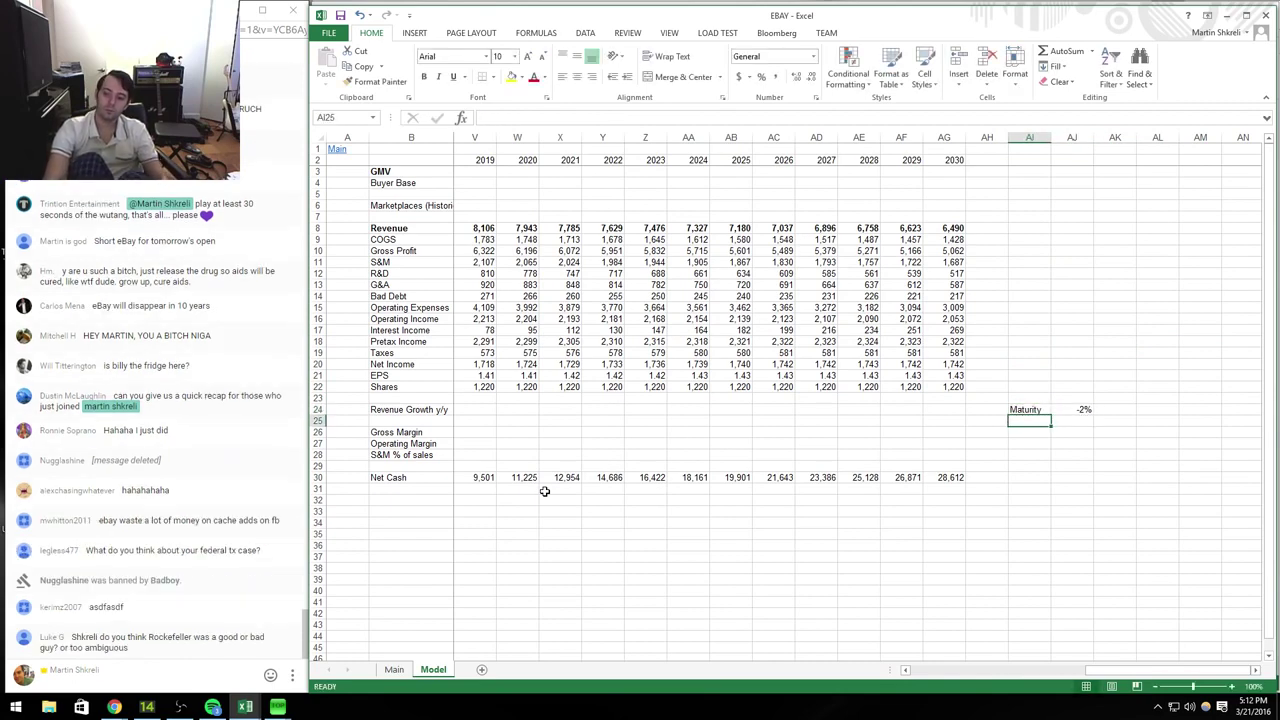
{"action": "type", "text": "scount"}
{"action": "key", "text": "Tab"}
{"action": "type", "text": "8%"}
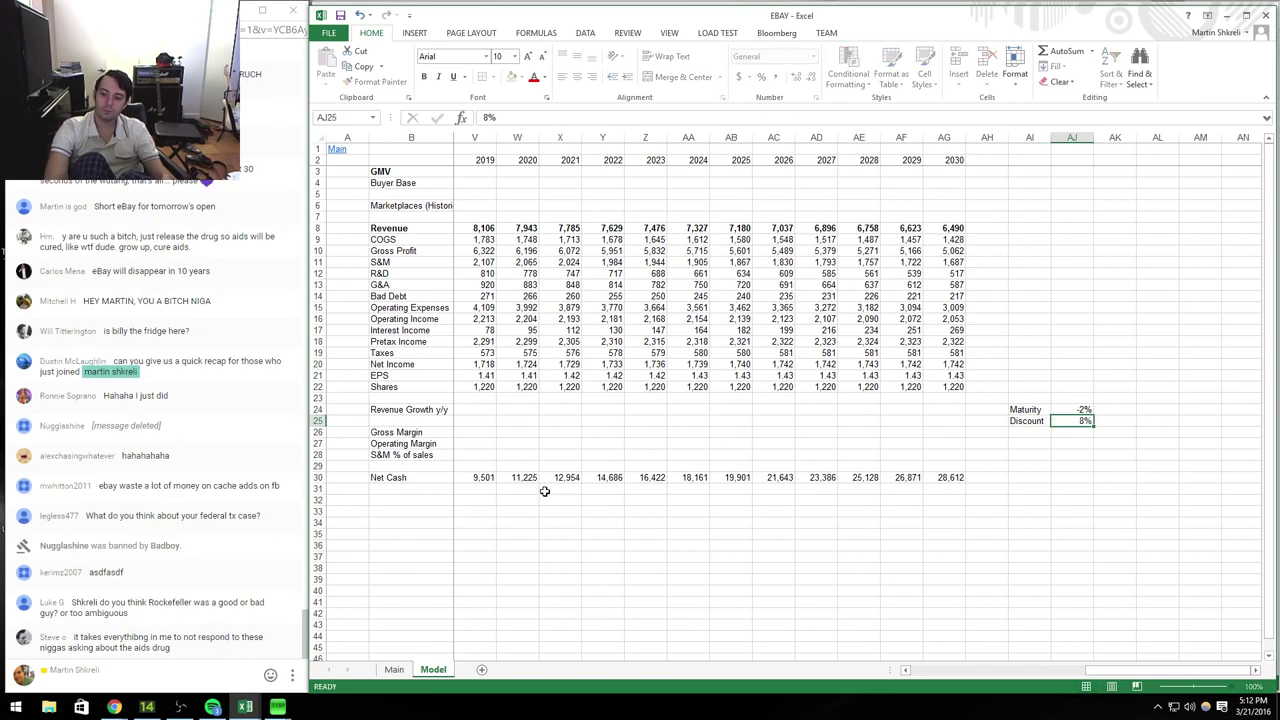
{"action": "key", "text": "Return"}
{"action": "type", "text": "NPV"}
{"action": "key", "text": "Tab"}
{"action": "type", "text": "=-"}
{"action": "key", "text": "Escape"}
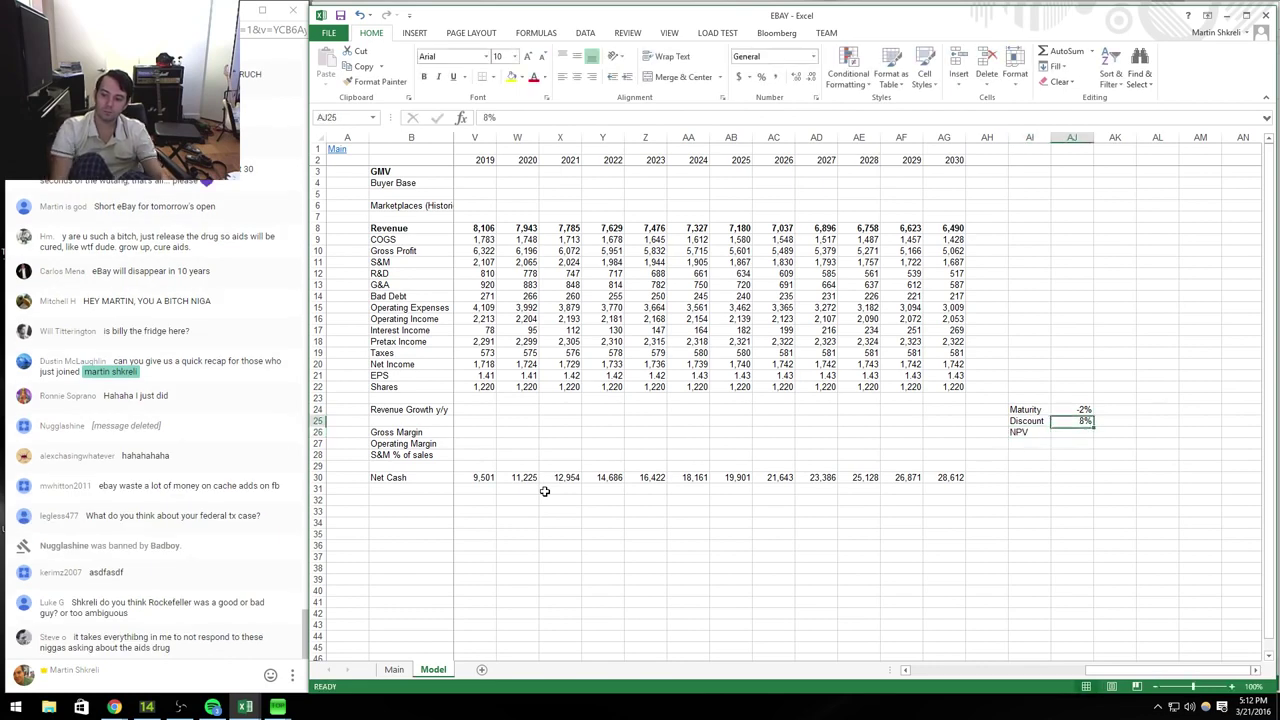
Step: Calculate the first post-2030 Net Income in AH20 as AG20*(1+$AJ$24), locking the reference to the Maturity rate
{"action": "key", "text": "Up"}
{"action": "key", "text": "Up"}
{"action": "key", "text": "Up"}
{"action": "key", "text": "Up"}
{"action": "key", "text": "Up"}
{"action": "key", "text": "Up"}
{"action": "key", "text": "Left"}
{"action": "key", "text": "Left"}
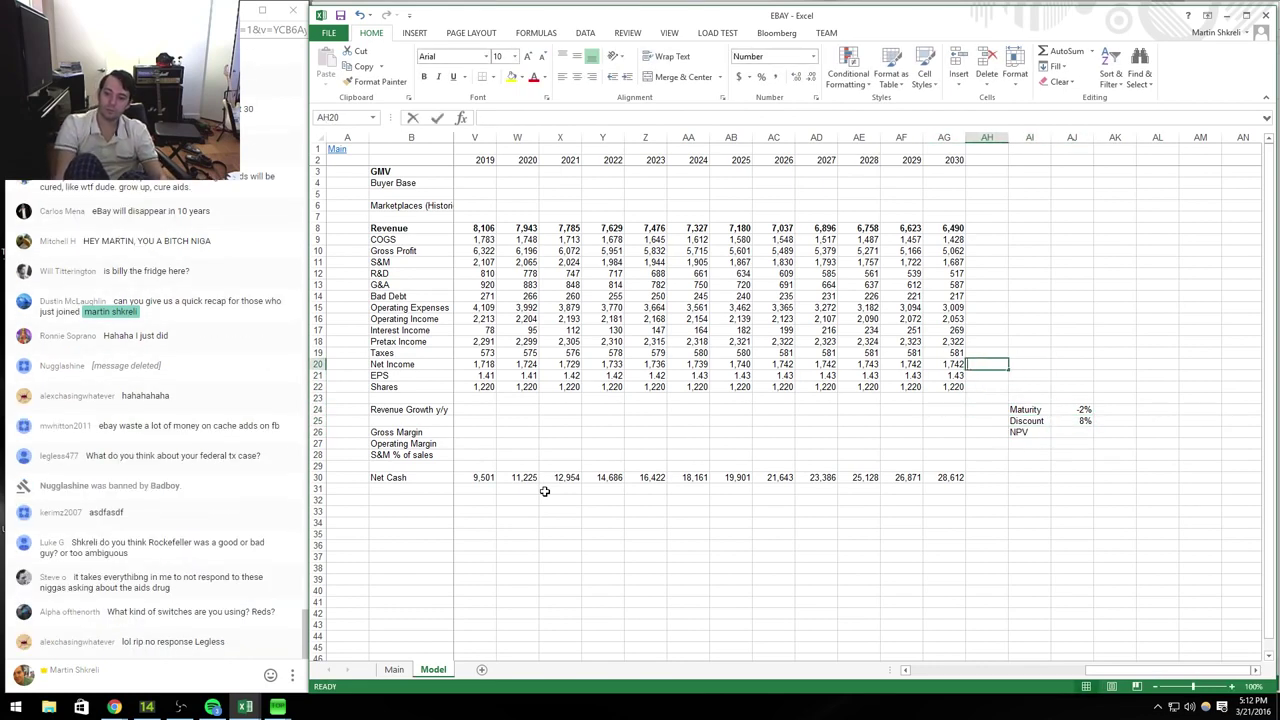
{"action": "type", "text": "+"}
{"action": "key", "text": "Left"}
{"action": "type", "text": "*"}
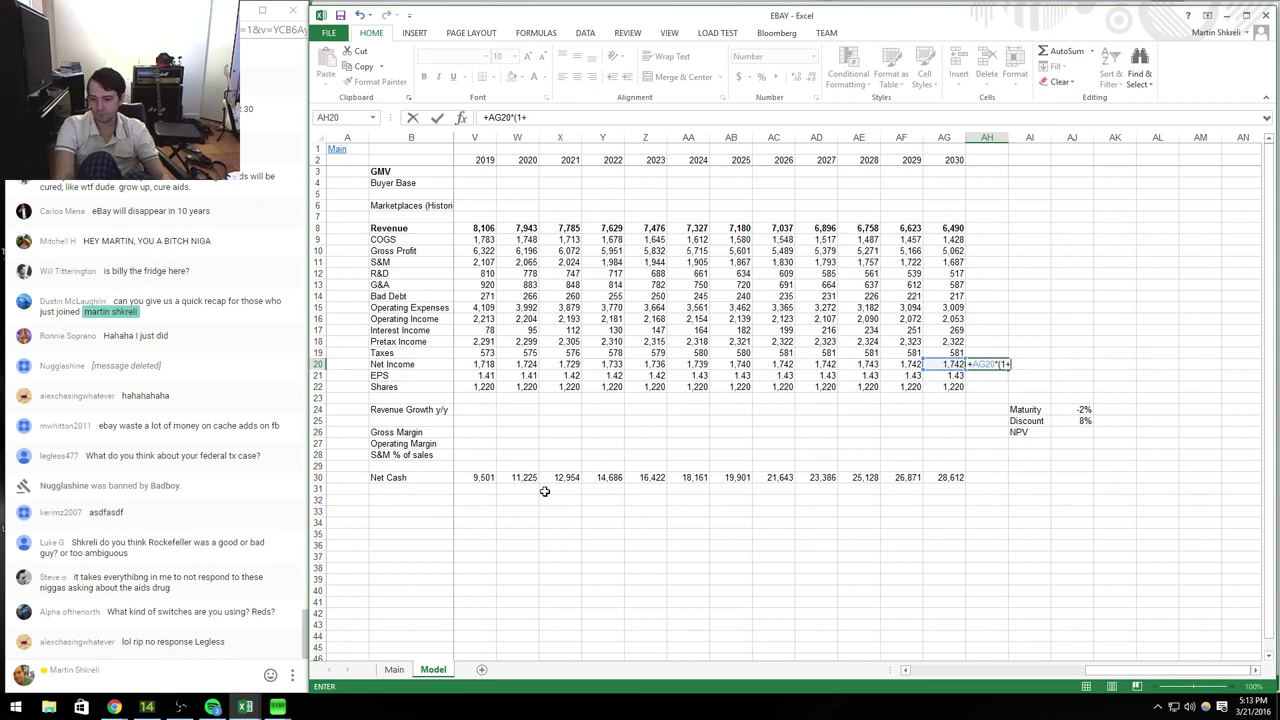
{"action": "type", "text": "(1+"}
{"action": "key", "text": "Right"}
{"action": "key", "text": "Right"}
{"action": "key", "text": "Down"}
{"action": "key", "text": "Down"}
{"action": "key", "text": "Down"}
{"action": "key", "text": "Down"}
{"action": "key", "text": "Down"}
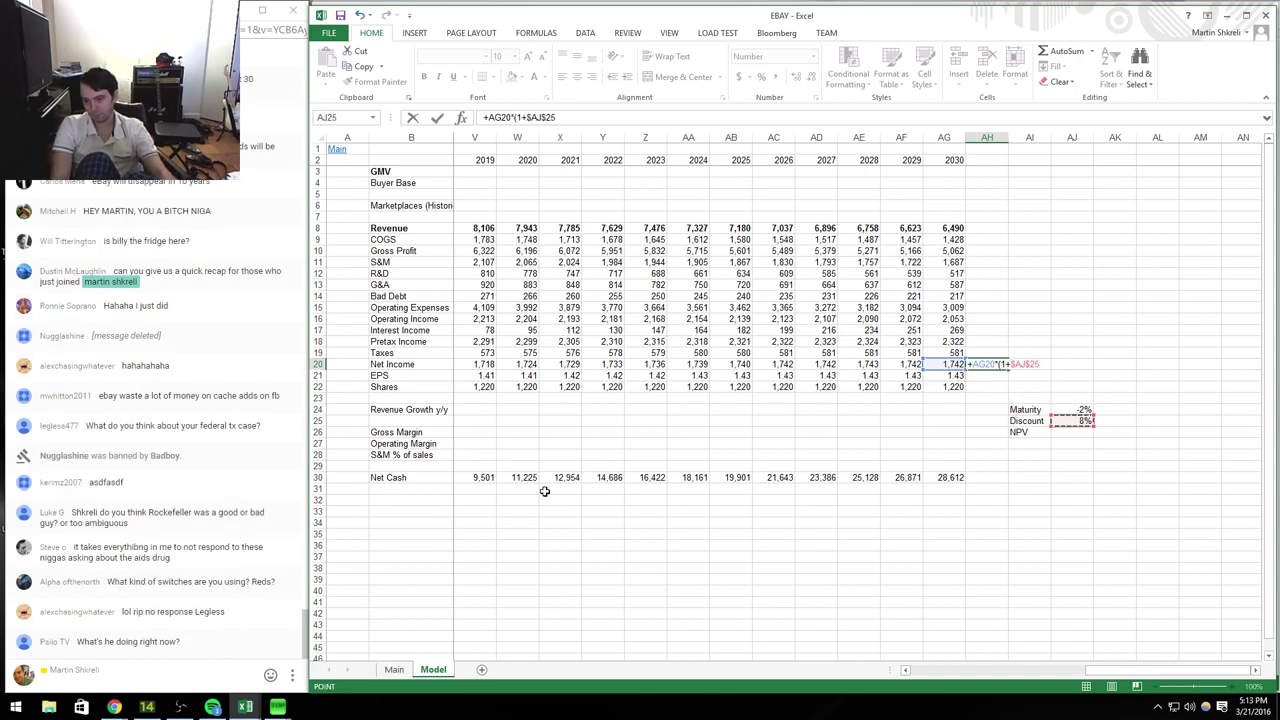
{"action": "left_click", "coordinate": [1080, 410]}
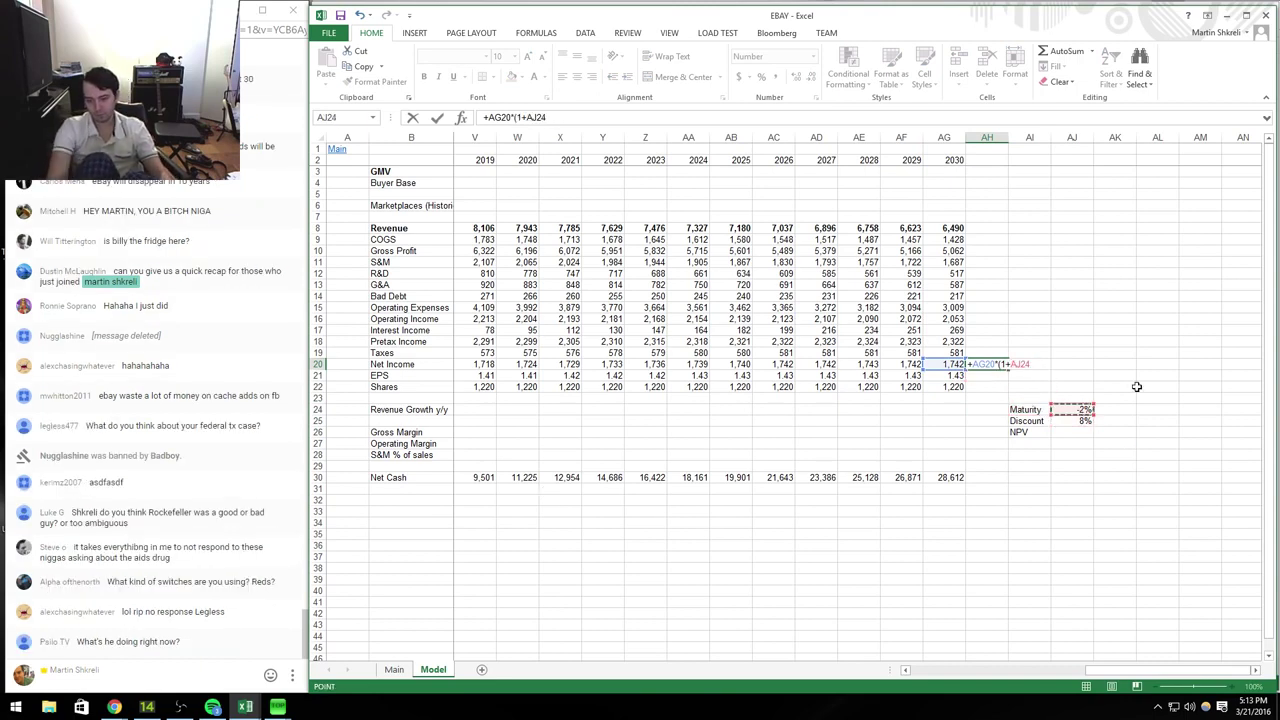
{"action": "type", "text": ")"}
{"action": "key", "text": "Return"}
Step: Copy the post-2030 Net Income formula from AH20 across row 20 through column DY
{"action": "key", "text": "Up"}
{"action": "key", "text": "ctrl+c"}
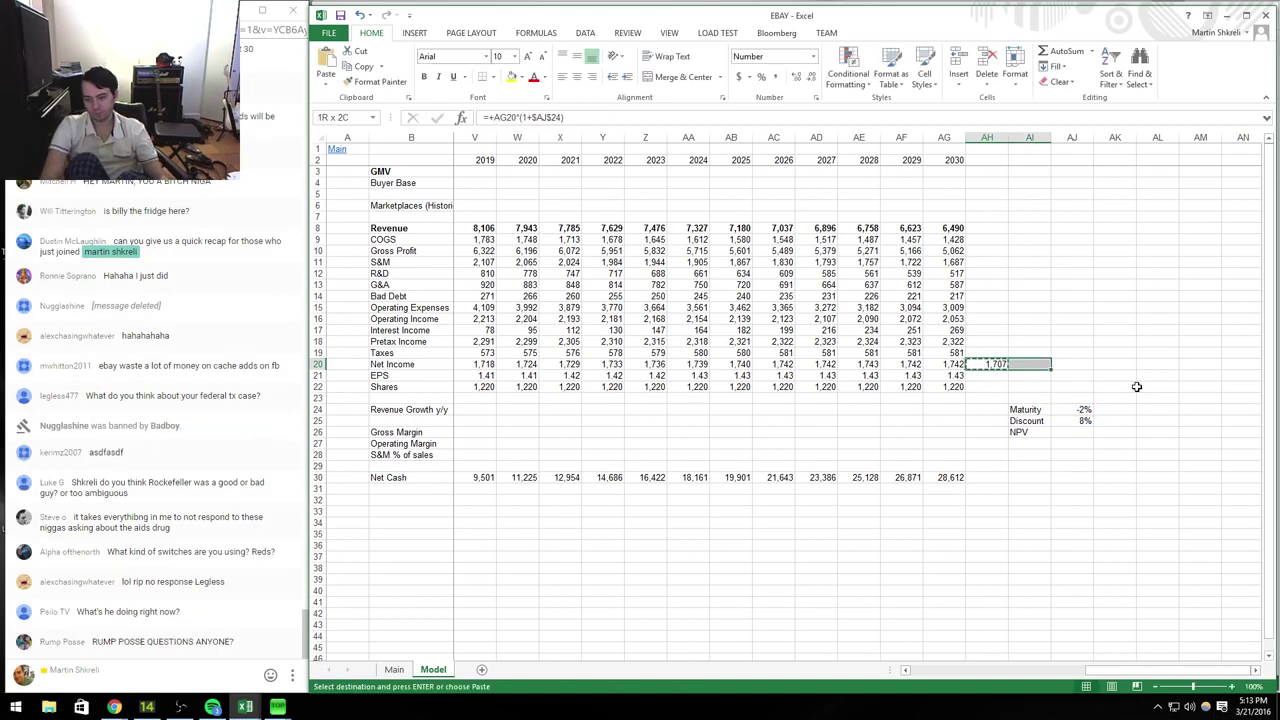
{"action": "key", "text": "shift+Right"}
{"action": "key", "text": "shift+Right"}
{"action": "key", "text": "shift+Right"}
{"action": "key", "text": "shift+Right"}
{"action": "key", "text": "shift+Right"}
{"action": "key", "text": "shift+Right"}
{"action": "key", "text": "shift+Right"}
{"action": "key", "text": "shift+Right"}
{"action": "key", "text": "shift+Right"}
{"action": "key", "text": "shift+Right"}
{"action": "key", "text": "shift+Right"}
{"action": "key", "text": "shift+Right"}
{"action": "key", "text": "shift+Right"}
{"action": "key", "text": "shift+Right"}
{"action": "key", "text": "shift+Right"}
{"action": "key", "text": "shift+Right"}
{"action": "key", "text": "shift+Right"}
{"action": "key", "text": "shift+Right"}
{"action": "key", "text": "shift+Right"}
{"action": "key", "text": "shift+Right"}
{"action": "key", "text": "shift+Right"}
{"action": "key", "text": "shift+Right"}
{"action": "key", "text": "shift+Right"}
{"action": "key", "text": "shift+Right"}
{"action": "key", "text": "shift+Right"}
{"action": "key", "text": "shift+Right"}
{"action": "key", "text": "shift+Right"}
{"action": "key", "text": "shift+Right"}
{"action": "key", "text": "shift+Right"}
{"action": "key", "text": "shift+Right"}
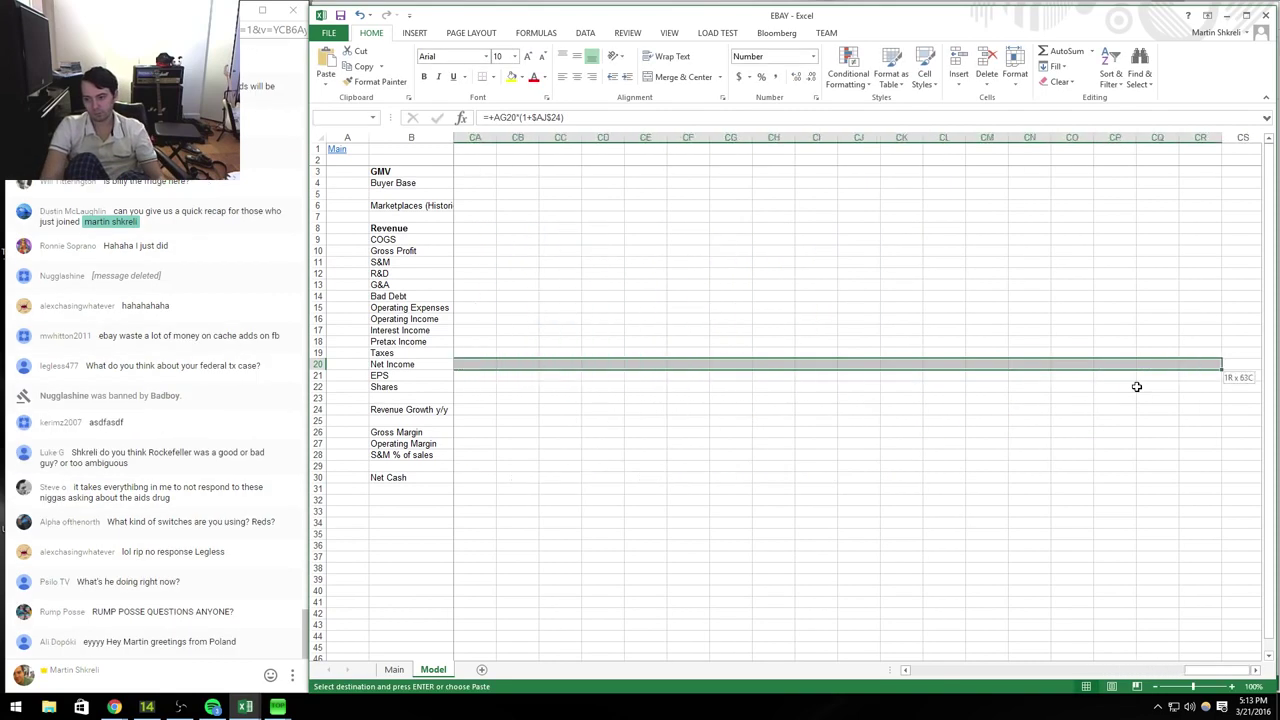
{"action": "key", "text": "Return"}
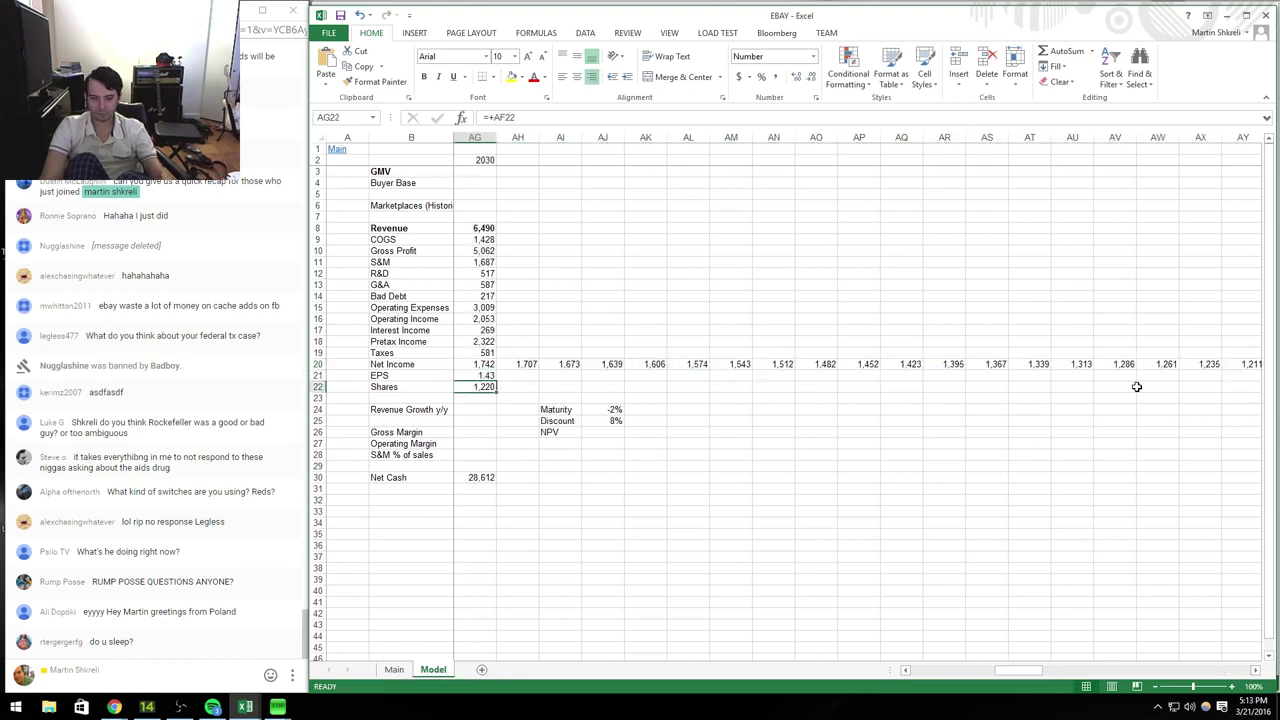
Step: Calculate the NPV in AJ26 from the Discount rate and the Net Income row from 2017 onward, =NPV(AJ25,T20:DY20)
{"action": "key", "text": "Down"}
{"action": "key", "text": "Down"}
{"action": "key", "text": "Down"}
{"action": "key", "text": "Down"}
{"action": "key", "text": "Left"}
{"action": "key", "text": "Right"}
{"action": "key", "text": "Right"}
{"action": "key", "text": "Right"}
{"action": "key", "text": "Down"}
{"action": "key", "text": "Down"}
{"action": "type", "text": "=np"}
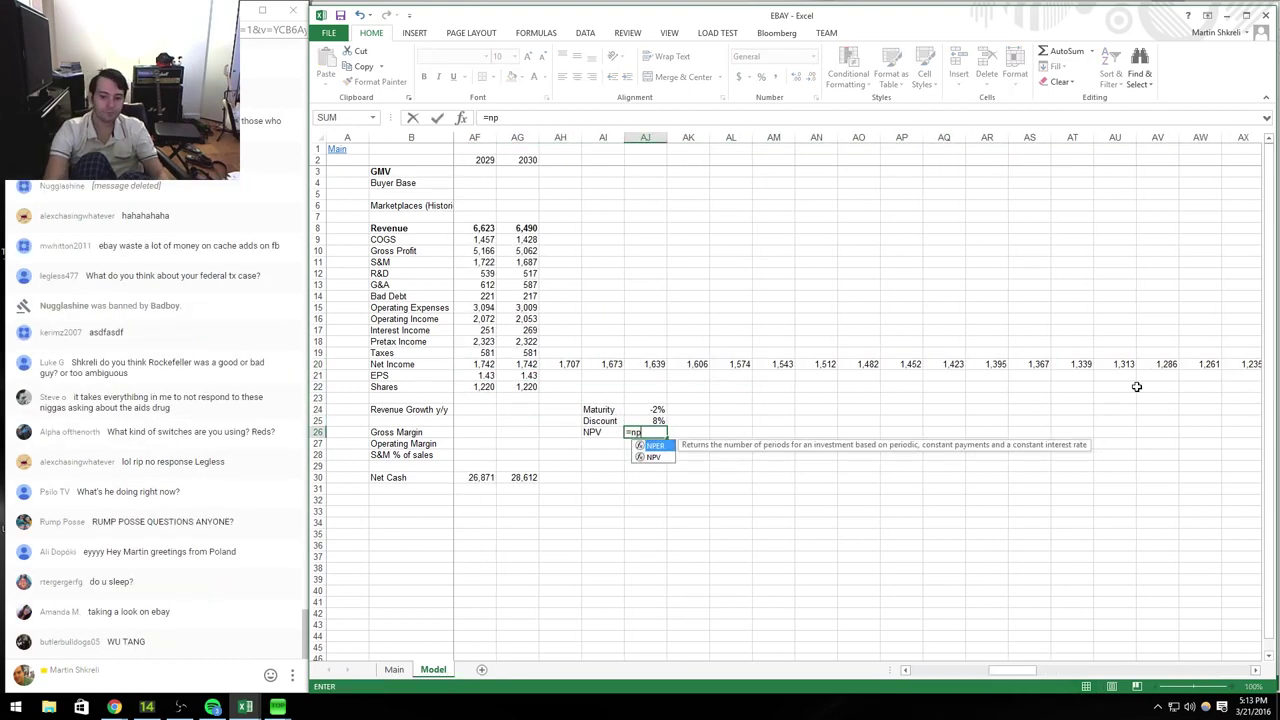
{"action": "type", "text": "v("}
{"action": "key", "text": "Up"}
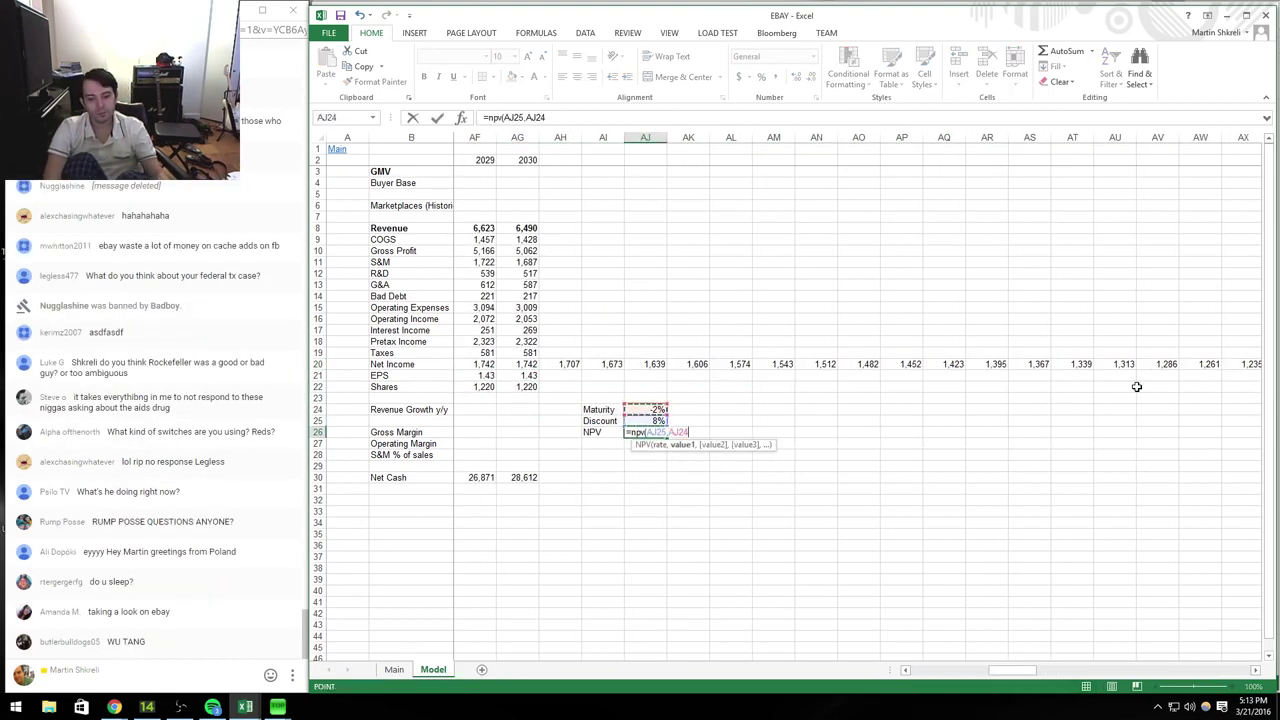
{"action": "key", "text": "Up"}
{"action": "key", "text": "Up"}
{"action": "key", "text": "Up"}
{"action": "key", "text": "Up"}
{"action": "key", "text": "Left"}
{"action": "key", "text": "Left"}
{"action": "key", "text": "Left"}
{"action": "key", "text": "Left"}
{"action": "key", "text": "Left"}
{"action": "key", "text": "Left"}
{"action": "key", "text": "Left"}
{"action": "key", "text": "Left"}
{"action": "key", "text": "Left"}
{"action": "key", "text": "Left"}
{"action": "key", "text": "Left"}
{"action": "key", "text": "Left"}
{"action": "key", "text": "Left"}
{"action": "key", "text": "Left"}
{"action": "key", "text": "Left"}
{"action": "key", "text": "Left"}
{"action": "key", "text": "Left"}
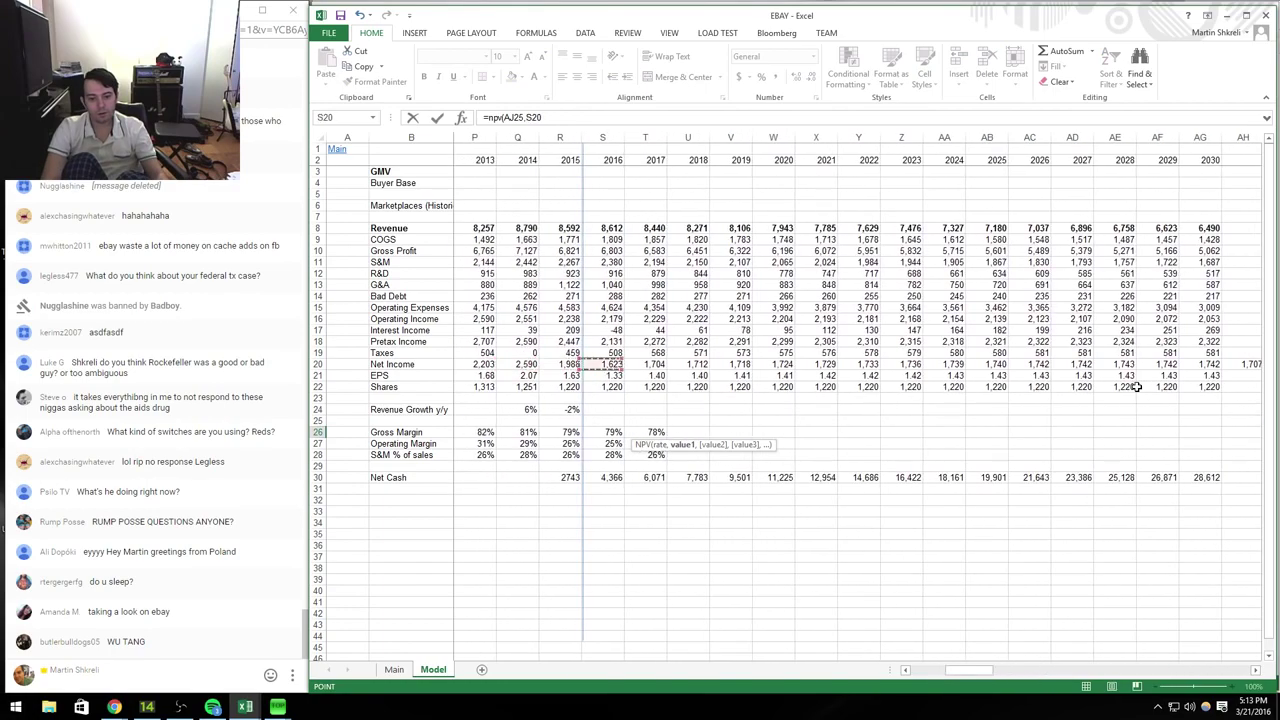
{"action": "key", "text": "Right"}
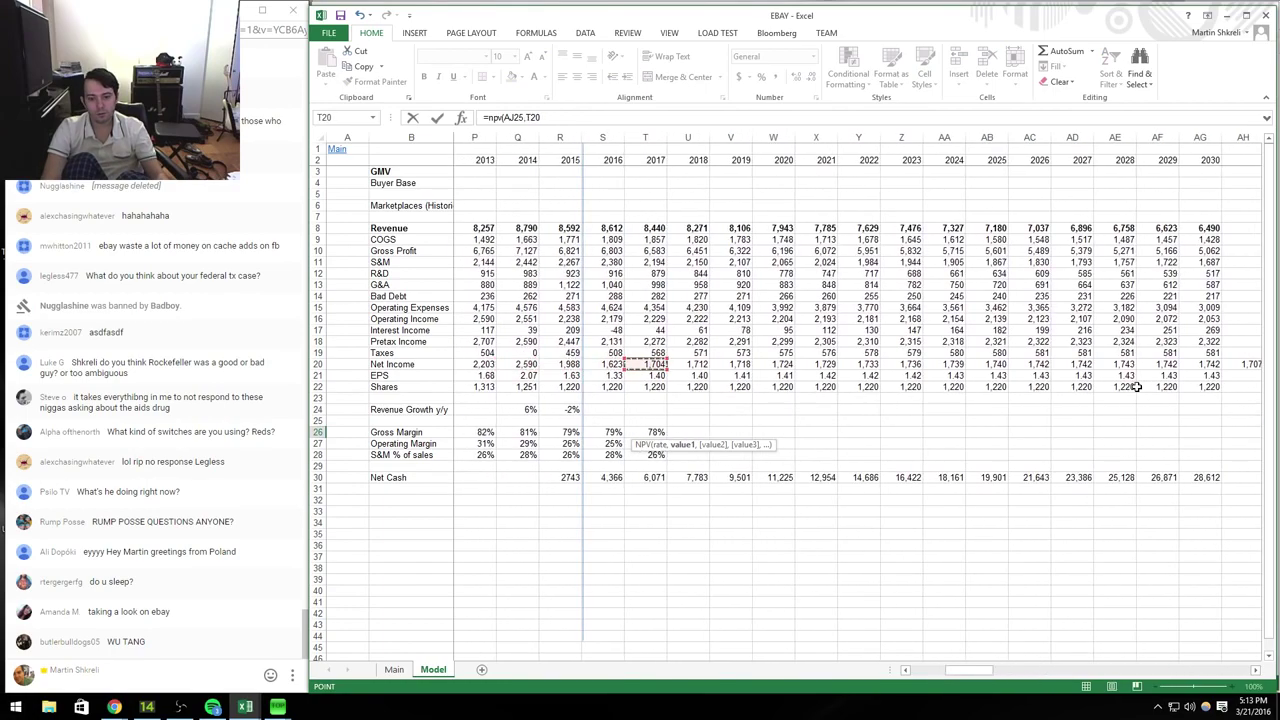
{"action": "key", "text": "ctrl+shift+Right"}
{"action": "key", "text": "Return"}
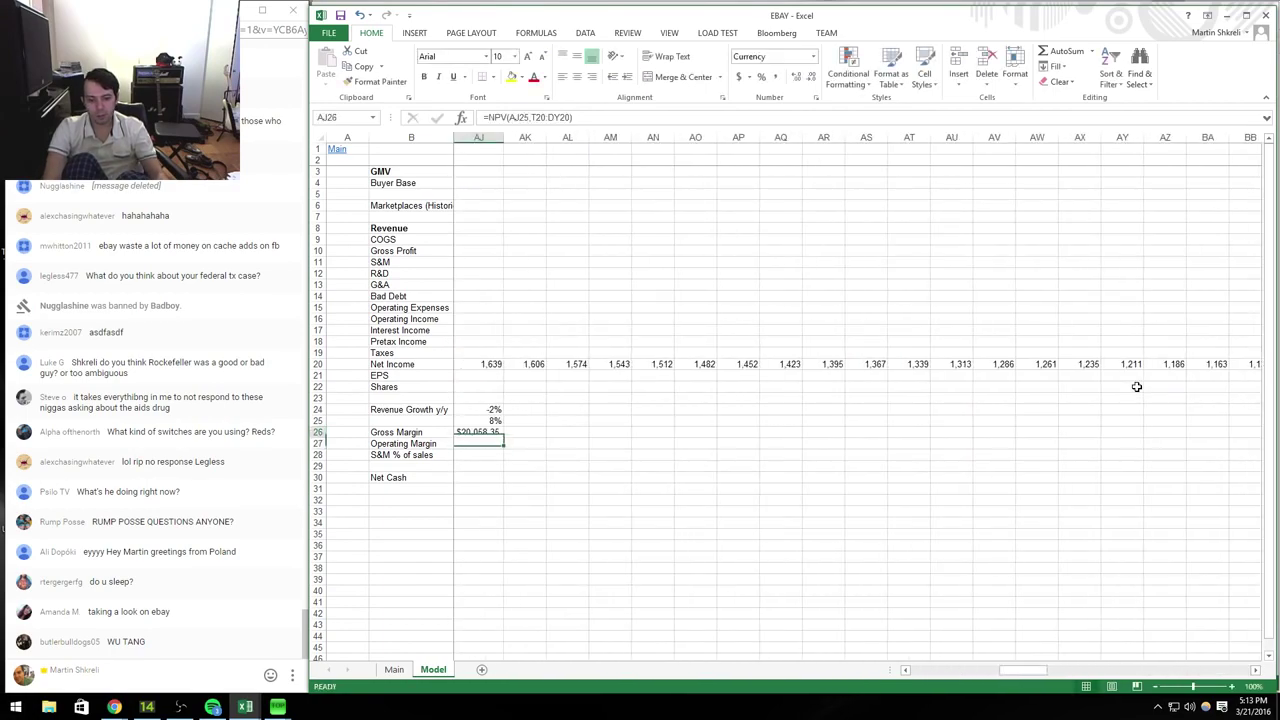
Step: Format the NPV value as a number with a thousands separator and no decimal places
{"action": "key", "text": "Up"}
{"action": "key", "text": "ctrl+1"}
{"action": "key", "text": "Up"}
{"action": "key", "text": "Tab"}
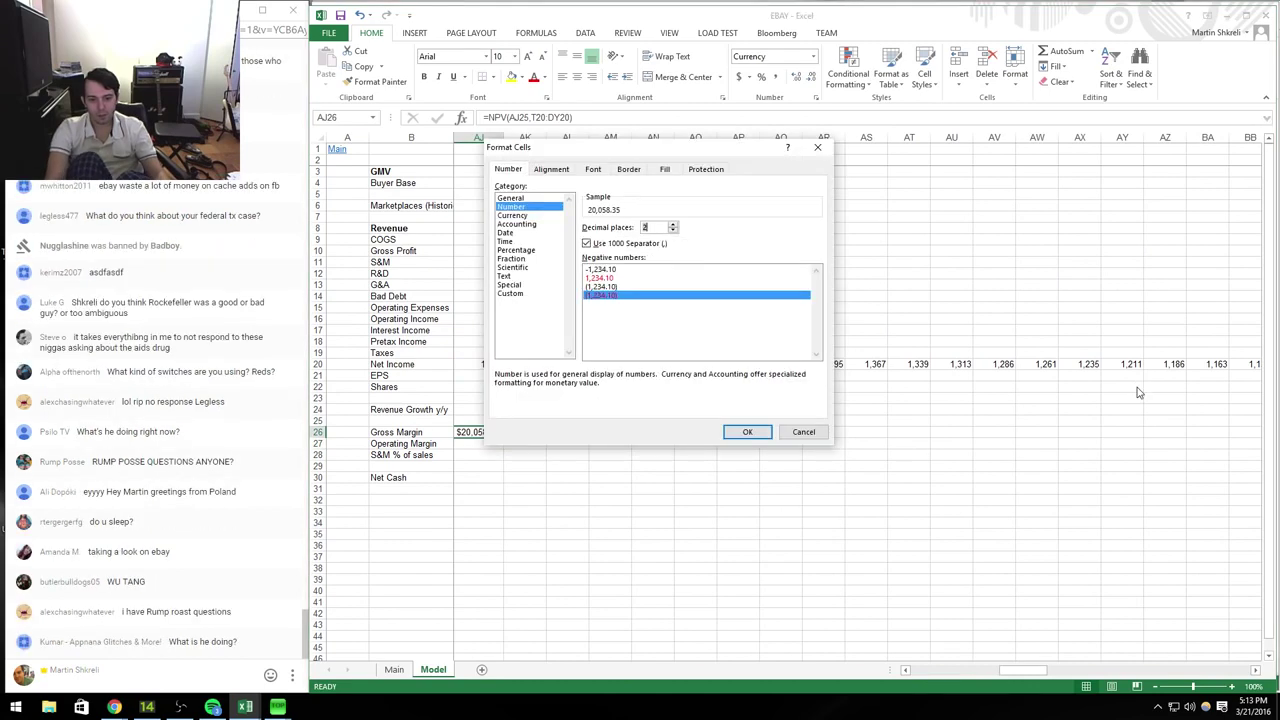
{"action": "key", "text": "Tab"}
{"action": "key", "text": "Up"}
{"action": "key", "text": "Up"}
{"action": "key", "text": "Up"}
{"action": "key", "text": "Return"}
Step: Review the NPV result alongside the projected years and the Maturity and Discount rates
{"action": "key", "text": "Left"}
{"action": "key", "text": "Left"}
{"action": "key", "text": "Left"}
{"action": "key", "text": "Left"}
{"action": "key", "text": "Left"}
{"action": "key", "text": "Left"}
{"action": "key", "text": "Left"}
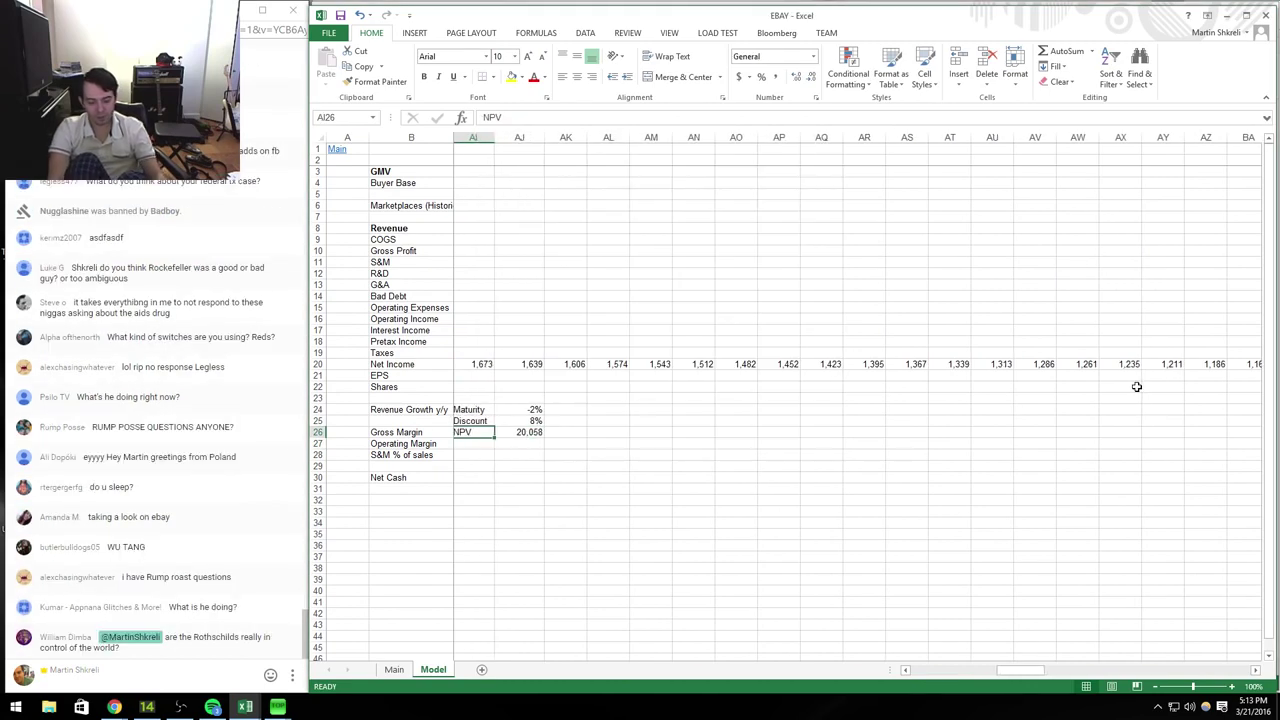
{"action": "key", "text": "Right"}
{"action": "key", "text": "Right"}
{"action": "key", "text": "Right"}
{"action": "key", "text": "Right"}
{"action": "key", "text": "Right"}
{"action": "key", "text": "Right"}
{"action": "key", "text": "Right"}
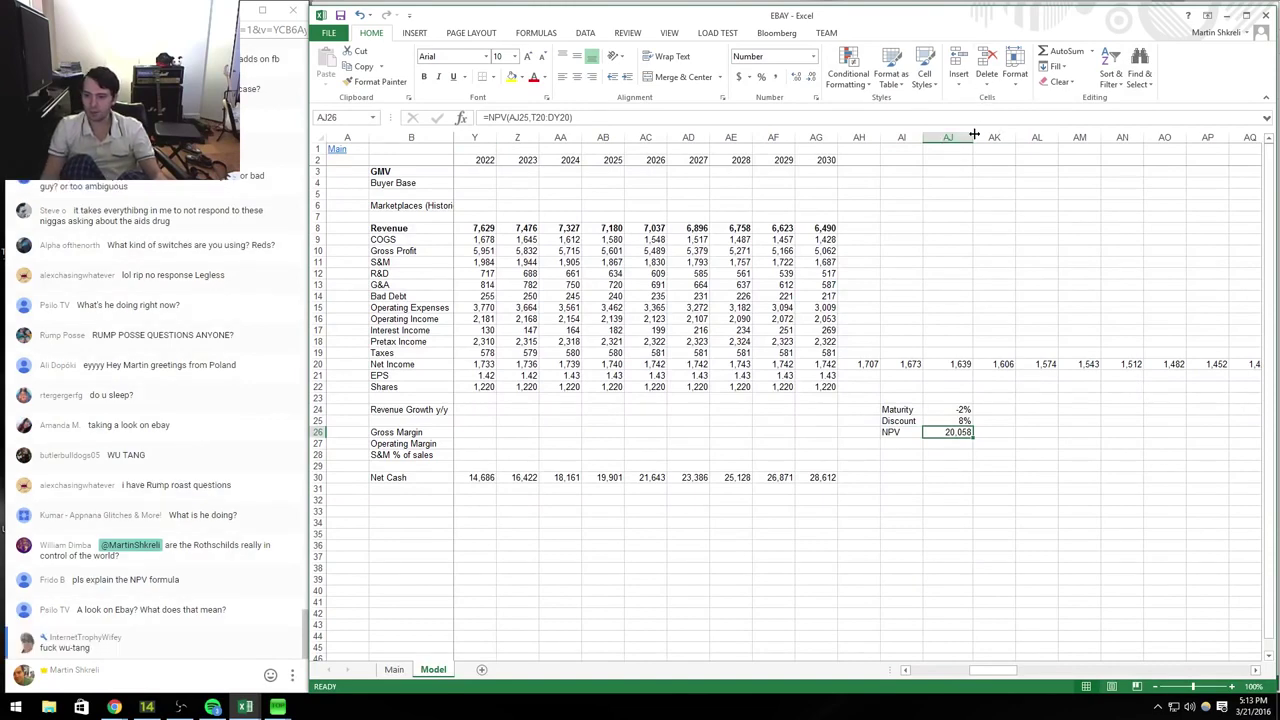
Step: Narrow column AJ and add a Cash row in AI27, linking AJ27 to the Main sheet's cash minus debt
{"action": "left_click_drag", "start_coordinate": [973, 134], "coordinate": [962, 134]}
{"action": "left_click", "coordinate": [901, 443]}
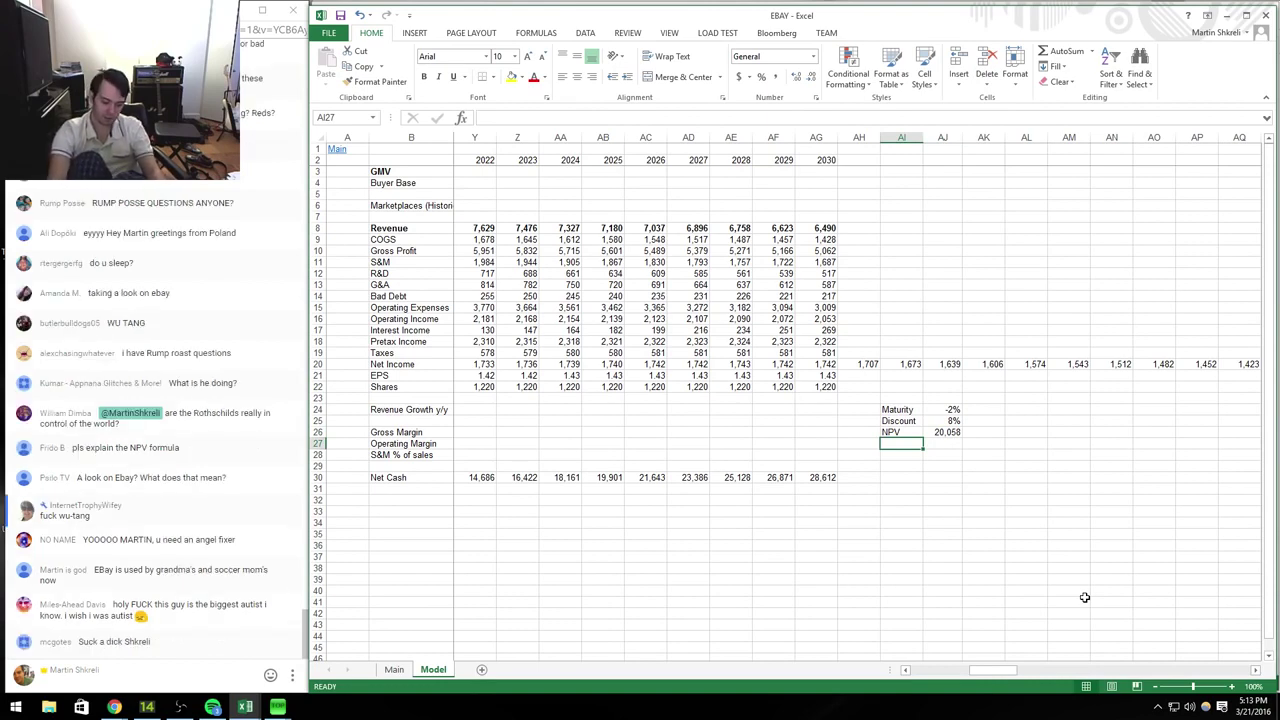
{"action": "type", "text": "Cash"}
{"action": "key", "text": "Tab"}
{"action": "type", "text": "="}
{"action": "key", "text": "ctrl+Page_Up"}
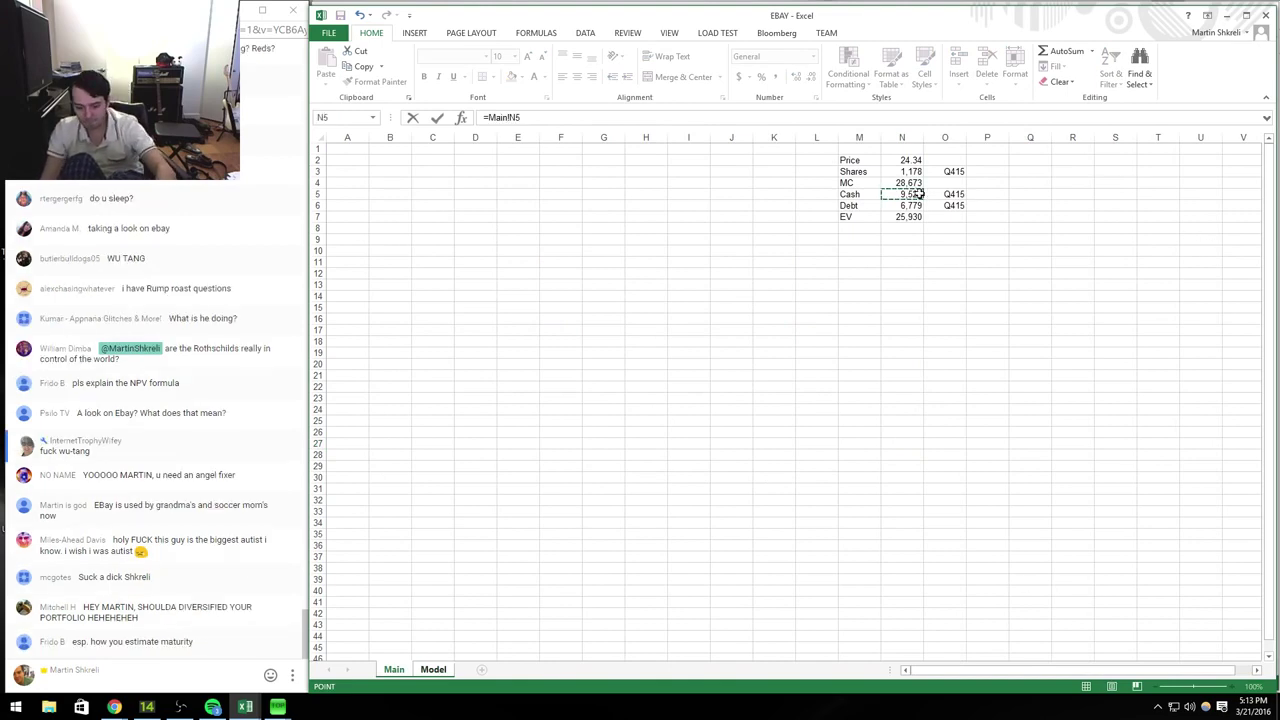
{"action": "key", "text": "Return"}
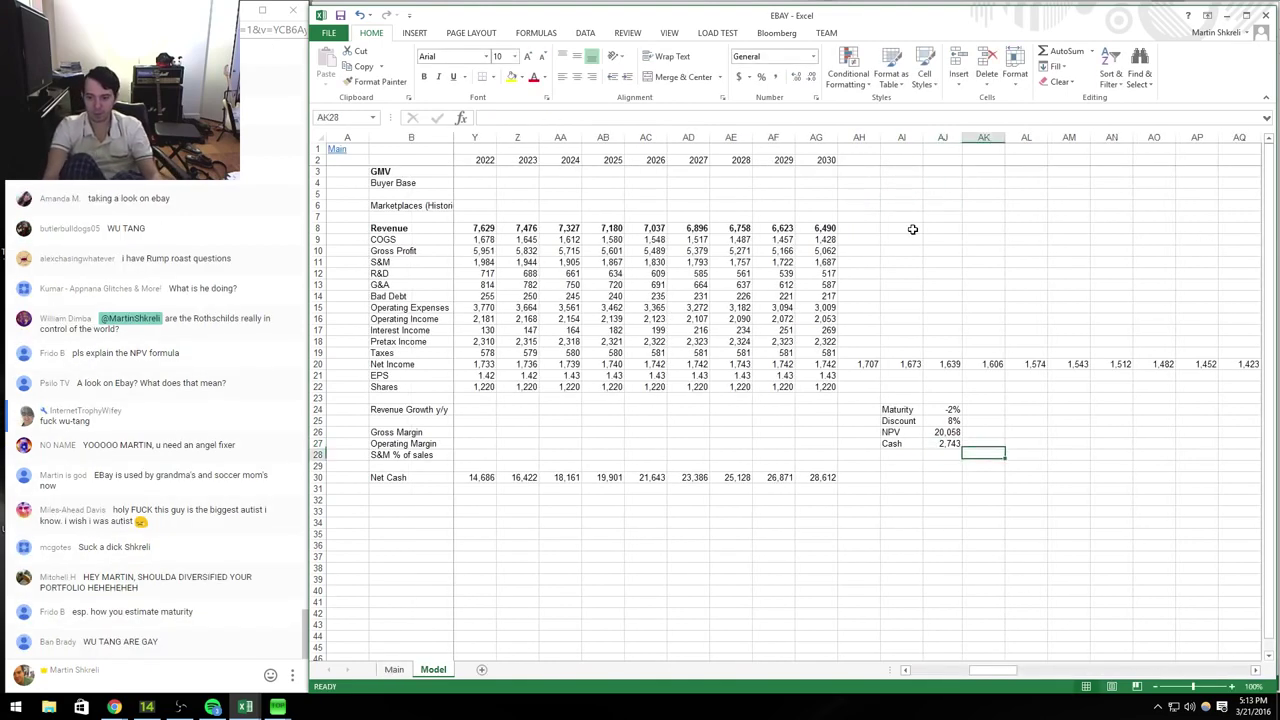
Step: Add the NPV and Cash amounts together in AJ28 and label the row Value in AI28
{"action": "type", "text": "+"}
{"action": "key", "text": "Up"}
{"action": "key", "text": "Up"}
{"action": "type", "text": "+"}
{"action": "key", "text": "Up"}
{"action": "key", "text": "shift+Tab"}
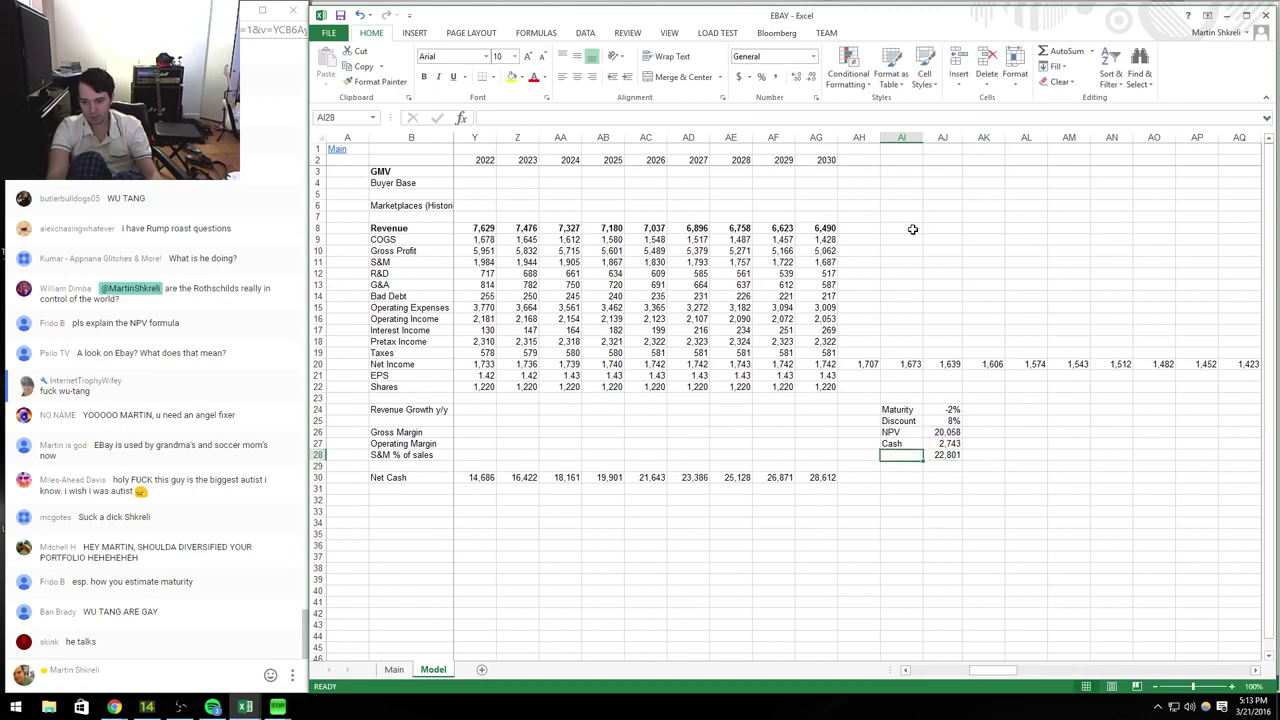
{"action": "type", "text": "Value"}
{"action": "key", "text": "Return"}
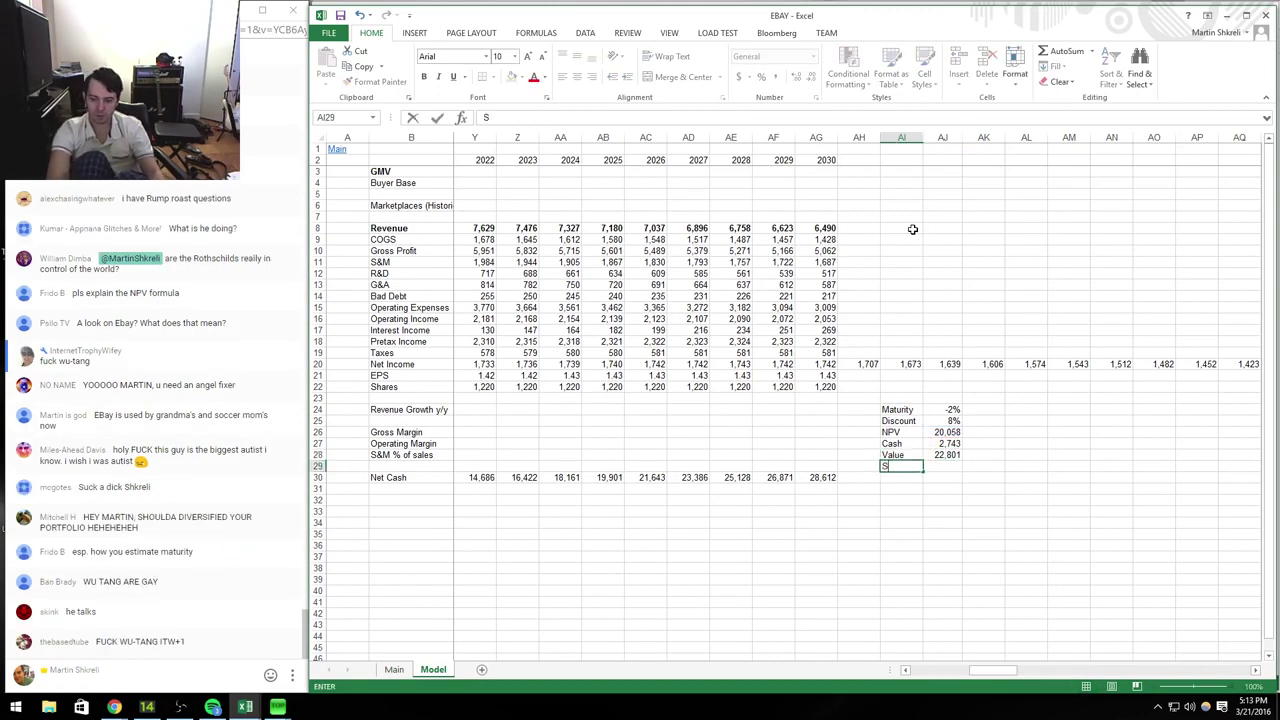
Step: Add a Share row in AI29, calculating value per share in AJ29 as =AJ28/Main!N3
{"action": "type", "text": "Share"}
{"action": "key", "text": "Tab"}
{"action": "type", "text": "=AJ28/"}
{"action": "key", "text": "ctrl+Page_Up"}
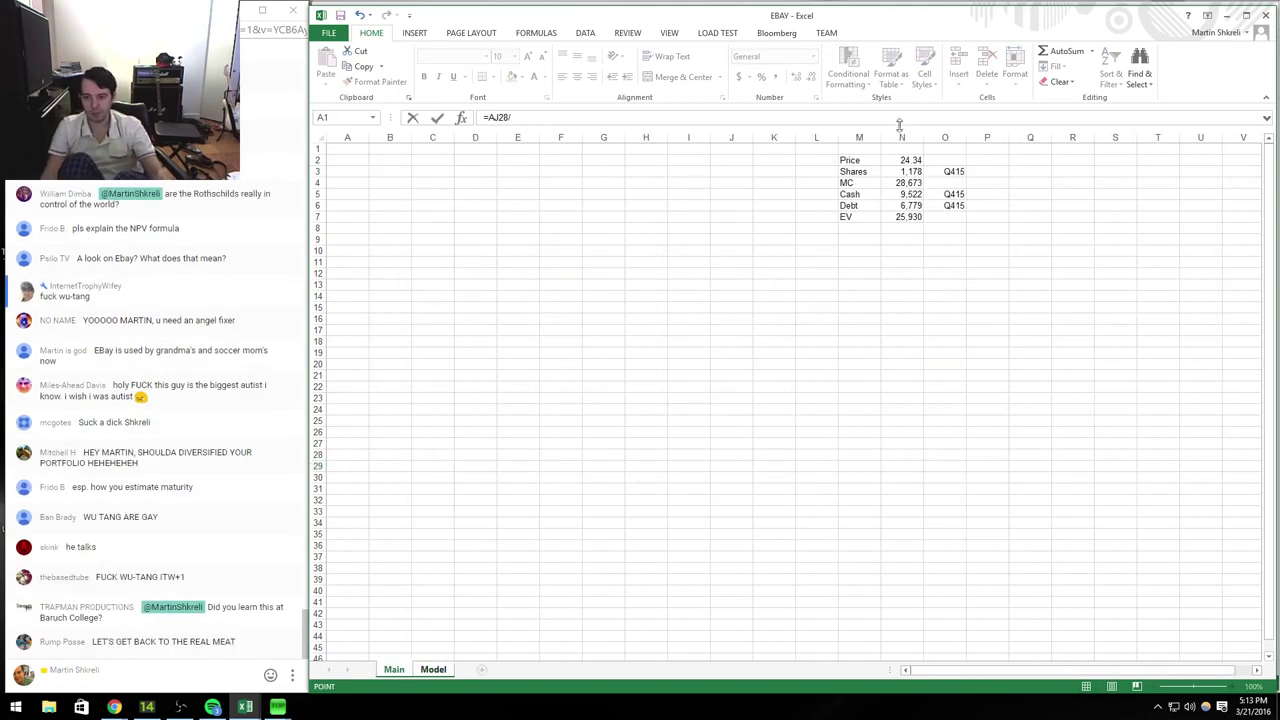
{"action": "left_click", "coordinate": [912, 172]}
{"action": "key", "text": "Return"}
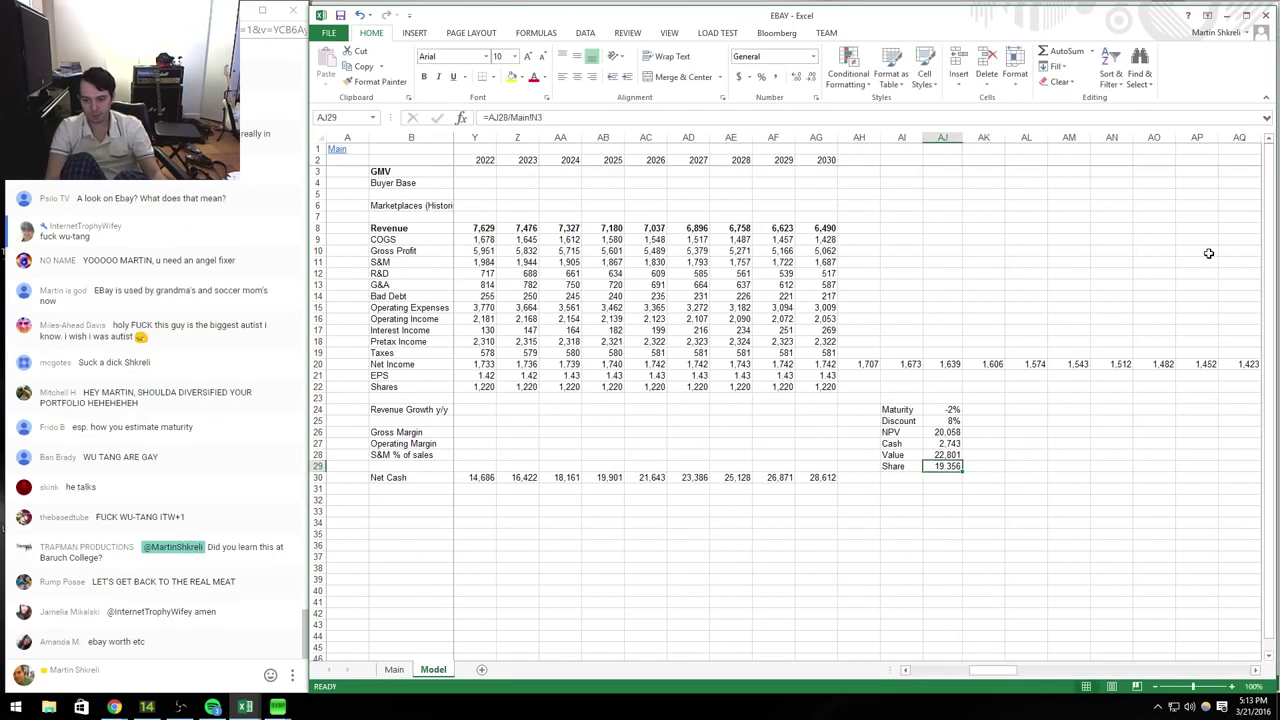
Step: Show the Share value with two decimals and add a Current row in AI30, linking AJ30 to the Main sheet's price
{"action": "key", "text": "Down"}
{"action": "key", "text": "Left"}
{"action": "type", "text": "Cu"}
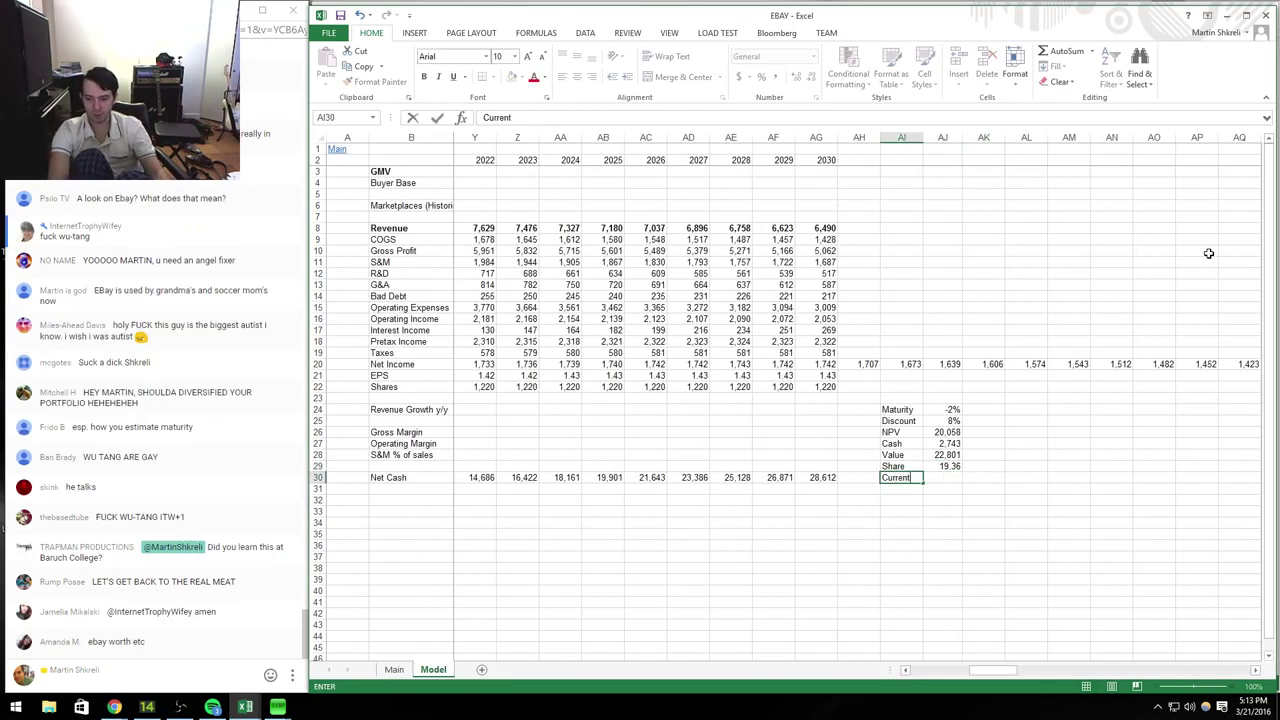
{"action": "key", "text": "Tab"}
{"action": "type", "text": "="}
{"action": "key", "text": "ctrl+Page_Up"}
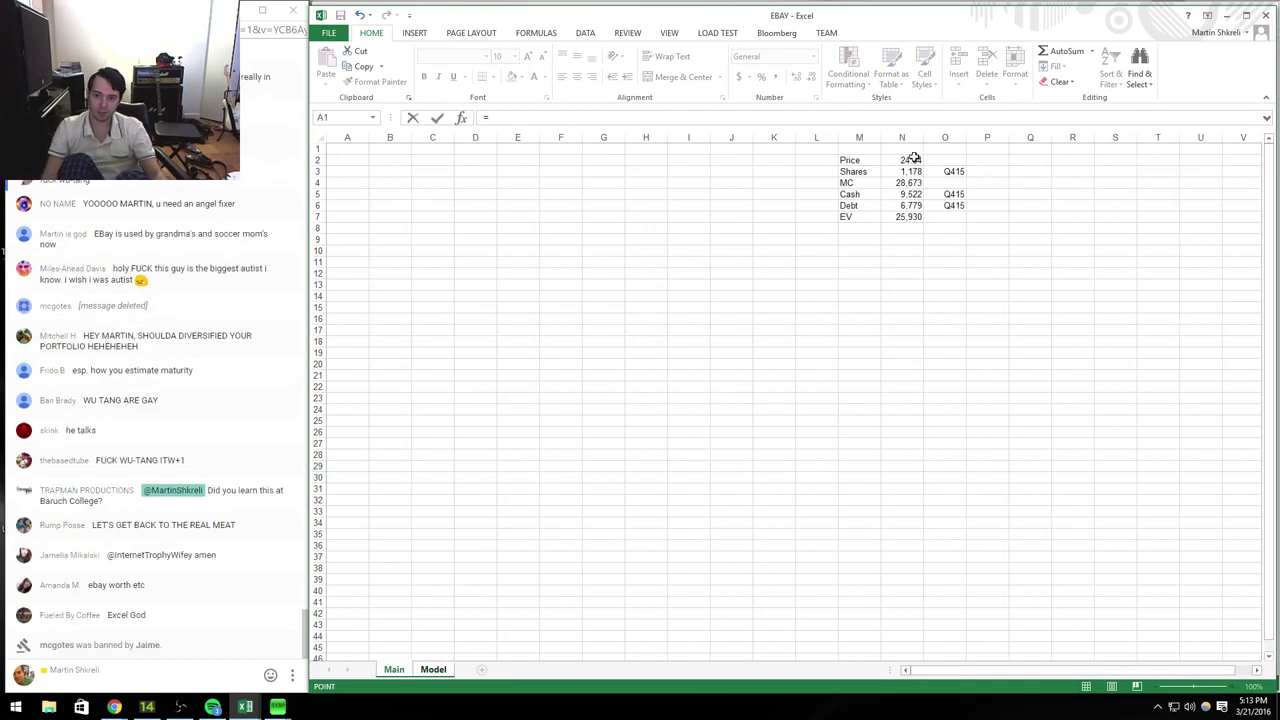
{"action": "left_click", "coordinate": [913, 159]}
{"action": "key", "text": "Return"}
Step: Calculate the percentage difference in AJ31 as =+AJ29/AJ30-1 and label the row Change in AI31
{"action": "type", "text": "+"}
{"action": "key", "text": "Up"}
{"action": "key", "text": "Up"}
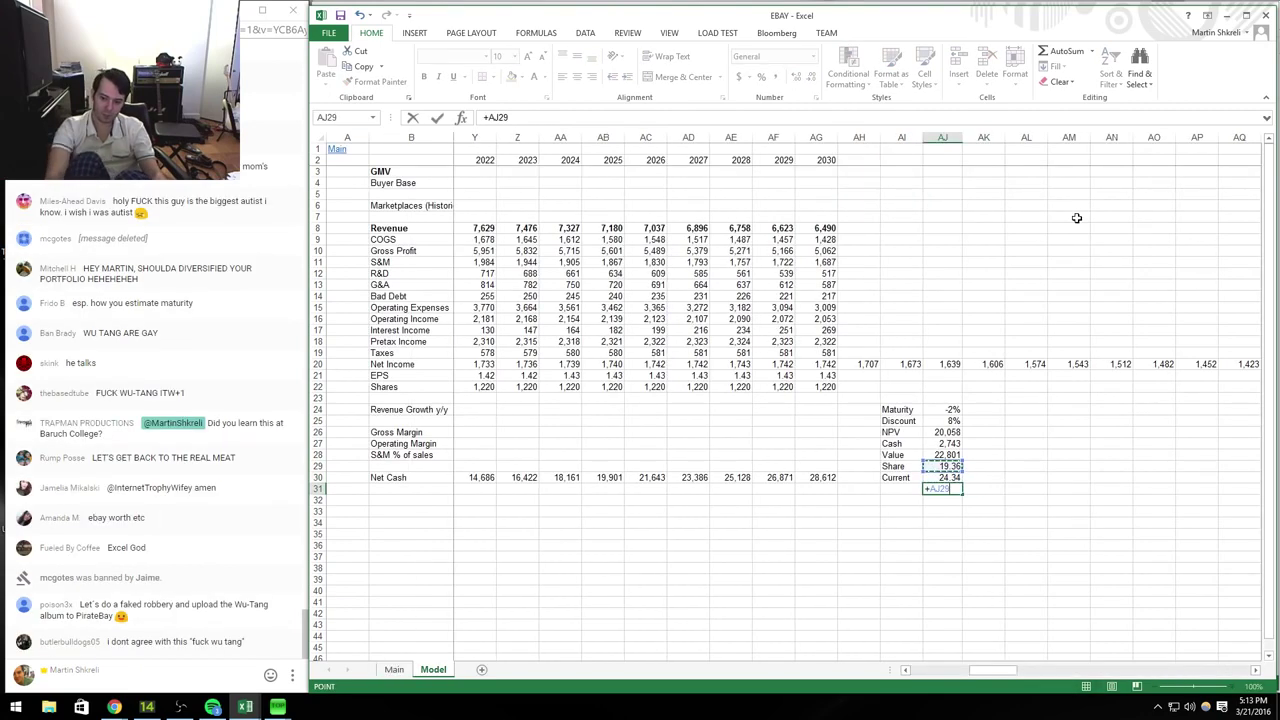
{"action": "key", "text": "ctrl+Return"}
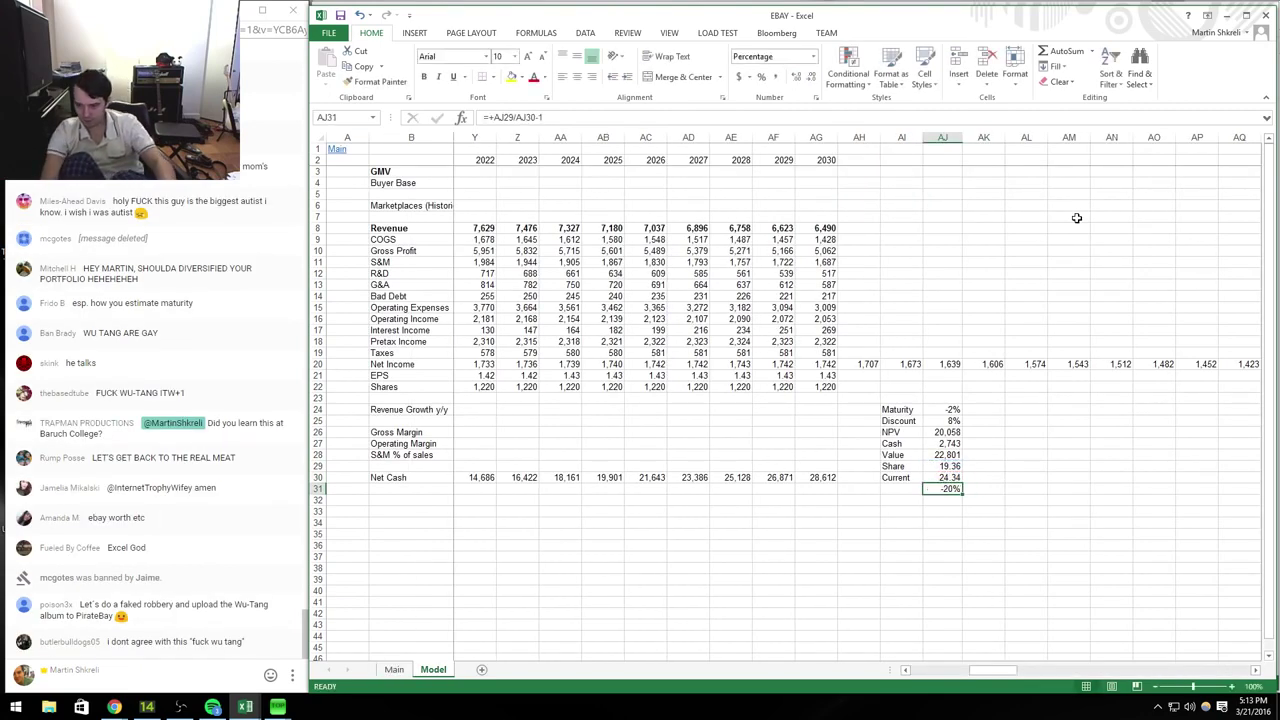
{"action": "key", "text": "Left"}
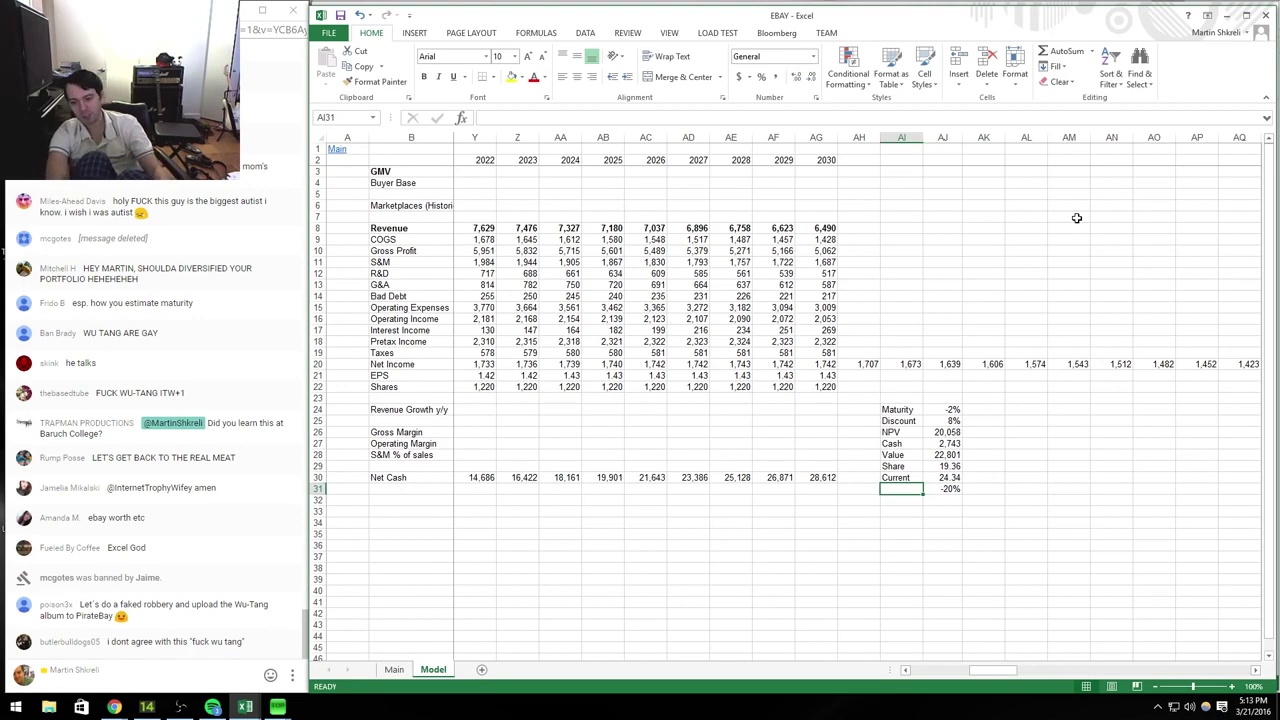
{"action": "type", "text": "DFe"}
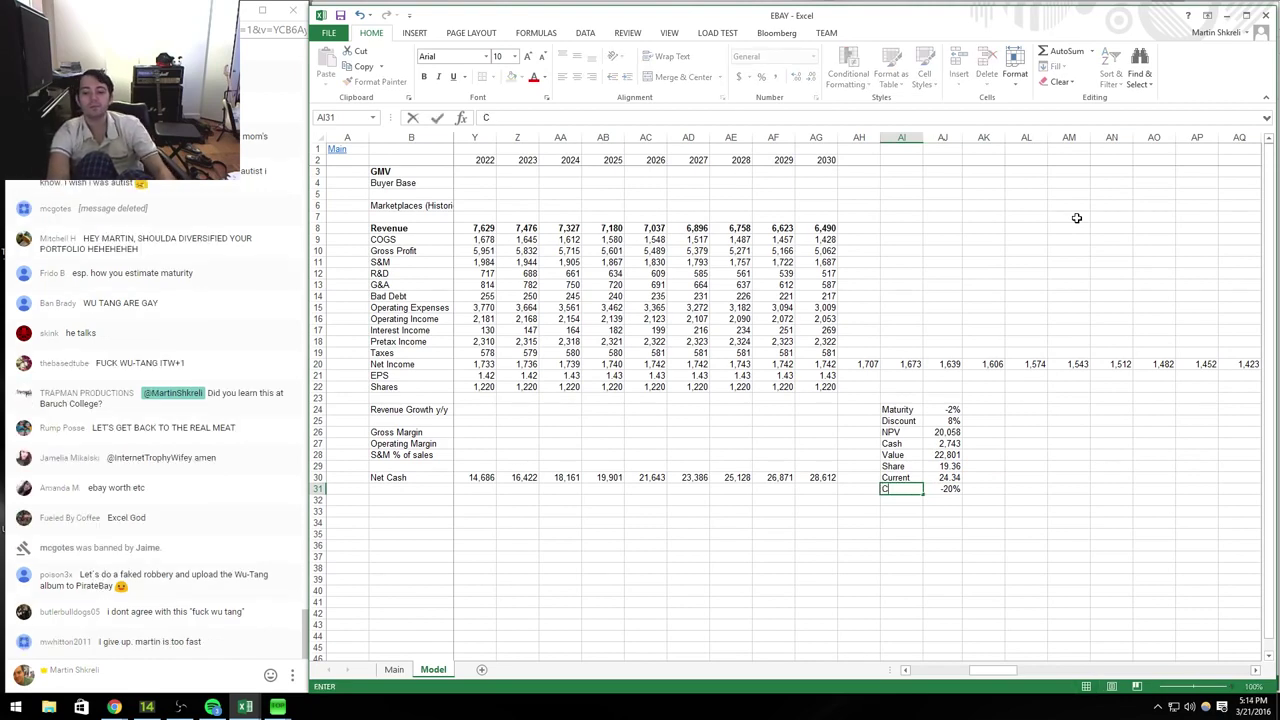
{"action": "type", "text": "e"}
{"action": "key", "text": "Tab"}
Step: Set the Discount rate in AJ25 to 7% and format it as a percentage with one decimal place
{"action": "key", "text": "ctrl+Up"}
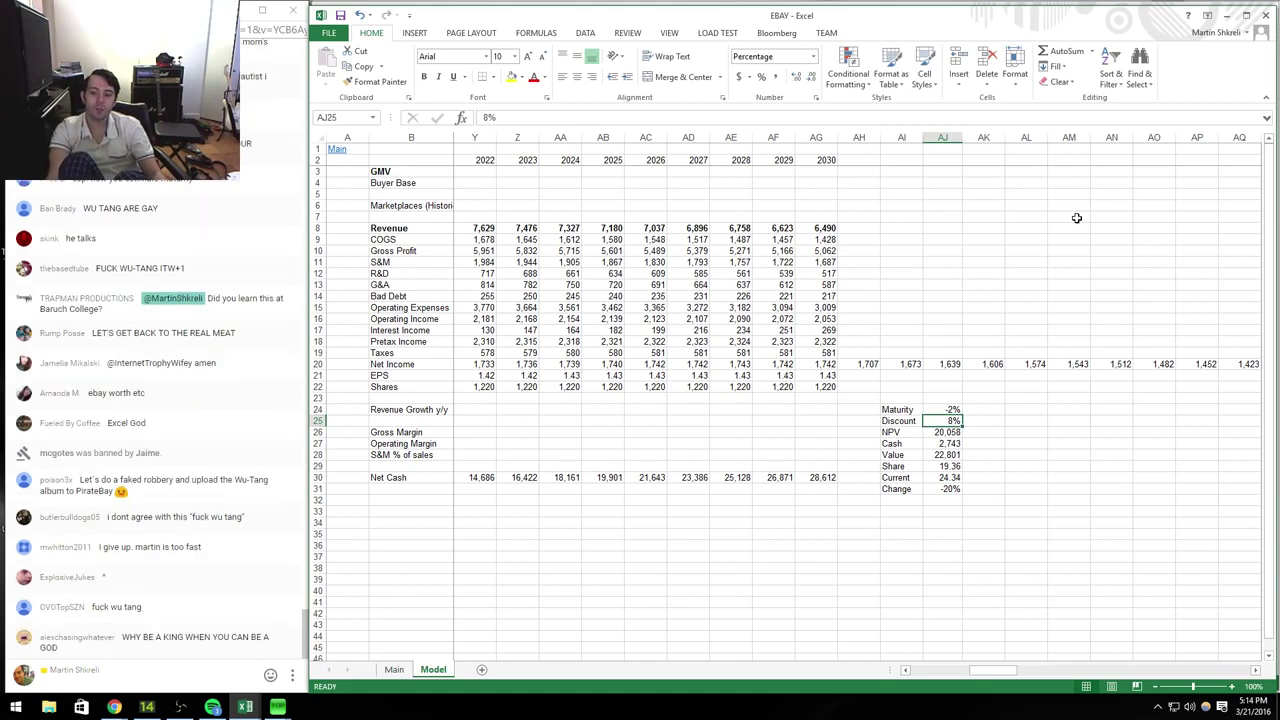
{"action": "type", "text": "7"}
{"action": "key", "text": "Return"}
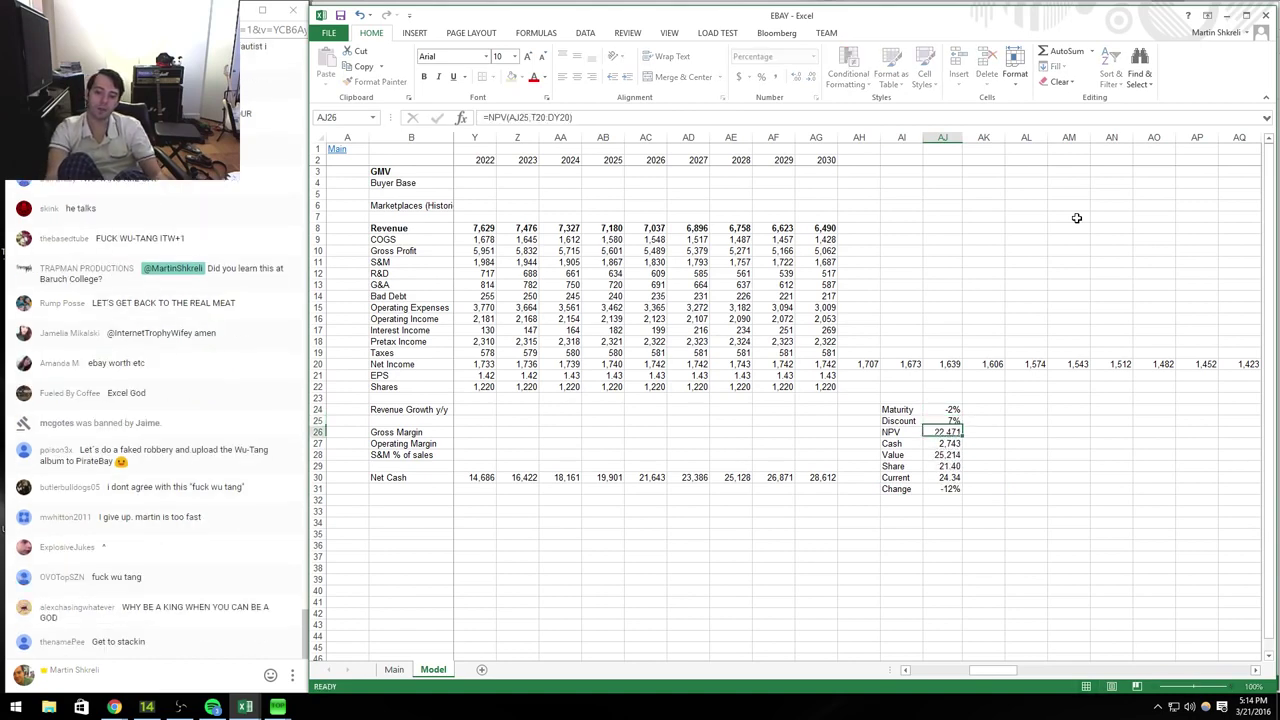
{"action": "key", "text": "Up"}
{"action": "key", "text": "ctrl+1"}
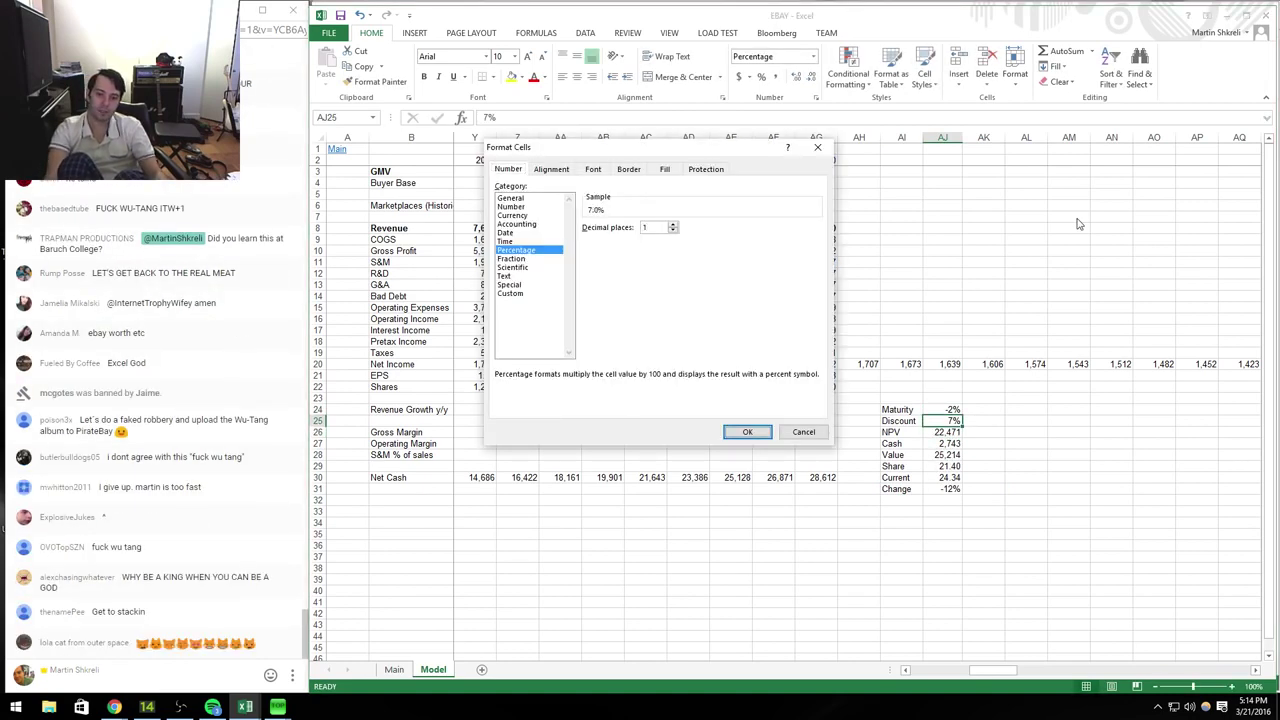
{"action": "key", "text": "Return"}
Step: Insert a new column before the 2013 annual column and enter 2012 as its header in P2
{"action": "key", "text": "Left"}
{"action": "key", "text": "Left"}
{"action": "key", "text": "Left"}
{"action": "key", "text": "Left"}
{"action": "key", "text": "Left"}
{"action": "key", "text": "Left"}
{"action": "key", "text": "Left"}
{"action": "key", "text": "Left"}
{"action": "key", "text": "Left"}
{"action": "key", "text": "Left"}
{"action": "key", "text": "Left"}
{"action": "key", "text": "Left"}
{"action": "key", "text": "Left"}
{"action": "key", "text": "Left"}
{"action": "key", "text": "Left"}
{"action": "key", "text": "Left"}
{"action": "key", "text": "Left"}
{"action": "key", "text": "Left"}
{"action": "key", "text": "Left"}
{"action": "key", "text": "Left"}
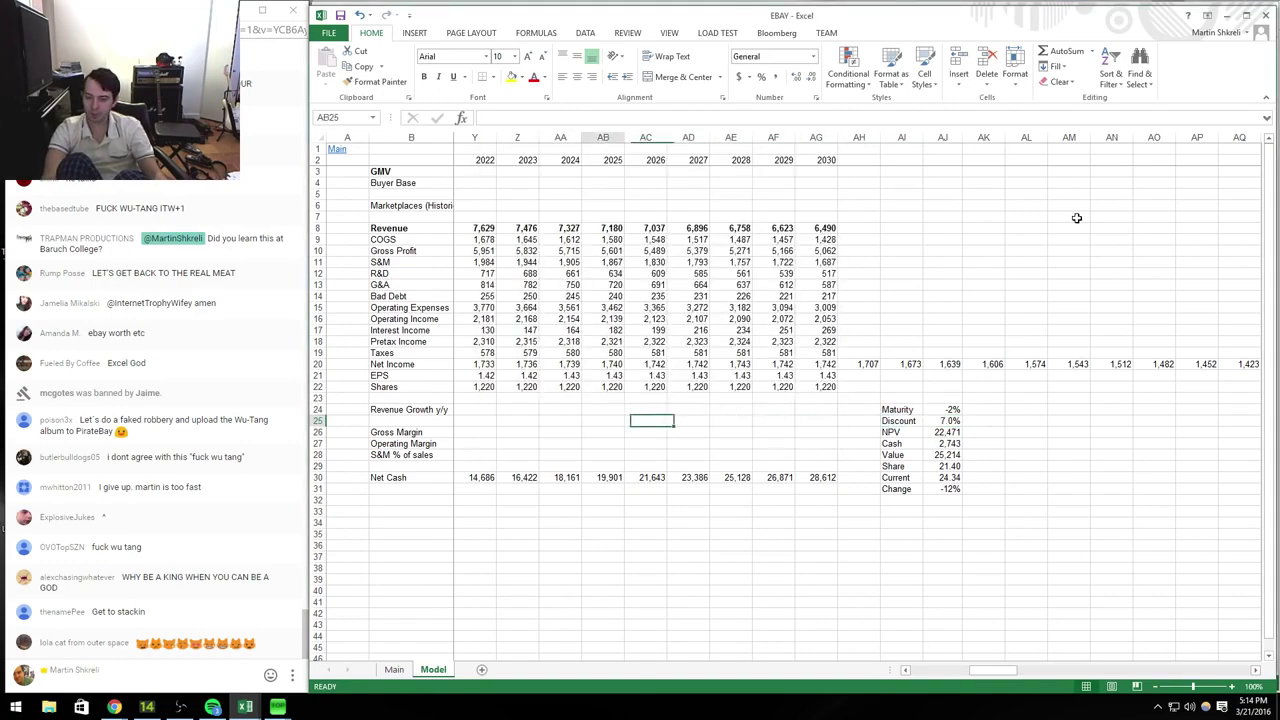
{"action": "key", "text": "Left"}
{"action": "key", "text": "Left"}
{"action": "key", "text": "Left"}
{"action": "key", "text": "Left"}
{"action": "key", "text": "Left"}
{"action": "key", "text": "Left"}
{"action": "key", "text": "Left"}
{"action": "key", "text": "Up"}
{"action": "key", "text": "Up"}
{"action": "key", "text": "Right"}
{"action": "key", "text": "Right"}
{"action": "key", "text": "Right"}
{"action": "key", "text": "Up"}
{"action": "key", "text": "Up"}
{"action": "key", "text": "Right"}
{"action": "key", "text": "Right"}
{"action": "key", "text": "Right"}
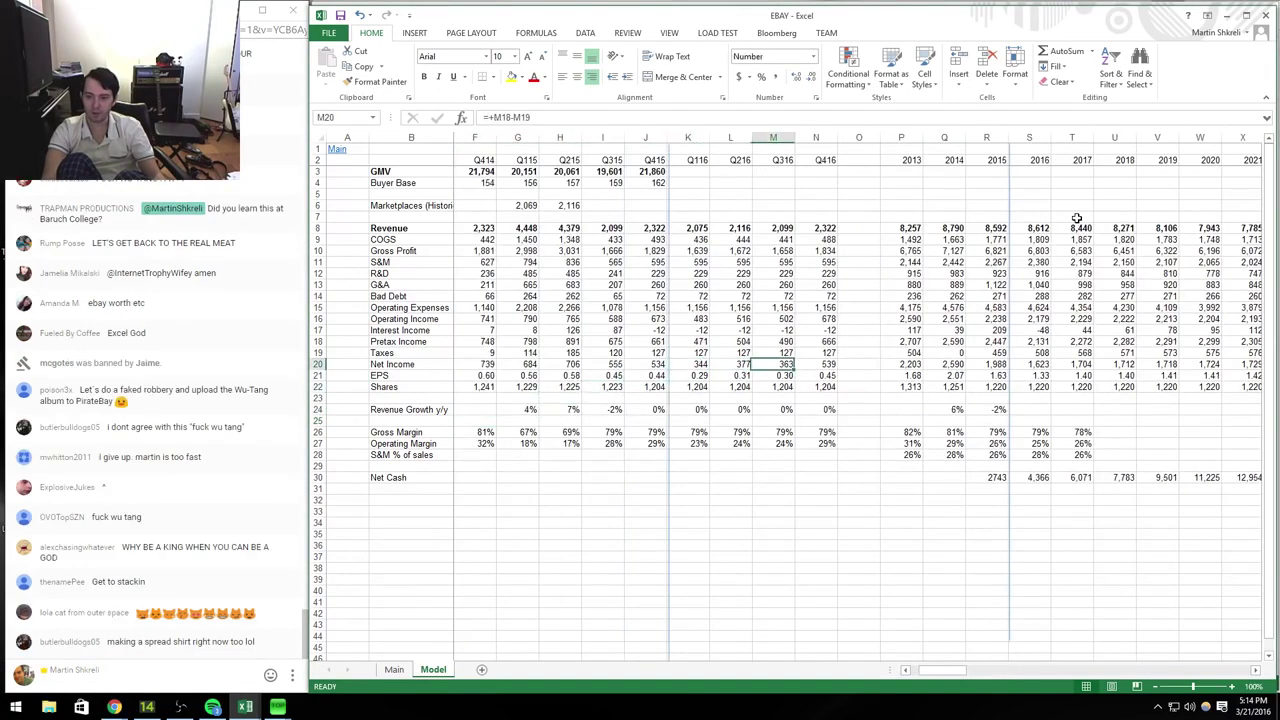
{"action": "key", "text": "Up"}
{"action": "key", "text": "Right"}
{"action": "key", "text": "Right"}
{"action": "key", "text": "Right"}
{"action": "key", "text": "Right"}
{"action": "key", "text": "shift+space"}
{"action": "key", "text": "ctrl+shift+equal"}
{"action": "key", "text": "ctrl+Up"}
{"action": "key", "text": "Down"}
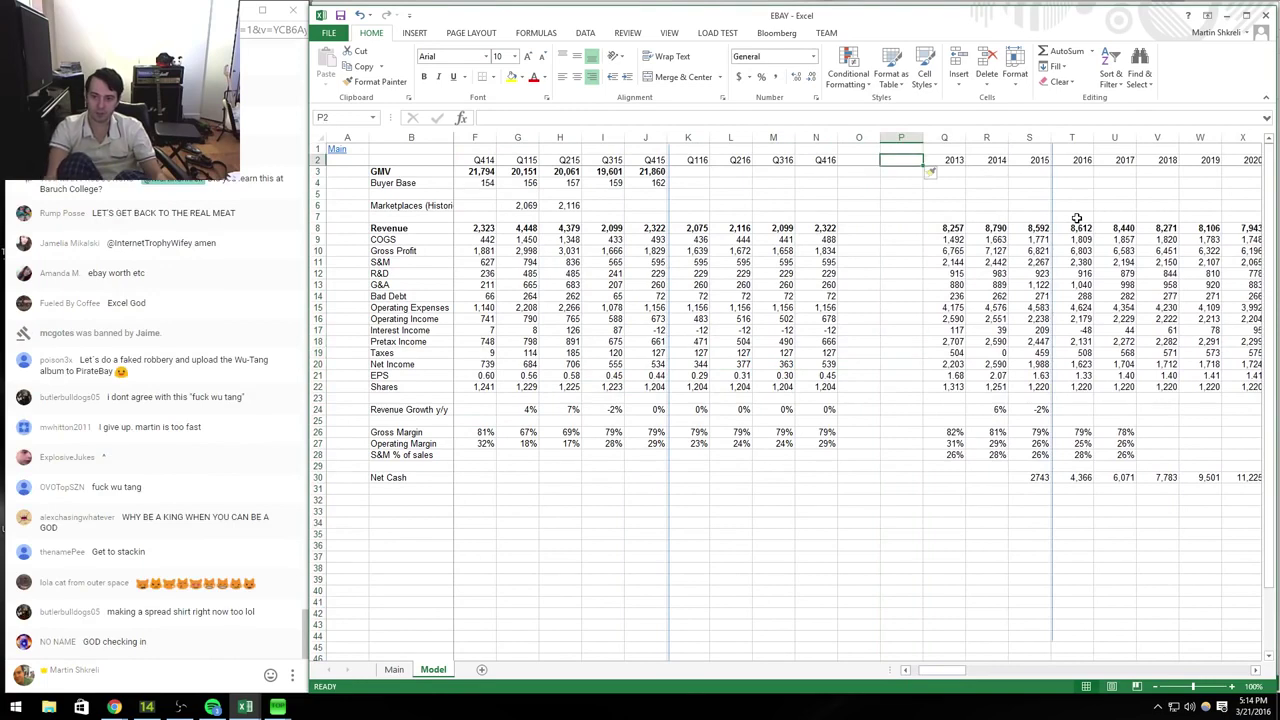
{"action": "type", "text": "2012"}
{"action": "key", "text": "Return"}
Step: Examine the annual columns, from the 2016 expense formulas to the 2014 Revenue Growth y/y formula
{"action": "key", "text": "Down"}
{"action": "key", "text": "Down"}
{"action": "key", "text": "Down"}
{"action": "key", "text": "Down"}
{"action": "key", "text": "Down"}
{"action": "key", "text": "Right"}
{"action": "key", "text": "Right"}
{"action": "key", "text": "Right"}
{"action": "key", "text": "Right"}
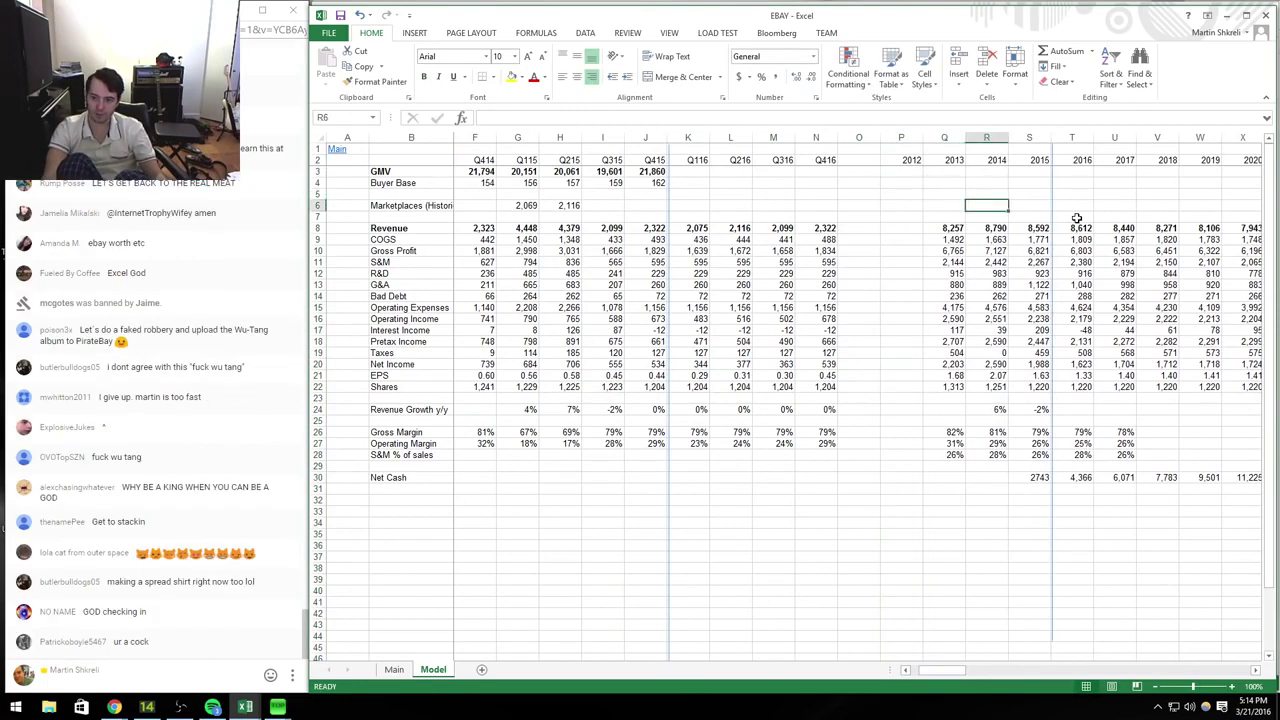
{"action": "key", "text": "Down"}
{"action": "key", "text": "Down"}
{"action": "key", "text": "Down"}
{"action": "key", "text": "Down"}
{"action": "key", "text": "Down"}
{"action": "key", "text": "Down"}
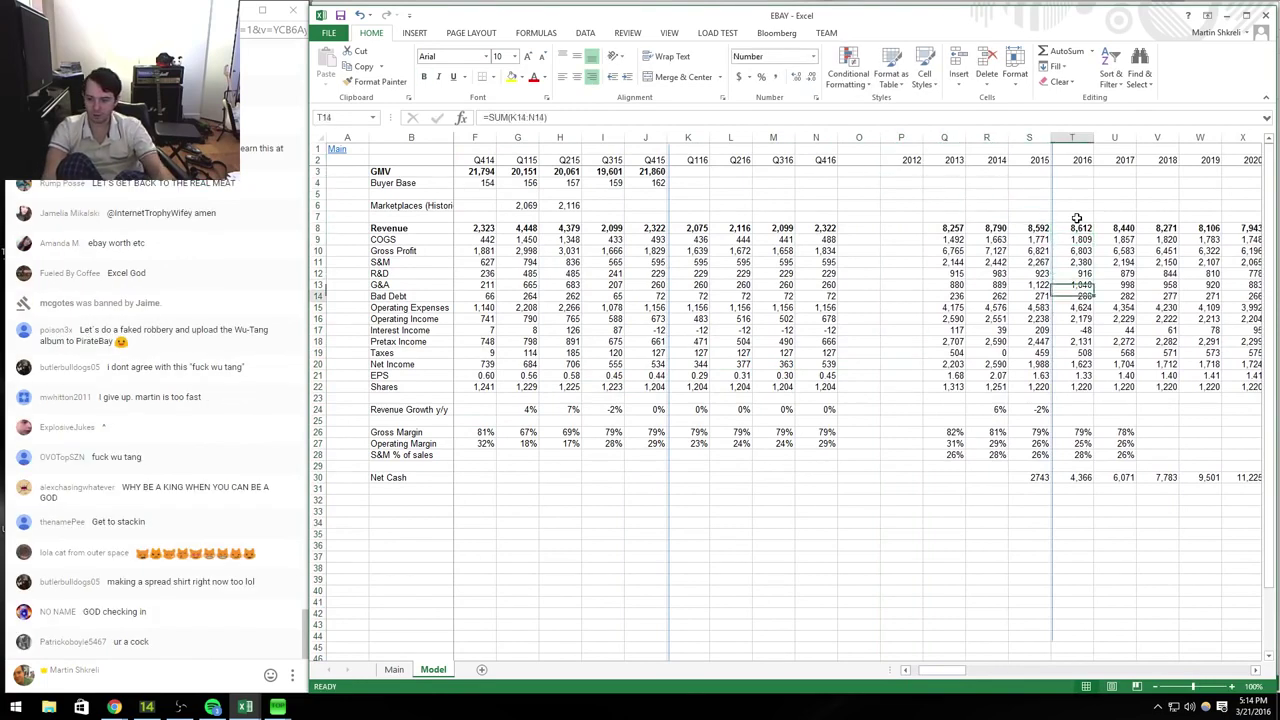
{"action": "key", "text": "Left"}
{"action": "key", "text": "Left"}
{"action": "key", "text": "Down"}
{"action": "key", "text": "Down"}
{"action": "key", "text": "Down"}
{"action": "key", "text": "Down"}
{"action": "key", "text": "Down"}
{"action": "key", "text": "Down"}
{"action": "key", "text": "Down"}
{"action": "key", "text": "Down"}
{"action": "key", "text": "Down"}
{"action": "key", "text": "Down"}
Step: Switch to Chrome and return from the open 10-Q to eBay's list of filings on EDGAR
{"action": "key", "text": "alt+Tab"}
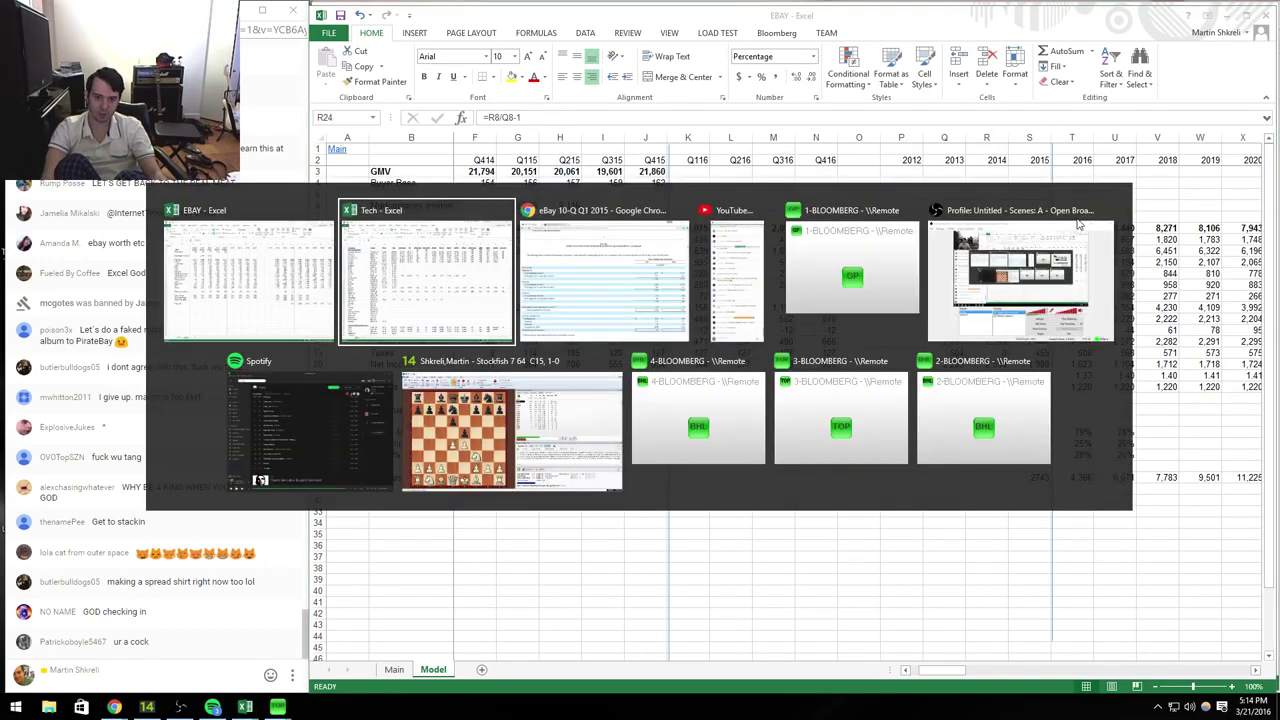
{"action": "key", "text": "alt+Left"}
{"action": "key", "text": "alt+Left"}
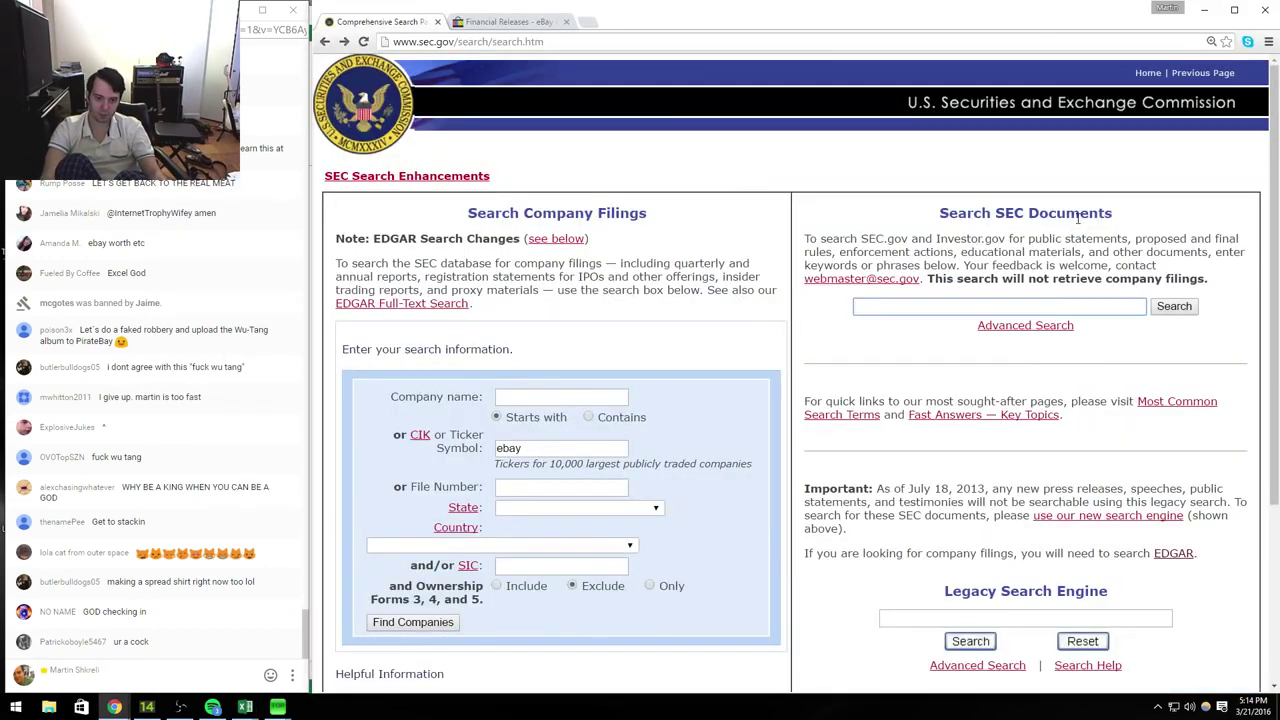
{"action": "key", "text": "alt+Right"}
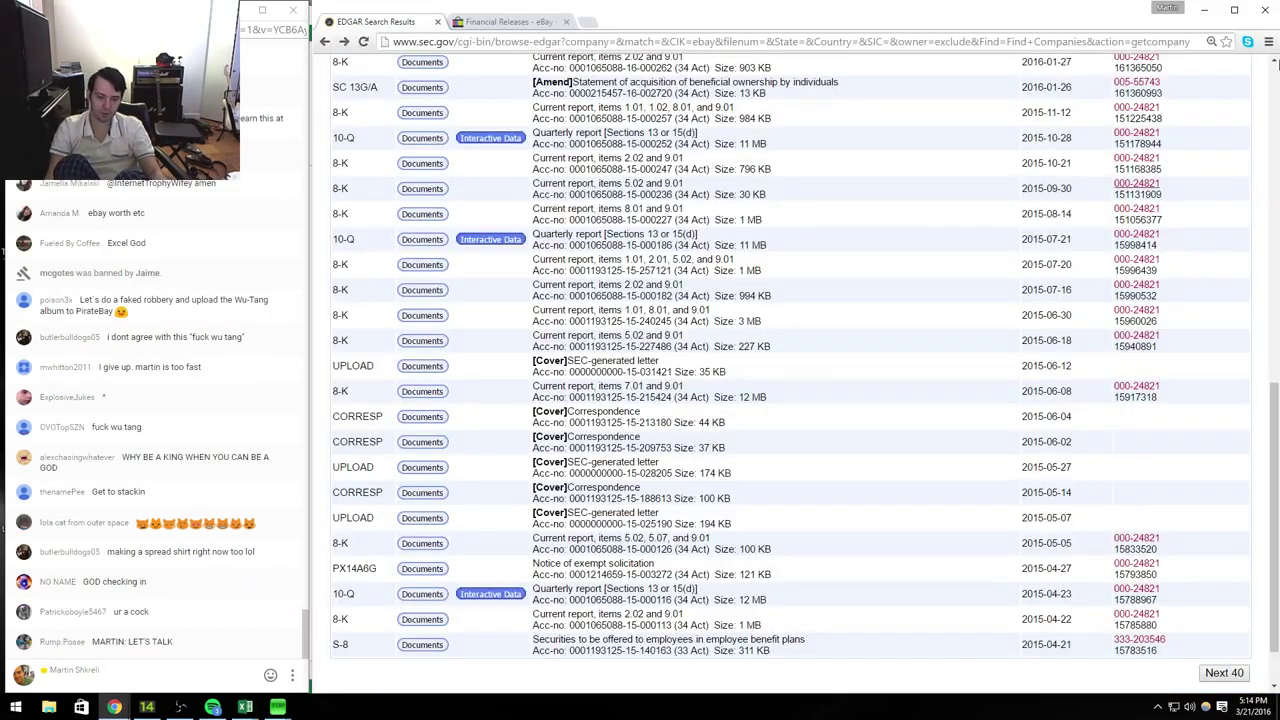
Step: Page through eBay's older filings and open the 10-K annual report filed on 2014-01-31
{"action": "left_click", "coordinate": [1222, 673]}
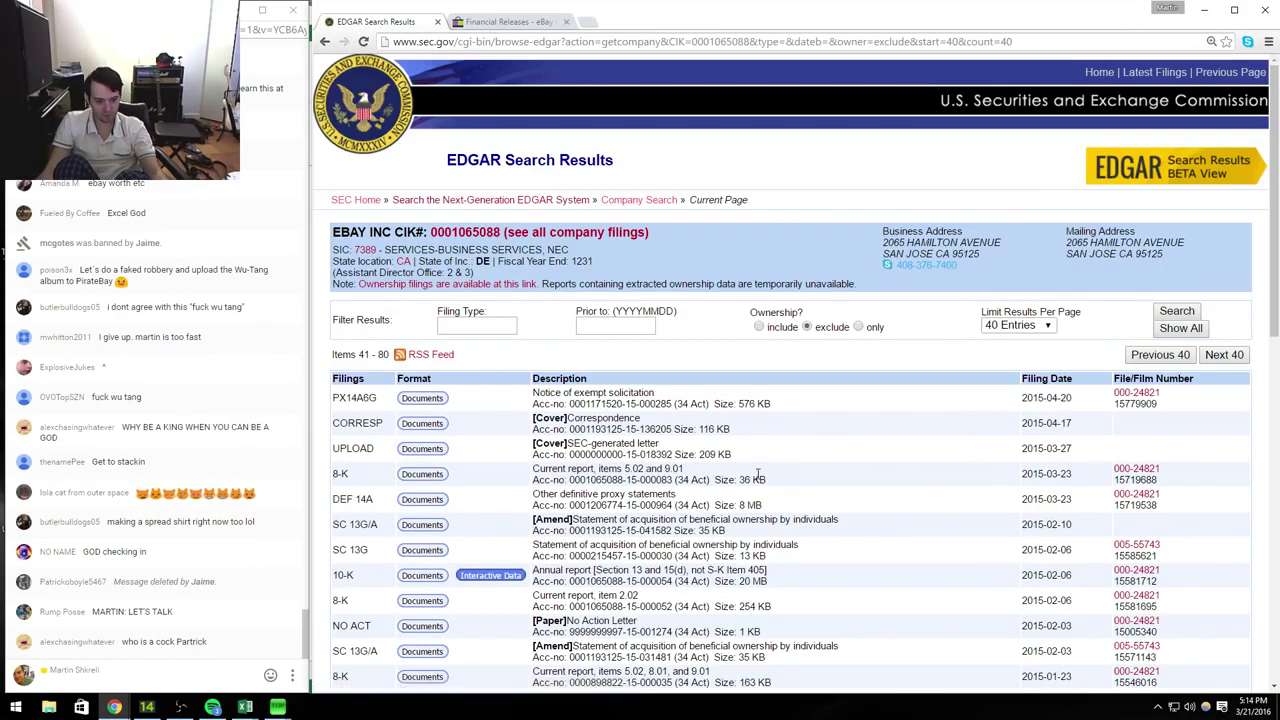
{"action": "scroll", "coordinate": [743, 474], "scroll_direction": "down", "scroll_amount": 8}
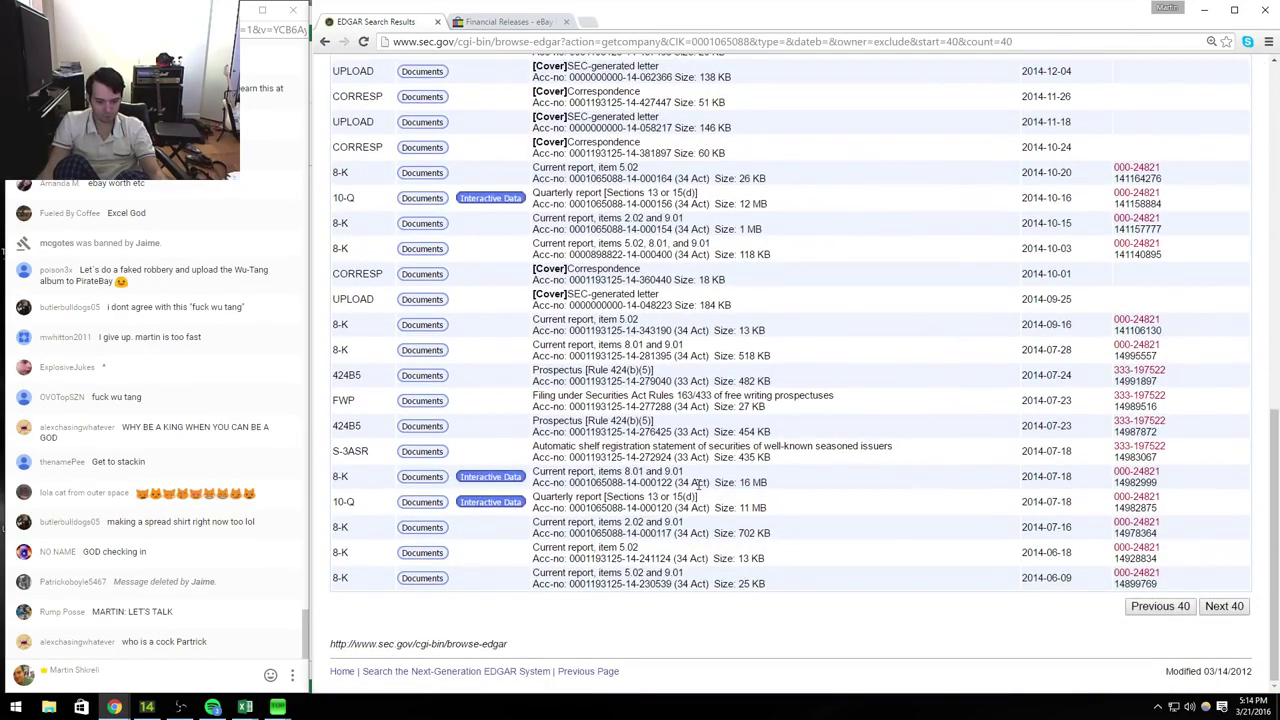
{"action": "left_click", "coordinate": [1224, 606]}
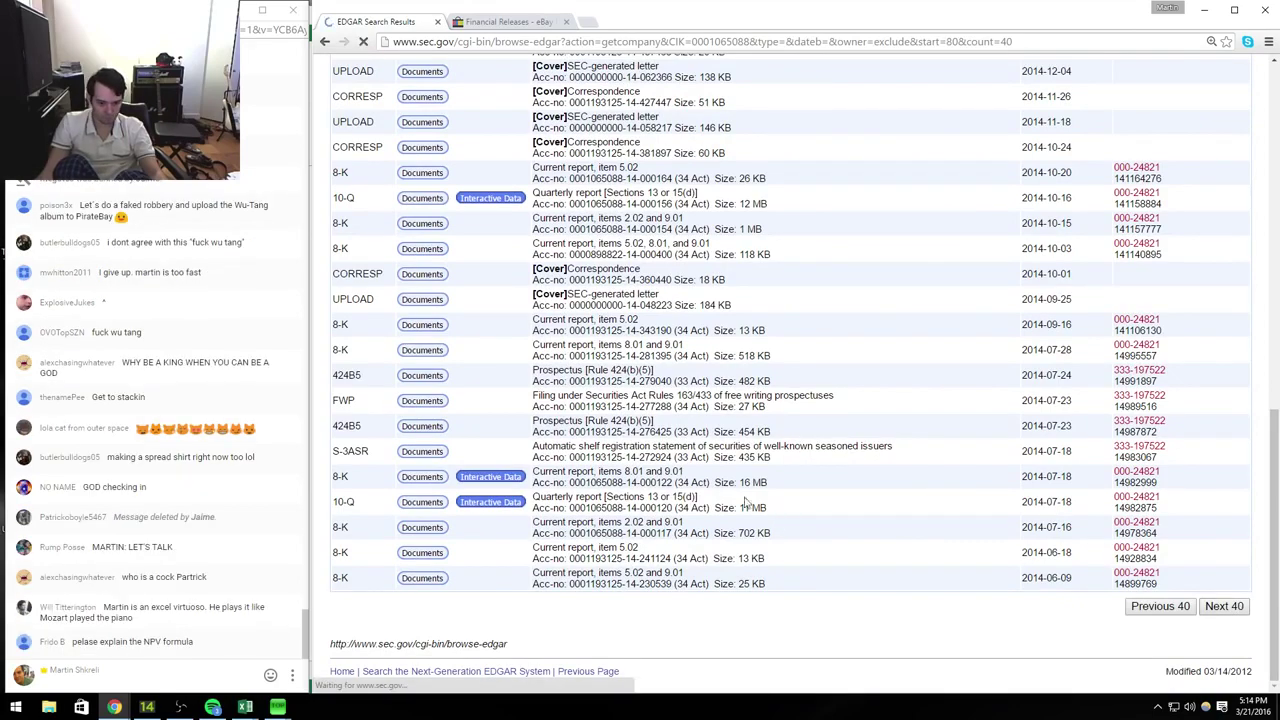
{"action": "scroll", "coordinate": [540, 495], "scroll_direction": "down", "scroll_amount": 10}
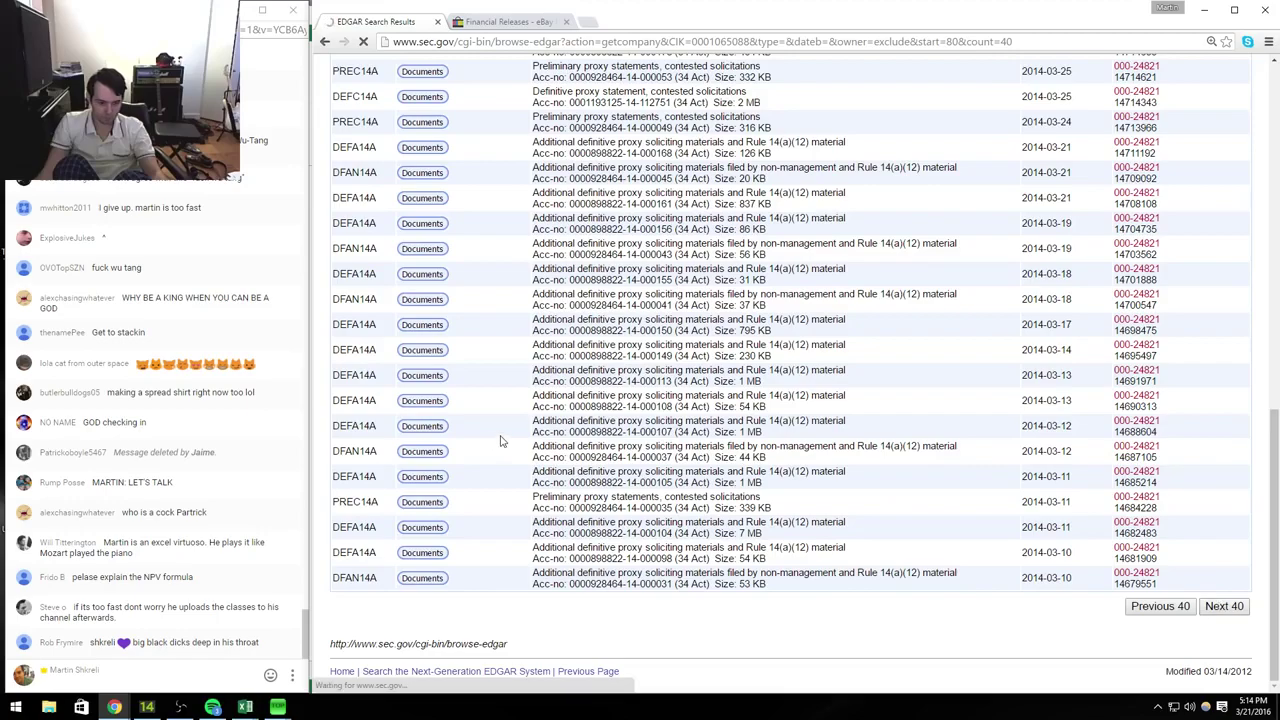
{"action": "scroll", "coordinate": [515, 443], "scroll_direction": "down", "scroll_amount": 6}
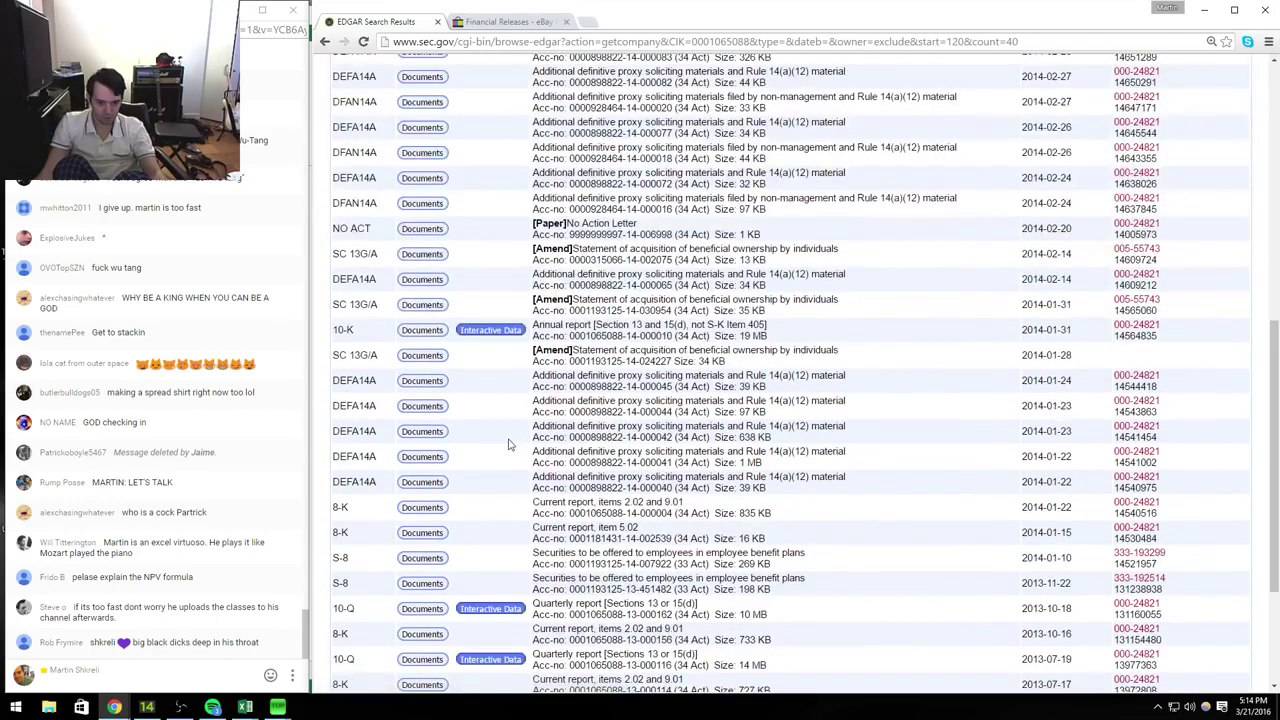
{"action": "scroll", "coordinate": [508, 444], "scroll_direction": "down", "scroll_amount": 2}
{"action": "scroll", "coordinate": [437, 364], "scroll_direction": "up", "scroll_amount": 3}
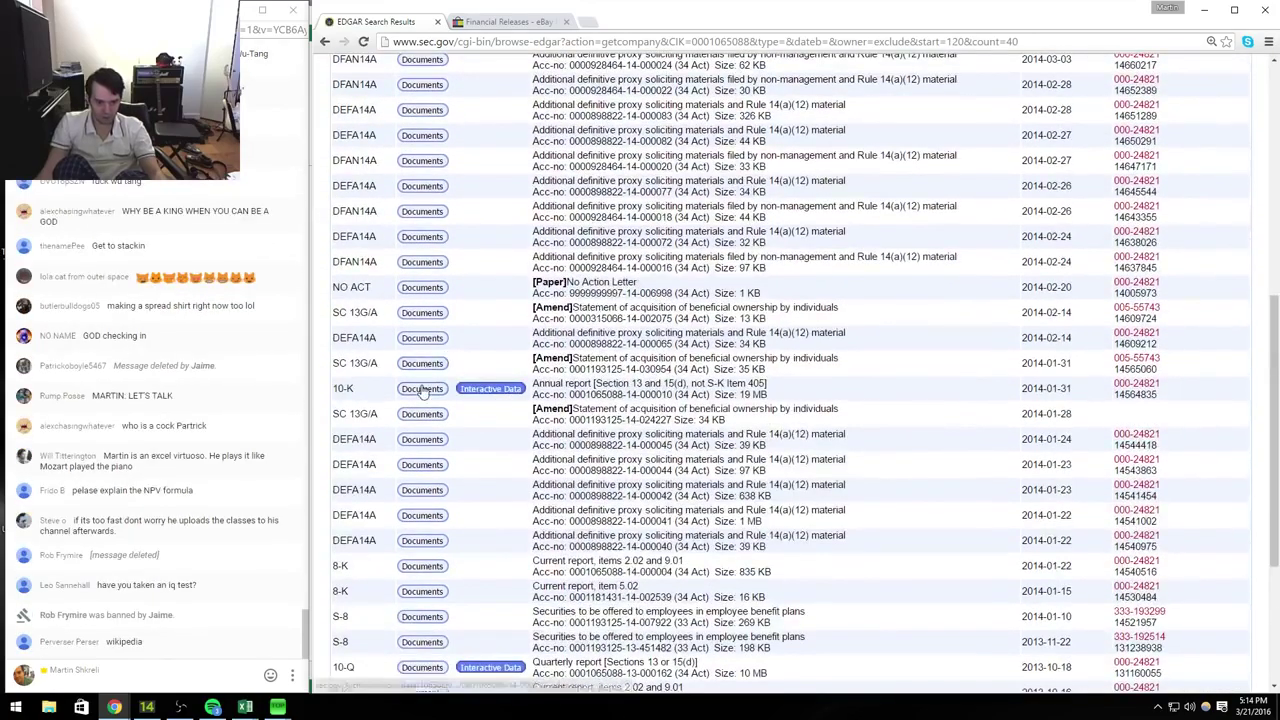
{"action": "left_click", "coordinate": [422, 389]}
{"action": "left_click", "coordinate": [812, 405]}
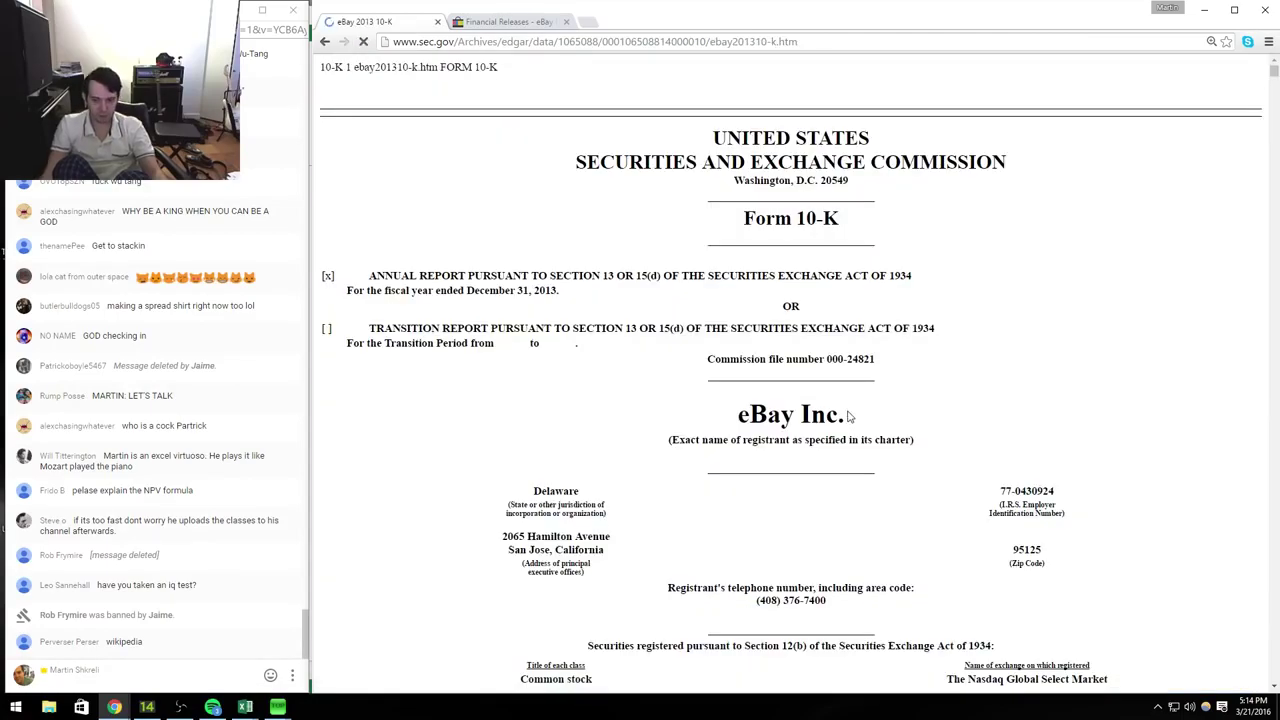
Step: Find the Consolidated Statement of Income in the 2013 10-K and compare it with the annual columns of the Excel model
{"action": "scroll", "coordinate": [848, 416], "scroll_direction": "down", "scroll_amount": 20}
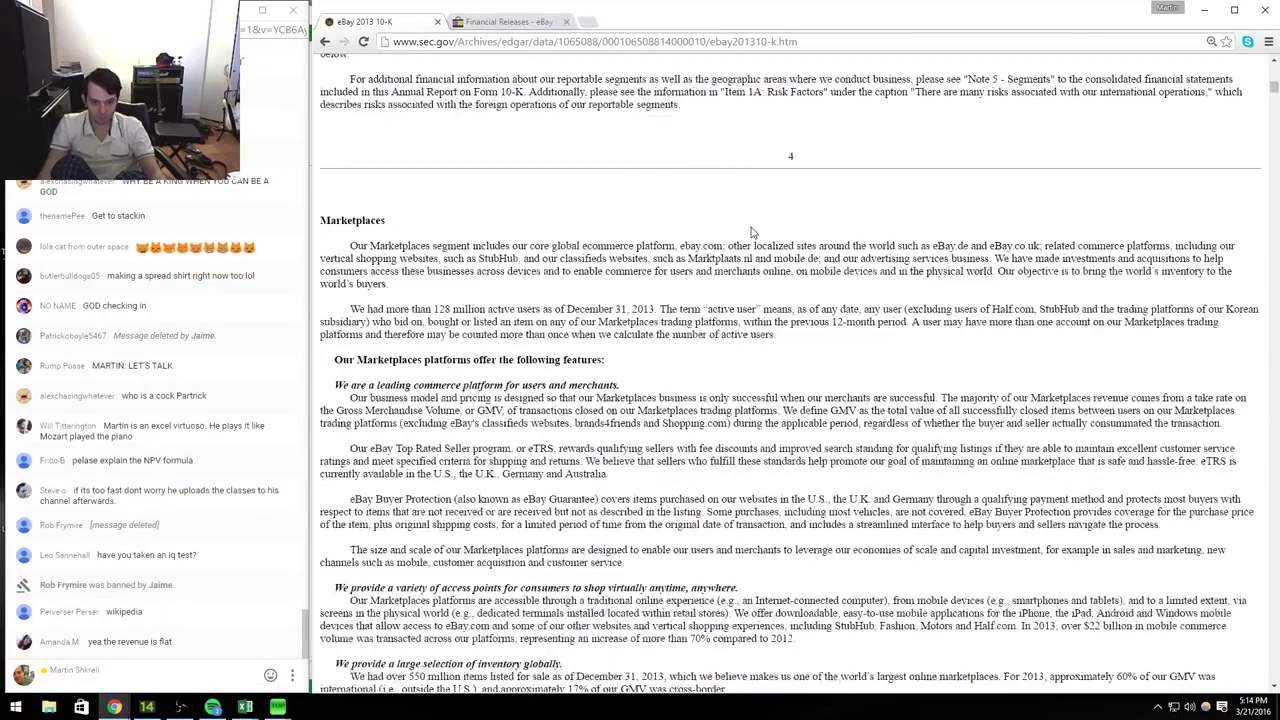
{"action": "key", "text": "End"}
{"action": "scroll", "coordinate": [752, 232], "scroll_direction": "up", "scroll_amount": 15}
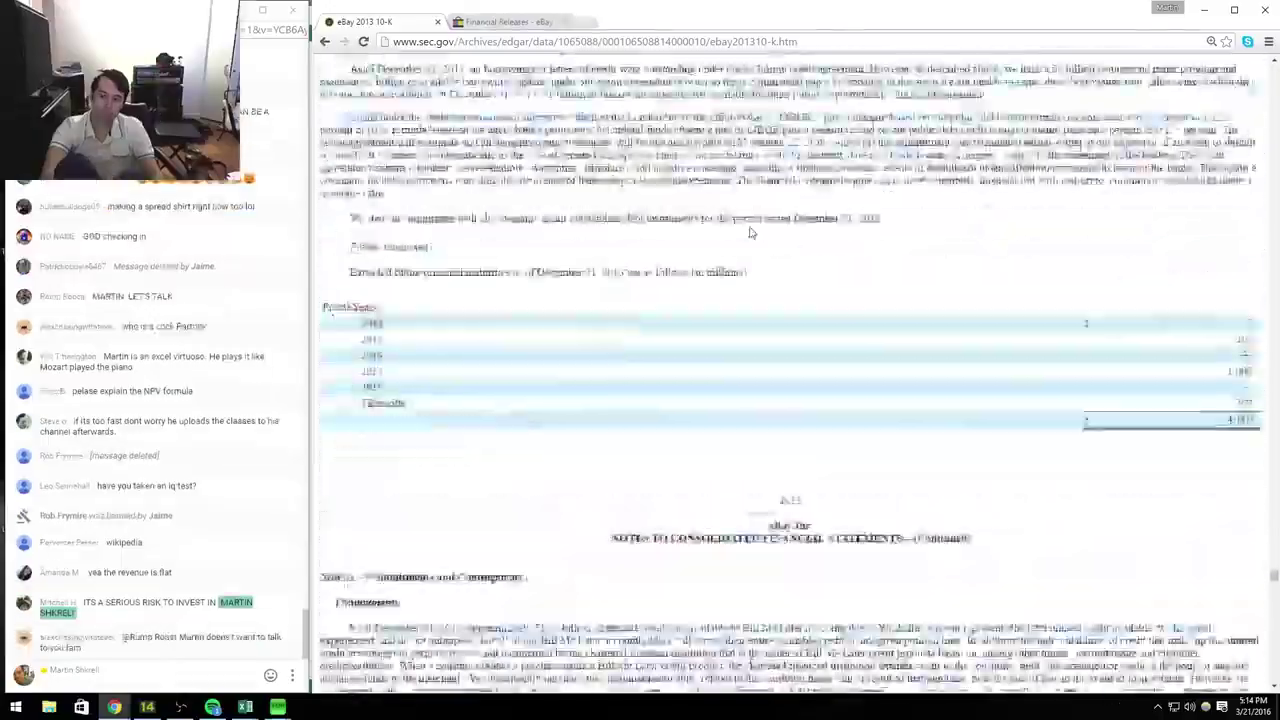
{"action": "scroll", "coordinate": [752, 232], "scroll_direction": "up", "scroll_amount": 20}
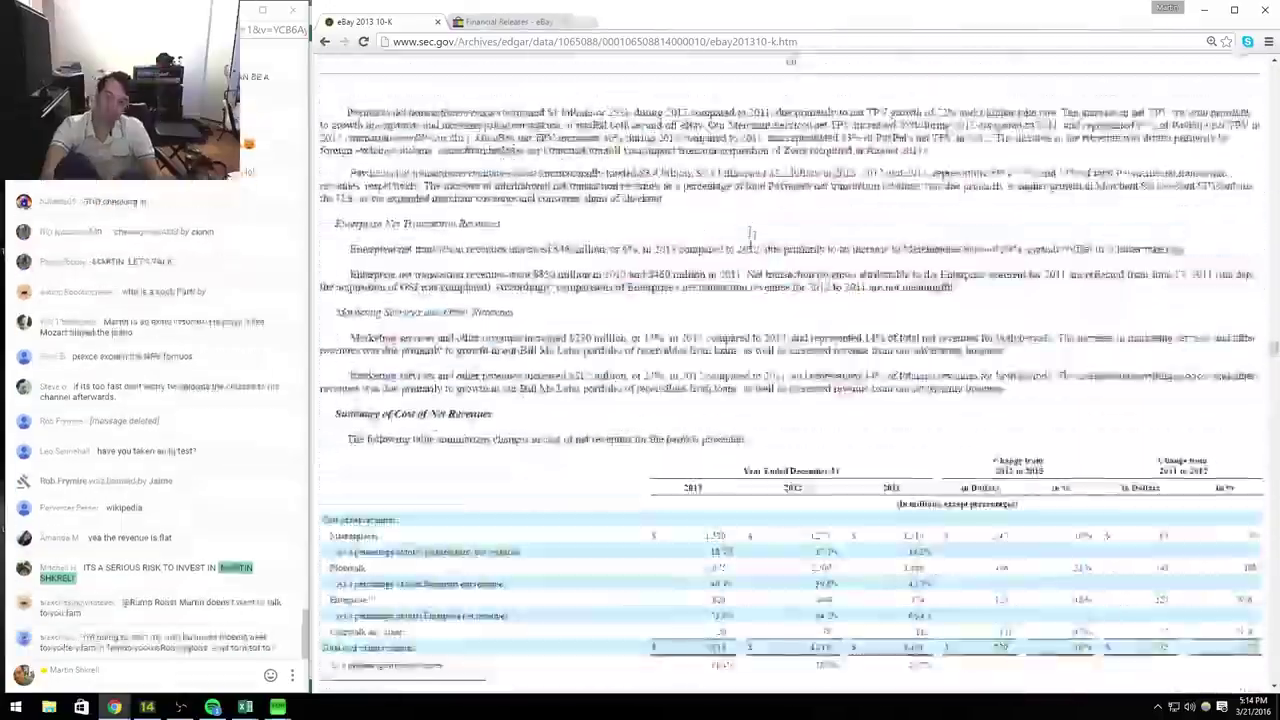
{"action": "scroll", "coordinate": [752, 234], "scroll_direction": "down", "scroll_amount": 20}
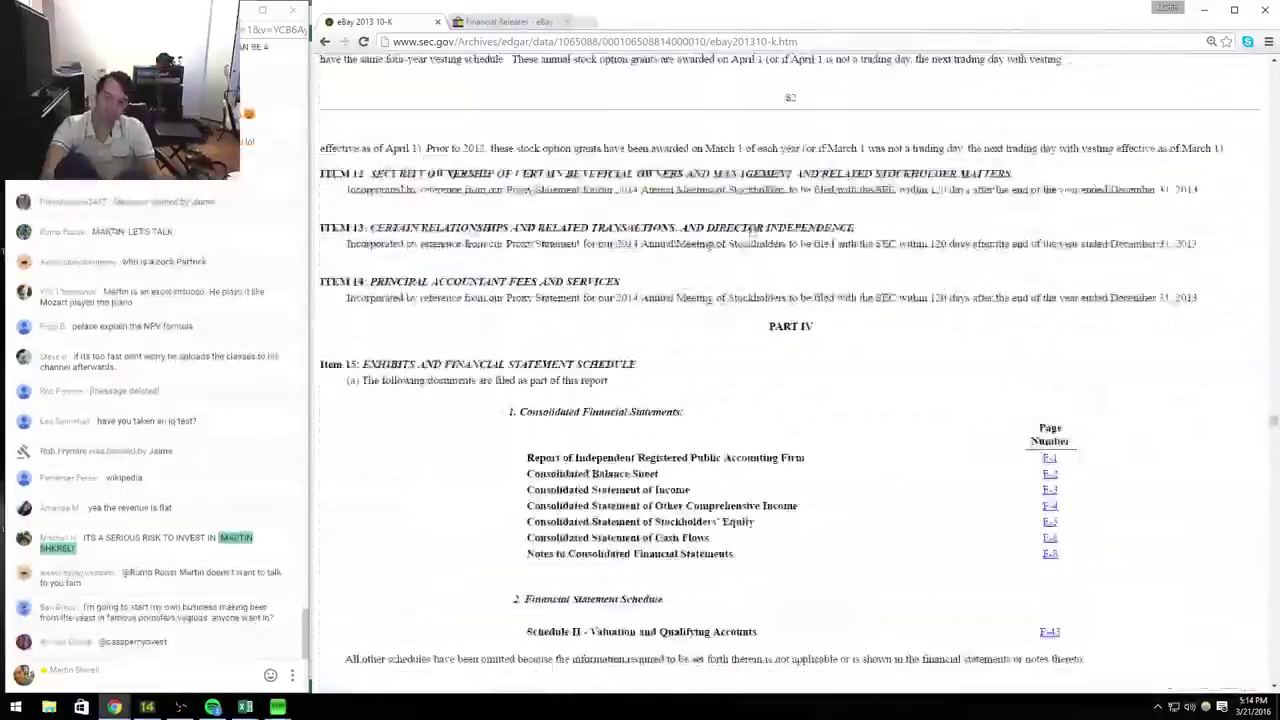
{"action": "scroll", "coordinate": [752, 232], "scroll_direction": "down", "scroll_amount": 4}
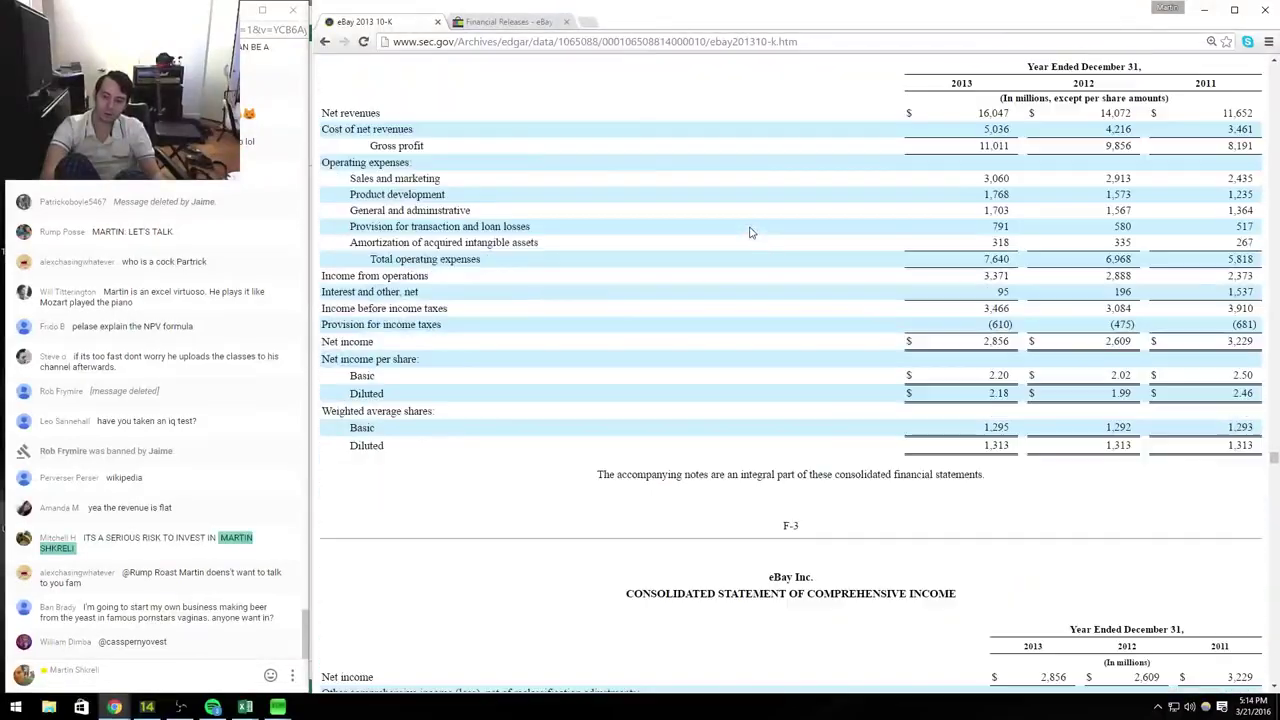
{"action": "key", "text": "alt+Tab"}
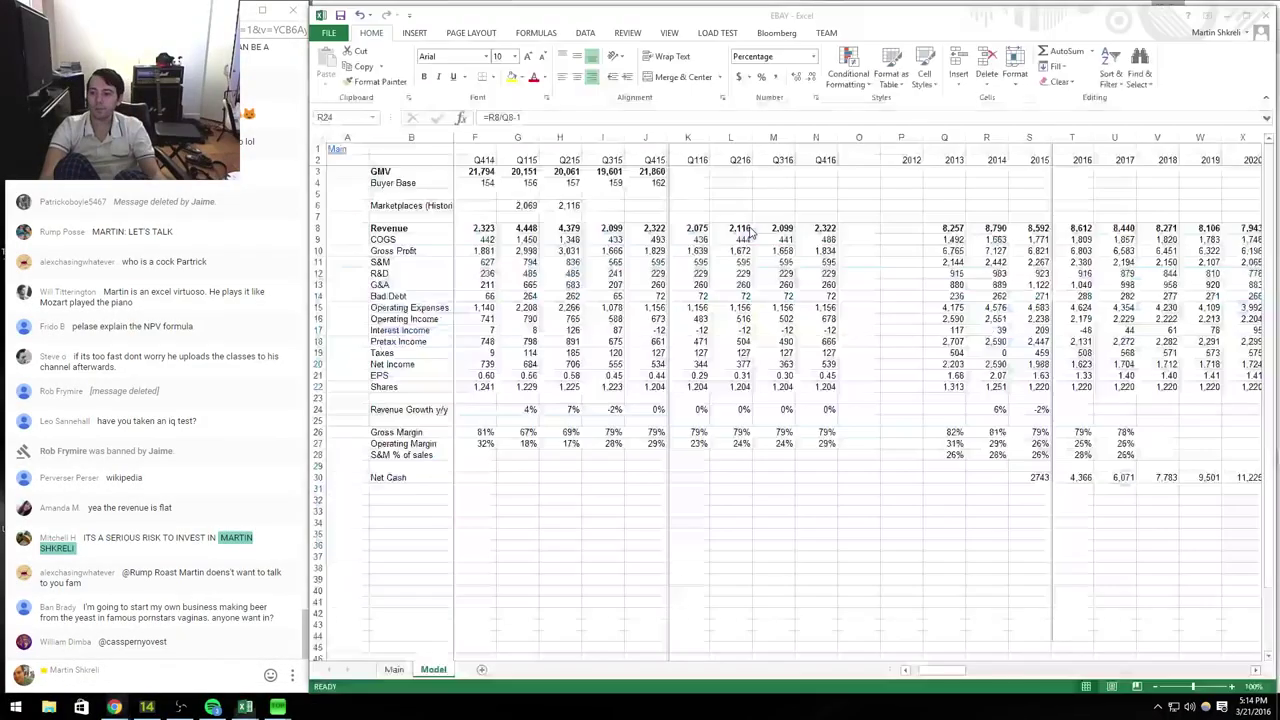
{"action": "key", "text": "alt+Tab"}
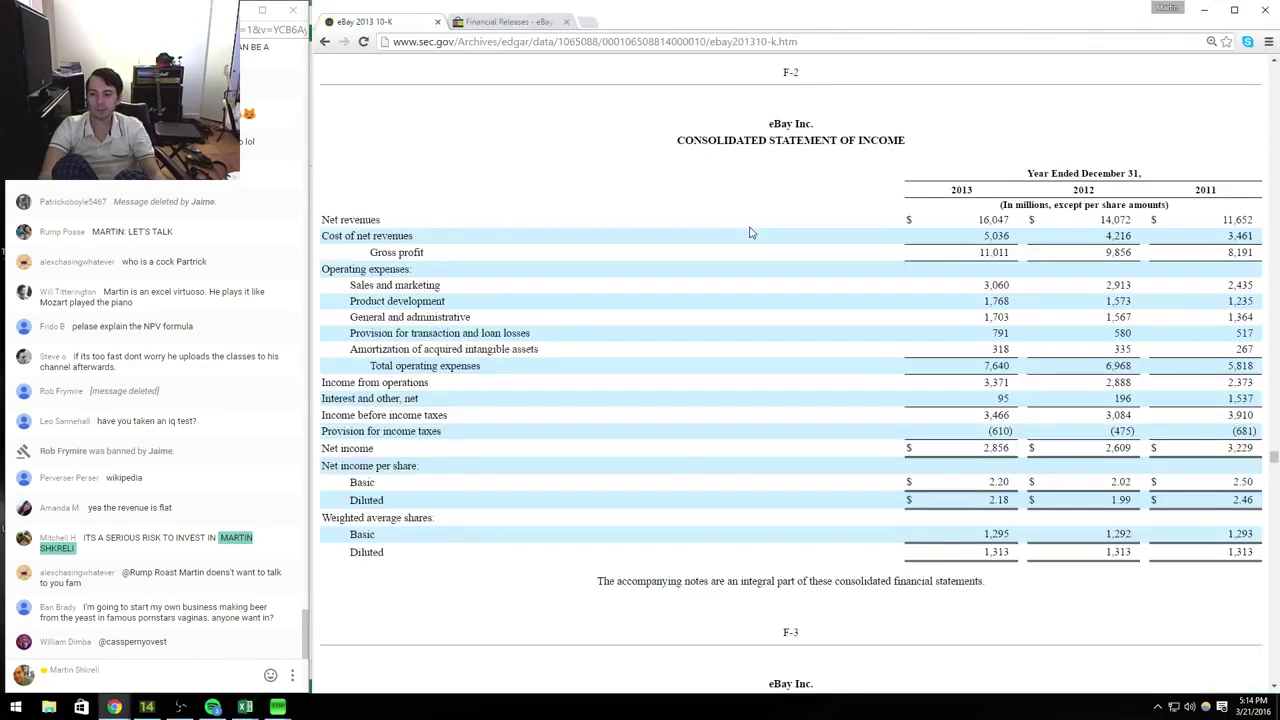
{"action": "key", "text": "alt+Tab"}
{"action": "key", "text": "alt+Tab"}
Step: Go through the 10-K's notes to the Note 5 – Segments table and examine the yearly Marketplaces net revenue
{"action": "scroll", "coordinate": [752, 232], "scroll_direction": "down", "scroll_amount": 5}
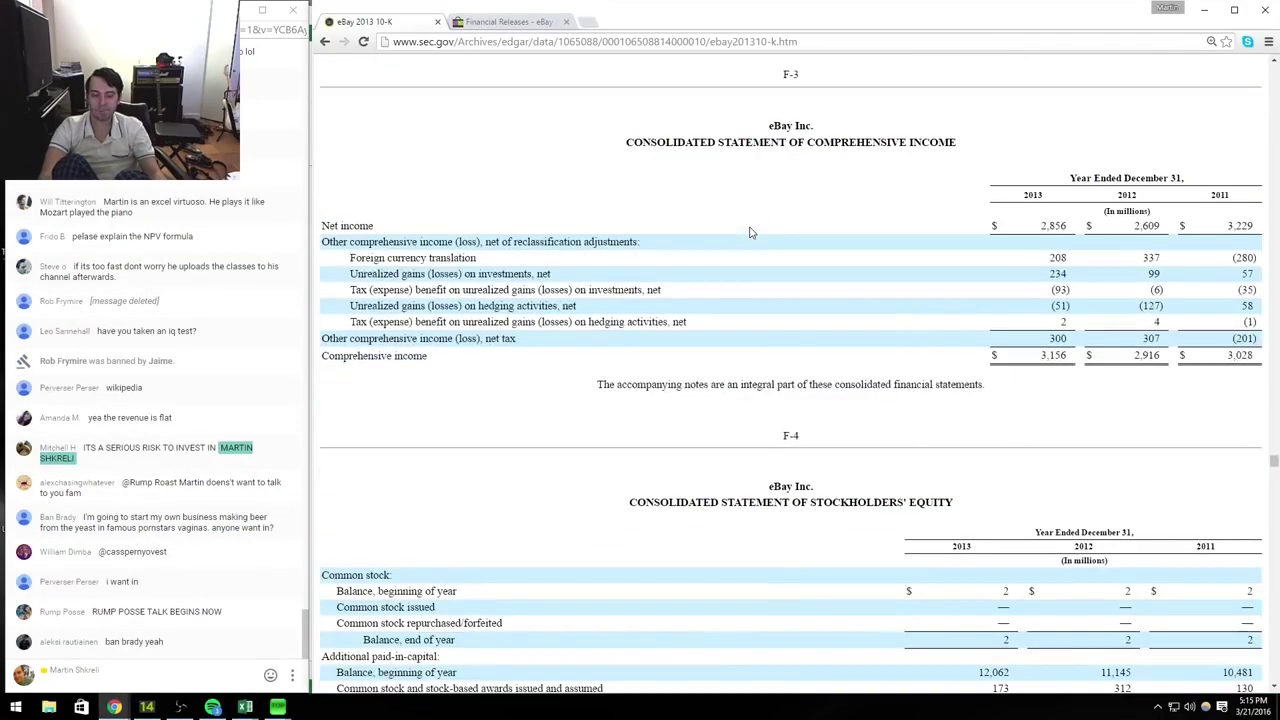
{"action": "scroll", "coordinate": [750, 233], "scroll_direction": "down", "scroll_amount": 20}
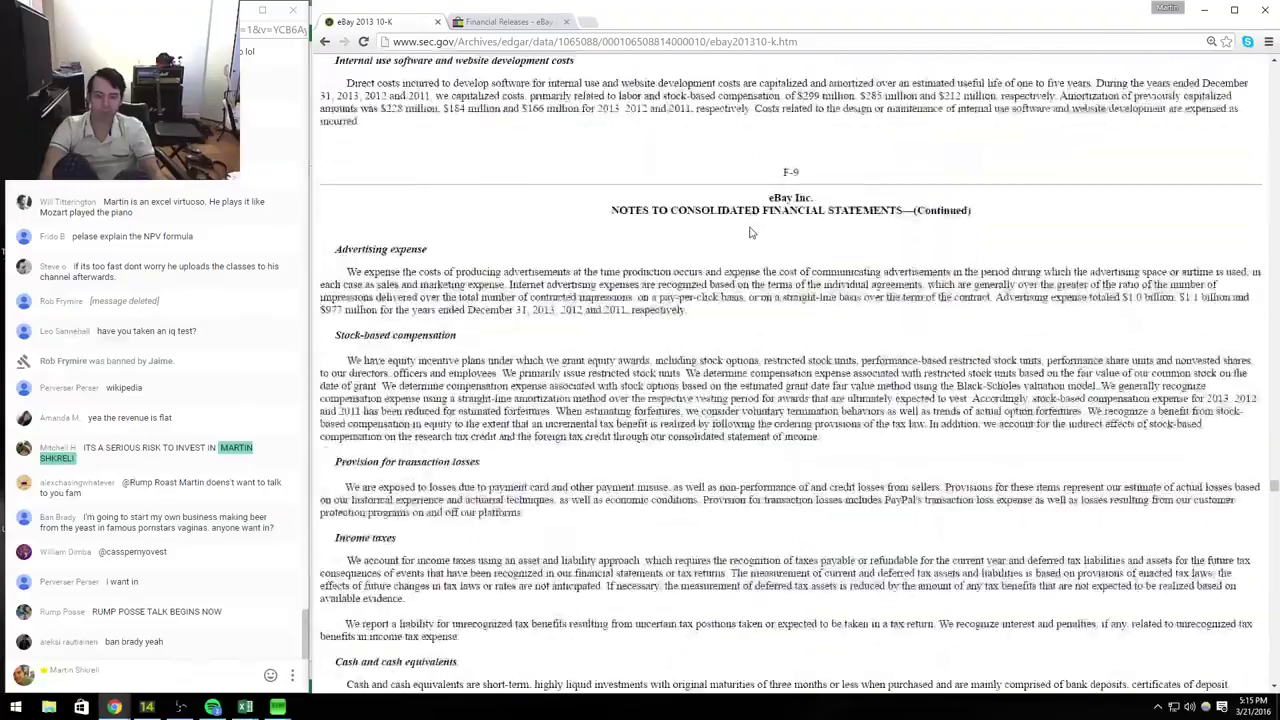
{"action": "scroll", "coordinate": [750, 230], "scroll_direction": "down", "scroll_amount": 5}
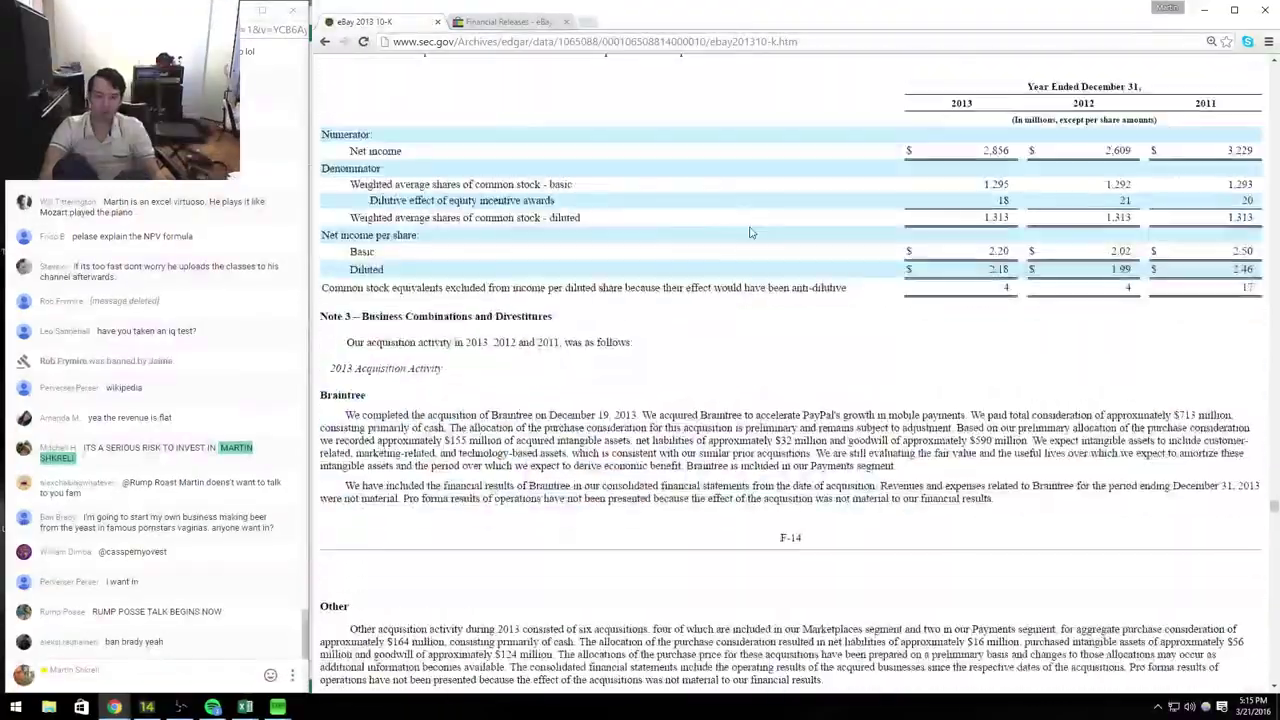
{"action": "scroll", "coordinate": [751, 232], "scroll_direction": "down", "scroll_amount": 5}
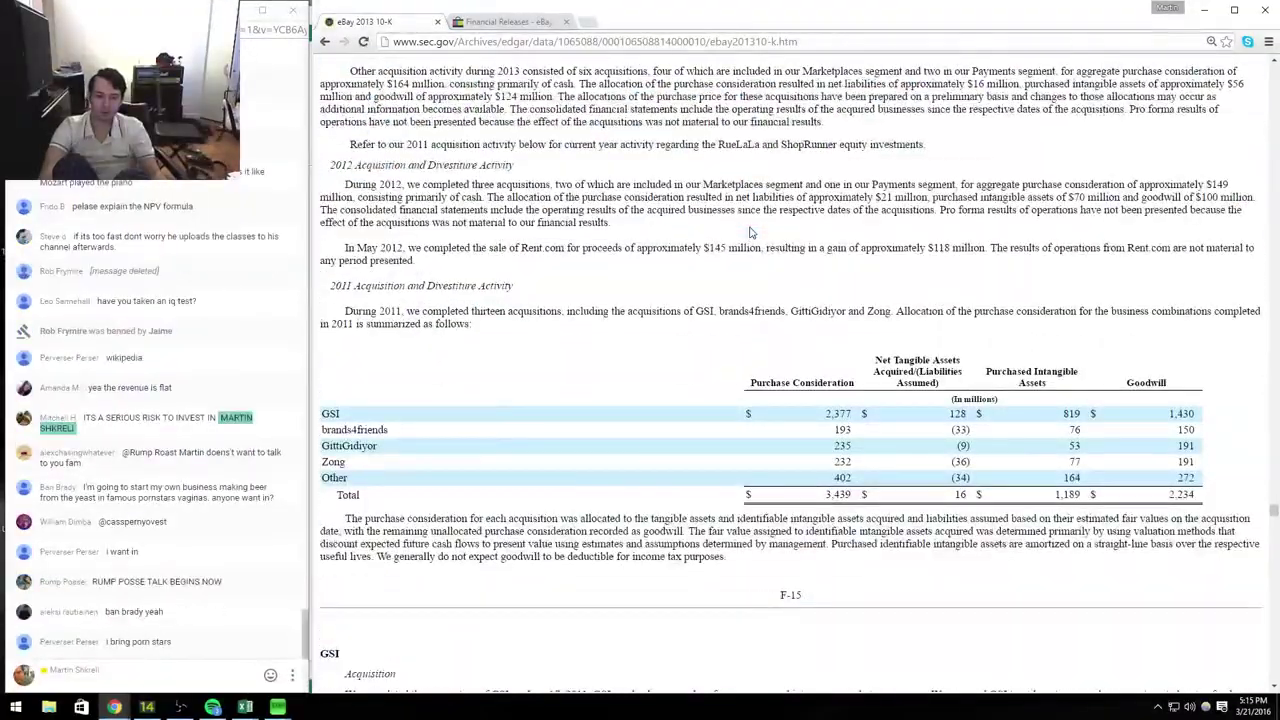
{"action": "scroll", "coordinate": [751, 232], "scroll_direction": "down", "scroll_amount": 10}
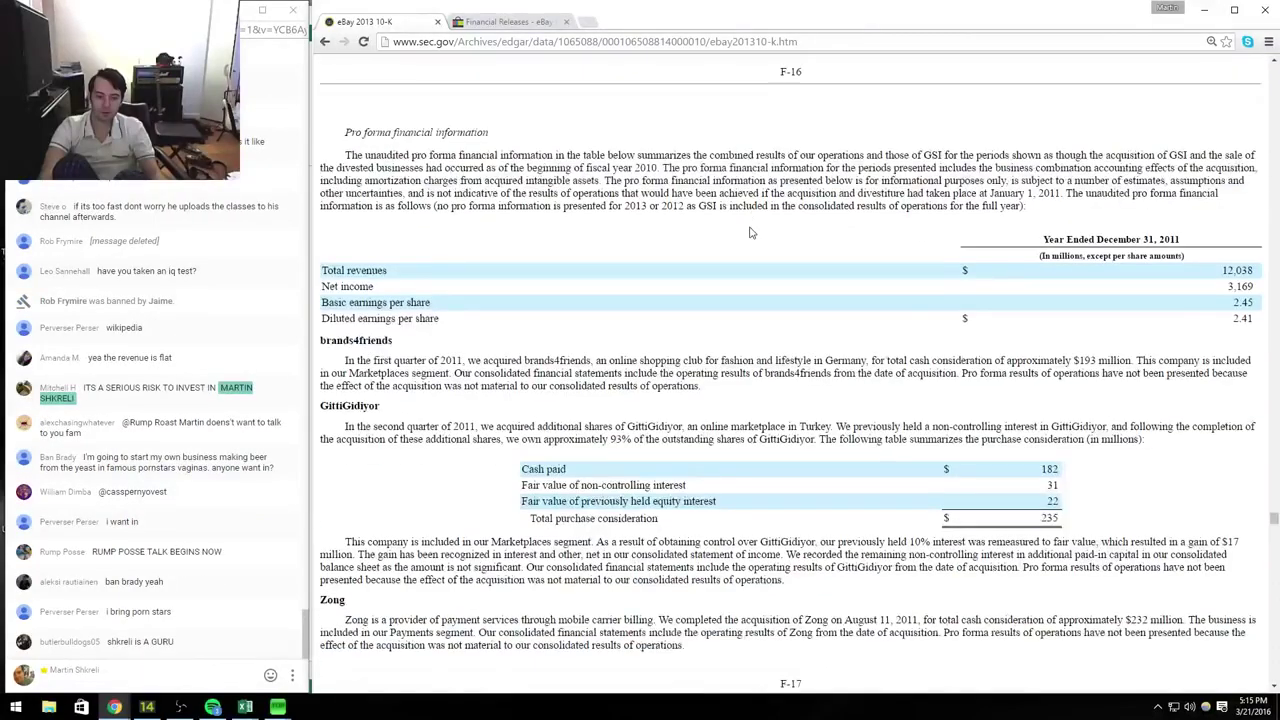
{"action": "scroll", "coordinate": [751, 232], "scroll_direction": "down", "scroll_amount": 5}
{"action": "scroll", "coordinate": [751, 230], "scroll_direction": "up", "scroll_amount": 5}
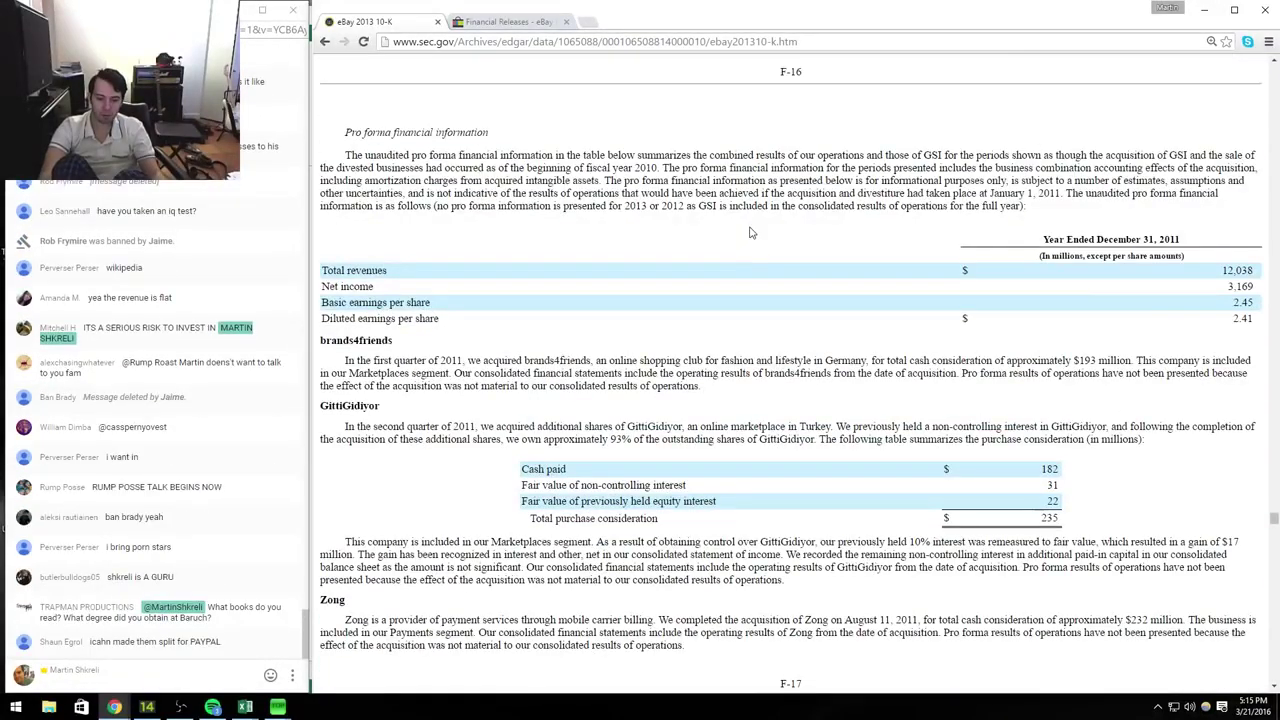
{"action": "scroll", "coordinate": [751, 230], "scroll_direction": "down", "scroll_amount": 5}
{"action": "scroll", "coordinate": [751, 230], "scroll_direction": "up", "scroll_amount": 5}
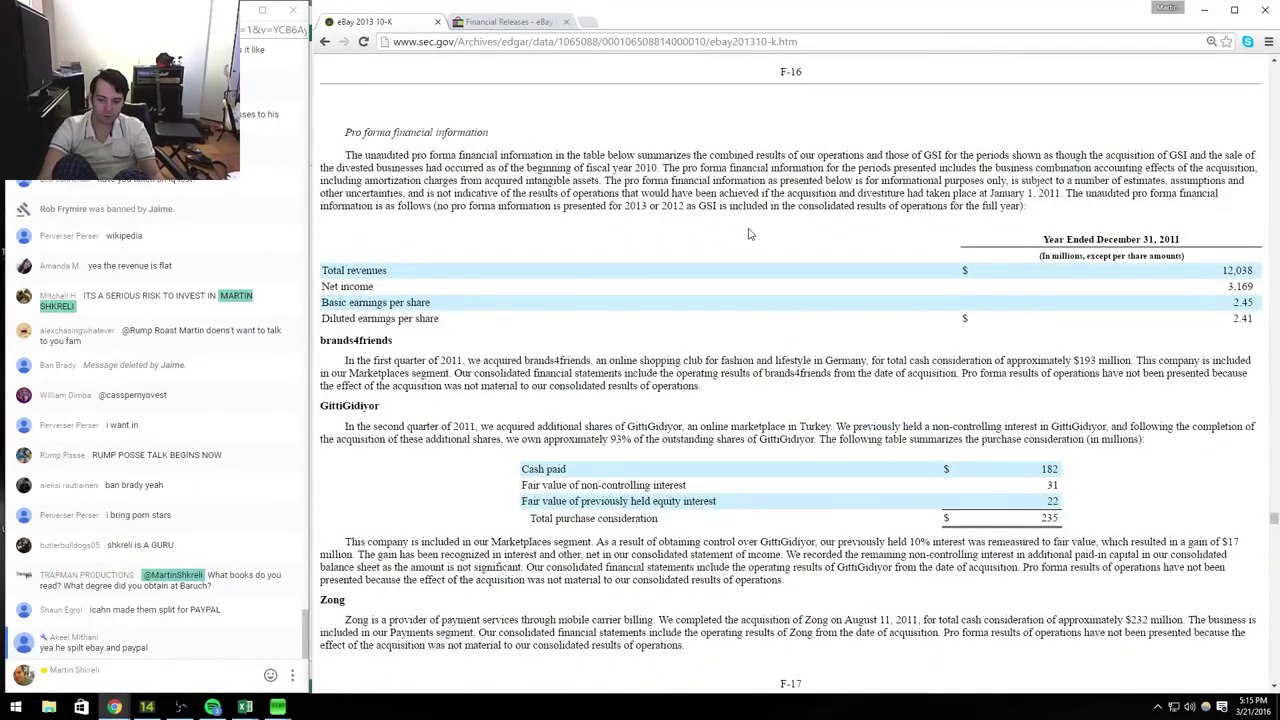
{"action": "scroll", "coordinate": [749, 235], "scroll_direction": "down", "scroll_amount": 5}
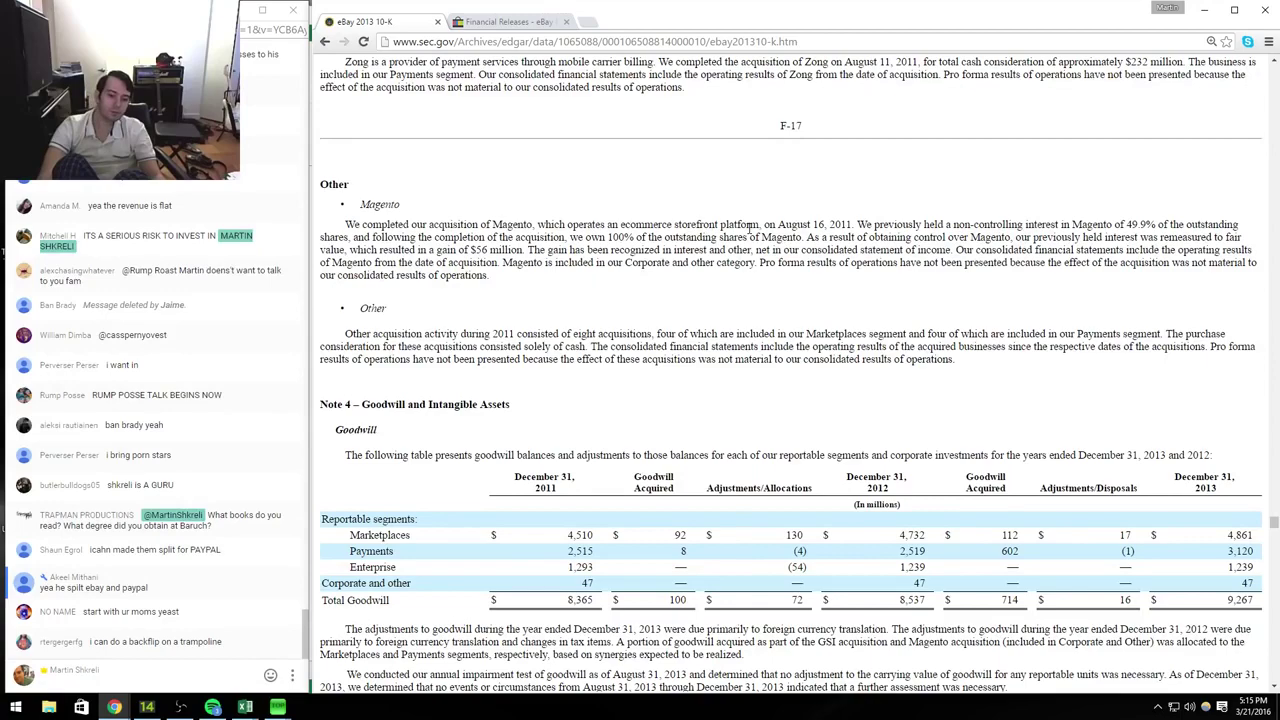
{"action": "scroll", "coordinate": [749, 230], "scroll_direction": "down", "scroll_amount": 5}
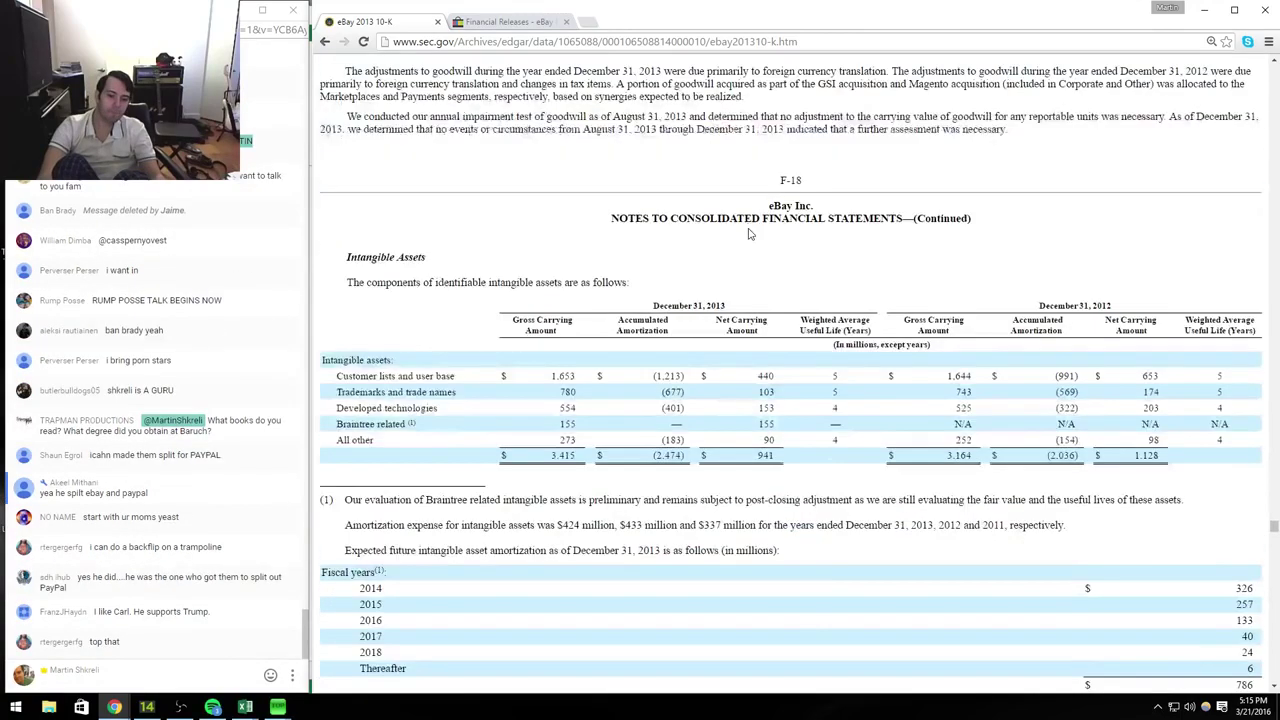
{"action": "scroll", "coordinate": [749, 232], "scroll_direction": "down", "scroll_amount": 5}
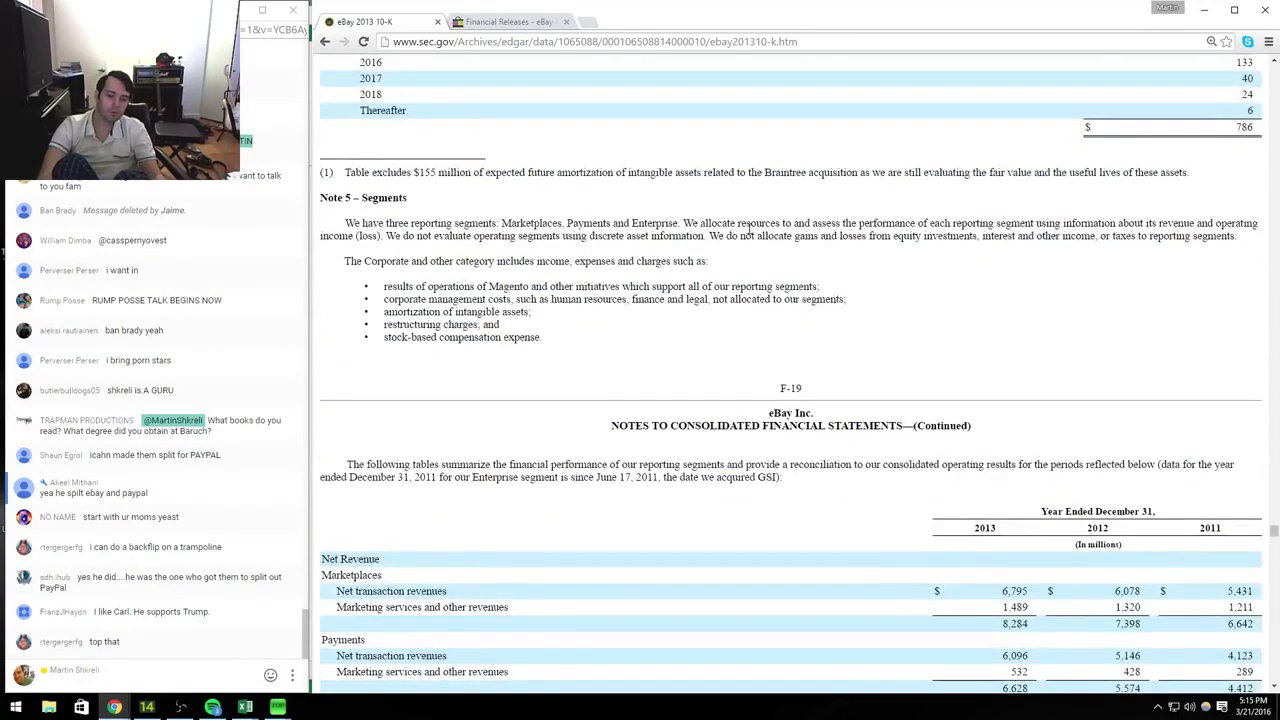
{"action": "scroll", "coordinate": [749, 230], "scroll_direction": "down", "scroll_amount": 1}
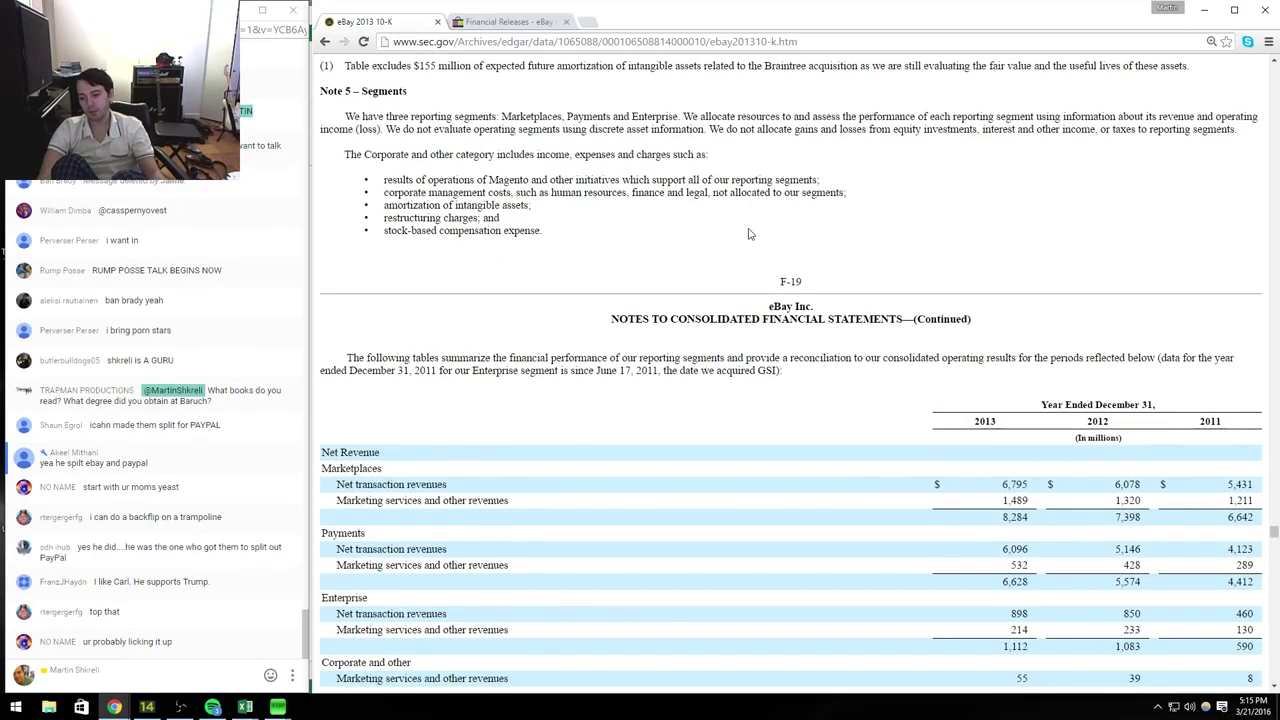
Step: Switch to the Excel model, check its 2013 figures against the 10-K, and enter 7398 as 2012 Revenue in P8
{"action": "key", "text": "alt+Tab"}
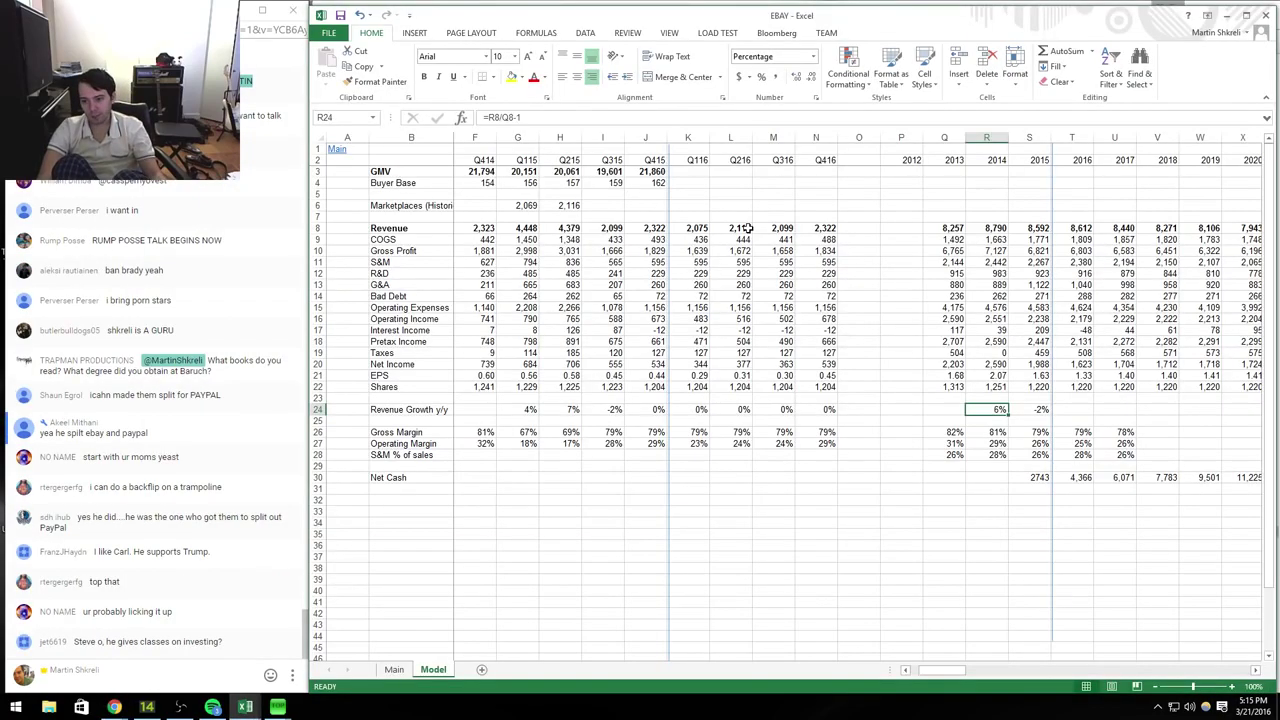
{"action": "key", "text": "alt+Tab"}
{"action": "key", "text": "alt+Tab"}
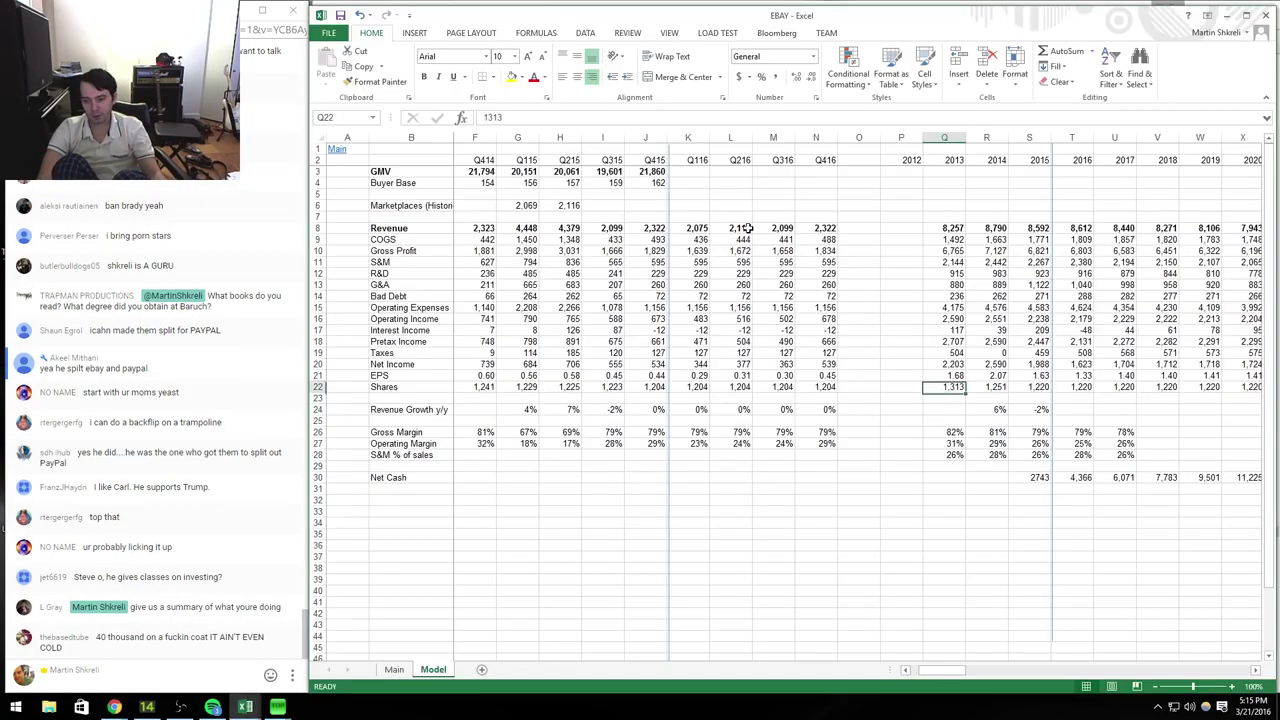
{"action": "key", "text": "alt+Tab"}
{"action": "key", "text": "alt+Tab"}
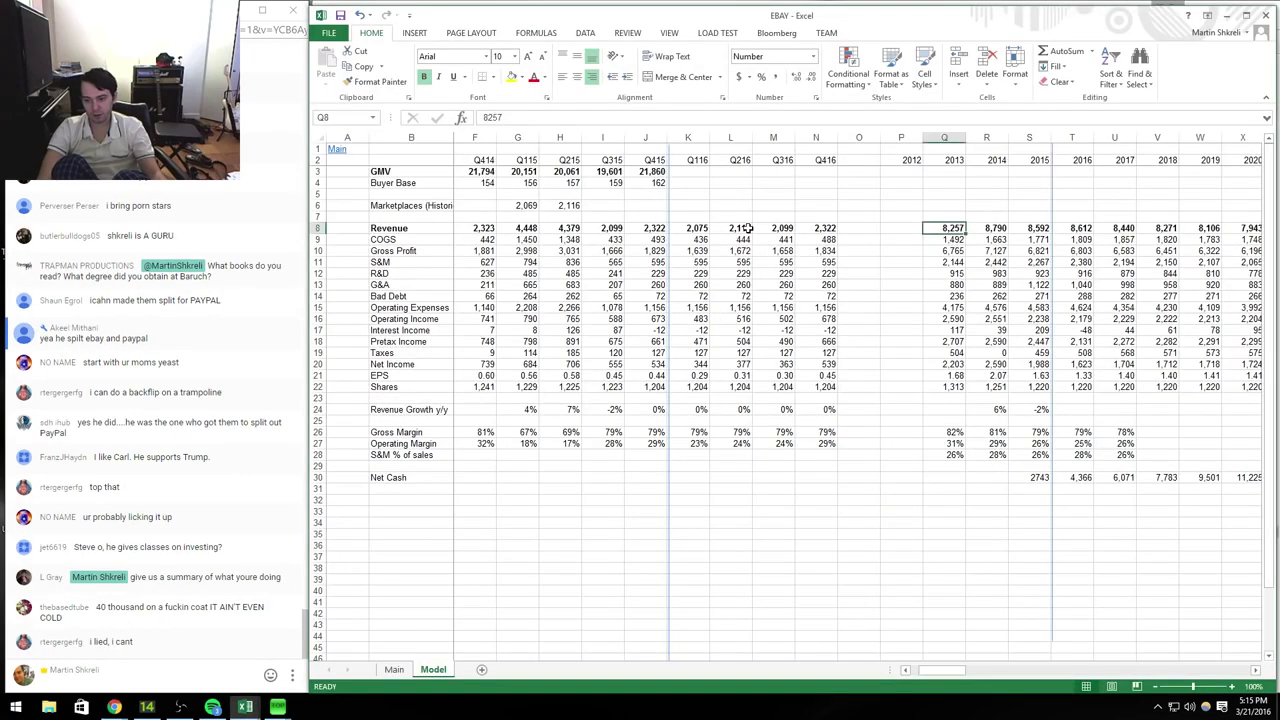
{"action": "key", "text": "Left"}
{"action": "type", "text": "7398"}
{"action": "key", "text": "Return"}
Step: Insert a new column before the 2012 annual column and enter 2011 as its header in P2
{"action": "key", "text": "ctrl+space"}
{"action": "key", "text": "ctrl+shift+equal"}
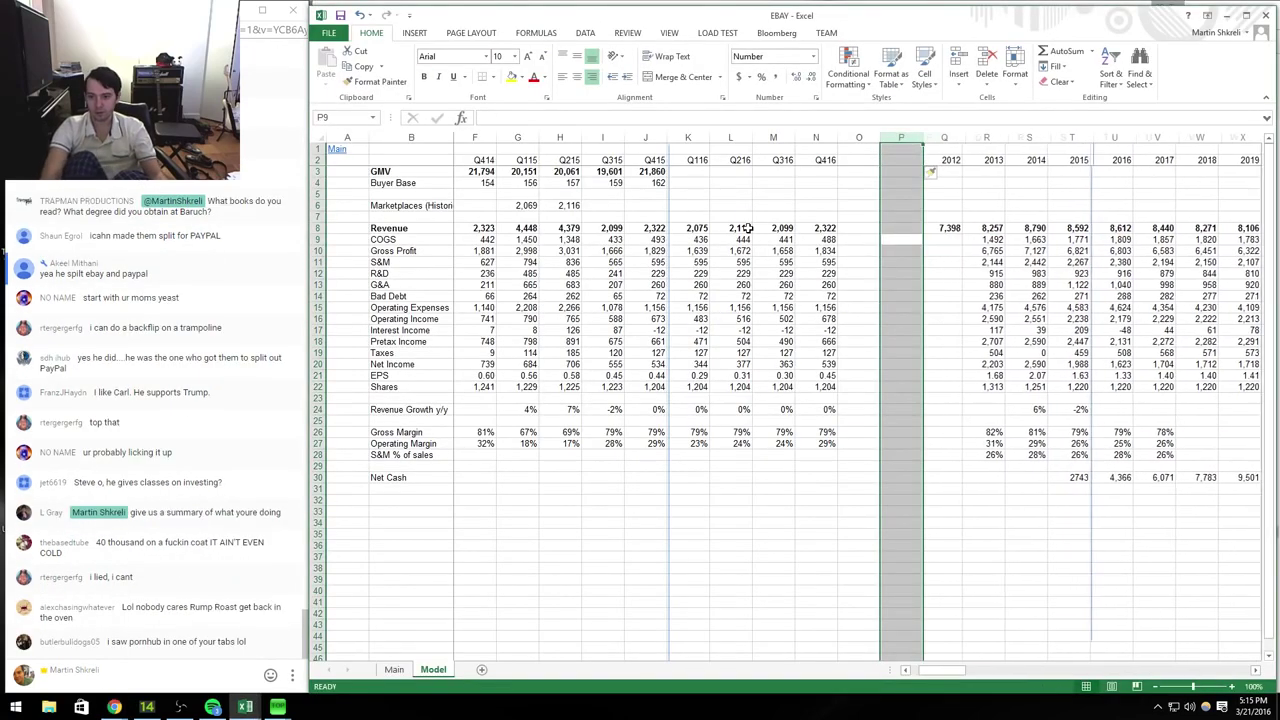
{"action": "key", "text": "Up"}
{"action": "key", "text": "Up"}
{"action": "key", "text": "Up"}
{"action": "key", "text": "Up"}
{"action": "key", "text": "Up"}
{"action": "key", "text": "Up"}
{"action": "key", "text": "Up"}
{"action": "type", "text": "2011"}
{"action": "key", "text": "Down"}
{"action": "key", "text": "Down"}
{"action": "key", "text": "Down"}
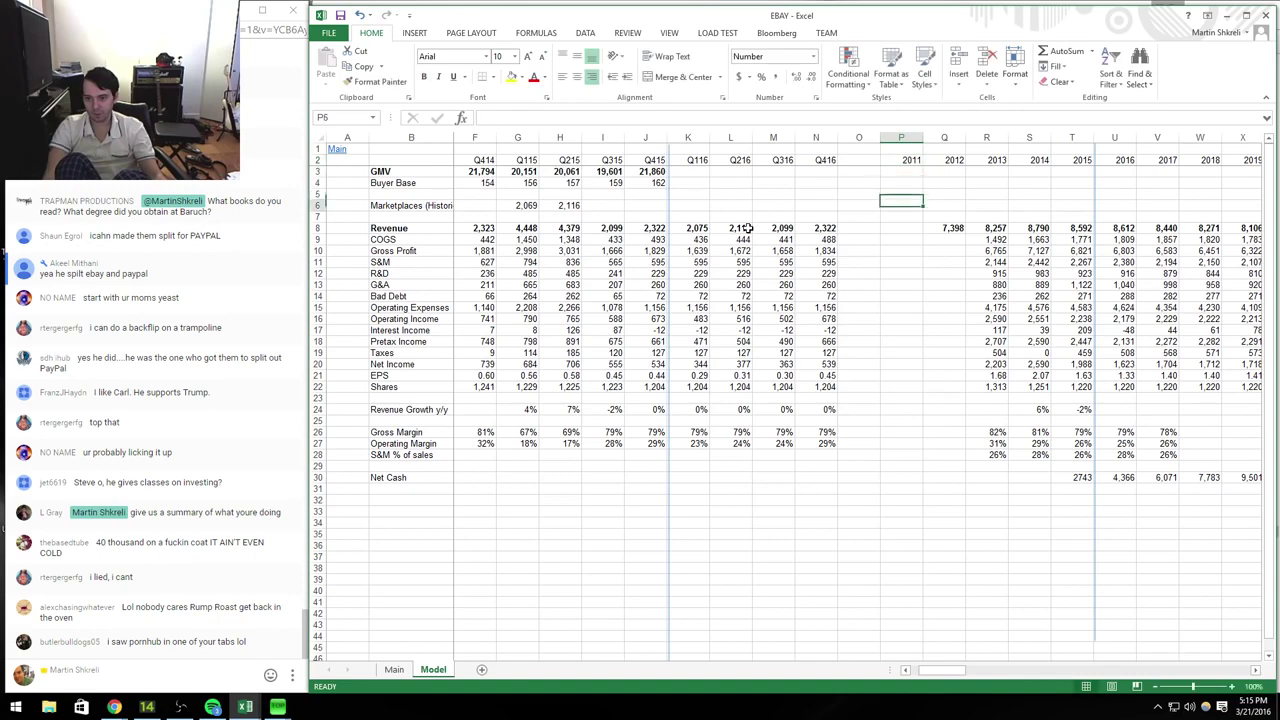
Step: Look up the 2011 Marketplaces total in the 10-K and enter 6642 as 2011 Revenue in P8
{"action": "key", "text": "alt+Tab"}
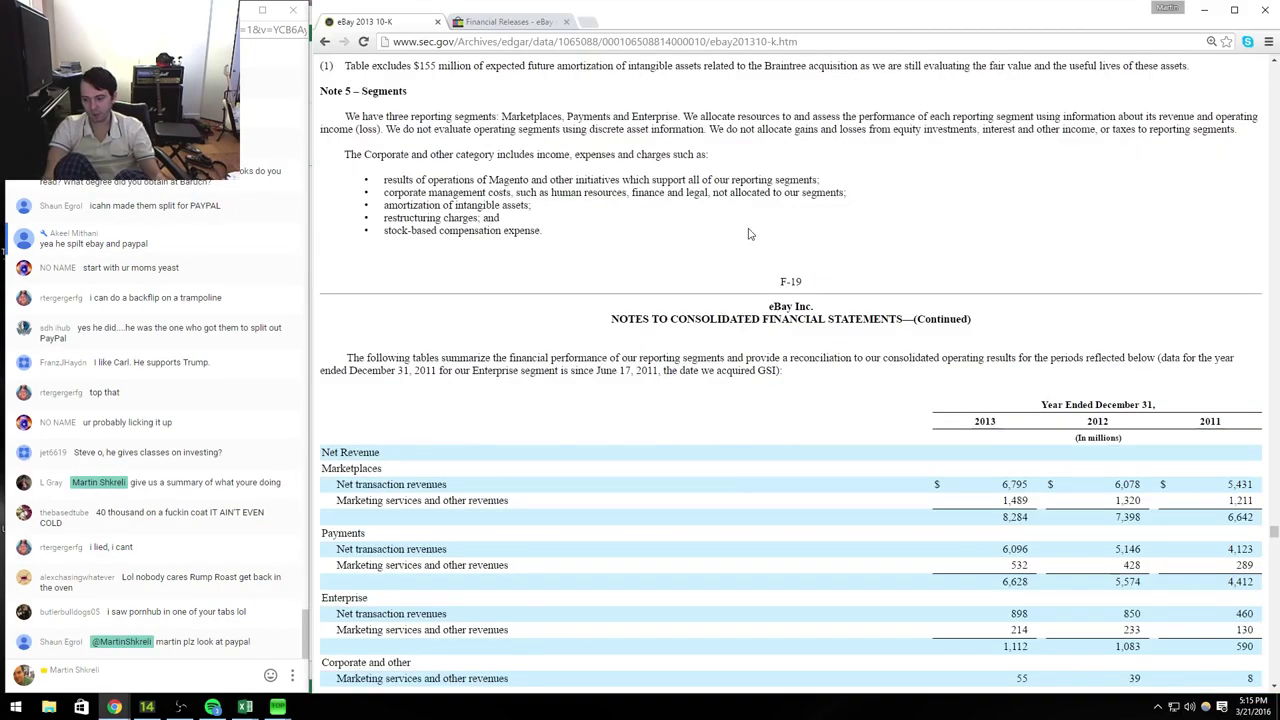
{"action": "key", "text": "alt+Tab"}
{"action": "type", "text": "6642"}
{"action": "key", "text": "Return"}
Step: Copy the 2014 Revenue Growth y/y formula back to the 2013 and 2012 columns
{"action": "key", "text": "Right"}
{"action": "key", "text": "Down"}
{"action": "key", "text": "Right"}
{"action": "key", "text": "Down"}
{"action": "key", "text": "Down"}
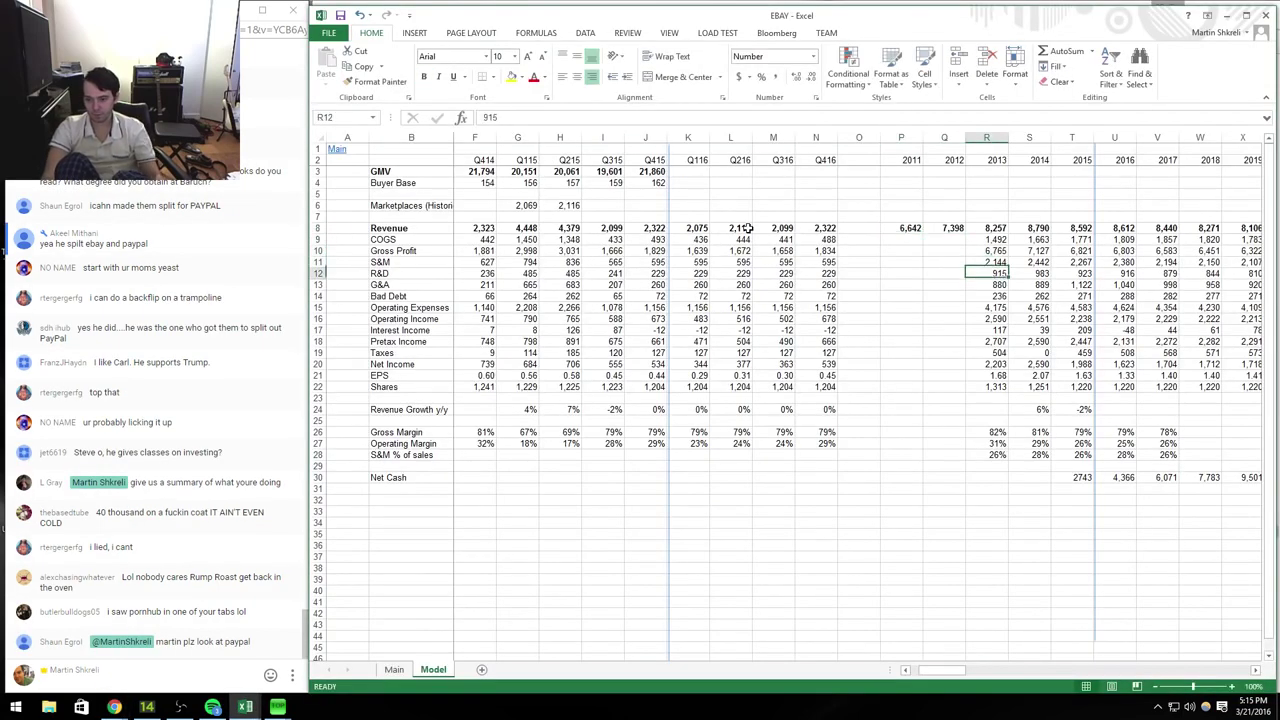
{"action": "key", "text": "Down"}
{"action": "key", "text": "Down"}
{"action": "key", "text": "Down"}
{"action": "key", "text": "Down"}
{"action": "key", "text": "Down"}
{"action": "key", "text": "Down"}
{"action": "key", "text": "Down"}
{"action": "key", "text": "Down"}
{"action": "key", "text": "Down"}
{"action": "key", "text": "Down"}
{"action": "key", "text": "Down"}
{"action": "key", "text": "Down"}
{"action": "key", "text": "Right"}
{"action": "key", "text": "ctrl+c"}
{"action": "key", "text": "shift+Left"}
{"action": "key", "text": "shift+Left"}
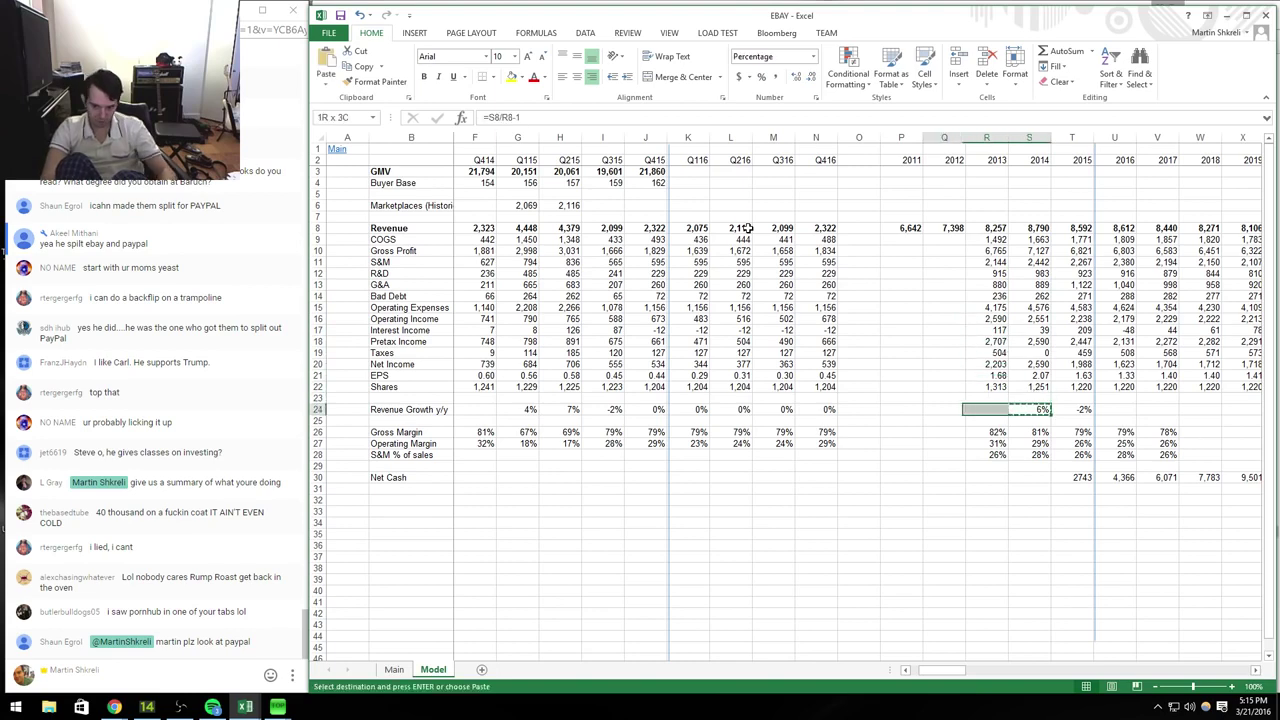
{"action": "key", "text": "Return"}
{"action": "key", "text": "Right"}
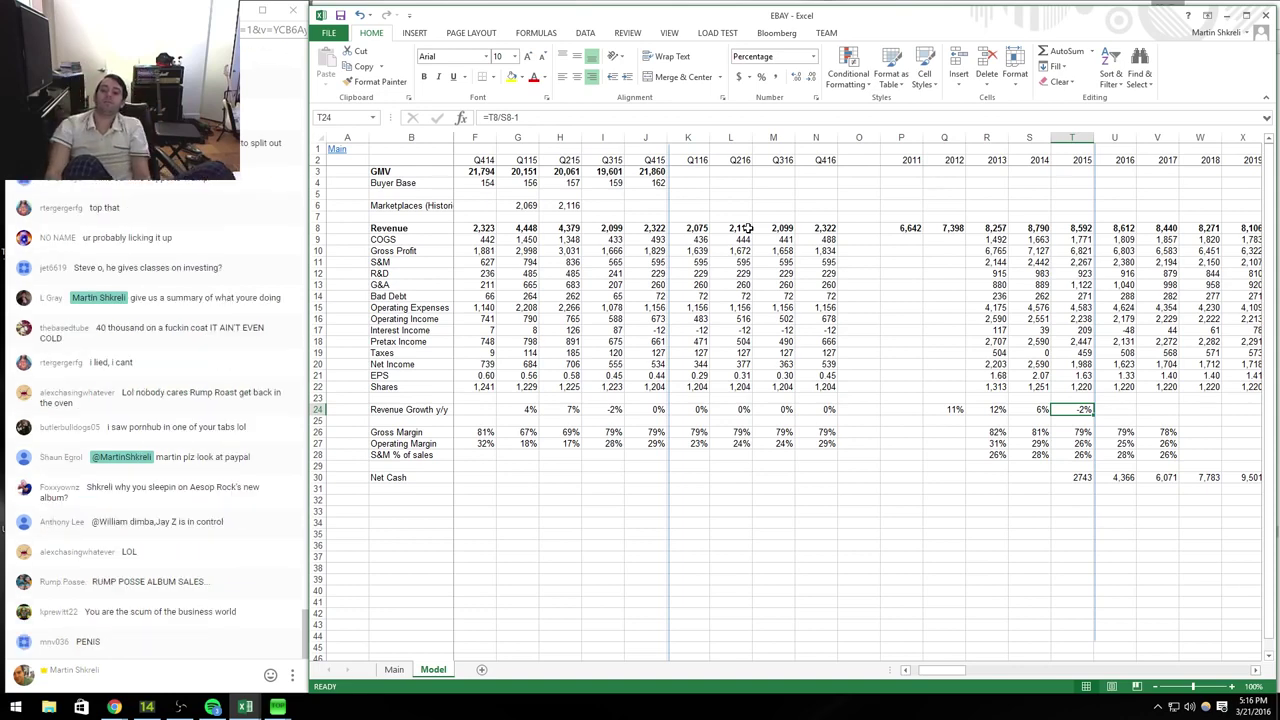
Step: Examine the valuation block from Maturity to Change, and return along row 24 to the 2013 Revenue Growth y/y cell
{"action": "key", "text": "Right"}
{"action": "key", "text": "Right"}
{"action": "key", "text": "Right"}
{"action": "key", "text": "Right"}
{"action": "key", "text": "Right"}
{"action": "key", "text": "Right"}
{"action": "key", "text": "Right"}
{"action": "key", "text": "Right"}
{"action": "key", "text": "Right"}
{"action": "key", "text": "Right"}
{"action": "key", "text": "Right"}
{"action": "key", "text": "Right"}
{"action": "key", "text": "Right"}
{"action": "key", "text": "Right"}
{"action": "key", "text": "Right"}
{"action": "key", "text": "Right"}
{"action": "key", "text": "Right"}
{"action": "key", "text": "Right"}
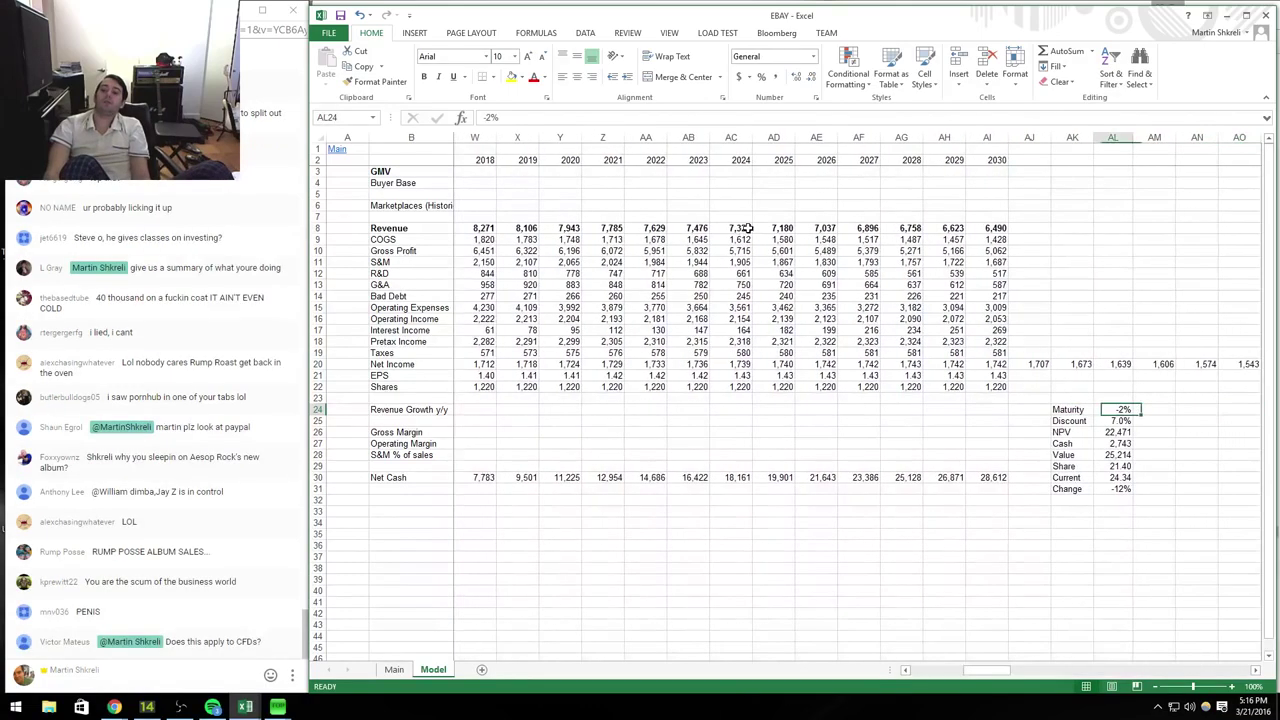
{"action": "key", "text": "Down"}
{"action": "key", "text": "Down"}
{"action": "key", "text": "Down"}
{"action": "key", "text": "Down"}
{"action": "key", "text": "Down"}
{"action": "key", "text": "Down"}
{"action": "key", "text": "Down"}
{"action": "key", "text": "Up"}
{"action": "key", "text": "Up"}
{"action": "key", "text": "Up"}
{"action": "key", "text": "Up"}
{"action": "key", "text": "Up"}
{"action": "key", "text": "Up"}
{"action": "key", "text": "Up"}
{"action": "key", "text": "Left"}
{"action": "key", "text": "Down"}
{"action": "key", "text": "Down"}
{"action": "key", "text": "Down"}
{"action": "key", "text": "Down"}
{"action": "key", "text": "Down"}
{"action": "key", "text": "Down"}
{"action": "key", "text": "Down"}
{"action": "key", "text": "Right"}
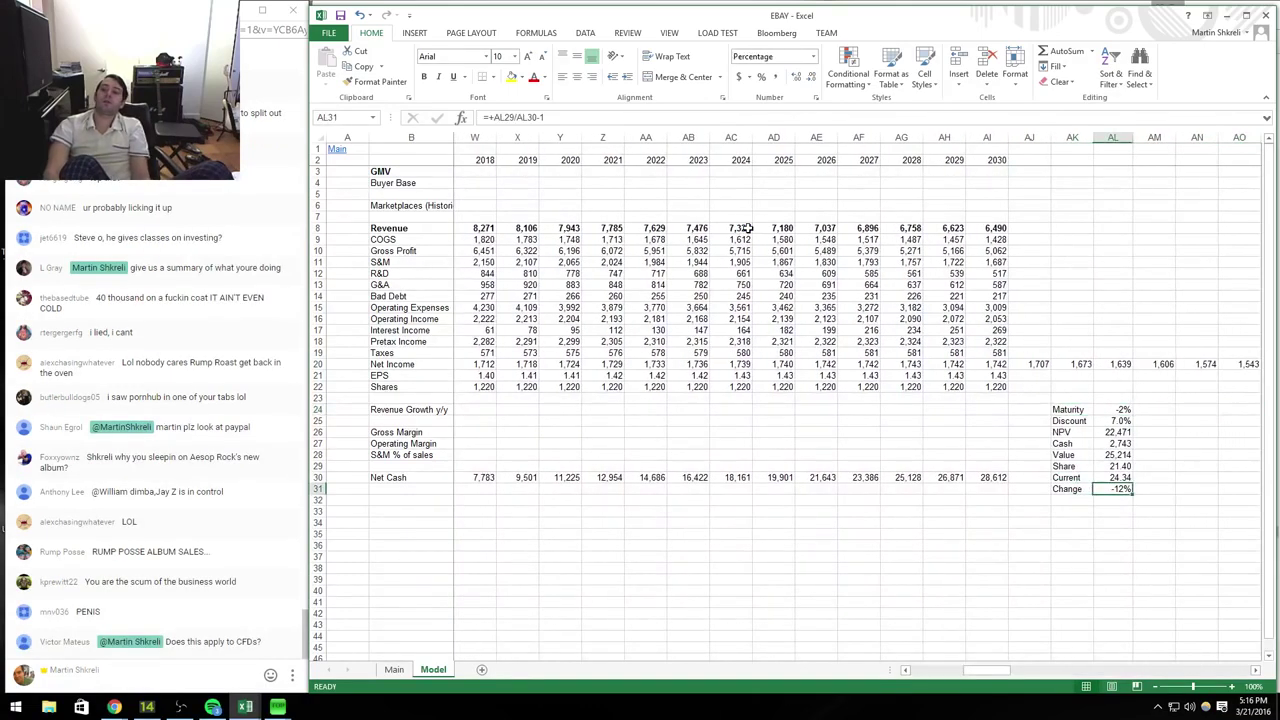
{"action": "key", "text": "Up"}
{"action": "key", "text": "Up"}
{"action": "key", "text": "Up"}
{"action": "key", "text": "Up"}
{"action": "key", "text": "Up"}
{"action": "key", "text": "Up"}
{"action": "key", "text": "Up"}
{"action": "key", "text": "Left"}
{"action": "key", "text": "Left"}
{"action": "key", "text": "Left"}
{"action": "key", "text": "Left"}
{"action": "key", "text": "Left"}
{"action": "key", "text": "Left"}
{"action": "key", "text": "Left"}
{"action": "key", "text": "Left"}
{"action": "key", "text": "Left"}
{"action": "key", "text": "Left"}
{"action": "key", "text": "Left"}
{"action": "key", "text": "Left"}
{"action": "key", "text": "Left"}
{"action": "key", "text": "Left"}
{"action": "key", "text": "Left"}
{"action": "key", "text": "Left"}
{"action": "key", "text": "Left"}
{"action": "key", "text": "Left"}
{"action": "key", "text": "Left"}
{"action": "key", "text": "Left"}
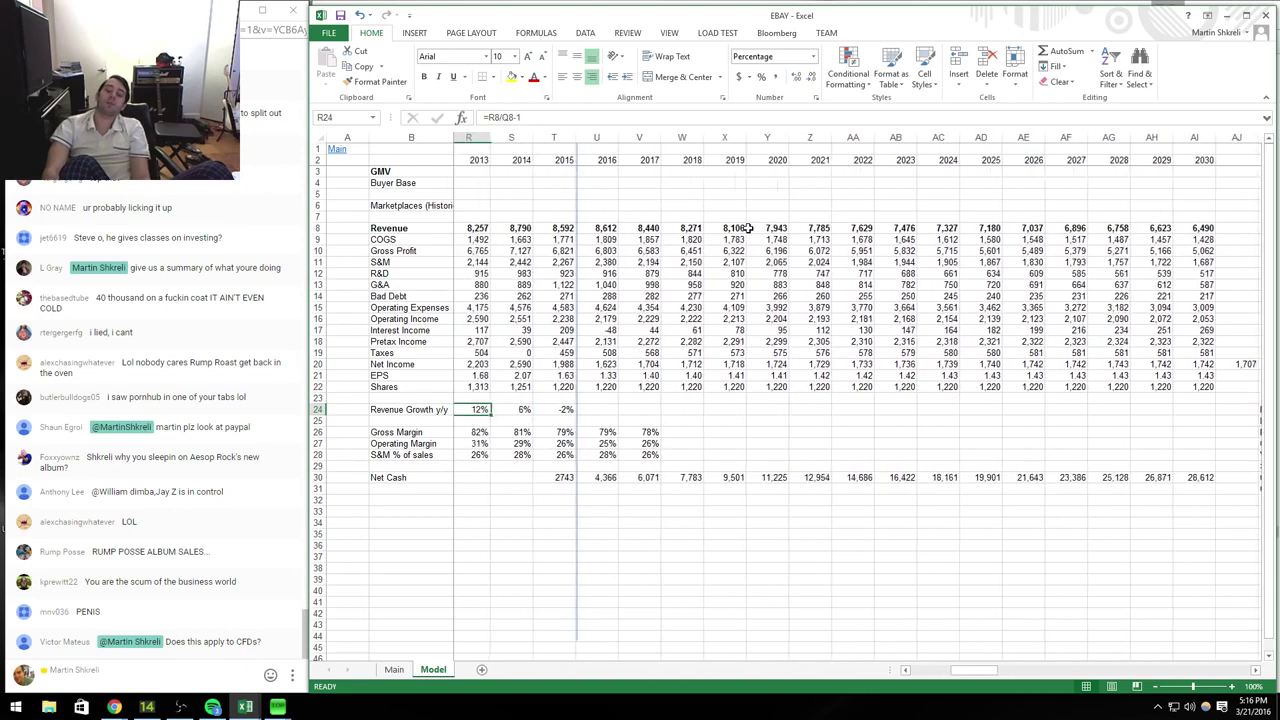
Step: Copy the 2015 Revenue Growth y/y formula across the 2016 to 2030 columns
{"action": "key", "text": "Right"}
{"action": "key", "text": "Right"}
{"action": "key", "text": "Right"}
{"action": "key", "text": "Left"}
{"action": "key", "text": "ctrl+c"}
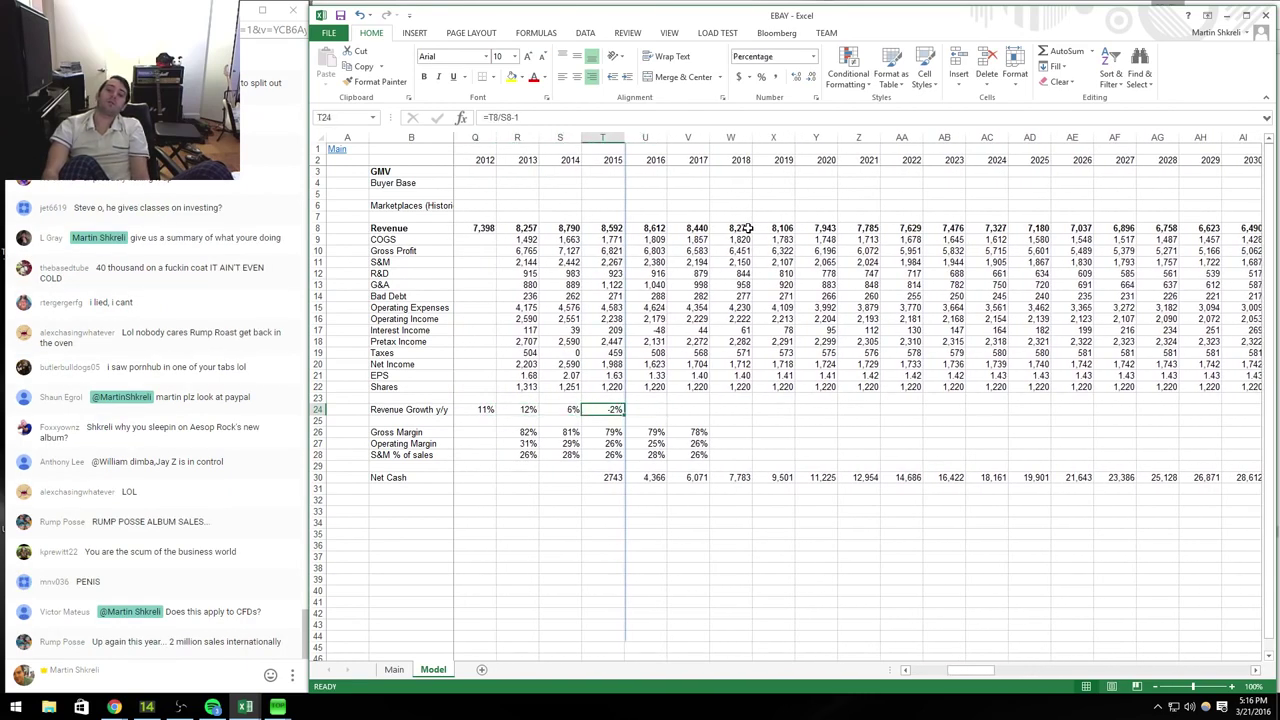
{"action": "key", "text": "shift+Right"}
{"action": "key", "text": "shift+Right"}
{"action": "key", "text": "shift+Right"}
{"action": "key", "text": "shift+Right"}
{"action": "key", "text": "shift+Right"}
{"action": "key", "text": "shift+Right"}
{"action": "key", "text": "shift+Right"}
{"action": "key", "text": "shift+Right"}
{"action": "key", "text": "shift+Right"}
{"action": "key", "text": "shift+Right"}
{"action": "key", "text": "shift+Right"}
{"action": "key", "text": "shift+Right"}
{"action": "key", "text": "shift+Right"}
{"action": "key", "text": "shift+Right"}
{"action": "key", "text": "shift+Right"}
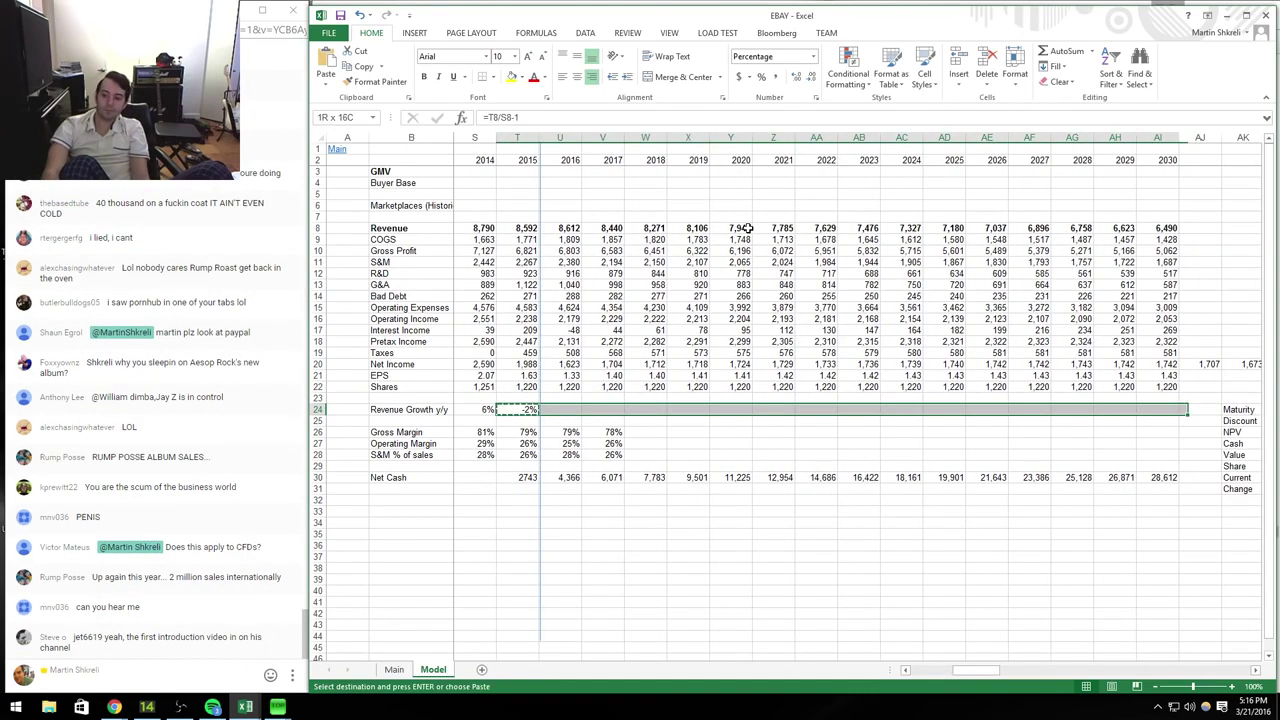
{"action": "key", "text": "Return"}
Step: Copy the 2017 Gross Margin, Operating Margin and S&M % of sales formulas across through 2030
{"action": "key", "text": "Down"}
{"action": "key", "text": "Right"}
{"action": "key", "text": "Down"}
{"action": "key", "text": "Right"}
{"action": "key", "text": "Down"}
{"action": "key", "text": "Up"}
{"action": "key", "text": "shift+Down"}
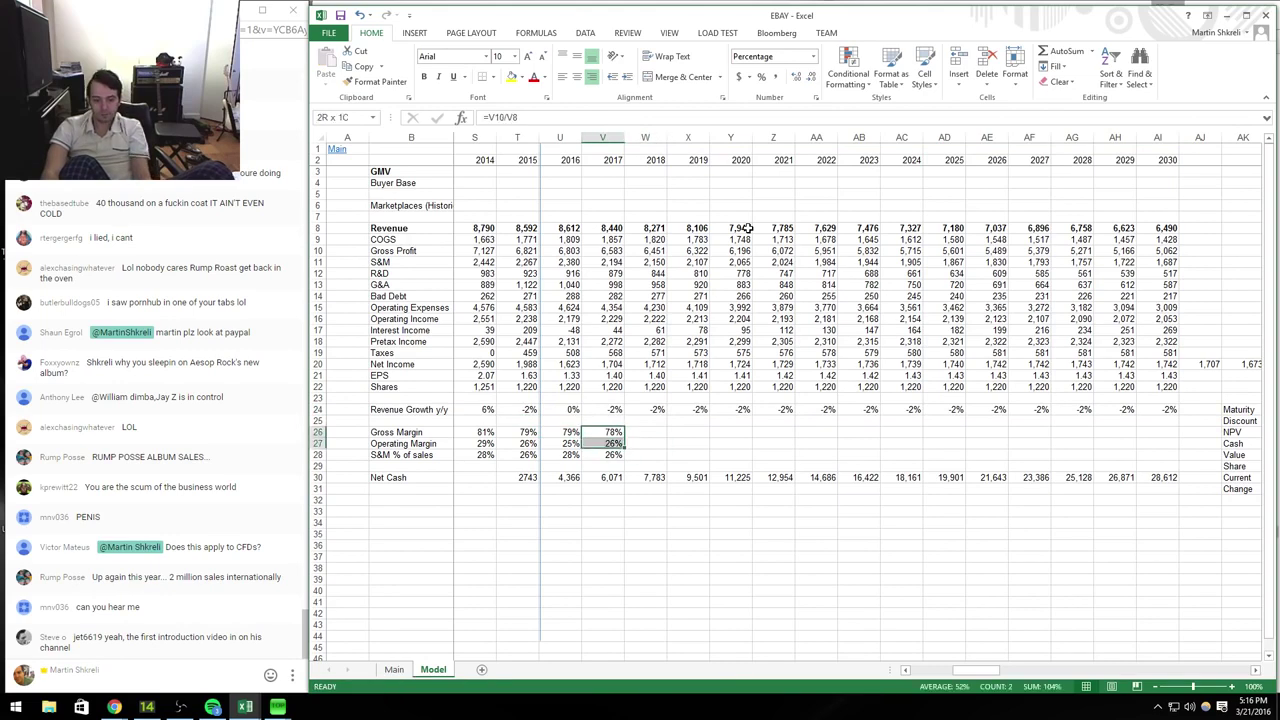
{"action": "key", "text": "shift+Down"}
{"action": "key", "text": "ctrl+c"}
{"action": "key", "text": "shift+Right"}
{"action": "key", "text": "shift+Right"}
{"action": "key", "text": "shift+Right"}
{"action": "key", "text": "shift+Right"}
{"action": "key", "text": "shift+Right"}
{"action": "key", "text": "shift+Right"}
{"action": "key", "text": "shift+Right"}
{"action": "key", "text": "shift+Right"}
{"action": "key", "text": "shift+Right"}
{"action": "key", "text": "shift+Right"}
{"action": "key", "text": "shift+Right"}
{"action": "key", "text": "shift+Right"}
{"action": "key", "text": "shift+Right"}
{"action": "key", "text": "shift+Right"}
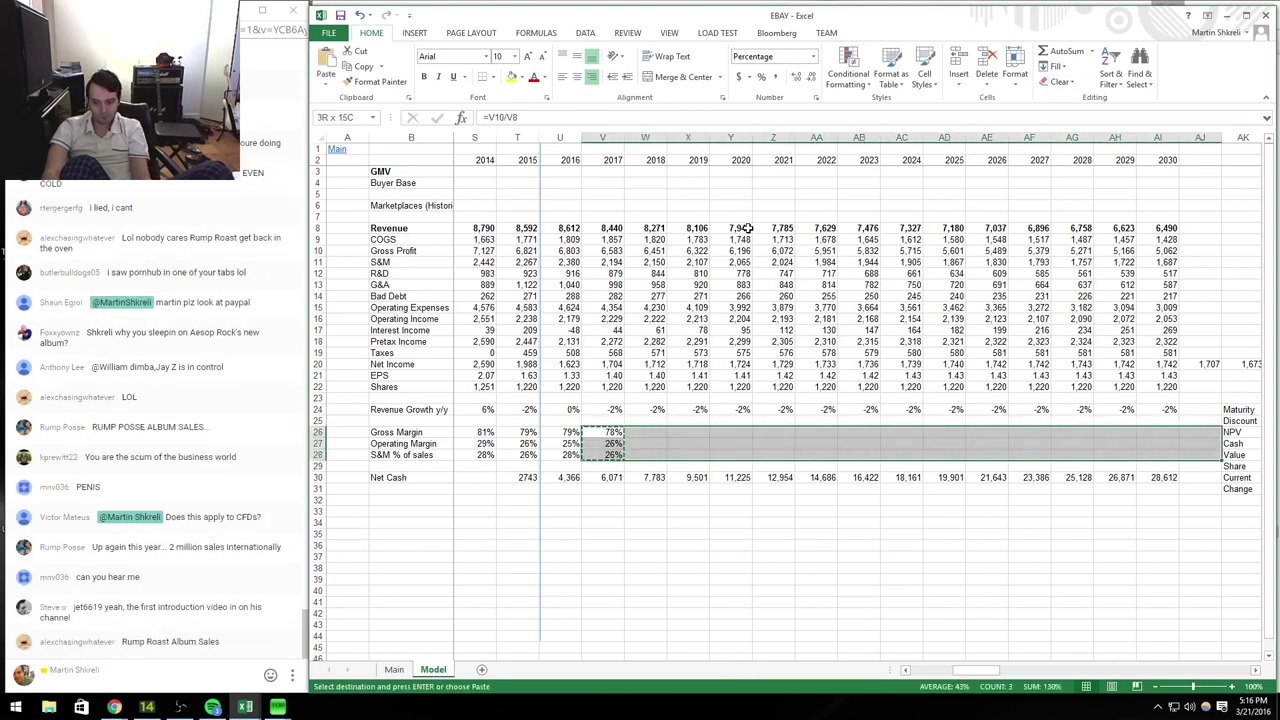
{"action": "key", "text": "shift+Left"}
{"action": "key", "text": "Return"}
Step: Change the multiplier in the 2017 R&D formula in V12 to 0.97
{"action": "key", "text": "ctrl+Right"}
{"action": "key", "text": "ctrl+Left"}
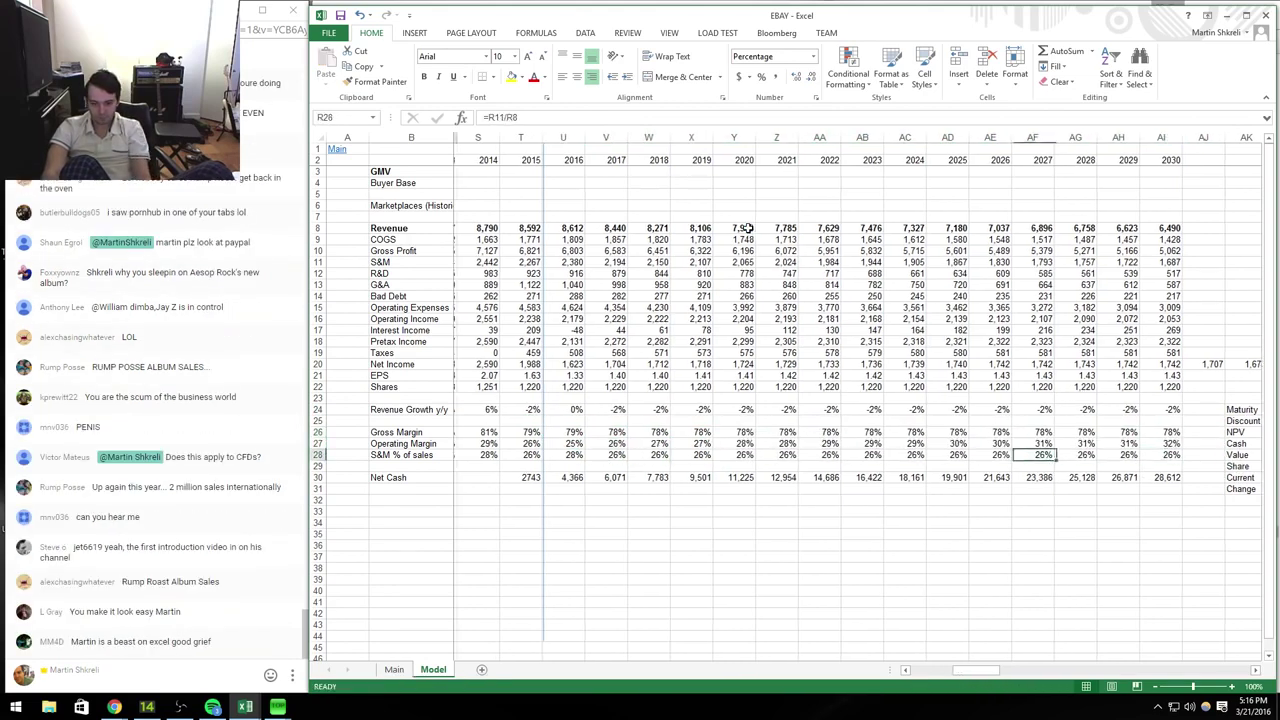
{"action": "key", "text": "ctrl+Right"}
{"action": "key", "text": "Up"}
{"action": "key", "text": "Up"}
{"action": "key", "text": "Up"}
{"action": "key", "text": "Up"}
{"action": "key", "text": "Up"}
{"action": "key", "text": "Up"}
{"action": "key", "text": "Up"}
{"action": "key", "text": "Up"}
{"action": "key", "text": "Up"}
{"action": "key", "text": "Up"}
{"action": "key", "text": "Up"}
{"action": "key", "text": "Up"}
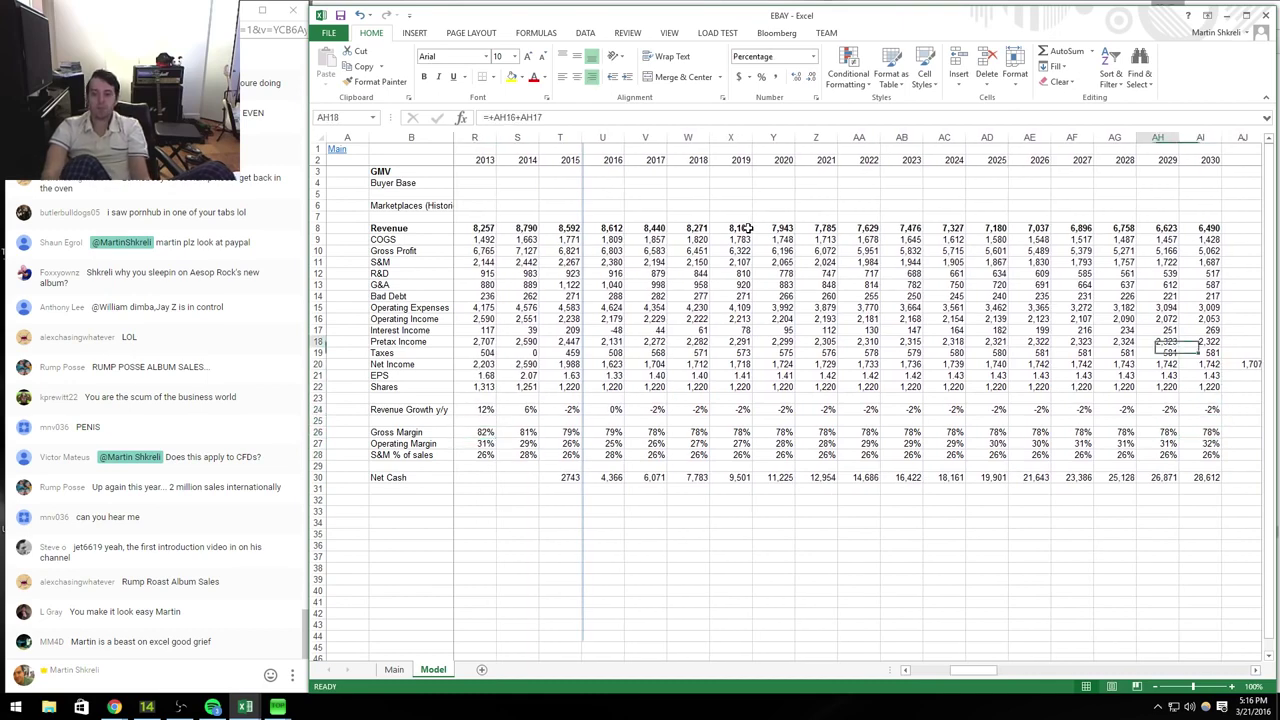
{"action": "key", "text": "Left"}
{"action": "key", "text": "Left"}
{"action": "key", "text": "Left"}
{"action": "key", "text": "Left"}
{"action": "key", "text": "Left"}
{"action": "key", "text": "Left"}
{"action": "key", "text": "Left"}
{"action": "key", "text": "Left"}
{"action": "key", "text": "Left"}
{"action": "key", "text": "Left"}
{"action": "key", "text": "Left"}
{"action": "key", "text": "Left"}
{"action": "key", "text": "Up"}
{"action": "key", "text": "Left"}
{"action": "key", "text": "Up"}
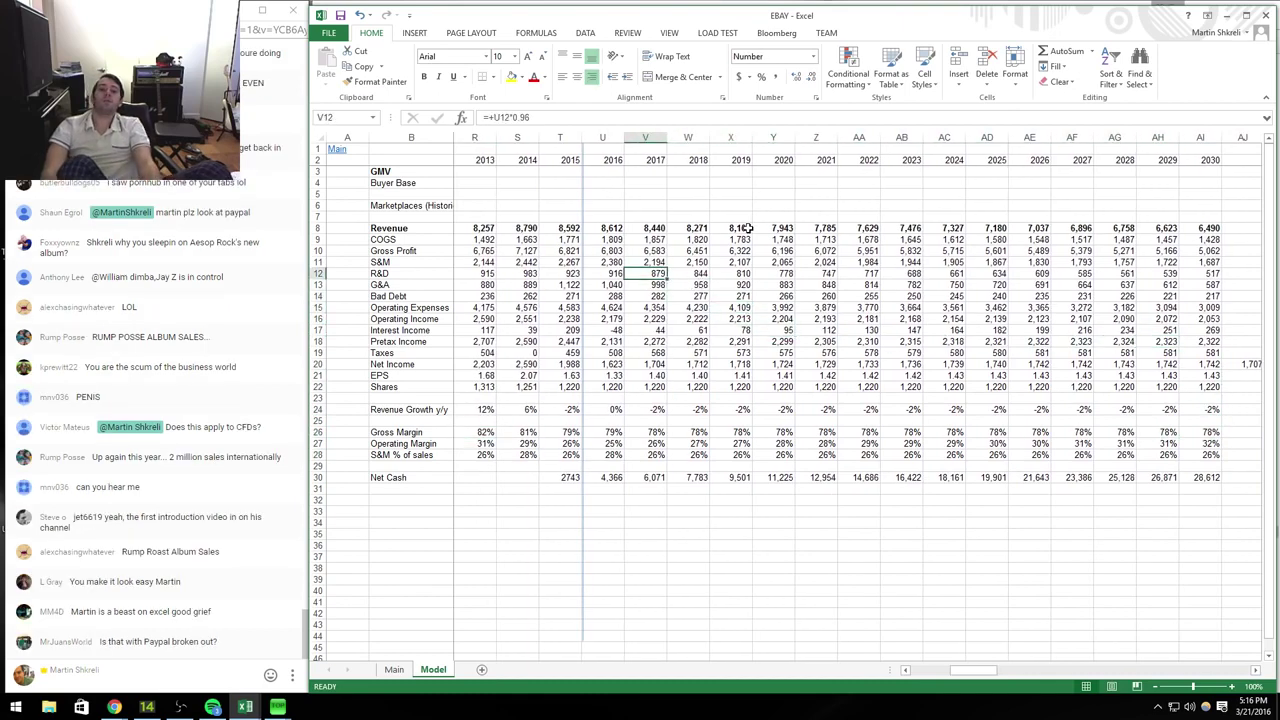
{"action": "key", "text": "Up"}
{"action": "key", "text": "Down"}
{"action": "key", "text": "F2"}
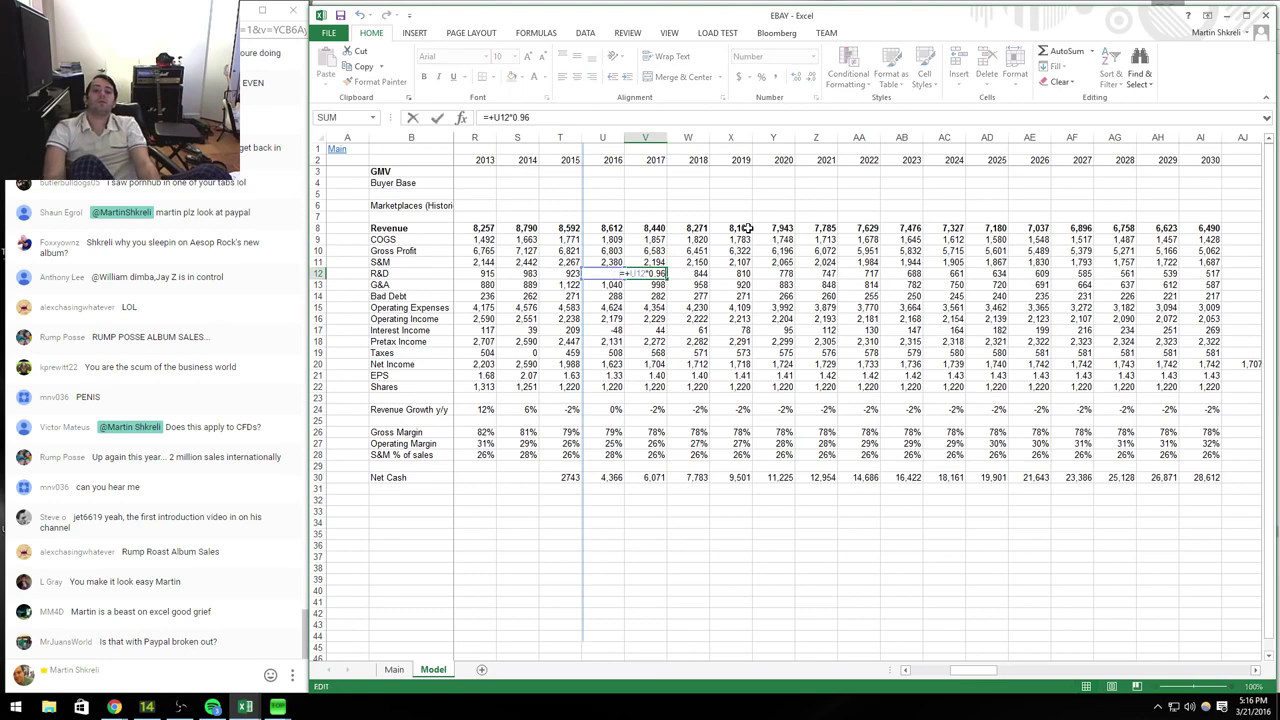
{"action": "key", "text": "BackSpace"}
{"action": "type", "text": "7"}
{"action": "key", "text": "Return"}
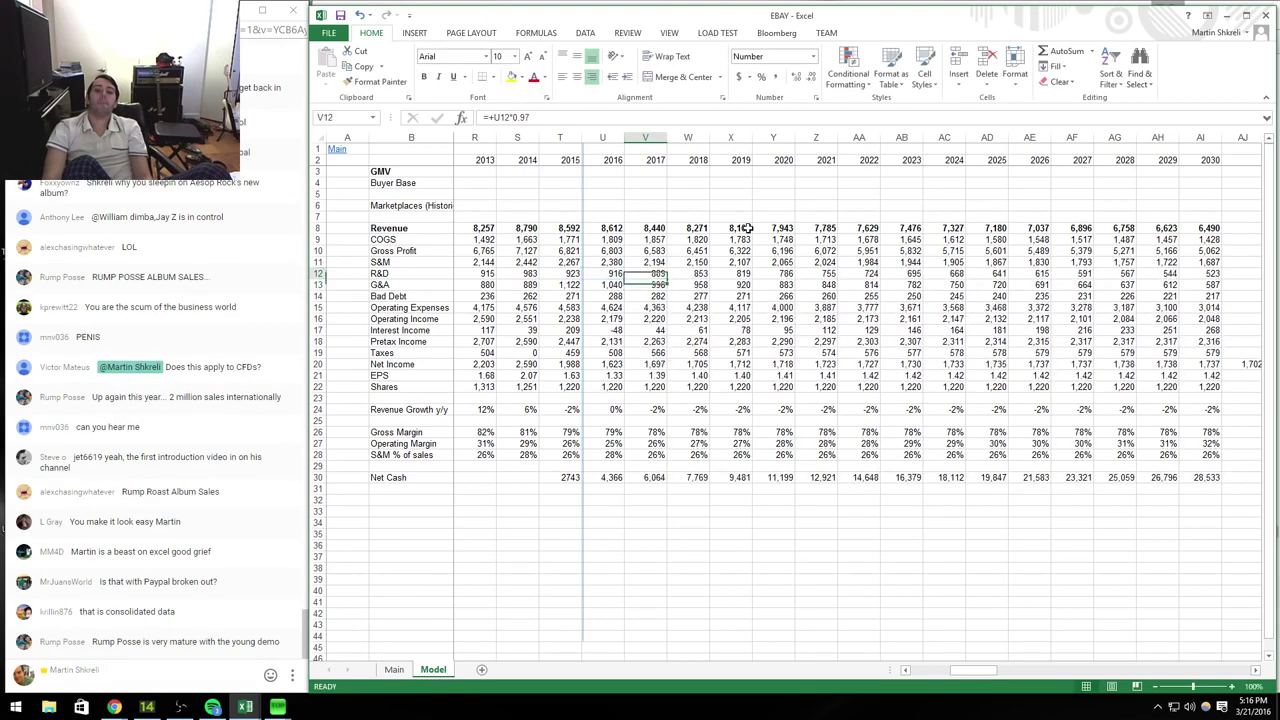
Step: Copy the 2017 R&D formula over the R&D, G&A and Bad Debt rows from 2017 through 2030
{"action": "key", "text": "Up"}
{"action": "key", "text": "shift+Down"}
{"action": "key", "text": "shift+Down"}
{"action": "key", "text": "ctrl+c"}
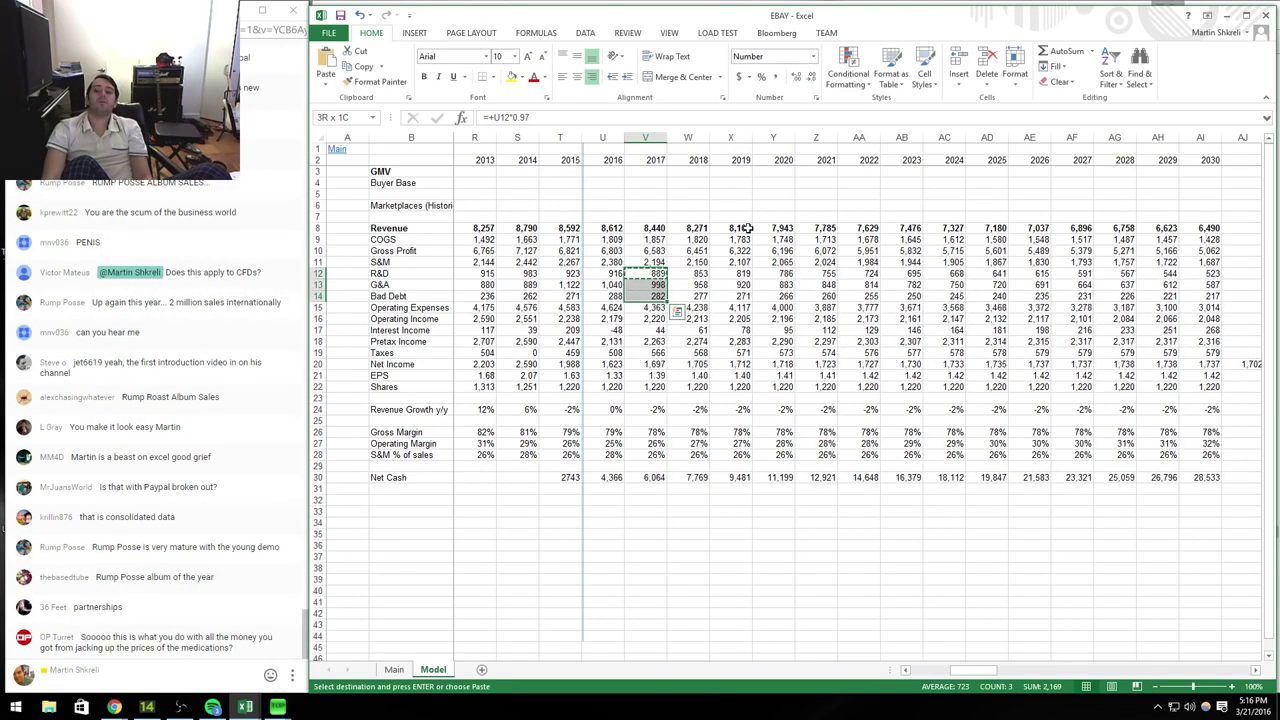
{"action": "key", "text": "ctrl+shift+Right"}
{"action": "key", "text": "Return"}
Step: Examine the valuation block from Maturity to Change under the new expense assumptions
{"action": "key", "text": "Down"}
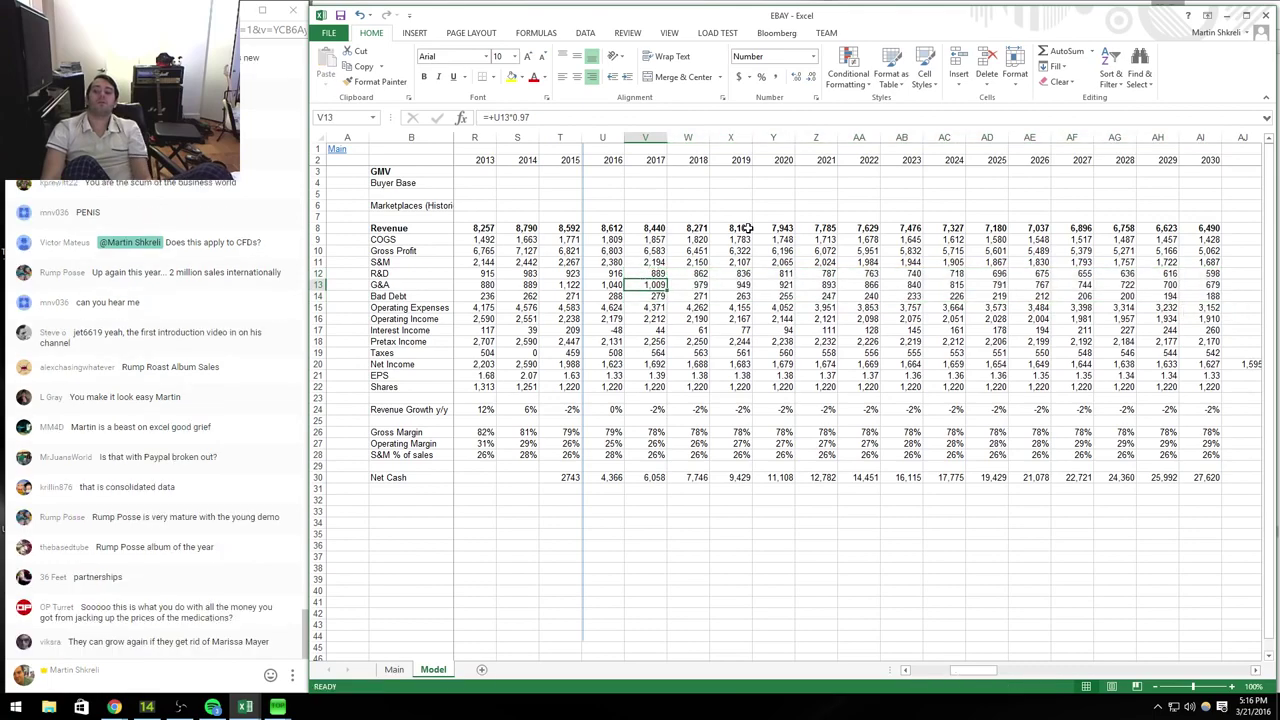
{"action": "key", "text": "ctrl+Right"}
{"action": "key", "text": "Right"}
{"action": "key", "text": "Right"}
{"action": "key", "text": "Right"}
{"action": "key", "text": "Right"}
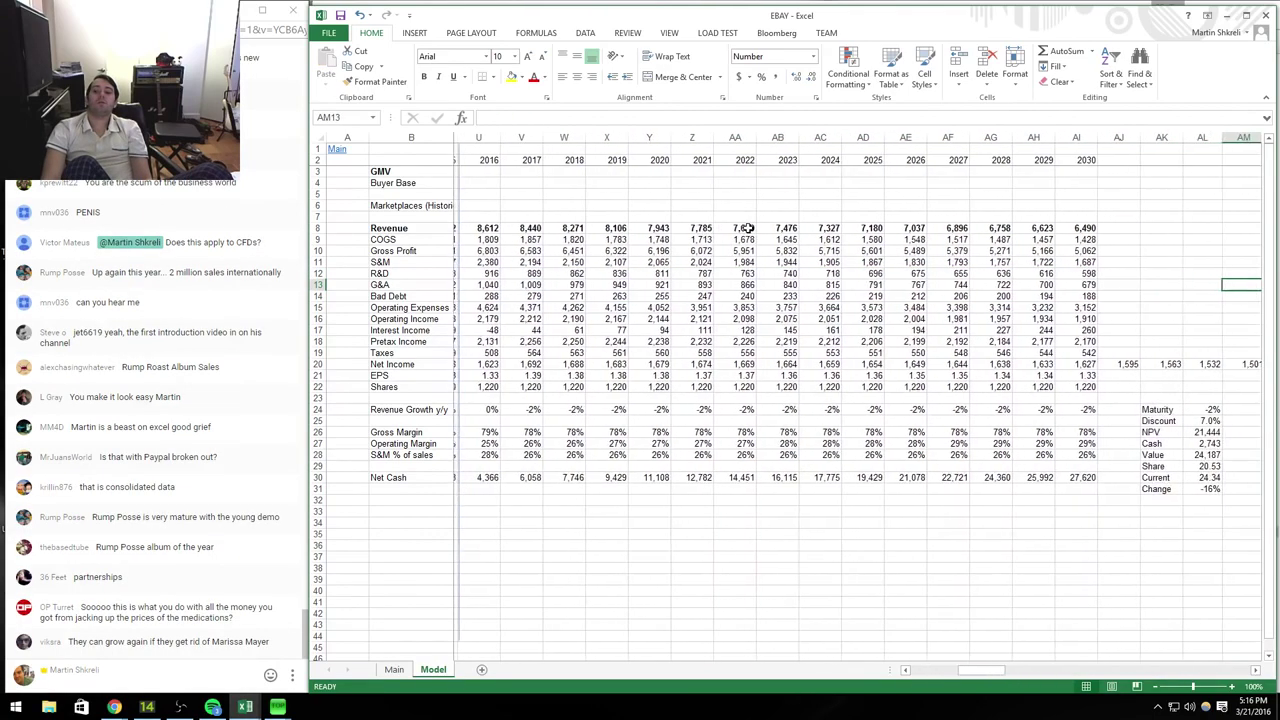
{"action": "key", "text": "Down"}
{"action": "key", "text": "Right"}
{"action": "key", "text": "Right"}
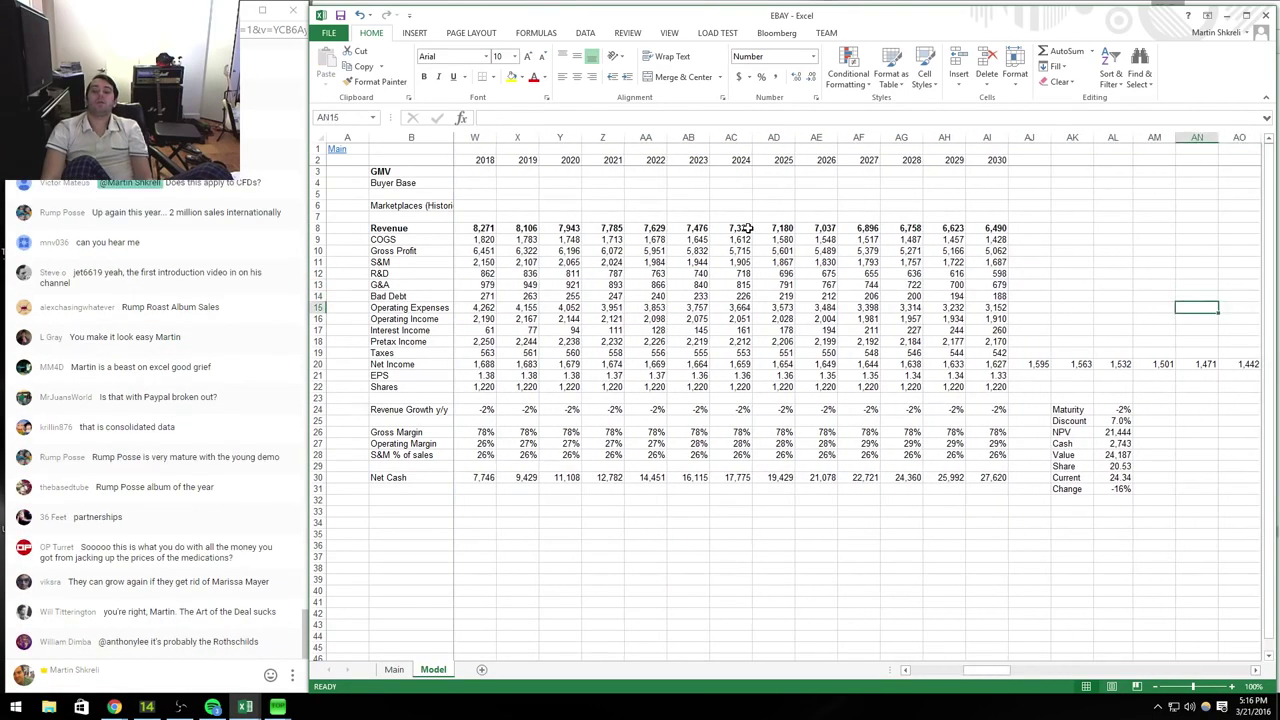
{"action": "key", "text": "Left"}
{"action": "key", "text": "Left"}
{"action": "key", "text": "Left"}
{"action": "key", "text": "Left"}
{"action": "key", "text": "Down"}
{"action": "key", "text": "Down"}
{"action": "key", "text": "Down"}
Step: Review the projected Revenue row through 2030 and compare it with the valuation block
{"action": "key", "text": "Up"}
{"action": "key", "text": "Up"}
{"action": "key", "text": "Up"}
{"action": "key", "text": "Up"}
{"action": "key", "text": "Up"}
{"action": "key", "text": "Up"}
{"action": "key", "text": "Up"}
{"action": "key", "text": "Up"}
{"action": "key", "text": "Up"}
{"action": "key", "text": "Left"}
{"action": "key", "text": "Left"}
{"action": "key", "text": "Left"}
{"action": "key", "text": "Left"}
{"action": "key", "text": "Left"}
{"action": "key", "text": "Left"}
{"action": "key", "text": "Left"}
{"action": "key", "text": "Left"}
{"action": "key", "text": "Left"}
{"action": "key", "text": "Left"}
{"action": "key", "text": "Left"}
{"action": "key", "text": "Left"}
{"action": "key", "text": "Left"}
{"action": "key", "text": "Left"}
{"action": "key", "text": "Left"}
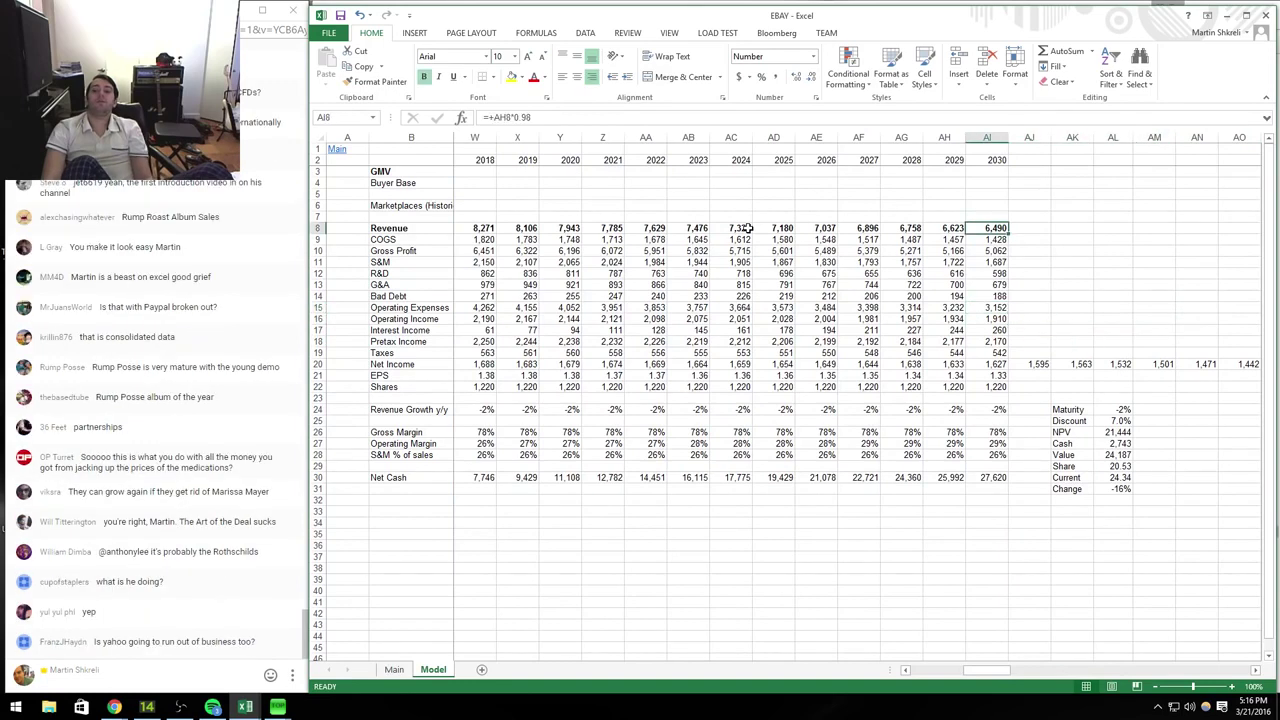
{"action": "key", "text": "Right"}
{"action": "key", "text": "Right"}
{"action": "key", "text": "Right"}
{"action": "key", "text": "Right"}
{"action": "key", "text": "Right"}
{"action": "key", "text": "Right"}
{"action": "key", "text": "Right"}
{"action": "key", "text": "Right"}
{"action": "key", "text": "Right"}
{"action": "key", "text": "Right"}
{"action": "key", "text": "Right"}
{"action": "key", "text": "Right"}
{"action": "key", "text": "Right"}
{"action": "key", "text": "Right"}
{"action": "key", "text": "Right"}
{"action": "key", "text": "Right"}
{"action": "key", "text": "Right"}
{"action": "key", "text": "Right"}
{"action": "key", "text": "Right"}
{"action": "key", "text": "Right"}
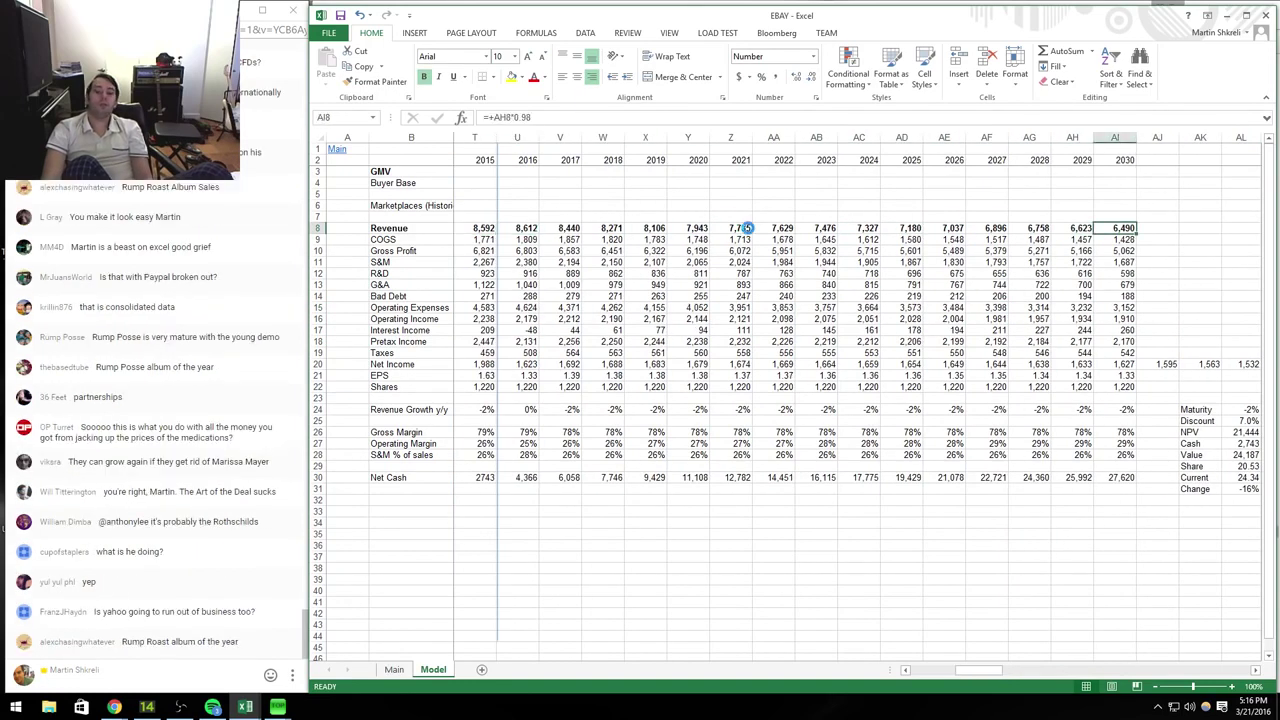
{"action": "key", "text": "Left"}
{"action": "key", "text": "Left"}
{"action": "key", "text": "Left"}
{"action": "key", "text": "Left"}
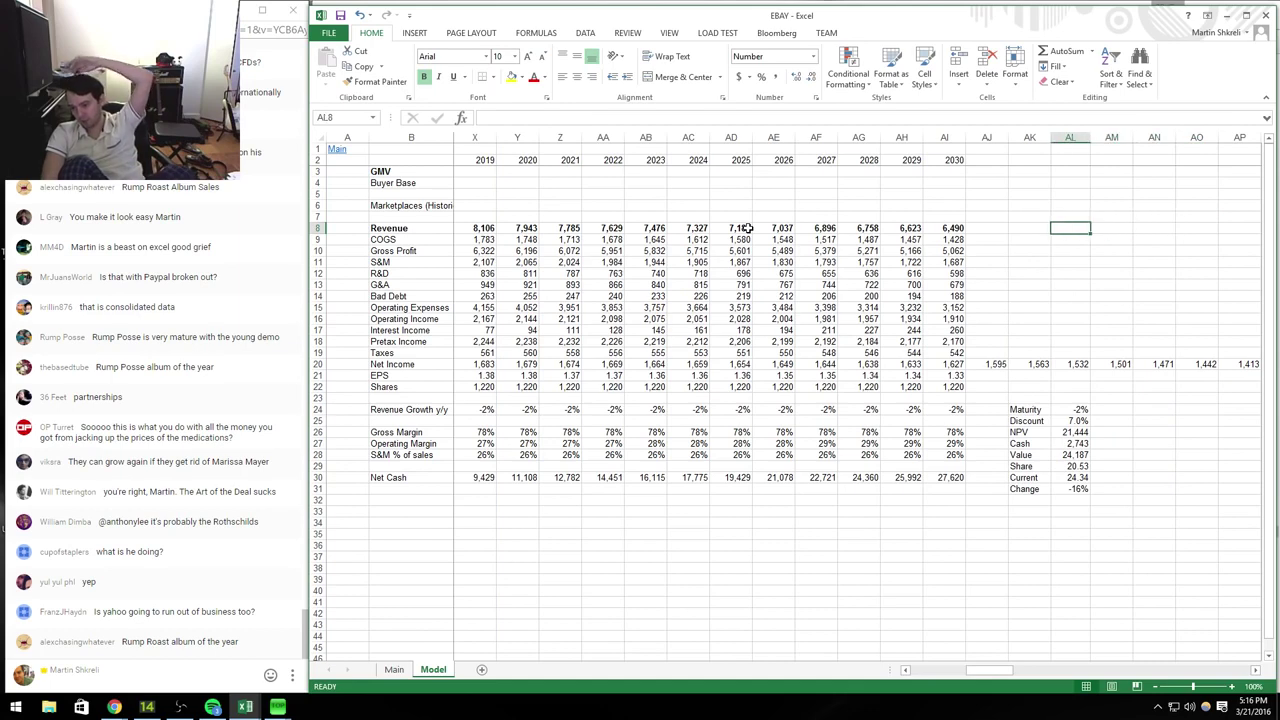
Step: Check the formula that extends Net Income beyond 2030 in cell AL20
{"action": "key", "text": "Down"}
{"action": "key", "text": "Down"}
{"action": "key", "text": "Down"}
{"action": "key", "text": "Down"}
{"action": "key", "text": "Down"}
{"action": "key", "text": "Down"}
{"action": "key", "text": "Down"}
{"action": "key", "text": "Down"}
{"action": "key", "text": "Down"}
{"action": "key", "text": "Down"}
{"action": "key", "text": "Down"}
{"action": "key", "text": "Down"}
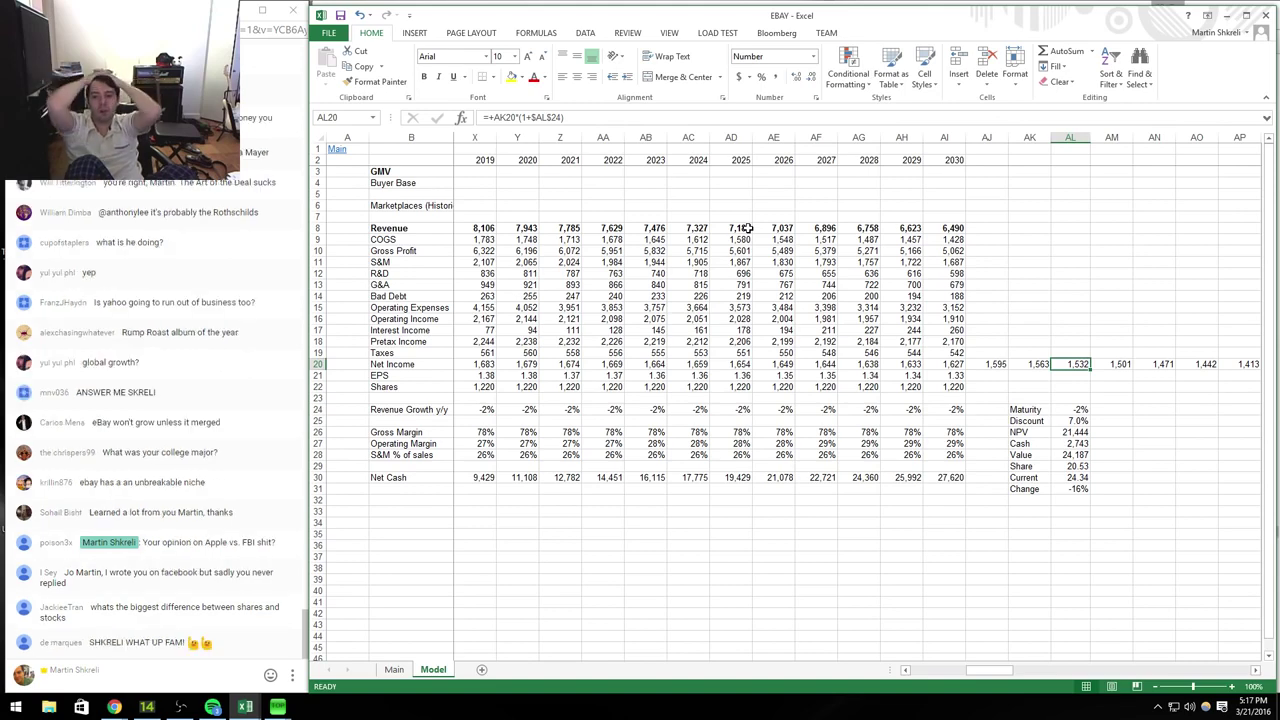
Step: Switch to Chrome, go back from the eBay 2013 10-K to the EDGAR filing list and skim it
{"action": "key", "text": "alt+Tab"}
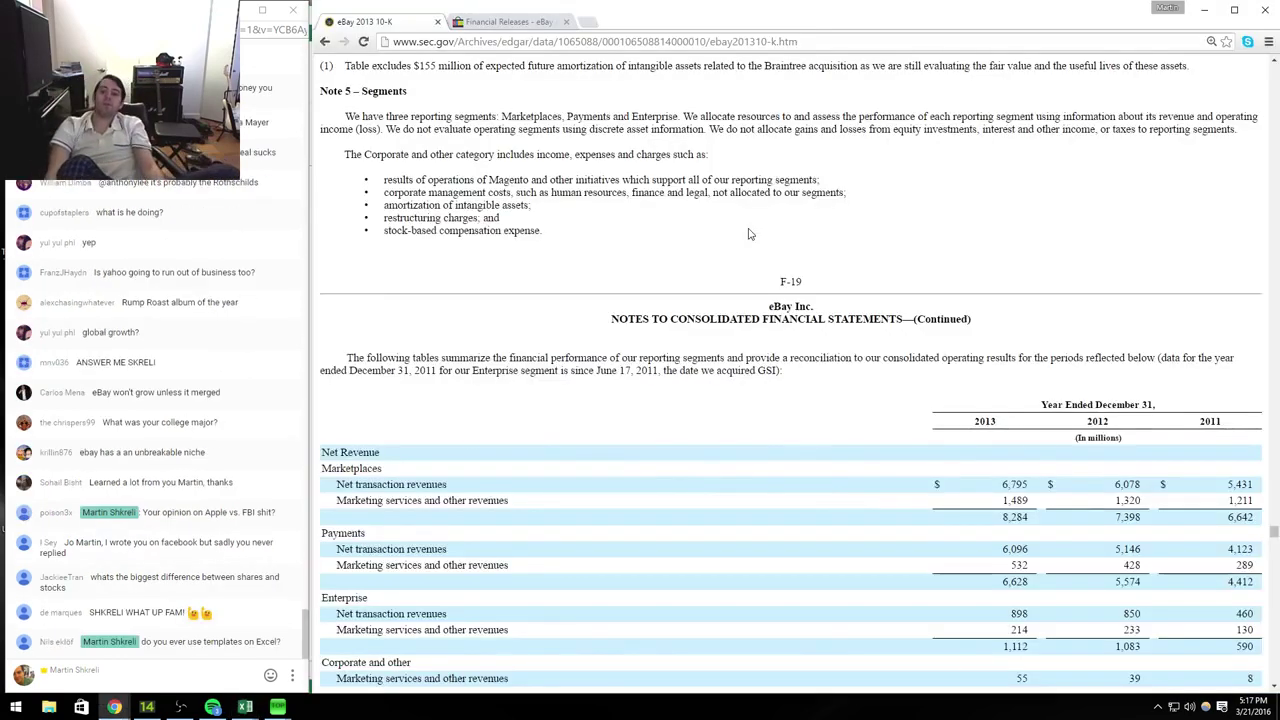
{"action": "key", "text": "alt+Left"}
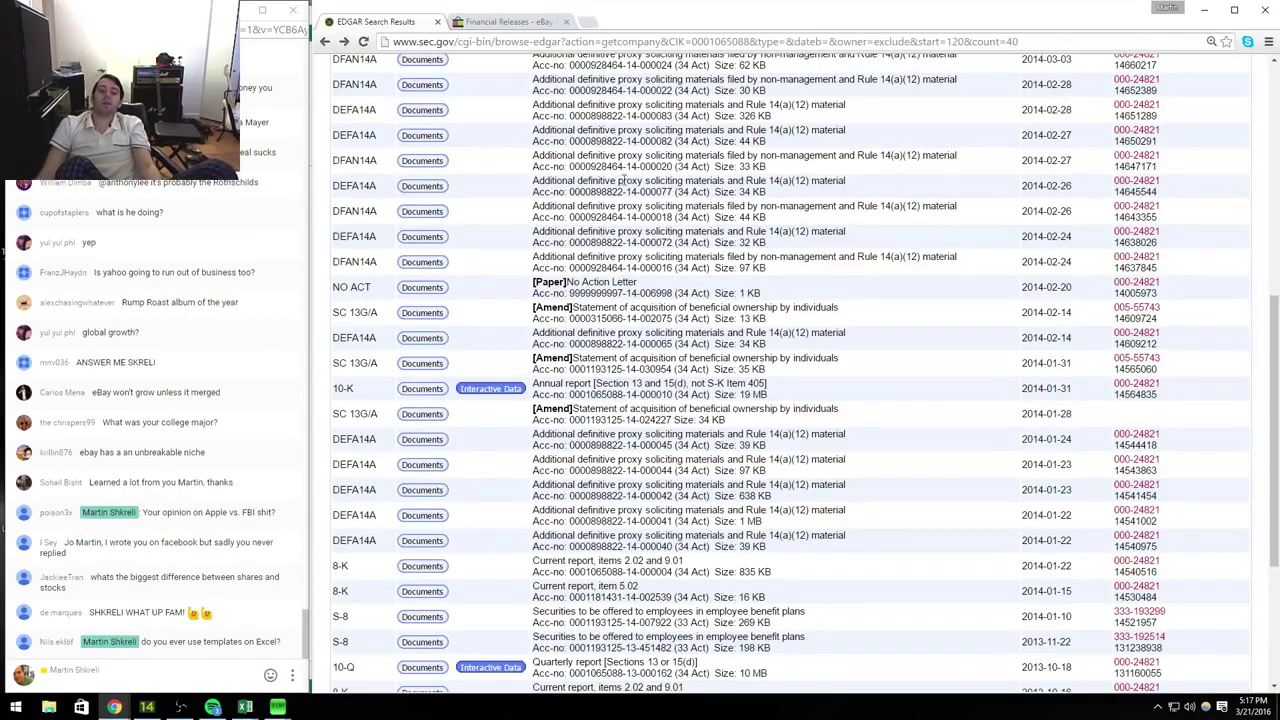
{"action": "scroll", "coordinate": [603, 240], "scroll_direction": "down", "scroll_amount": 5}
{"action": "scroll", "coordinate": [508, 436], "scroll_direction": "up", "scroll_amount": 12}
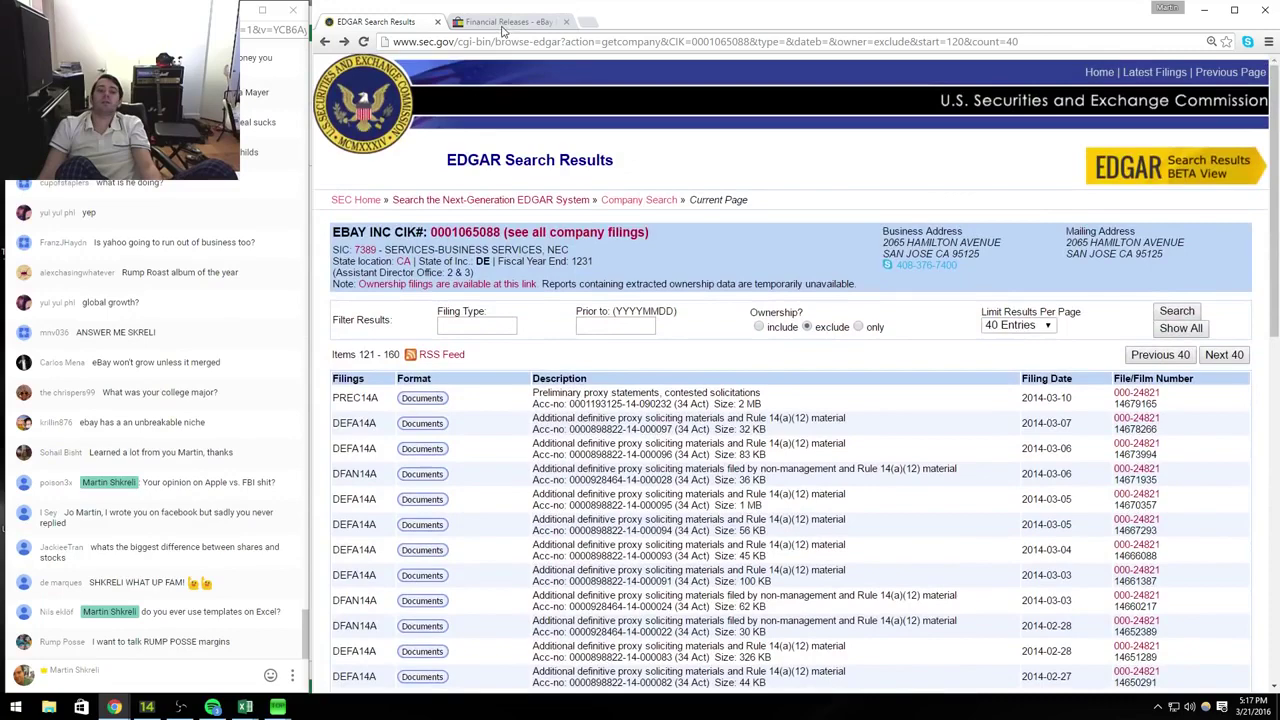
Step: Look through the Financial Releases page on eBay's investor site for recent results announcements
{"action": "left_click", "coordinate": [503, 24]}
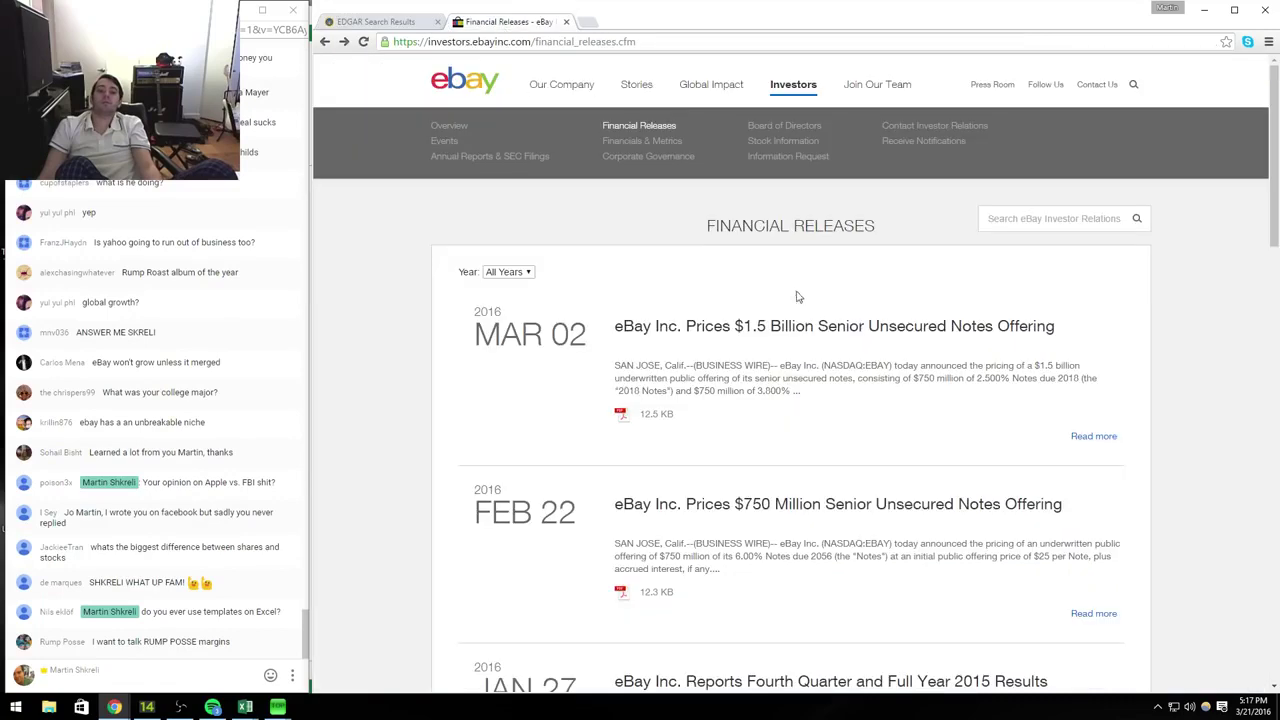
{"action": "scroll", "coordinate": [763, 480], "scroll_direction": "down", "scroll_amount": 2}
{"action": "scroll", "coordinate": [760, 482], "scroll_direction": "down", "scroll_amount": 4}
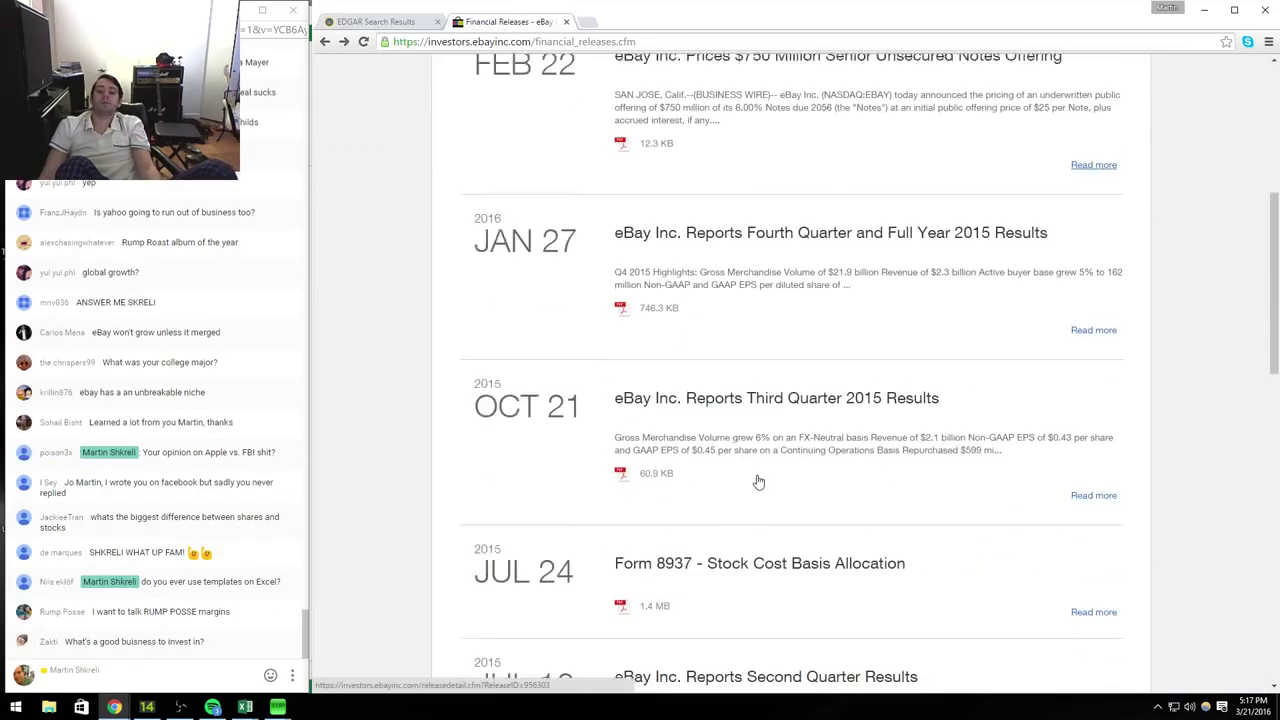
{"action": "scroll", "coordinate": [760, 482], "scroll_direction": "up", "scroll_amount": 5}
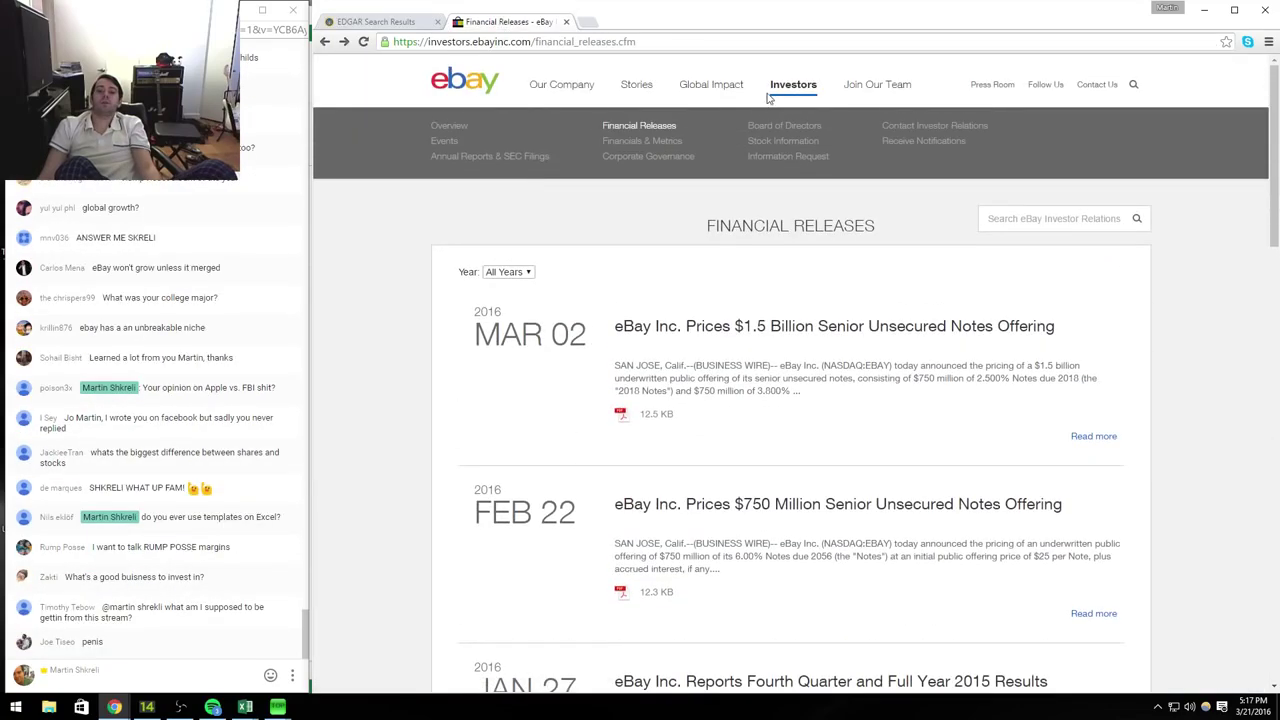
Step: Open the Q1 2016 investor presentation from the Investors overview page and read the Our Platforms slide
{"action": "left_click", "coordinate": [782, 90]}
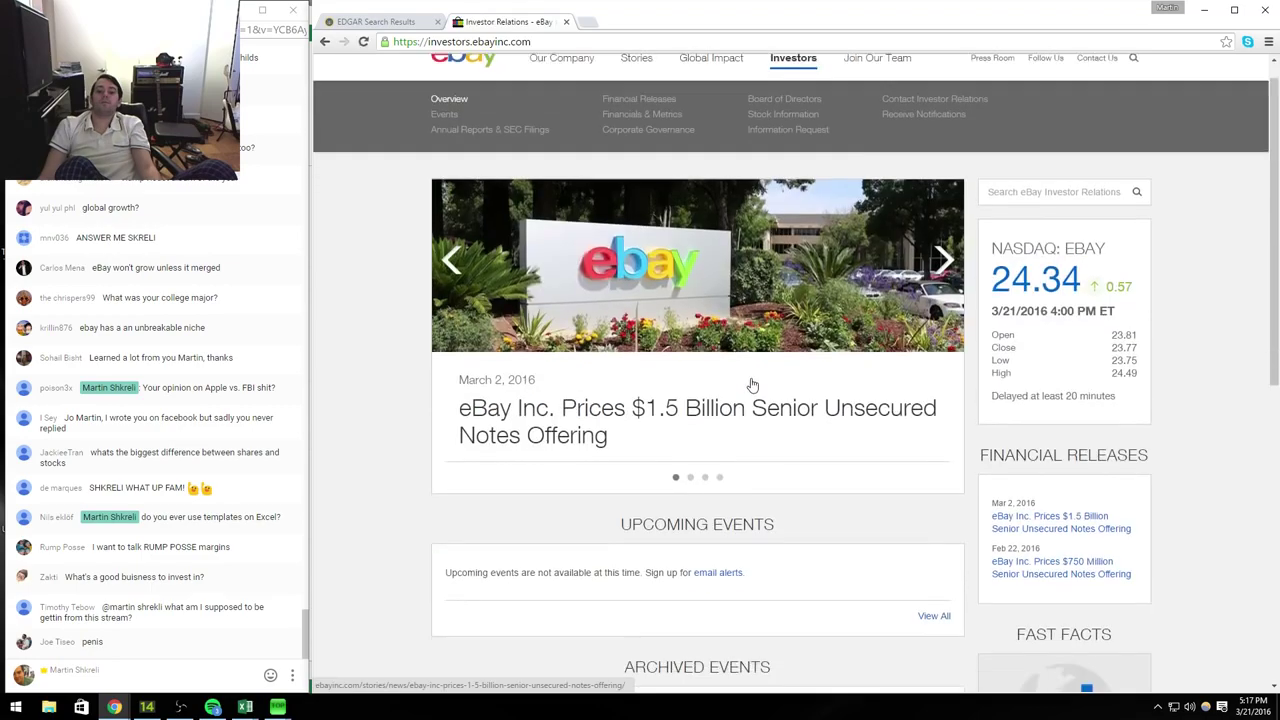
{"action": "scroll", "coordinate": [750, 390], "scroll_direction": "down", "scroll_amount": 4}
{"action": "left_click", "coordinate": [670, 460]}
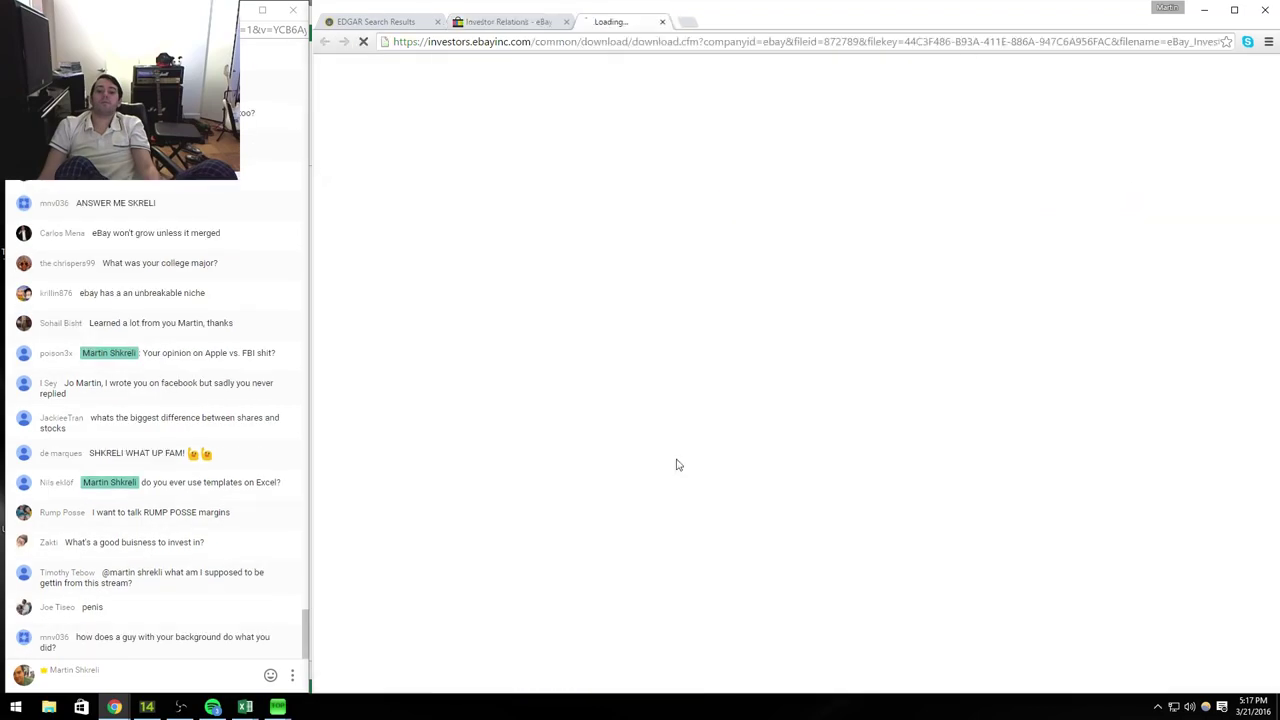
{"action": "scroll", "coordinate": [686, 449], "scroll_direction": "down", "scroll_amount": 5}
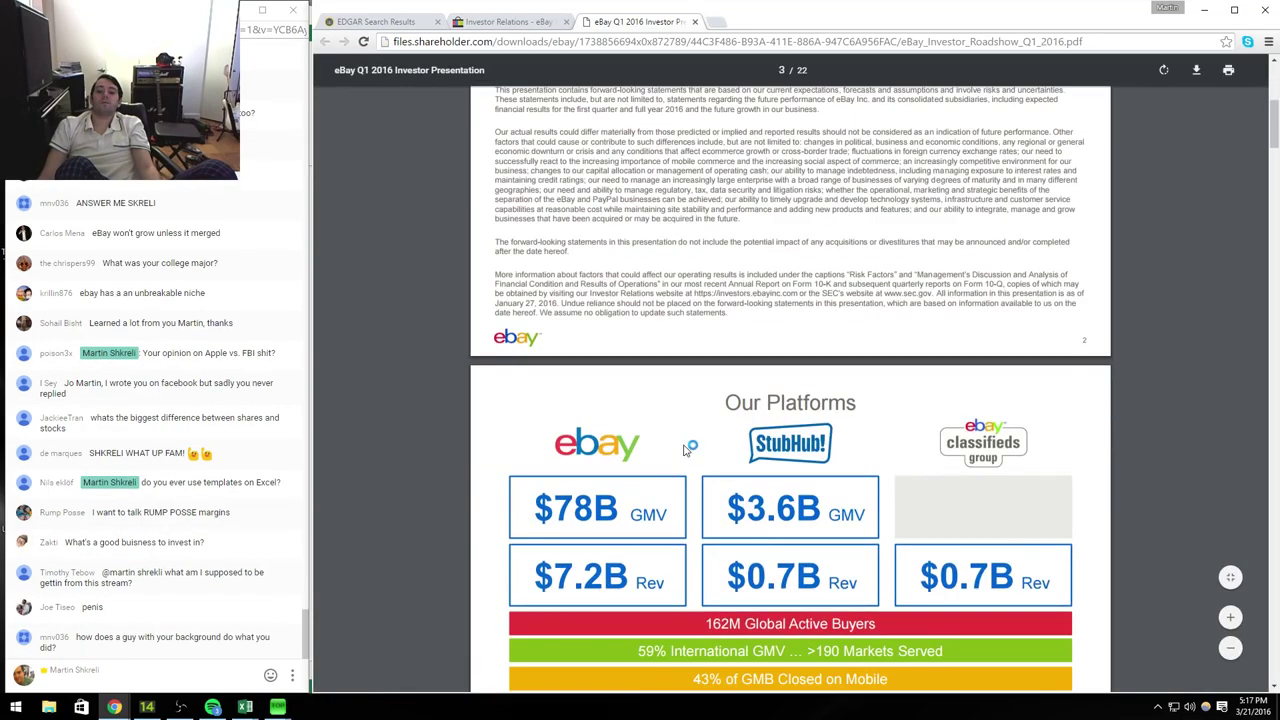
{"action": "scroll", "coordinate": [686, 449], "scroll_direction": "down", "scroll_amount": 3}
{"action": "scroll", "coordinate": [685, 447], "scroll_direction": "up", "scroll_amount": 2}
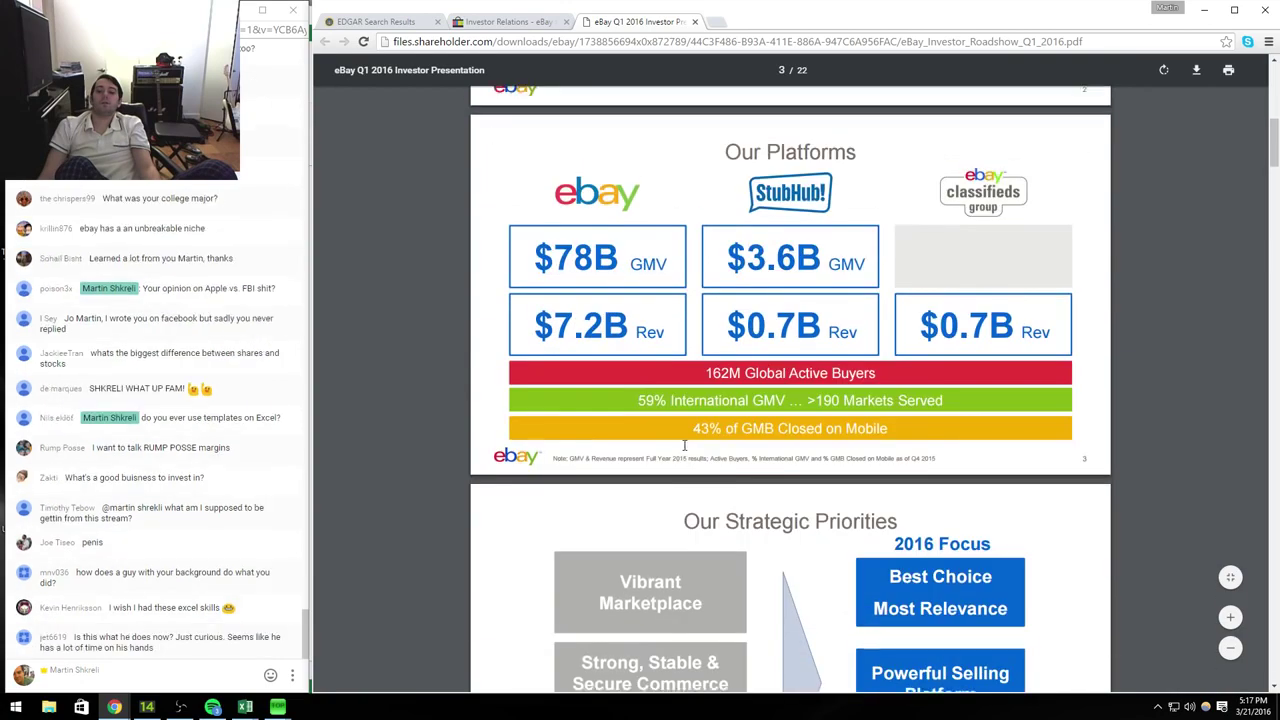
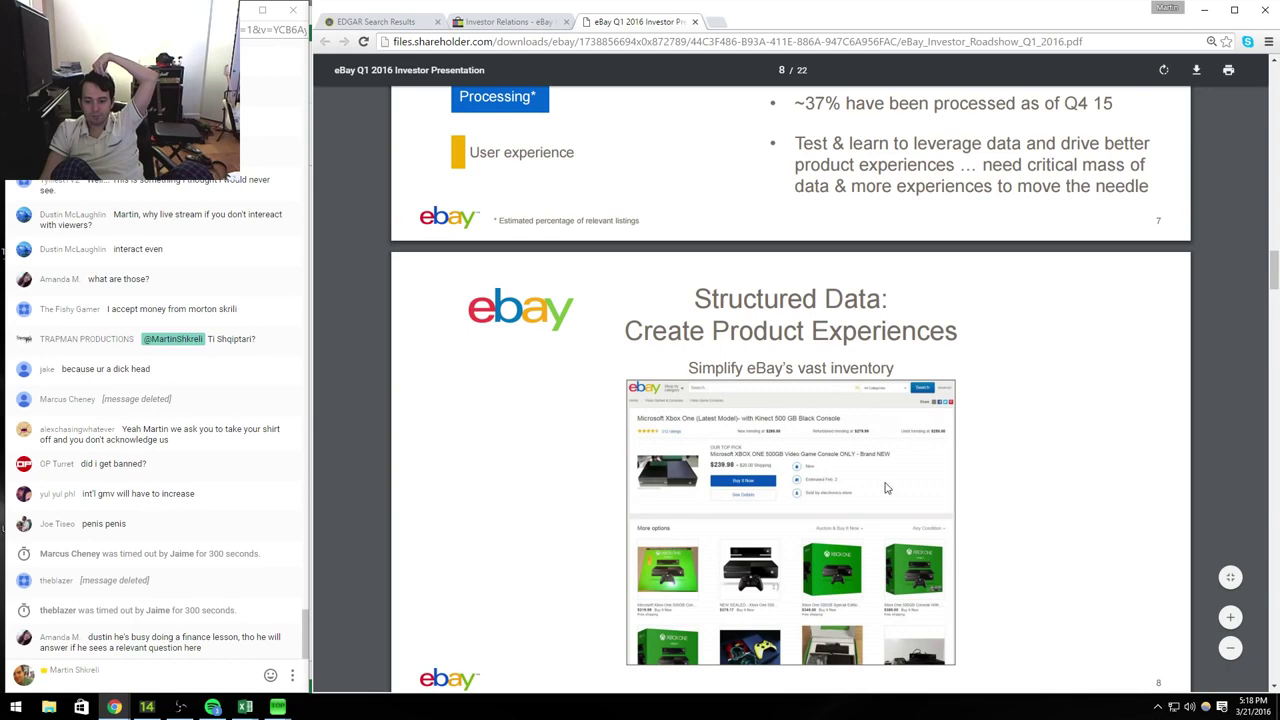
Step: Read the Structured Data slides on product experiences and discoverability in the investor presentation, pages 8 to 11
{"action": "scroll", "coordinate": [873, 476], "scroll_direction": "up", "scroll_amount": 1}
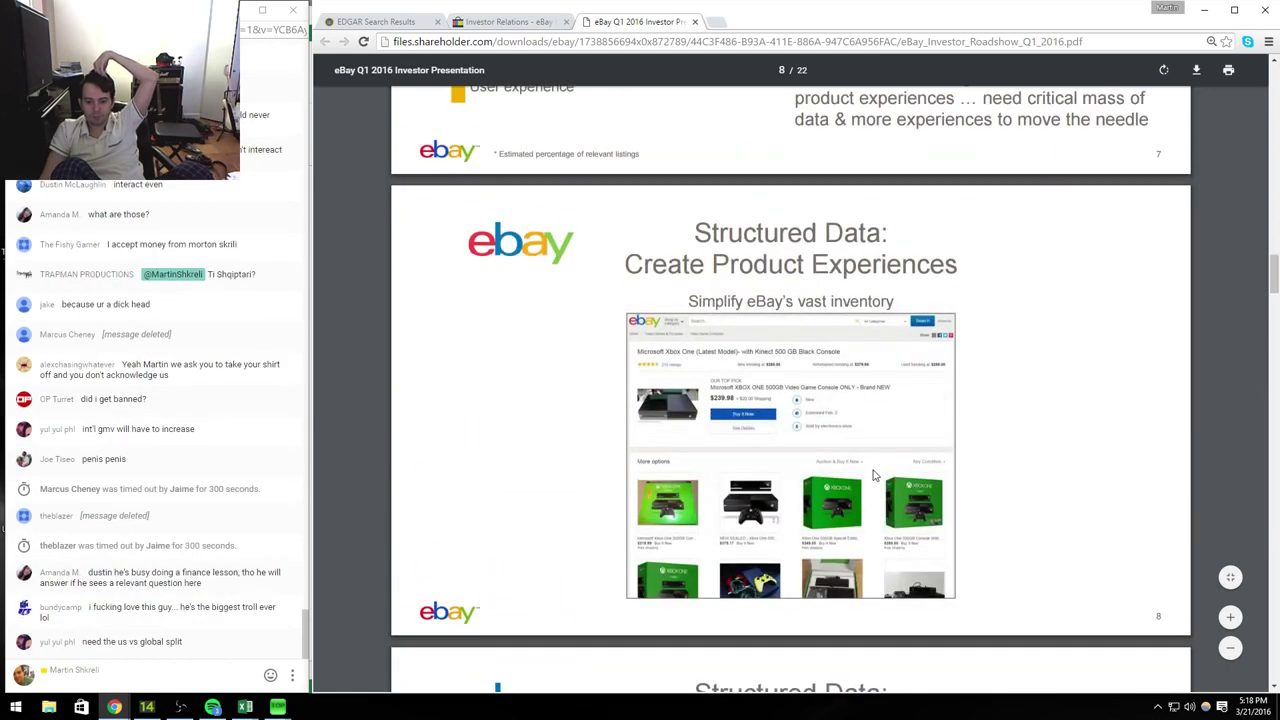
{"action": "left_click_drag", "start_coordinate": [694, 232], "coordinate": [975, 265]}
{"action": "scroll", "coordinate": [963, 320], "scroll_direction": "down", "scroll_amount": 3}
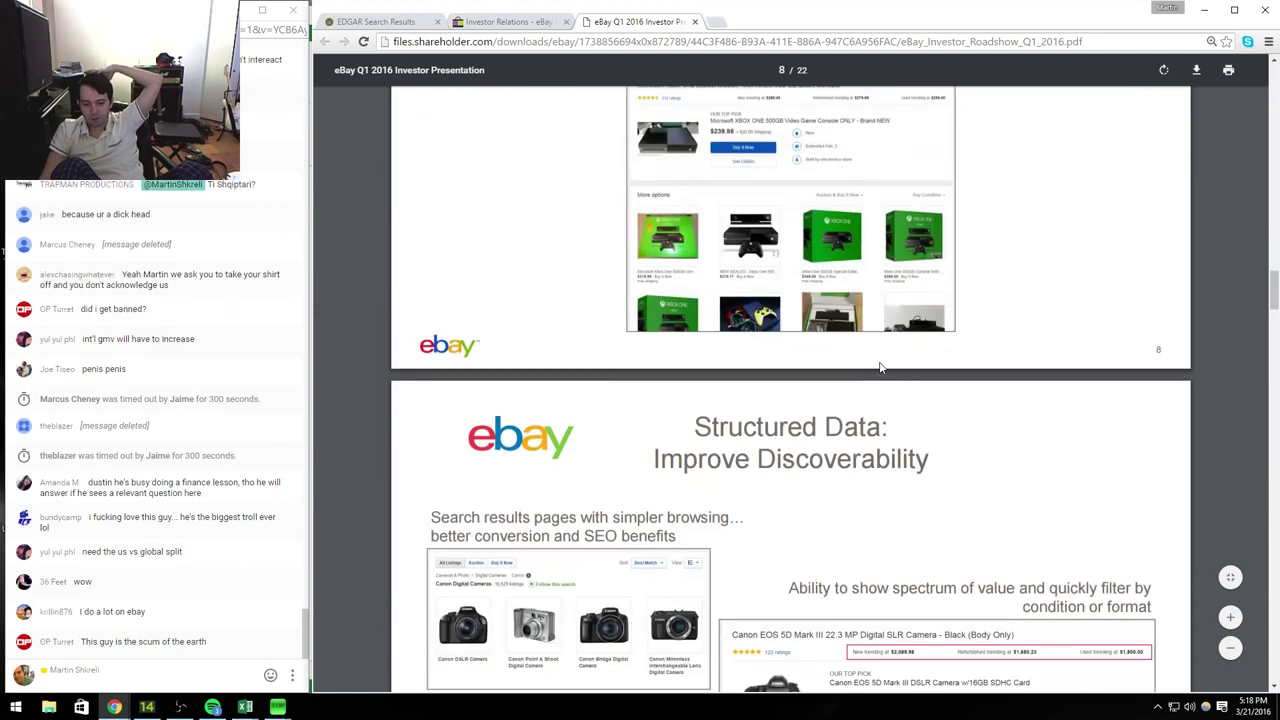
{"action": "scroll", "coordinate": [878, 371], "scroll_direction": "down", "scroll_amount": 3}
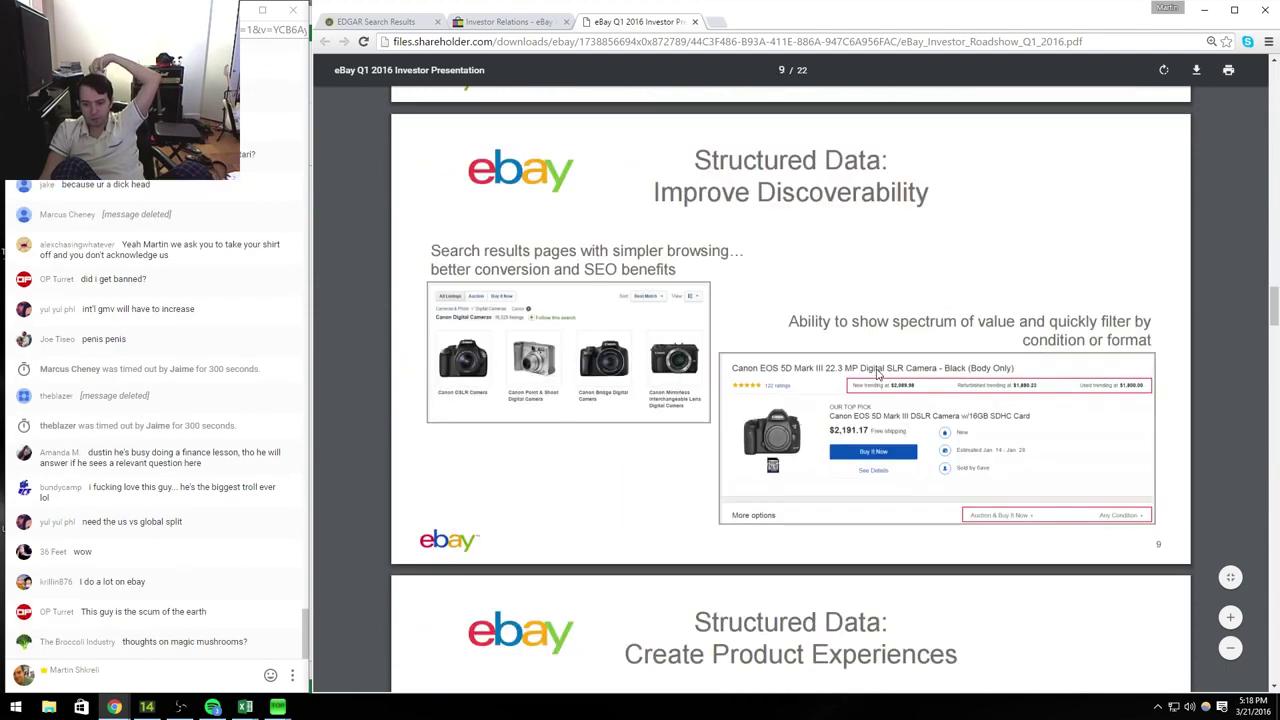
{"action": "scroll", "coordinate": [878, 371], "scroll_direction": "down", "scroll_amount": 3}
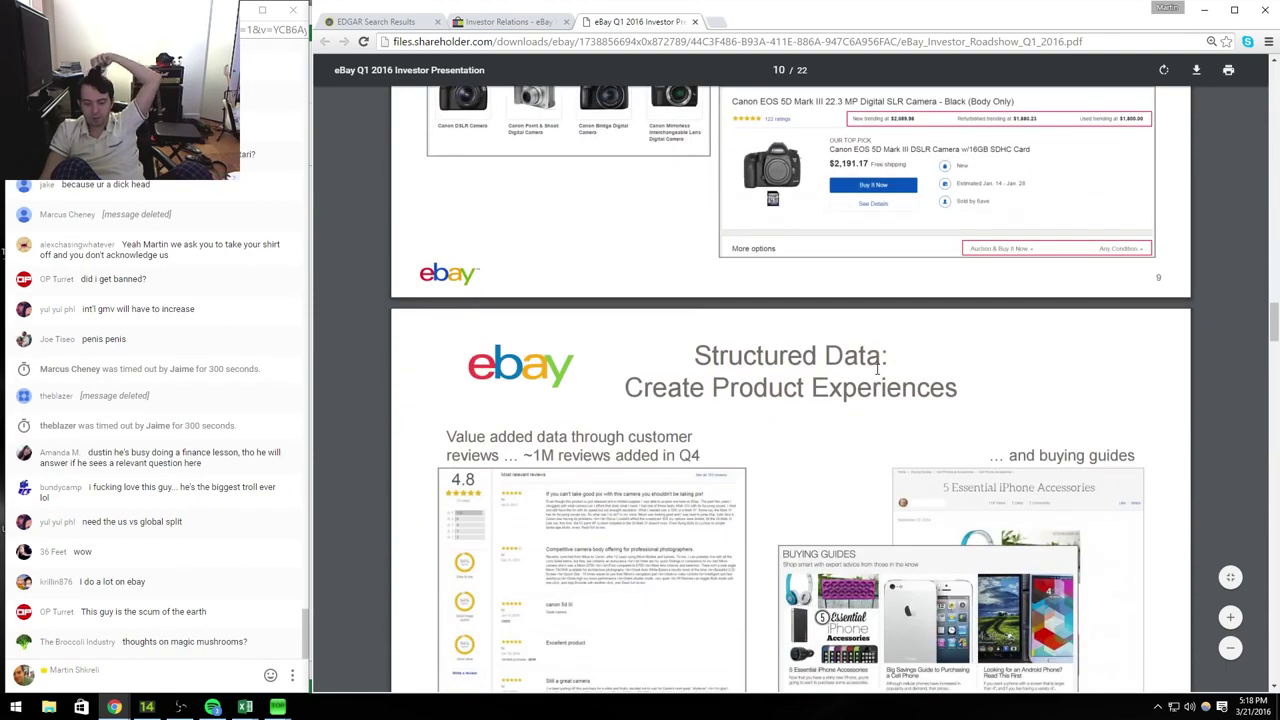
{"action": "scroll", "coordinate": [878, 371], "scroll_direction": "down", "scroll_amount": 3}
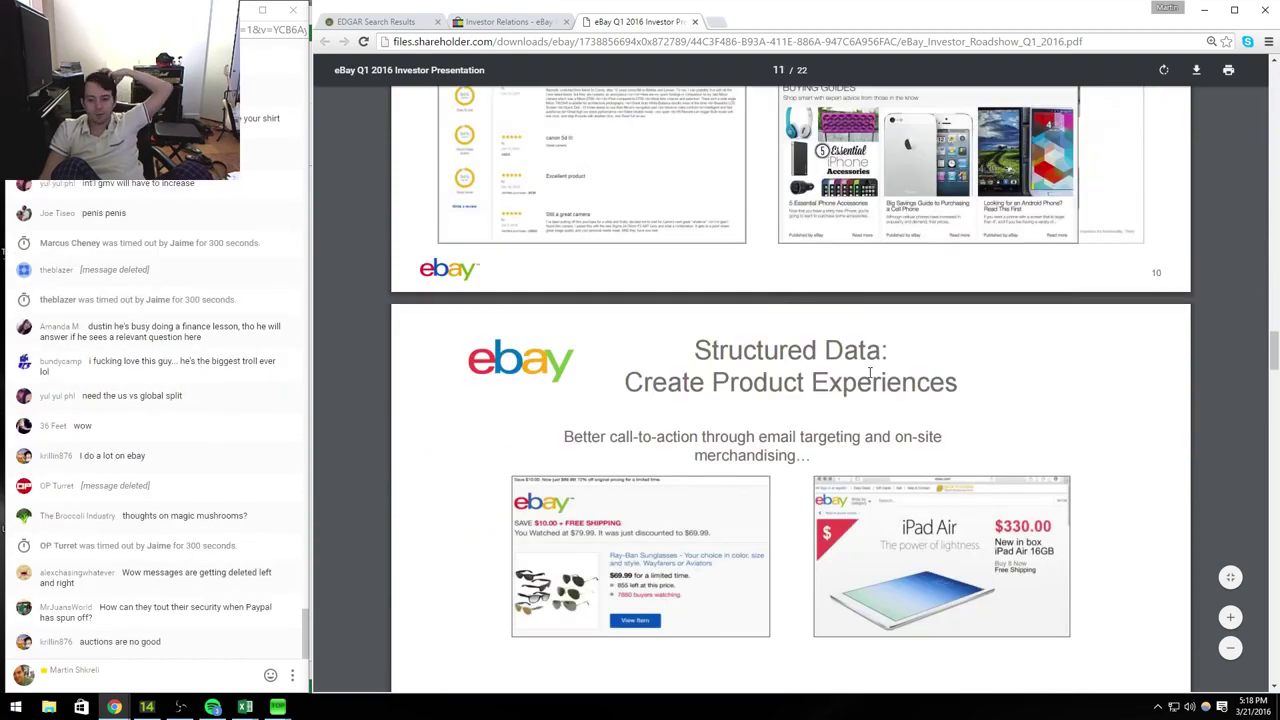
{"action": "scroll", "coordinate": [870, 373], "scroll_direction": "down", "scroll_amount": 5}
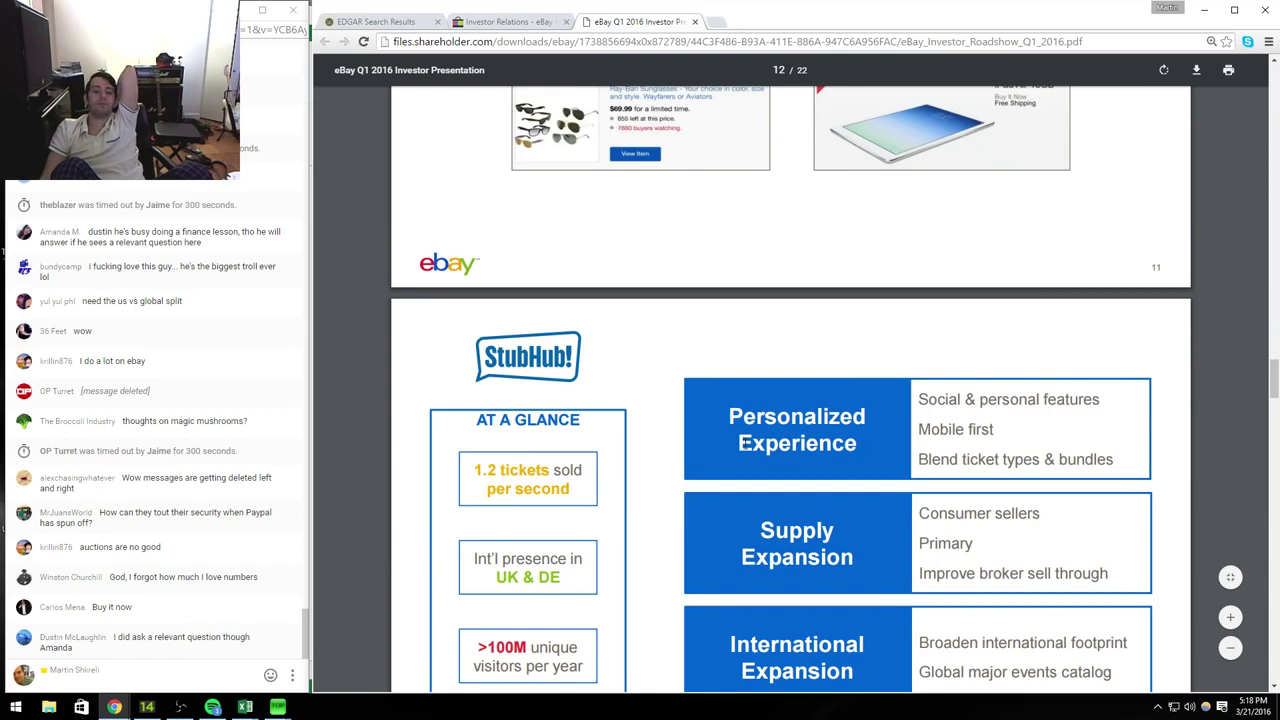
Step: Review the StubHub and eBay Classifieds Group slides, including the app ranking source note on page 13
{"action": "scroll", "coordinate": [745, 441], "scroll_direction": "down", "scroll_amount": 3}
{"action": "scroll", "coordinate": [745, 451], "scroll_direction": "down", "scroll_amount": 4}
{"action": "scroll", "coordinate": [745, 451], "scroll_direction": "up", "scroll_amount": 1}
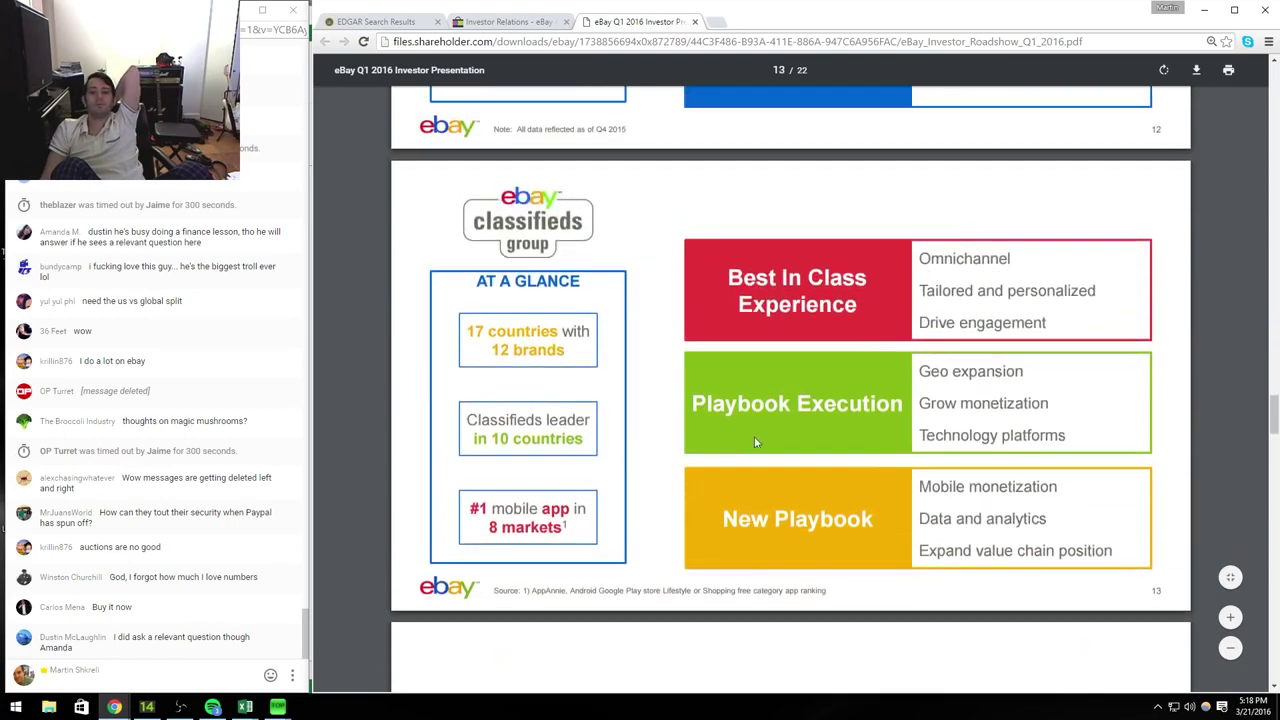
{"action": "scroll", "coordinate": [811, 284], "scroll_direction": "down", "scroll_amount": 8}
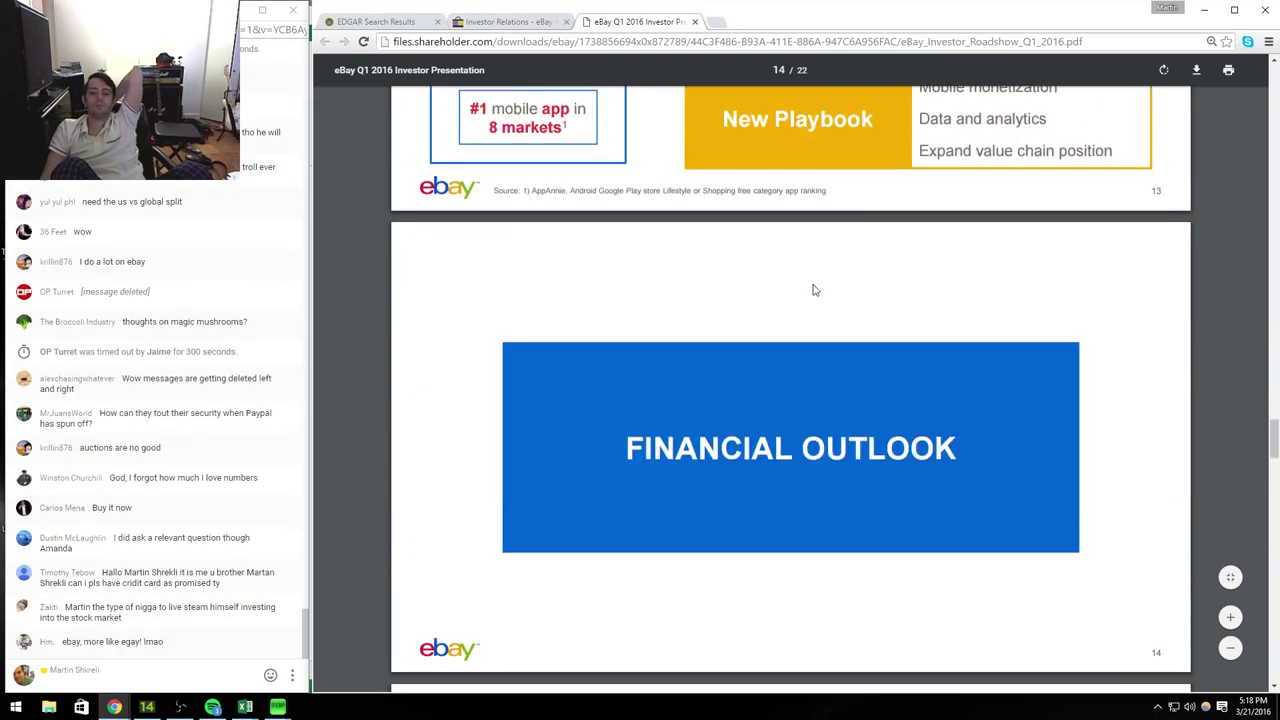
{"action": "scroll", "coordinate": [745, 312], "scroll_direction": "up", "scroll_amount": 8}
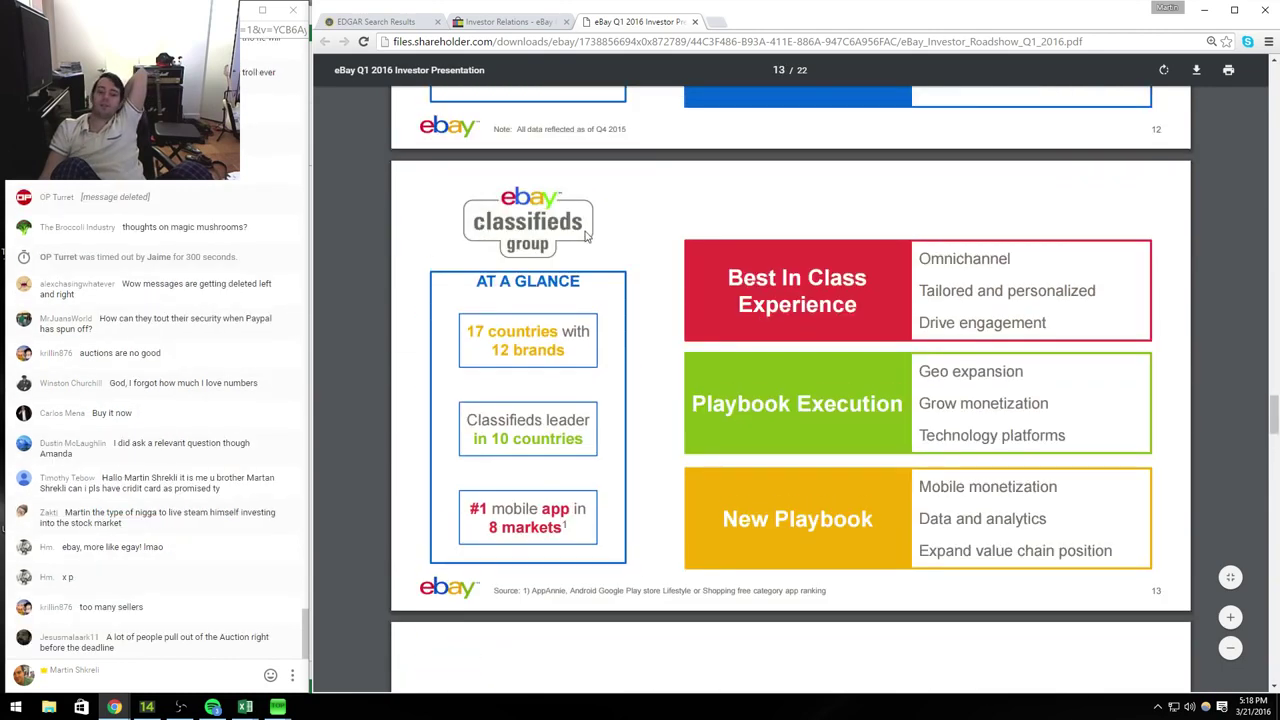
{"action": "left_click_drag", "start_coordinate": [820, 595], "coordinate": [715, 588]}
{"action": "left_click_drag", "start_coordinate": [524, 573], "coordinate": [504, 582]}
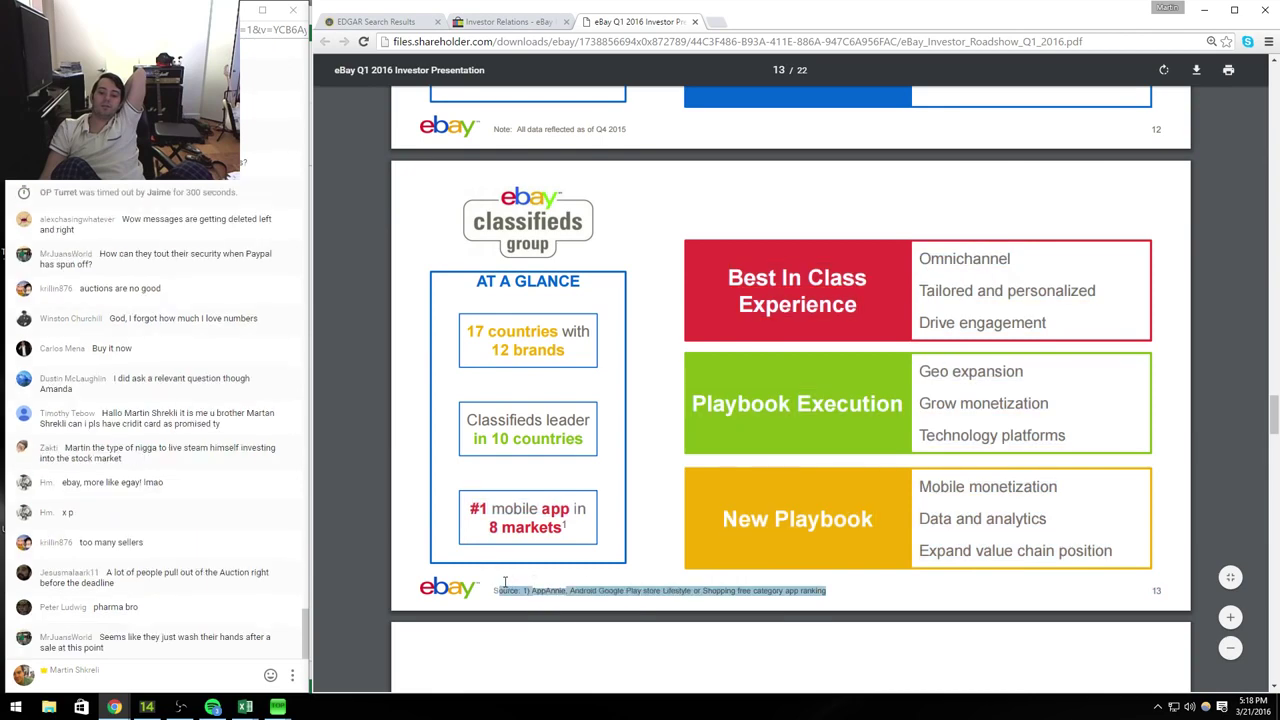
{"action": "left_click", "coordinate": [527, 571]}
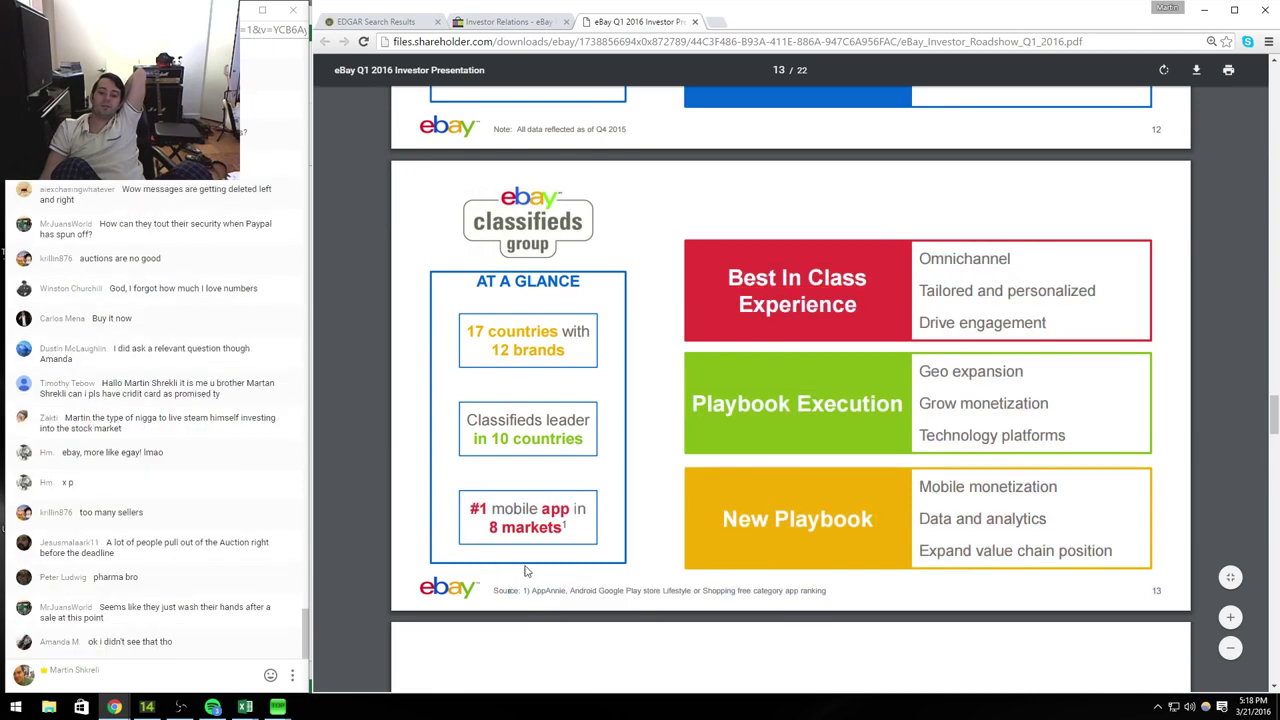
Step: Search Google for "ebay classifieds" in a new tab and open the eBay Classifieds (Kijiji) site
{"action": "left_click", "coordinate": [714, 22]}
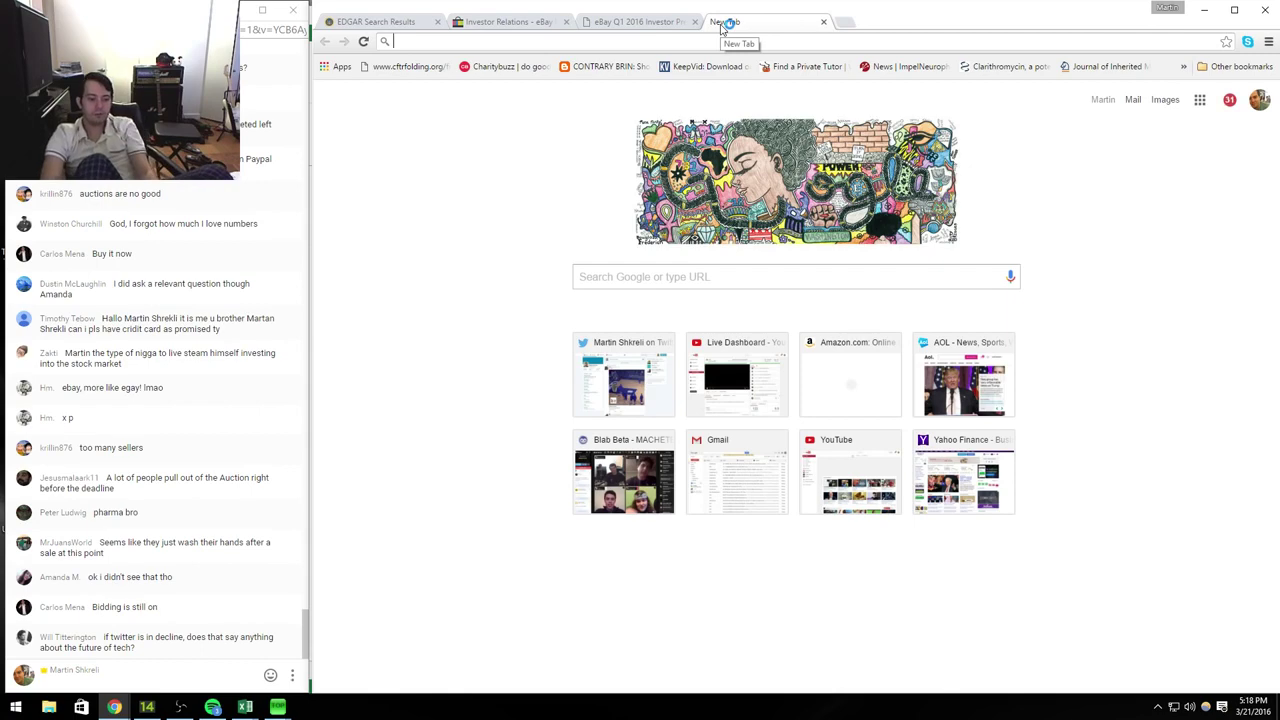
{"action": "type", "text": "ebay classified"}
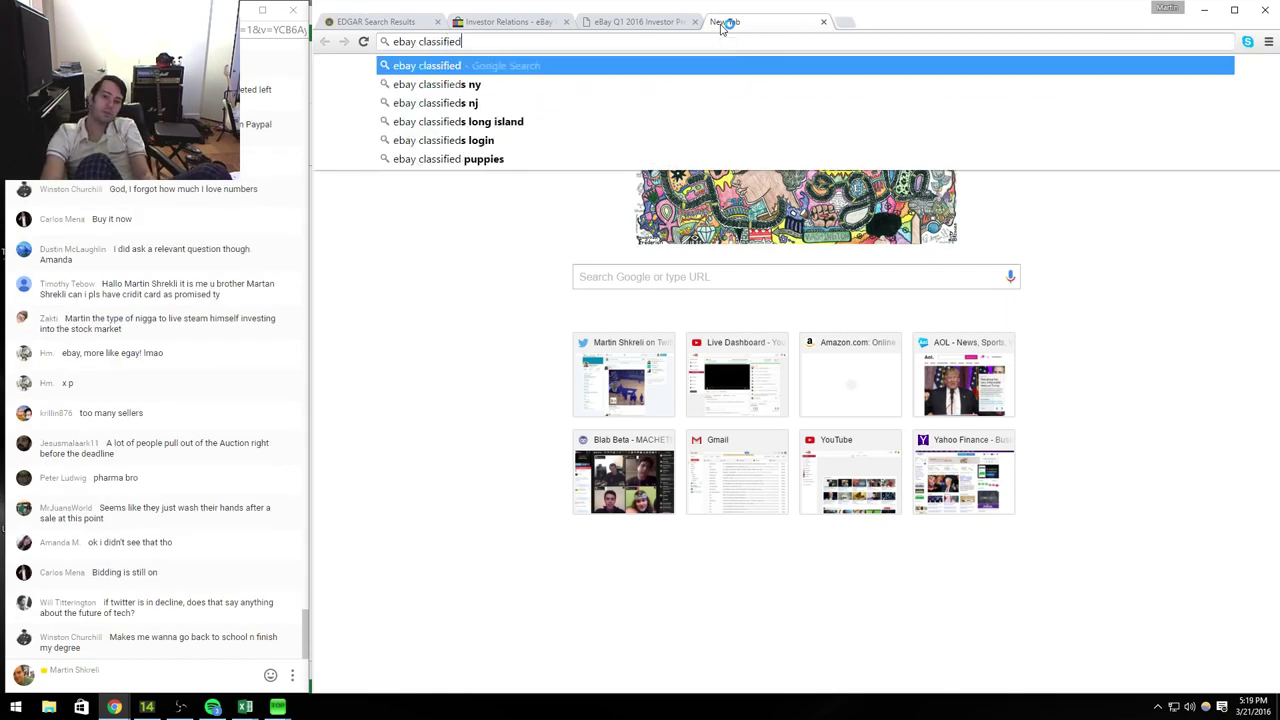
{"action": "type", "text": "s"}
{"action": "key", "text": "Return"}
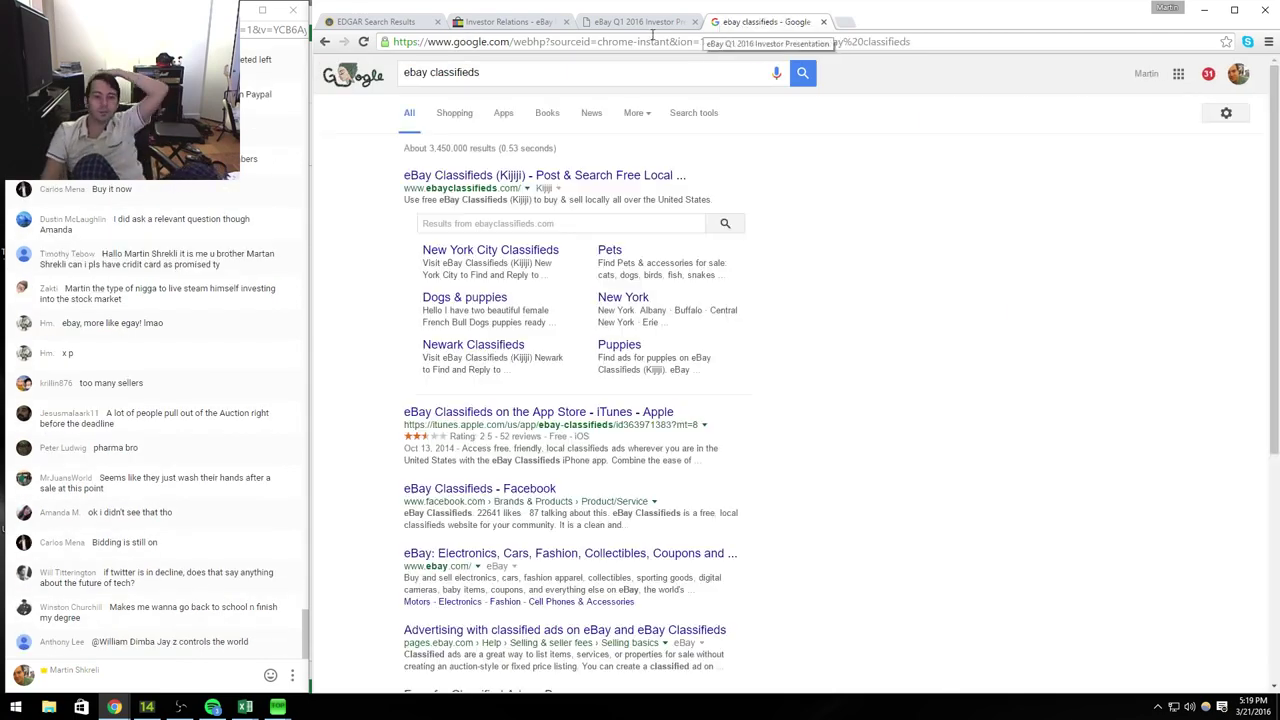
{"action": "left_click", "coordinate": [625, 177]}
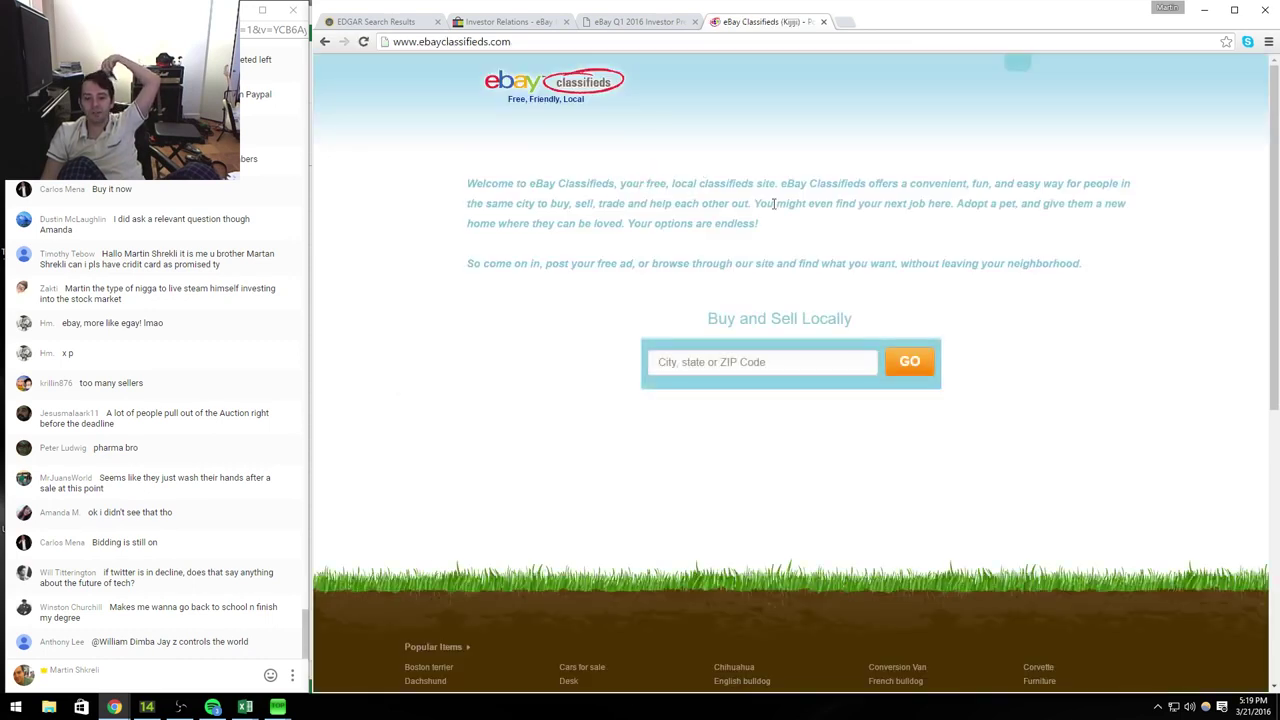
Step: Open the local classifieds for ZIP code 10001 and look over the listing categories
{"action": "left_click", "coordinate": [828, 367]}
{"action": "type", "text": "10001"}
{"action": "key", "text": "Return"}
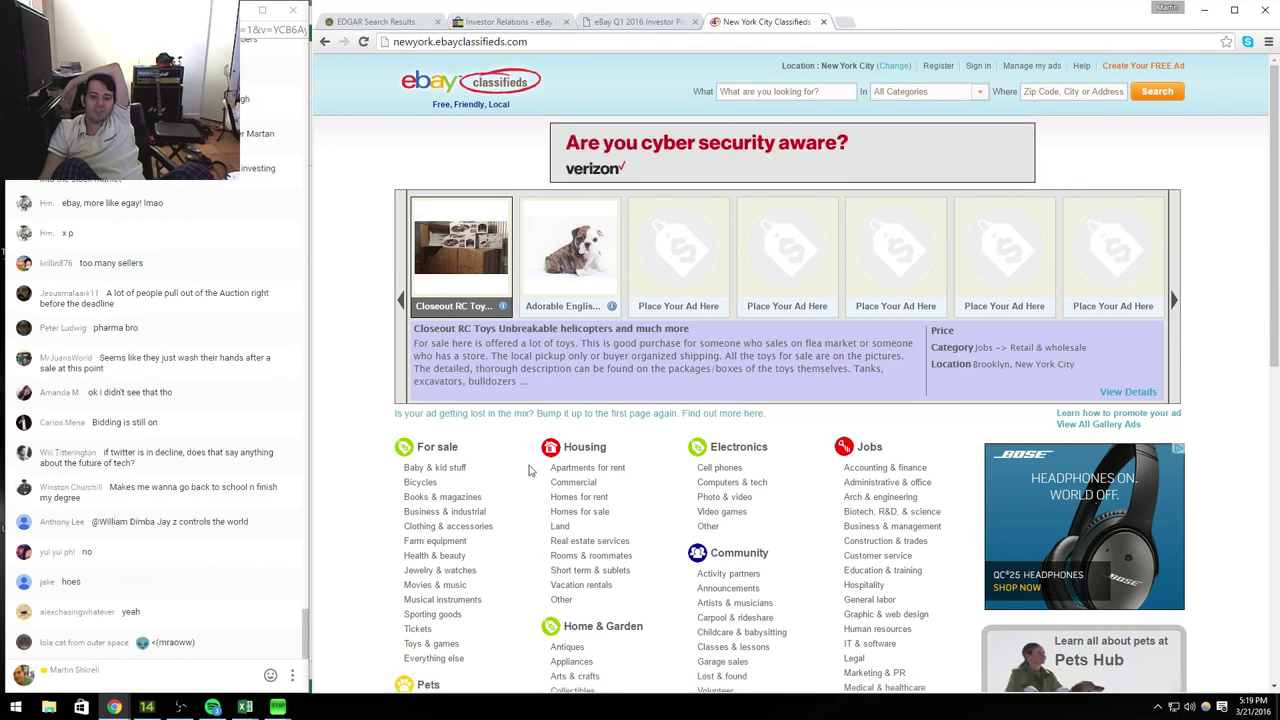
{"action": "scroll", "coordinate": [829, 407], "scroll_direction": "down", "scroll_amount": 3}
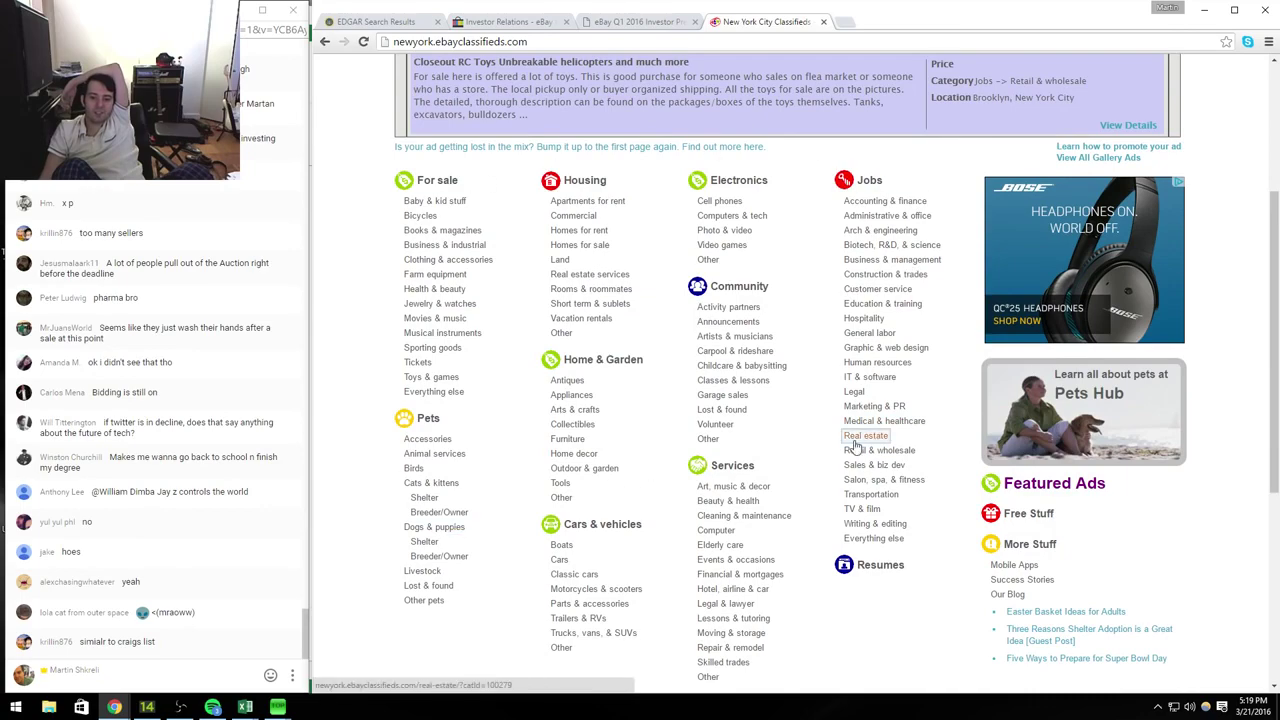
{"action": "scroll", "coordinate": [846, 447], "scroll_direction": "down", "scroll_amount": 2}
{"action": "scroll", "coordinate": [846, 447], "scroll_direction": "down", "scroll_amount": 3}
{"action": "scroll", "coordinate": [860, 449], "scroll_direction": "up", "scroll_amount": 5}
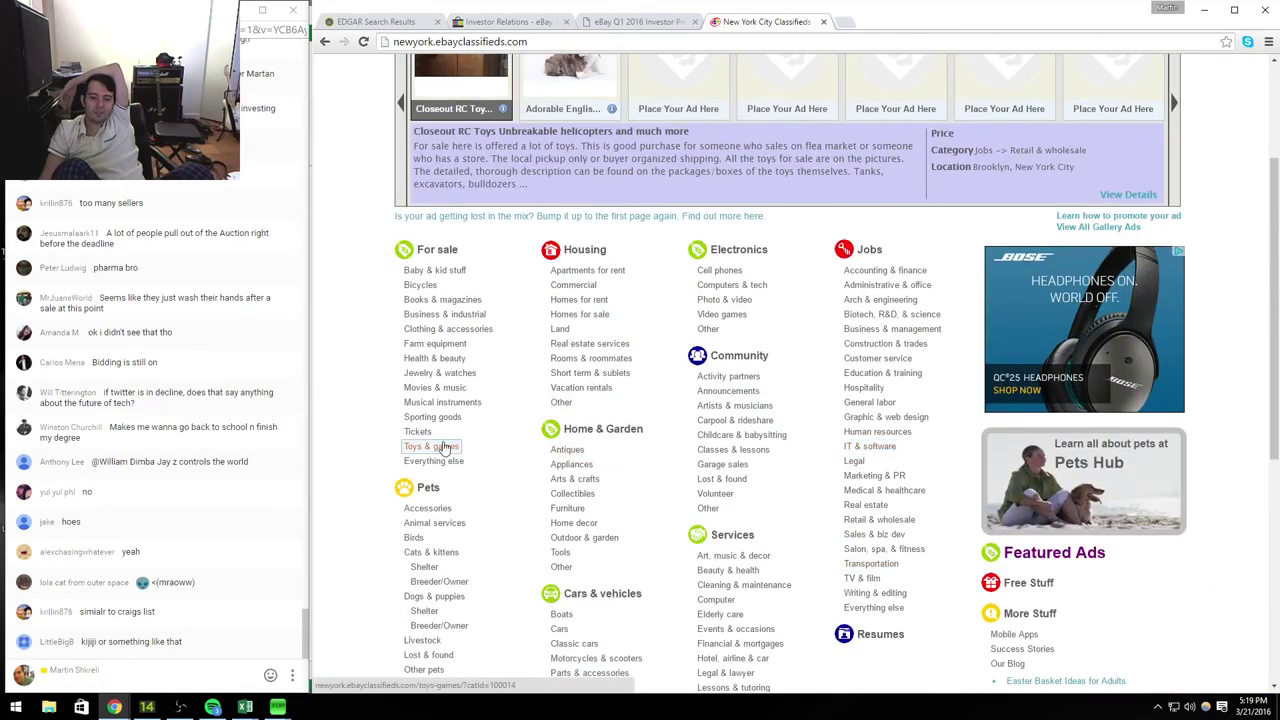
{"action": "scroll", "coordinate": [1012, 532], "scroll_direction": "down", "scroll_amount": 2}
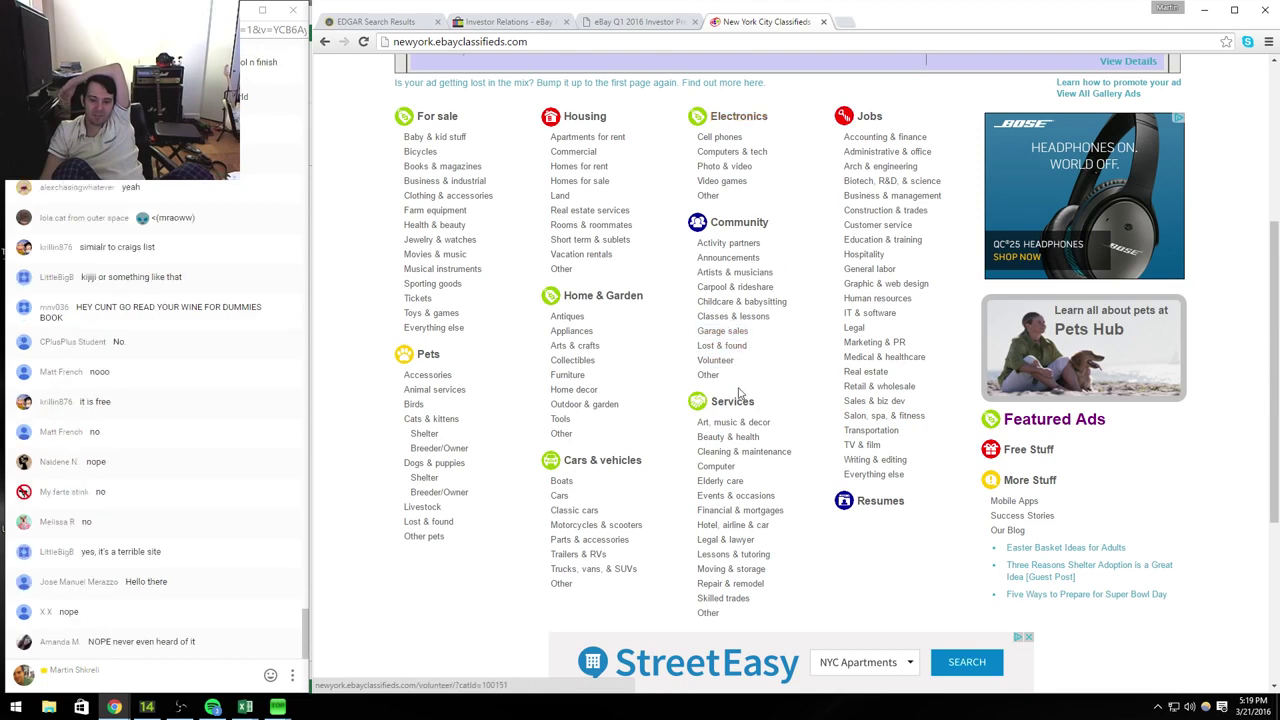
Step: Open the Classes & lessons category under Community and browse its New York City ads
{"action": "left_click", "coordinate": [737, 318]}
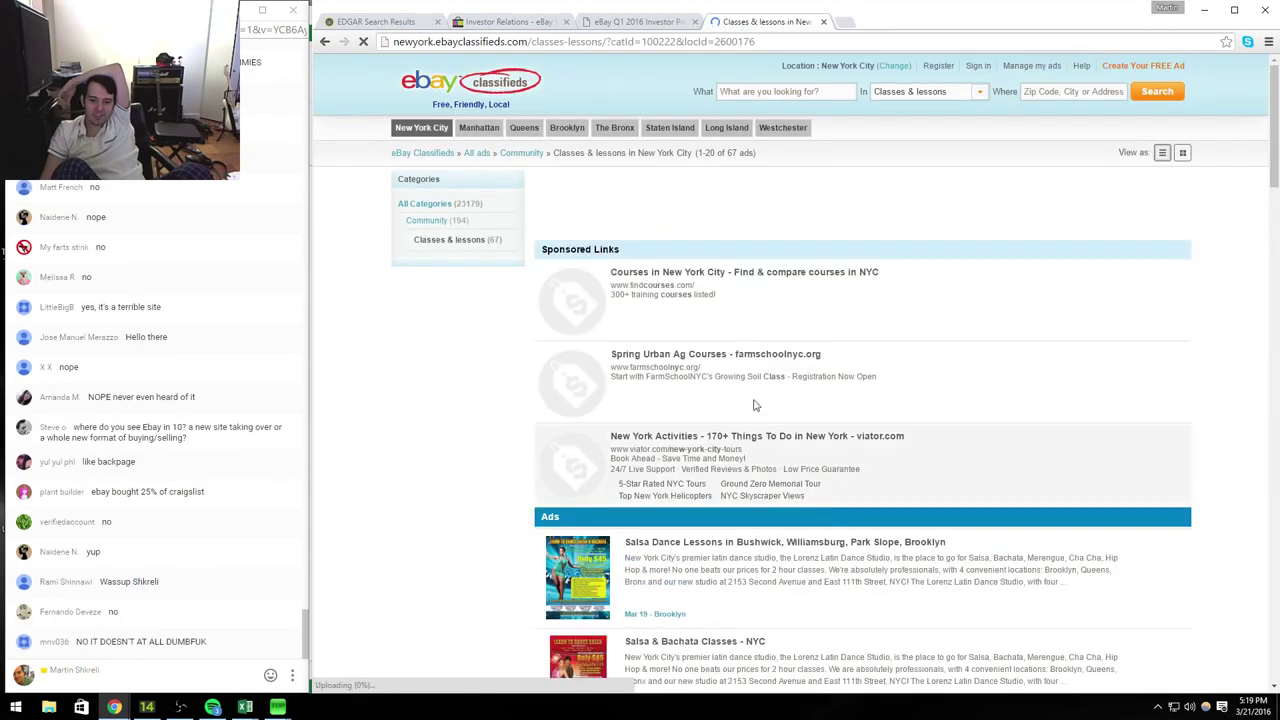
{"action": "scroll", "coordinate": [685, 349], "scroll_direction": "down", "scroll_amount": 3}
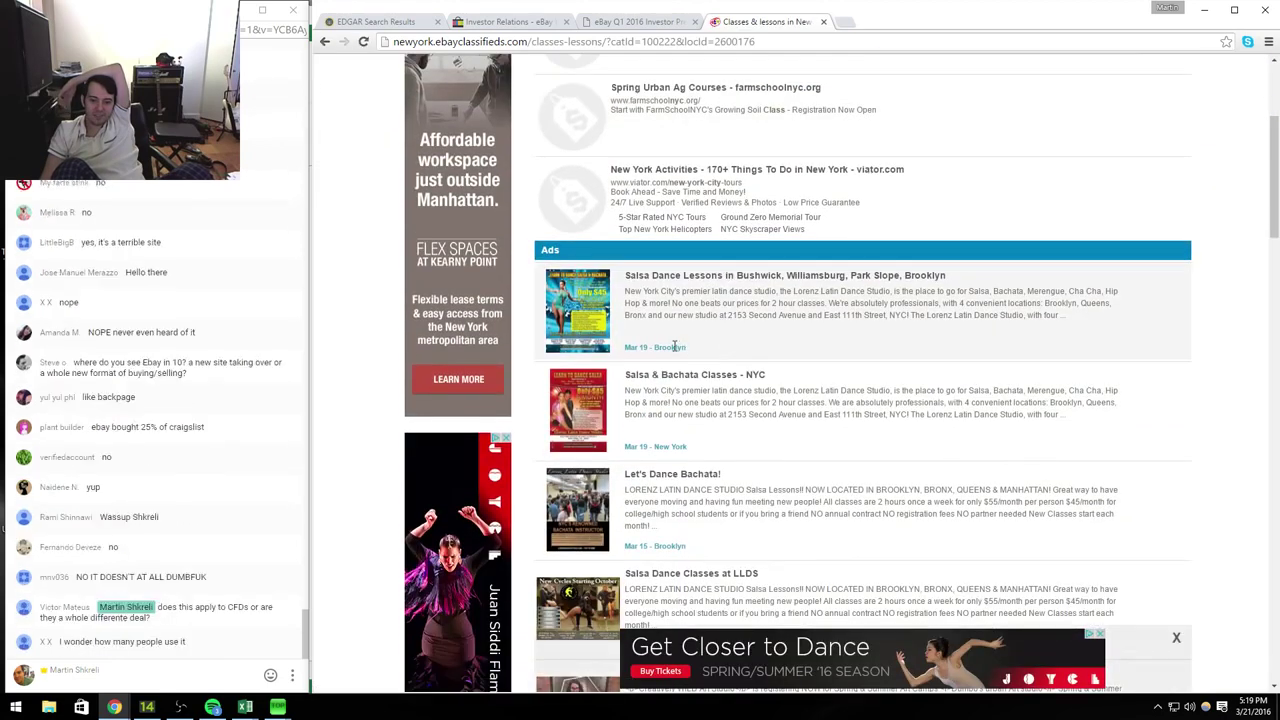
{"action": "scroll", "coordinate": [690, 358], "scroll_direction": "down", "scroll_amount": 2}
{"action": "scroll", "coordinate": [793, 387], "scroll_direction": "down", "scroll_amount": 1}
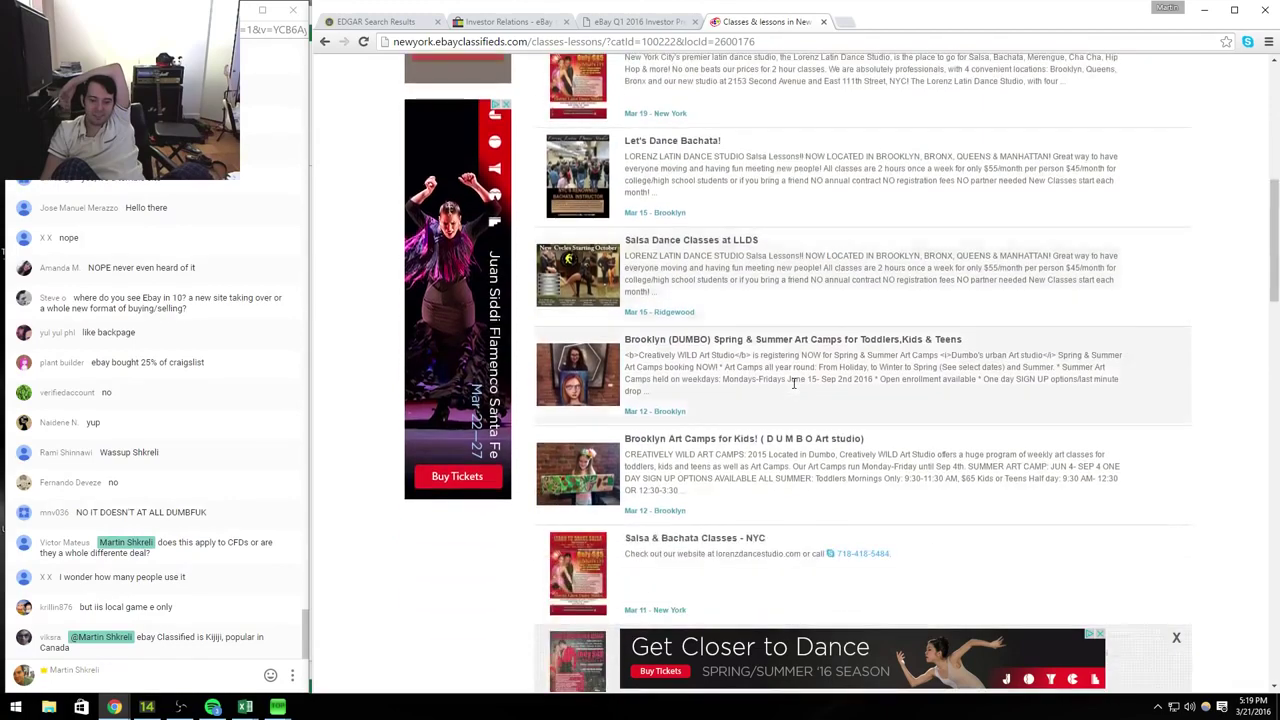
{"action": "scroll", "coordinate": [793, 390], "scroll_direction": "down", "scroll_amount": 3}
{"action": "scroll", "coordinate": [789, 387], "scroll_direction": "down", "scroll_amount": 4}
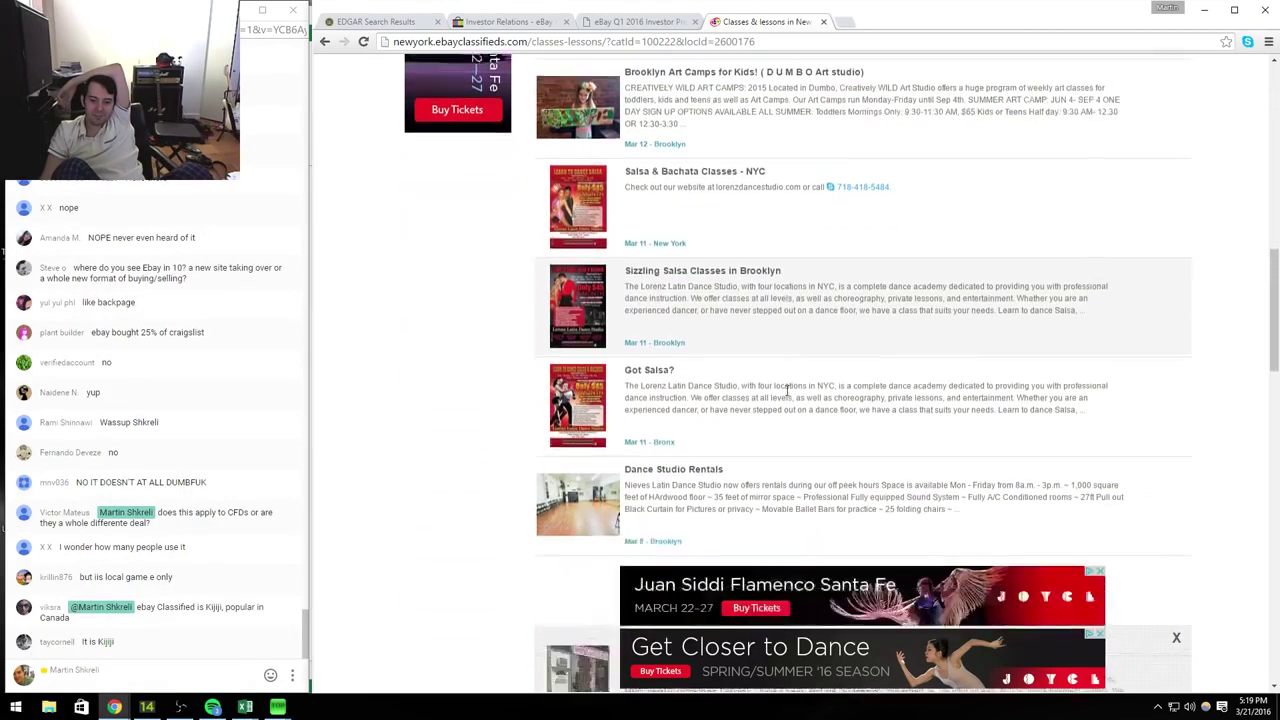
Step: Look through the remaining Classes & lessons ads and return to the New York City category list
{"action": "scroll", "coordinate": [787, 392], "scroll_direction": "down", "scroll_amount": 2}
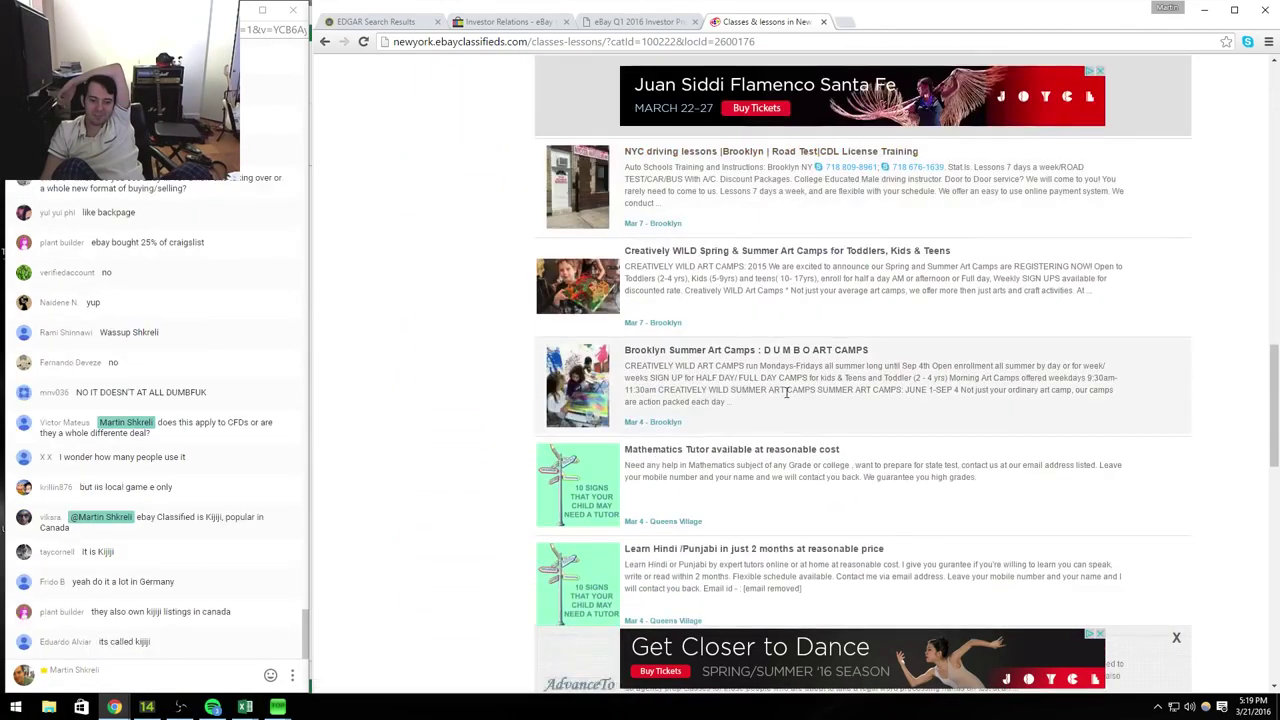
{"action": "scroll", "coordinate": [787, 390], "scroll_direction": "down", "scroll_amount": 3}
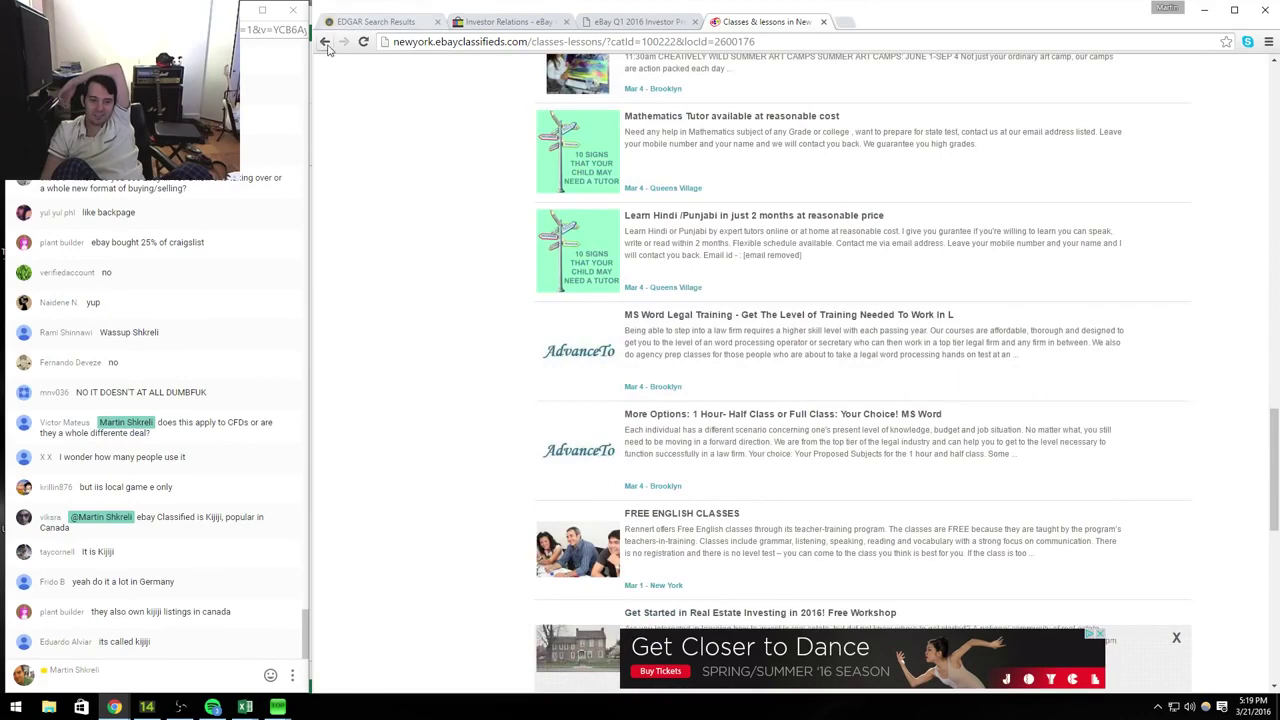
{"action": "left_click", "coordinate": [325, 42]}
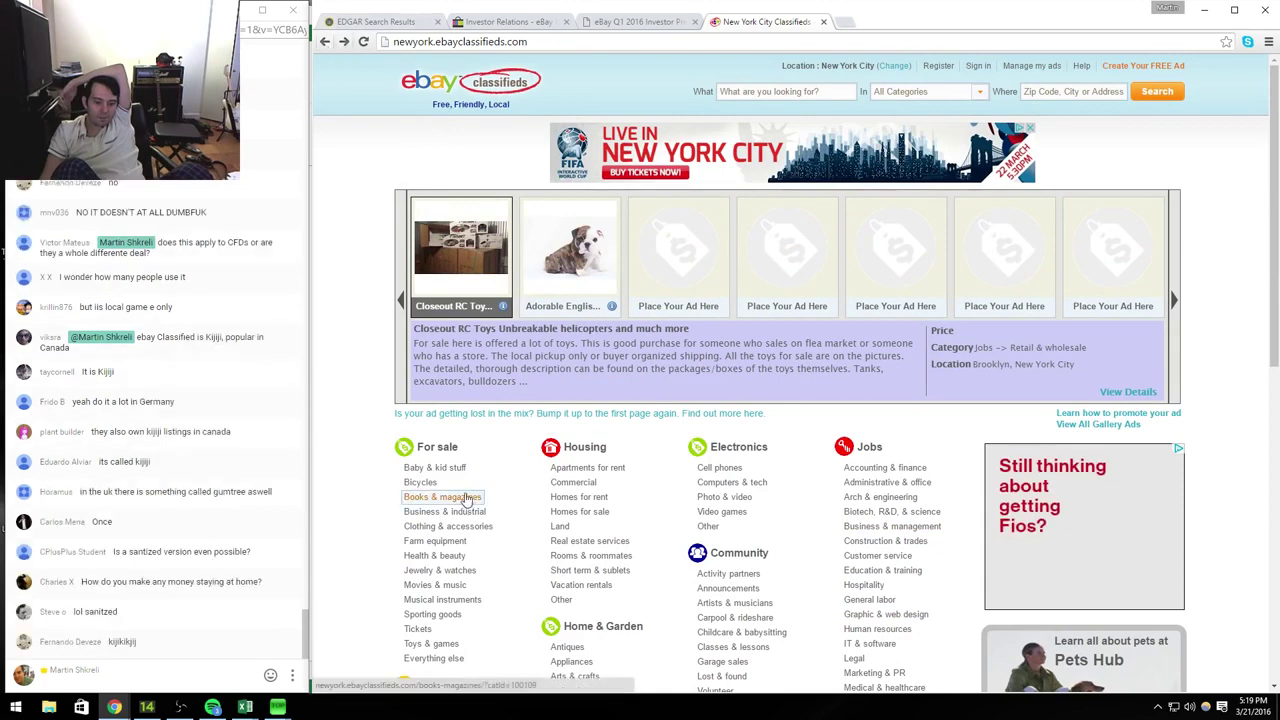
{"action": "scroll", "coordinate": [457, 488], "scroll_direction": "down", "scroll_amount": 1}
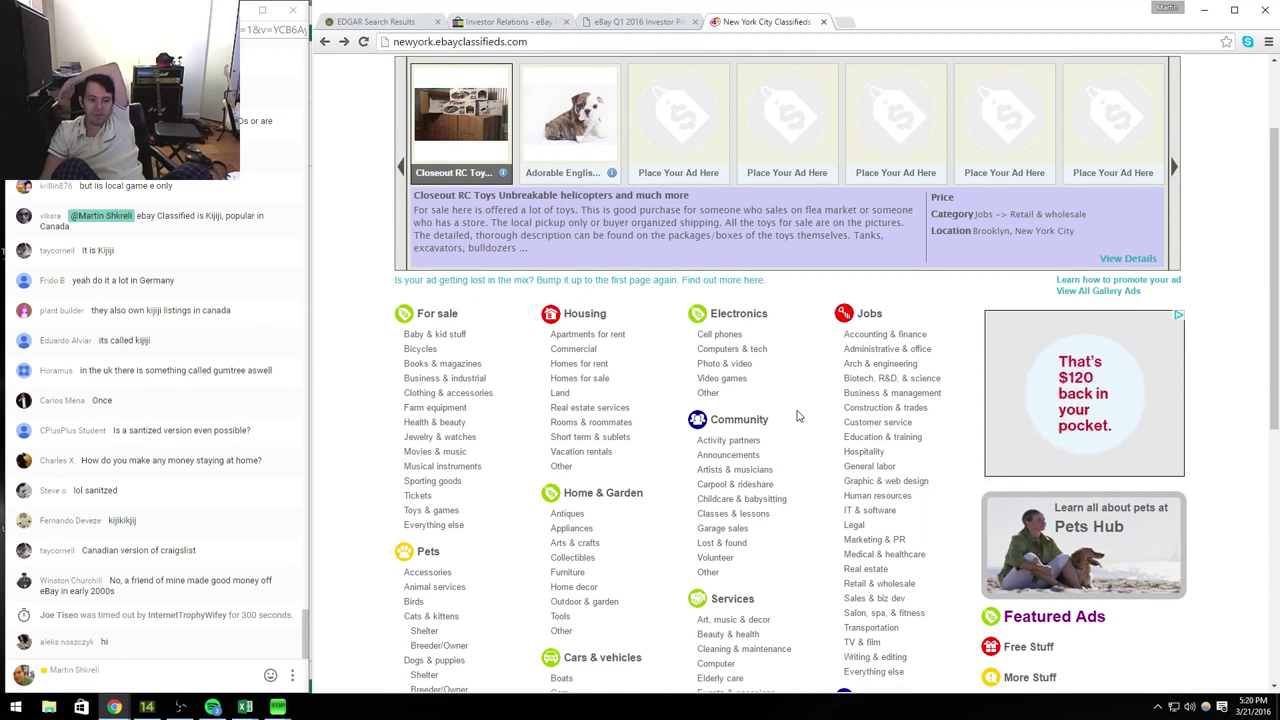
Step: Open the Apartments for rent category under Housing, browse its ads, and close the classifieds site
{"action": "left_click", "coordinate": [619, 343]}
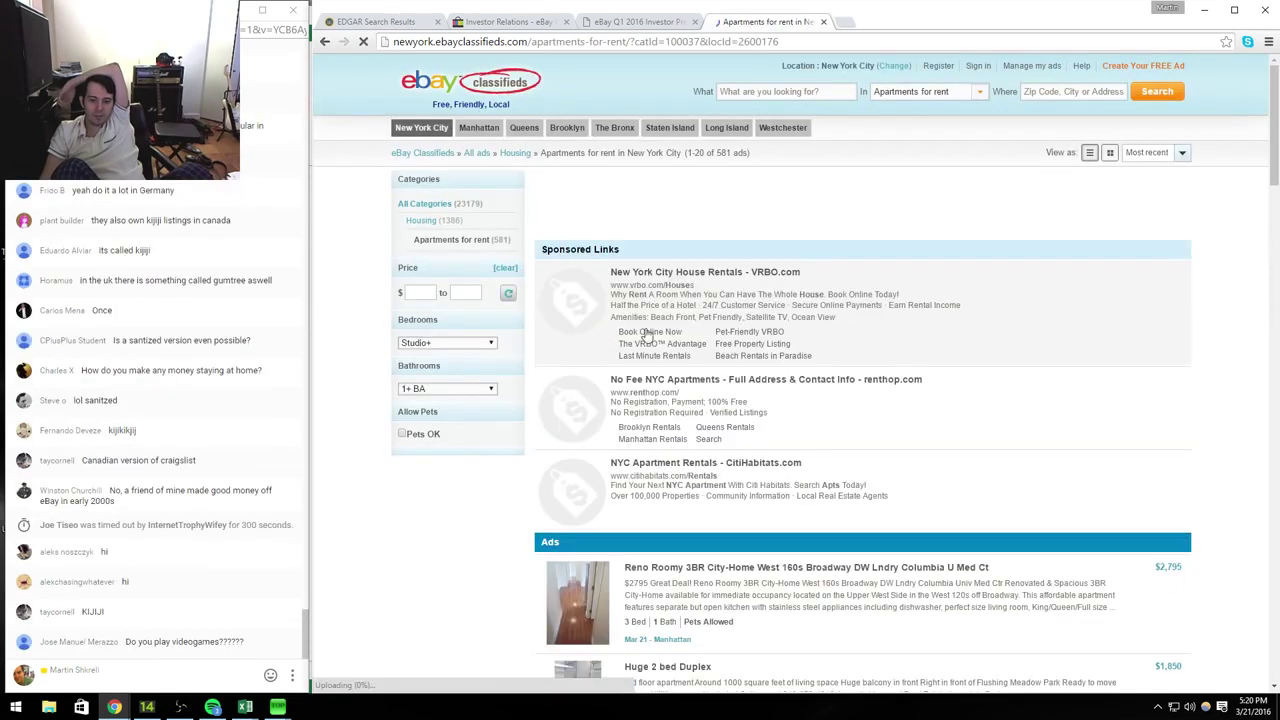
{"action": "scroll", "coordinate": [1204, 322], "scroll_direction": "down", "scroll_amount": 3}
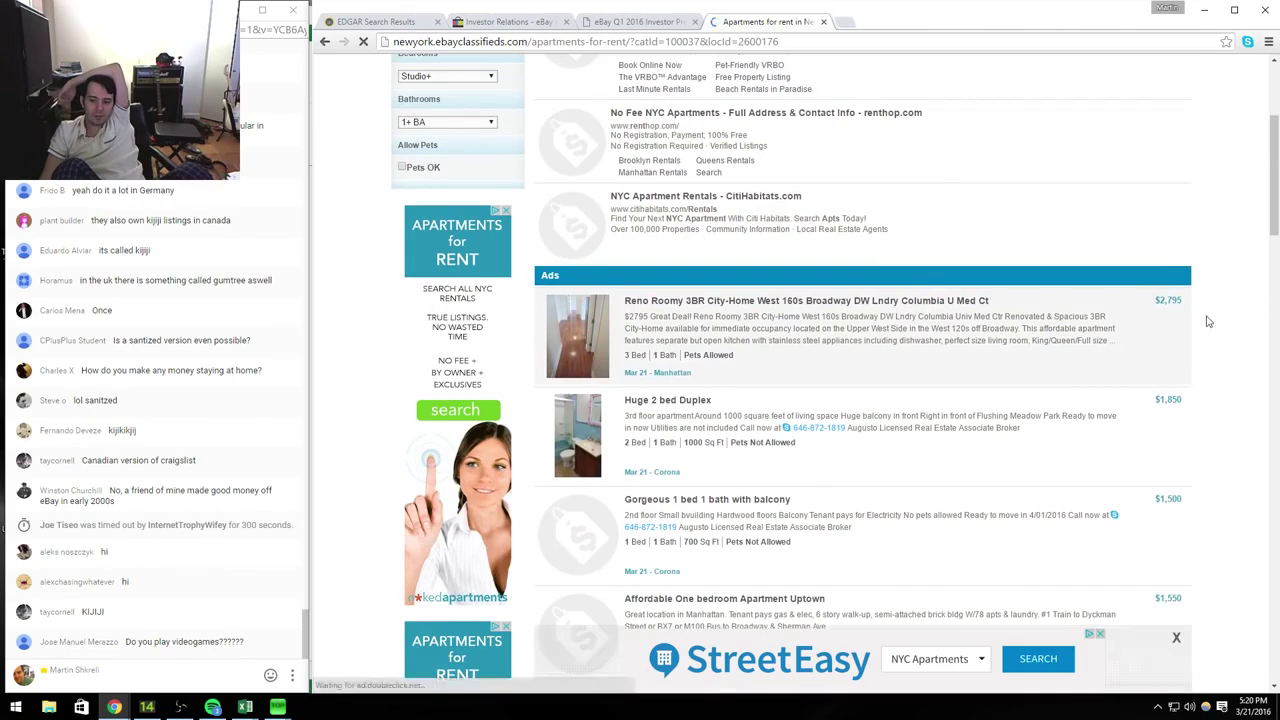
{"action": "scroll", "coordinate": [1204, 322], "scroll_direction": "down", "scroll_amount": 9}
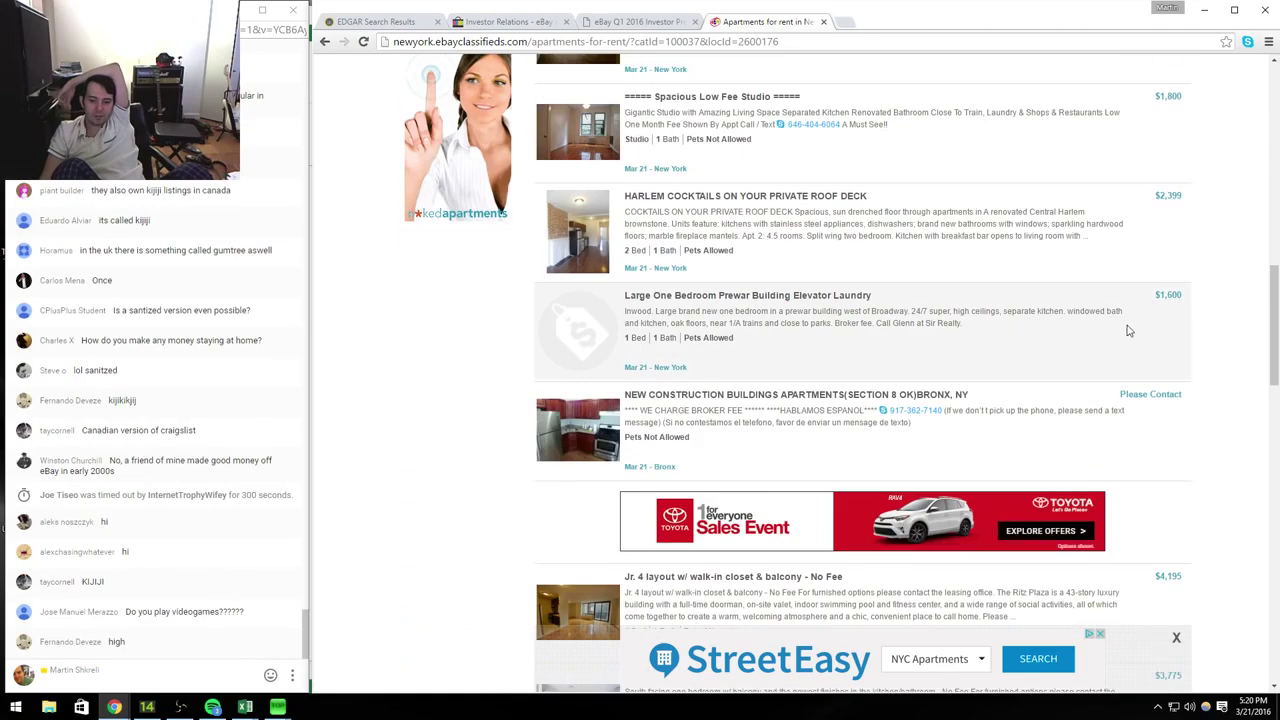
{"action": "scroll", "coordinate": [1128, 326], "scroll_direction": "down", "scroll_amount": 4}
{"action": "scroll", "coordinate": [1097, 353], "scroll_direction": "down", "scroll_amount": 6}
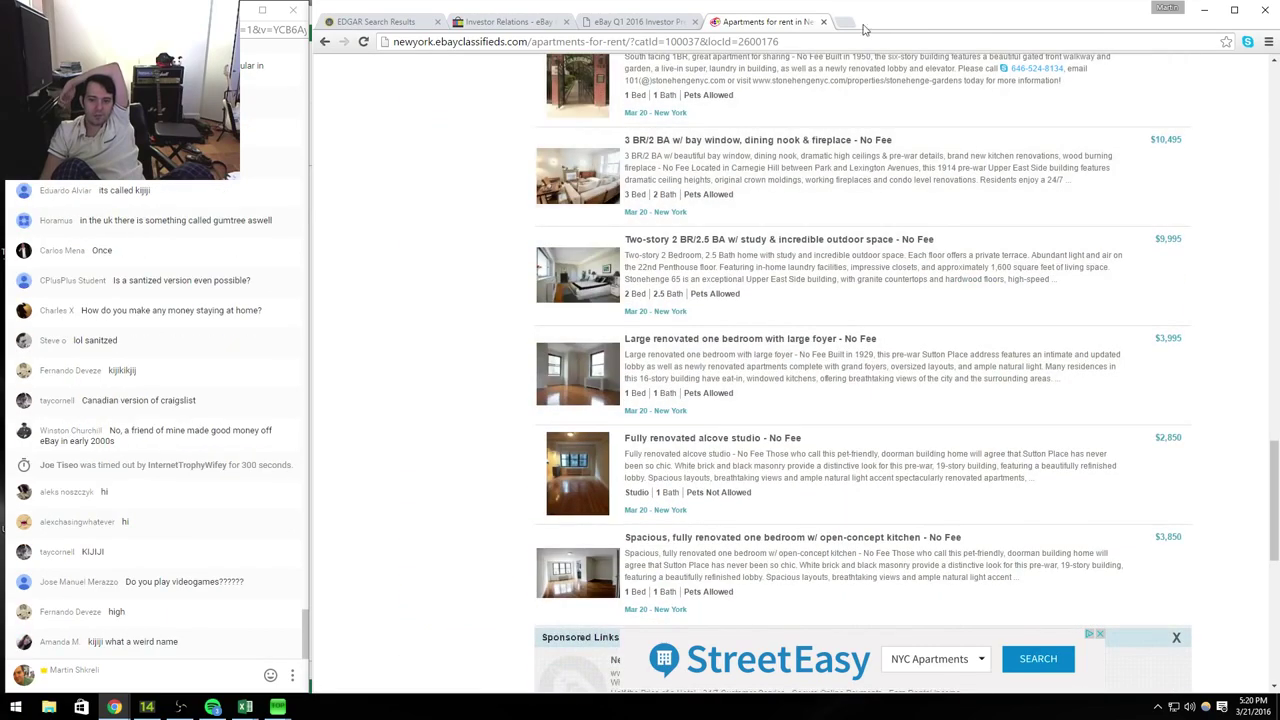
{"action": "left_click", "coordinate": [824, 21]}
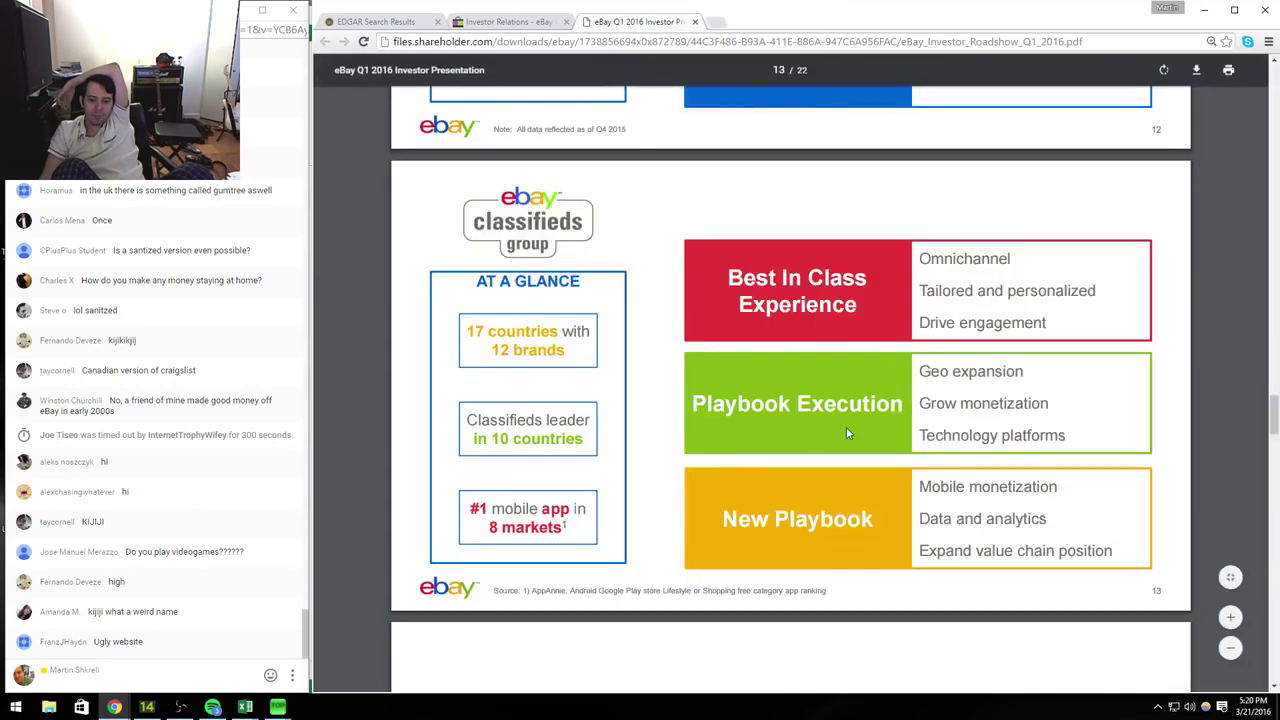
Step: Review the Historical Financial Performance slide on page 15, focusing on FX-neutral growth and the revenue notes
{"action": "scroll", "coordinate": [640, 280], "scroll_direction": "down", "scroll_amount": 9}
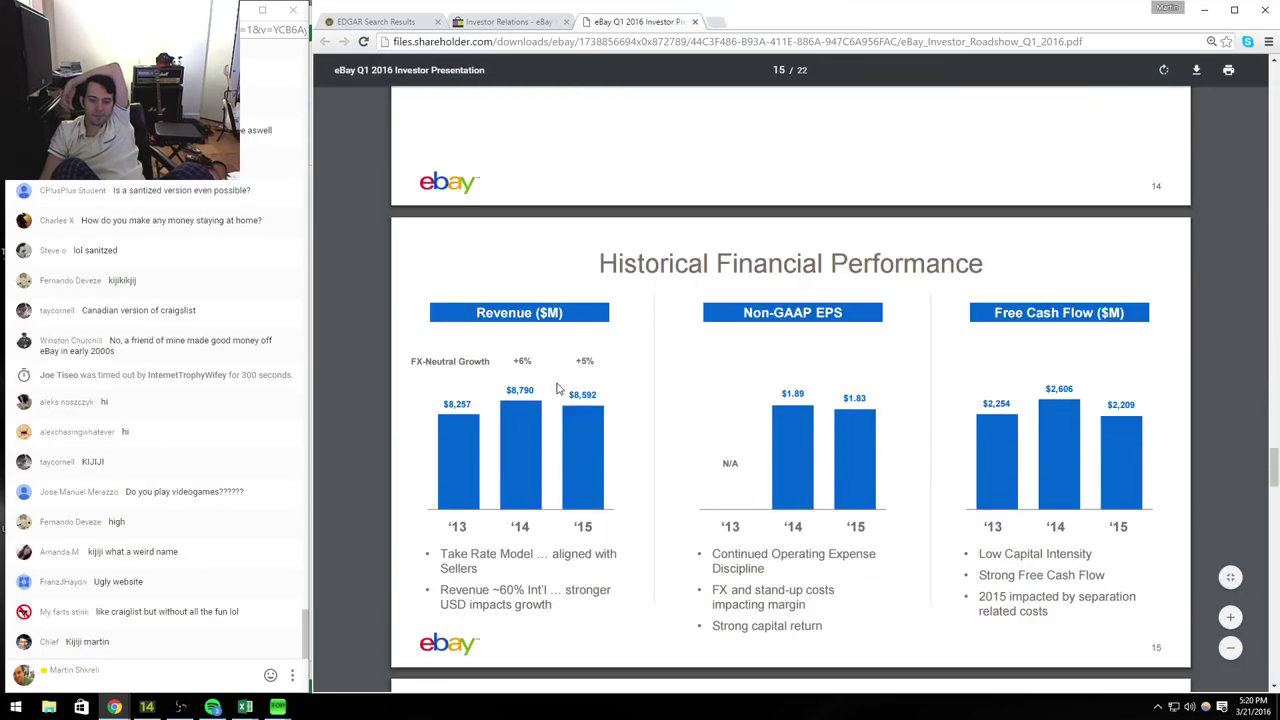
{"action": "left_click_drag", "start_coordinate": [437, 361], "coordinate": [540, 363]}
{"action": "left_click", "coordinate": [549, 371]}
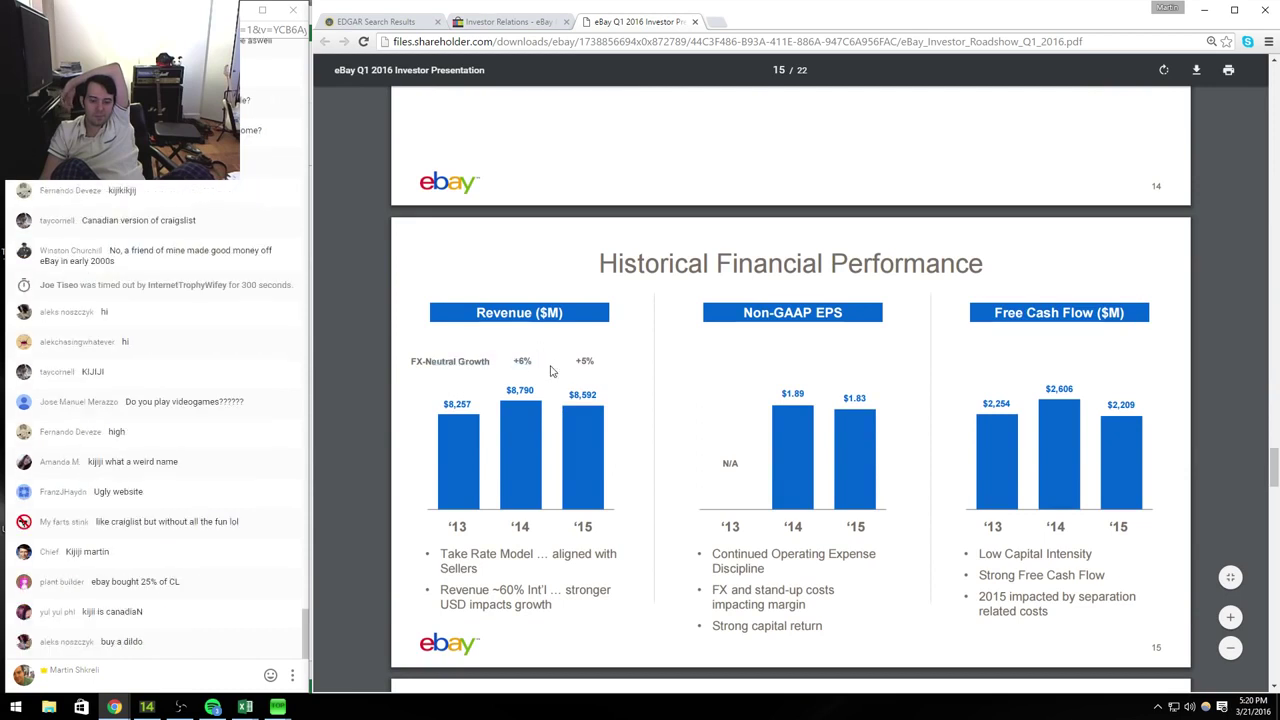
{"action": "left_click", "coordinate": [569, 382]}
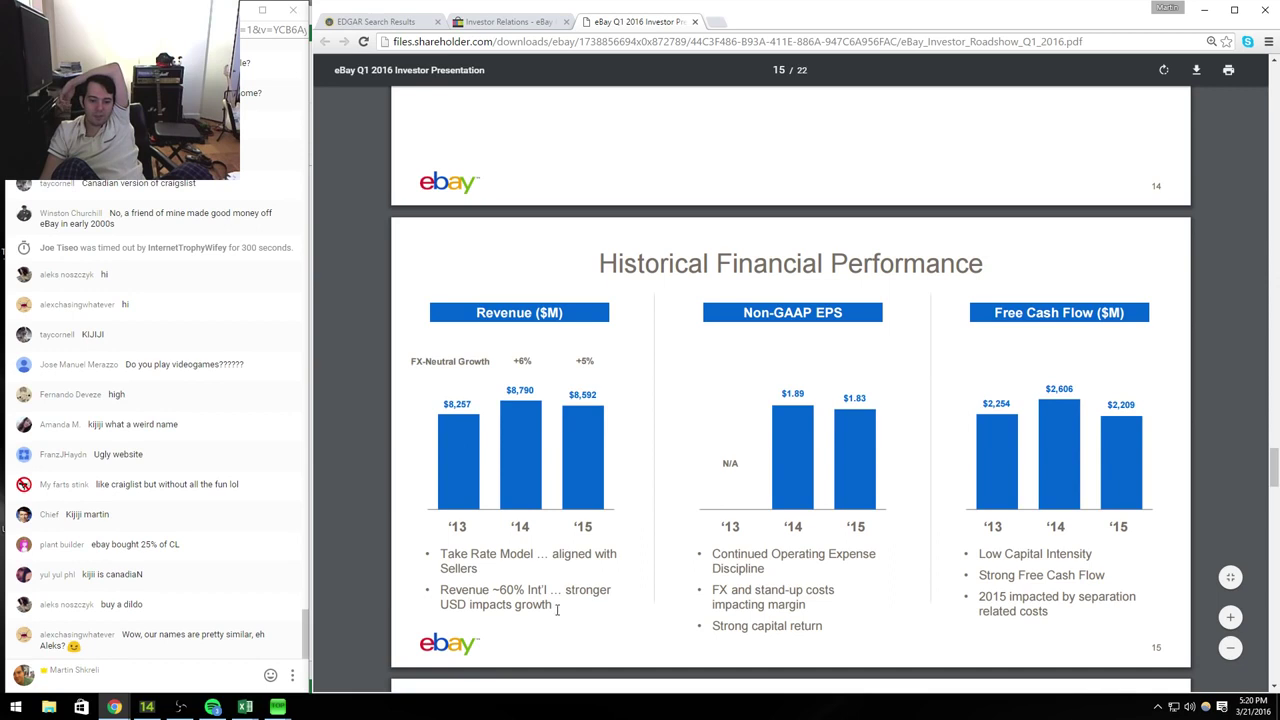
{"action": "left_click_drag", "start_coordinate": [557, 610], "coordinate": [438, 552]}
{"action": "left_click", "coordinate": [430, 557]}
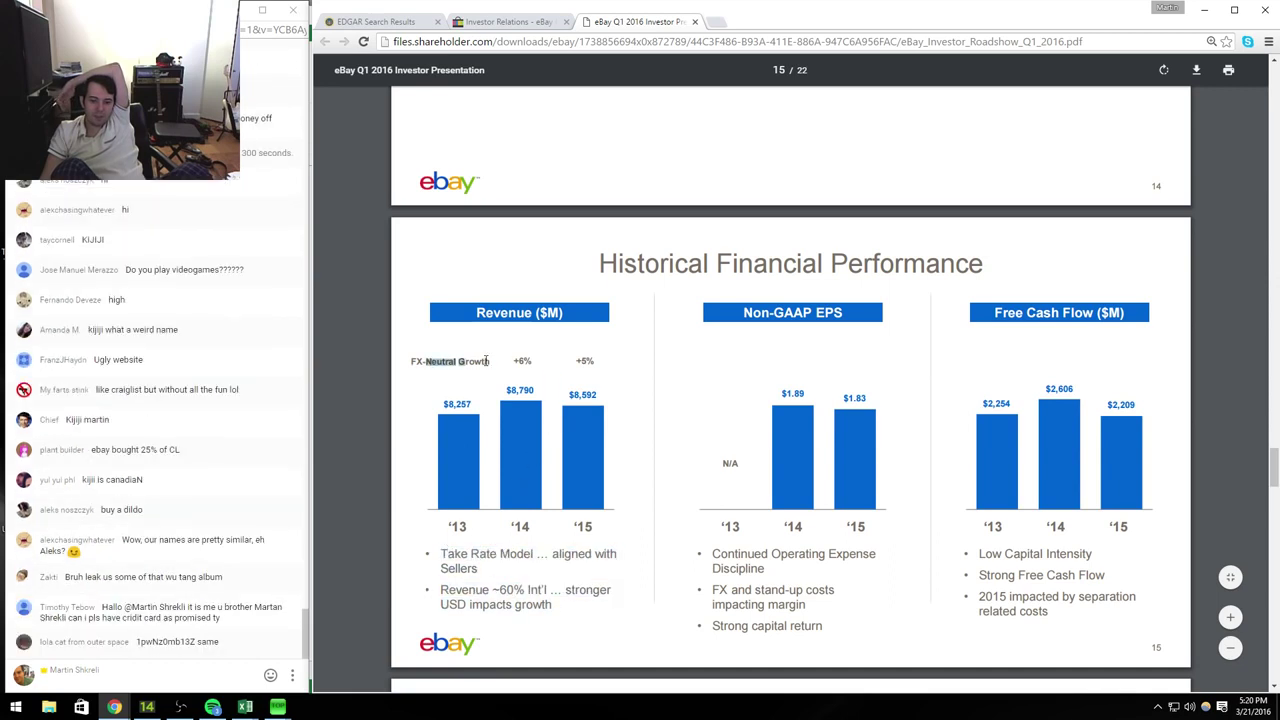
{"action": "left_click", "coordinate": [647, 376]}
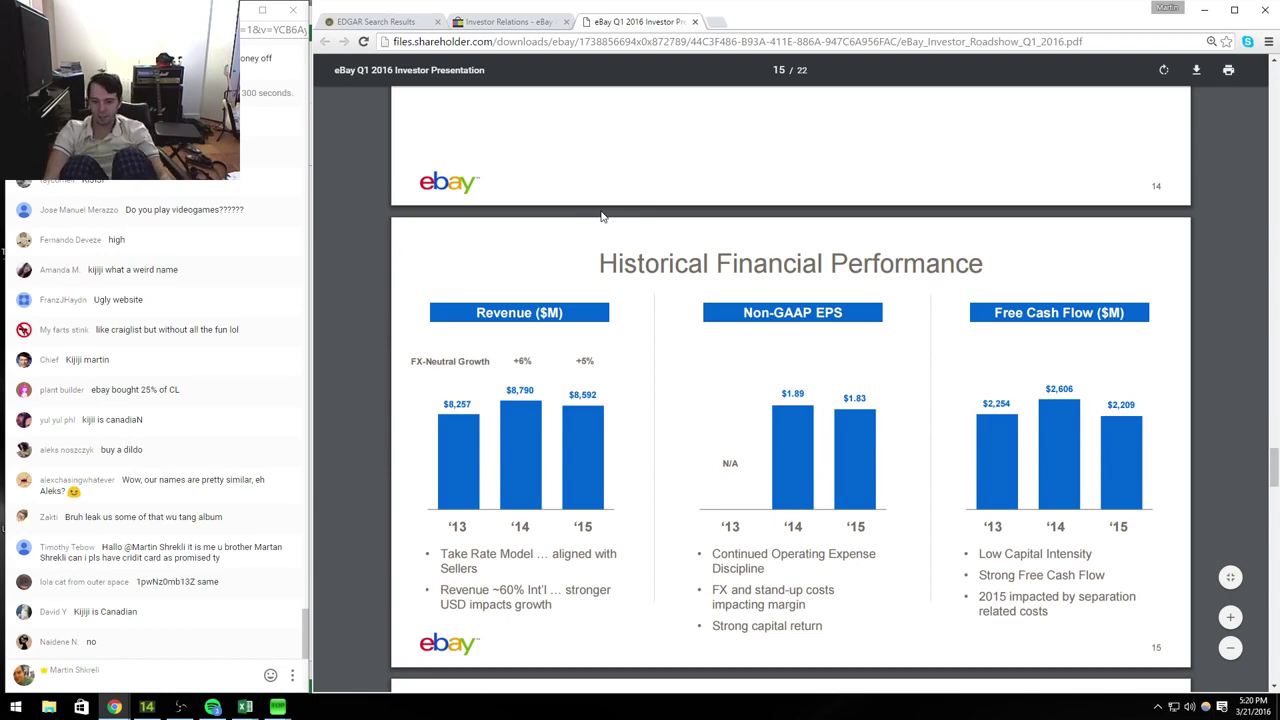
Step: Switch to the EBAY workbook in Excel and change the 2017 revenue formula in V8 to 2016 revenue times 1.01
{"action": "key", "text": "alt+Tab"}
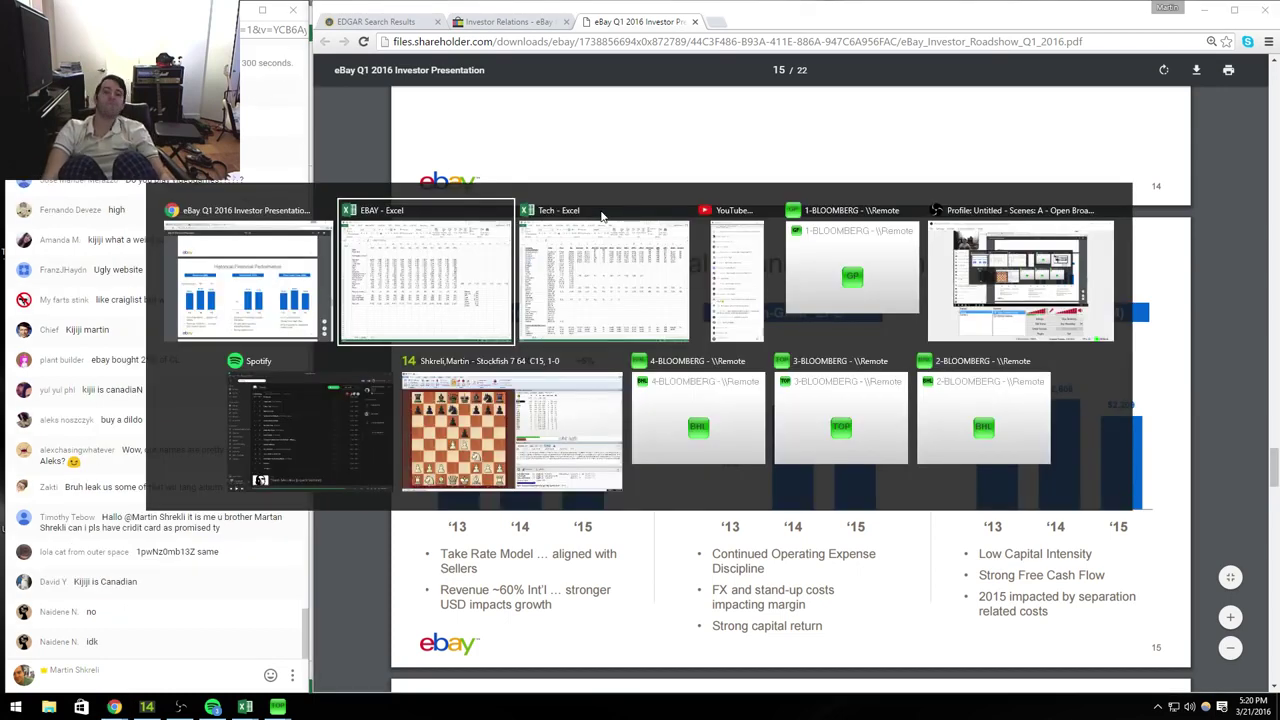
{"action": "key", "text": "Left"}
{"action": "key", "text": "Left"}
{"action": "key", "text": "Left"}
{"action": "key", "text": "Left"}
{"action": "key", "text": "Left"}
{"action": "key", "text": "Left"}
{"action": "key", "text": "Left"}
{"action": "key", "text": "Left"}
{"action": "key", "text": "Left"}
{"action": "key", "text": "Left"}
{"action": "key", "text": "Left"}
{"action": "key", "text": "Left"}
{"action": "key", "text": "Left"}
{"action": "key", "text": "Left"}
{"action": "key", "text": "Left"}
{"action": "key", "text": "Left"}
{"action": "key", "text": "Left"}
{"action": "key", "text": "Left"}
{"action": "key", "text": "Left"}
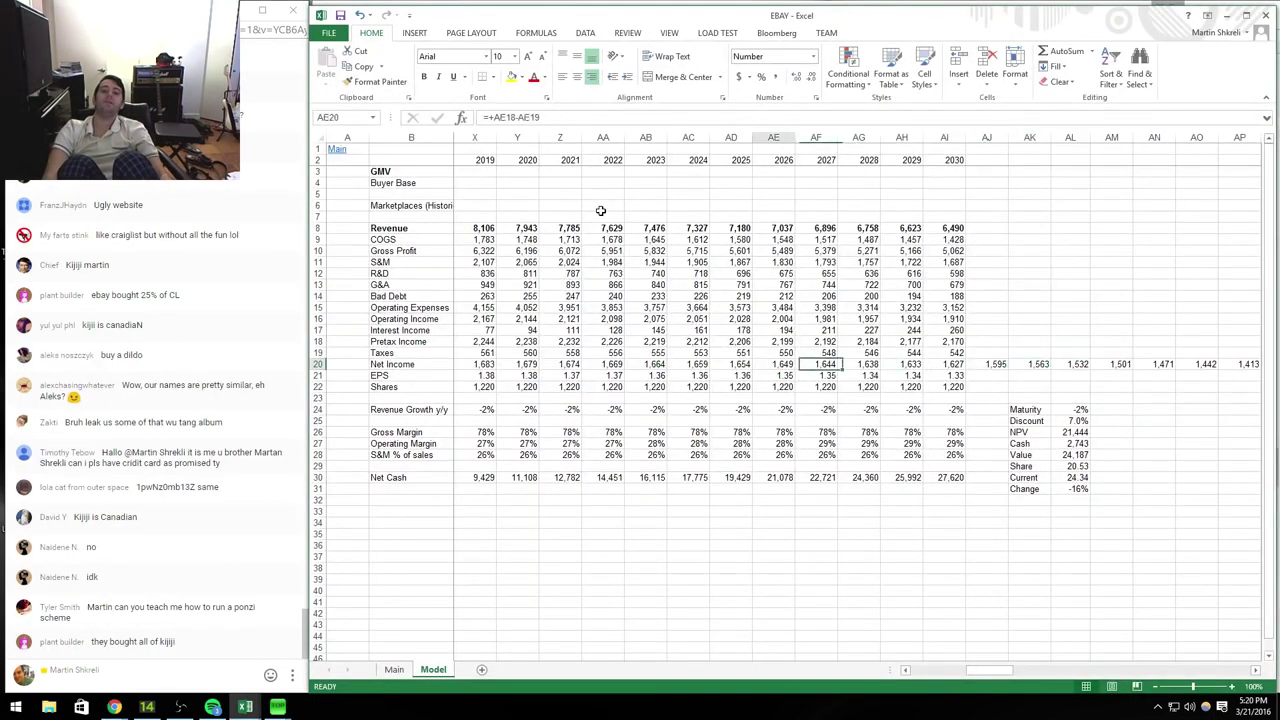
{"action": "key", "text": "Right"}
{"action": "key", "text": "Right"}
{"action": "key", "text": "Up"}
{"action": "key", "text": "Up"}
{"action": "key", "text": "Up"}
{"action": "key", "text": "Up"}
{"action": "key", "text": "Up"}
{"action": "key", "text": "Up"}
{"action": "key", "text": "Up"}
{"action": "key", "text": "Up"}
{"action": "key", "text": "Up"}
{"action": "key", "text": "Up"}
{"action": "key", "text": "Up"}
{"action": "key", "text": "Up"}
{"action": "key", "text": "F2"}
{"action": "key", "text": "Escape"}
{"action": "key", "text": "Right"}
{"action": "key", "text": "F2"}
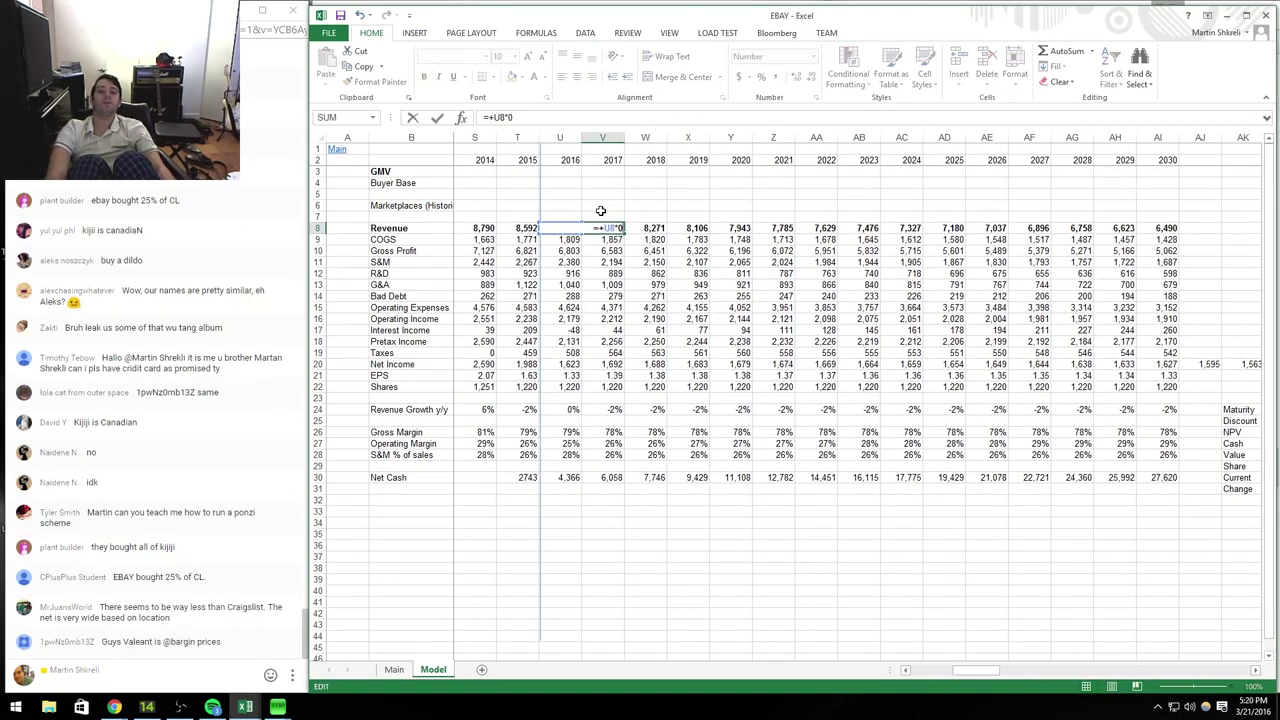
{"action": "key", "text": "BackSpace"}
{"action": "key", "text": "BackSpace"}
{"action": "type", "text": "1.01"}
{"action": "key", "text": "ctrl+Return"}
Step: Copy the 2017 revenue growth formula across to 2018 through 2020
{"action": "key", "text": "shift+Right"}
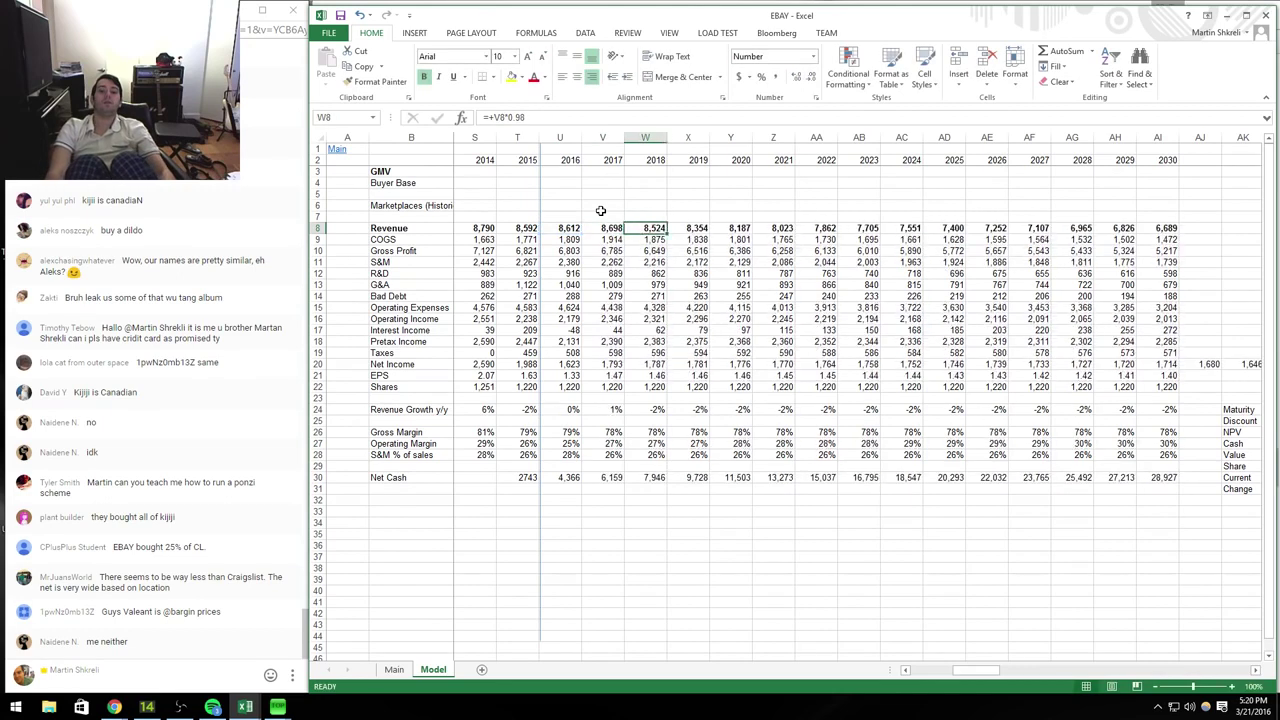
{"action": "key", "text": "shift+Right"}
{"action": "key", "text": "shift+Right"}
{"action": "key", "text": "shift+Right"}
{"action": "key", "text": "ctrl+c"}
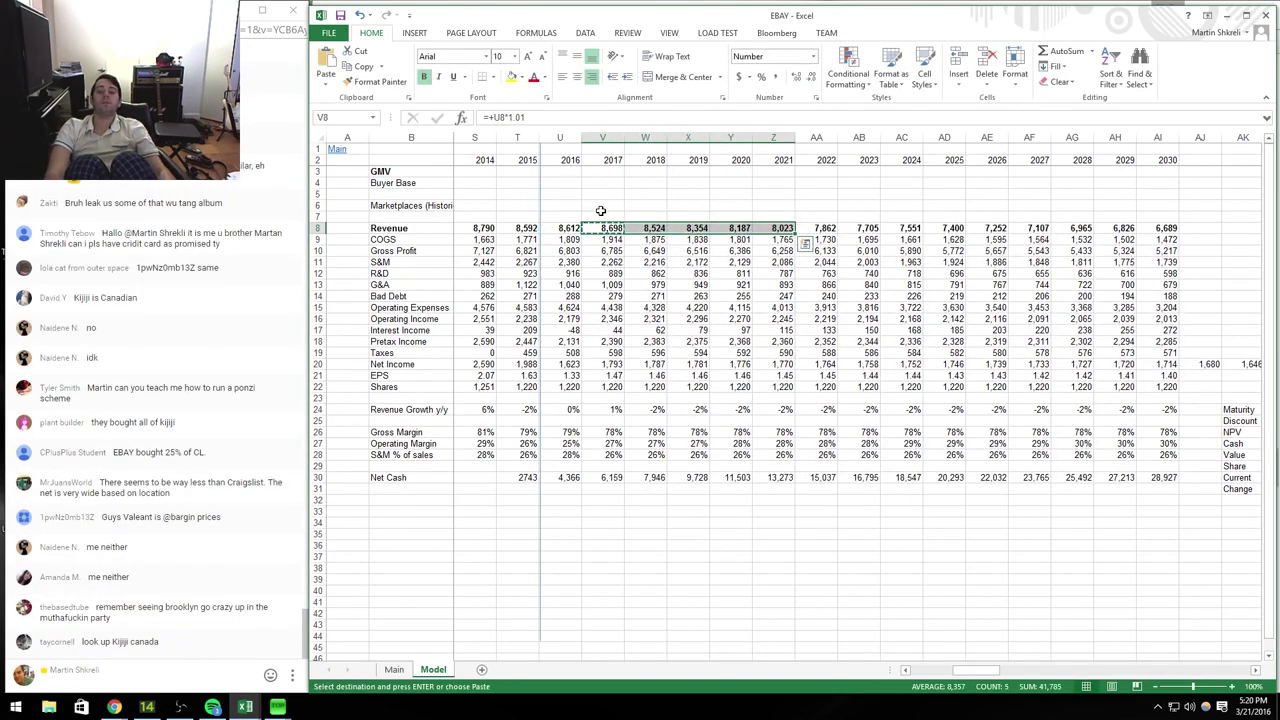
{"action": "key", "text": "shift+Left"}
{"action": "key", "text": "Return"}
Step: Hold 2017 R&D flat by changing the formula in V12 to the 2016 figure times 1
{"action": "key", "text": "Down"}
{"action": "key", "text": "Down"}
{"action": "key", "text": "Down"}
{"action": "key", "text": "F2"}
{"action": "key", "text": "BackSpace"}
{"action": "key", "text": "BackSpace"}
{"action": "key", "text": "BackSpace"}
{"action": "key", "text": "BackSpace"}
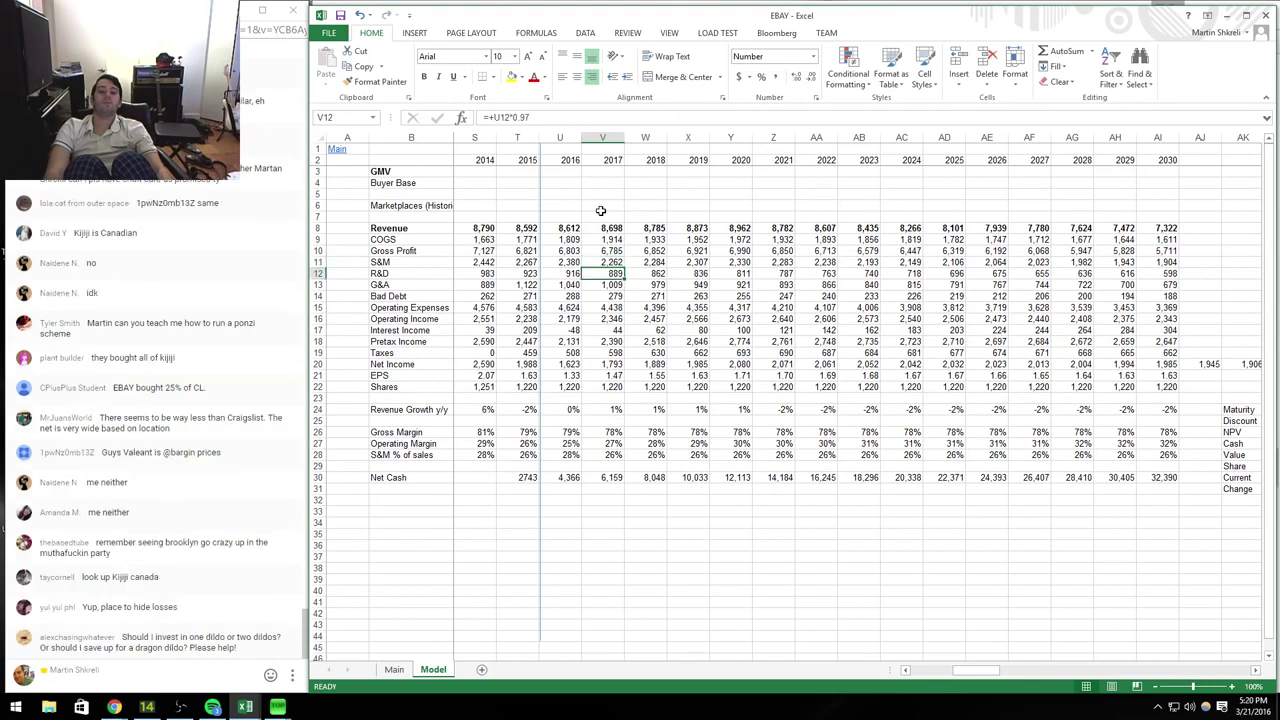
{"action": "type", "text": "1"}
{"action": "key", "text": "ctrl+Return"}
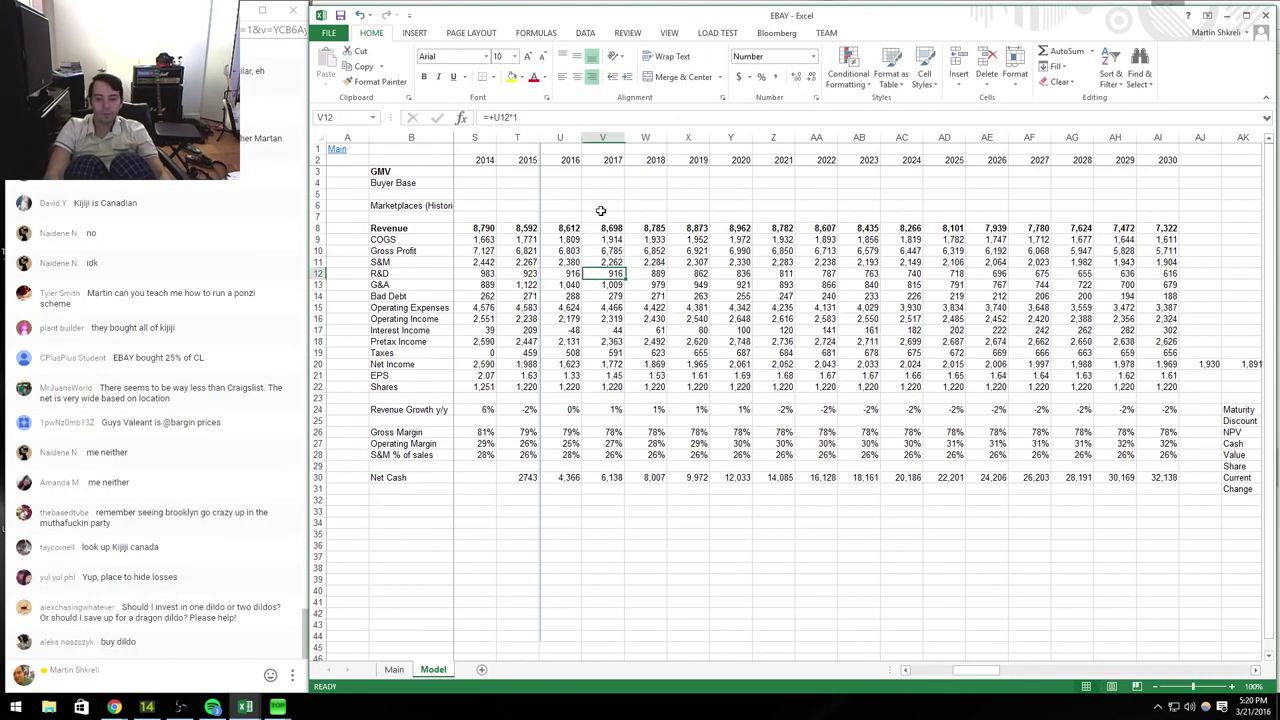
Step: Copy the flat R&D formula into the R&D, G&A and Bad Debt rows for 2017 through 2020
{"action": "key", "text": "ctrl+c"}
{"action": "key", "text": "shift+Down"}
{"action": "key", "text": "shift+Down"}
{"action": "key", "text": "shift+Right"}
{"action": "key", "text": "shift+Right"}
{"action": "key", "text": "shift+Right"}
{"action": "key", "text": "ctrl+v"}
Step: Check the NPV, value per share and change versus the current price in the valuation block beside the projections
{"action": "key", "text": "Right"}
{"action": "key", "text": "Right"}
{"action": "key", "text": "Right"}
{"action": "key", "text": "Right"}
{"action": "key", "text": "Right"}
{"action": "key", "text": "Right"}
{"action": "key", "text": "Right"}
{"action": "key", "text": "Right"}
{"action": "key", "text": "Right"}
{"action": "key", "text": "Right"}
{"action": "key", "text": "Right"}
{"action": "key", "text": "Right"}
{"action": "key", "text": "Right"}
{"action": "key", "text": "Right"}
{"action": "key", "text": "Right"}
{"action": "key", "text": "Right"}
{"action": "key", "text": "Right"}
{"action": "key", "text": "Right"}
{"action": "key", "text": "Escape"}
{"action": "key", "text": "Left"}
{"action": "key", "text": "Left"}
{"action": "key", "text": "ctrl+Down"}
{"action": "key", "text": "ctrl+Down"}
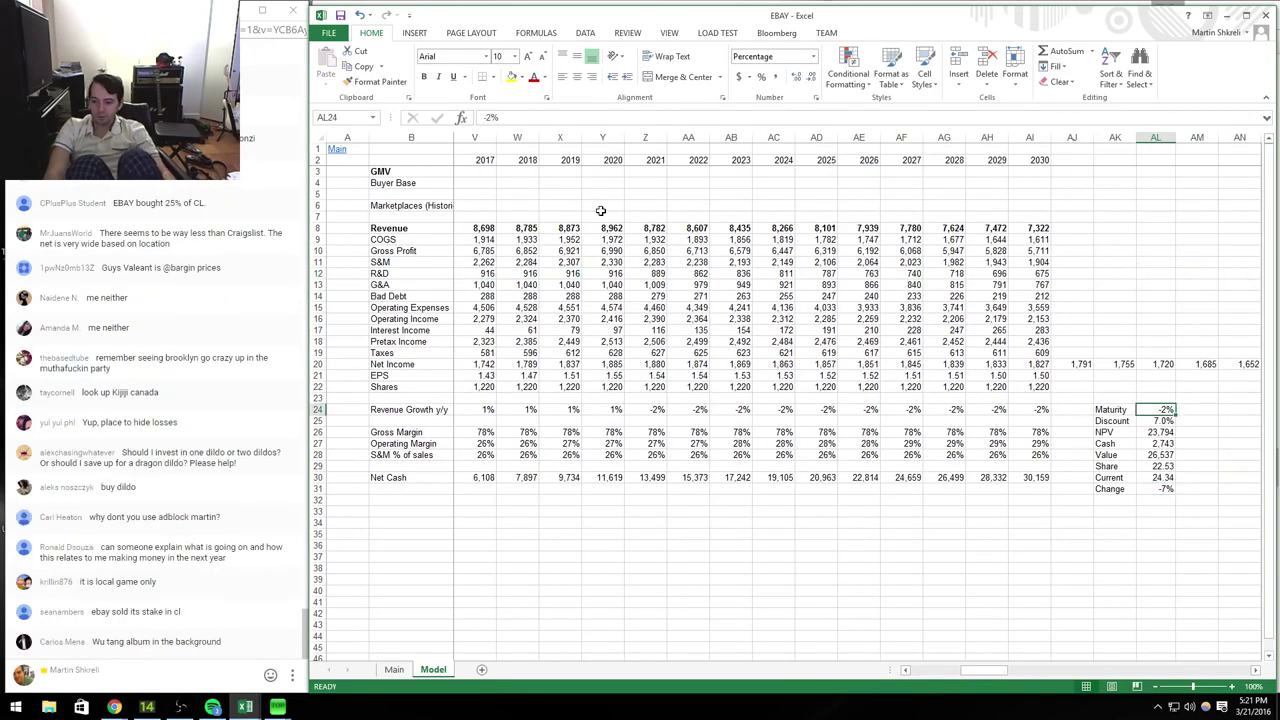
Step: Look over the S&M row and the surrounding projections from the historical years through 2030
{"action": "key", "text": "Up"}
{"action": "key", "text": "Up"}
{"action": "key", "text": "Up"}
{"action": "key", "text": "Up"}
{"action": "key", "text": "Left"}
{"action": "key", "text": "Up"}
{"action": "key", "text": "Up"}
{"action": "key", "text": "Up"}
{"action": "key", "text": "Up"}
{"action": "key", "text": "Up"}
{"action": "key", "text": "Up"}
{"action": "key", "text": "Up"}
{"action": "key", "text": "Up"}
{"action": "key", "text": "Up"}
{"action": "key", "text": "Left"}
{"action": "key", "text": "Left"}
{"action": "key", "text": "Left"}
{"action": "key", "text": "Left"}
{"action": "key", "text": "Left"}
{"action": "key", "text": "Left"}
{"action": "key", "text": "Left"}
{"action": "key", "text": "Left"}
{"action": "key", "text": "Left"}
{"action": "key", "text": "Left"}
{"action": "key", "text": "Left"}
{"action": "key", "text": "Left"}
{"action": "key", "text": "Left"}
{"action": "key", "text": "Left"}
{"action": "key", "text": "Left"}
{"action": "key", "text": "Left"}
{"action": "key", "text": "Left"}
{"action": "key", "text": "ctrl+Right"}
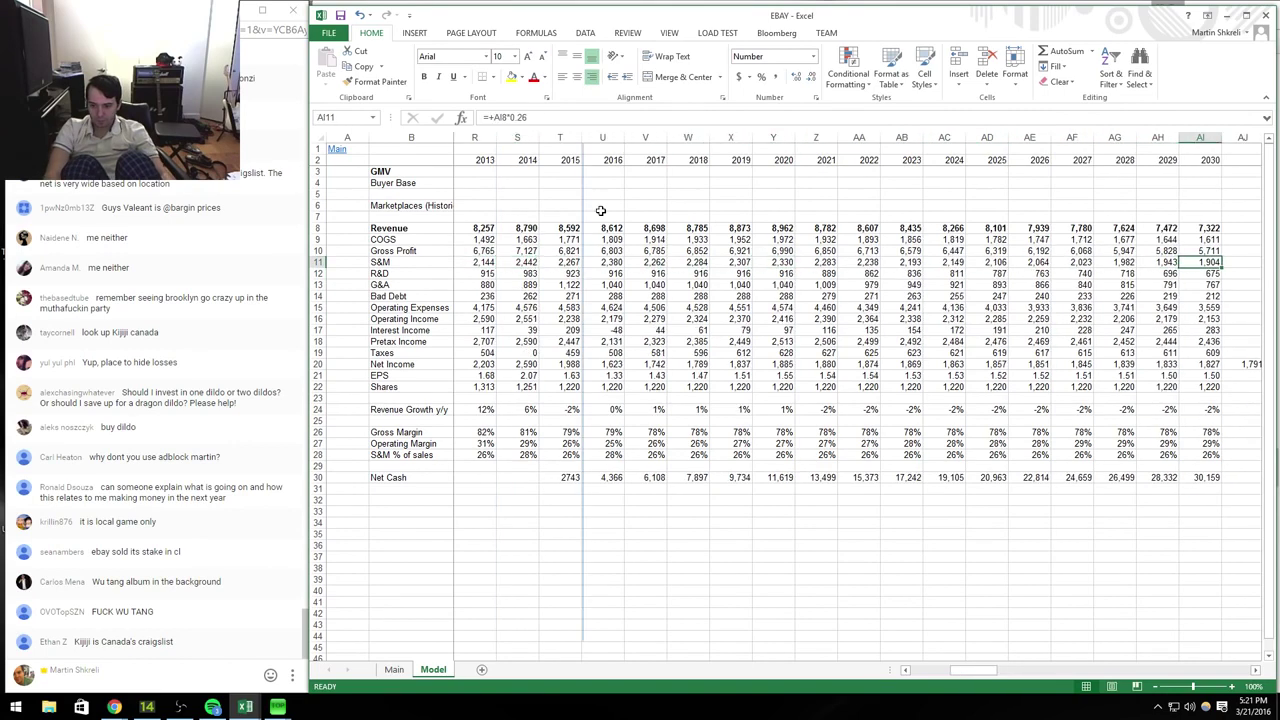
Step: Switch back to the investor presentation in Chrome and review the Our Platforms and 2016 Financial Guidance slides
{"action": "key", "text": "alt+Tab"}
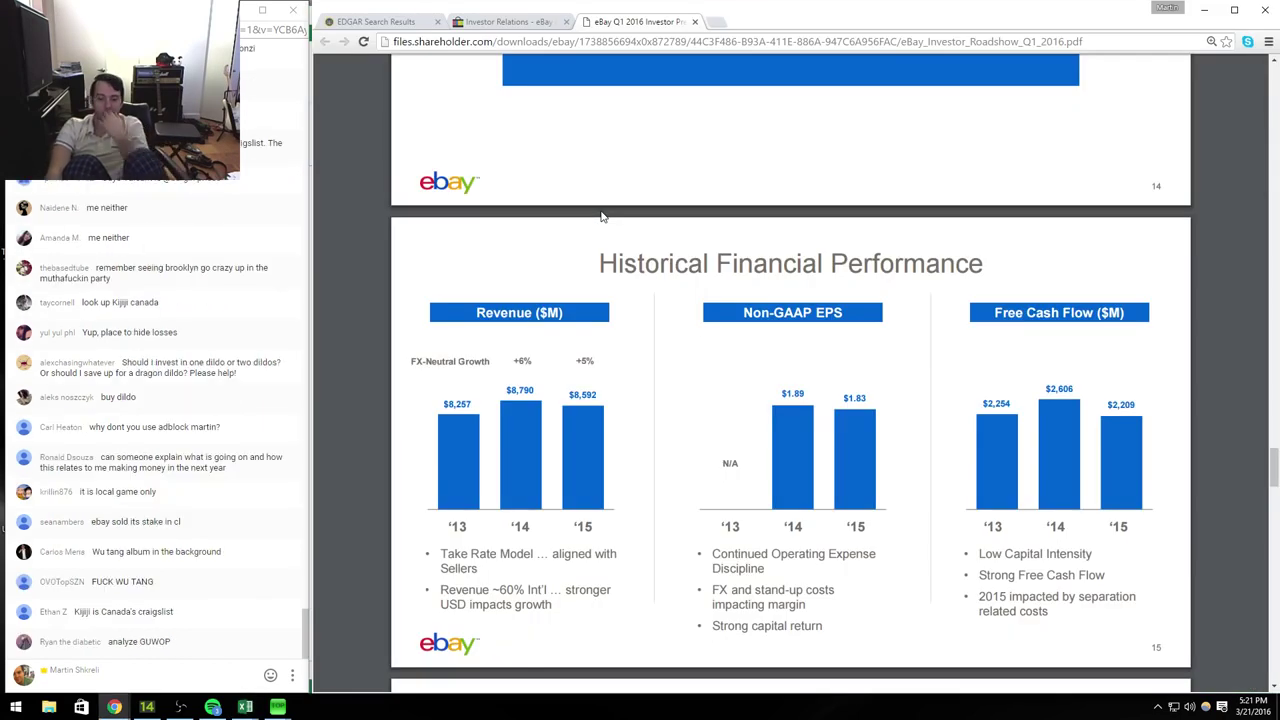
{"action": "scroll", "coordinate": [601, 215], "scroll_direction": "down", "scroll_amount": 5}
{"action": "scroll", "coordinate": [601, 215], "scroll_direction": "up", "scroll_amount": 5}
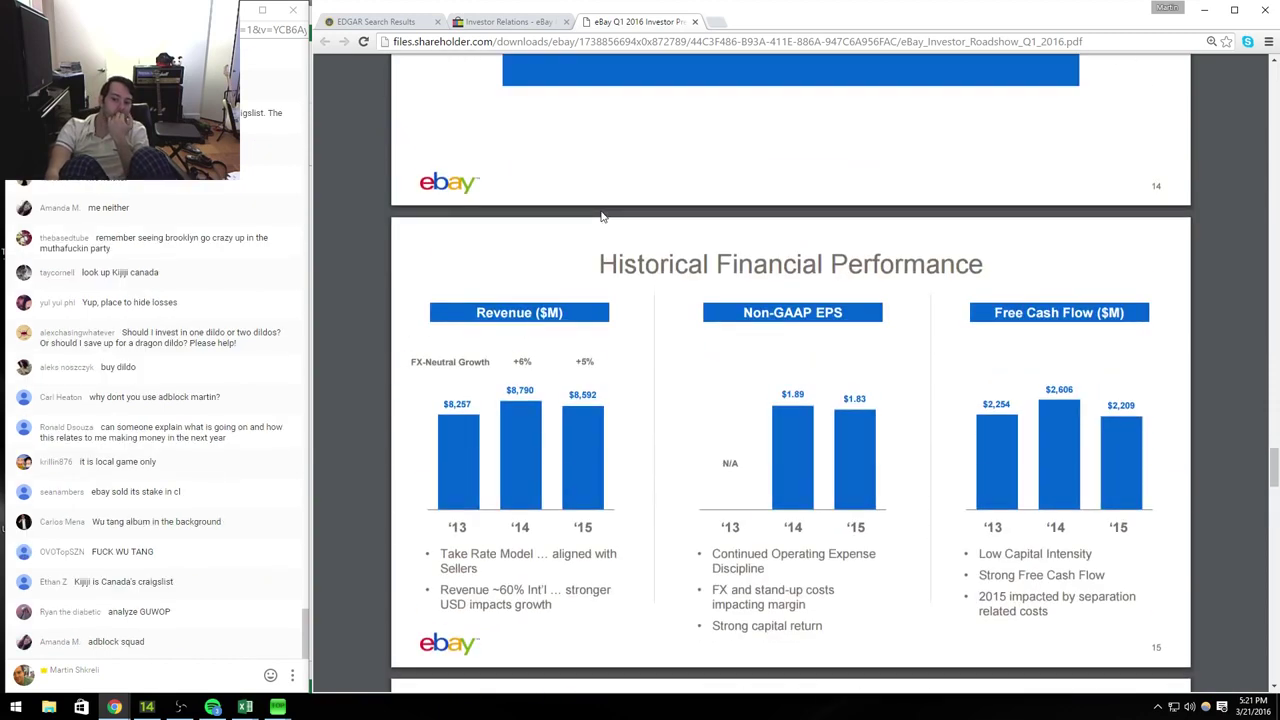
{"action": "scroll", "coordinate": [601, 215], "scroll_direction": "down", "scroll_amount": 5}
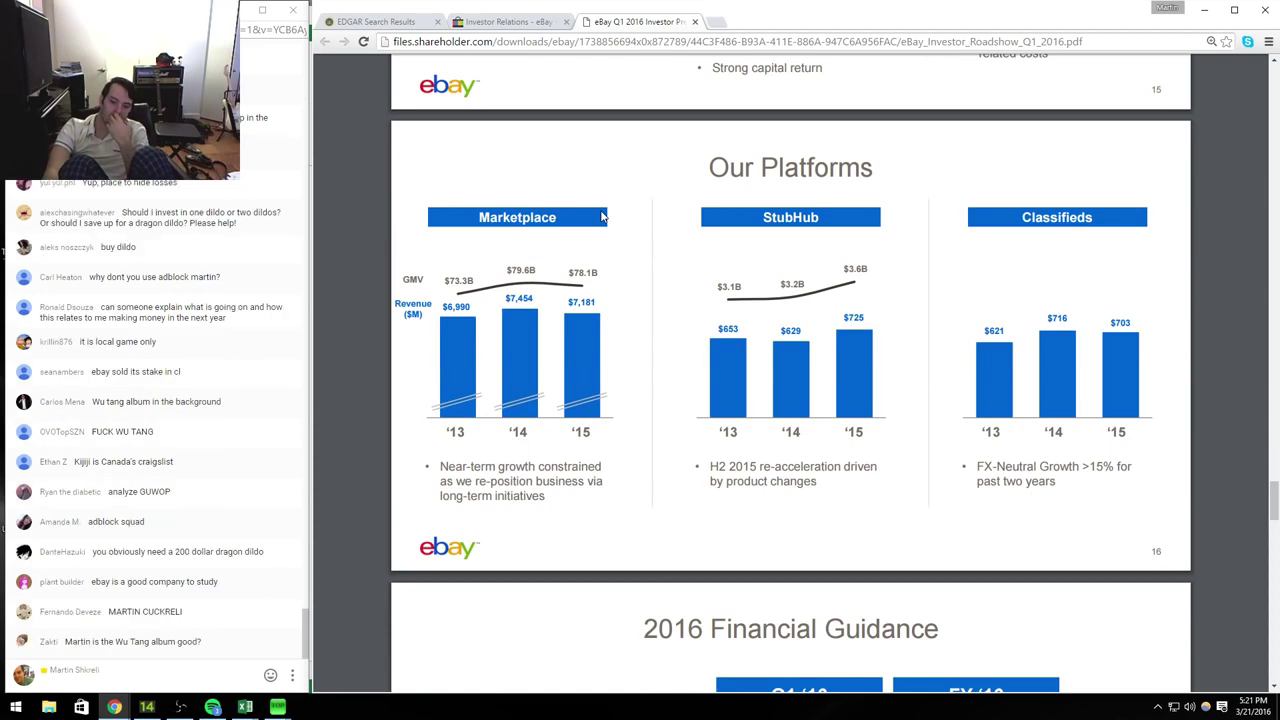
{"action": "scroll", "coordinate": [601, 215], "scroll_direction": "down", "scroll_amount": 5}
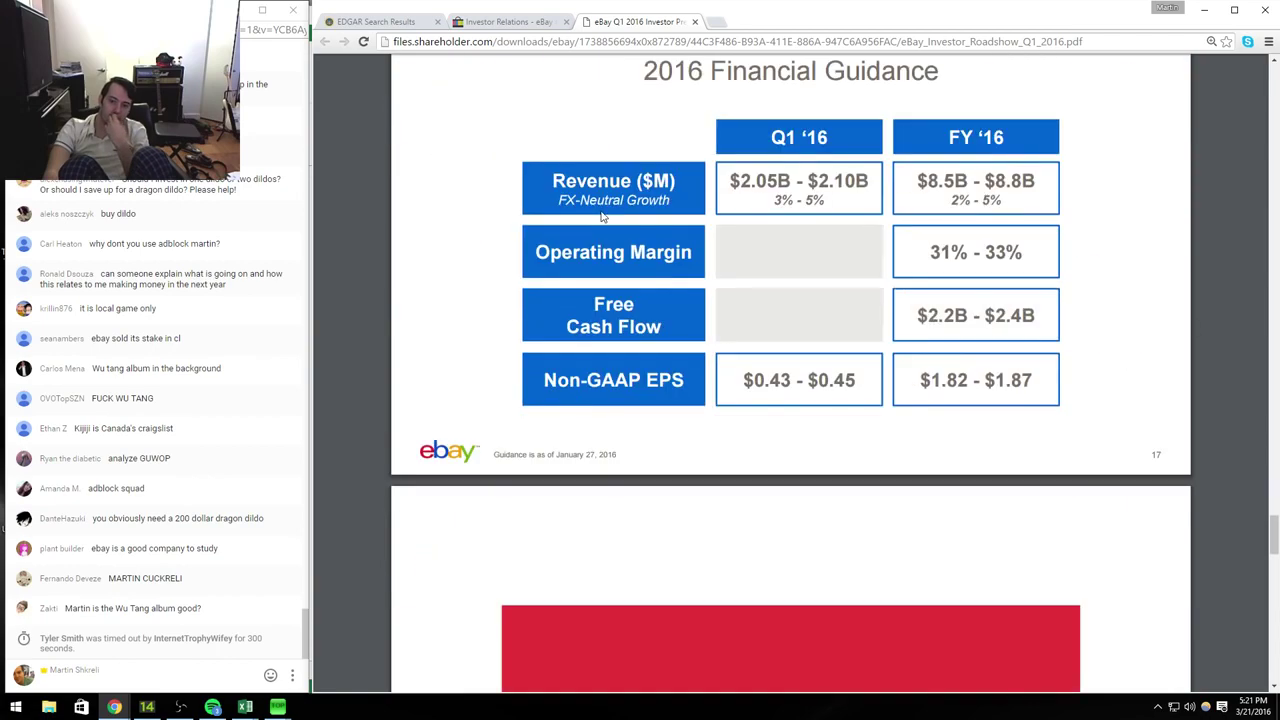
{"action": "scroll", "coordinate": [601, 213], "scroll_direction": "up", "scroll_amount": 5}
{"action": "scroll", "coordinate": [601, 213], "scroll_direction": "down", "scroll_amount": 5}
Step: Review the appendix reconciliations of total revenue, non-GAAP EPS and guidance, and return to the presentation's cover page
{"action": "scroll", "coordinate": [601, 213], "scroll_direction": "down", "scroll_amount": 5}
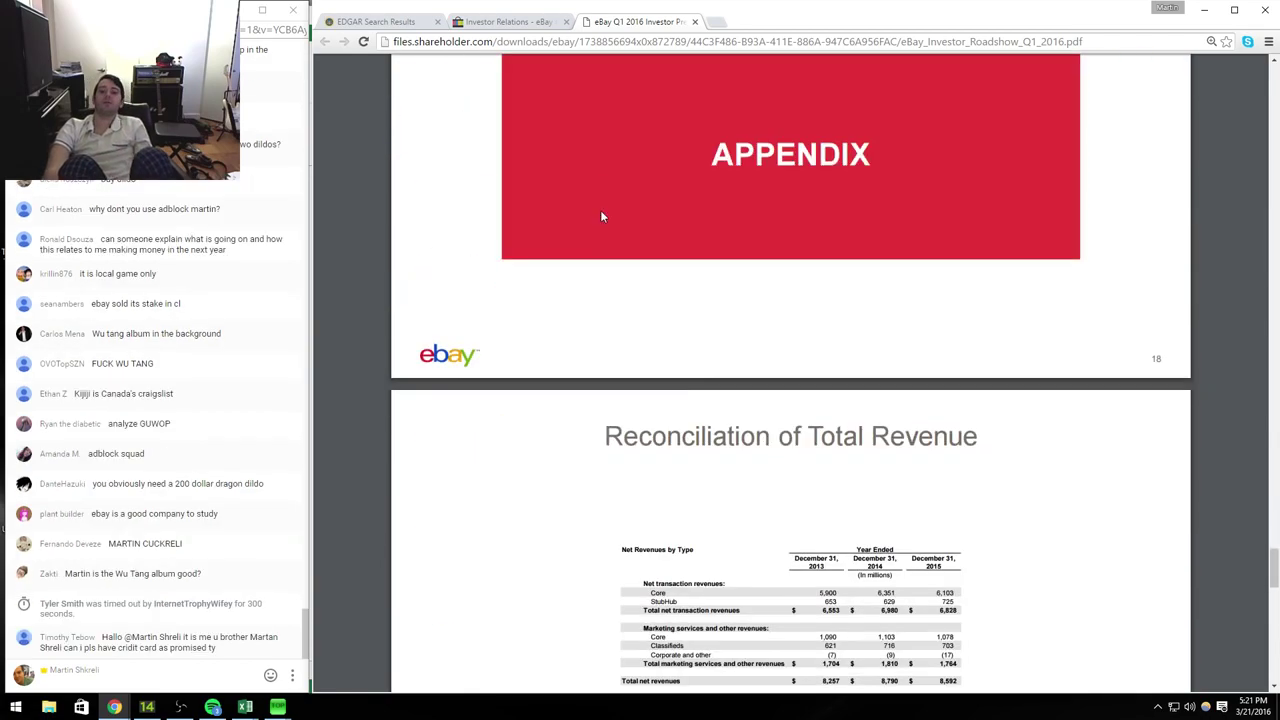
{"action": "scroll", "coordinate": [601, 216], "scroll_direction": "down", "scroll_amount": 5}
{"action": "scroll", "coordinate": [601, 216], "scroll_direction": "up", "scroll_amount": 5}
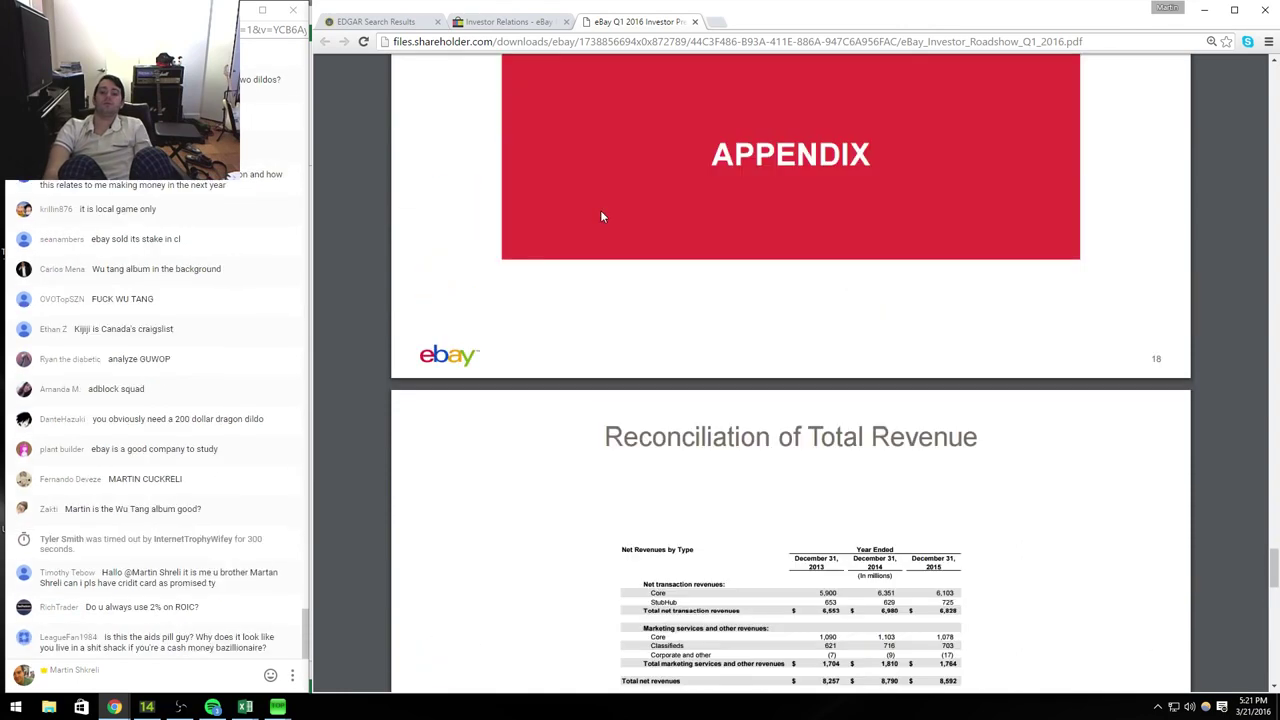
{"action": "scroll", "coordinate": [601, 216], "scroll_direction": "down", "scroll_amount": 5}
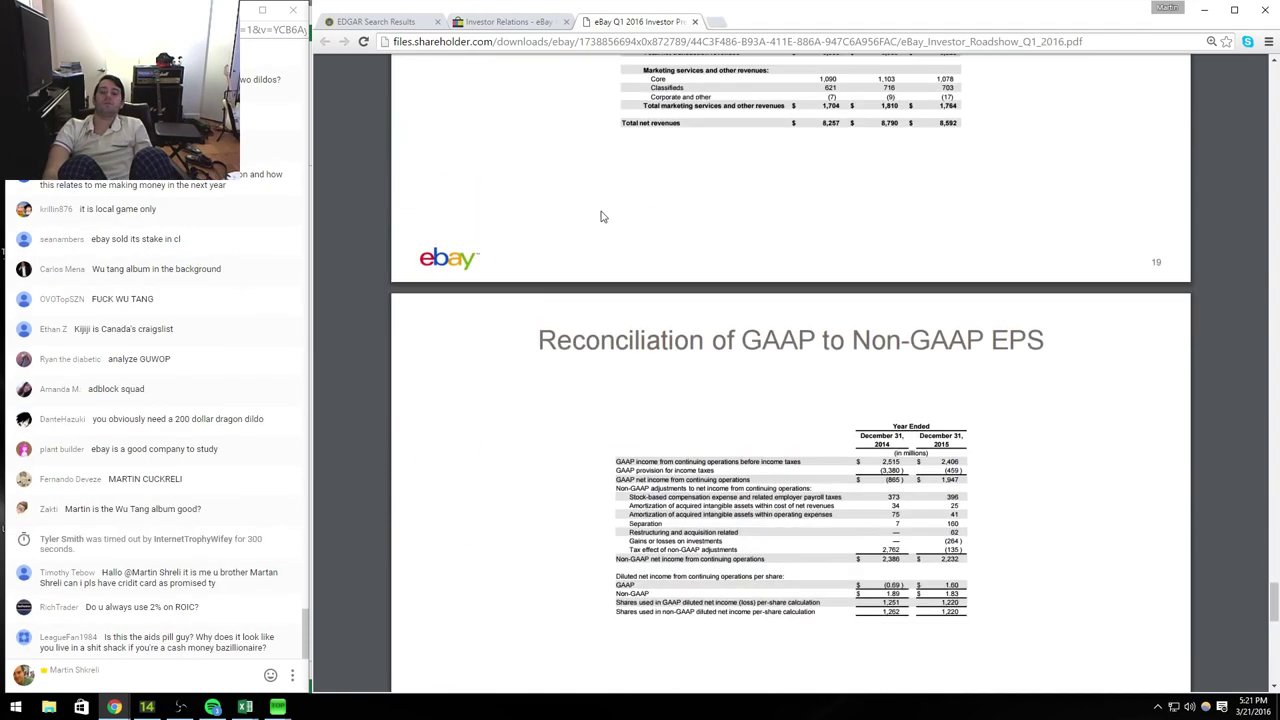
{"action": "scroll", "coordinate": [601, 216], "scroll_direction": "down", "scroll_amount": 10}
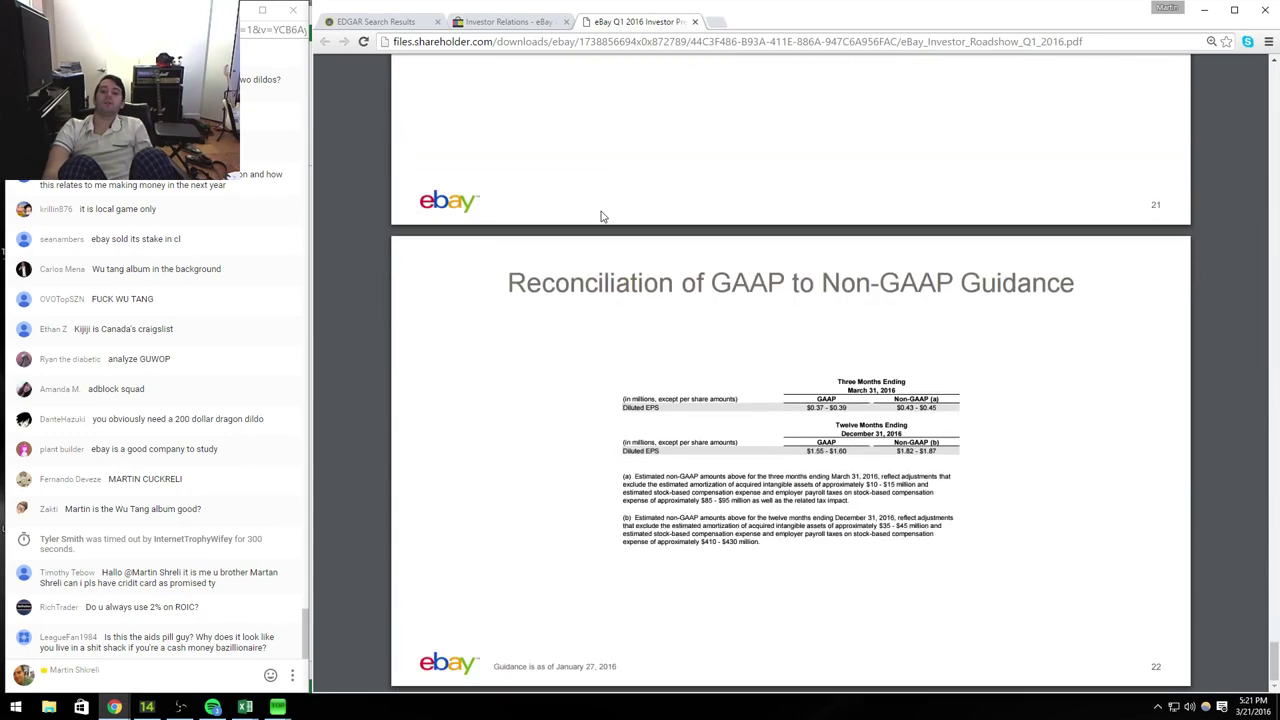
{"action": "key", "text": "Home"}
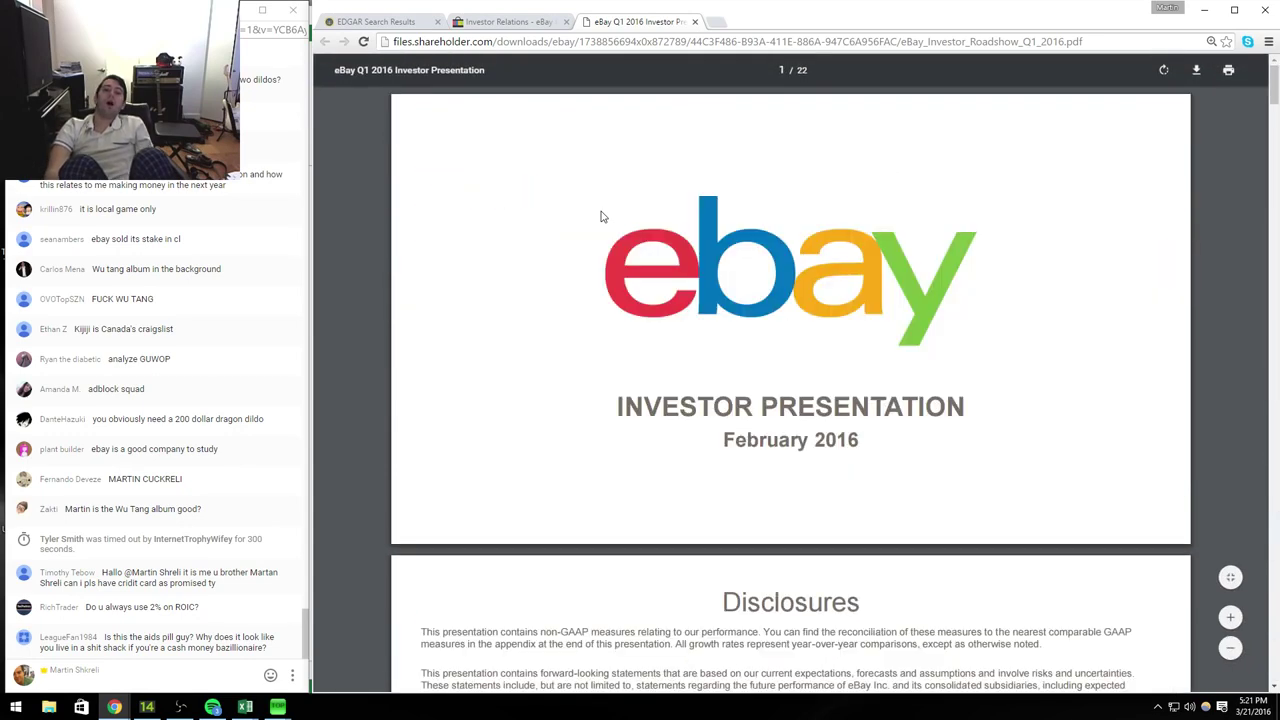
Step: Close the presentation and open eBay's Goldman Sachs Technology and Internet Conference 2016 webcast from the Investor Relations page
{"action": "left_click", "coordinate": [695, 21]}
{"action": "scroll", "coordinate": [717, 240], "scroll_direction": "up", "scroll_amount": 1}
{"action": "scroll", "coordinate": [717, 245], "scroll_direction": "down", "scroll_amount": 3}
{"action": "scroll", "coordinate": [714, 430], "scroll_direction": "up", "scroll_amount": 3}
{"action": "left_click", "coordinate": [690, 420]}
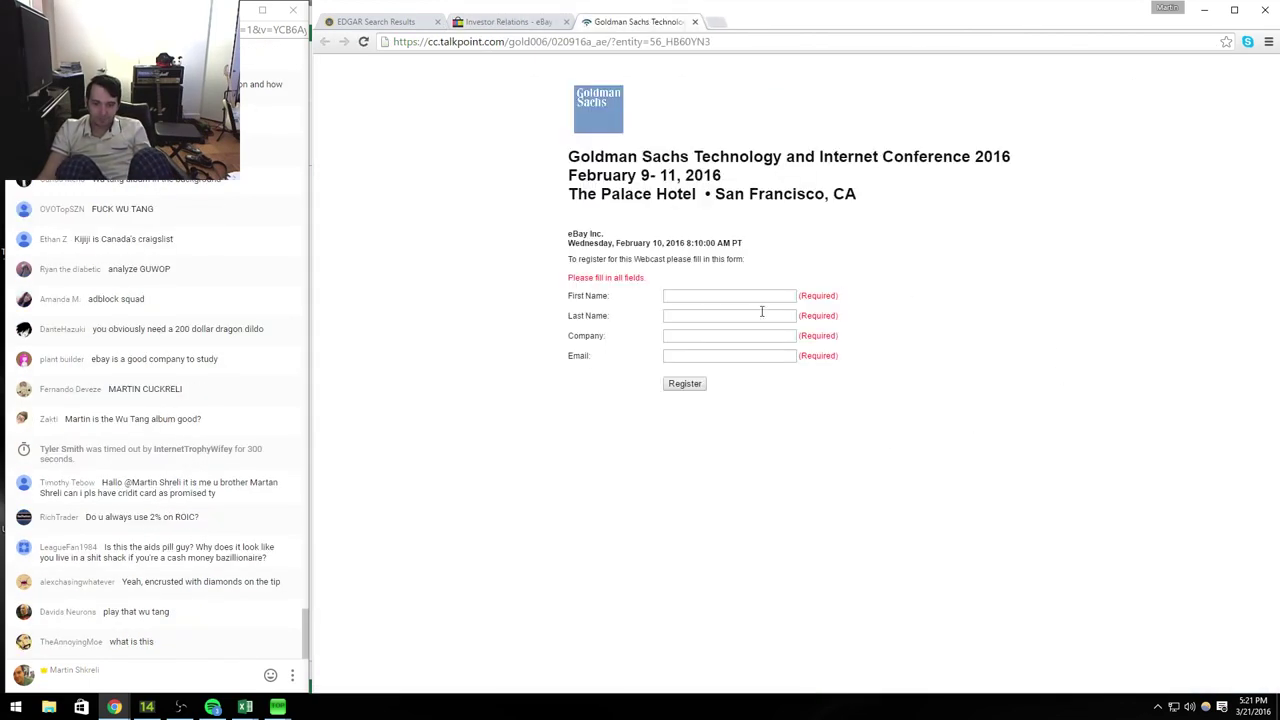
Step: Fill in the webcast registration form with the attendee's first name, last name and e-mail, and the company "Year"
{"action": "left_click", "coordinate": [705, 296]}
{"action": "left_click", "coordinate": [714, 313]}
{"action": "left_click", "coordinate": [727, 357]}
{"action": "left_click", "coordinate": [736, 374]}
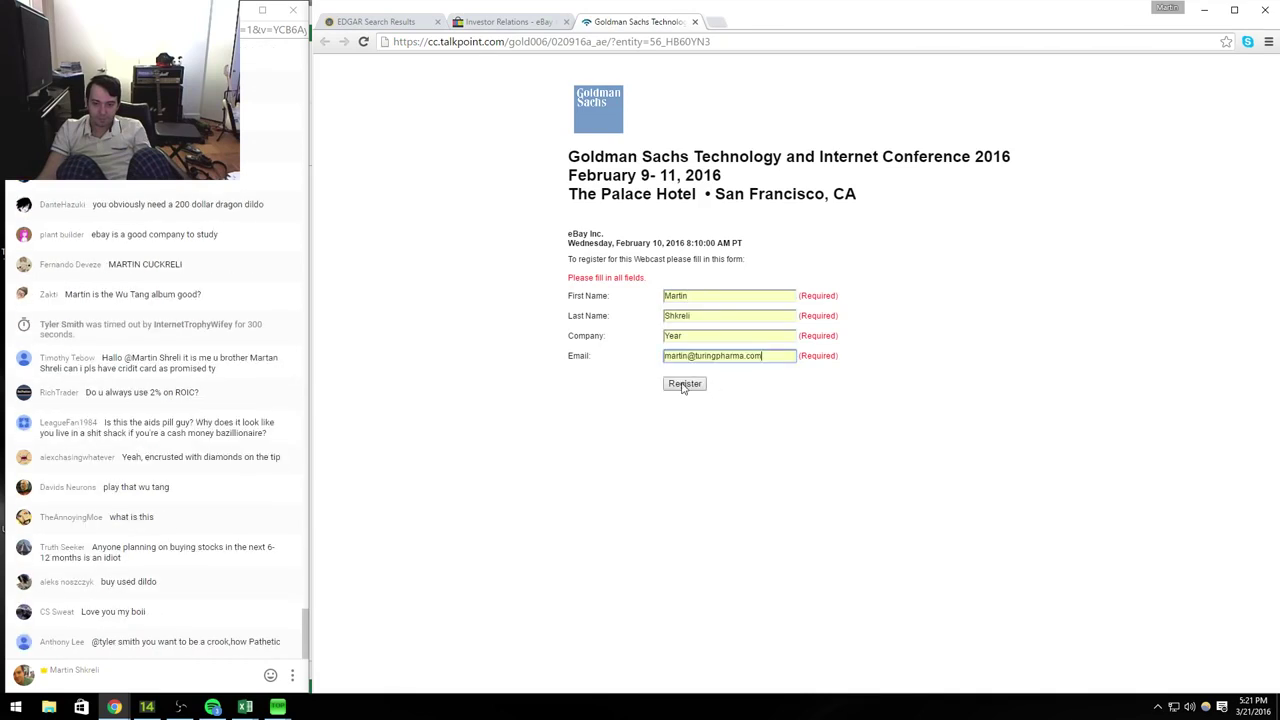
Step: Change the company in the webcast registration form to "Turing Pharmaceuticals AG"
{"action": "key", "text": "shift+Tab"}
{"action": "key", "text": "shift+Tab"}
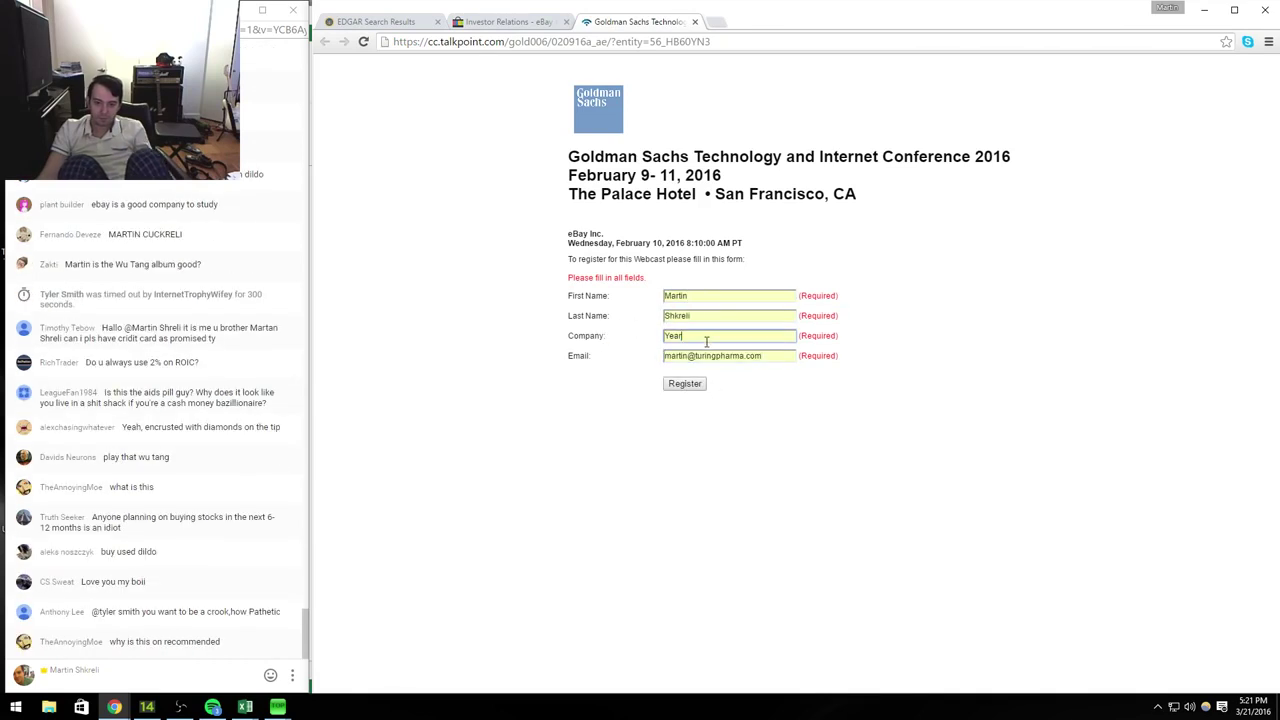
{"action": "key", "text": "Tab"}
{"action": "key", "text": "BackSpace"}
{"action": "key", "text": "Down"}
{"action": "key", "text": "Down"}
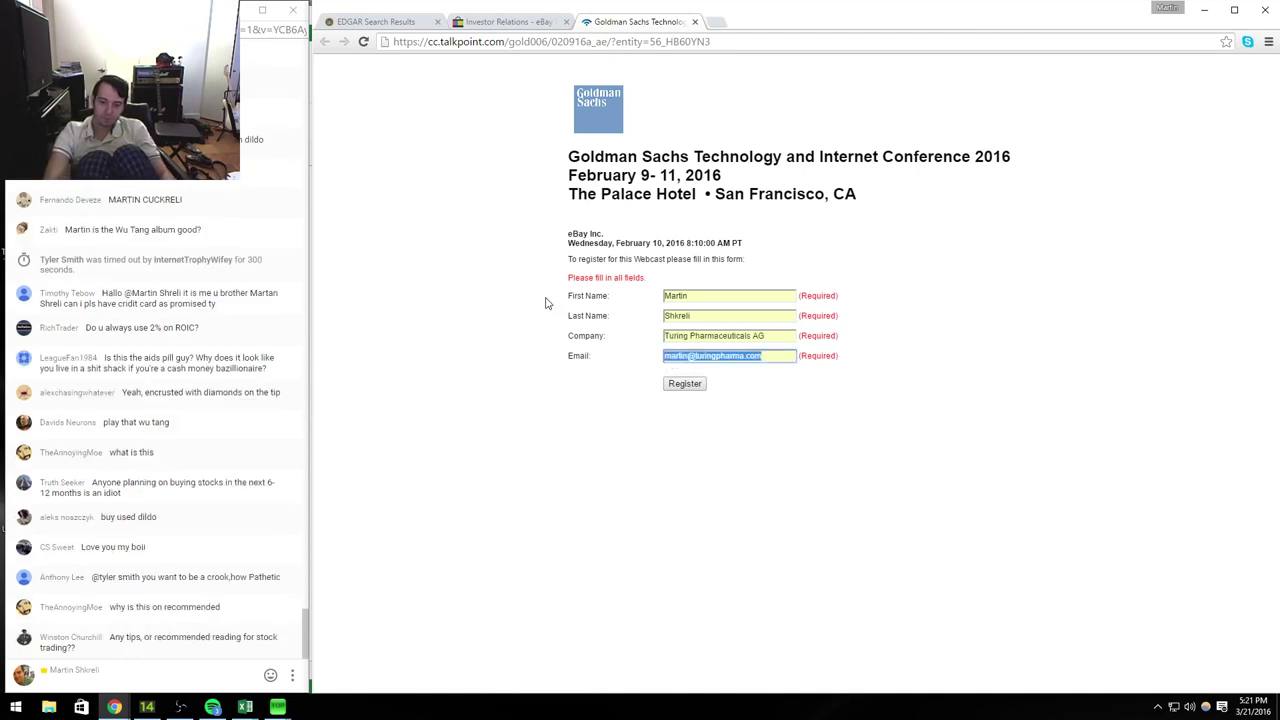
Step: Submit the registration and start listening to eBay's Goldman Sachs conference webcast
{"action": "key", "text": "Return"}
{"action": "key", "text": "Return"}
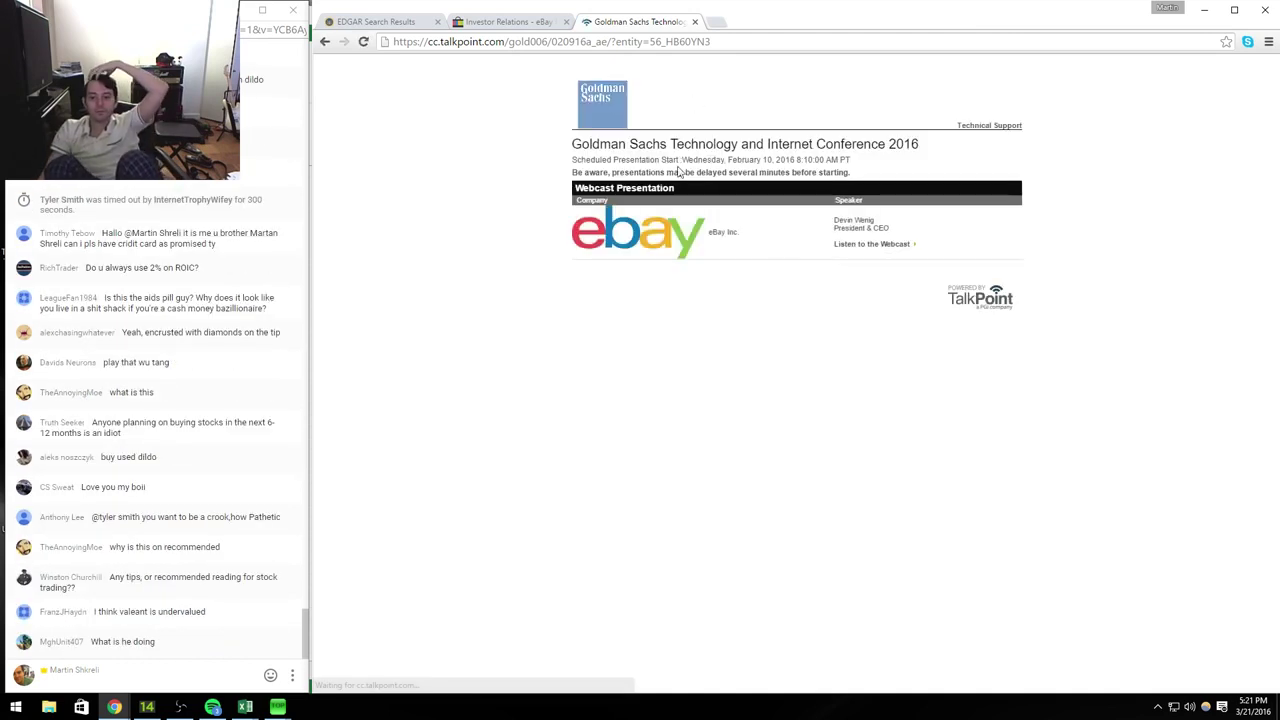
{"action": "left_click", "coordinate": [876, 247]}
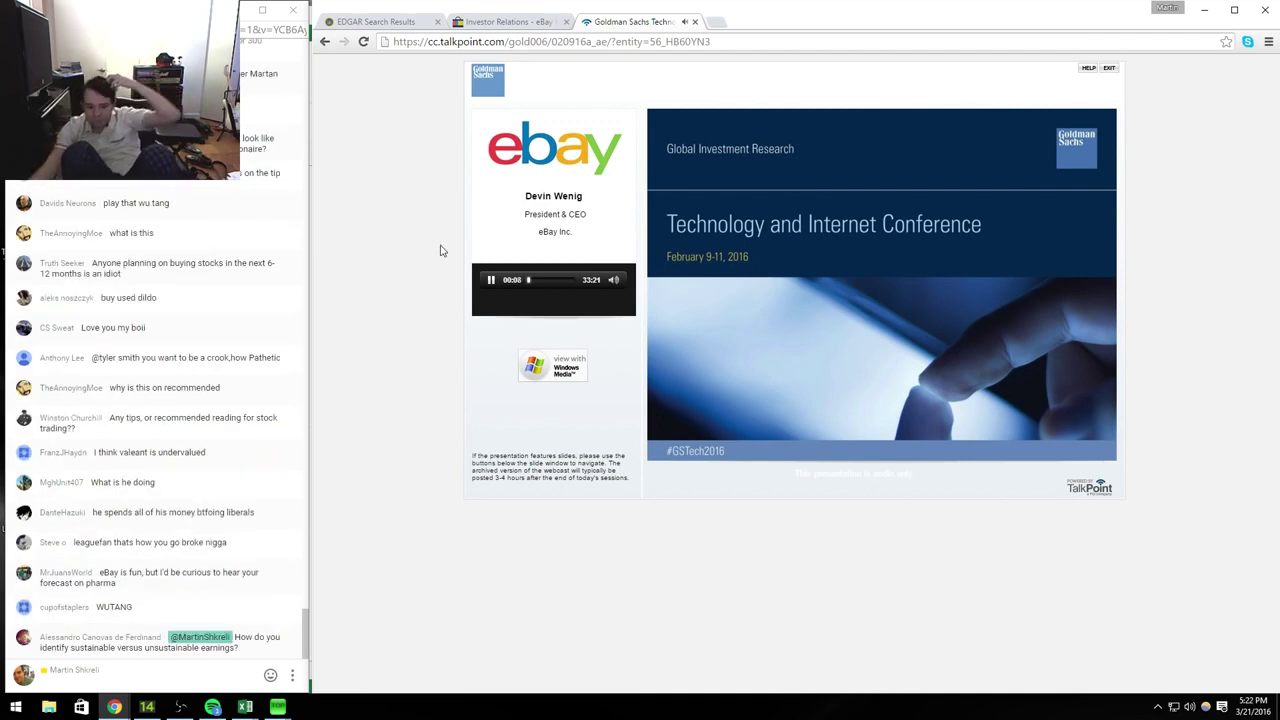
Step: Return to eBay's Investor Relations page, switch to the Bloomberg terminal and list the security holders (HDS) of EBAY and PYPL equity
{"action": "left_click", "coordinate": [505, 21]}
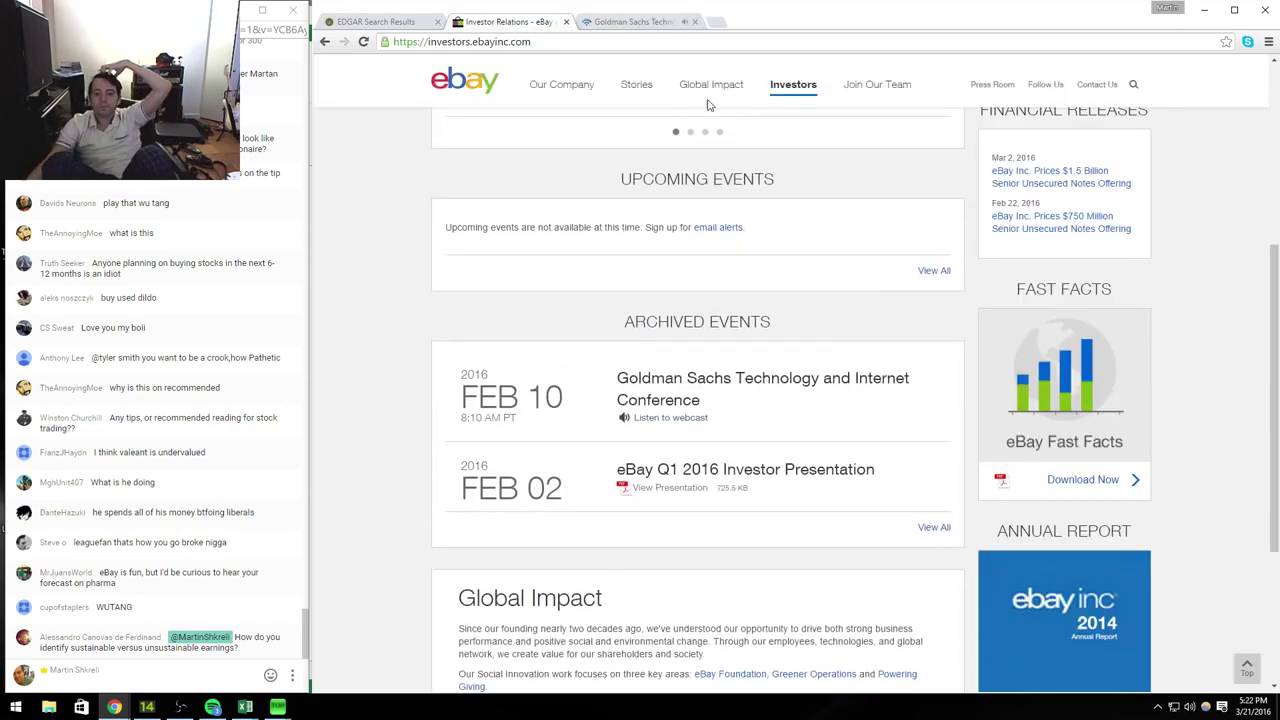
{"action": "scroll", "coordinate": [771, 234], "scroll_direction": "up", "scroll_amount": 4}
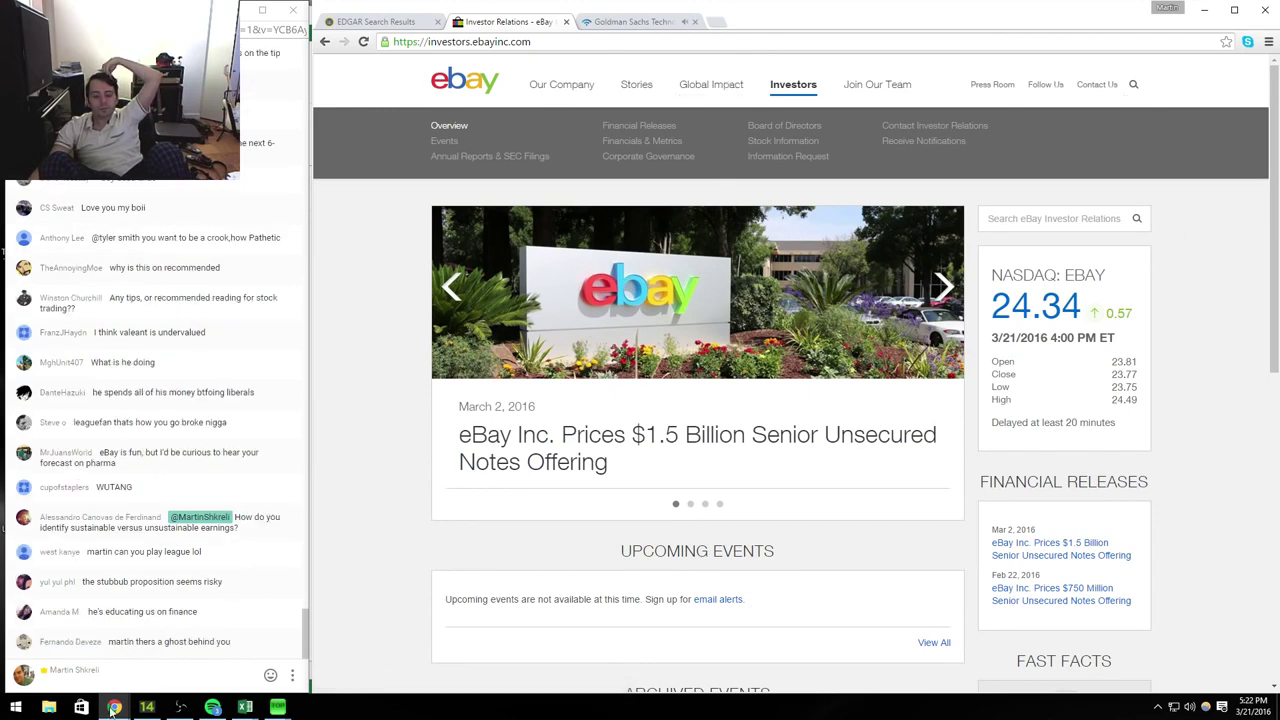
{"action": "mouse_move", "coordinate": [278, 707]}
{"action": "left_click", "coordinate": [200, 612]}
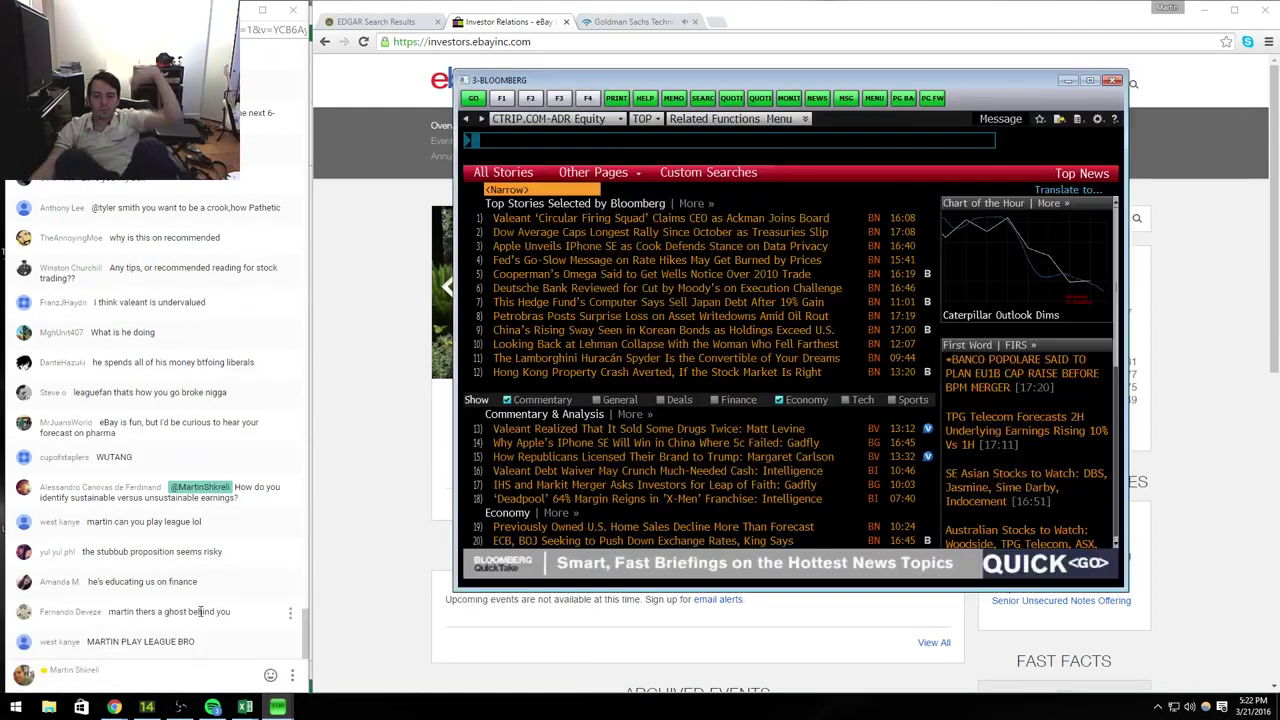
{"action": "type", "text": "EBAY"}
{"action": "key", "text": "F8"}
{"action": "type", "text": "HDS"}
{"action": "key", "text": "Return"}
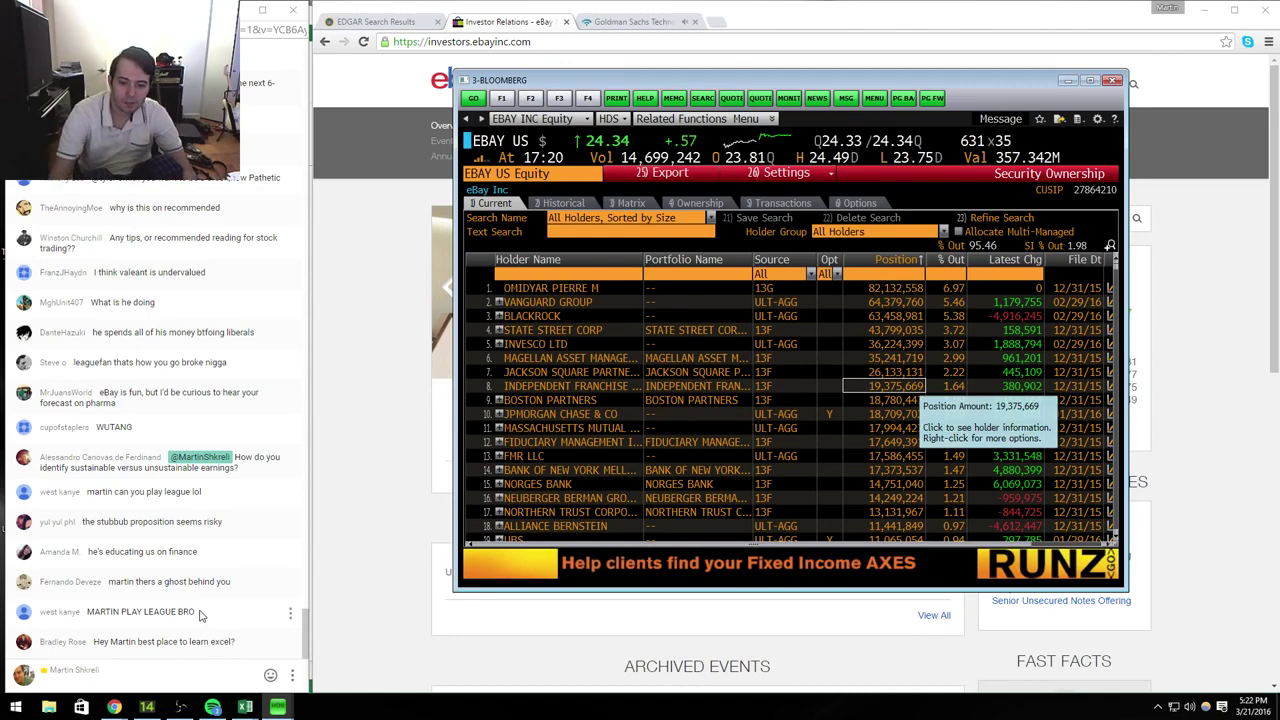
{"action": "type", "text": "PYPL Equity HDS"}
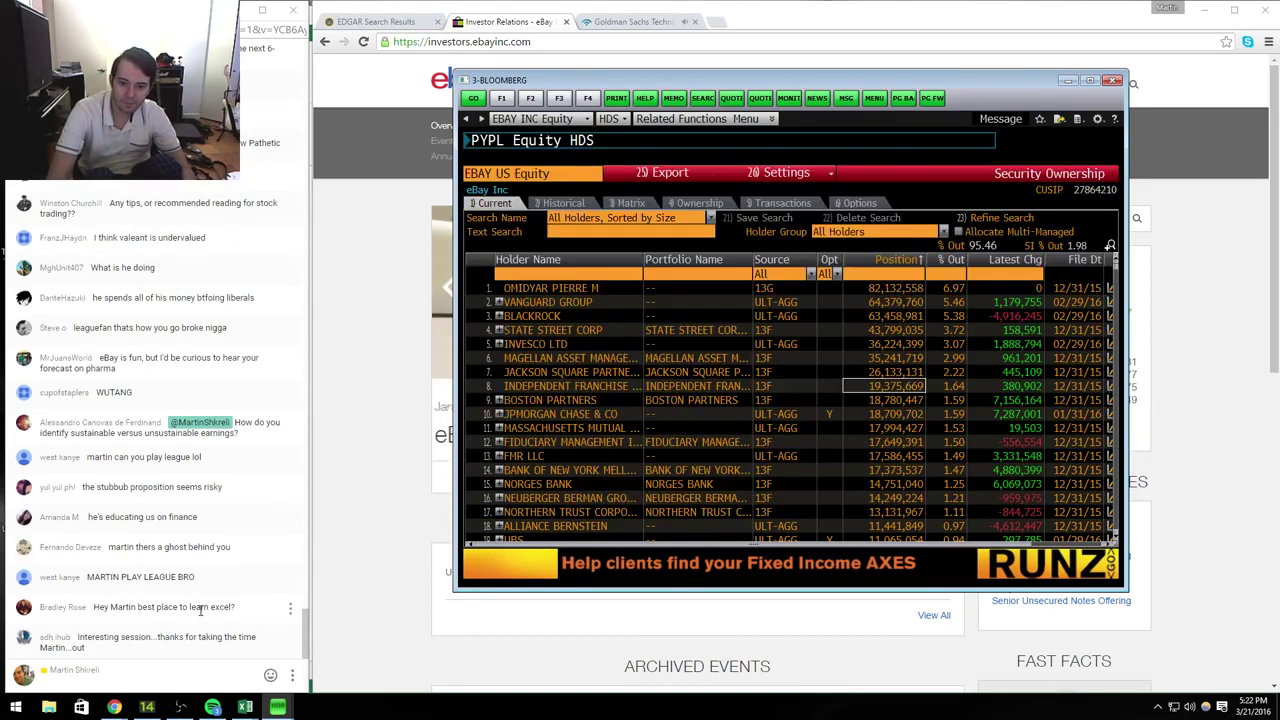
{"action": "key", "text": "Return"}
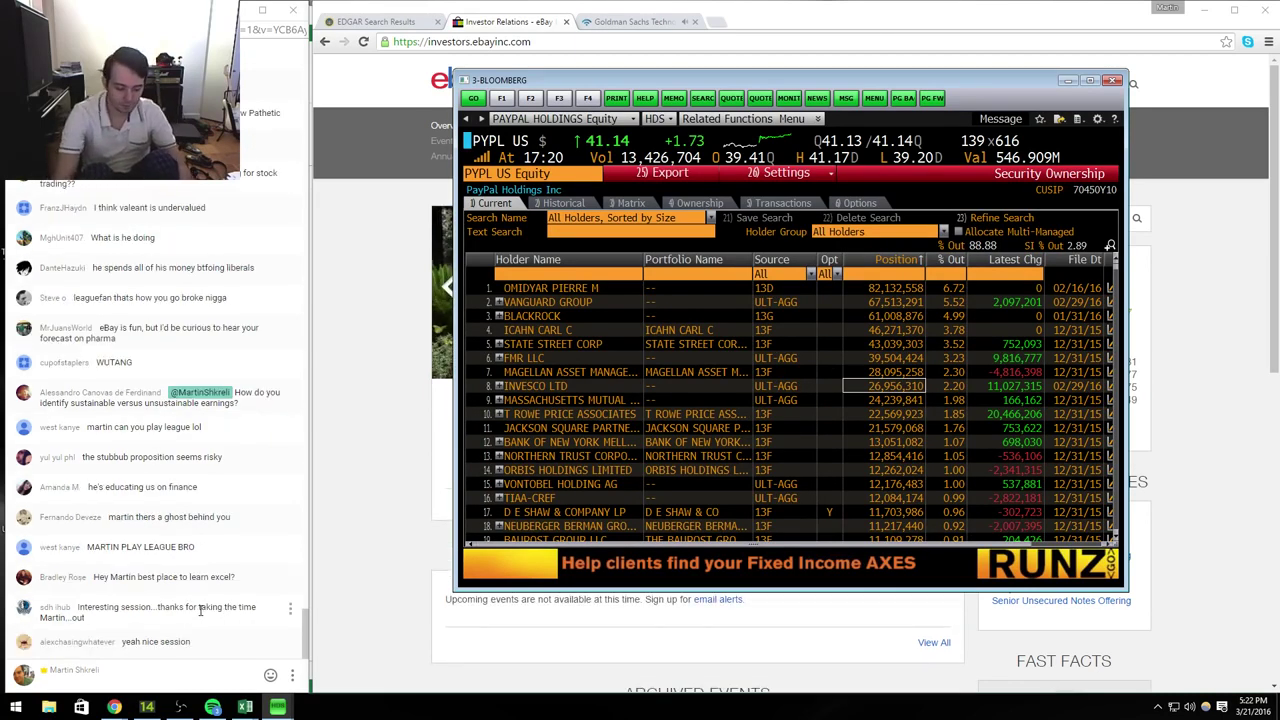
Step: Bring up Bloomberg's top news (TOP) and open the lead story on Valeant's "Circular Firing Squad"
{"action": "type", "text": "TOP"}
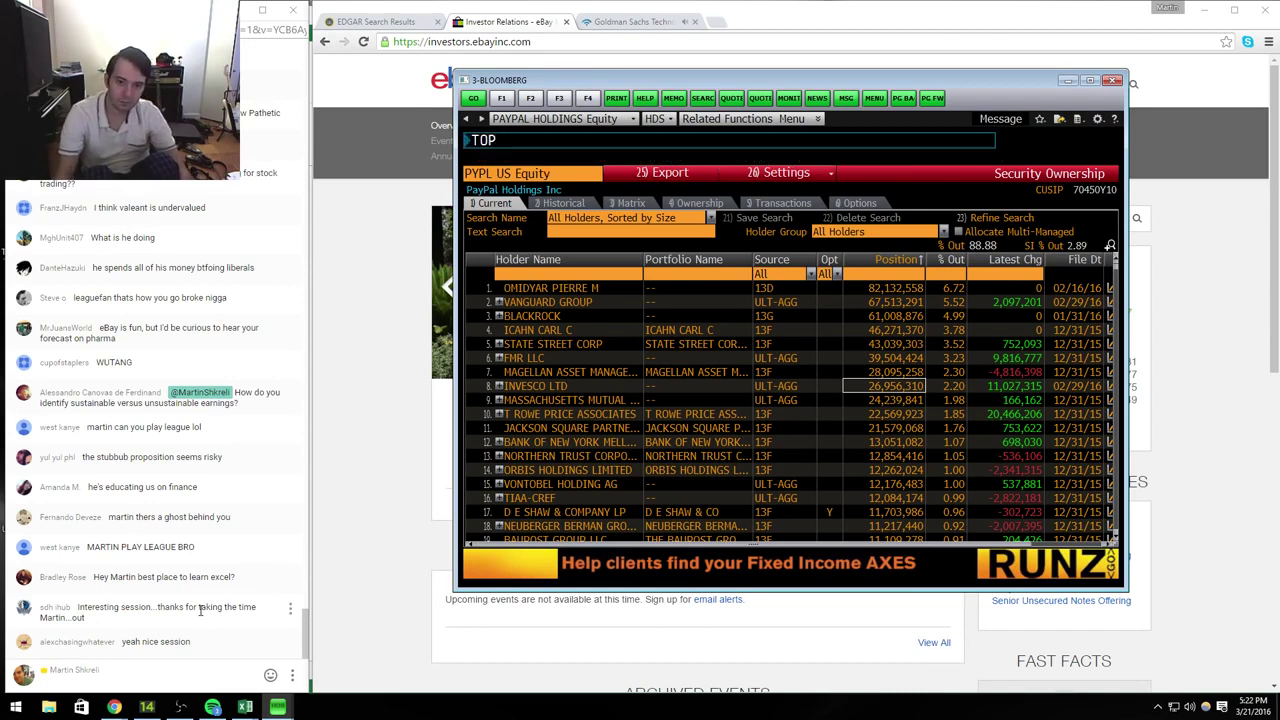
{"action": "key", "text": "Return"}
{"action": "left_click", "coordinate": [660, 219]}
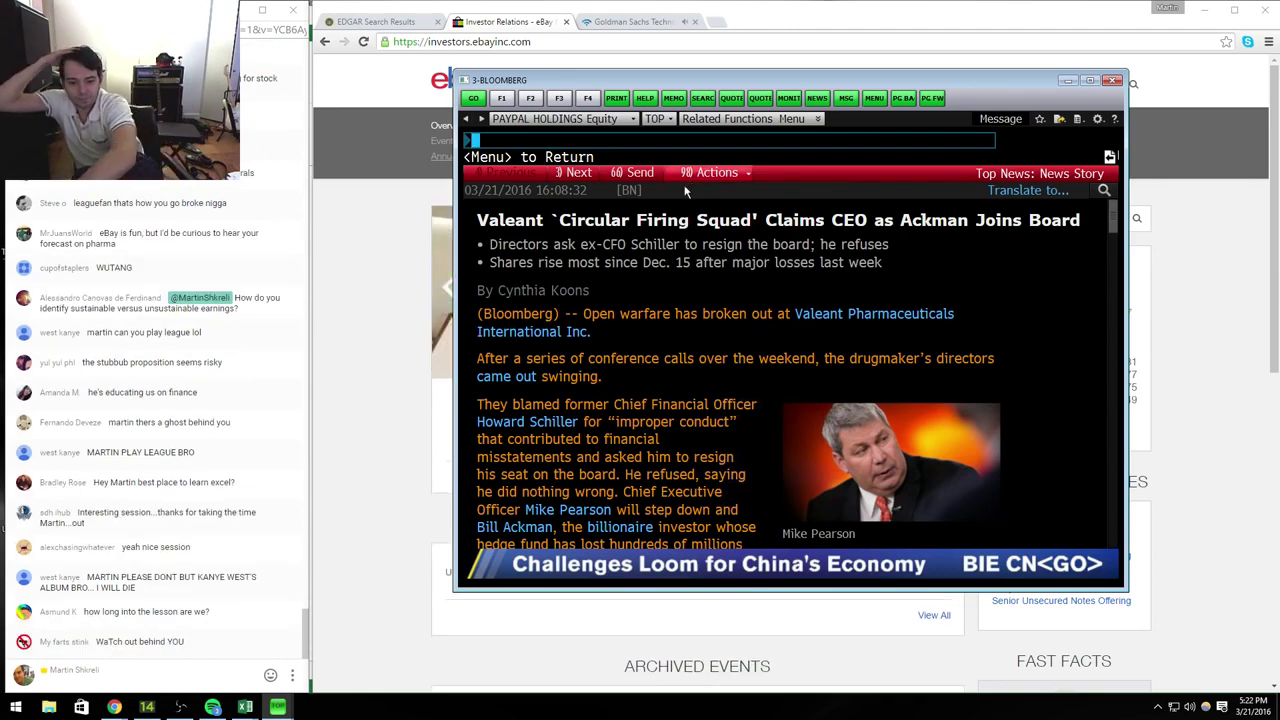
{"action": "scroll", "coordinate": [597, 378], "scroll_direction": "down", "scroll_amount": 1}
{"action": "scroll", "coordinate": [597, 378], "scroll_direction": "down", "scroll_amount": 2}
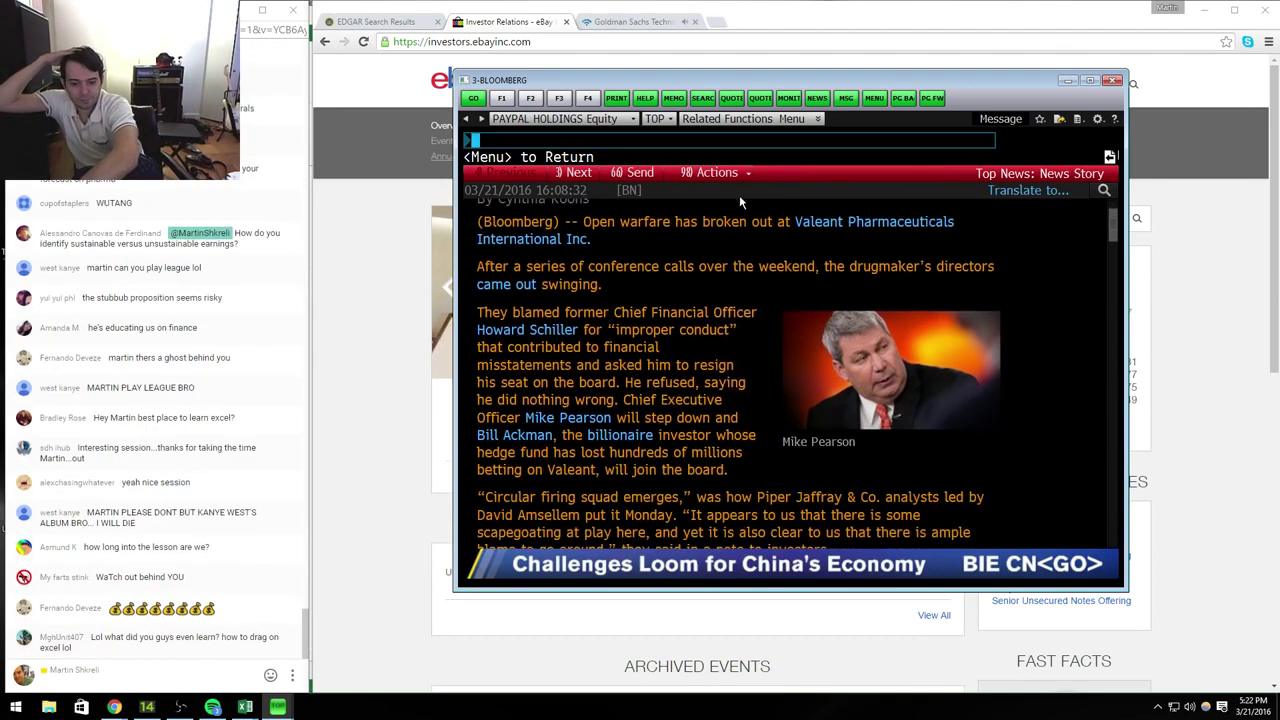
Step: Read the Valeant story's opening paragraphs down to the "Chaotic Weeks" heading
{"action": "key", "text": "Page_Down"}
{"action": "key", "text": "Page_Down"}
{"action": "key", "text": "Page_Up"}
{"action": "key", "text": "Page_Up"}
{"action": "key", "text": "Page_Up"}
{"action": "key", "text": "Page_Down"}
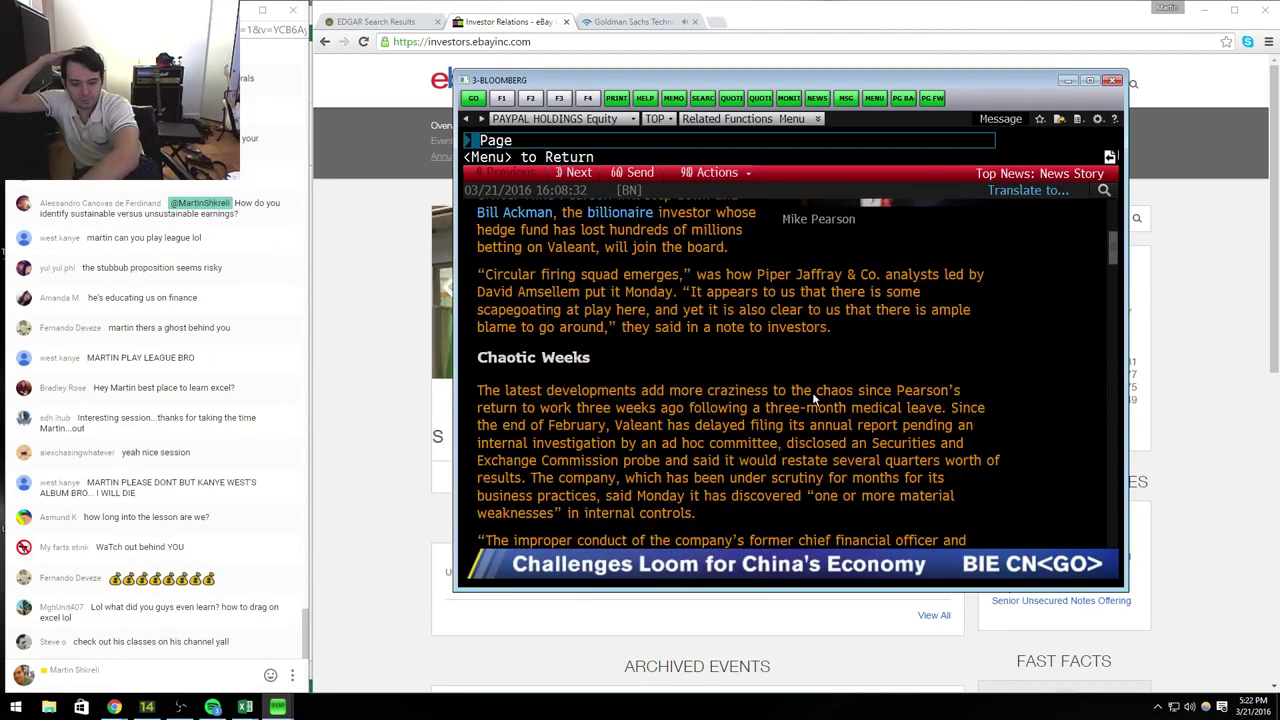
{"action": "scroll", "coordinate": [770, 320], "scroll_direction": "up", "scroll_amount": 3}
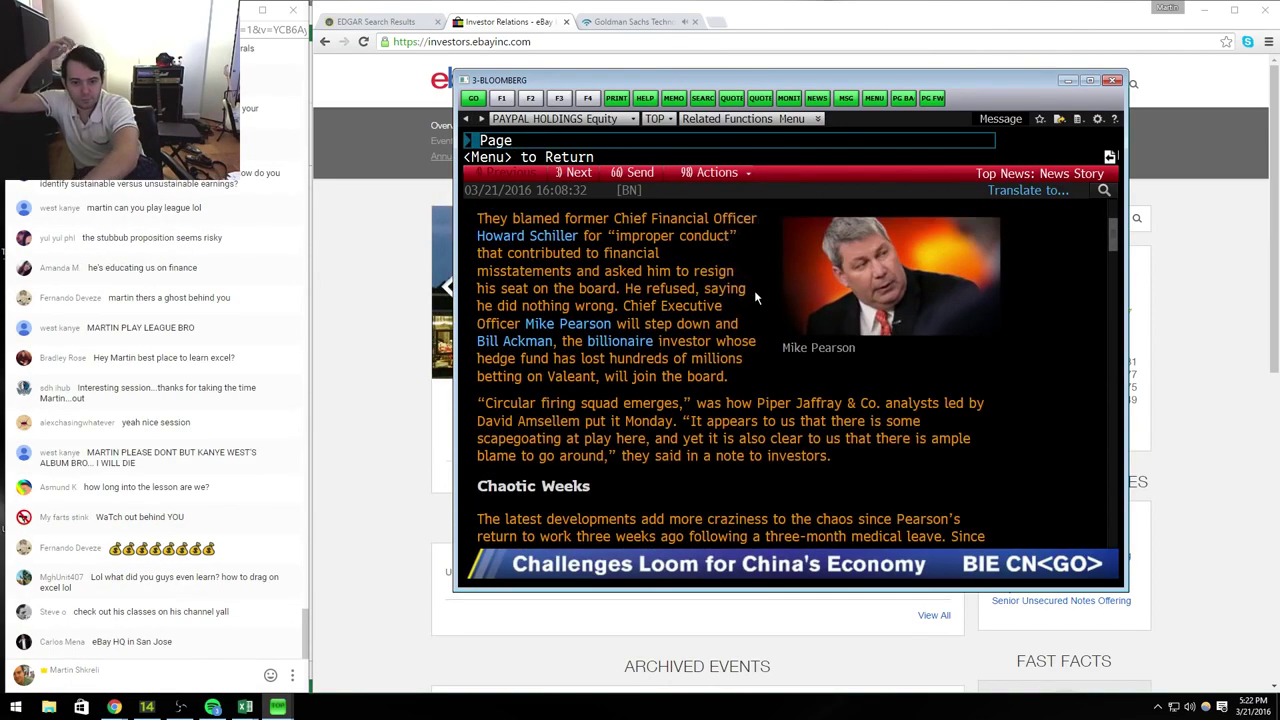
{"action": "scroll", "coordinate": [754, 290], "scroll_direction": "up", "scroll_amount": 2}
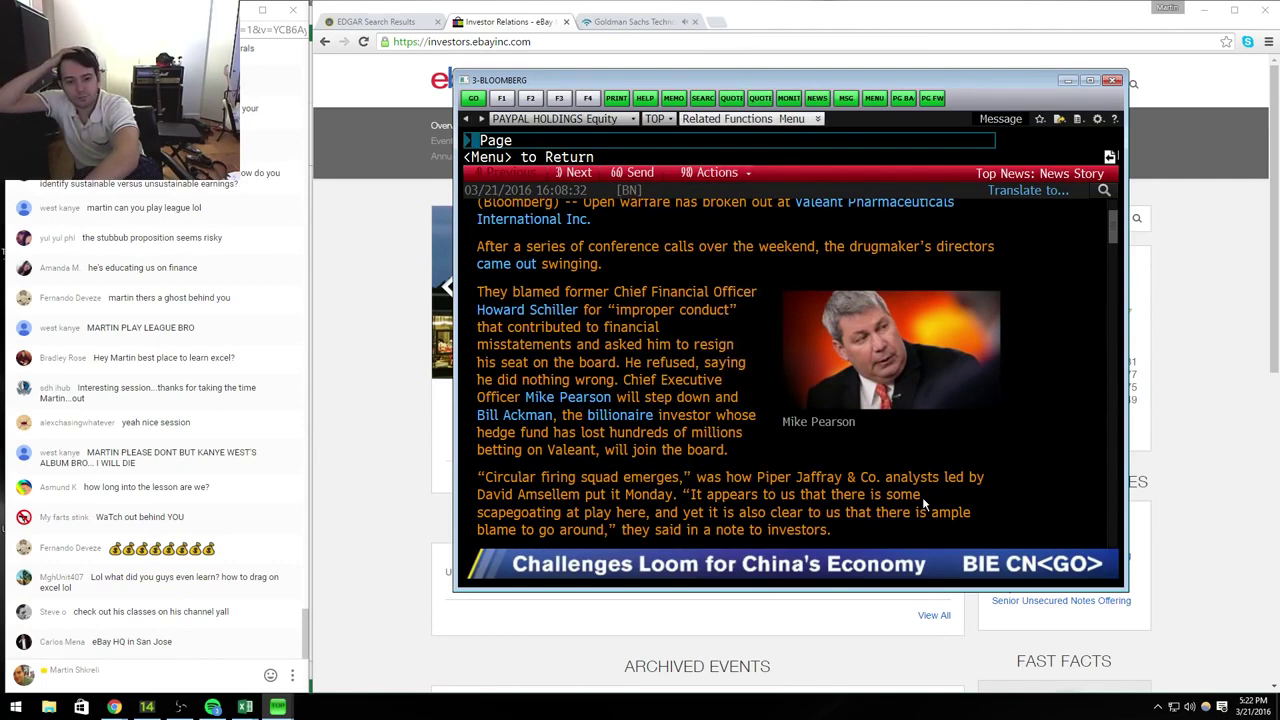
{"action": "left_click_drag", "start_coordinate": [676, 380], "coordinate": [692, 494]}
{"action": "left_click", "coordinate": [680, 493]}
{"action": "scroll", "coordinate": [677, 492], "scroll_direction": "down", "scroll_amount": 1}
{"action": "scroll", "coordinate": [677, 492], "scroll_direction": "down", "scroll_amount": 3}
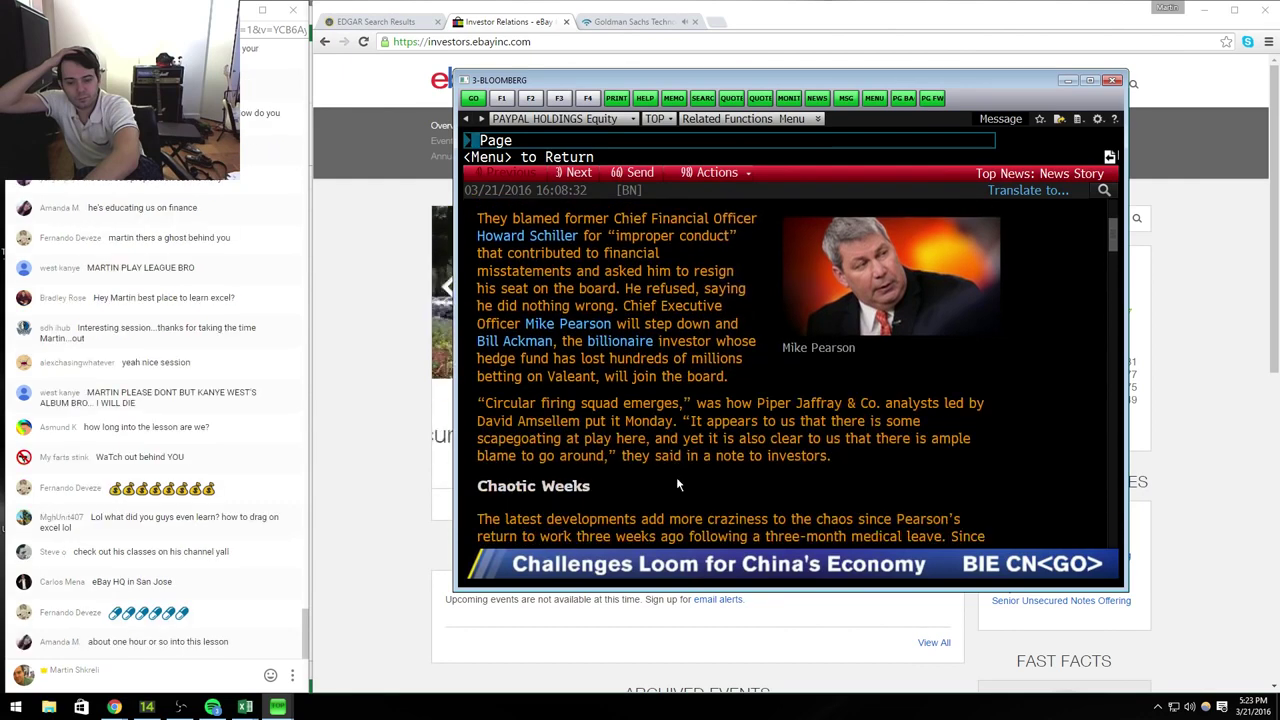
{"action": "left_click_drag", "start_coordinate": [683, 420], "coordinate": [871, 463]}
{"action": "left_click", "coordinate": [871, 463]}
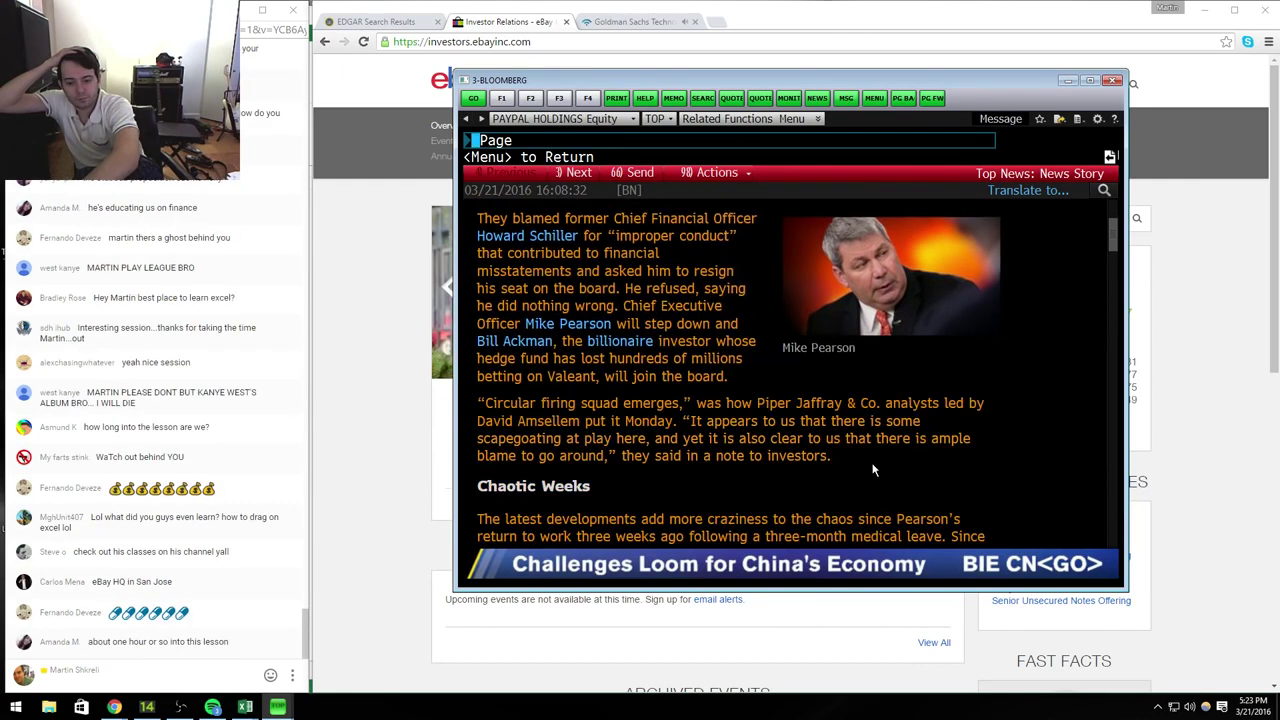
Step: Read the "Chaotic Weeks" section on the former CFO's response, the clawback policy, and the share and bond moves
{"action": "scroll", "coordinate": [871, 463], "scroll_direction": "down", "scroll_amount": 10}
{"action": "scroll", "coordinate": [905, 300], "scroll_direction": "down", "scroll_amount": 8}
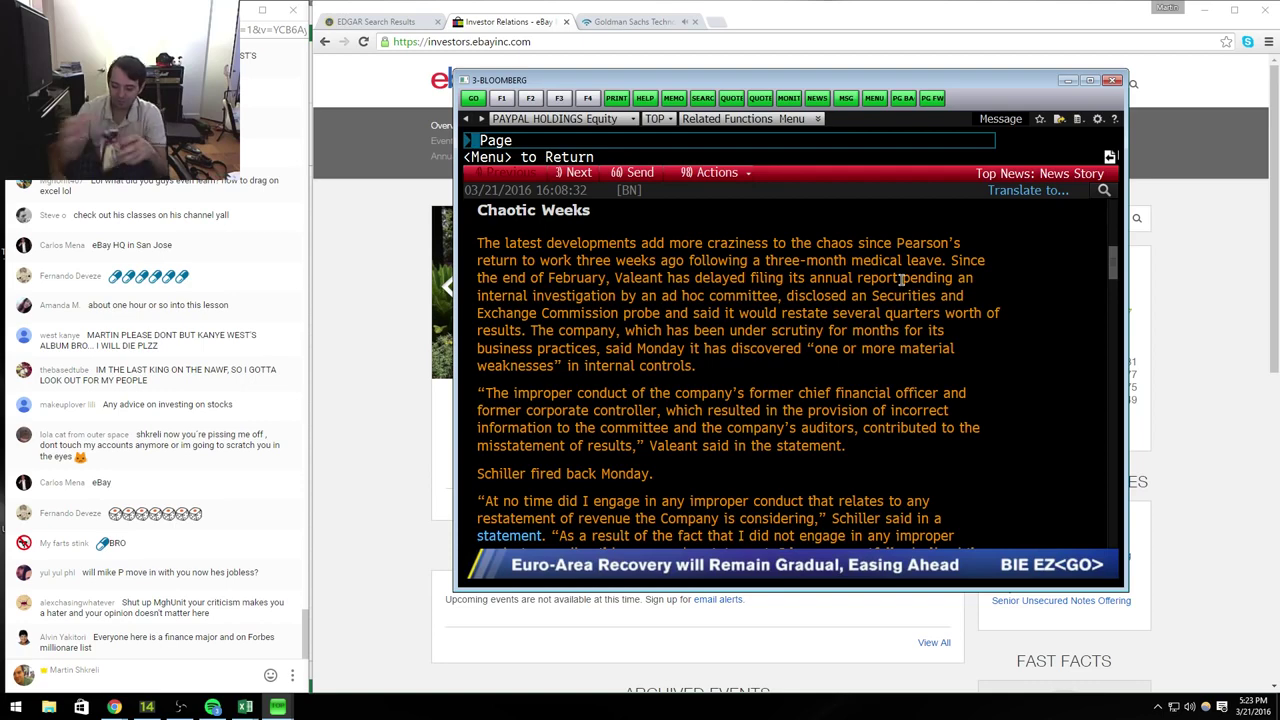
{"action": "scroll", "coordinate": [828, 428], "scroll_direction": "down", "scroll_amount": 2}
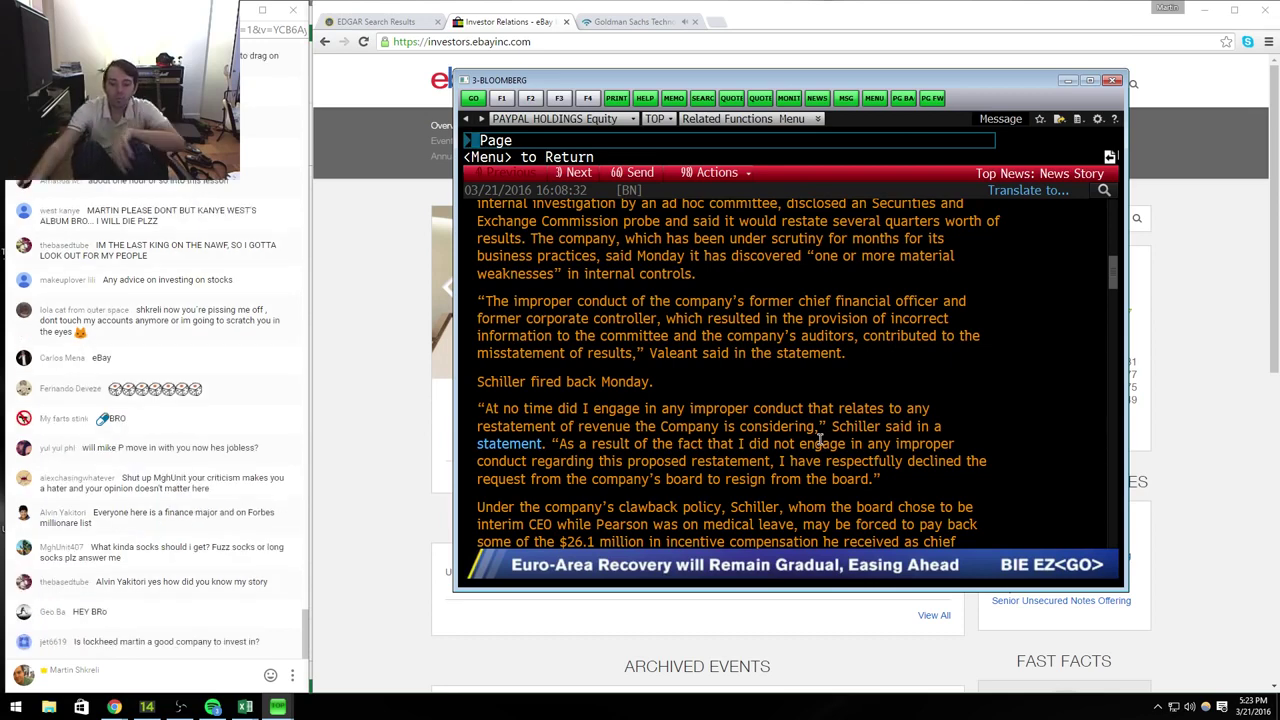
{"action": "scroll", "coordinate": [828, 330], "scroll_direction": "down", "scroll_amount": 3}
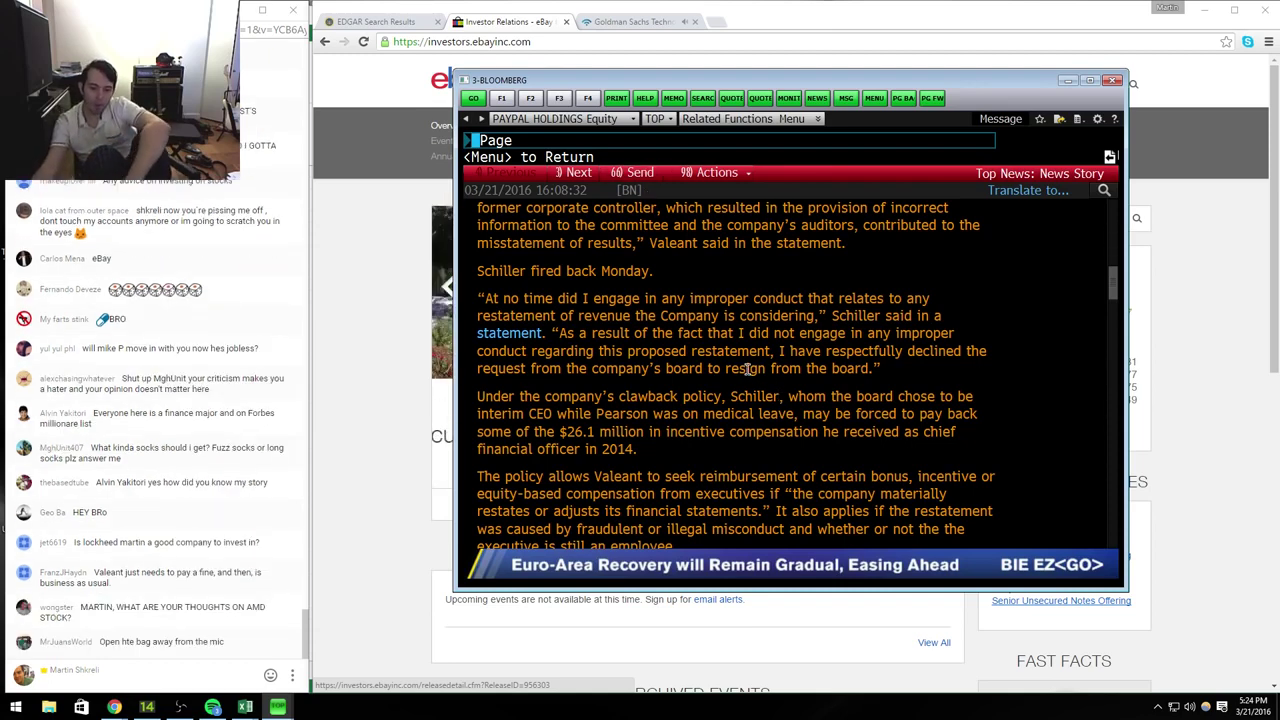
{"action": "scroll", "coordinate": [800, 360], "scroll_direction": "down", "scroll_amount": 2}
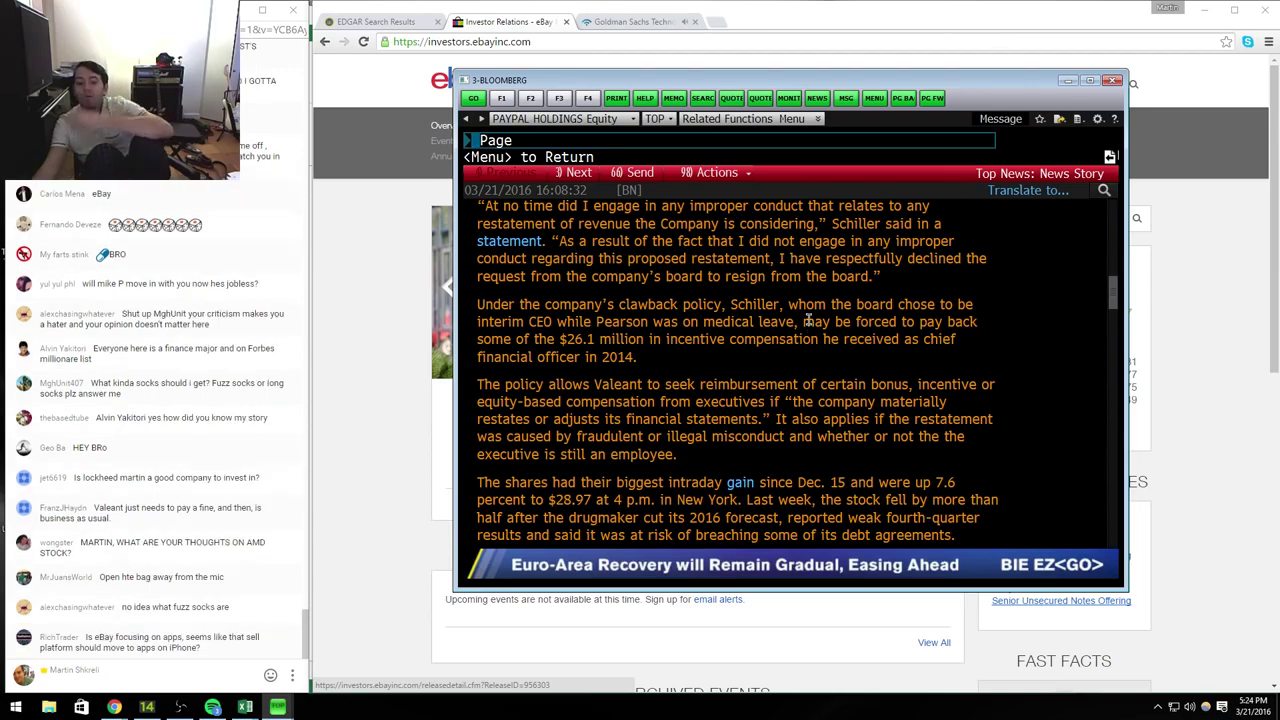
{"action": "scroll", "coordinate": [809, 321], "scroll_direction": "down", "scroll_amount": 2}
{"action": "scroll", "coordinate": [812, 302], "scroll_direction": "down", "scroll_amount": 3}
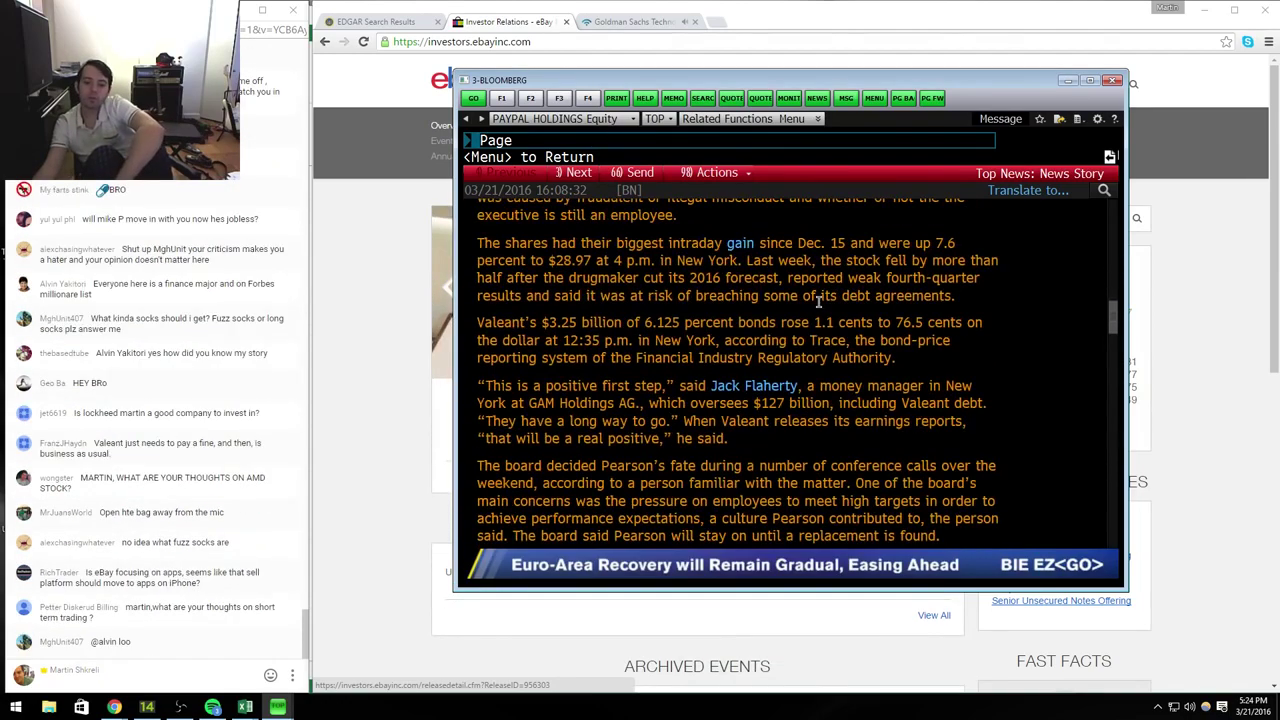
{"action": "scroll", "coordinate": [818, 301], "scroll_direction": "down", "scroll_amount": 3}
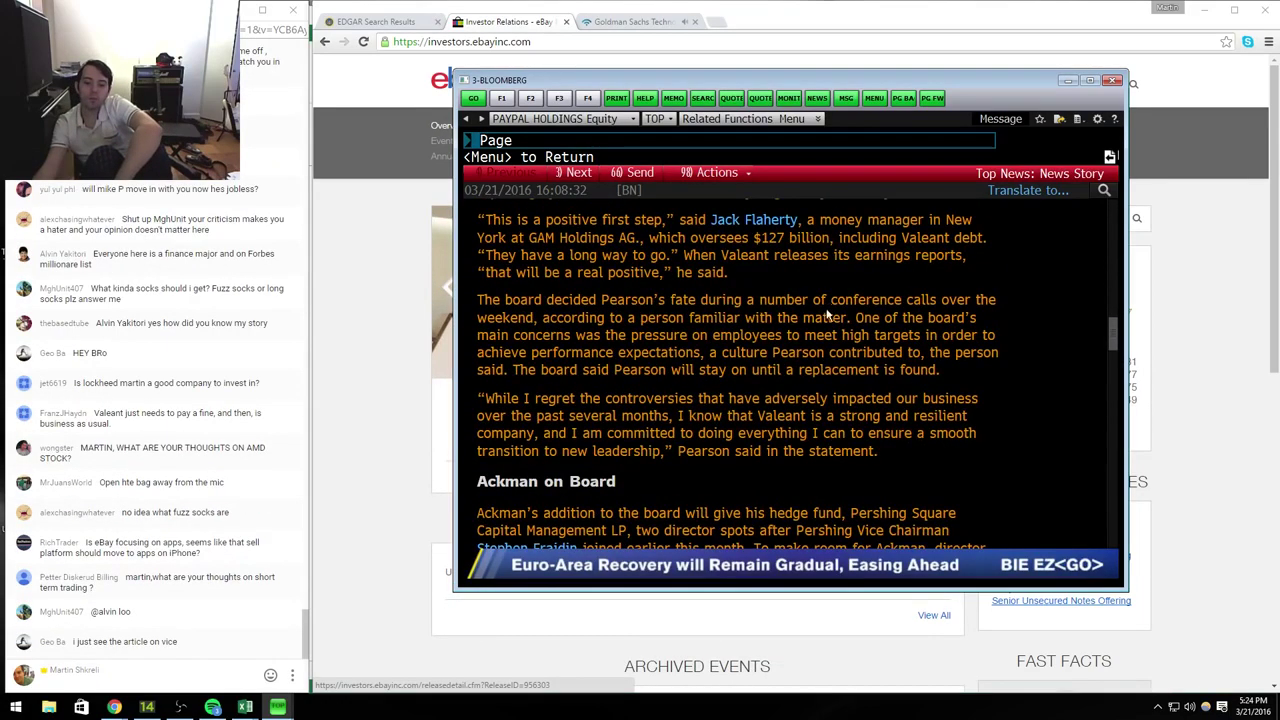
Step: Continue through the "Ackman on Board" section and its fortune chart to the "Fall From Grace" section
{"action": "scroll", "coordinate": [830, 312], "scroll_direction": "down", "scroll_amount": 5}
{"action": "scroll", "coordinate": [830, 312], "scroll_direction": "down", "scroll_amount": 4}
{"action": "scroll", "coordinate": [836, 315], "scroll_direction": "down", "scroll_amount": 6}
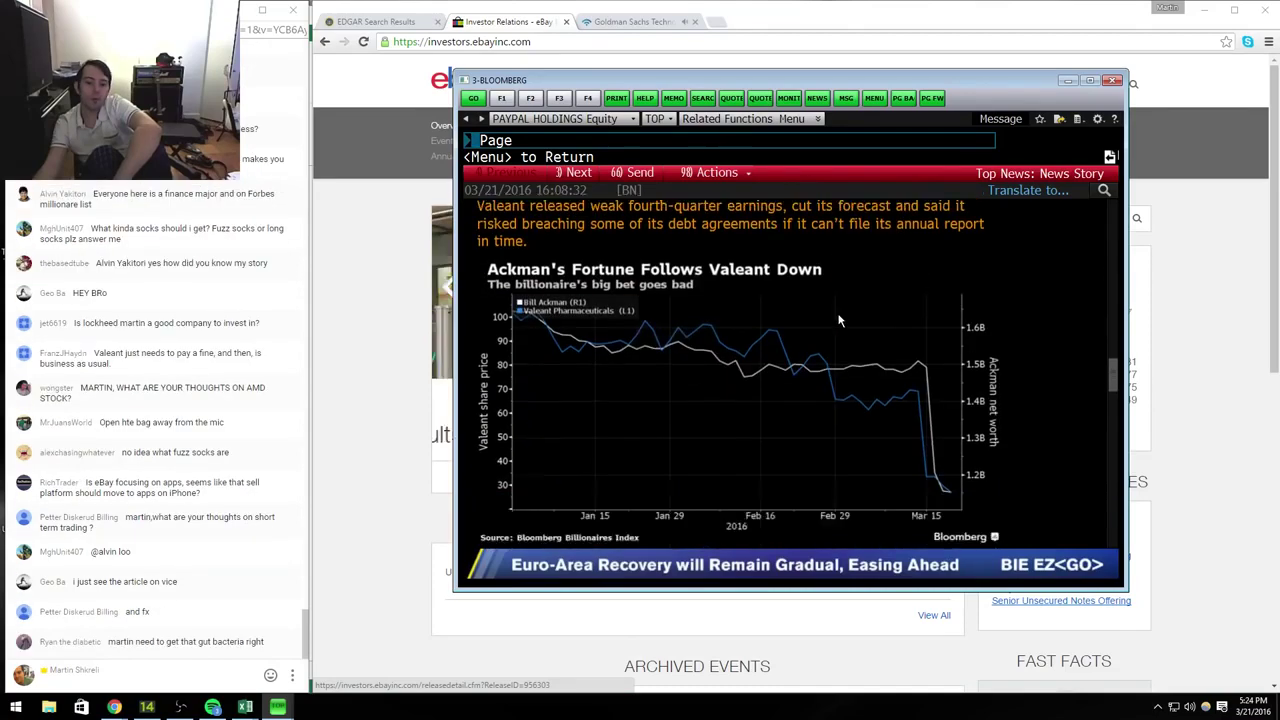
{"action": "scroll", "coordinate": [832, 312], "scroll_direction": "down", "scroll_amount": 3}
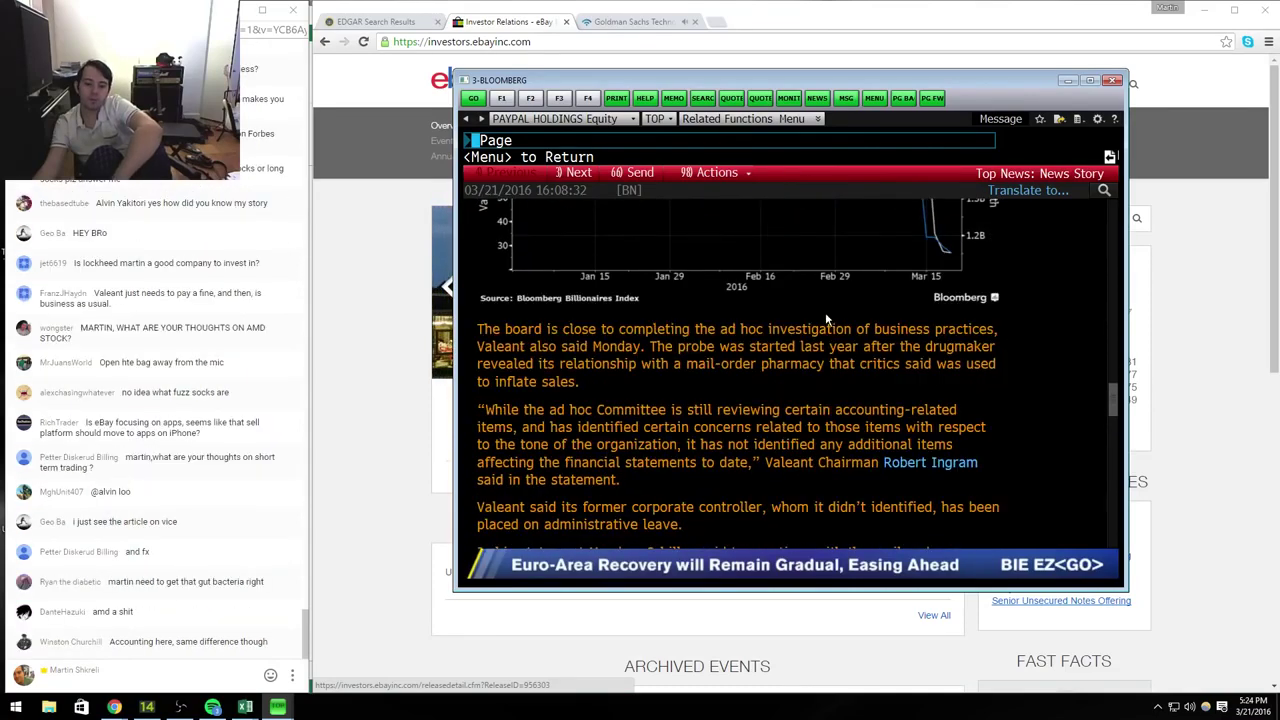
{"action": "scroll", "coordinate": [826, 310], "scroll_direction": "down", "scroll_amount": 3}
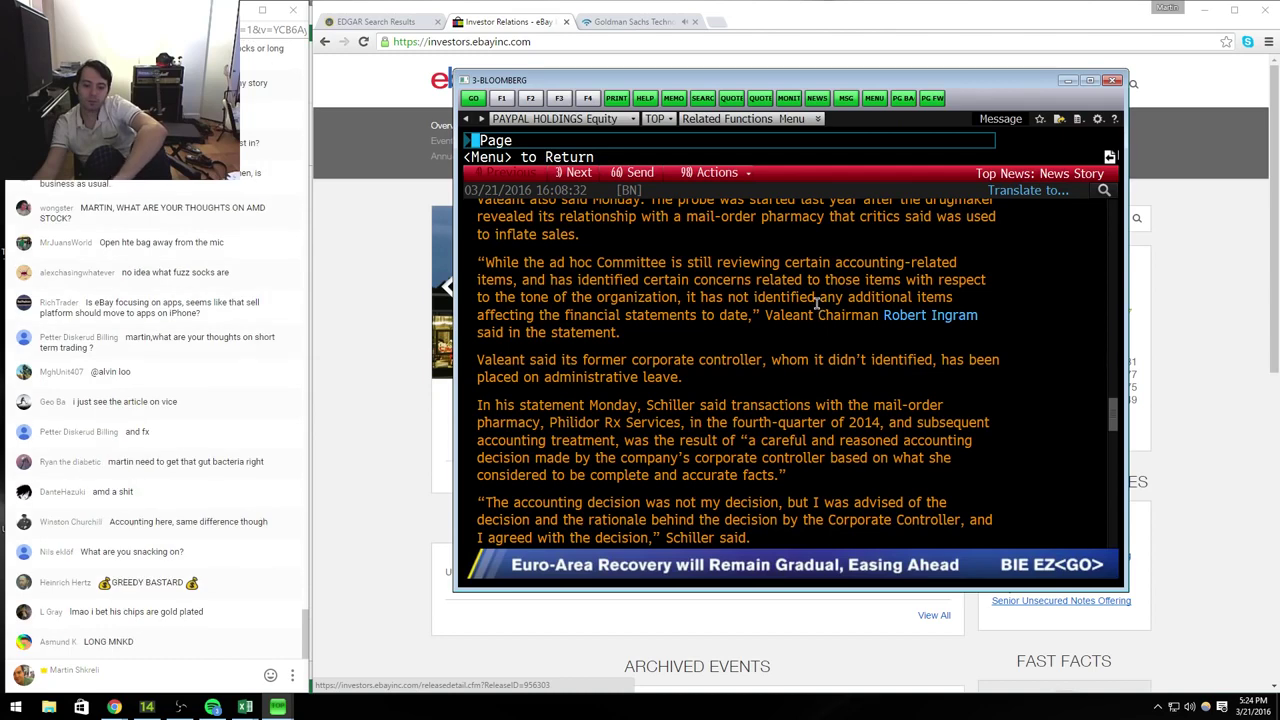
{"action": "scroll", "coordinate": [818, 305], "scroll_direction": "down", "scroll_amount": 3}
{"action": "scroll", "coordinate": [817, 318], "scroll_direction": "down", "scroll_amount": 2}
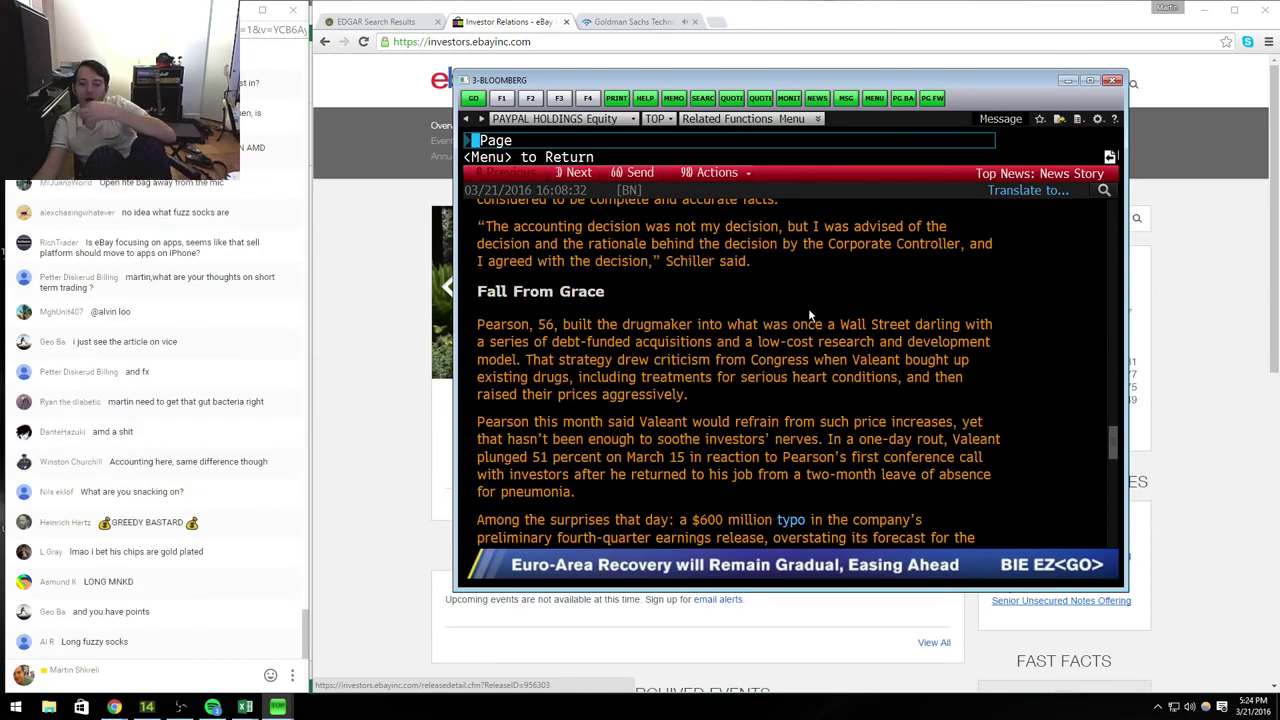
Step: Read the rest of the Valeant news story in Bloomberg, and return to the Top News list
{"action": "scroll", "coordinate": [800, 328], "scroll_direction": "down", "scroll_amount": 3}
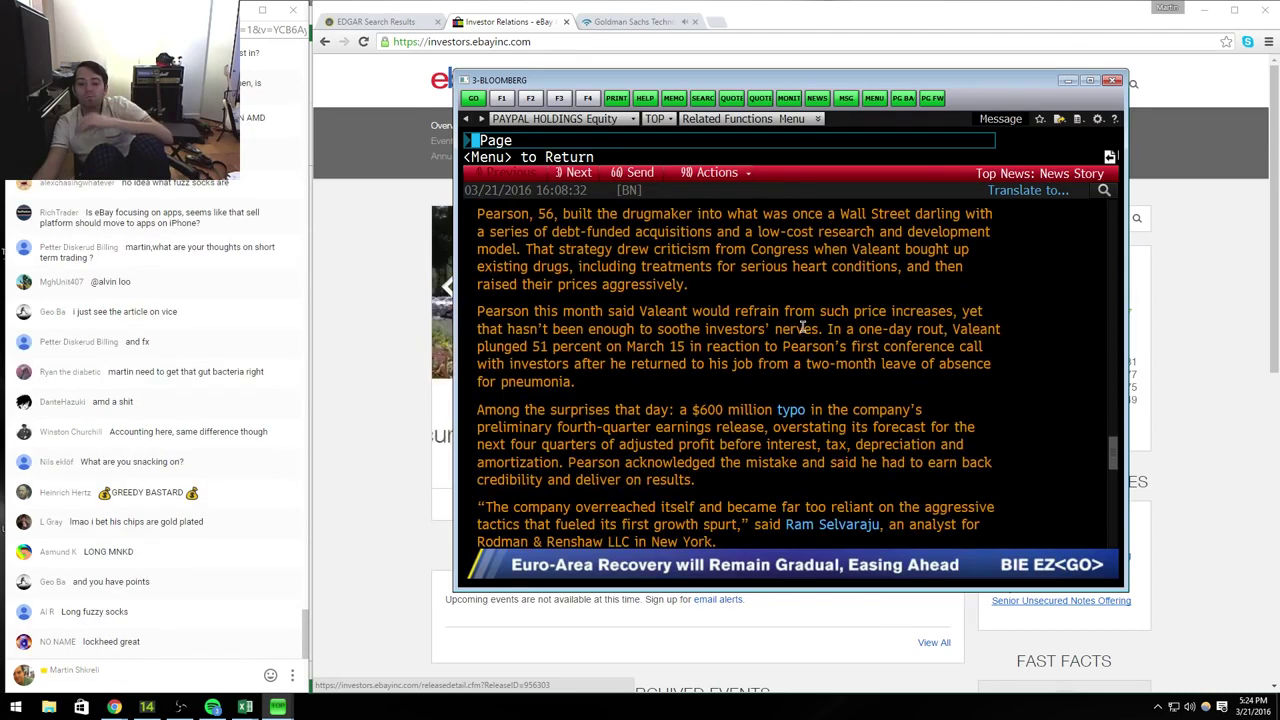
{"action": "scroll", "coordinate": [812, 330], "scroll_direction": "down", "scroll_amount": 3}
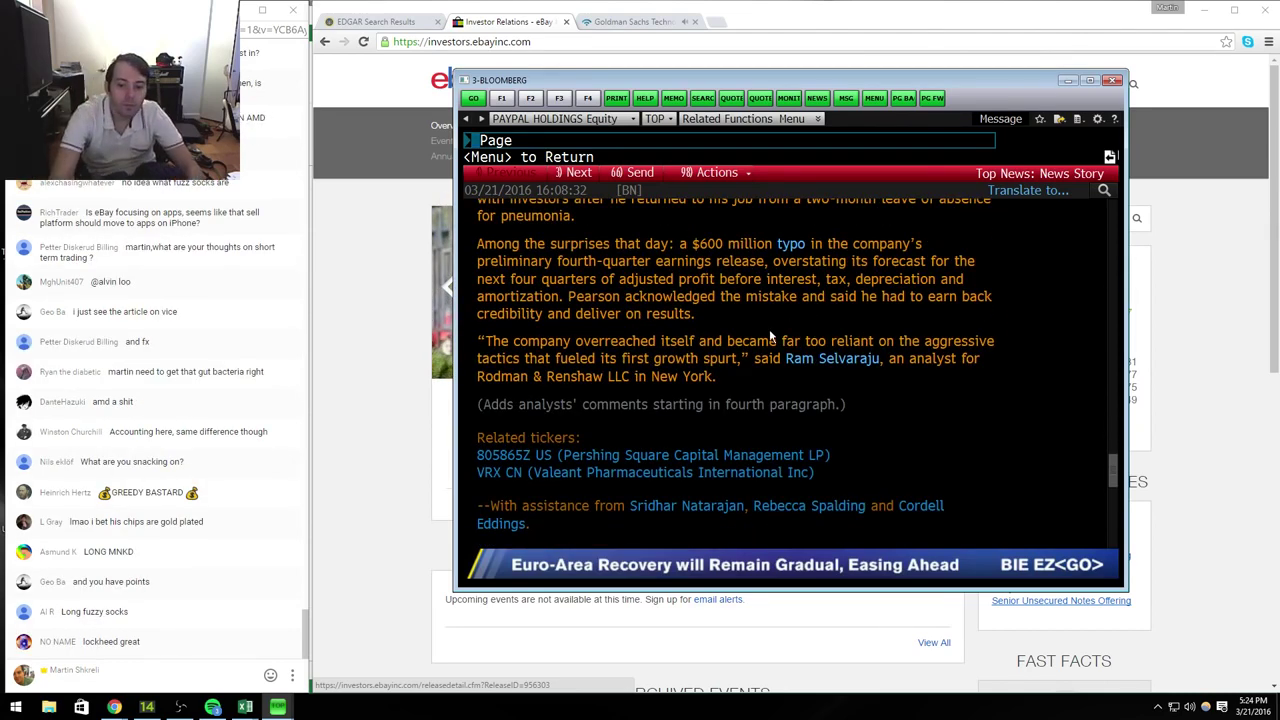
{"action": "type", "text": "TOP"}
{"action": "key", "text": "Return"}
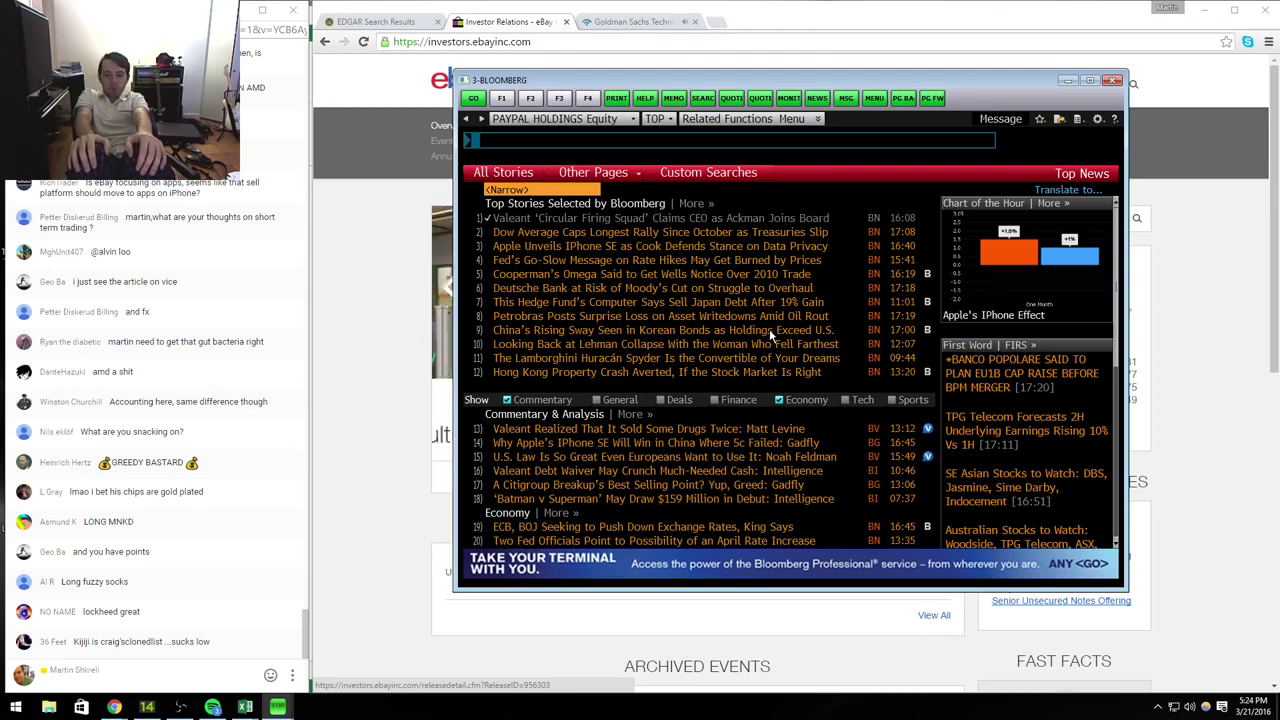
Step: Switch to Chrome and open the eBay home page in a new tab
{"action": "left_click", "coordinate": [381, 437]}
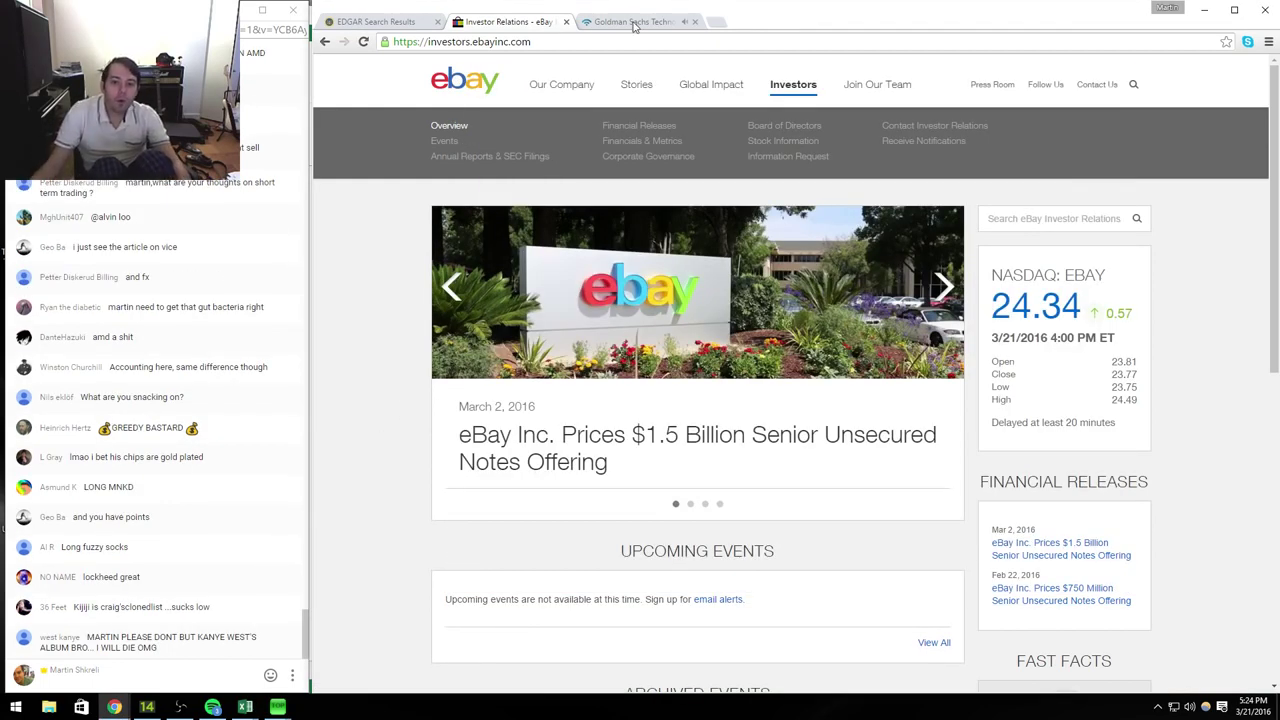
{"action": "key", "text": "ctrl+t"}
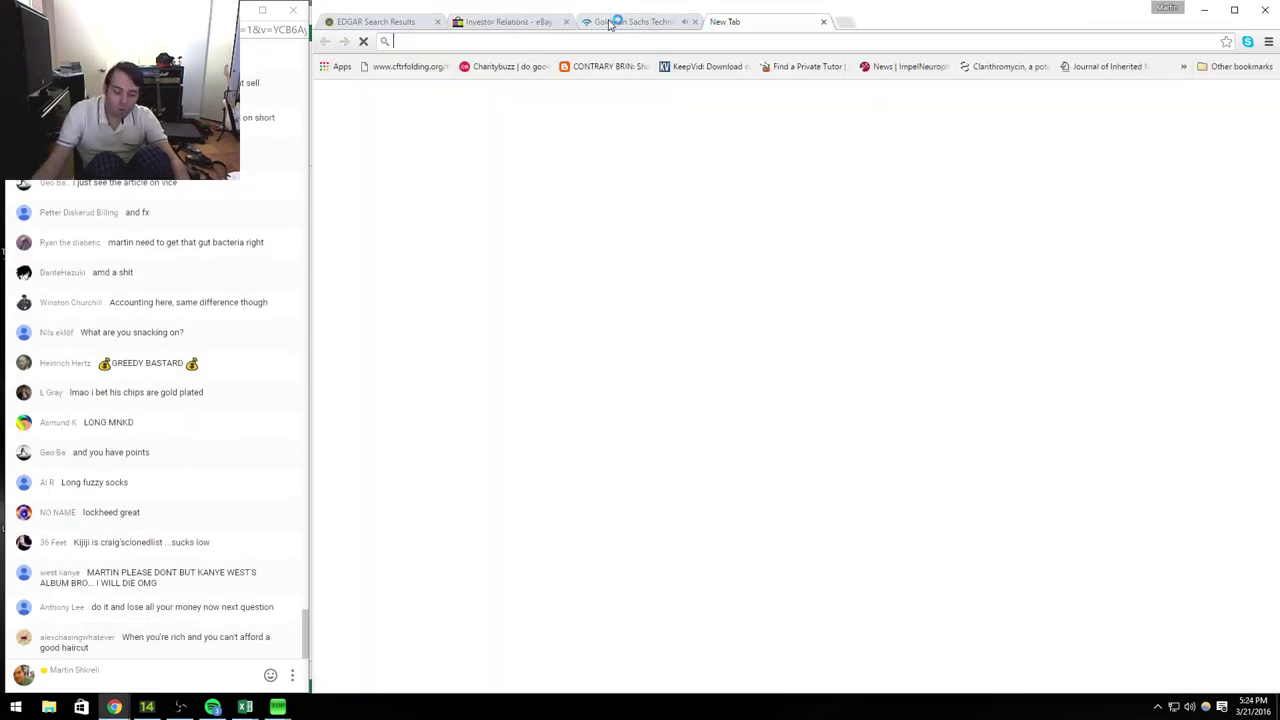
{"action": "type", "text": "ebay"}
{"action": "key", "text": "Return"}
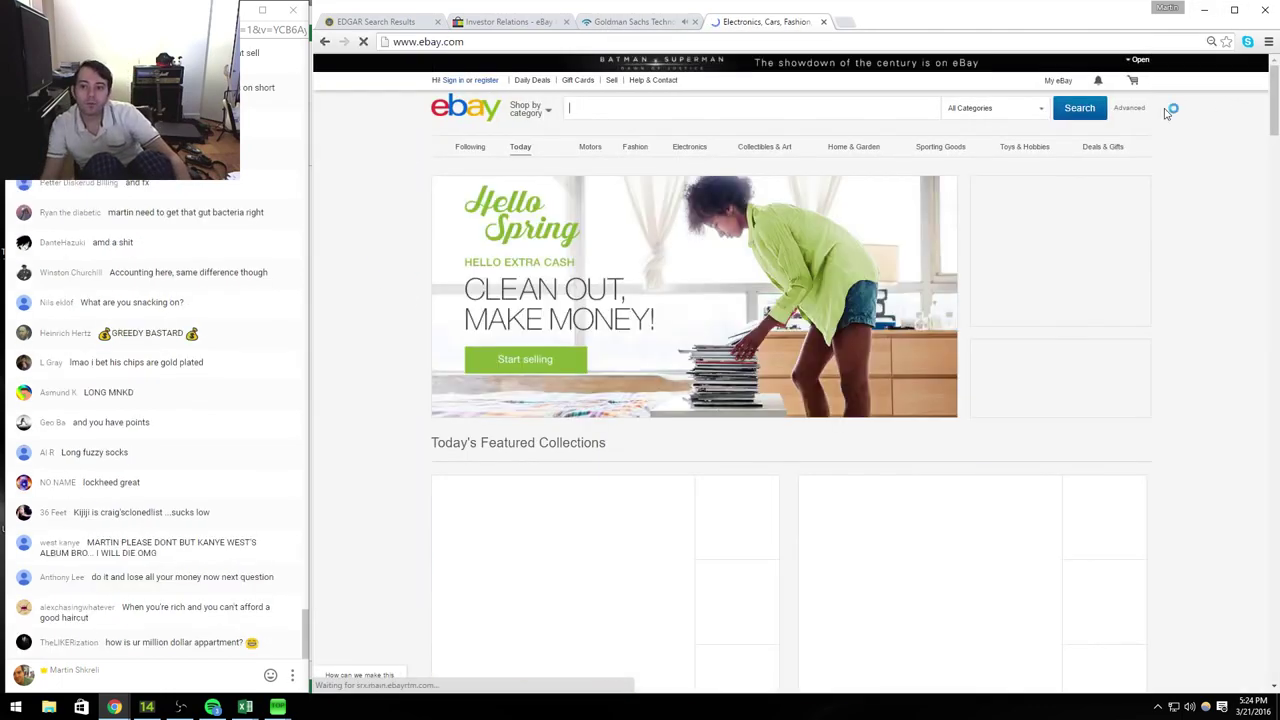
{"action": "left_click", "coordinate": [675, 115]}
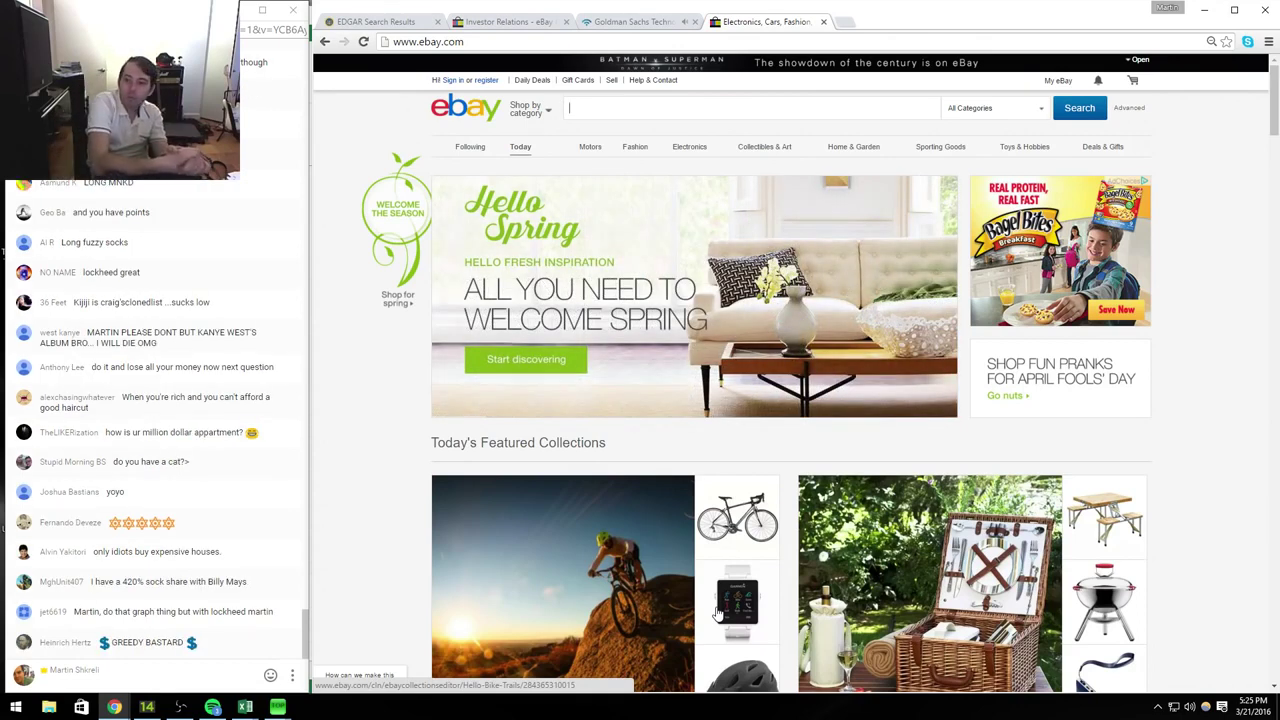
Step: Open eBay's Electronics category and look through its top deals, subcategories and Explore section
{"action": "left_click", "coordinate": [679, 150]}
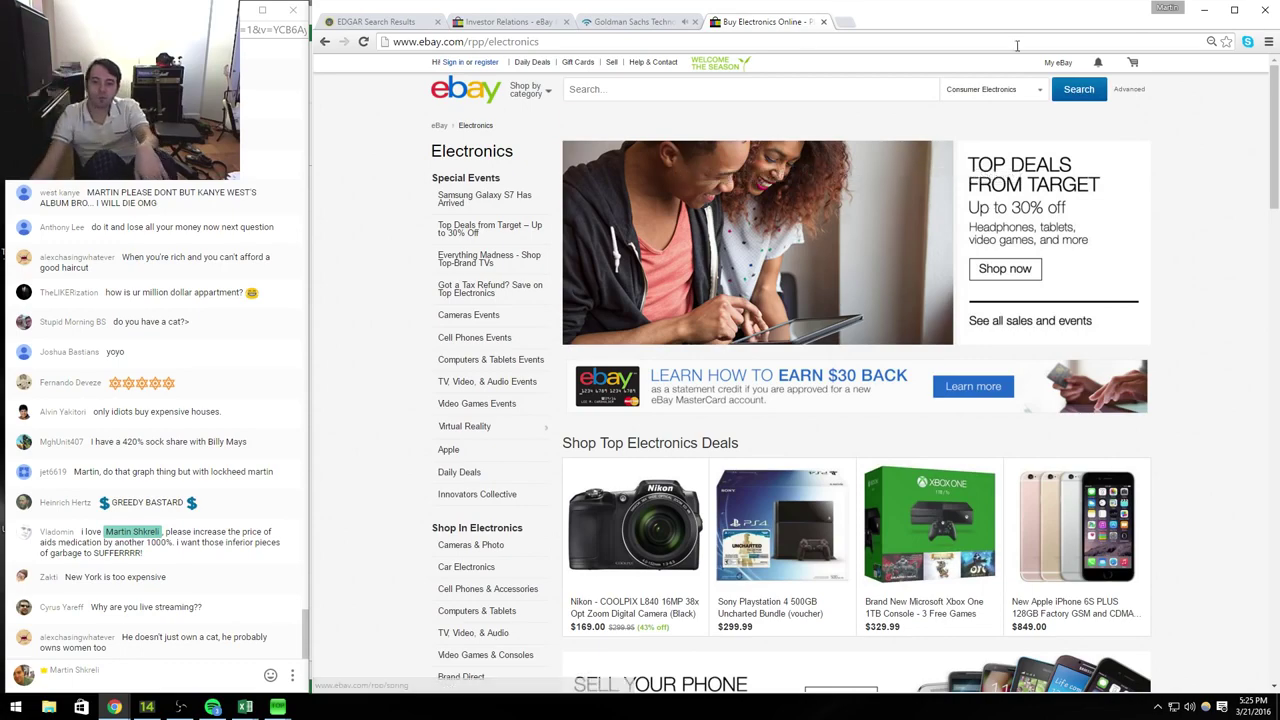
{"action": "scroll", "coordinate": [988, 260], "scroll_direction": "down", "scroll_amount": 1}
{"action": "scroll", "coordinate": [988, 260], "scroll_direction": "down", "scroll_amount": 4}
{"action": "scroll", "coordinate": [985, 265], "scroll_direction": "down", "scroll_amount": 4}
{"action": "scroll", "coordinate": [975, 230], "scroll_direction": "up", "scroll_amount": 4}
{"action": "scroll", "coordinate": [975, 225], "scroll_direction": "up", "scroll_amount": 4}
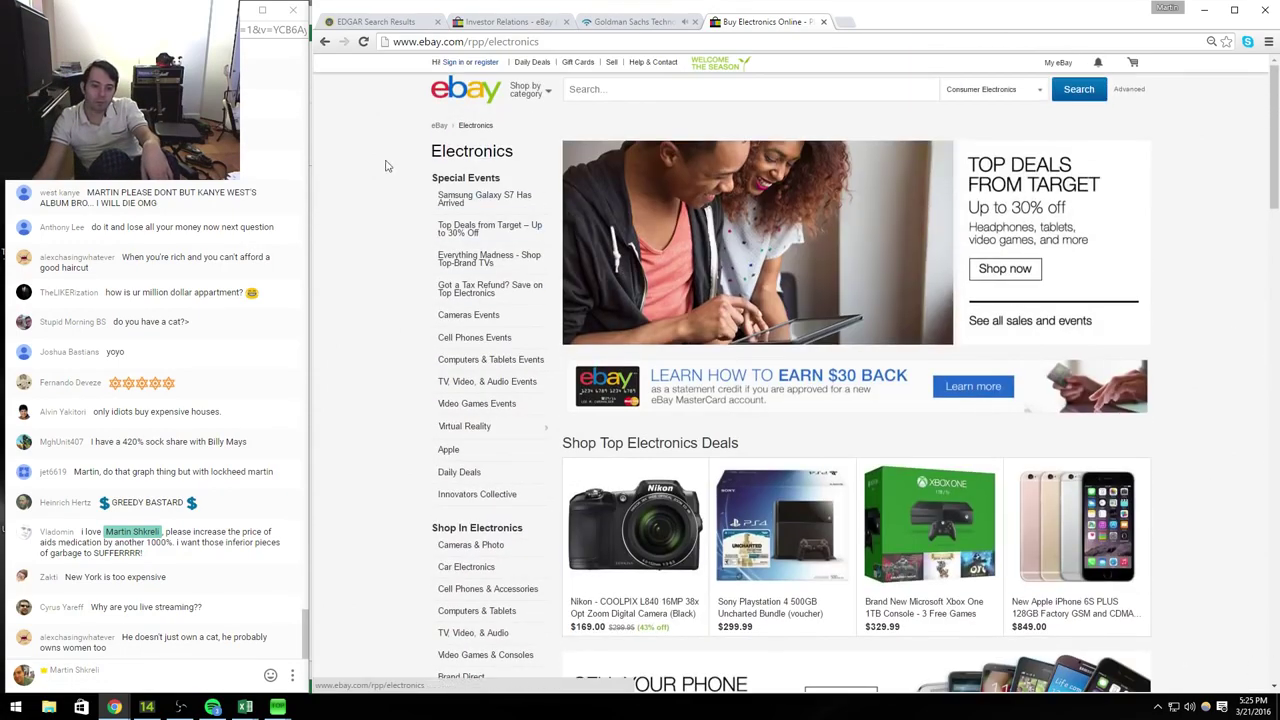
{"action": "scroll", "coordinate": [480, 300], "scroll_direction": "down", "scroll_amount": 2}
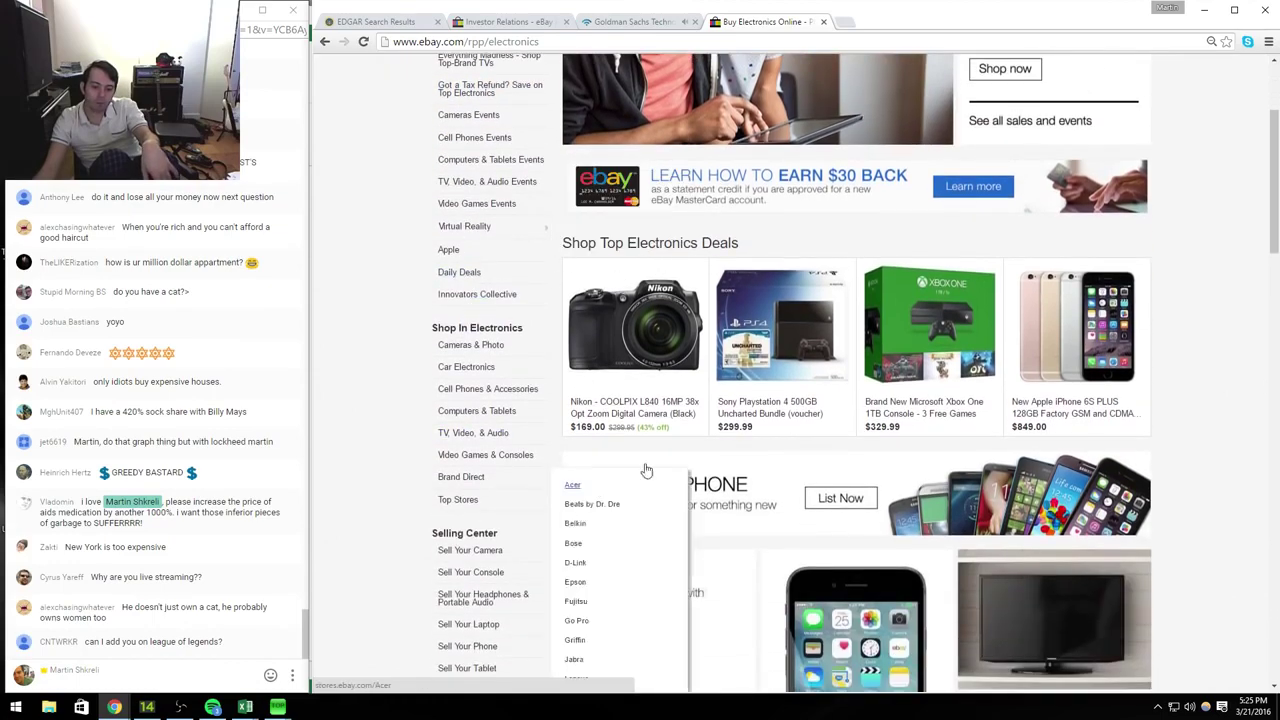
{"action": "scroll", "coordinate": [600, 333], "scroll_direction": "down", "scroll_amount": 2}
{"action": "scroll", "coordinate": [600, 333], "scroll_direction": "up", "scroll_amount": 2}
{"action": "scroll", "coordinate": [608, 346], "scroll_direction": "down", "scroll_amount": 4}
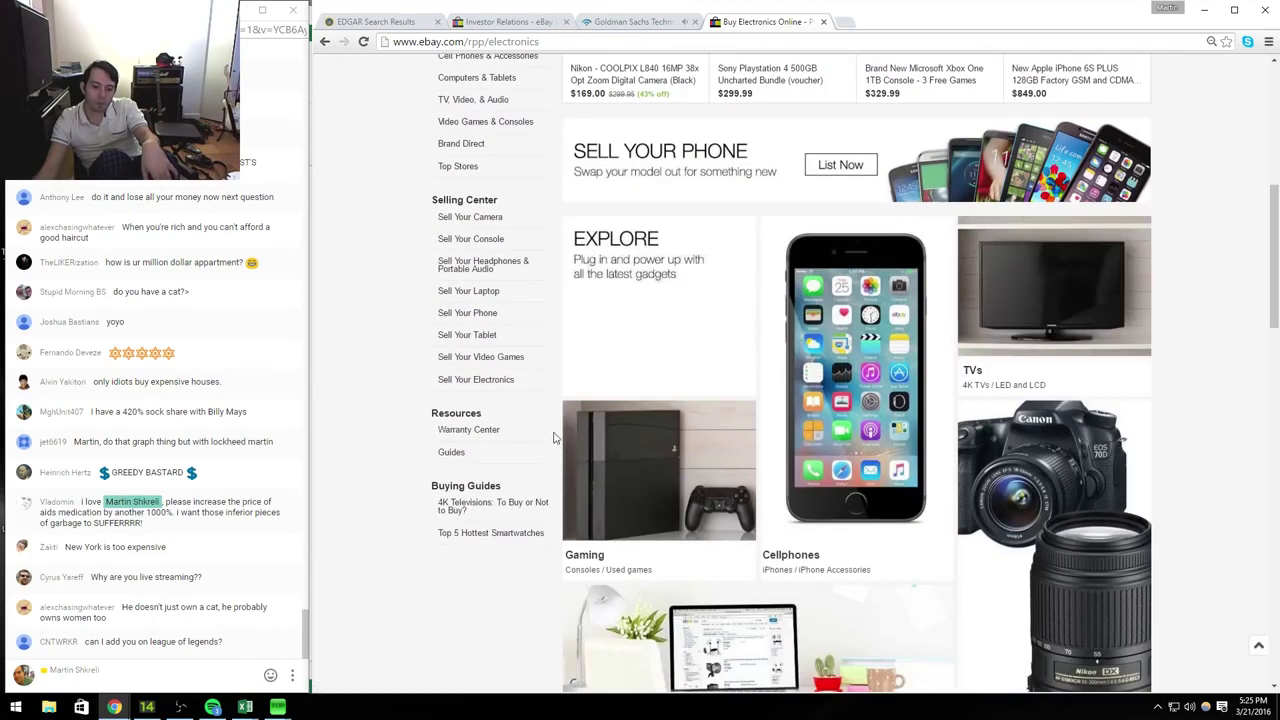
{"action": "scroll", "coordinate": [503, 343], "scroll_direction": "up", "scroll_amount": 3}
{"action": "scroll", "coordinate": [503, 343], "scroll_direction": "up", "scroll_amount": 2}
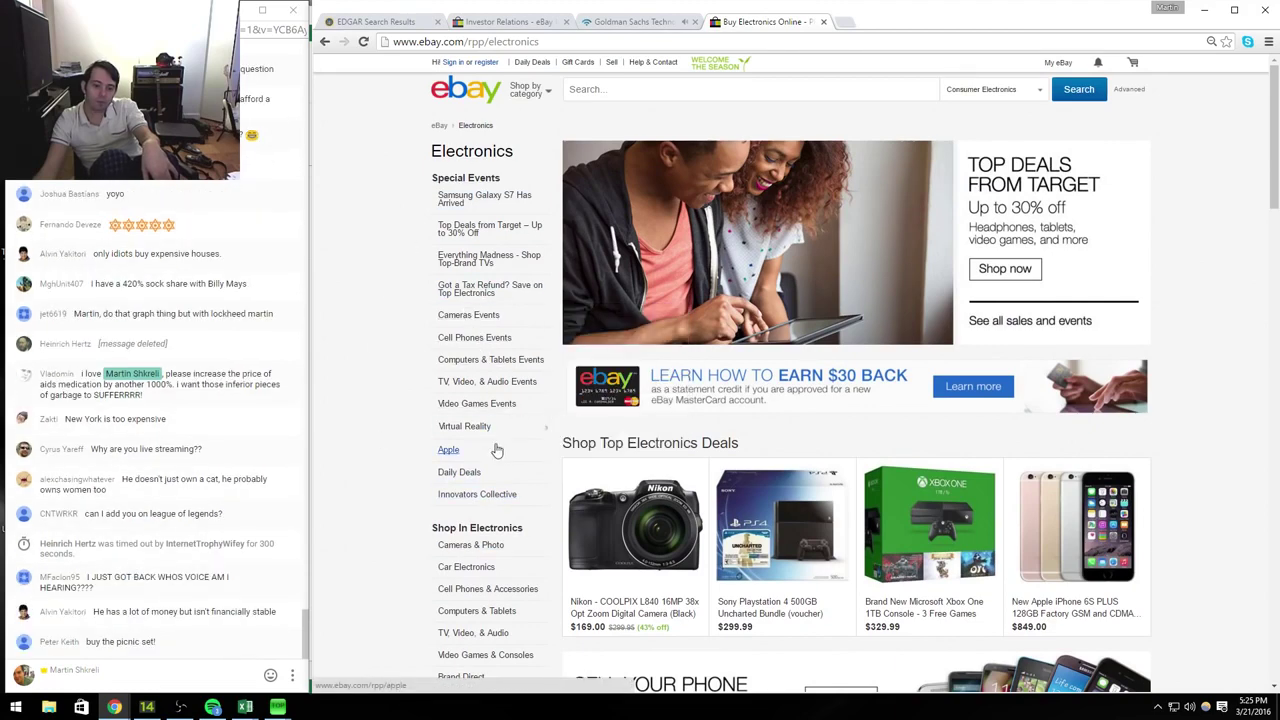
Step: Look through the VR Gaming page under Virtual Reality down to its buying guides, and go back to Electronics
{"action": "mouse_move", "coordinate": [481, 429]}
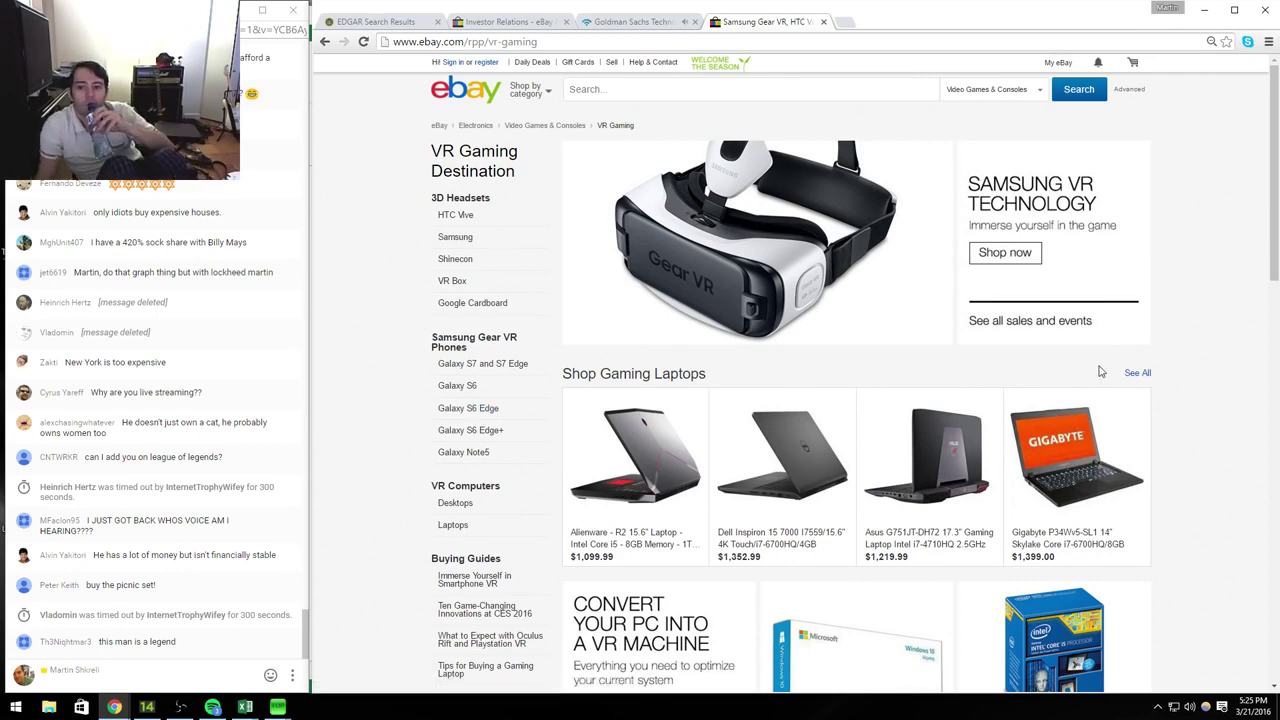
{"action": "scroll", "coordinate": [1080, 351], "scroll_direction": "down", "scroll_amount": 5}
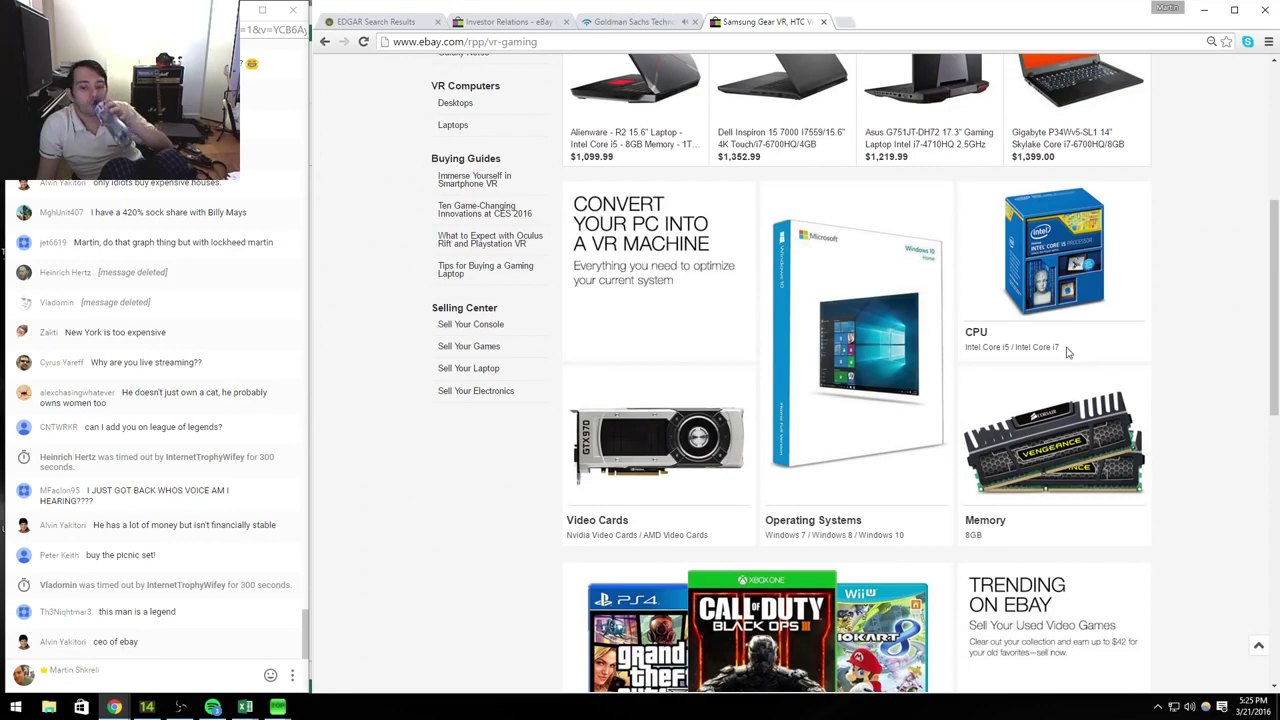
{"action": "scroll", "coordinate": [1067, 352], "scroll_direction": "down", "scroll_amount": 4}
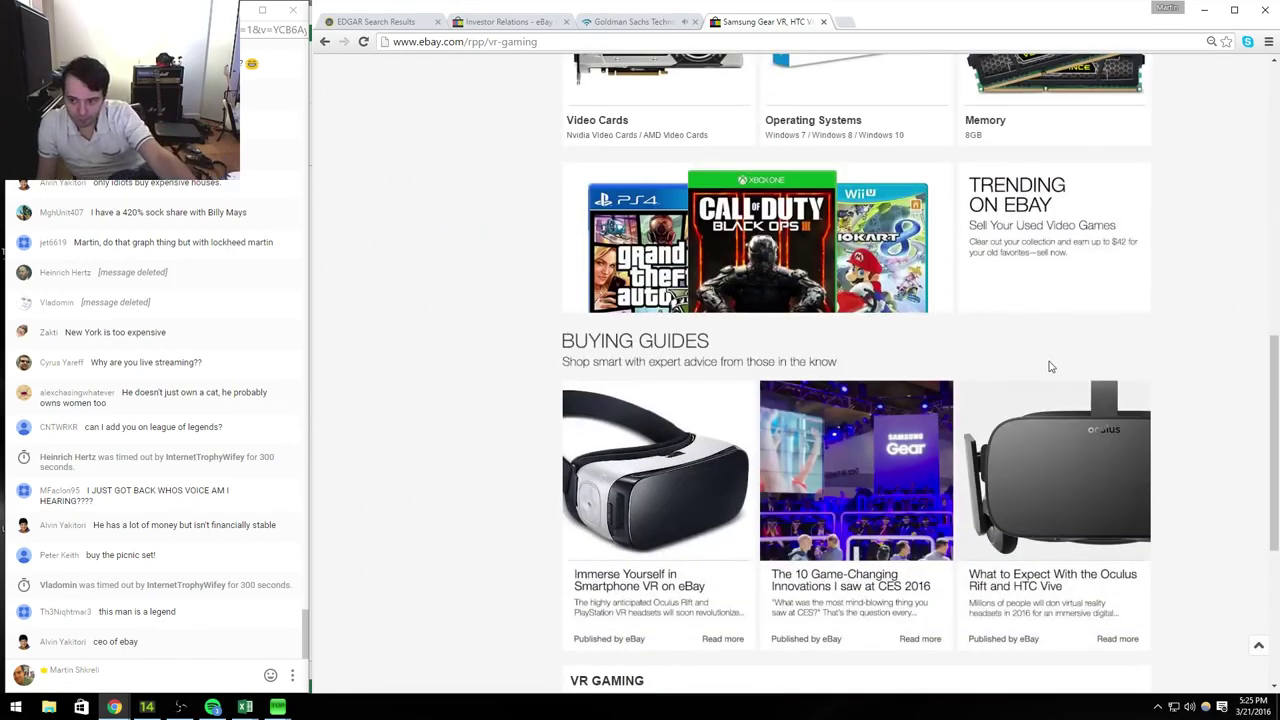
{"action": "scroll", "coordinate": [1058, 385], "scroll_direction": "down", "scroll_amount": 4}
{"action": "scroll", "coordinate": [1056, 381], "scroll_direction": "up", "scroll_amount": 4}
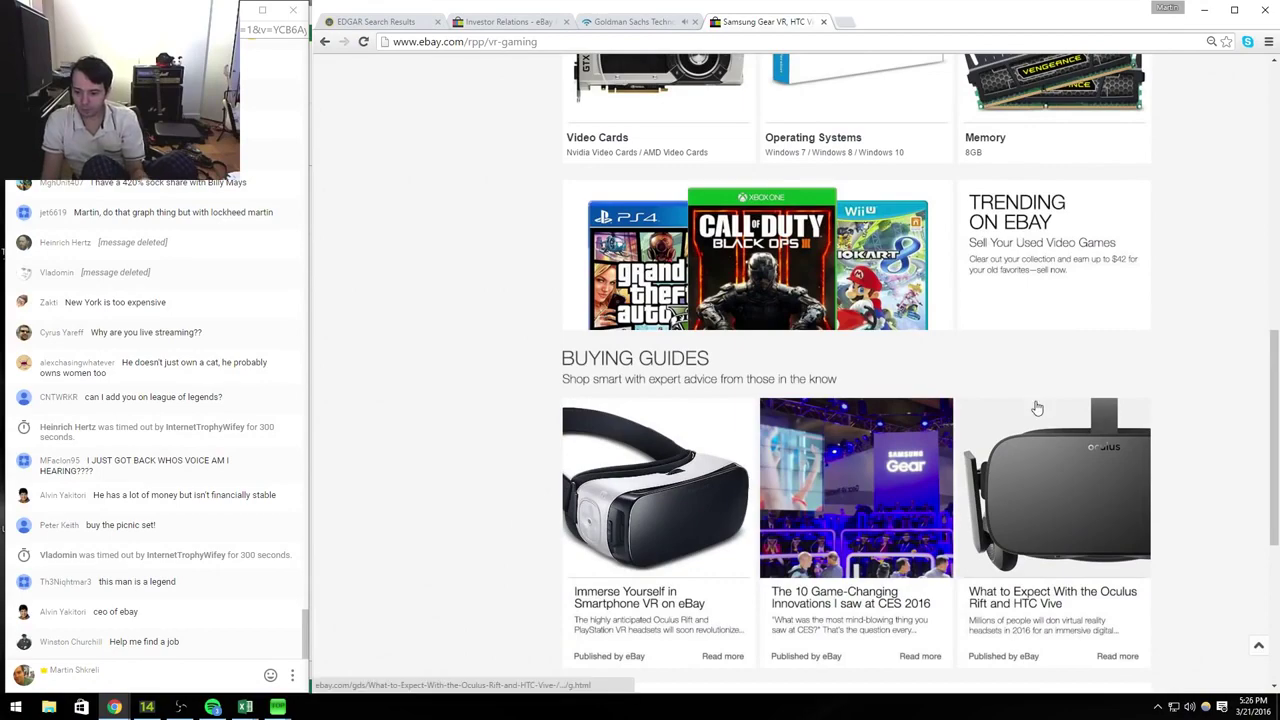
{"action": "scroll", "coordinate": [1071, 360], "scroll_direction": "up", "scroll_amount": 8}
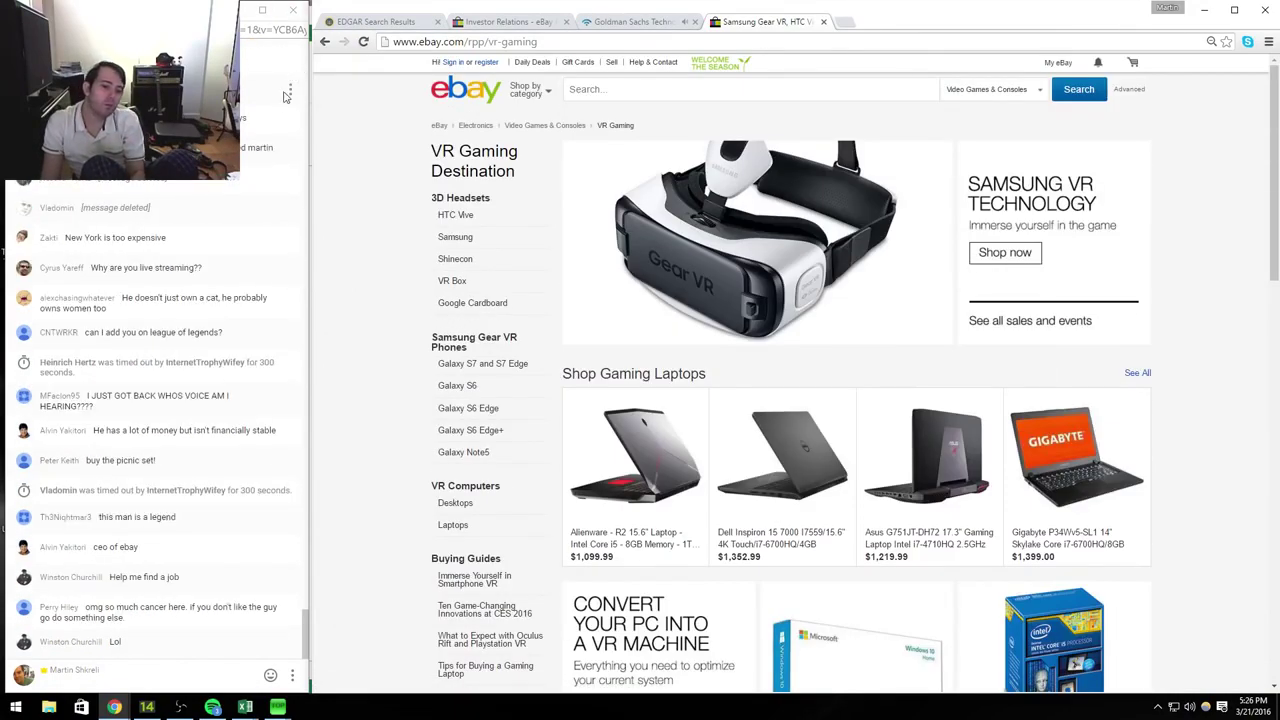
{"action": "left_click", "coordinate": [324, 41]}
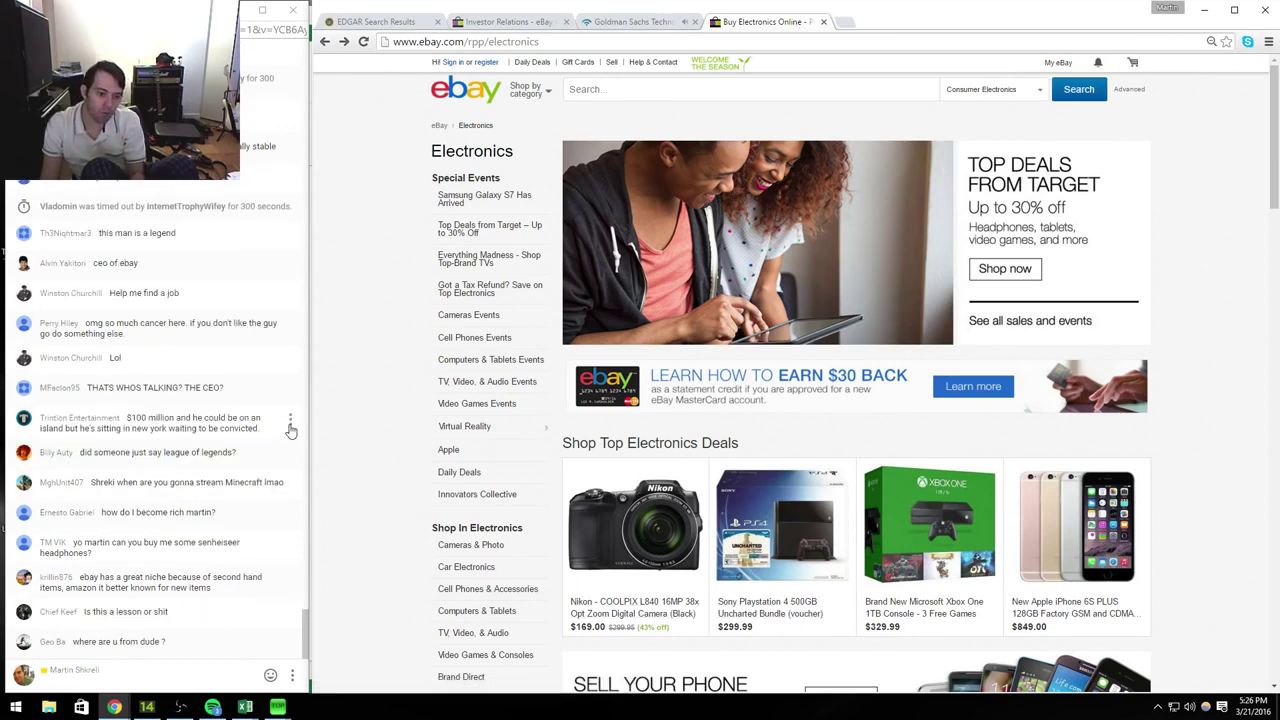
Step: Block the author of the live chat message about having $100 million and an island
{"action": "left_click", "coordinate": [290, 421]}
{"action": "left_click", "coordinate": [205, 548]}
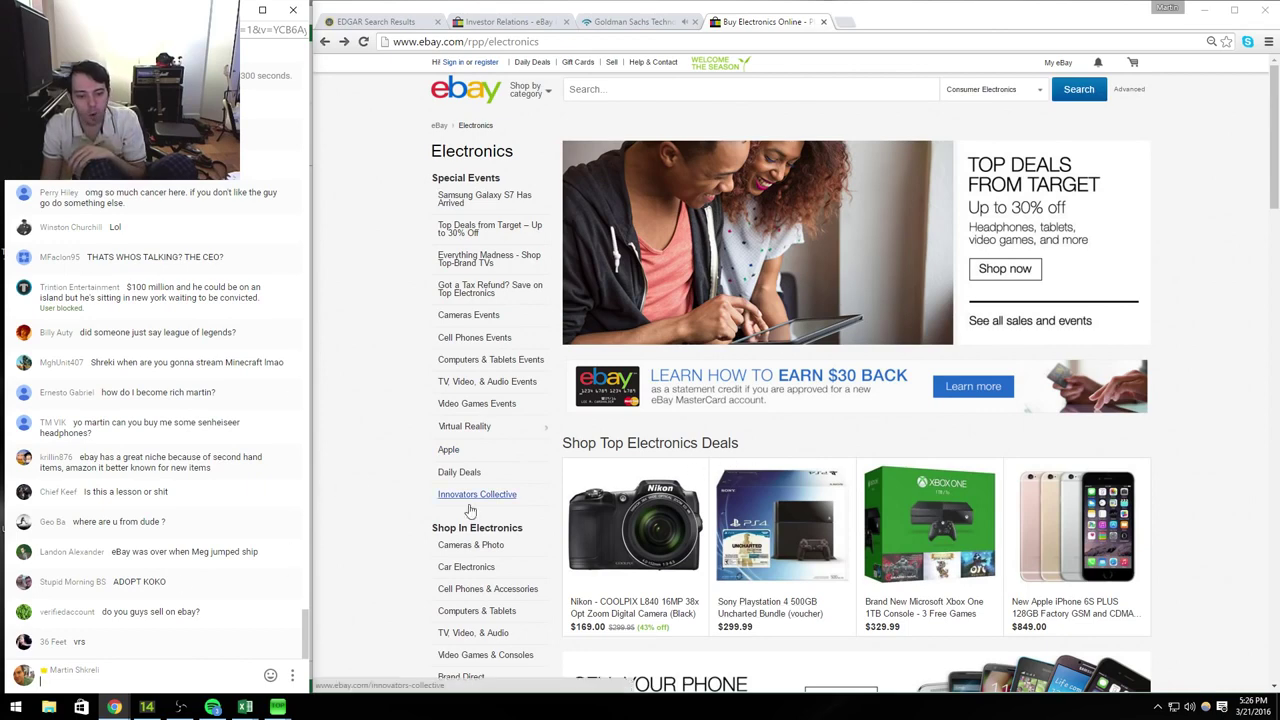
Step: Examine the whole Electronics page, from the sidebar categories through the featured collections to the buying guides at the end
{"action": "scroll", "coordinate": [455, 547], "scroll_direction": "down", "scroll_amount": 2}
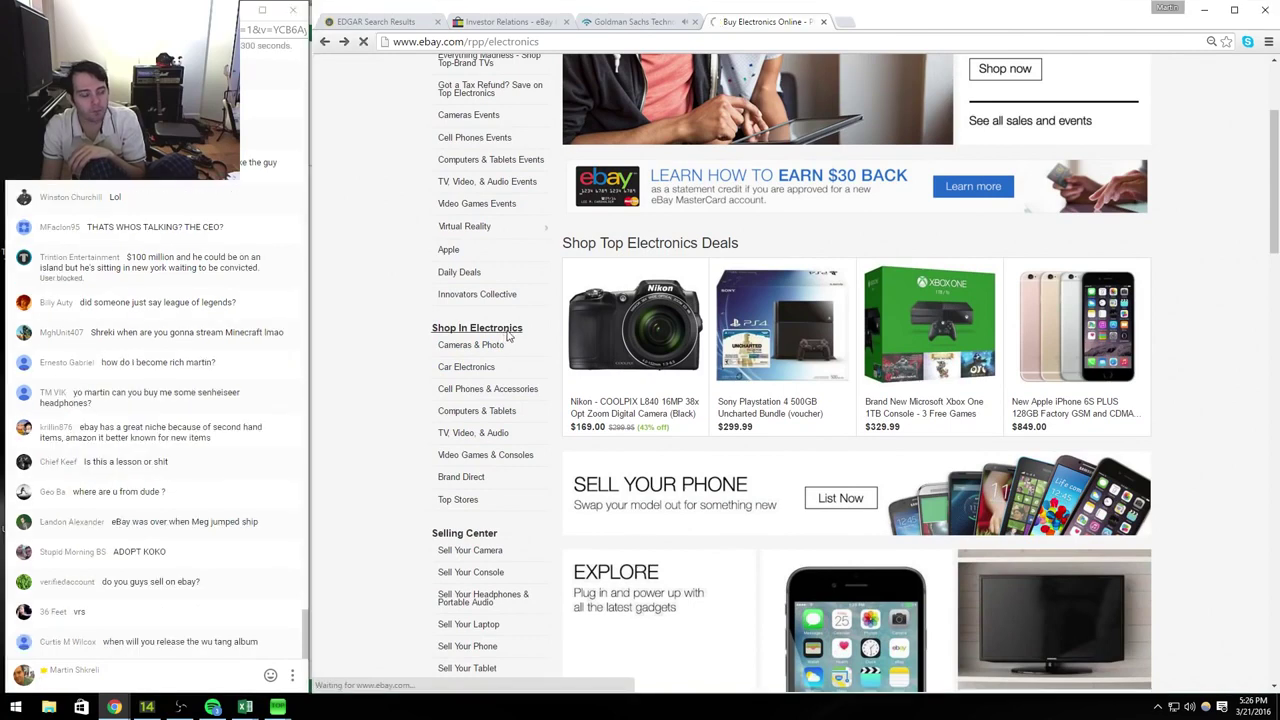
{"action": "scroll", "coordinate": [503, 340], "scroll_direction": "up", "scroll_amount": 2}
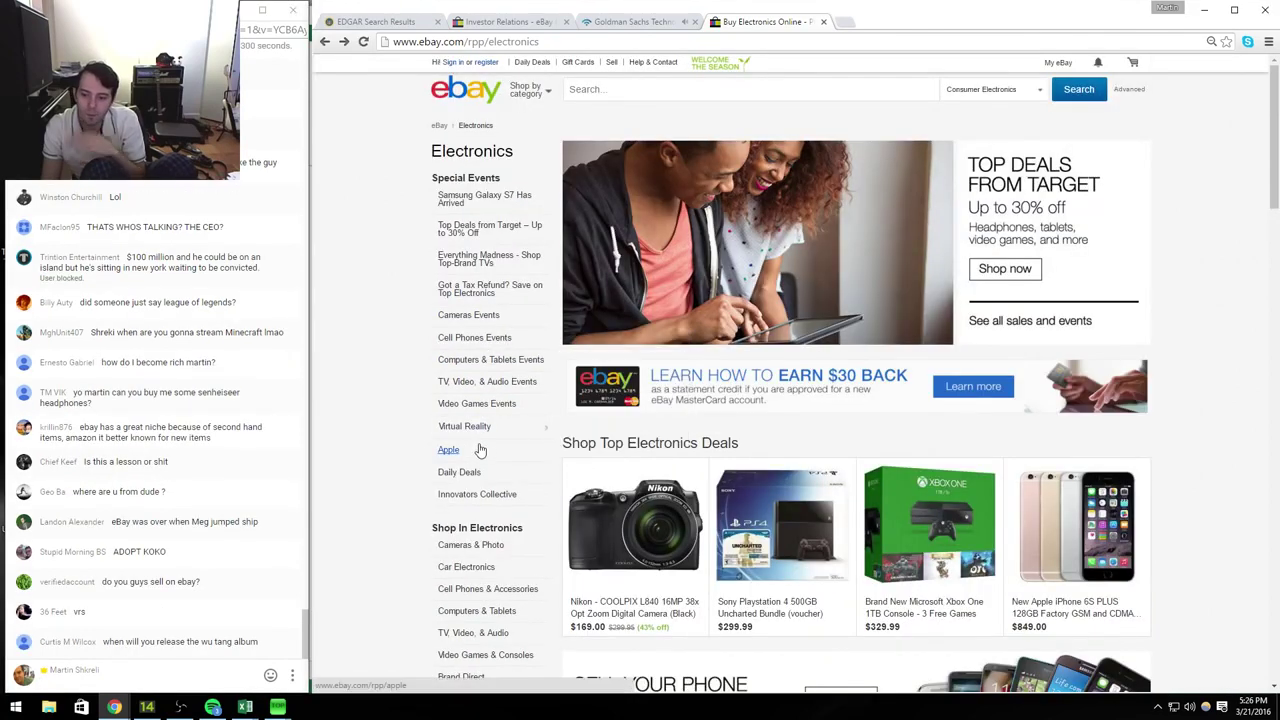
{"action": "scroll", "coordinate": [480, 450], "scroll_direction": "down", "scroll_amount": 2}
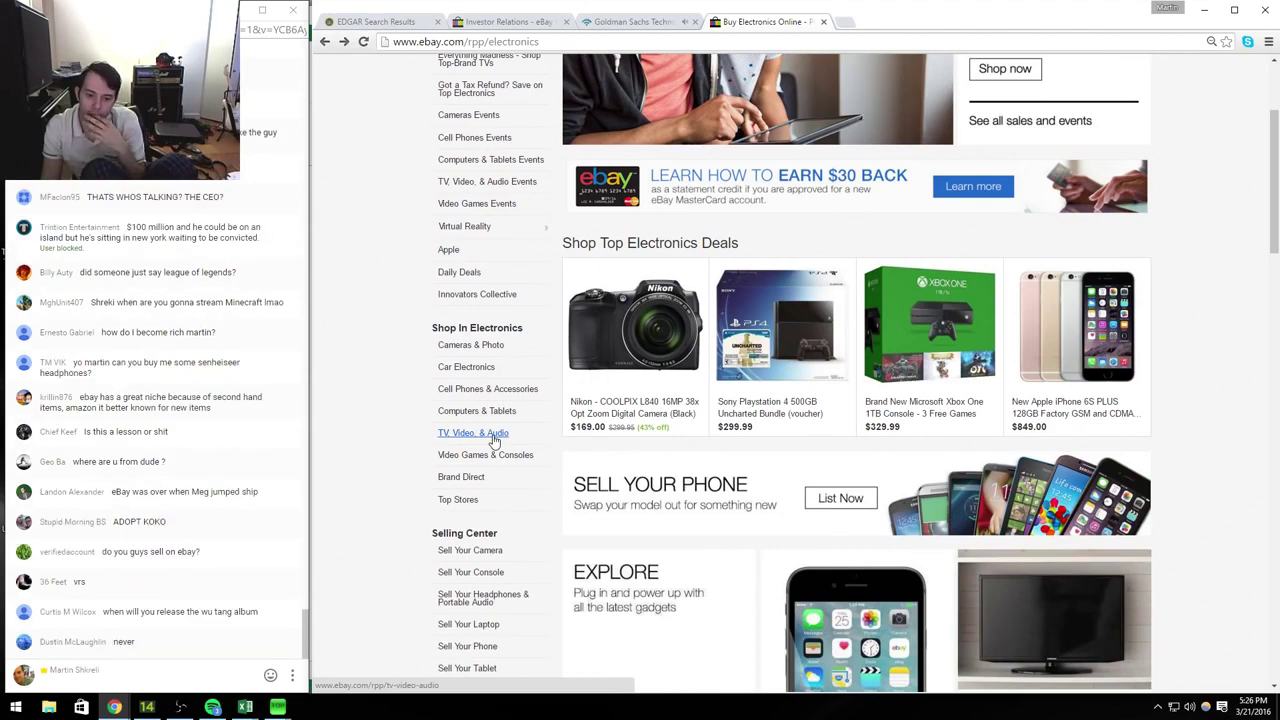
{"action": "scroll", "coordinate": [493, 440], "scroll_direction": "down", "scroll_amount": 2}
{"action": "scroll", "coordinate": [493, 440], "scroll_direction": "down", "scroll_amount": 3}
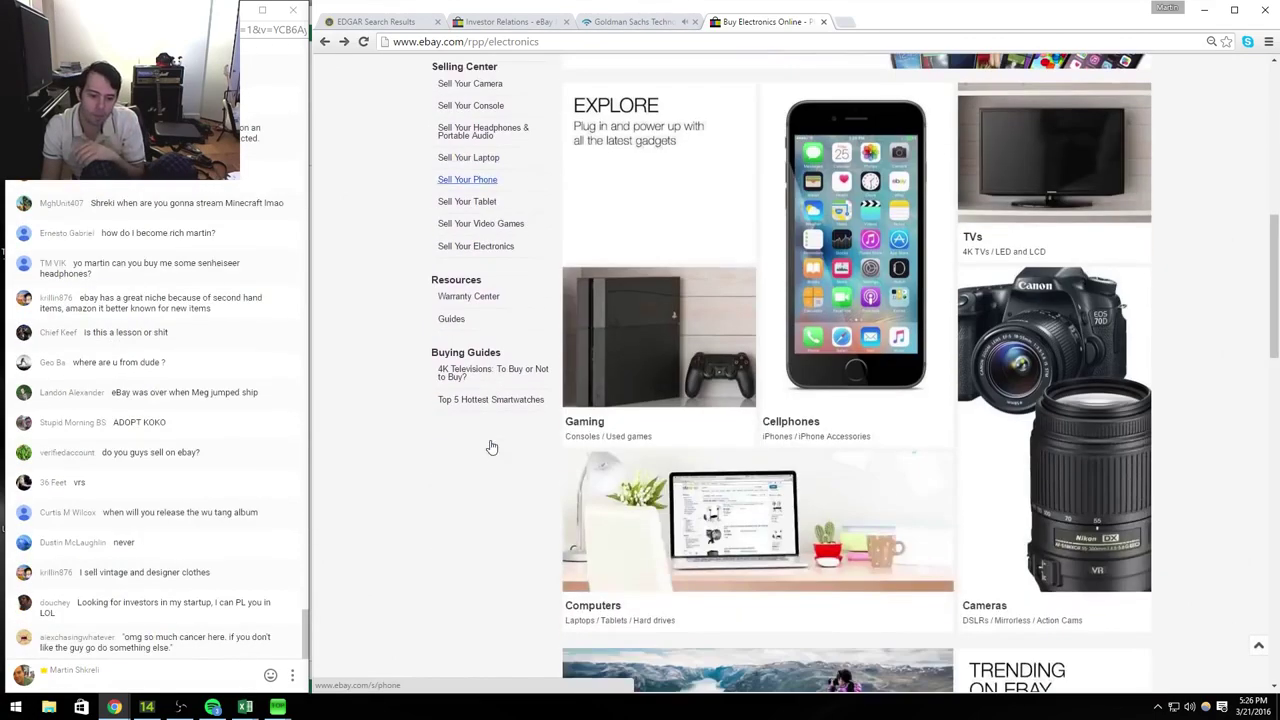
{"action": "scroll", "coordinate": [549, 497], "scroll_direction": "down", "scroll_amount": 4}
{"action": "scroll", "coordinate": [531, 538], "scroll_direction": "up", "scroll_amount": 6}
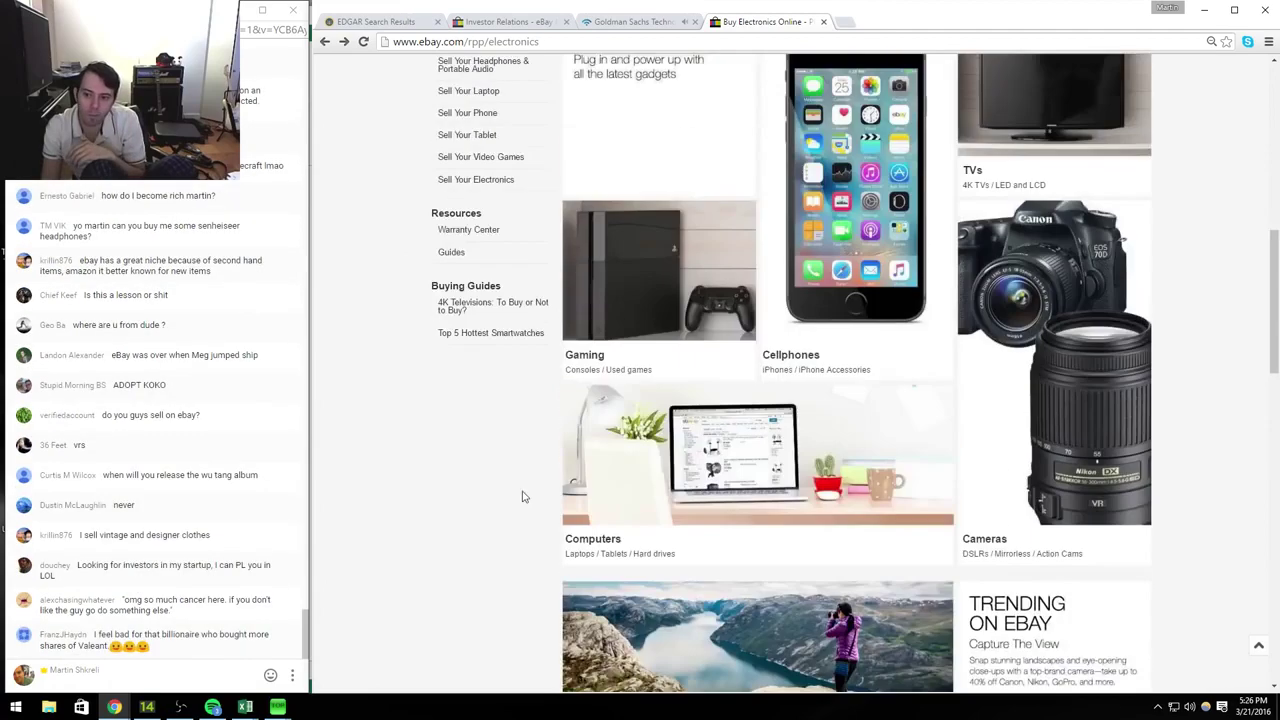
{"action": "scroll", "coordinate": [505, 511], "scroll_direction": "up", "scroll_amount": 4}
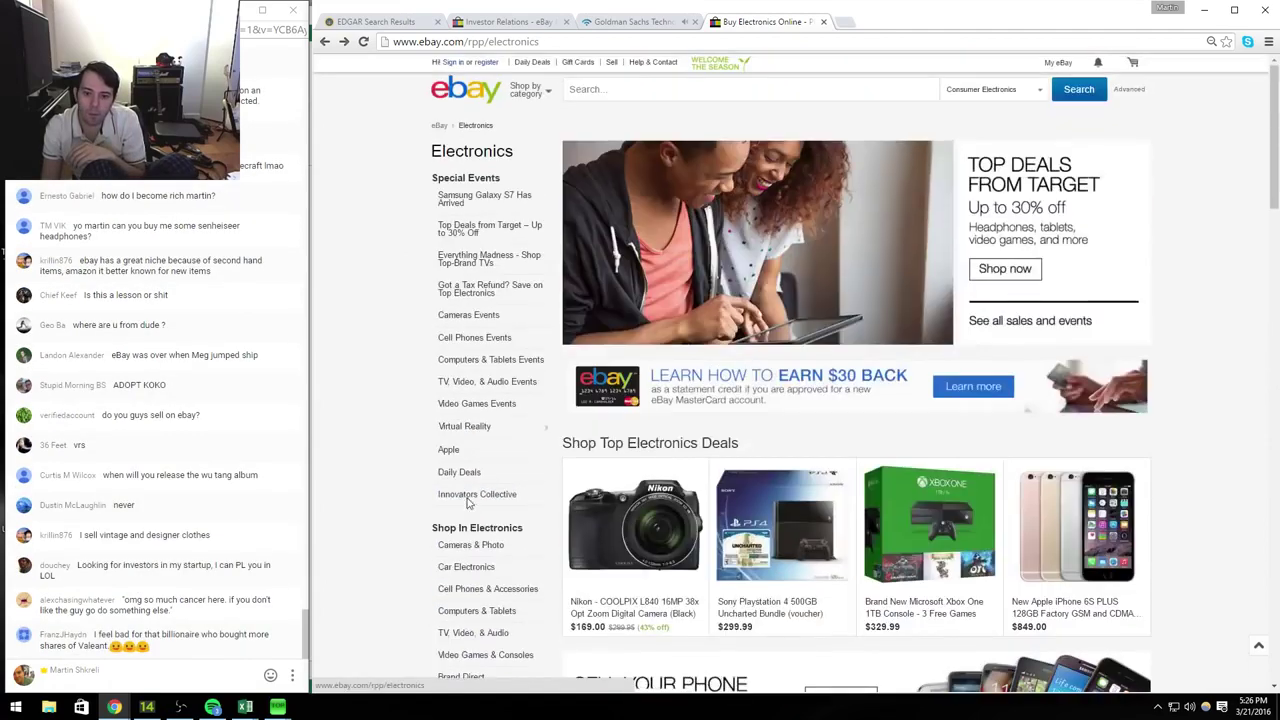
{"action": "scroll", "coordinate": [475, 506], "scroll_direction": "down", "scroll_amount": 5}
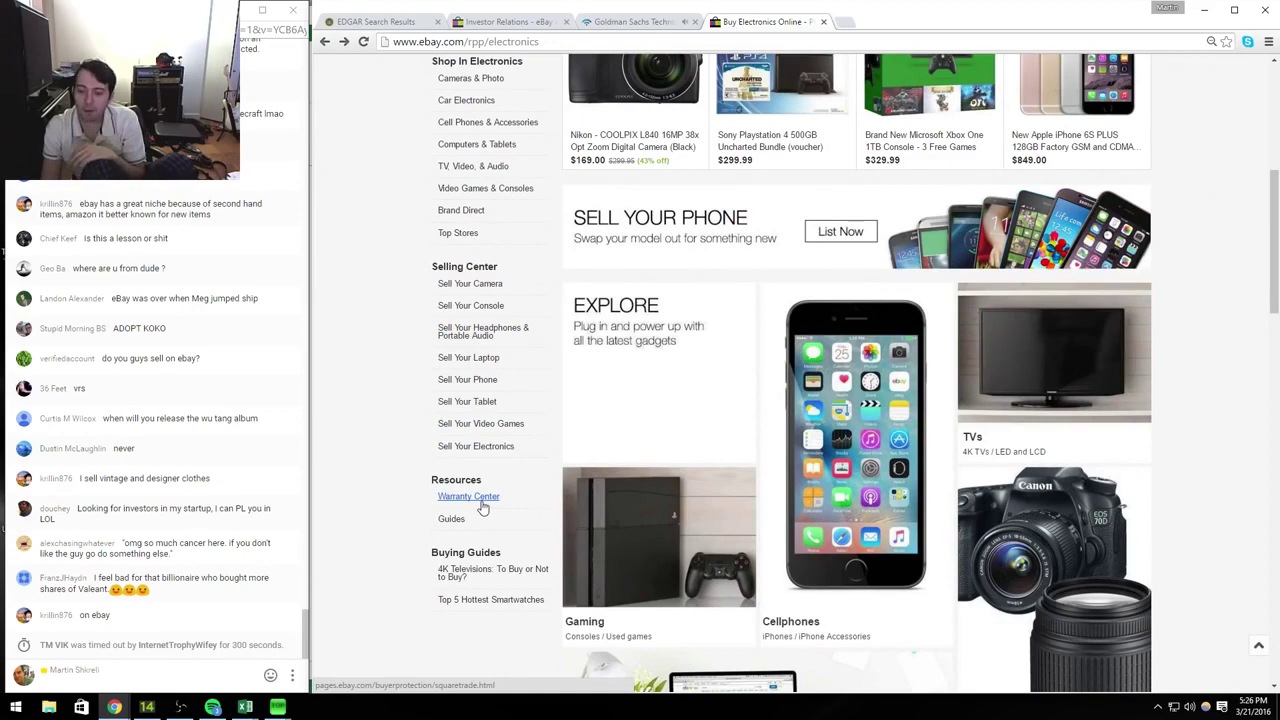
{"action": "scroll", "coordinate": [483, 507], "scroll_direction": "down", "scroll_amount": 3}
{"action": "scroll", "coordinate": [479, 508], "scroll_direction": "down", "scroll_amount": 2}
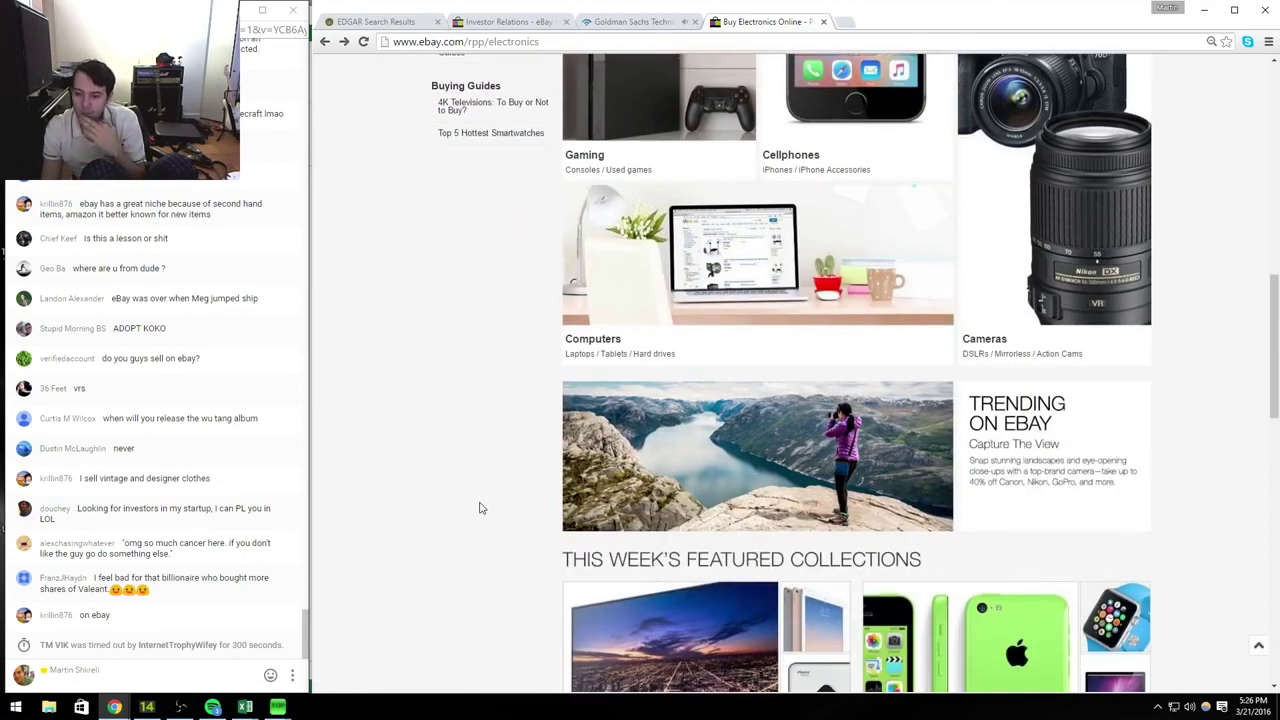
{"action": "scroll", "coordinate": [479, 508], "scroll_direction": "down", "scroll_amount": 8}
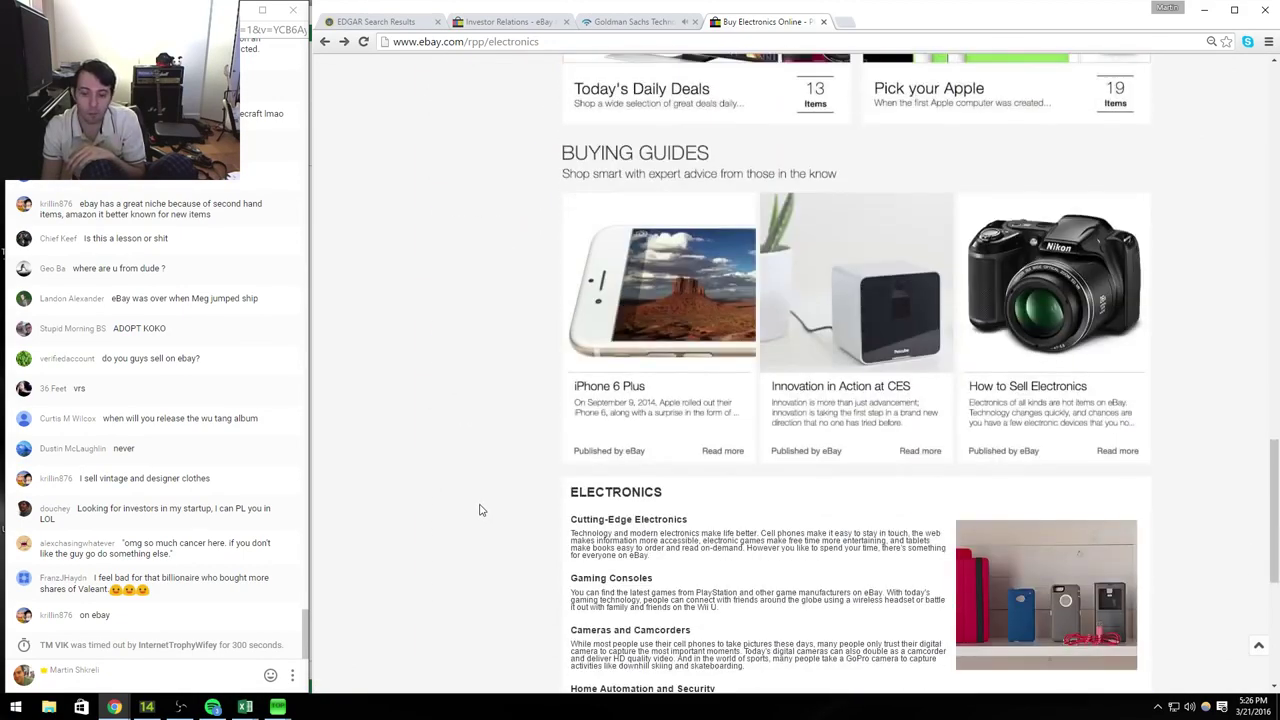
{"action": "scroll", "coordinate": [479, 509], "scroll_direction": "down", "scroll_amount": 4}
{"action": "key", "text": "Home"}
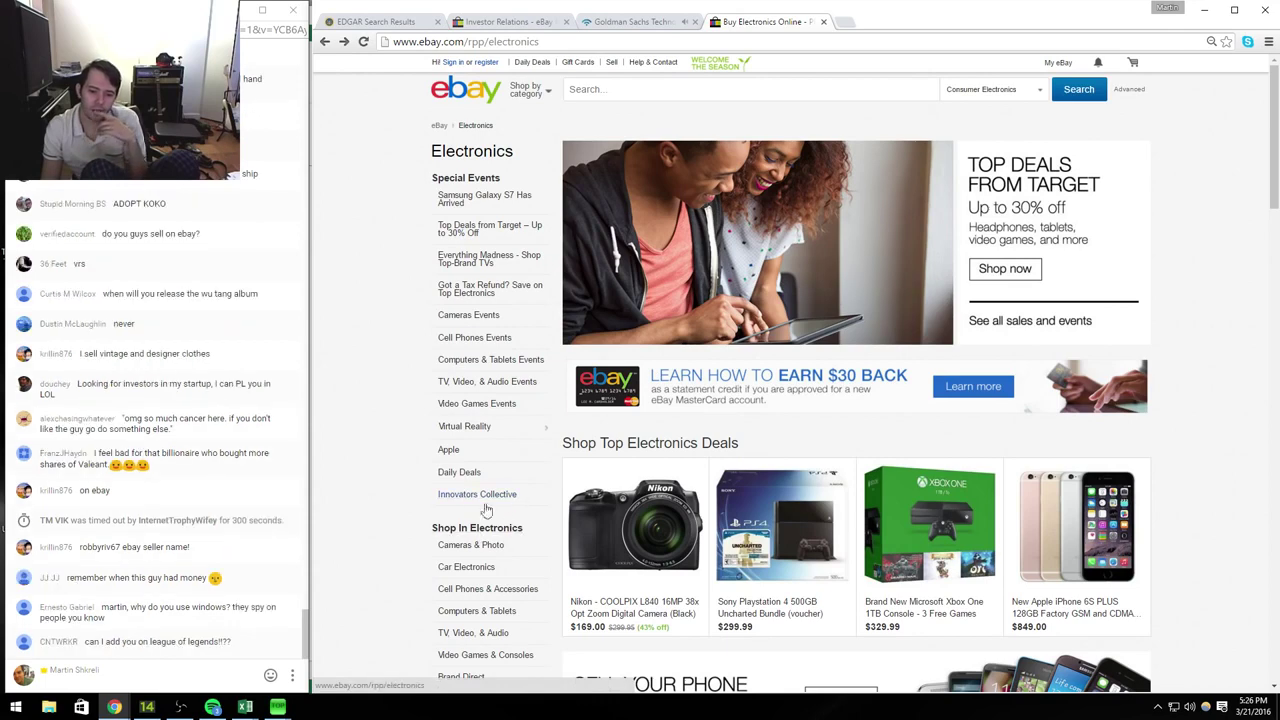
{"action": "mouse_move", "coordinate": [517, 344]}
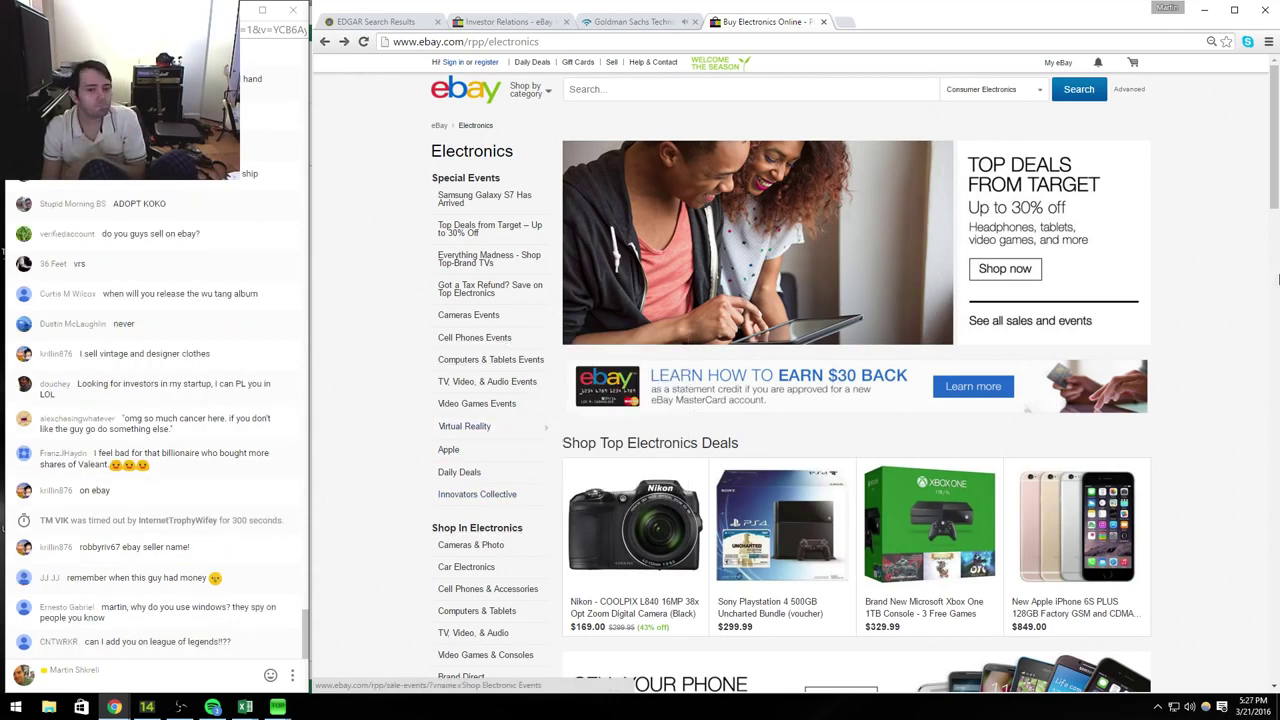
Step: Search eBay's Consumer Electronics category for headphones
{"action": "left_click", "coordinate": [630, 89]}
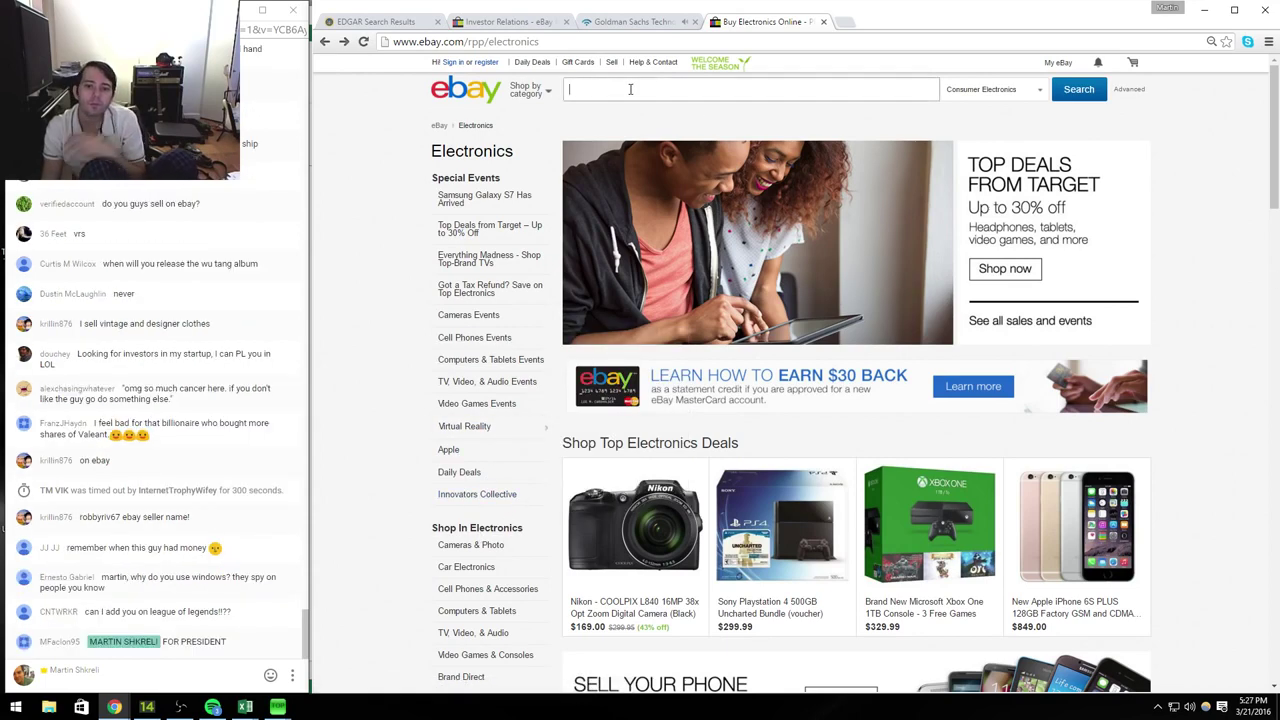
{"action": "type", "text": "headphones"}
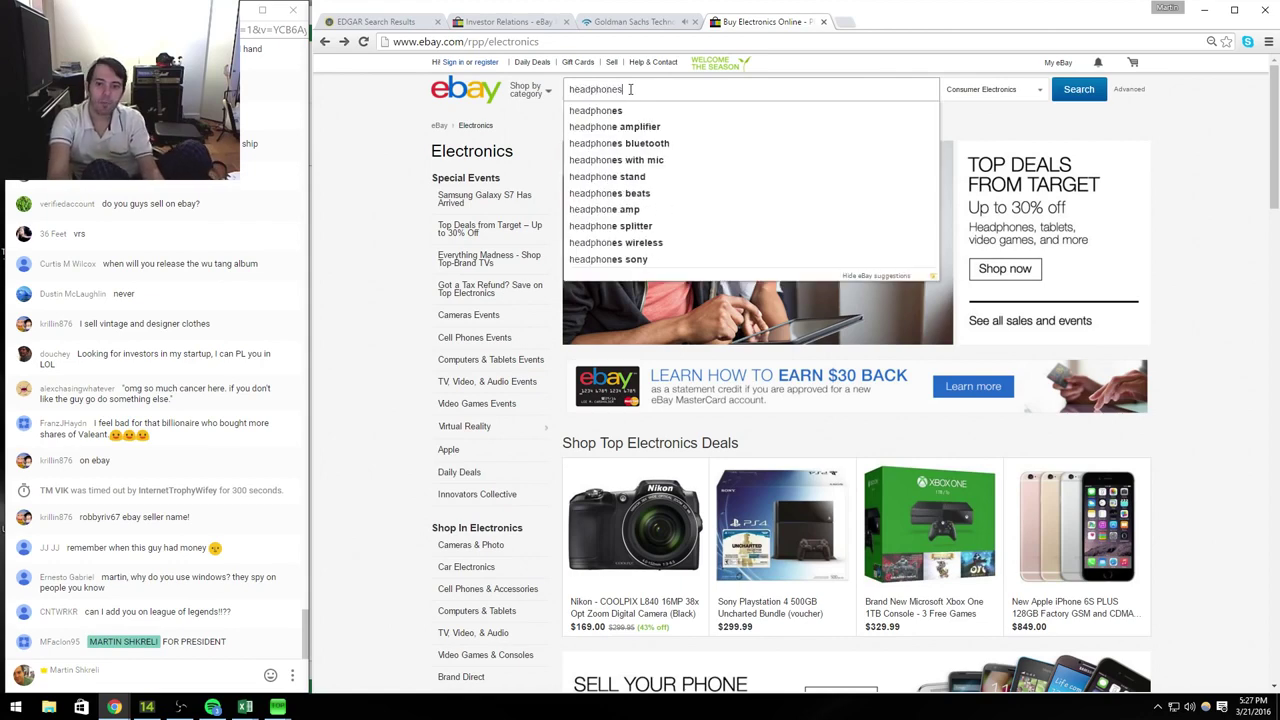
{"action": "key", "text": "Return"}
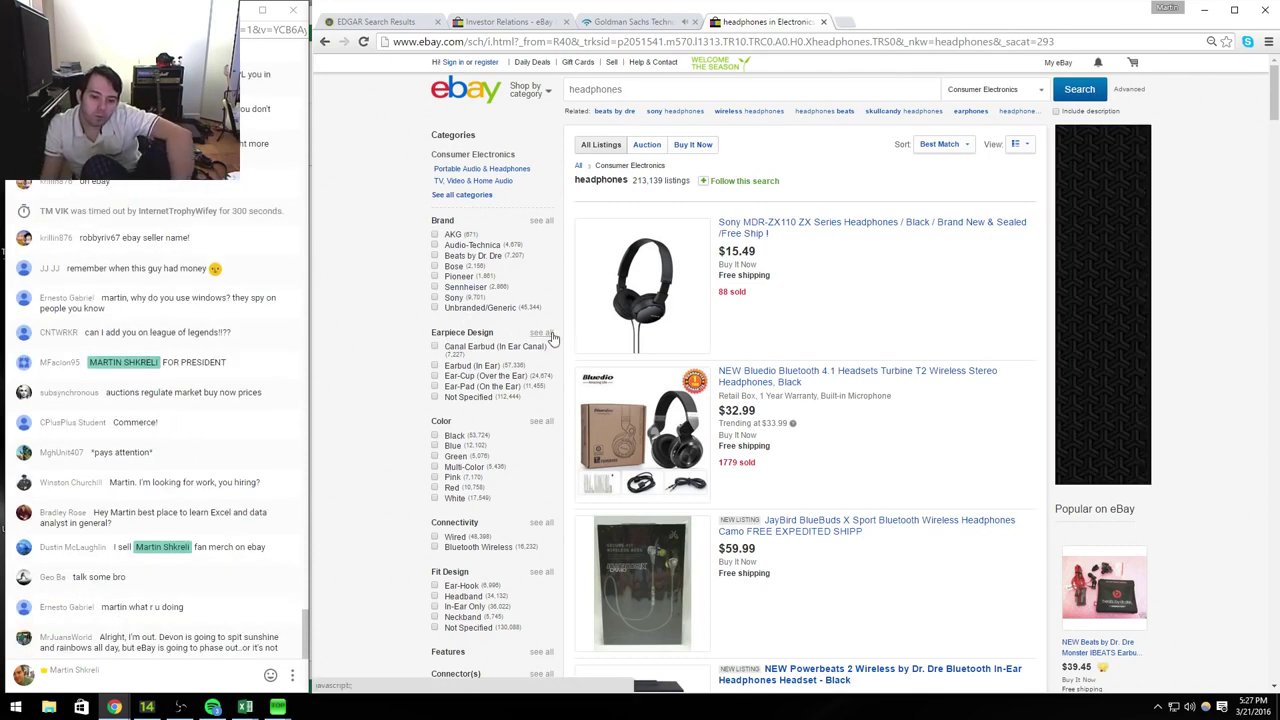
Step: Filter the headphones results by the Ear-Cup (Over the Ear) earpiece design and look over the remaining filters
{"action": "left_click", "coordinate": [436, 377]}
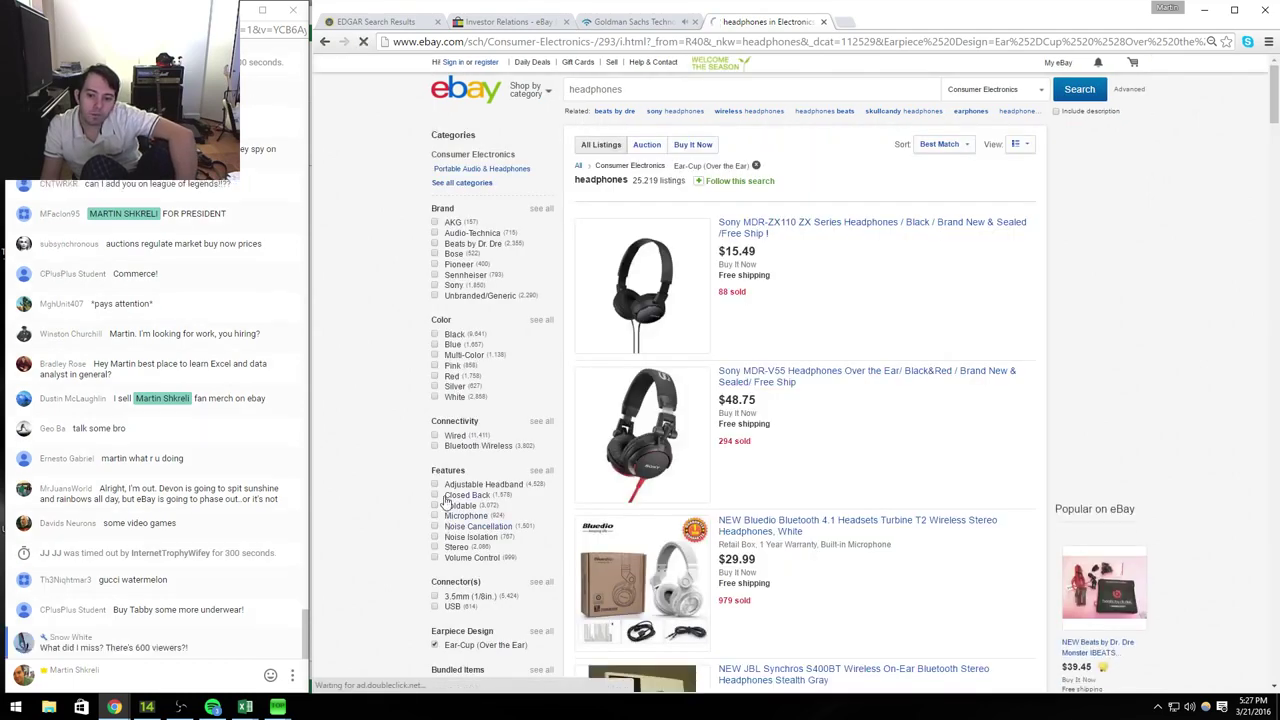
{"action": "scroll", "coordinate": [446, 505], "scroll_direction": "down", "scroll_amount": 1}
{"action": "scroll", "coordinate": [446, 500], "scroll_direction": "down", "scroll_amount": 3}
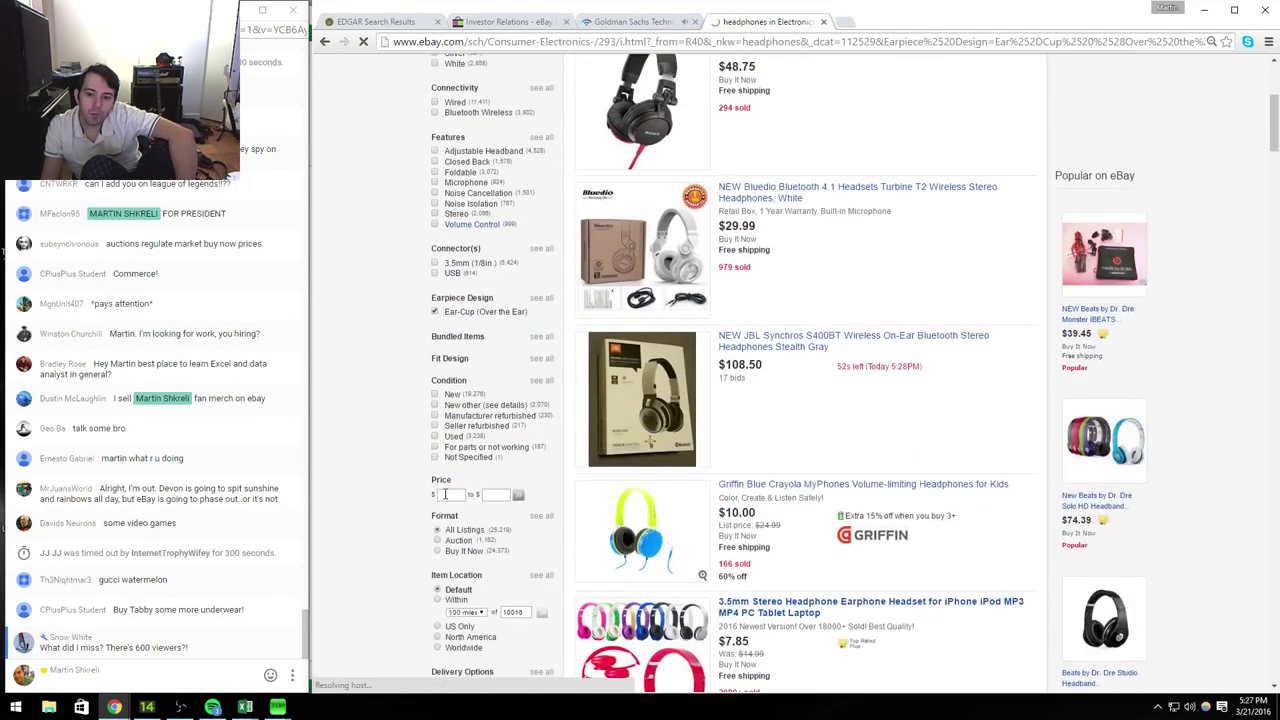
Step: Look through the over-ear headphone listings and filter them by the Sennheiser brand
{"action": "scroll", "coordinate": [446, 494], "scroll_direction": "down", "scroll_amount": 2}
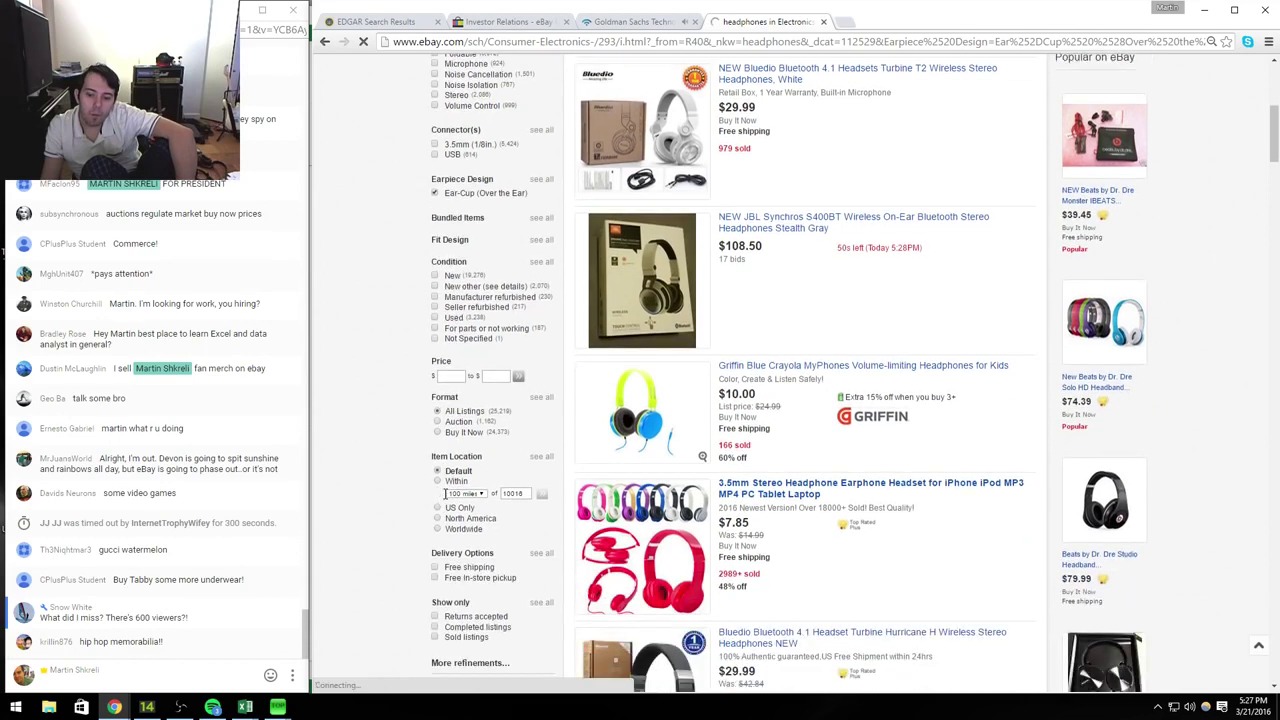
{"action": "scroll", "coordinate": [430, 446], "scroll_direction": "down", "scroll_amount": 2}
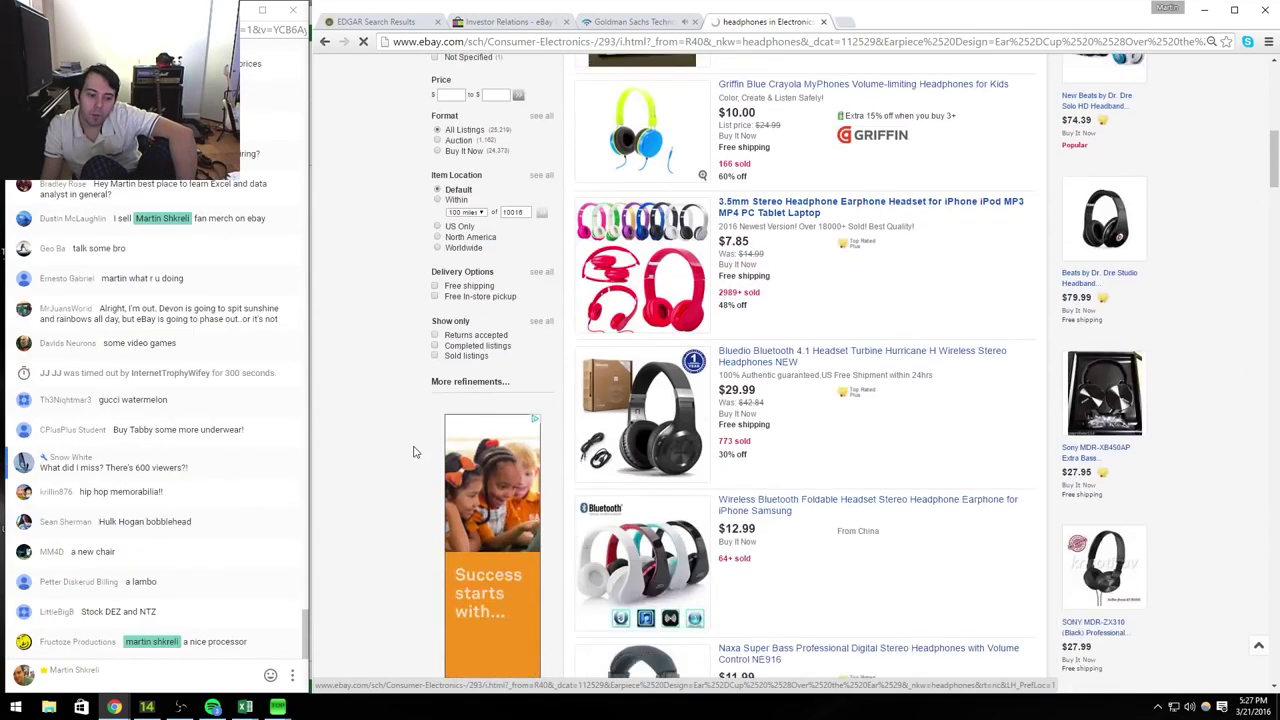
{"action": "scroll", "coordinate": [415, 452], "scroll_direction": "down", "scroll_amount": 2}
{"action": "scroll", "coordinate": [415, 452], "scroll_direction": "down", "scroll_amount": 3}
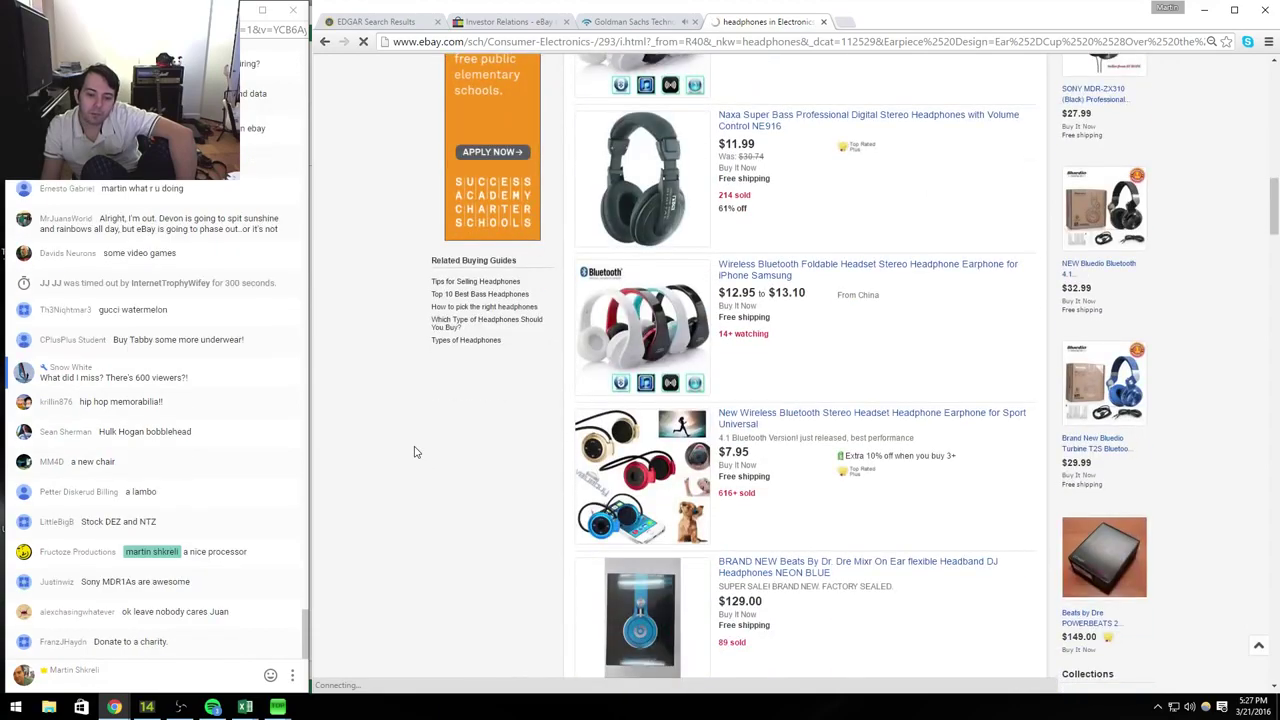
{"action": "scroll", "coordinate": [416, 450], "scroll_direction": "down", "scroll_amount": 4}
{"action": "scroll", "coordinate": [419, 453], "scroll_direction": "down", "scroll_amount": 3}
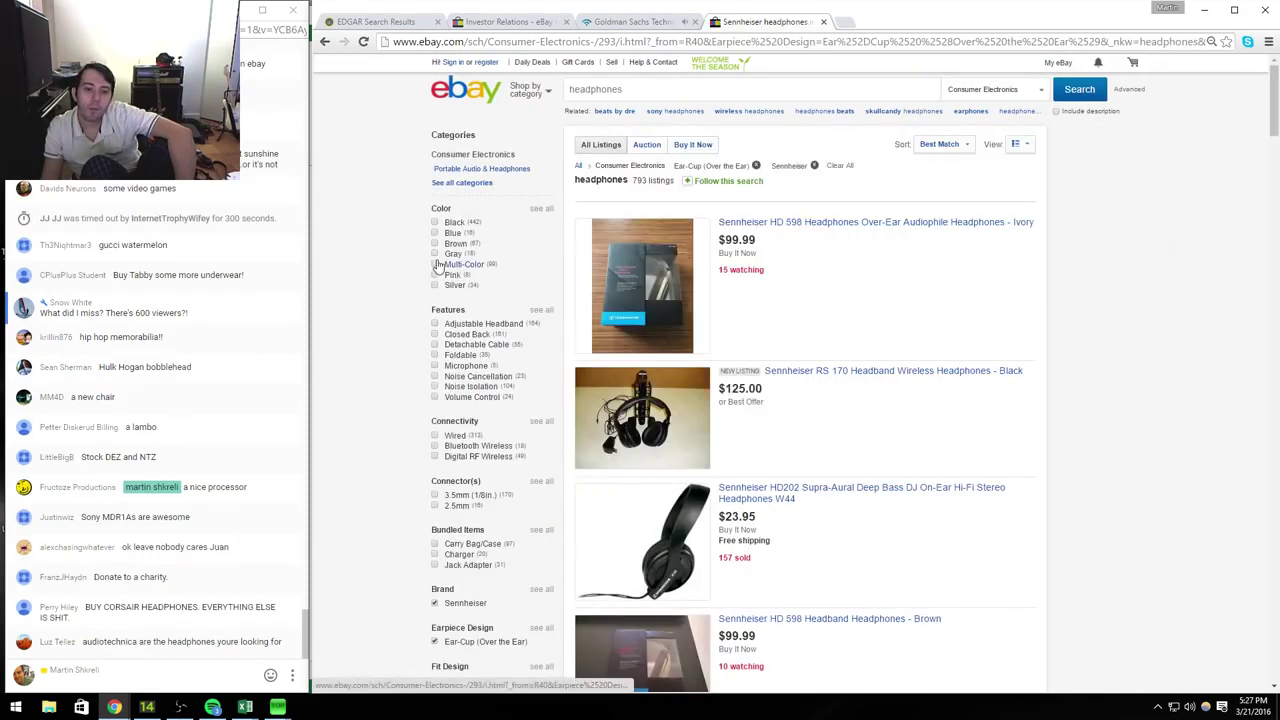
Step: Check the full list of brand filters and look through the Sennheiser over-ear headphone listings
{"action": "scroll", "coordinate": [425, 369], "scroll_direction": "down", "scroll_amount": 2}
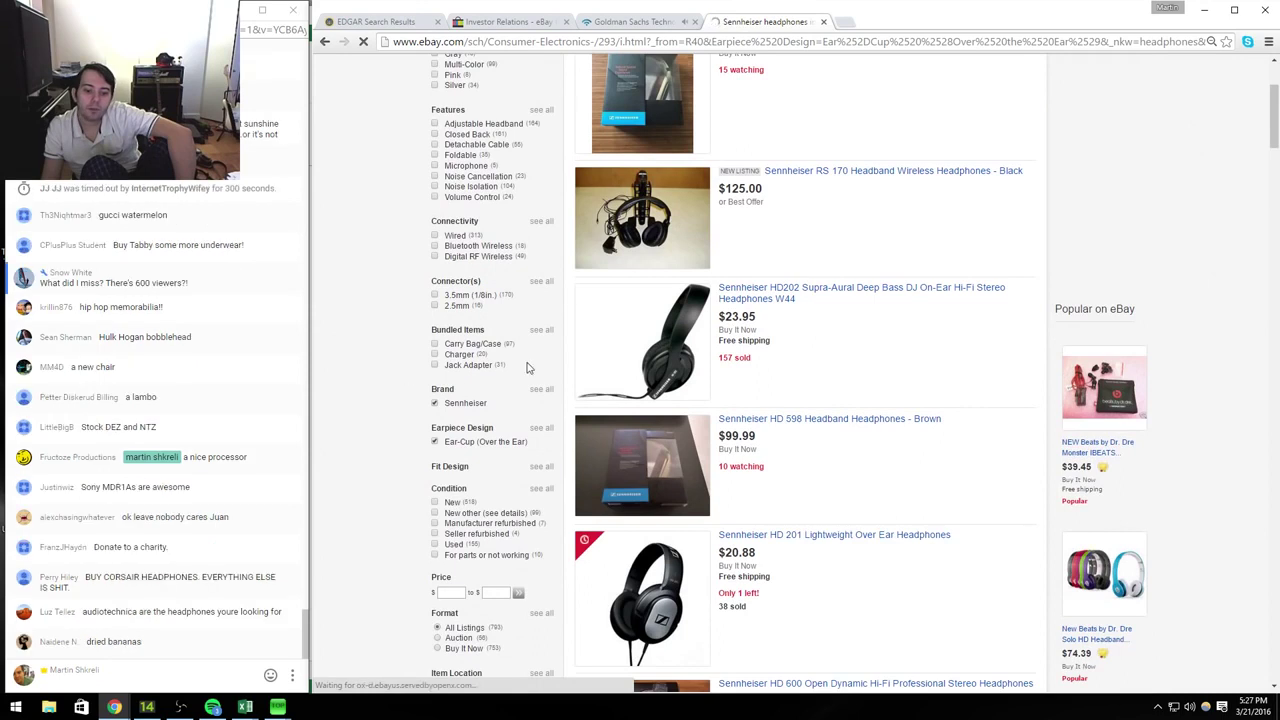
{"action": "left_click", "coordinate": [543, 390]}
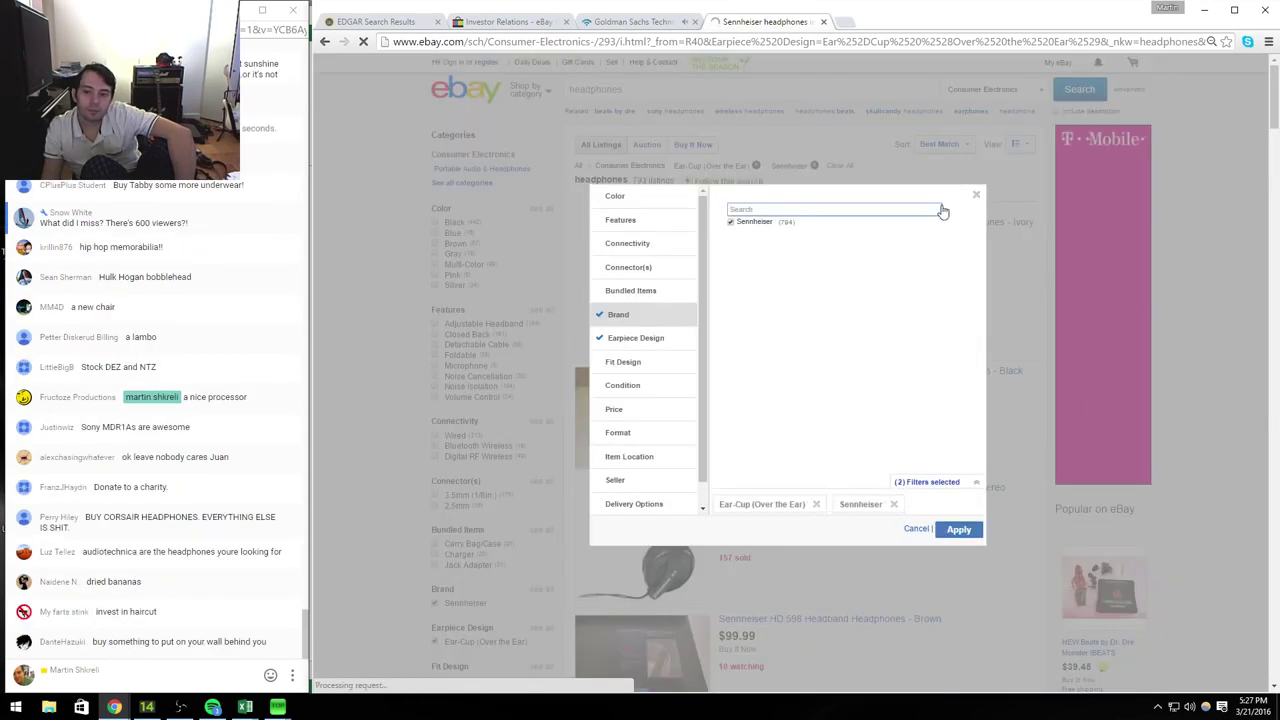
{"action": "left_click", "coordinate": [977, 195]}
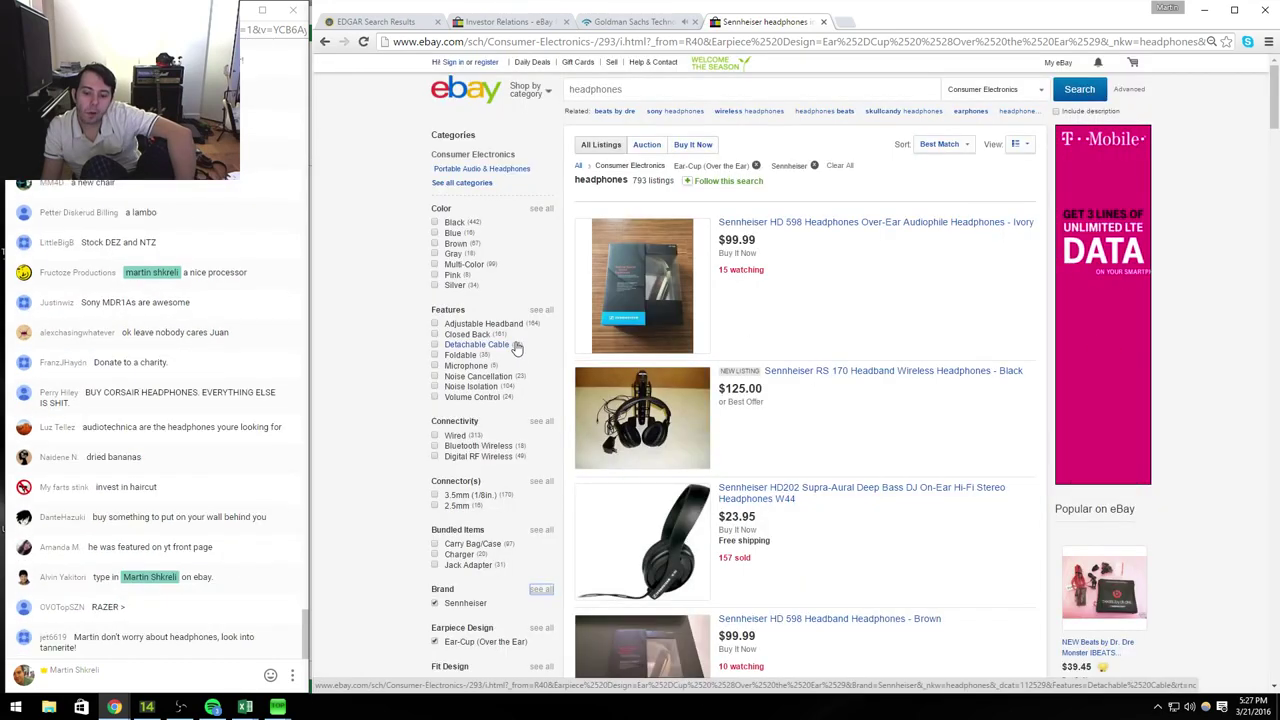
{"action": "scroll", "coordinate": [516, 347], "scroll_direction": "down", "scroll_amount": 10}
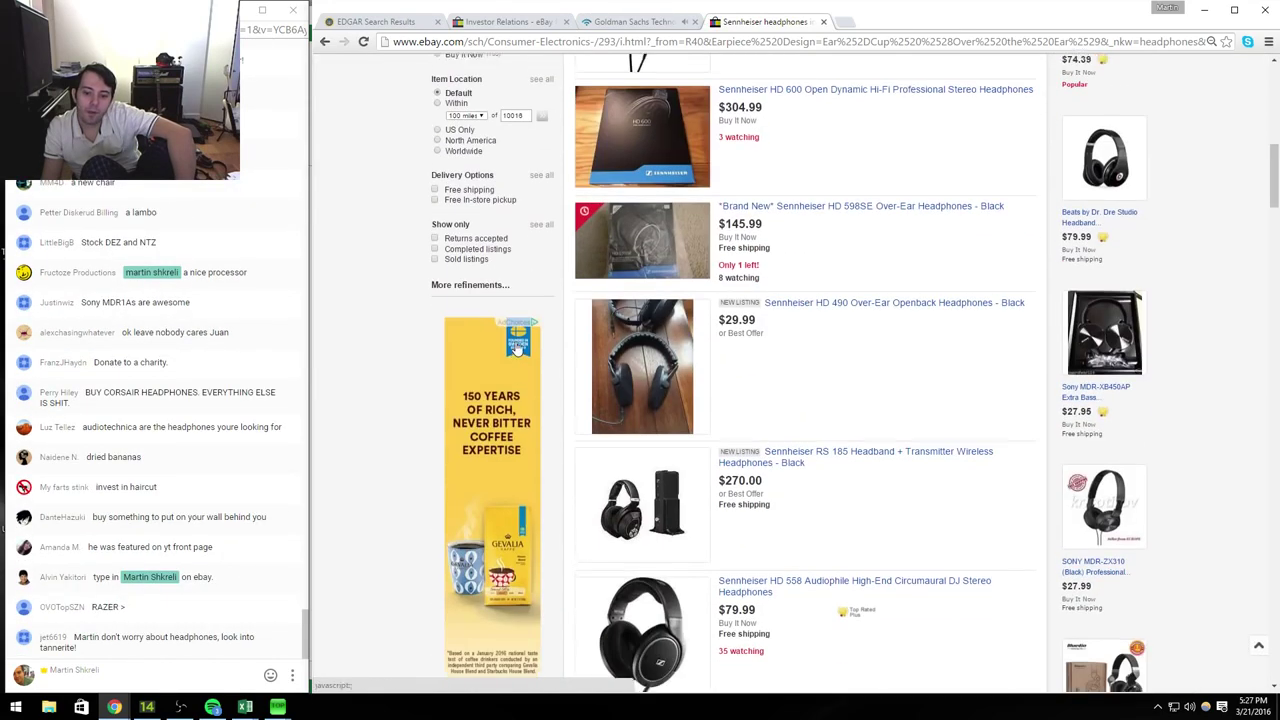
{"action": "scroll", "coordinate": [516, 347], "scroll_direction": "down", "scroll_amount": 4}
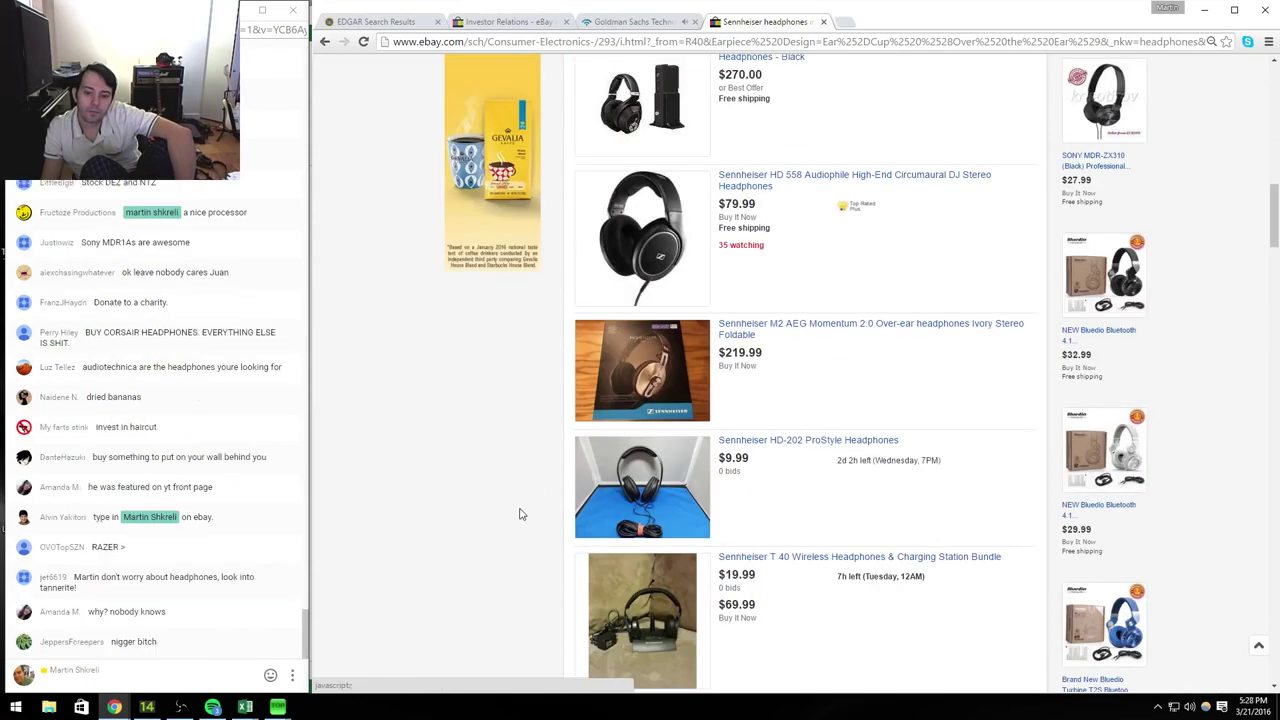
{"action": "scroll", "coordinate": [517, 514], "scroll_direction": "down", "scroll_amount": 5}
{"action": "scroll", "coordinate": [517, 514], "scroll_direction": "down", "scroll_amount": 5}
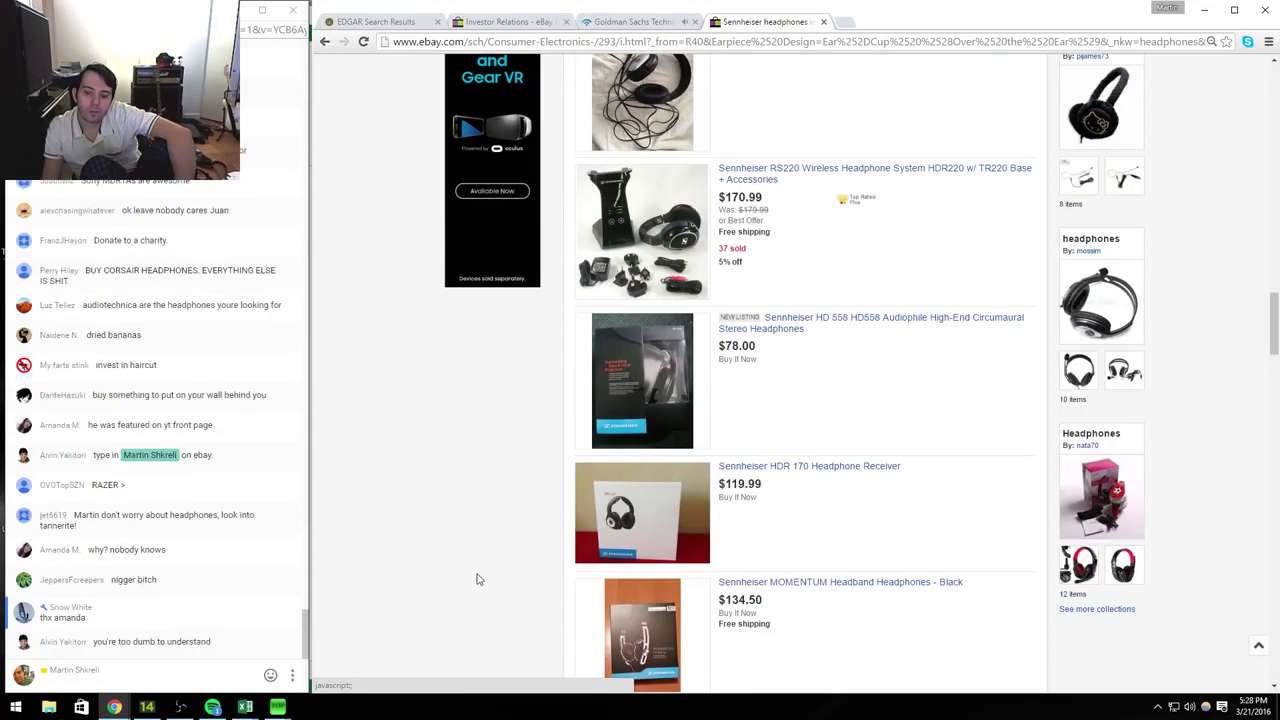
{"action": "scroll", "coordinate": [477, 570], "scroll_direction": "up", "scroll_amount": 20}
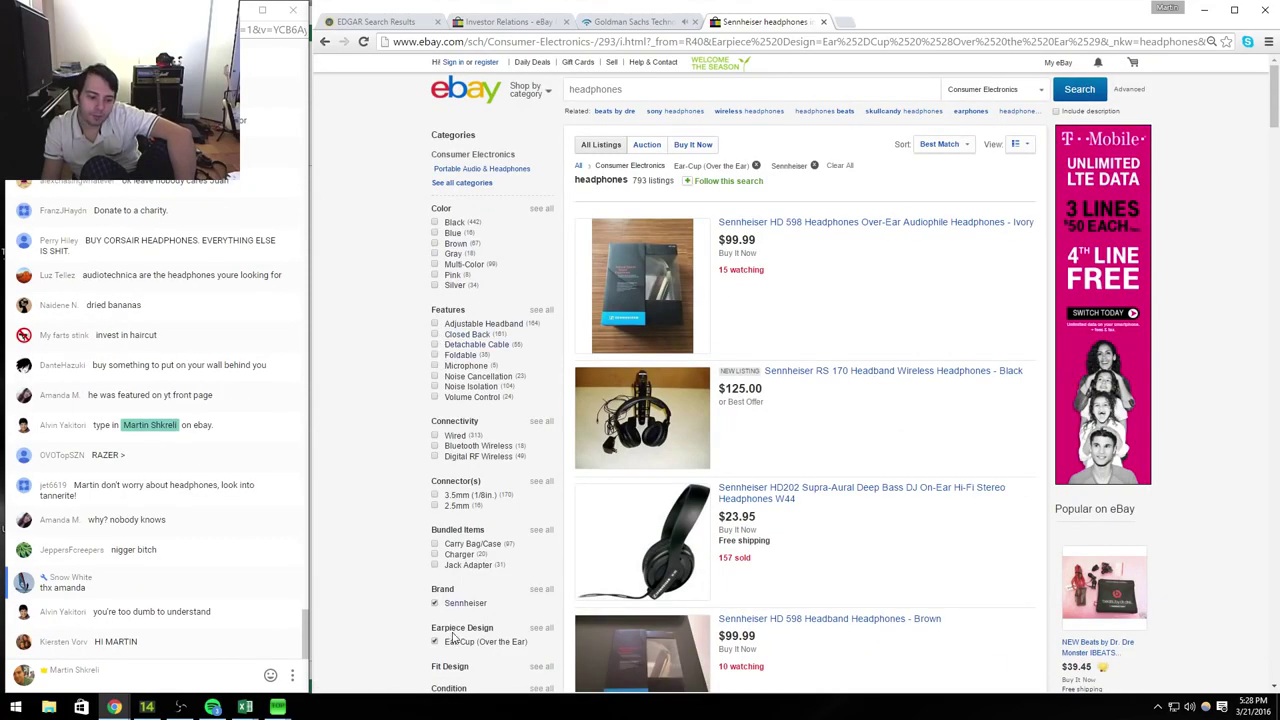
Step: Replace the Sennheiser brand filter with Bose in the over-ear headphone results
{"action": "left_click", "coordinate": [435, 604]}
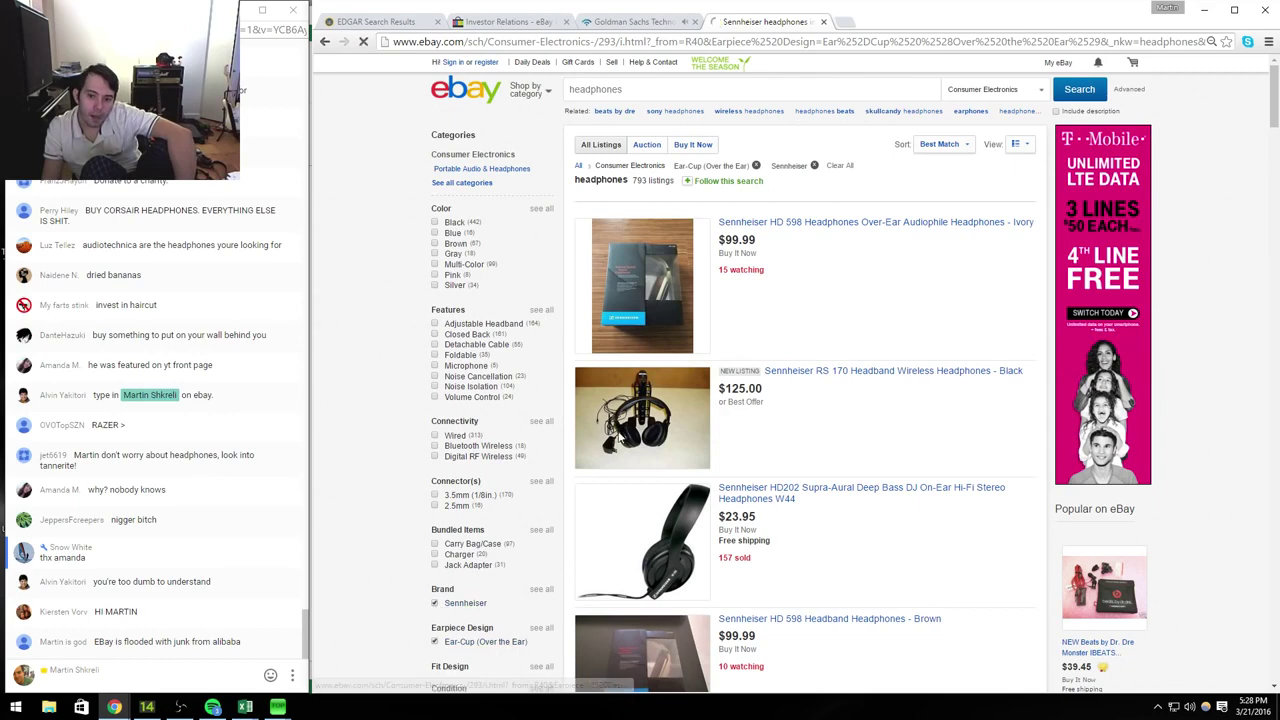
{"action": "scroll", "coordinate": [543, 352], "scroll_direction": "down", "scroll_amount": 2}
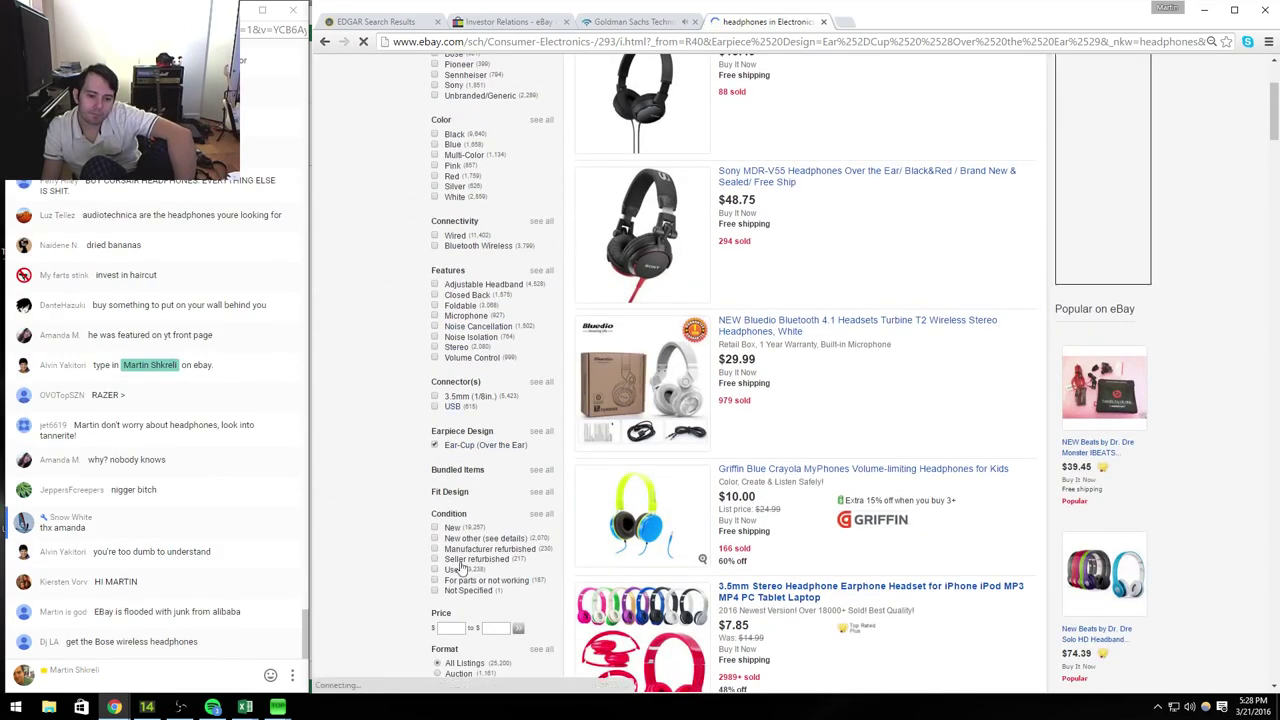
{"action": "scroll", "coordinate": [442, 252], "scroll_direction": "up", "scroll_amount": 2}
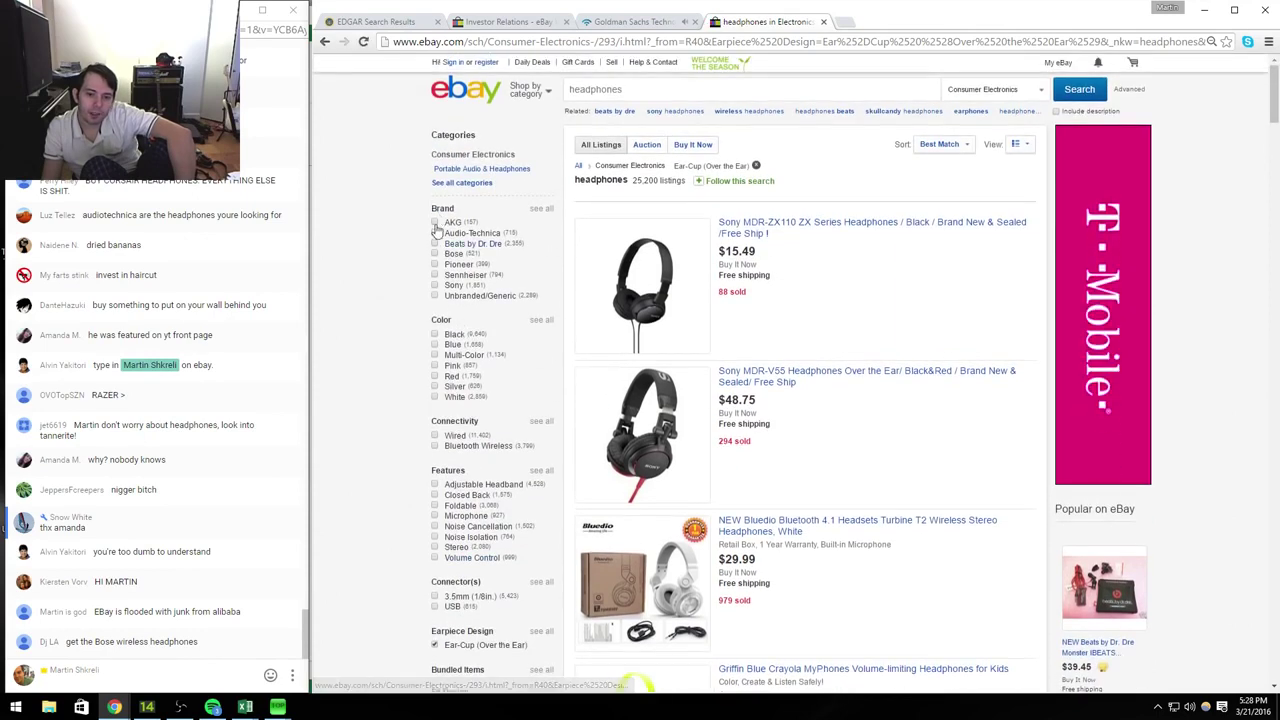
{"action": "left_click", "coordinate": [446, 255]}
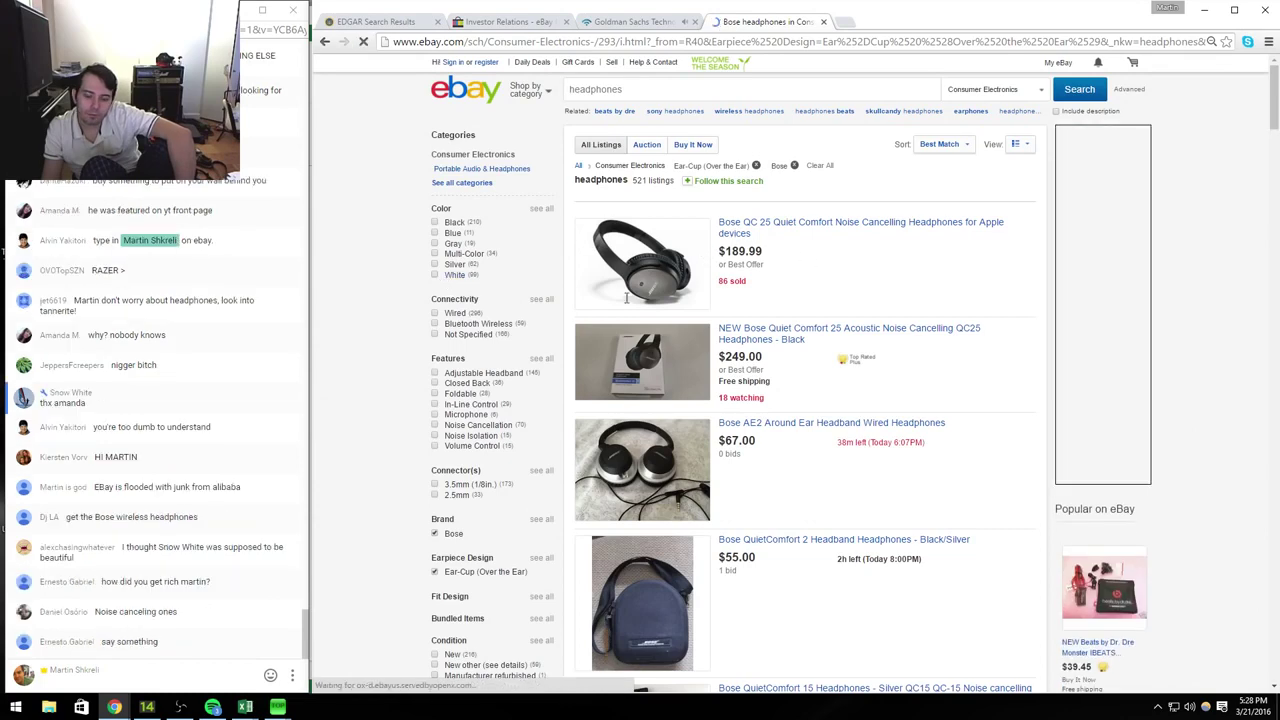
Step: Look through the Bose over-ear headphone listings and close the eBay results page
{"action": "scroll", "coordinate": [670, 518], "scroll_direction": "down", "scroll_amount": 1}
{"action": "scroll", "coordinate": [670, 518], "scroll_direction": "down", "scroll_amount": 5}
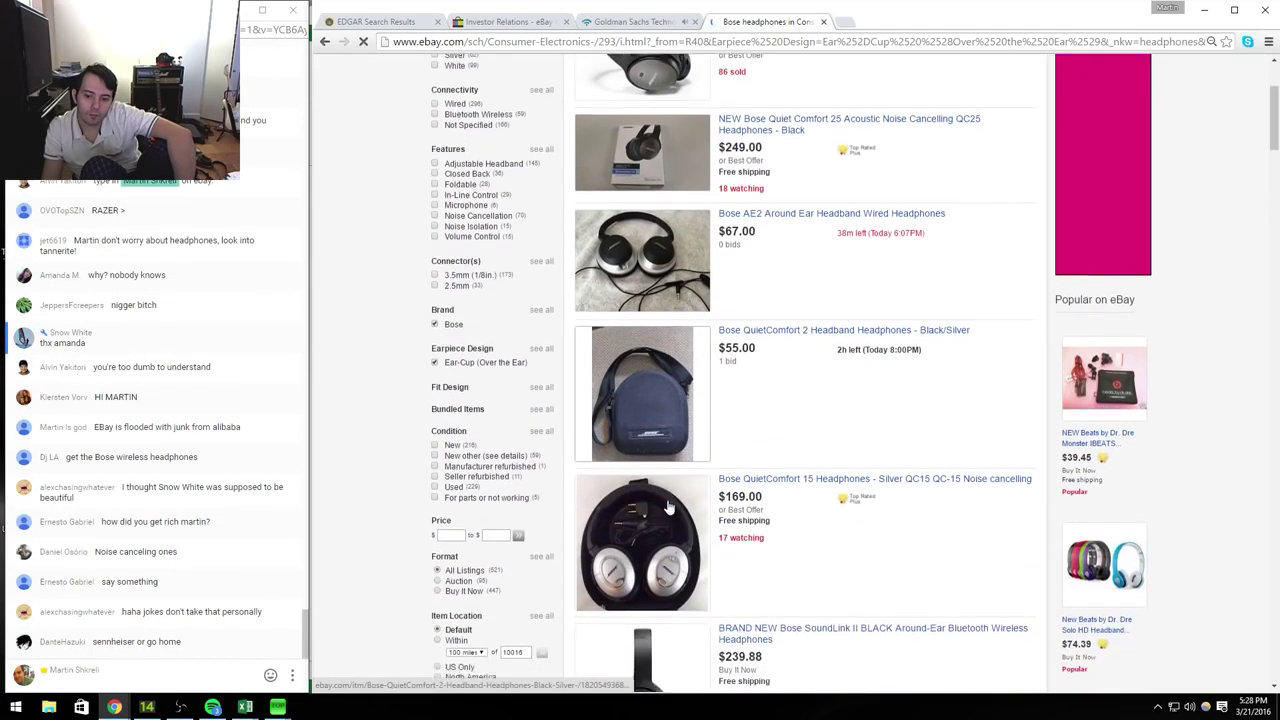
{"action": "scroll", "coordinate": [658, 512], "scroll_direction": "down", "scroll_amount": 4}
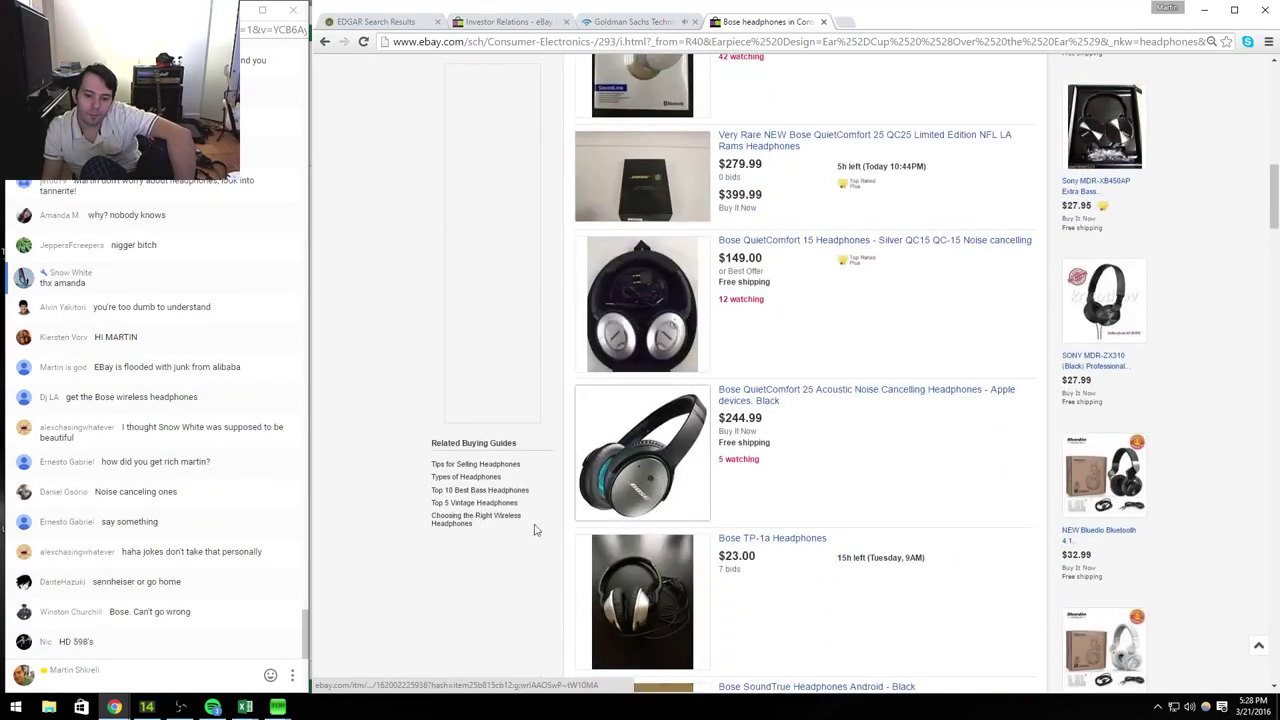
{"action": "scroll", "coordinate": [455, 535], "scroll_direction": "down", "scroll_amount": 4}
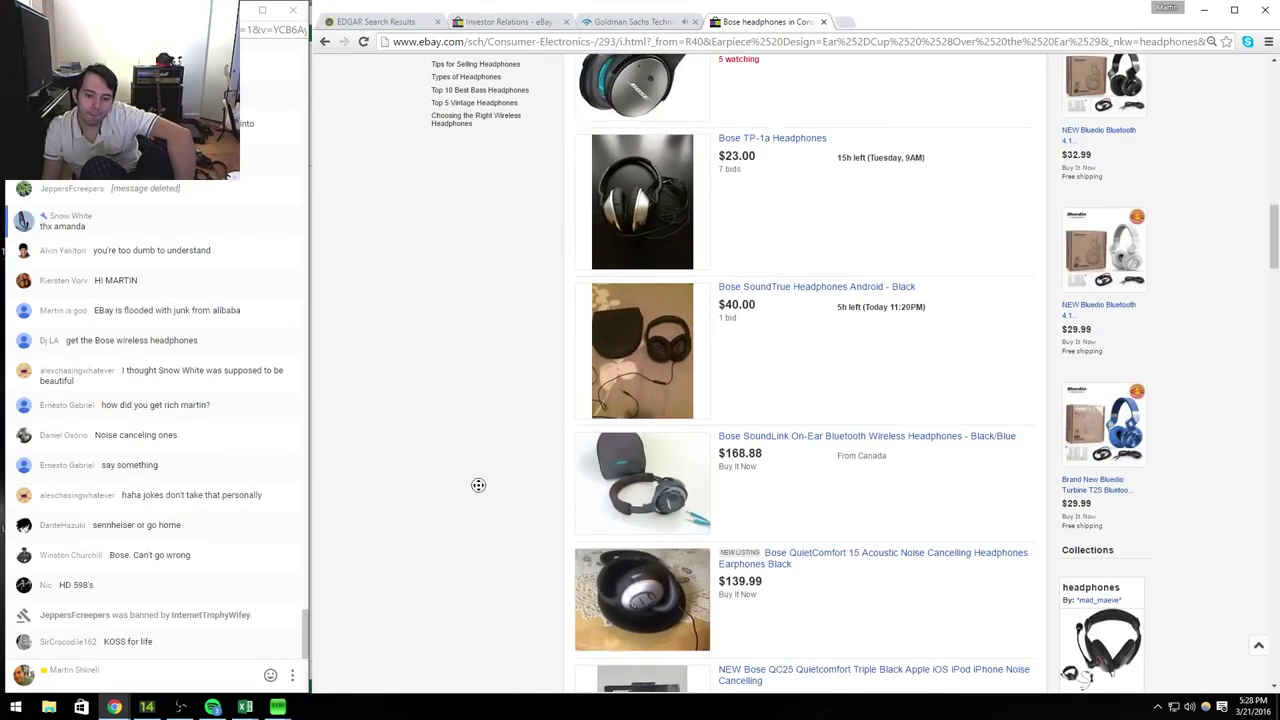
{"action": "scroll", "coordinate": [498, 290], "scroll_direction": "up", "scroll_amount": 10}
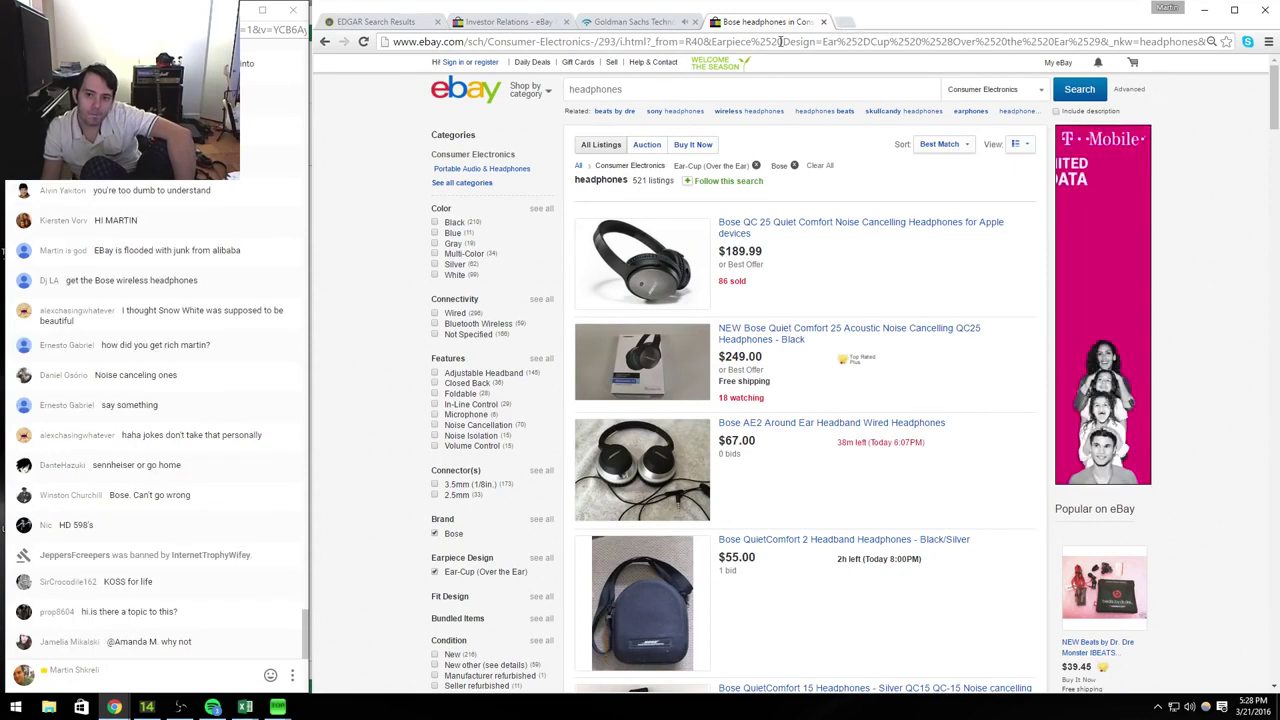
{"action": "left_click", "coordinate": [823, 21]}
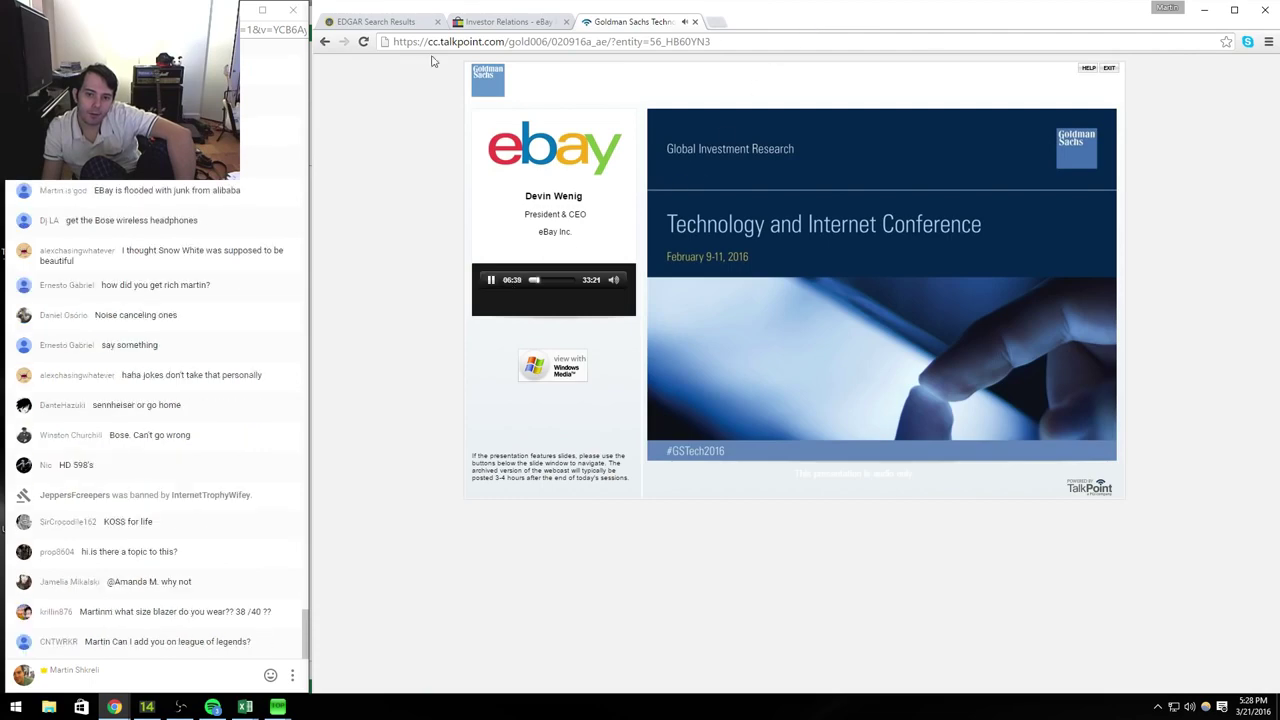
Step: Switch to the EBAY workbook in Excel and return to the first quarterly columns of the Model sheet
{"action": "mouse_move", "coordinate": [246, 706]}
{"action": "left_click", "coordinate": [302, 645]}
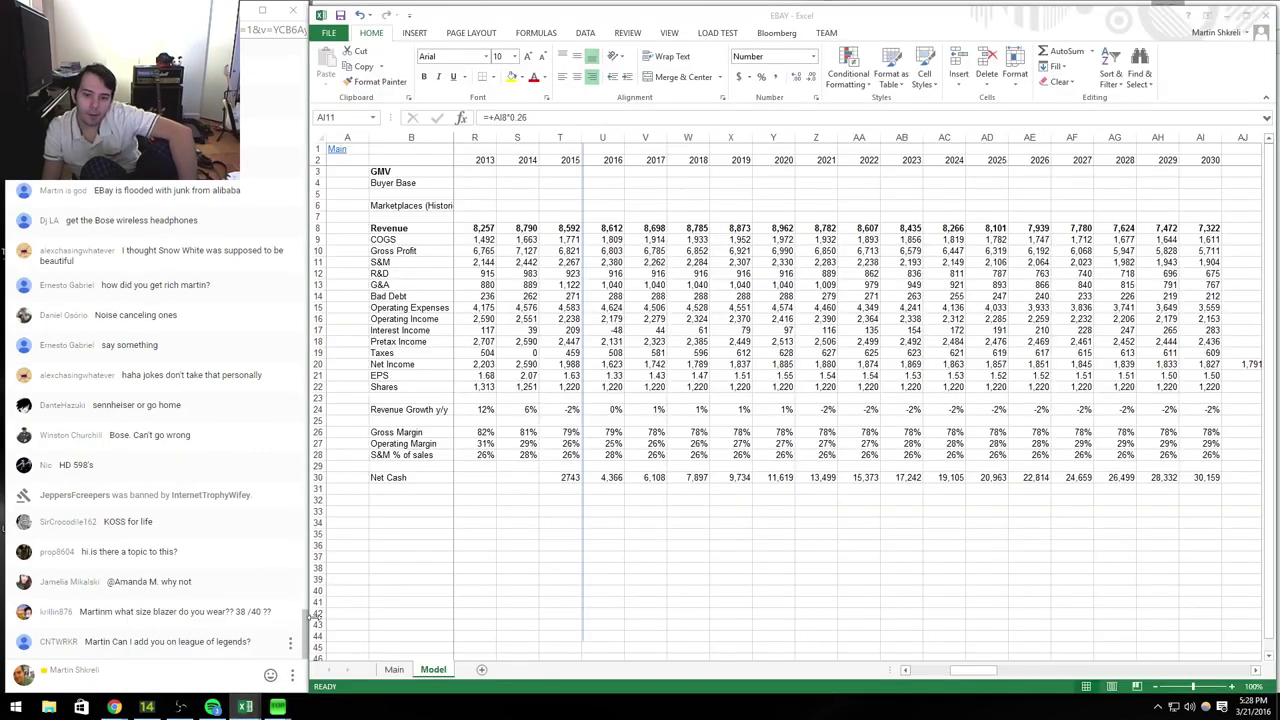
{"action": "key", "text": "Home"}
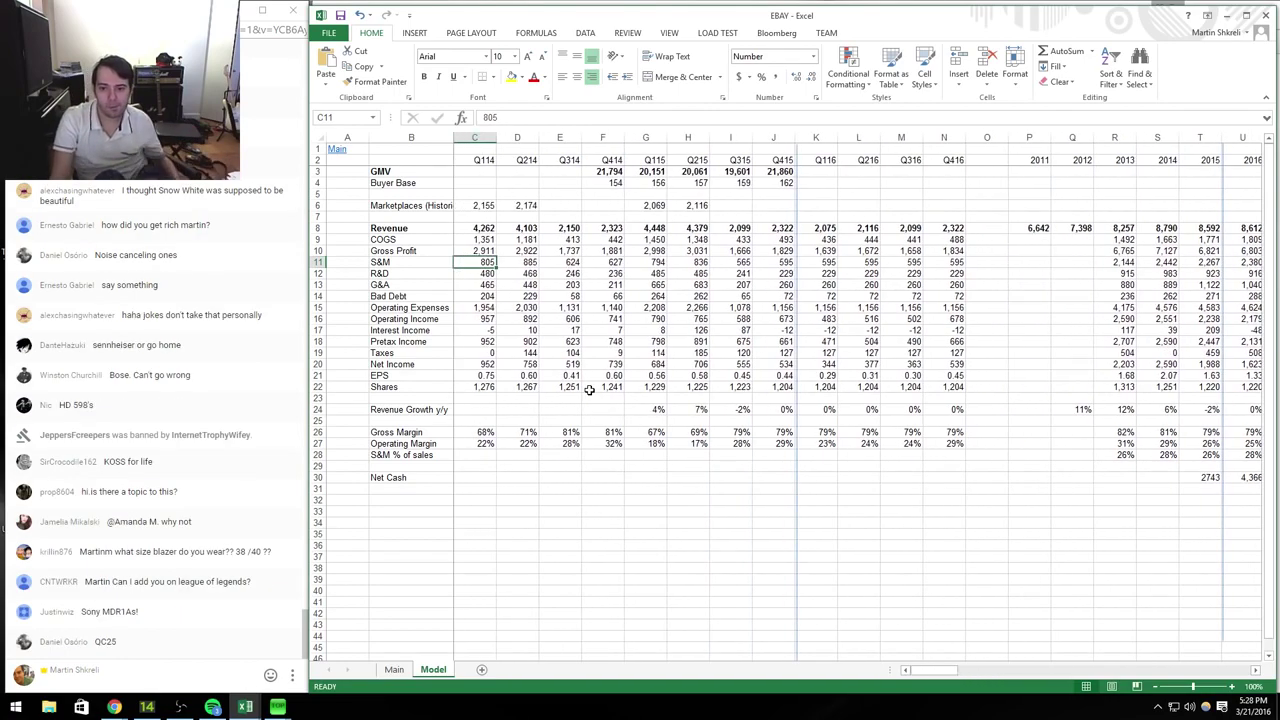
Step: Switch to the EDGAR results in Chrome and return to the first page of eBay's filings
{"action": "key", "text": "alt+Tab"}
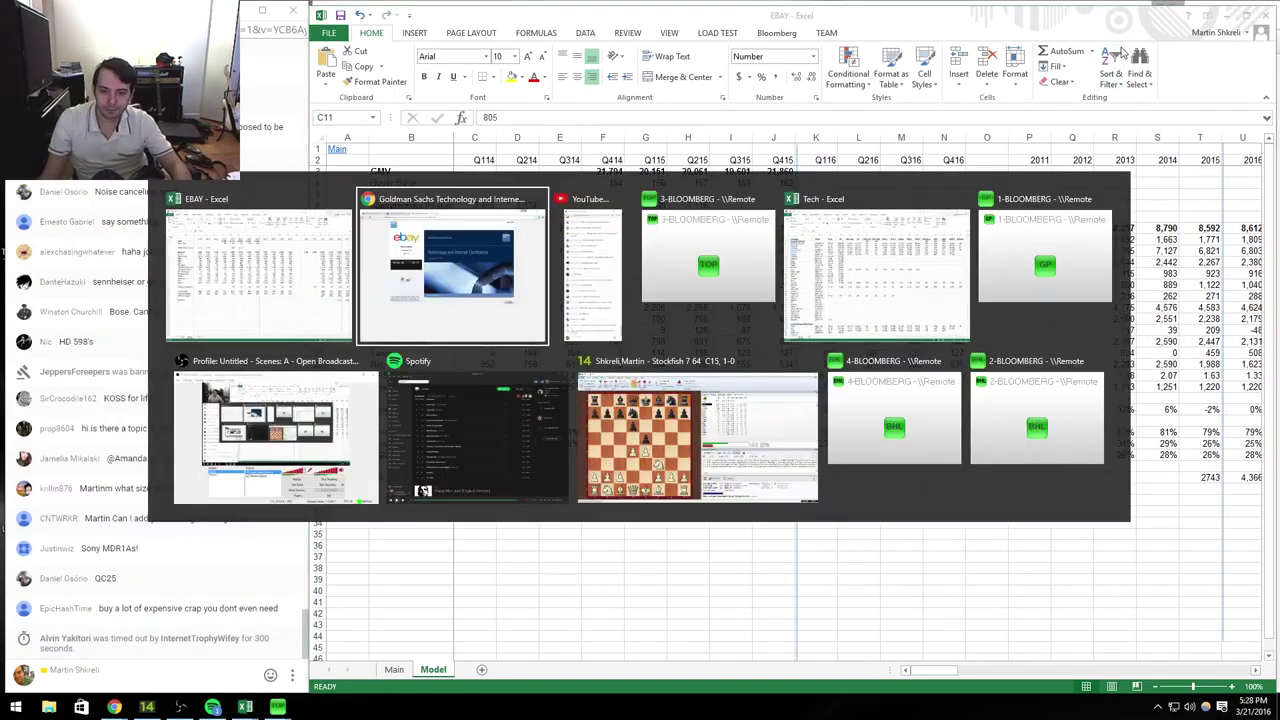
{"action": "key", "text": "ctrl+Tab"}
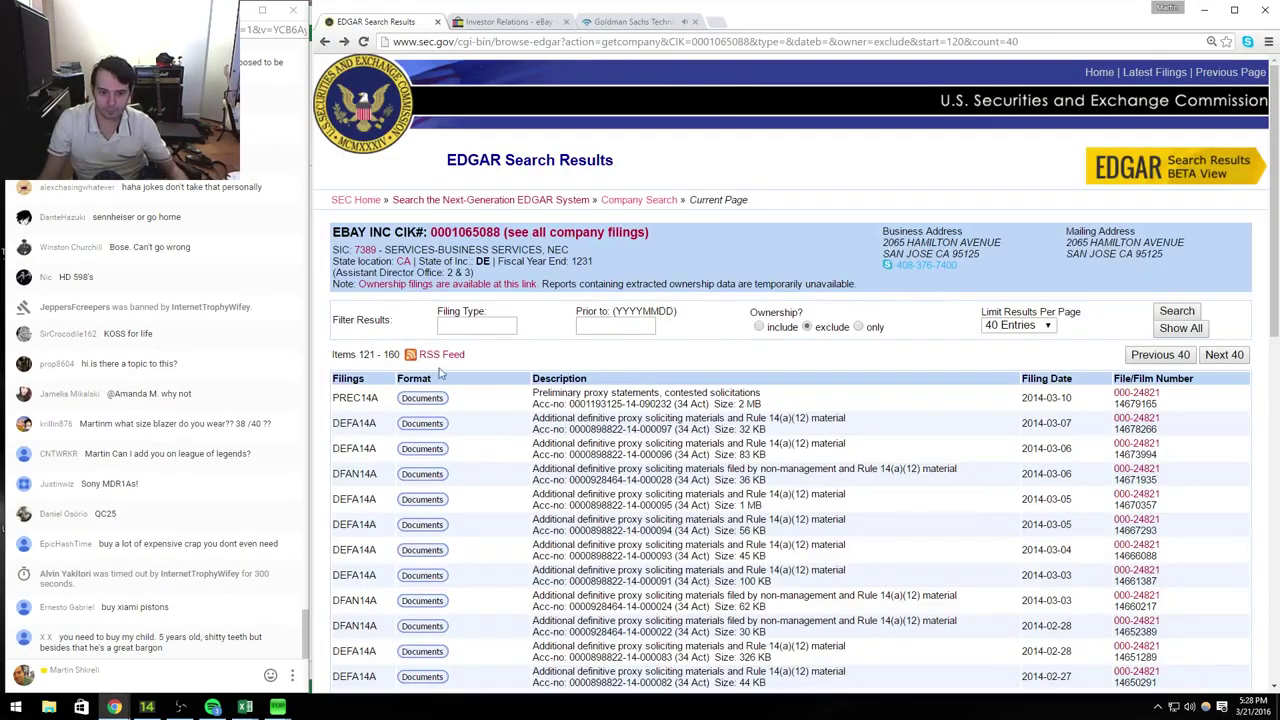
{"action": "key", "text": "alt+Left"}
{"action": "key", "text": "alt+Left"}
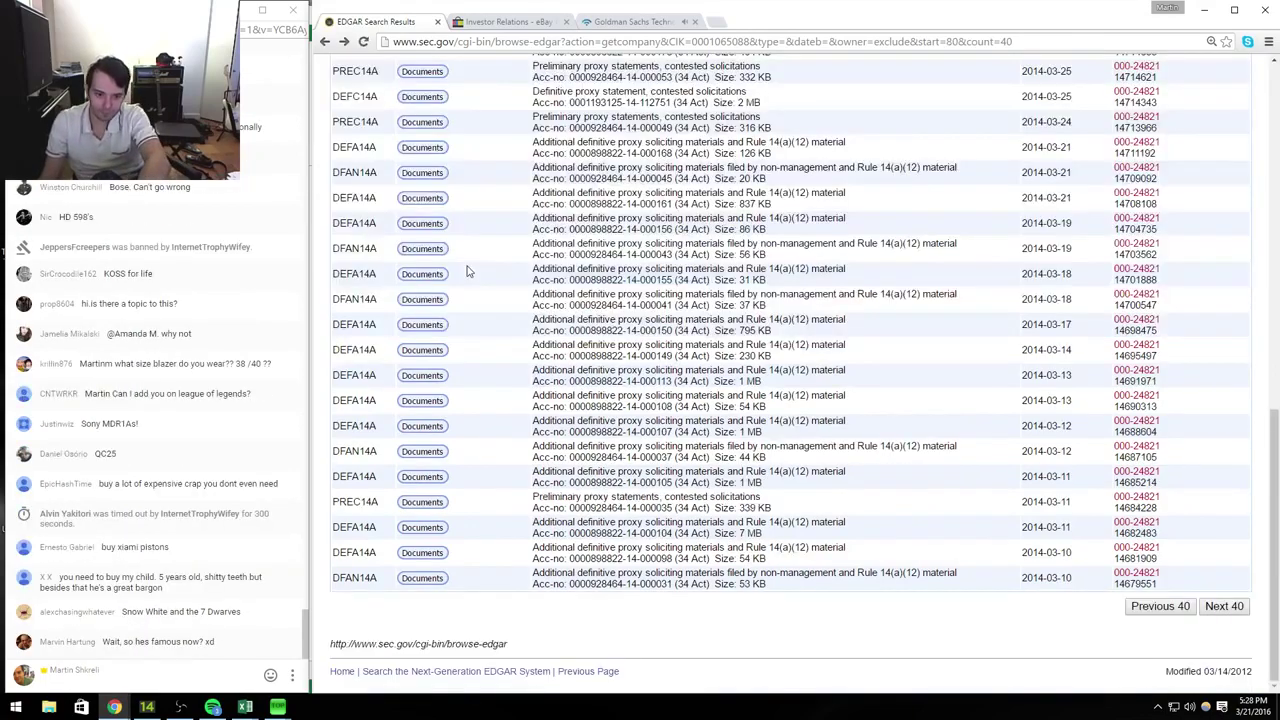
{"action": "key", "text": "alt+Left"}
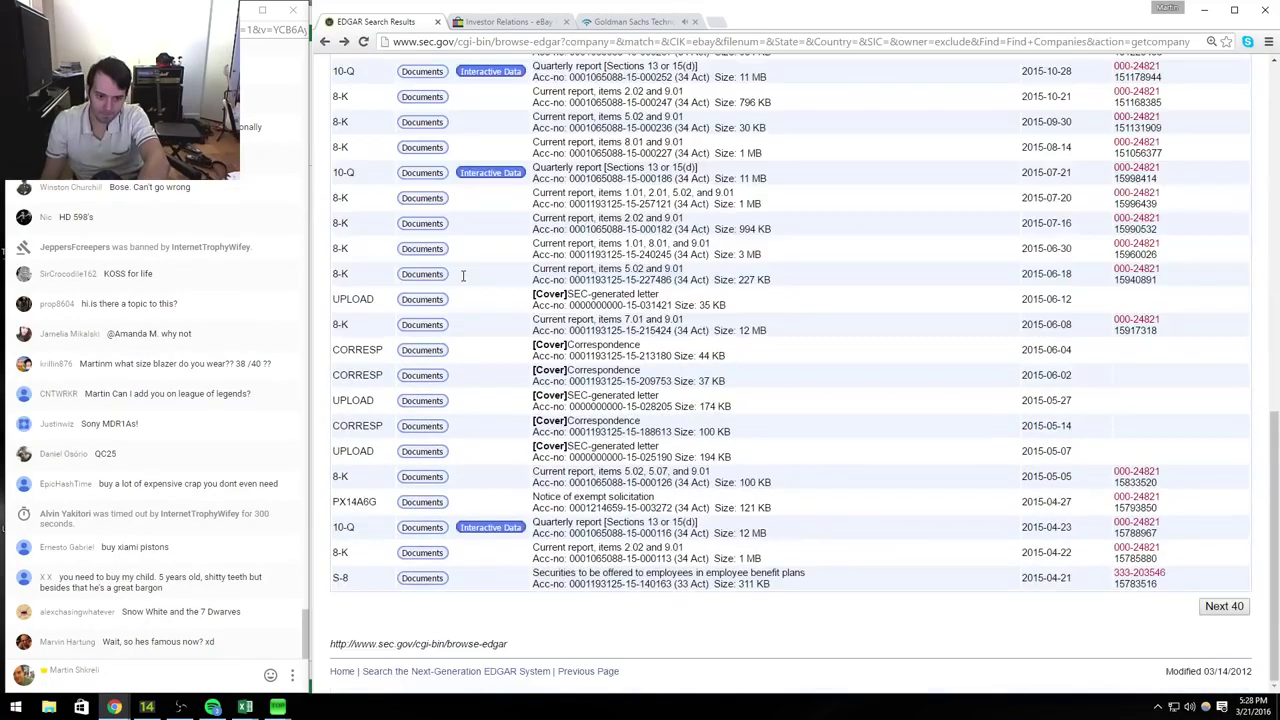
{"action": "scroll", "coordinate": [628, 398], "scroll_direction": "up", "scroll_amount": 10}
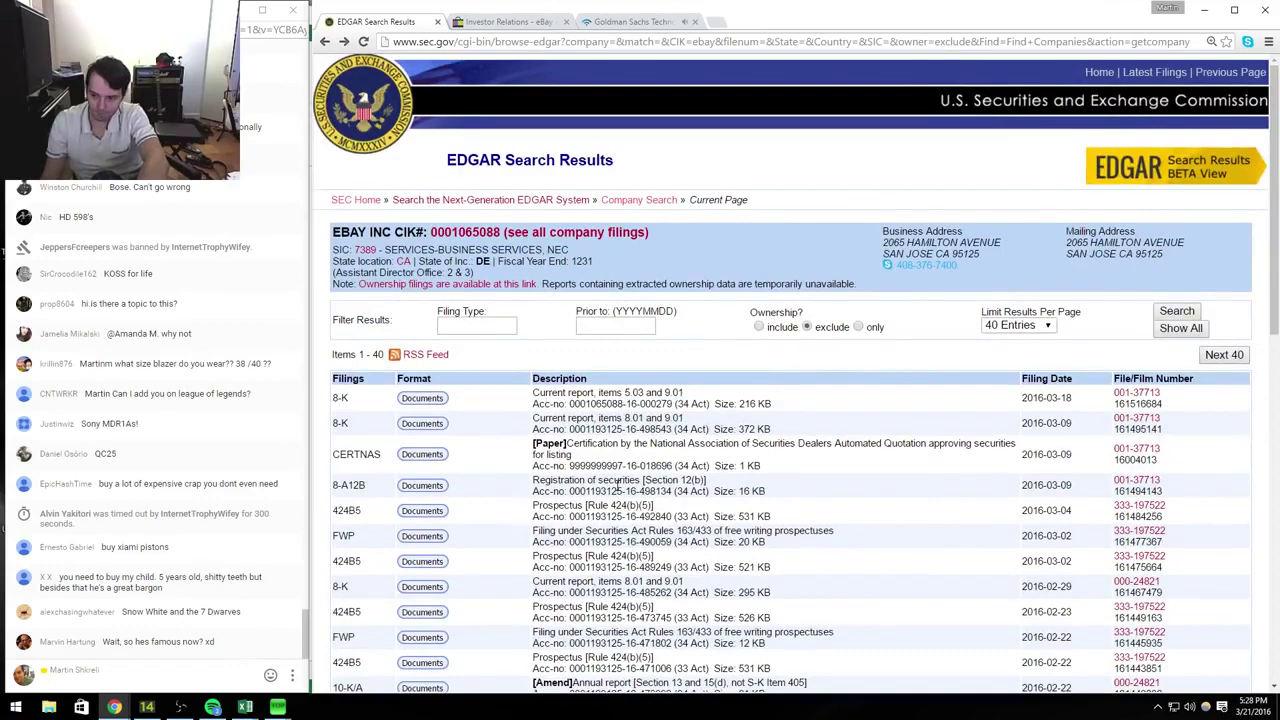
{"action": "key", "text": "alt+Left"}
{"action": "key", "text": "alt+Right"}
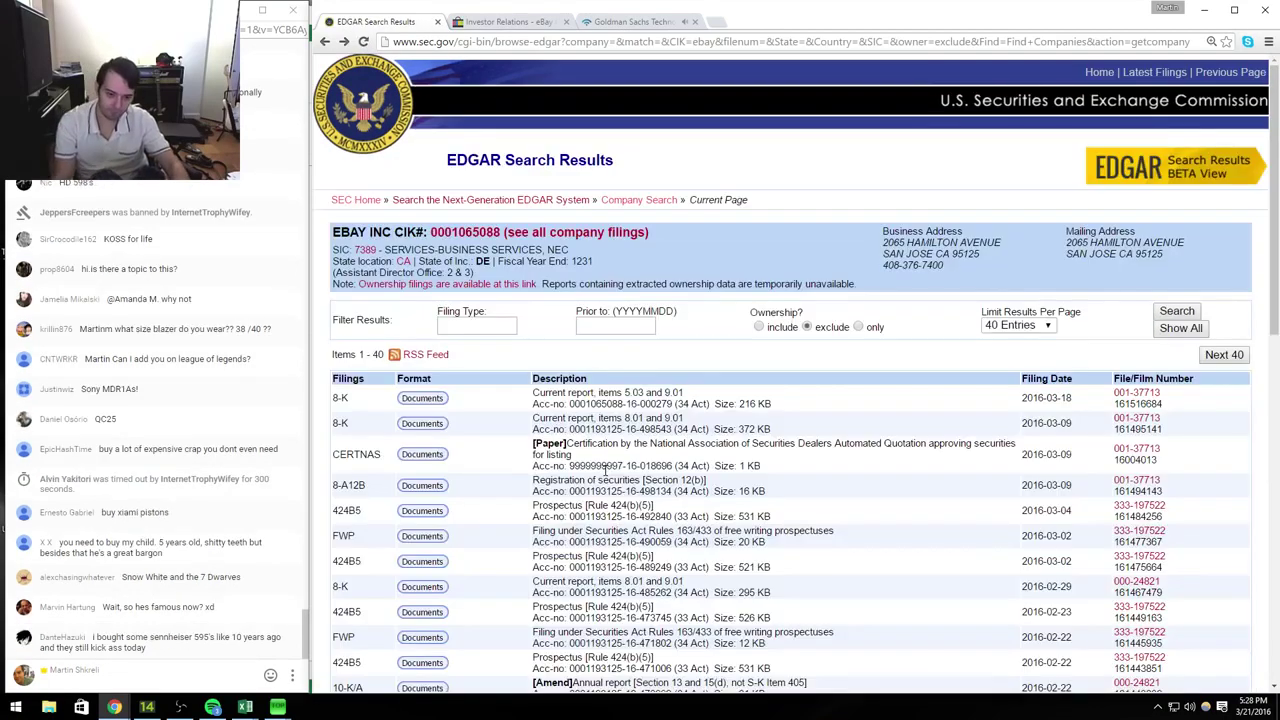
Step: Open the main document of eBay's 10-K filed 2016-02-01 and go to its consolidated balance sheet
{"action": "scroll", "coordinate": [612, 478], "scroll_direction": "down", "scroll_amount": 3}
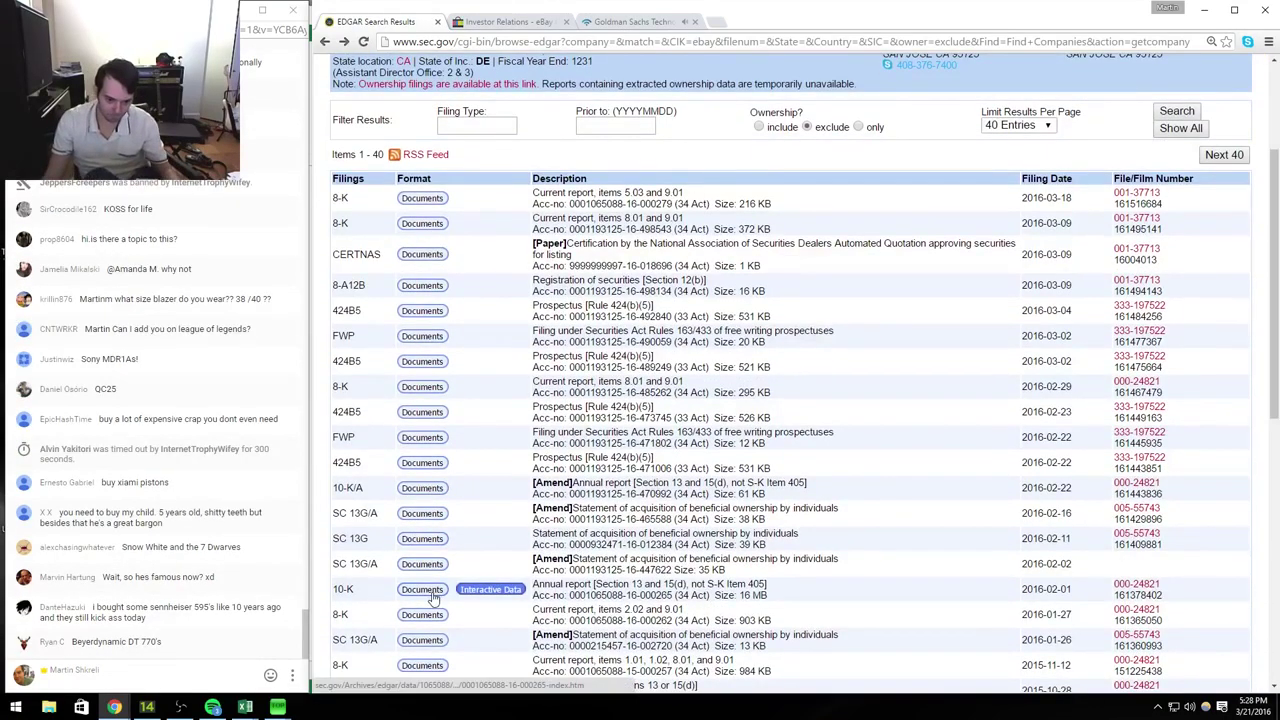
{"action": "left_click", "coordinate": [420, 597]}
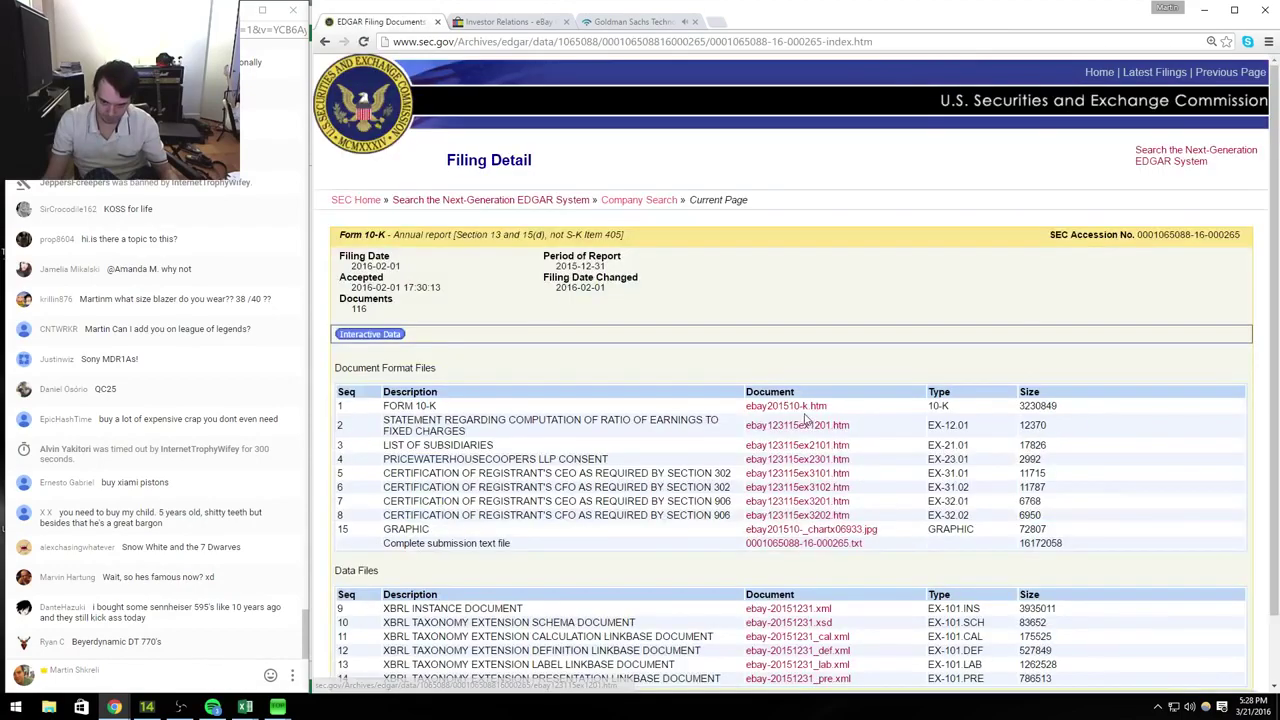
{"action": "left_click", "coordinate": [788, 407]}
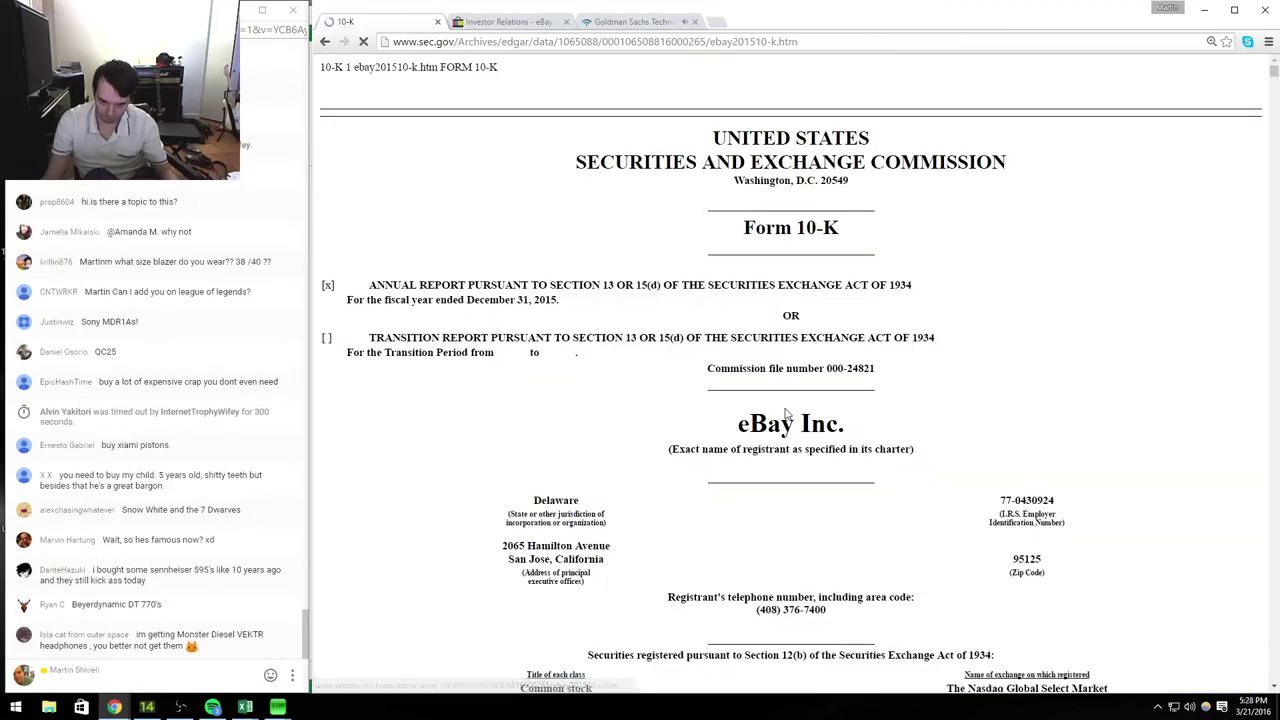
{"action": "left_click_drag", "start_coordinate": [1274, 72], "coordinate": [1274, 380]}
{"action": "scroll", "coordinate": [848, 378], "scroll_direction": "up", "scroll_amount": 3}
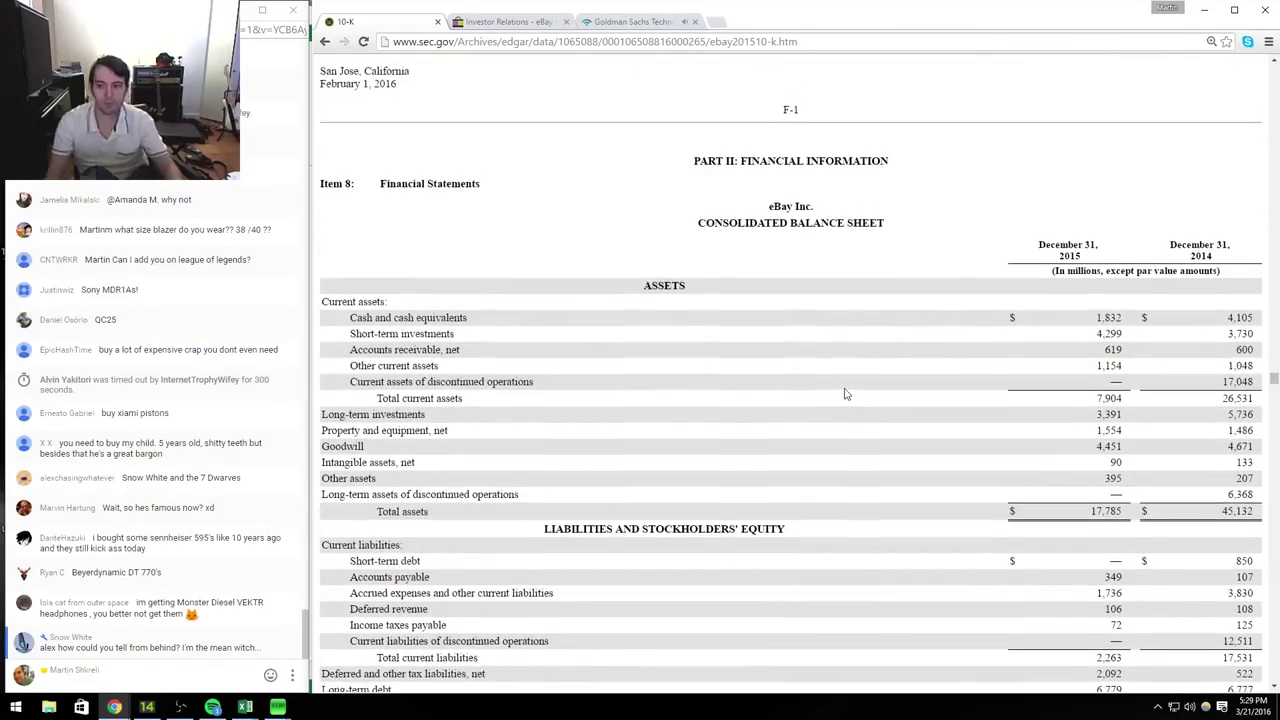
Step: Switch to the EBAY workbook in Excel and label the row below Net Cash as "Cash" in the Model sheet
{"action": "key", "text": "alt+Tab"}
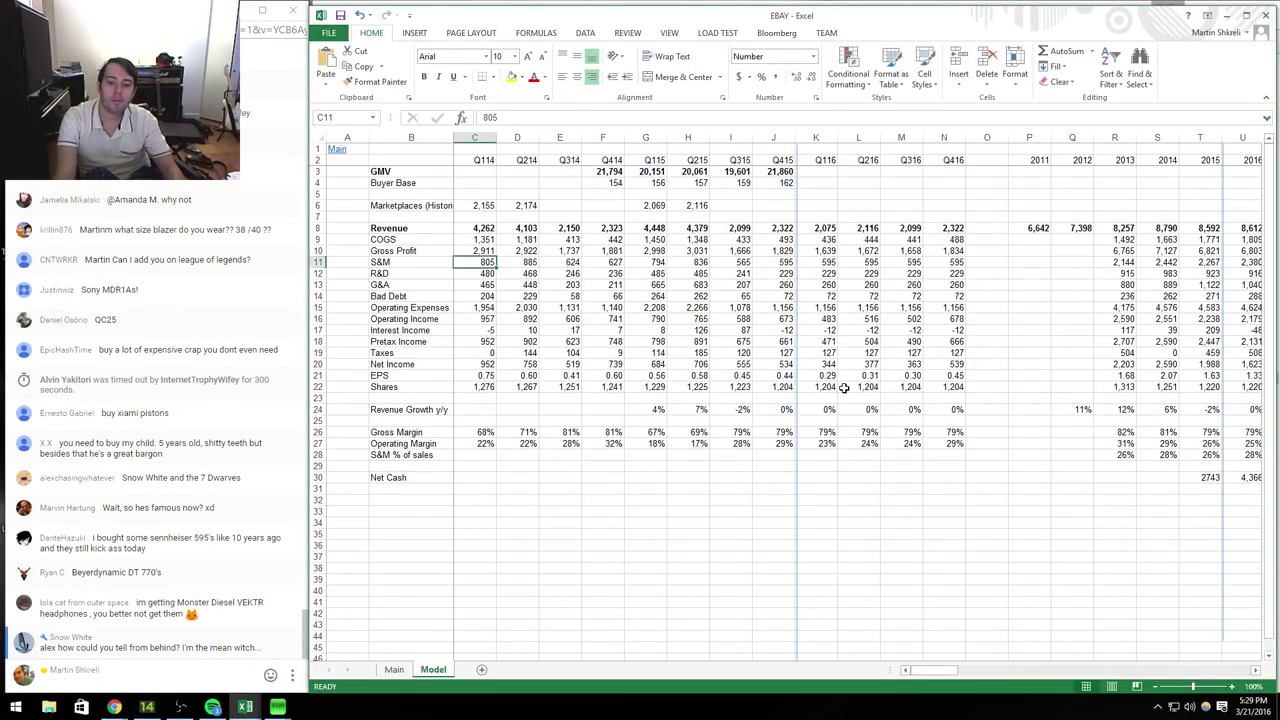
{"action": "key", "text": "Down"}
{"action": "key", "text": "Down"}
{"action": "key", "text": "Down"}
{"action": "key", "text": "Down"}
{"action": "key", "text": "Down"}
{"action": "key", "text": "Down"}
{"action": "key", "text": "Down"}
{"action": "key", "text": "Down"}
{"action": "key", "text": "Down"}
{"action": "key", "text": "Down"}
{"action": "key", "text": "Down"}
{"action": "key", "text": "Down"}
{"action": "key", "text": "Down"}
{"action": "key", "text": "Down"}
{"action": "key", "text": "Down"}
{"action": "key", "text": "Down"}
{"action": "key", "text": "Down"}
{"action": "key", "text": "Down"}
{"action": "key", "text": "Down"}
{"action": "key", "text": "Down"}
{"action": "key", "text": "Left"}
{"action": "type", "text": "Cash"}
Step: Enter the Q415 cash figure as the formula 1832+4299 from the 10-K balance sheet in the Model sheet's Cash row
{"action": "key", "text": "Right"}
{"action": "key", "text": "Right"}
{"action": "key", "text": "Right"}
{"action": "key", "text": "Right"}
{"action": "key", "text": "Right"}
{"action": "key", "text": "Right"}
{"action": "key", "text": "Right"}
{"action": "key", "text": "Right"}
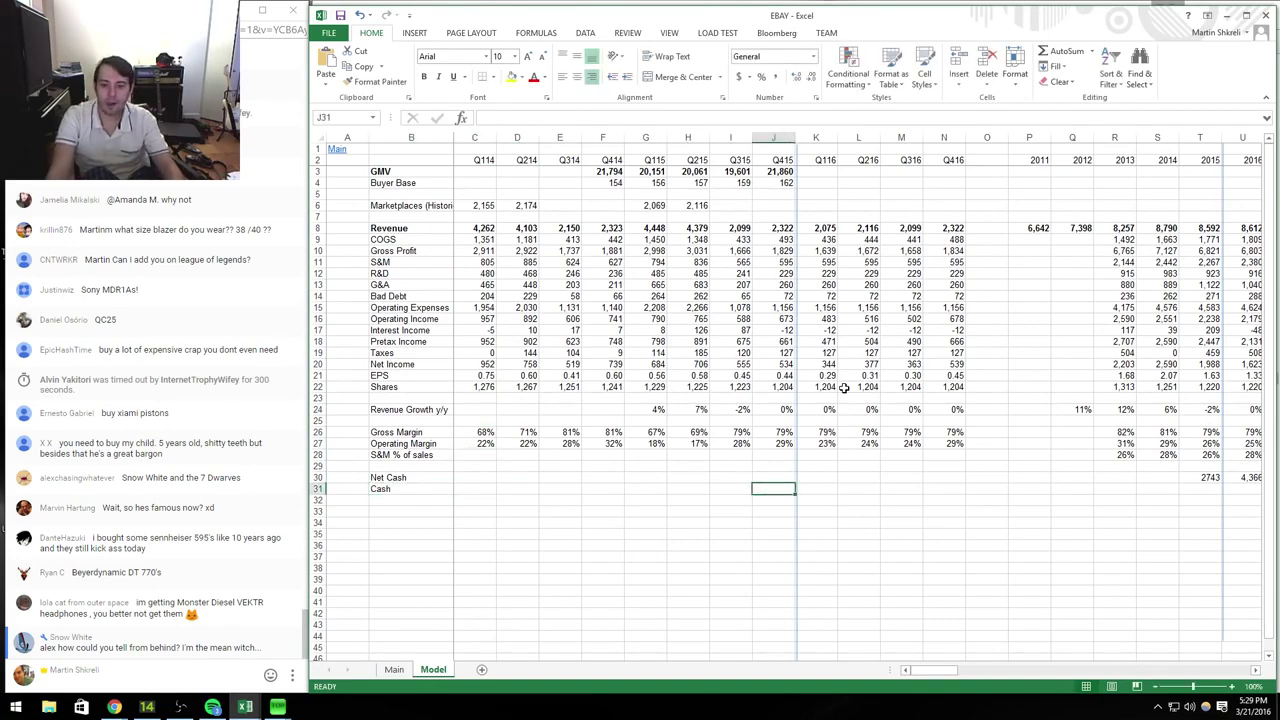
{"action": "key", "text": "alt+Tab"}
{"action": "key", "text": "alt+Tab"}
{"action": "type", "text": "+1832+42"}
{"action": "key", "text": "alt+Tab"}
{"action": "key", "text": "alt+Tab"}
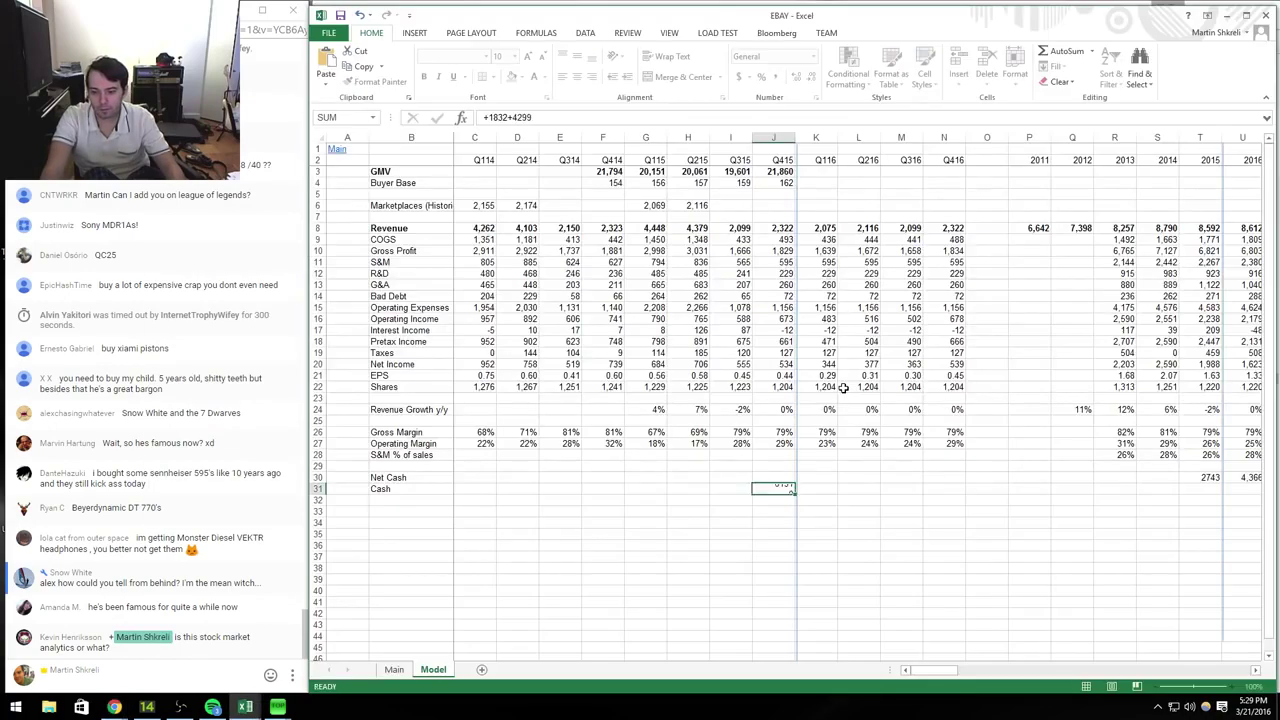
{"action": "key", "text": "alt+Tab"}
{"action": "key", "text": "alt+Tab"}
{"action": "key", "text": "Return"}
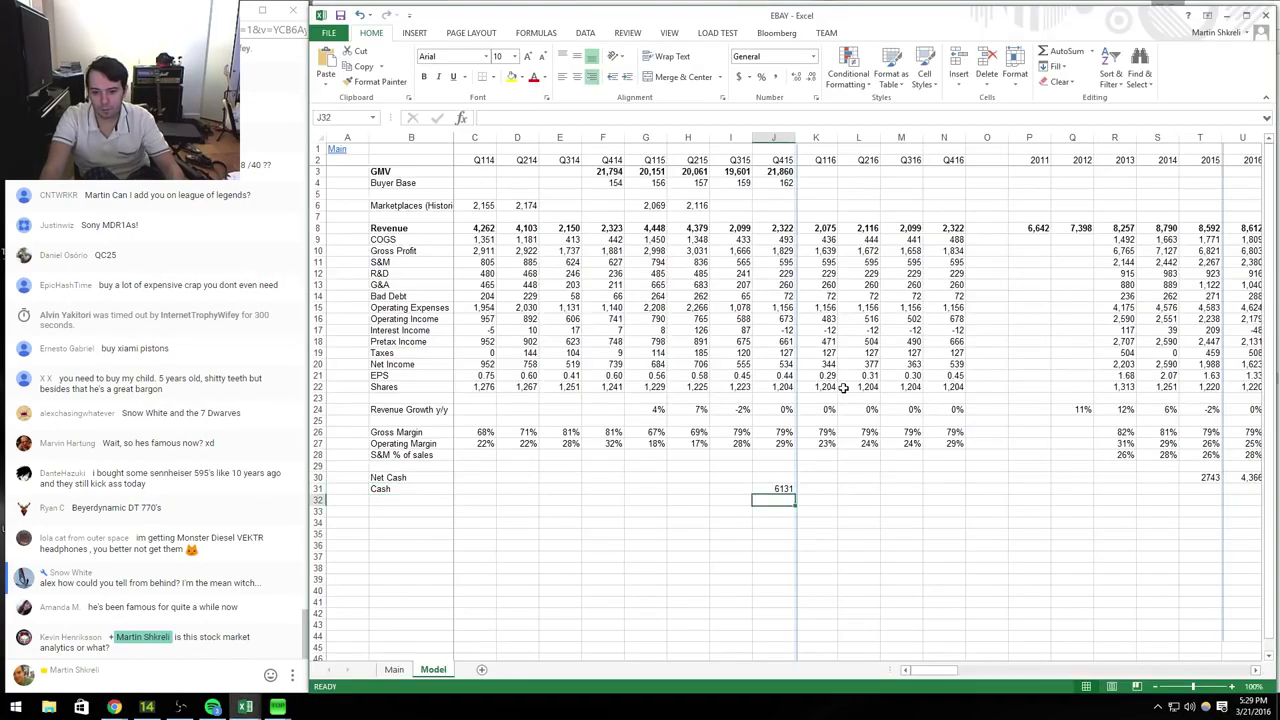
Step: Enter the 2015 accounts receivable of 619 and other current assets of 1154 beneath the Q415 cash figure
{"action": "key", "text": "alt+Tab"}
{"action": "key", "text": "alt+Tab"}
{"action": "type", "text": "619"}
{"action": "key", "text": "Return"}
{"action": "key", "text": "alt+Tab"}
{"action": "key", "text": "alt+Tab"}
{"action": "type", "text": "1154"}
{"action": "key", "text": "ctrl+Return"}
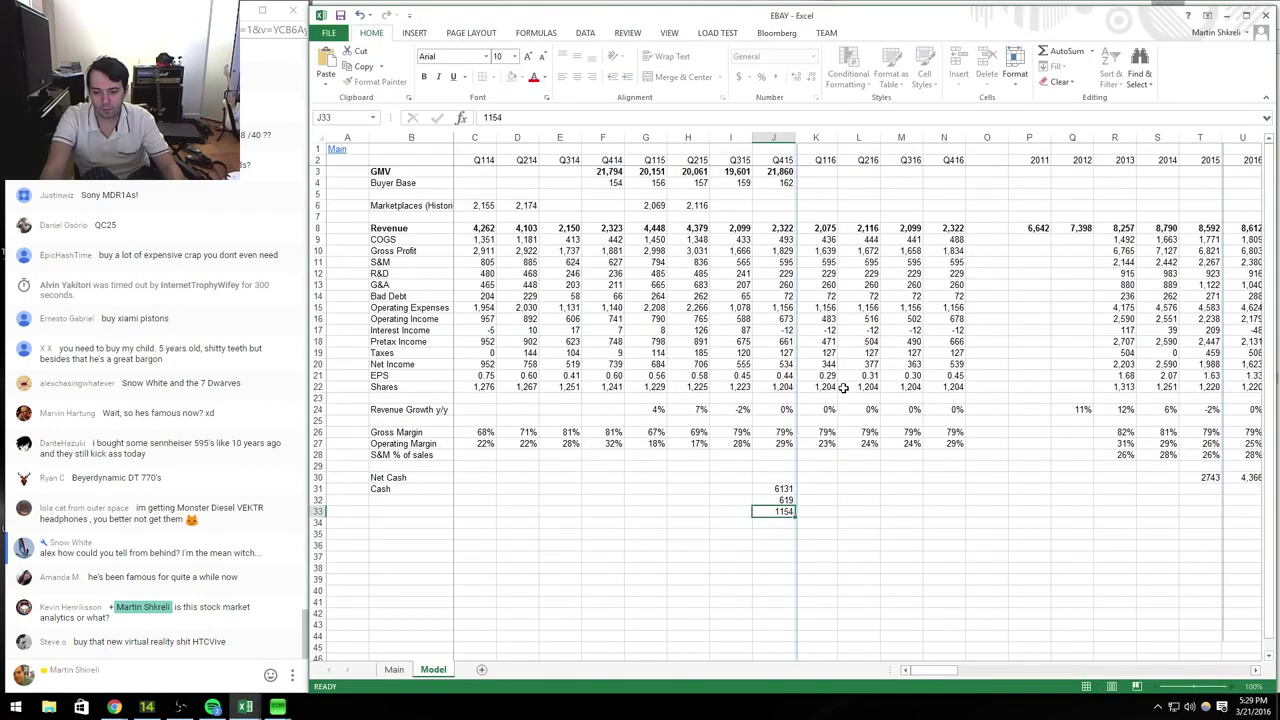
Step: Enter property and equipment of 1554, goodwill plus intangibles of 4541, and other assets of 395 below in the Q415 column
{"action": "key", "text": "alt+Tab"}
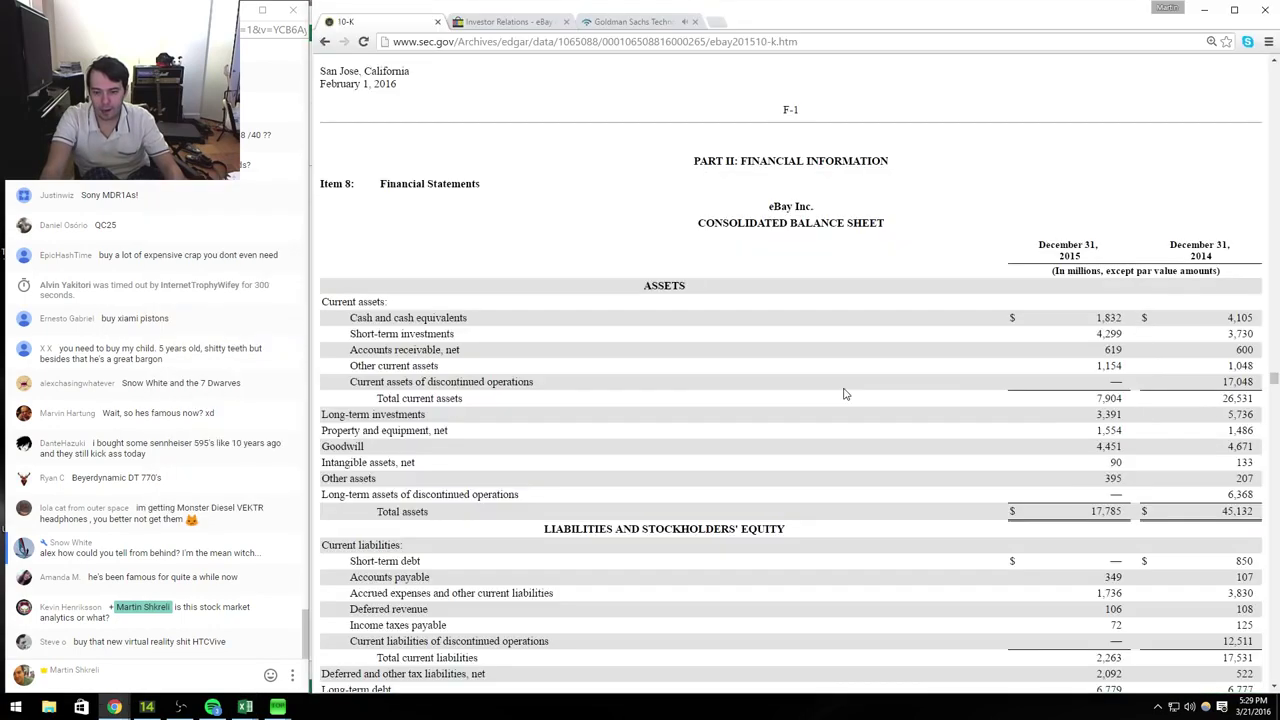
{"action": "key", "text": "alt+Tab"}
{"action": "key", "text": "alt+Tab"}
{"action": "key", "text": "alt+Tab"}
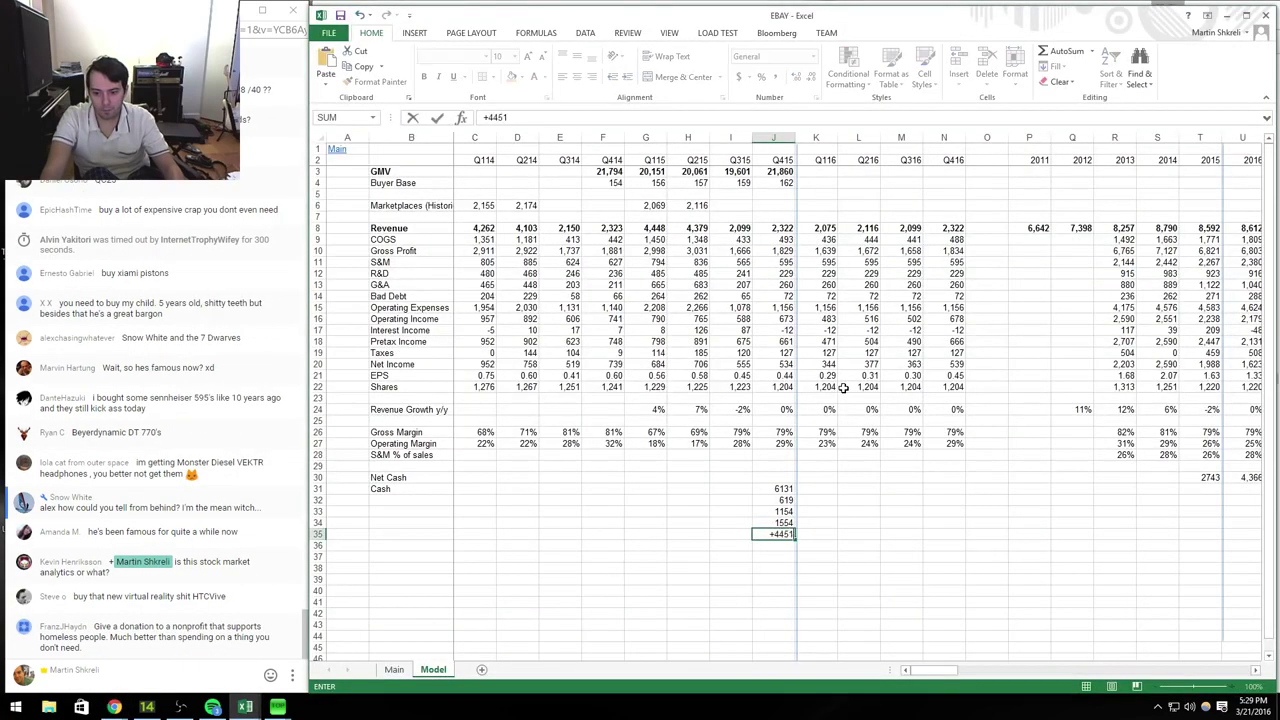
{"action": "key", "text": "alt+Tab"}
{"action": "key", "text": "alt+Tab"}
{"action": "key", "text": "alt+Tab"}
{"action": "key", "text": "alt+Tab"}
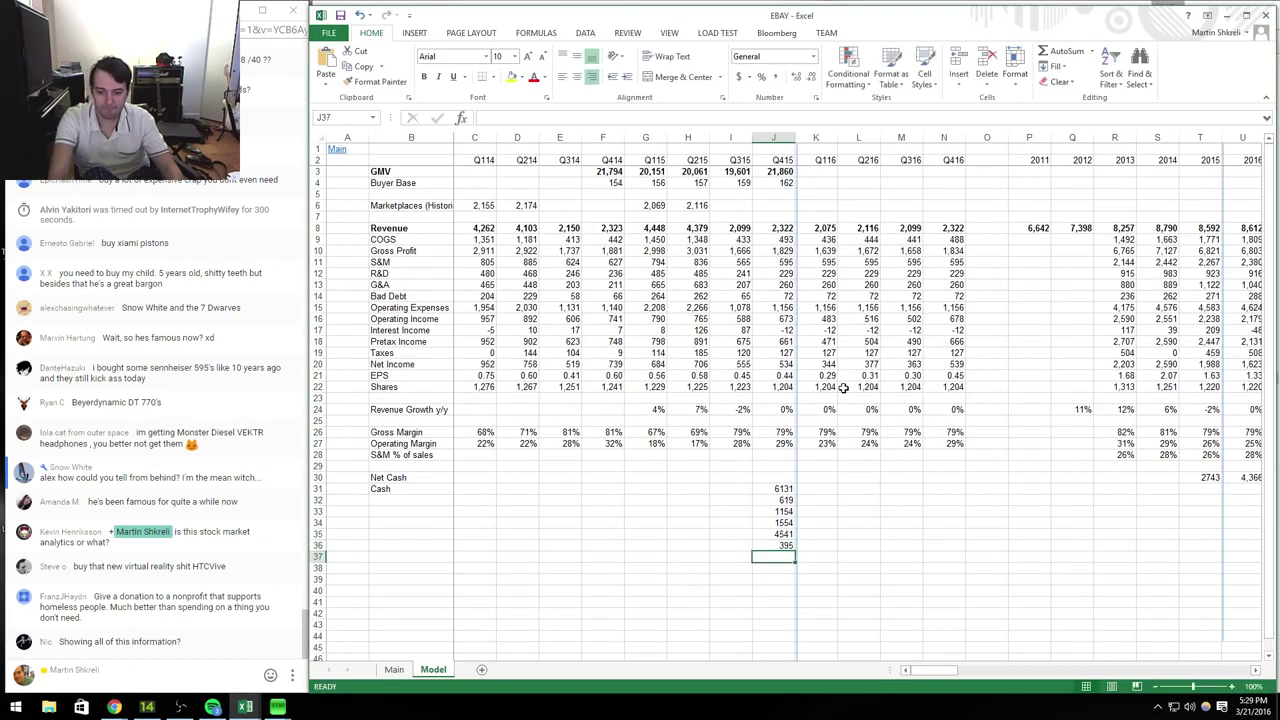
Step: Add the 10-K's long-term investments of 3391 to the Q415 cash formula
{"action": "key", "text": "Up"}
{"action": "key", "text": "Up"}
{"action": "key", "text": "Up"}
{"action": "key", "text": "Up"}
{"action": "key", "text": "Up"}
{"action": "key", "text": "F2"}
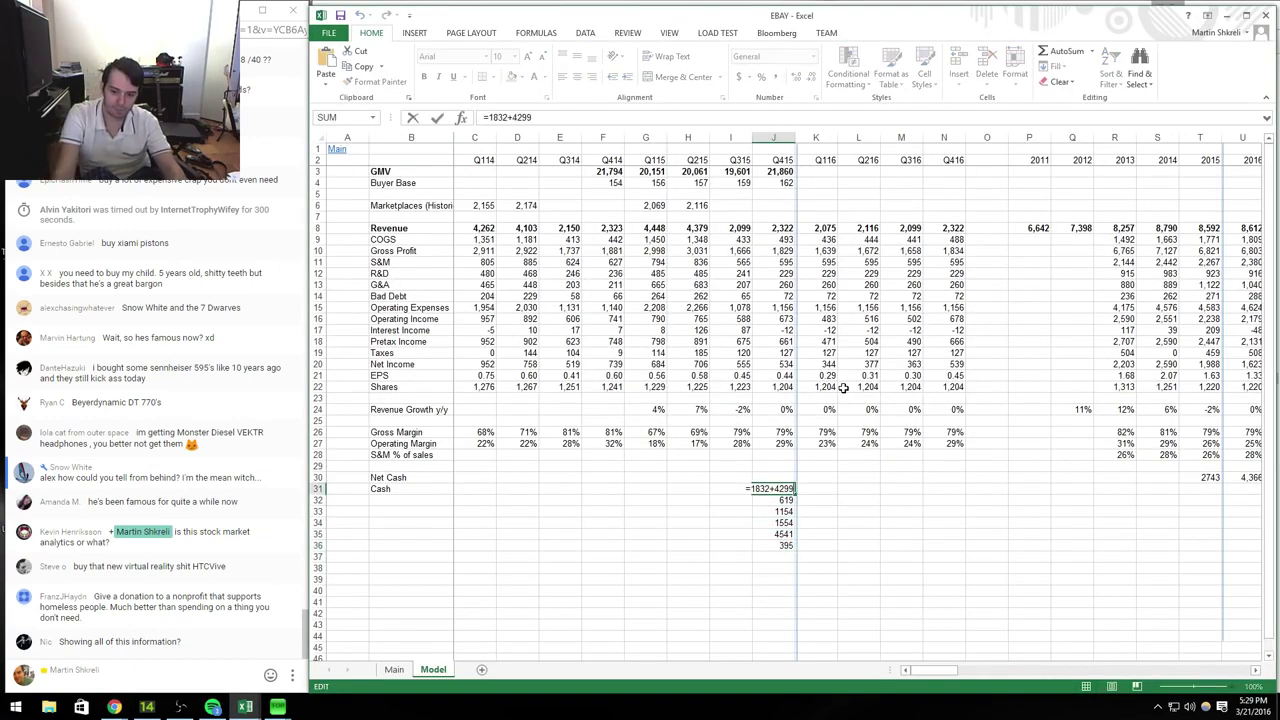
{"action": "key", "text": "alt+Tab"}
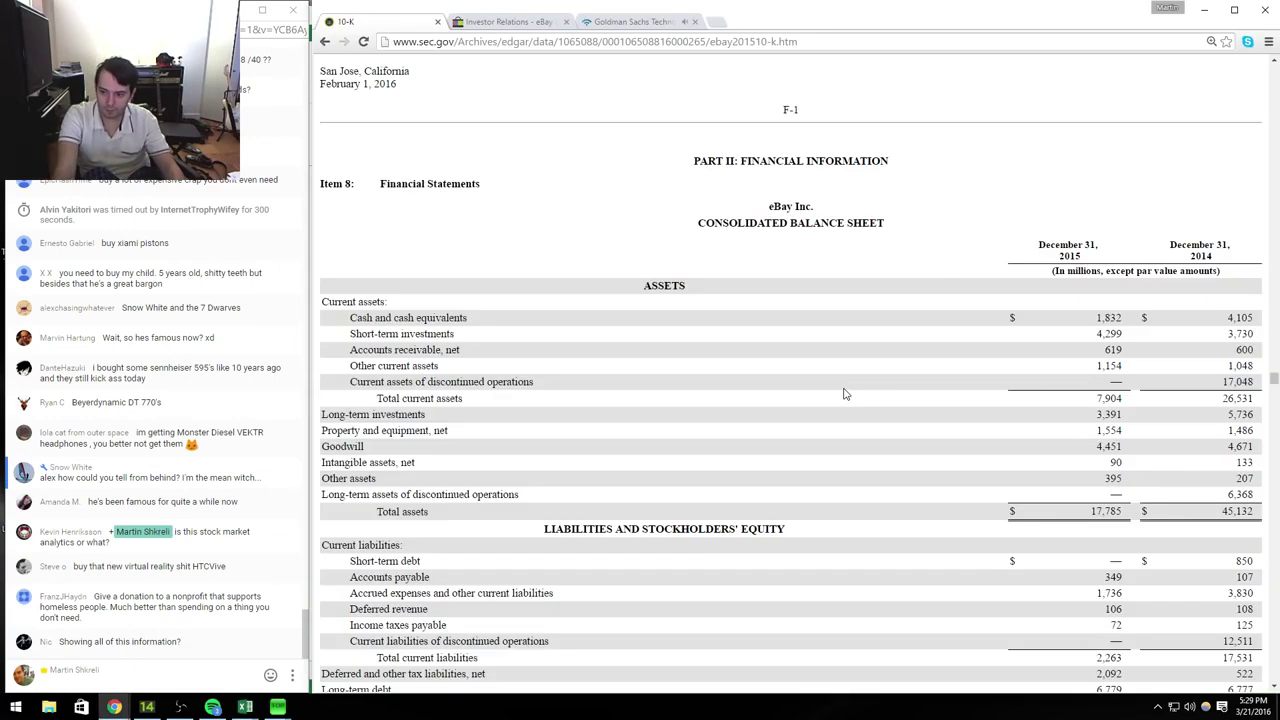
{"action": "key", "text": "alt+Tab"}
{"action": "key", "text": "alt+Tab"}
{"action": "key", "text": "alt+Tab"}
{"action": "type", "text": "3391"}
{"action": "key", "text": "Return"}
Step: Total the Q415 assets with a SUM of J31 through J36 in the cell below them
{"action": "key", "text": "Down"}
{"action": "key", "text": "Down"}
{"action": "key", "text": "Down"}
{"action": "key", "text": "Down"}
{"action": "key", "text": "Down"}
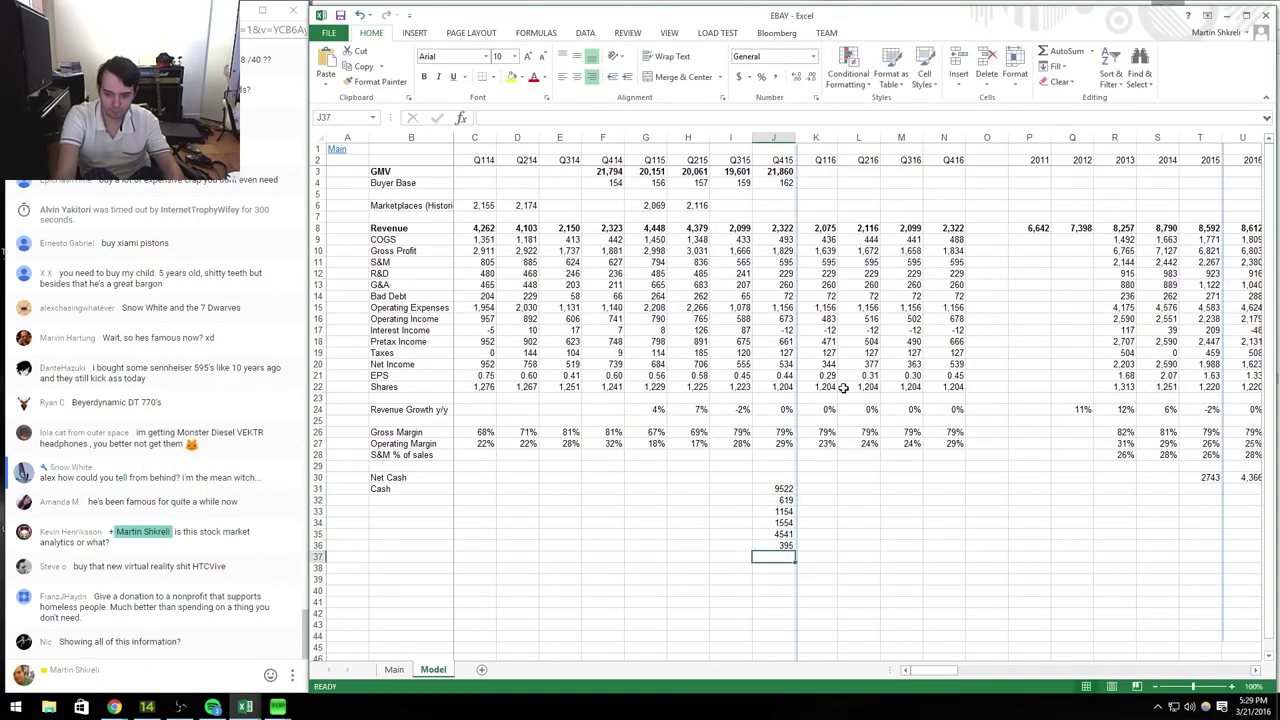
{"action": "type", "text": "=suM("}
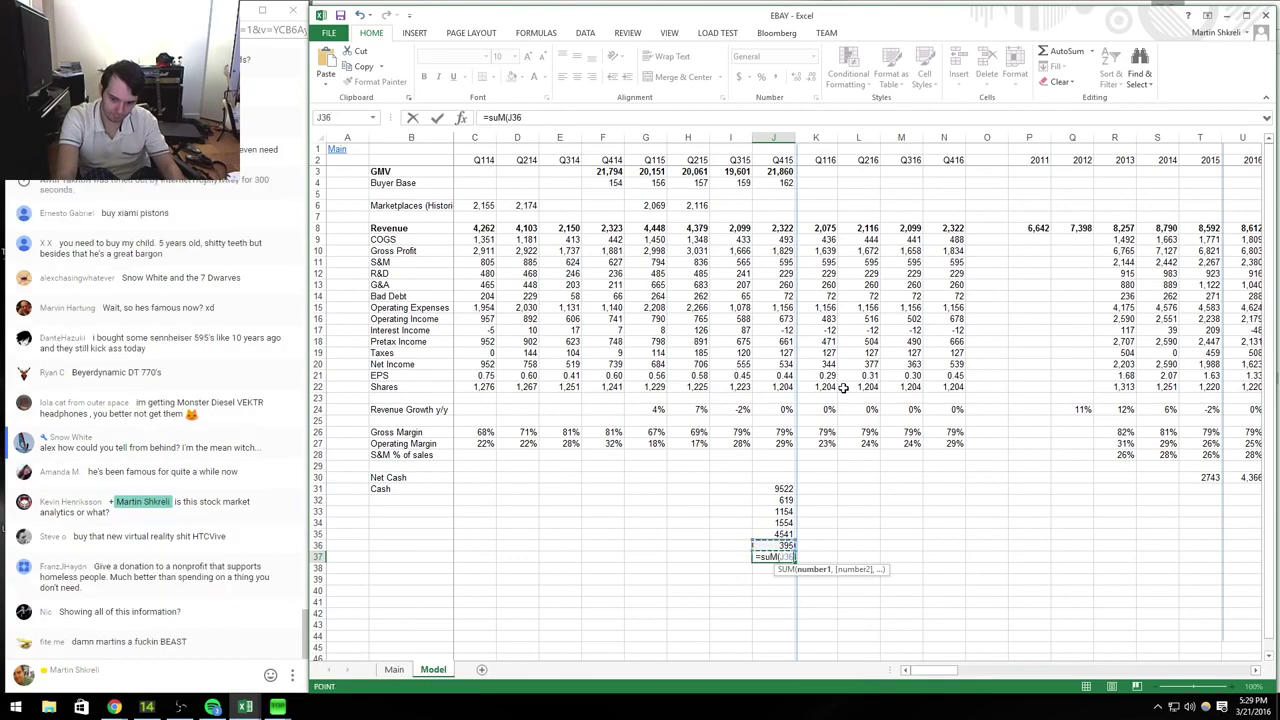
{"action": "key", "text": "Up"}
{"action": "key", "text": "shift+Up"}
{"action": "key", "text": "shift+Up"}
{"action": "key", "text": "shift+Up"}
{"action": "key", "text": "shift+Up"}
{"action": "key", "text": "shift+Up"}
{"action": "key", "text": "Return"}
Step: Enter the 10-K's current liabilities 349, 1736, 106 and 72 in J39 to J42, leaving one blank row below total assets
{"action": "key", "text": "alt+Tab"}
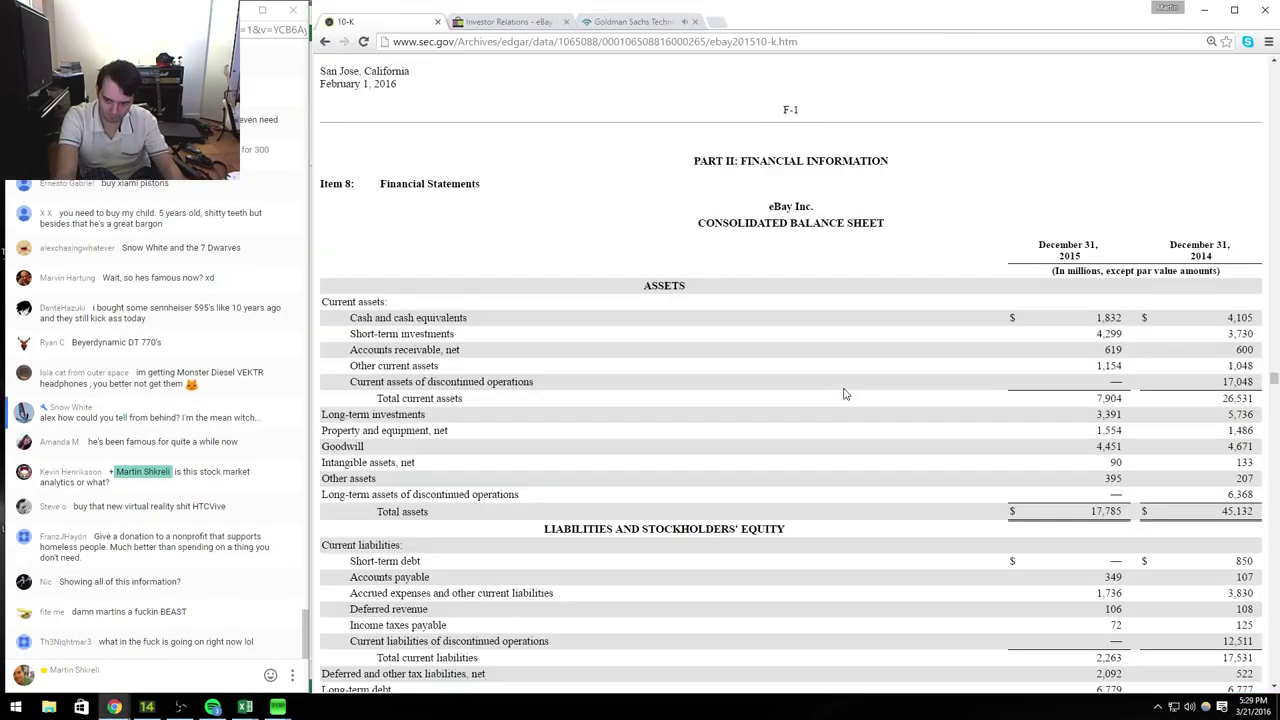
{"action": "key", "text": "alt+Tab"}
{"action": "key", "text": "alt+Tab"}
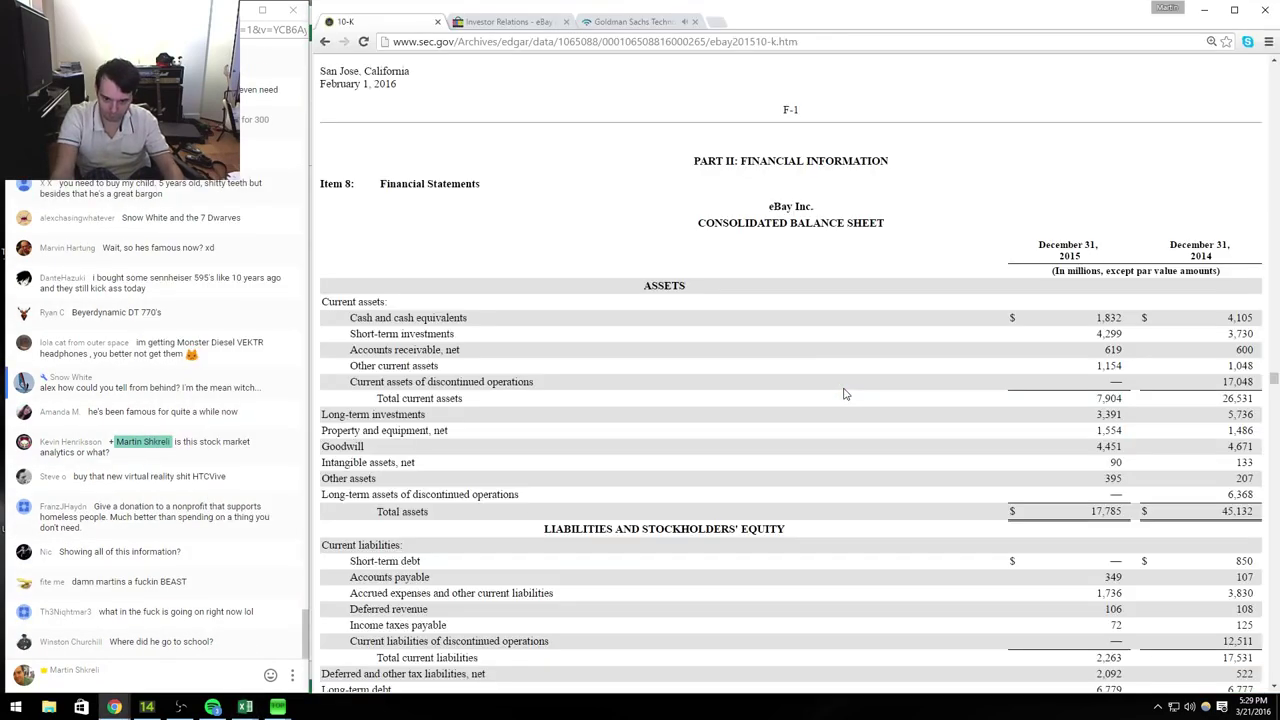
{"action": "key", "text": "alt+Tab"}
{"action": "type", "text": "349"}
{"action": "key", "text": "Return"}
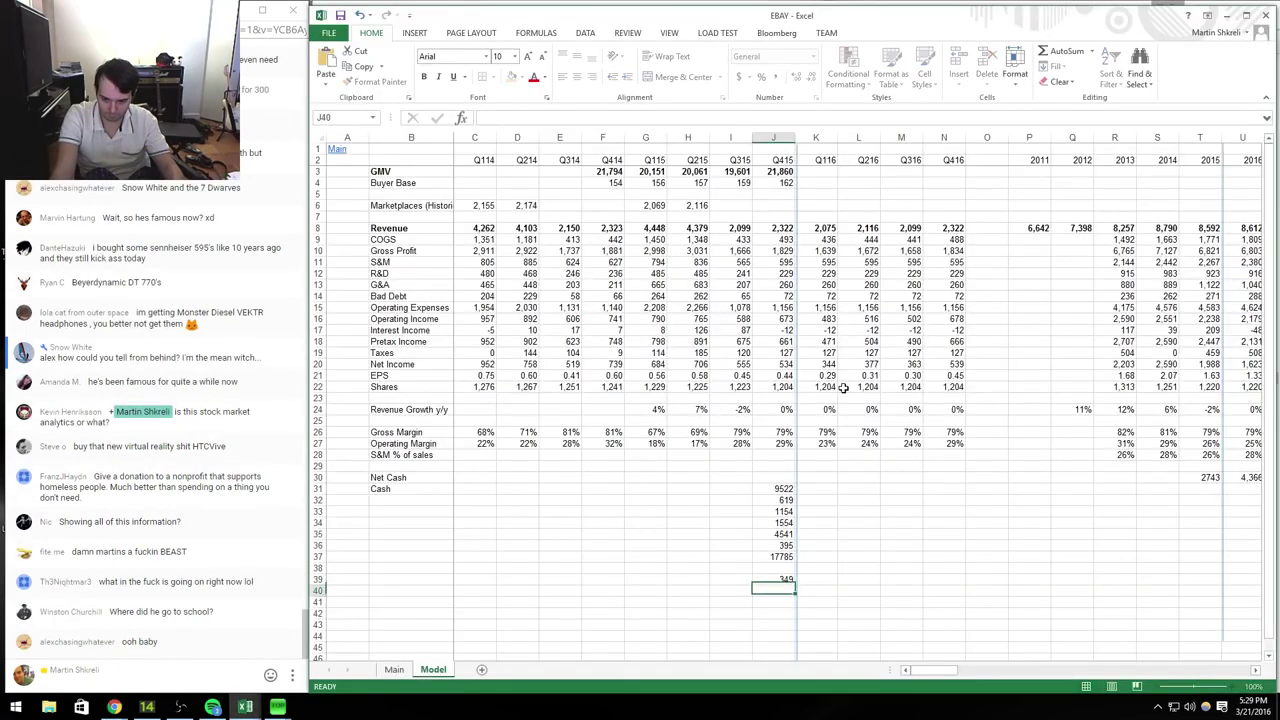
{"action": "key", "text": "alt+Tab"}
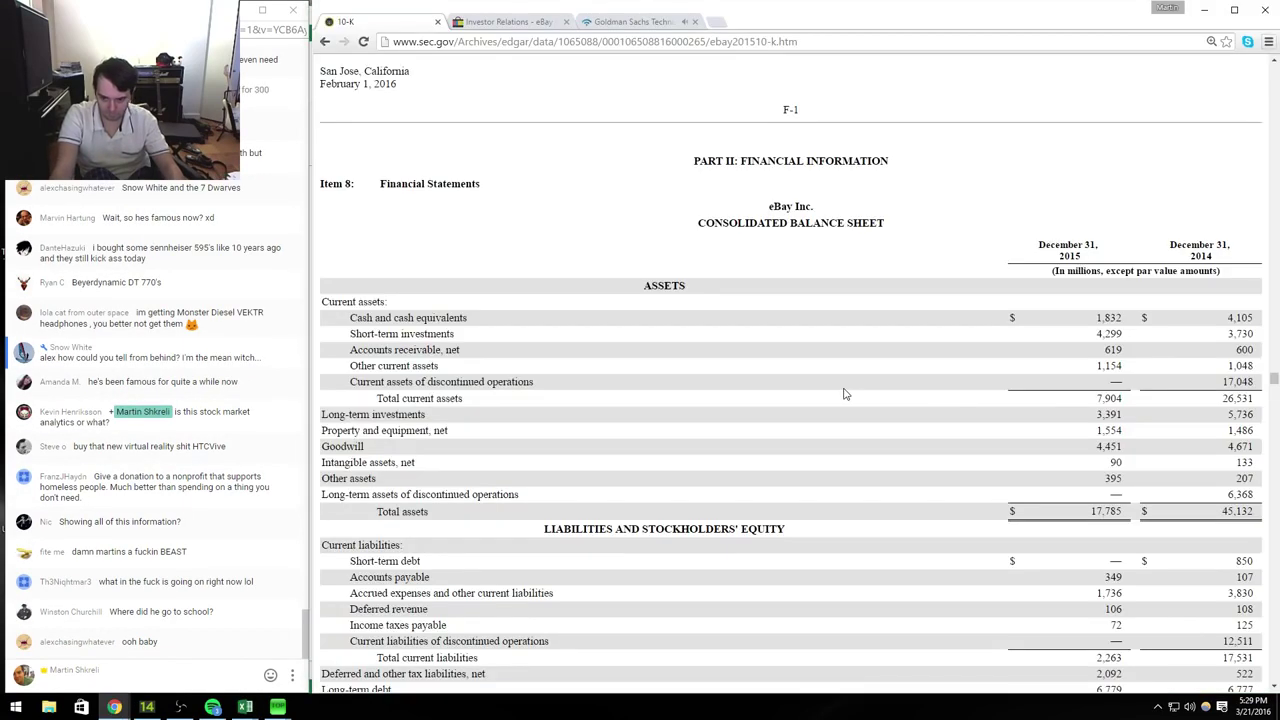
{"action": "key", "text": "alt+Tab"}
{"action": "key", "text": "Return"}
{"action": "key", "text": "Return"}
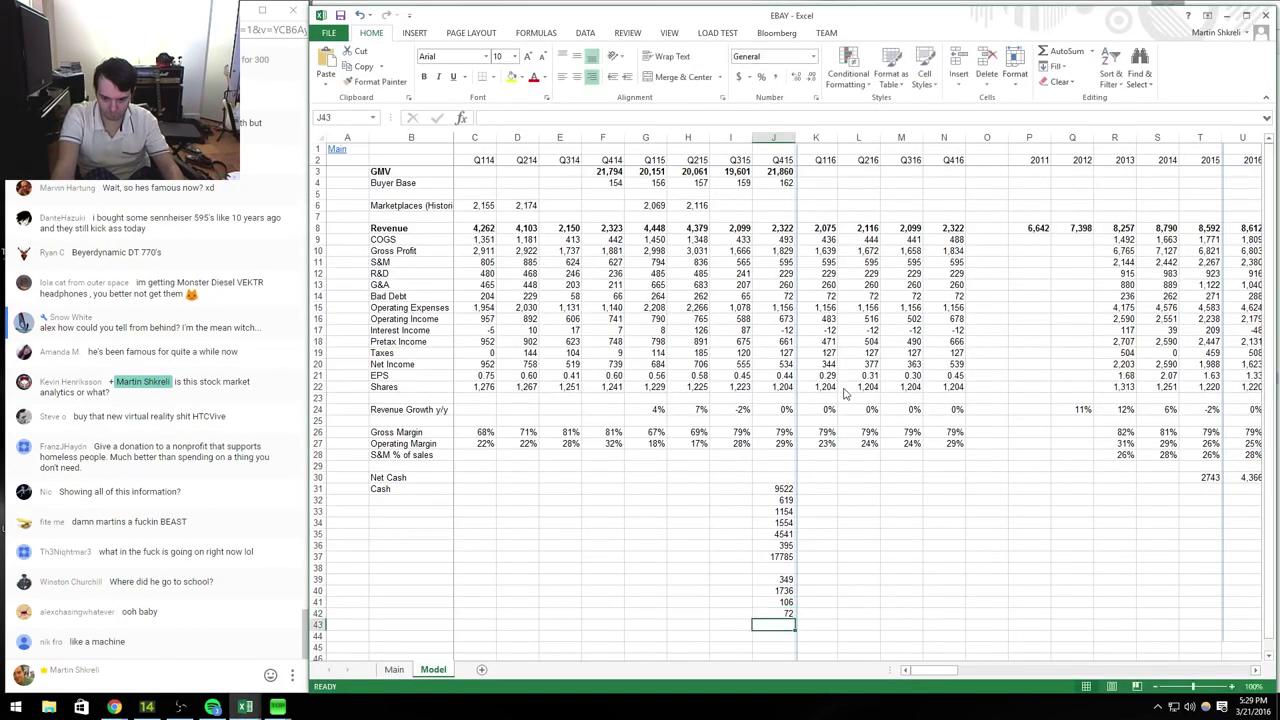
Step: Enter deferred and other tax liabilities of 2092, long-term debt of 6779 and other liabilities of 75 in J43 to J45
{"action": "key", "text": "alt+Tab"}
{"action": "key", "text": "alt+f"}
{"action": "scroll", "coordinate": [843, 394], "scroll_direction": "down", "scroll_amount": 3}
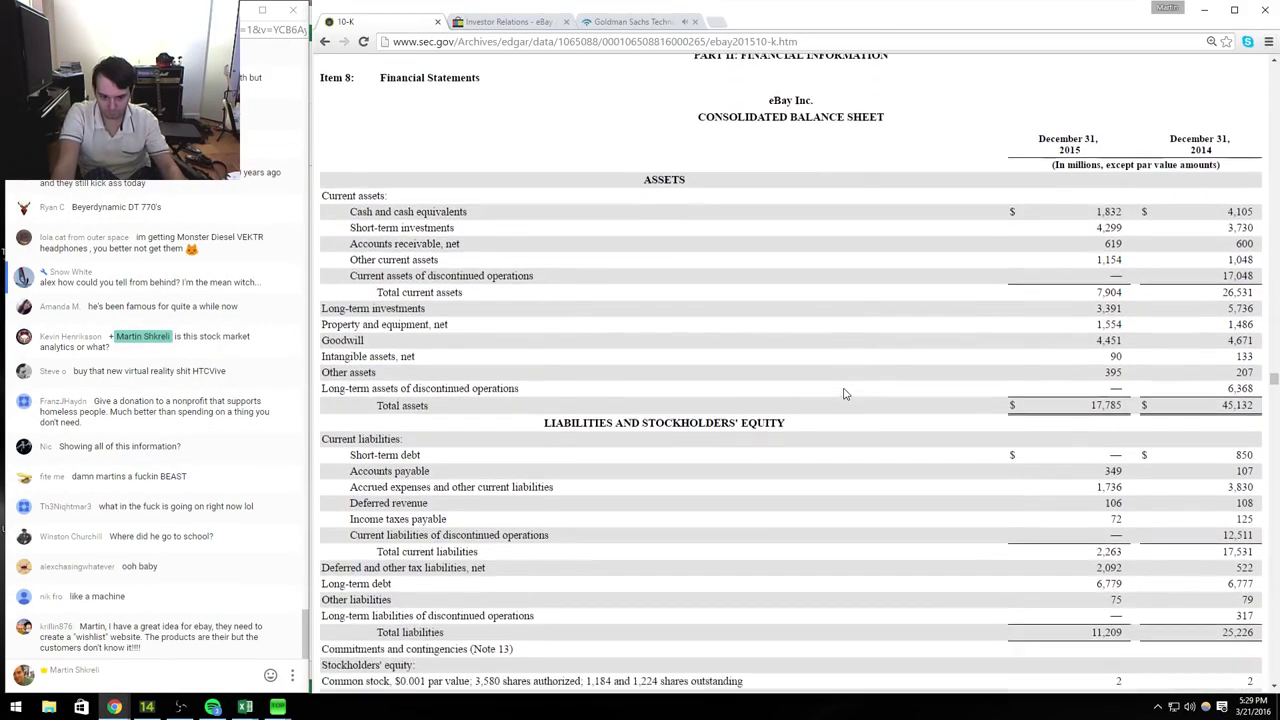
{"action": "key", "text": "alt+Tab"}
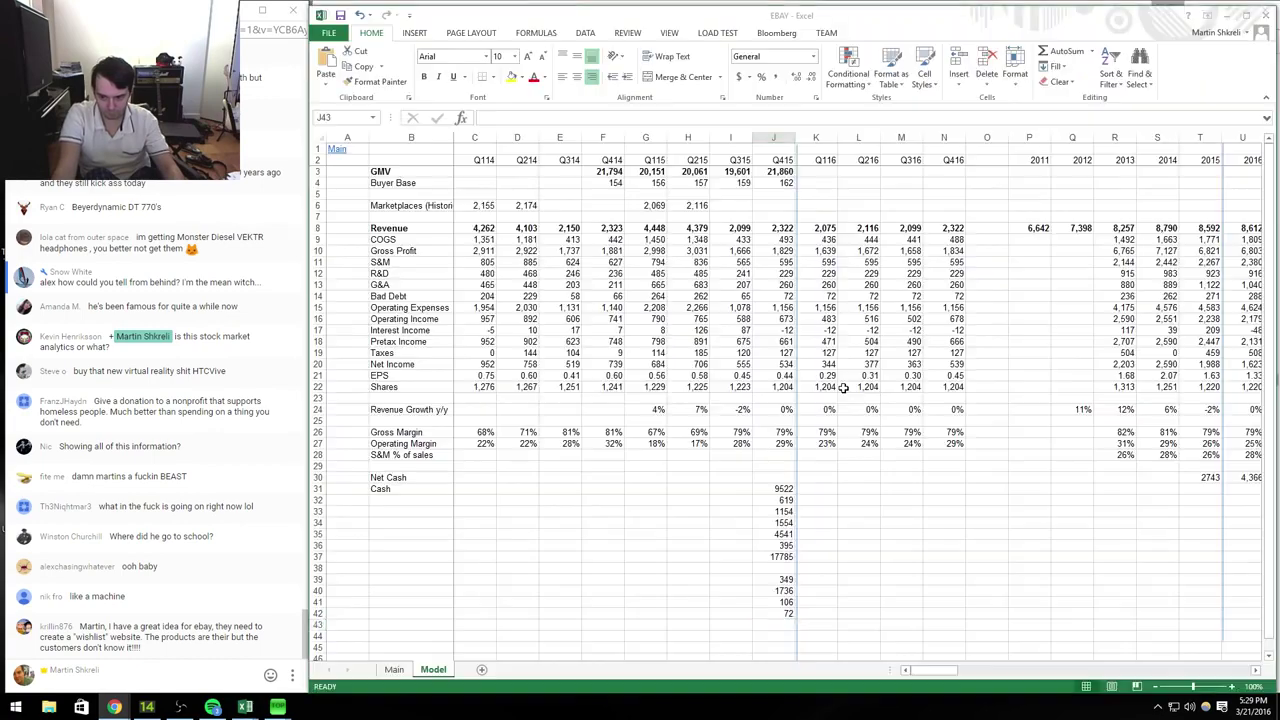
{"action": "key", "text": "Return"}
{"action": "key", "text": "alt+Tab"}
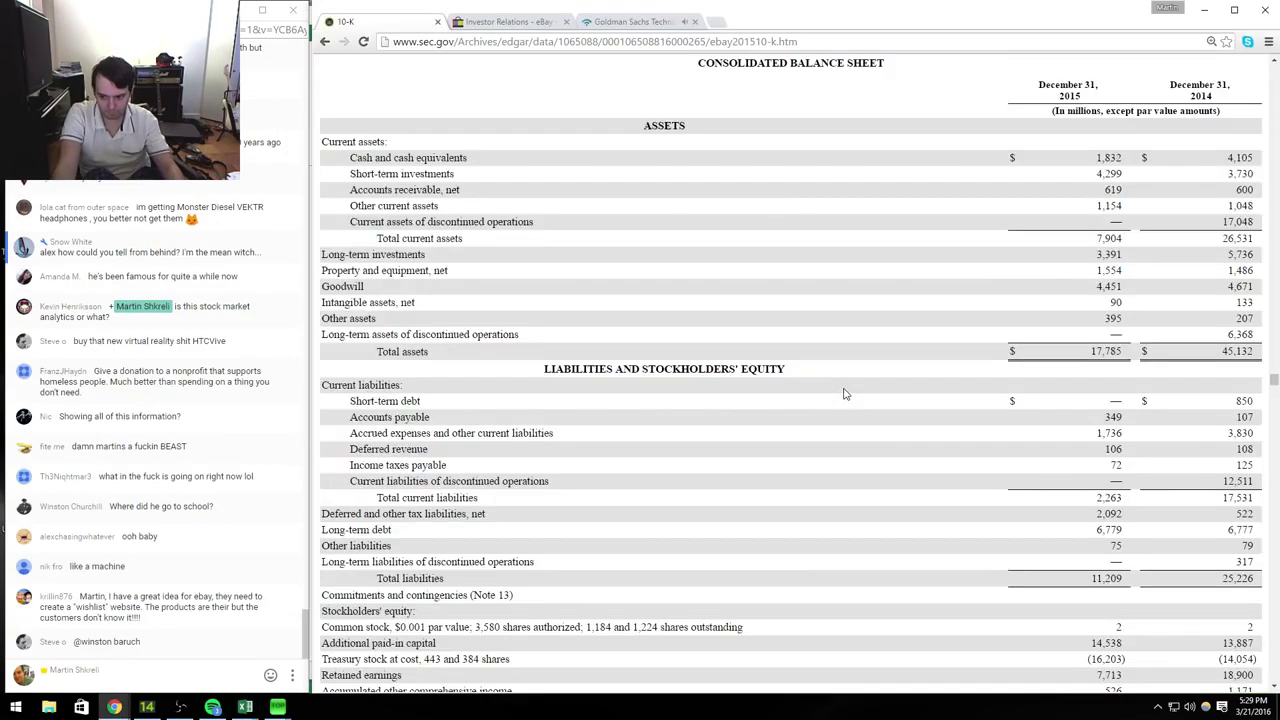
{"action": "key", "text": "alt+Tab"}
{"action": "type", "text": "75"}
{"action": "key", "text": "Return"}
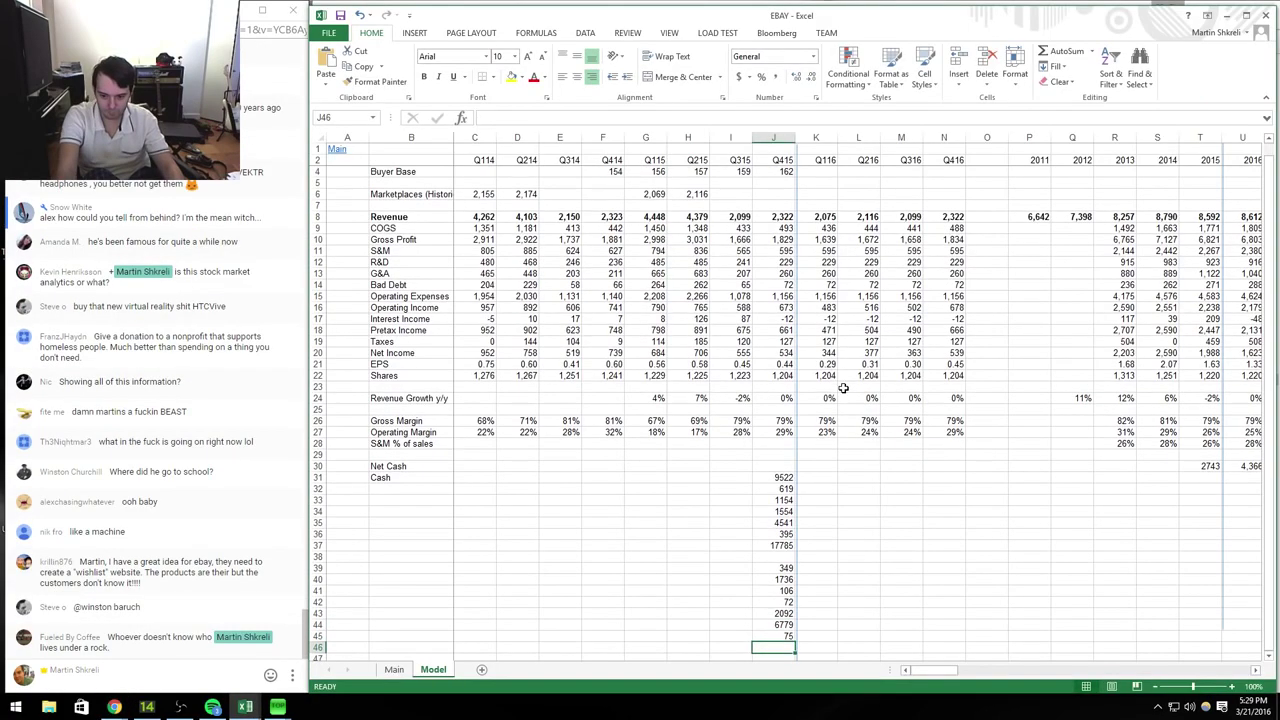
Step: Total the Q415 liabilities with a SUM of J39 through J45 in J46
{"action": "type", "text": "=sum("}
{"action": "key", "text": "Up"}
{"action": "key", "text": "shift+Up"}
{"action": "key", "text": "shift+Up"}
{"action": "key", "text": "shift+Up"}
{"action": "key", "text": "shift+Up"}
{"action": "key", "text": "shift+Up"}
{"action": "key", "text": "shift+Up"}
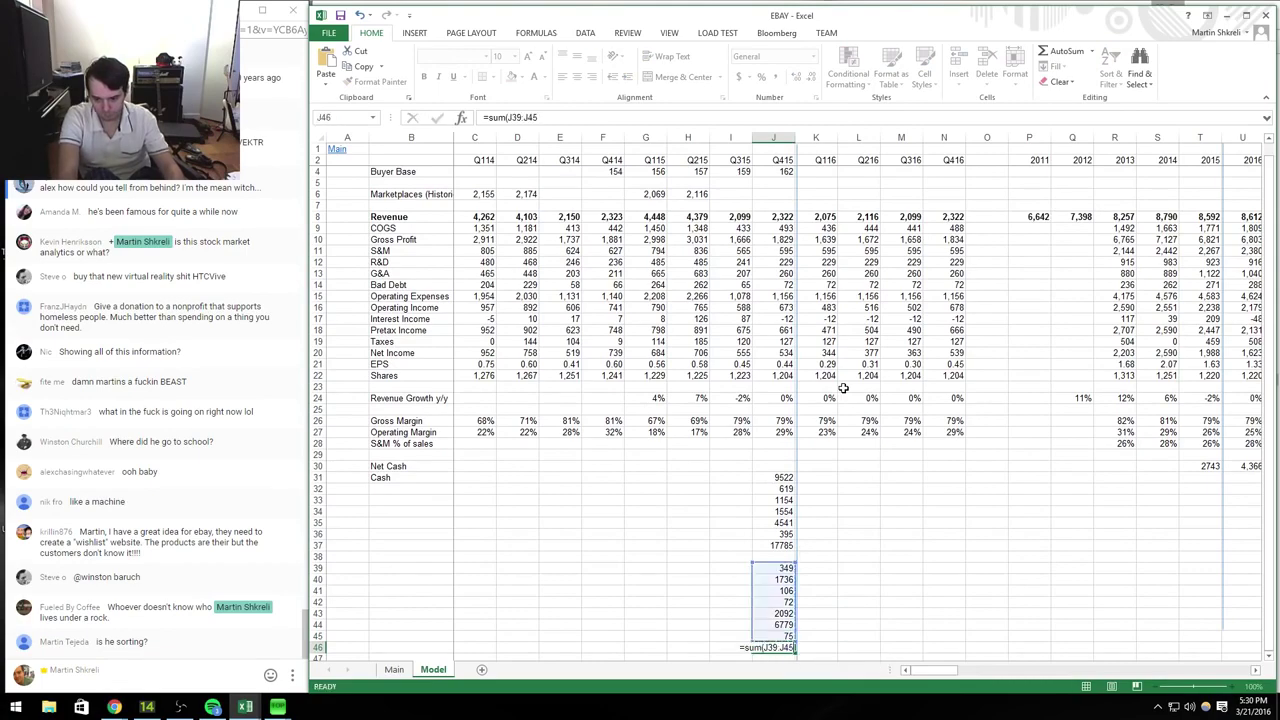
{"action": "key", "text": "Return"}
Step: Enter the 10-K's stockholders' equity of 6576 in J47 and add it to total liabilities in J48
{"action": "key", "text": "alt+Tab"}
{"action": "scroll", "coordinate": [843, 388], "scroll_direction": "down", "scroll_amount": 3}
{"action": "key", "text": "alt+Tab"}
{"action": "type", "text": "+"}
{"action": "key", "text": "Down"}
{"action": "key", "text": "Up"}
{"action": "key", "text": "Return"}
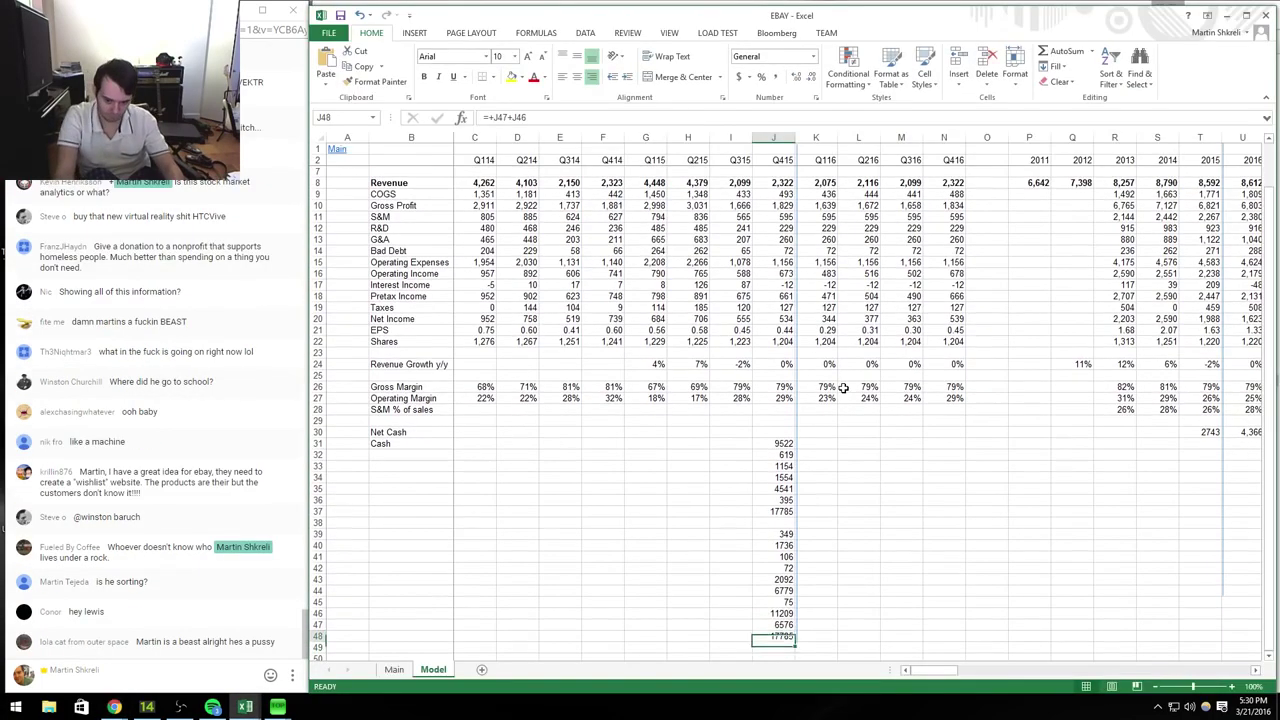
Step: Format rows 30 to 48 of the Model sheet as whole numbers with thousands separators
{"action": "key", "text": "Up"}
{"action": "key", "text": "shift+space"}
{"action": "key", "text": "shift+Up"}
{"action": "key", "text": "shift+Up"}
{"action": "key", "text": "shift+Up"}
{"action": "key", "text": "shift+Up"}
{"action": "key", "text": "shift+Up"}
{"action": "key", "text": "shift+Up"}
{"action": "key", "text": "shift+Up"}
{"action": "key", "text": "shift+Up"}
{"action": "key", "text": "shift+Up"}
{"action": "key", "text": "shift+Up"}
{"action": "key", "text": "shift+Up"}
{"action": "key", "text": "shift+Up"}
{"action": "key", "text": "shift+Up"}
{"action": "key", "text": "shift+Up"}
{"action": "key", "text": "shift+Up"}
{"action": "key", "text": "shift+Up"}
{"action": "key", "text": "shift+Up"}
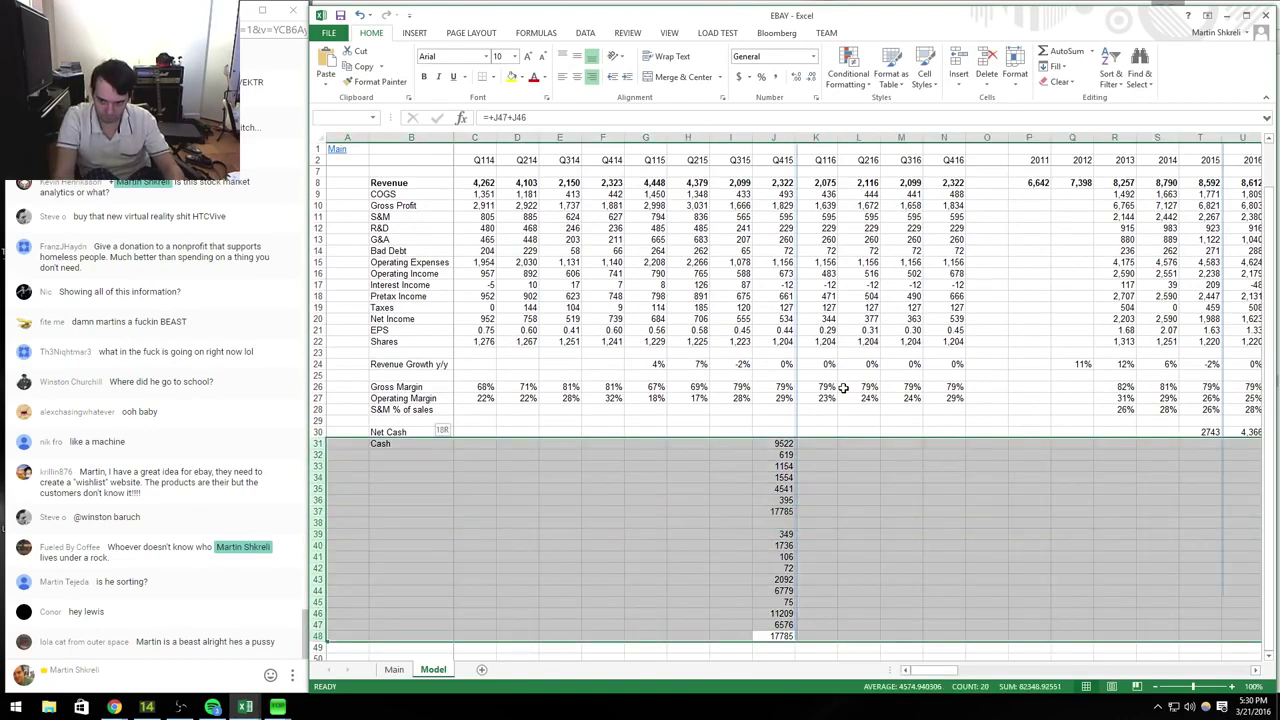
{"action": "key", "text": "shift+Up"}
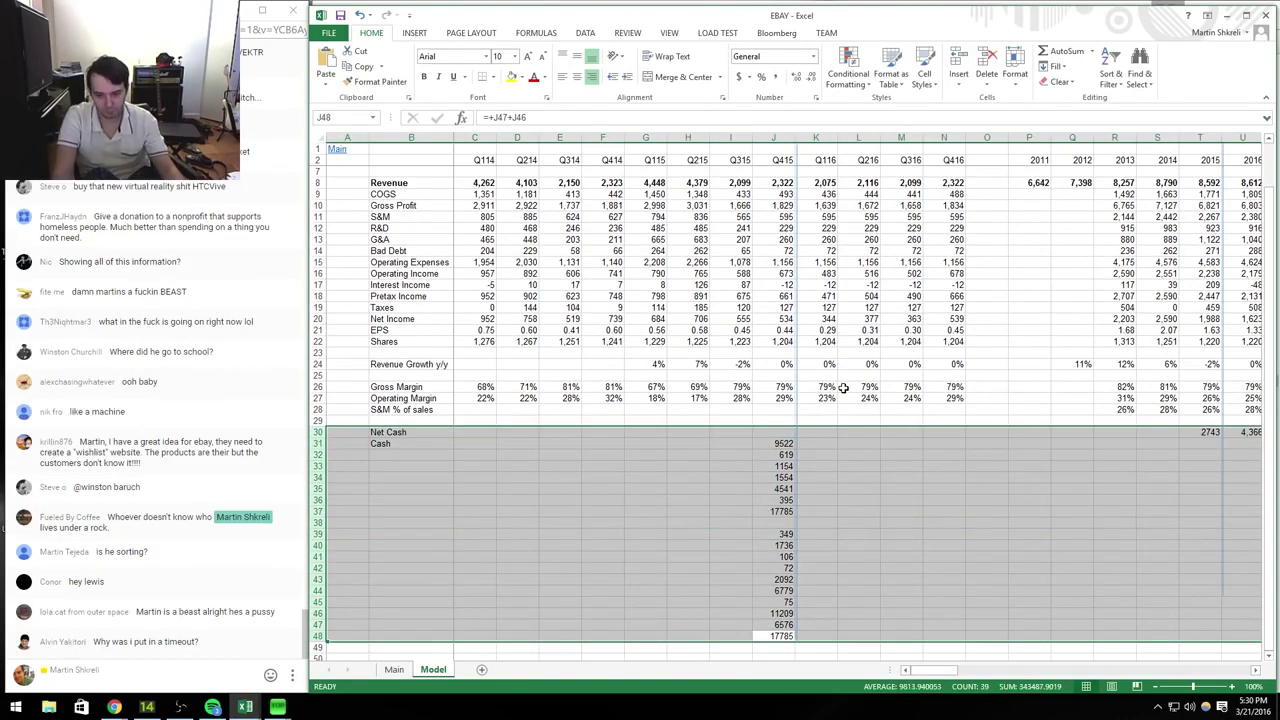
{"action": "key", "text": "ctrl+1"}
{"action": "key", "text": "Down"}
{"action": "key", "text": "alt+u"}
{"action": "key", "text": "Return"}
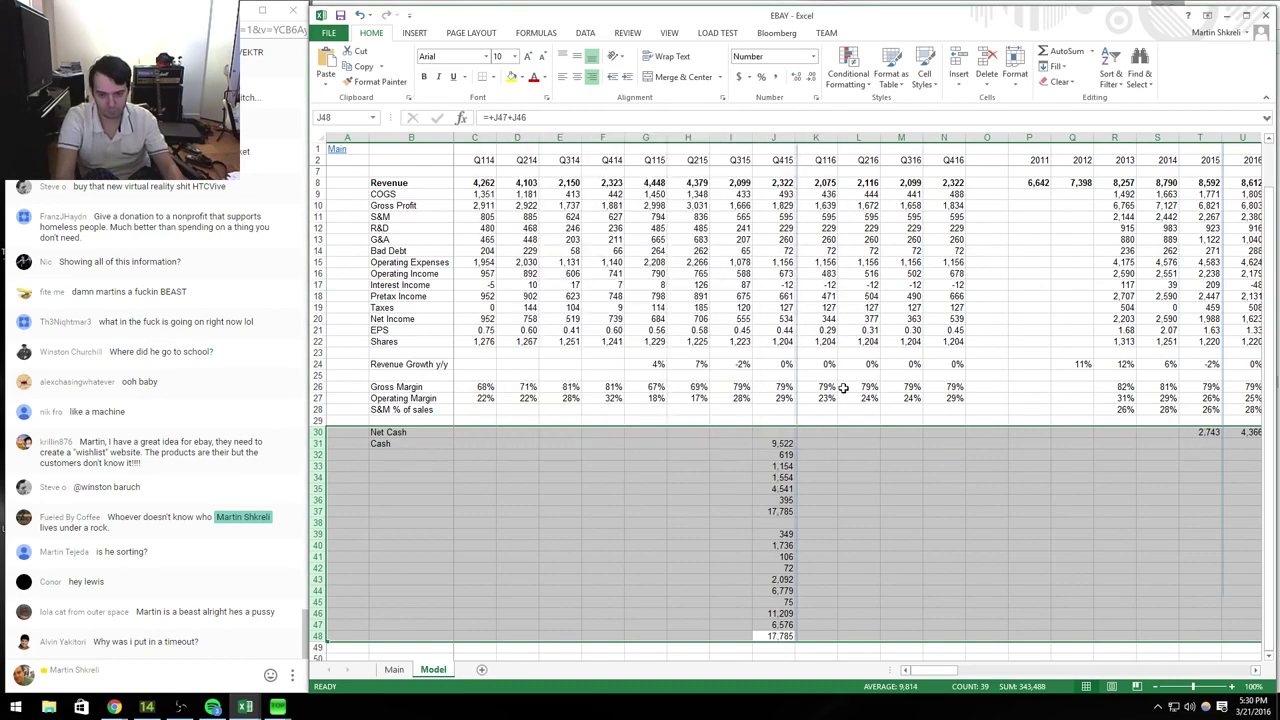
Step: In the valuation block beside the 2030 forecast, show Current with two decimals and format Change as a percentage
{"action": "key", "text": "Right"}
{"action": "key", "text": "Up"}
{"action": "key", "text": "ctrl+Up"}
{"action": "key", "text": "Down"}
{"action": "key", "text": "Down"}
{"action": "key", "text": "Down"}
{"action": "key", "text": "ctrl+Right"}
{"action": "key", "text": "ctrl+Right"}
{"action": "key", "text": "ctrl+Right"}
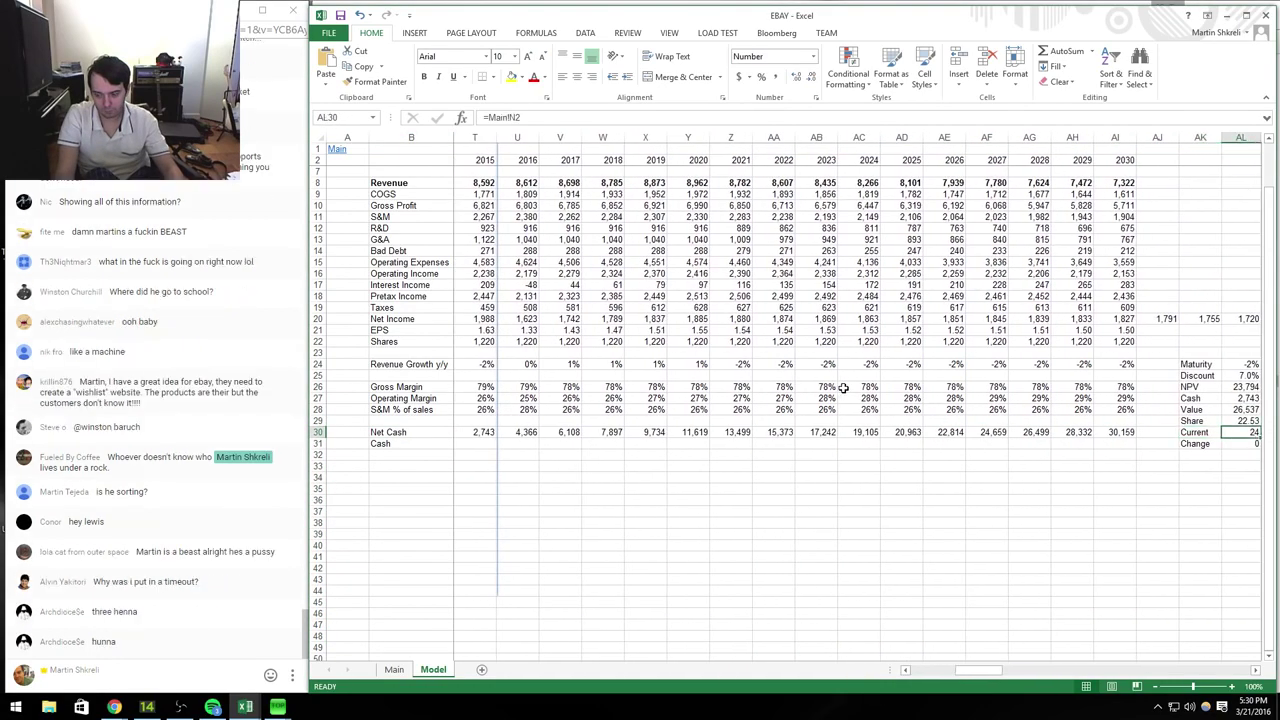
{"action": "key", "text": "Down"}
{"action": "key", "text": "ctrl+shift+5"}
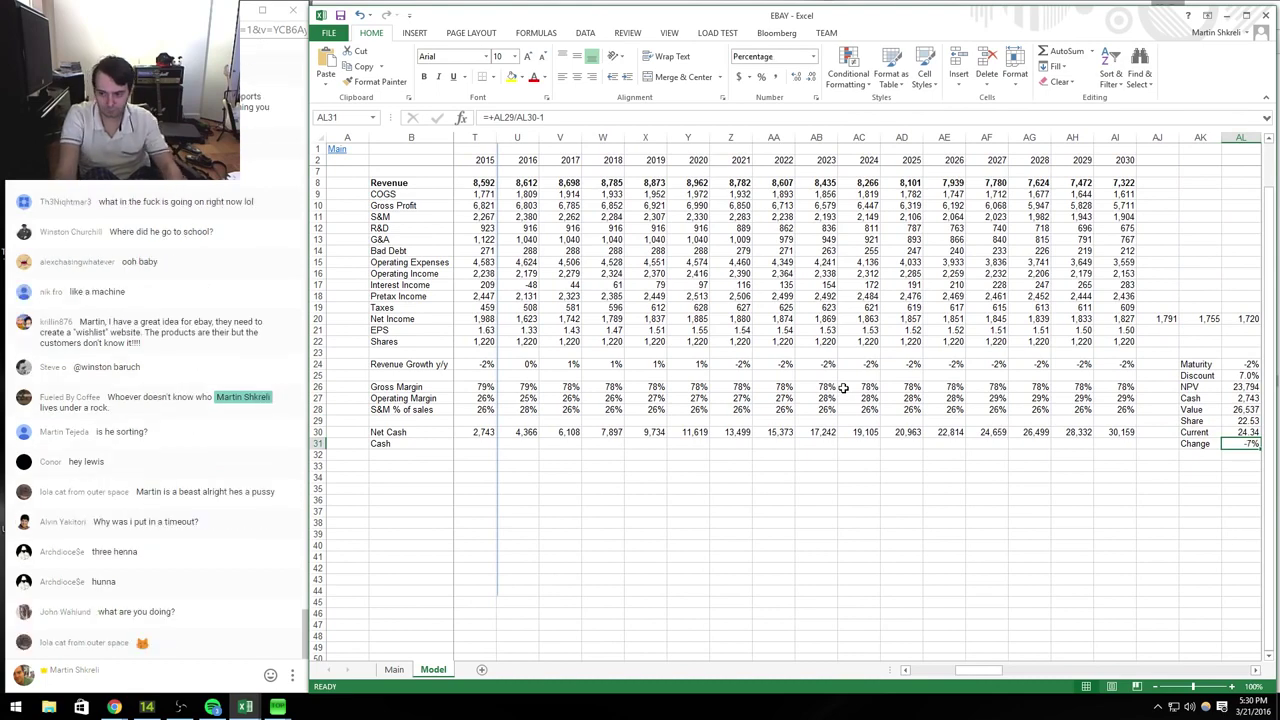
Step: Label the Model sheet's rows 32 and 33 in column B as A/R and OCA, following the 10-K's current assets
{"action": "key", "text": "Home"}
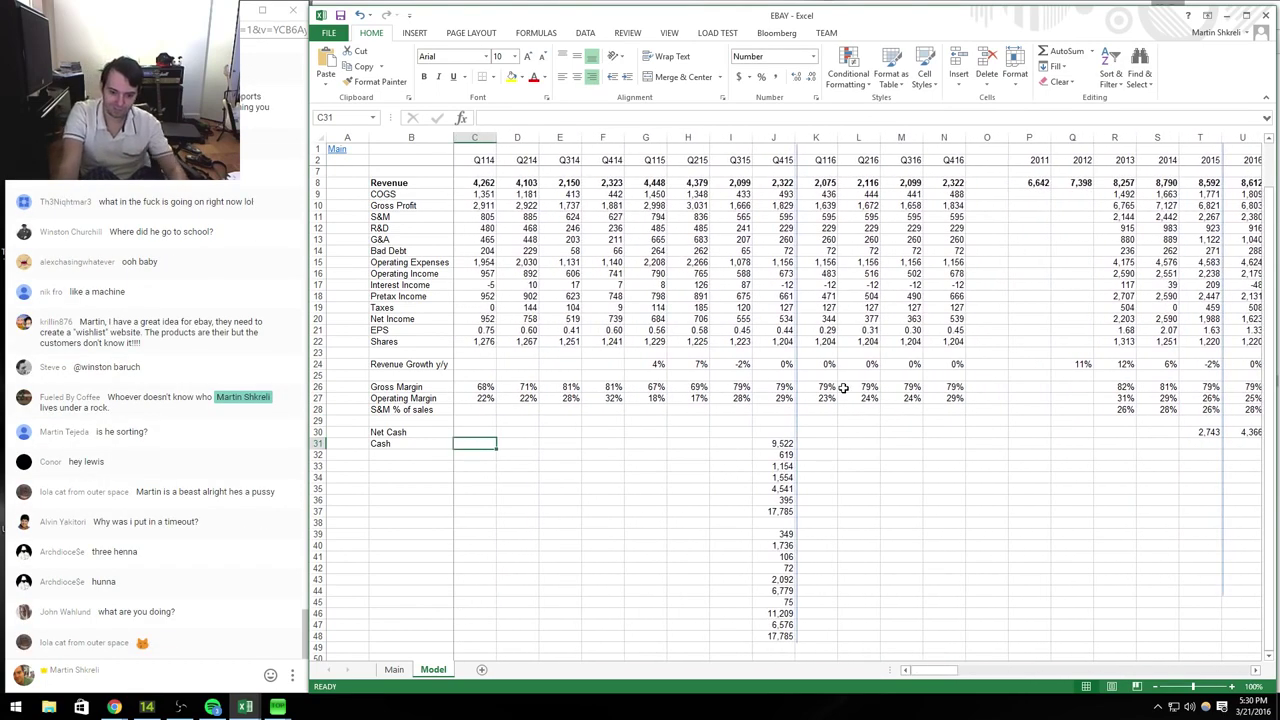
{"action": "key", "text": "ctrl+Right"}
{"action": "key", "text": "Down"}
{"action": "key", "text": "Home"}
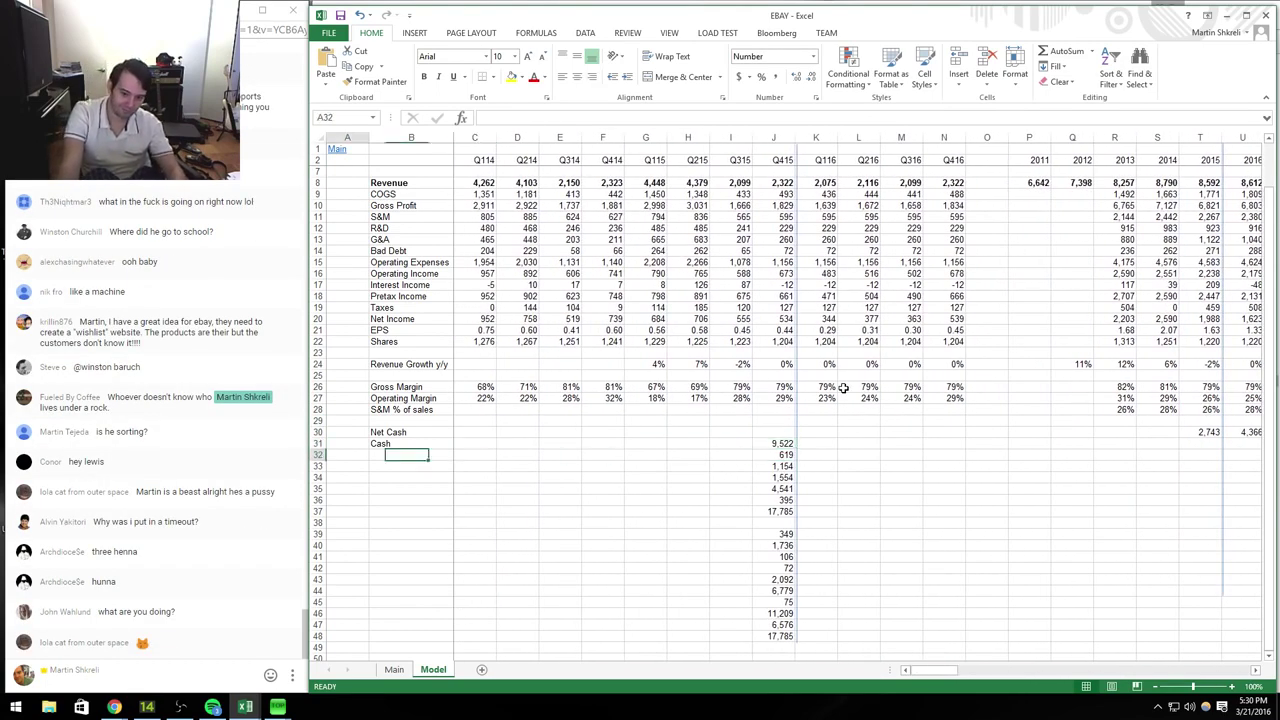
{"action": "key", "text": "Right"}
{"action": "key", "text": "alt+Tab"}
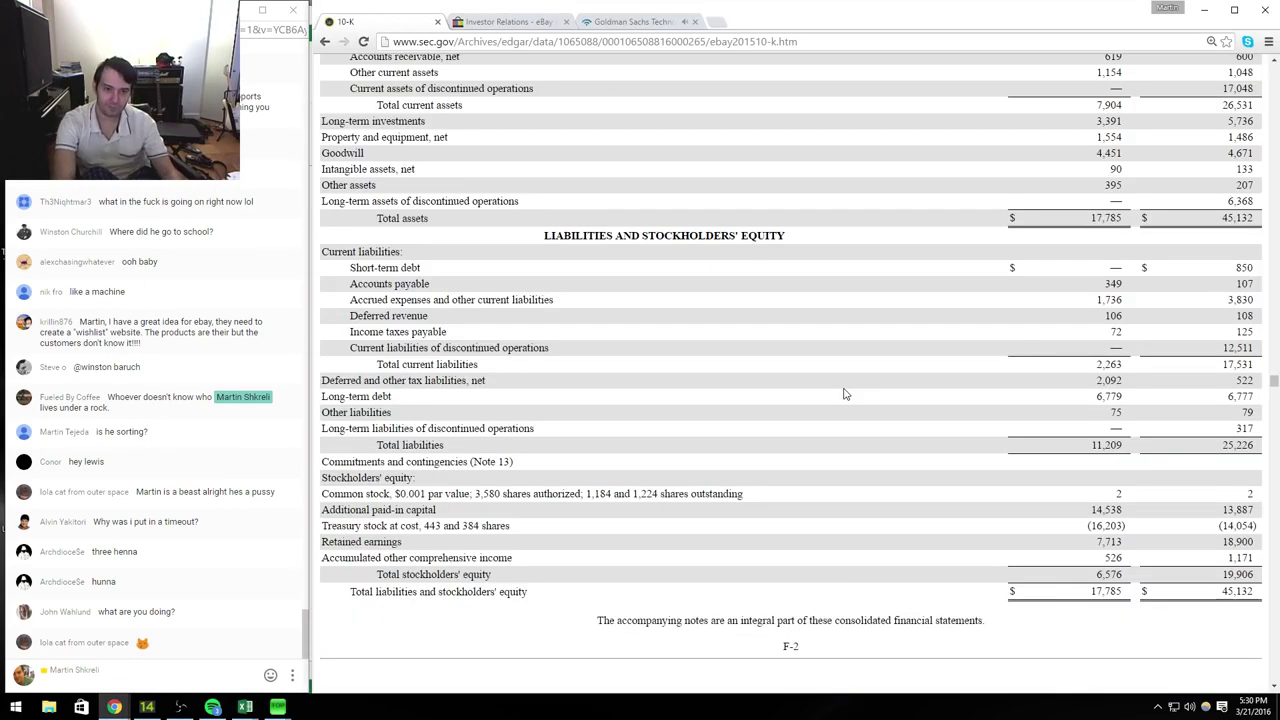
{"action": "scroll", "coordinate": [843, 394], "scroll_direction": "up", "scroll_amount": 1}
{"action": "key", "text": "alt+Tab"}
{"action": "type", "text": "A/R"}
{"action": "key", "text": "Return"}
{"action": "type", "text": "OCA"}
{"action": "key", "text": "Return"}
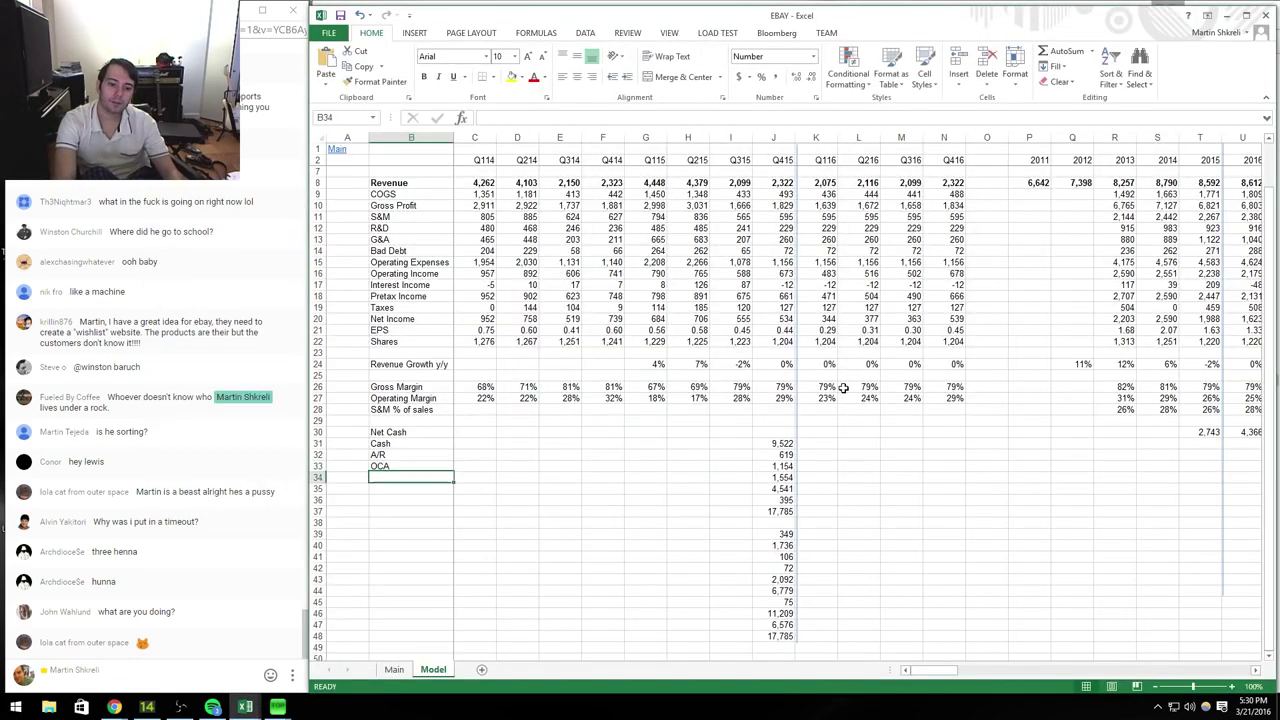
Step: Label rows 34 to 37 in column B as PP&E, Goodwill, OLTA and Assets, following the 10-K
{"action": "key", "text": "alt+Tab"}
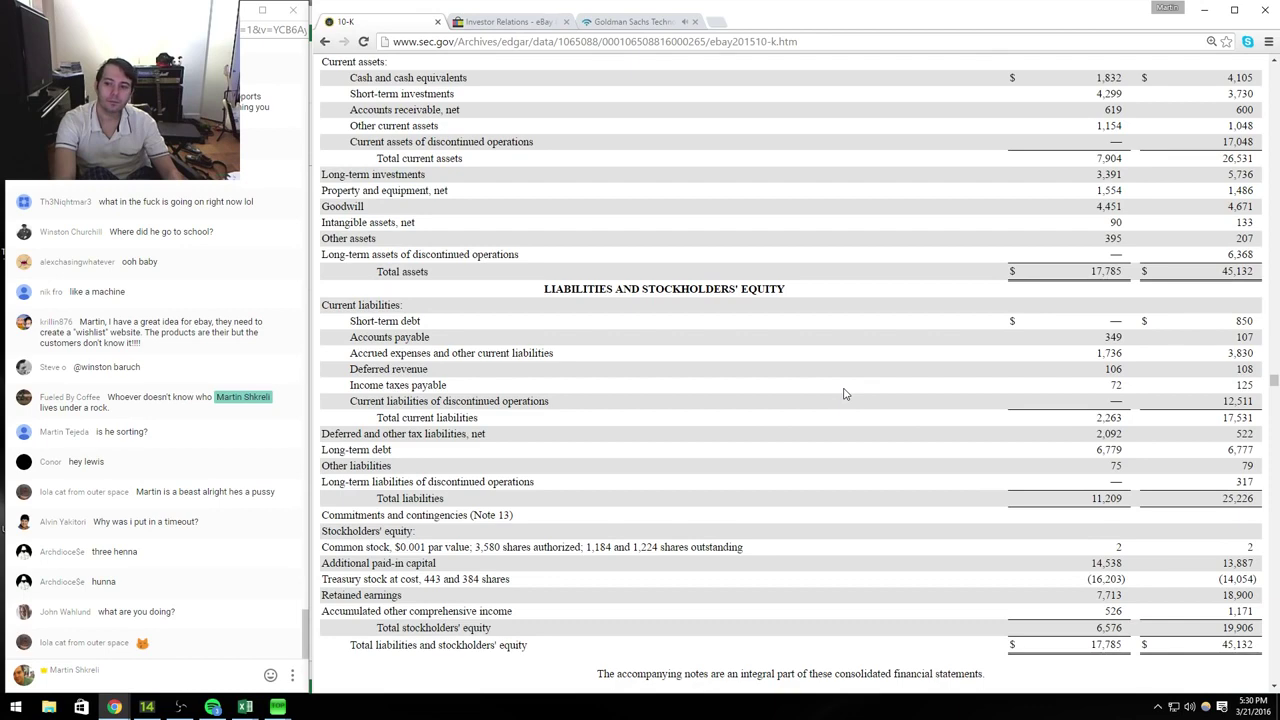
{"action": "key", "text": "alt+Tab"}
{"action": "type", "text": "PP&E"}
{"action": "key", "text": "Return"}
{"action": "type", "text": "Goodwill"}
{"action": "key", "text": "alt+Tab"}
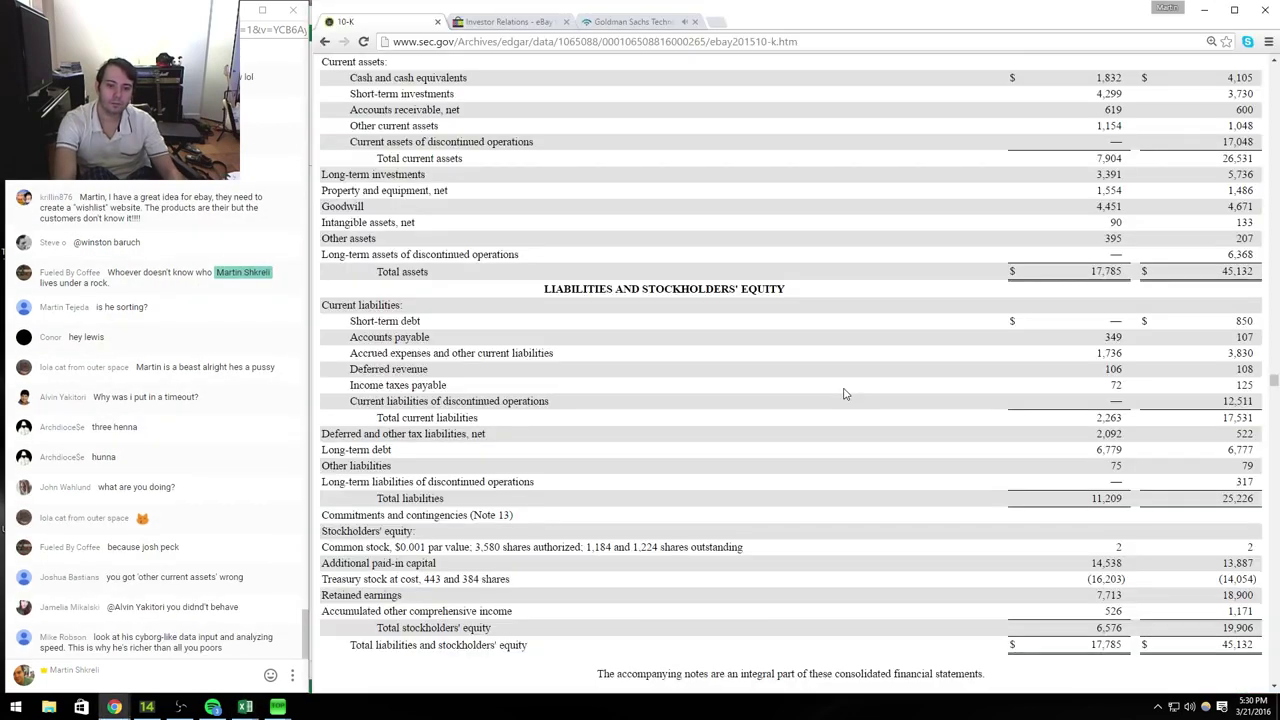
{"action": "key", "text": "alt+Tab"}
{"action": "key", "text": "Return"}
{"action": "type", "text": "OCA"}
{"action": "key", "text": "Return"}
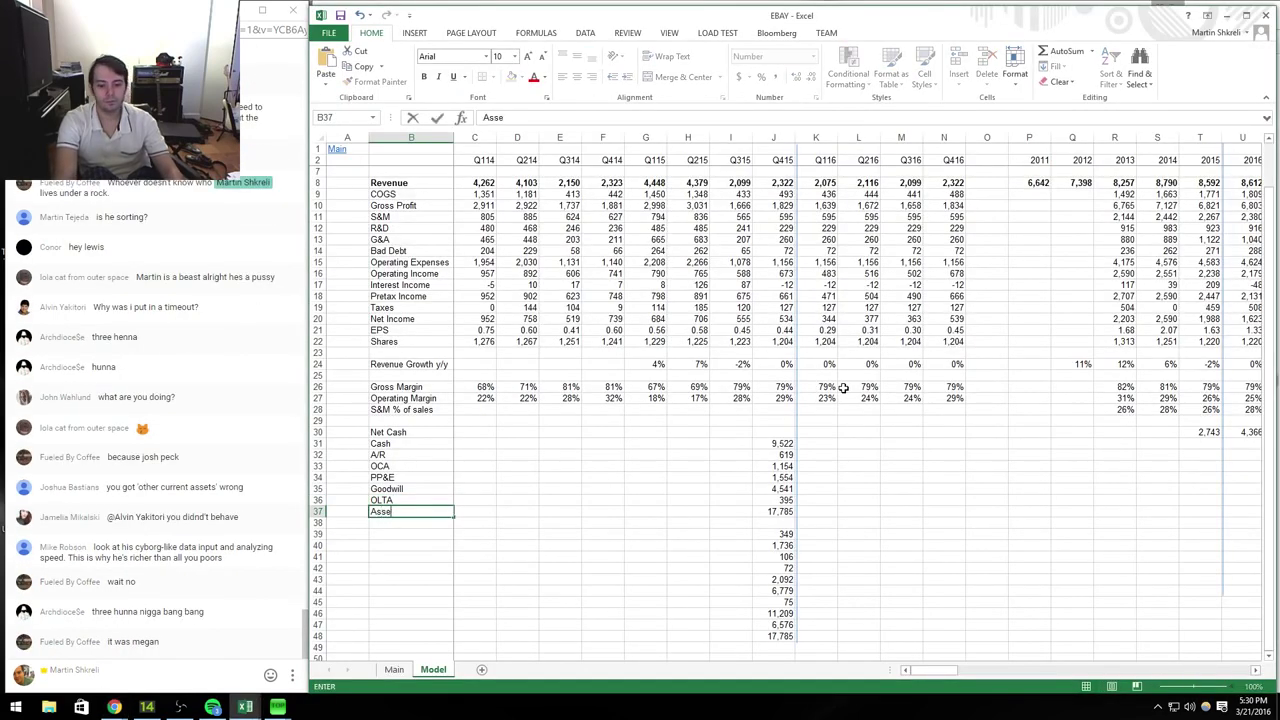
Step: Label rows 39 to 42 in column B as A/P, A/E, D/R and Taxes, following the 10-K's current liabilities
{"action": "key", "text": "alt+Tab"}
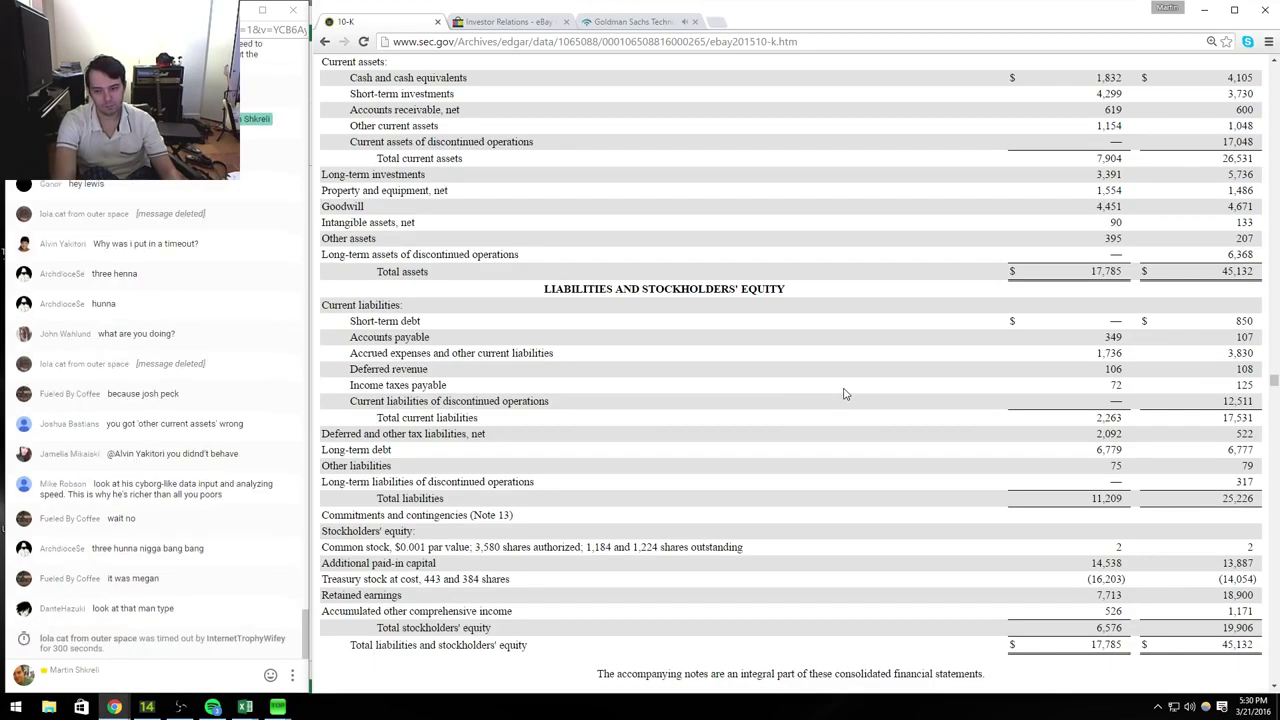
{"action": "key", "text": "alt+Tab"}
{"action": "type", "text": "A/P"}
{"action": "key", "text": "Return"}
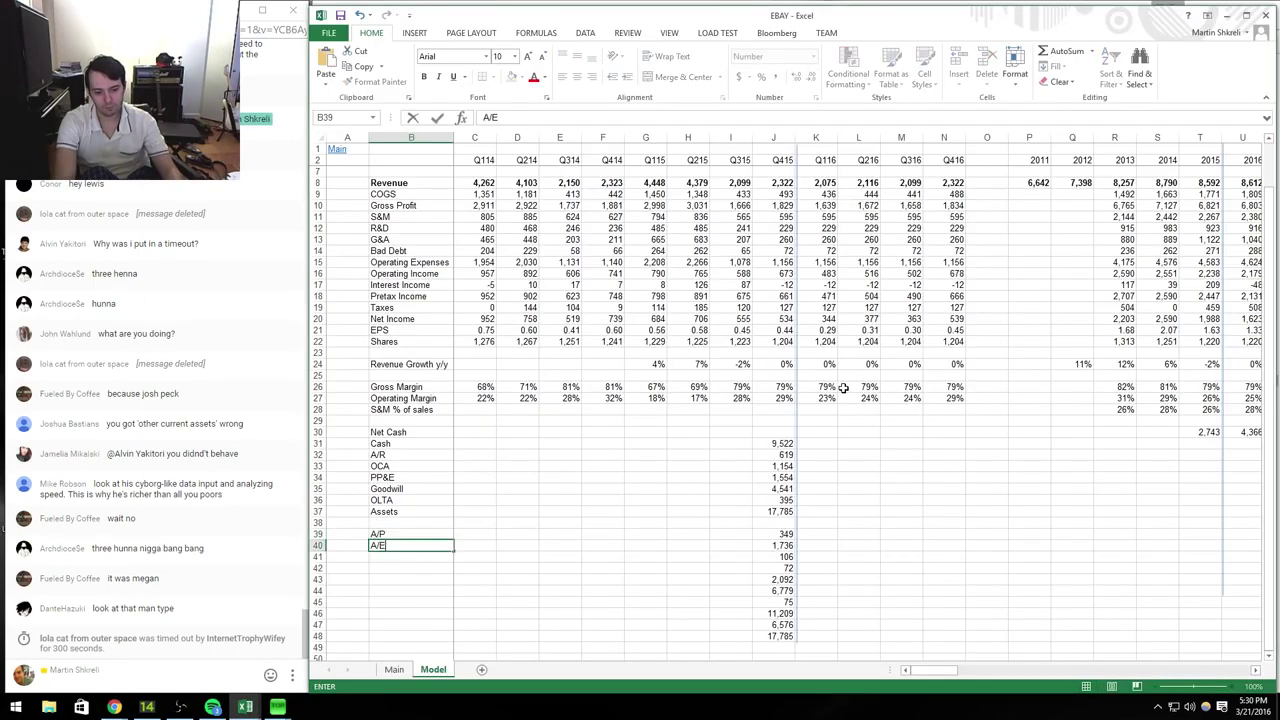
{"action": "key", "text": "alt+Tab"}
{"action": "key", "text": "alt+Tab"}
{"action": "type", "text": "A/E"}
{"action": "key", "text": "Return"}
{"action": "type", "text": "D/R"}
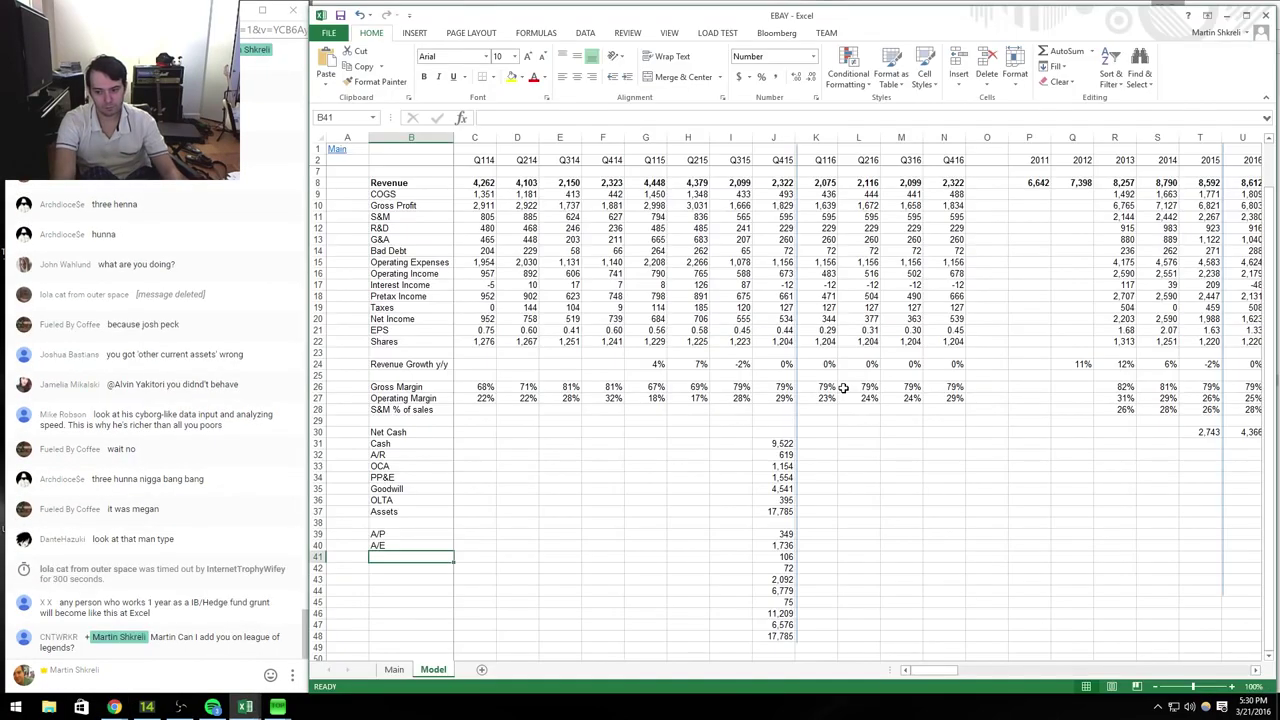
{"action": "key", "text": "Return"}
{"action": "type", "text": "Tax"}
{"action": "key", "text": "Return"}
Step: Label the deferred tax row 43 as D/T and the long-term debt row 44 as Debt in column B
{"action": "key", "text": "alt+Tab"}
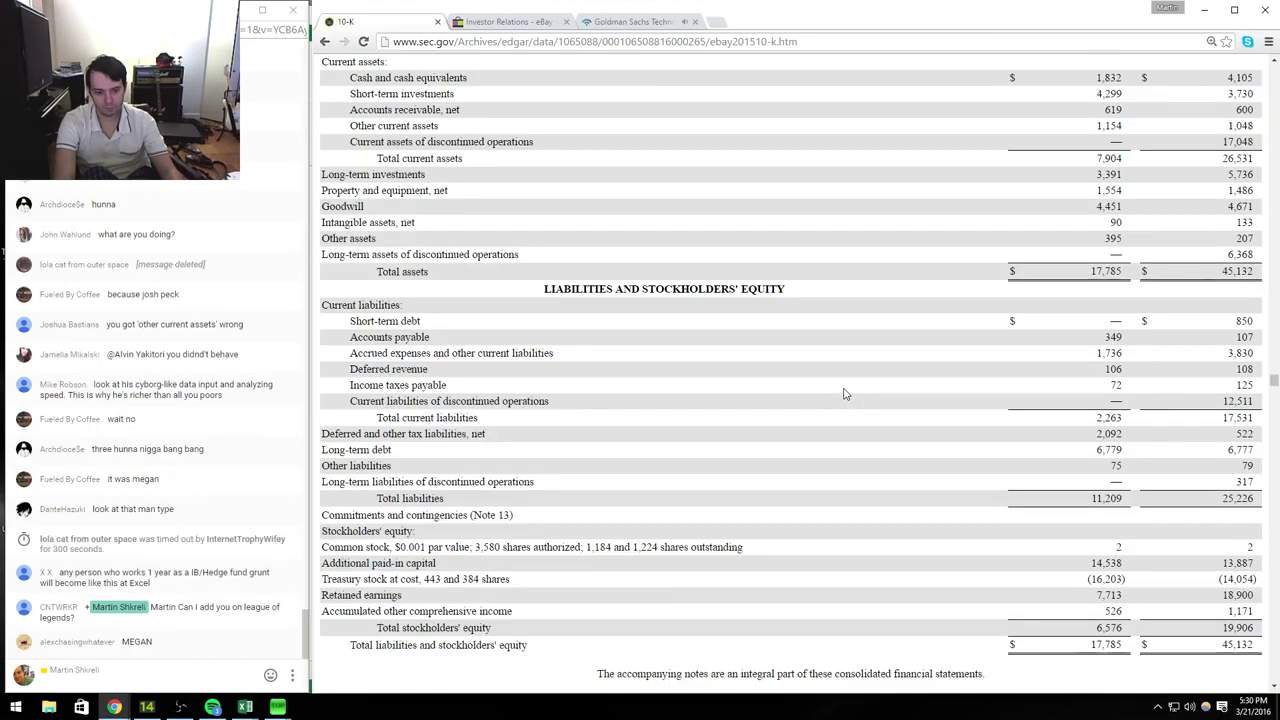
{"action": "key", "text": "alt+Tab"}
{"action": "type", "text": "D/T"}
{"action": "key", "text": "Return"}
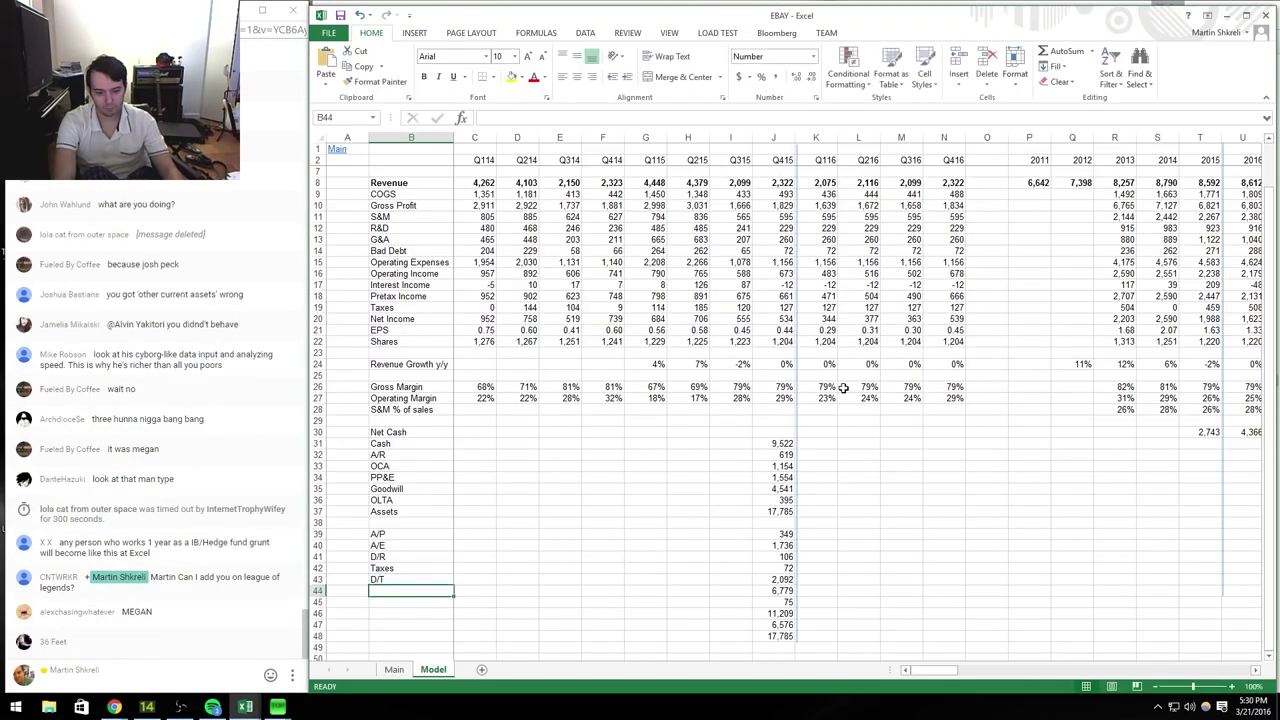
{"action": "type", "text": "Debt"}
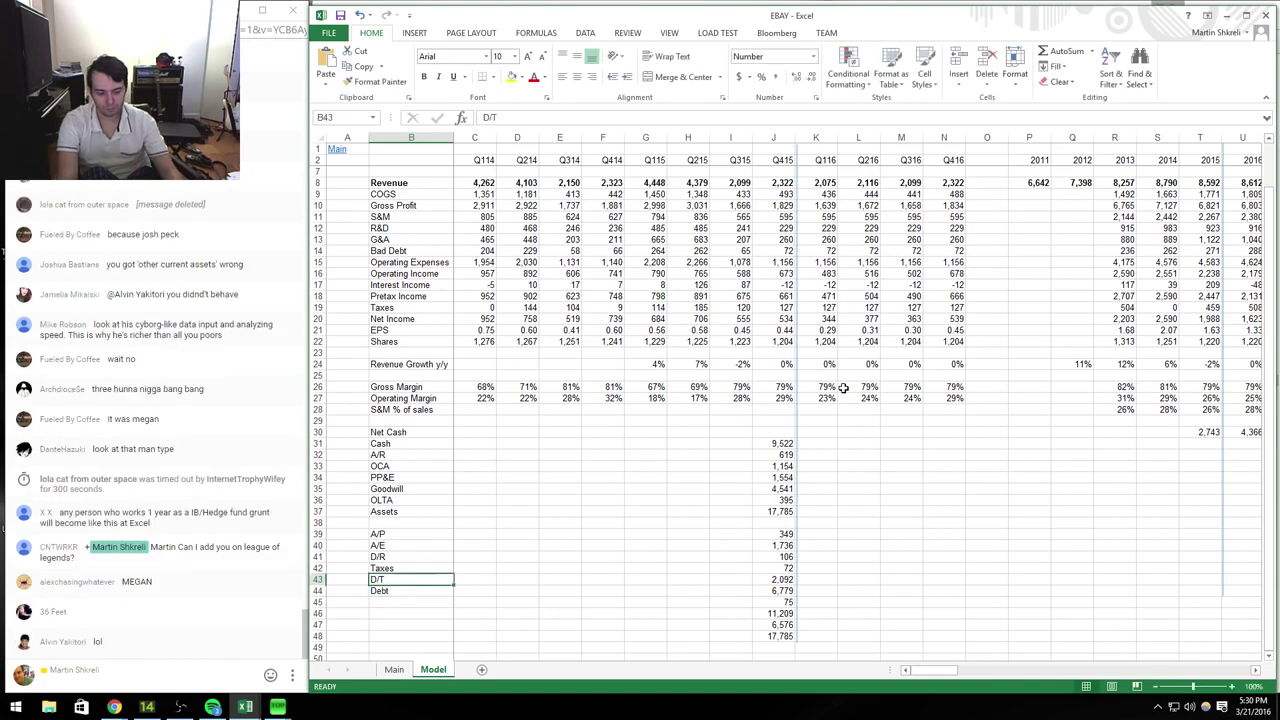
Step: Calculate Q415 net cash in J30 as cash in J31 minus debt in J44
{"action": "key", "text": "Up"}
{"action": "key", "text": "Up"}
{"action": "key", "text": "Up"}
{"action": "key", "text": "Up"}
{"action": "key", "text": "Right"}
{"action": "key", "text": "Right"}
{"action": "key", "text": "Right"}
{"action": "key", "text": "Right"}
{"action": "key", "text": "Right"}
{"action": "key", "text": "Right"}
{"action": "key", "text": "Right"}
{"action": "key", "text": "Right"}
{"action": "key", "text": "Up"}
{"action": "key", "text": "Up"}
{"action": "key", "text": "Up"}
{"action": "key", "text": "Up"}
{"action": "key", "text": "Up"}
{"action": "key", "text": "Up"}
{"action": "key", "text": "Up"}
{"action": "key", "text": "Up"}
{"action": "key", "text": "Up"}
{"action": "key", "text": "Up"}
{"action": "type", "text": "="}
{"action": "key", "text": "Down"}
{"action": "key", "text": "Down"}
{"action": "key", "text": "Down"}
{"action": "key", "text": "Down"}
{"action": "key", "text": "Down"}
{"action": "key", "text": "Down"}
{"action": "key", "text": "Down"}
{"action": "key", "text": "Down"}
{"action": "key", "text": "Down"}
{"action": "key", "text": "Down"}
{"action": "key", "text": "Return"}
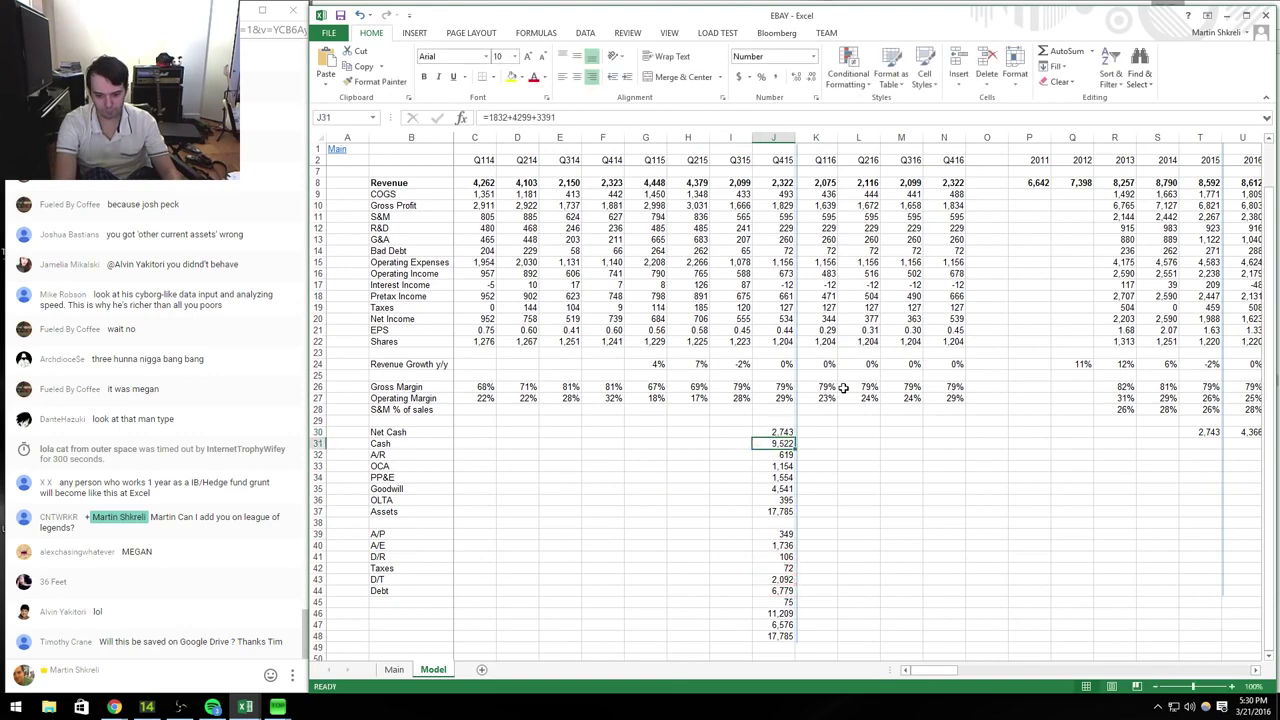
Step: Calculate Q116 net cash in K30 by adding Q116 net income in K20 to the Q415 net cash in J30
{"action": "key", "text": "Up"}
{"action": "key", "text": "Right"}
{"action": "type", "text": "+"}
{"action": "key", "text": "Left"}
{"action": "type", "text": "+"}
{"action": "key", "text": "Up"}
{"action": "key", "text": "Up"}
{"action": "key", "text": "Up"}
{"action": "key", "text": "Up"}
{"action": "key", "text": "Up"}
{"action": "key", "text": "Up"}
{"action": "key", "text": "Up"}
{"action": "key", "text": "Up"}
{"action": "key", "text": "Up"}
{"action": "key", "text": "ctrl+Return"}
Step: Copy the Q116 net cash formula across to Q216, Q316 and Q416 in row 30
{"action": "key", "text": "ctrl+c"}
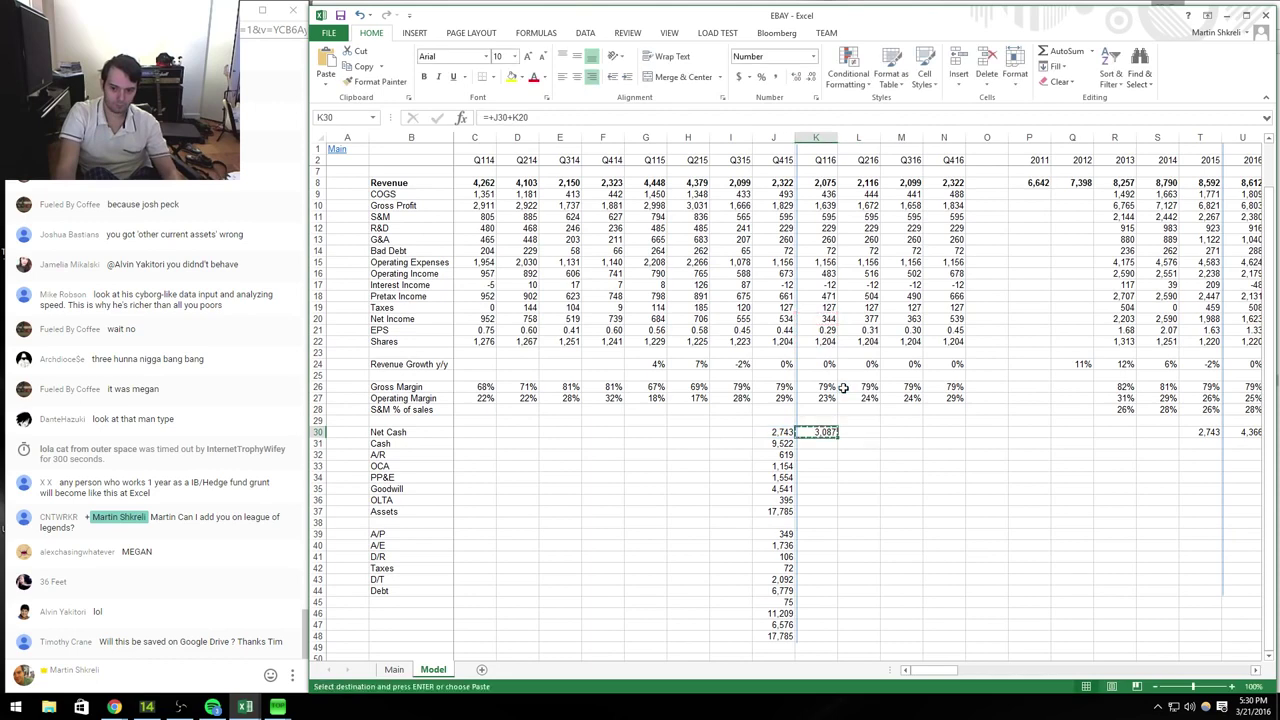
{"action": "key", "text": "shift+Right"}
{"action": "key", "text": "shift+Right"}
{"action": "key", "text": "shift+Right"}
{"action": "key", "text": "ctrl+v"}
{"action": "key", "text": "Escape"}
Step: Label rows 45 to 48 in column B as OLTL, Liabilities, S/E and L+S/E, following the 10-K
{"action": "key", "text": "Down"}
{"action": "key", "text": "Down"}
{"action": "key", "text": "Down"}
{"action": "key", "text": "Down"}
{"action": "key", "text": "Down"}
{"action": "key", "text": "Down"}
{"action": "key", "text": "Down"}
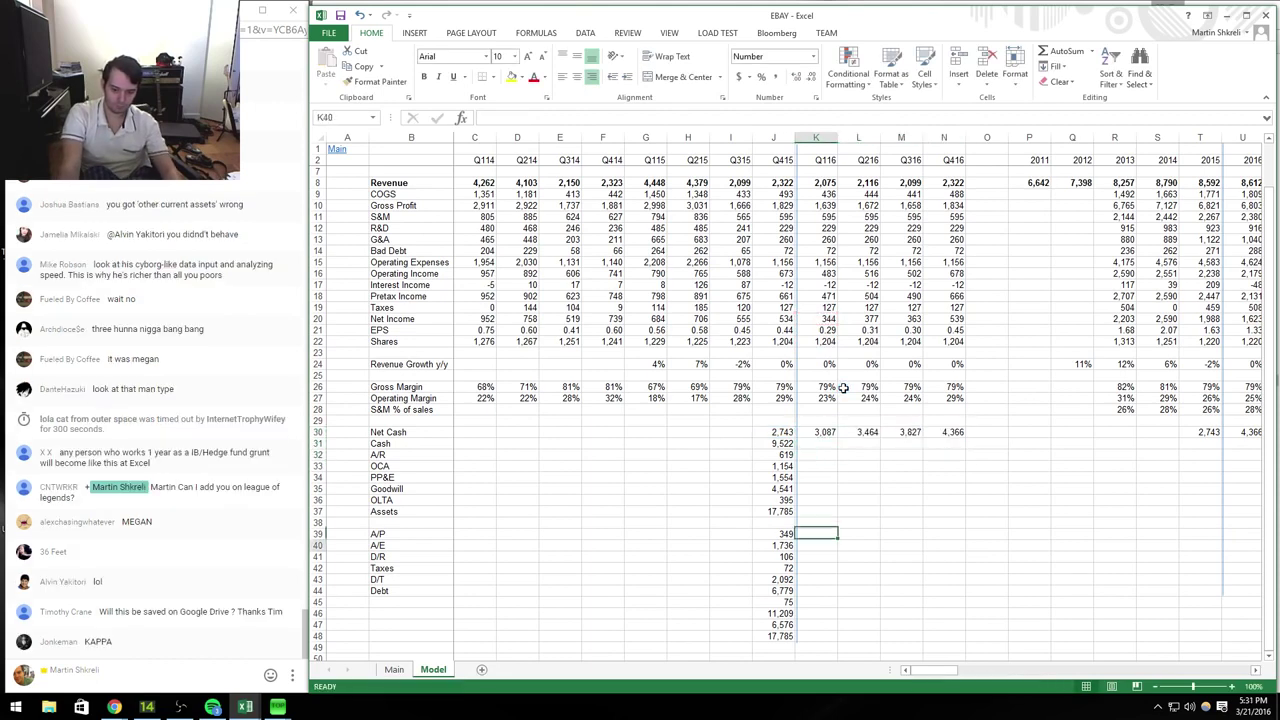
{"action": "key", "text": "Left"}
{"action": "key", "text": "Down"}
{"action": "key", "text": "Down"}
{"action": "key", "text": "Down"}
{"action": "key", "text": "Down"}
{"action": "key", "text": "Down"}
{"action": "key", "text": "Down"}
{"action": "key", "text": "Down"}
{"action": "key", "text": "Down"}
{"action": "key", "text": "Down"}
{"action": "key", "text": "Home"}
{"action": "key", "text": "alt+Tab"}
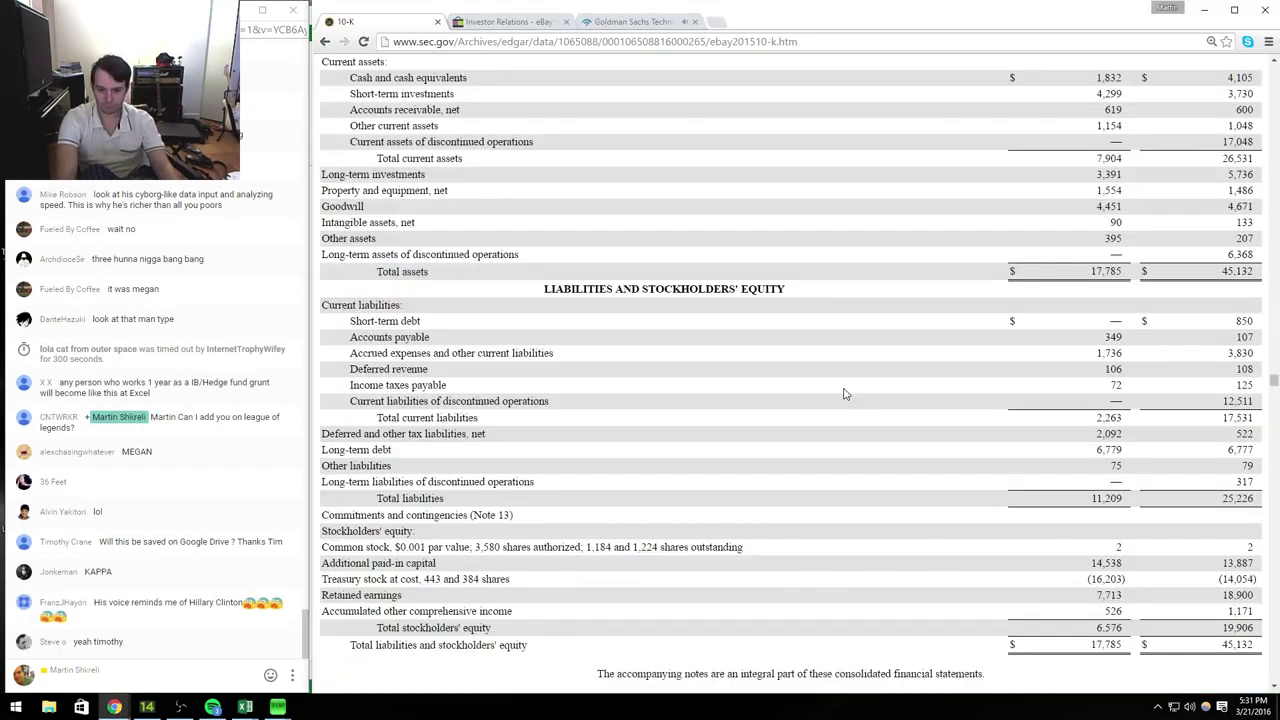
{"action": "key", "text": "alt+Tab"}
{"action": "key", "text": "Up"}
{"action": "key", "text": "Right"}
{"action": "type", "text": "OLTL"}
{"action": "key", "text": "Return"}
{"action": "type", "text": "Liabilities"}
{"action": "key", "text": "Return"}
{"action": "type", "text": "S/E"}
{"action": "key", "text": "Return"}
{"action": "type", "text": "L"}
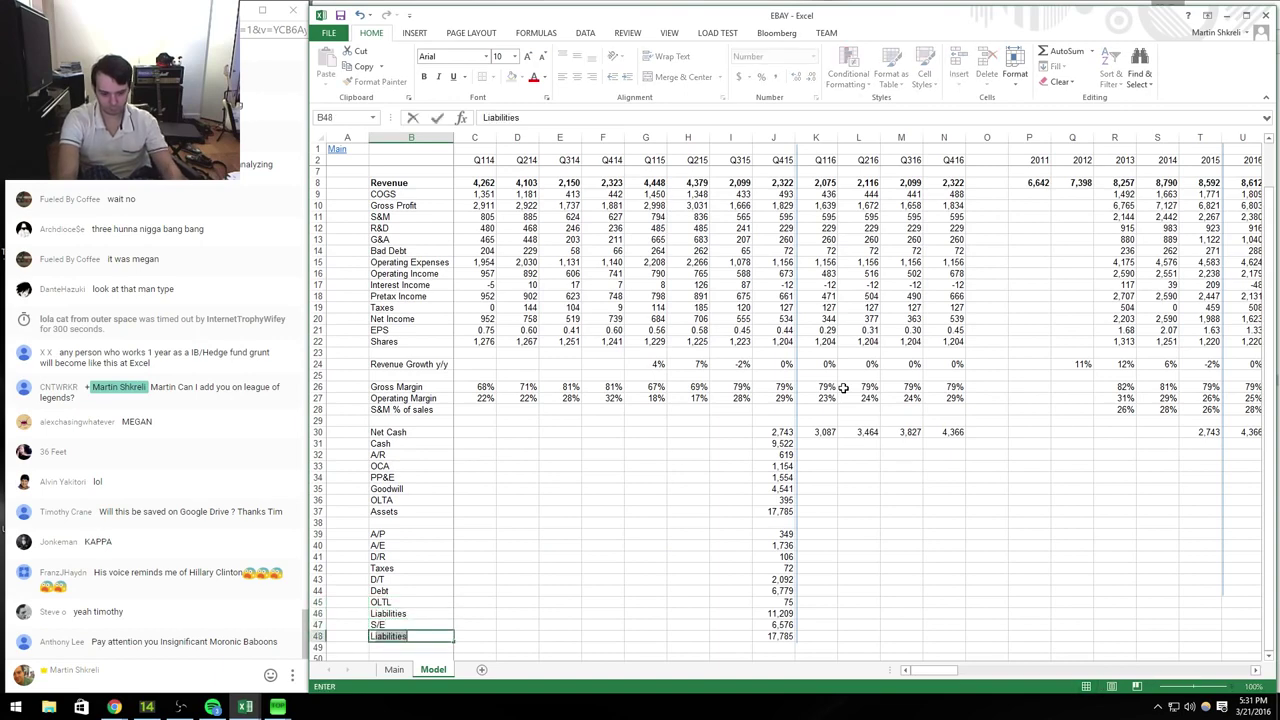
{"action": "key", "text": "Tab"}
{"action": "key", "text": "ctrl+Right"}
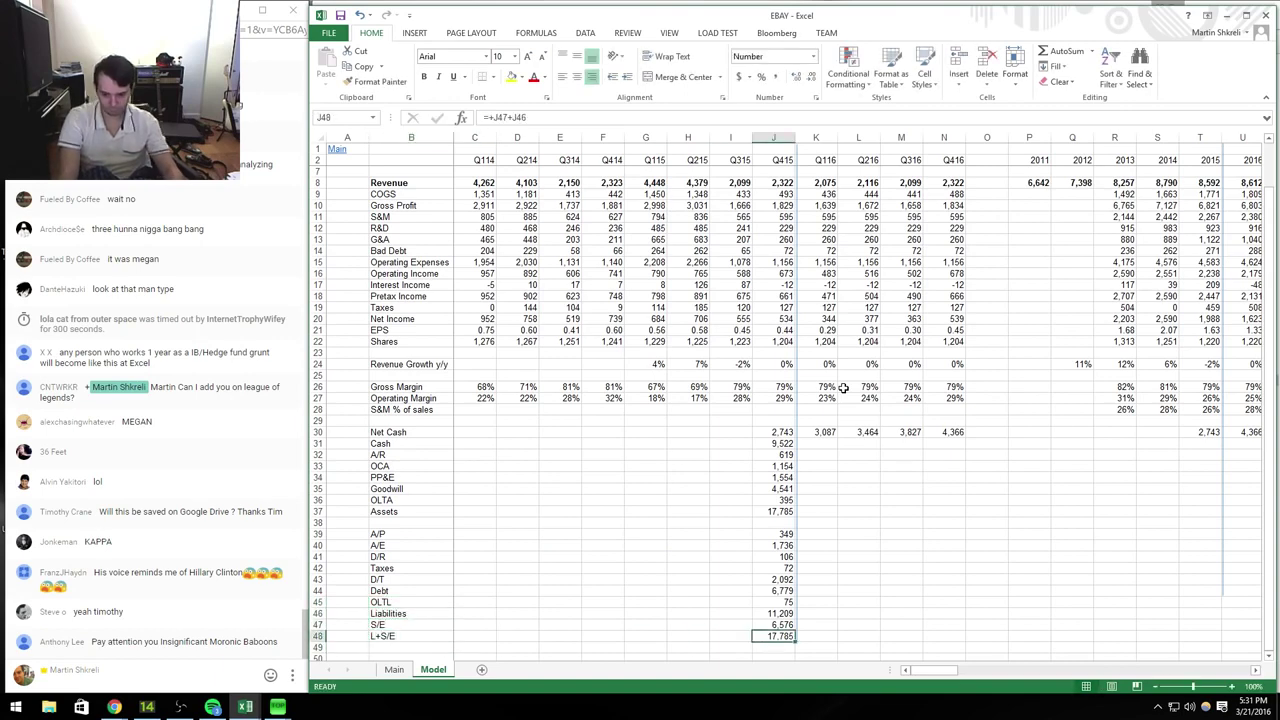
Step: Extend the vertical divider line after the Q415 column down past the balance sheet, to about row 59
{"action": "left_click", "coordinate": [797, 375]}
{"action": "scroll", "coordinate": [797, 495], "scroll_direction": "down", "scroll_amount": 4}
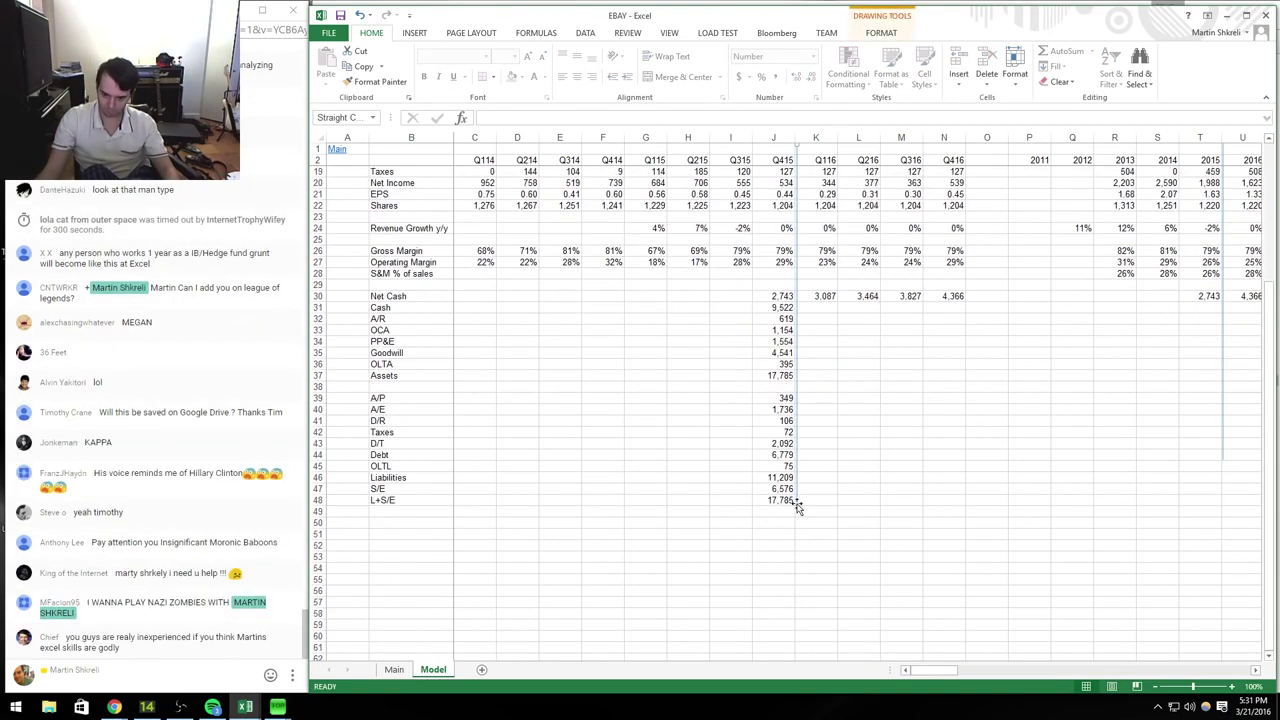
{"action": "left_click_drag", "start_coordinate": [795, 507], "coordinate": [790, 608]}
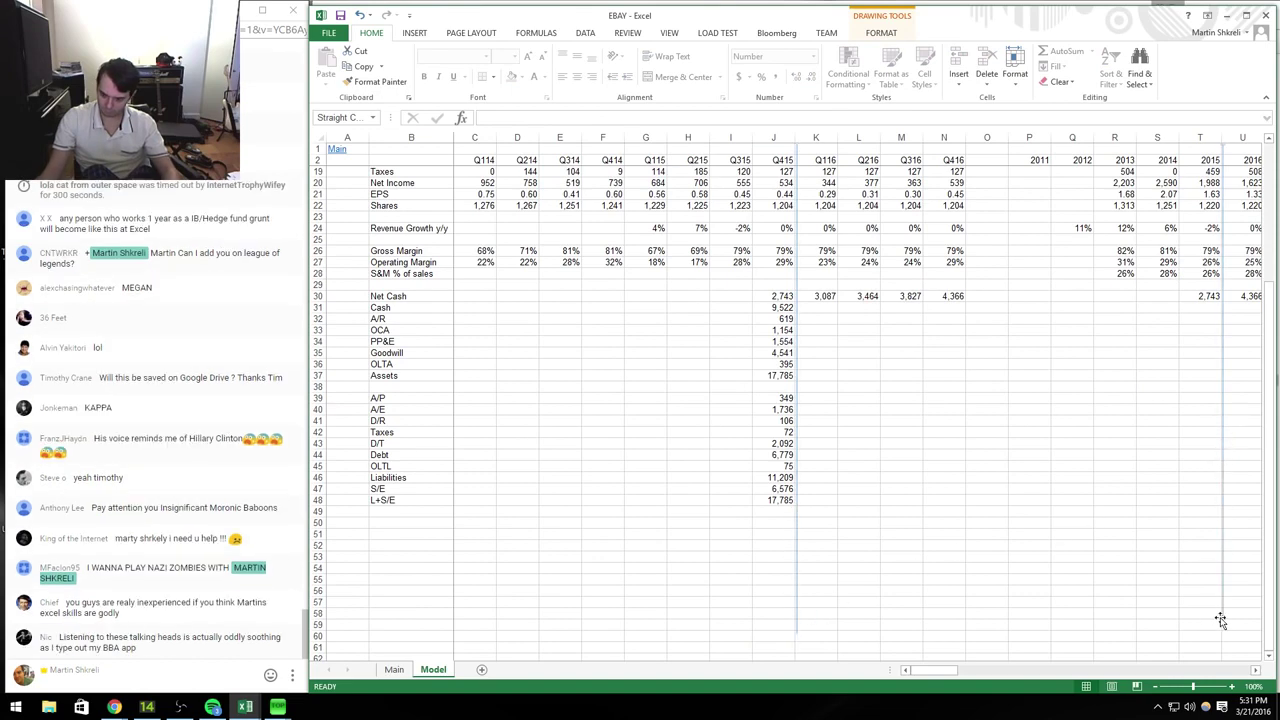
{"action": "scroll", "coordinate": [922, 420], "scroll_direction": "up", "scroll_amount": 5}
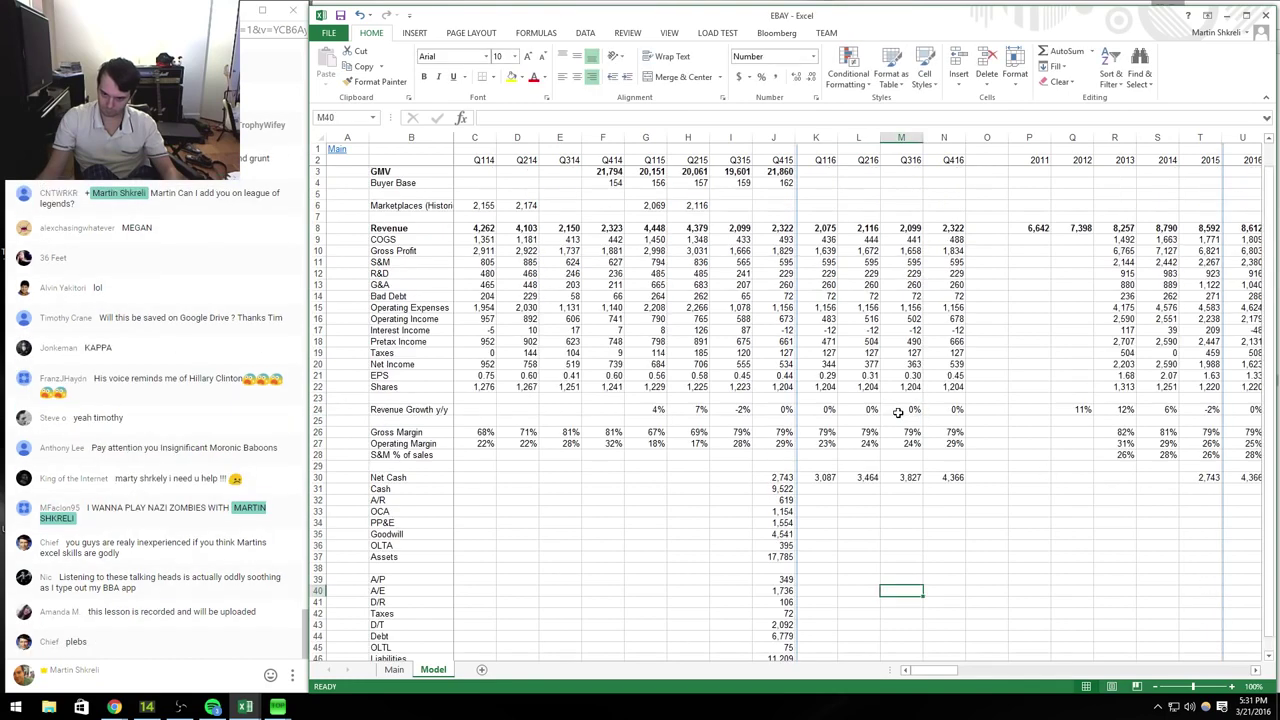
{"action": "key", "text": "Escape"}
{"action": "key", "text": "Up"}
Step: On the Main sheet, list the businesses Ebay, Stubhub and Classifieds in cells B2 to B4
{"action": "left_click", "coordinate": [394, 669]}
{"action": "left_click", "coordinate": [392, 160]}
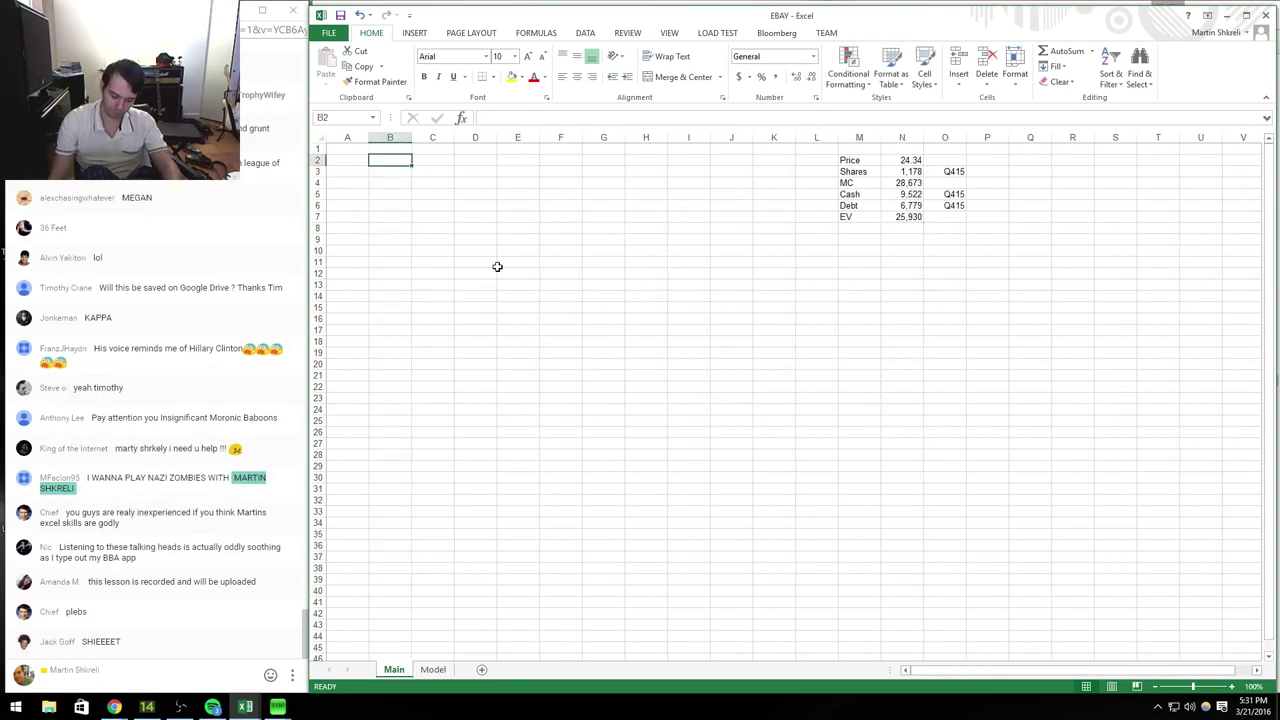
{"action": "type", "text": "Pri"}
{"action": "key", "text": "Escape"}
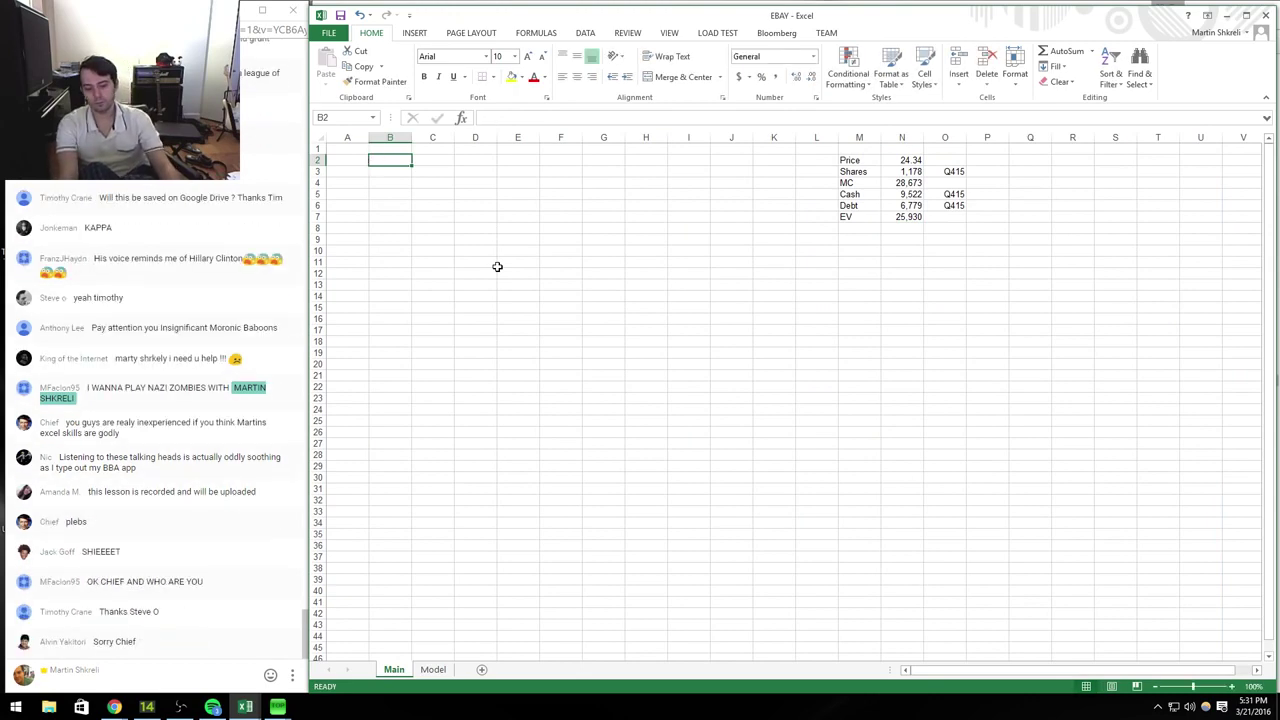
{"action": "type", "text": "Eb"}
{"action": "key", "text": "Escape"}
{"action": "type", "text": "Ebay"}
{"action": "key", "text": "Return"}
{"action": "type", "text": "Stubhub"}
{"action": "key", "text": "Return"}
{"action": "type", "text": "Classifieds"}
{"action": "key", "text": "Return"}
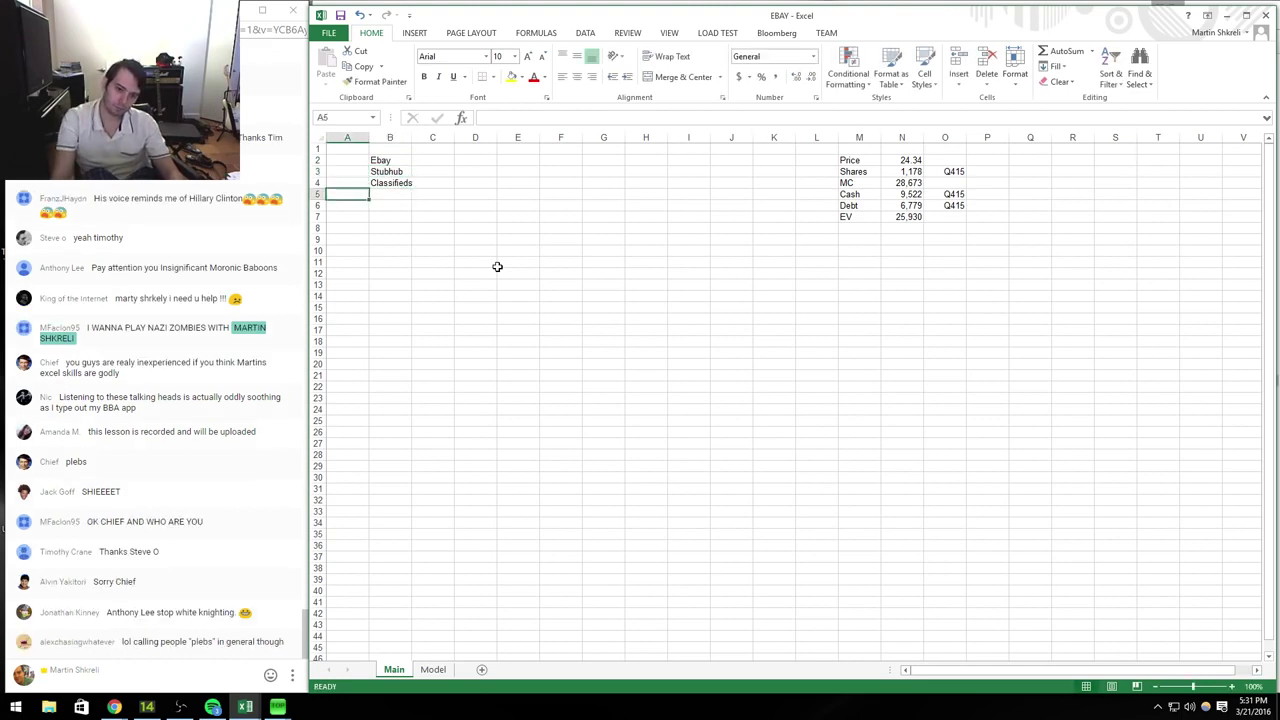
Step: Move the three business names down one row to B3 through B5
{"action": "key", "text": "Up"}
{"action": "key", "text": "Up"}
{"action": "key", "text": "Up"}
{"action": "key", "text": "shift+Down"}
{"action": "key", "text": "shift+Down"}
{"action": "key", "text": "ctrl+x"}
{"action": "key", "text": "Down"}
{"action": "key", "text": "ctrl+v"}
{"action": "key", "text": "Up"}
{"action": "type", "text": "Name"}
{"action": "key", "text": "BackSpace"}
{"action": "key", "text": "BackSpace"}
{"action": "key", "text": "BackSpace"}
{"action": "key", "text": "BackSpace"}
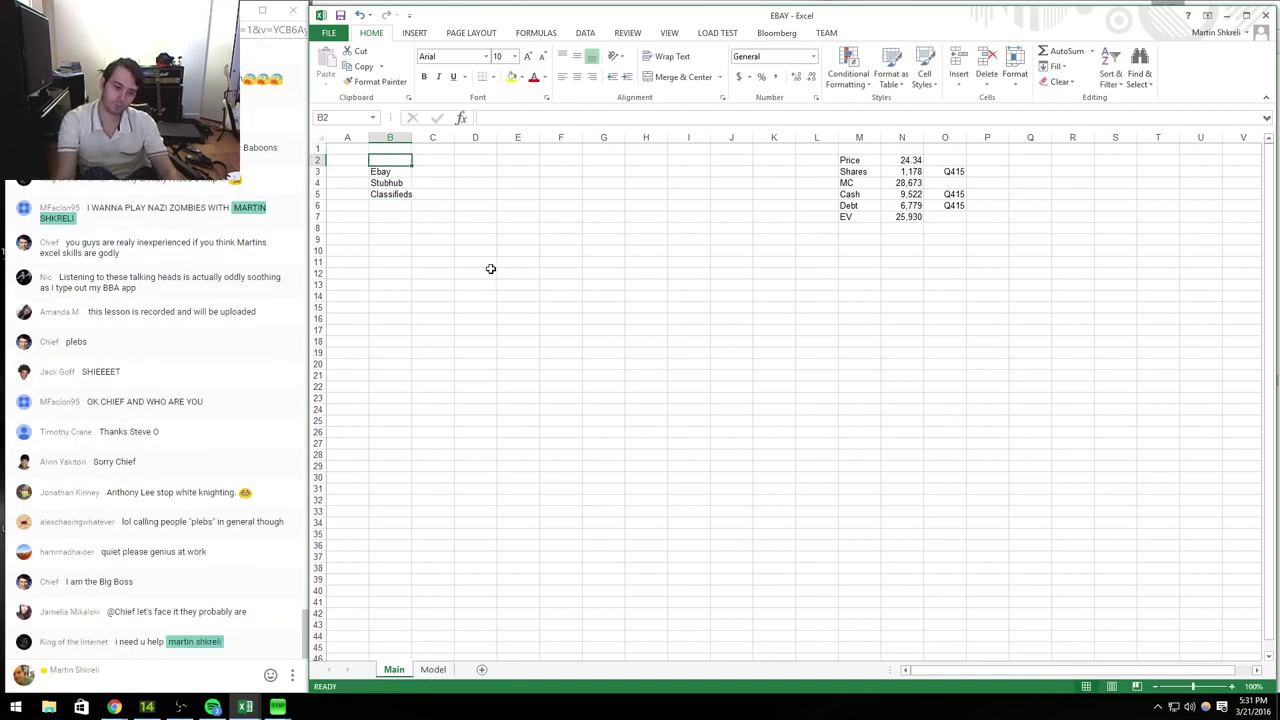
Step: Add the header Segment in B2 above the business names and put an outside border around B2:J9
{"action": "type", "text": "Segment"}
{"action": "key", "text": "shift+Down"}
{"action": "key", "text": "shift+Right"}
{"action": "key", "text": "shift+Down"}
{"action": "key", "text": "shift+Down"}
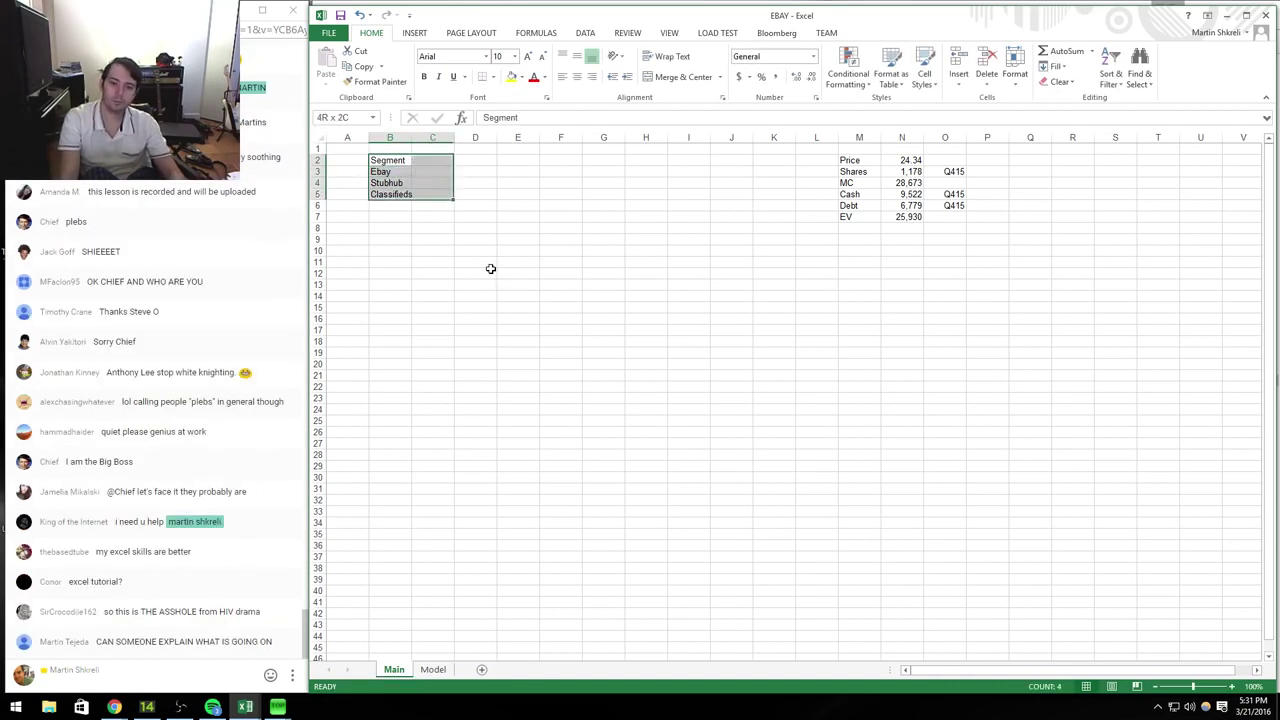
{"action": "key", "text": "shift+Right"}
{"action": "key", "text": "shift+Right"}
{"action": "key", "text": "shift+Down"}
{"action": "key", "text": "shift+Down"}
{"action": "key", "text": "shift+Right"}
{"action": "key", "text": "shift+Right"}
{"action": "key", "text": "shift+Right"}
{"action": "key", "text": "shift+Down"}
{"action": "key", "text": "shift+Down"}
{"action": "key", "text": "shift+Right"}
{"action": "key", "text": "shift+Right"}
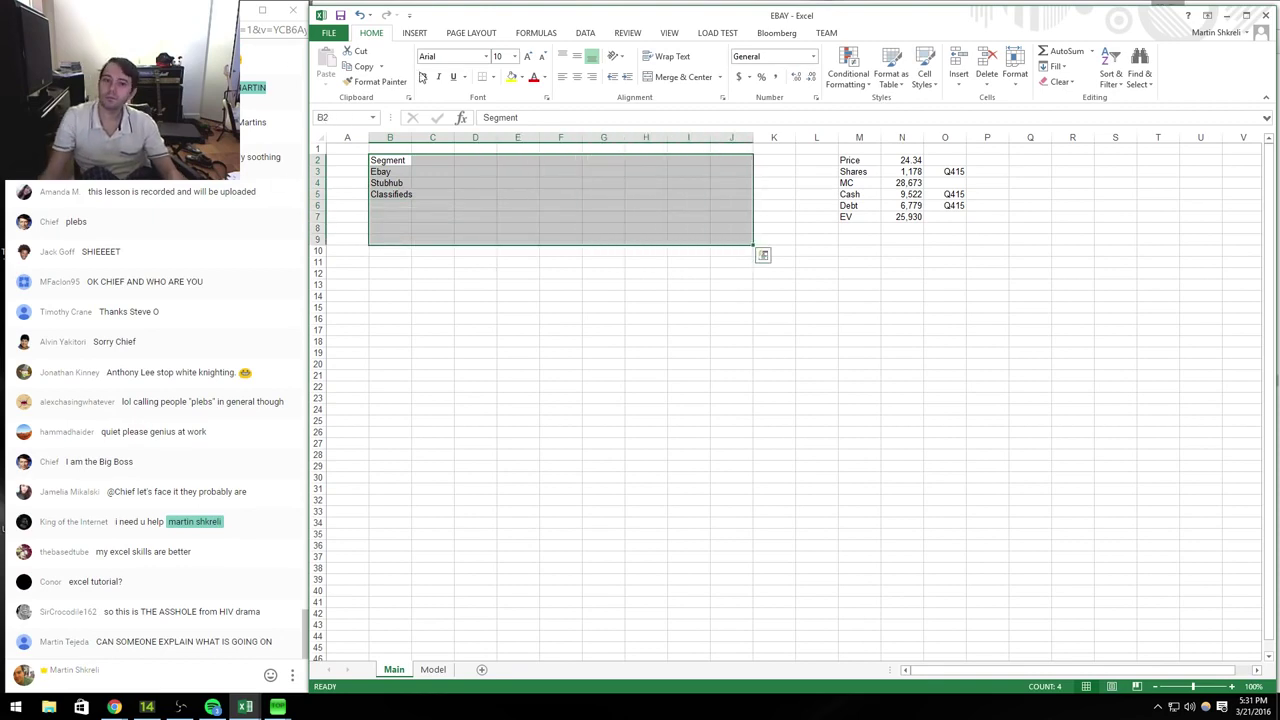
{"action": "left_click", "coordinate": [493, 77]}
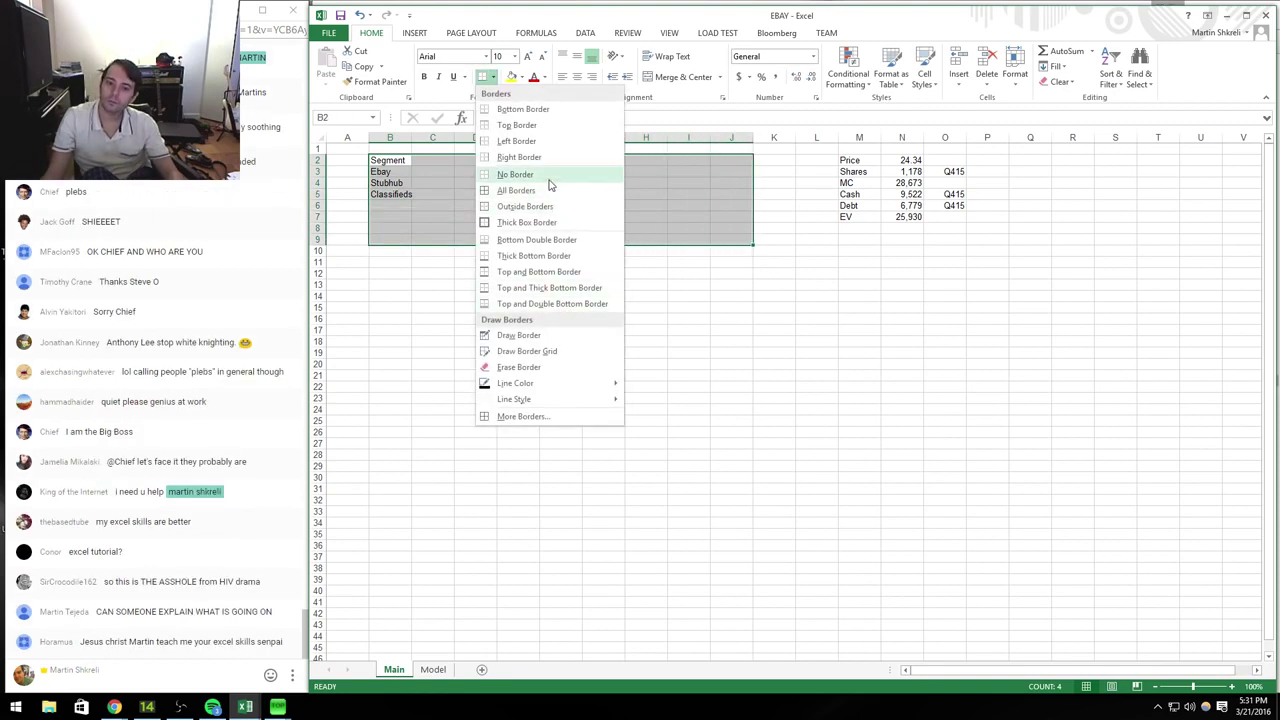
{"action": "left_click", "coordinate": [503, 207]}
{"action": "left_click", "coordinate": [432, 205]}
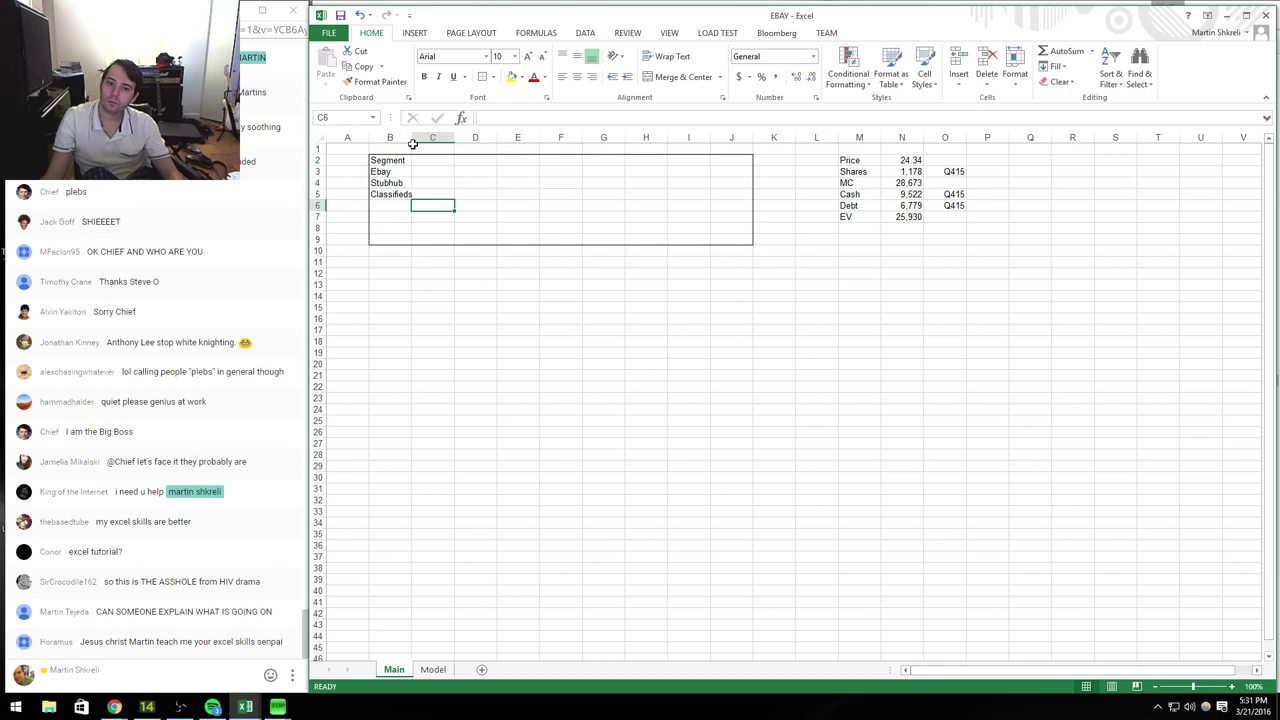
Step: Widen column B to fit the business names and put an outside border around the header row B2:J2
{"action": "left_click_drag", "start_coordinate": [412, 144], "coordinate": [426, 144]}
{"action": "left_click", "coordinate": [400, 158]}
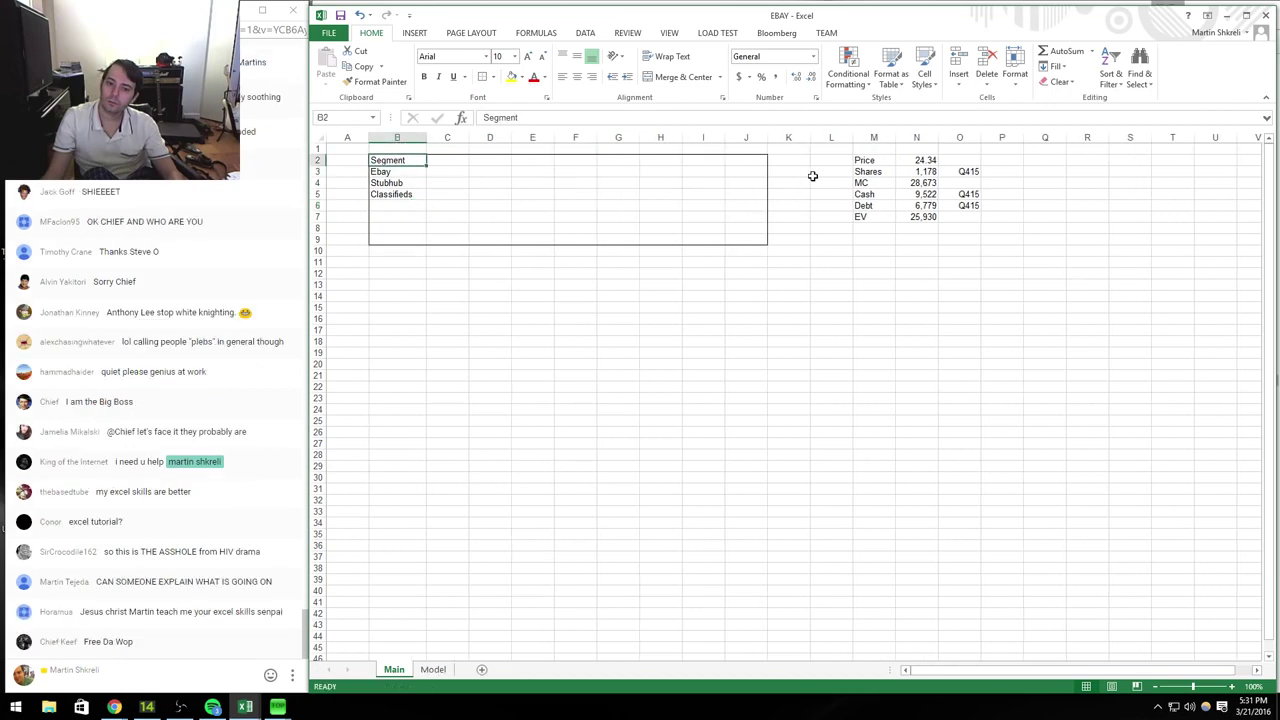
{"action": "left_click", "coordinate": [753, 165], "text": "shift"}
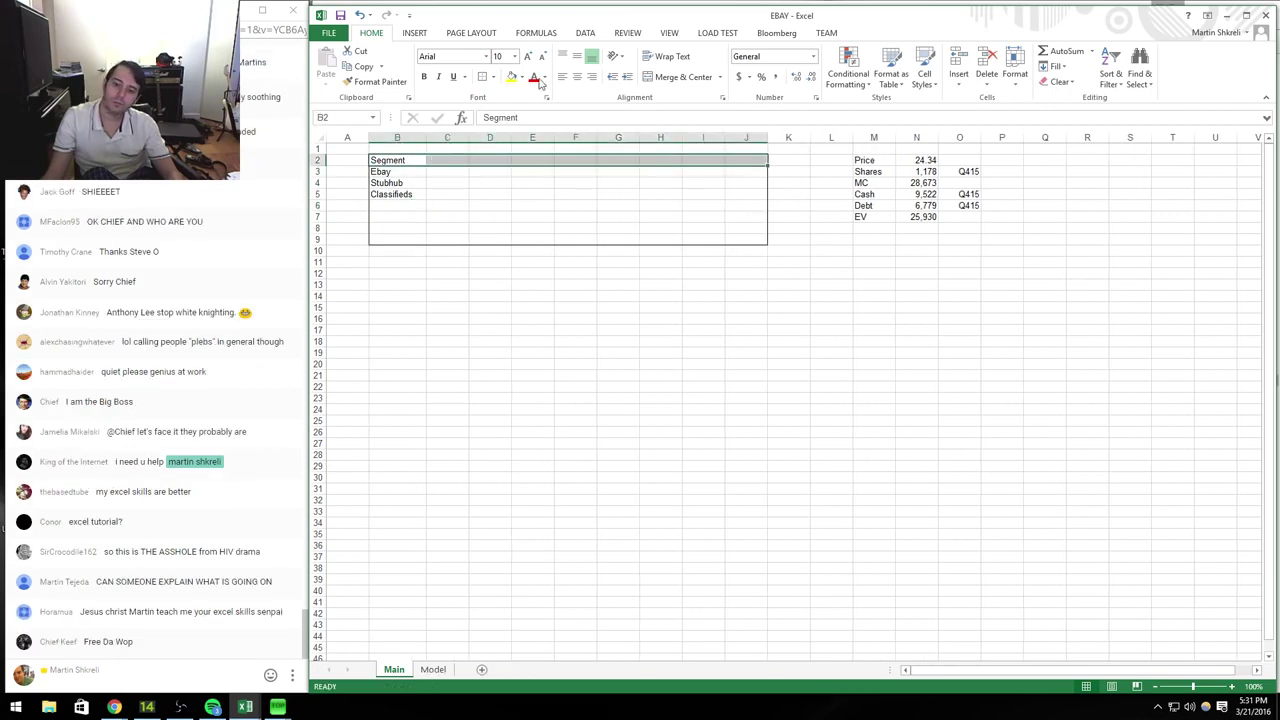
{"action": "left_click", "coordinate": [532, 205]}
Step: Switch to Chrome, open ebay.com in a new tab and search for chess books
{"action": "key", "text": "ctrl+Page_Down"}
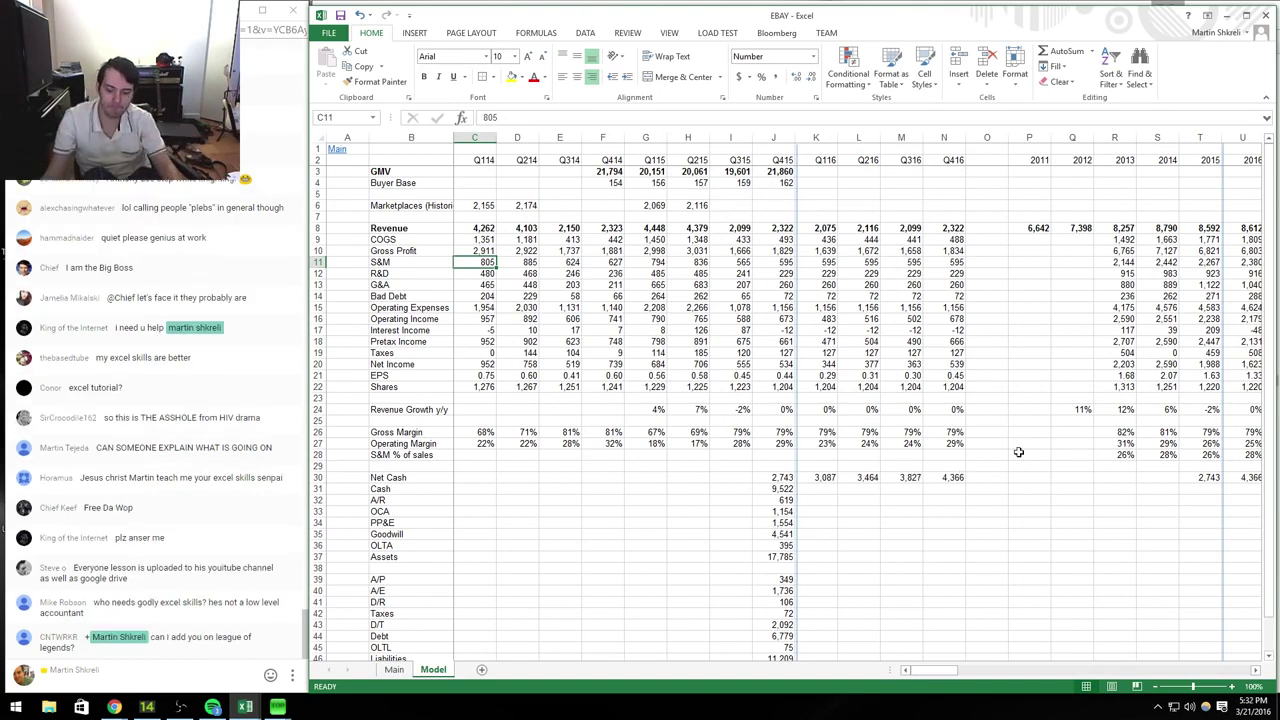
{"action": "key", "text": "alt+Tab"}
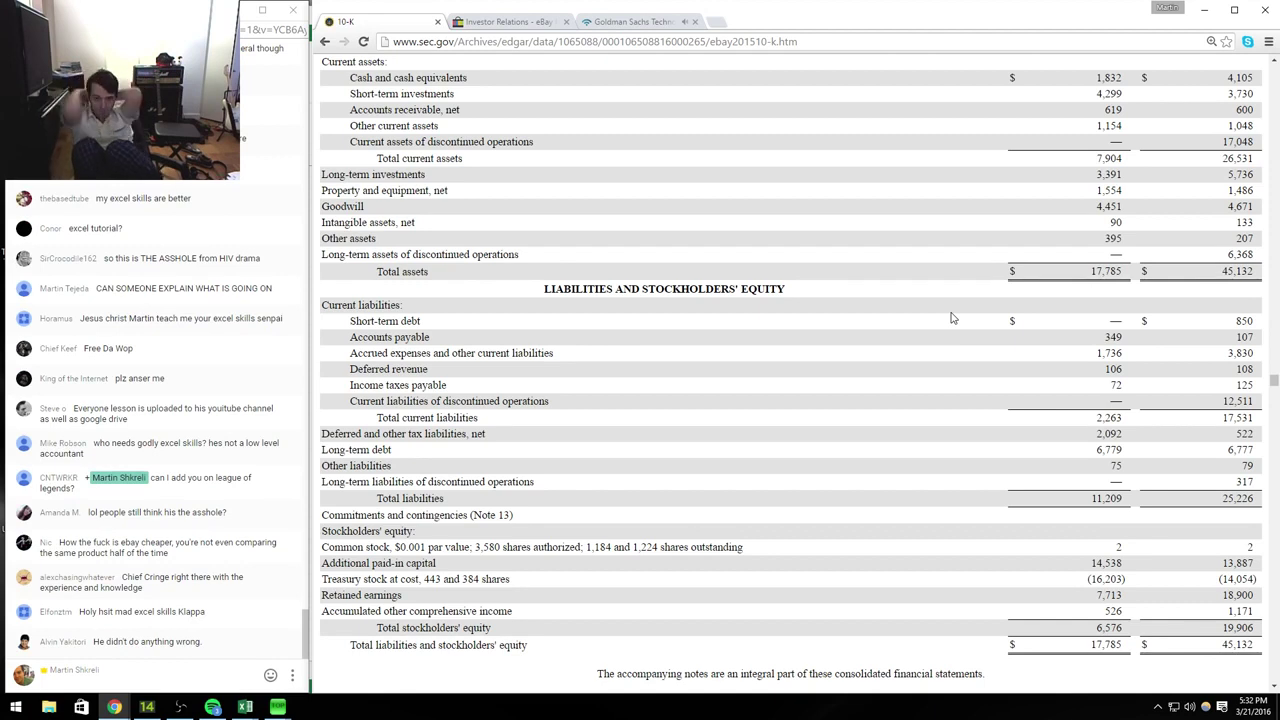
{"action": "left_click", "coordinate": [716, 21]}
{"action": "type", "text": "ebay.com"}
{"action": "key", "text": "Return"}
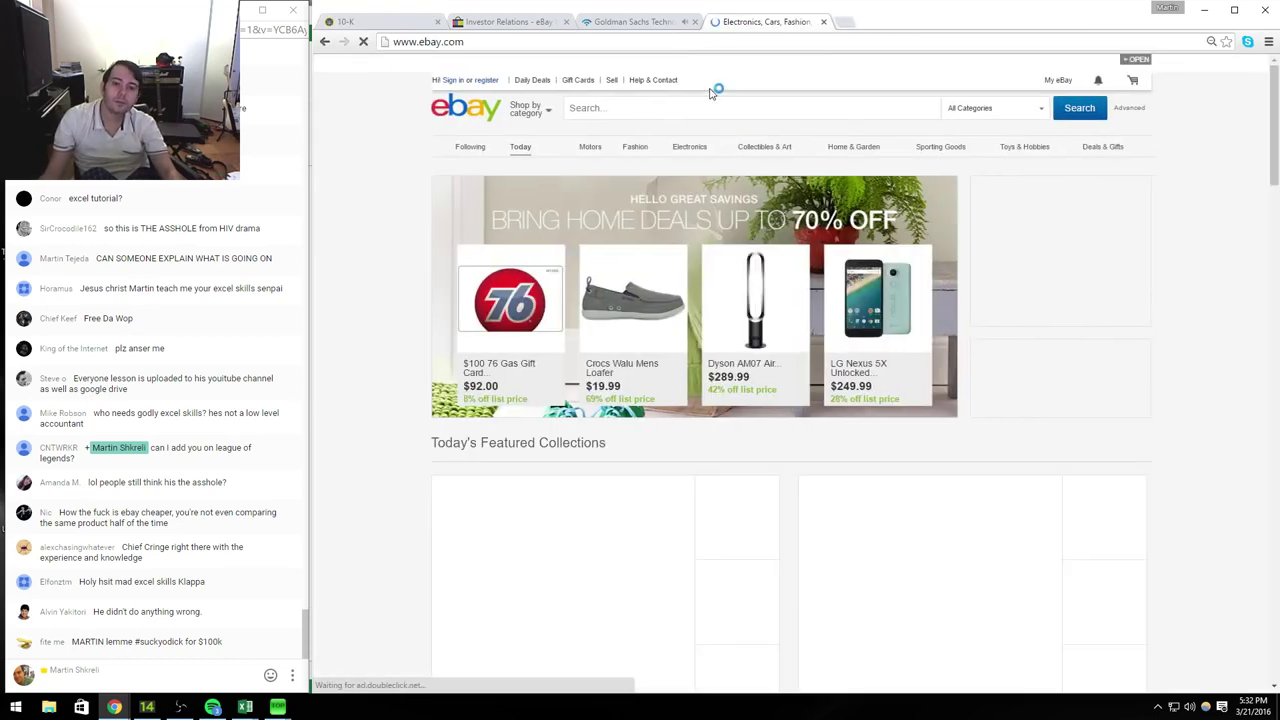
{"action": "type", "text": "chess books"}
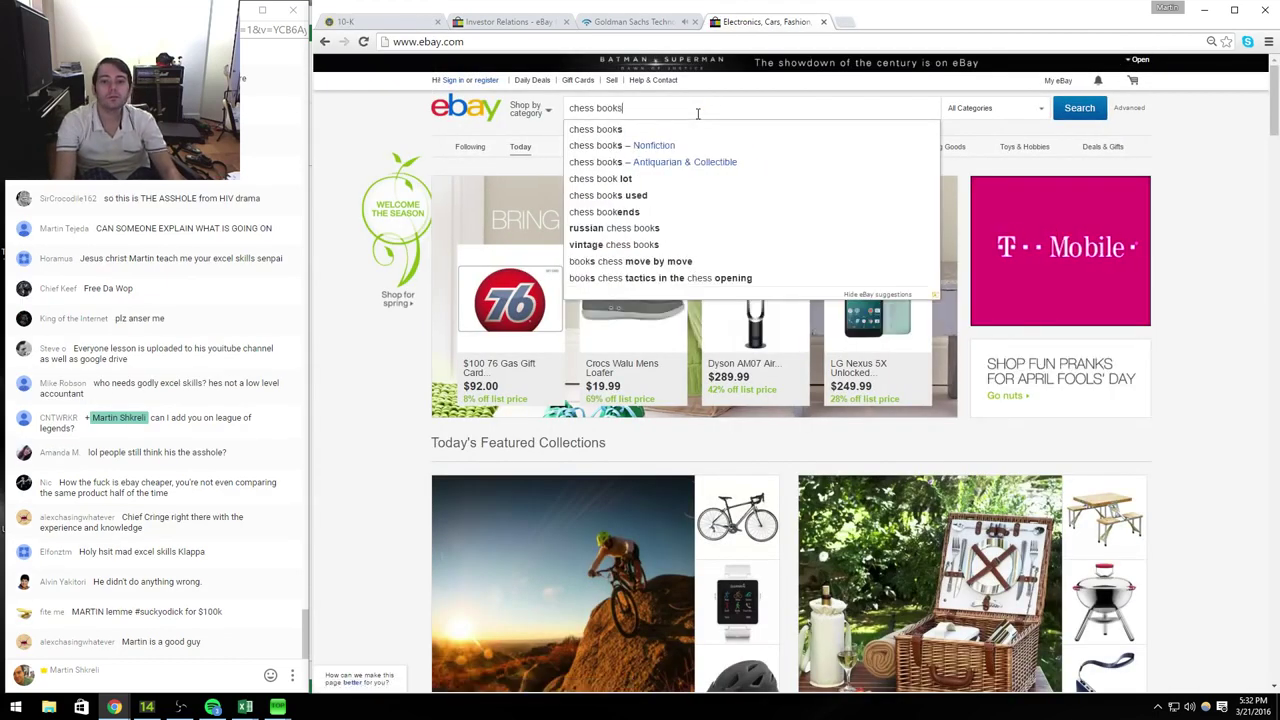
{"action": "key", "text": "Return"}
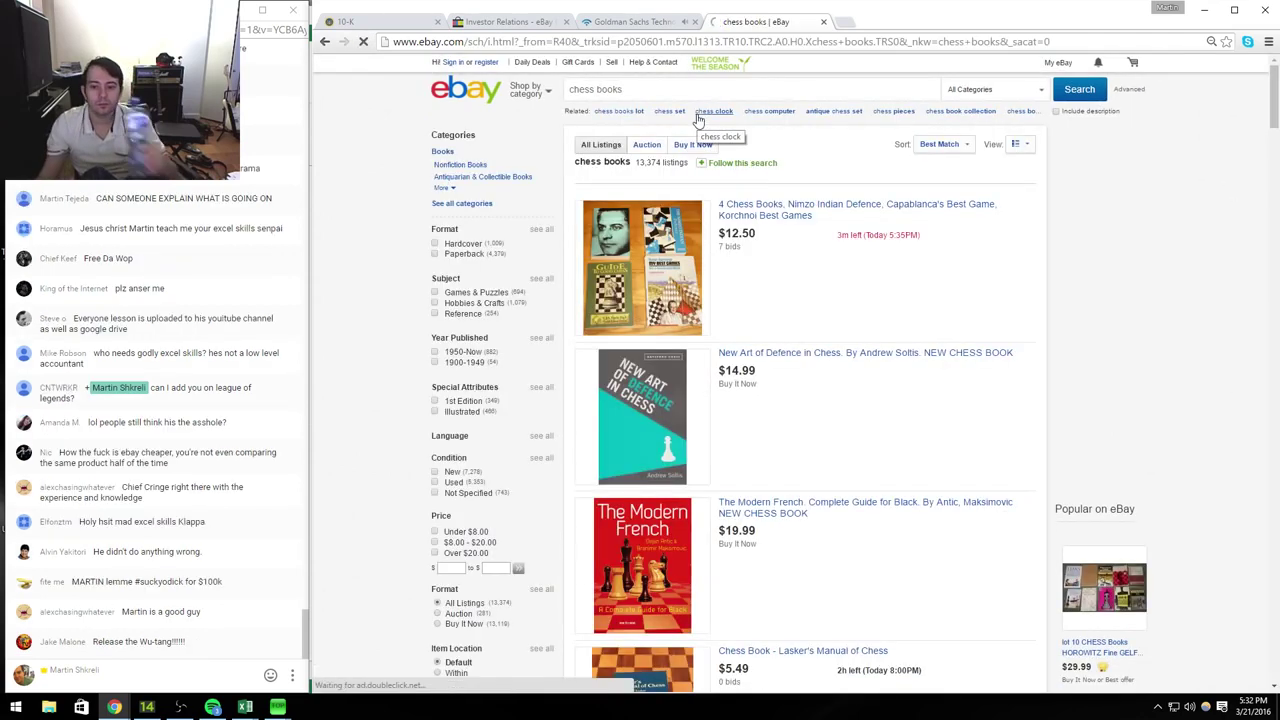
Step: Open the listing for The Modern French: A Complete Guide for Black and review its description, rating and buyer reviews
{"action": "left_click", "coordinate": [1026, 146]}
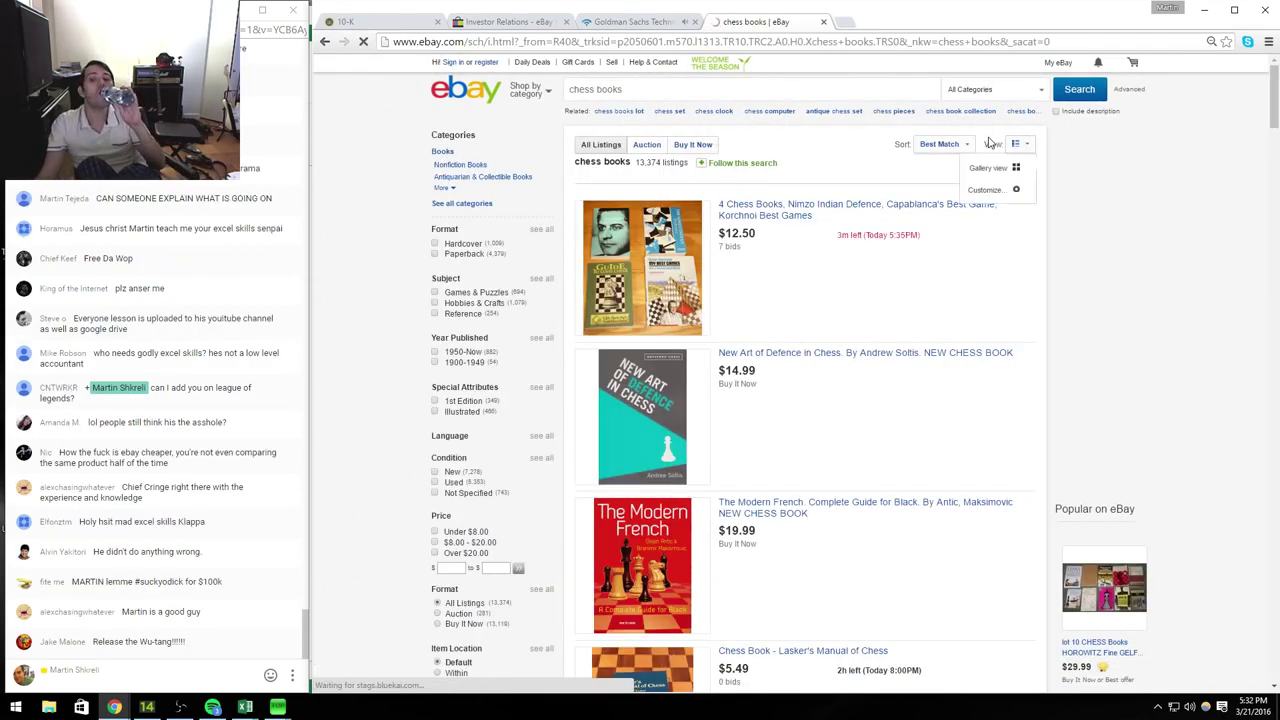
{"action": "left_click", "coordinate": [776, 513]}
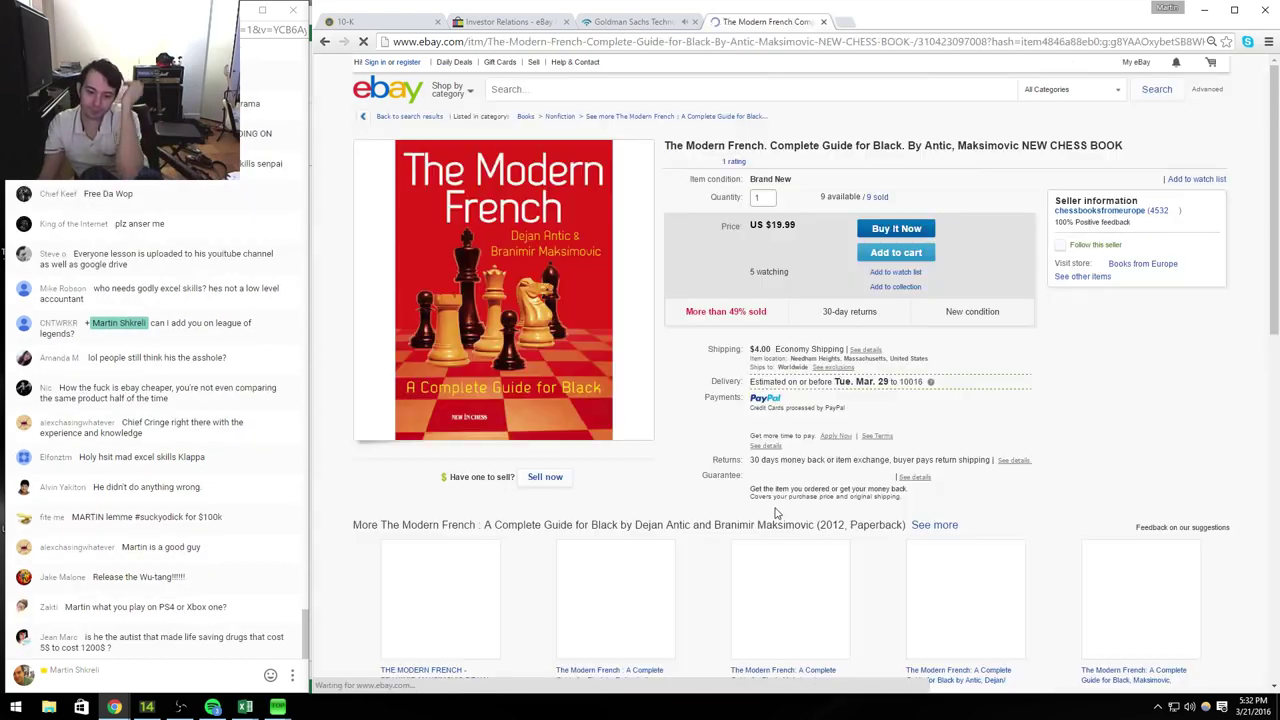
{"action": "scroll", "coordinate": [600, 470], "scroll_direction": "down", "scroll_amount": 2}
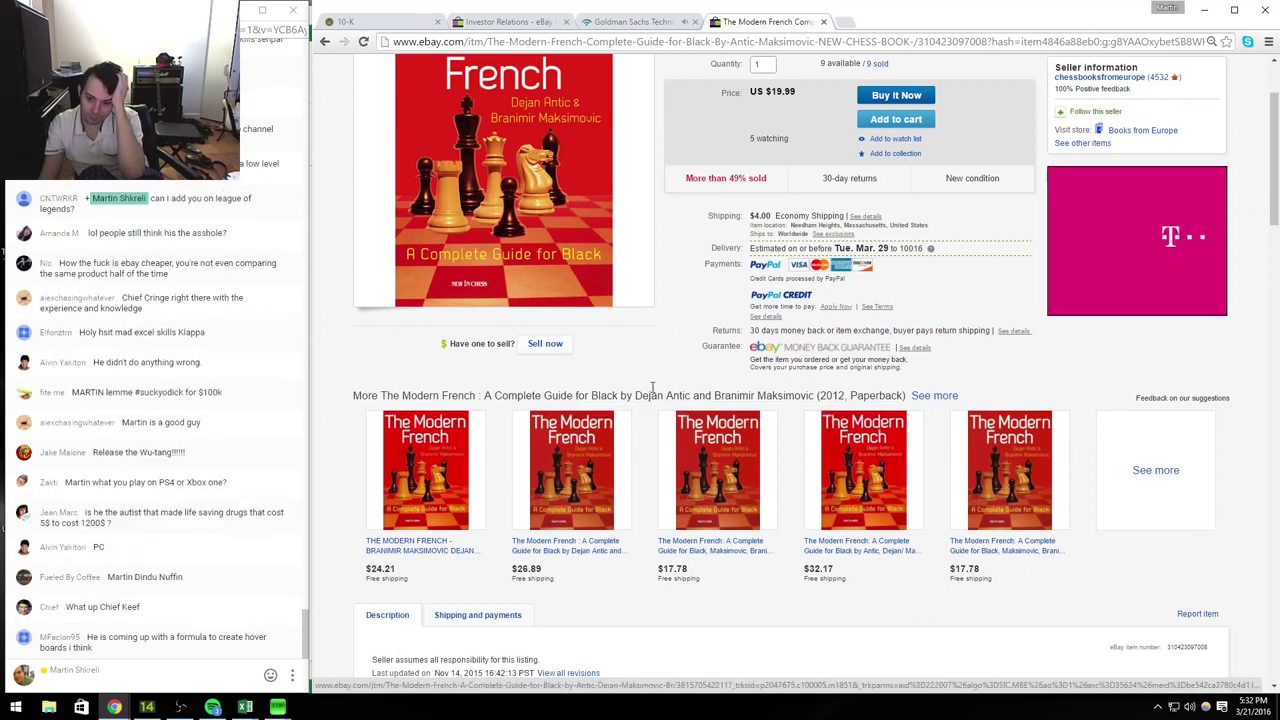
{"action": "scroll", "coordinate": [537, 188], "scroll_direction": "up", "scroll_amount": 2}
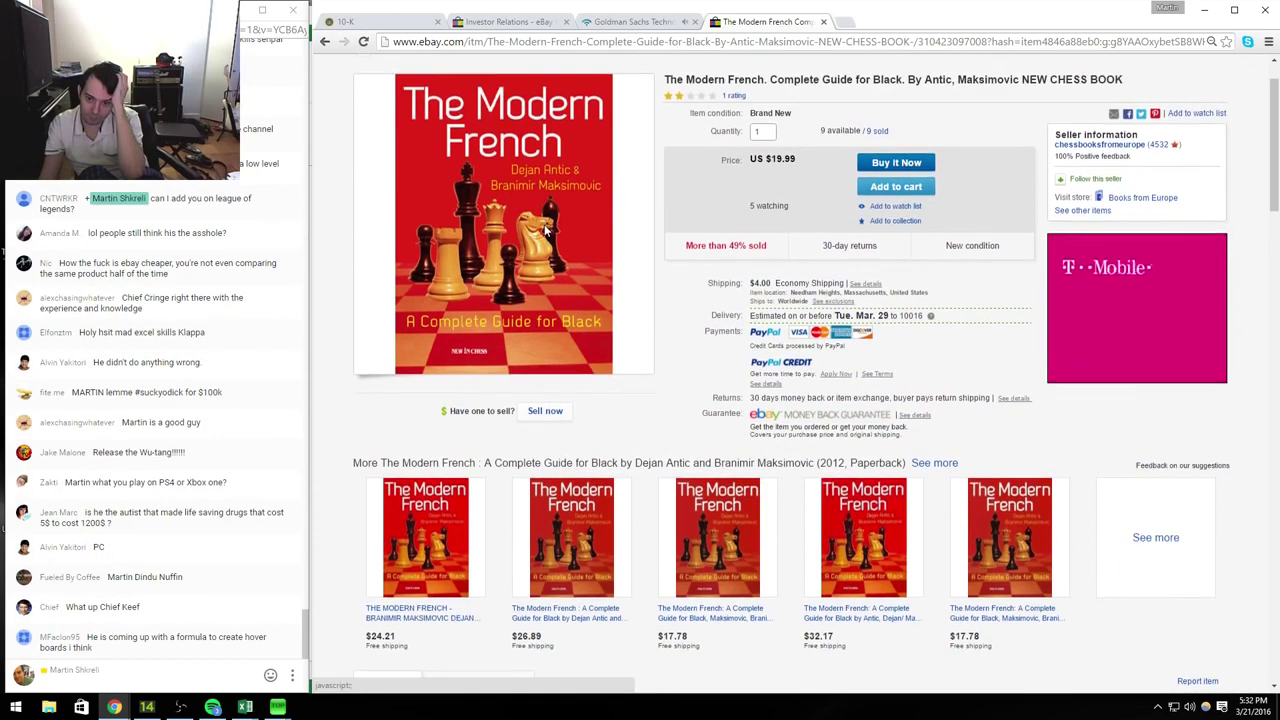
{"action": "scroll", "coordinate": [545, 240], "scroll_direction": "down", "scroll_amount": 10}
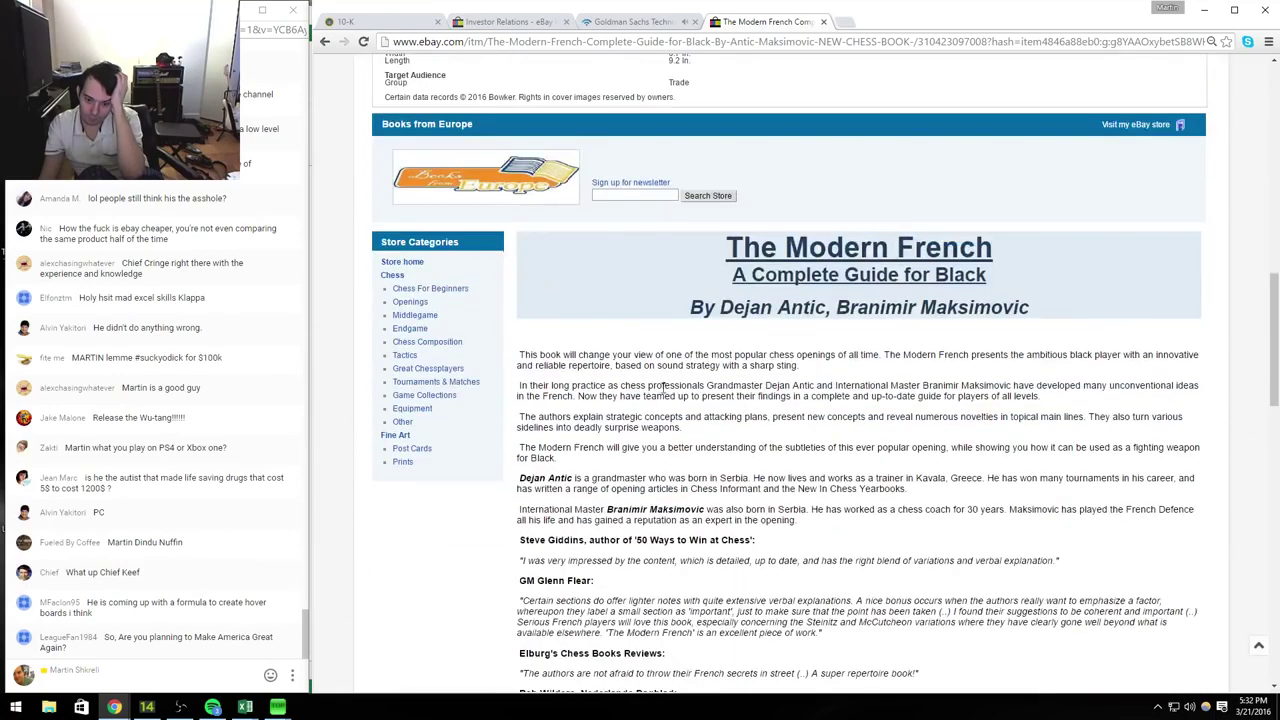
{"action": "left_click_drag", "start_coordinate": [605, 360], "coordinate": [850, 525]}
{"action": "left_click", "coordinate": [855, 547]}
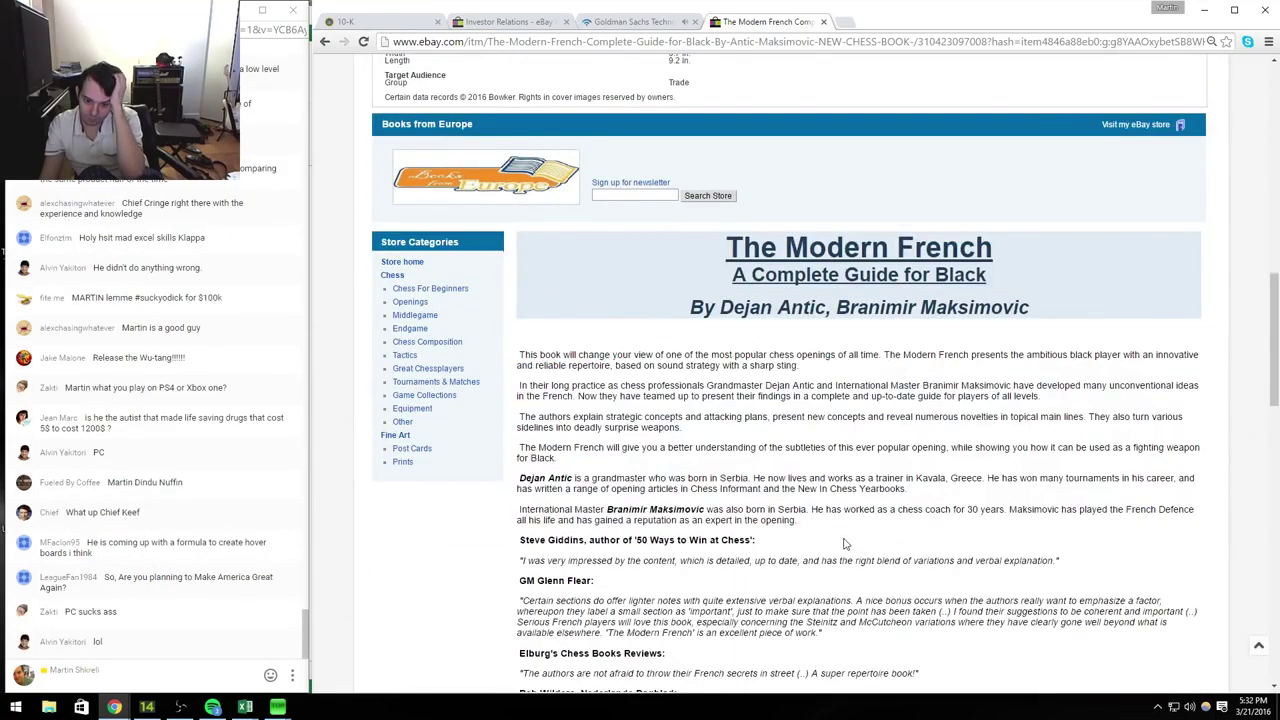
{"action": "scroll", "coordinate": [843, 543], "scroll_direction": "down", "scroll_amount": 4}
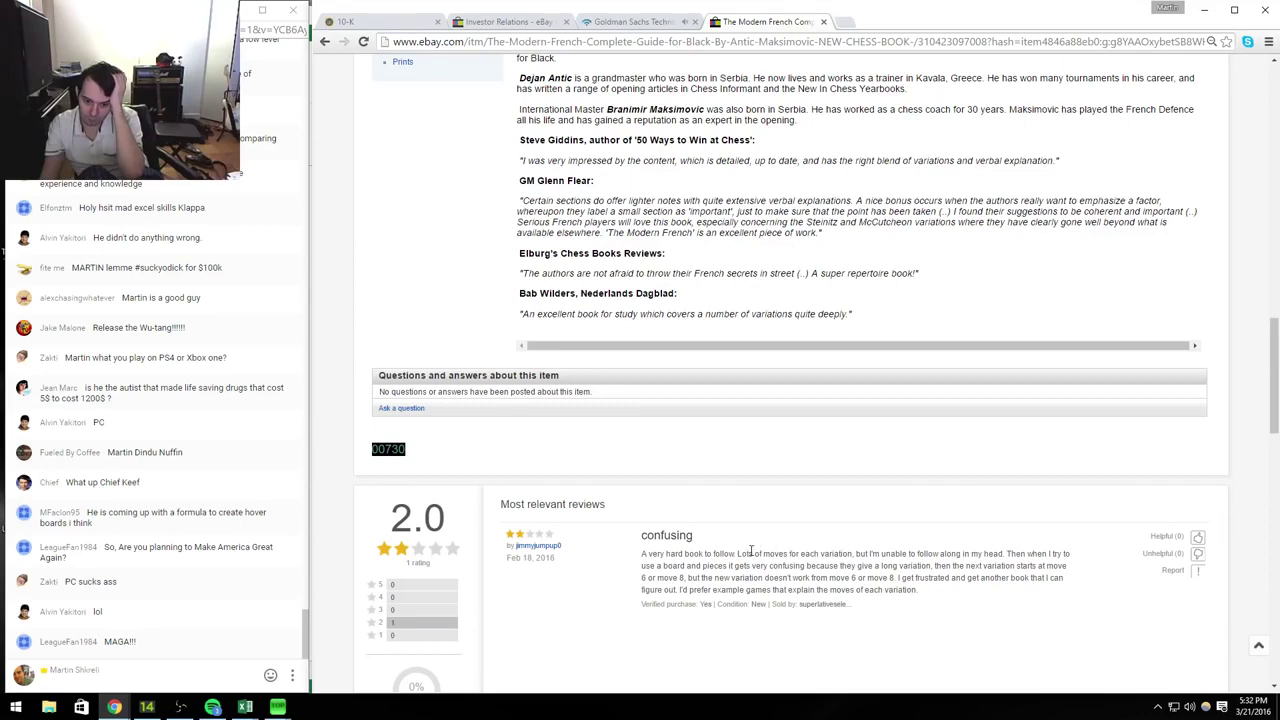
{"action": "scroll", "coordinate": [753, 551], "scroll_direction": "down", "scroll_amount": 1}
{"action": "scroll", "coordinate": [753, 551], "scroll_direction": "down", "scroll_amount": 2}
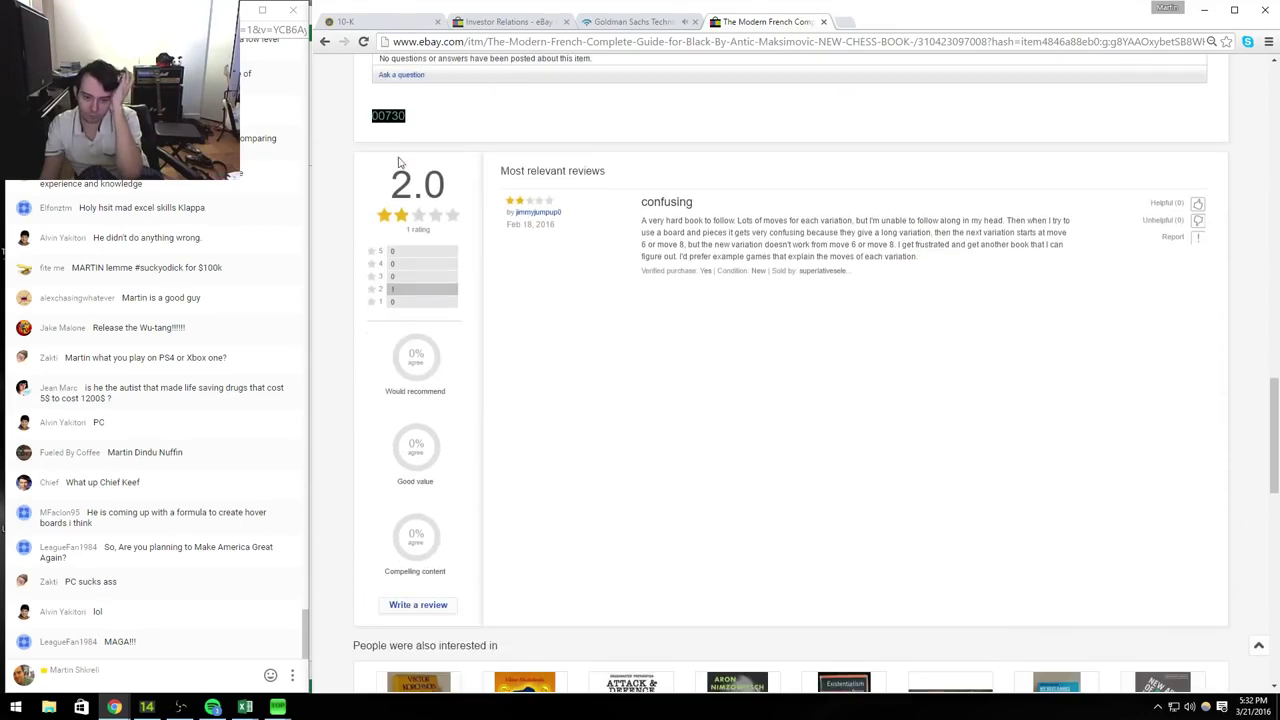
Step: Return to the chess books results, sort them by Price + Shipping: lowest first, and look through the cheapest listings
{"action": "left_click", "coordinate": [324, 41]}
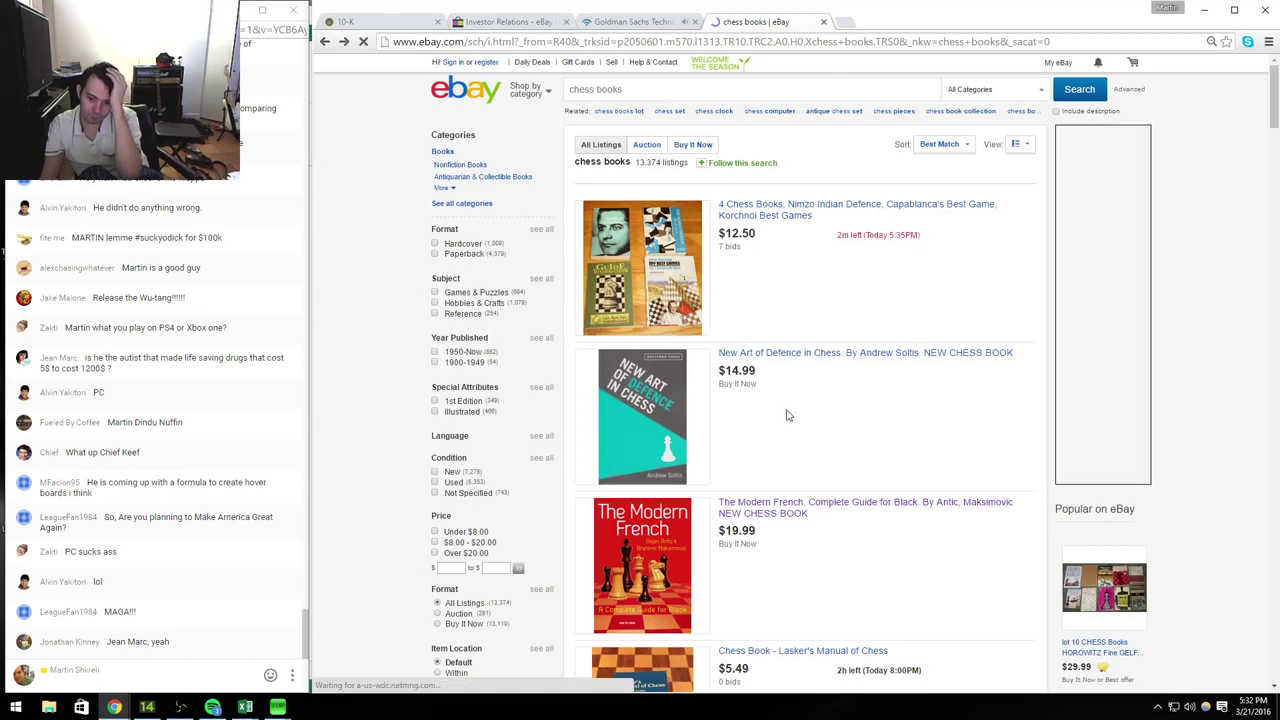
{"action": "scroll", "coordinate": [786, 415], "scroll_direction": "down", "scroll_amount": 3}
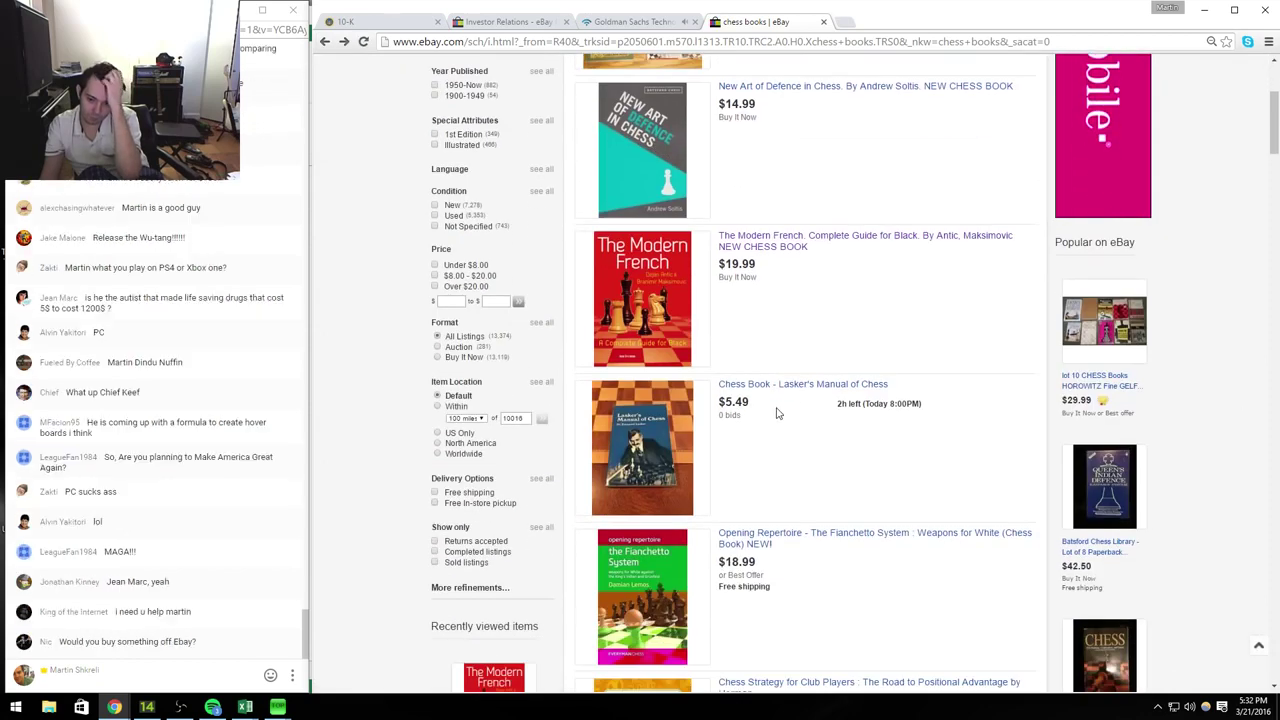
{"action": "scroll", "coordinate": [778, 413], "scroll_direction": "down", "scroll_amount": 2}
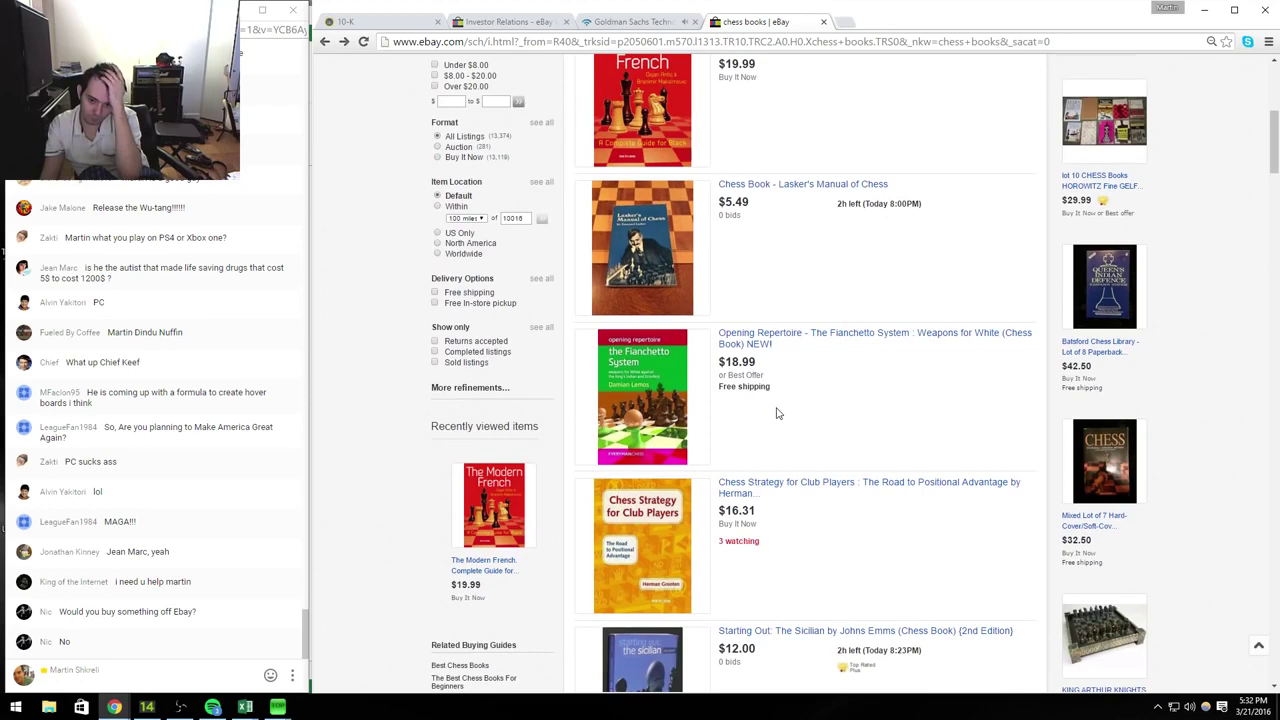
{"action": "scroll", "coordinate": [778, 413], "scroll_direction": "up", "scroll_amount": 5}
{"action": "mouse_move", "coordinate": [930, 155]}
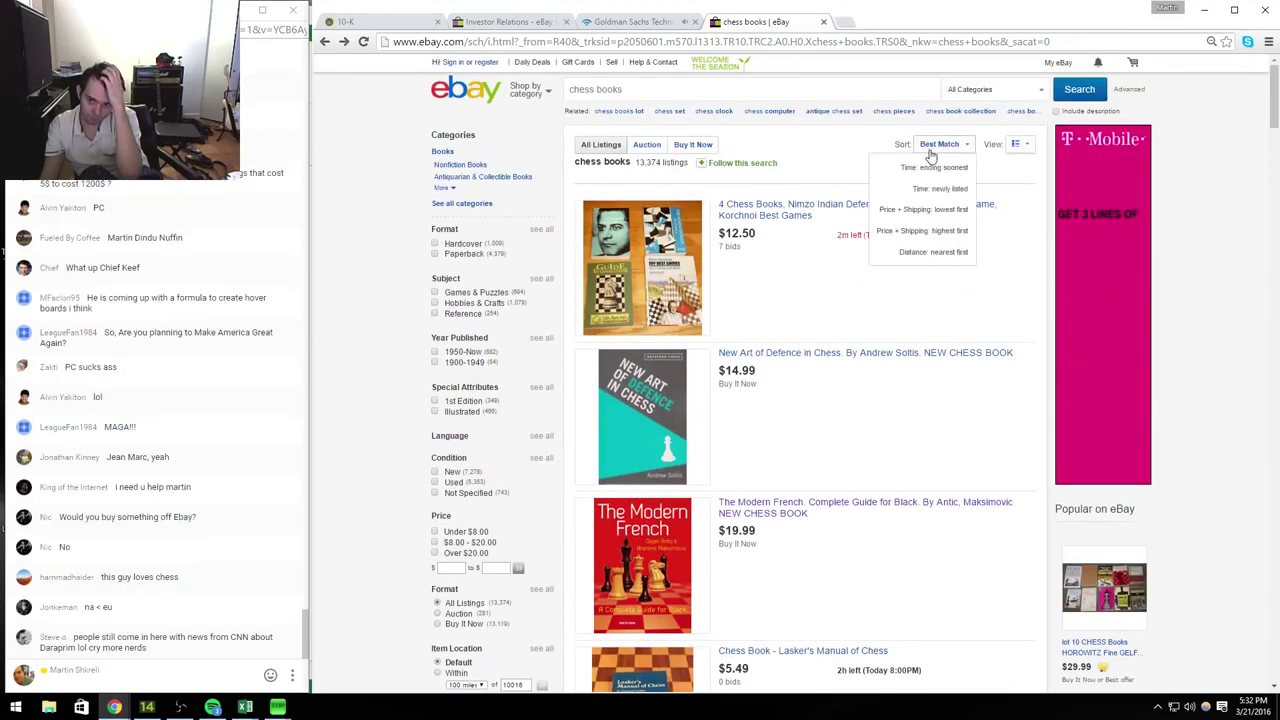
{"action": "left_click", "coordinate": [913, 211]}
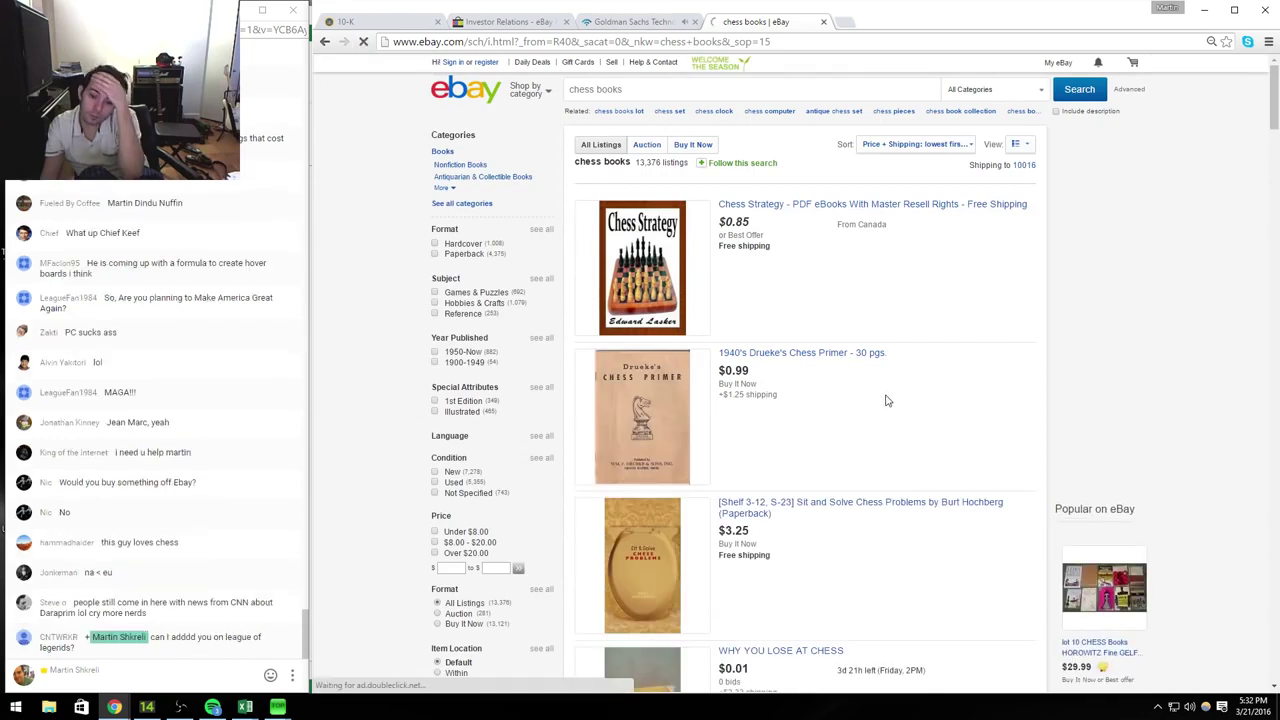
{"action": "scroll", "coordinate": [884, 400], "scroll_direction": "down", "scroll_amount": 2}
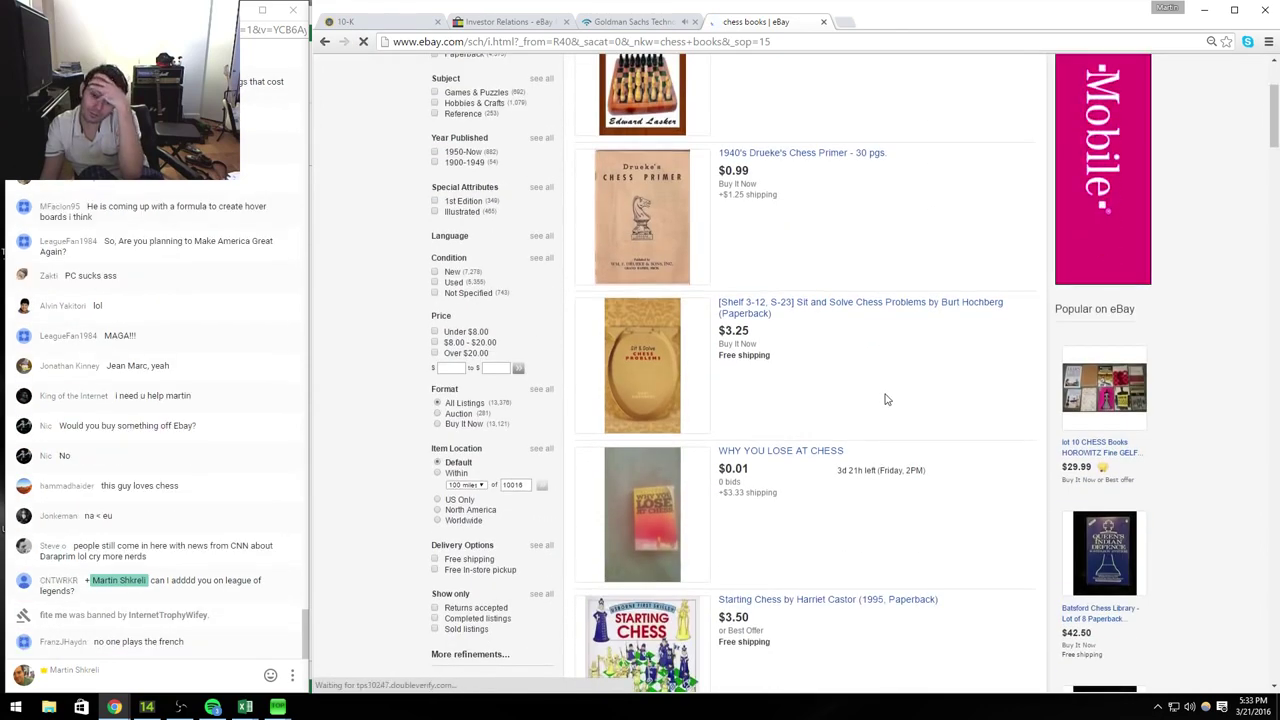
{"action": "scroll", "coordinate": [884, 400], "scroll_direction": "down", "scroll_amount": 1}
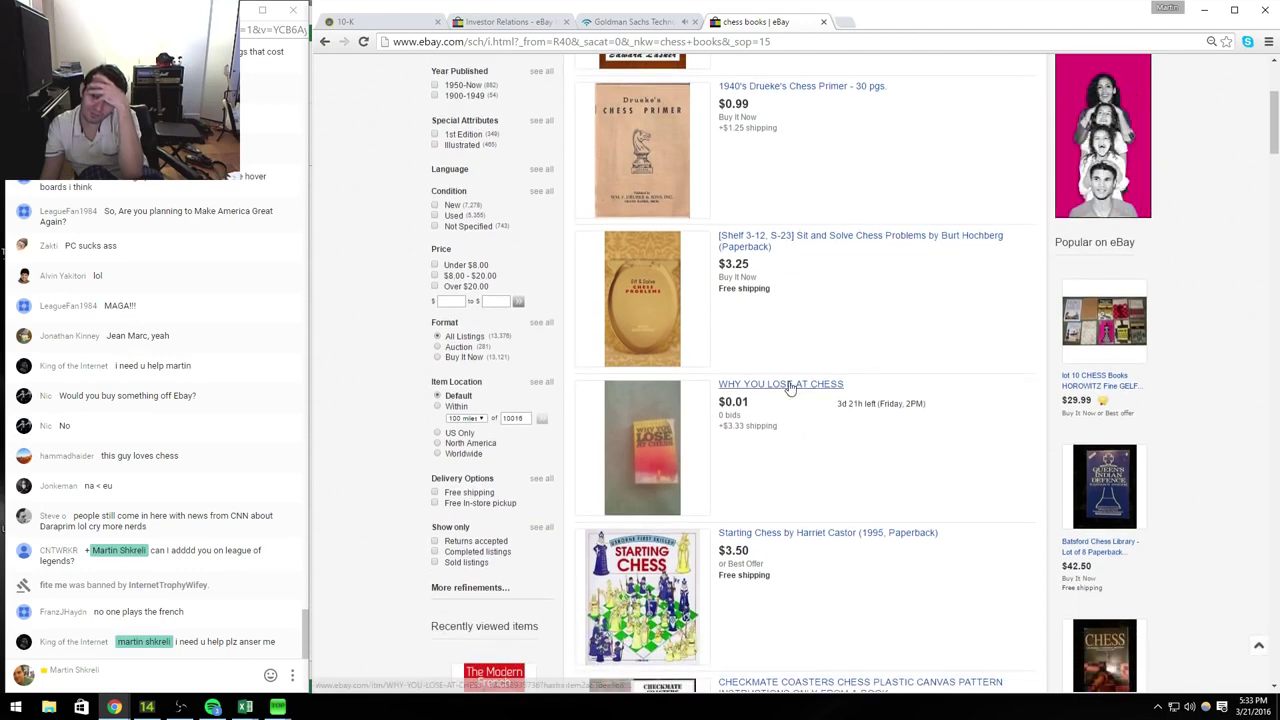
Step: Open the WHY YOU LOSE AT CHESS auction and review its condition, description and related items
{"action": "left_click", "coordinate": [805, 392]}
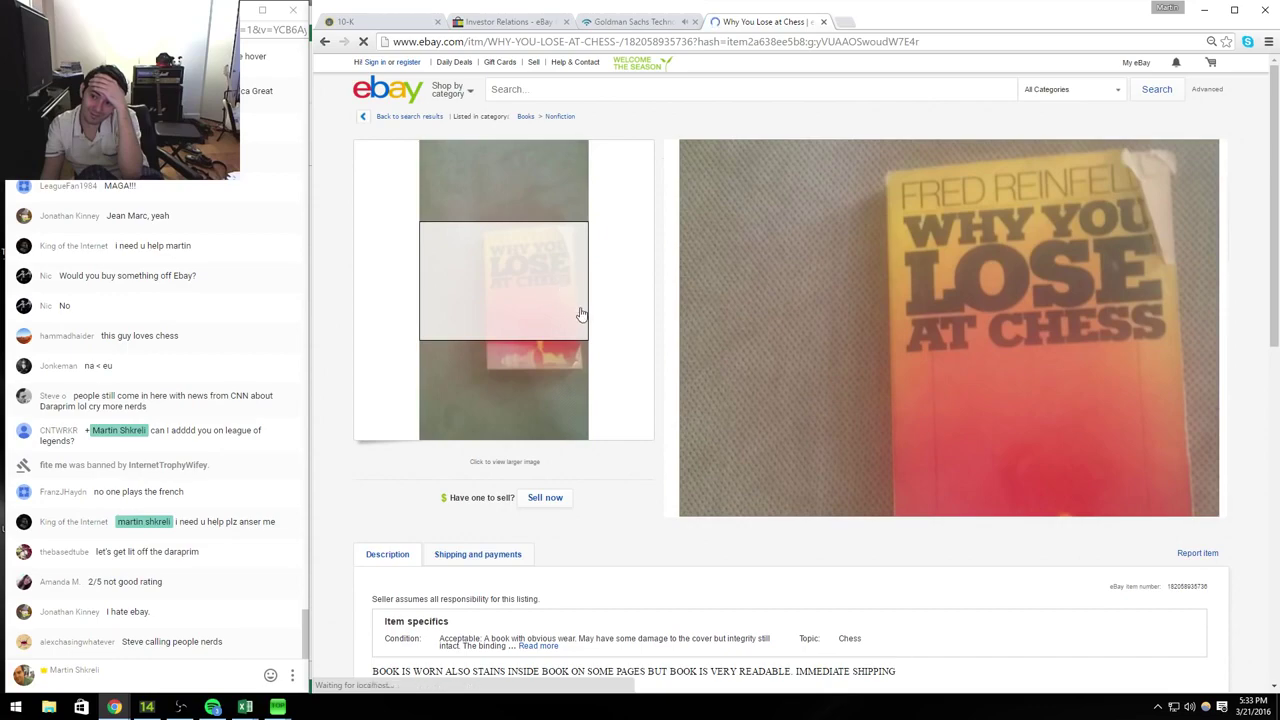
{"action": "scroll", "coordinate": [586, 332], "scroll_direction": "down", "scroll_amount": 1}
{"action": "scroll", "coordinate": [588, 332], "scroll_direction": "down", "scroll_amount": 3}
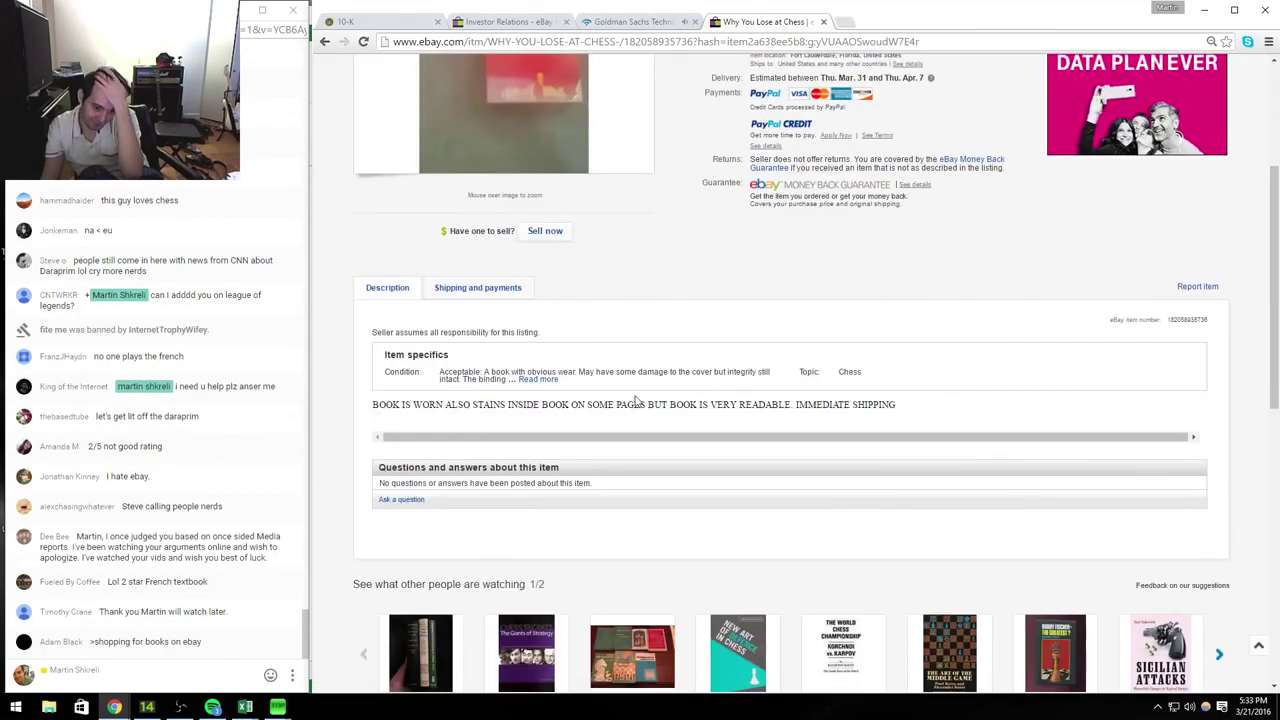
{"action": "scroll", "coordinate": [645, 392], "scroll_direction": "down", "scroll_amount": 4}
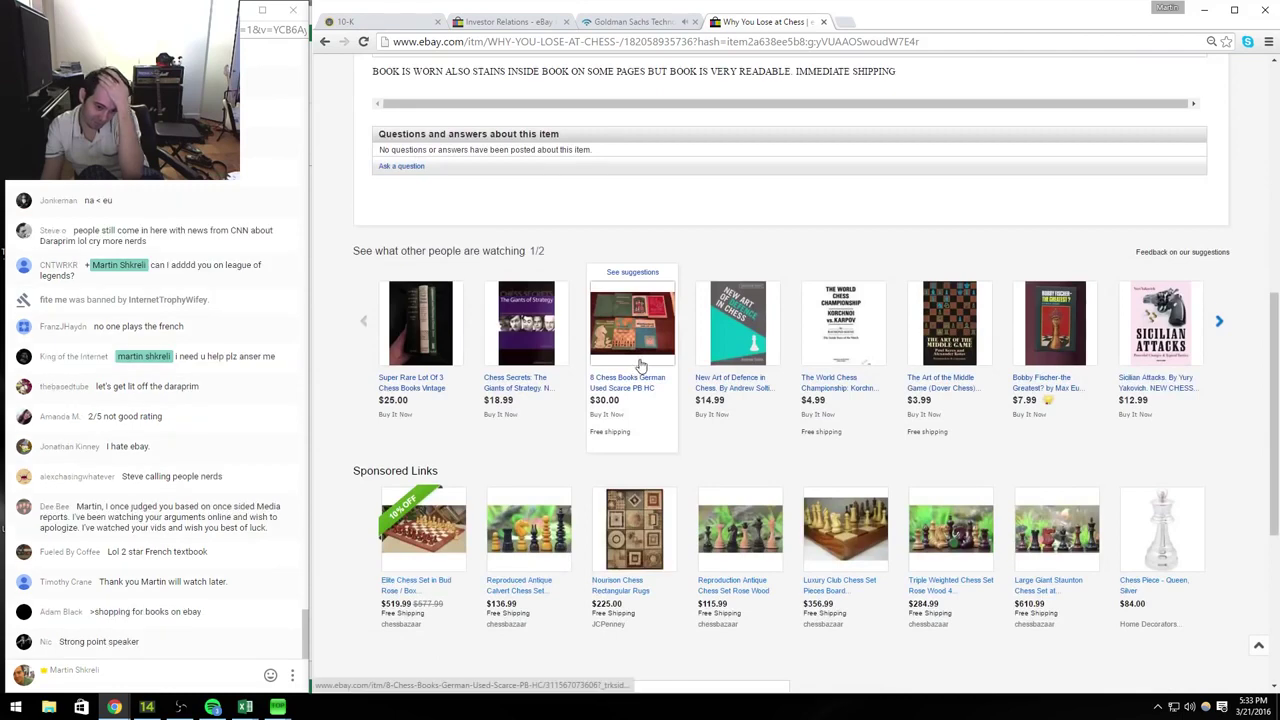
{"action": "scroll", "coordinate": [645, 365], "scroll_direction": "up", "scroll_amount": 7}
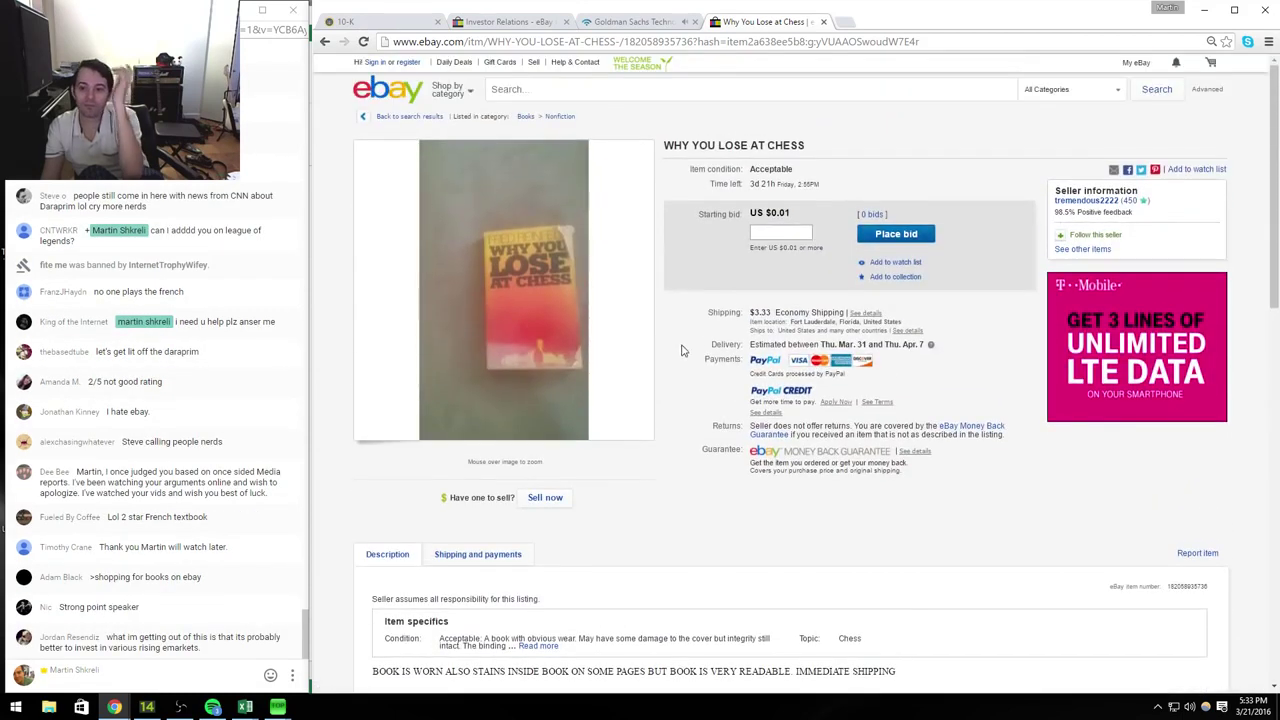
Step: Bid US $0.05 on WHY YOU LOSE AT CHESS, signing in with the saved account details and confirming the bid
{"action": "left_click", "coordinate": [800, 233]}
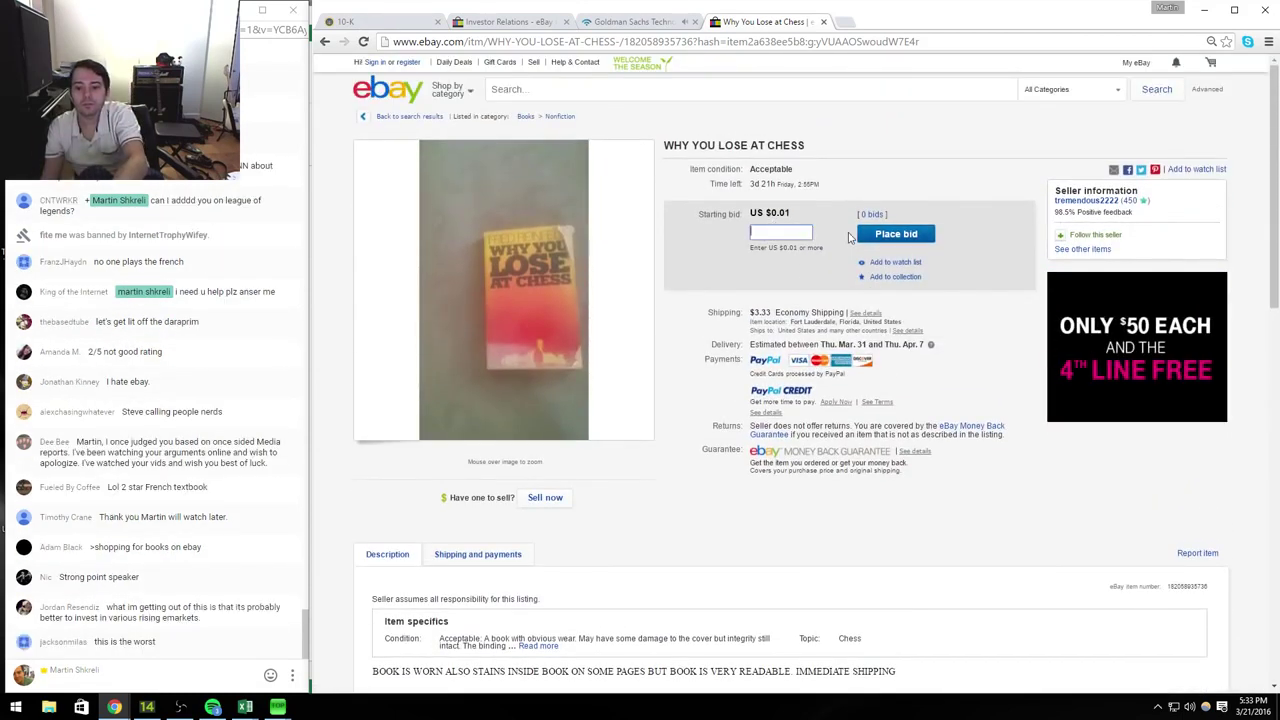
{"action": "left_click", "coordinate": [862, 238]}
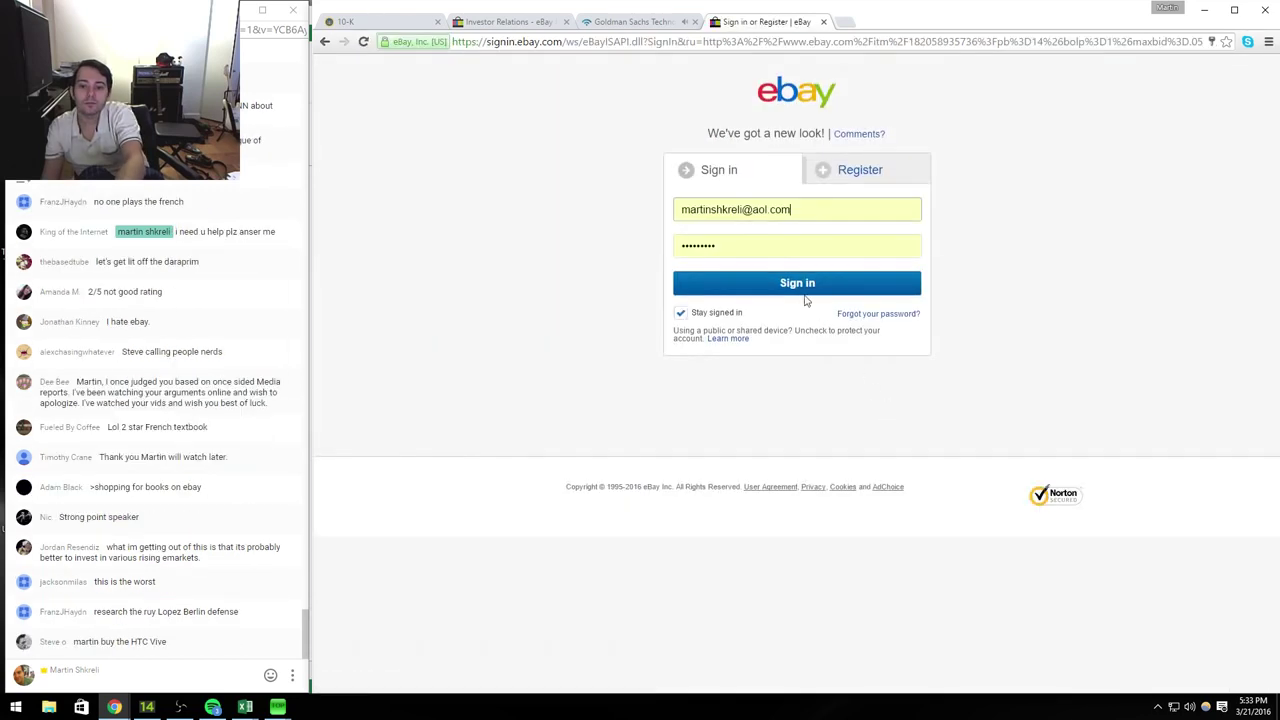
{"action": "left_click", "coordinate": [888, 274]}
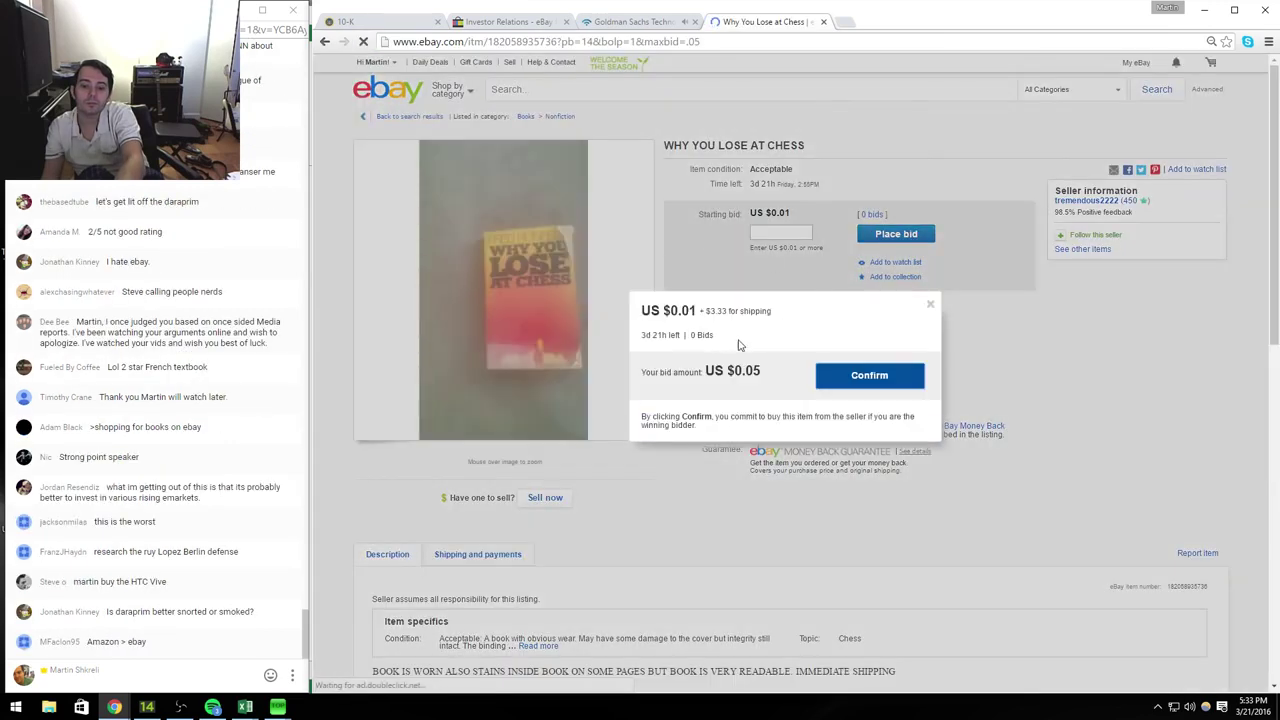
{"action": "left_click", "coordinate": [860, 377]}
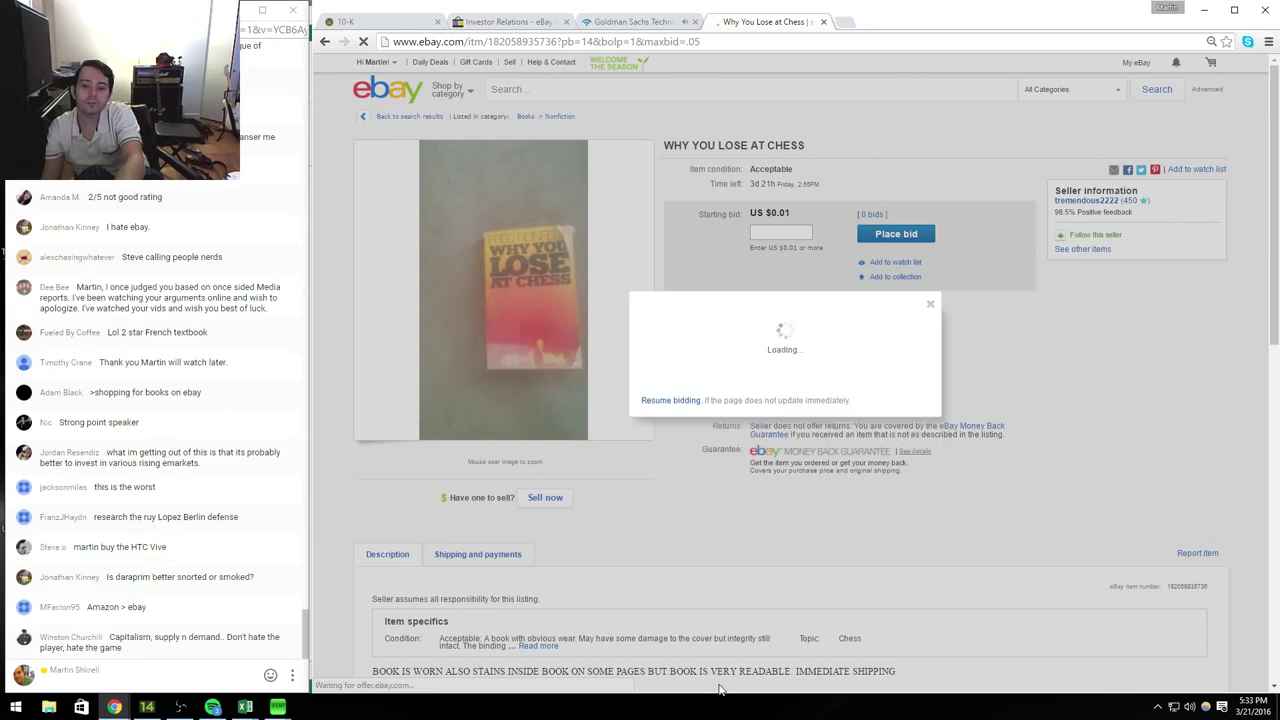
{"action": "left_click", "coordinate": [930, 307]}
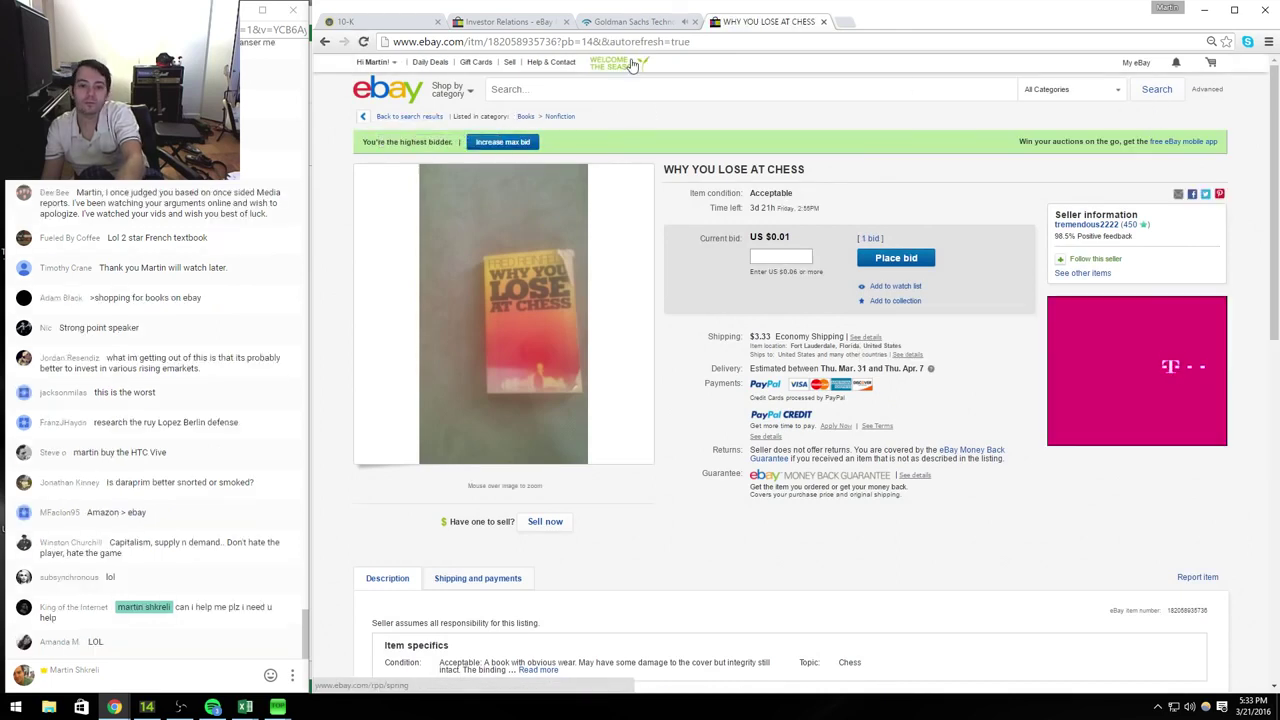
Step: Open the PLANNING & JUDGMENT IN CHESS MAX EUWE auction from the chess books results and confirm a bid of US $0.09
{"action": "left_click", "coordinate": [401, 118]}
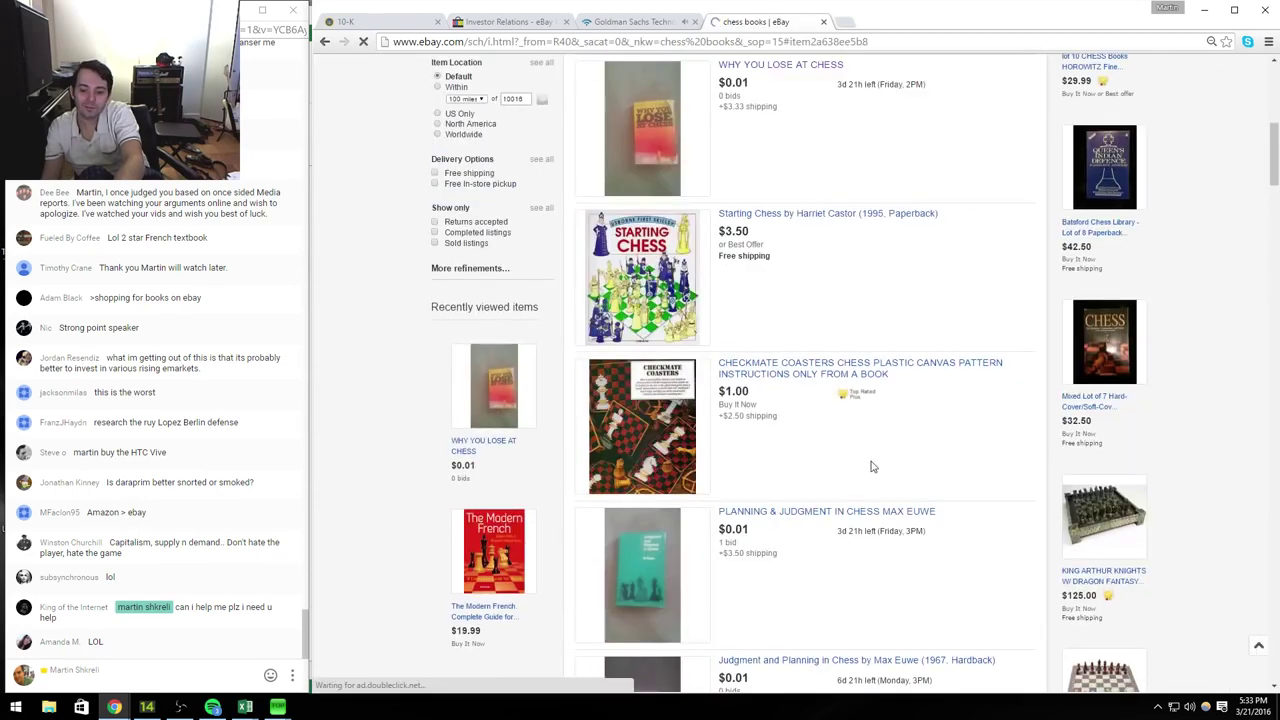
{"action": "left_click", "coordinate": [856, 513]}
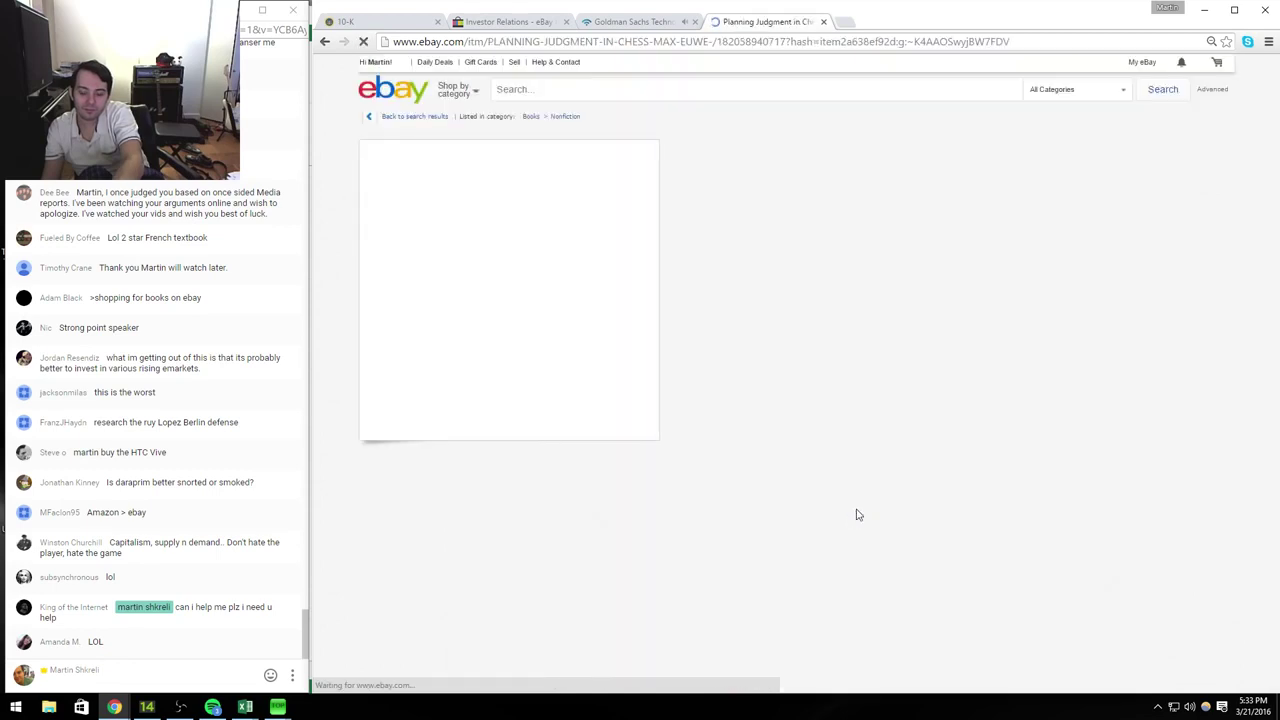
{"action": "left_click", "coordinate": [780, 232]}
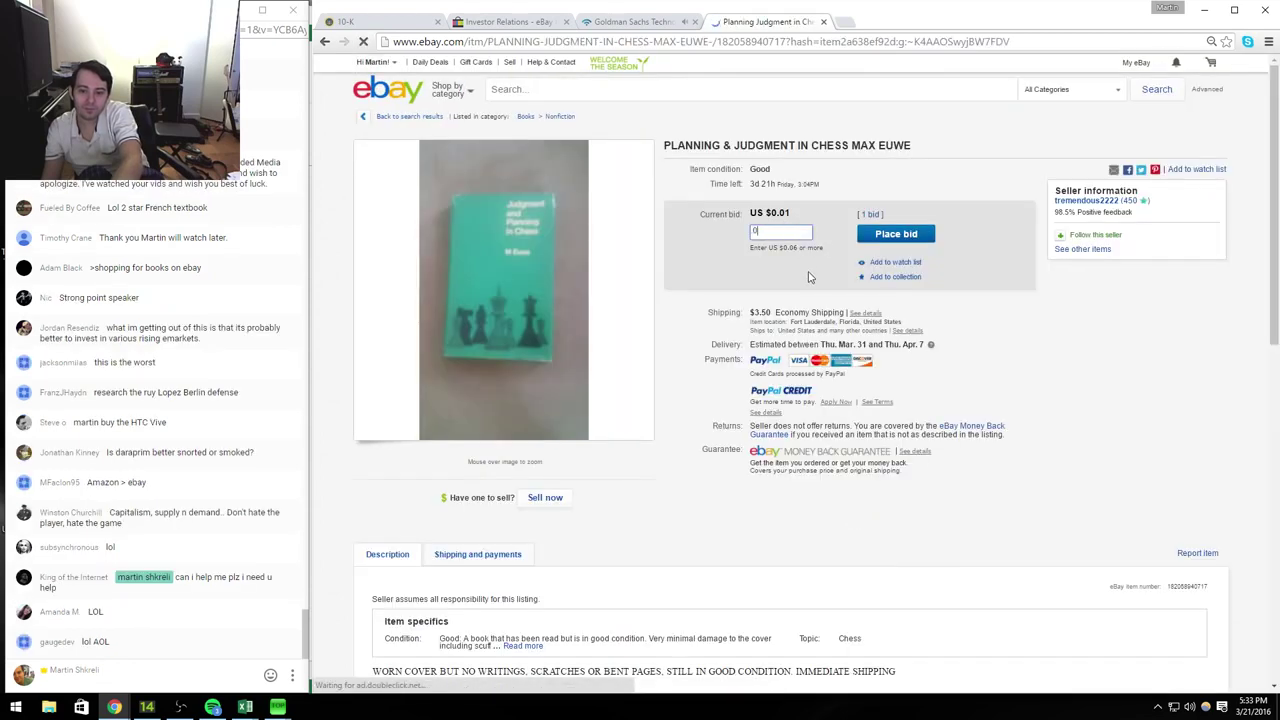
{"action": "key", "text": "BackSpace"}
{"action": "key", "text": "BackSpace"}
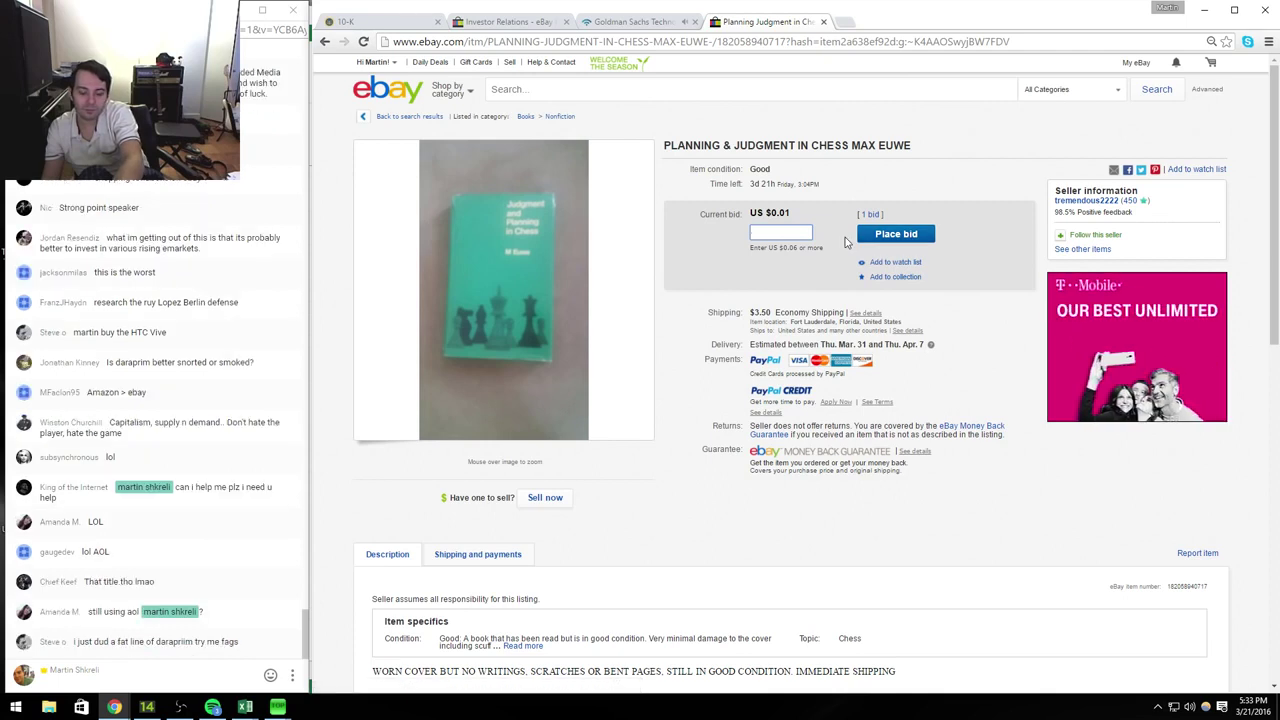
{"action": "type", "text": "0"}
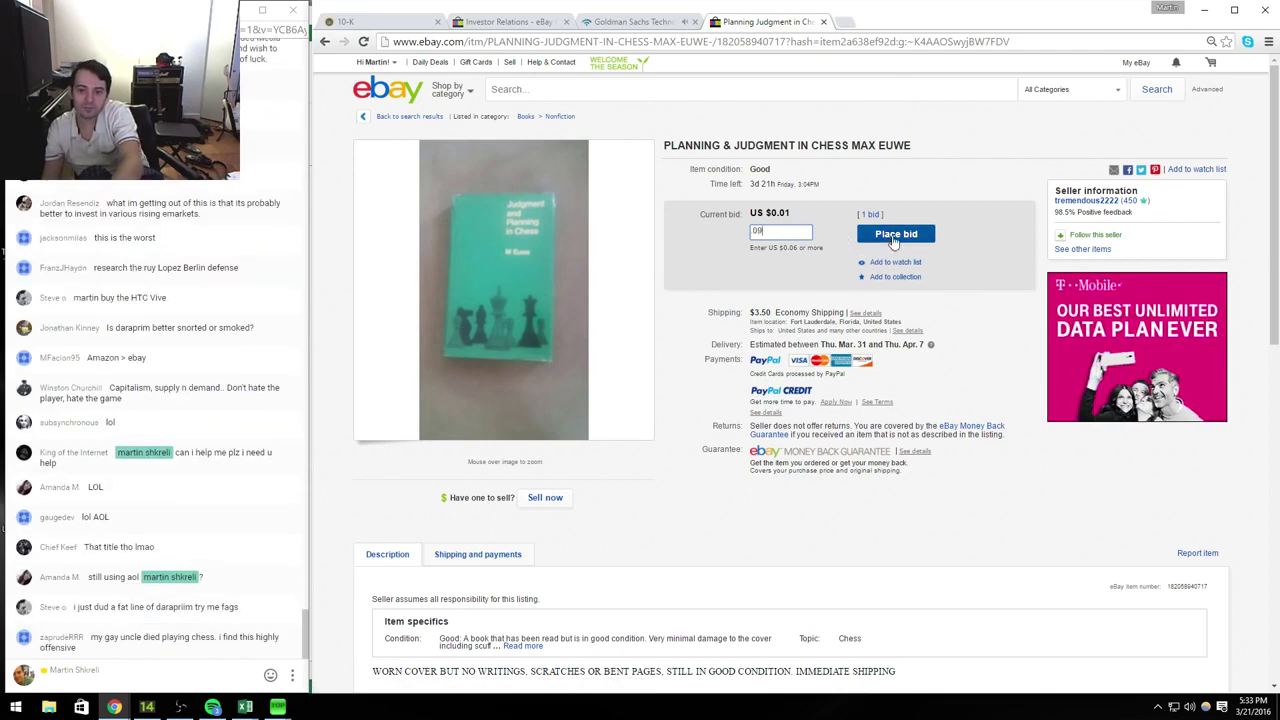
{"action": "type", "text": "9"}
{"action": "left_click", "coordinate": [893, 236]}
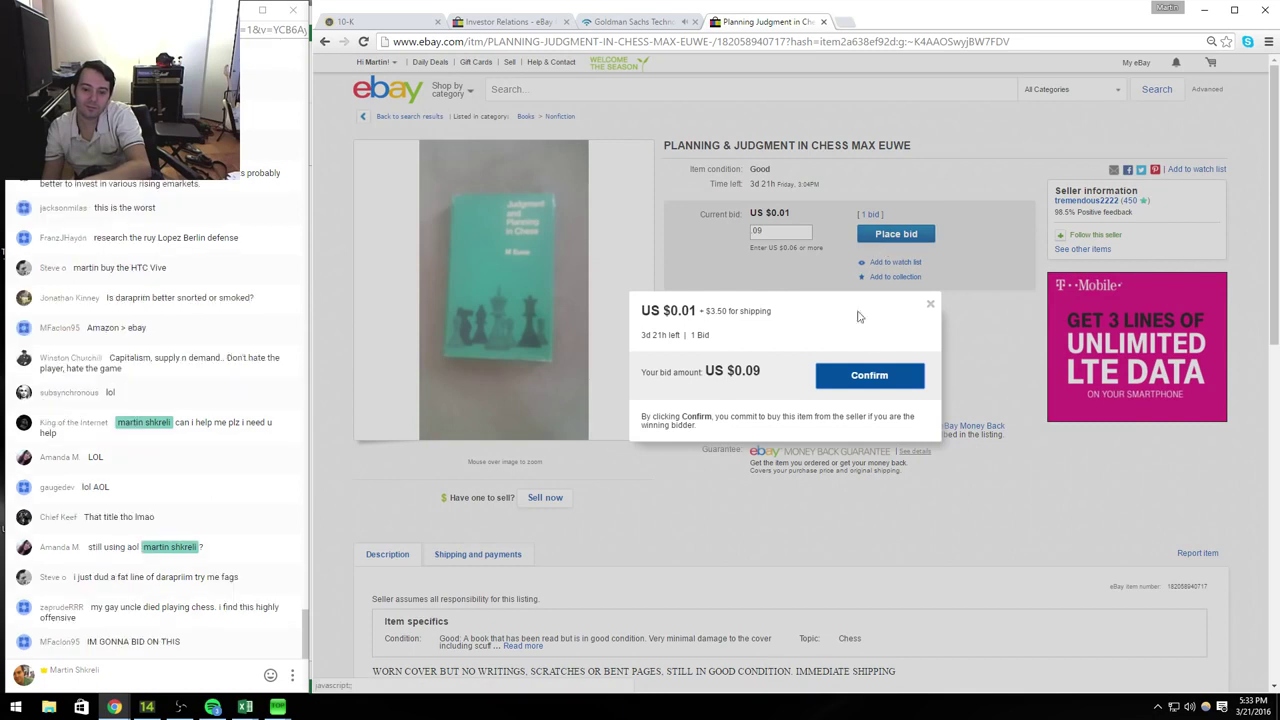
{"action": "left_click", "coordinate": [863, 376]}
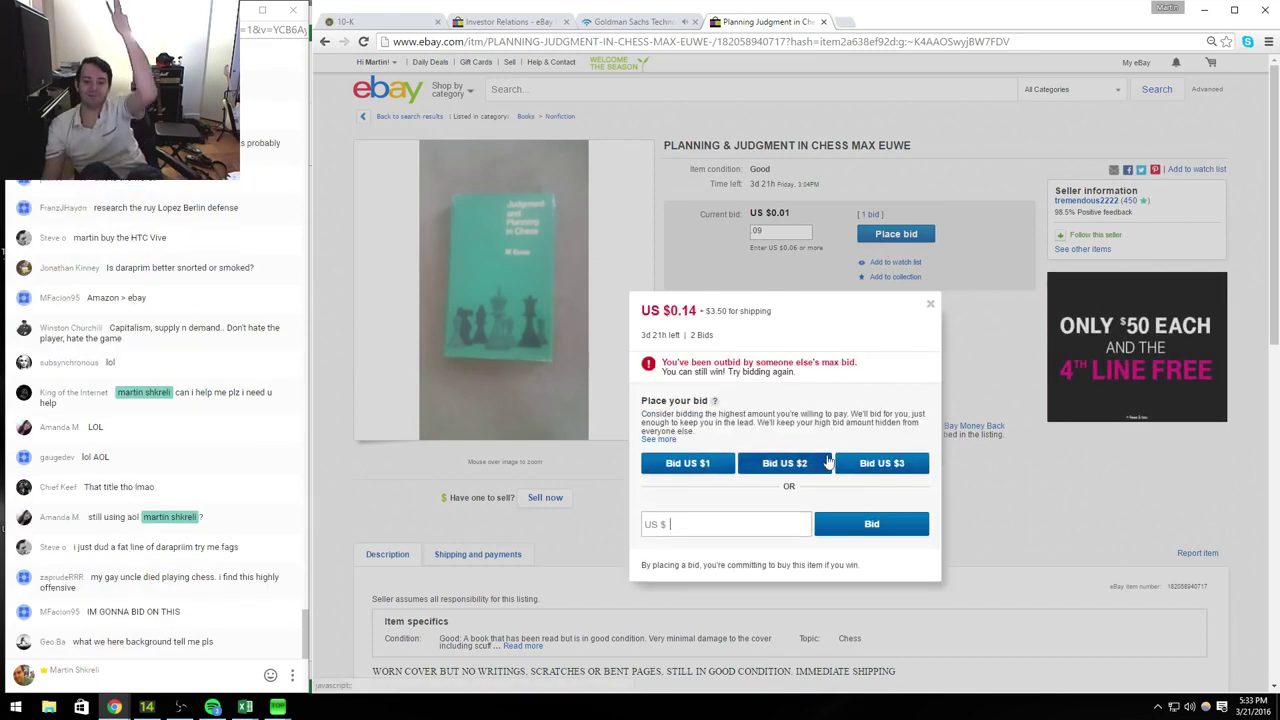
Step: Choose the US $1 bid for PLANNING & JUDGMENT IN CHESS, close the bidding dialog and return to the chess books results
{"action": "left_click", "coordinate": [714, 467]}
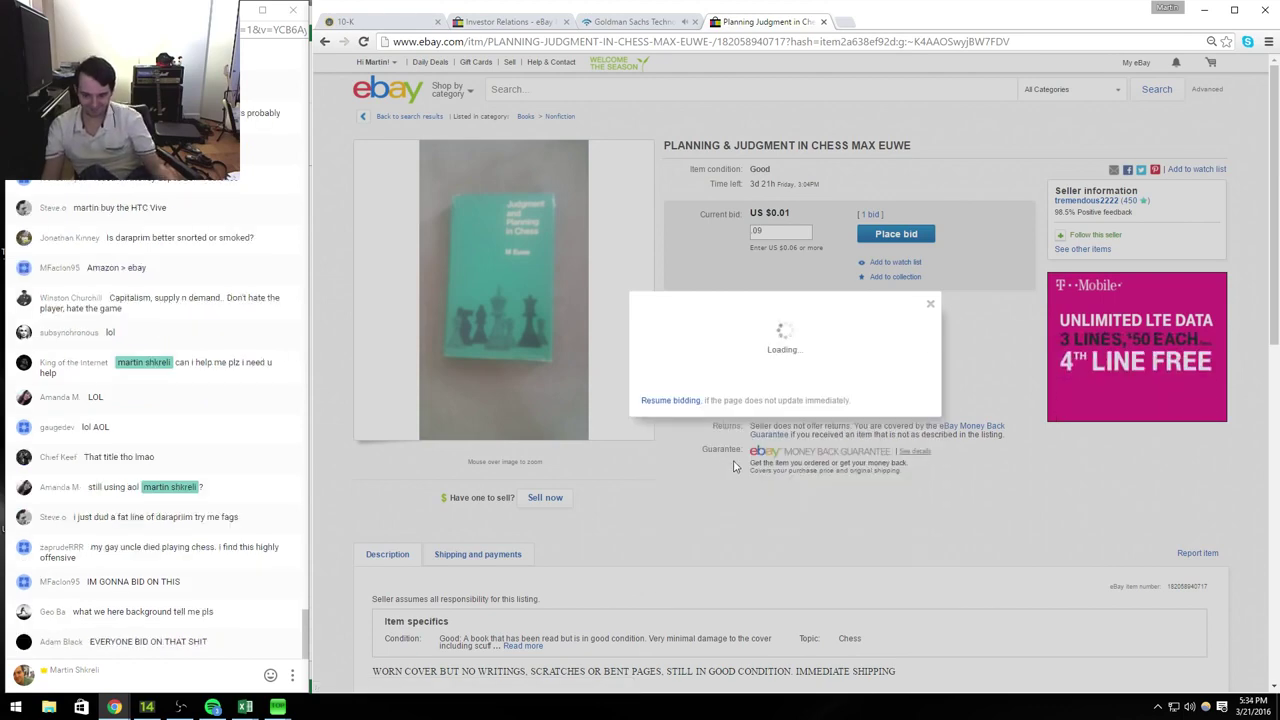
{"action": "left_click", "coordinate": [930, 307]}
{"action": "left_click", "coordinate": [410, 121]}
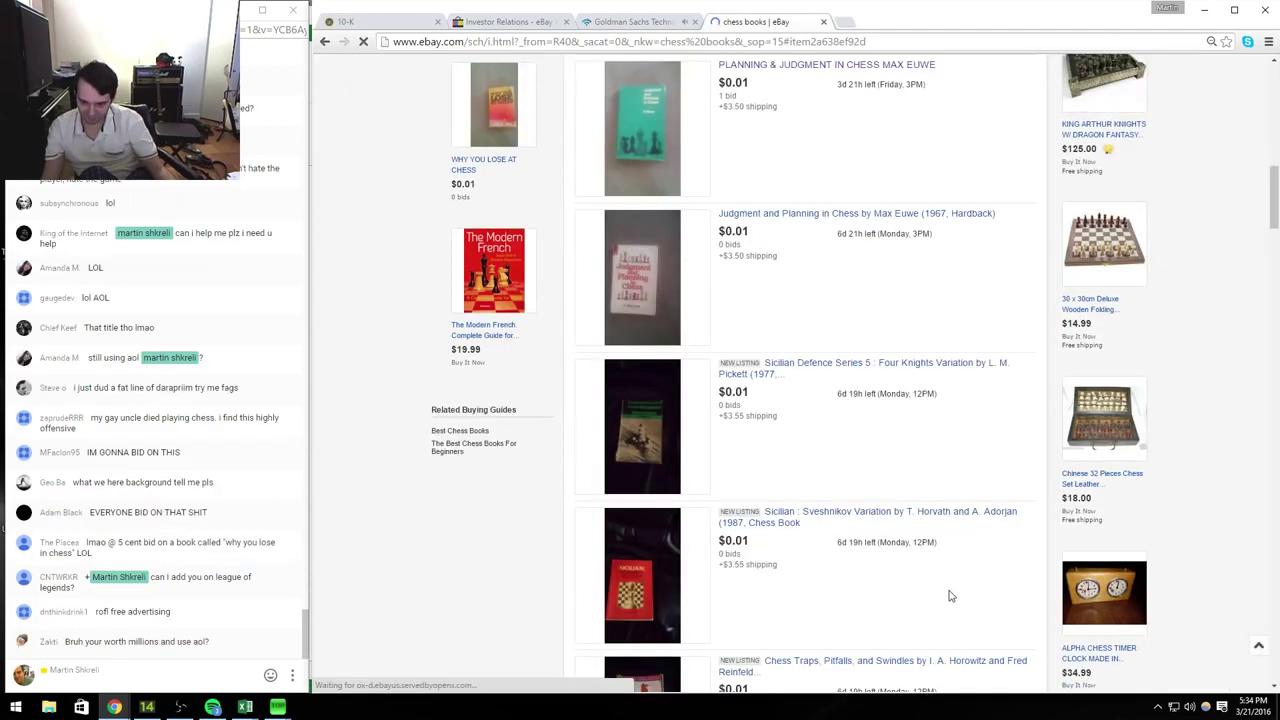
Step: Look through the rest of the first page of chess book listings, comparing prices, bids and shipping costs
{"action": "scroll", "coordinate": [951, 596], "scroll_direction": "down", "scroll_amount": 2}
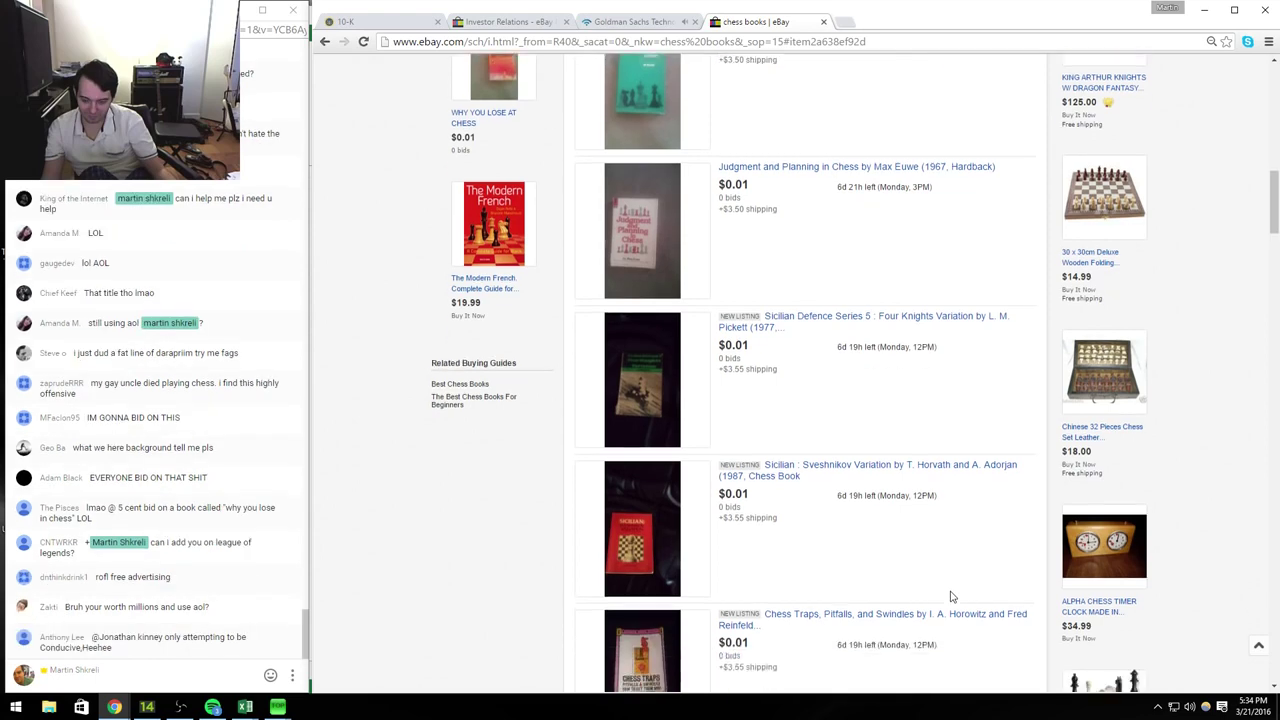
{"action": "scroll", "coordinate": [951, 596], "scroll_direction": "down", "scroll_amount": 2}
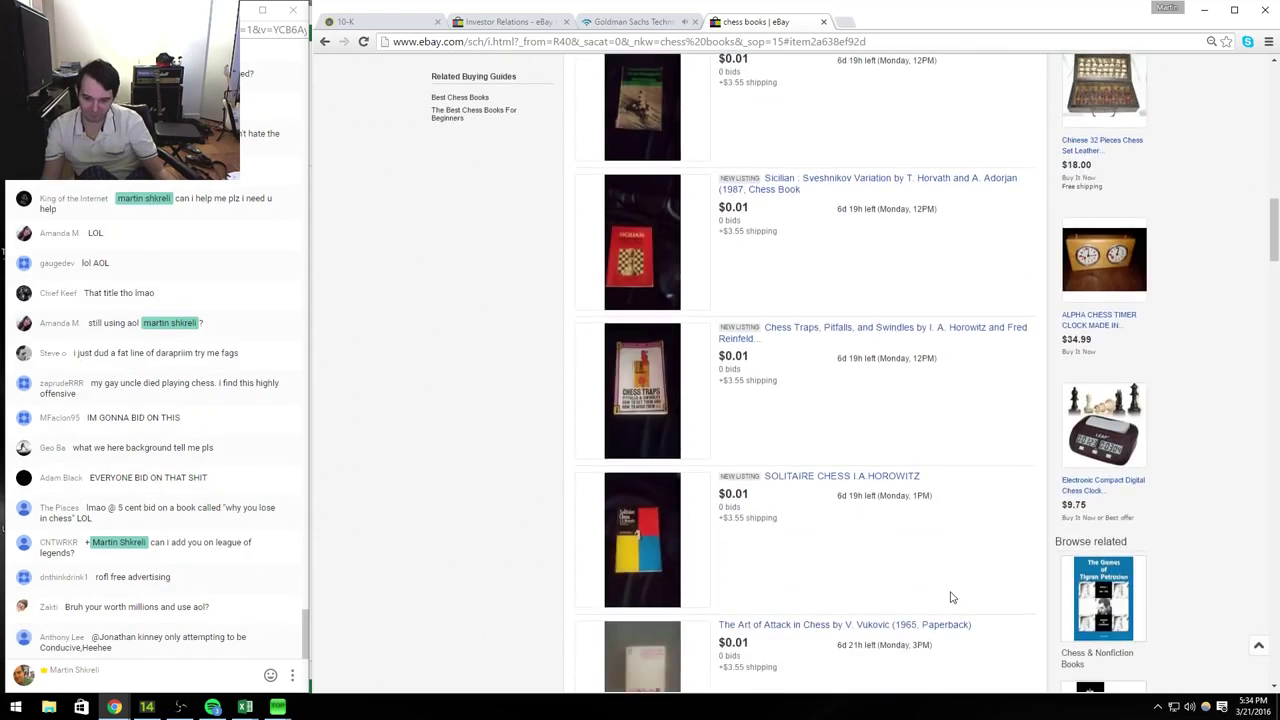
{"action": "scroll", "coordinate": [952, 598], "scroll_direction": "down", "scroll_amount": 4}
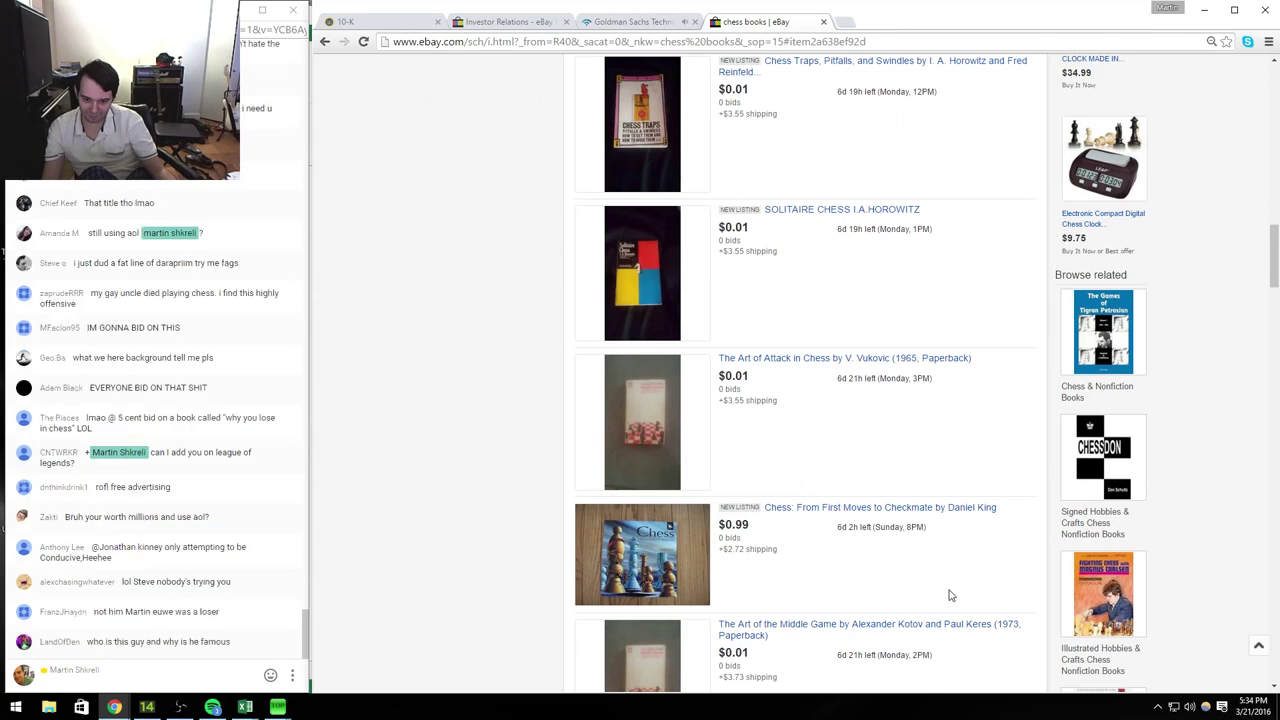
{"action": "scroll", "coordinate": [950, 595], "scroll_direction": "down", "scroll_amount": 2}
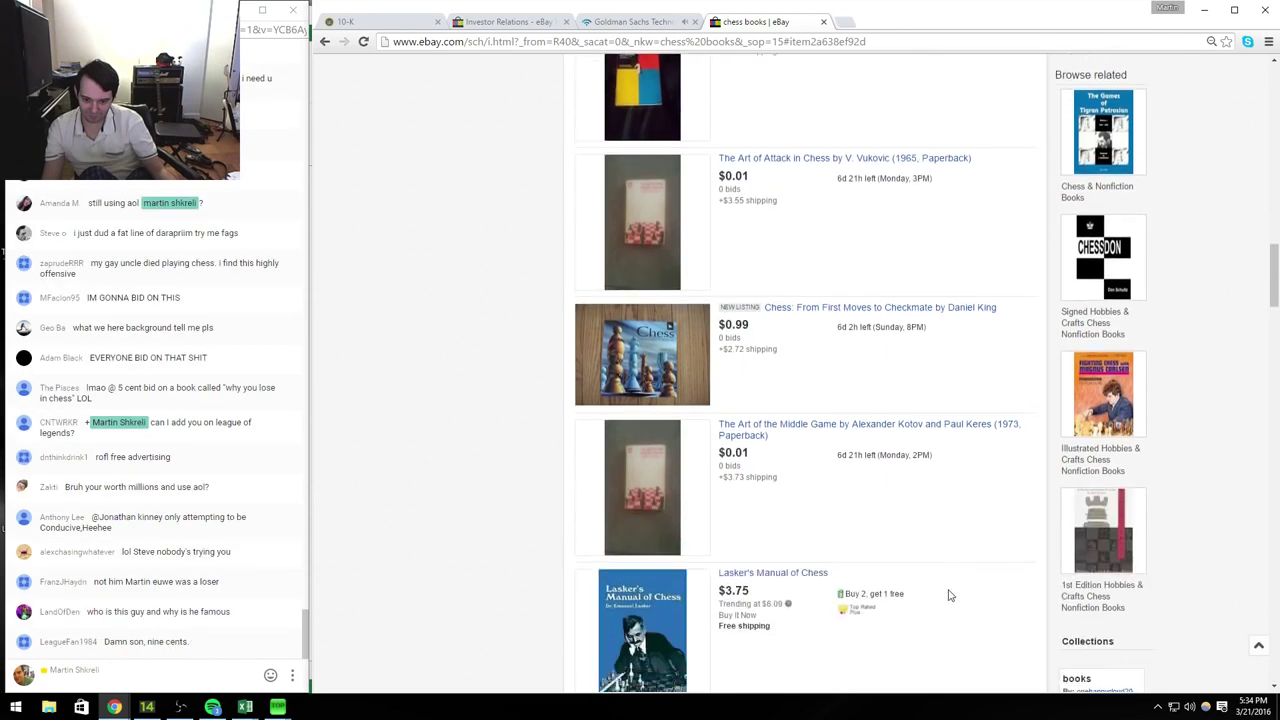
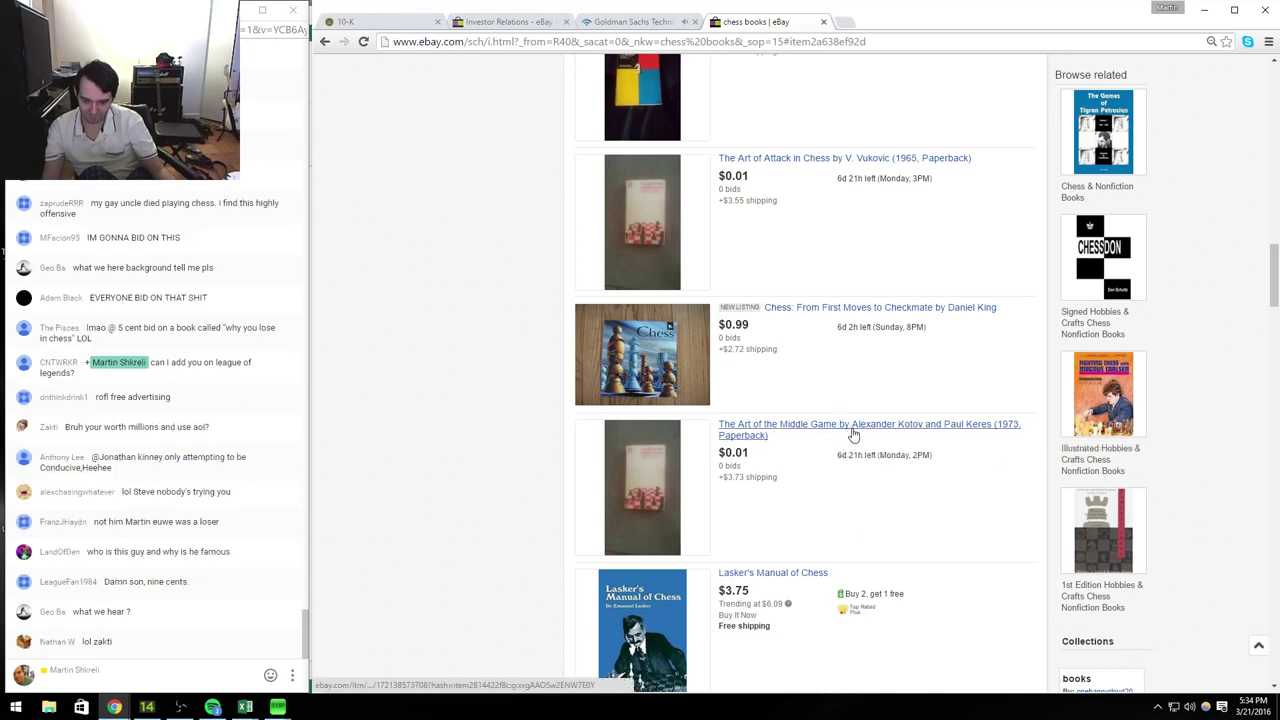
{"action": "scroll", "coordinate": [853, 435], "scroll_direction": "down", "scroll_amount": 2}
{"action": "scroll", "coordinate": [853, 440], "scroll_direction": "down", "scroll_amount": 3}
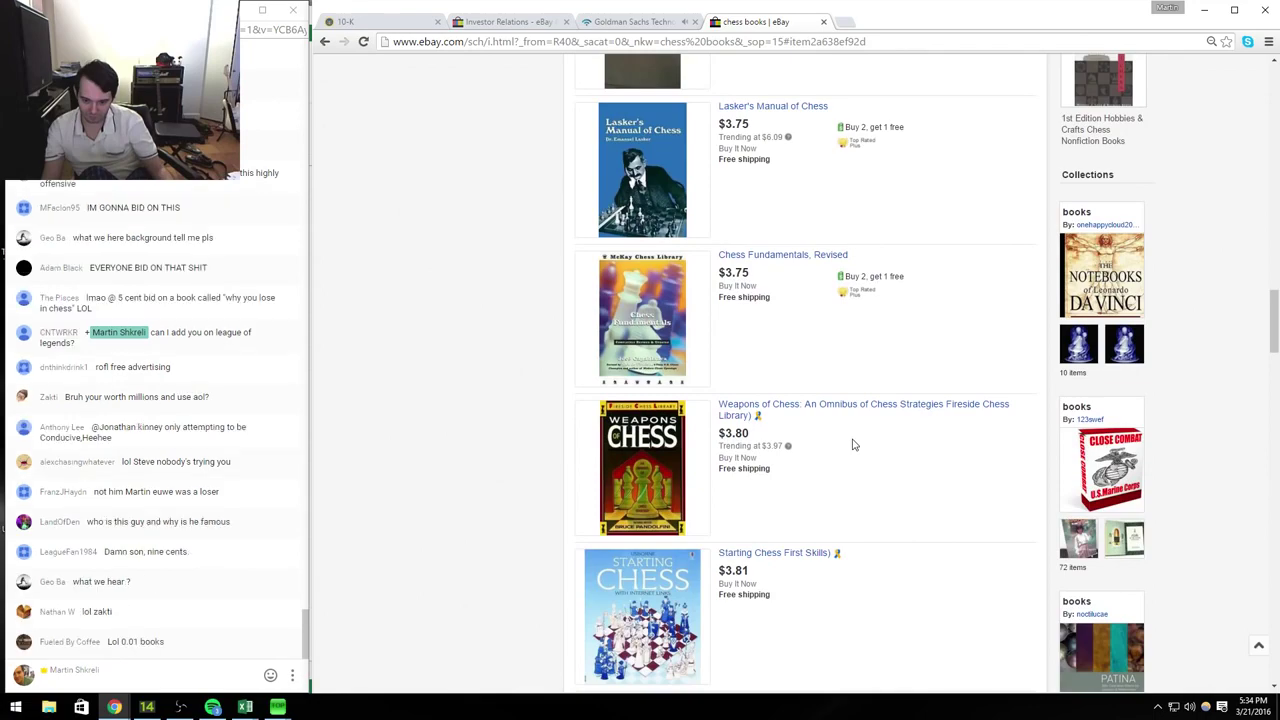
{"action": "scroll", "coordinate": [853, 445], "scroll_direction": "down", "scroll_amount": 3}
{"action": "scroll", "coordinate": [883, 485], "scroll_direction": "down", "scroll_amount": 13}
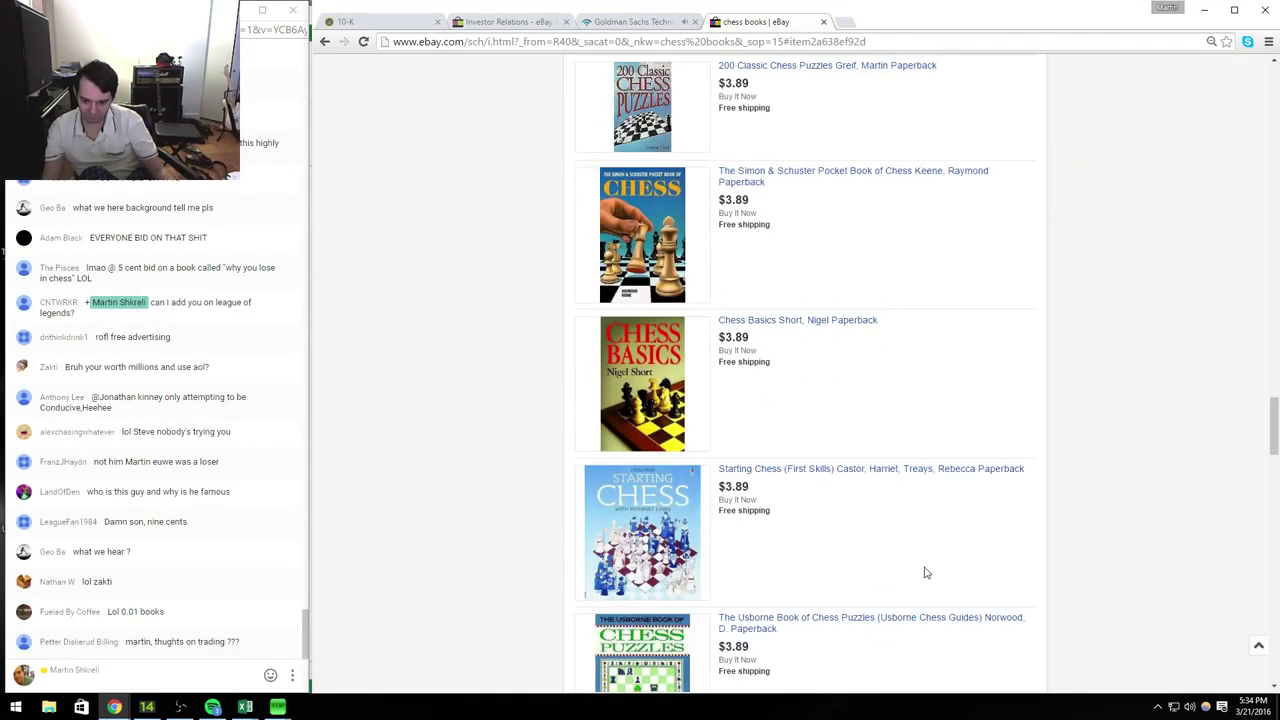
{"action": "scroll", "coordinate": [925, 572], "scroll_direction": "down", "scroll_amount": 4}
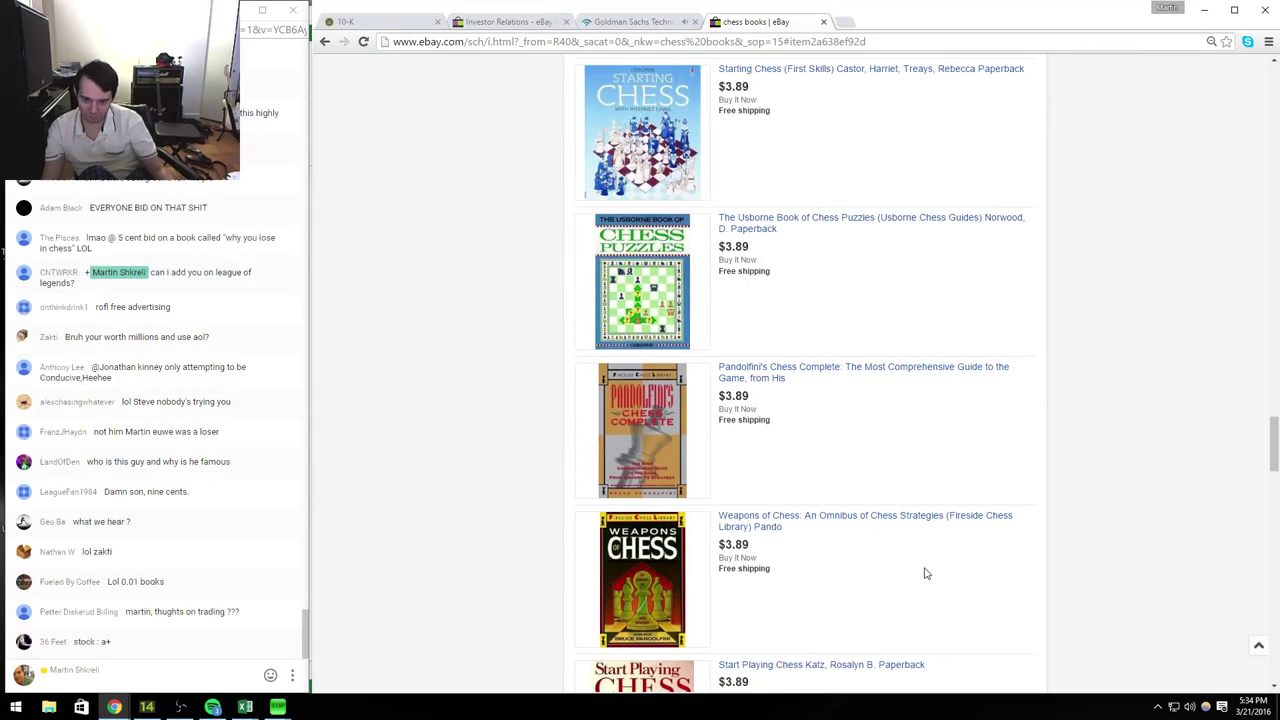
{"action": "scroll", "coordinate": [925, 573], "scroll_direction": "down", "scroll_amount": 3}
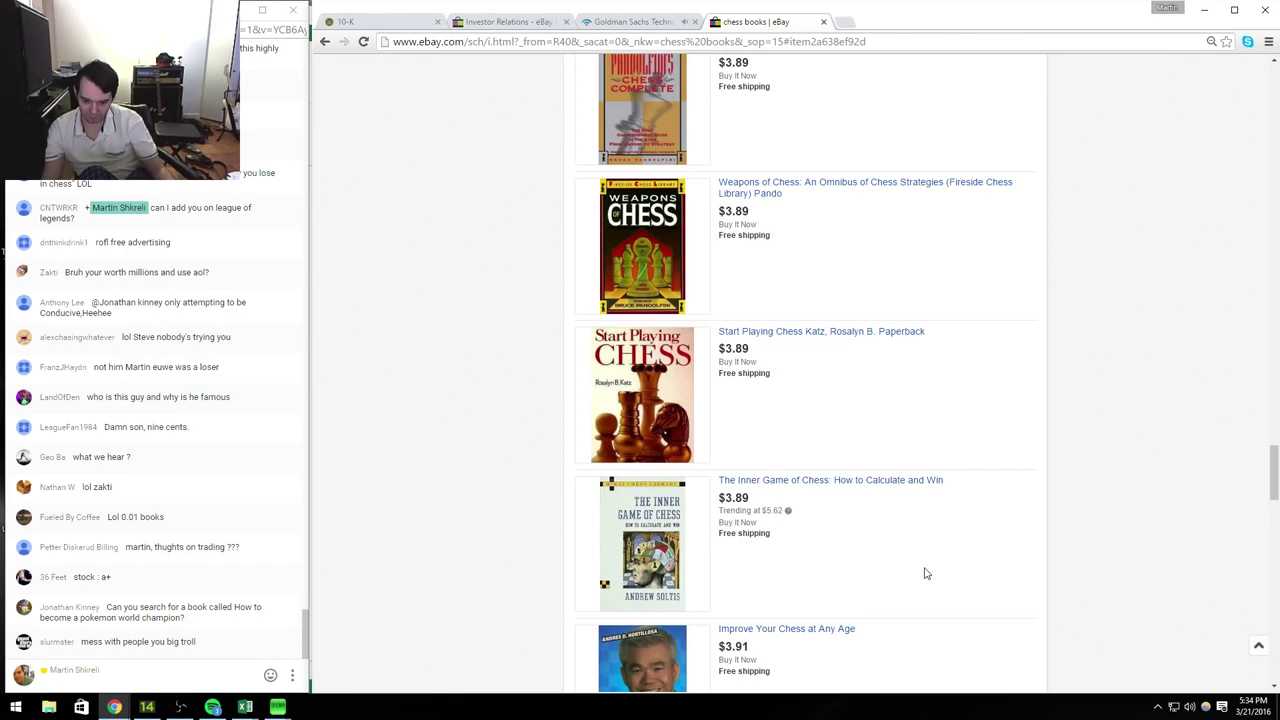
{"action": "scroll", "coordinate": [925, 573], "scroll_direction": "down", "scroll_amount": 3}
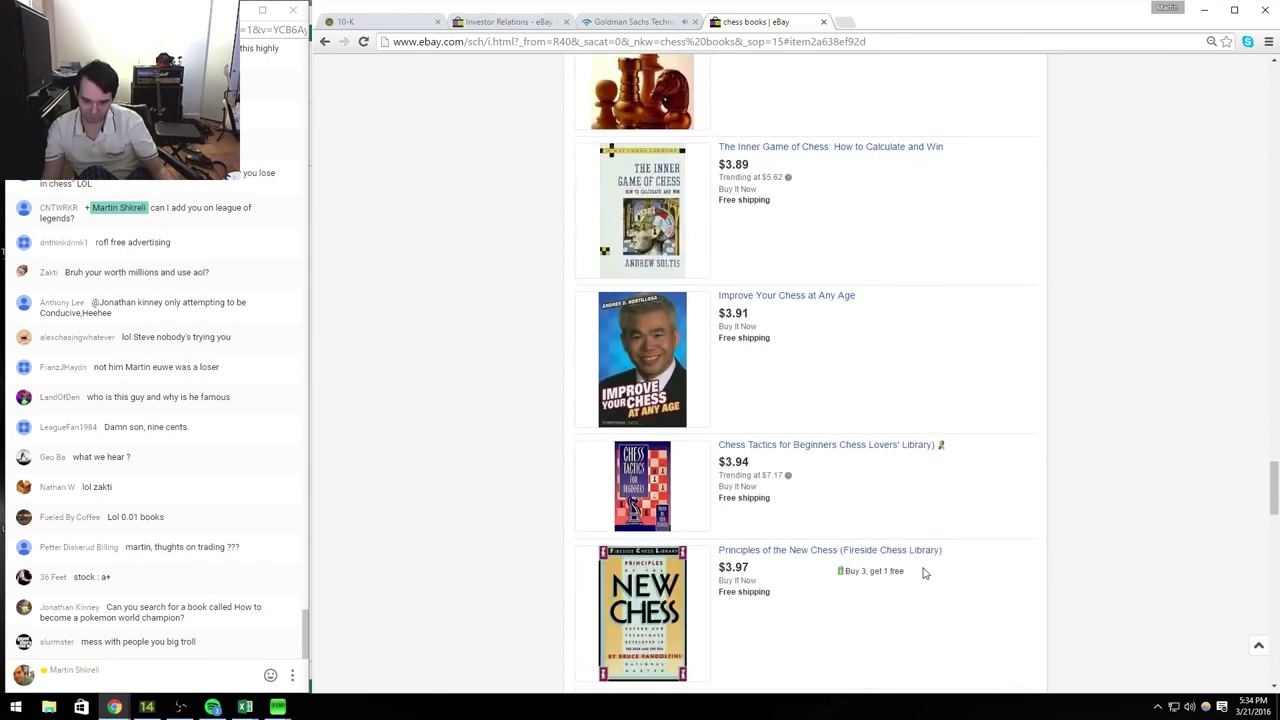
{"action": "scroll", "coordinate": [925, 573], "scroll_direction": "down", "scroll_amount": 3}
{"action": "scroll", "coordinate": [923, 573], "scroll_direction": "down", "scroll_amount": 5}
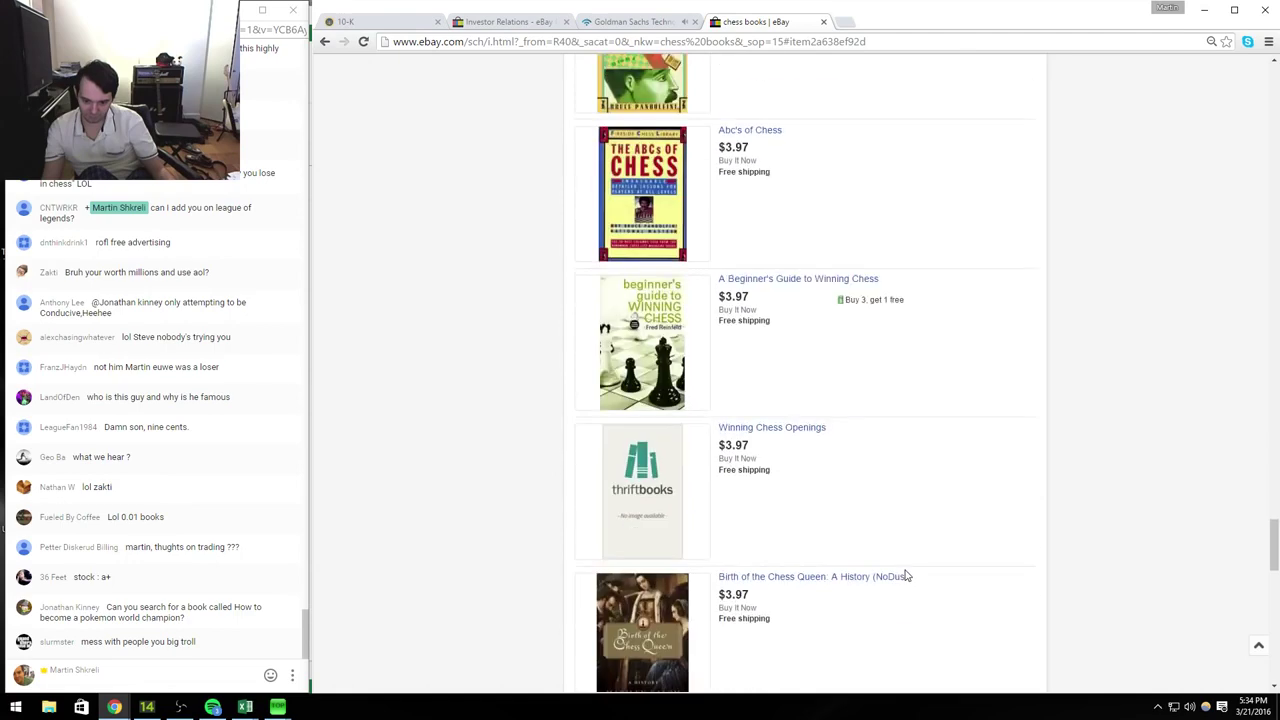
{"action": "scroll", "coordinate": [907, 576], "scroll_direction": "down", "scroll_amount": 3}
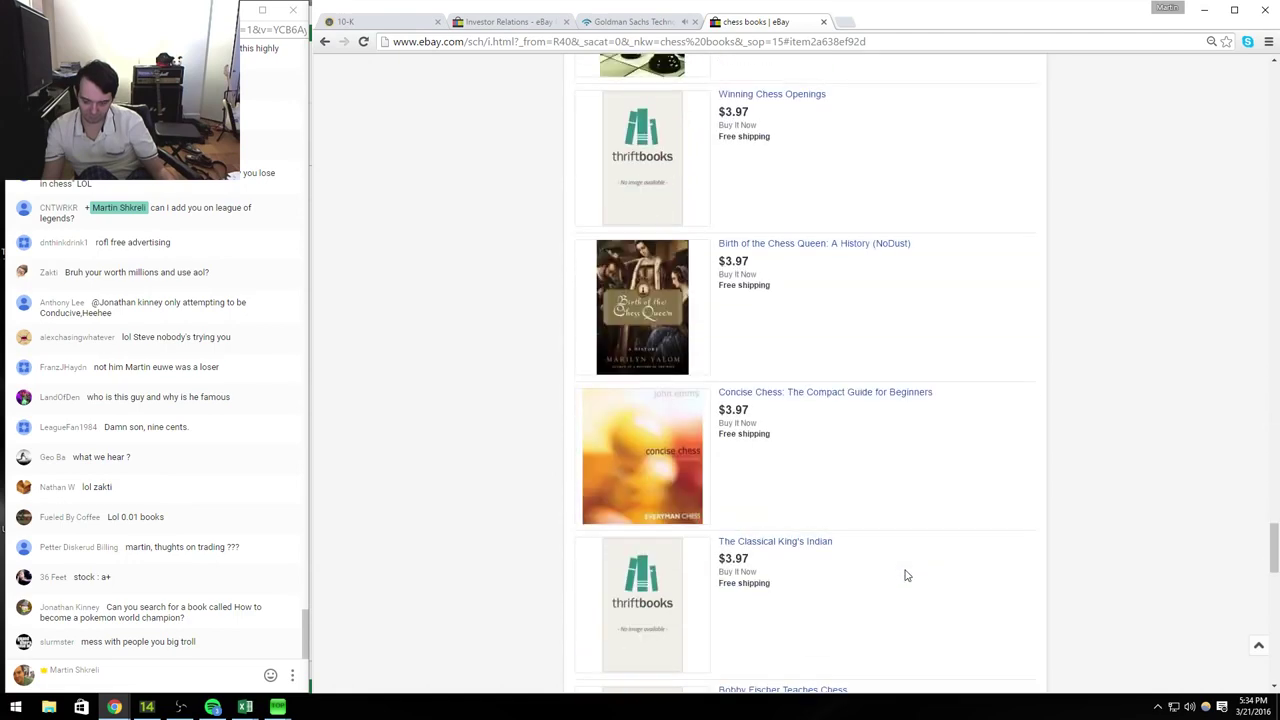
{"action": "scroll", "coordinate": [907, 576], "scroll_direction": "down", "scroll_amount": 5}
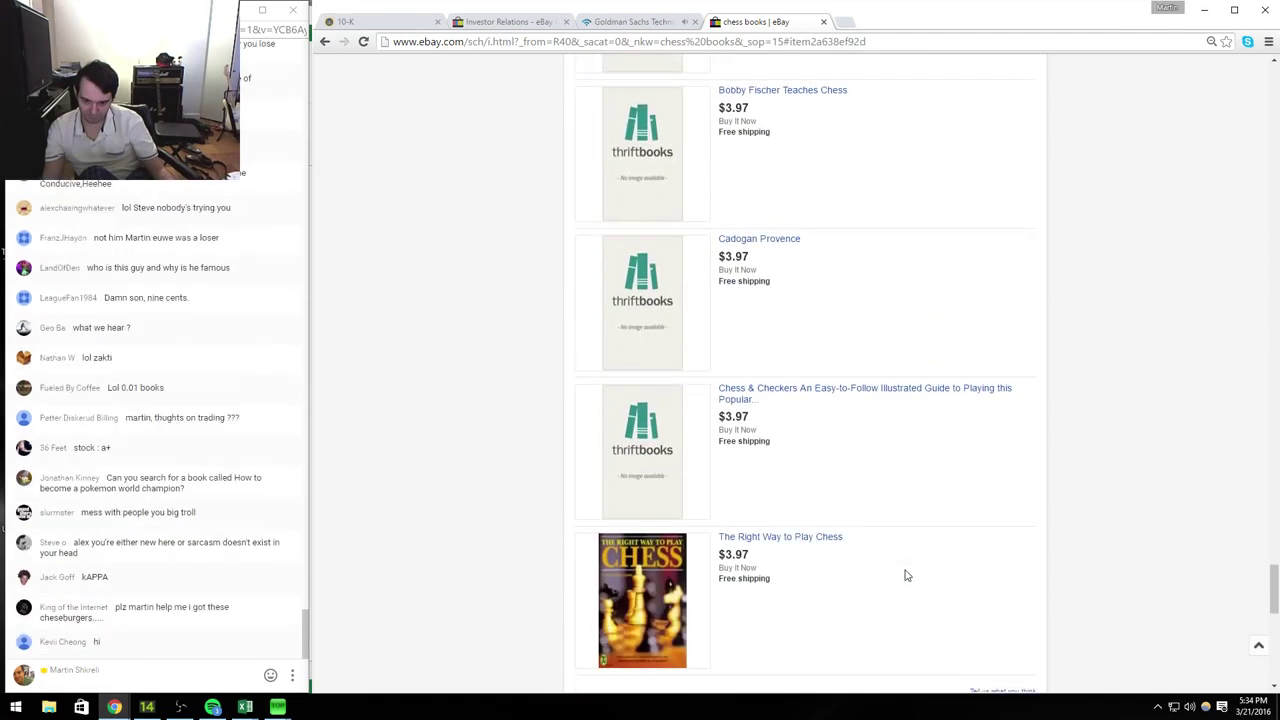
{"action": "scroll", "coordinate": [907, 576], "scroll_direction": "down", "scroll_amount": 3}
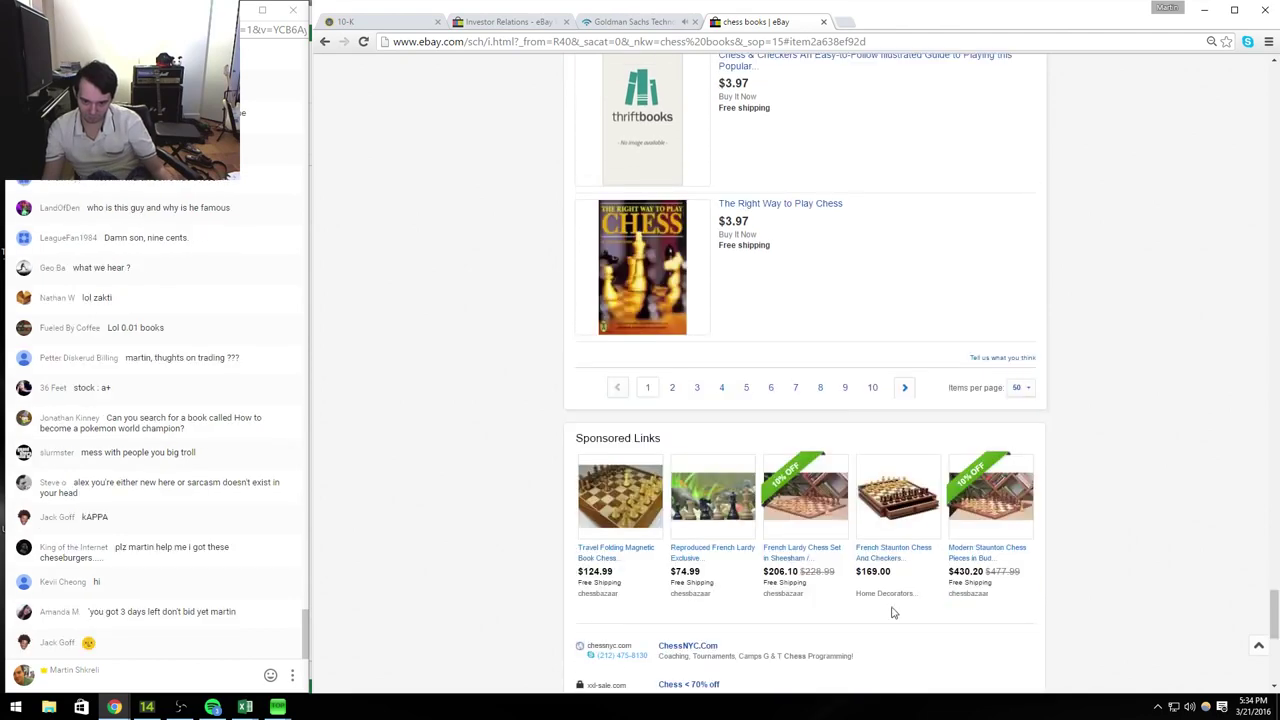
Step: Open page 2 of the chess books results and look through its listings and prices
{"action": "left_click", "coordinate": [672, 387]}
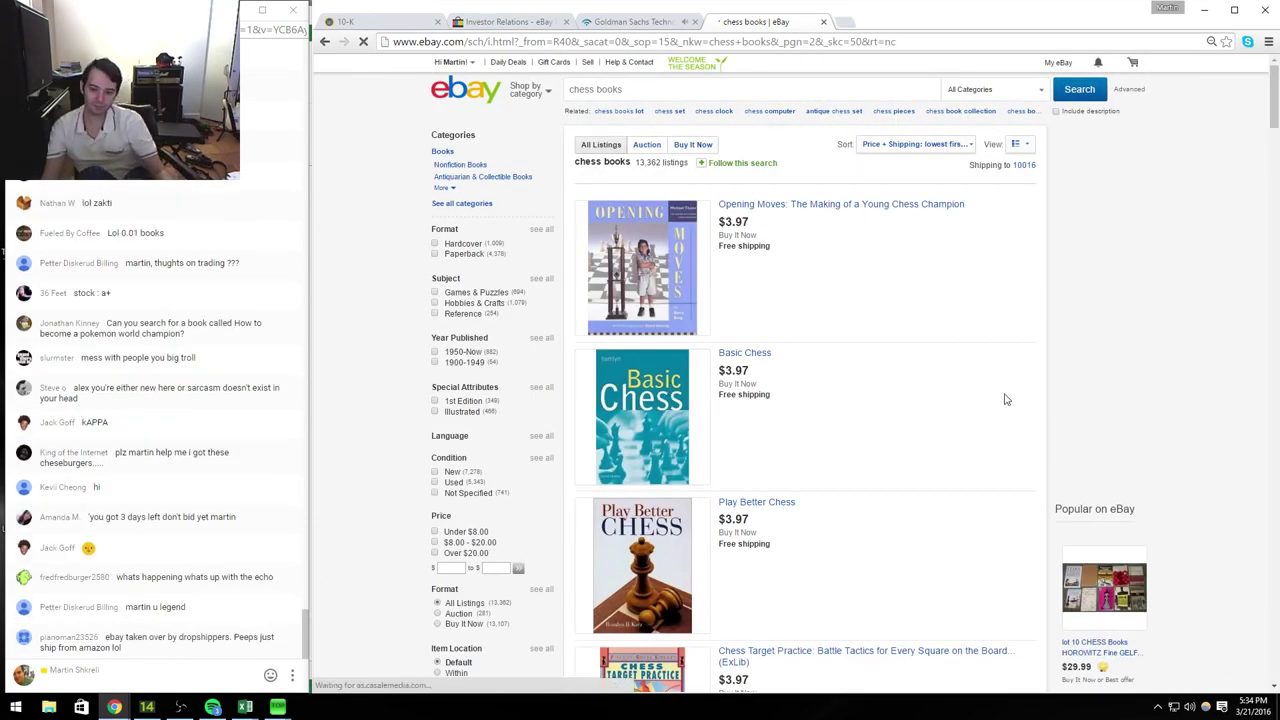
{"action": "scroll", "coordinate": [1000, 399], "scroll_direction": "down", "scroll_amount": 3}
{"action": "scroll", "coordinate": [942, 422], "scroll_direction": "down", "scroll_amount": 3}
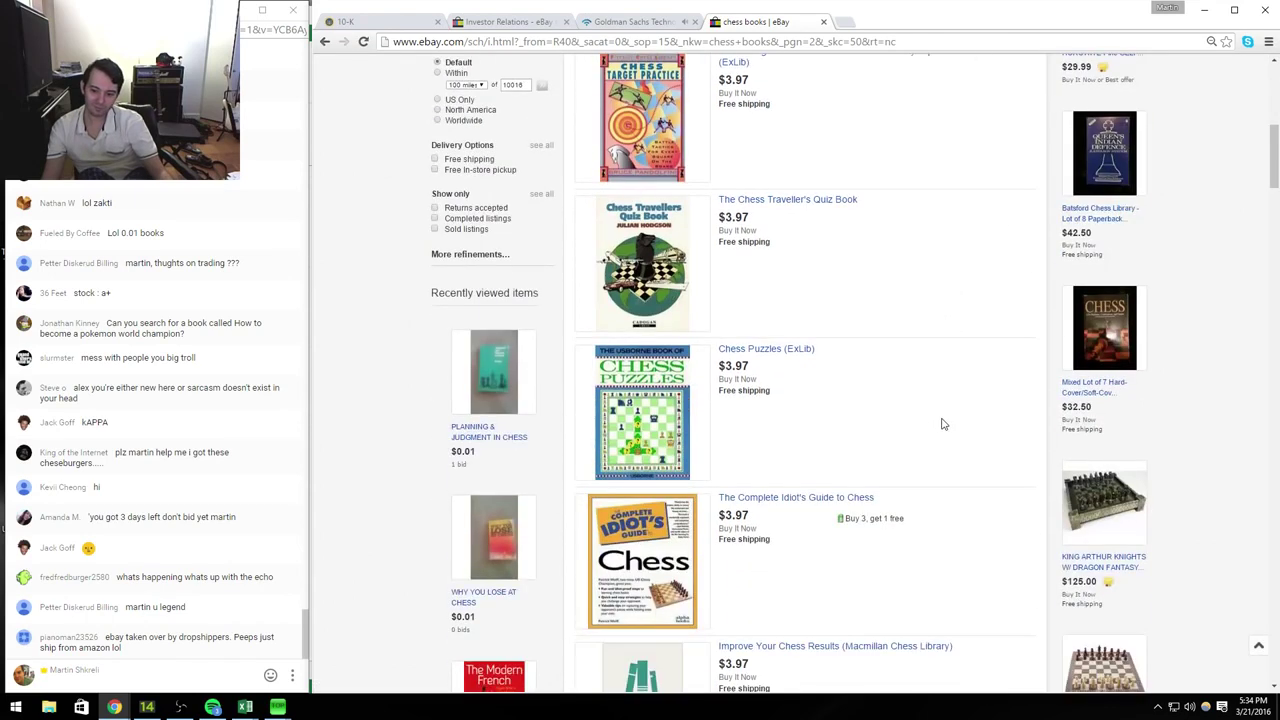
{"action": "scroll", "coordinate": [934, 425], "scroll_direction": "down", "scroll_amount": 3}
{"action": "scroll", "coordinate": [934, 426], "scroll_direction": "down", "scroll_amount": 4}
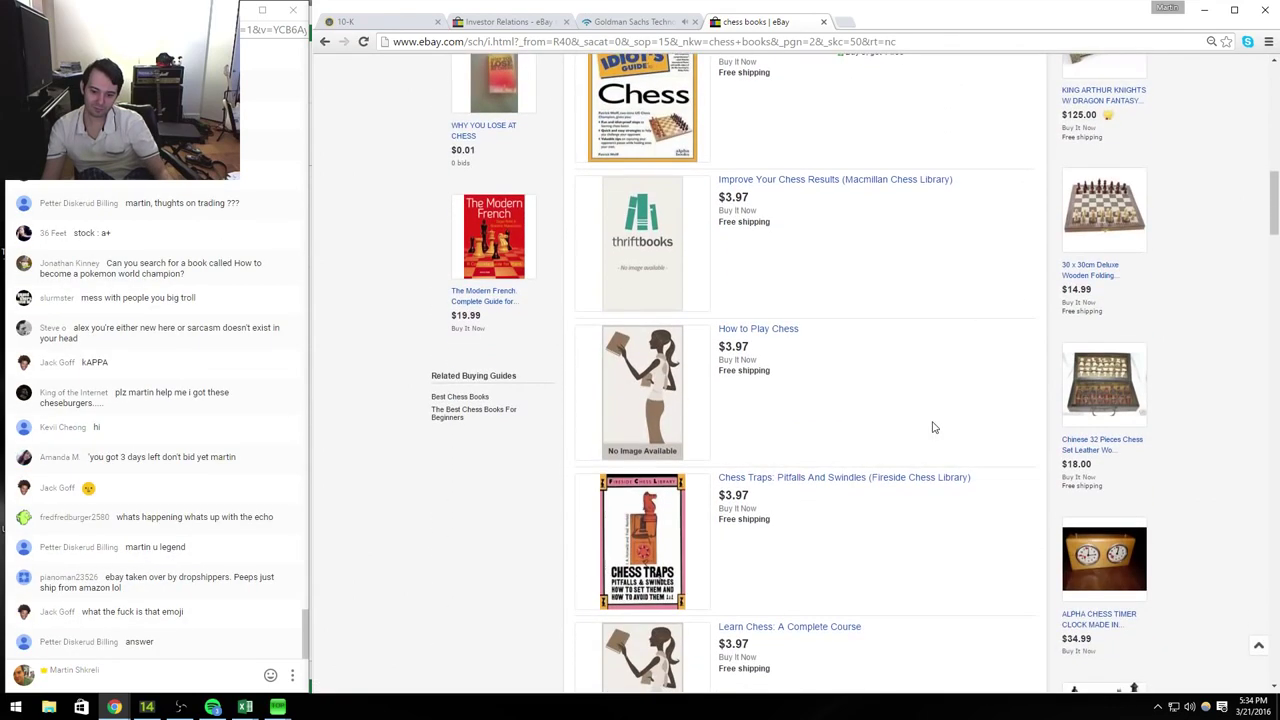
{"action": "scroll", "coordinate": [916, 436], "scroll_direction": "down", "scroll_amount": 3}
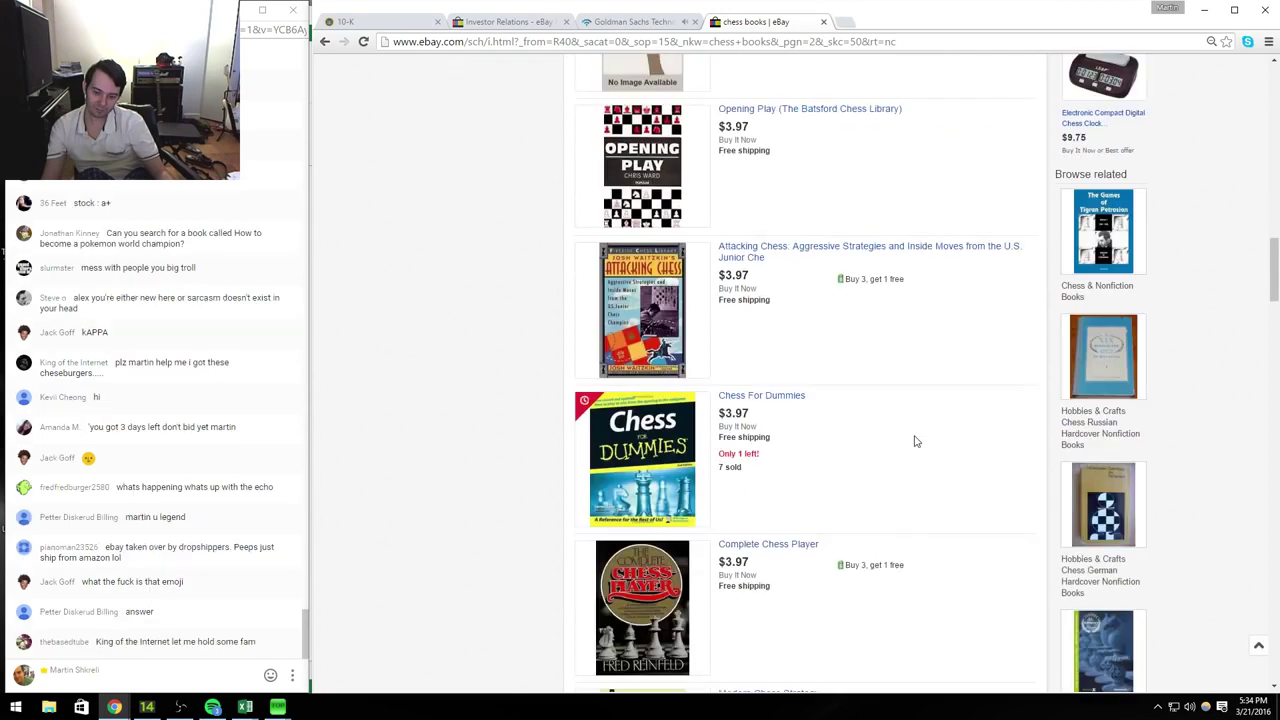
{"action": "scroll", "coordinate": [914, 440], "scroll_direction": "down", "scroll_amount": 3}
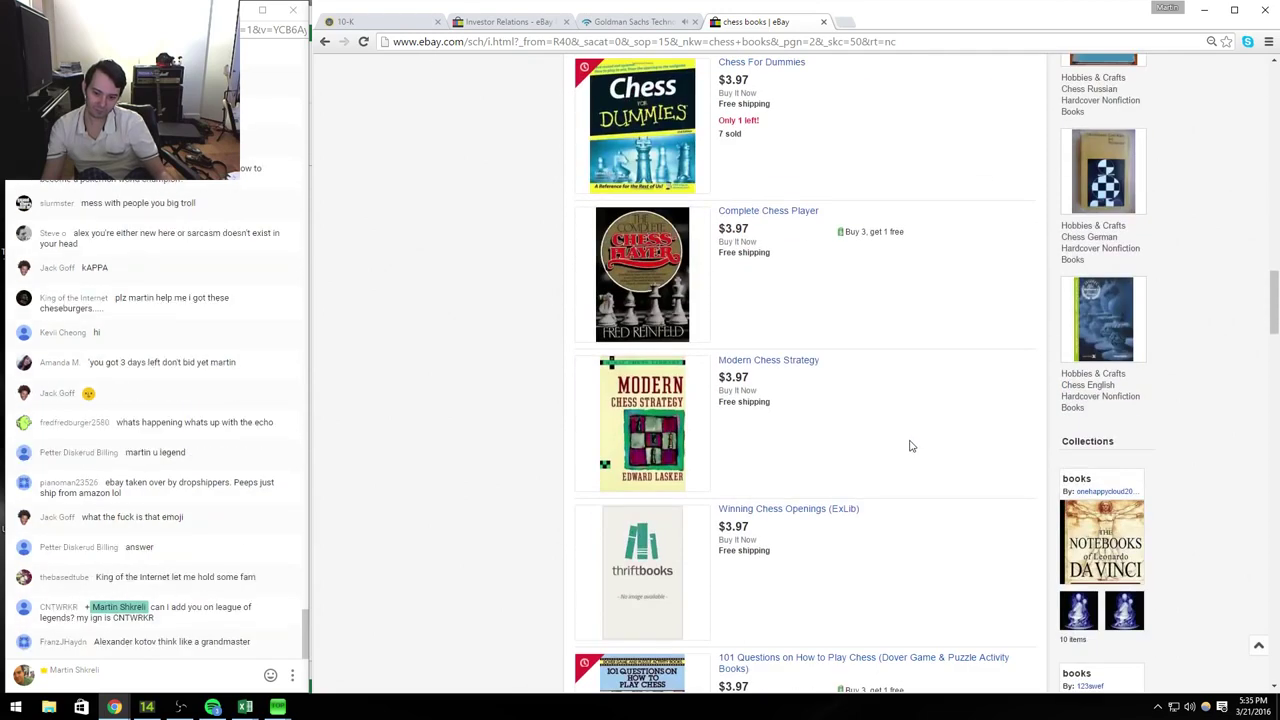
{"action": "scroll", "coordinate": [910, 446], "scroll_direction": "down", "scroll_amount": 3}
{"action": "scroll", "coordinate": [908, 450], "scroll_direction": "down", "scroll_amount": 3}
{"action": "scroll", "coordinate": [904, 464], "scroll_direction": "down", "scroll_amount": 3}
{"action": "scroll", "coordinate": [904, 462], "scroll_direction": "down", "scroll_amount": 1}
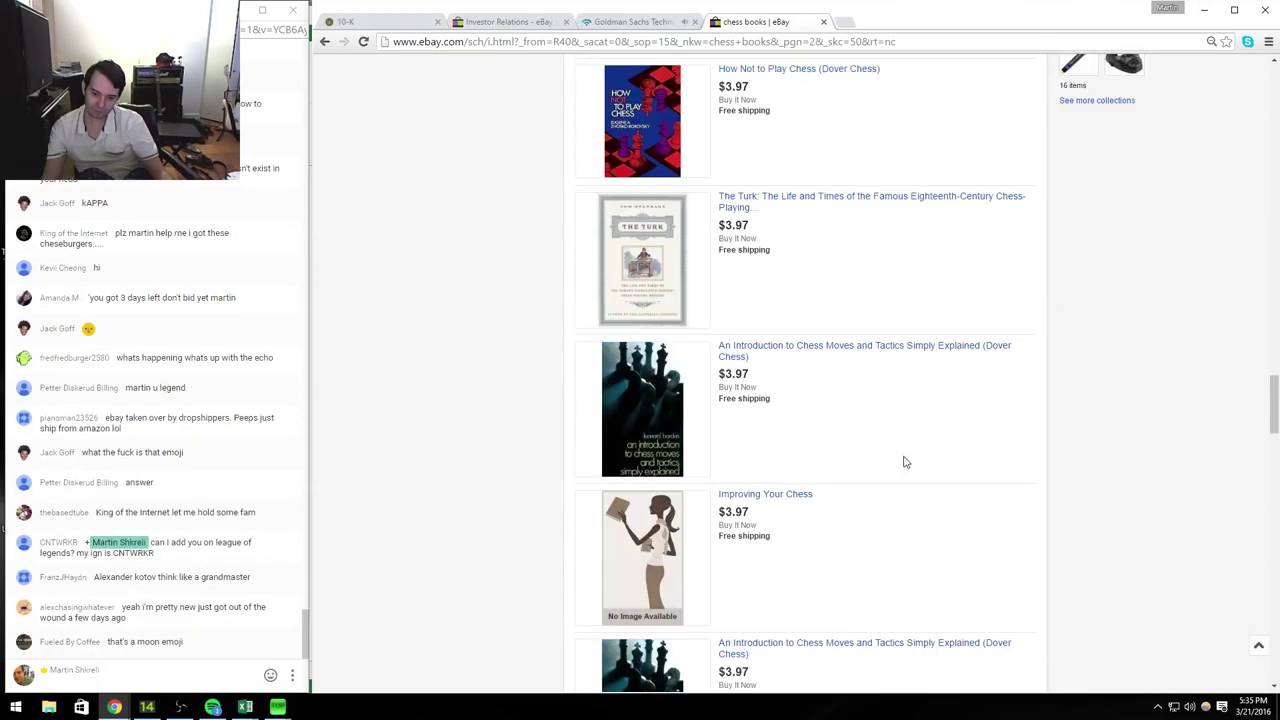
{"action": "scroll", "coordinate": [904, 462], "scroll_direction": "down", "scroll_amount": 3}
{"action": "scroll", "coordinate": [904, 462], "scroll_direction": "down", "scroll_amount": 3}
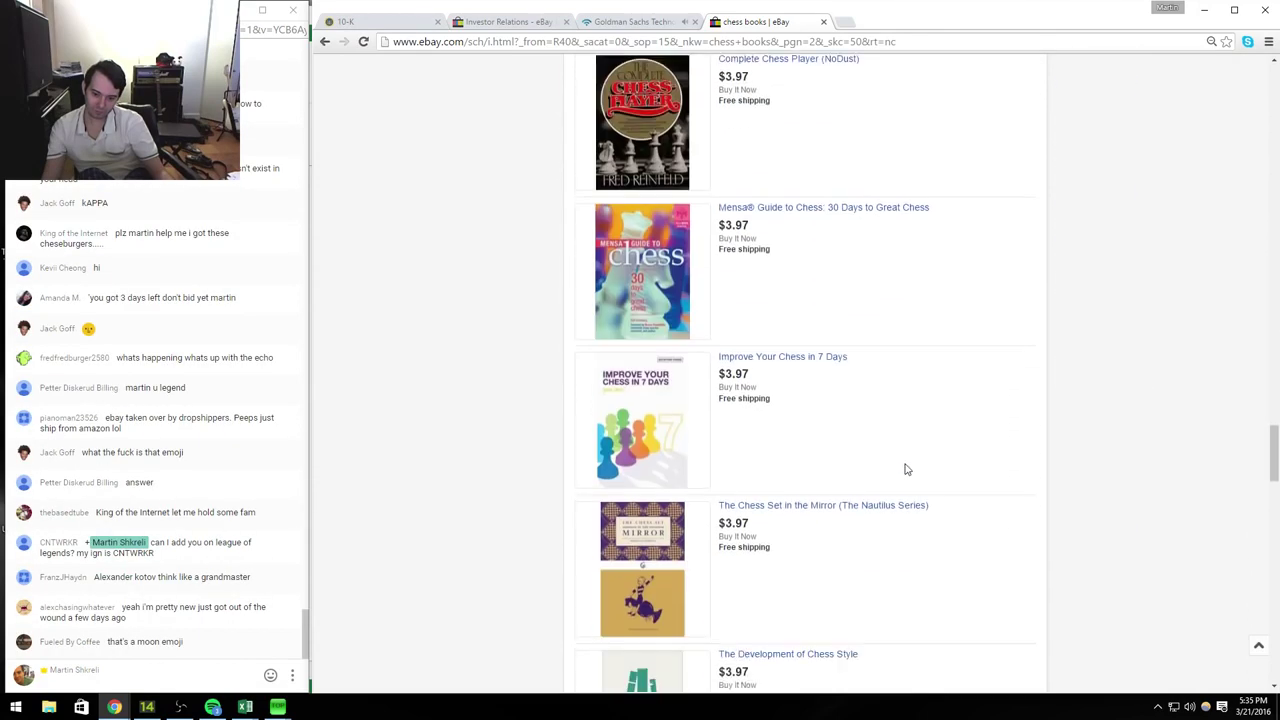
{"action": "scroll", "coordinate": [906, 469], "scroll_direction": "down", "scroll_amount": 3}
{"action": "scroll", "coordinate": [905, 468], "scroll_direction": "down", "scroll_amount": 3}
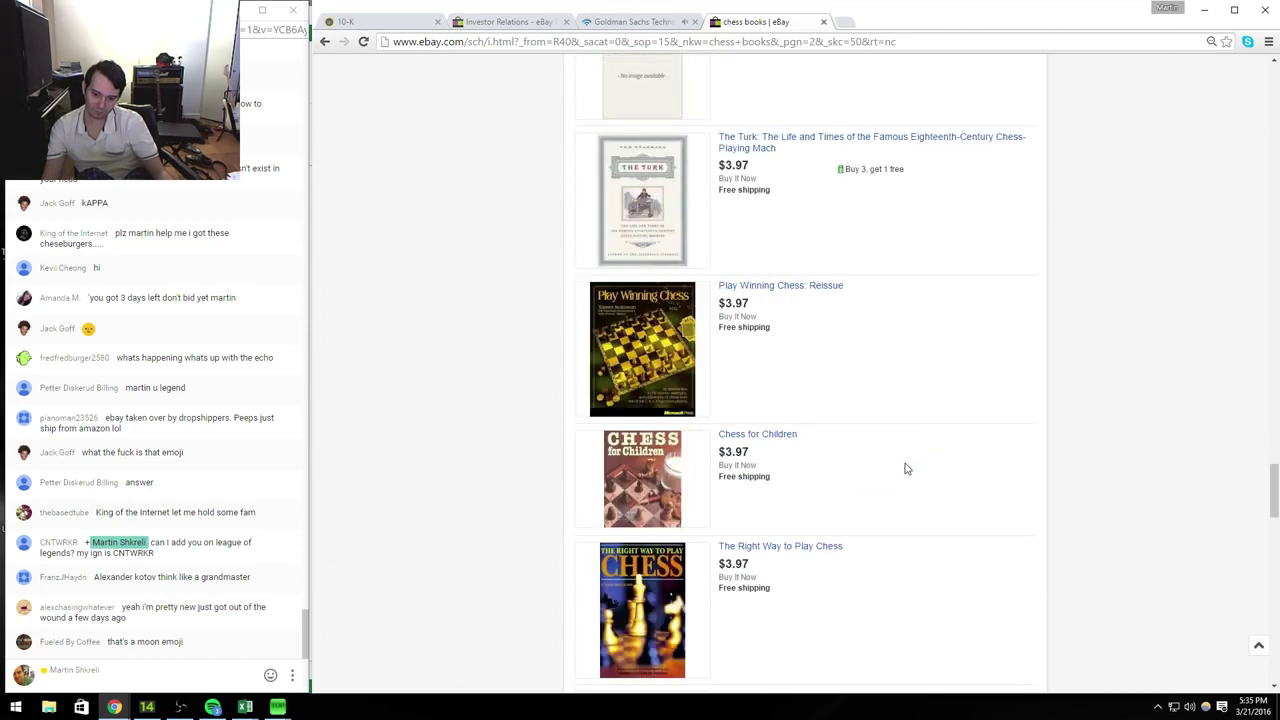
{"action": "scroll", "coordinate": [903, 468], "scroll_direction": "down", "scroll_amount": 3}
{"action": "scroll", "coordinate": [902, 470], "scroll_direction": "down", "scroll_amount": 3}
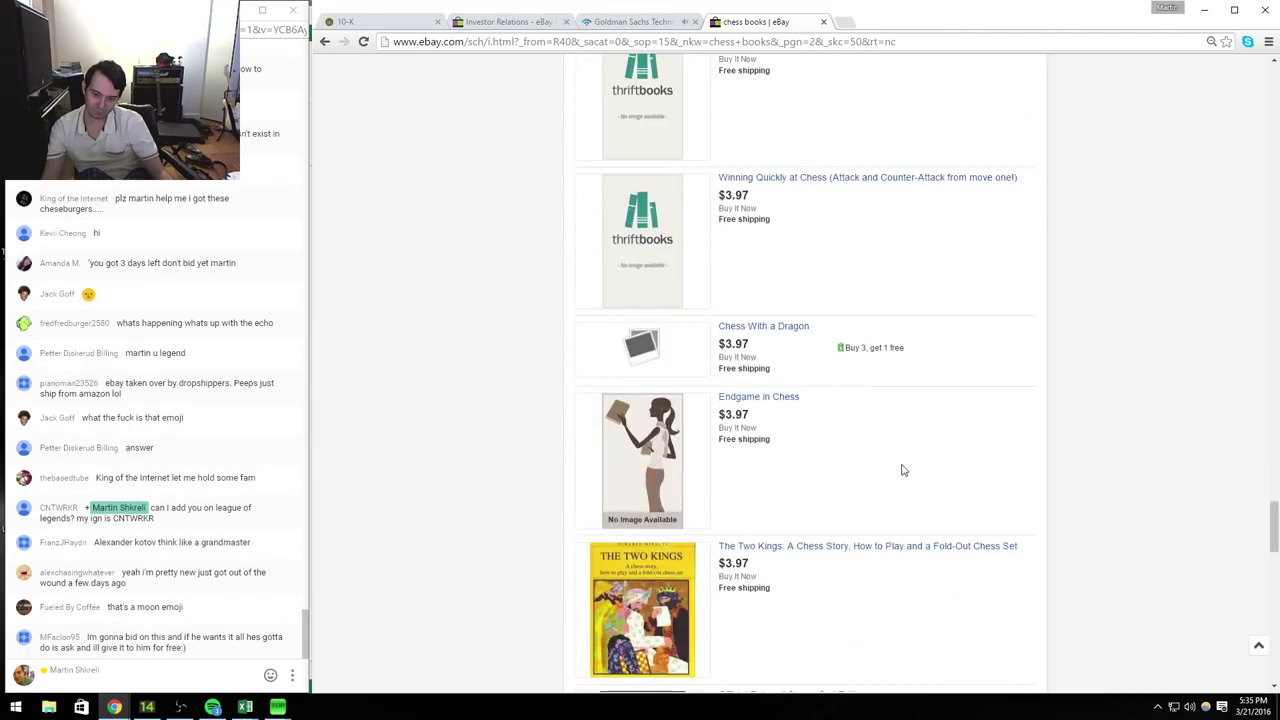
{"action": "scroll", "coordinate": [903, 440], "scroll_direction": "down", "scroll_amount": 12}
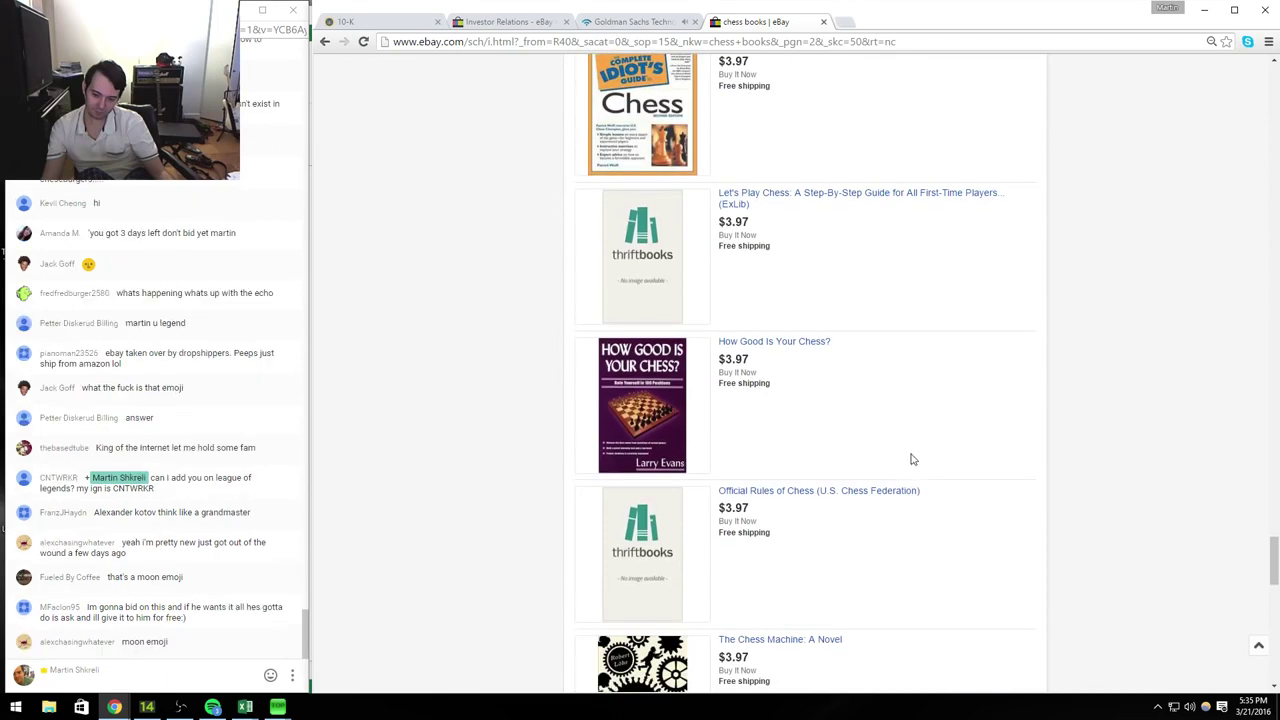
Step: Replace the chess books search with a search for "warren buffett" across all categories
{"action": "scroll", "coordinate": [1023, 274], "scroll_direction": "up", "scroll_amount": 20}
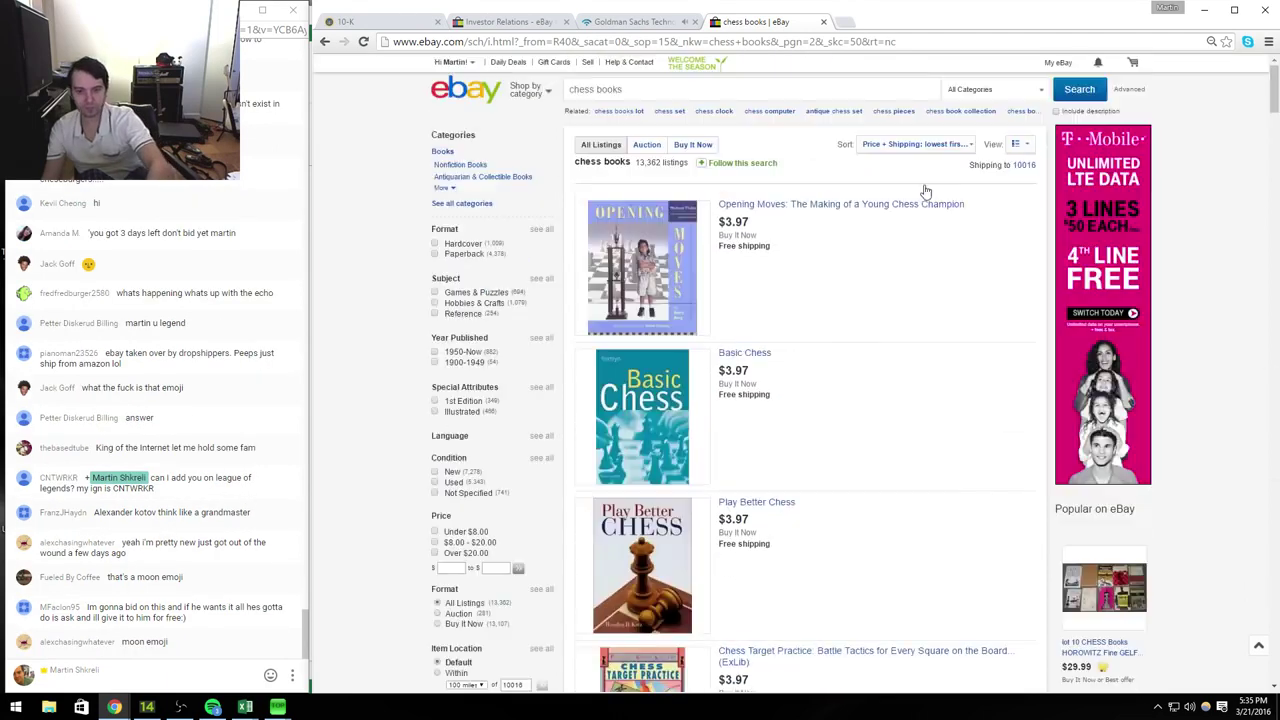
{"action": "left_click", "coordinate": [600, 89]}
{"action": "type", "text": "warren buffett"}
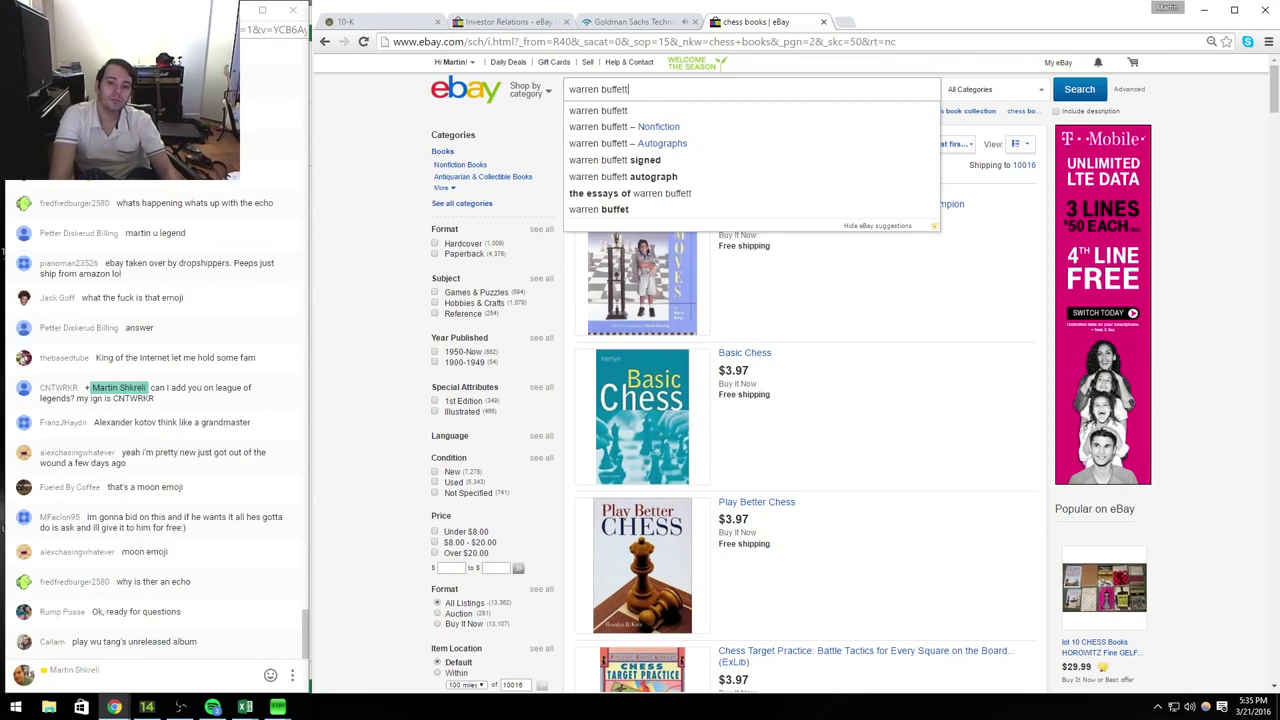
{"action": "key", "text": "Return"}
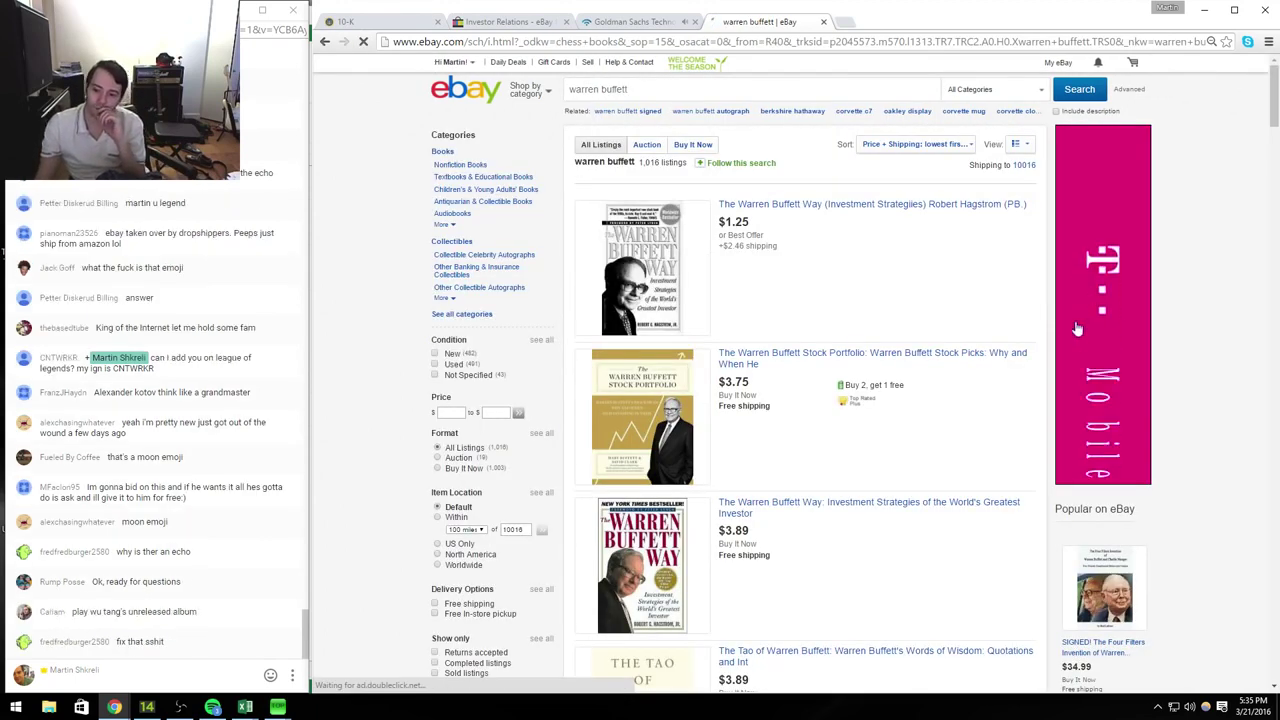
Step: Look through the Warren Buffett listings sorted by lowest price plus shipping, comparing titles, prices and shipping terms
{"action": "scroll", "coordinate": [970, 336], "scroll_direction": "down", "scroll_amount": 3}
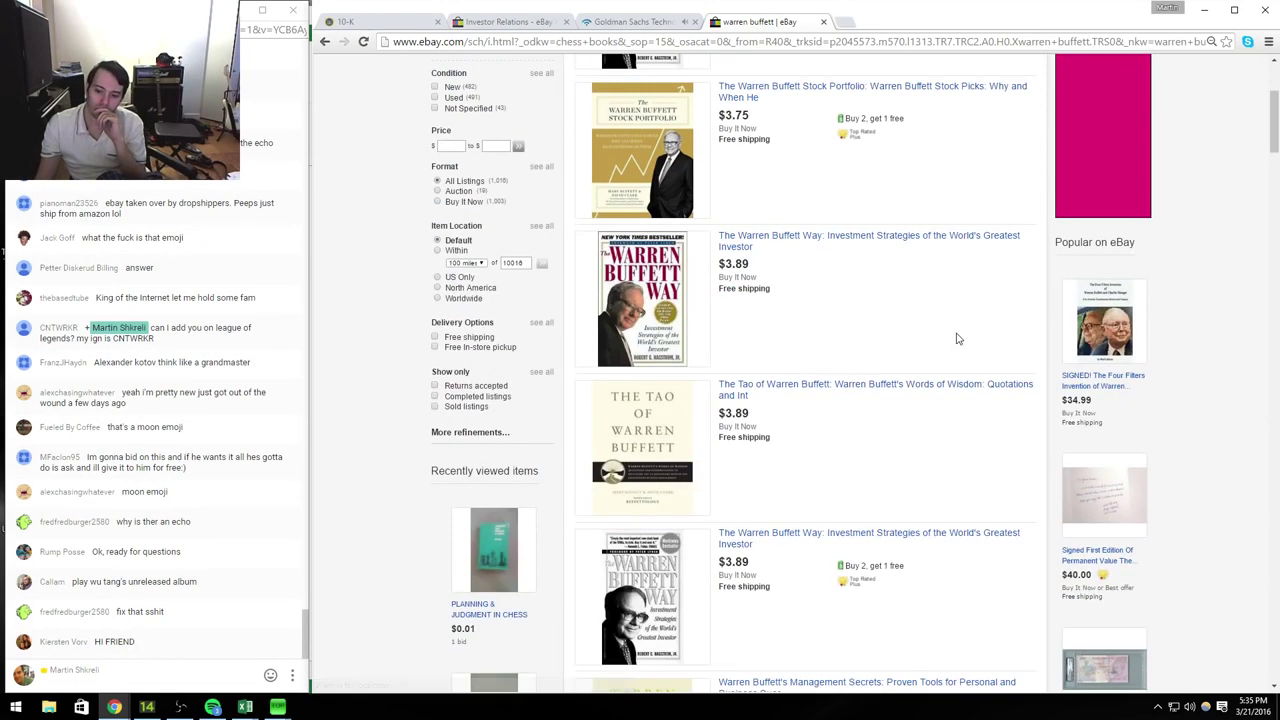
{"action": "scroll", "coordinate": [958, 340], "scroll_direction": "down", "scroll_amount": 3}
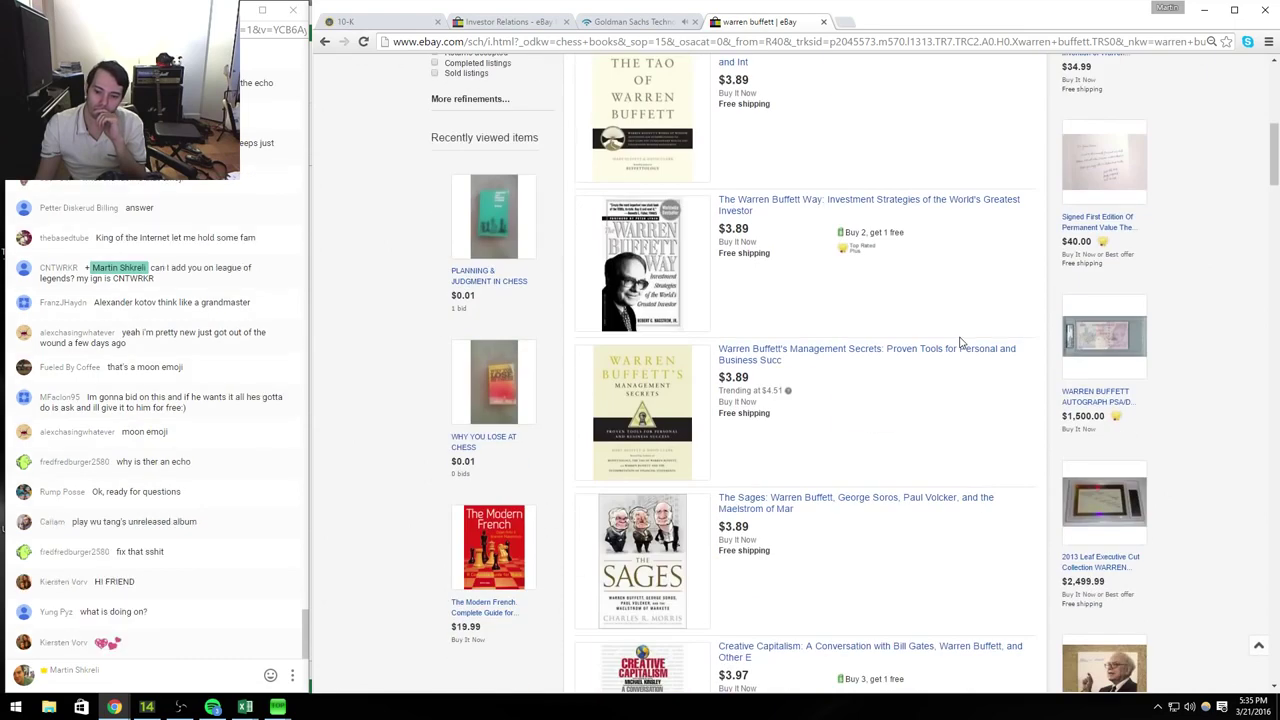
{"action": "scroll", "coordinate": [962, 344], "scroll_direction": "down", "scroll_amount": 3}
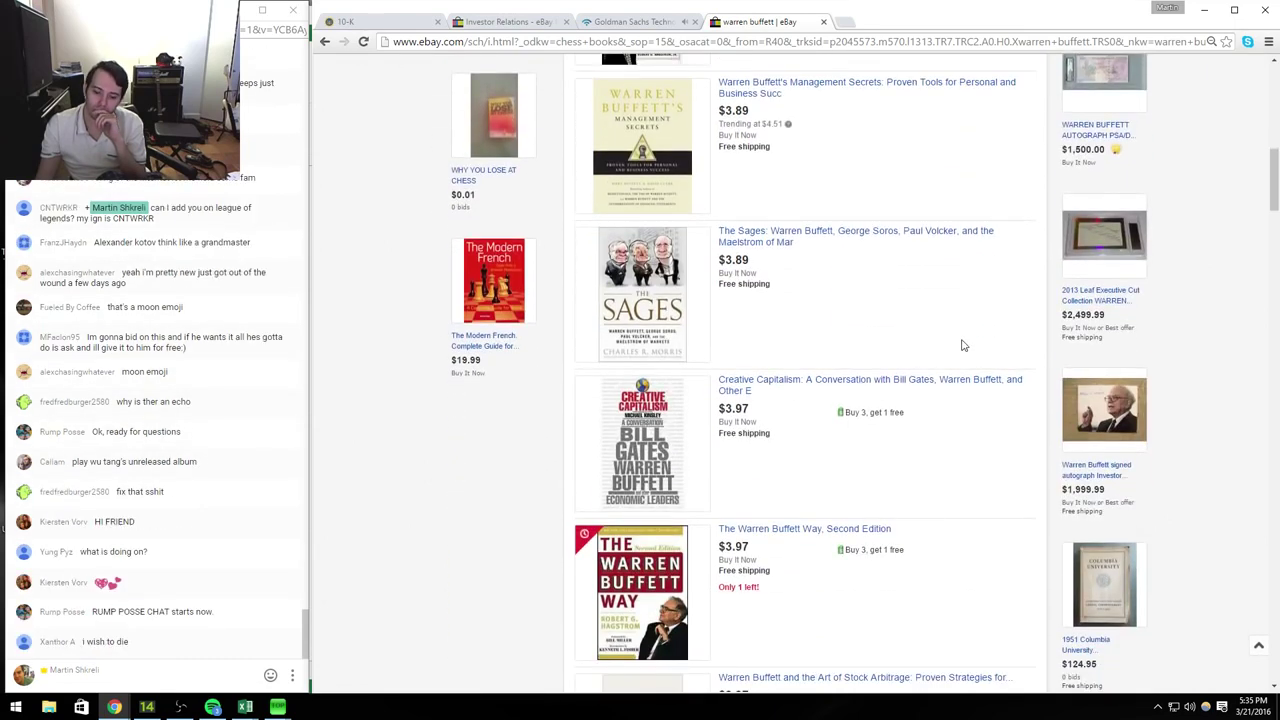
{"action": "scroll", "coordinate": [962, 345], "scroll_direction": "down", "scroll_amount": 3}
{"action": "scroll", "coordinate": [964, 347], "scroll_direction": "down", "scroll_amount": 2}
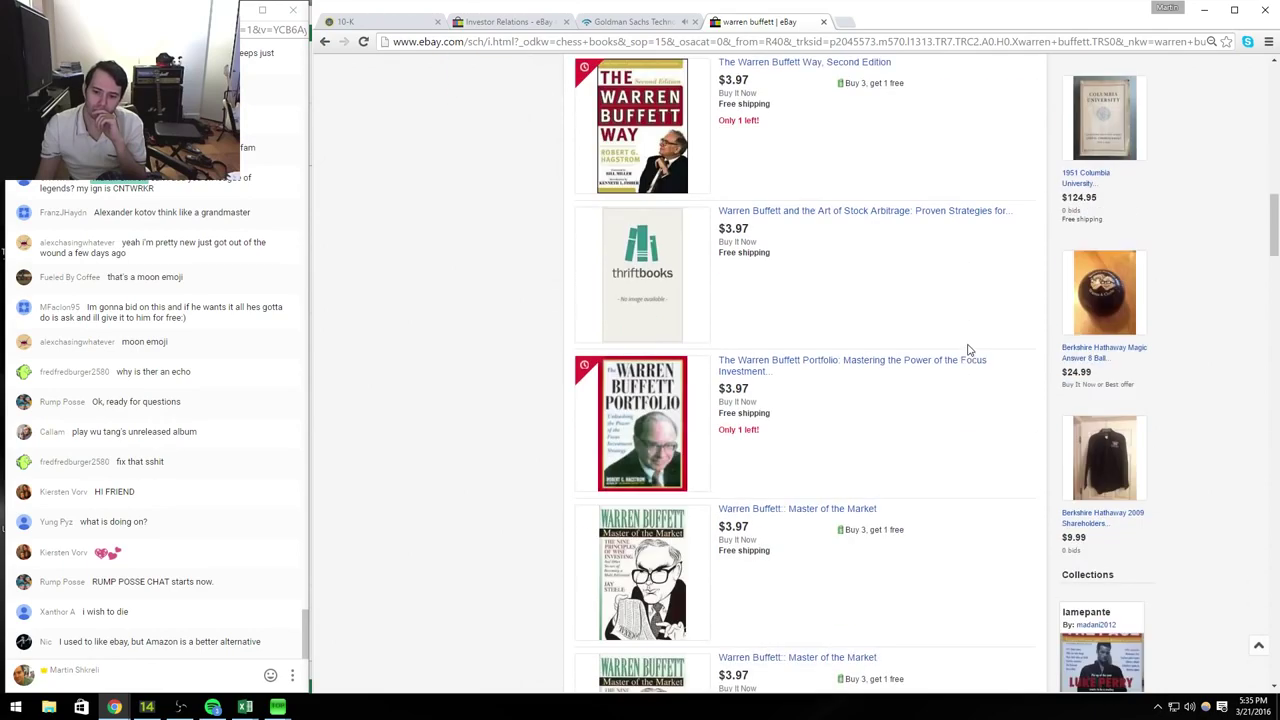
{"action": "scroll", "coordinate": [971, 349], "scroll_direction": "down", "scroll_amount": 3}
{"action": "scroll", "coordinate": [975, 351], "scroll_direction": "down", "scroll_amount": 3}
{"action": "scroll", "coordinate": [975, 353], "scroll_direction": "down", "scroll_amount": 4}
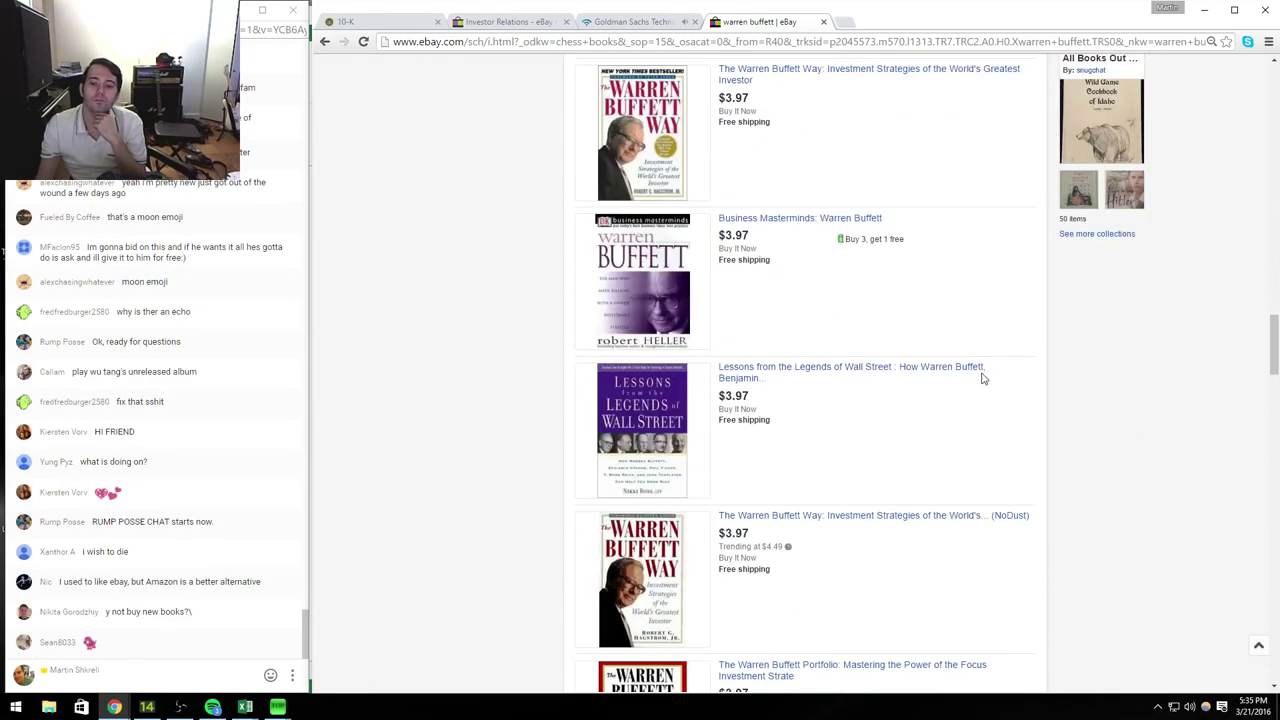
{"action": "scroll", "coordinate": [1153, 440], "scroll_direction": "down", "scroll_amount": 3}
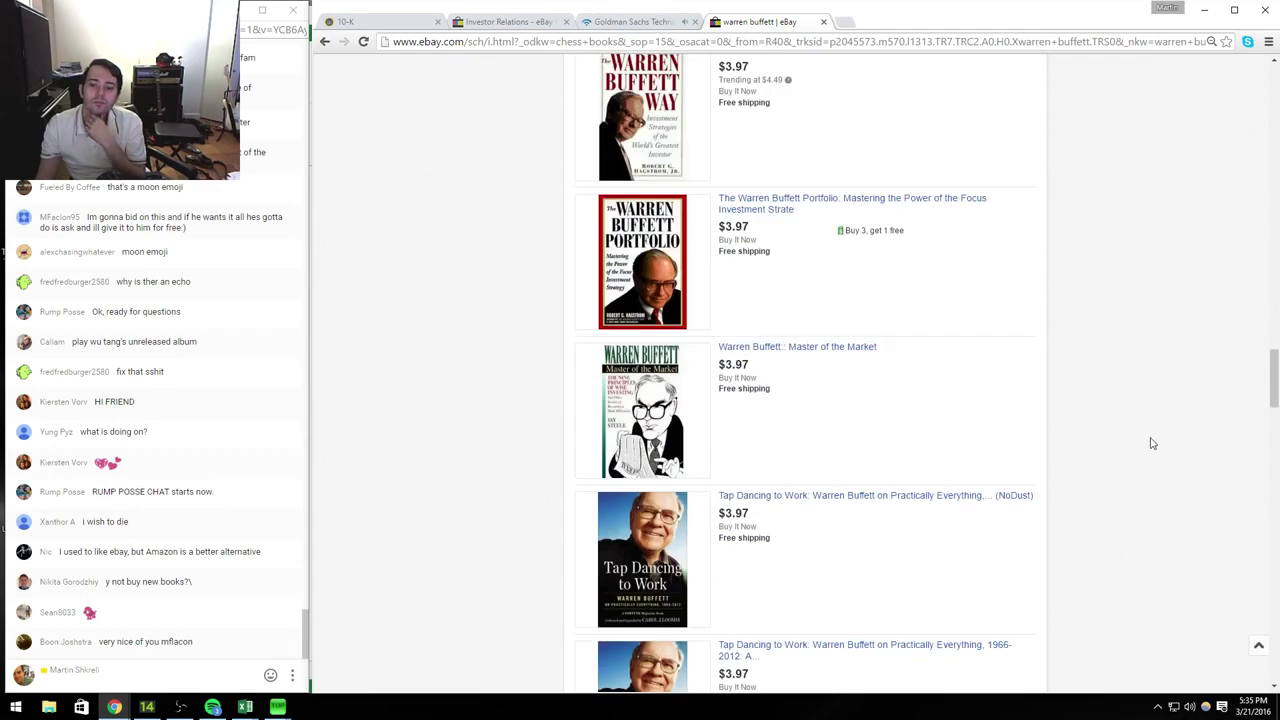
{"action": "scroll", "coordinate": [1152, 442], "scroll_direction": "down", "scroll_amount": 3}
{"action": "scroll", "coordinate": [1150, 442], "scroll_direction": "down", "scroll_amount": 4}
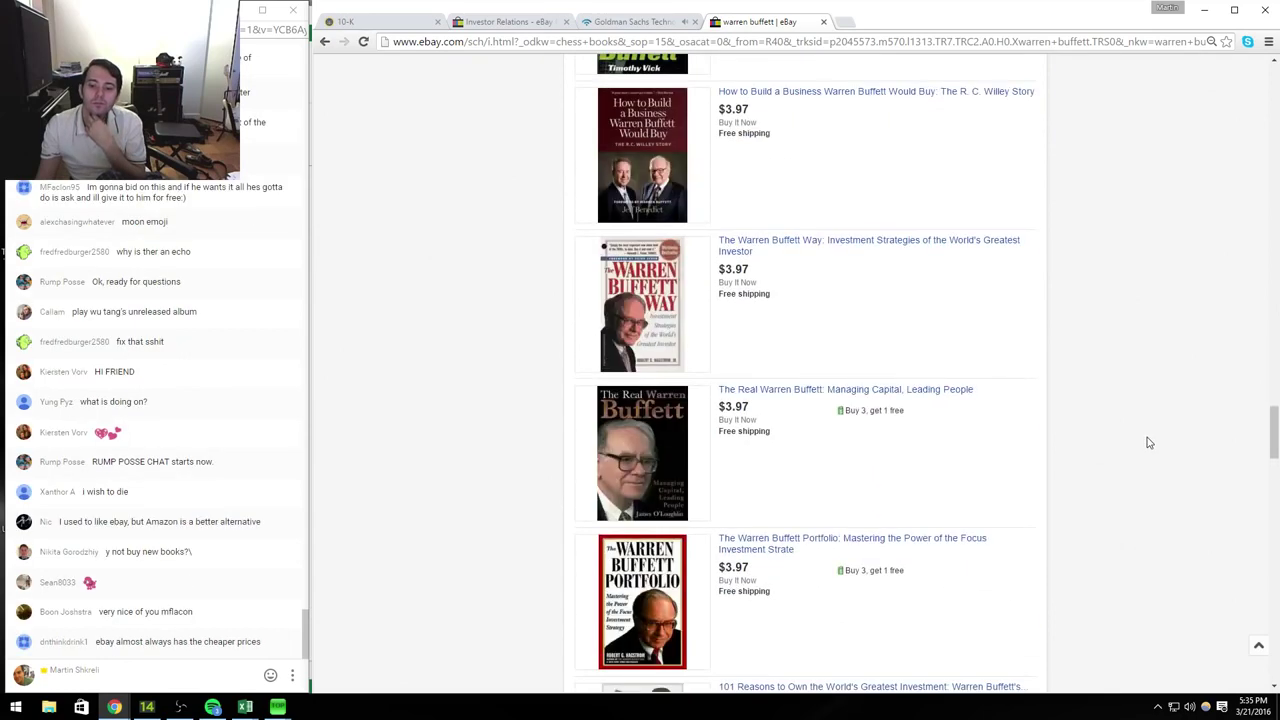
{"action": "scroll", "coordinate": [1146, 447], "scroll_direction": "down", "scroll_amount": 5}
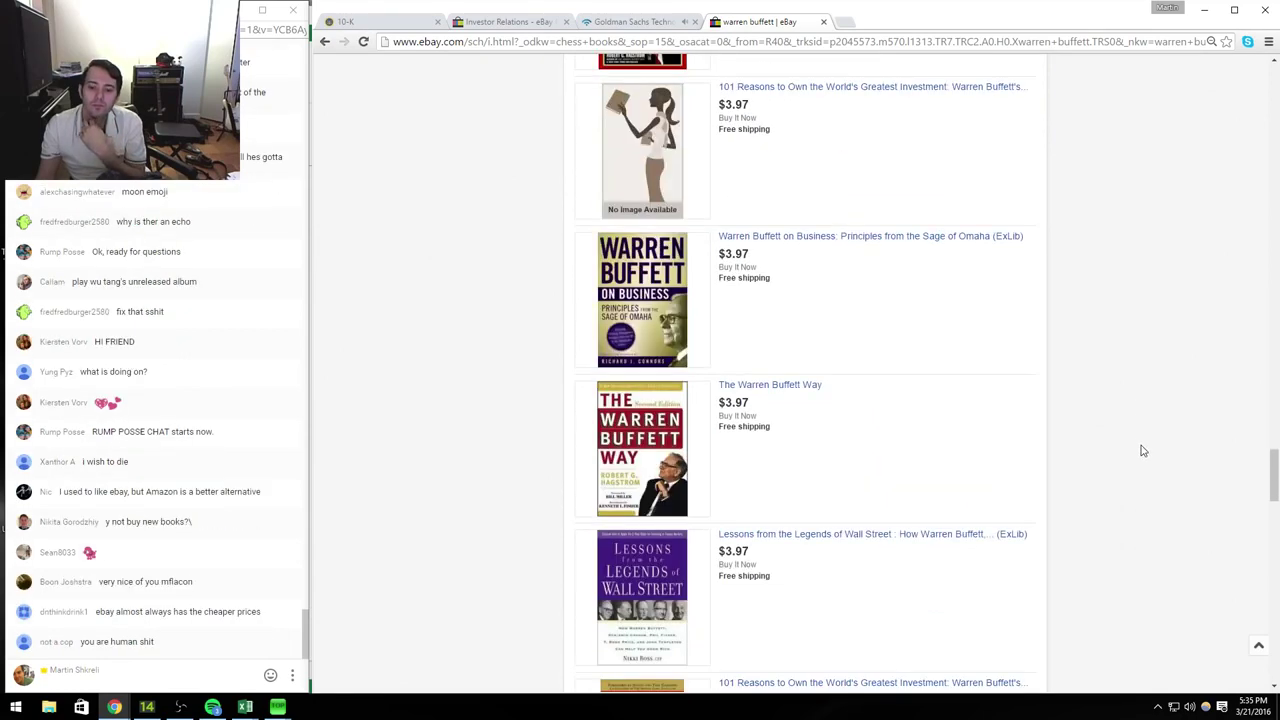
Step: Sort the Warren Buffett results by Best Match and look through the first listings
{"action": "scroll", "coordinate": [1140, 450], "scroll_direction": "up", "scroll_amount": 15}
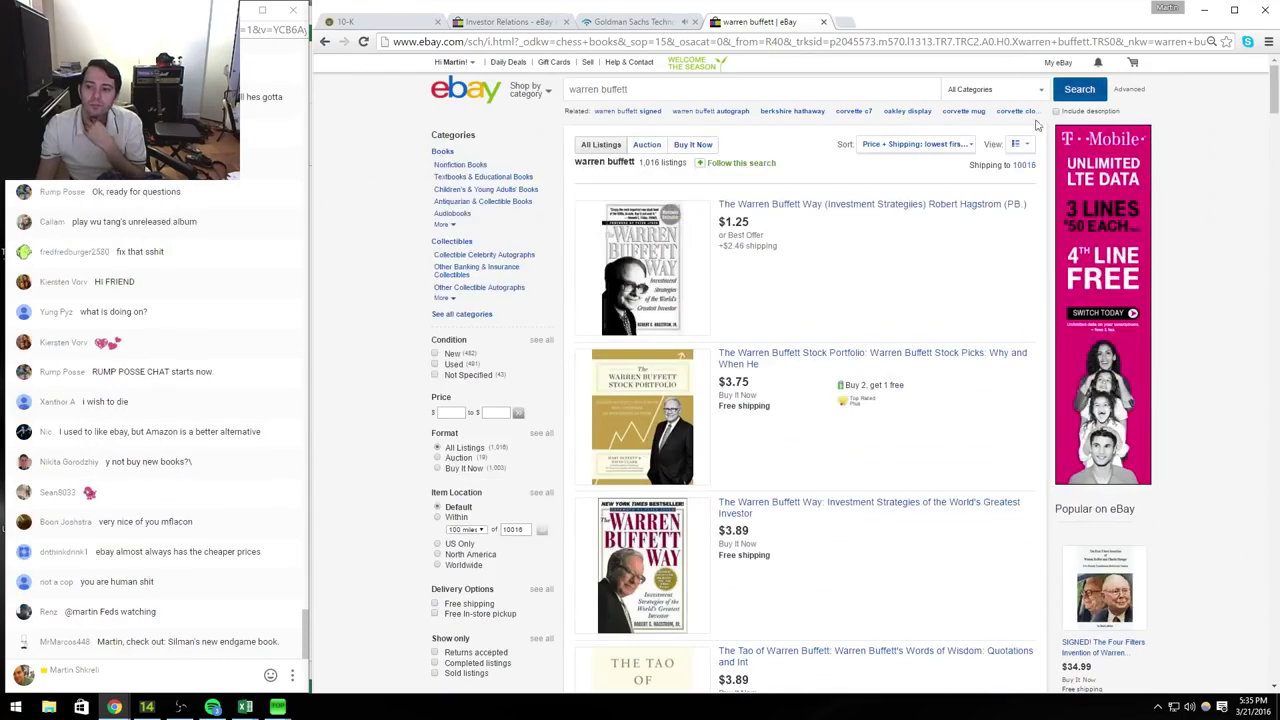
{"action": "left_click", "coordinate": [930, 145]}
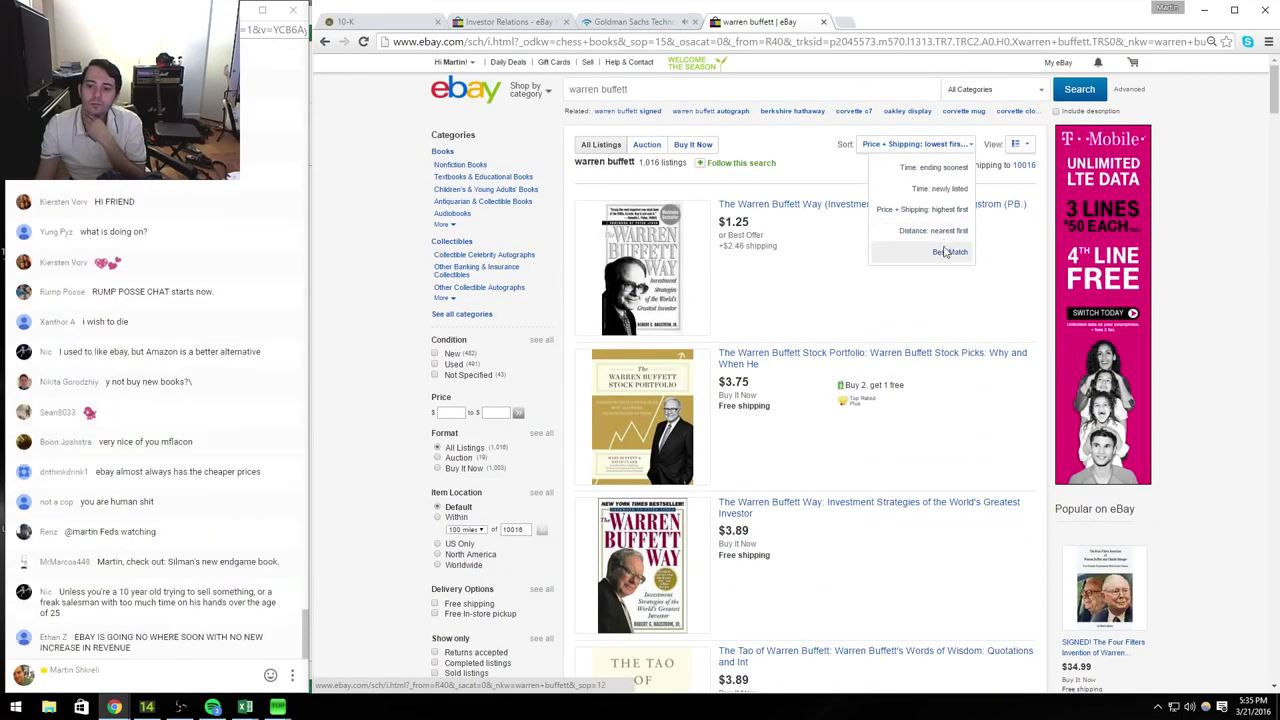
{"action": "left_click", "coordinate": [945, 250]}
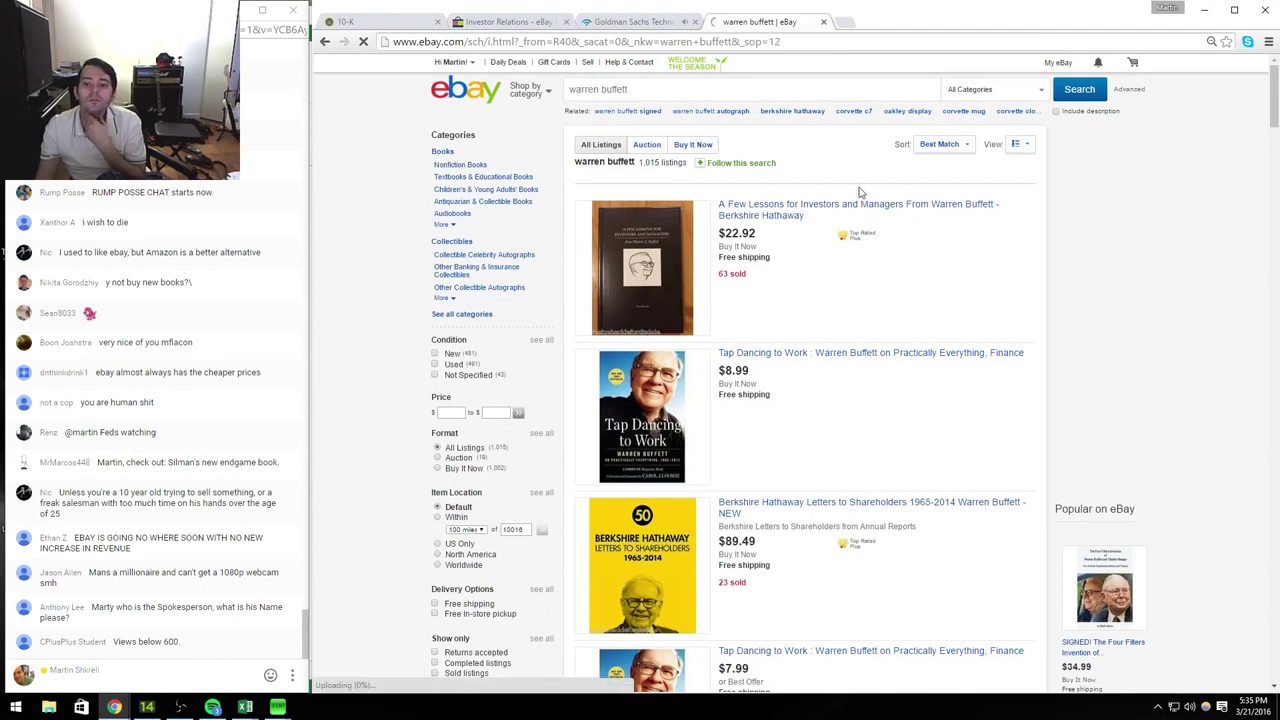
{"action": "scroll", "coordinate": [830, 388], "scroll_direction": "down", "scroll_amount": 3}
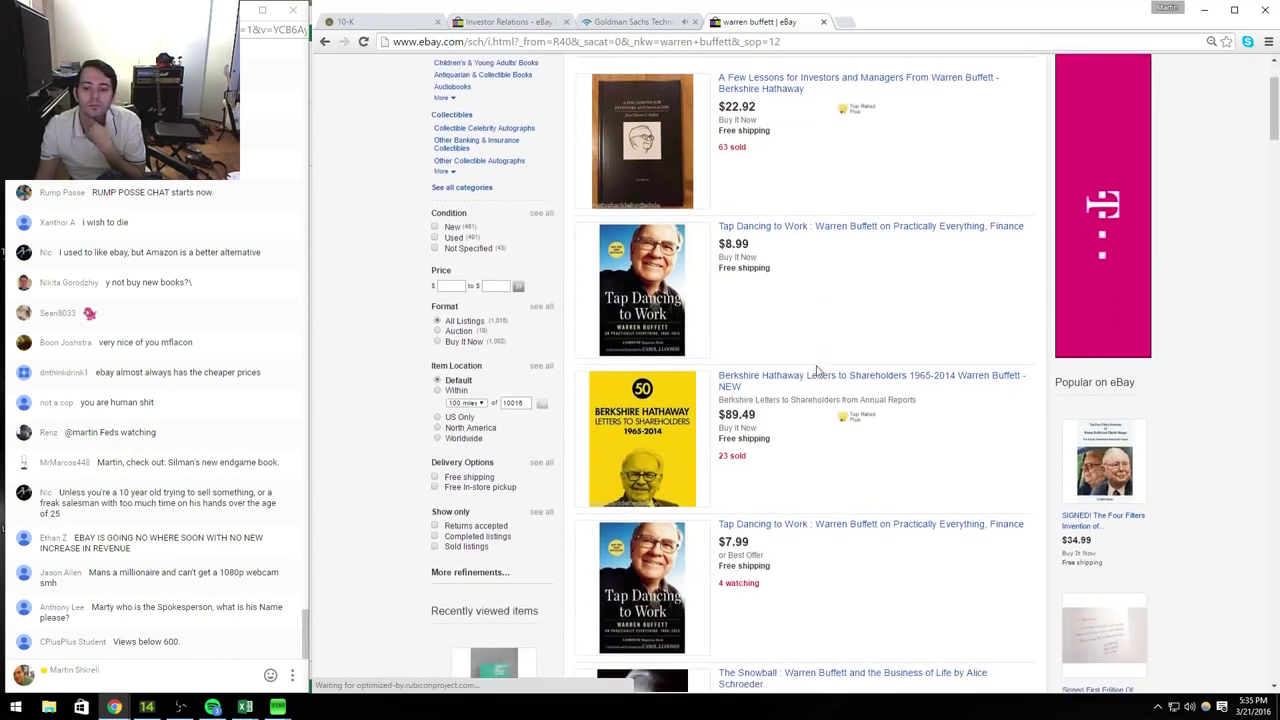
{"action": "scroll", "coordinate": [848, 393], "scroll_direction": "down", "scroll_amount": 4}
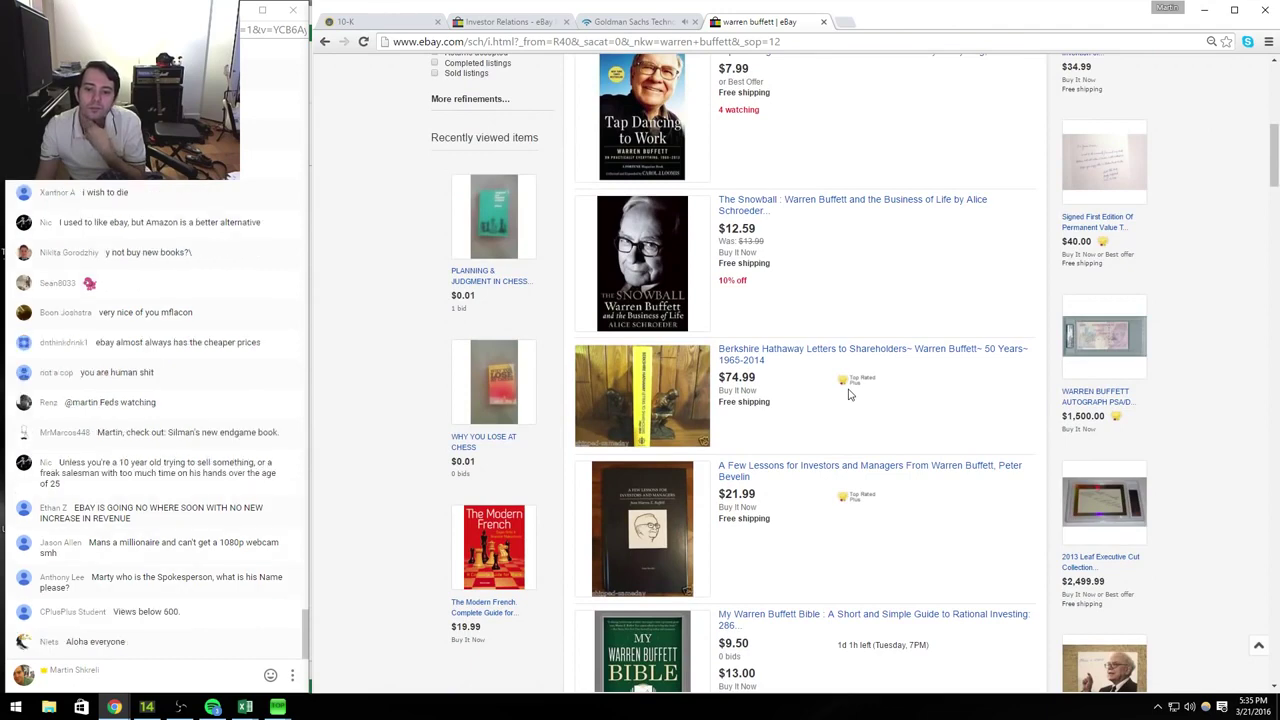
Step: Open the $12.59 listing of The Snowball, switch to the $7.99 copy, and examine its cover photo, description and alternative offers
{"action": "left_click", "coordinate": [862, 200]}
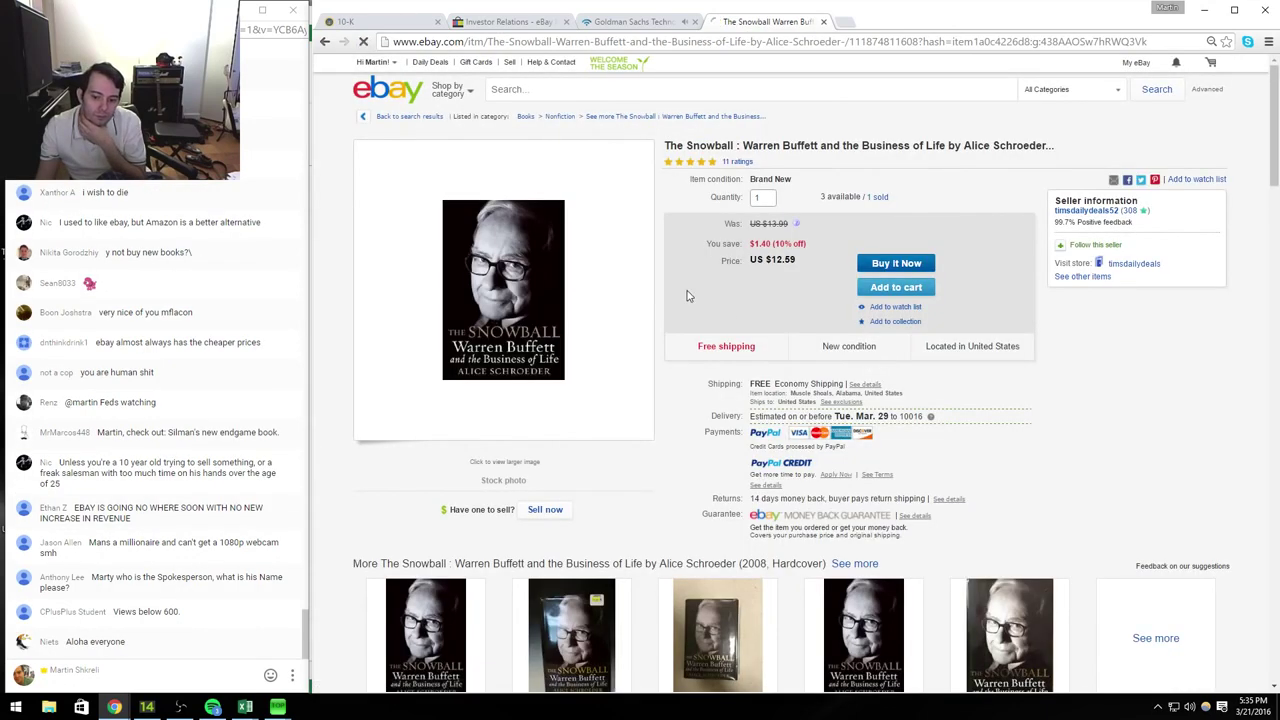
{"action": "scroll", "coordinate": [688, 293], "scroll_direction": "down", "scroll_amount": 3}
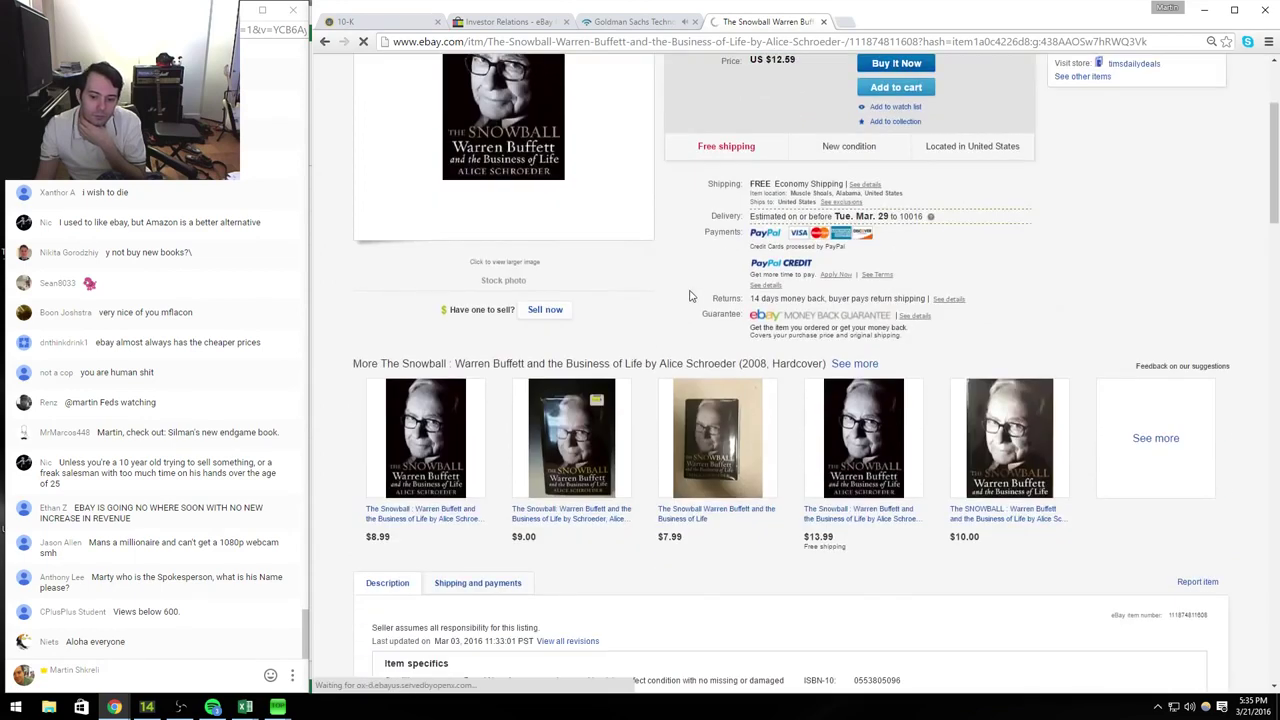
{"action": "left_click", "coordinate": [746, 425]}
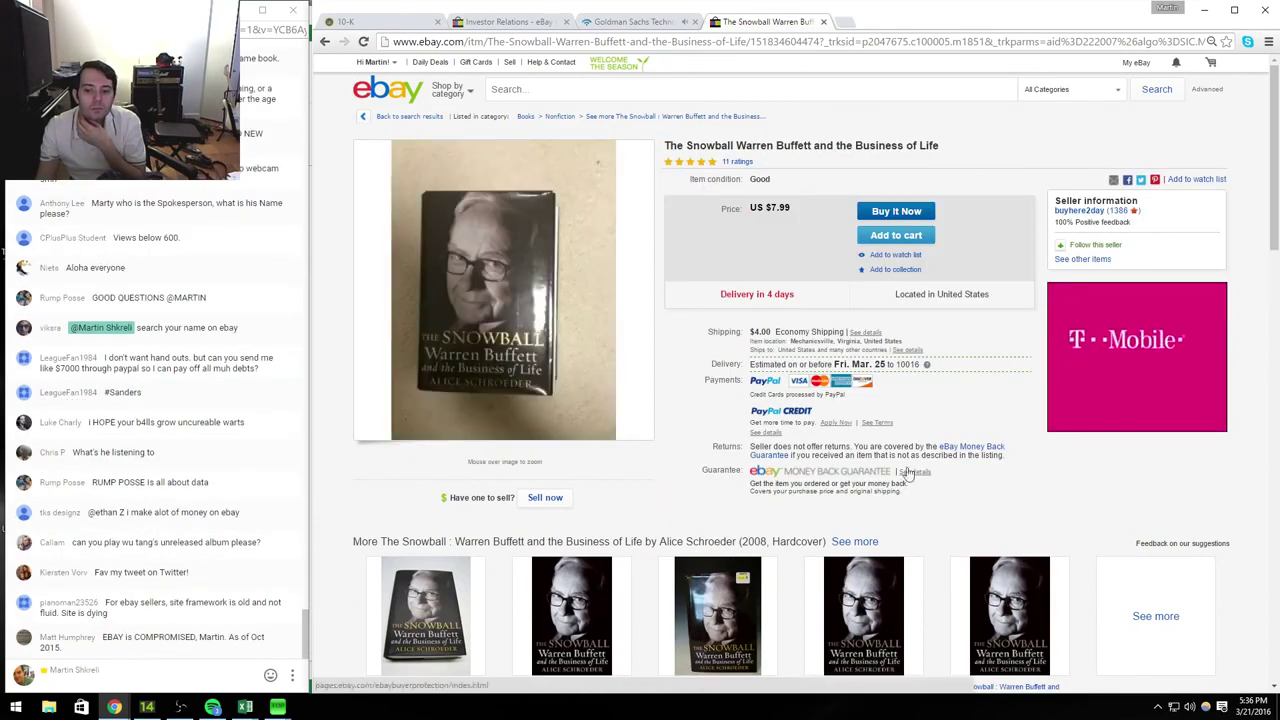
{"action": "mouse_move", "coordinate": [455, 238]}
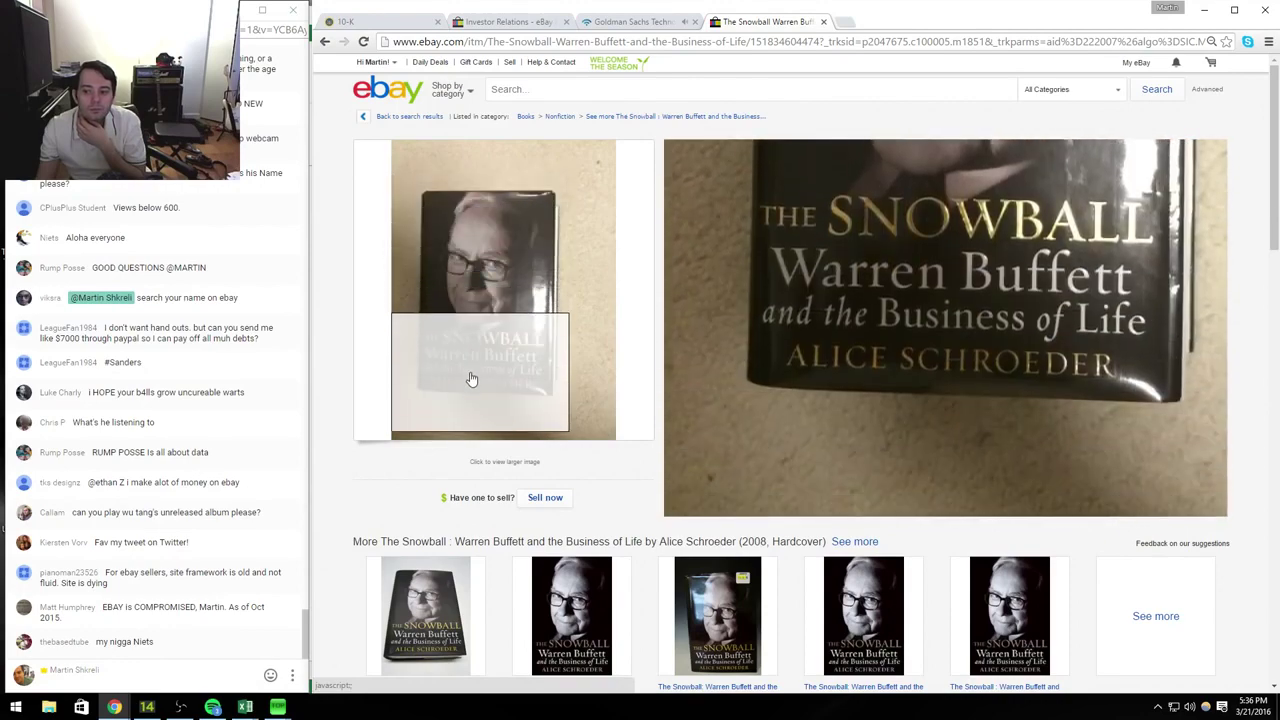
{"action": "scroll", "coordinate": [877, 376], "scroll_direction": "down", "scroll_amount": 3}
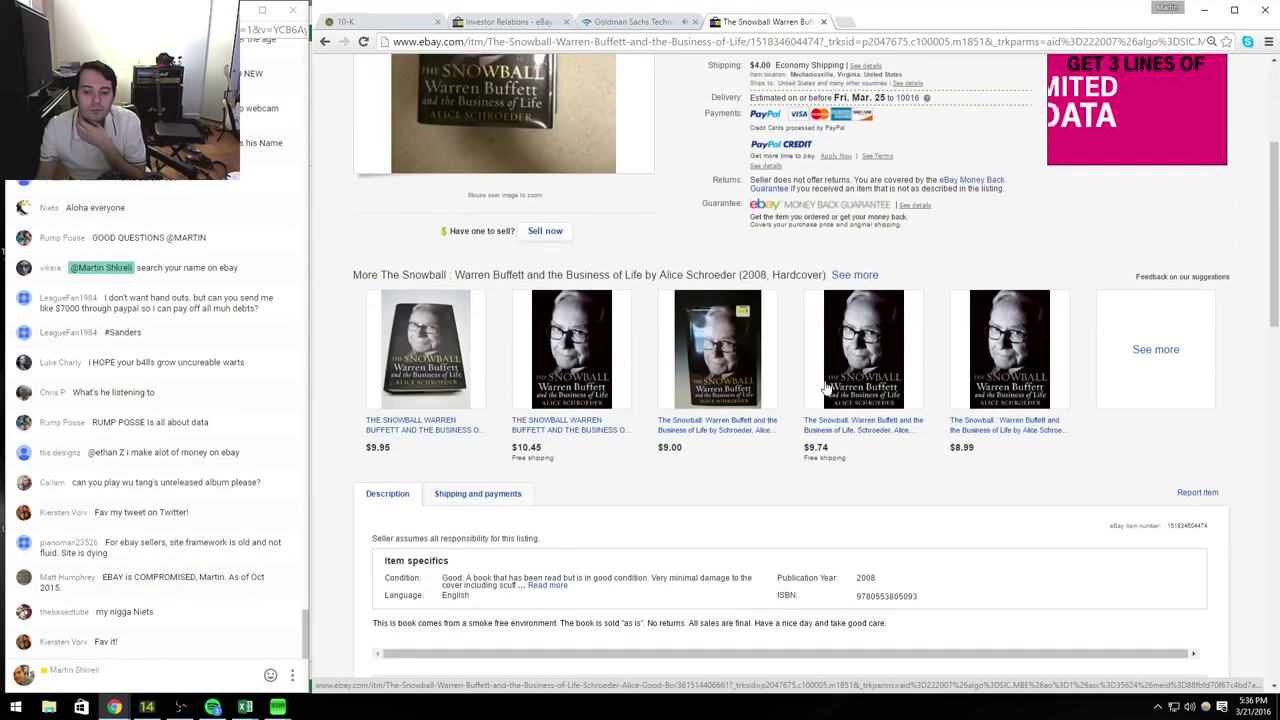
{"action": "scroll", "coordinate": [588, 384], "scroll_direction": "up", "scroll_amount": 2}
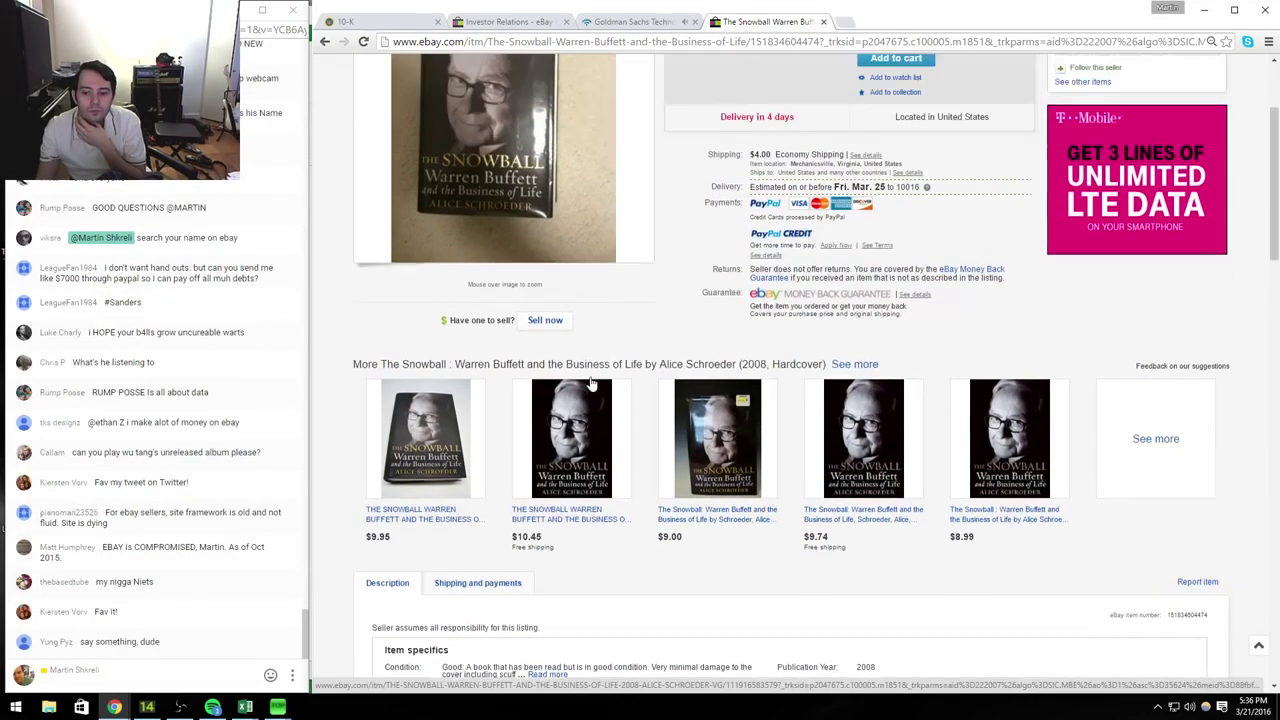
Step: Open the $9.74 copy of The Snowball with free shipping and review its charity details and alternative copies
{"action": "left_click", "coordinate": [872, 519]}
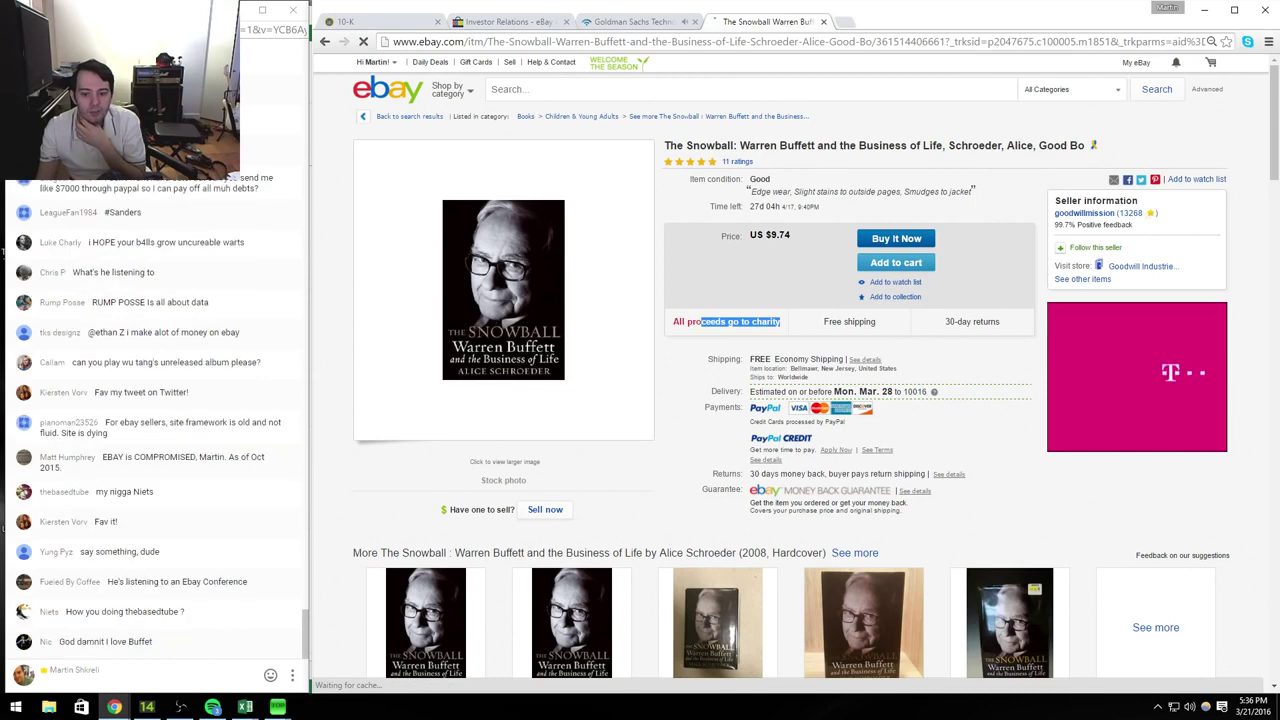
{"action": "scroll", "coordinate": [493, 283], "scroll_direction": "down", "scroll_amount": 3}
{"action": "scroll", "coordinate": [493, 283], "scroll_direction": "down", "scroll_amount": 3}
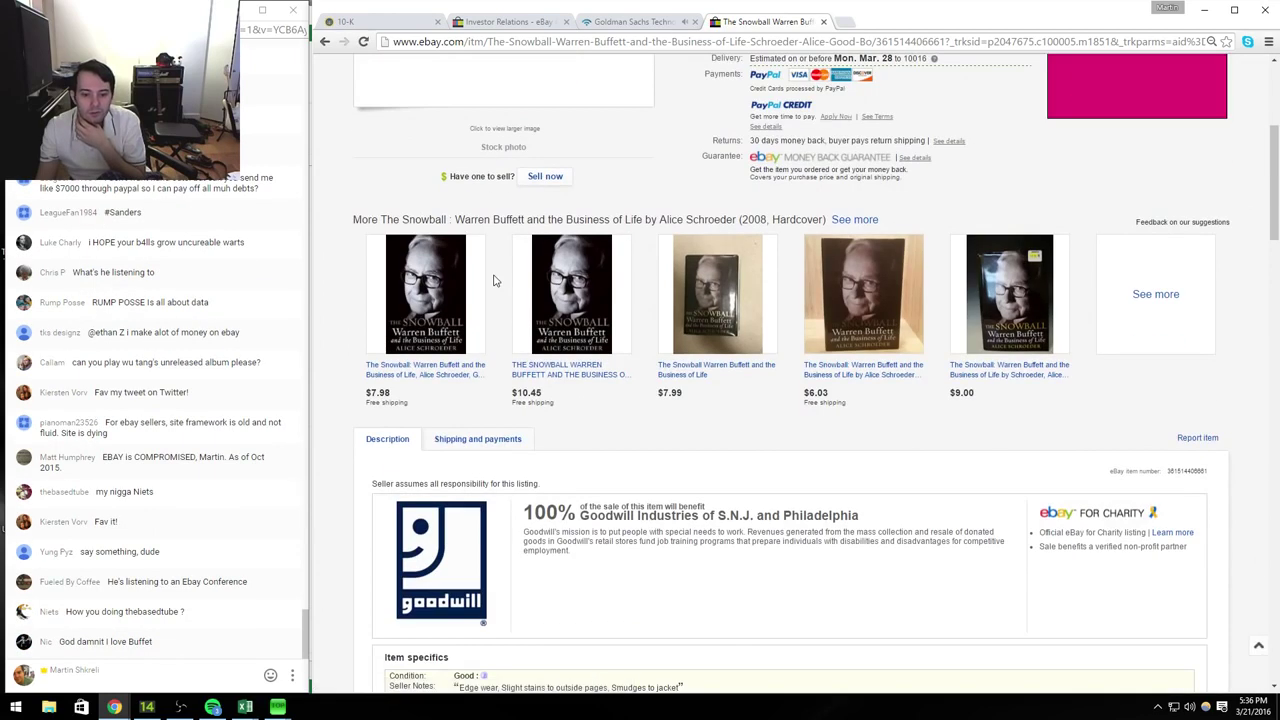
Step: Open the $6.03 copy of The Snowball, review its listing, and add one to the shopping cart
{"action": "left_click", "coordinate": [851, 303]}
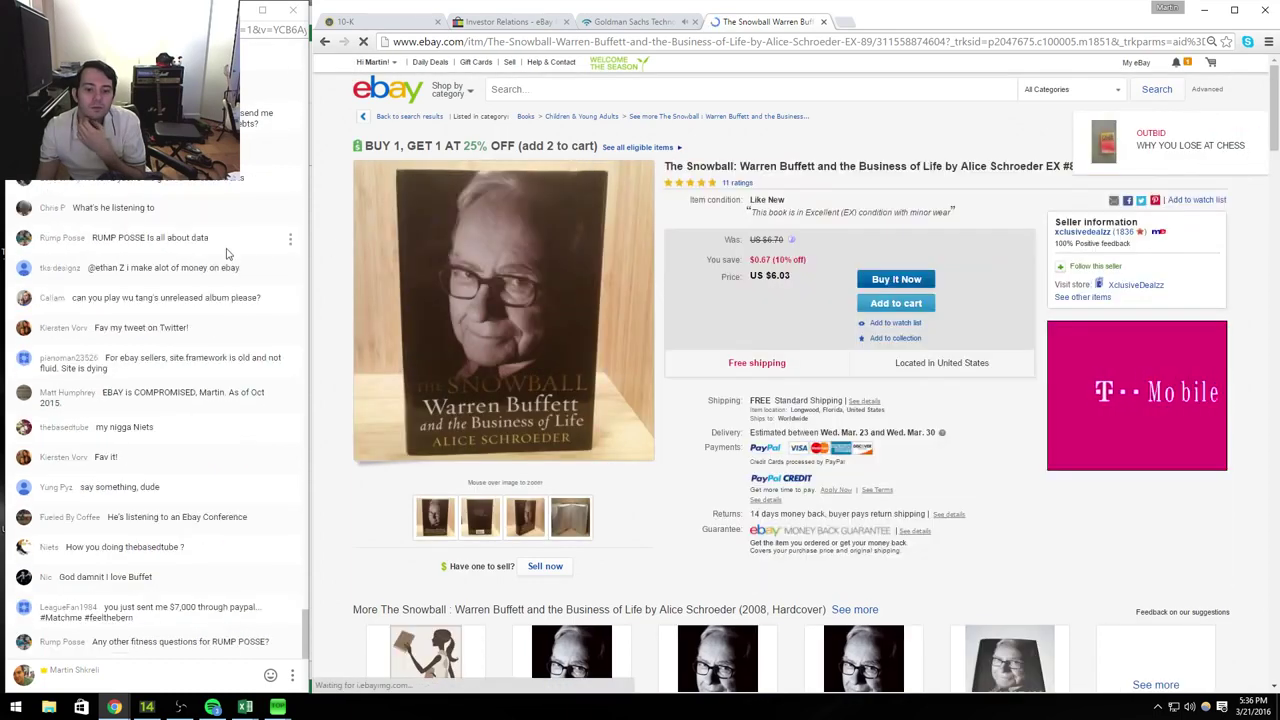
{"action": "scroll", "coordinate": [566, 363], "scroll_direction": "down", "scroll_amount": 3}
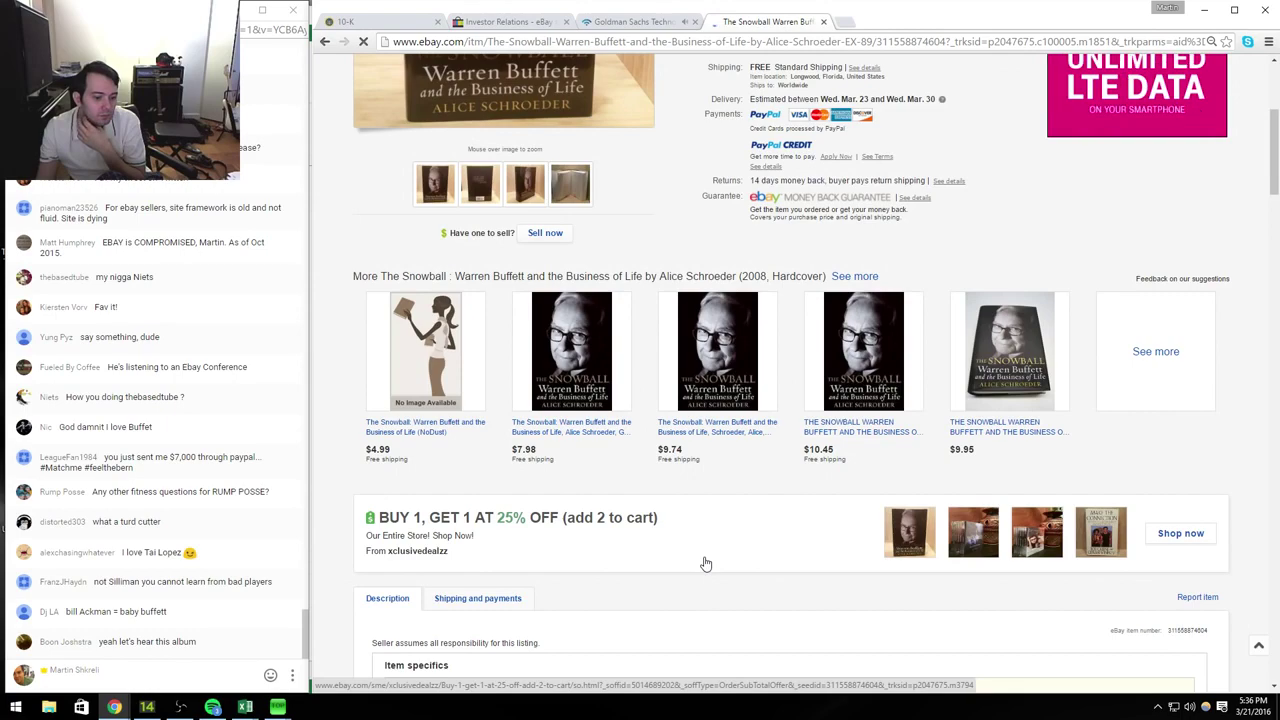
{"action": "scroll", "coordinate": [703, 565], "scroll_direction": "down", "scroll_amount": 3}
{"action": "scroll", "coordinate": [800, 450], "scroll_direction": "up", "scroll_amount": 6}
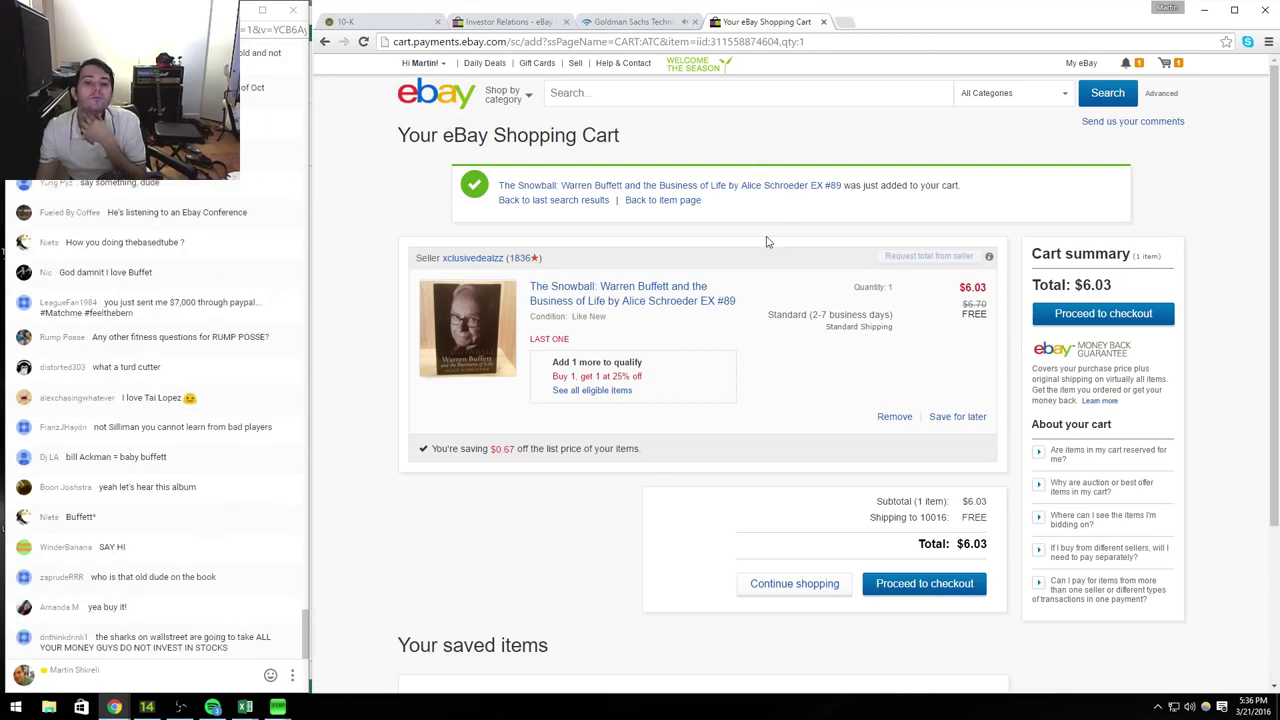
Step: Open the items eligible for the cart's "Buy 1, get 1 at 25% off" offer and look through the first page
{"action": "left_click", "coordinate": [597, 391]}
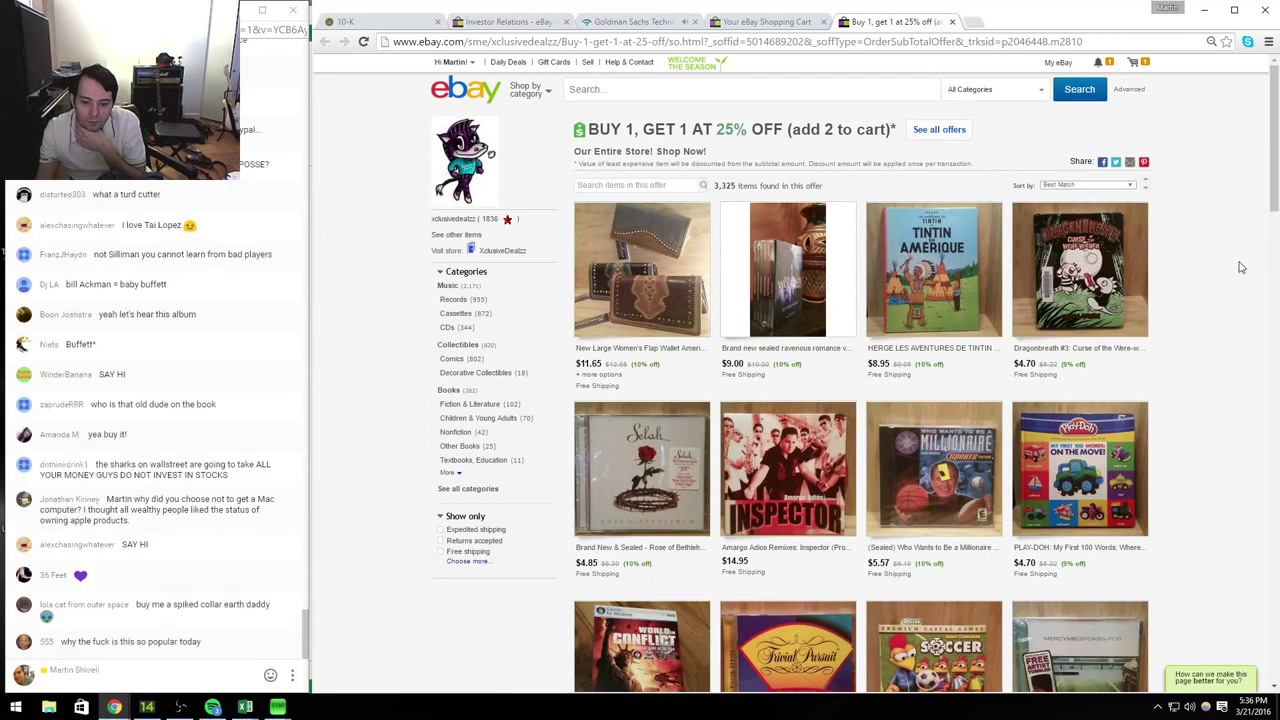
{"action": "scroll", "coordinate": [1234, 298], "scroll_direction": "down", "scroll_amount": 9}
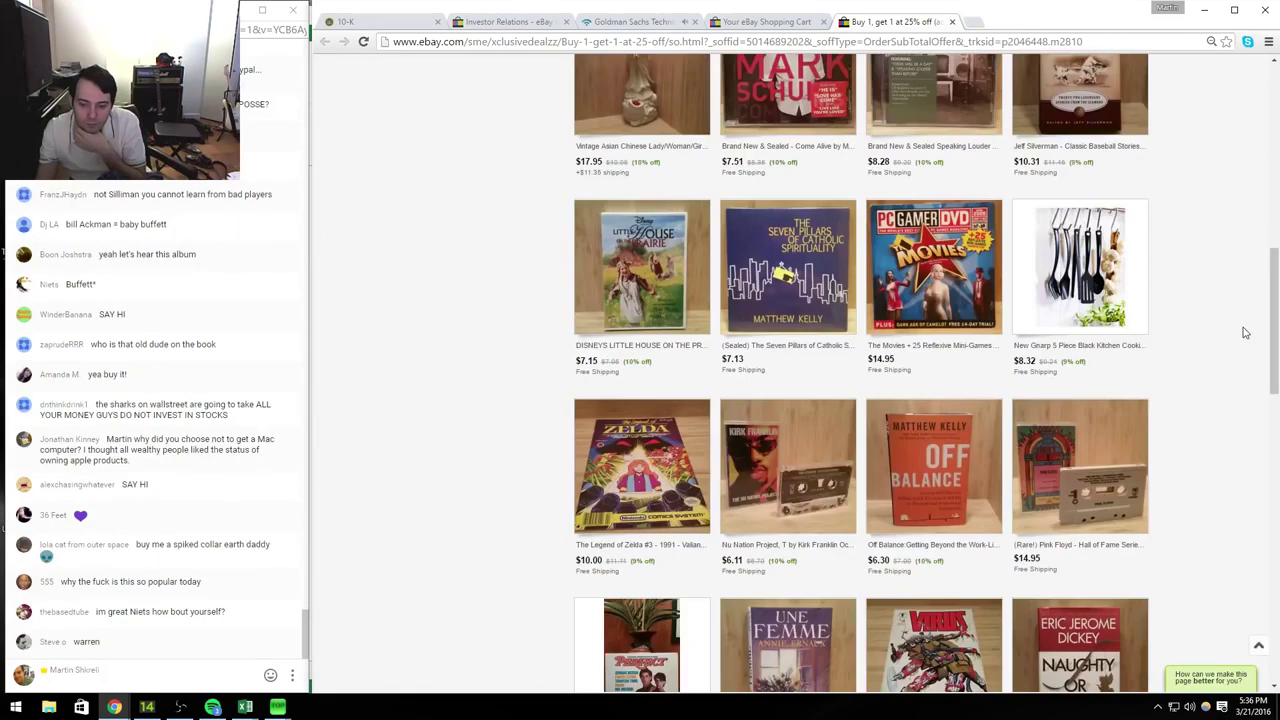
{"action": "scroll", "coordinate": [1229, 341], "scroll_direction": "down", "scroll_amount": 3}
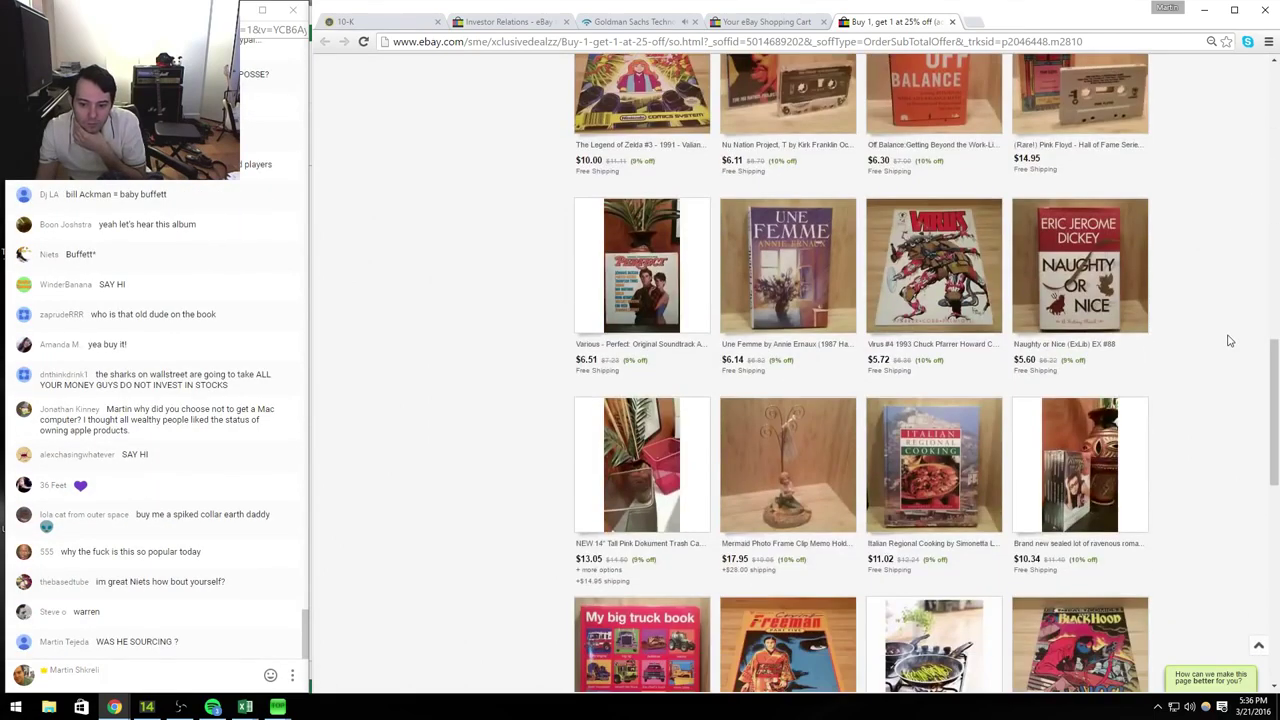
{"action": "scroll", "coordinate": [1229, 341], "scroll_direction": "down", "scroll_amount": 4}
{"action": "scroll", "coordinate": [1229, 341], "scroll_direction": "down", "scroll_amount": 5}
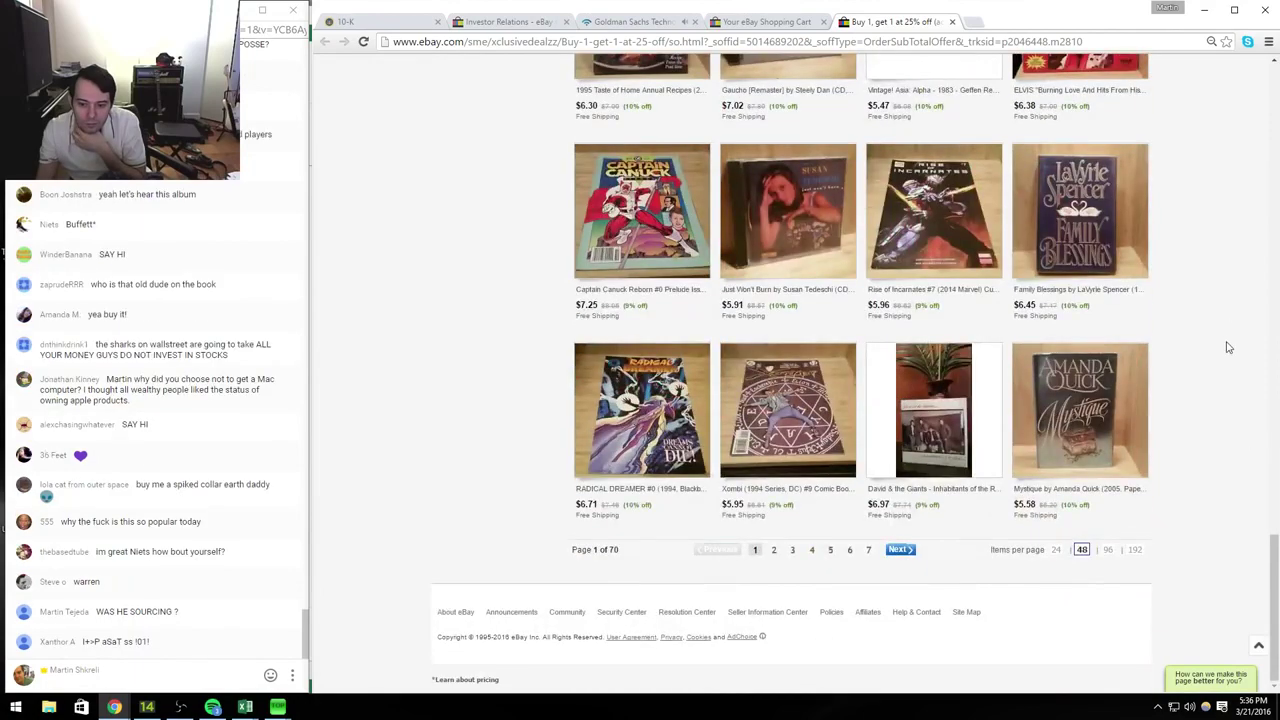
Step: Open page 2 of the seller's discount offer and look through its items and prices
{"action": "left_click", "coordinate": [772, 551]}
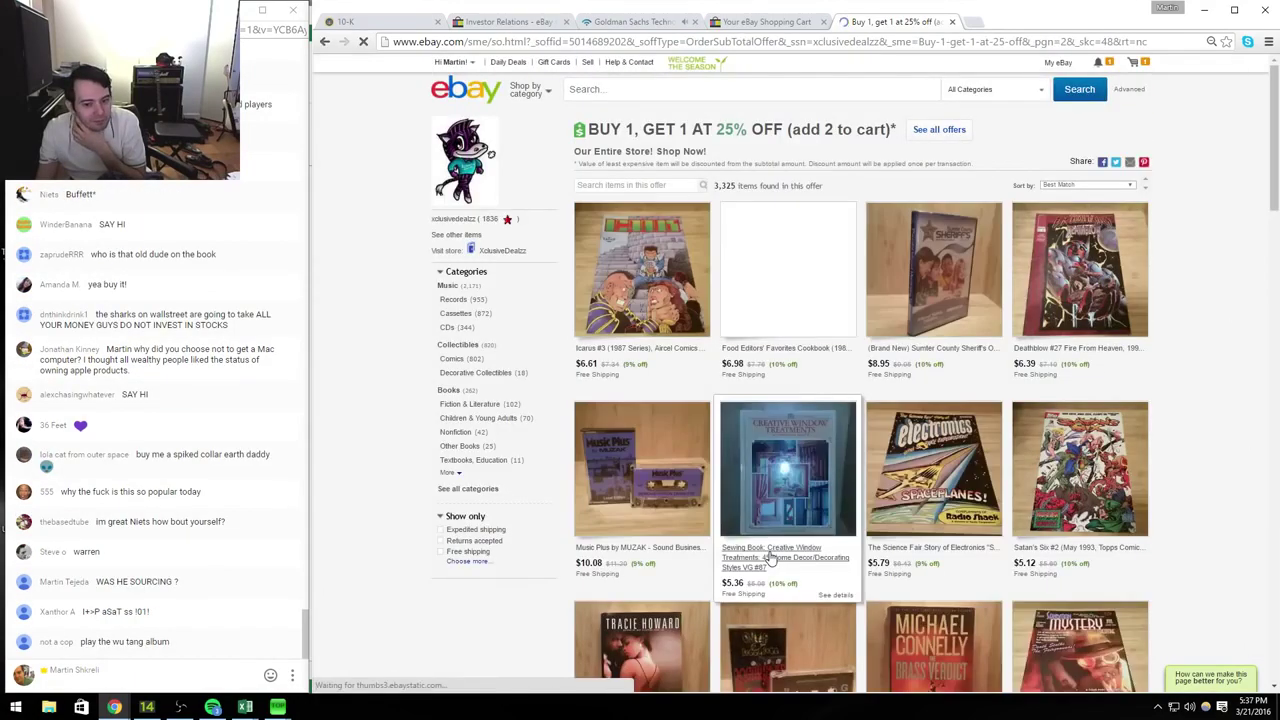
{"action": "scroll", "coordinate": [770, 557], "scroll_direction": "down", "scroll_amount": 20}
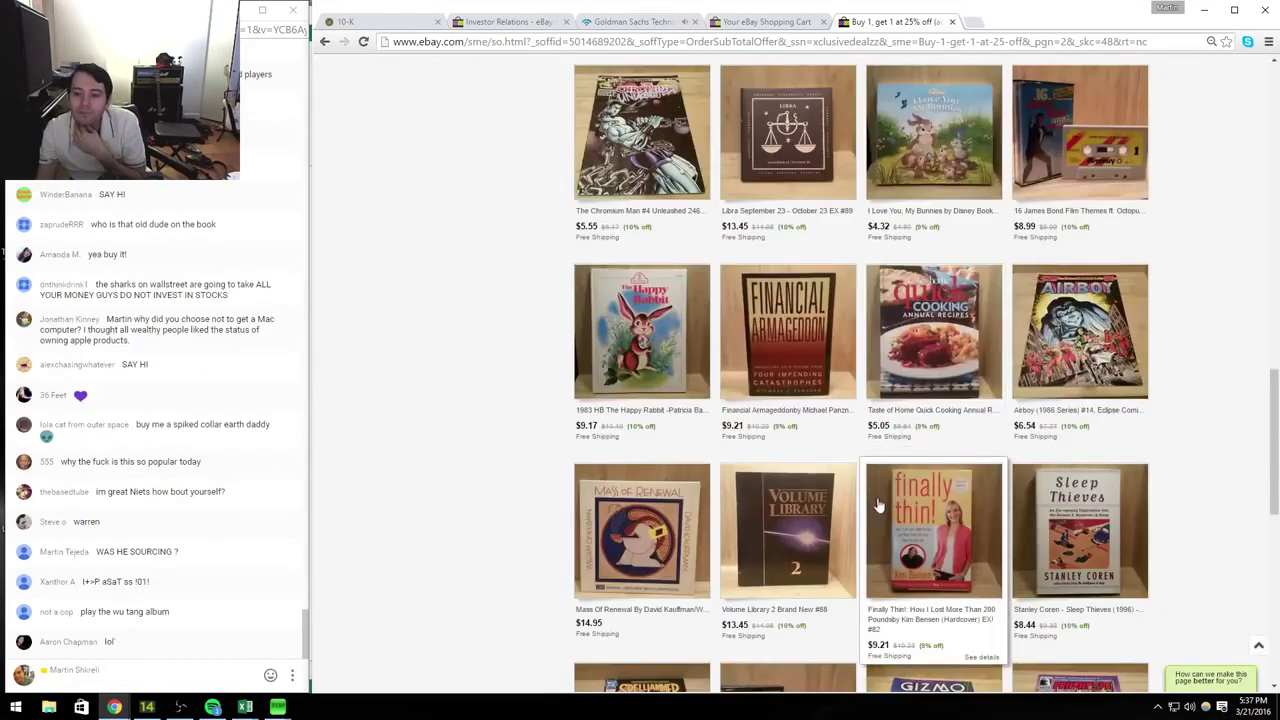
{"action": "scroll", "coordinate": [878, 500], "scroll_direction": "up", "scroll_amount": 4}
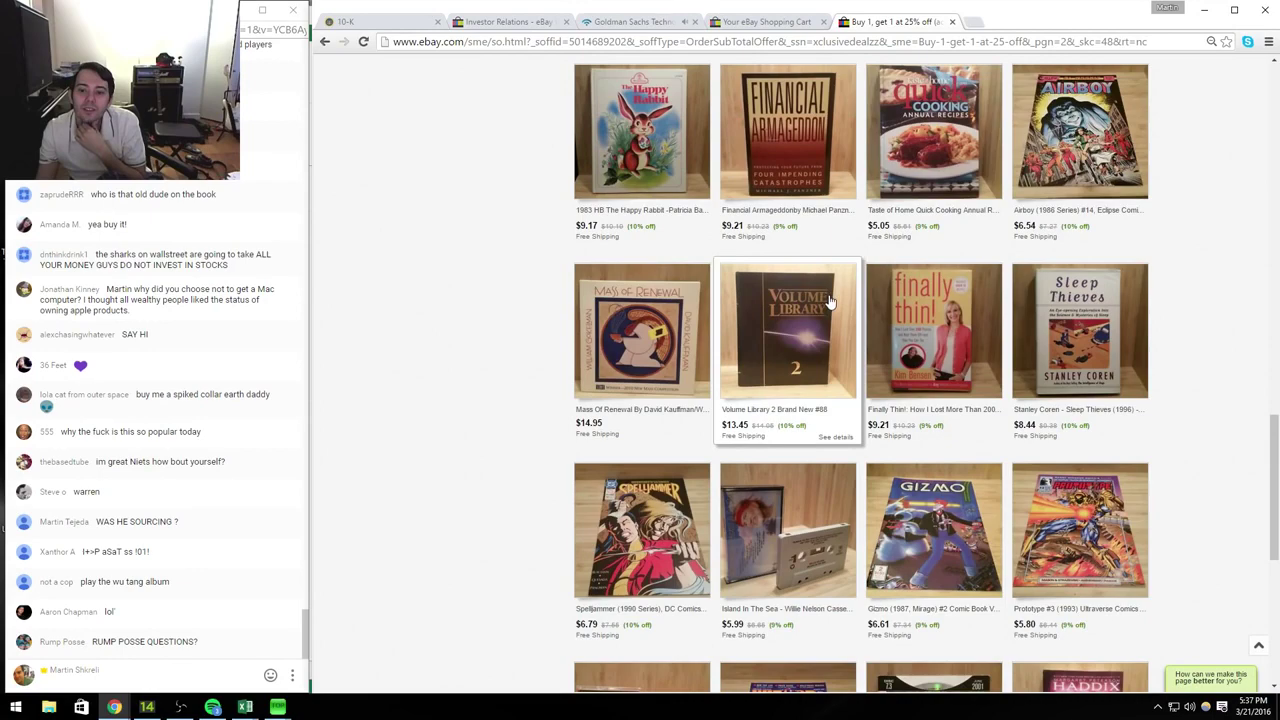
{"action": "scroll", "coordinate": [829, 302], "scroll_direction": "down", "scroll_amount": 2}
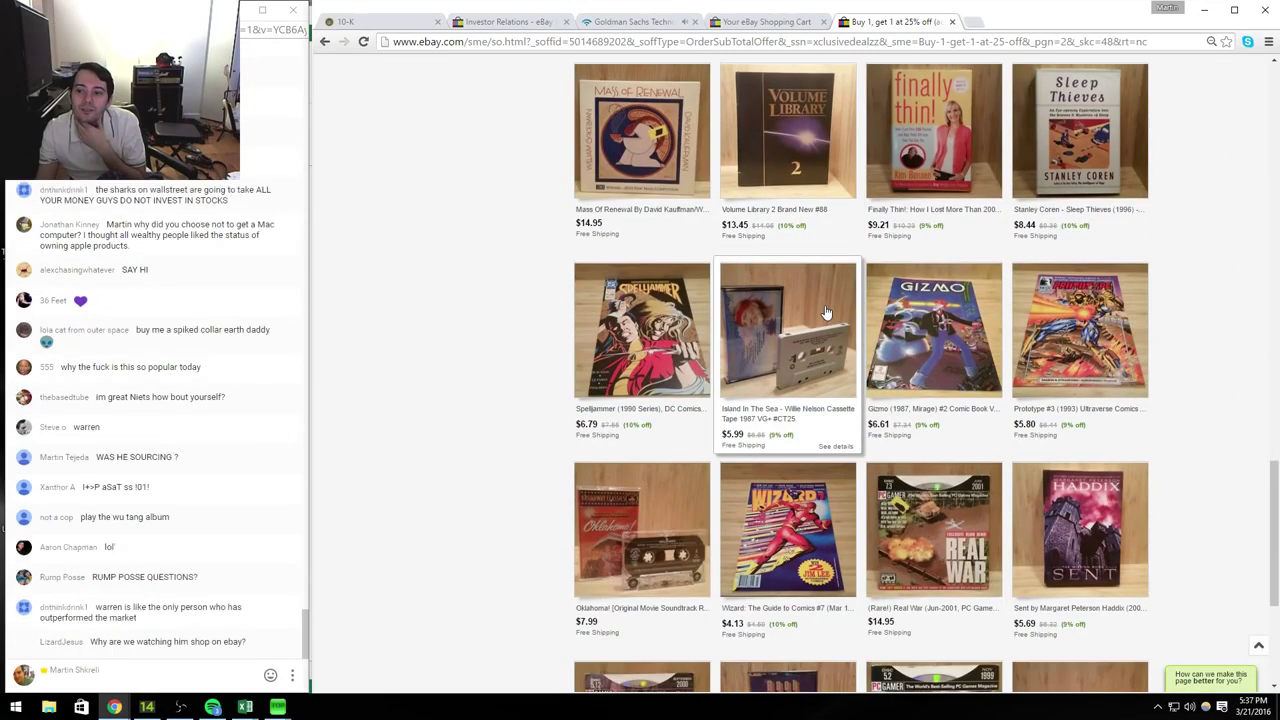
Step: Open page 3 of the seller's discount offer and look through its items and prices
{"action": "scroll", "coordinate": [827, 313], "scroll_direction": "down", "scroll_amount": 3}
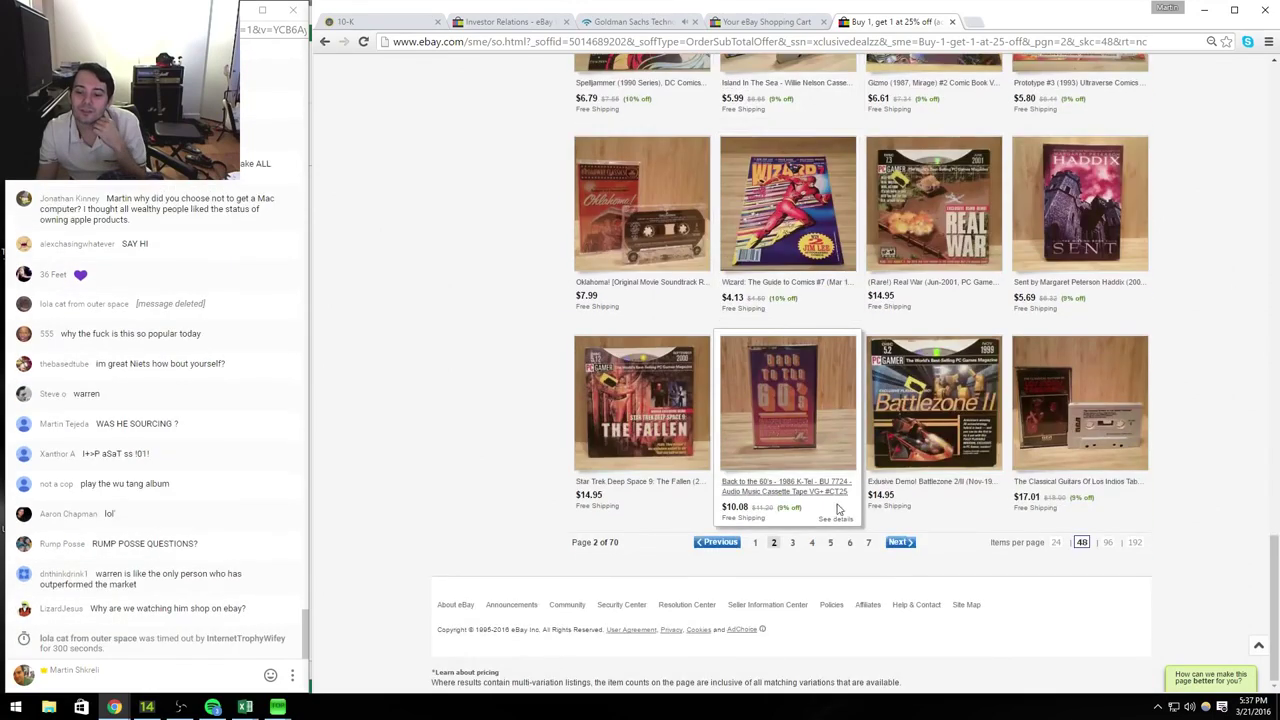
{"action": "left_click", "coordinate": [792, 545]}
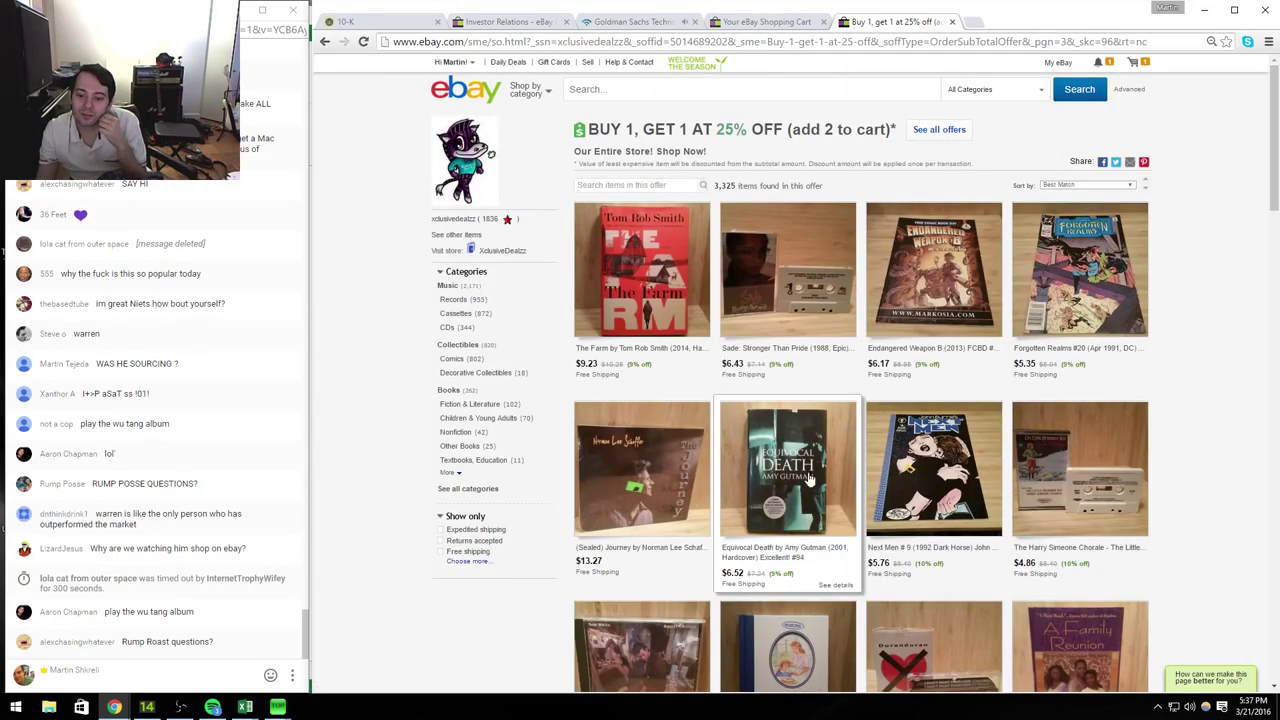
{"action": "scroll", "coordinate": [1168, 416], "scroll_direction": "down", "scroll_amount": 4}
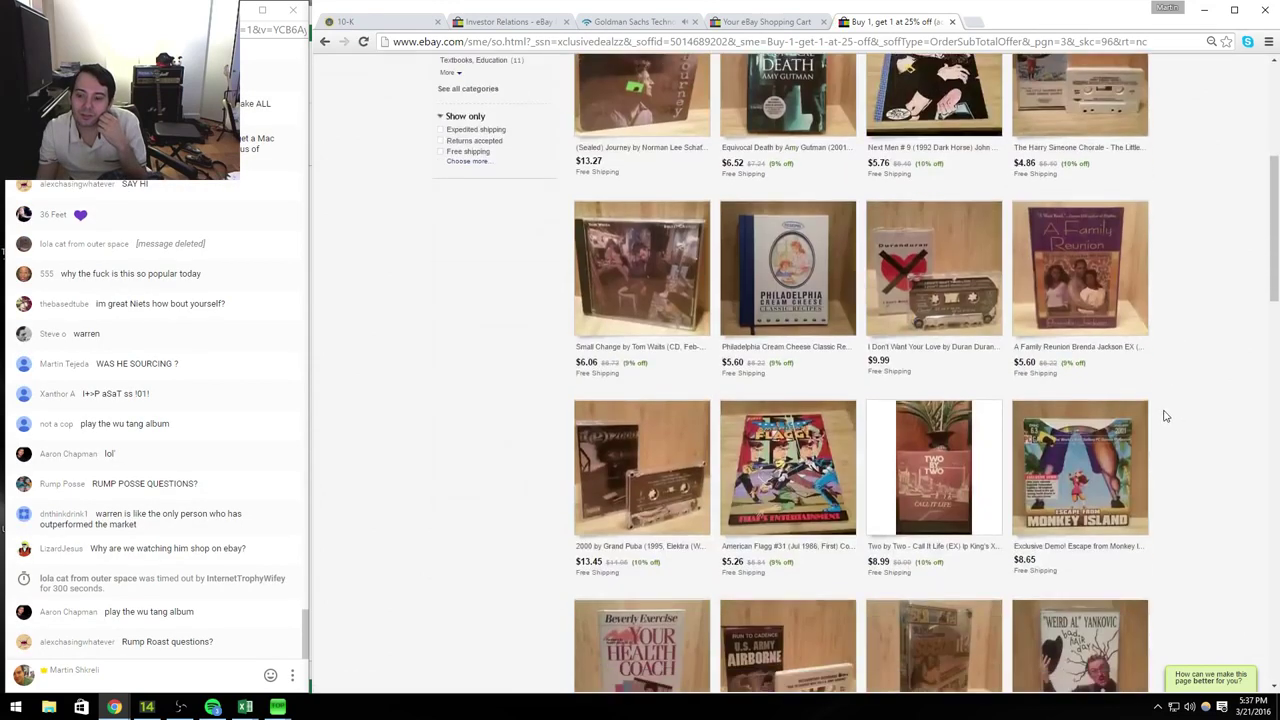
{"action": "scroll", "coordinate": [1155, 412], "scroll_direction": "down", "scroll_amount": 5}
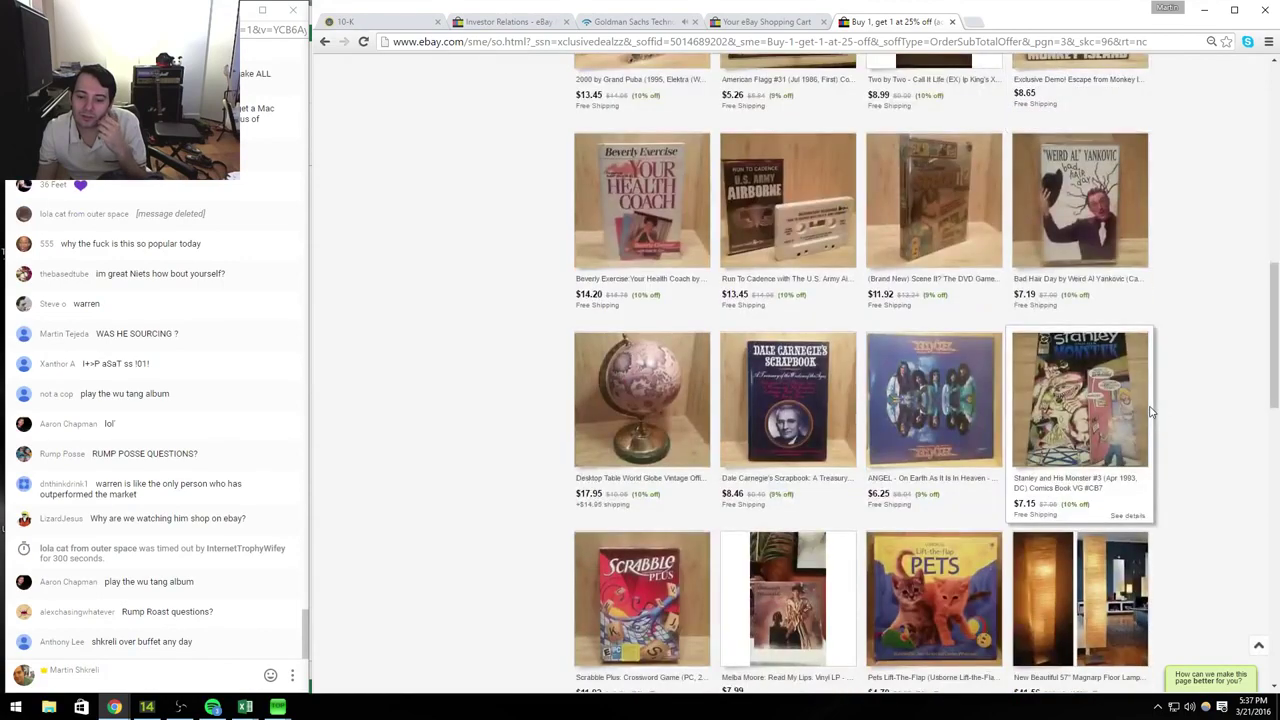
{"action": "scroll", "coordinate": [1146, 413], "scroll_direction": "down", "scroll_amount": 4}
{"action": "scroll", "coordinate": [1133, 412], "scroll_direction": "down", "scroll_amount": 4}
{"action": "scroll", "coordinate": [1132, 412], "scroll_direction": "down", "scroll_amount": 4}
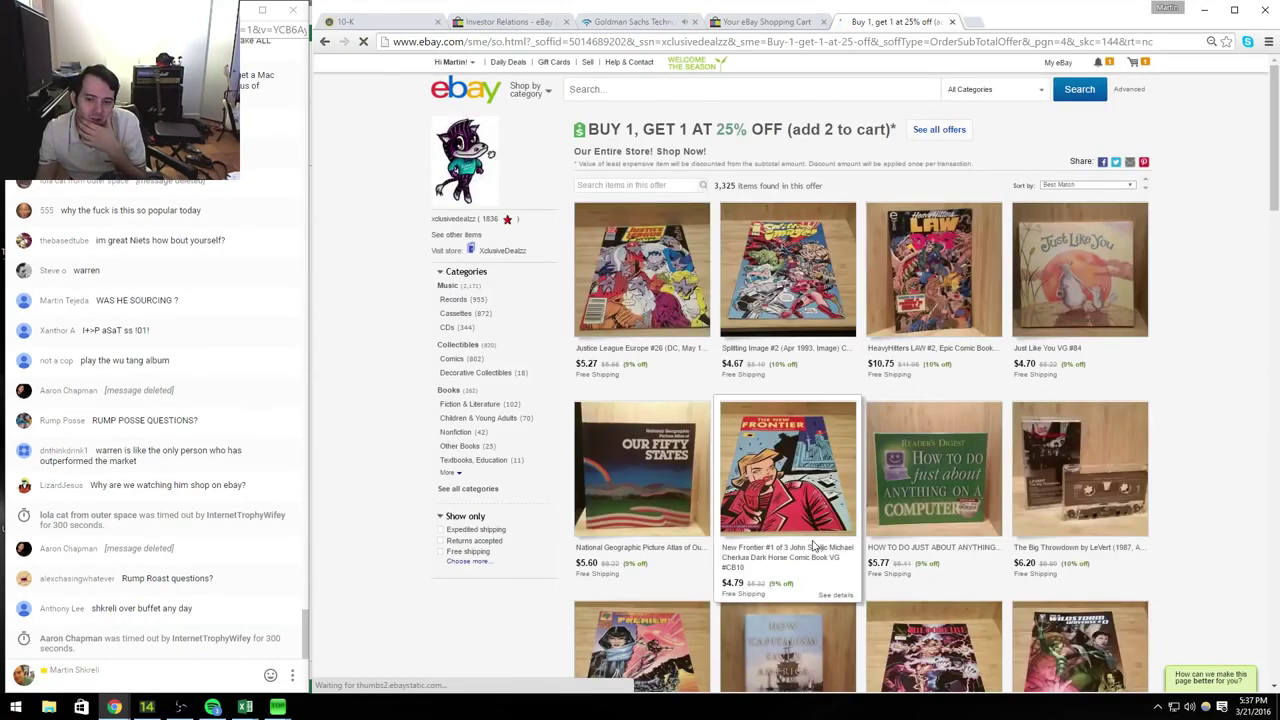
Step: Look through the items on page 4 of the discount offer, and close the offer and shopping cart pages
{"action": "scroll", "coordinate": [815, 545], "scroll_direction": "down", "scroll_amount": 10}
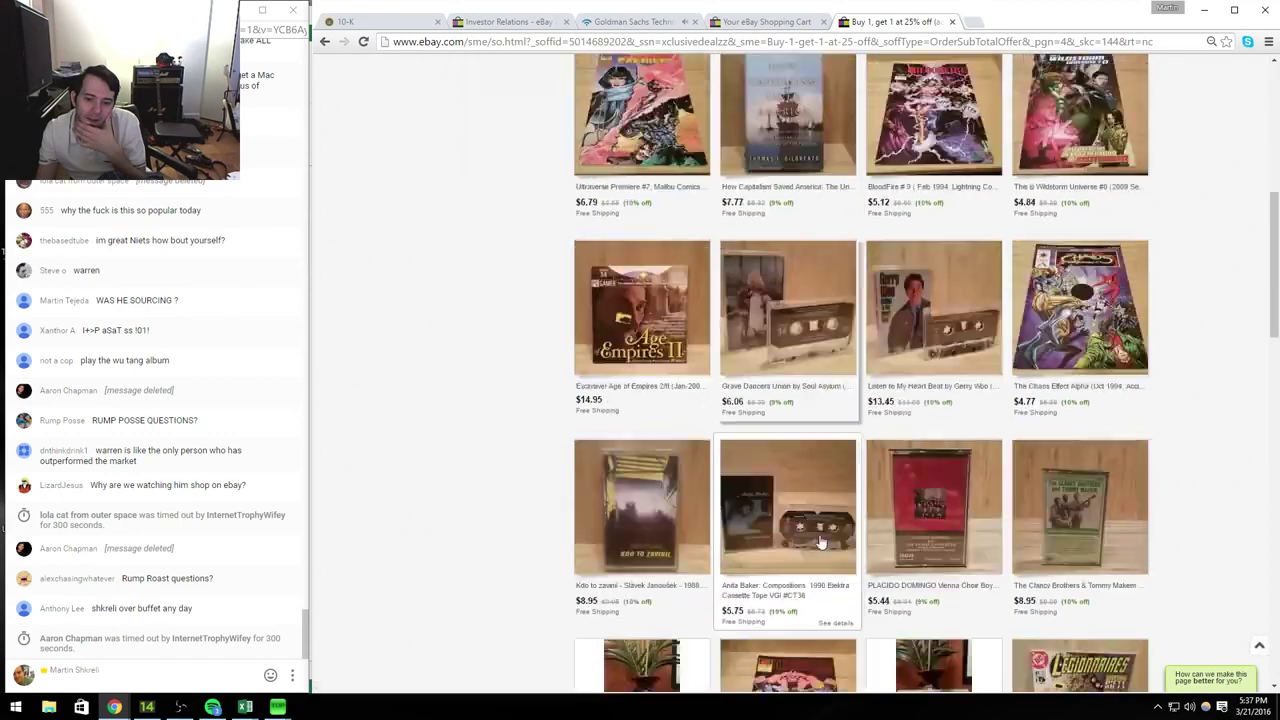
{"action": "scroll", "coordinate": [820, 540], "scroll_direction": "down", "scroll_amount": 8}
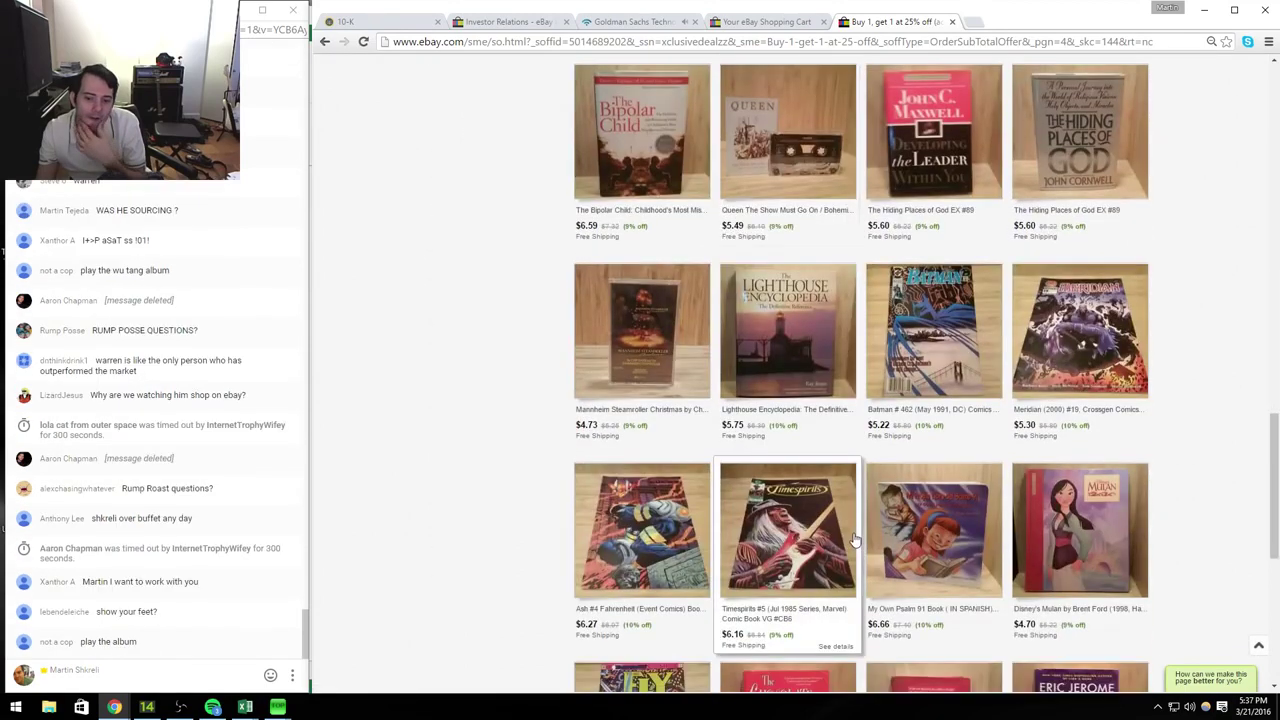
{"action": "left_click", "coordinate": [952, 22]}
{"action": "left_click", "coordinate": [823, 22]}
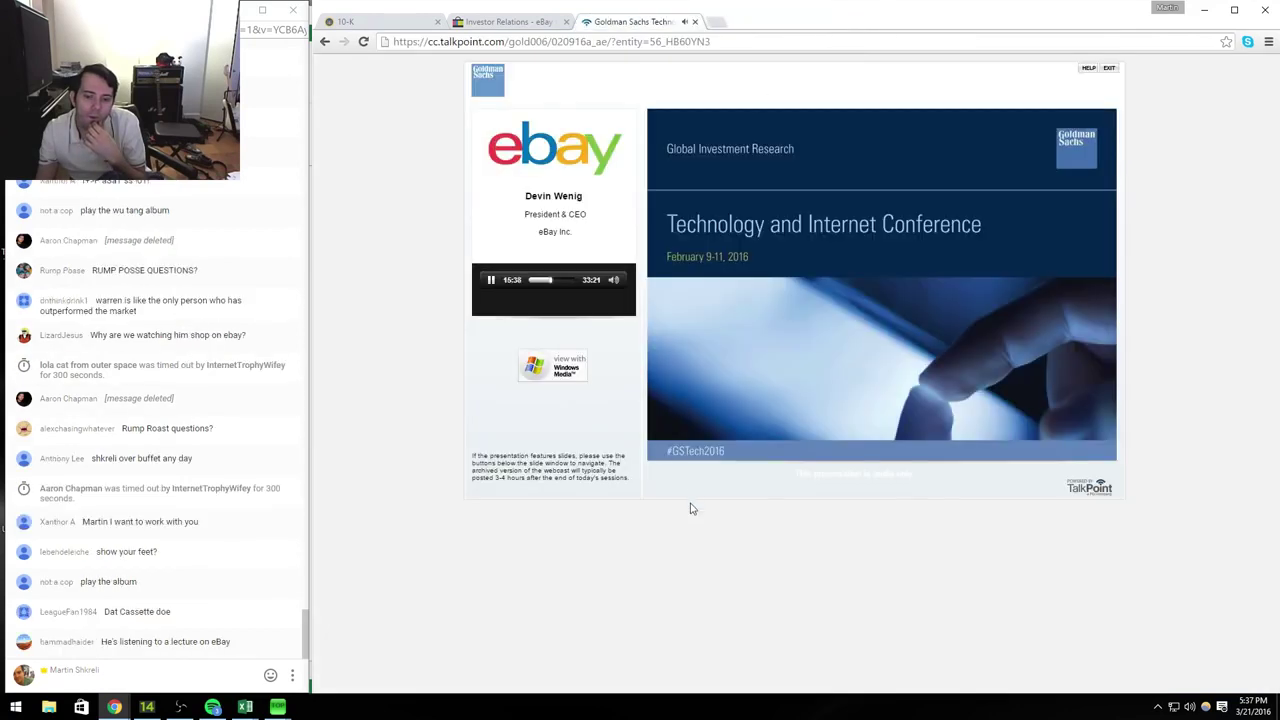
Step: Look over eBay's Investor Relations overview, including its archived events, fast facts and annual report sections
{"action": "left_click", "coordinate": [520, 24]}
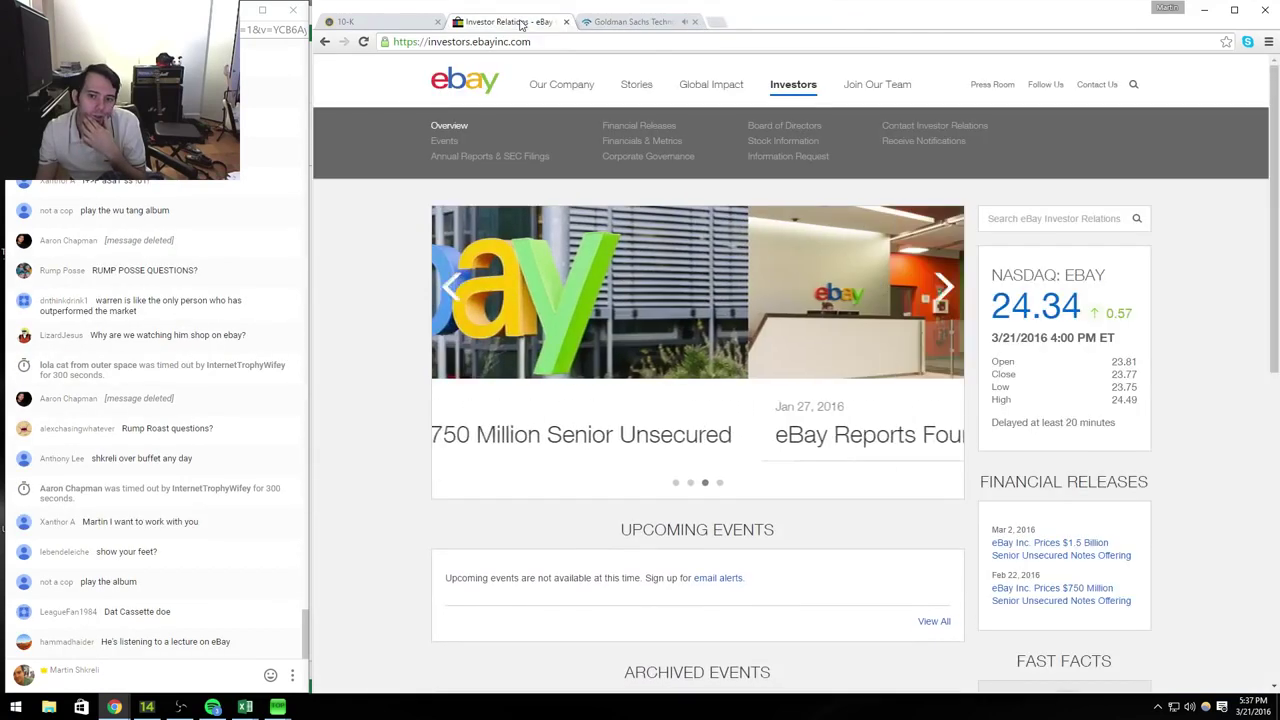
{"action": "scroll", "coordinate": [700, 262], "scroll_direction": "down", "scroll_amount": 4}
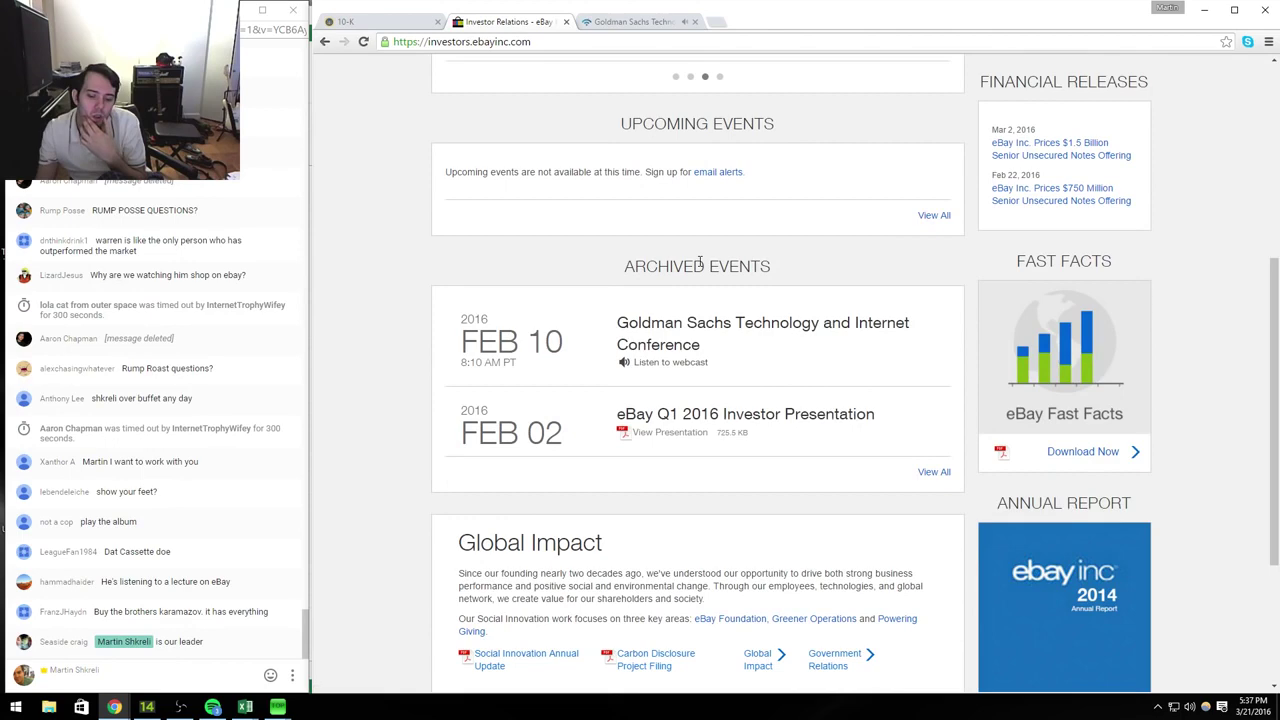
{"action": "scroll", "coordinate": [700, 262], "scroll_direction": "down", "scroll_amount": 2}
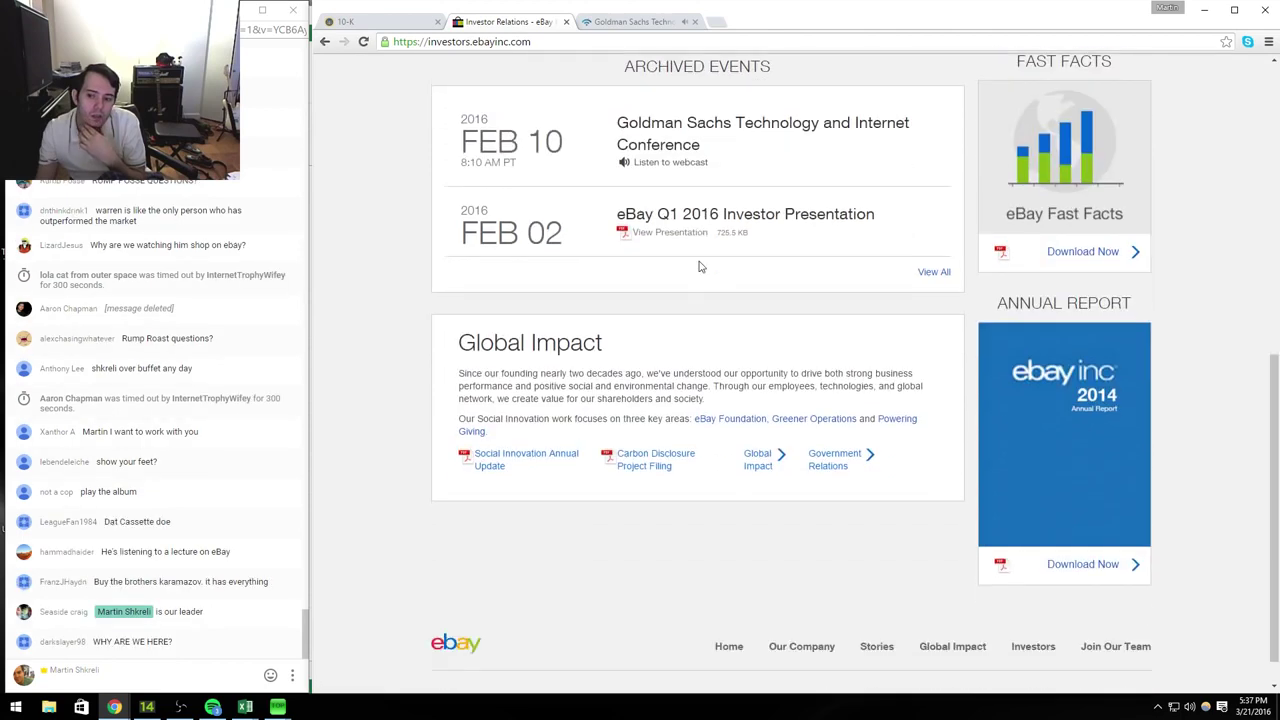
{"action": "scroll", "coordinate": [700, 266], "scroll_direction": "up", "scroll_amount": 3}
{"action": "scroll", "coordinate": [700, 266], "scroll_direction": "up", "scroll_amount": 3}
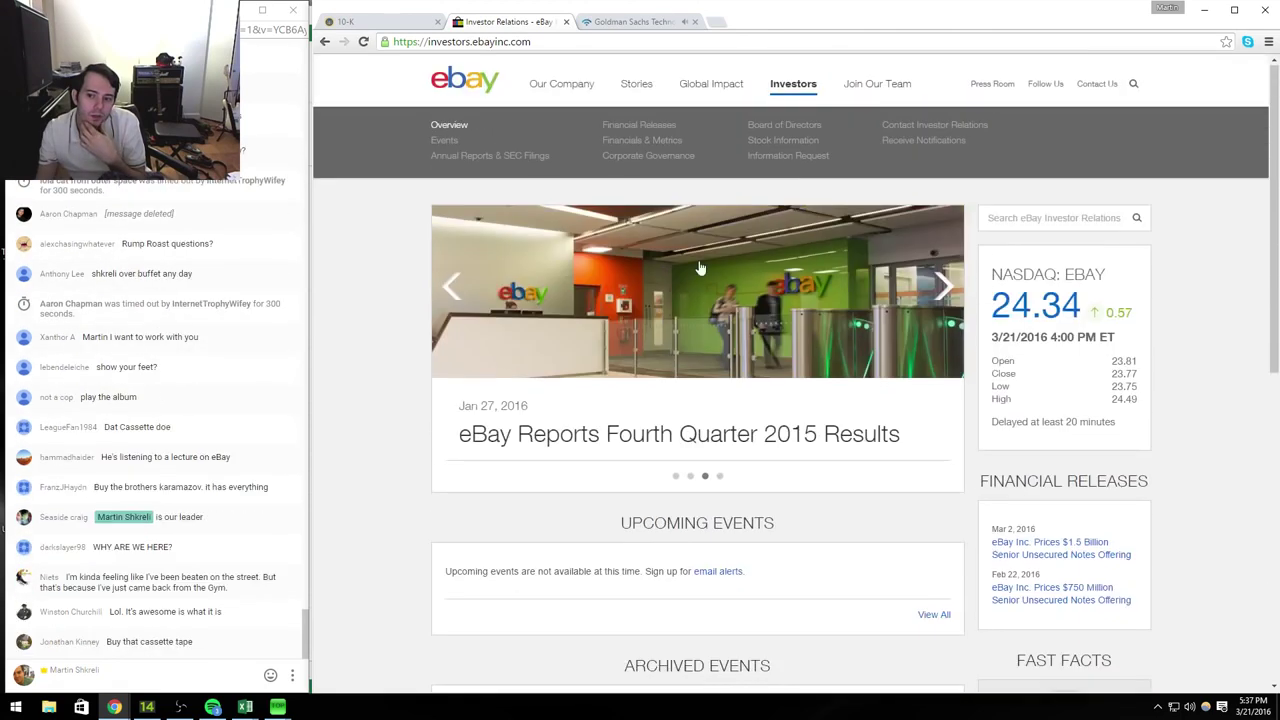
Step: Return from the 10-K to eBay's EDGAR filing list and open the October 2015 quarterly report ebay10-qq32015.htm at its balance sheet
{"action": "left_click", "coordinate": [382, 26]}
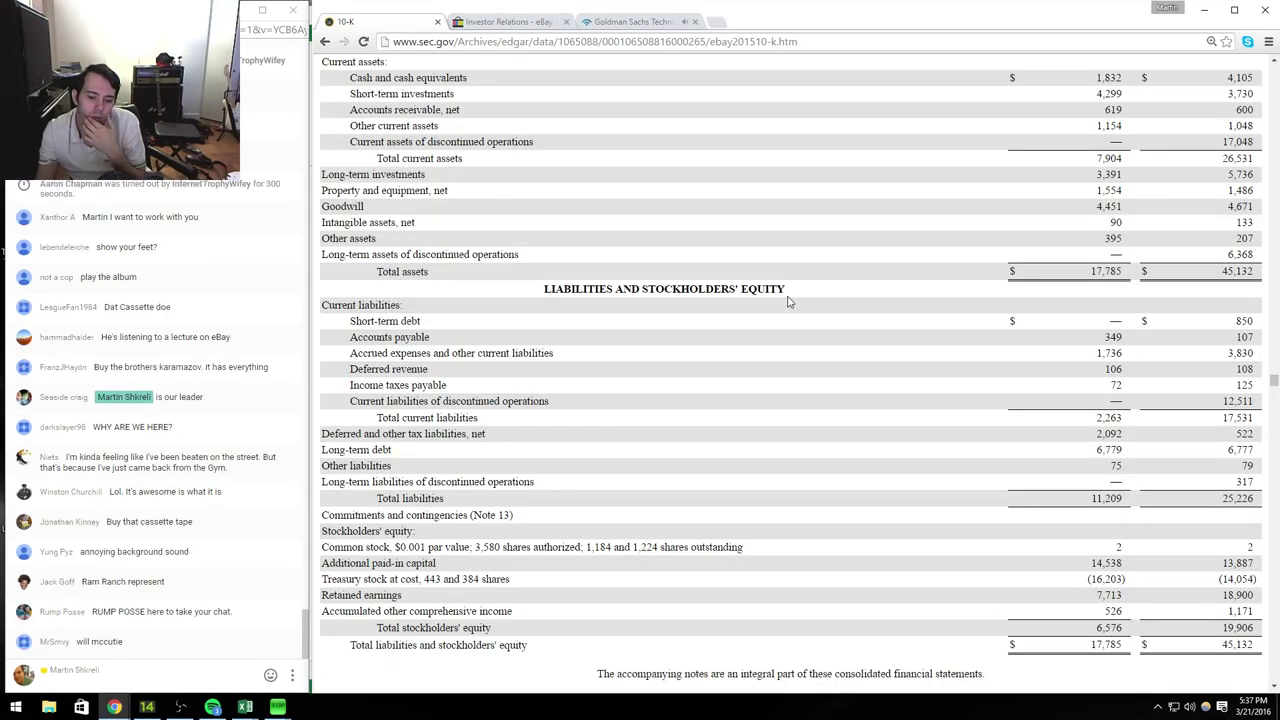
{"action": "scroll", "coordinate": [789, 297], "scroll_direction": "down", "scroll_amount": 6}
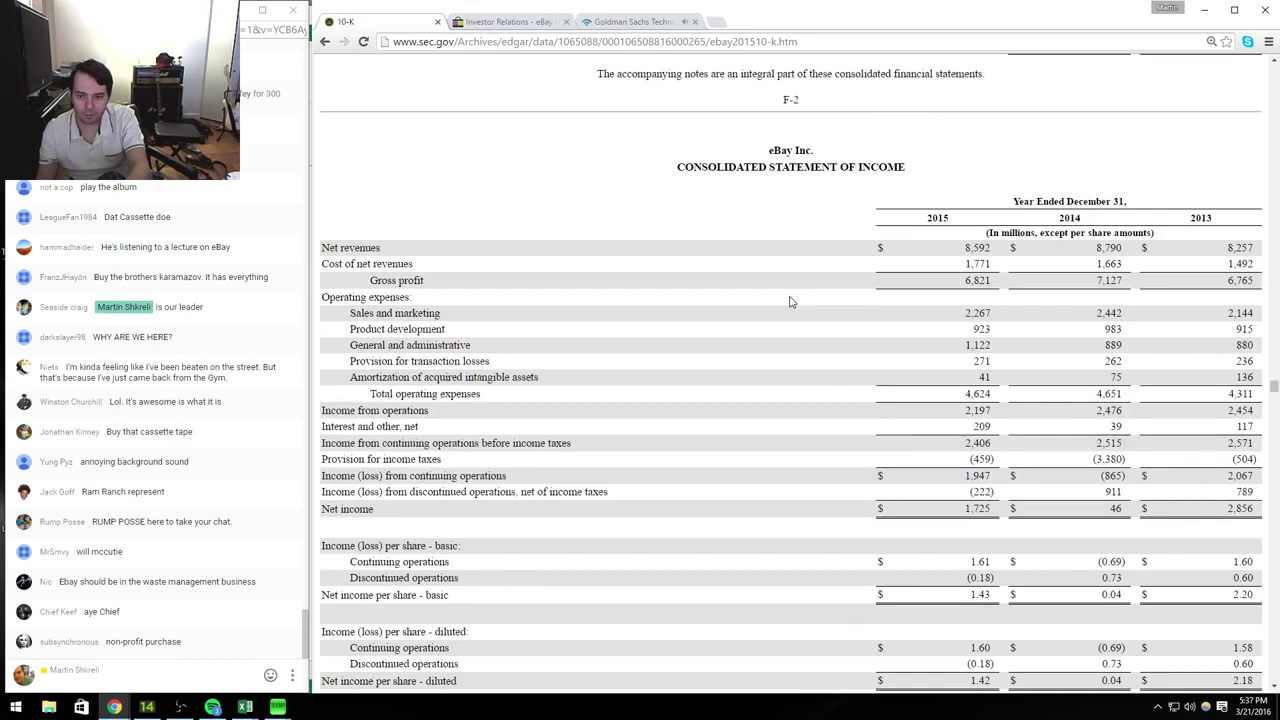
{"action": "key", "text": "alt+Left"}
{"action": "key", "text": "alt+Left"}
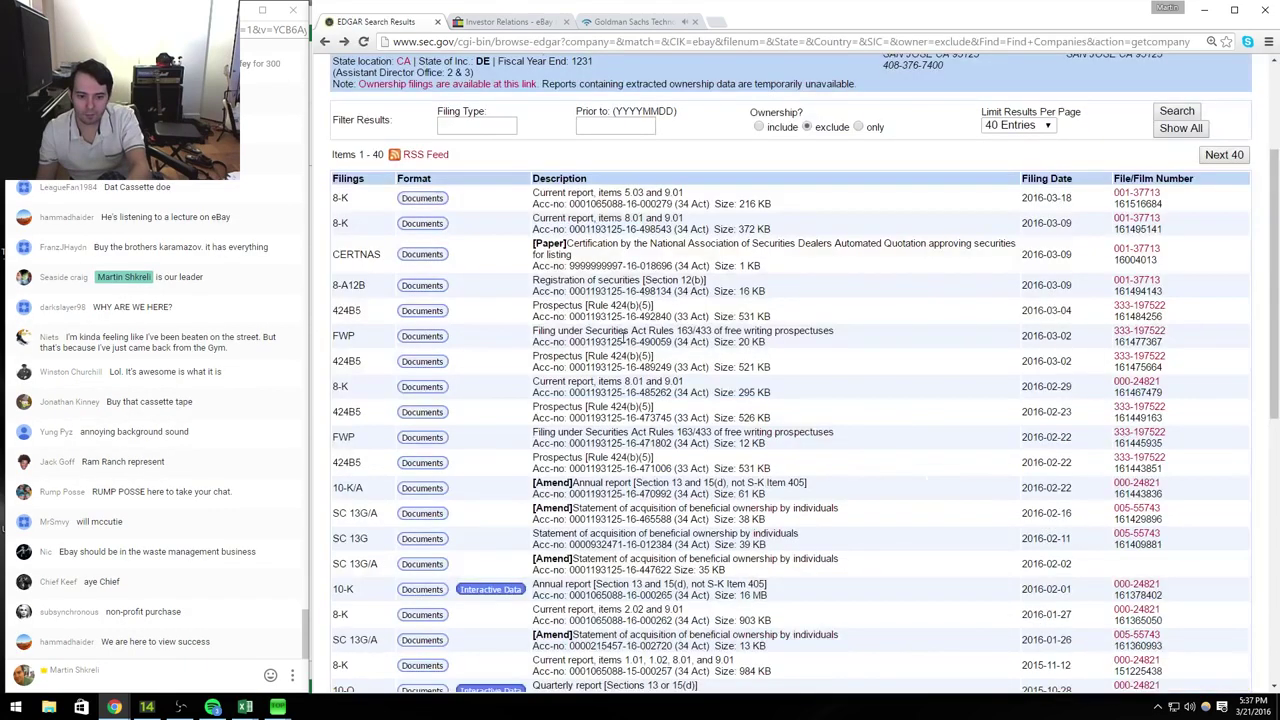
{"action": "scroll", "coordinate": [452, 577], "scroll_direction": "down", "scroll_amount": 2}
{"action": "left_click", "coordinate": [420, 559]}
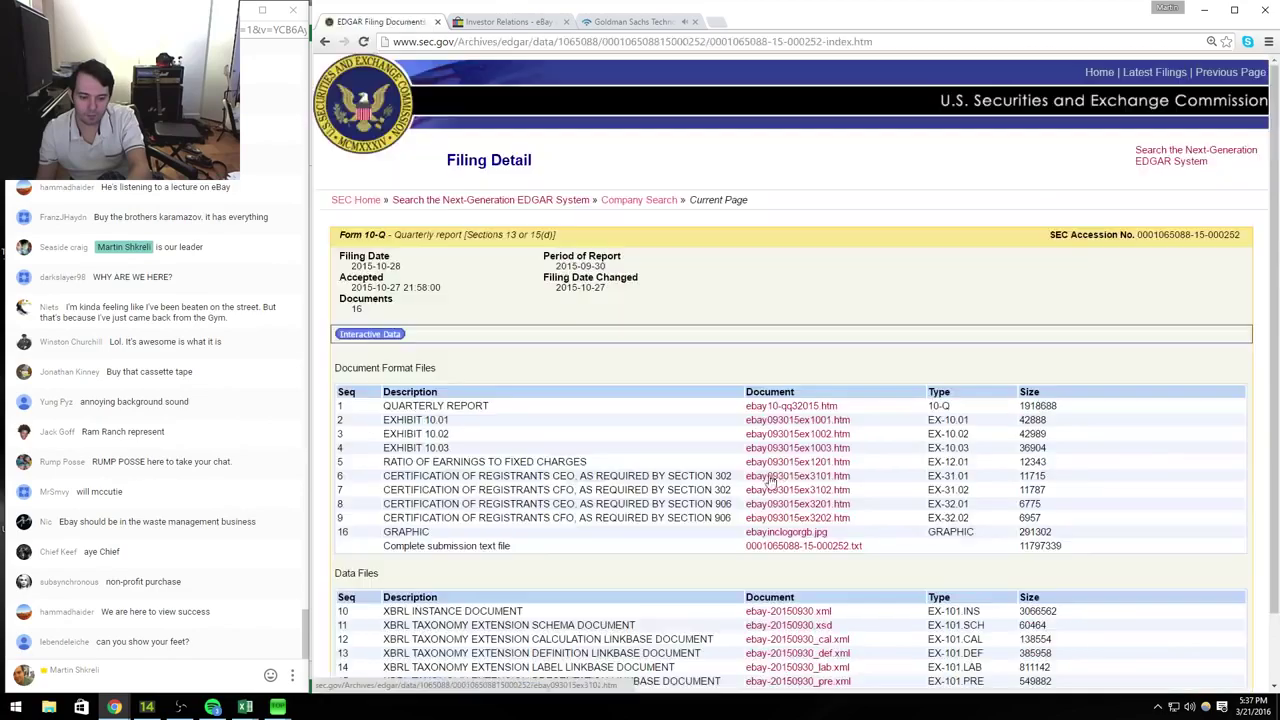
{"action": "left_click", "coordinate": [791, 406]}
{"action": "scroll", "coordinate": [880, 420], "scroll_direction": "down", "scroll_amount": 20}
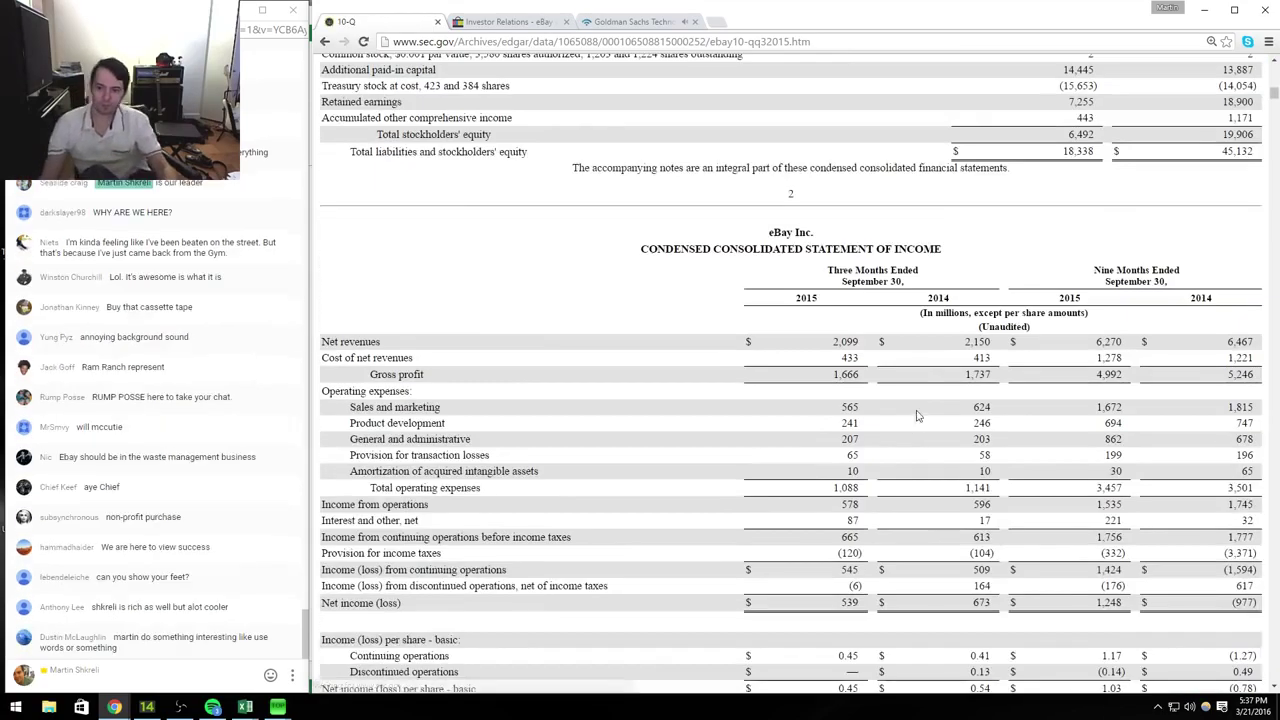
{"action": "scroll", "coordinate": [922, 406], "scroll_direction": "up", "scroll_amount": 5}
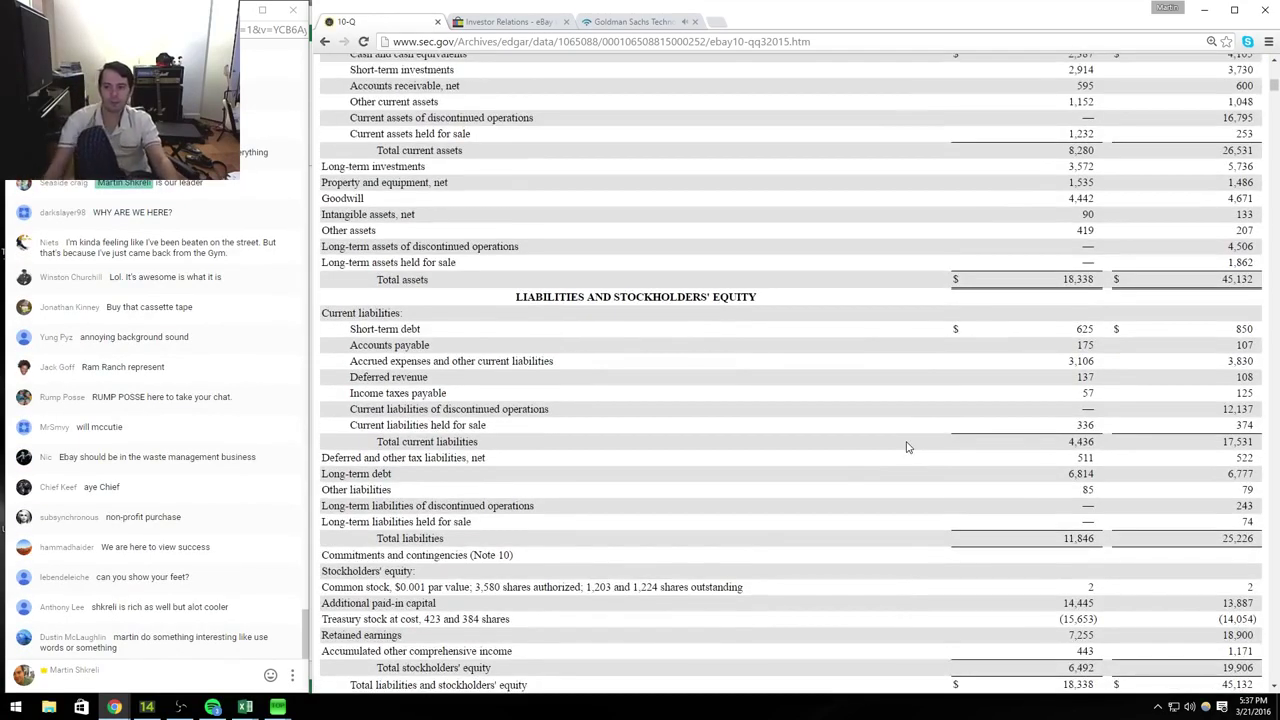
{"action": "scroll", "coordinate": [907, 447], "scroll_direction": "up", "scroll_amount": 1}
Step: Switch to the EBAY workbook in Excel and copy the Q415 Net Cash through Assets cells into the Q315 column
{"action": "key", "text": "alt+Tab"}
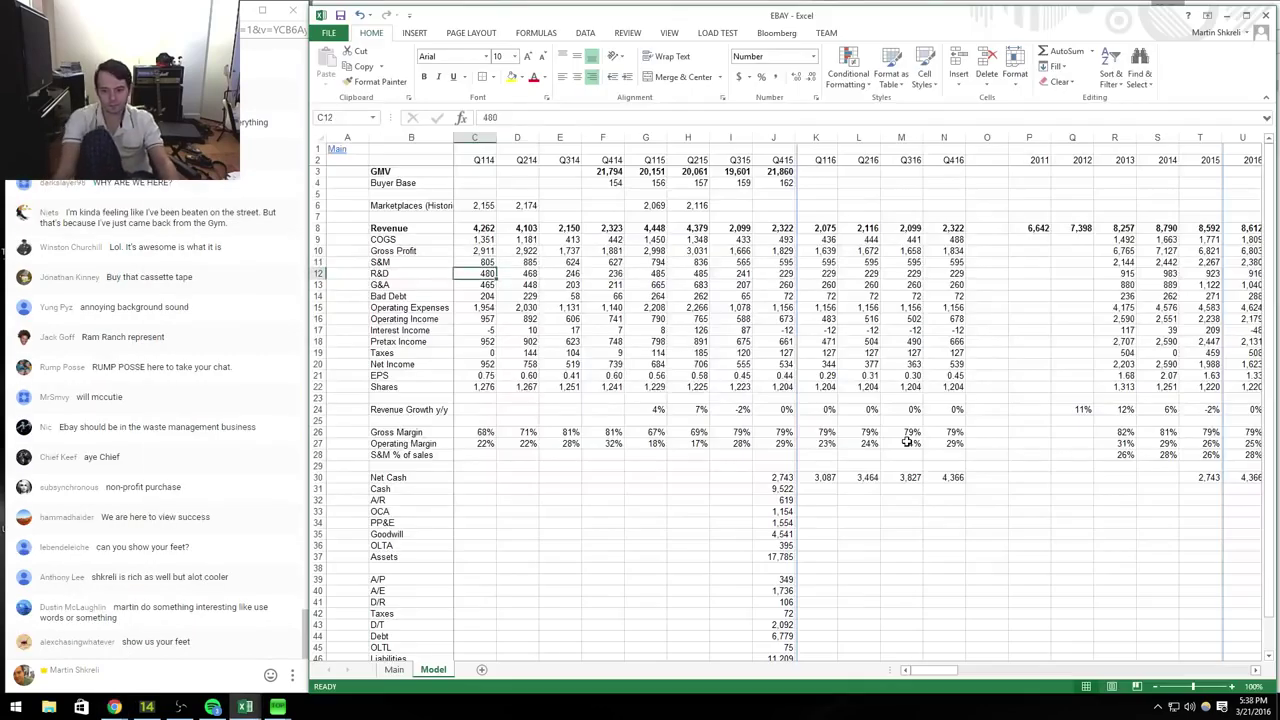
{"action": "key", "text": "Right"}
{"action": "key", "text": "Right"}
{"action": "key", "text": "Right"}
{"action": "key", "text": "Right"}
{"action": "key", "text": "Right"}
{"action": "key", "text": "Right"}
{"action": "key", "text": "Right"}
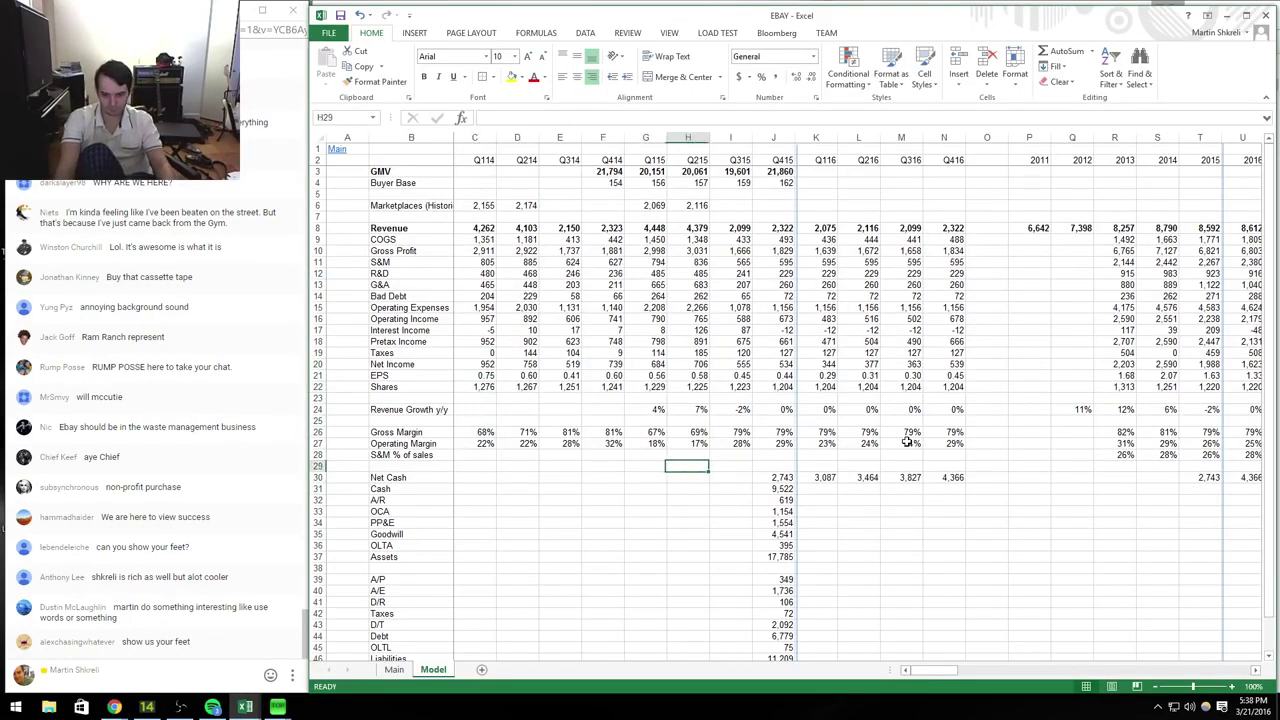
{"action": "key", "text": "shift+Down"}
{"action": "key", "text": "shift+Down"}
{"action": "key", "text": "shift+Down"}
{"action": "key", "text": "shift+Down"}
{"action": "key", "text": "shift+Down"}
{"action": "key", "text": "shift+Down"}
{"action": "key", "text": "shift+Down"}
{"action": "key", "text": "ctrl+c"}
{"action": "key", "text": "Left"}
{"action": "key", "text": "ctrl+v"}
Step: Set the Q315 Cash cell to +2387+2914+3572 using the 10-Q's cash, short-term and long-term investments
{"action": "key", "text": "Down"}
{"action": "key", "text": "F2"}
{"action": "key", "text": "alt+Tab"}
{"action": "key", "text": "alt+Tab"}
{"action": "type", "text": "+238"}
{"action": "key", "text": "alt+Tab"}
{"action": "key", "text": "alt+Tab"}
{"action": "type", "text": "7+2914+"}
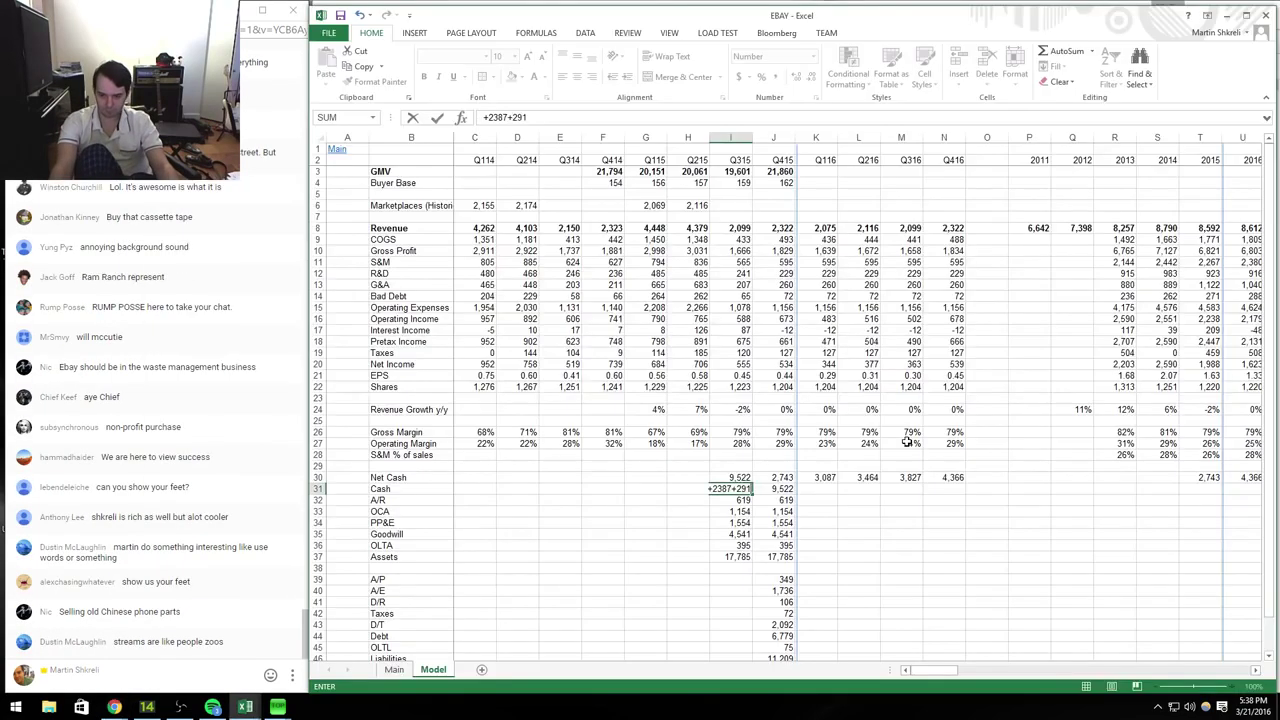
{"action": "key", "text": "alt+Tab"}
{"action": "key", "text": "alt+Tab"}
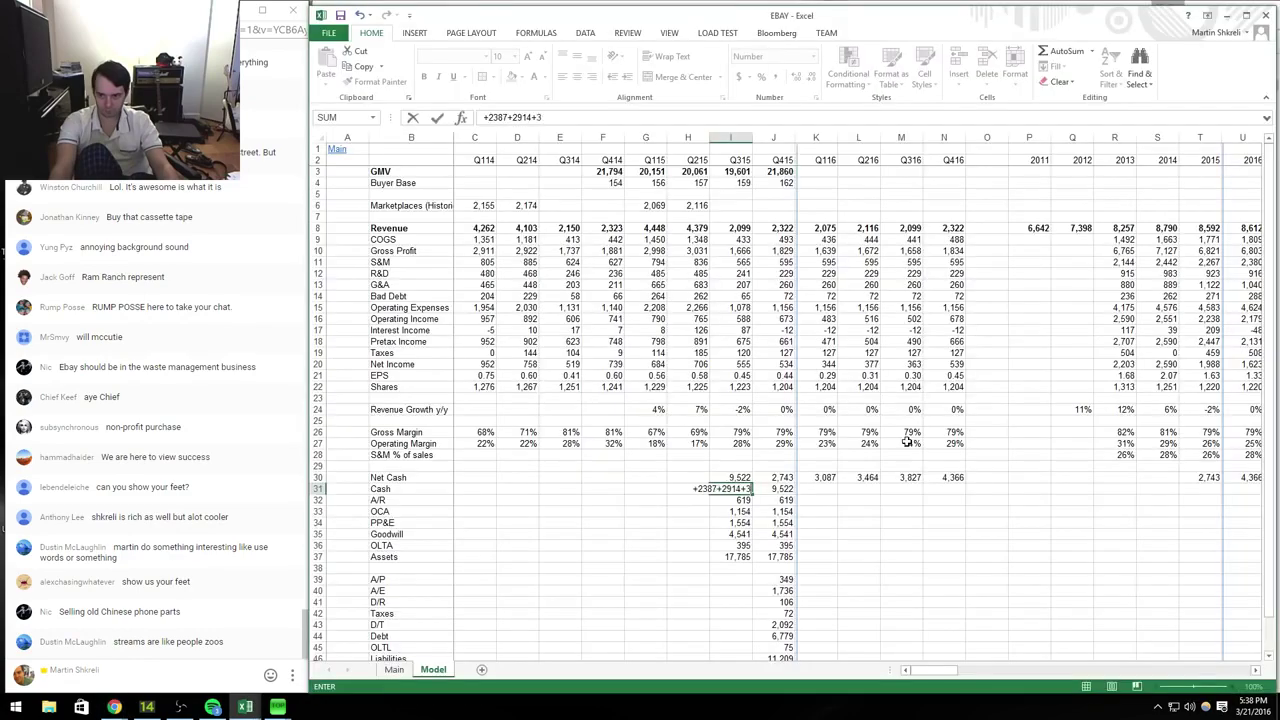
{"action": "type", "text": "3572"}
Step: Enter 595 for Q315 A/R, 1152 for OCA and 1232 for PP&E
{"action": "key", "text": "alt+Tab"}
{"action": "key", "text": "alt+Tab"}
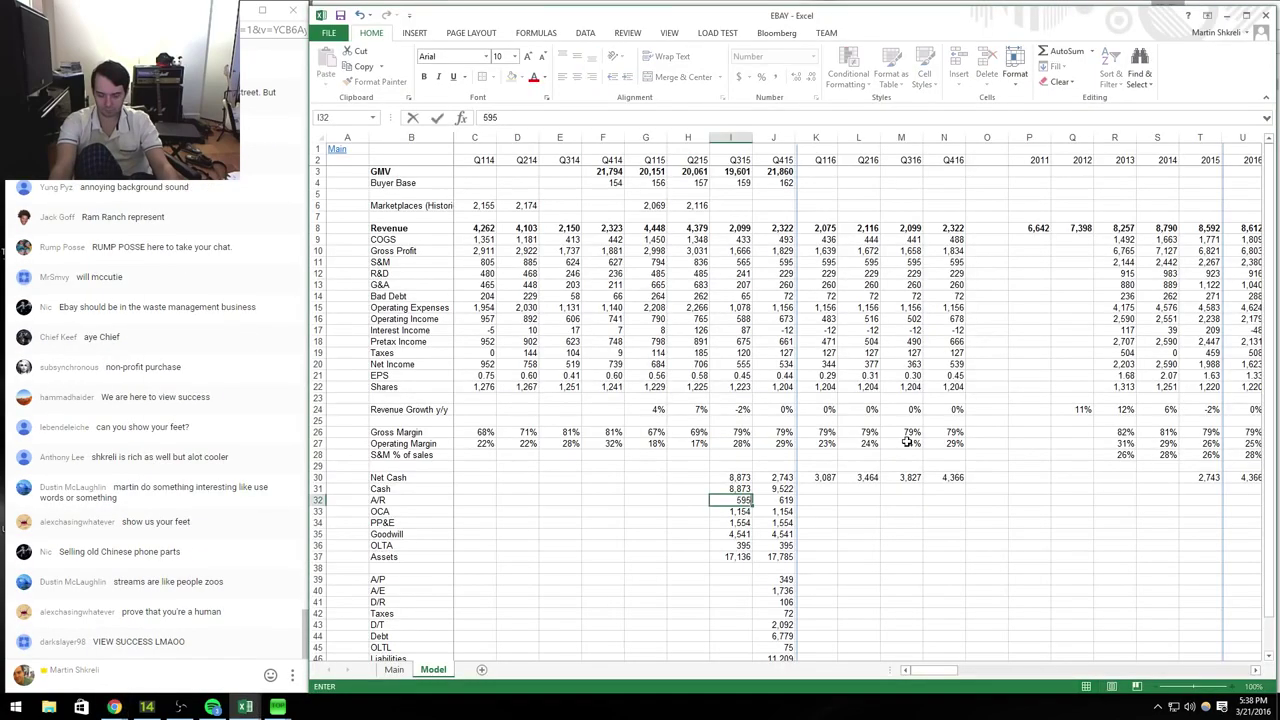
{"action": "key", "text": "Return"}
{"action": "key", "text": "alt+Tab"}
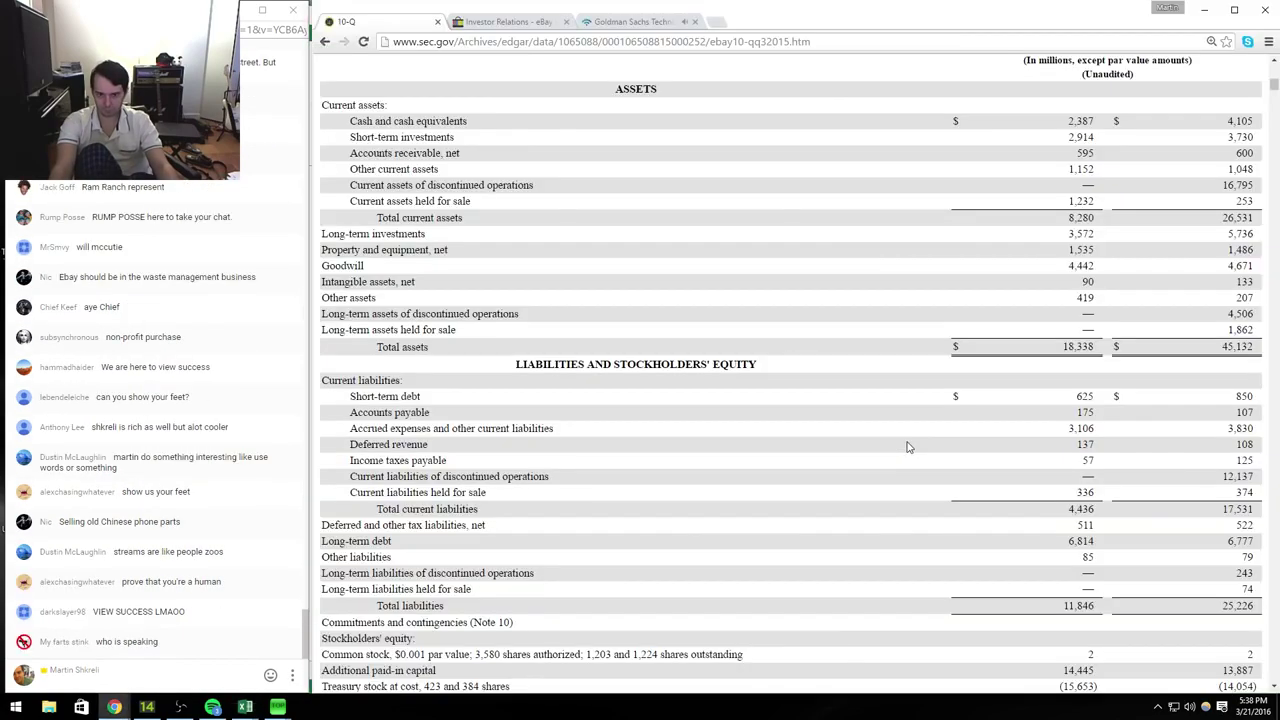
{"action": "key", "text": "alt+Tab"}
{"action": "type", "text": "123"}
{"action": "key", "text": "alt+Tab"}
{"action": "key", "text": "alt+Tab"}
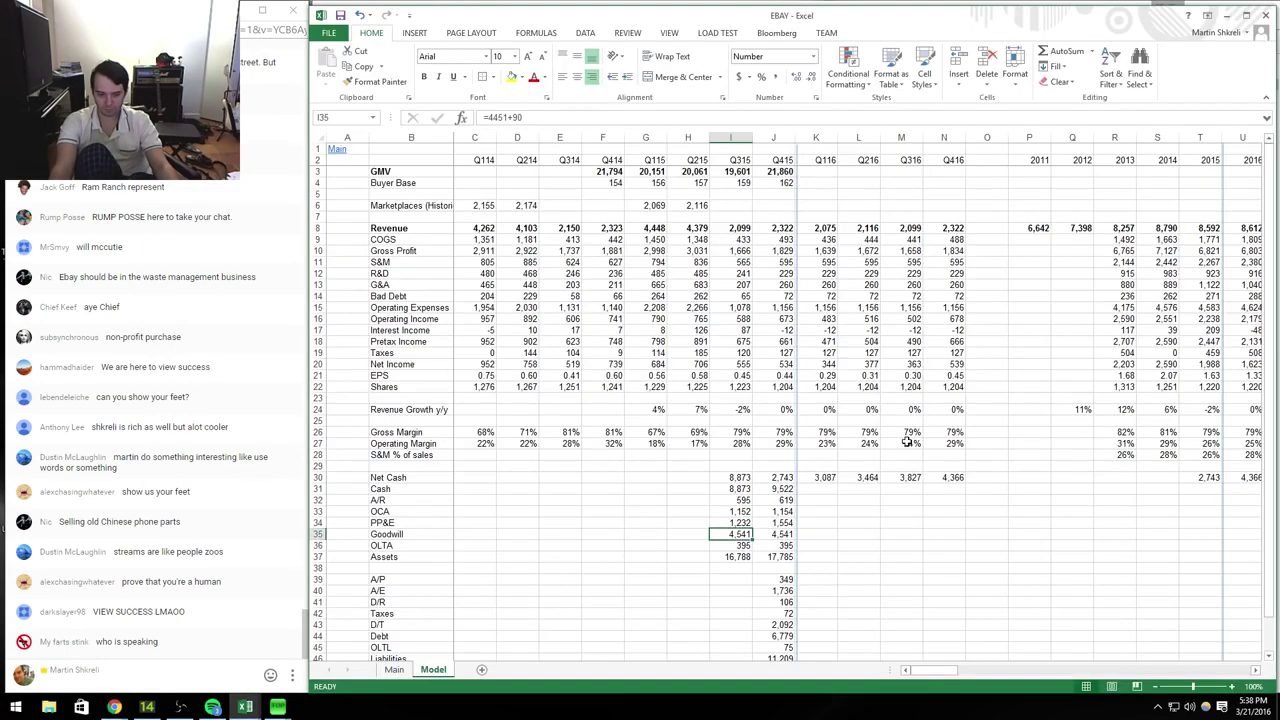
Step: Correct Q315 PP&E to 1535, set Goodwill to +4442+90 and enter 419 for OLTA
{"action": "key", "text": "alt+Tab"}
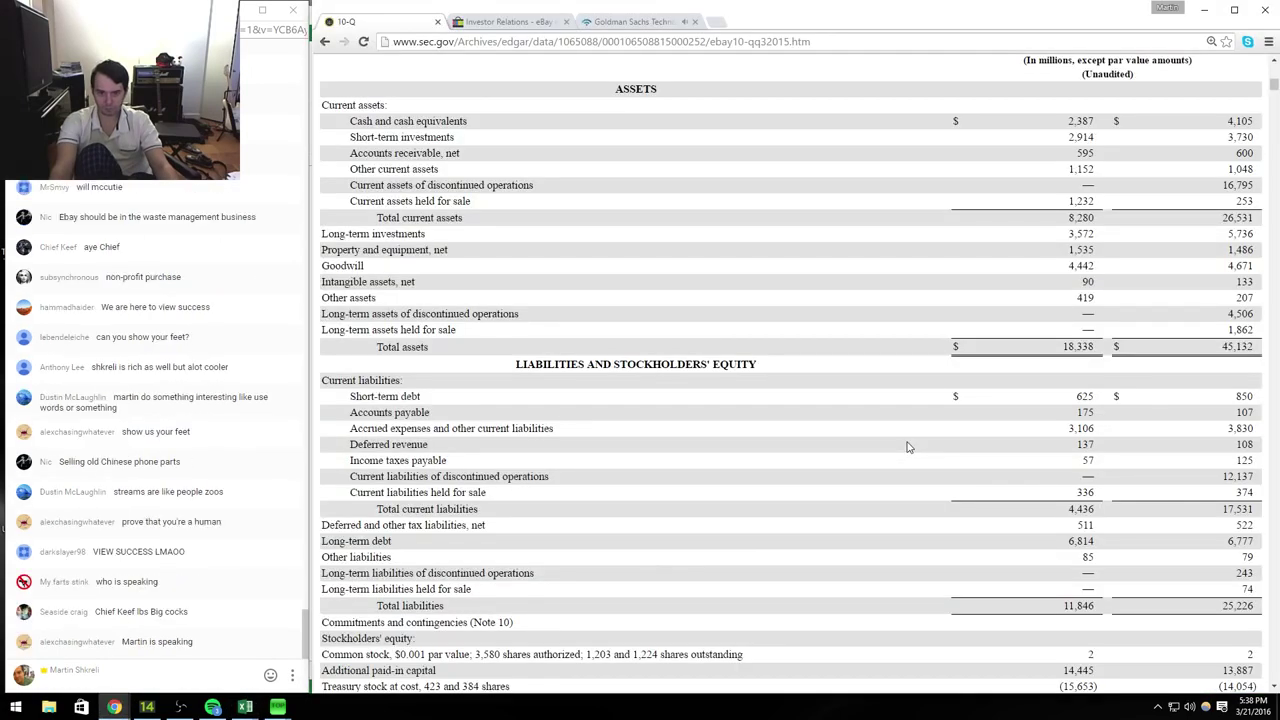
{"action": "key", "text": "alt+Tab"}
{"action": "key", "text": "alt+Tab"}
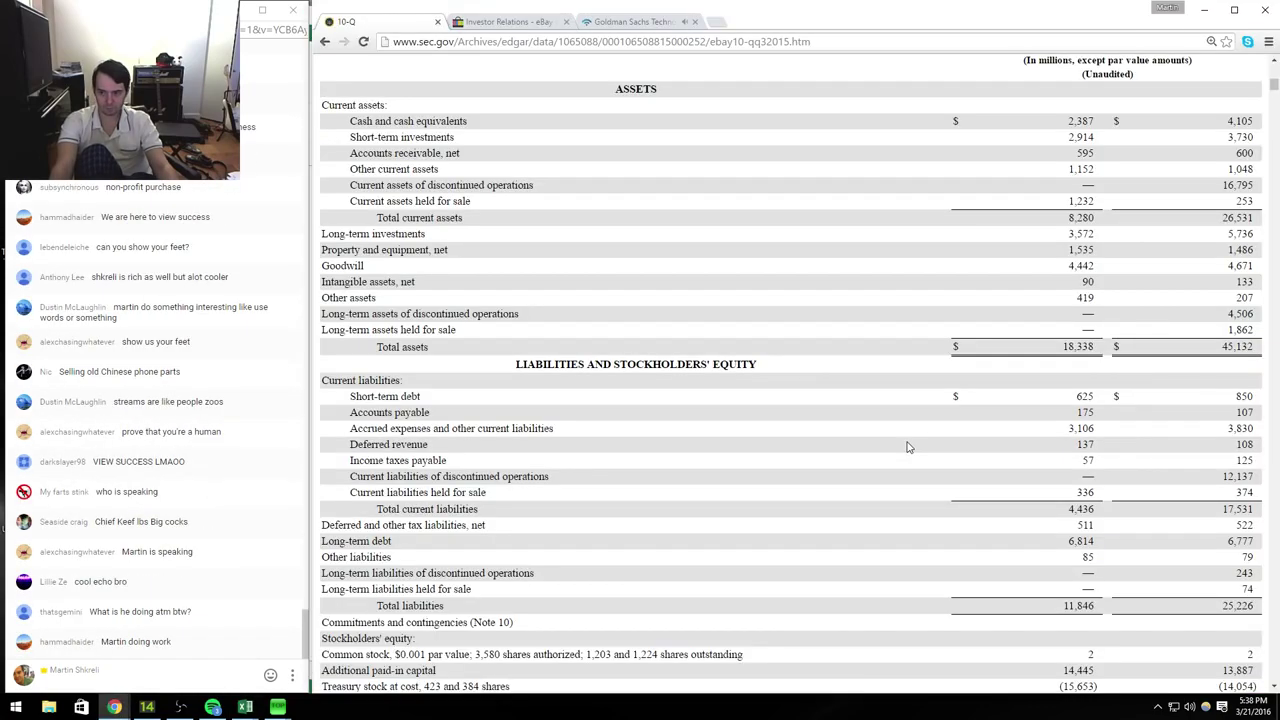
{"action": "key", "text": "alt+Tab"}
{"action": "type", "text": "+4442"}
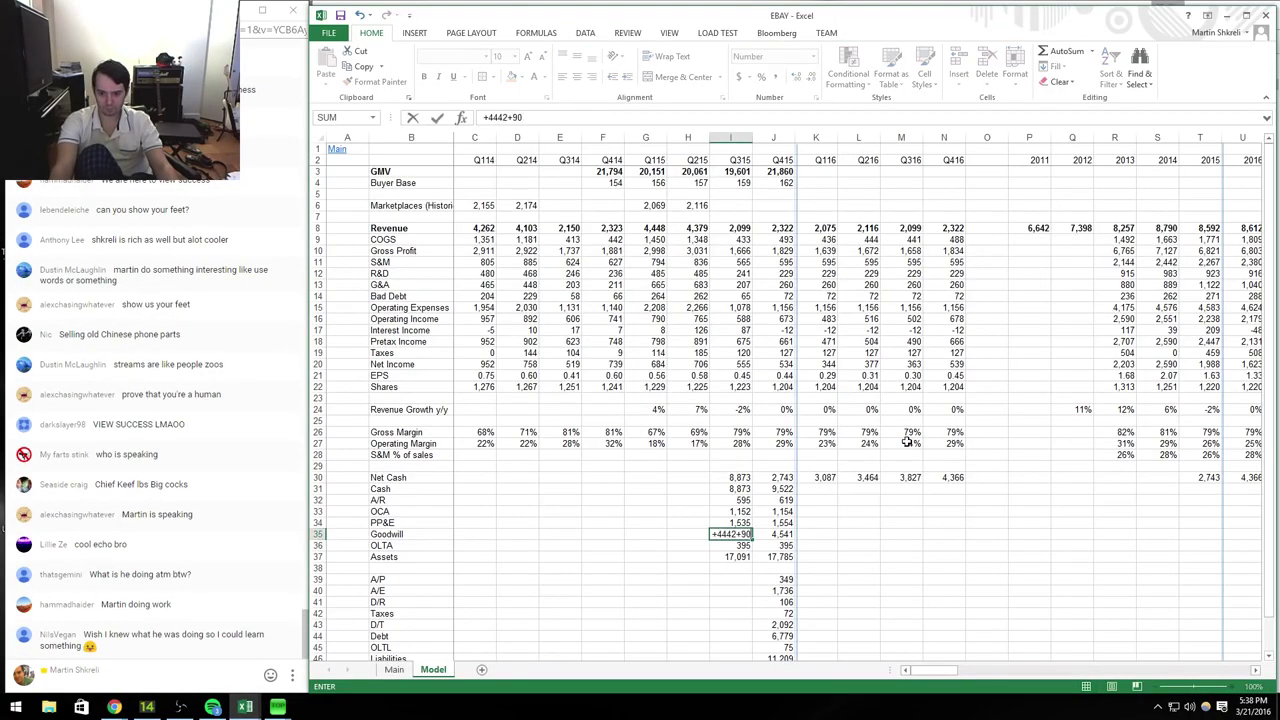
{"action": "key", "text": "alt+Tab"}
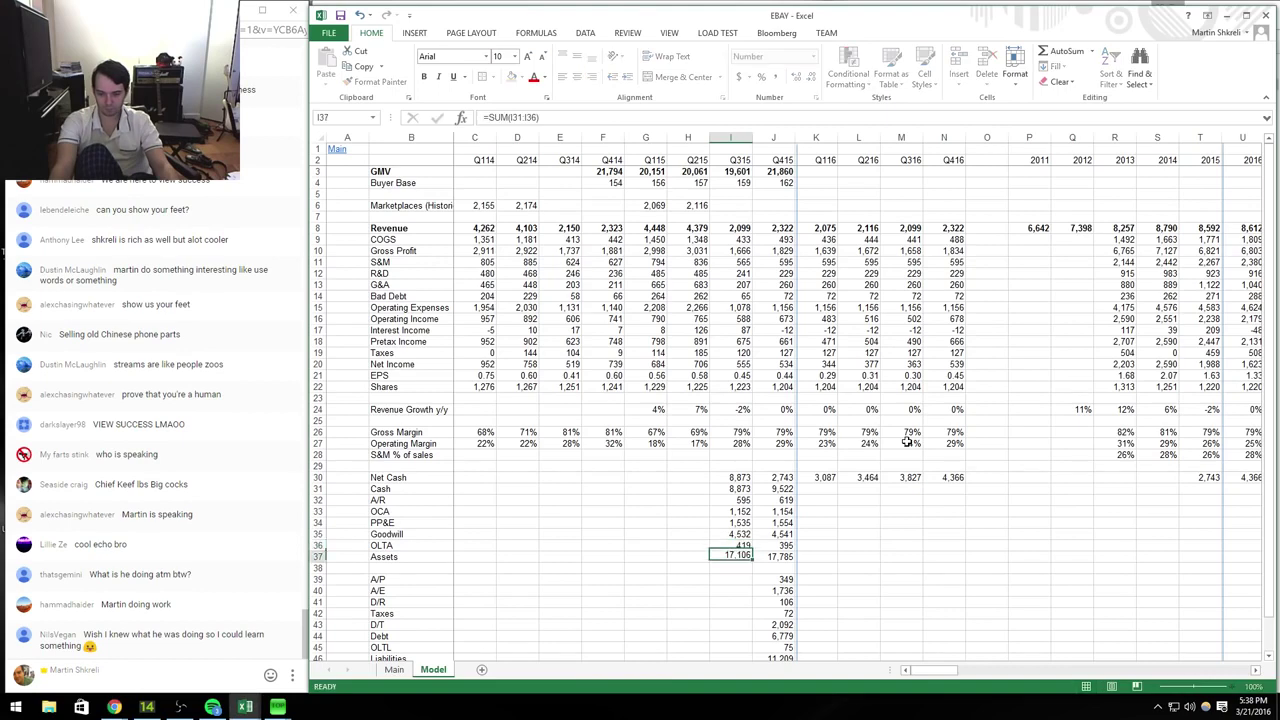
Step: Check Q315 Assets against the 10-Q and add current assets held for sale by setting OCA to +1152+1232
{"action": "key", "text": "alt+Tab"}
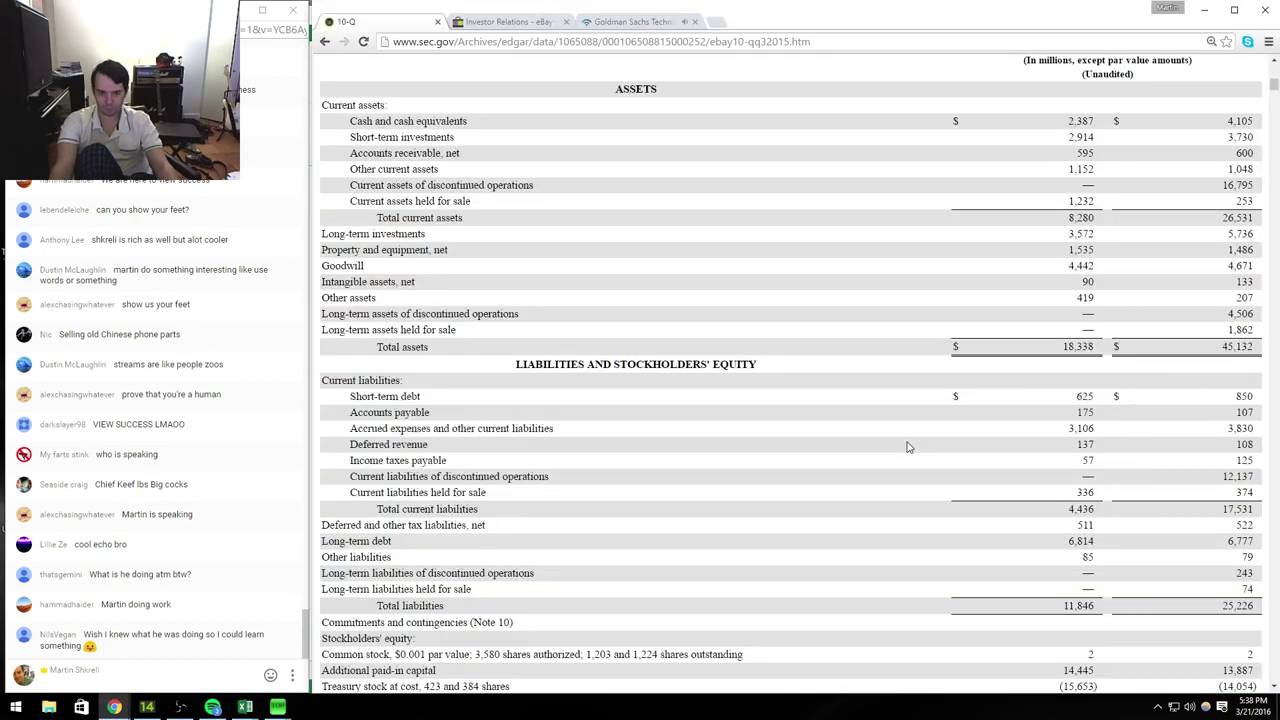
{"action": "key", "text": "alt+Tab"}
{"action": "key", "text": "Down"}
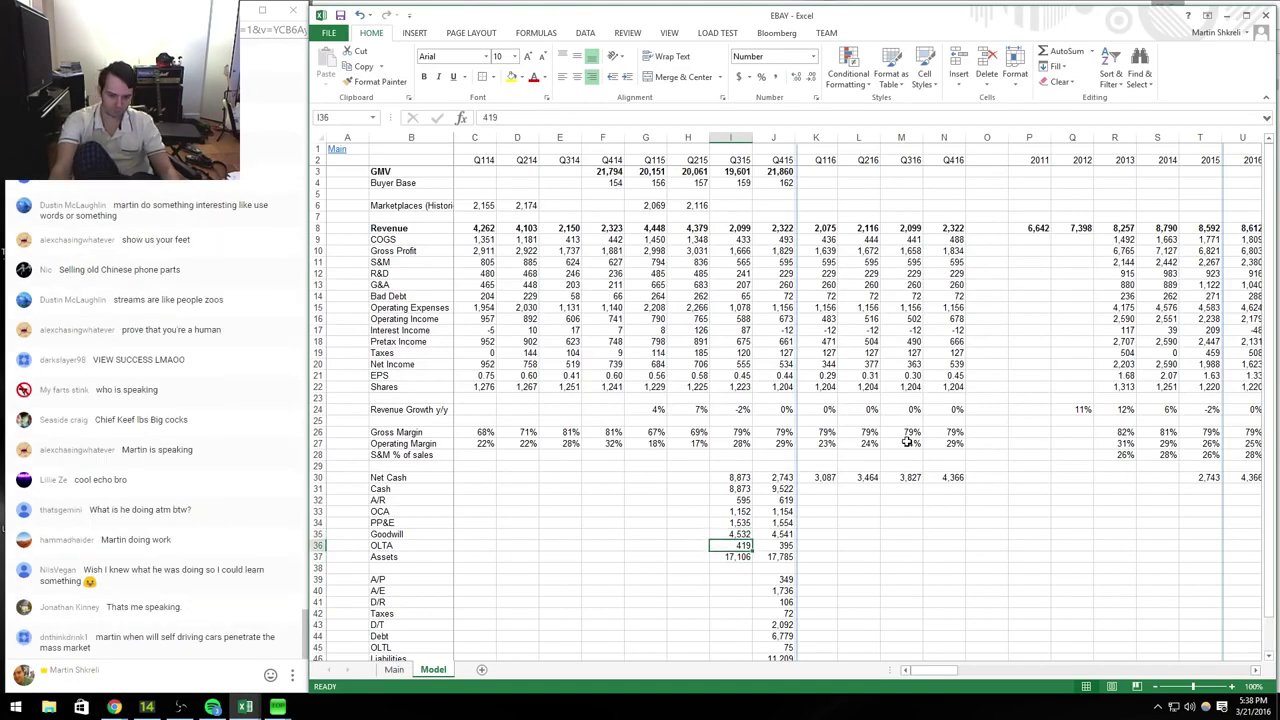
{"action": "key", "text": "Up"}
{"action": "key", "text": "Up"}
{"action": "key", "text": "Up"}
{"action": "type", "text": "+1152+"}
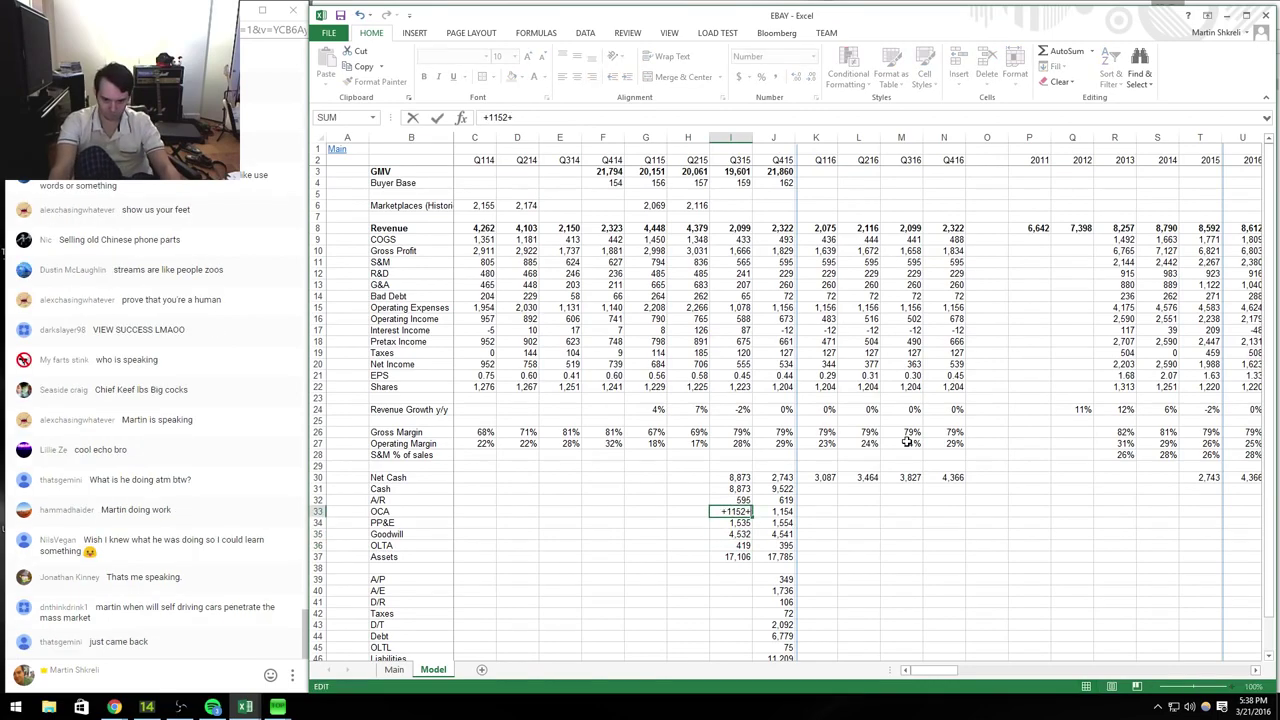
{"action": "key", "text": "alt+Tab"}
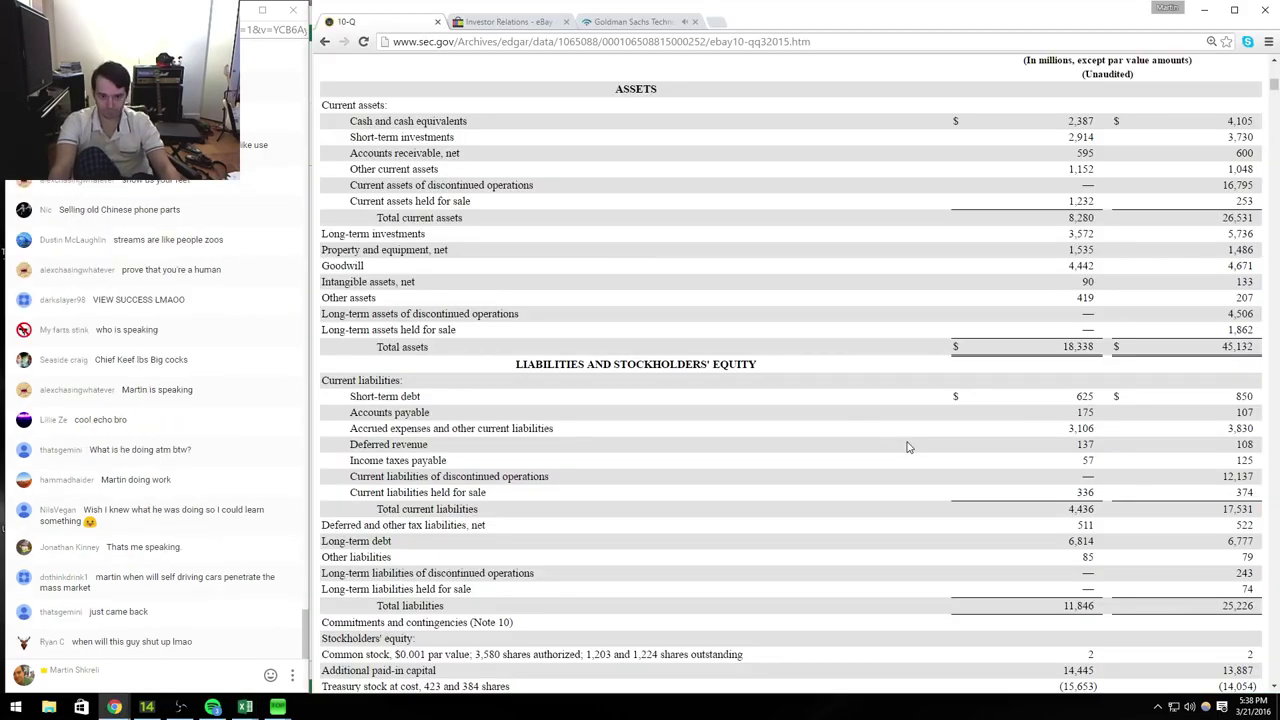
{"action": "key", "text": "alt+Tab"}
{"action": "type", "text": "1232"}
{"action": "key", "text": "alt+Tab"}
{"action": "key", "text": "alt+Tab"}
Step: Copy the Q415 liabilities and equity block, A/P through L+S/E, into the Q315 column
{"action": "key", "text": "ctrl+shift+Down"}
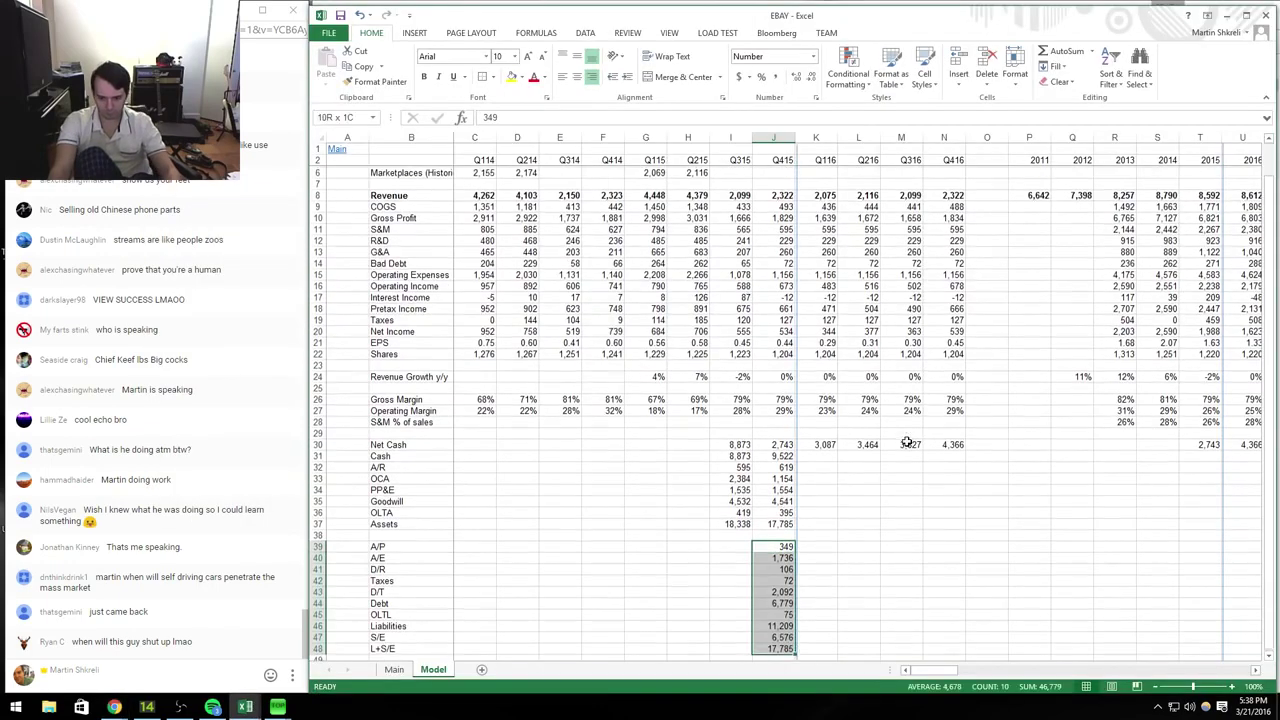
{"action": "key", "text": "ctrl+c"}
{"action": "key", "text": "Left"}
{"action": "key", "text": "alt+Tab"}
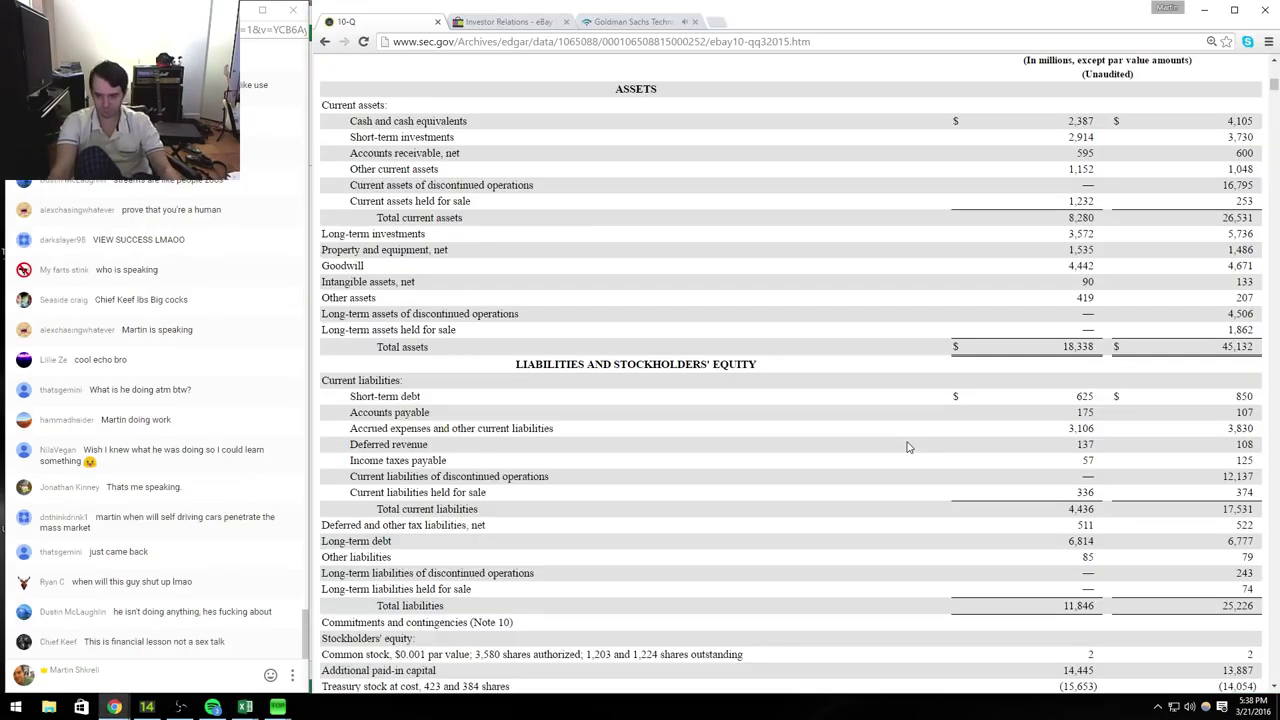
Step: Enter 175 for Q315 A/P, 3106 for A/E and 137 for D/R from the 10-Q's current liabilities
{"action": "key", "text": "alt+Tab"}
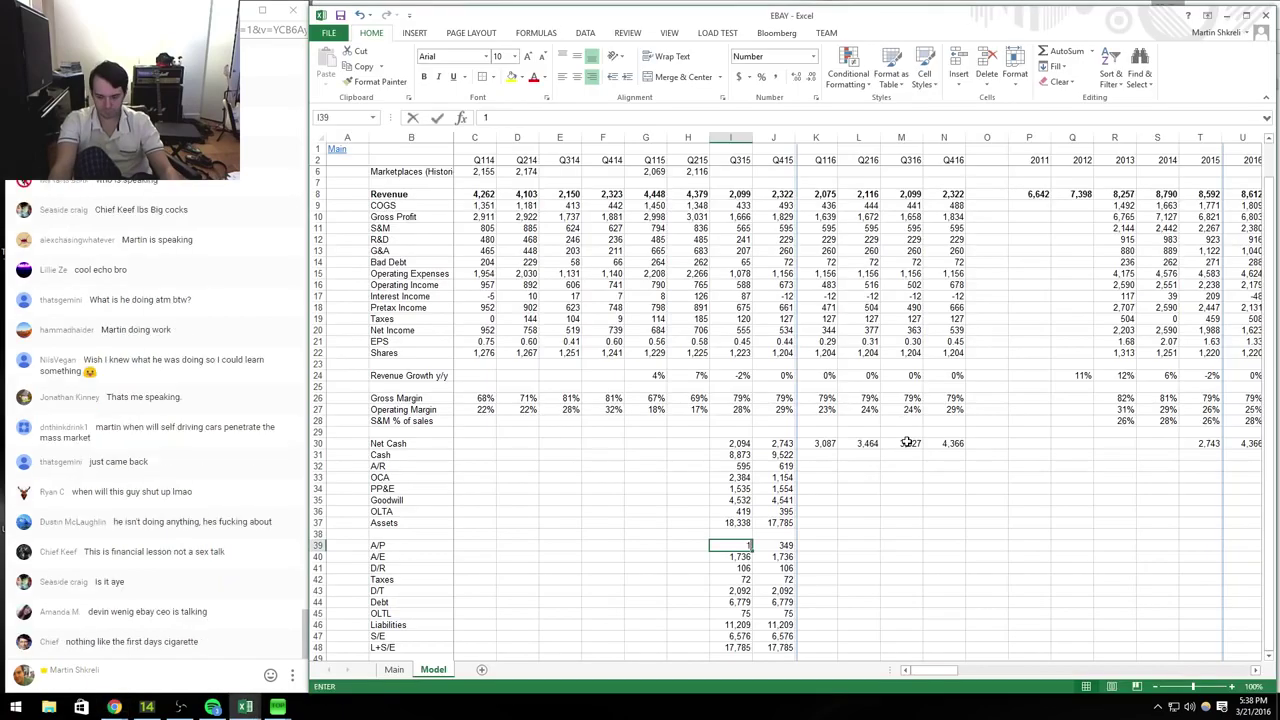
{"action": "key", "text": "alt+Tab"}
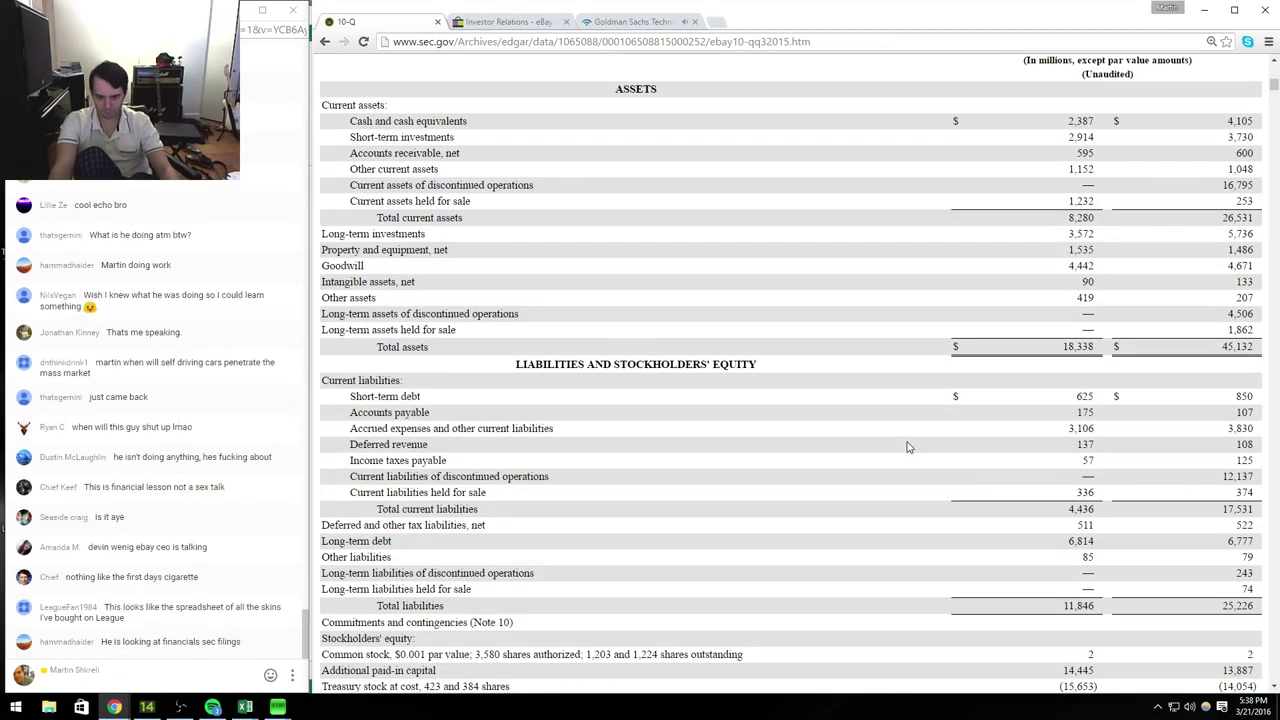
{"action": "key", "text": "alt+Tab"}
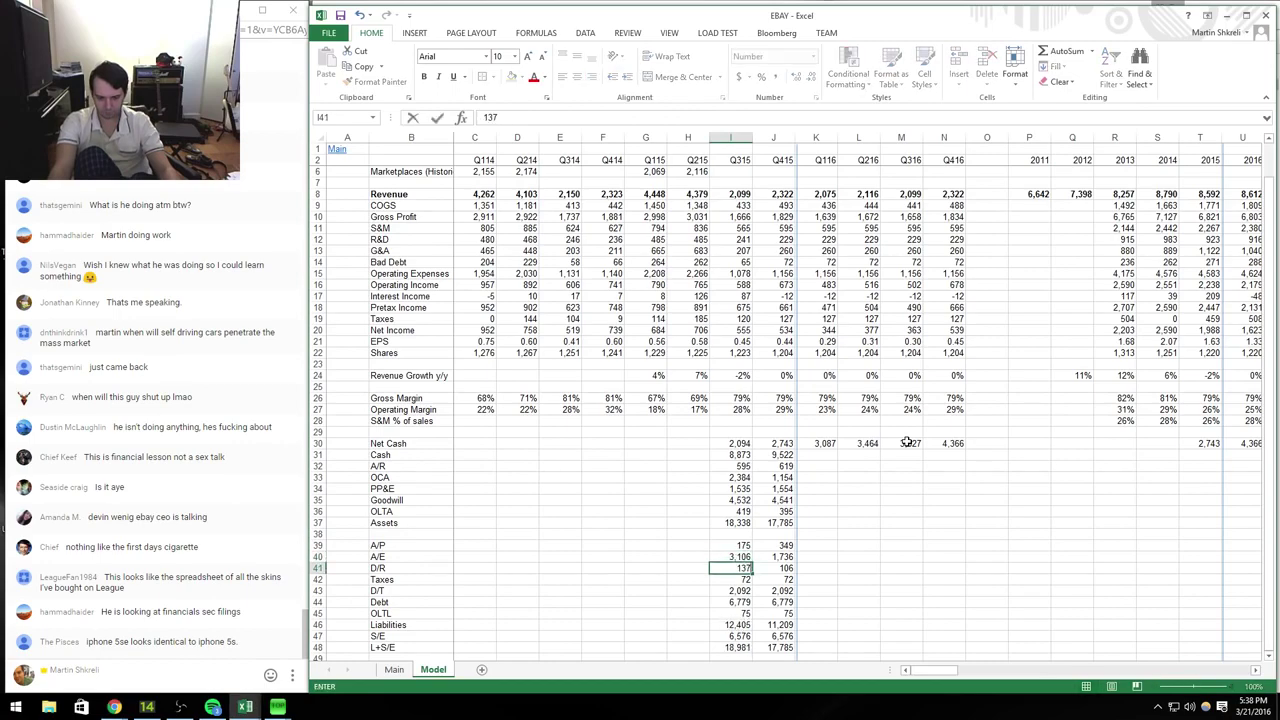
{"action": "key", "text": "alt+Tab"}
{"action": "key", "text": "alt+Tab"}
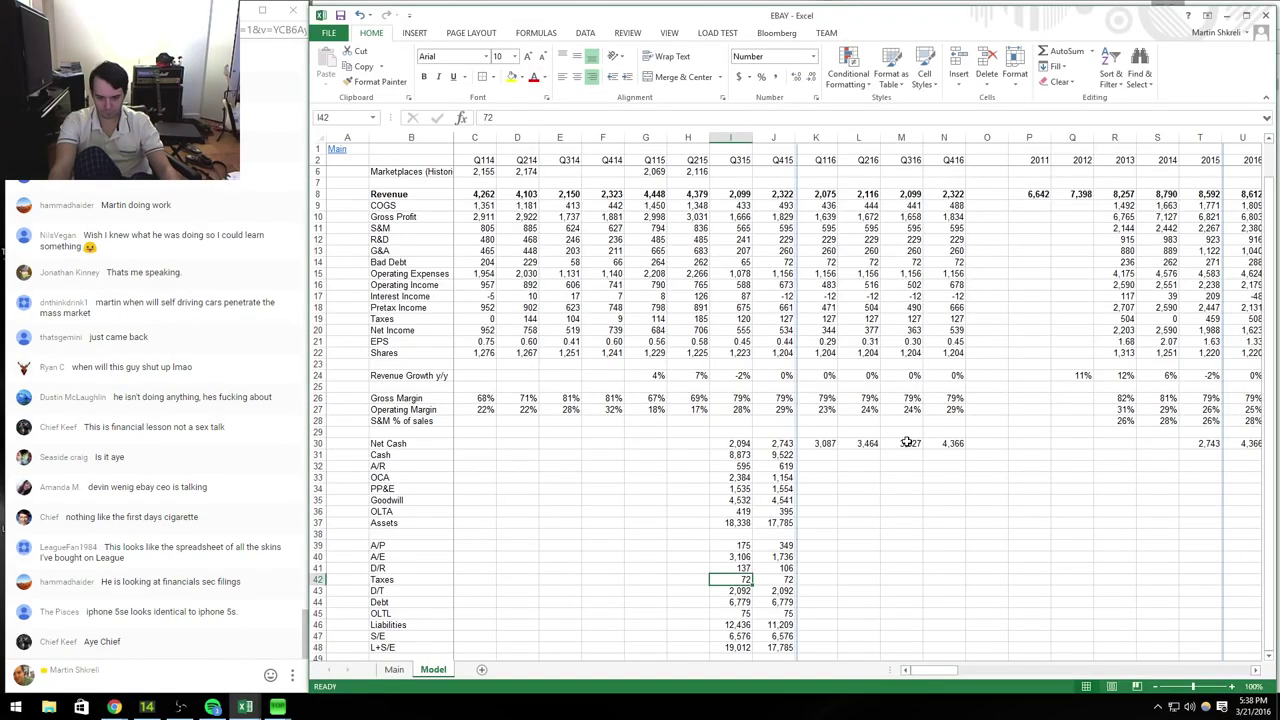
Step: Set Q315 OLTL to 421 by adding the 10-Q's 336 liabilities held for sale and 85 other liabilities
{"action": "key", "text": "Down"}
{"action": "key", "text": "Down"}
{"action": "key", "text": "alt+Tab"}
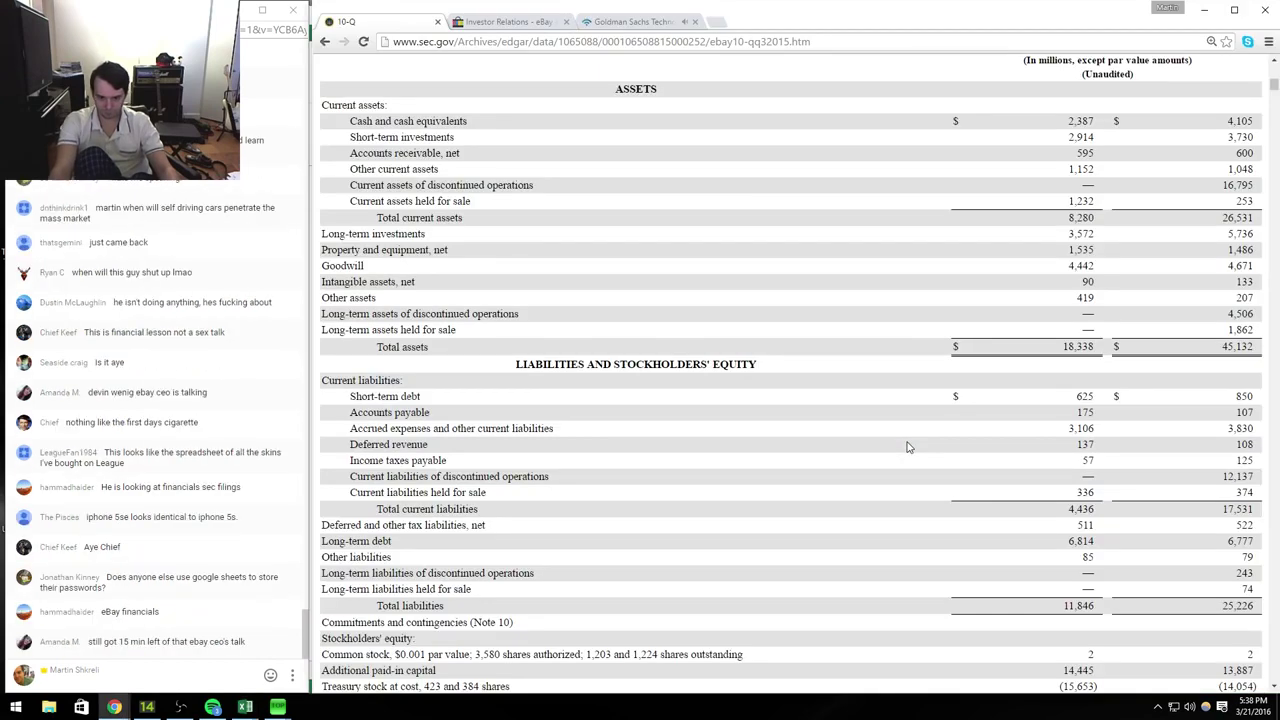
{"action": "key", "text": "alt+Tab"}
{"action": "type", "text": "+33"}
{"action": "key", "text": "alt+Tab"}
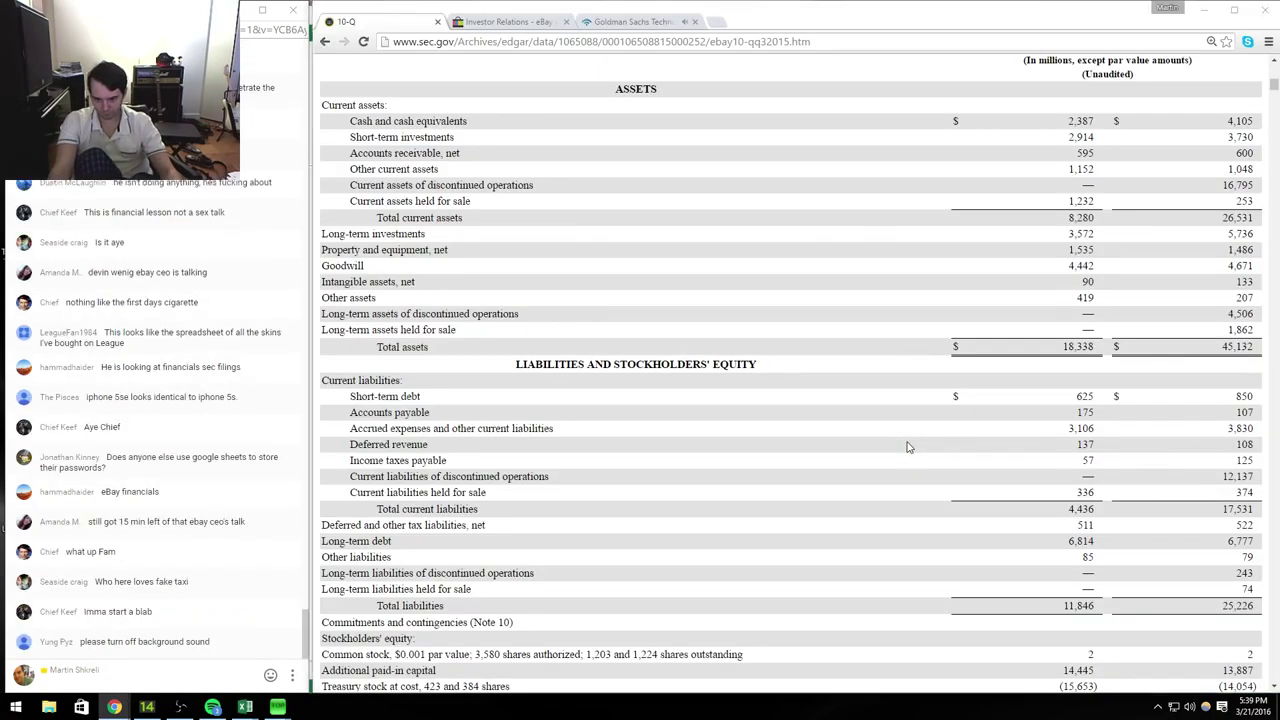
Step: Set Q315 Debt to +6814+625 using the 10-Q's long-term and short-term debt
{"action": "key", "text": "alt+Tab"}
{"action": "key", "text": "Up"}
{"action": "key", "text": "Up"}
{"action": "key", "text": "Up"}
{"action": "key", "text": "Up"}
{"action": "key", "text": "Down"}
{"action": "key", "text": "Down"}
{"action": "key", "text": "Down"}
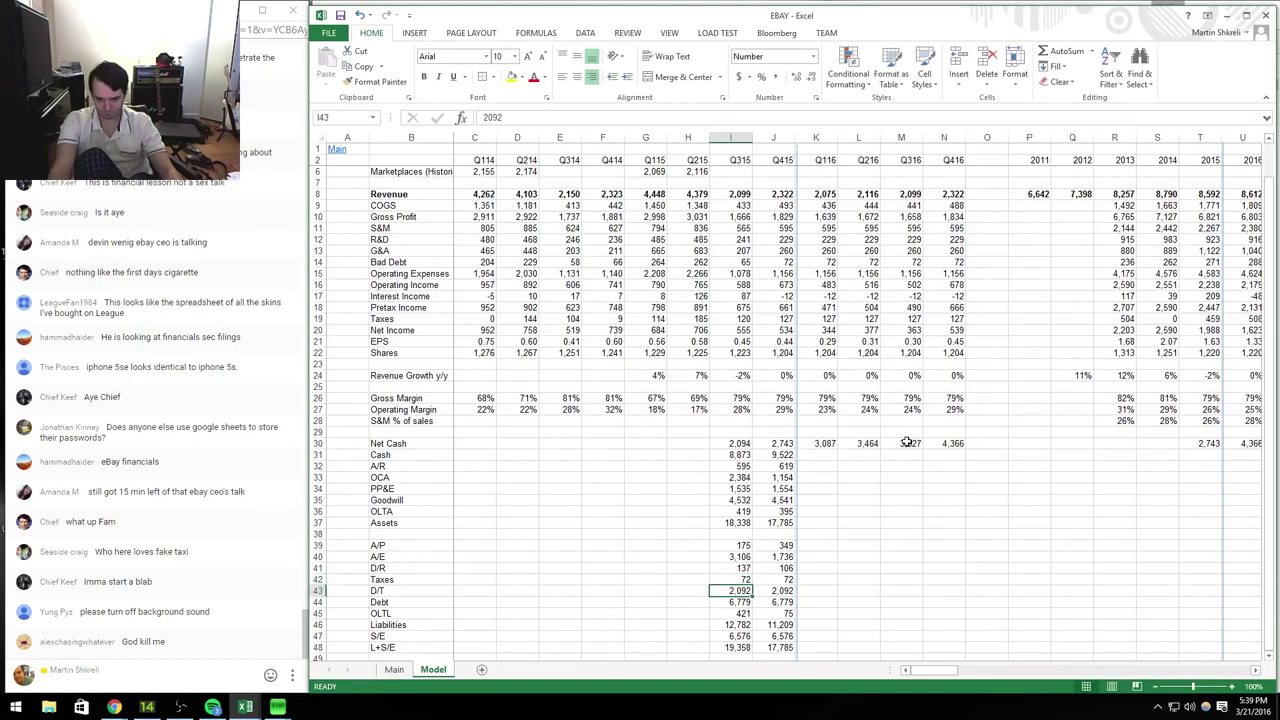
{"action": "key", "text": "alt+Tab"}
{"action": "key", "text": "alt+Tab"}
{"action": "type", "text": "+6814+"}
{"action": "key", "text": "alt+Tab"}
{"action": "key", "text": "alt+Tab"}
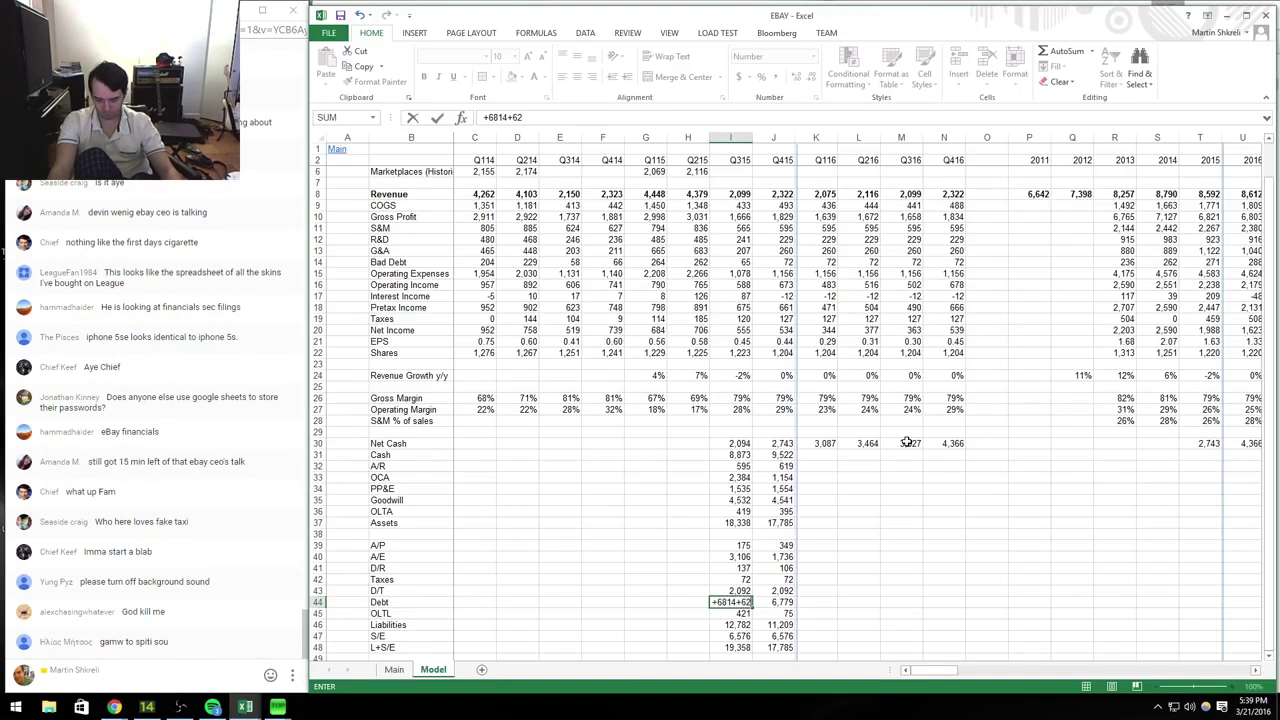
{"action": "type", "text": "625"}
Step: Compare Q315 Liabilities with the 10-Q and set D/T to 511 from deferred and other tax liabilities
{"action": "key", "text": "alt+Tab"}
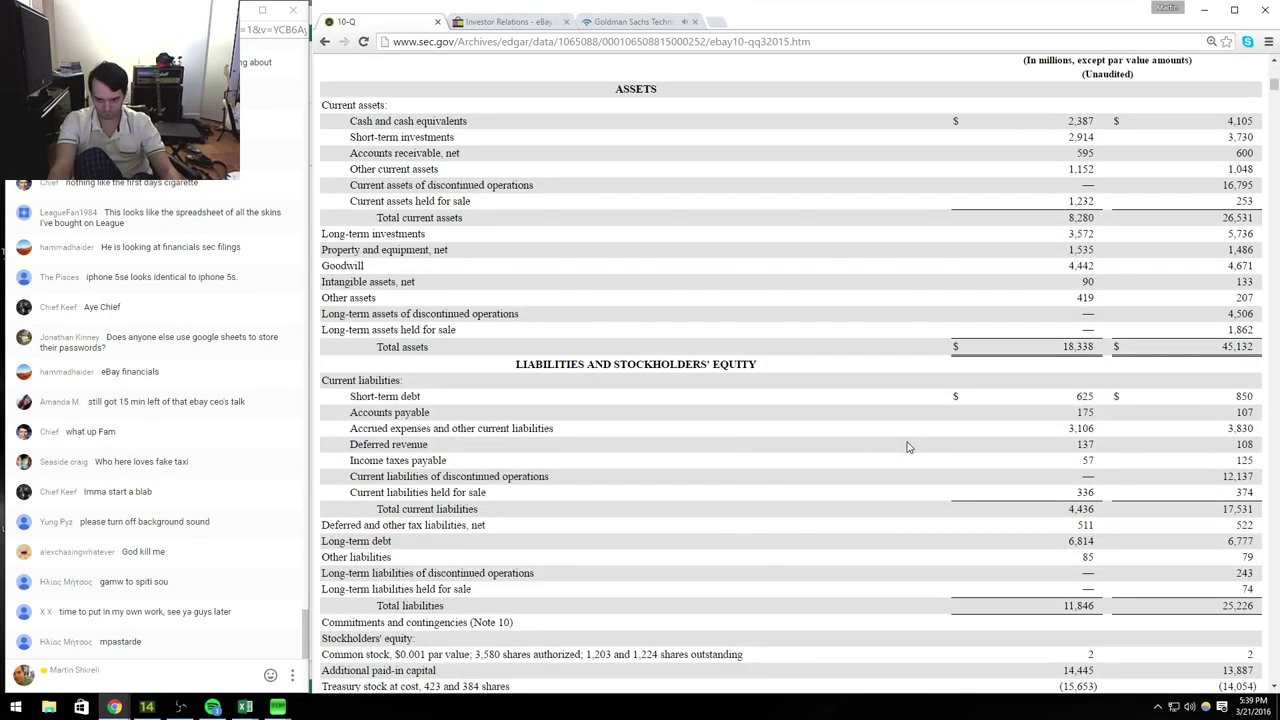
{"action": "key", "text": "alt+Tab"}
{"action": "key", "text": "Up"}
{"action": "key", "text": "Up"}
{"action": "key", "text": "alt+Tab"}
{"action": "key", "text": "alt+Tab"}
{"action": "key", "text": "alt+Tab"}
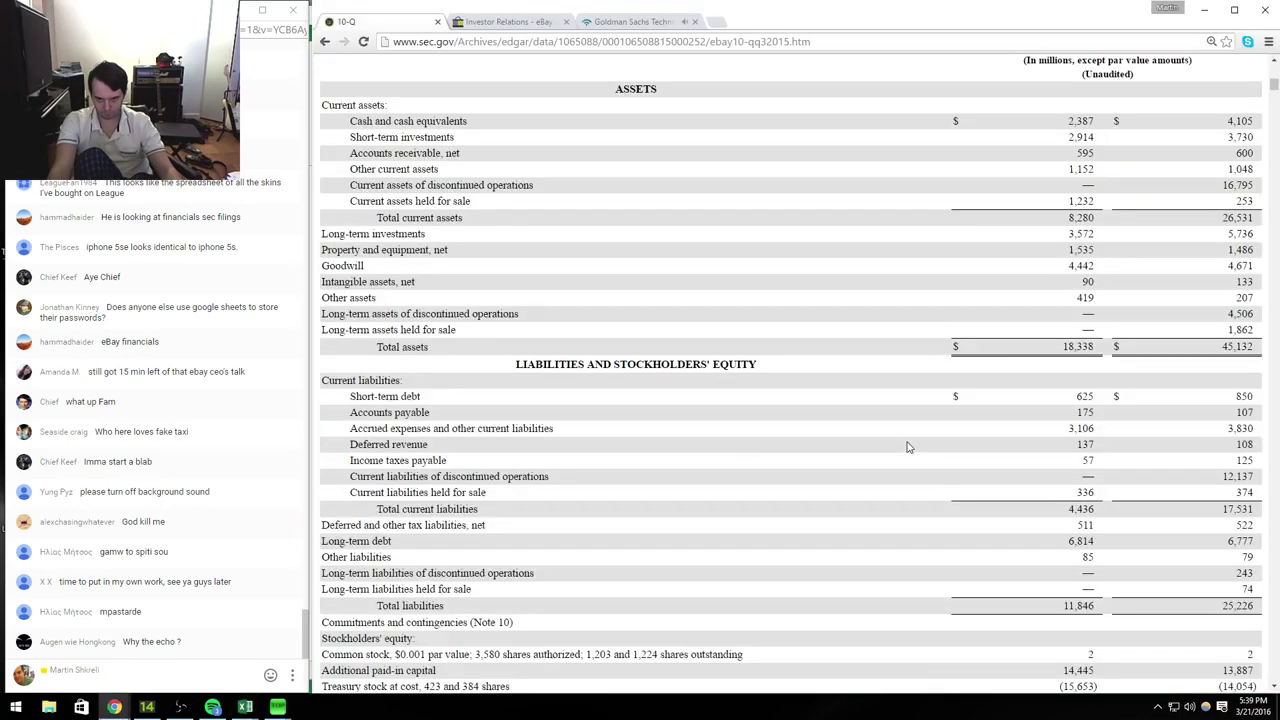
{"action": "key", "text": "alt+Tab"}
{"action": "type", "text": "72"}
{"action": "key", "text": "Return"}
{"action": "key", "text": "Up"}
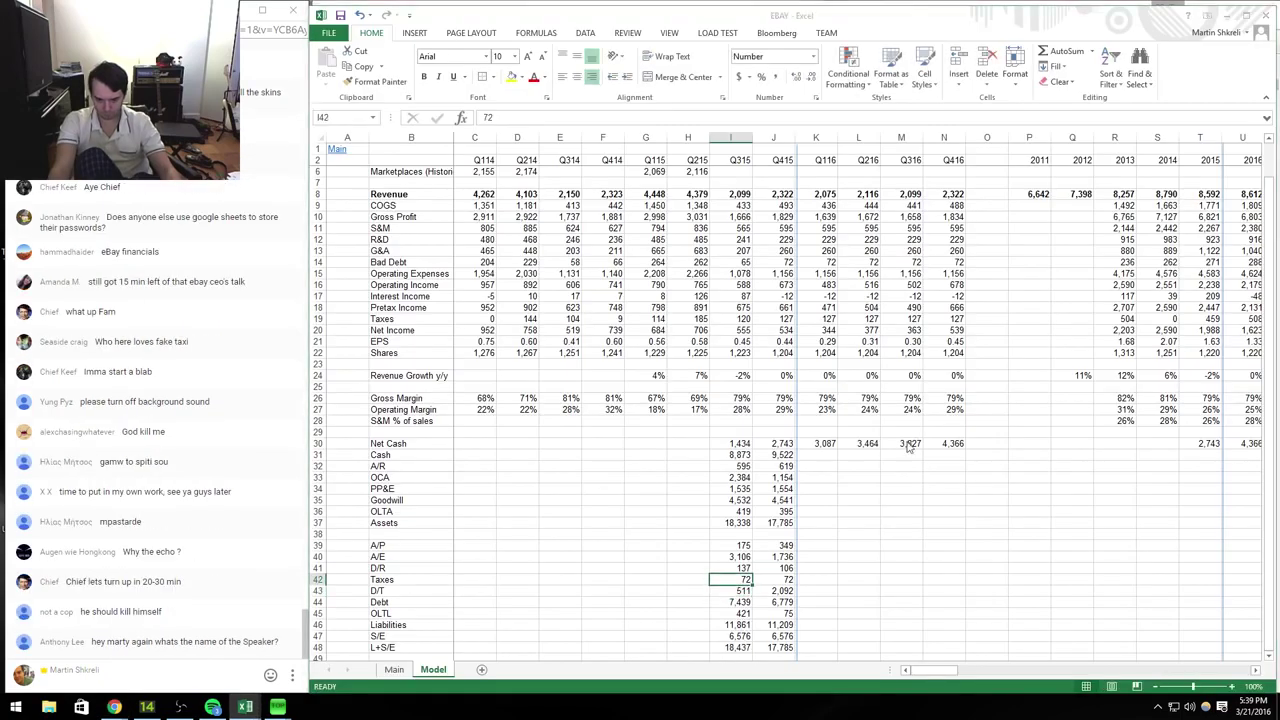
Step: Set Q315 Taxes to 57 from the 10-Q's income taxes payable and enter 6,492 for S/E
{"action": "key", "text": "alt+Tab"}
{"action": "key", "text": "alt+Tab"}
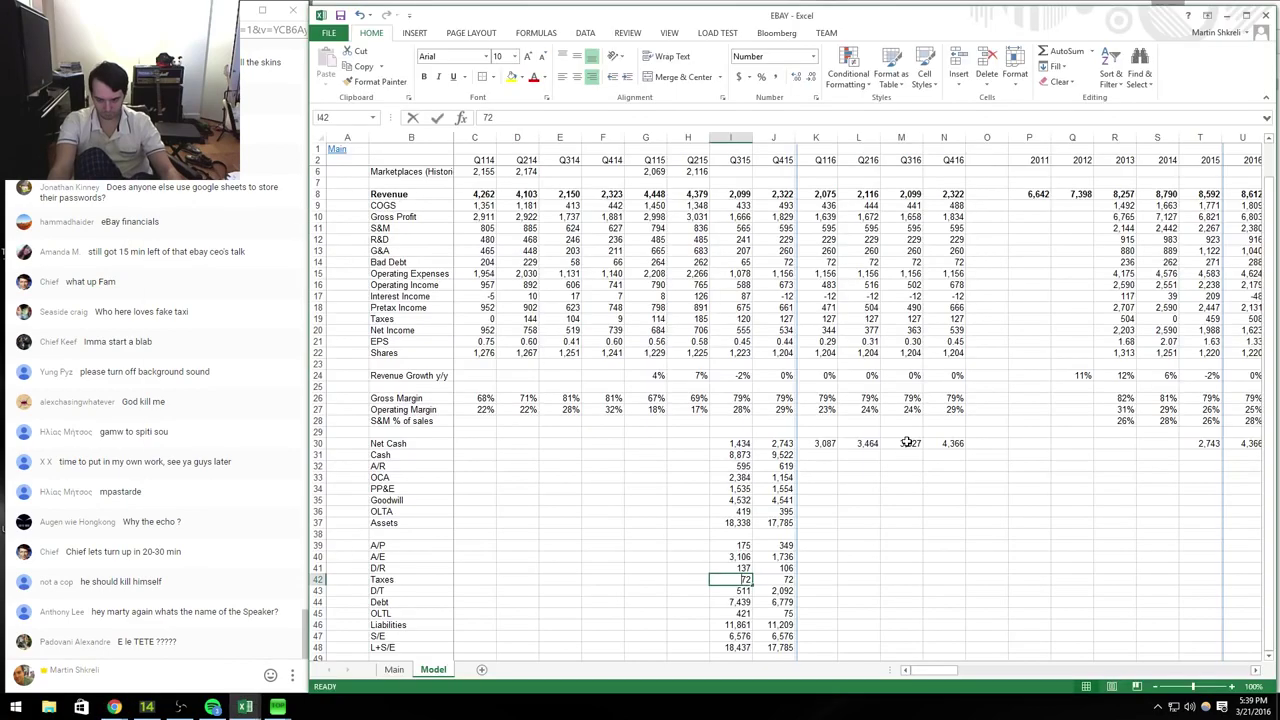
{"action": "key", "text": "alt+Tab"}
{"action": "scroll", "coordinate": [907, 446], "scroll_direction": "down", "scroll_amount": 3}
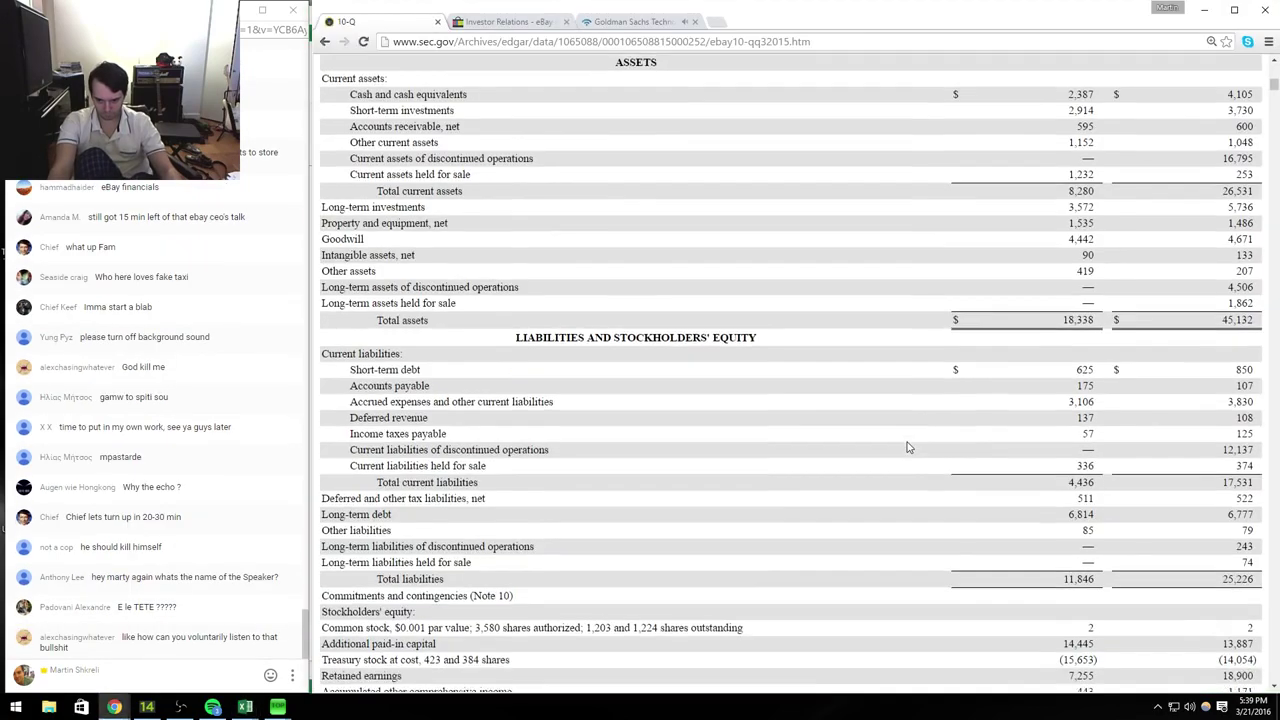
{"action": "key", "text": "alt+Tab"}
{"action": "type", "text": "6,492"}
{"action": "key", "text": "Return"}
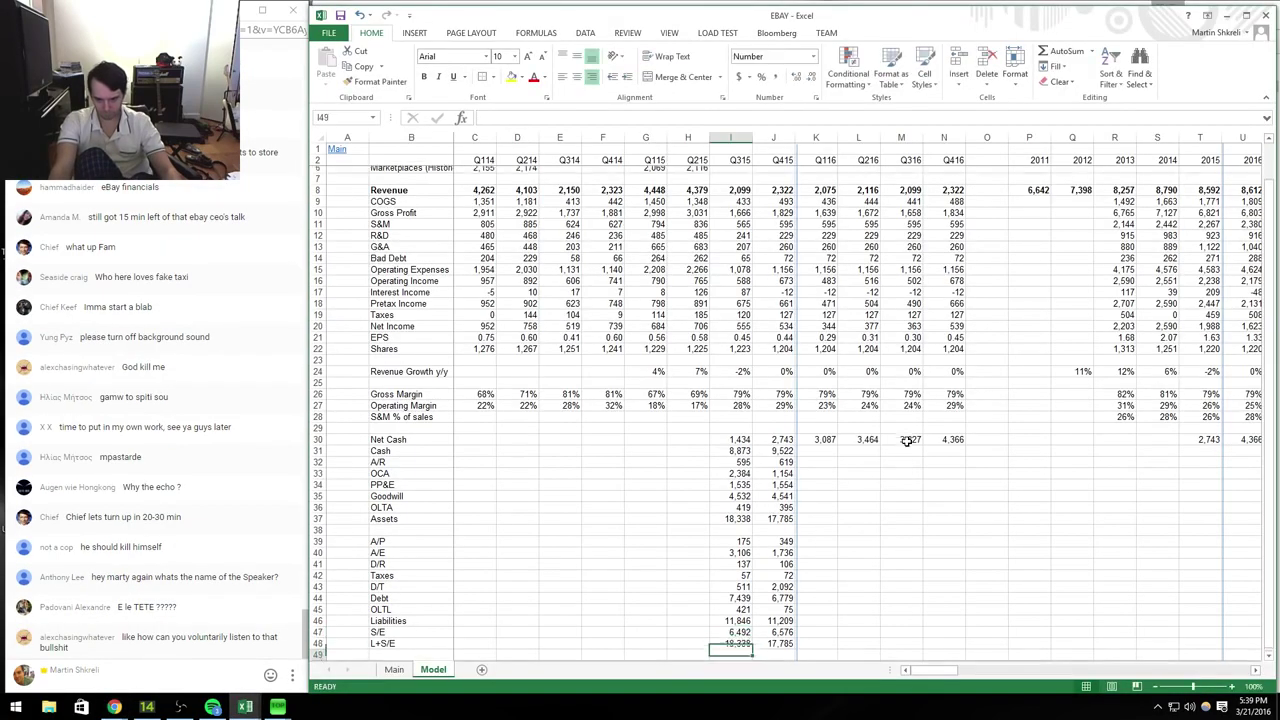
Step: Review the model's quarterly columns from the balance sheet up through the margins and income statement rows
{"action": "key", "text": "Right"}
{"action": "key", "text": "Up"}
{"action": "key", "text": "Up"}
{"action": "key", "text": "Up"}
{"action": "key", "text": "Up"}
{"action": "key", "text": "Up"}
{"action": "key", "text": "Up"}
{"action": "key", "text": "Up"}
{"action": "key", "text": "Up"}
{"action": "key", "text": "Up"}
{"action": "key", "text": "Up"}
{"action": "key", "text": "Up"}
{"action": "key", "text": "Up"}
{"action": "key", "text": "Up"}
{"action": "key", "text": "Up"}
{"action": "key", "text": "Up"}
{"action": "key", "text": "Up"}
{"action": "key", "text": "Up"}
{"action": "key", "text": "Up"}
{"action": "key", "text": "Up"}
{"action": "key", "text": "Up"}
{"action": "key", "text": "Up"}
{"action": "key", "text": "Up"}
{"action": "key", "text": "Up"}
{"action": "key", "text": "Up"}
{"action": "key", "text": "Up"}
{"action": "key", "text": "Up"}
{"action": "key", "text": "Right"}
{"action": "key", "text": "Right"}
{"action": "key", "text": "Left"}
{"action": "key", "text": "Left"}
{"action": "key", "text": "Down"}
{"action": "key", "text": "Down"}
{"action": "key", "text": "Down"}
{"action": "key", "text": "Down"}
{"action": "key", "text": "Down"}
{"action": "key", "text": "Down"}
{"action": "key", "text": "Down"}
{"action": "key", "text": "Down"}
{"action": "key", "text": "shift+Left"}
{"action": "key", "text": "shift+Left"}
{"action": "key", "text": "shift+Left"}
Step: Copy the annual S&M % of sales formula across the quarterly columns Q114 through Q416 and check the quarterly ratios
{"action": "key", "text": "Down"}
{"action": "key", "text": "Down"}
{"action": "key", "text": "Down"}
{"action": "key", "text": "Down"}
{"action": "key", "text": "Down"}
{"action": "key", "text": "Down"}
{"action": "key", "text": "Down"}
{"action": "key", "text": "Down"}
{"action": "key", "text": "Down"}
{"action": "key", "text": "Down"}
{"action": "key", "text": "Down"}
{"action": "key", "text": "Down"}
{"action": "key", "text": "Down"}
{"action": "key", "text": "Down"}
{"action": "key", "text": "Down"}
{"action": "key", "text": "Down"}
{"action": "key", "text": "Down"}
{"action": "key", "text": "ctrl+Right"}
{"action": "key", "text": "ctrl+c"}
{"action": "key", "text": "Left"}
{"action": "key", "text": "Left"}
{"action": "key", "text": "Left"}
{"action": "key", "text": "Left"}
{"action": "key", "text": "ctrl+shift+Left"}
{"action": "key", "text": "shift+Right"}
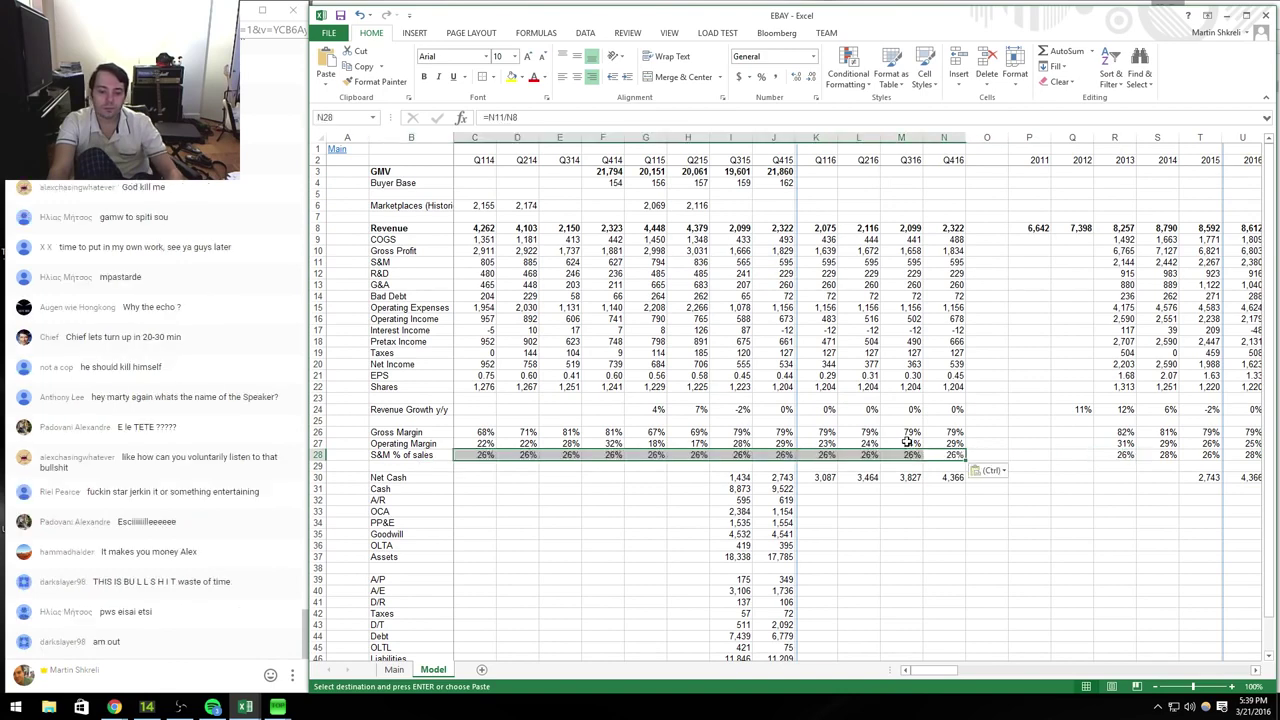
{"action": "key", "text": "Return"}
{"action": "key", "text": "ctrl+Left"}
{"action": "key", "text": "Right"}
{"action": "key", "text": "Right"}
{"action": "key", "text": "Right"}
{"action": "key", "text": "Right"}
{"action": "key", "text": "Right"}
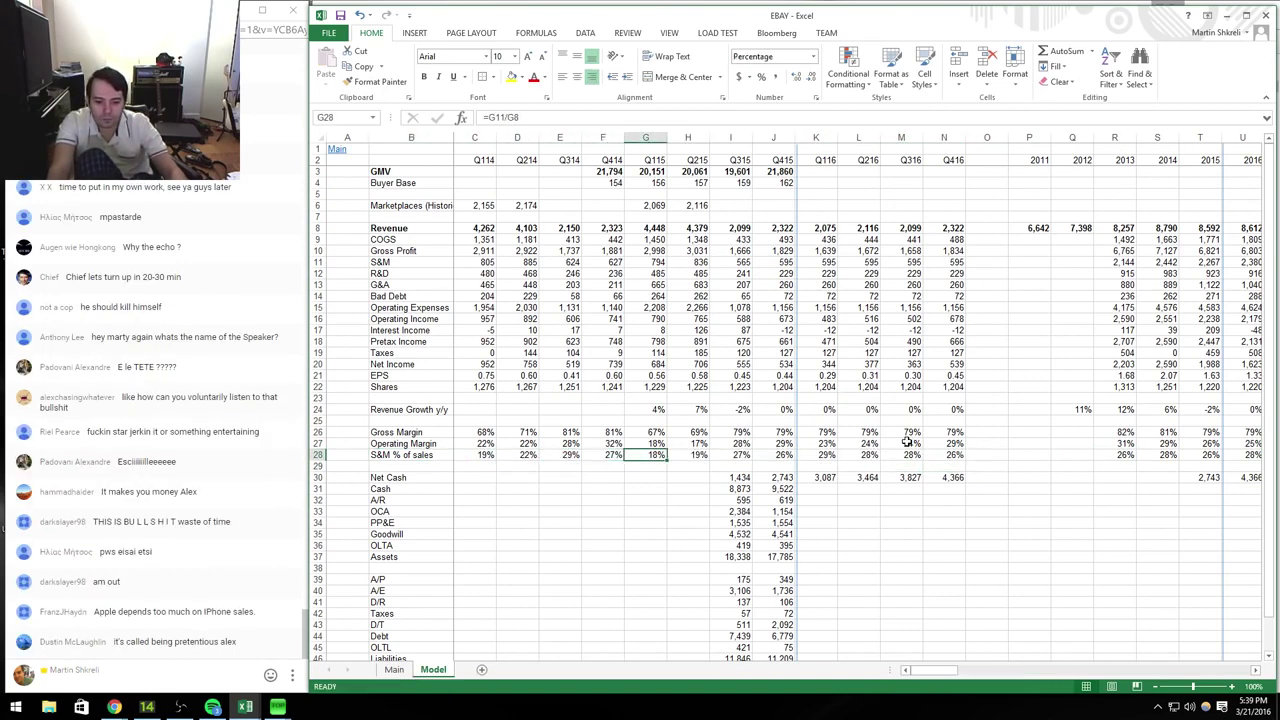
Step: Review the S&M % of sales ratios across the quarters alongside the income statement and margin rows
{"action": "key", "text": "Right"}
{"action": "key", "text": "Right"}
{"action": "key", "text": "Right"}
{"action": "key", "text": "Left"}
{"action": "key", "text": "Left"}
{"action": "key", "text": "Left"}
{"action": "key", "text": "Left"}
{"action": "key", "text": "Left"}
{"action": "key", "text": "Left"}
{"action": "key", "text": "Left"}
{"action": "key", "text": "Right"}
{"action": "key", "text": "Right"}
{"action": "key", "text": "Right"}
{"action": "key", "text": "Right"}
{"action": "key", "text": "Right"}
{"action": "key", "text": "Right"}
{"action": "key", "text": "Right"}
{"action": "key", "text": "Right"}
{"action": "key", "text": "Up"}
{"action": "key", "text": "Up"}
{"action": "key", "text": "ctrl+Up"}
{"action": "key", "text": "ctrl+Up"}
{"action": "key", "text": "ctrl+Up"}
{"action": "key", "text": "Down"}
{"action": "key", "text": "Down"}
{"action": "key", "text": "Down"}
{"action": "key", "text": "Down"}
{"action": "key", "text": "Down"}
{"action": "key", "text": "Down"}
{"action": "key", "text": "Down"}
{"action": "key", "text": "Down"}
{"action": "key", "text": "Down"}
{"action": "key", "text": "Down"}
{"action": "key", "text": "Down"}
{"action": "key", "text": "Down"}
{"action": "key", "text": "Down"}
{"action": "key", "text": "Down"}
{"action": "key", "text": "Down"}
{"action": "key", "text": "Down"}
{"action": "key", "text": "Down"}
{"action": "key", "text": "Down"}
{"action": "key", "text": "Down"}
{"action": "key", "text": "Left"}
{"action": "key", "text": "Left"}
{"action": "key", "text": "Left"}
{"action": "key", "text": "Left"}
{"action": "key", "text": "Left"}
{"action": "key", "text": "Down"}
{"action": "key", "text": "Right"}
{"action": "key", "text": "Right"}
{"action": "key", "text": "Right"}
{"action": "key", "text": "Right"}
{"action": "key", "text": "Right"}
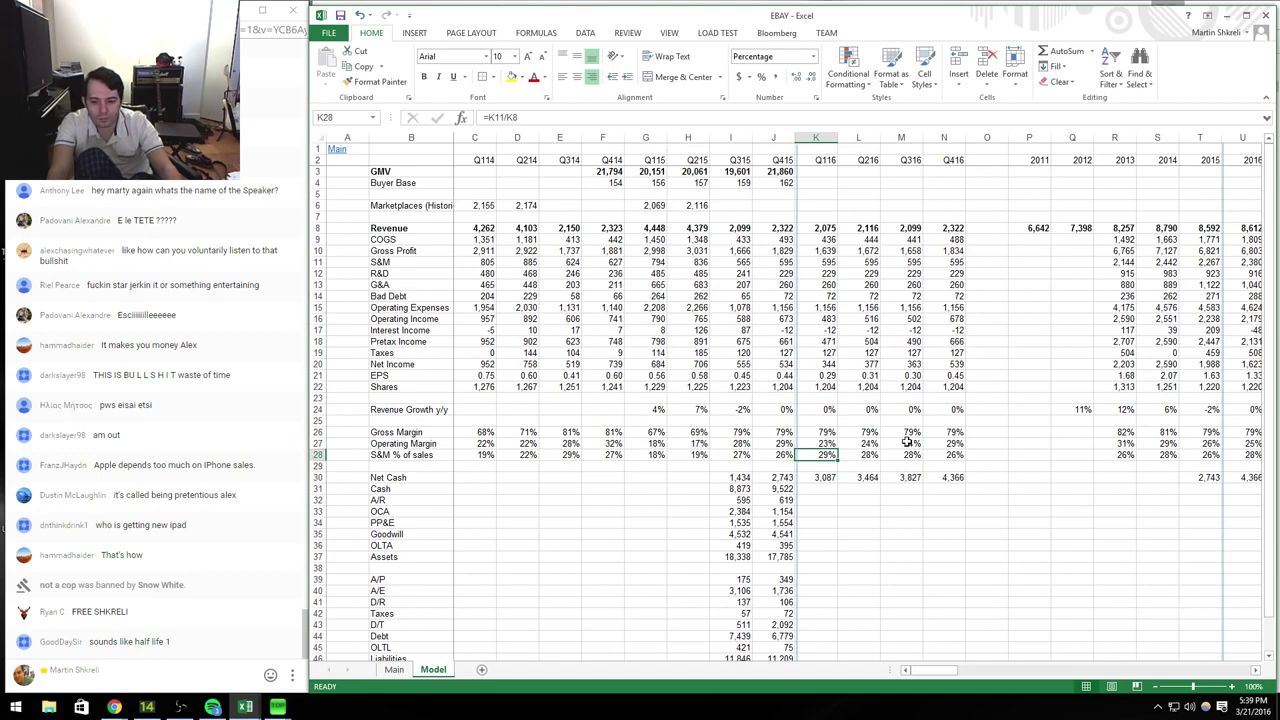
Step: Forecast S&M for Q116 through Q416 as revenue times .28, starting from the Q116 formula K8*.28
{"action": "key", "text": "Up"}
{"action": "key", "text": "Up"}
{"action": "key", "text": "Up"}
{"action": "key", "text": "Up"}
{"action": "key", "text": "Up"}
{"action": "key", "text": "Up"}
{"action": "key", "text": "Up"}
{"action": "key", "text": "Up"}
{"action": "key", "text": "Up"}
{"action": "key", "text": "Up"}
{"action": "key", "text": "Up"}
{"action": "key", "text": "Up"}
{"action": "key", "text": "Up"}
{"action": "key", "text": "Up"}
{"action": "key", "text": "Up"}
{"action": "key", "text": "Up"}
{"action": "key", "text": "Up"}
{"action": "key", "text": "F2"}
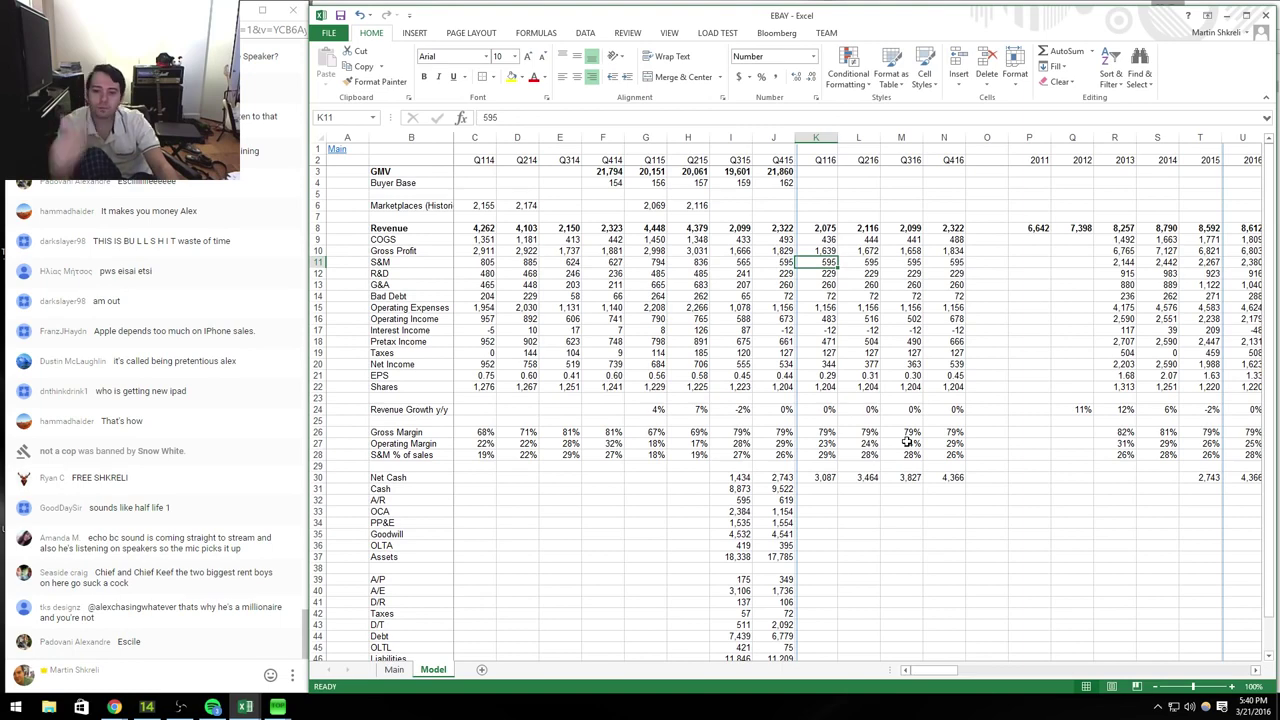
{"action": "type", "text": "="}
{"action": "key", "text": "Up"}
{"action": "key", "text": "Up"}
{"action": "key", "text": "Up"}
{"action": "type", "text": "*"}
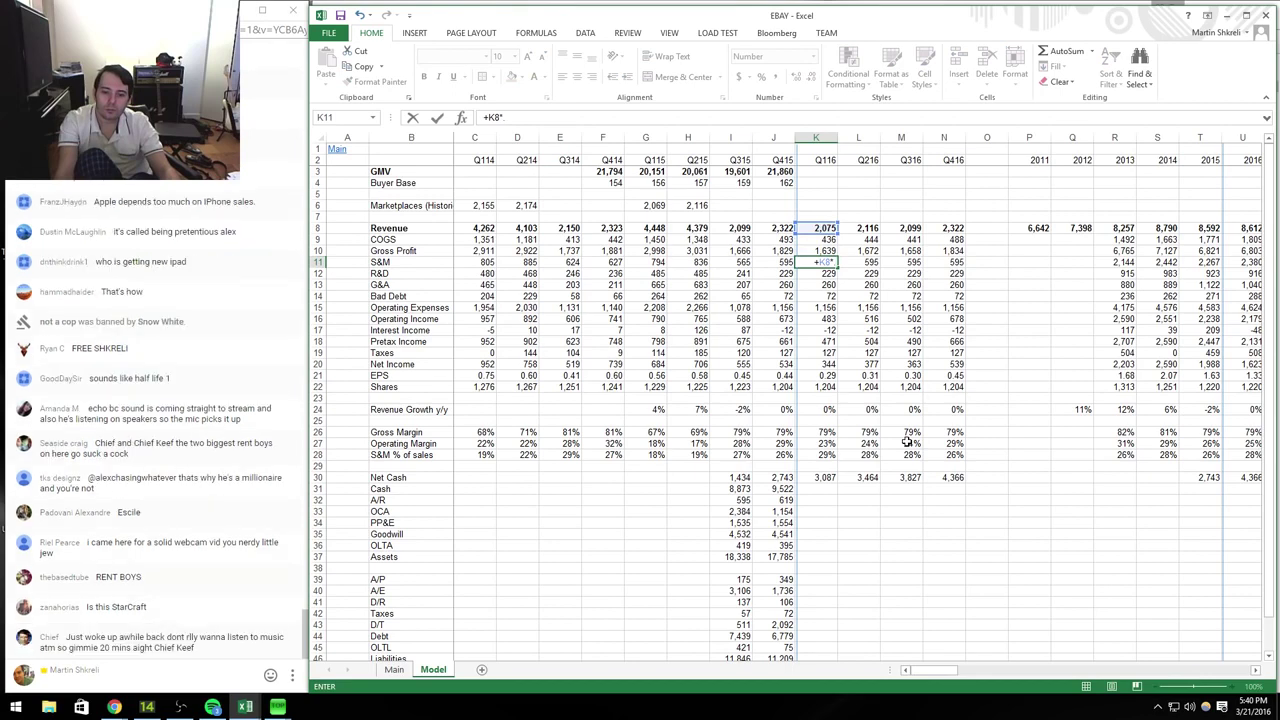
{"action": "type", "text": ".28"}
{"action": "key", "text": "Return"}
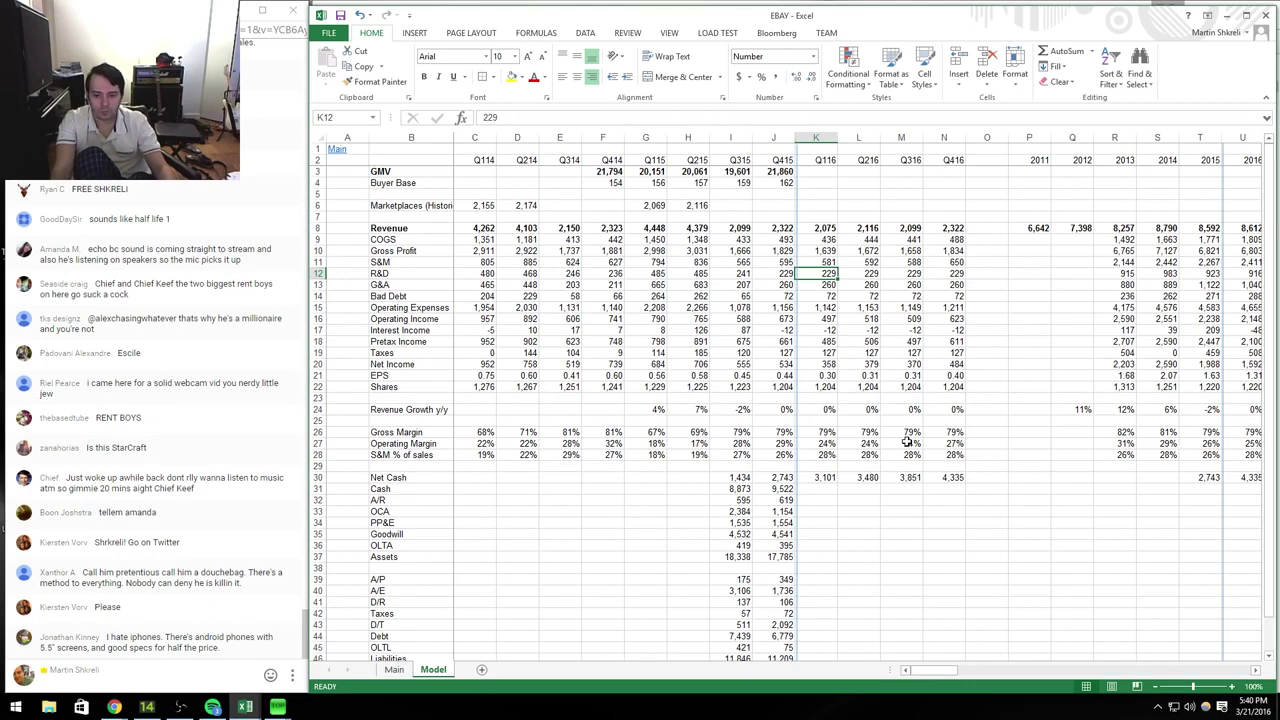
Step: Check the Q415 and Q116 G&A cells and open Exhibit 99.1 of eBay's 2016-01-27 8-K on EDGAR in the browser
{"action": "key", "text": "Down"}
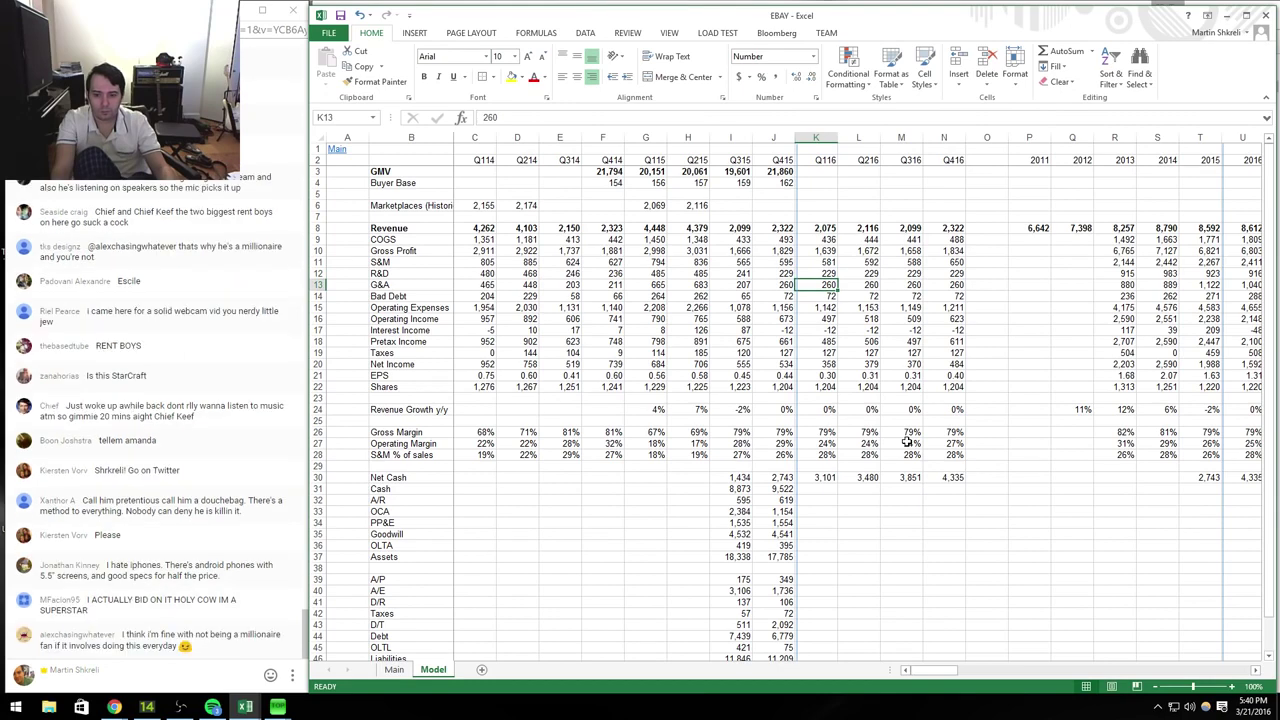
{"action": "key", "text": "Left"}
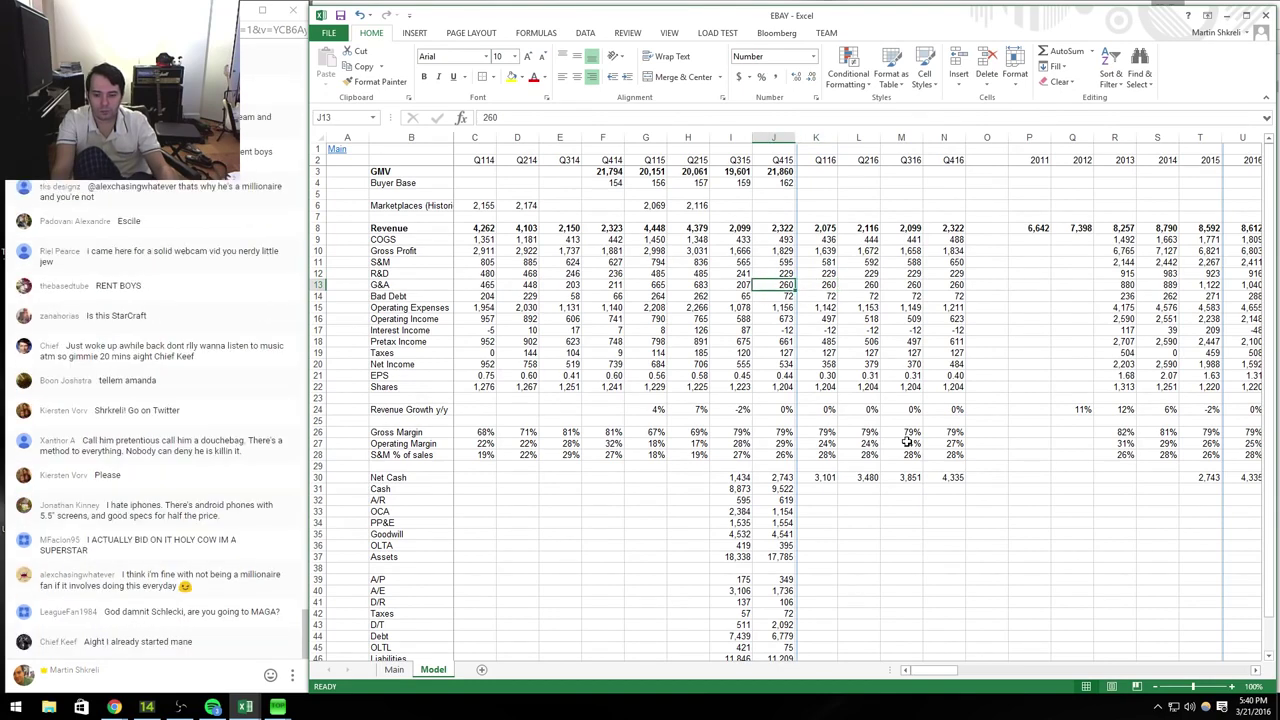
{"action": "key", "text": "Right"}
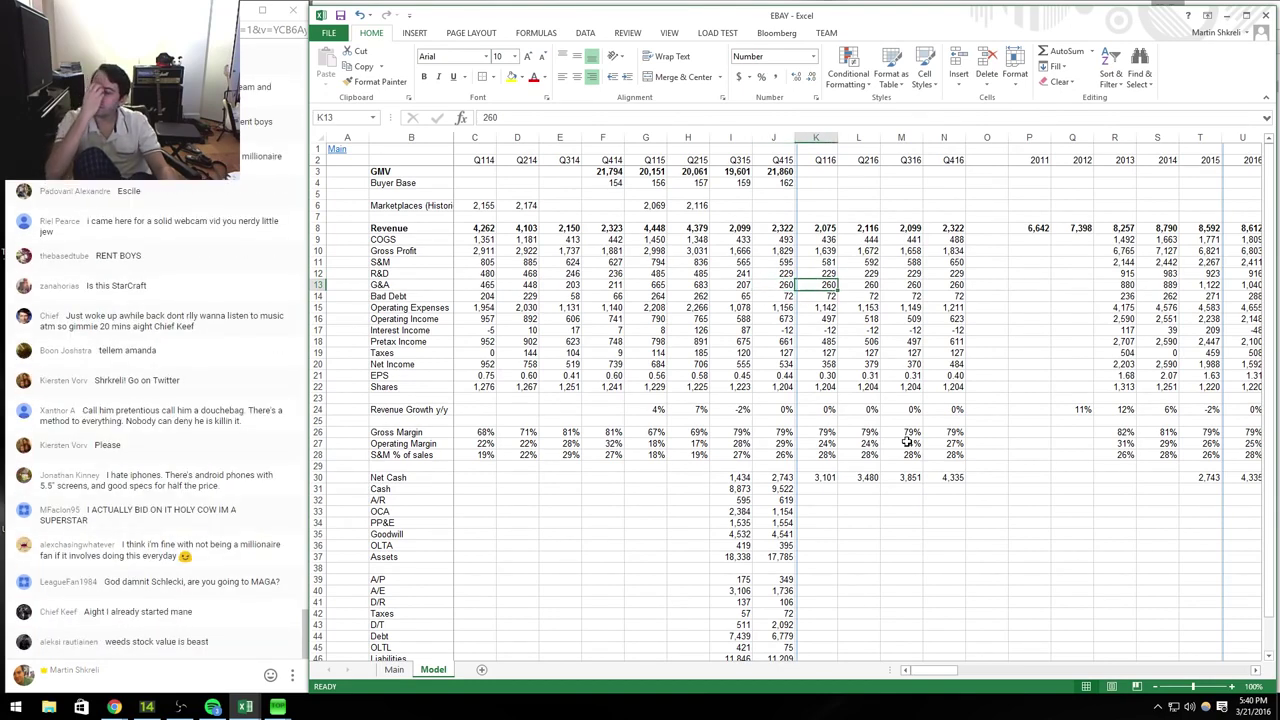
{"action": "key", "text": "alt+Tab"}
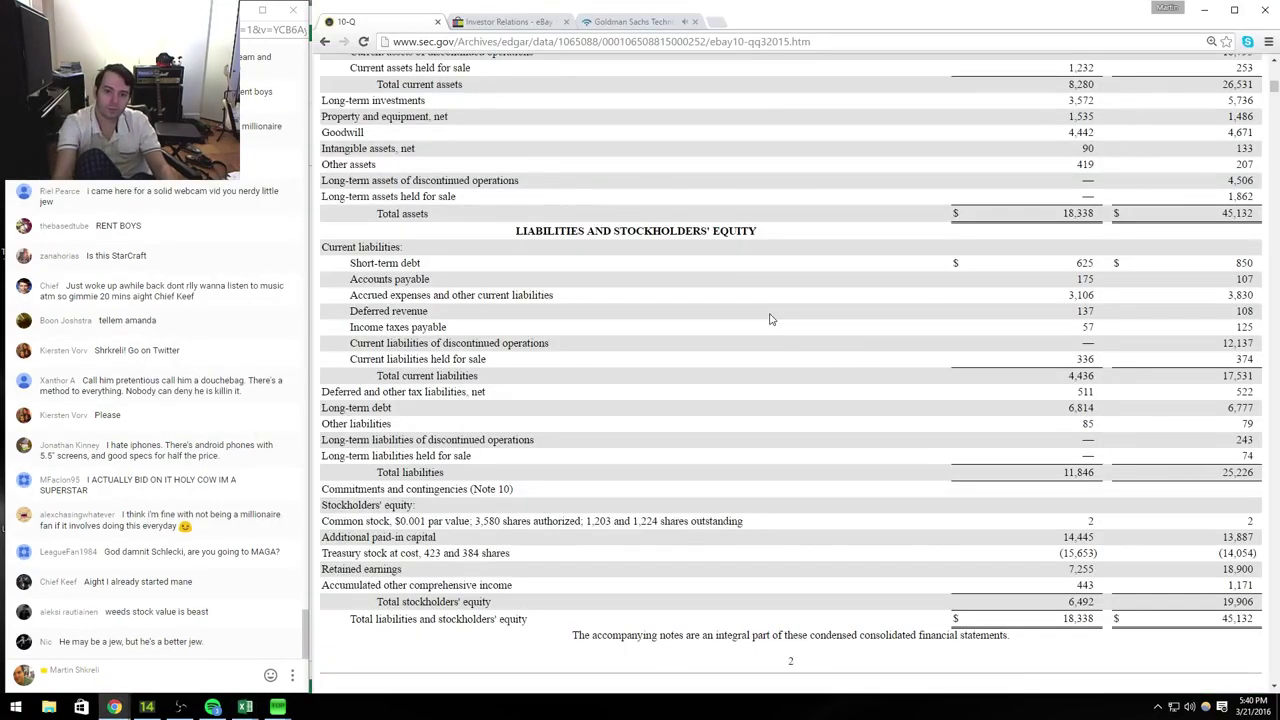
{"action": "key", "text": "alt+Left"}
{"action": "key", "text": "alt+Left"}
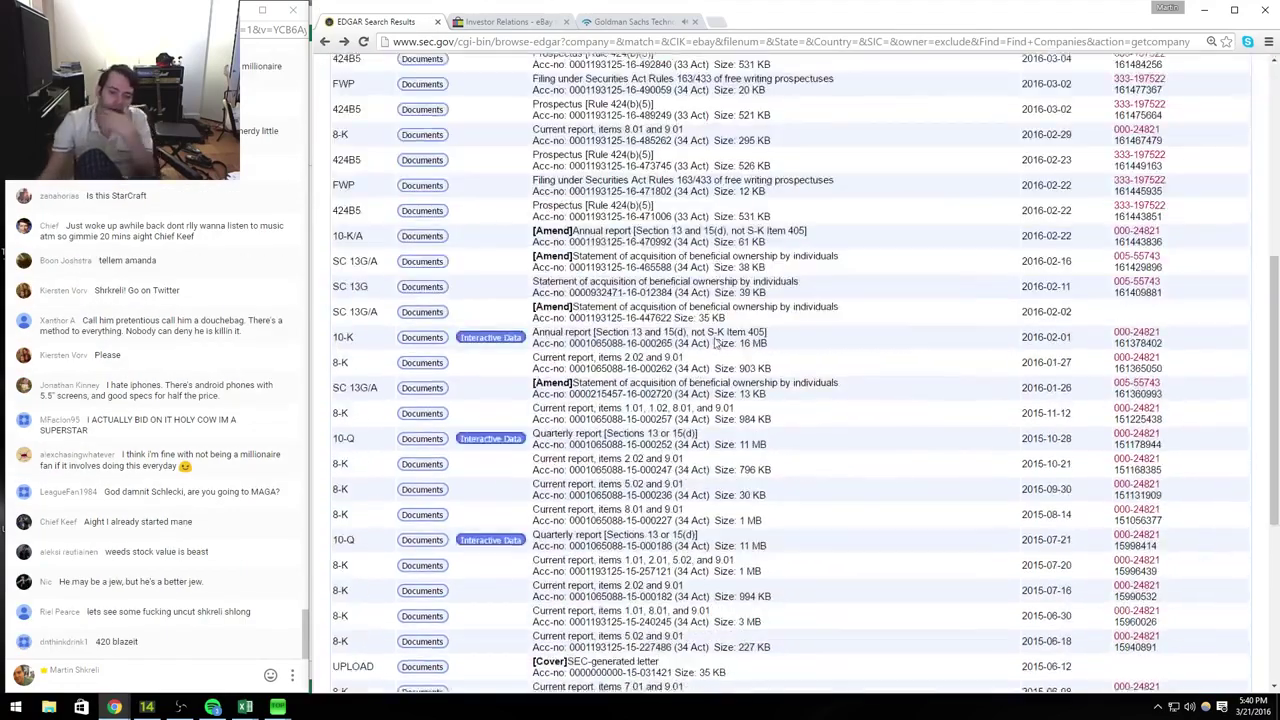
{"action": "scroll", "coordinate": [770, 318], "scroll_direction": "down", "scroll_amount": 2}
{"action": "left_click", "coordinate": [425, 350]}
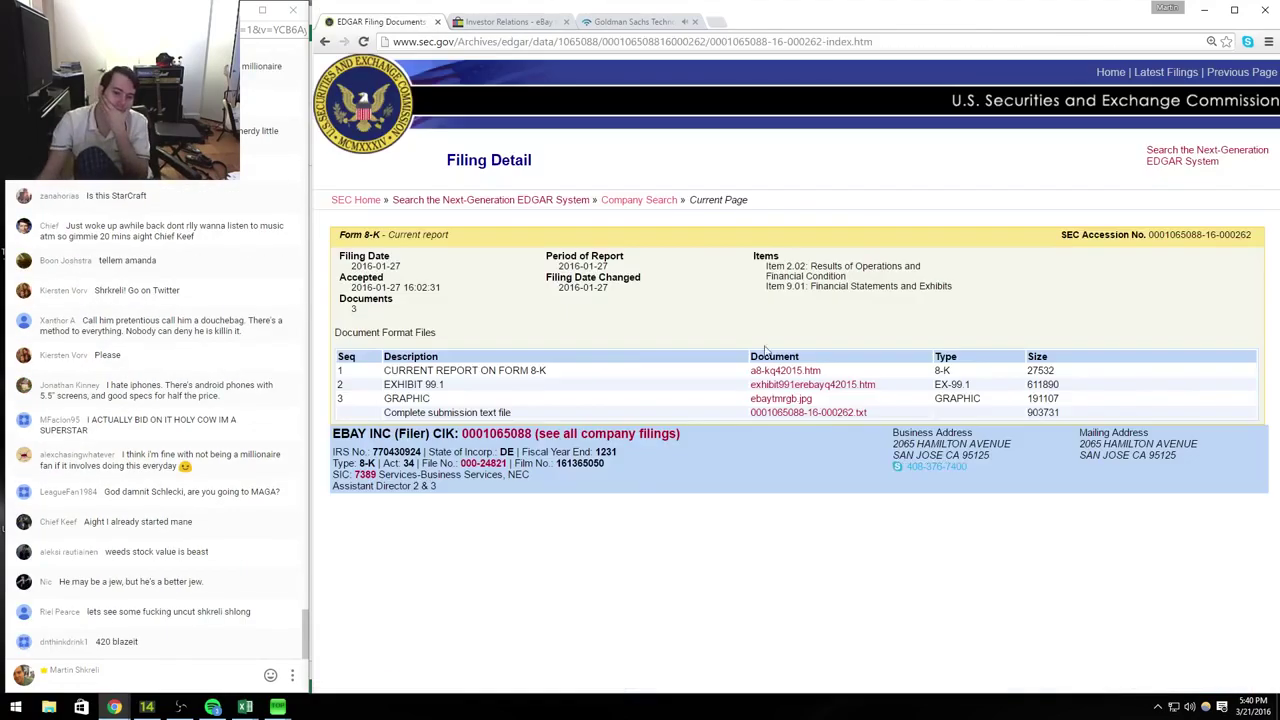
{"action": "left_click", "coordinate": [778, 392]}
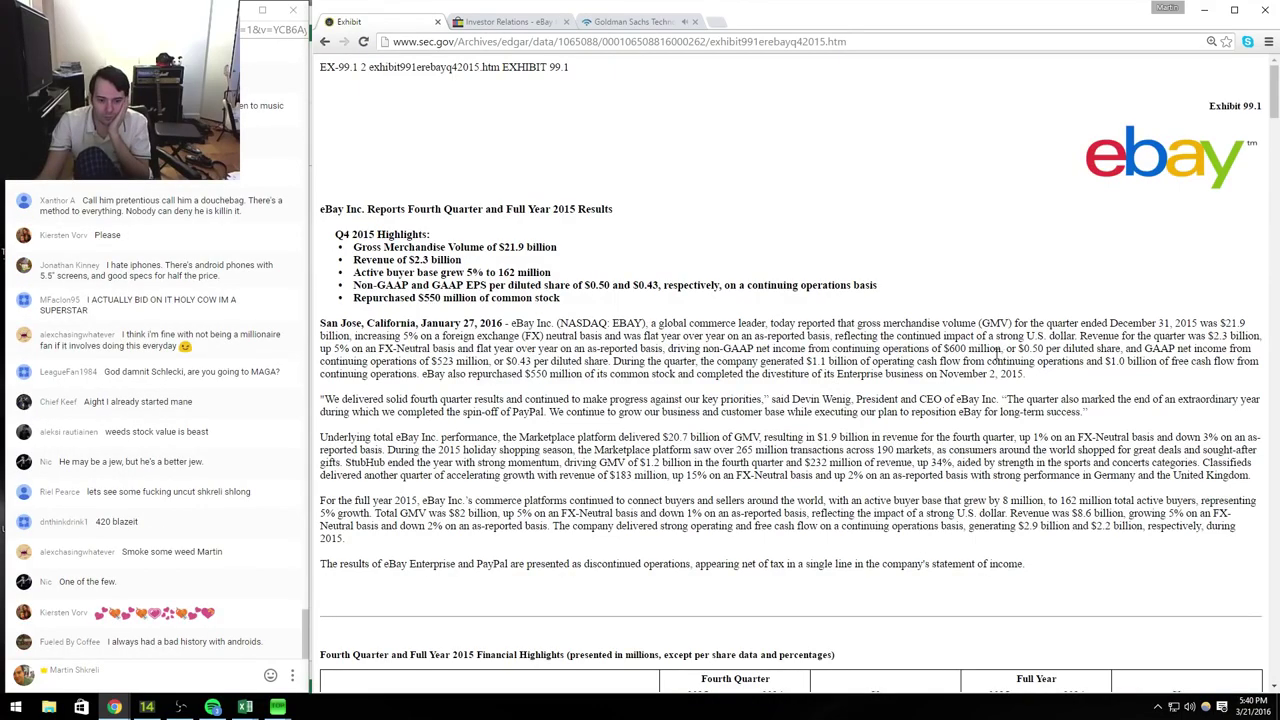
Step: Read the Q4 2015 earnings release highlights and find general and administrative expense in the quarterly income statement
{"action": "left_click_drag", "start_coordinate": [1078, 411], "coordinate": [391, 399]}
{"action": "scroll", "coordinate": [740, 355], "scroll_direction": "down", "scroll_amount": 12}
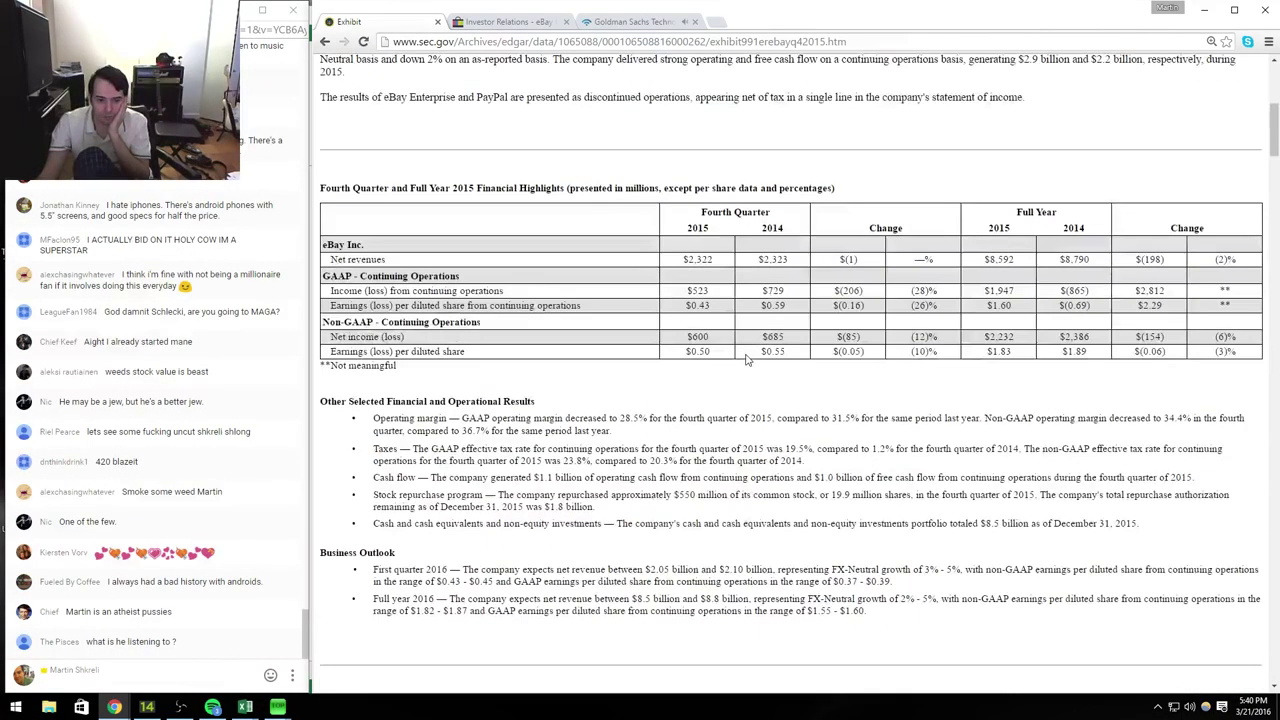
{"action": "scroll", "coordinate": [640, 350], "scroll_direction": "down", "scroll_amount": 15}
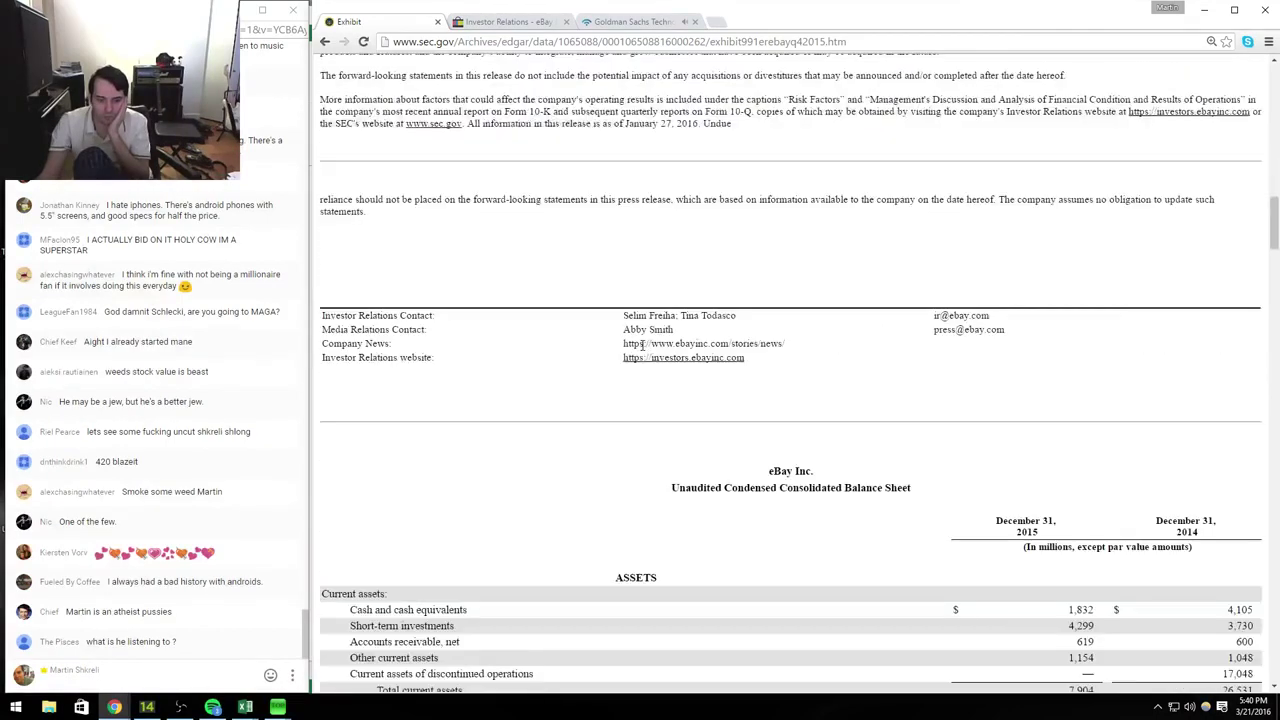
{"action": "scroll", "coordinate": [661, 346], "scroll_direction": "down", "scroll_amount": 3}
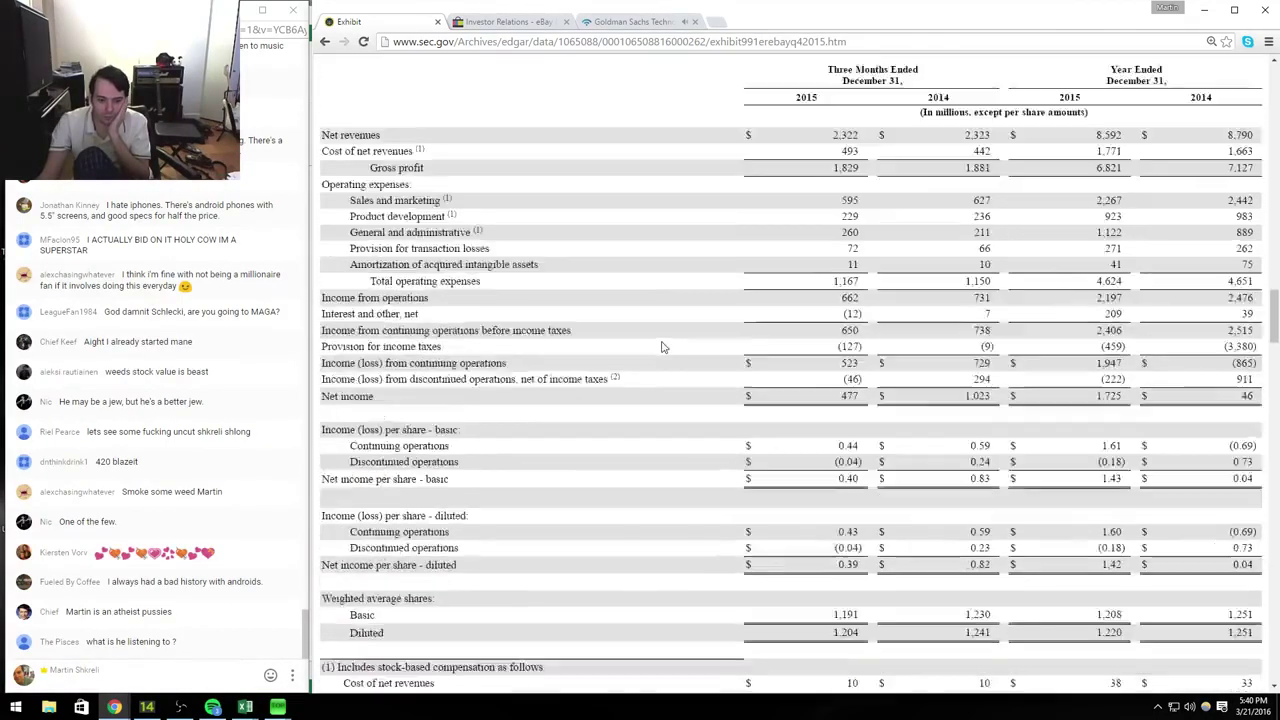
{"action": "scroll", "coordinate": [661, 346], "scroll_direction": "up", "scroll_amount": 2}
{"action": "left_click_drag", "start_coordinate": [832, 266], "coordinate": [856, 266]}
{"action": "left_click", "coordinate": [851, 321]}
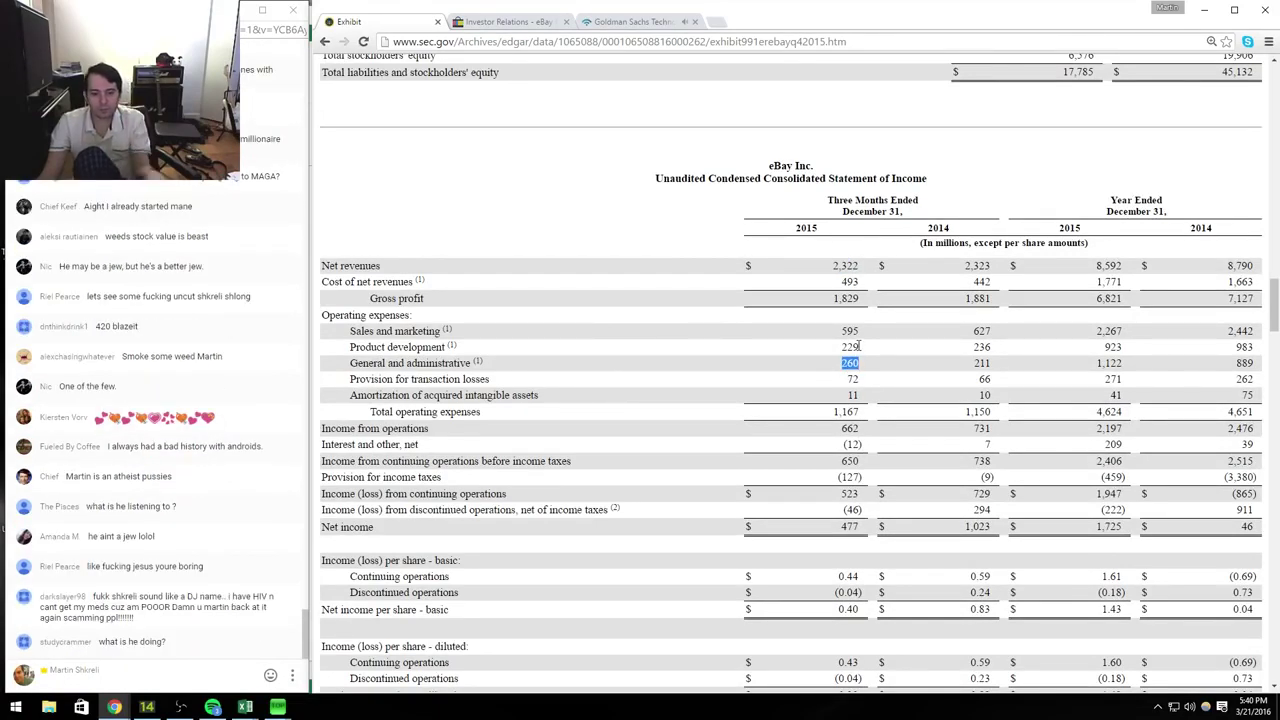
Step: Compare the model's G&A with the release and examine the stock-based compensation breakdown and cash flow statement
{"action": "key", "text": "alt+Tab"}
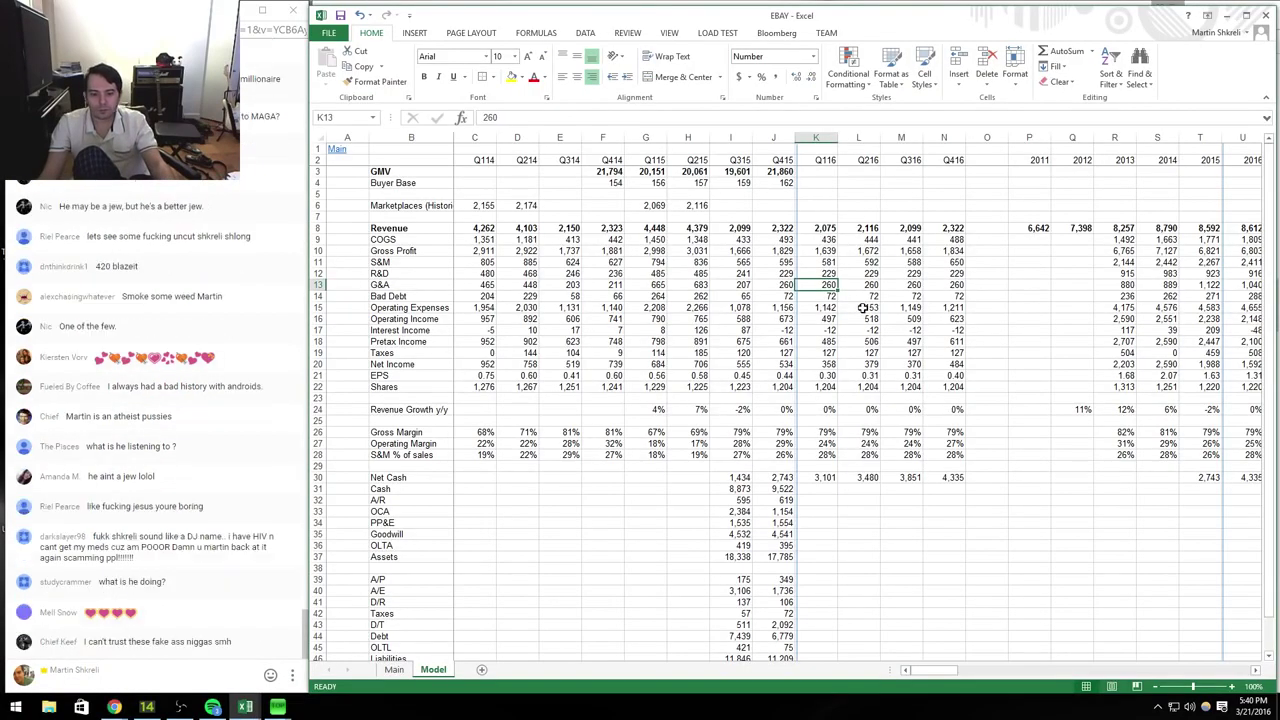
{"action": "key", "text": "alt+Tab"}
{"action": "left_click_drag", "start_coordinate": [867, 370], "coordinate": [962, 366]}
{"action": "scroll", "coordinate": [720, 387], "scroll_direction": "down", "scroll_amount": 3}
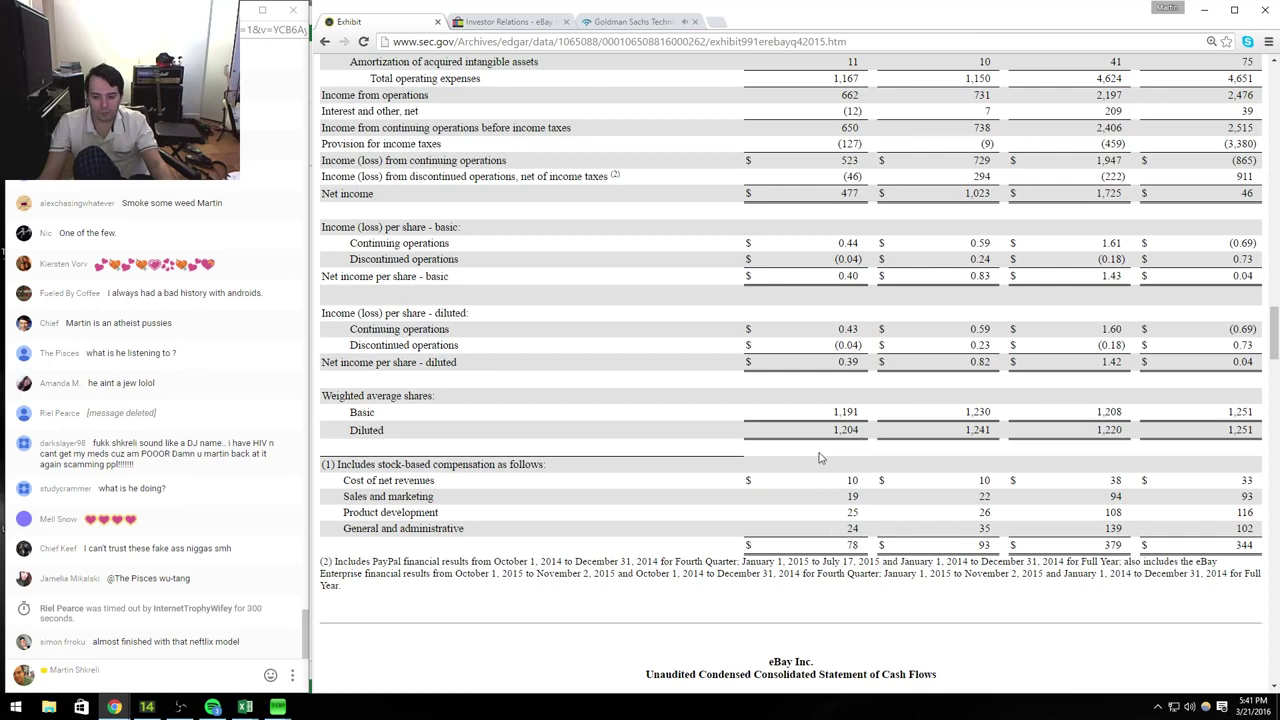
{"action": "scroll", "coordinate": [818, 457], "scroll_direction": "down", "scroll_amount": 4}
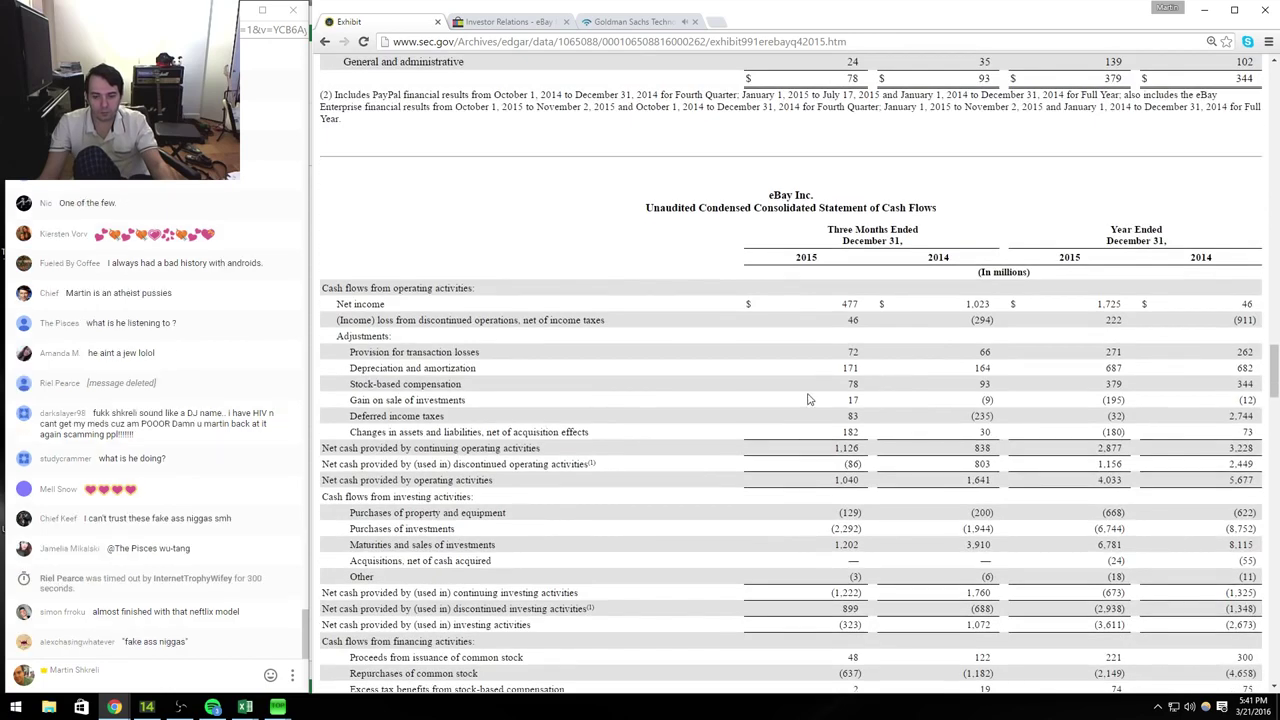
Step: In the Excel model, add the row labels Model NI and Reported NI in B50 and B51, below the balance sheet
{"action": "key", "text": "alt+Tab"}
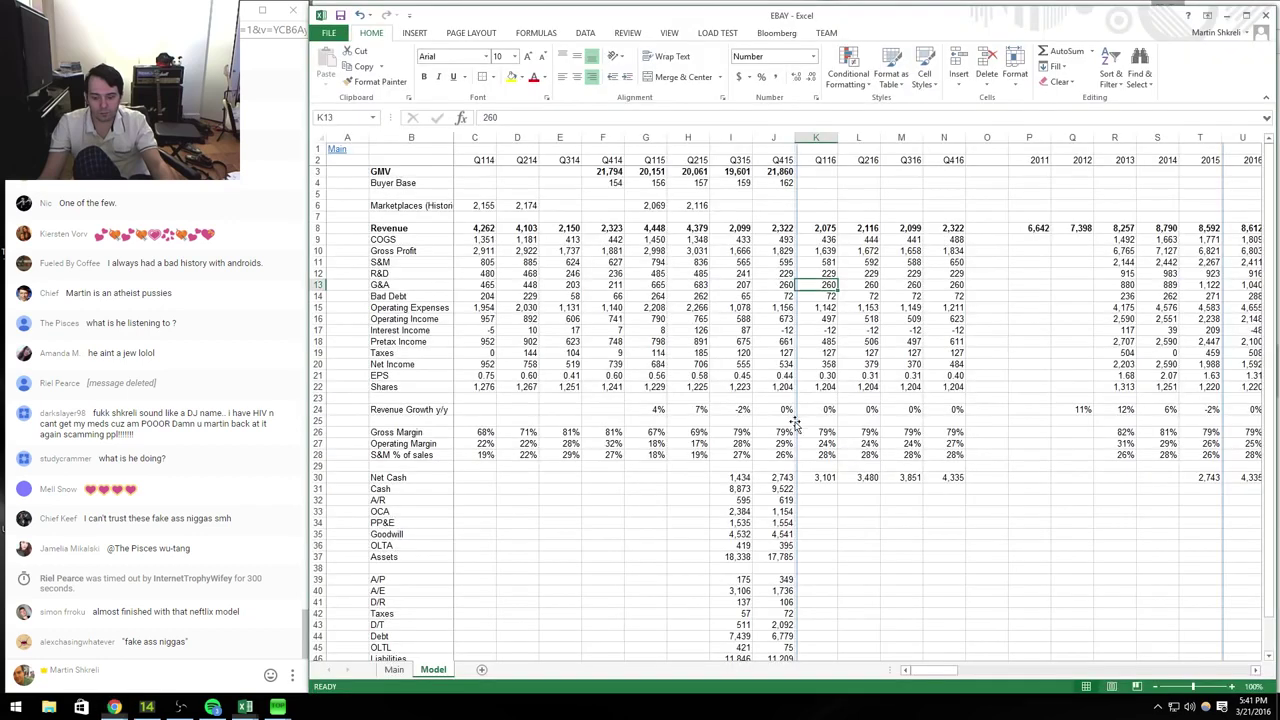
{"action": "scroll", "coordinate": [795, 530], "scroll_direction": "down", "scroll_amount": 7}
{"action": "left_click", "coordinate": [384, 464]}
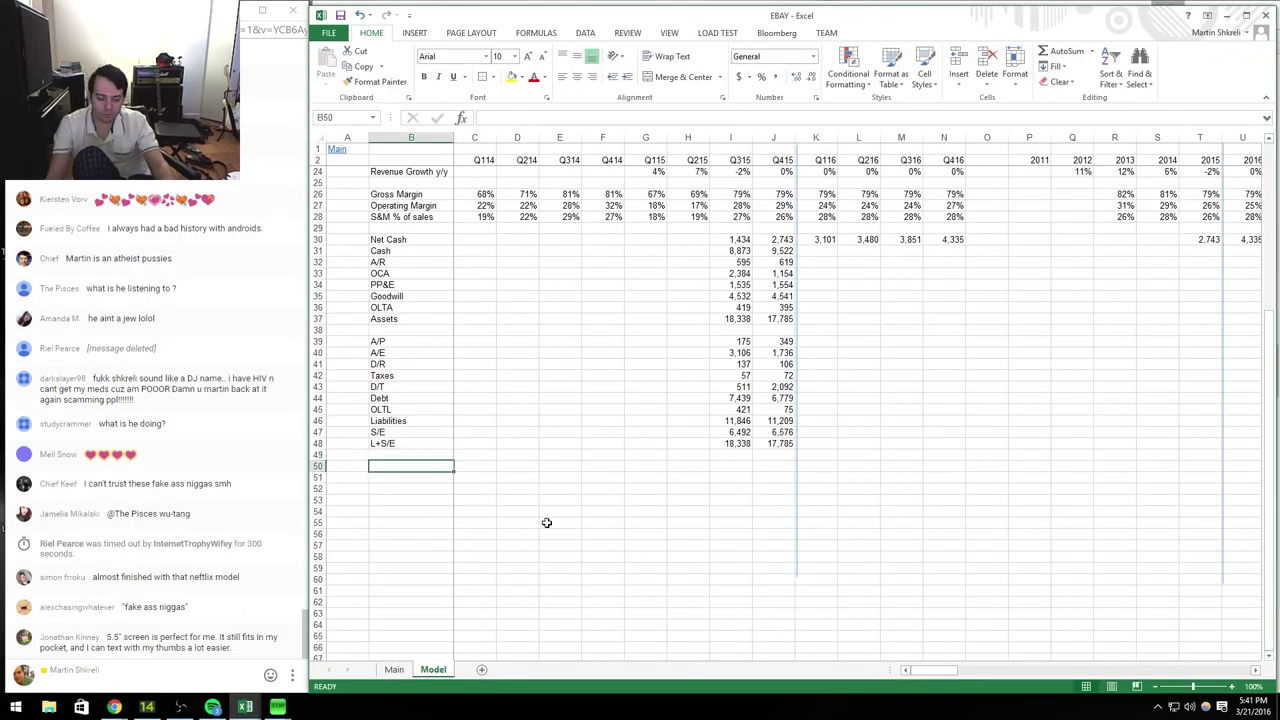
{"action": "type", "text": "Model"}
{"action": "key", "text": "Return"}
{"action": "key", "text": "Up"}
{"action": "key", "text": "F2"}
{"action": "type", "text": "NI"}
{"action": "key", "text": "Return"}
{"action": "type", "text": "Reported NIO"}
{"action": "key", "text": "BackSpace"}
Step: Link the Q415 Model NI cell to the quarter's Net Income with the formula =J20
{"action": "key", "text": "Up"}
{"action": "key", "text": "Right"}
{"action": "key", "text": "Right"}
{"action": "key", "text": "Right"}
{"action": "key", "text": "Right"}
{"action": "key", "text": "Right"}
{"action": "key", "text": "Right"}
{"action": "key", "text": "Right"}
{"action": "key", "text": "Right"}
{"action": "type", "text": "="}
{"action": "key", "text": "Up"}
{"action": "key", "text": "Up"}
{"action": "key", "text": "Up"}
{"action": "key", "text": "Up"}
{"action": "key", "text": "Up"}
{"action": "key", "text": "Up"}
{"action": "key", "text": "Up"}
{"action": "key", "text": "Up"}
{"action": "key", "text": "Up"}
{"action": "key", "text": "Up"}
{"action": "key", "text": "Up"}
{"action": "key", "text": "Up"}
{"action": "key", "text": "Up"}
{"action": "key", "text": "Up"}
{"action": "key", "text": "Up"}
{"action": "key", "text": "Up"}
{"action": "key", "text": "Up"}
{"action": "key", "text": "Up"}
{"action": "key", "text": "Up"}
{"action": "key", "text": "Up"}
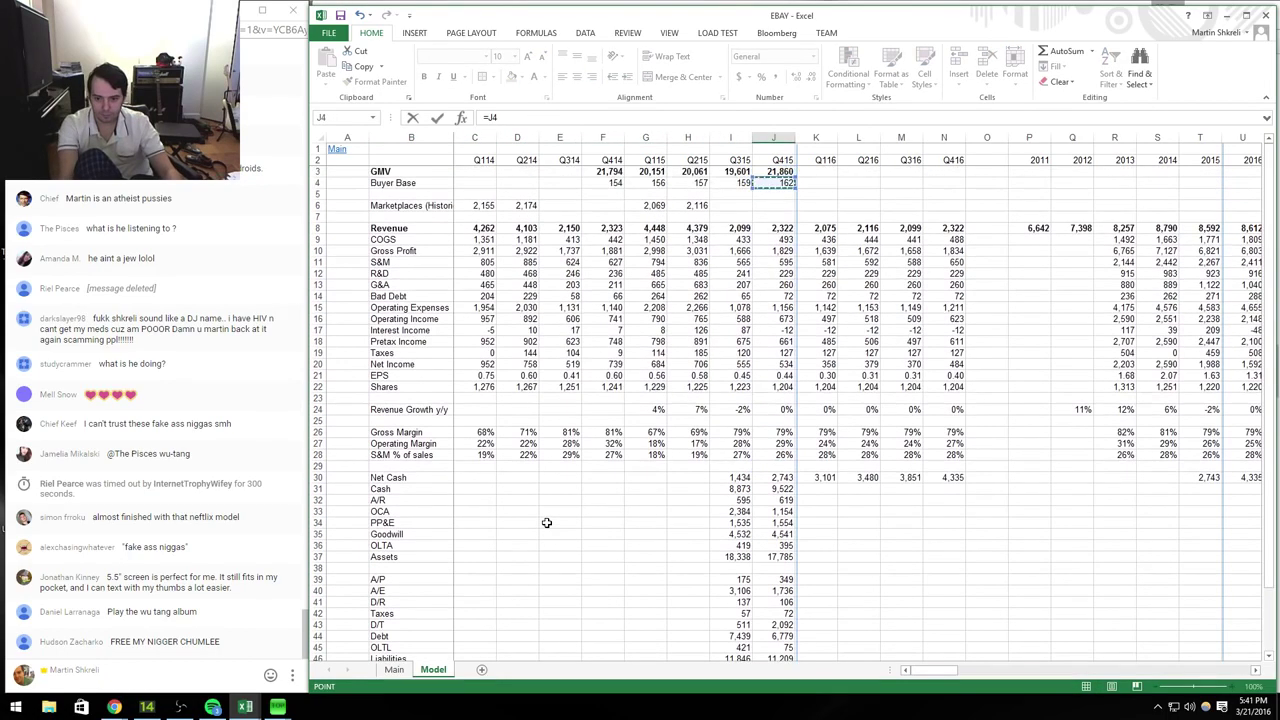
{"action": "key", "text": "Down"}
{"action": "key", "text": "Down"}
{"action": "key", "text": "Down"}
{"action": "key", "text": "Down"}
{"action": "key", "text": "Down"}
{"action": "key", "text": "Down"}
{"action": "key", "text": "Down"}
{"action": "key", "text": "Down"}
{"action": "key", "text": "Down"}
{"action": "key", "text": "Down"}
{"action": "key", "text": "Down"}
{"action": "key", "text": "Down"}
{"action": "key", "text": "Down"}
{"action": "key", "text": "Down"}
{"action": "key", "text": "Down"}
{"action": "key", "text": "Down"}
{"action": "key", "text": "Return"}
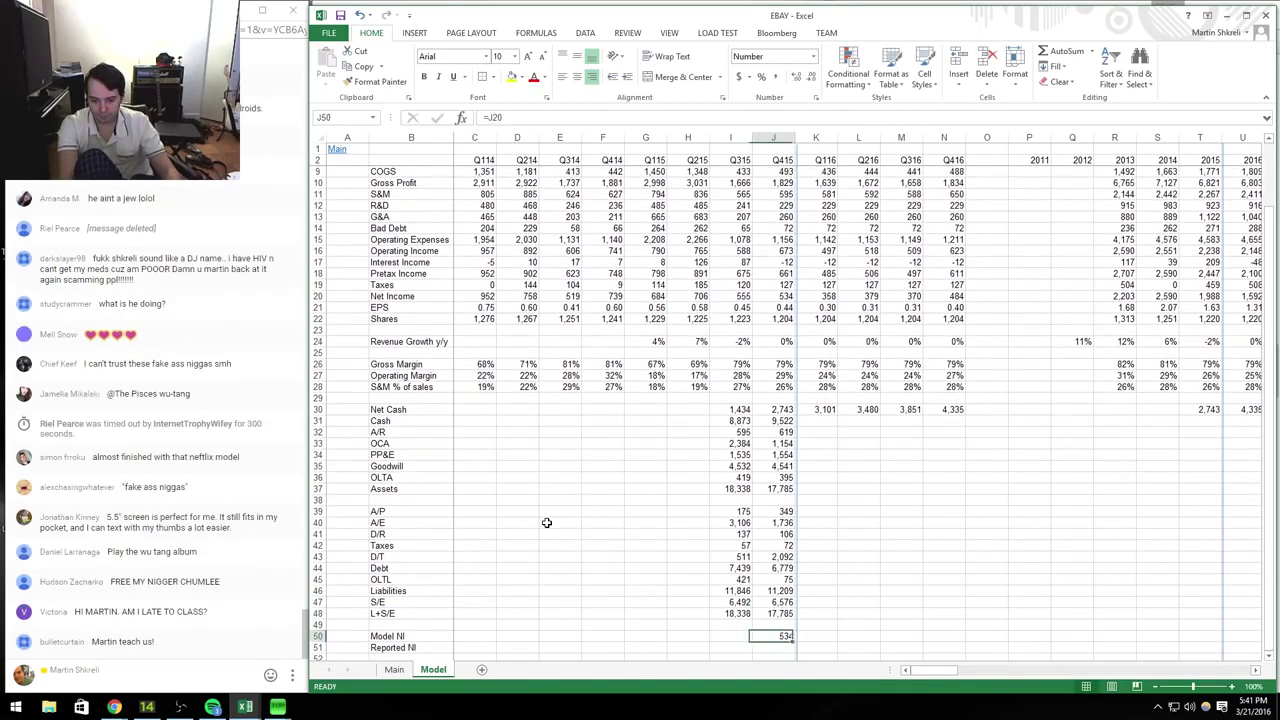
Step: From the release's cash flow statement, enter the Q415 values 477 in J51, 46 in J52 and 72 in J53 of the Excel model
{"action": "key", "text": "alt+Tab"}
{"action": "scroll", "coordinate": [547, 528], "scroll_direction": "down", "scroll_amount": 3}
{"action": "key", "text": "alt+Tab"}
{"action": "type", "text": "477"}
{"action": "key", "text": "Return"}
{"action": "key", "text": "alt+Tab"}
{"action": "key", "text": "alt+Tab"}
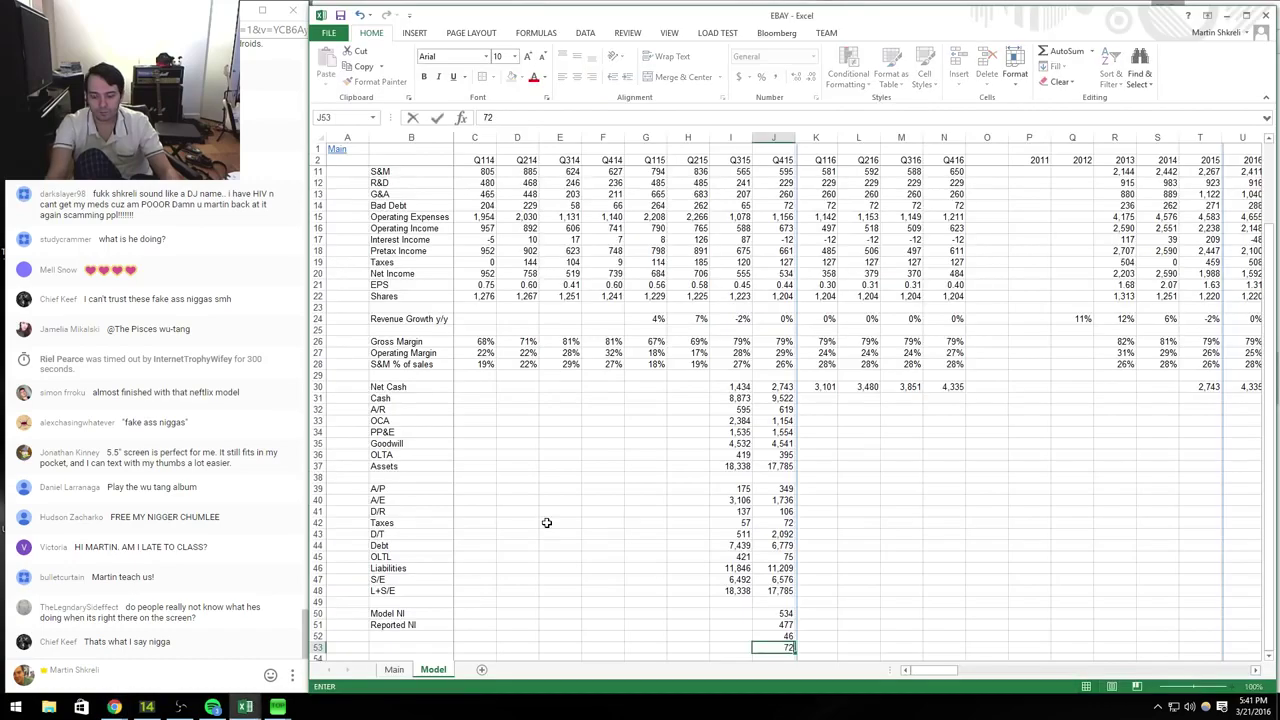
{"action": "key", "text": "Return"}
Step: Enter the remaining Q415 operating cash flow items 171, 78, 17, 83, 182 and -86 in J54 to J59
{"action": "key", "text": "alt+Tab"}
{"action": "key", "text": "alt+Tab"}
{"action": "key", "text": "Return"}
{"action": "key", "text": "alt+Tab"}
{"action": "key", "text": "alt+Tab"}
{"action": "key", "text": "Return"}
{"action": "key", "text": "alt+Tab"}
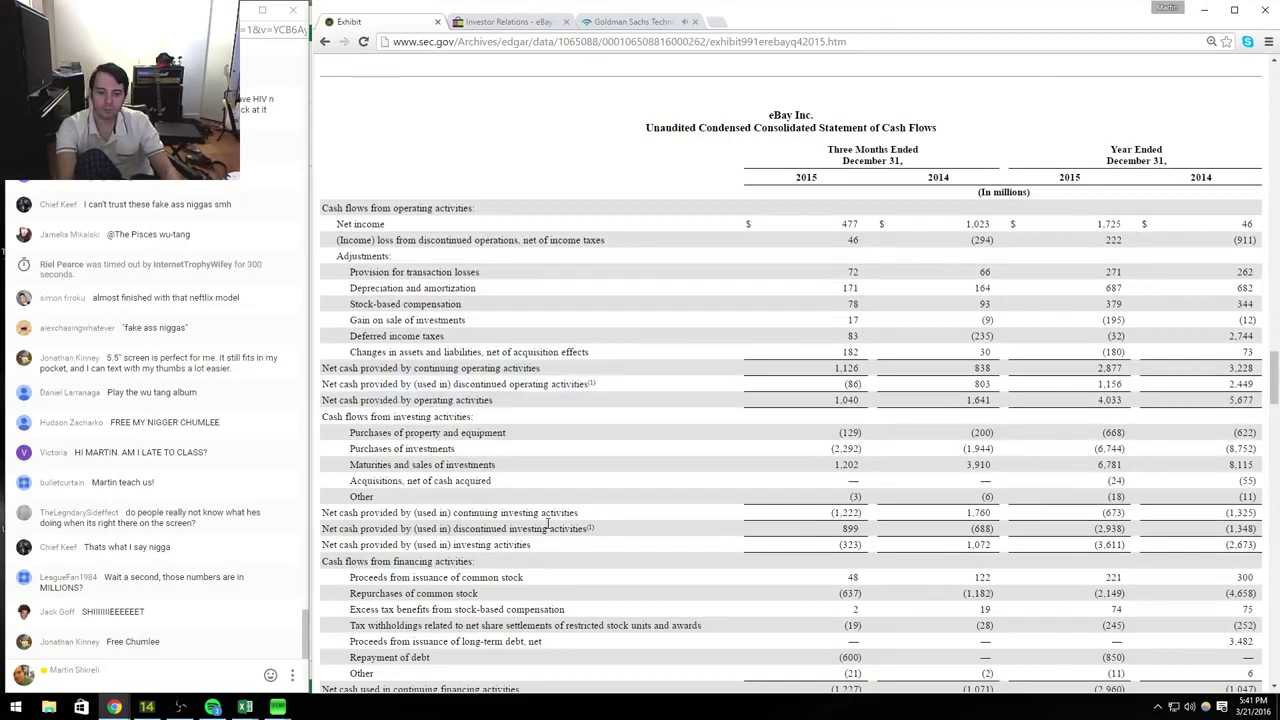
{"action": "key", "text": "alt+Tab"}
{"action": "key", "text": "Return"}
{"action": "type", "text": "-96"}
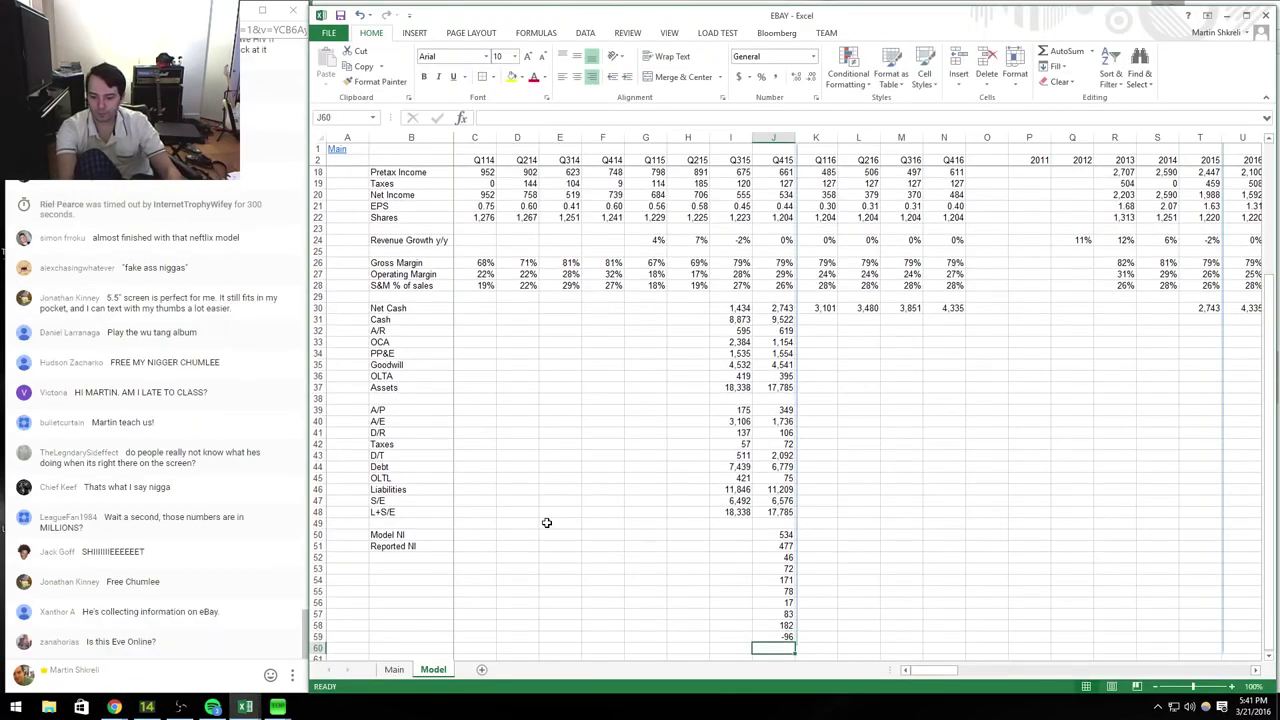
{"action": "key", "text": "Return"}
Step: Total the Q415 cash flow items in J60 with the formula =SUM(J50:J59)
{"action": "type", "text": "=sum("}
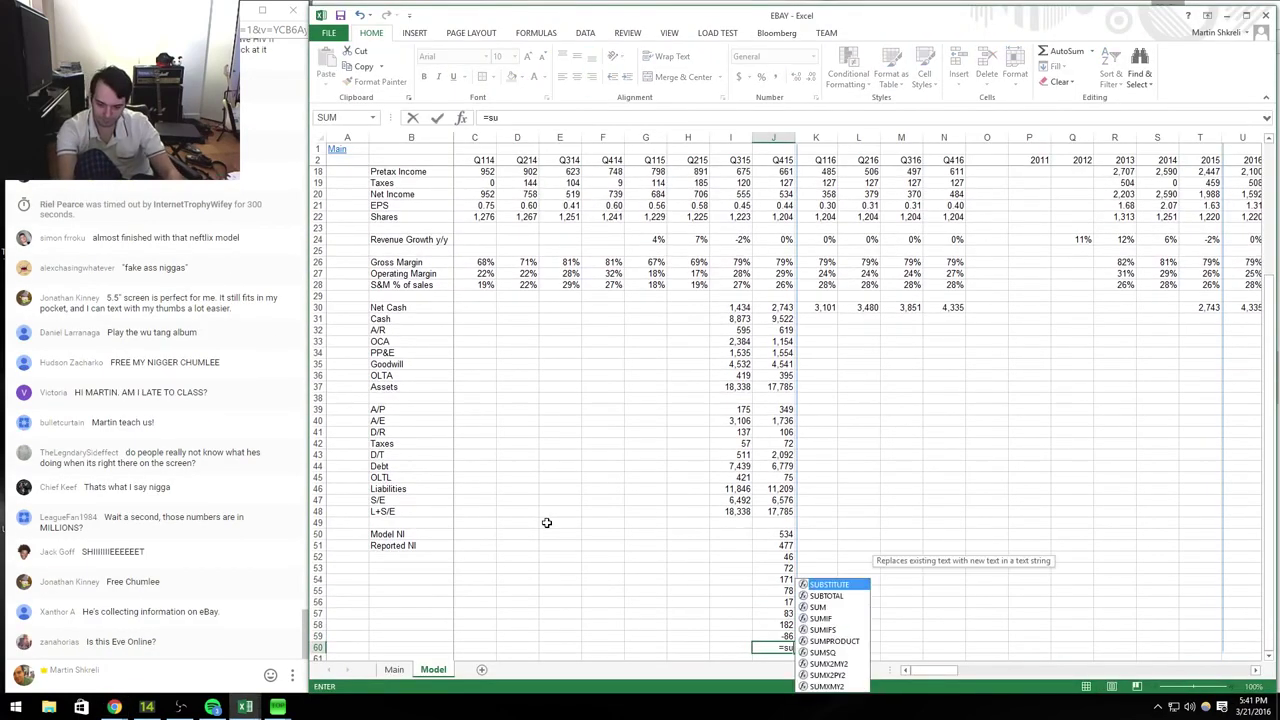
{"action": "key", "text": "shift+Up"}
{"action": "key", "text": "shift+Up"}
{"action": "key", "text": "shift+Up"}
{"action": "key", "text": "shift+Up"}
{"action": "key", "text": "shift+Up"}
{"action": "key", "text": "shift+Up"}
{"action": "key", "text": "shift+Up"}
{"action": "key", "text": "shift+Up"}
{"action": "key", "text": "shift+Up"}
{"action": "key", "text": "Return"}
{"action": "key", "text": "alt+Tab"}
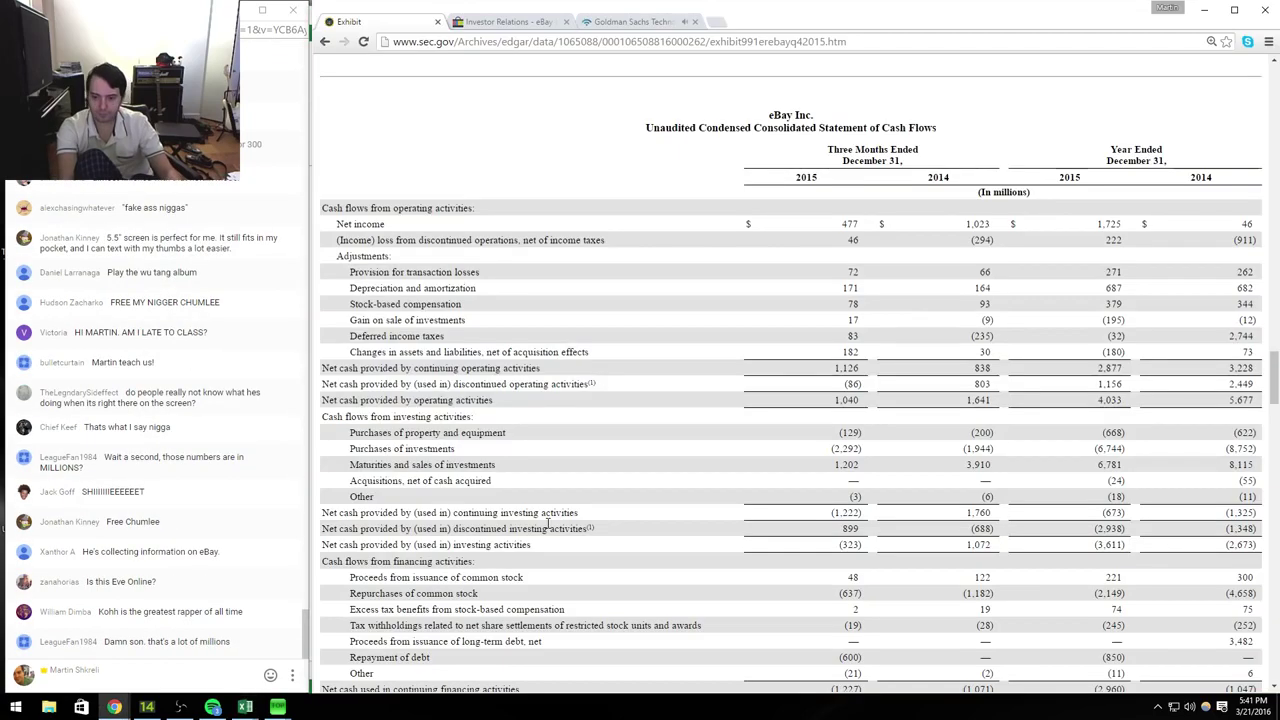
Step: Correct the sum in J60 to cover J51:J59, leaving out the Model NI row
{"action": "key", "text": "alt+Tab"}
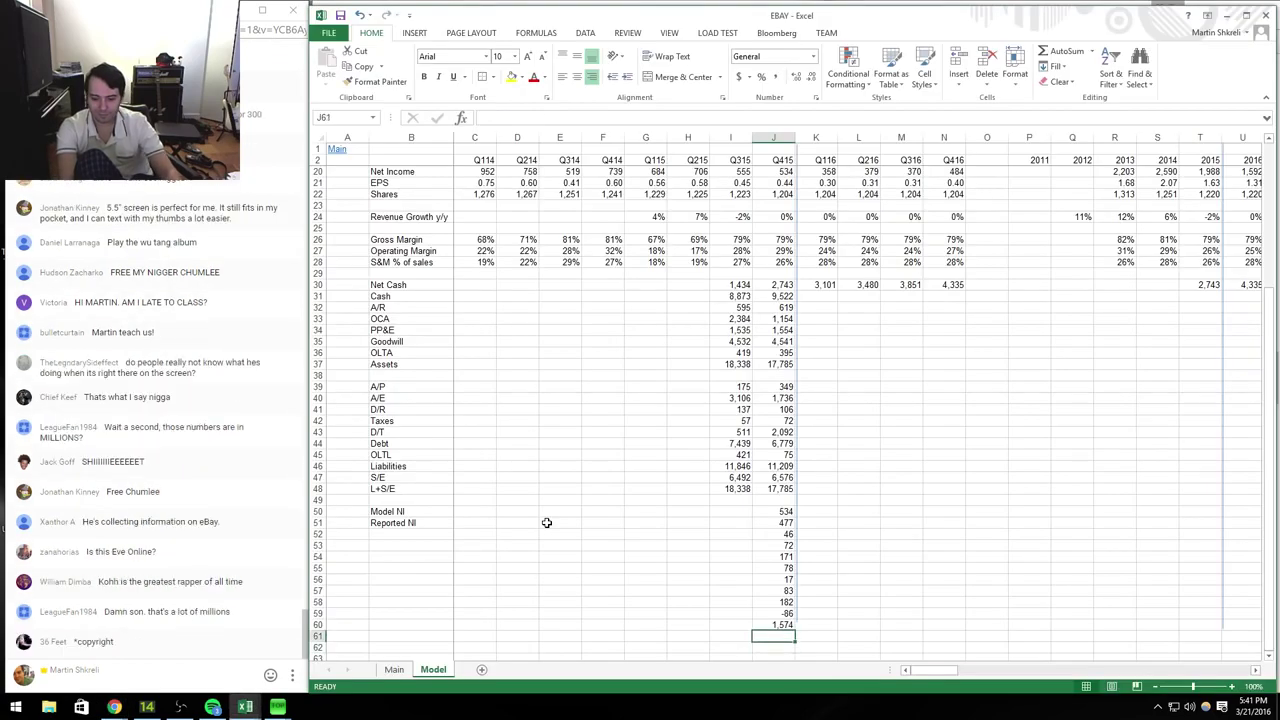
{"action": "key", "text": "Up"}
{"action": "key", "text": "F2"}
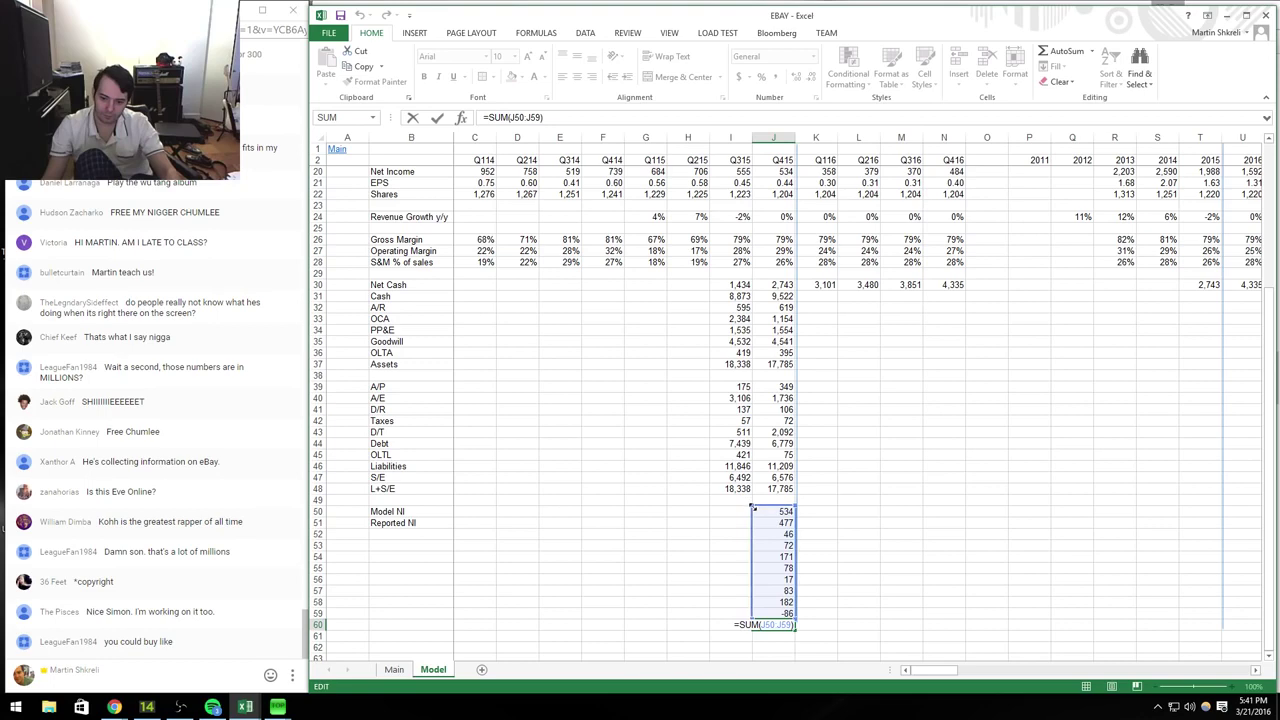
{"action": "key", "text": "Return"}
Step: Enter the Q415 purchases of property and equipment as -129 in J61 and add =+J60+J61 in J62
{"action": "key", "text": "alt+Tab"}
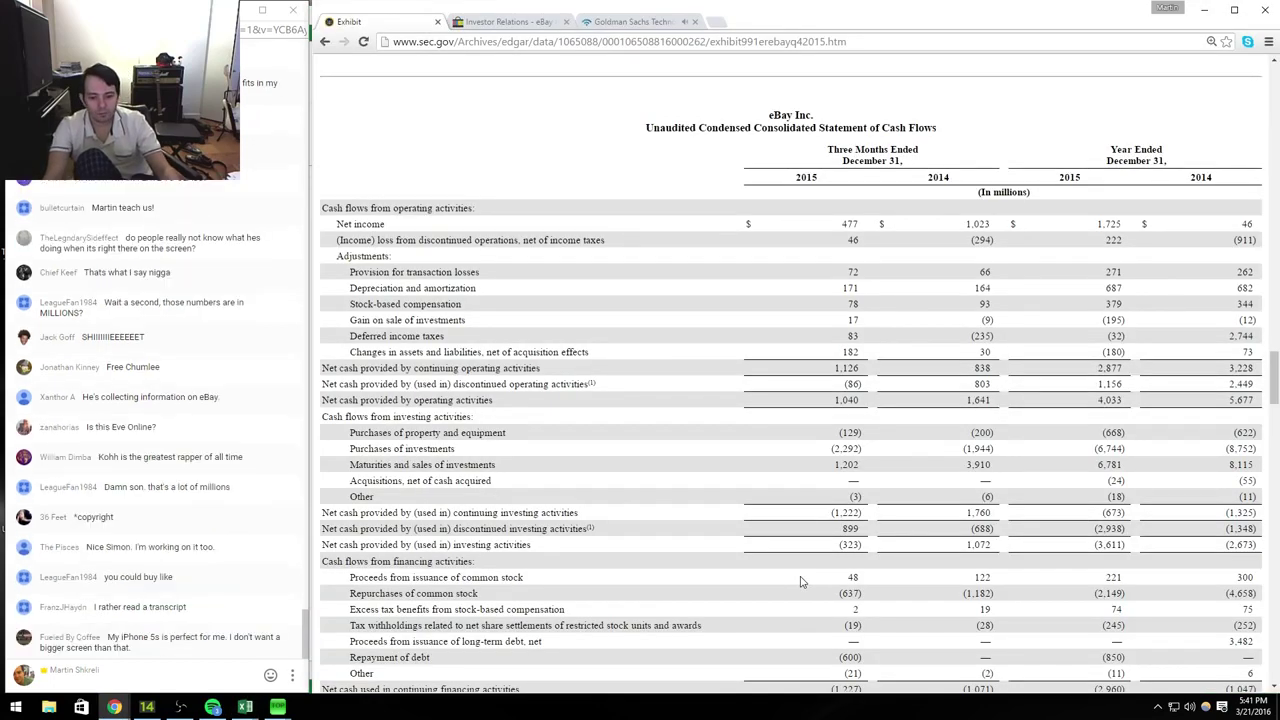
{"action": "key", "text": "alt+Tab"}
{"action": "type", "text": "-129"}
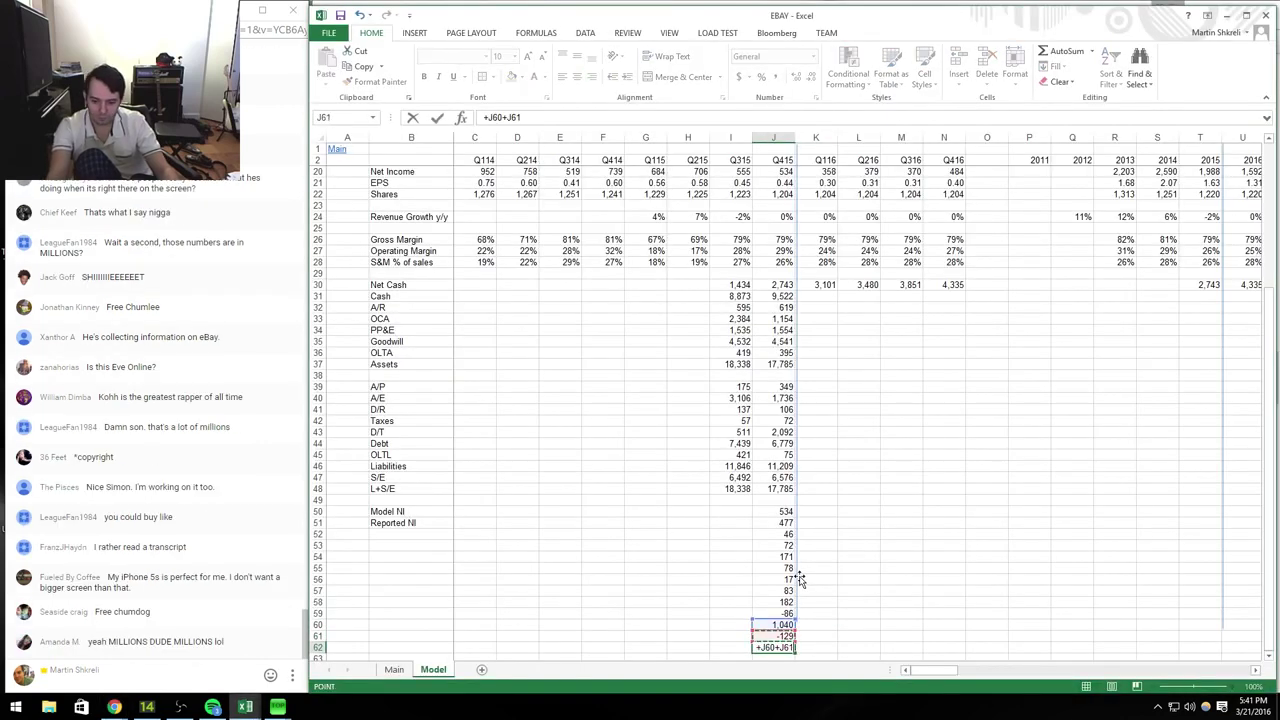
{"action": "key", "text": "Return"}
Step: Add the row labels CapEx in B61 and FCF in B62
{"action": "key", "text": "Up"}
{"action": "key", "text": "Up"}
{"action": "key", "text": "Left"}
{"action": "key", "text": "Left"}
{"action": "key", "text": "Left"}
{"action": "key", "text": "Left"}
{"action": "key", "text": "Left"}
{"action": "key", "text": "Left"}
{"action": "key", "text": "Left"}
{"action": "key", "text": "Left"}
{"action": "type", "text": "CapEx"}
{"action": "key", "text": "Return"}
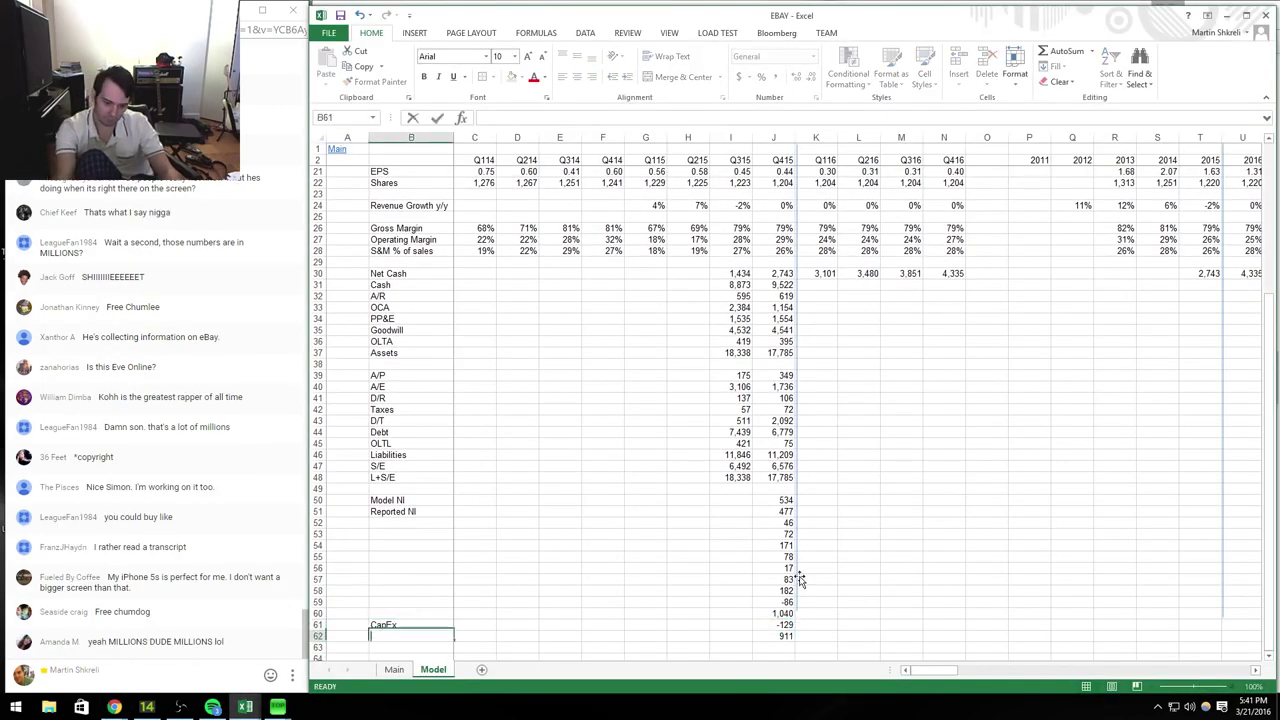
{"action": "type", "text": "FCF"}
Step: Label row 60 as CFFO and row 59 as Discontinued in column B
{"action": "key", "text": "Up"}
{"action": "key", "text": "Up"}
{"action": "type", "text": "CFFO"}
{"action": "key", "text": "Up"}
{"action": "type", "text": "Discontinued"}
{"action": "key", "text": "alt+Tab"}
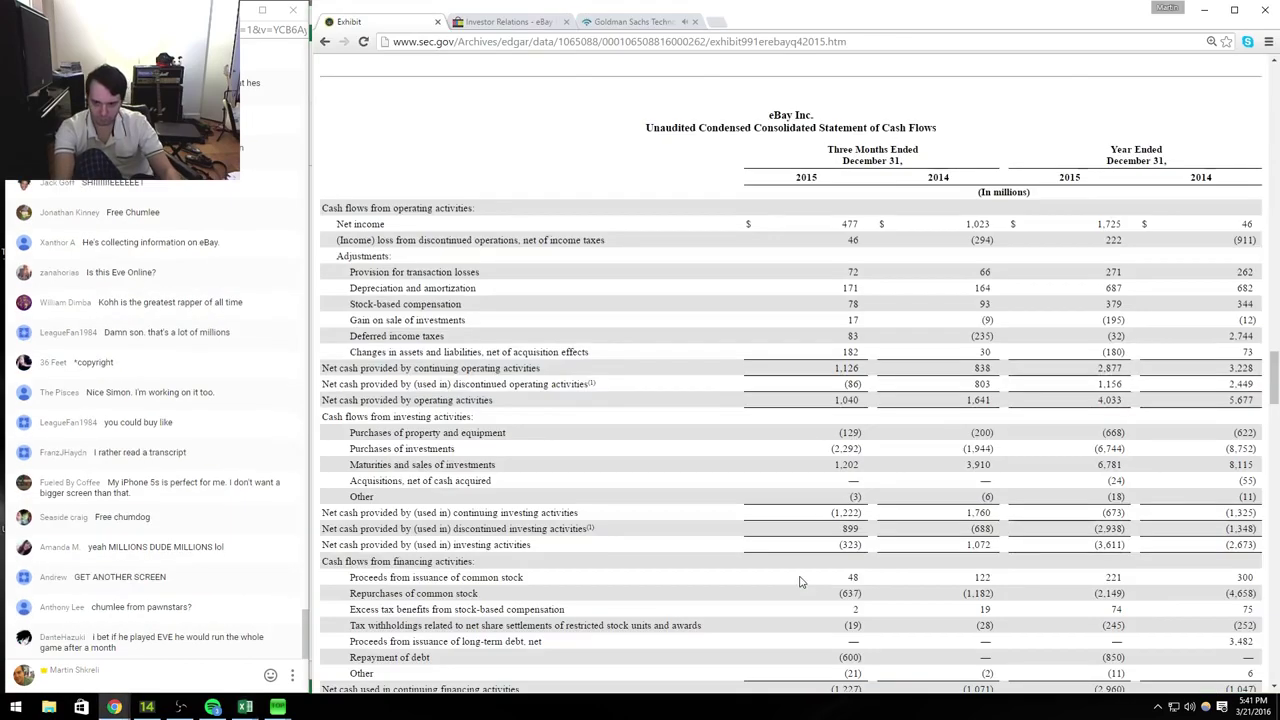
Step: Label B58 as Working Capital for the changes in assets and liabilities, replacing the A&L wording
{"action": "key", "text": "alt+Tab"}
{"action": "key", "text": "Up"}
{"action": "type", "text": "A&L"}
{"action": "key", "text": "alt+Tab"}
{"action": "key", "text": "alt+Tab"}
{"action": "key", "text": "BackSpace"}
{"action": "key", "text": "BackSpace"}
{"action": "key", "text": "BackSpace"}
{"action": "type", "text": "Working Cap"}
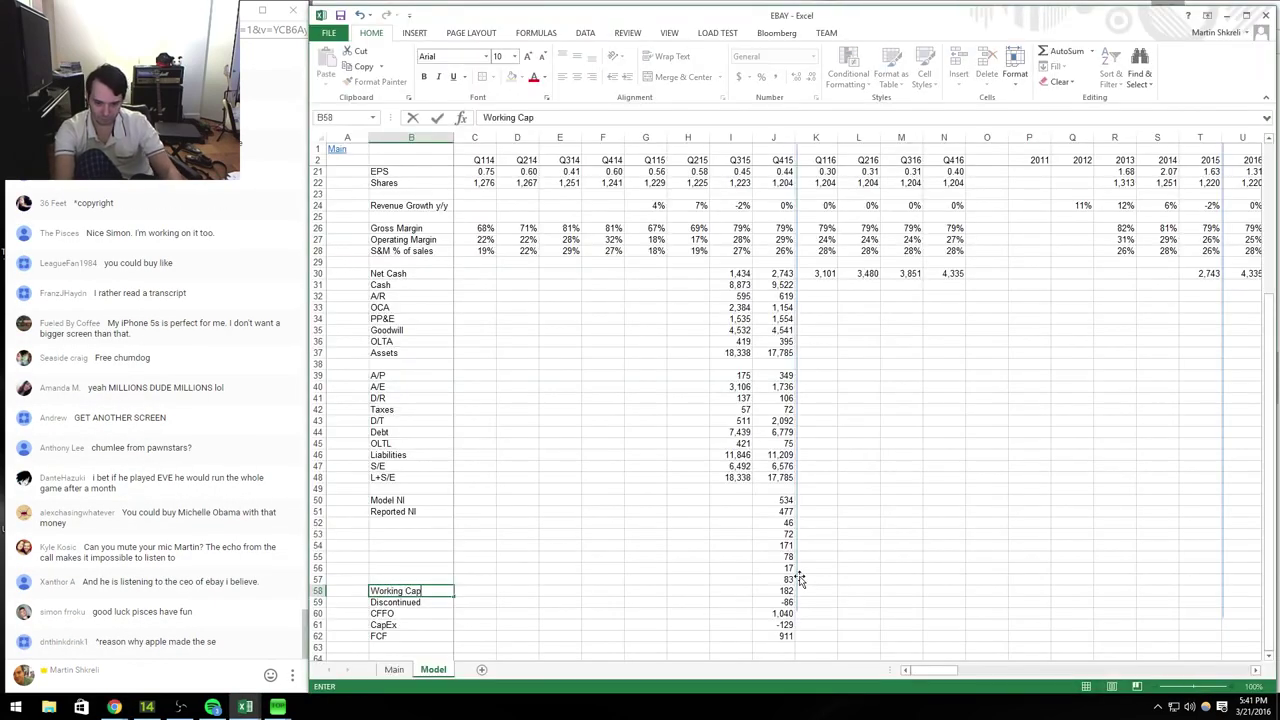
{"action": "type", "text": "ital"}
{"action": "key", "text": "alt+Tab"}
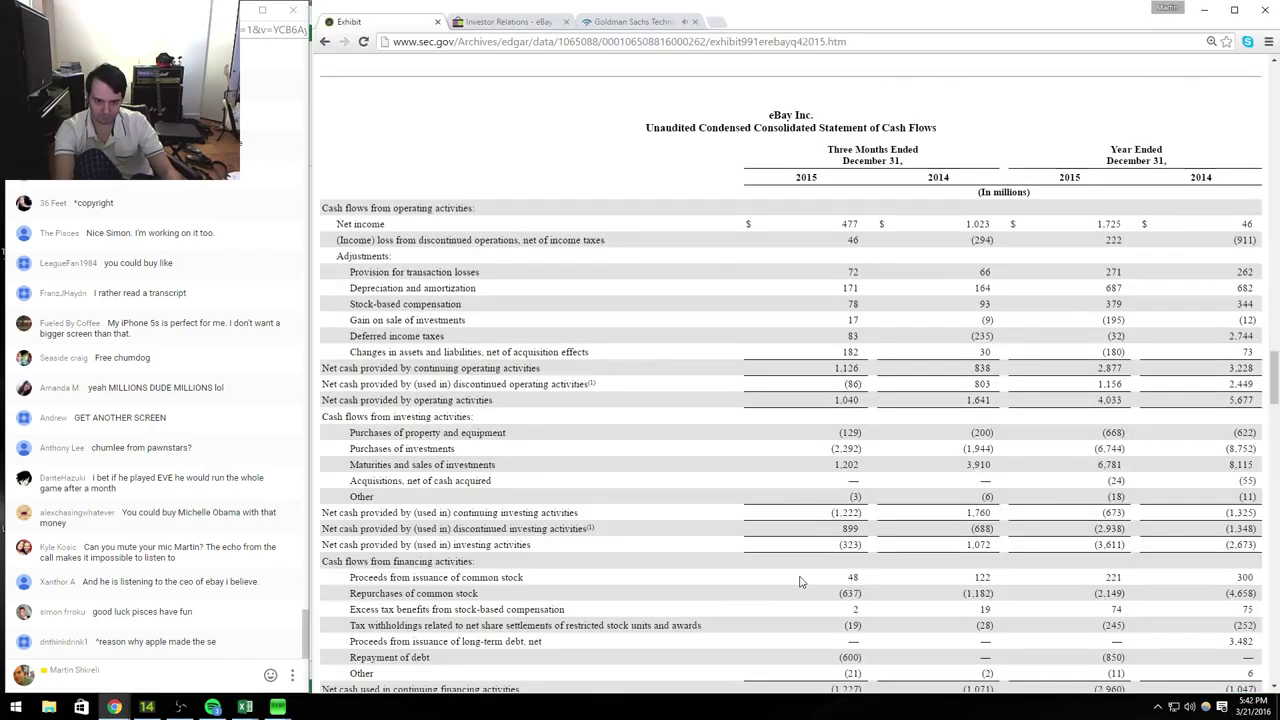
Step: Check the line order in the cash flow statement and place the row label Gain on Sale in B56
{"action": "key", "text": "alt+Tab"}
{"action": "key", "text": "Up"}
{"action": "type", "text": "Gain on Sale"}
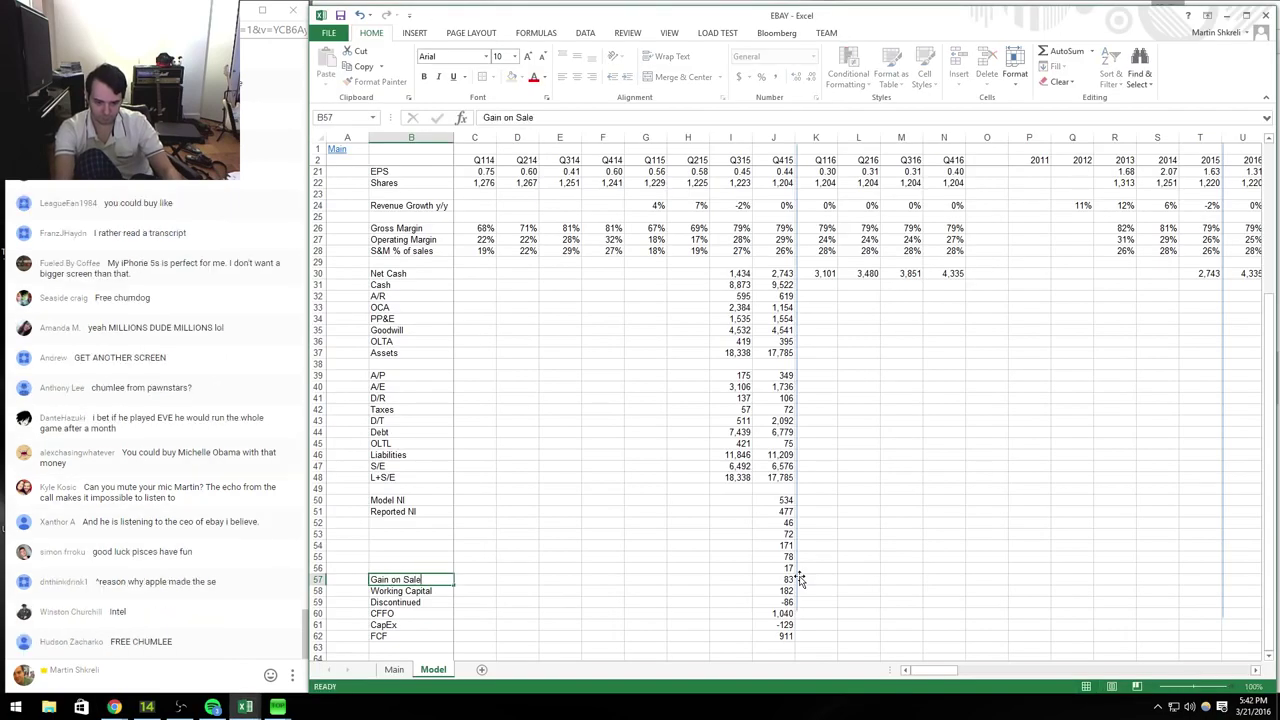
{"action": "key", "text": "alt+Tab"}
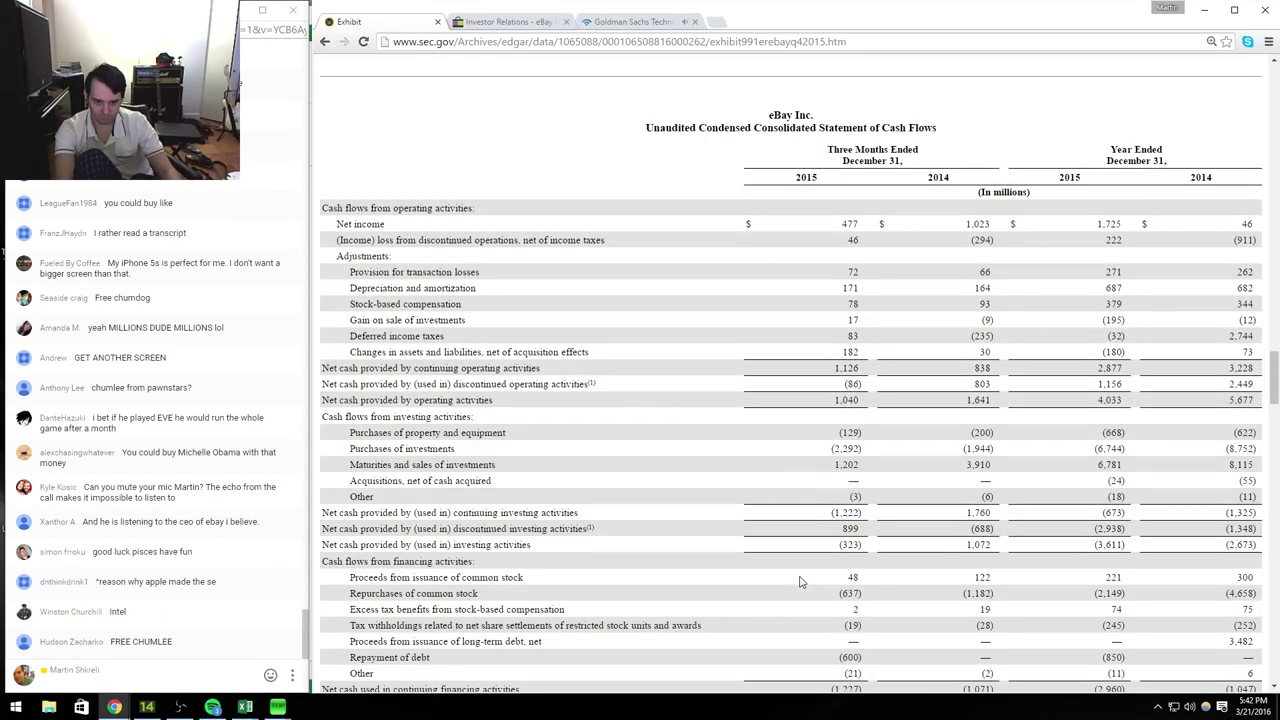
{"action": "key", "text": "alt+Tab"}
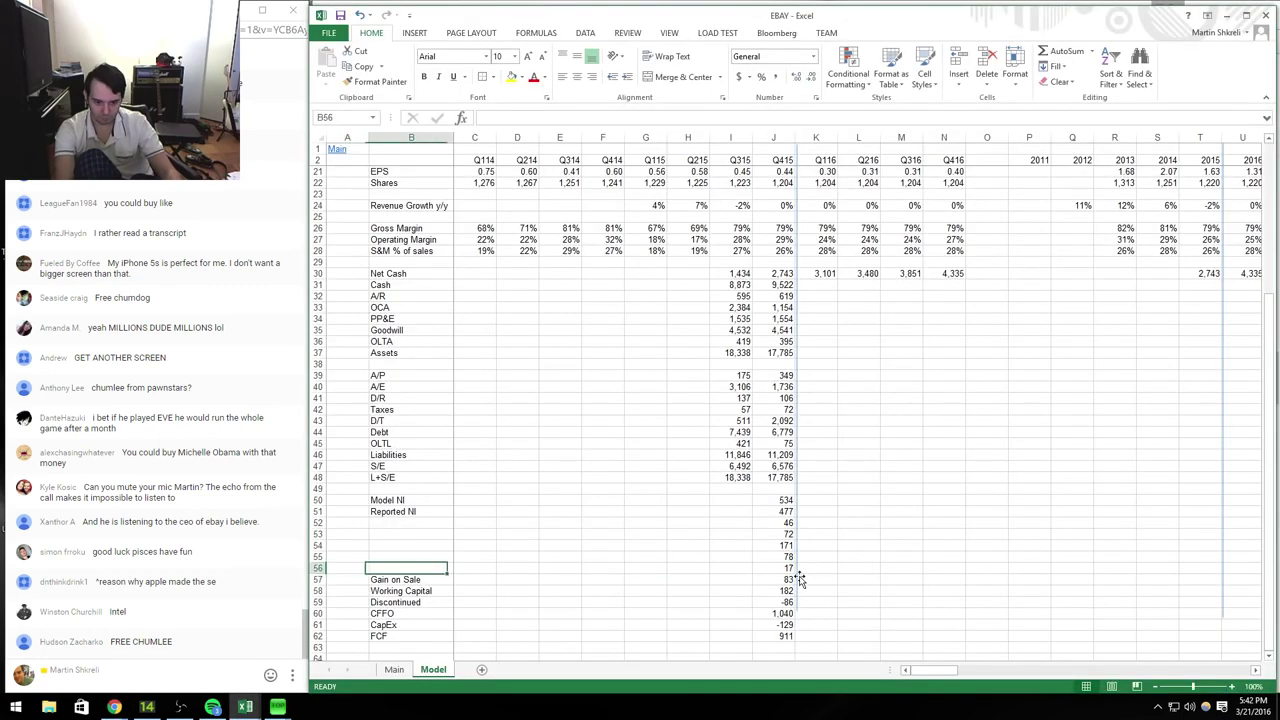
{"action": "key", "text": "Down"}
{"action": "key", "text": "alt+Tab"}
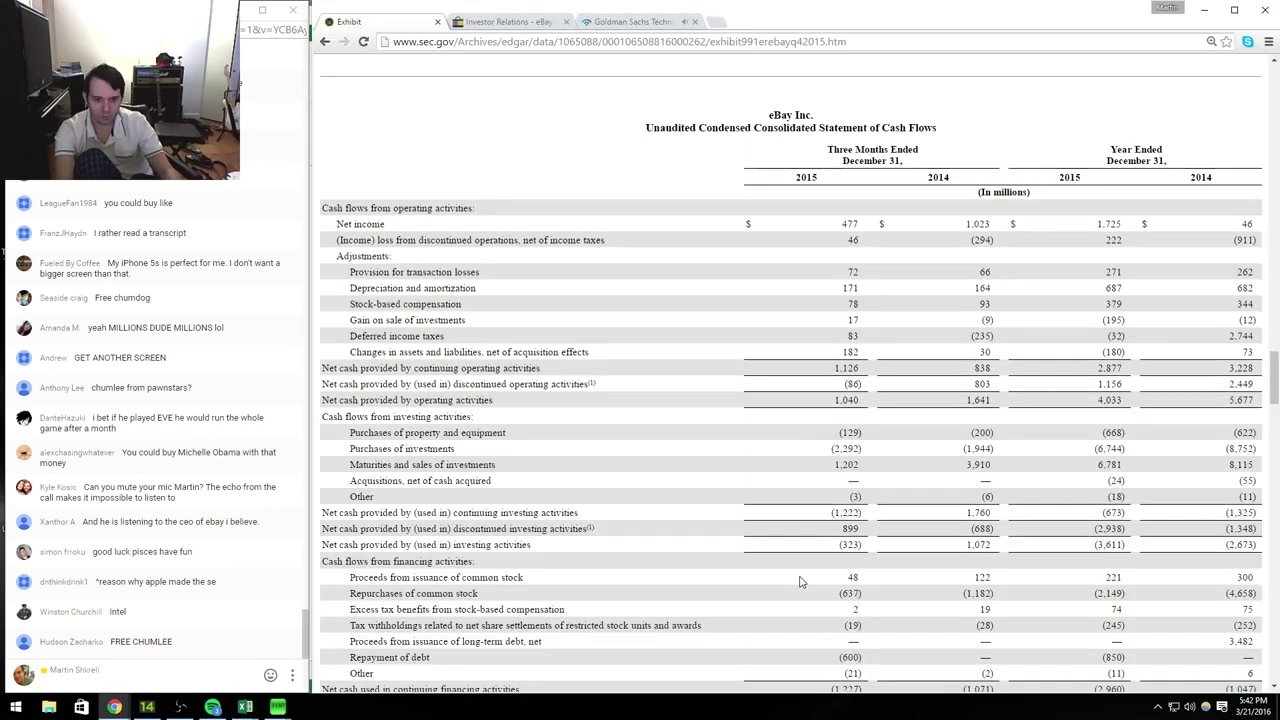
{"action": "key", "text": "alt+Tab"}
{"action": "type", "text": "Working Capital"}
{"action": "key", "text": "Return"}
Step: Label B57 as D/T for the deferred income taxes row
{"action": "key", "text": "Up"}
{"action": "key", "text": "Up"}
{"action": "key", "text": "Up"}
{"action": "key", "text": "Down"}
{"action": "key", "text": "Down"}
{"action": "key", "text": "Up"}
{"action": "type", "text": "D/T"}
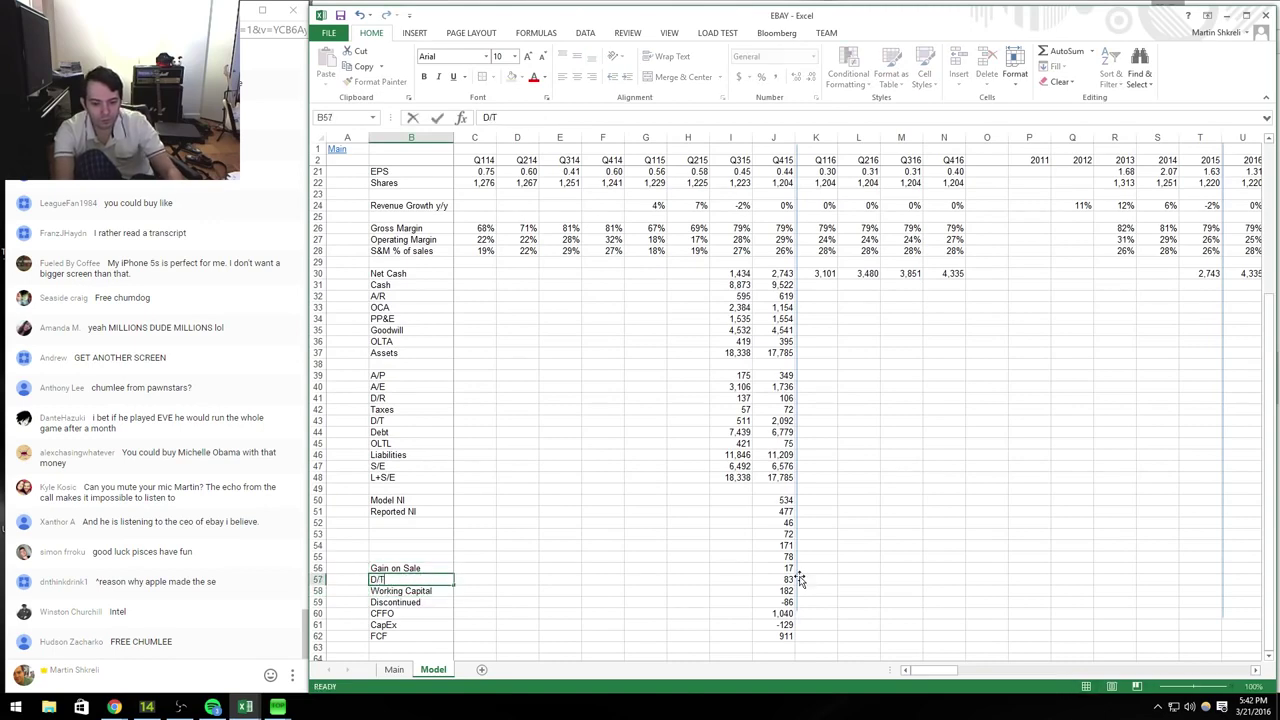
{"action": "key", "text": "Return"}
Step: Label the stock-based compensation row SBC in B55
{"action": "key", "text": "Up"}
{"action": "key", "text": "Up"}
{"action": "key", "text": "Up"}
{"action": "key", "text": "Up"}
{"action": "key", "text": "Down"}
{"action": "key", "text": "Left"}
{"action": "key", "text": "Right"}
{"action": "type", "text": "SBC"}
{"action": "key", "text": "Up"}
{"action": "key", "text": "ctrl+Right"}
Step: Following the cash flow statement, add the row labels D&A in B54 and Transaction Losses in B53
{"action": "key", "text": "alt+Tab"}
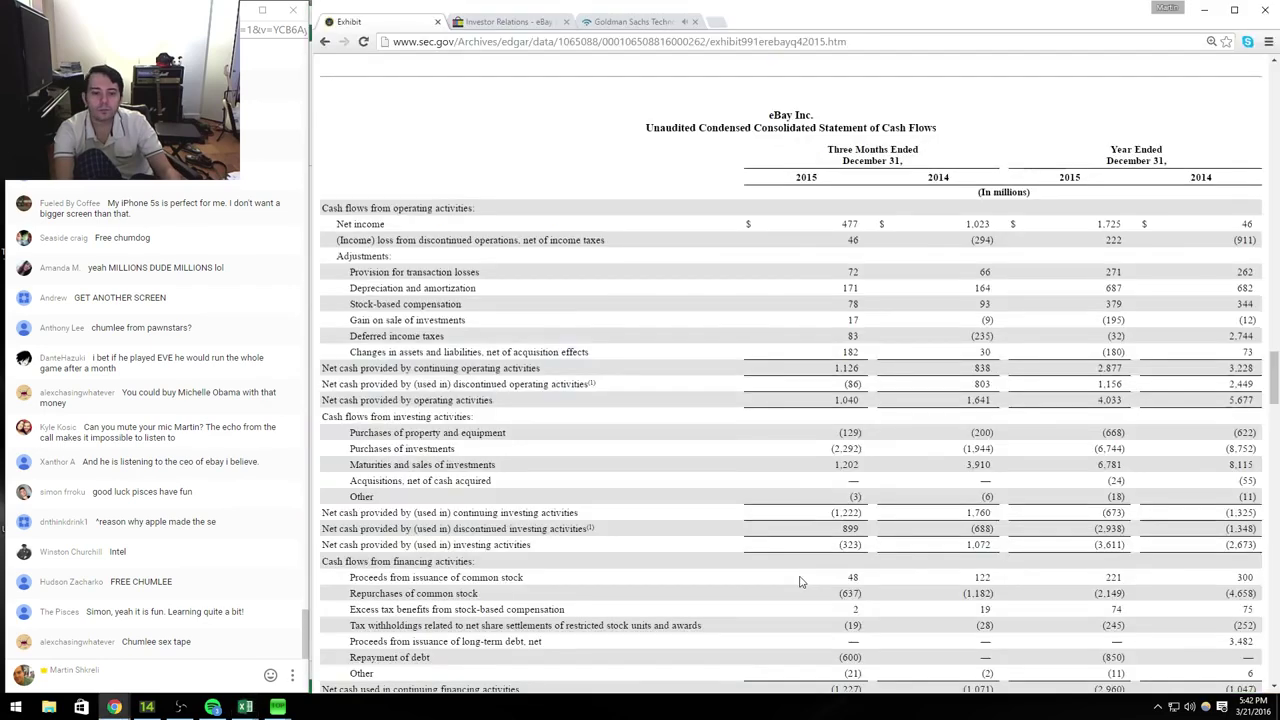
{"action": "key", "text": "alt+Tab"}
{"action": "type", "text": "D&A"}
{"action": "key", "text": "Up"}
{"action": "type", "text": "Tra"}
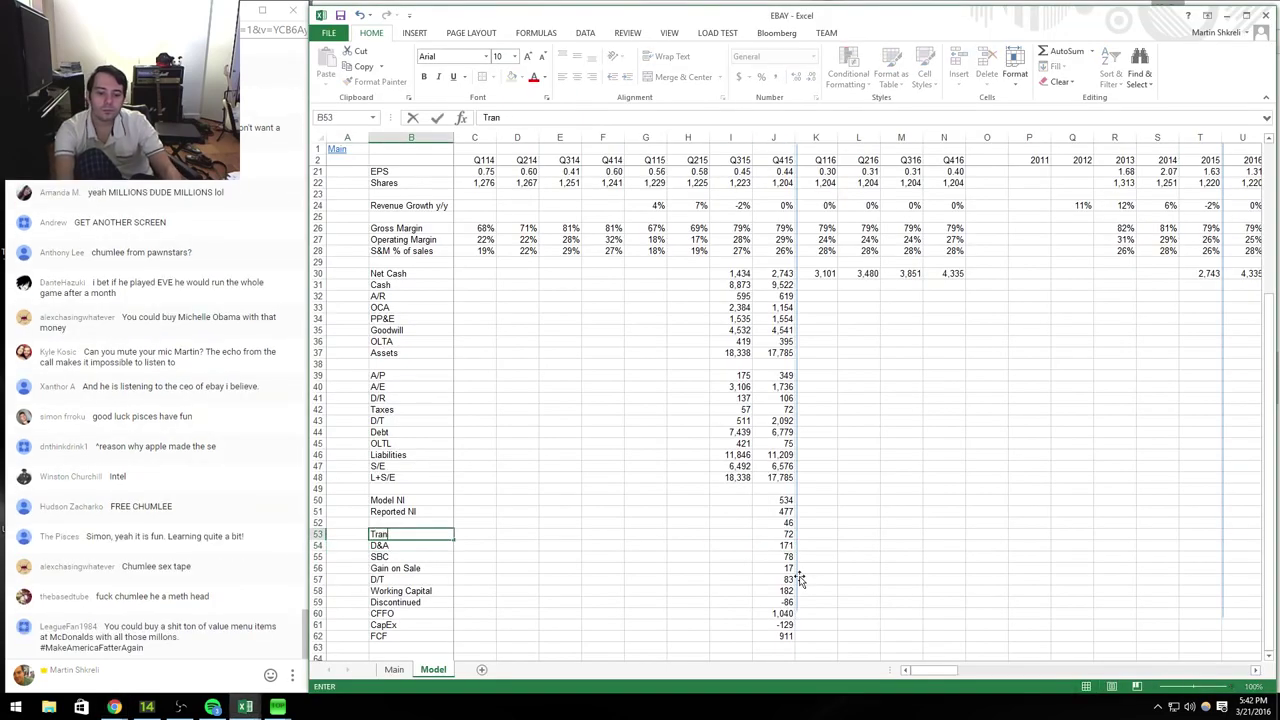
{"action": "type", "text": "nsaction Losse"}
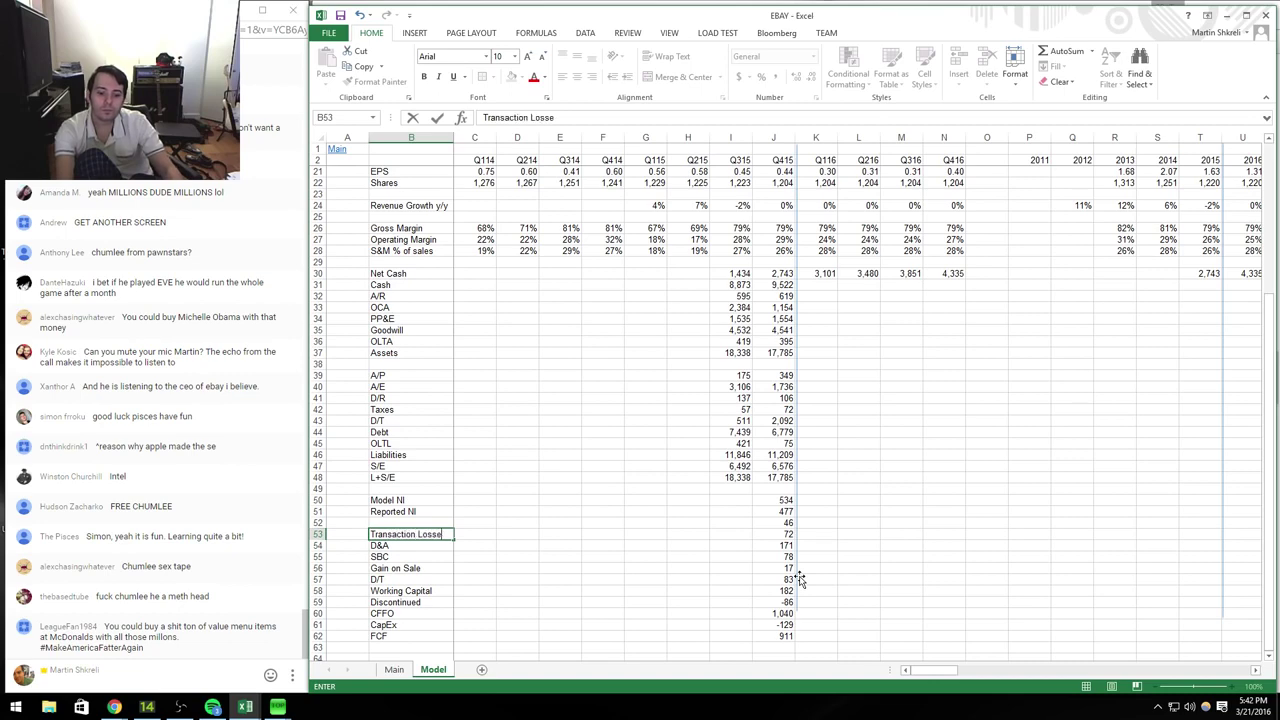
{"action": "type", "text": "s"}
{"action": "key", "text": "Up"}
Step: Check the statement's line below net income and label B52 as Discontinued
{"action": "key", "text": "alt+Tab"}
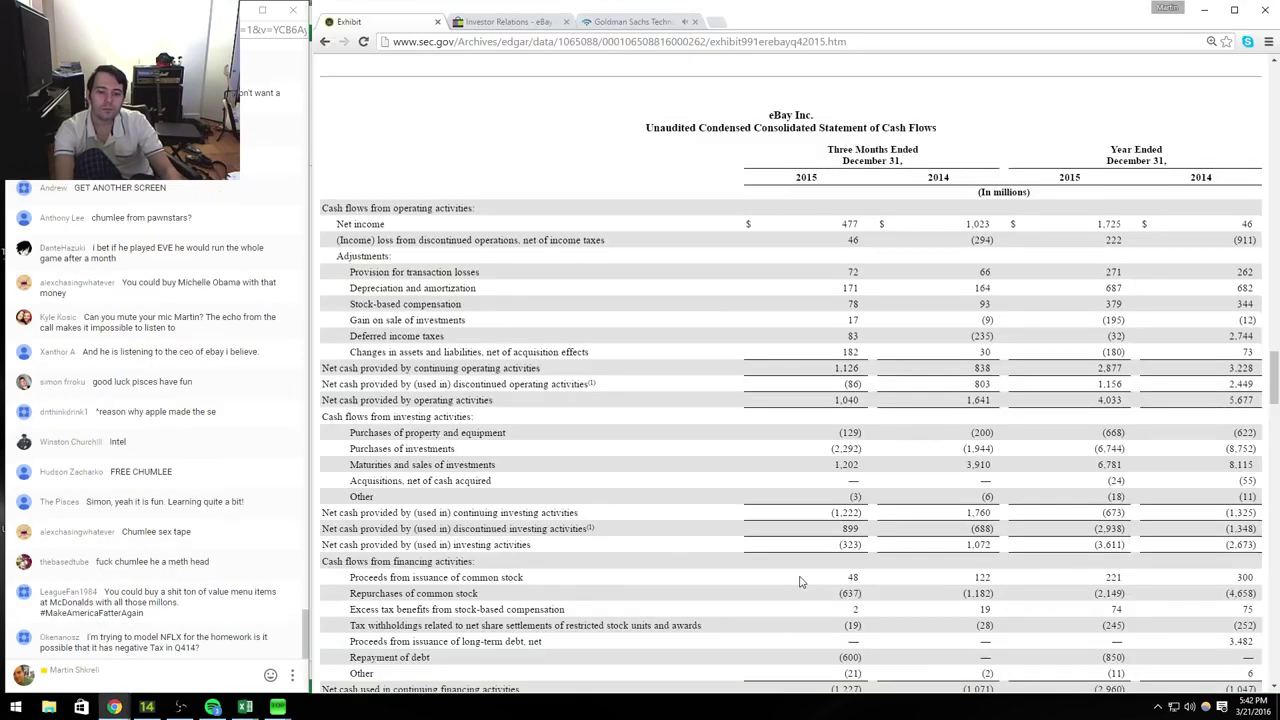
{"action": "key", "text": "alt+Tab"}
{"action": "key", "text": "ctrl+Right"}
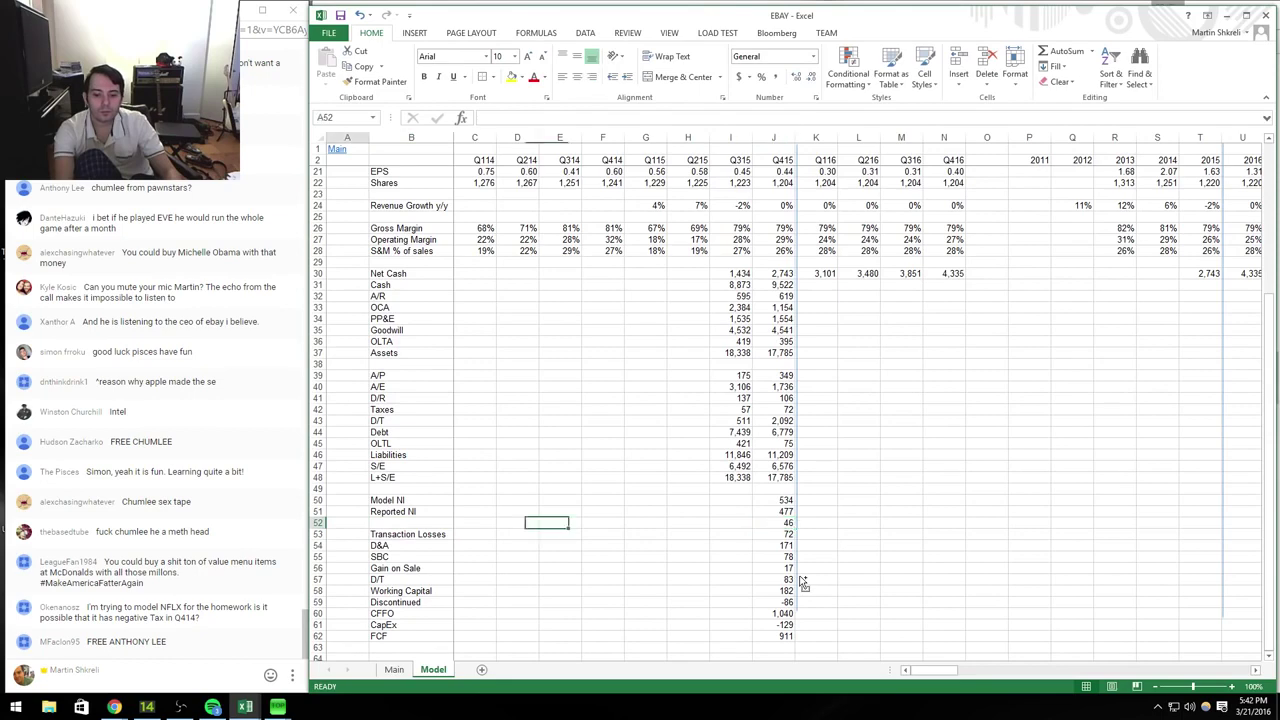
{"action": "key", "text": "alt+Tab"}
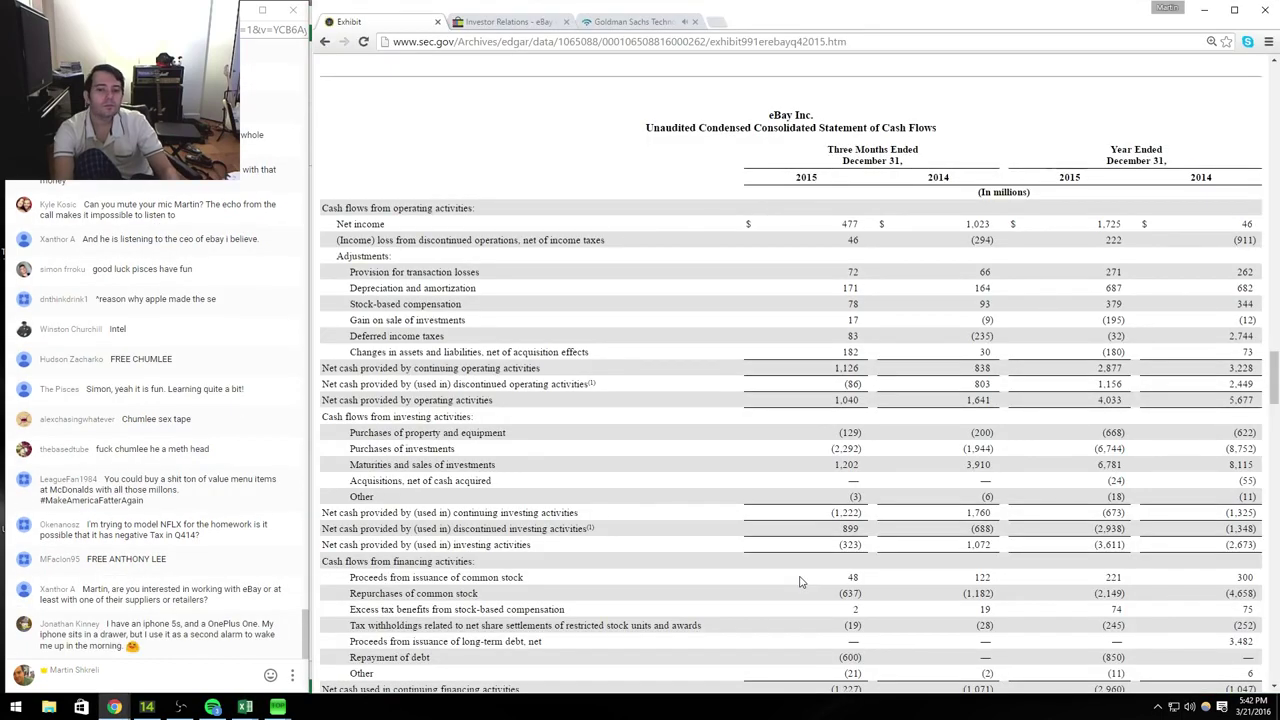
{"action": "key", "text": "alt+Tab"}
{"action": "key", "text": "ctrl+Left"}
{"action": "type", "text": "Discontinued"}
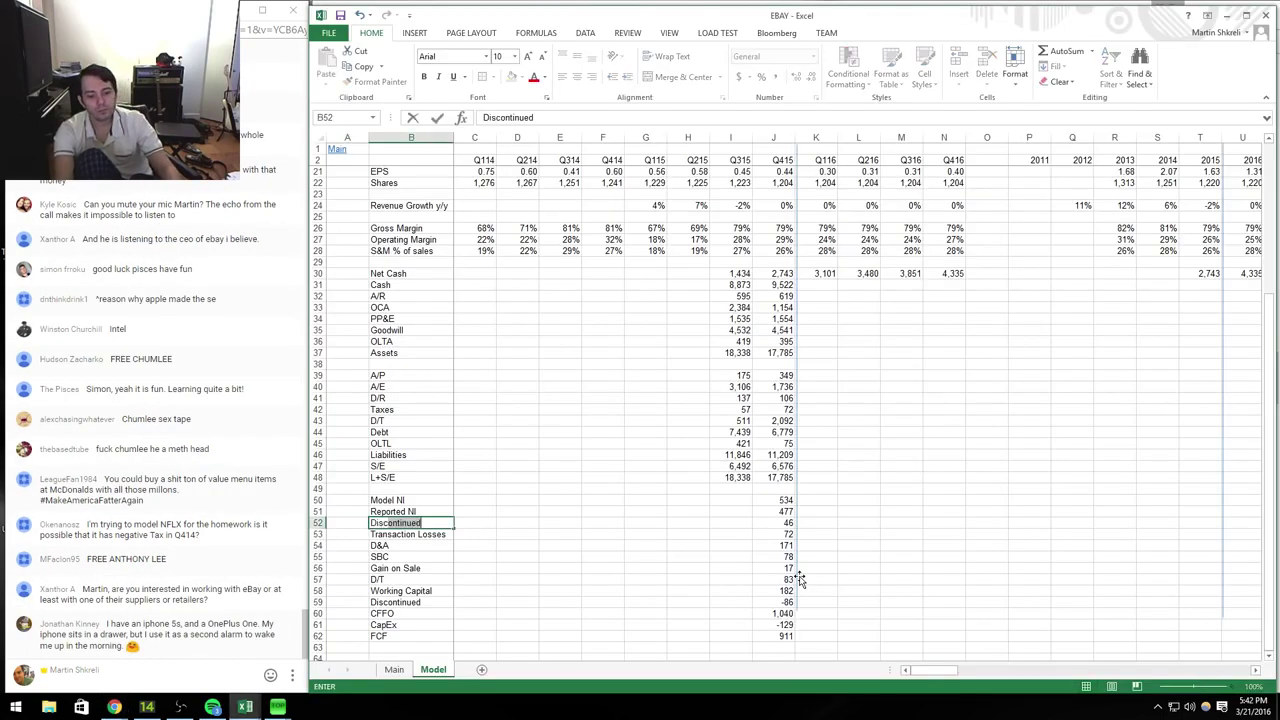
{"action": "key", "text": "Return"}
Step: Extend the vertical divider line beside the Q415 column down past the new cash flow rows
{"action": "key", "text": "ctrl+Right"}
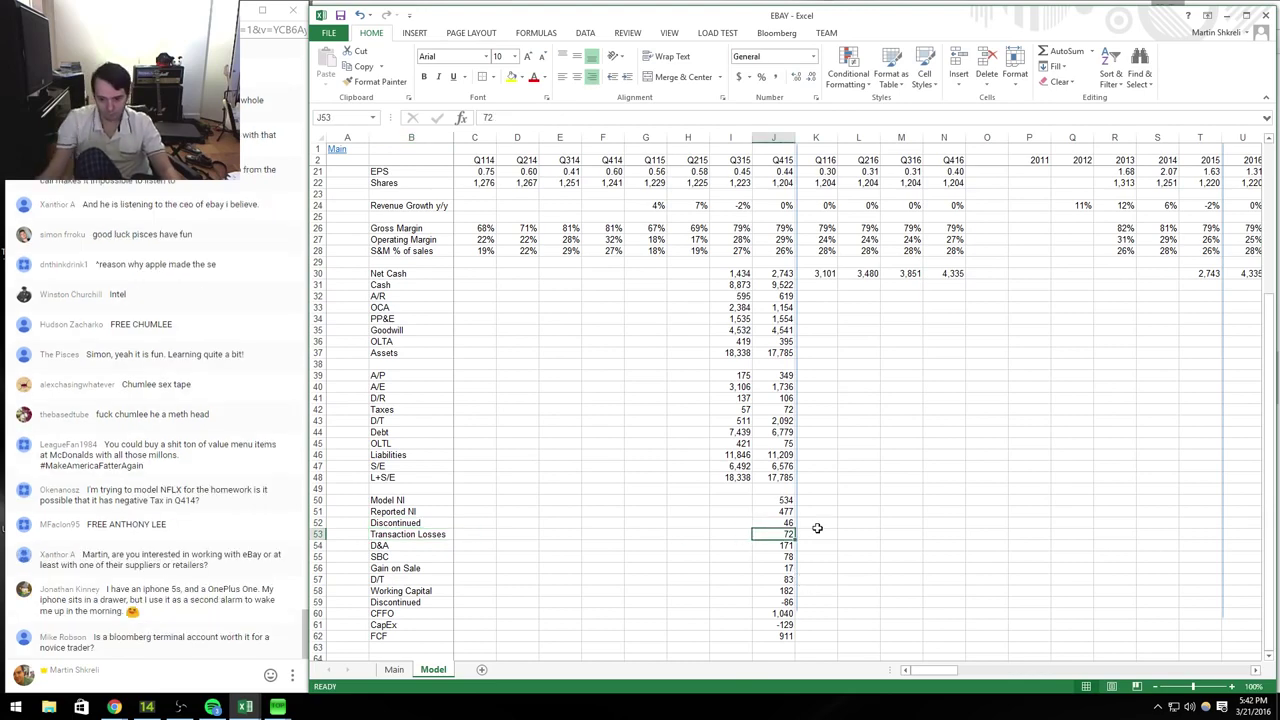
{"action": "scroll", "coordinate": [806, 543], "scroll_direction": "down", "scroll_amount": 5}
{"action": "left_click", "coordinate": [794, 398]}
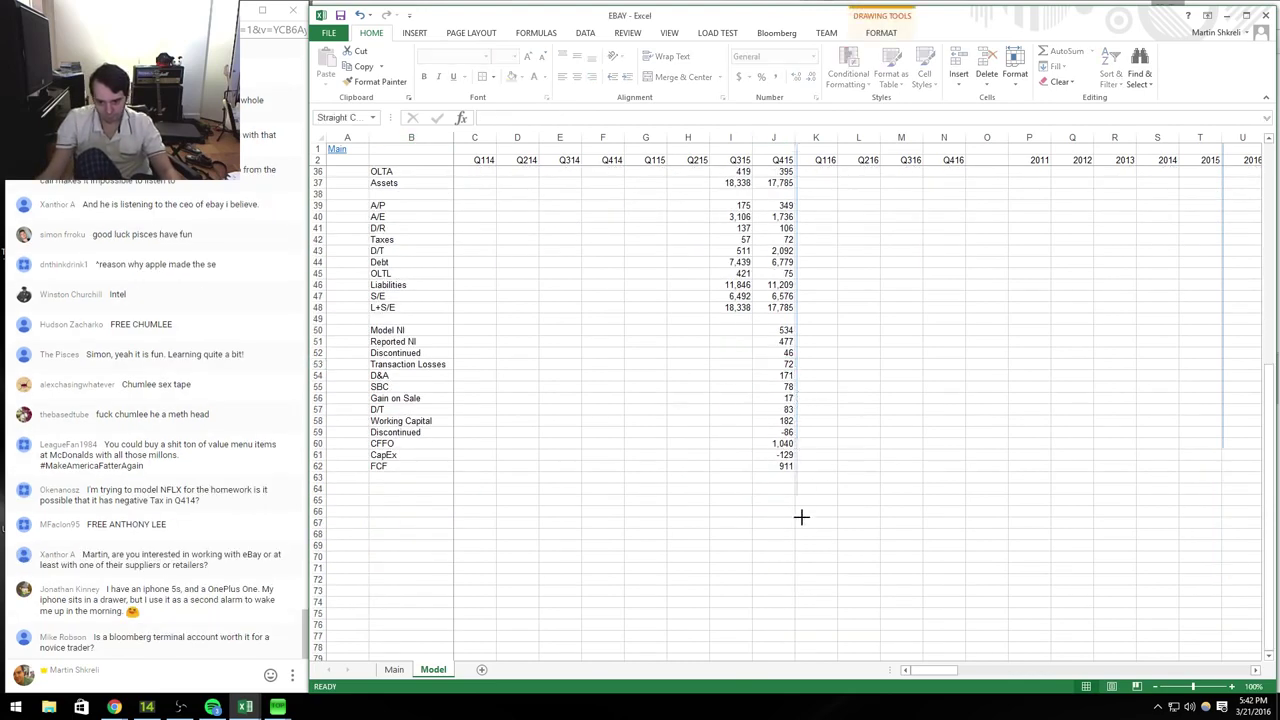
{"action": "left_click", "coordinate": [778, 444]}
Step: Check the Q4 2015 purchases of property and equipment figure in the release's cash flow statement
{"action": "key", "text": "alt+Tab"}
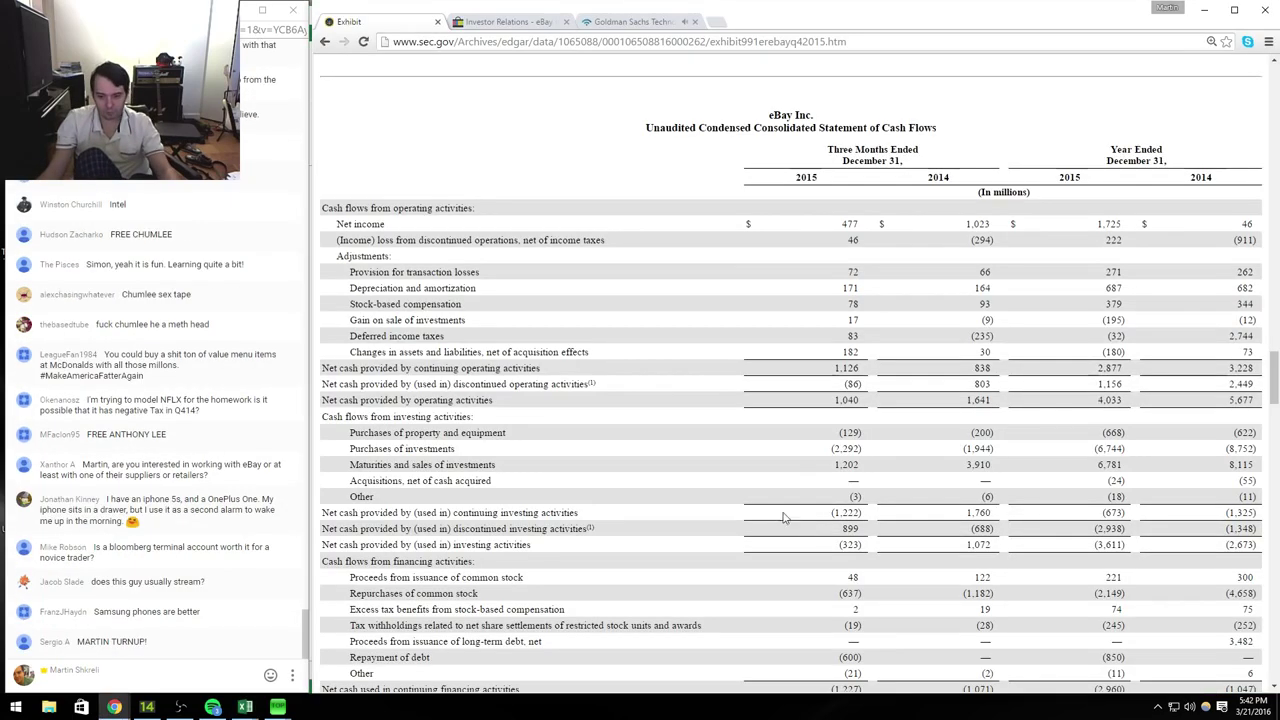
{"action": "left_click_drag", "start_coordinate": [866, 432], "coordinate": [826, 433]}
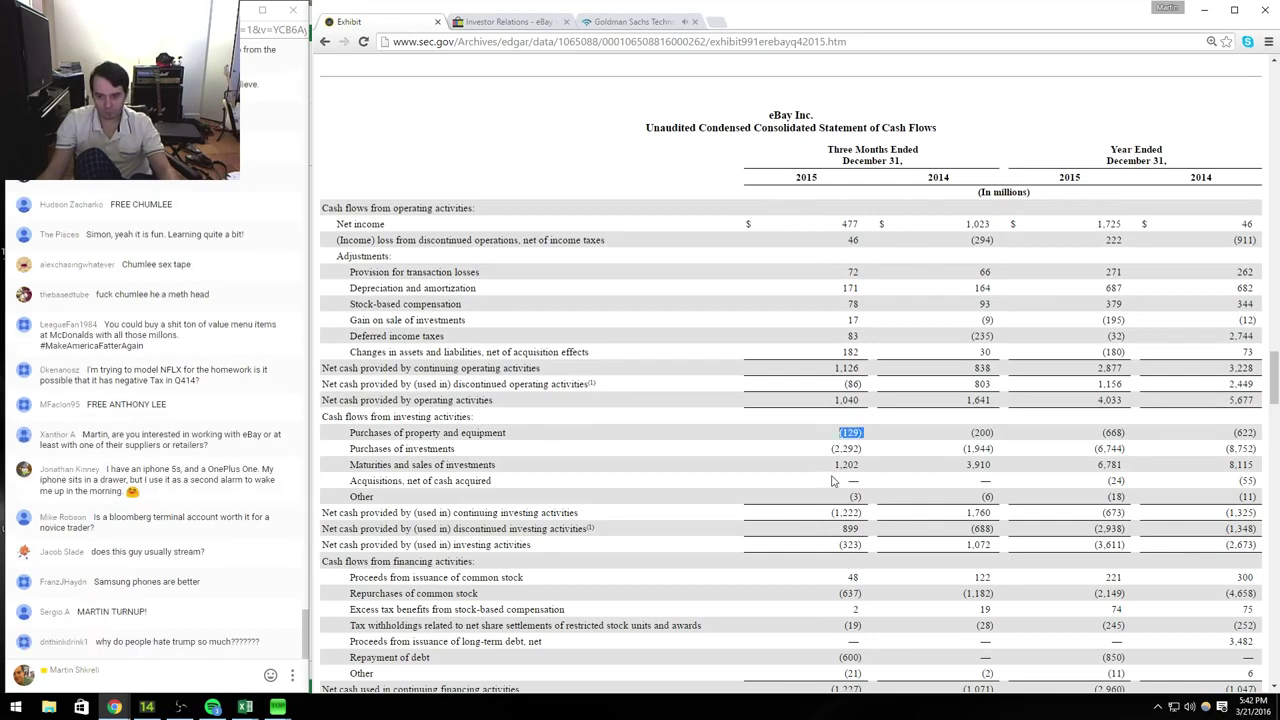
{"action": "key", "text": "alt+Tab"}
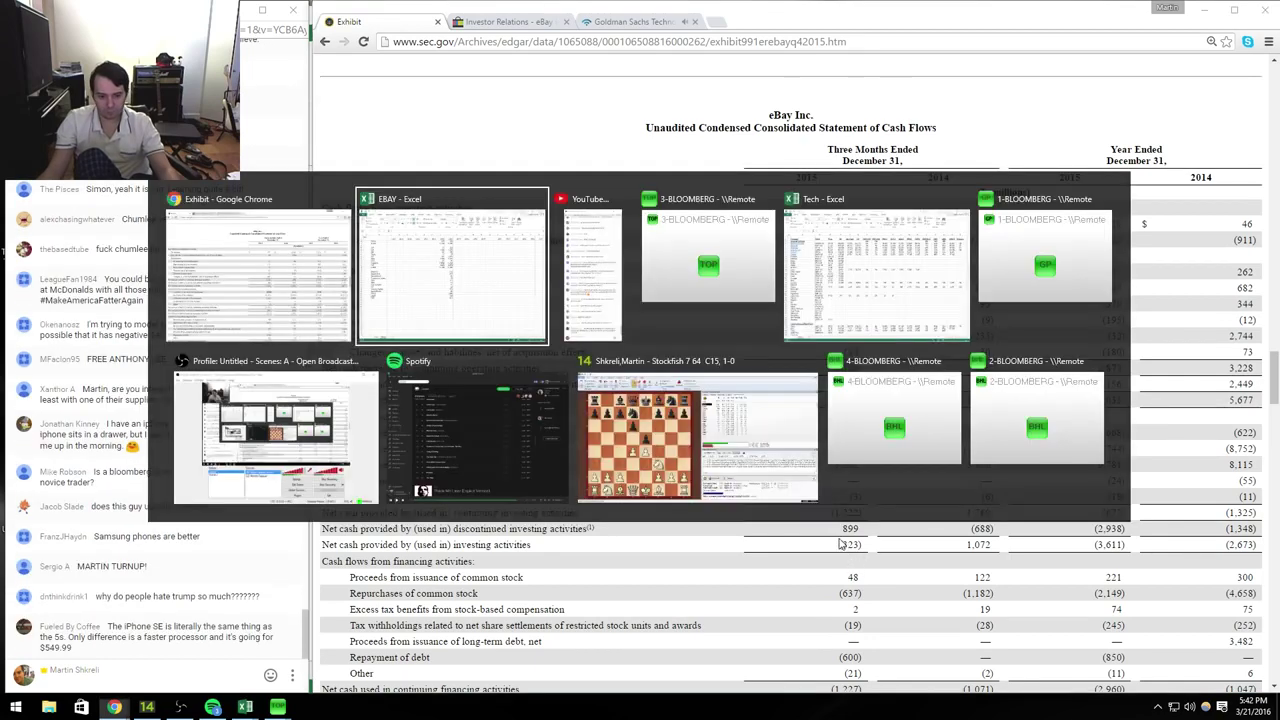
{"action": "key", "text": "alt+Tab"}
Step: View the Goldman Sachs conference webcast page, and return to the model to inspect the Q415 FCF formula in J62
{"action": "key", "text": "ctrl+Tab"}
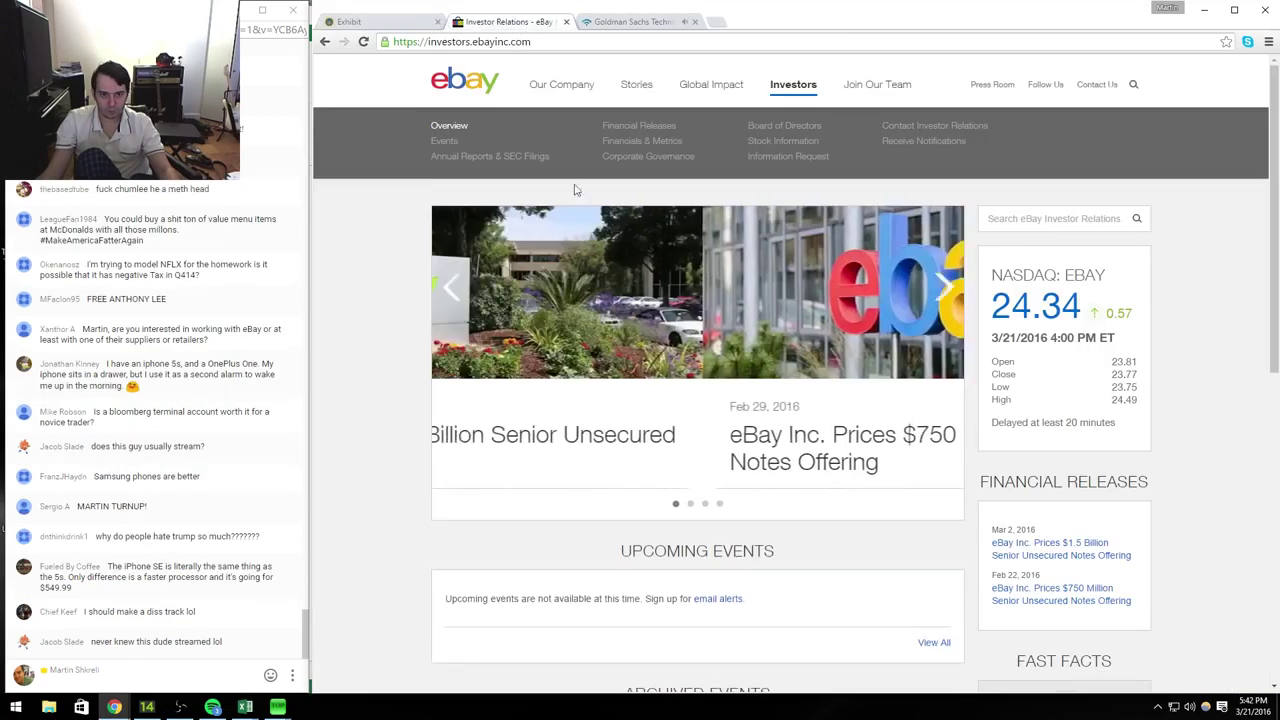
{"action": "key", "text": "ctrl+Tab"}
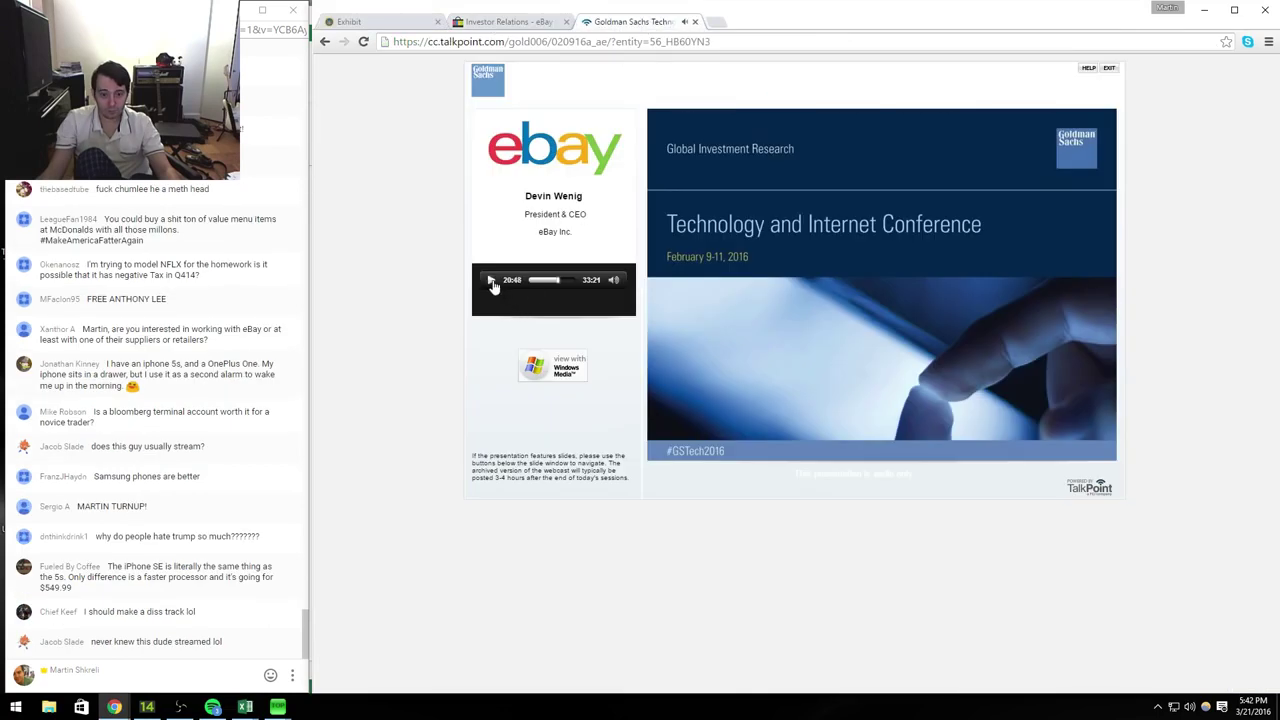
{"action": "key", "text": "alt+Tab"}
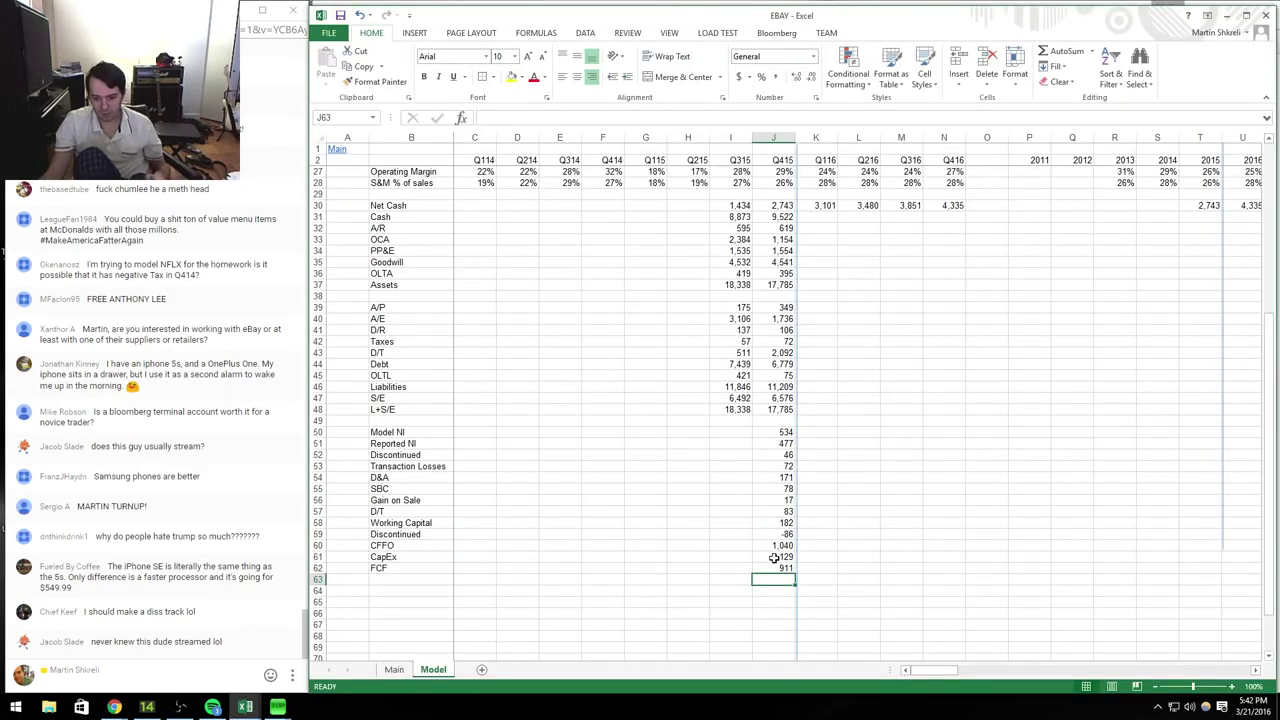
{"action": "left_click", "coordinate": [773, 567]}
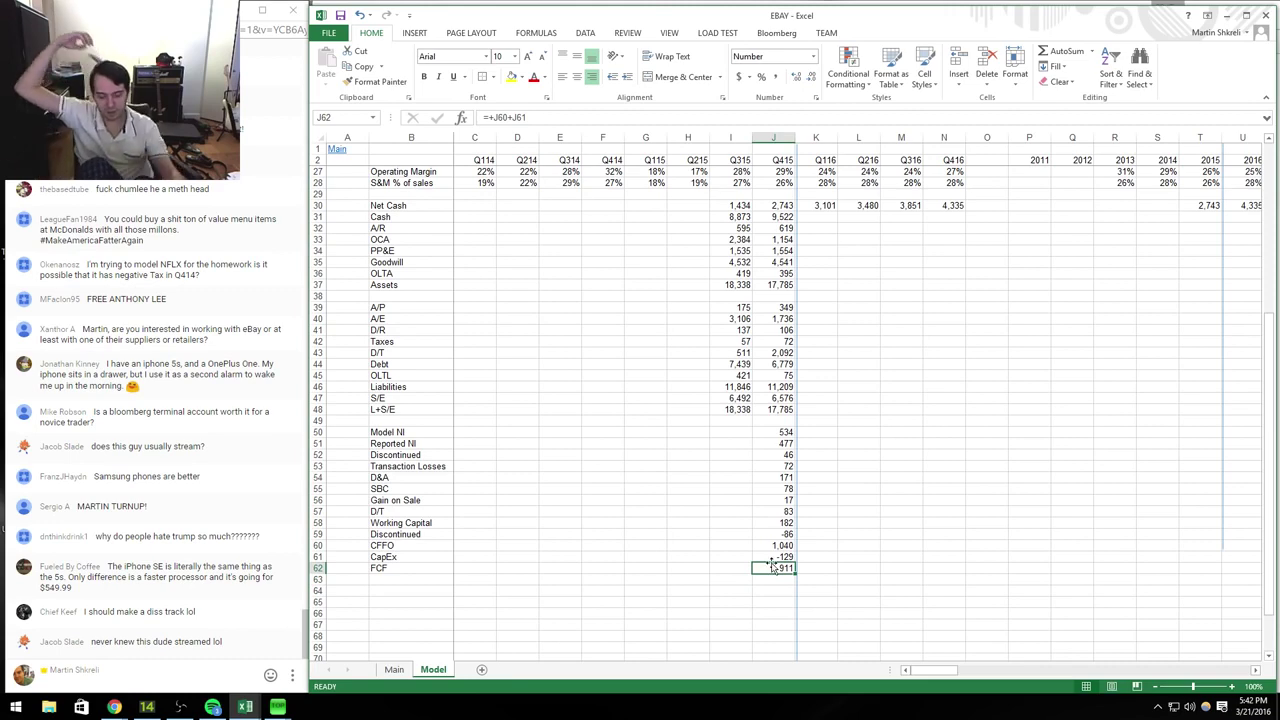
{"action": "key", "text": "alt+Tab"}
{"action": "key", "text": "alt+Tab"}
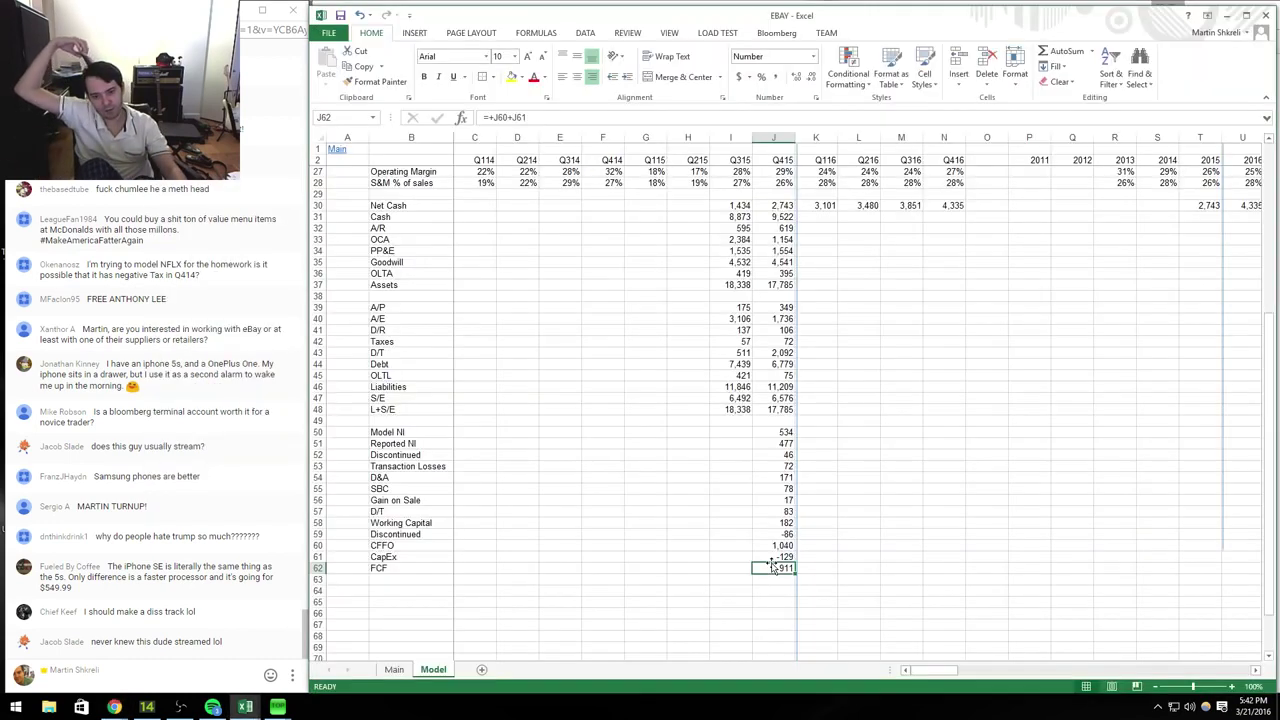
Step: Review the Q4 2015 earnings release in the browser, covering its cash flow statement, revenue summary, operating data and 2016 business outlook
{"action": "key", "text": "alt+Tab"}
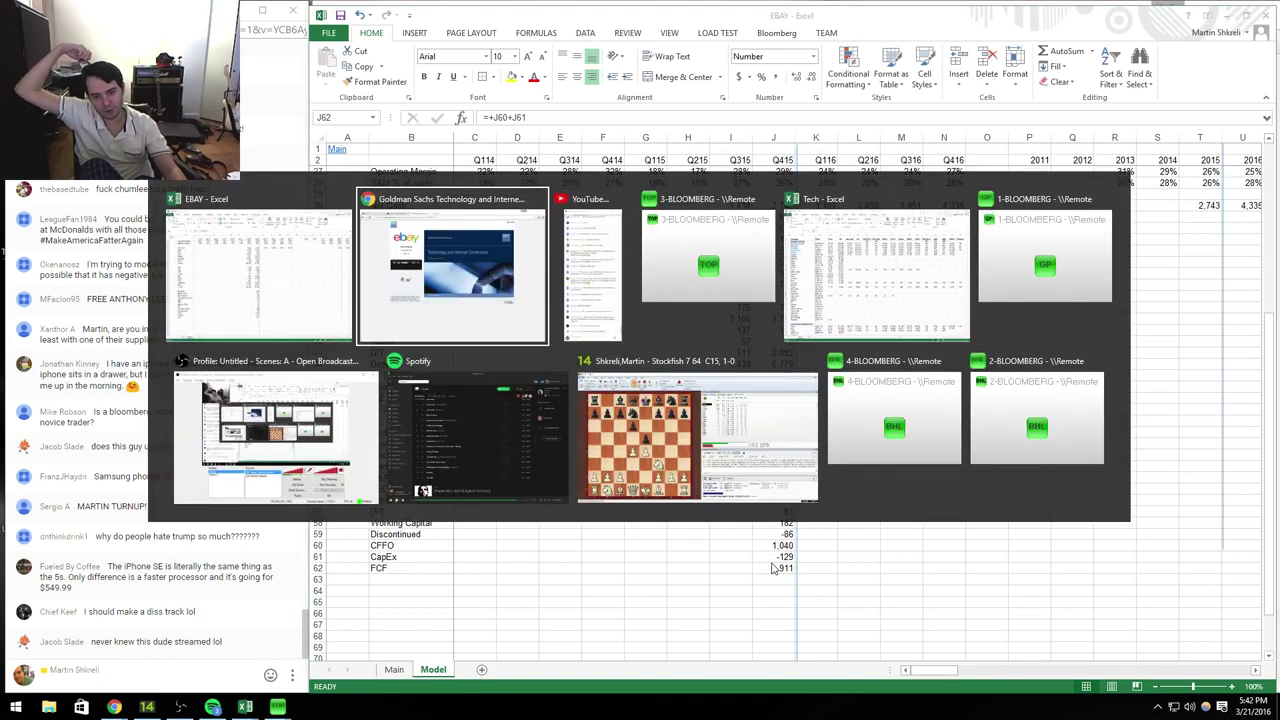
{"action": "key", "text": "ctrl+shift+Tab"}
{"action": "key", "text": "ctrl+shift+Tab"}
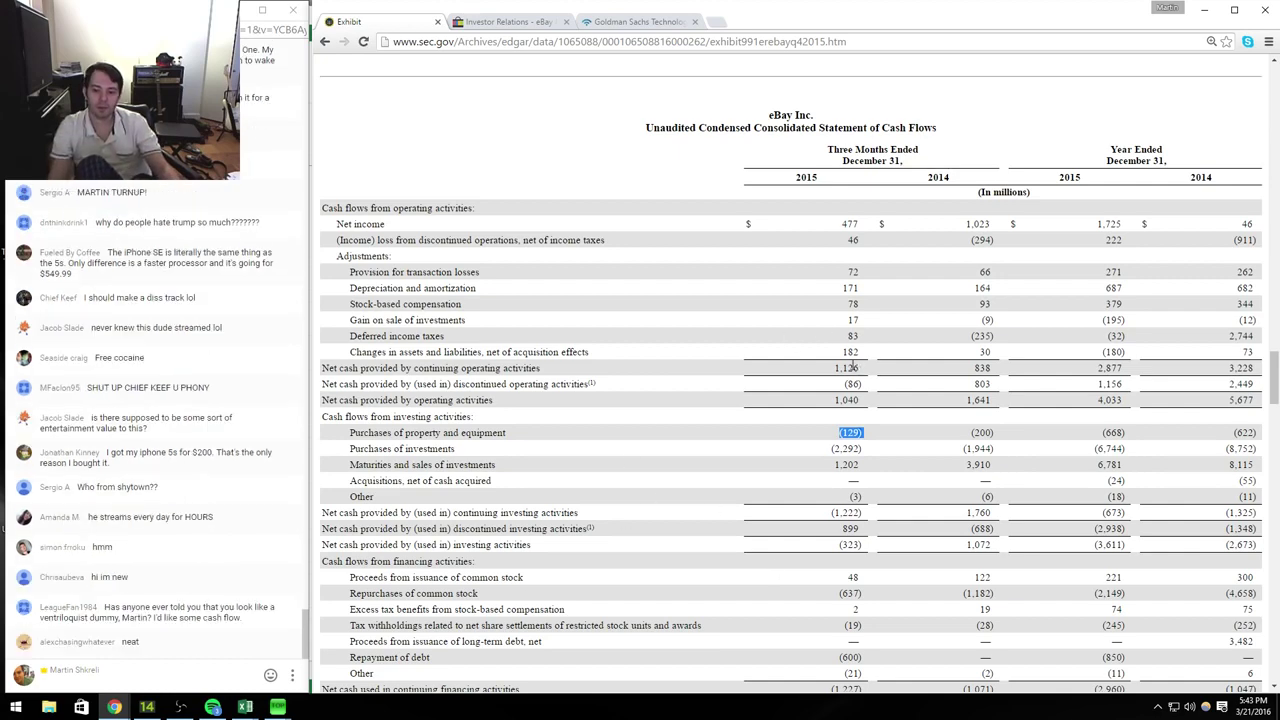
{"action": "left_click_drag", "start_coordinate": [740, 356], "coordinate": [751, 300]}
{"action": "left_click", "coordinate": [730, 338]}
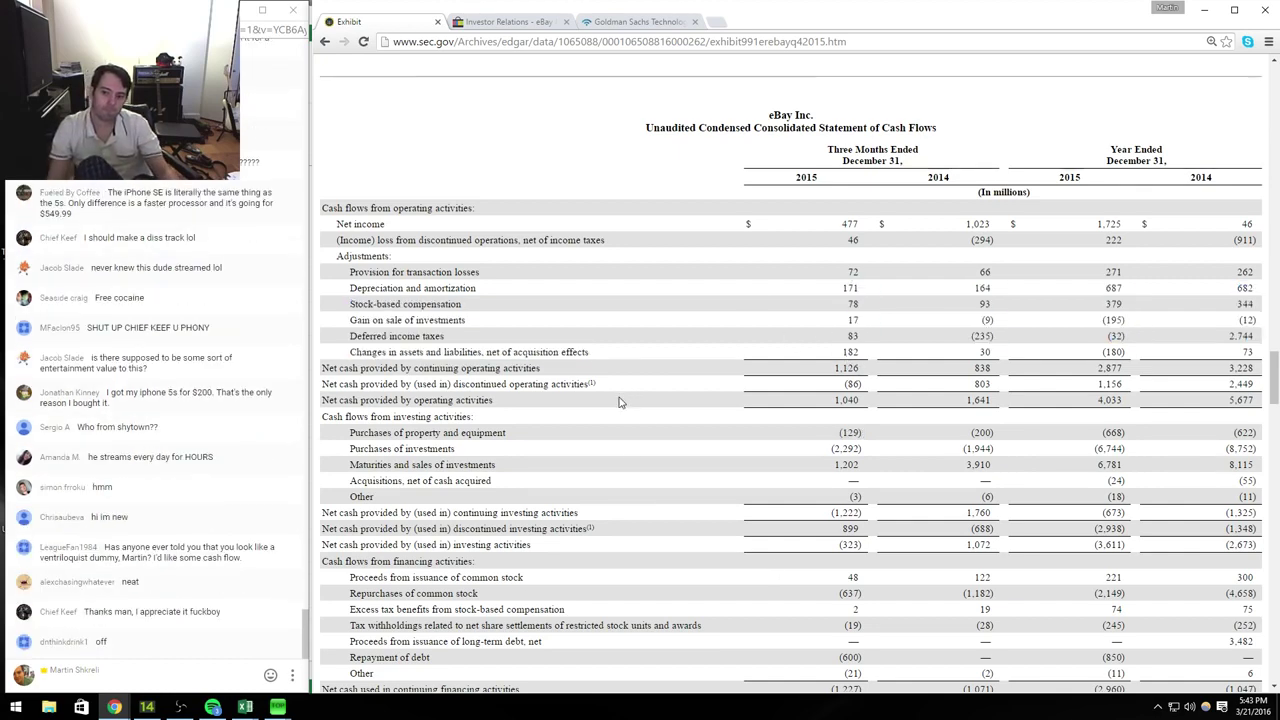
{"action": "scroll", "coordinate": [620, 397], "scroll_direction": "down", "scroll_amount": 5}
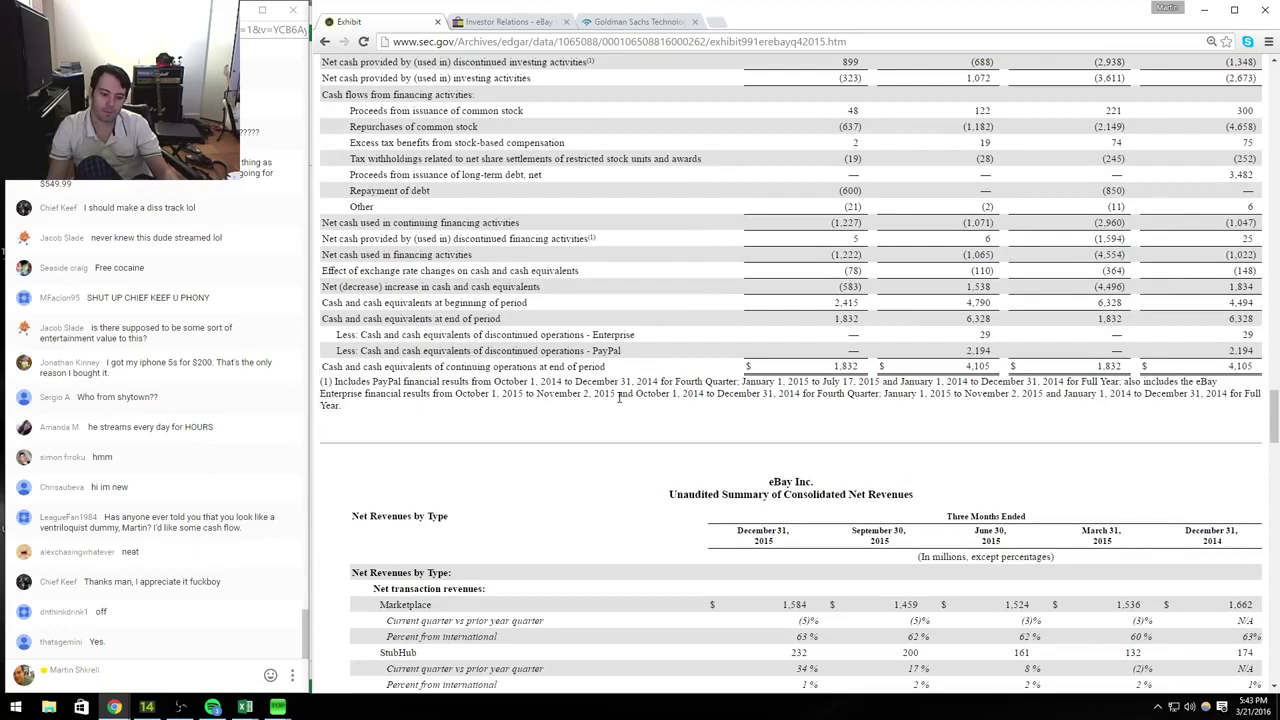
{"action": "scroll", "coordinate": [620, 397], "scroll_direction": "down", "scroll_amount": 7}
{"action": "scroll", "coordinate": [650, 453], "scroll_direction": "up", "scroll_amount": 3}
{"action": "scroll", "coordinate": [650, 453], "scroll_direction": "down", "scroll_amount": 8}
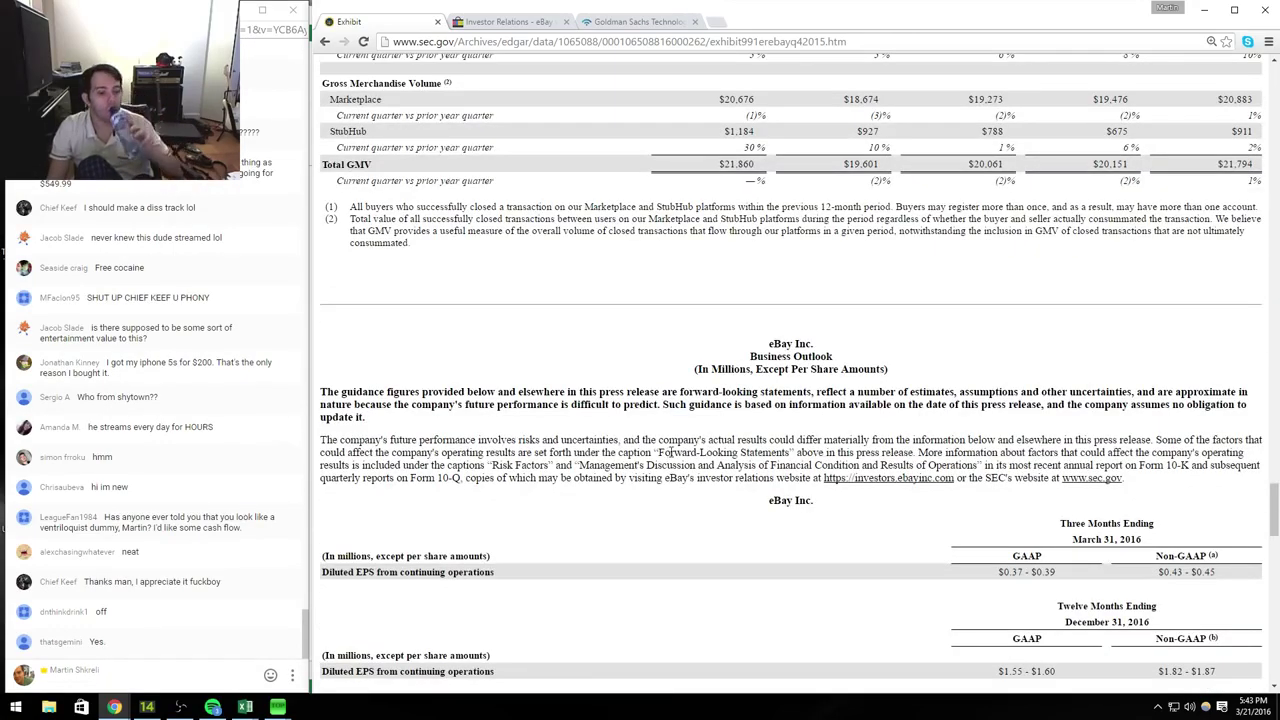
{"action": "scroll", "coordinate": [672, 452], "scroll_direction": "down", "scroll_amount": 5}
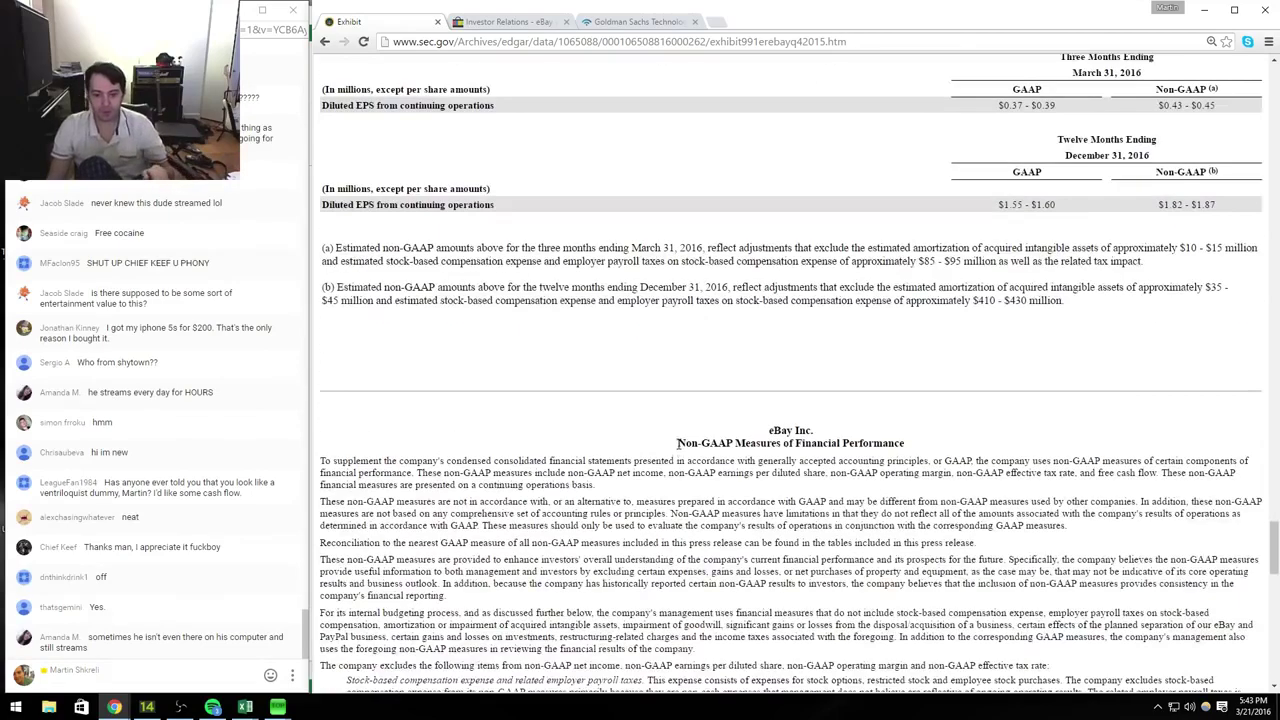
{"action": "scroll", "coordinate": [677, 440], "scroll_direction": "up", "scroll_amount": 12}
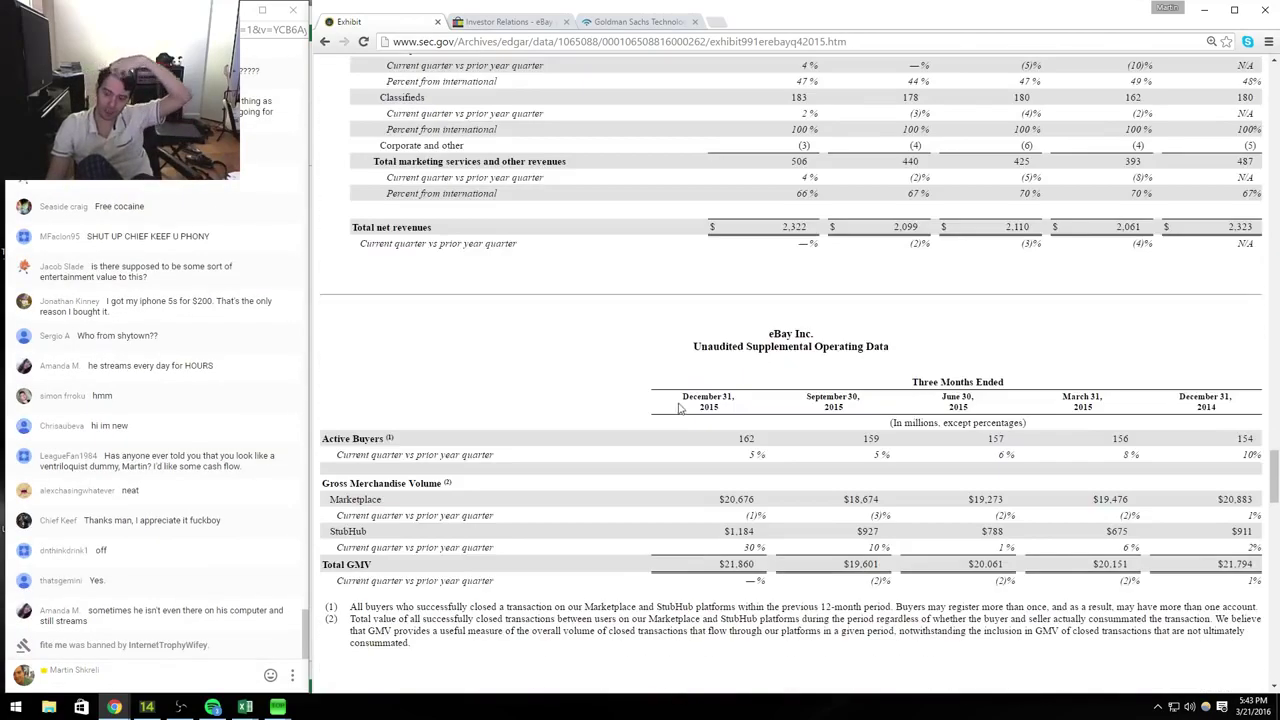
Step: From the EDGAR filing list, open the Q3 2015 earnings release exhibit and locate its cash flow statement
{"action": "left_click", "coordinate": [332, 46]}
{"action": "left_click", "coordinate": [332, 46]}
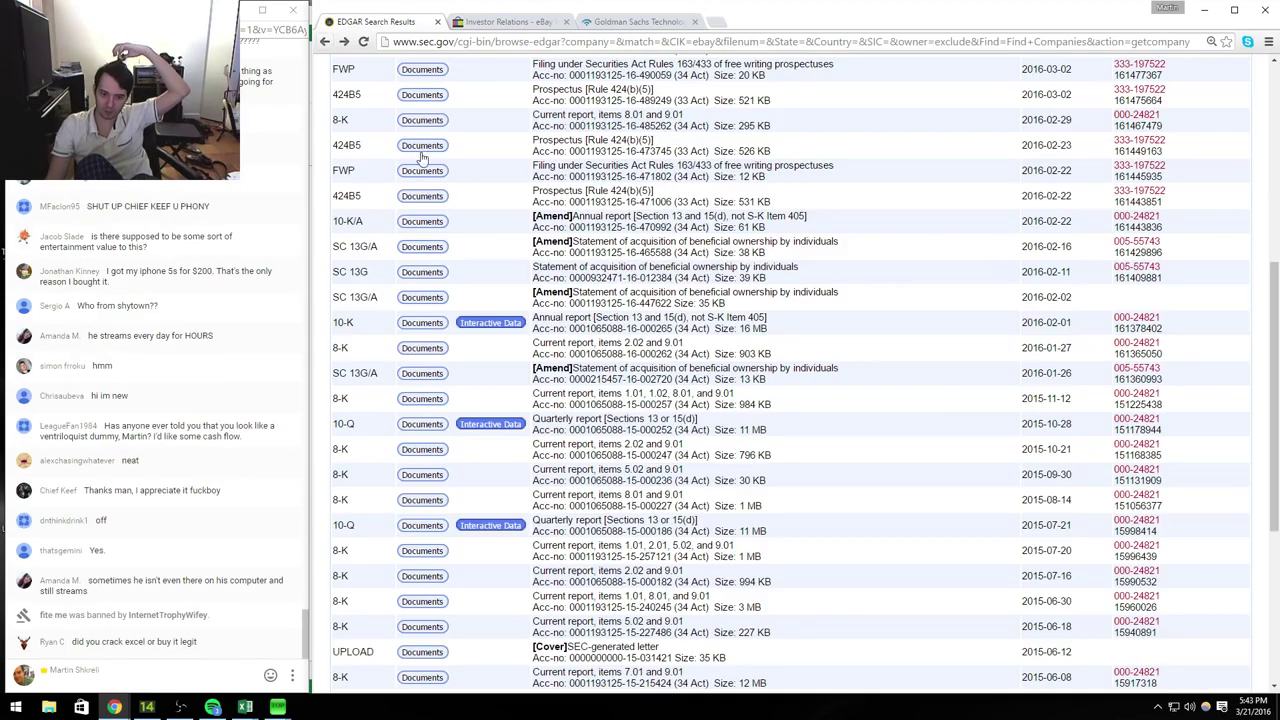
{"action": "left_click", "coordinate": [422, 450]}
{"action": "left_click", "coordinate": [810, 385]}
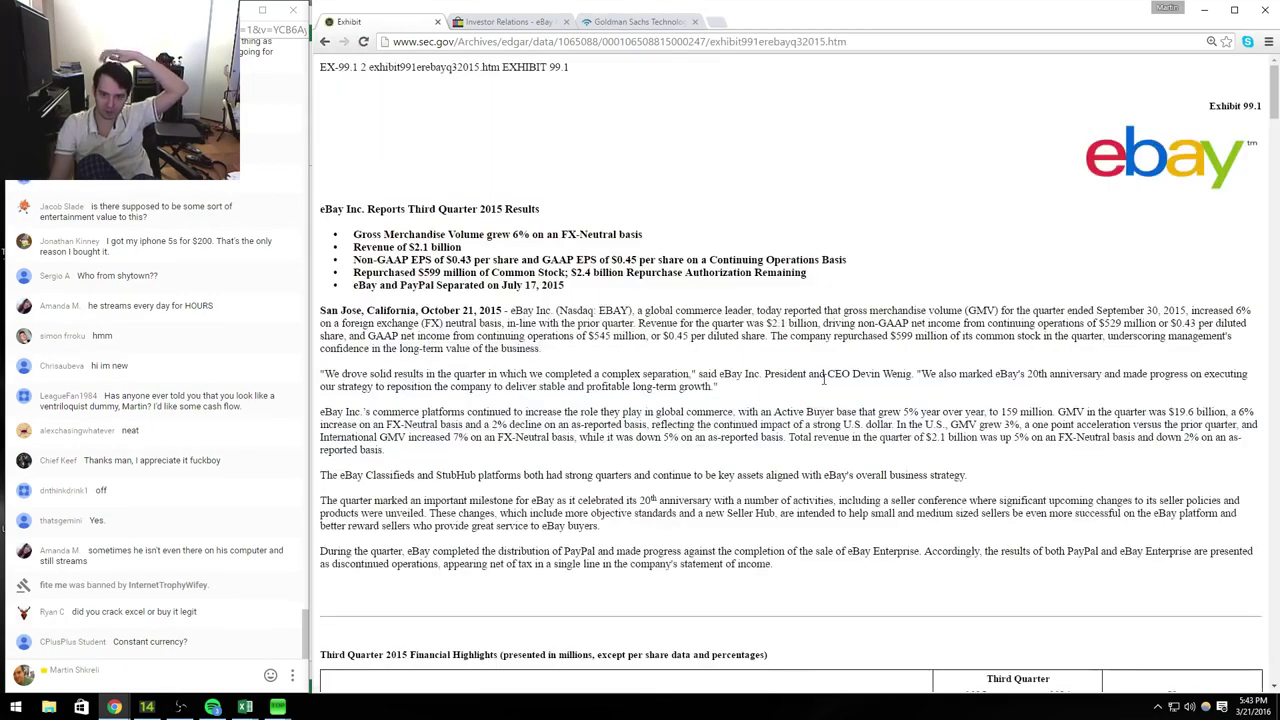
{"action": "scroll", "coordinate": [824, 380], "scroll_direction": "down", "scroll_amount": 10}
{"action": "scroll", "coordinate": [824, 380], "scroll_direction": "down", "scroll_amount": 10}
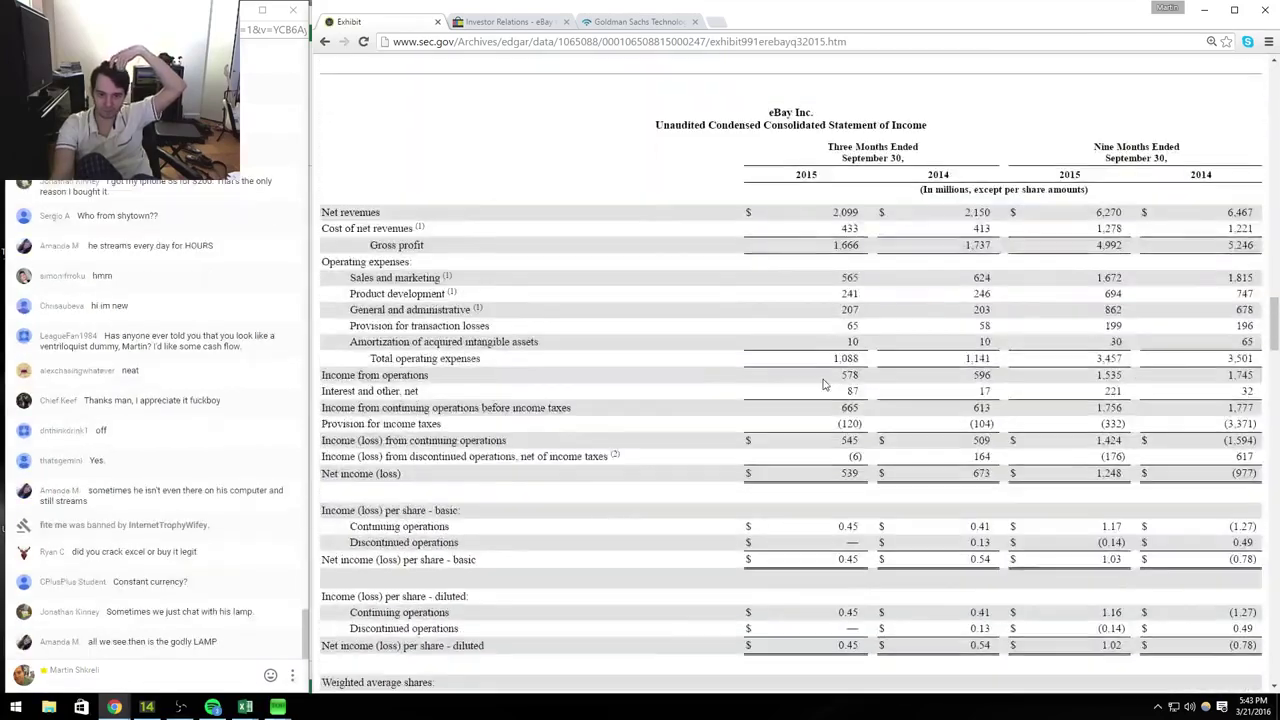
{"action": "scroll", "coordinate": [824, 380], "scroll_direction": "down", "scroll_amount": 5}
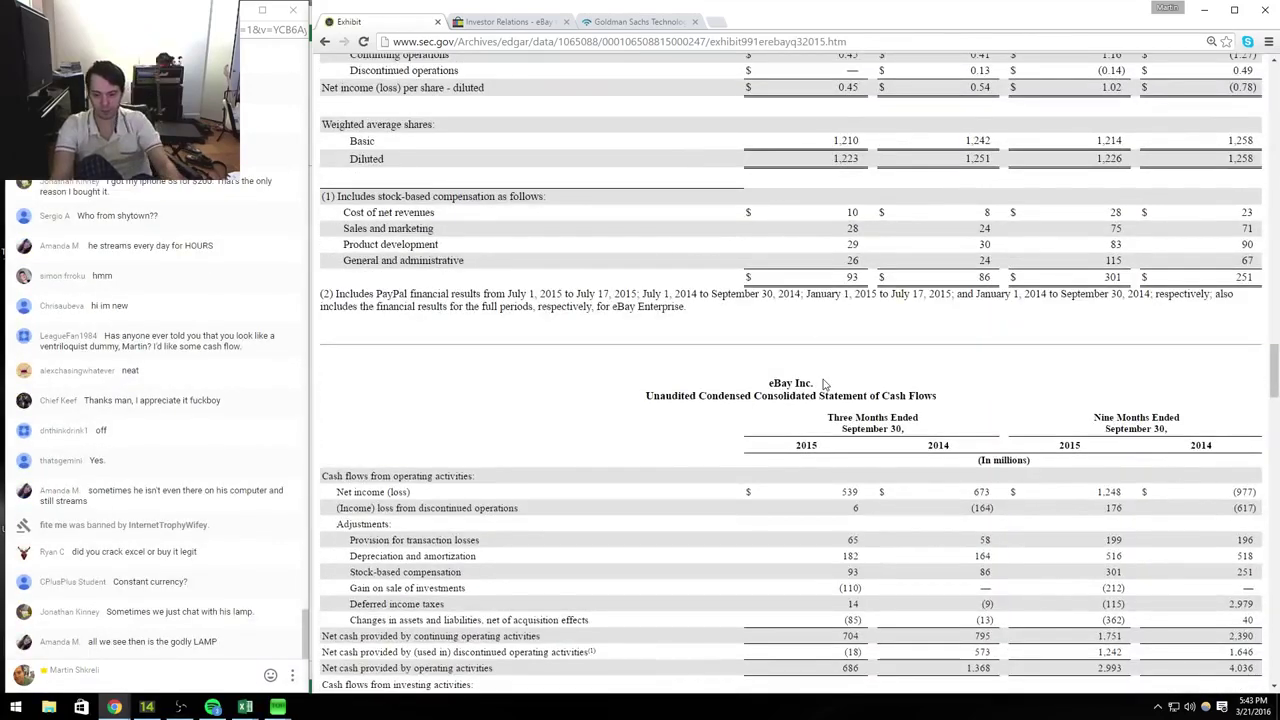
{"action": "scroll", "coordinate": [824, 383], "scroll_direction": "down", "scroll_amount": 5}
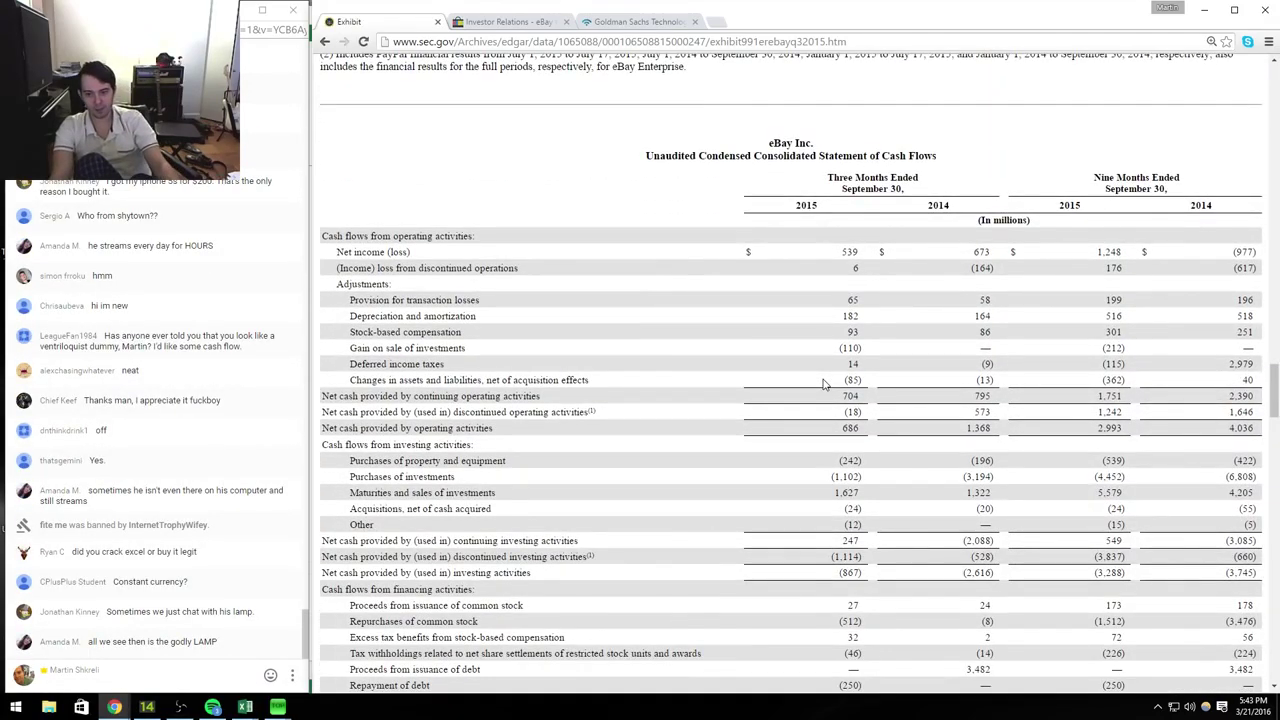
Step: Copy the Q415 cash flow block J50:J62 into the Q315 column of the Excel model and enter 539 as Reported NI
{"action": "key", "text": "alt+Tab"}
{"action": "key", "text": "Up"}
{"action": "key", "text": "ctrl+Up"}
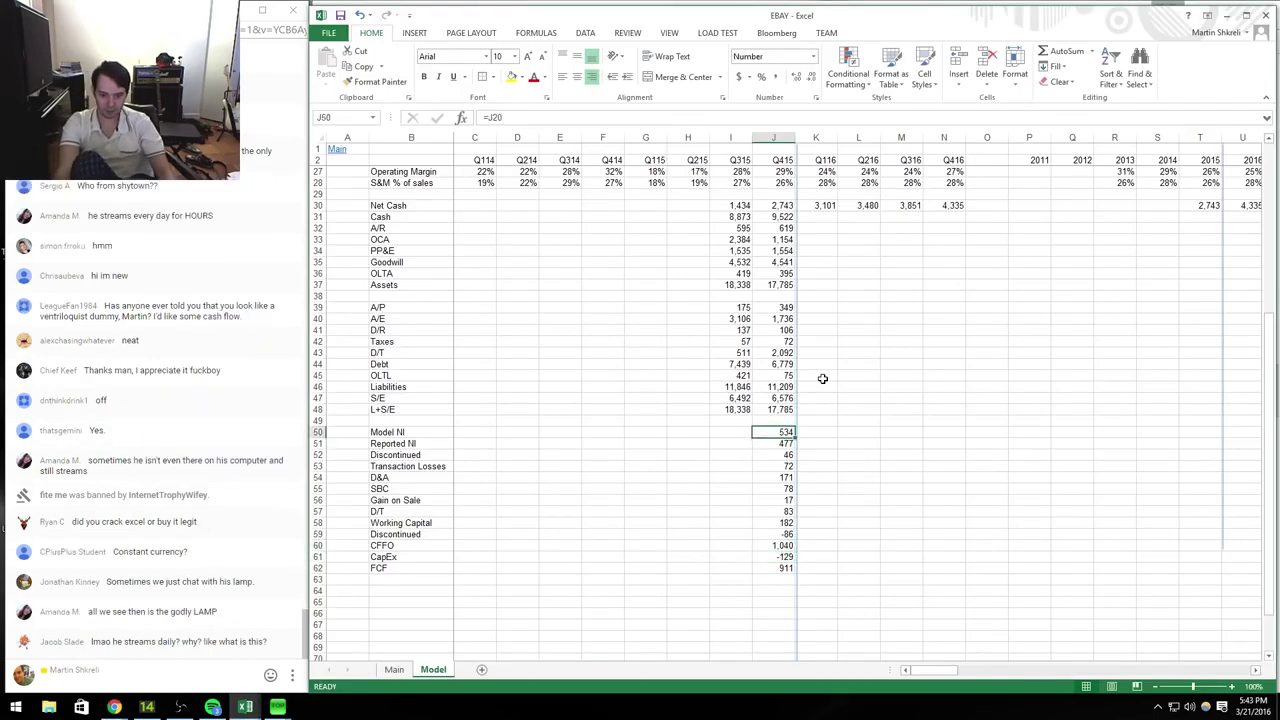
{"action": "key", "text": "ctrl+shift+Down"}
{"action": "key", "text": "alt+Tab"}
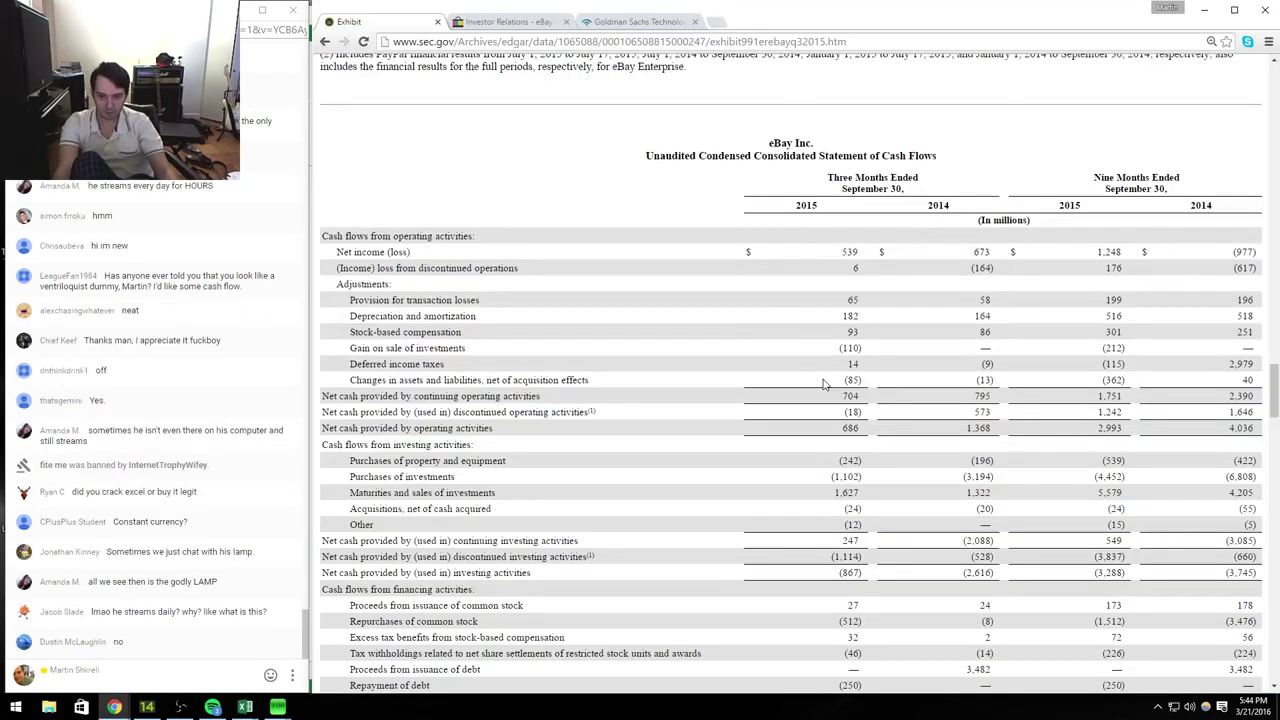
{"action": "key", "text": "alt+Tab"}
{"action": "key", "text": "alt+Tab"}
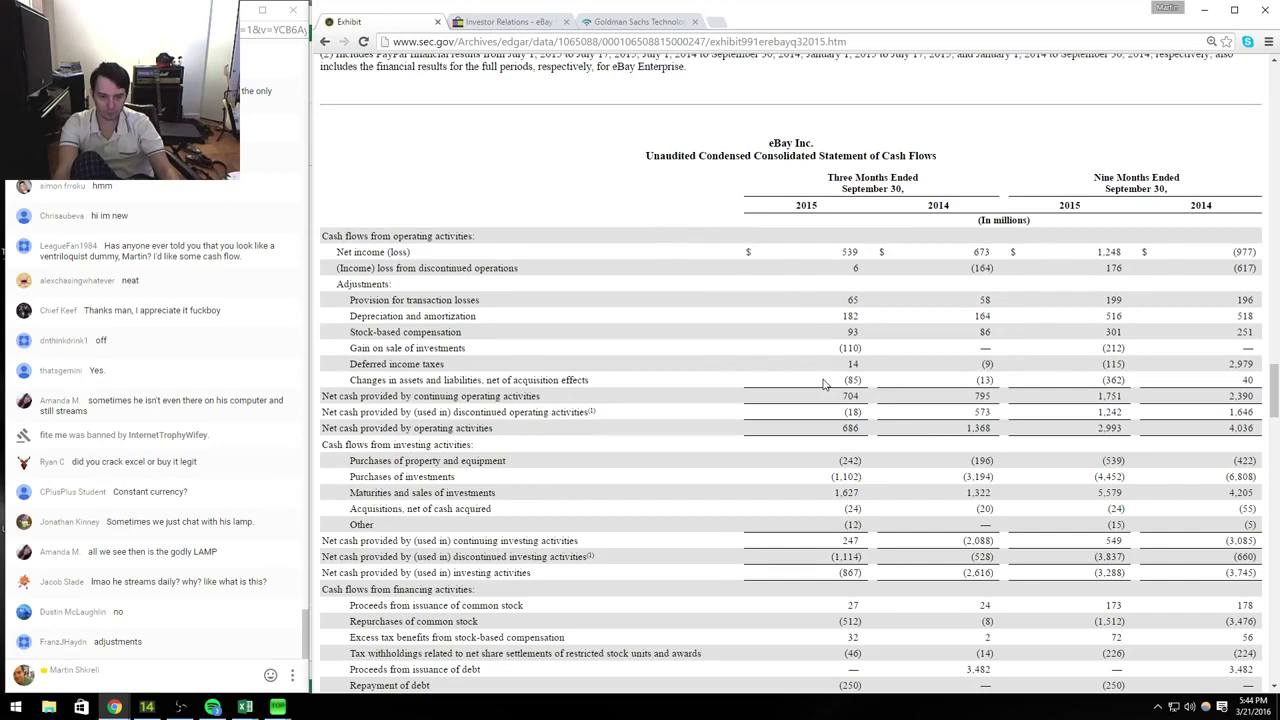
Step: Enter the Q315 adjustments from the release: Discontinued 6, Transaction Losses 65, D&A 182 and SBC 93
{"action": "key", "text": "alt+Tab"}
{"action": "key", "text": "Down"}
{"action": "key", "text": "Down"}
{"action": "key", "text": "alt+Tab"}
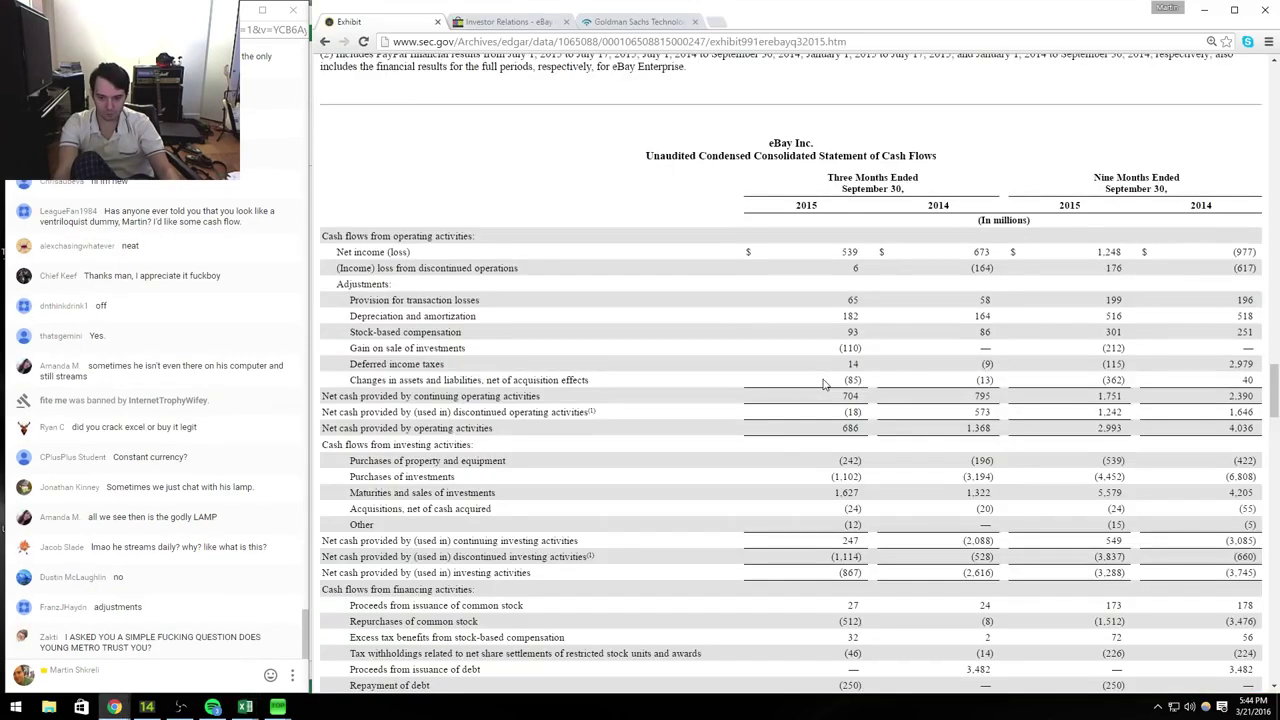
{"action": "key", "text": "alt+Tab"}
{"action": "key", "text": "Down"}
{"action": "key", "text": "Down"}
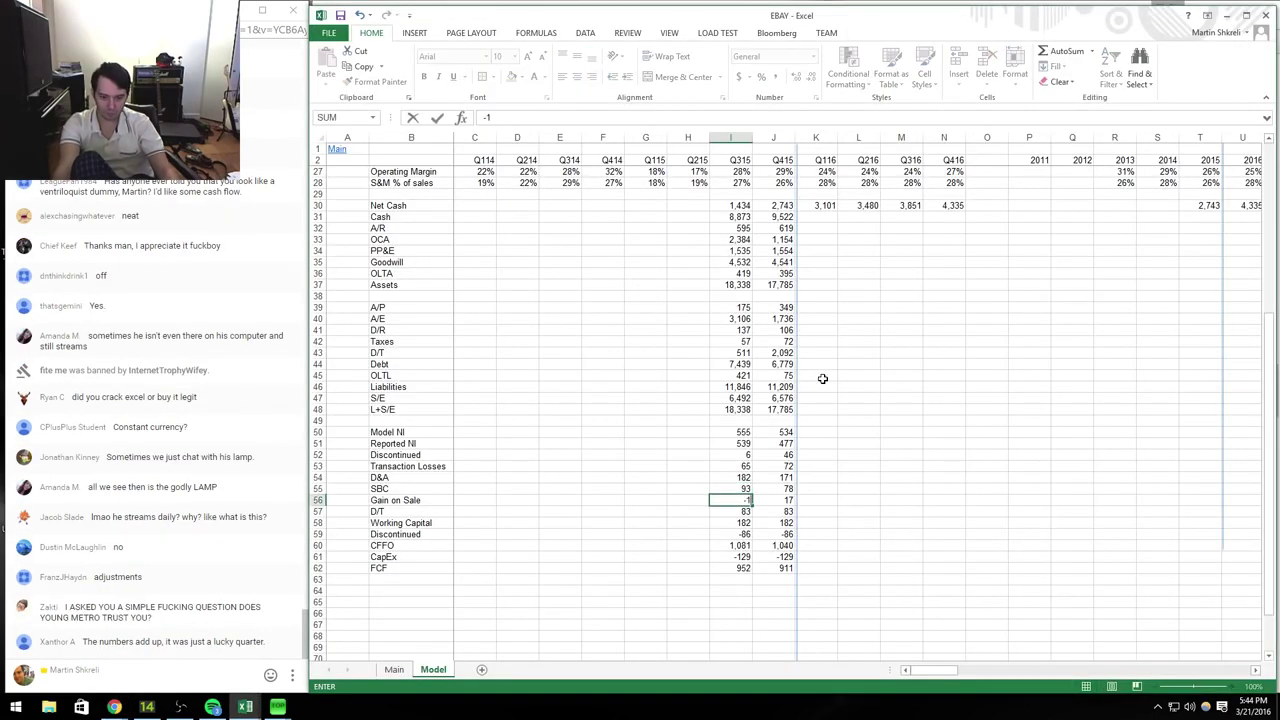
Step: Enter Q315 Gain on Sale -110, D/T 14, Working Capital -85 and operating Discontinued -18 from the release's cash flow statement
{"action": "key", "text": "alt+Tab"}
{"action": "key", "text": "alt+Tab"}
{"action": "key", "text": "Down"}
{"action": "key", "text": "Down"}
{"action": "key", "text": "Down"}
{"action": "key", "text": "alt+Tab"}
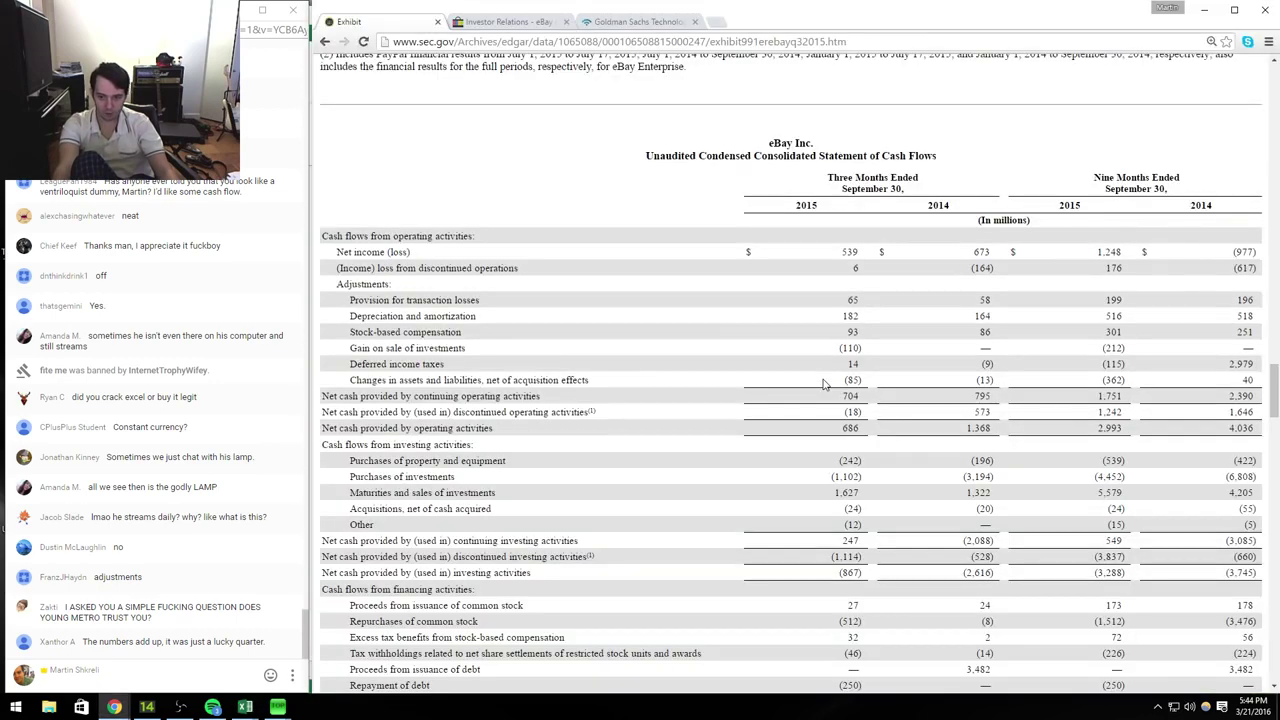
{"action": "key", "text": "alt+Tab"}
{"action": "key", "text": "Down"}
{"action": "key", "text": "Down"}
Step: Set the Q315 CapEx in I61 to -242 and calculate FCF in I62 as =+I60+I61
{"action": "key", "text": "alt+Tab"}
{"action": "key", "text": "alt+Tab"}
{"action": "type", "text": "=+I60+I61"}
{"action": "key", "text": "Return"}
{"action": "key", "text": "Up"}
{"action": "type", "text": "-242"}
{"action": "key", "text": "Return"}
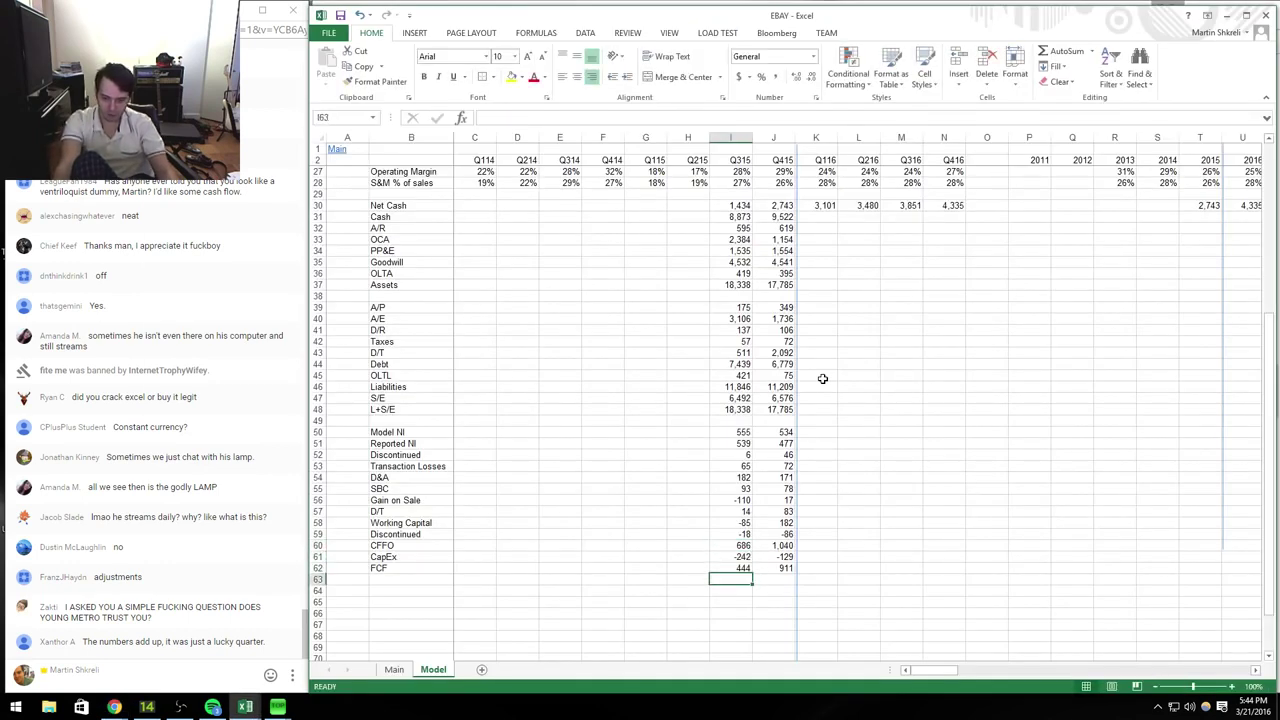
{"action": "key", "text": "Down"}
{"action": "key", "text": "Down"}
{"action": "key", "text": "Up"}
{"action": "key", "text": "Up"}
{"action": "key", "text": "ctrl+Up"}
{"action": "key", "text": "ctrl+Down"}
{"action": "key", "text": "Right"}
{"action": "key", "text": "ctrl+Up"}
{"action": "key", "text": "ctrl+Down"}
{"action": "key", "text": "Left"}
{"action": "key", "text": "Left"}
{"action": "key", "text": "Right"}
{"action": "key", "text": "ctrl+Up"}
{"action": "key", "text": "ctrl+Down"}
Step: Compare the Q315 and Q415 figures for CapEx, D&A and Working Capital in the model
{"action": "key", "text": "Up"}
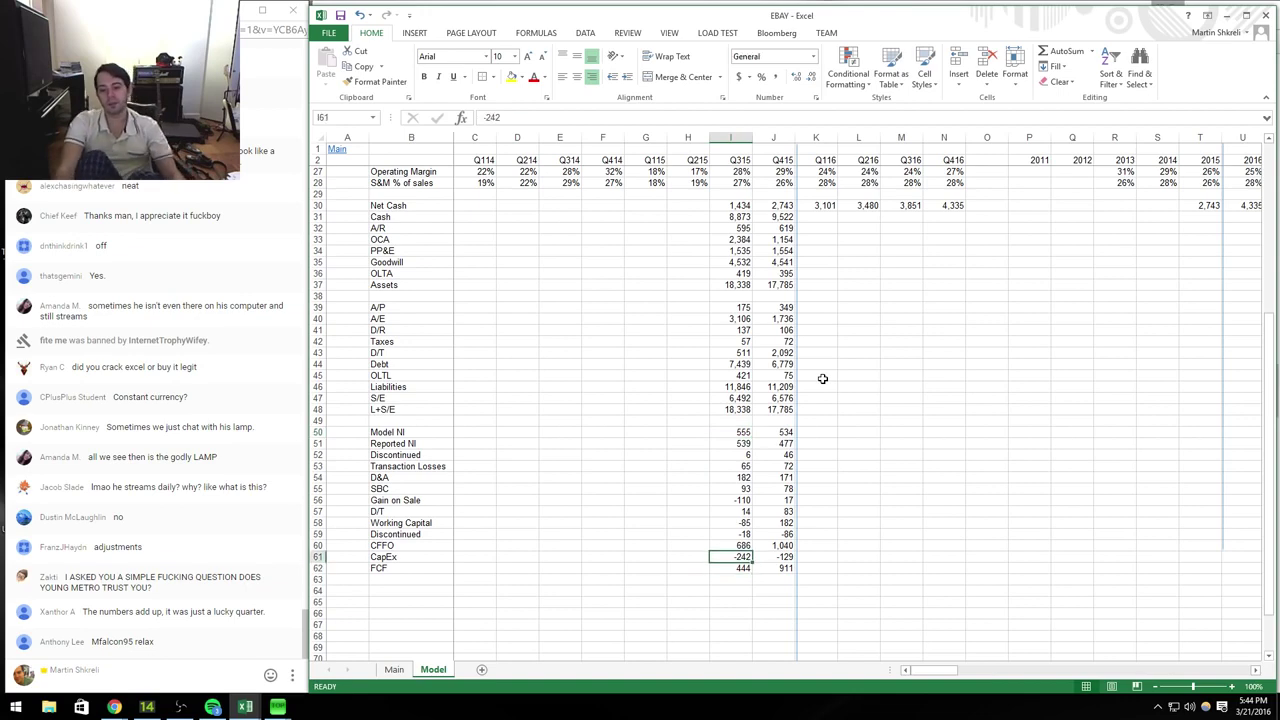
{"action": "key", "text": "shift+Right"}
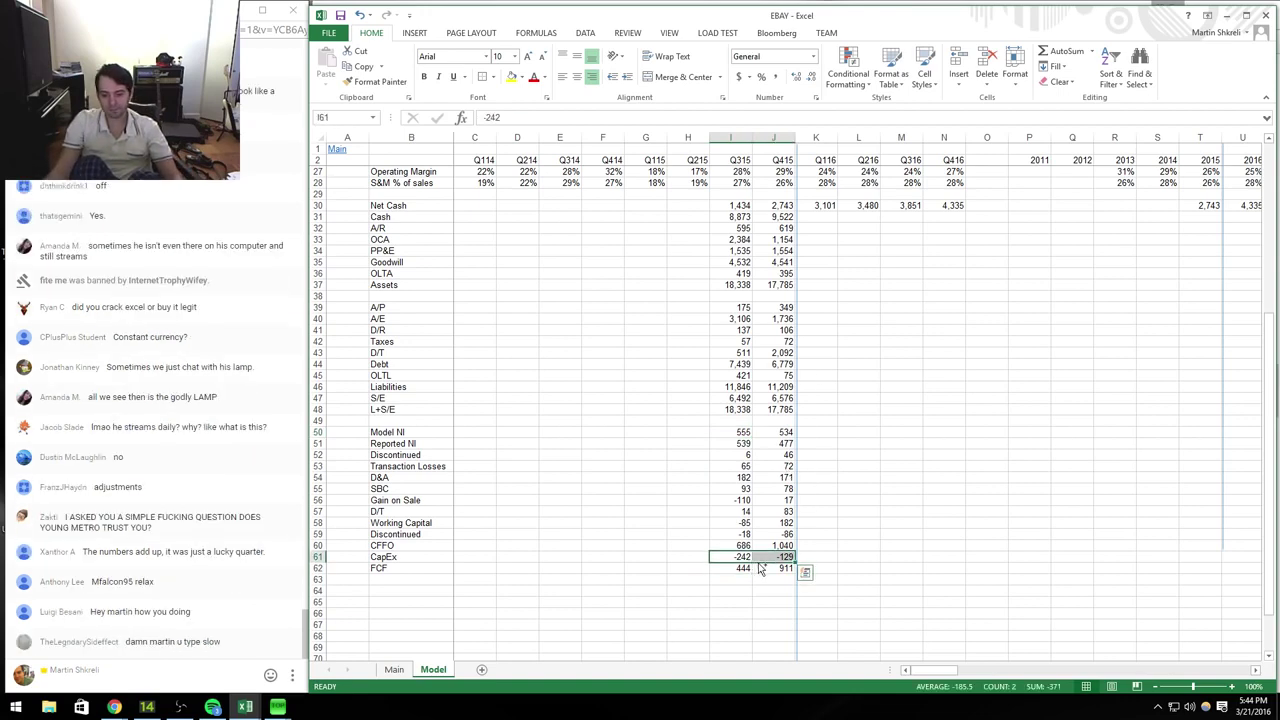
{"action": "left_click", "coordinate": [807, 573]}
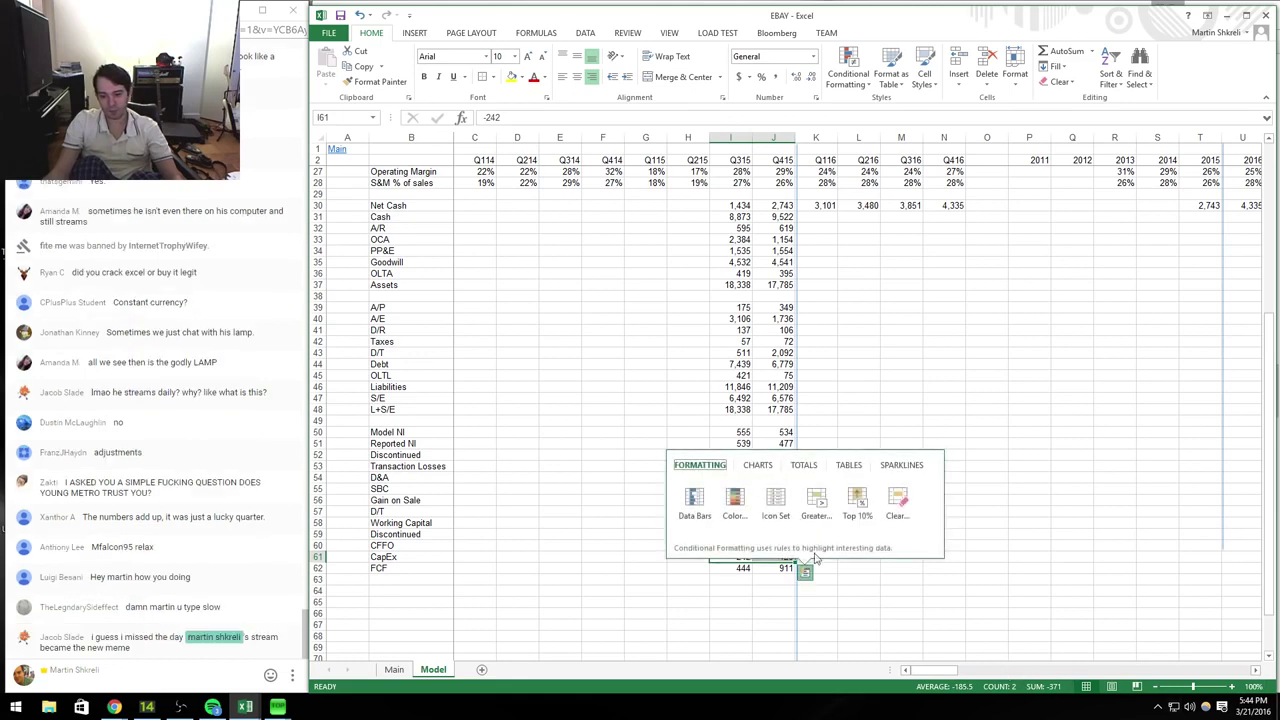
{"action": "left_click_drag", "start_coordinate": [778, 478], "coordinate": [742, 477]}
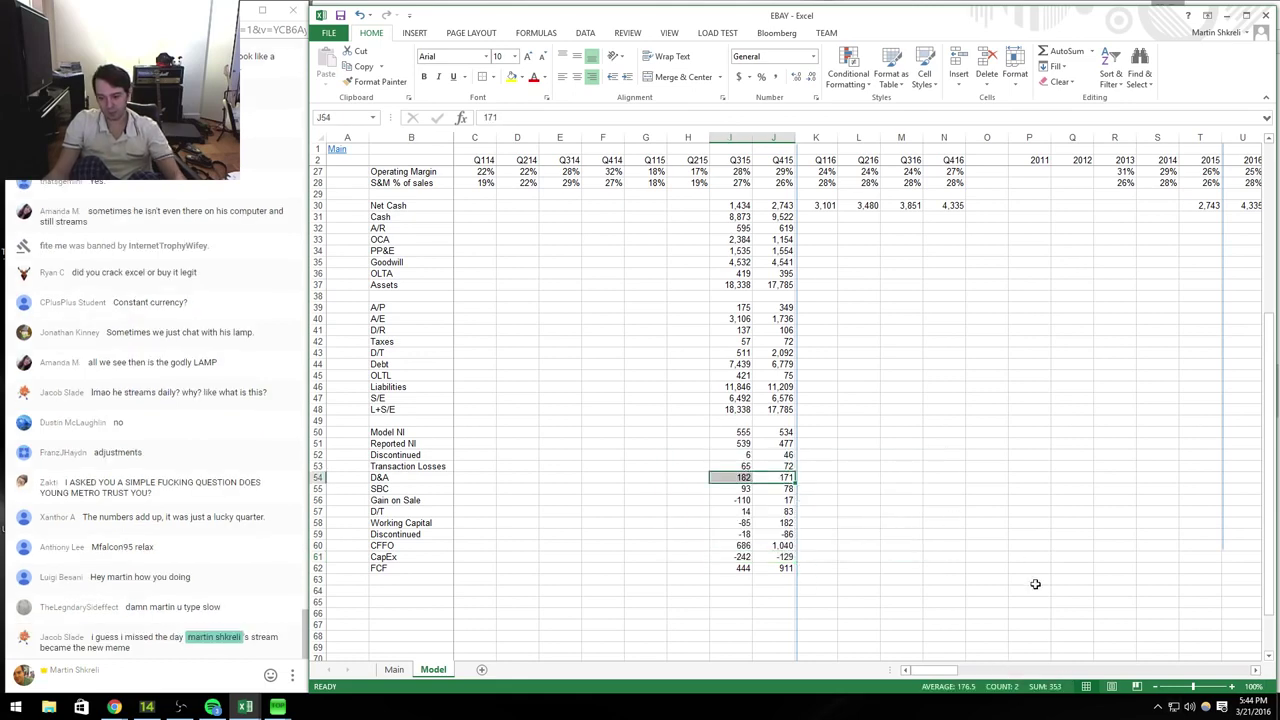
{"action": "left_click", "coordinate": [826, 548]}
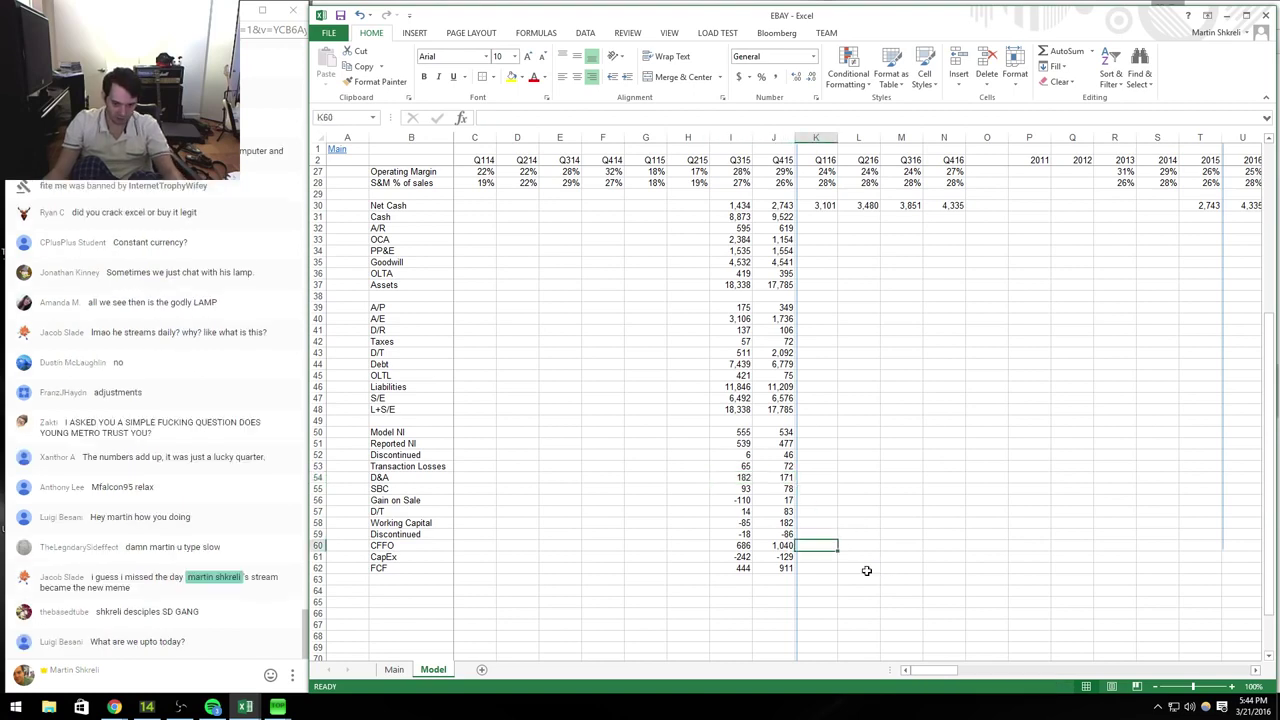
{"action": "mouse_move", "coordinate": [781, 524]}
{"action": "left_mouse_down"}
{"action": "mouse_move", "coordinate": [729, 529]}
{"action": "mouse_move", "coordinate": [781, 524]}
{"action": "left_mouse_up"}
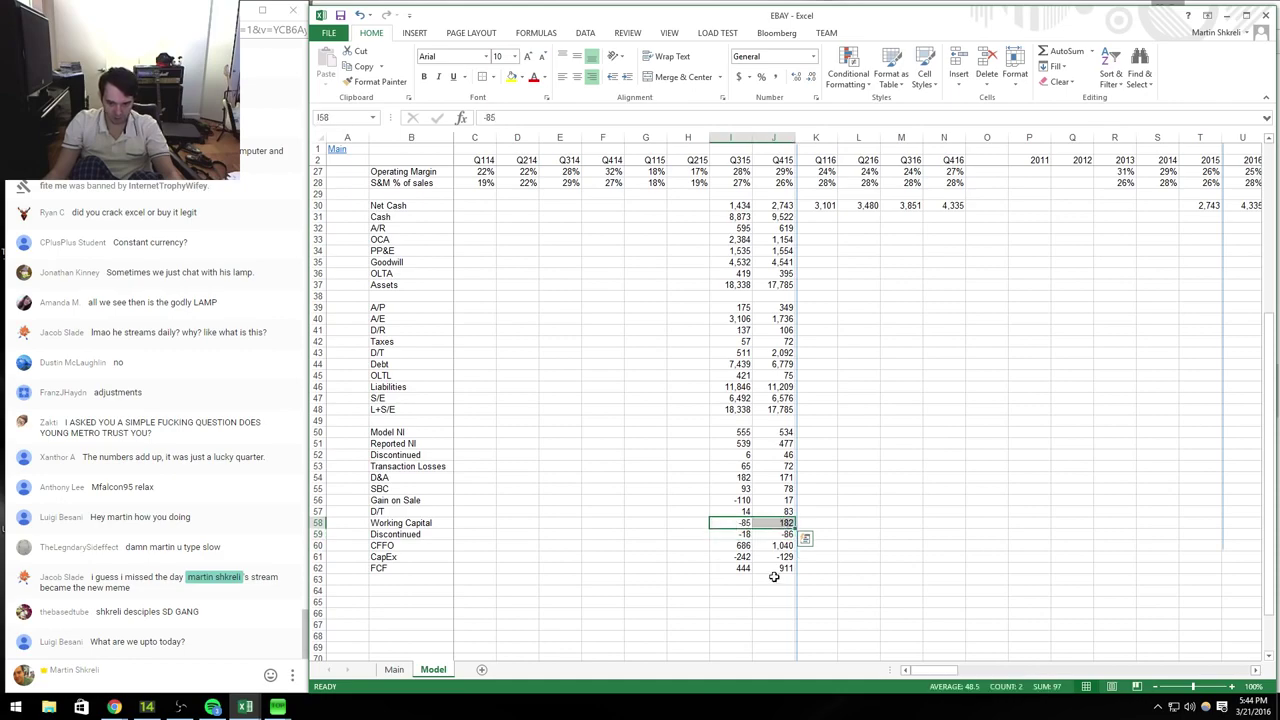
{"action": "left_click", "coordinate": [816, 432]}
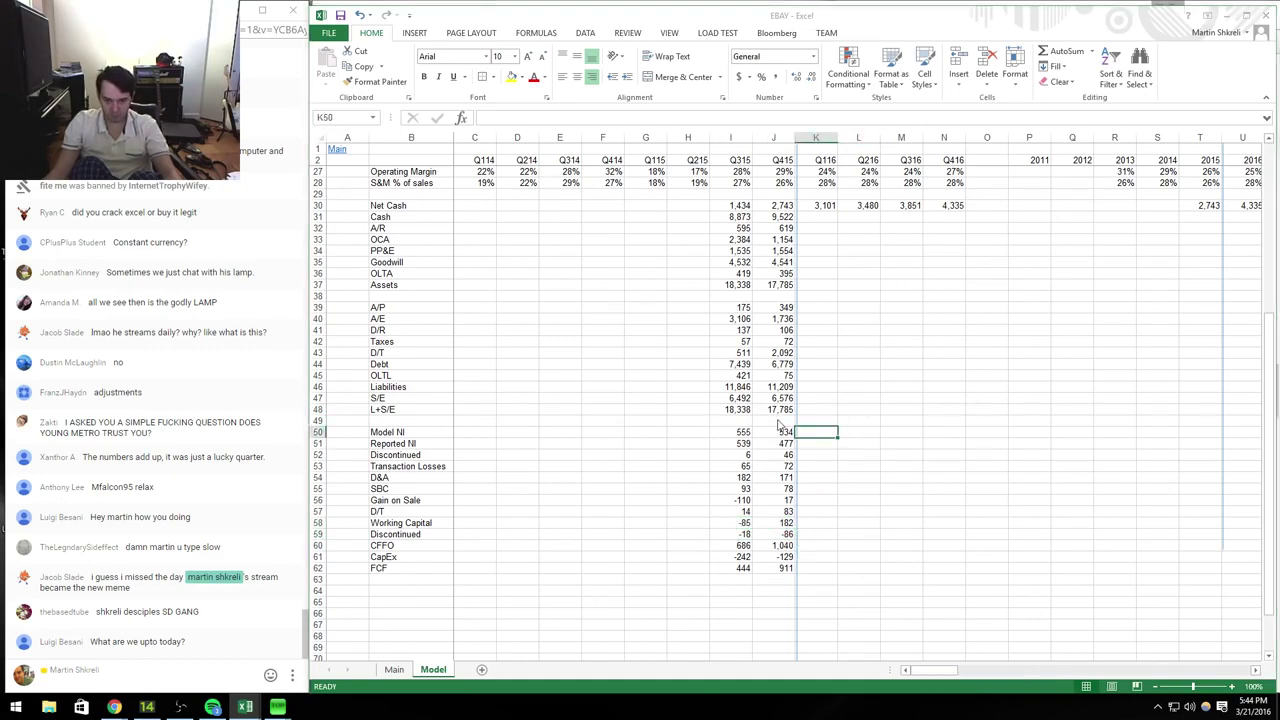
Step: Review the rest of the Q3 2015 release in the browser, from the investing and financing cash flows to the business outlook
{"action": "key", "text": "alt+Tab"}
{"action": "scroll", "coordinate": [867, 402], "scroll_direction": "down", "scroll_amount": 3}
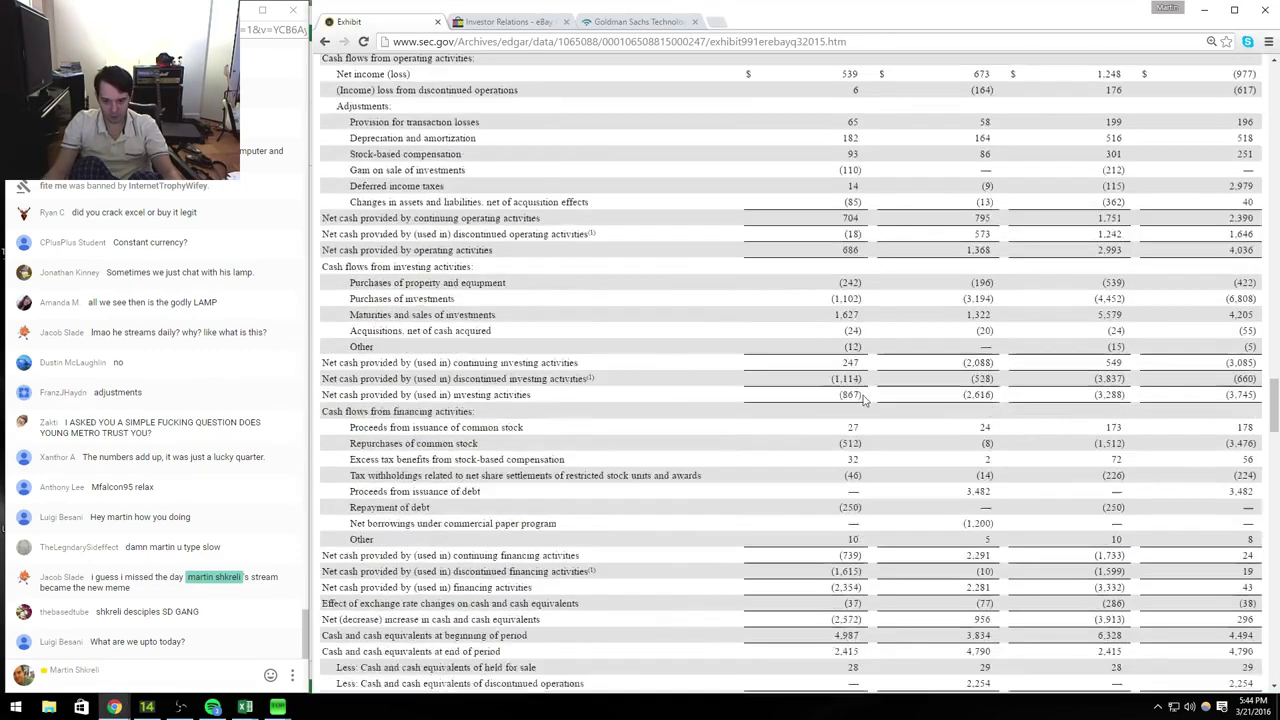
{"action": "scroll", "coordinate": [865, 399], "scroll_direction": "down", "scroll_amount": 4}
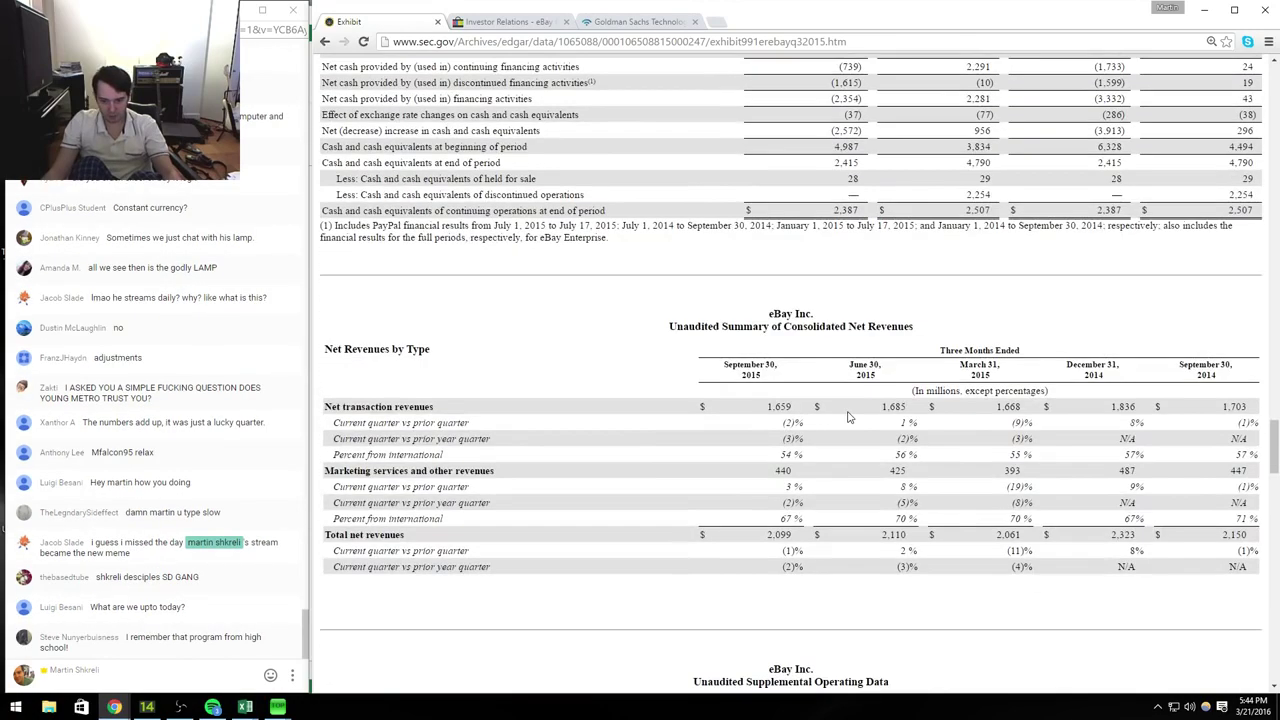
{"action": "scroll", "coordinate": [850, 418], "scroll_direction": "down", "scroll_amount": 5}
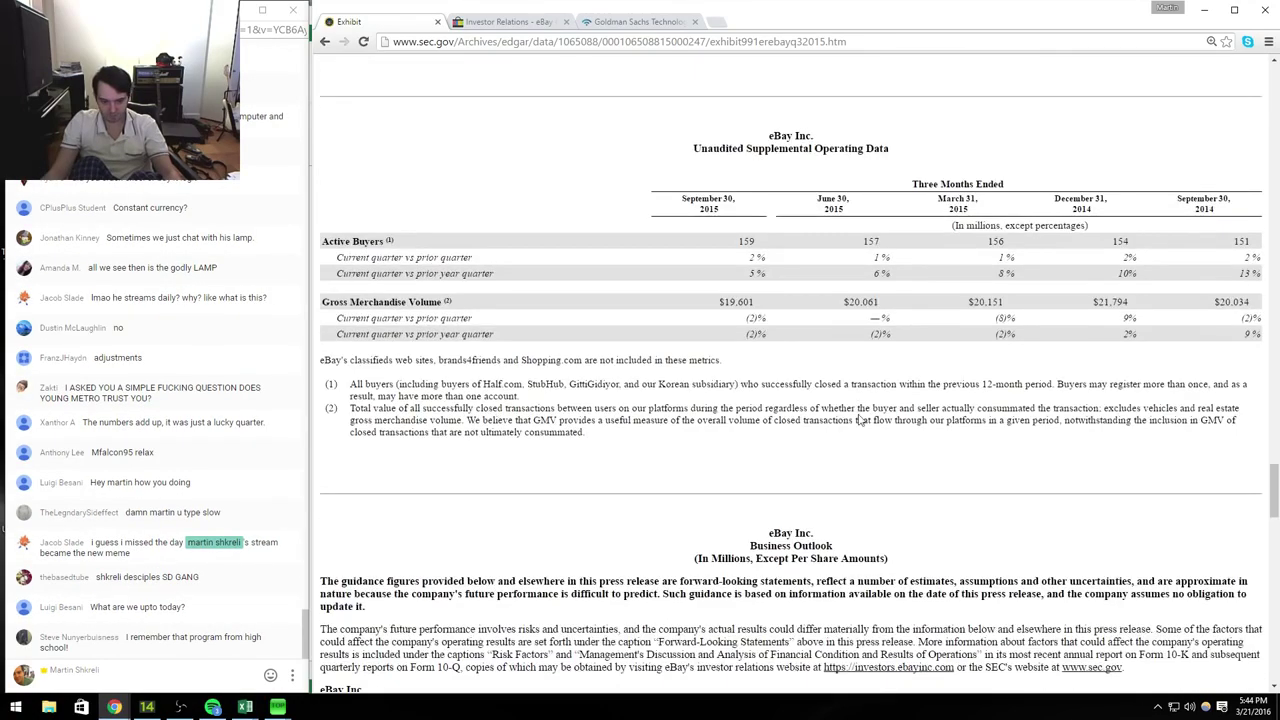
{"action": "scroll", "coordinate": [843, 418], "scroll_direction": "down", "scroll_amount": 10}
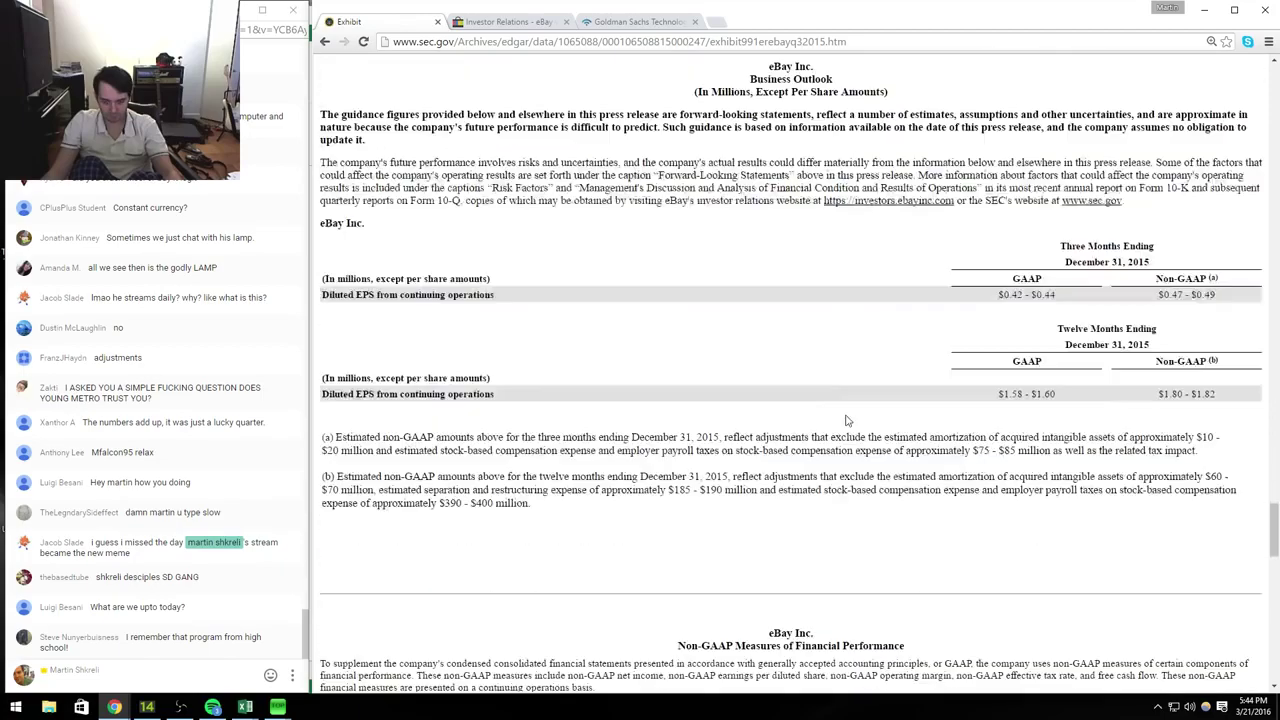
Step: Return to the Excel model and examine the Q115 and Q215 columns for missing balance sheet and cash flow data
{"action": "key", "text": "alt+Tab"}
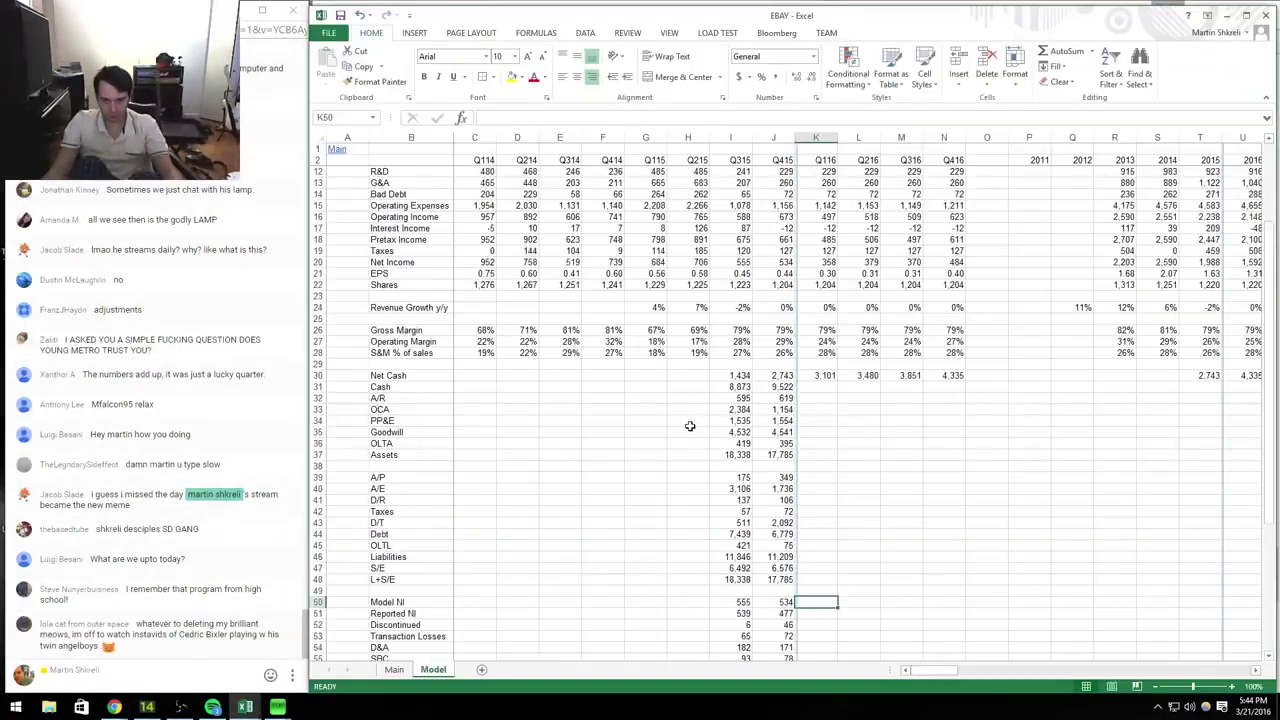
{"action": "mouse_move", "coordinate": [700, 183]}
{"action": "left_mouse_down"}
{"action": "mouse_move", "coordinate": [655, 716]}
{"action": "mouse_move", "coordinate": [629, 517]}
{"action": "left_mouse_up"}
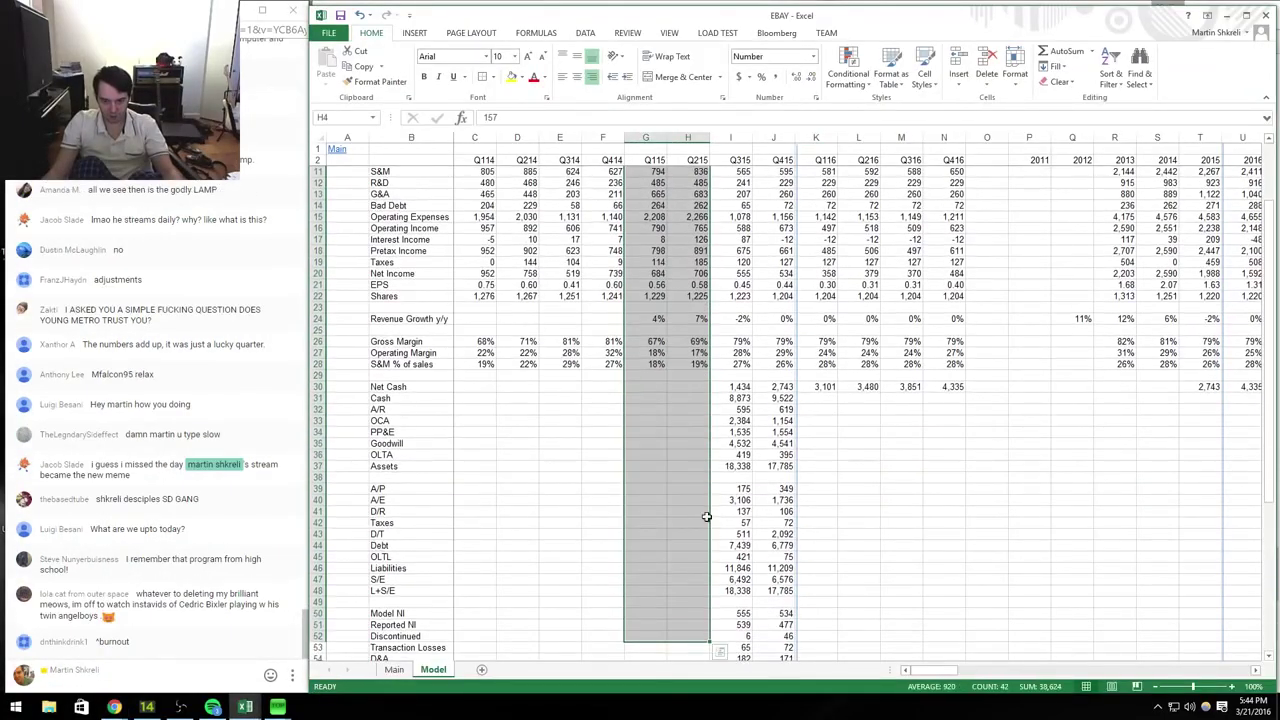
{"action": "left_click", "coordinate": [663, 515]}
{"action": "scroll", "coordinate": [700, 450], "scroll_direction": "up", "scroll_amount": 3}
Step: Review the Pretax Income row from Q315 across the annual forecasts, and return to the start of the Model sheet
{"action": "left_click", "coordinate": [731, 341]}
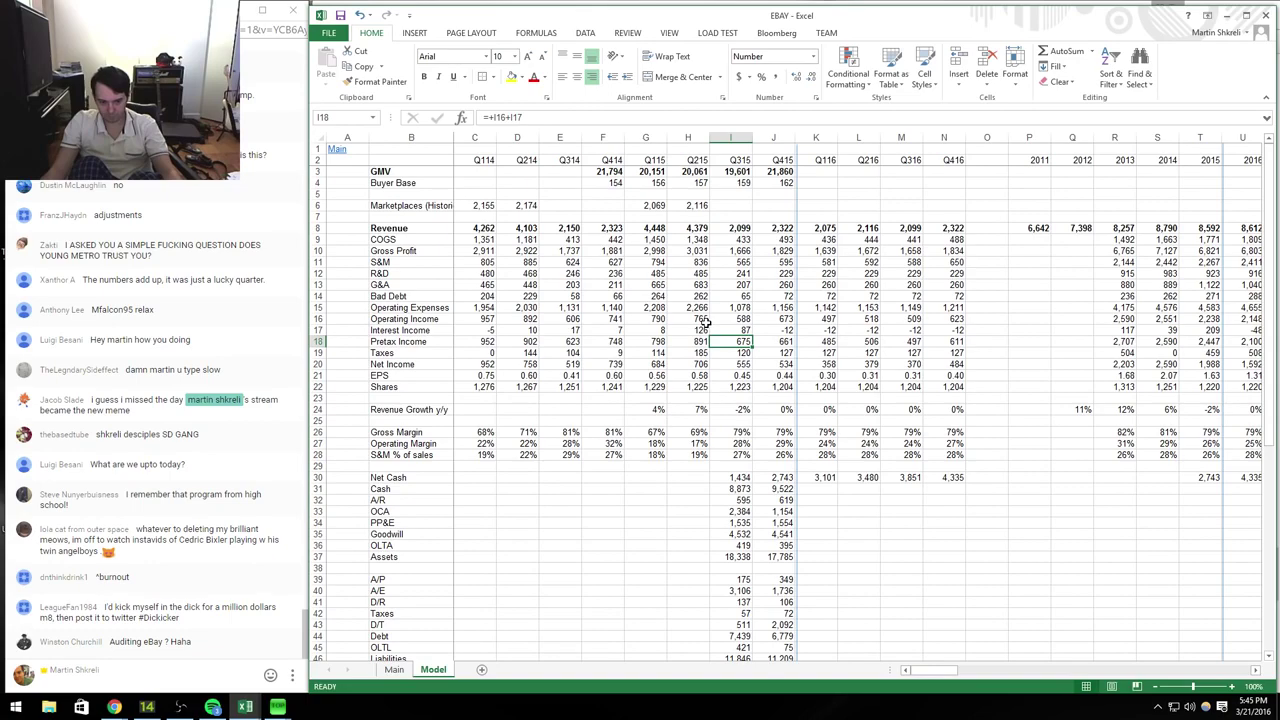
{"action": "key", "text": "Right"}
{"action": "key", "text": "Right"}
{"action": "key", "text": "Right"}
{"action": "key", "text": "Right"}
{"action": "key", "text": "Right"}
{"action": "key", "text": "Right"}
{"action": "key", "text": "Right"}
{"action": "key", "text": "Right"}
{"action": "key", "text": "Right"}
{"action": "key", "text": "Right"}
{"action": "key", "text": "Right"}
{"action": "key", "text": "Right"}
{"action": "key", "text": "Right"}
{"action": "key", "text": "Right"}
{"action": "key", "text": "Right"}
{"action": "key", "text": "Right"}
{"action": "key", "text": "Right"}
{"action": "key", "text": "Right"}
{"action": "key", "text": "Right"}
{"action": "key", "text": "Right"}
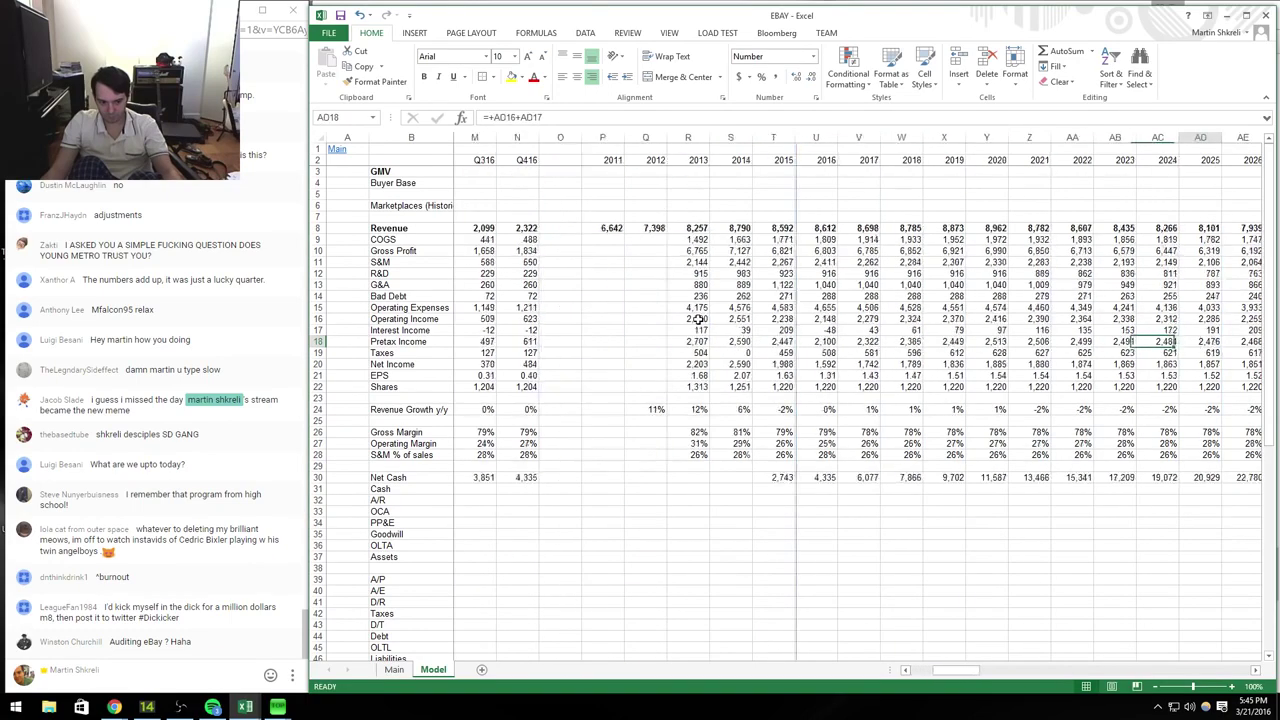
{"action": "key", "text": "ctrl+Home"}
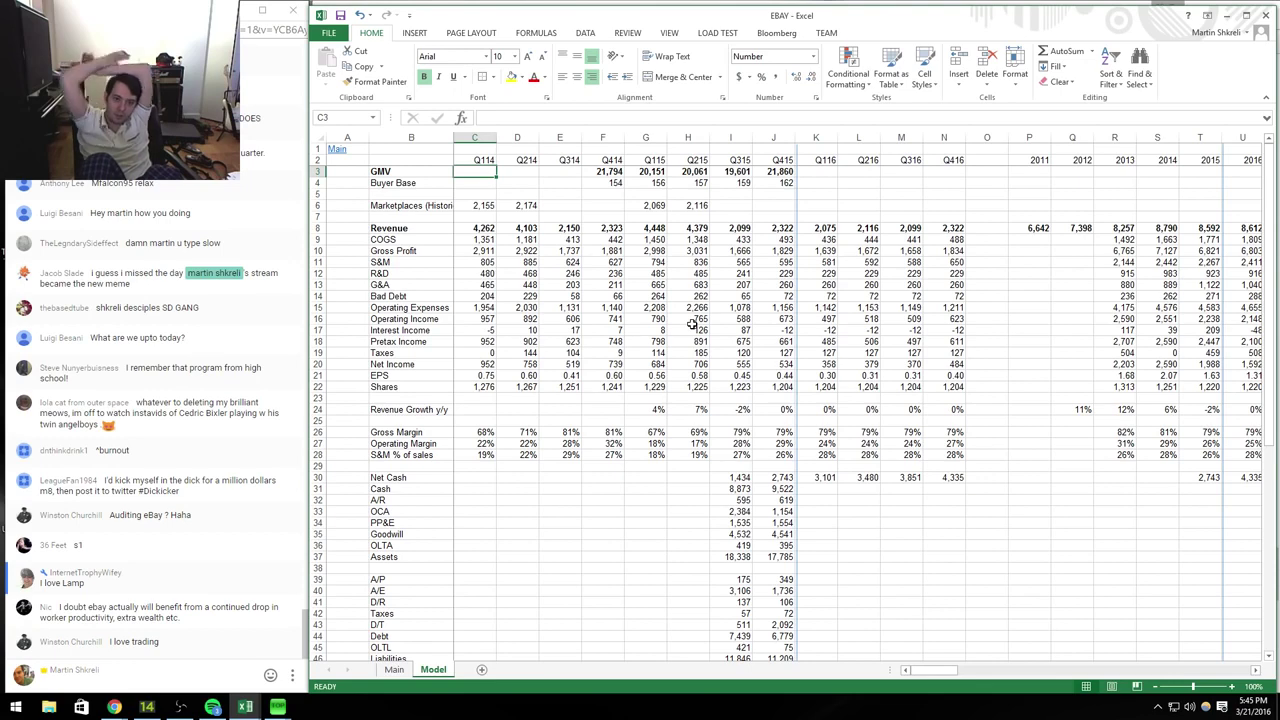
Step: Switch to the Tech workbook and examine the Ebay row's unfilled growth, margin, revenue and SubSector columns against its peers
{"action": "left_click_drag", "start_coordinate": [455, 18], "coordinate": [452, 12]}
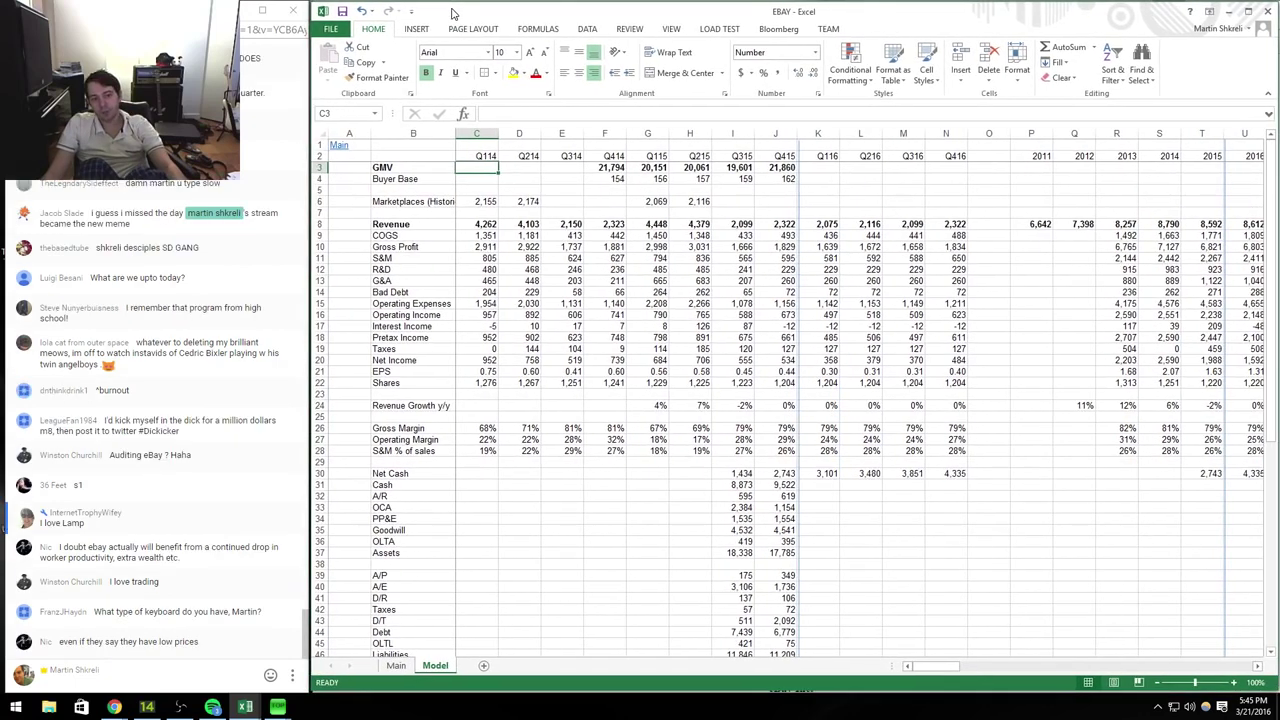
{"action": "left_click", "coordinate": [685, 280]}
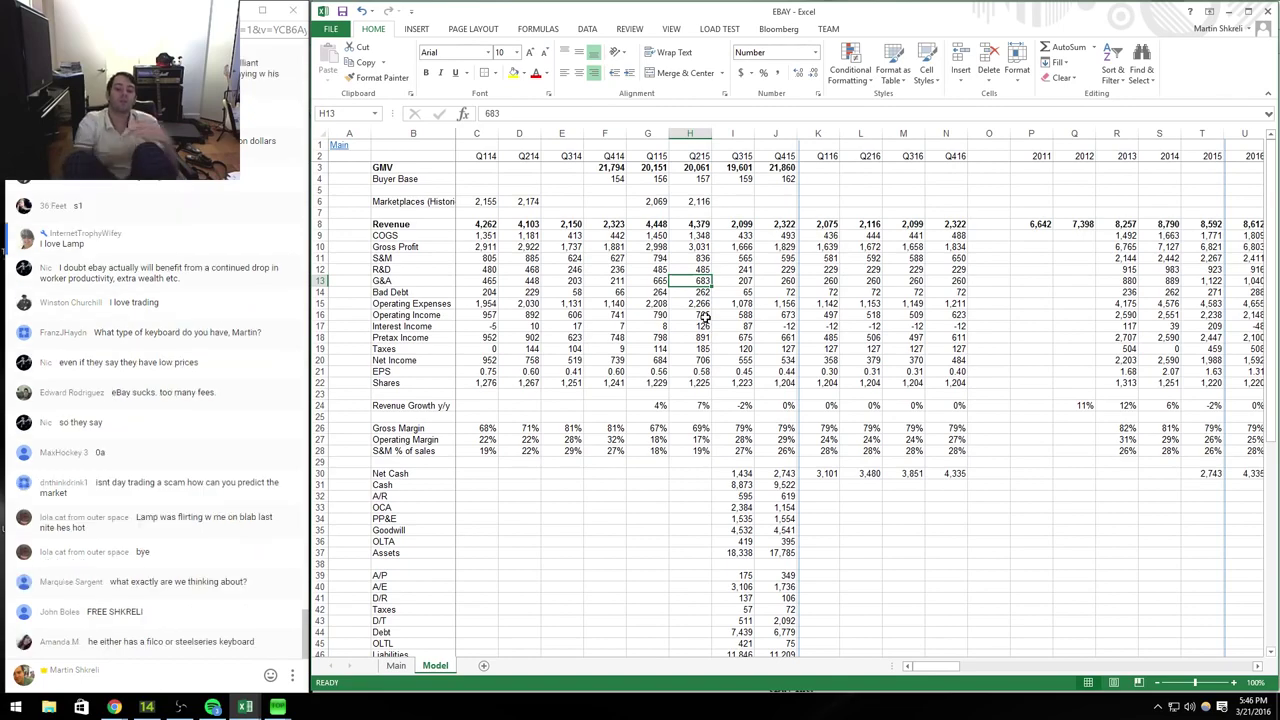
{"action": "key", "text": "ctrl+Tab"}
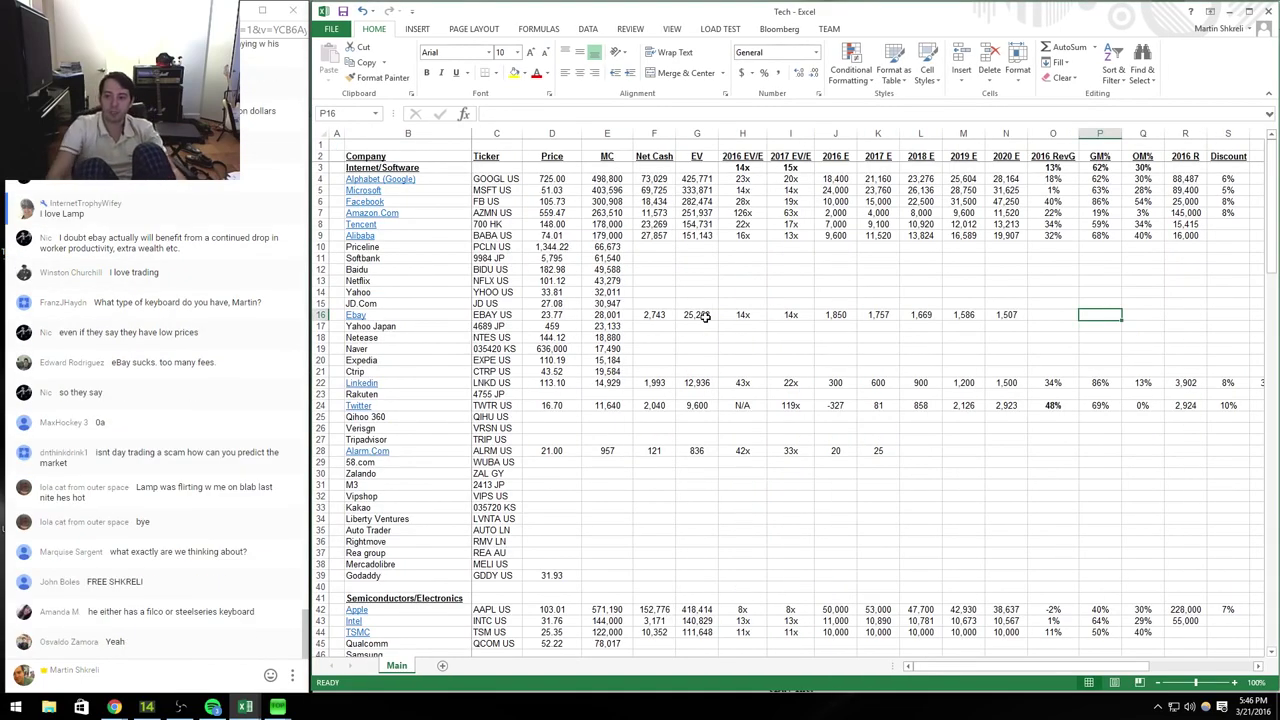
{"action": "key", "text": "Right"}
{"action": "key", "text": "Right"}
{"action": "key", "text": "Right"}
{"action": "key", "text": "Right"}
{"action": "key", "text": "Right"}
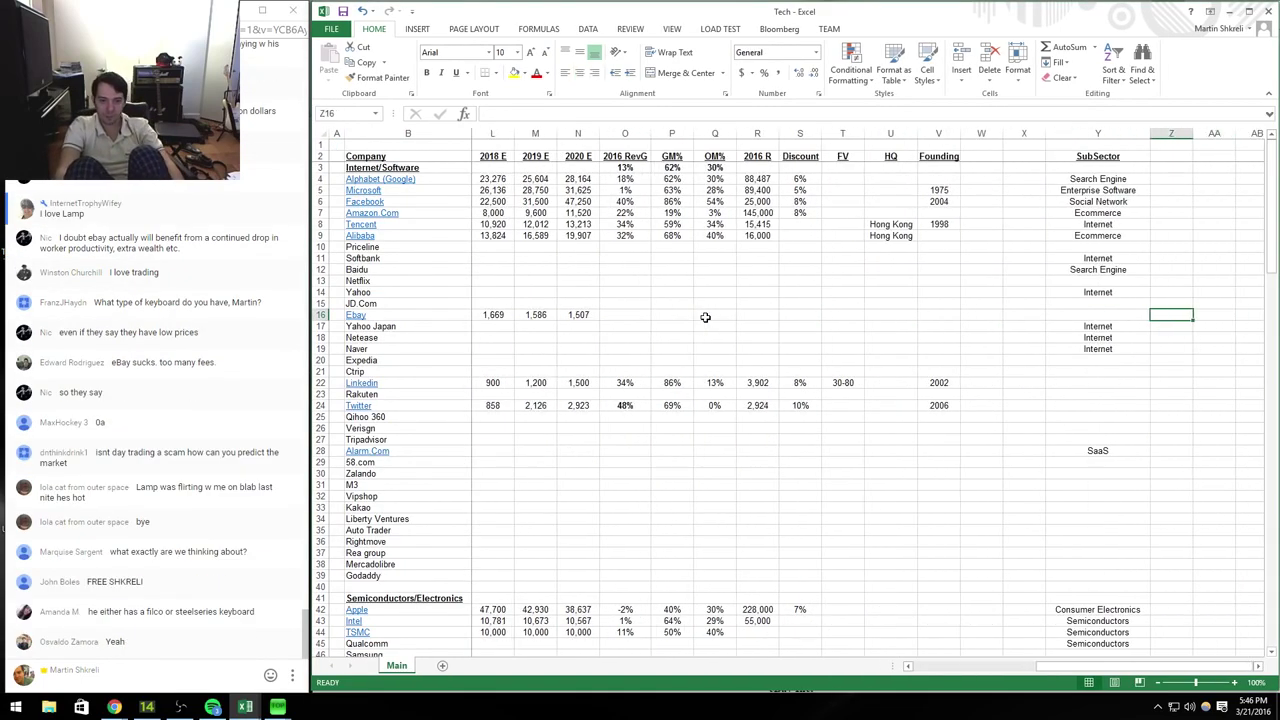
{"action": "key", "text": "Left"}
{"action": "key", "text": "Left"}
{"action": "key", "text": "Left"}
{"action": "key", "text": "Left"}
{"action": "key", "text": "Left"}
{"action": "key", "text": "Left"}
{"action": "key", "text": "Left"}
{"action": "key", "text": "Up"}
{"action": "key", "text": "Up"}
{"action": "key", "text": "Up"}
{"action": "key", "text": "Up"}
{"action": "key", "text": "Up"}
{"action": "key", "text": "Up"}
{"action": "key", "text": "Up"}
{"action": "key", "text": "Up"}
{"action": "key", "text": "Up"}
{"action": "key", "text": "Right"}
{"action": "key", "text": "Right"}
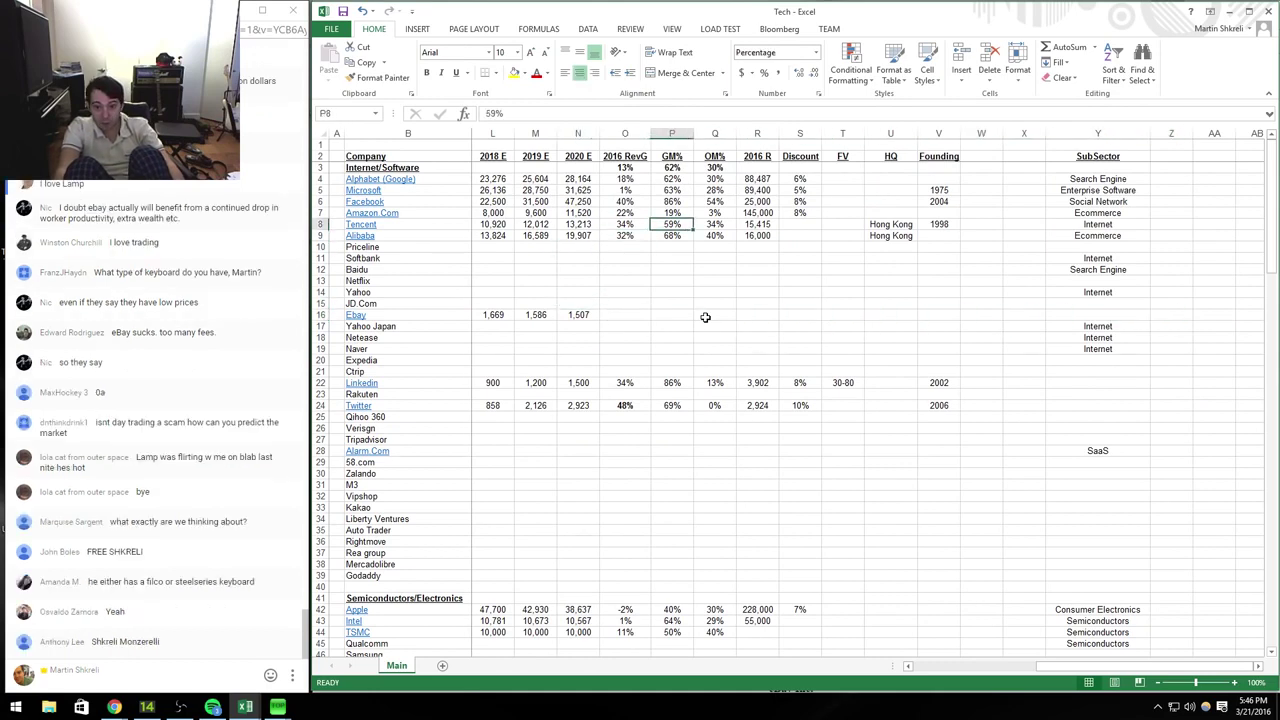
Step: Check revenue growth in the EBAY model and enter 0% as Ebay's 2016 RevG in the Tech workbook
{"action": "key", "text": "Left"}
{"action": "key", "text": "Down"}
{"action": "key", "text": "Down"}
{"action": "key", "text": "Down"}
{"action": "key", "text": "Down"}
{"action": "key", "text": "Down"}
{"action": "key", "text": "Down"}
{"action": "key", "text": "Down"}
{"action": "key", "text": "Down"}
{"action": "key", "text": "Down"}
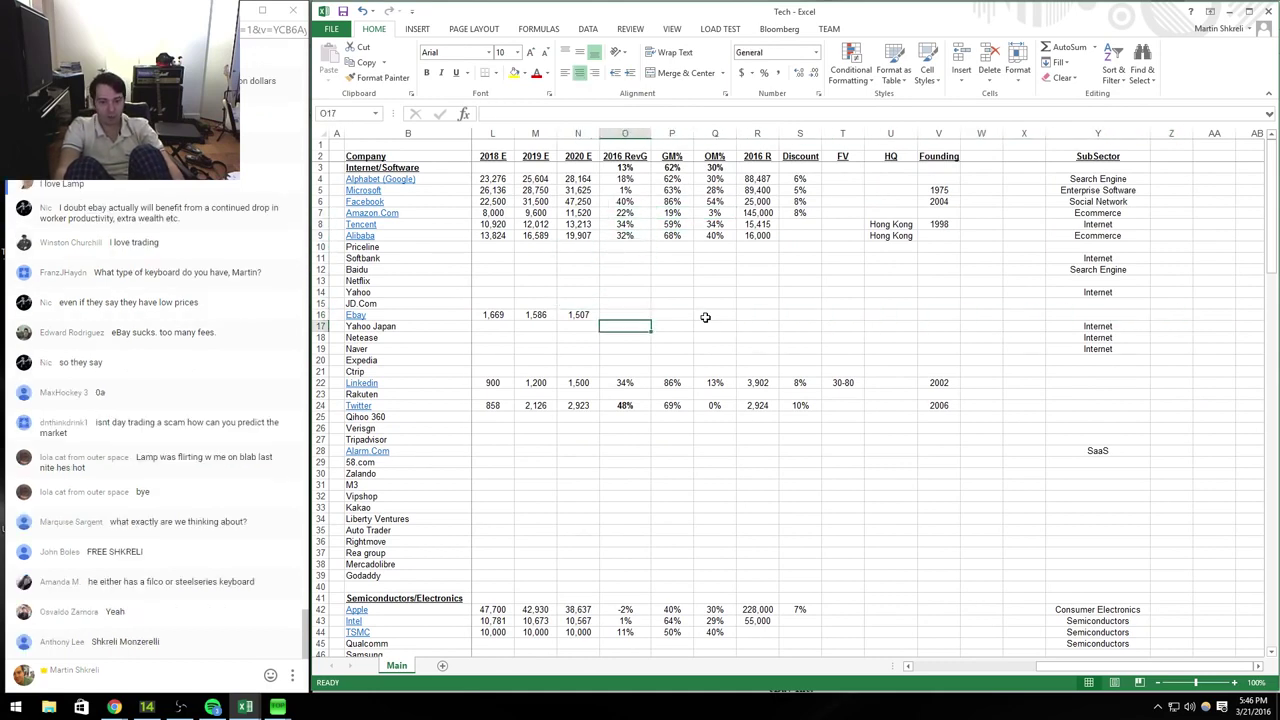
{"action": "key", "text": "ctrl+Tab"}
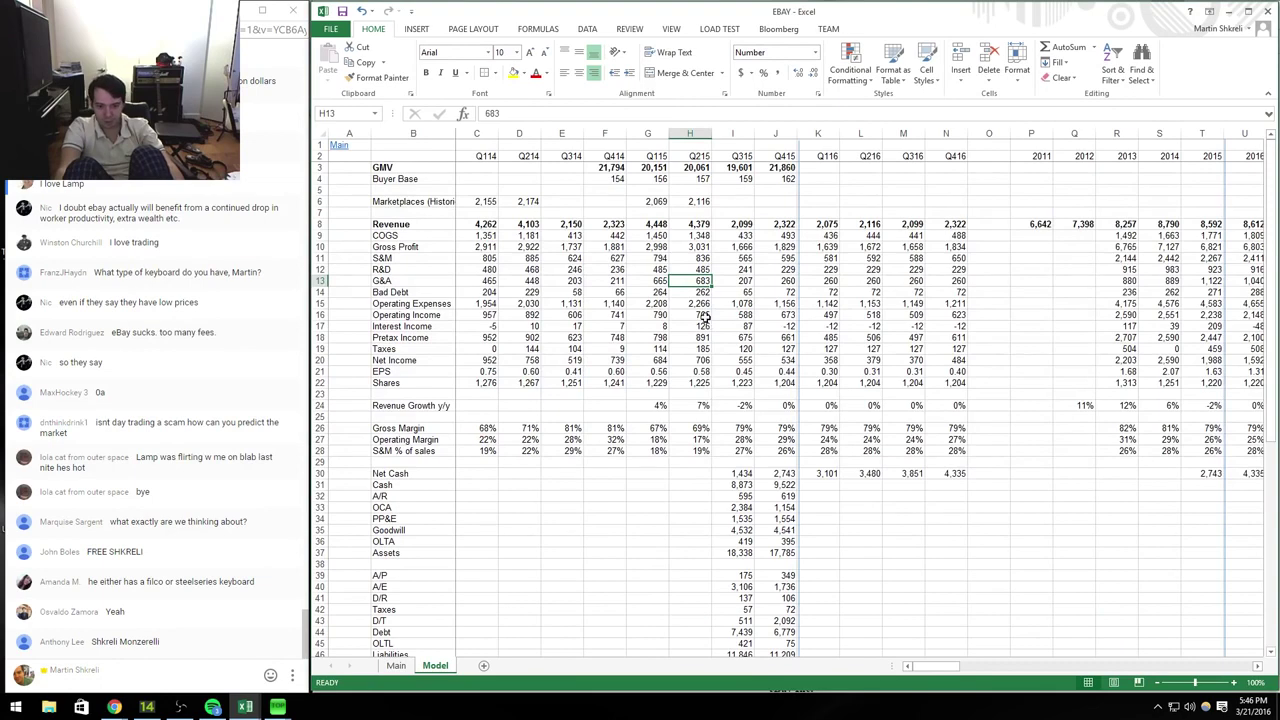
{"action": "key", "text": "ctrl+Tab"}
{"action": "type", "text": "0%"}
{"action": "key", "text": "Right"}
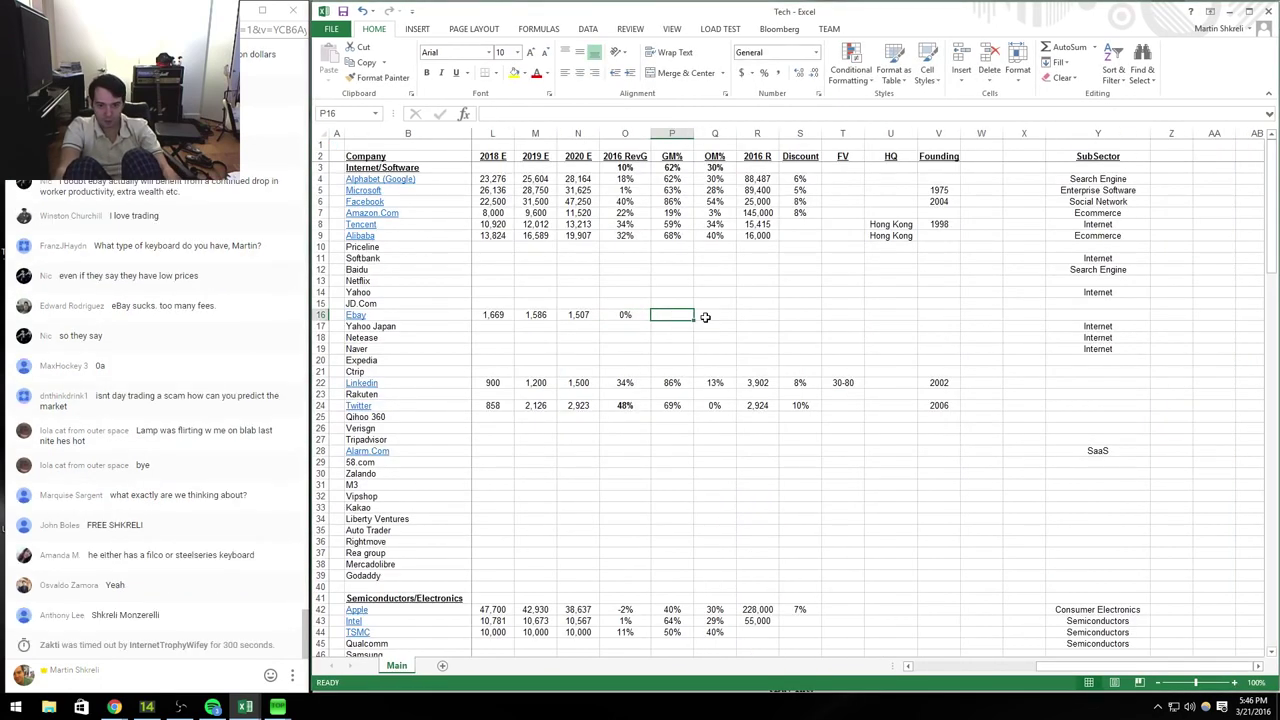
Step: Consult the margins in the EBAY model and fill Ebay's GM% with 79% and OM% with 29% in the Tech workbook
{"action": "key", "text": "ctrl+Tab"}
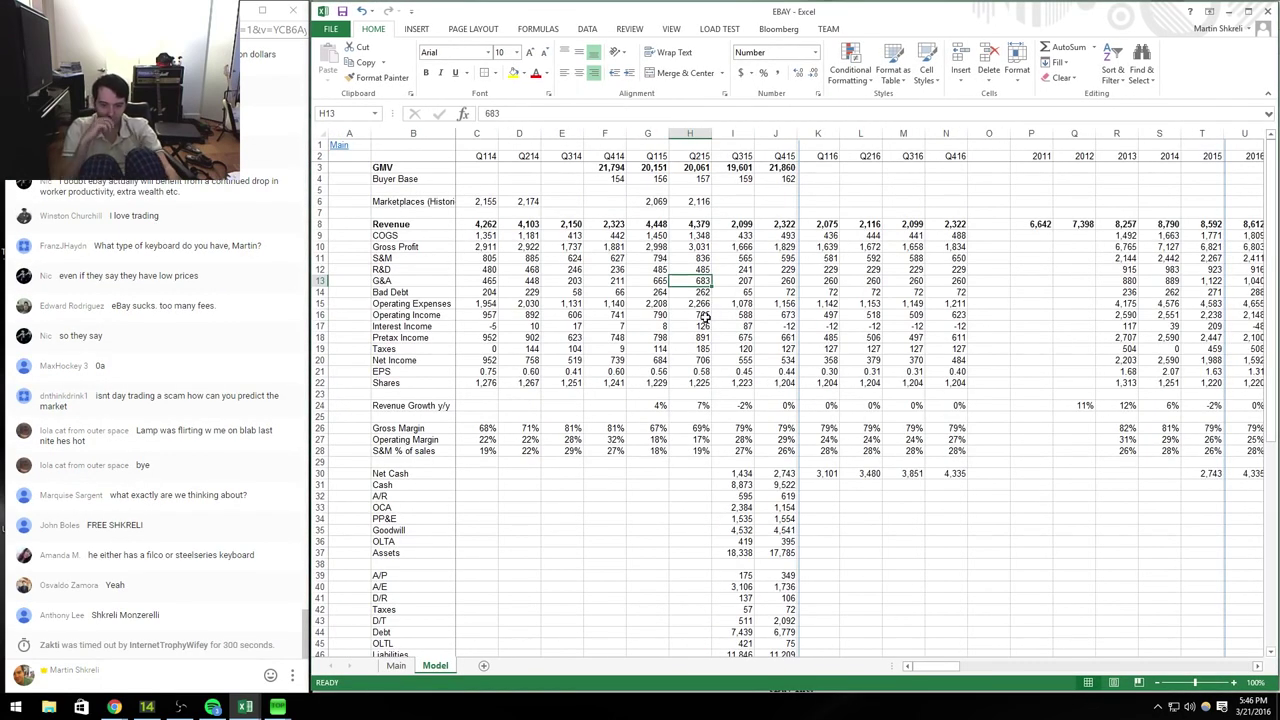
{"action": "key", "text": "ctrl+Tab"}
{"action": "type", "text": "79%"}
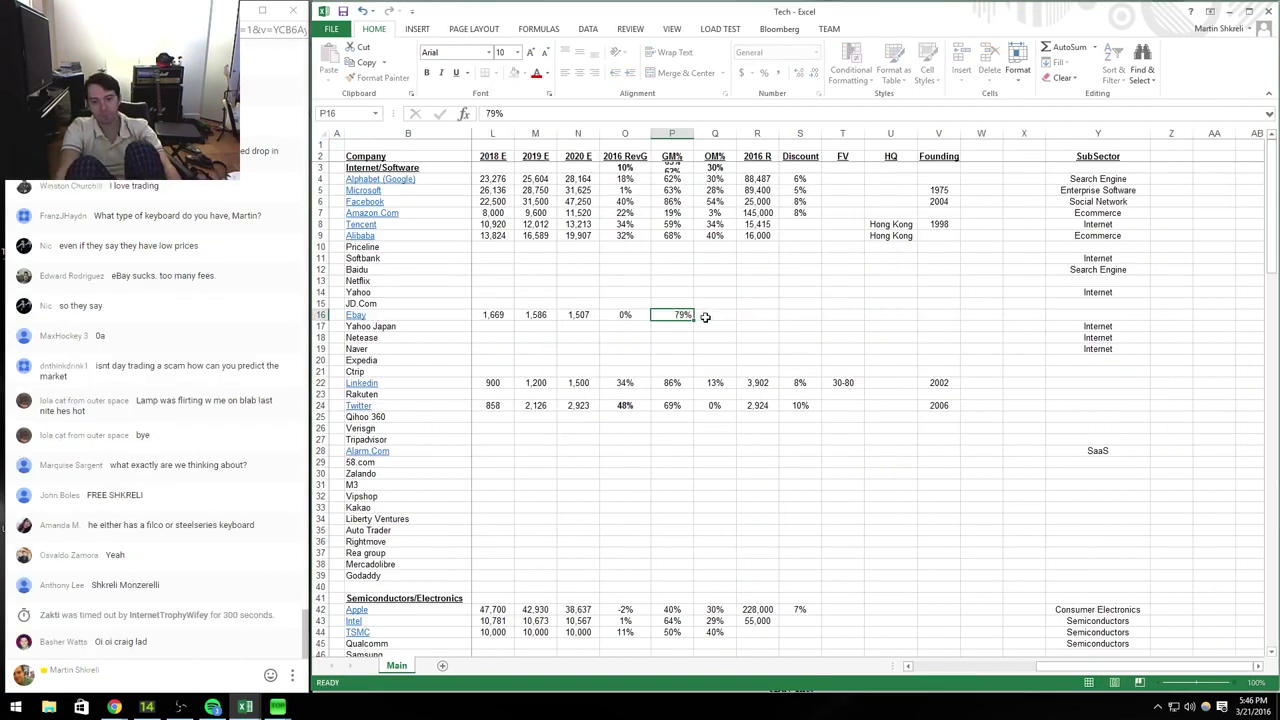
{"action": "key", "text": "Right"}
{"action": "type", "text": "29%"}
{"action": "left_click", "coordinate": [686, 318]}
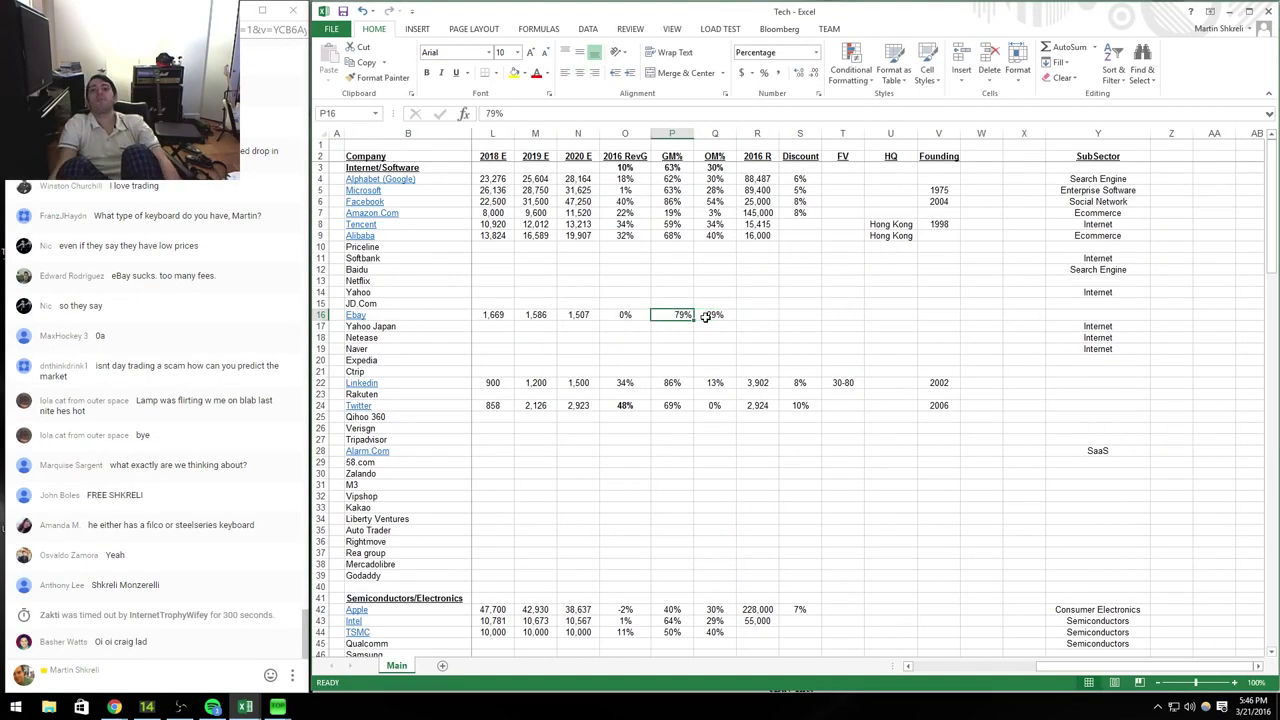
Step: Enter 8612 as Ebay's 2016 R from the EBAY model and set its Discount to 8%
{"action": "key", "text": "Right"}
{"action": "key", "text": "Right"}
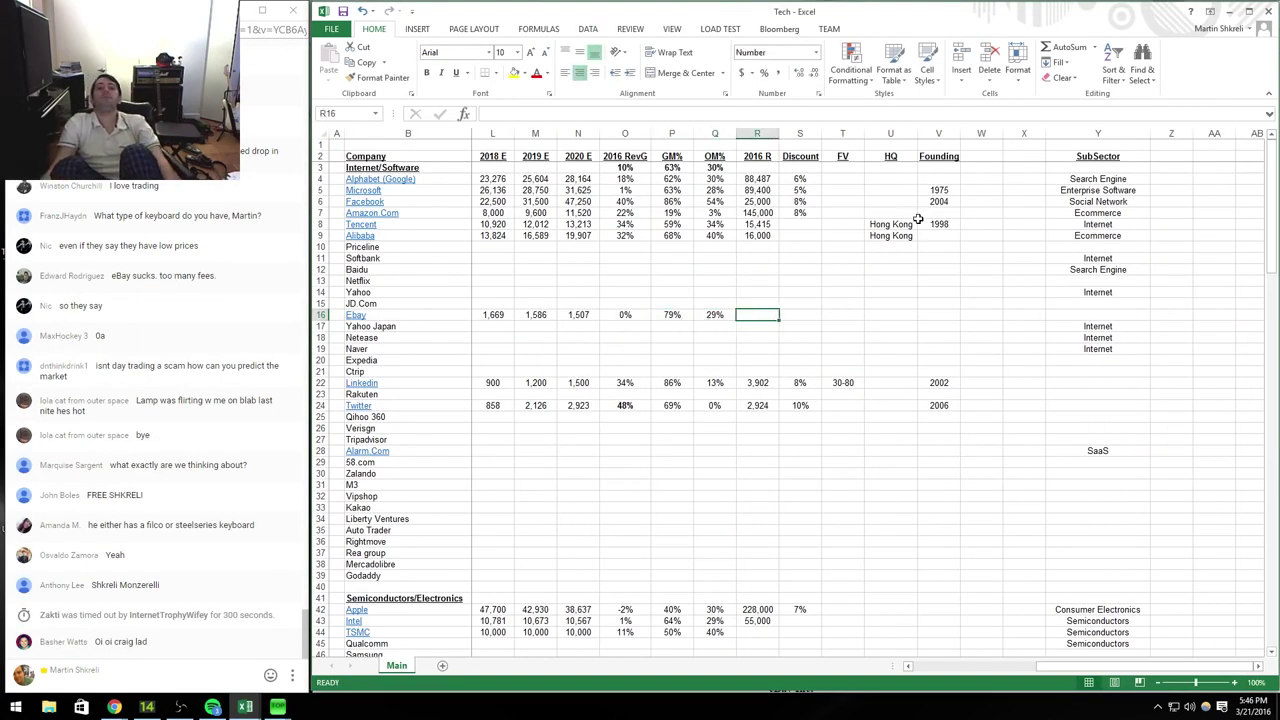
{"action": "key", "text": "ctrl+Tab"}
{"action": "key", "text": "ctrl+Tab"}
{"action": "type", "text": "8612"}
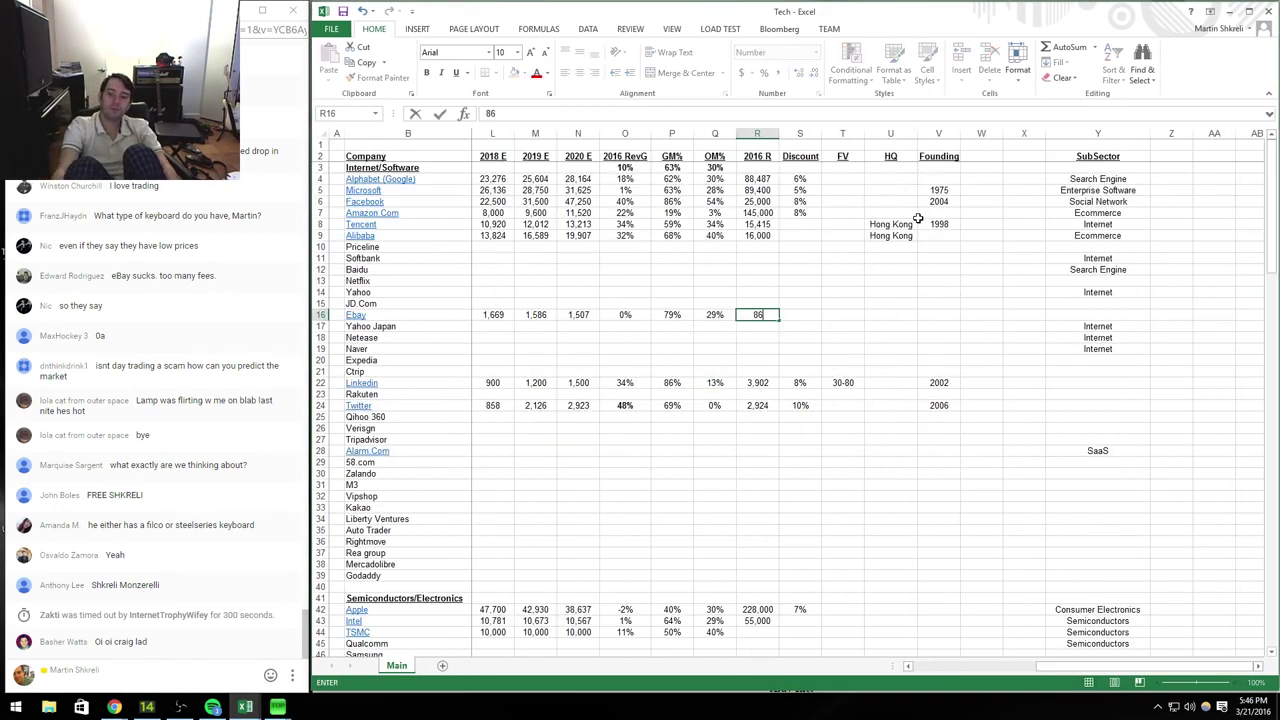
{"action": "key", "text": "Right"}
{"action": "type", "text": "8%"}
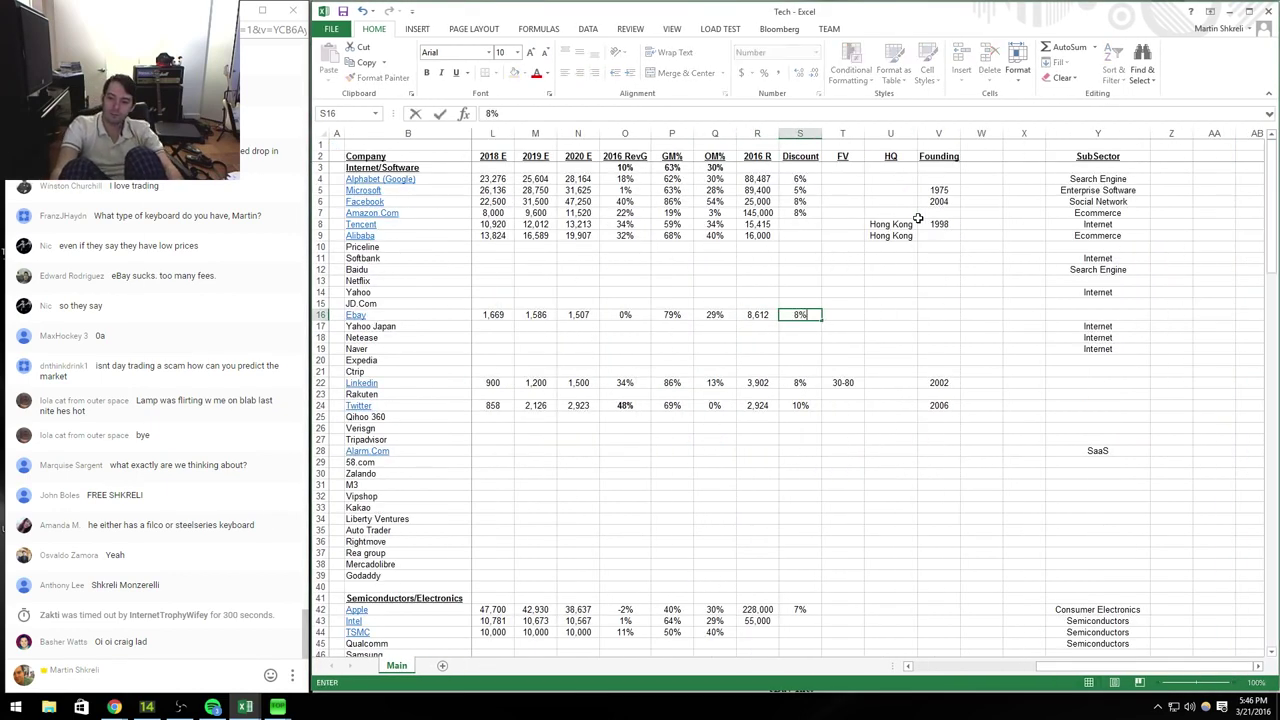
{"action": "key", "text": "ctrl+Return"}
Step: Enter Ecommerce as Ebay's SubSector, spelled like the entries for Amazon.Com and Alibaba
{"action": "key", "text": "Right"}
{"action": "key", "text": "Right"}
{"action": "key", "text": "Right"}
{"action": "key", "text": "Right"}
{"action": "key", "text": "Right"}
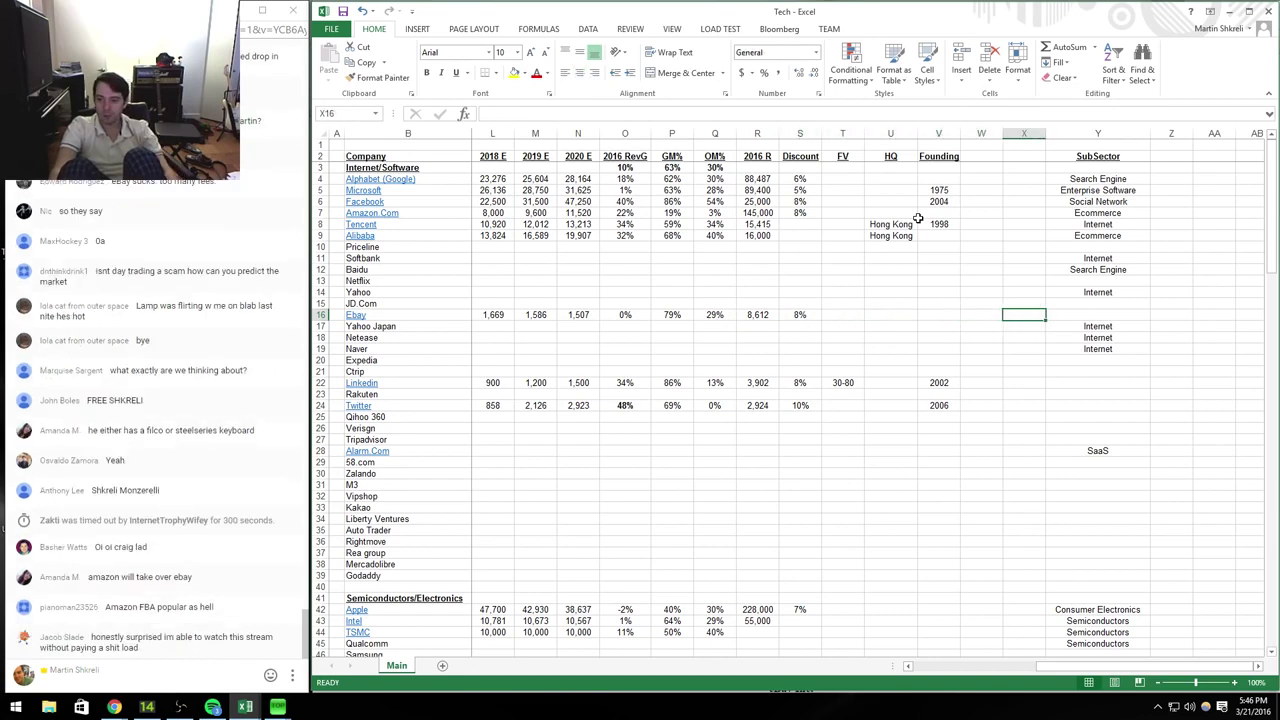
{"action": "key", "text": "Right"}
{"action": "type", "text": "E-Commerce"}
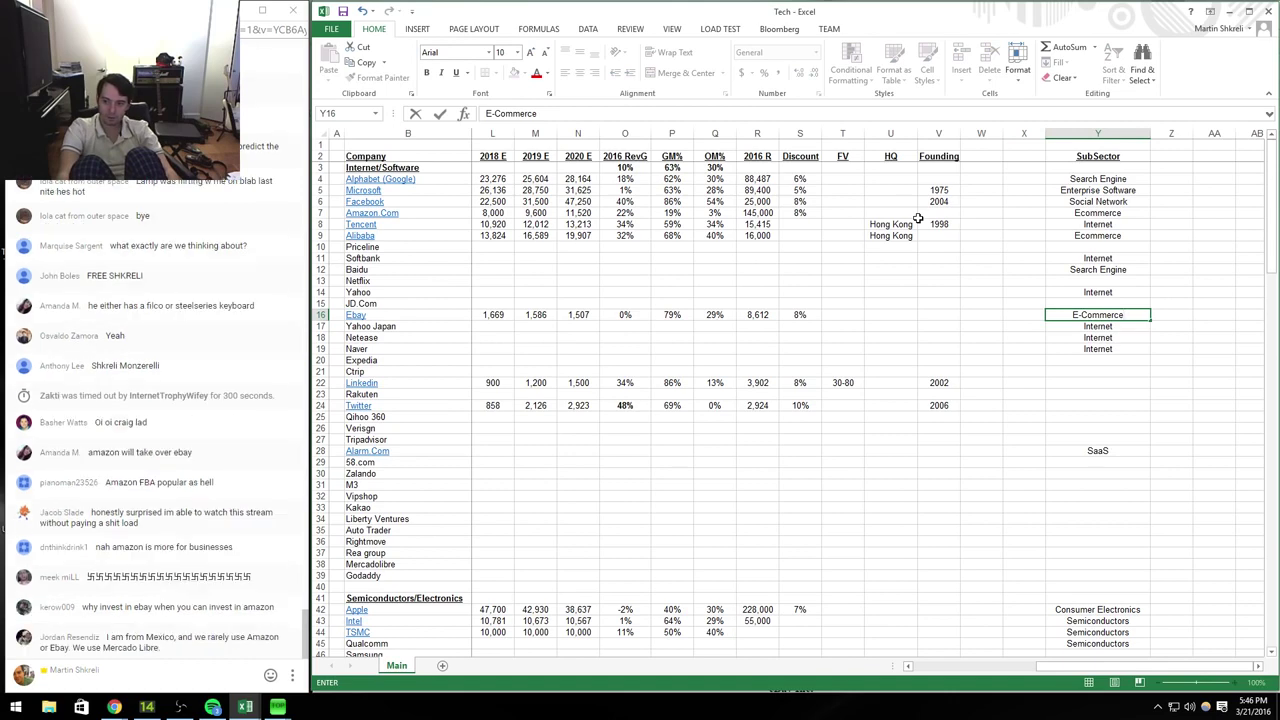
{"action": "key", "text": "BackSpace"}
{"action": "key", "text": "BackSpace"}
{"action": "key", "text": "BackSpace"}
{"action": "key", "text": "BackSpace"}
{"action": "key", "text": "BackSpace"}
{"action": "key", "text": "BackSpace"}
{"action": "key", "text": "BackSpace"}
{"action": "key", "text": "BackSpace"}
{"action": "key", "text": "BackSpace"}
{"action": "key", "text": "BackSpace"}
{"action": "type", "text": "Ecommerce"}
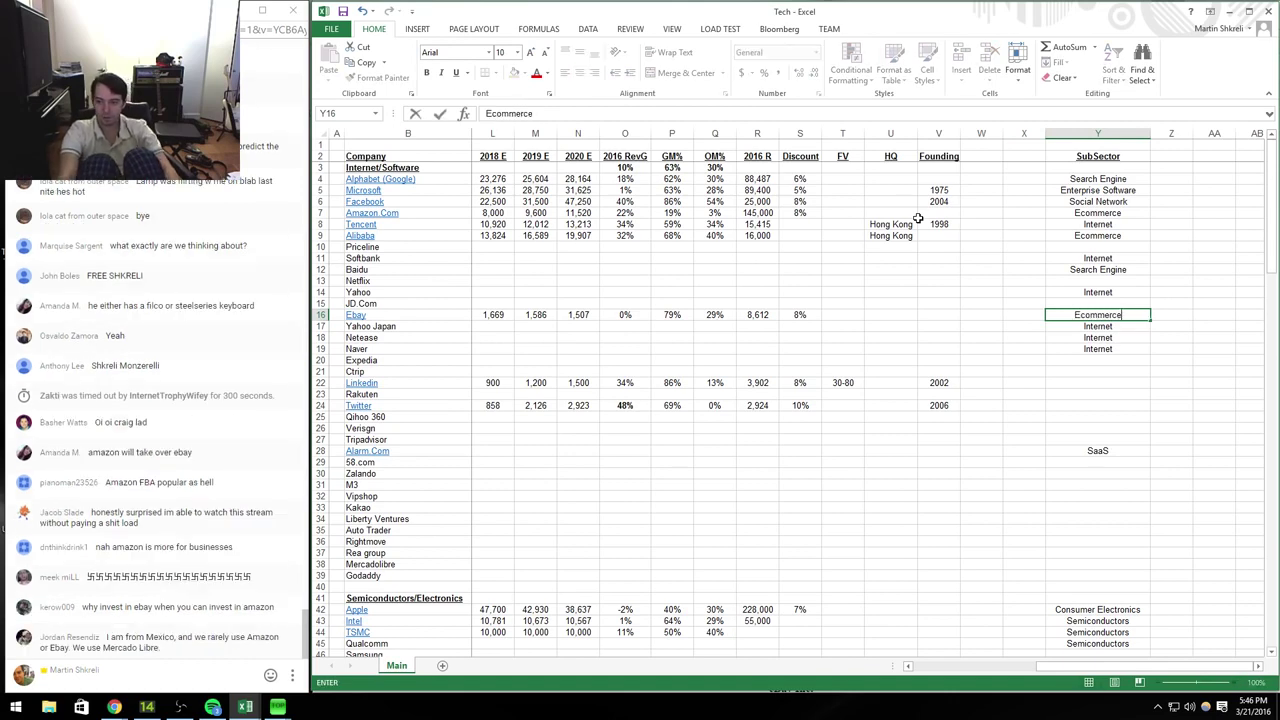
Step: Compare Ebay's EV and its 2016 and 2017 EV/E multiples with those of the other Internet/Software companies
{"action": "key", "text": "Left"}
{"action": "key", "text": "Left"}
{"action": "key", "text": "Left"}
{"action": "key", "text": "Left"}
{"action": "key", "text": "Left"}
{"action": "key", "text": "Left"}
{"action": "key", "text": "Left"}
{"action": "key", "text": "Left"}
{"action": "key", "text": "Left"}
{"action": "key", "text": "Left"}
{"action": "key", "text": "Left"}
{"action": "key", "text": "Left"}
{"action": "key", "text": "Left"}
{"action": "key", "text": "Left"}
{"action": "key", "text": "Left"}
{"action": "key", "text": "Left"}
{"action": "key", "text": "Left"}
{"action": "key", "text": "Left"}
{"action": "key", "text": "Left"}
{"action": "key", "text": "Left"}
{"action": "key", "text": "Right"}
{"action": "key", "text": "Right"}
{"action": "key", "text": "Right"}
{"action": "key", "text": "Right"}
{"action": "key", "text": "Right"}
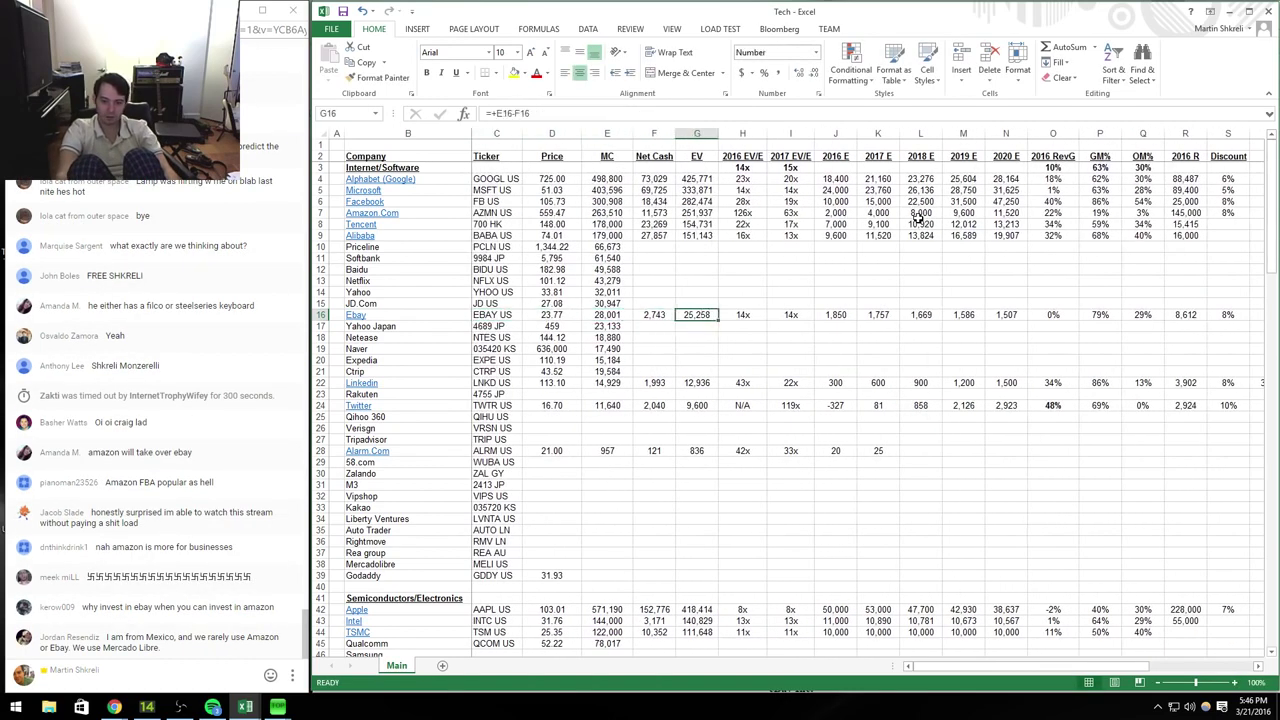
{"action": "key", "text": "Up"}
{"action": "key", "text": "Up"}
{"action": "key", "text": "Up"}
{"action": "key", "text": "Up"}
{"action": "key", "text": "Up"}
{"action": "key", "text": "Up"}
{"action": "key", "text": "Up"}
{"action": "key", "text": "Up"}
{"action": "key", "text": "Up"}
{"action": "key", "text": "Up"}
{"action": "key", "text": "Up"}
{"action": "key", "text": "Up"}
{"action": "key", "text": "Up"}
{"action": "key", "text": "Up"}
{"action": "key", "text": "Down"}
{"action": "key", "text": "Right"}
{"action": "key", "text": "Down"}
{"action": "key", "text": "Down"}
{"action": "key", "text": "Down"}
{"action": "key", "text": "Down"}
{"action": "key", "text": "Down"}
{"action": "key", "text": "Down"}
{"action": "key", "text": "Down"}
{"action": "key", "text": "Down"}
{"action": "key", "text": "Down"}
{"action": "key", "text": "Down"}
{"action": "key", "text": "Down"}
{"action": "key", "text": "Down"}
{"action": "key", "text": "Down"}
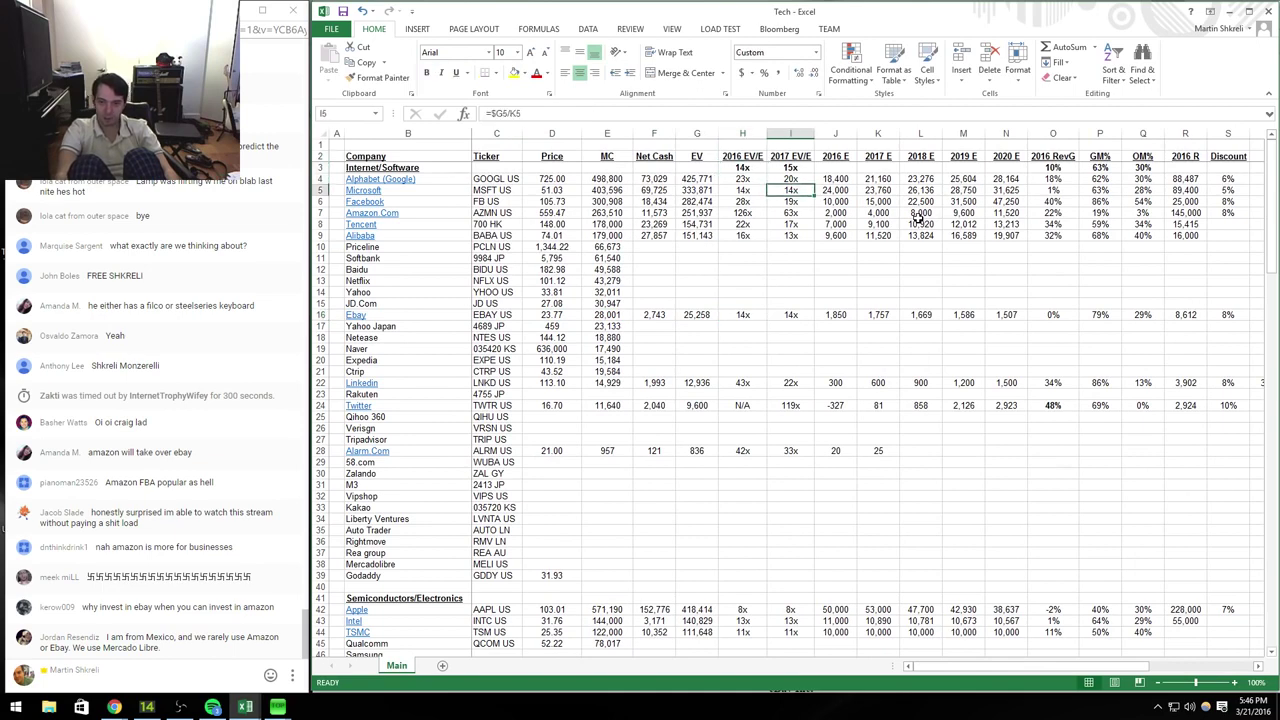
{"action": "key", "text": "Up"}
{"action": "key", "text": "Up"}
{"action": "key", "text": "Up"}
{"action": "key", "text": "Up"}
{"action": "key", "text": "Up"}
{"action": "key", "text": "Up"}
{"action": "key", "text": "Up"}
{"action": "key", "text": "Up"}
{"action": "key", "text": "Up"}
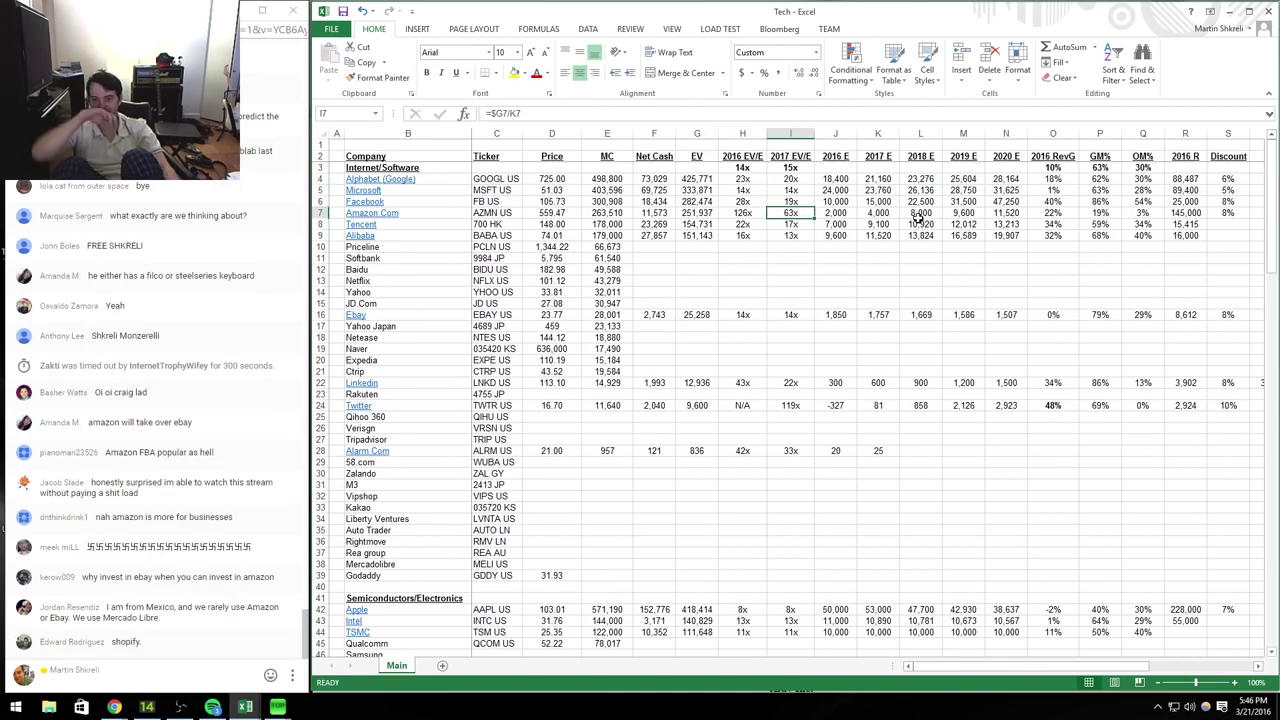
Step: Glance at the EBAY model and return to the beginning of the Q3 2015 earnings release in the browser
{"action": "key", "text": "ctrl+Tab"}
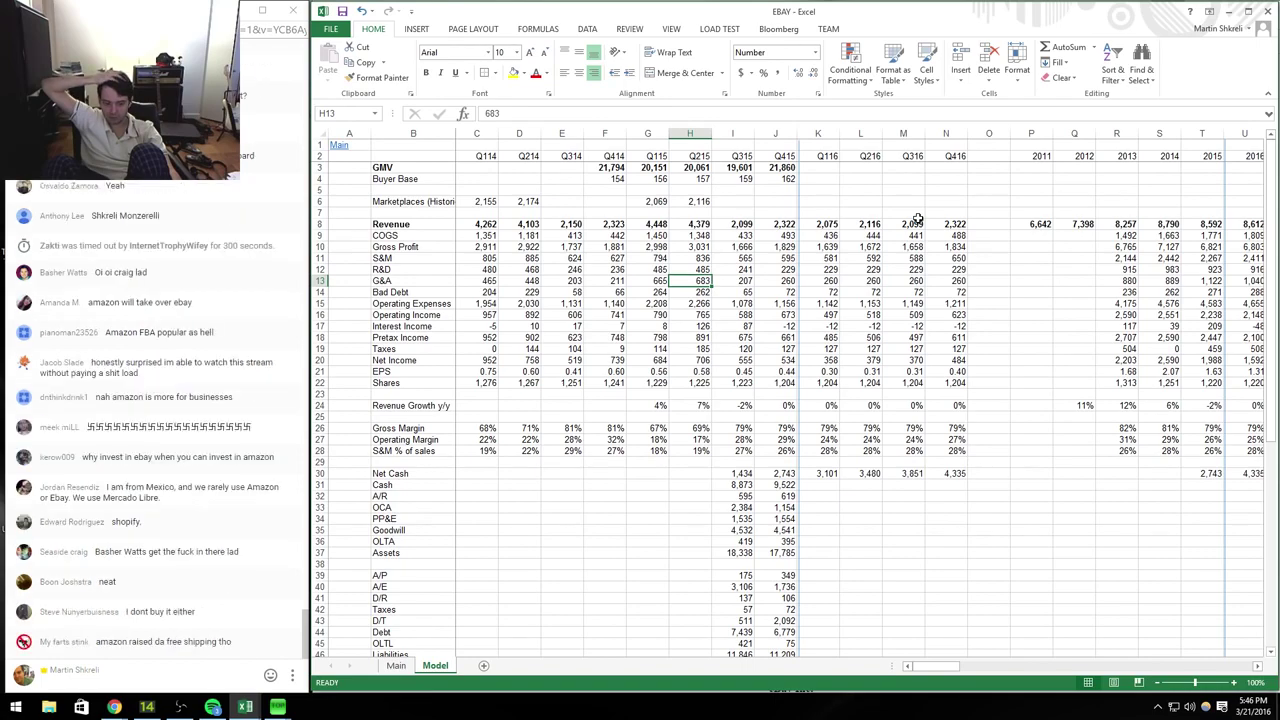
{"action": "key", "text": "alt+Tab"}
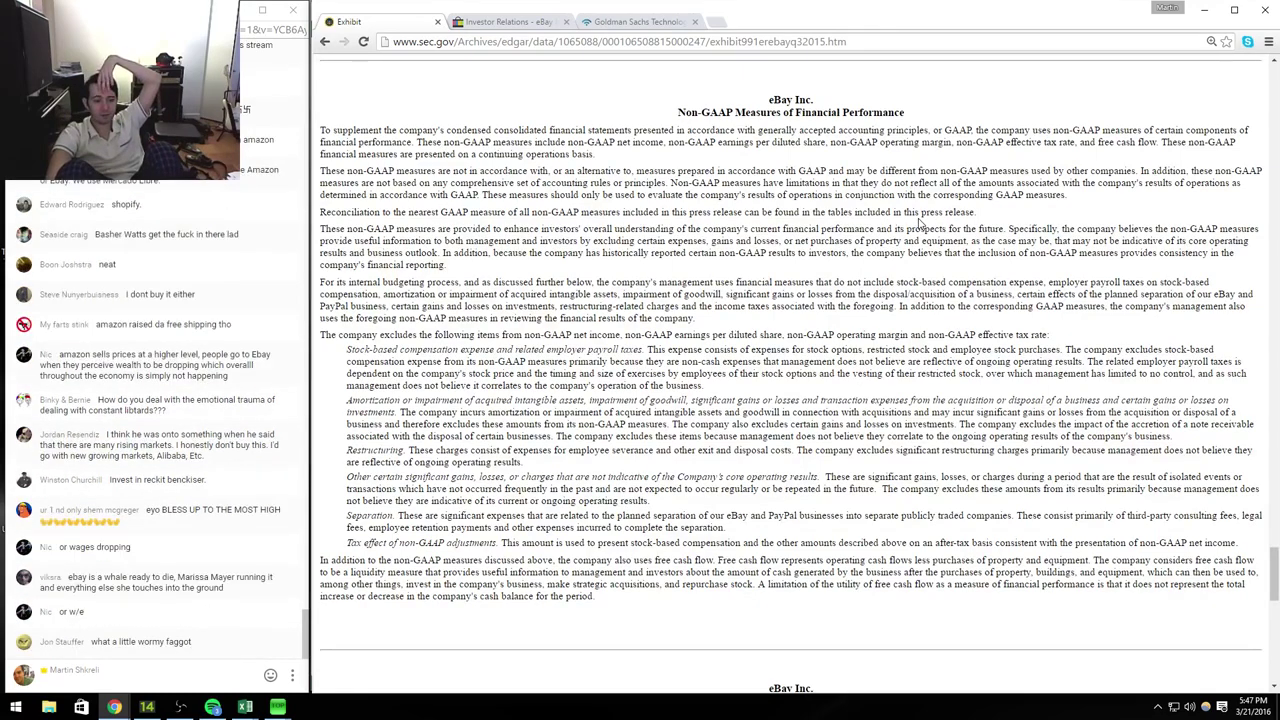
{"action": "key", "text": "Home"}
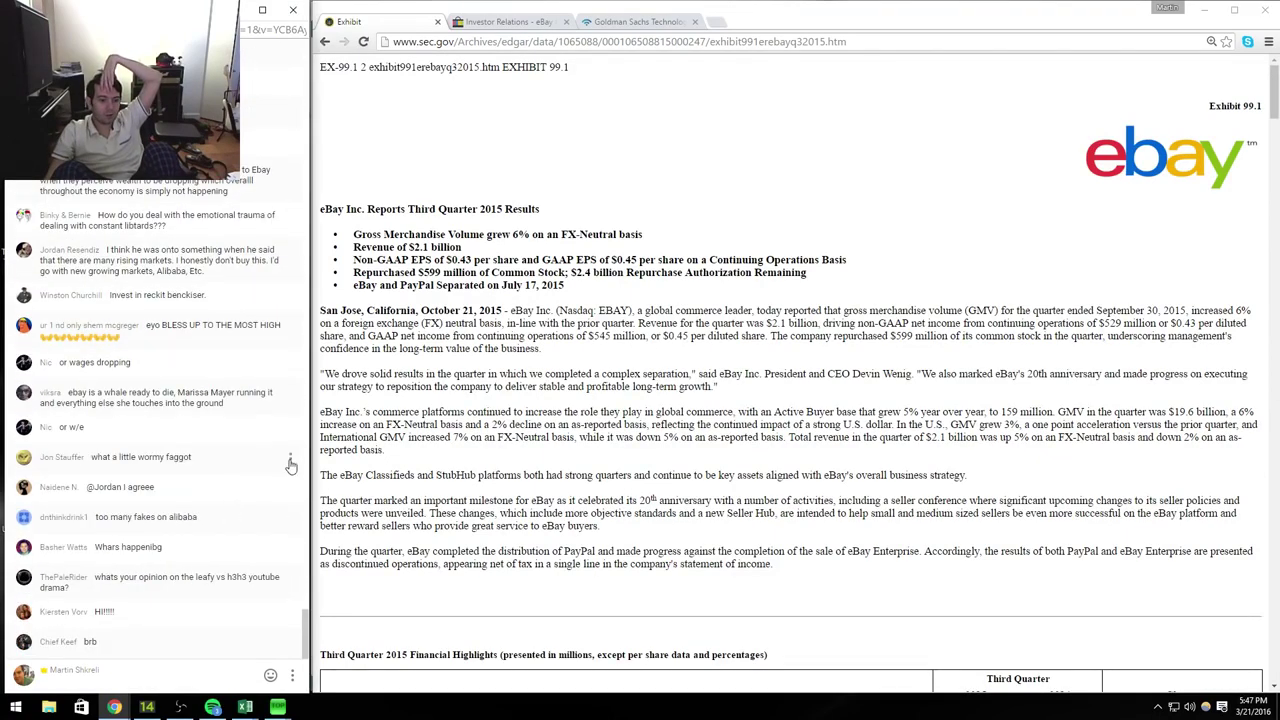
Step: Block two users in the live chat over their offensive messages
{"action": "left_click", "coordinate": [292, 428]}
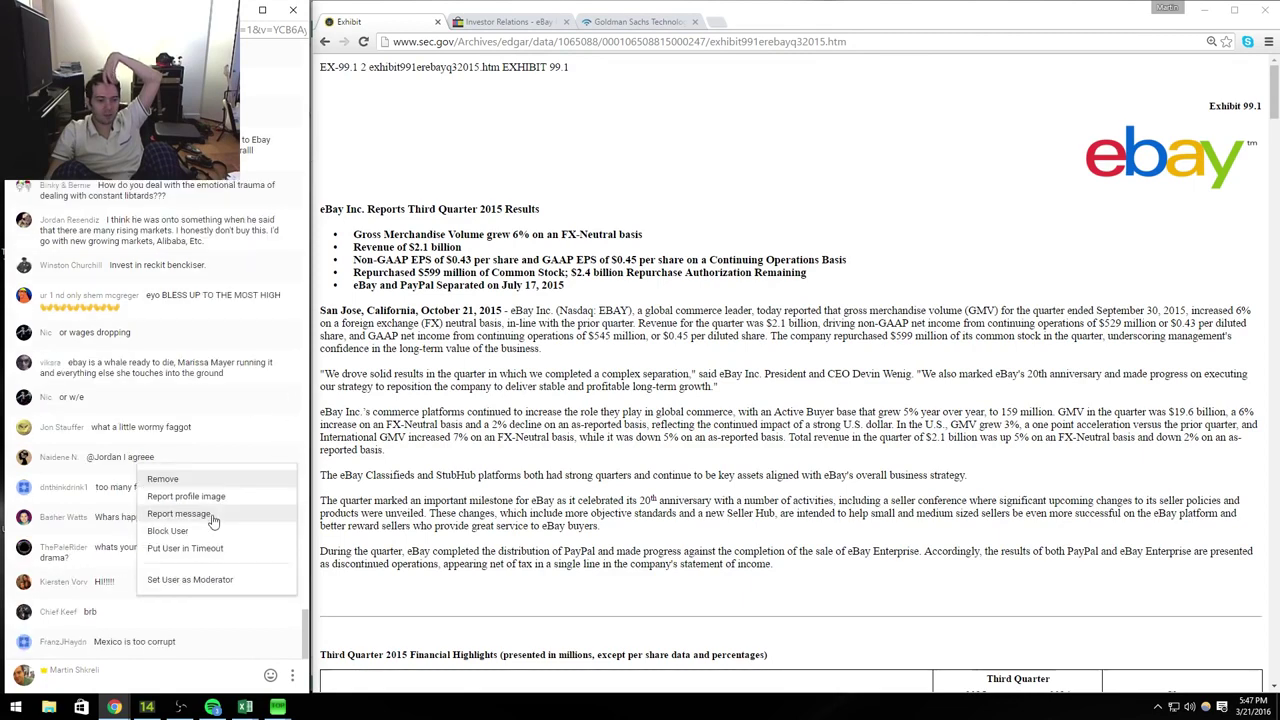
{"action": "left_click", "coordinate": [290, 480]}
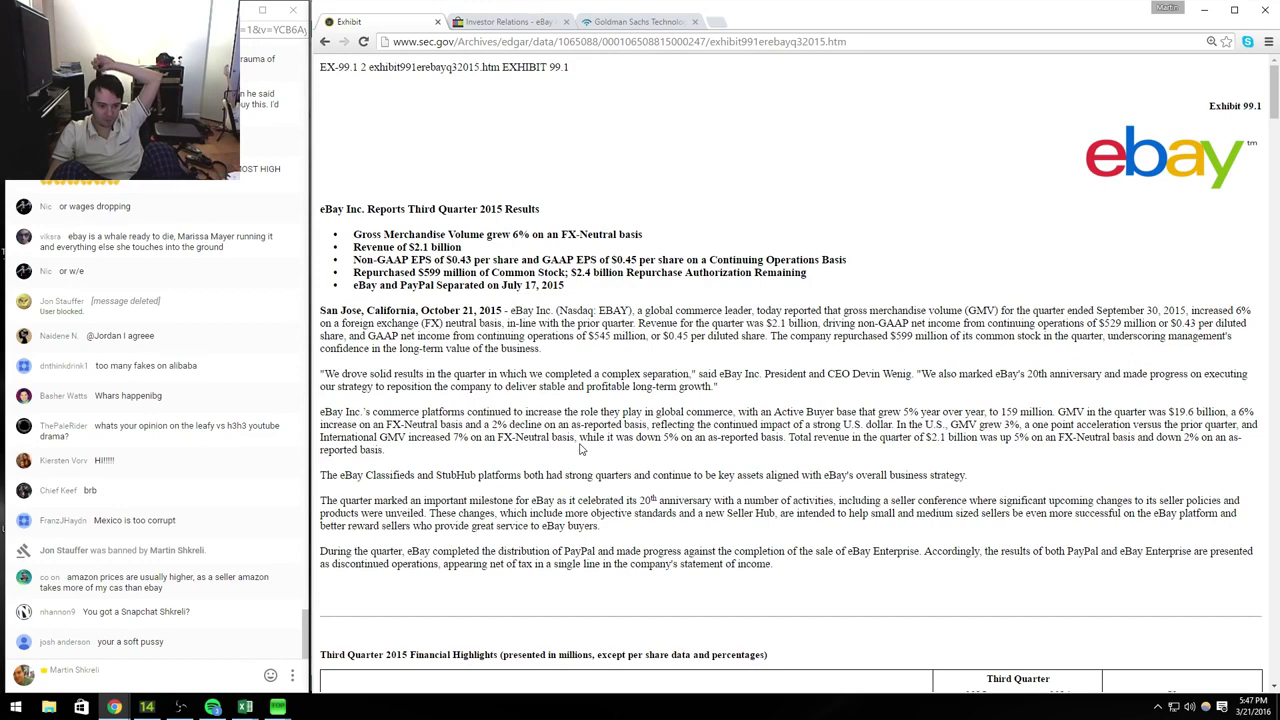
{"action": "right_click", "coordinate": [284, 648]}
{"action": "left_click", "coordinate": [237, 516]}
{"action": "left_click", "coordinate": [289, 614]}
{"action": "left_click", "coordinate": [324, 613]}
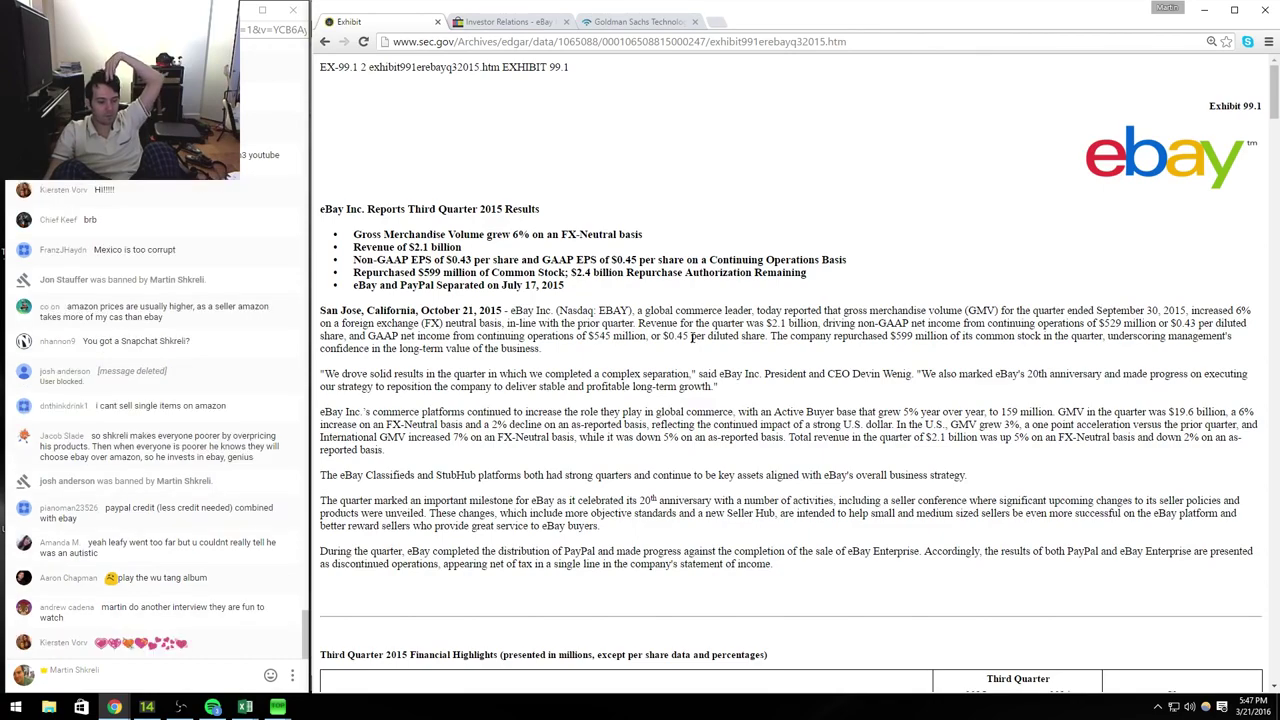
Step: Read the Third Quarter 2015 Financial Highlights in the release and go back to the quarterly figures in the EBAY Model sheet
{"action": "scroll", "coordinate": [692, 337], "scroll_direction": "down", "scroll_amount": 3}
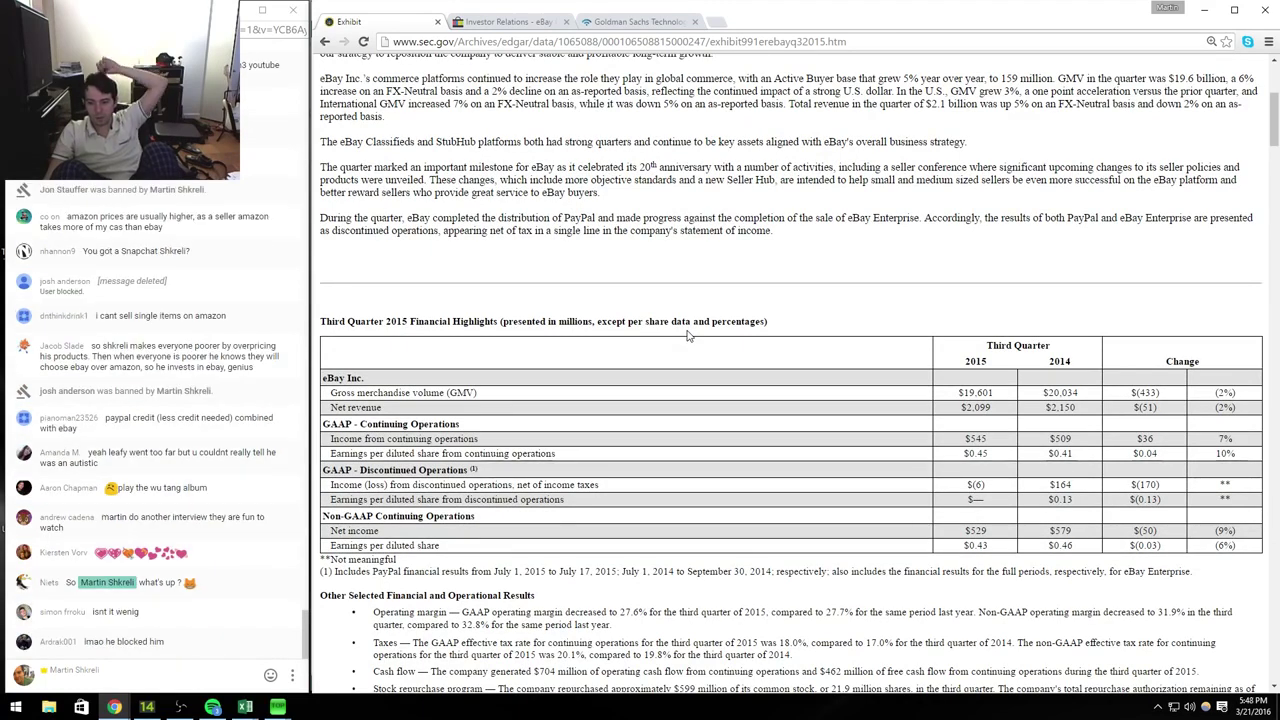
{"action": "key", "text": "alt+Tab"}
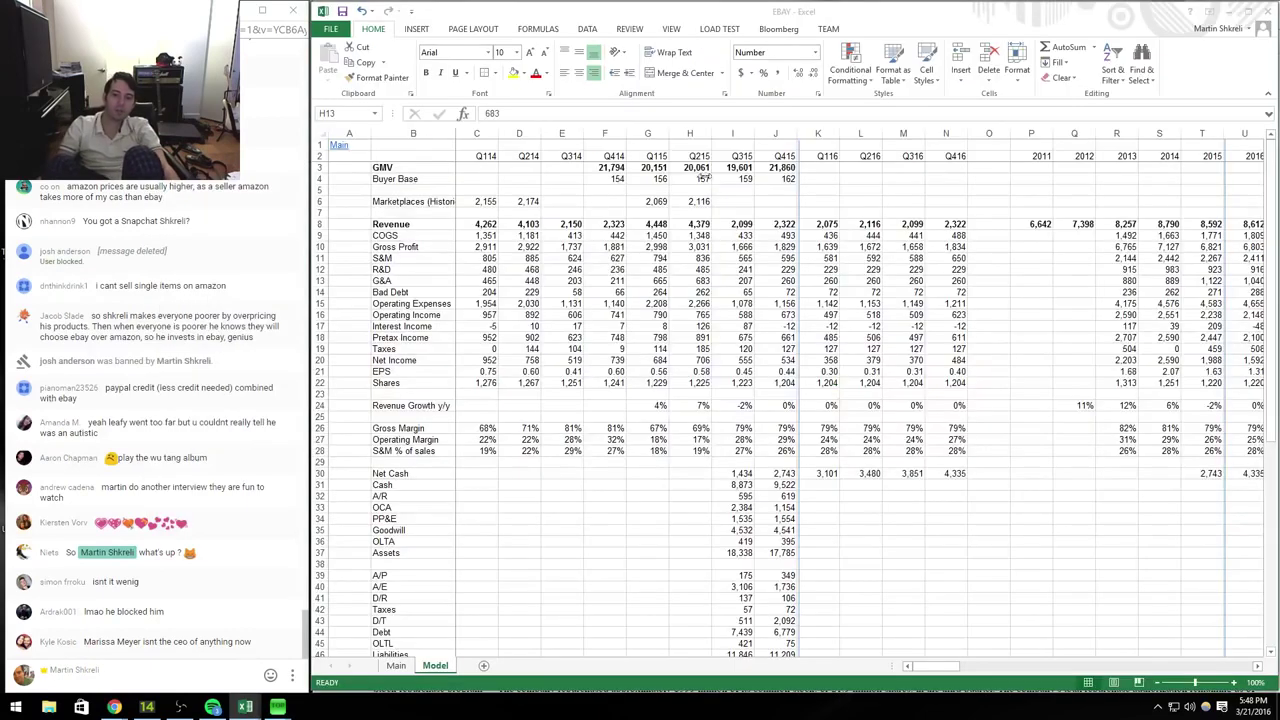
{"action": "left_click", "coordinate": [737, 189]}
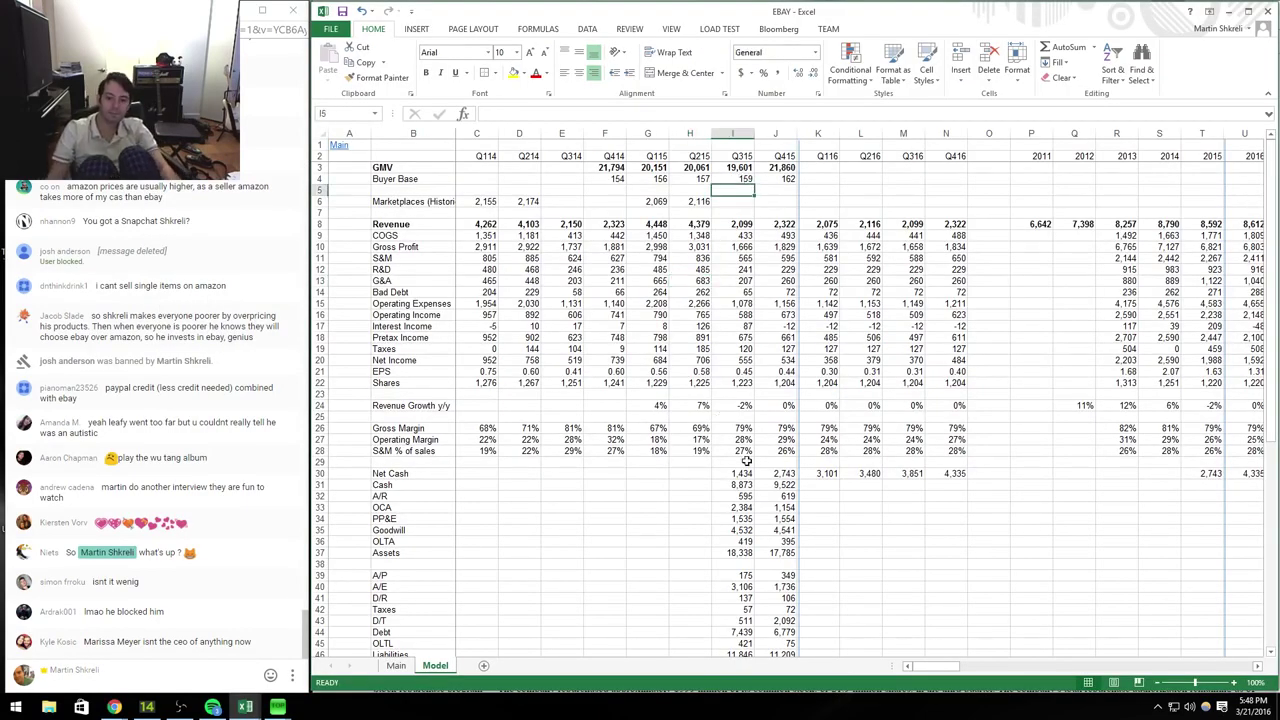
{"action": "left_click", "coordinate": [775, 416]}
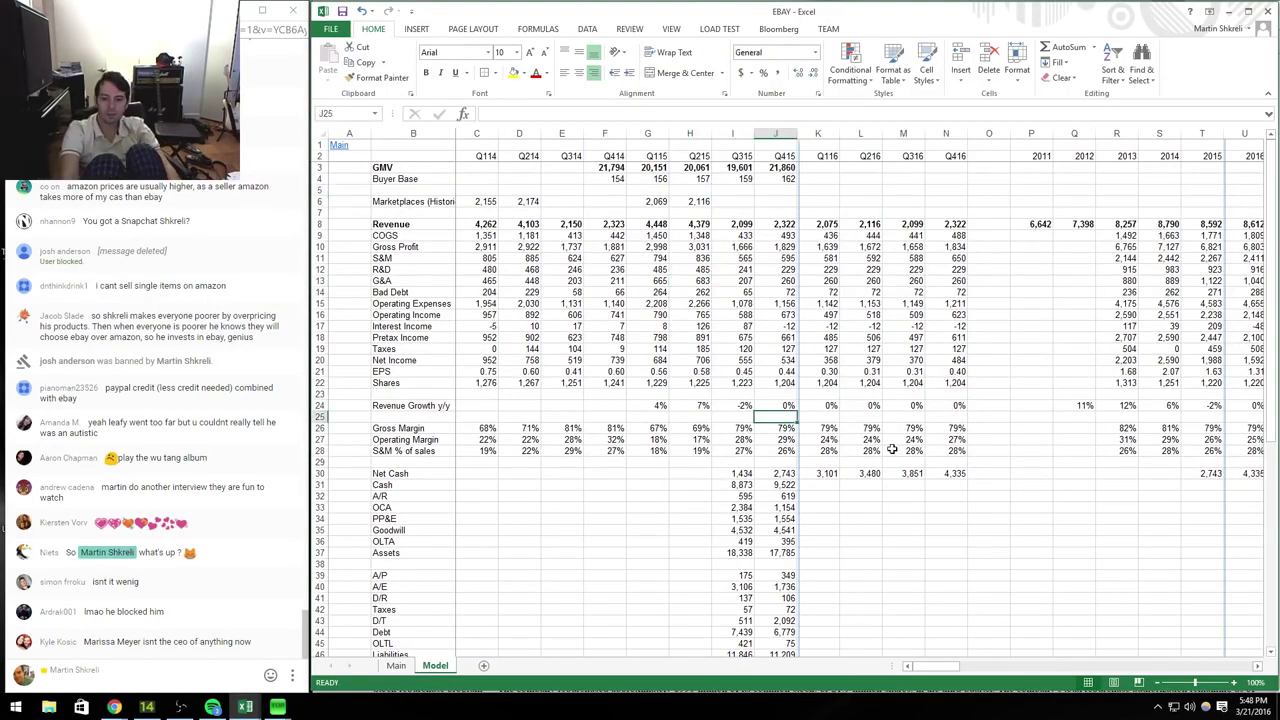
Step: In the Q415 cell below Revenue Growth y/y, enter a formula dividing Q415 GMV by Q414 GMV, =J3/F3
{"action": "type", "text": "="}
{"action": "key", "text": "Up"}
{"action": "key", "text": "ctrl+Up"}
{"action": "key", "text": "ctrl+Up"}
{"action": "key", "text": "ctrl+Up"}
{"action": "key", "text": "ctrl+Up"}
{"action": "key", "text": "Down"}
{"action": "type", "text": "/"}
{"action": "key", "text": "Up"}
{"action": "key", "text": "ctrl+Up"}
{"action": "key", "text": "ctrl+Up"}
{"action": "key", "text": "ctrl+Up"}
{"action": "key", "text": "ctrl+Up"}
{"action": "key", "text": "Down"}
{"action": "key", "text": "Left"}
{"action": "key", "text": "Left"}
{"action": "key", "text": "Left"}
{"action": "key", "text": "Left"}
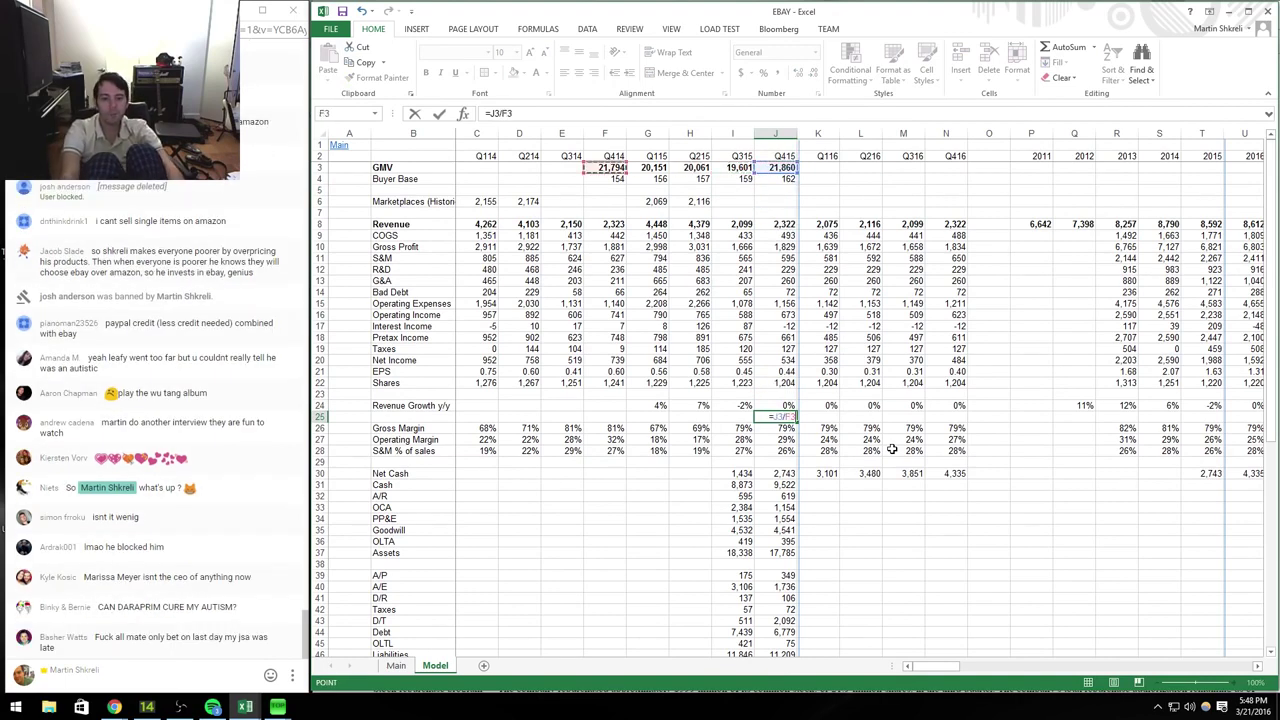
Step: Finish the Q415 year-over-year GMV growth formula below Revenue Growth as =J3/F3-1
{"action": "type", "text": "-1"}
{"action": "key", "text": "ctrl+Return"}
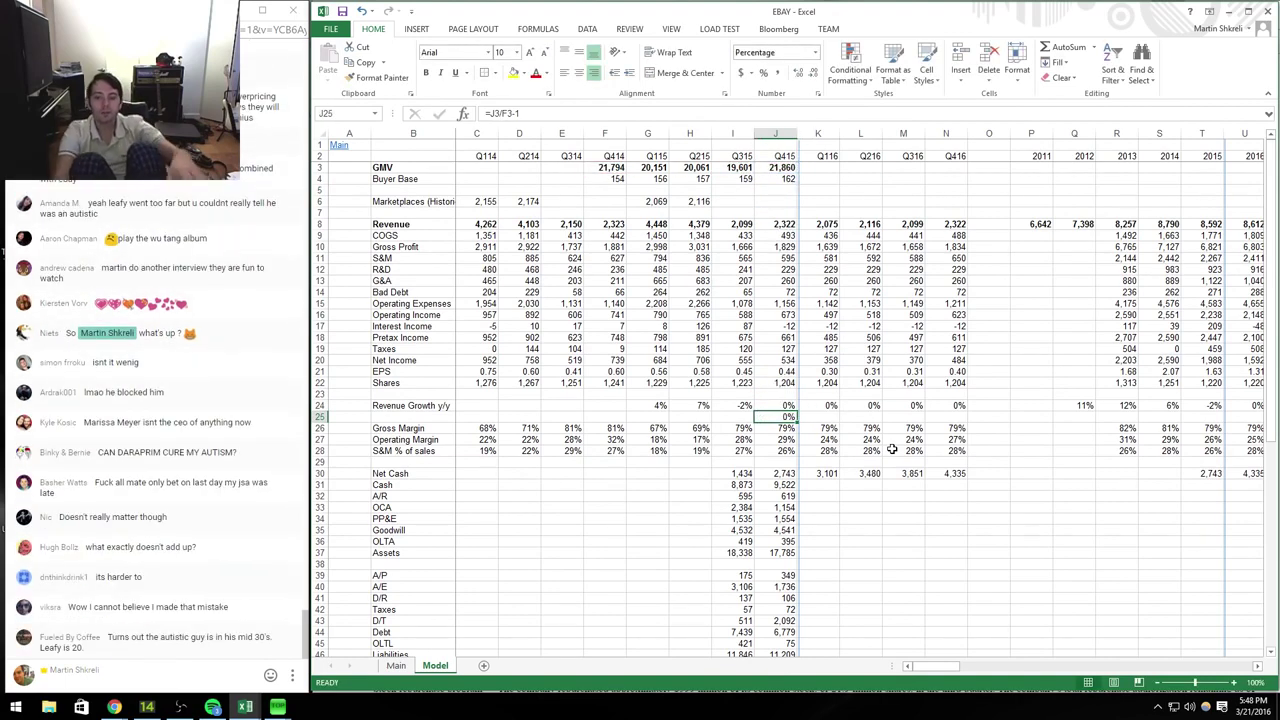
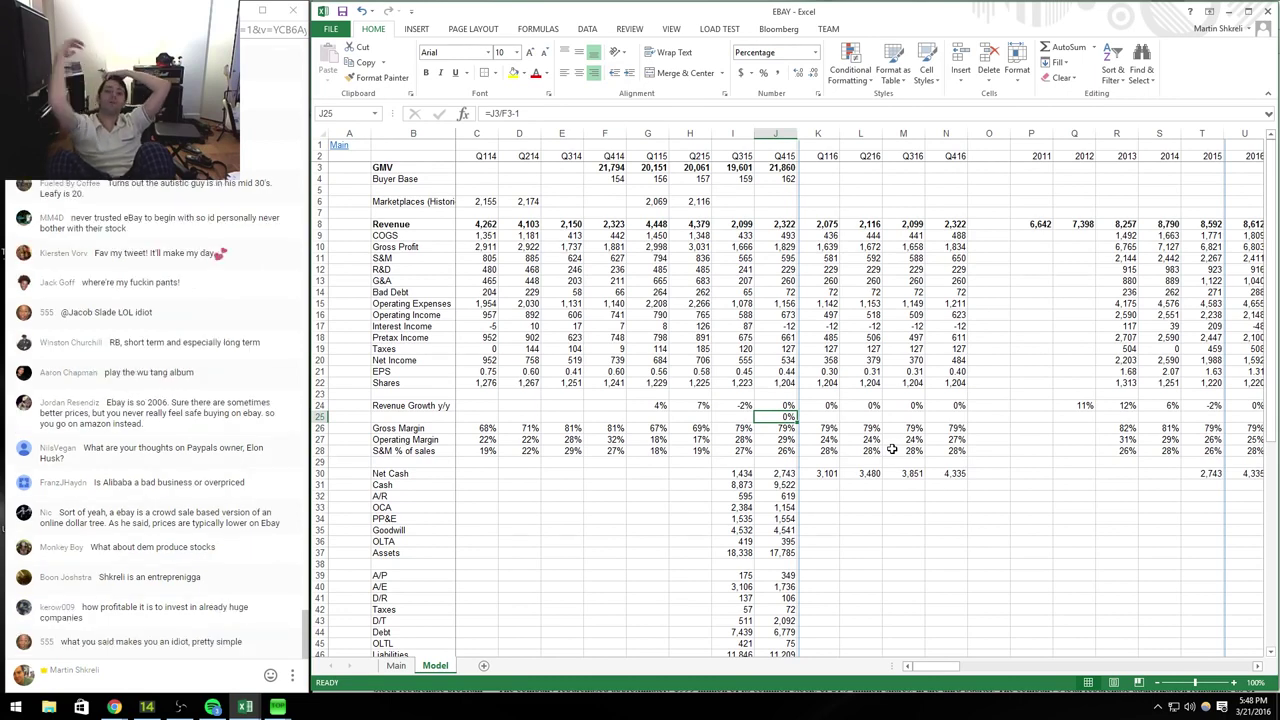
Step: Switch to the Tech workbook and open the linked Amazon.Com model
{"action": "key", "text": "ctrl+Tab"}
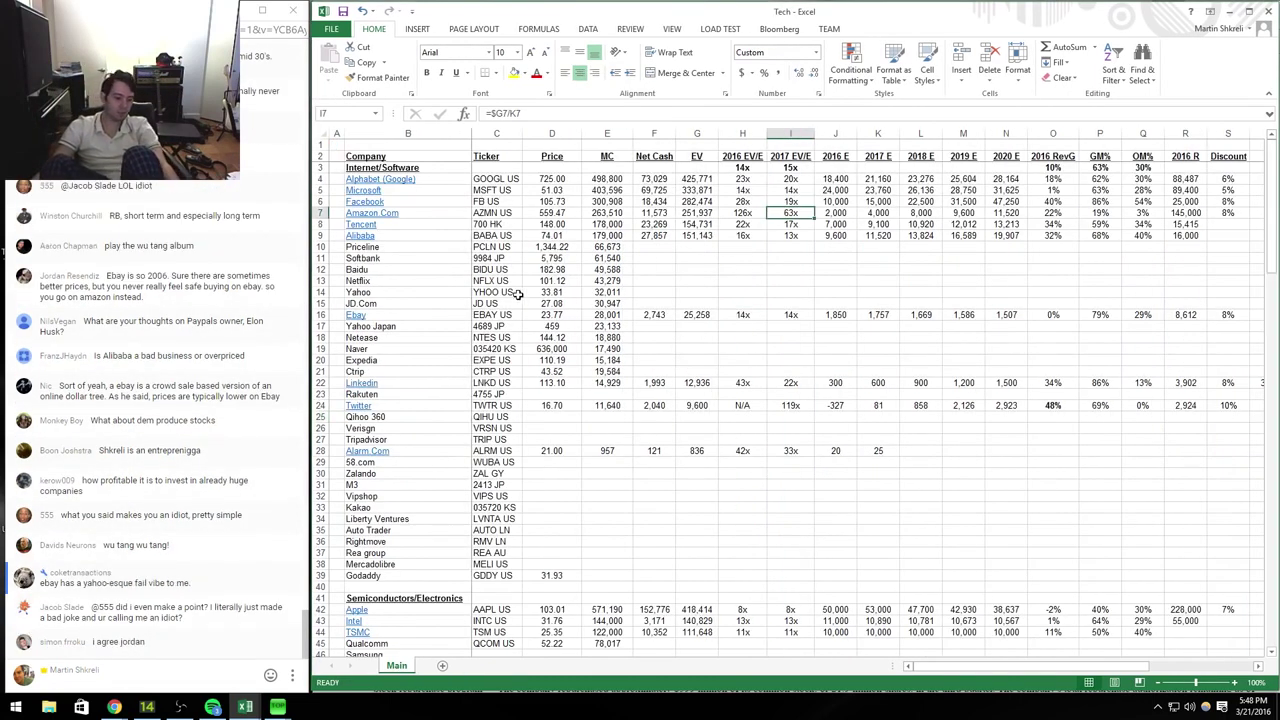
{"action": "left_click", "coordinate": [376, 216]}
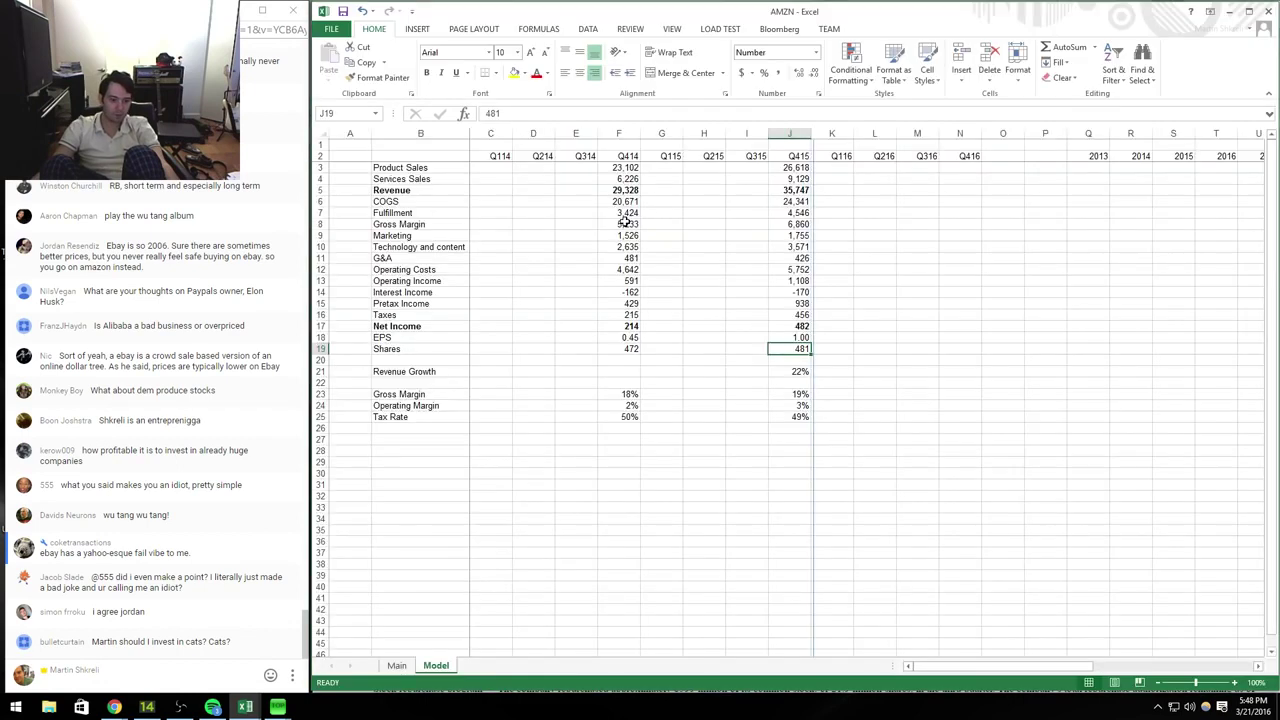
{"action": "left_click_drag", "start_coordinate": [795, 247], "coordinate": [795, 168]}
{"action": "left_click", "coordinate": [800, 213]}
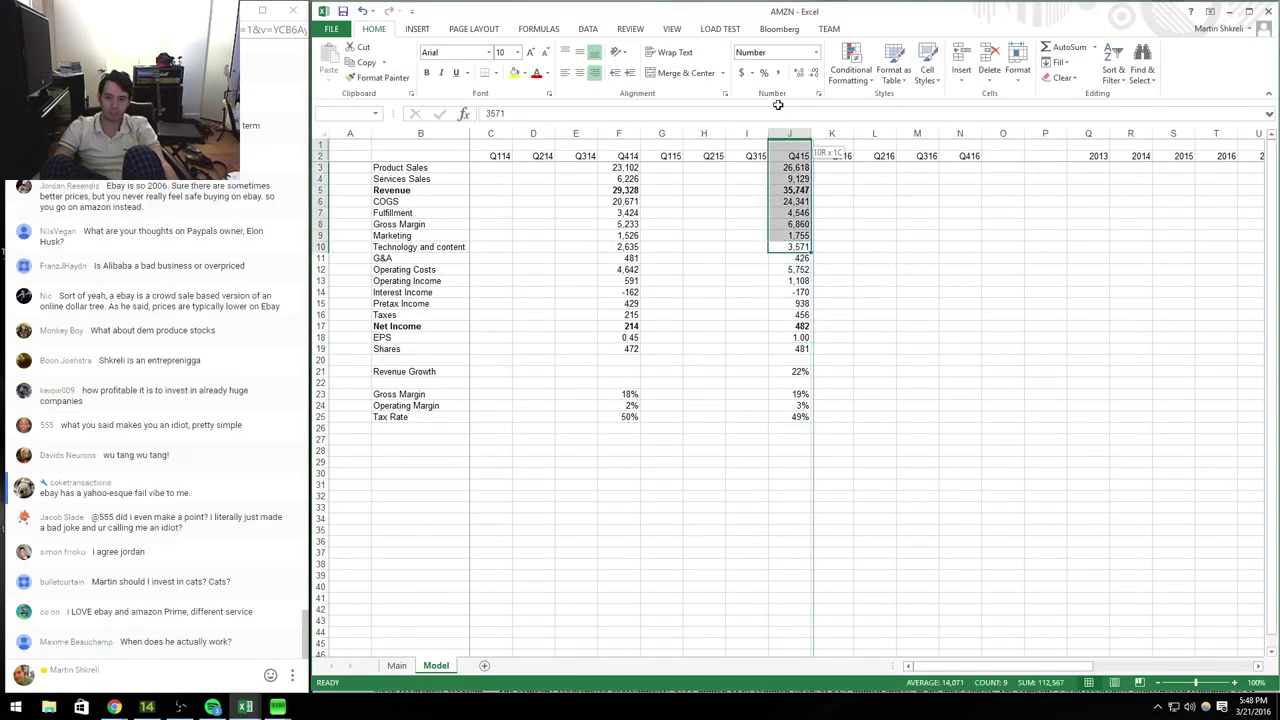
{"action": "left_click", "coordinate": [843, 189]}
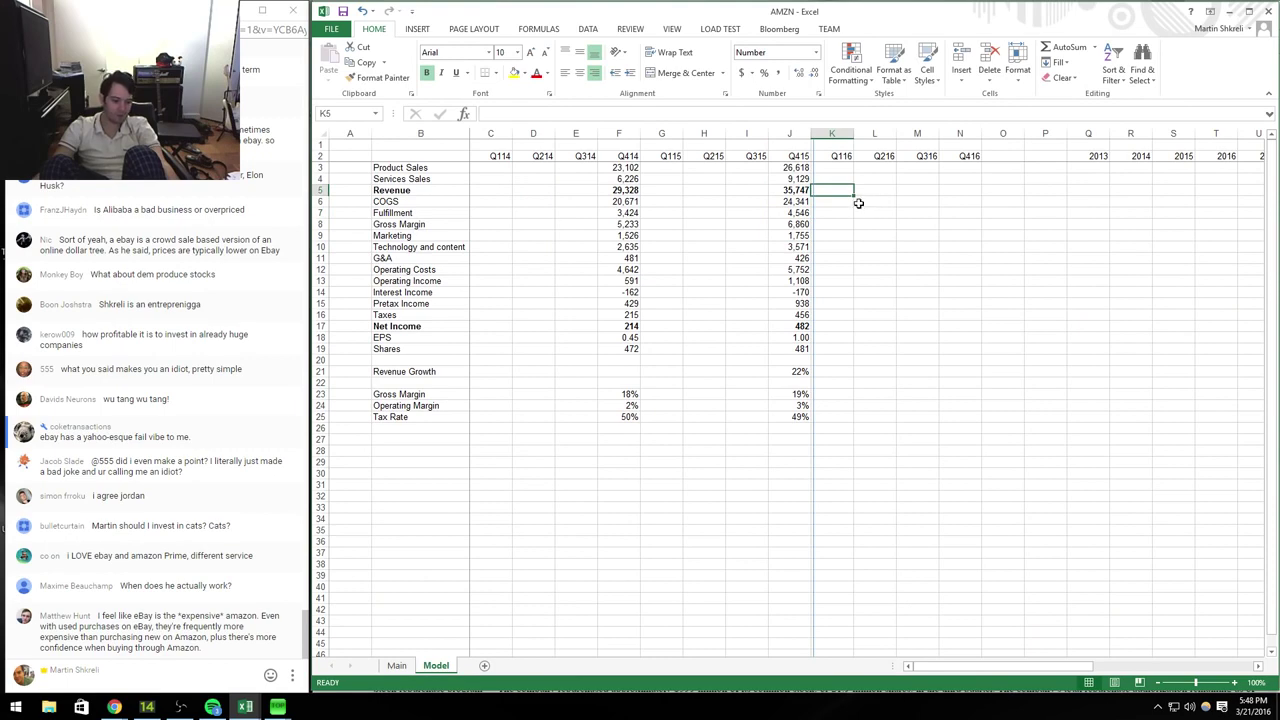
Step: Switch to Chrome, return to the SEC company filings search and look up the ticker amzn
{"action": "key", "text": "alt+Tab"}
{"action": "key", "text": "alt+Tab"}
{"action": "key", "text": "alt+Tab"}
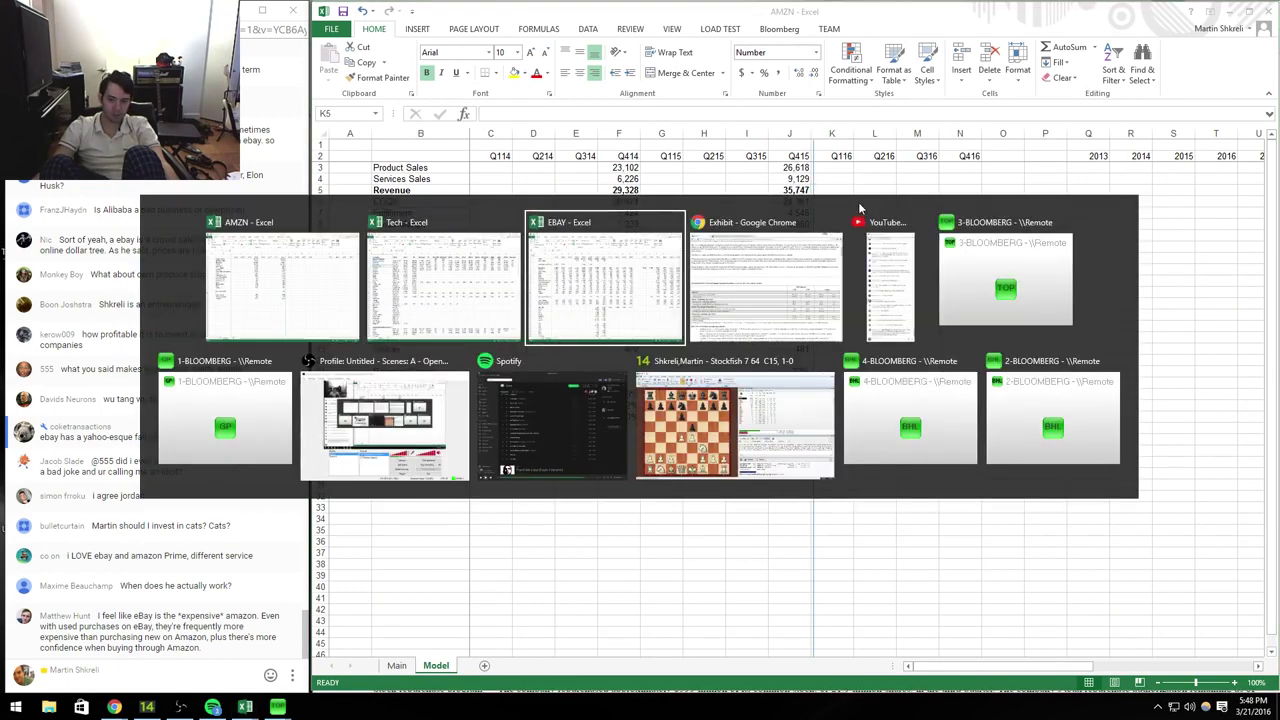
{"action": "key", "text": "alt+Left"}
{"action": "key", "text": "alt+Left"}
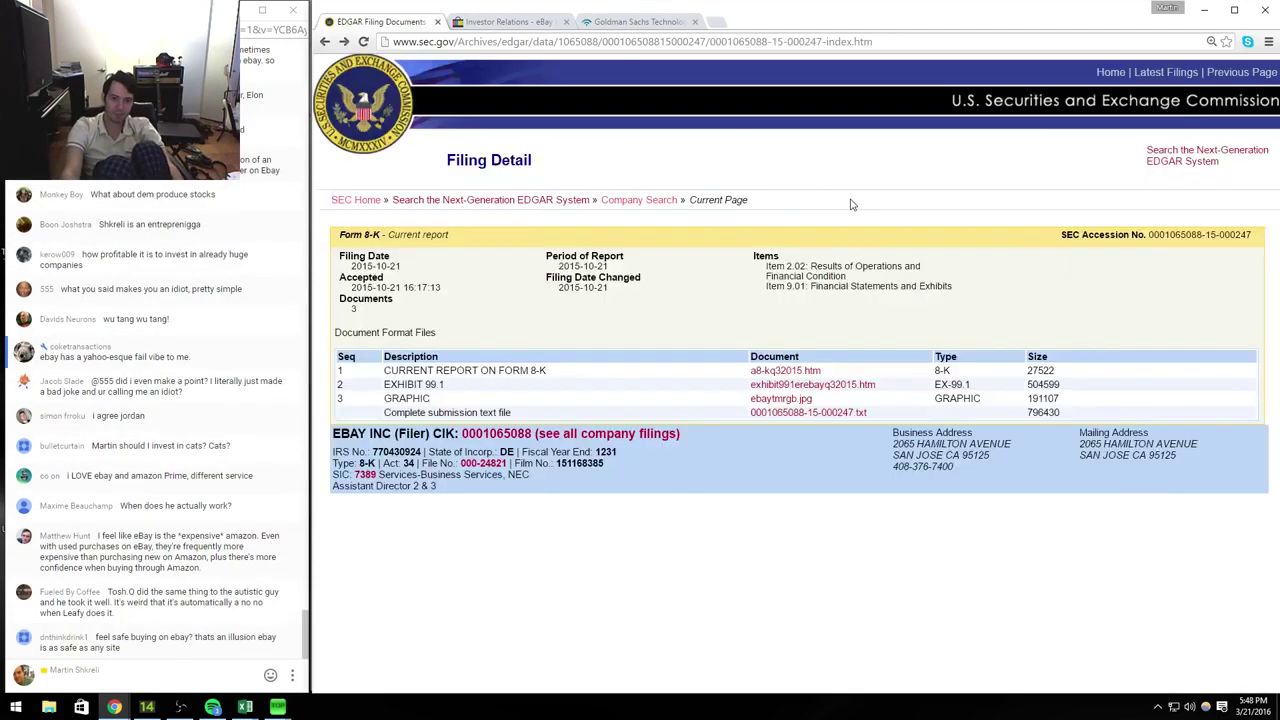
{"action": "key", "text": "alt+Left"}
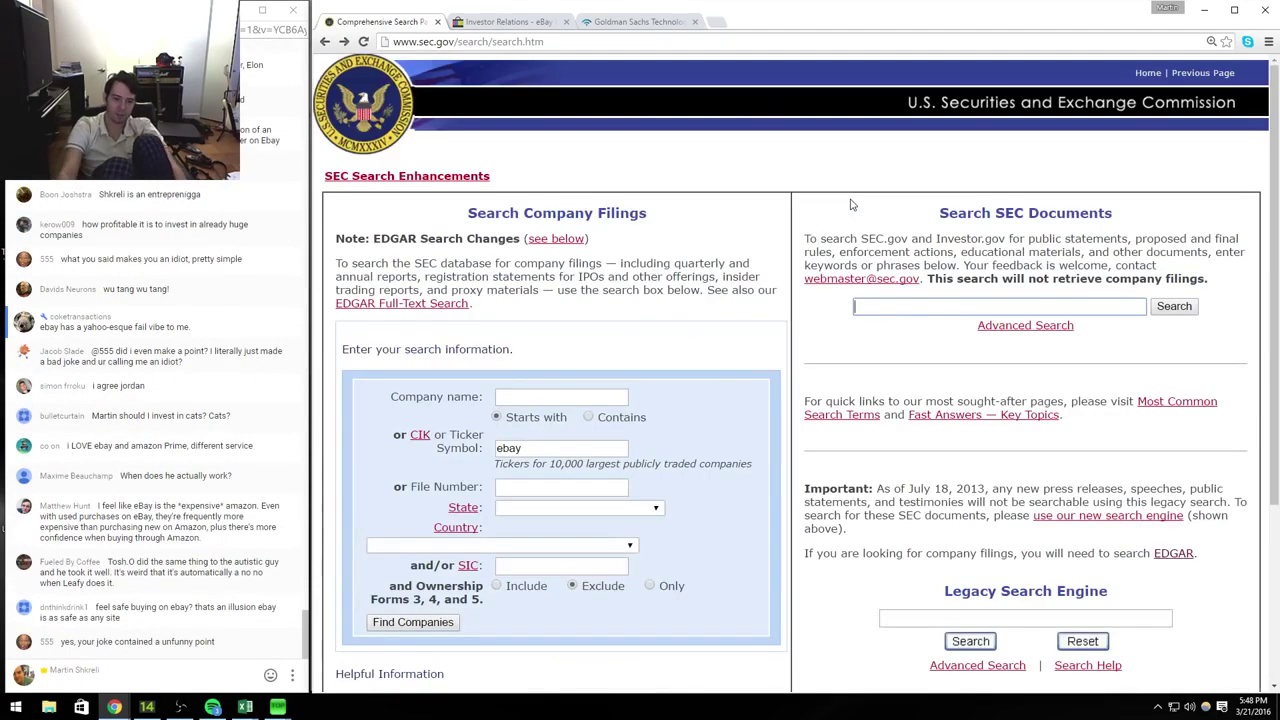
{"action": "double_click", "coordinate": [548, 448]}
{"action": "type", "text": "amzn"}
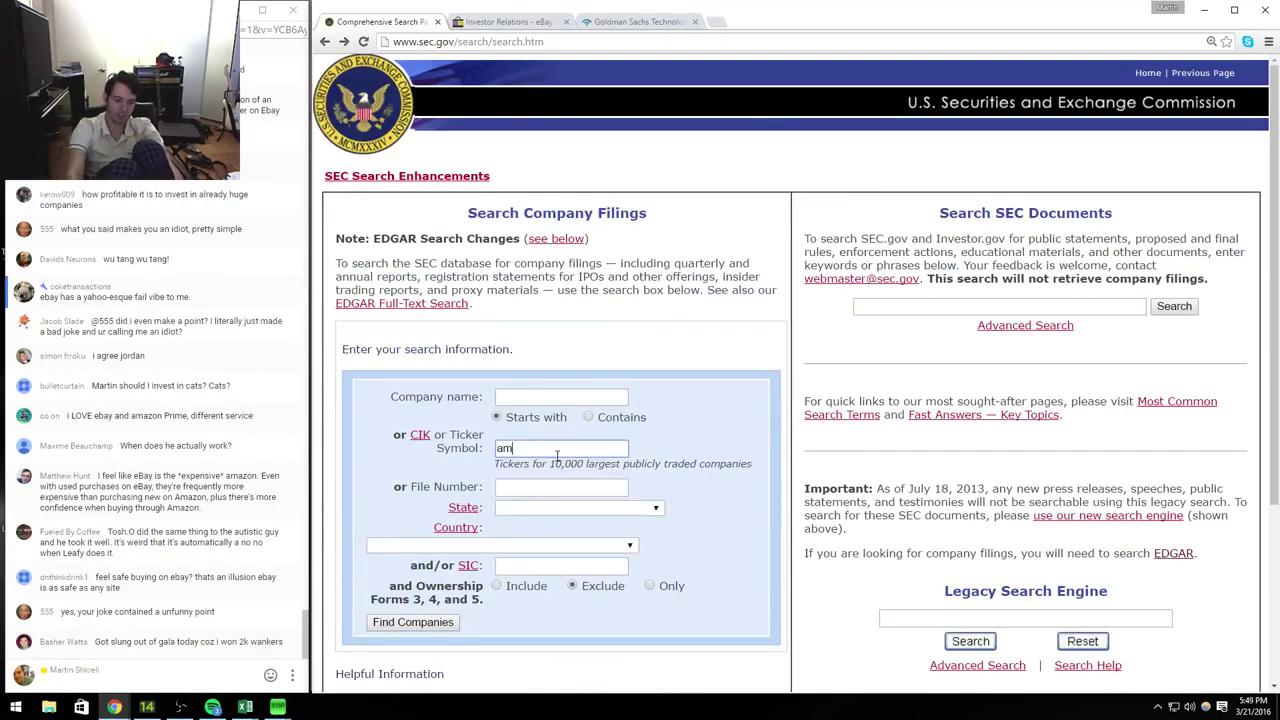
{"action": "key", "text": "Return"}
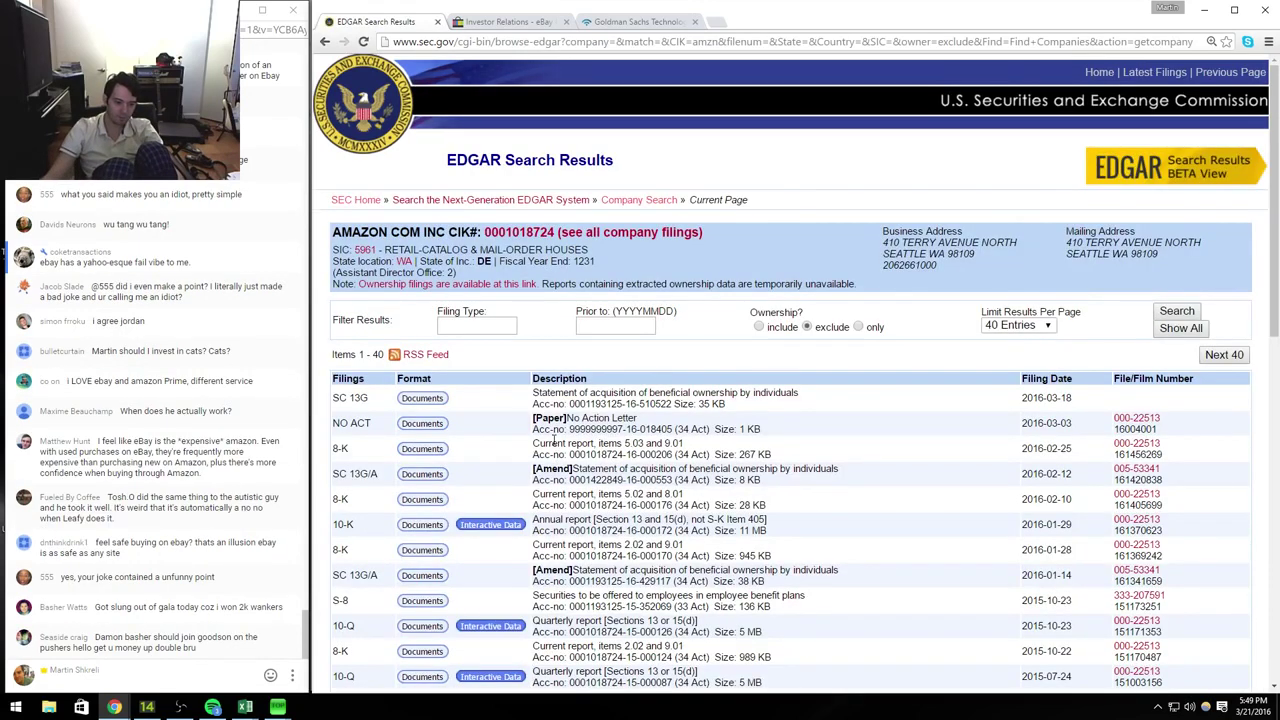
Step: Open the 10-Q document filed 2015-10-23 and find the consolidated statements of operations
{"action": "left_click", "coordinate": [433, 628]}
{"action": "left_click", "coordinate": [800, 406]}
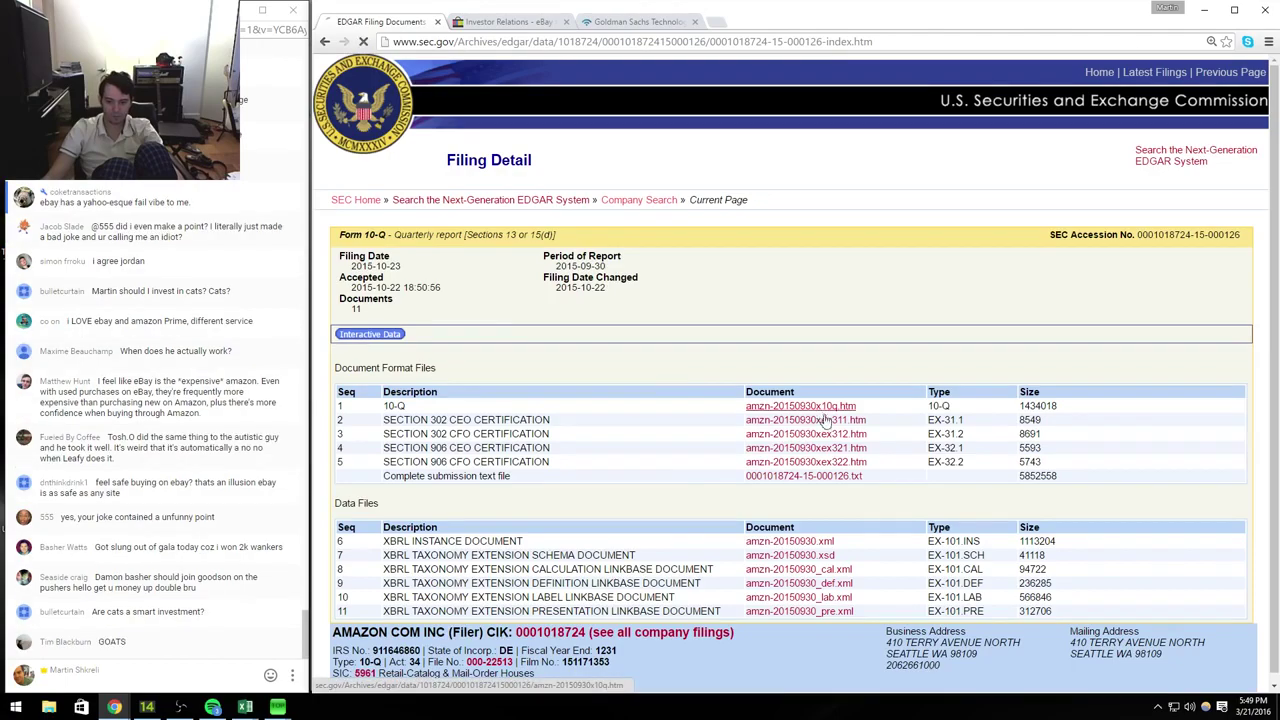
{"action": "scroll", "coordinate": [840, 445], "scroll_direction": "down", "scroll_amount": 15}
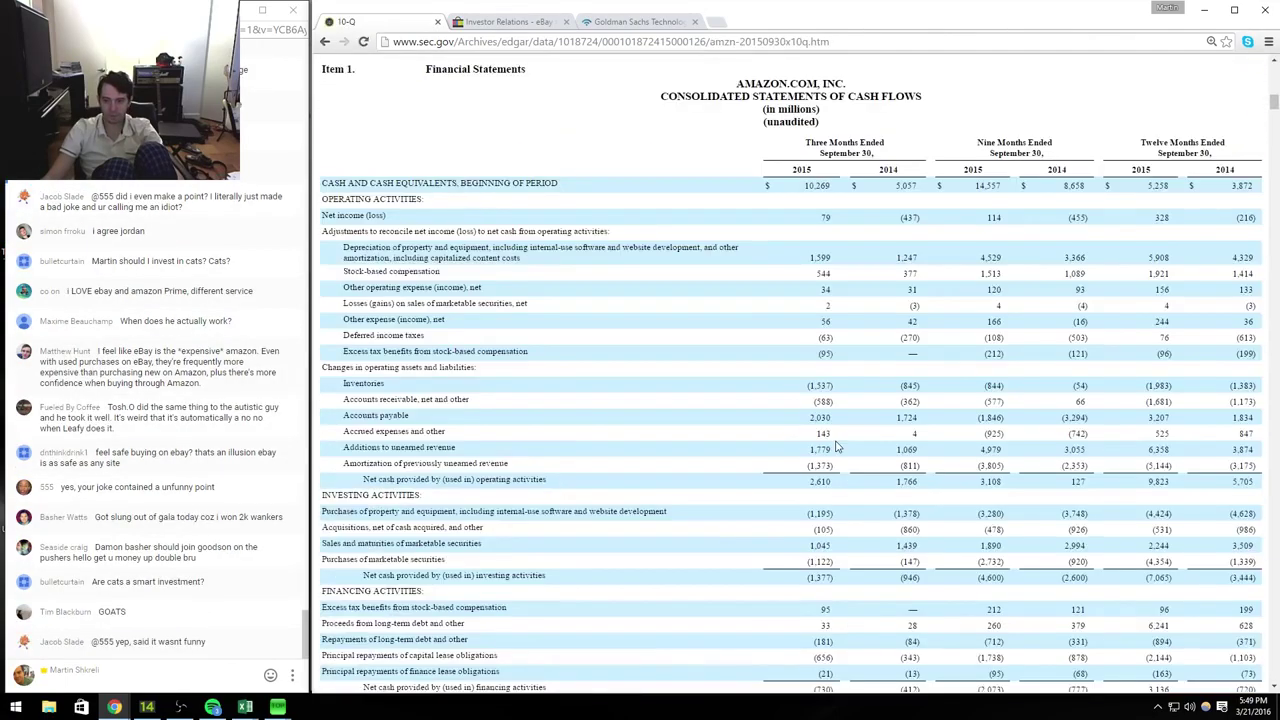
{"action": "scroll", "coordinate": [837, 447], "scroll_direction": "down", "scroll_amount": 10}
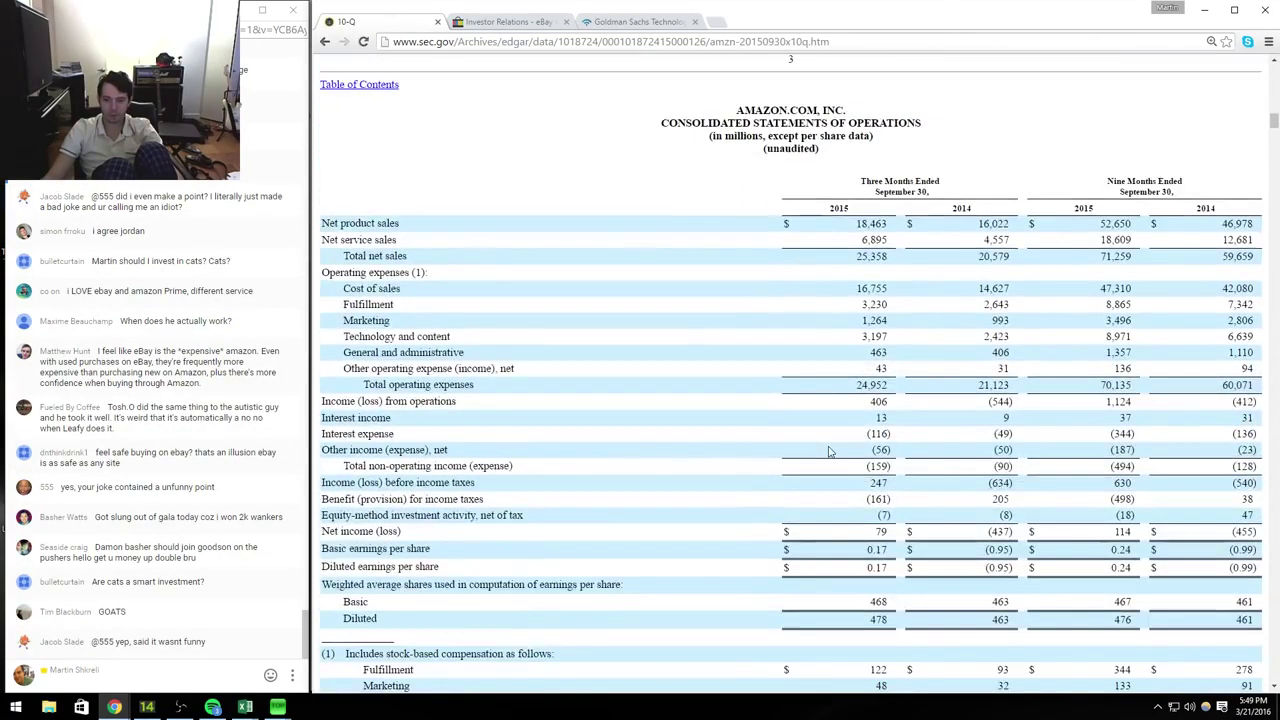
Step: Switch to the AMZN workbook and copy the Q415 figures and formulas from Product Sales down into the Q315 column
{"action": "key", "text": "alt+Tab"}
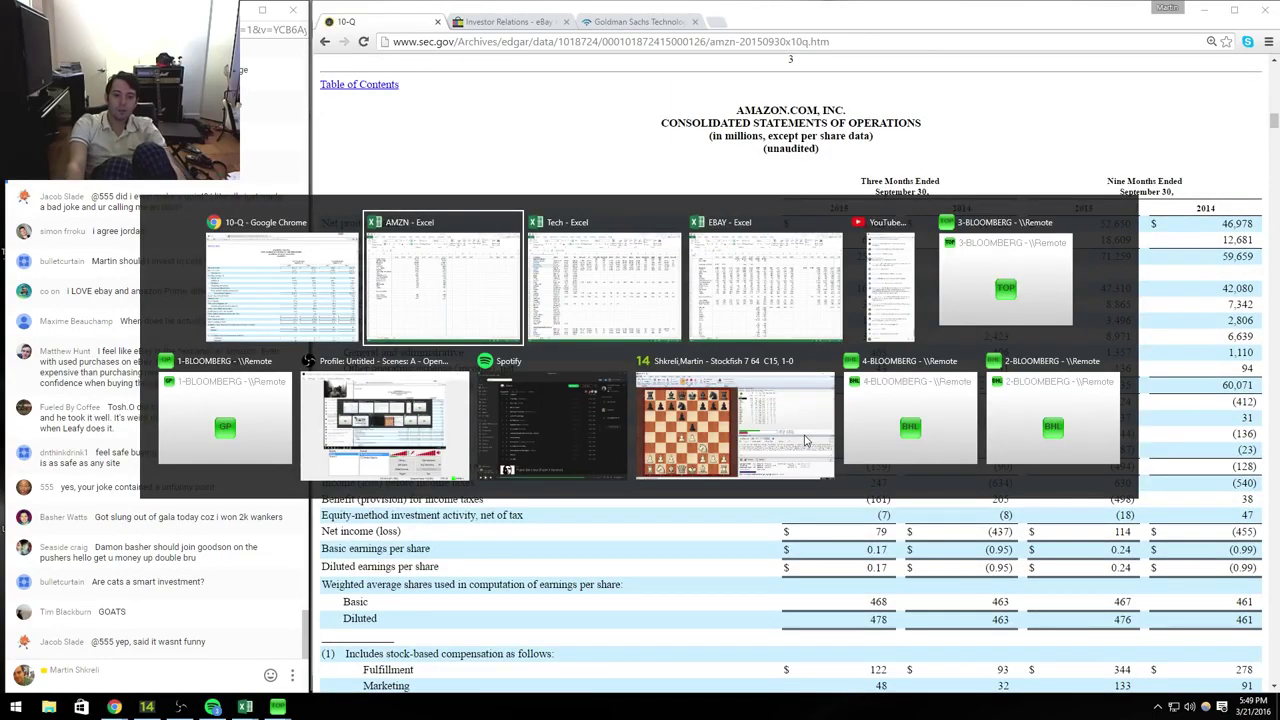
{"action": "key", "text": "Up"}
{"action": "key", "text": "Up"}
{"action": "key", "text": "alt+Tab"}
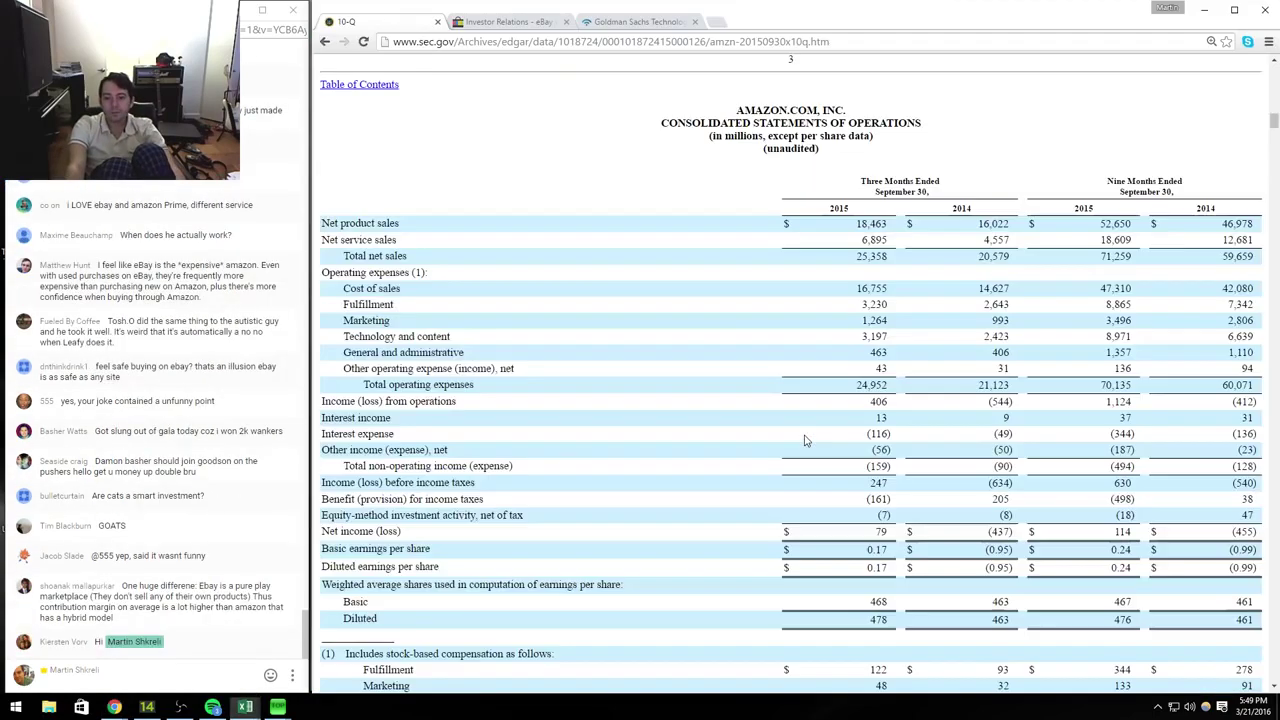
{"action": "key", "text": "alt+Tab"}
{"action": "key", "text": "ctrl+shift+Down"}
{"action": "key", "text": "ctrl+c"}
{"action": "key", "text": "Left"}
{"action": "key", "text": "ctrl+v"}
{"action": "key", "text": "Escape"}
{"action": "key", "text": "alt+Tab"}
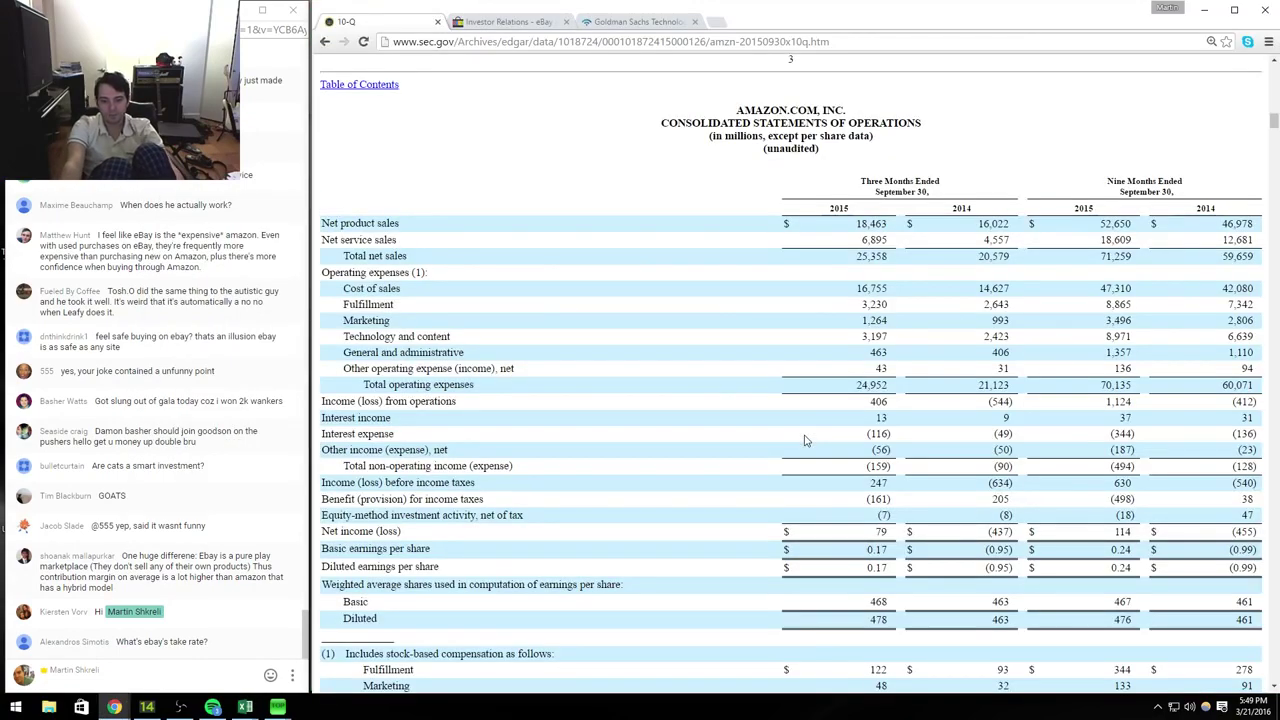
Step: Enter the Q315 Product Sales as 18463 and Services Sales as 6895 from the 10-Q
{"action": "key", "text": "alt+Tab"}
{"action": "key", "text": "alt+Tab"}
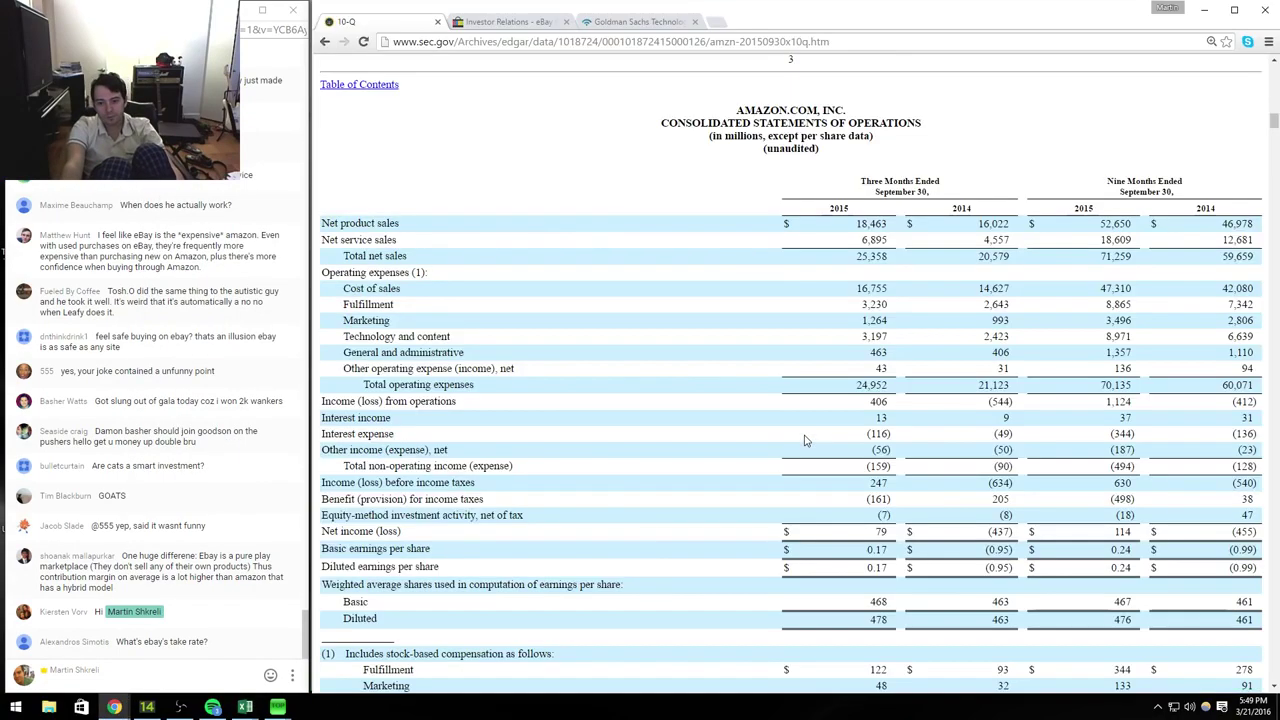
{"action": "key", "text": "alt+Tab"}
{"action": "type", "text": "6895"}
{"action": "key", "text": "Return"}
{"action": "key", "text": "Return"}
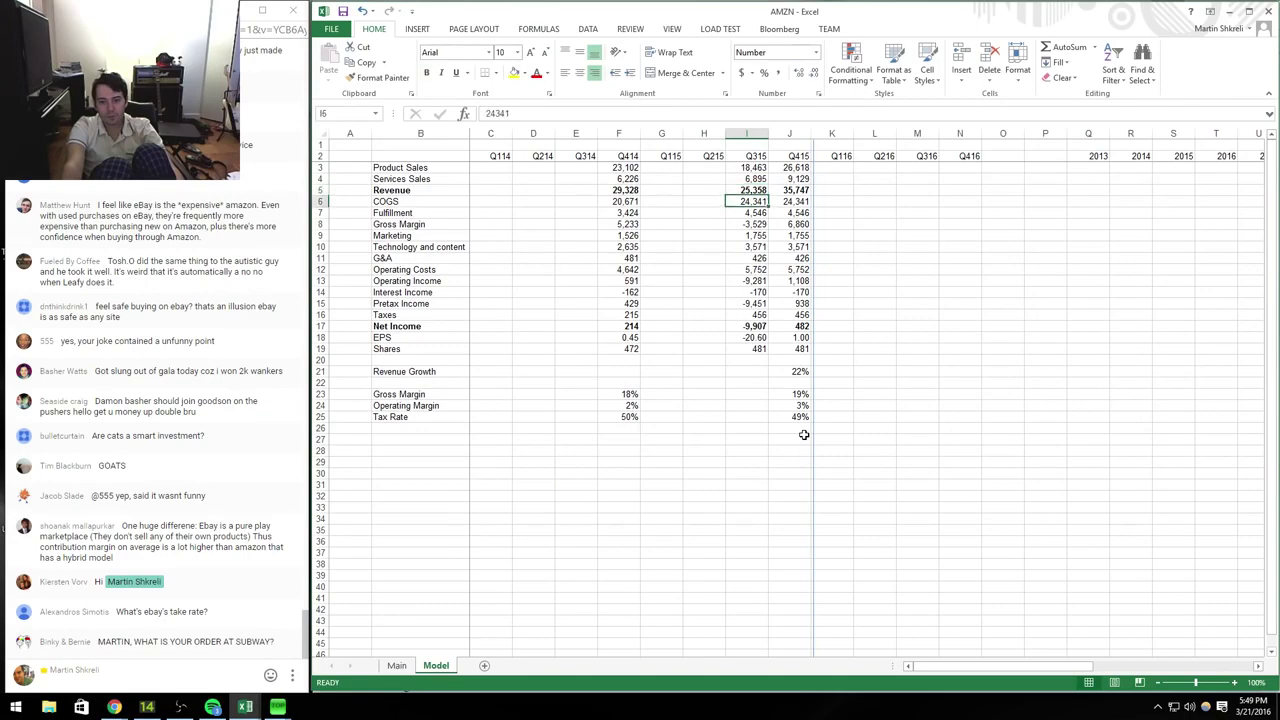
Step: Set the Q315 COGS to 16755 and Fulfillment to 3230
{"action": "key", "text": "alt+Tab"}
{"action": "key", "text": "alt+Tab"}
{"action": "type", "text": "16755"}
{"action": "key", "text": "Return"}
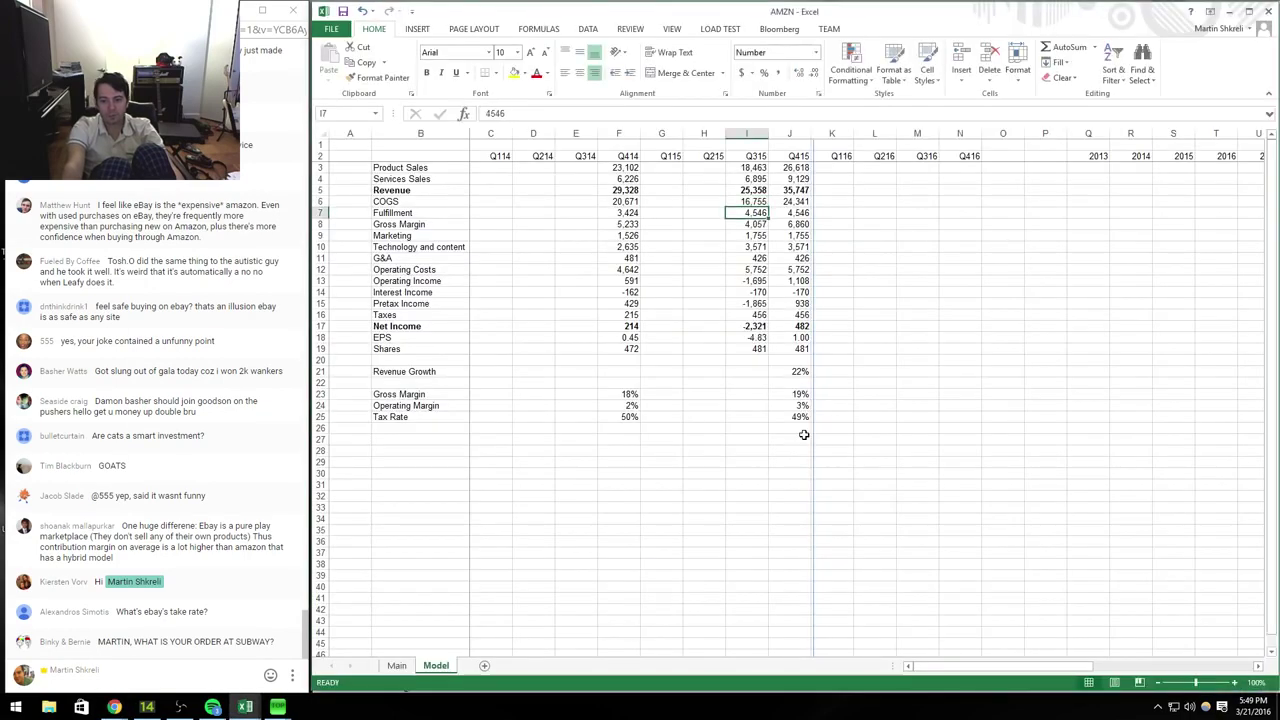
{"action": "key", "text": "alt+Tab"}
{"action": "key", "text": "alt+Tab"}
{"action": "type", "text": "3230"}
{"action": "key", "text": "Return"}
Step: Set the Q315 Marketing expense to 1264 and Technology and content to 3197
{"action": "key", "text": "alt+Tab"}
{"action": "key", "text": "alt+Tab"}
{"action": "type", "text": "1264"}
{"action": "key", "text": "Return"}
{"action": "key", "text": "alt+Tab"}
{"action": "key", "text": "alt+Tab"}
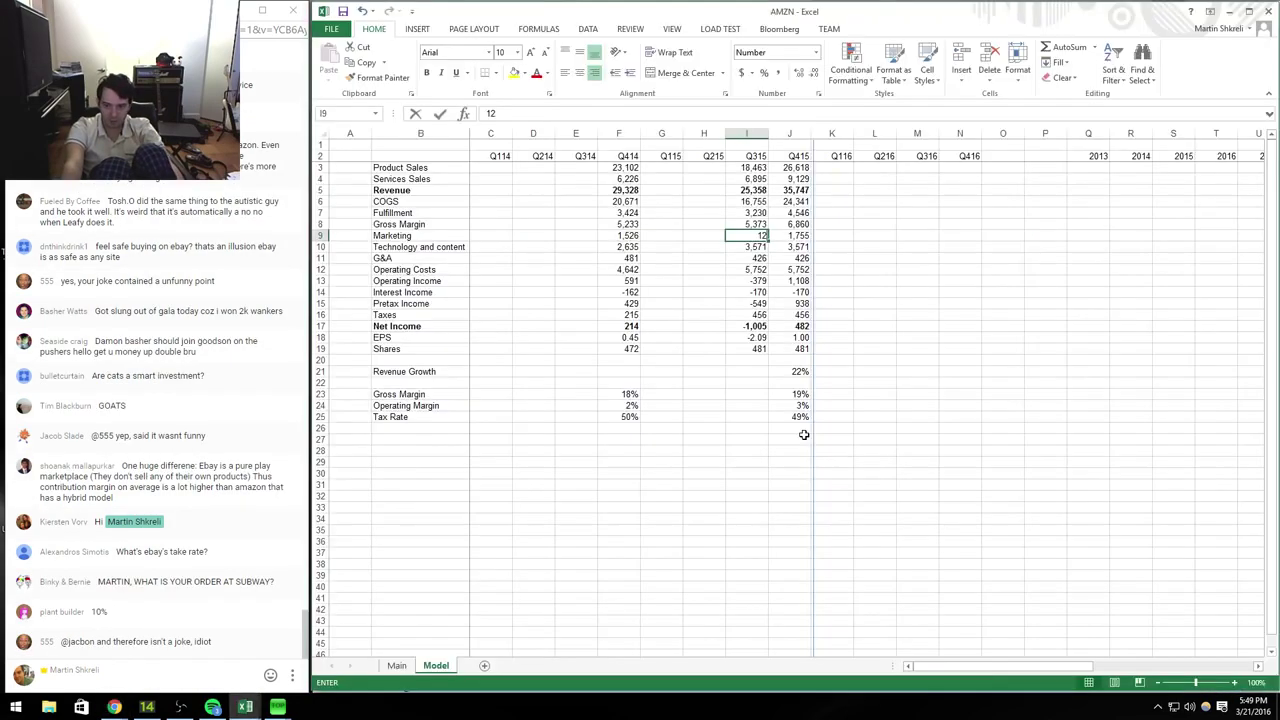
{"action": "key", "text": "alt+Tab"}
{"action": "key", "text": "alt+Tab"}
{"action": "type", "text": "3197"}
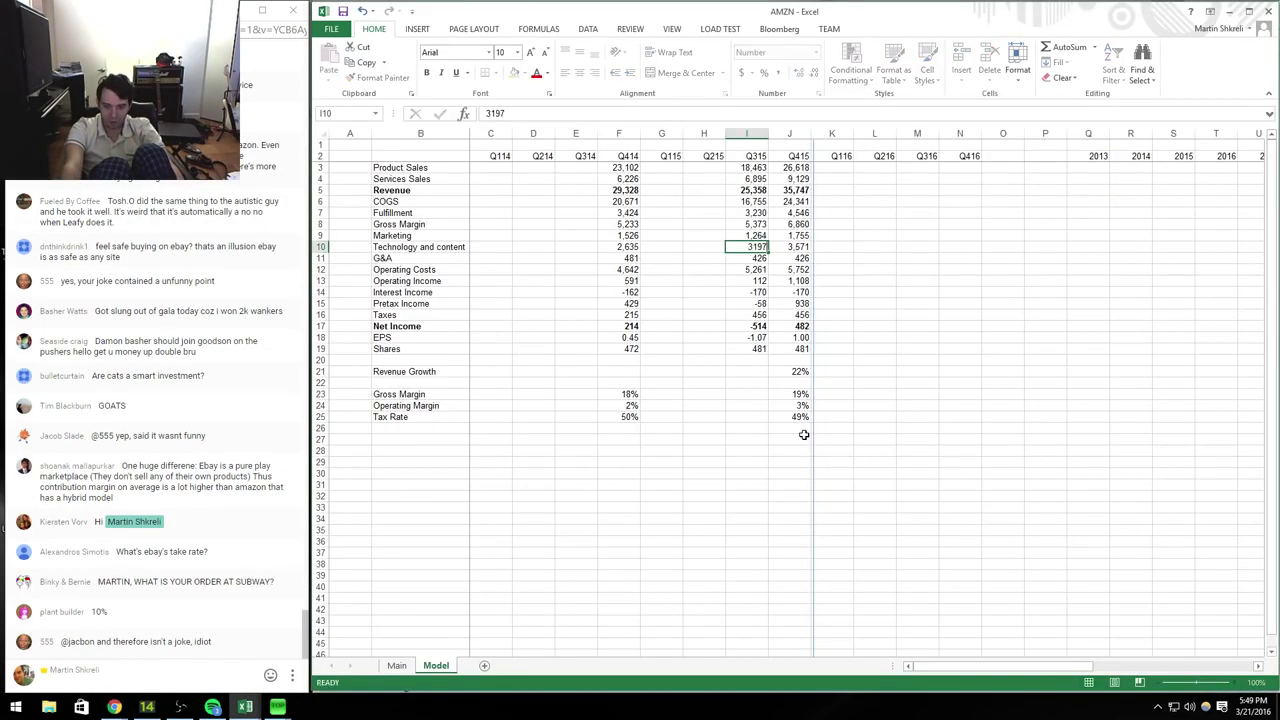
Step: Set the Q315 G&A to 463+43, combining general and administrative with other operating expense
{"action": "key", "text": "alt+Tab"}
{"action": "key", "text": "alt+Tab"}
{"action": "type", "text": "463"}
{"action": "key", "text": "Return"}
{"action": "key", "text": "alt+Tab"}
{"action": "key", "text": "alt+Tab"}
{"action": "type", "text": "463"}
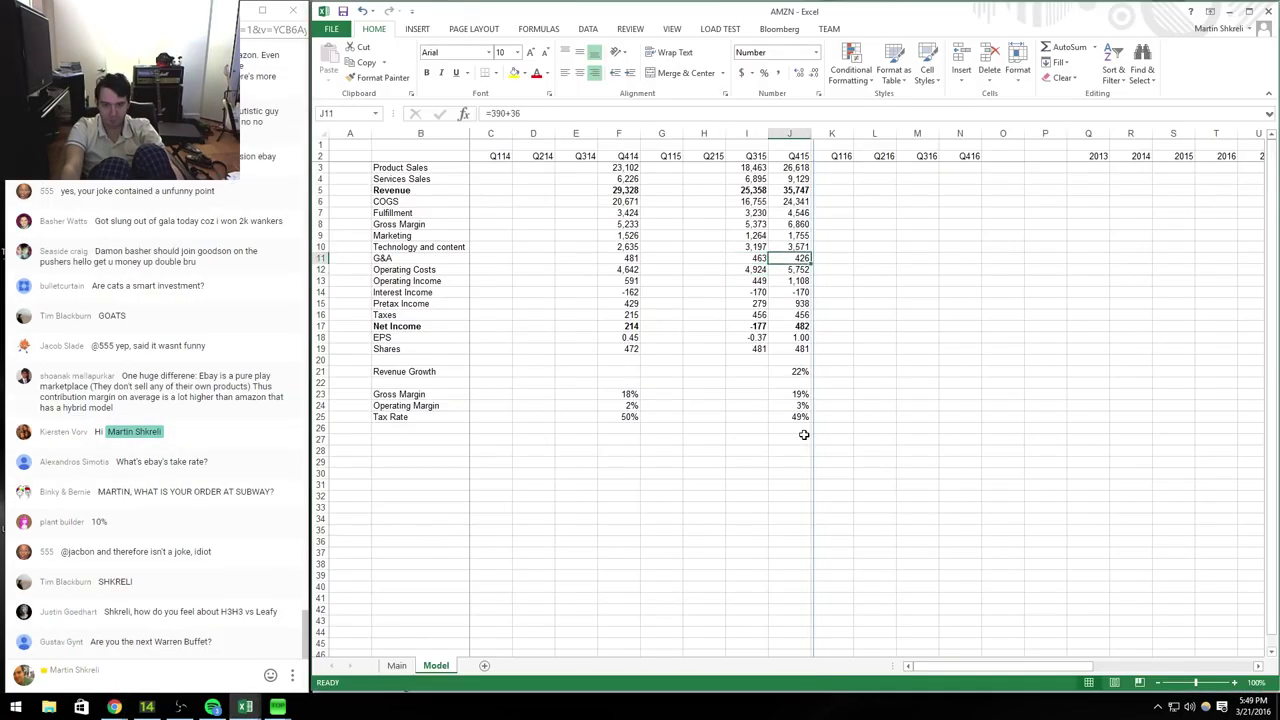
{"action": "type", "text": "+"}
{"action": "key", "text": "End"}
{"action": "type", "text": "+"}
{"action": "key", "text": "alt+Tab"}
{"action": "key", "text": "alt+Tab"}
{"action": "type", "text": "43"}
{"action": "key", "text": "Return"}
{"action": "key", "text": "Down"}
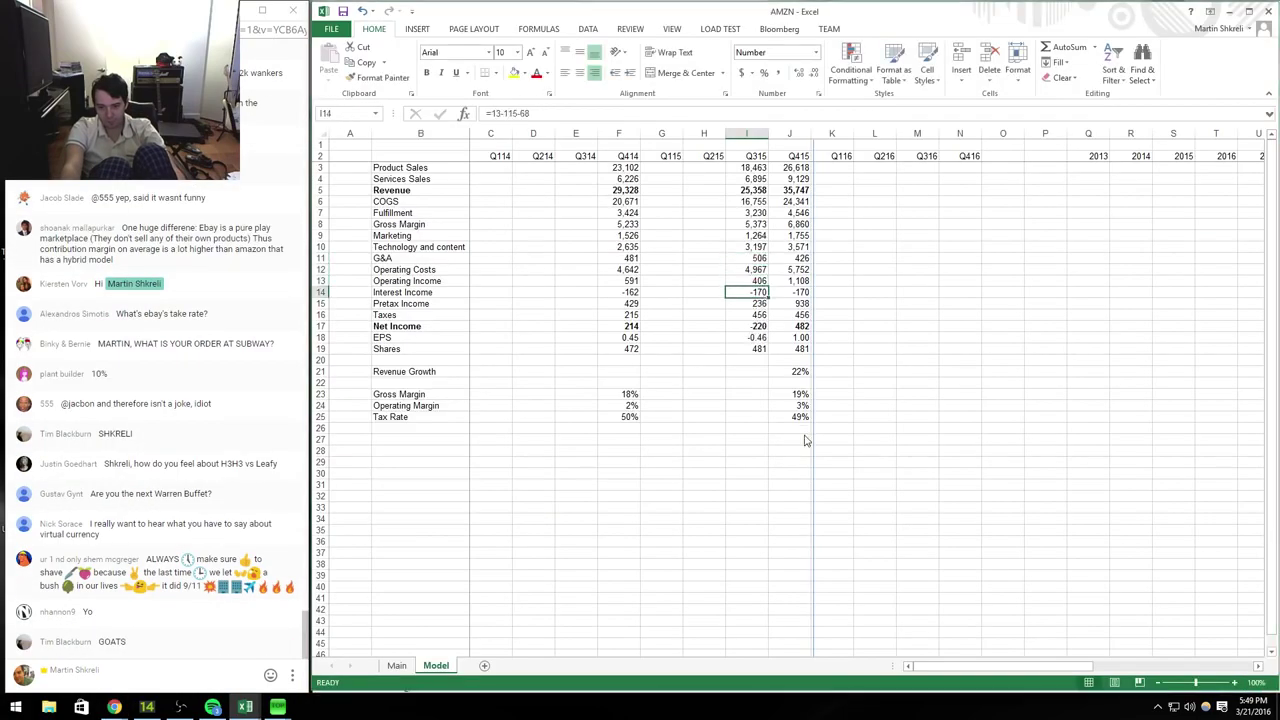
Step: Set the Q315 Interest Income to 13-116-56, covering interest income, interest expense and other expense
{"action": "key", "text": "alt+Tab"}
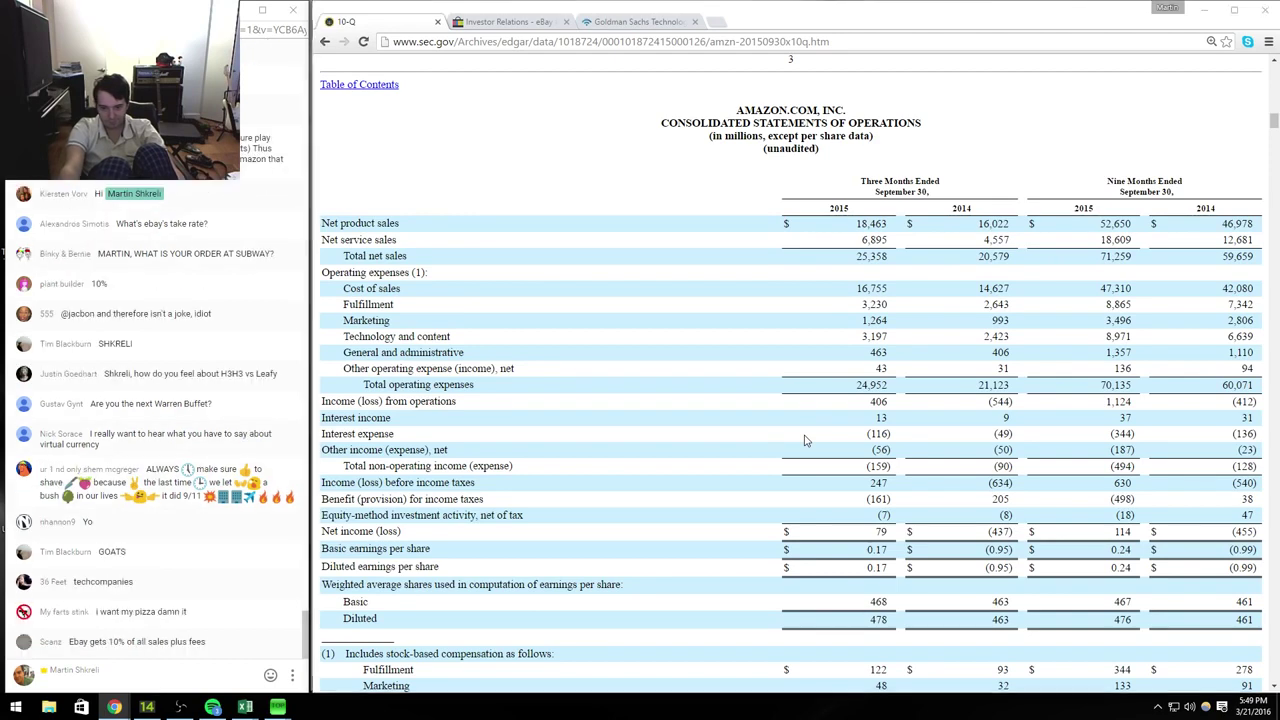
{"action": "key", "text": "alt+Tab"}
{"action": "type", "text": "+13-116-56"}
{"action": "key", "text": "alt+Tab"}
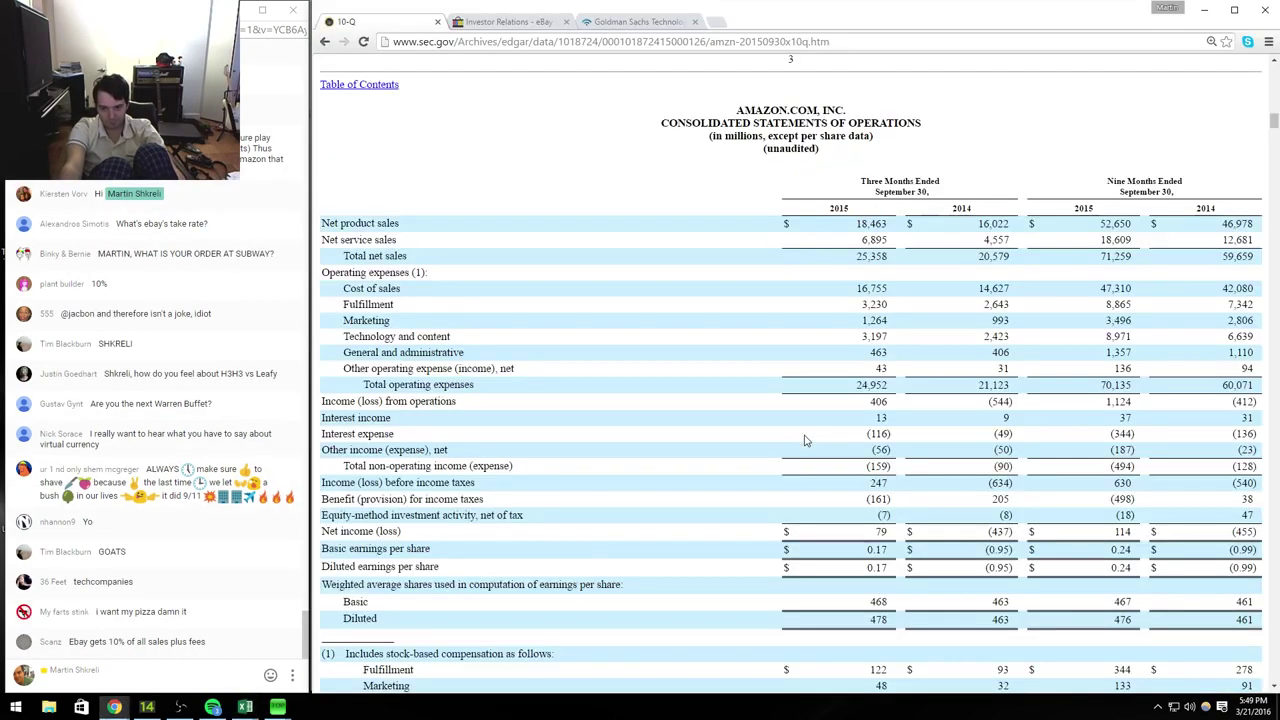
{"action": "key", "text": "alt+Tab"}
{"action": "key", "text": "Return"}
{"action": "key", "text": "alt+Tab"}
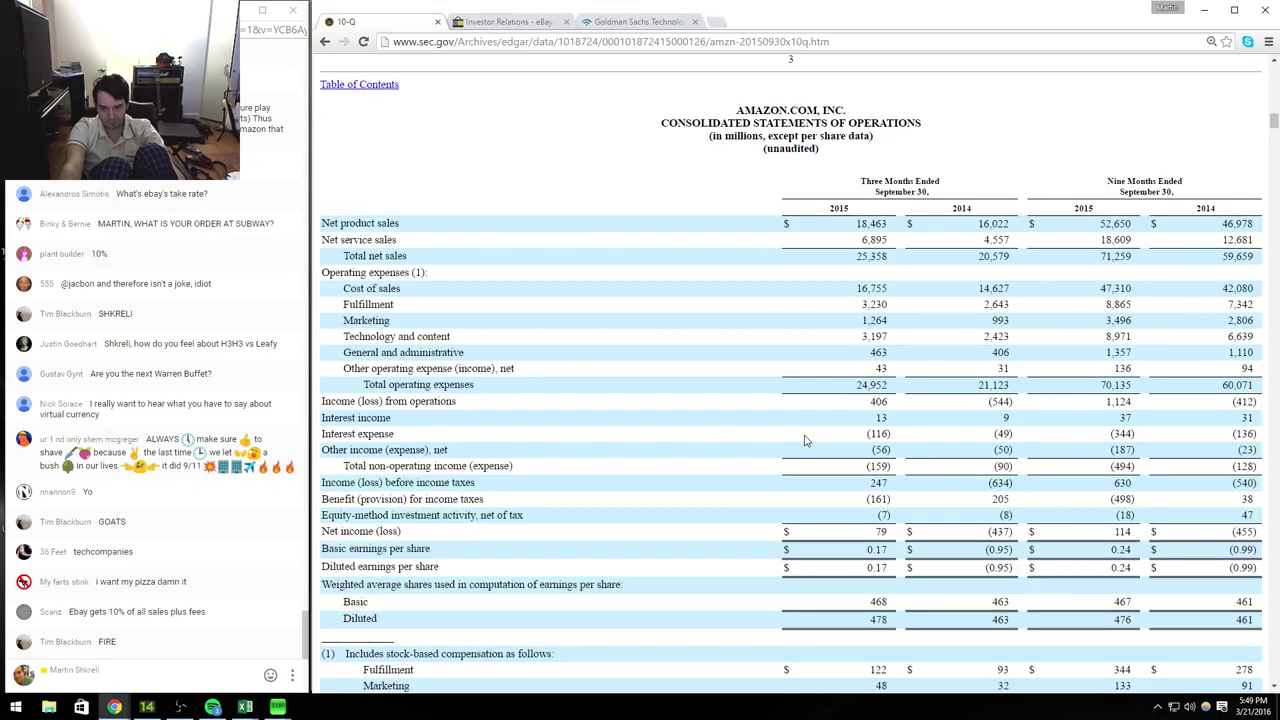
Step: Set the Q315 Taxes to 161+7, adding the equity-method investment loss to the tax provision
{"action": "key", "text": "alt+Tab"}
{"action": "key", "text": "alt+Tab"}
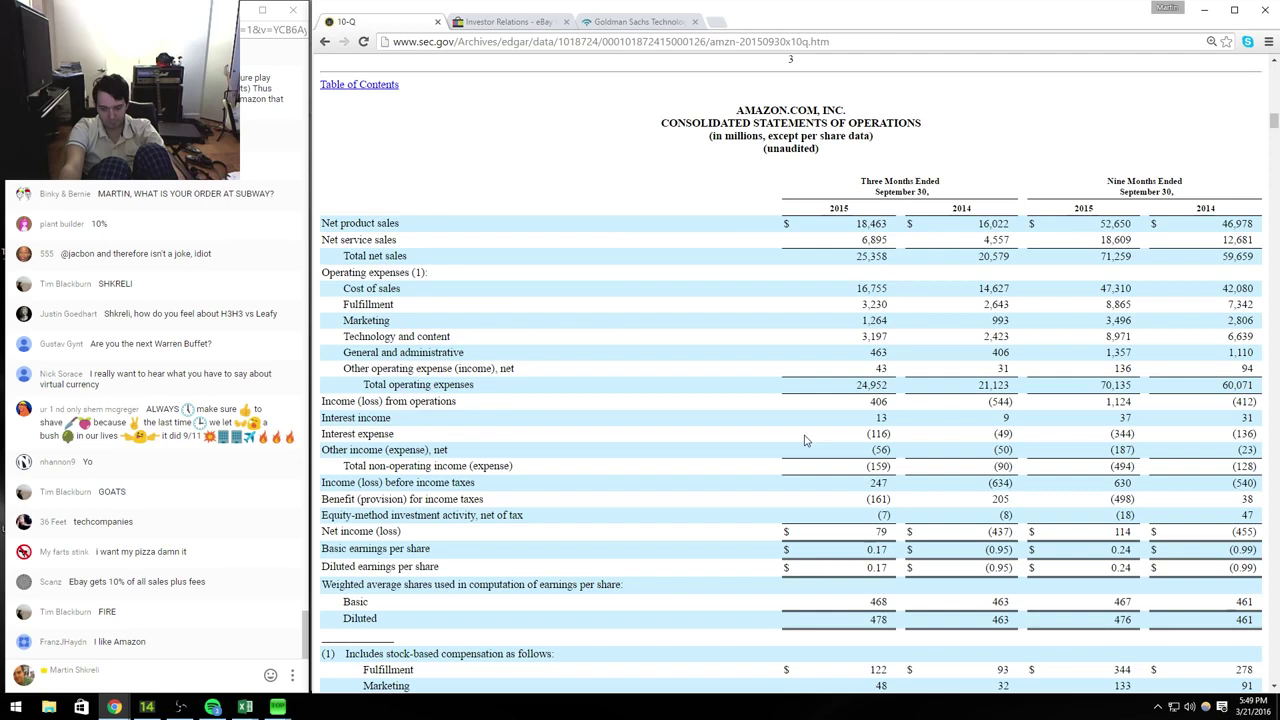
{"action": "key", "text": "alt+Tab"}
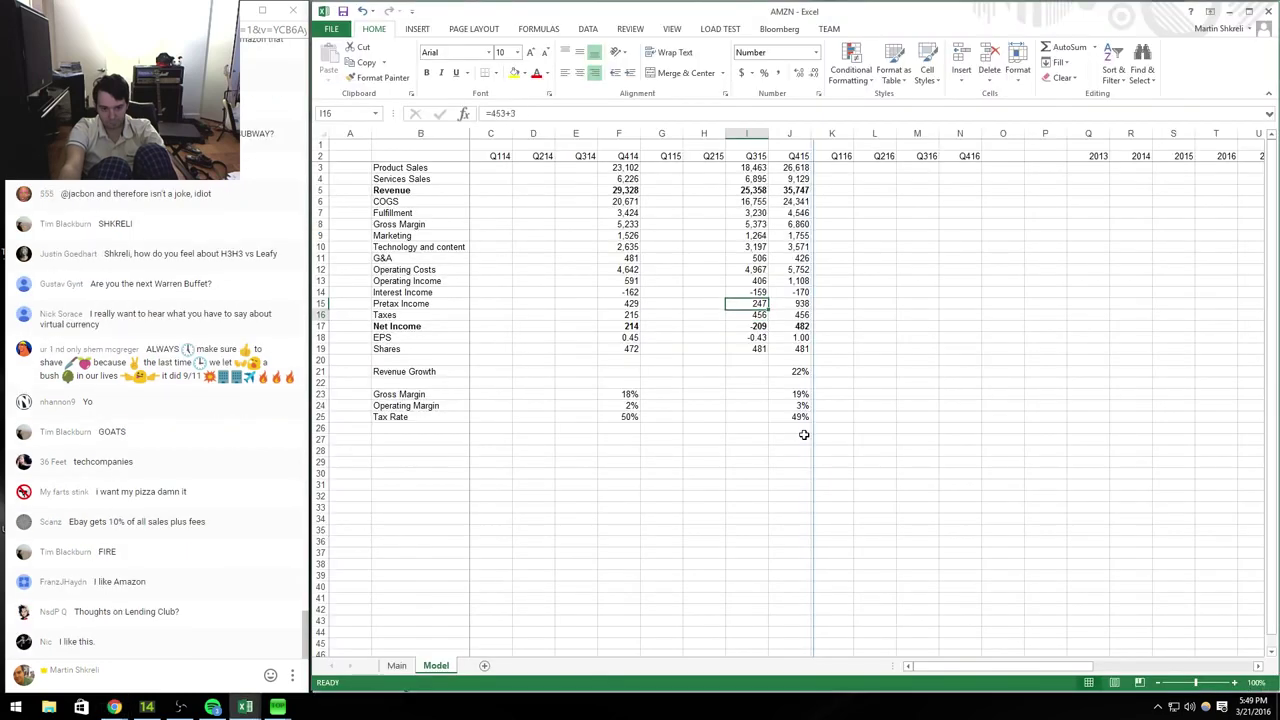
{"action": "key", "text": "alt+Tab"}
{"action": "key", "text": "alt+Tab"}
{"action": "type", "text": "+161"}
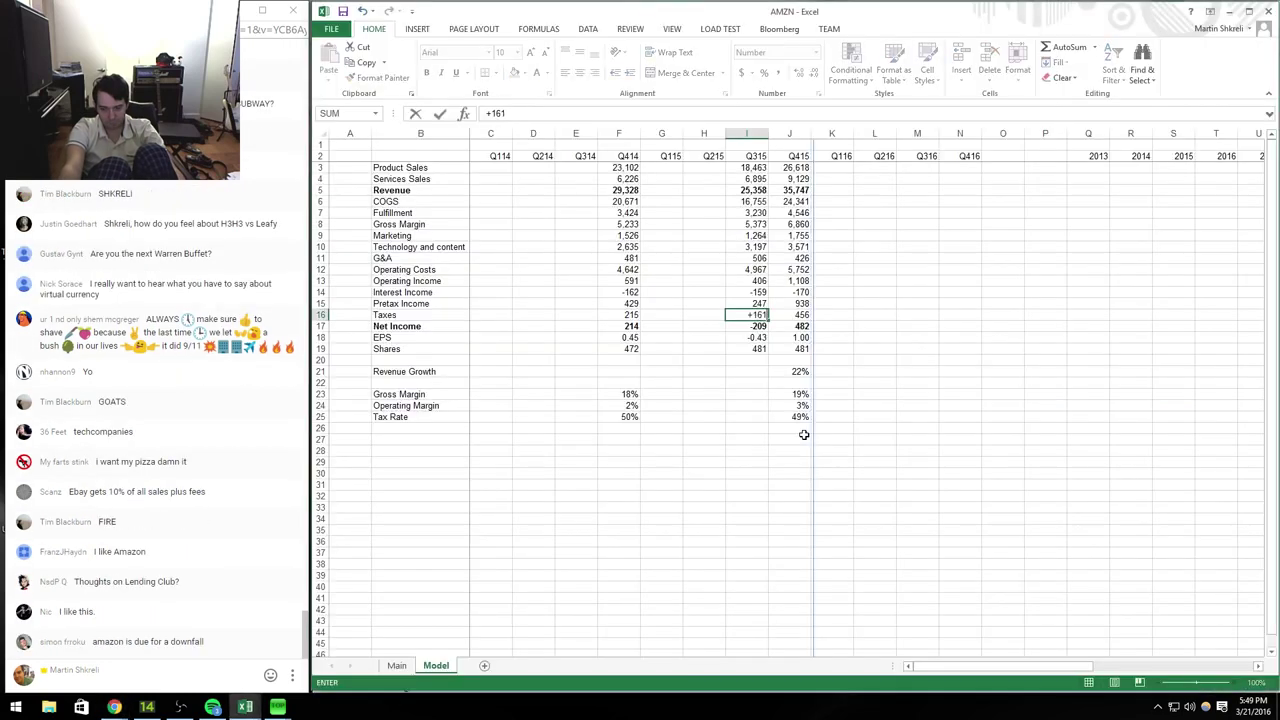
{"action": "key", "text": "BackSpace"}
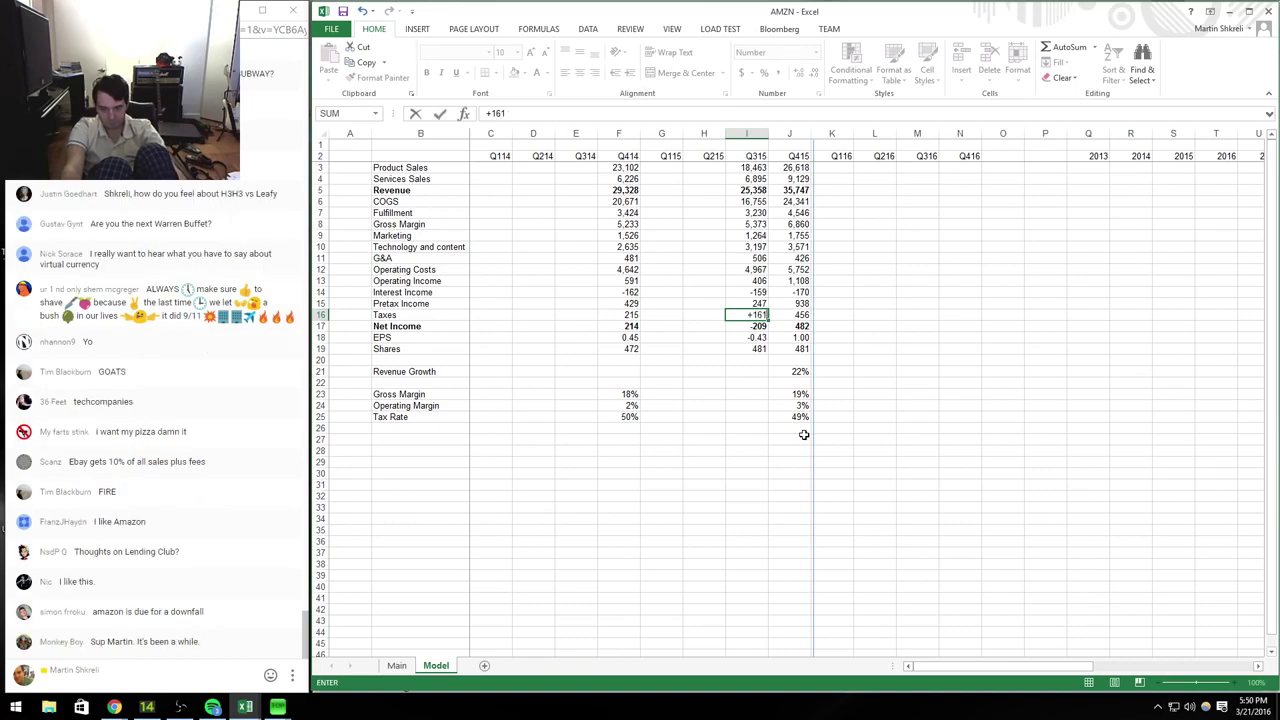
{"action": "type", "text": "+7"}
{"action": "key", "text": "Return"}
Step: Set the Q315 Shares to the diluted share count of 478 from the 10-Q
{"action": "key", "text": "alt+Tab"}
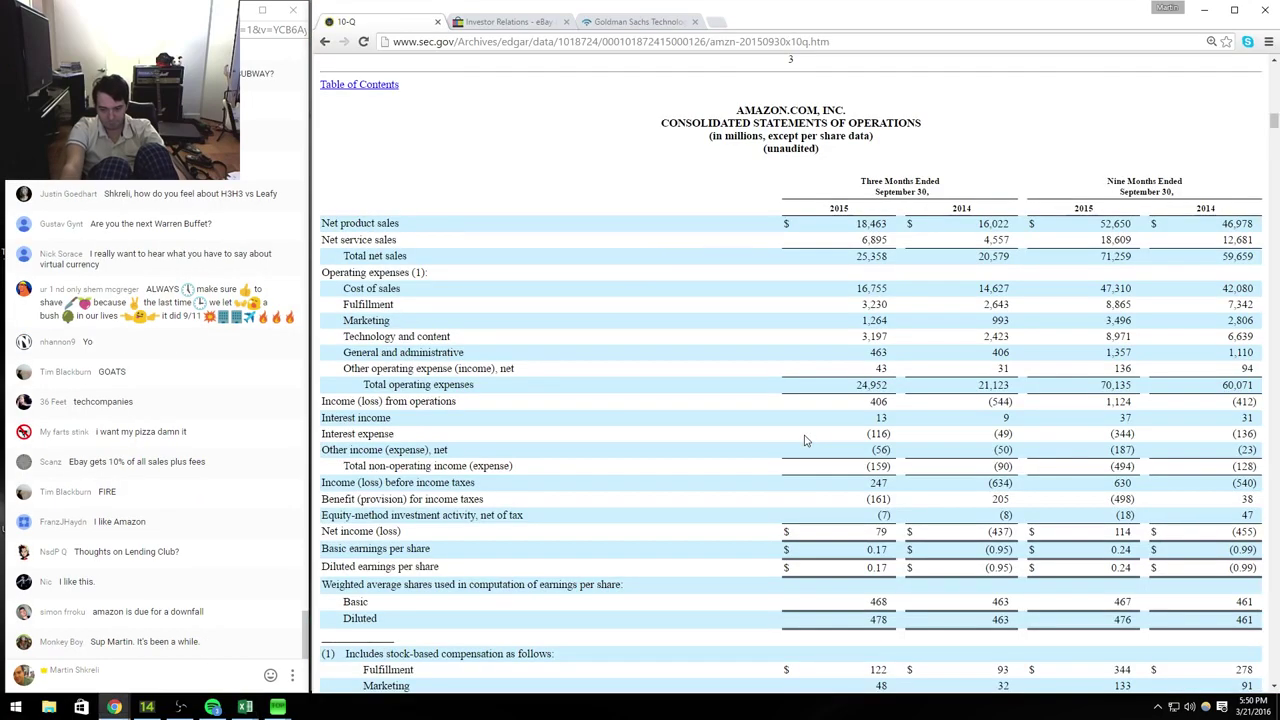
{"action": "scroll", "coordinate": [806, 441], "scroll_direction": "down", "scroll_amount": 3}
{"action": "key", "text": "alt+Tab"}
{"action": "type", "text": "478"}
{"action": "key", "text": "Tab"}
Step: Copy the Q415 Revenue Growth formula into the Q315 column
{"action": "key", "text": "Down"}
{"action": "key", "text": "Down"}
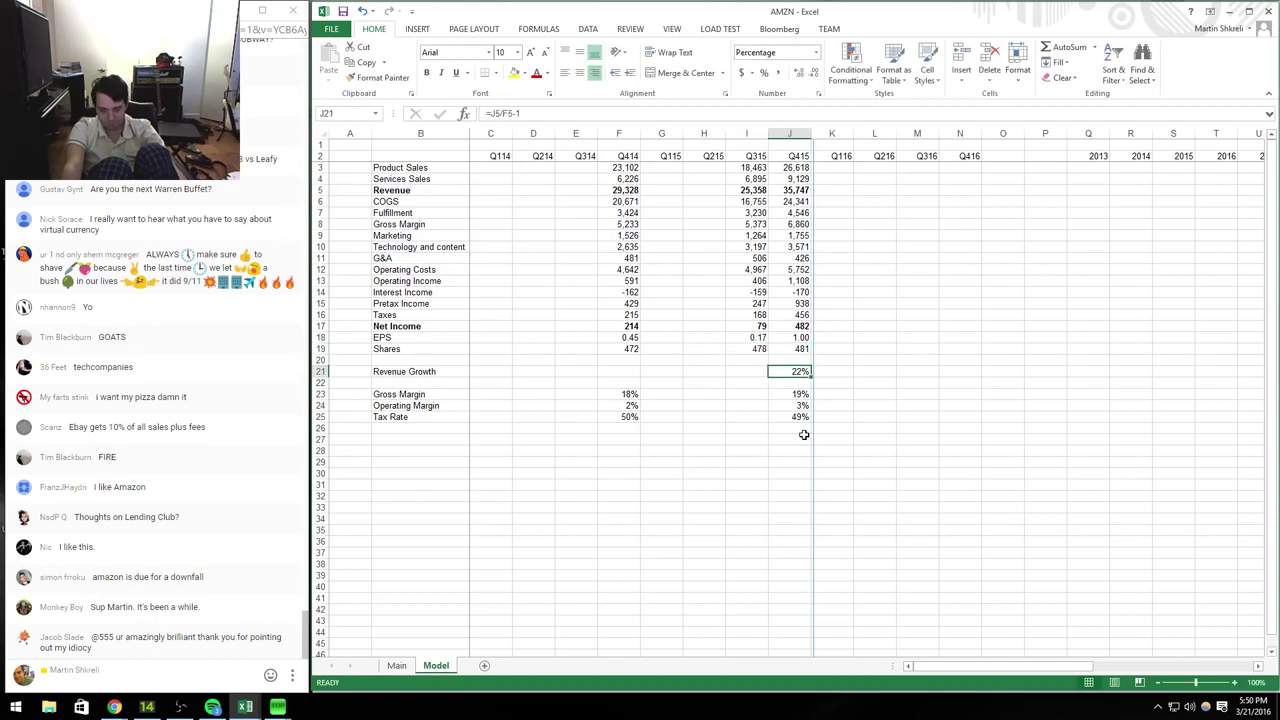
{"action": "key", "text": "ctrl+c"}
{"action": "key", "text": "Left"}
{"action": "key", "text": "ctrl+v"}
Step: Copy the Q415 Gross Margin, Operating Margin and Tax Rate formulas into the Q315 column
{"action": "key", "text": "Right"}
{"action": "key", "text": "Down"}
{"action": "key", "text": "Down"}
{"action": "key", "text": "shift+Down"}
{"action": "key", "text": "shift+Down"}
{"action": "key", "text": "ctrl+c"}
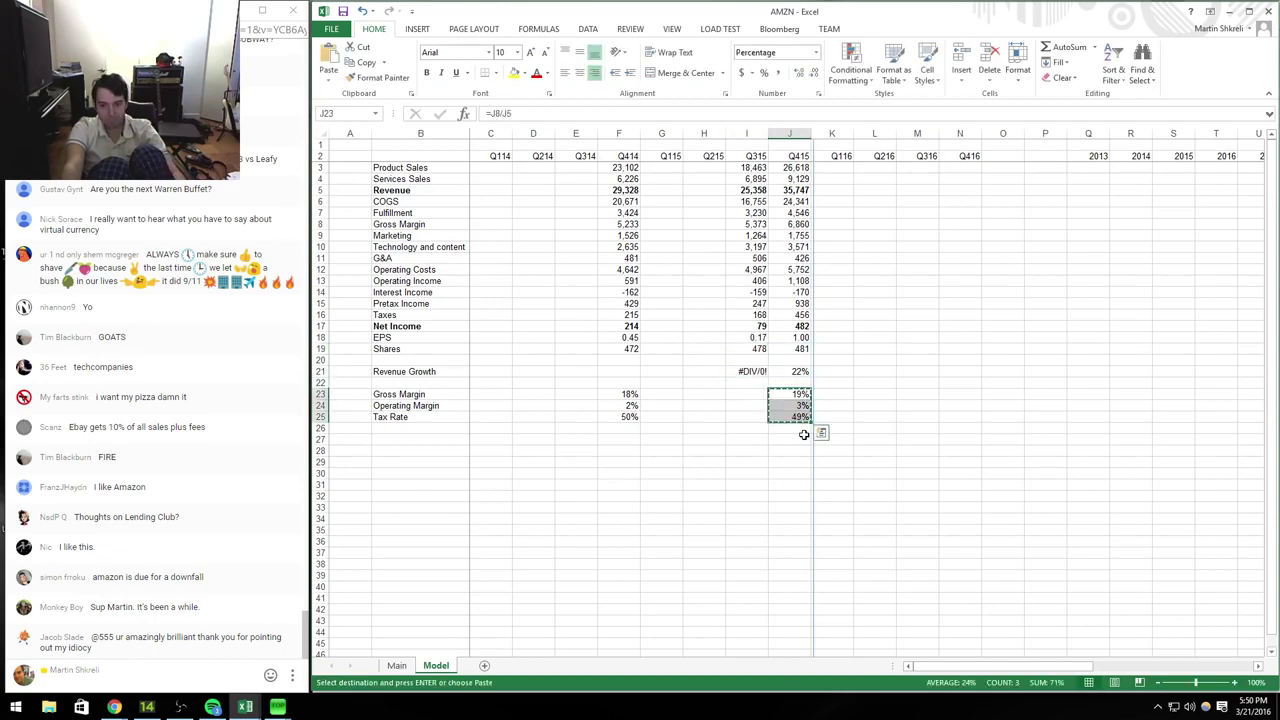
{"action": "key", "text": "Left"}
{"action": "key", "text": "ctrl+v"}
{"action": "key", "text": "Left"}
{"action": "key", "text": "Escape"}
Step: Copy the Q414 figures, Product Sales through Shares, into the Q314 column as a template
{"action": "key", "text": "Left"}
{"action": "key", "text": "Left"}
{"action": "key", "text": "Up"}
{"action": "key", "text": "Up"}
{"action": "key", "text": "ctrl+Up"}
{"action": "key", "text": "ctrl+Up"}
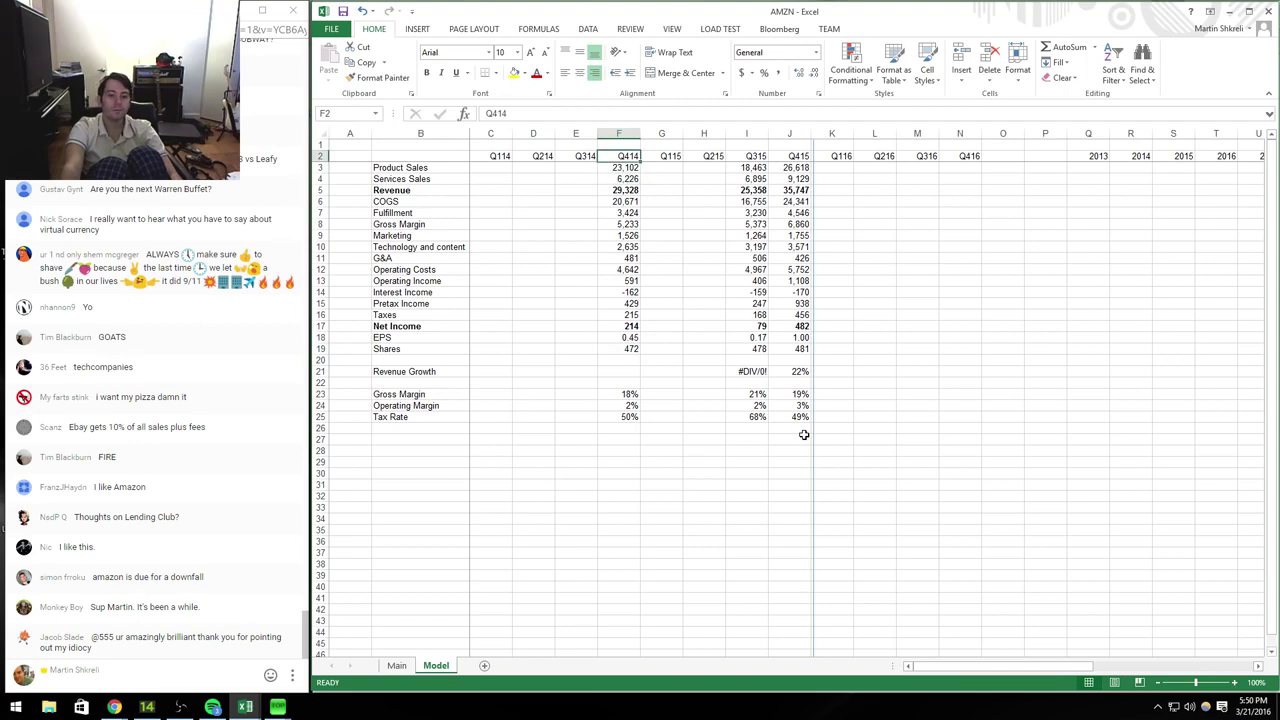
{"action": "key", "text": "ctrl+shift+Down"}
{"action": "key", "text": "ctrl+c"}
{"action": "key", "text": "Left"}
{"action": "key", "text": "ctrl+v"}
{"action": "key", "text": "Escape"}
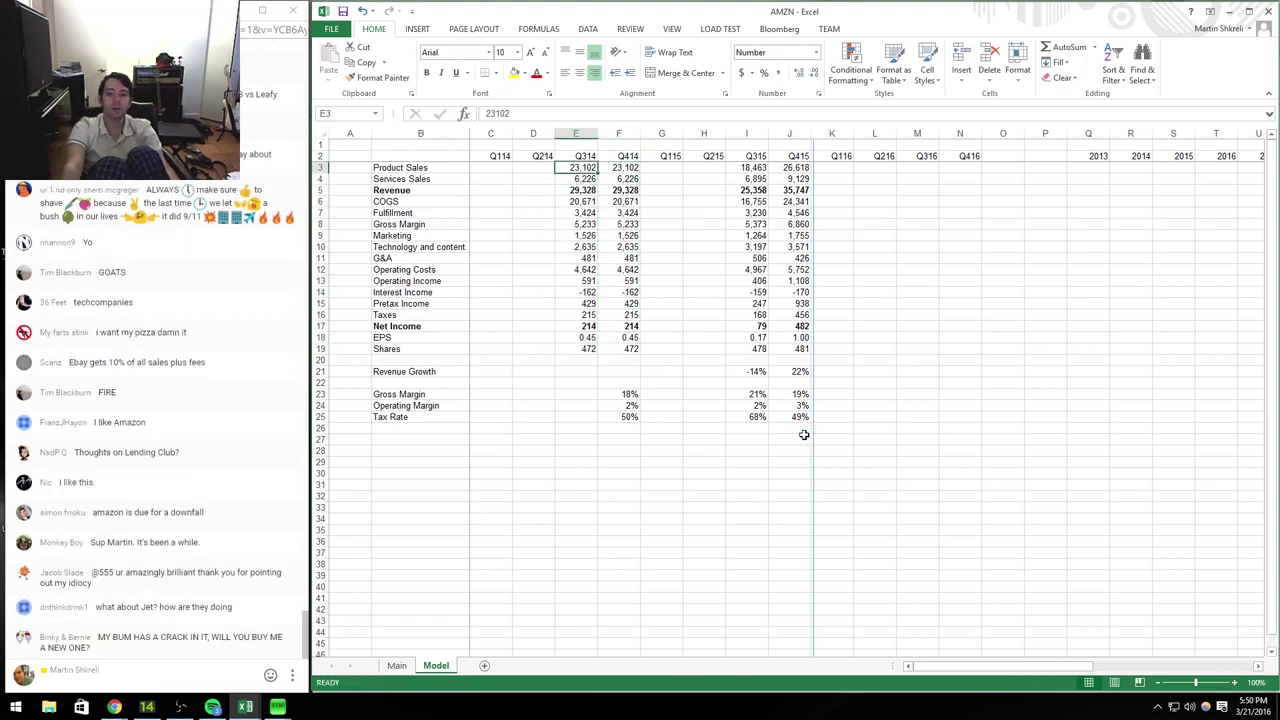
Step: Set the Q314 Product Sales to 16,022 and Services Sales to 4,557 from the 10-Q
{"action": "key", "text": "Right"}
{"action": "key", "text": "Right"}
{"action": "key", "text": "Right"}
{"action": "key", "text": "Right"}
{"action": "key", "text": "shift+Right"}
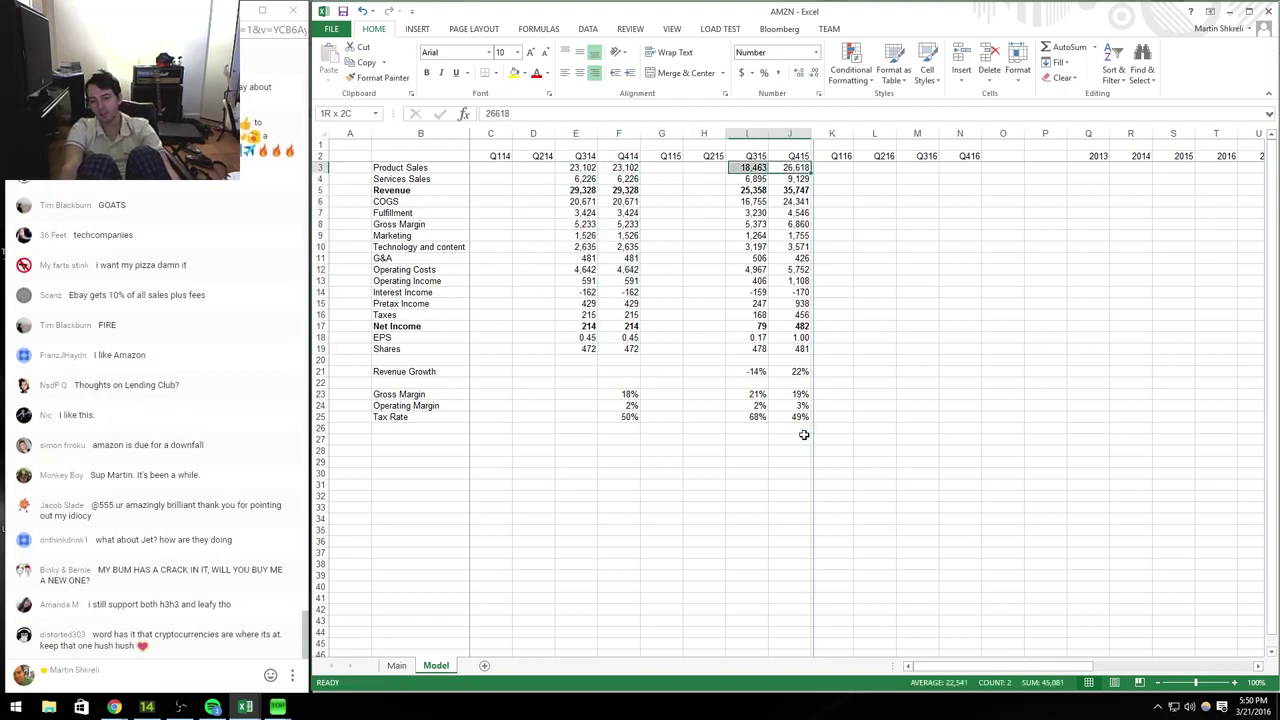
{"action": "key", "text": "Left"}
{"action": "key", "text": "Left"}
{"action": "key", "text": "Left"}
{"action": "key", "text": "shift+Left"}
{"action": "key", "text": "alt+Tab"}
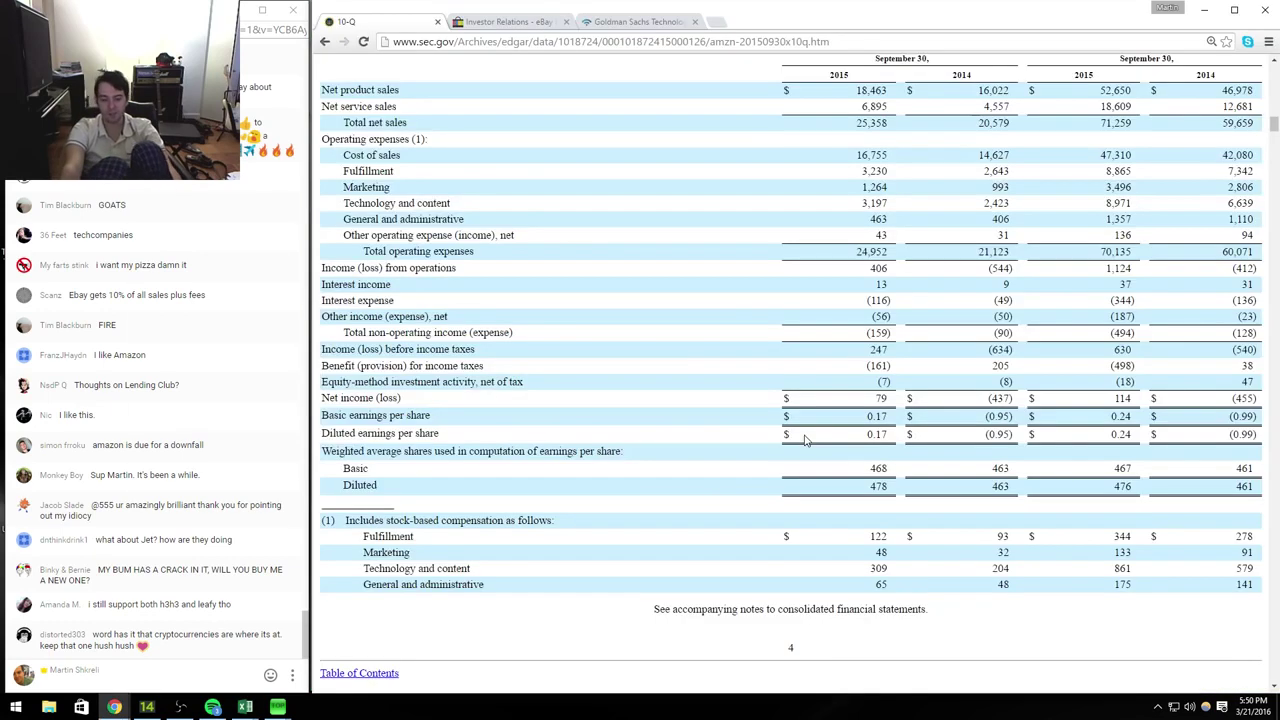
{"action": "key", "text": "alt+Tab"}
{"action": "type", "text": "16022"}
{"action": "key", "text": "Return"}
{"action": "key", "text": "alt+Tab"}
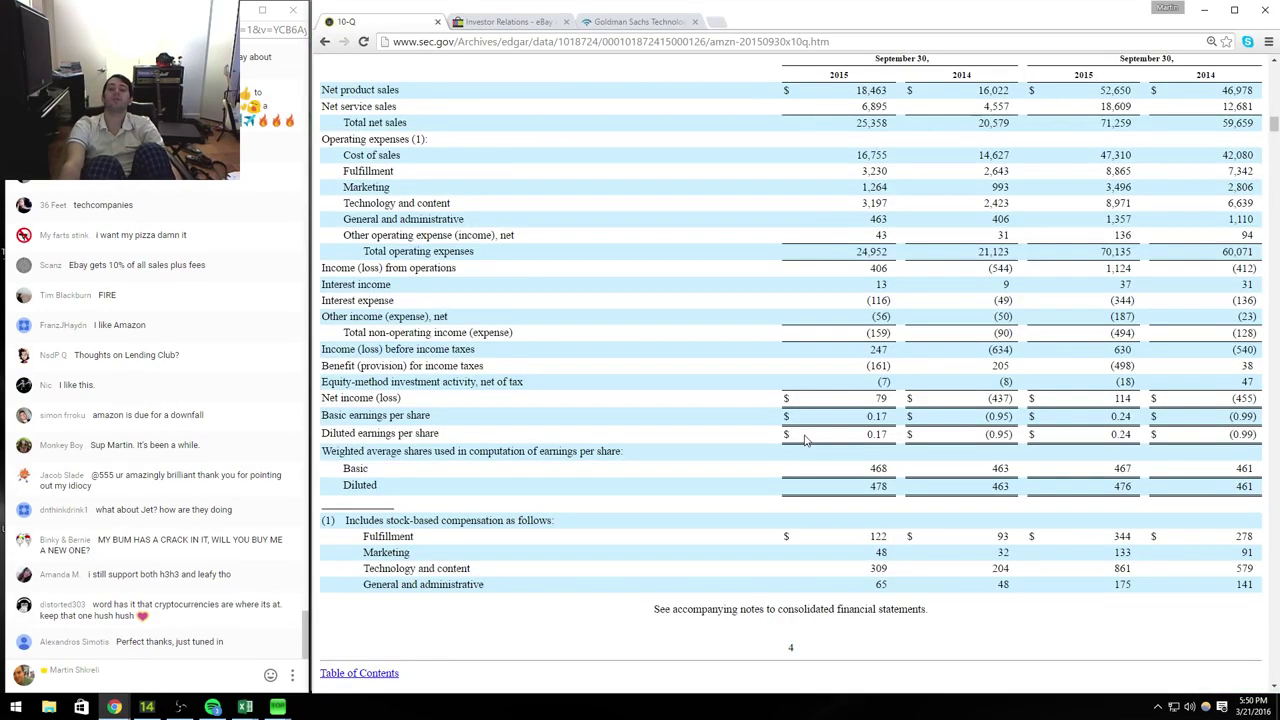
{"action": "key", "text": "alt+Tab"}
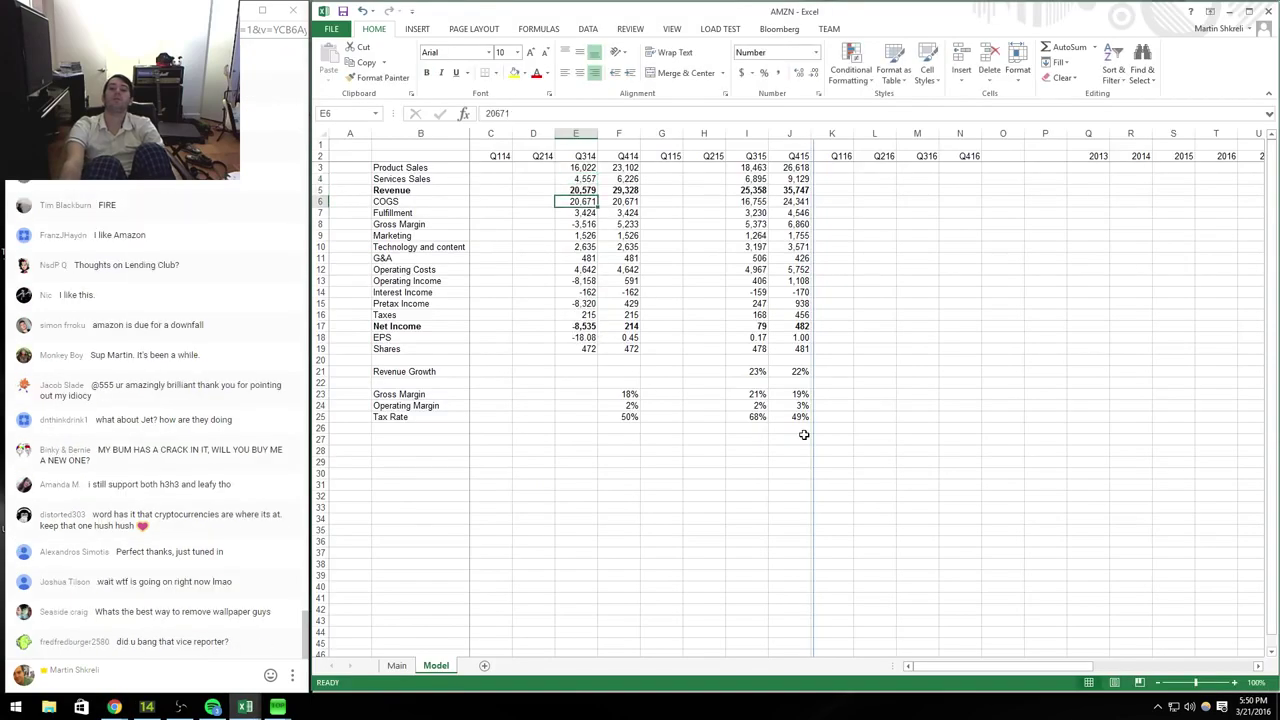
Step: Set the Q314 COGS to 14,627 and Fulfillment to 2,643 from the 10-Q
{"action": "key", "text": "alt+Tab"}
{"action": "key", "text": "alt+Tab"}
{"action": "key", "text": "alt+Tab"}
{"action": "key", "text": "alt+Tab"}
{"action": "type", "text": "14,627"}
{"action": "key", "text": "Return"}
{"action": "key", "text": "alt+Tab"}
{"action": "key", "text": "alt+Tab"}
{"action": "type", "text": "264"}
{"action": "key", "text": "alt+Tab"}
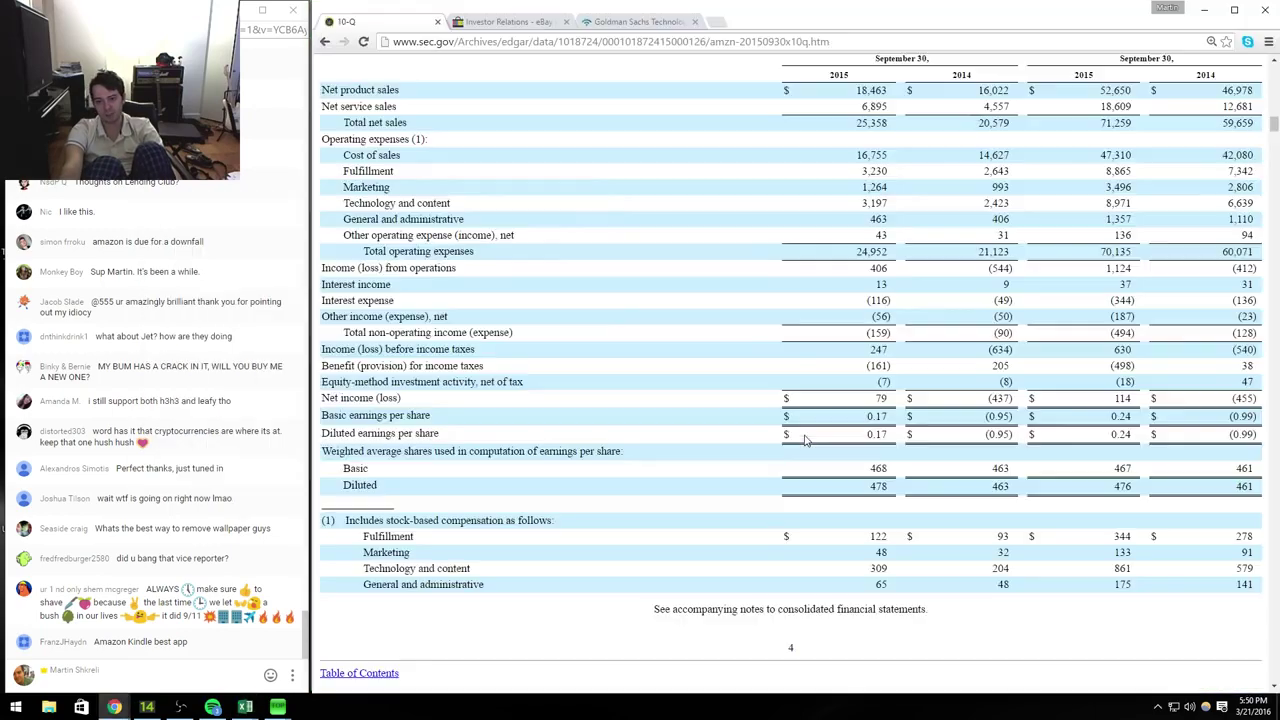
{"action": "key", "text": "alt+Tab"}
{"action": "type", "text": "3"}
{"action": "key", "text": "Return"}
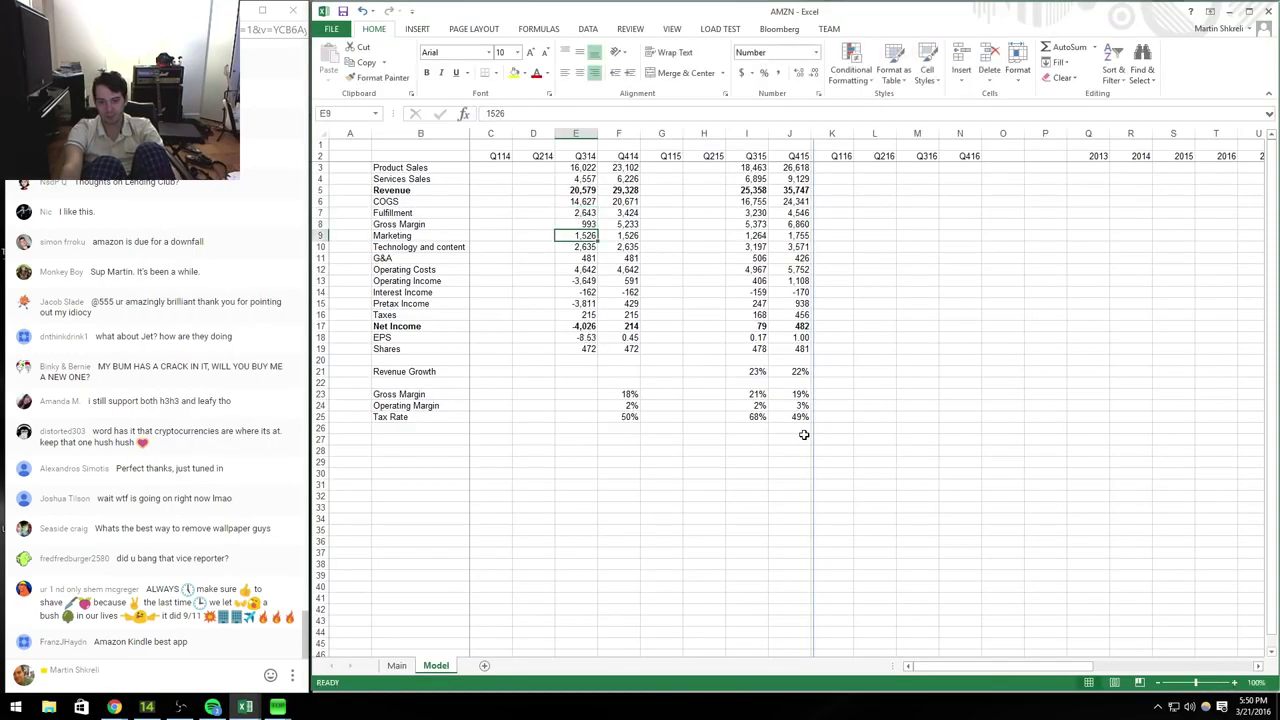
Step: Try to enter the Q314 Marketing expense of 993 and Technology and content expense of 2,423
{"action": "key", "text": "alt+Tab"}
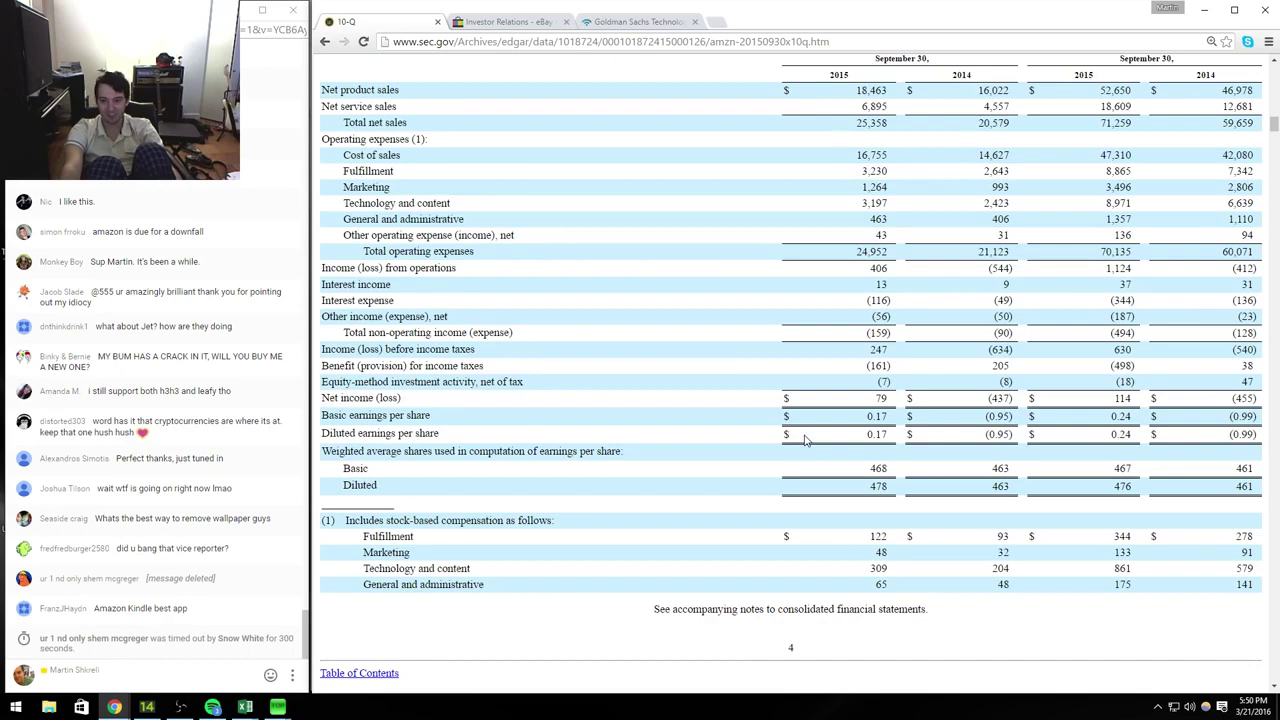
{"action": "key", "text": "alt+Tab"}
{"action": "type", "text": "993"}
{"action": "key", "text": "Return"}
{"action": "key", "text": "alt+Tab"}
{"action": "key", "text": "alt+Tab"}
{"action": "type", "text": "2423"}
{"action": "key", "text": "Return"}
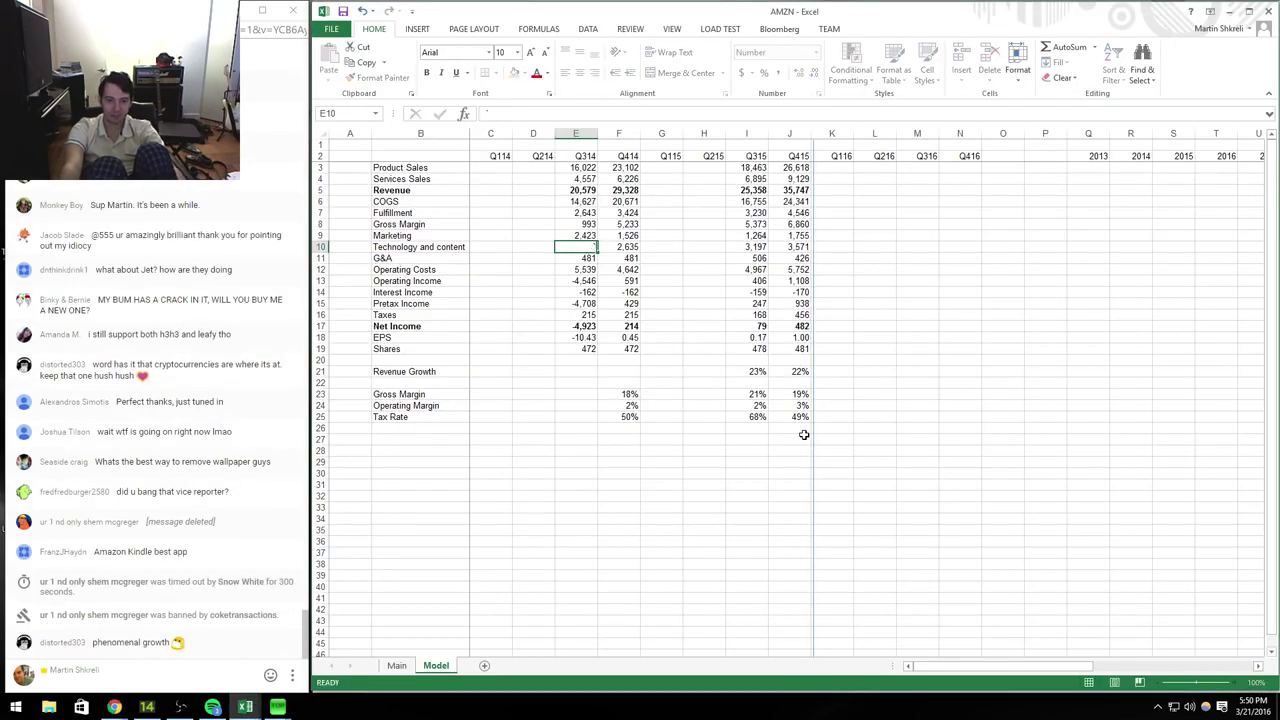
Step: Restore the Q314 Gross Margin formula and set Marketing to 993 and Technology and content to 2,423 in their proper rows
{"action": "key", "text": "alt+Tab"}
{"action": "key", "text": "alt+Tab"}
{"action": "key", "text": "Up"}
{"action": "key", "text": "Up"}
{"action": "key", "text": "Up"}
{"action": "key", "text": "Up"}
{"action": "key", "text": "alt+Tab"}
{"action": "key", "text": "alt+Tab"}
{"action": "key", "text": "Down"}
{"action": "key", "text": "Down"}
{"action": "key", "text": "shift+Right"}
{"action": "key", "text": "ctrl+c"}
{"action": "key", "text": "Down"}
{"action": "key", "text": "shift+Right"}
Step: Set the Q314 G&A to 437, combining general and administrative of 406 with other operating expense of 31
{"action": "key", "text": "alt+Tab"}
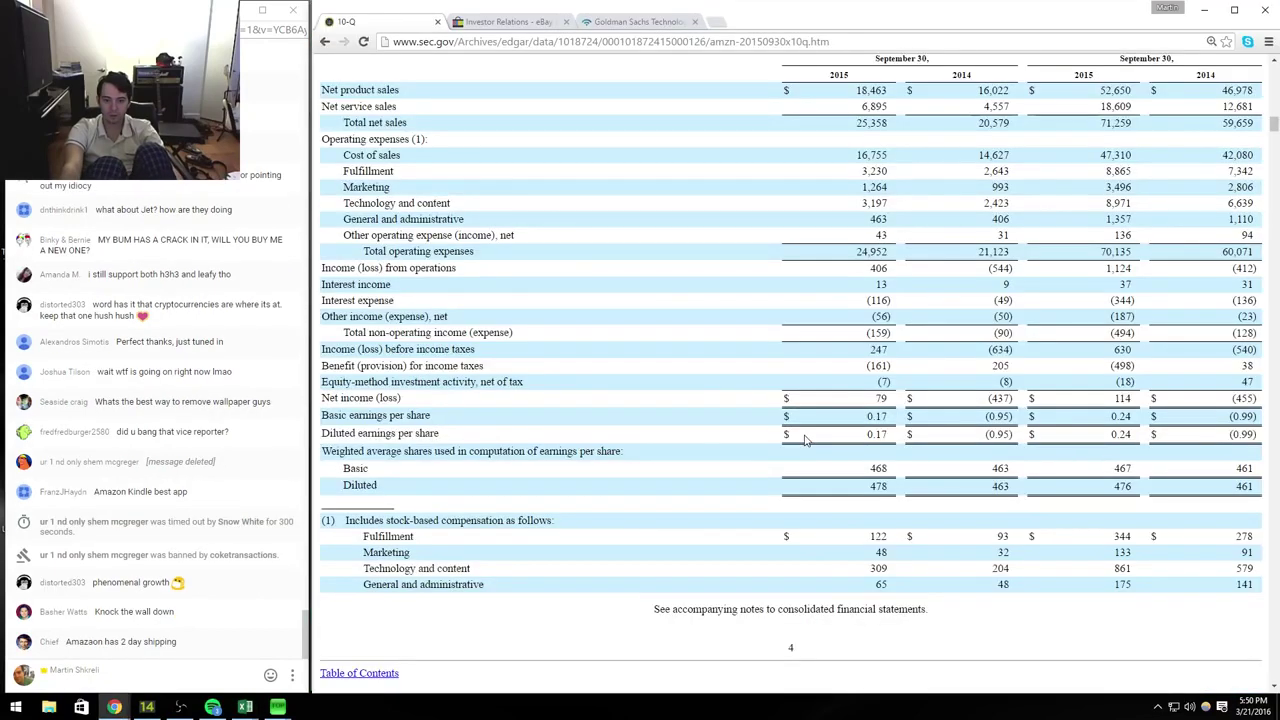
{"action": "key", "text": "alt+Tab"}
{"action": "key", "text": "Down"}
{"action": "key", "text": "alt+Tab"}
{"action": "key", "text": "alt+Tab"}
{"action": "key", "text": "F2"}
{"action": "type", "text": "-44"}
{"action": "key", "text": "Return"}
{"action": "key", "text": "Down"}
{"action": "key", "text": "Down"}
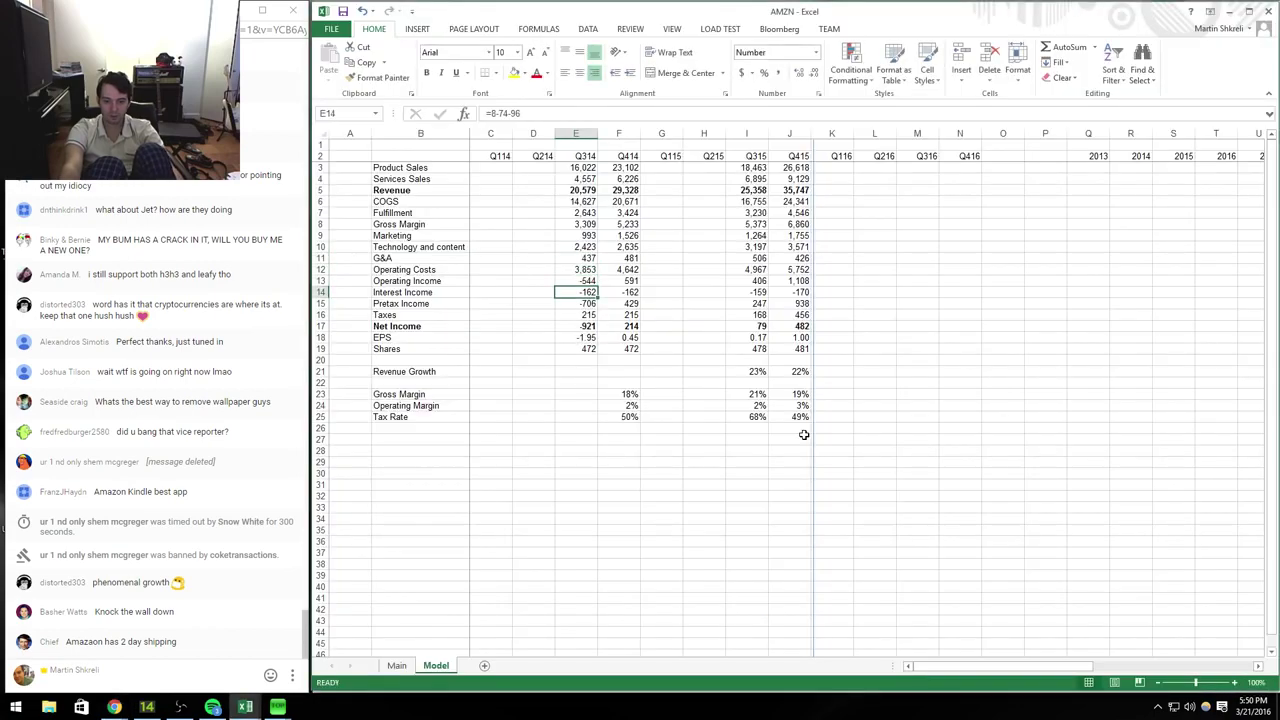
Step: Set the Q314 Interest Income to the 10-Q's total non-operating expense of -90
{"action": "key", "text": "alt+Tab"}
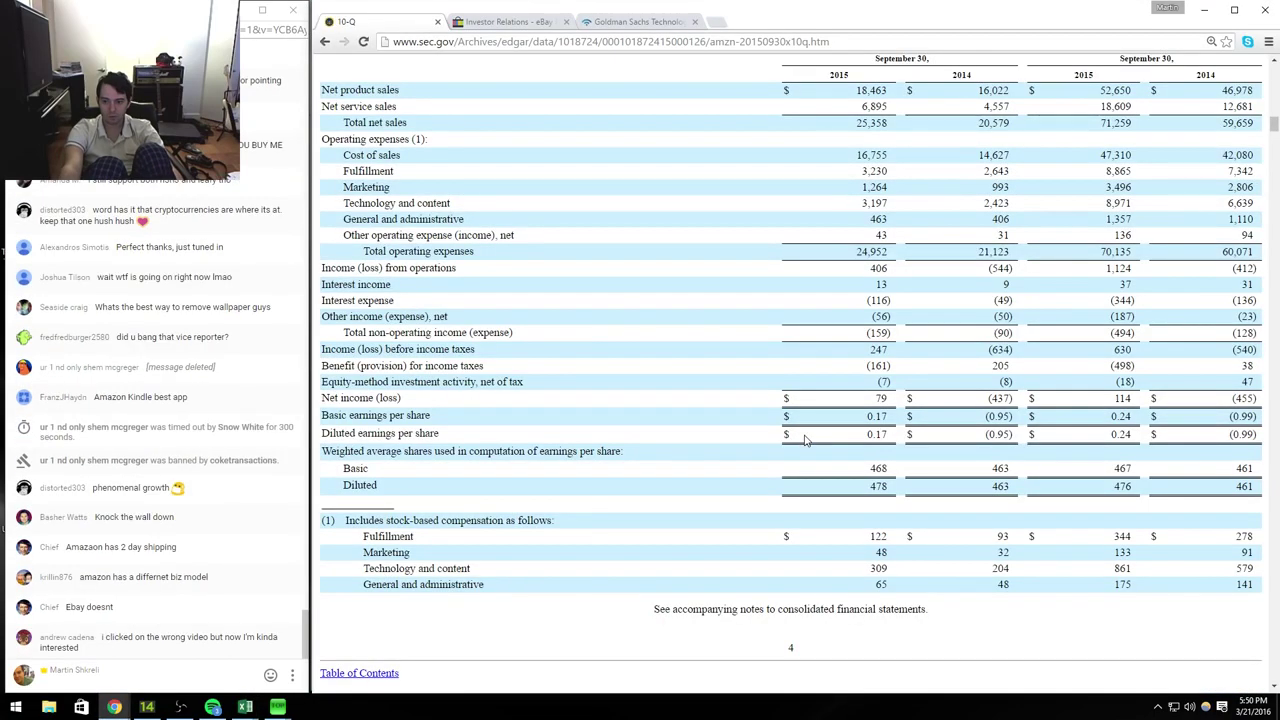
{"action": "key", "text": "alt+Tab"}
{"action": "key", "text": "Down"}
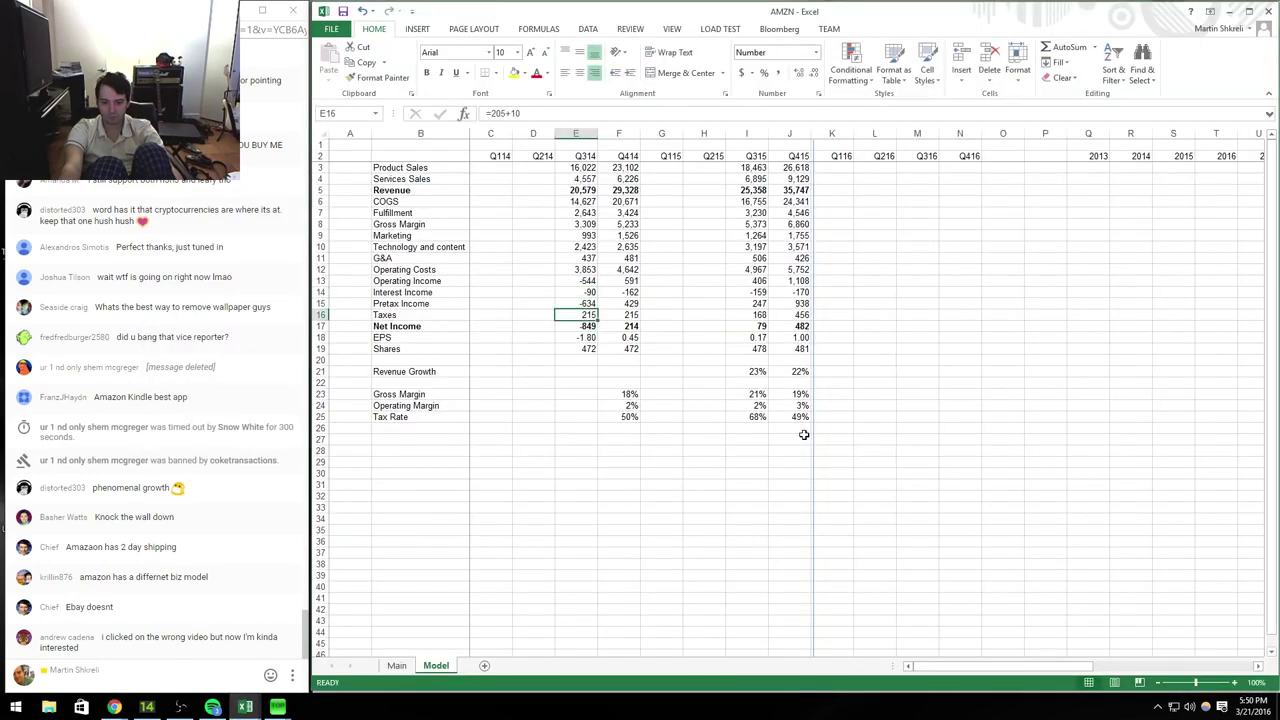
Step: Set the Q314 Taxes to -205+8, including the equity-method loss, and the Shares to the diluted count of 463
{"action": "key", "text": "alt+Tab"}
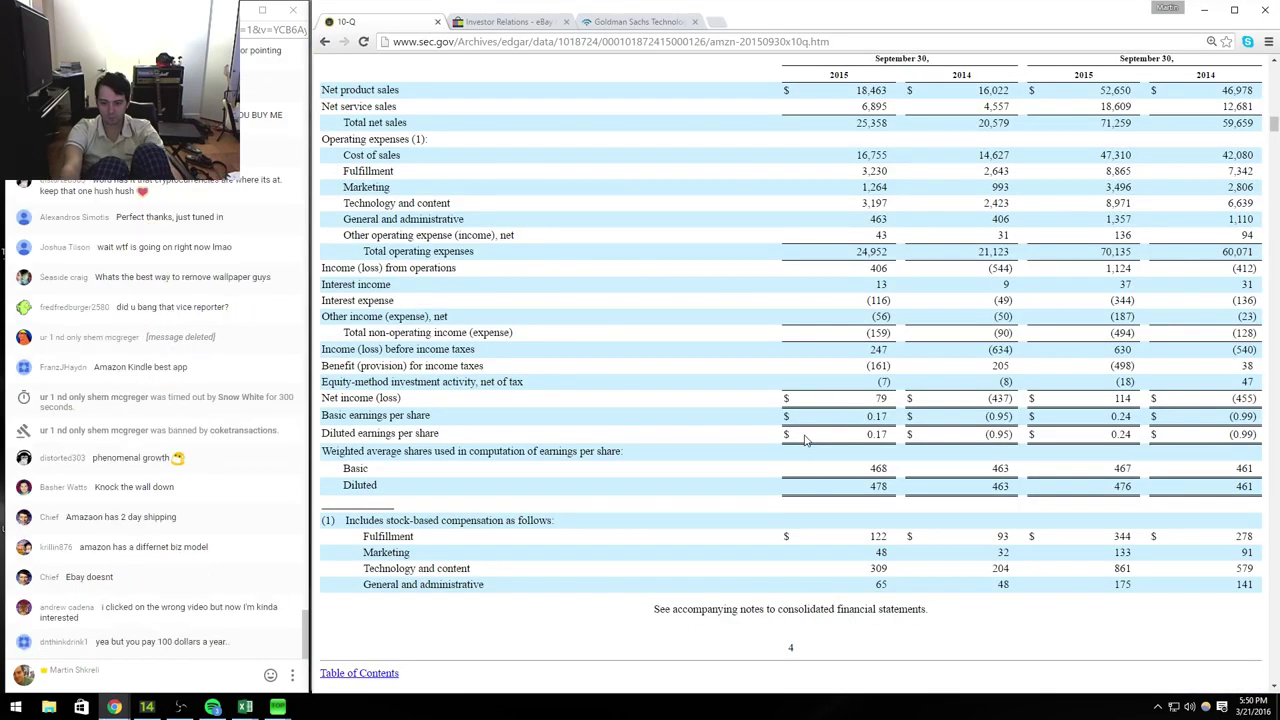
{"action": "key", "text": "alt+Tab"}
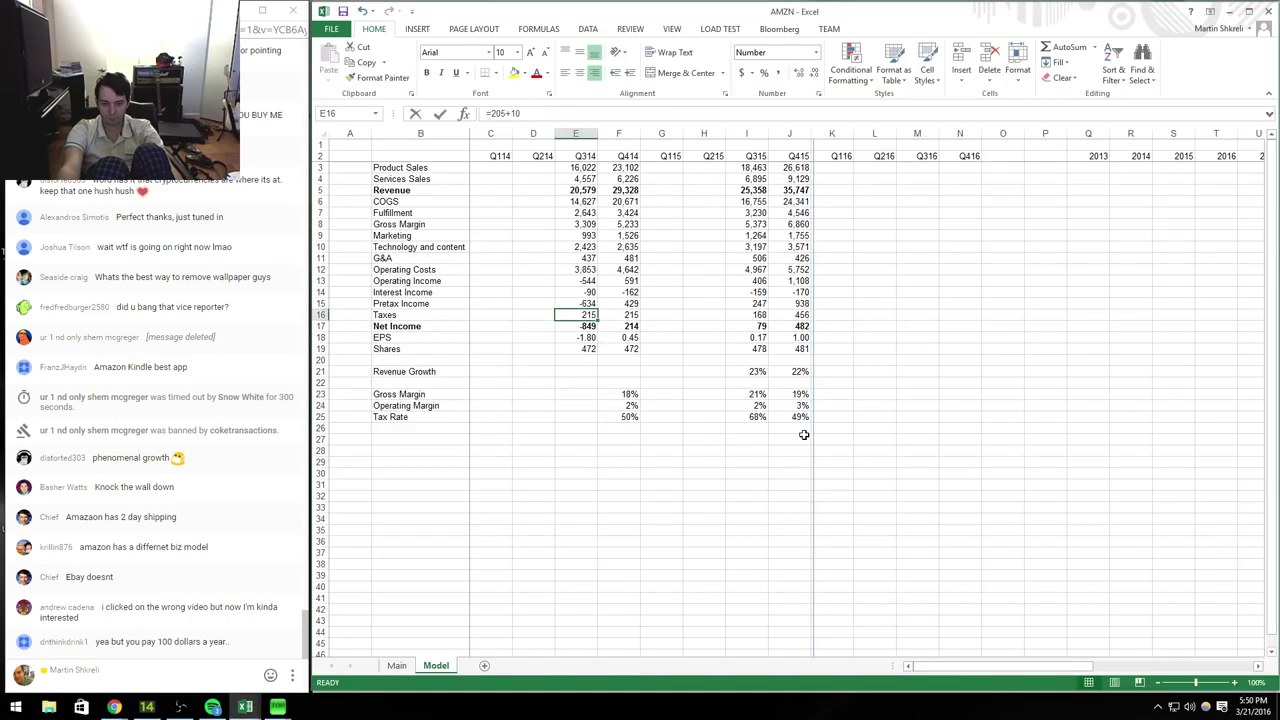
{"action": "type", "text": "-205+8"}
{"action": "key", "text": "Return"}
{"action": "key", "text": "alt+Tab"}
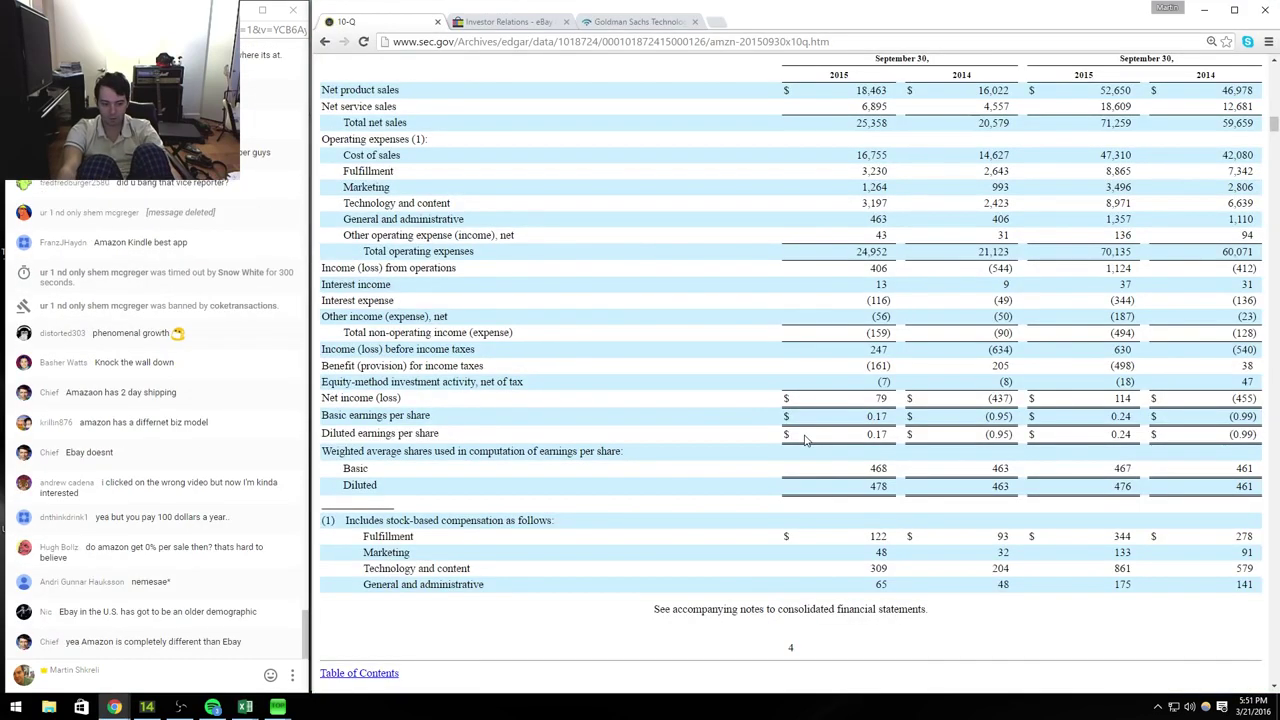
{"action": "key", "text": "alt+Tab"}
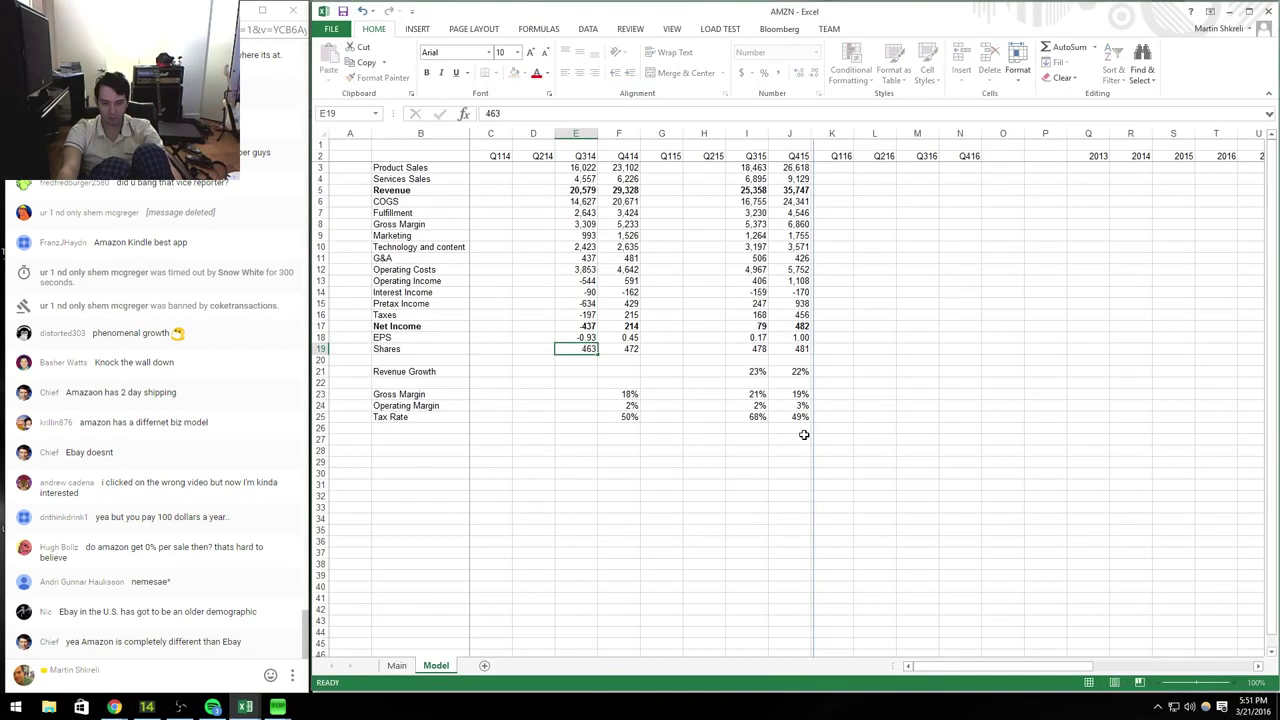
Step: Review the Amazon model's quarterly columns, ending at the Q415 Product Sales
{"action": "key", "text": "Right"}
{"action": "key", "text": "Right"}
{"action": "key", "text": "Right"}
{"action": "key", "text": "Up"}
{"action": "key", "text": "Up"}
{"action": "key", "text": "Up"}
{"action": "key", "text": "Up"}
{"action": "key", "text": "Up"}
{"action": "key", "text": "Up"}
{"action": "key", "text": "Up"}
{"action": "key", "text": "Up"}
{"action": "key", "text": "Up"}
{"action": "key", "text": "Up"}
{"action": "key", "text": "Up"}
{"action": "key", "text": "Up"}
{"action": "key", "text": "Up"}
{"action": "key", "text": "Up"}
{"action": "key", "text": "Up"}
{"action": "key", "text": "Right"}
{"action": "key", "text": "Right"}
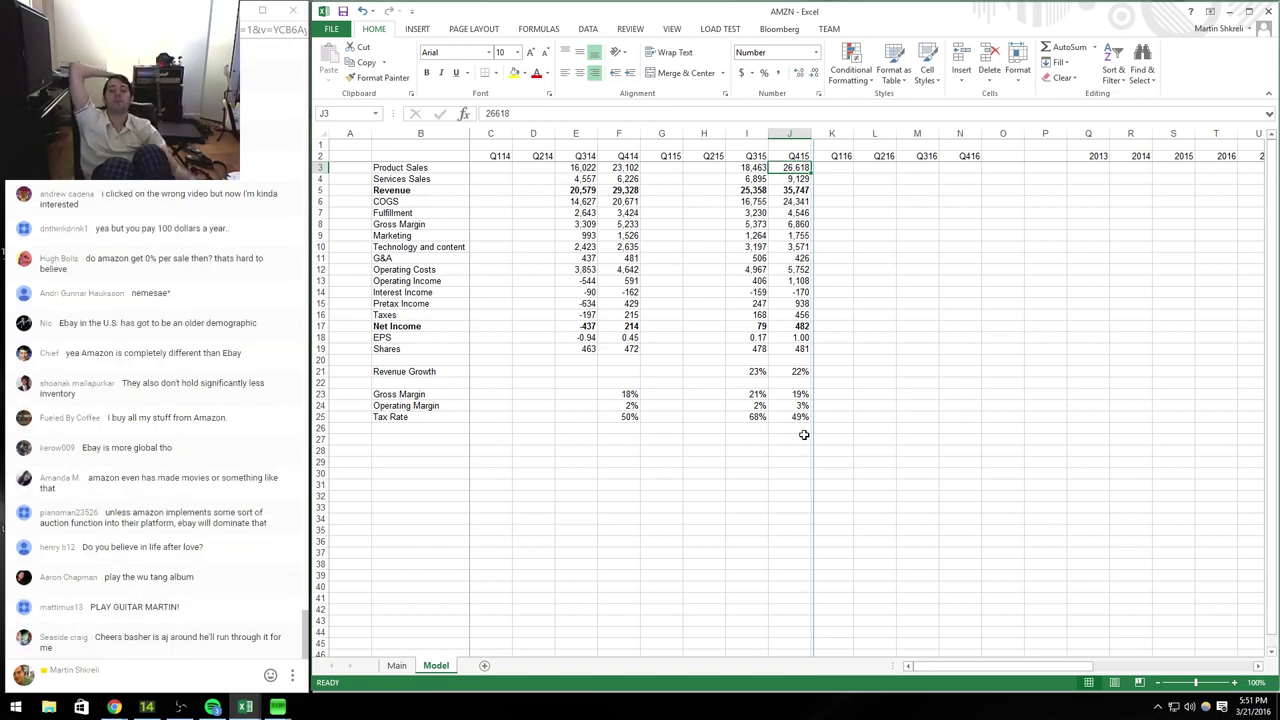
Step: Switch to the Tech workbook and examine the valuation figures in the Amazon.Com row
{"action": "key", "text": "ctrl+Tab"}
{"action": "key", "text": "Right"}
{"action": "key", "text": "Right"}
{"action": "key", "text": "Right"}
{"action": "key", "text": "Right"}
{"action": "key", "text": "Right"}
{"action": "key", "text": "Right"}
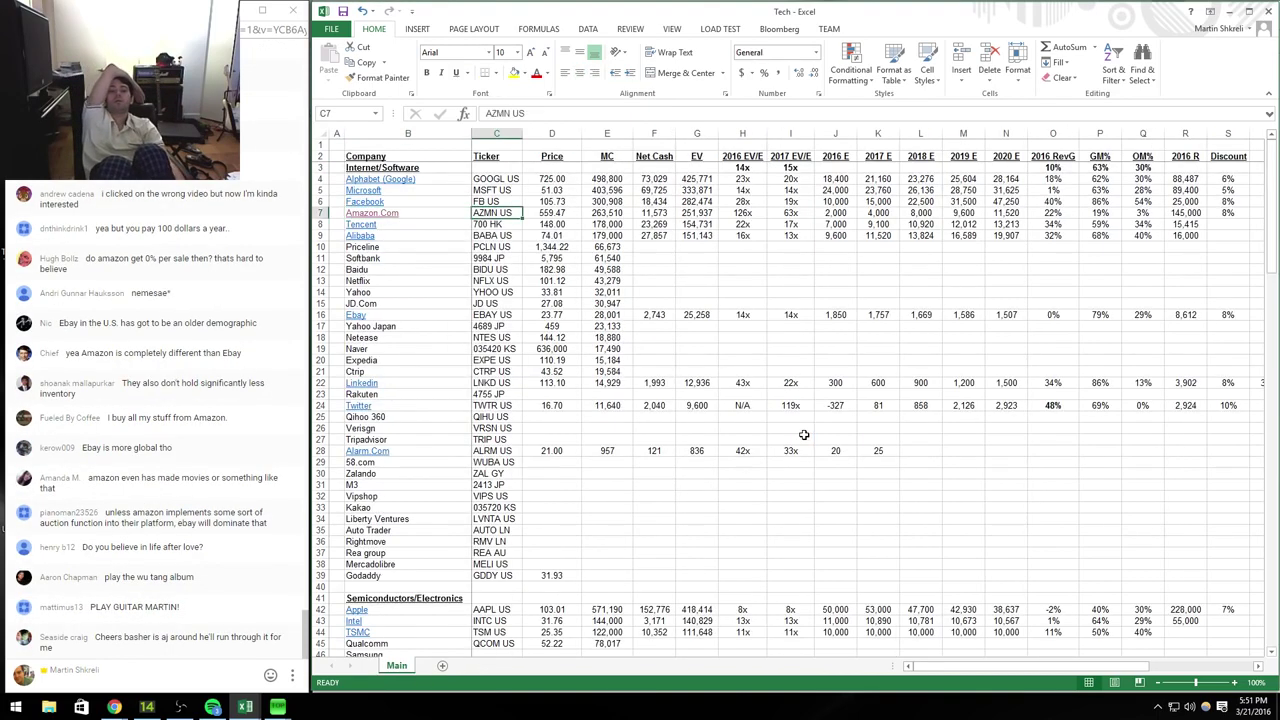
{"action": "key", "text": "Left"}
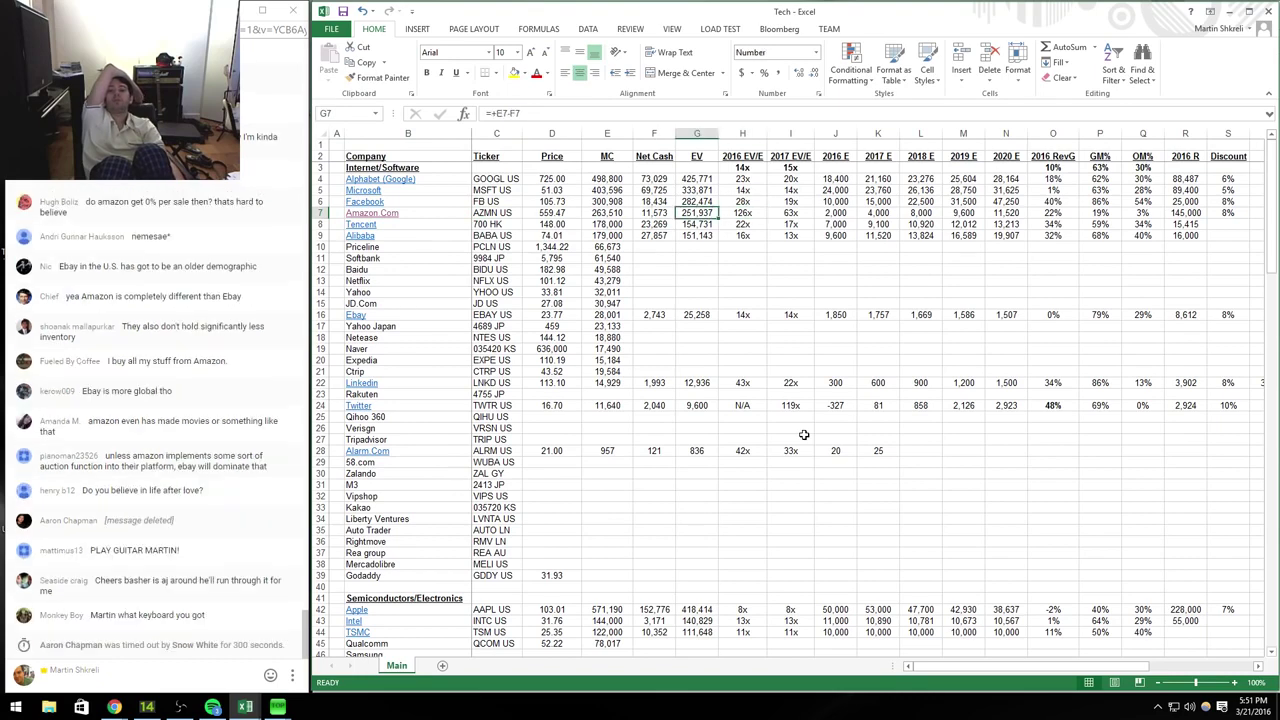
Step: In the EBAY workbook's model, insert a row above GMV and label it "Amazon Products"
{"action": "key", "text": "ctrl+Tab"}
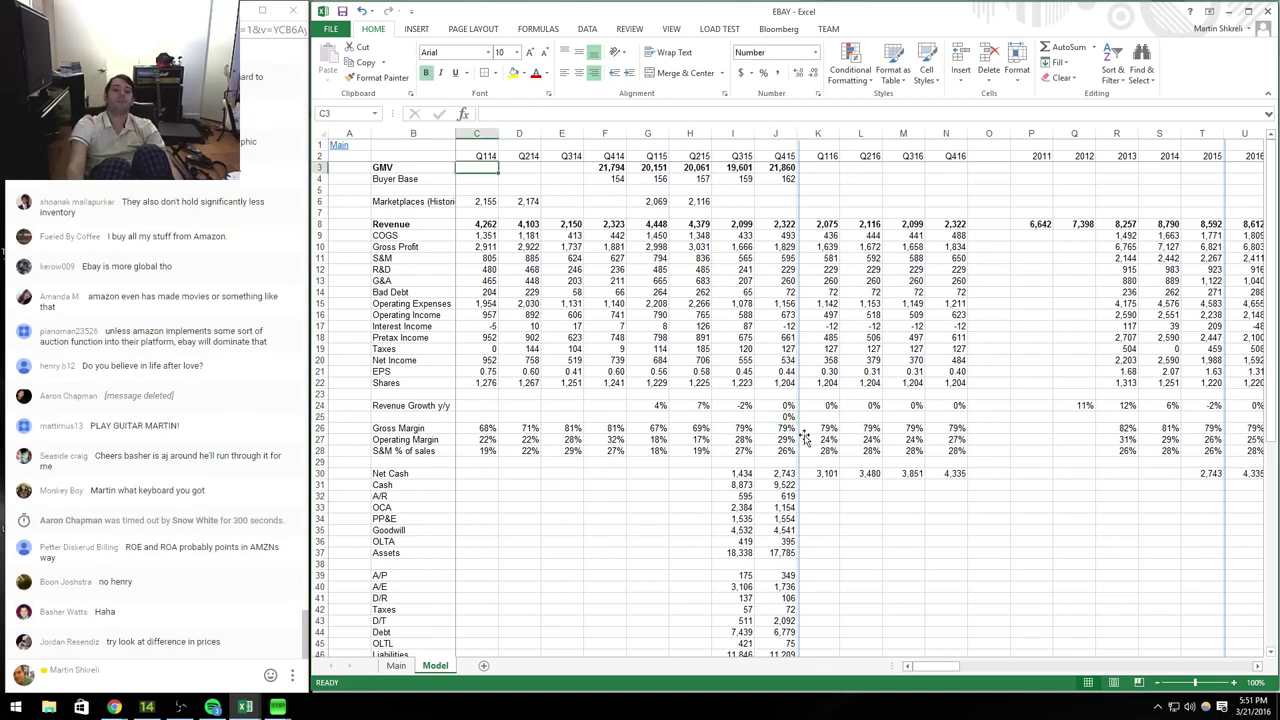
{"action": "left_click", "coordinate": [320, 167]}
{"action": "key", "text": "ctrl+shift+plus"}
{"action": "key", "text": "Right"}
{"action": "type", "text": "Amazon"}
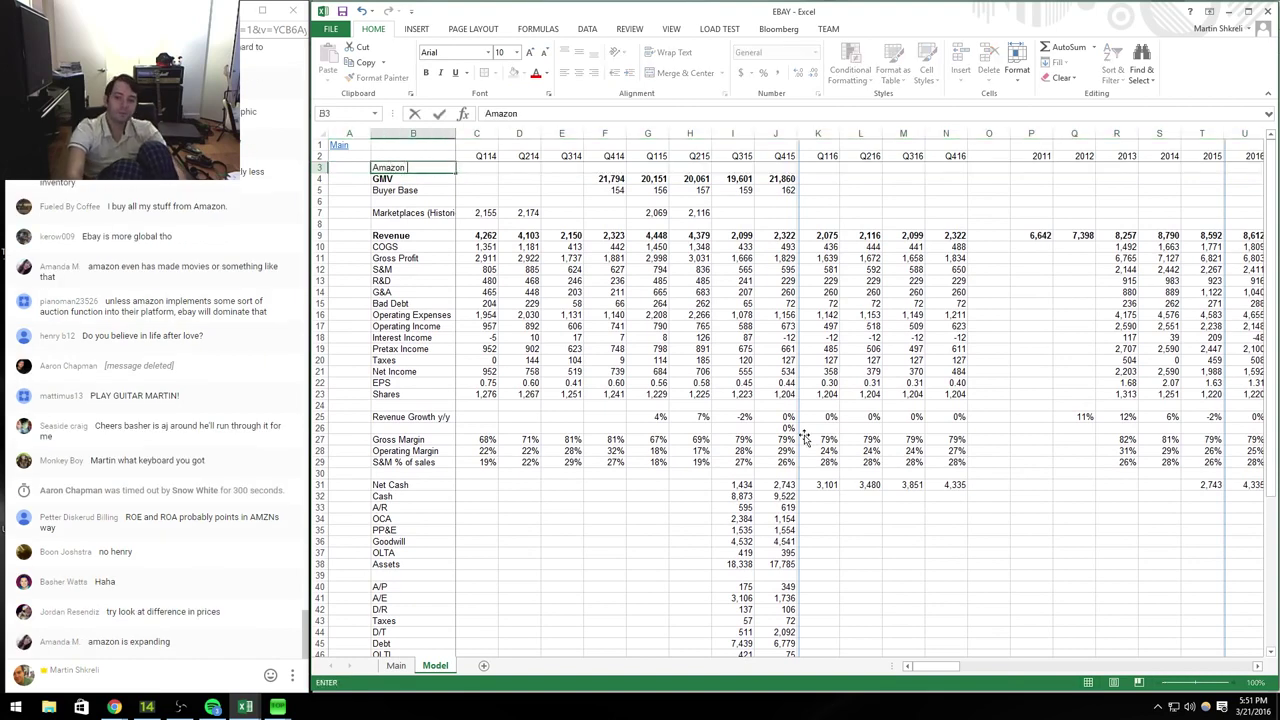
{"action": "type", "text": " Products"}
Step: Enter Amazon's Q415 product sales of 26,618 in the Amazon Products row, formatted with a thousands separator and no decimals
{"action": "key", "text": "Right"}
{"action": "key", "text": "Right"}
{"action": "key", "text": "Right"}
{"action": "key", "text": "Right"}
{"action": "key", "text": "Right"}
{"action": "key", "text": "Right"}
{"action": "key", "text": "Right"}
{"action": "key", "text": "Right"}
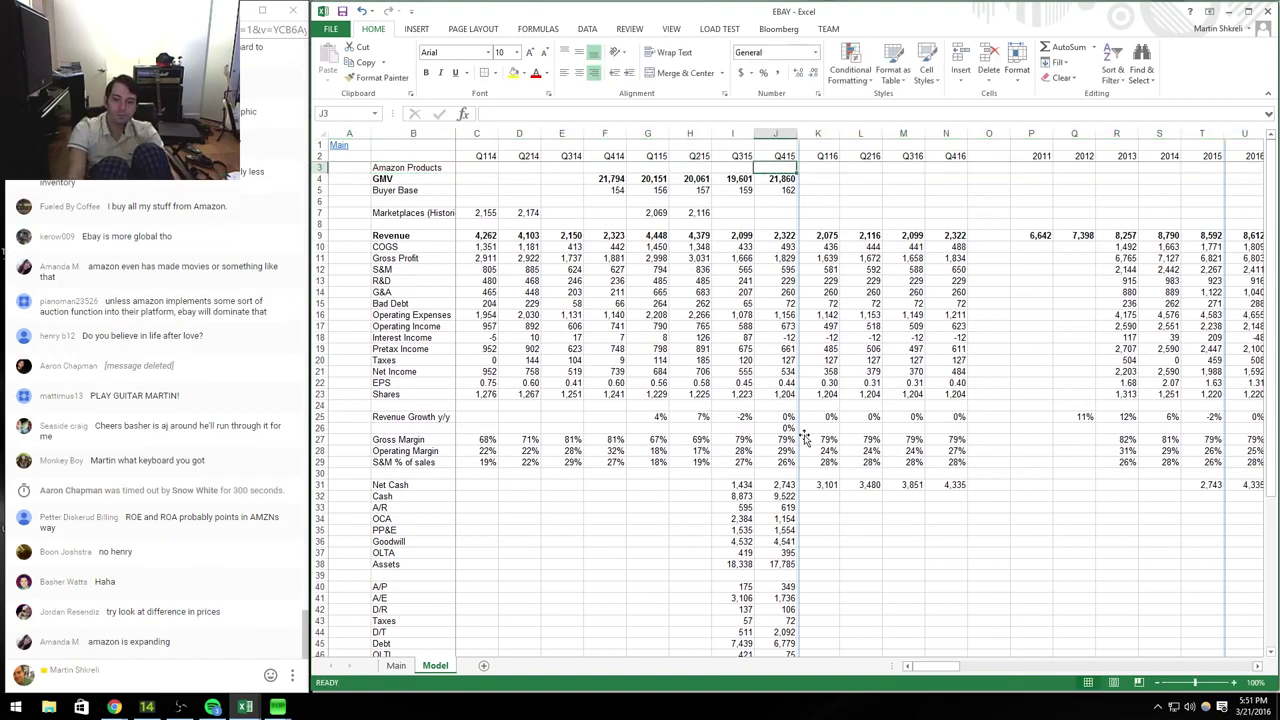
{"action": "key", "text": "ctrl+Tab"}
{"action": "key", "text": "ctrl+Tab"}
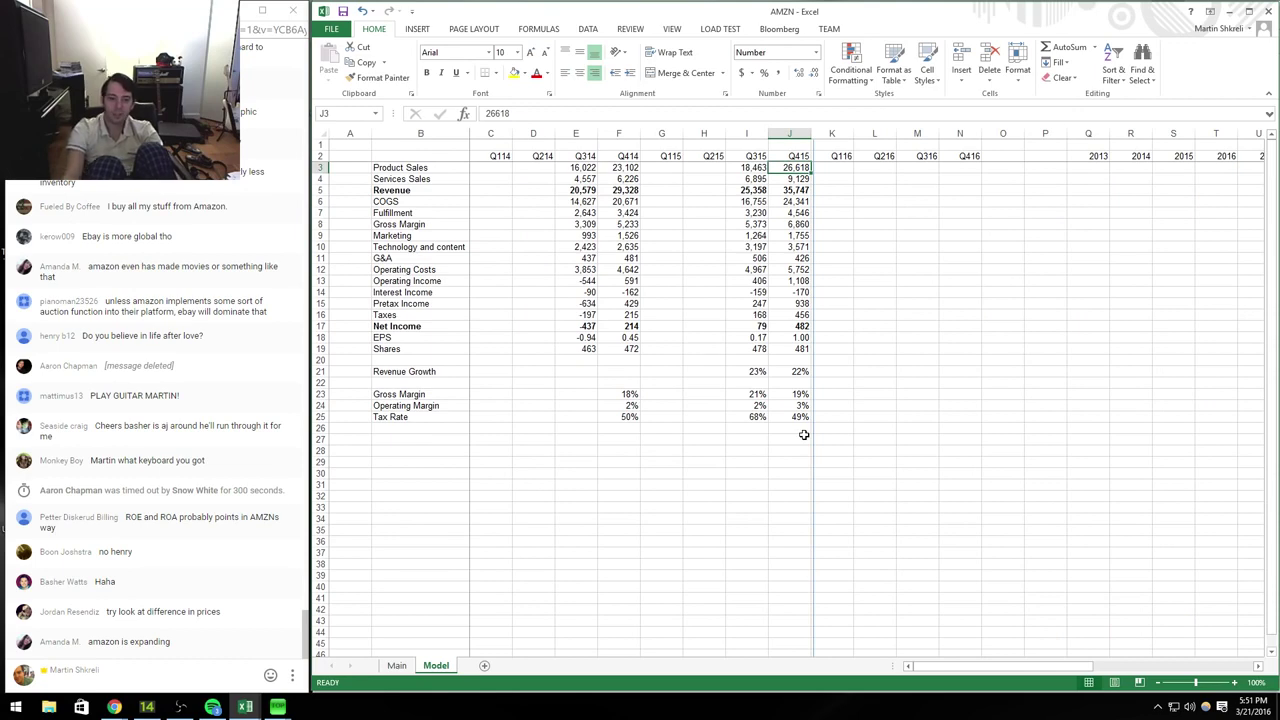
{"action": "key", "text": "ctrl+Tab"}
{"action": "key", "text": "ctrl+Tab"}
{"action": "key", "text": "ctrl+v"}
{"action": "key", "text": "Down"}
{"action": "key", "text": "Down"}
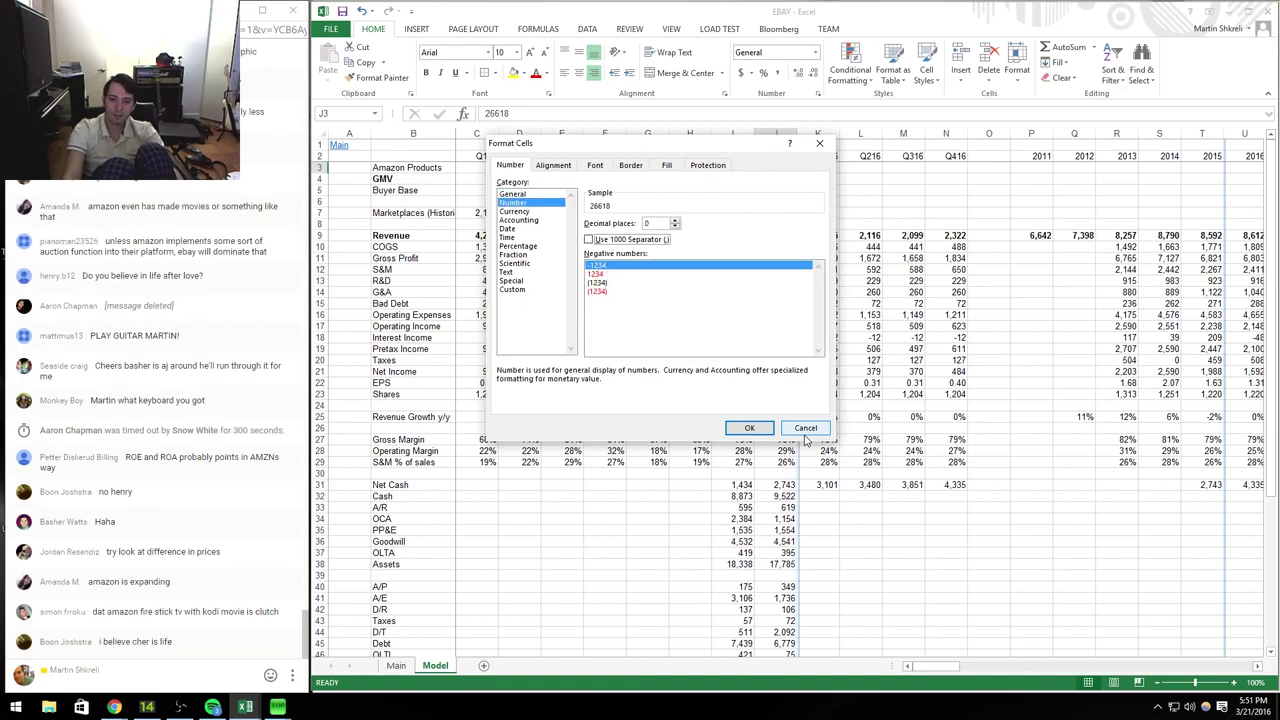
{"action": "key", "text": "Return"}
{"action": "key", "text": "Left"}
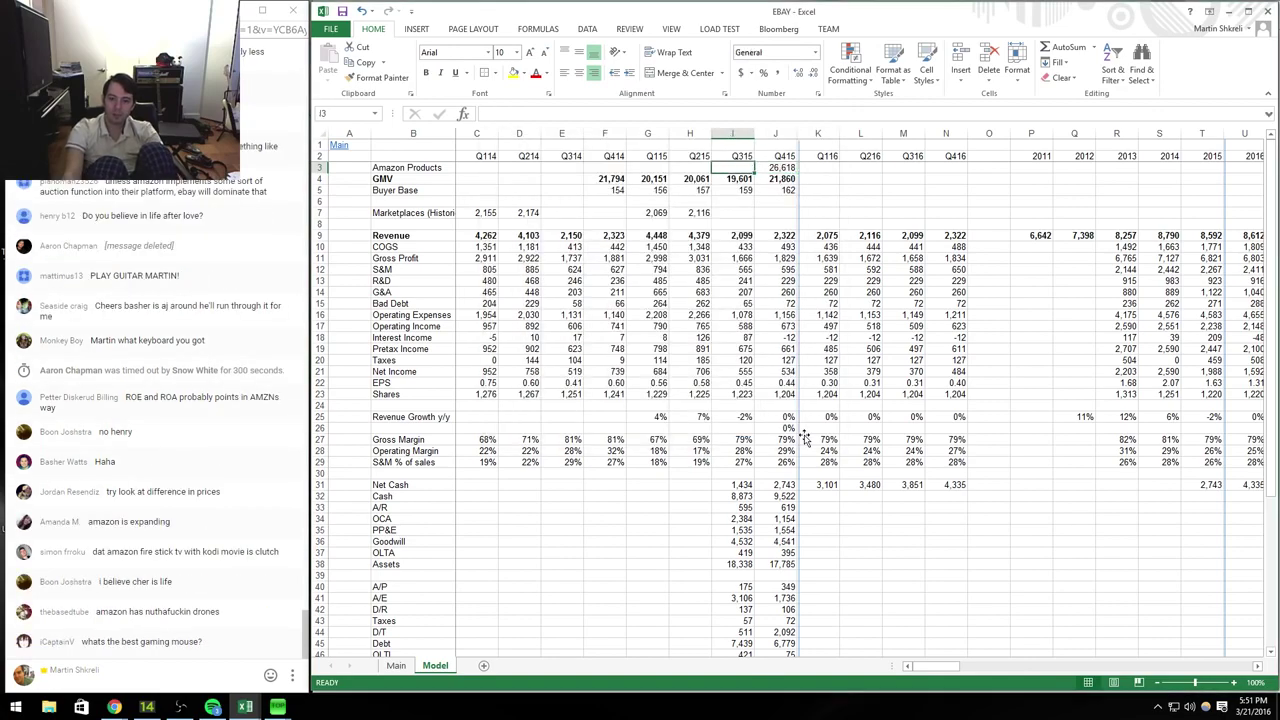
Step: Enter Amazon's Q315 product sales of 18,463 in the Amazon Products row, formatted with a thousands separator and no decimals
{"action": "key", "text": "ctrl+Tab"}
{"action": "key", "text": "Left"}
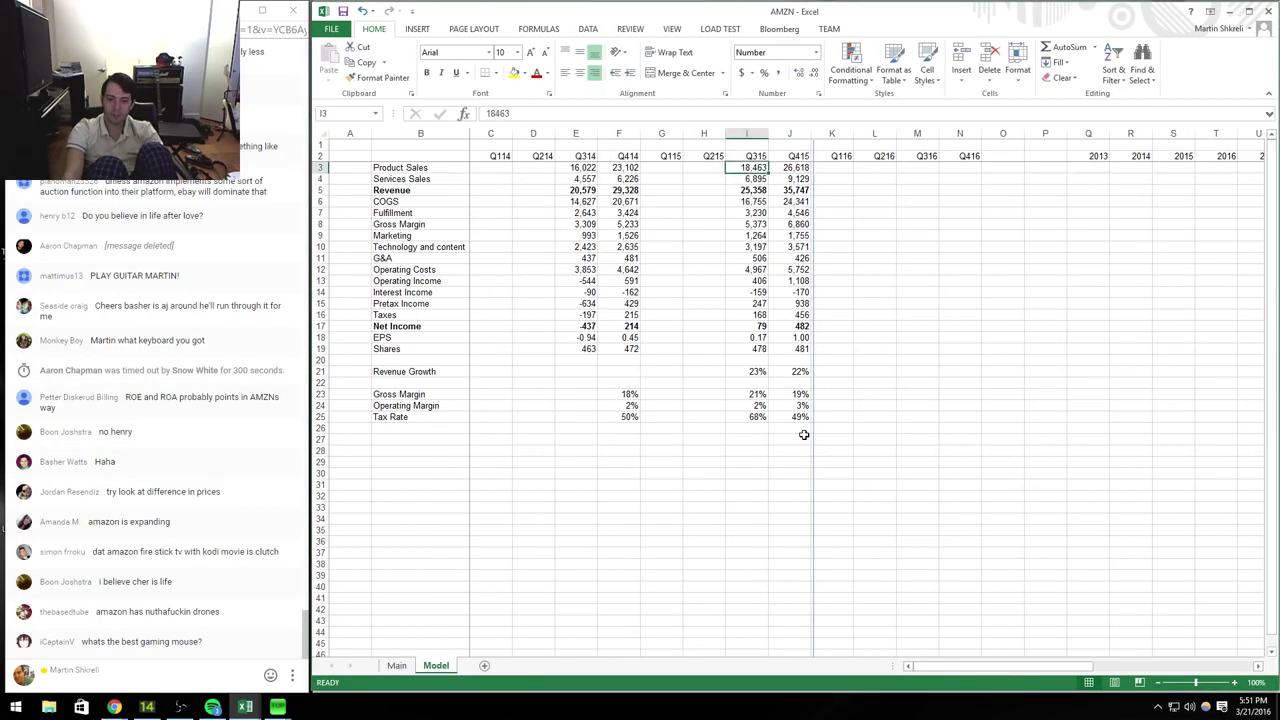
{"action": "key", "text": "ctrl+Tab"}
{"action": "key", "text": "ctrl+Tab"}
{"action": "type", "text": "18"}
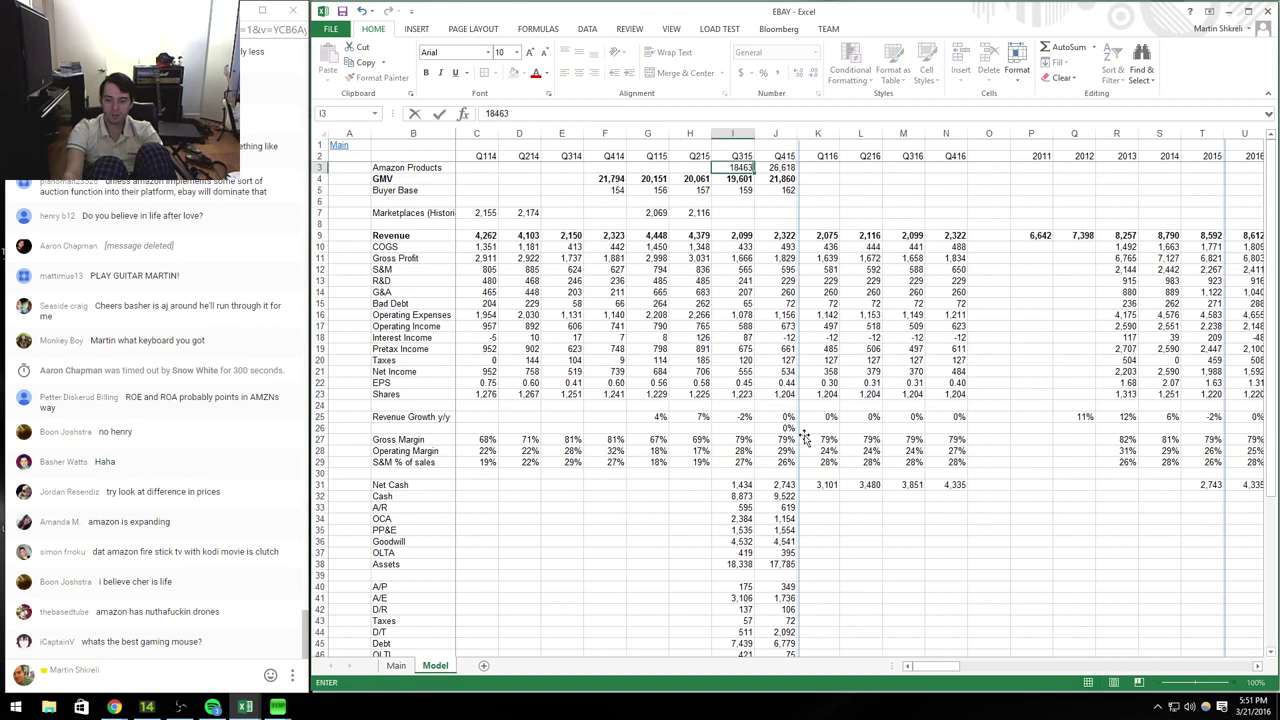
{"action": "key", "text": "Return"}
{"action": "key", "text": "Up"}
{"action": "key", "text": "ctrl+1"}
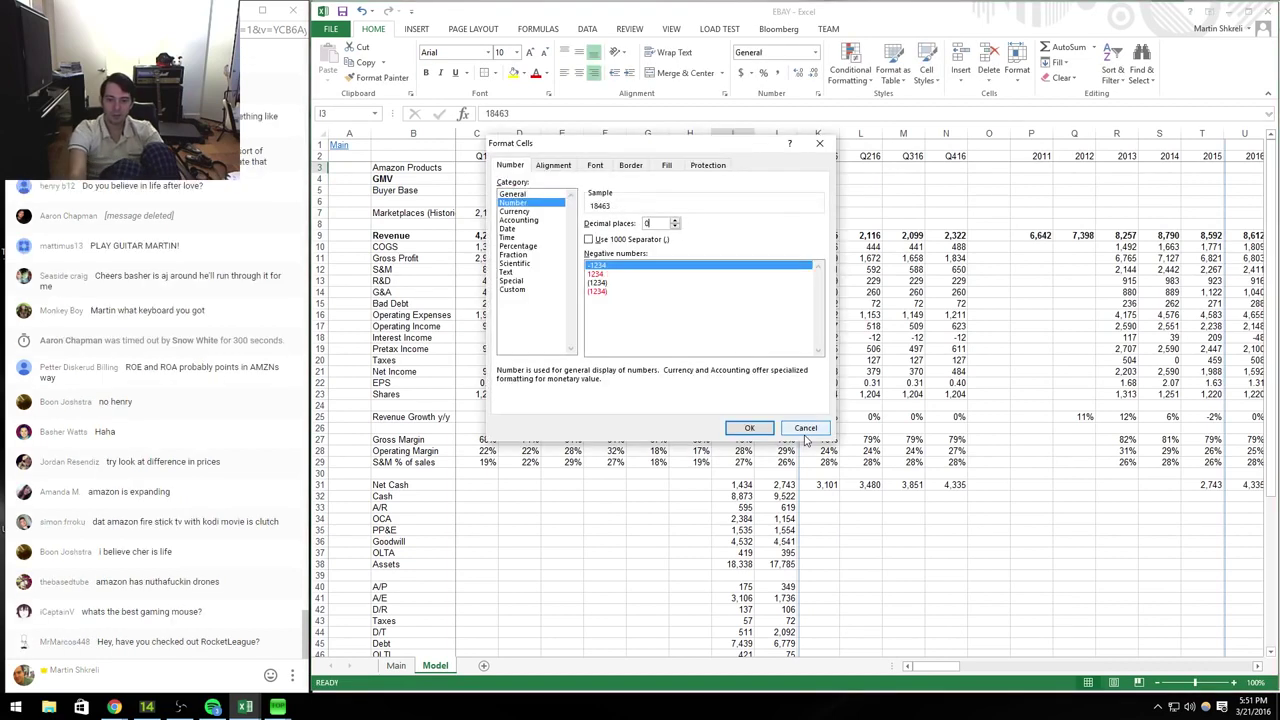
{"action": "key", "text": "alt+u"}
{"action": "key", "text": "Return"}
{"action": "key", "text": "Right"}
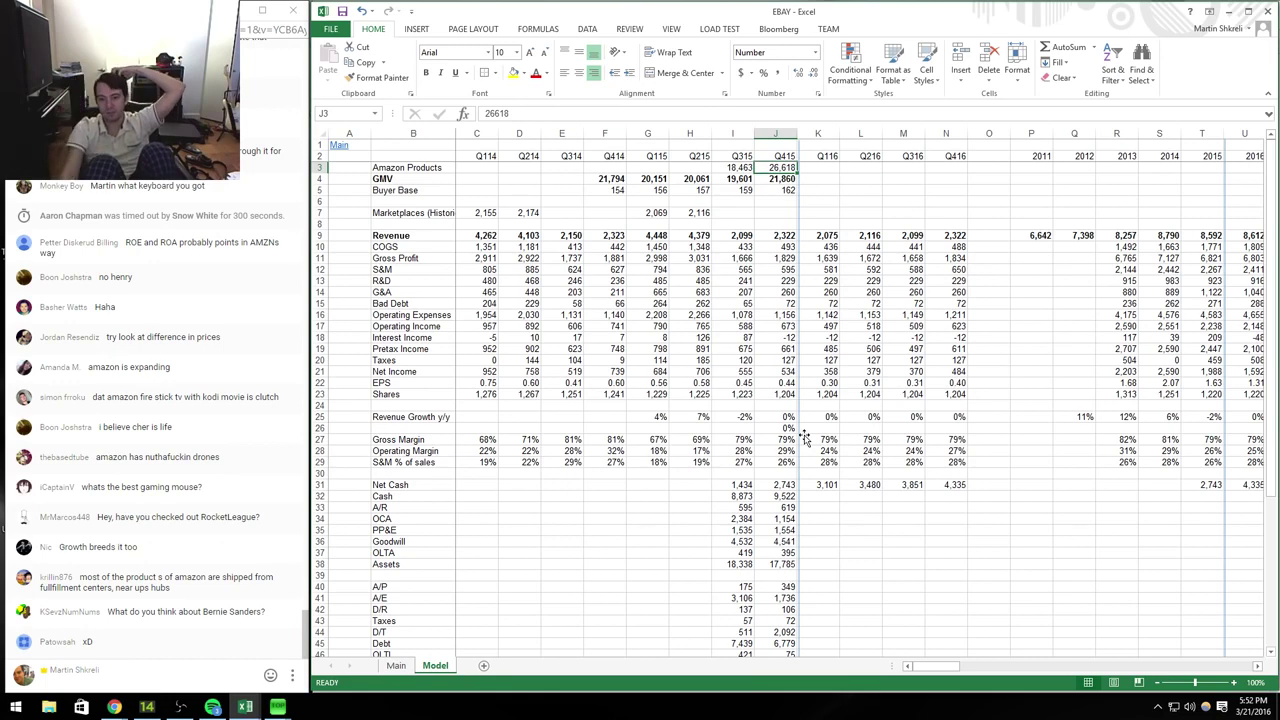
Step: Switch to the browser and go back from the 10-Q to Amazon's EDGAR filing list
{"action": "key", "text": "Left"}
{"action": "key", "text": "Left"}
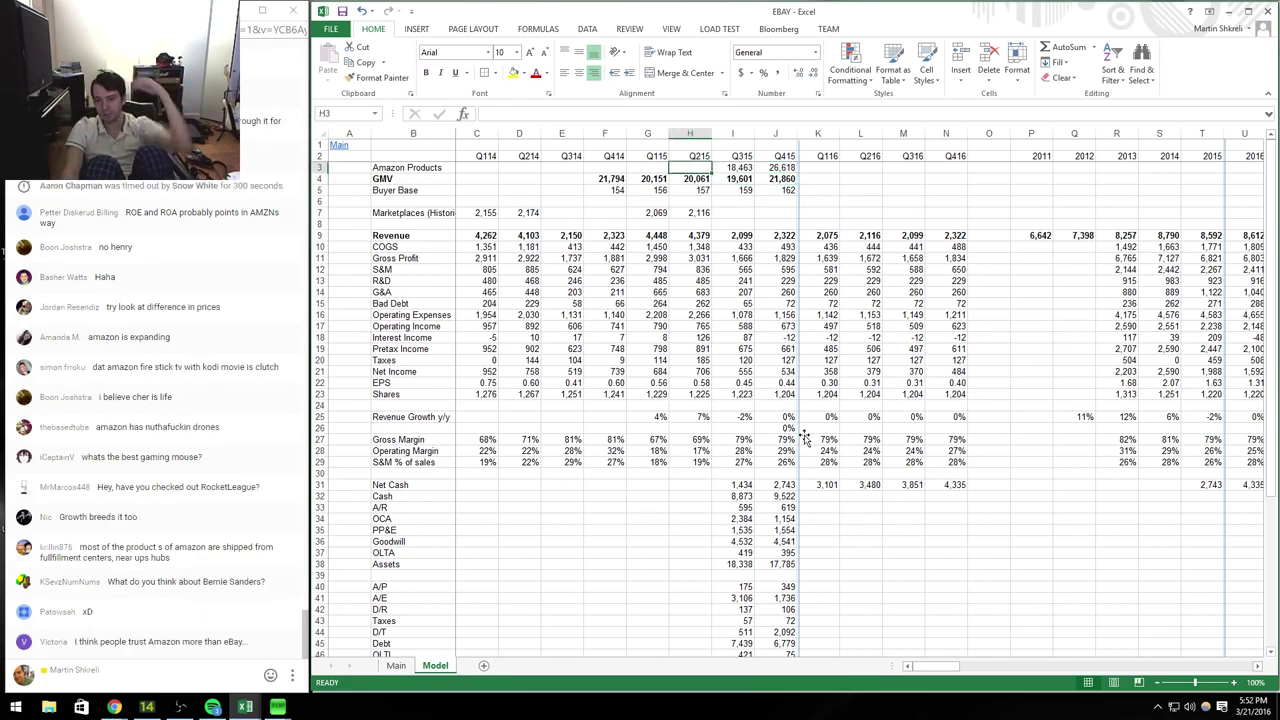
{"action": "key", "text": "ctrl+Tab"}
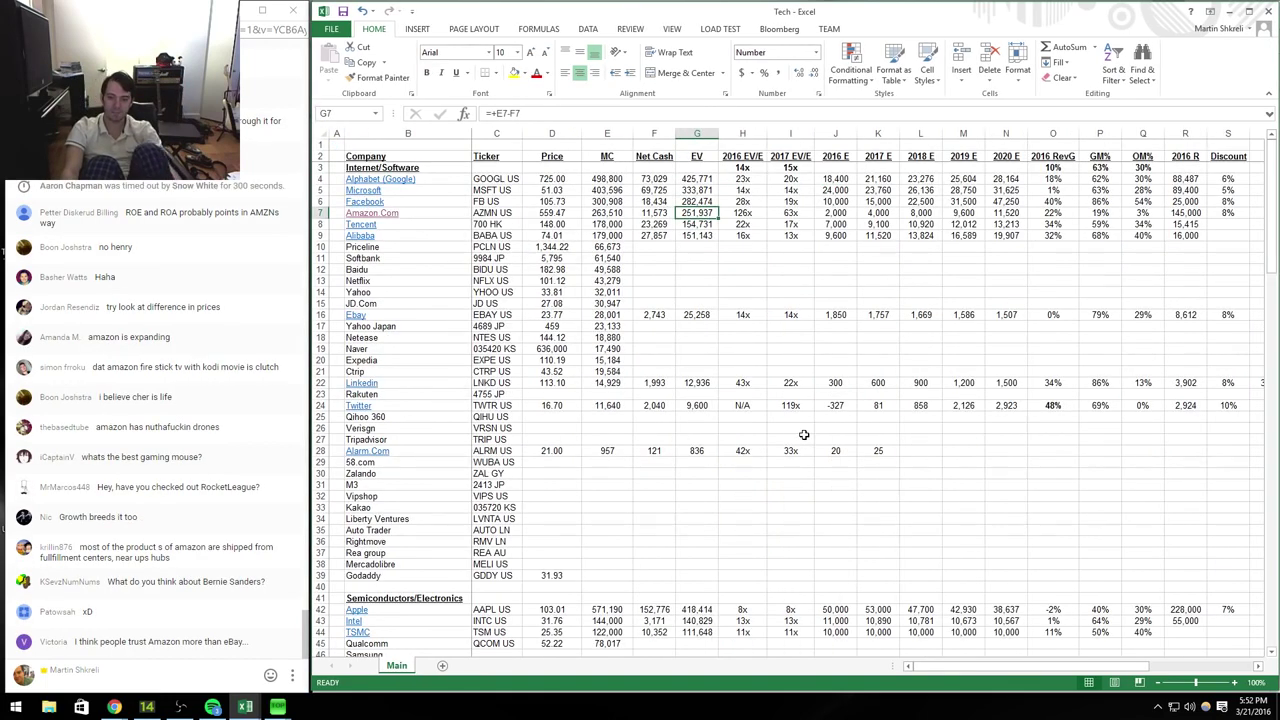
{"action": "key", "text": "ctrl+Tab"}
{"action": "key", "text": "alt+Tab"}
{"action": "key", "text": "alt+Tab"}
{"action": "key", "text": "alt+Tab"}
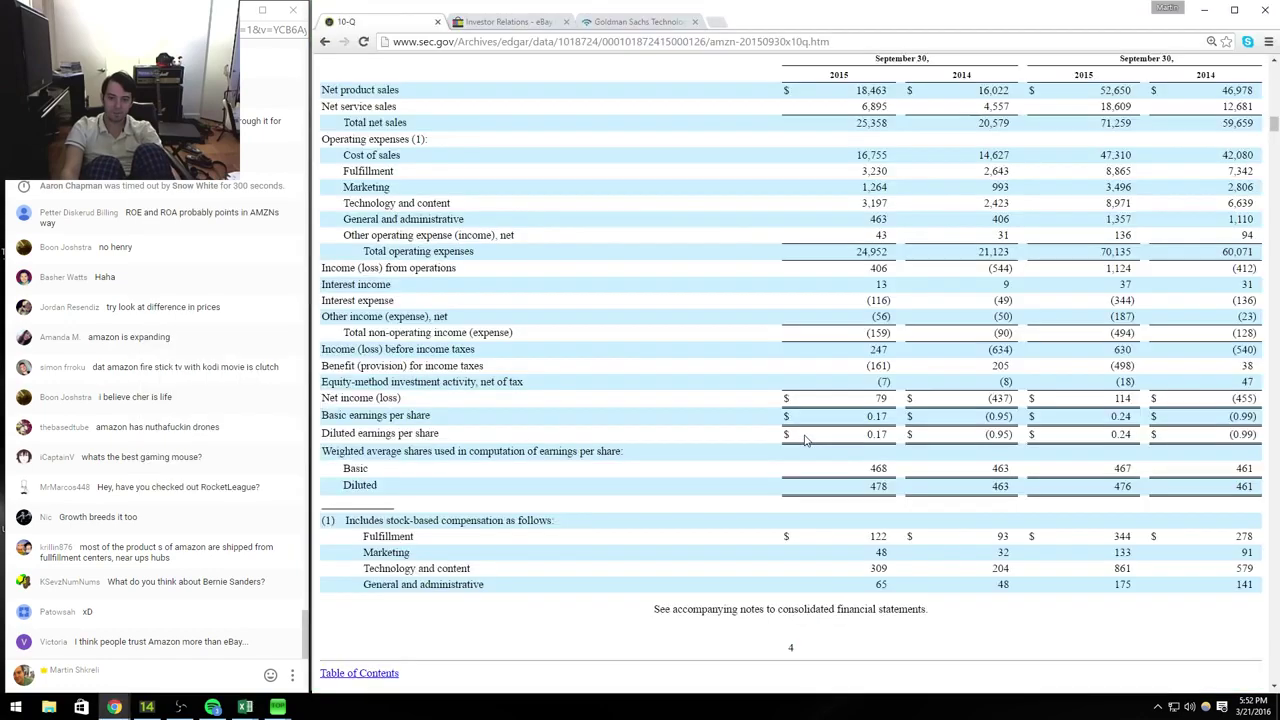
{"action": "key", "text": "alt+Left"}
{"action": "key", "text": "alt+Left"}
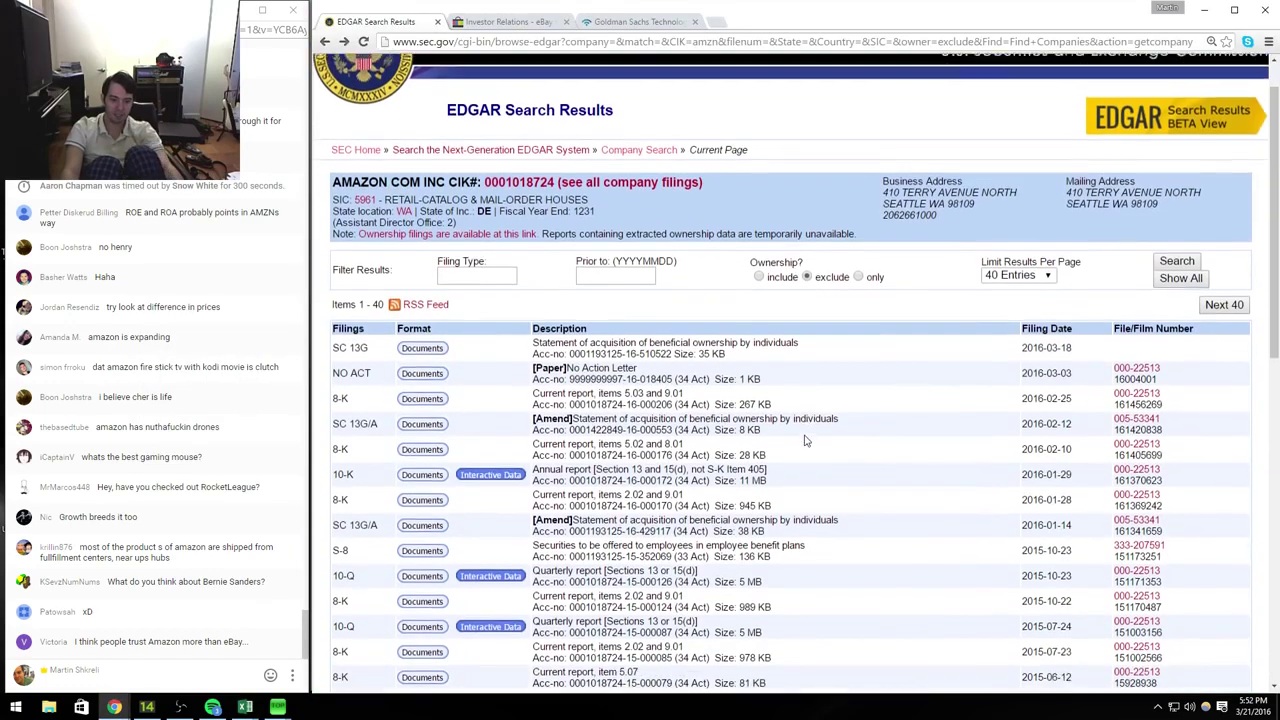
Step: Open Amazon's 10-Q filed 2015-07-24 from the filing list and go to its consolidated statements of operations
{"action": "scroll", "coordinate": [805, 440], "scroll_direction": "down", "scroll_amount": 3}
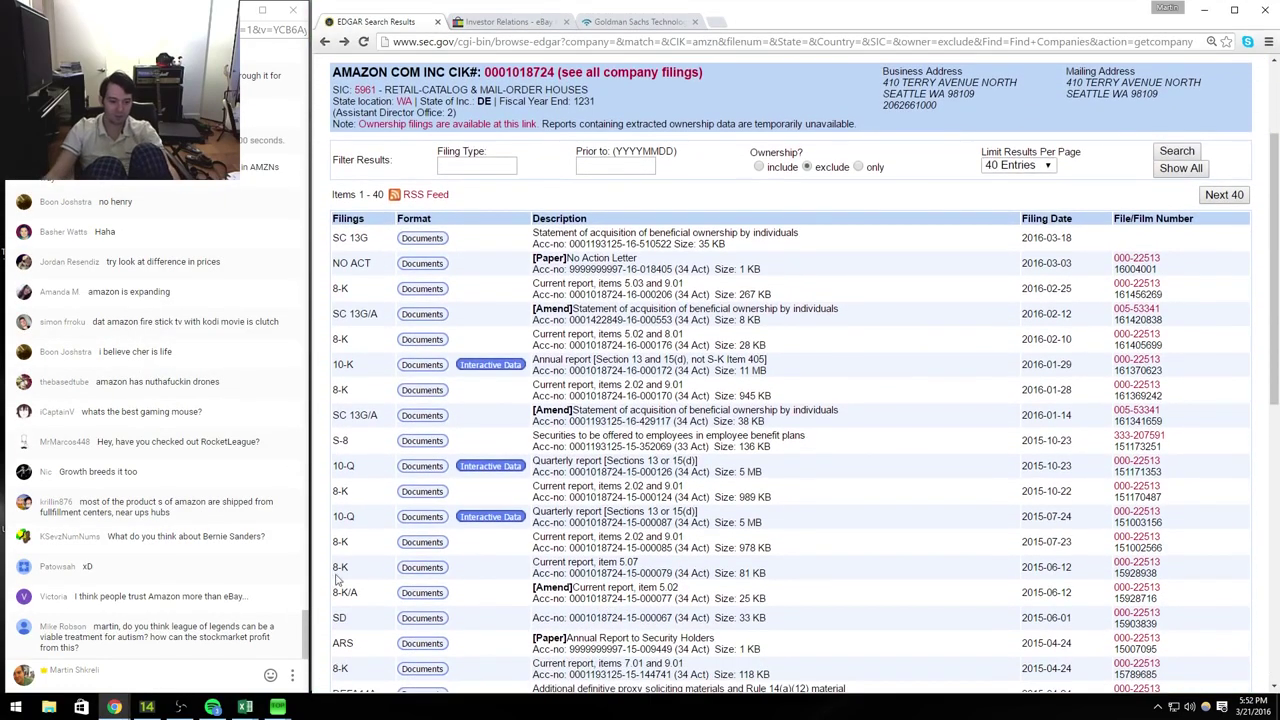
{"action": "left_click", "coordinate": [421, 516]}
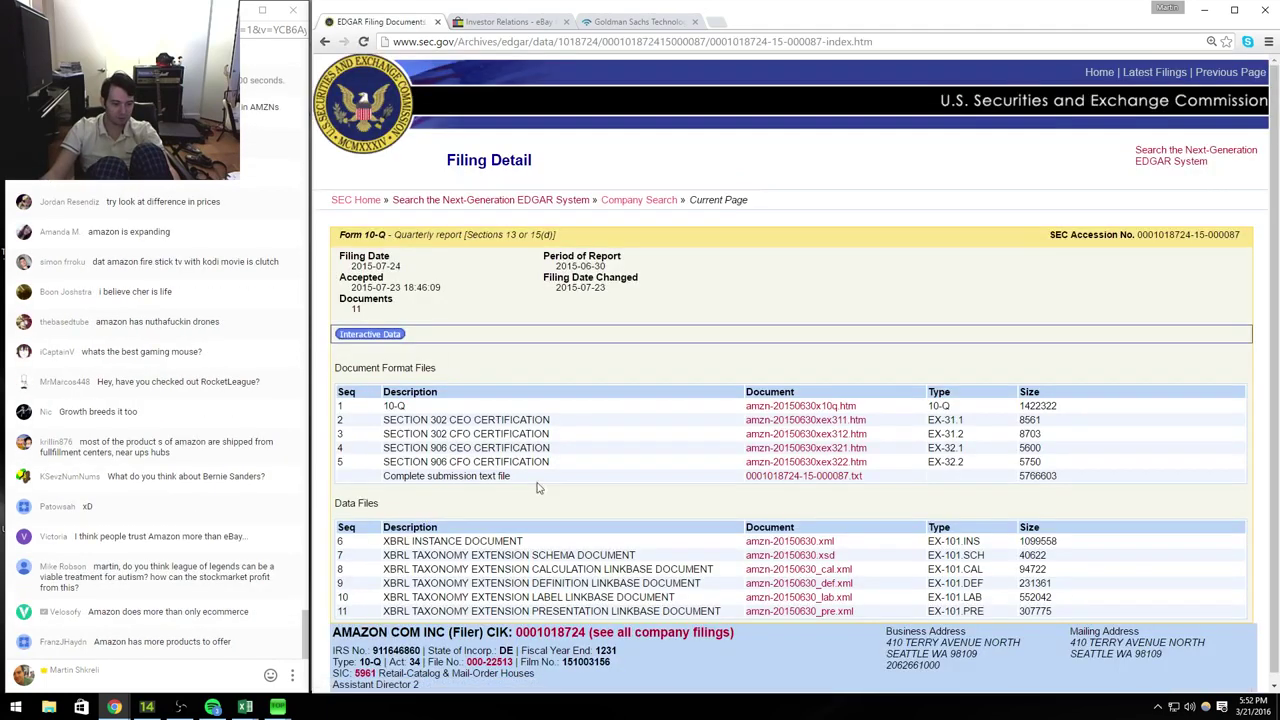
{"action": "left_click", "coordinate": [832, 412]}
{"action": "scroll", "coordinate": [831, 425], "scroll_direction": "down", "scroll_amount": 15}
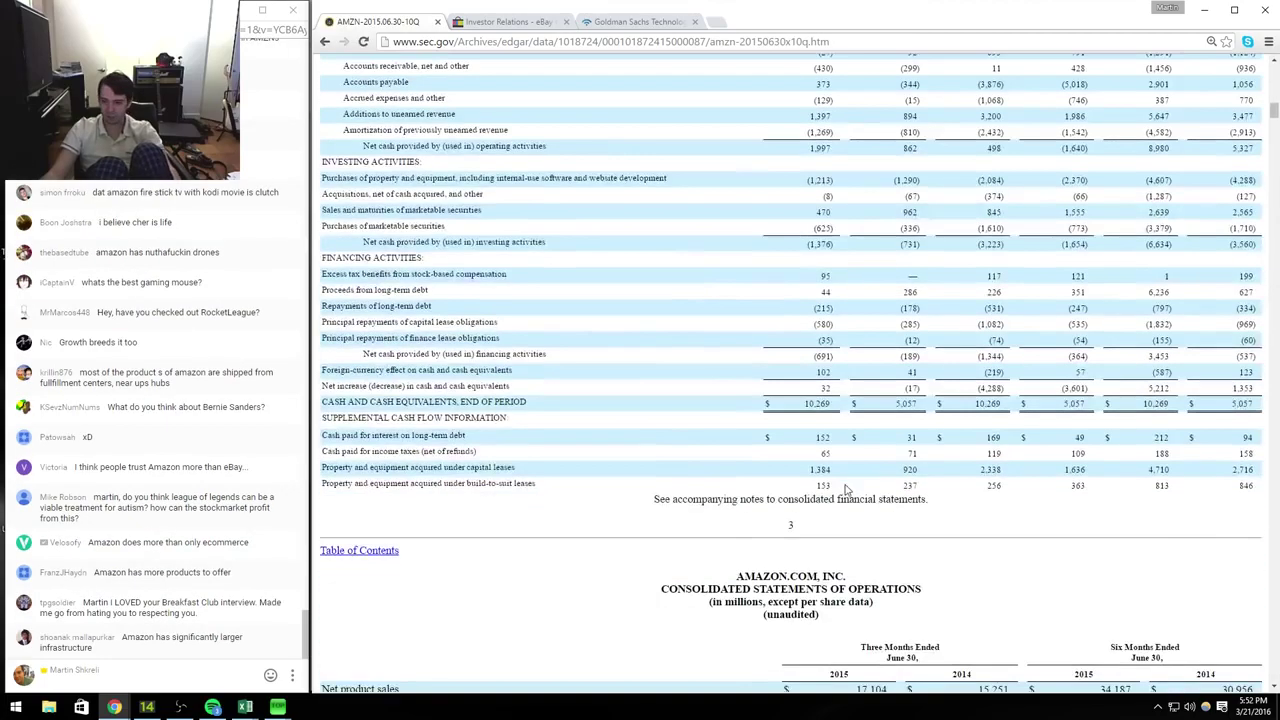
{"action": "scroll", "coordinate": [845, 490], "scroll_direction": "up", "scroll_amount": 5}
{"action": "scroll", "coordinate": [855, 490], "scroll_direction": "down", "scroll_amount": 10}
{"action": "scroll", "coordinate": [868, 492], "scroll_direction": "up", "scroll_amount": 2}
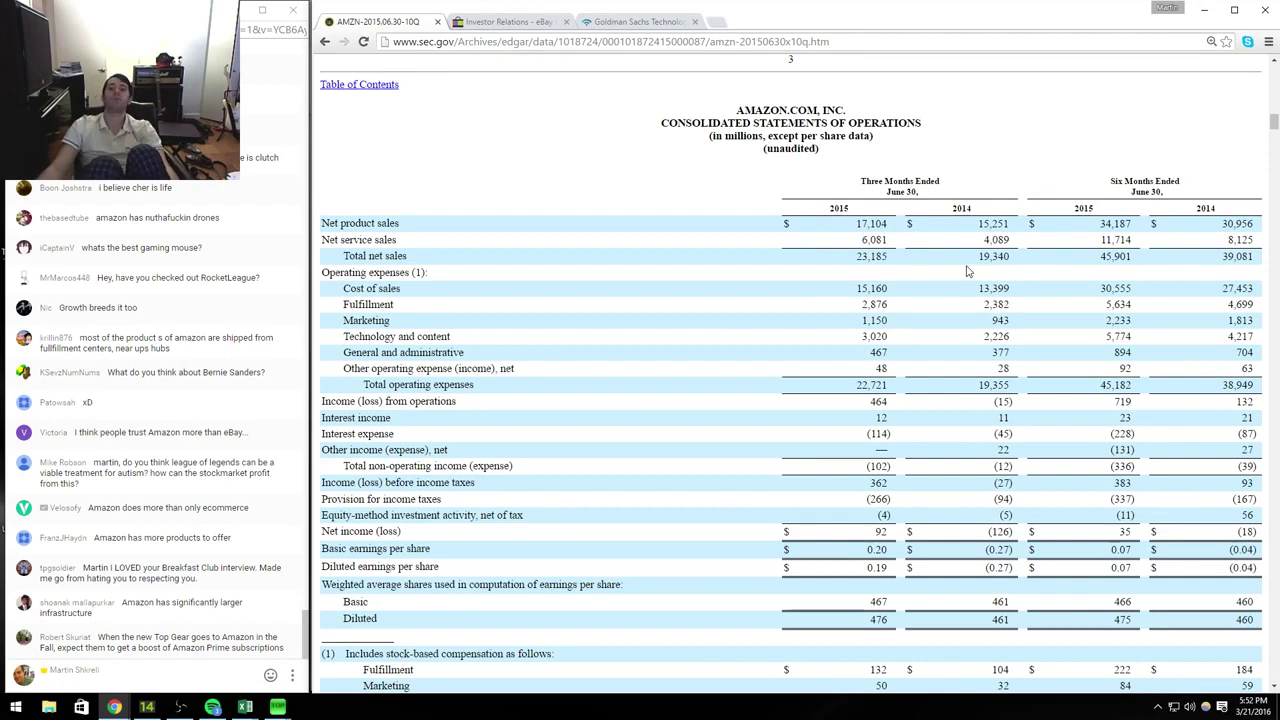
Step: In the AMZN workbook's model, copy the Q315 column from Product Sales through Shares into the Q215 column
{"action": "key", "text": "alt+Tab"}
{"action": "key", "text": "ctrl+shift+Down"}
{"action": "key", "text": "ctrl+c"}
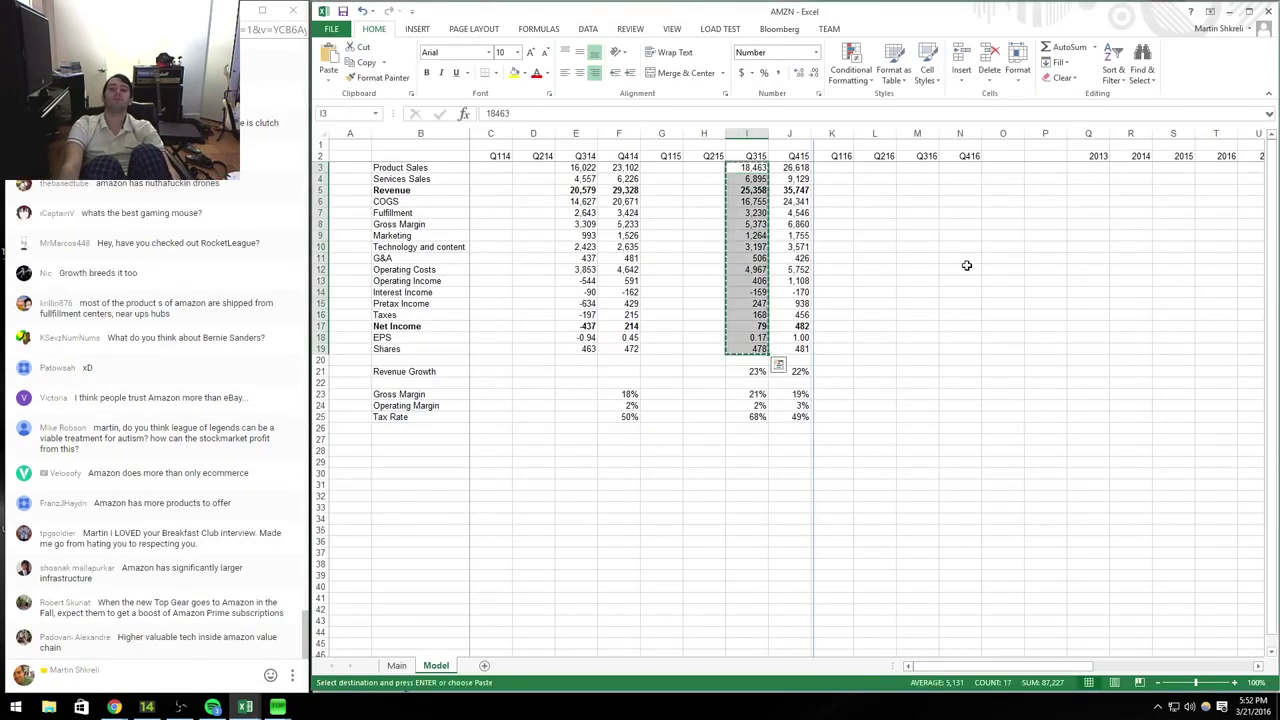
{"action": "key", "text": "alt+Tab"}
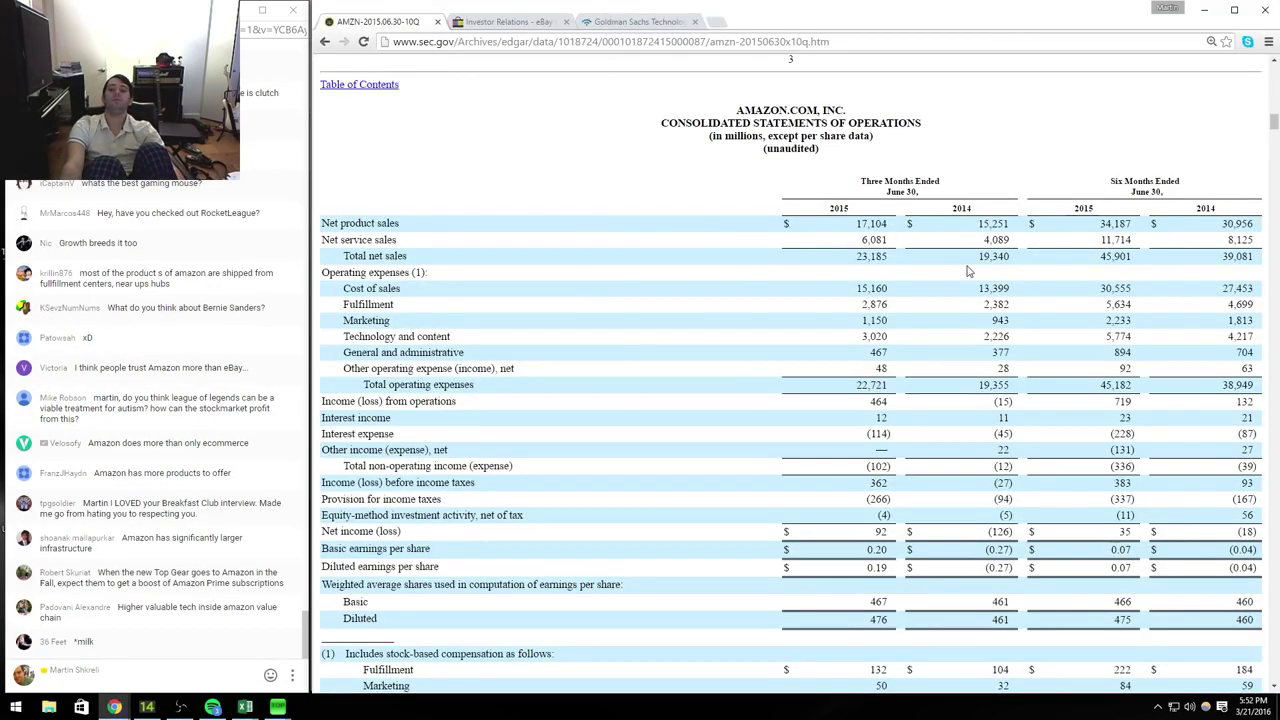
{"action": "key", "text": "alt+Tab"}
Step: Enter Q215 product sales of 17,104 and services sales of 6,081 from the 10-Q
{"action": "type", "text": "18724"}
{"action": "key", "text": "BackSpace"}
{"action": "type", "text": "104"}
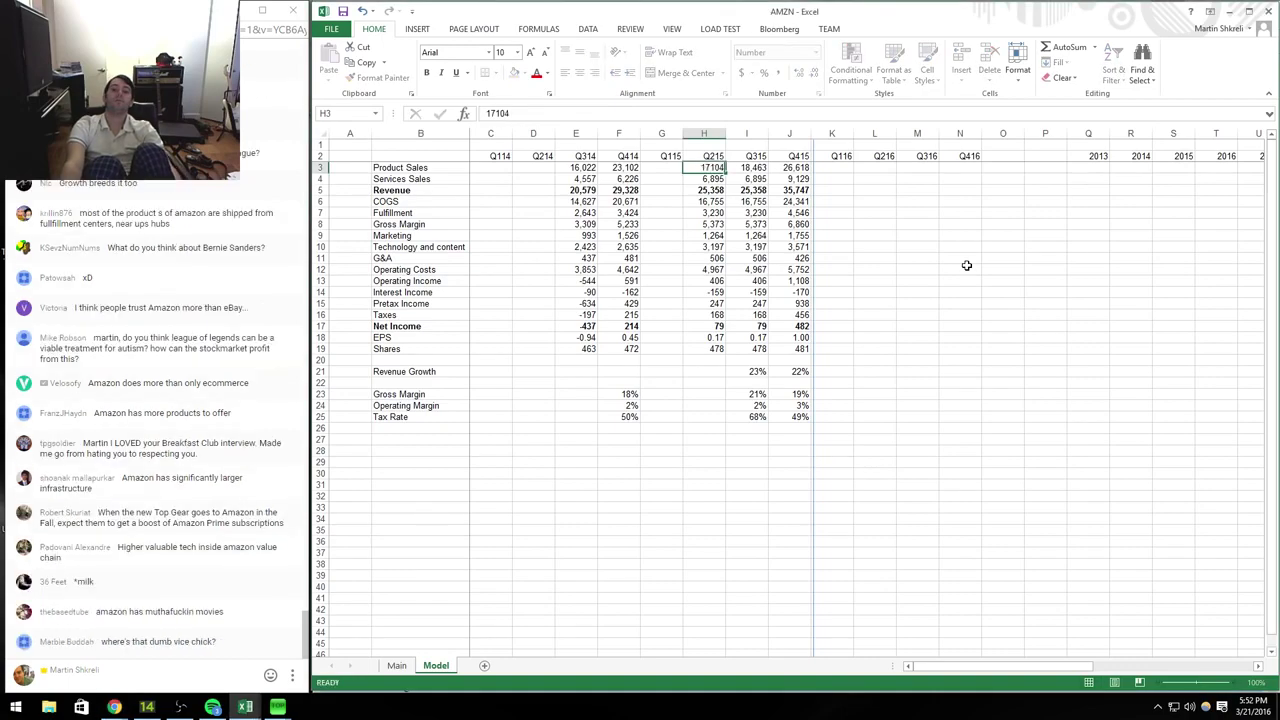
{"action": "key", "text": "alt+Tab"}
{"action": "key", "text": "alt+Tab"}
{"action": "key", "text": "Return"}
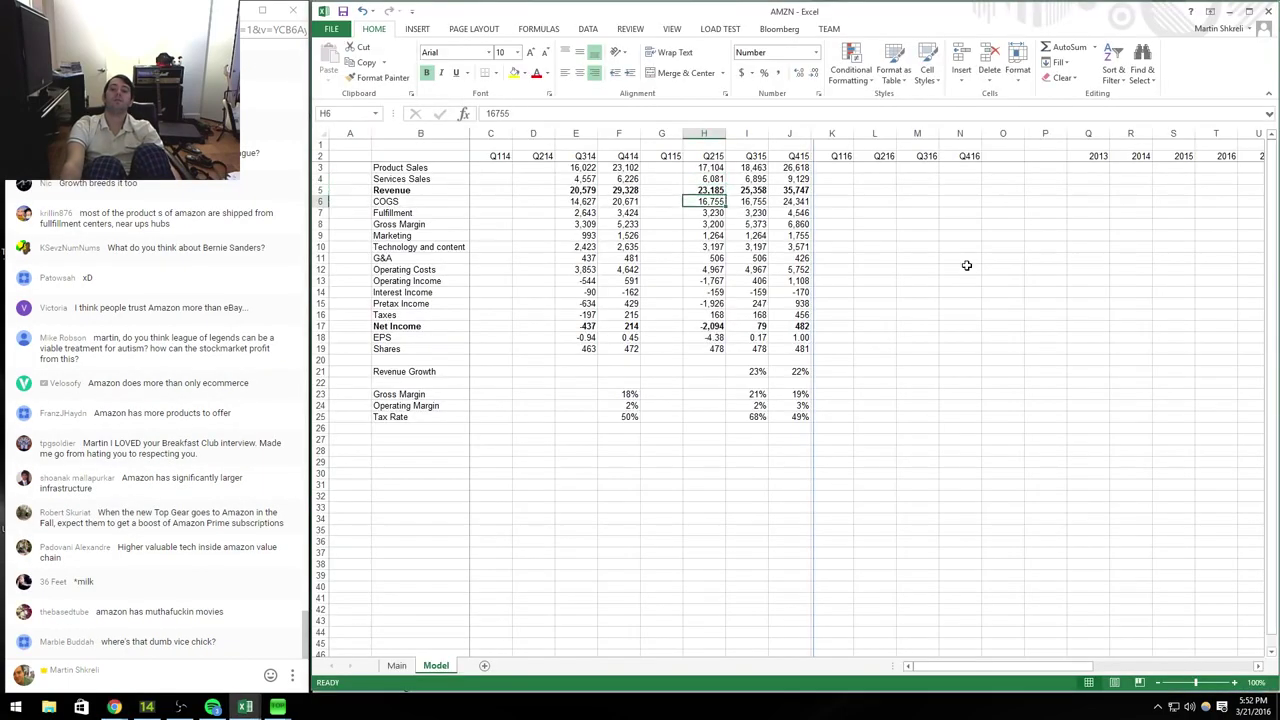
Step: Set the Q215 COGS to 15,160, the cost of sales in the 10-Q
{"action": "key", "text": "alt+Tab"}
{"action": "key", "text": "alt+Tab"}
{"action": "type", "text": "15160"}
{"action": "key", "text": "Return"}
{"action": "key", "text": "alt+Tab"}
{"action": "key", "text": "alt+Tab"}
{"action": "type", "text": "2,876"}
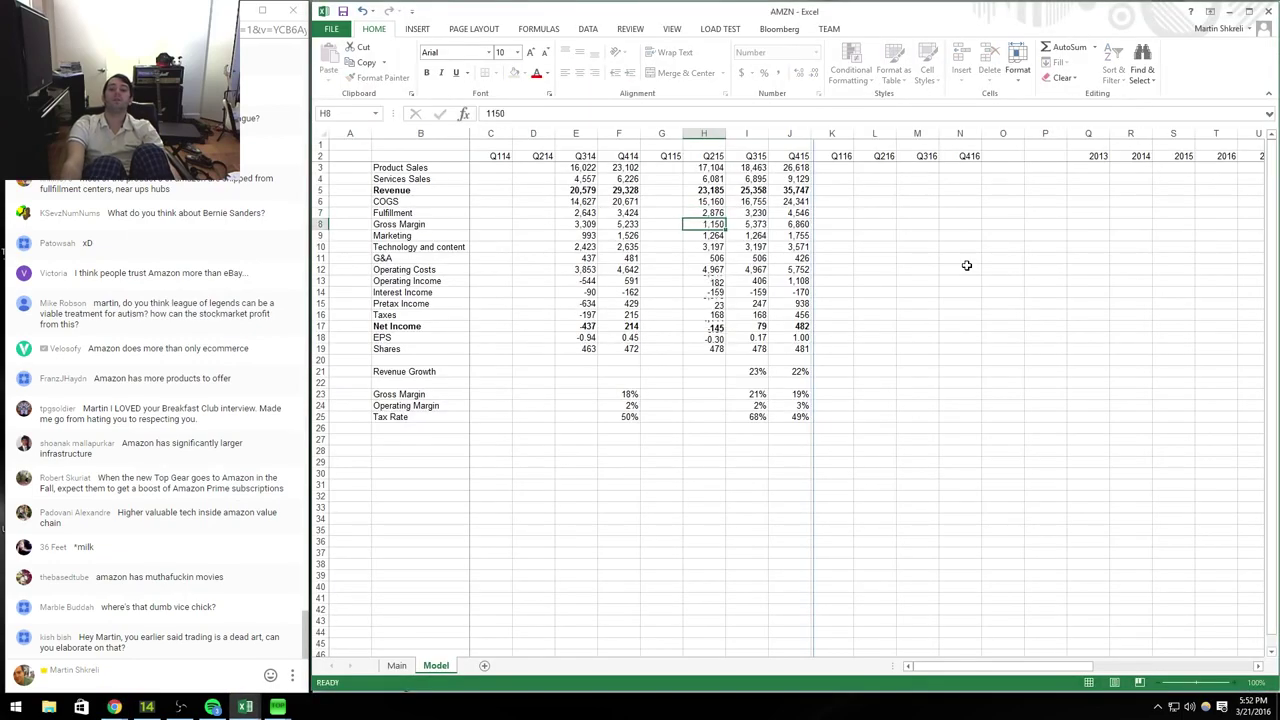
{"action": "key", "text": "alt+Tab"}
{"action": "key", "text": "alt+Tab"}
{"action": "key", "text": "Return"}
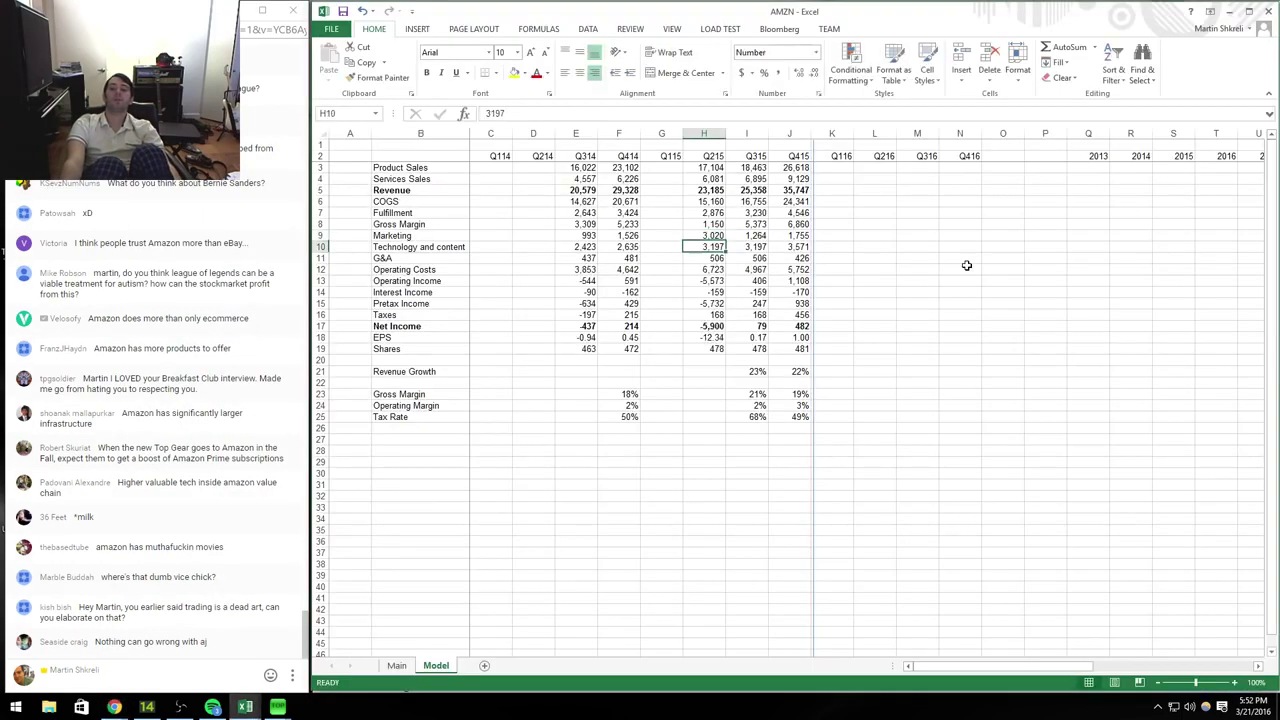
{"action": "key", "text": "ctrl+z"}
{"action": "key", "text": "ctrl+z"}
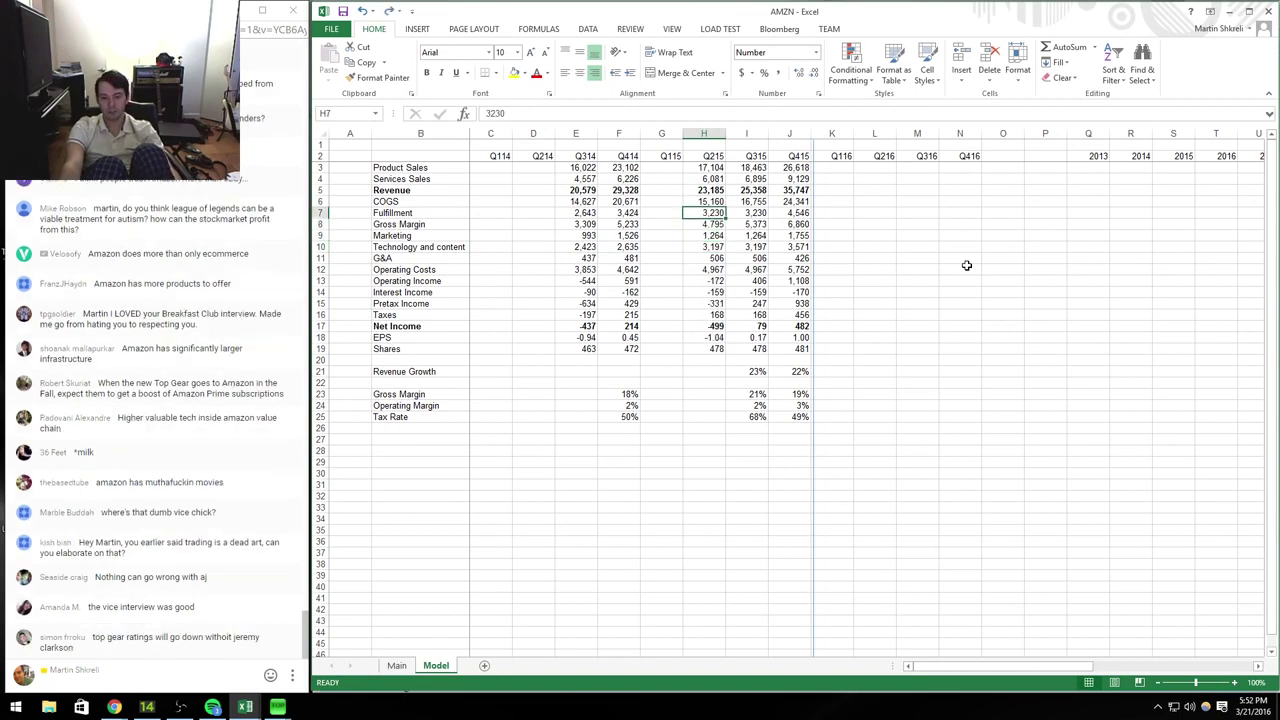
{"action": "key", "text": "ctrl+z"}
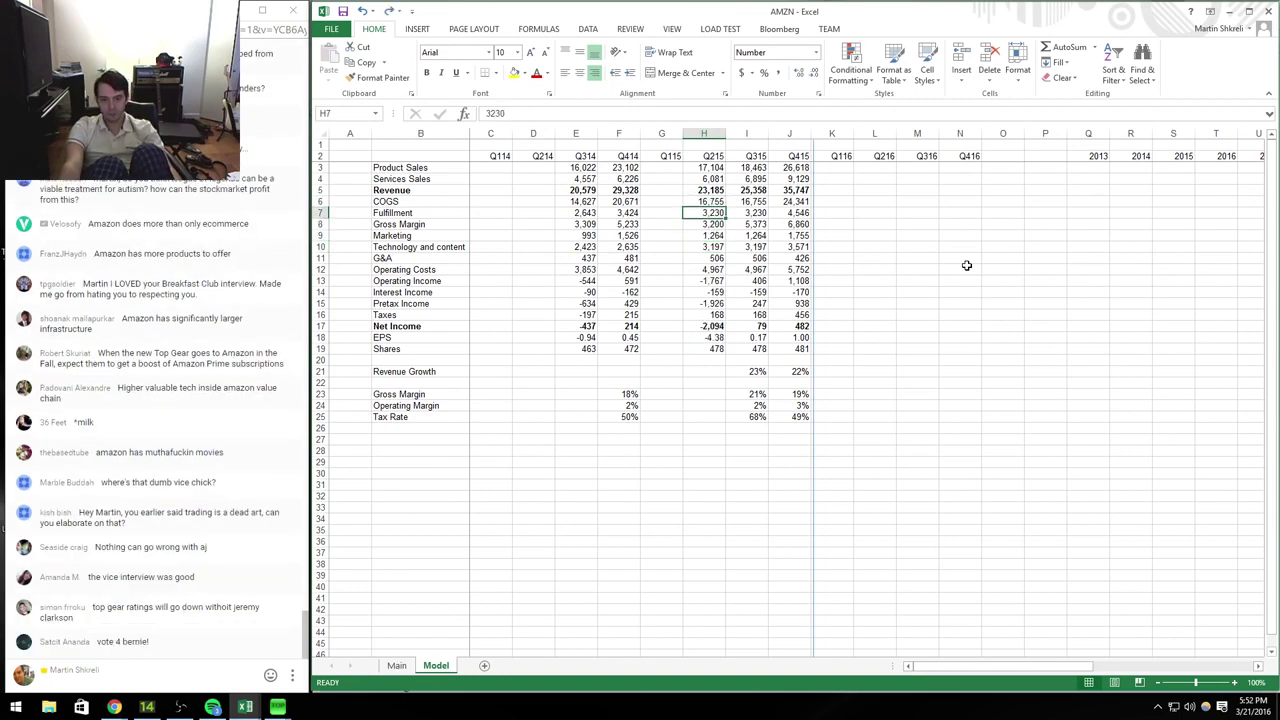
{"action": "key", "text": "ctrl+y"}
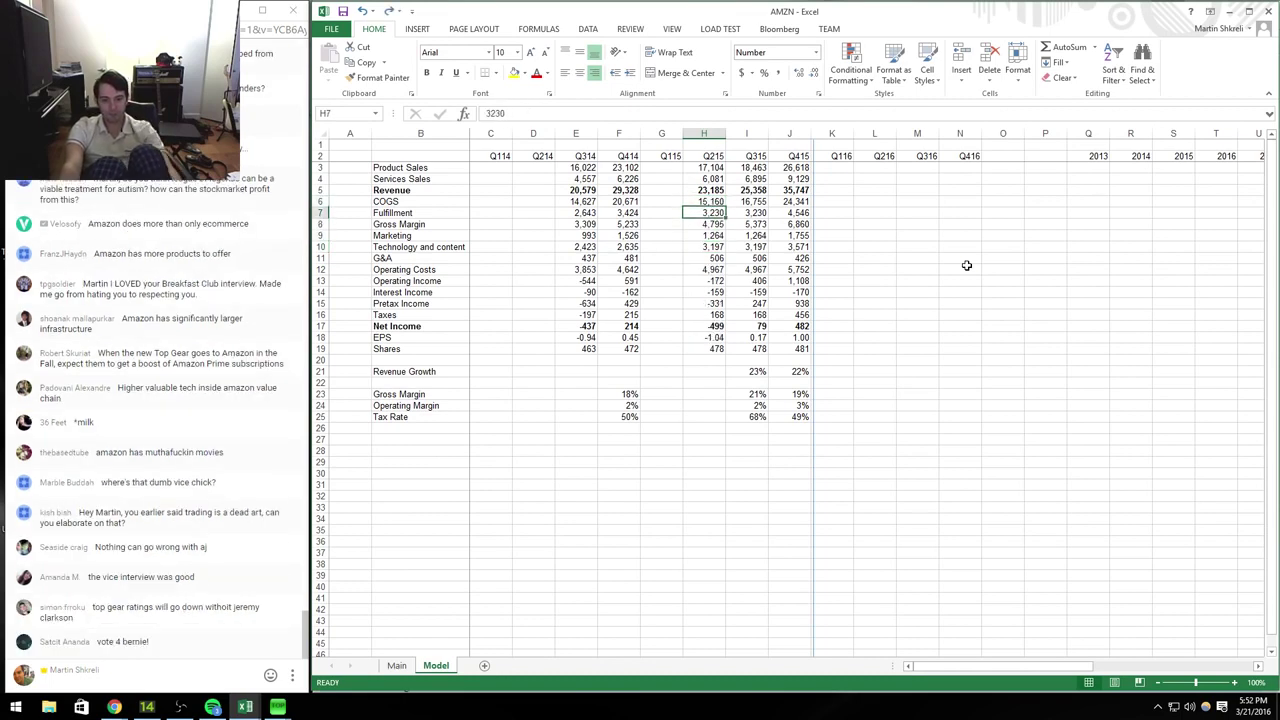
Step: Enter Q215 marketing of 1,150 and technology and content of 3,020 from the 10-Q
{"action": "key", "text": "alt+Tab"}
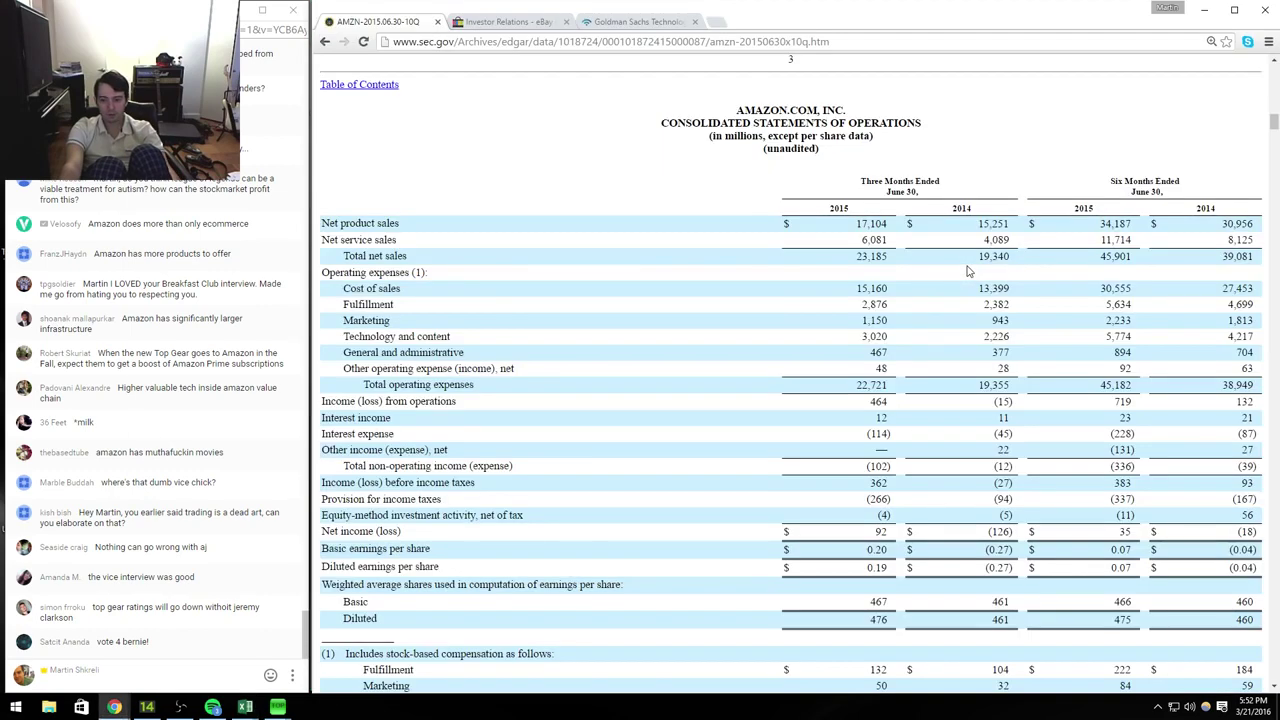
{"action": "key", "text": "alt+Tab"}
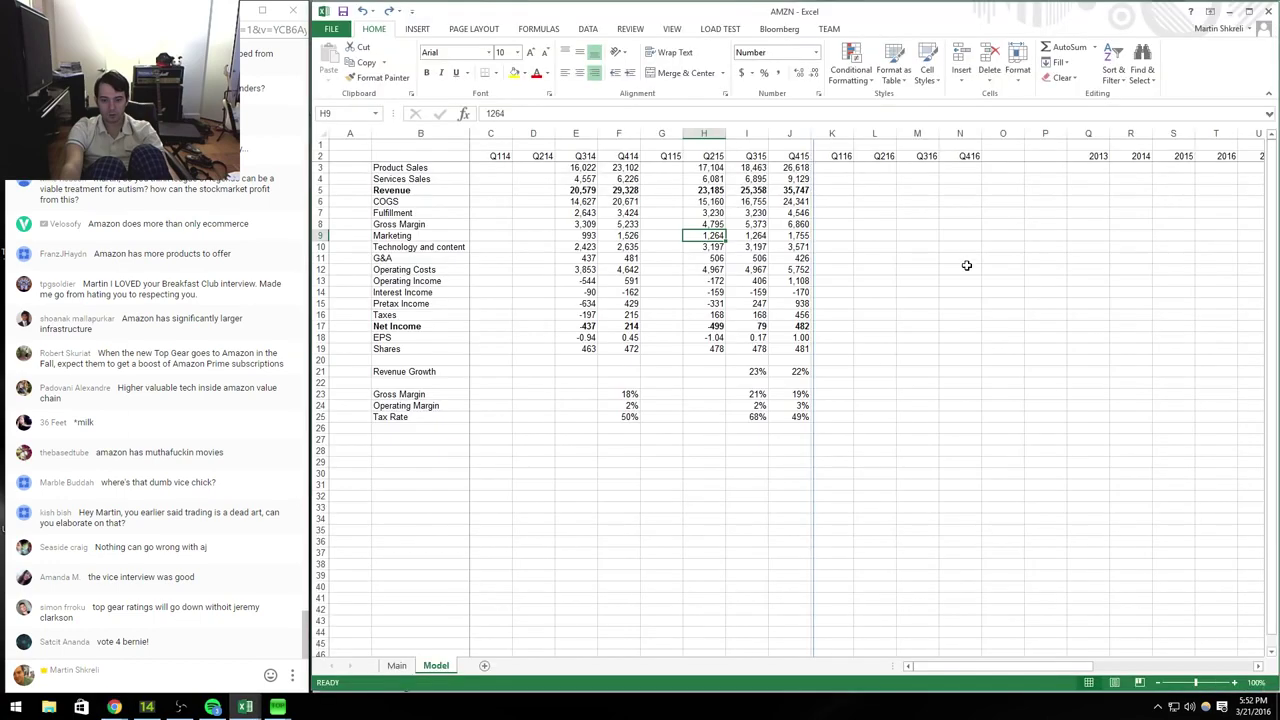
{"action": "key", "text": "alt+Tab"}
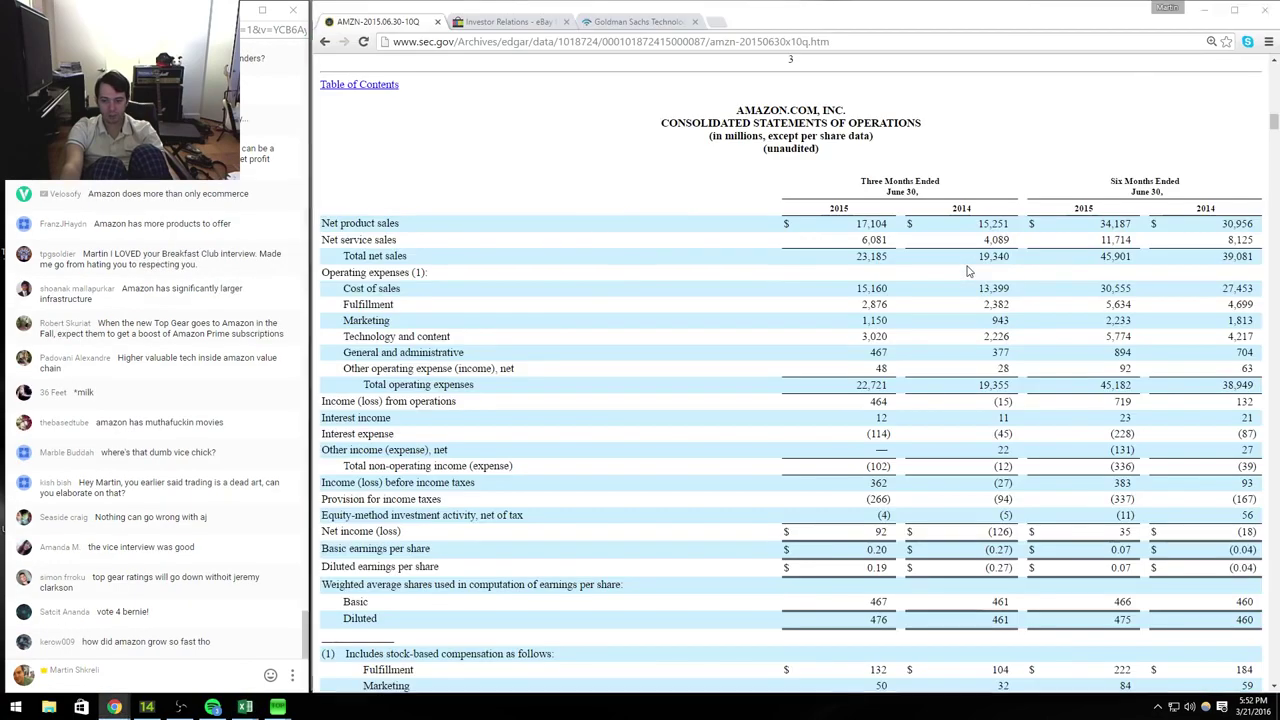
{"action": "key", "text": "alt+Tab"}
{"action": "key", "text": "Return"}
Step: Enter Q215 G&A as 467+48, including other operating expense, and set interest income to -102
{"action": "key", "text": "alt+Tab"}
{"action": "key", "text": "alt+Tab"}
{"action": "type", "text": "+467+48"}
{"action": "key", "text": "Return"}
{"action": "key", "text": "alt+Tab"}
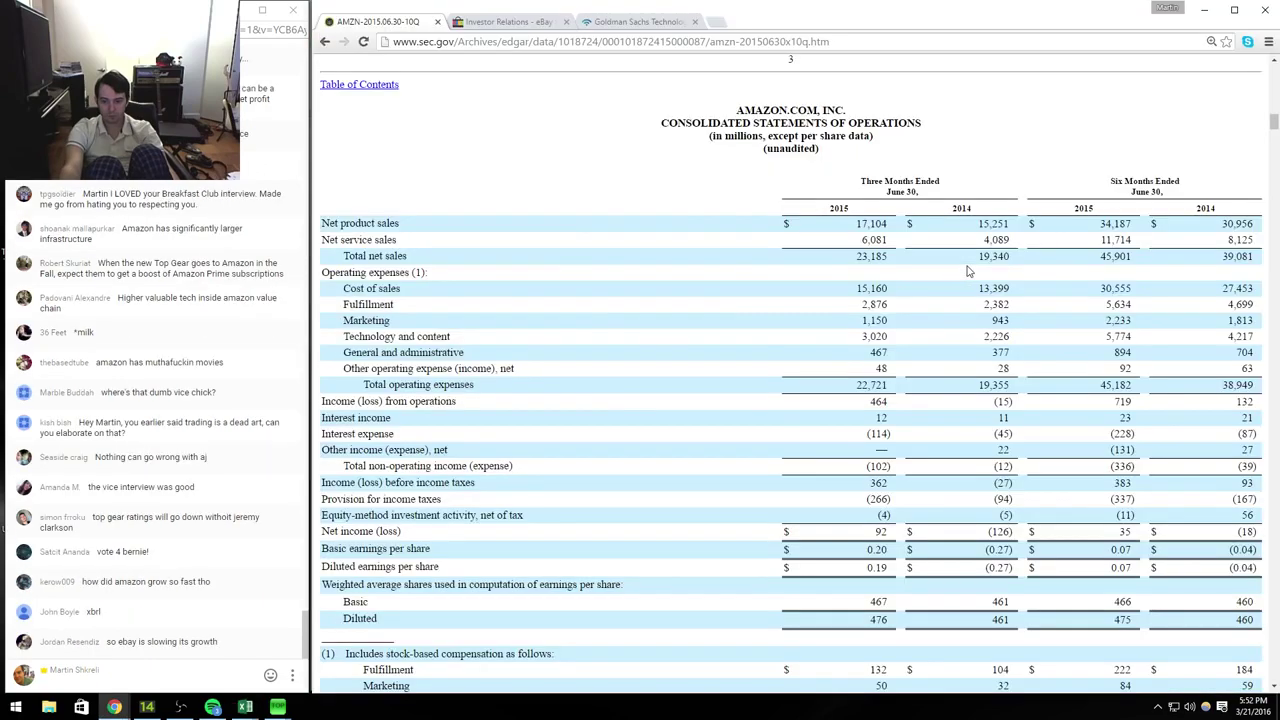
{"action": "key", "text": "alt+Tab"}
{"action": "type", "text": "-102"}
{"action": "key", "text": "Return"}
Step: Enter Q215 taxes of -262 and diluted shares of 476 from the 10-Q
{"action": "key", "text": "alt+Tab"}
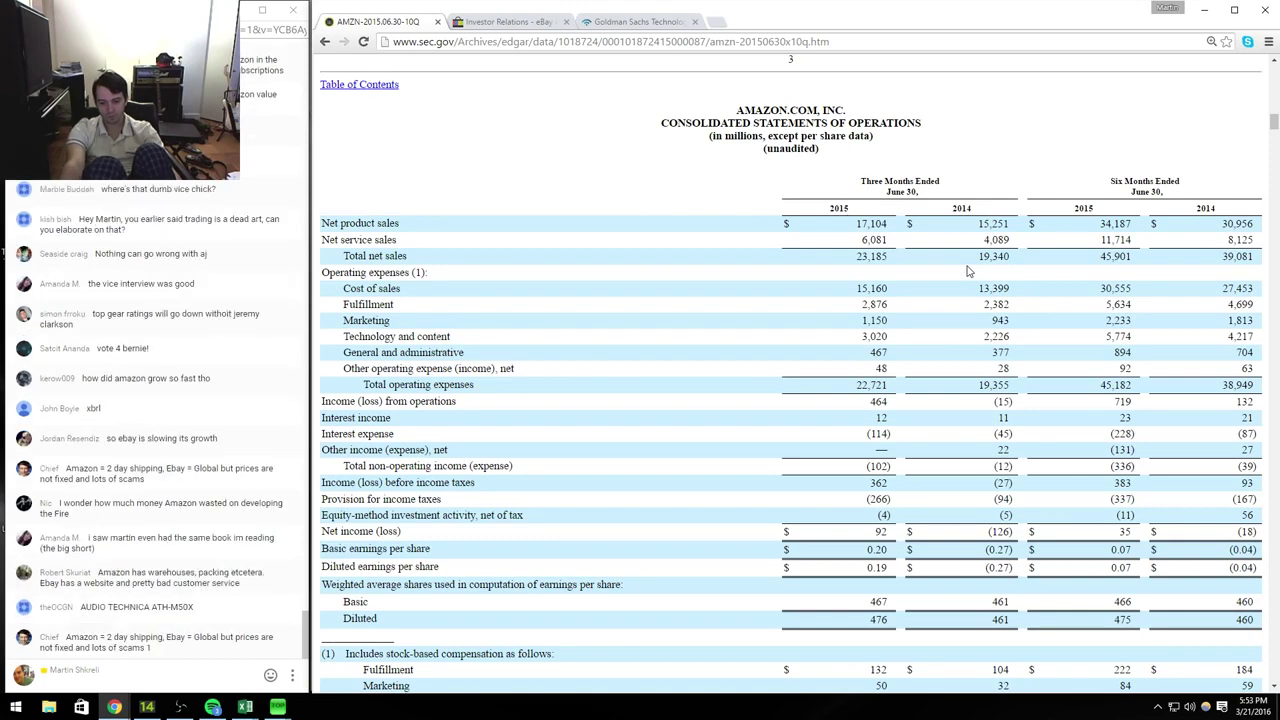
{"action": "key", "text": "alt+Tab"}
{"action": "key", "text": "Down"}
{"action": "key", "text": "Down"}
{"action": "key", "text": "Down"}
{"action": "key", "text": "Down"}
{"action": "key", "text": "alt+Tab"}
{"action": "key", "text": "alt+Tab"}
{"action": "type", "text": "476"}
{"action": "key", "text": "Return"}
Step: Copy the revenue growth, gross margin, operating margin and tax rate formulas from Q315 into the Q215 column
{"action": "key", "text": "Down"}
{"action": "key", "text": "Right"}
{"action": "key", "text": "Right"}
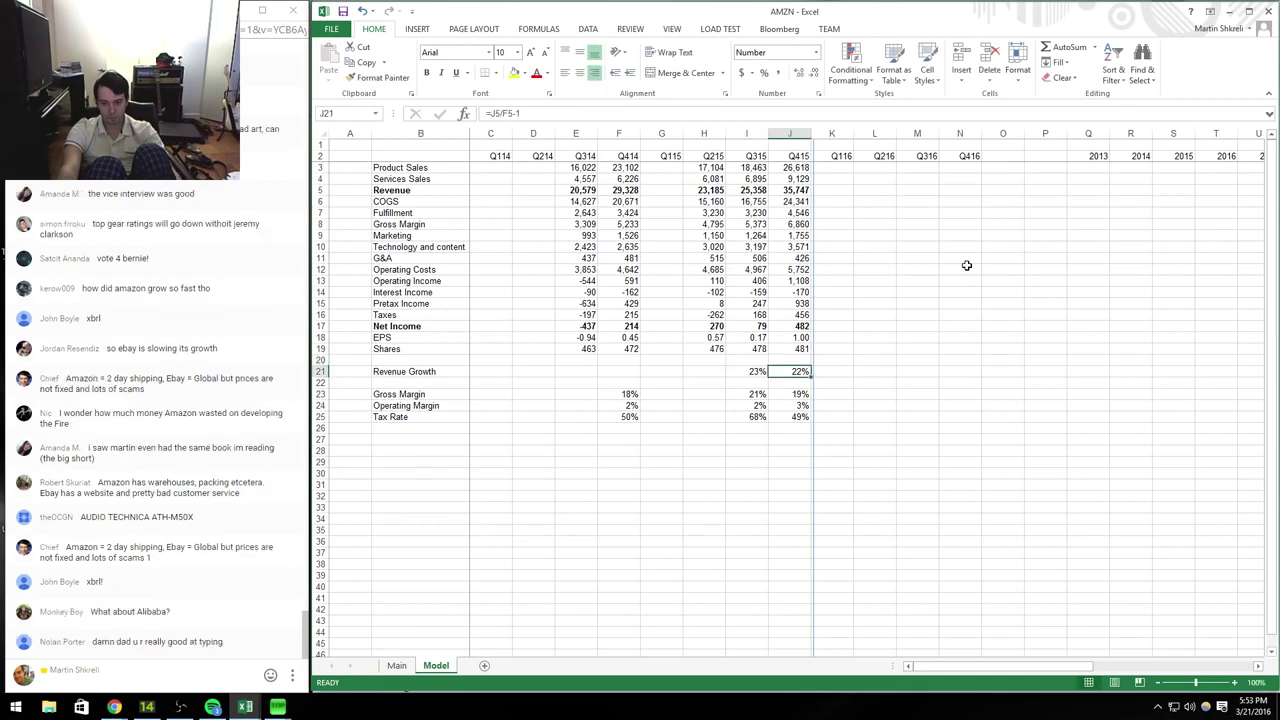
{"action": "key", "text": "Left"}
{"action": "key", "text": "shift+Down"}
{"action": "key", "text": "shift+Down"}
{"action": "key", "text": "shift+Down"}
{"action": "key", "text": "shift+Down"}
{"action": "key", "text": "ctrl+c"}
{"action": "key", "text": "Left"}
{"action": "key", "text": "ctrl+v"}
{"action": "key", "text": "Escape"}
Step: Insert a row above Revenue Growth and label it "Product Growth"
{"action": "key", "text": "Left"}
{"action": "key", "text": "Left"}
{"action": "key", "text": "Down"}
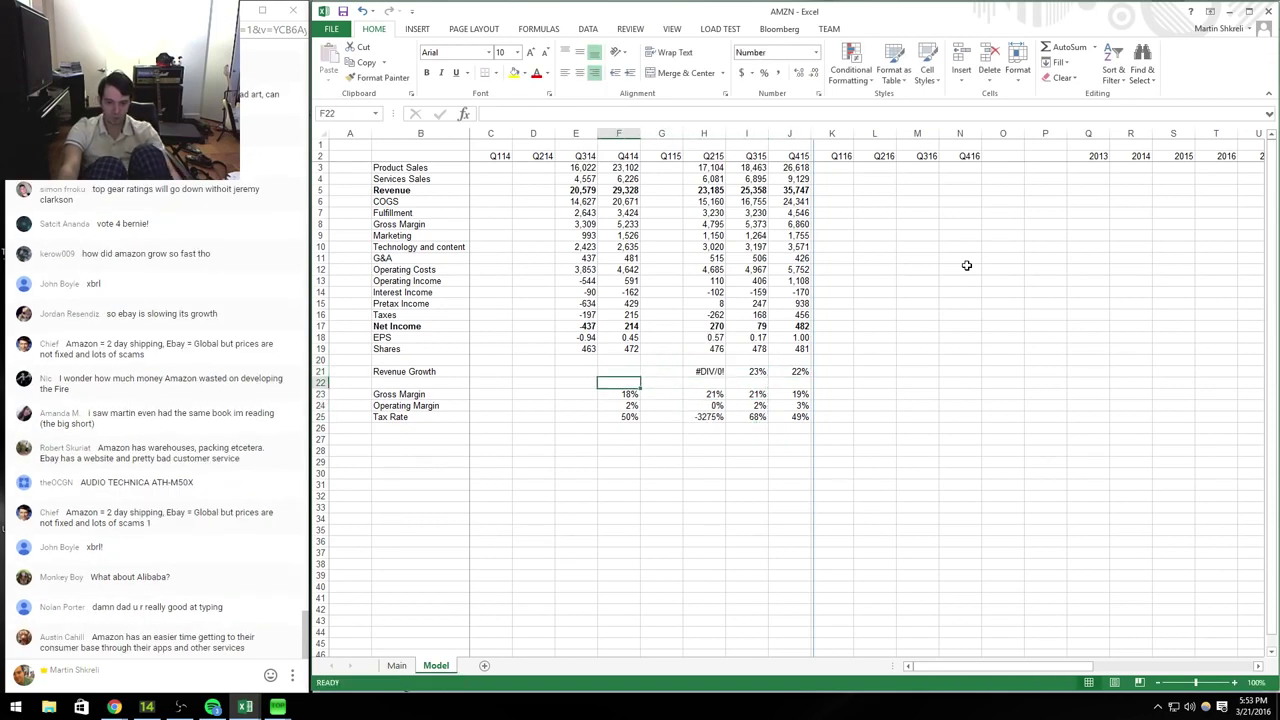
{"action": "key", "text": "shift+space"}
{"action": "key", "text": "ctrl+shift+equal"}
{"action": "key", "text": "Left"}
{"action": "key", "text": "Left"}
{"action": "key", "text": "Left"}
{"action": "key", "text": "Left"}
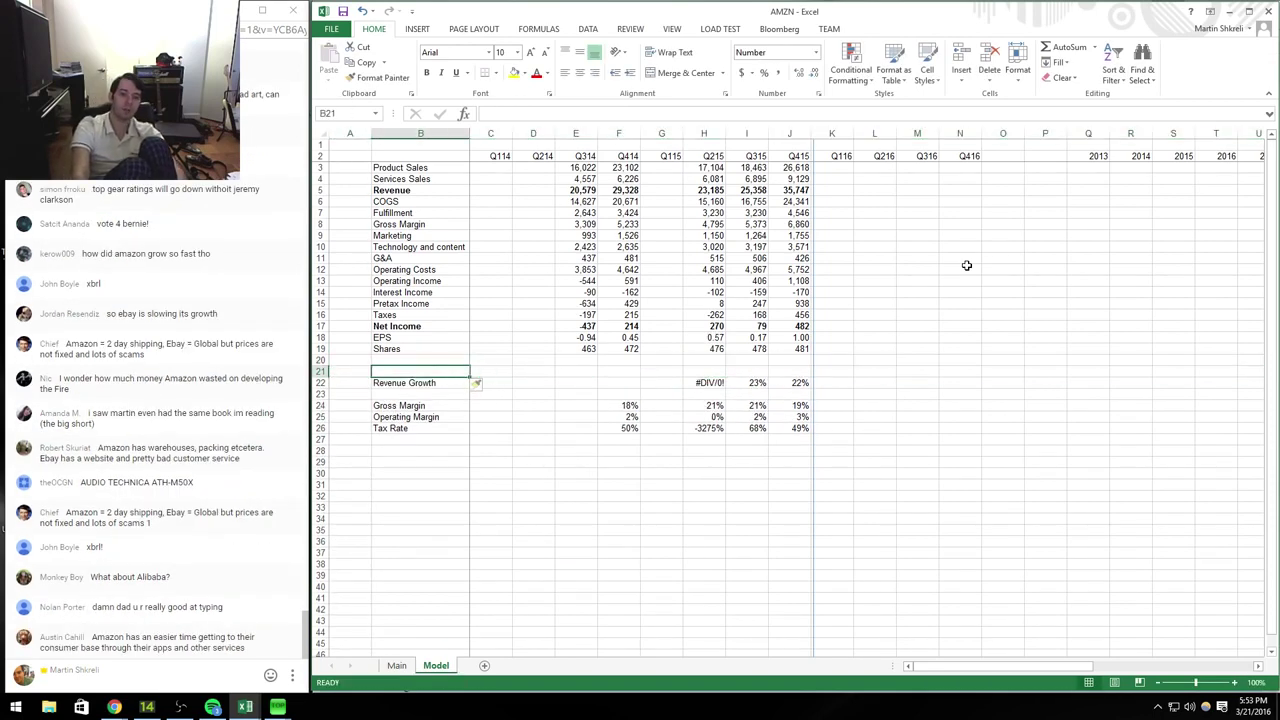
{"action": "type", "text": "pRODUCPro"}
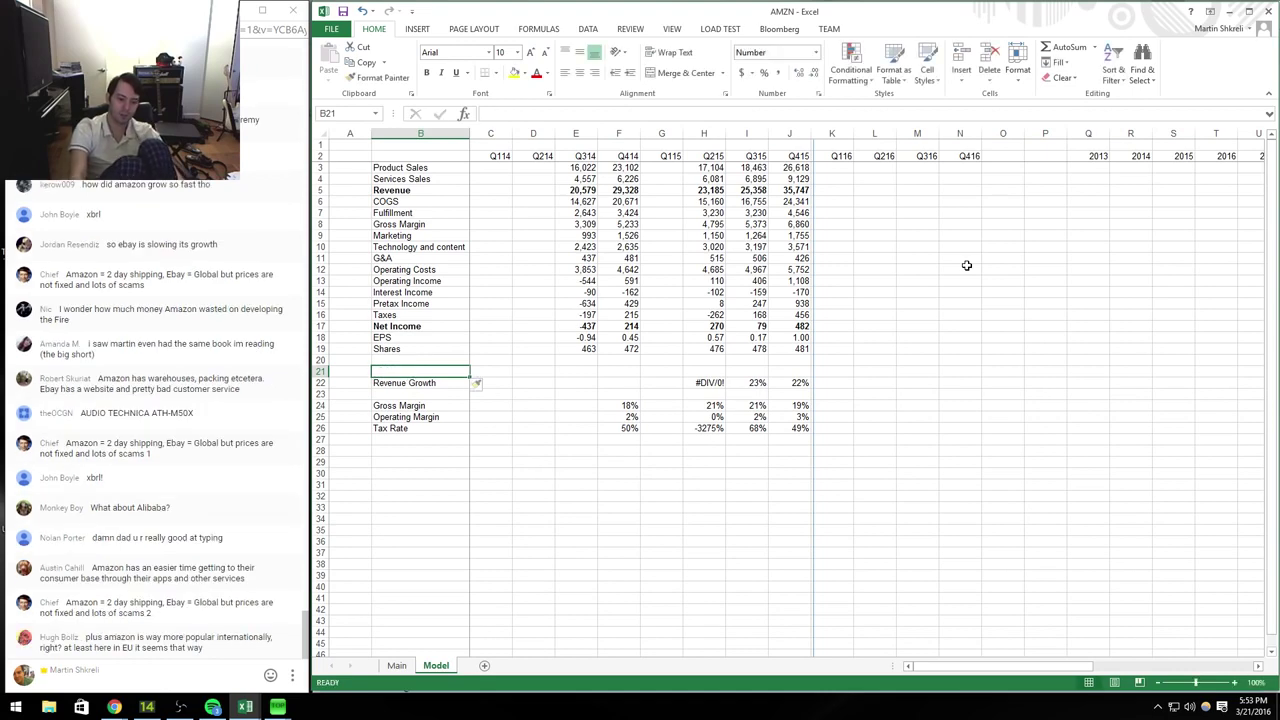
{"action": "type", "text": "duct Growth"}
Step: Copy the Q314 column from Product Sales through Shares into the Q214 column
{"action": "key", "text": "Right"}
{"action": "key", "text": "Right"}
{"action": "key", "text": "Right"}
{"action": "key", "text": "Up"}
{"action": "key", "text": "Up"}
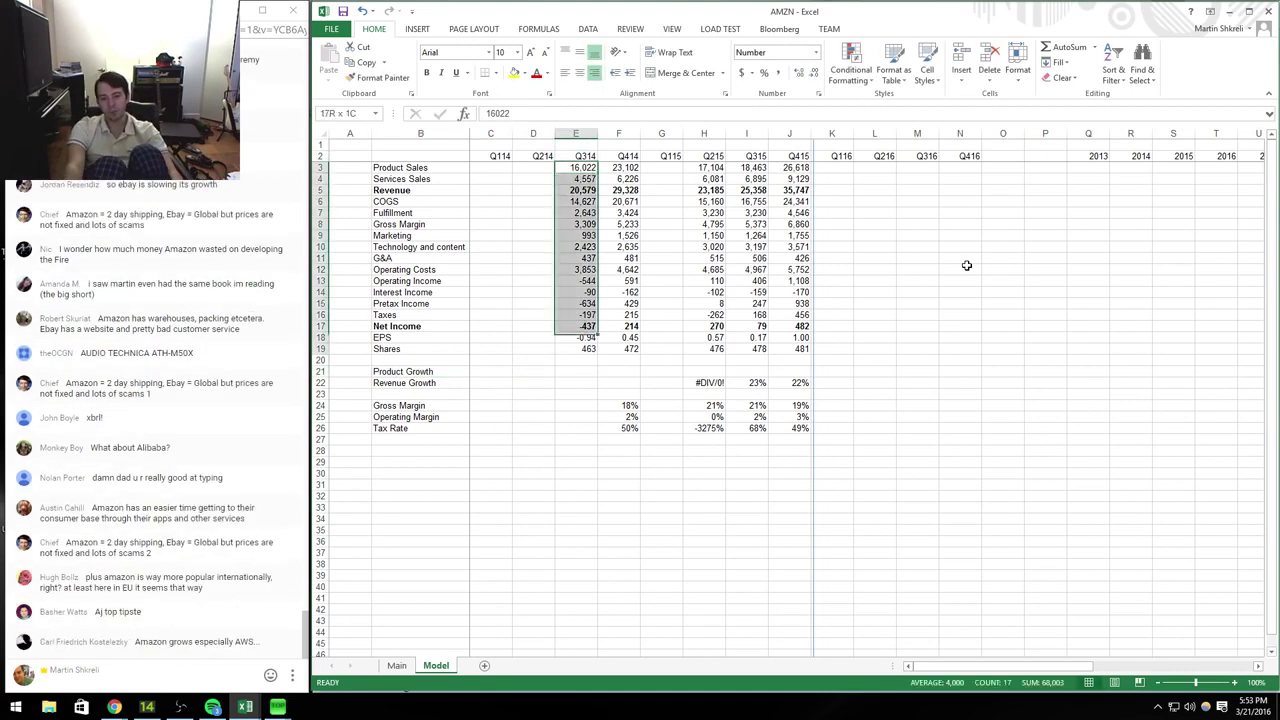
{"action": "key", "text": "Left"}
{"action": "key", "text": "Down"}
{"action": "key", "text": "alt+Tab"}
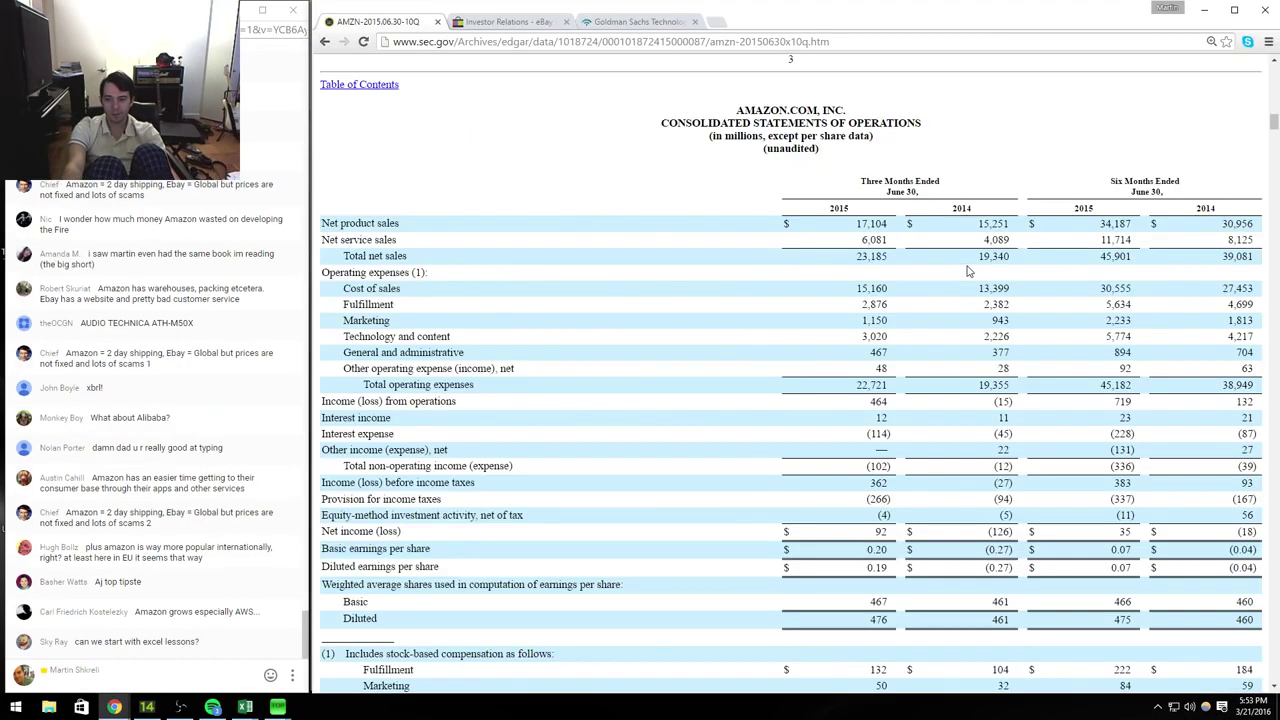
Step: Enter Q214 product sales of 15,251 and services sales of 4,089 from the 10-Q's June 2014 quarter
{"action": "key", "text": "alt+Tab"}
{"action": "type", "text": "15,251"}
{"action": "key", "text": "Return"}
{"action": "key", "text": "alt+Tab"}
{"action": "key", "text": "alt+Tab"}
{"action": "type", "text": "4,089"}
{"action": "key", "text": "Return"}
{"action": "key", "text": "Return"}
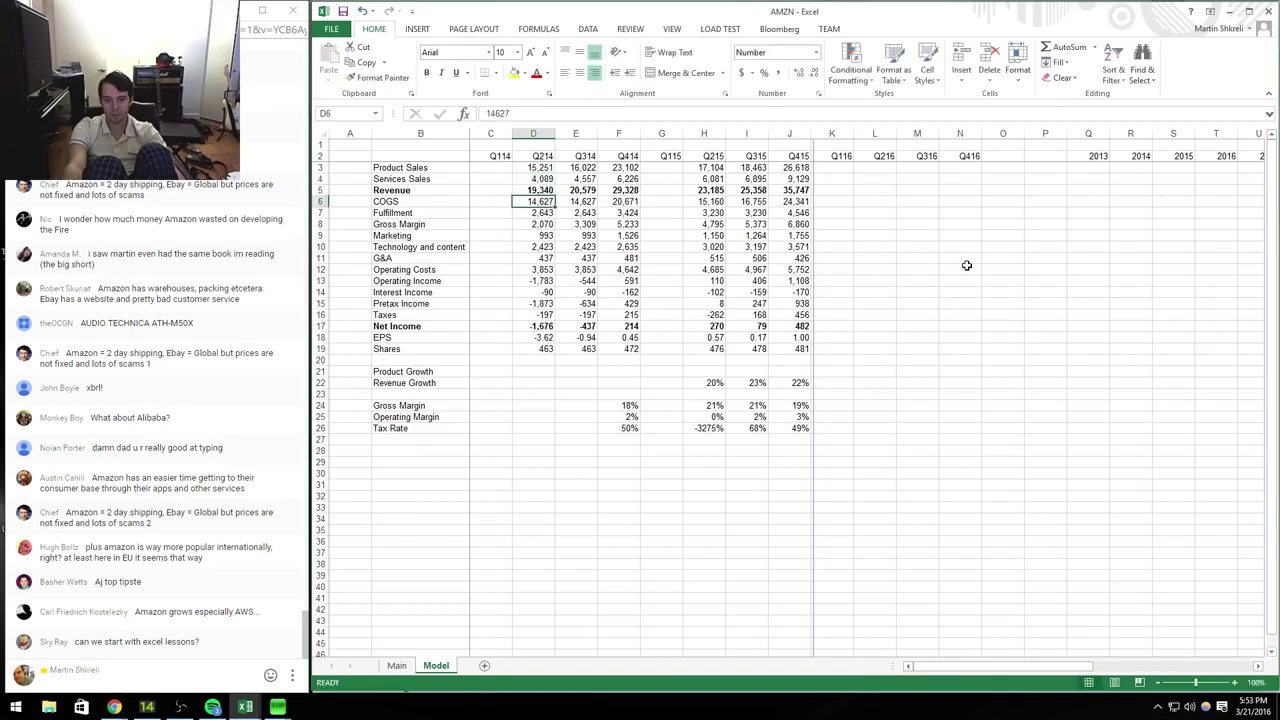
Step: Enter Q214 COGS of 13,399 and fulfillment of 2,382 from the 10-Q
{"action": "key", "text": "alt+Tab"}
{"action": "key", "text": "alt+Tab"}
{"action": "key", "text": "alt+Tab"}
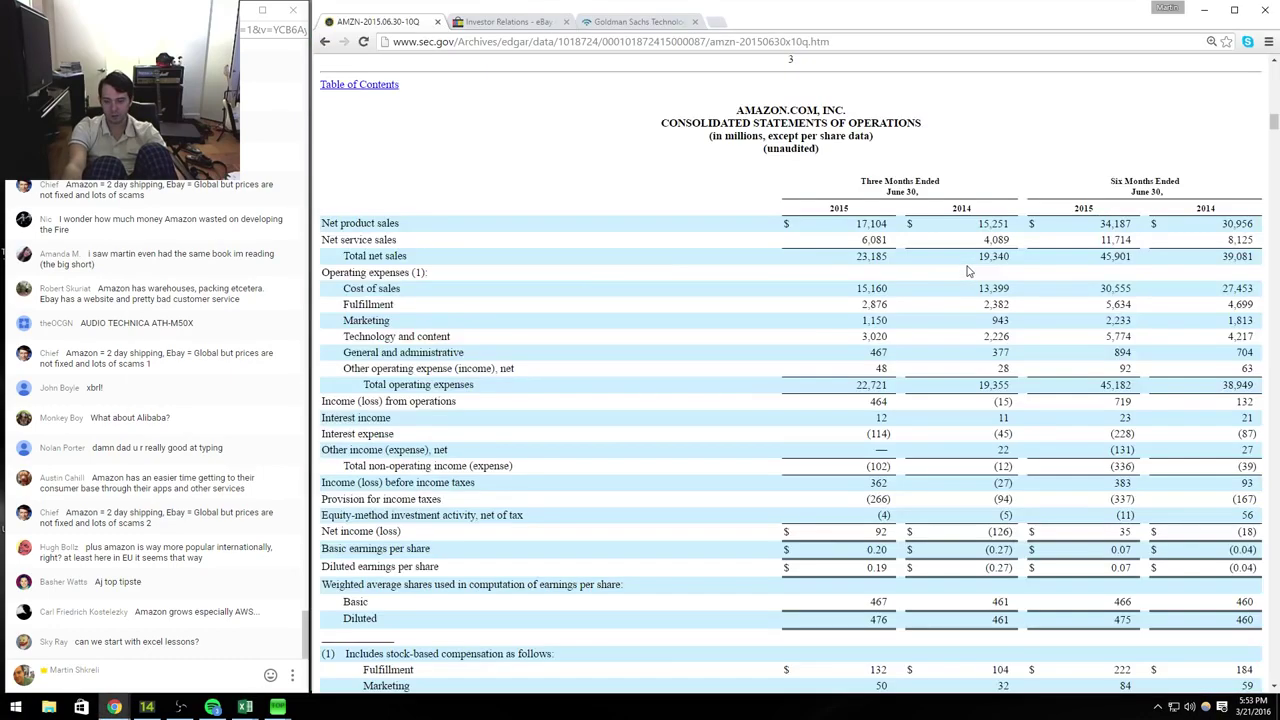
{"action": "key", "text": "alt+Tab"}
{"action": "type", "text": "13"}
{"action": "key", "text": "alt+Tab"}
{"action": "key", "text": "alt+Tab"}
{"action": "type", "text": "399"}
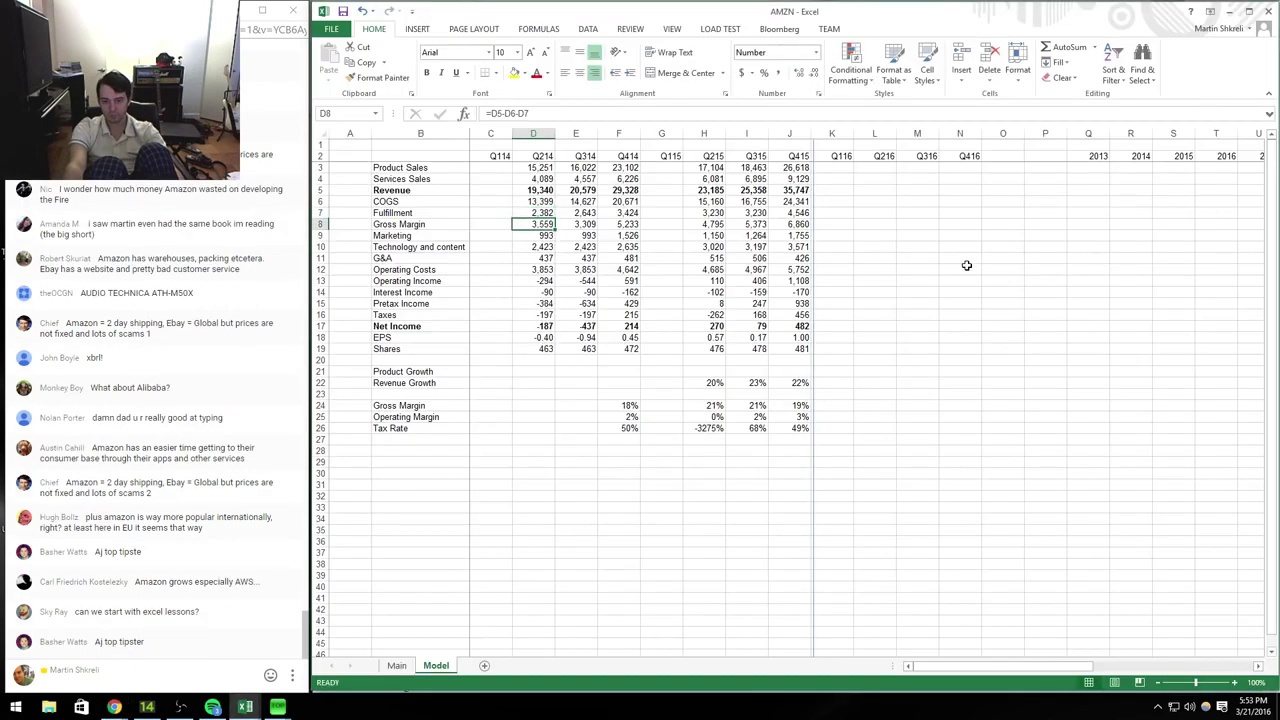
Step: Set the Q214 marketing expense to 943
{"action": "key", "text": "alt+Tab"}
{"action": "key", "text": "alt+Tab"}
{"action": "type", "text": "9436"}
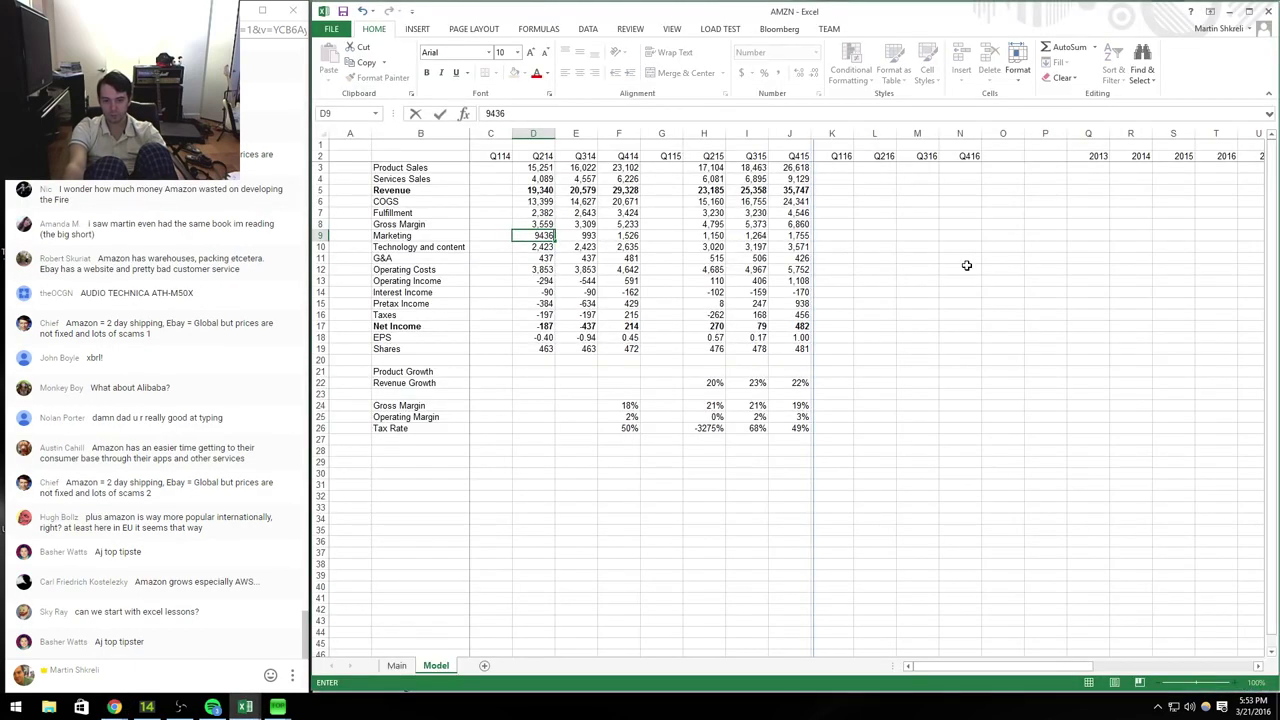
{"action": "key", "text": "BackSpace"}
{"action": "key", "text": "Up"}
Step: Review the gross margin and marketing rows across the quarters from Q214 to Q415
{"action": "key", "text": "Right"}
{"action": "key", "text": "Right"}
{"action": "key", "text": "Right"}
{"action": "key", "text": "Right"}
{"action": "key", "text": "Right"}
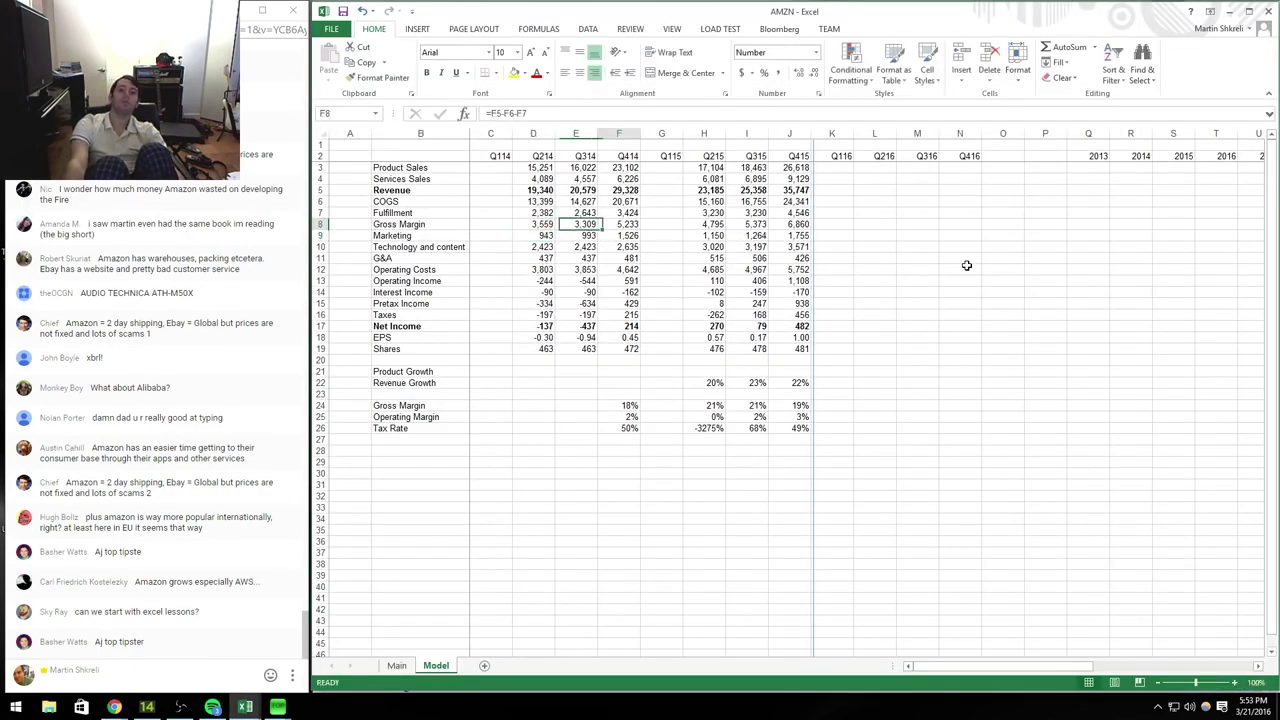
{"action": "key", "text": "Right"}
{"action": "key", "text": "Right"}
{"action": "key", "text": "Right"}
{"action": "key", "text": "Down"}
{"action": "key", "text": "Left"}
{"action": "key", "text": "Left"}
{"action": "key", "text": "Left"}
{"action": "key", "text": "Left"}
{"action": "key", "text": "Left"}
{"action": "key", "text": "Left"}
{"action": "key", "text": "Left"}
{"action": "key", "text": "Left"}
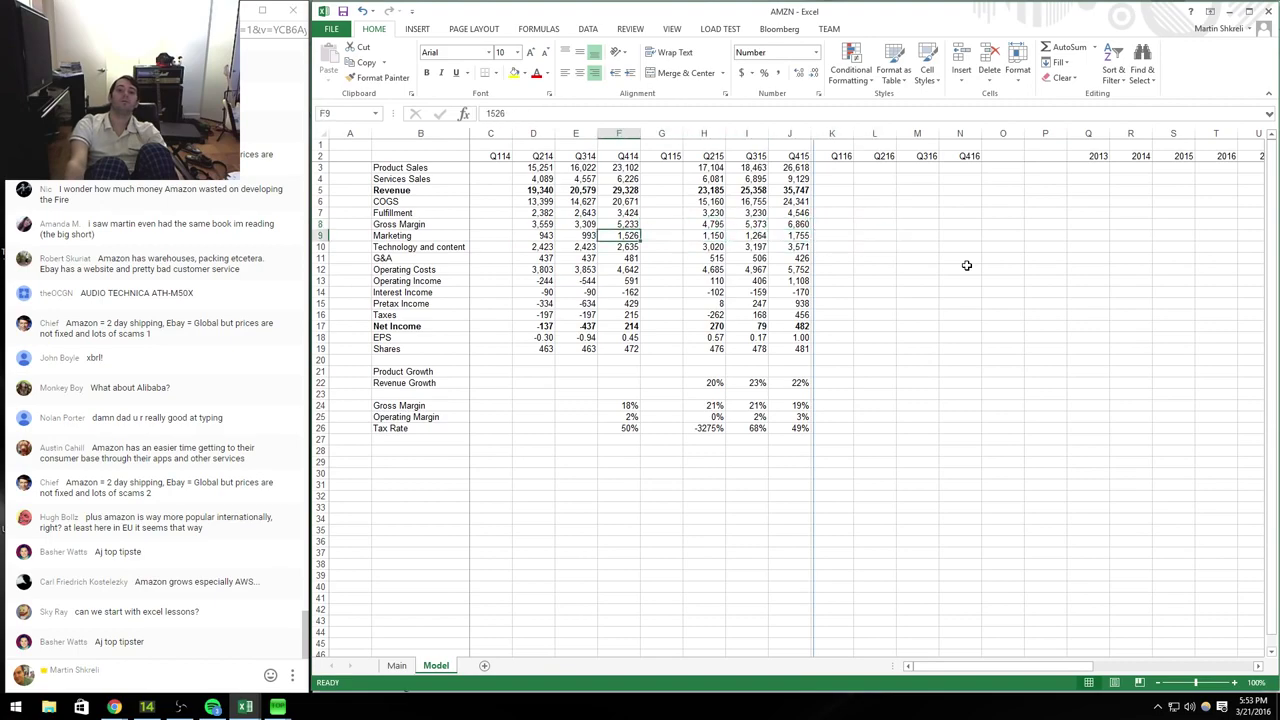
Step: Enter Q214 technology and content of 2,226 and G&A as 377+28, including other operating expense
{"action": "key", "text": "Down"}
{"action": "key", "text": "alt+Tab"}
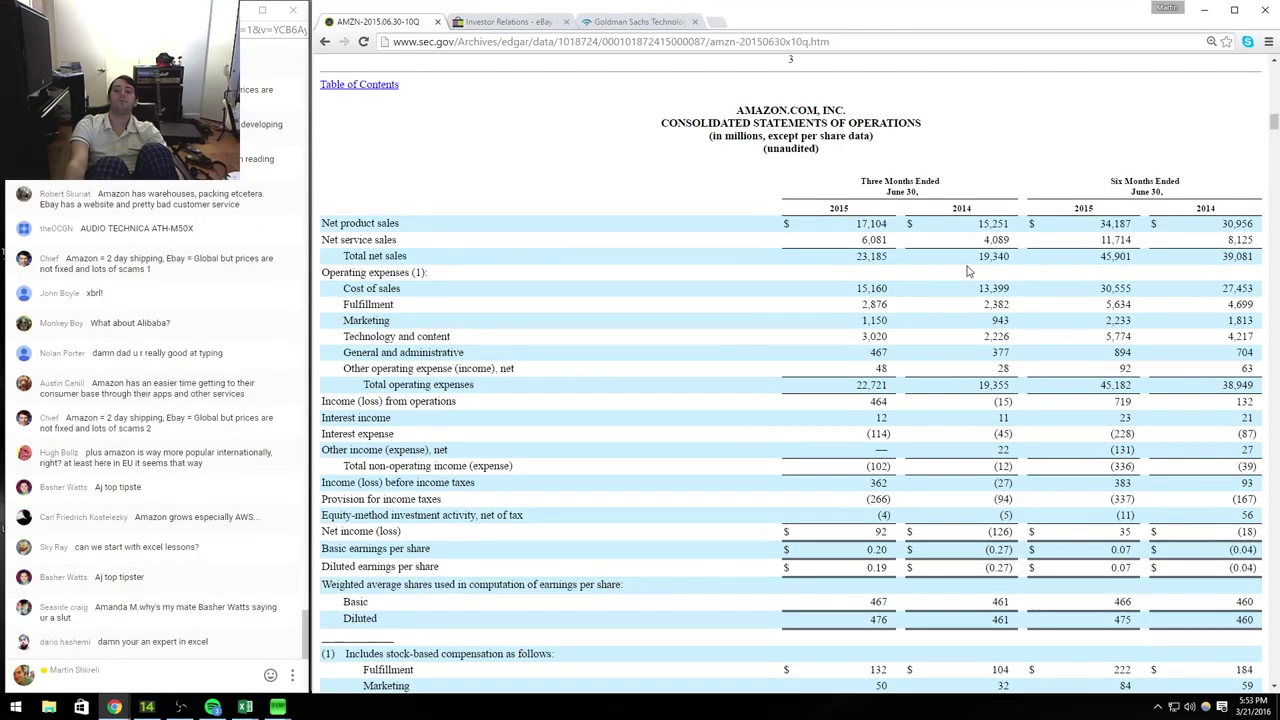
{"action": "key", "text": "alt+Tab"}
{"action": "type", "text": "2226"}
{"action": "key", "text": "Return"}
{"action": "key", "text": "alt+Tab"}
{"action": "key", "text": "alt+Tab"}
{"action": "type", "text": "+377"}
{"action": "key", "text": "alt+Tab"}
{"action": "key", "text": "alt+Tab"}
{"action": "type", "text": "+28"}
{"action": "key", "text": "Return"}
Step: Set the Q214 interest income to -12, the 10-Q's total non-operating expense
{"action": "key", "text": "Return"}
{"action": "key", "text": "alt+Tab"}
{"action": "key", "text": "alt+Tab"}
{"action": "key", "text": "alt+Tab"}
{"action": "key", "text": "alt+Tab"}
{"action": "key", "text": "Up"}
{"action": "key", "text": "Up"}
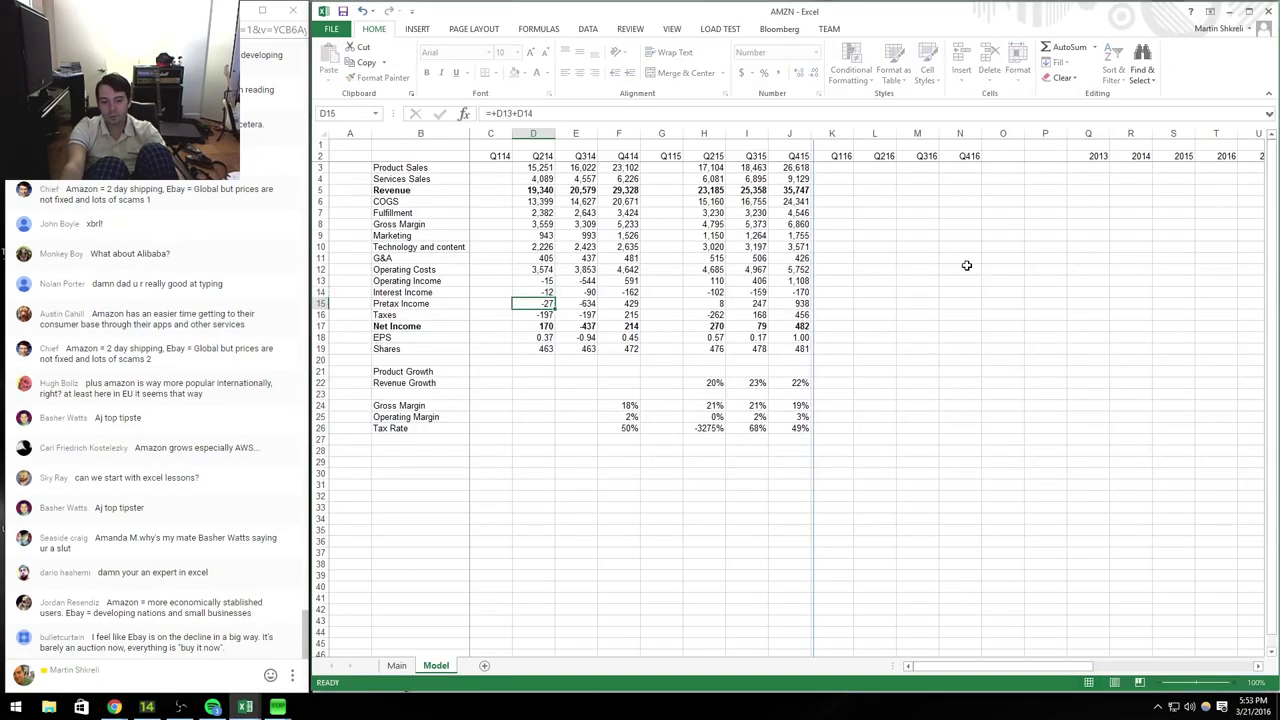
Step: Set the Q214 taxes to -89 and the diluted shares to 461 from the 10-Q's June 2014 quarter
{"action": "key", "text": "alt+Tab"}
{"action": "key", "text": "alt+Tab"}
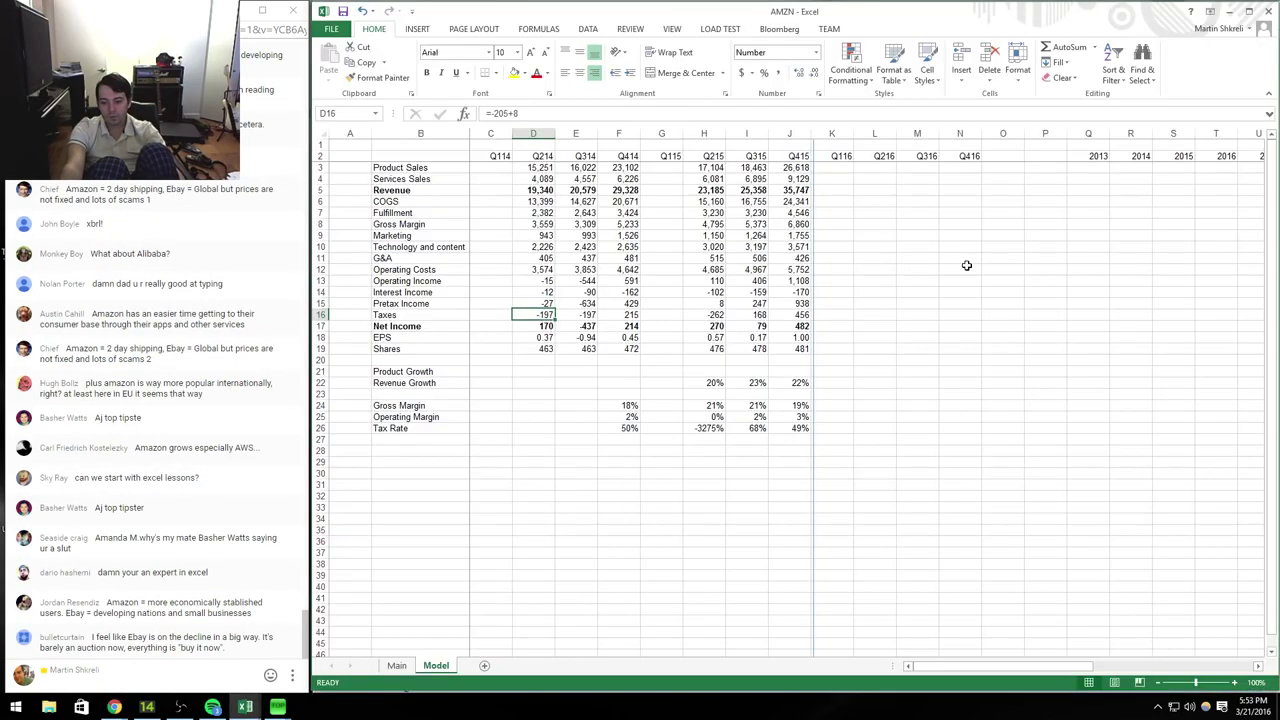
{"action": "key", "text": "alt+Tab"}
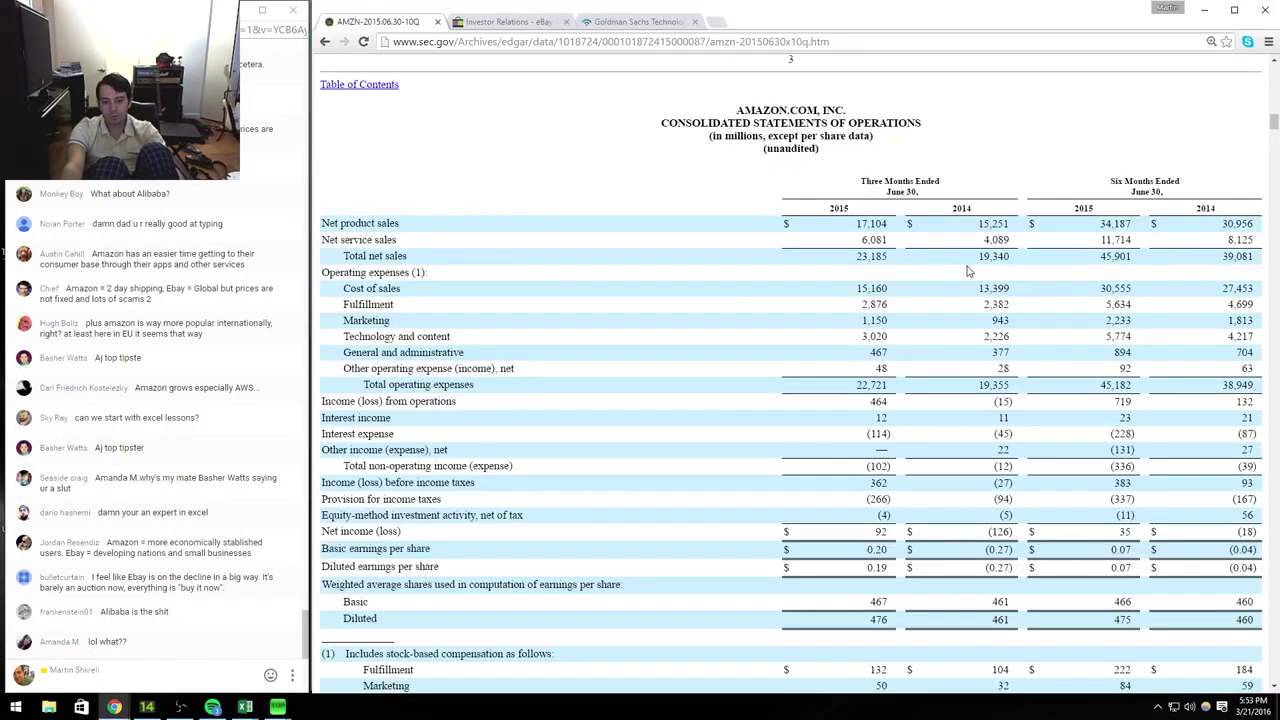
{"action": "key", "text": "alt+Tab"}
Step: Copy the Q414 gross margin, operating margin and tax rate formulas into Q214 and Q314
{"action": "key", "text": "Down"}
{"action": "key", "text": "Right"}
{"action": "key", "text": "Right"}
{"action": "key", "text": "Right"}
{"action": "key", "text": "Down"}
{"action": "key", "text": "Down"}
{"action": "key", "text": "Down"}
{"action": "key", "text": "Down"}
{"action": "key", "text": "Down"}
{"action": "key", "text": "Right"}
{"action": "key", "text": "Left"}
{"action": "key", "text": "Left"}
{"action": "key", "text": "shift+Down"}
{"action": "key", "text": "shift+Down"}
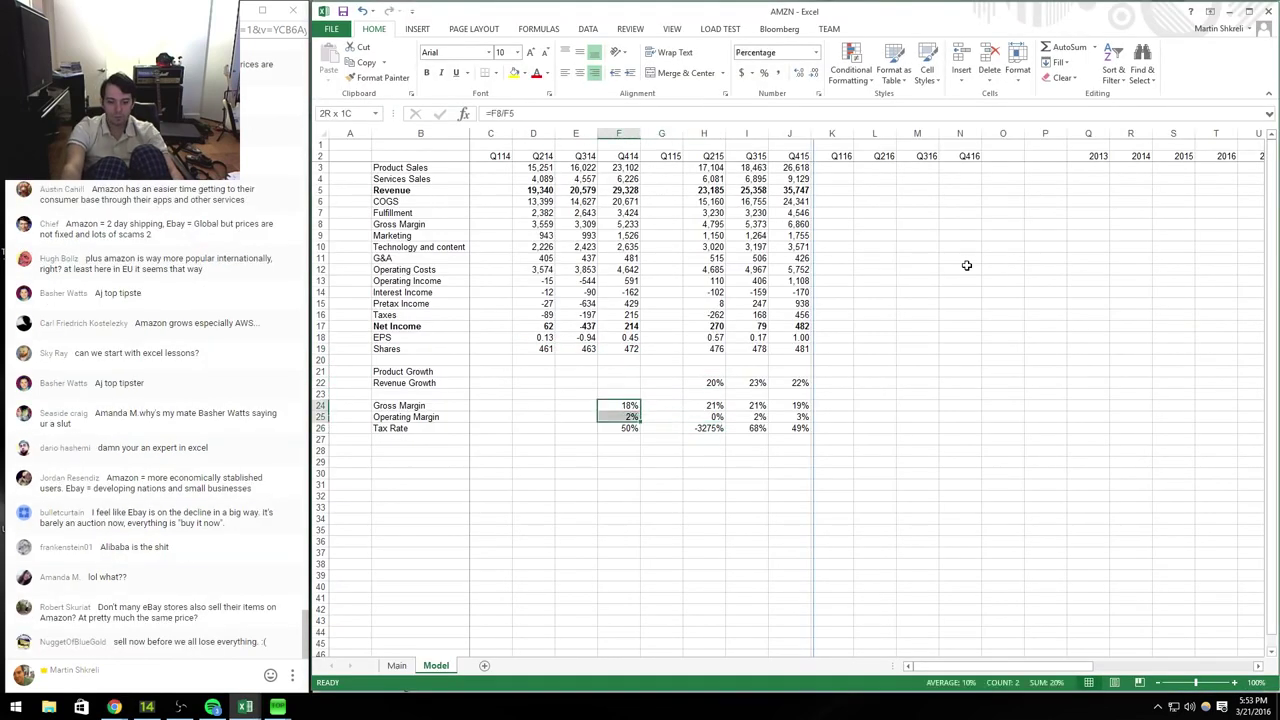
{"action": "key", "text": "ctrl+c"}
{"action": "key", "text": "shift+Left"}
{"action": "key", "text": "shift+Left"}
{"action": "key", "text": "ctrl+v"}
{"action": "key", "text": "Right"}
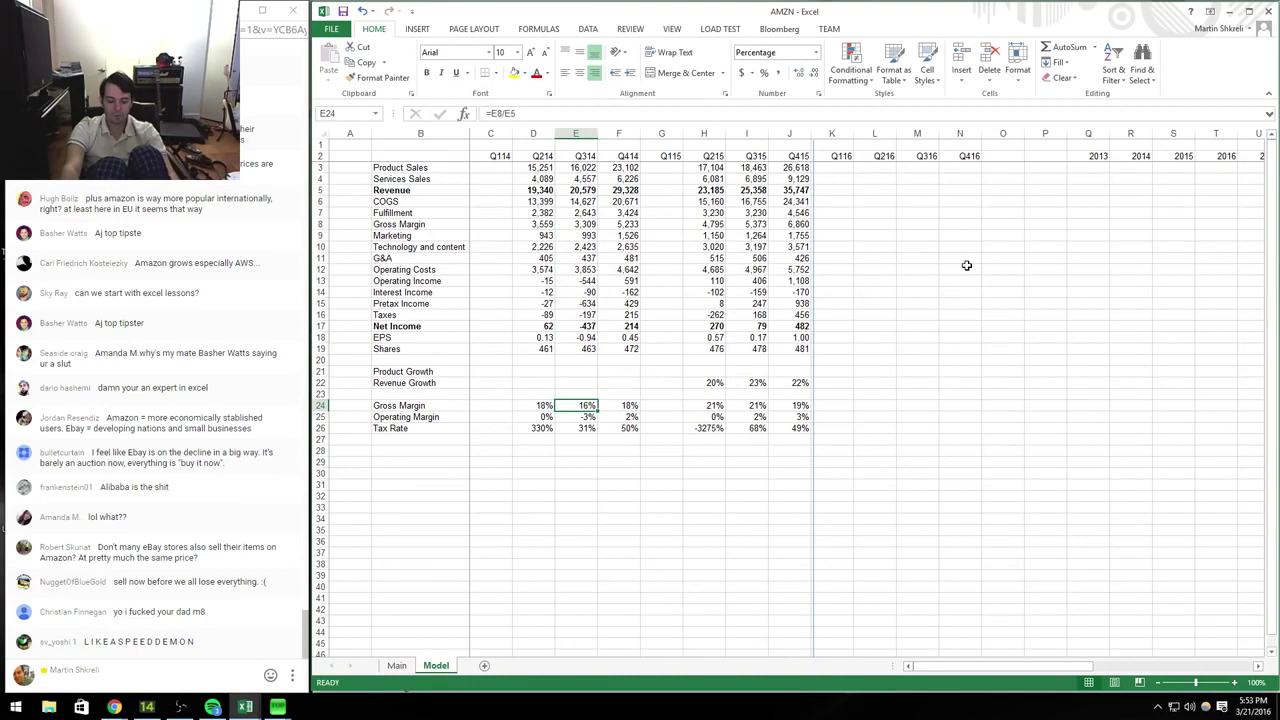
Step: Enter the Q415 product growth formula =J3/F3-1, comparing product sales with the same quarter a year earlier
{"action": "key", "text": "Right"}
{"action": "key", "text": "Right"}
{"action": "key", "text": "Right"}
{"action": "key", "text": "Right"}
{"action": "key", "text": "Right"}
{"action": "key", "text": "Up"}
{"action": "key", "text": "Up"}
{"action": "key", "text": "Up"}
{"action": "type", "text": "="}
{"action": "key", "text": "ctrl+Up"}
{"action": "key", "text": "ctrl+Up"}
{"action": "key", "text": "ctrl+Up"}
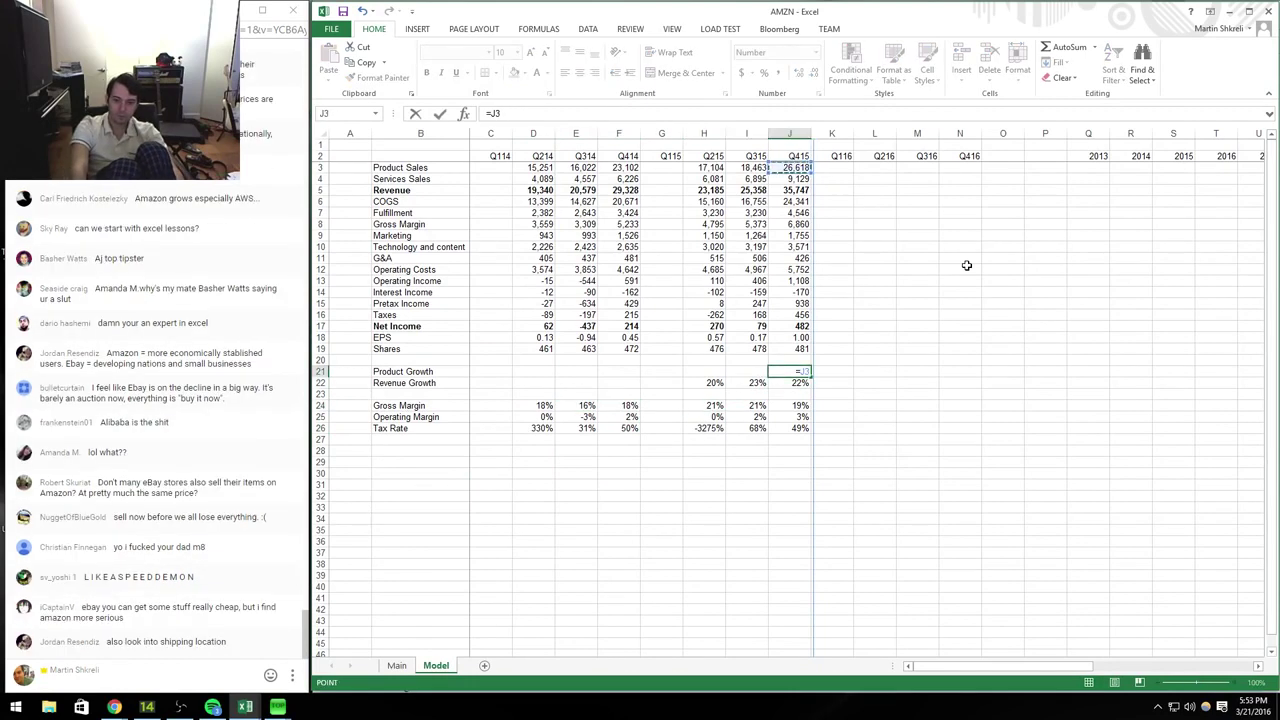
{"action": "type", "text": "/"}
{"action": "key", "text": "Left"}
{"action": "key", "text": "Left"}
{"action": "key", "text": "Left"}
{"action": "type", "text": "-1"}
{"action": "key", "text": "ctrl+Return"}
Step: Copy the Q415 product growth formula into Q215 and Q315
{"action": "key", "text": "ctrl+c"}
{"action": "key", "text": "shift+Left"}
{"action": "key", "text": "shift+Left"}
{"action": "key", "text": "ctrl+v"}
{"action": "key", "text": "shift+Right"}
{"action": "key", "text": "shift+Right"}
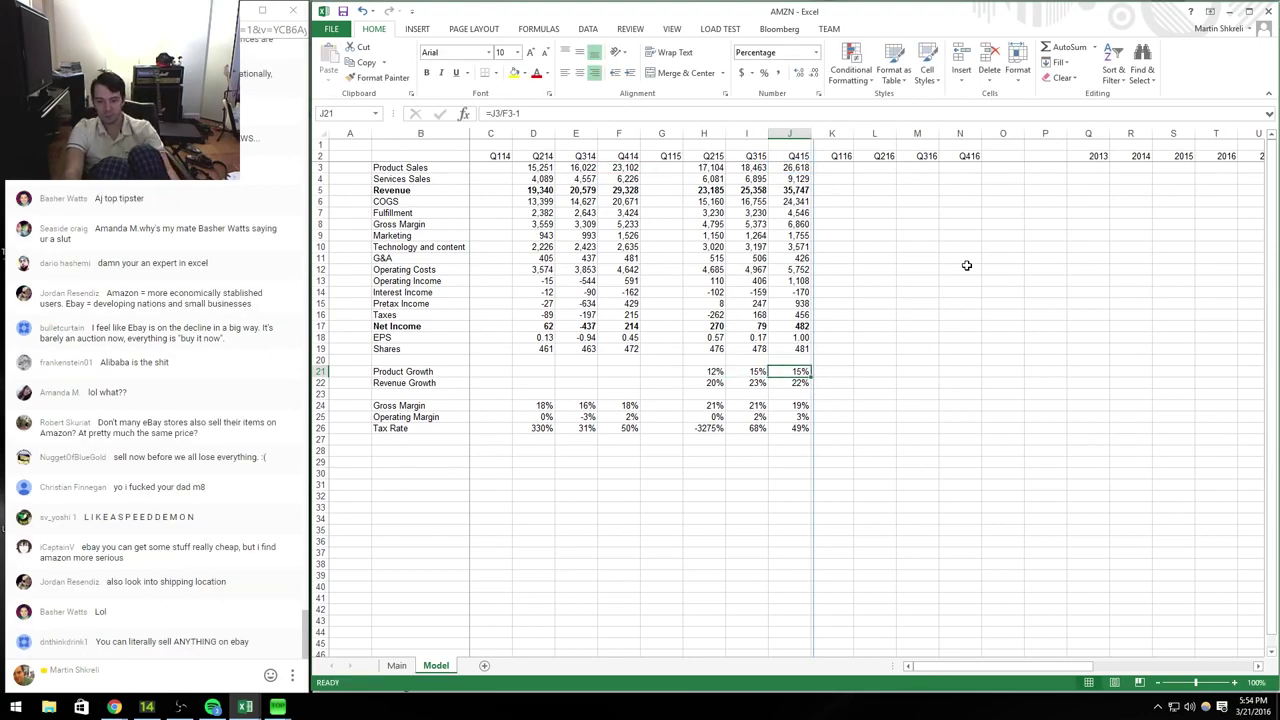
Step: Open Amazon's 10-Q filed 2015-04-24 from the EDGAR filing list and find its consolidated statements of operations
{"action": "key", "text": "ctrl+Left"}
{"action": "key", "text": "ctrl+Left"}
{"action": "key", "text": "Right"}
{"action": "key", "text": "Right"}
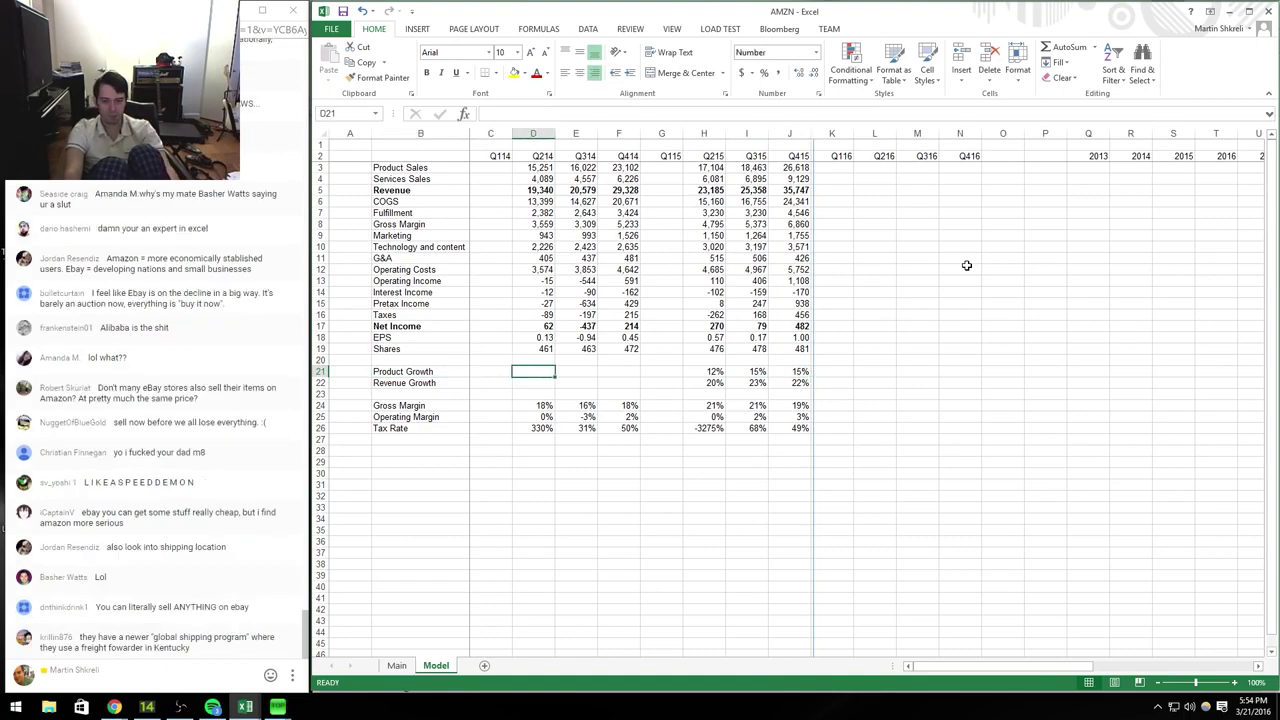
{"action": "key", "text": "Right"}
{"action": "key", "text": "Right"}
{"action": "key", "text": "Right"}
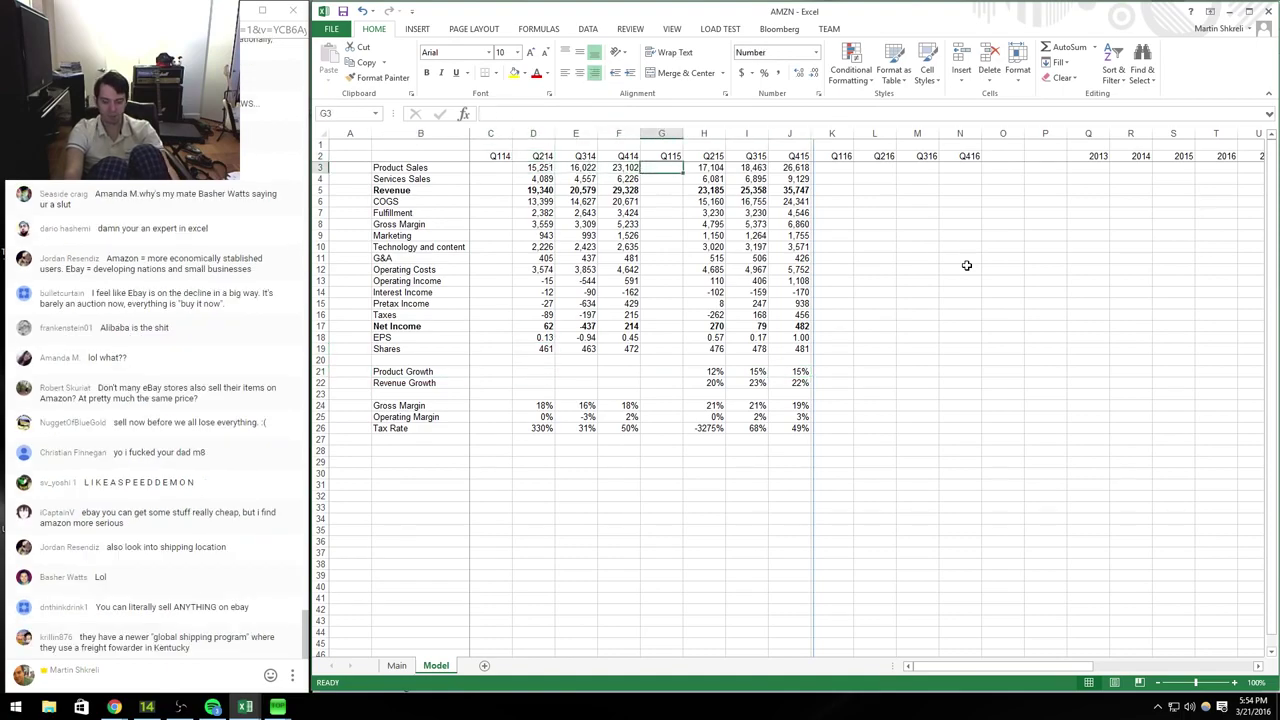
{"action": "key", "text": "alt+Tab"}
{"action": "key", "text": "alt+Left"}
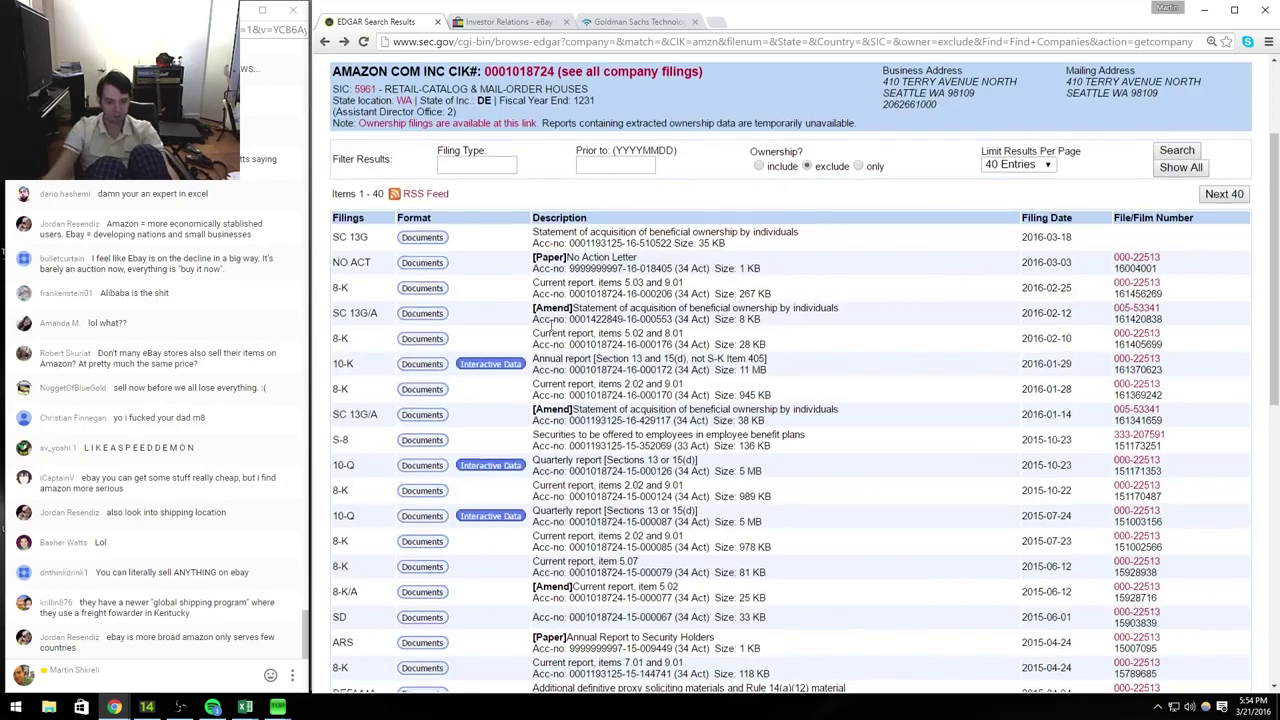
{"action": "scroll", "coordinate": [538, 318], "scroll_direction": "down", "scroll_amount": 3}
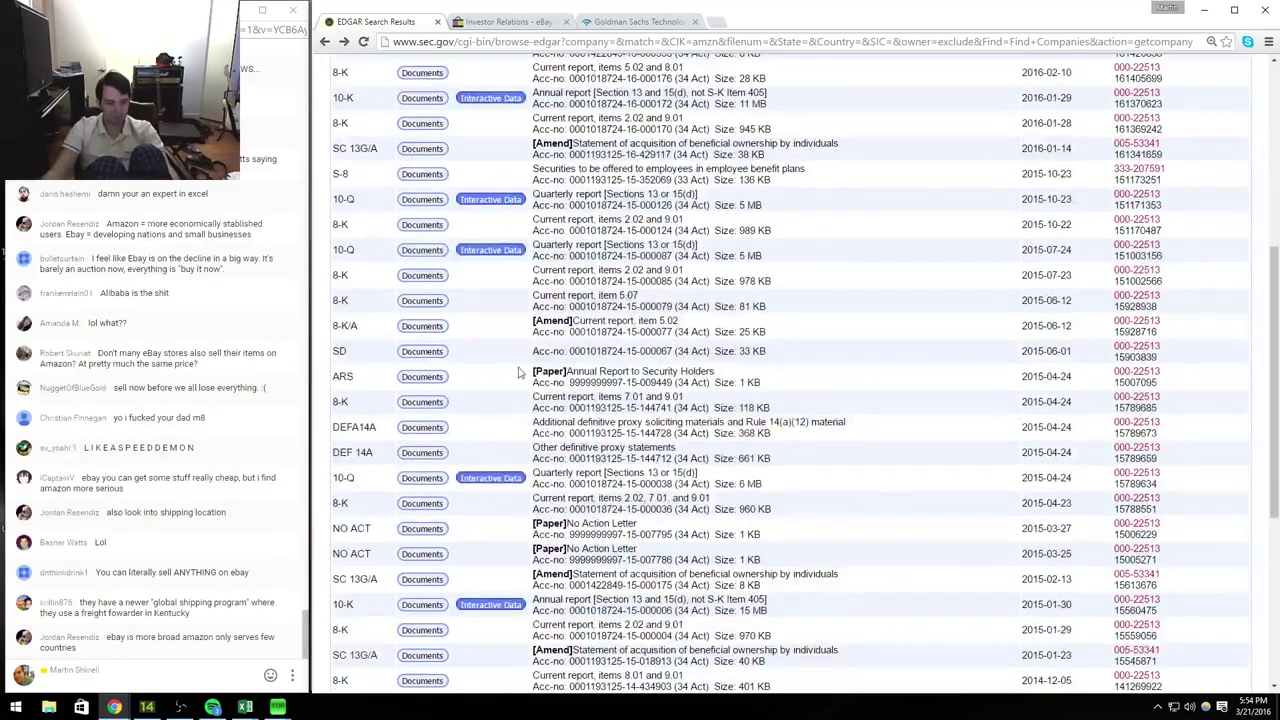
{"action": "left_click", "coordinate": [402, 483]}
{"action": "left_click", "coordinate": [784, 408]}
{"action": "scroll", "coordinate": [800, 400], "scroll_direction": "down", "scroll_amount": 15}
{"action": "scroll", "coordinate": [800, 400], "scroll_direction": "down", "scroll_amount": 10}
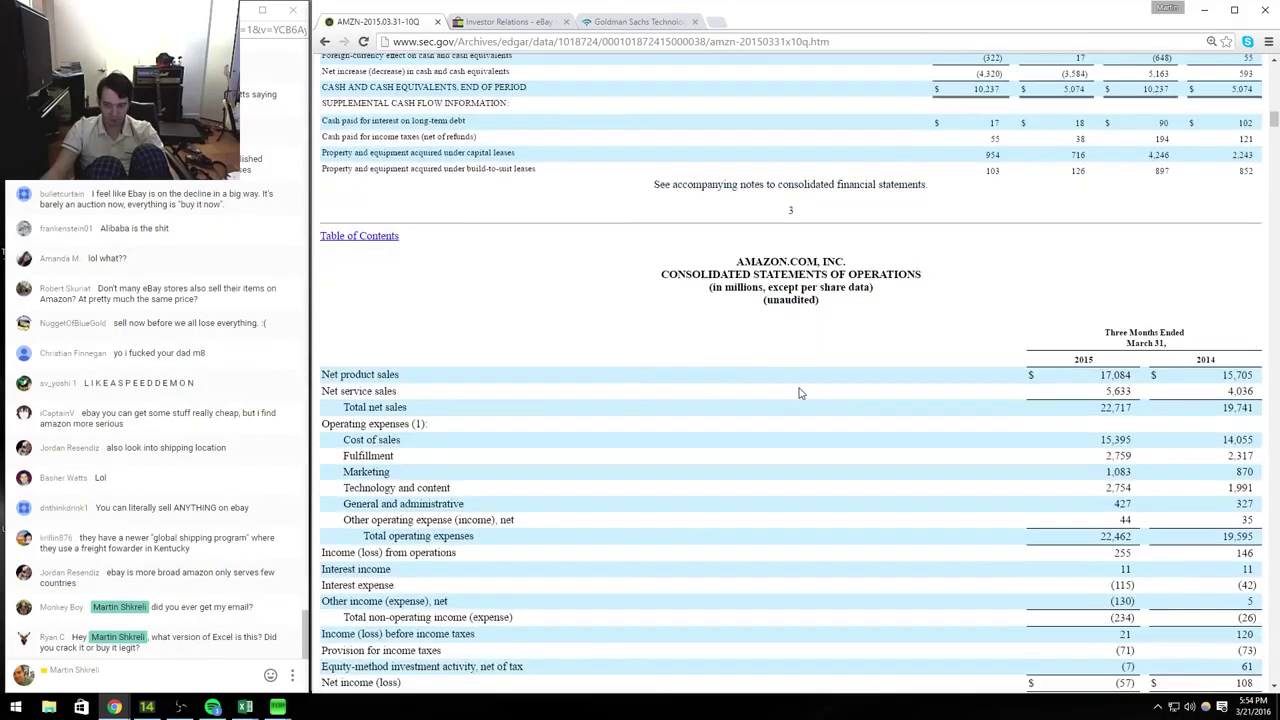
Step: Copy the Q215 income statement figures and formulas into the Q115 column of the model
{"action": "key", "text": "alt+Tab"}
{"action": "key", "text": "ctrl+c"}
{"action": "key", "text": "ctrl+v"}
{"action": "key", "text": "alt+Tab"}
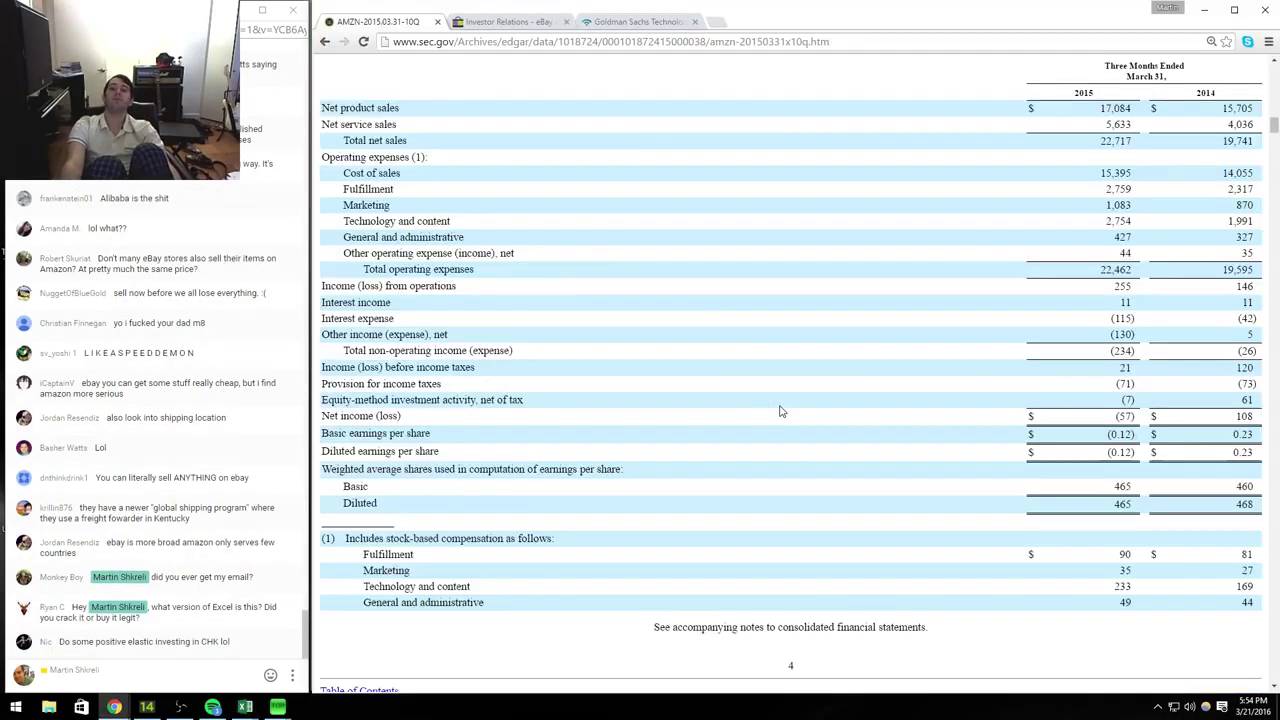
Step: Enter Q115 product sales of 17,084 and services sales of 5,633
{"action": "key", "text": "alt+Tab"}
{"action": "type", "text": "17084"}
{"action": "key", "text": "alt+Tab"}
{"action": "key", "text": "alt+Tab"}
{"action": "key", "text": "Return"}
{"action": "type", "text": "5633"}
{"action": "key", "text": "Return"}
{"action": "key", "text": "Return"}
Step: Enter Q115 COGS of 15,395 and fulfillment of 2,759
{"action": "key", "text": "alt+Tab"}
{"action": "key", "text": "alt+Tab"}
{"action": "type", "text": "15395"}
{"action": "key", "text": "Return"}
{"action": "key", "text": "alt+Tab"}
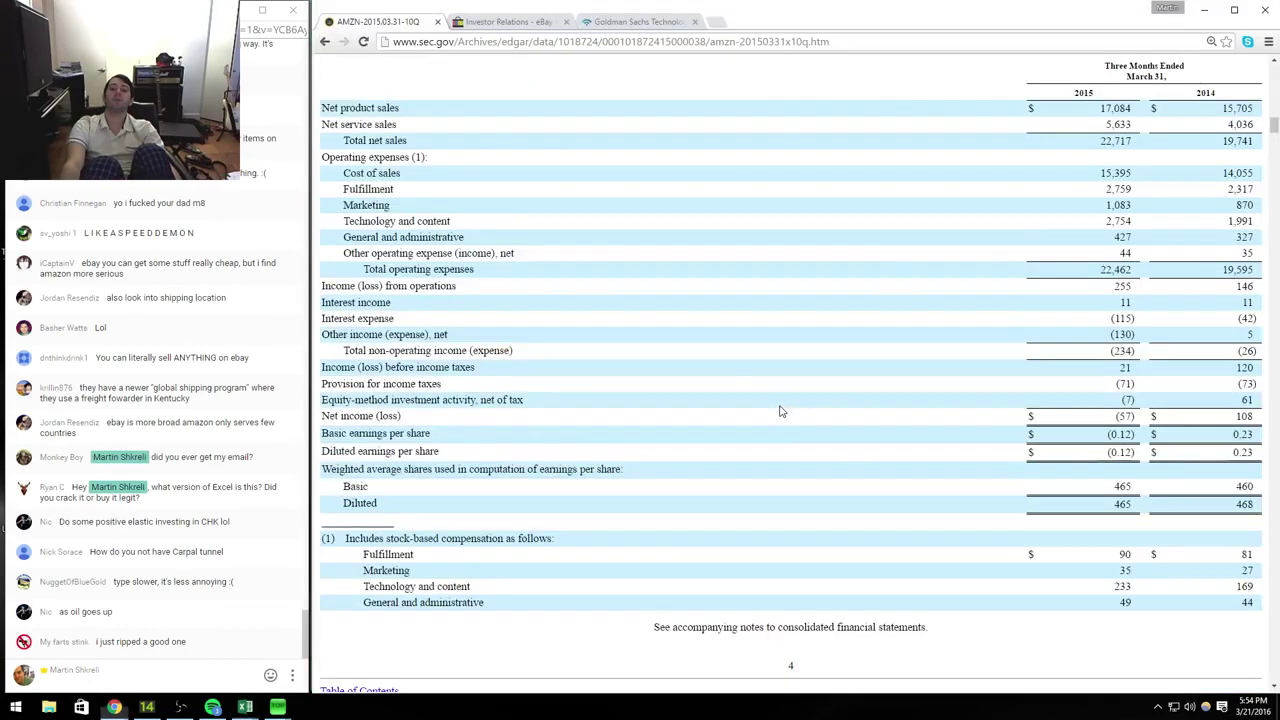
{"action": "key", "text": "alt+Tab"}
{"action": "type", "text": "2759"}
{"action": "key", "text": "Return"}
{"action": "key", "text": "Return"}
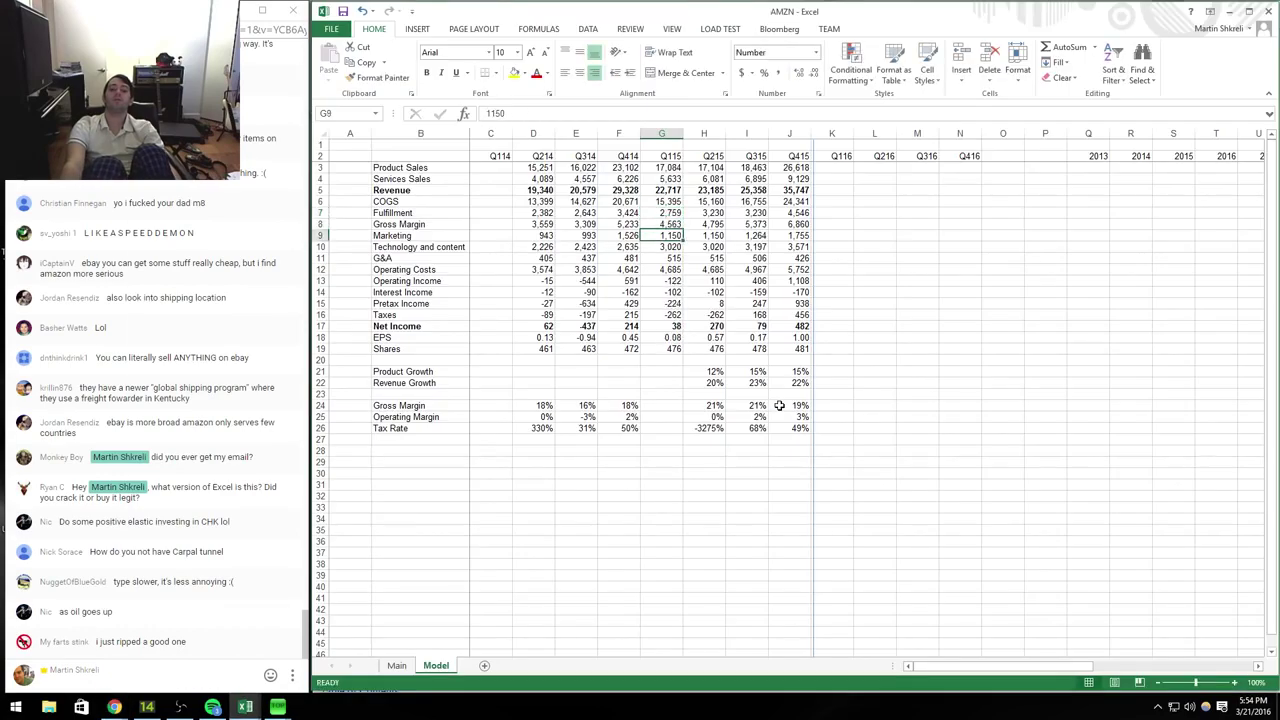
Step: Enter Q115 marketing of 1,083, technology and content of 2,754, and G&A as 427+44, including other operating expense
{"action": "key", "text": "alt+Tab"}
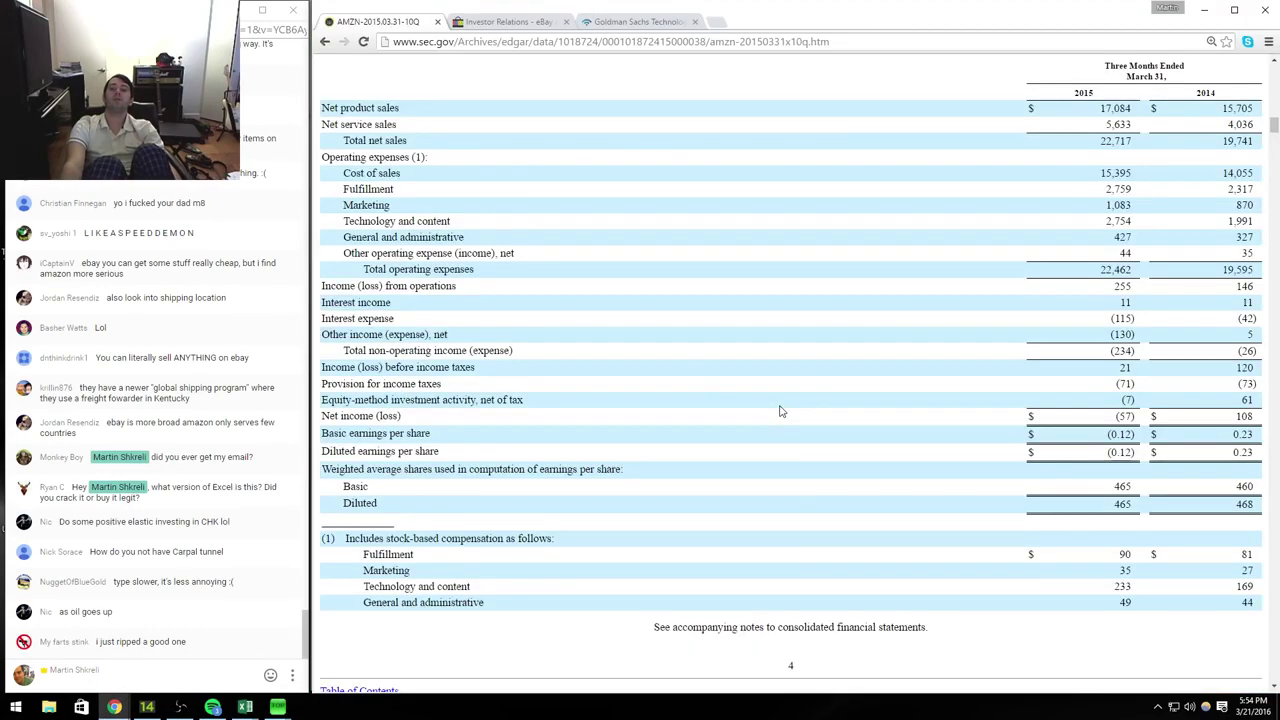
{"action": "key", "text": "alt+Tab"}
{"action": "key", "text": "alt+Tab"}
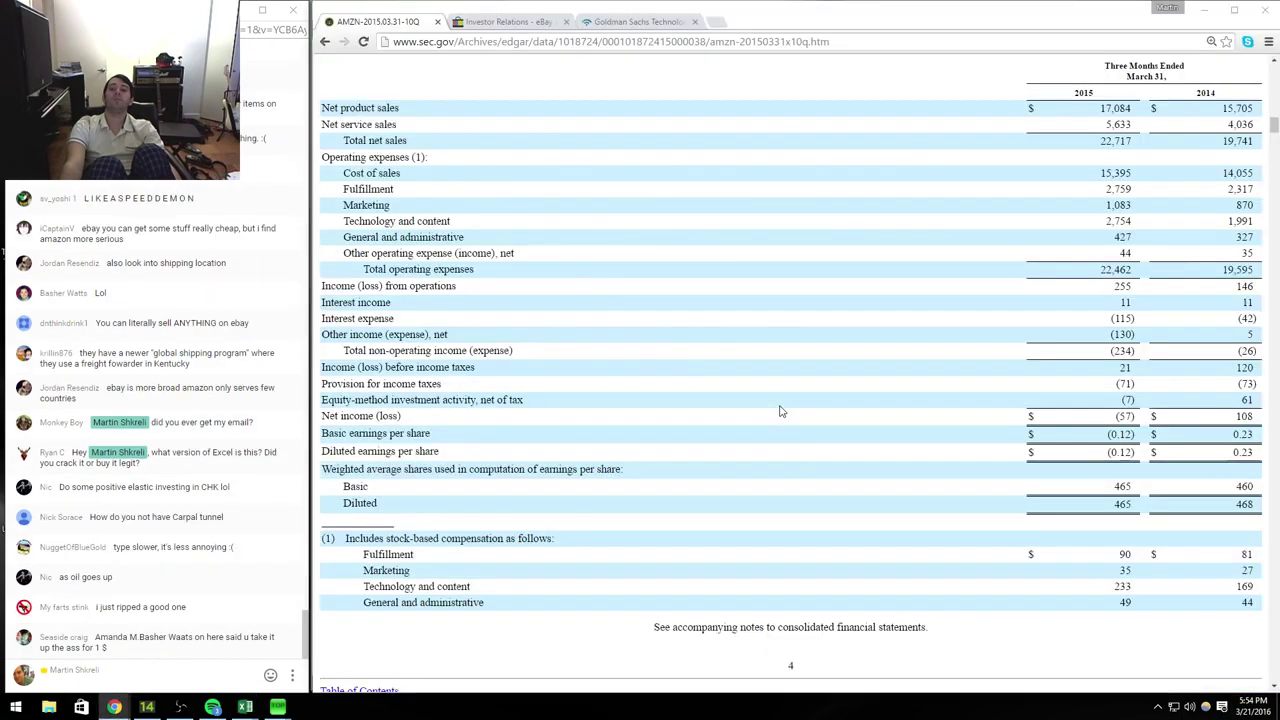
{"action": "key", "text": "alt+Tab"}
{"action": "type", "text": "275"}
{"action": "key", "text": "alt+Tab"}
{"action": "key", "text": "alt+Tab"}
{"action": "type", "text": "4"}
{"action": "key", "text": "Return"}
{"action": "key", "text": "alt+Tab"}
{"action": "key", "text": "alt+Tab"}
{"action": "type", "text": "+427+44"}
{"action": "key", "text": "Return"}
Step: Enter Q115 interest income of -234, taxes of -64 and diluted shares of 465
{"action": "key", "text": "alt+Tab"}
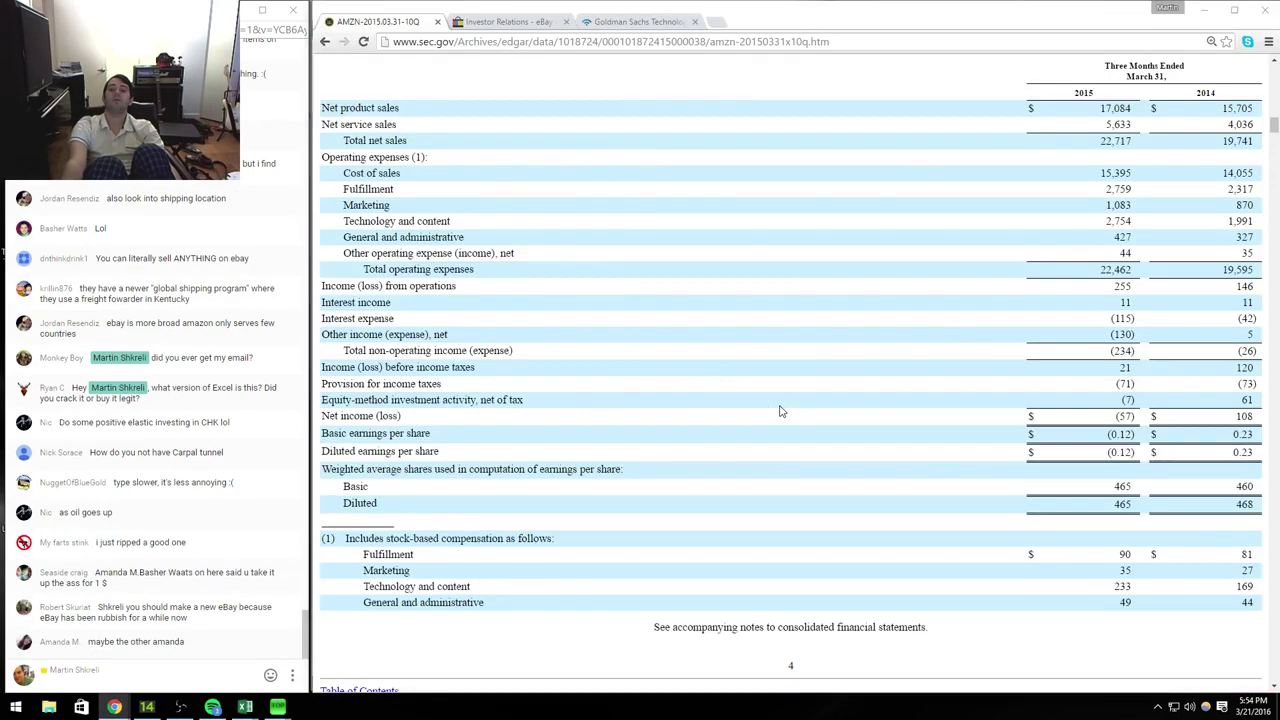
{"action": "key", "text": "alt+Tab"}
{"action": "type", "text": "255"}
{"action": "key", "text": "alt+Tab"}
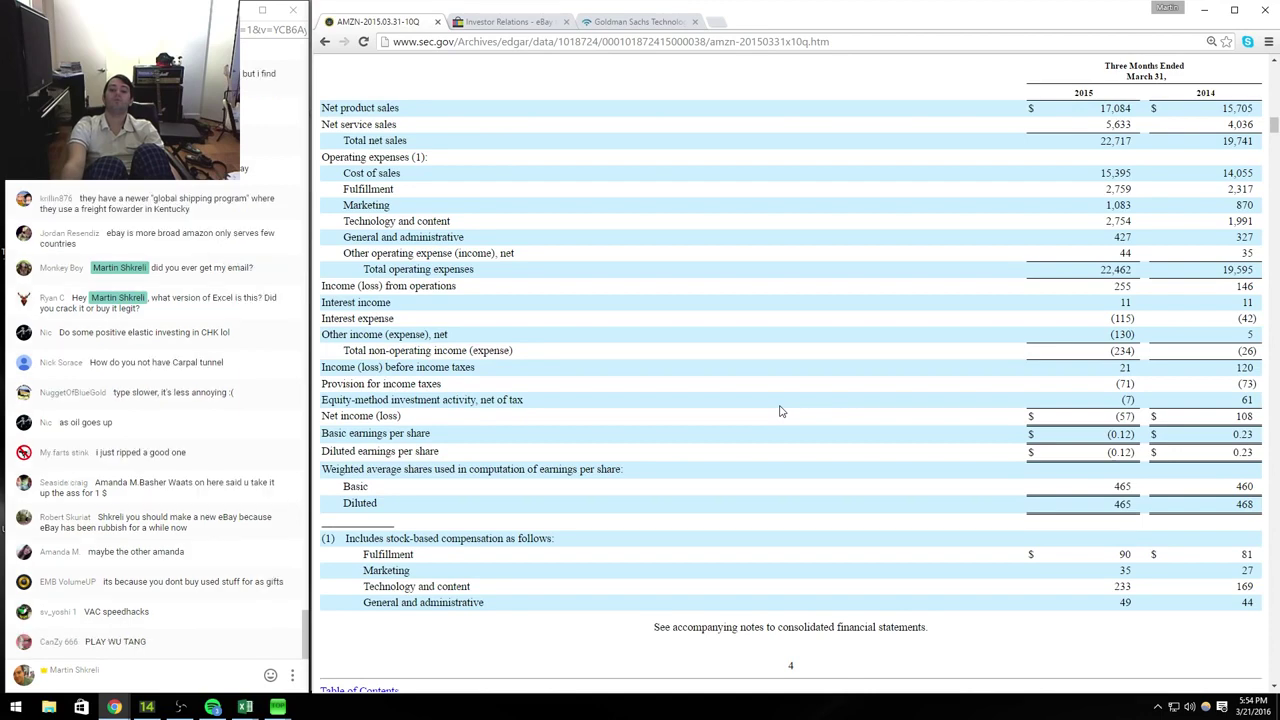
{"action": "key", "text": "alt+Tab"}
{"action": "type", "text": "476"}
{"action": "key", "text": "Return"}
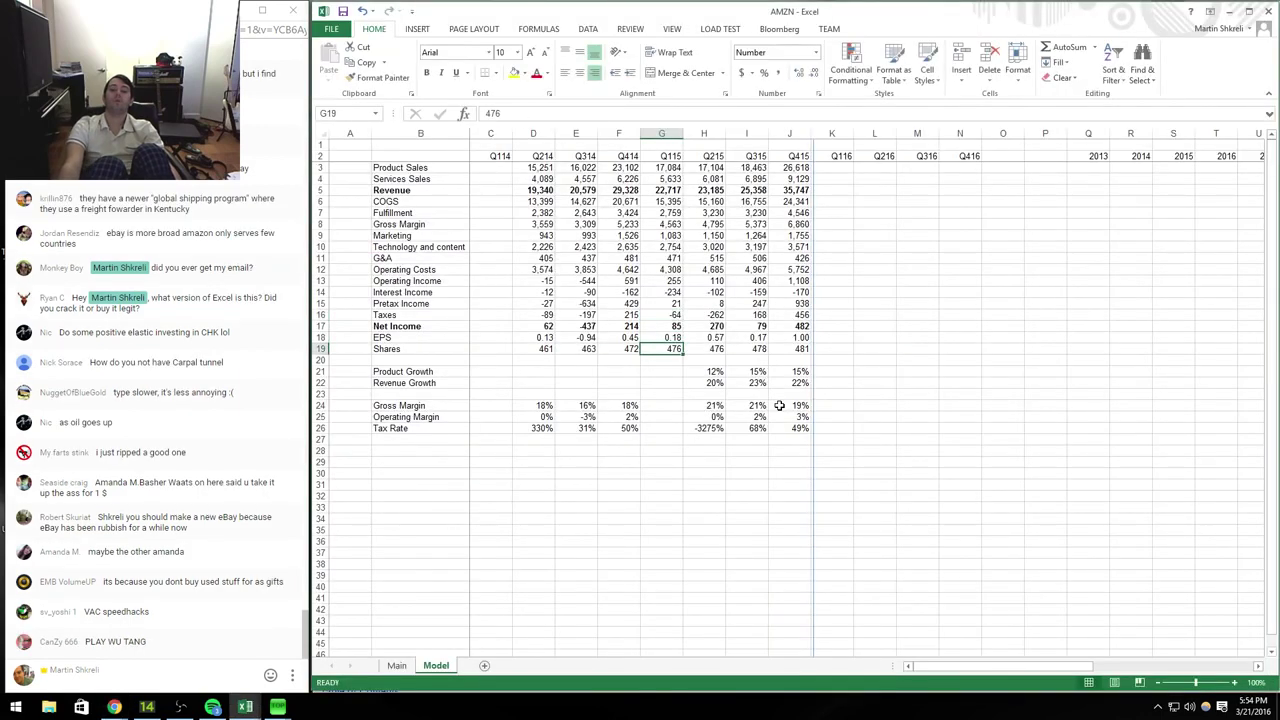
{"action": "key", "text": "alt+Tab"}
{"action": "key", "text": "alt+Tab"}
Step: Copy the Q215 product growth and revenue growth formulas into Q115
{"action": "key", "text": "Down"}
{"action": "key", "text": "Right"}
{"action": "key", "text": "shift+Down"}
{"action": "key", "text": "ctrl+v"}
{"action": "key", "text": "Left"}
{"action": "key", "text": "ctrl+v"}
Step: Copy the Q215 gross margin, operating margin and tax rate formulas into Q115
{"action": "key", "text": "Down"}
{"action": "key", "text": "Down"}
{"action": "key", "text": "Down"}
{"action": "key", "text": "Right"}
{"action": "key", "text": "shift+Down"}
{"action": "key", "text": "shift+Down"}
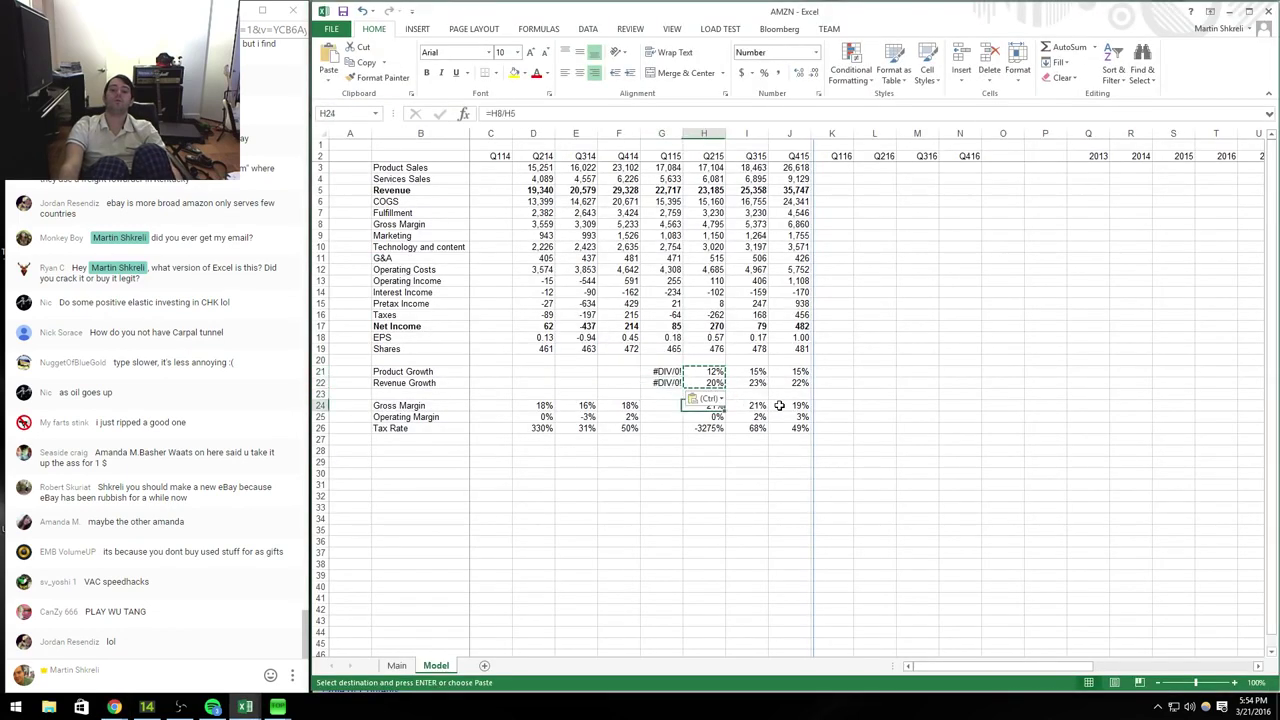
{"action": "key", "text": "ctrl+c"}
{"action": "key", "text": "Left"}
{"action": "key", "text": "Return"}
Step: Copy the Q214 income statement figures and formulas into the Q114 column
{"action": "key", "text": "Up"}
{"action": "key", "text": "Up"}
{"action": "key", "text": "Up"}
{"action": "key", "text": "Left"}
{"action": "key", "text": "Left"}
{"action": "key", "text": "Left"}
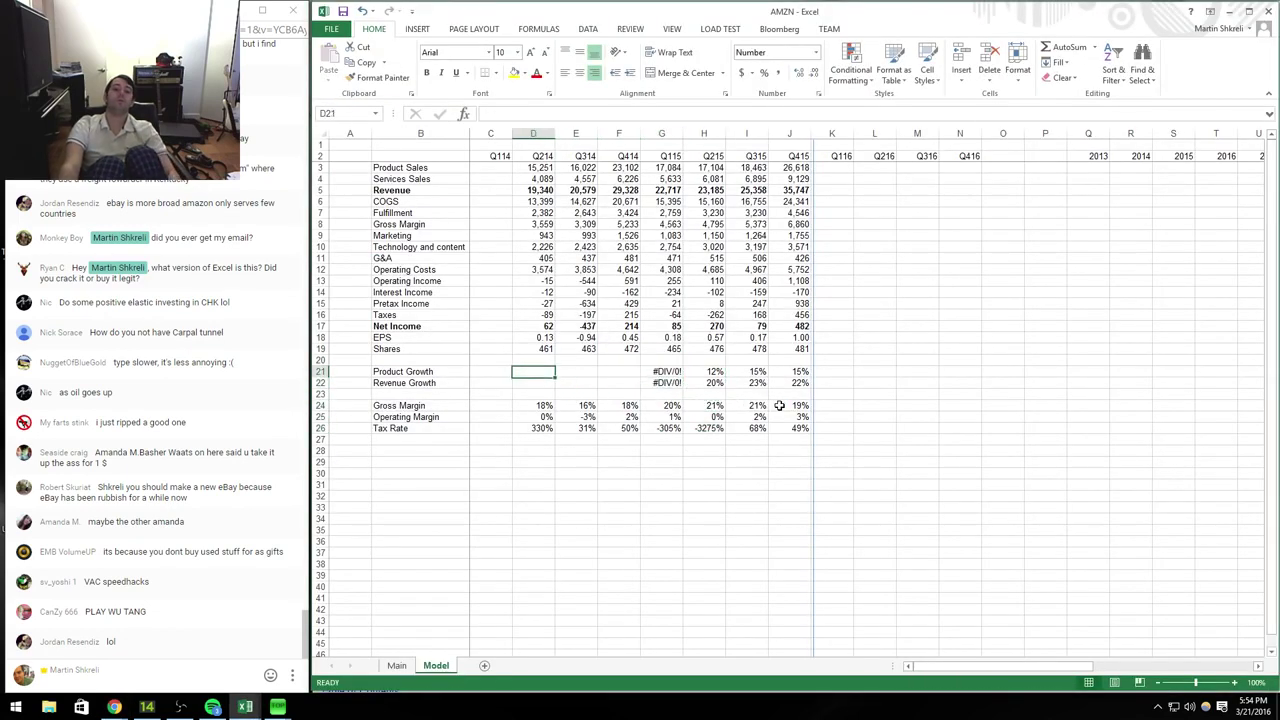
{"action": "key", "text": "Down"}
{"action": "key", "text": "ctrl+shift+Down"}
{"action": "key", "text": "shift+Left"}
{"action": "key", "text": "shift+Right"}
Step: Enter Q114 product sales of 15,705 and services sales of 4,036
{"action": "key", "text": "alt+Tab"}
{"action": "key", "text": "alt+Tab"}
{"action": "key", "text": "alt+Tab"}
{"action": "key", "text": "alt+Tab"}
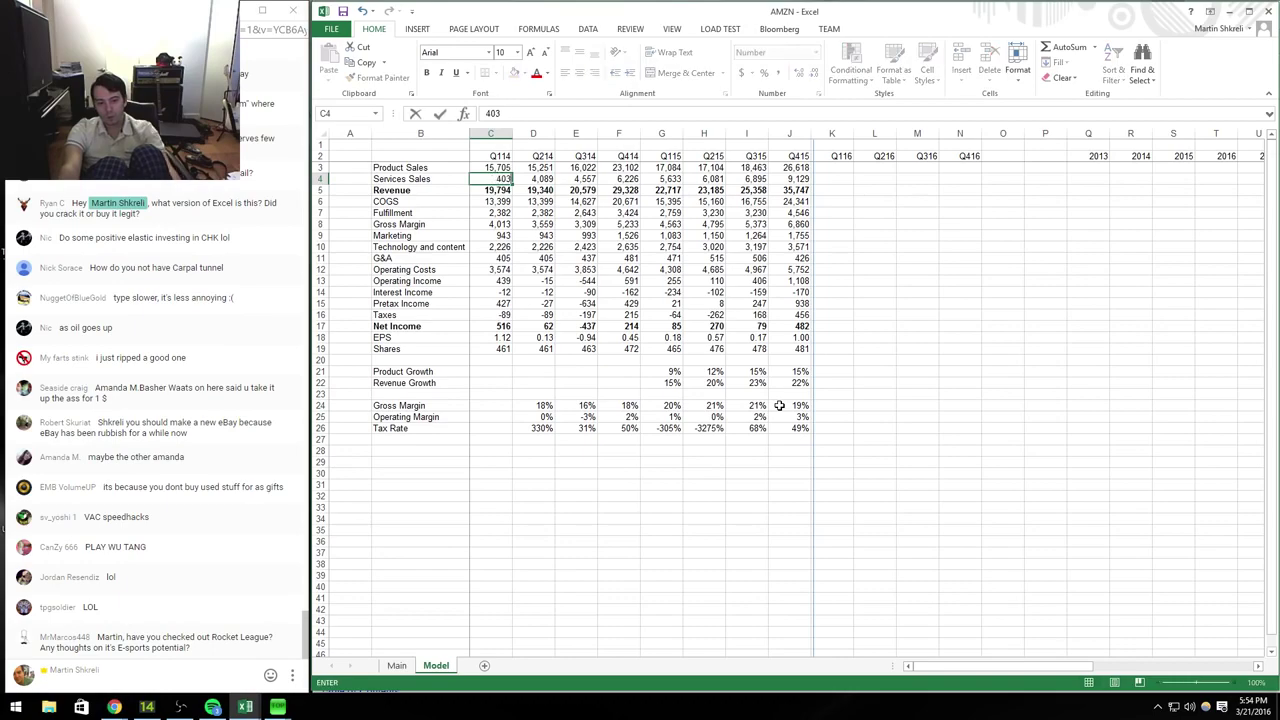
{"action": "key", "text": "alt+Tab"}
{"action": "key", "text": "alt+Tab"}
Step: Enter Q114 COGS of 14,055 and fulfillment of 2,317
{"action": "key", "text": "alt+Tab"}
{"action": "key", "text": "alt+Tab"}
{"action": "key", "text": "Return"}
{"action": "key", "text": "alt+Tab"}
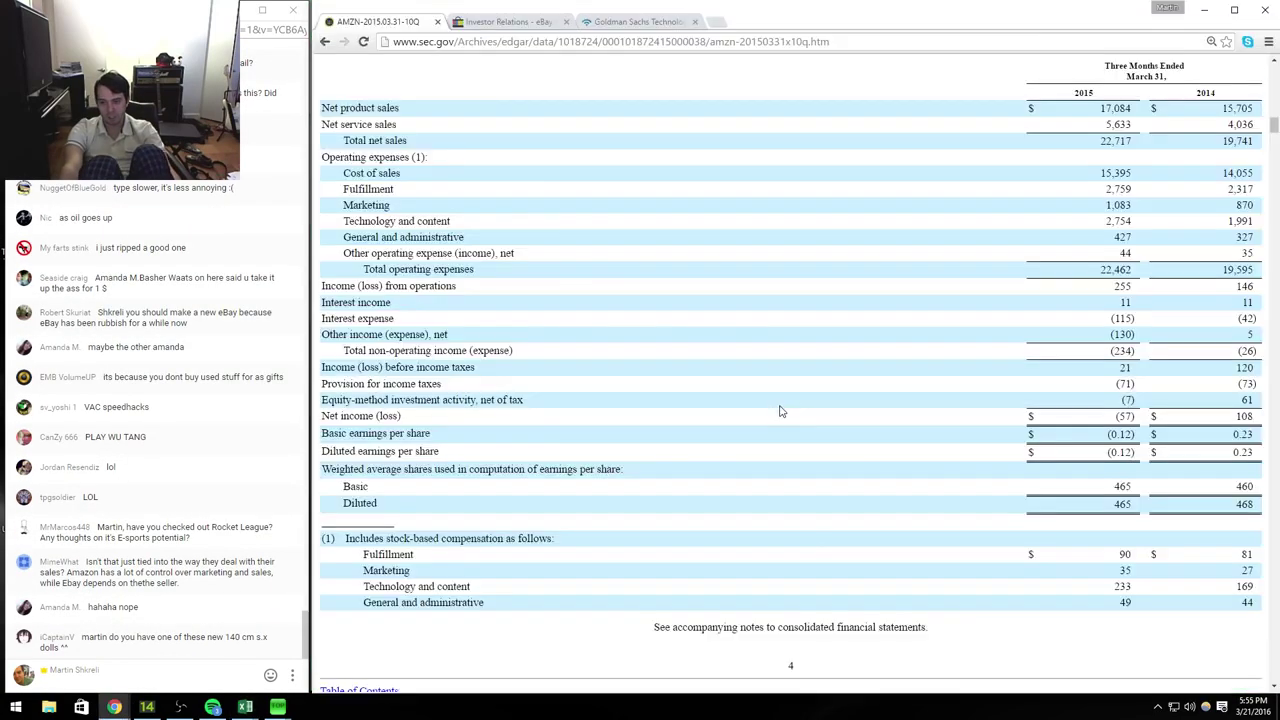
{"action": "key", "text": "alt+Tab"}
{"action": "type", "text": "2317"}
{"action": "key", "text": "Return"}
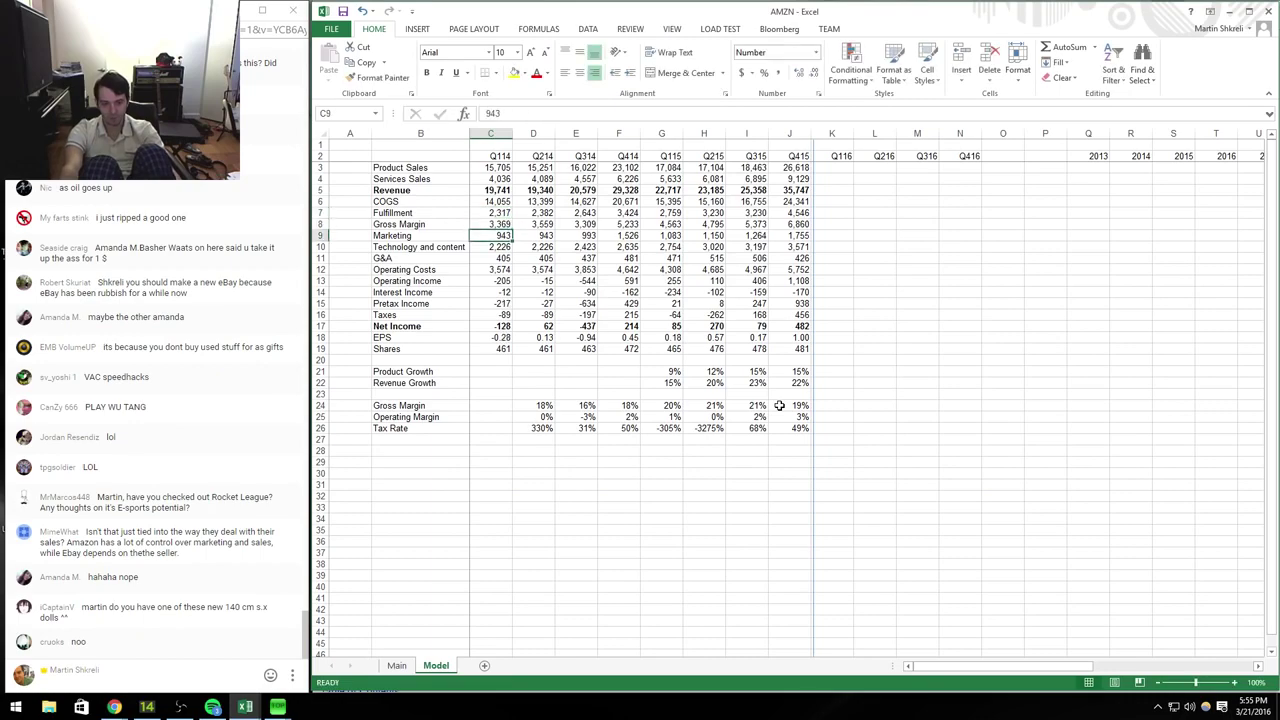
Step: Enter Q114 marketing of 870, technology and content of 1,991, and G&A of 327
{"action": "key", "text": "alt+Tab"}
{"action": "key", "text": "alt+Tab"}
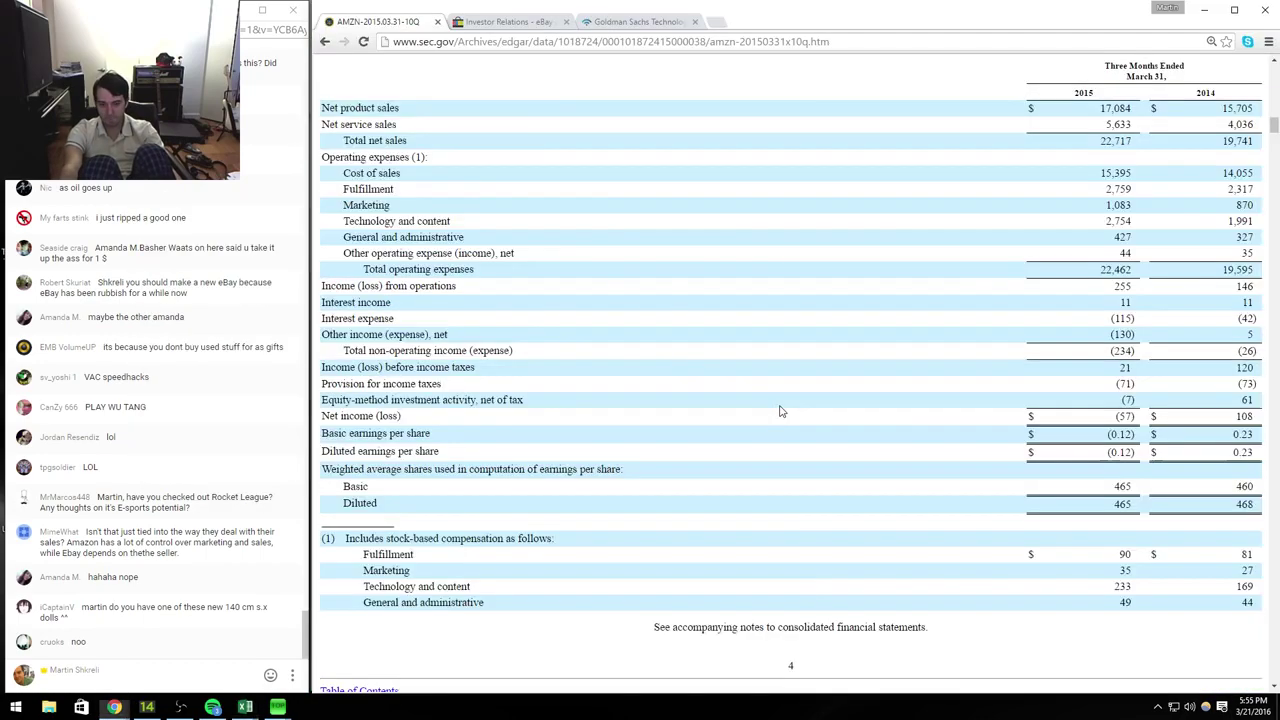
{"action": "key", "text": "alt+Tab"}
{"action": "key", "text": "Down"}
{"action": "key", "text": "Down"}
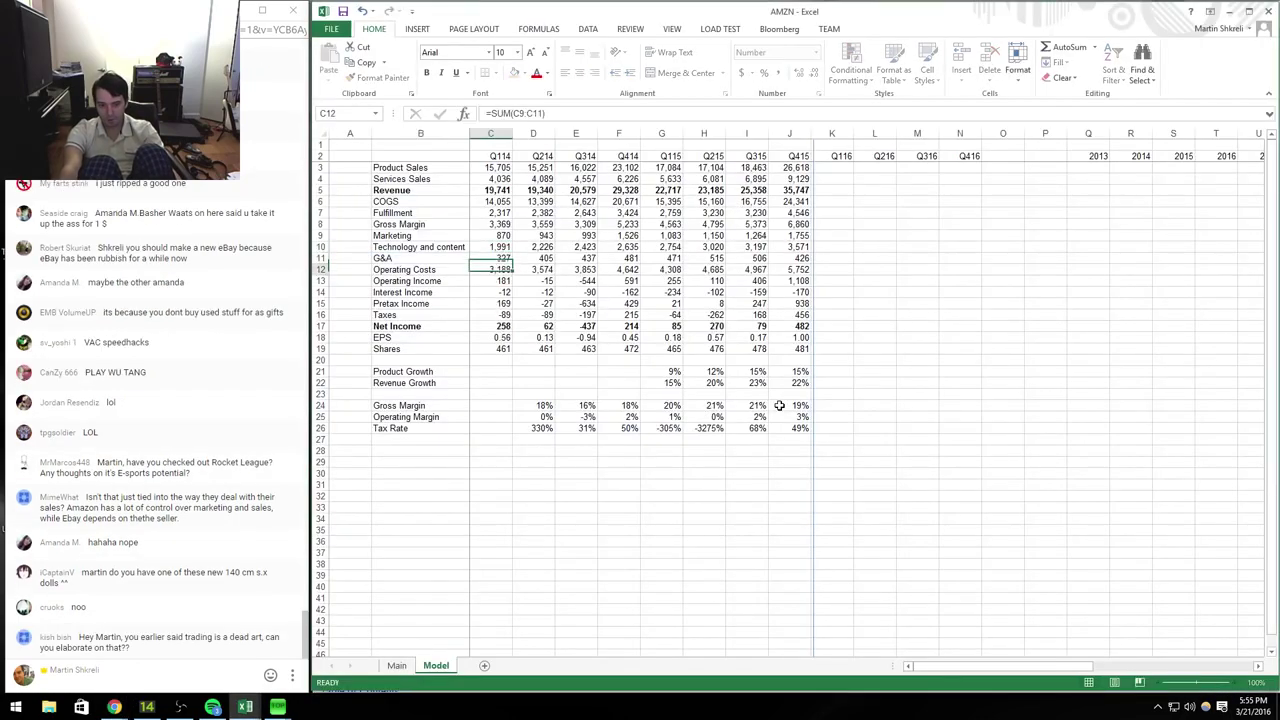
{"action": "key", "text": "alt+Tab"}
{"action": "key", "text": "alt+Tab"}
{"action": "key", "text": "Down"}
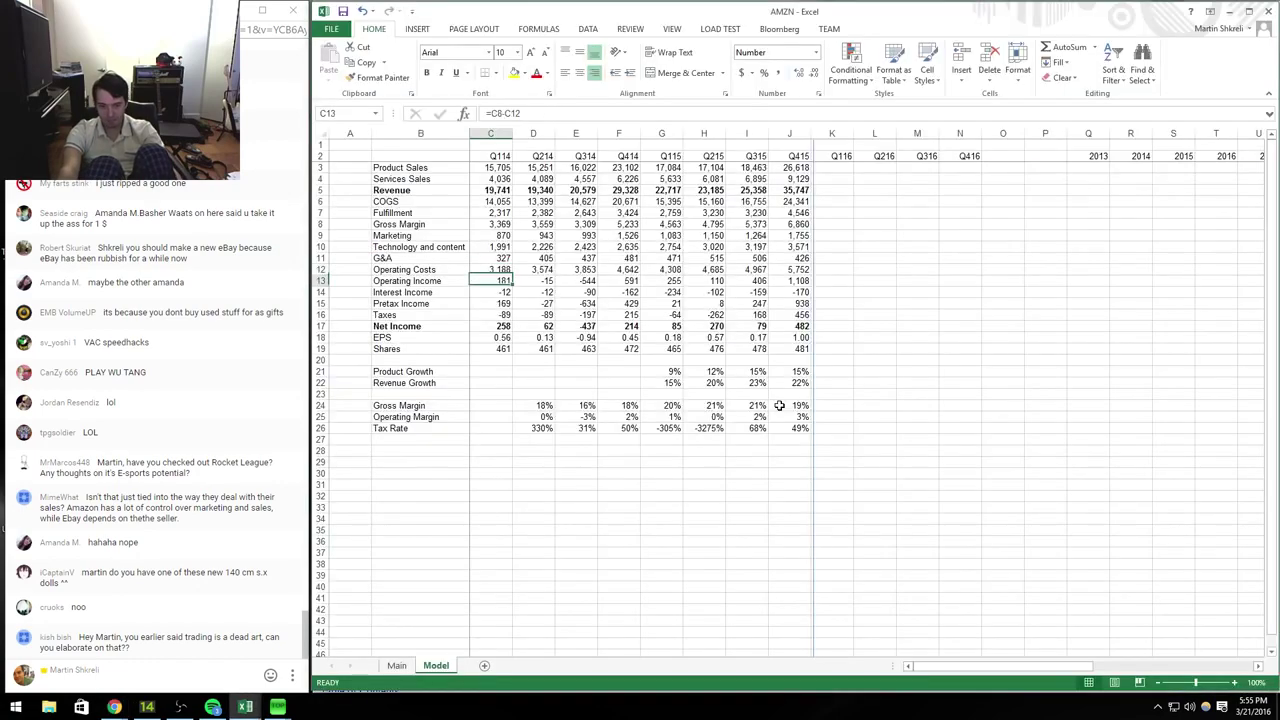
Step: Set the Q114 taxes to -73+61, combining the income tax provision with equity-method investment activity
{"action": "key", "text": "alt+Tab"}
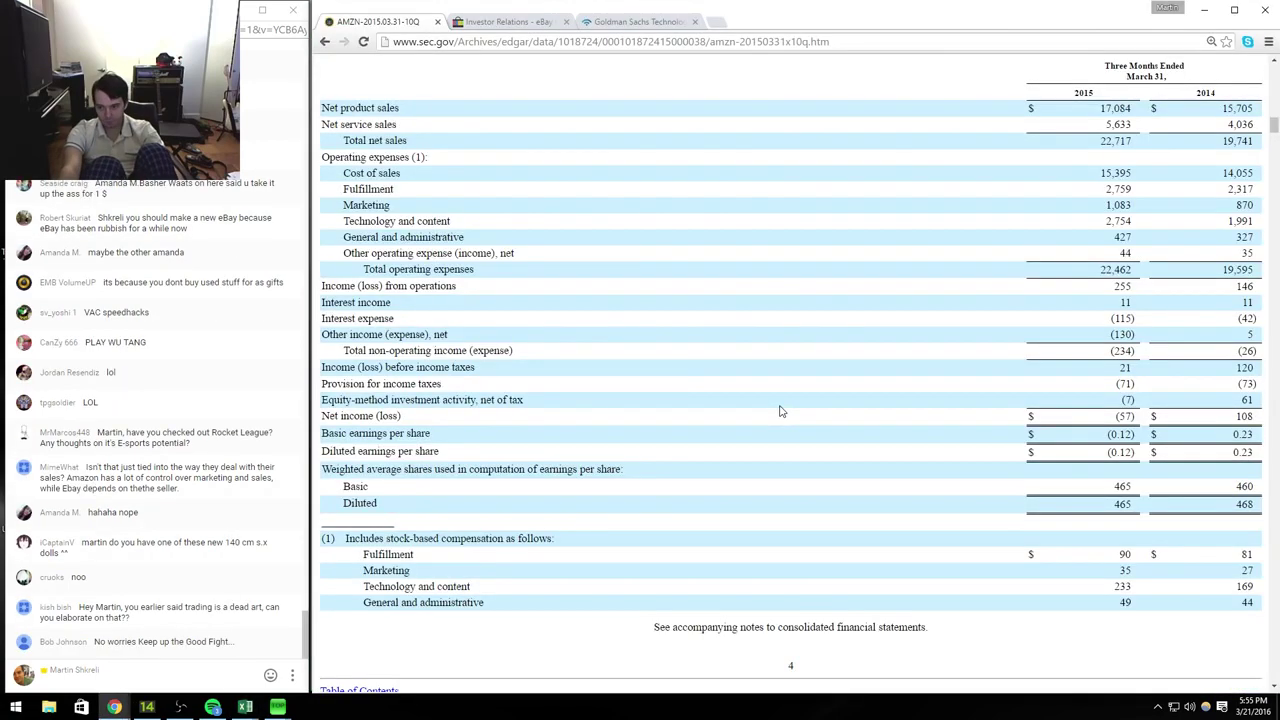
{"action": "key", "text": "alt+Tab"}
{"action": "key", "text": "Down"}
{"action": "key", "text": "alt+Tab"}
{"action": "key", "text": "alt+Tab"}
{"action": "type", "text": "-73+61"}
{"action": "key", "text": "Return"}
{"action": "key", "text": "alt+Tab"}
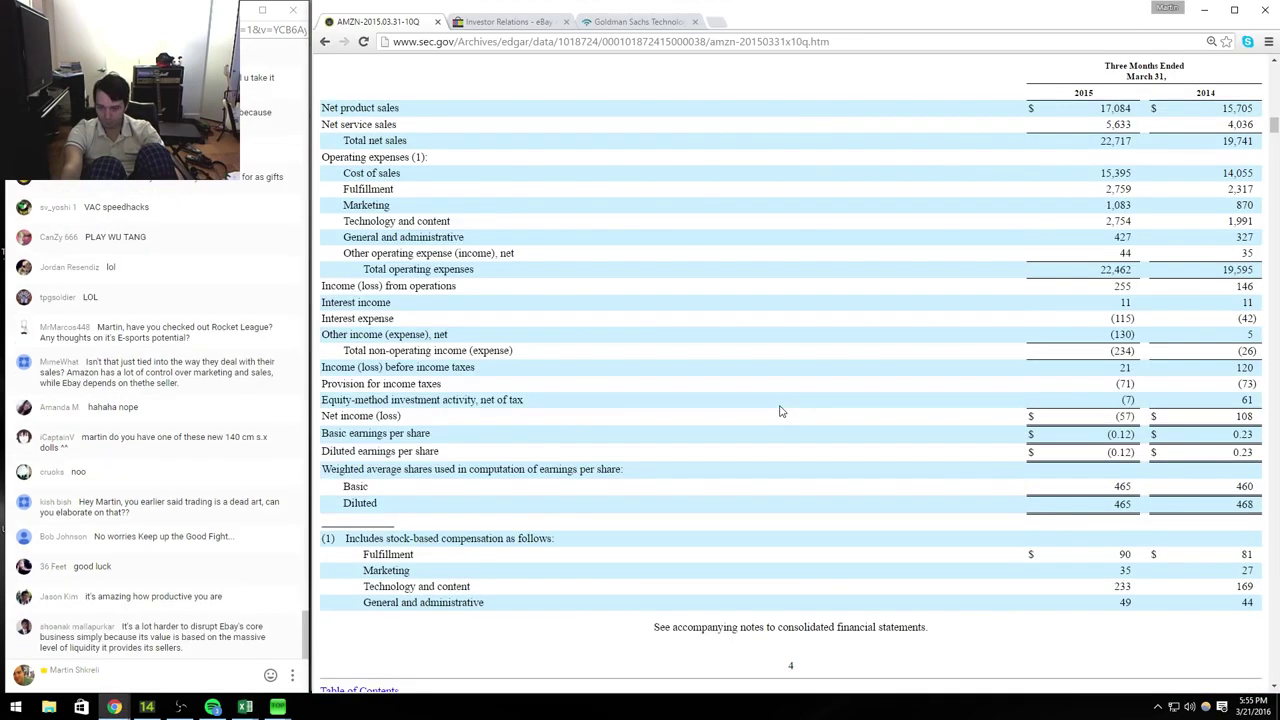
Step: Copy the gross margin, operating margin and tax rate formulas back into the Q114 column of the Excel model
{"action": "key", "text": "alt+Tab"}
{"action": "key", "text": "Down"}
{"action": "key", "text": "Down"}
{"action": "key", "text": "Down"}
{"action": "key", "text": "Down"}
{"action": "key", "text": "Right"}
{"action": "key", "text": "Right"}
{"action": "key", "text": "Right"}
{"action": "key", "text": "Right"}
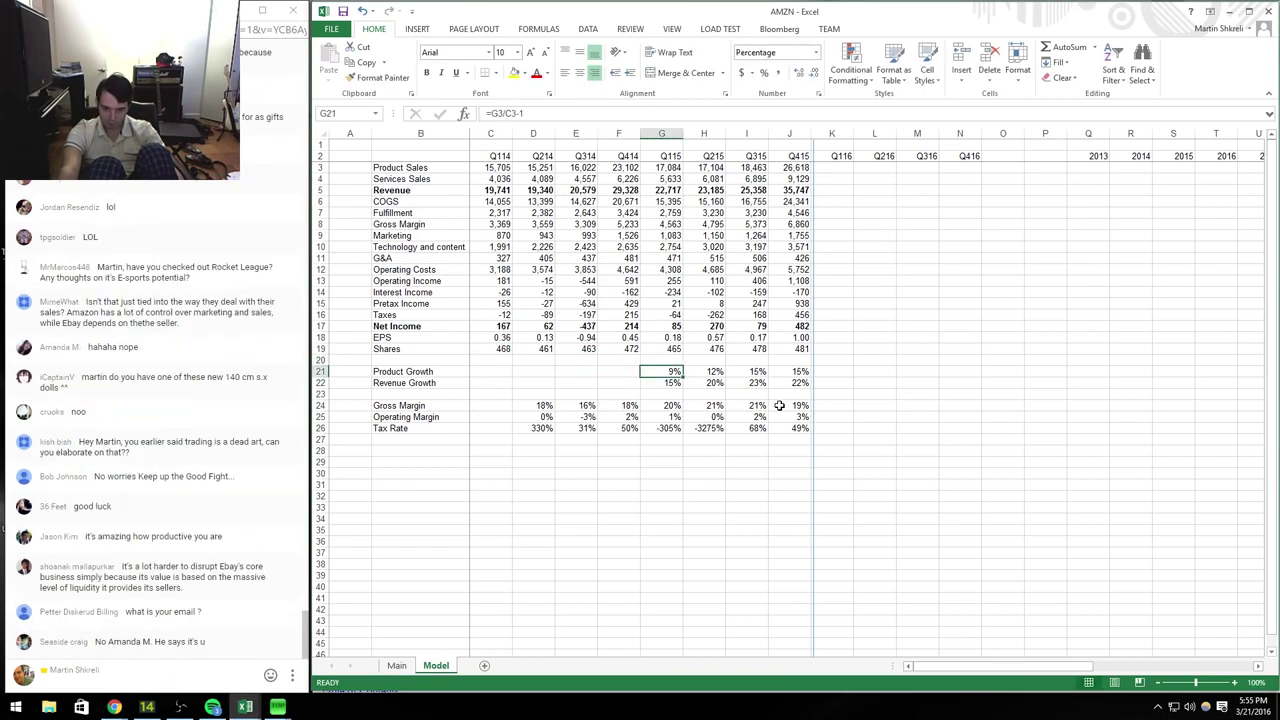
{"action": "key", "text": "Down"}
{"action": "key", "text": "Down"}
{"action": "key", "text": "Down"}
{"action": "key", "text": "Left"}
{"action": "key", "text": "Left"}
{"action": "key", "text": "ctrl+q"}
{"action": "key", "text": "Escape"}
{"action": "key", "text": "ctrl+c"}
{"action": "key", "text": "Left"}
{"action": "key", "text": "ctrl+v"}
Step: Make the entire Product Growth row bold
{"action": "key", "text": "Up"}
{"action": "key", "text": "Up"}
{"action": "key", "text": "Up"}
{"action": "key", "text": "Right"}
{"action": "key", "text": "Right"}
{"action": "key", "text": "Right"}
{"action": "key", "text": "Right"}
{"action": "key", "text": "F2"}
{"action": "key", "text": "Tab"}
{"action": "key", "text": "Right"}
{"action": "key", "text": "Right"}
{"action": "key", "text": "Right"}
{"action": "key", "text": "Left"}
{"action": "key", "text": "Left"}
{"action": "key", "text": "Left"}
{"action": "key", "text": "Left"}
{"action": "key", "text": "Left"}
{"action": "key", "text": "shift+space"}
{"action": "key", "text": "ctrl+b"}
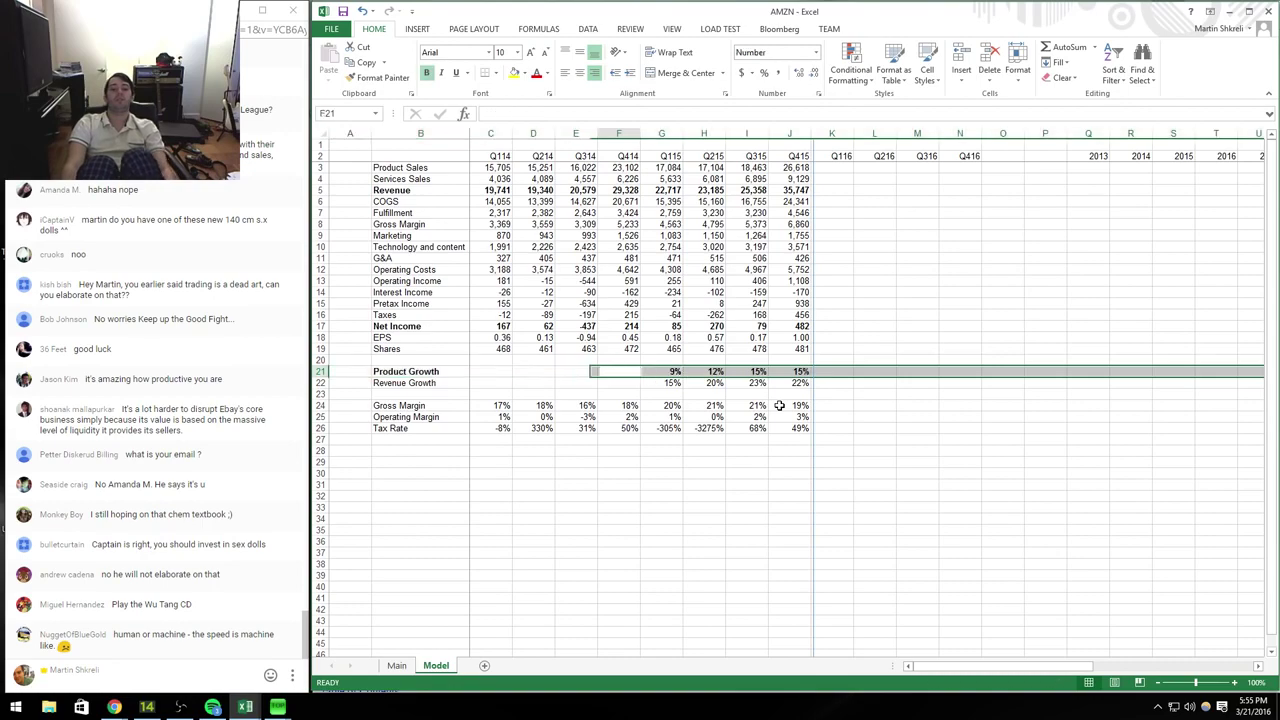
{"action": "key", "text": "Right"}
{"action": "key", "text": "Right"}
{"action": "key", "text": "Right"}
{"action": "key", "text": "Right"}
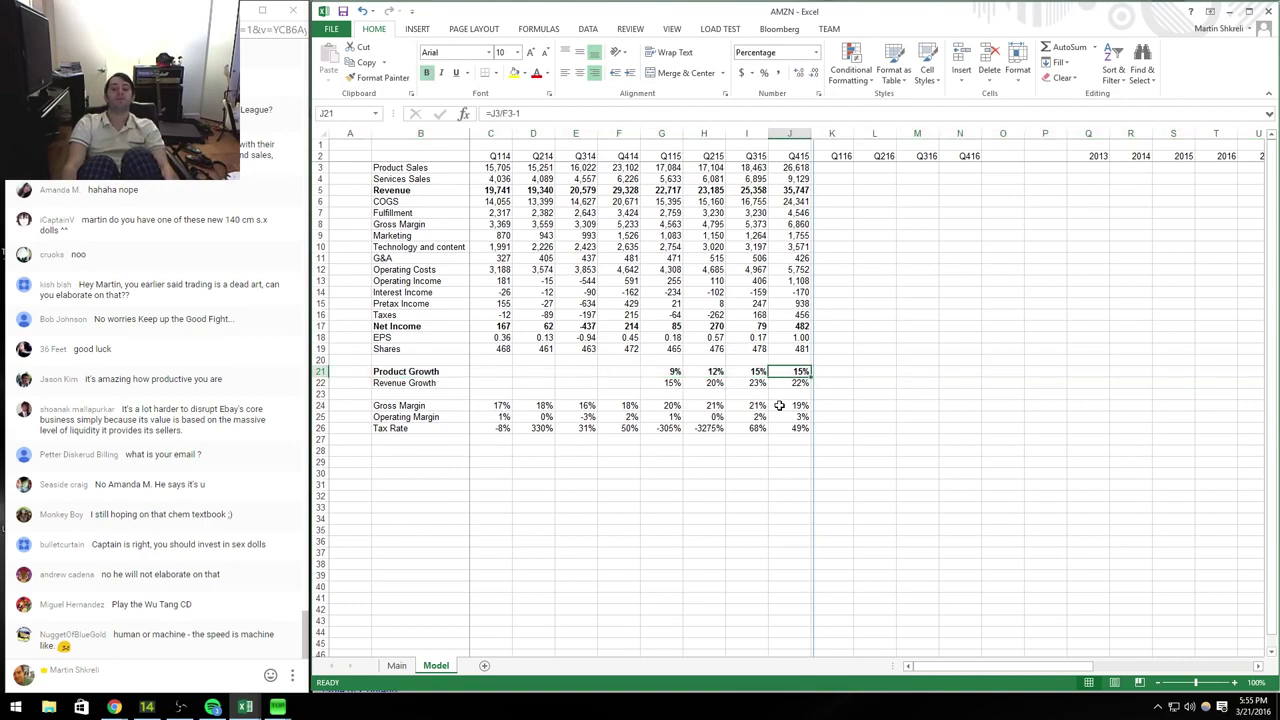
Step: Switch to the browser and open Amazon's 10-K document filed 2016-01-29 from the EDGAR filings list
{"action": "key", "text": "alt+Tab"}
{"action": "key", "text": "alt+Left"}
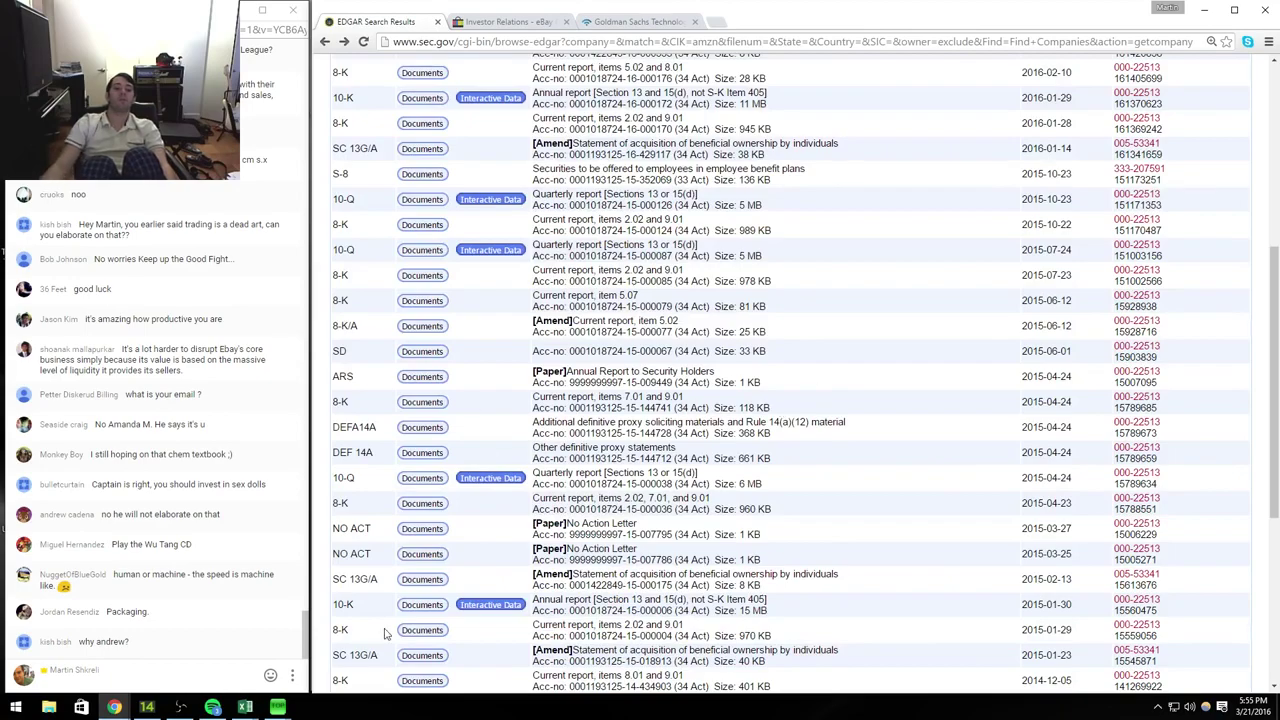
{"action": "scroll", "coordinate": [440, 405], "scroll_direction": "up", "scroll_amount": 3}
{"action": "left_click", "coordinate": [418, 364]}
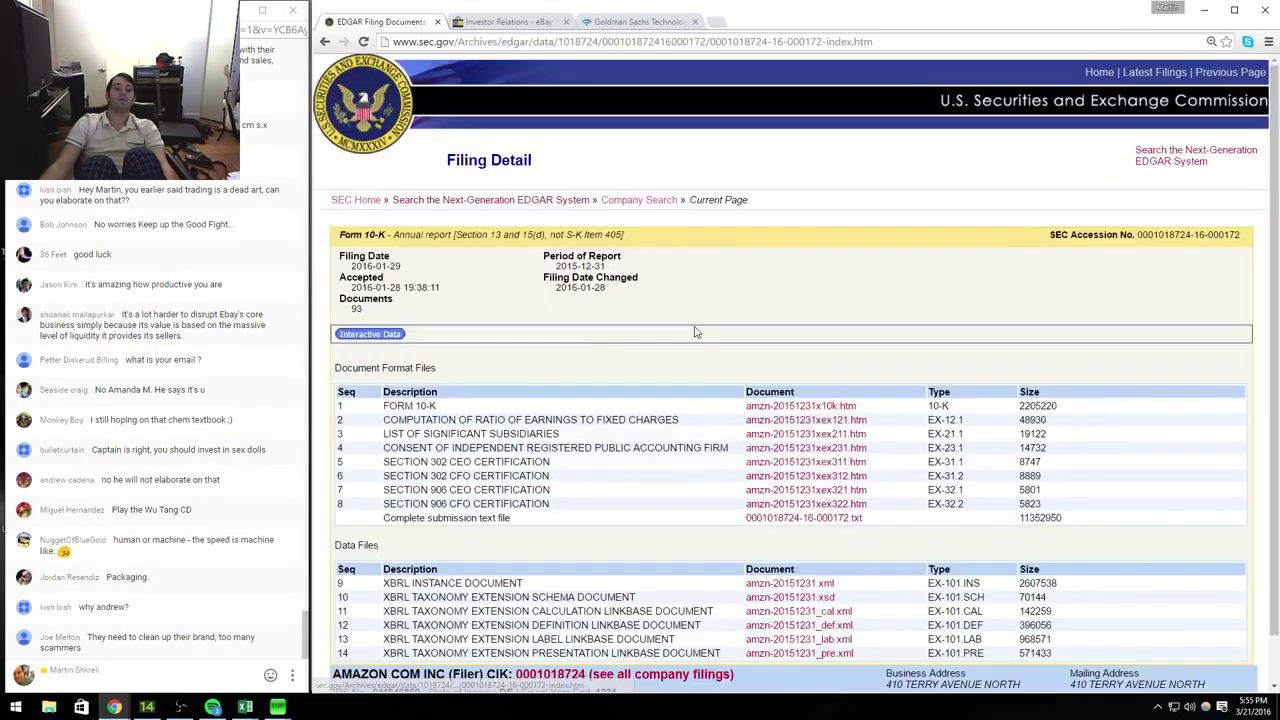
{"action": "left_click", "coordinate": [812, 407]}
Step: Go to the Consolidated Statements of Operations under Item 8, Financial Statements and Supplementary Data, of the 2015 10-K
{"action": "scroll", "coordinate": [827, 465], "scroll_direction": "down", "scroll_amount": 10}
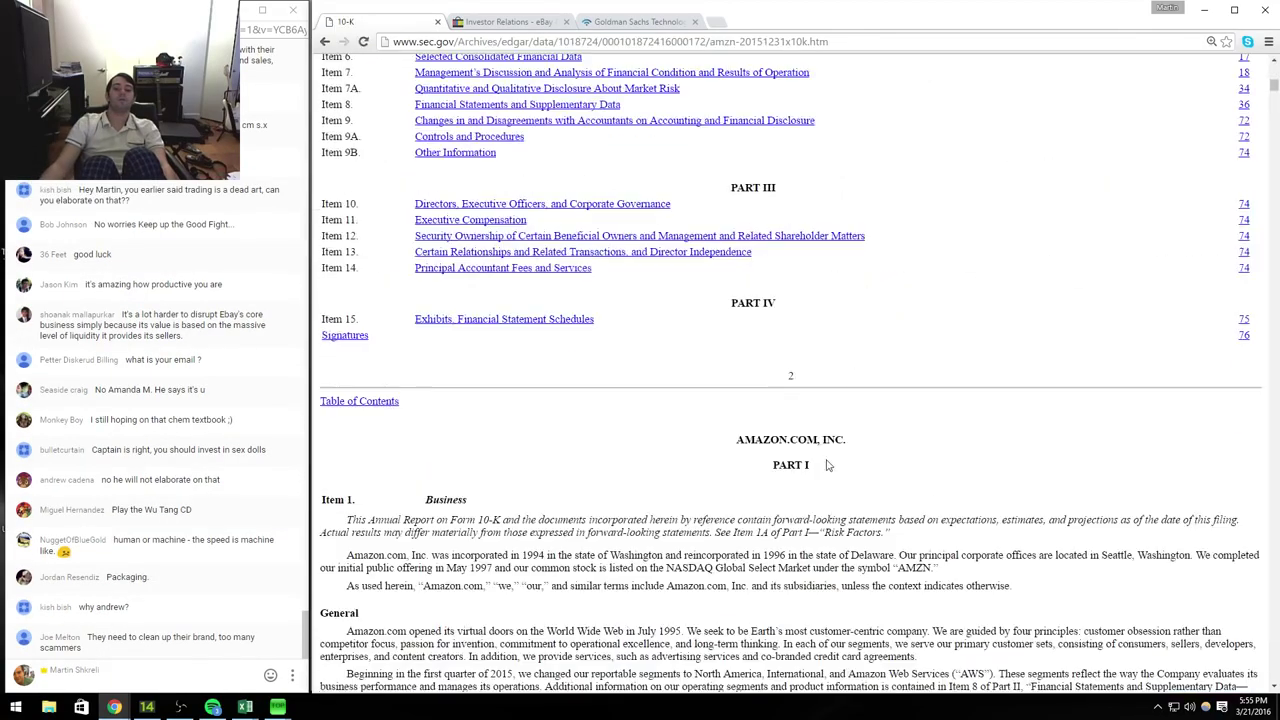
{"action": "scroll", "coordinate": [817, 460], "scroll_direction": "up", "scroll_amount": 2}
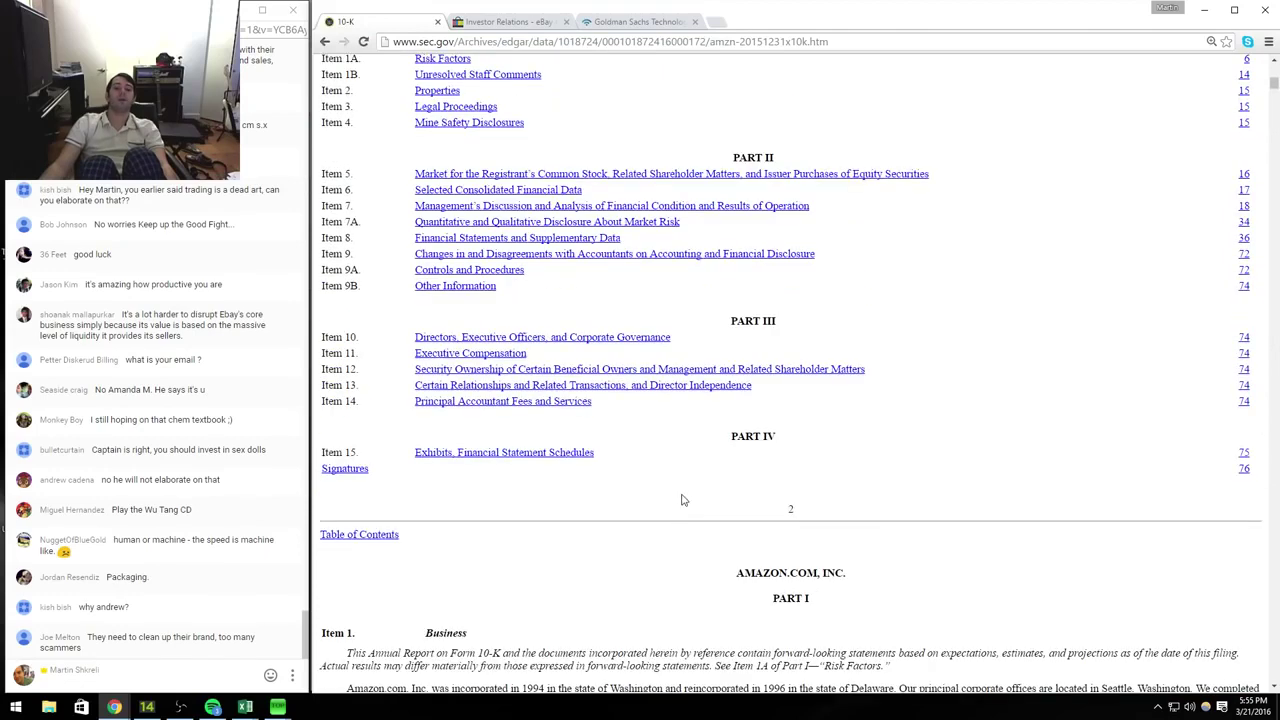
{"action": "scroll", "coordinate": [670, 527], "scroll_direction": "up", "scroll_amount": 1}
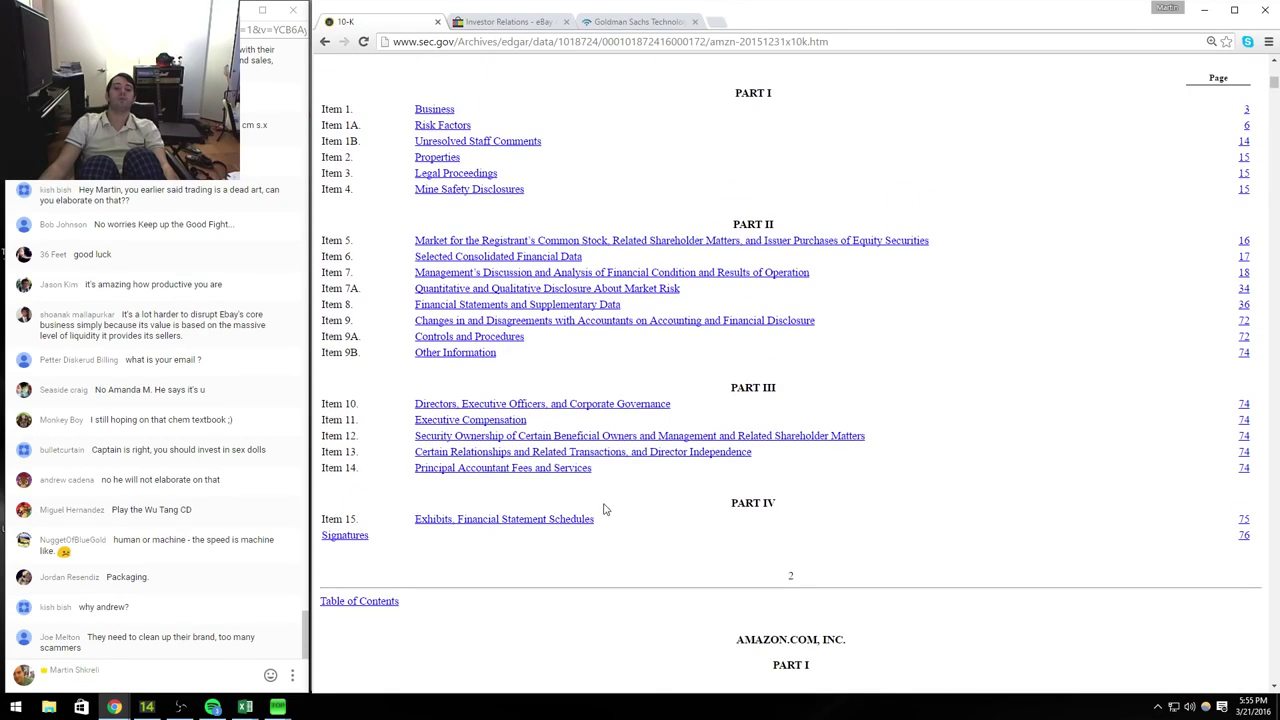
{"action": "left_click", "coordinate": [458, 308]}
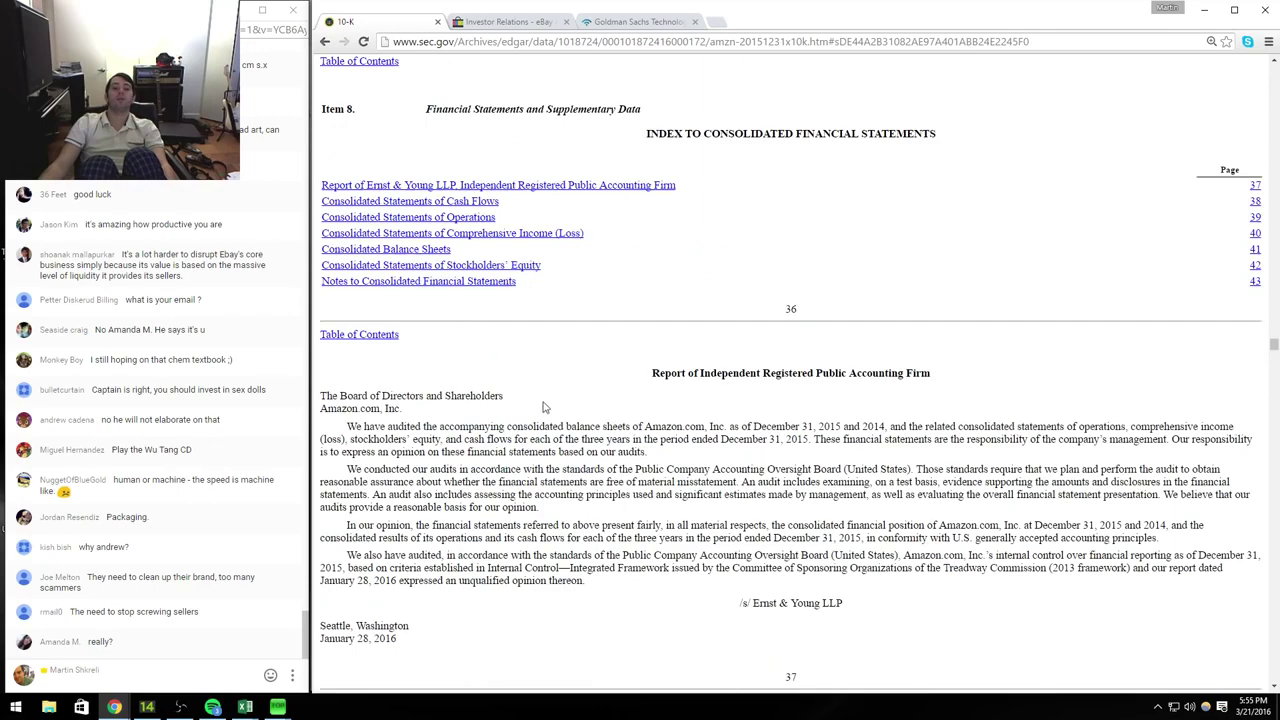
{"action": "scroll", "coordinate": [540, 405], "scroll_direction": "down", "scroll_amount": 8}
{"action": "scroll", "coordinate": [540, 407], "scroll_direction": "down", "scroll_amount": 10}
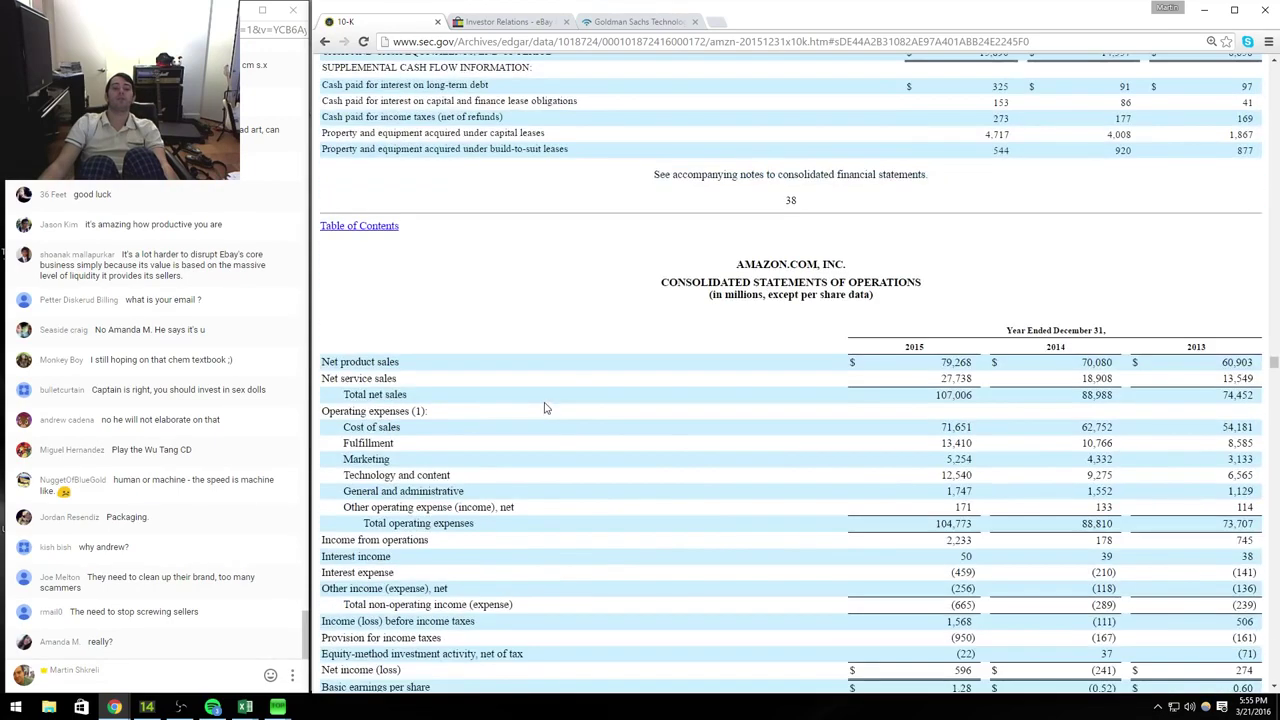
{"action": "scroll", "coordinate": [545, 408], "scroll_direction": "down", "scroll_amount": 2}
Step: Enter 2015 annual product sales of 79,268 in the Excel model from the 10-K
{"action": "key", "text": "alt+Tab"}
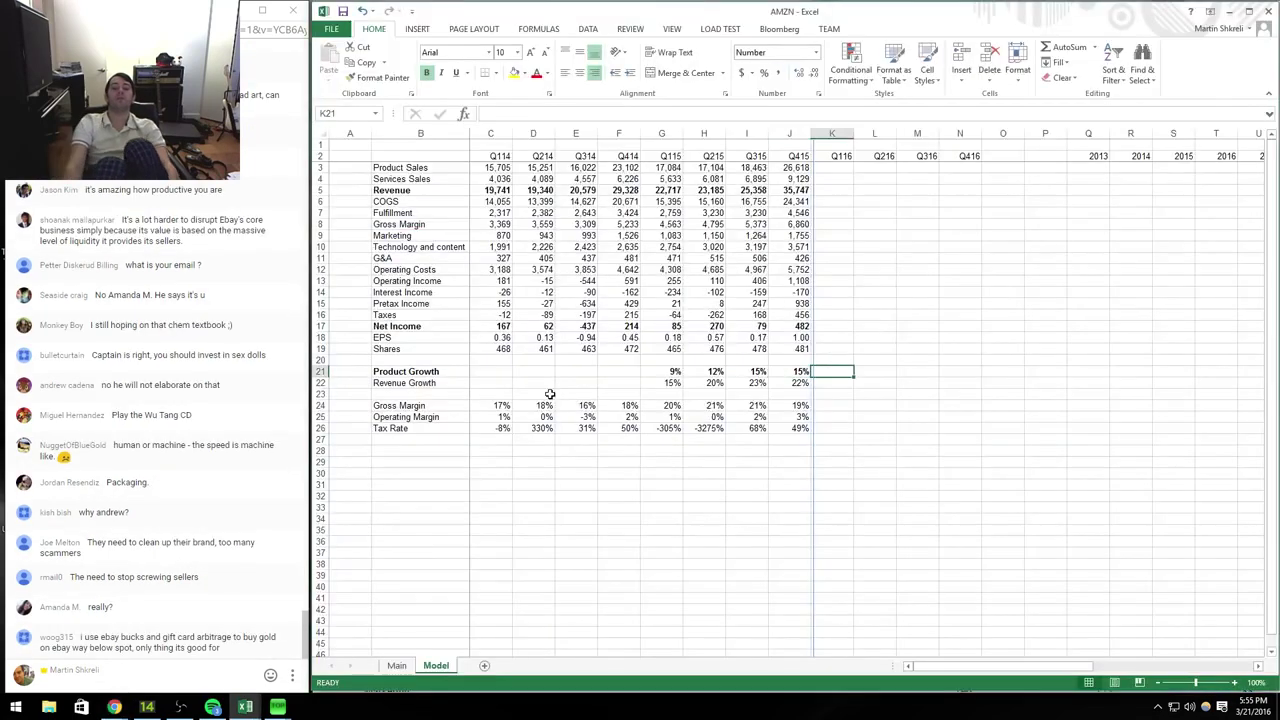
{"action": "key", "text": "ctrl+Up"}
{"action": "key", "text": "Left"}
{"action": "key", "text": "Left"}
{"action": "key", "text": "Left"}
{"action": "key", "text": "alt+Tab"}
{"action": "key", "text": "alt+Tab"}
{"action": "key", "text": "Left"}
{"action": "key", "text": "alt+Tab"}
{"action": "key", "text": "alt+Tab"}
{"action": "key", "text": "Down"}
{"action": "type", "text": "79268"}
Step: Enter annual product sales of 70,080 for 2014 and 60,903 for 2013
{"action": "key", "text": "Left"}
{"action": "key", "text": "alt+Tab"}
{"action": "key", "text": "alt+Tab"}
{"action": "type", "text": "70,080"}
{"action": "key", "text": "Left"}
{"action": "key", "text": "alt+Tab"}
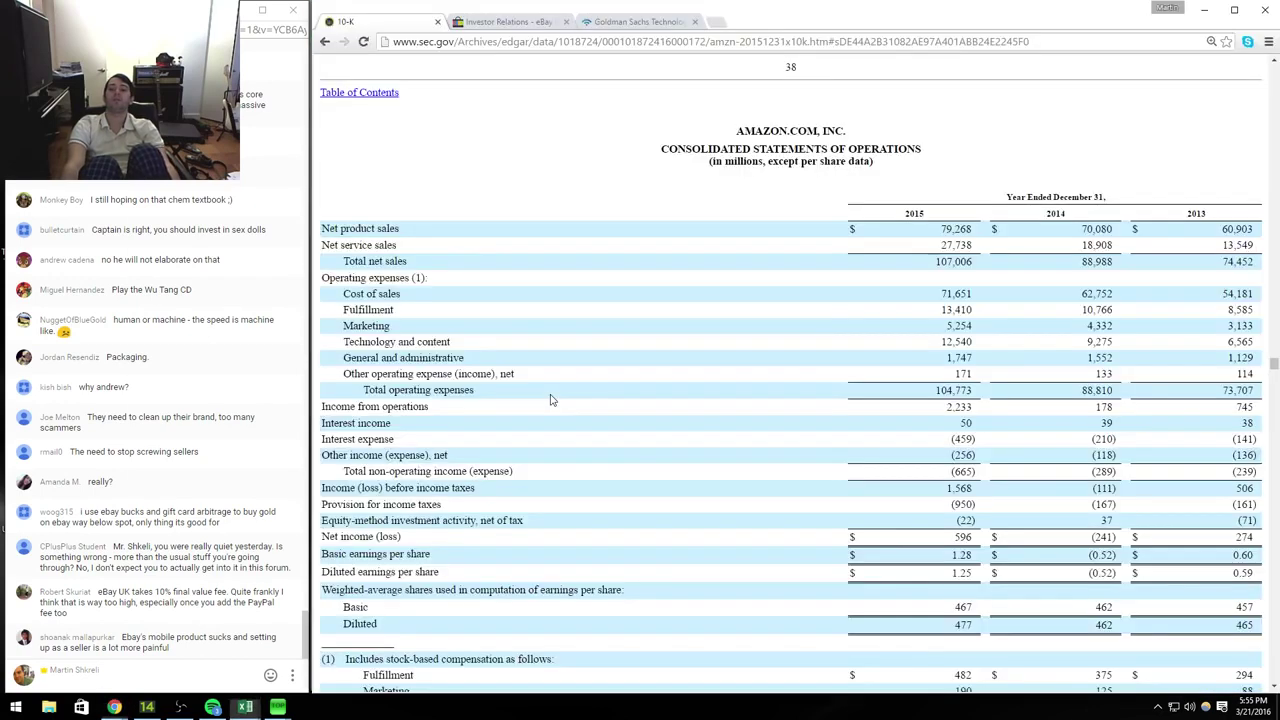
{"action": "key", "text": "alt+Tab"}
{"action": "type", "text": "60,903"}
Step: Insert a column before 2013 and add 2012 and 2011 as annual column headings
{"action": "key", "text": "Up"}
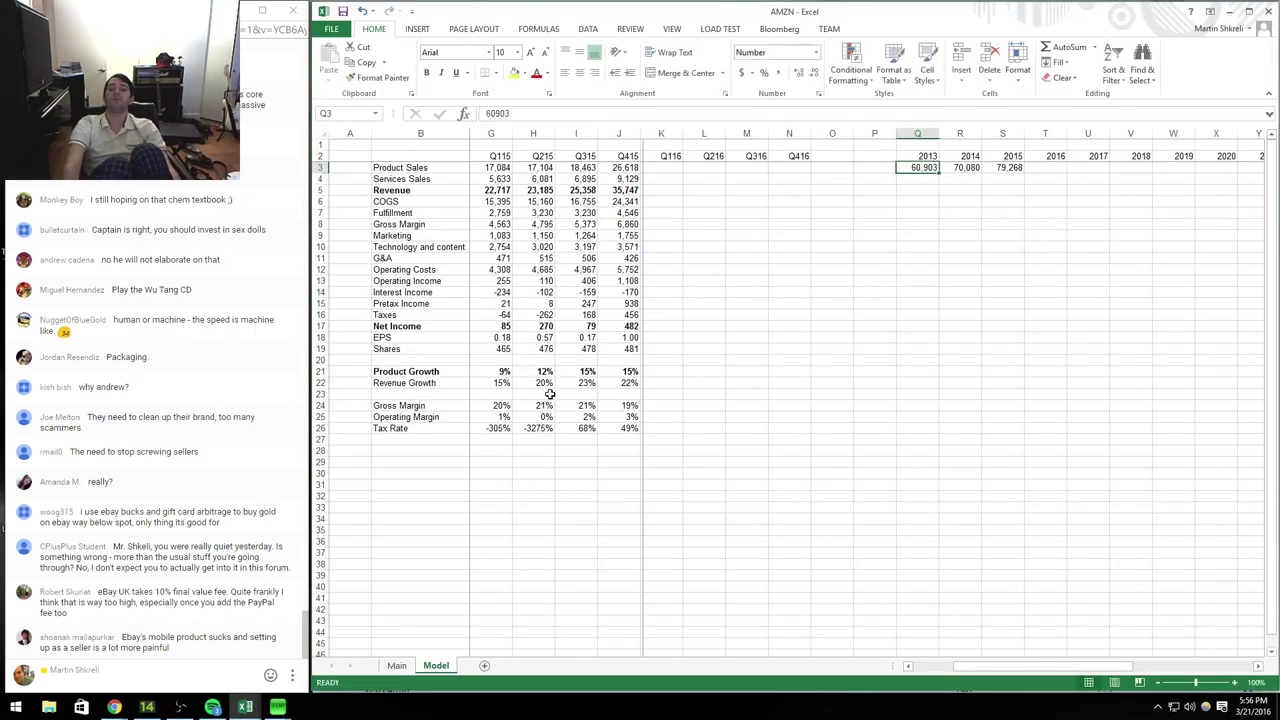
{"action": "key", "text": "ctrl+space"}
{"action": "key", "text": "ctrl+shift+plus"}
{"action": "type", "text": "2012"}
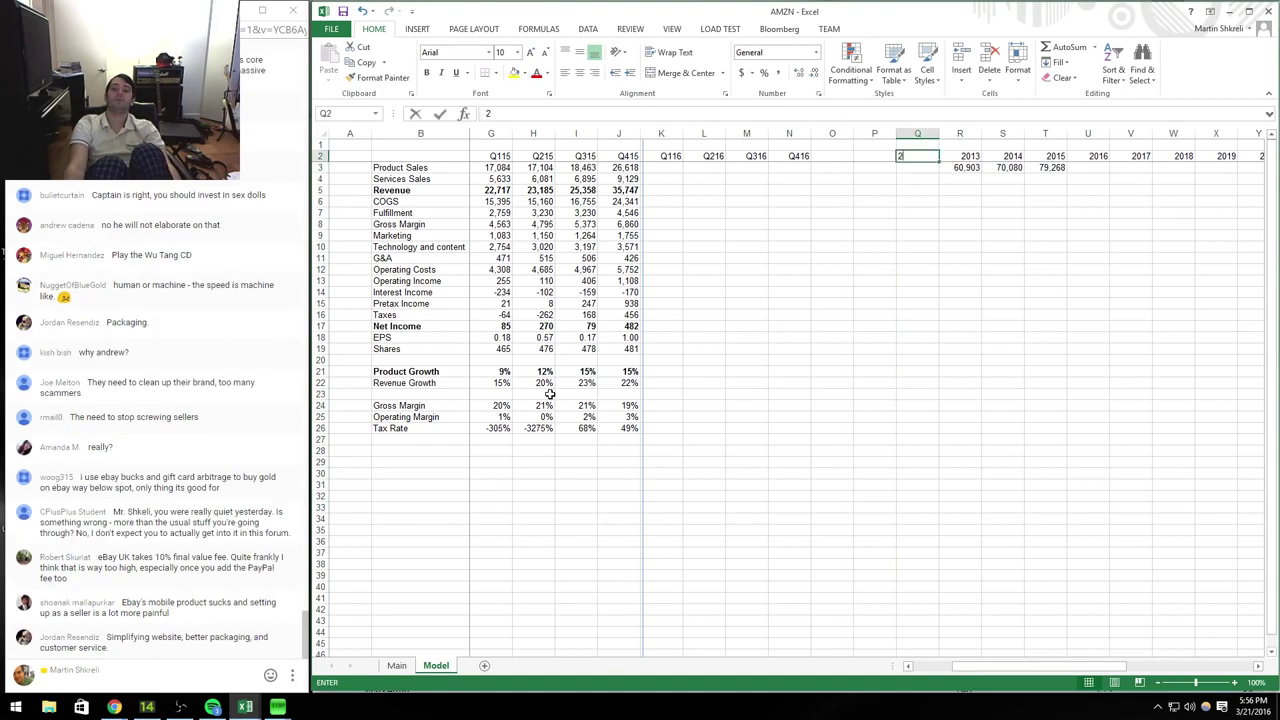
{"action": "key", "text": "Left"}
{"action": "type", "text": "2011"}
{"action": "key", "text": "Return"}
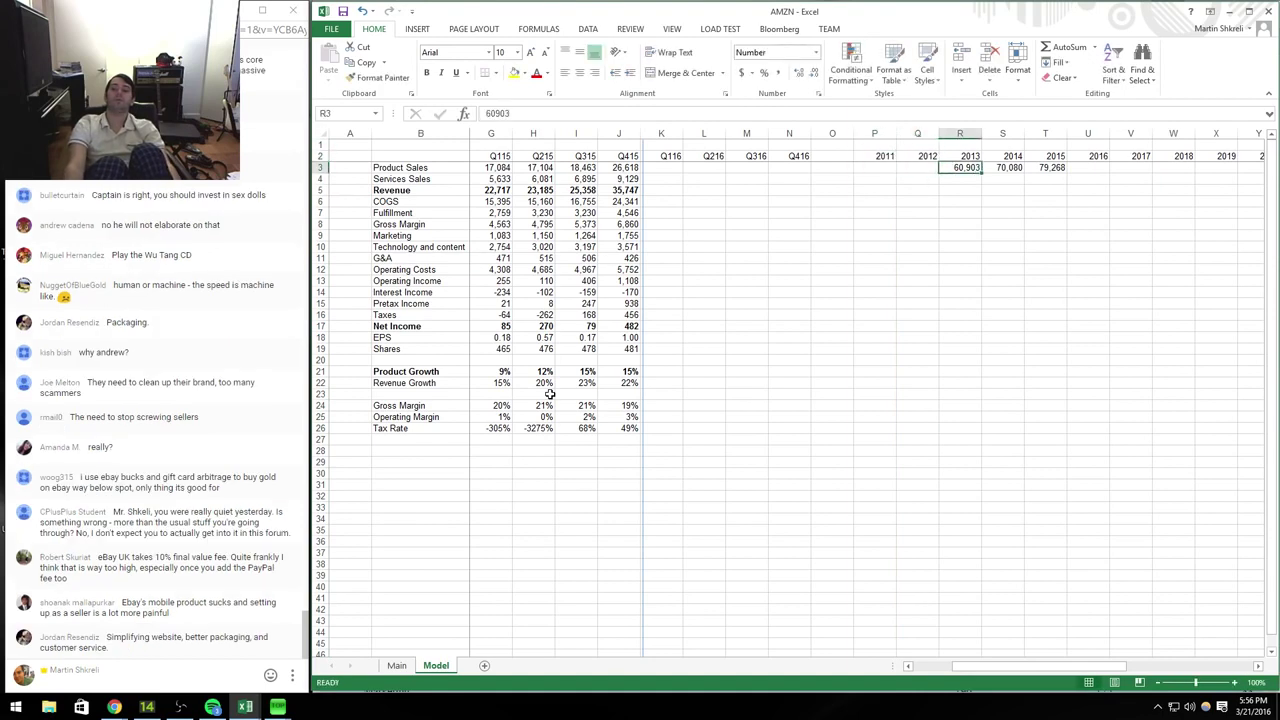
Step: Calculate 2015 product growth from the annual product sales and copy the formula to 2014
{"action": "key", "text": "alt+Tab"}
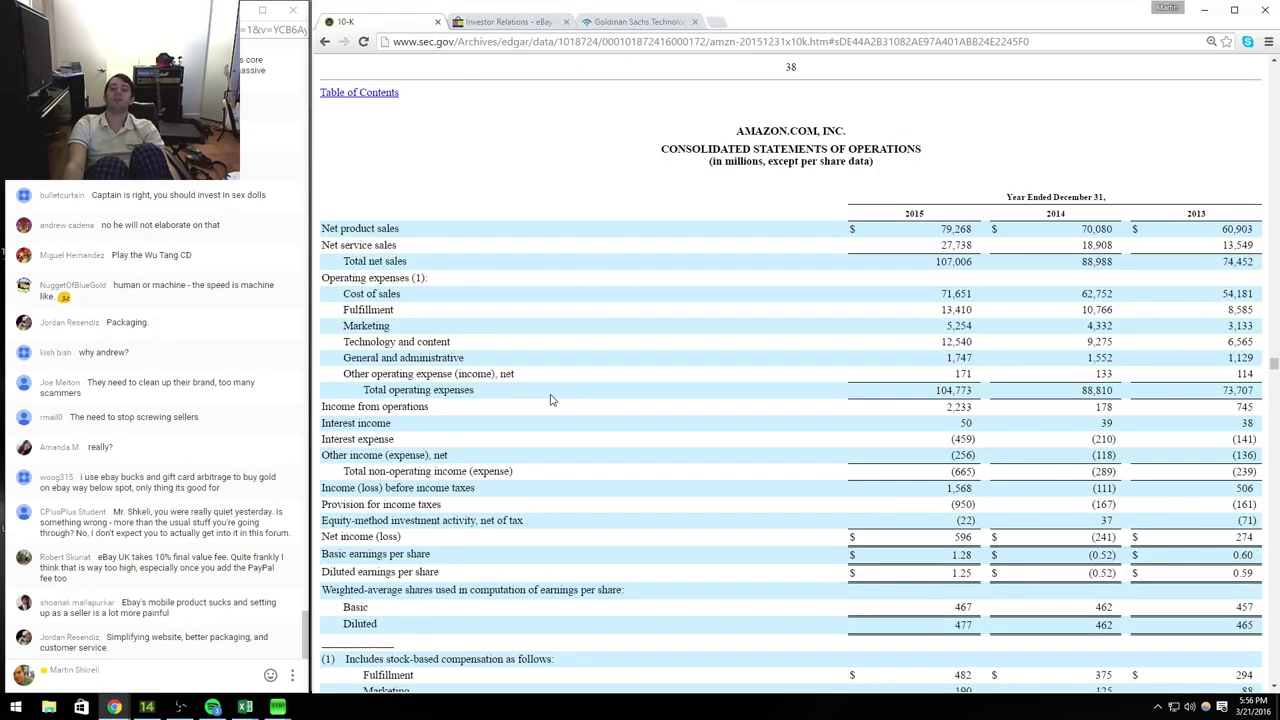
{"action": "key", "text": "alt+Tab"}
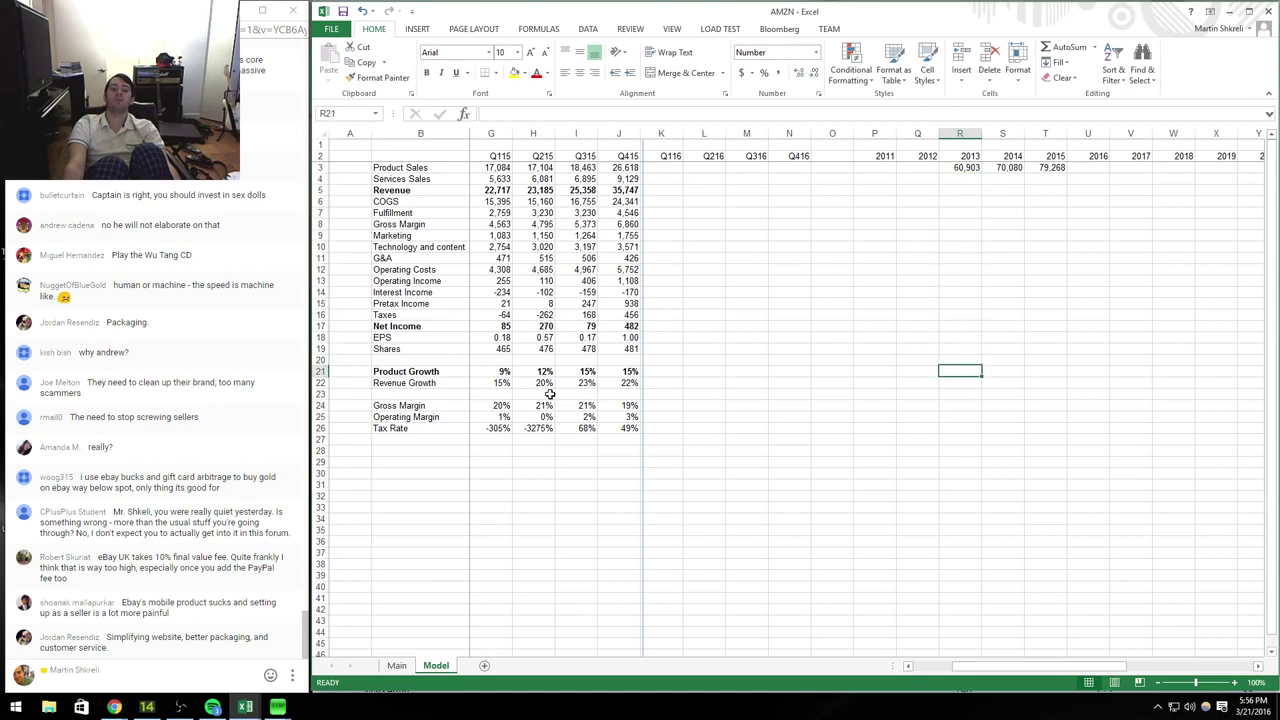
{"action": "key", "text": "Right"}
{"action": "key", "text": "Right"}
{"action": "type", "text": "=T3/"}
{"action": "key", "text": "Return"}
{"action": "key", "text": "Up"}
{"action": "key", "text": "ctrl+c"}
{"action": "key", "text": "Left"}
{"action": "key", "text": "ctrl+v"}
{"action": "key", "text": "Left"}
{"action": "key", "text": "Escape"}
{"action": "key", "text": "Right"}
{"action": "key", "text": "Right"}
{"action": "key", "text": "Left"}
{"action": "key", "text": "Left"}
Step: Return to Amazon's EDGAR filings list in the browser and open the filing detail of the 10-K filed 2015-01-30
{"action": "key", "text": "alt+Tab"}
{"action": "key", "text": "alt+Left"}
{"action": "key", "text": "alt+Left"}
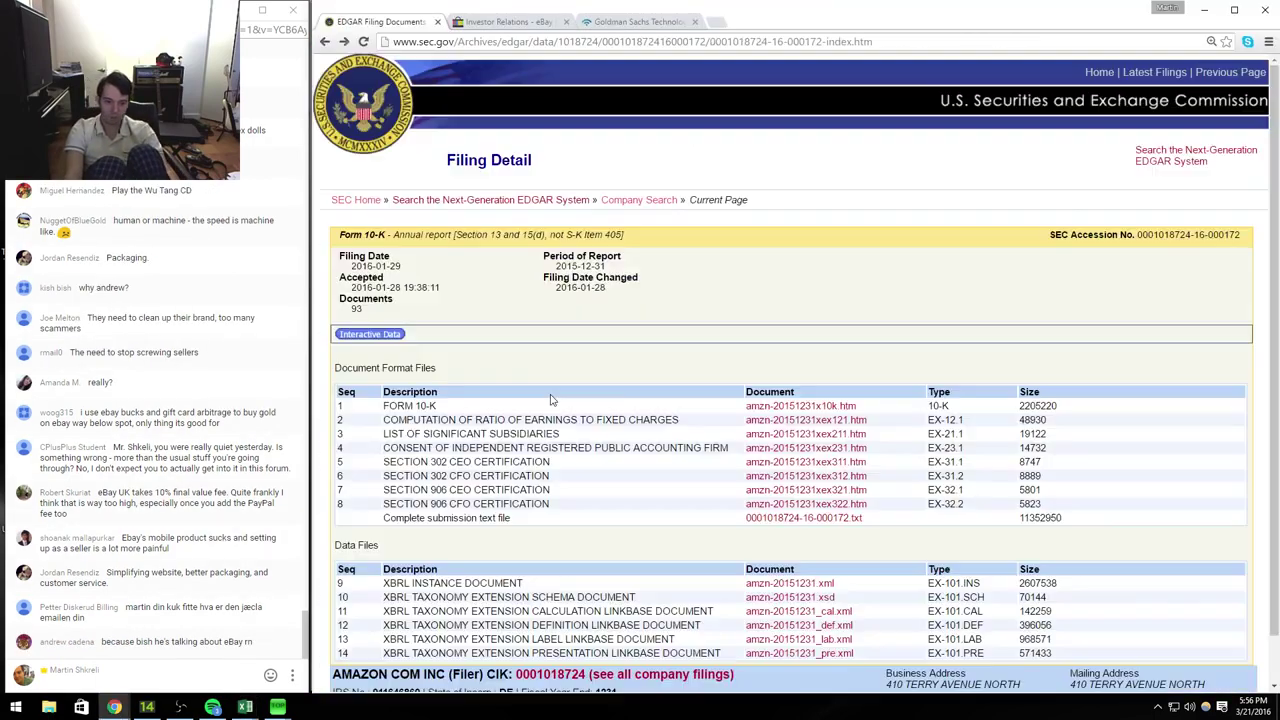
{"action": "key", "text": "alt+Left"}
{"action": "scroll", "coordinate": [413, 483], "scroll_direction": "down", "scroll_amount": 5}
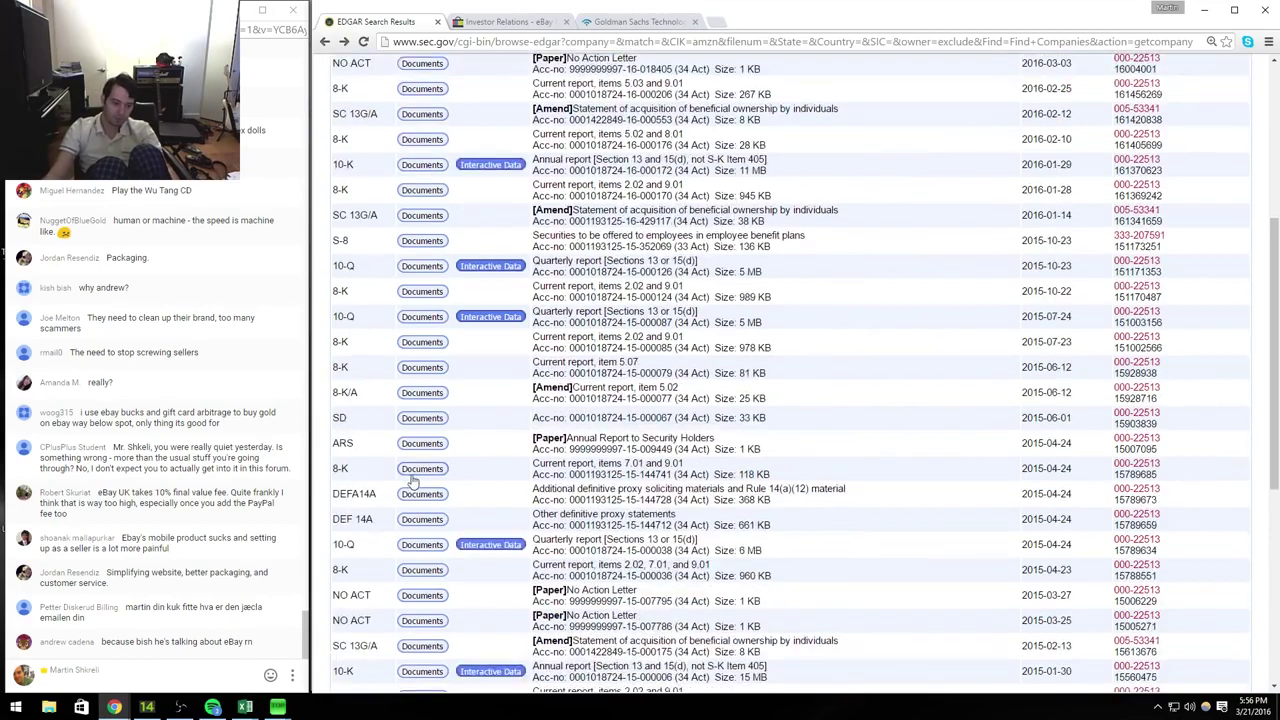
{"action": "scroll", "coordinate": [340, 538], "scroll_direction": "down", "scroll_amount": 5}
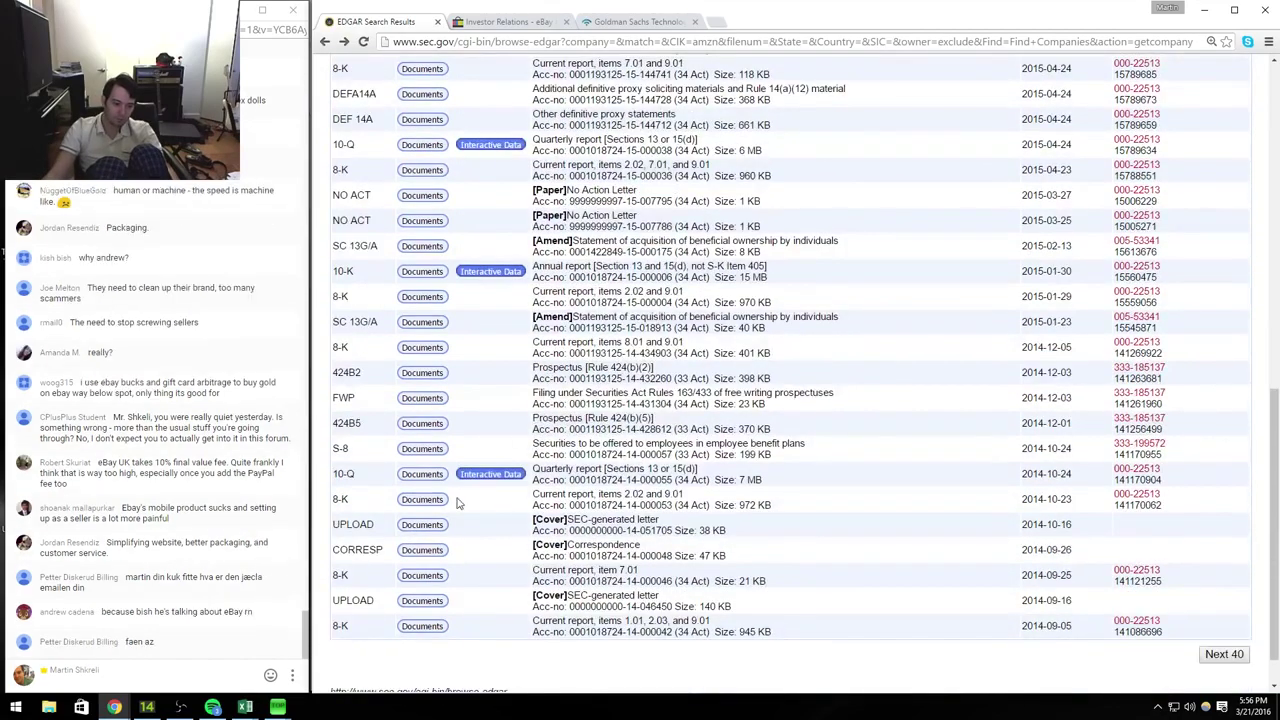
{"action": "scroll", "coordinate": [449, 512], "scroll_direction": "up", "scroll_amount": 2}
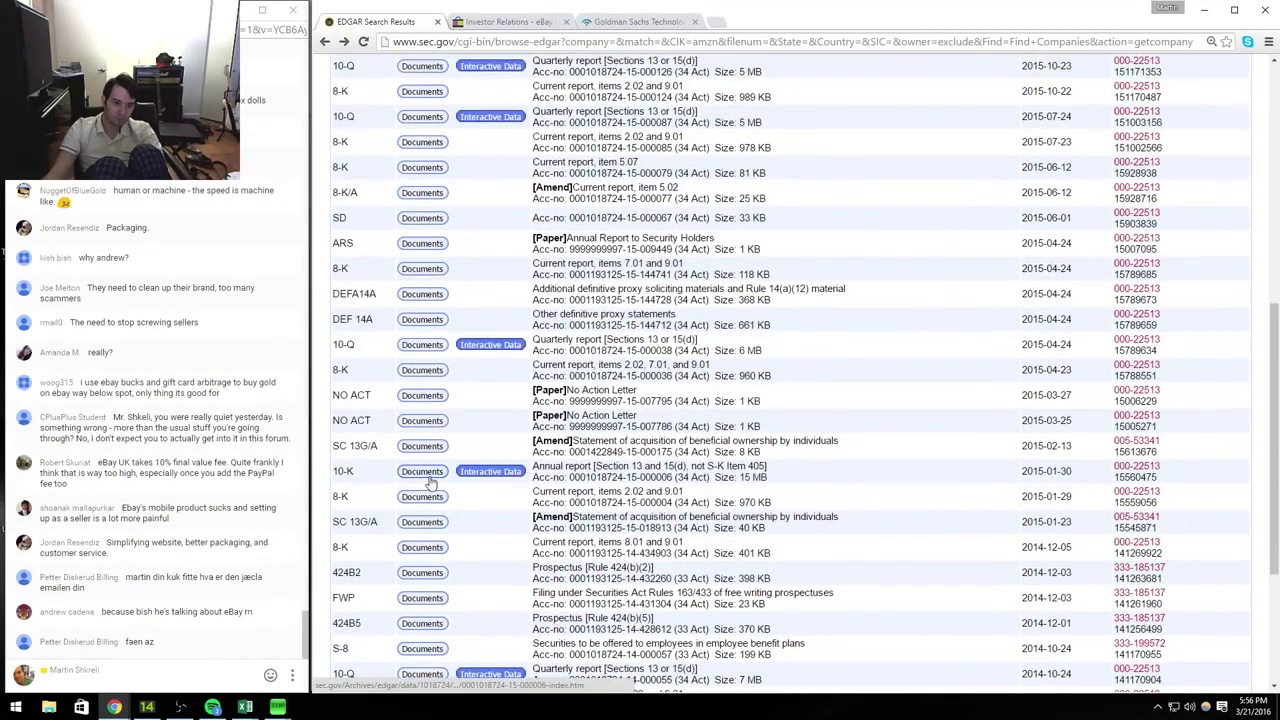
{"action": "left_click", "coordinate": [430, 480]}
{"action": "left_click", "coordinate": [790, 402]}
{"action": "scroll", "coordinate": [778, 410], "scroll_direction": "down", "scroll_amount": 5}
{"action": "scroll", "coordinate": [778, 410], "scroll_direction": "down", "scroll_amount": 7}
{"action": "scroll", "coordinate": [609, 396], "scroll_direction": "up", "scroll_amount": 3}
{"action": "left_click", "coordinate": [586, 518]}
{"action": "scroll", "coordinate": [610, 490], "scroll_direction": "down", "scroll_amount": 10}
{"action": "scroll", "coordinate": [630, 460], "scroll_direction": "up", "scroll_amount": 15}
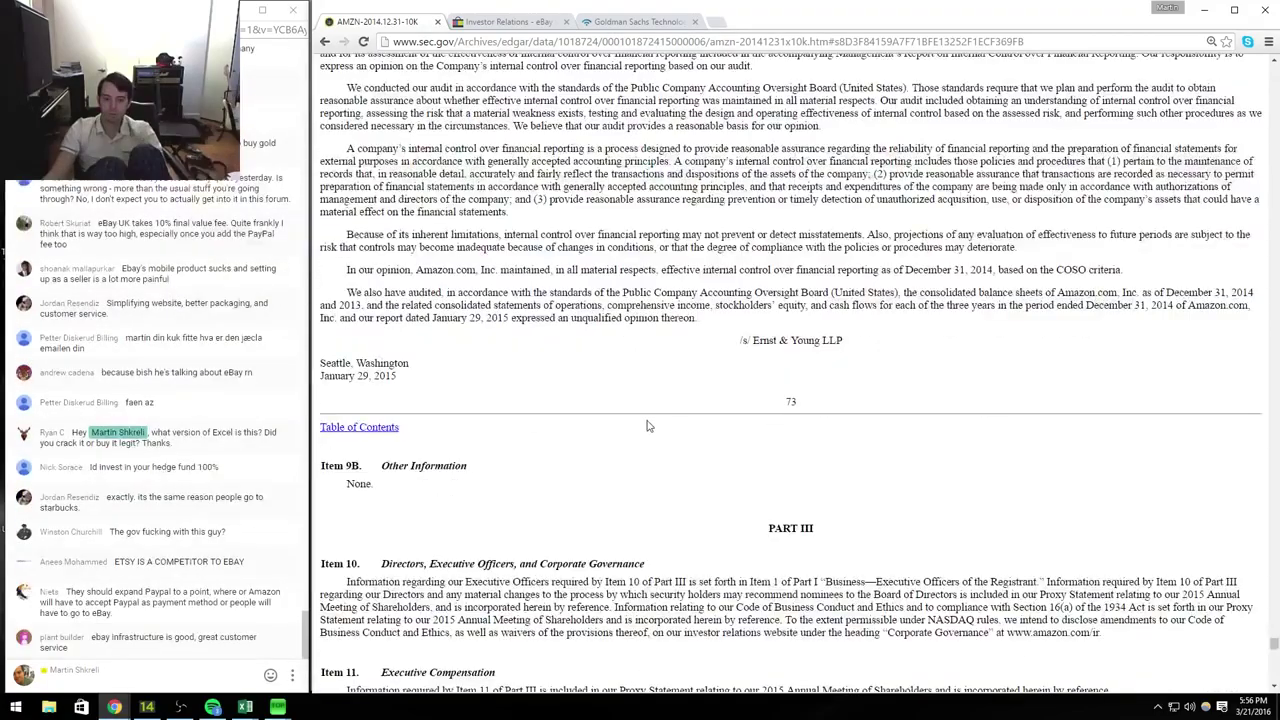
{"action": "scroll", "coordinate": [647, 426], "scroll_direction": "up", "scroll_amount": 3}
{"action": "key", "text": "alt+Left"}
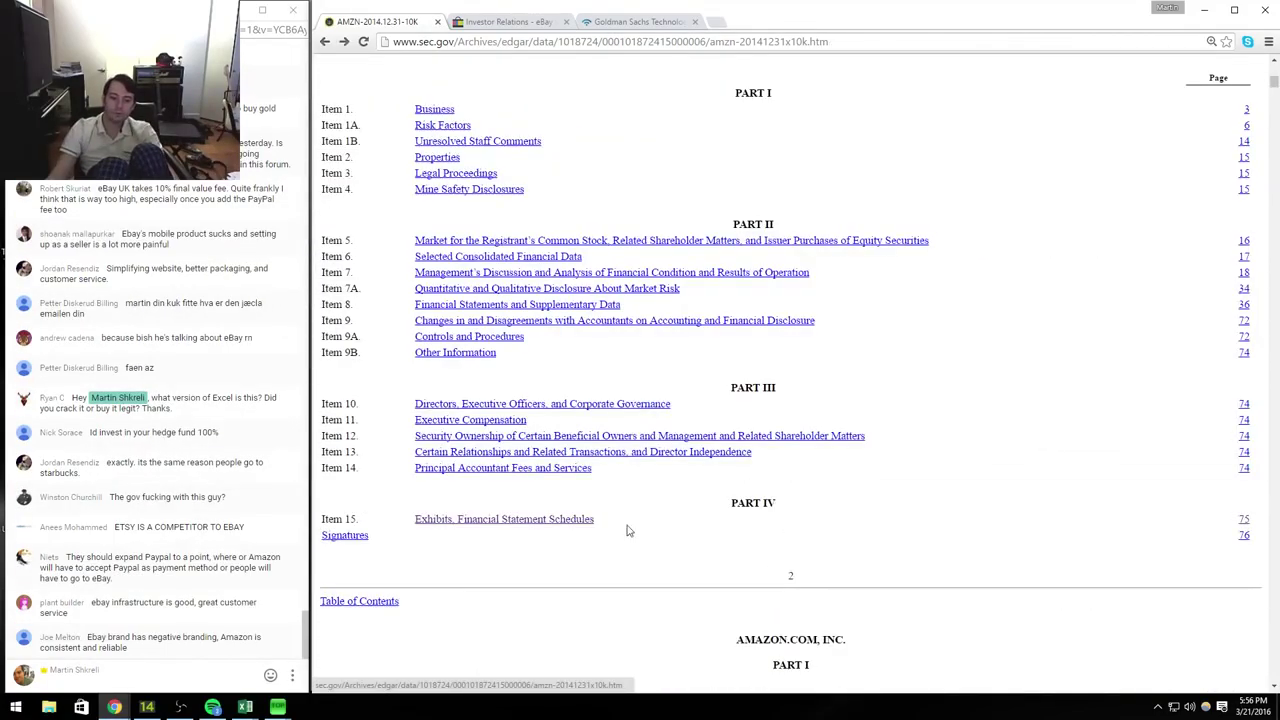
{"action": "key", "text": "alt+Left"}
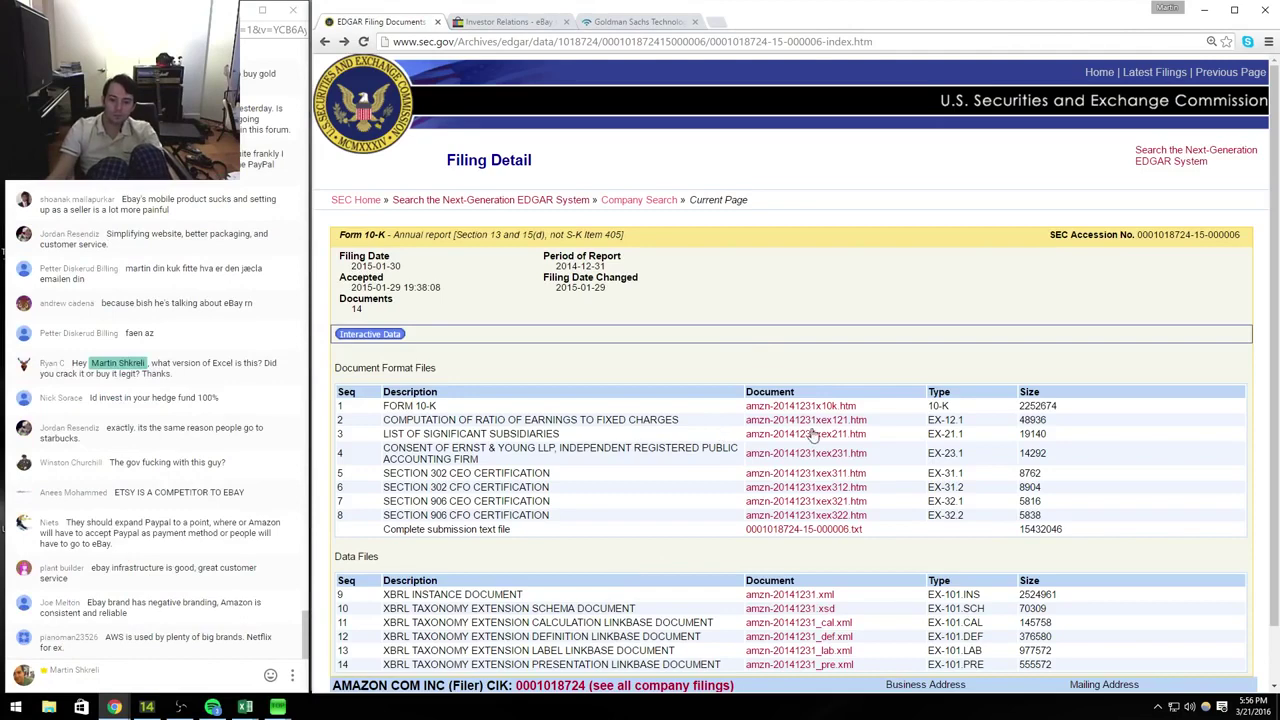
{"action": "left_click_drag", "start_coordinate": [504, 433], "coordinate": [383, 420]}
{"action": "left_click", "coordinate": [475, 471]}
{"action": "left_click_drag", "start_coordinate": [556, 450], "coordinate": [514, 420]}
Step: Open the 2014 10-K document and go to its Consolidated Statements of Operations under Item 8
{"action": "left_click", "coordinate": [803, 406]}
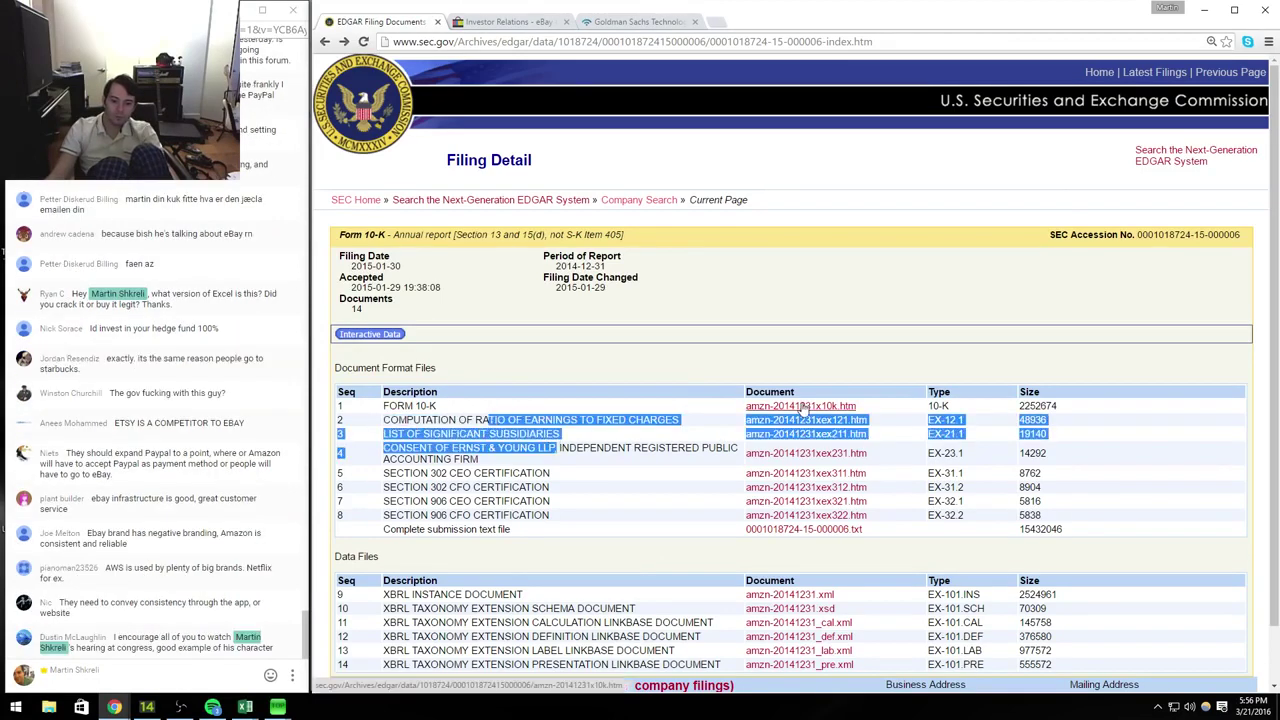
{"action": "scroll", "coordinate": [812, 424], "scroll_direction": "down", "scroll_amount": 10}
{"action": "scroll", "coordinate": [812, 424], "scroll_direction": "up", "scroll_amount": 6}
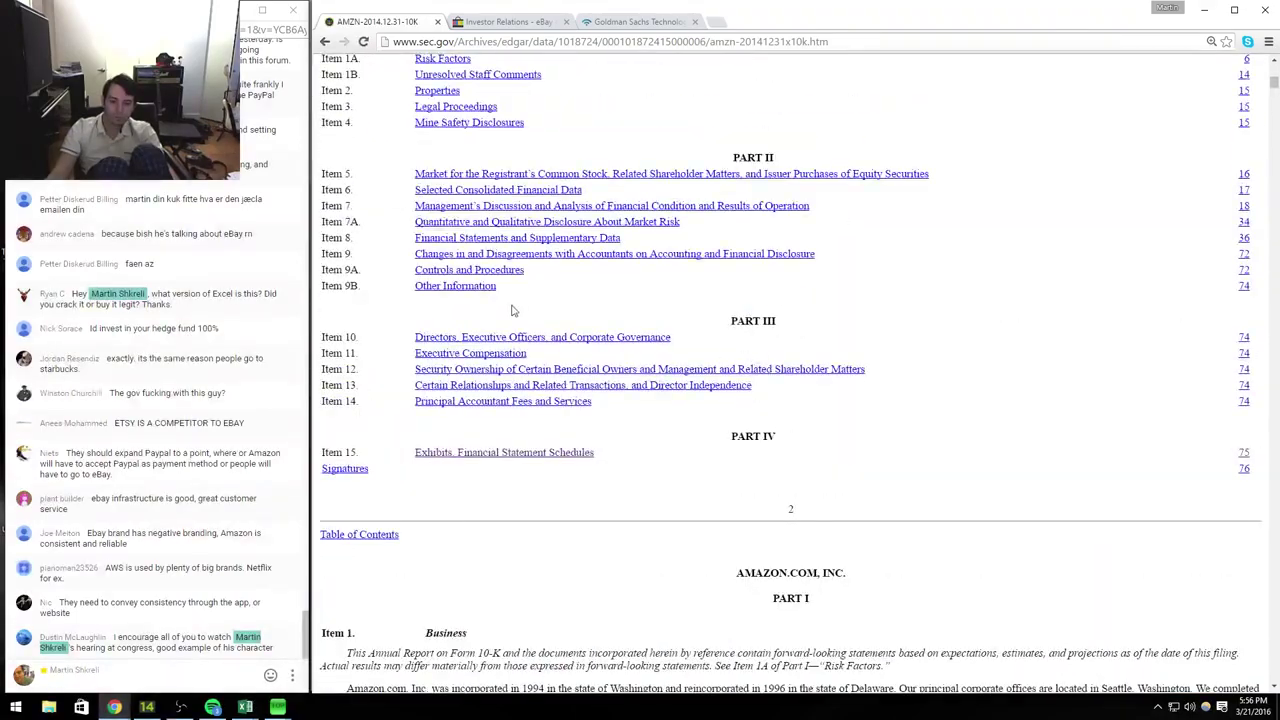
{"action": "left_click", "coordinate": [575, 240]}
{"action": "scroll", "coordinate": [635, 395], "scroll_direction": "down", "scroll_amount": 10}
{"action": "scroll", "coordinate": [625, 385], "scroll_direction": "down", "scroll_amount": 10}
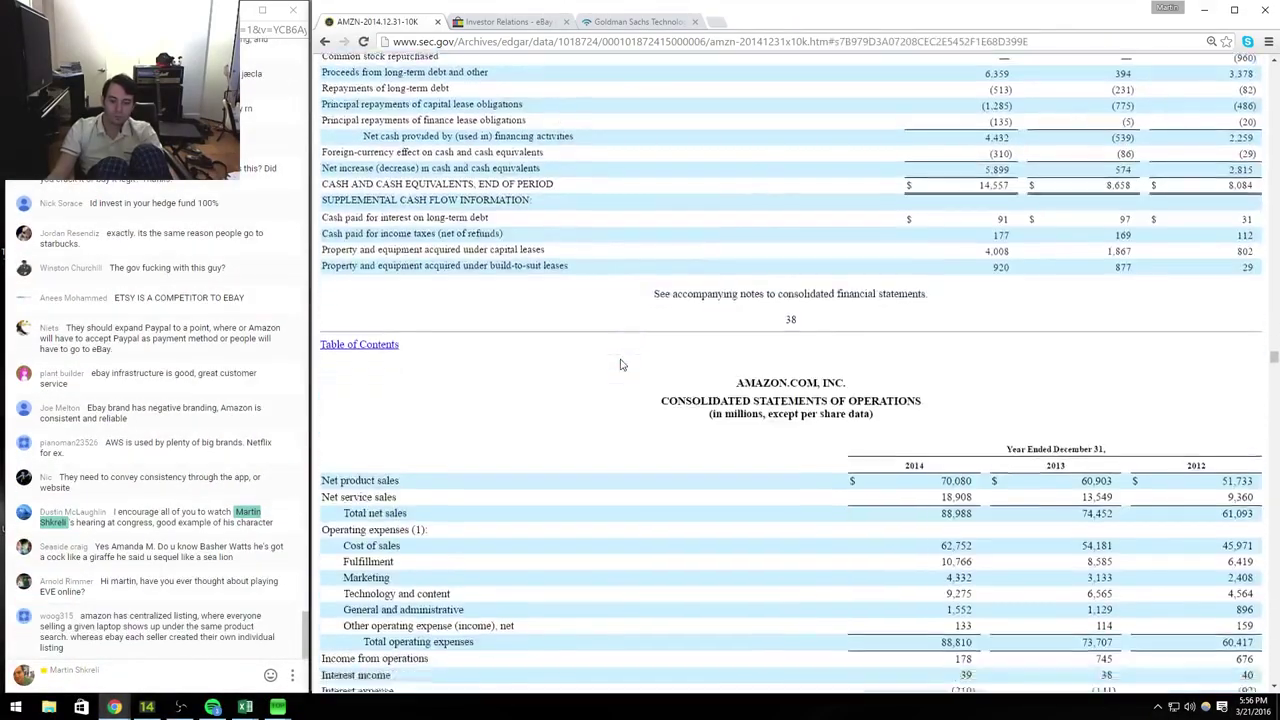
Step: Enter 2012 annual product sales of 51,733 in the Excel model
{"action": "key", "text": "alt+Tab"}
{"action": "key", "text": "Down"}
{"action": "key", "text": "alt+Tab"}
{"action": "key", "text": "alt+Tab"}
{"action": "type", "text": "51733"}
Step: Copy the annual product growth formula from 2014 to 2013
{"action": "key", "text": "Right"}
{"action": "key", "text": "Right"}
{"action": "key", "text": "ctrl+Down"}
{"action": "key", "text": "ctrl+c"}
{"action": "key", "text": "Left"}
{"action": "key", "text": "Return"}
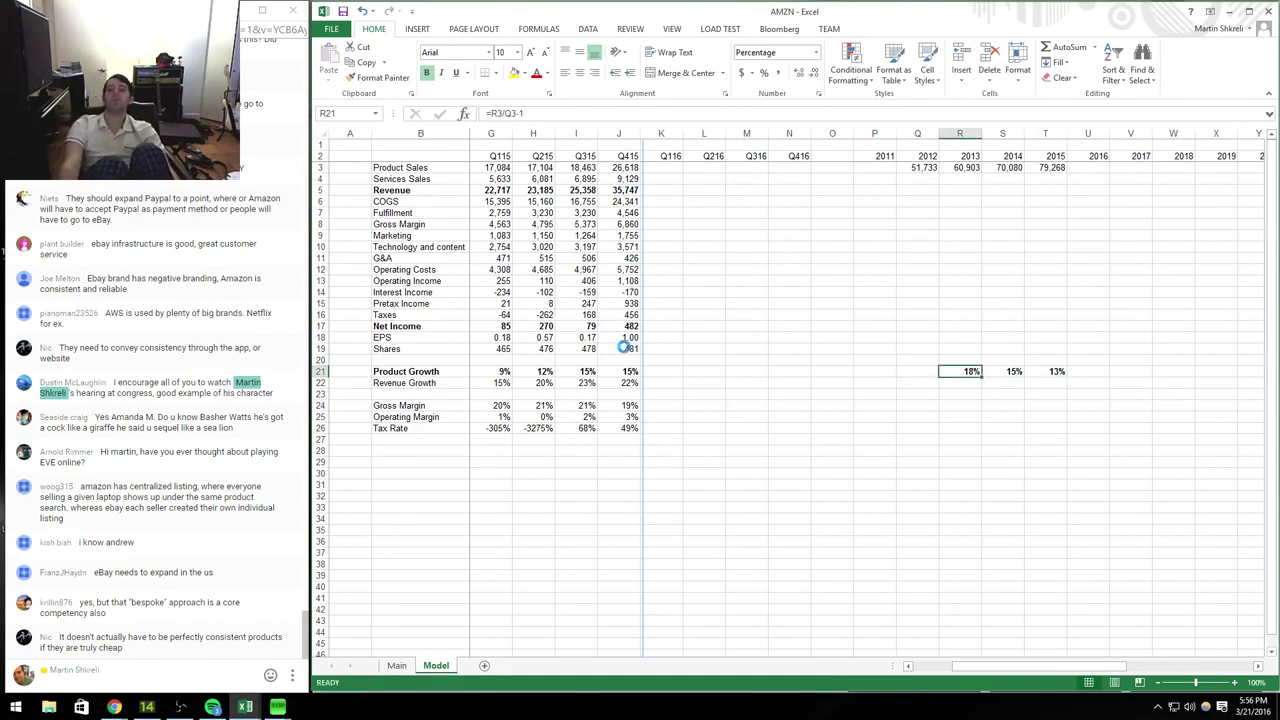
Step: Return to the EDGAR results in the browser, show the next 40 filings and open the 10-K document filed 2014-01-31
{"action": "key", "text": "alt+Tab"}
{"action": "key", "text": "alt+Left"}
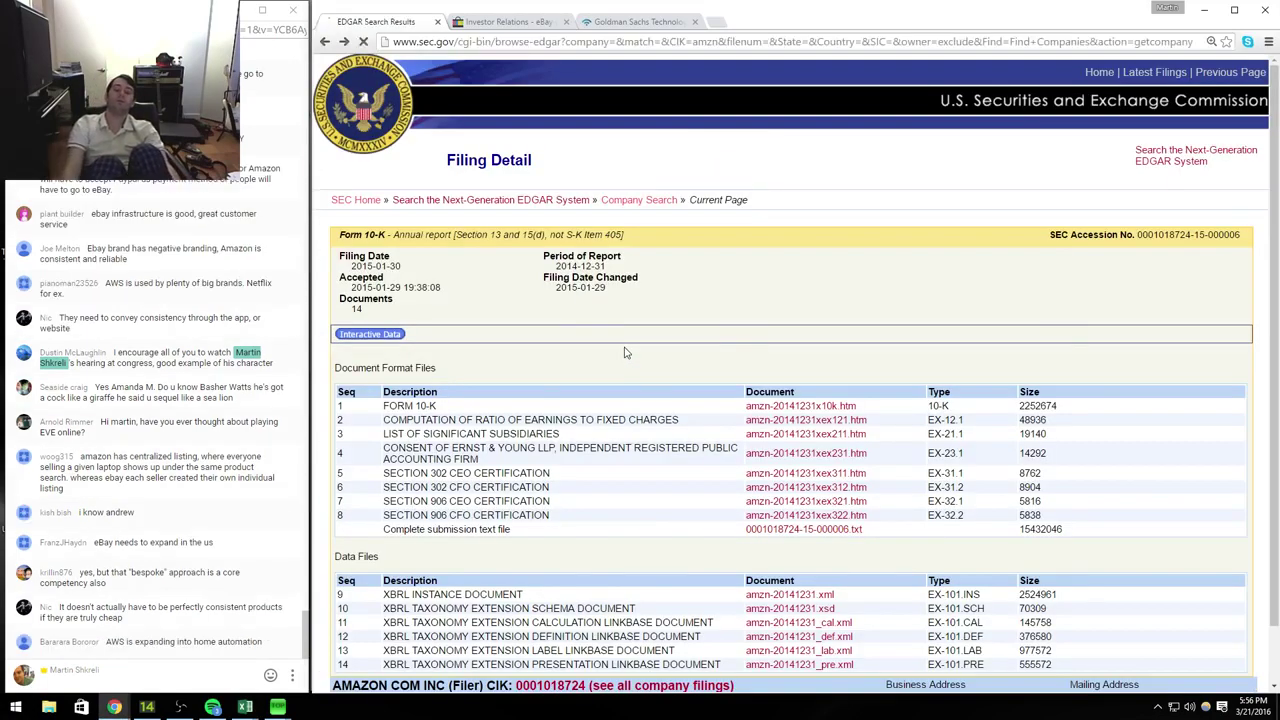
{"action": "key", "text": "alt+Left"}
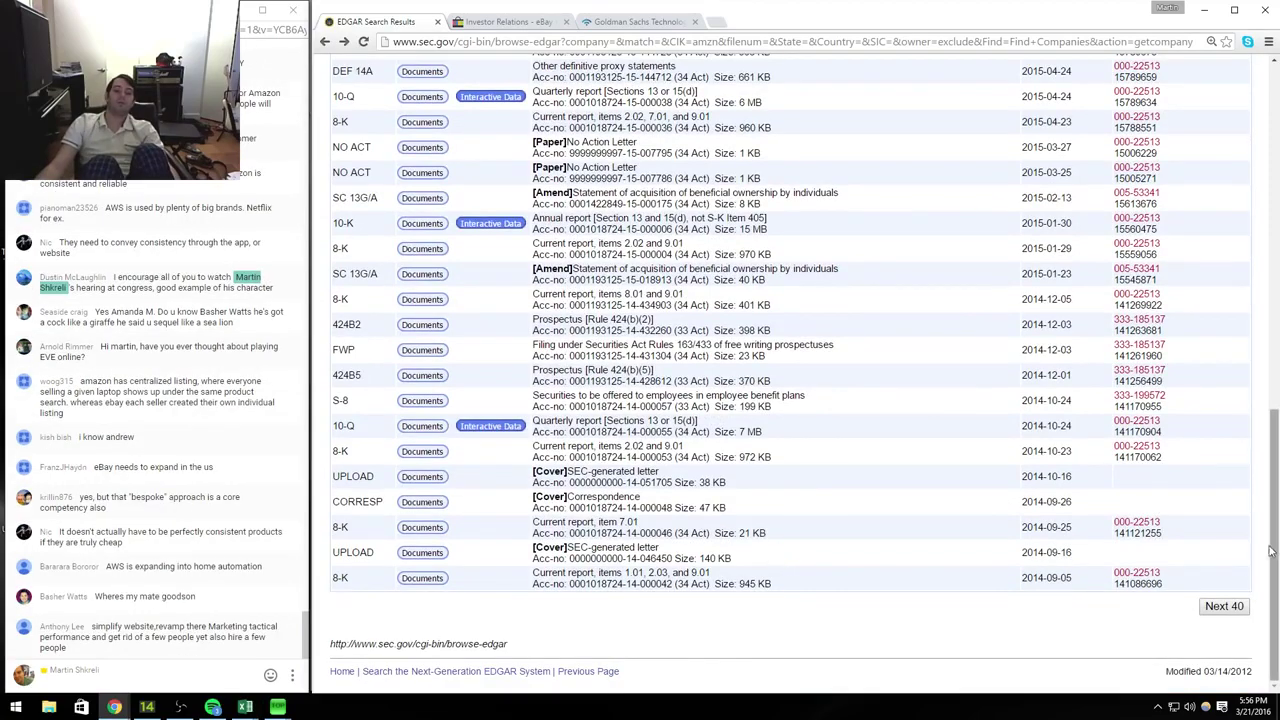
{"action": "left_click", "coordinate": [1224, 606]}
{"action": "scroll", "coordinate": [648, 443], "scroll_direction": "down", "scroll_amount": 5}
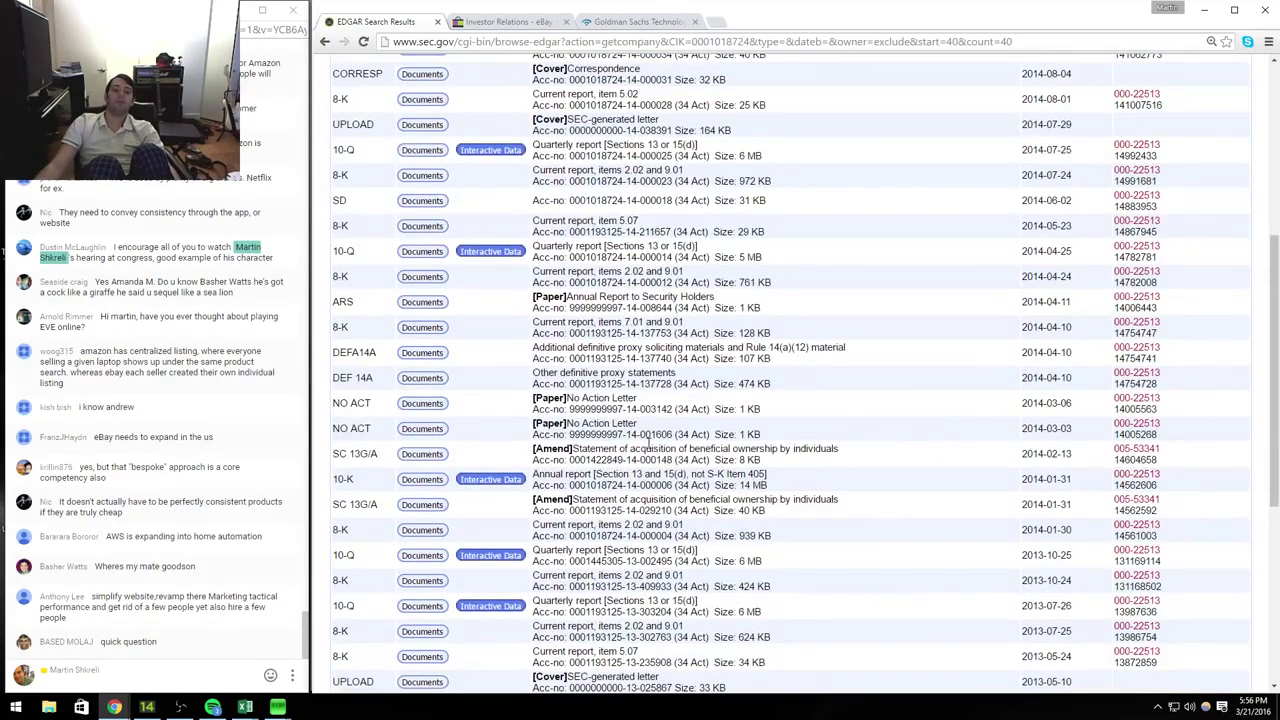
{"action": "left_click", "coordinate": [422, 479]}
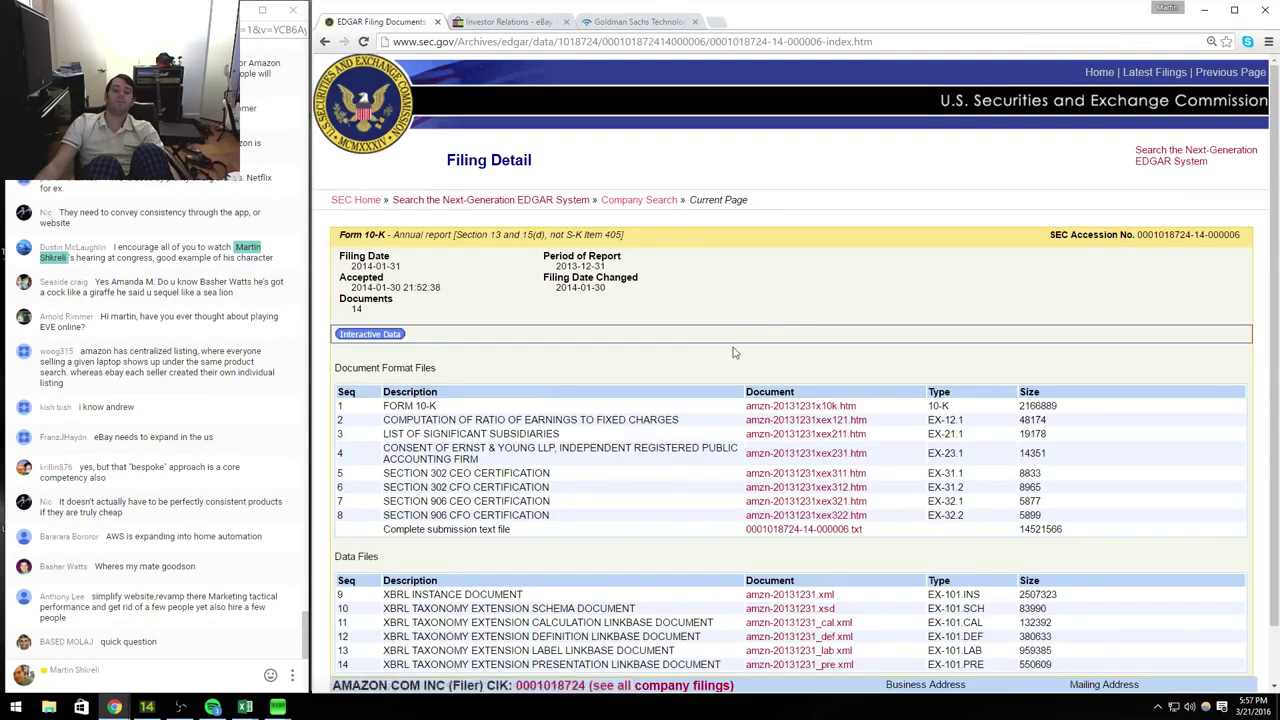
{"action": "left_click", "coordinate": [788, 405]}
Step: Go to the Consolidated Statements of Operations under Item 8 of the 2013 10-K
{"action": "scroll", "coordinate": [785, 408], "scroll_direction": "down", "scroll_amount": 10}
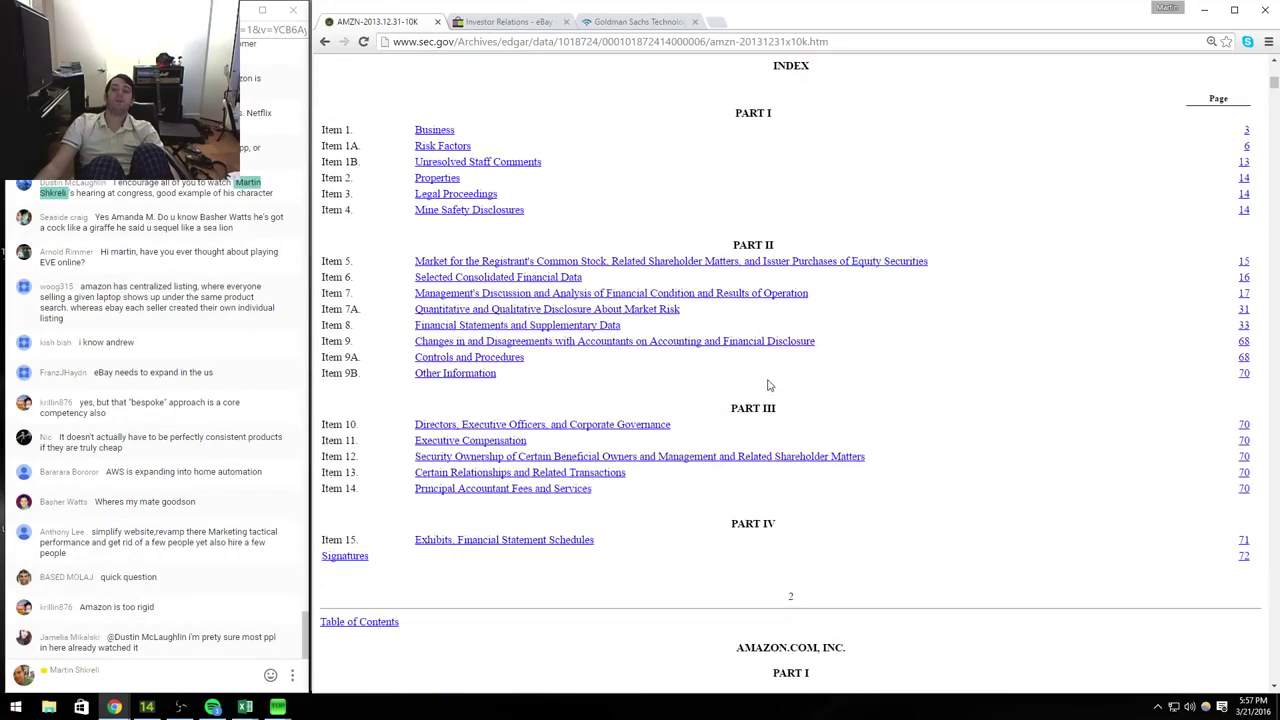
{"action": "left_click", "coordinate": [562, 326]}
{"action": "scroll", "coordinate": [878, 342], "scroll_direction": "down", "scroll_amount": 15}
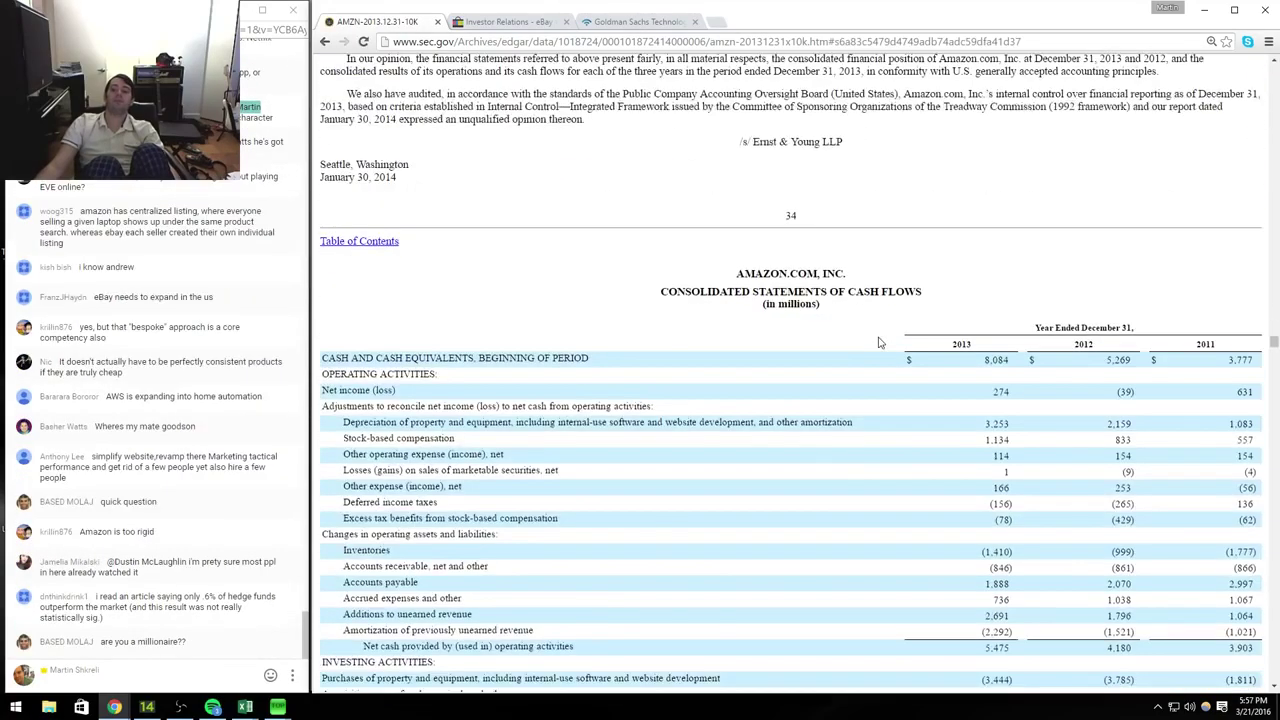
{"action": "scroll", "coordinate": [878, 342], "scroll_direction": "down", "scroll_amount": 1}
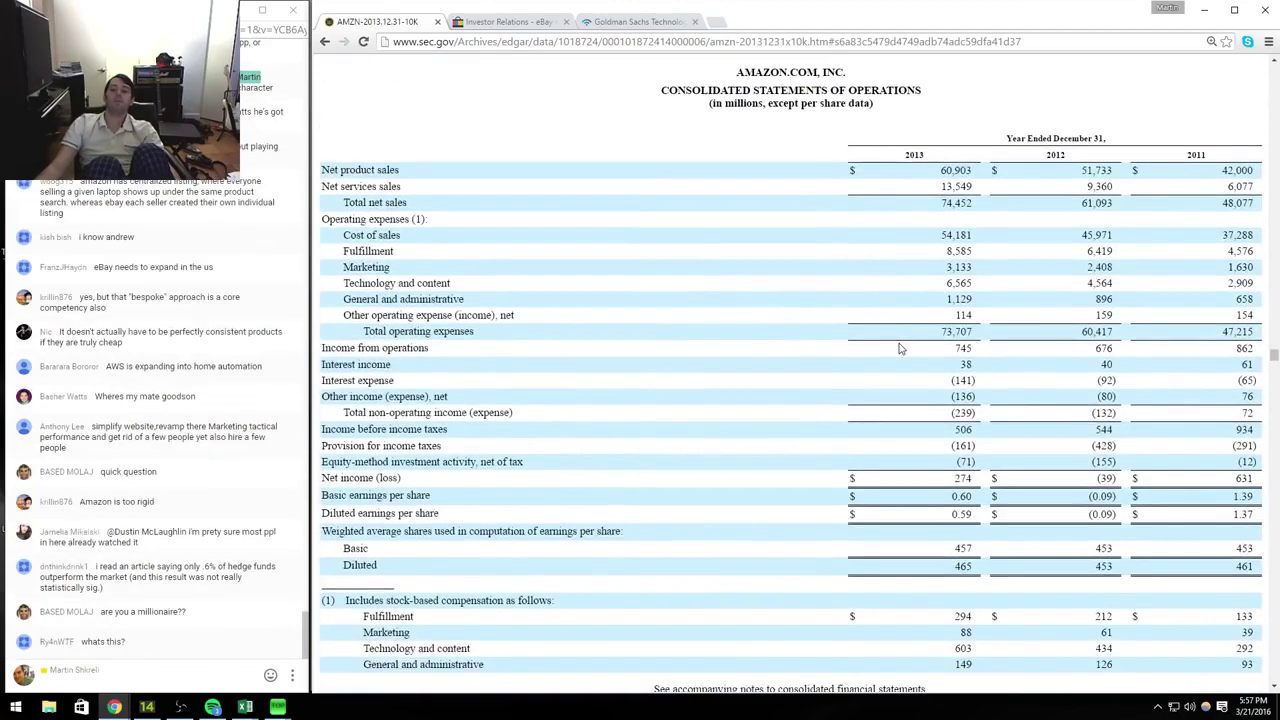
Step: Enter 2011 annual product sales of 42,000 in the Excel model
{"action": "key", "text": "alt+Tab"}
{"action": "key", "text": "ctrl+Up"}
{"action": "key", "text": "Left"}
{"action": "key", "text": "Left"}
{"action": "type", "text": "42000"}
{"action": "key", "text": "Return"}
Step: Copy the annual product growth formula from 2013 to 2012
{"action": "key", "text": "alt+Tab"}
{"action": "key", "text": "alt+Tab"}
{"action": "key", "text": "Right"}
{"action": "key", "text": "ctrl+c"}
{"action": "key", "text": "Left"}
{"action": "key", "text": "ctrl+v"}
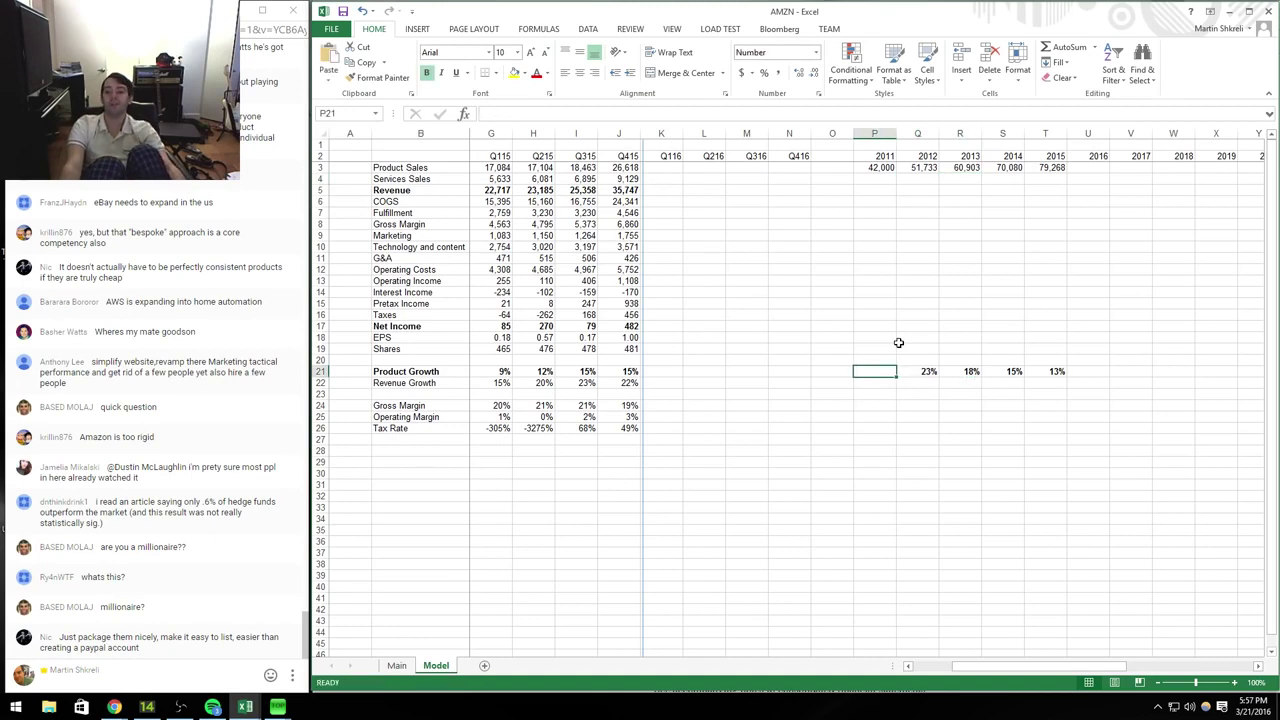
Step: Compare the annual product growth rates for 2012 to 2015 with the quarterly 2015 rates in the Product Growth row
{"action": "key", "text": "Right"}
{"action": "key", "text": "Right"}
{"action": "key", "text": "shift+Right"}
{"action": "key", "text": "ctrl+c"}
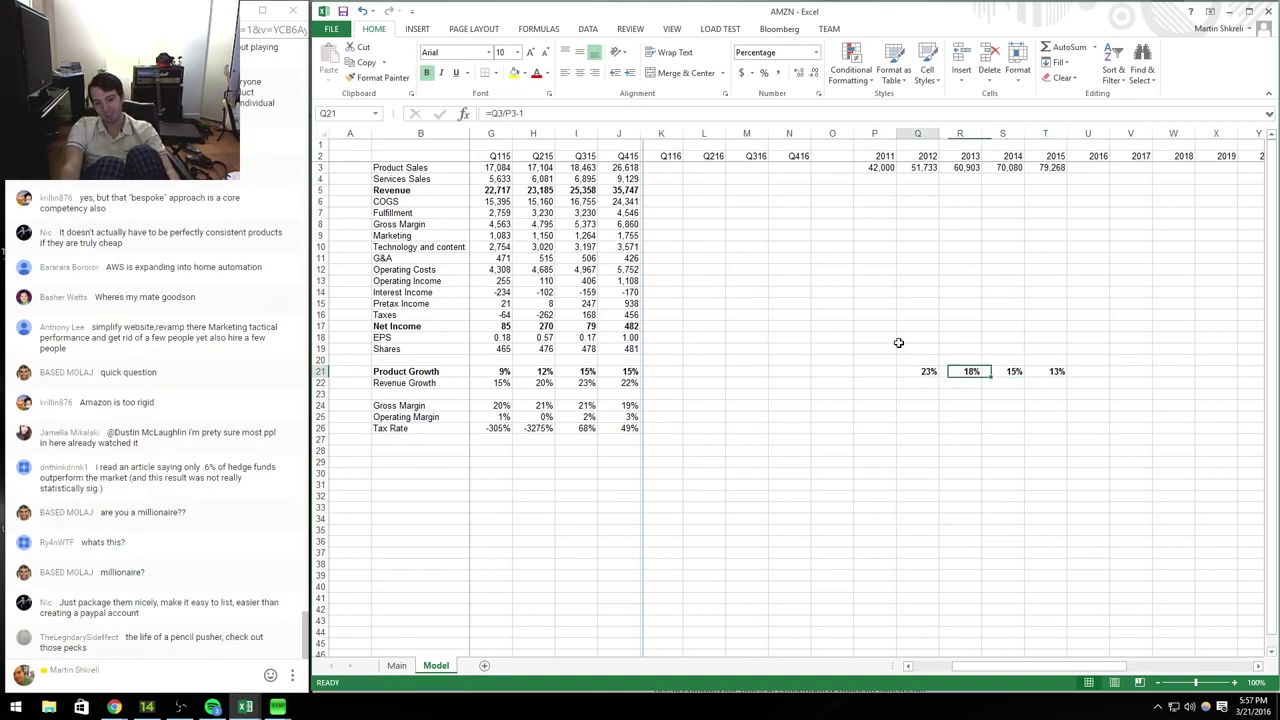
{"action": "key", "text": "ctrl+Right"}
{"action": "key", "text": "ctrl+Left"}
{"action": "key", "text": "ctrl+Left"}
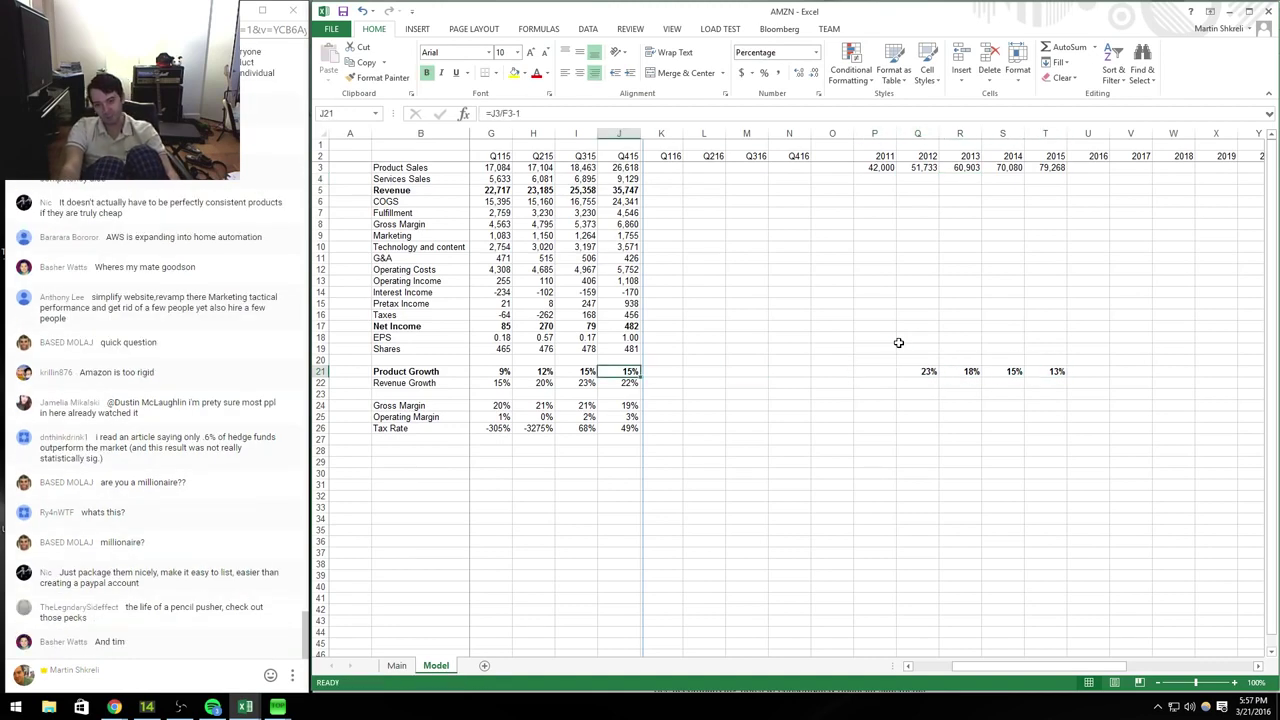
{"action": "key", "text": "ctrl+Left"}
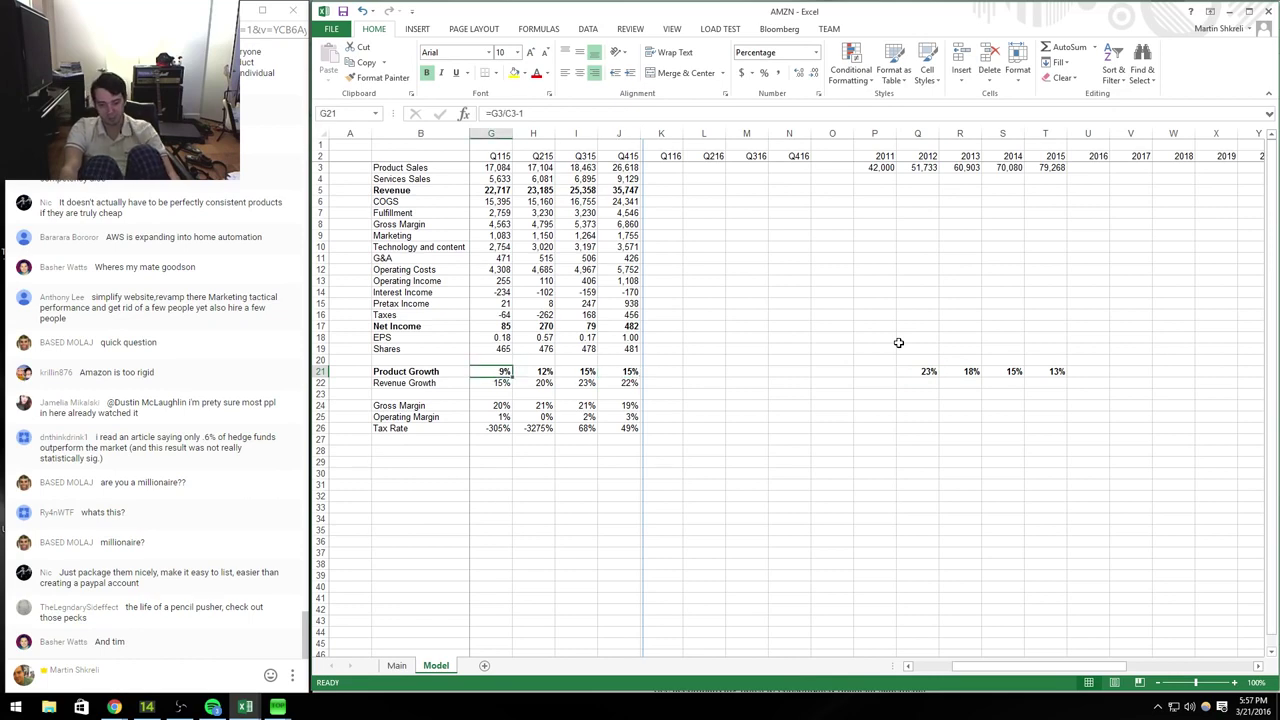
{"action": "key", "text": "ctrl+shift+Right"}
{"action": "key", "text": "ctrl+Right"}
{"action": "key", "text": "ctrl+Right"}
{"action": "key", "text": "ctrl+Right"}
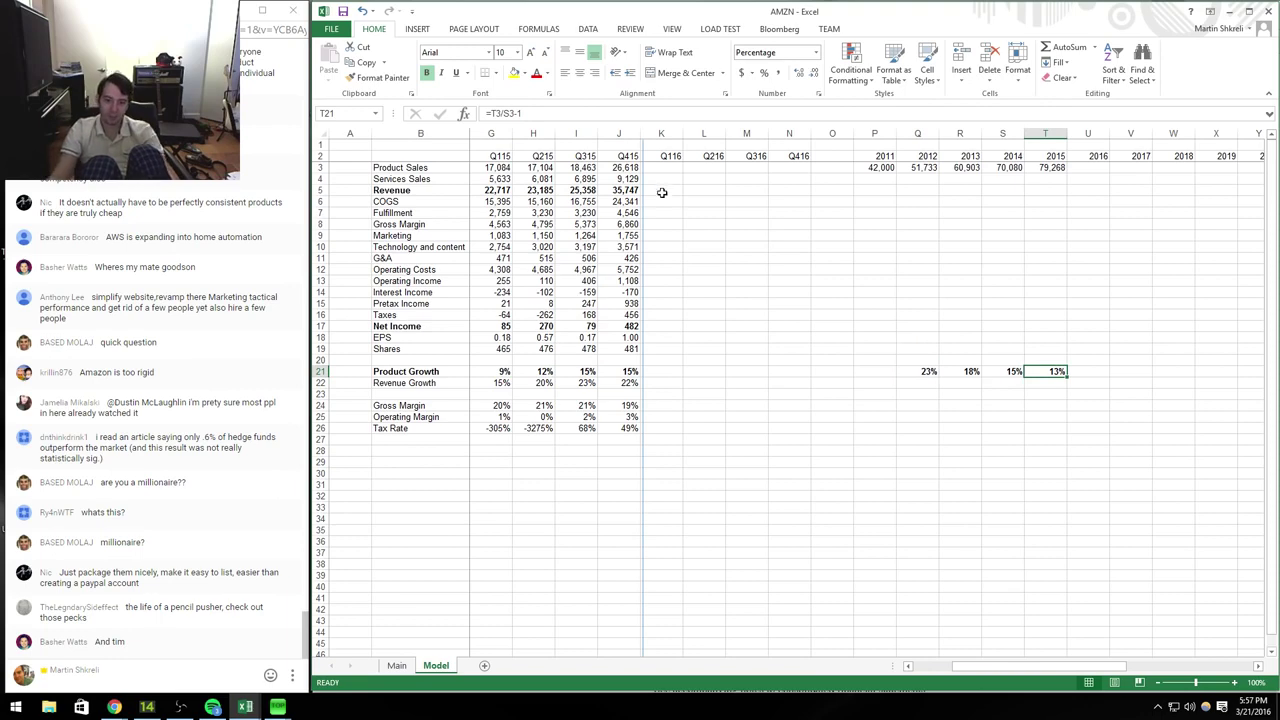
Step: Place a copy of the vertical divider line after the 2015 column and check the annual product growth and sales figures
{"action": "mouse_move", "coordinate": [643, 211]}
{"action": "left_mouse_down"}
{"action": "mouse_move", "coordinate": [649, 242]}
{"action": "mouse_move", "coordinate": [1086, 186]}
{"action": "mouse_move", "coordinate": [1067, 184]}
{"action": "left_mouse_up"}
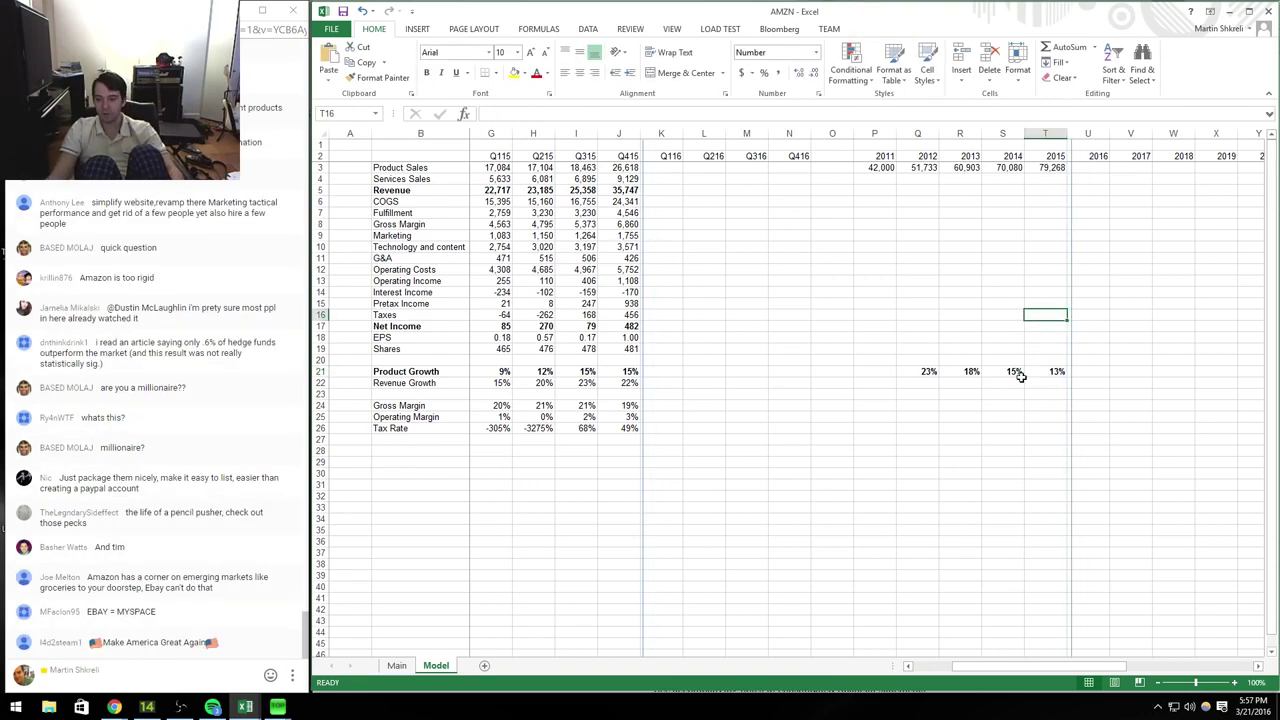
{"action": "left_click_drag", "start_coordinate": [1045, 371], "coordinate": [917, 382]}
{"action": "left_click", "coordinate": [958, 382]}
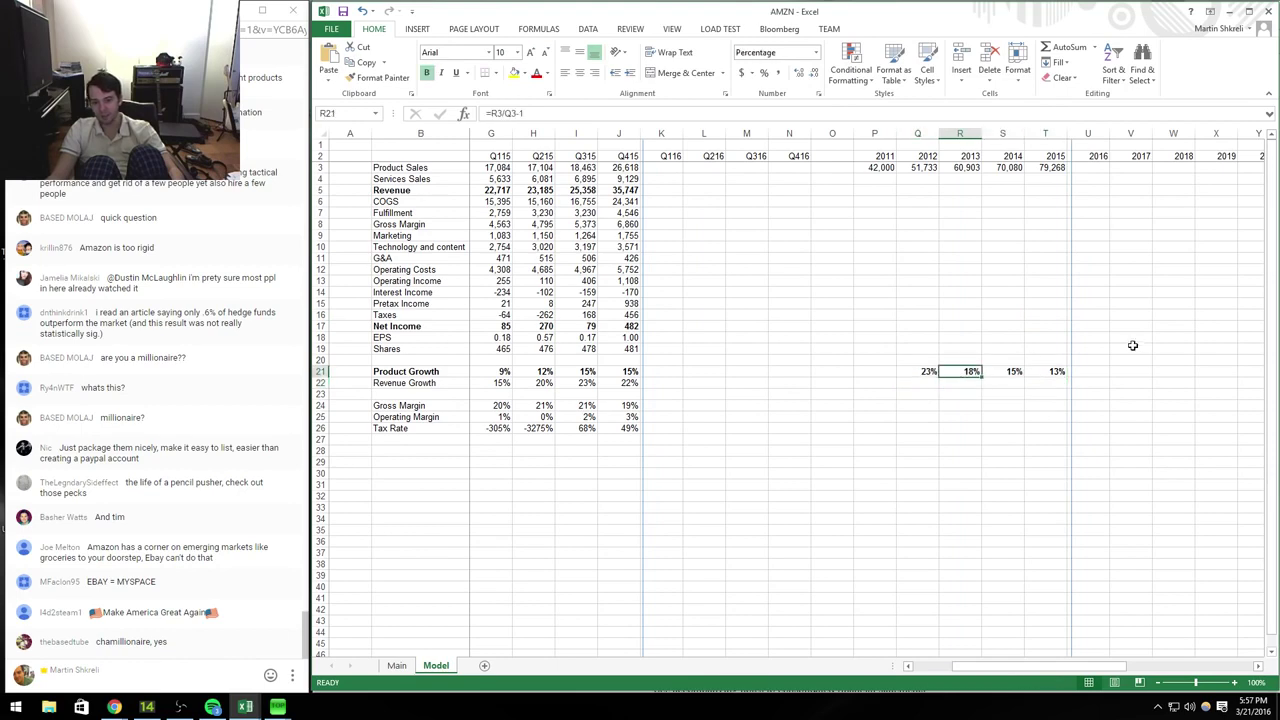
{"action": "left_click", "coordinate": [1050, 371]}
{"action": "left_click", "coordinate": [1050, 168]}
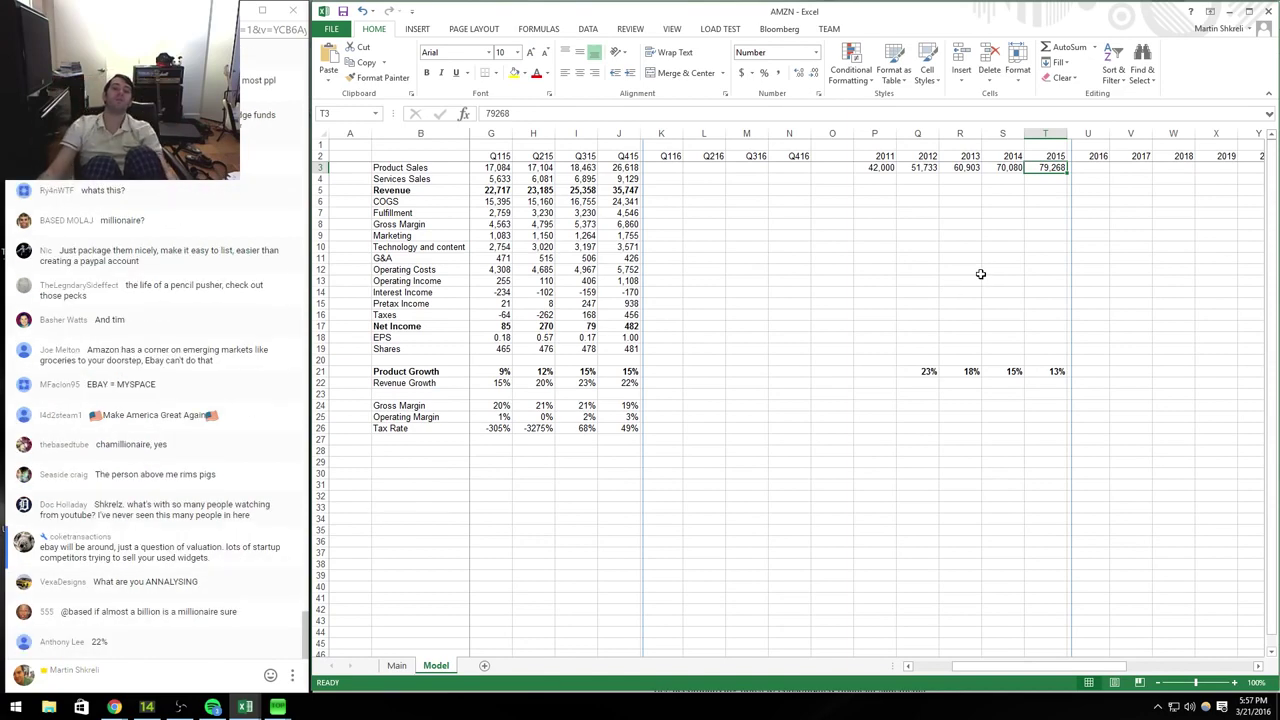
{"action": "left_click", "coordinate": [383, 535]}
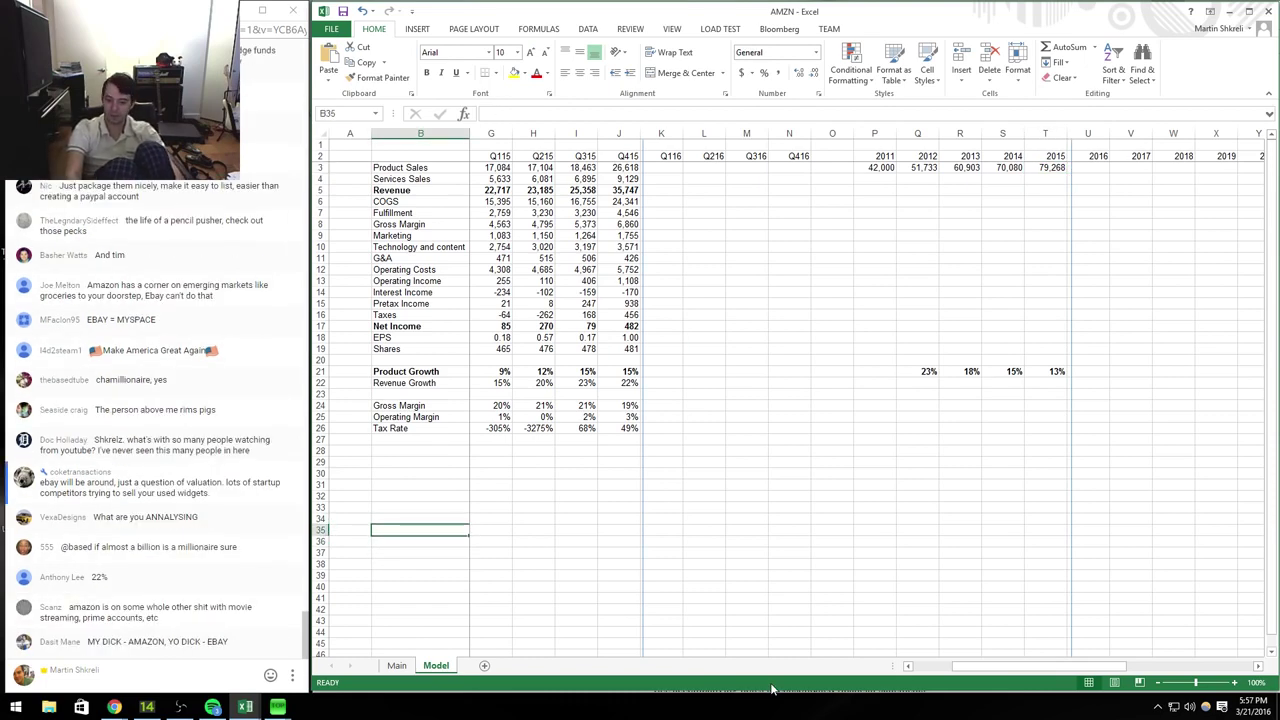
Step: Create a blank workbook, fit its window beside the chat and enter the label Price in K2
{"action": "key", "text": "ctrl+n"}
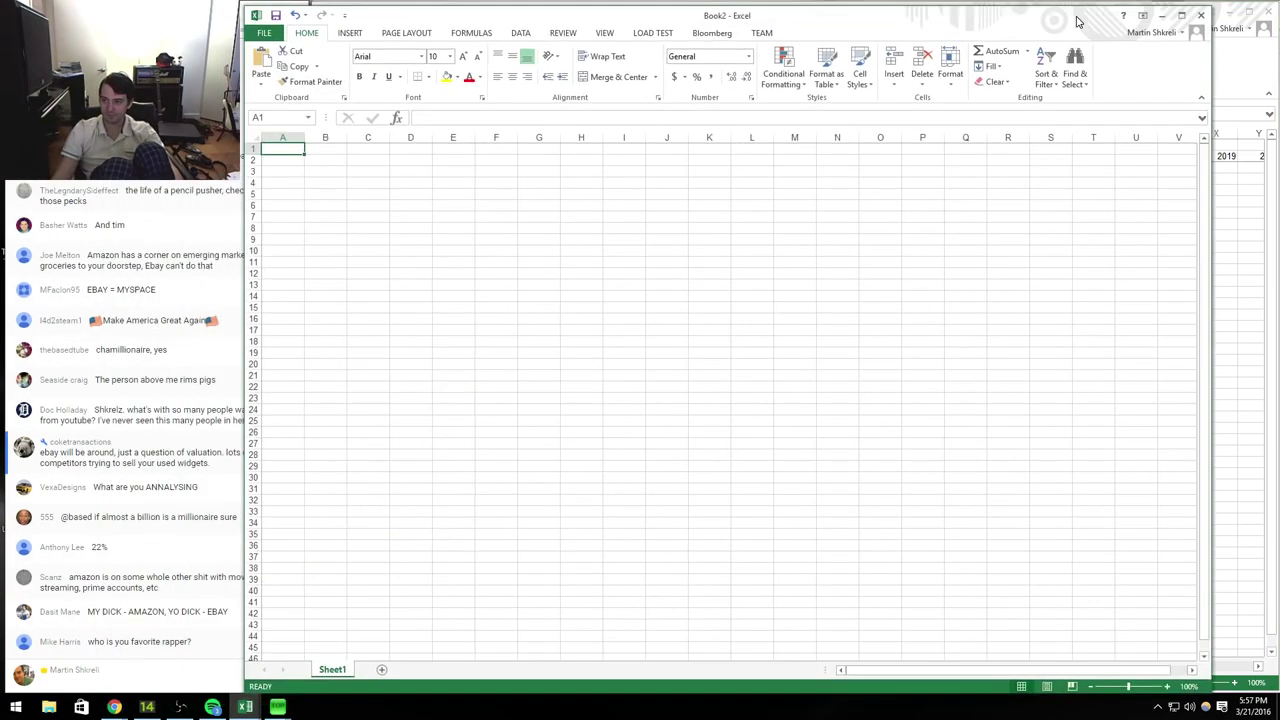
{"action": "left_click_drag", "start_coordinate": [1077, 21], "coordinate": [1132, 17]}
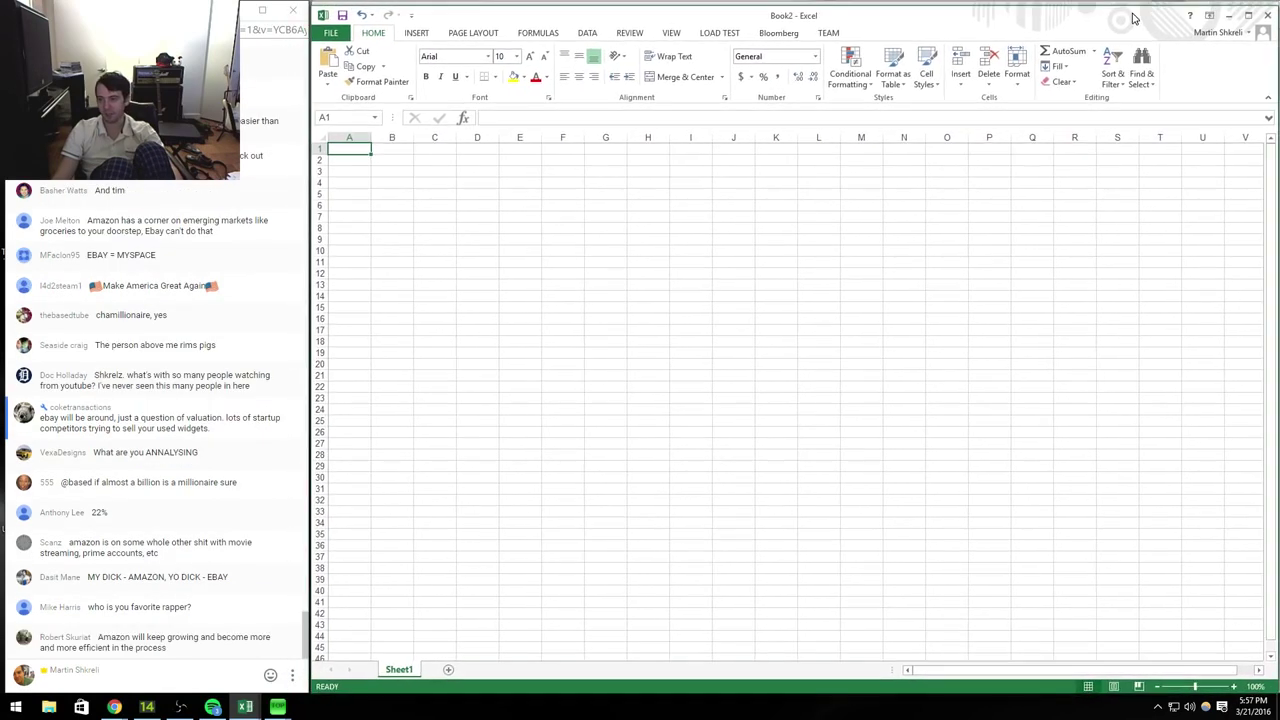
{"action": "key", "text": "Down"}
{"action": "key", "text": "Right"}
{"action": "key", "text": "Right"}
{"action": "key", "text": "Right"}
{"action": "key", "text": "Right"}
{"action": "key", "text": "Right"}
{"action": "key", "text": "Right"}
{"action": "key", "text": "Right"}
{"action": "key", "text": "Right"}
{"action": "key", "text": "Right"}
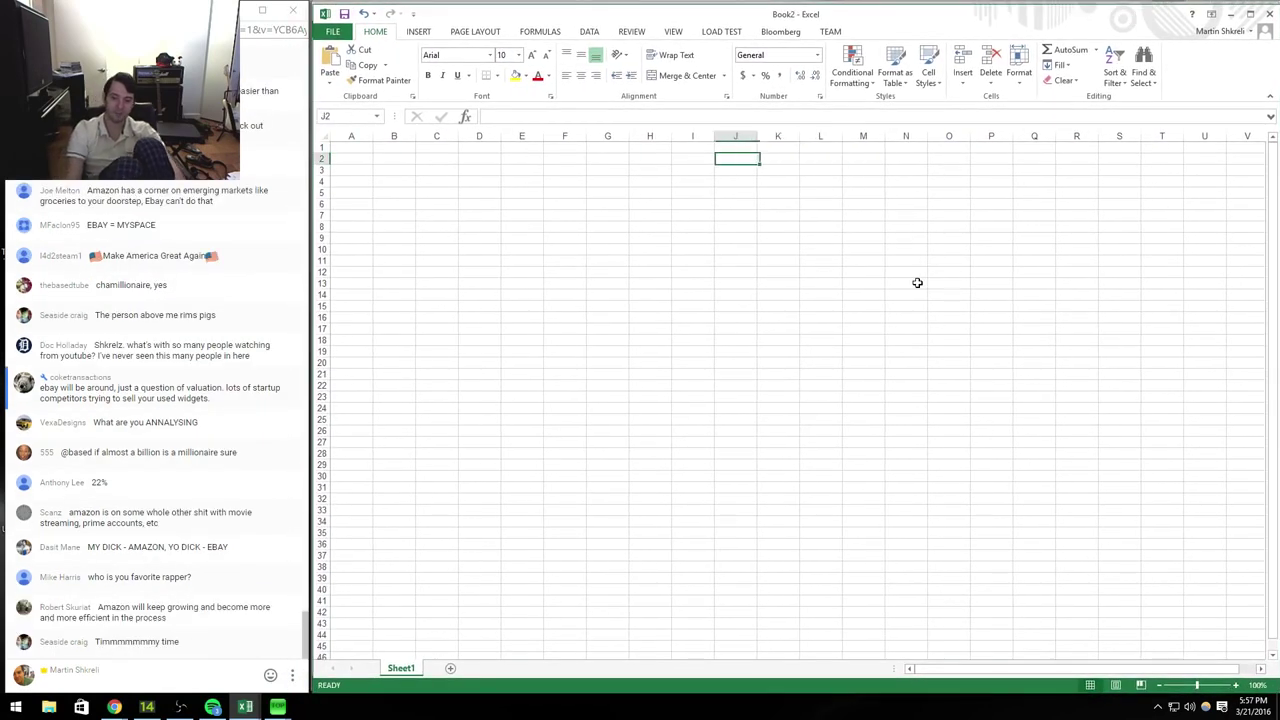
{"action": "type", "text": "Price"}
{"action": "key", "text": "Tab"}
Step: Look up the WMT equity quote in Bloomberg and enter the price 67.97 in L2 of the new workbook
{"action": "key", "text": "alt+Tab"}
{"action": "key", "text": "Tab"}
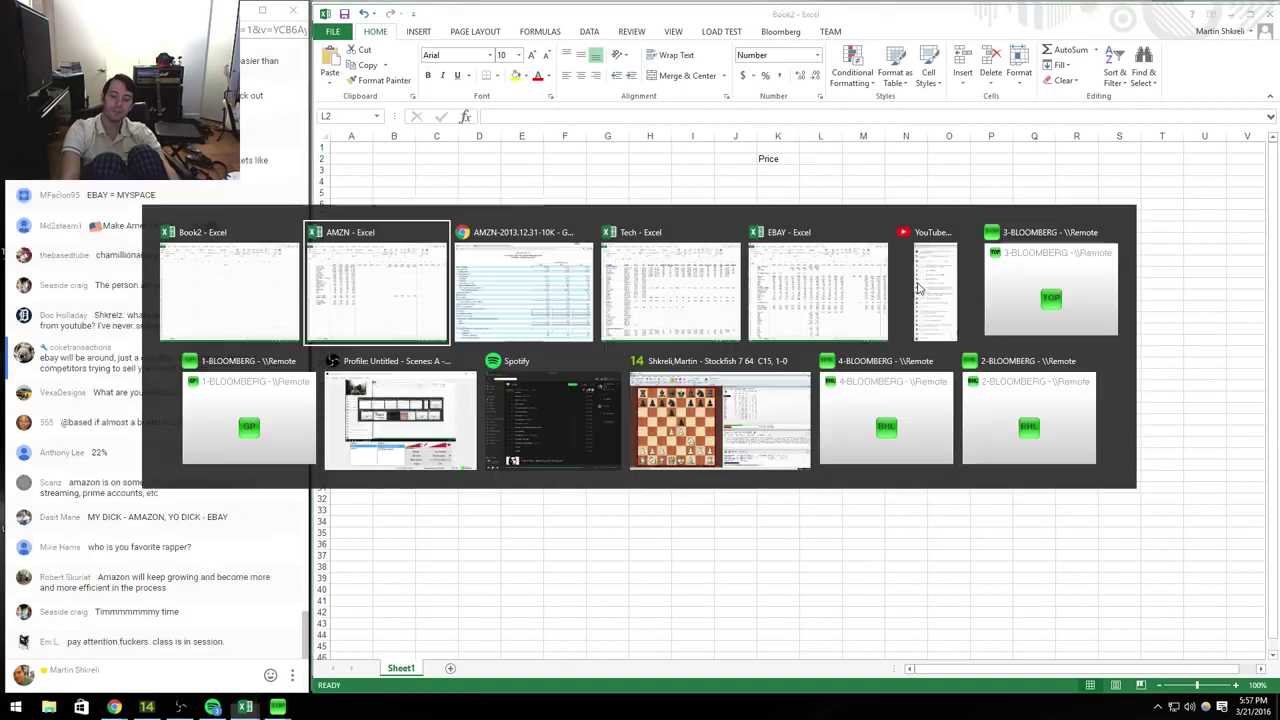
{"action": "key", "text": "Tab"}
{"action": "key", "text": "Tab"}
{"action": "key", "text": "Tab"}
{"action": "key", "text": "Tab"}
{"action": "type", "text": "WMT Equity Q"}
{"action": "key", "text": "Return"}
{"action": "key", "text": "alt+Tab"}
{"action": "type", "text": "67.97"}
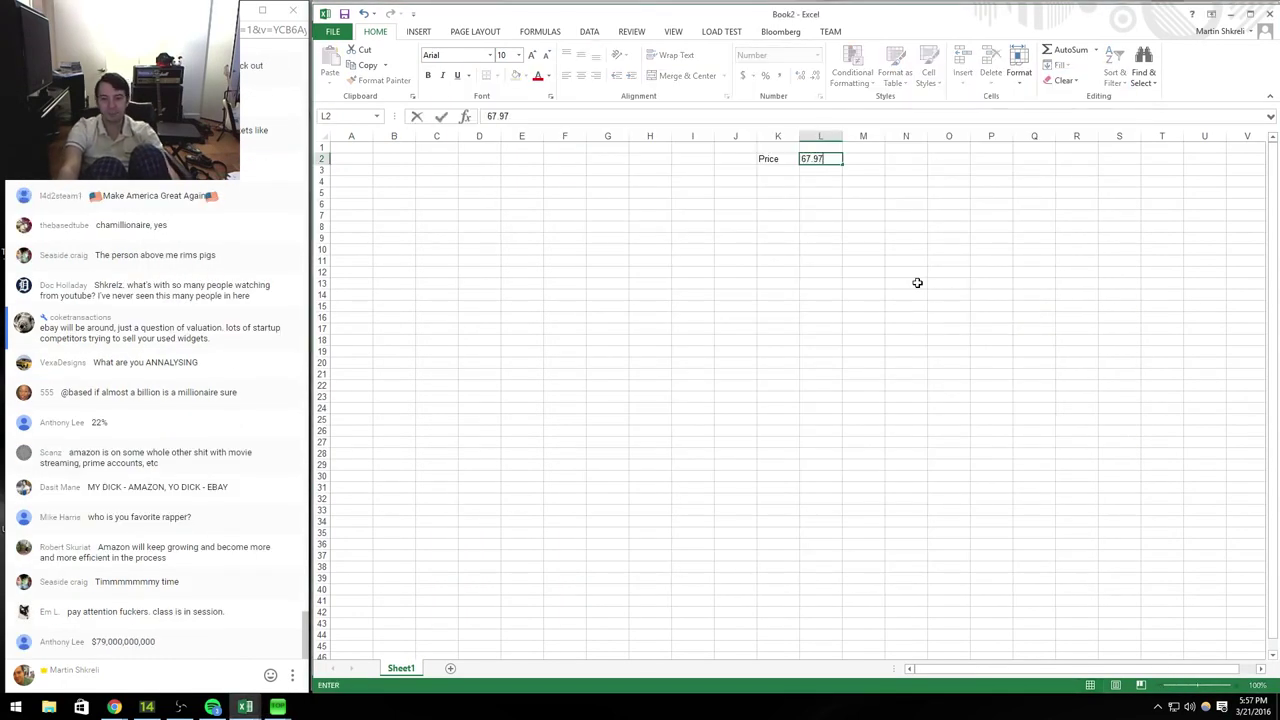
Step: Add the labels Shares, MC, Cash, Debt and EV below Price in K3:K7
{"action": "key", "text": "Return"}
{"action": "type", "text": "Shares"}
{"action": "key", "text": "Return"}
{"action": "type", "text": "MC"}
{"action": "key", "text": "Return"}
{"action": "type", "text": "Cash"}
{"action": "key", "text": "Return"}
{"action": "type", "text": "Debt"}
{"action": "key", "text": "Return"}
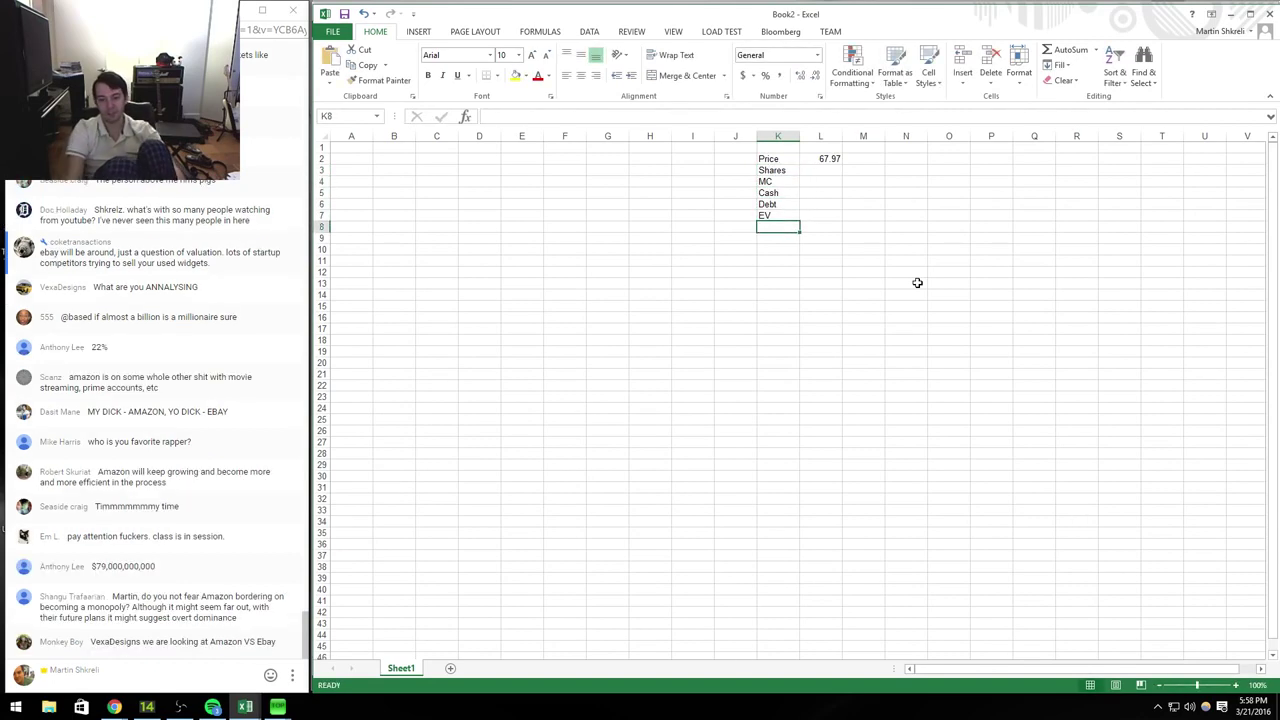
Step: Rename Sheet1 as Main
{"action": "double_click", "coordinate": [405, 668]}
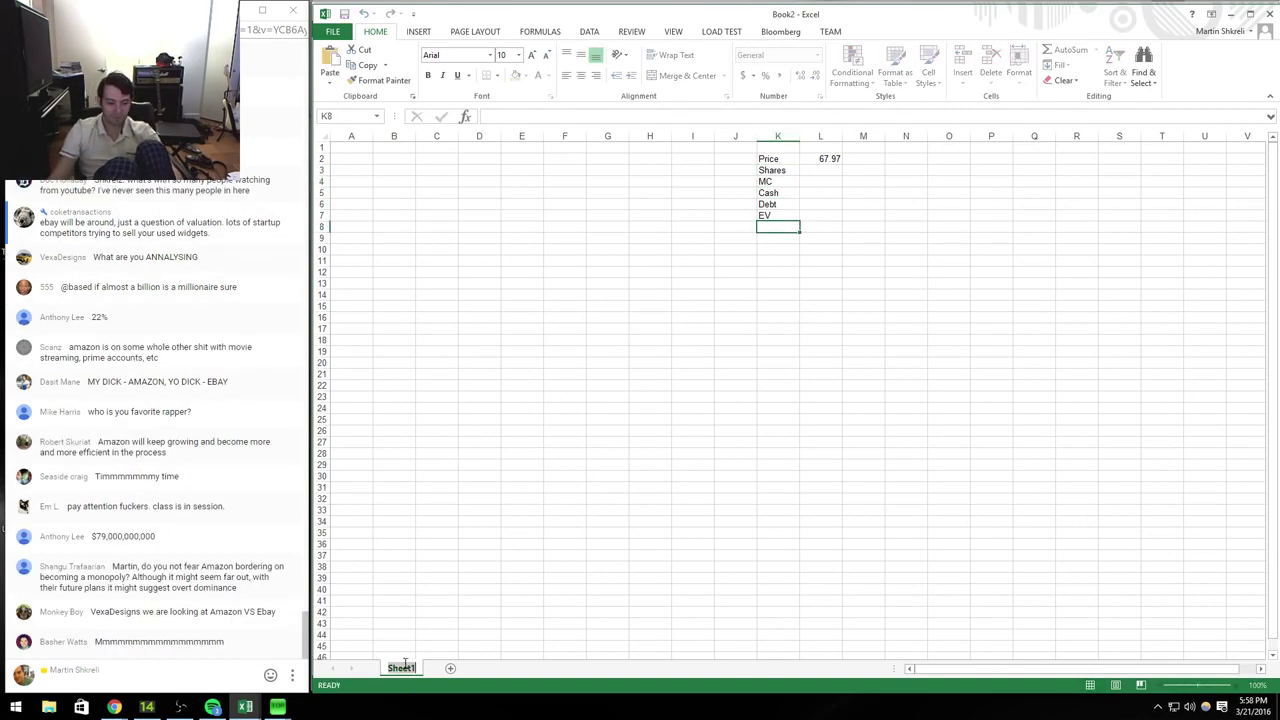
{"action": "type", "text": "Model"}
{"action": "key", "text": "Return"}
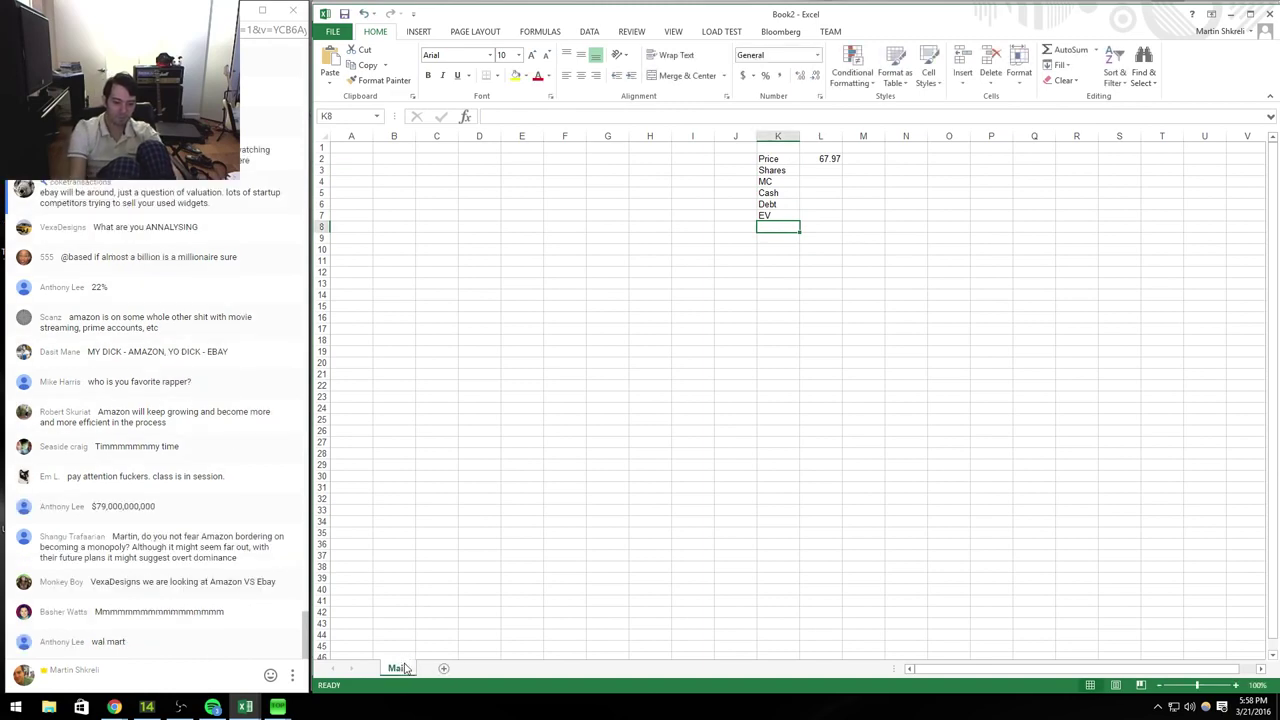
Step: Save the workbook as WMT in the Investing Class folder
{"action": "key", "text": "ctrl+s"}
{"action": "left_click", "coordinate": [500, 149]}
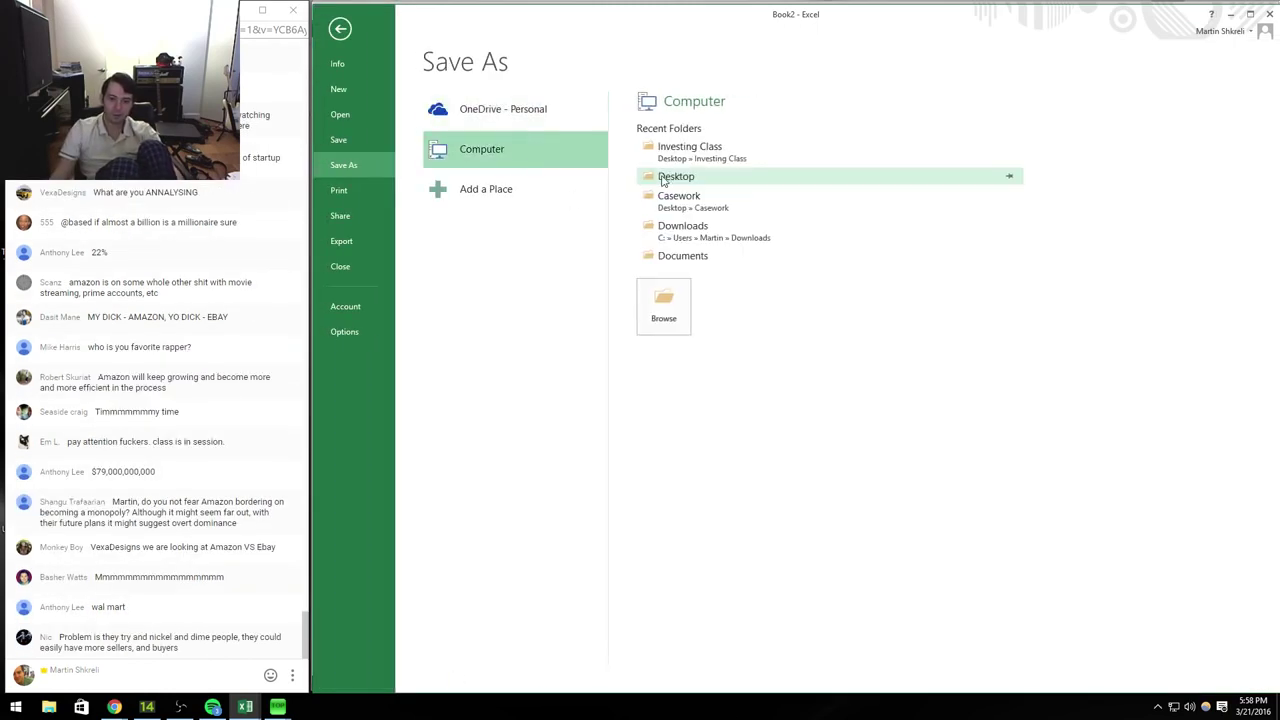
{"action": "left_click", "coordinate": [716, 146]}
{"action": "type", "text": "WMT"}
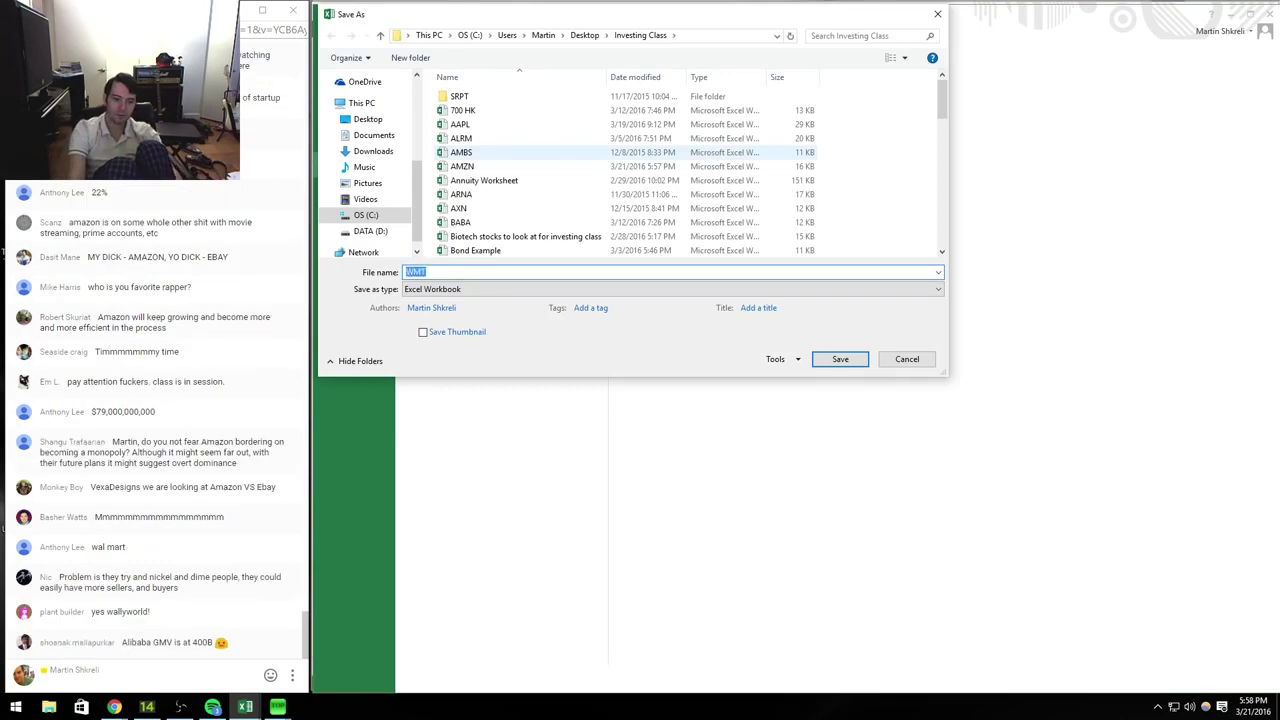
{"action": "key", "text": "Escape"}
Step: Open sec.gov in the browser and resume playback of the eBay webcast from the Goldman Sachs conference
{"action": "key", "text": "alt+Tab"}
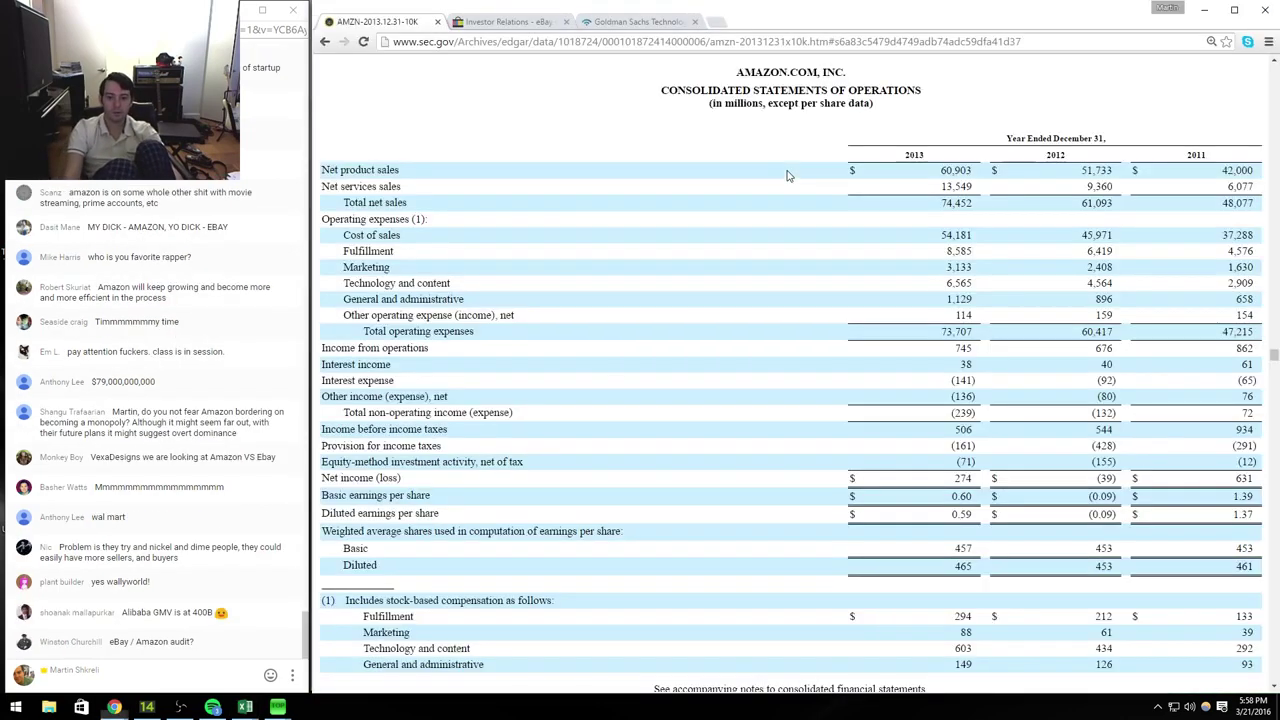
{"action": "key", "text": "ctrl+l"}
{"action": "type", "text": "sec.gov"}
{"action": "key", "text": "Return"}
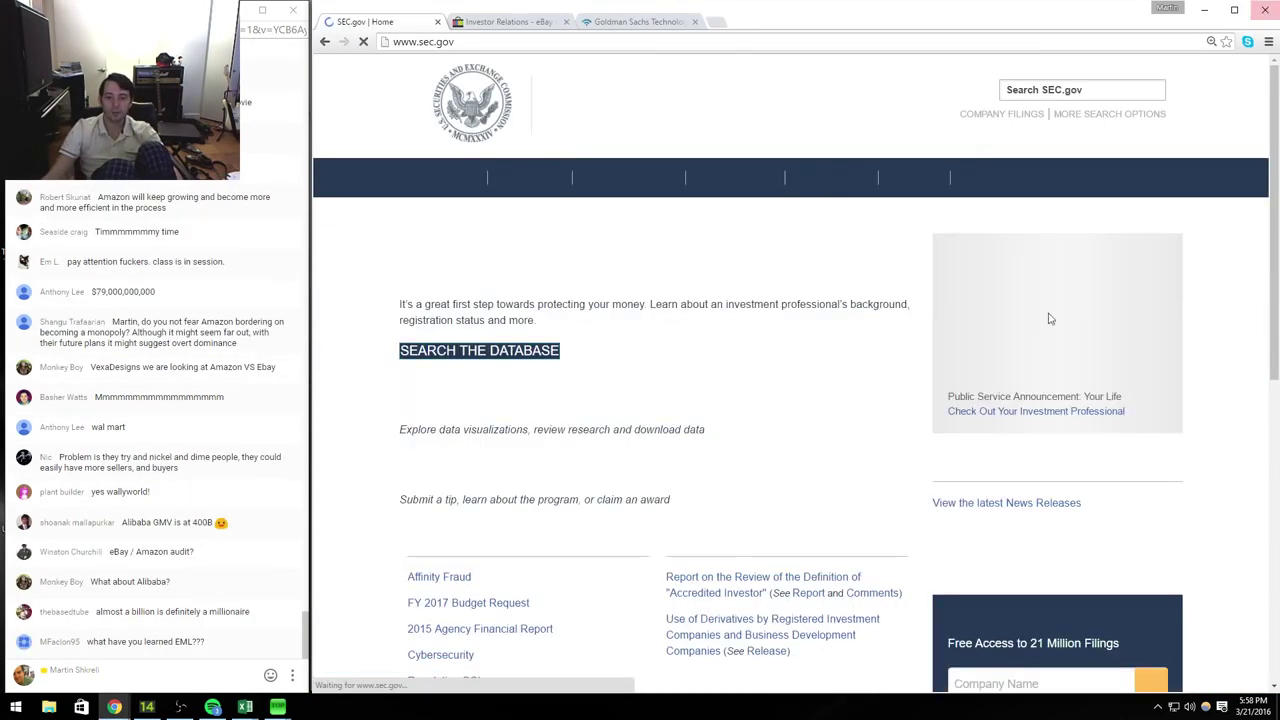
{"action": "left_click", "coordinate": [633, 27]}
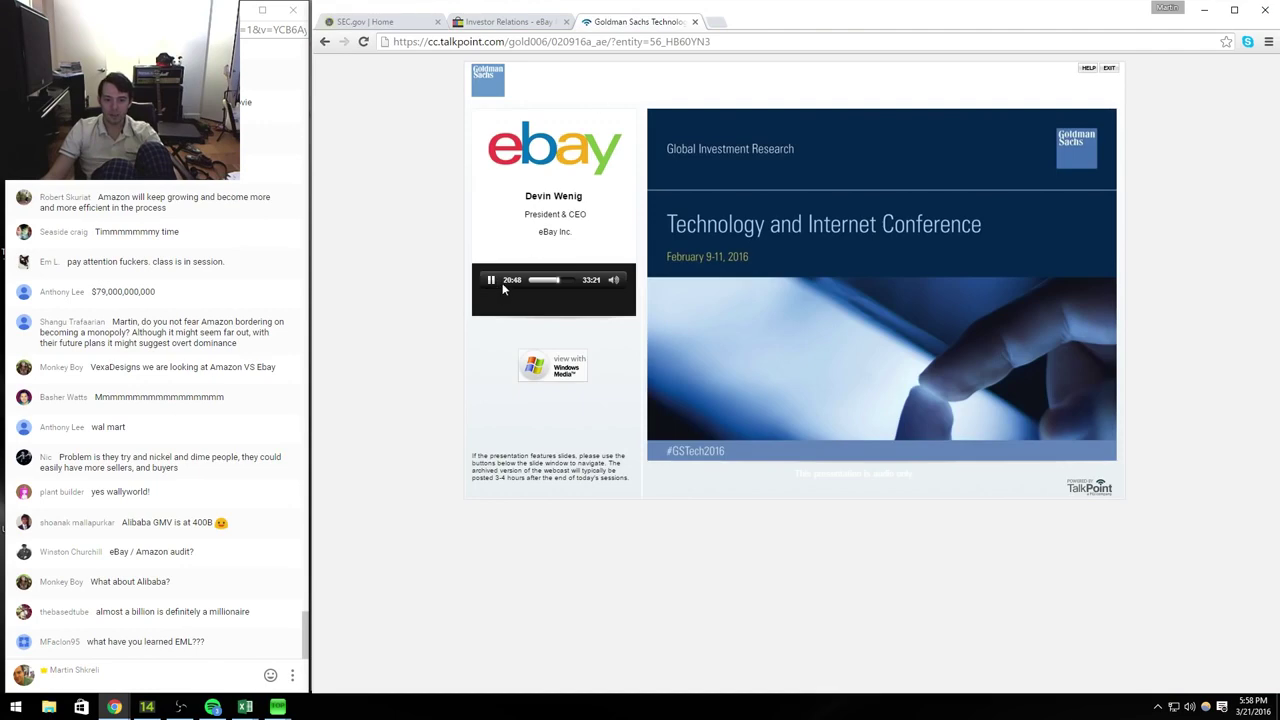
{"action": "key", "text": "ctrl+Tab"}
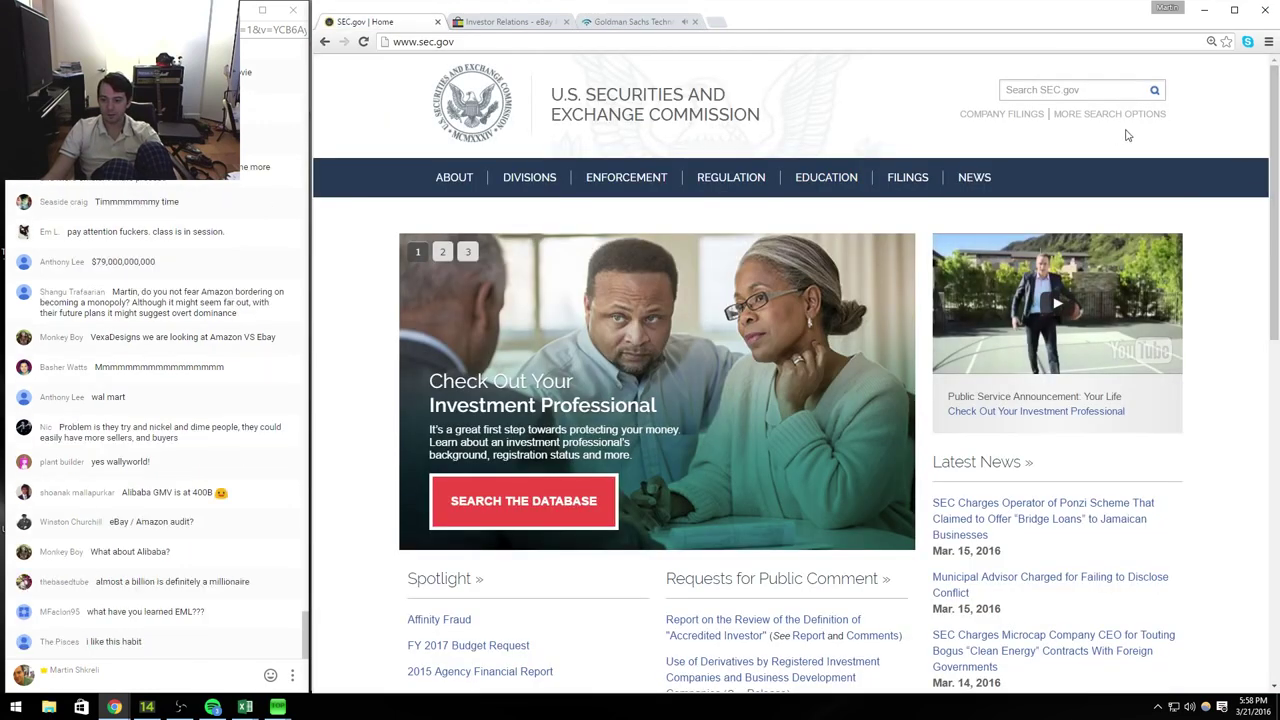
Step: Search SEC company filings for ticker wmt and open the 10-Q filed 2015-12-02 at its shares outstanding and table of contents
{"action": "left_click", "coordinate": [1120, 122]}
{"action": "left_click", "coordinate": [556, 446]}
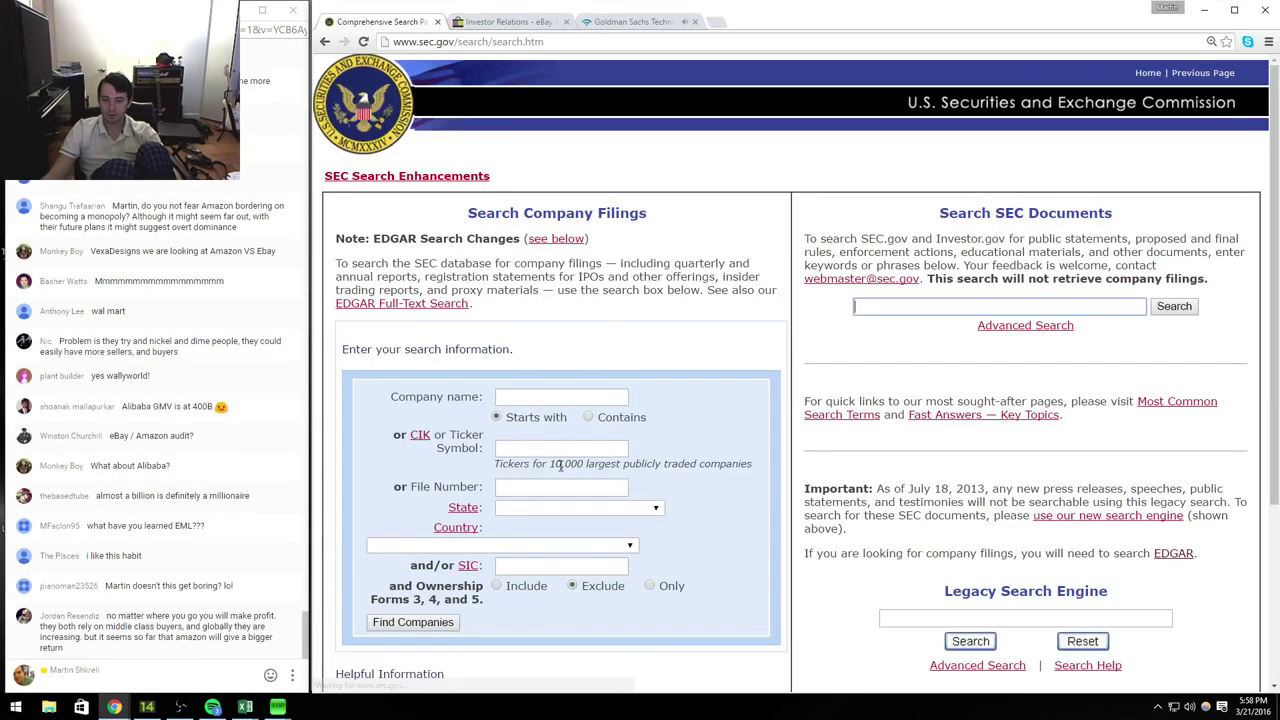
{"action": "type", "text": "wmt"}
{"action": "key", "text": "Return"}
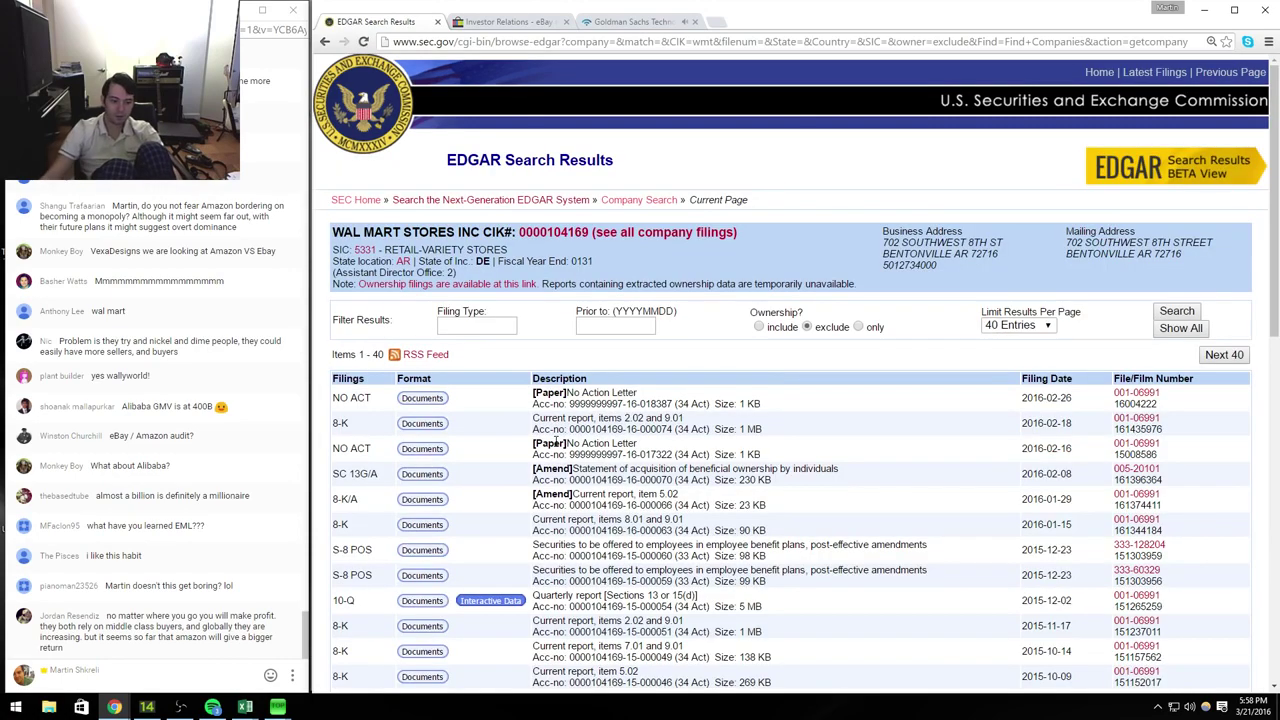
{"action": "left_click", "coordinate": [421, 601]}
{"action": "scroll", "coordinate": [805, 405], "scroll_direction": "down", "scroll_amount": 5}
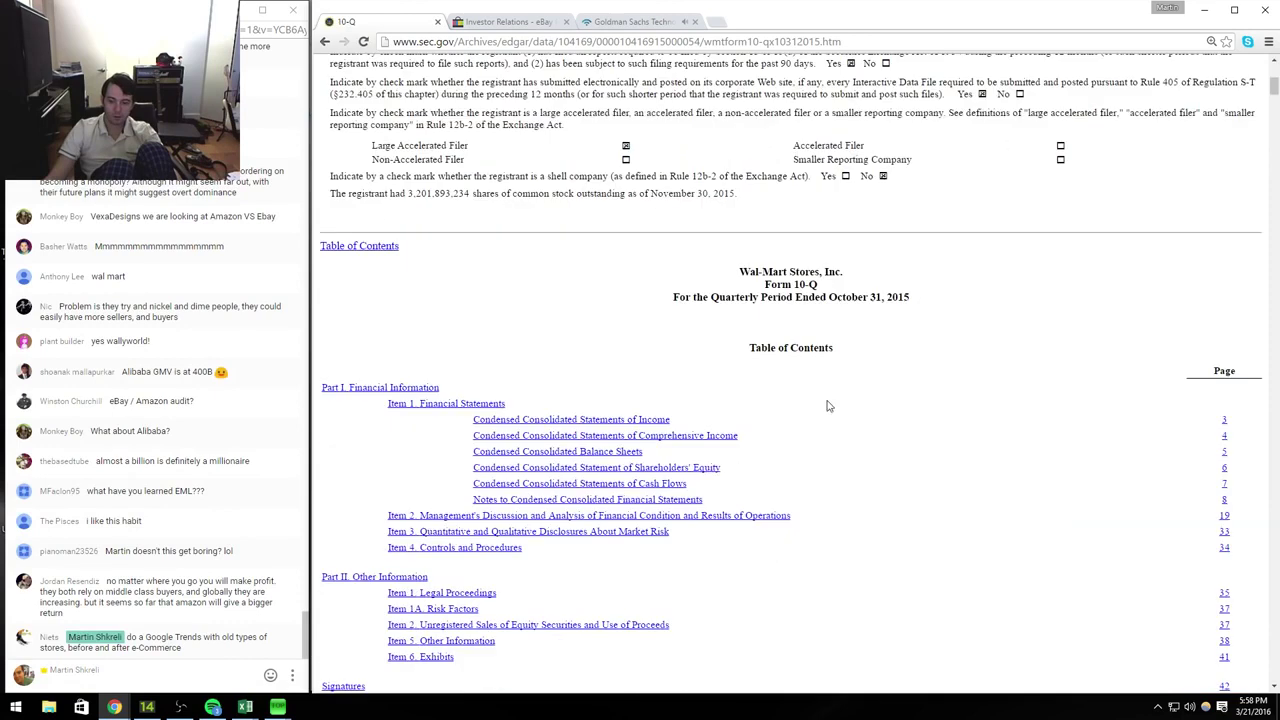
Step: Select the Shares value cell in the WMT workbook and pause the eBay conference webcast in the browser
{"action": "key", "text": "alt+Tab"}
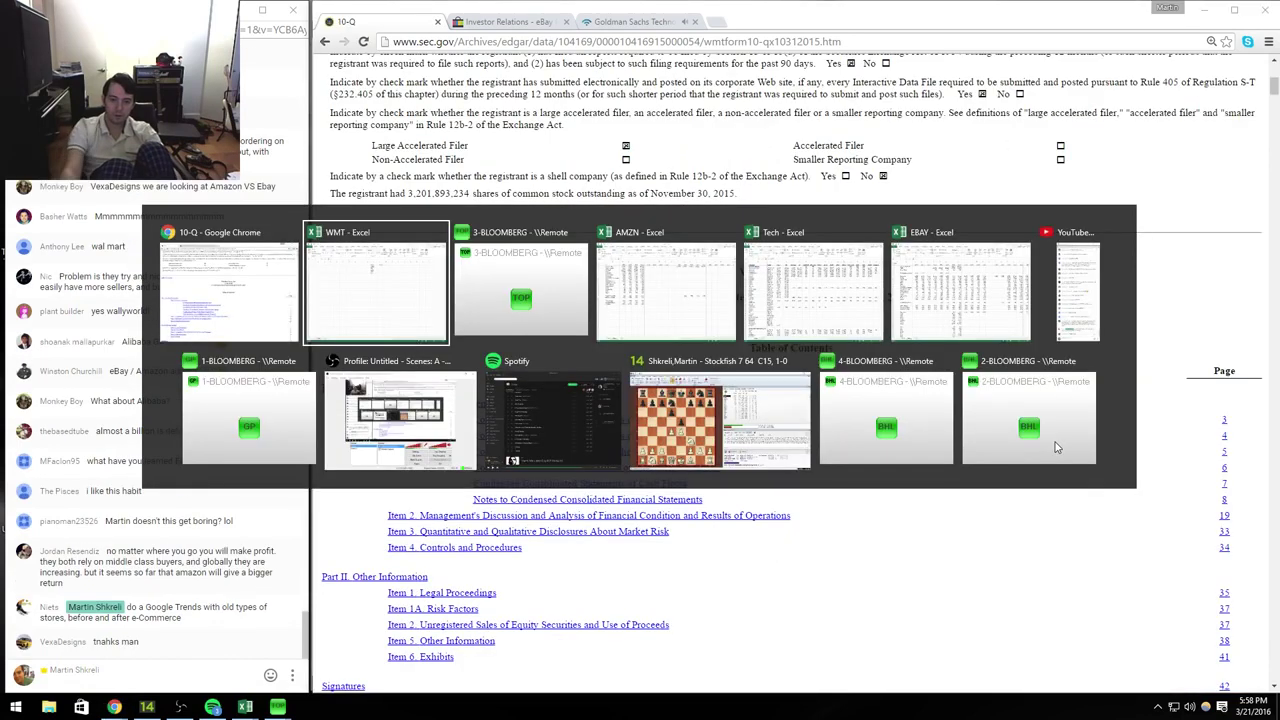
{"action": "key", "text": "Up"}
{"action": "key", "text": "Up"}
{"action": "key", "text": "Up"}
{"action": "key", "text": "Up"}
{"action": "key", "text": "Up"}
{"action": "key", "text": "Right"}
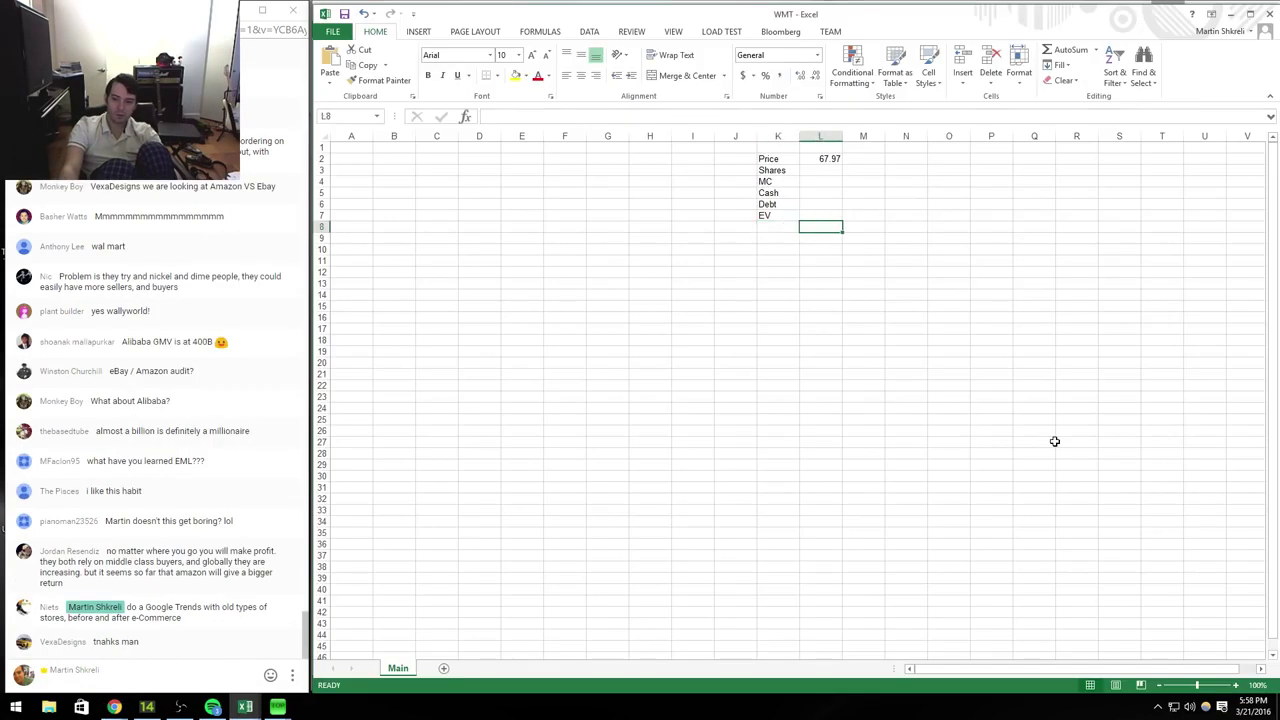
{"action": "key", "text": "alt+Tab"}
{"action": "key", "text": "ctrl+Tab"}
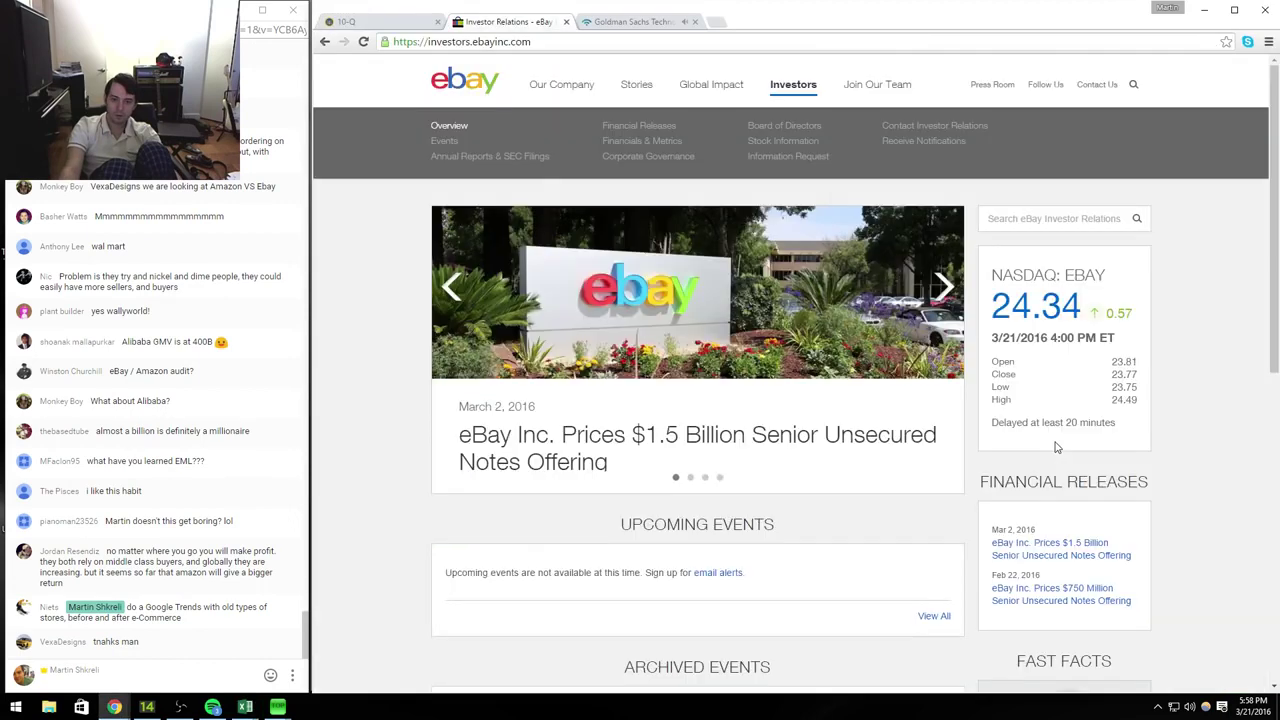
{"action": "key", "text": "ctrl+Tab"}
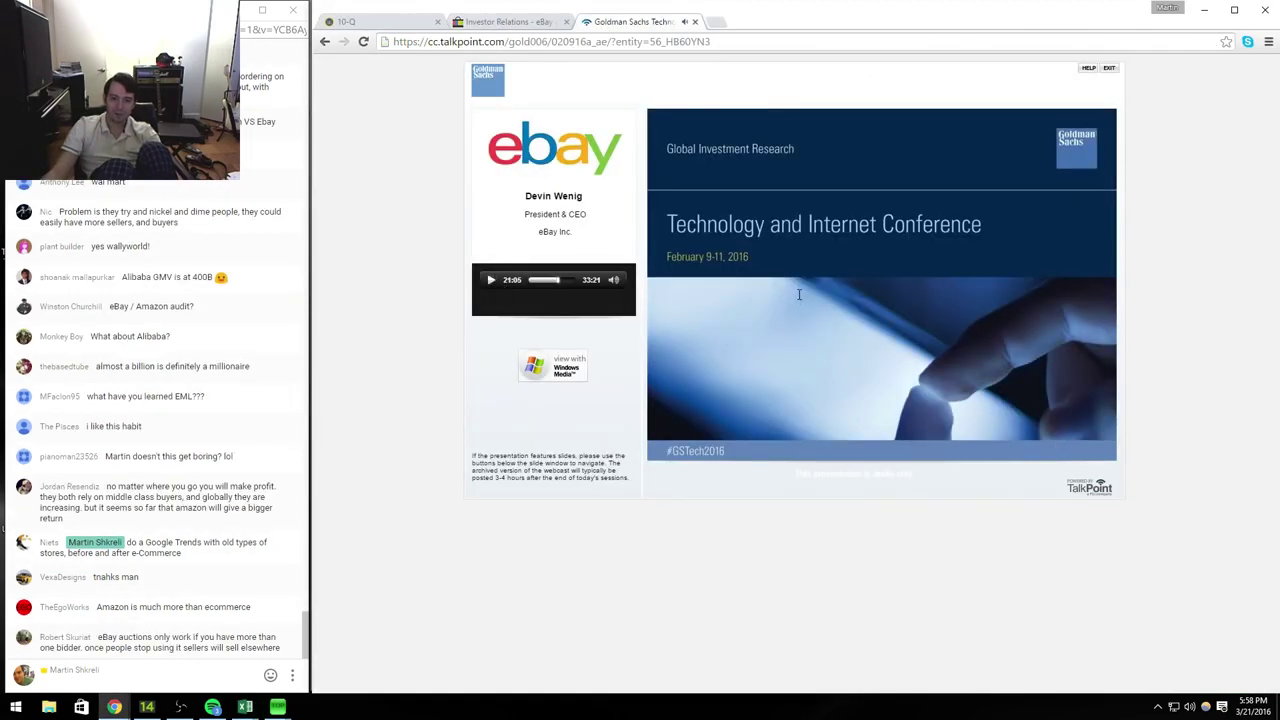
{"action": "key", "text": "ctrl+Tab"}
Step: Enter 3201.893 for Shares from the 10-Q and calculate MC as shares times price in the WMT workbook
{"action": "key", "text": "alt+Tab"}
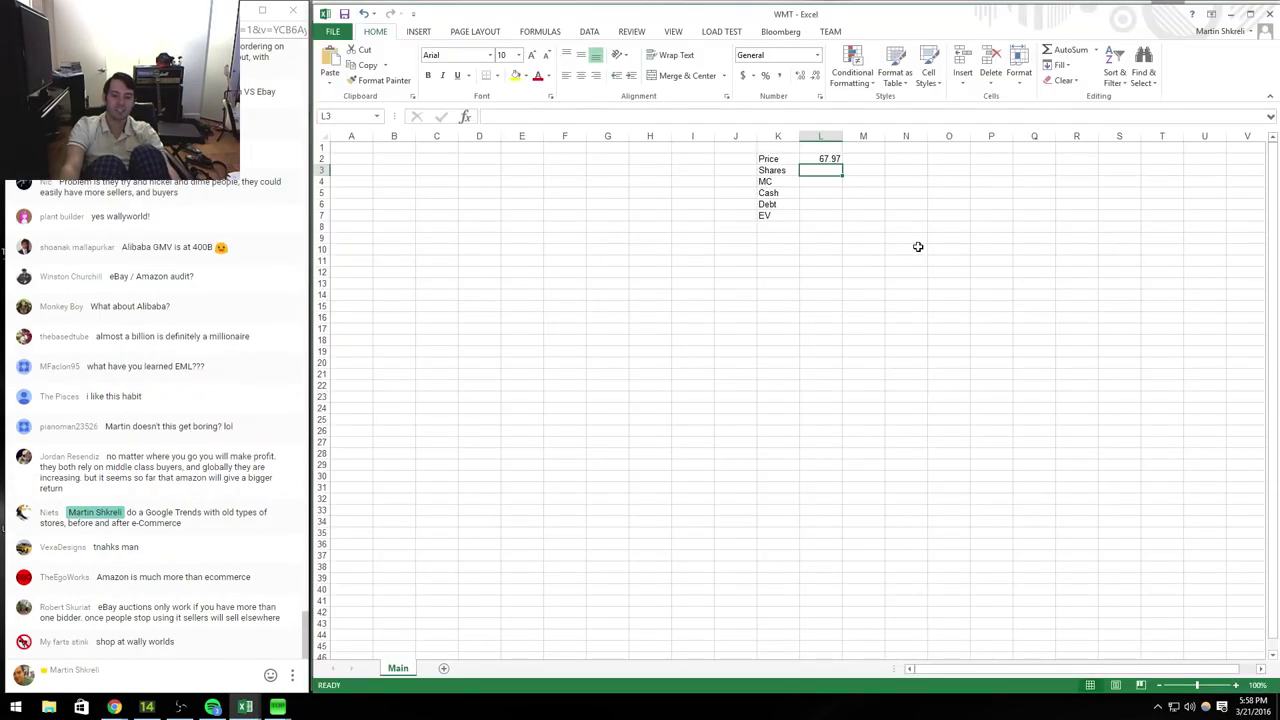
{"action": "key", "text": "alt+Tab"}
{"action": "key", "text": "alt+Tab"}
{"action": "type", "text": "3201.8"}
{"action": "key", "text": "alt+Tab"}
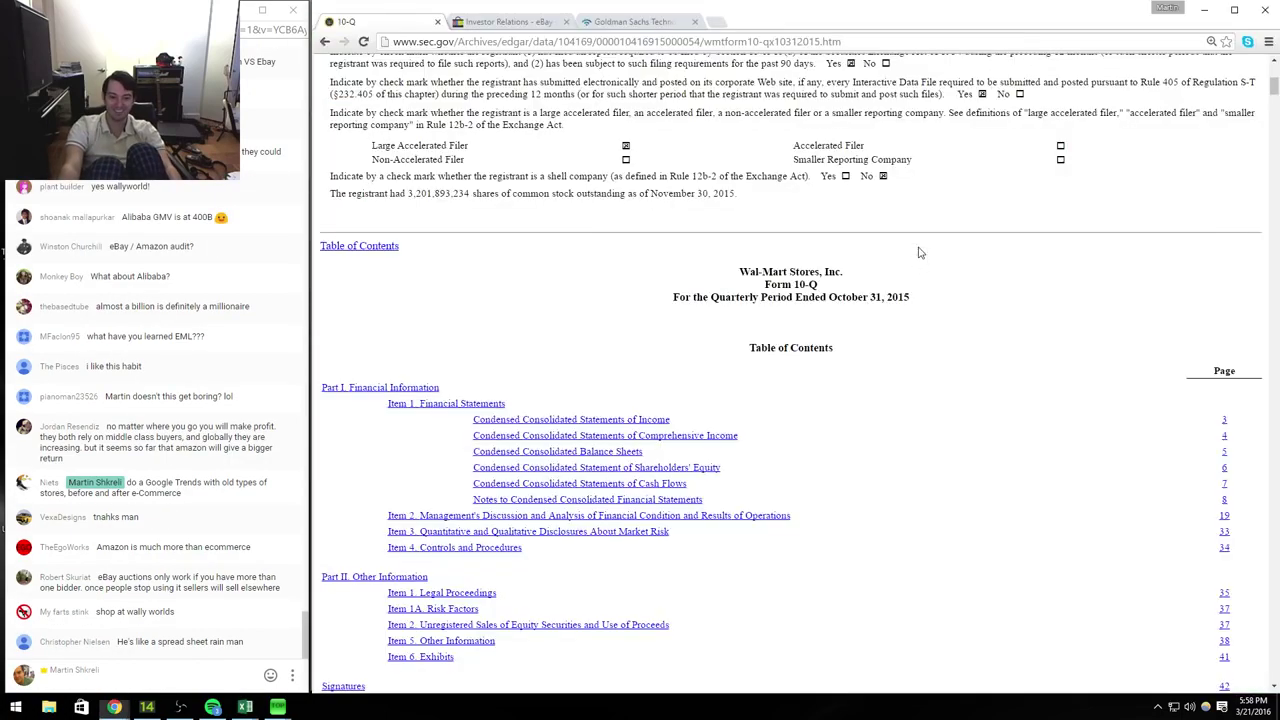
{"action": "key", "text": "alt+Tab"}
{"action": "type", "text": "93"}
{"action": "key", "text": "Return"}
{"action": "type", "text": "=L2*L3"}
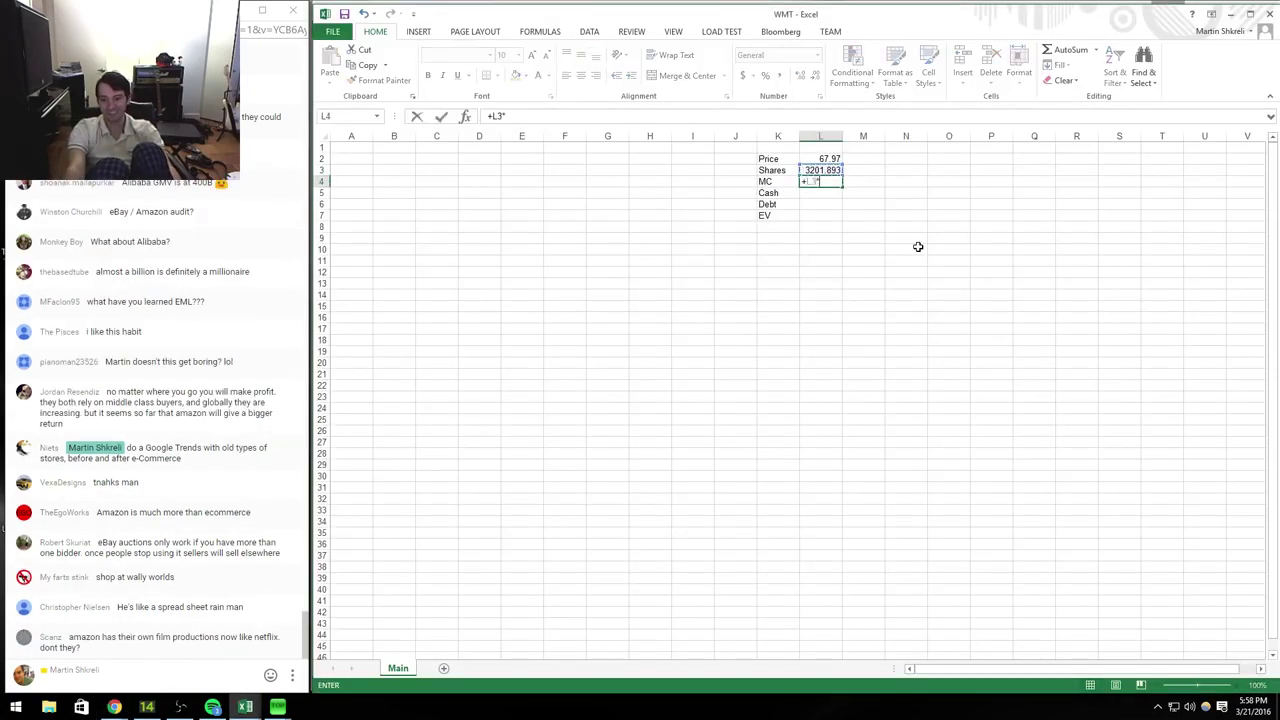
{"action": "key", "text": "Return"}
Step: Format the Shares through EV value cells as numbers with 0 decimals and a thousands separator
{"action": "key", "text": "Up"}
{"action": "key", "text": "Up"}
{"action": "key", "text": "shift+Down"}
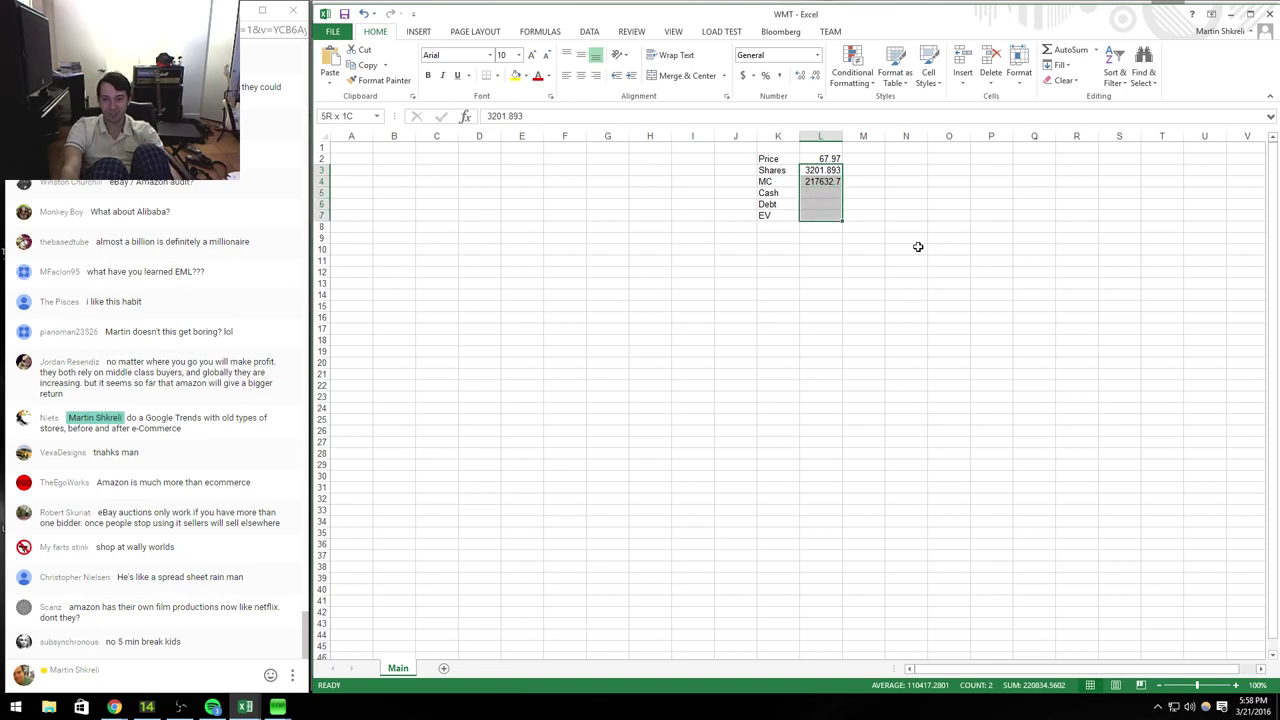
{"action": "key", "text": "ctrl+1"}
{"action": "type", "text": "0"}
{"action": "key", "text": "alt+u"}
{"action": "key", "text": "Return"}
Step: Label the Shares value as Q315 in the cell beside it in the WMT workbook
{"action": "key", "text": "Up"}
{"action": "key", "text": "Down"}
{"action": "key", "text": "Down"}
{"action": "key", "text": "Right"}
{"action": "key", "text": "Up"}
{"action": "key", "text": "alt+Tab"}
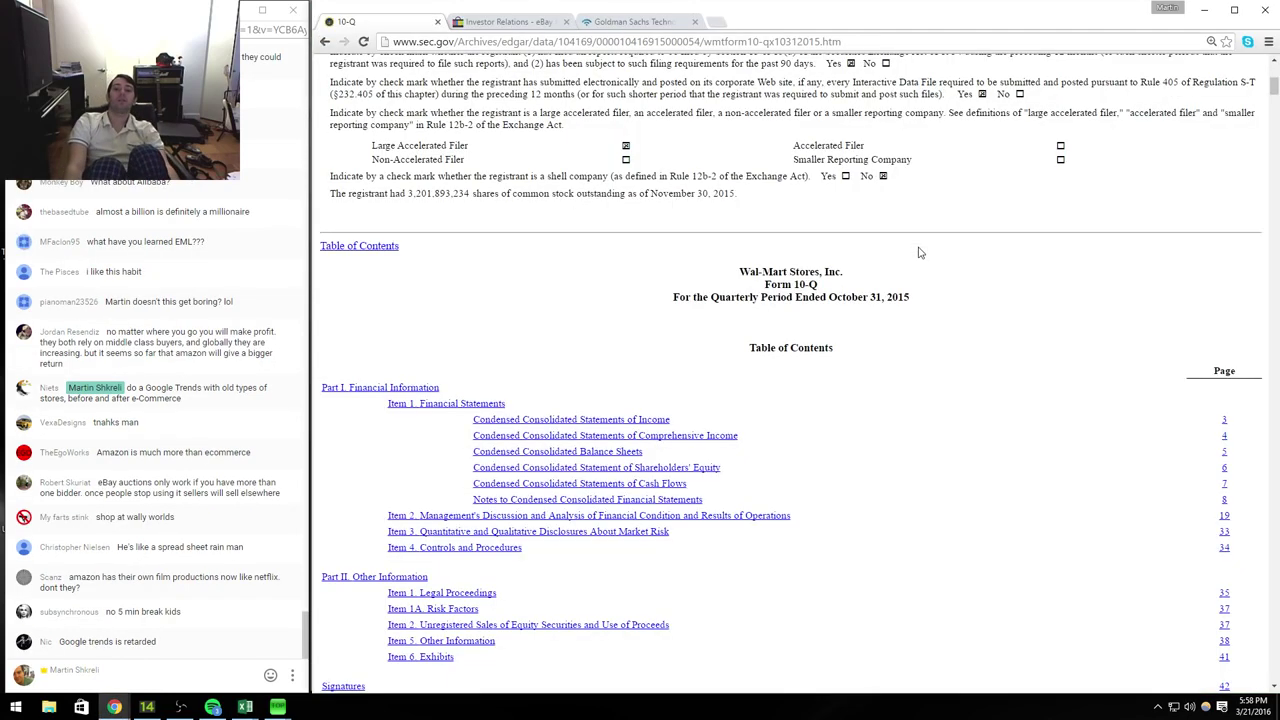
{"action": "key", "text": "alt+Tab"}
{"action": "type", "text": "Q315"}
{"action": "key", "text": "Return"}
Step: Copy the Q315 label beside the Cash and Debt rows and right-align cells M3:M6
{"action": "key", "text": "Up"}
{"action": "key", "text": "ctrl+c"}
{"action": "key", "text": "Down"}
{"action": "key", "text": "Down"}
{"action": "key", "text": "Down"}
{"action": "key", "text": "ctrl+v"}
{"action": "key", "text": "shift+Up"}
{"action": "key", "text": "ctrl+v"}
{"action": "key", "text": "shift+Up"}
{"action": "key", "text": "shift+Up"}
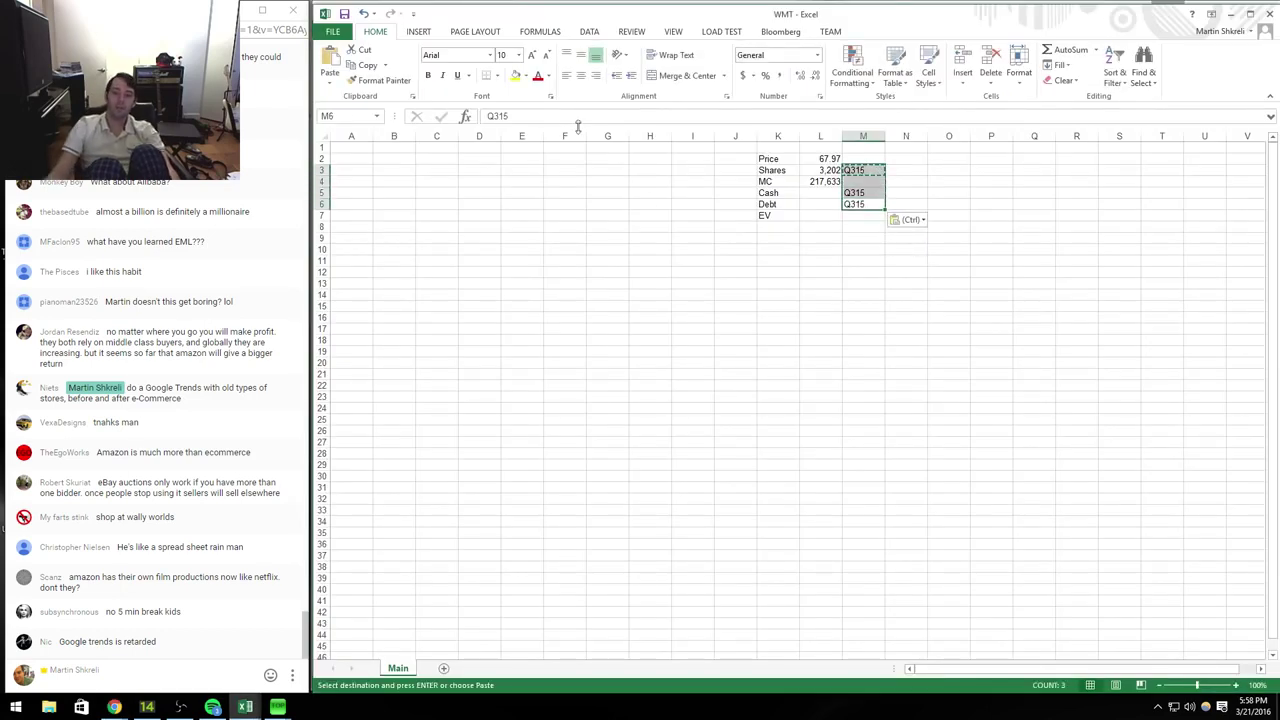
{"action": "left_click", "coordinate": [596, 75]}
{"action": "left_click", "coordinate": [692, 158]}
Step: Select the Cash value cell in the workbook and open the Condensed Consolidated Balance Sheets in the 10-Q
{"action": "key", "text": "alt+Tab"}
{"action": "key", "text": "Tab"}
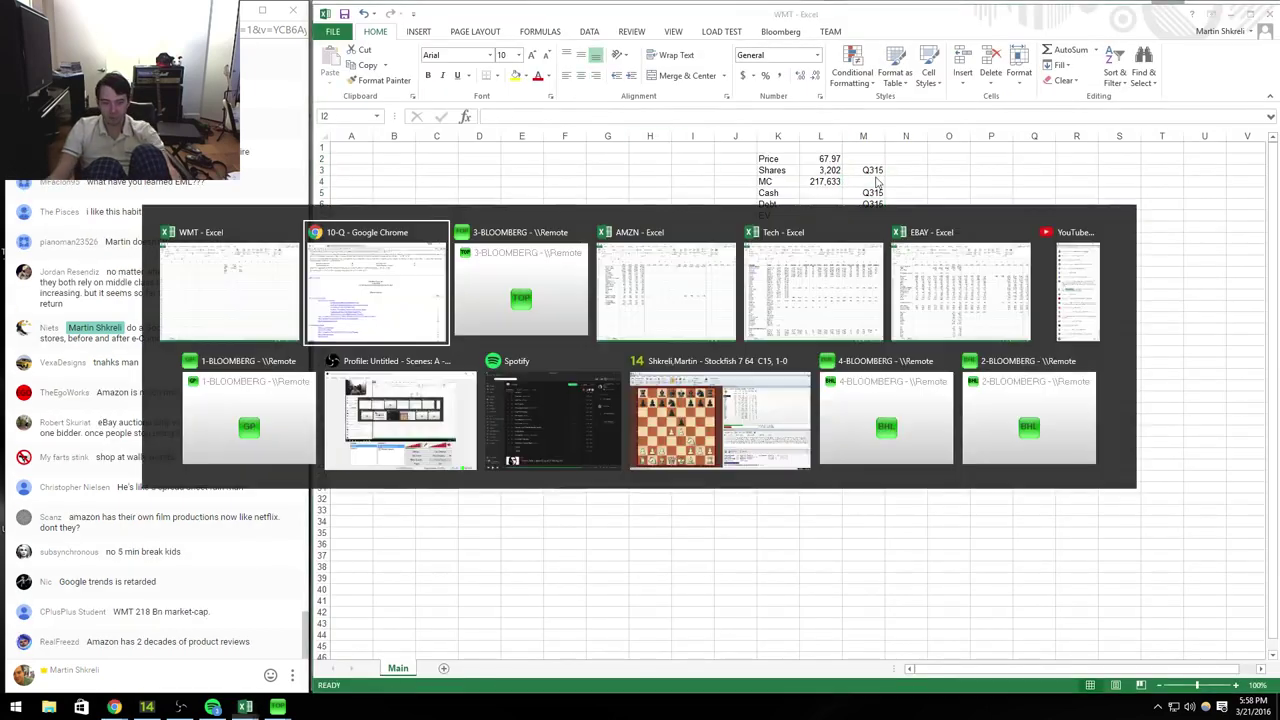
{"action": "key", "text": "alt+Tab"}
{"action": "key", "text": "Right"}
{"action": "key", "text": "Right"}
{"action": "key", "text": "Down"}
{"action": "key", "text": "Right"}
{"action": "key", "text": "Down"}
{"action": "key", "text": "Down"}
{"action": "key", "text": "alt+Tab"}
{"action": "key", "text": "Tab"}
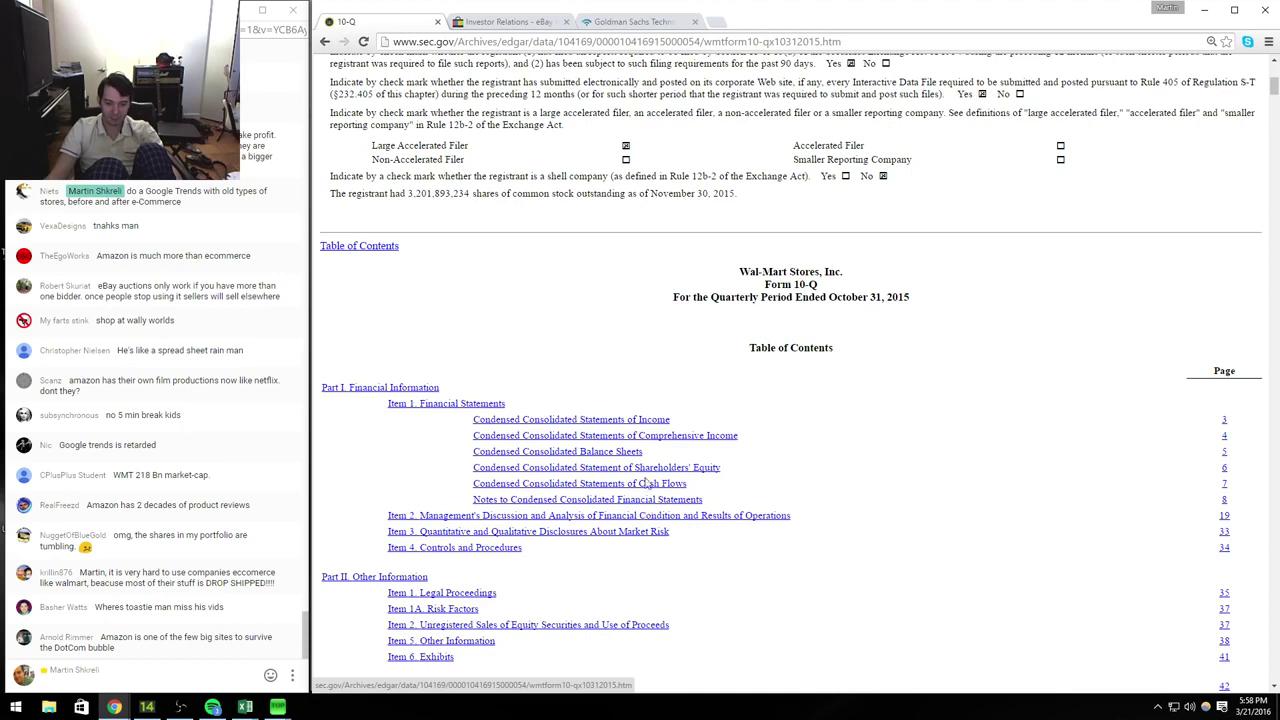
{"action": "left_click", "coordinate": [622, 453]}
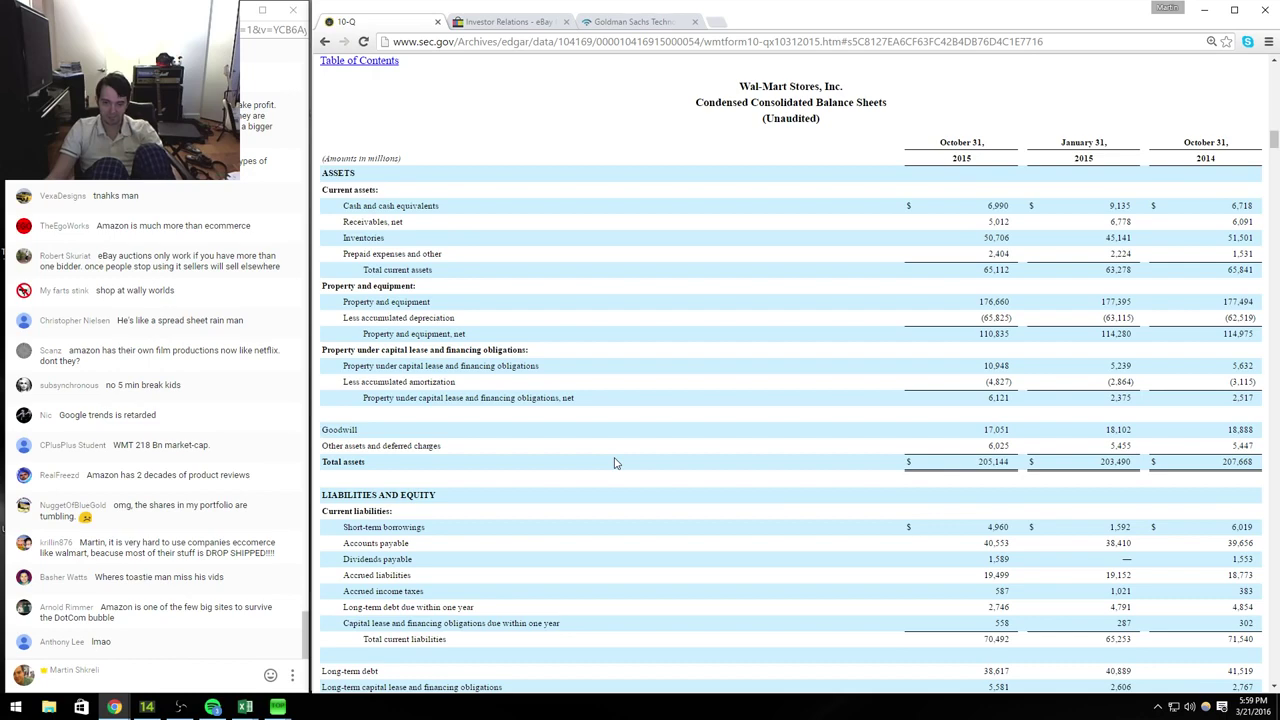
Step: Resume the eBay conference webcast in the browser and return to the 10-Q balance sheet
{"action": "key", "text": "alt+Tab"}
{"action": "key", "text": "alt+Tab"}
{"action": "key", "text": "ctrl+3"}
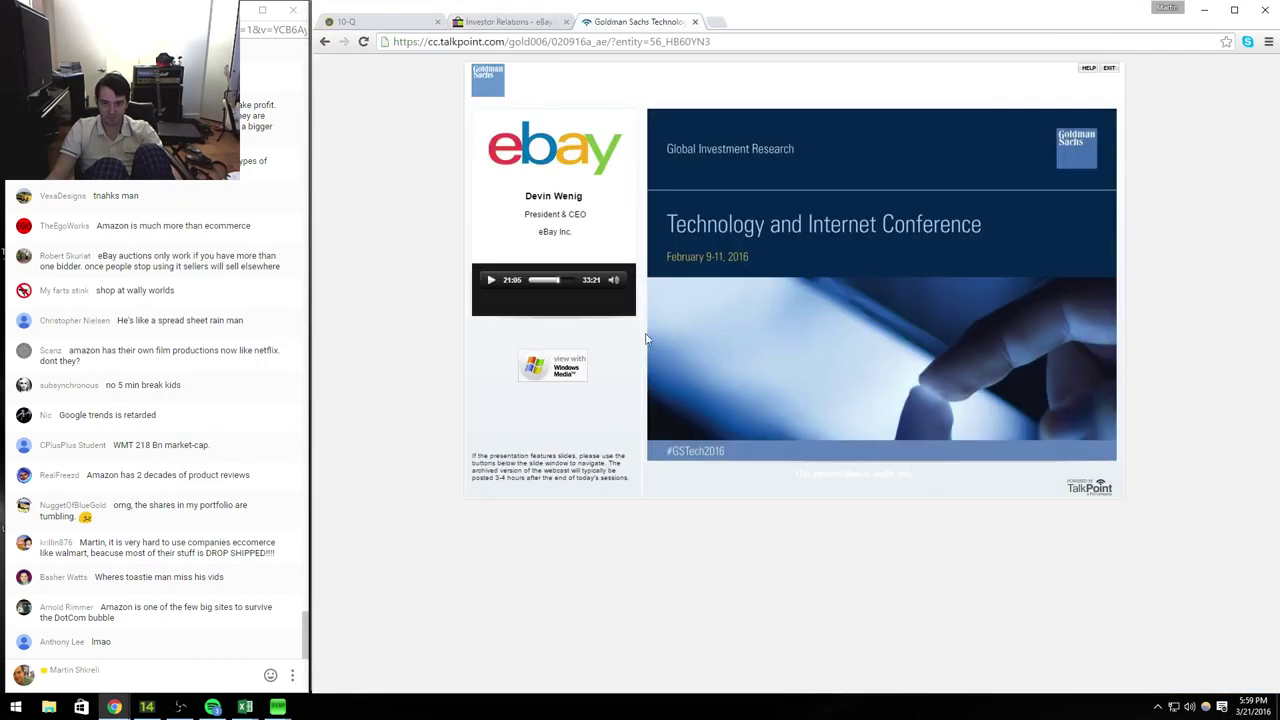
{"action": "key", "text": "ctrl+1"}
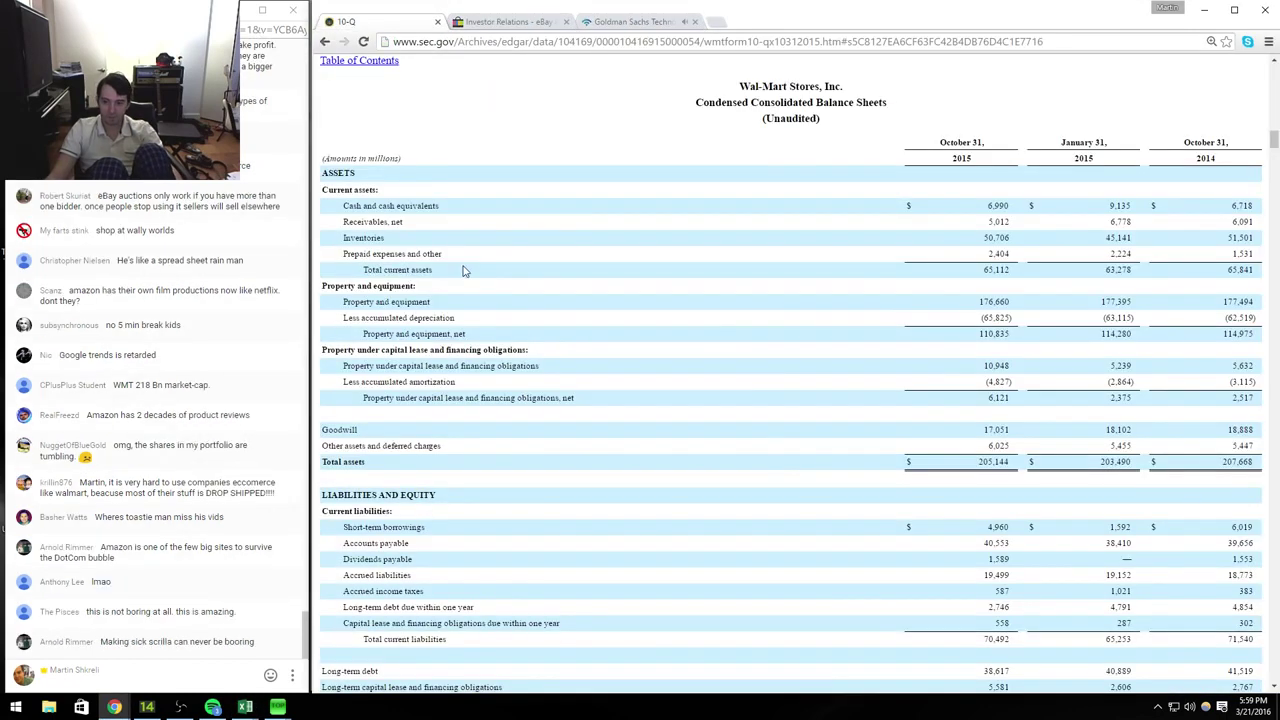
{"action": "key", "text": "alt+Tab"}
{"action": "key", "text": "alt+Tab"}
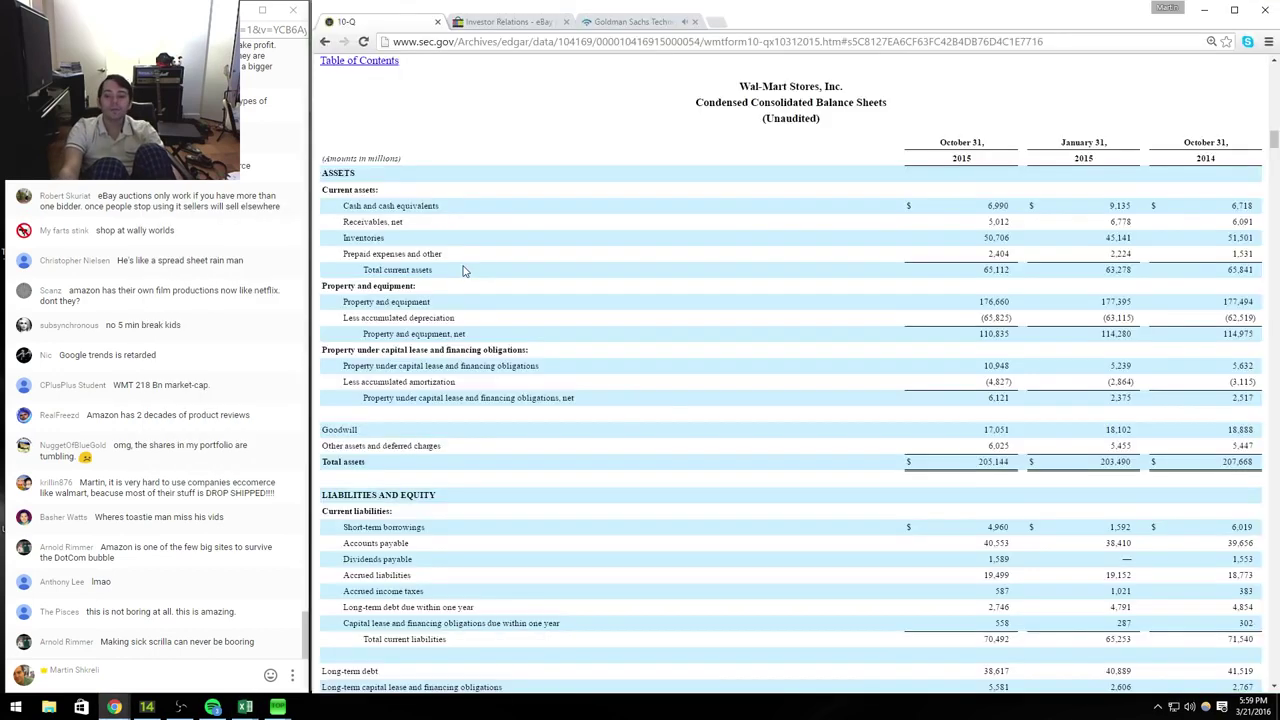
Step: Enter 6990 as the Cash value in the WMT workbook
{"action": "key", "text": "alt+Tab"}
{"action": "type", "text": "69"}
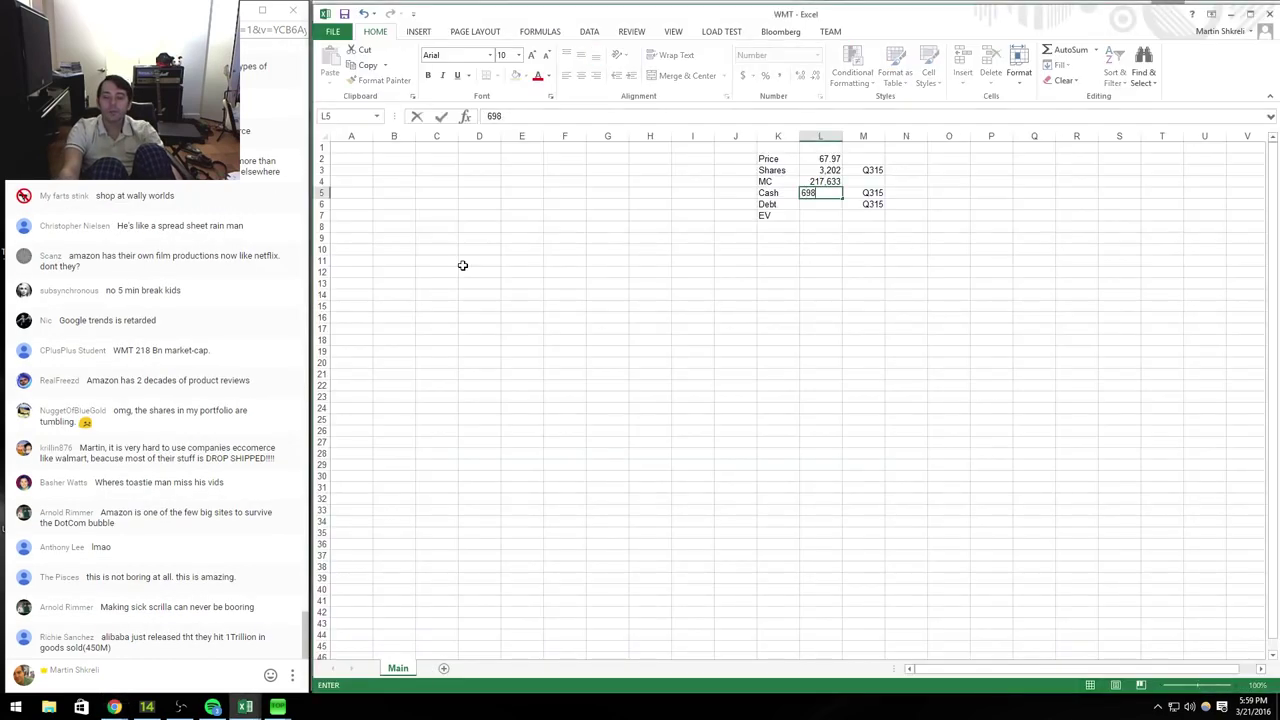
{"action": "key", "text": "Return"}
Step: Enter Debt as the sum of short-term borrowings 4960 and long-term debt 38617 from the balance sheet
{"action": "key", "text": "alt+Tab"}
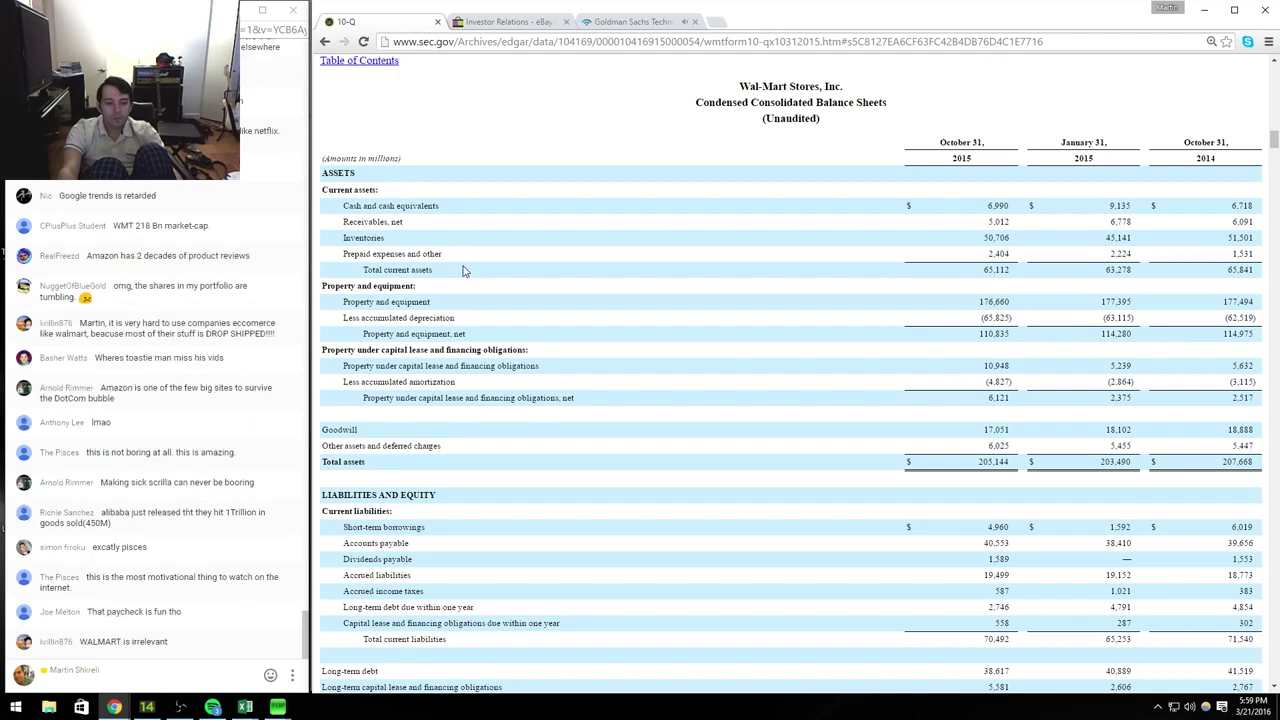
{"action": "scroll", "coordinate": [463, 270], "scroll_direction": "down", "scroll_amount": 1}
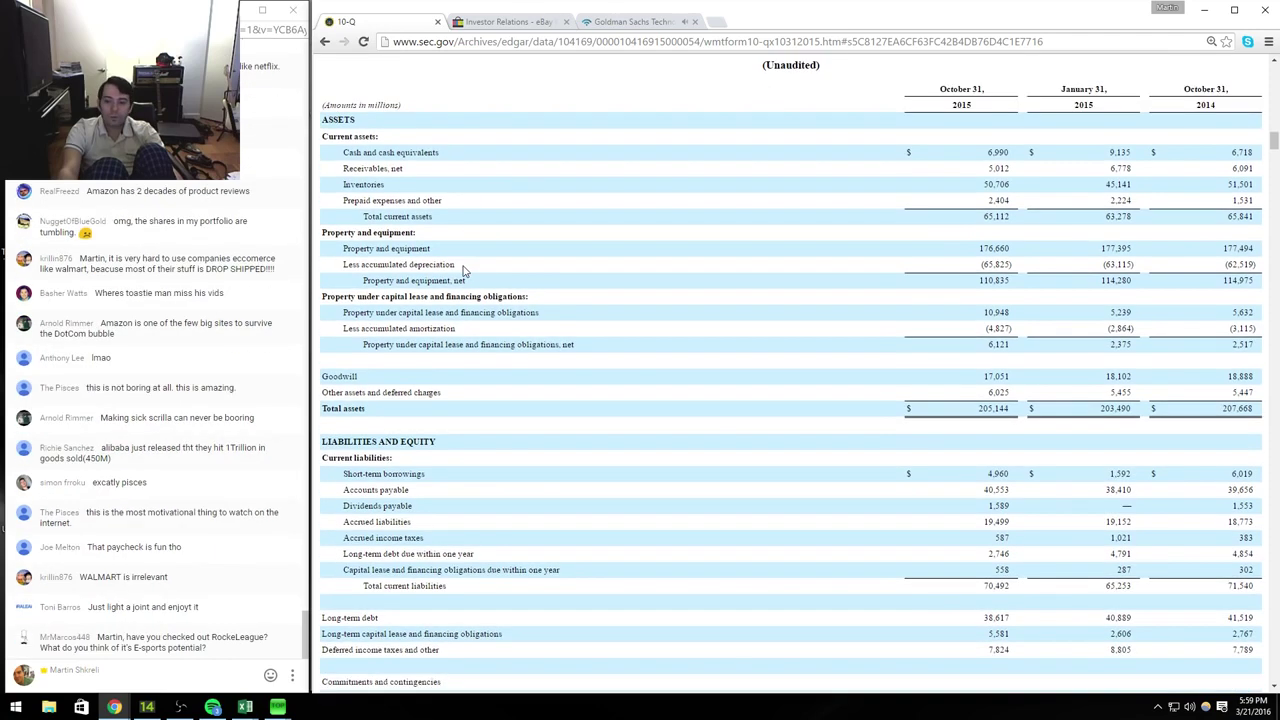
{"action": "key", "text": "alt+Tab"}
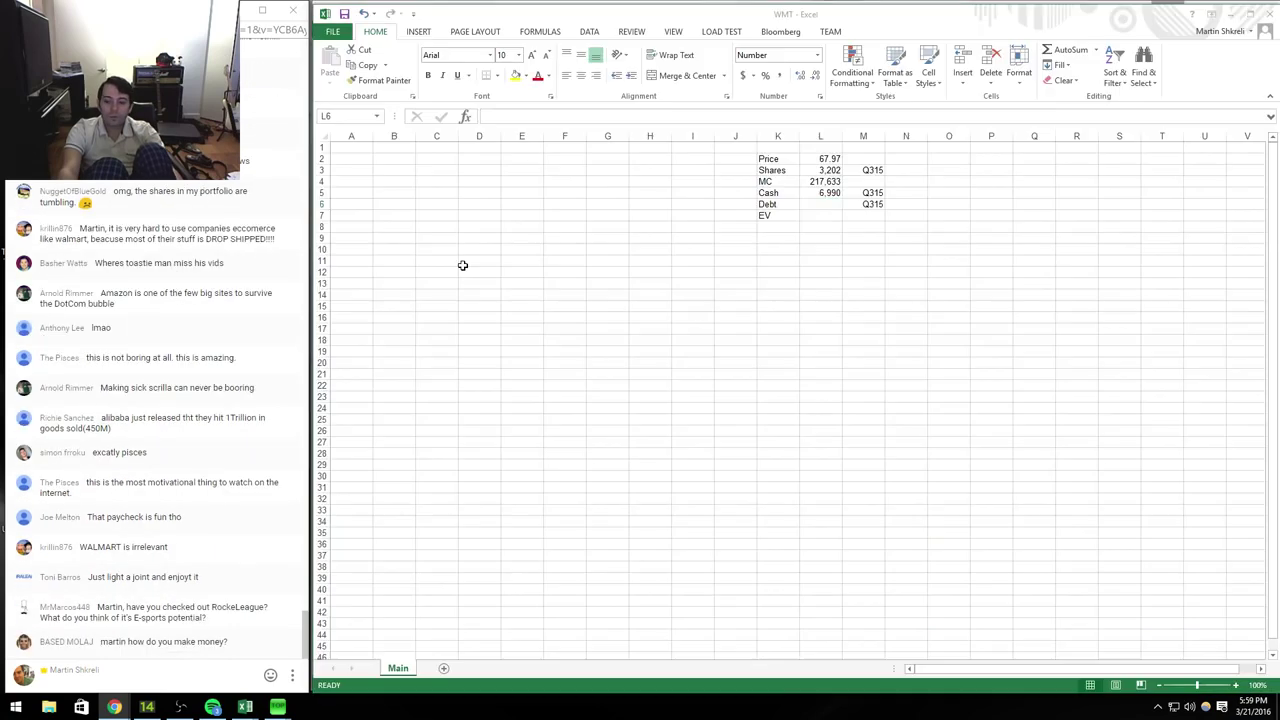
{"action": "key", "text": "alt+Tab"}
{"action": "scroll", "coordinate": [463, 270], "scroll_direction": "down", "scroll_amount": 1}
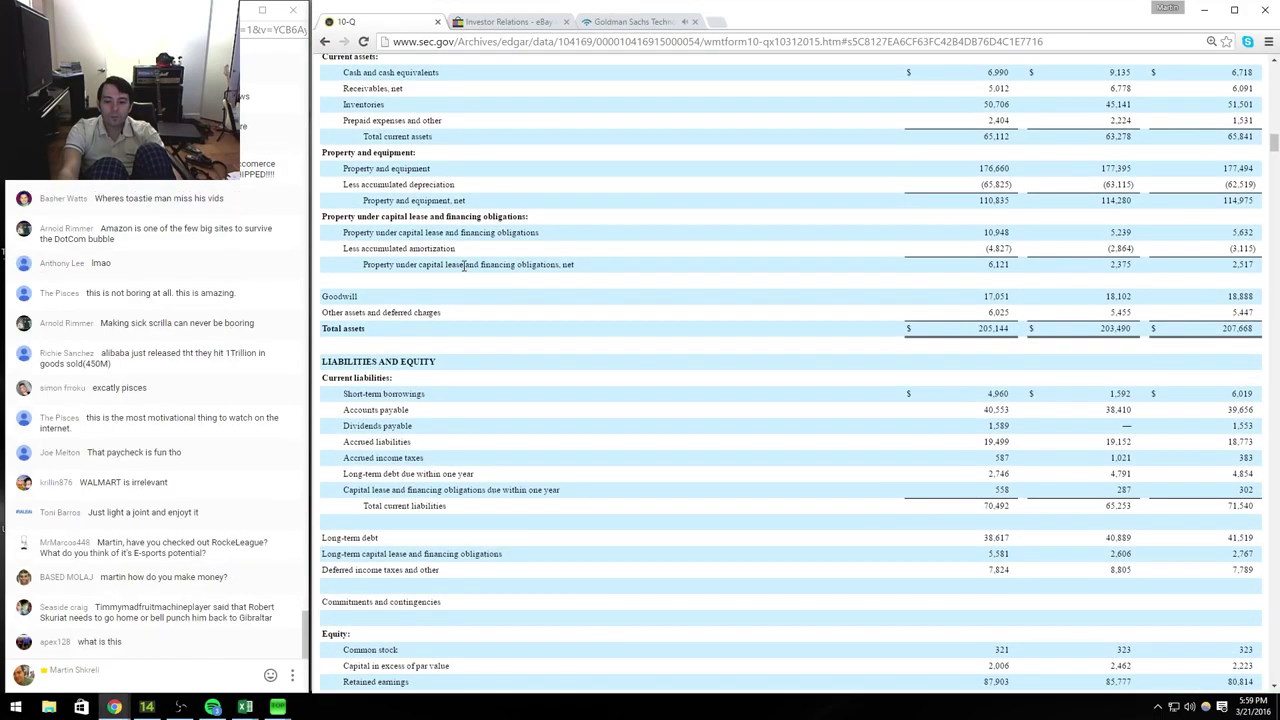
{"action": "key", "text": "alt+Tab"}
{"action": "type", "text": "=4960"}
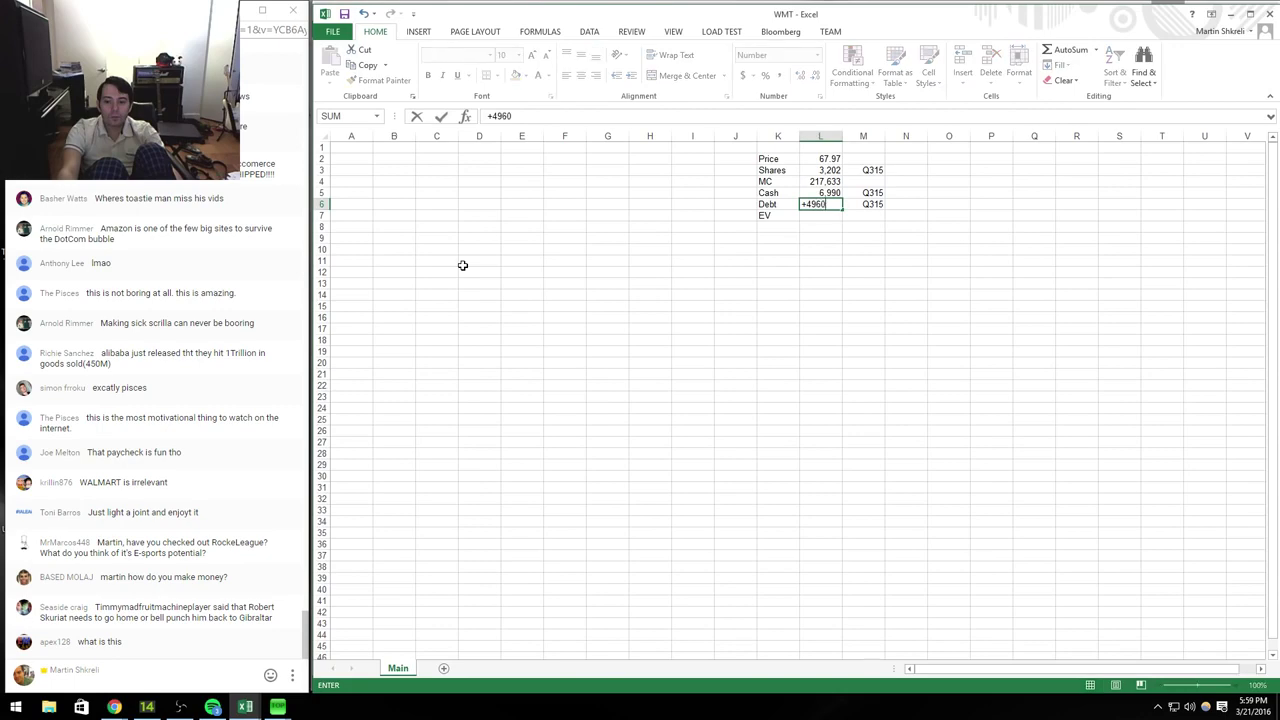
{"action": "key", "text": "alt+Tab"}
{"action": "key", "text": "alt+Tab"}
{"action": "key", "text": "alt+Tab"}
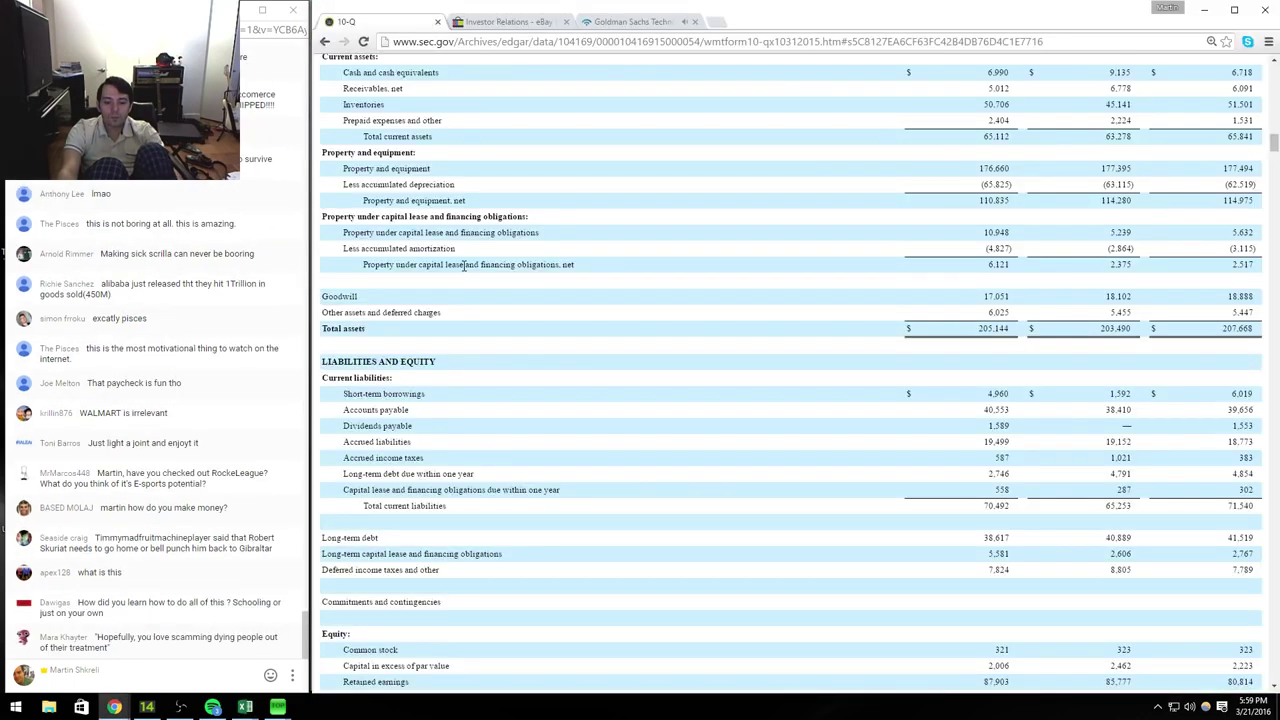
{"action": "key", "text": "alt+Tab"}
{"action": "key", "text": "Return"}
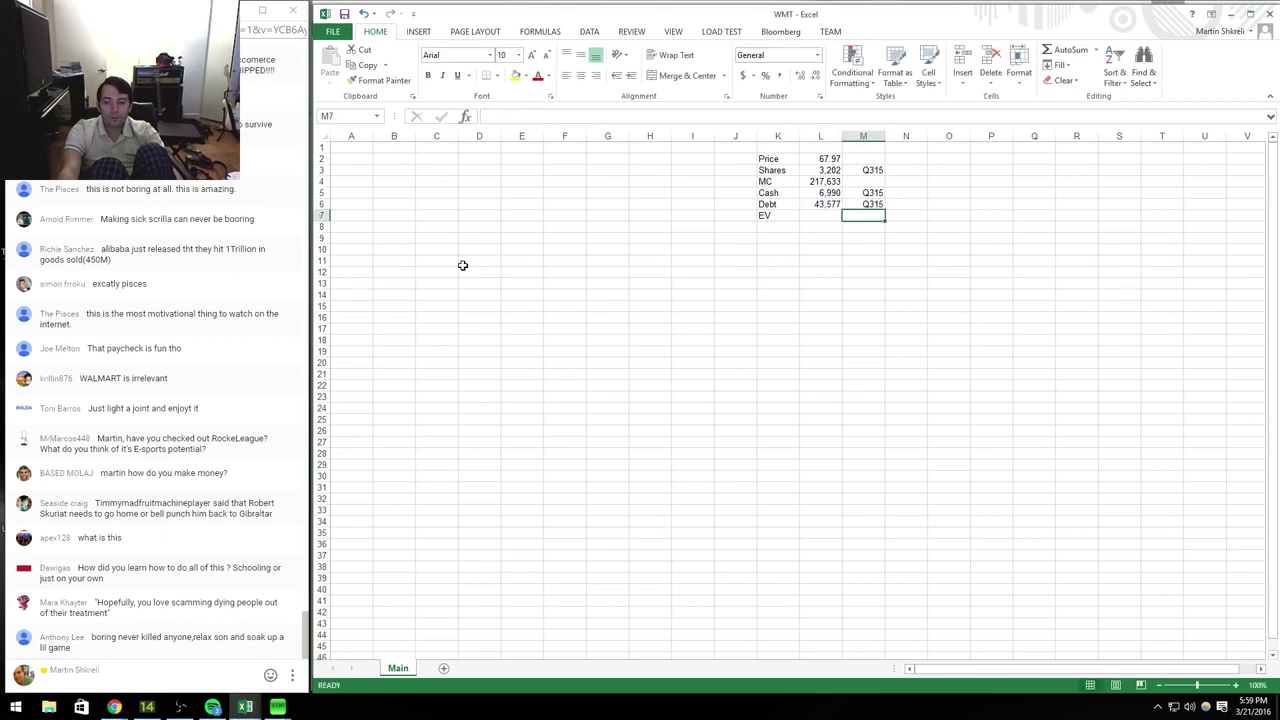
Step: Calculate EV in L7 as MC minus Cash plus Debt
{"action": "key", "text": "Left"}
{"action": "type", "text": "+"}
{"action": "key", "text": "Up"}
{"action": "key", "text": "Up"}
{"action": "key", "text": "Up"}
{"action": "type", "text": "-"}
{"action": "key", "text": "Up"}
{"action": "key", "text": "Up"}
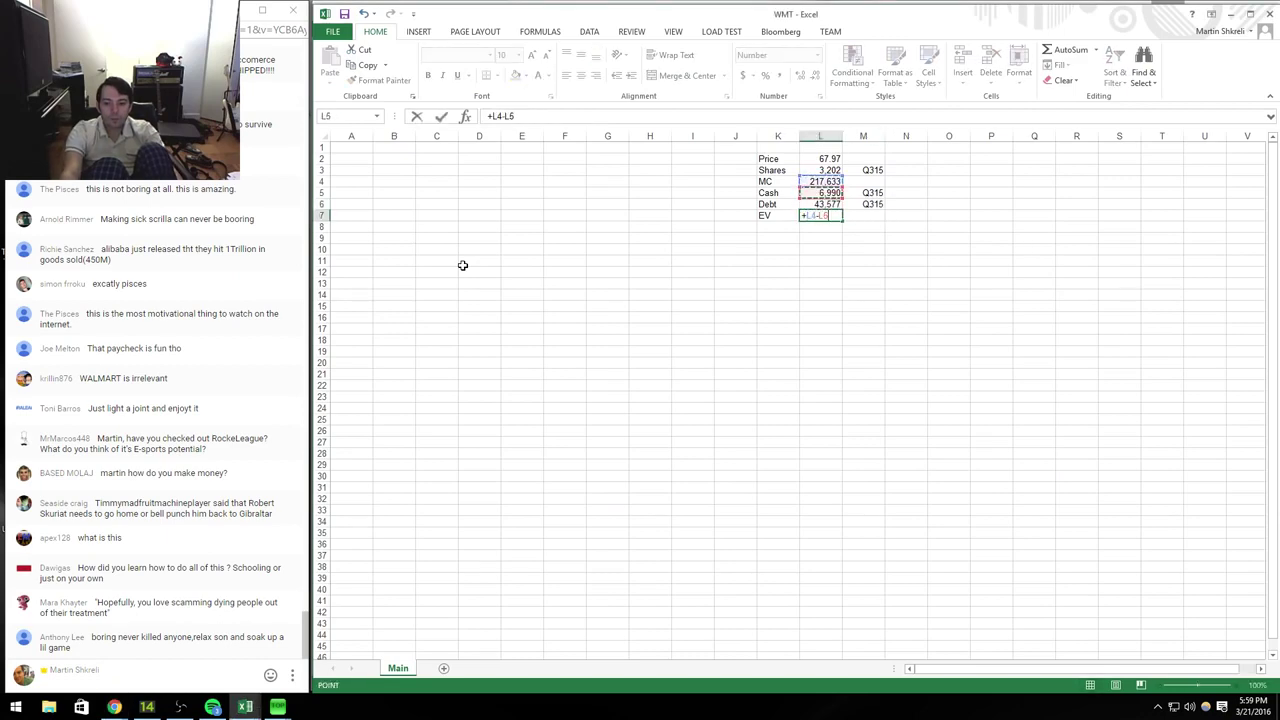
{"action": "type", "text": "+"}
{"action": "key", "text": "Up"}
{"action": "key", "text": "Return"}
Step: Add the long-term debt due within one year, 2746, to the Debt formula
{"action": "key", "text": "alt+Tab"}
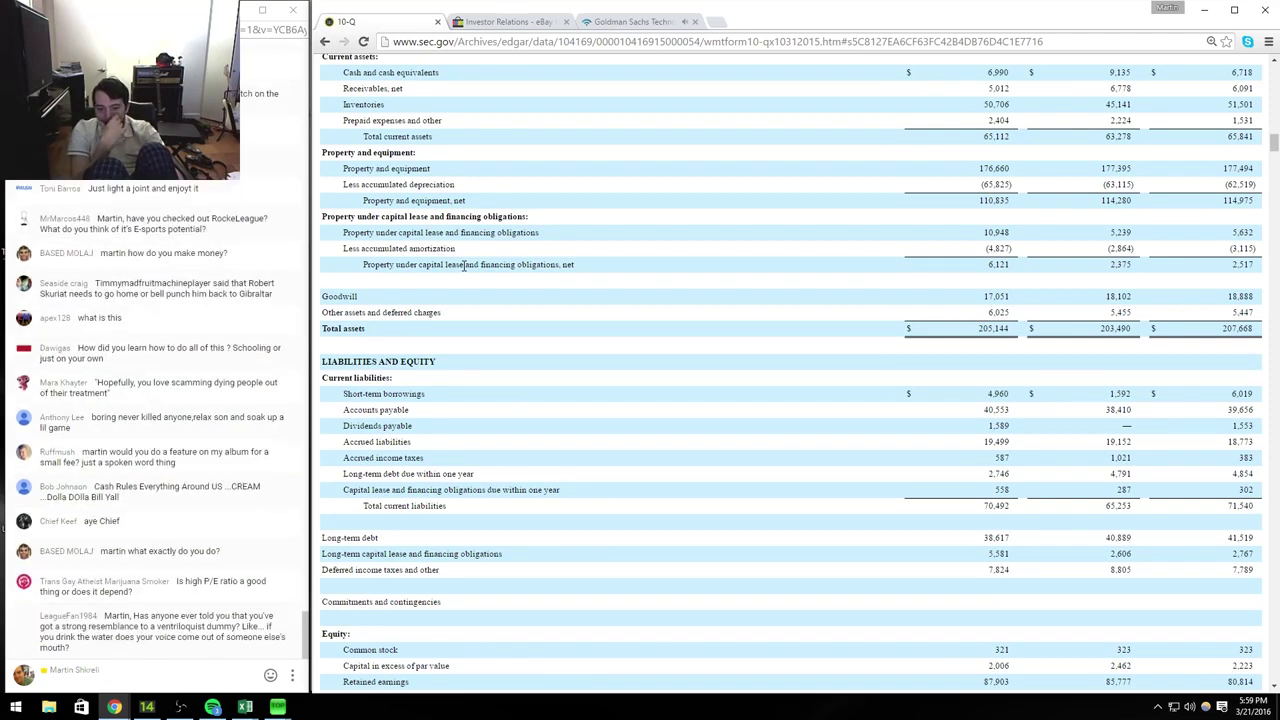
{"action": "key", "text": "alt+Tab"}
{"action": "key", "text": "Up"}
{"action": "key", "text": "Up"}
{"action": "key", "text": "F2"}
{"action": "type", "text": "+274"}
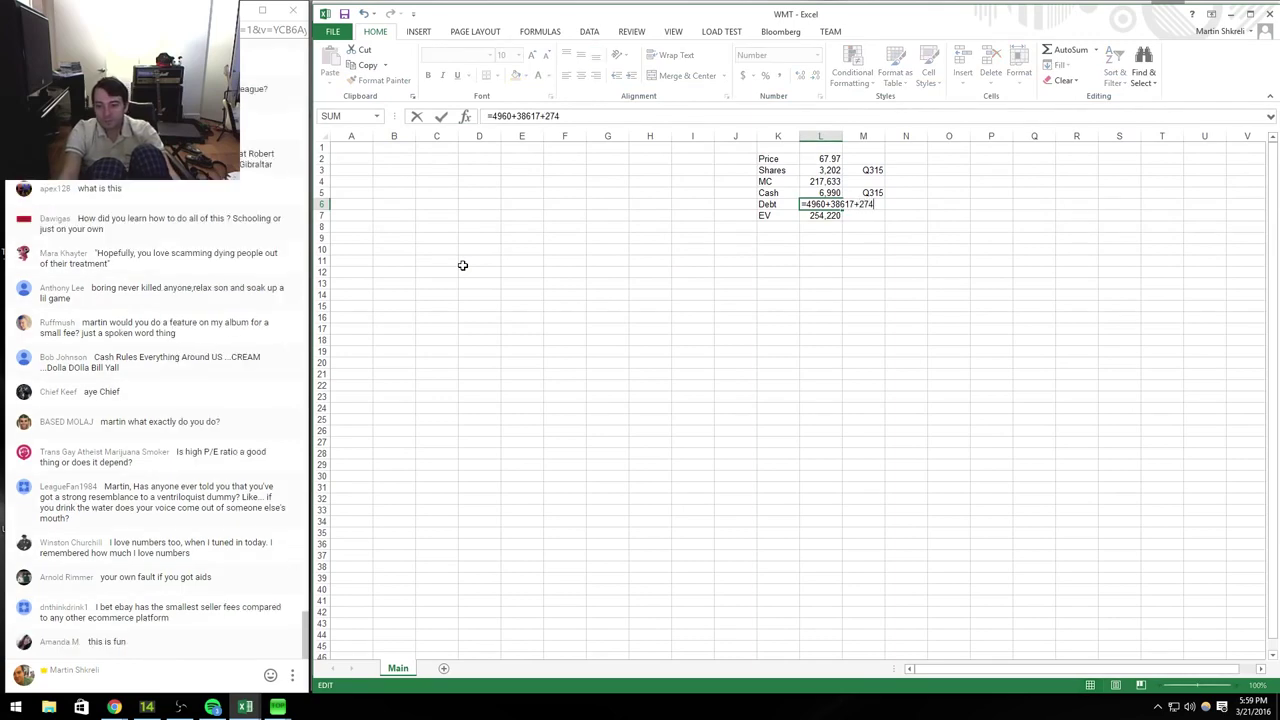
{"action": "key", "text": "Return"}
Step: Bring up the condensed consolidated statement of income in the 10-Q
{"action": "key", "text": "alt+Tab"}
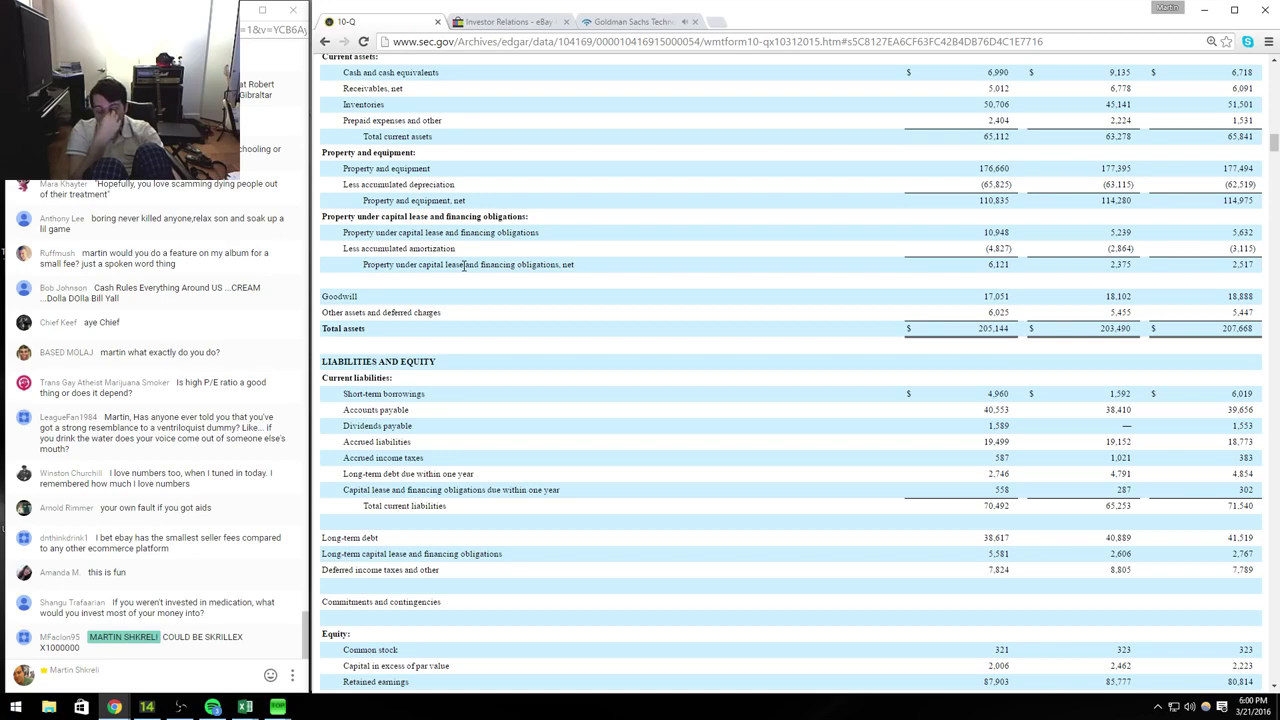
{"action": "scroll", "coordinate": [463, 266], "scroll_direction": "down", "scroll_amount": 7}
{"action": "scroll", "coordinate": [463, 270], "scroll_direction": "down", "scroll_amount": 8}
{"action": "scroll", "coordinate": [463, 270], "scroll_direction": "up", "scroll_amount": 15}
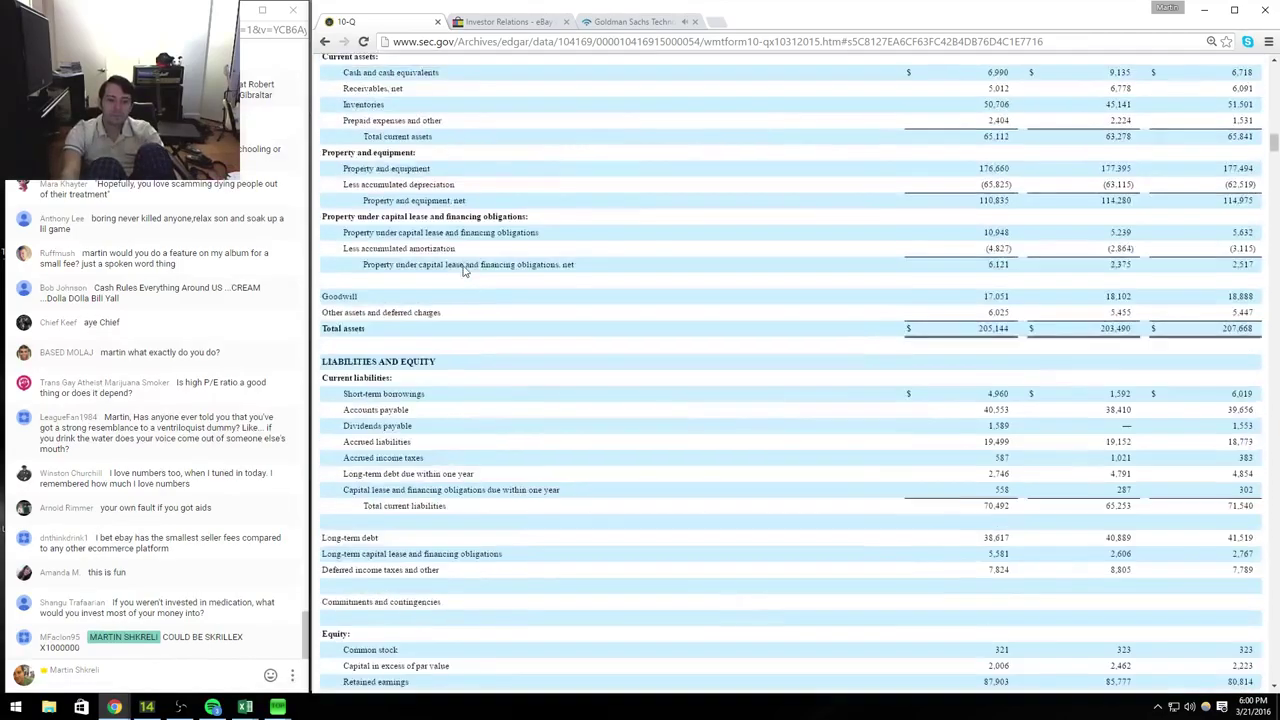
{"action": "scroll", "coordinate": [463, 270], "scroll_direction": "up", "scroll_amount": 8}
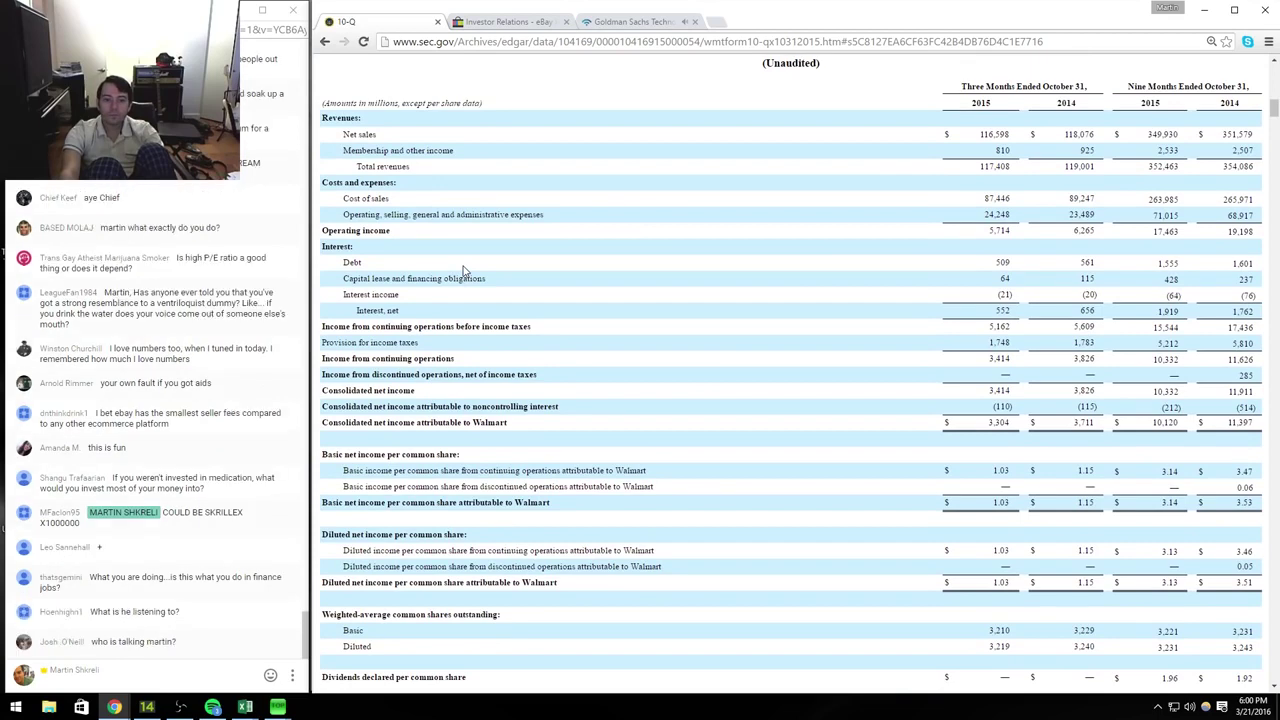
Step: Add a new worksheet named Model to the WMT workbook and enter the row label Revenue in B3
{"action": "key", "text": "alt+Tab"}
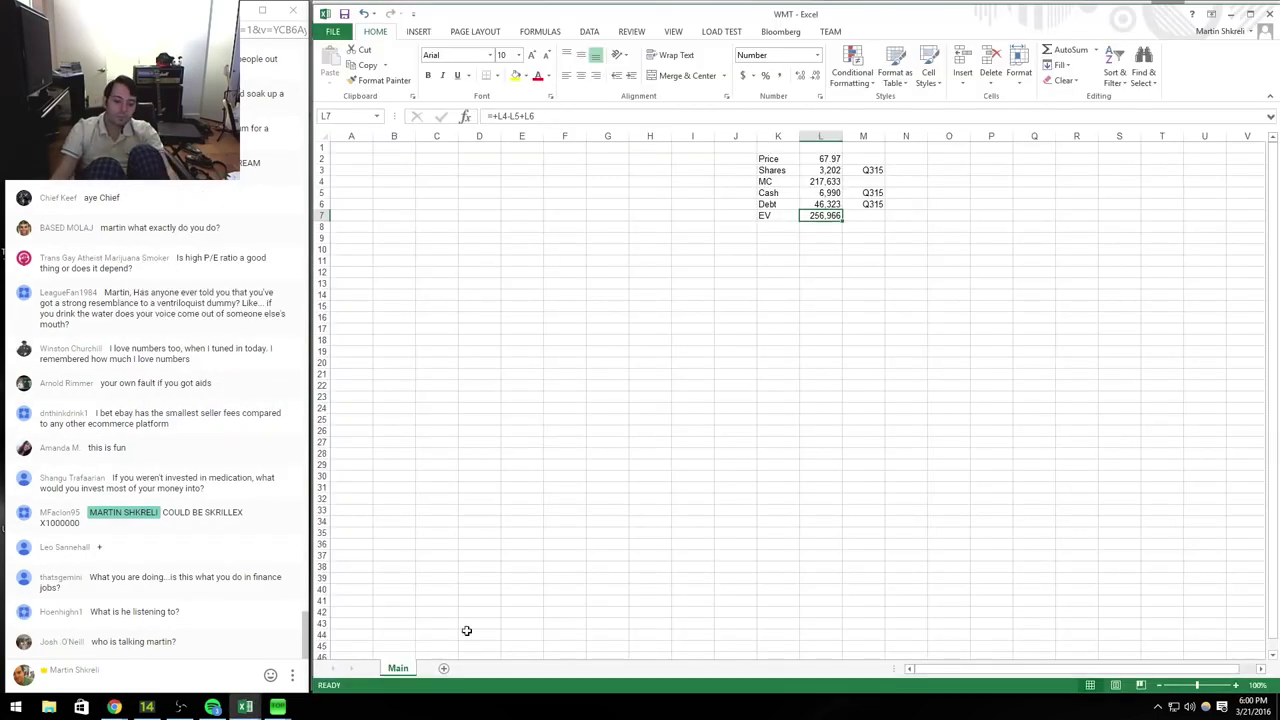
{"action": "left_click", "coordinate": [447, 670]}
{"action": "double_click", "coordinate": [440, 668]}
{"action": "type", "text": "Model"}
{"action": "key", "text": "Return"}
{"action": "key", "text": "Down"}
{"action": "key", "text": "Down"}
{"action": "key", "text": "Right"}
{"action": "type", "text": "Revenue"}
Step: Enter the 2014 quarter headers Q114 through Q414 in cells C2:F2 of the Model sheet
{"action": "key", "text": "Up"}
{"action": "key", "text": "Right"}
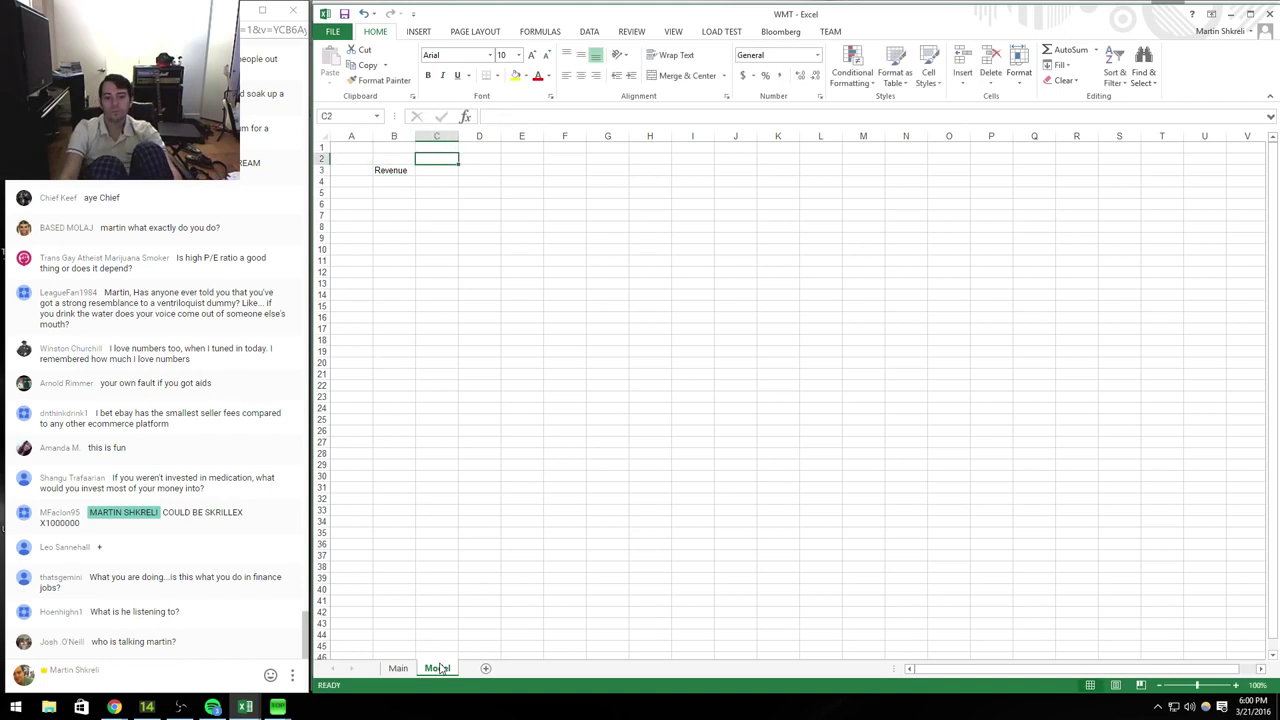
{"action": "type", "text": "Q114"}
{"action": "key", "text": "Right"}
{"action": "type", "text": "Q214"}
{"action": "key", "text": "Escape"}
{"action": "type", "text": "Q214"}
{"action": "key", "text": "Right"}
{"action": "type", "text": "Q314"}
{"action": "key", "text": "Right"}
{"action": "type", "text": "Q414"}
Step: Enter the 2015 quarter headers Q115 through Q415 in cells G2:J2
{"action": "key", "text": "Right"}
{"action": "type", "text": "Q115"}
{"action": "key", "text": "Right"}
{"action": "key", "text": "Right"}
{"action": "type", "text": "q21"}
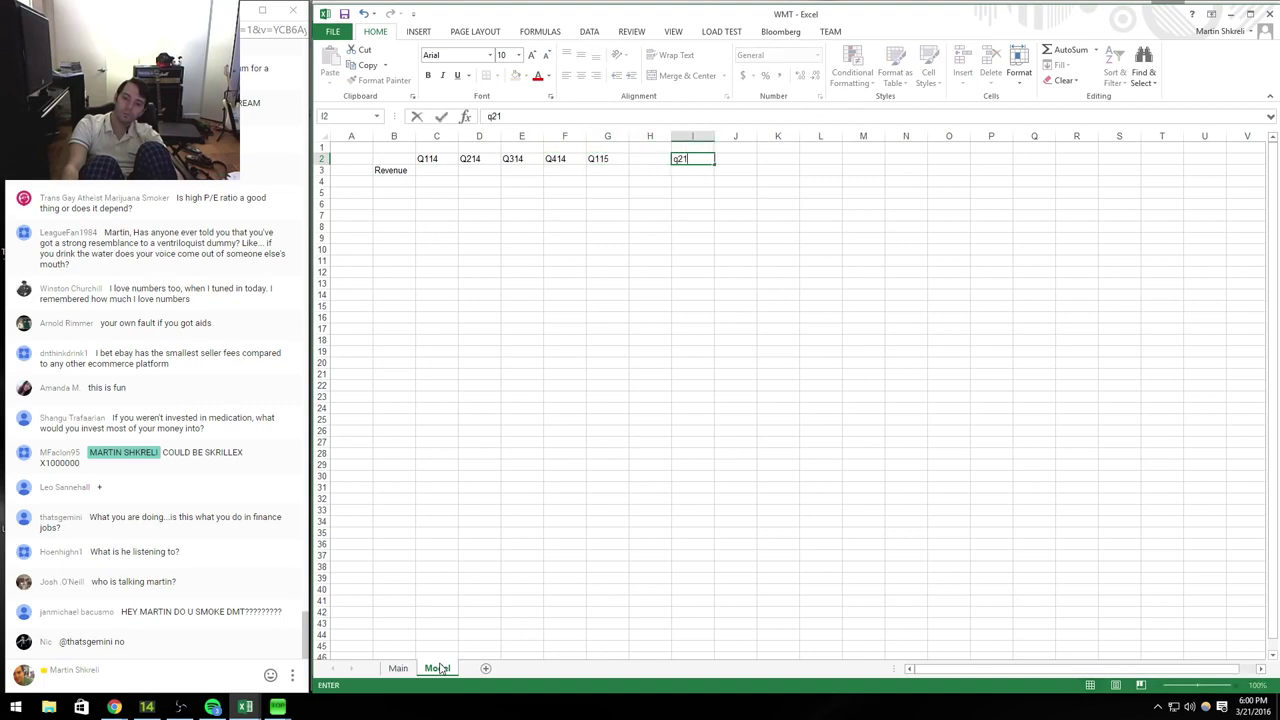
{"action": "key", "text": "Left"}
{"action": "type", "text": "q215"}
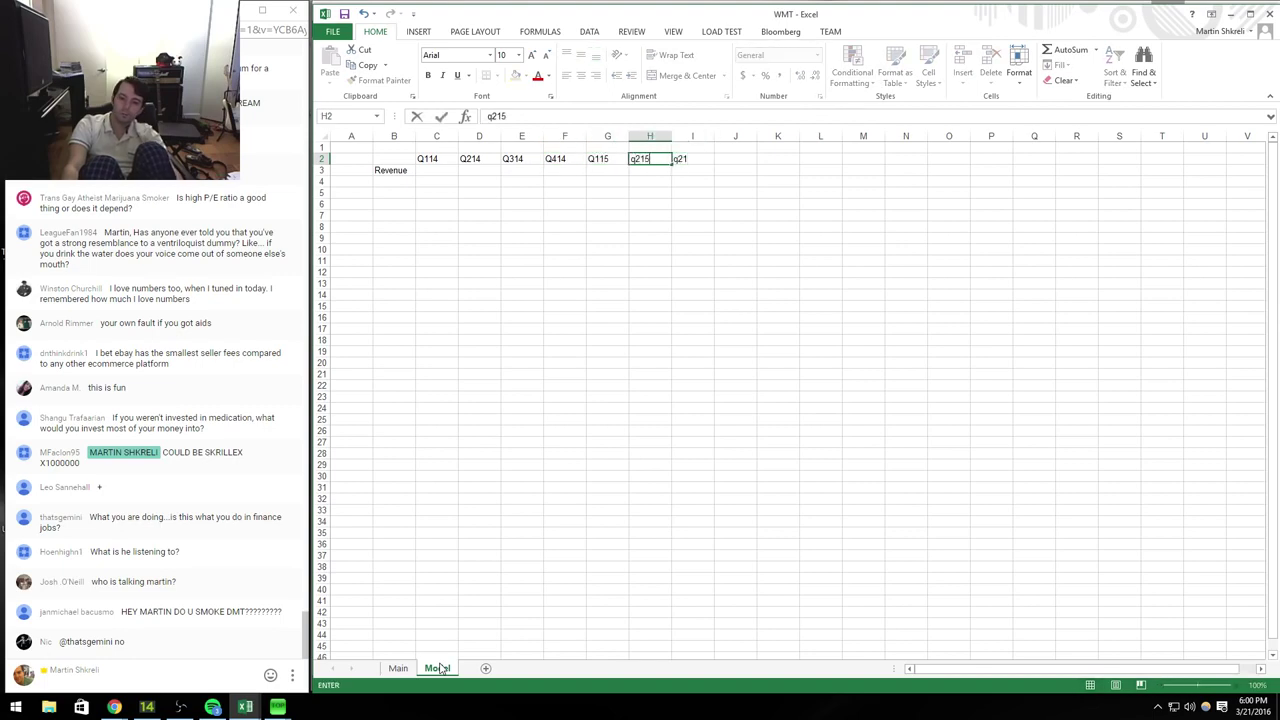
{"action": "key", "text": "Escape"}
{"action": "type", "text": "Q215"}
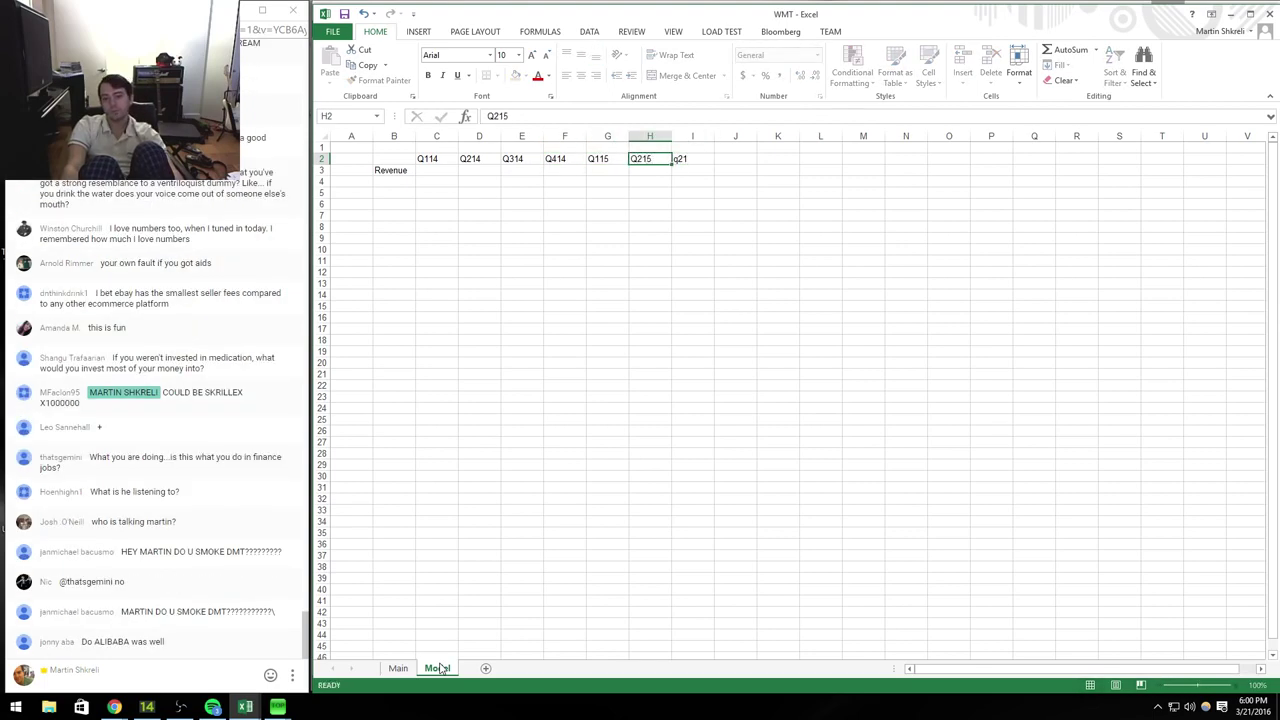
{"action": "key", "text": "Right"}
{"action": "type", "text": "Q315"}
{"action": "key", "text": "Right"}
{"action": "type", "text": "Q415"}
Step: Enter the 2016 quarter headers Q116 through Q416 in cells K2:N2
{"action": "key", "text": "Right"}
{"action": "type", "text": "Q116"}
{"action": "key", "text": "Right"}
{"action": "type", "text": "Q216"}
{"action": "key", "text": "Right"}
{"action": "type", "text": "Q316"}
{"action": "key", "text": "Right"}
{"action": "type", "text": "Q416"}
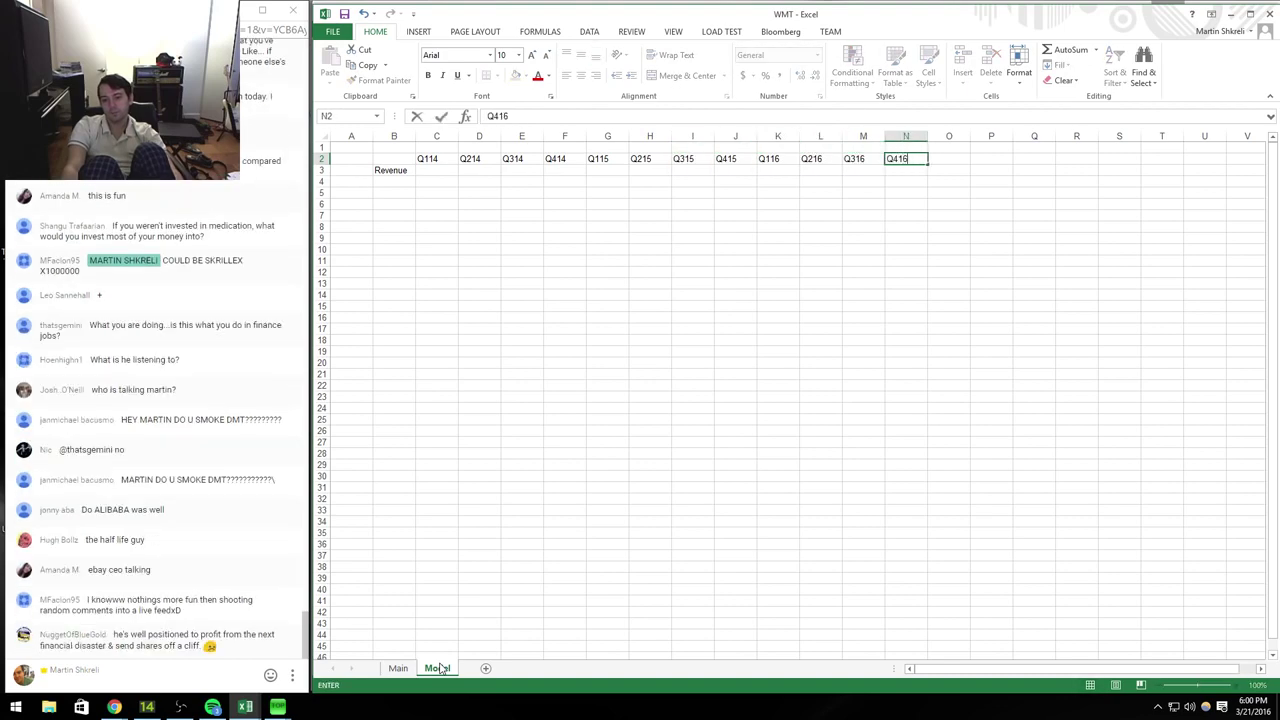
{"action": "key", "text": "Return"}
Step: Right-align columns C through N of the Model sheet
{"action": "key", "text": "ctrl+Left"}
{"action": "key", "text": "Right"}
{"action": "key", "text": "ctrl+space"}
{"action": "key", "text": "shift+Right"}
{"action": "key", "text": "shift+Right"}
{"action": "key", "text": "shift+Right"}
{"action": "key", "text": "shift+Right"}
{"action": "key", "text": "shift+Right"}
{"action": "key", "text": "shift+Right"}
{"action": "key", "text": "shift+Right"}
{"action": "key", "text": "shift+Right"}
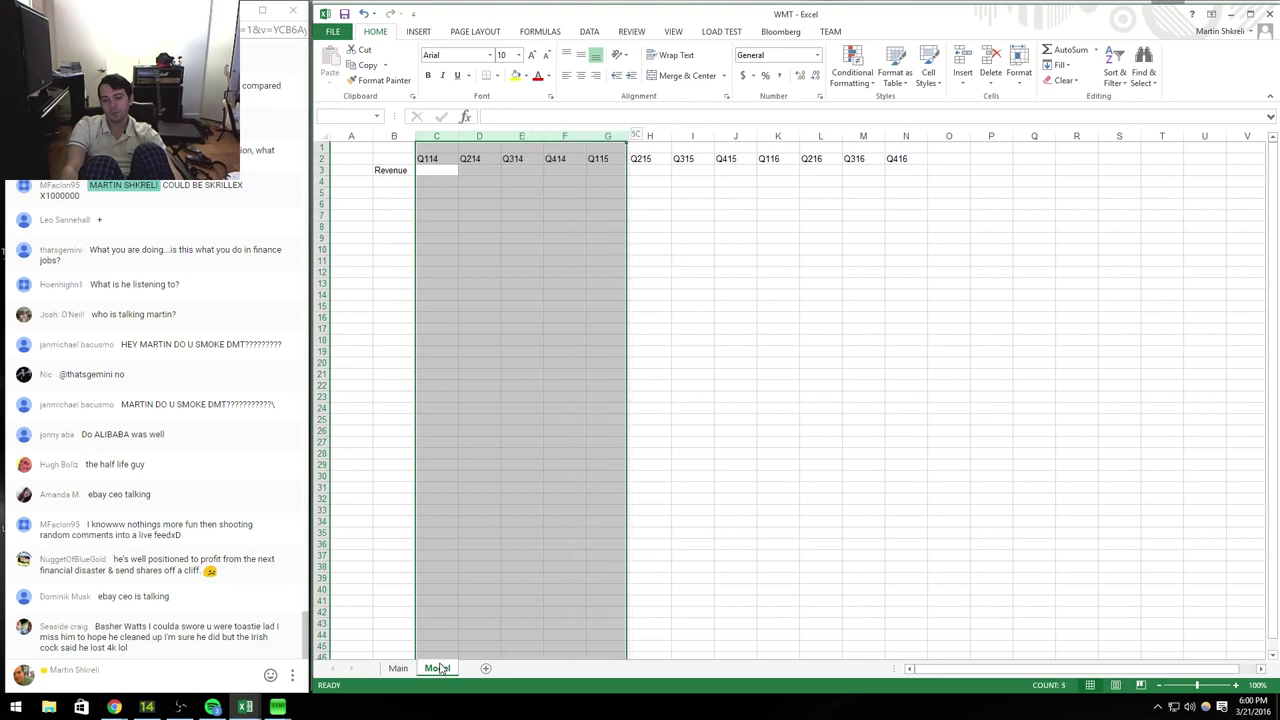
{"action": "key", "text": "shift+Right"}
{"action": "key", "text": "shift+Right"}
{"action": "key", "text": "shift+Right"}
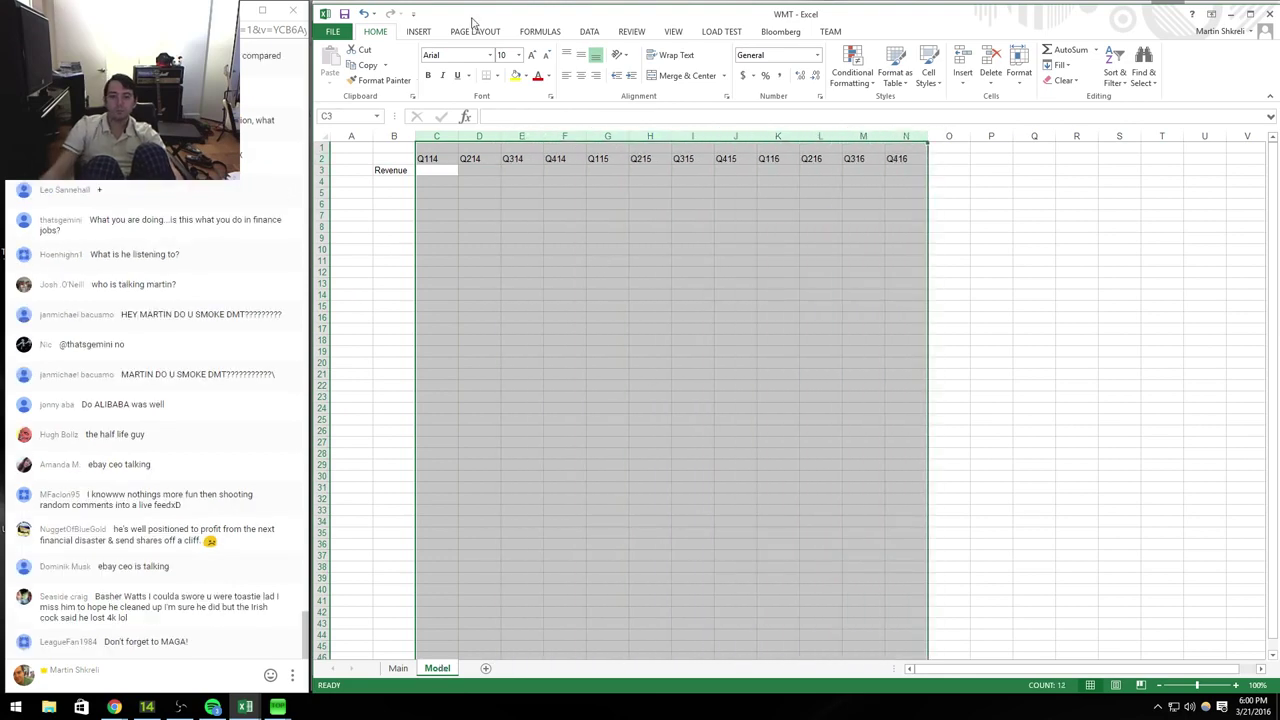
{"action": "left_click", "coordinate": [596, 76]}
Step: Freeze the Model sheet's panes at cell C3, keeping the header rows and label columns fixed
{"action": "left_click", "coordinate": [443, 171]}
{"action": "key", "text": "alt+w"}
{"action": "key", "text": "f"}
{"action": "key", "text": "f"}
Step: Enter the period end date 10/31/2015 from the 10-Q in I1, above the Q315 header
{"action": "left_click", "coordinate": [760, 181]}
{"action": "left_click", "coordinate": [760, 170]}
{"action": "key", "text": "alt+Tab"}
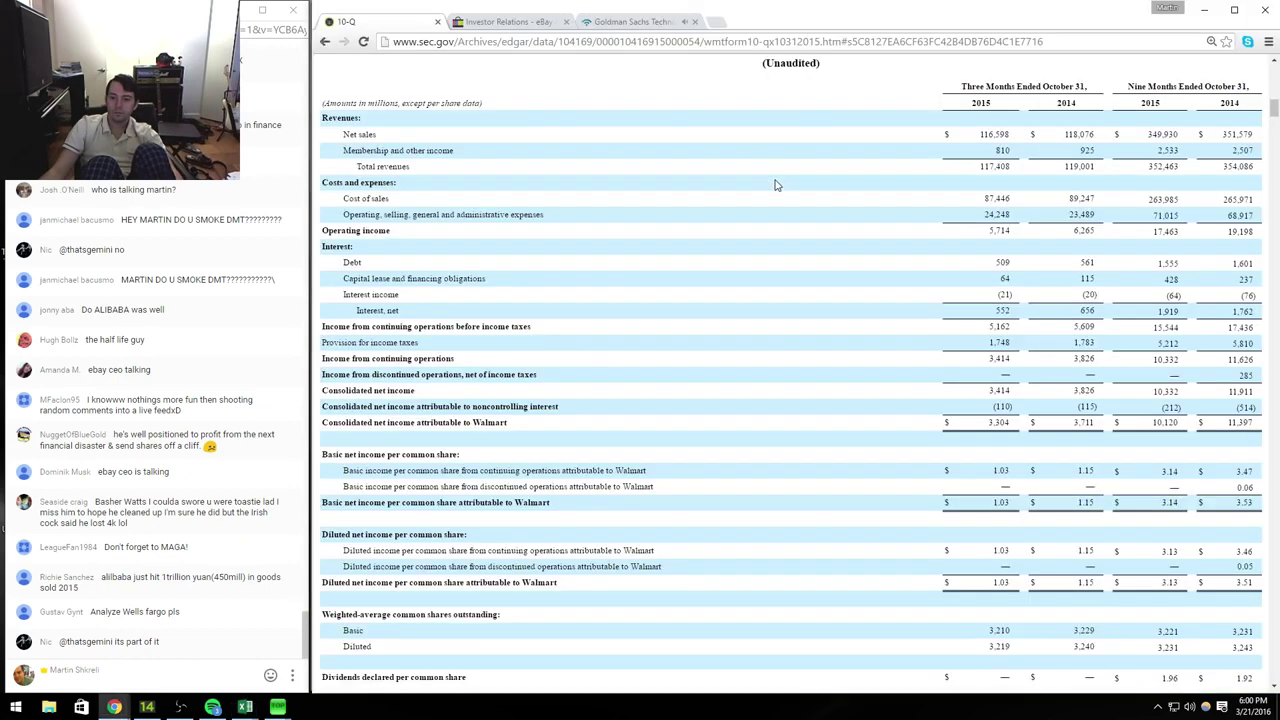
{"action": "key", "text": "alt+Tab"}
{"action": "key", "text": "alt+Tab"}
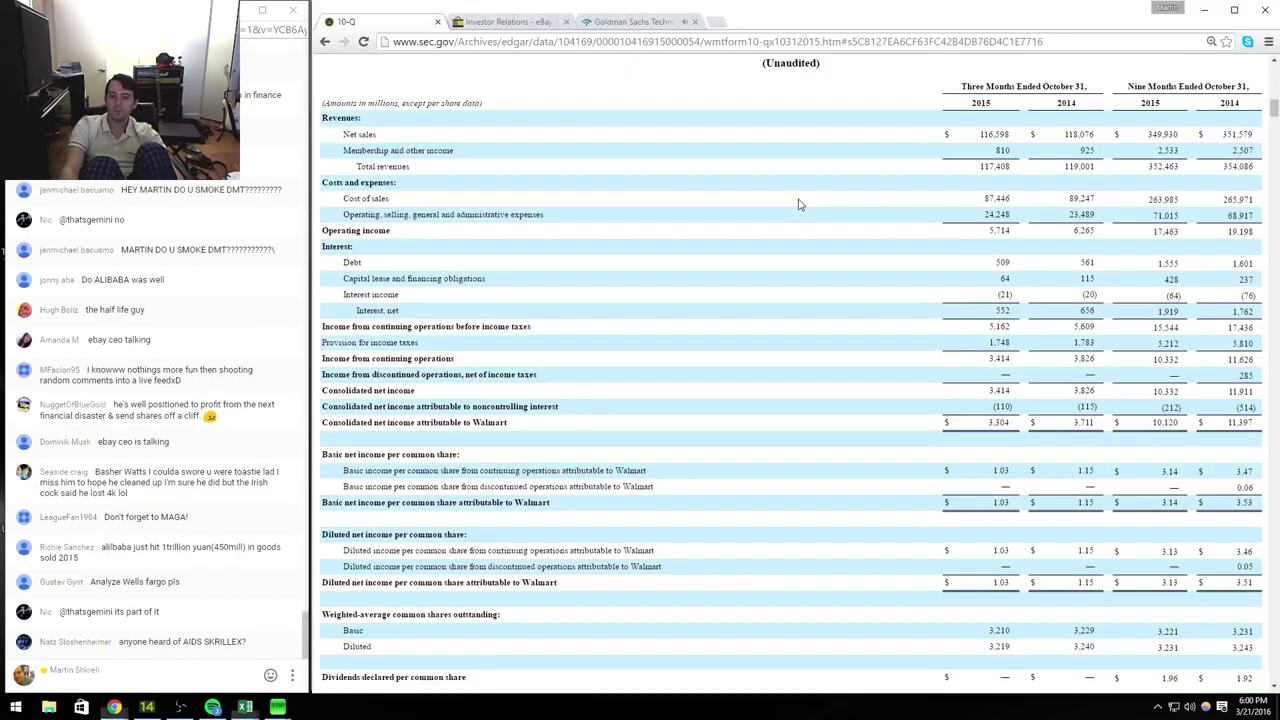
{"action": "key", "text": "alt+Tab"}
{"action": "key", "text": "Up"}
{"action": "key", "text": "Up"}
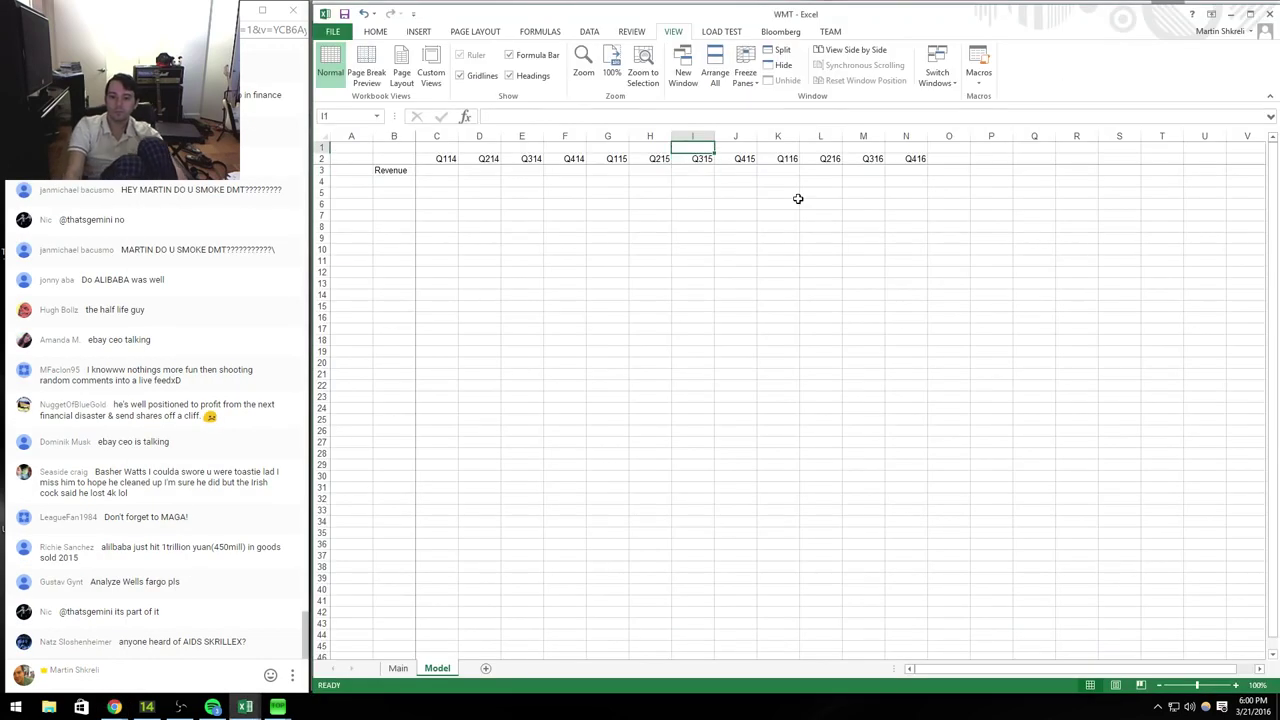
{"action": "type", "text": "10/"}
{"action": "key", "text": "alt+Tab"}
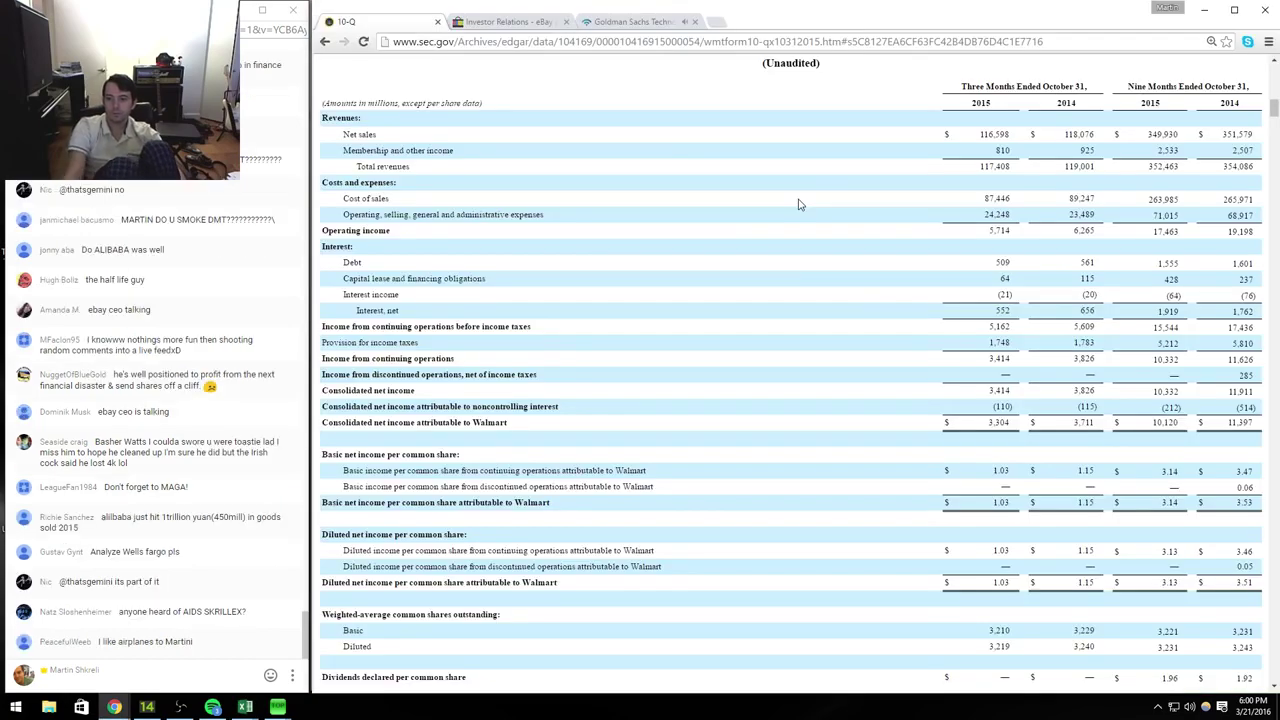
{"action": "key", "text": "alt+Tab"}
{"action": "type", "text": "31/2015"}
{"action": "key", "text": "Return"}
{"action": "key", "text": "Down"}
{"action": "key", "text": "alt+Tab"}
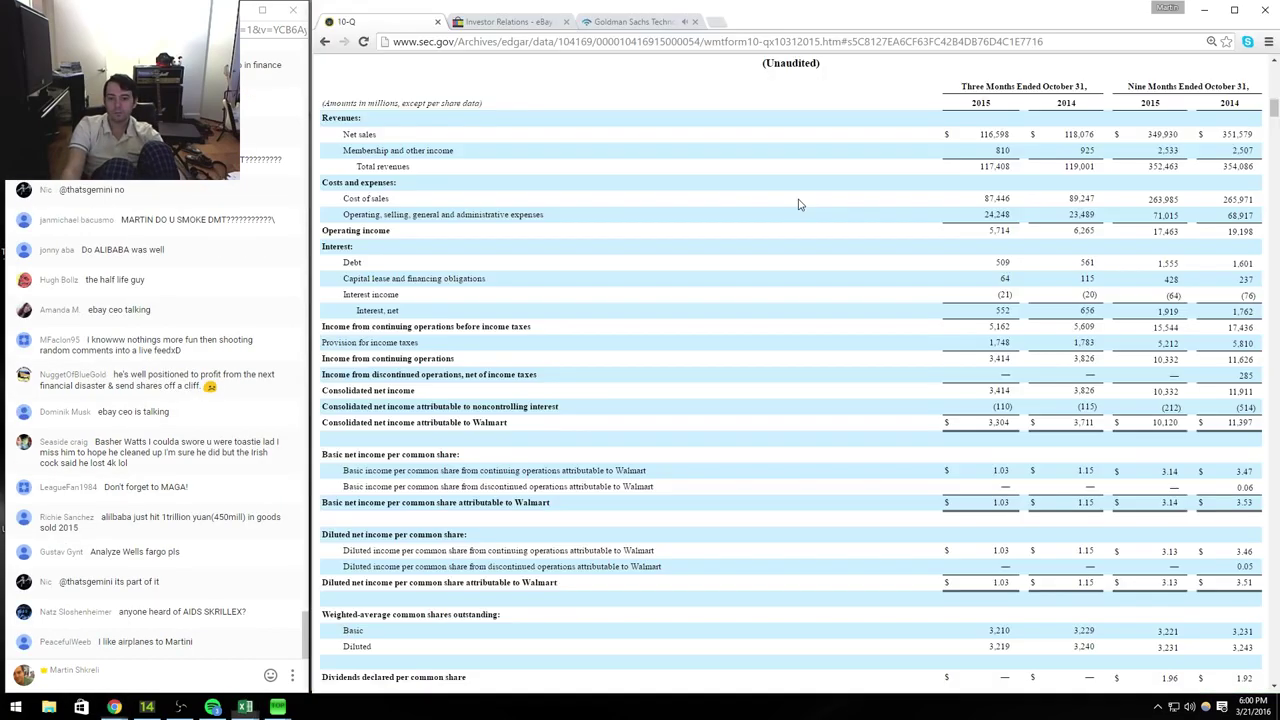
Step: Enter Q315 net sales 116598 and membership and other income 810 from the 10-Q in I3:I4, and sum them in I5
{"action": "key", "text": "alt+Tab"}
{"action": "key", "text": "Escape"}
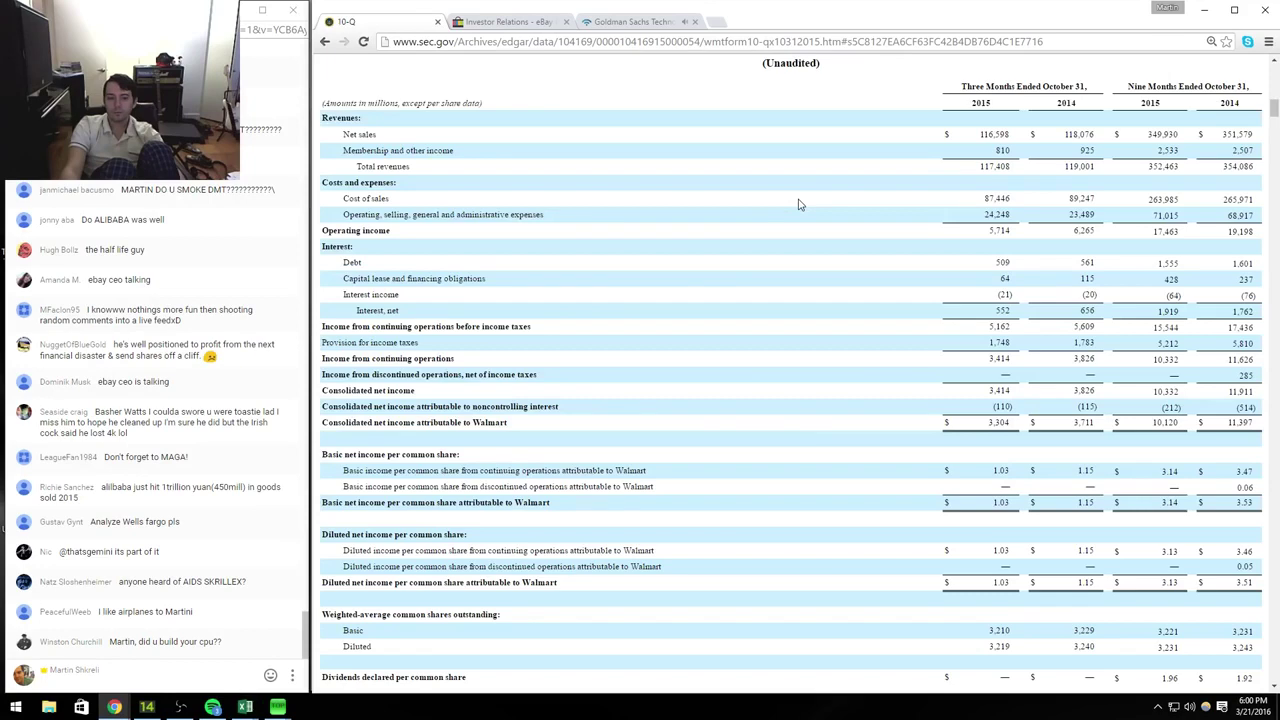
{"action": "key", "text": "alt+Tab"}
{"action": "type", "text": "116598"}
{"action": "key", "text": "Return"}
{"action": "key", "text": "alt+Tab"}
{"action": "key", "text": "alt+Tab"}
{"action": "type", "text": "810"}
{"action": "key", "text": "Return"}
{"action": "type", "text": "+"}
{"action": "key", "text": "Up"}
{"action": "type", "text": "+"}
{"action": "key", "text": "Up"}
{"action": "key", "text": "Up"}
{"action": "key", "text": "Return"}
Step: Enter the Q315 cost of sales 87446 in I6 and calculate gross margin in I7 as total revenue minus cost of sales
{"action": "key", "text": "alt+Tab"}
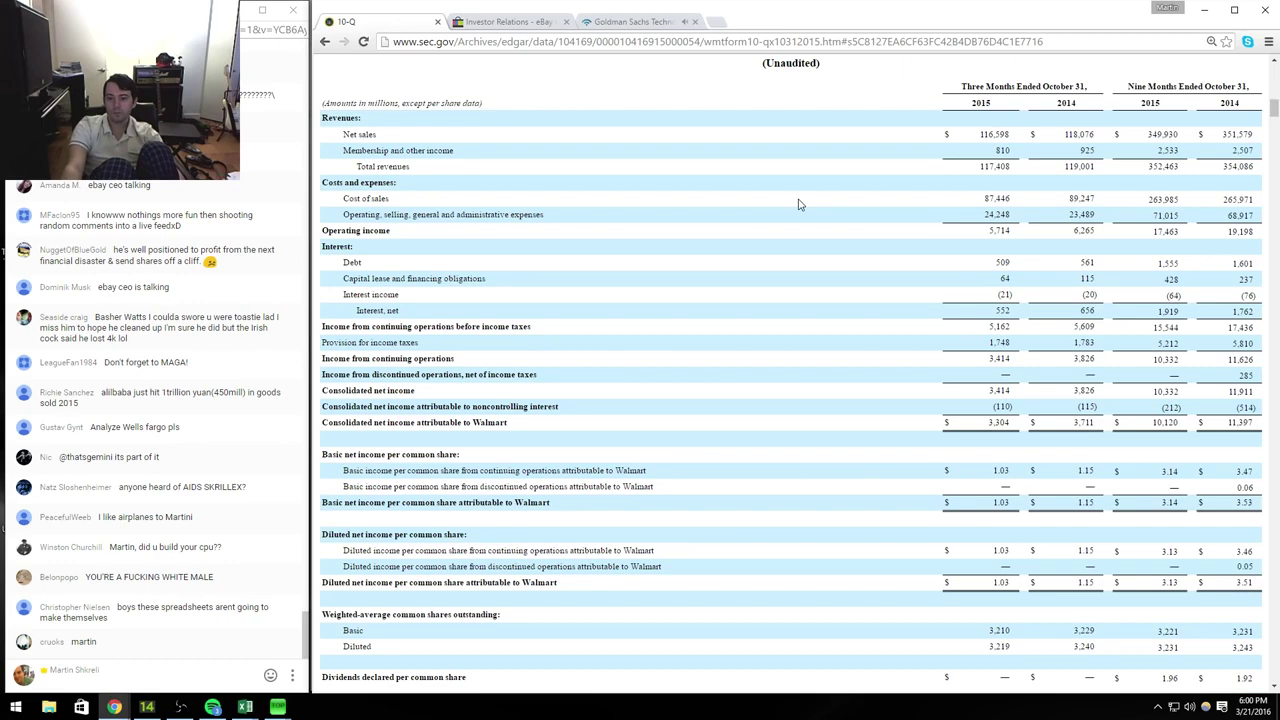
{"action": "key", "text": "alt+Tab"}
{"action": "type", "text": "8"}
{"action": "key", "text": "alt+Tab"}
{"action": "key", "text": "alt+Tab"}
{"action": "type", "text": "7446"}
{"action": "key", "text": "Return"}
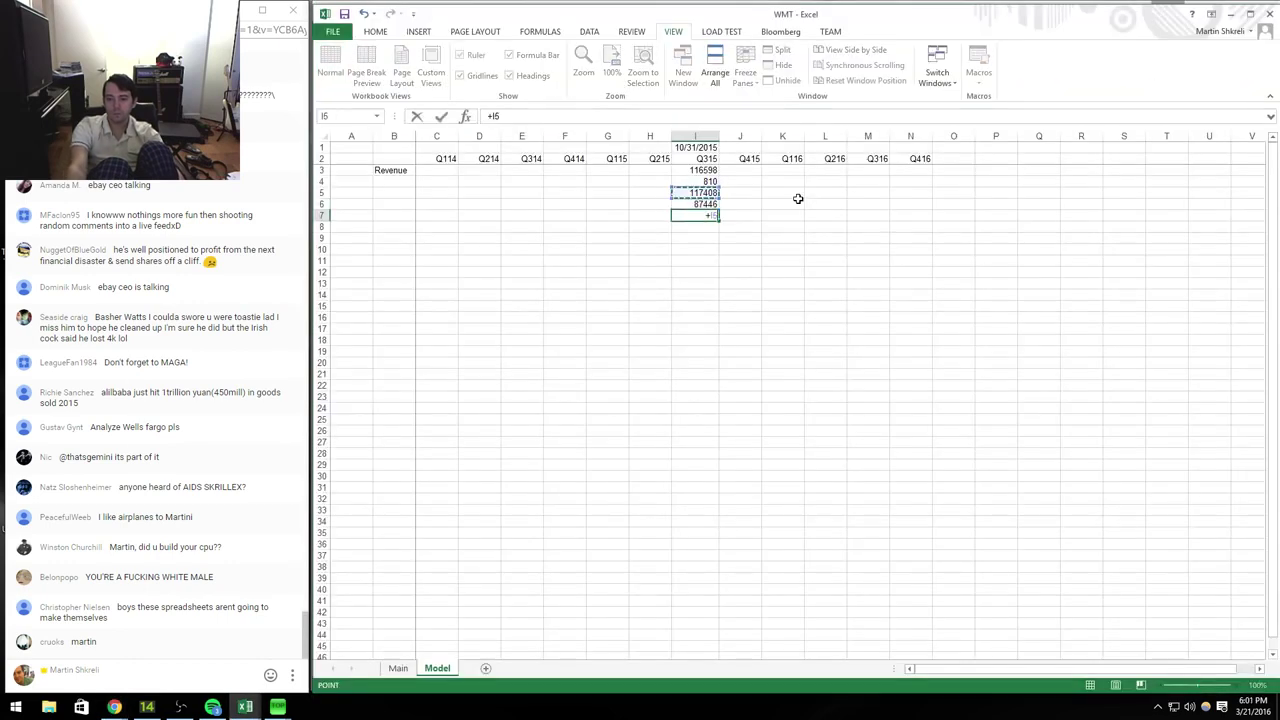
Step: Enter the operating, selling, general and administrative expenses 24248 in I8 and calculate operating income in I9 as I7 minus I8
{"action": "key", "text": "alt+Tab"}
{"action": "key", "text": "alt+Tab"}
{"action": "type", "text": "24248"}
{"action": "key", "text": "Return"}
{"action": "type", "text": "+"}
{"action": "key", "text": "Up"}
{"action": "key", "text": "Up"}
{"action": "type", "text": "-"}
{"action": "key", "text": "Up"}
{"action": "key", "text": "Return"}
Step: Enter net interest as -552 in I10 and calculate pretax income in I11 with =I9+I10
{"action": "key", "text": "alt+Tab"}
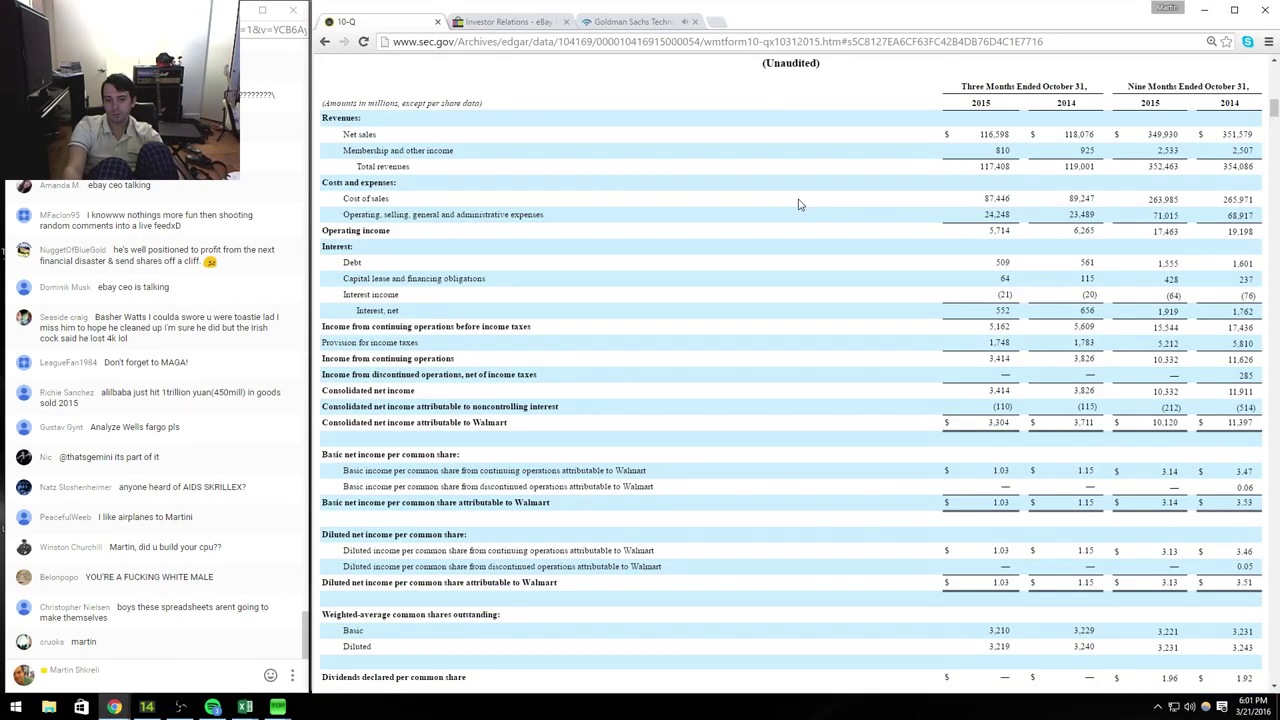
{"action": "key", "text": "alt+Tab"}
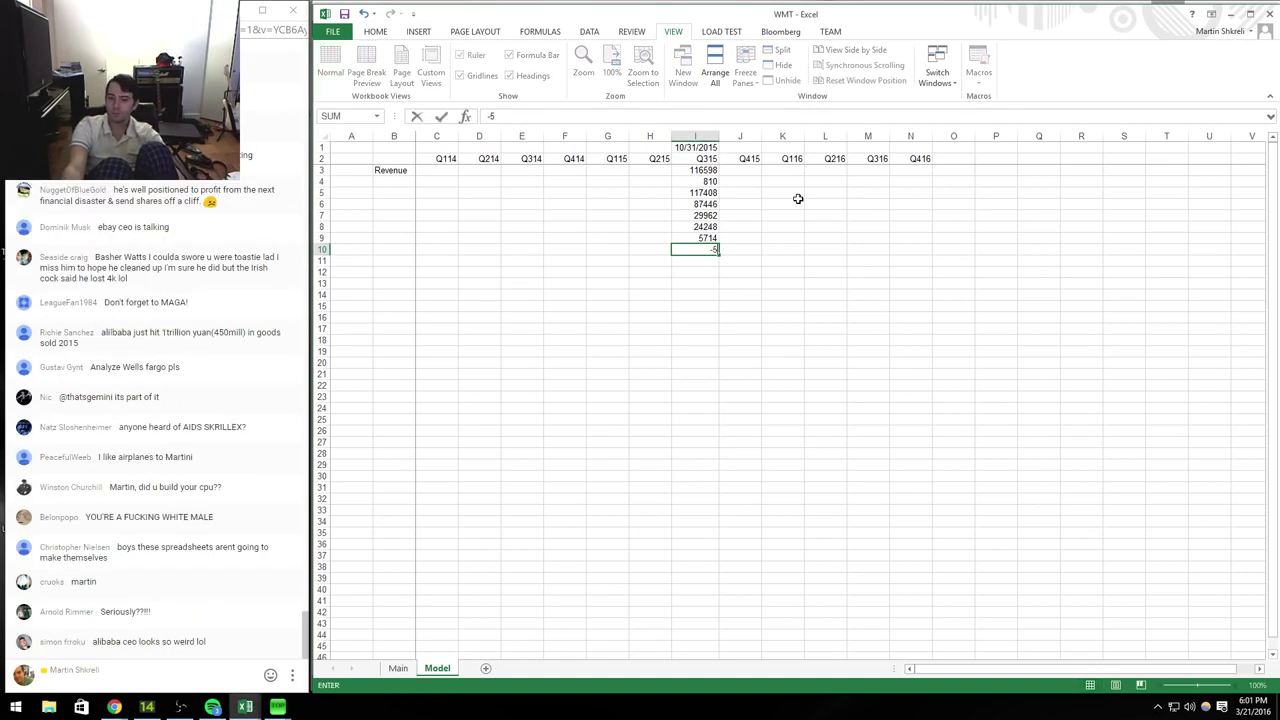
{"action": "type", "text": "-552"}
{"action": "key", "text": "Return"}
{"action": "type", "text": "=I9+I10"}
{"action": "key", "text": "Return"}
Step: Enter the income tax provision 1748 in I12 and calculate net income in I13 with =I11-I12
{"action": "key", "text": "alt+Tab"}
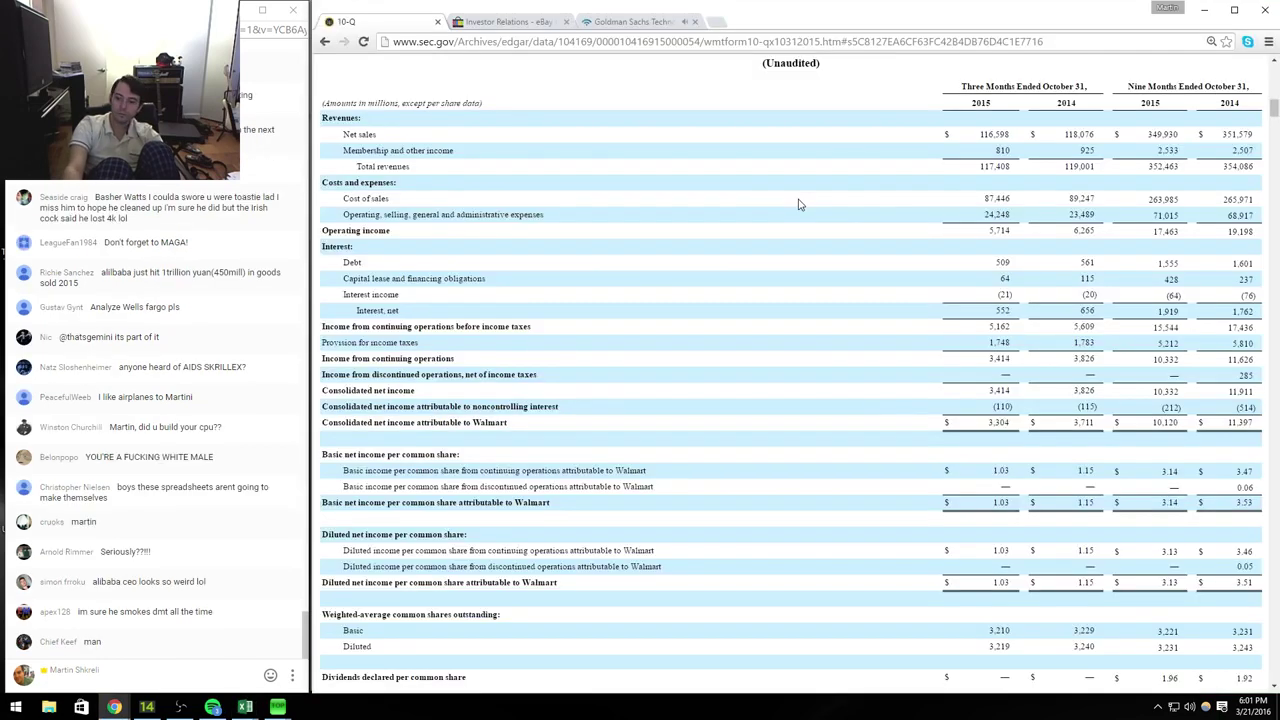
{"action": "key", "text": "alt+Tab"}
{"action": "type", "text": "1748"}
{"action": "key", "text": "Return"}
{"action": "type", "text": "=I11-I12"}
{"action": "key", "text": "Return"}
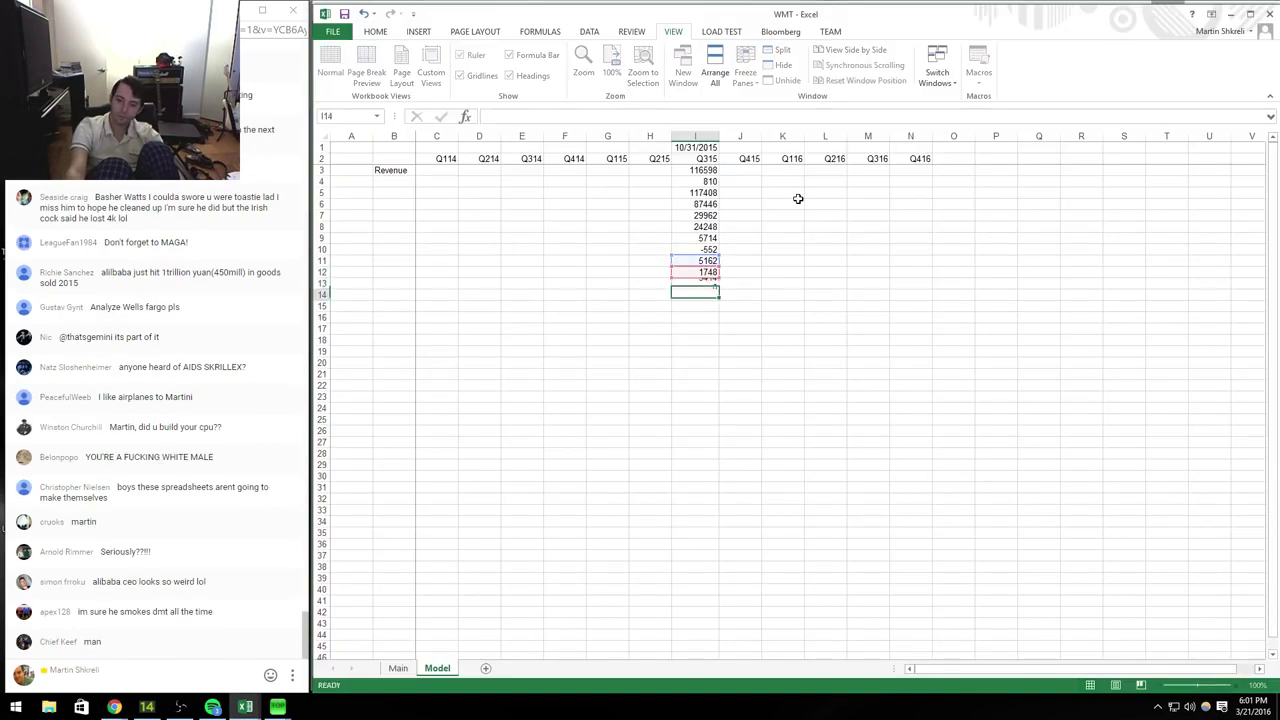
Step: Add the 110 attributable to noncontrolling interest from the 10-Q to the 1748 tax provision in I12
{"action": "key", "text": "alt+Tab"}
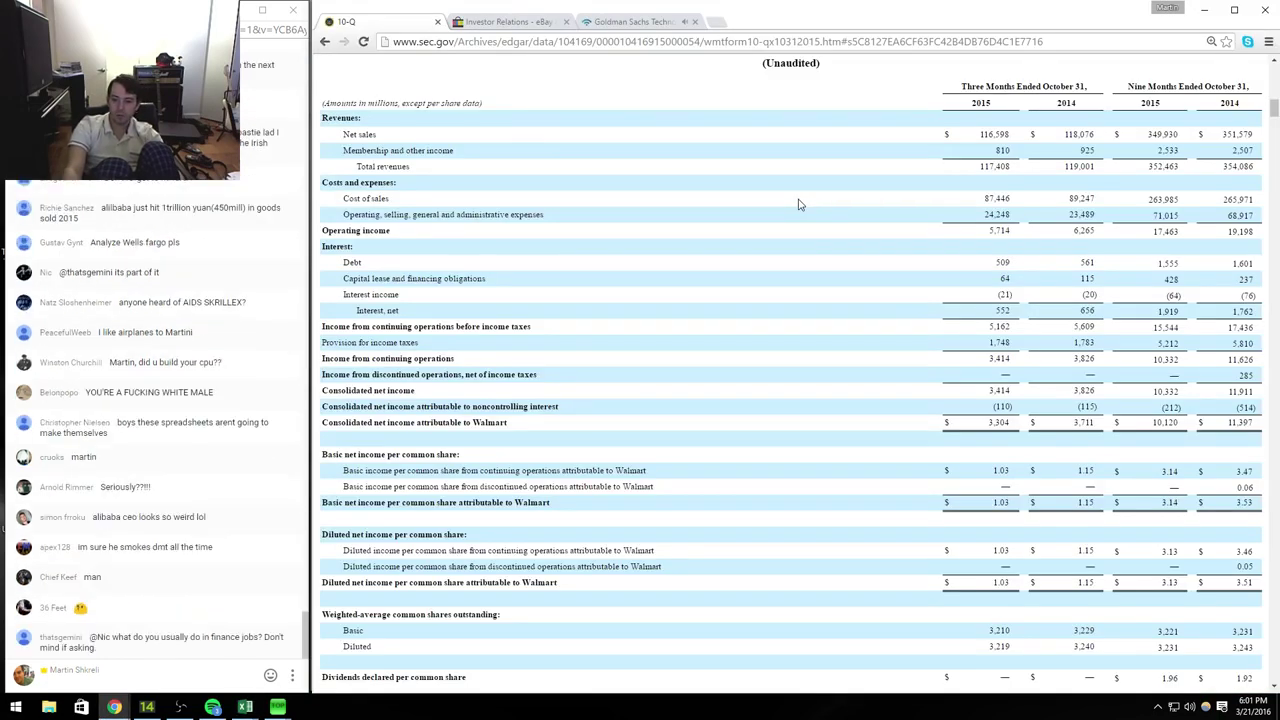
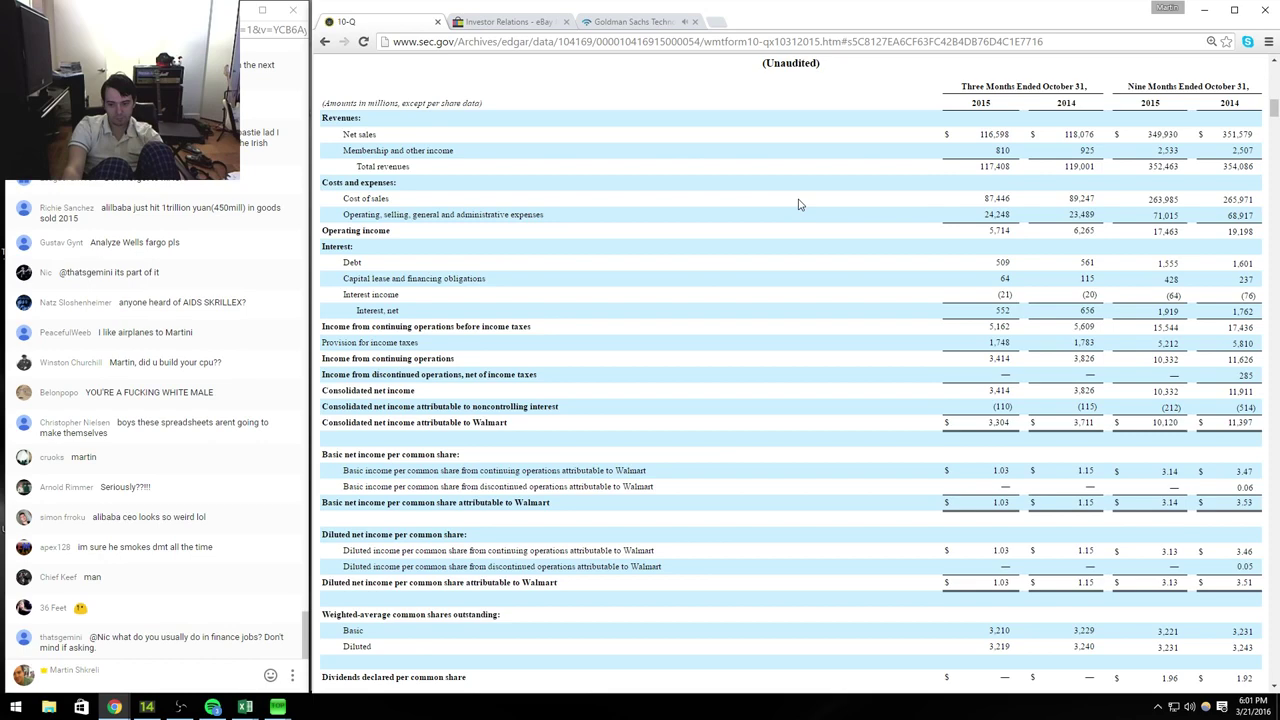
{"action": "key", "text": "alt+Tab"}
{"action": "key", "text": "Up"}
{"action": "key", "text": "Up"}
{"action": "key", "text": "F2"}
{"action": "key", "text": "Home"}
{"action": "type", "text": "+"}
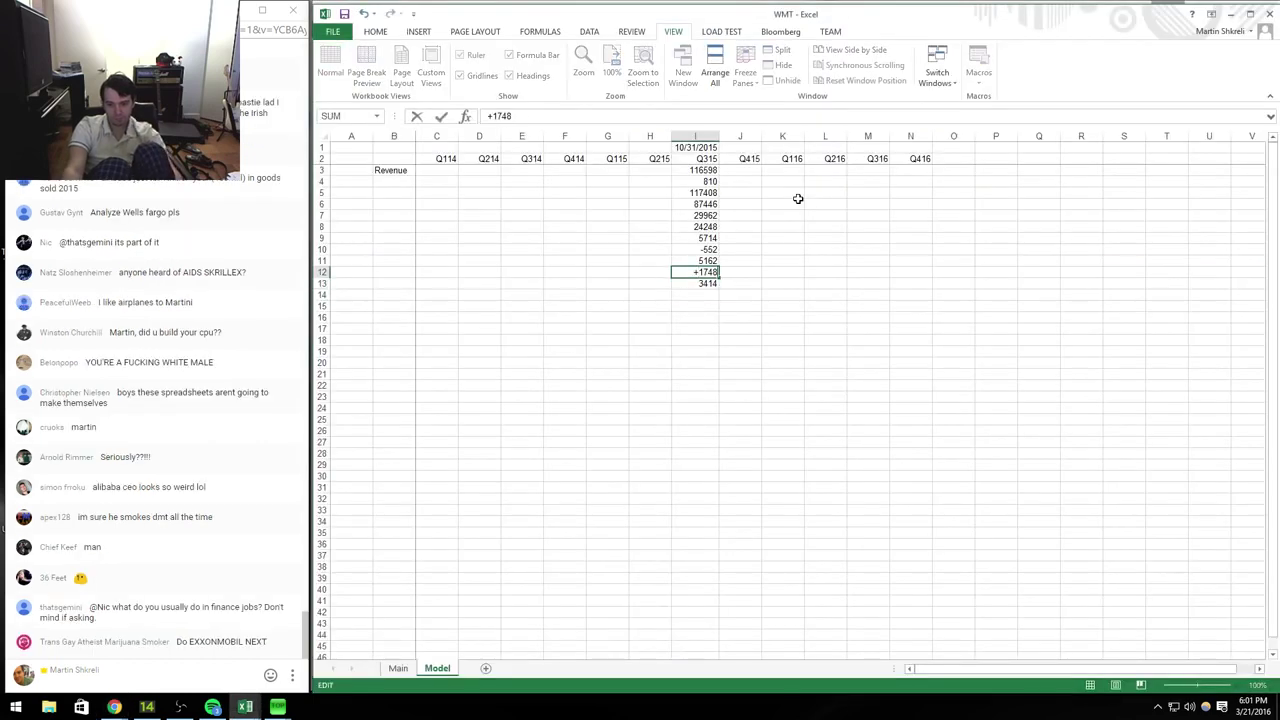
{"action": "key", "text": "Return"}
Step: Enter the diluted share count 3219 in I15 and calculate earnings per share in I14 as net income divided by shares
{"action": "key", "text": "alt+Tab"}
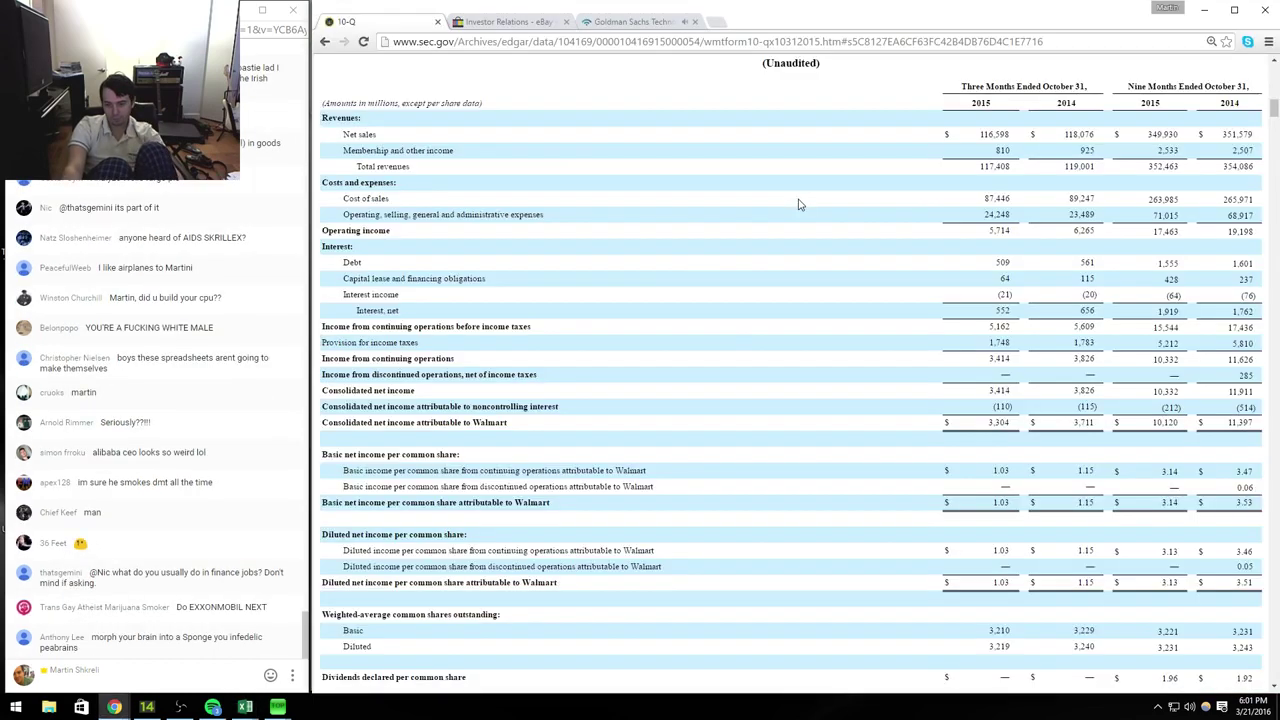
{"action": "key", "text": "alt+Tab"}
{"action": "key", "text": "Down"}
{"action": "key", "text": "Down"}
{"action": "type", "text": "3219"}
{"action": "key", "text": "Return"}
{"action": "key", "text": "Up"}
{"action": "key", "text": "Up"}
{"action": "type", "text": "=I3/113598"}
{"action": "key", "text": "Return"}
{"action": "key", "text": "Down"}
{"action": "key", "text": "Down"}
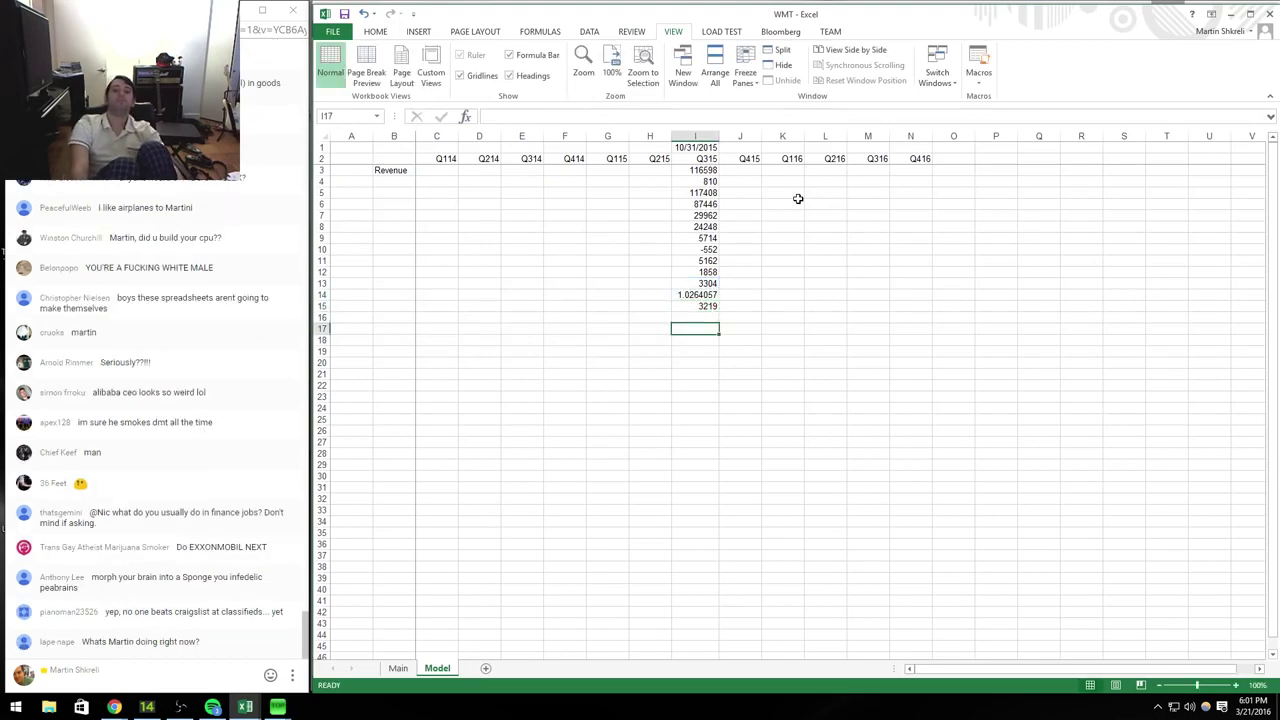
Step: Format the earnings per share figure in I14 as a number with two decimal places
{"action": "key", "text": "Up"}
{"action": "key", "text": "Up"}
{"action": "key", "text": "Up"}
{"action": "key", "text": "ctrl+shift+1"}
Step: Format rows 3 through 13 as numbers with zero decimal places and a thousands separator
{"action": "key", "text": "Up"}
{"action": "key", "text": "shift+space"}
{"action": "key", "text": "shift+Up"}
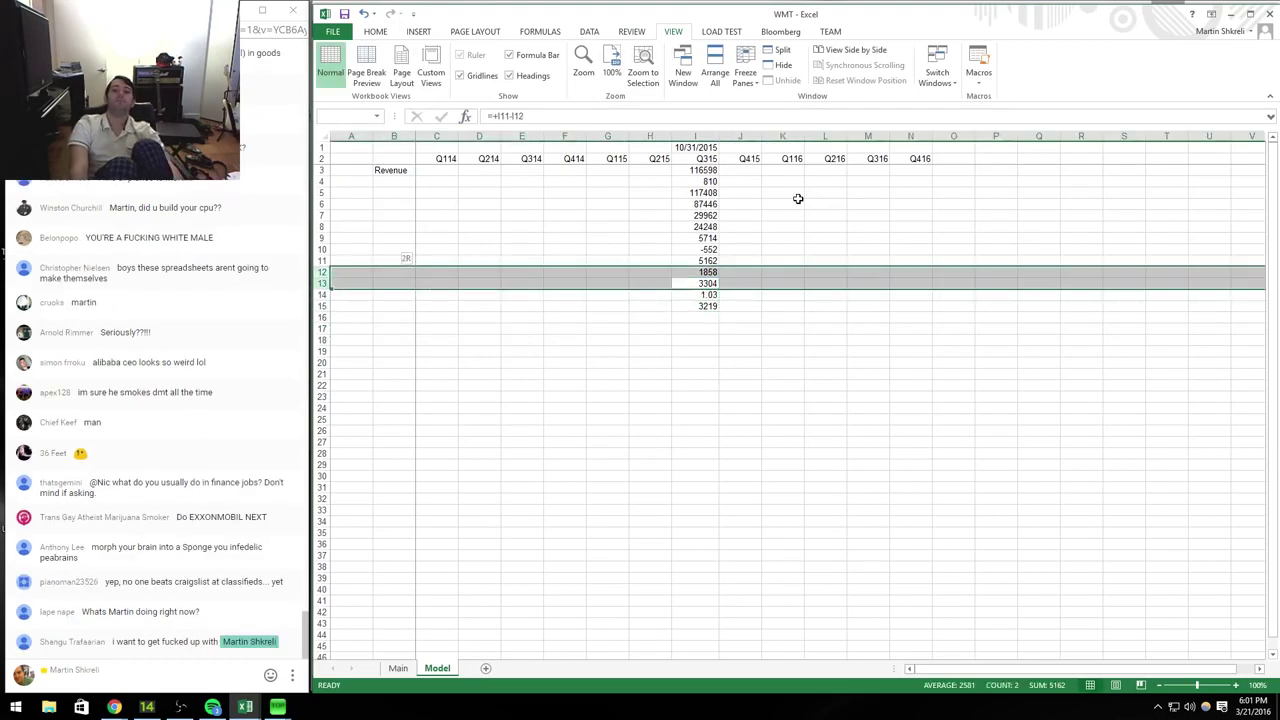
{"action": "key", "text": "shift+Up"}
{"action": "key", "text": "shift+Up"}
{"action": "key", "text": "shift+Up"}
{"action": "key", "text": "shift+Up"}
{"action": "key", "text": "shift+Up"}
{"action": "key", "text": "shift+Up"}
{"action": "key", "text": "shift+Up"}
{"action": "key", "text": "shift+Up"}
{"action": "key", "text": "shift+Up"}
{"action": "key", "text": "ctrl+1"}
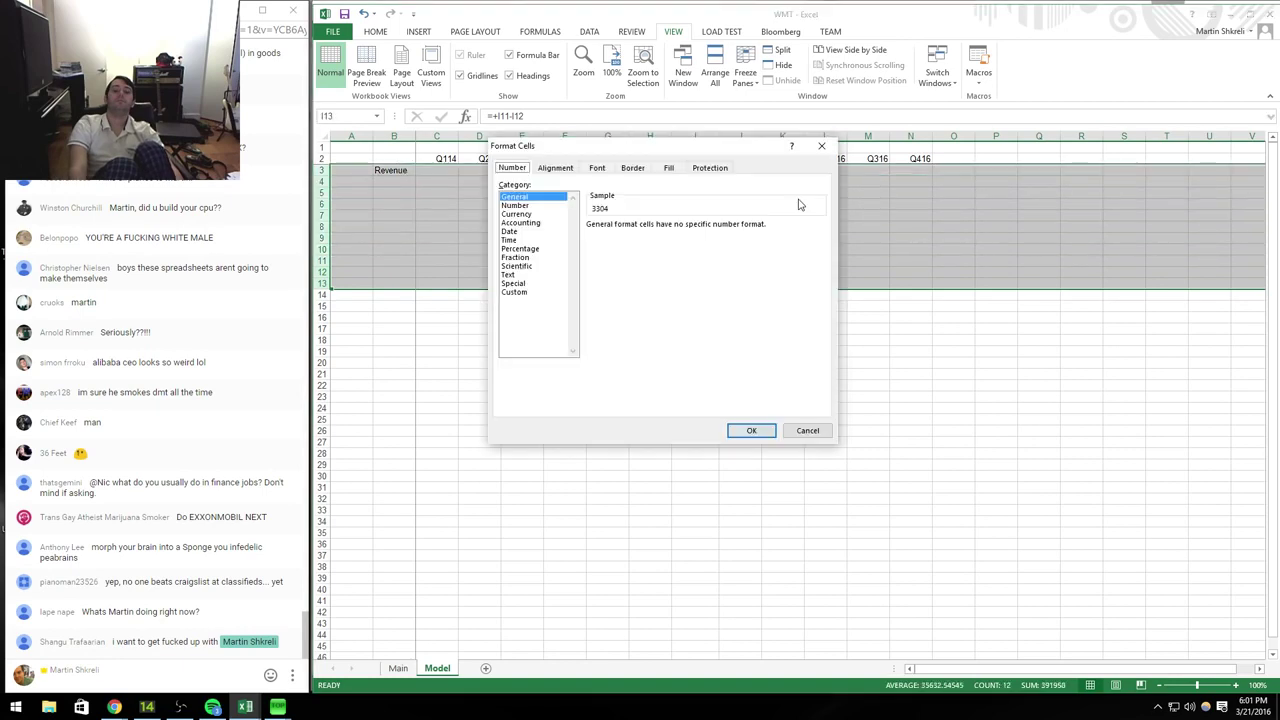
{"action": "key", "text": "Down"}
{"action": "key", "text": "Tab"}
{"action": "type", "text": "0"}
{"action": "key", "text": "Tab"}
{"action": "key", "text": "space"}
{"action": "key", "text": "Return"}
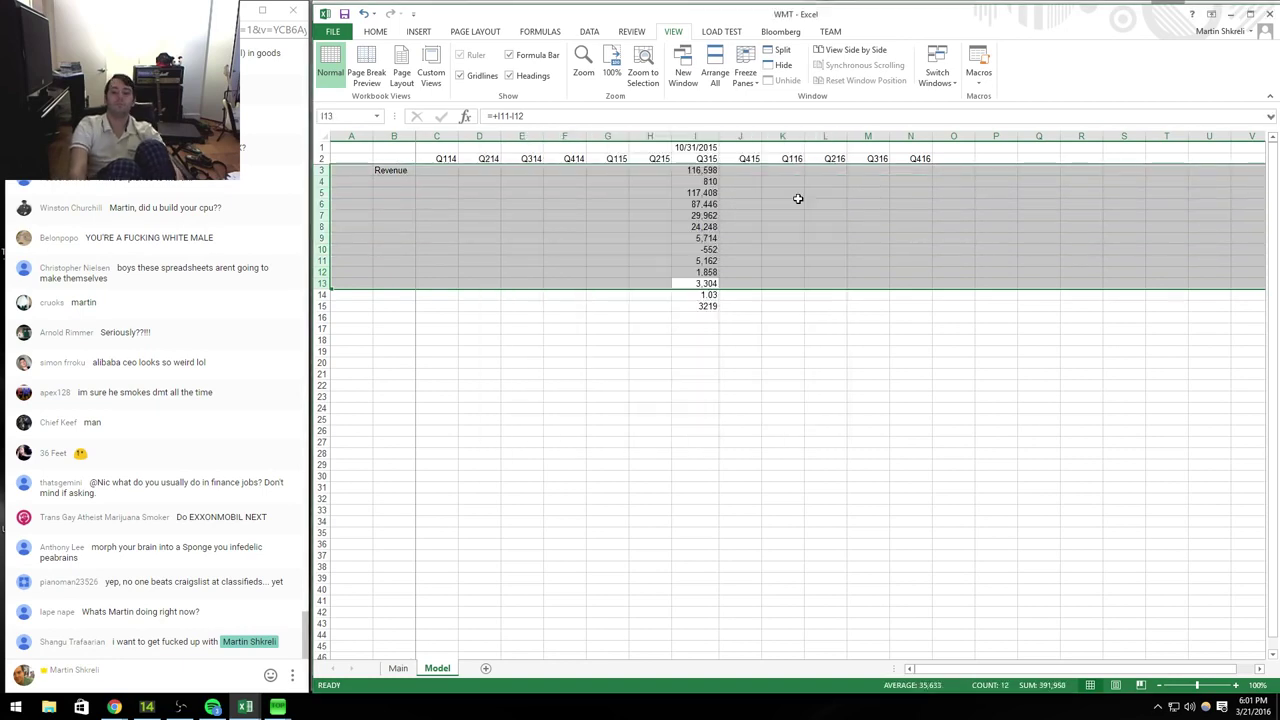
Step: Label B4 as Other and replace the label in B3 with Products
{"action": "key", "text": "Up"}
{"action": "key", "text": "Up"}
{"action": "key", "text": "Up"}
{"action": "key", "text": "Up"}
{"action": "key", "text": "Up"}
{"action": "key", "text": "Up"}
{"action": "key", "text": "Up"}
{"action": "key", "text": "Up"}
{"action": "key", "text": "Up"}
{"action": "key", "text": "Up"}
{"action": "key", "text": "Down"}
{"action": "key", "text": "Home"}
{"action": "key", "text": "Right"}
{"action": "type", "text": "Other"}
{"action": "key", "text": "Up"}
{"action": "type", "text": "Products"}
{"action": "key", "text": "Escape"}
{"action": "type", "text": "Products"}
{"action": "key", "text": "Return"}
Step: Enter the row labels Revenue, COGS and Gross Margin in B5:B7
{"action": "key", "text": "Down"}
{"action": "type", "text": "Revenue"}
{"action": "key", "text": "Return"}
{"action": "type", "text": "COGS"}
{"action": "key", "text": "Return"}
{"action": "type", "text": "Gro"}
{"action": "key", "text": "Up"}
{"action": "key", "text": "F2"}
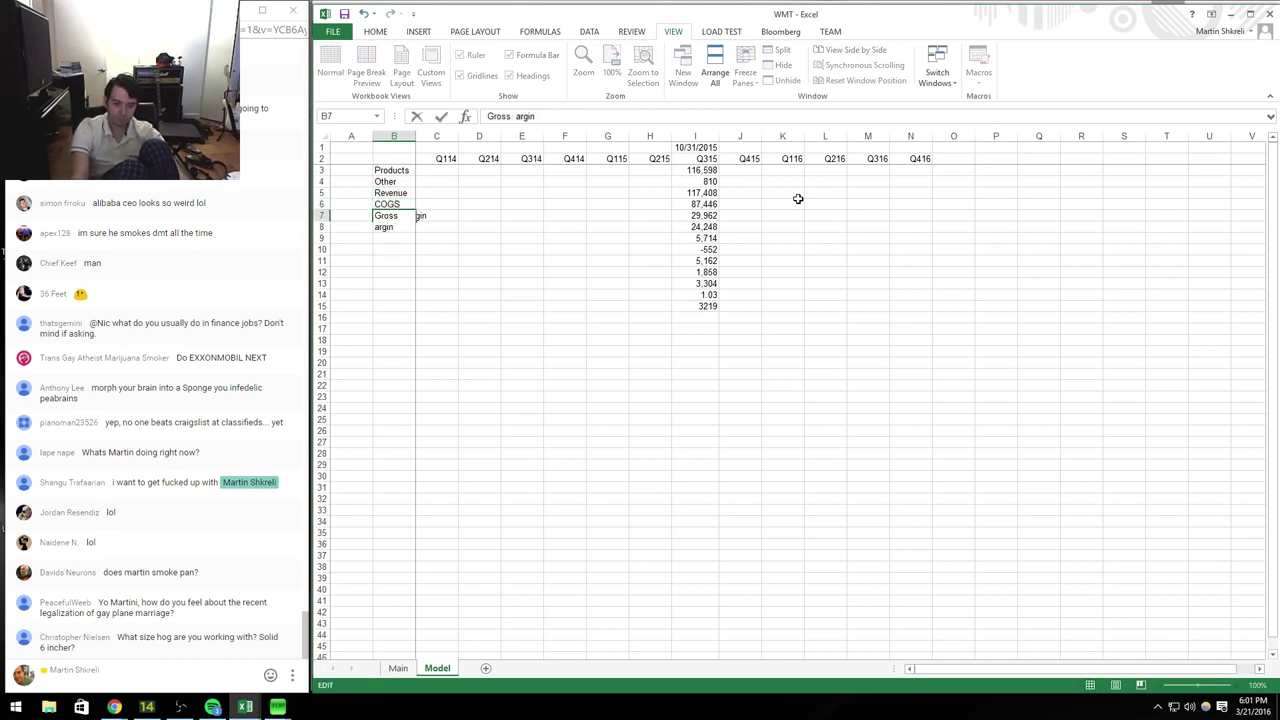
{"action": "key", "text": "Return"}
Step: Enter the row labels Operating Costs, Operating Income and Interest Income in B8:B10
{"action": "type", "text": "Operating Costs"}
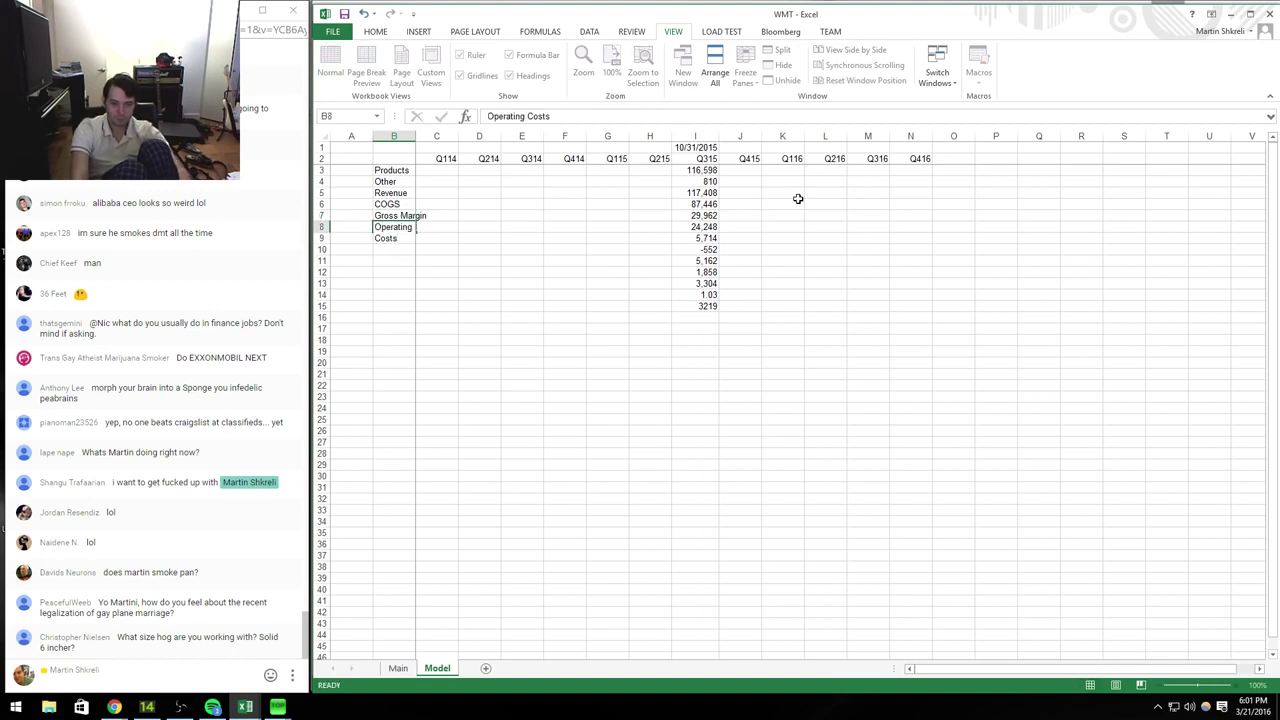
{"action": "key", "text": "Return"}
{"action": "type", "text": "Op"}
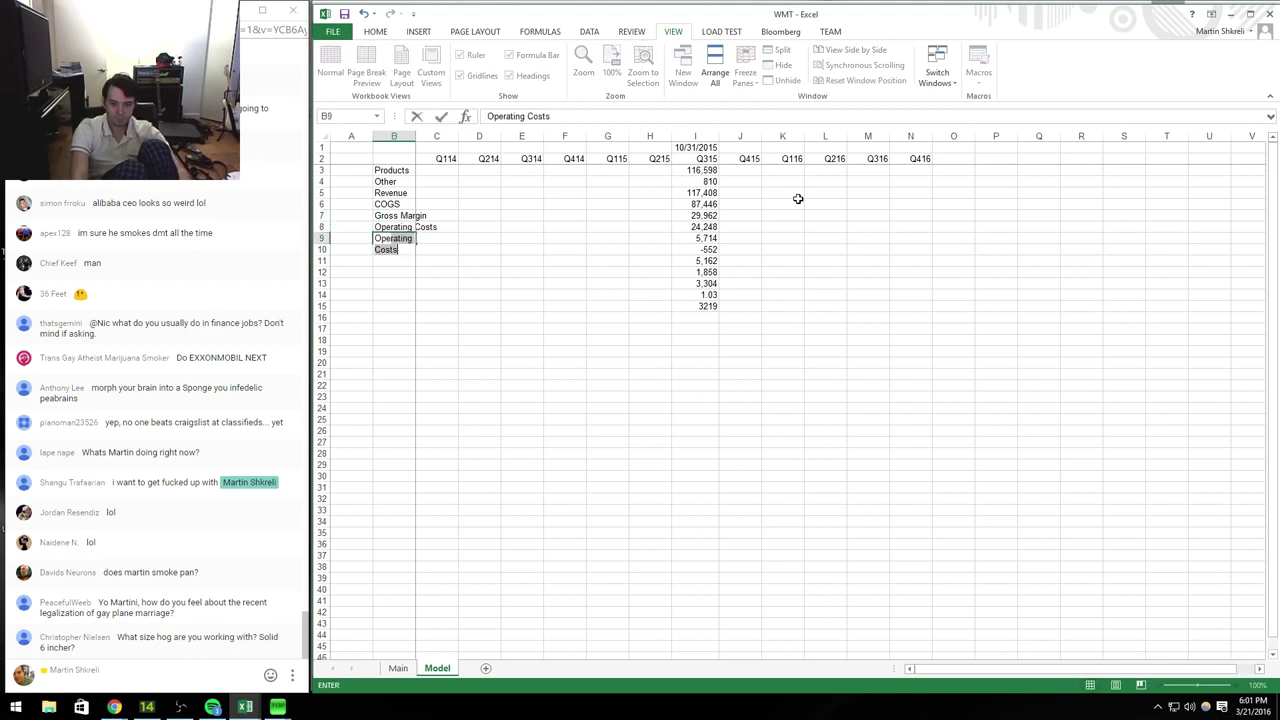
{"action": "type", "text": "erating Income"}
{"action": "key", "text": "Return"}
{"action": "type", "text": "Intere"}
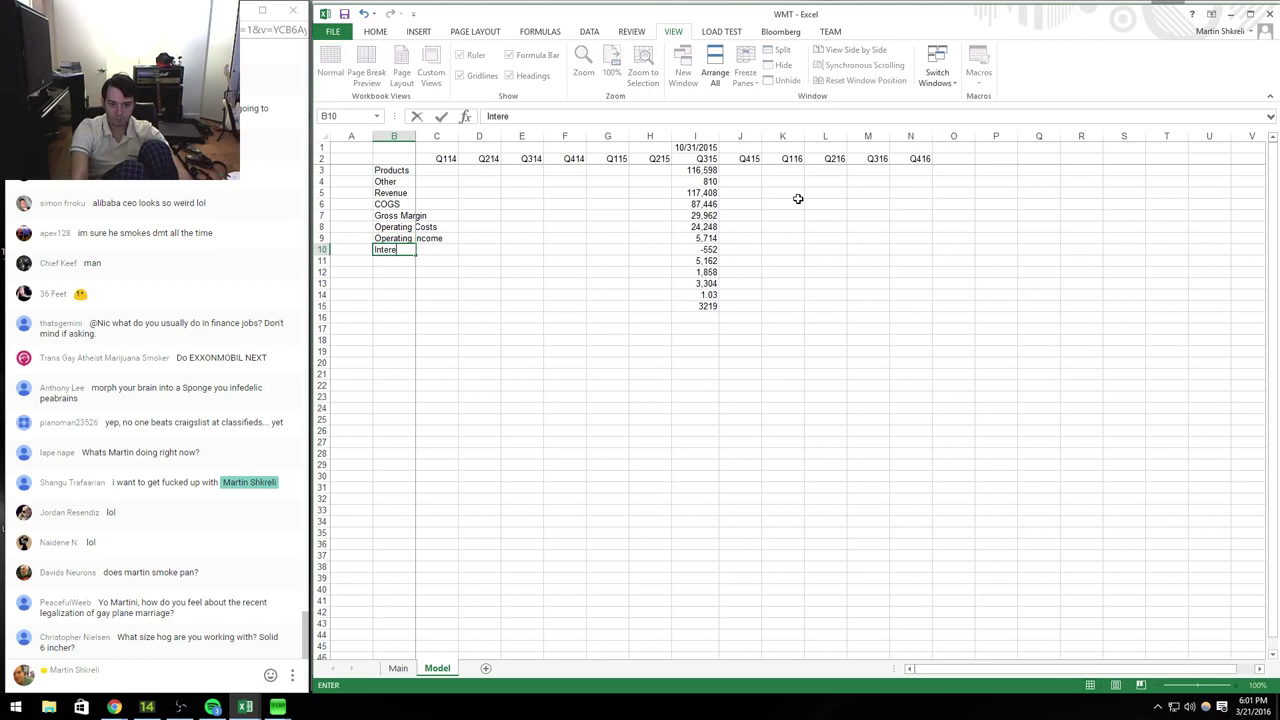
{"action": "type", "text": "st Income"}
{"action": "key", "text": "Return"}
Step: Enter the row labels Pretax Income, Taxes, Net Income, EPS and Shares in B11:B15
{"action": "type", "text": "Pretad"}
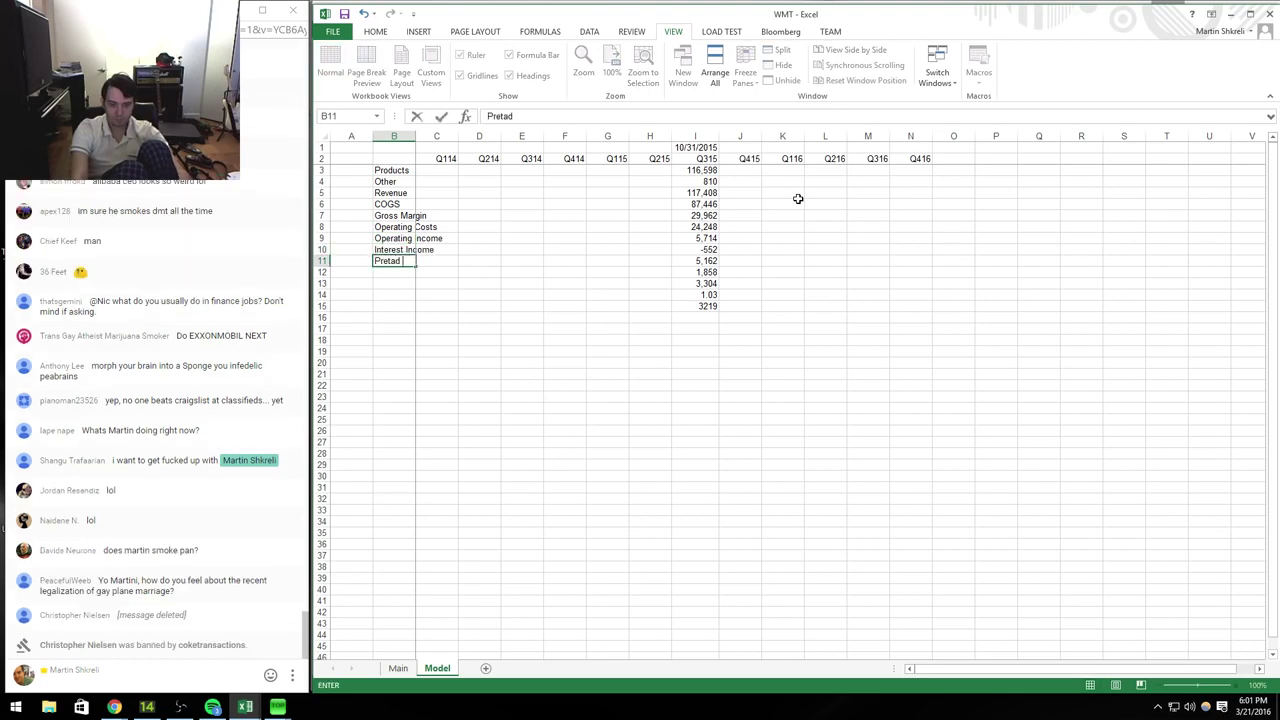
{"action": "key", "text": "BackSpace"}
{"action": "type", "text": "x Income"}
{"action": "key", "text": "Return"}
{"action": "type", "text": "Taxes"}
{"action": "key", "text": "Return"}
{"action": "type", "text": "Net Income"}
{"action": "key", "text": "Return"}
{"action": "type", "text": "EPS"}
{"action": "key", "text": "Return"}
{"action": "type", "text": "Shares"}
{"action": "key", "text": "Return"}
Step: Autofit column B to the width of its labels and select the Q315 Products figure in I3
{"action": "key", "text": "Right"}
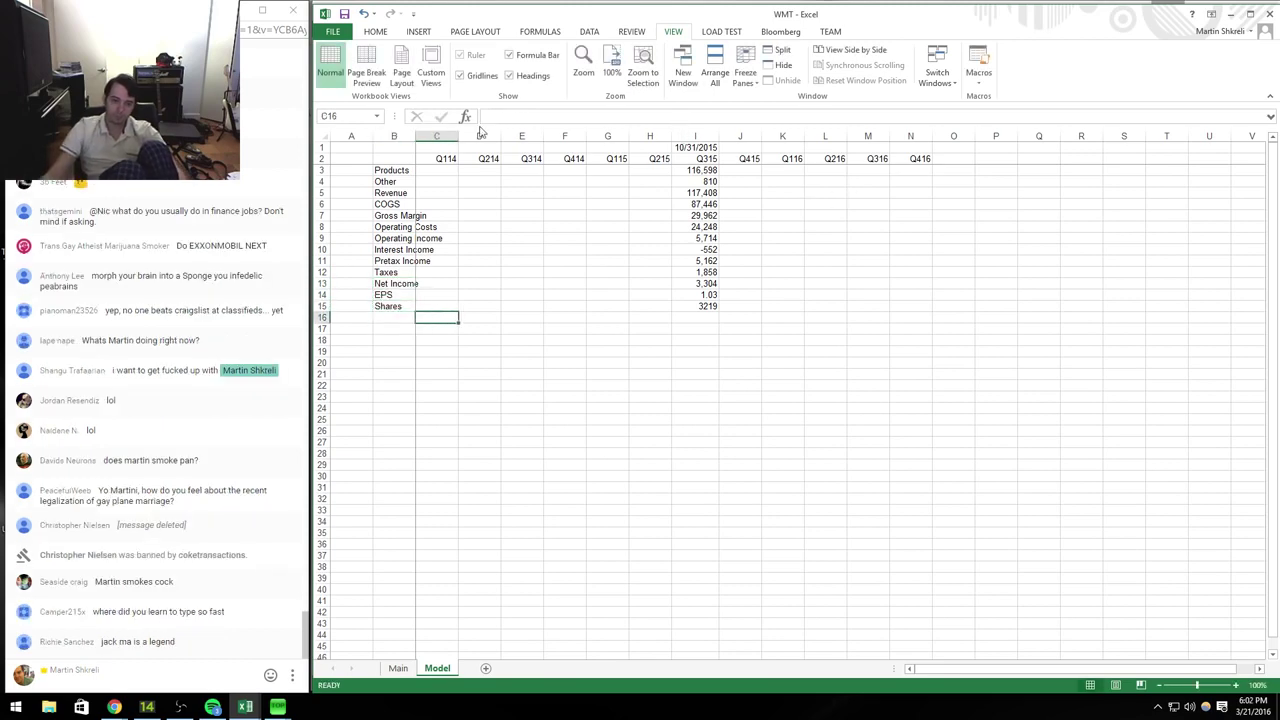
{"action": "double_click", "coordinate": [414, 139]}
{"action": "key", "text": "Right"}
{"action": "key", "text": "Right"}
{"action": "key", "text": "Right"}
{"action": "key", "text": "Right"}
{"action": "key", "text": "Right"}
{"action": "key", "text": "Right"}
{"action": "key", "text": "Up"}
{"action": "key", "text": "Up"}
{"action": "key", "text": "Up"}
{"action": "key", "text": "Up"}
{"action": "key", "text": "Up"}
{"action": "key", "text": "Up"}
{"action": "key", "text": "Up"}
{"action": "key", "text": "Up"}
{"action": "key", "text": "Up"}
{"action": "key", "text": "Up"}
{"action": "key", "text": "Up"}
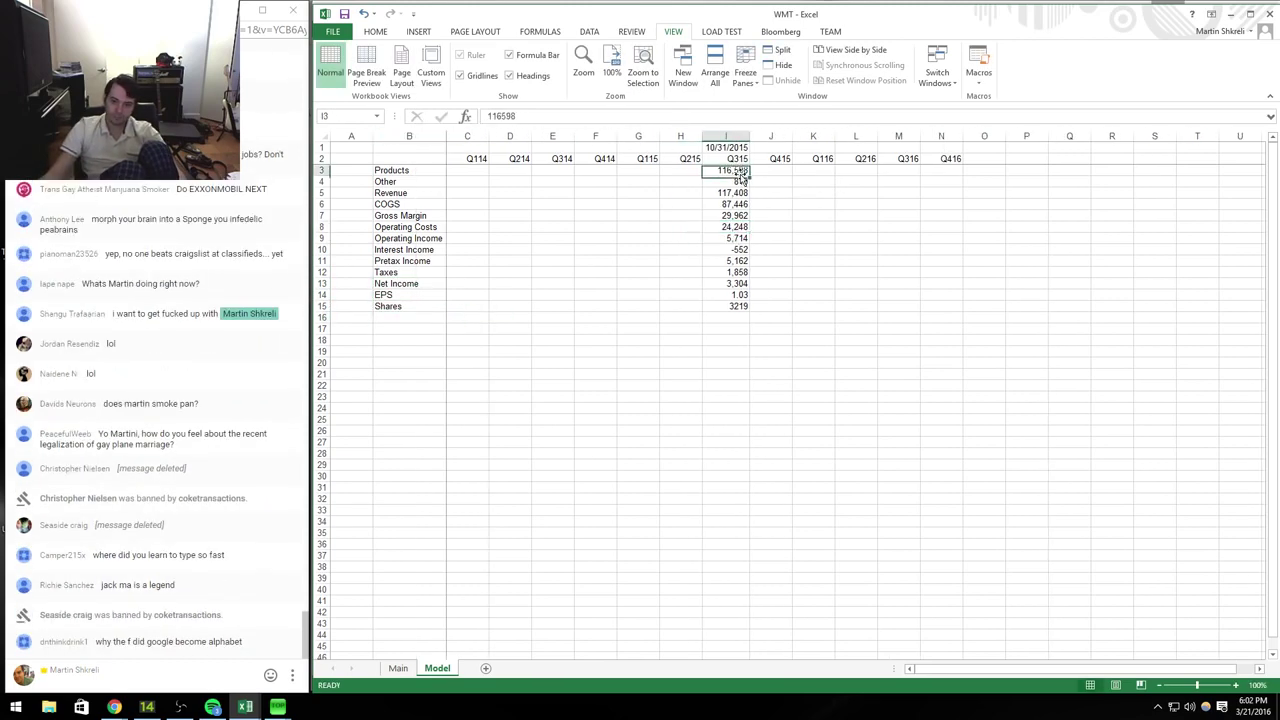
Step: Bold the Revenue row and copy the Q315 figures in I3:I15 to the Q314 column starting at E3
{"action": "key", "text": "shift+space"}
{"action": "key", "text": "ctrl+b"}
{"action": "key", "text": "Up"}
{"action": "key", "text": "Up"}
{"action": "key", "text": "ctrl+shift+Down"}
{"action": "key", "text": "ctrl+c"}
{"action": "key", "text": "Left"}
{"action": "key", "text": "Left"}
{"action": "key", "text": "Left"}
{"action": "key", "text": "ctrl+v"}
{"action": "key", "text": "Escape"}
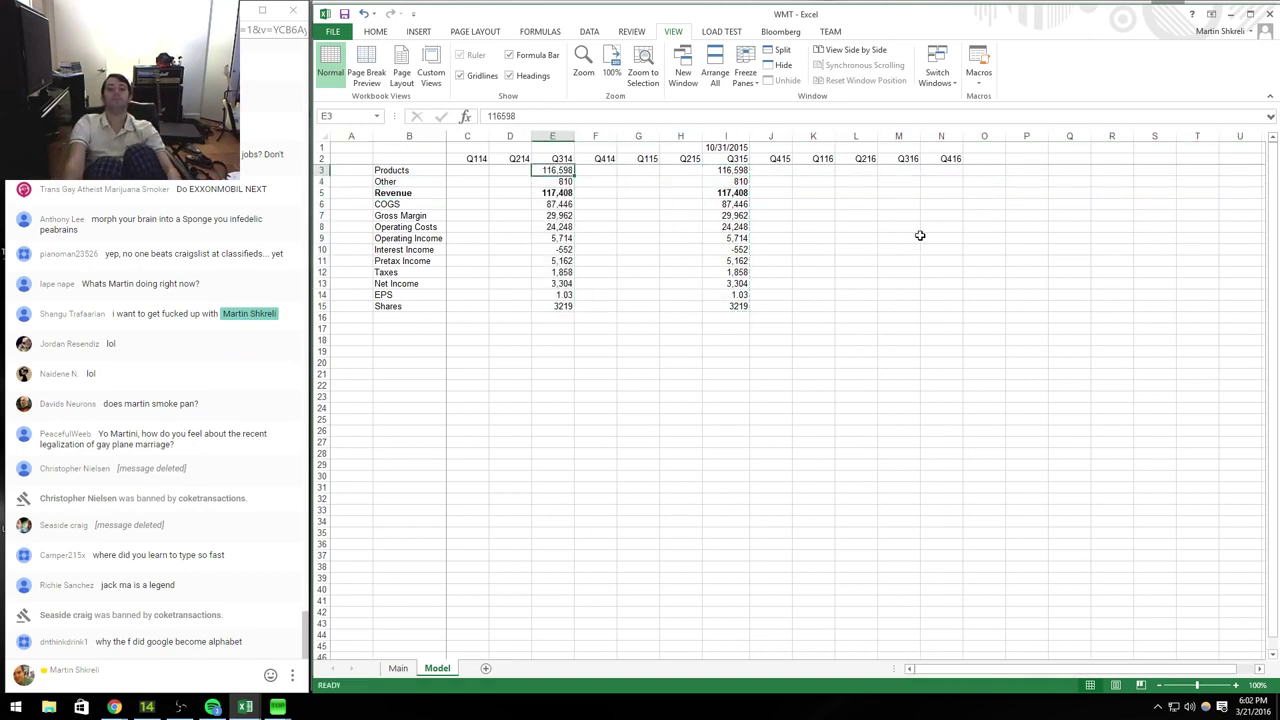
Step: Replace the Q314 figures with those from the 10-Q: Products 118076, Other 925 and COGS 89247
{"action": "key", "text": "alt+Tab"}
{"action": "key", "text": "alt+Tab"}
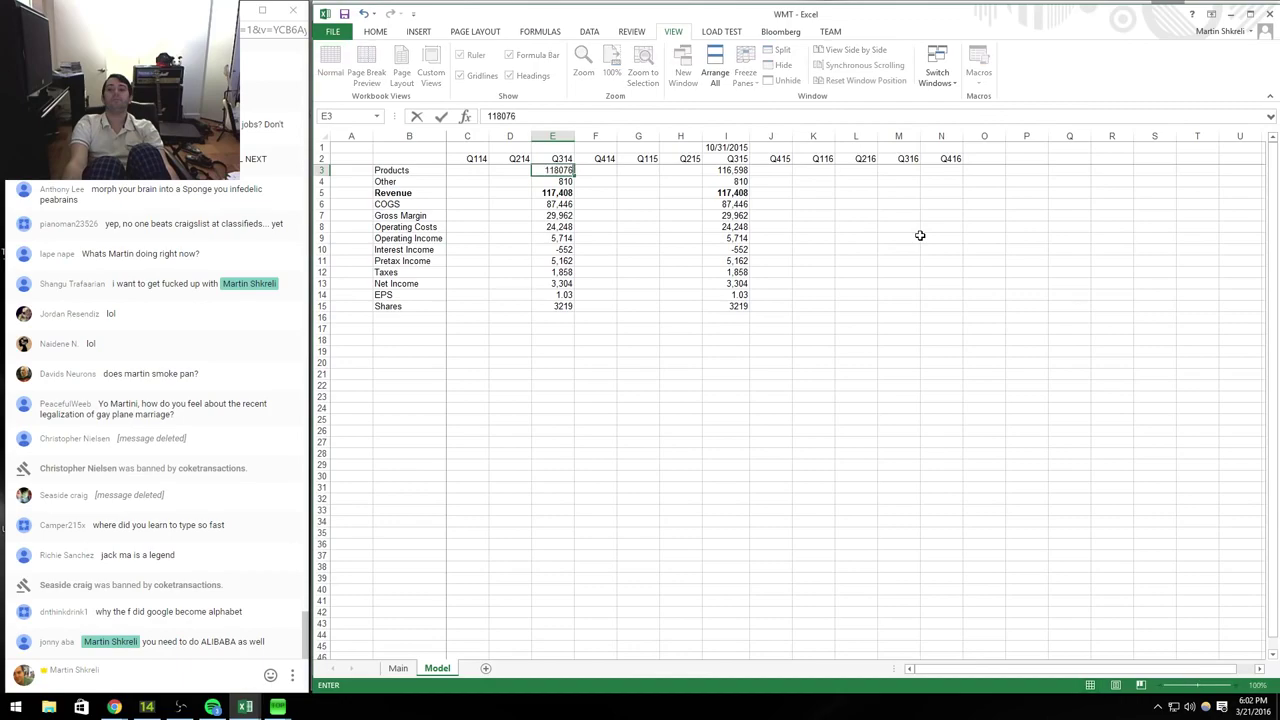
{"action": "key", "text": "alt+Tab"}
{"action": "key", "text": "alt+Tab"}
{"action": "type", "text": "87446"}
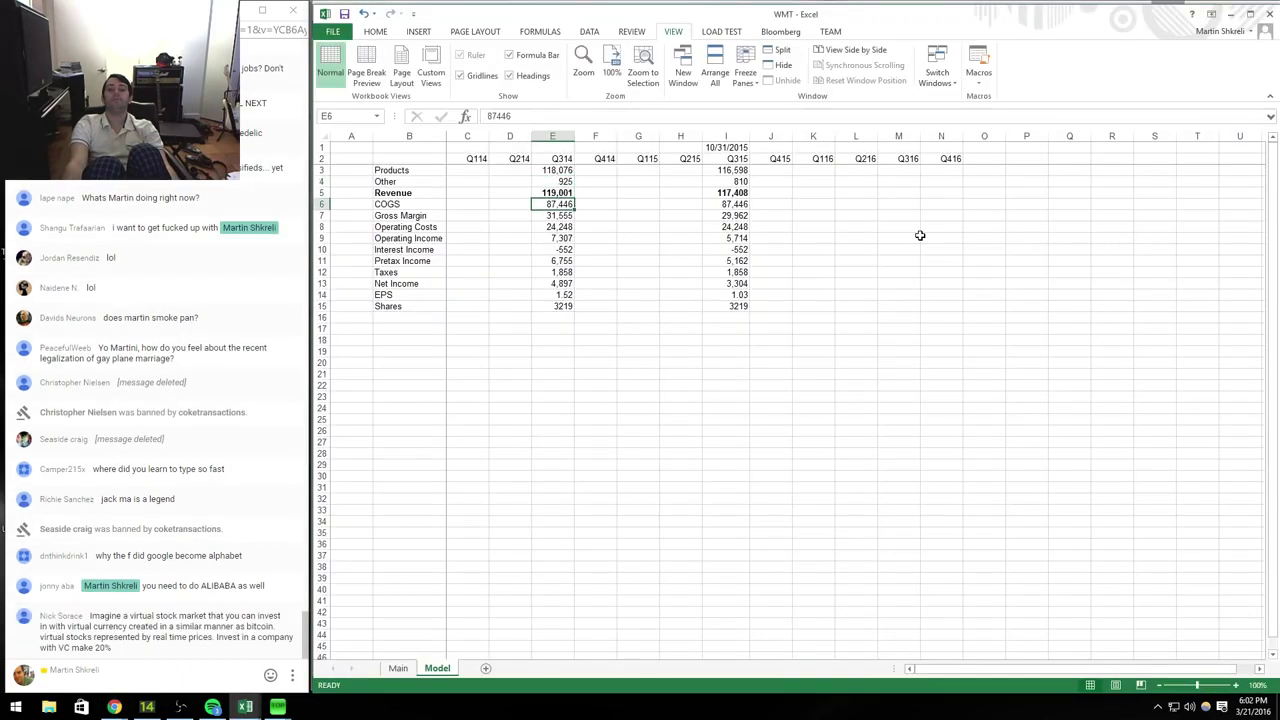
{"action": "key", "text": "alt+Tab"}
{"action": "key", "text": "alt+Tab"}
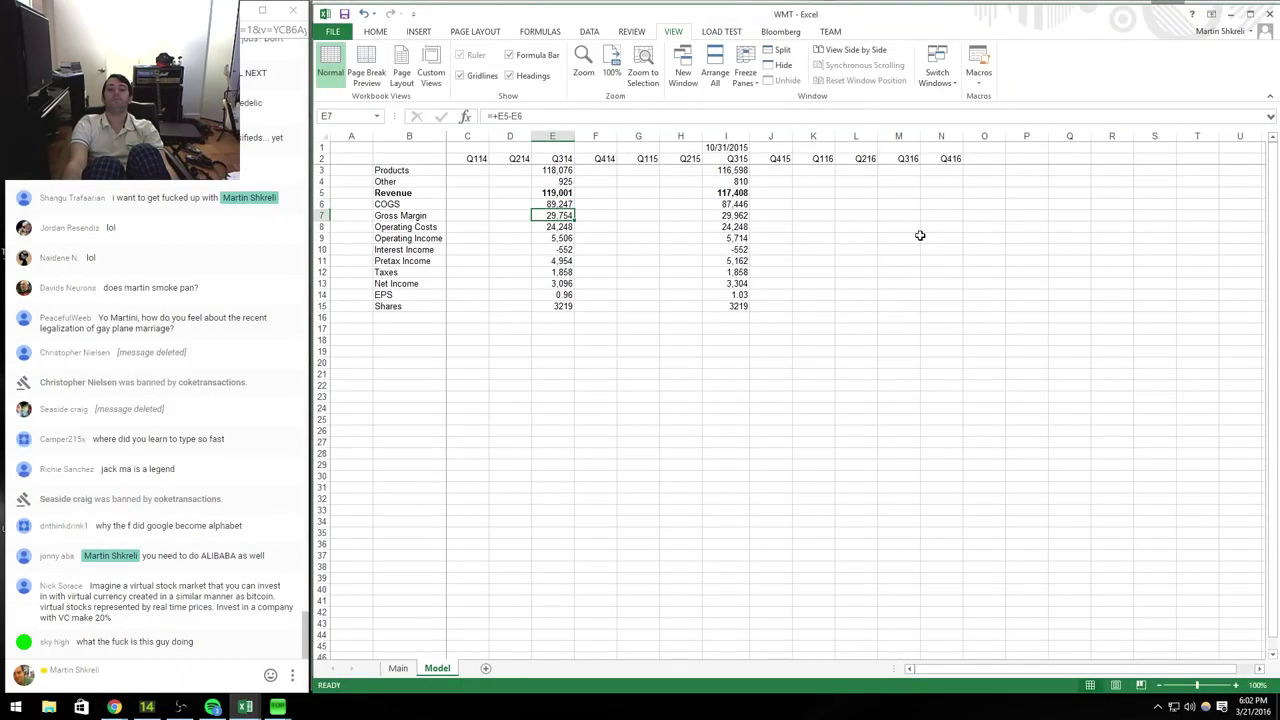
Step: Enter the Q314 Operating Costs of 23489 and Interest Income of -656 from the 10-Q
{"action": "key", "text": "alt+Tab"}
{"action": "key", "text": "alt+Tab"}
{"action": "type", "text": "2"}
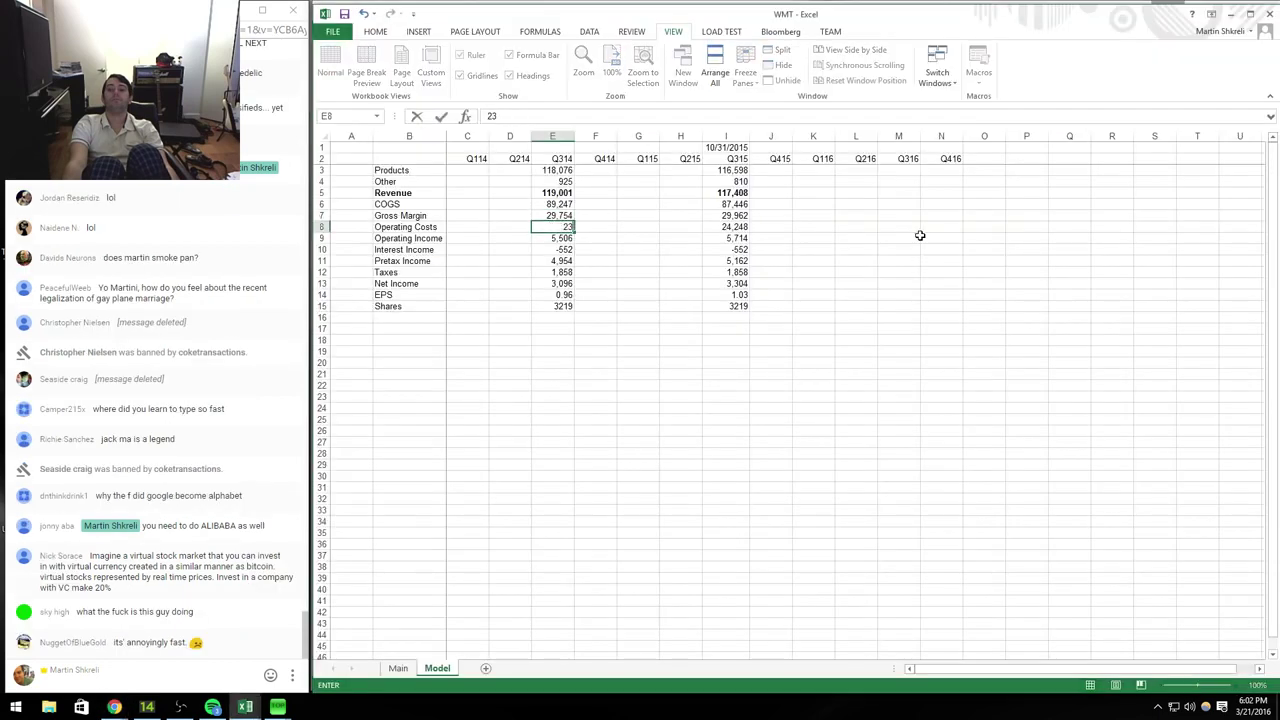
{"action": "type", "text": "3489"}
{"action": "key", "text": "Return"}
{"action": "key", "text": "alt+Tab"}
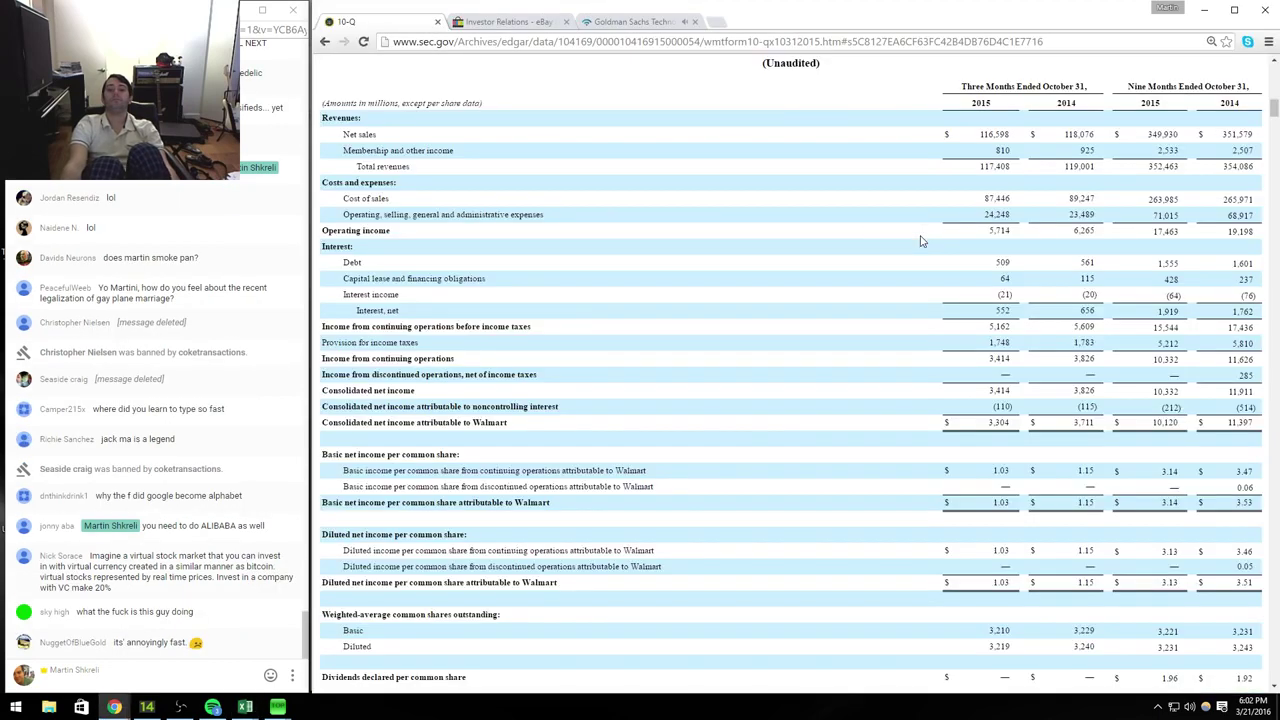
{"action": "key", "text": "alt+Tab"}
{"action": "type", "text": "6265"}
{"action": "key", "text": "Return"}
Step: Enter the Q314 Taxes as the sum 1783+115 and Shares as 3240 from the 10-Q
{"action": "key", "text": "alt+Tab"}
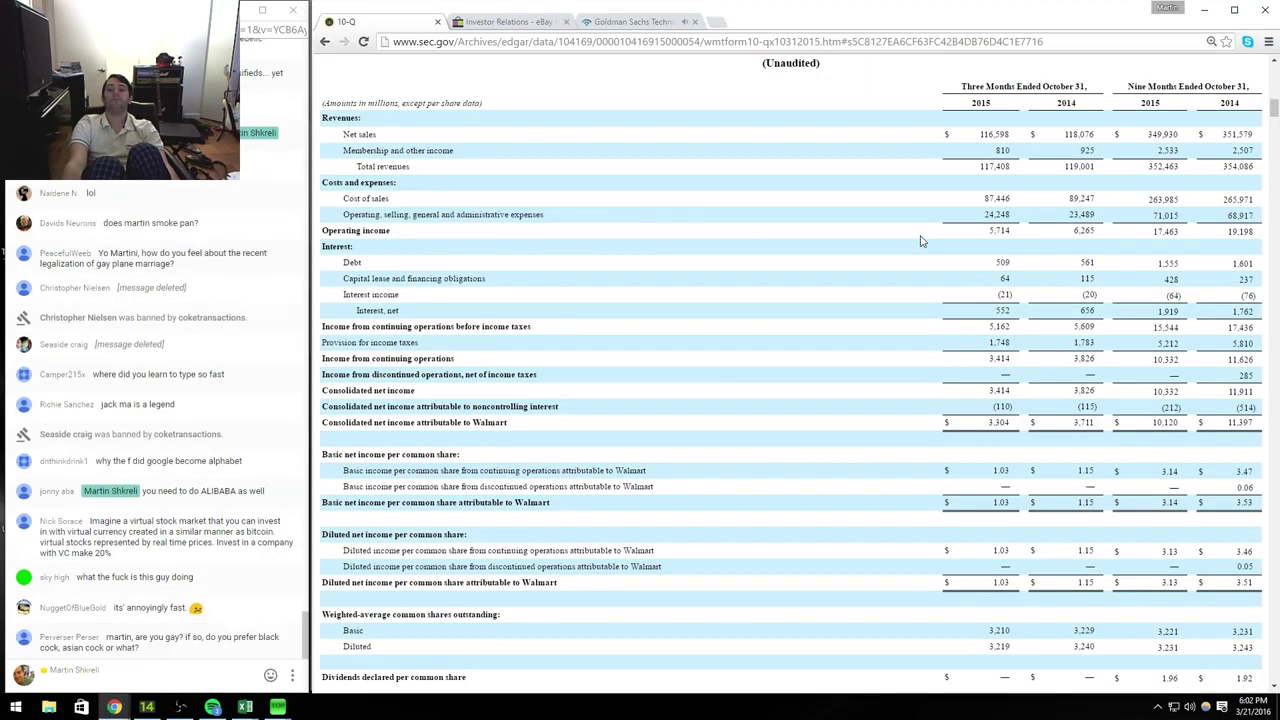
{"action": "key", "text": "alt+Tab"}
{"action": "type", "text": "+178"}
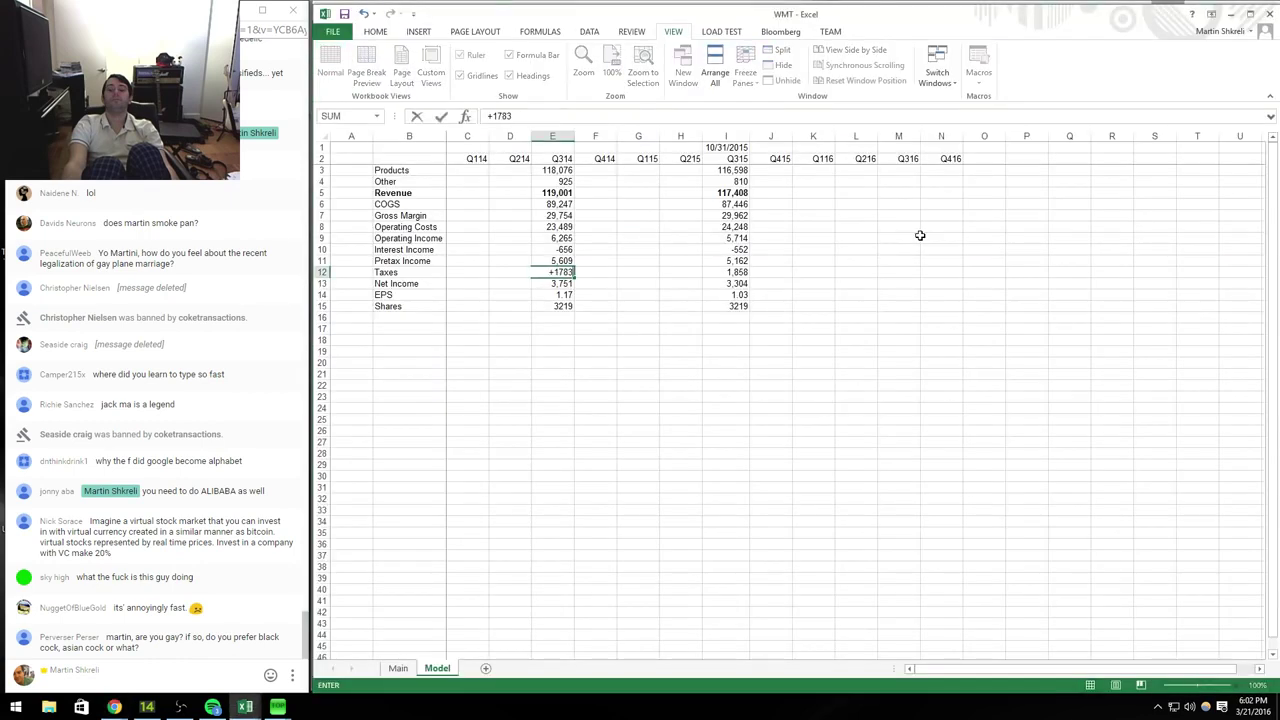
{"action": "type", "text": "3+1"}
{"action": "key", "text": "Return"}
{"action": "key", "text": "alt+Tab"}
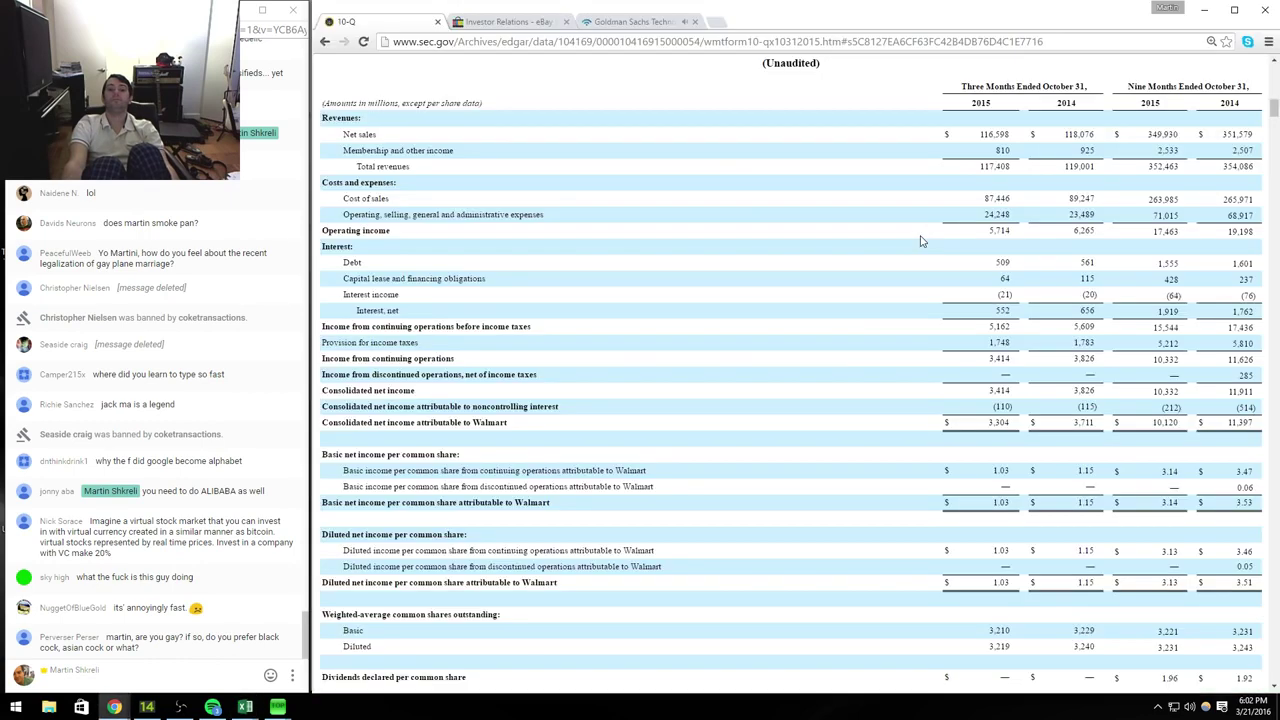
{"action": "key", "text": "alt+Tab"}
{"action": "type", "text": "3240"}
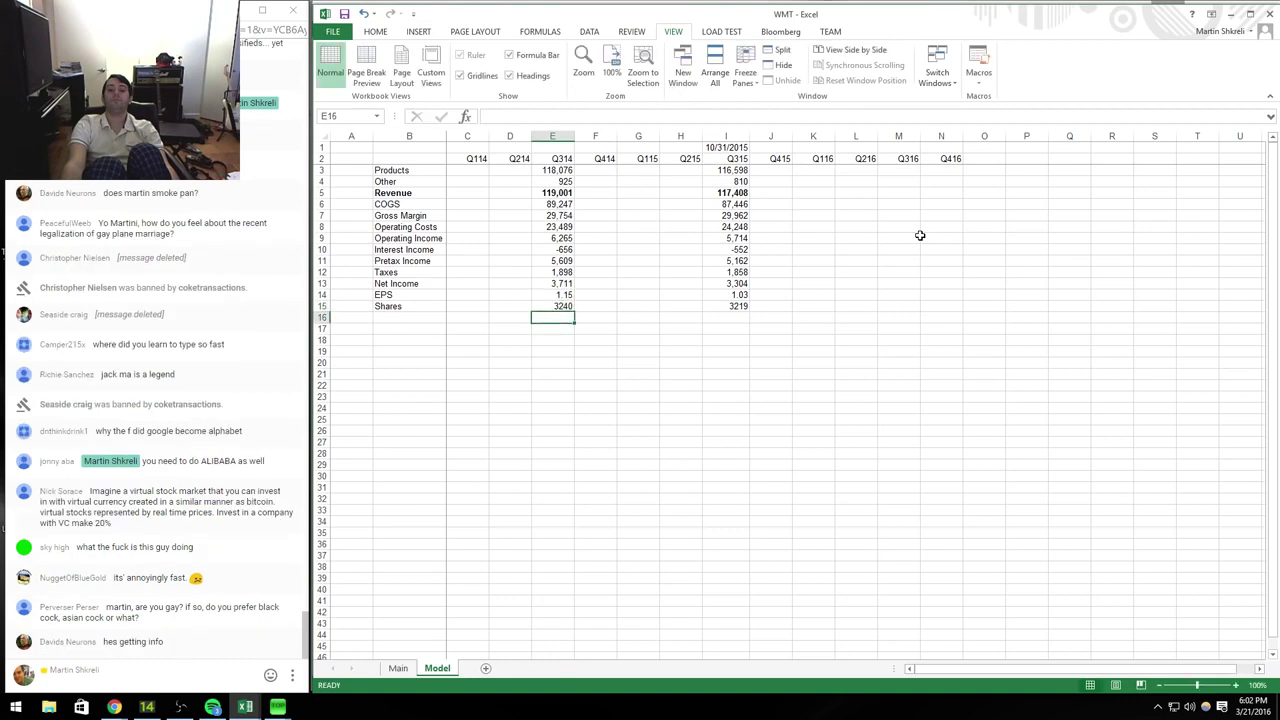
Step: Format the Shares row as a number with 0 decimal places and a thousands separator
{"action": "key", "text": "ctrl+Return"}
{"action": "key", "text": "shift+space"}
{"action": "key", "text": "ctrl+1"}
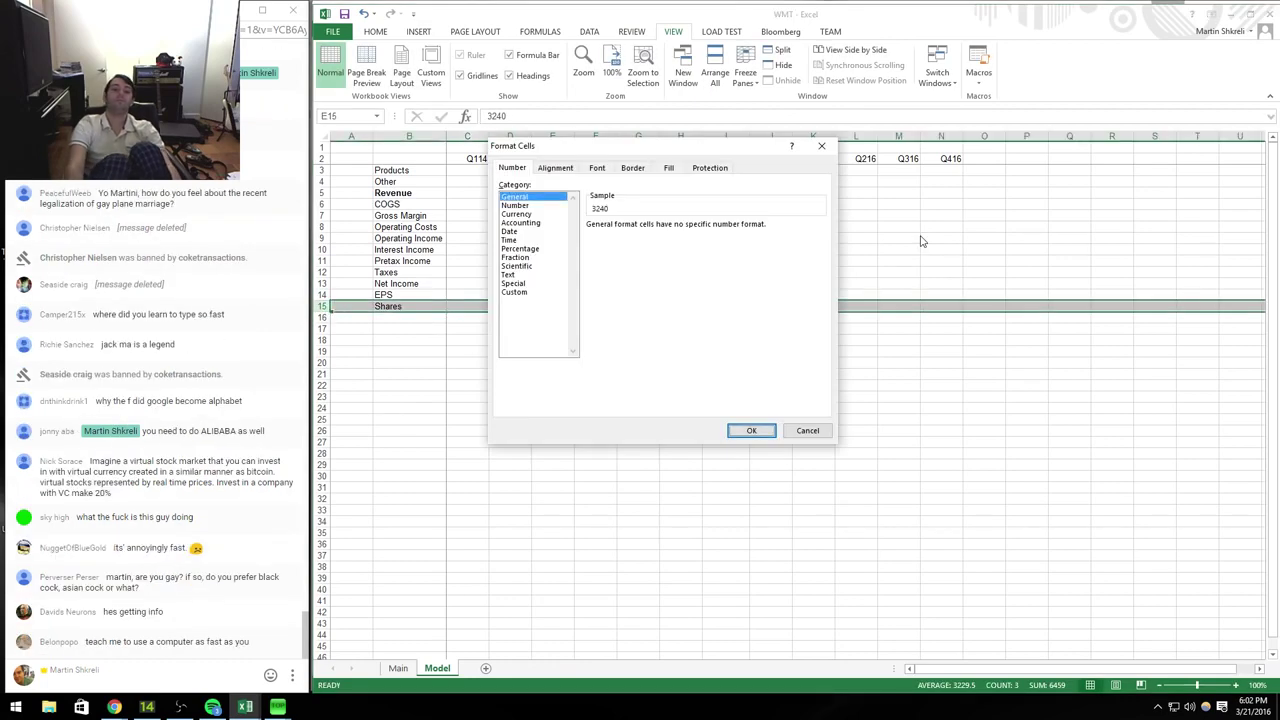
{"action": "key", "text": "Down"}
{"action": "key", "text": "Return"}
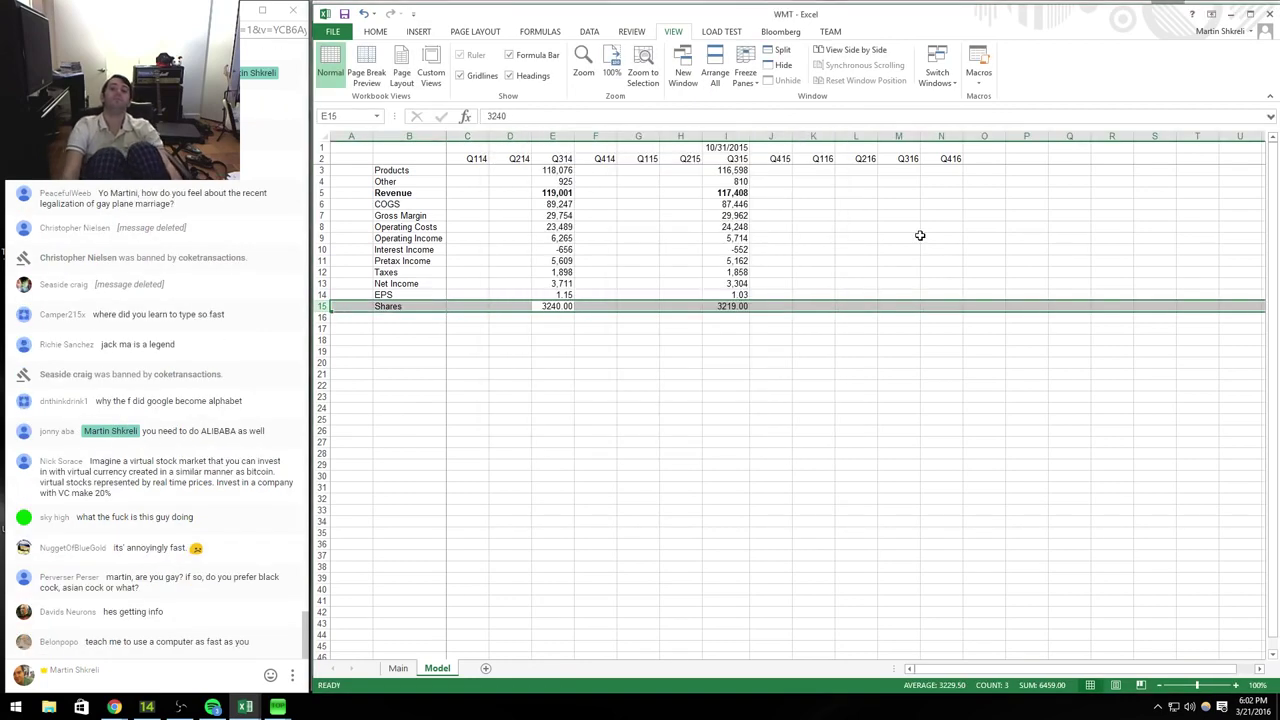
{"action": "key", "text": "ctrl+1"}
{"action": "type", "text": "0"}
{"action": "key", "text": "alt+u"}
{"action": "key", "text": "Return"}
Step: Draw a vertical line along the boundary between the Q315 and Q415 columns, from row 1 to about row 40
{"action": "key", "text": "Right"}
{"action": "left_click", "coordinate": [418, 31]}
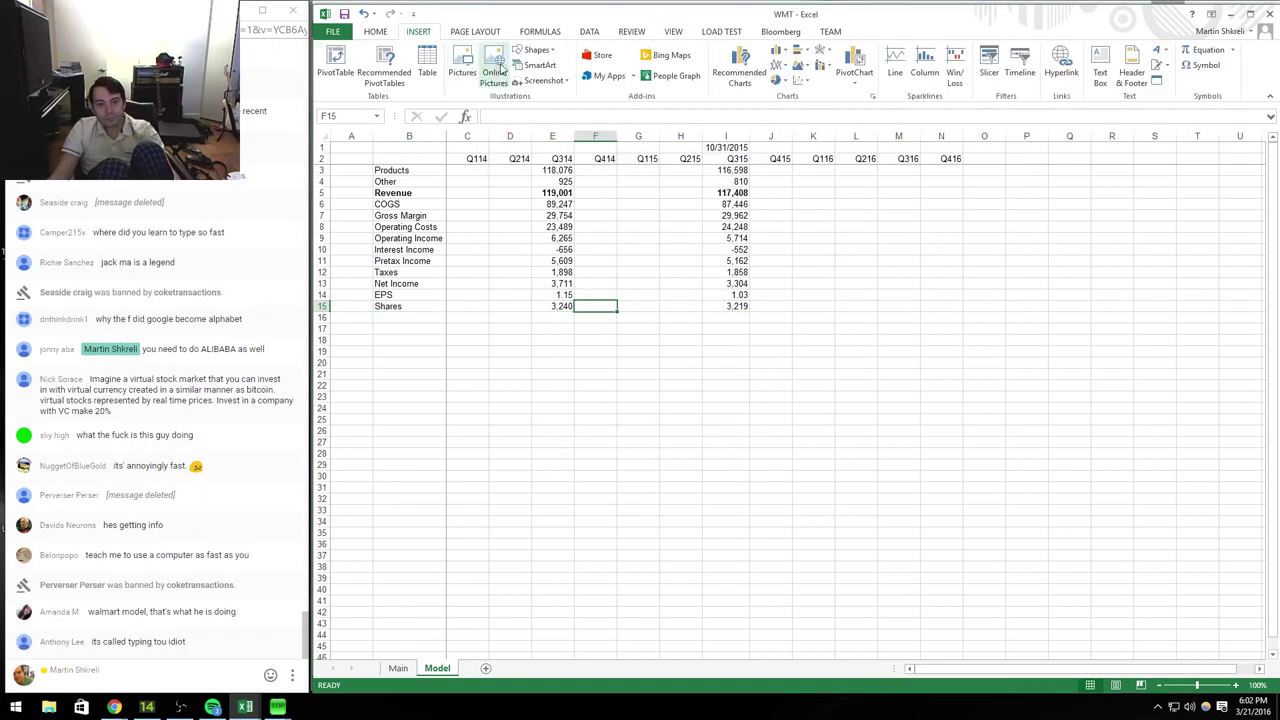
{"action": "left_click", "coordinate": [535, 49]}
{"action": "left_click", "coordinate": [518, 120]}
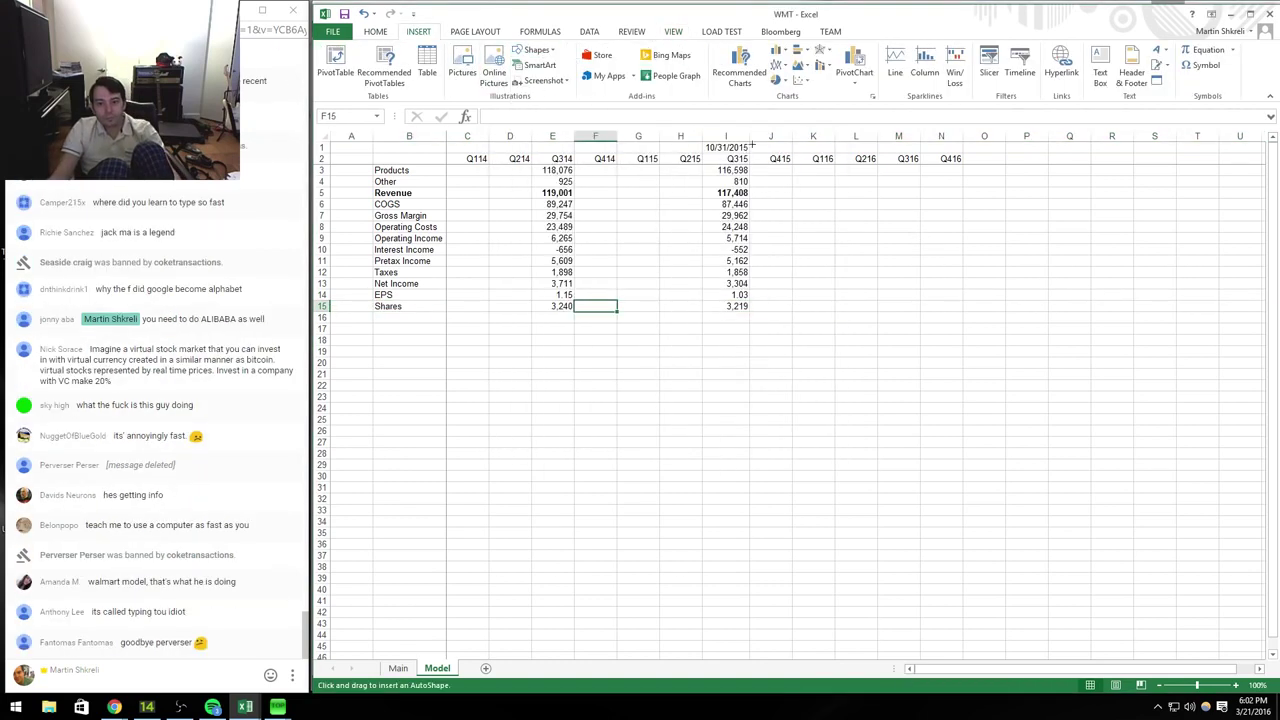
{"action": "left_click", "coordinate": [757, 177]}
{"action": "key", "text": "Delete"}
Step: Switch to the AMZN workbook's Model sheet and label B35 as WMT
{"action": "key", "text": "ctrl+Tab"}
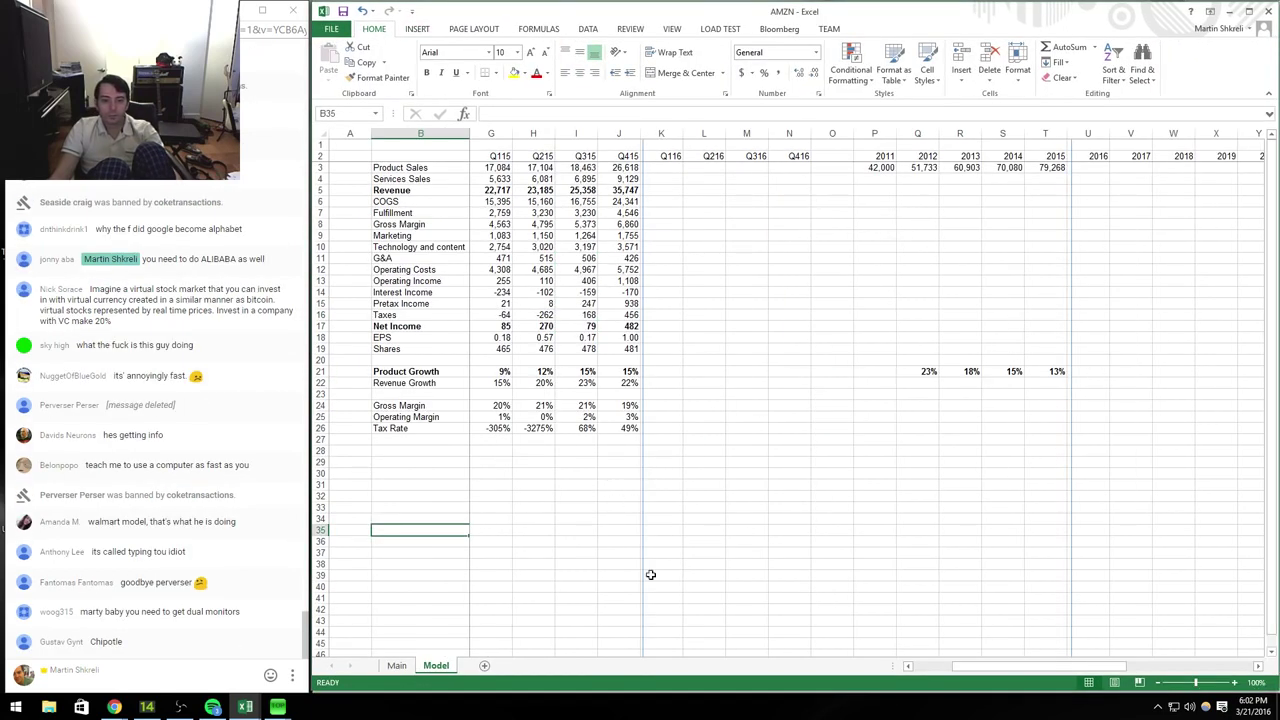
{"action": "type", "text": "WMT"}
Step: Look up Walmart's Q315 Products figure in the WMT workbook and enter 116598 in I35 of the AMZN model
{"action": "key", "text": "Right"}
{"action": "key", "text": "Right"}
{"action": "key", "text": "Right"}
{"action": "key", "text": "Right"}
{"action": "key", "text": "Right"}
{"action": "key", "text": "Right"}
{"action": "key", "text": "Right"}
{"action": "key", "text": "Right"}
{"action": "key", "text": "Right"}
{"action": "key", "text": "Right"}
{"action": "key", "text": "Right"}
{"action": "key", "text": "Right"}
{"action": "key", "text": "Right"}
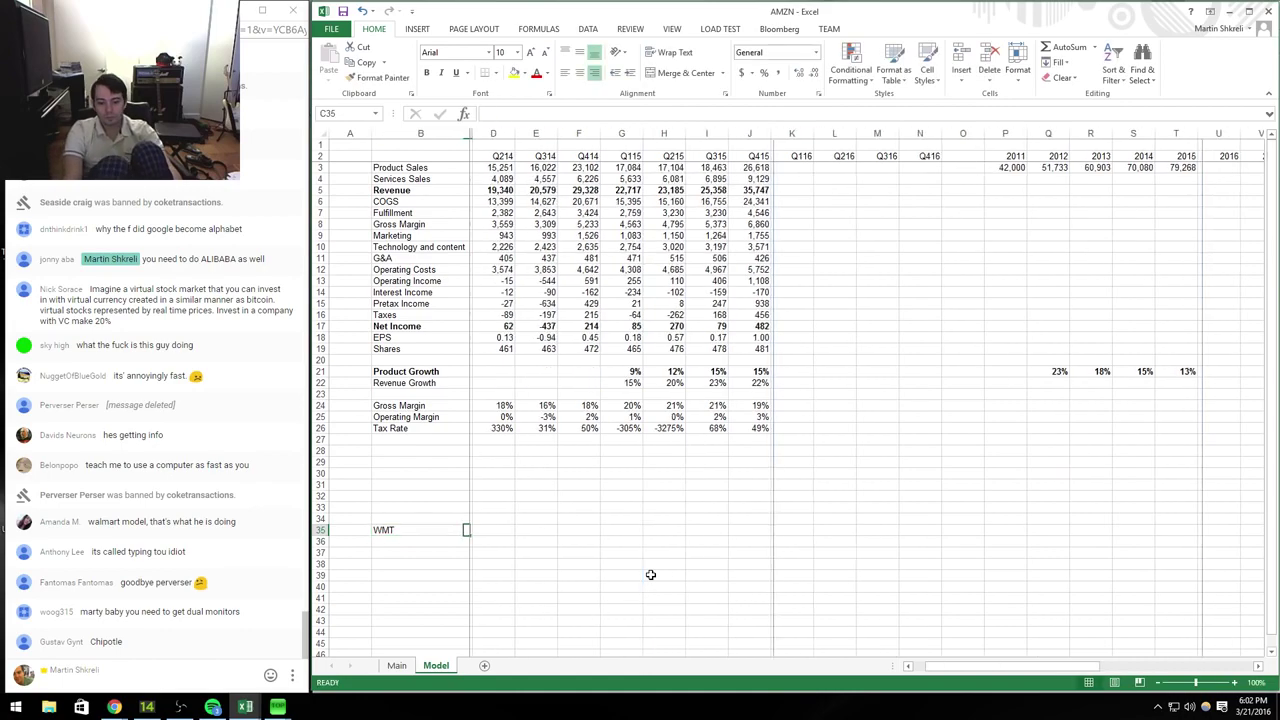
{"action": "key", "text": "Left"}
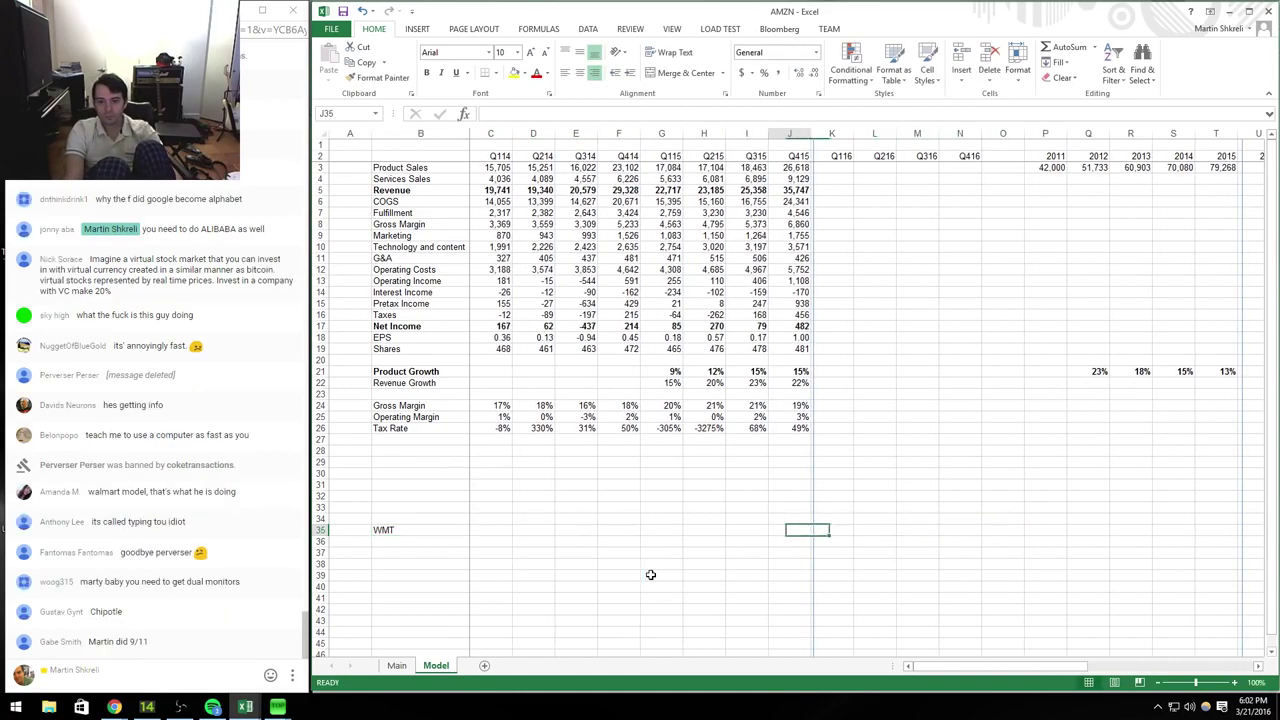
{"action": "key", "text": "ctrl+Tab"}
{"action": "key", "text": "ctrl+Tab"}
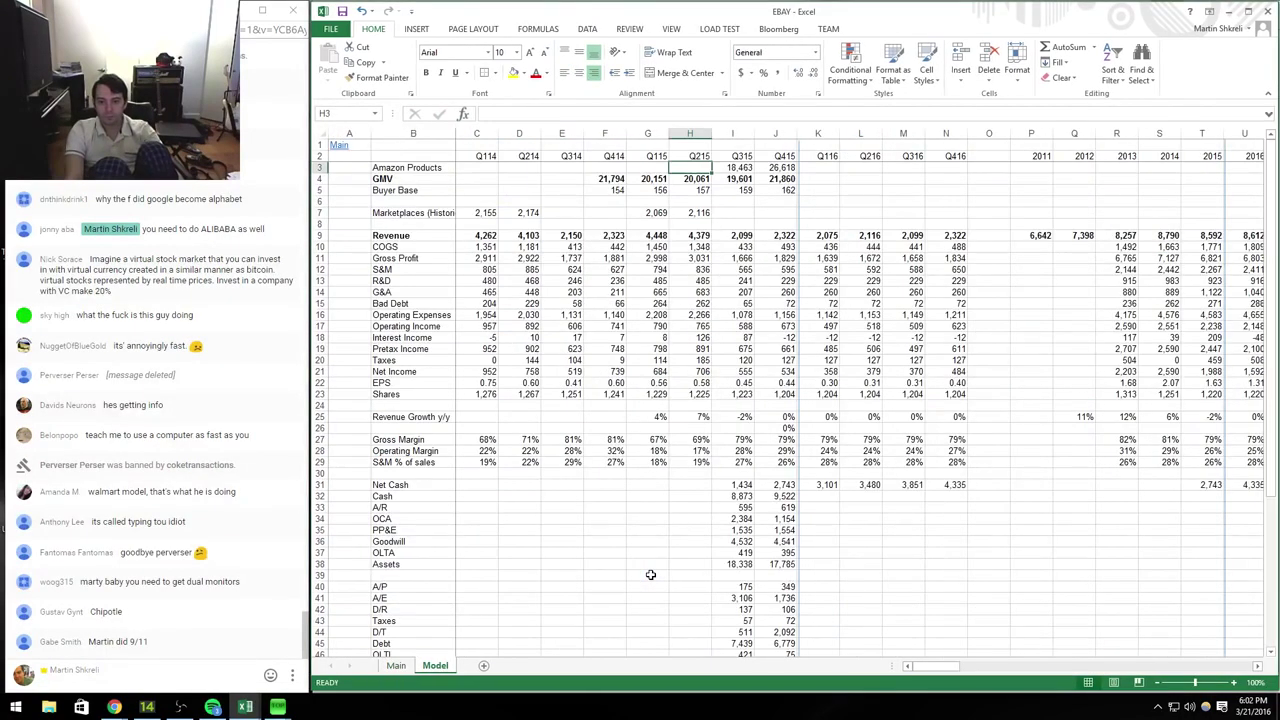
{"action": "key", "text": "ctrl+Tab"}
{"action": "key", "text": "ctrl+Tab"}
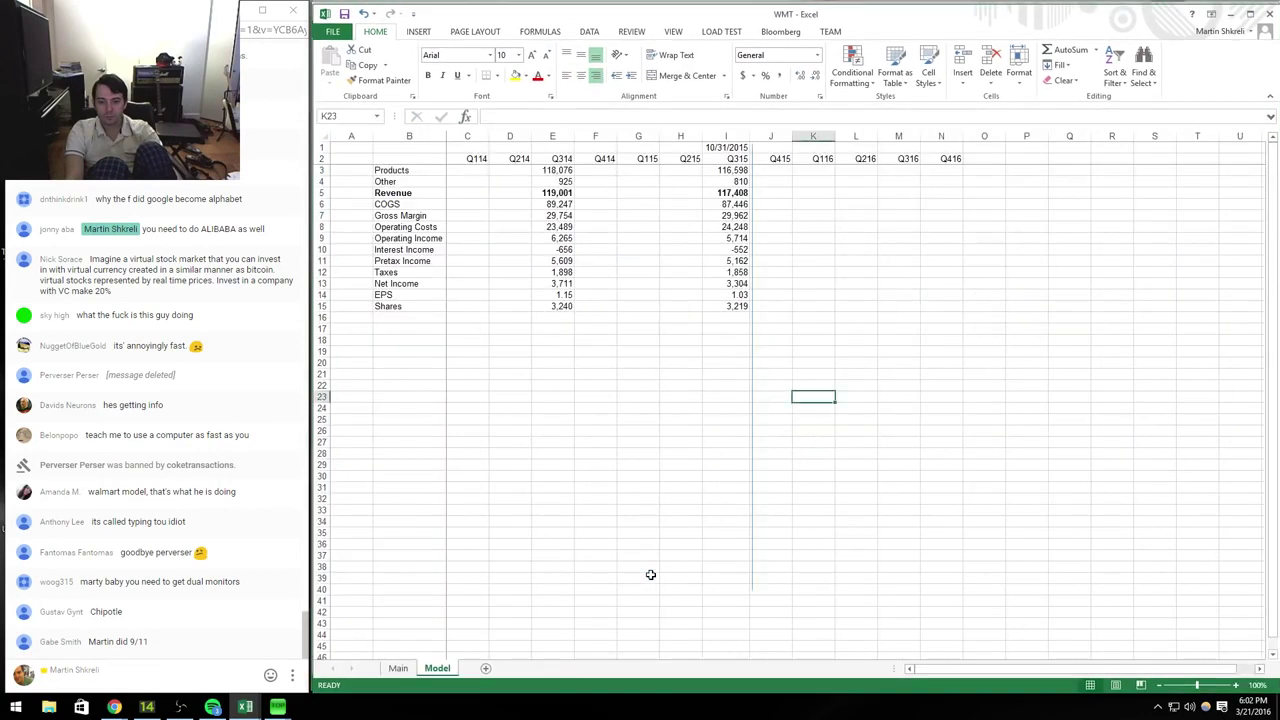
{"action": "key", "text": "ctrl+Tab"}
{"action": "key", "text": "ctrl+Tab"}
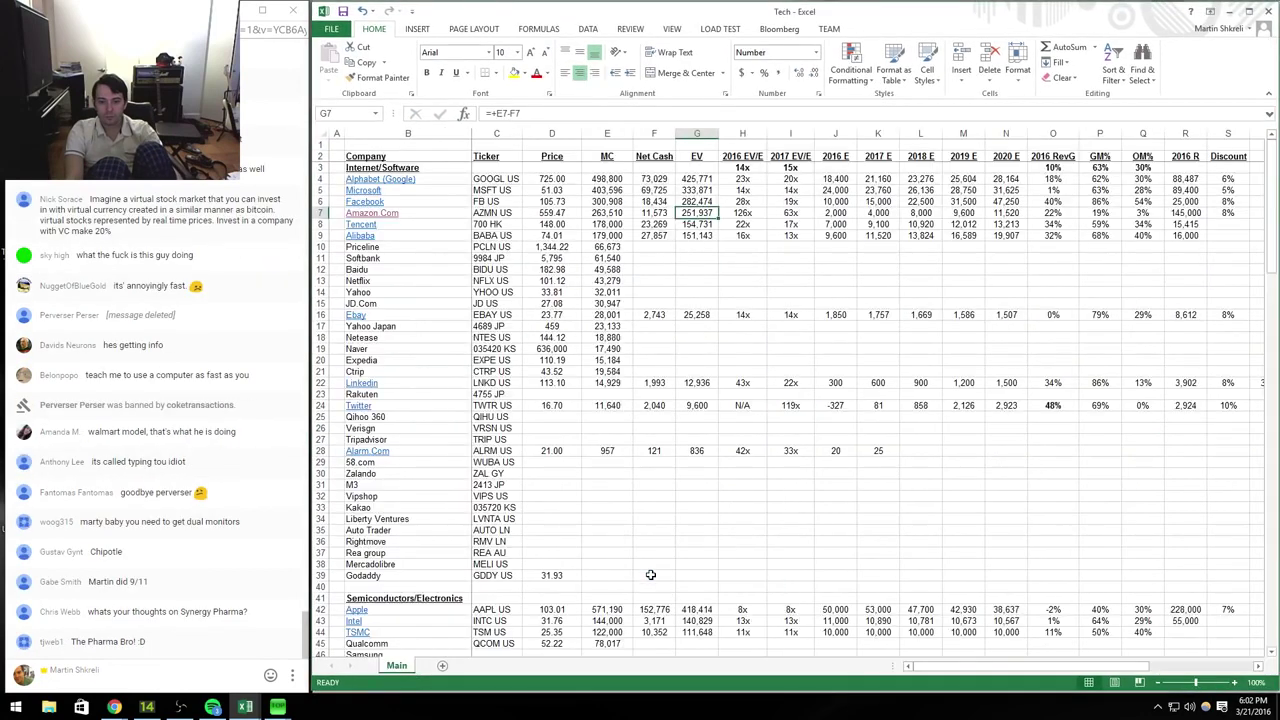
{"action": "type", "text": "116598"}
{"action": "key", "text": "ctrl+Return"}
Step: Format the WMT figure in I35 as a number with no decimals and a thousands separator
{"action": "key", "text": "ctrl+1"}
{"action": "key", "text": "Down"}
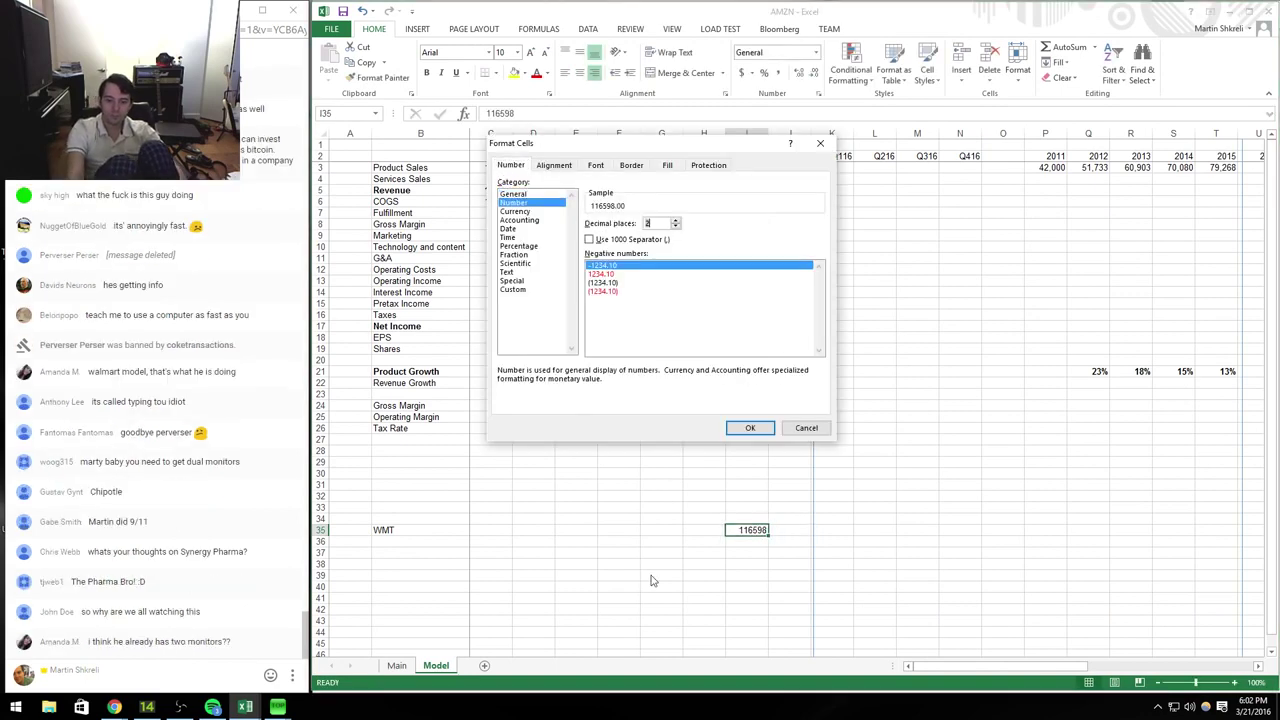
{"action": "key", "text": "Return"}
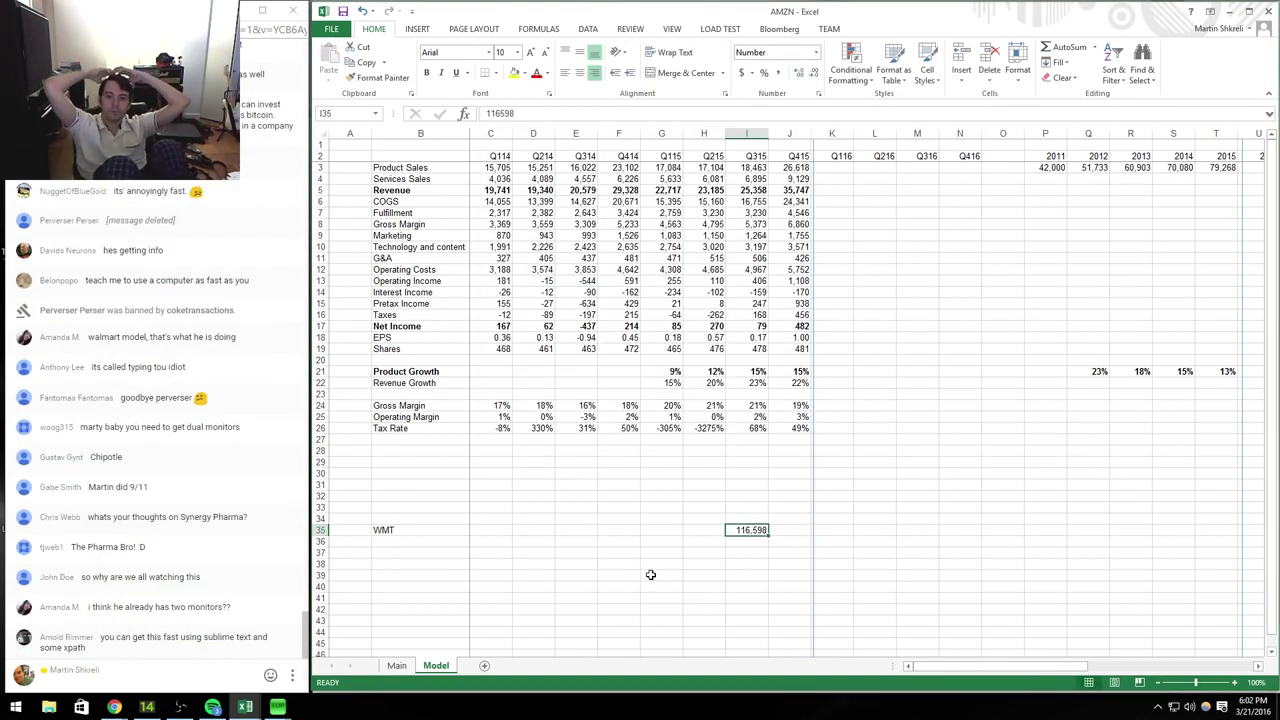
Step: Add the row label EBAY in B36 and select its Q315 cell, I36
{"action": "key", "text": "ctrl+Left"}
{"action": "key", "text": "Down"}
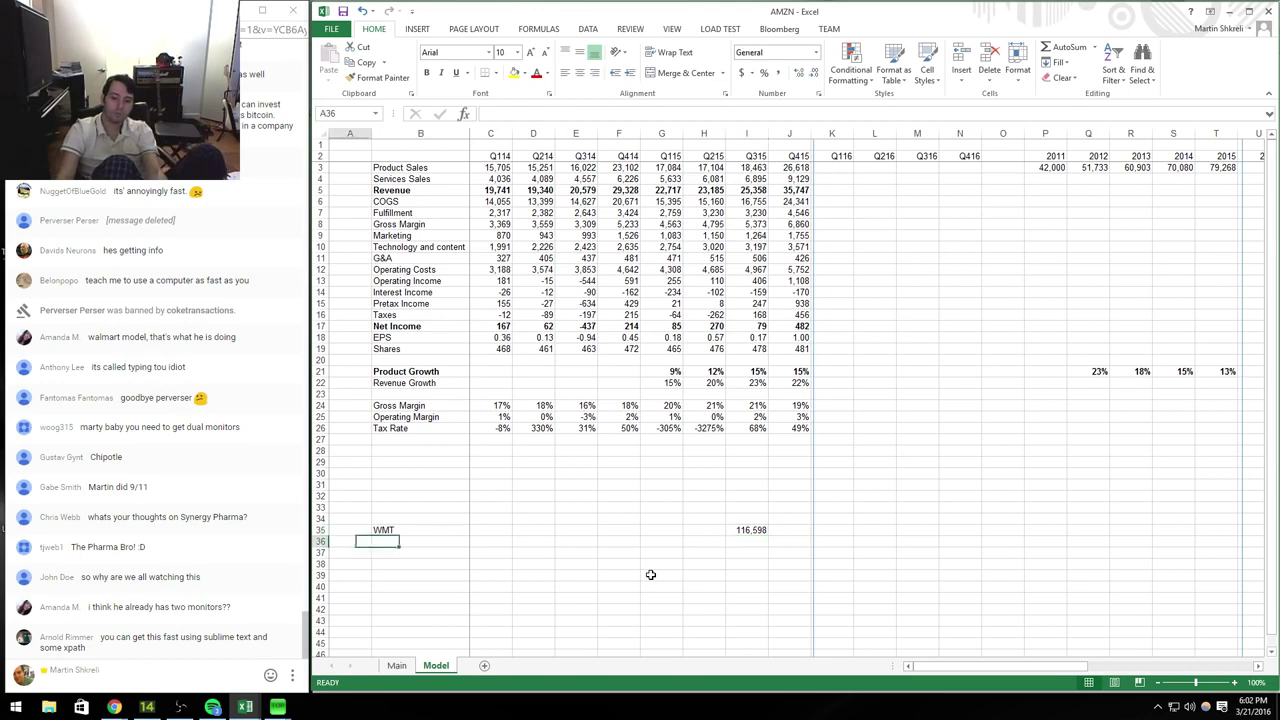
{"action": "key", "text": "Up"}
{"action": "key", "text": "ctrl+Right"}
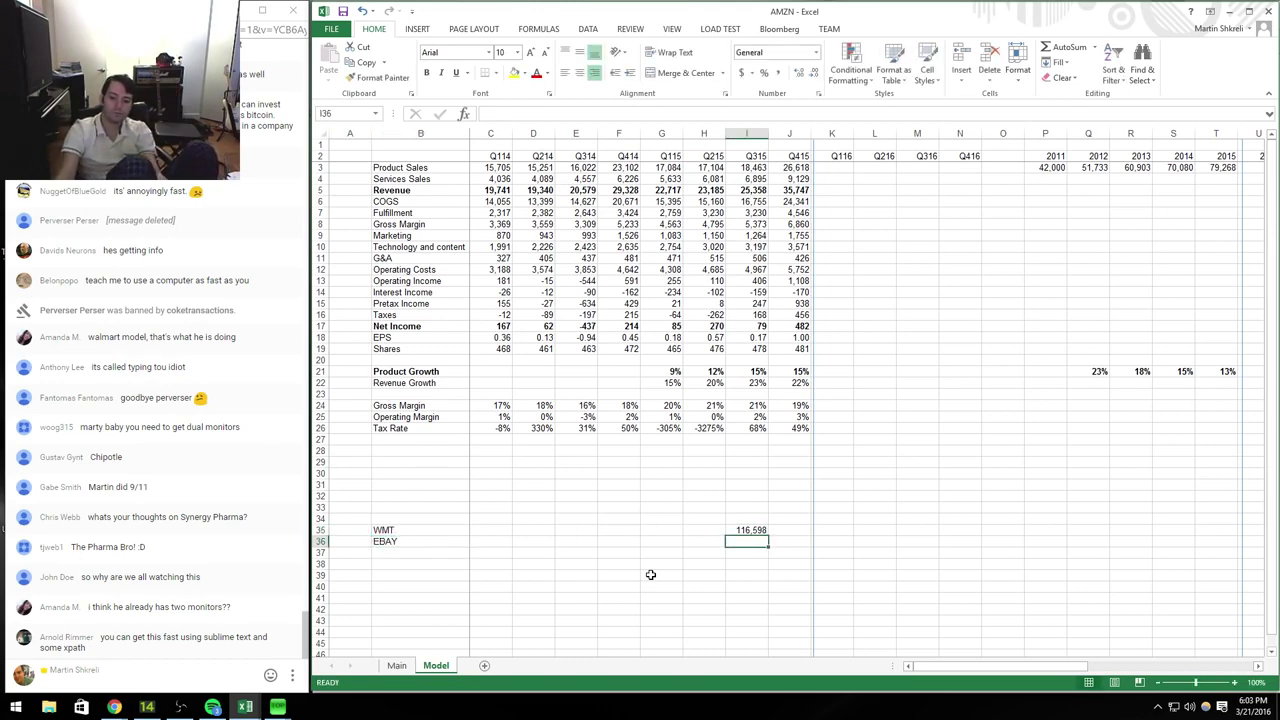
Step: Look up eBay's Q315 GMV in the EBAY workbook and enter 19601 in I36 of the AMZN model
{"action": "key", "text": "ctrl+Tab"}
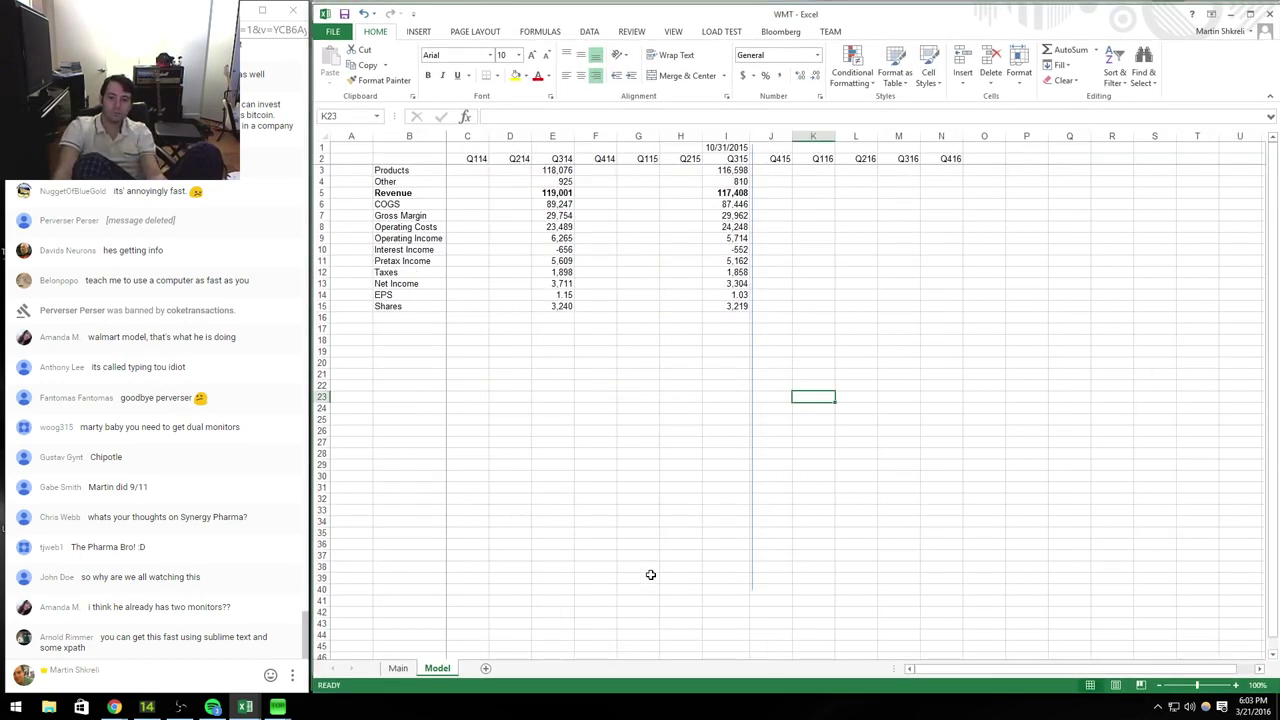
{"action": "key", "text": "ctrl+Tab"}
{"action": "key", "text": "Down"}
{"action": "key", "text": "ctrl+Tab"}
{"action": "key", "text": "ctrl+Tab"}
{"action": "key", "text": "ctrl+Tab"}
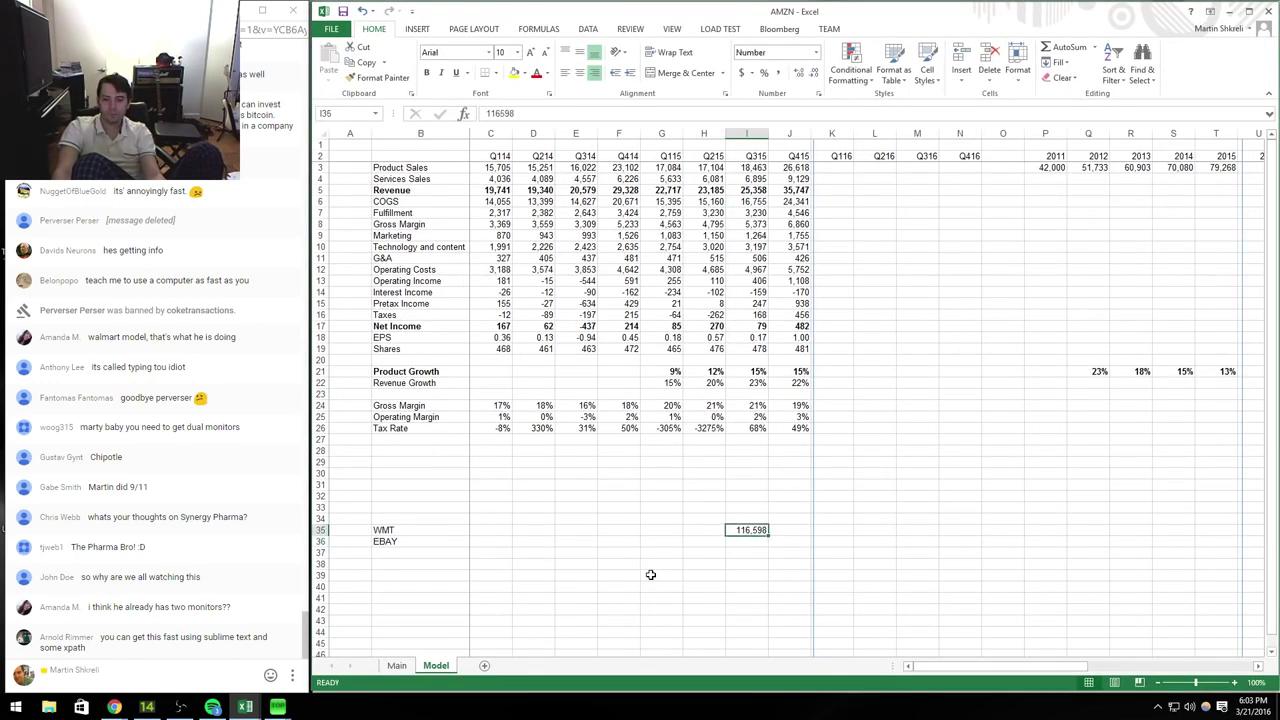
{"action": "key", "text": "ctrl+Tab"}
{"action": "key", "text": "ctrl+Tab"}
{"action": "key", "text": "ctrl+grave"}
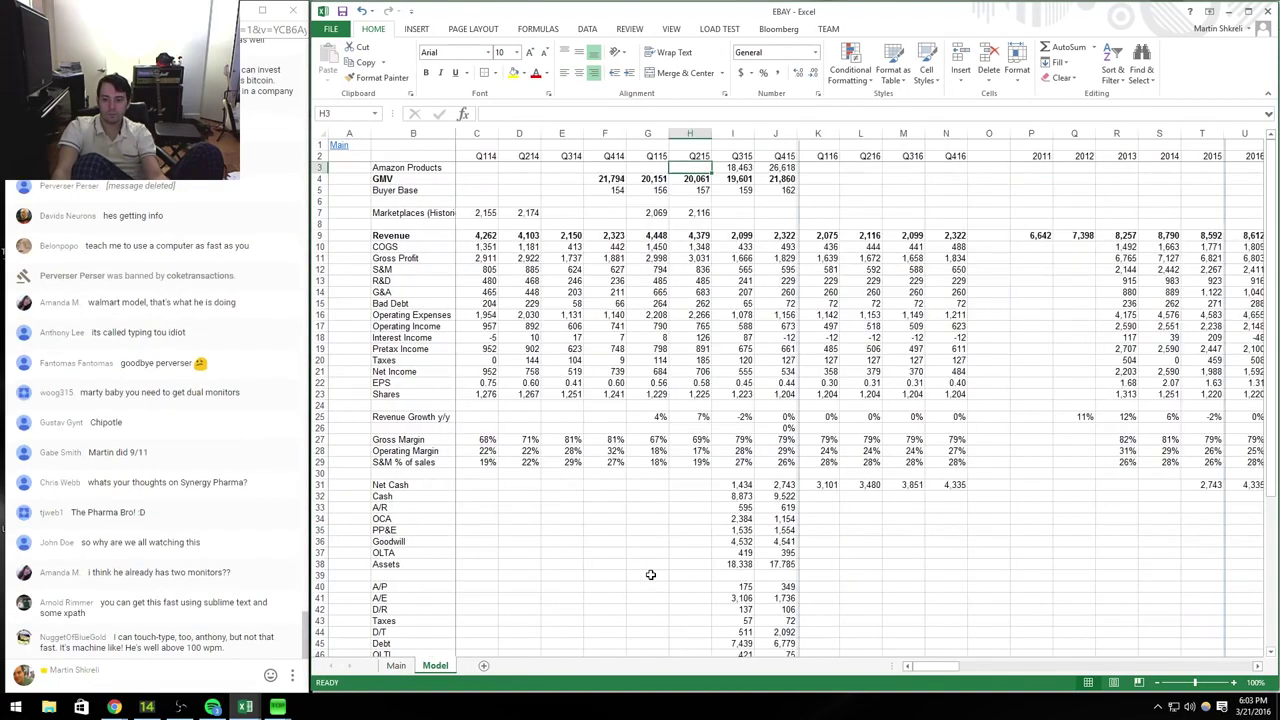
{"action": "key", "text": "Right"}
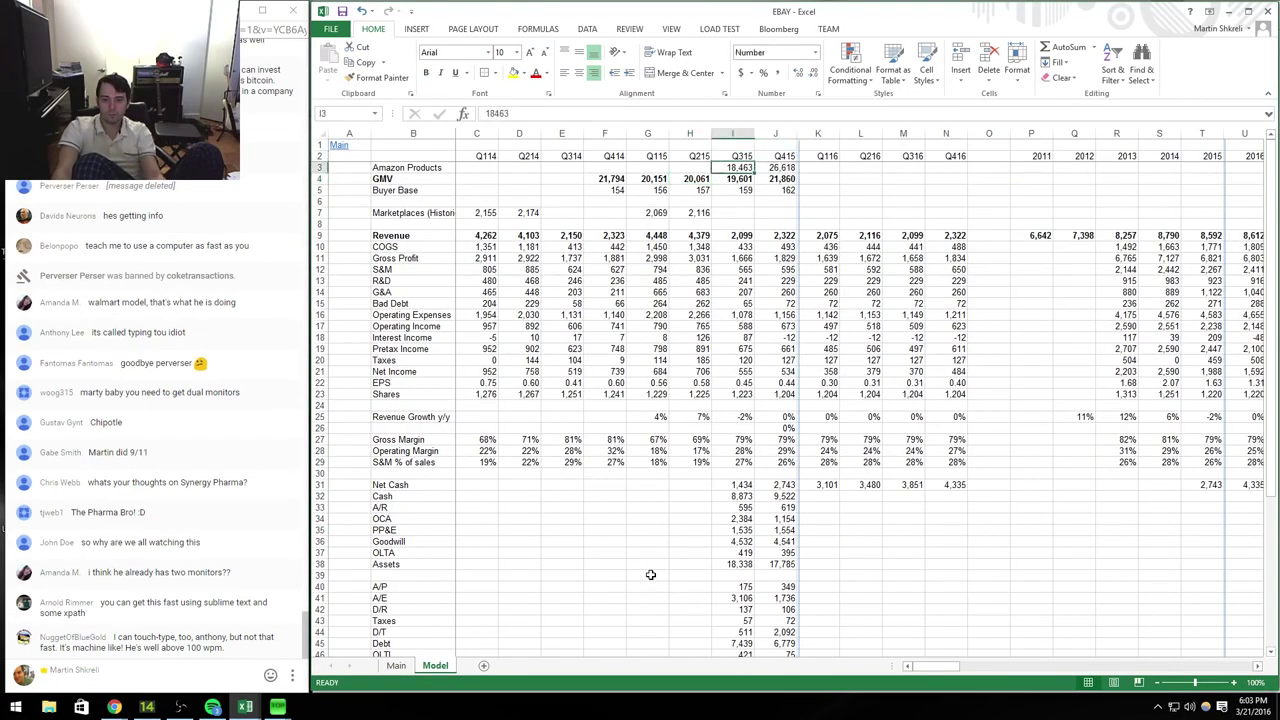
{"action": "key", "text": "Down"}
{"action": "key", "text": "ctrl+Tab"}
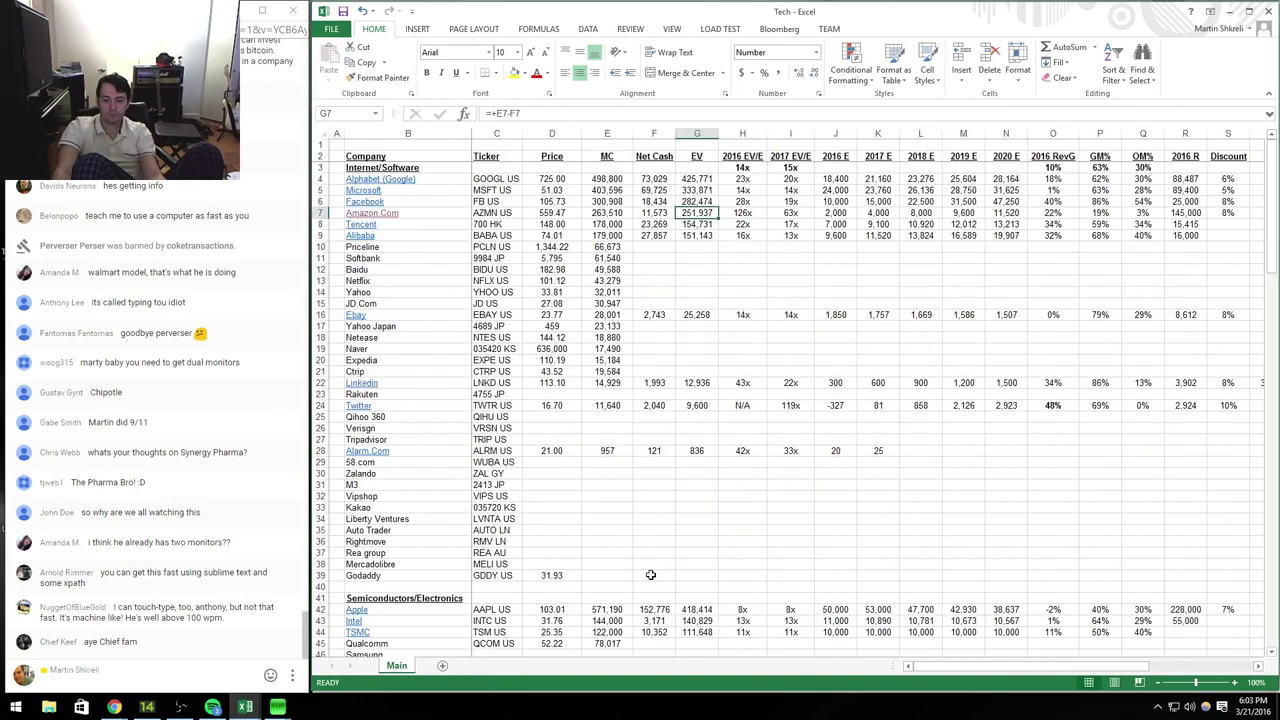
{"action": "key", "text": "ctrl+Tab"}
{"action": "key", "text": "ctrl+Tab"}
{"action": "key", "text": "ctrl+Tab"}
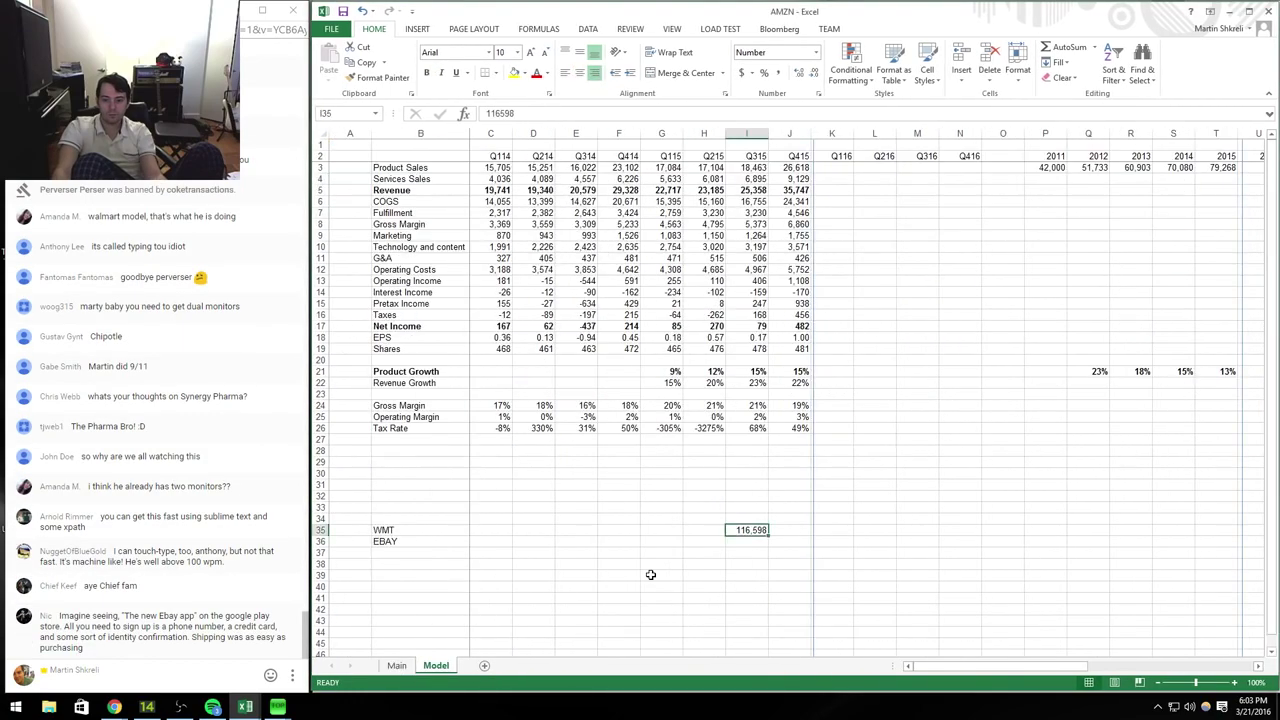
{"action": "key", "text": "Down"}
{"action": "type", "text": "19601"}
{"action": "key", "text": "ctrl+Return"}
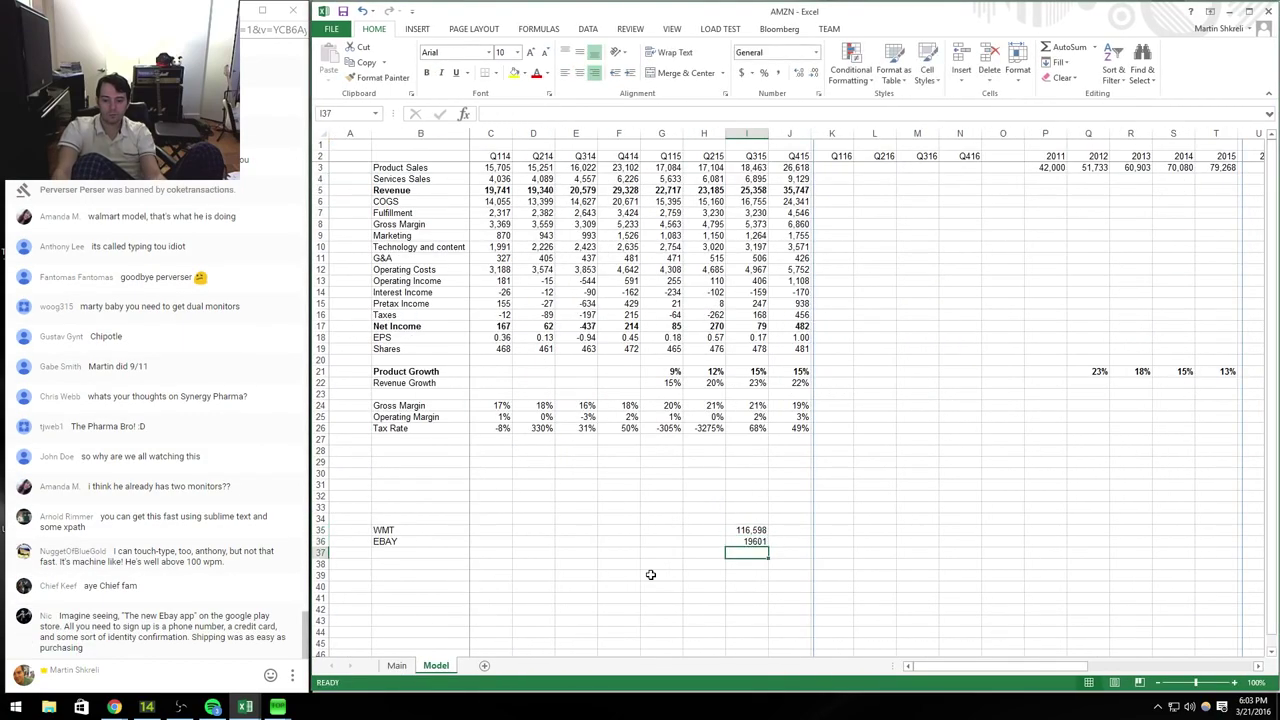
Step: Format the EBAY figure in I36 as a number with no decimals and a thousands separator
{"action": "key", "text": "ctrl+1"}
{"action": "key", "text": "Down"}
{"action": "key", "text": "alt+u"}
{"action": "key", "text": "Return"}
Step: Add the row label AMZN in B37, below EBAY
{"action": "key", "text": "Down"}
{"action": "key", "text": "Home"}
{"action": "key", "text": "Right"}
{"action": "type", "text": "AMZN"}
{"action": "key", "text": "ctrl+Return"}
Step: Link the AMZN row's Q315 cell, I37, to the Q315 Product Sales figure in I3
{"action": "key", "text": "Up"}
{"action": "key", "text": "ctrl+Right"}
{"action": "key", "text": "Down"}
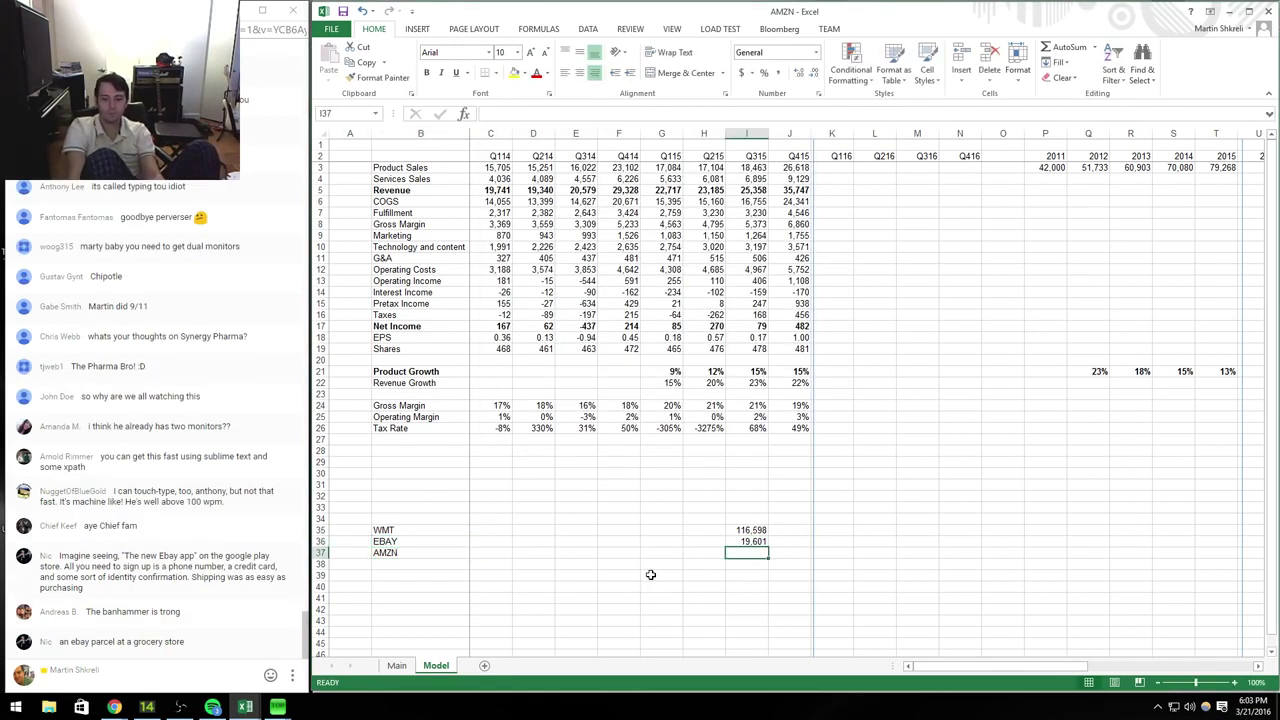
{"action": "type", "text": "="}
{"action": "key", "text": "ctrl+Up"}
{"action": "key", "text": "ctrl+Up"}
{"action": "key", "text": "ctrl+Up"}
{"action": "key", "text": "ctrl+Up"}
{"action": "key", "text": "ctrl+Up"}
{"action": "key", "text": "ctrl+Up"}
{"action": "key", "text": "ctrl+Up"}
{"action": "key", "text": "ctrl+Up"}
{"action": "key", "text": "ctrl+Up"}
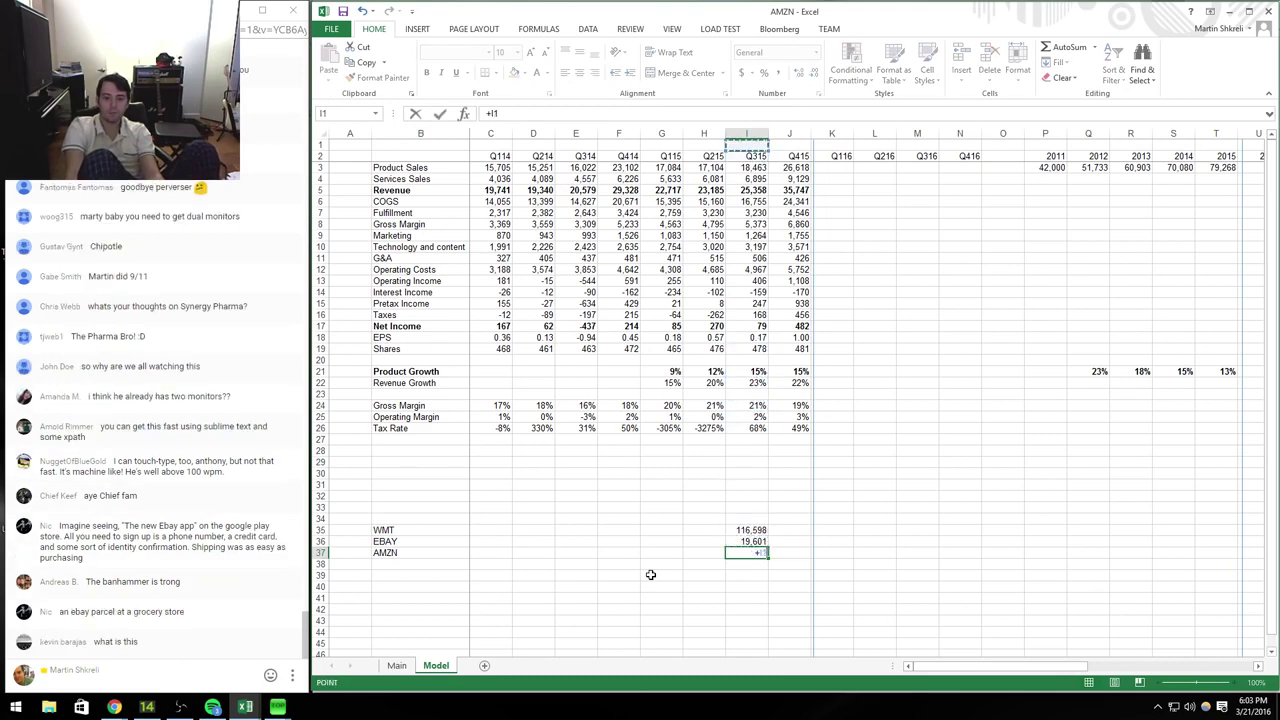
{"action": "key", "text": "Down"}
{"action": "key", "text": "Down"}
{"action": "key", "text": "Return"}
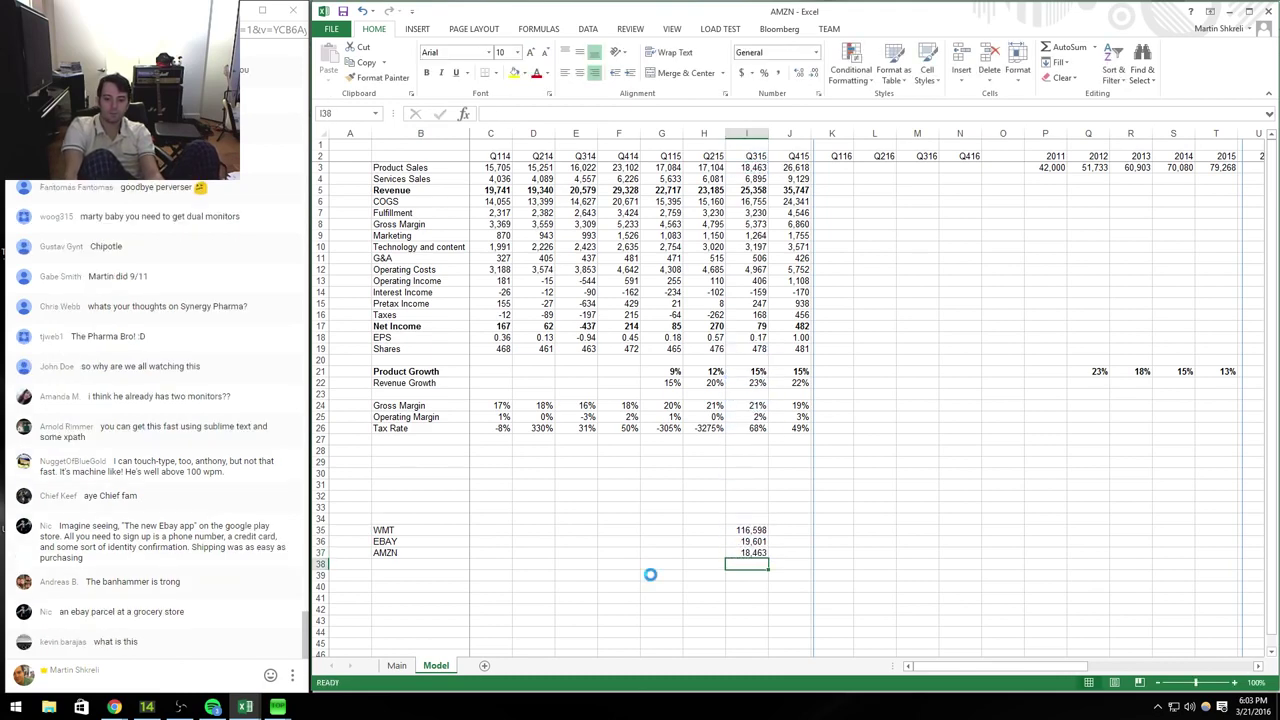
Step: Add the row label WMT+EBAY+AMZN in B38, below AMZN
{"action": "key", "text": "ctrl+Left"}
{"action": "key", "text": "Right"}
{"action": "type", "text": "WMT"}
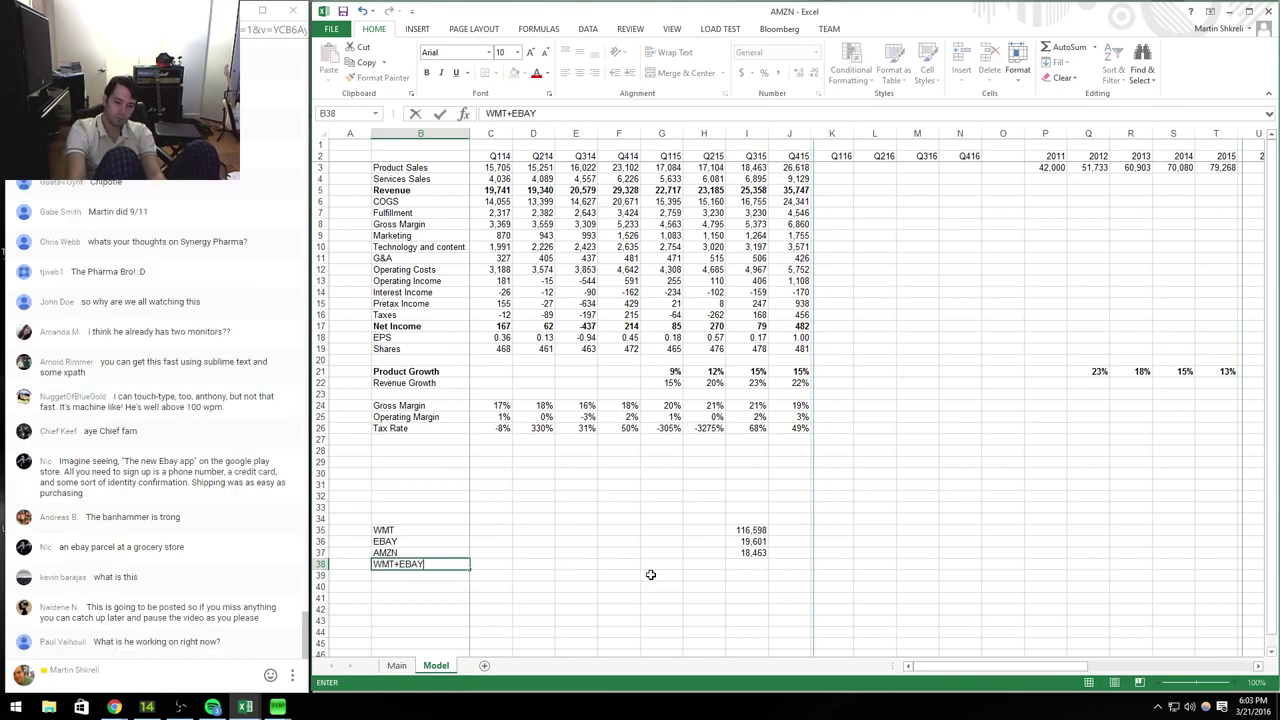
{"action": "type", "text": "+EBAY+AMZN"}
Step: Sum the WMT, EBAY and AMZN Q315 figures, I35:I37, in I38
{"action": "key", "text": "Right"}
{"action": "key", "text": "Right"}
{"action": "key", "text": "Right"}
{"action": "key", "text": "Right"}
{"action": "key", "text": "Right"}
{"action": "key", "text": "Right"}
{"action": "key", "text": "Right"}
{"action": "type", "text": "=sum("}
{"action": "key", "text": "Up"}
{"action": "key", "text": "shift+Up"}
{"action": "key", "text": "shift+Up"}
{"action": "key", "text": "Return"}
Step: Make the WMT+EBAY+AMZN total row 38 bold
{"action": "key", "text": "Up"}
{"action": "key", "text": "shift+space"}
{"action": "key", "text": "ctrl+b"}
Step: Calculate Amazon's share of the Q315 combined total in I39 as I37/I38, formatted as a percentage
{"action": "key", "text": "Down"}
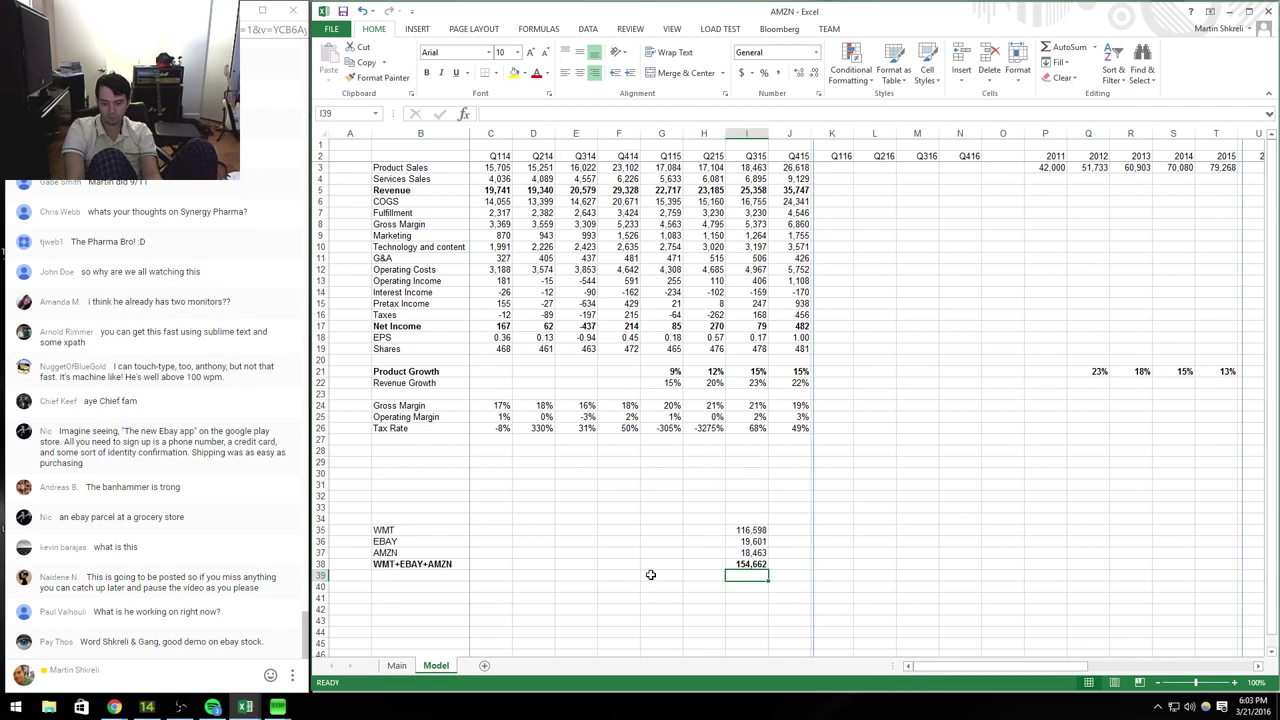
{"action": "type", "text": "="}
{"action": "key", "text": "Up"}
{"action": "key", "text": "Up"}
{"action": "key", "text": "ctrl+Return"}
{"action": "key", "text": "ctrl+shift+5"}
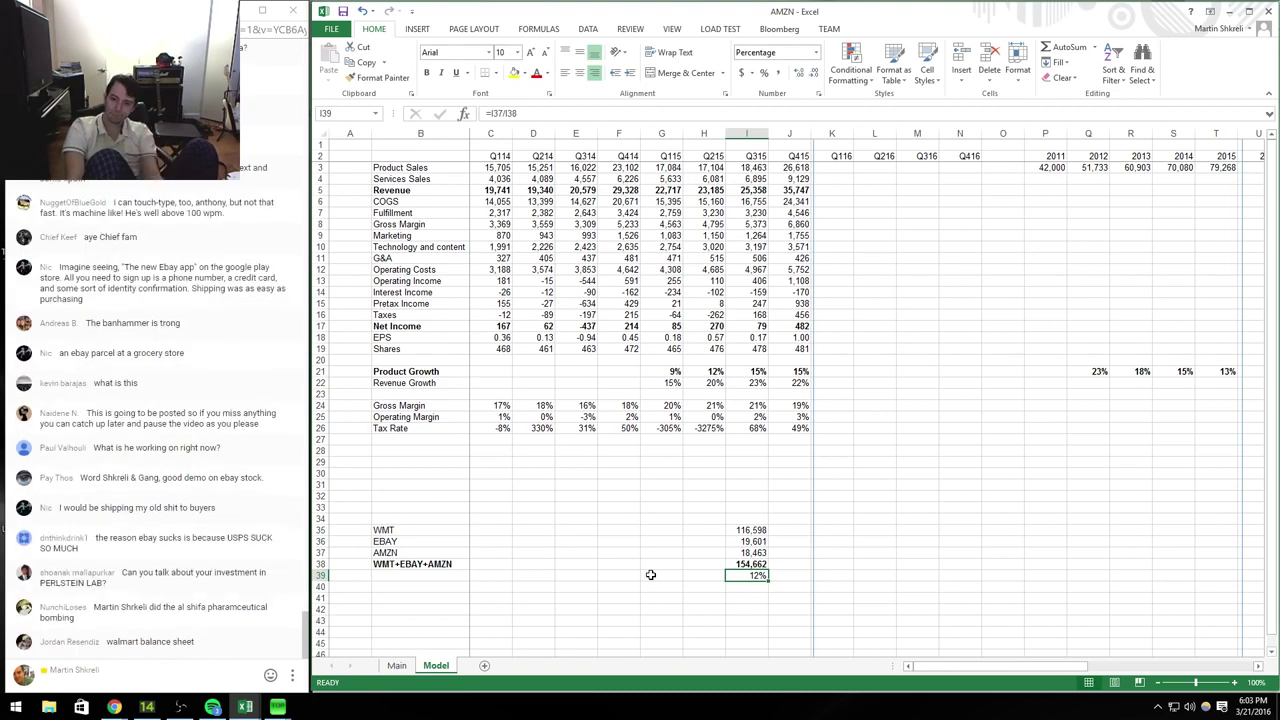
Step: Copy the I38 total formula to J38 and across C38:H38 so row 38 covers Q114 through Q415
{"action": "key", "text": "Up"}
{"action": "key", "text": "ctrl+c"}
{"action": "key", "text": "Right"}
{"action": "key", "text": "ctrl+v"}
{"action": "key", "text": "Left"}
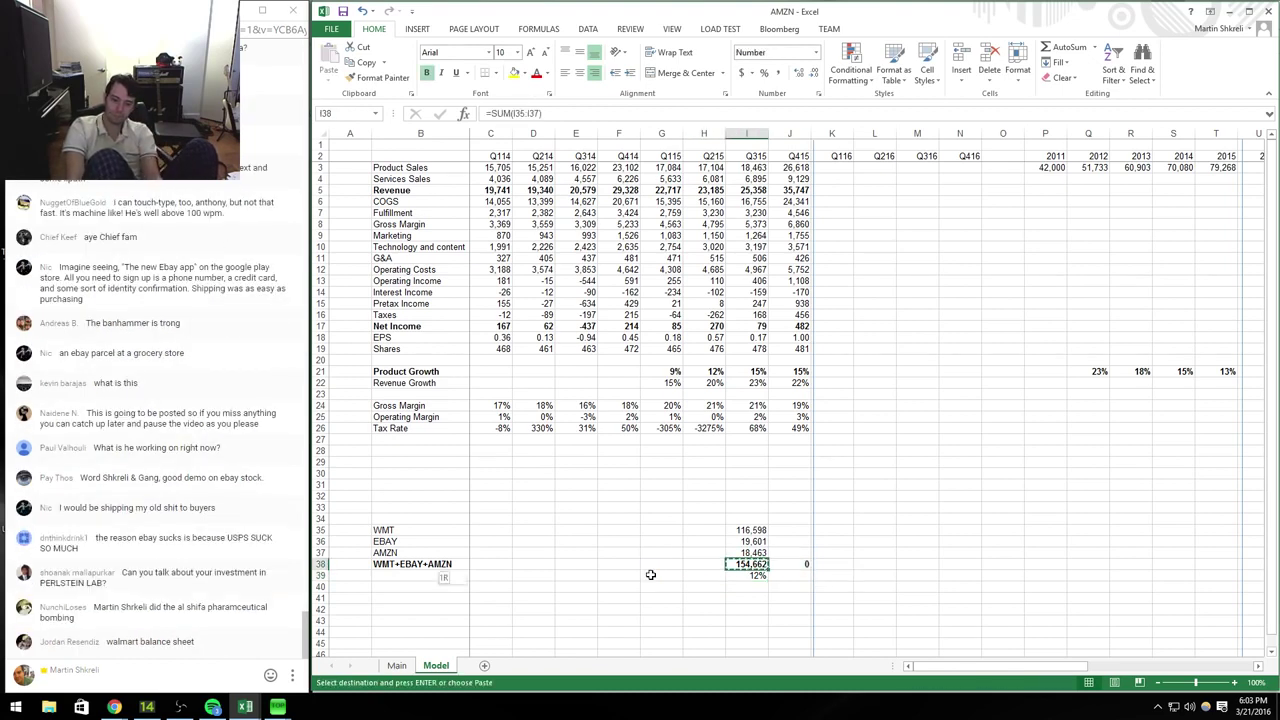
{"action": "key", "text": "Escape"}
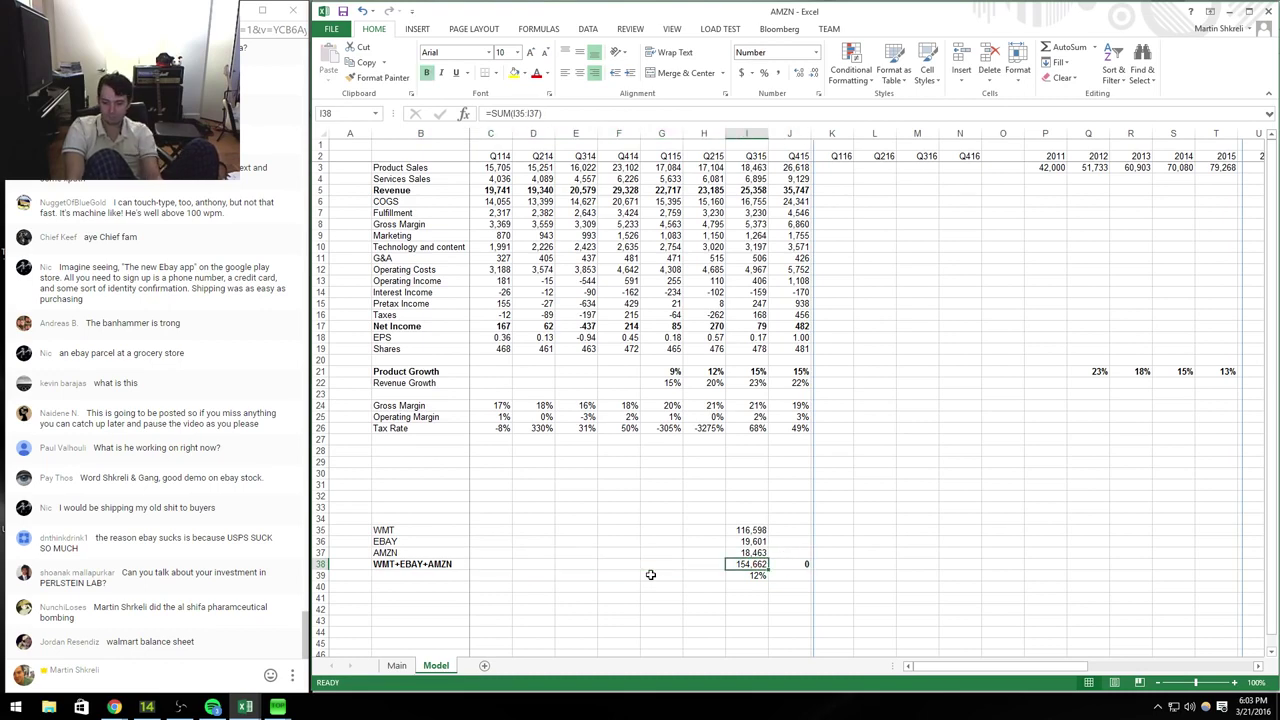
{"action": "key", "text": "ctrl+c"}
{"action": "key", "text": "Left"}
{"action": "key", "text": "ctrl+shift+Left"}
{"action": "key", "text": "shift+Right"}
{"action": "key", "text": "ctrl+v"}
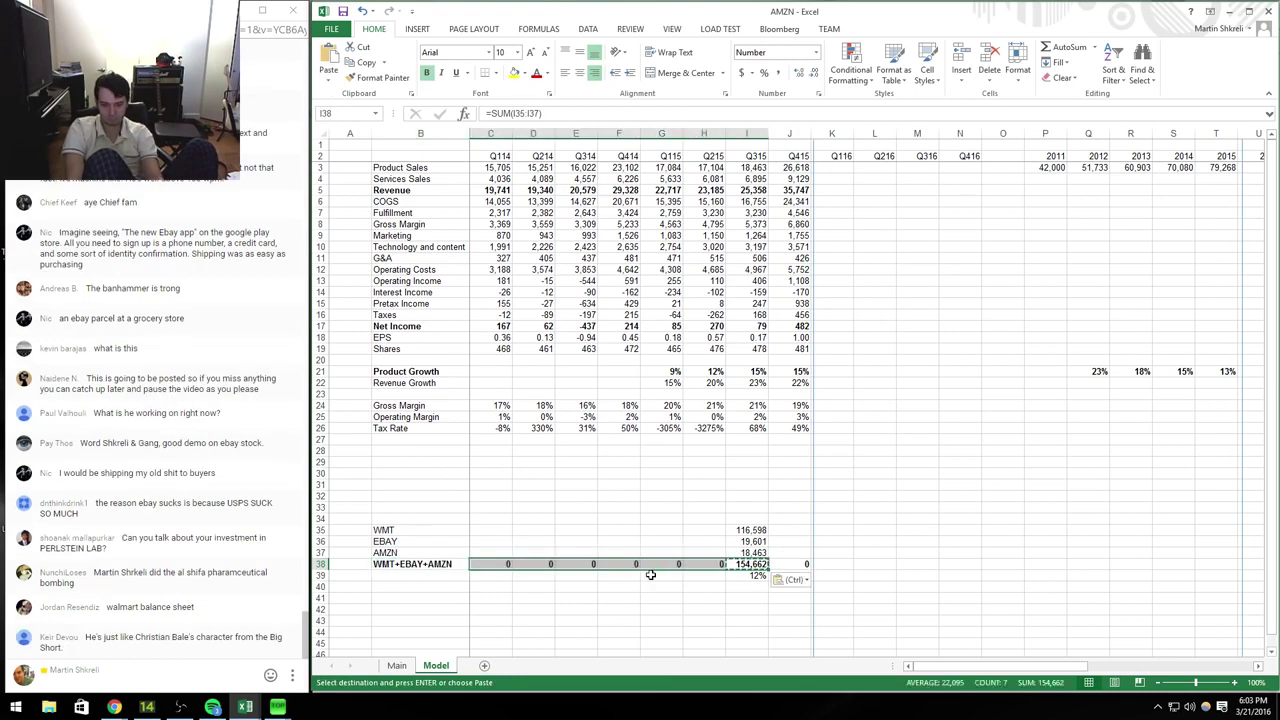
Step: Copy the AMZN product sales link from I37 to J37 and across C37:H37
{"action": "key", "text": "Right"}
{"action": "key", "text": "Right"}
{"action": "key", "text": "Up"}
{"action": "key", "text": "Up"}
{"action": "key", "text": "Left"}
{"action": "key", "text": "shift+Up"}
{"action": "key", "text": "ctrl+c"}
{"action": "key", "text": "ctrl+c"}
{"action": "key", "text": "Right"}
{"action": "key", "text": "ctrl+v"}
{"action": "key", "text": "Left"}
{"action": "key", "text": "shift+Left"}
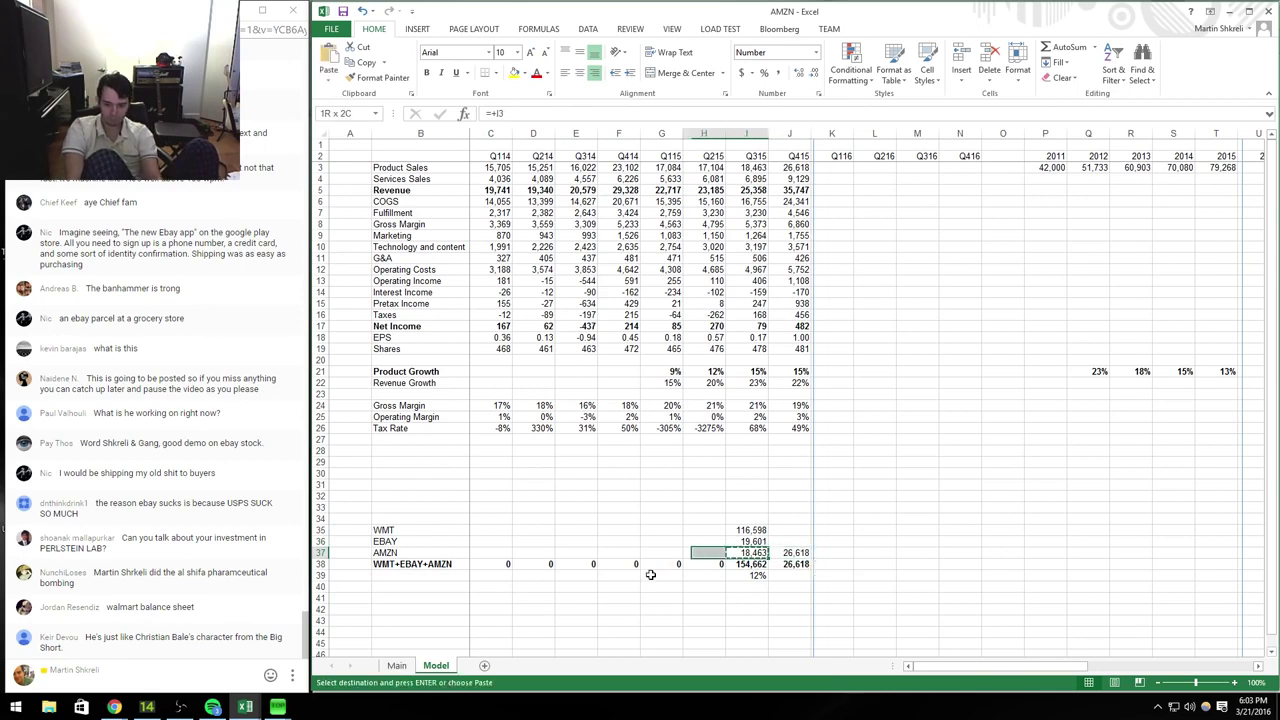
{"action": "key", "text": "ctrl+shift+Left"}
{"action": "key", "text": "shift+Right"}
{"action": "key", "text": "Return"}
{"action": "key", "text": "Down"}
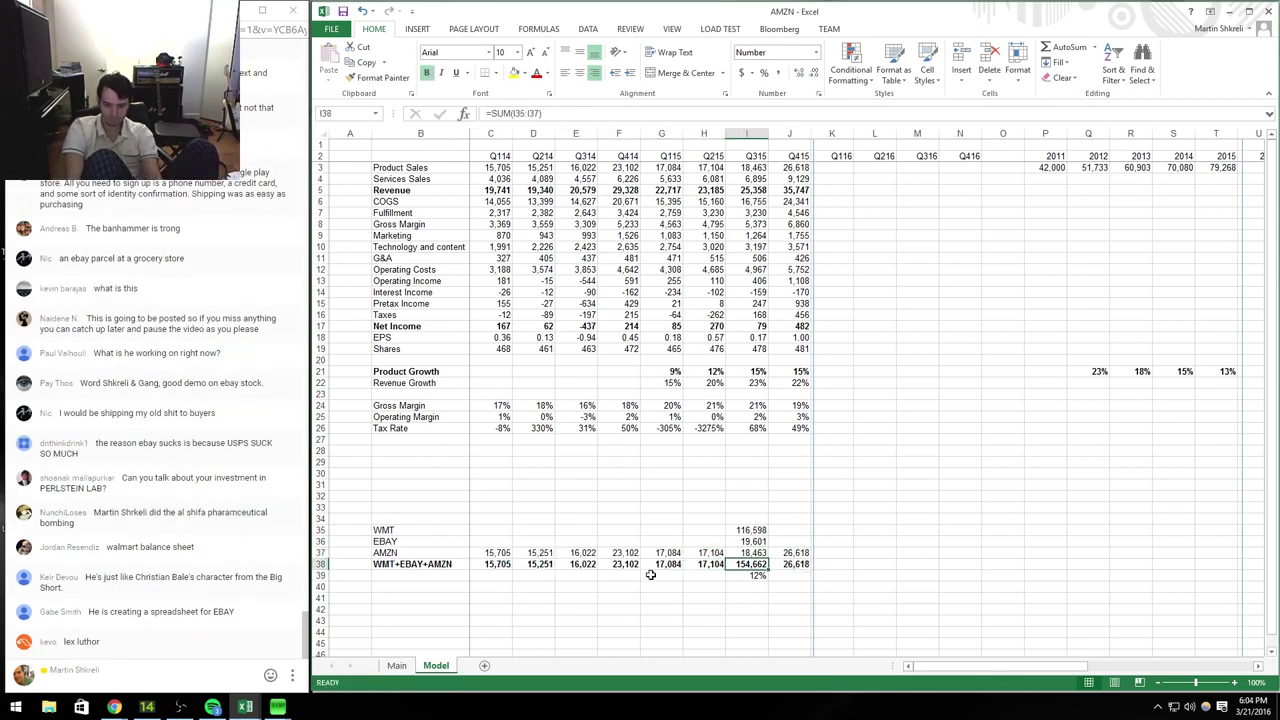
{"action": "key", "text": "ctrl+Tab"}
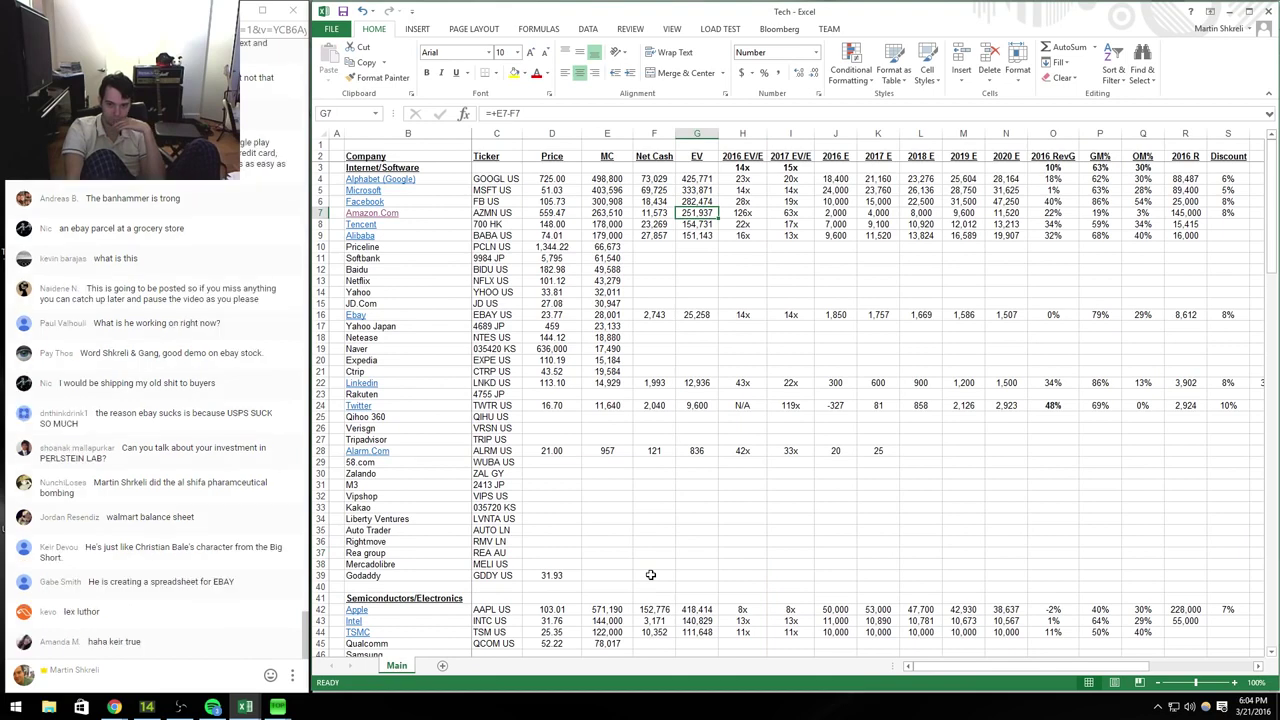
{"action": "key", "text": "ctrl+Tab"}
{"action": "key", "text": "Right"}
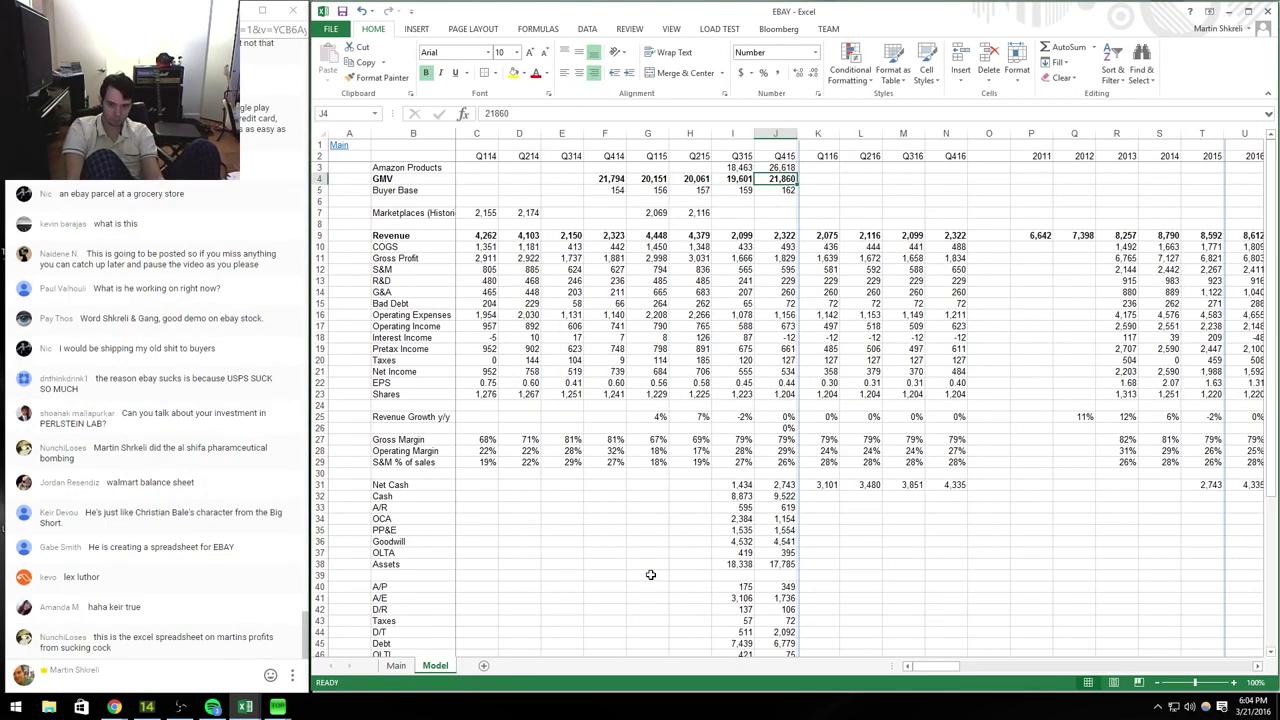
{"action": "key", "text": "ctrl+Tab"}
{"action": "key", "text": "ctrl+Tab"}
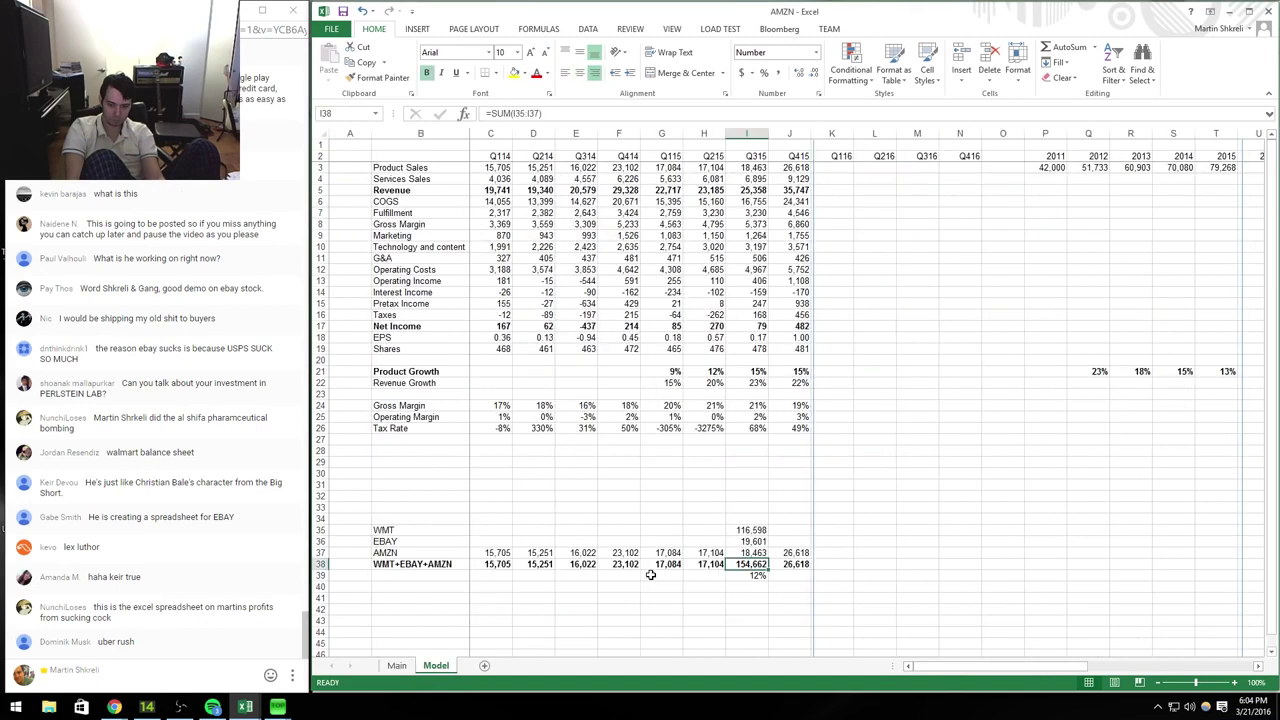
{"action": "key", "text": "ctrl+Tab"}
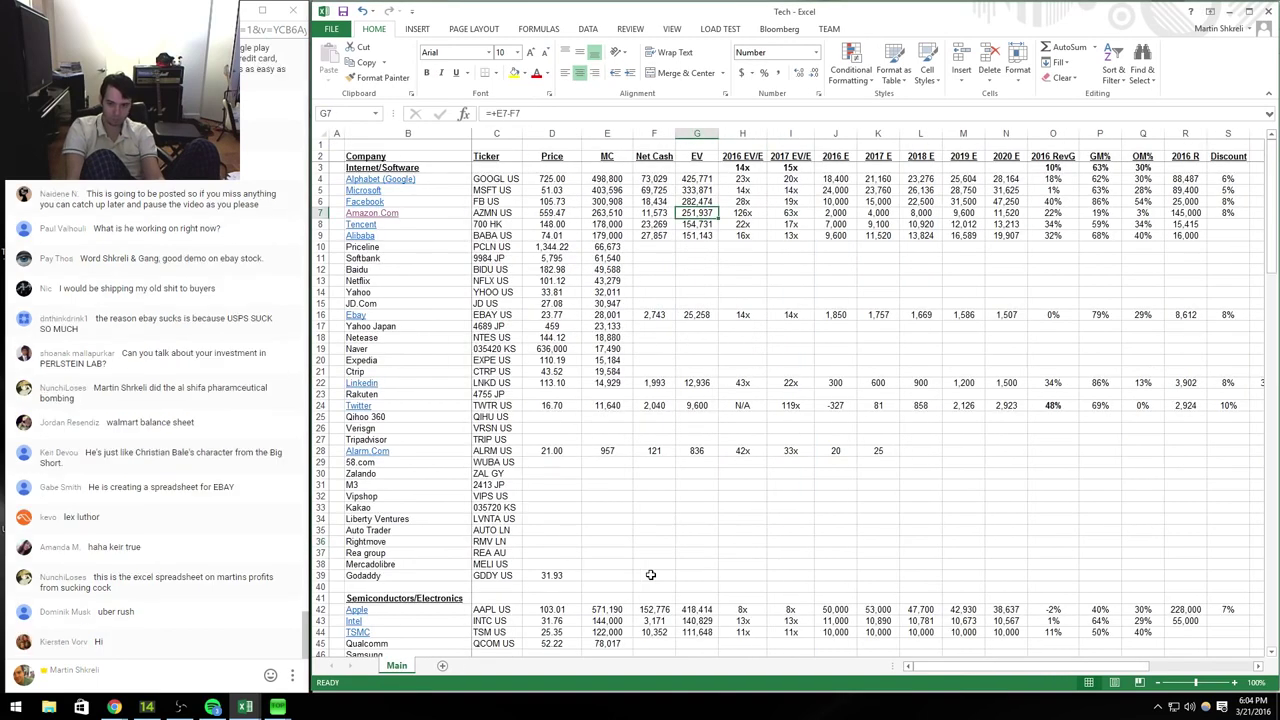
{"action": "key", "text": "ctrl+Tab"}
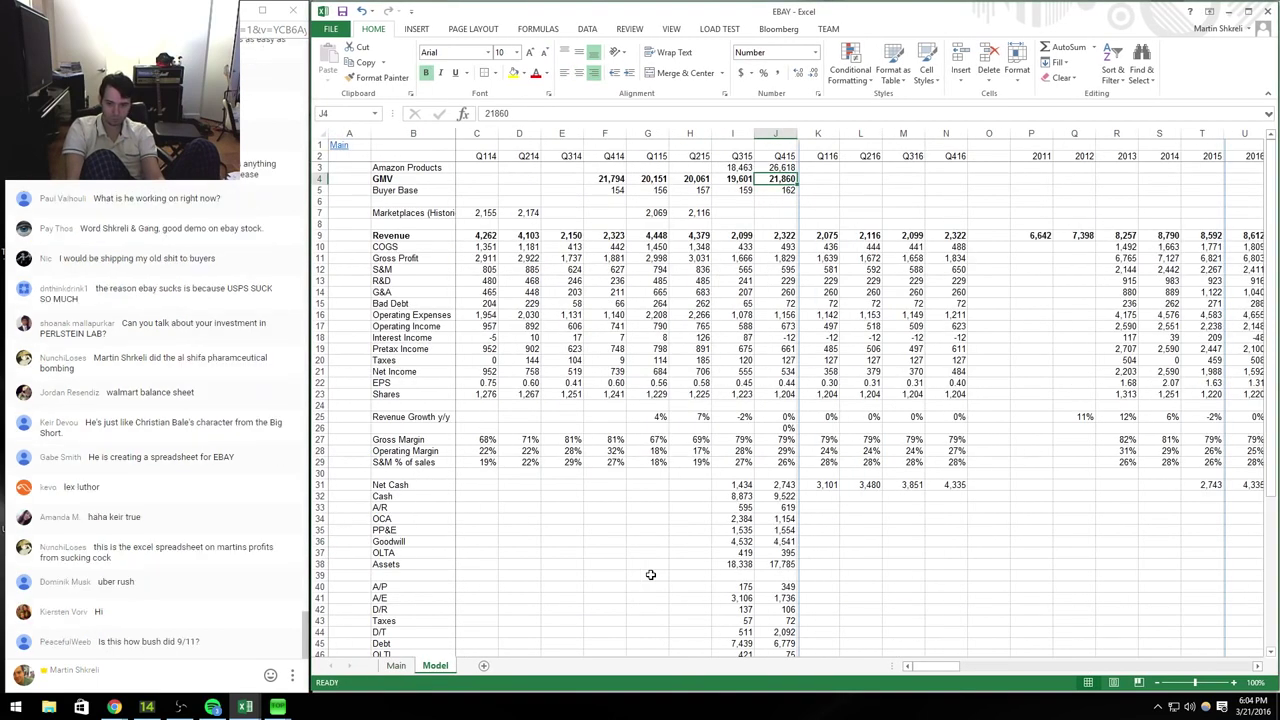
{"action": "key", "text": "ctrl+Tab"}
{"action": "key", "text": "ctrl+Tab"}
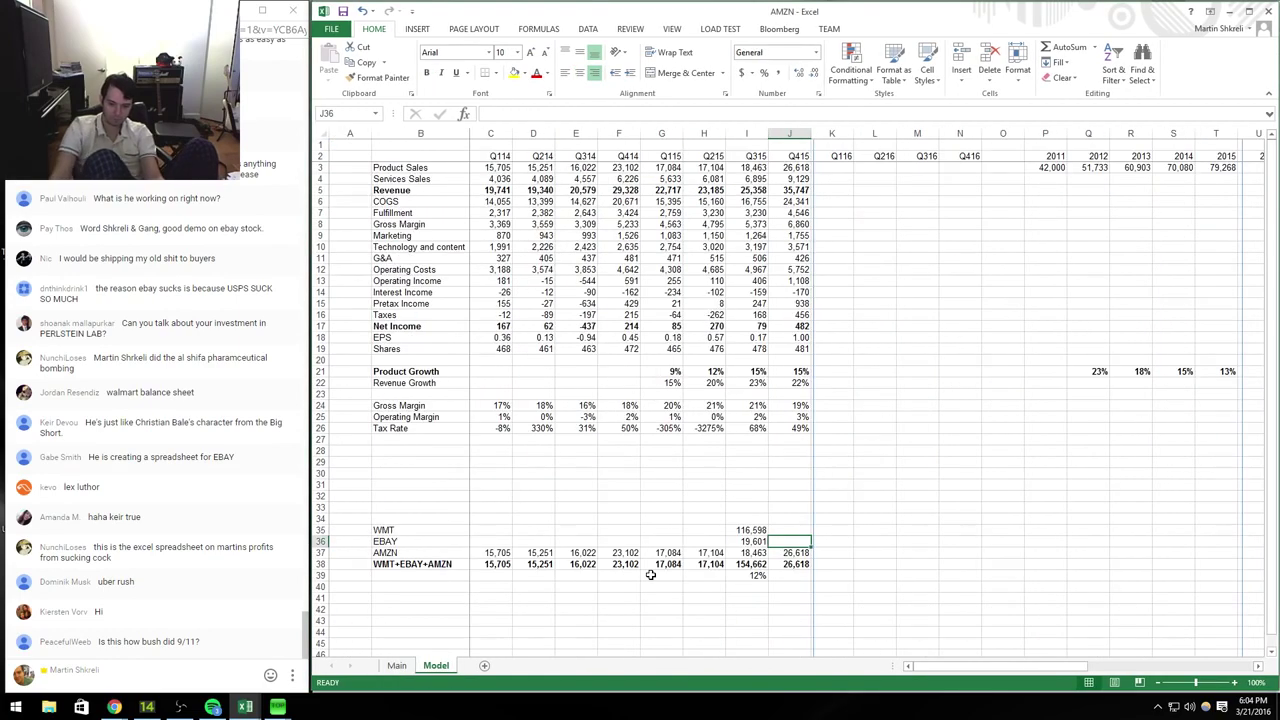
{"action": "type", "text": "21"}
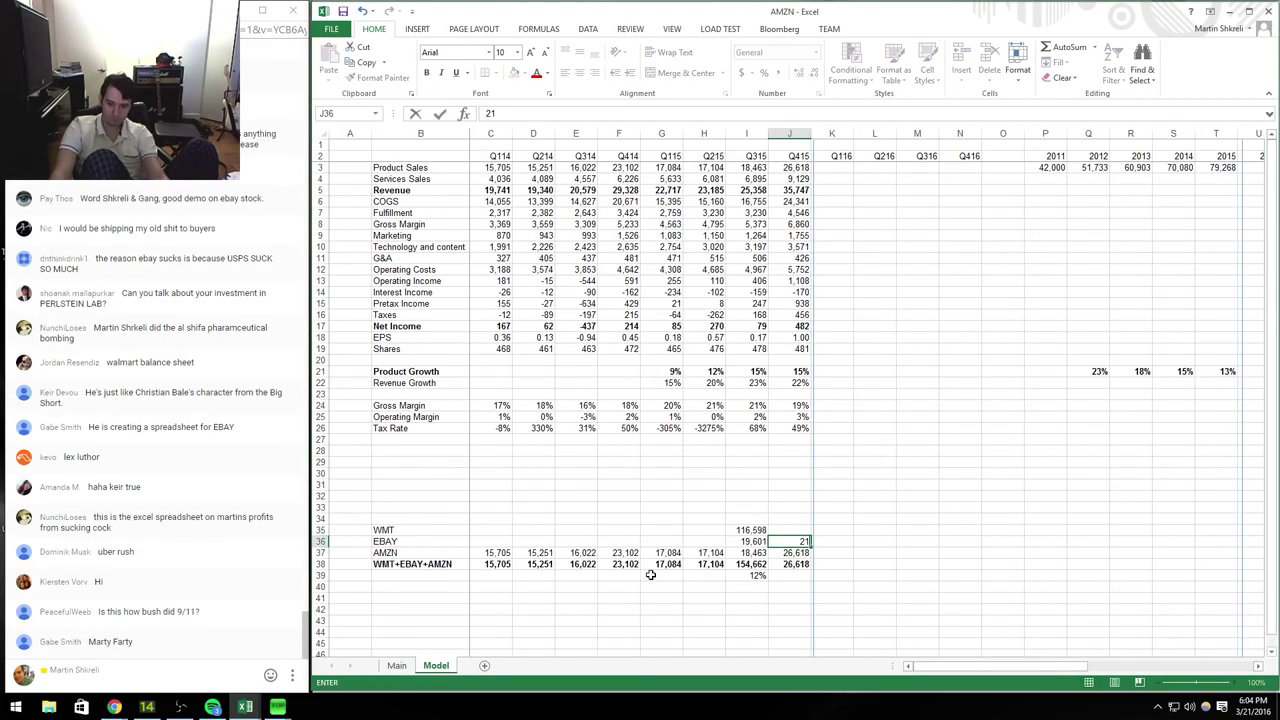
Step: Copy the Q414 to Q415 GMV figures from the EBAY workbook into F36:J36 of the AMZN model, without bold
{"action": "key", "text": "ctrl+Tab"}
{"action": "key", "text": "ctrl+Tab"}
{"action": "key", "text": "Left"}
{"action": "key", "text": "ctrl+shift+Right"}
{"action": "key", "text": "ctrl+c"}
{"action": "key", "text": "ctrl+Tab"}
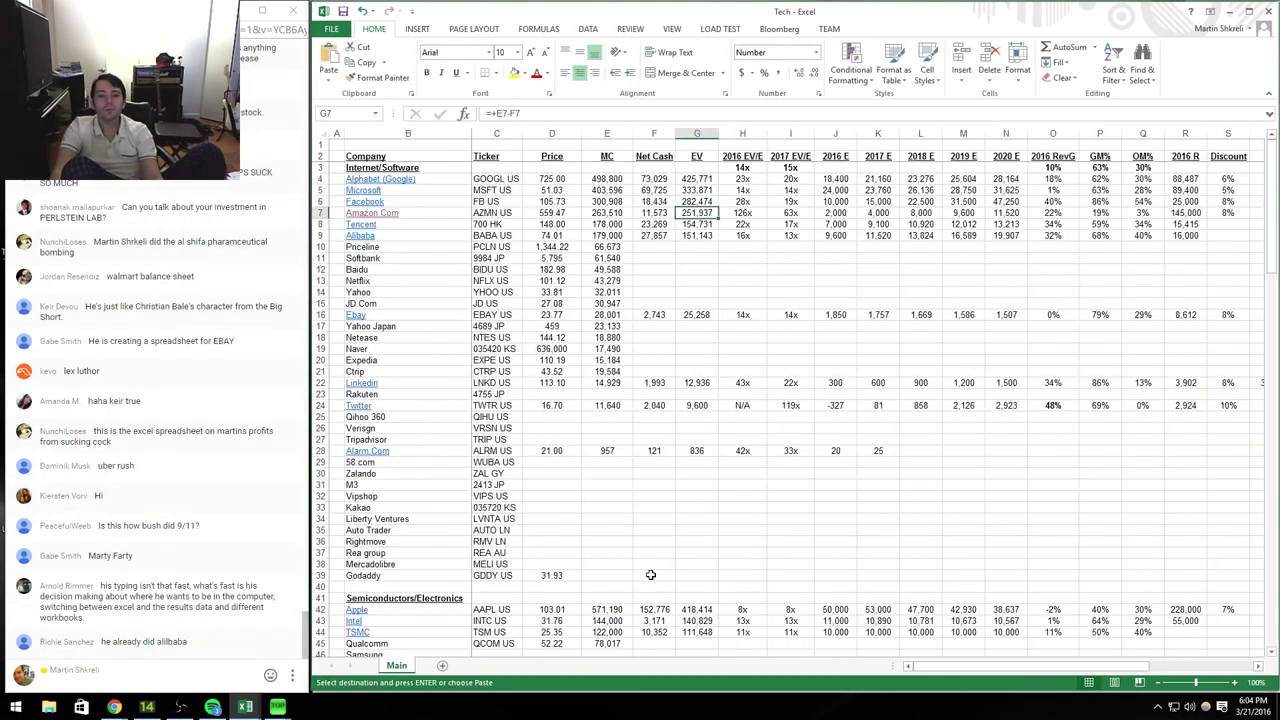
{"action": "key", "text": "ctrl+Tab"}
{"action": "key", "text": "Left"}
{"action": "key", "text": "Left"}
{"action": "key", "text": "Left"}
{"action": "key", "text": "Left"}
{"action": "key", "text": "Return"}
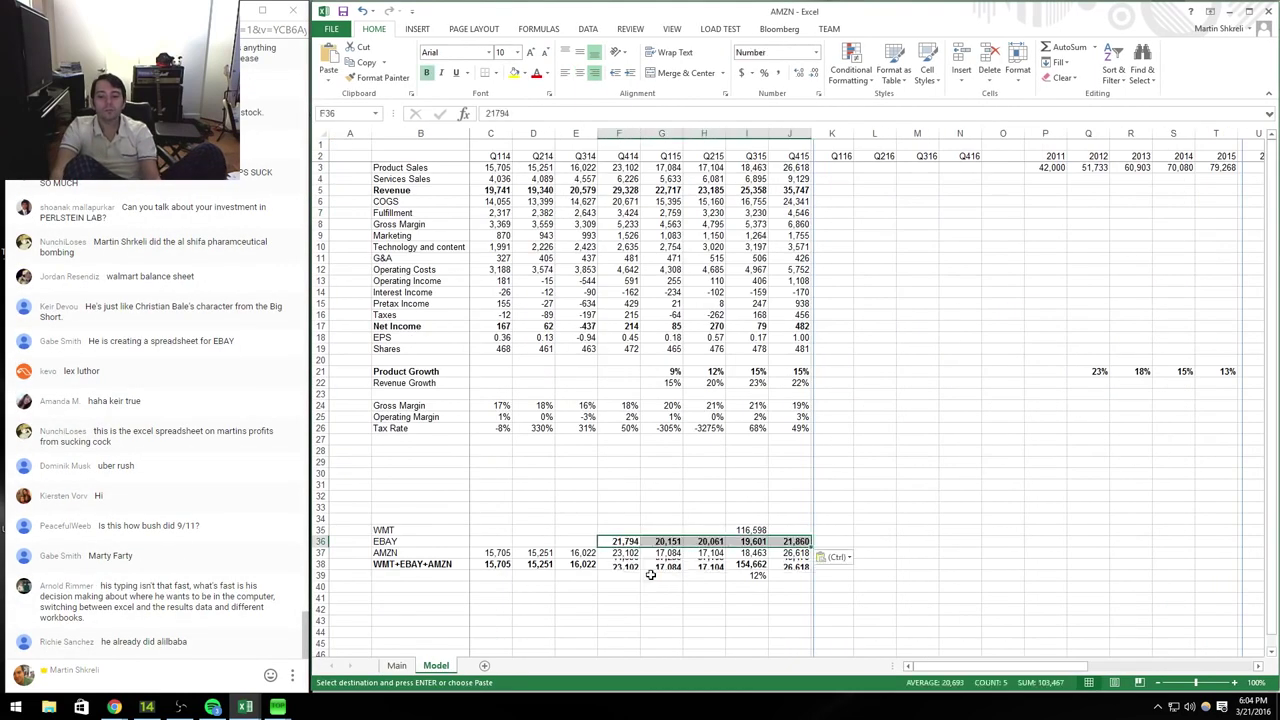
{"action": "key", "text": "Down"}
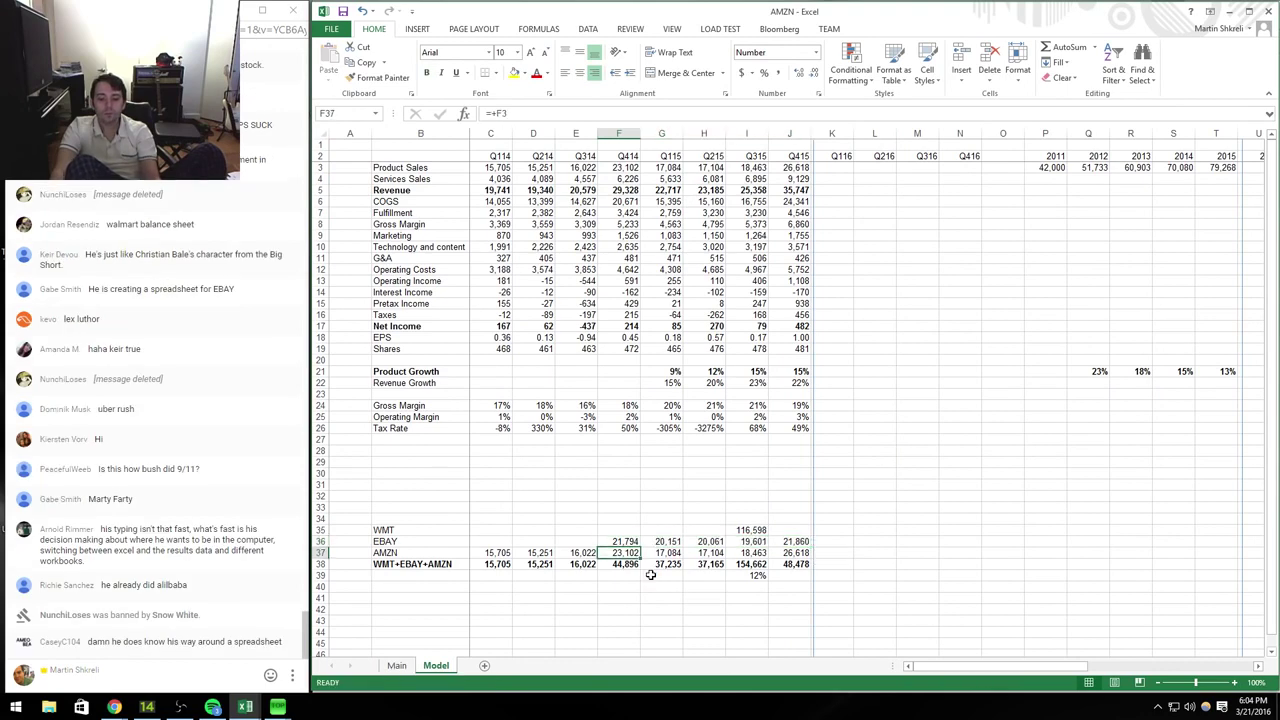
Step: Add the row label TGT in B34, above WMT
{"action": "key", "text": "Up"}
{"action": "key", "text": "Up"}
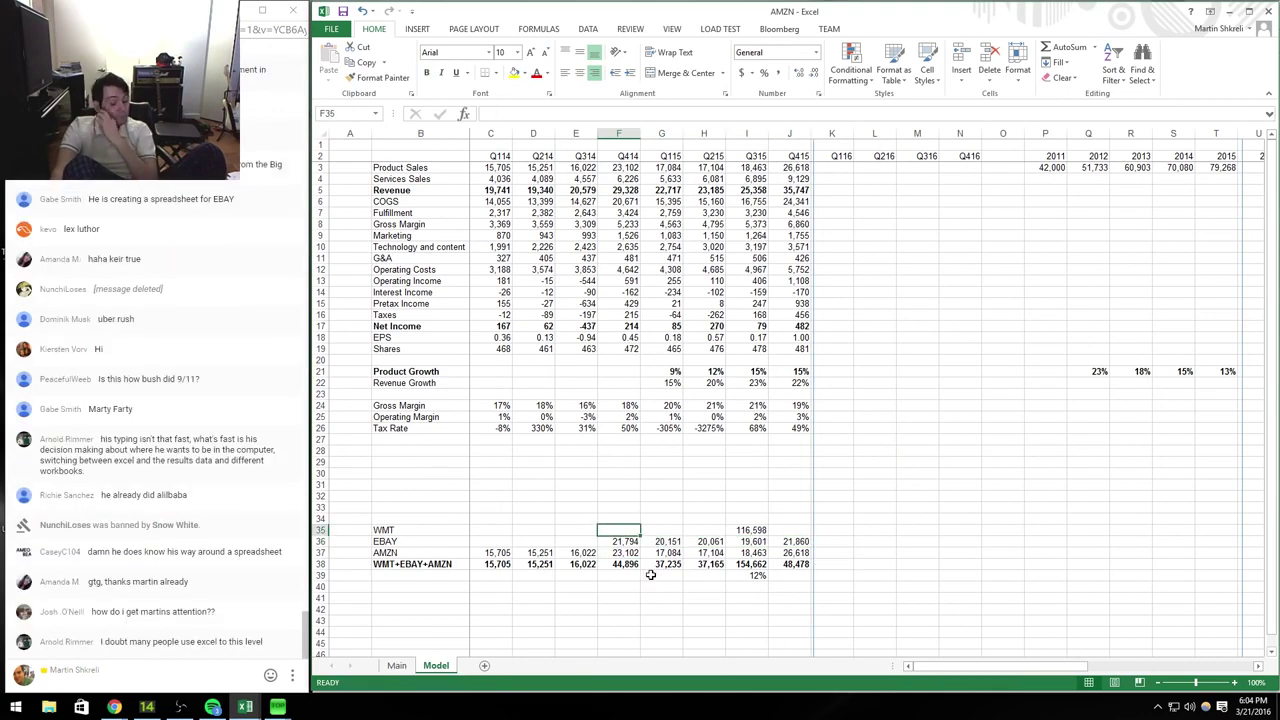
{"action": "key", "text": "Up"}
{"action": "key", "text": "Left"}
{"action": "key", "text": "Home"}
{"action": "key", "text": "Right"}
{"action": "type", "text": "TGT"}
{"action": "key", "text": "Return"}
Step: Select the WMT row's Q415 cell, J35, and open the WMT workbook
{"action": "key", "text": "Right"}
{"action": "key", "text": "Right"}
{"action": "key", "text": "Right"}
{"action": "key", "text": "Right"}
{"action": "key", "text": "Right"}
{"action": "key", "text": "Right"}
{"action": "key", "text": "Right"}
{"action": "key", "text": "Right"}
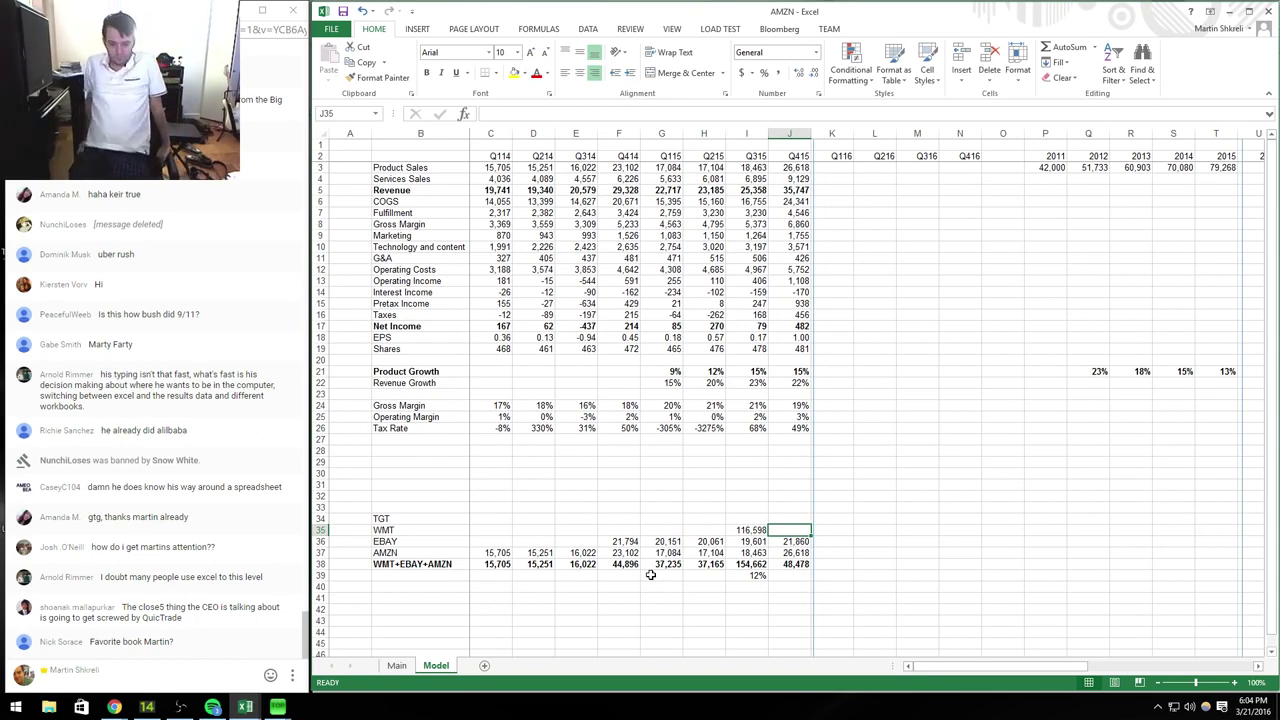
{"action": "key", "text": "ctrl+o"}
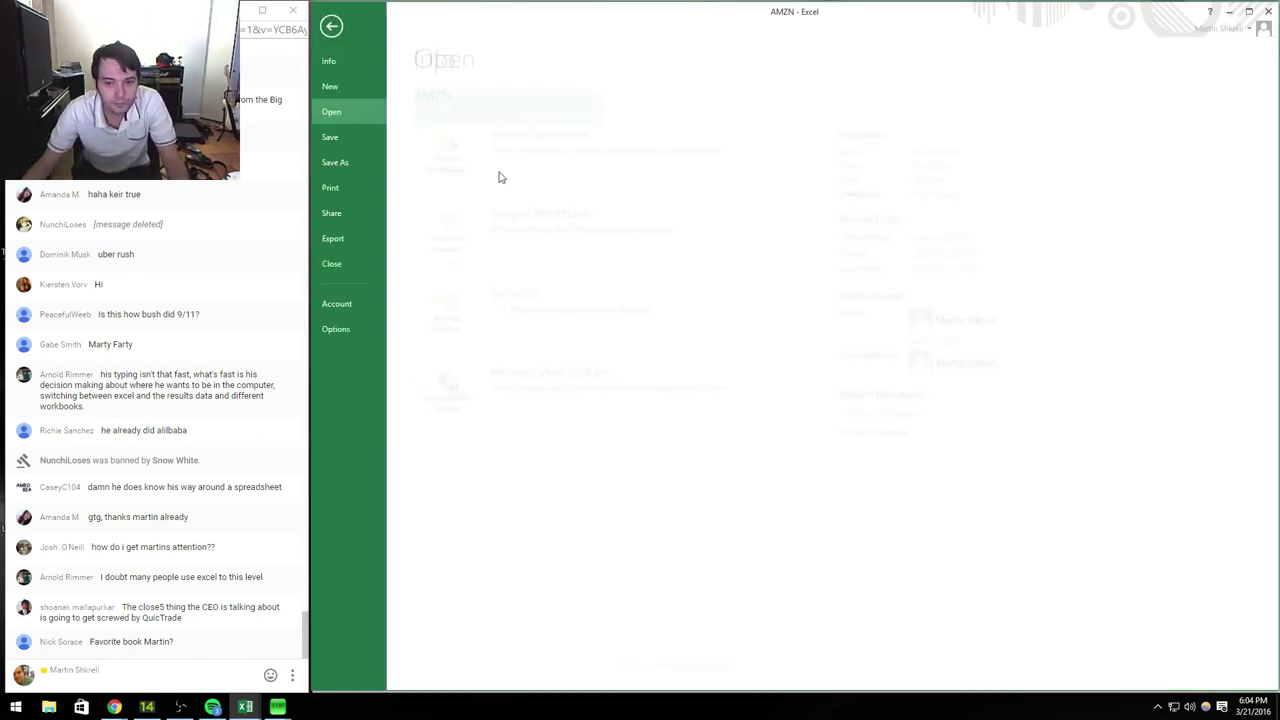
{"action": "left_click", "coordinate": [760, 122]}
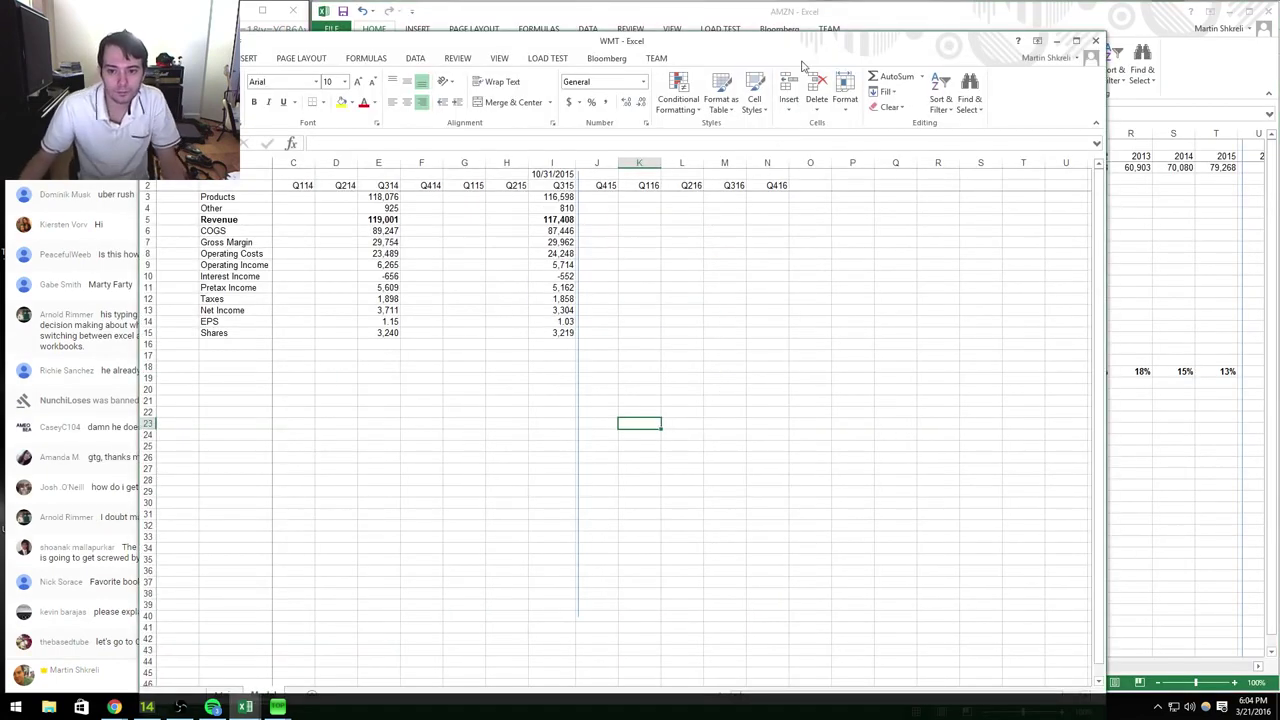
Step: Switch to the browser and open the income statement in Walmart's 10-Q filed 2015-09-09 from its EDGAR filing list
{"action": "key", "text": "alt+Tab"}
{"action": "key", "text": "alt+Tab"}
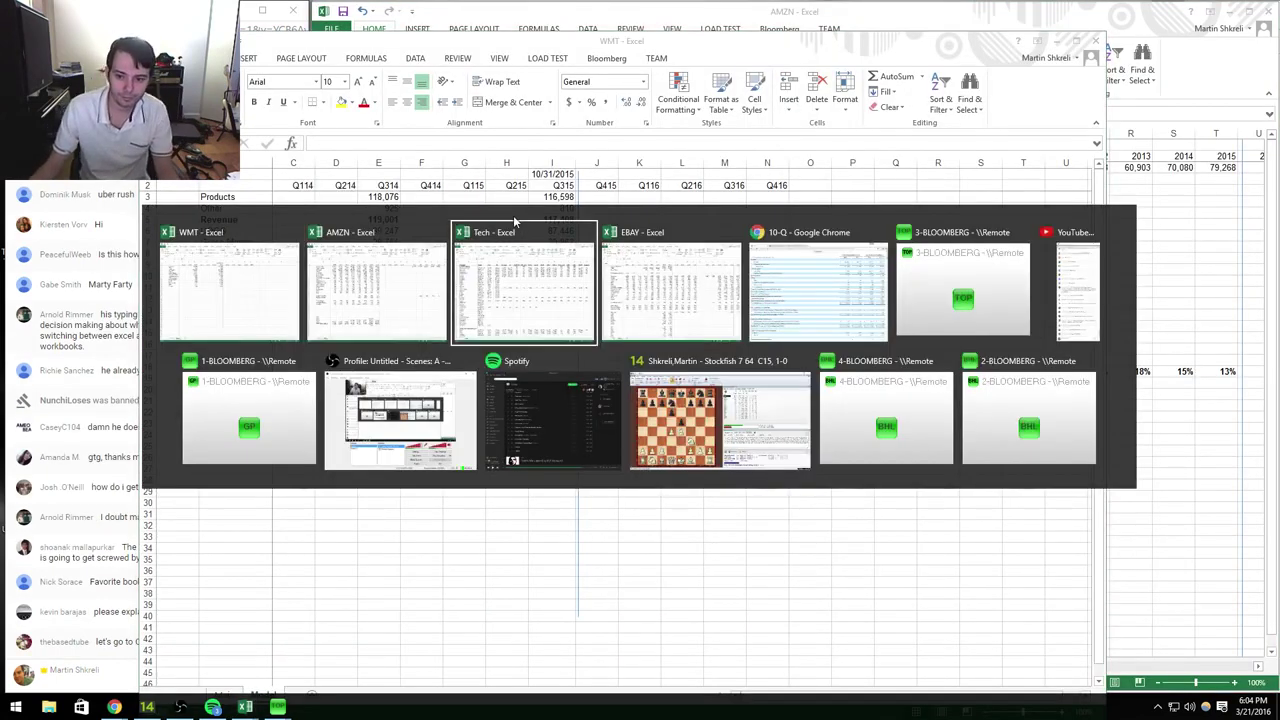
{"action": "key", "text": "alt+Left"}
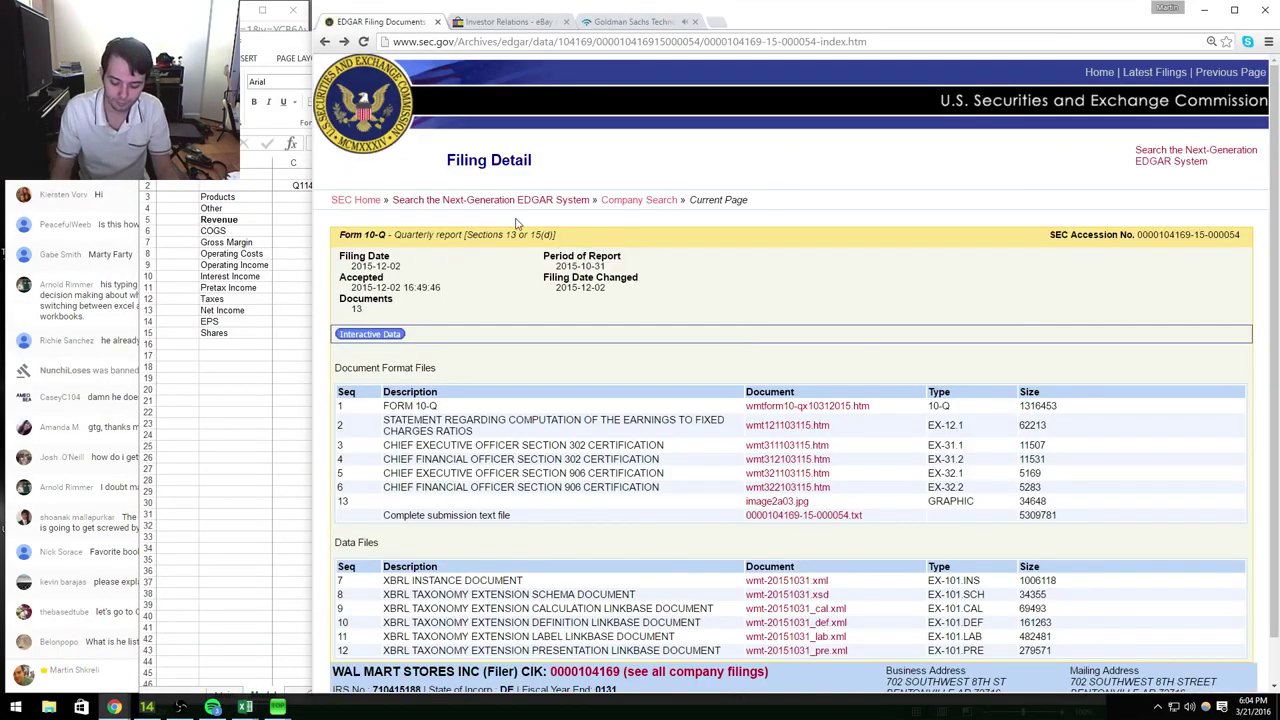
{"action": "key", "text": "alt+Left"}
{"action": "scroll", "coordinate": [627, 479], "scroll_direction": "down", "scroll_amount": 2}
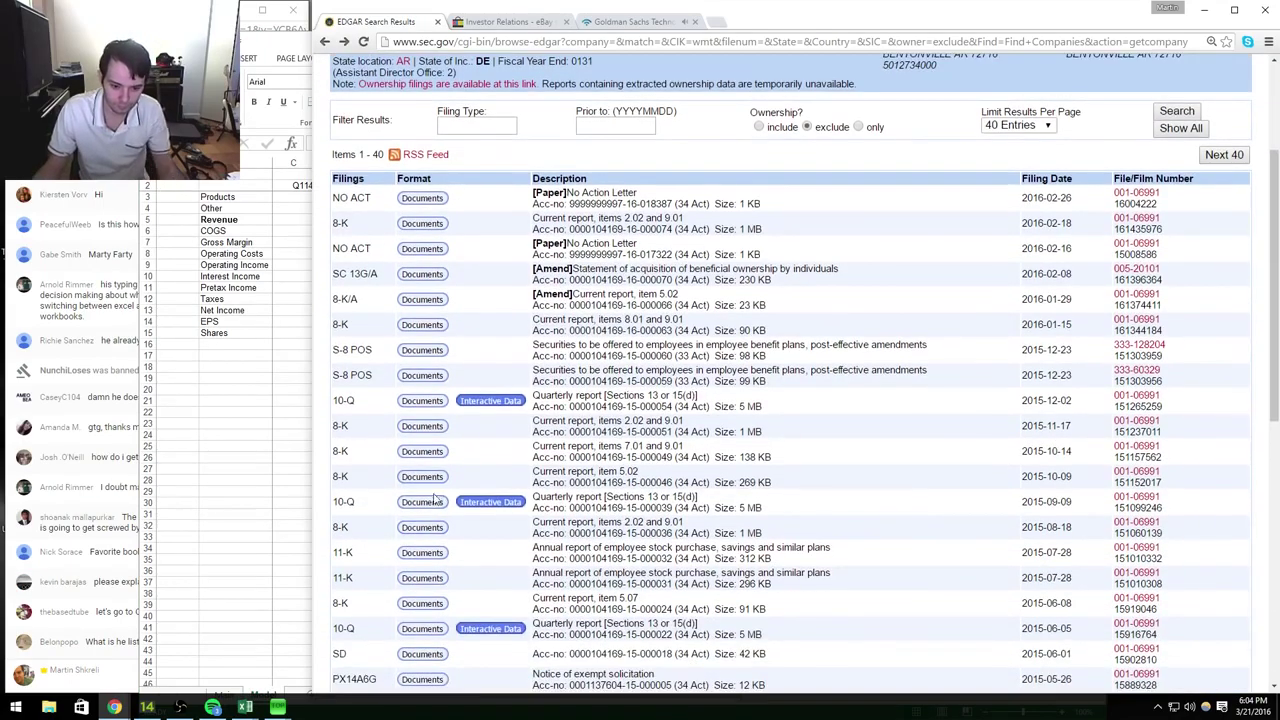
{"action": "left_click", "coordinate": [428, 501]}
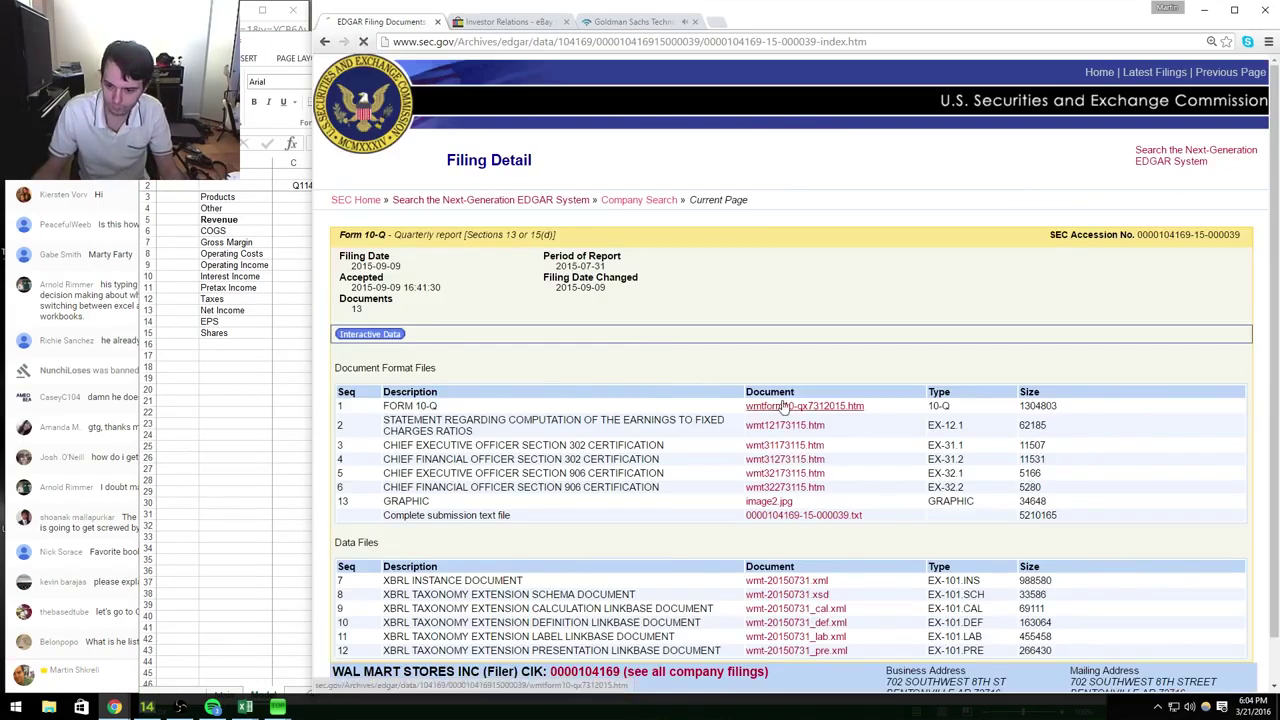
{"action": "left_click", "coordinate": [780, 406]}
{"action": "scroll", "coordinate": [808, 406], "scroll_direction": "down", "scroll_amount": 10}
{"action": "scroll", "coordinate": [810, 404], "scroll_direction": "down", "scroll_amount": 1}
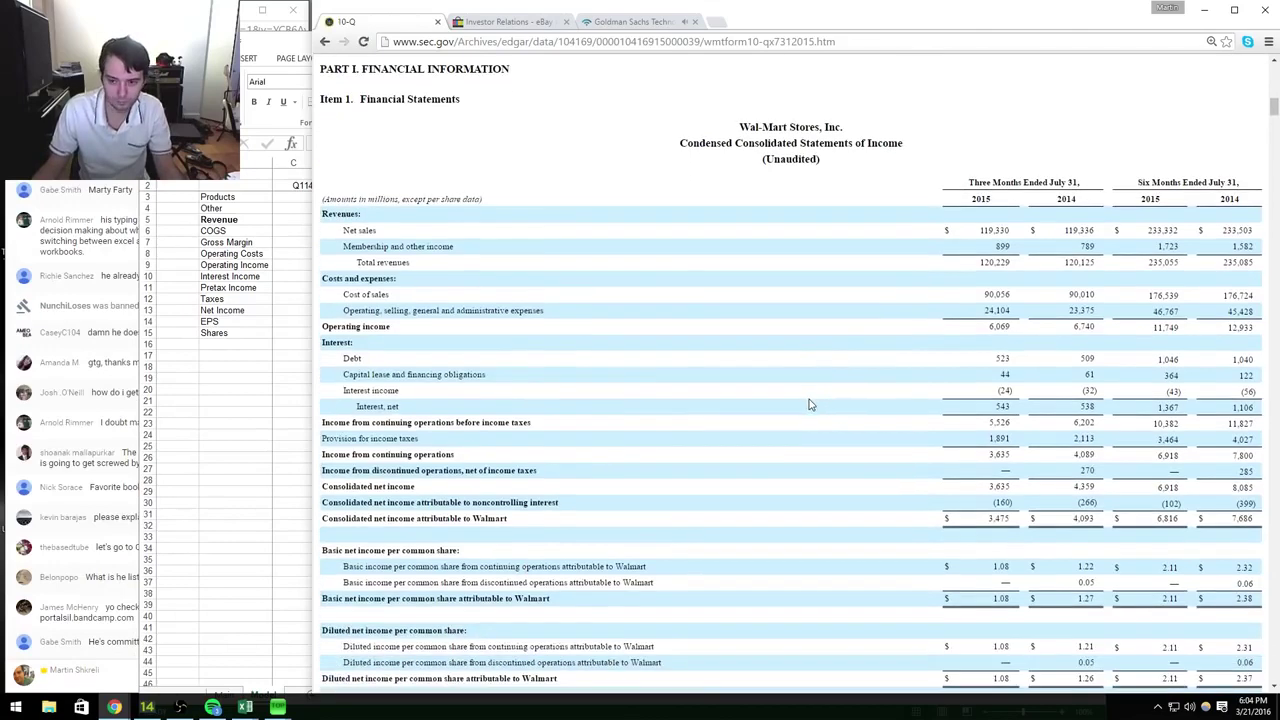
Step: In the WMT workbook, date the Q215 column 7/31/2015 in H1 and copy the Q315 column's rows into H3:H15
{"action": "key", "text": "alt+Tab"}
{"action": "left_click", "coordinate": [549, 197]}
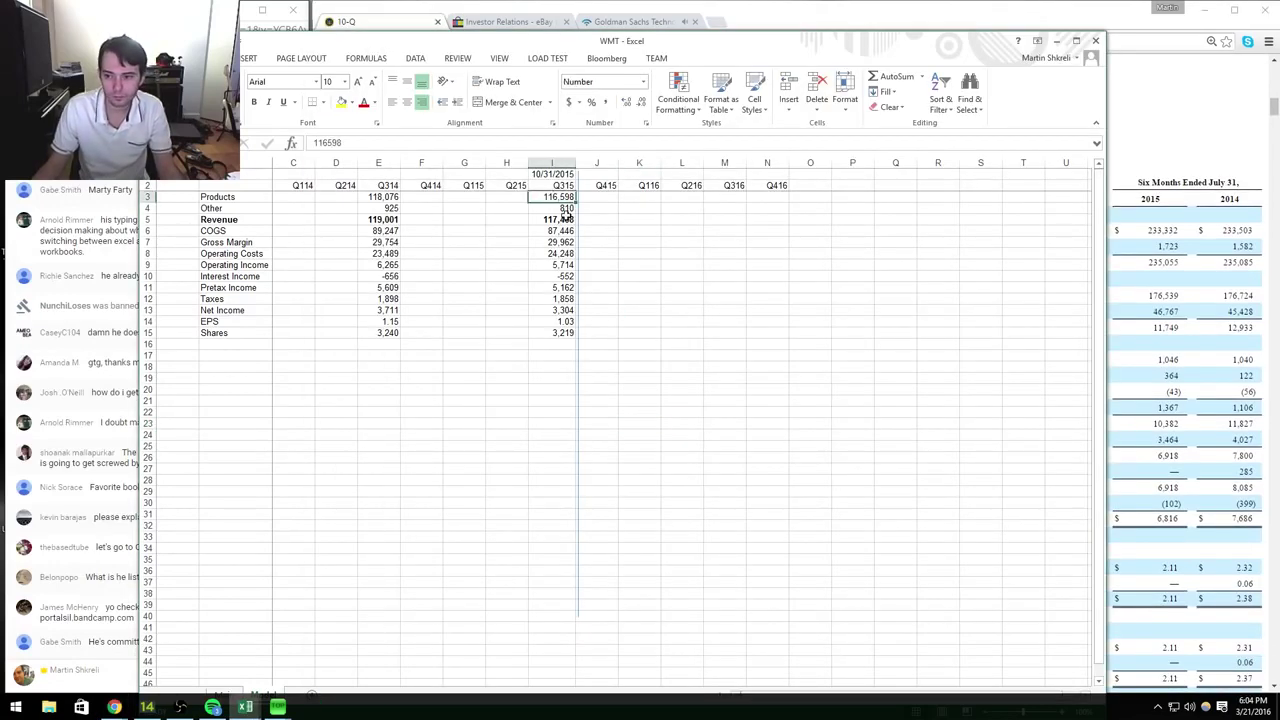
{"action": "key", "text": "alt+Tab"}
{"action": "key", "text": "alt+Tab"}
{"action": "key", "text": "alt+Tab"}
{"action": "key", "text": "alt+Tab"}
{"action": "type", "text": "7/634"}
{"action": "key", "text": "BackSpace"}
{"action": "key", "text": "BackSpace"}
{"action": "key", "text": "BackSpace"}
{"action": "type", "text": "31/201"}
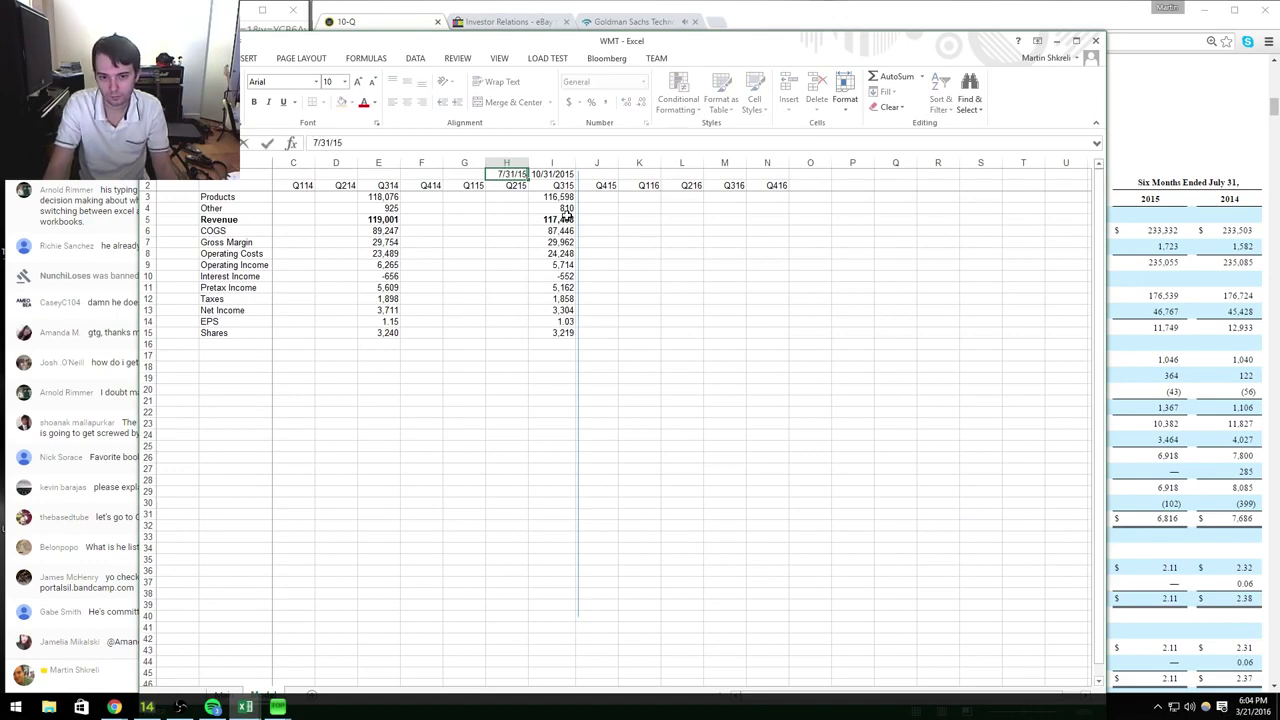
{"action": "type", "text": "5"}
{"action": "key", "text": "Return"}
{"action": "key", "text": "Down"}
{"action": "key", "text": "ctrl+v"}
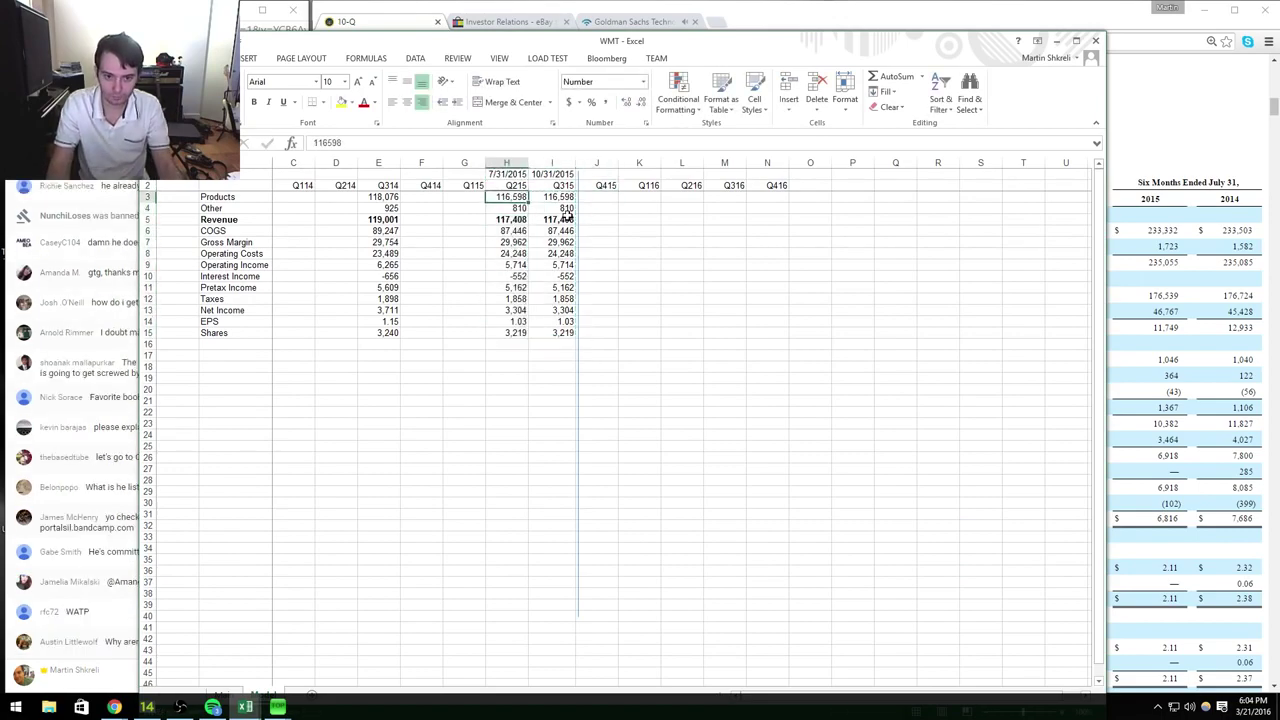
Step: Enter Walmart's Q215 net sales of 119330 in Products, H3, and 899 in Other, H4, from the 10-Q
{"action": "key", "text": "alt+Tab"}
{"action": "key", "text": "alt+Tab"}
{"action": "type", "text": "119330"}
{"action": "key", "text": "Return"}
{"action": "key", "text": "alt+Tab"}
{"action": "key", "text": "alt+Tab"}
{"action": "type", "text": "899"}
{"action": "key", "text": "Return"}
Step: Enter Q215 COGS of 90056 in H6 and operating costs of 24104 in H8 from the 10-Q
{"action": "key", "text": "alt+Tab"}
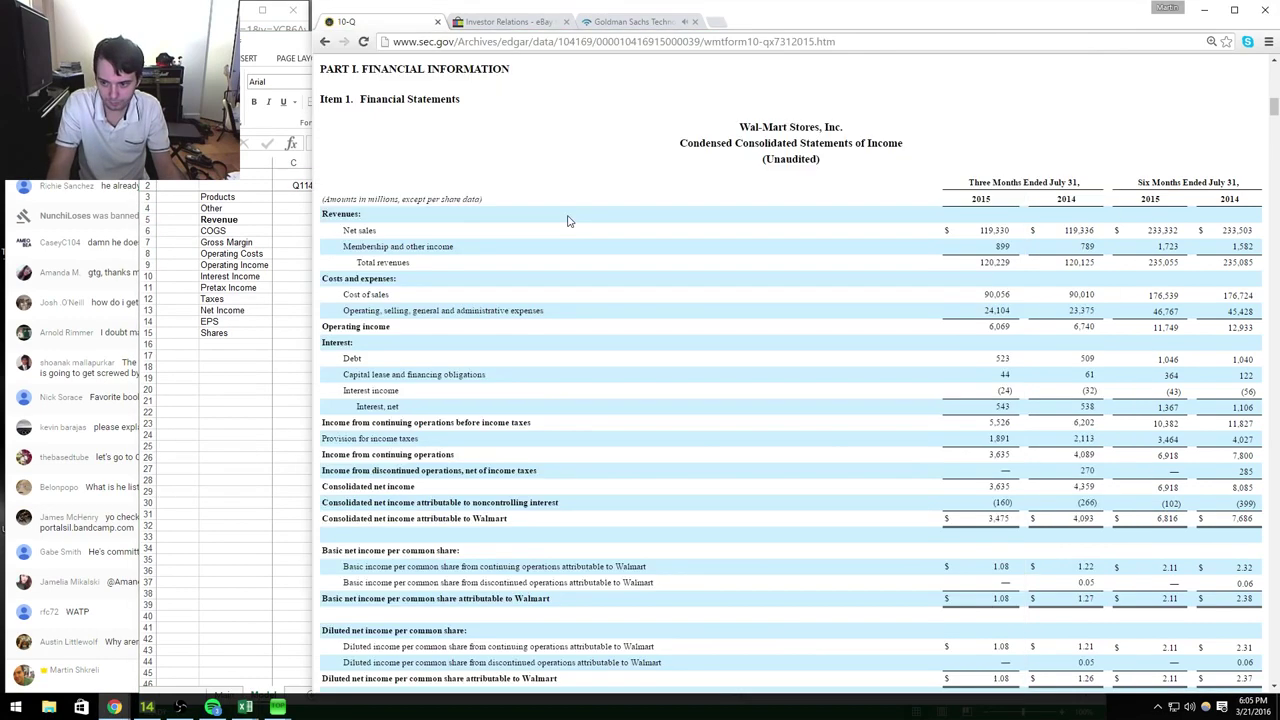
{"action": "key", "text": "alt+Tab"}
{"action": "key", "text": "Down"}
{"action": "type", "text": "90"}
{"action": "key", "text": "Return"}
{"action": "key", "text": "alt+Tab"}
{"action": "type", "text": "4104"}
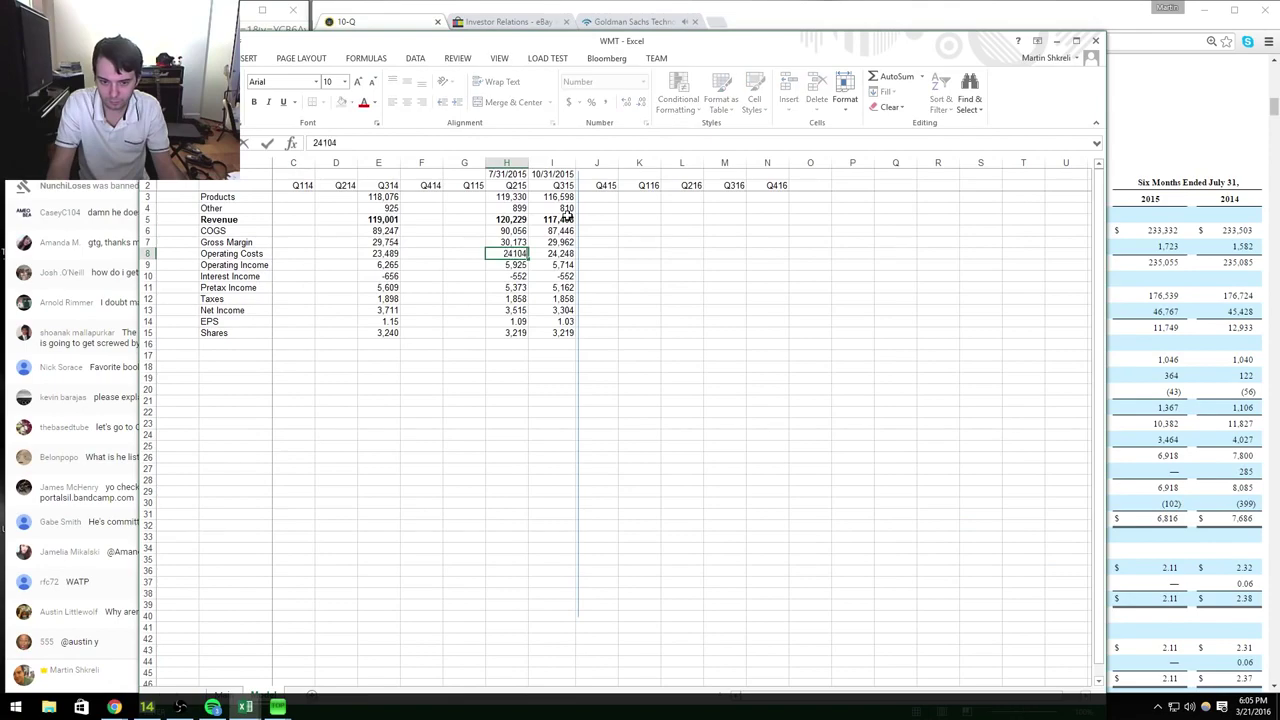
{"action": "key", "text": "Return"}
Step: Set Q215 interest income to -543 in H10 and taxes in H12 to 1891 plus the 160 noncontrolling interest
{"action": "key", "text": "alt+Tab"}
{"action": "key", "text": "alt+Tab"}
{"action": "type", "text": "6069"}
{"action": "key", "text": "Return"}
{"action": "key", "text": "alt+Tab"}
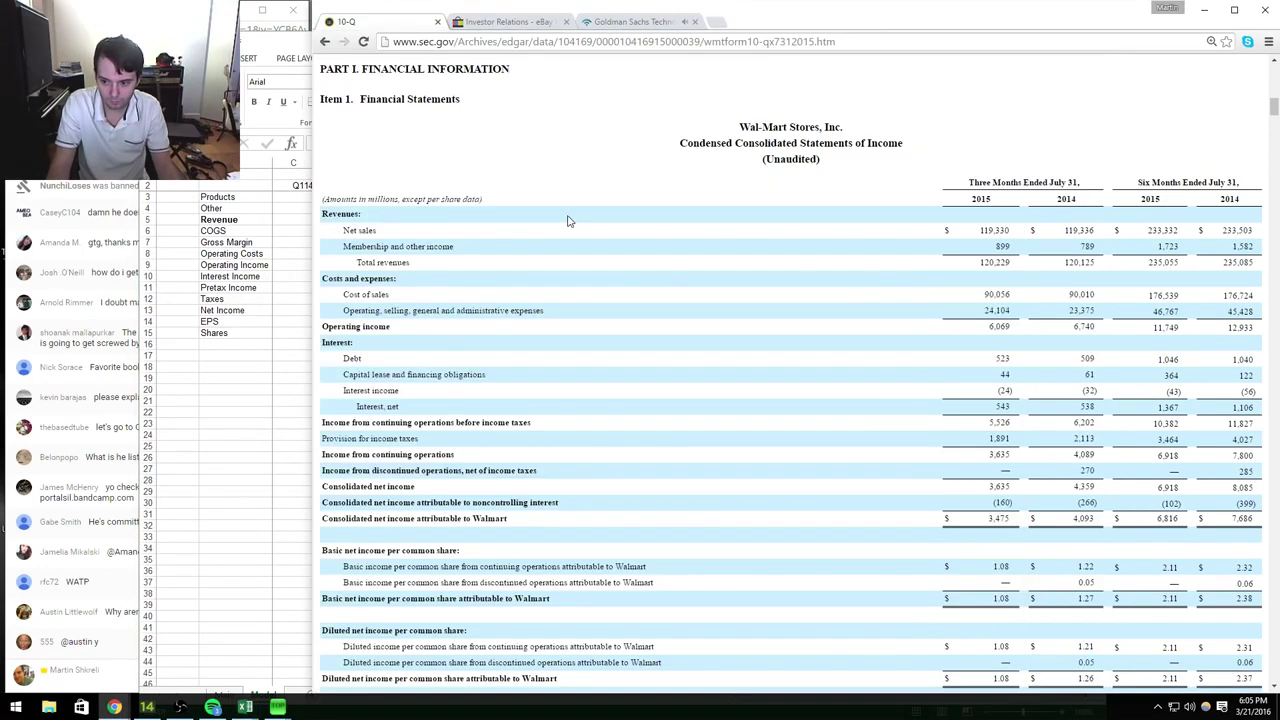
{"action": "key", "text": "alt+Tab"}
{"action": "type", "text": "+1891+"}
{"action": "key", "text": "Return"}
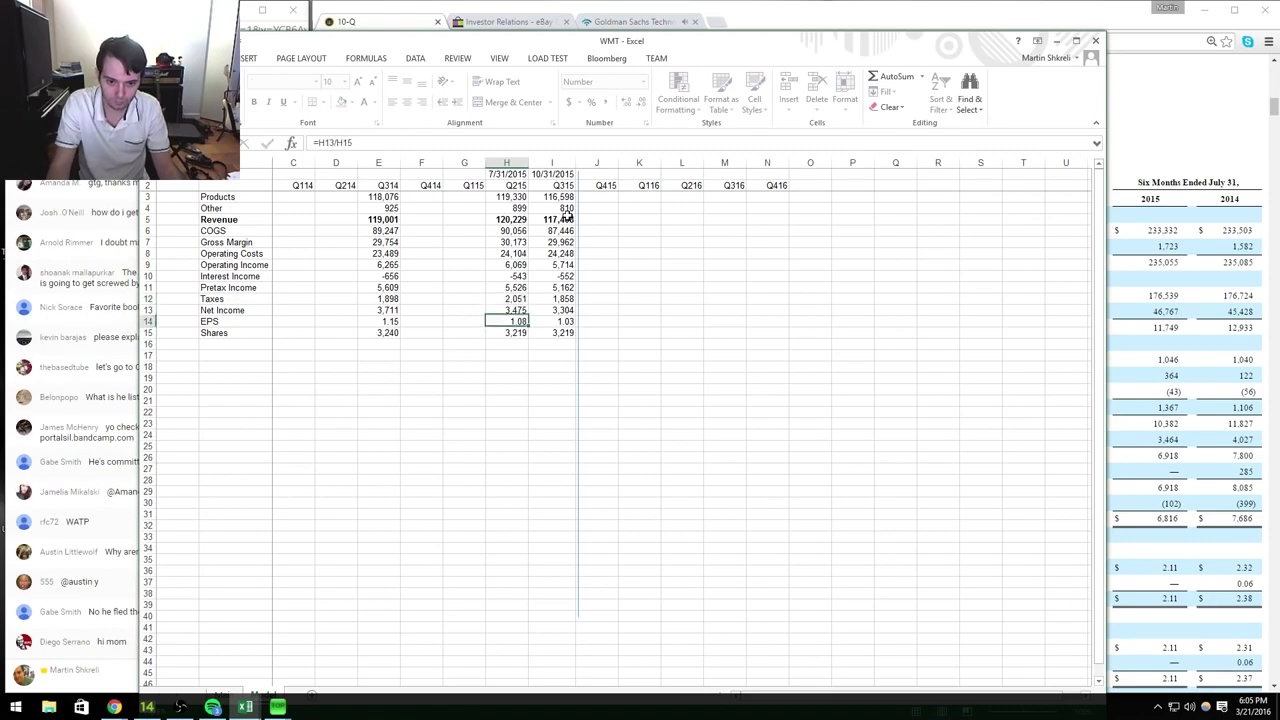
Step: Set Walmart's Q215 shares in H15 to the 10-Q's diluted share count of 3231
{"action": "key", "text": "alt+Tab"}
{"action": "scroll", "coordinate": [567, 220], "scroll_direction": "down", "scroll_amount": 2}
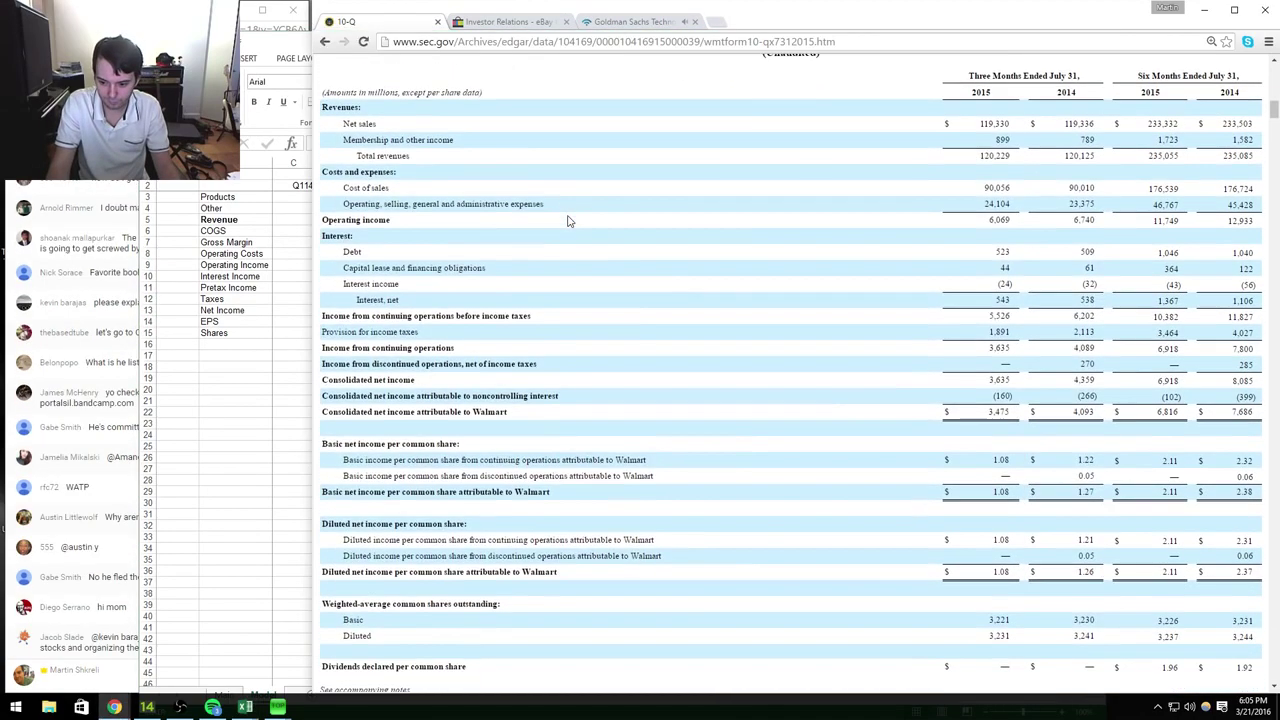
{"action": "key", "text": "alt+Tab"}
{"action": "type", "text": "32"}
{"action": "key", "text": "Return"}
Step: Check the Q215 taxes, net income and EPS in the WMT model against the 10-Q income statement
{"action": "key", "text": "alt+Tab"}
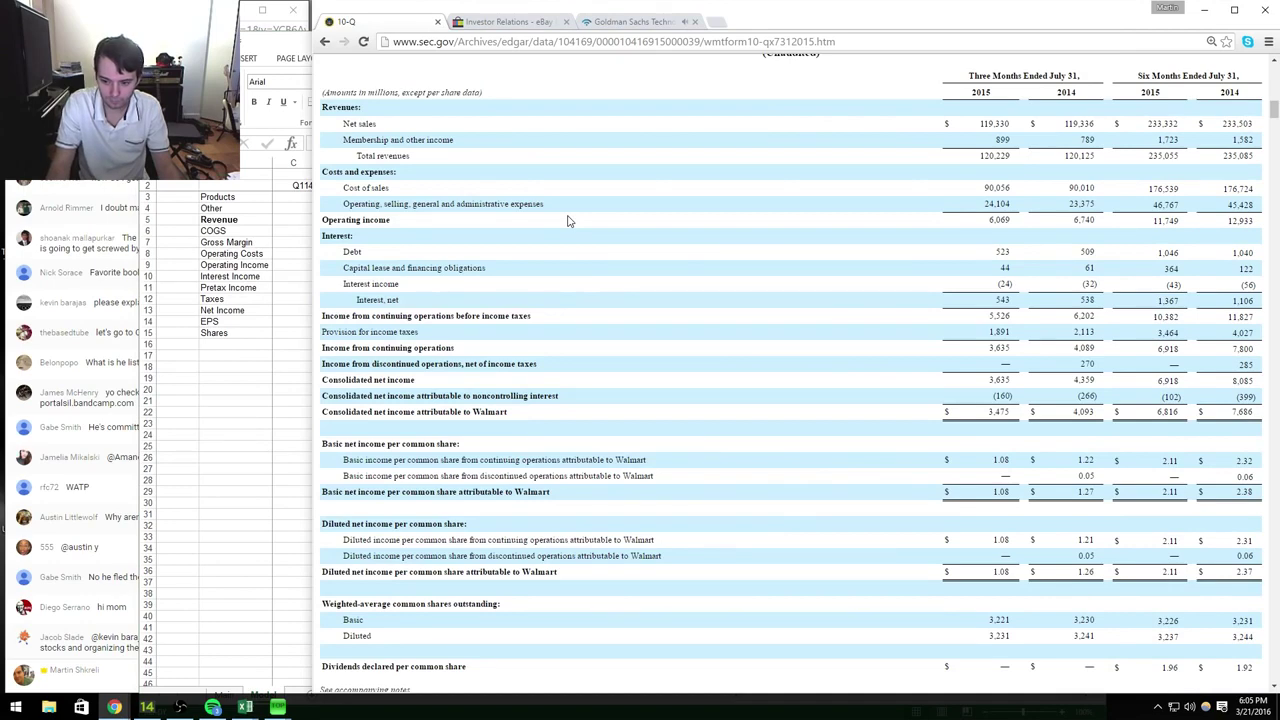
{"action": "key", "text": "alt+Tab"}
{"action": "key", "text": "alt+Tab"}
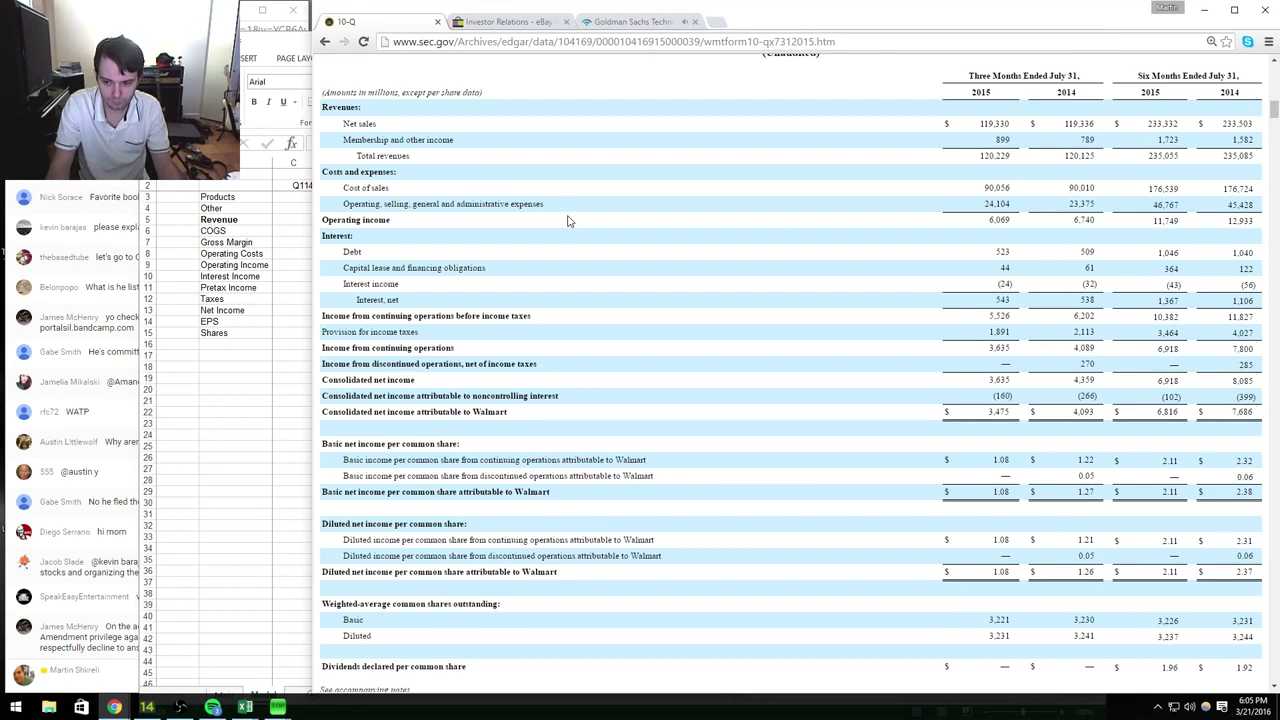
{"action": "key", "text": "alt+Tab"}
{"action": "key", "text": "Up"}
{"action": "key", "text": "Up"}
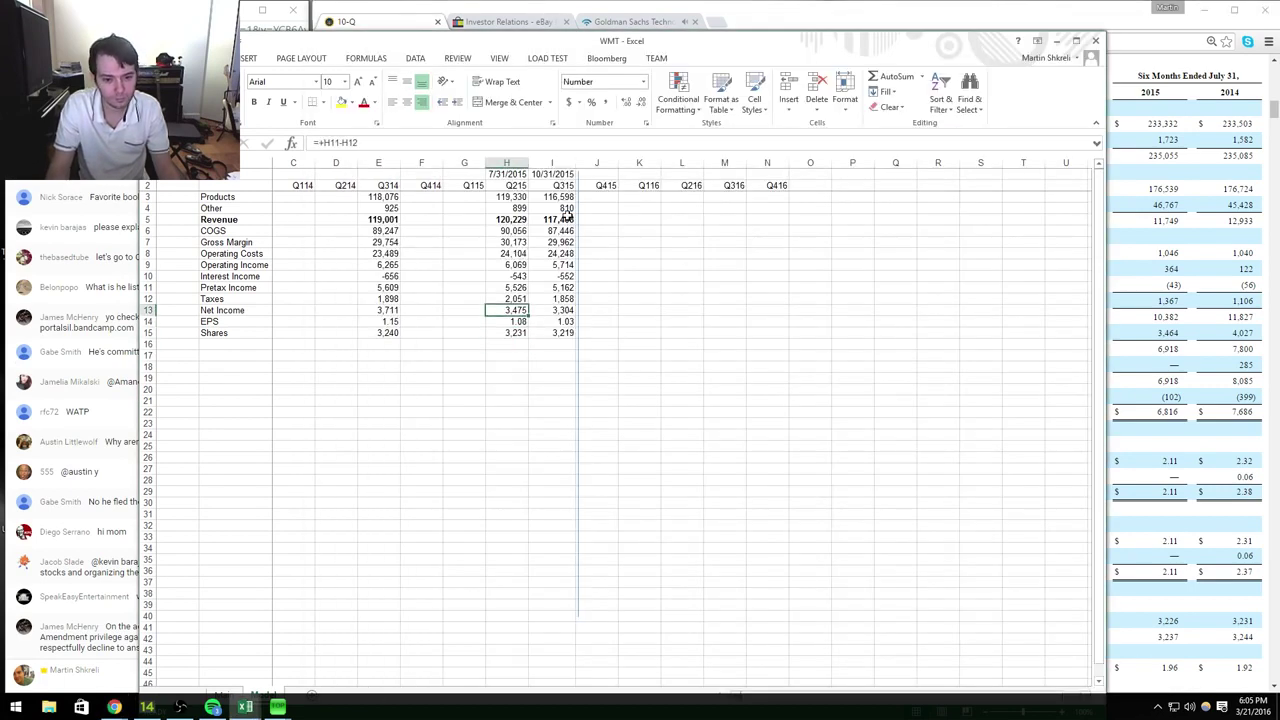
{"action": "key", "text": "alt+Tab"}
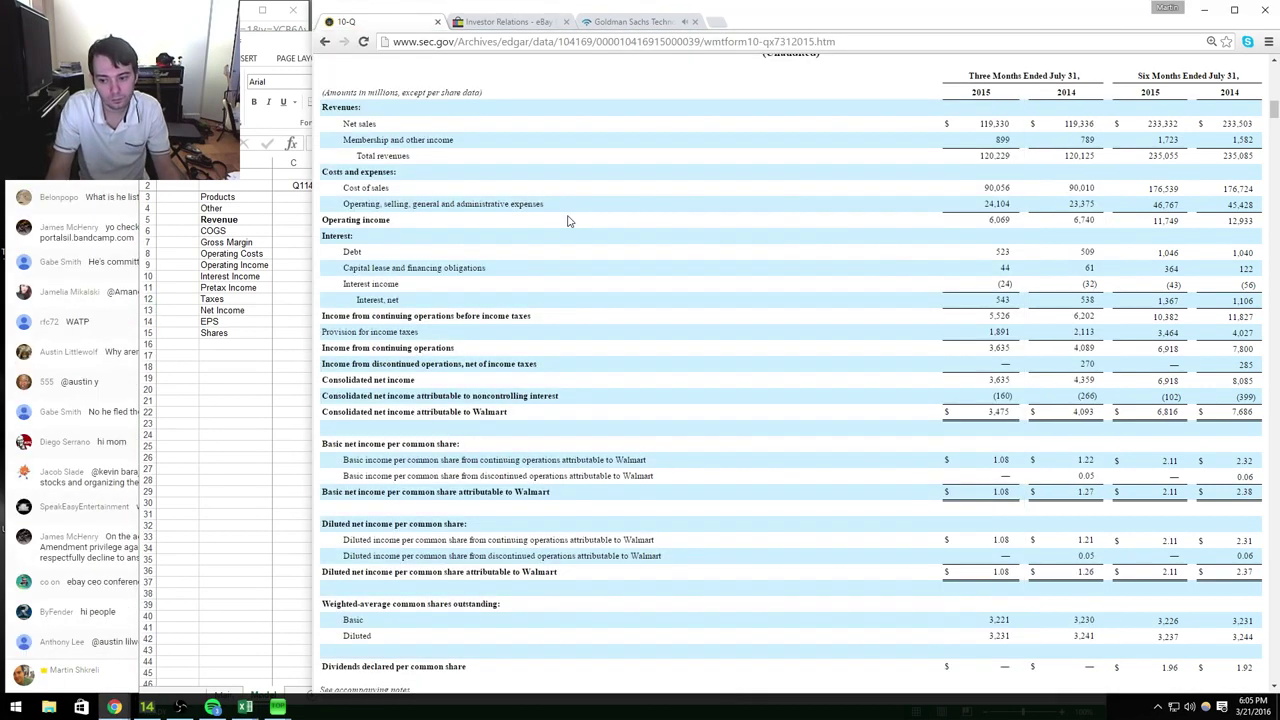
{"action": "key", "text": "alt+Tab"}
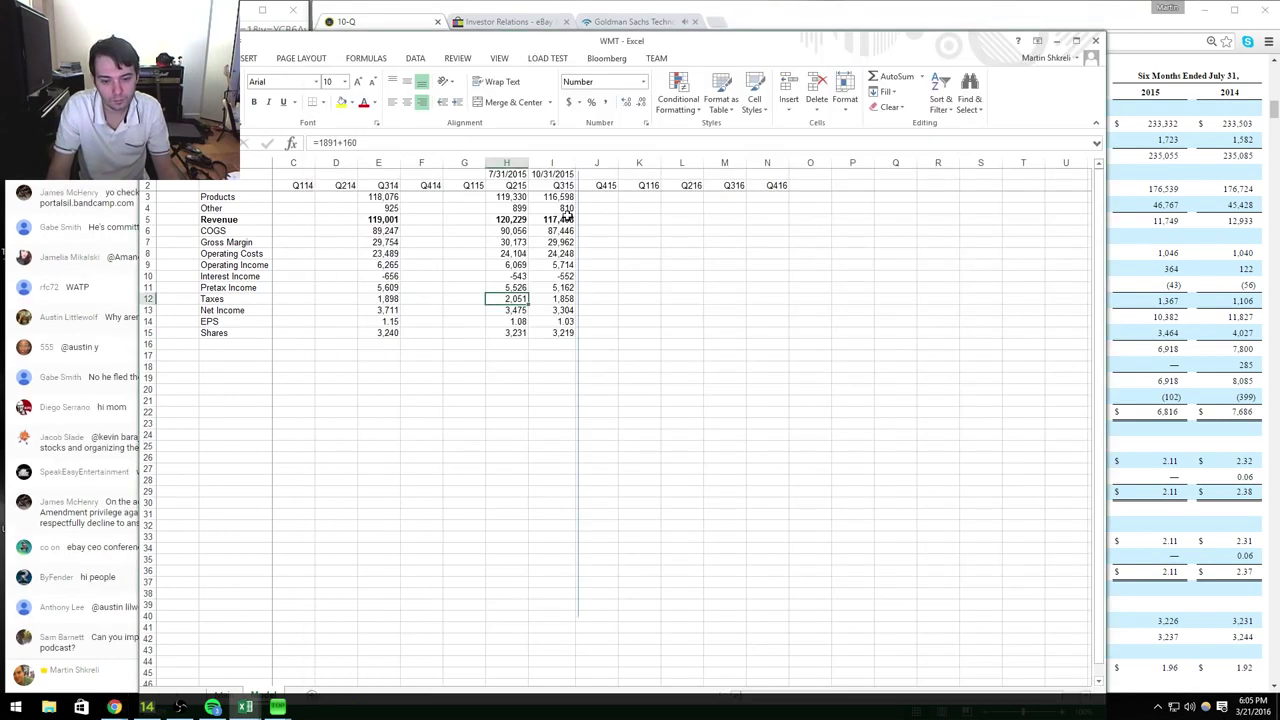
{"action": "key", "text": "alt+Tab"}
{"action": "key", "text": "alt+Tab"}
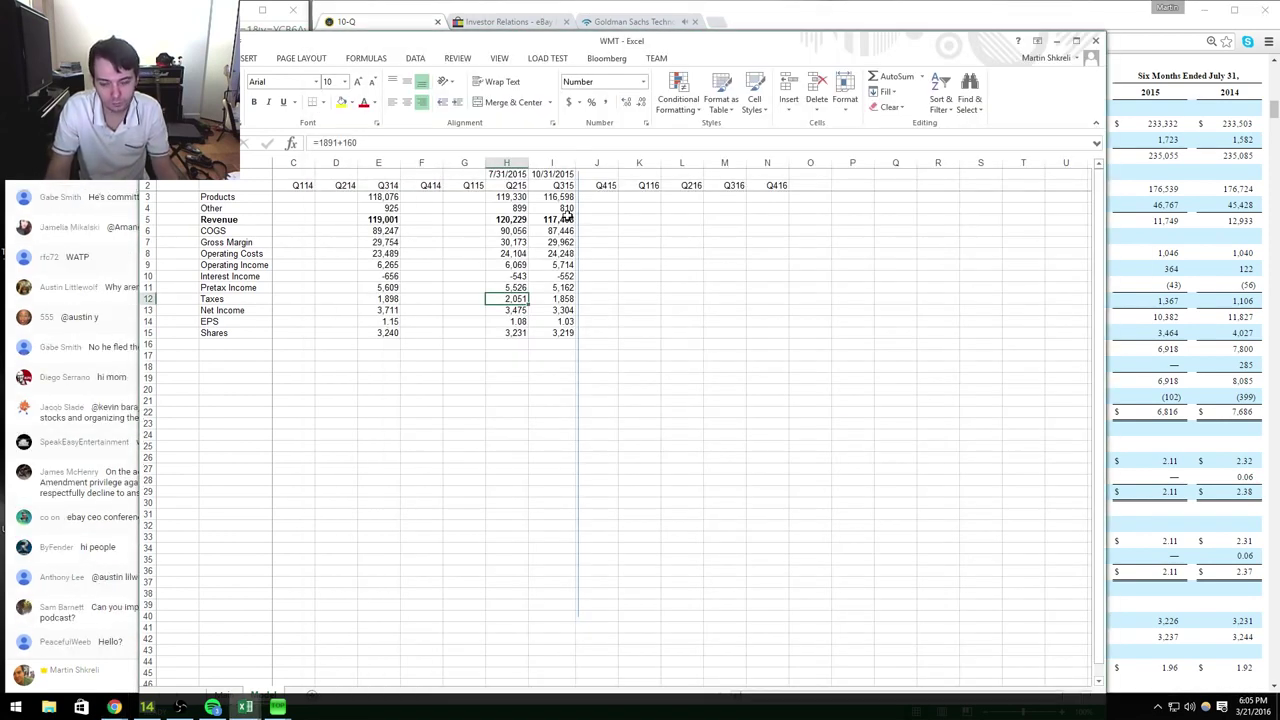
Step: Copy the Q215 column's rows H3:H15 into the Q214 column at D3:D15
{"action": "key", "text": "ctrl+Up"}
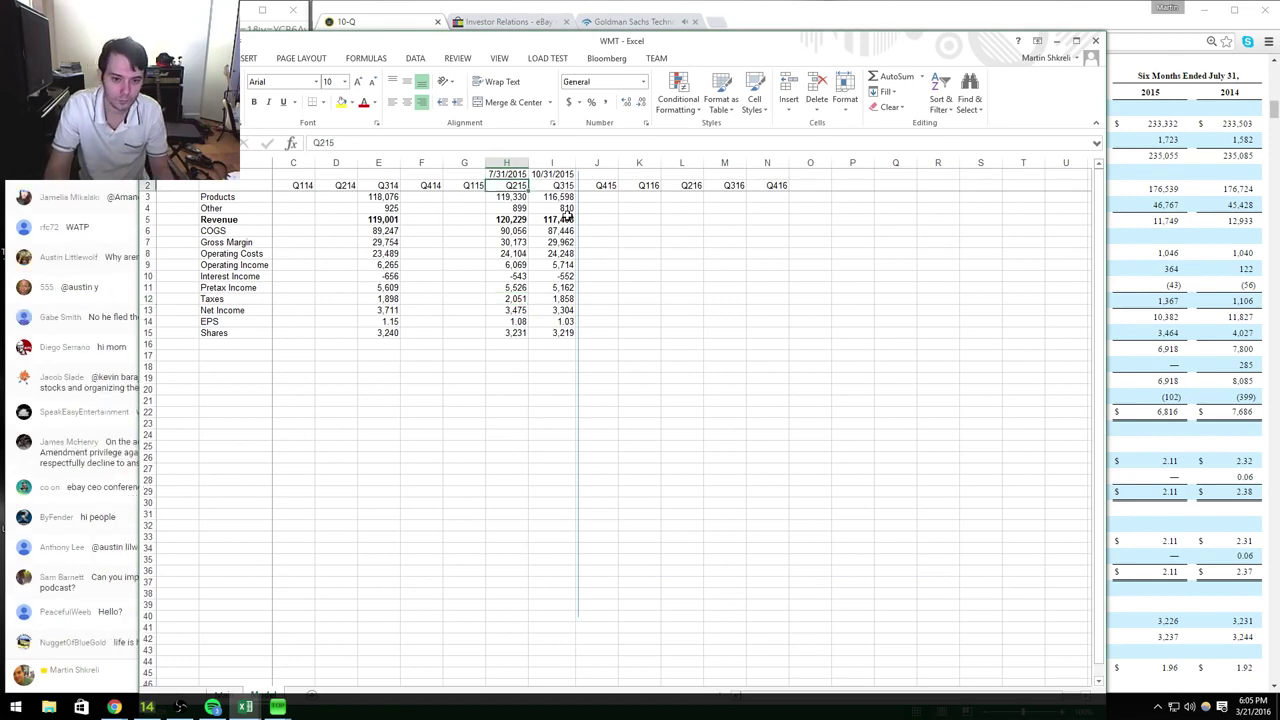
{"action": "key", "text": "Down"}
{"action": "key", "text": "Down"}
{"action": "key", "text": "ctrl+shift+Down"}
{"action": "key", "text": "ctrl+c"}
{"action": "key", "text": "Left"}
{"action": "key", "text": "Left"}
{"action": "key", "text": "Left"}
{"action": "key", "text": "Left"}
{"action": "key", "text": "ctrl+shift+Down"}
{"action": "key", "text": "Escape"}
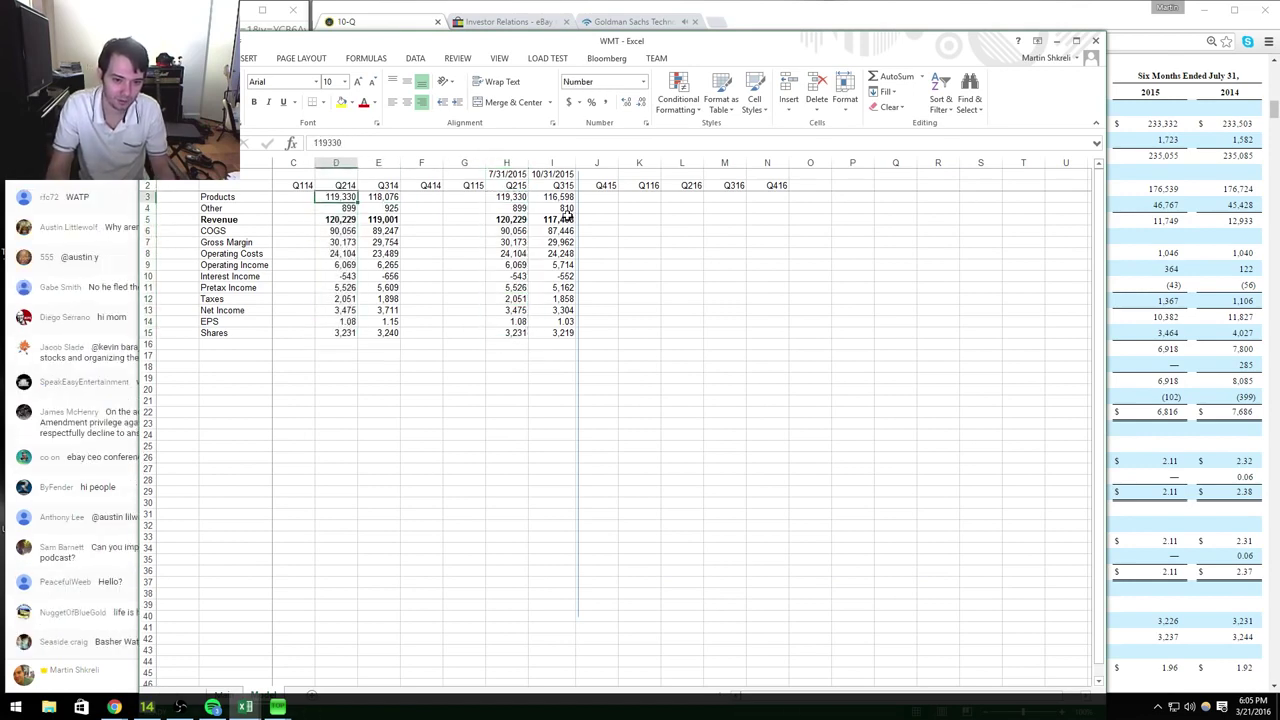
Step: Enter Walmart's Q214 net sales of 119,336 in Products, D3, and 789 in Other, D4, from the 10-Q
{"action": "key", "text": "alt+Tab"}
{"action": "scroll", "coordinate": [567, 220], "scroll_direction": "up", "scroll_amount": 1}
{"action": "key", "text": "alt+Tab"}
{"action": "type", "text": "119,336"}
{"action": "key", "text": "Return"}
{"action": "key", "text": "alt+Tab"}
{"action": "key", "text": "alt+Tab"}
{"action": "type", "text": "789"}
{"action": "key", "text": "Return"}
{"action": "key", "text": "Return"}
Step: Enter Q214 COGS of 90010 in D6 and operating costs of 23375 in D8 from the 10-Q
{"action": "key", "text": "alt+Tab"}
{"action": "key", "text": "alt+Tab"}
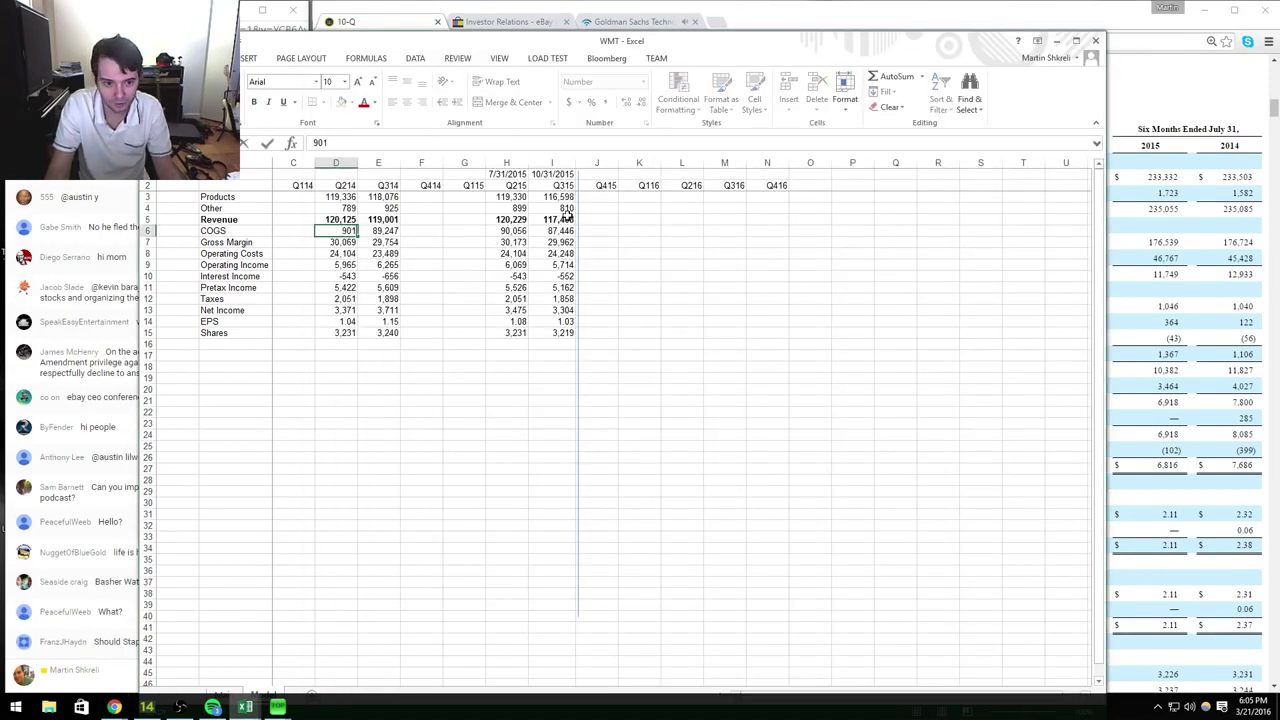
{"action": "type", "text": "90010"}
{"action": "key", "text": "Return"}
{"action": "key", "text": "alt+Tab"}
{"action": "key", "text": "alt+Tab"}
{"action": "key", "text": "Return"}
{"action": "type", "text": "24104"}
{"action": "key", "text": "BackSpace"}
{"action": "key", "text": "BackSpace"}
{"action": "key", "text": "BackSpace"}
{"action": "key", "text": "BackSpace"}
{"action": "key", "text": "BackSpace"}
{"action": "type", "text": "23375"}
{"action": "key", "text": "Return"}
{"action": "key", "text": "Return"}
Step: Set Q214 interest income to -538 in D10 and taxes in D12 to 2113 plus 4
{"action": "key", "text": "alt+Tab"}
{"action": "key", "text": "alt+Tab"}
{"action": "type", "text": "-538"}
{"action": "key", "text": "Return"}
{"action": "key", "text": "Return"}
{"action": "key", "text": "alt+Tab"}
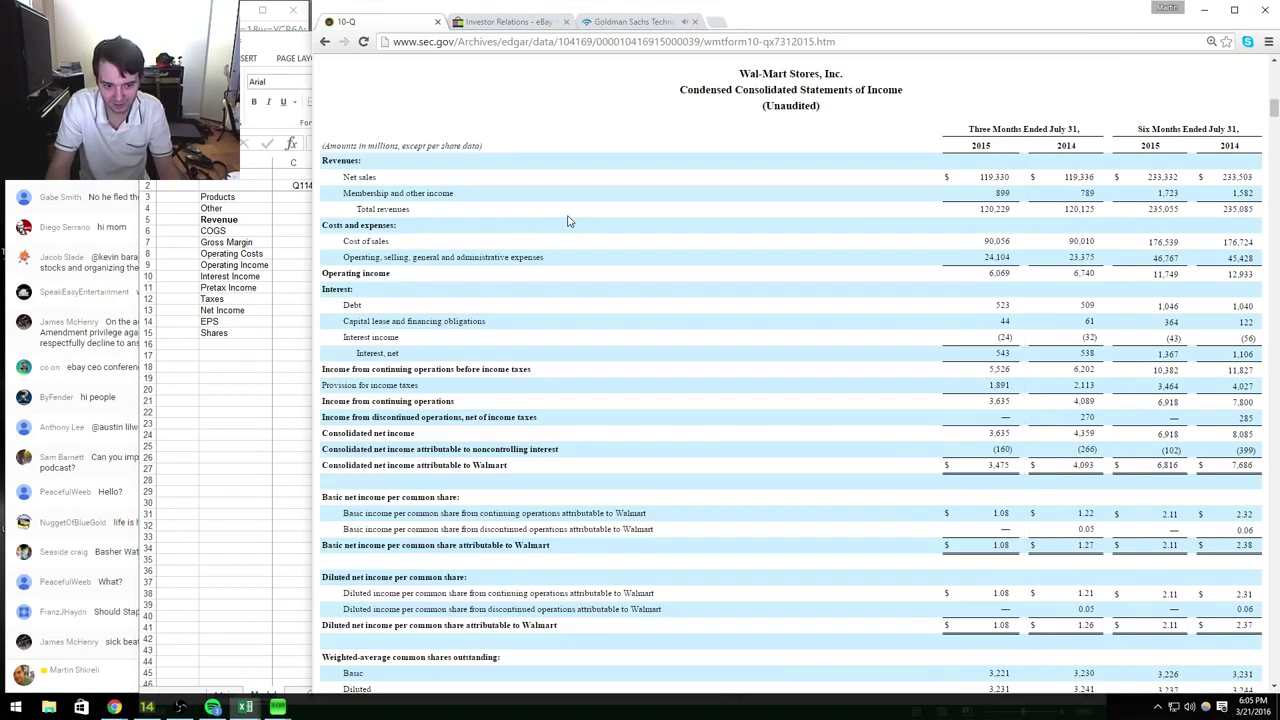
{"action": "key", "text": "alt+Tab"}
{"action": "type", "text": "+2113+"}
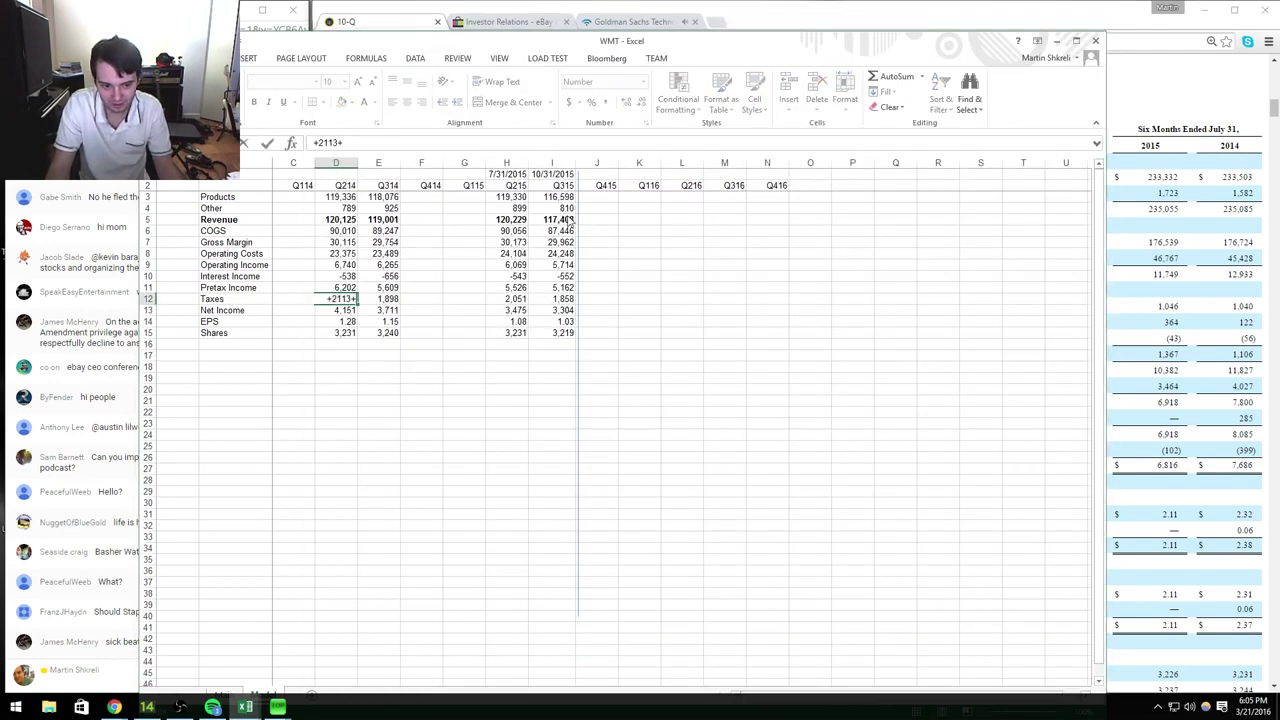
{"action": "key", "text": "alt+Tab"}
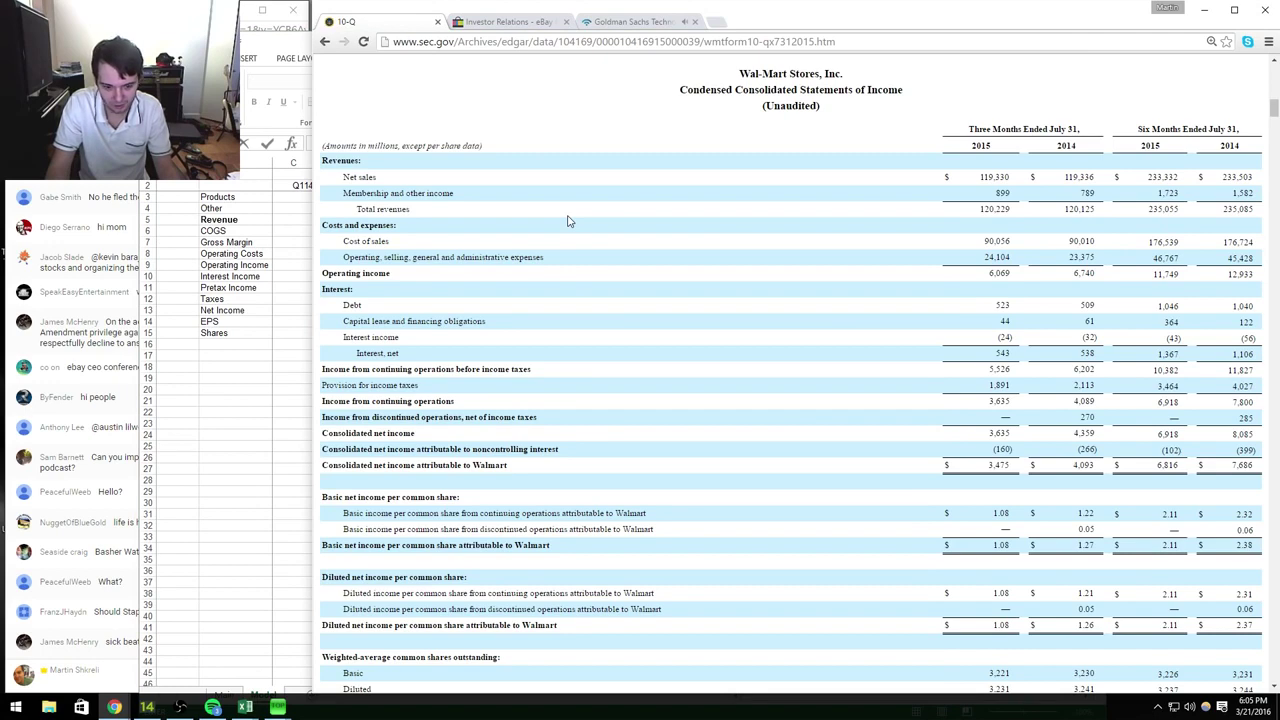
{"action": "key", "text": "alt+Tab"}
{"action": "type", "text": "4"}
{"action": "key", "text": "Return"}
Step: Set Q214 shares in D15 to the 10-Q's diluted share count of 3241
{"action": "key", "text": "Down"}
{"action": "key", "text": "Down"}
{"action": "key", "text": "alt+Tab"}
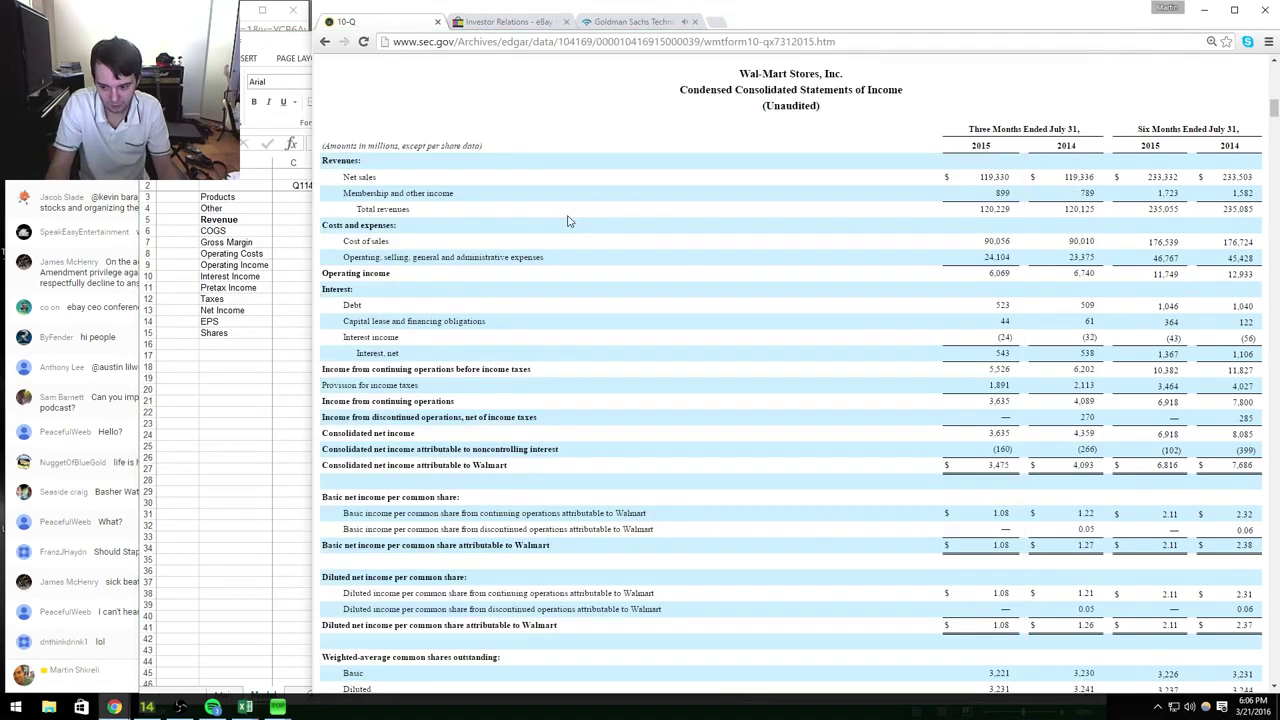
{"action": "key", "text": "alt+Tab"}
{"action": "type", "text": "3241"}
{"action": "key", "text": "Right"}
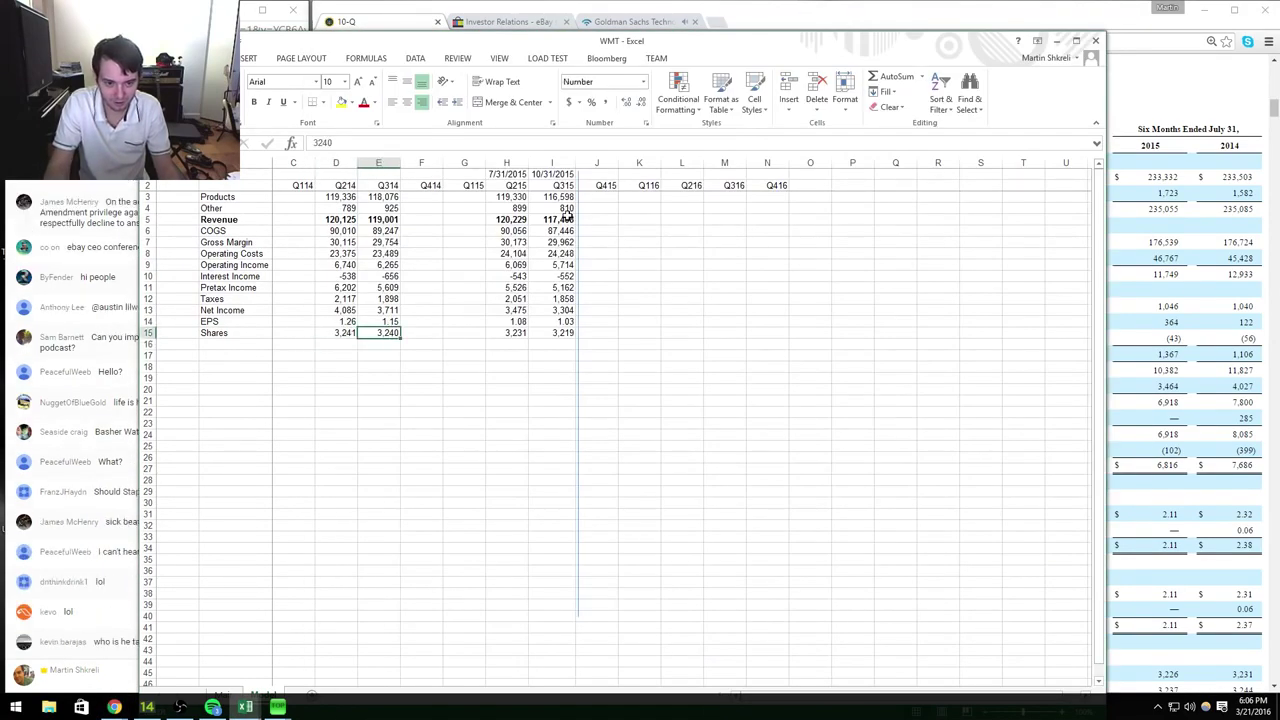
Step: Return to Walmart's EDGAR filing list and open the income statement in the 10-Q for the quarter ended April 30, 2015
{"action": "key", "text": "alt+Tab"}
{"action": "key", "text": "alt+Left"}
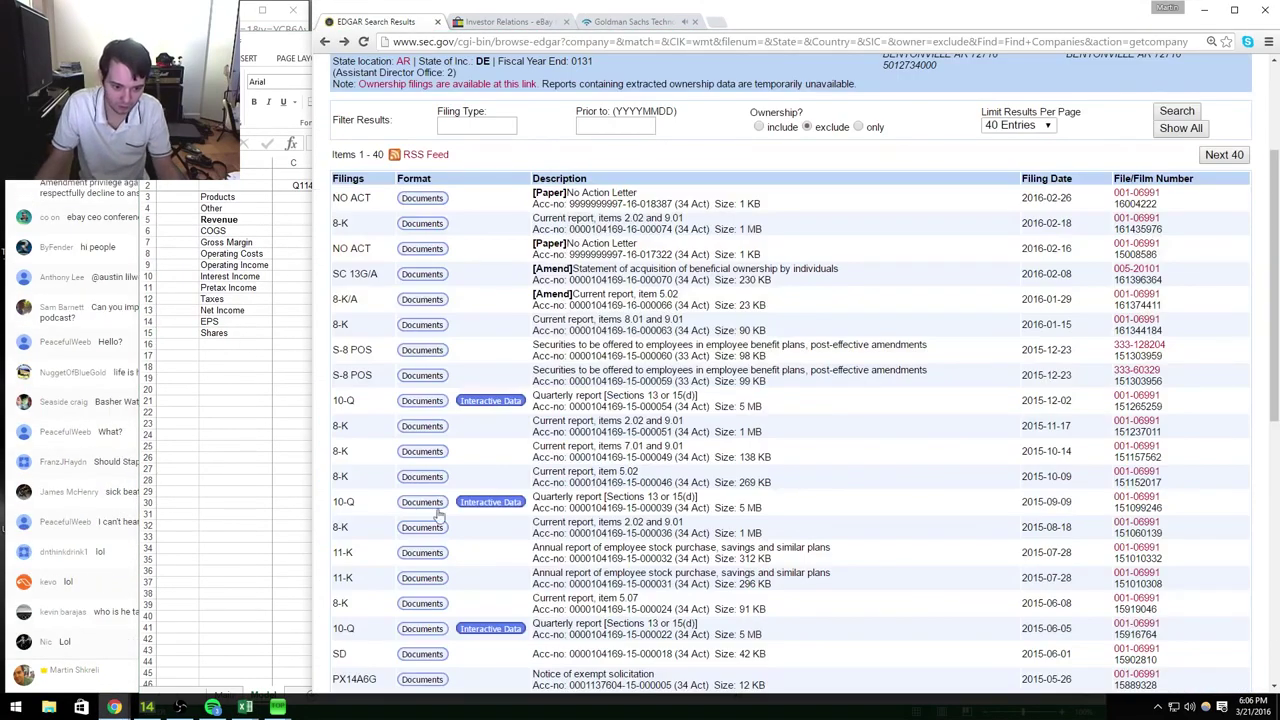
{"action": "left_click", "coordinate": [425, 630]}
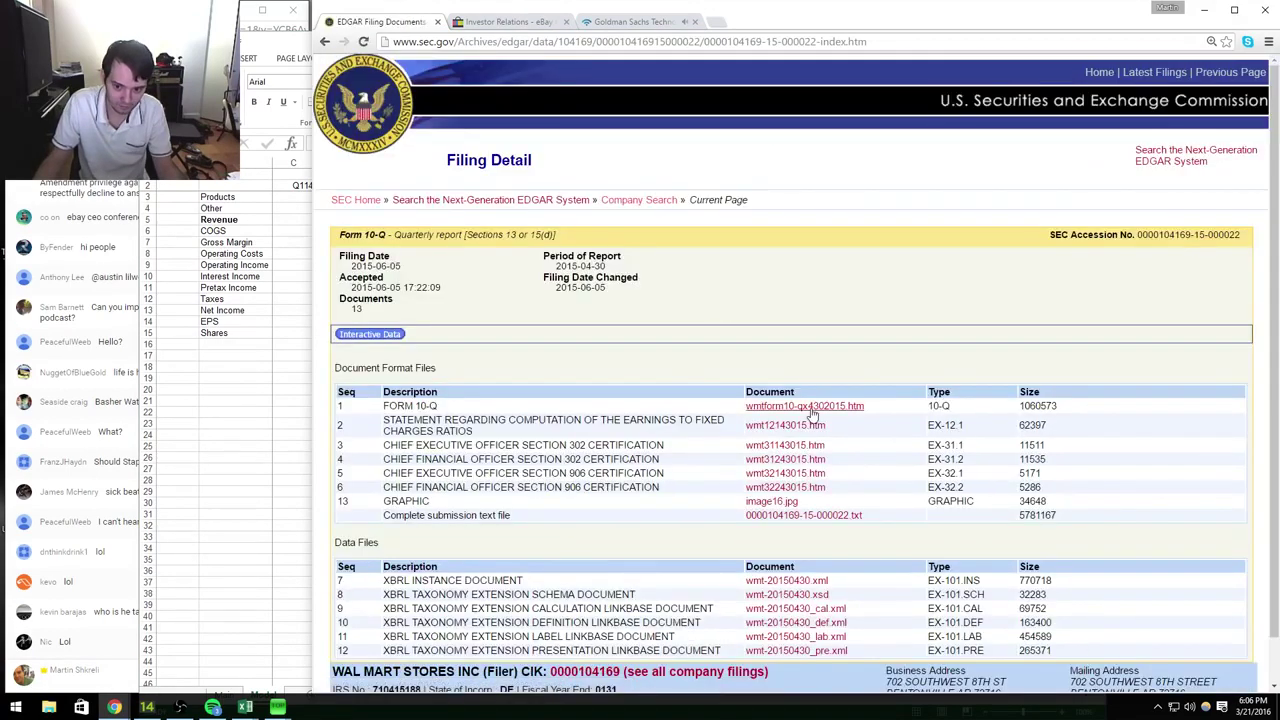
{"action": "left_click", "coordinate": [812, 407]}
{"action": "scroll", "coordinate": [880, 335], "scroll_direction": "down", "scroll_amount": 15}
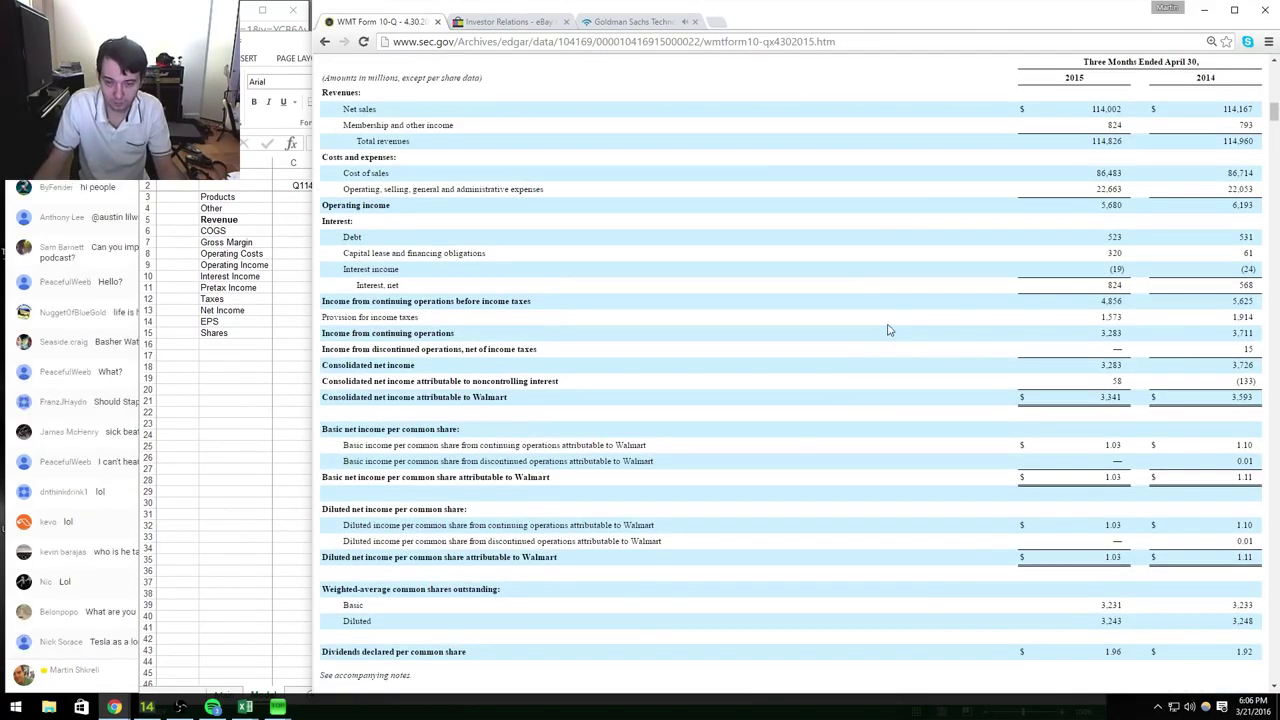
{"action": "scroll", "coordinate": [888, 328], "scroll_direction": "up", "scroll_amount": 2}
{"action": "scroll", "coordinate": [892, 318], "scroll_direction": "down", "scroll_amount": 2}
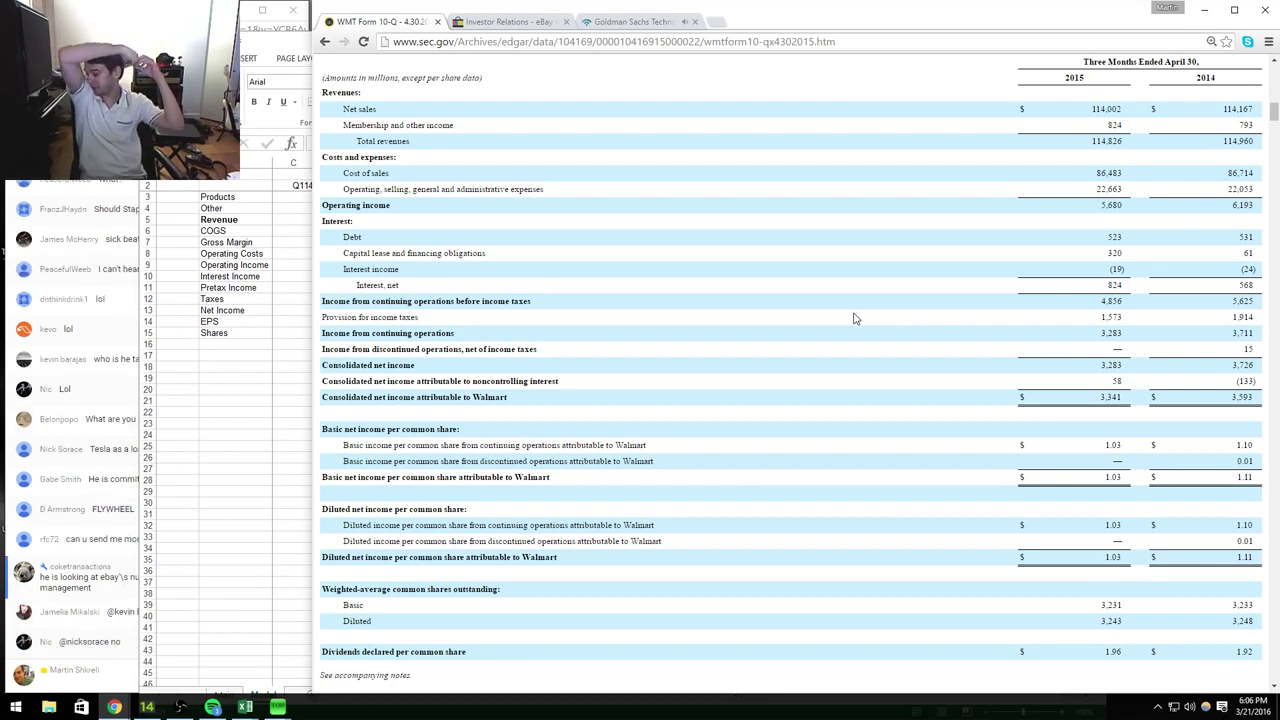
Step: Switch from the AMZN workbook to the EBAY workbook and open its Main sheet
{"action": "key", "text": "alt+Tab"}
{"action": "key", "text": "alt+Tab"}
{"action": "left_click", "coordinate": [490, 258]}
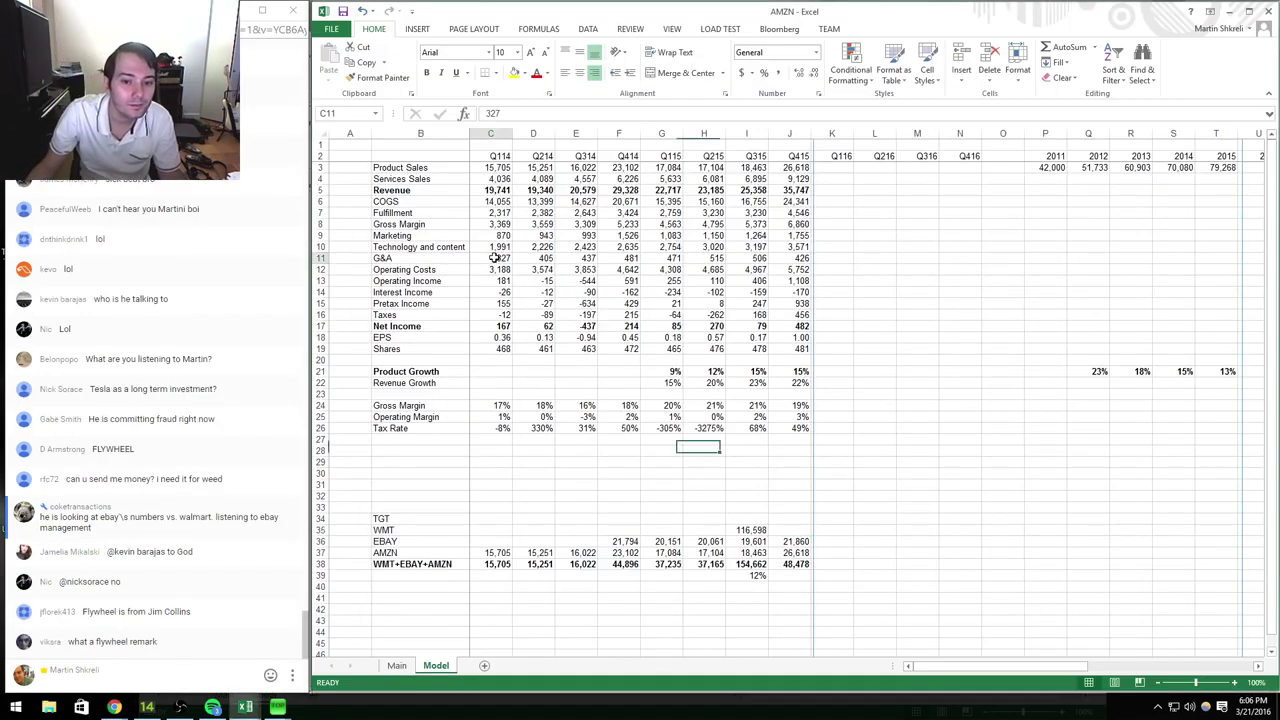
{"action": "left_click", "coordinate": [398, 665]}
{"action": "key", "text": "ctrl+Tab"}
{"action": "key", "text": "ctrl+Tab"}
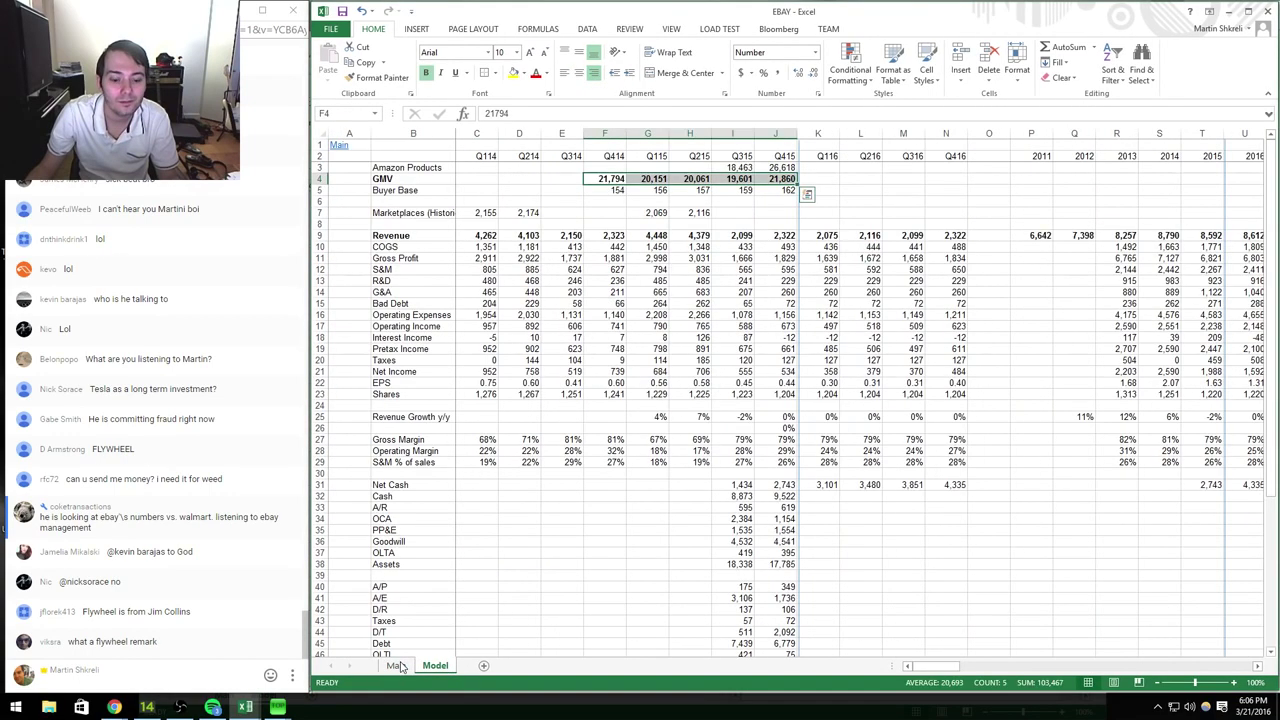
Step: Change the first segment name in B3 to Ebay Marketplace
{"action": "left_click", "coordinate": [470, 154]}
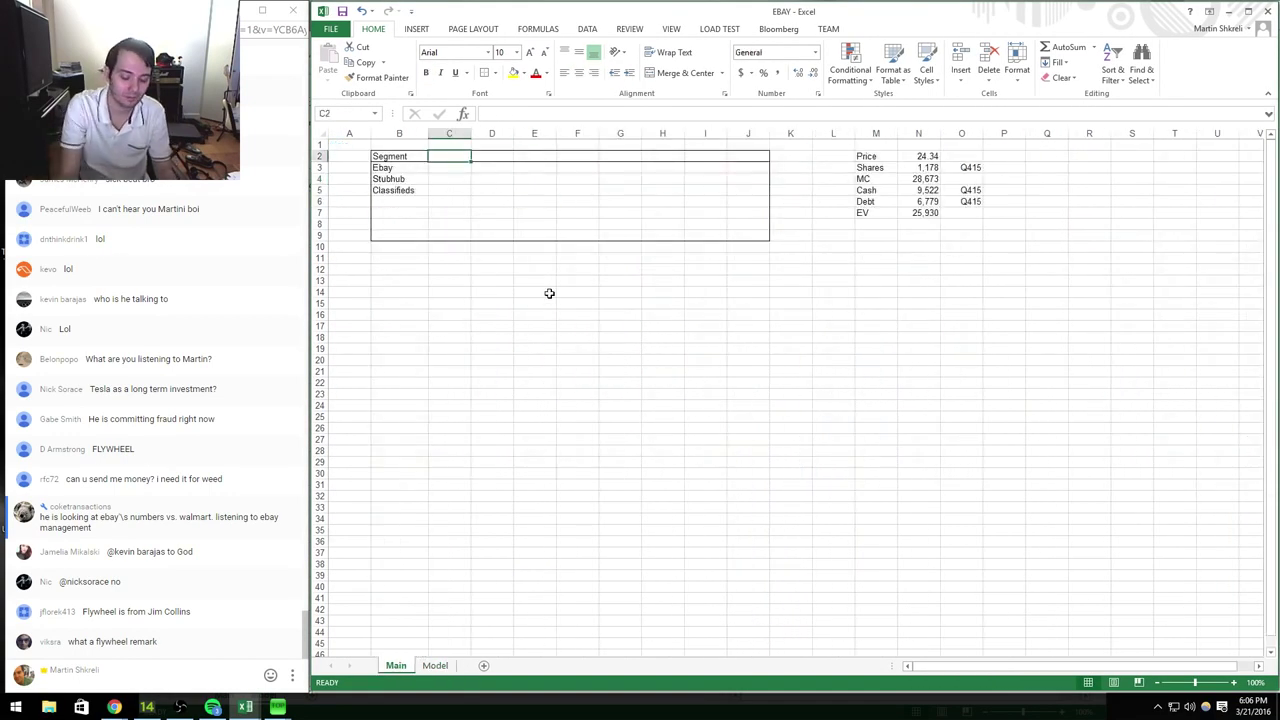
{"action": "key", "text": "Left"}
{"action": "key", "text": "Down"}
{"action": "type", "text": "Ebay Marketplac"}
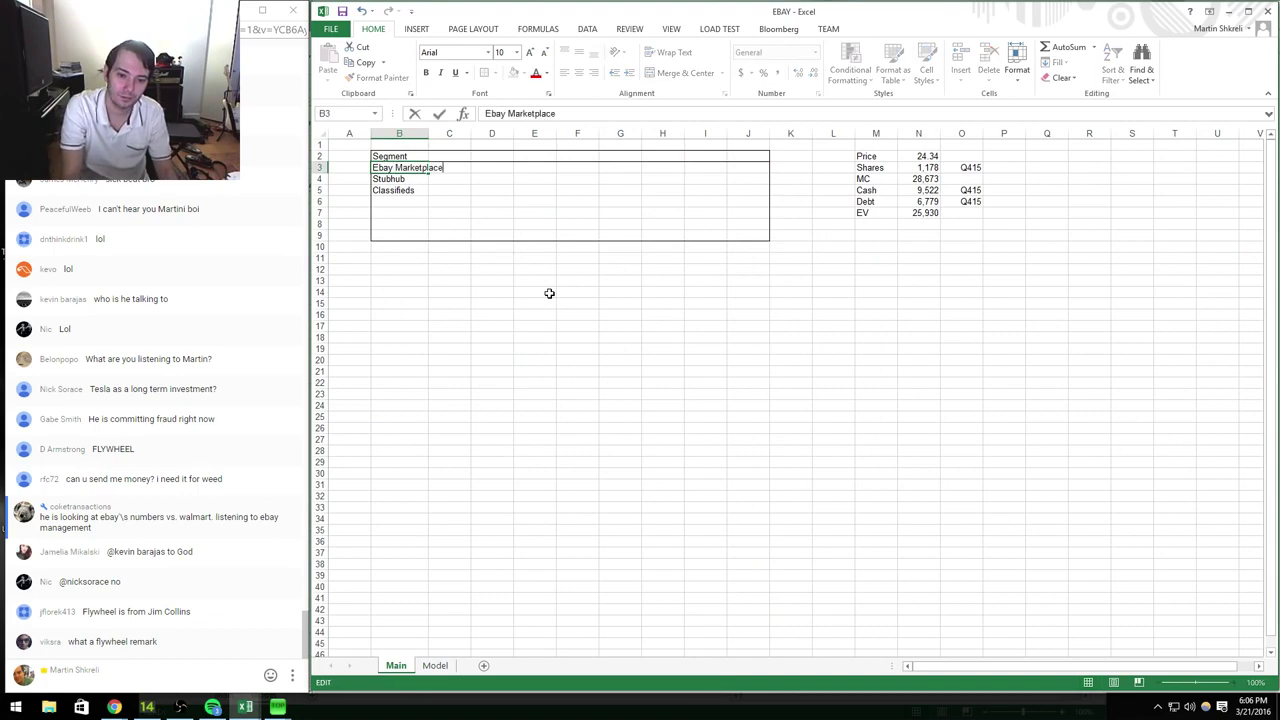
{"action": "type", "text": "e"}
Step: Add a Competition heading in C2 and enter AMZN as Ebay Marketplace's competitor in C3
{"action": "key", "text": "Up"}
{"action": "key", "text": "Right"}
{"action": "type", "text": "Competition"}
{"action": "key", "text": "Down"}
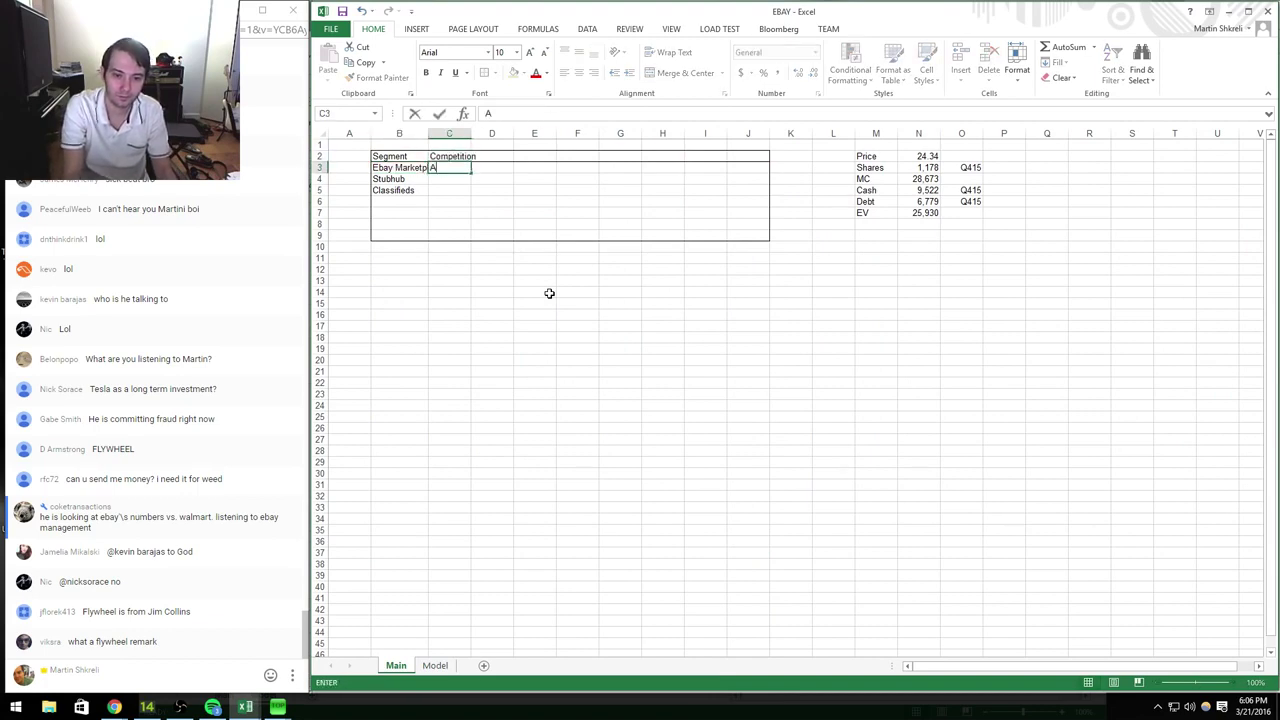
{"action": "type", "text": "AZMn"}
{"action": "key", "text": "Right"}
{"action": "type", "text": "AMZN"}
Step: Add the SWOT headings S, W, O and T in D2:G2 of the segment table
{"action": "key", "text": "Up"}
{"action": "key", "text": "Right"}
{"action": "type", "text": "Adav"}
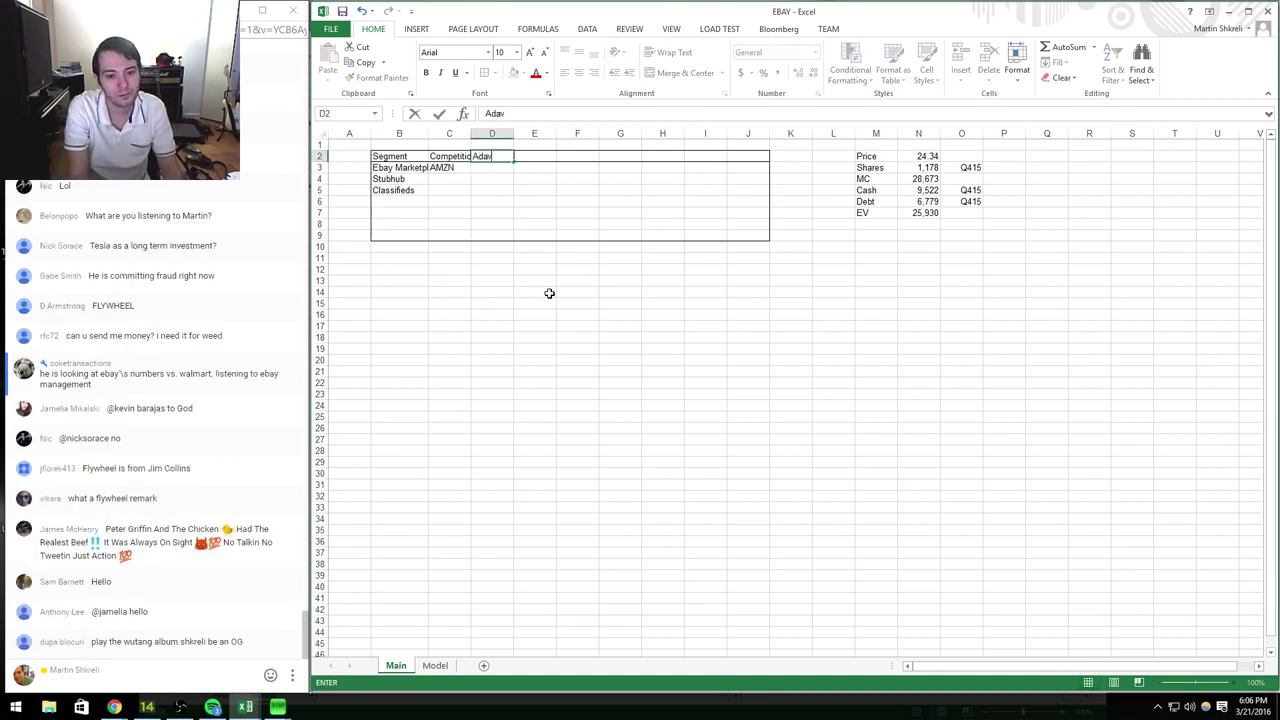
{"action": "type", "text": "S"}
{"action": "key", "text": "Tab"}
{"action": "type", "text": "W"}
{"action": "key", "text": "Tab"}
{"action": "type", "text": "O"}
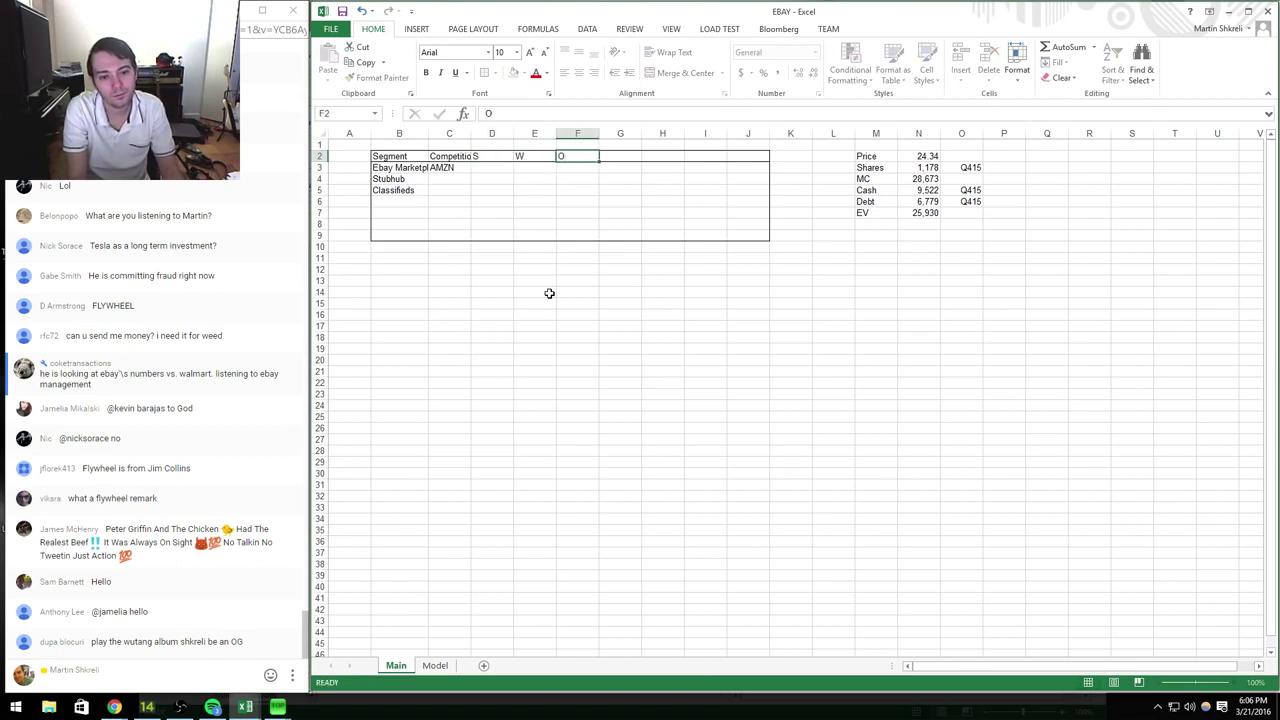
{"action": "key", "text": "Tab"}
{"action": "type", "text": "T"}
{"action": "key", "text": "Return"}
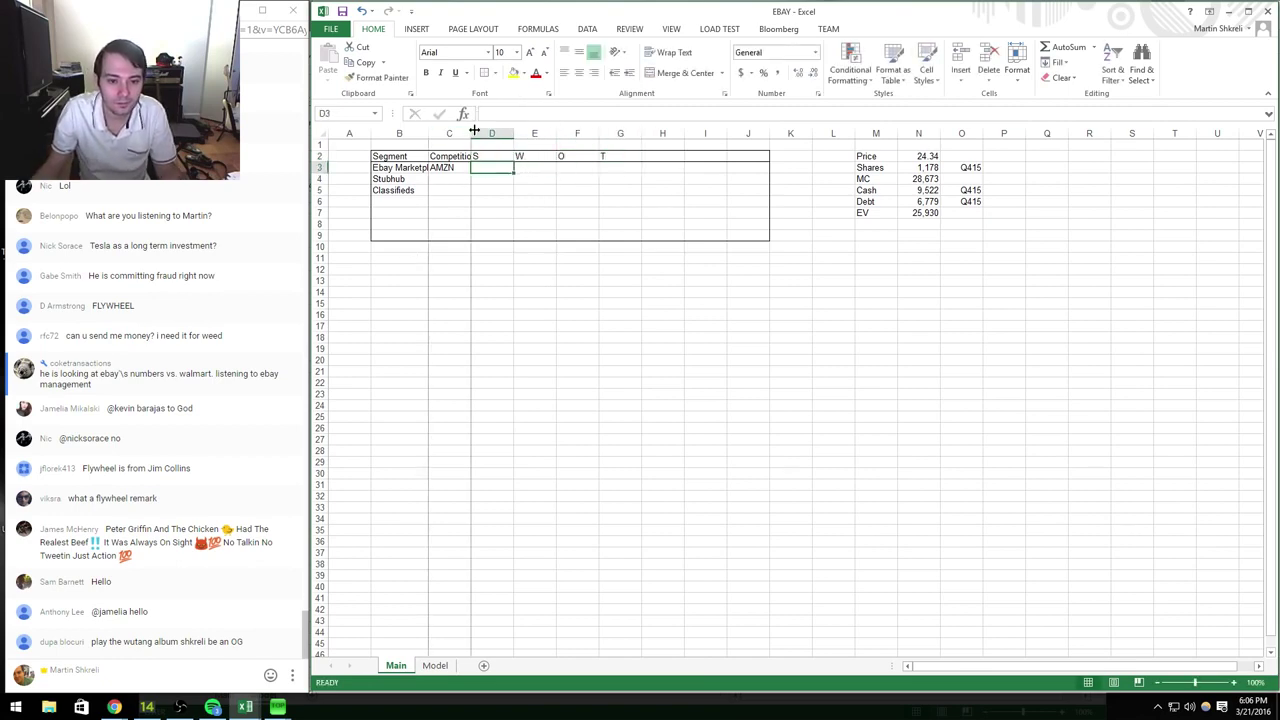
Step: Fit columns B and C to their contents and center the SWOT cells D2:G9
{"action": "double_click", "coordinate": [471, 133]}
{"action": "double_click", "coordinate": [428, 133]}
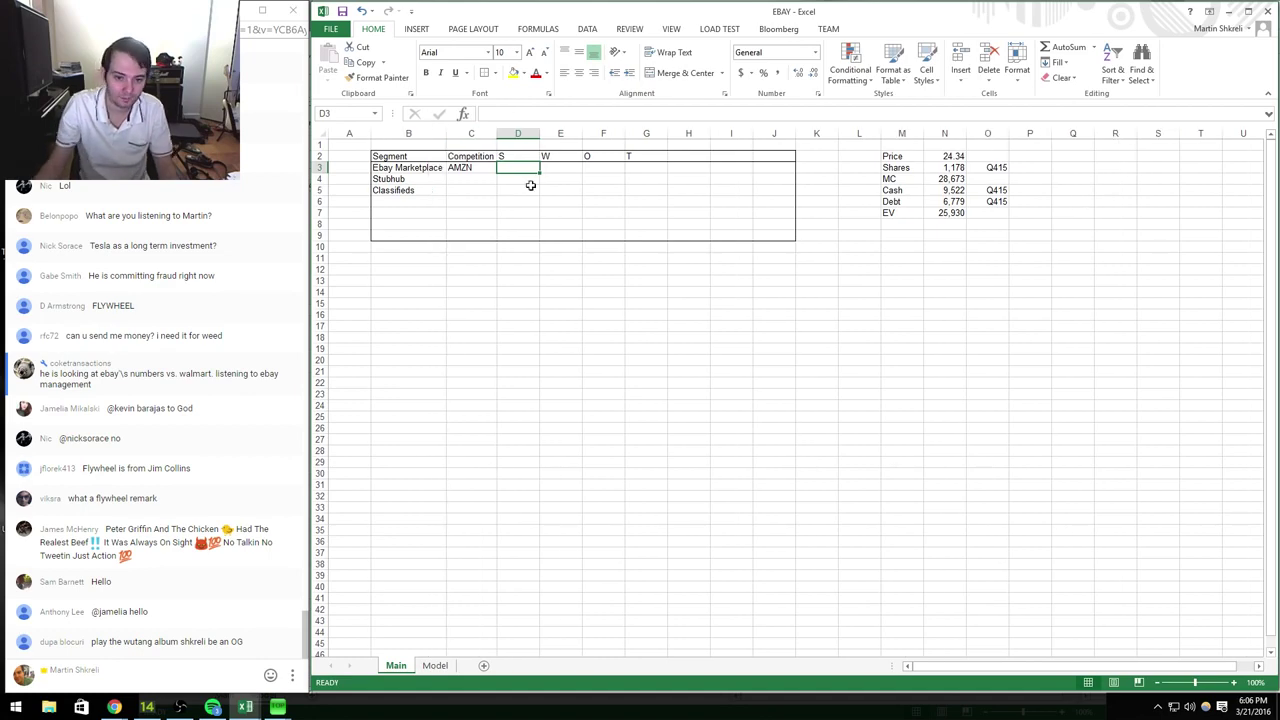
{"action": "left_click_drag", "start_coordinate": [520, 156], "coordinate": [646, 235]}
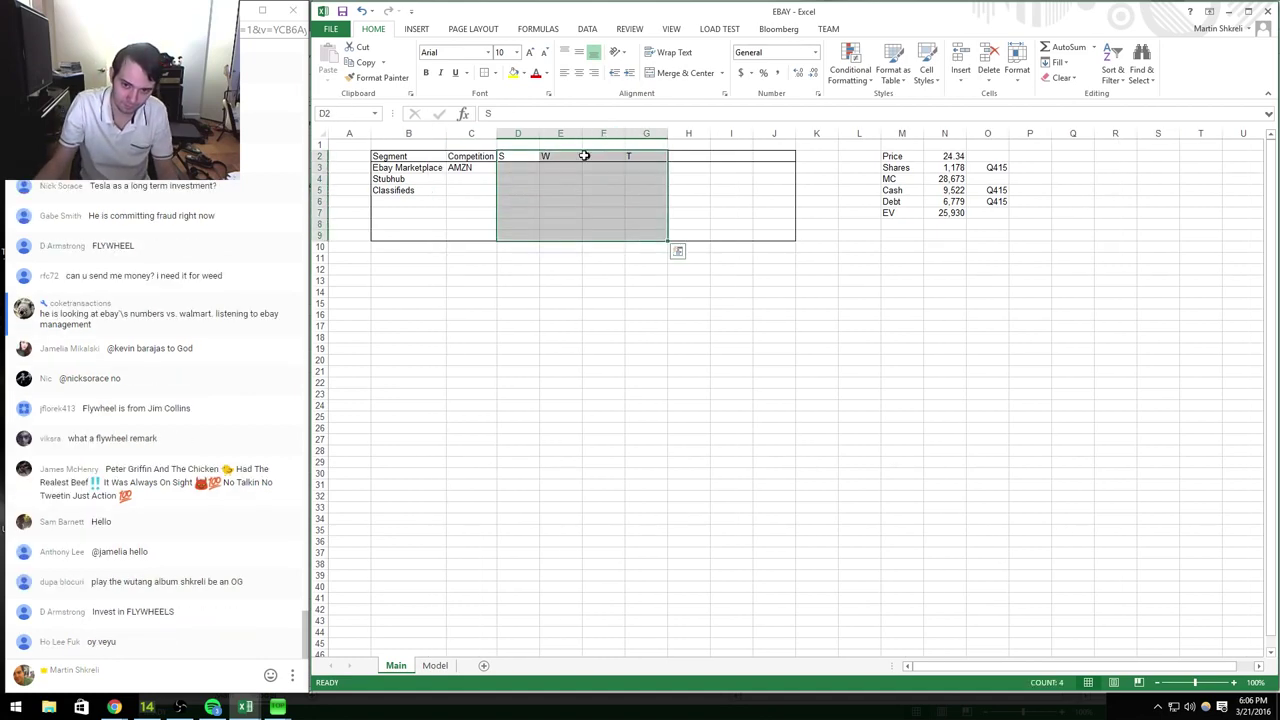
{"action": "left_click", "coordinate": [579, 72]}
Step: Enter "Doesn't compete with customers" as the strength in D3 and "Crappy website" as the weakness in E3, widening both columns to fit
{"action": "left_click", "coordinate": [506, 173]}
{"action": "type", "text": "Doesn't compete with "}
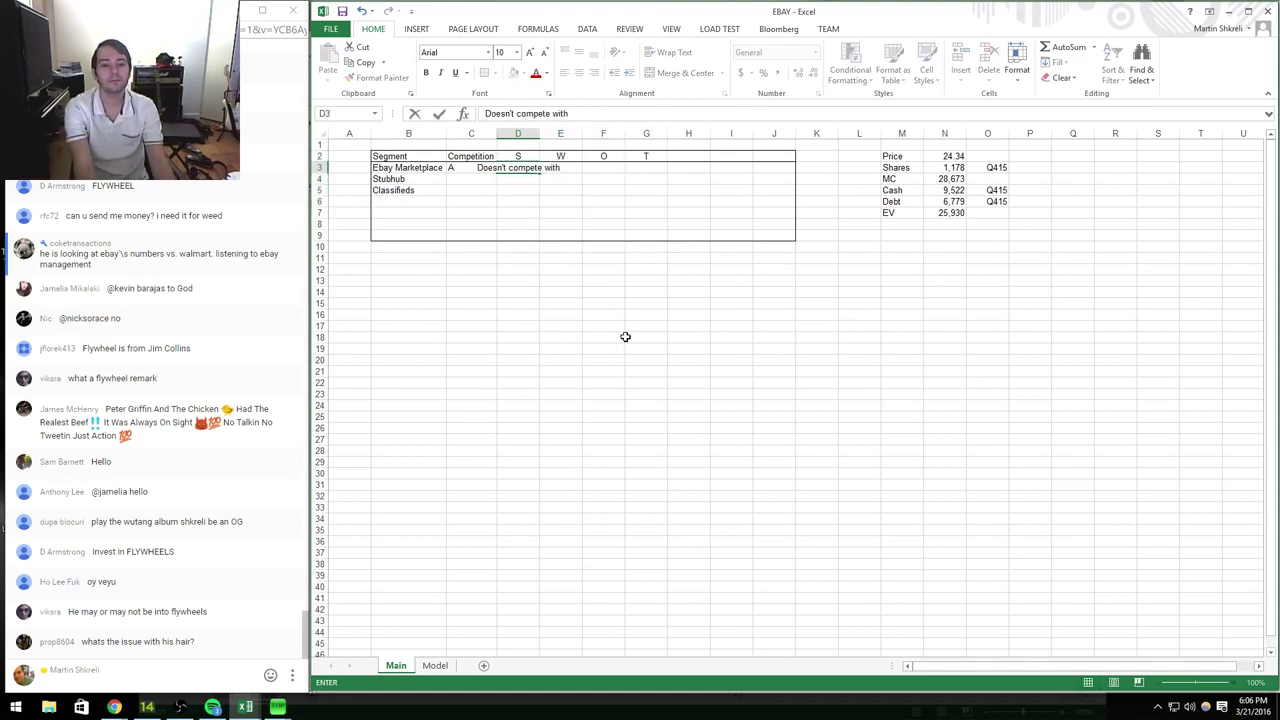
{"action": "type", "text": "customers"}
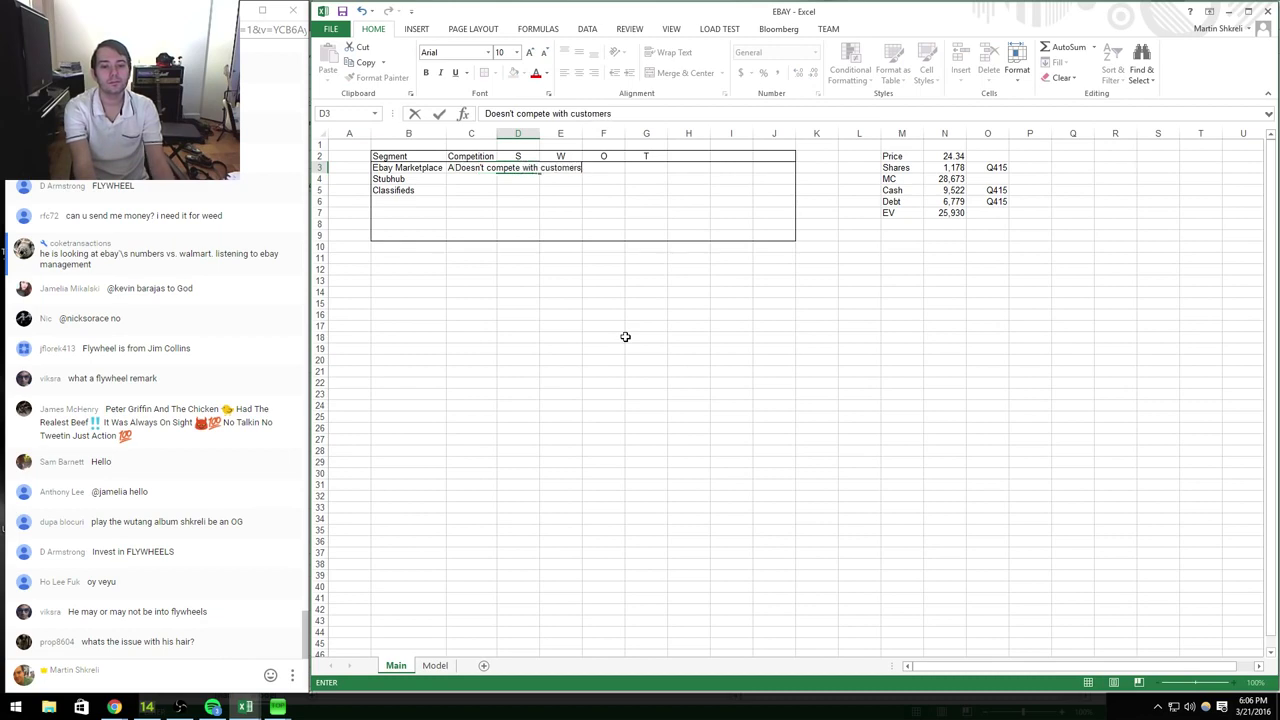
{"action": "key", "text": "Tab"}
{"action": "type", "text": "Crappy website"}
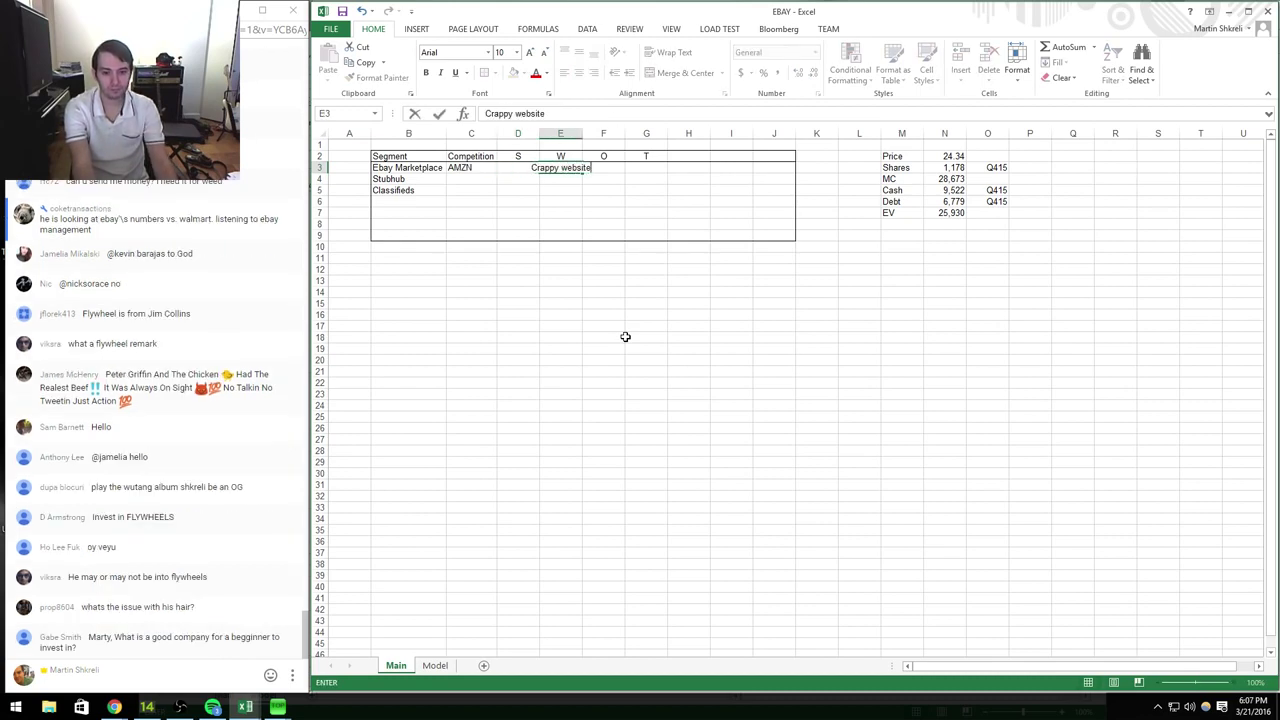
{"action": "key", "text": "Tab"}
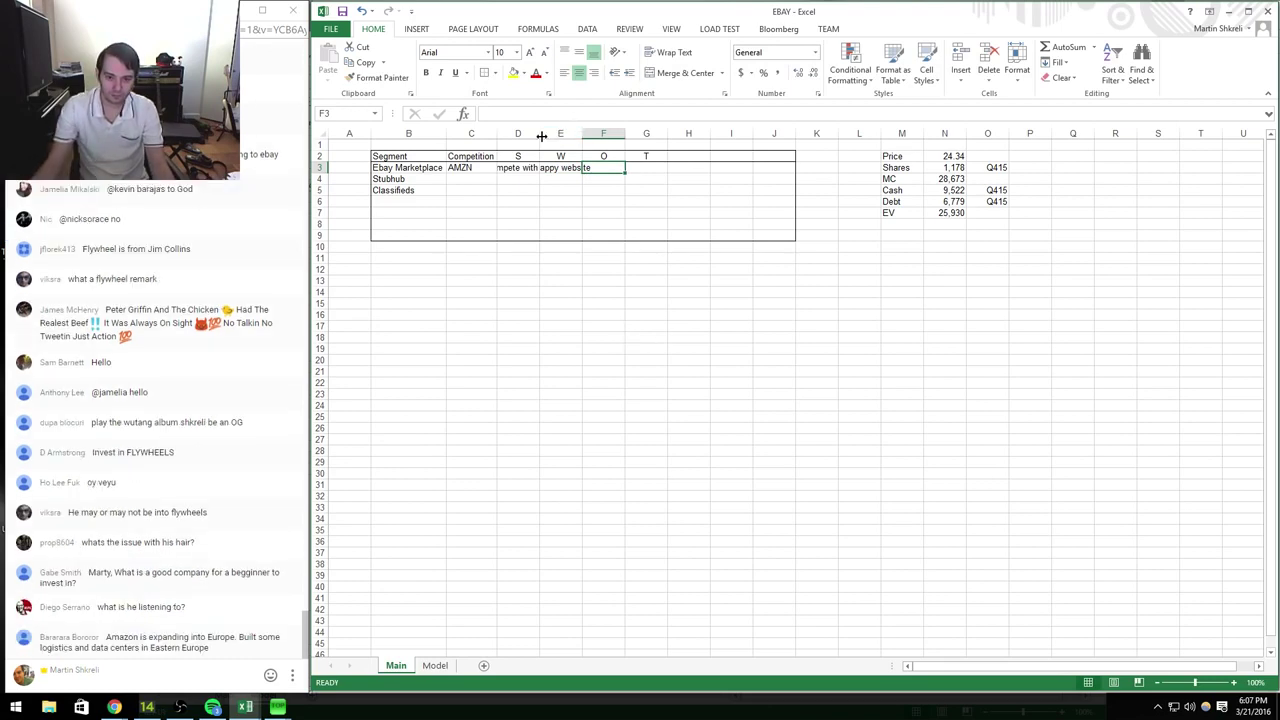
{"action": "left_click_drag", "start_coordinate": [541, 136], "coordinate": [630, 136]}
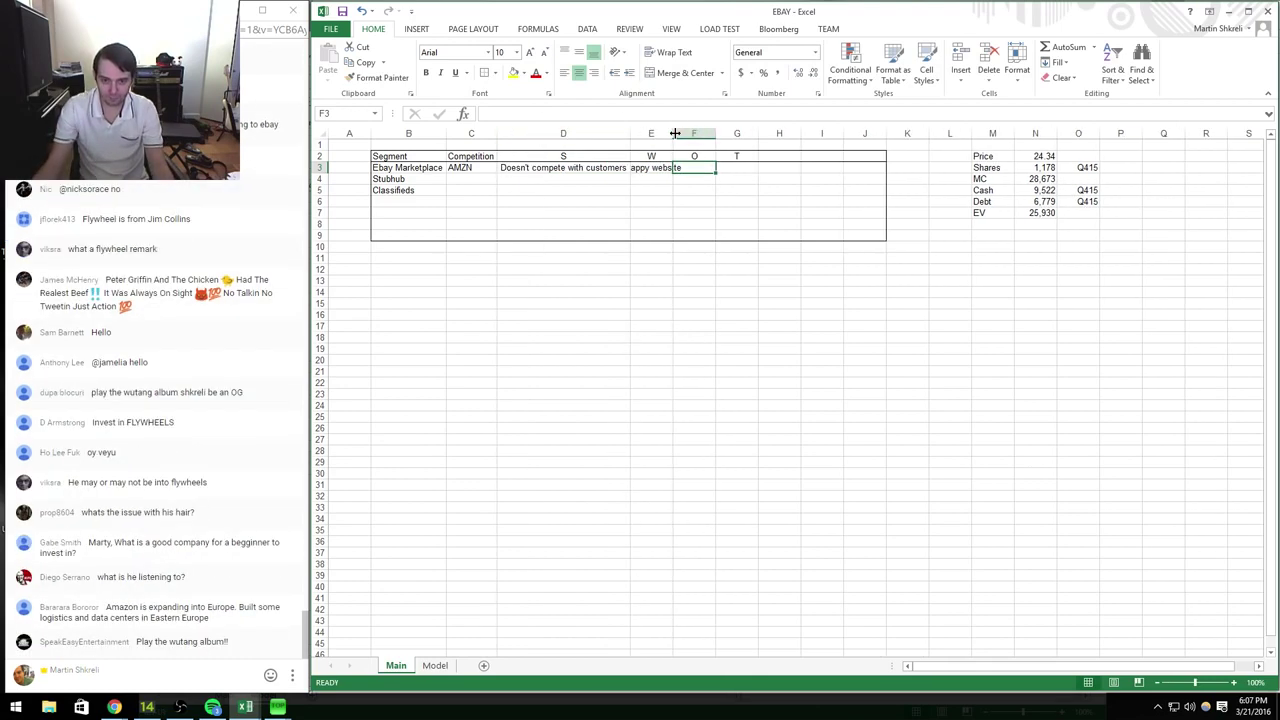
{"action": "double_click", "coordinate": [675, 133]}
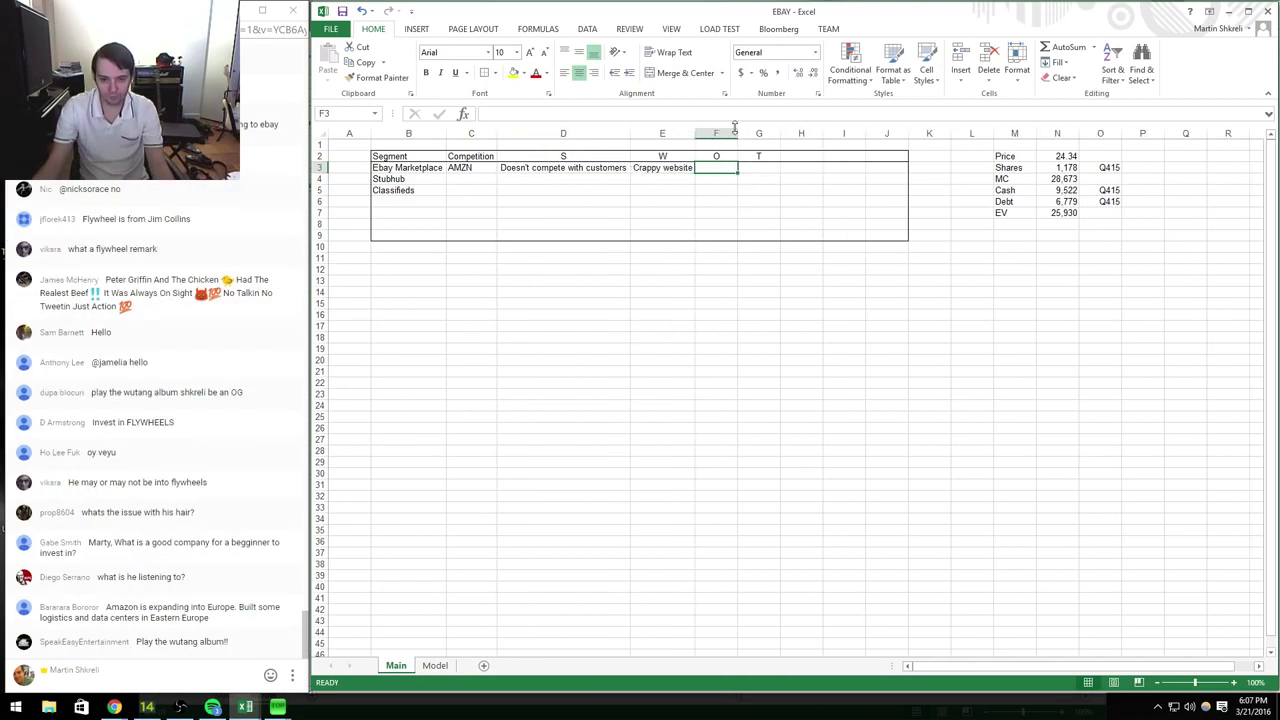
Step: Enter "Fix website" as the opportunity in F3 and "?" as the threat in G3, widening the SWOT columns to fit
{"action": "type", "text": "Fix website"}
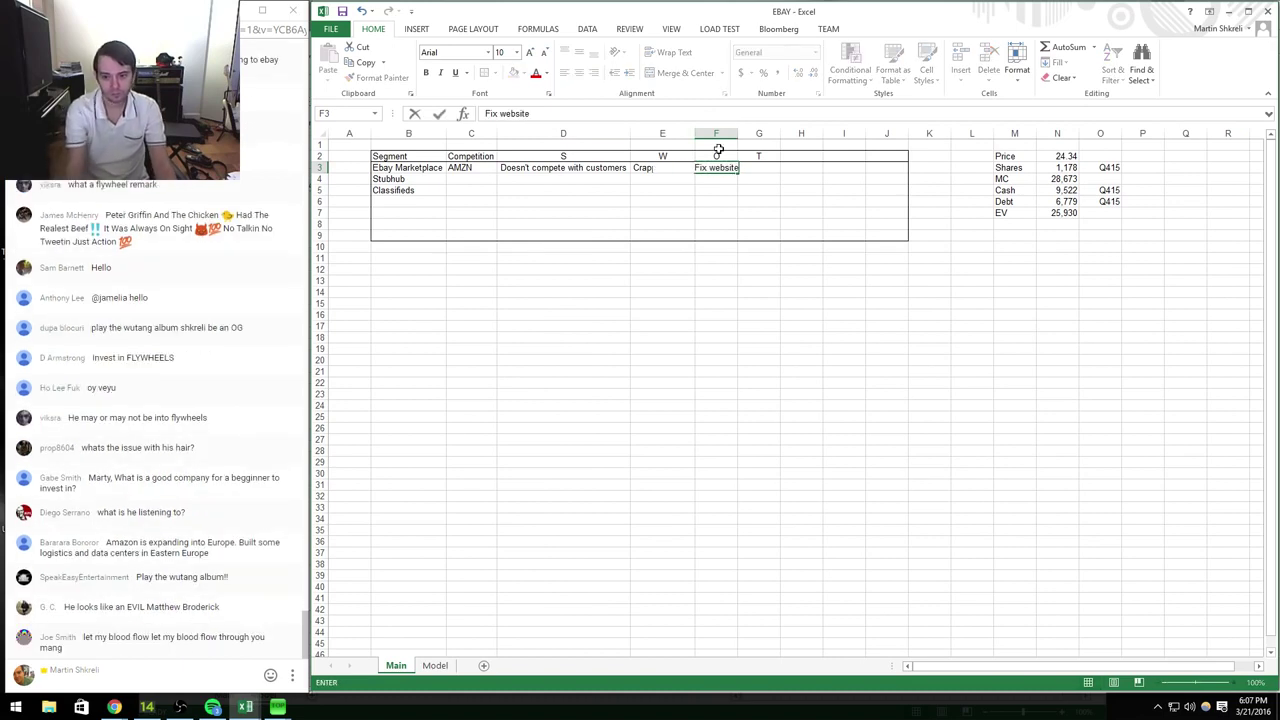
{"action": "key", "text": "Tab"}
{"action": "double_click", "coordinate": [738, 134]}
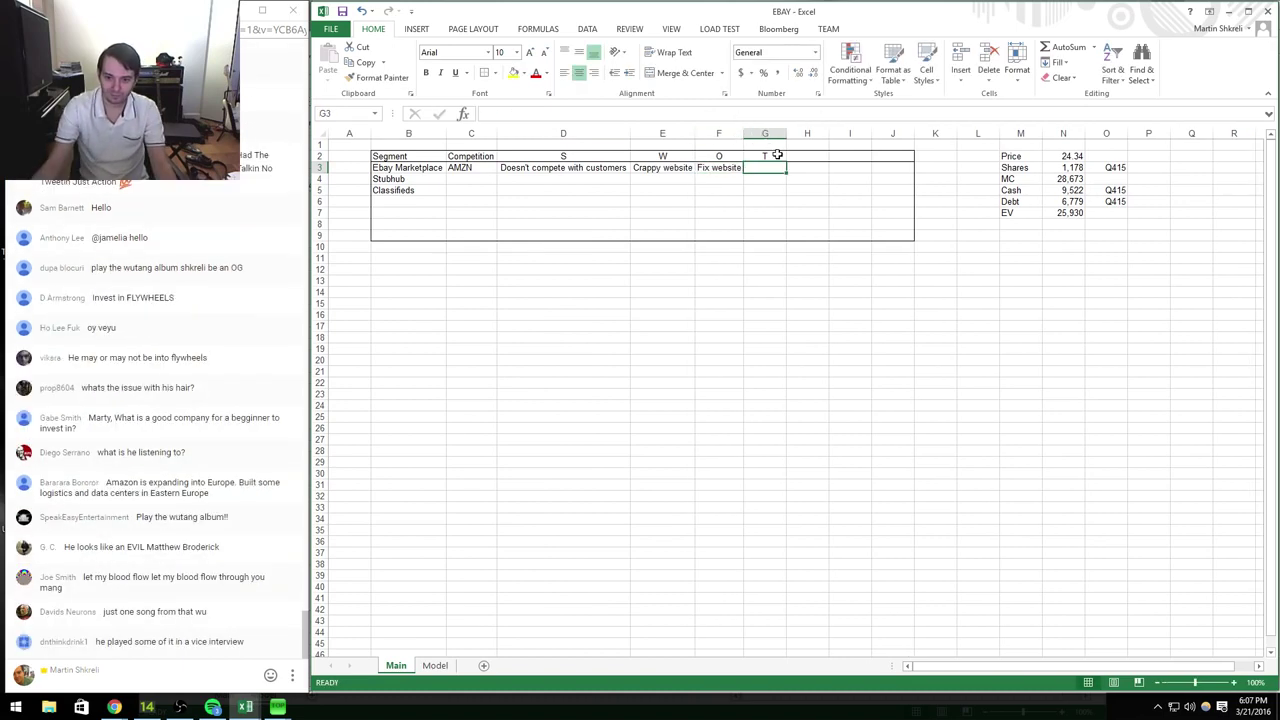
{"action": "left_click_drag", "start_coordinate": [784, 132], "coordinate": [700, 133]}
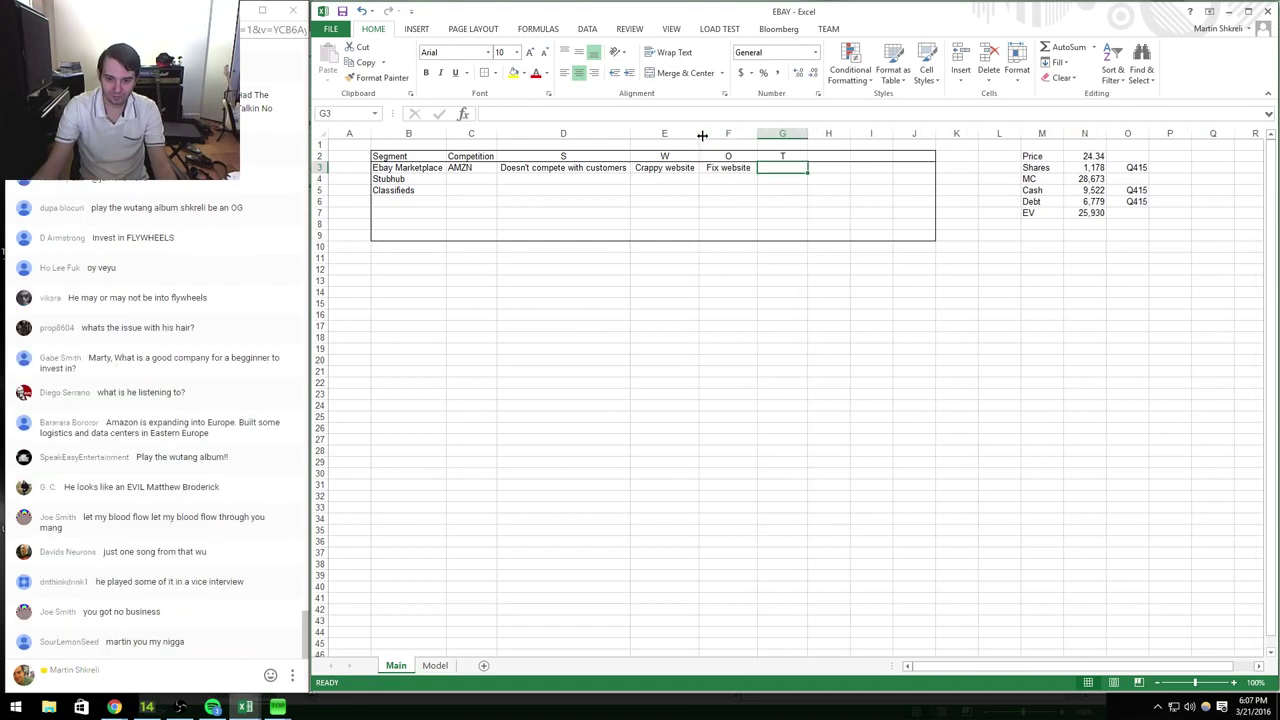
{"action": "type", "text": "?"}
{"action": "key", "text": "Return"}
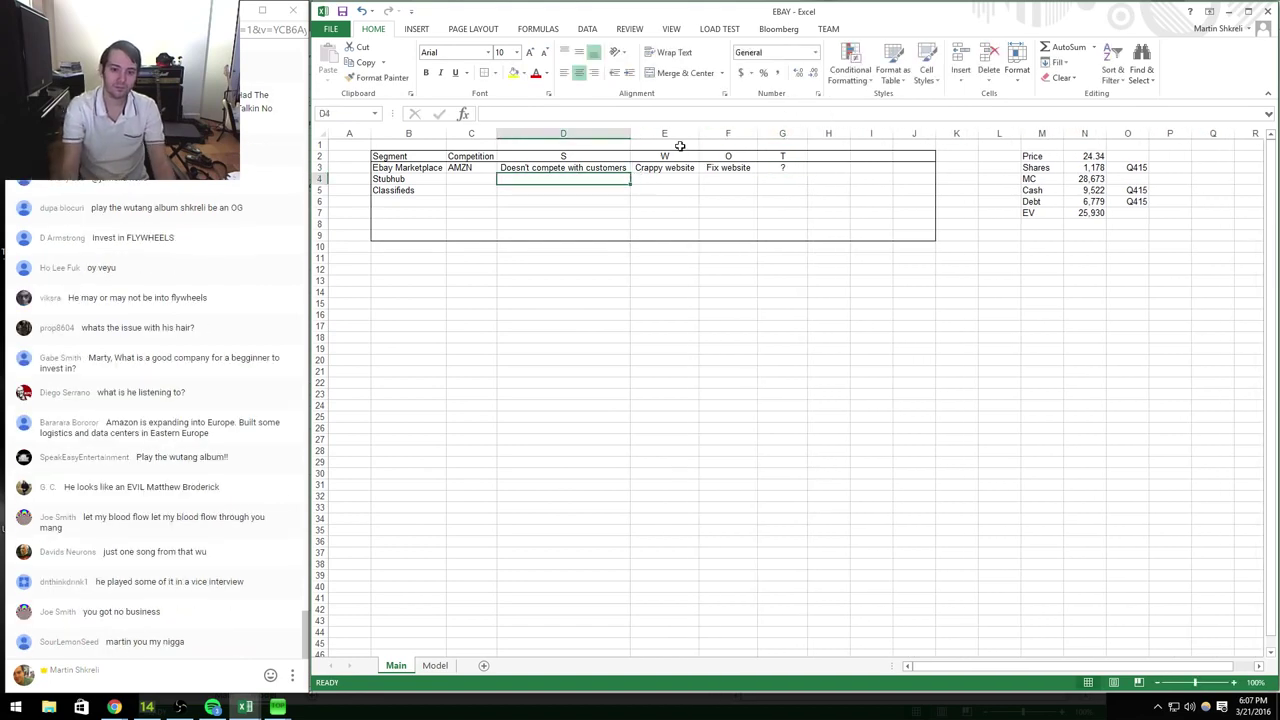
Step: Bring up the EBAY Model sheet, switch to the WMT workbook and enter the date 4/30/2015 above Q115 in G1
{"action": "key", "text": "ctrl+Page_Down"}
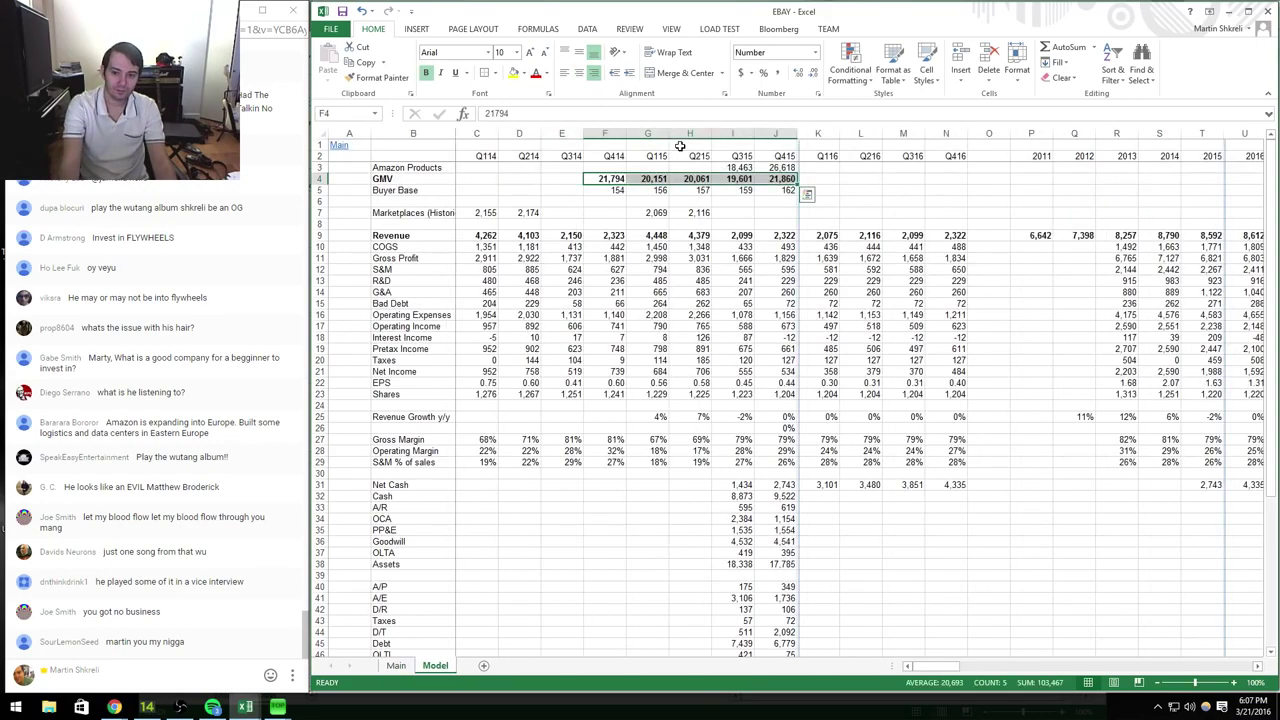
{"action": "key", "text": "Down"}
{"action": "key", "text": "alt+Tab"}
{"action": "key", "text": "Tab"}
{"action": "key", "text": "Tab"}
{"action": "key", "text": "alt+Tab"}
{"action": "key", "text": "Tab"}
{"action": "key", "text": "Tab"}
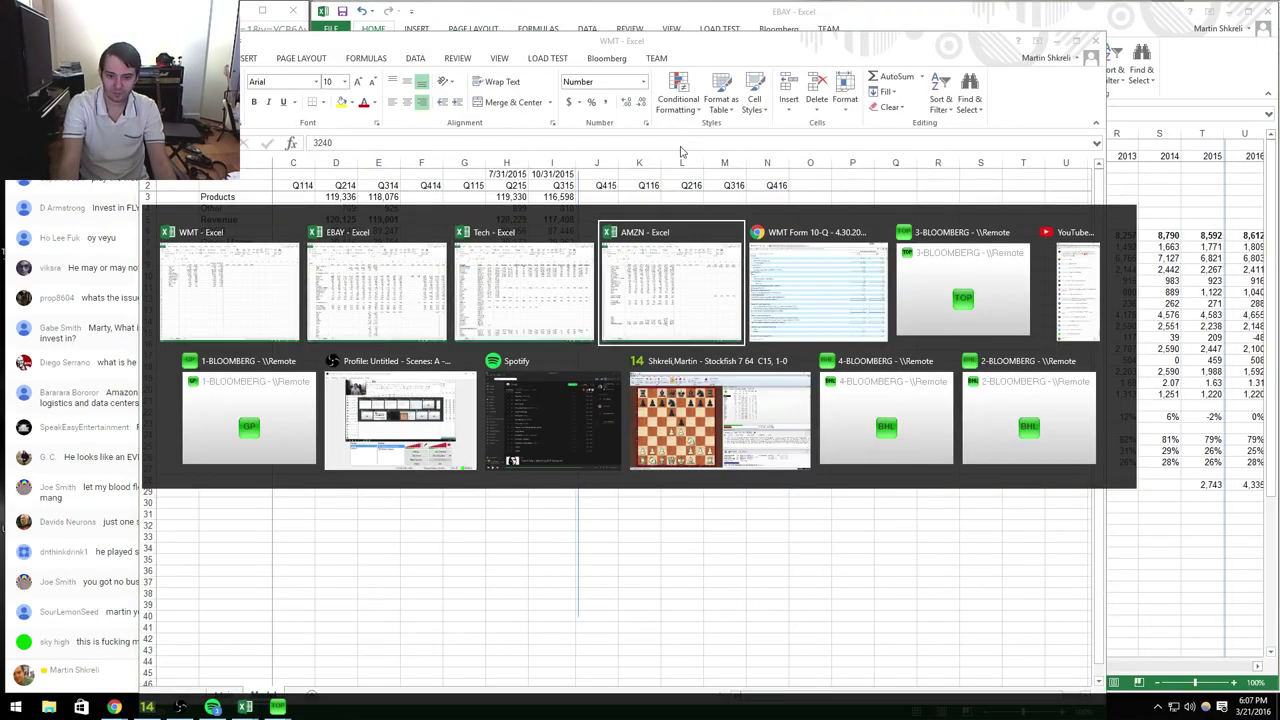
{"action": "key", "text": "Tab"}
{"action": "key", "text": "alt+Tab"}
{"action": "key", "text": "Up"}
{"action": "key", "text": "Right"}
{"action": "key", "text": "Right"}
{"action": "key", "text": "Right"}
{"action": "key", "text": "ctrl+Up"}
{"action": "type", "text": "4/30/2015"}
{"action": "key", "text": "Return"}
Step: Copy the Q215 income statement column from Products to Shares into the Q115 column
{"action": "key", "text": "Right"}
{"action": "key", "text": "Down"}
{"action": "key", "text": "ctrl+shift+Down"}
{"action": "key", "text": "ctrl+c"}
{"action": "key", "text": "Left"}
{"action": "key", "text": "ctrl+v"}
Step: Enter Q115 Products of 114,002 and Other of 824 from the April 2015 10-Q
{"action": "key", "text": "alt+Tab"}
{"action": "key", "text": "alt+Tab"}
{"action": "type", "text": "114002"}
{"action": "key", "text": "Return"}
{"action": "type", "text": "824"}
{"action": "key", "text": "Return"}
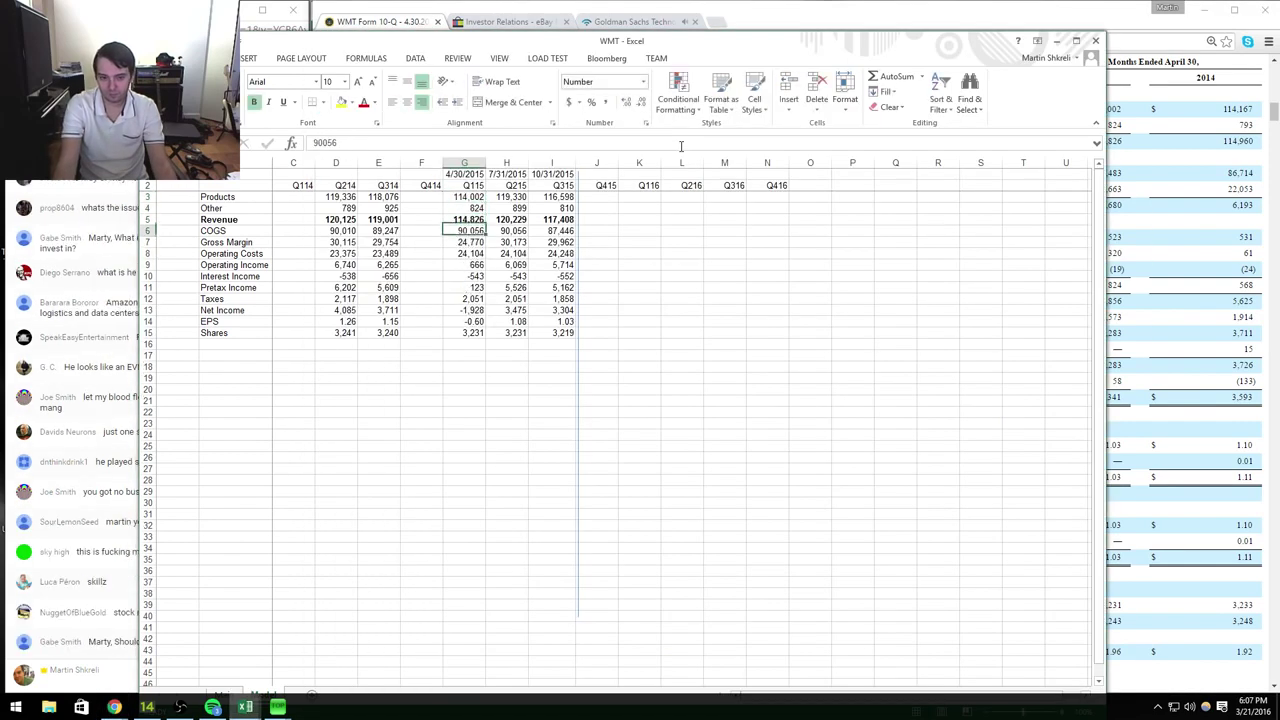
Step: Narrow the WMT window to uncover the filing's figures and enter Q115 COGS of 86,483 and Operating Costs of 22,663
{"action": "left_click_drag", "start_coordinate": [1107, 93], "coordinate": [1016, 93]}
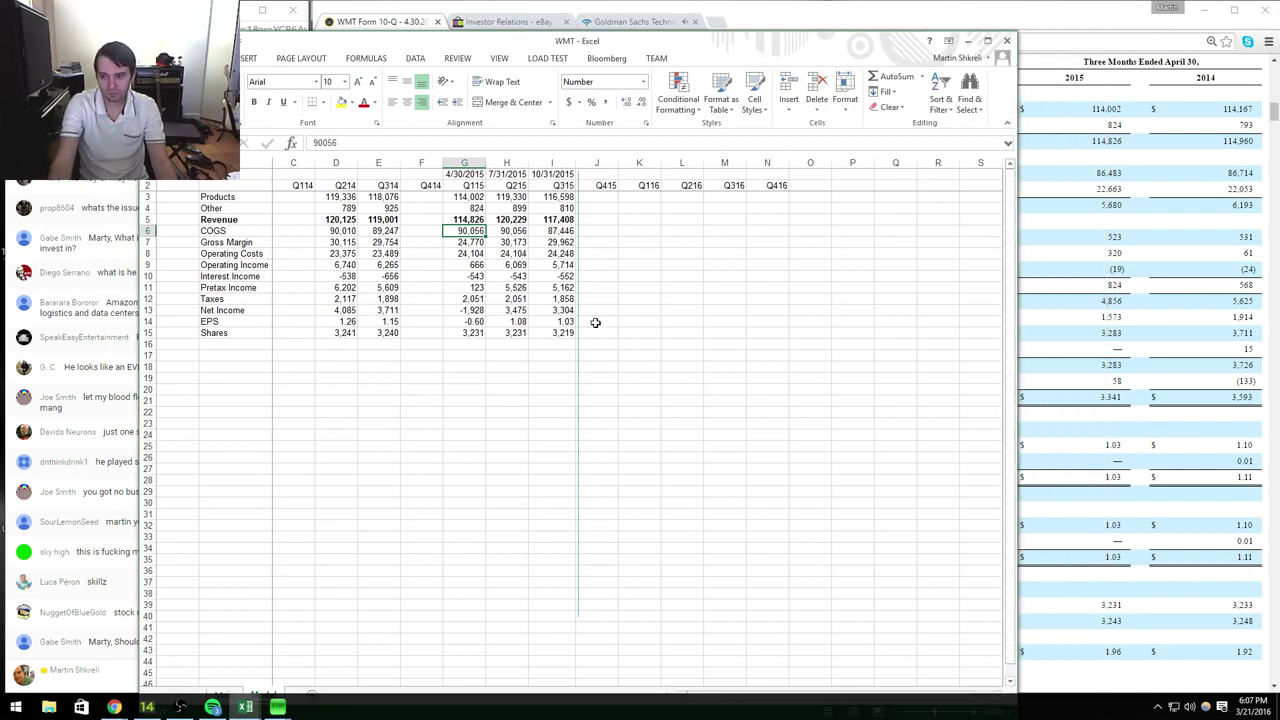
{"action": "type", "text": "86483"}
{"action": "key", "text": "Return"}
{"action": "key", "text": "Return"}
{"action": "type", "text": "22,663"}
{"action": "key", "text": "Return"}
Step: Set Q115 Interest Income to -824 and enter Taxes as 1573+58
{"action": "key", "text": "Return"}
{"action": "type", "text": "-824"}
{"action": "key", "text": "Return"}
{"action": "key", "text": "Return"}
{"action": "type", "text": "+1531"}
{"action": "key", "text": "Return"}
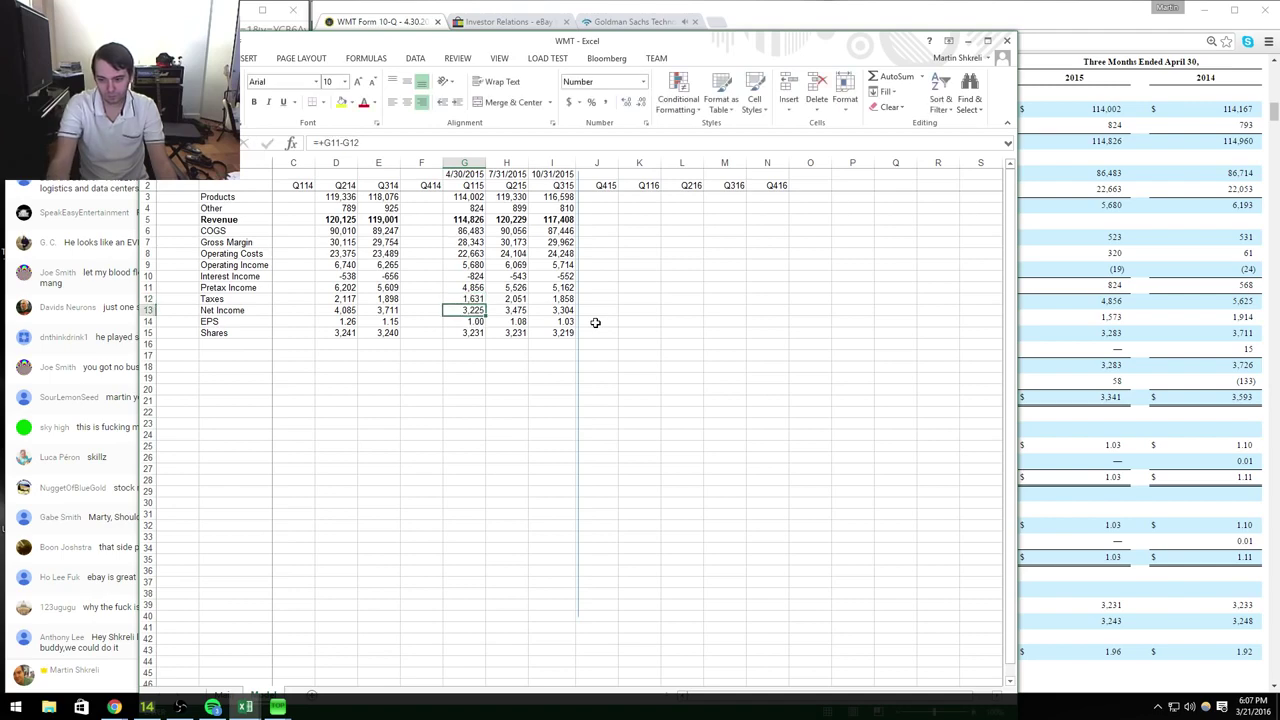
Step: Check the filing and correct Q115 Taxes to 1573 minus 58, then set Shares to 3,243
{"action": "key", "text": "Up"}
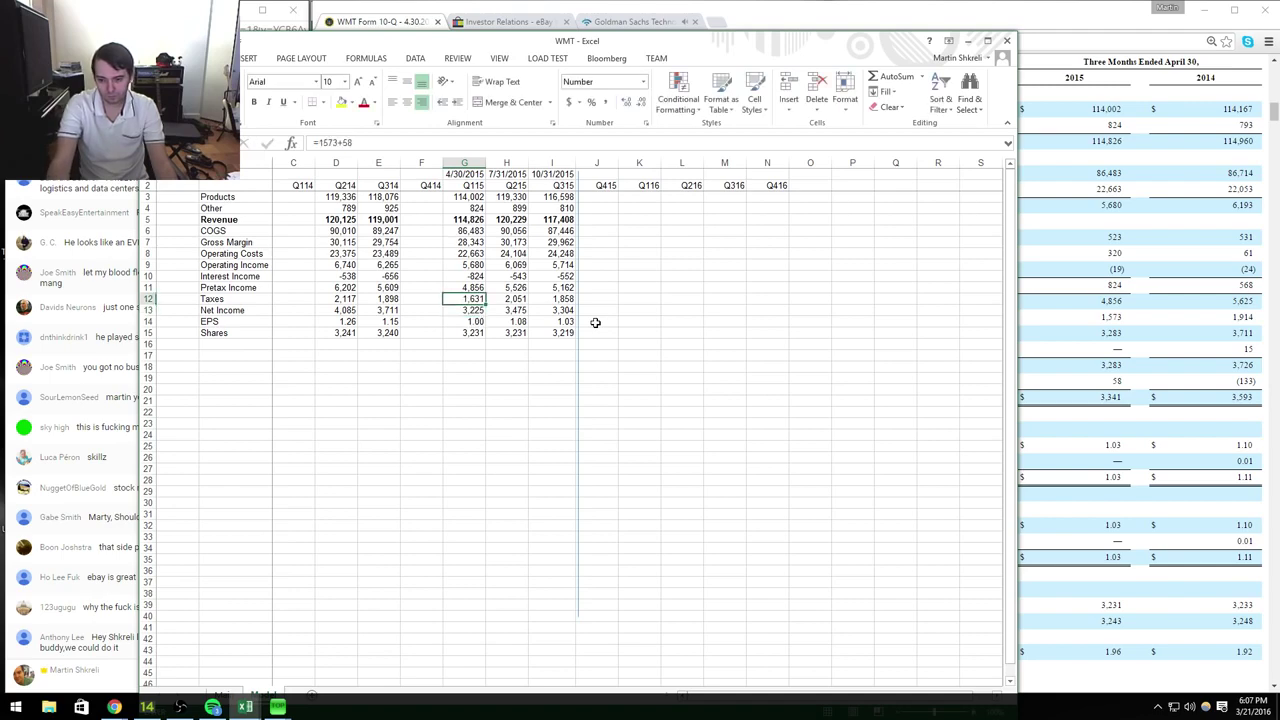
{"action": "key", "text": "alt+Tab"}
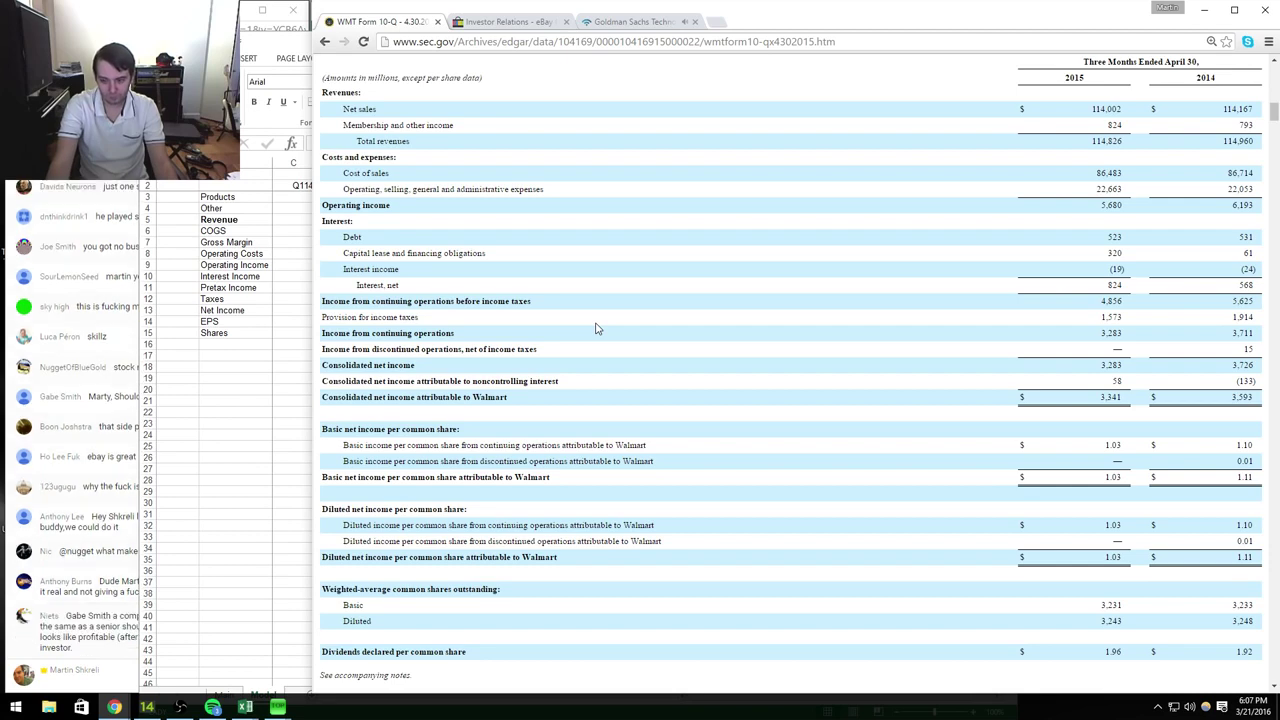
{"action": "key", "text": "alt+Tab"}
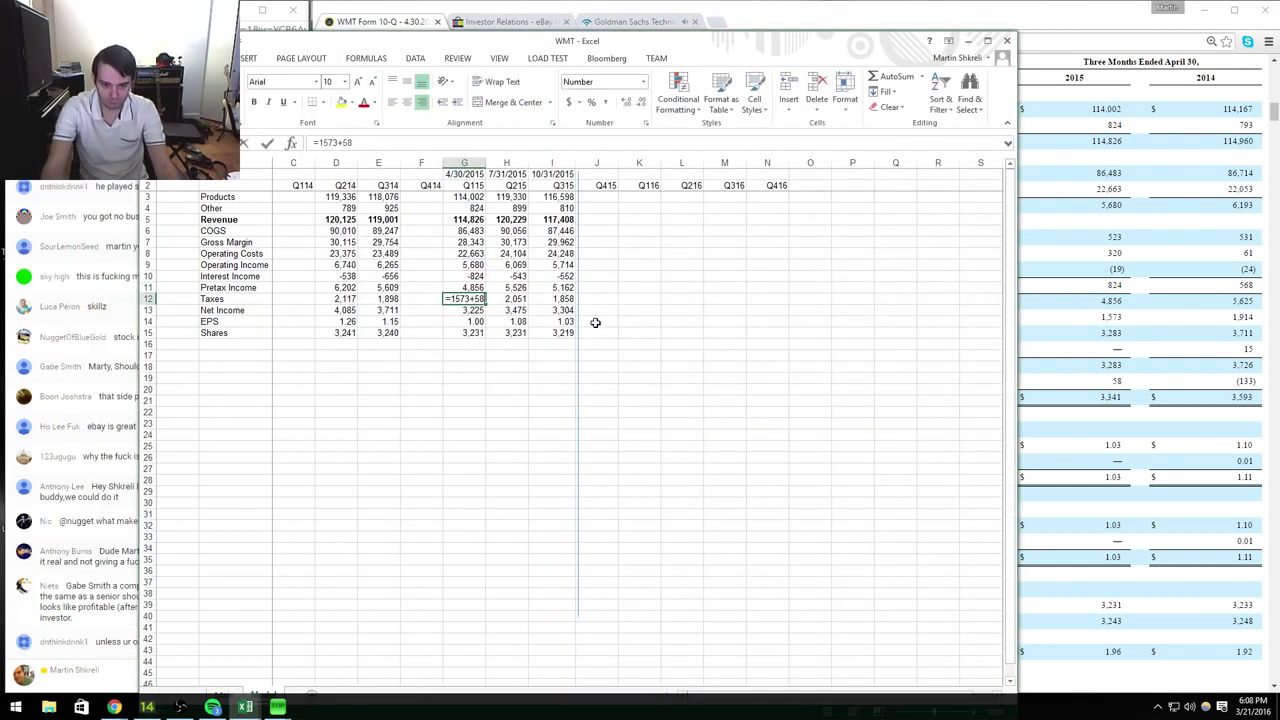
{"action": "key", "text": "Return"}
{"action": "key", "text": "Return"}
{"action": "key", "text": "Return"}
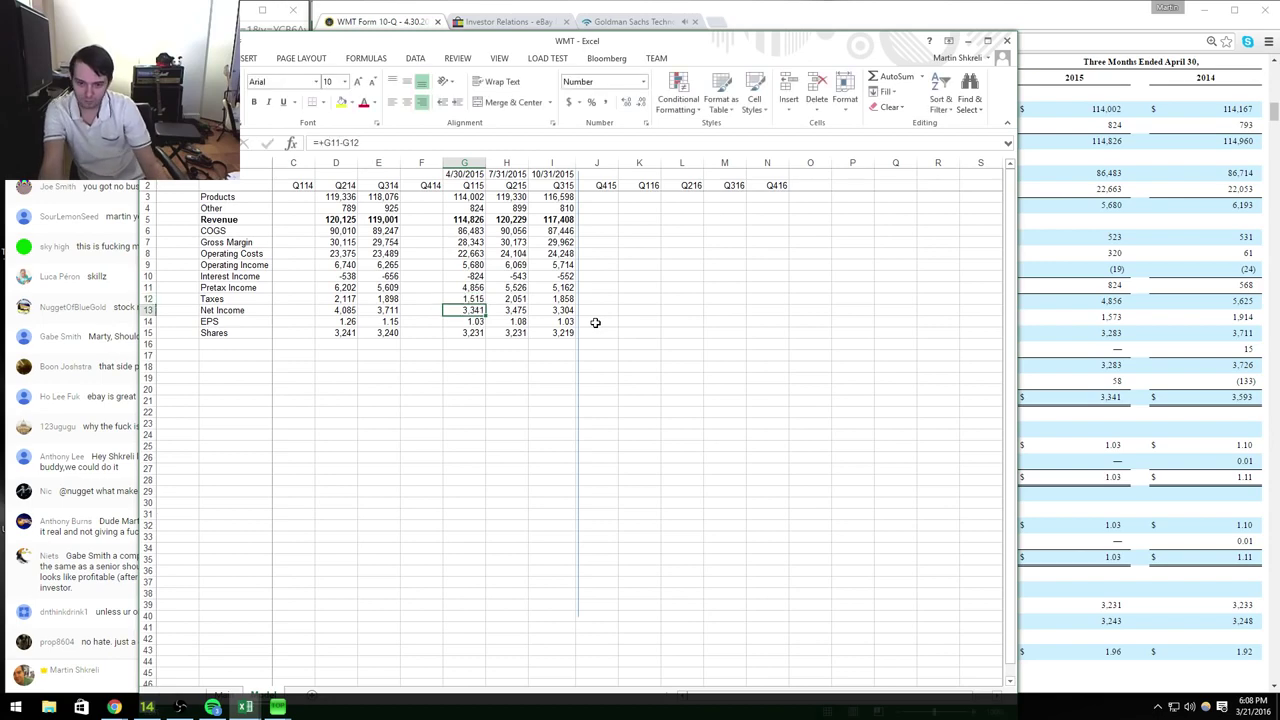
{"action": "type", "text": "3243"}
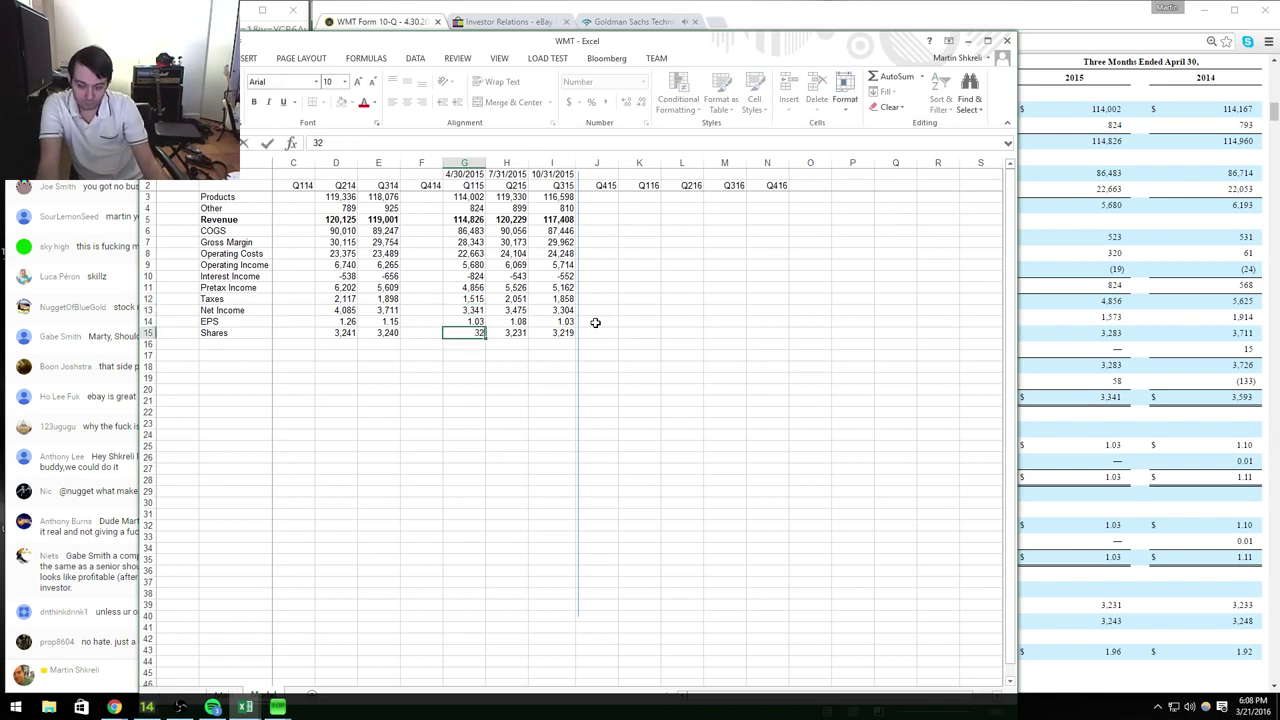
{"action": "key", "text": "Return"}
Step: Copy the Q214 column from Products to Shares into the Q114 column
{"action": "key", "text": "ctrl+Up"}
{"action": "key", "text": "ctrl+Up"}
{"action": "key", "text": "Down"}
{"action": "key", "text": "Down"}
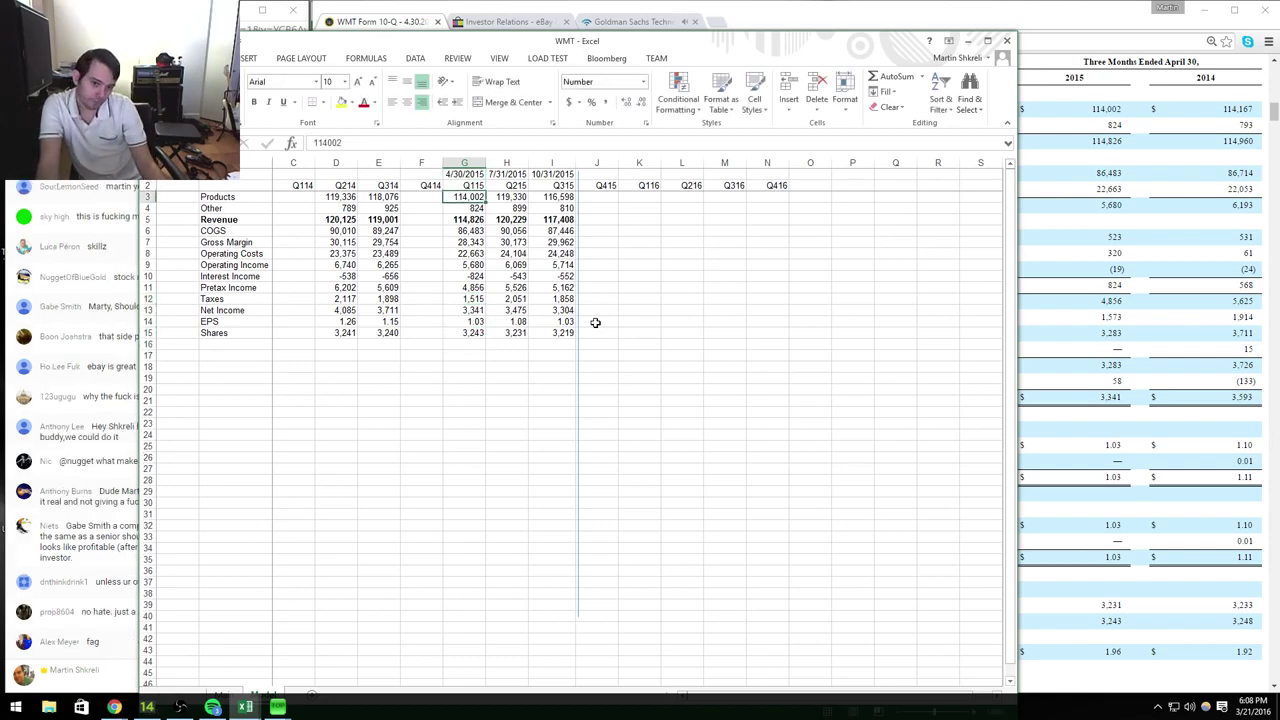
{"action": "key", "text": "Left"}
{"action": "key", "text": "Left"}
{"action": "key", "text": "Left"}
{"action": "key", "text": "ctrl+shift+Down"}
{"action": "key", "text": "ctrl+c"}
{"action": "key", "text": "Left"}
{"action": "key", "text": "ctrl+v"}
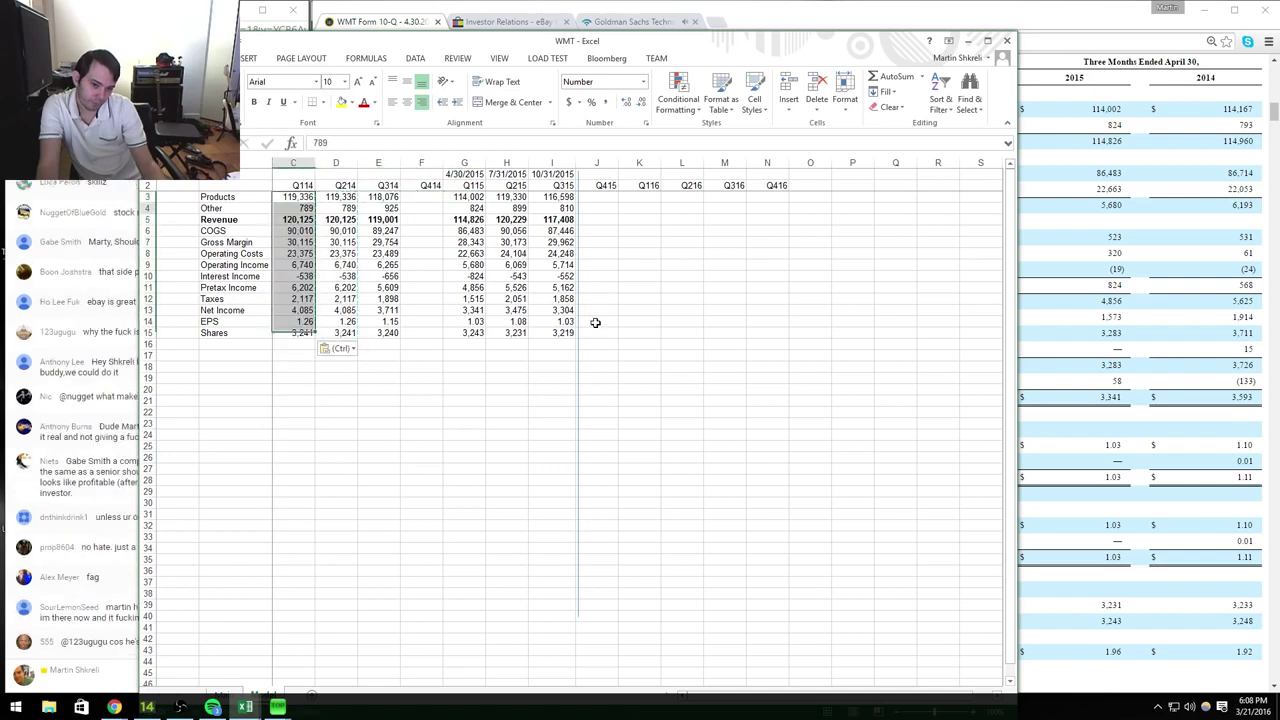
Step: Enter Q114 Products of 114,167 and Other of 793 from the filing's 2014 column
{"action": "key", "text": "alt+Tab"}
{"action": "scroll", "coordinate": [595, 322], "scroll_direction": "up", "scroll_amount": 1}
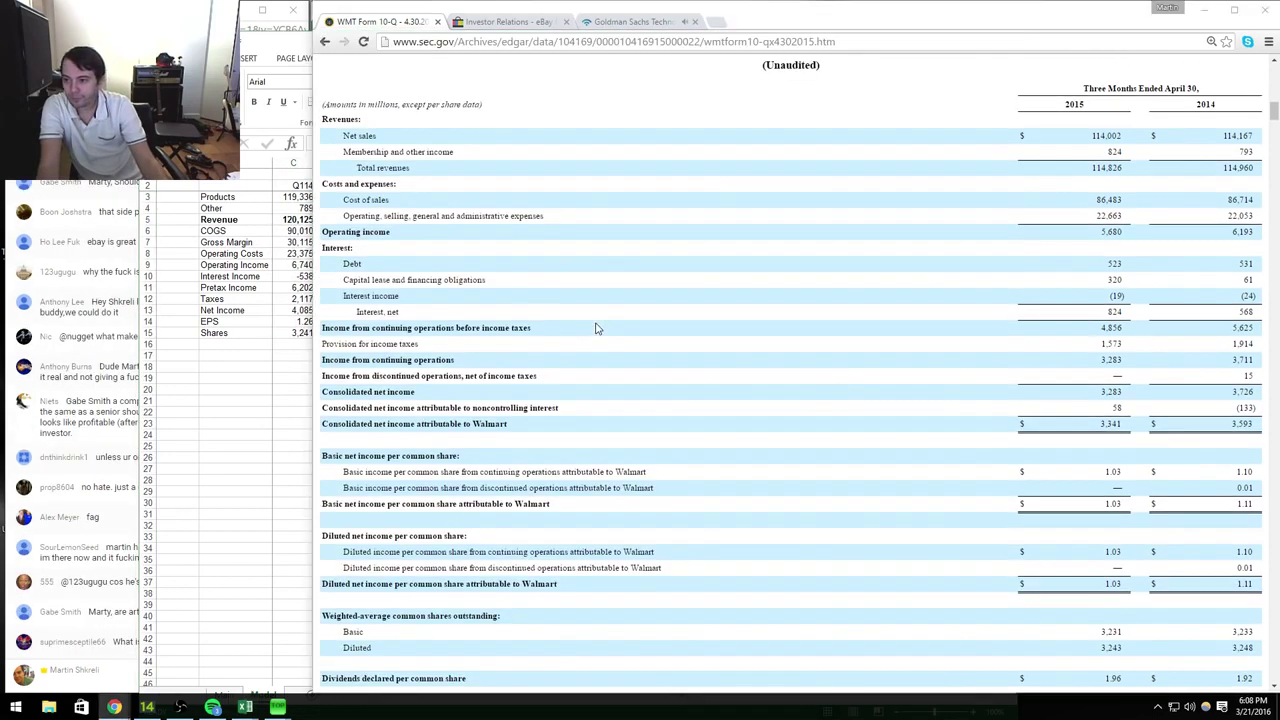
{"action": "key", "text": "alt+Tab"}
{"action": "type", "text": "114,167"}
{"action": "key", "text": "Return"}
{"action": "type", "text": "793"}
{"action": "key", "text": "Return"}
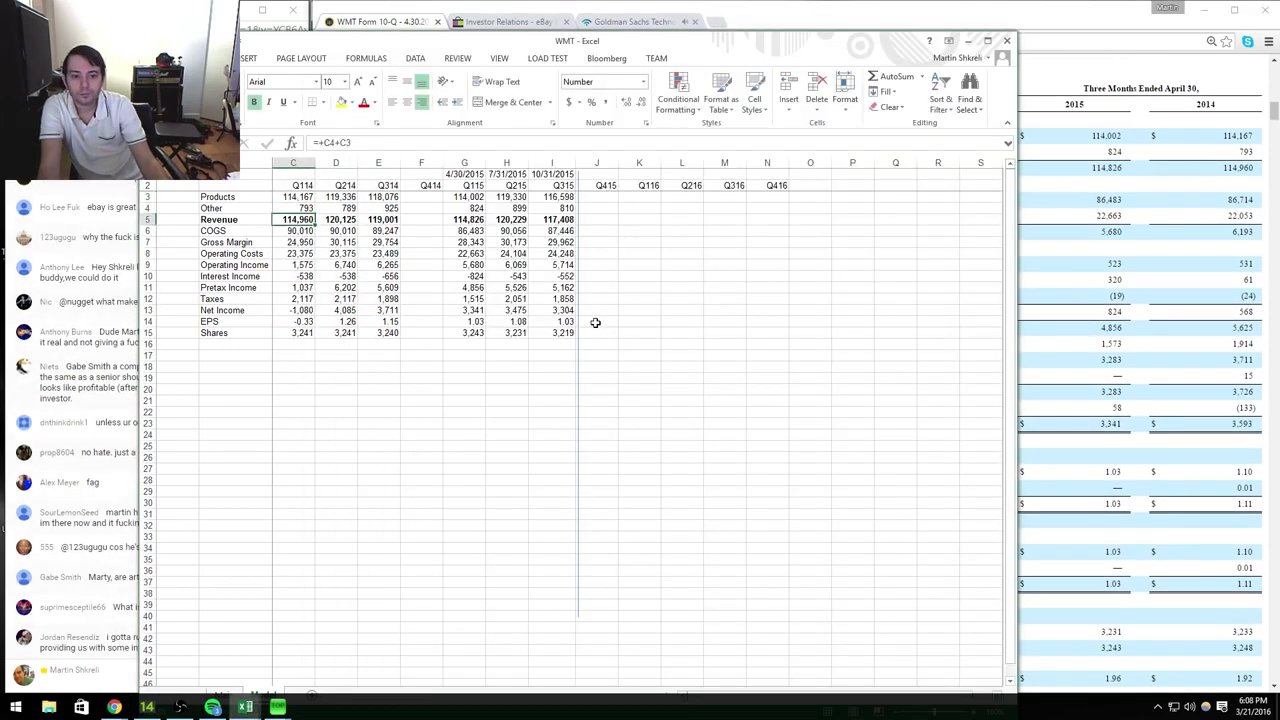
Step: Enter Q114 COGS of 86,714, Operating Costs of 22,053 and Interest Income of -568
{"action": "key", "text": "alt+Tab"}
{"action": "key", "text": "alt+Tab"}
{"action": "key", "text": "Down"}
{"action": "type", "text": "86714"}
{"action": "key", "text": "Return"}
{"action": "key", "text": "Down"}
{"action": "type", "text": "22,0"}
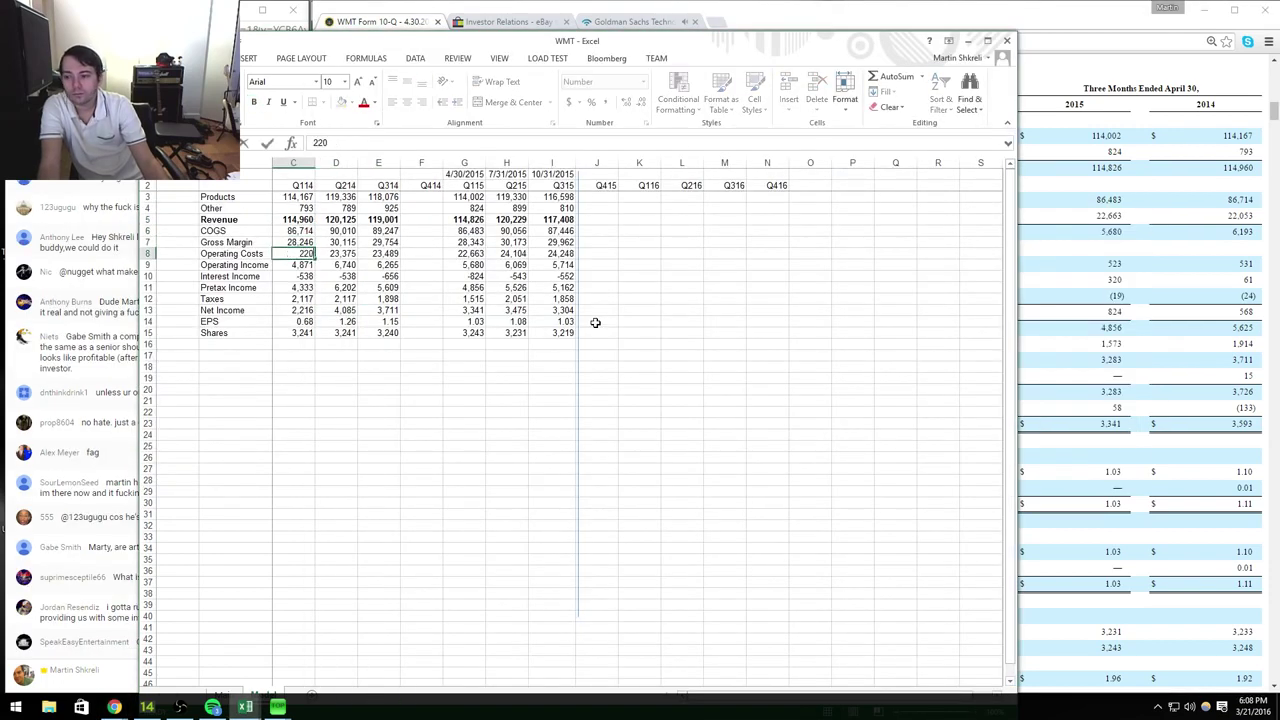
{"action": "type", "text": "53"}
{"action": "key", "text": "Return"}
{"action": "key", "text": "Down"}
{"action": "type", "text": "-568"}
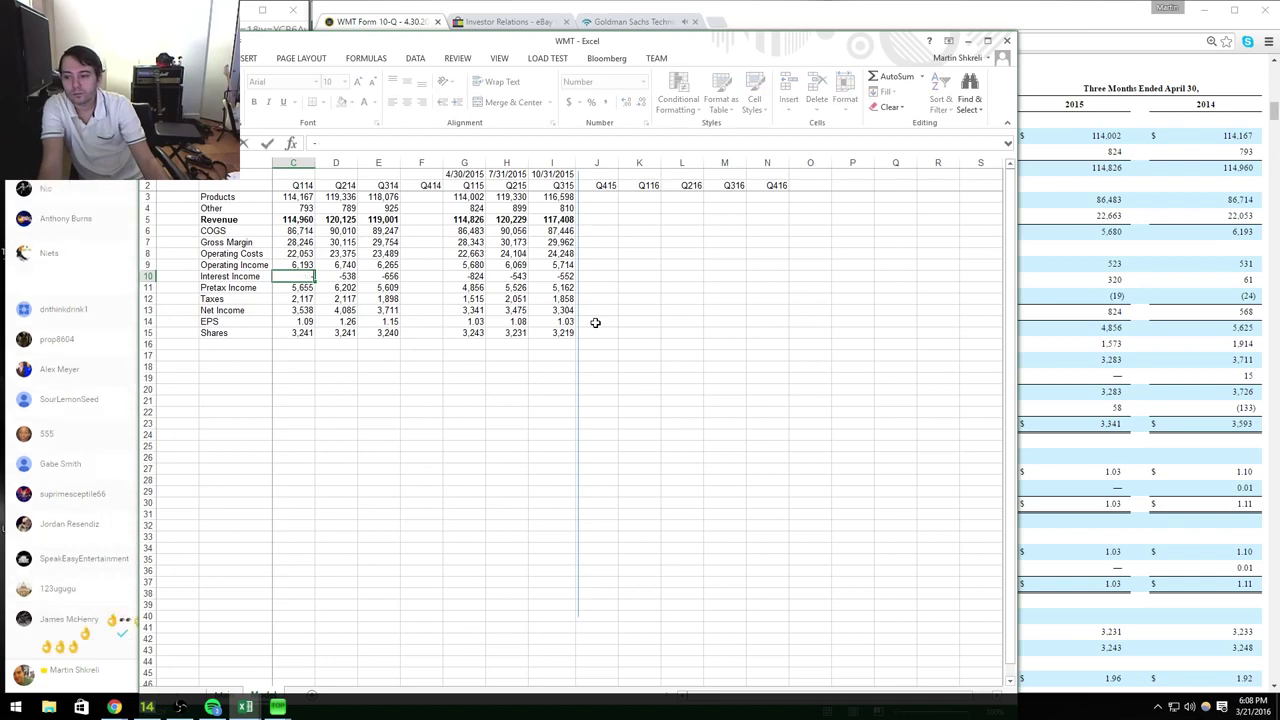
{"action": "key", "text": "Return"}
Step: Build Q114 Taxes of 2,032 from the 1,914 provision adjusted for noncontrolling interest and discontinued operations, and set Shares to 3,248
{"action": "key", "text": "Down"}
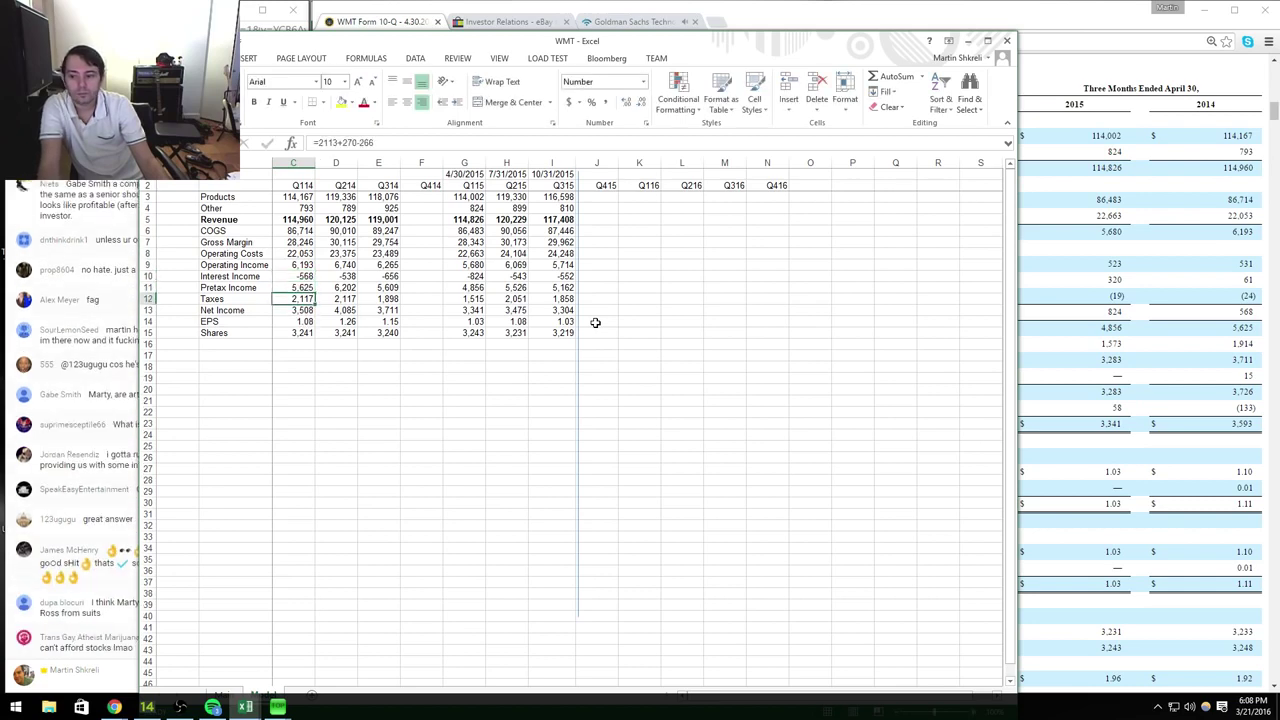
{"action": "type", "text": "+1914"}
{"action": "key", "text": "alt+Tab"}
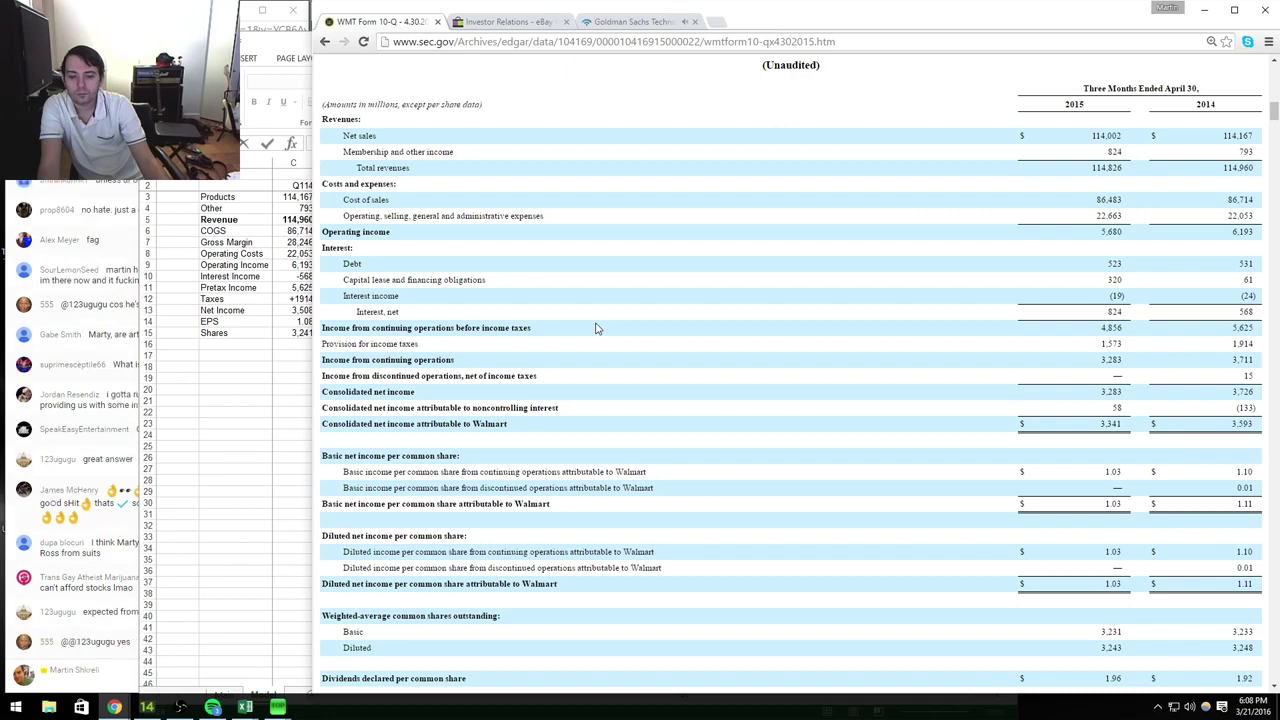
{"action": "key", "text": "alt+Tab"}
{"action": "type", "text": "+13"}
{"action": "key", "text": "Return"}
{"action": "key", "text": "Return"}
{"action": "key", "text": "Return"}
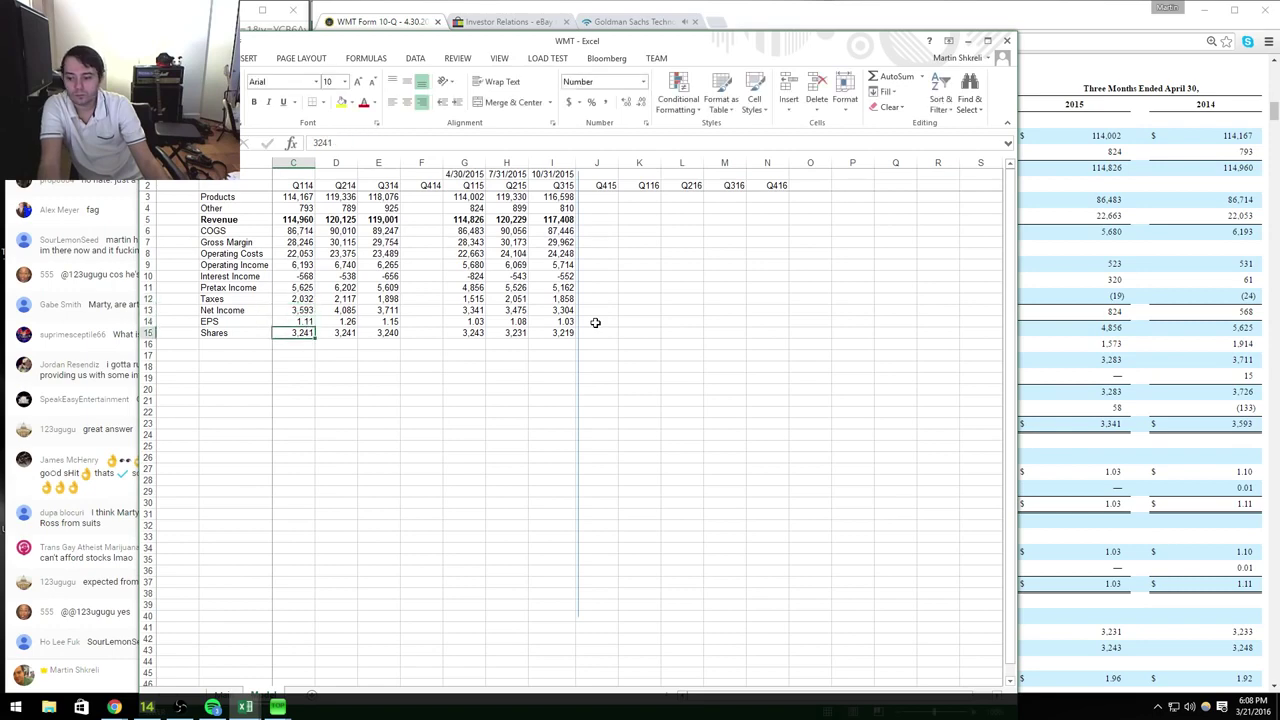
{"action": "type", "text": "3,248"}
{"action": "key", "text": "Return"}
Step: Calculate year-over-year Products growth for Q315 in I17 with =I3/E3-1, formatted as a percentage
{"action": "key", "text": "Return"}
{"action": "key", "text": "Right"}
{"action": "key", "text": "Right"}
{"action": "key", "text": "Right"}
{"action": "key", "text": "Right"}
{"action": "key", "text": "Right"}
{"action": "key", "text": "Right"}
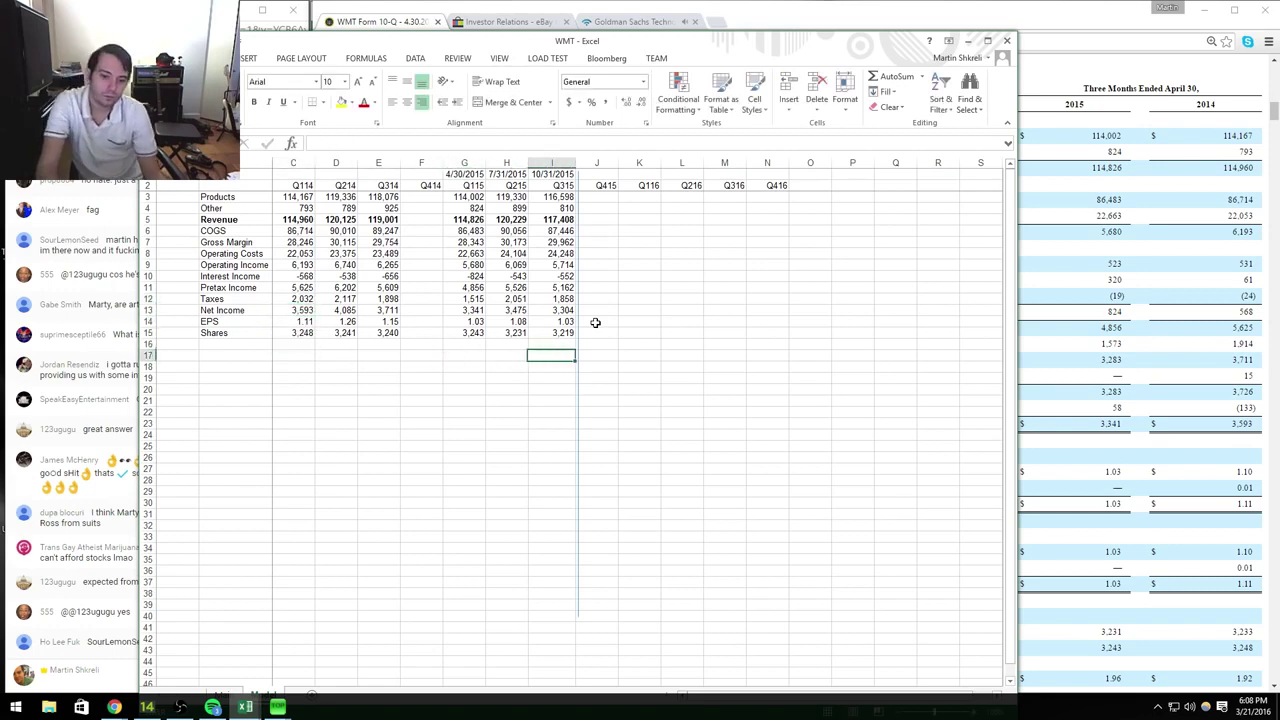
{"action": "type", "text": "="}
{"action": "key", "text": "ctrl+Up"}
{"action": "key", "text": "ctrl+Up"}
{"action": "key", "text": "Down"}
{"action": "key", "text": "Down"}
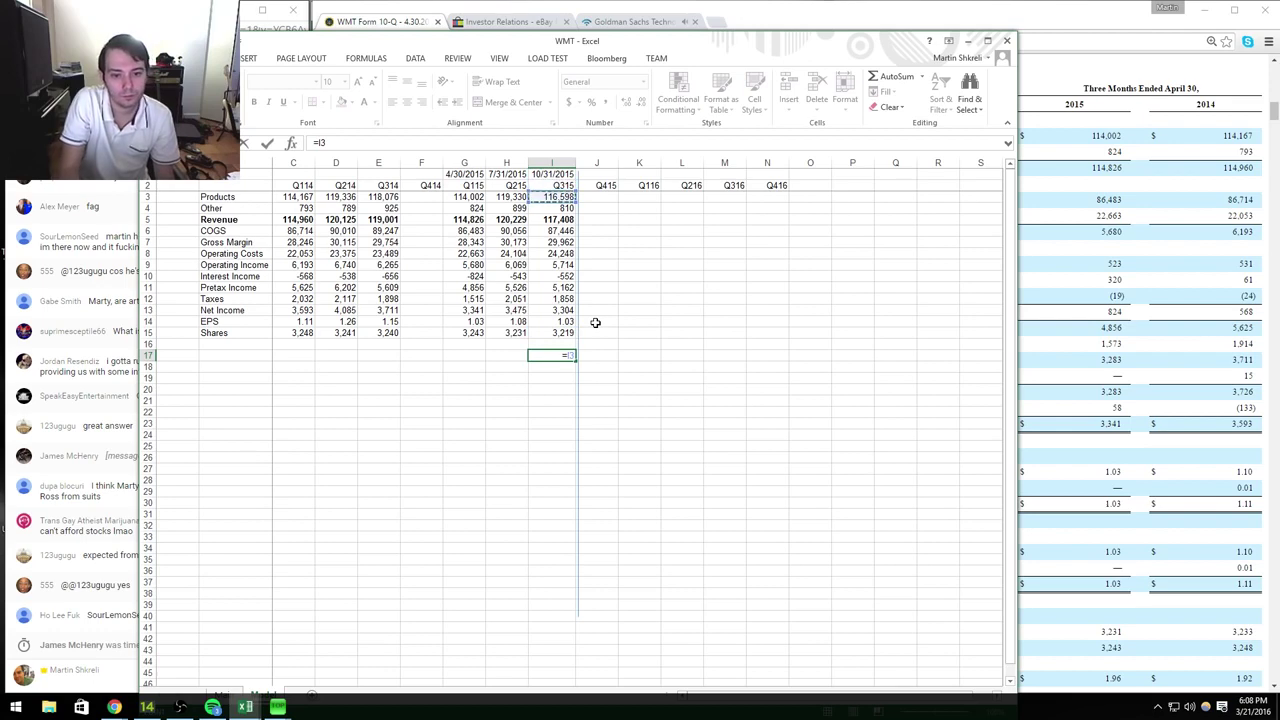
{"action": "key", "text": "Up"}
{"action": "key", "text": "Up"}
{"action": "key", "text": "Down"}
{"action": "key", "text": "Down"}
{"action": "key", "text": "Left"}
{"action": "key", "text": "Left"}
{"action": "key", "text": "Left"}
{"action": "key", "text": "Left"}
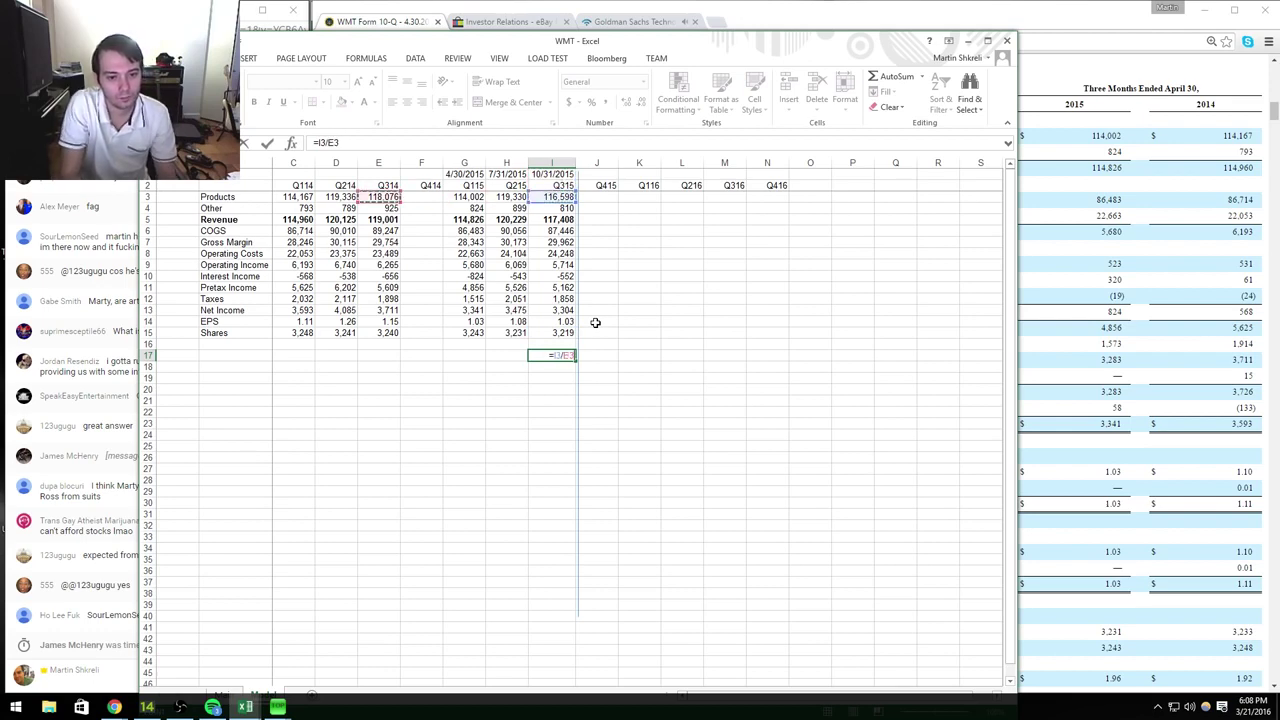
{"action": "type", "text": "-1"}
{"action": "key", "text": "ctrl+Return"}
{"action": "key", "text": "ctrl+shift+5"}
Step: Copy the Products growth formula from I17 to H17 and G17 for Q215 and Q115
{"action": "key", "text": "ctrl+c"}
{"action": "key", "text": "Left"}
{"action": "key", "text": "ctrl+v"}
{"action": "key", "text": "Left"}
{"action": "key", "text": "ctrl+v"}
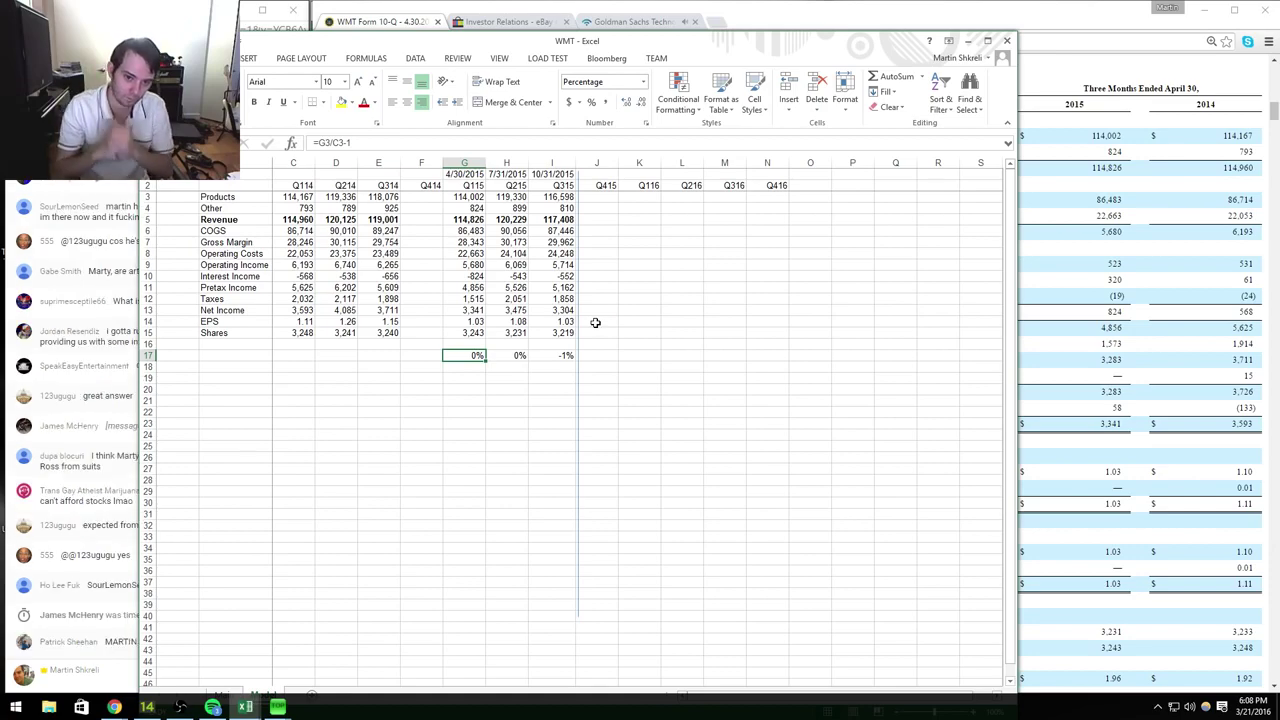
Step: Return to Walmart's EDGAR filing list, open the 2015-02-19 8-K earnings release and find the Consolidated Statements of Income
{"action": "key", "text": "alt+Tab"}
{"action": "key", "text": "alt+Left"}
{"action": "key", "text": "alt+Left"}
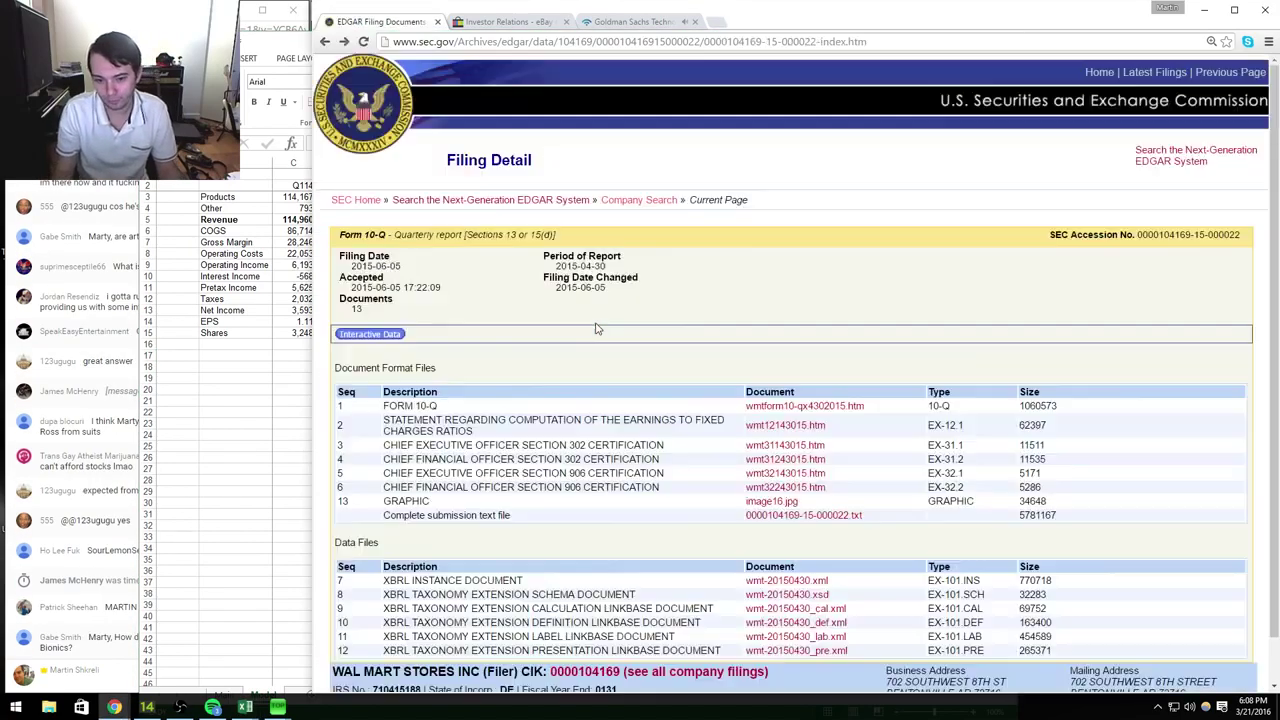
{"action": "scroll", "coordinate": [517, 460], "scroll_direction": "down", "scroll_amount": 5}
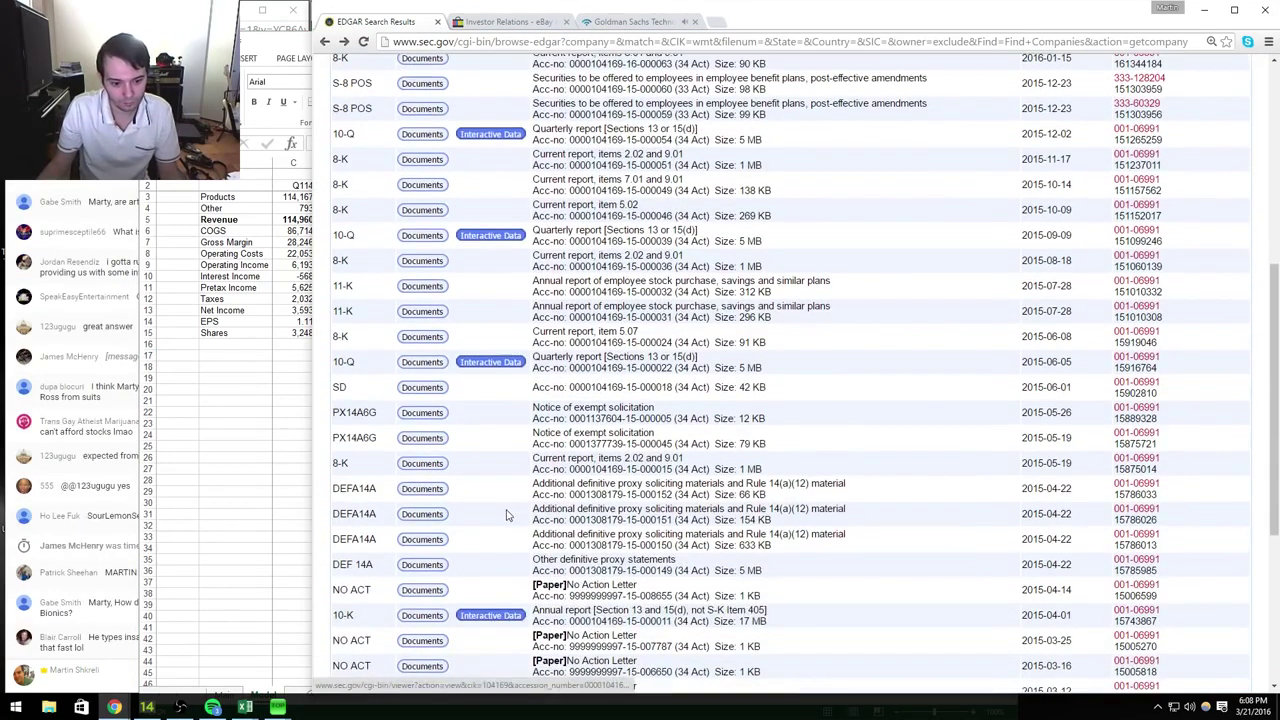
{"action": "scroll", "coordinate": [455, 627], "scroll_direction": "down", "scroll_amount": 3}
{"action": "left_click", "coordinate": [424, 522]}
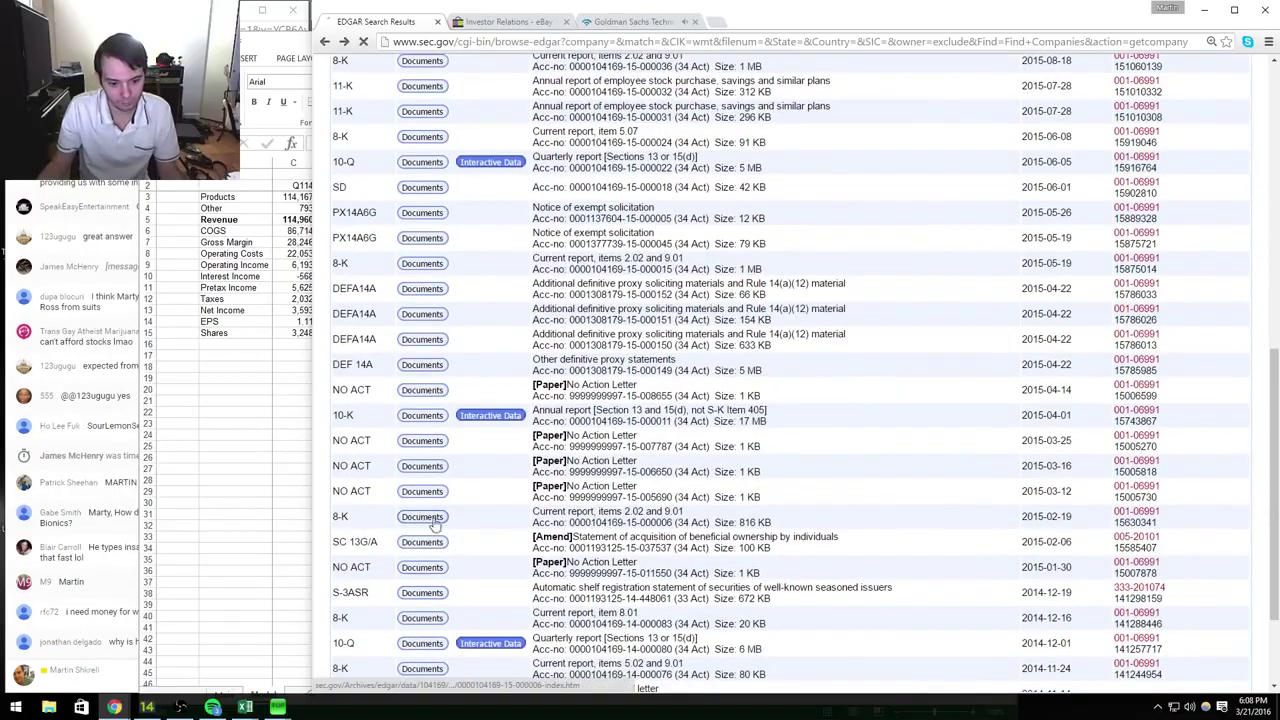
{"action": "left_click", "coordinate": [808, 389]}
{"action": "scroll", "coordinate": [1055, 397], "scroll_direction": "down", "scroll_amount": 15}
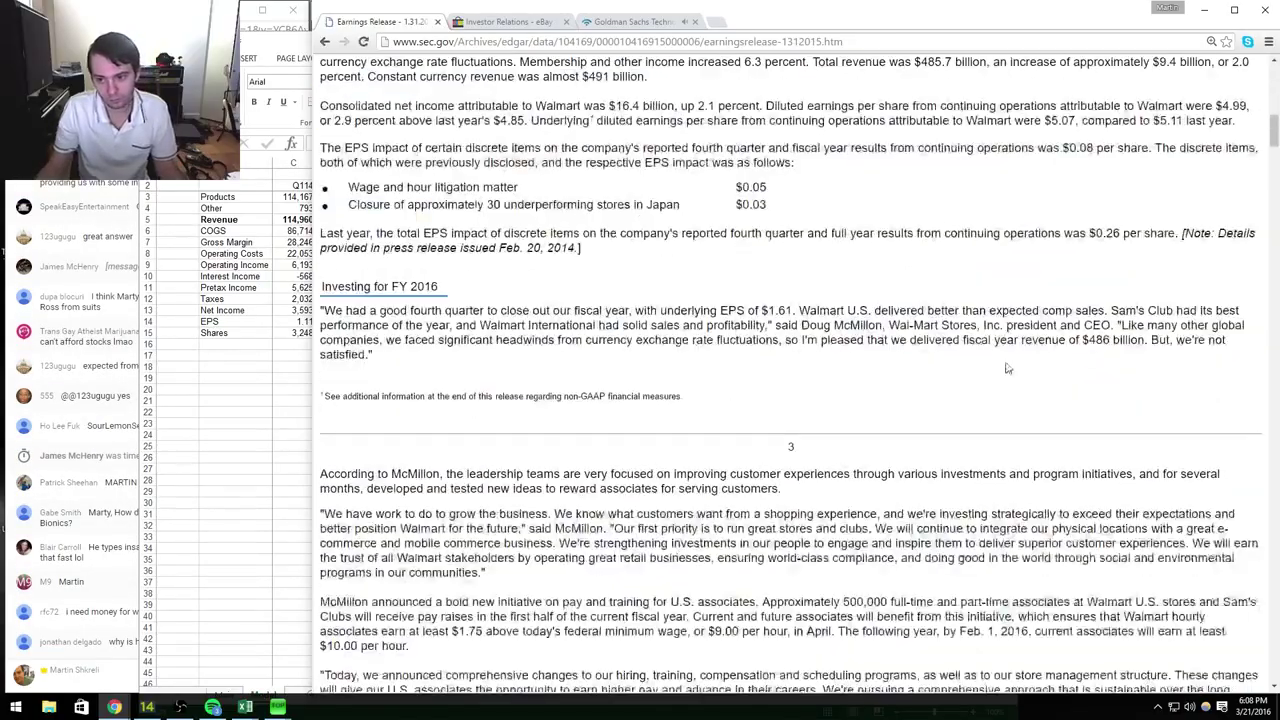
{"action": "scroll", "coordinate": [1055, 397], "scroll_direction": "down", "scroll_amount": 20}
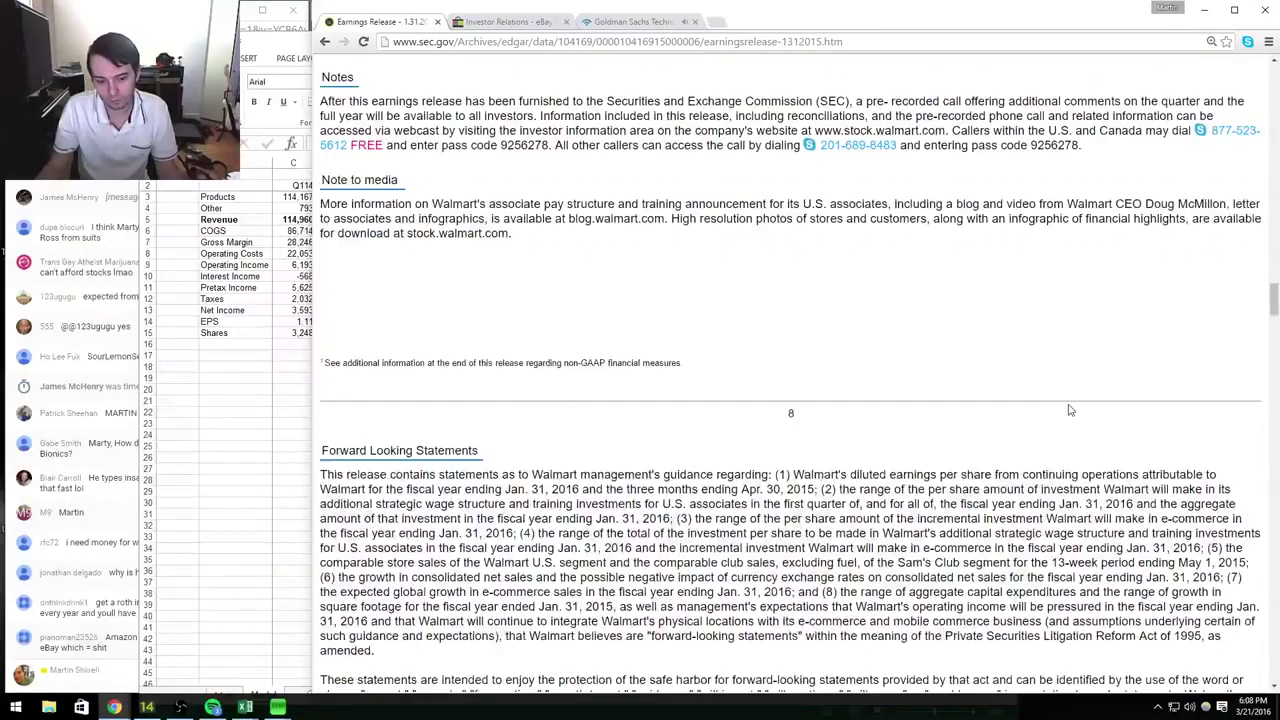
{"action": "scroll", "coordinate": [1082, 415], "scroll_direction": "down", "scroll_amount": 5}
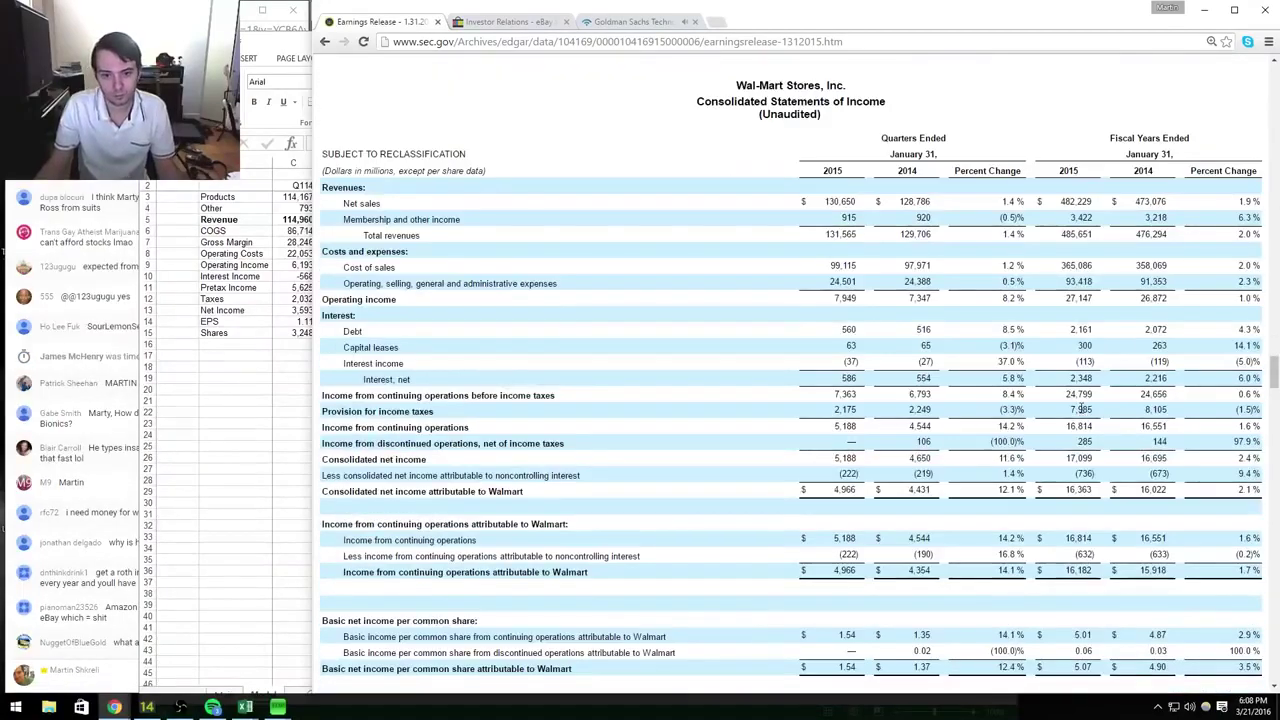
Step: Check the release's quarterly columns and insert a blank column before Q114 in the Walmart model
{"action": "key", "text": "alt+Tab"}
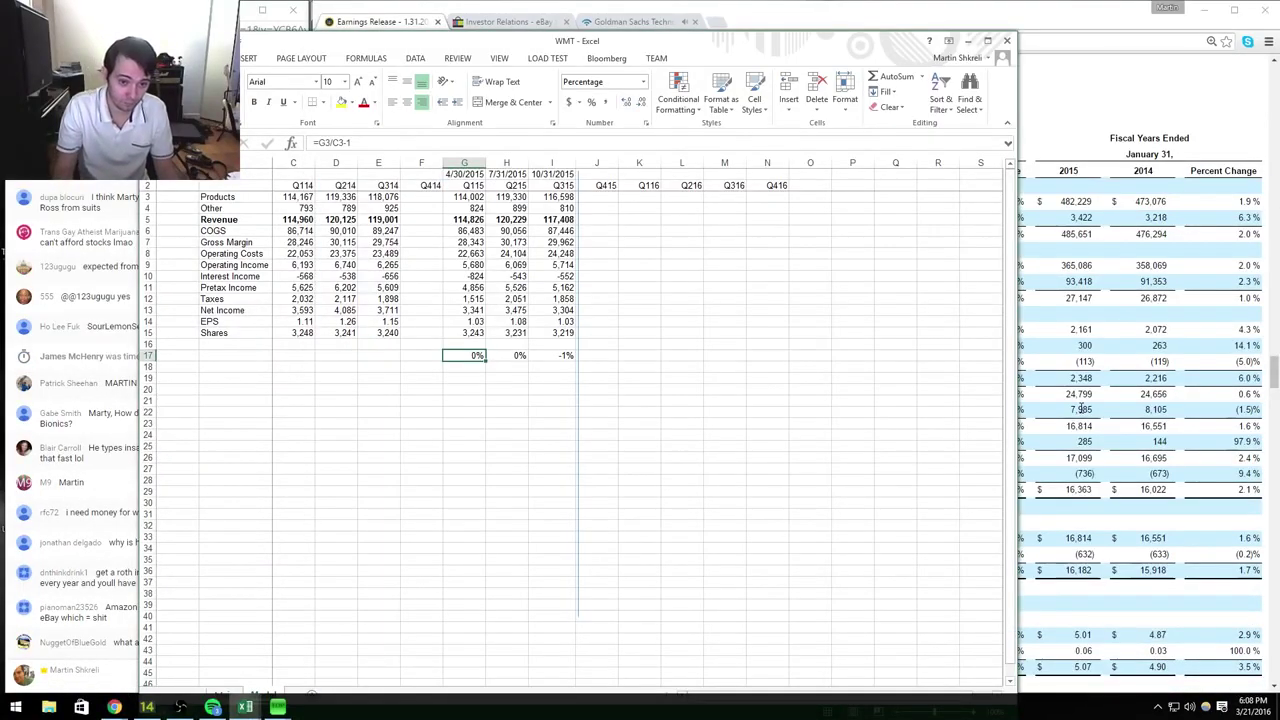
{"action": "key", "text": "Left"}
{"action": "key", "text": "Left"}
{"action": "key", "text": "Left"}
{"action": "key", "text": "alt+Tab"}
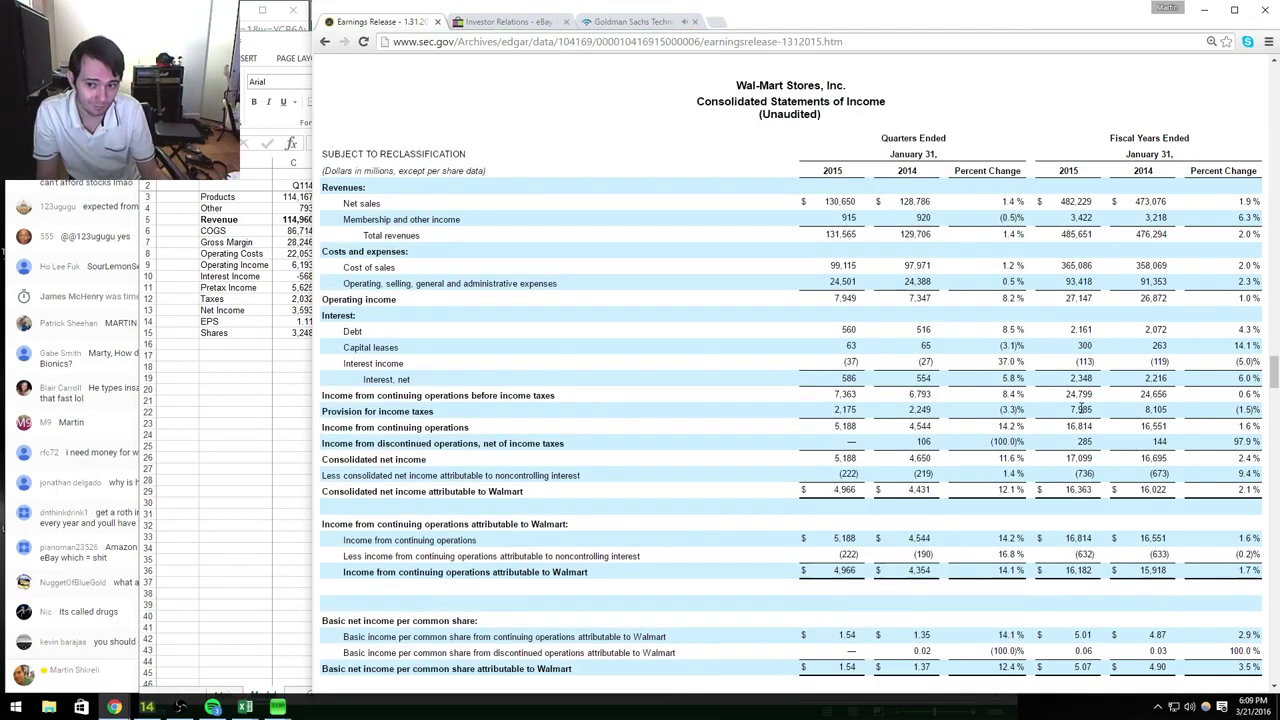
{"action": "key", "text": "alt+Tab"}
{"action": "key", "text": "ctrl+space"}
{"action": "key", "text": "ctrl+shift+plus"}
{"action": "key", "text": "Up"}
{"action": "key", "text": "Right"}
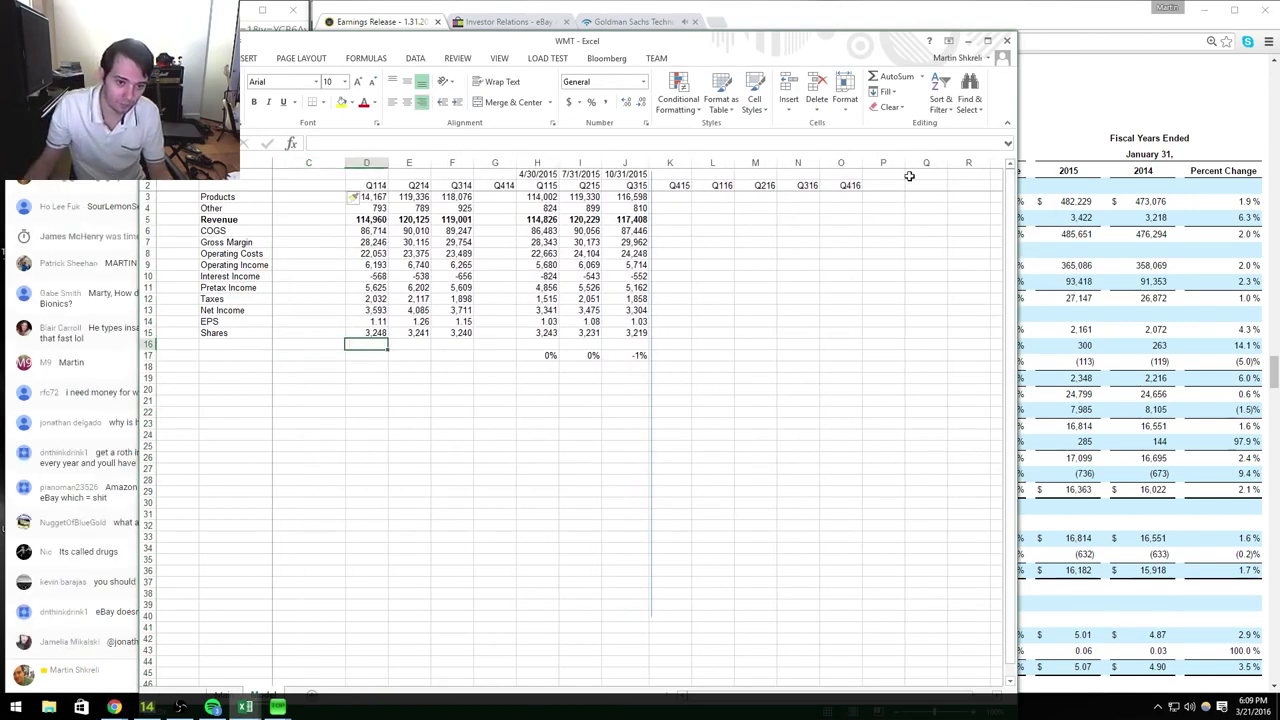
Step: Narrow the new column C to match the quarterly columns and select its heading cell C2
{"action": "key", "text": "ctrl+space"}
{"action": "key", "text": "shift+Left"}
{"action": "double_click", "coordinate": [344, 162]}
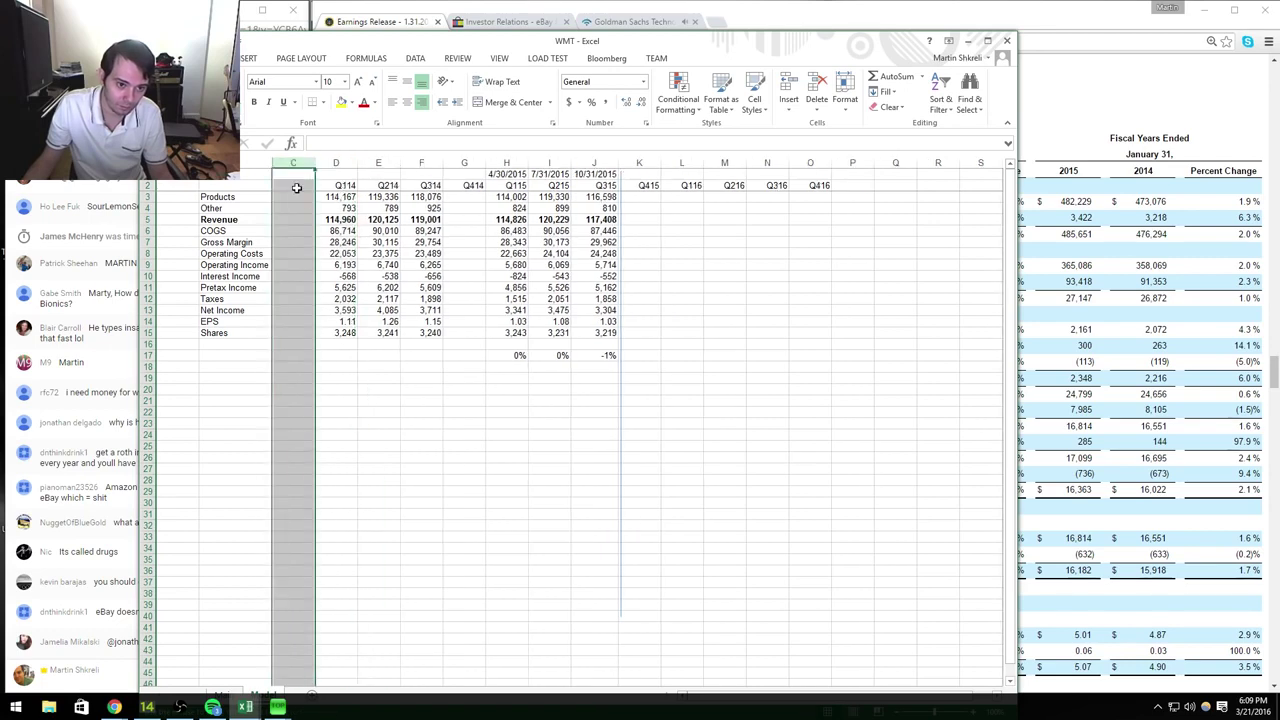
{"action": "left_click", "coordinate": [292, 185]}
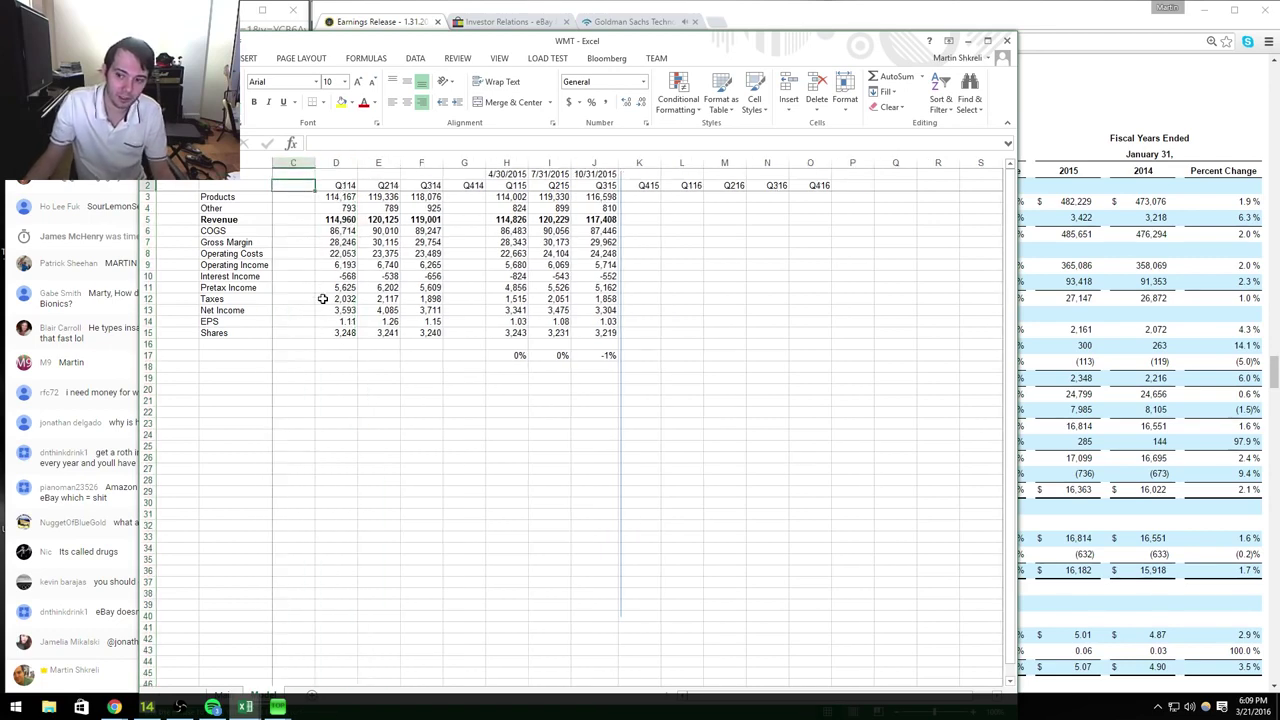
Step: Label the empty column before Q114 as Q413
{"action": "type", "text": "Q"}
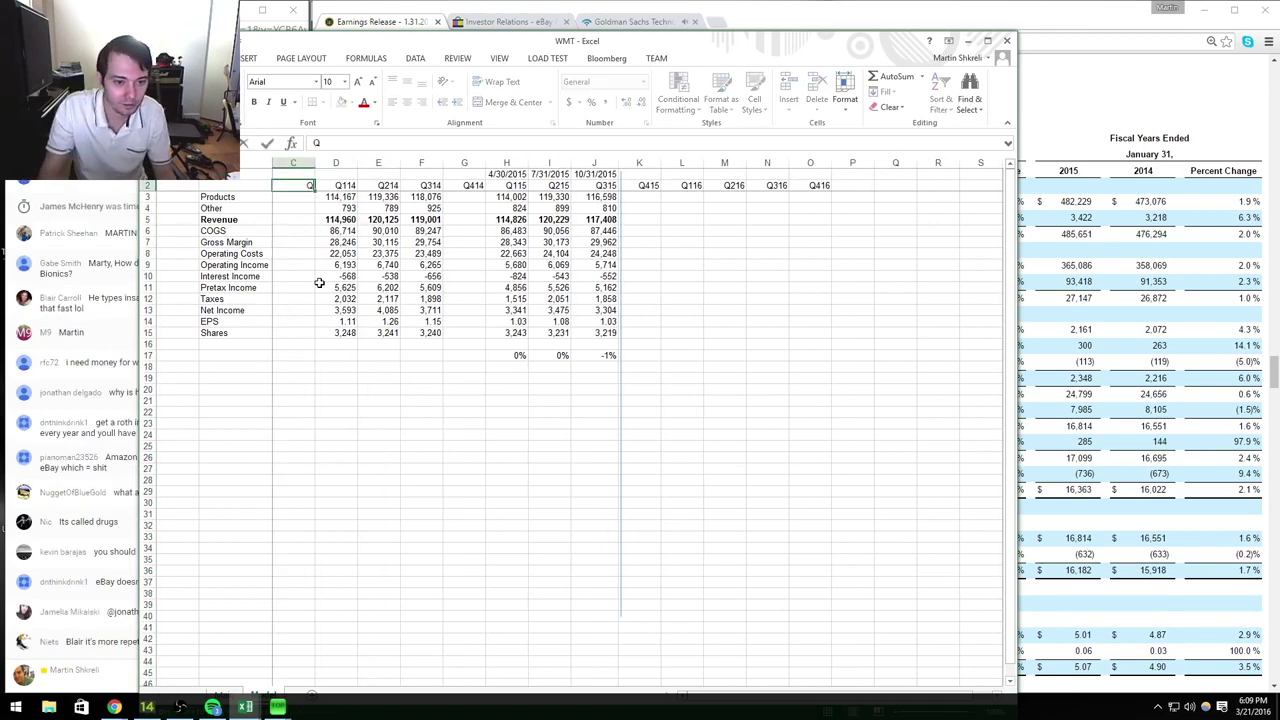
{"action": "type", "text": "413"}
{"action": "key", "text": "Right"}
Step: Copy the Q115 column from the Products row down through row 17 into the Q414 column
{"action": "key", "text": "Right"}
{"action": "key", "text": "Right"}
{"action": "key", "text": "Right"}
{"action": "key", "text": "Right"}
{"action": "key", "text": "Down"}
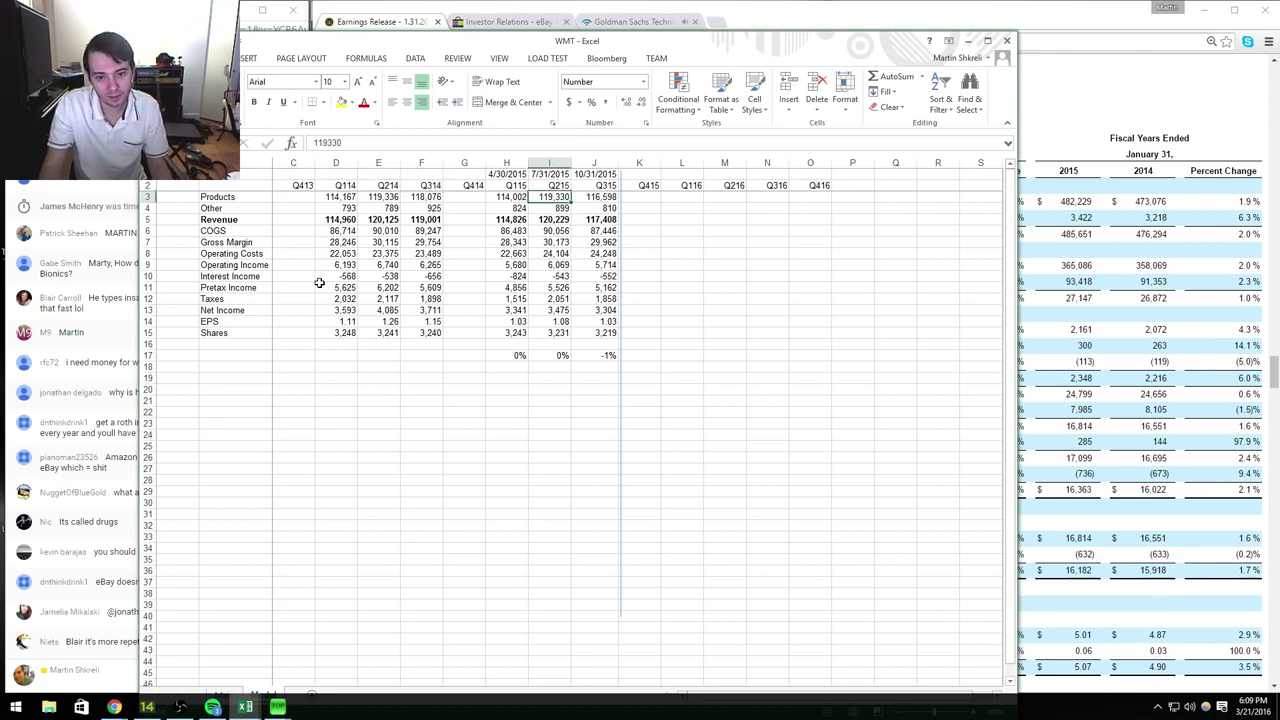
{"action": "key", "text": "shift+Down"}
{"action": "key", "text": "shift+Down"}
{"action": "key", "text": "shift+Down"}
{"action": "key", "text": "shift+Down"}
{"action": "key", "text": "shift+Down"}
{"action": "key", "text": "shift+Down"}
{"action": "key", "text": "shift+Down"}
{"action": "key", "text": "shift+Down"}
{"action": "key", "text": "shift+Down"}
{"action": "key", "text": "shift+Down"}
{"action": "key", "text": "shift+Down"}
{"action": "key", "text": "shift+Down"}
{"action": "key", "text": "shift+Down"}
{"action": "key", "text": "shift+Down"}
{"action": "key", "text": "ctrl+c"}
{"action": "key", "text": "Left"}
{"action": "key", "text": "ctrl+v"}
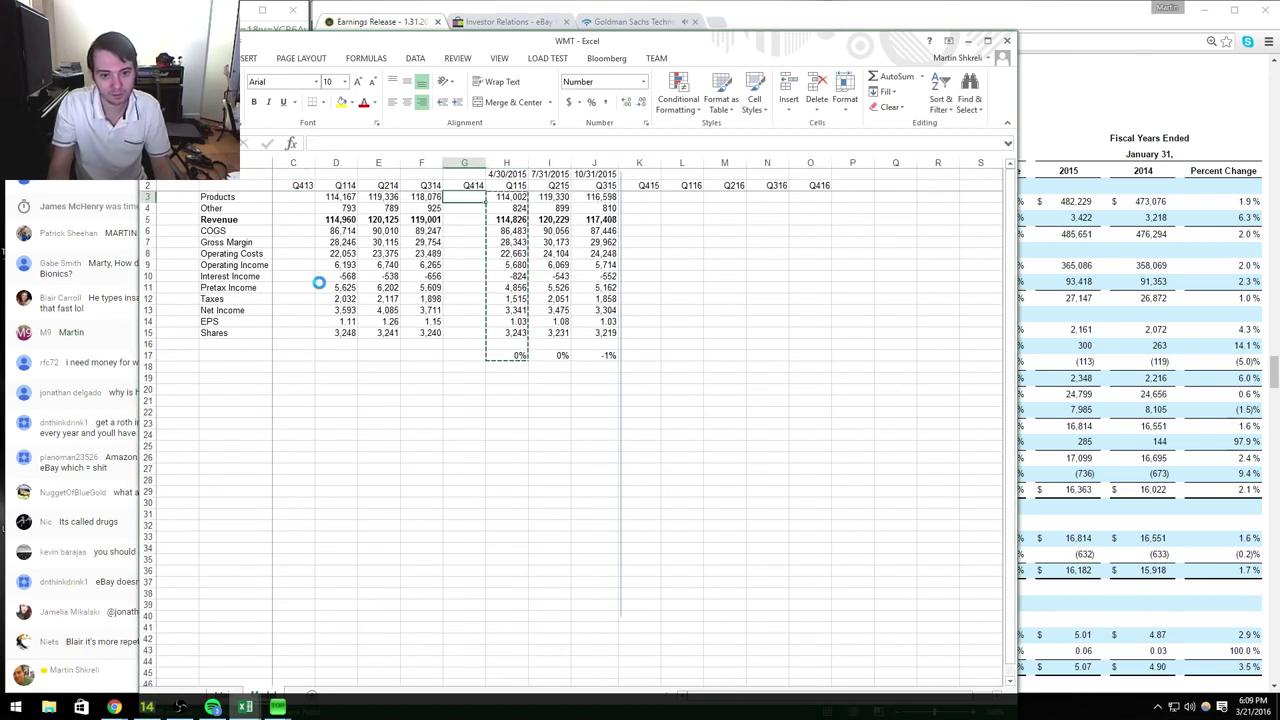
{"action": "key", "text": "Up"}
{"action": "key", "text": "Escape"}
{"action": "key", "text": "Down"}
Step: Enter the Q414 Products value 130650 and Other value 915 from Walmart's earnings release
{"action": "key", "text": "alt+Tab"}
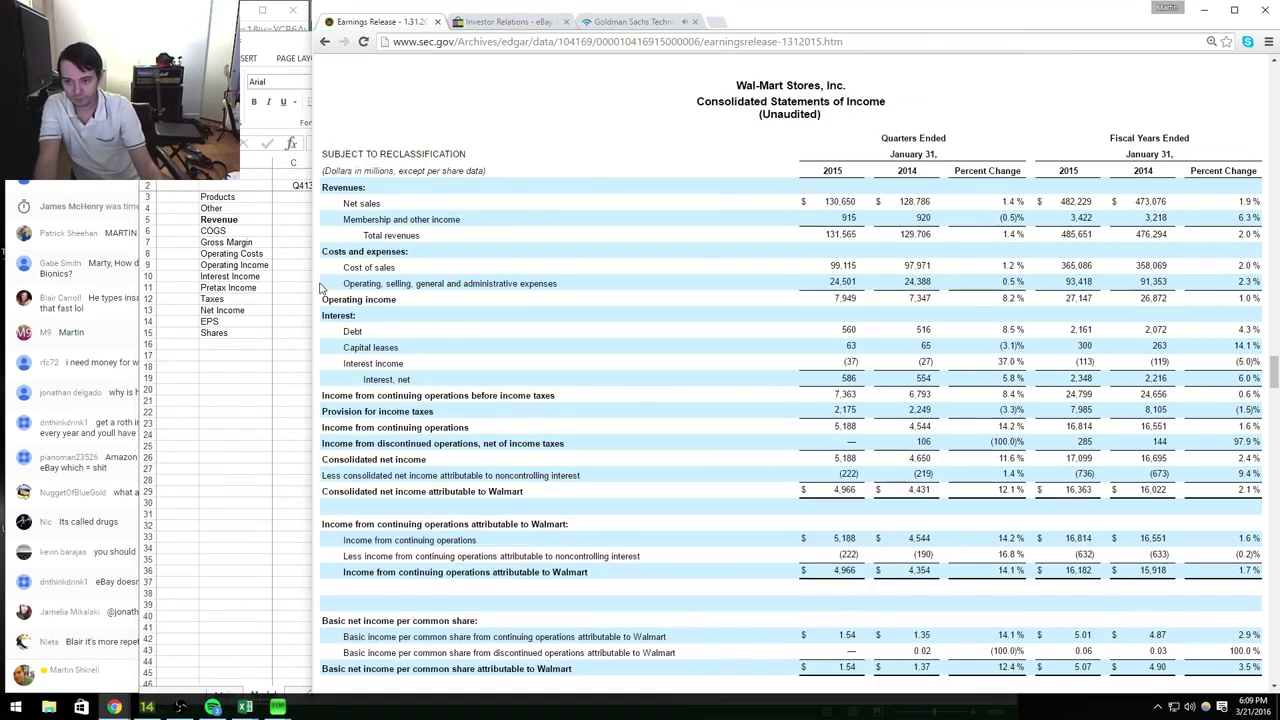
{"action": "key", "text": "alt+Tab"}
{"action": "type", "text": "130650"}
{"action": "key", "text": "Return"}
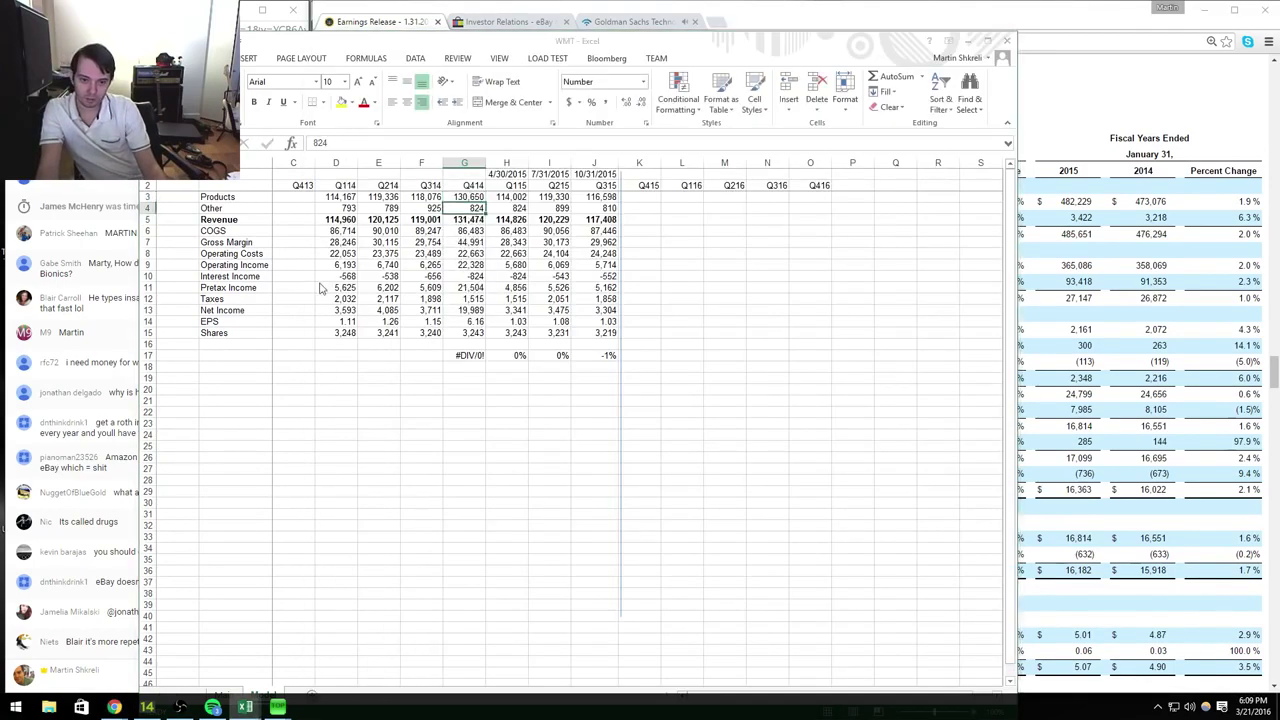
{"action": "key", "text": "alt+Tab"}
{"action": "key", "text": "alt+Tab"}
{"action": "type", "text": "915"}
{"action": "key", "text": "Return"}
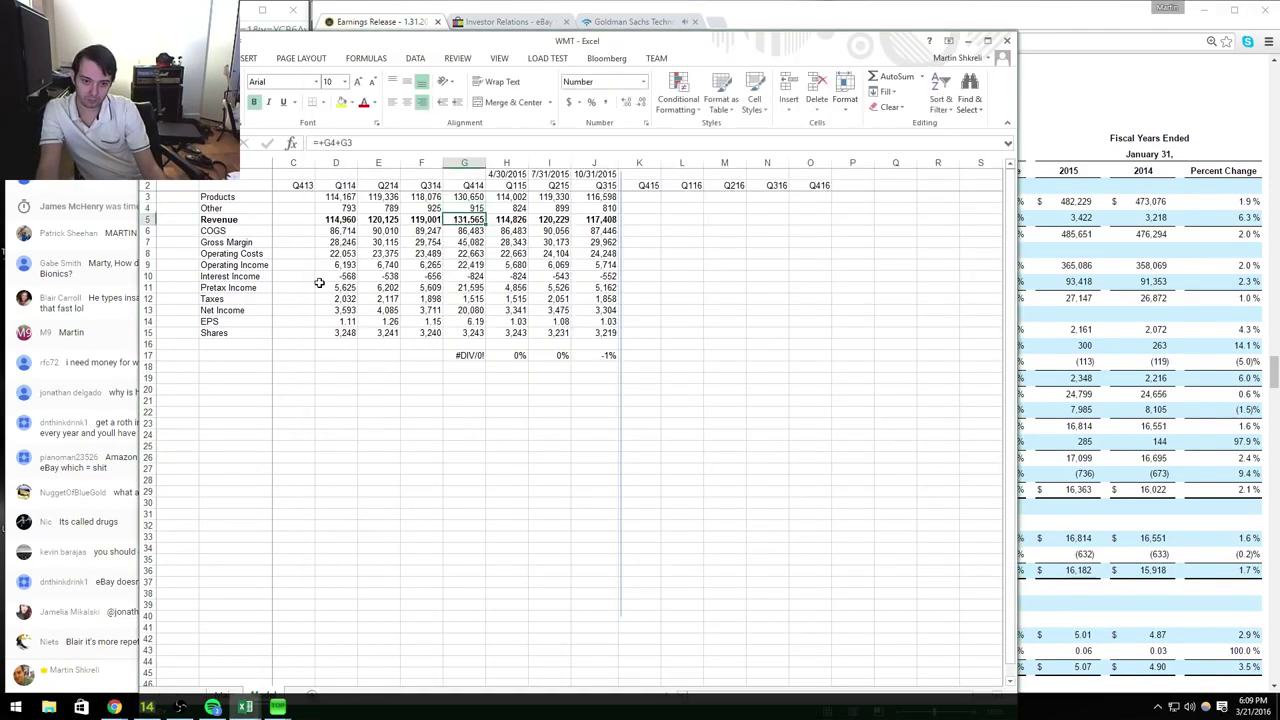
Step: Enter the Q414 COGS value 99115 and Operating Costs value 24501 from the earnings release
{"action": "key", "text": "alt+Tab"}
{"action": "key", "text": "alt+Tab"}
{"action": "type", "text": "="}
{"action": "key", "text": "alt+Tab"}
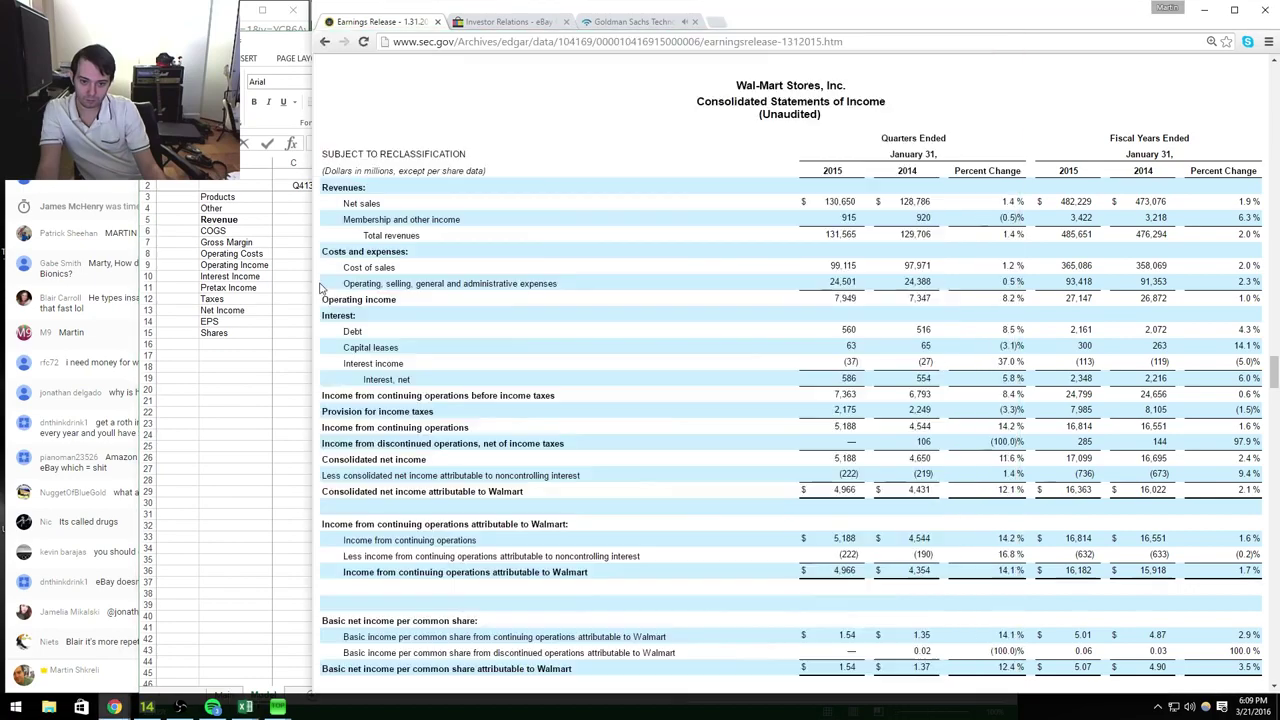
{"action": "key", "text": "alt+Tab"}
{"action": "type", "text": "G3+G4"}
{"action": "key", "text": "Return"}
{"action": "key", "text": "alt+Tab"}
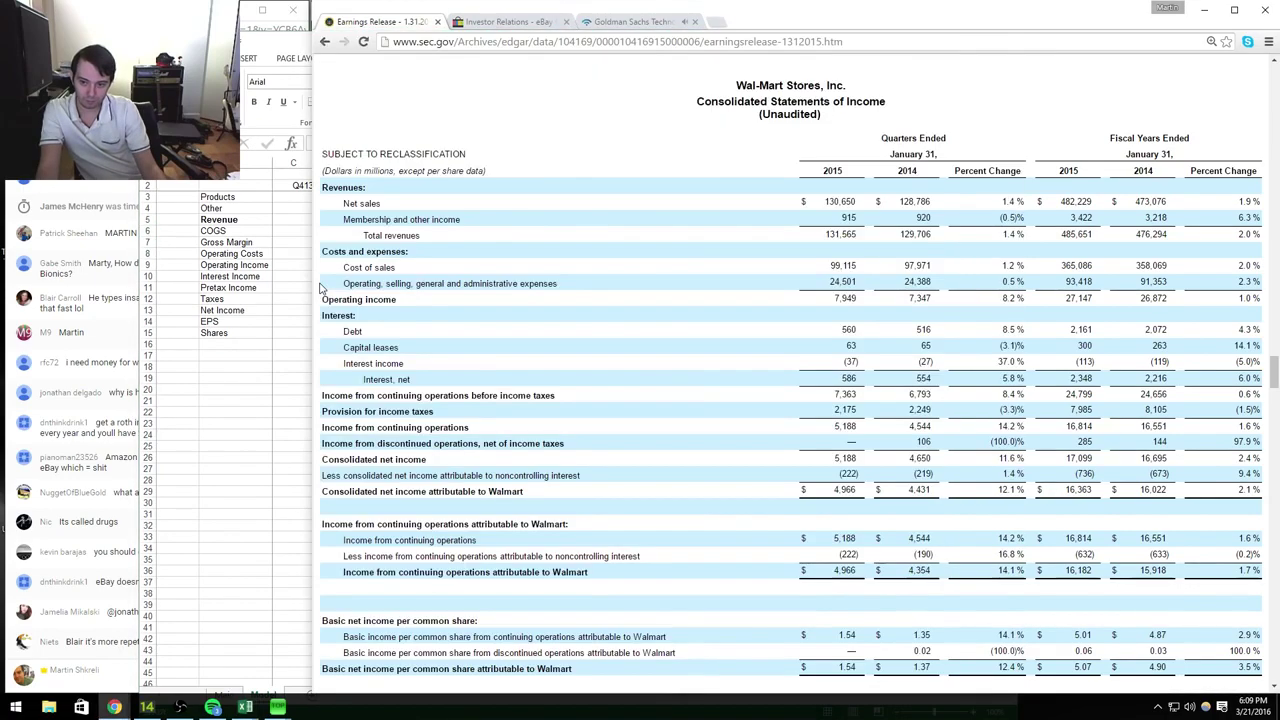
{"action": "key", "text": "alt+Tab"}
{"action": "key", "text": "Down"}
{"action": "key", "text": "Down"}
{"action": "key", "text": "Down"}
{"action": "key", "text": "Down"}
Step: Set the Q414 Interest Income to -586, using the release's net interest figure
{"action": "key", "text": "alt+Tab"}
{"action": "key", "text": "alt+Tab"}
{"action": "type", "text": "-586"}
{"action": "key", "text": "Return"}
{"action": "key", "text": "Down"}
Step: Set the Q414 Taxes to the 2175 tax provision plus the 222 attributable to noncontrolling interest
{"action": "key", "text": "alt+Tab"}
{"action": "key", "text": "alt+Tab"}
{"action": "key", "text": "alt+Tab"}
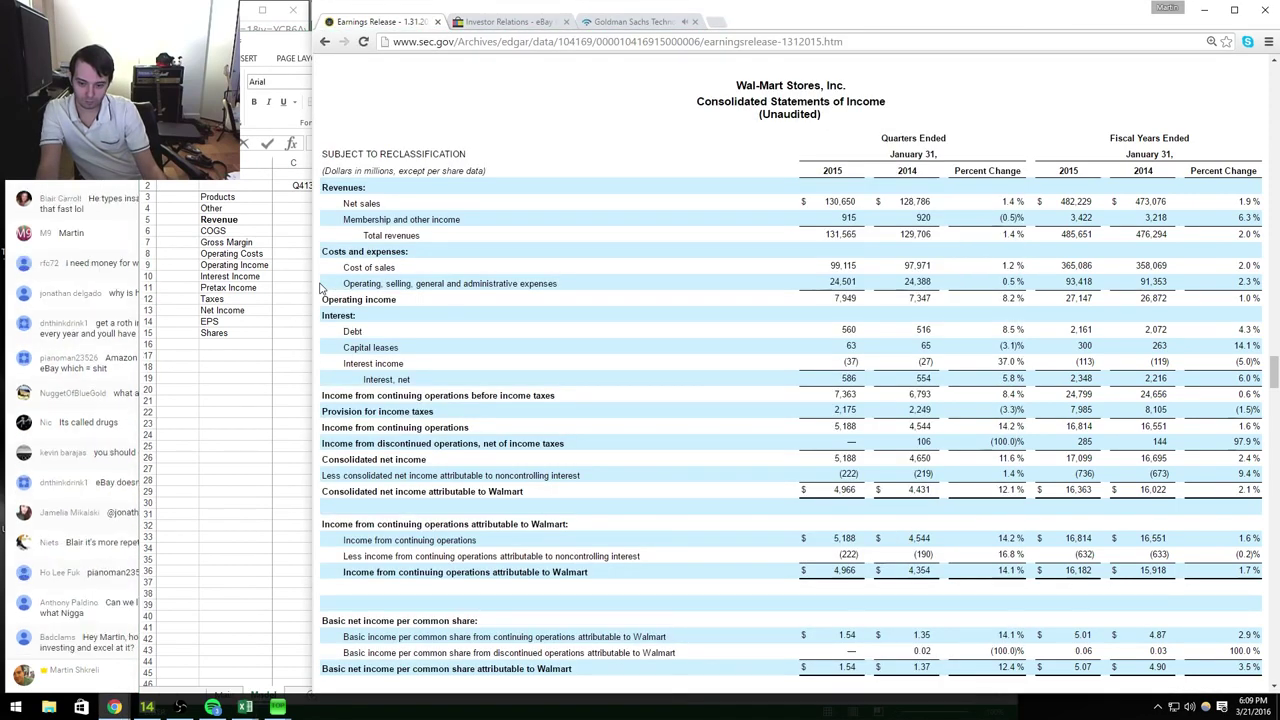
{"action": "key", "text": "alt+Tab"}
{"action": "type", "text": "2175"}
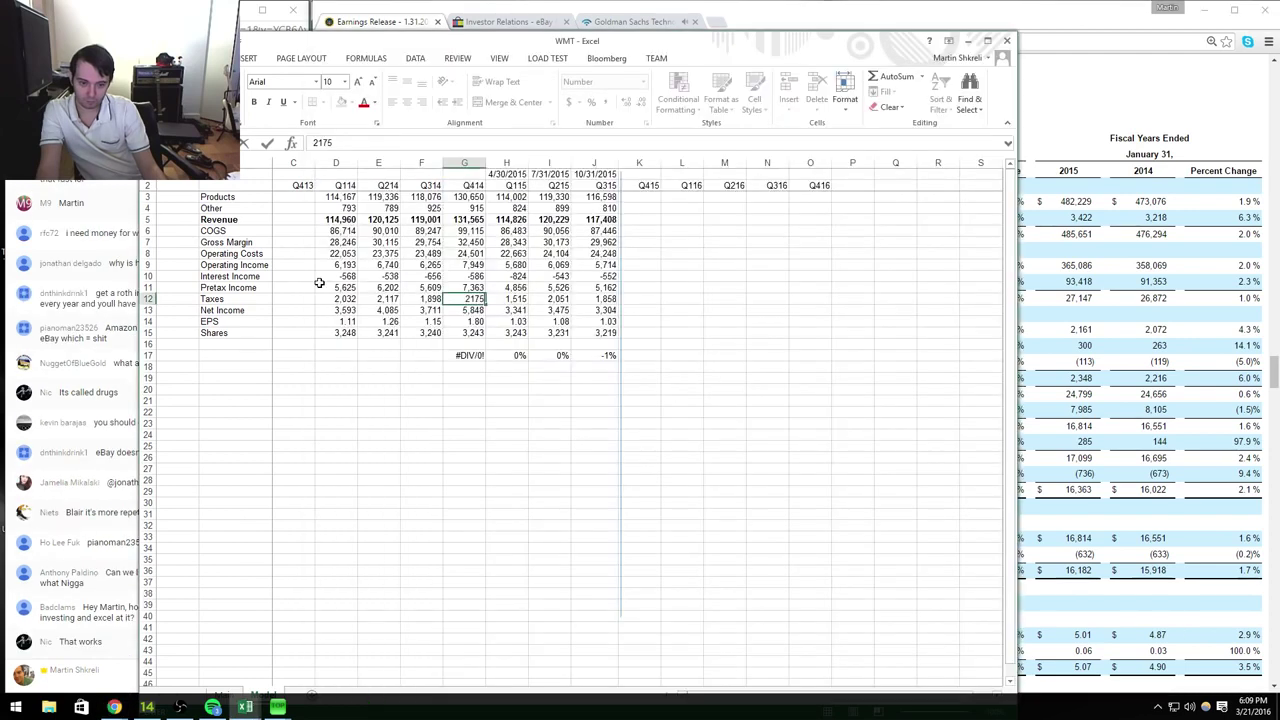
{"action": "key", "text": "Return"}
{"action": "key", "text": "alt+Tab"}
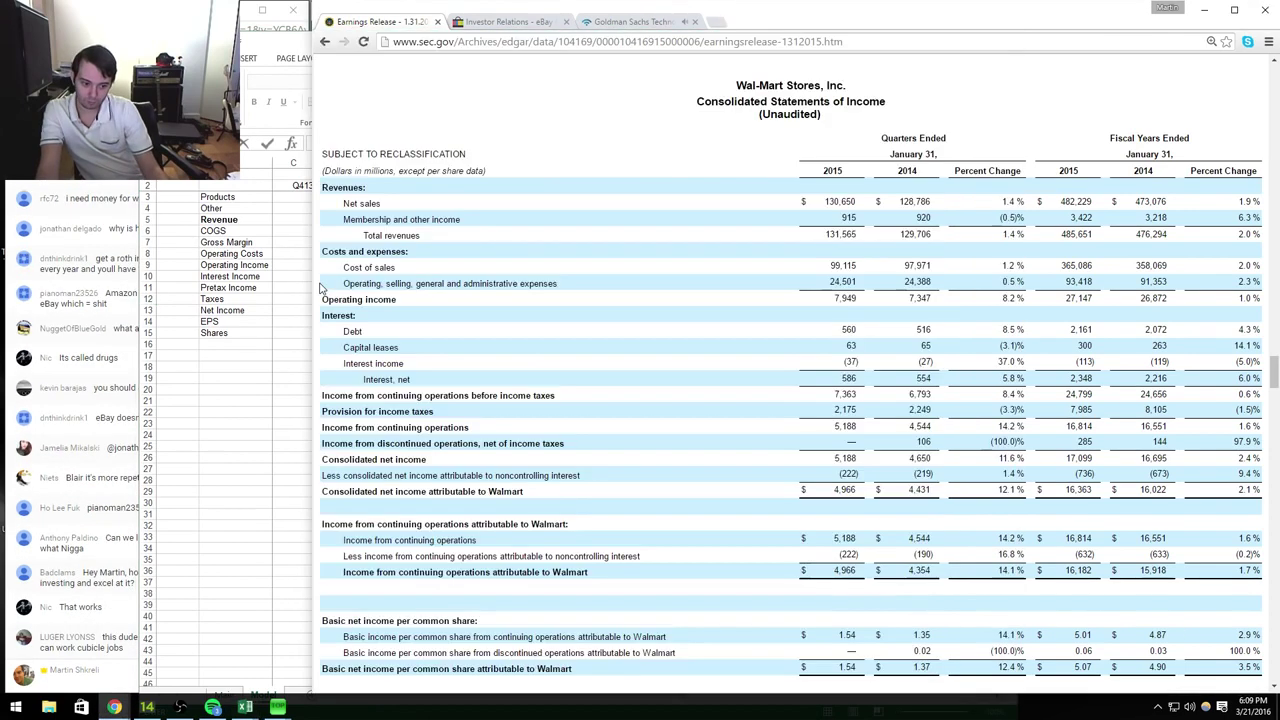
{"action": "key", "text": "alt+Tab"}
Step: Look up the share count in the earnings release and set the Q414 Shares to 3242
{"action": "key", "text": "Down"}
{"action": "key", "text": "Down"}
{"action": "key", "text": "Down"}
{"action": "key", "text": "Down"}
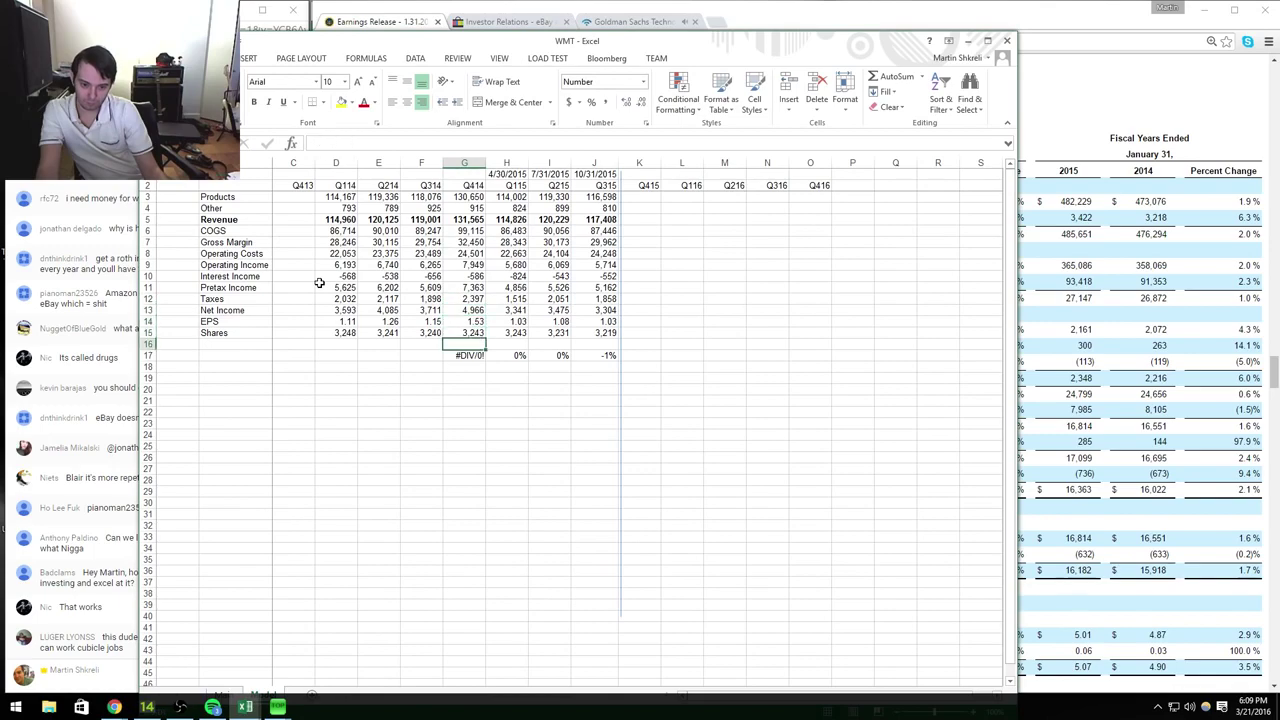
{"action": "key", "text": "alt+Tab"}
{"action": "scroll", "coordinate": [320, 285], "scroll_direction": "down", "scroll_amount": 2}
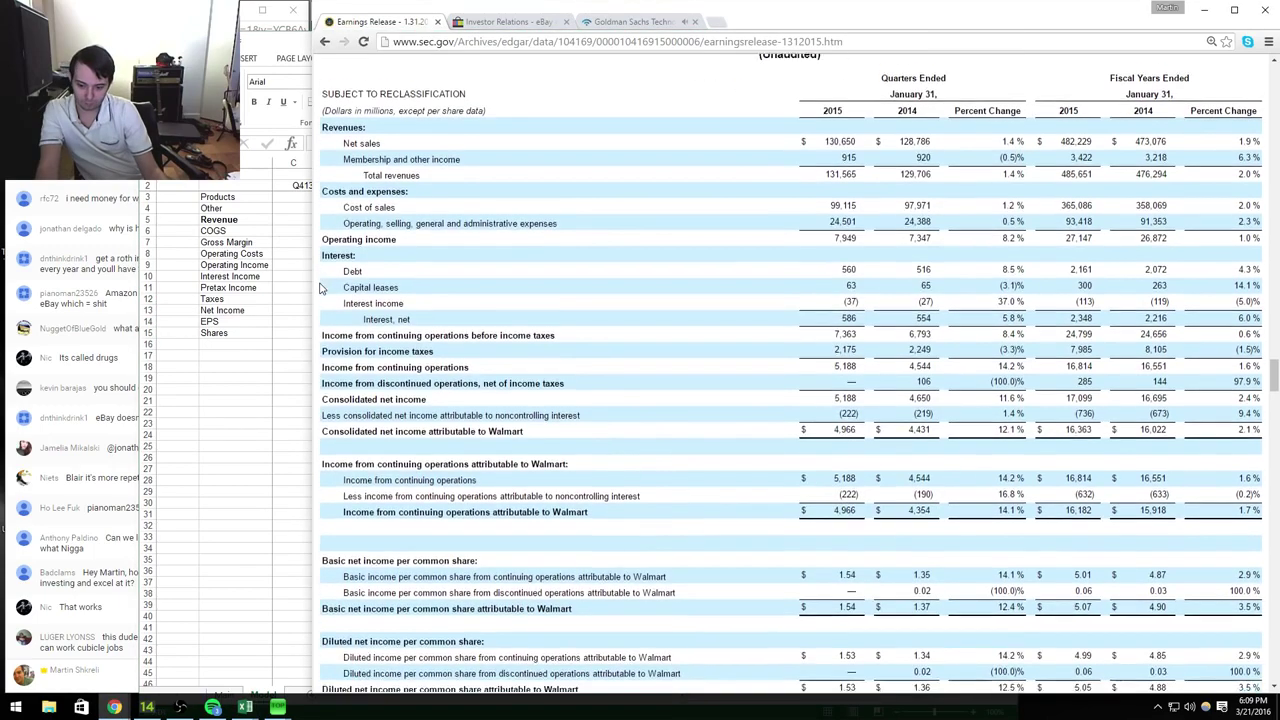
{"action": "scroll", "coordinate": [320, 287], "scroll_direction": "down", "scroll_amount": 1}
{"action": "key", "text": "alt+Tab"}
{"action": "type", "text": "3,"}
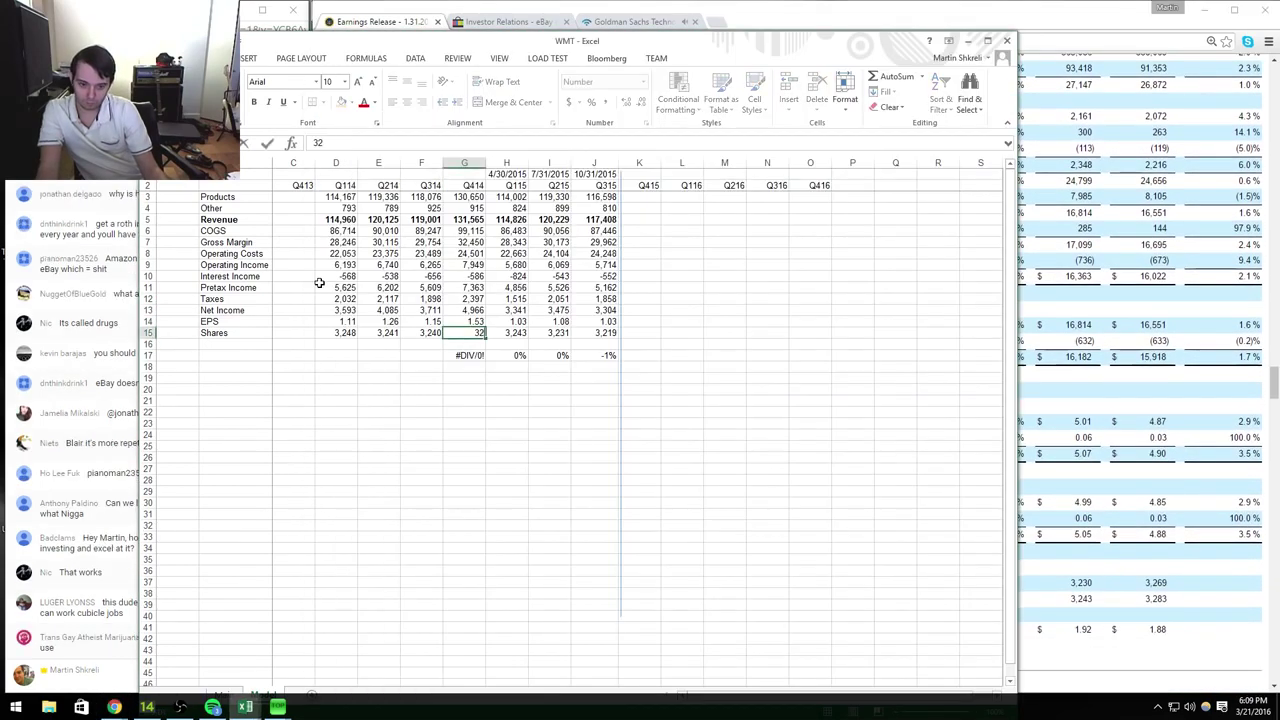
{"action": "type", "text": "242"}
Step: Copy the Q114 column's Products through Shares rows into the Q413 column
{"action": "left_click", "coordinate": [320, 284]}
{"action": "key", "text": "ctrl+Up"}
{"action": "key", "text": "ctrl+shift+Down"}
{"action": "key", "text": "shift+Left"}
{"action": "key", "text": "Left"}
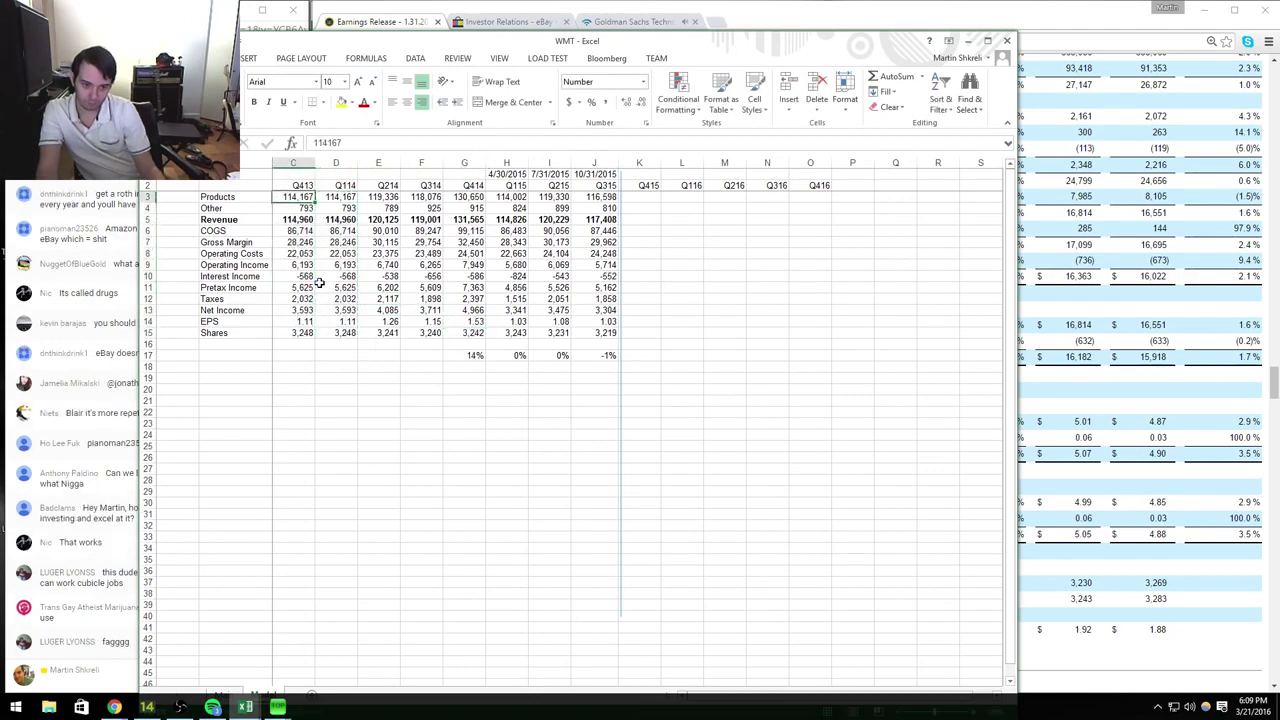
Step: Replace the Q413 Products value with 128786 and the Other value with 920 from the release's January 2014 quarter
{"action": "key", "text": "alt+Tab"}
{"action": "scroll", "coordinate": [320, 287], "scroll_direction": "up", "scroll_amount": 4}
{"action": "key", "text": "alt+Tab"}
{"action": "key", "text": "alt+Tab"}
{"action": "key", "text": "alt+Tab"}
{"action": "key", "text": "Down"}
{"action": "key", "text": "Down"}
{"action": "key", "text": "Down"}
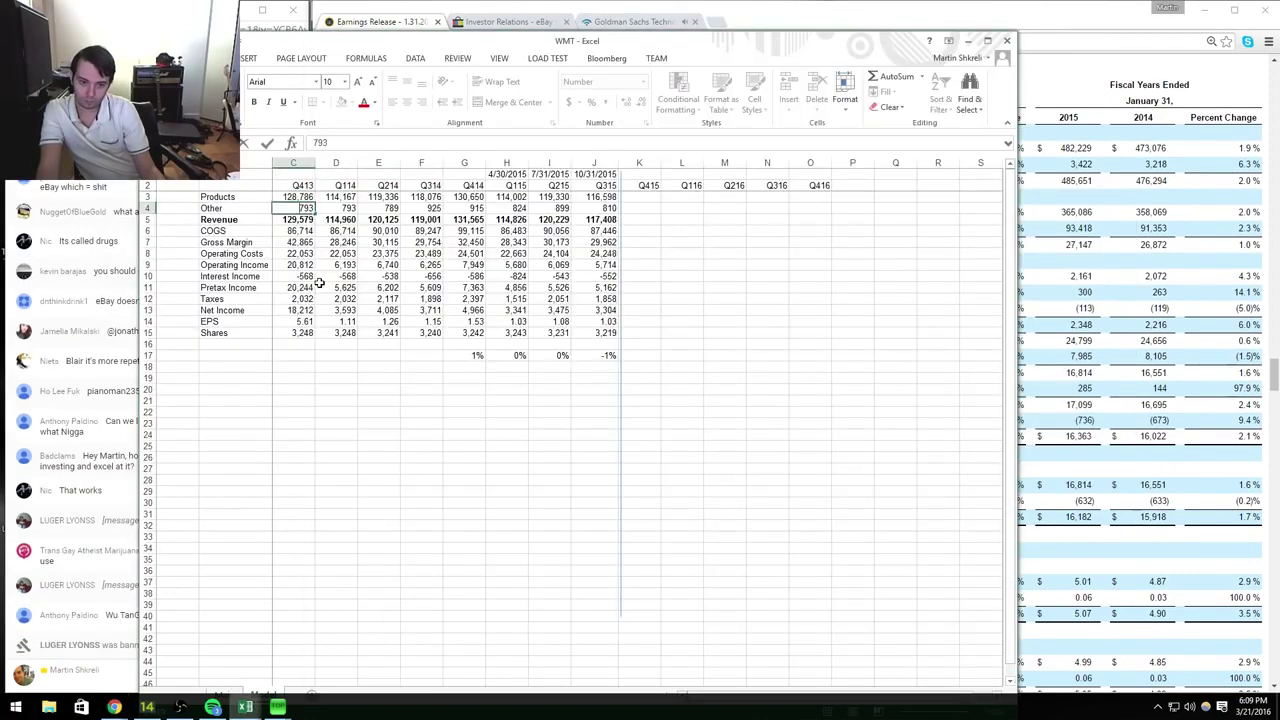
Step: Set the Q413 COGS to 97971 and the Operating Costs to 24388
{"action": "key", "text": "alt+Tab"}
{"action": "key", "text": "alt+Tab"}
{"action": "type", "text": "97971"}
{"action": "key", "text": "Return"}
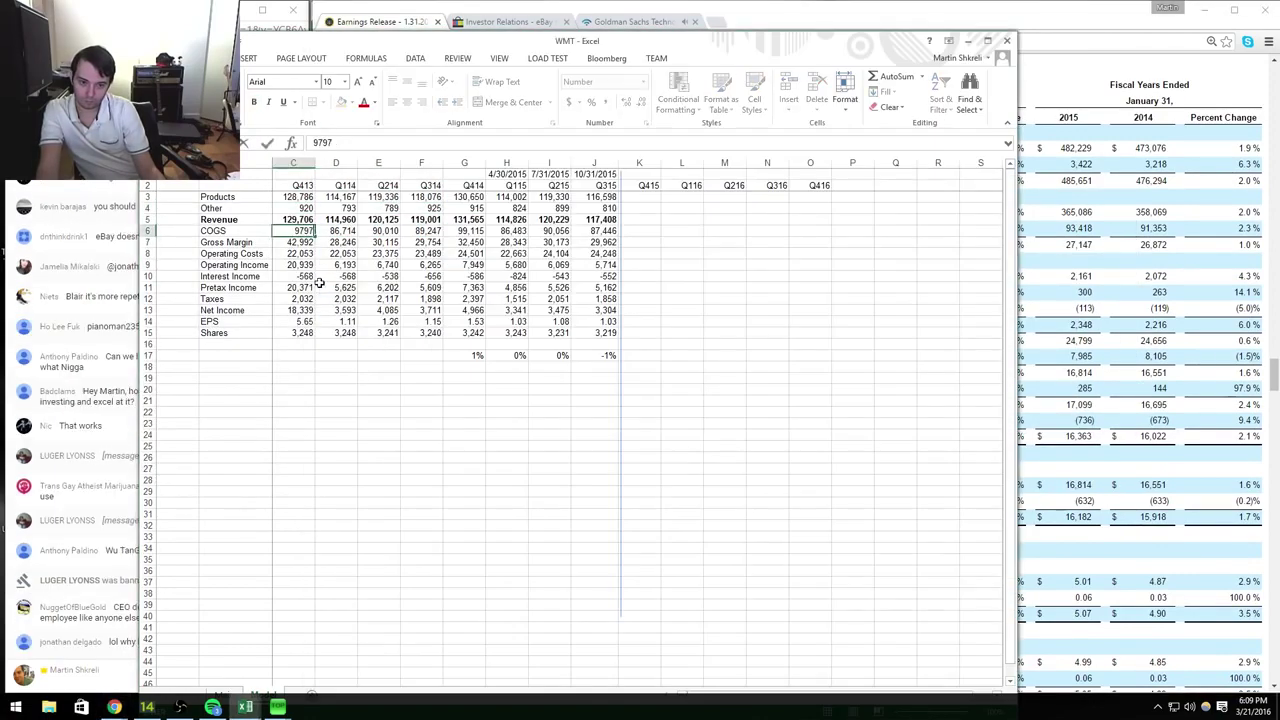
{"action": "key", "text": "Down"}
{"action": "key", "text": "alt+Tab"}
{"action": "key", "text": "alt+Tab"}
{"action": "type", "text": "24388"}
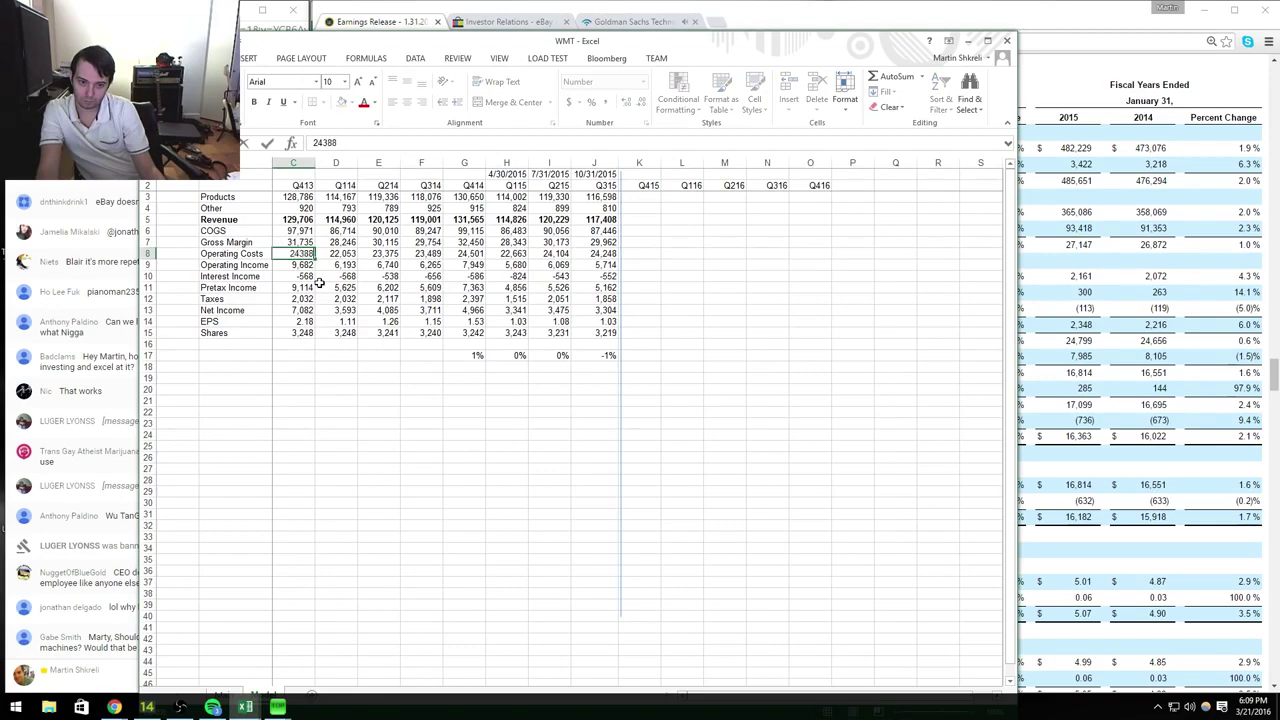
{"action": "key", "text": "Return"}
Step: Set the Q413 Interest Income to -554
{"action": "key", "text": "alt+Tab"}
{"action": "key", "text": "alt+Tab"}
{"action": "key", "text": "Down"}
{"action": "type", "text": "-554"}
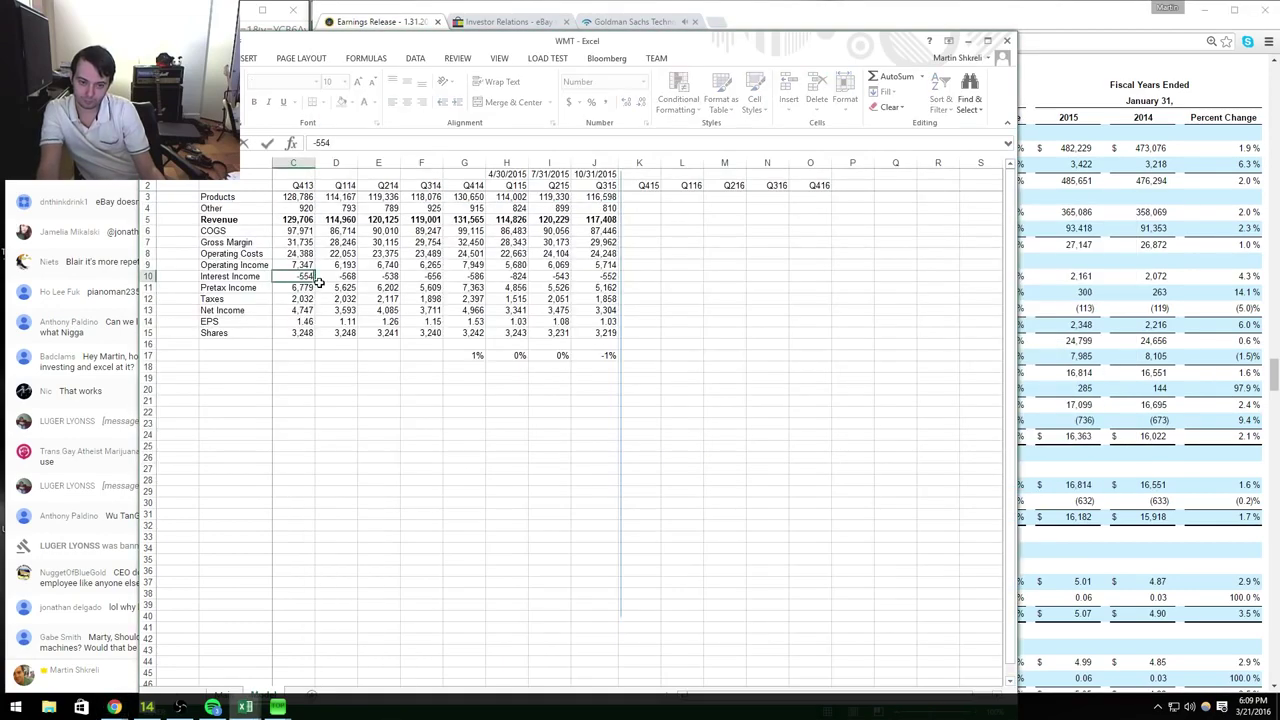
{"action": "key", "text": "Return"}
Step: Enter the Q413 Taxes as +2249-106+219, adjusting for discontinued operations and noncontrolling interest
{"action": "key", "text": "alt+Tab"}
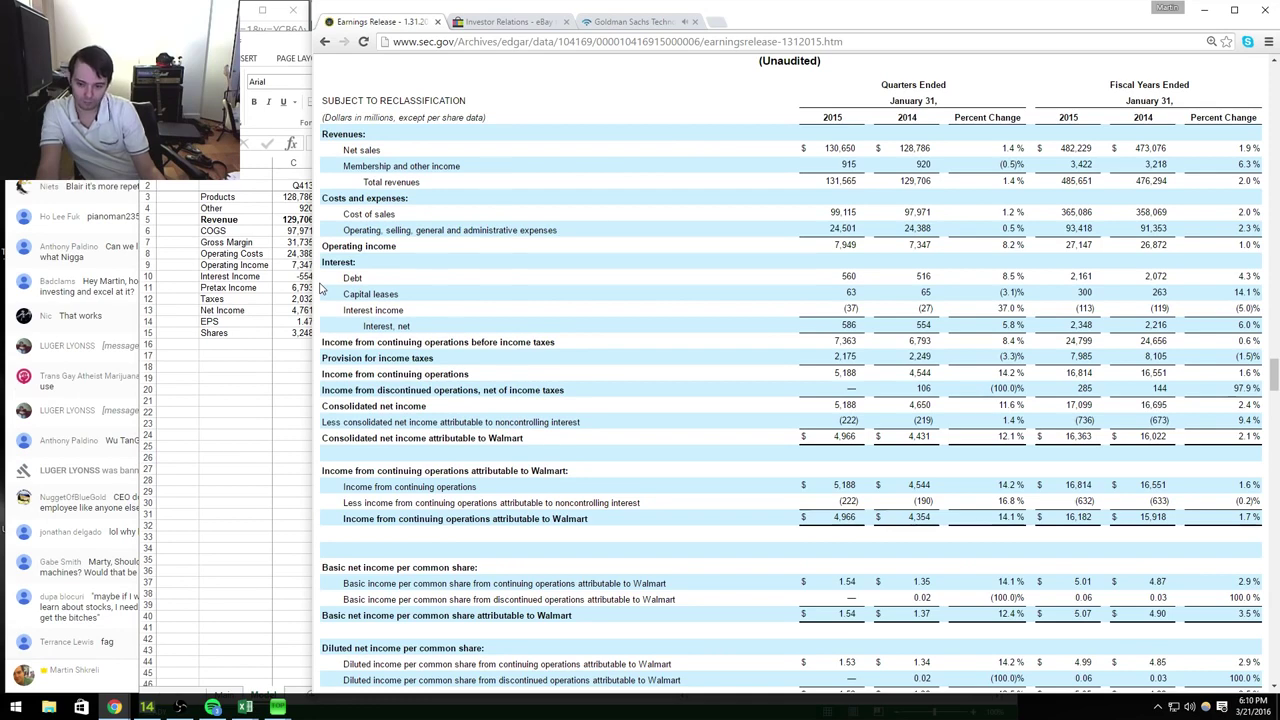
{"action": "key", "text": "alt+Tab"}
{"action": "type", "text": "+2249"}
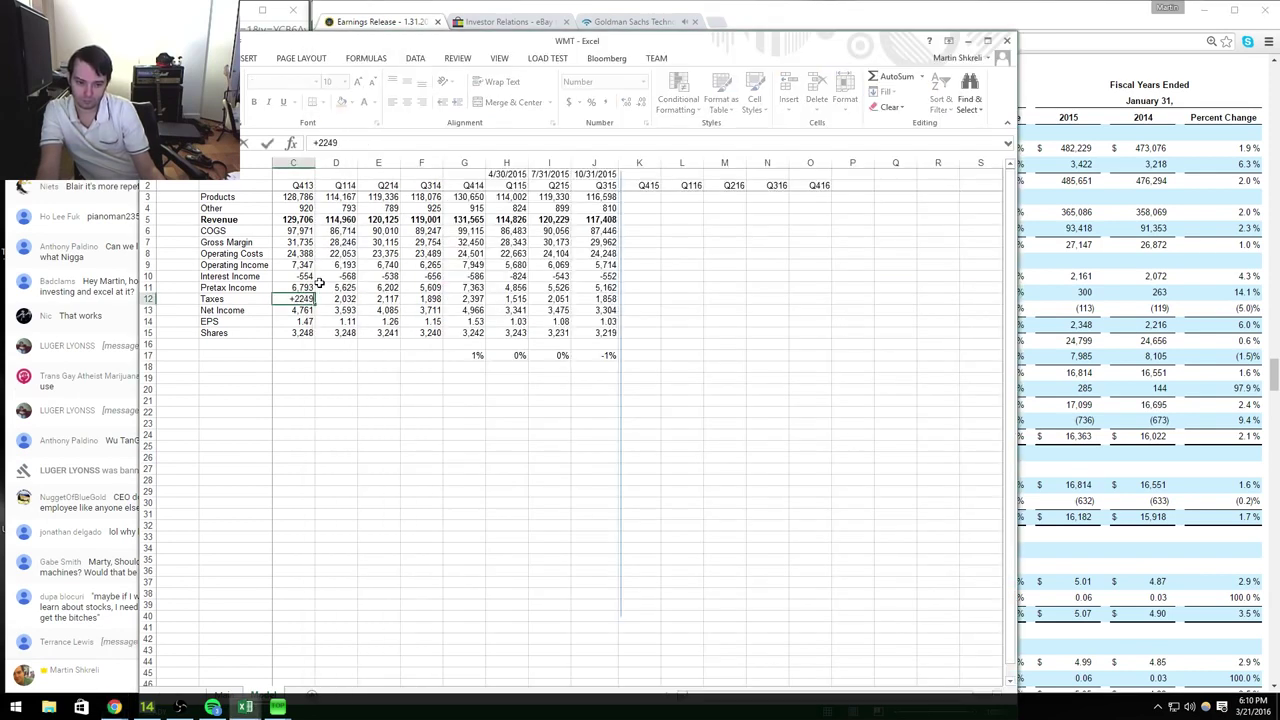
{"action": "key", "text": "alt+Tab"}
{"action": "key", "text": "alt+Tab"}
{"action": "type", "text": "-106+21"}
{"action": "key", "text": "alt+Tab"}
{"action": "key", "text": "alt+Tab"}
{"action": "key", "text": "Return"}
Step: Look up the prior-year quarter's share count in the release and set the Q413 Shares to 3254
{"action": "key", "text": "alt+Tab"}
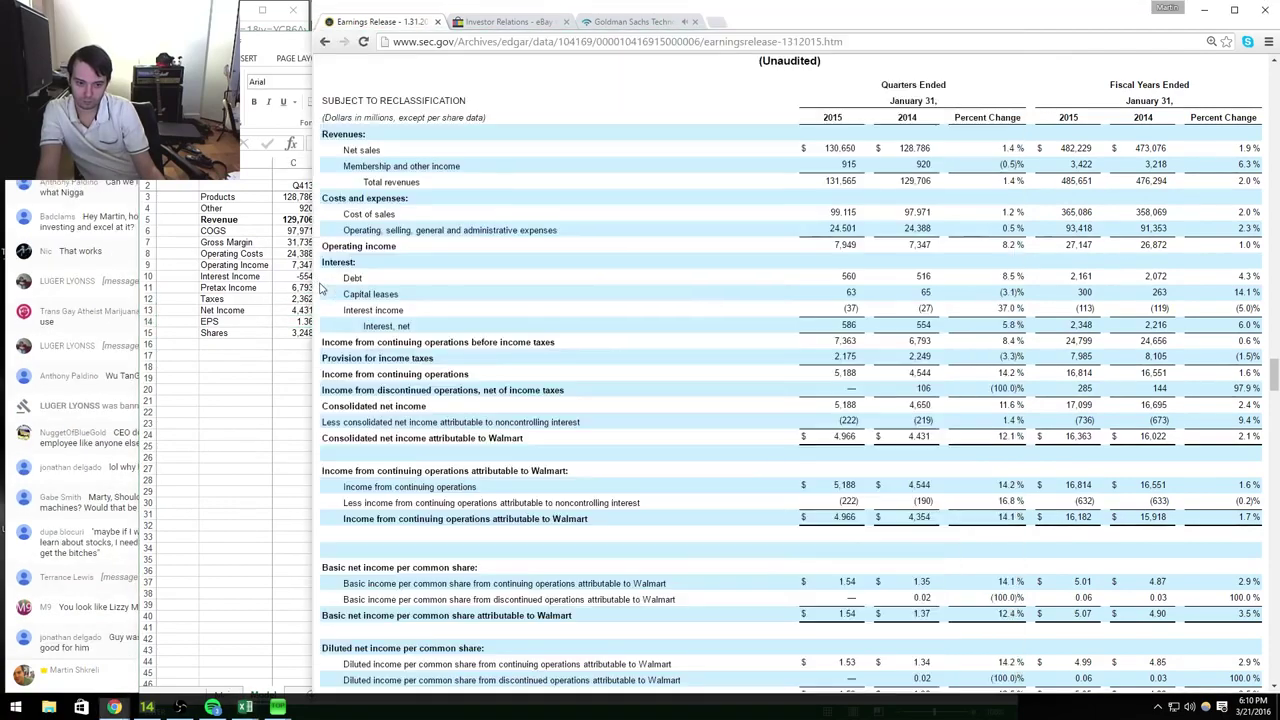
{"action": "scroll", "coordinate": [320, 288], "scroll_direction": "down", "scroll_amount": 3}
{"action": "key", "text": "alt+Tab"}
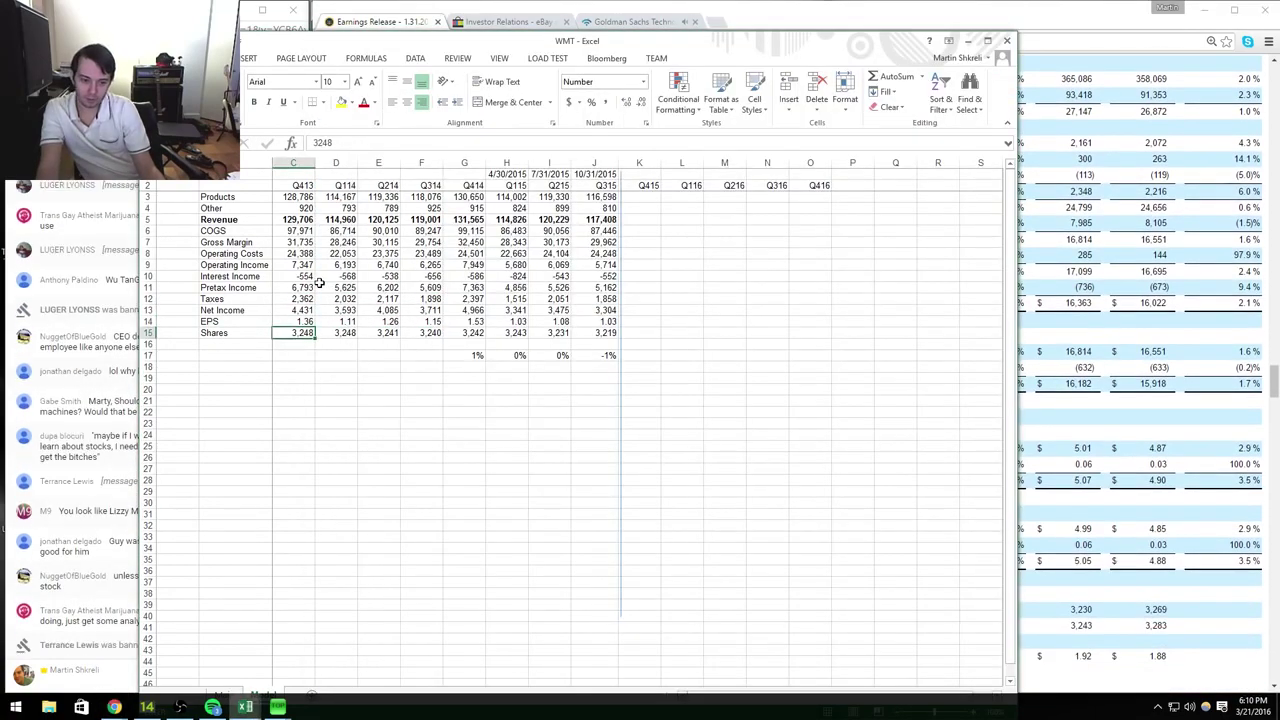
{"action": "key", "text": "alt+Tab"}
{"action": "key", "text": "alt+Tab"}
{"action": "type", "text": "3254"}
{"action": "key", "text": "Return"}
Step: Check the year-over-year Products growth formula under the Q414 column
{"action": "key", "text": "Right"}
{"action": "key", "text": "Right"}
{"action": "key", "text": "Down"}
{"action": "key", "text": "Right"}
{"action": "key", "text": "Right"}
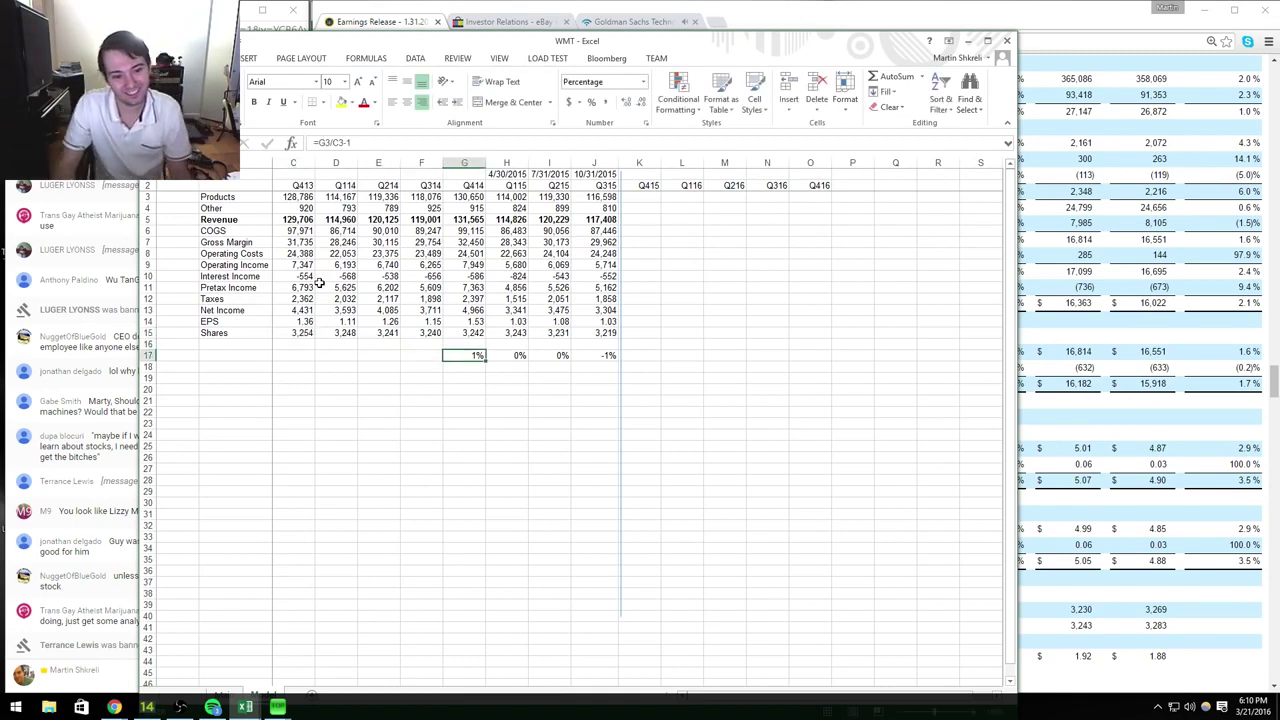
{"action": "key", "text": "Up"}
{"action": "key", "text": "Up"}
{"action": "key", "text": "Left"}
{"action": "key", "text": "Left"}
Step: Switch to the AMZN workbook's model and select the Q114 cell in the WMT comparison row
{"action": "key", "text": "alt+Tab"}
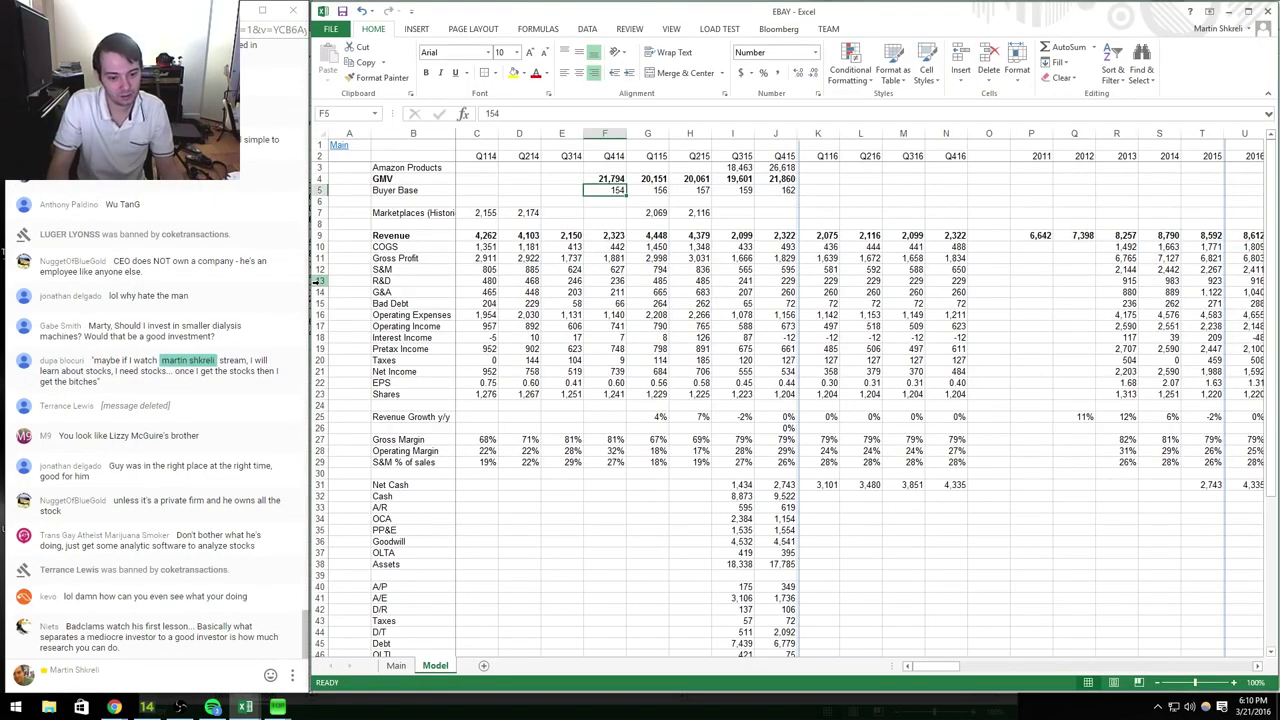
{"action": "key", "text": "ctrl+Tab"}
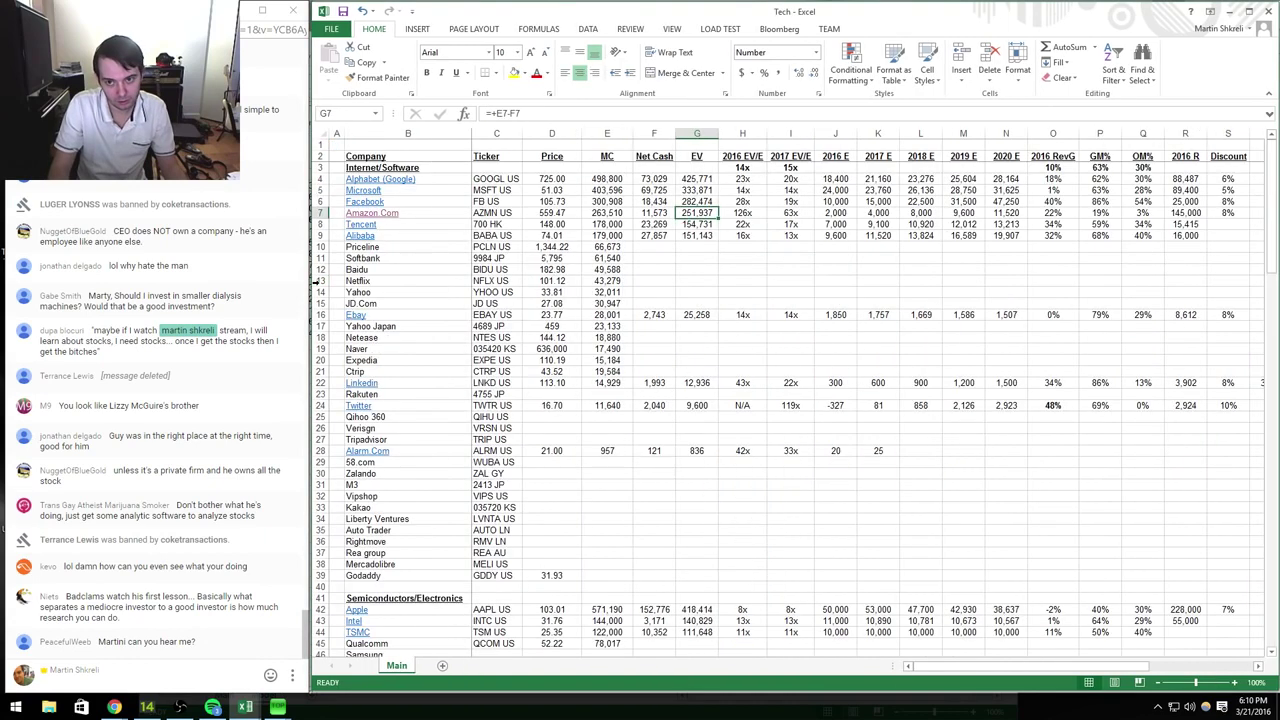
{"action": "key", "text": "ctrl+Tab"}
{"action": "key", "text": "Down"}
{"action": "key", "text": "Down"}
{"action": "key", "text": "Down"}
{"action": "key", "text": "Down"}
{"action": "key", "text": "Down"}
{"action": "key", "text": "Down"}
{"action": "key", "text": "Down"}
{"action": "key", "text": "Down"}
{"action": "key", "text": "Down"}
{"action": "key", "text": "Down"}
{"action": "key", "text": "Down"}
{"action": "key", "text": "Down"}
{"action": "key", "text": "Down"}
{"action": "key", "text": "Down"}
{"action": "key", "text": "Down"}
{"action": "key", "text": "Down"}
{"action": "key", "text": "Down"}
{"action": "key", "text": "Down"}
{"action": "key", "text": "Down"}
{"action": "key", "text": "Down"}
{"action": "key", "text": "Down"}
{"action": "key", "text": "Down"}
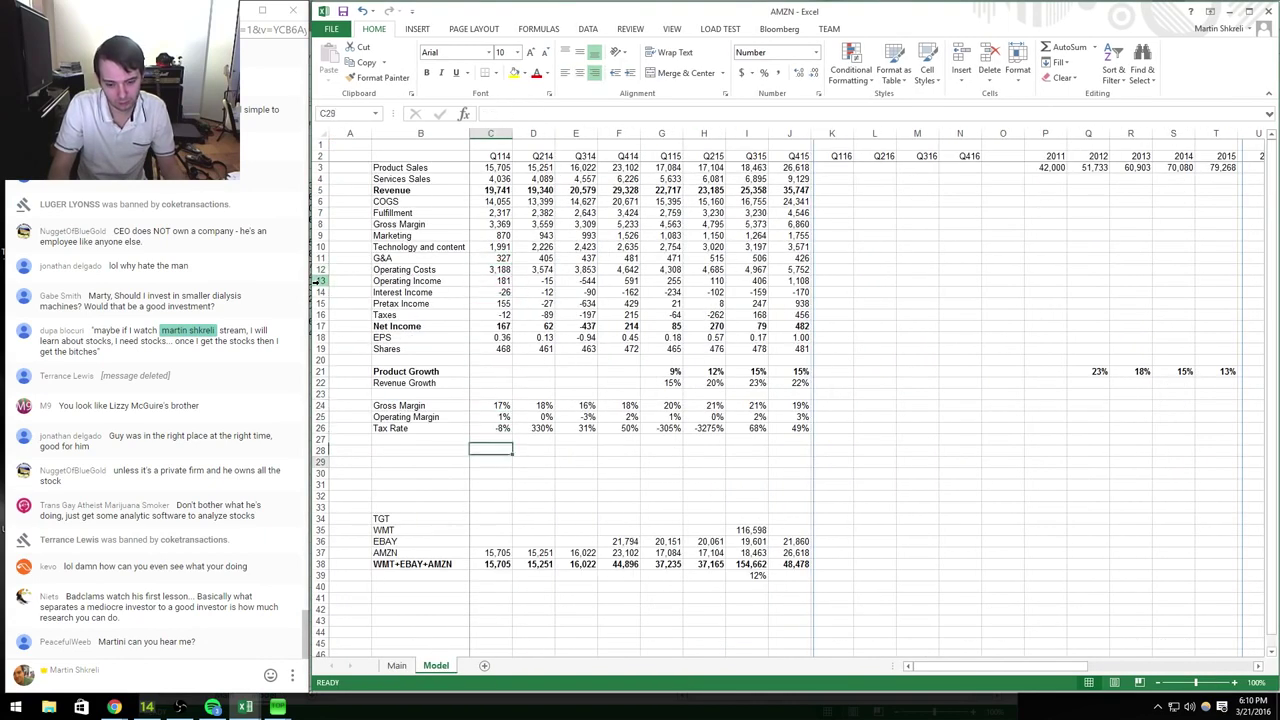
Step: Try pasting the WMT workbook's Q413 to Q315 Products values into the AMZN model's WMT row, then undo the paste
{"action": "key", "text": "alt+Tab"}
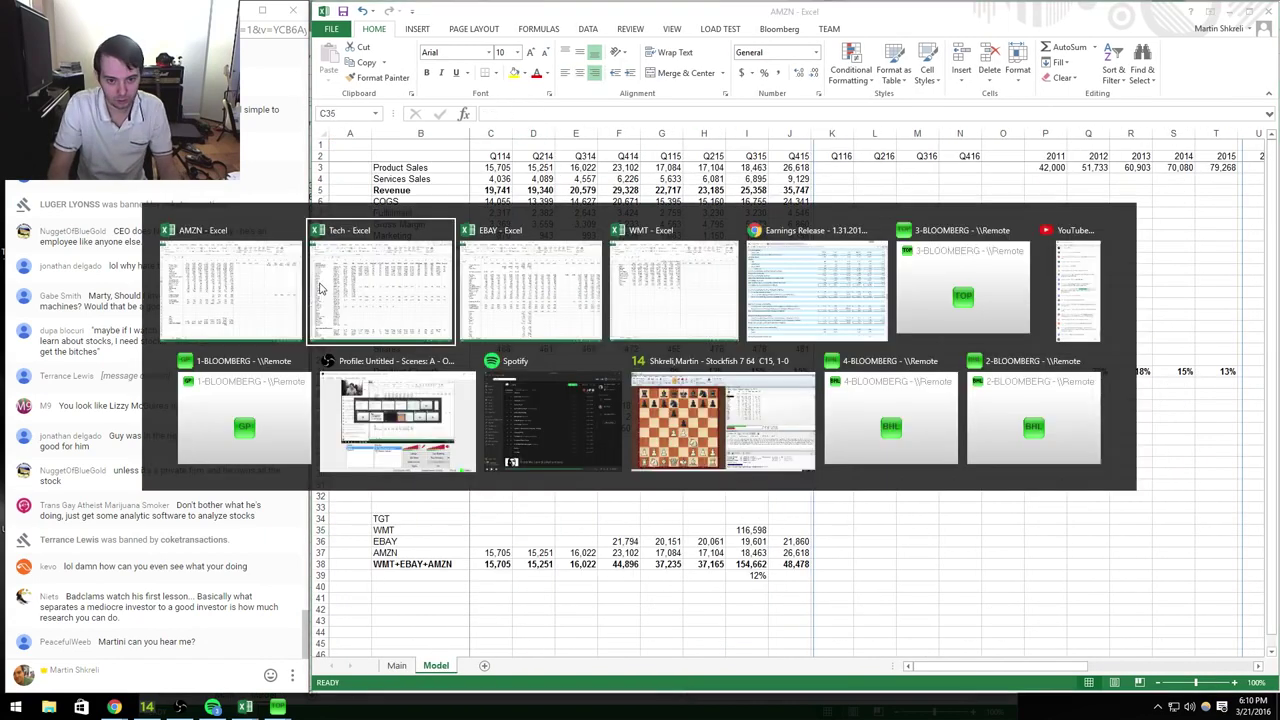
{"action": "key", "text": "alt+Tab"}
{"action": "key", "text": "Left"}
{"action": "key", "text": "ctrl+shift+Right"}
{"action": "key", "text": "ctrl+c"}
{"action": "key", "text": "alt+Tab"}
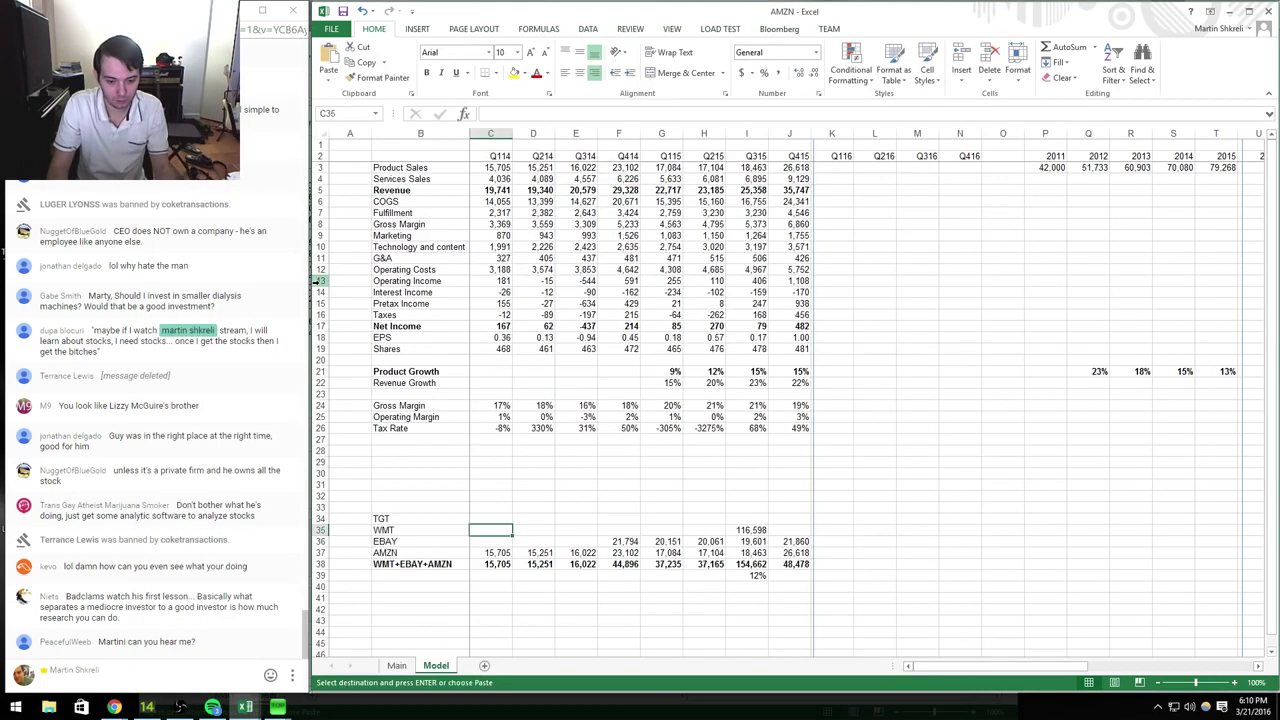
{"action": "key", "text": "ctrl+v"}
{"action": "key", "text": "ctrl+z"}
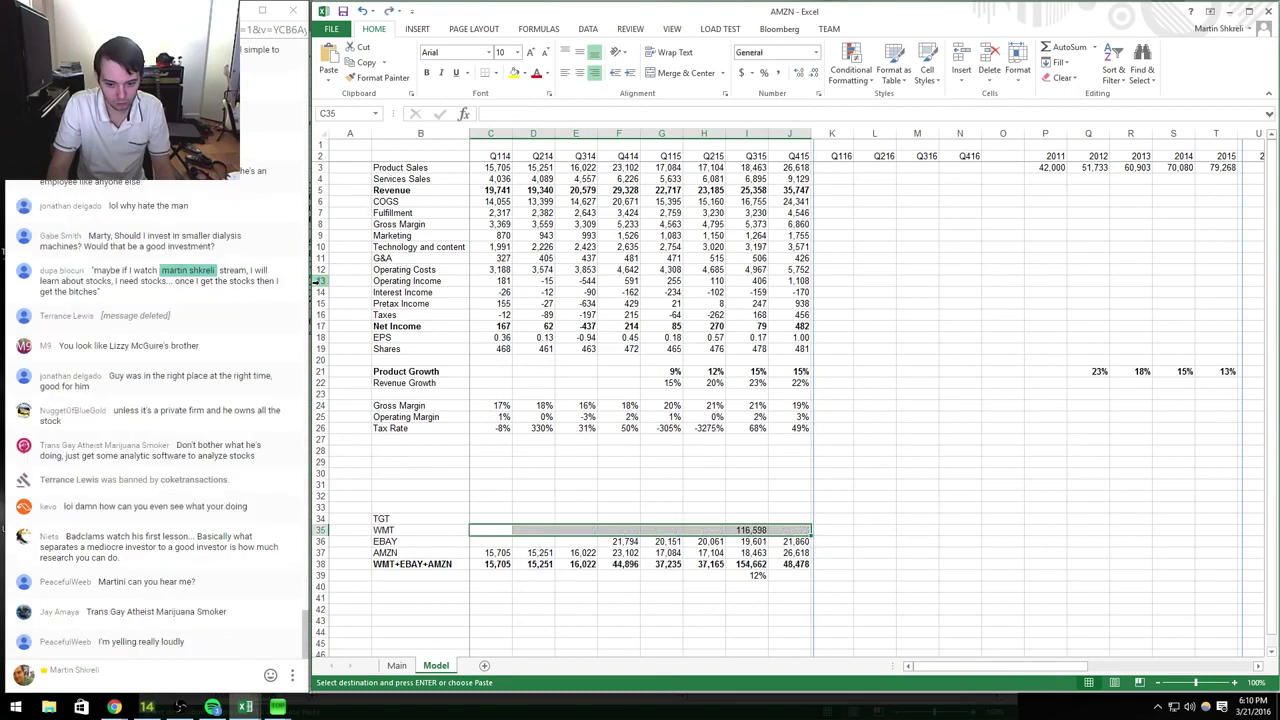
Step: Copy the WMT workbook's Q114 to Q315 Products values into the AMZN model's WMT row, starting at Q114
{"action": "key", "text": "alt+Tab"}
{"action": "key", "text": "Left"}
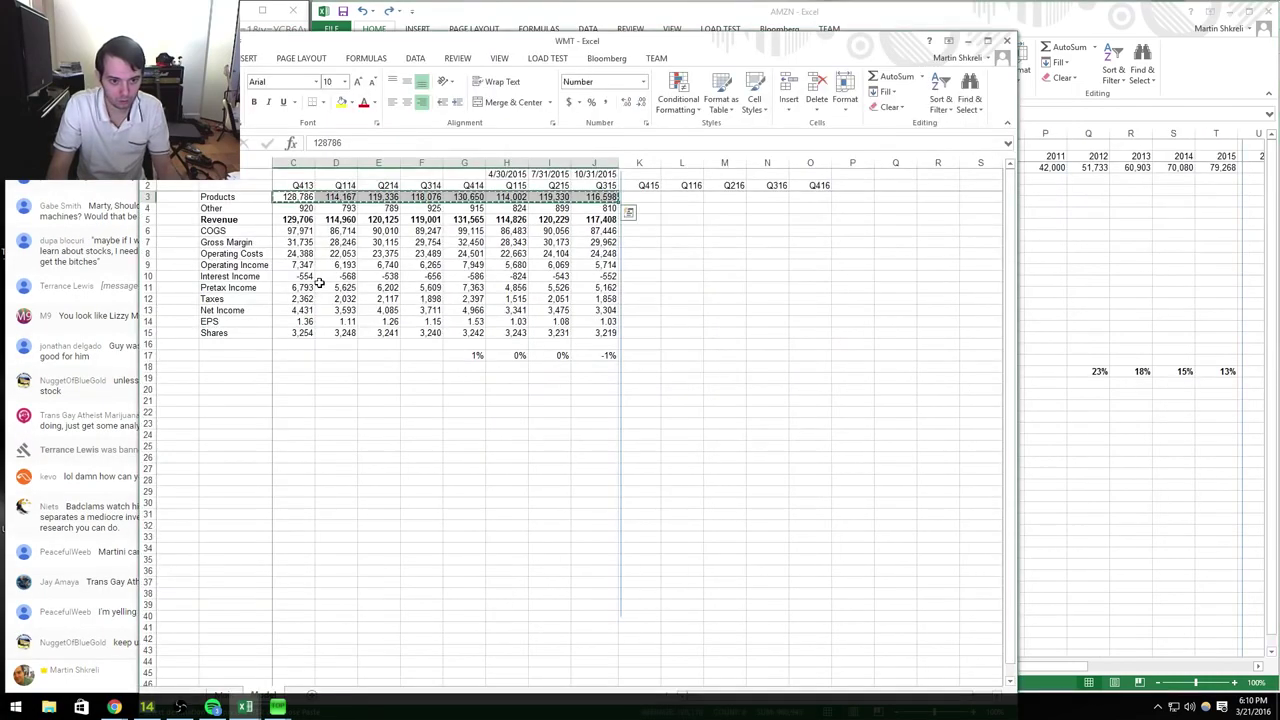
{"action": "key", "text": "Left"}
{"action": "key", "text": "Right"}
{"action": "key", "text": "Right"}
{"action": "key", "text": "ctrl+shift+Right"}
{"action": "key", "text": "ctrl+c"}
{"action": "key", "text": "alt+Tab"}
{"action": "key", "text": "ctrl+v"}
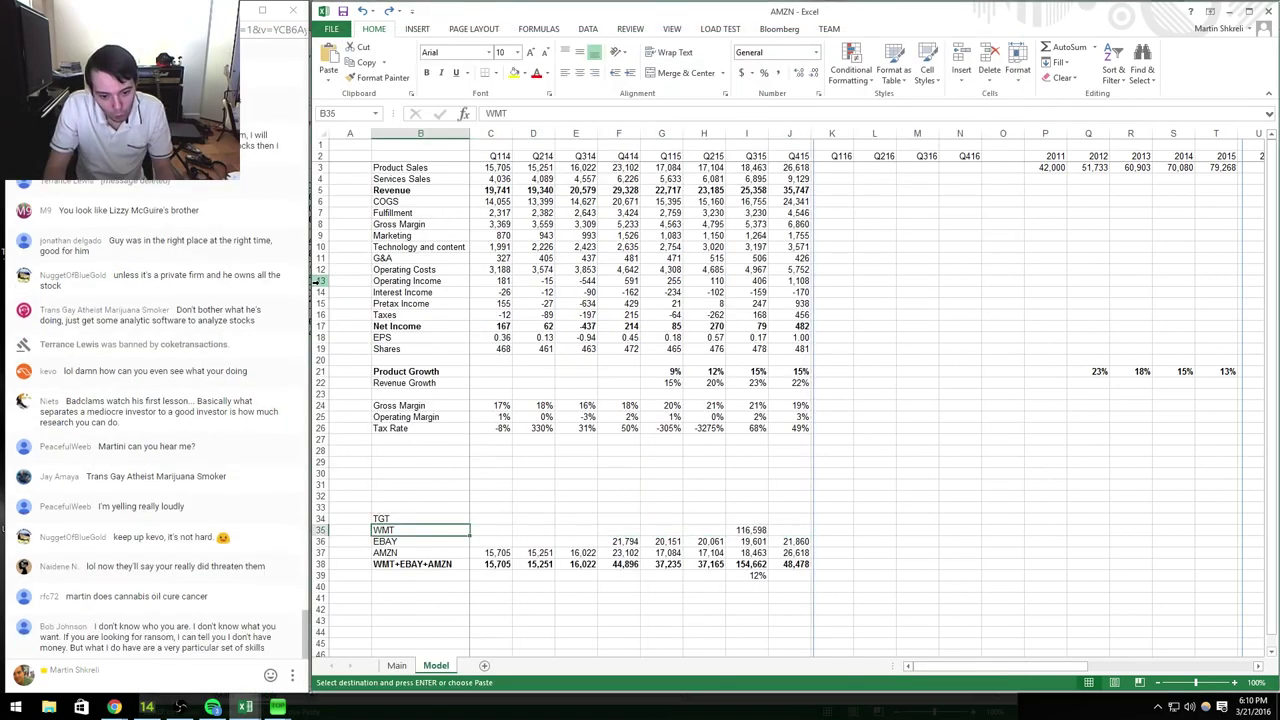
{"action": "key", "text": "Escape"}
Step: Label the row below the WMT, EBAY and AMZN sum Market Share and rename the sum row Total
{"action": "key", "text": "Down"}
{"action": "key", "text": "Right"}
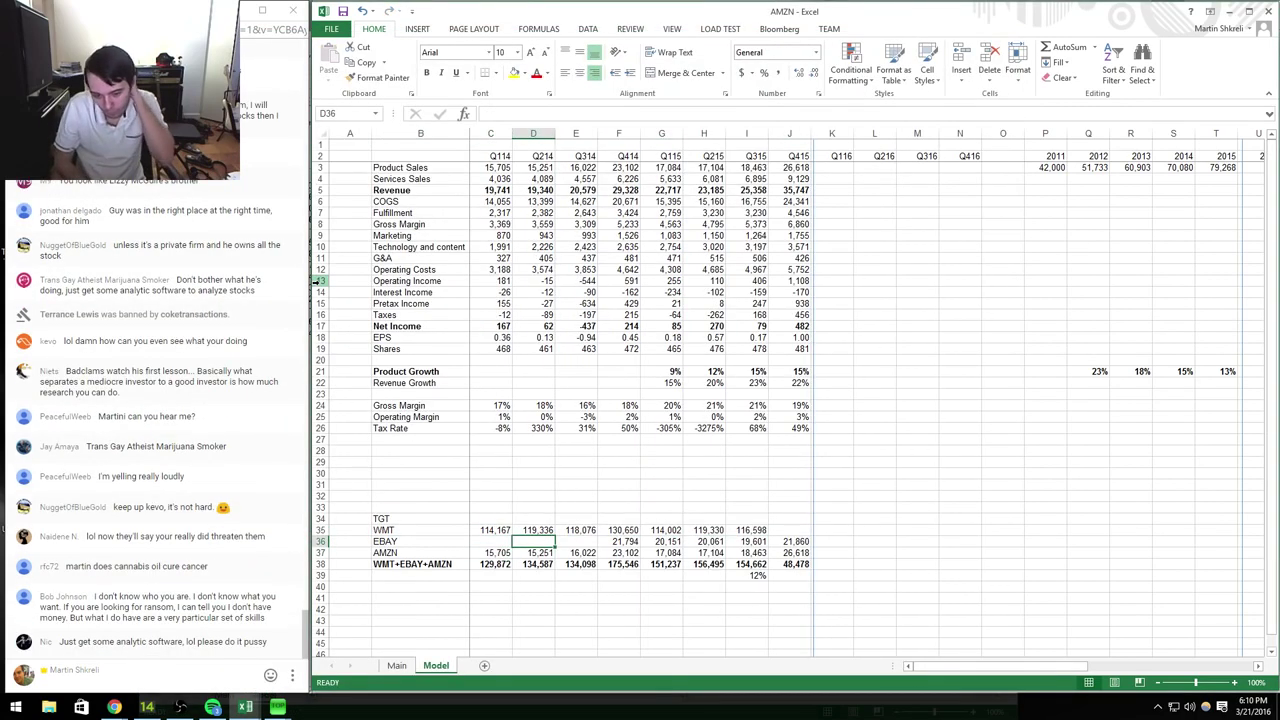
{"action": "key", "text": "Down"}
{"action": "key", "text": "Down"}
{"action": "key", "text": "Down"}
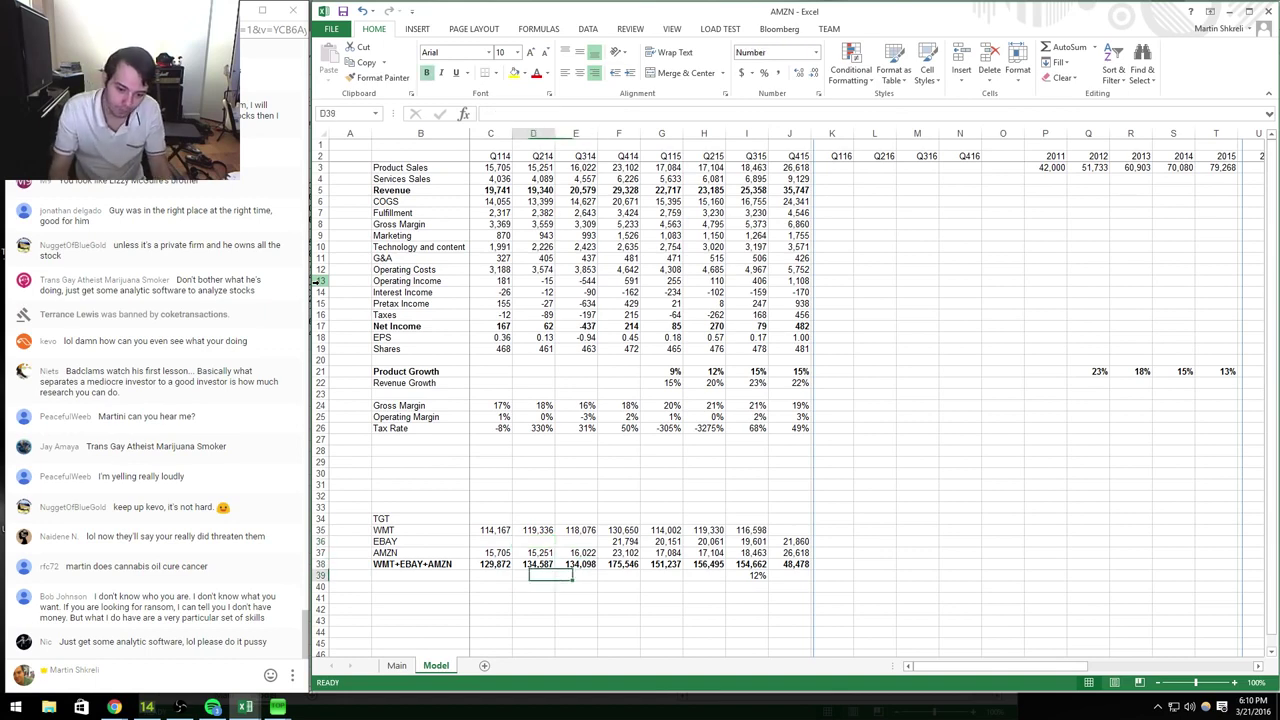
{"action": "key", "text": "Left"}
{"action": "key", "text": "Left"}
{"action": "type", "text": "Market Share"}
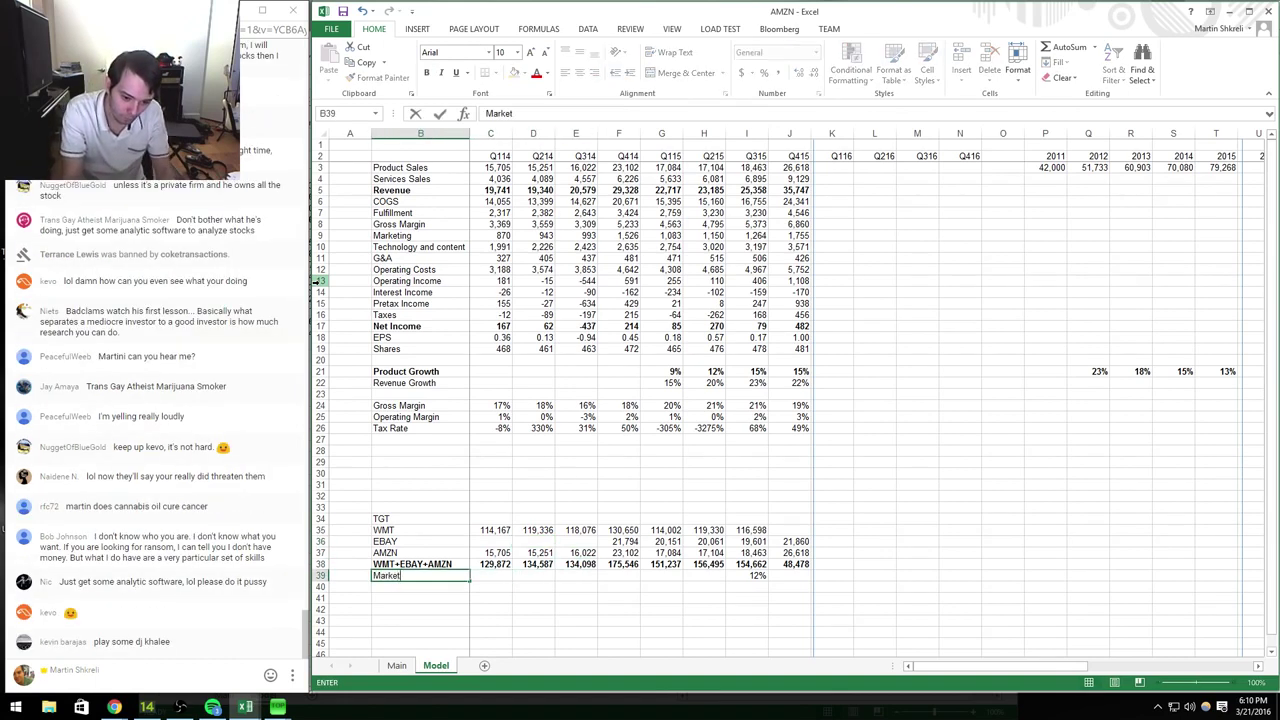
{"action": "key", "text": "Up"}
{"action": "type", "text": "Total"}
{"action": "key", "text": "ctrl+Return"}
Step: Copy the Q315 Market Share formula back across Q414, Q115 and Q215
{"action": "key", "text": "Down"}
{"action": "key", "text": "ctrl+Right"}
{"action": "key", "text": "ctrl+c"}
{"action": "key", "text": "shift+Left"}
{"action": "key", "text": "shift+Left"}
{"action": "key", "text": "shift+Left"}
{"action": "key", "text": "ctrl+v"}
{"action": "key", "text": "Escape"}
{"action": "key", "text": "Left"}
{"action": "key", "text": "Left"}
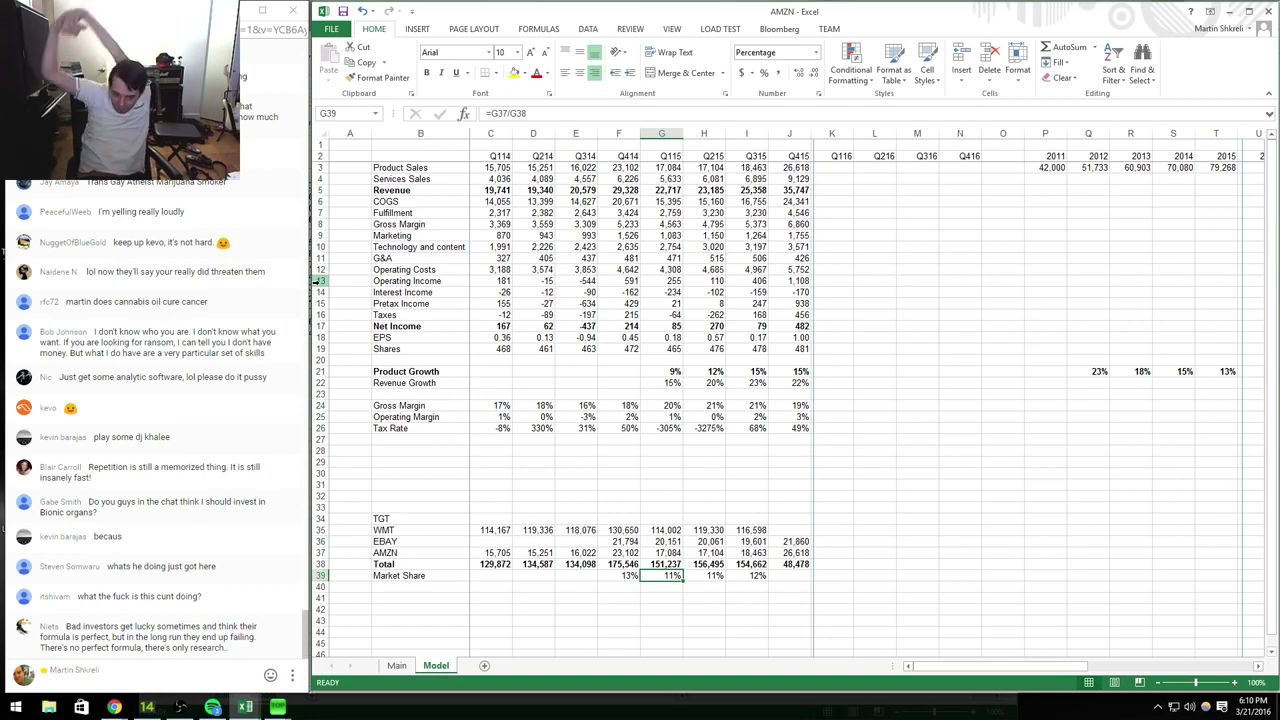
Step: Block the sender of the abusive message in the live chat
{"action": "left_click", "coordinate": [291, 575]}
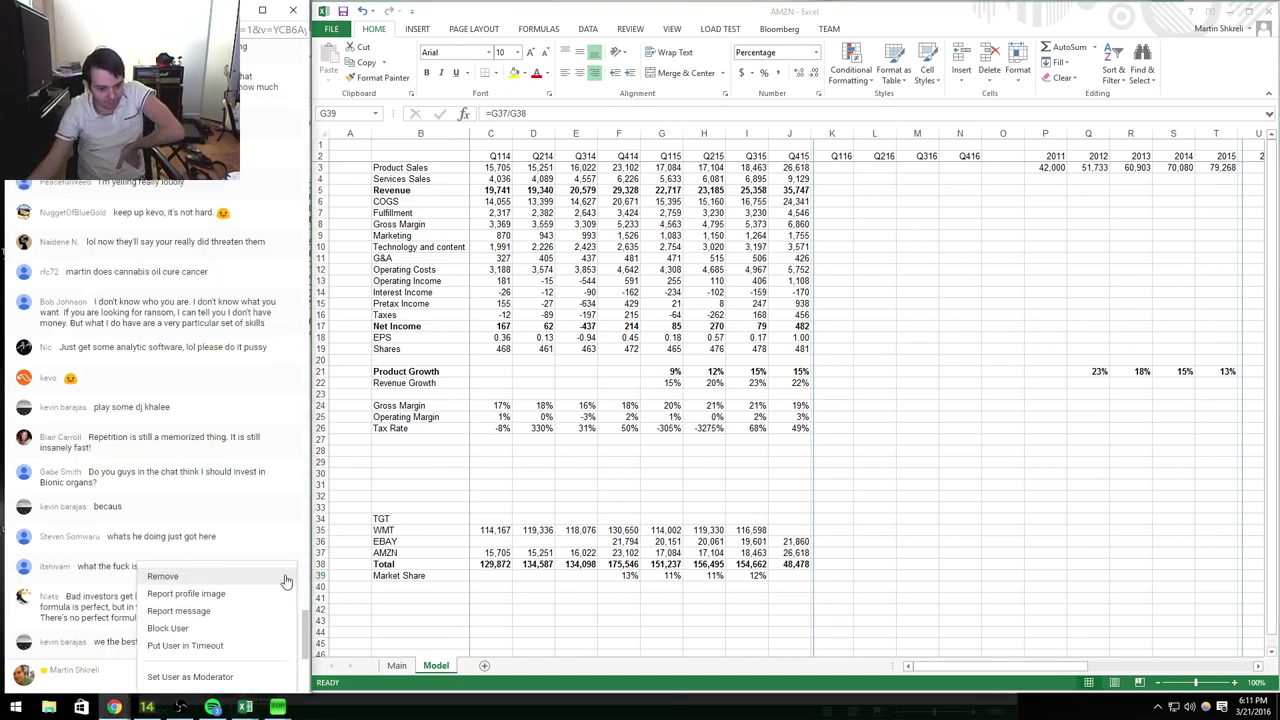
{"action": "left_click", "coordinate": [216, 638]}
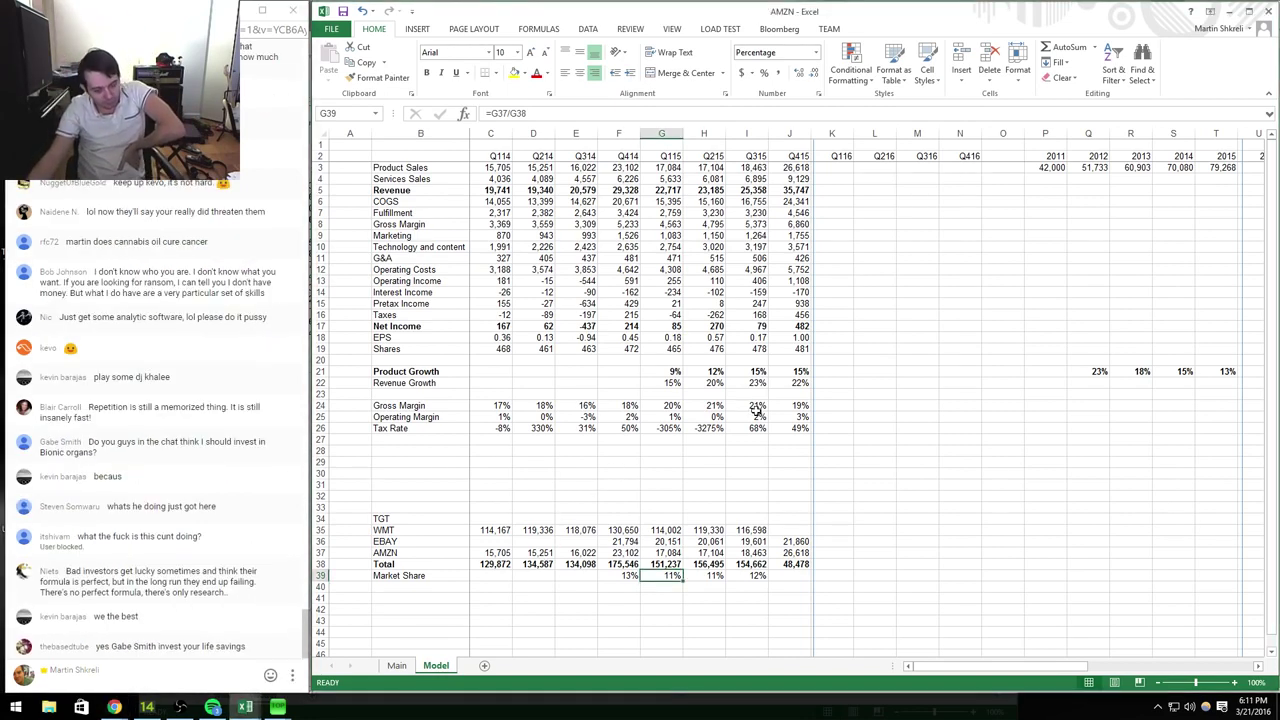
Step: Switch to the WMT workbook and resize its window to fill the space beside the chat
{"action": "left_click", "coordinate": [778, 519]}
{"action": "key", "text": "ctrl+Tab"}
{"action": "left_click", "coordinate": [789, 391]}
{"action": "key", "text": "ctrl+Tab"}
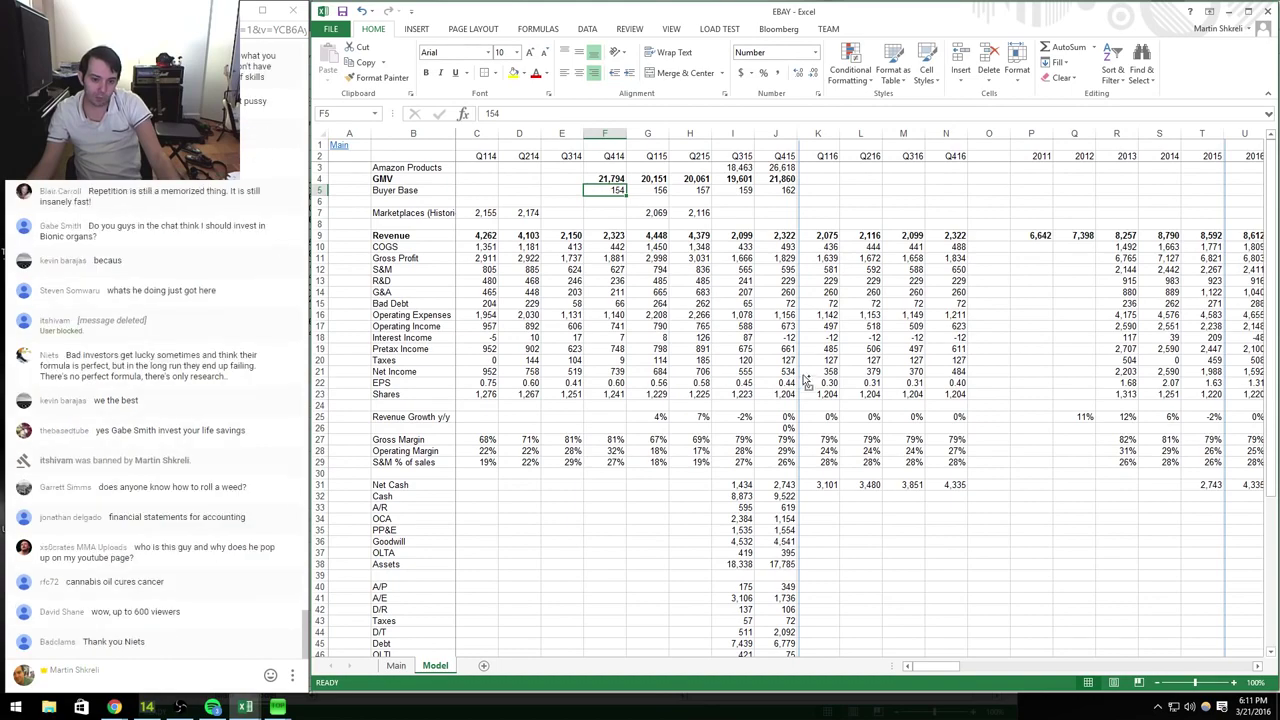
{"action": "key", "text": "ctrl+Tab"}
{"action": "key", "text": "ctrl+Tab"}
{"action": "key", "text": "ctrl+Tab"}
{"action": "key", "text": "ctrl+Tab"}
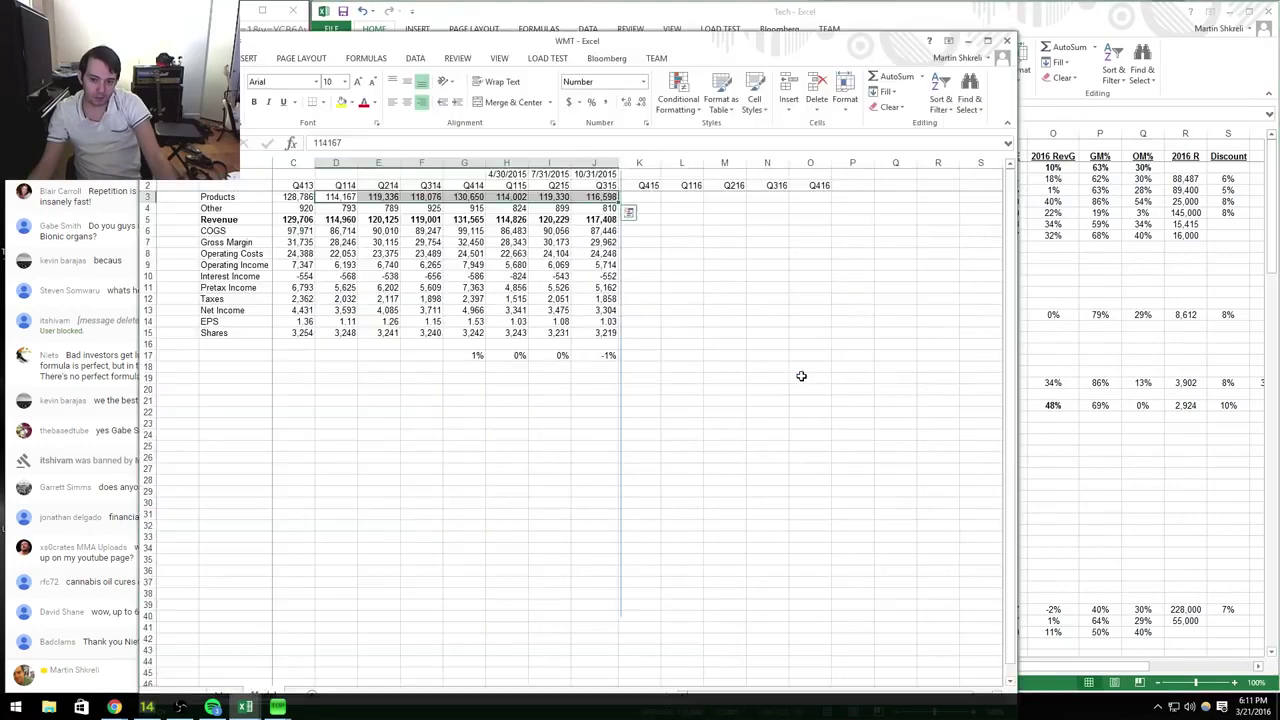
{"action": "double_click", "coordinate": [697, 45]}
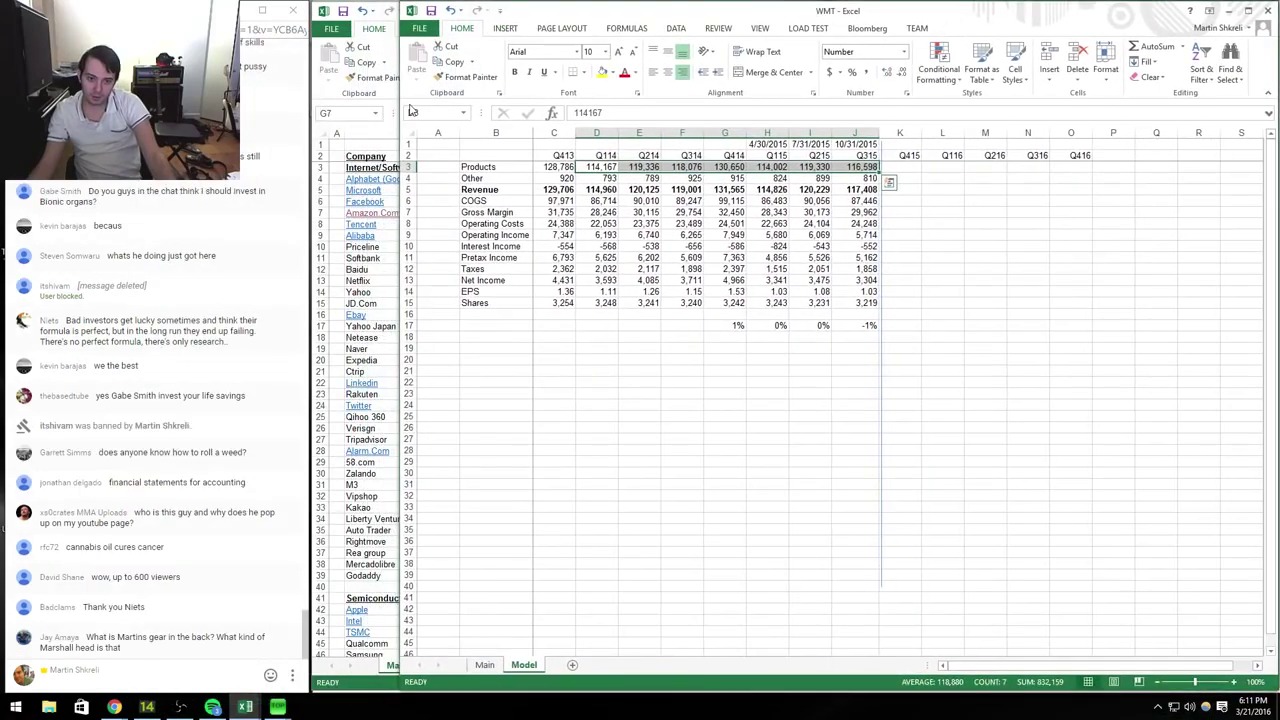
{"action": "left_click_drag", "start_coordinate": [403, 111], "coordinate": [316, 104]}
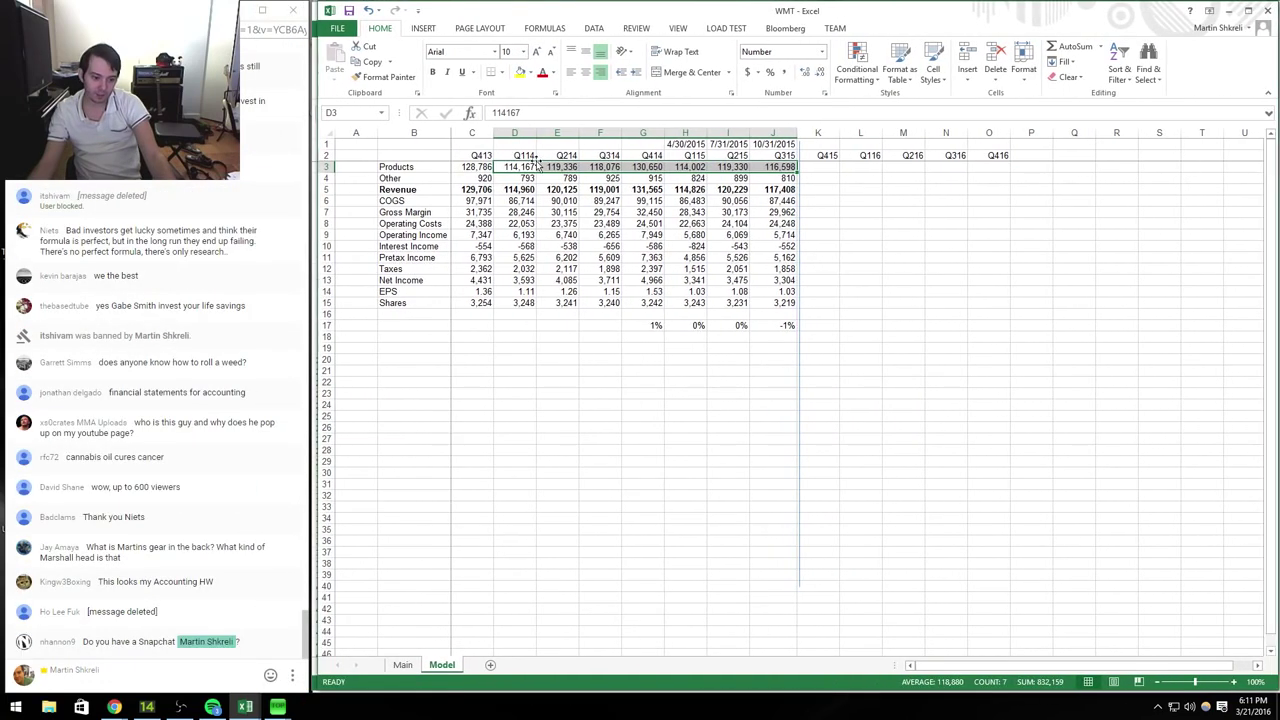
{"action": "left_click", "coordinate": [775, 234]}
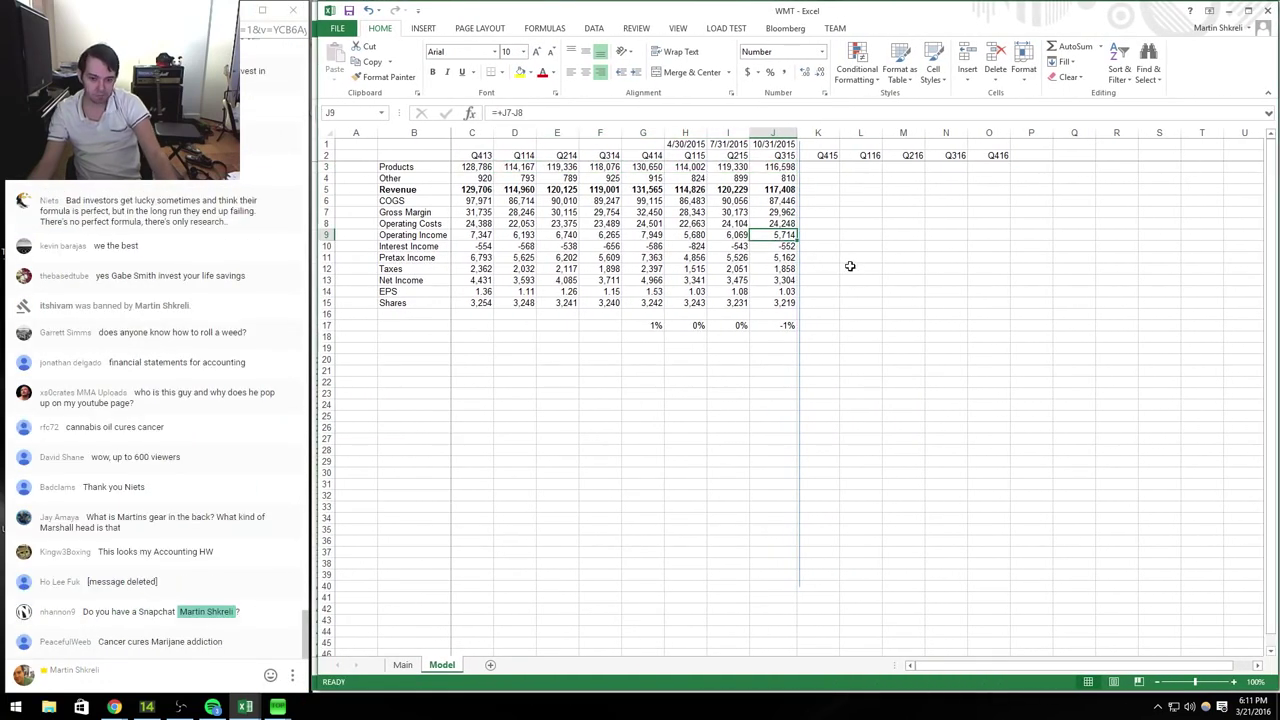
Step: Create a new blank workbook and enter the label Price in K2
{"action": "key", "text": "ctrl+Tab"}
{"action": "key", "text": "ctrl+Tab"}
{"action": "key", "text": "ctrl+Tab"}
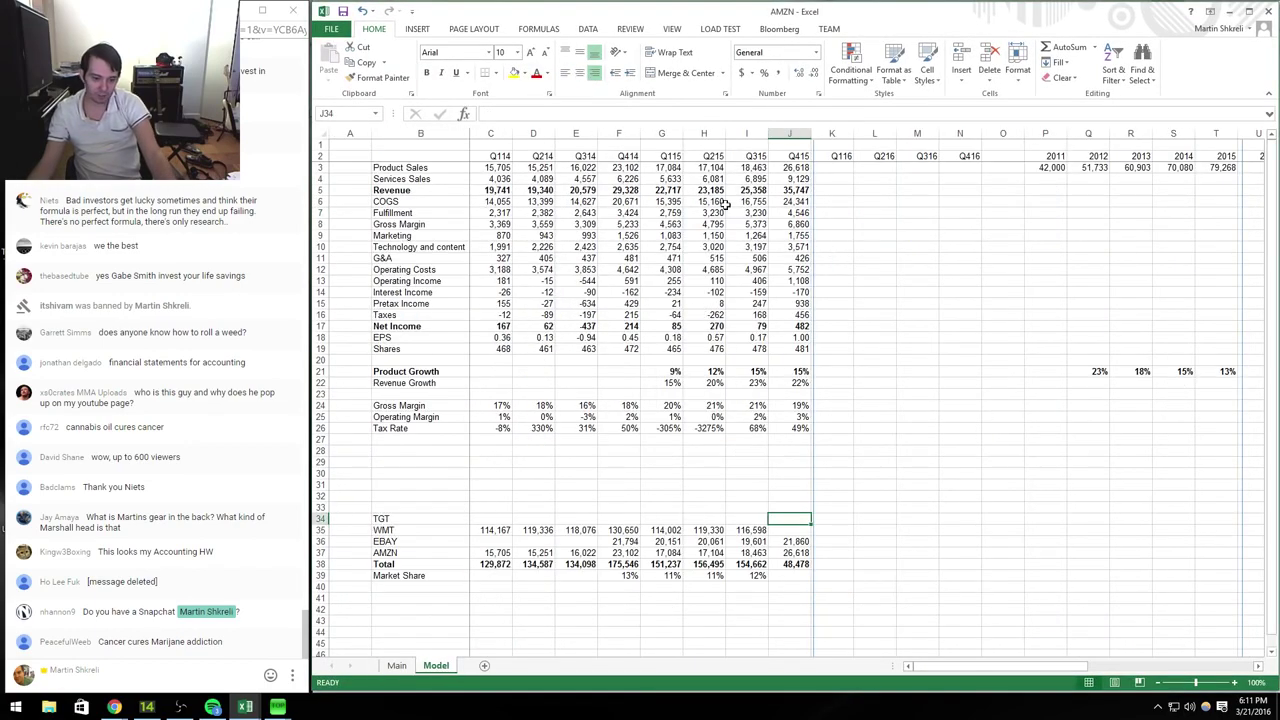
{"action": "key", "text": "ctrl+Tab"}
{"action": "key", "text": "ctrl+n"}
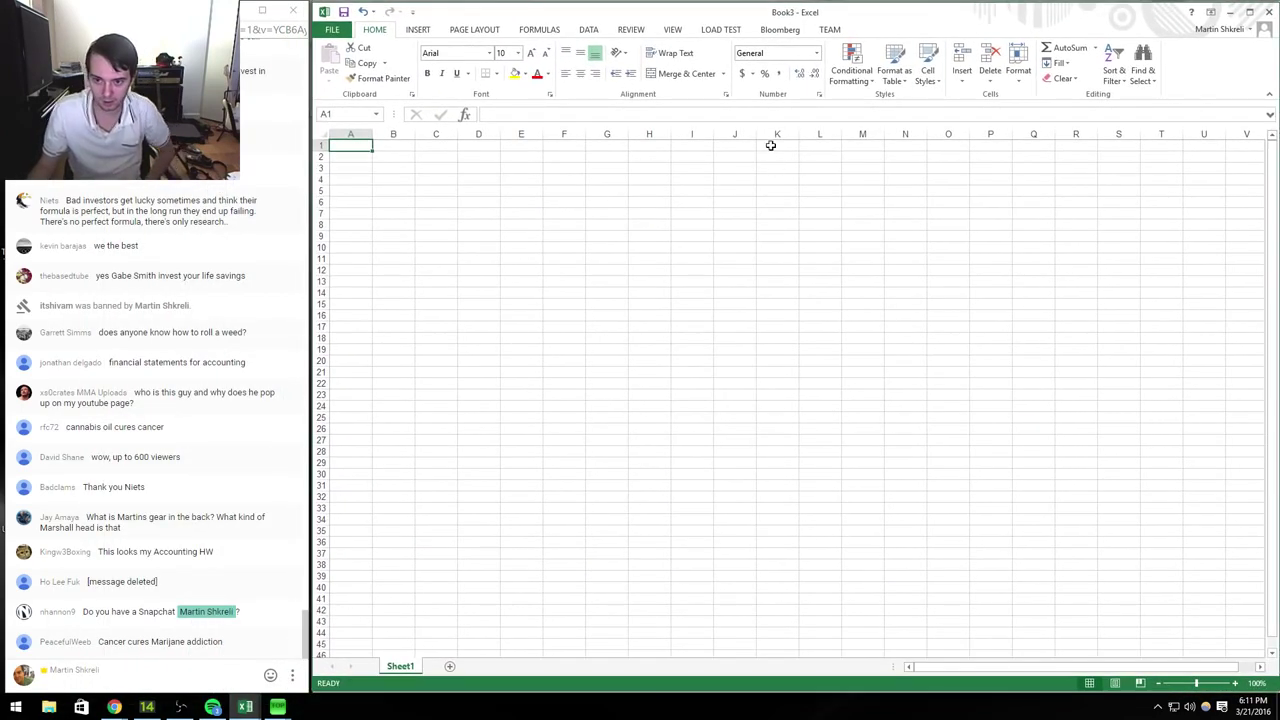
{"action": "left_click", "coordinate": [778, 156]}
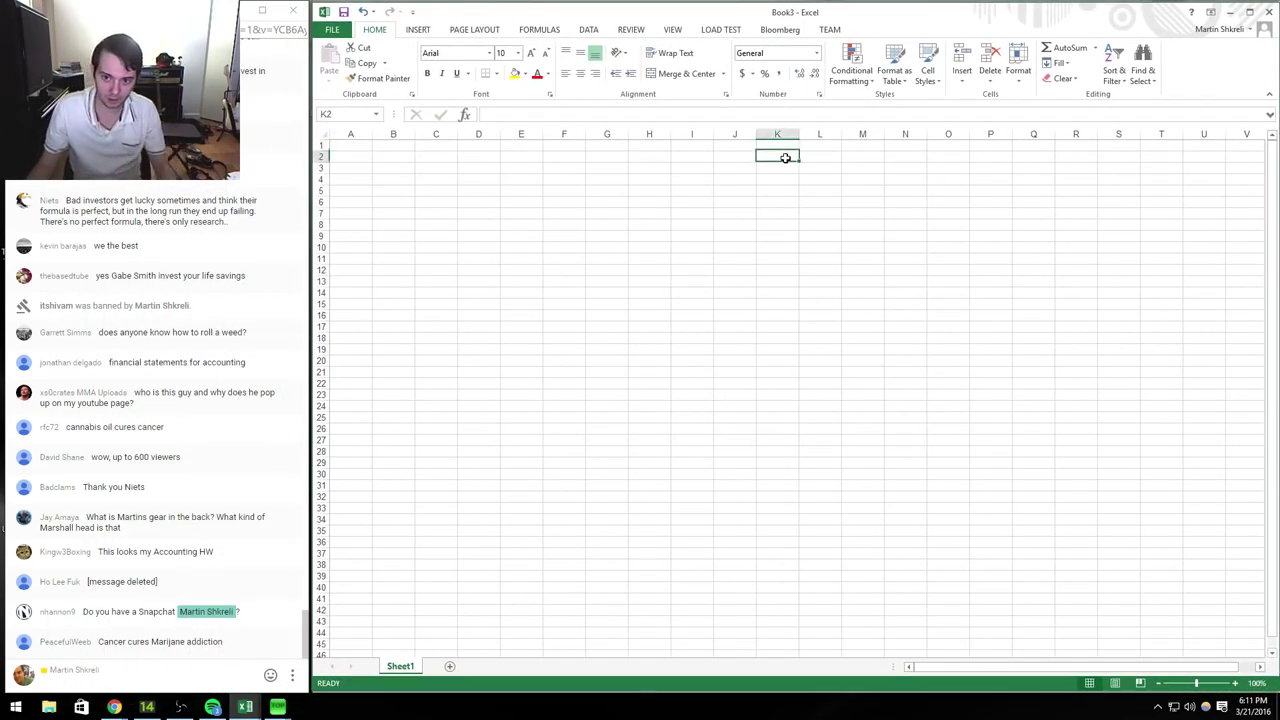
{"action": "type", "text": "("}
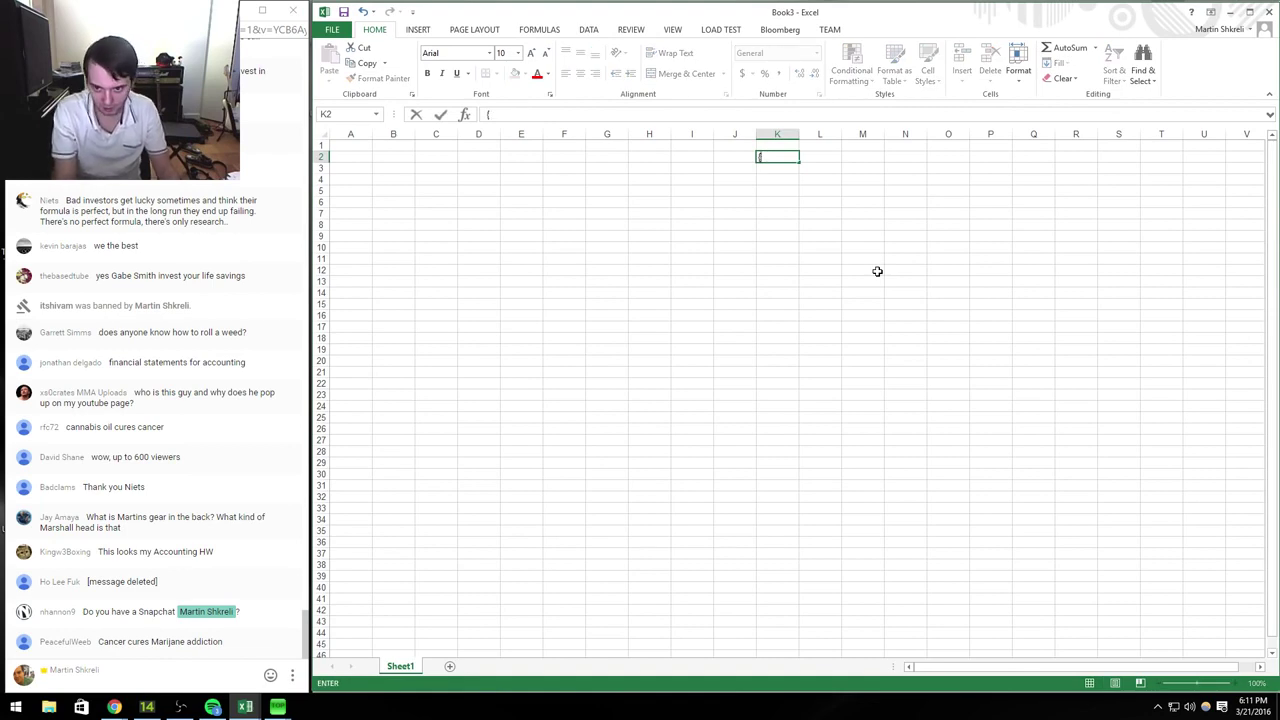
{"action": "type", "text": "Pice"}
{"action": "key", "text": "Return"}
Step: Rename the new workbook's only sheet Main
{"action": "key", "text": "ctrl+Tab"}
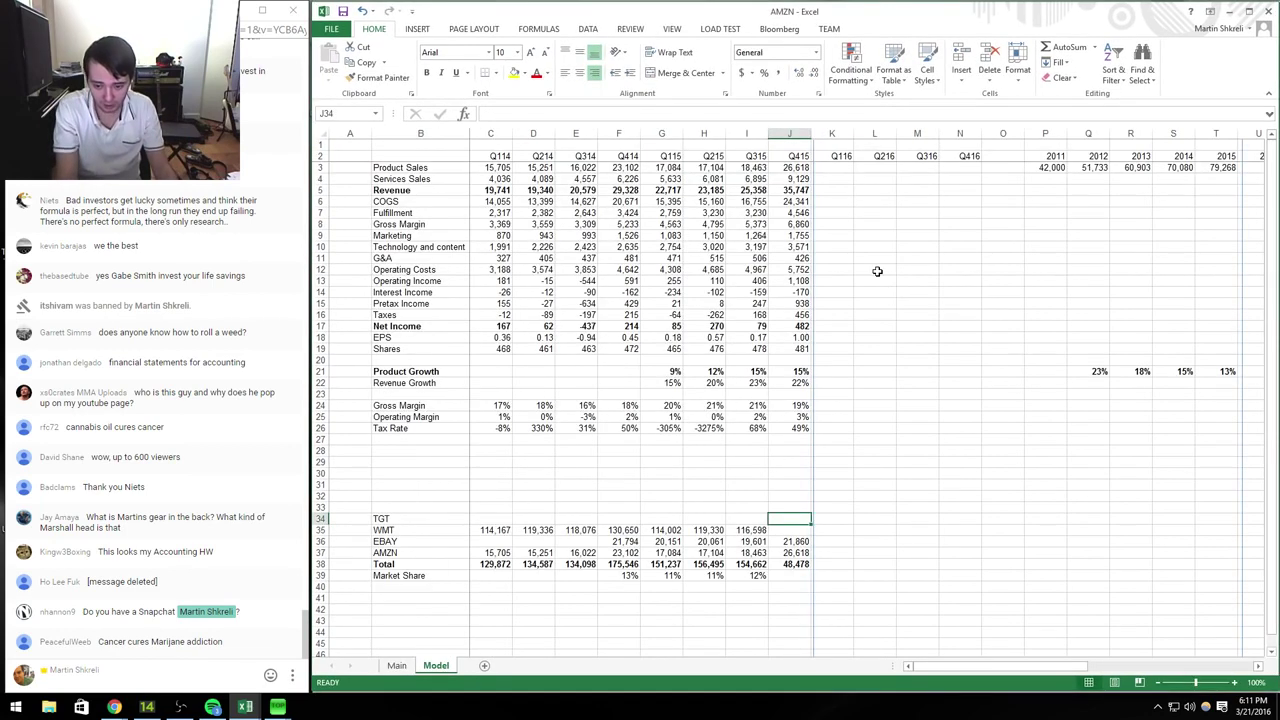
{"action": "key", "text": "ctrl+Tab"}
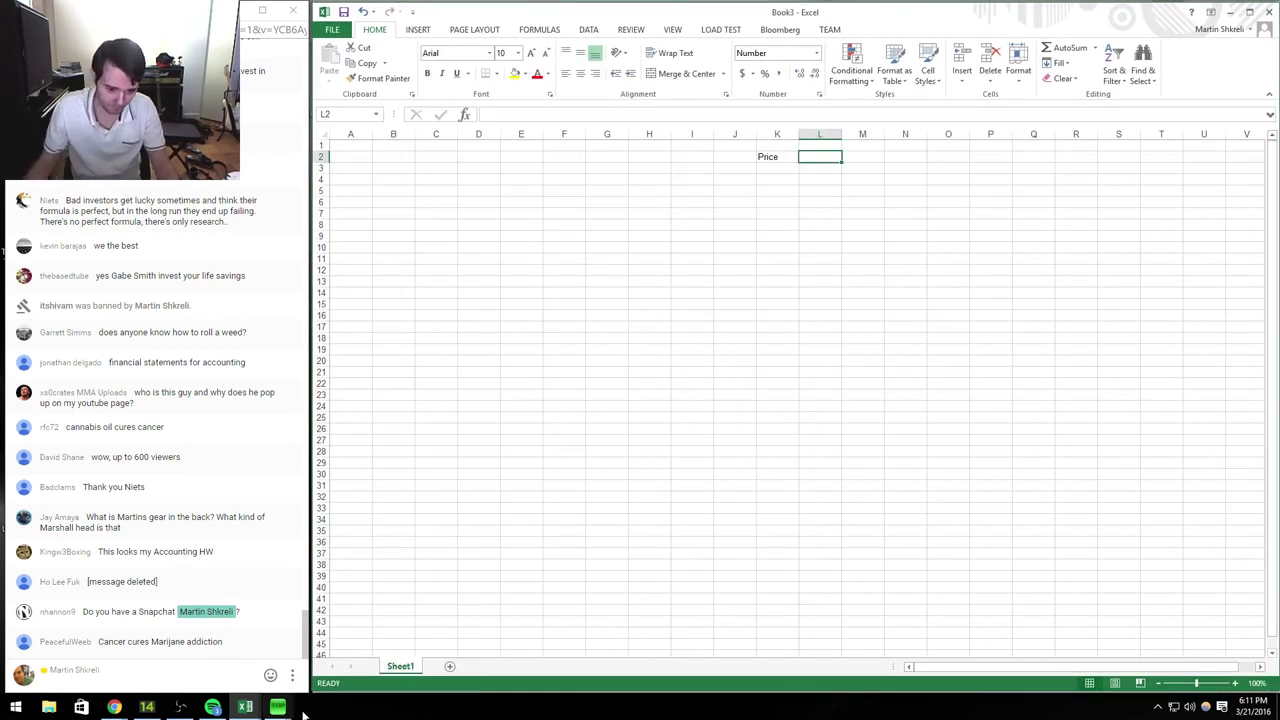
{"action": "double_click", "coordinate": [399, 667]}
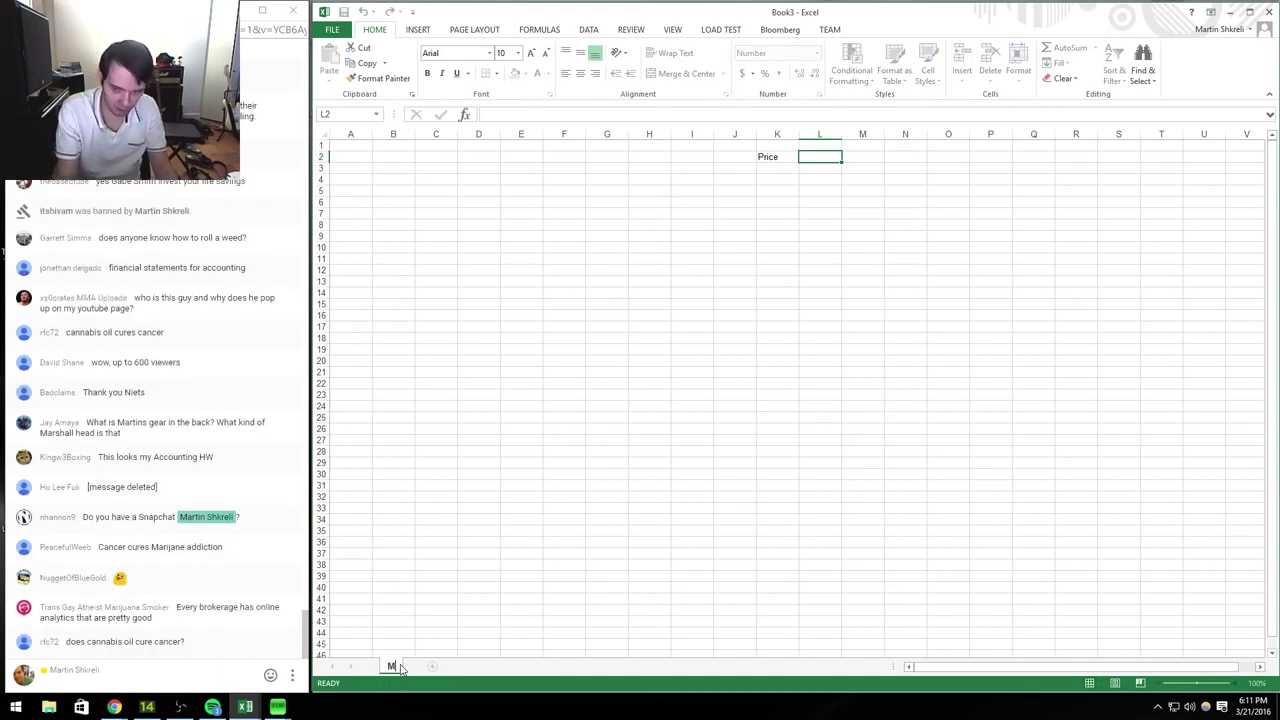
{"action": "type", "text": "Ma"}
Step: Look up the TGT Equity quote in Bloomberg and enter 82.2 as the Price in the new workbook
{"action": "key", "text": "alt+Tab"}
{"action": "key", "text": "alt+Tab"}
{"action": "key", "text": "alt+Tab"}
{"action": "key", "text": "alt+Tab"}
{"action": "key", "text": "alt+Tab"}
{"action": "key", "text": "F8"}
{"action": "type", "text": "q"}
{"action": "key", "text": "Return"}
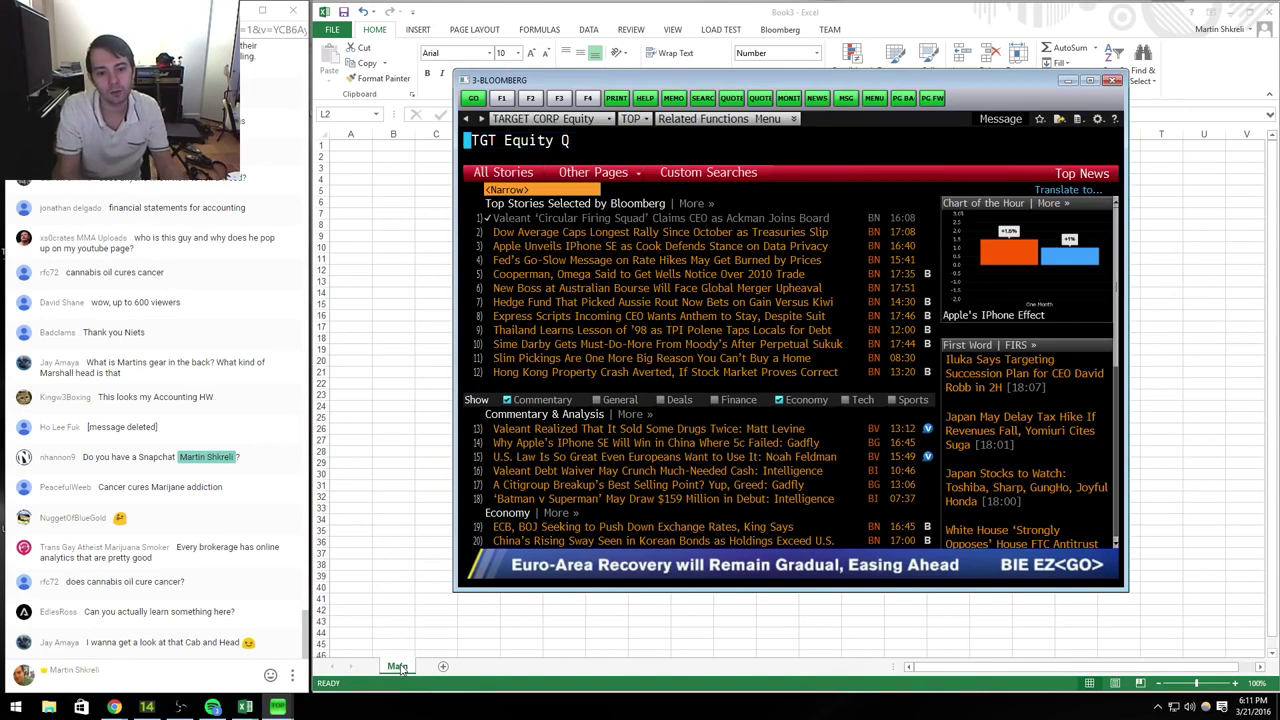
{"action": "key", "text": "alt+Tab"}
{"action": "type", "text": "82.2"}
{"action": "key", "text": "Return"}
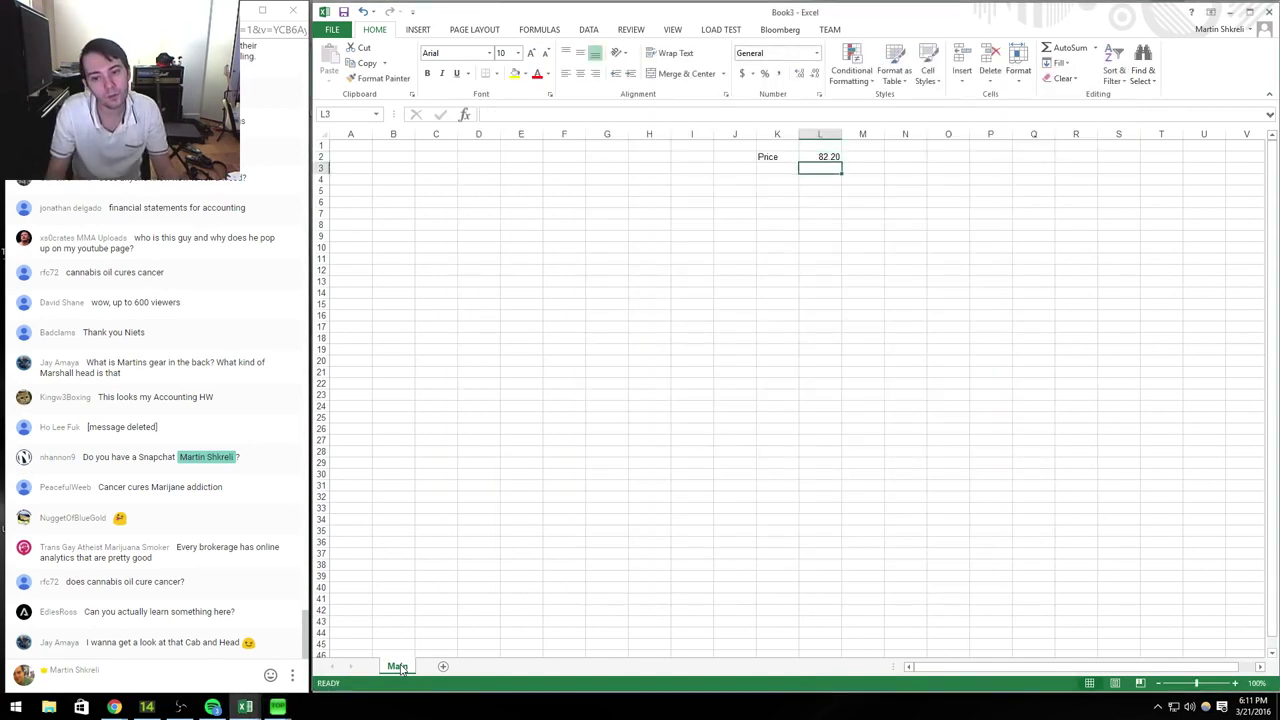
Step: Add the labels Shares, MC, Cash and Debt below Price in column K
{"action": "key", "text": "Left"}
{"action": "type", "text": "Shares"}
{"action": "key", "text": "Return"}
{"action": "type", "text": "MC"}
{"action": "key", "text": "Return"}
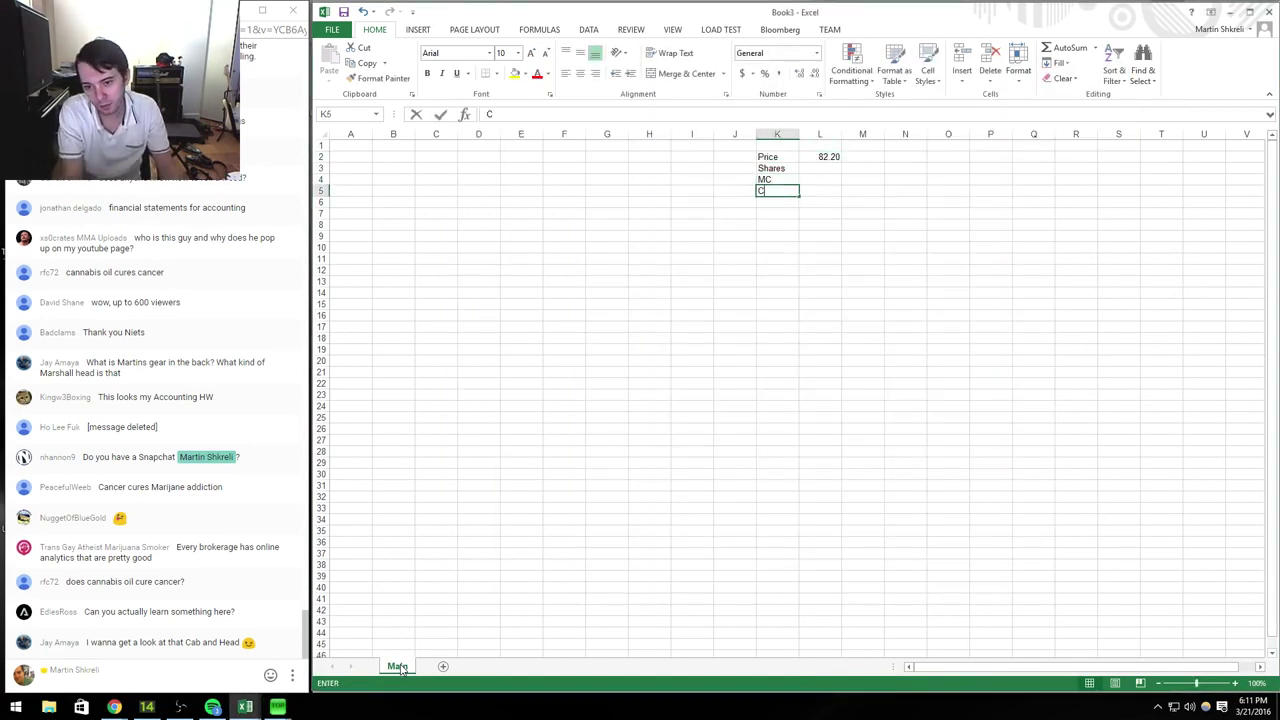
{"action": "type", "text": "Cash"}
{"action": "key", "text": "Return"}
{"action": "type", "text": "Debt"}
{"action": "key", "text": "Return"}
Step: Review the WMT, EBAY and AMZN comparison rows in the AMZN model, then return to the new workbook's Main sheet
{"action": "key", "text": "ctrl+Tab"}
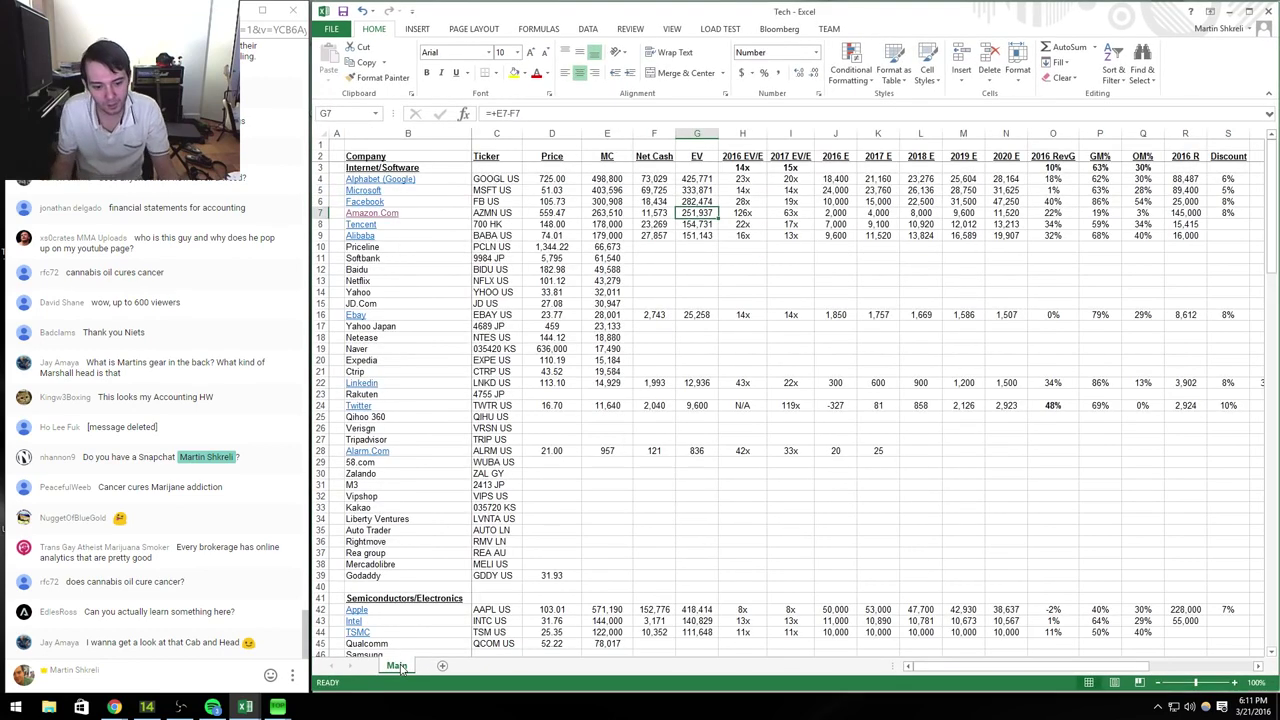
{"action": "key", "text": "ctrl+Tab"}
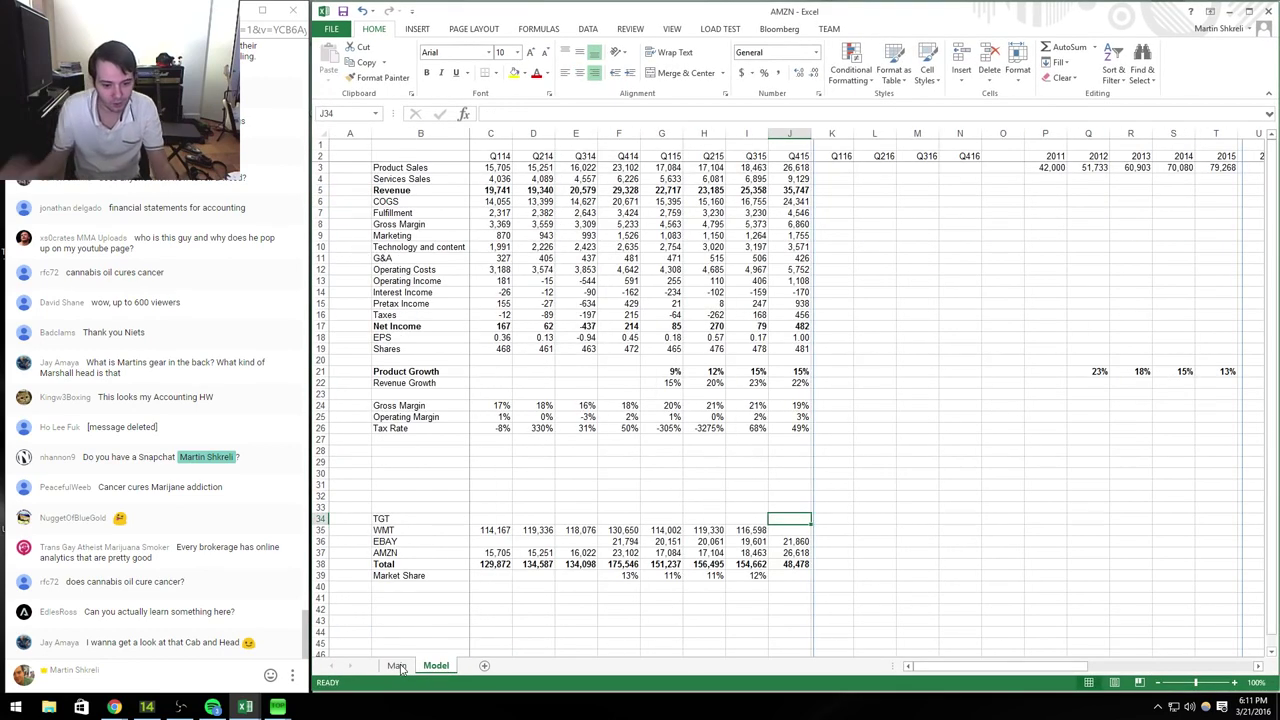
{"action": "left_click", "coordinate": [760, 529]}
{"action": "left_click_drag", "start_coordinate": [488, 529], "coordinate": [809, 549]}
{"action": "key", "text": "ctrl+Tab"}
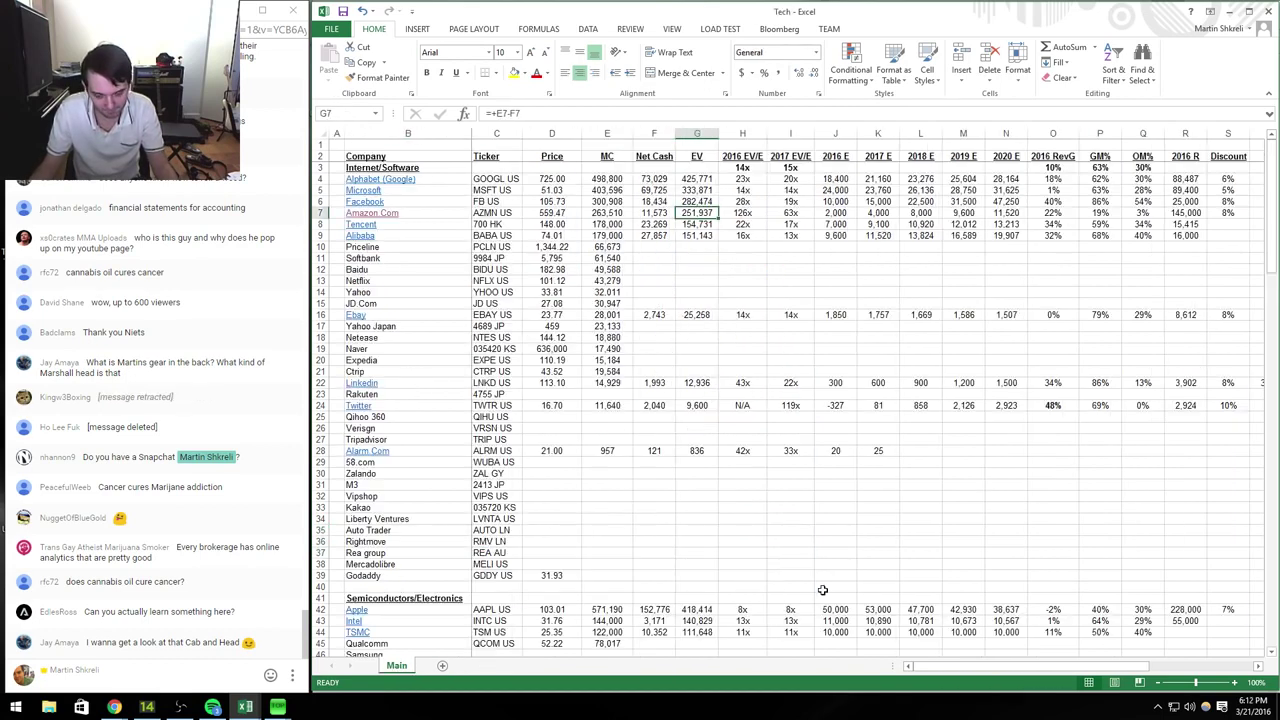
{"action": "key", "text": "ctrl+Tab"}
{"action": "left_click", "coordinate": [825, 178]}
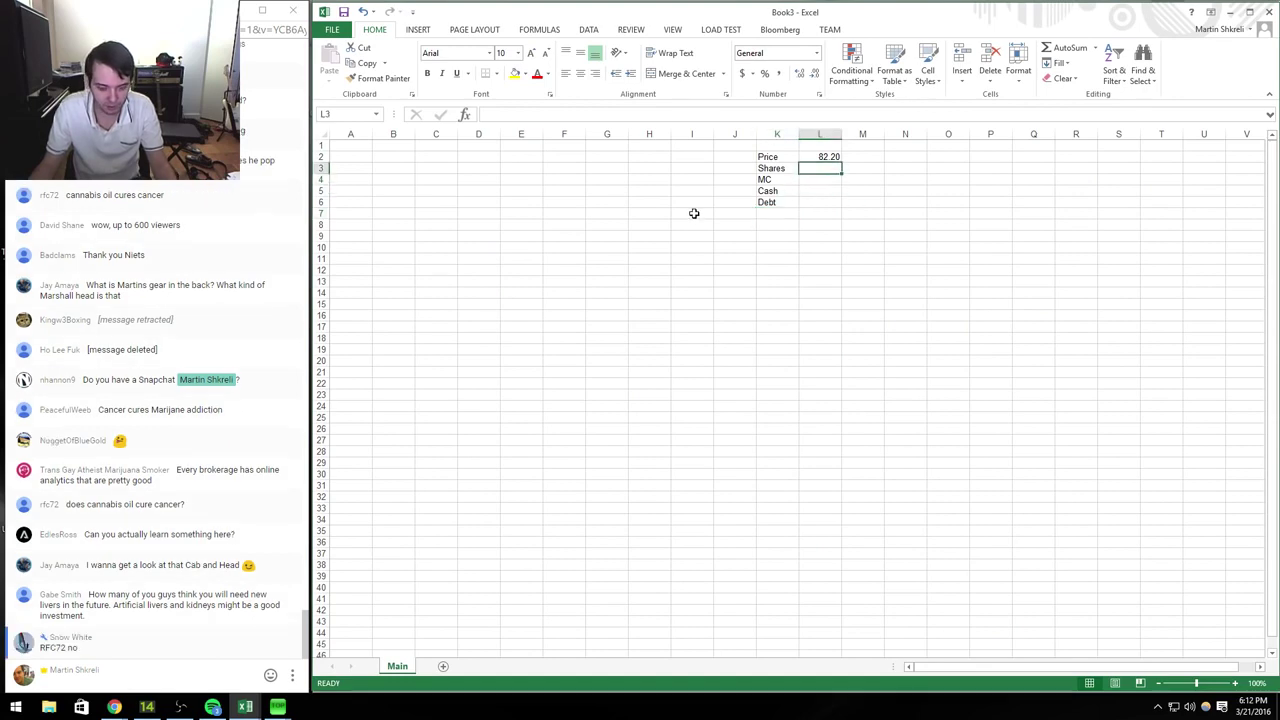
Step: Save the new workbook as TGT in the Investing Class folder
{"action": "key", "text": "ctrl+s"}
{"action": "left_click", "coordinate": [523, 149]}
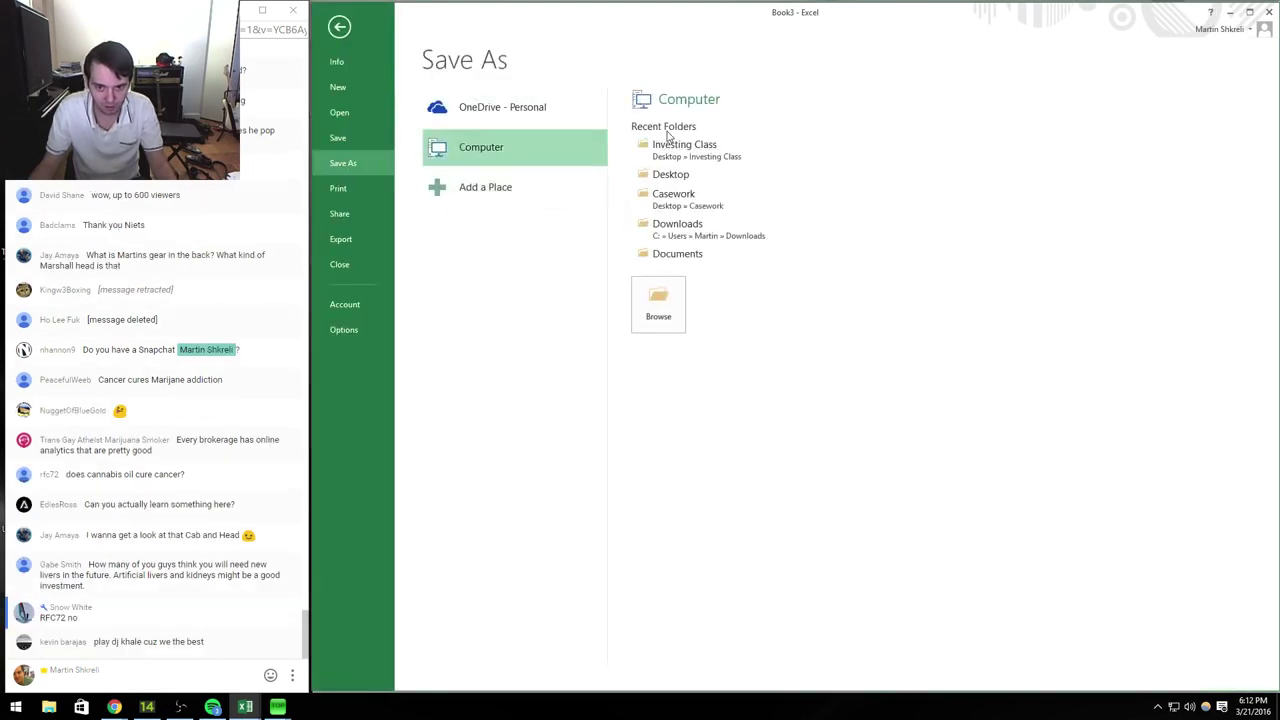
{"action": "left_click", "coordinate": [667, 147]}
{"action": "type", "text": "TG"}
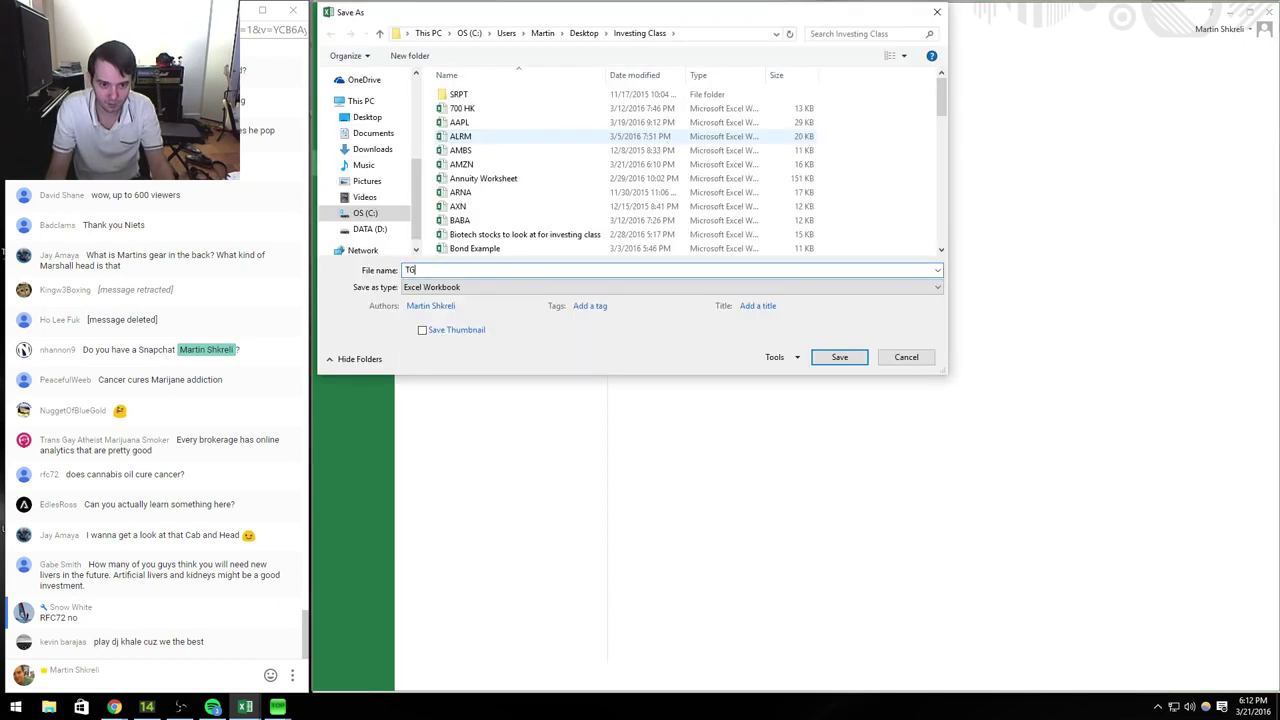
{"action": "key", "text": "Escape"}
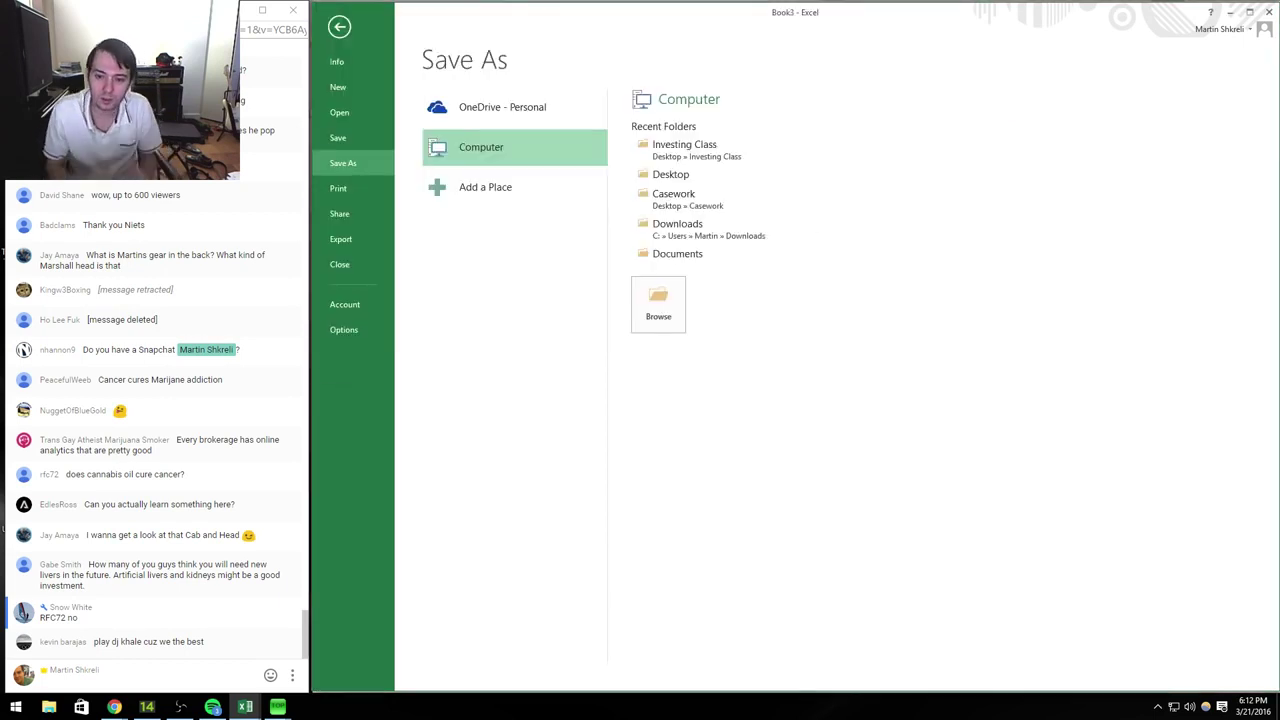
{"action": "key", "text": "Escape"}
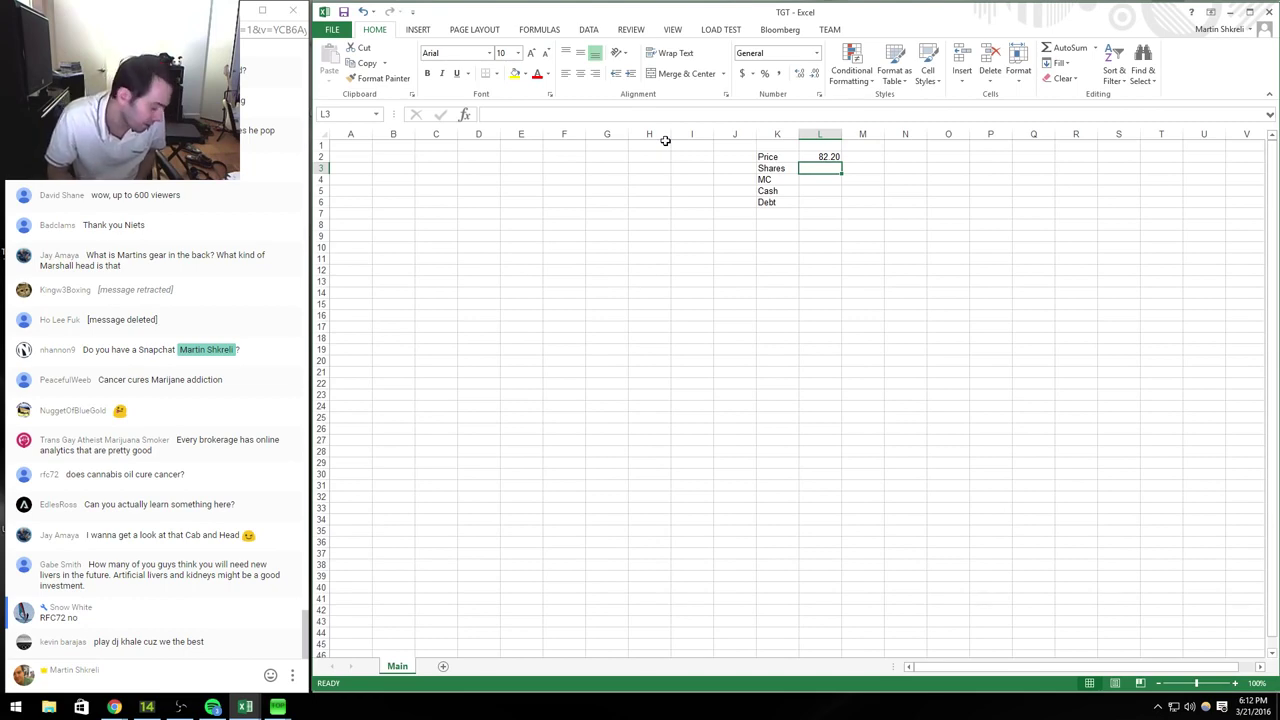
Step: Add the label EV below Debt and select the empty Shares value cell
{"action": "key", "text": "Left"}
{"action": "key", "text": "Down"}
{"action": "key", "text": "Down"}
{"action": "key", "text": "Right"}
{"action": "key", "text": "ctrl+Up"}
{"action": "key", "text": "Down"}
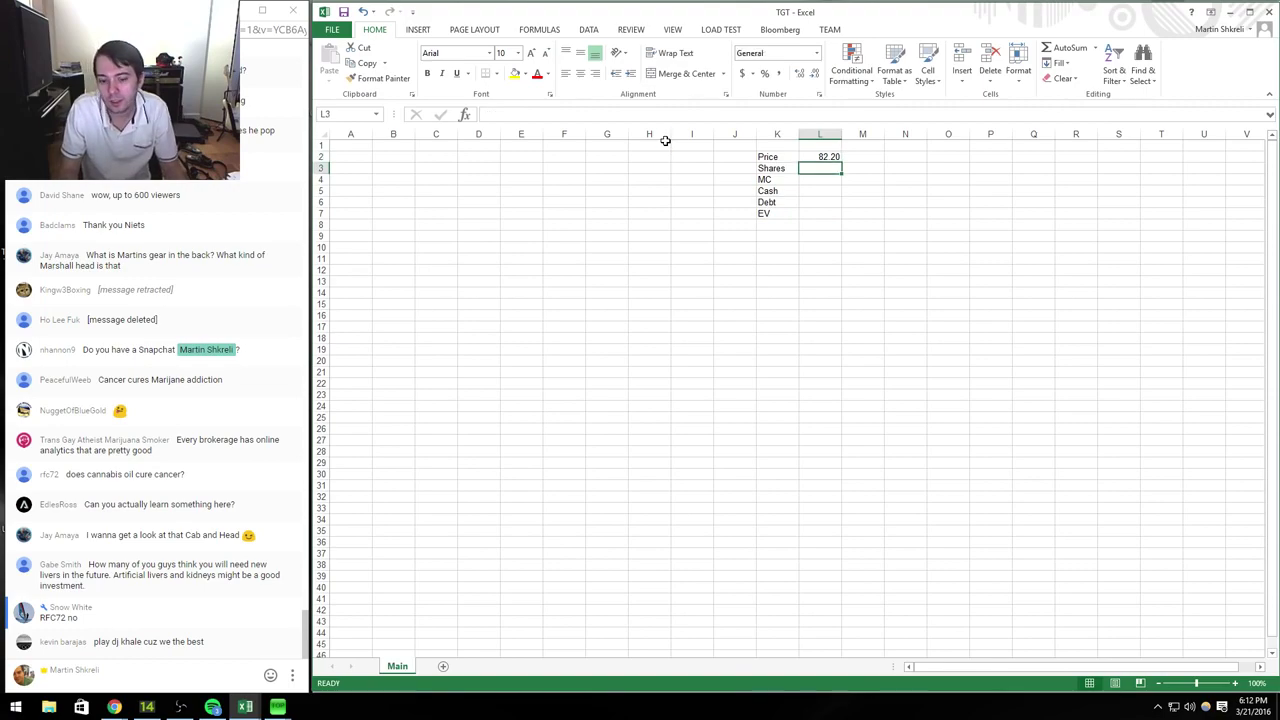
Step: Switch to Chrome, return to the SEC company filings search and find filings for the ticker tgt
{"action": "key", "text": "alt+Tab"}
{"action": "key", "text": "Tab"}
{"action": "key", "text": "Tab"}
{"action": "key", "text": "Tab"}
{"action": "key", "text": "Tab"}
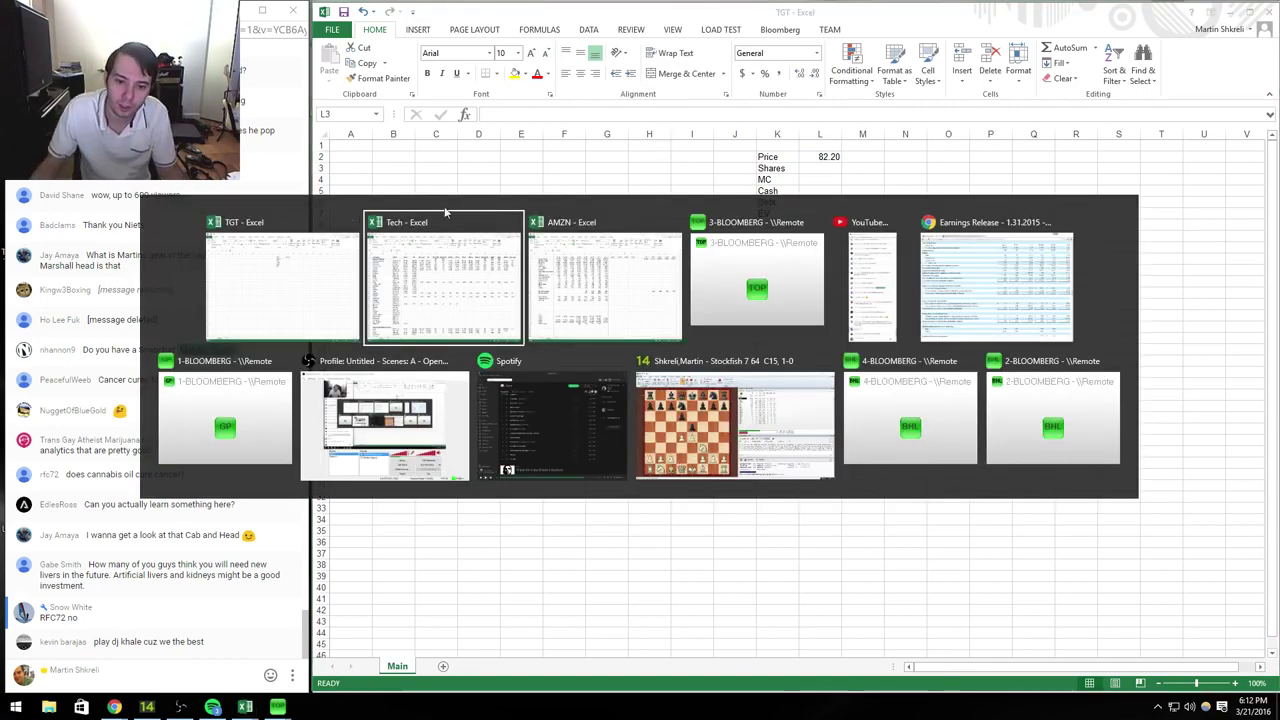
{"action": "key", "text": "alt+Left"}
{"action": "key", "text": "alt+Left"}
{"action": "key", "text": "alt+Left"}
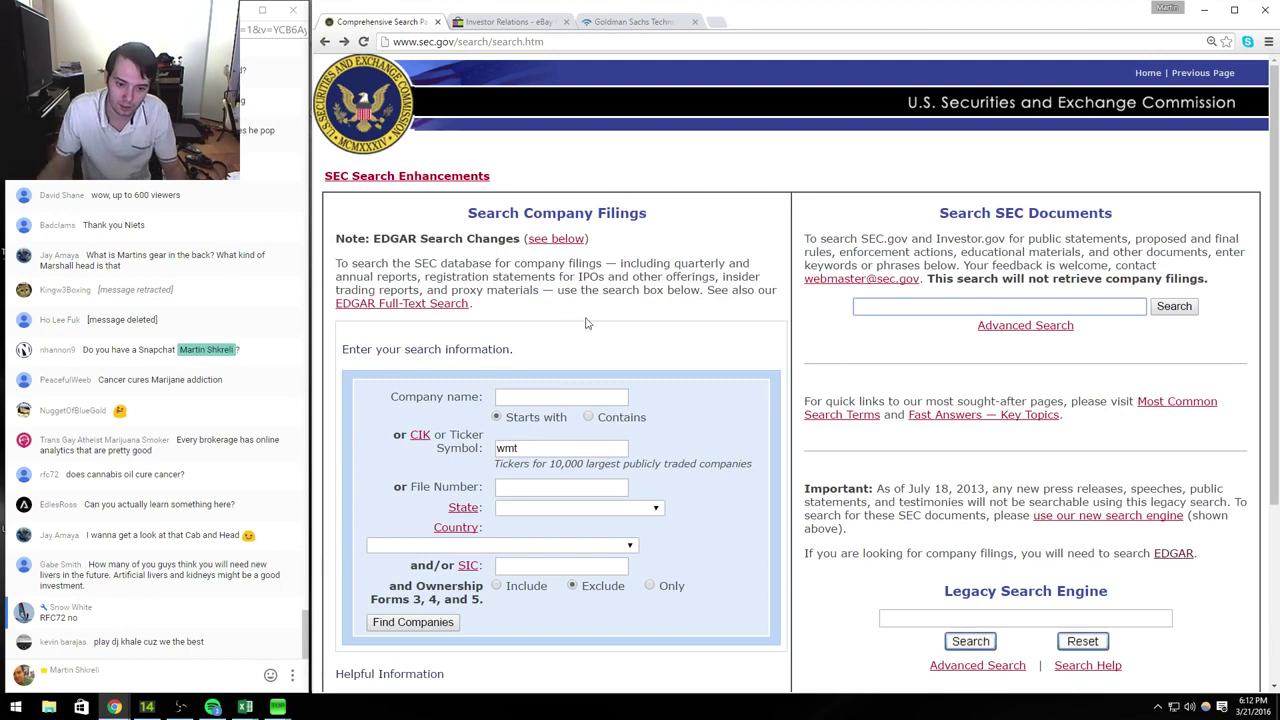
{"action": "double_click", "coordinate": [521, 450]}
{"action": "type", "text": "yhy"}
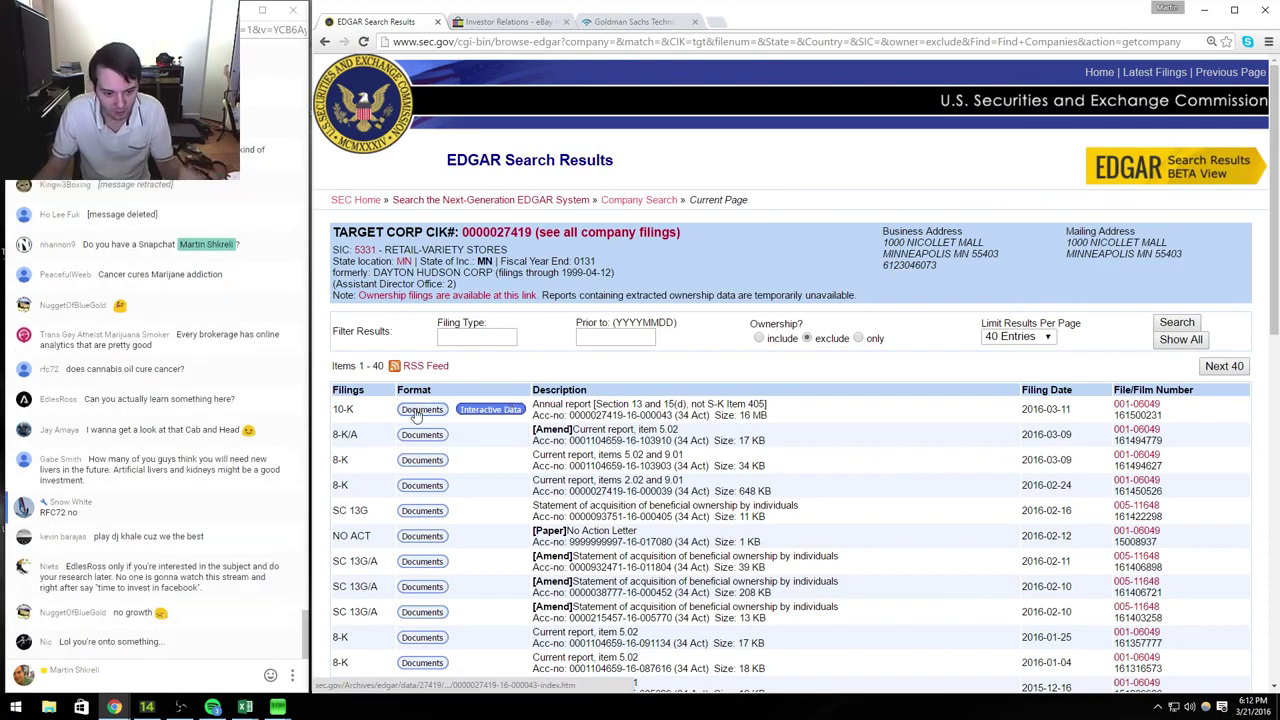
Step: Check the exhibit of Target's 8-K on items 5.02 and 9.01 filed 2016-03-09, and return to the filings list
{"action": "scroll", "coordinate": [418, 418], "scroll_direction": "down", "scroll_amount": 3}
{"action": "scroll", "coordinate": [430, 425], "scroll_direction": "up", "scroll_amount": 3}
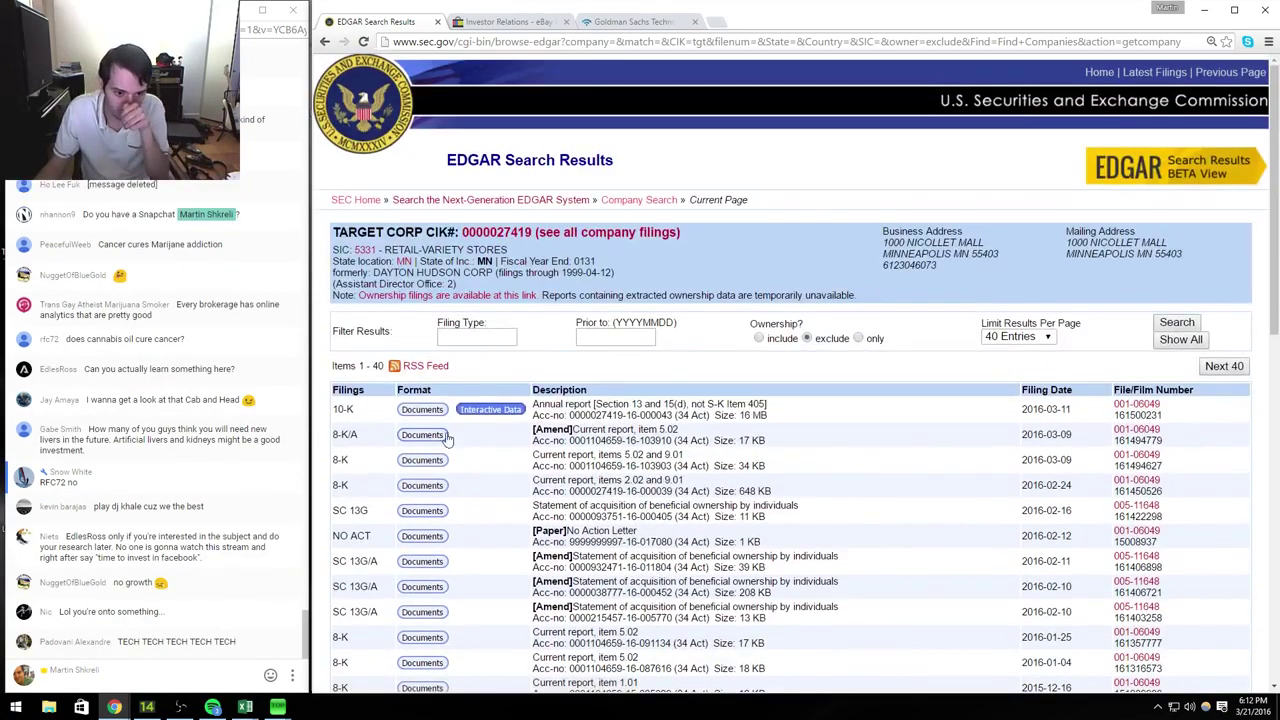
{"action": "left_click", "coordinate": [421, 460]}
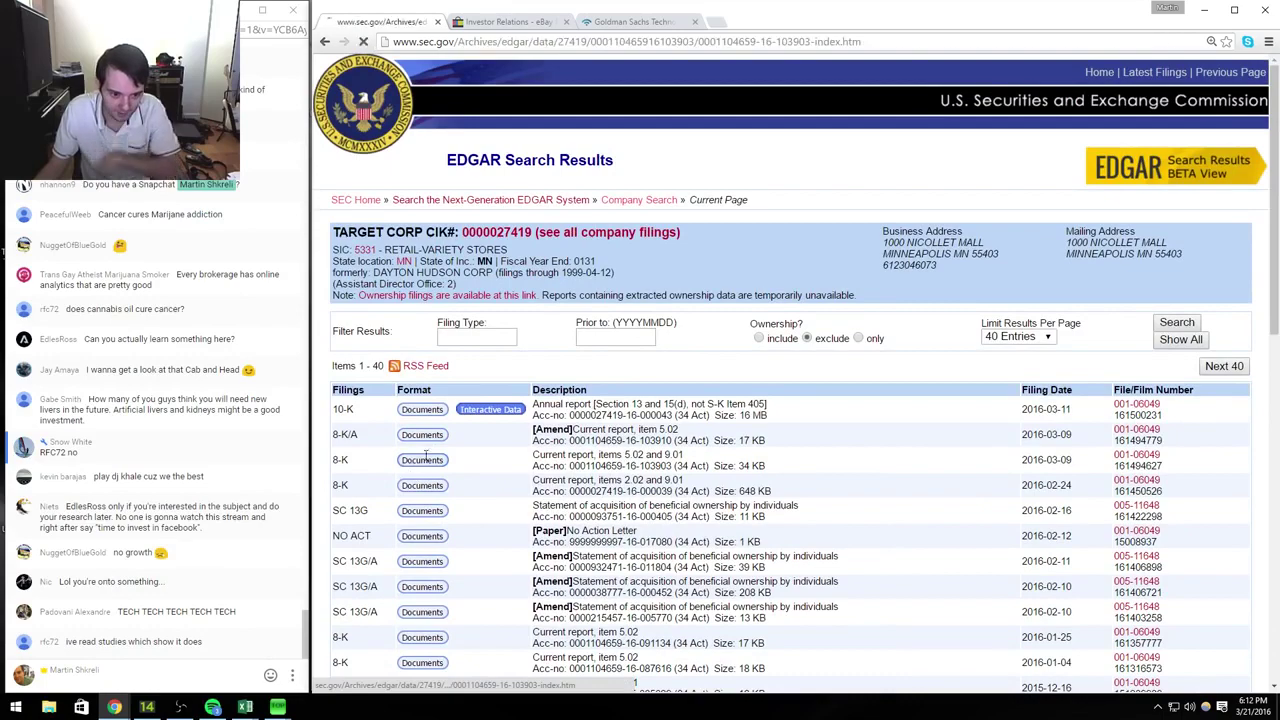
{"action": "left_click", "coordinate": [814, 389]}
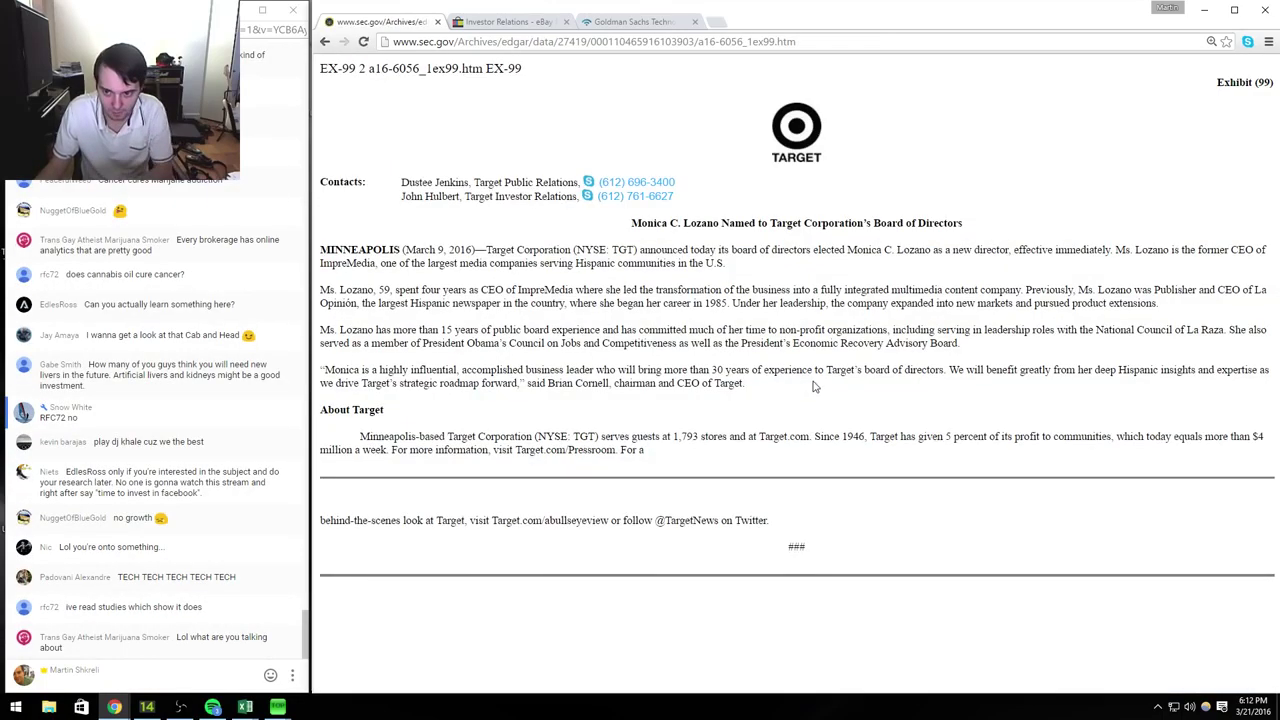
{"action": "key", "text": "alt+Left"}
{"action": "key", "text": "alt+Left"}
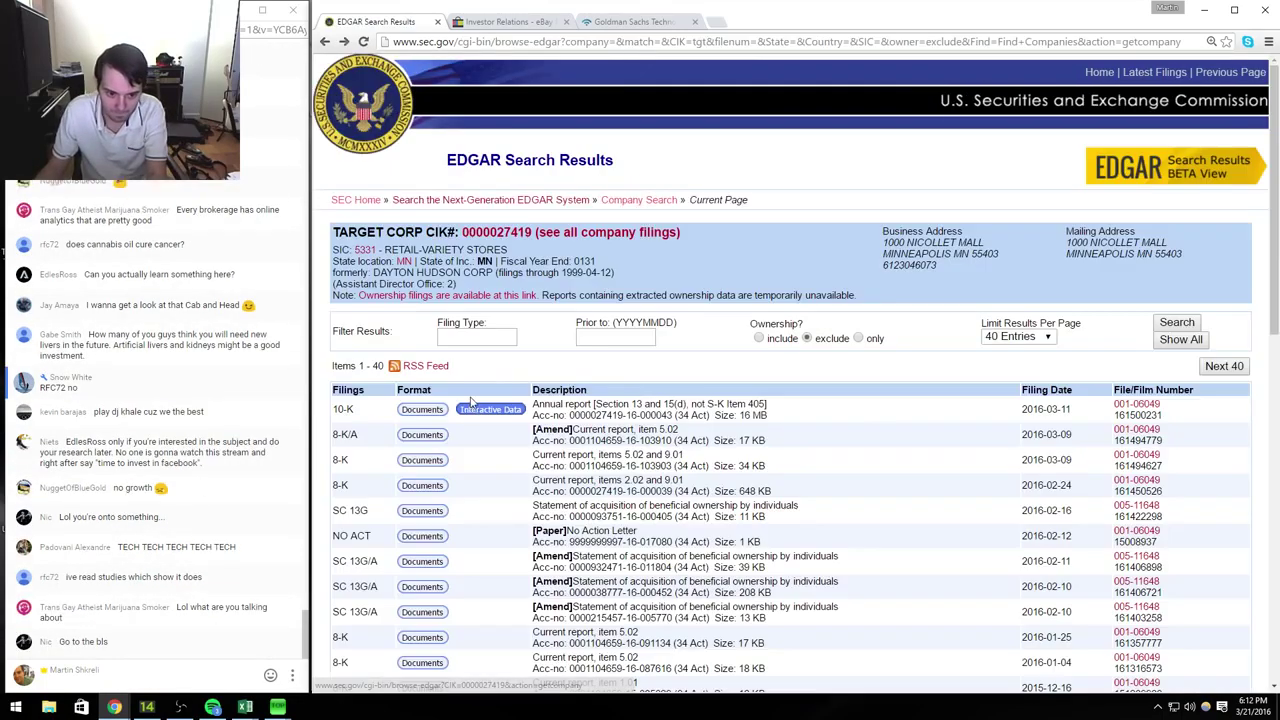
Step: Check the amended 8-K/A document filed 2016-03-09 and return to Target's filings list
{"action": "left_click", "coordinate": [421, 432]}
{"action": "left_click", "coordinate": [793, 370]}
{"action": "scroll", "coordinate": [833, 376], "scroll_direction": "down", "scroll_amount": 3}
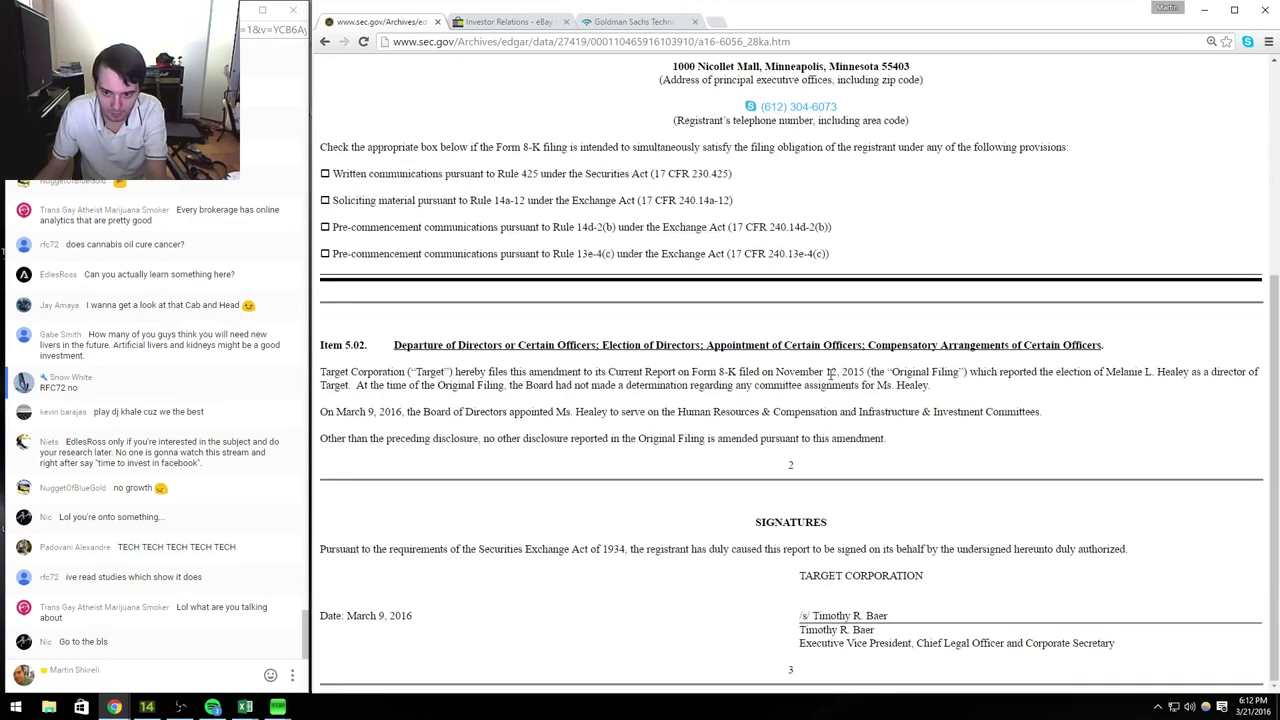
{"action": "key", "text": "alt+Left"}
{"action": "key", "text": "alt+Left"}
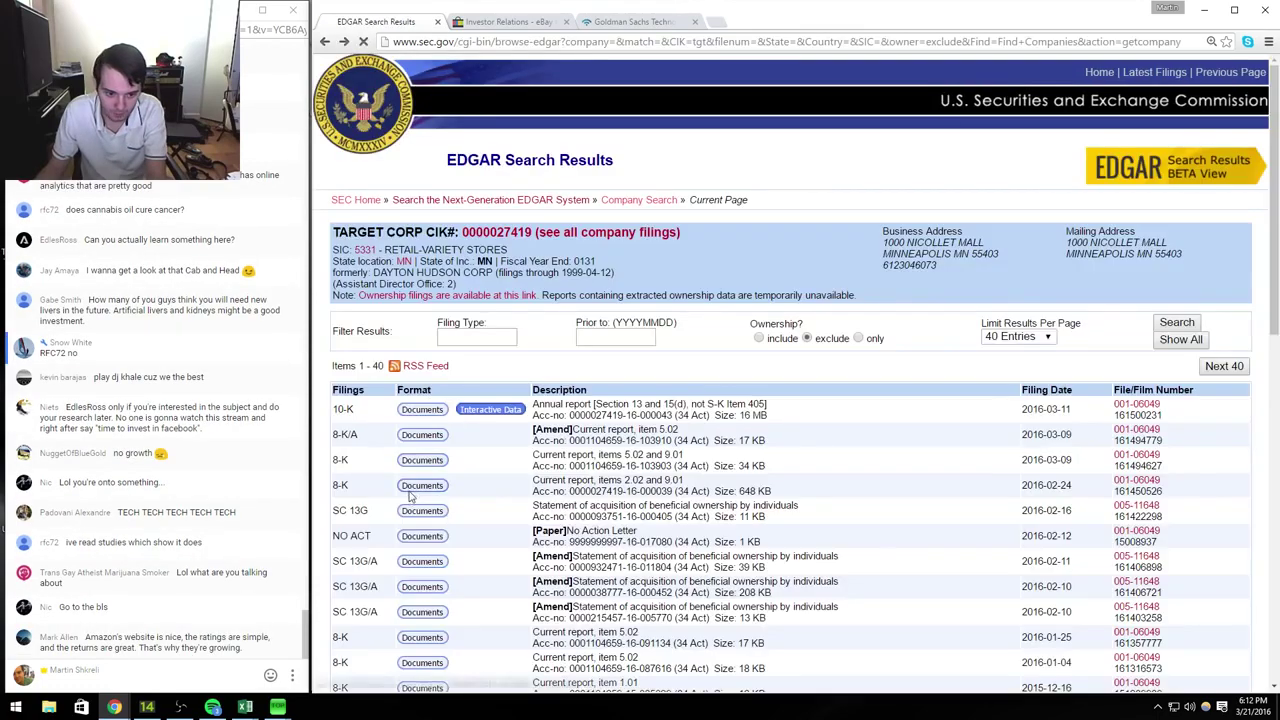
Step: Open the earnings release exhibit of the 8-K filed 2016-02-24 and find its Consolidated Statements of Operations
{"action": "left_click", "coordinate": [412, 488]}
{"action": "left_click", "coordinate": [793, 390]}
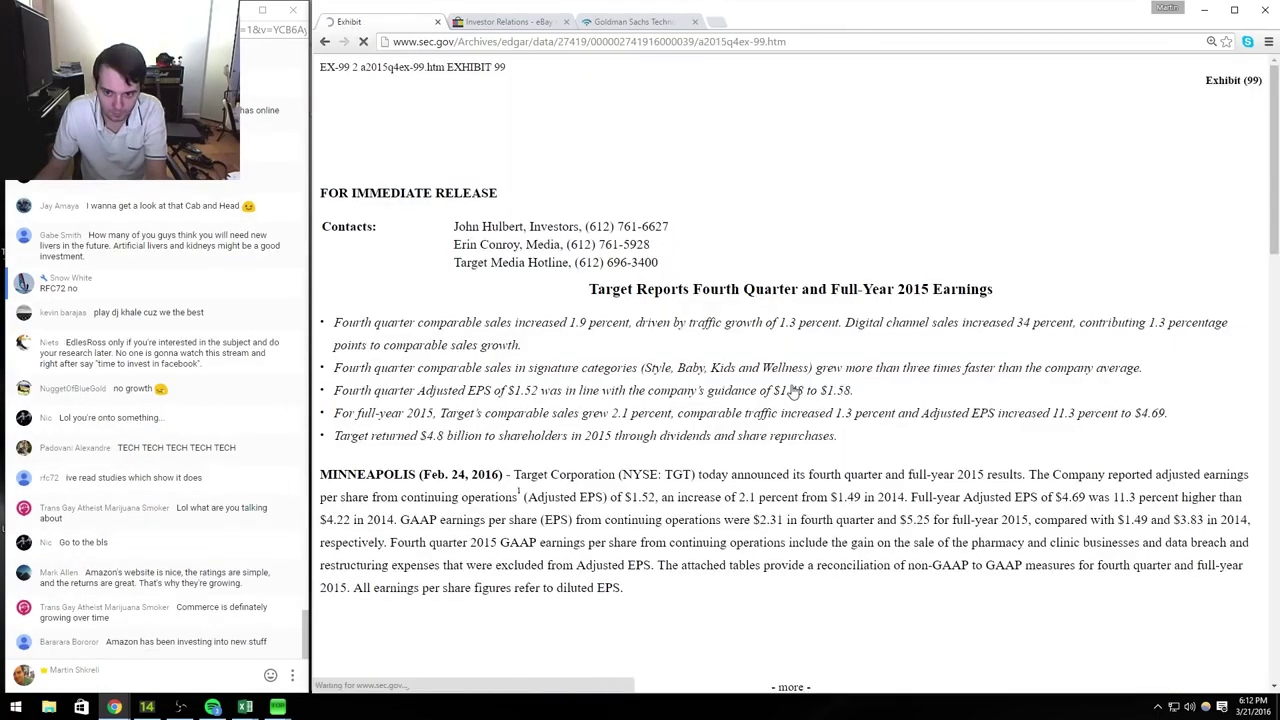
{"action": "scroll", "coordinate": [795, 360], "scroll_direction": "down", "scroll_amount": 8}
{"action": "scroll", "coordinate": [800, 309], "scroll_direction": "down", "scroll_amount": 20}
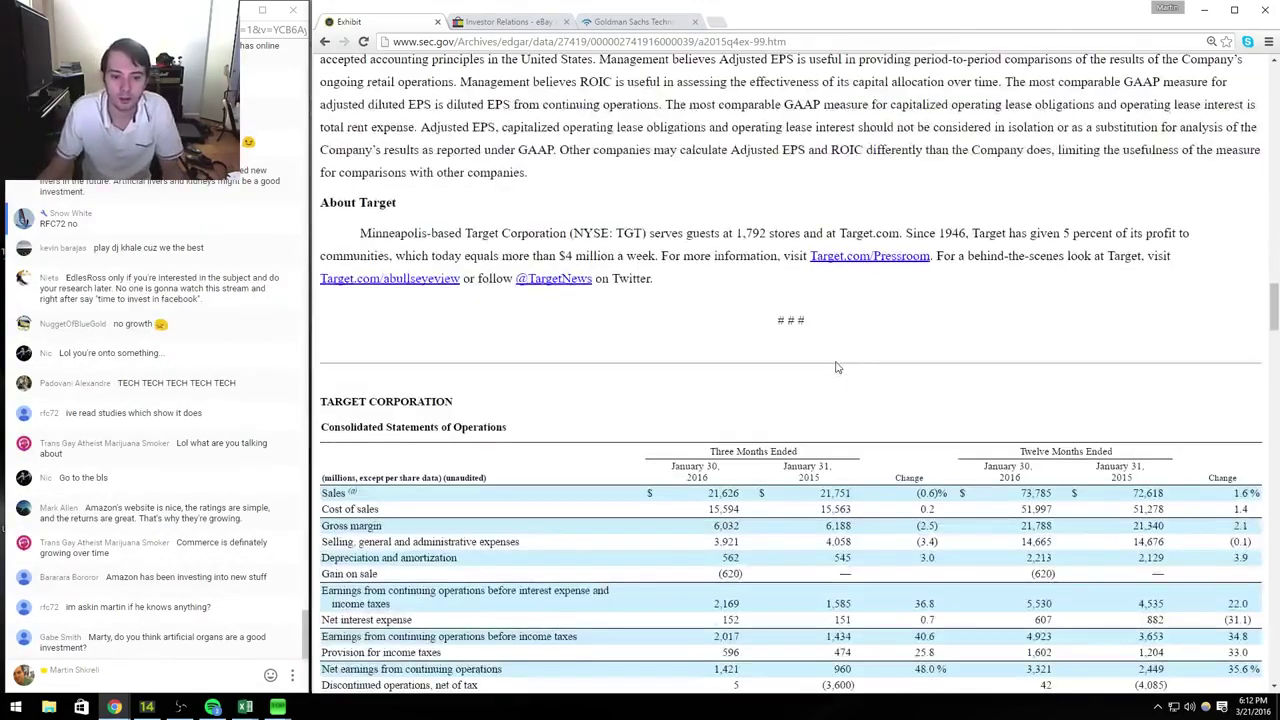
{"action": "scroll", "coordinate": [838, 372], "scroll_direction": "down", "scroll_amount": 3}
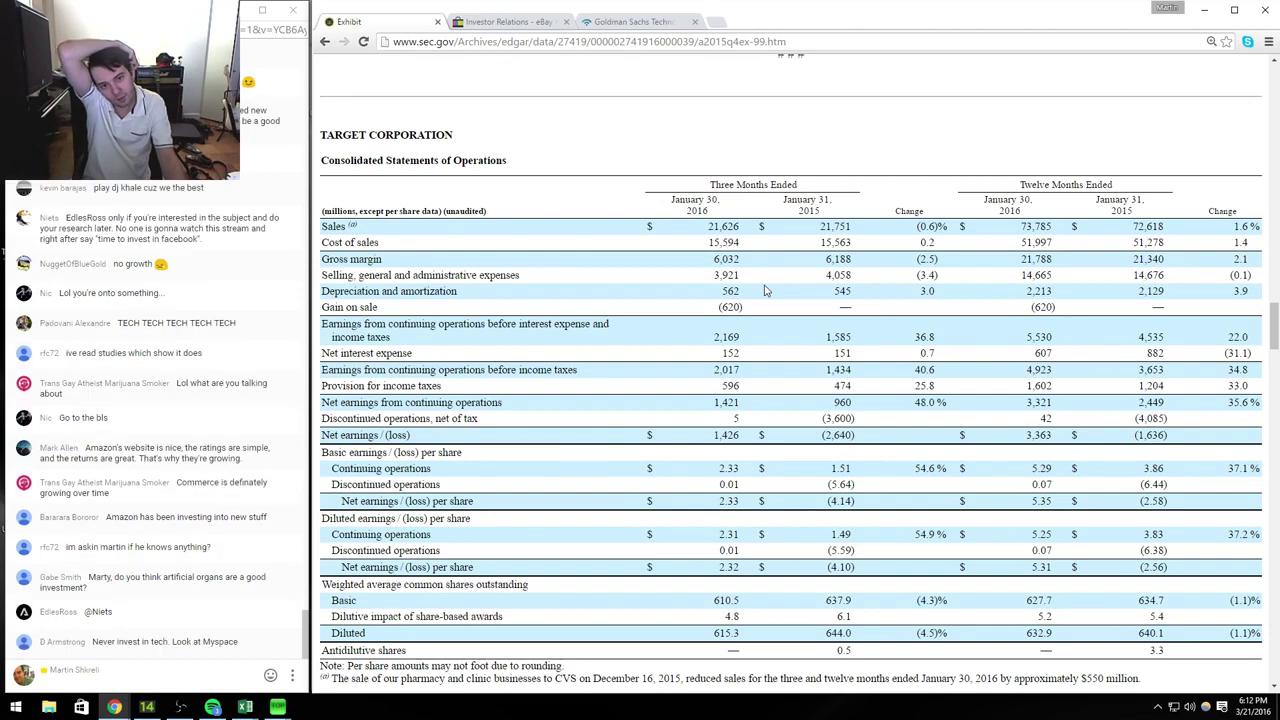
{"action": "key", "text": "ctrl+Tab"}
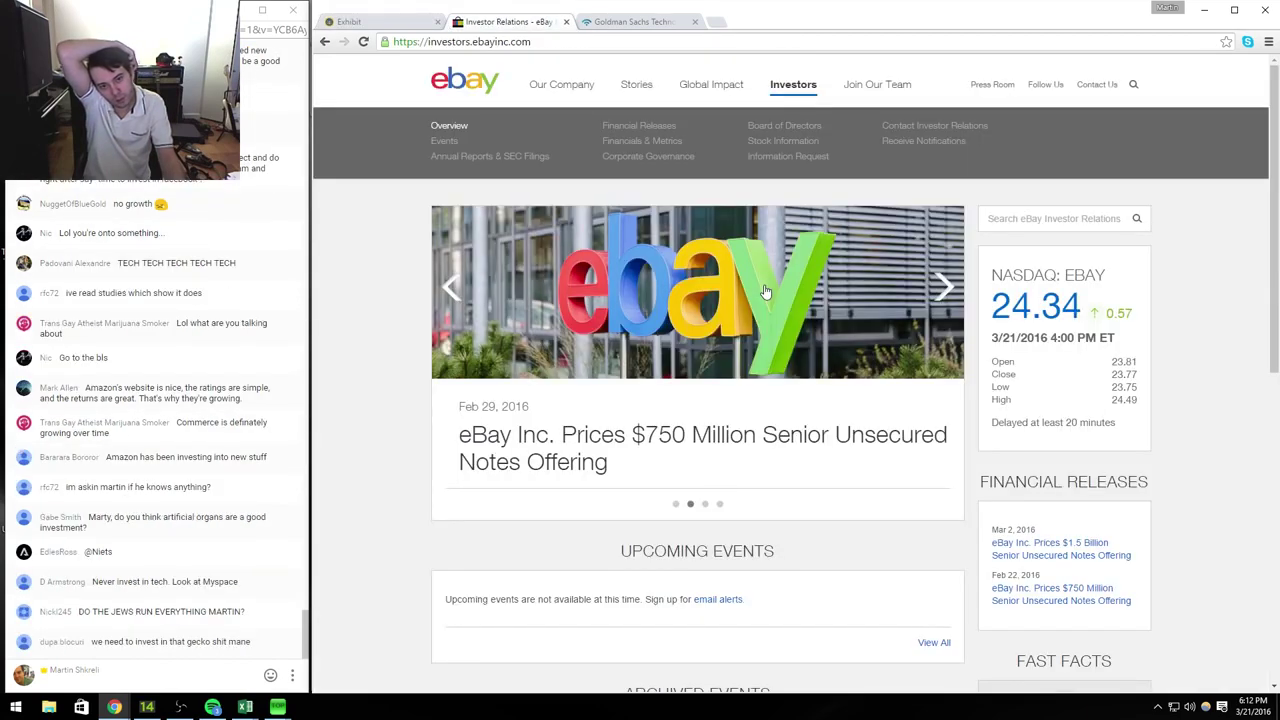
{"action": "key", "text": "ctrl+Tab"}
{"action": "key", "text": "ctrl+Tab"}
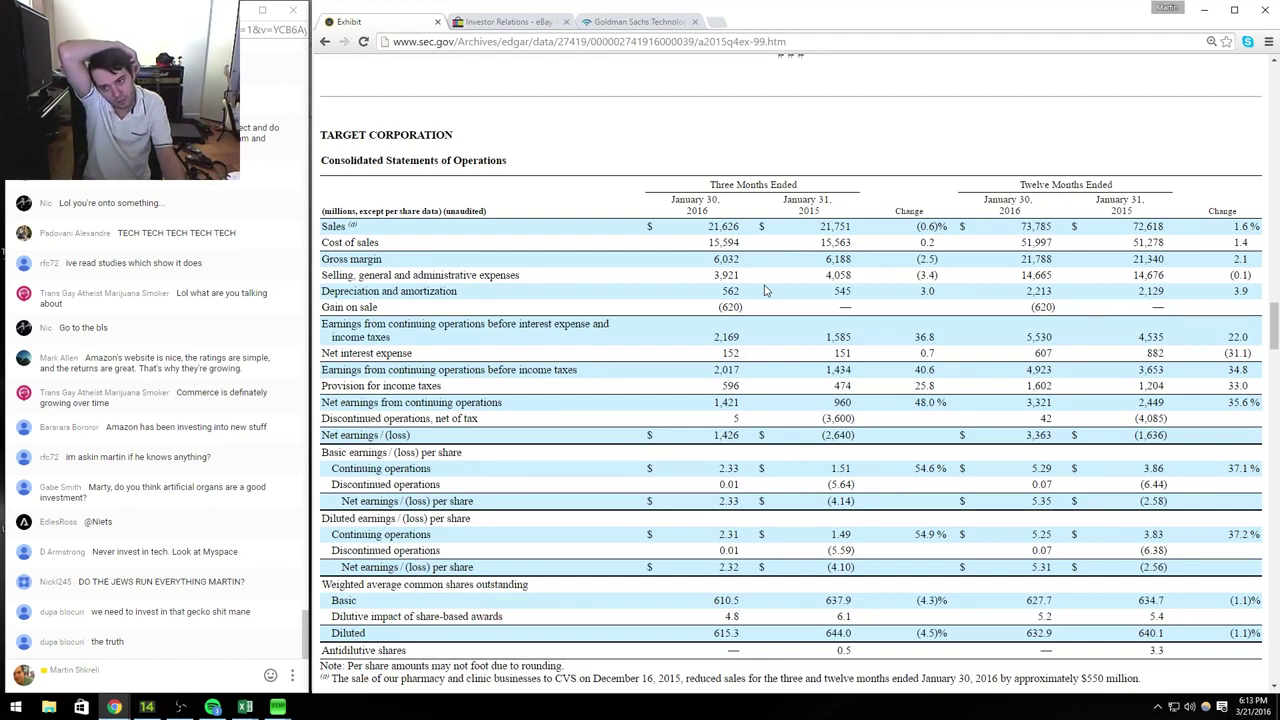
Step: Switch to the TGT workbook in Excel and add a second sheet named Model
{"action": "key", "text": "alt+Tab"}
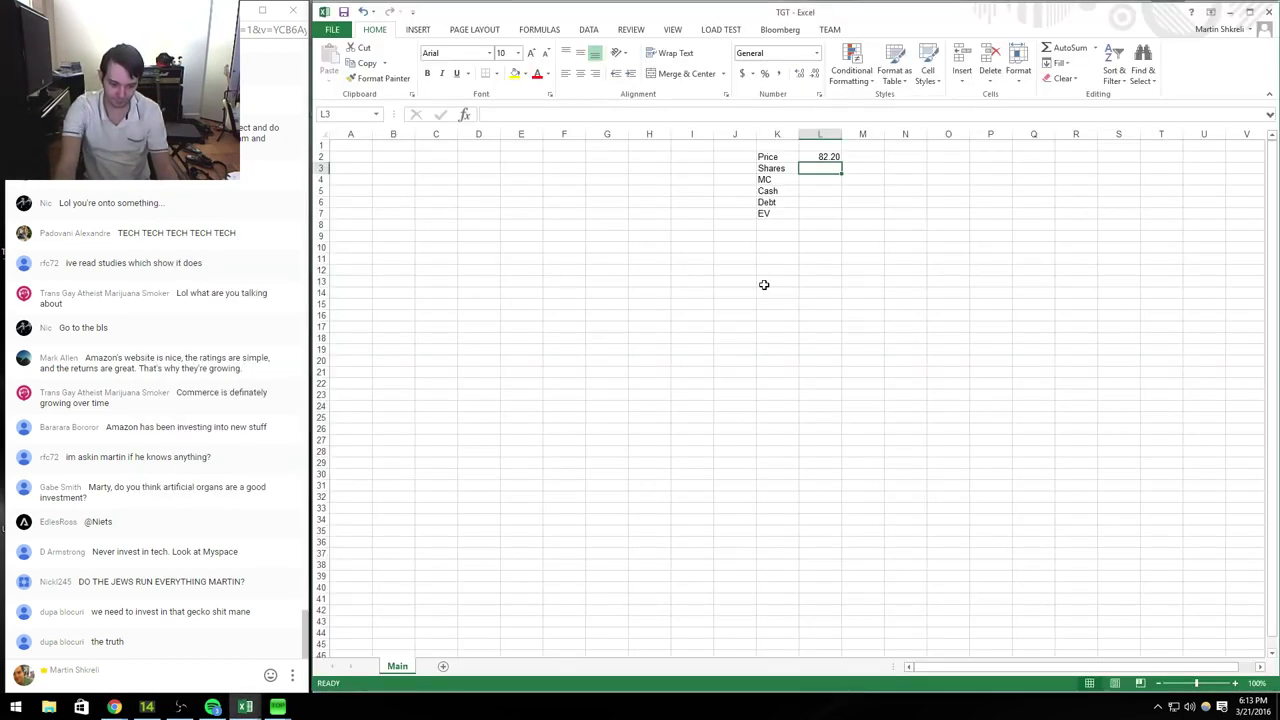
{"action": "key", "text": "alt+Tab"}
{"action": "key", "text": "alt+Tab"}
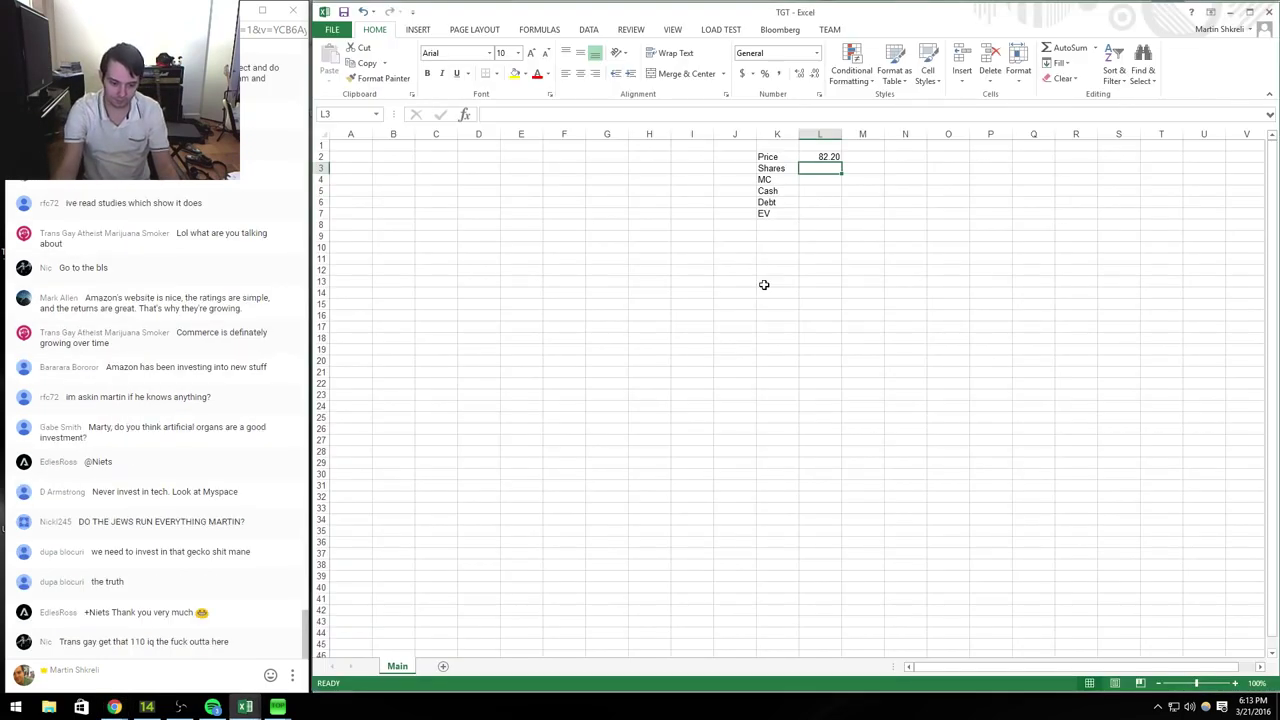
{"action": "left_click", "coordinate": [442, 667]}
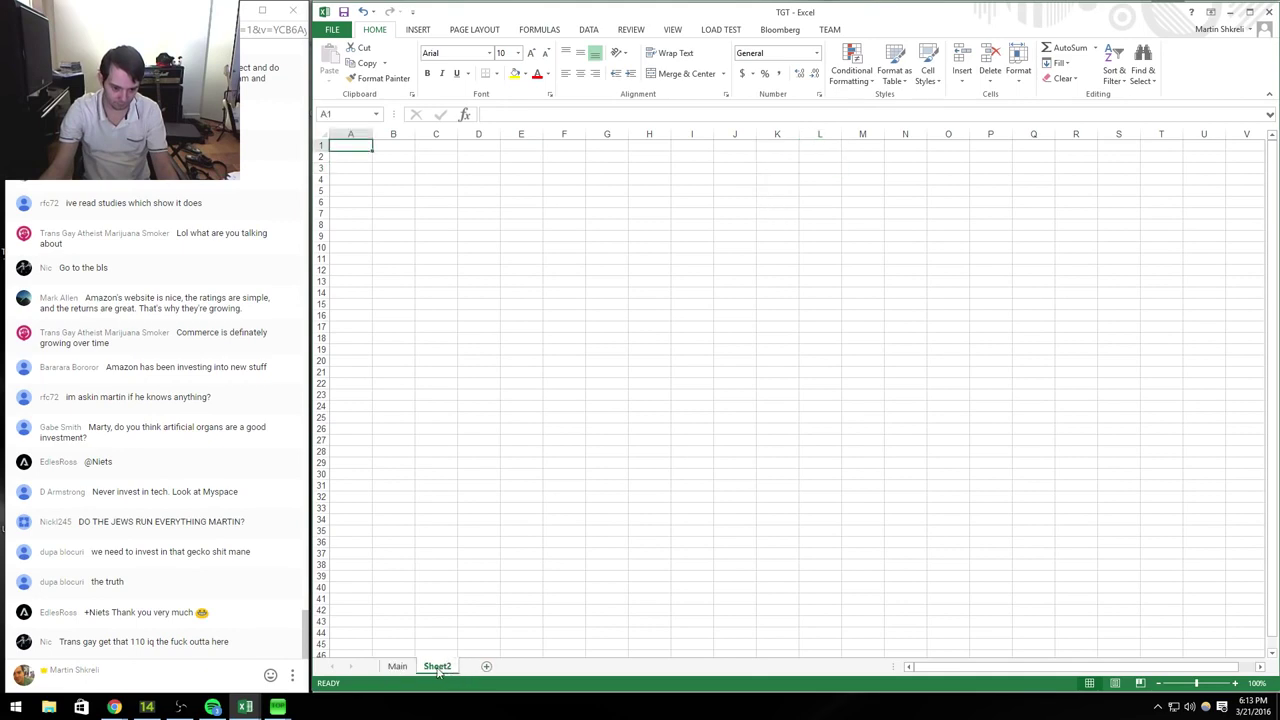
{"action": "type", "text": "Model"}
{"action": "key", "text": "Return"}
Step: Enter the row label Revenue in cell B3 of the Model sheet
{"action": "key", "text": "Down"}
{"action": "key", "text": "Down"}
{"action": "key", "text": "Right"}
{"action": "type", "text": "Rev"}
Step: Enter the quarter headers Q114 through Q416 across cells C2 to N2
{"action": "key", "text": "Up"}
{"action": "key", "text": "Right"}
{"action": "type", "text": "Q114"}
{"action": "key", "text": "Right"}
{"action": "type", "text": "Q214"}
{"action": "key", "text": "Right"}
{"action": "type", "text": "Q314"}
{"action": "key", "text": "Right"}
{"action": "type", "text": "Q1"}
{"action": "key", "text": "BackSpace"}
{"action": "type", "text": "414"}
{"action": "key", "text": "Right"}
{"action": "type", "text": "Q115"}
{"action": "key", "text": "Right"}
{"action": "type", "text": "Q215"}
{"action": "key", "text": "Right"}
{"action": "type", "text": "Q315"}
{"action": "key", "text": "Right"}
{"action": "type", "text": "Q415"}
{"action": "key", "text": "Right"}
{"action": "type", "text": "Q116"}
{"action": "key", "text": "Right"}
{"action": "type", "text": "Q216"}
{"action": "key", "text": "Right"}
{"action": "type", "text": "Q316"}
{"action": "key", "text": "Right"}
{"action": "type", "text": "Q416"}
{"action": "key", "text": "Right"}
Step: Freeze the panes at cell C3 so the quarter headers and row labels stay in view
{"action": "key", "text": "ctrl+Left"}
{"action": "key", "text": "Right"}
{"action": "key", "text": "alt+w"}
{"action": "key", "text": "f"}
{"action": "key", "text": "f"}
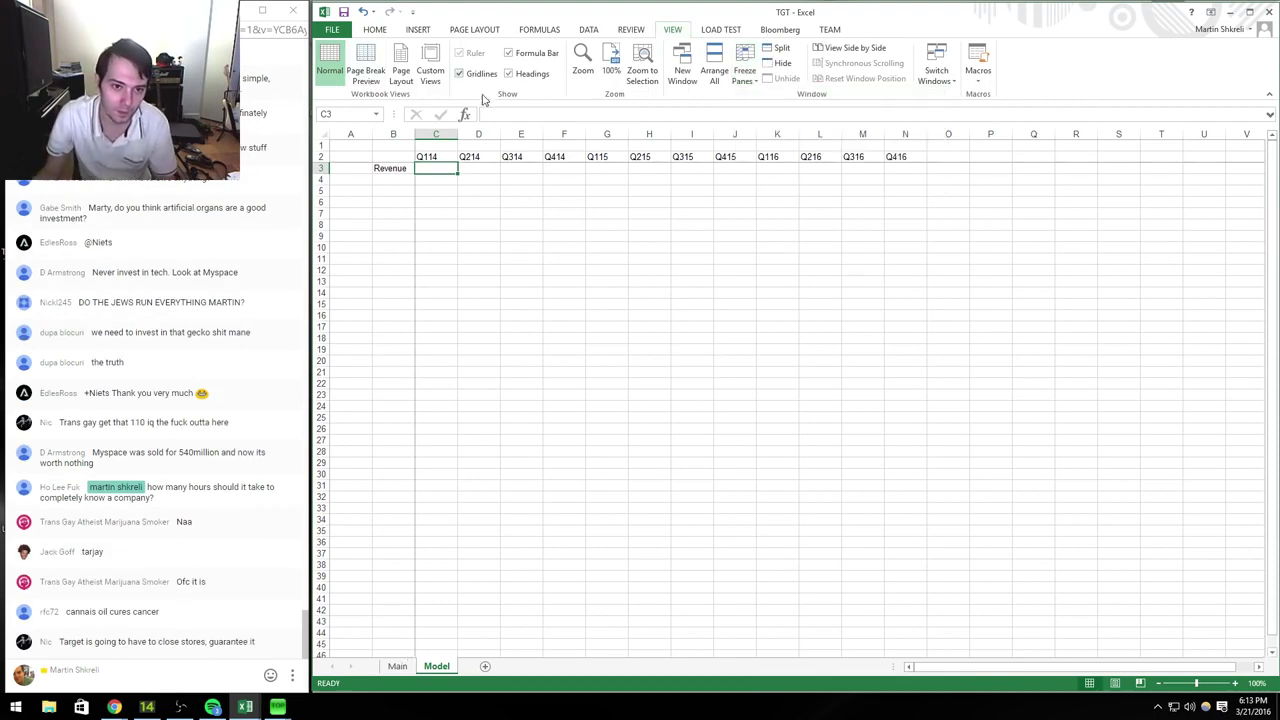
Step: Right-align columns C through N containing the quarter headers
{"action": "left_click_drag", "start_coordinate": [440, 136], "coordinate": [897, 134]}
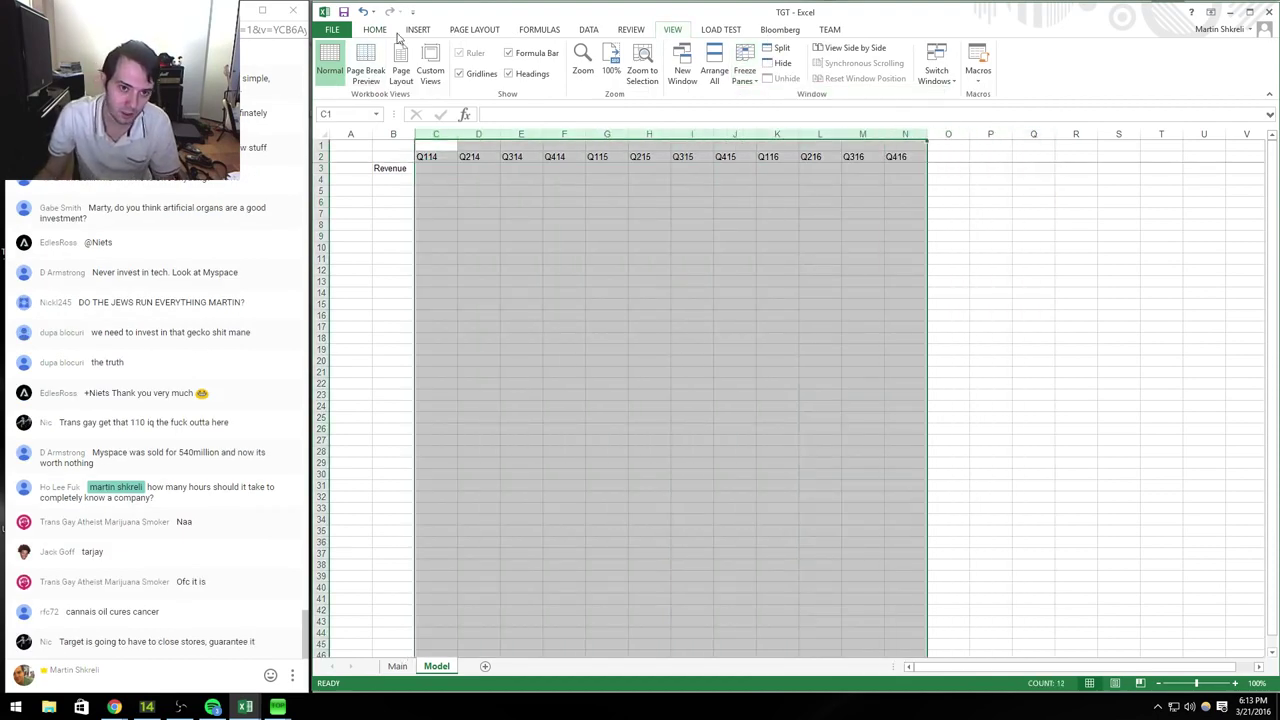
{"action": "left_click", "coordinate": [376, 30]}
{"action": "left_click", "coordinate": [594, 74]}
{"action": "left_click", "coordinate": [566, 168]}
{"action": "left_click", "coordinate": [560, 157]}
{"action": "left_click", "coordinate": [549, 175]}
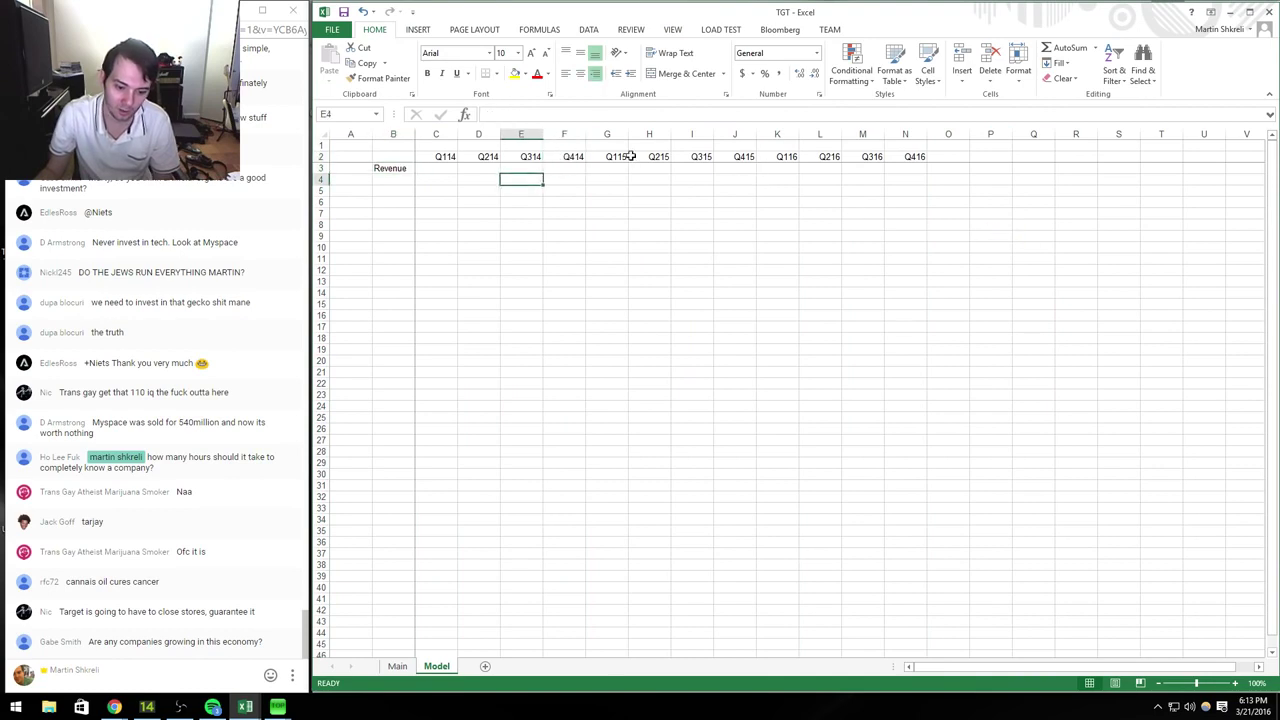
Step: Check the quarter-end date in Target's earnings release and enter 1/30/2016 above the Q415 header
{"action": "left_click", "coordinate": [691, 170]}
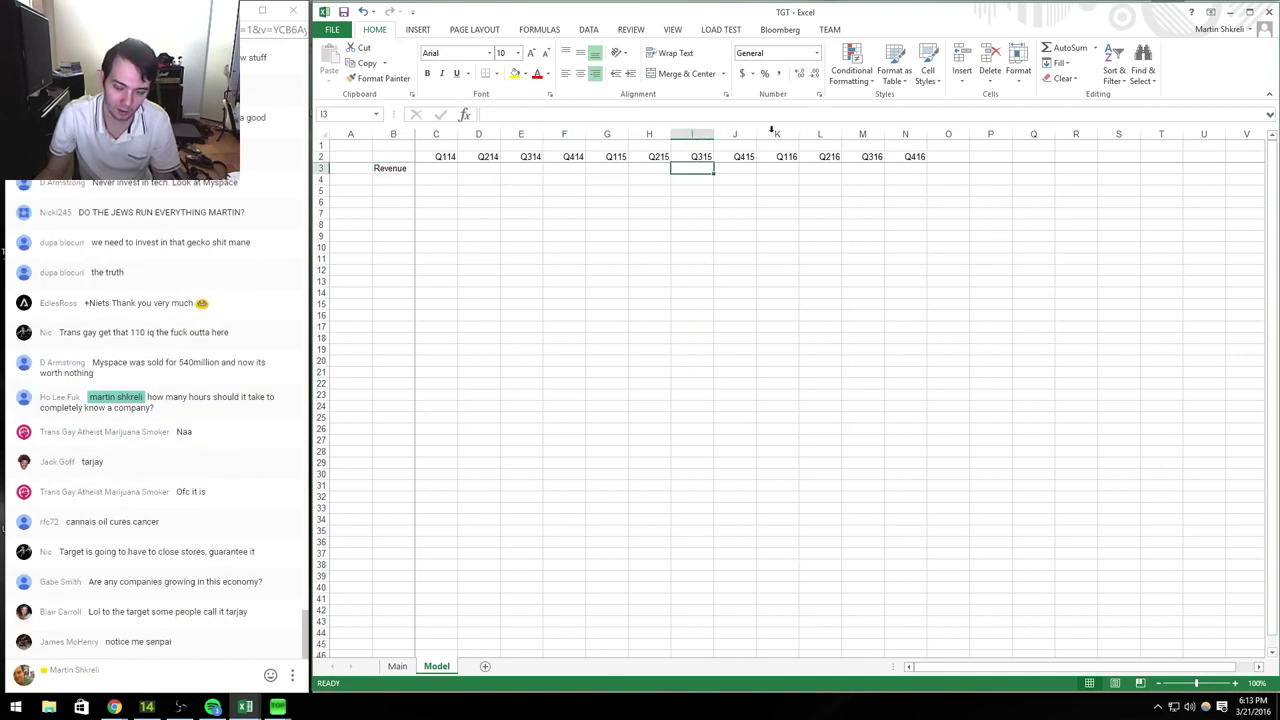
{"action": "key", "text": "alt+Tab"}
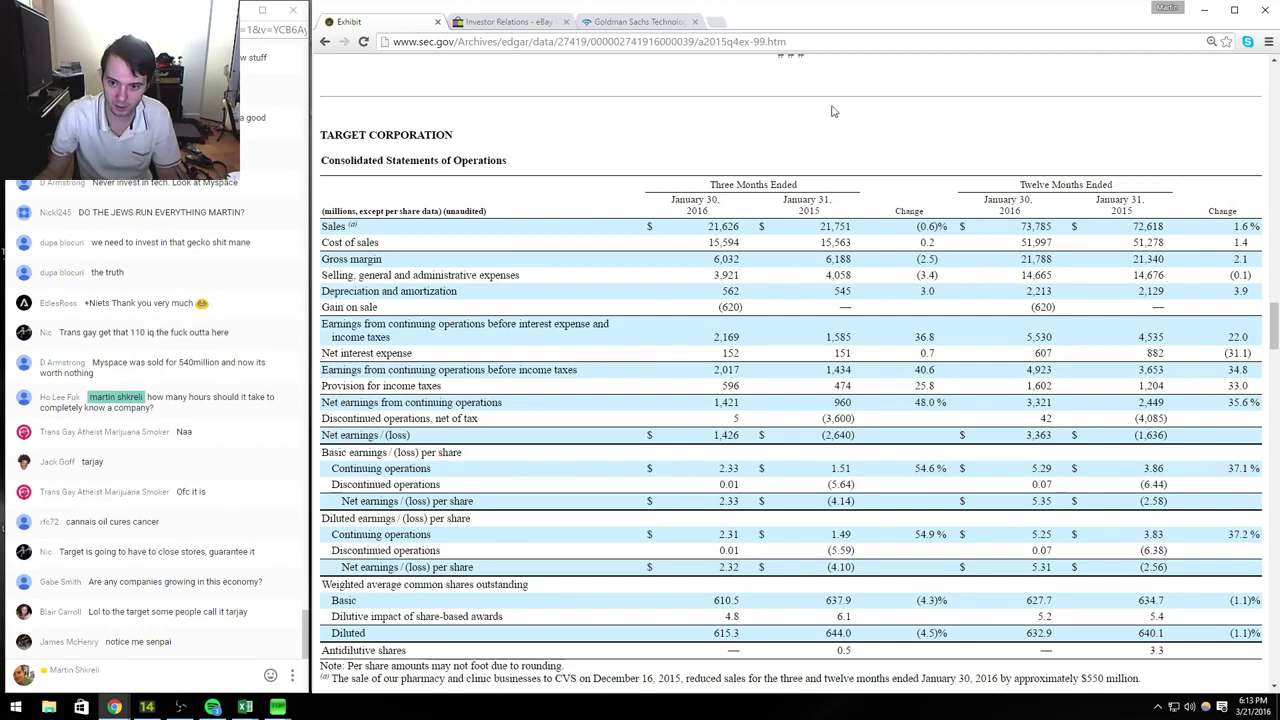
{"action": "key", "text": "alt+Tab"}
{"action": "key", "text": "alt+Tab"}
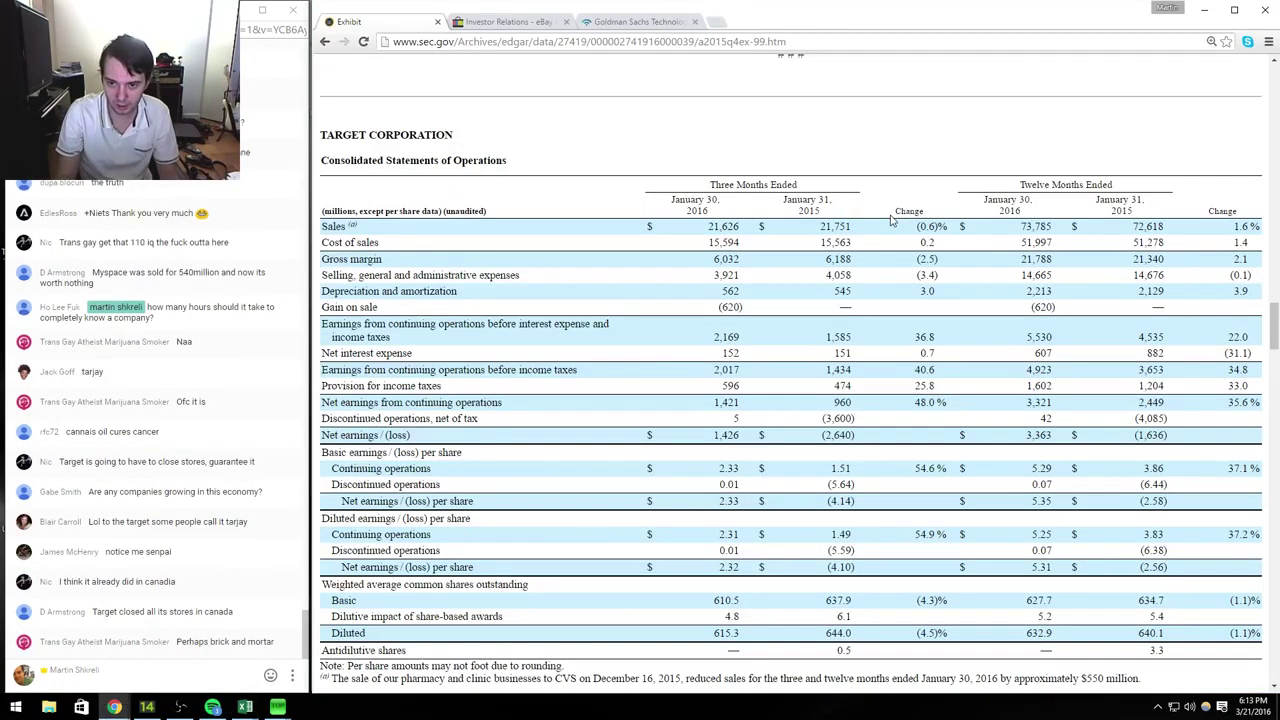
{"action": "key", "text": "alt+Tab"}
{"action": "key", "text": "Up"}
{"action": "key", "text": "Up"}
{"action": "key", "text": "Right"}
{"action": "type", "text": "1/"}
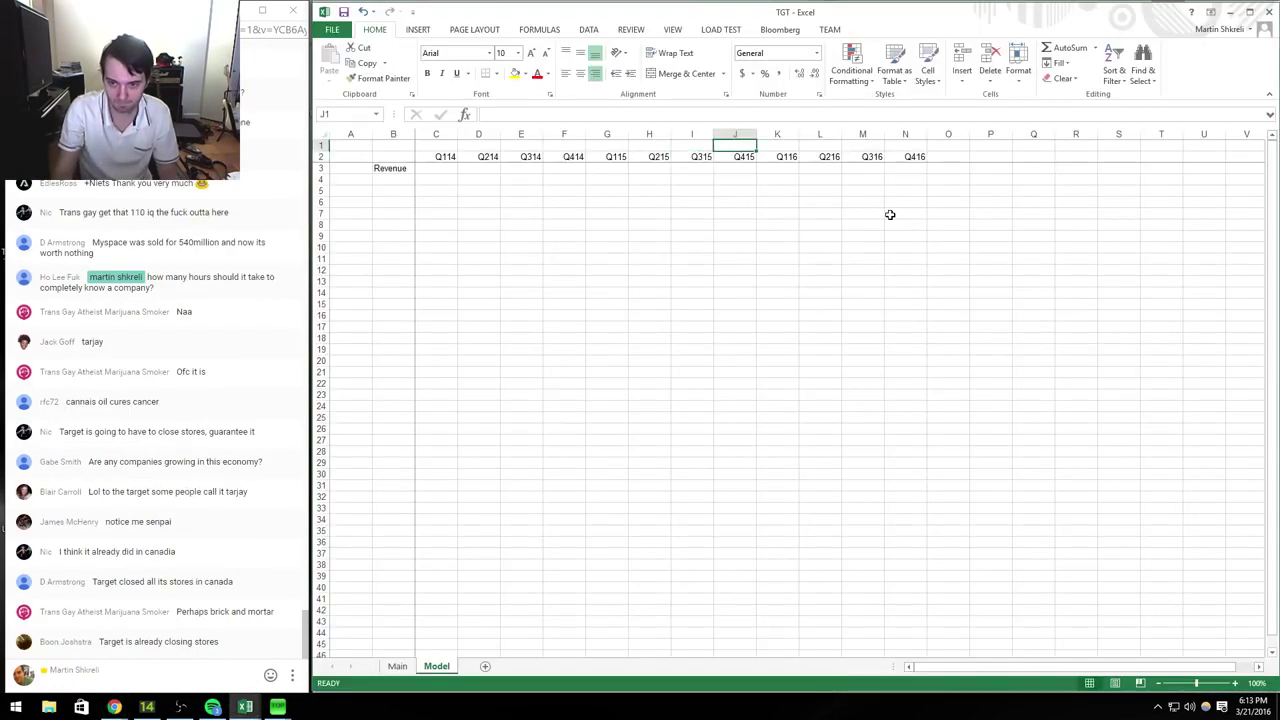
{"action": "type", "text": "30/2016"}
{"action": "key", "text": "Return"}
Step: Enter the Q415 revenue of 21626 from the earnings release in cell J3
{"action": "key", "text": "Down"}
{"action": "key", "text": "alt+Tab"}
{"action": "key", "text": "alt+Tab"}
{"action": "type", "text": "21"}
{"action": "key", "text": "Return"}
{"action": "key", "text": "Up"}
{"action": "type", "text": "21626"}
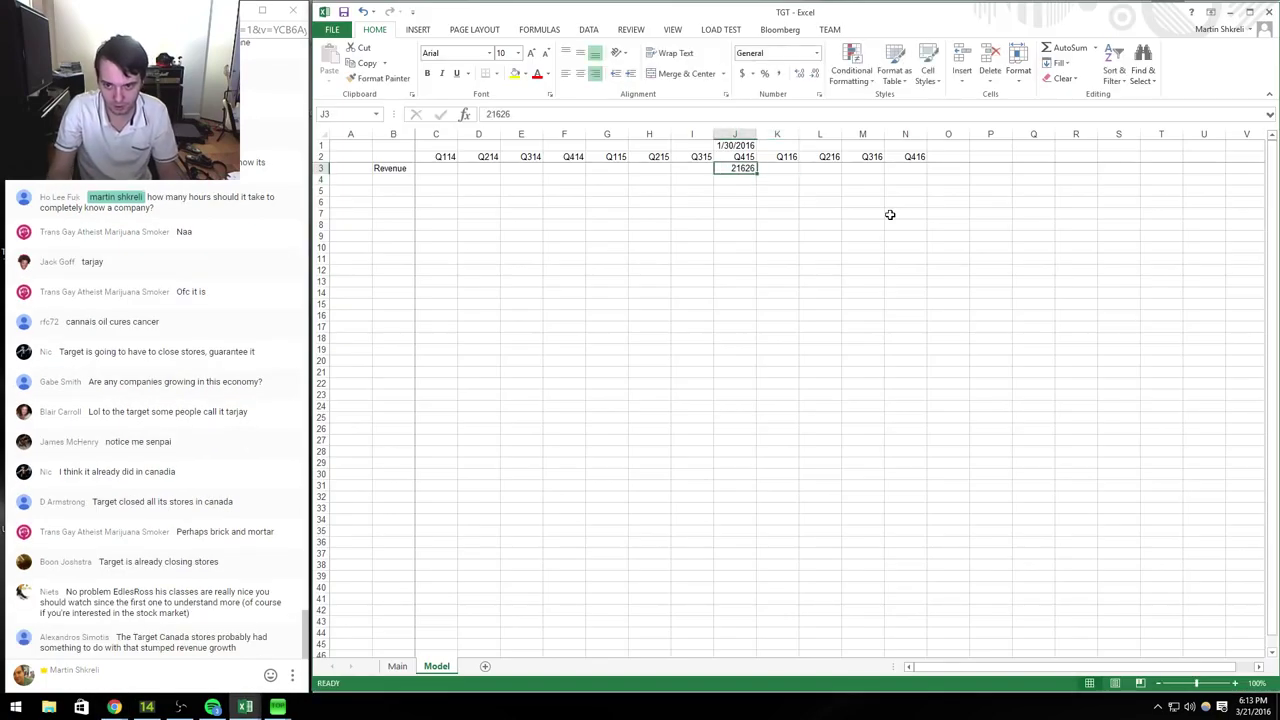
Step: Enter the prior-year sales of 21751 from the earnings release as Q414 revenue in cell F3
{"action": "key", "text": "alt+Tab"}
{"action": "key", "text": "alt+Tab"}
{"action": "key", "text": "ctrl+c"}
{"action": "key", "text": "Left"}
{"action": "key", "text": "Left"}
{"action": "key", "text": "Left"}
{"action": "key", "text": "Left"}
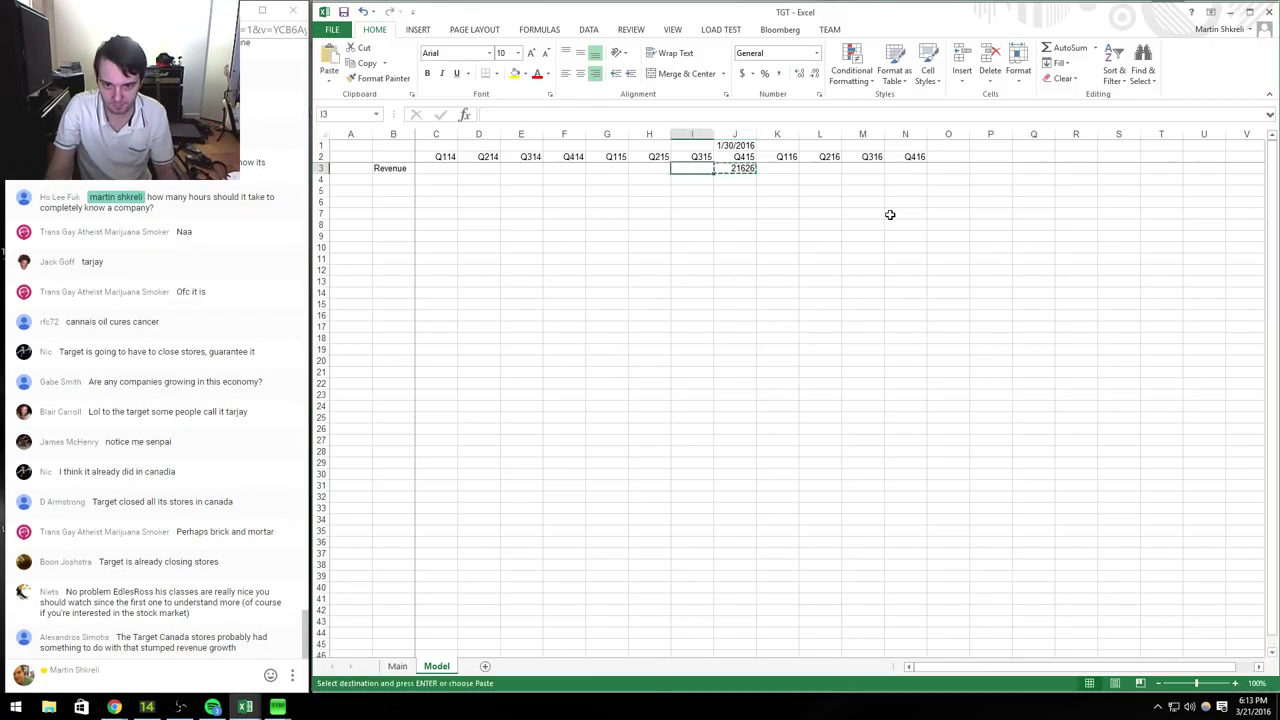
{"action": "key", "text": "Return"}
{"action": "key", "text": "alt+Tab"}
{"action": "key", "text": "alt+Tab"}
{"action": "type", "text": "21751"}
{"action": "key", "text": "Return"}
{"action": "key", "text": "Up"}
Step: Format the Revenue row as bold numbers with thousands separators and no decimals
{"action": "key", "text": "shift+space"}
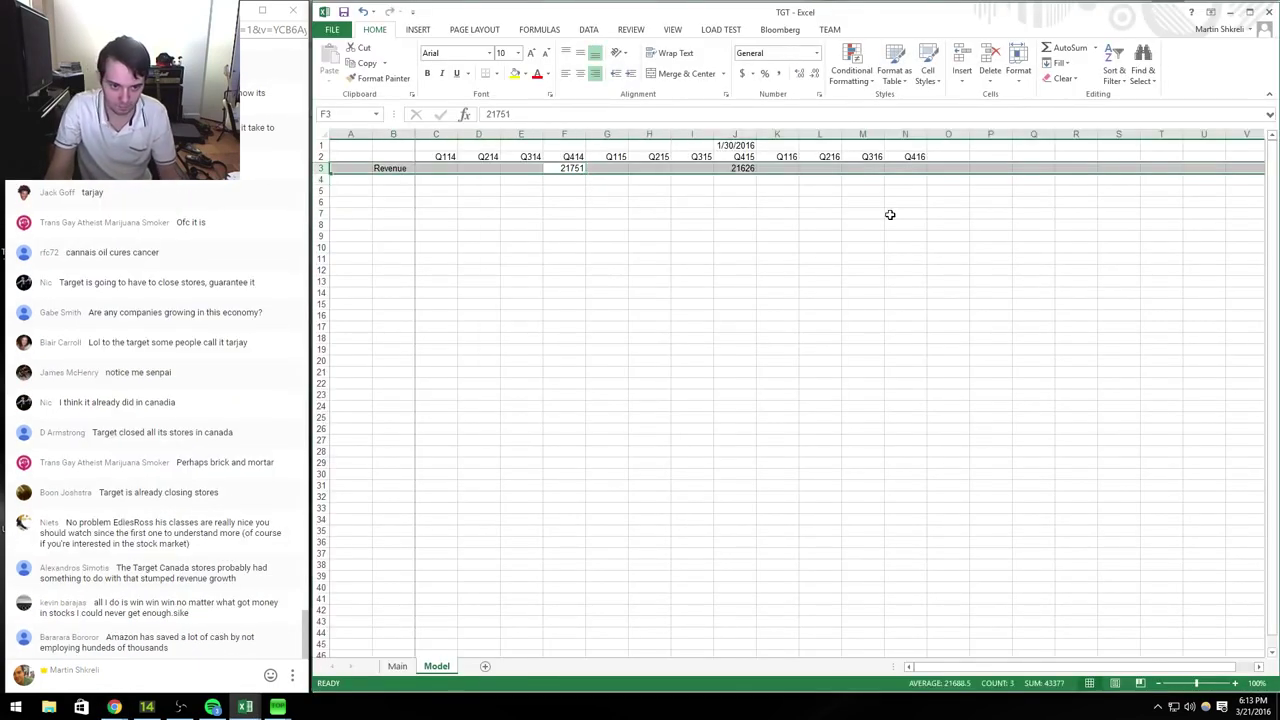
{"action": "key", "text": "ctrl+1"}
{"action": "key", "text": "Down"}
{"action": "type", "text": "0"}
{"action": "key", "text": "alt+u"}
{"action": "key", "text": "Return"}
{"action": "key", "text": "Right"}
{"action": "key", "text": "Right"}
{"action": "key", "text": "Right"}
{"action": "key", "text": "Right"}
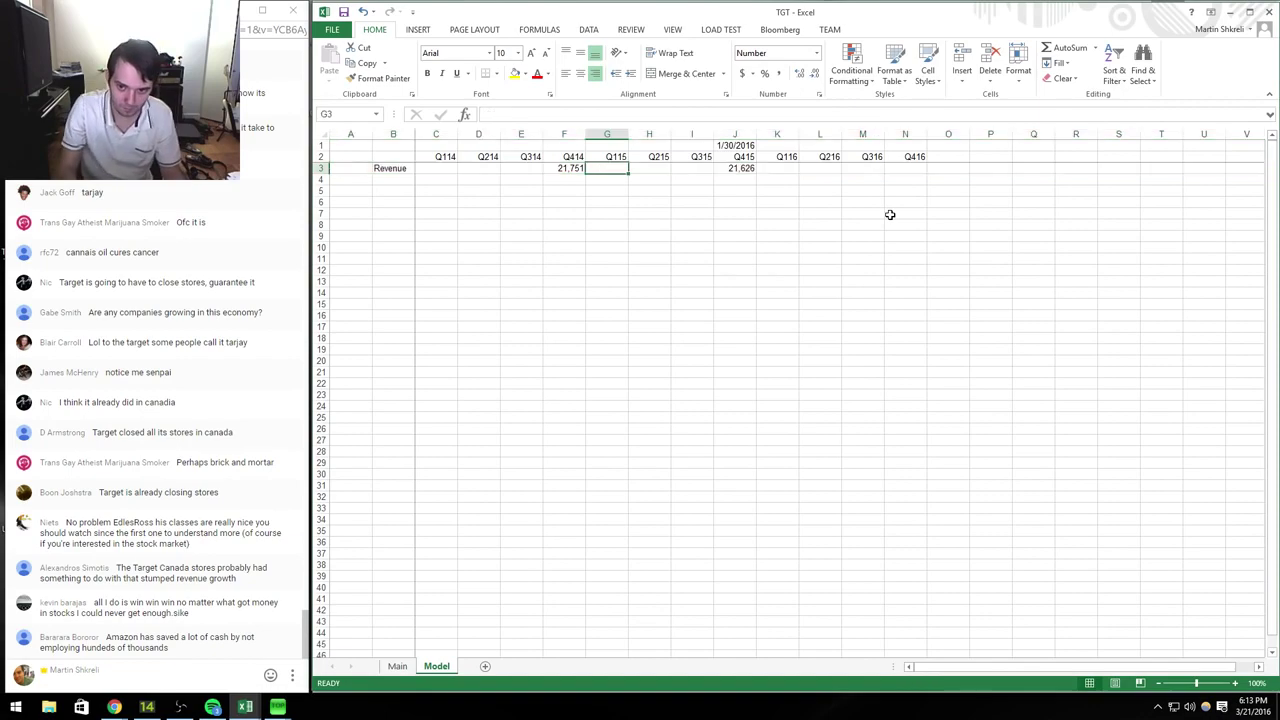
{"action": "key", "text": "shift+space"}
Step: Switch to Chrome, open Target's 10-Q filed 2015-11-25 from the filings list and find its Consolidated Statements of Operations
{"action": "key", "text": "alt+Tab"}
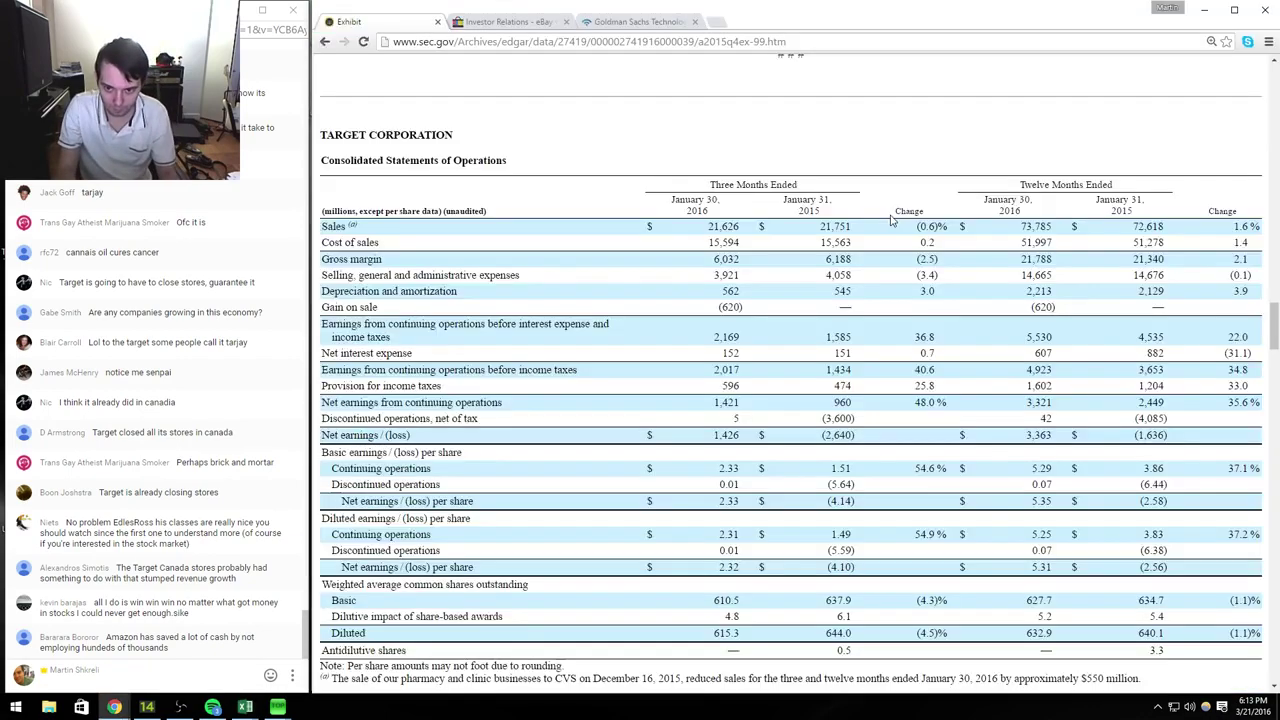
{"action": "key", "text": "alt+Left"}
{"action": "key", "text": "alt+Left"}
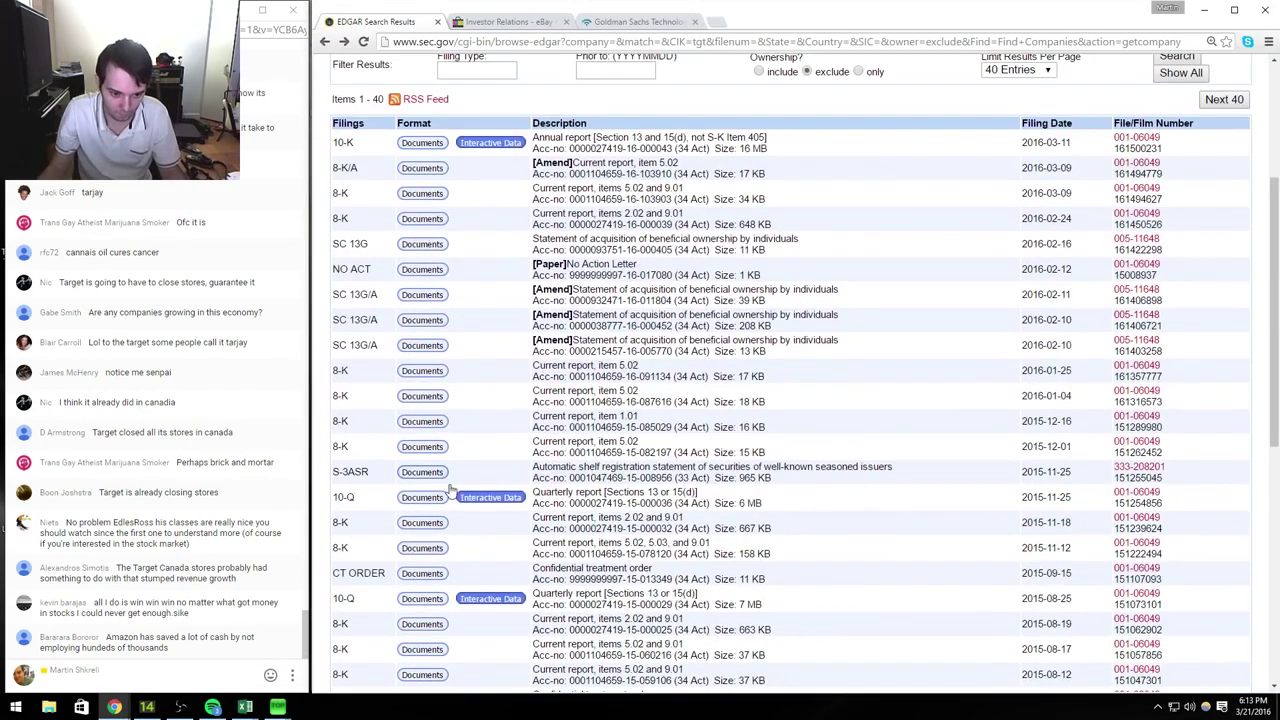
{"action": "left_click", "coordinate": [424, 497]}
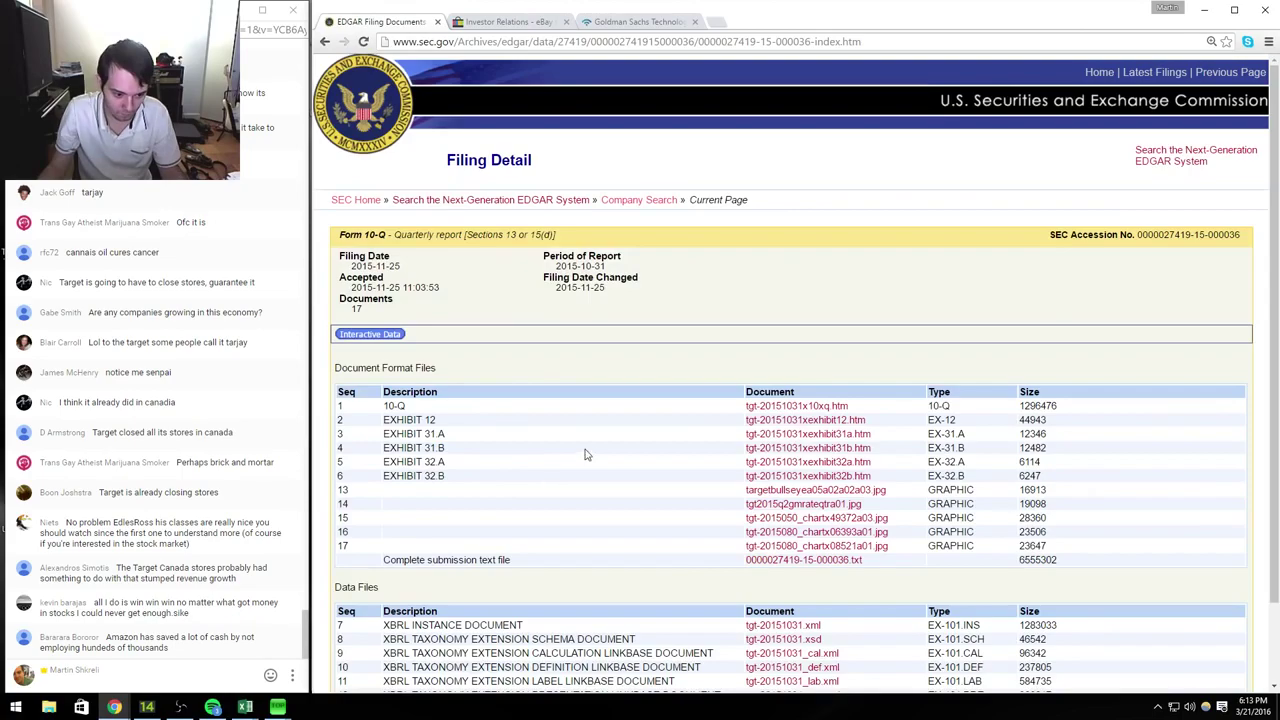
{"action": "left_click", "coordinate": [849, 406]}
{"action": "scroll", "coordinate": [850, 390], "scroll_direction": "down", "scroll_amount": 15}
{"action": "scroll", "coordinate": [850, 386], "scroll_direction": "up", "scroll_amount": 2}
{"action": "scroll", "coordinate": [845, 382], "scroll_direction": "down", "scroll_amount": 2}
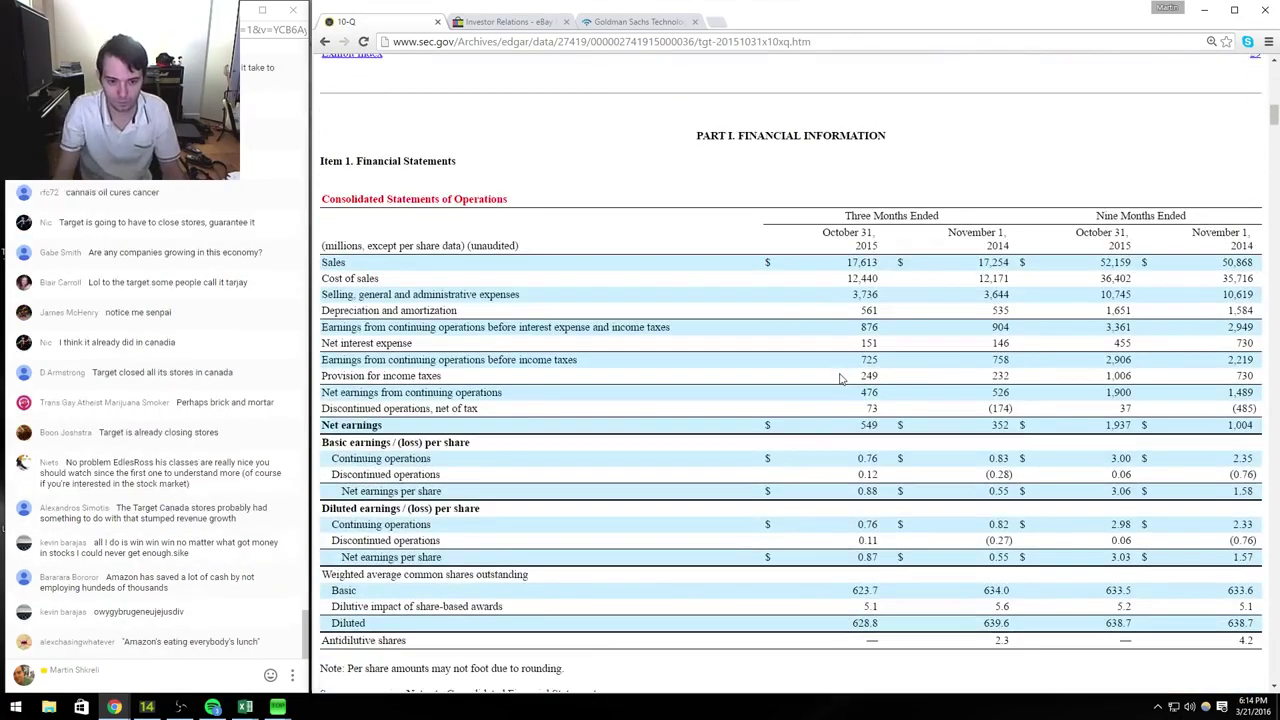
Step: Enter the Q315 revenue of 17613 in the Excel model and the quarter-end date 10/31/2015 above the Q315 header
{"action": "key", "text": "alt+Tab"}
{"action": "key", "text": "Left"}
{"action": "key", "text": "alt+Tab"}
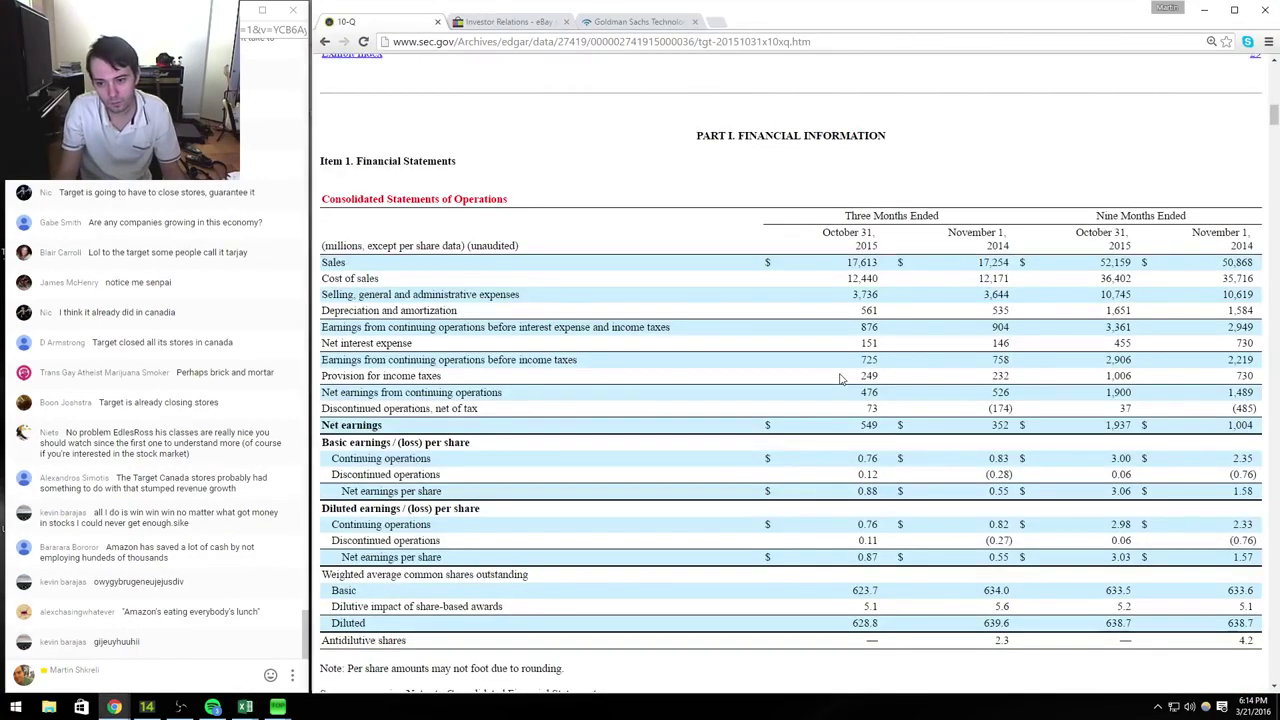
{"action": "key", "text": "alt+Tab"}
{"action": "type", "text": "17613"}
{"action": "key", "text": "Return"}
{"action": "key", "text": "alt+Tab"}
{"action": "key", "text": "alt+Tab"}
{"action": "type", "text": "10/31/2015"}
{"action": "key", "text": "Return"}
Step: Enter the prior-year sales of 17254 from the 10-Q as Q314 revenue in cell E3
{"action": "key", "text": "Down"}
{"action": "key", "text": "Left"}
{"action": "key", "text": "Left"}
{"action": "key", "text": "Left"}
{"action": "key", "text": "Left"}
{"action": "key", "text": "alt+Tab"}
{"action": "key", "text": "alt+Tab"}
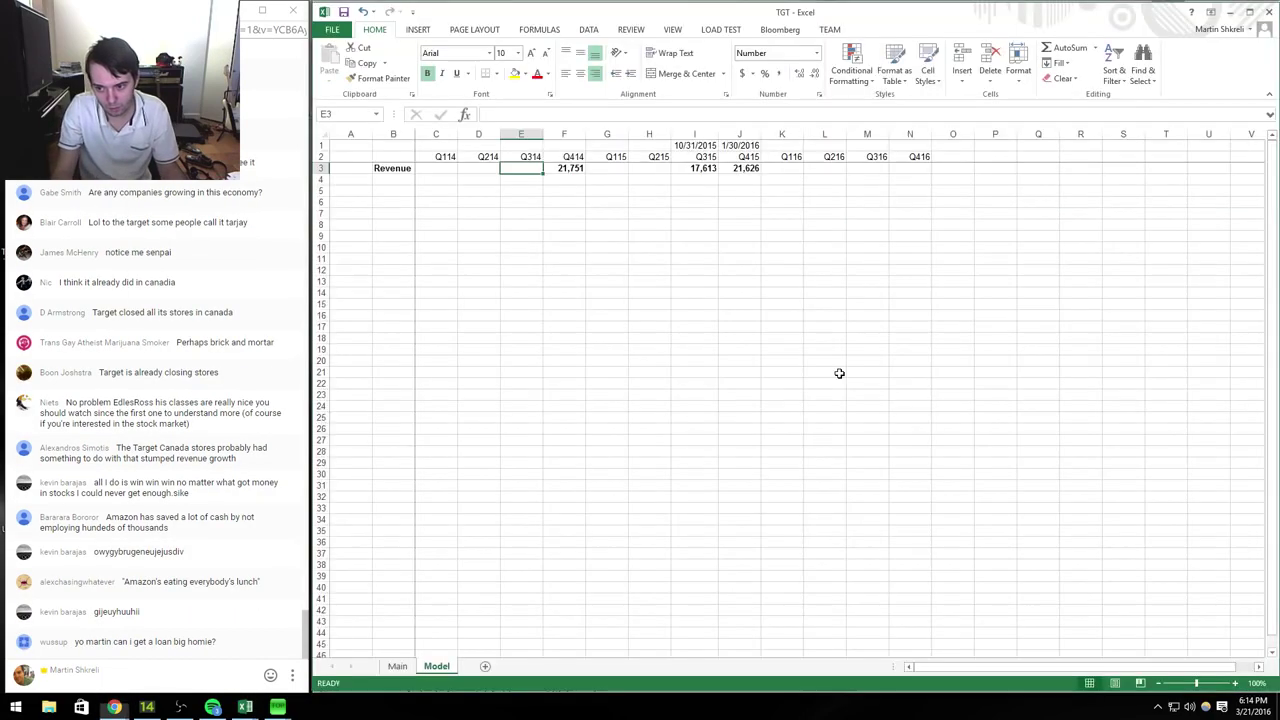
{"action": "type", "text": "17254"}
{"action": "key", "text": "Return"}
{"action": "key", "text": "Up"}
{"action": "key", "text": "Right"}
{"action": "key", "text": "Right"}
{"action": "key", "text": "Right"}
{"action": "key", "text": "Right"}
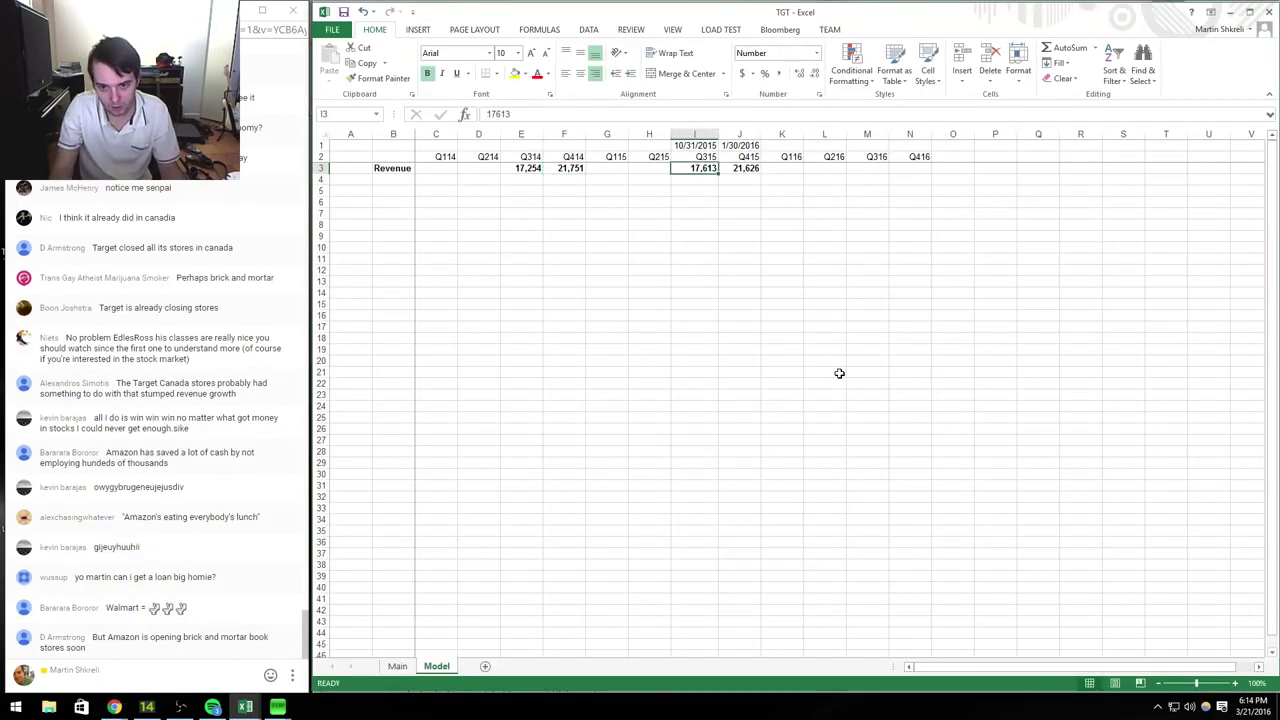
Step: Return to Target's filings list in Chrome and open the filing detail of the 10-Q filed 2015-08-25
{"action": "key", "text": "alt+Tab"}
{"action": "key", "text": "alt+Left"}
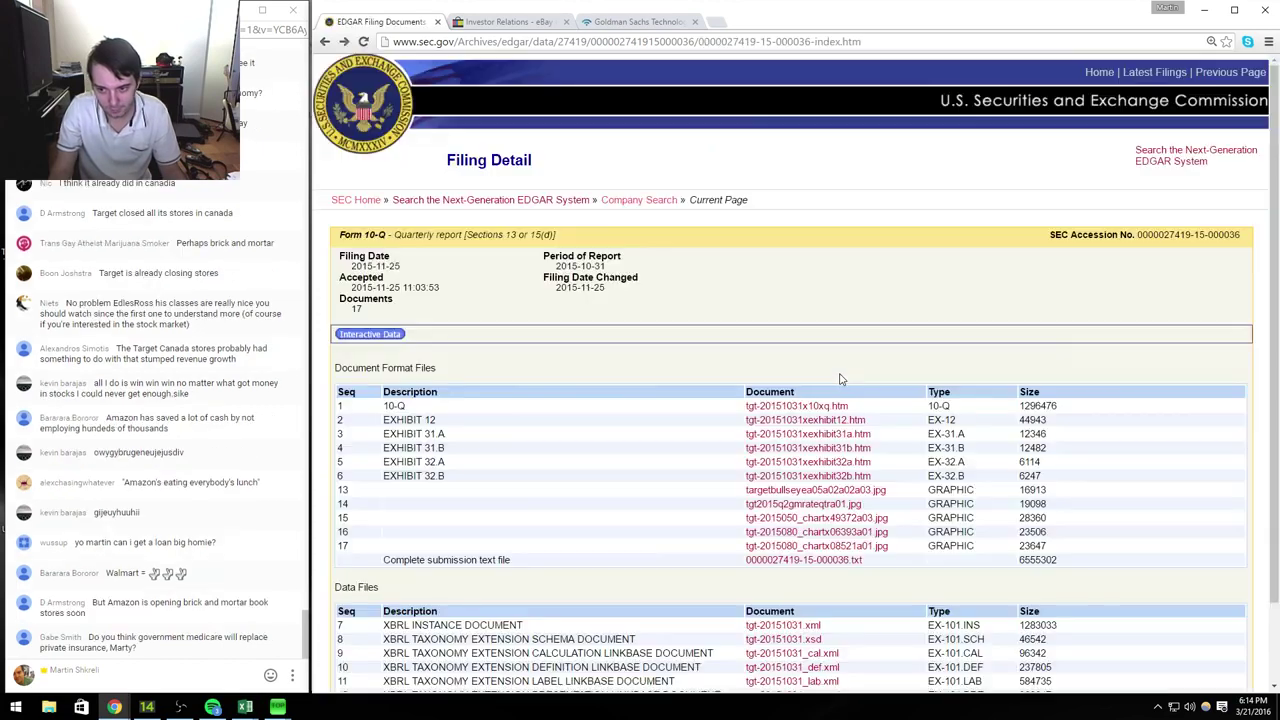
{"action": "key", "text": "alt+Tab"}
{"action": "type", "text": "17613"}
{"action": "key", "text": "ctrl+Return"}
{"action": "key", "text": "alt+Tab"}
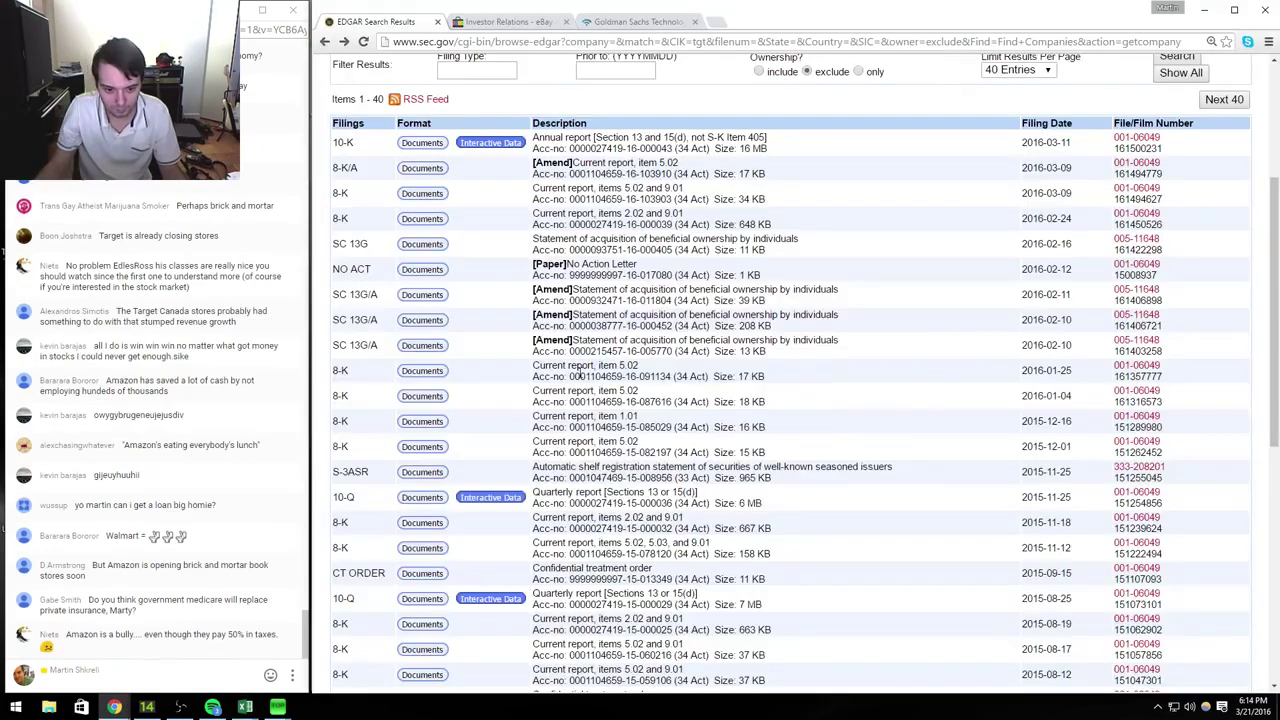
{"action": "left_click", "coordinate": [420, 533]}
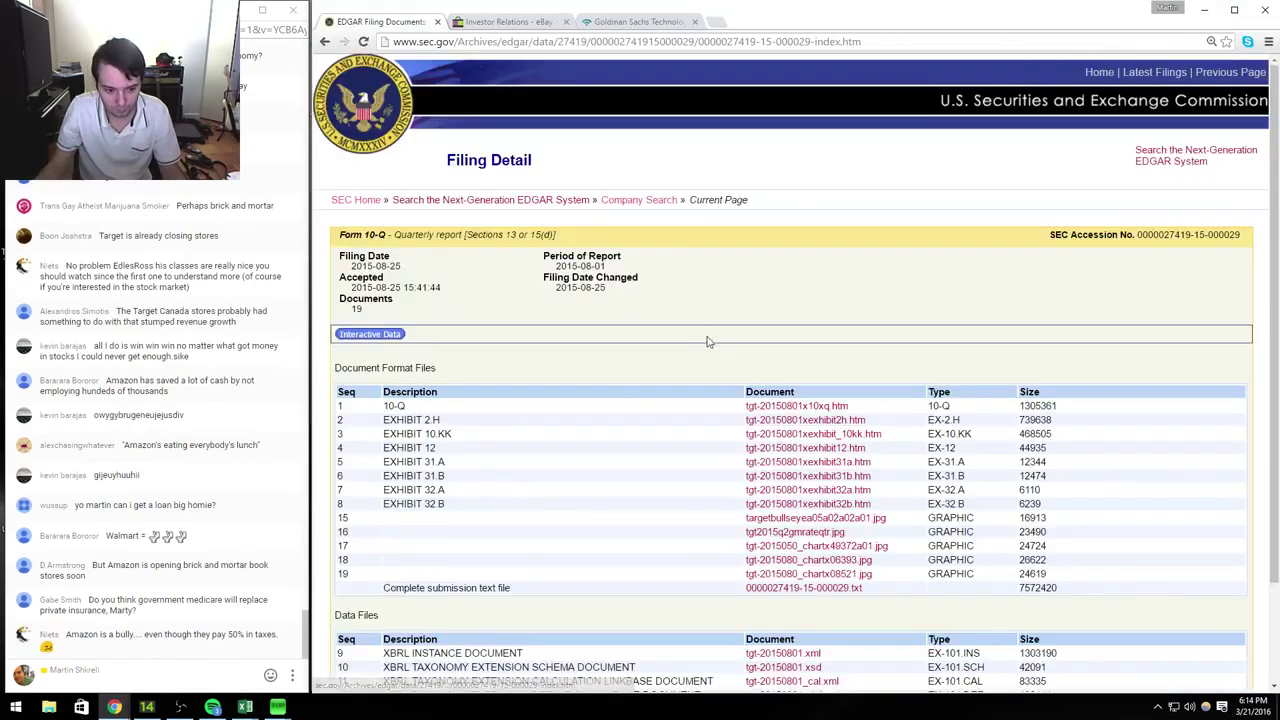
Step: Open the document tgt-20150801x10xq.htm from the filing and find its Consolidated Statements of Operations
{"action": "left_click", "coordinate": [805, 406]}
{"action": "scroll", "coordinate": [822, 368], "scroll_direction": "down", "scroll_amount": 6}
{"action": "scroll", "coordinate": [822, 368], "scroll_direction": "down", "scroll_amount": 5}
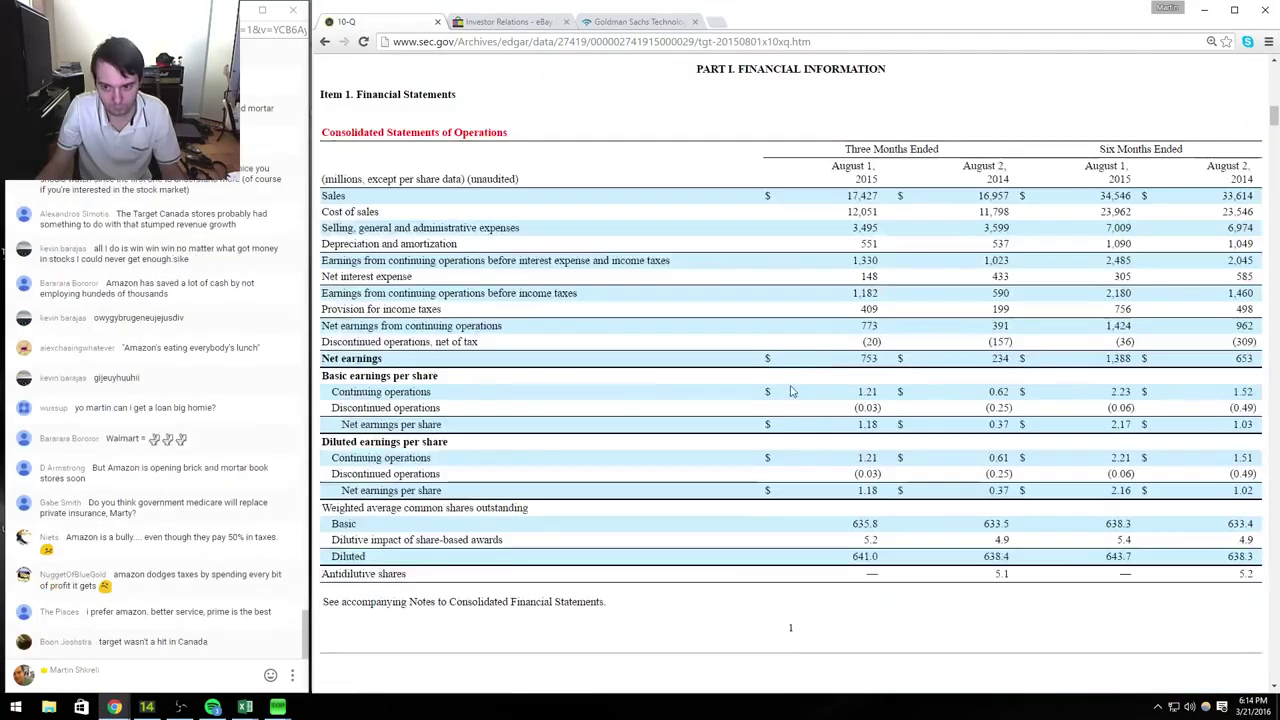
Step: Enter the Q215 revenue of 17427 in the TGT Excel model and the quarter-end date 8/1/2015 above the Q215 header
{"action": "key", "text": "alt+Tab"}
{"action": "key", "text": "Left"}
{"action": "key", "text": "alt+Tab"}
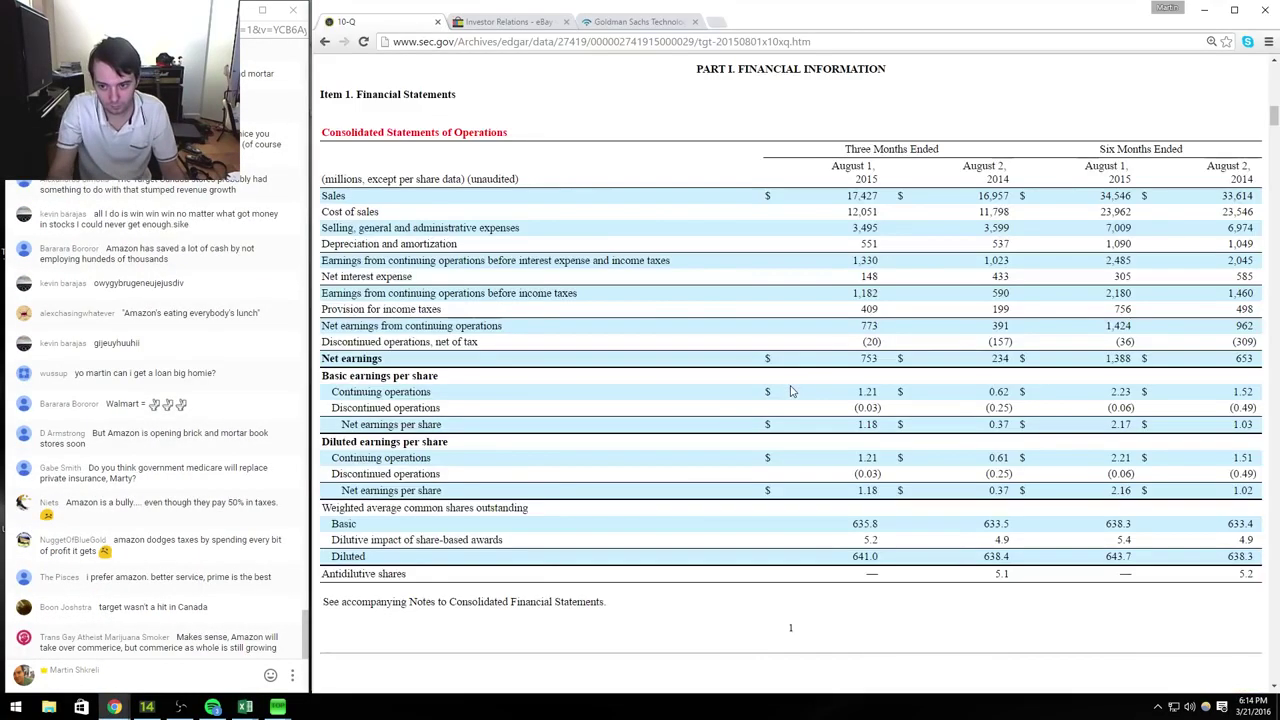
{"action": "key", "text": "alt+Tab"}
{"action": "type", "text": "17427"}
{"action": "key", "text": "Up"}
{"action": "key", "text": "Up"}
{"action": "key", "text": "alt+Tab"}
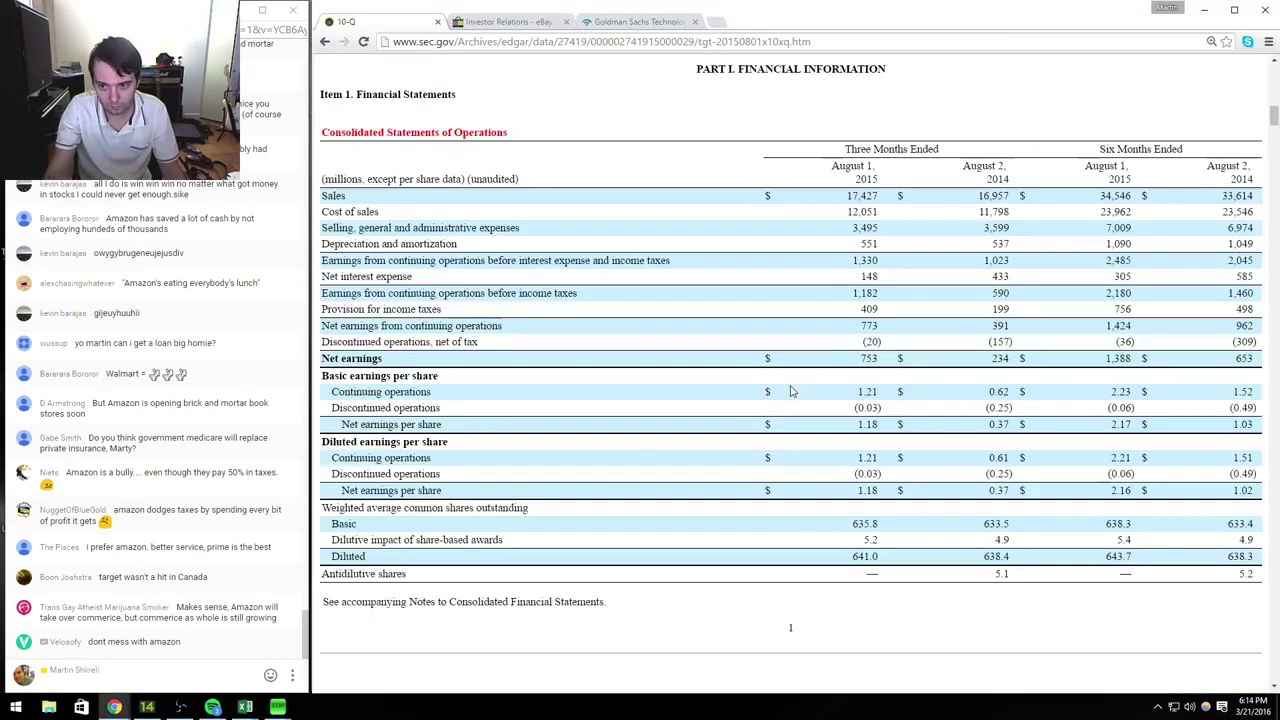
{"action": "key", "text": "alt+Tab"}
{"action": "type", "text": "8/1/"}
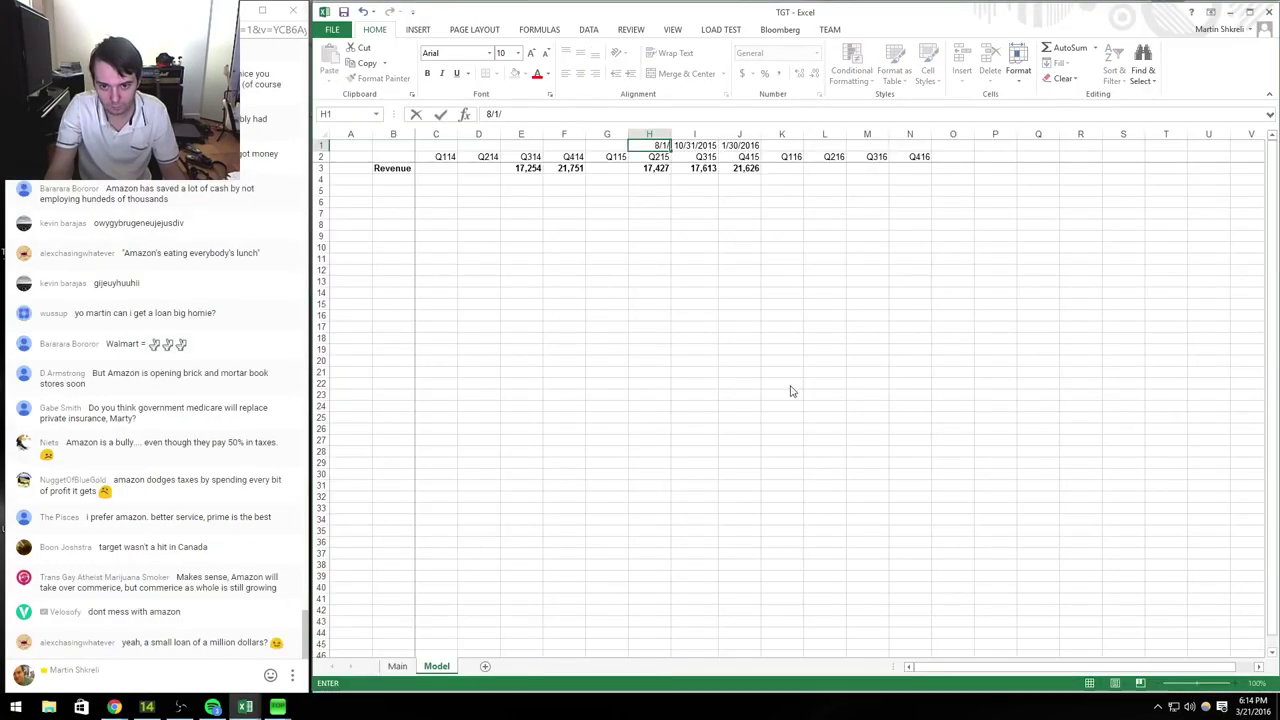
{"action": "type", "text": "2015"}
{"action": "key", "text": "Return"}
Step: Enter the prior-year quarter's sales of 16957 from the 10-Q as Q214 revenue in cell D3
{"action": "key", "text": "Left"}
{"action": "key", "text": "Left"}
{"action": "key", "text": "Down"}
{"action": "key", "text": "Left"}
{"action": "key", "text": "Left"}
{"action": "key", "text": "alt+Tab"}
{"action": "key", "text": "alt+Tab"}
{"action": "type", "text": "16957"}
{"action": "key", "text": "Return"}
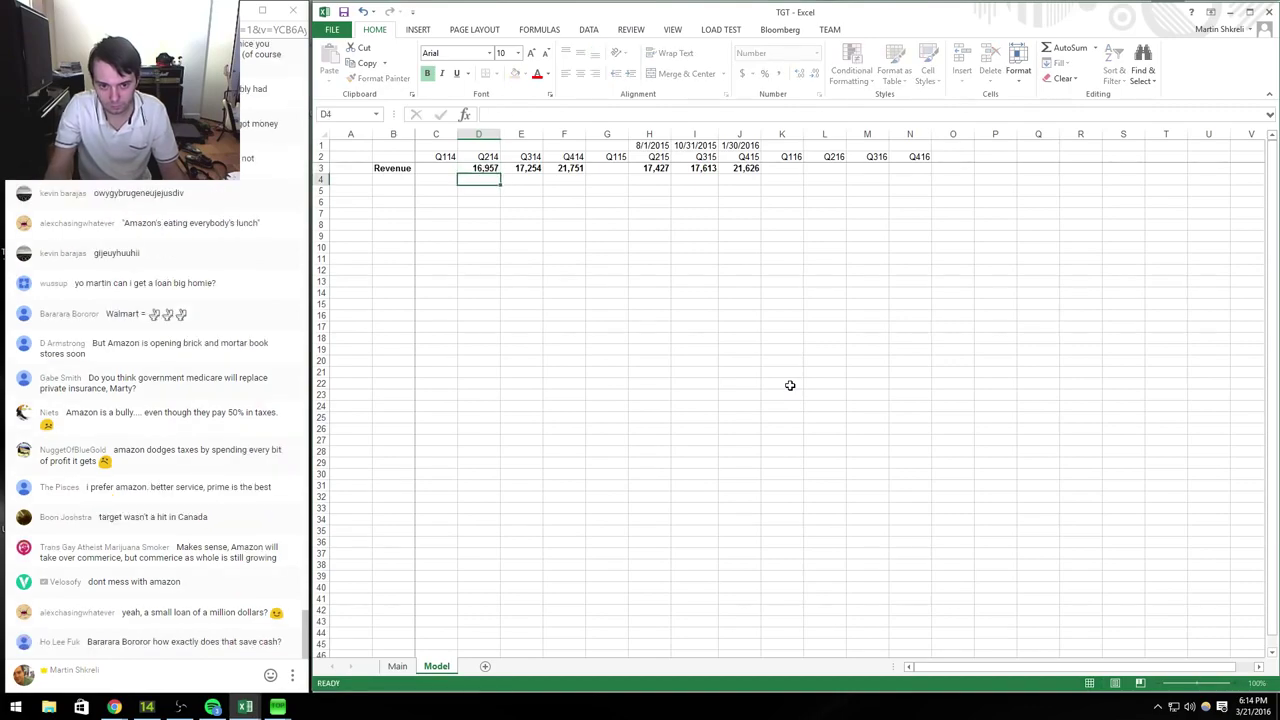
Step: Return to Target's filings list in Chrome, open the 10-Q filed 2015-05-28 and find its Consolidated Statements of Operations
{"action": "key", "text": "alt+Tab"}
{"action": "key", "text": "alt+Left"}
{"action": "scroll", "coordinate": [783, 425], "scroll_direction": "down", "scroll_amount": 5}
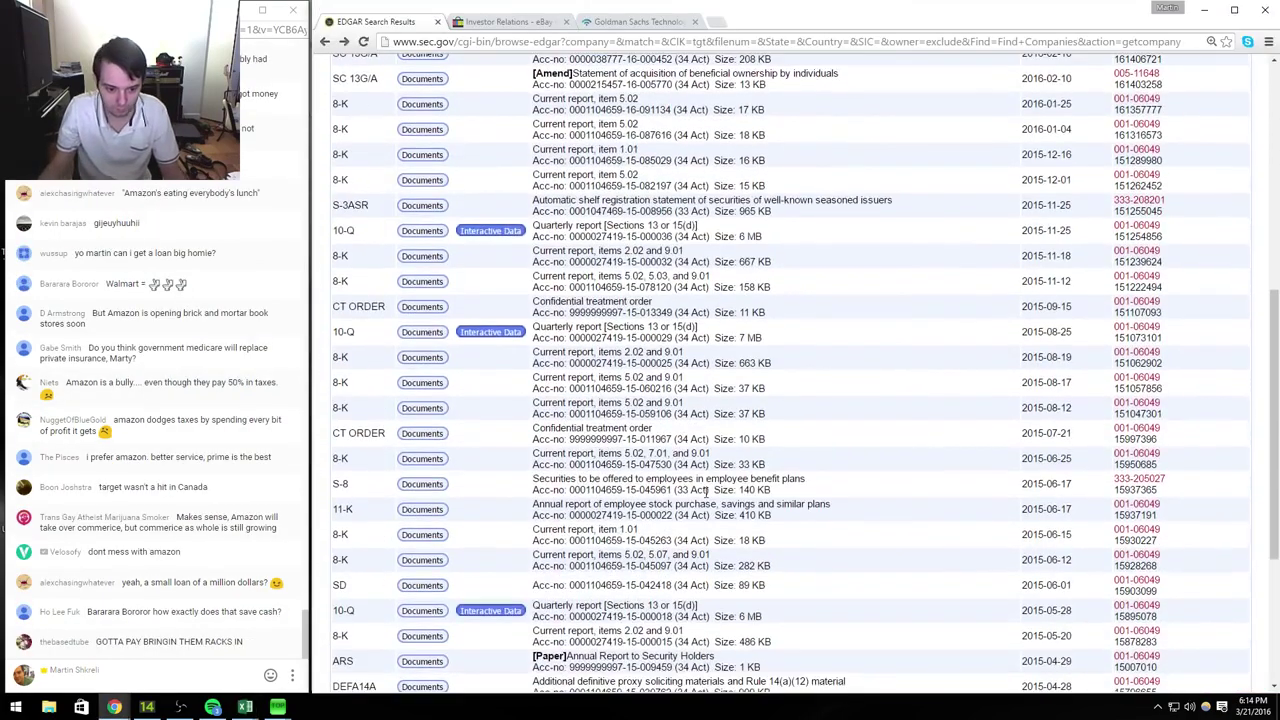
{"action": "left_click", "coordinate": [424, 610]}
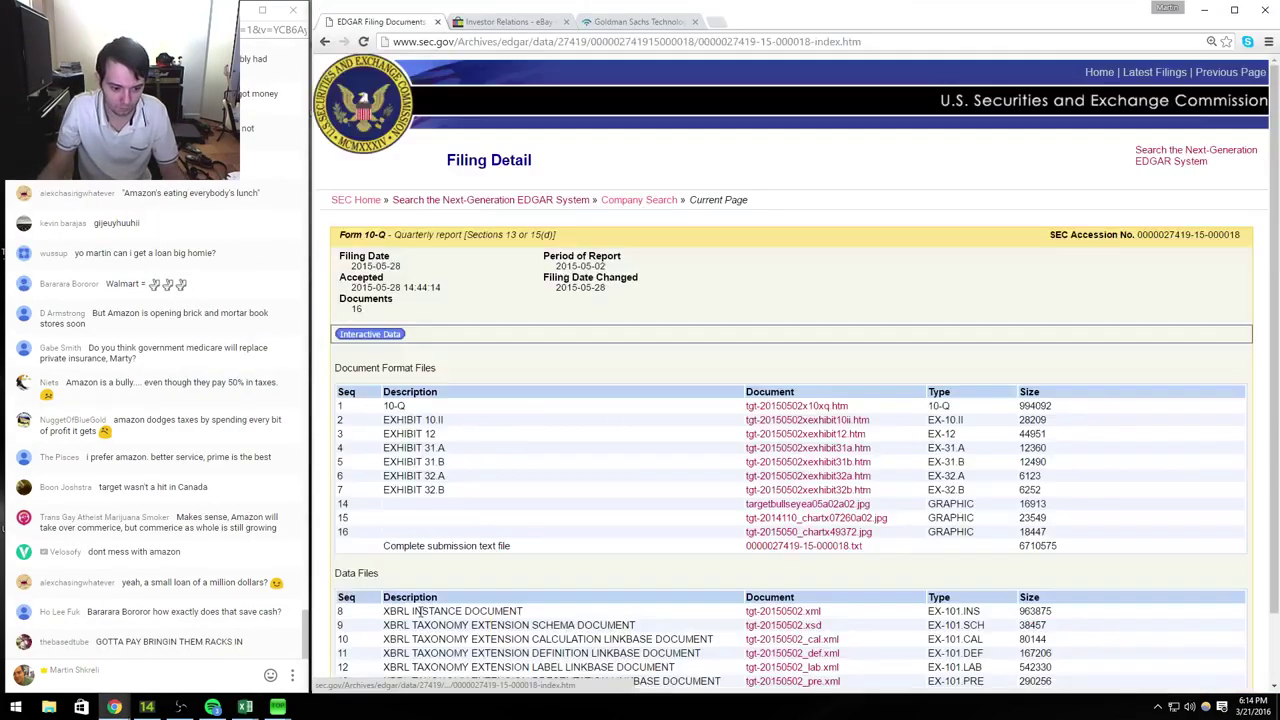
{"action": "left_click", "coordinate": [808, 410]}
{"action": "scroll", "coordinate": [812, 415], "scroll_direction": "down", "scroll_amount": 10}
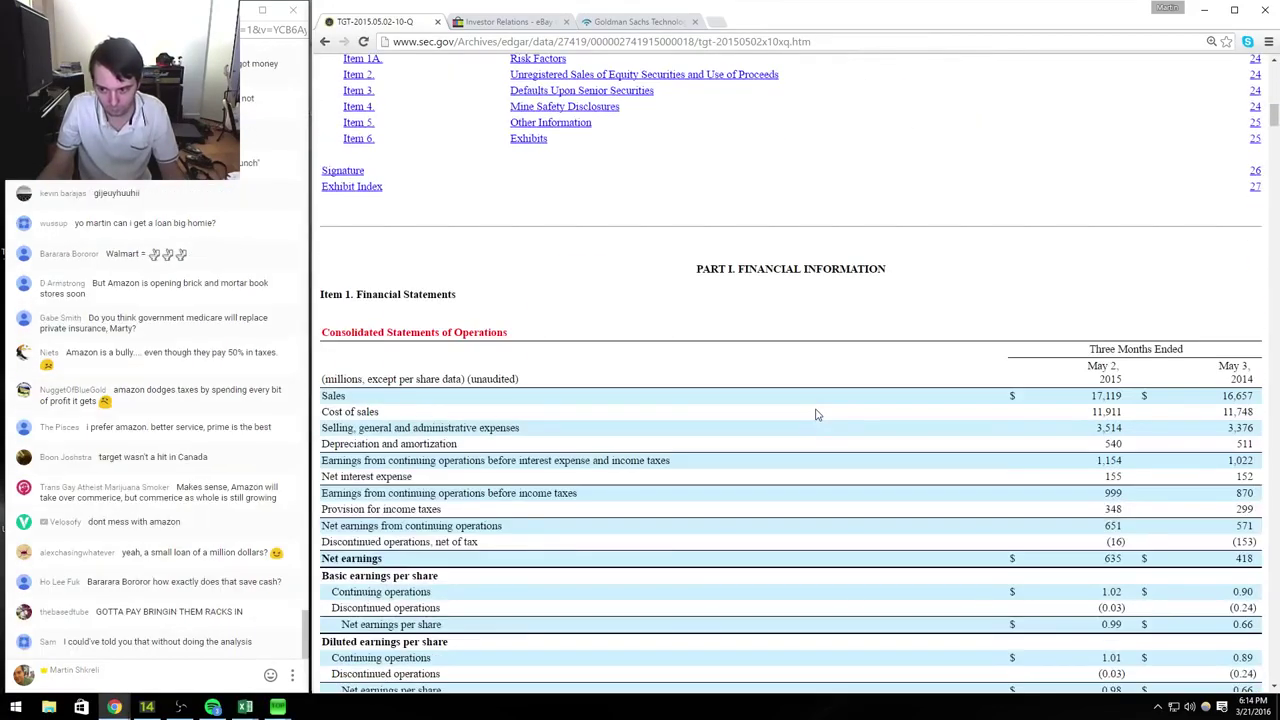
Step: Enter the Q115 revenue of 17,119 in the TGT Excel model and the quarter-end date 5/2/15 above the Q115 header
{"action": "key", "text": "alt+Tab"}
{"action": "key", "text": "Up"}
{"action": "key", "text": "Right"}
{"action": "key", "text": "Right"}
{"action": "key", "text": "Right"}
{"action": "key", "text": "alt+Tab"}
{"action": "key", "text": "alt+Tab"}
{"action": "type", "text": "17,119"}
{"action": "key", "text": "Up"}
{"action": "key", "text": "Up"}
{"action": "key", "text": "alt+Tab"}
{"action": "key", "text": "alt+Tab"}
{"action": "type", "text": "5/2/15"}
{"action": "key", "text": "Down"}
Step: Enter the prior-year quarter's sales of 16657 from the 10-Q as Q114 revenue in cell C3
{"action": "key", "text": "Down"}
{"action": "key", "text": "Left"}
{"action": "key", "text": "Left"}
{"action": "key", "text": "alt+Tab"}
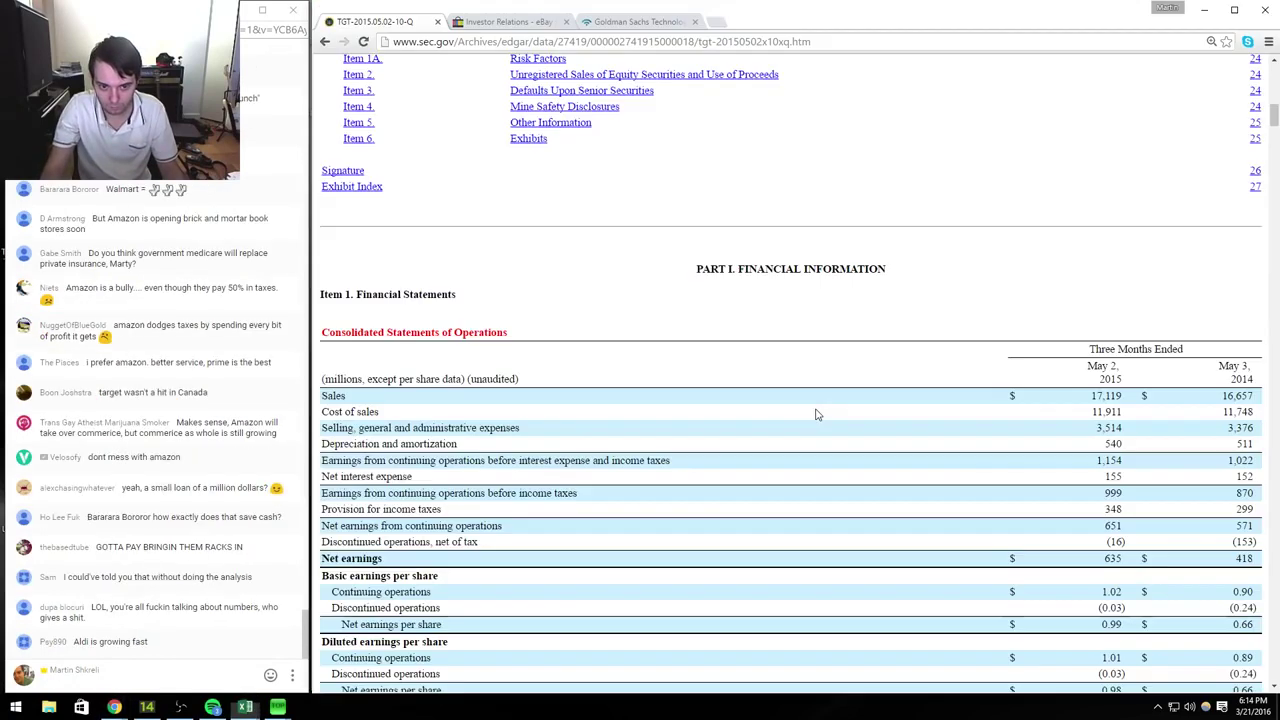
{"action": "key", "text": "alt+Tab"}
{"action": "type", "text": "16657"}
{"action": "key", "text": "ctrl+Return"}
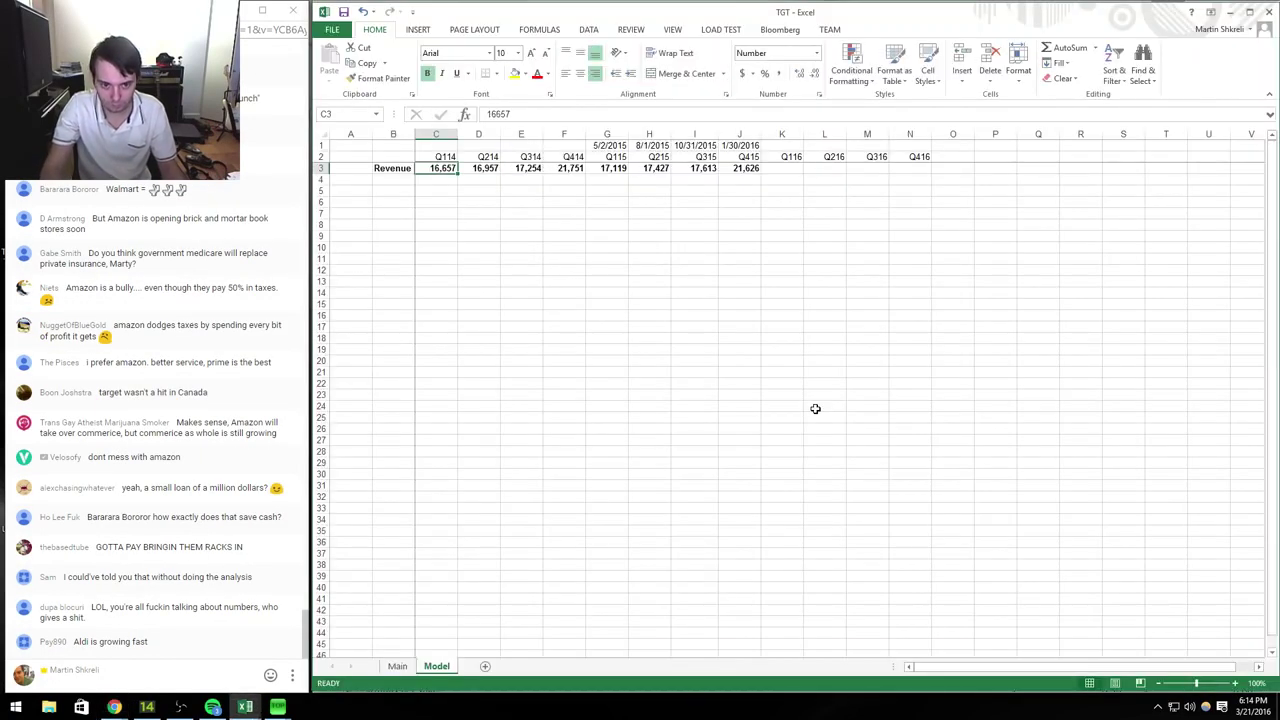
Step: Copy the Target revenue figures from Q114 through Q415 into the TGT row of the AMZN workbook, starting at cell C34
{"action": "key", "text": "ctrl+shift+Right"}
{"action": "key", "text": "ctrl+c"}
{"action": "key", "text": "ctrl+Tab"}
{"action": "key", "text": "Left"}
{"action": "key", "text": "Up"}
{"action": "key", "text": "Up"}
{"action": "key", "text": "Right"}
{"action": "key", "text": "ctrl+v"}
Step: Remove the bold formatting from the pasted TGT figures in C34:J34
{"action": "key", "text": "Down"}
{"action": "key", "text": "Up"}
{"action": "key", "text": "shift+Right"}
{"action": "key", "text": "shift+Right"}
{"action": "key", "text": "shift+Right"}
{"action": "key", "text": "shift+Right"}
{"action": "key", "text": "shift+Right"}
{"action": "key", "text": "shift+Right"}
{"action": "key", "text": "shift+Right"}
{"action": "key", "text": "ctrl+b"}
Step: Check the existing Total formula and replace the Q114 Total in C38 with a sum of C34:C37 that includes Target
{"action": "key", "text": "Down"}
{"action": "key", "text": "Down"}
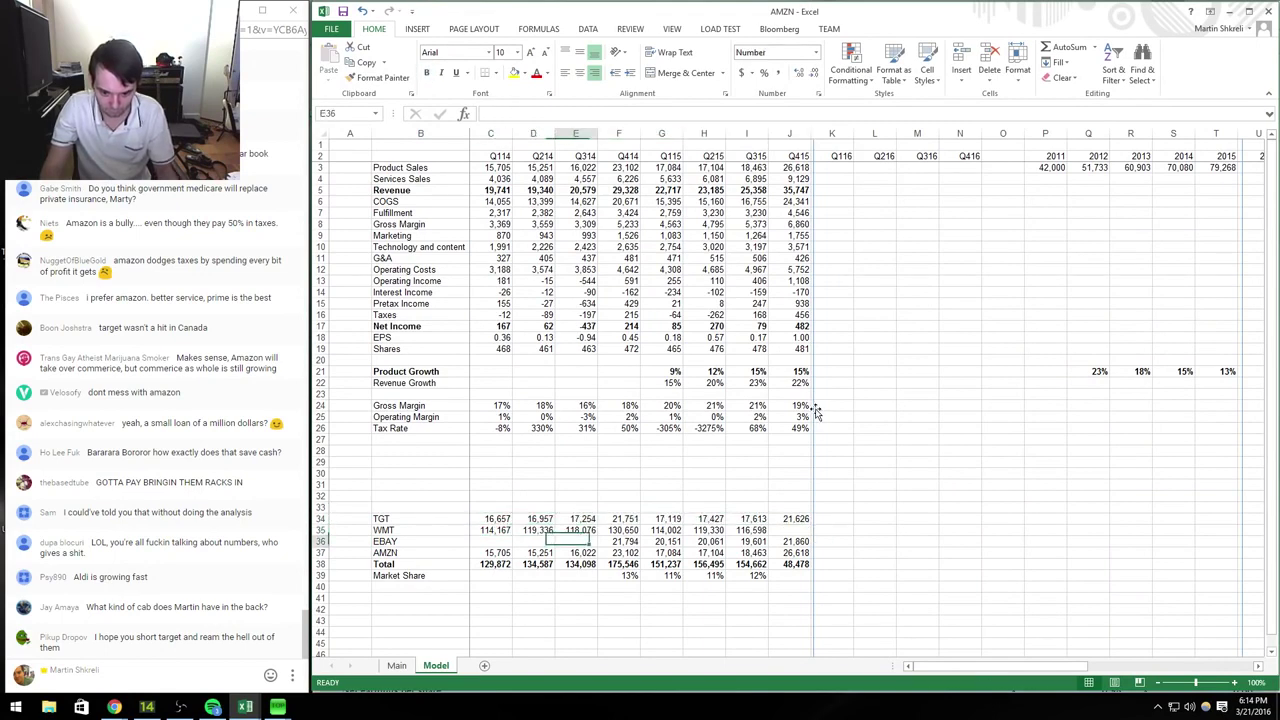
{"action": "key", "text": "Right"}
{"action": "key", "text": "Down"}
{"action": "key", "text": "Down"}
{"action": "key", "text": "F2"}
{"action": "key", "text": "Escape"}
{"action": "key", "text": "Left"}
{"action": "key", "text": "Left"}
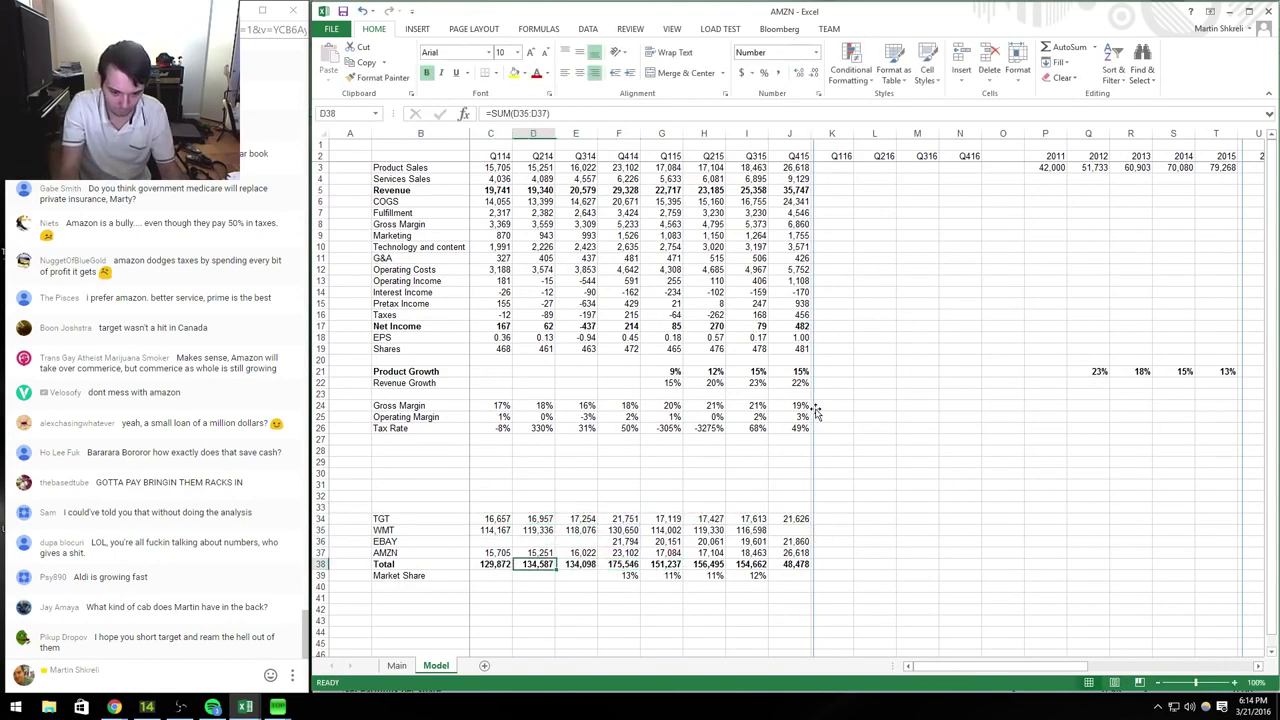
{"action": "key", "text": "Left"}
{"action": "type", "text": "=sum("}
{"action": "key", "text": "Up"}
{"action": "key", "text": "shift+Up"}
{"action": "key", "text": "shift+Up"}
{"action": "key", "text": "shift+Up"}
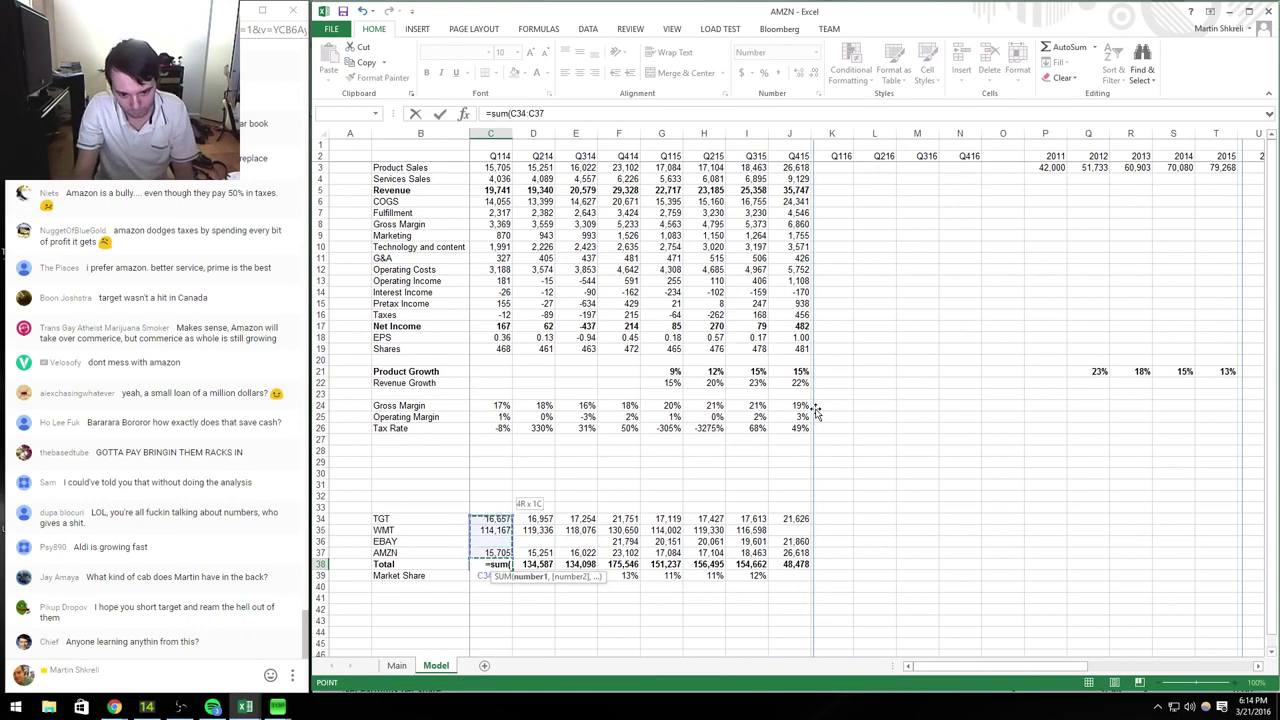
{"action": "key", "text": "ctrl+Return"}
Step: Fill the Total formula from C38 across to Q415 in J38 and check the Market Share row for Q315
{"action": "key", "text": "shift+Right"}
{"action": "key", "text": "shift+Right"}
{"action": "key", "text": "shift+Right"}
{"action": "key", "text": "shift+Right"}
{"action": "key", "text": "shift+Right"}
{"action": "key", "text": "shift+Right"}
{"action": "key", "text": "shift+Right"}
{"action": "key", "text": "ctrl+r"}
{"action": "key", "text": "Right"}
{"action": "key", "text": "Right"}
{"action": "key", "text": "Right"}
{"action": "key", "text": "Right"}
{"action": "key", "text": "Right"}
{"action": "key", "text": "Down"}
{"action": "key", "text": "Right"}
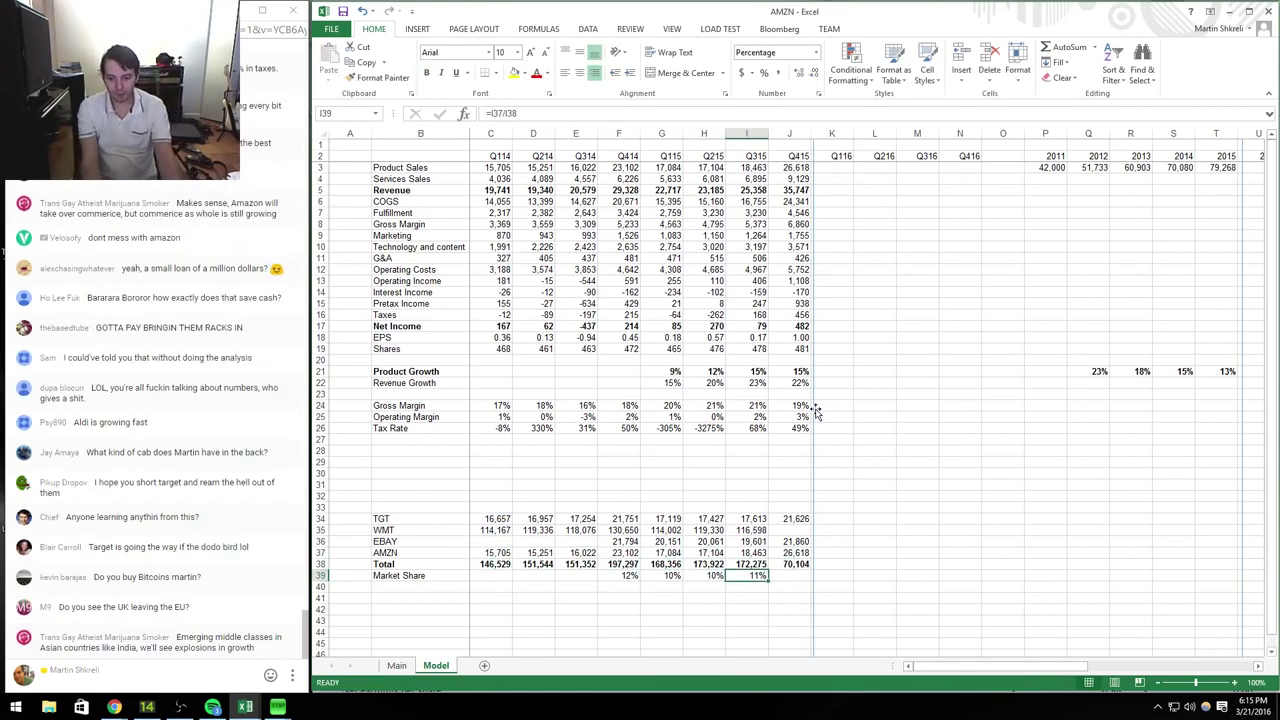
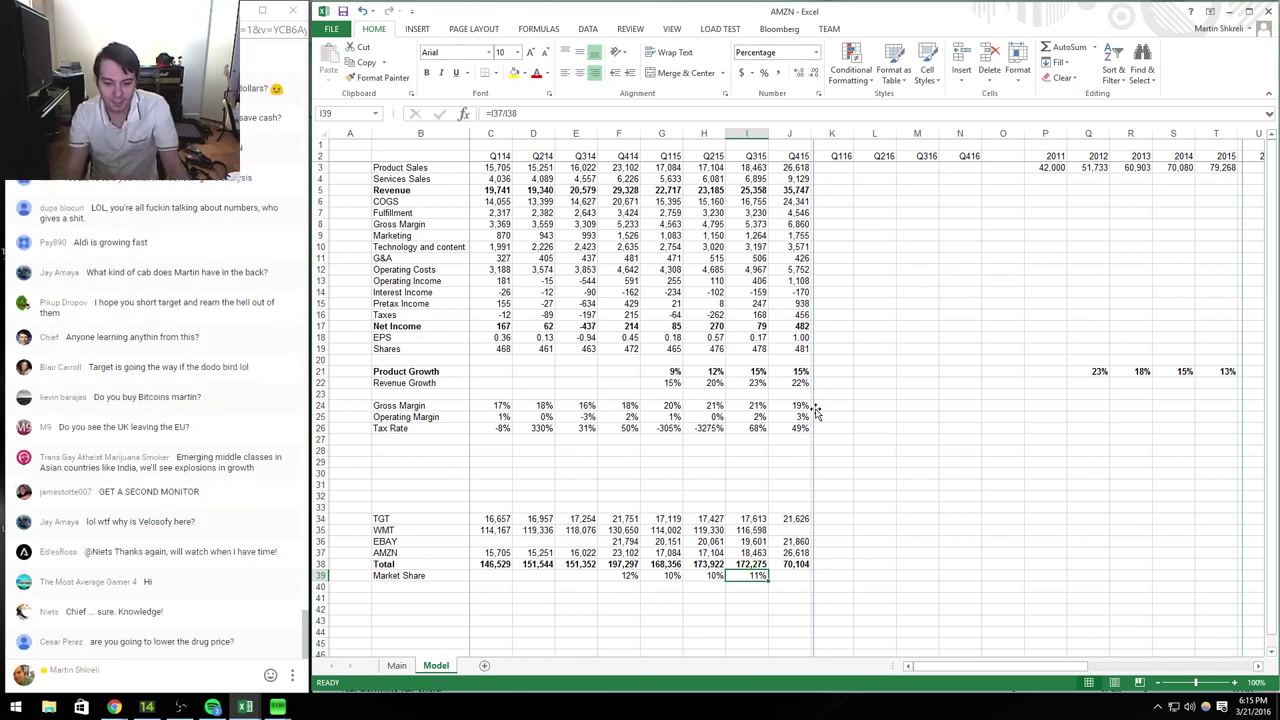
Step: Link the AMZN row's Q414 cell F37 to the Q414 Product Sales and check the row through Q415
{"action": "key", "text": "Left"}
{"action": "key", "text": "Left"}
{"action": "key", "text": "Left"}
{"action": "key", "text": "Up"}
{"action": "key", "text": "Up"}
{"action": "type", "text": "=+"}
{"action": "key", "text": "Up"}
{"action": "key", "text": "Up"}
{"action": "key", "text": "Up"}
{"action": "key", "text": "Up"}
{"action": "key", "text": "Up"}
{"action": "key", "text": "Up"}
{"action": "key", "text": "Up"}
{"action": "key", "text": "Up"}
{"action": "key", "text": "Up"}
{"action": "key", "text": "Up"}
{"action": "key", "text": "Up"}
{"action": "key", "text": "Up"}
{"action": "key", "text": "Up"}
{"action": "key", "text": "Up"}
{"action": "key", "text": "Up"}
{"action": "key", "text": "Up"}
{"action": "key", "text": "Up"}
{"action": "key", "text": "Up"}
{"action": "key", "text": "Up"}
{"action": "key", "text": "Up"}
{"action": "key", "text": "Return"}
{"action": "key", "text": "Right"}
{"action": "key", "text": "Right"}
{"action": "key", "text": "Right"}
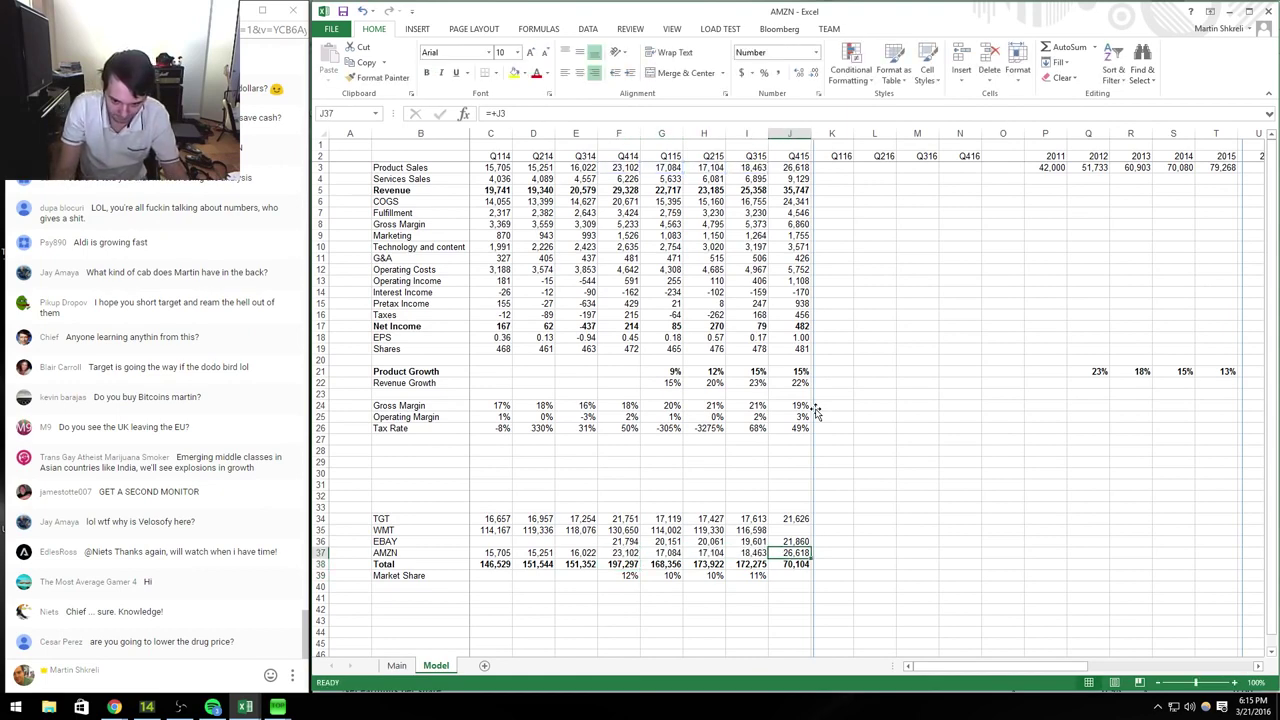
Step: Format the Market Share percentages in F39:I39 with 1 decimal place
{"action": "key", "text": "Down"}
{"action": "key", "text": "shift+Left"}
{"action": "key", "text": "shift+Left"}
{"action": "key", "text": "shift+Left"}
{"action": "key", "text": "ctrl+1"}
{"action": "type", "text": "1"}
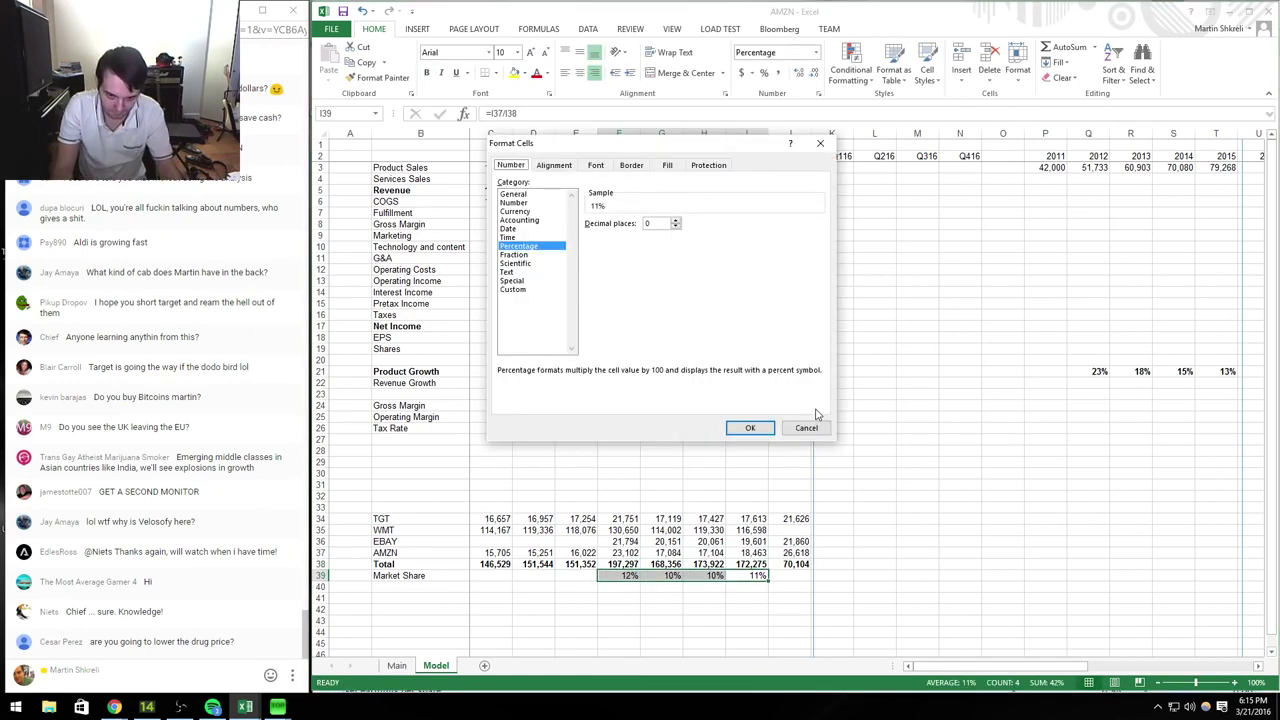
{"action": "key", "text": "Return"}
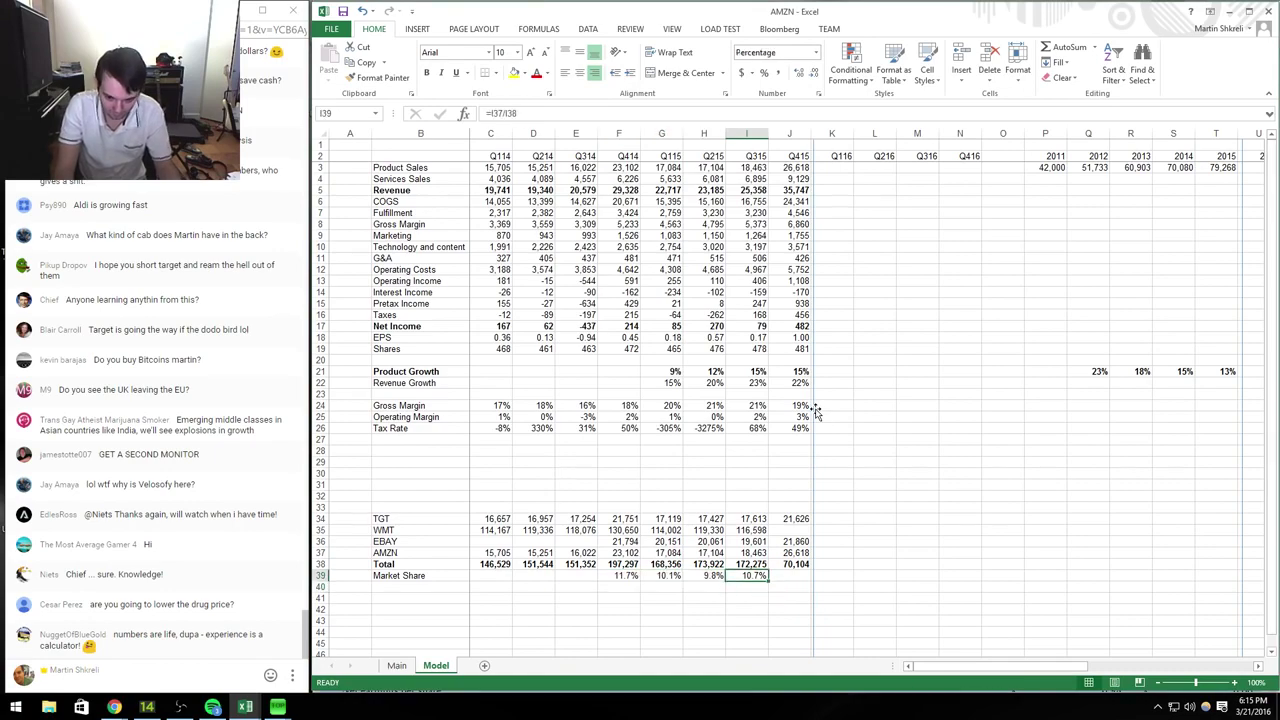
Step: Switch to Chrome, go back to the SEC company filings search and look up the ticker wmt
{"action": "key", "text": "ctrl+Tab"}
{"action": "key", "text": "alt+Tab"}
{"action": "key", "text": "alt+Tab"}
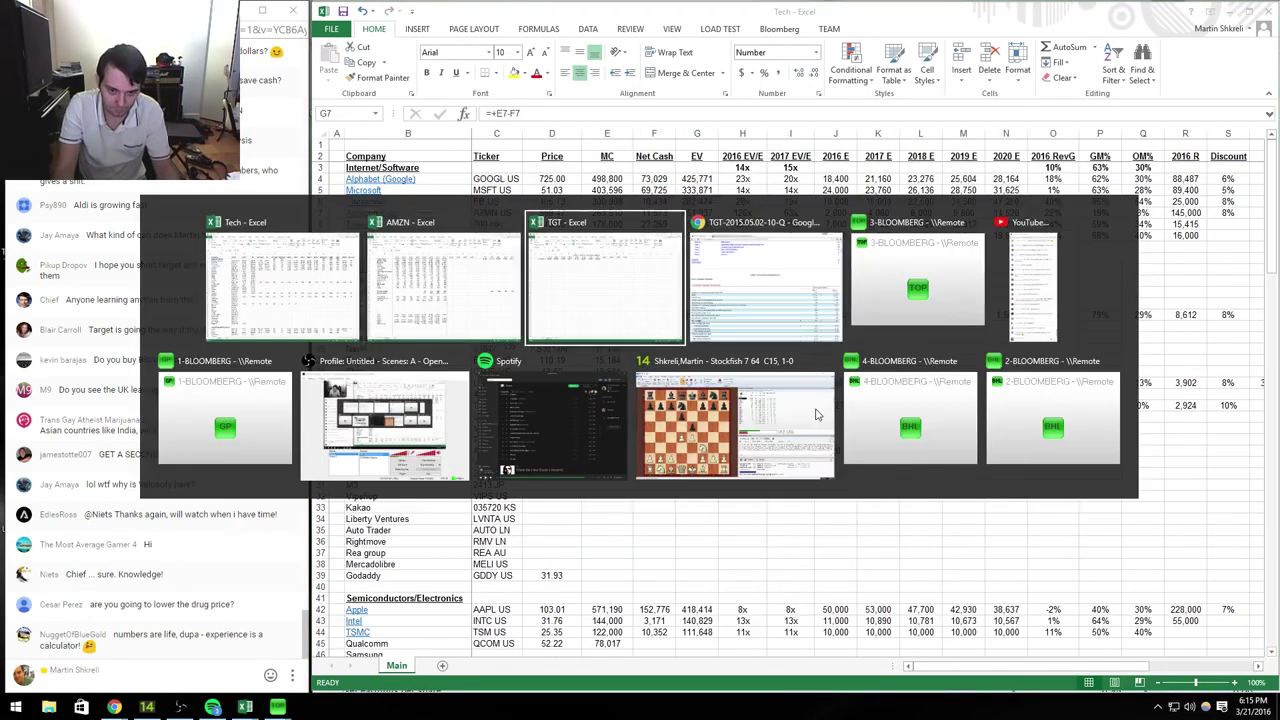
{"action": "key", "text": "ctrl+Tab"}
{"action": "key", "text": "alt+Tab"}
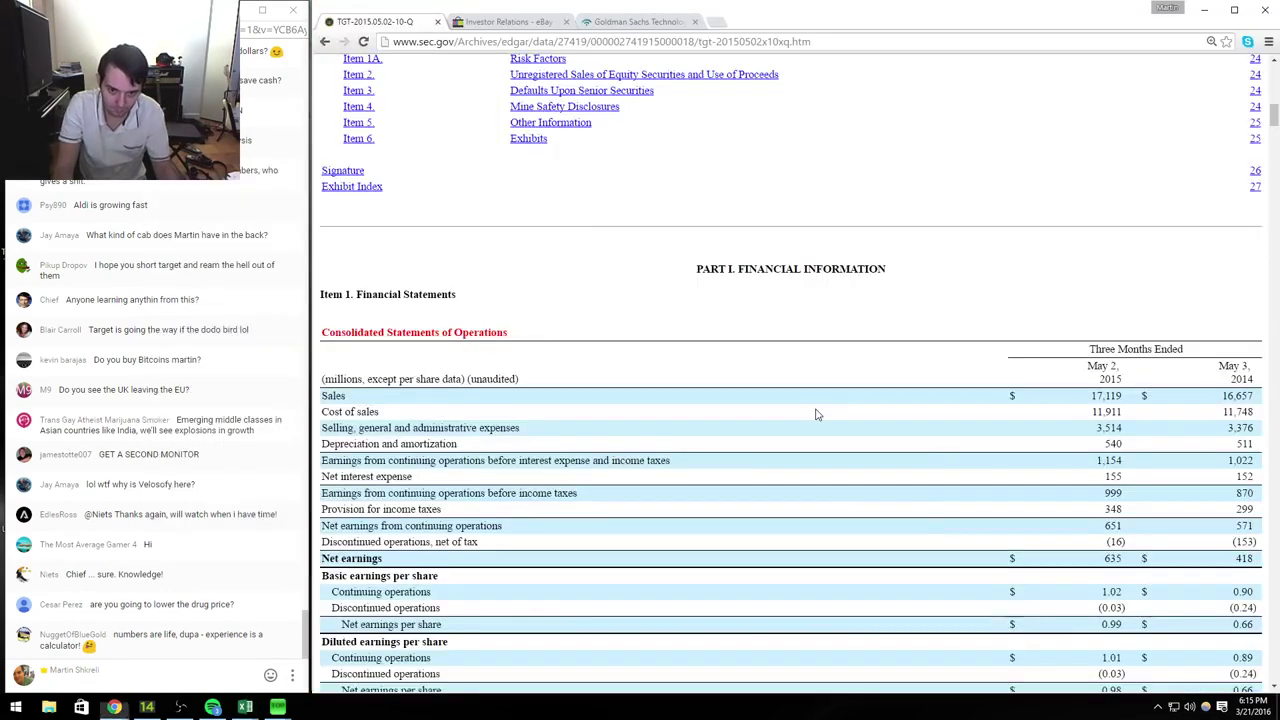
{"action": "key", "text": "alt+Left"}
{"action": "key", "text": "alt+Left"}
{"action": "key", "text": "alt+Left"}
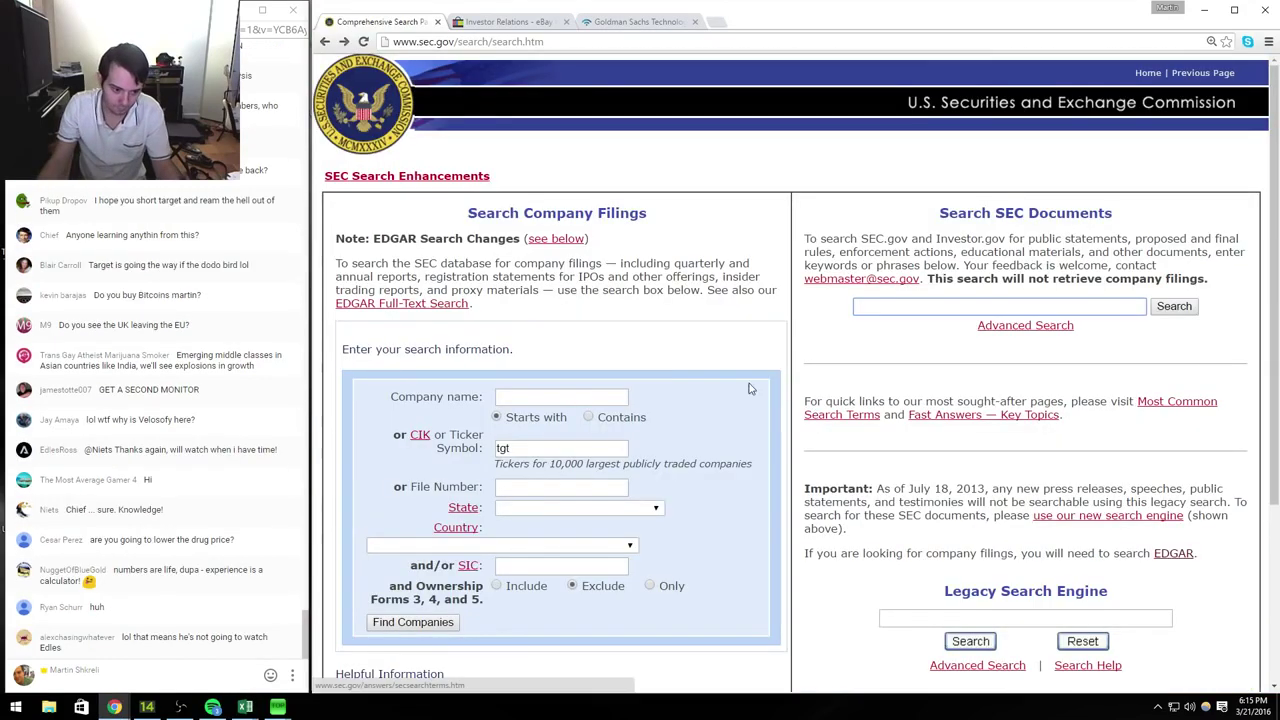
{"action": "double_click", "coordinate": [541, 447]}
{"action": "type", "text": "wmt"}
{"action": "key", "text": "Return"}
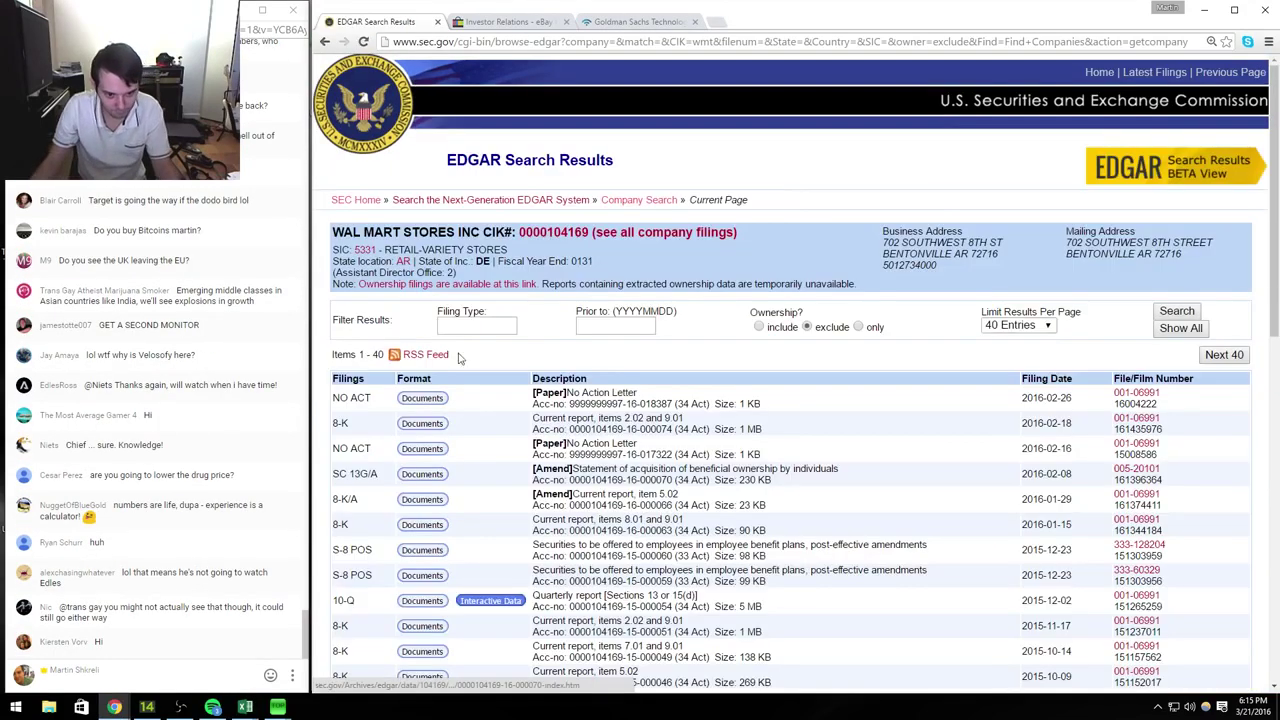
Step: Open the earnings release of Walmart's 8-K filed 2016-02-18 and find the Consolidated Statements of Income
{"action": "left_click", "coordinate": [451, 421]}
{"action": "left_click", "coordinate": [848, 385]}
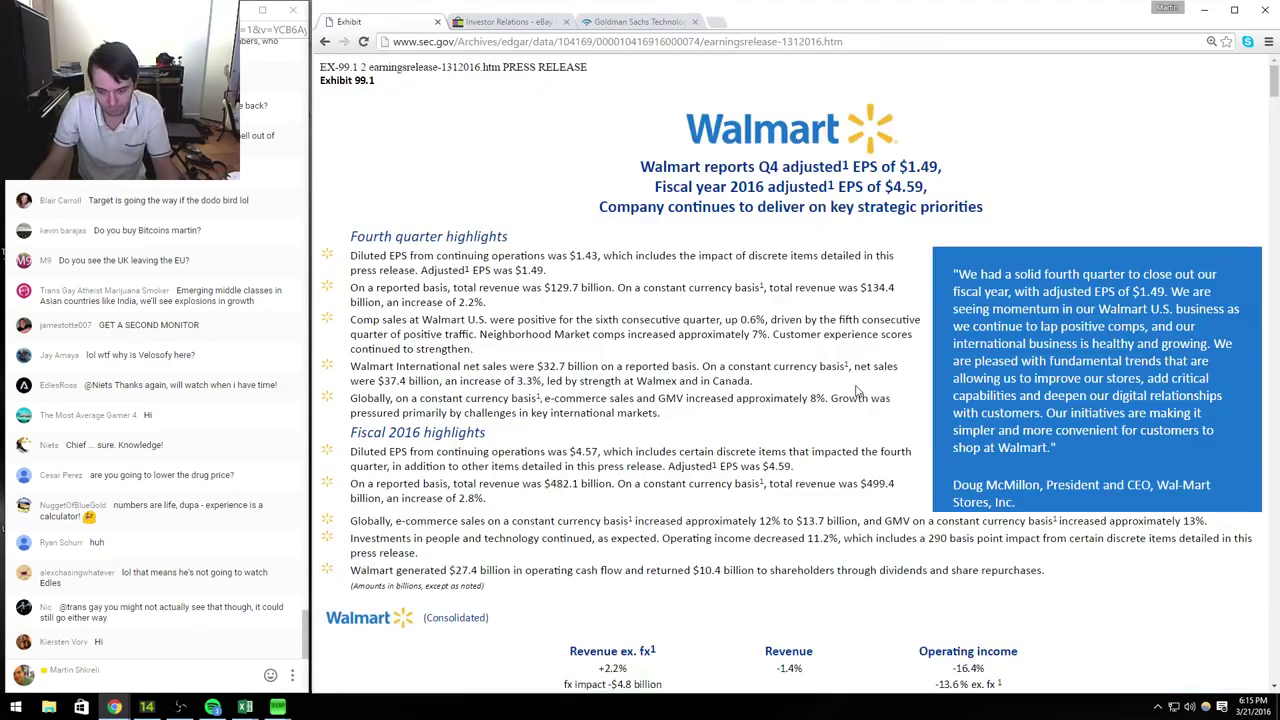
{"action": "scroll", "coordinate": [857, 392], "scroll_direction": "down", "scroll_amount": 20}
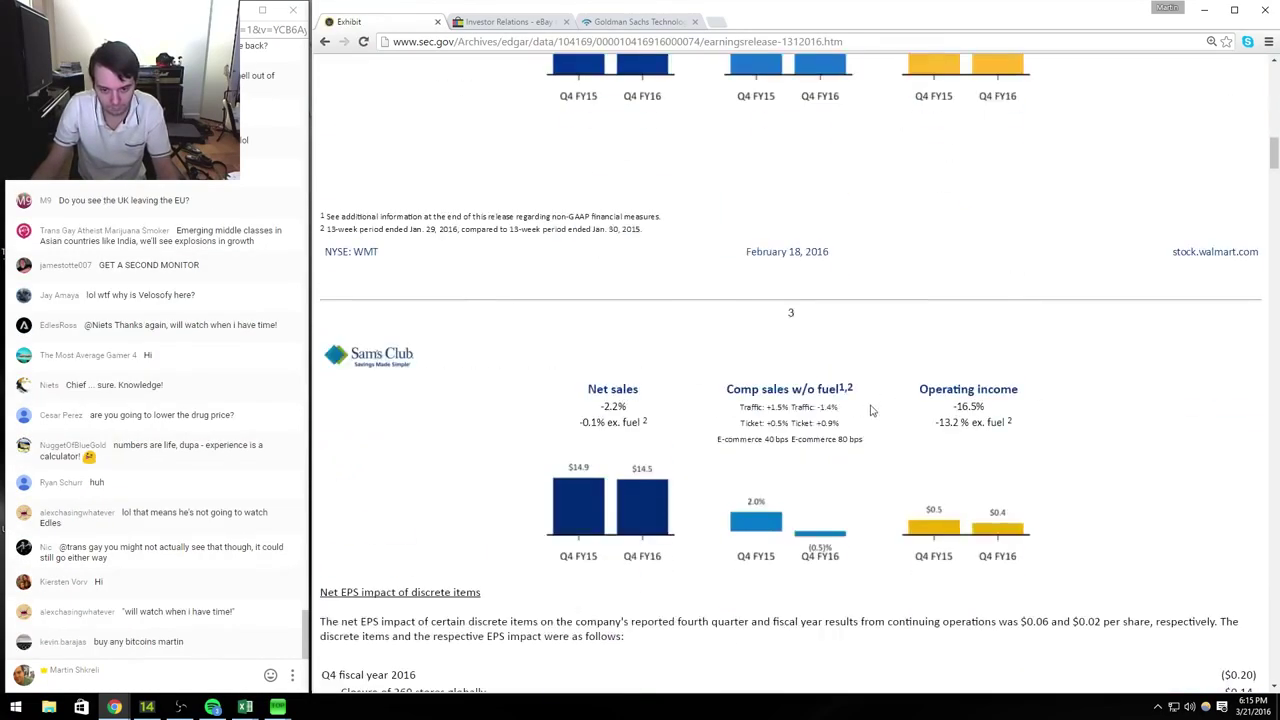
{"action": "scroll", "coordinate": [893, 421], "scroll_direction": "down", "scroll_amount": 10}
{"action": "scroll", "coordinate": [886, 426], "scroll_direction": "up", "scroll_amount": 4}
{"action": "scroll", "coordinate": [885, 427], "scroll_direction": "up", "scroll_amount": 3}
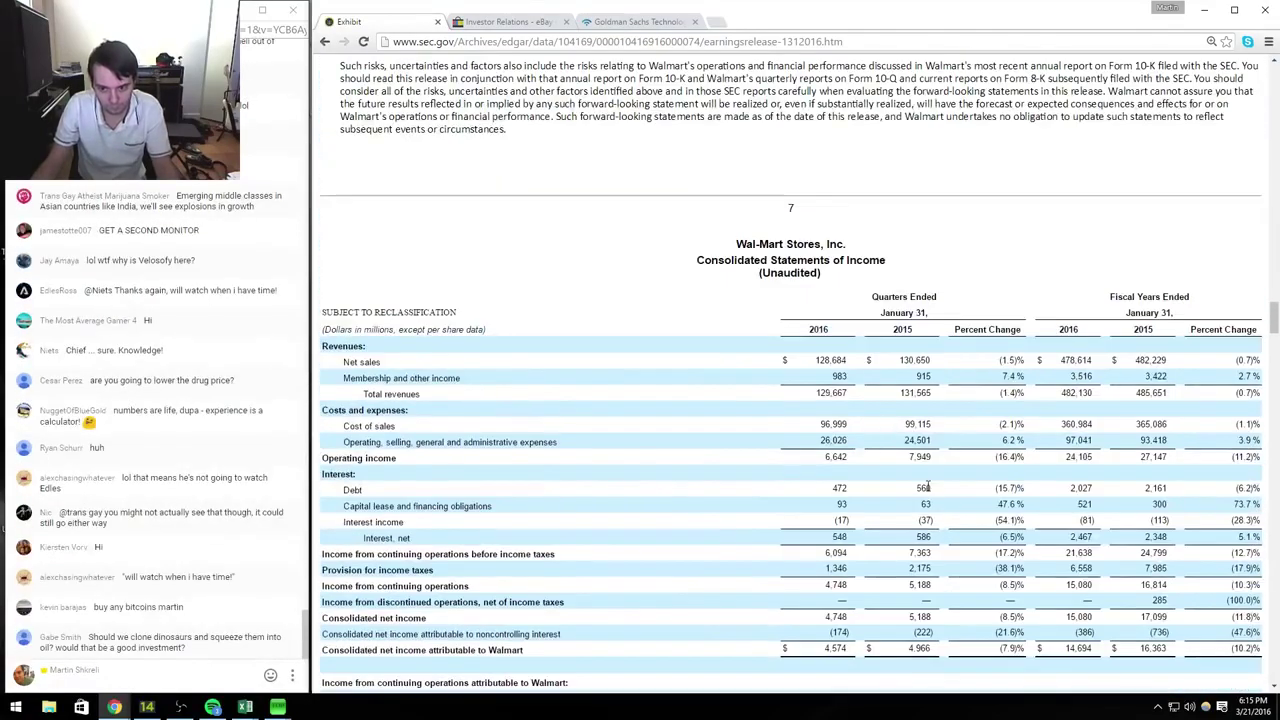
Step: Switch to Excel and enter Walmart's Q415 net sales of 128684 in cell J35 of the AMZN Model sheet
{"action": "key", "text": "alt+Tab"}
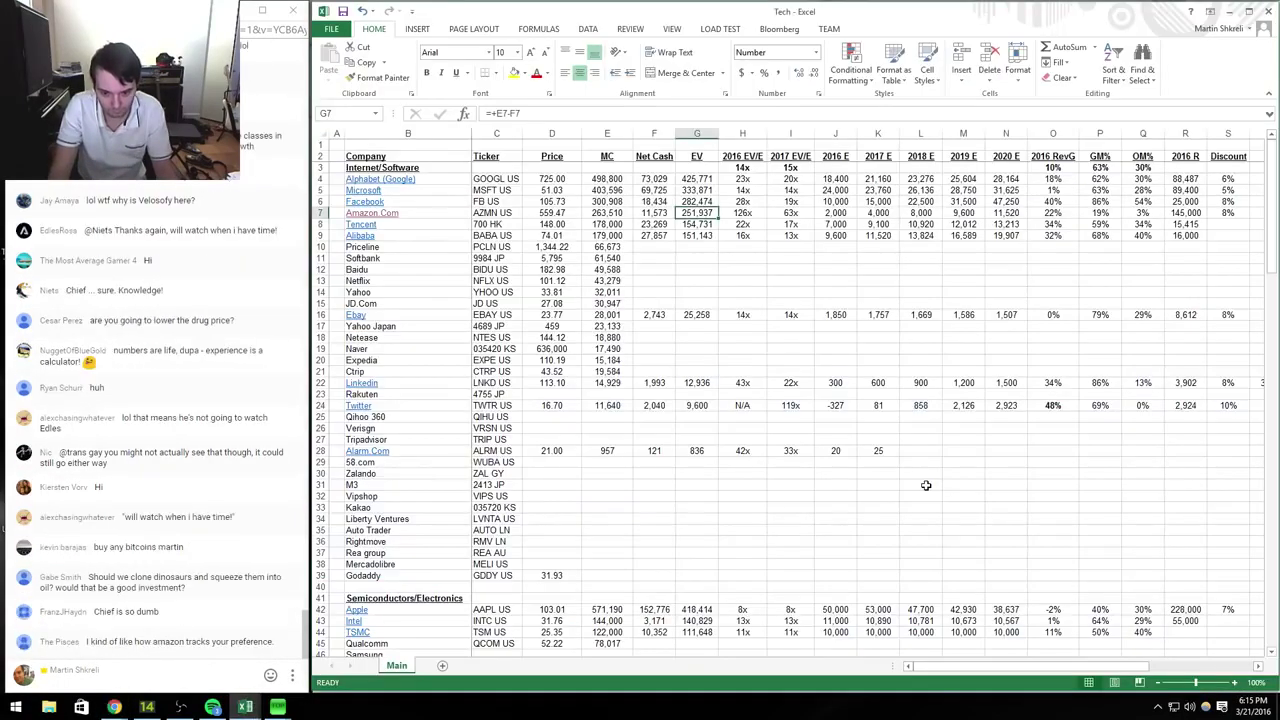
{"action": "key", "text": "ctrl+Page_Down"}
{"action": "key", "text": "Up"}
{"action": "key", "text": "Up"}
{"action": "key", "text": "Up"}
{"action": "key", "text": "Up"}
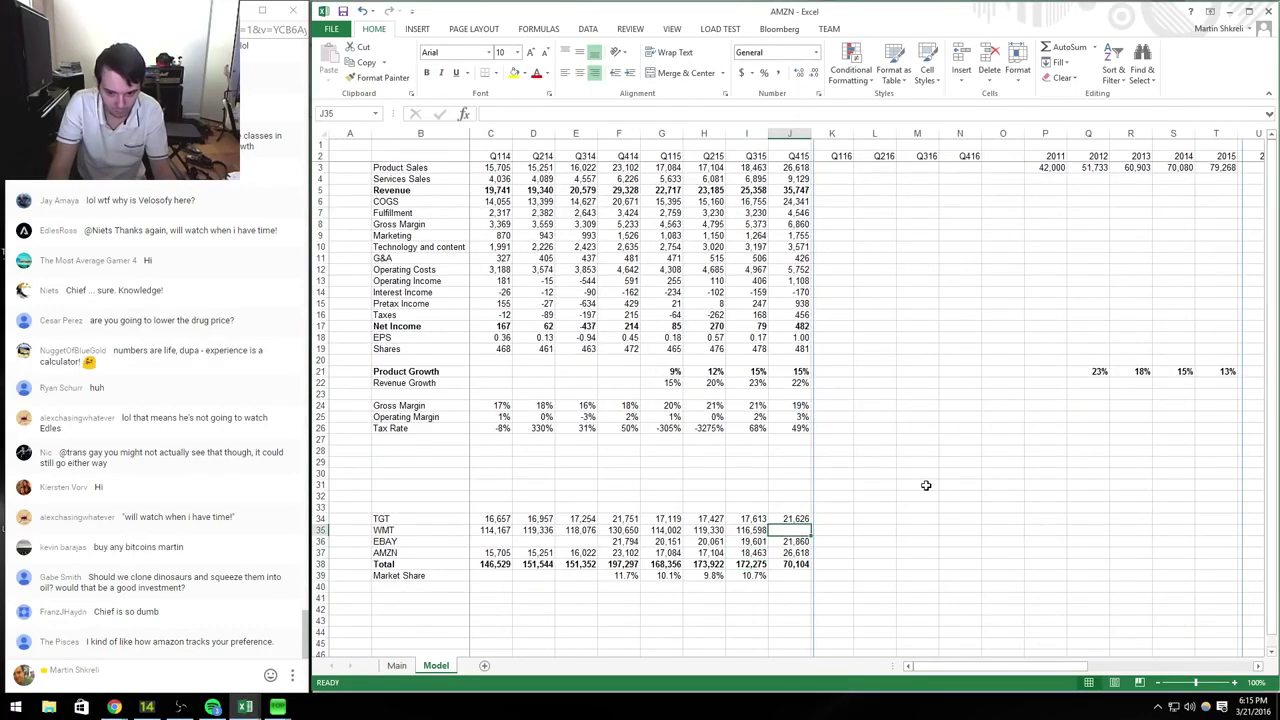
{"action": "key", "text": "alt+Tab"}
{"action": "key", "text": "alt+Tab"}
{"action": "key", "text": "alt+Tab"}
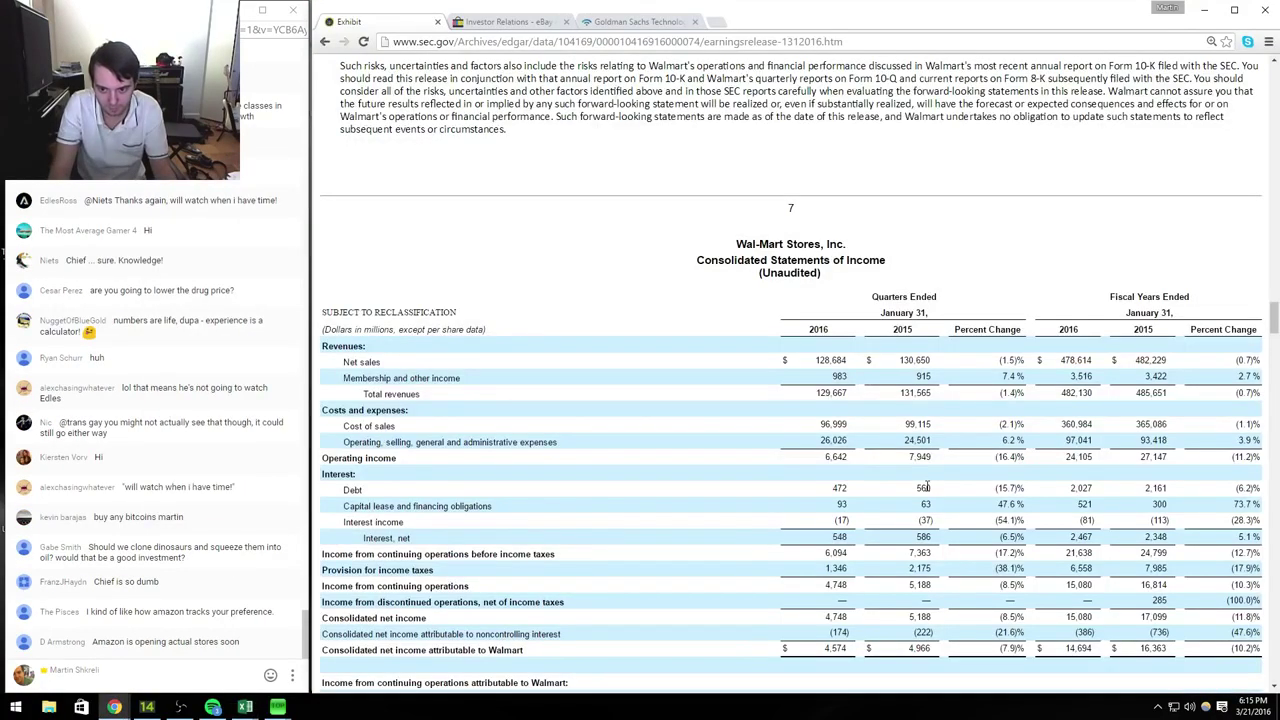
{"action": "key", "text": "alt+Tab"}
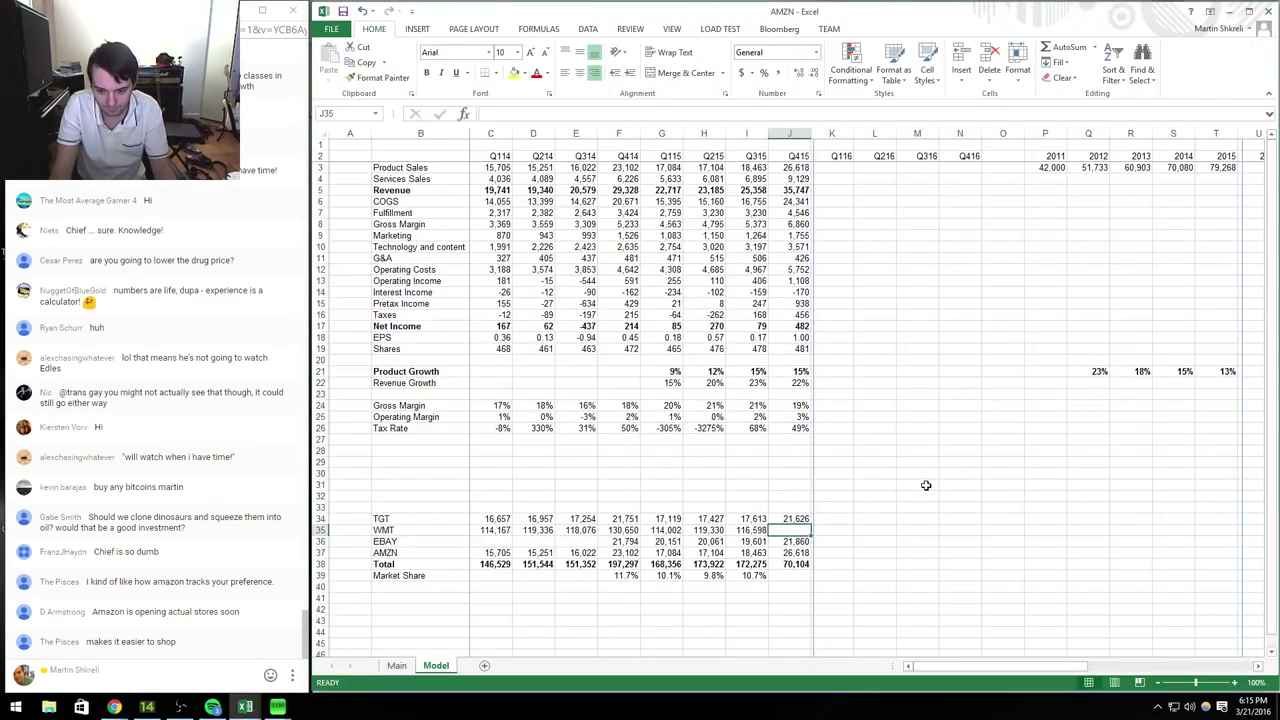
{"action": "key", "text": "alt+Tab"}
{"action": "key", "text": "alt+Tab"}
{"action": "key", "text": "alt+Tab"}
{"action": "key", "text": "alt+Tab"}
{"action": "type", "text": "128684"}
{"action": "key", "text": "Return"}
{"action": "key", "text": "alt+Tab"}
{"action": "key", "text": "alt+Tab"}
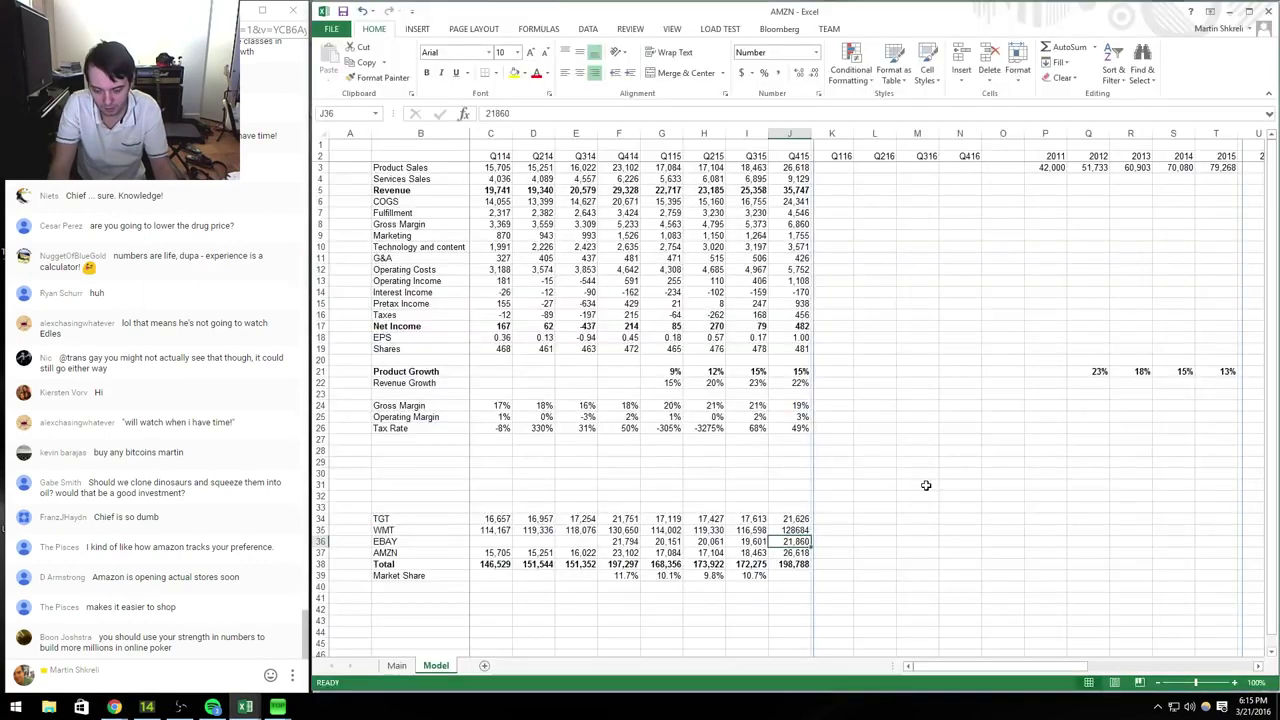
Step: Copy the Market Share formula from the Q315 cell I39 into the Q415 cell J39
{"action": "key", "text": "Down"}
{"action": "key", "text": "Down"}
{"action": "key", "text": "Down"}
{"action": "key", "text": "Left"}
{"action": "key", "text": "ctrl+c"}
{"action": "key", "text": "Right"}
{"action": "key", "text": "Return"}
Step: Enter the formula =J38/F38-1 in J42 to calculate the year-over-year growth of the Q415 Total
{"action": "key", "text": "Down"}
{"action": "key", "text": "Down"}
{"action": "type", "text": "="}
{"action": "key", "text": "Up"}
{"action": "key", "text": "Up"}
{"action": "key", "text": "Up"}
{"action": "key", "text": "Up"}
{"action": "type", "text": "/"}
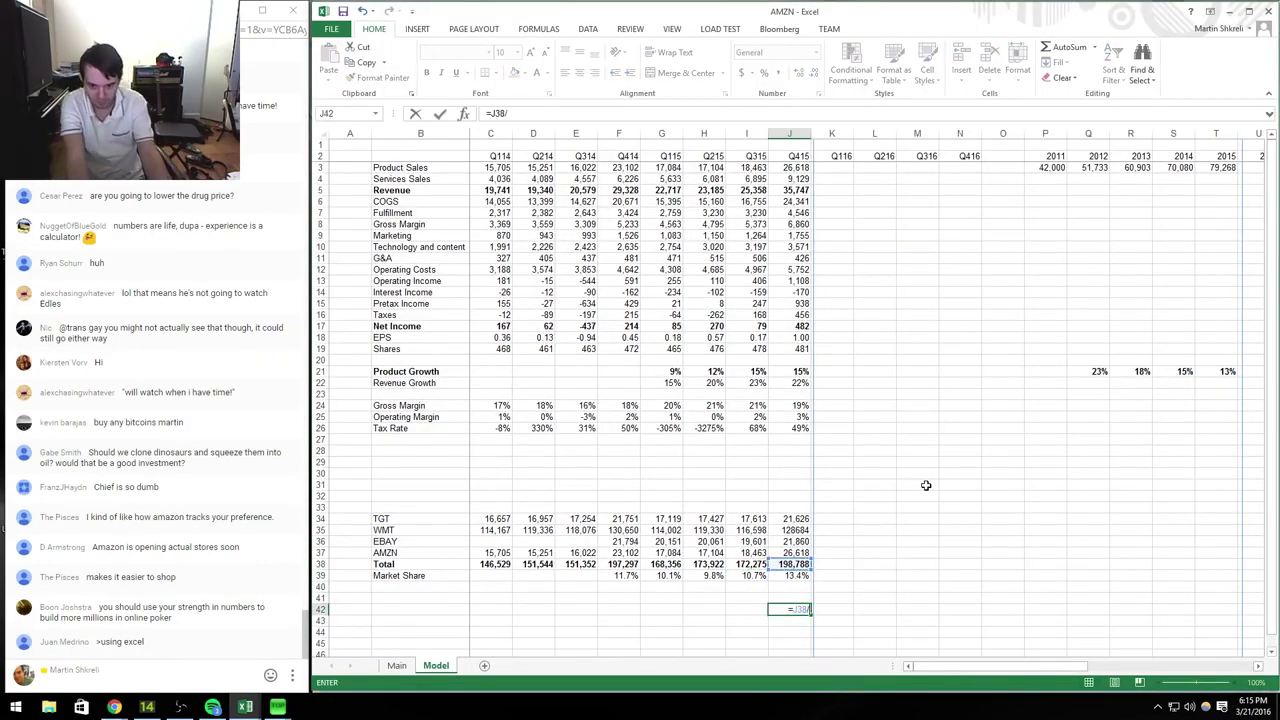
{"action": "key", "text": "Up"}
{"action": "key", "text": "Up"}
{"action": "key", "text": "Up"}
{"action": "key", "text": "Up"}
{"action": "key", "text": "Left"}
{"action": "key", "text": "Left"}
{"action": "key", "text": "Left"}
{"action": "key", "text": "Left"}
{"action": "type", "text": "-1"}
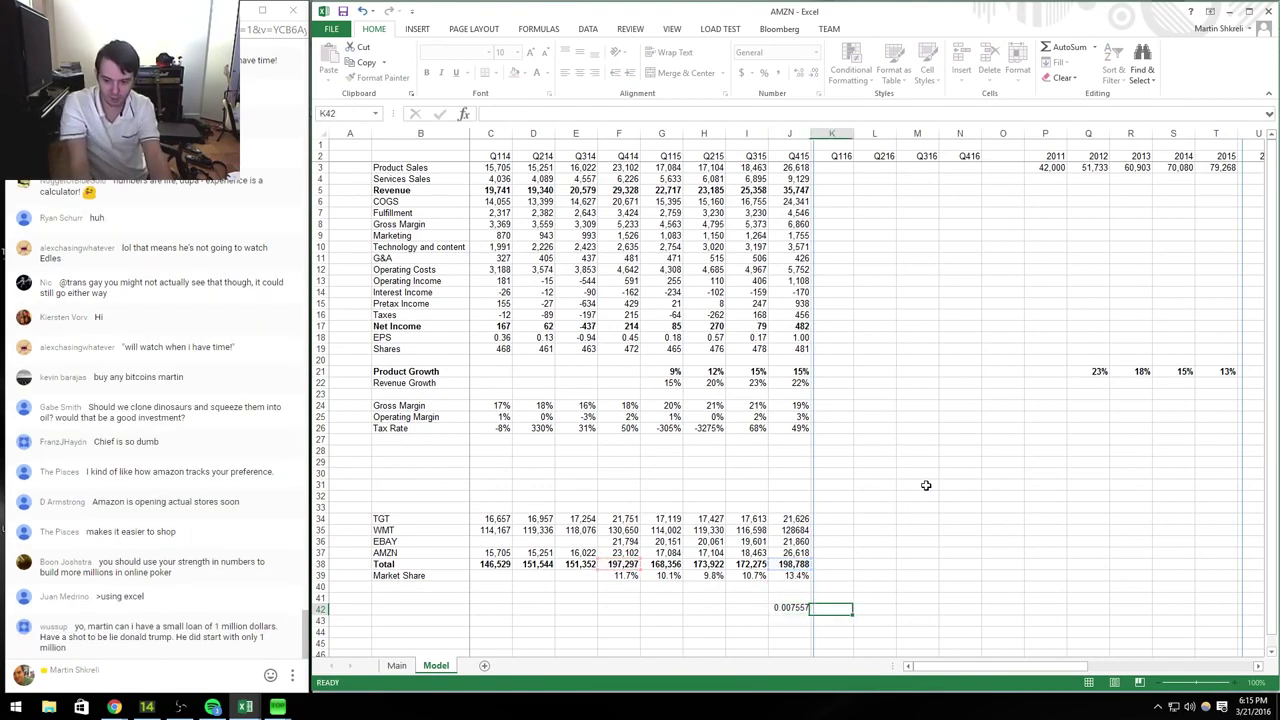
{"action": "key", "text": "Return"}
Step: Format the growth result in J42 as a percentage
{"action": "key", "text": "Up"}
{"action": "key", "text": "ctrl+shift+5"}
{"action": "key", "text": "ctrl+c"}
{"action": "key", "text": "Left"}
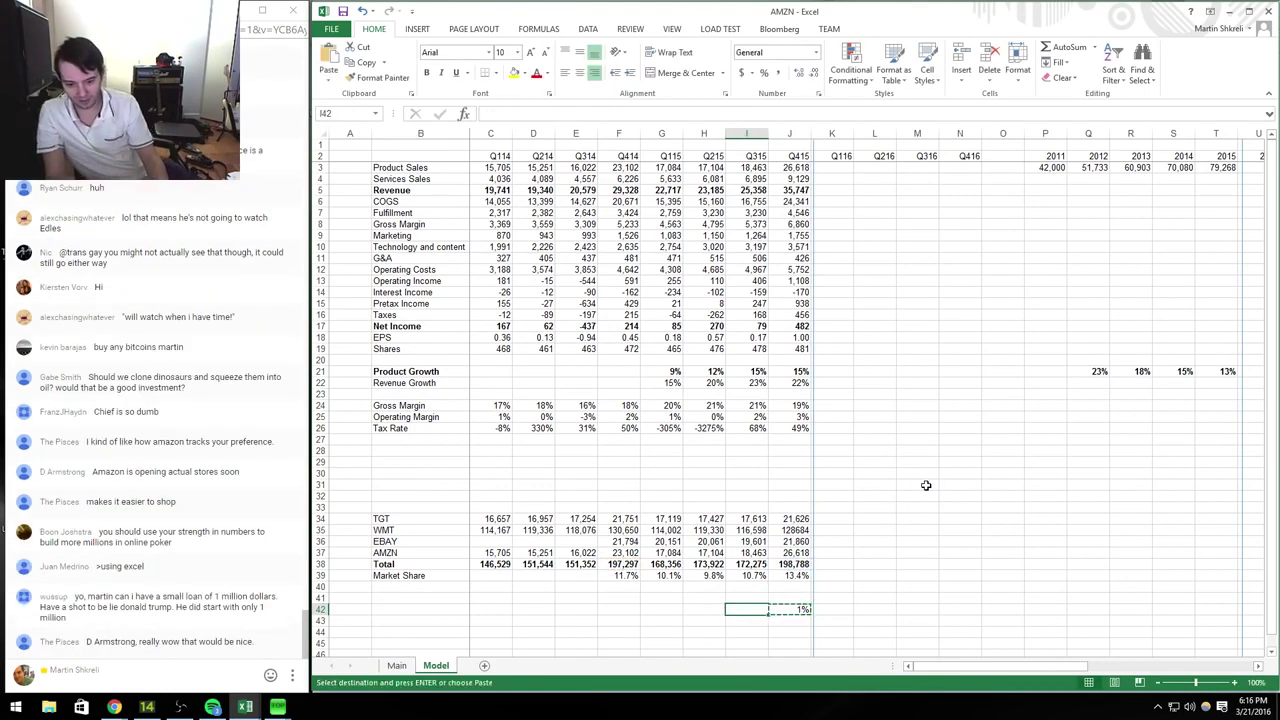
{"action": "key", "text": "Escape"}
{"action": "key", "text": "Right"}
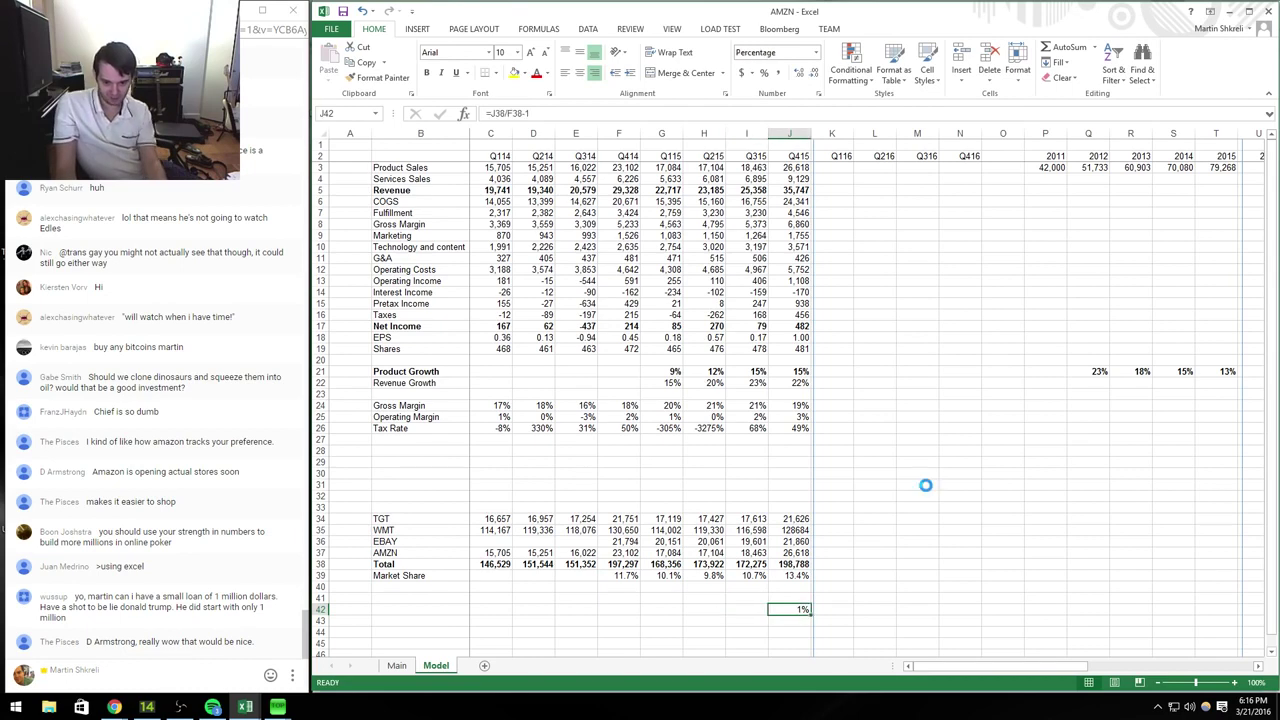
Step: Label row 42 in column B as Commerce Growth
{"action": "key", "text": "Home"}
{"action": "key", "text": "Right"}
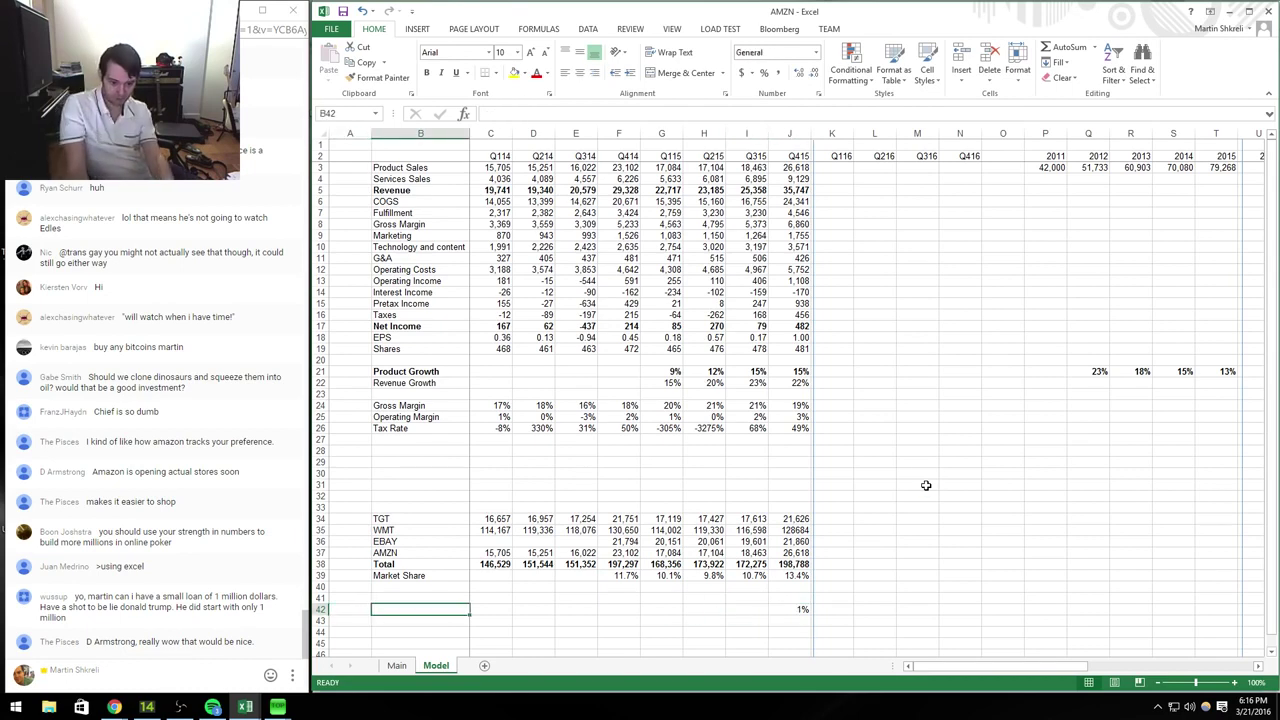
{"action": "type", "text": "Commerce Growth"}
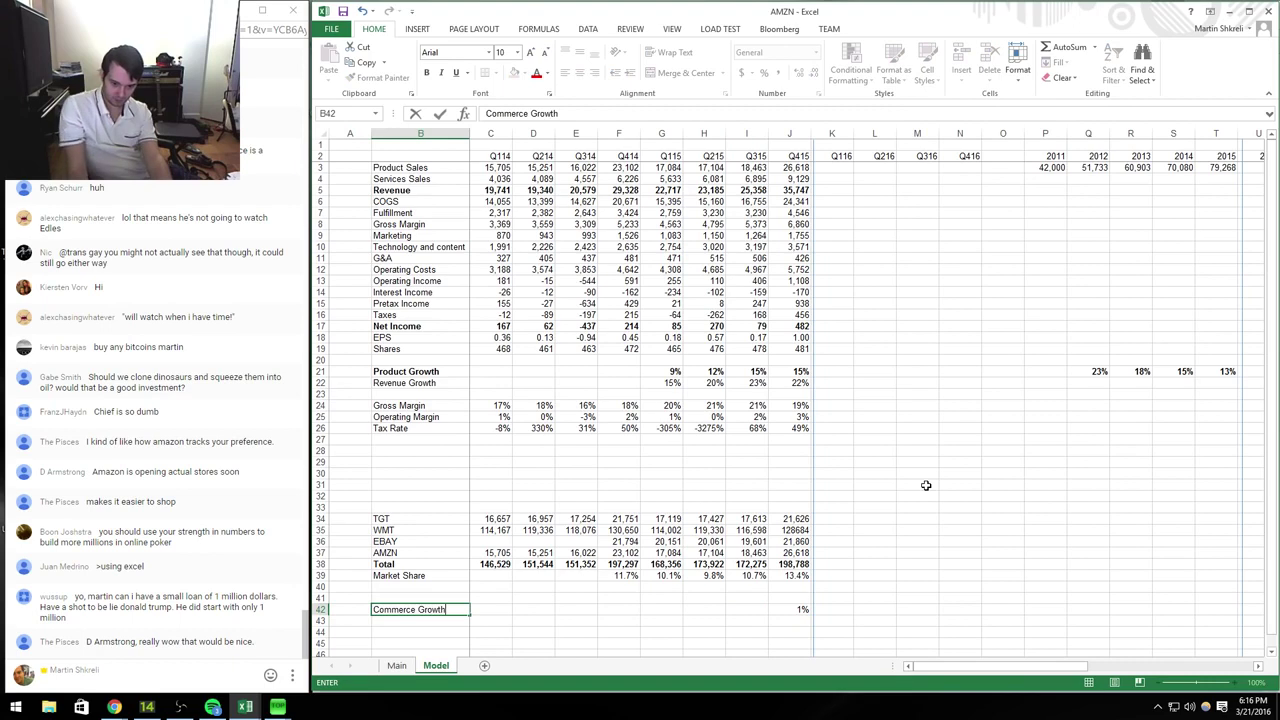
Step: Set the percentage in J42 to show 1 decimal place
{"action": "key", "text": "Right"}
{"action": "key", "text": "ctrl+Right"}
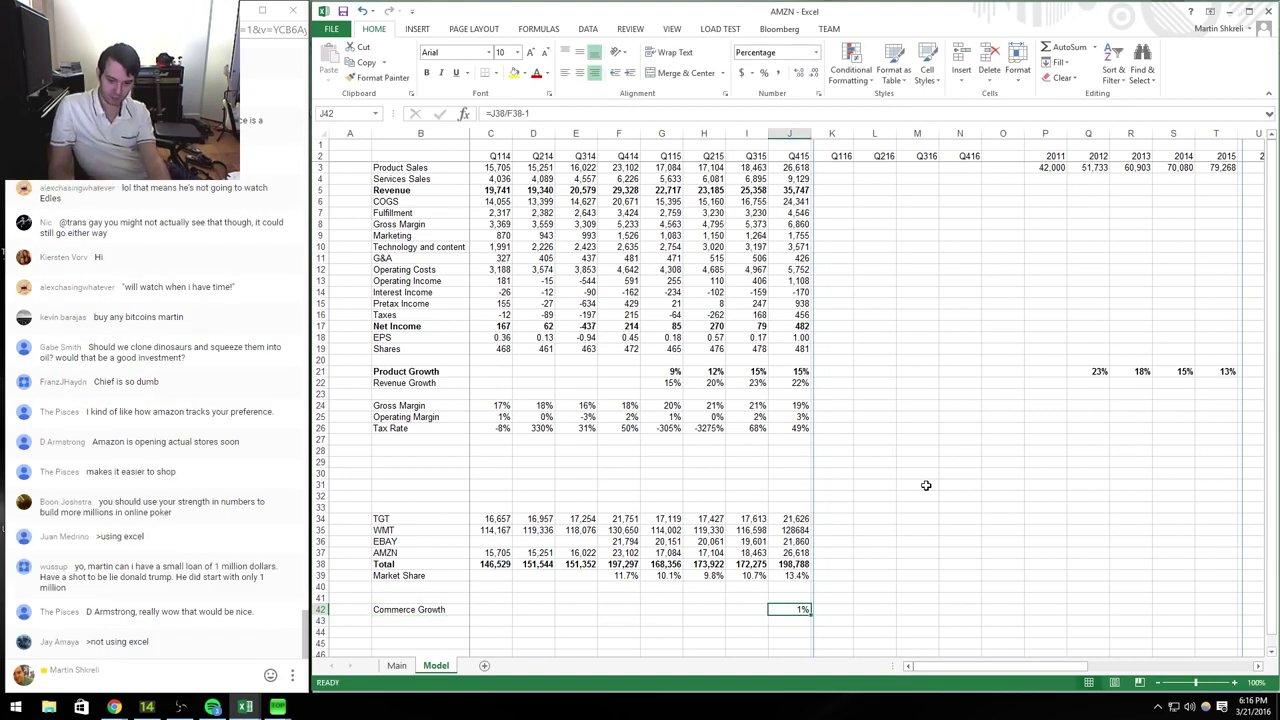
{"action": "key", "text": "ctrl+1"}
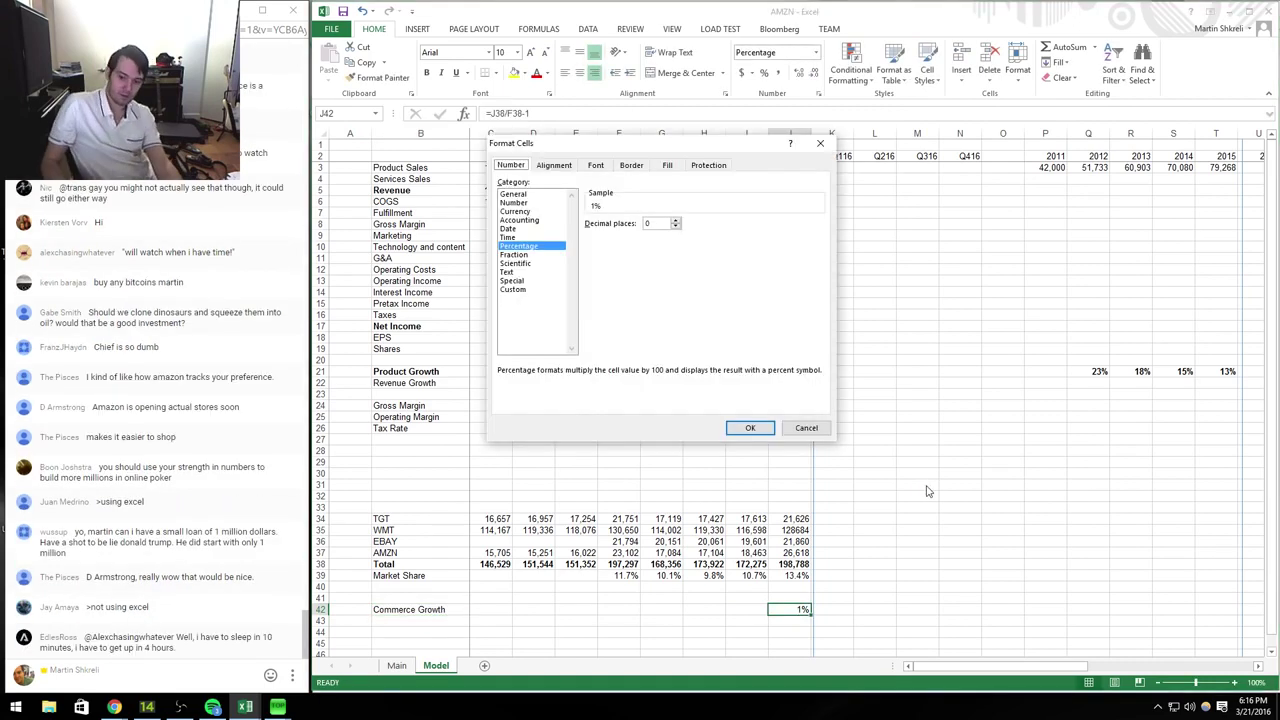
{"action": "key", "text": "Return"}
Step: Switch to Chrome, go to sec.gov and search the company filings for the ticker ebay
{"action": "key", "text": "alt+Tab"}
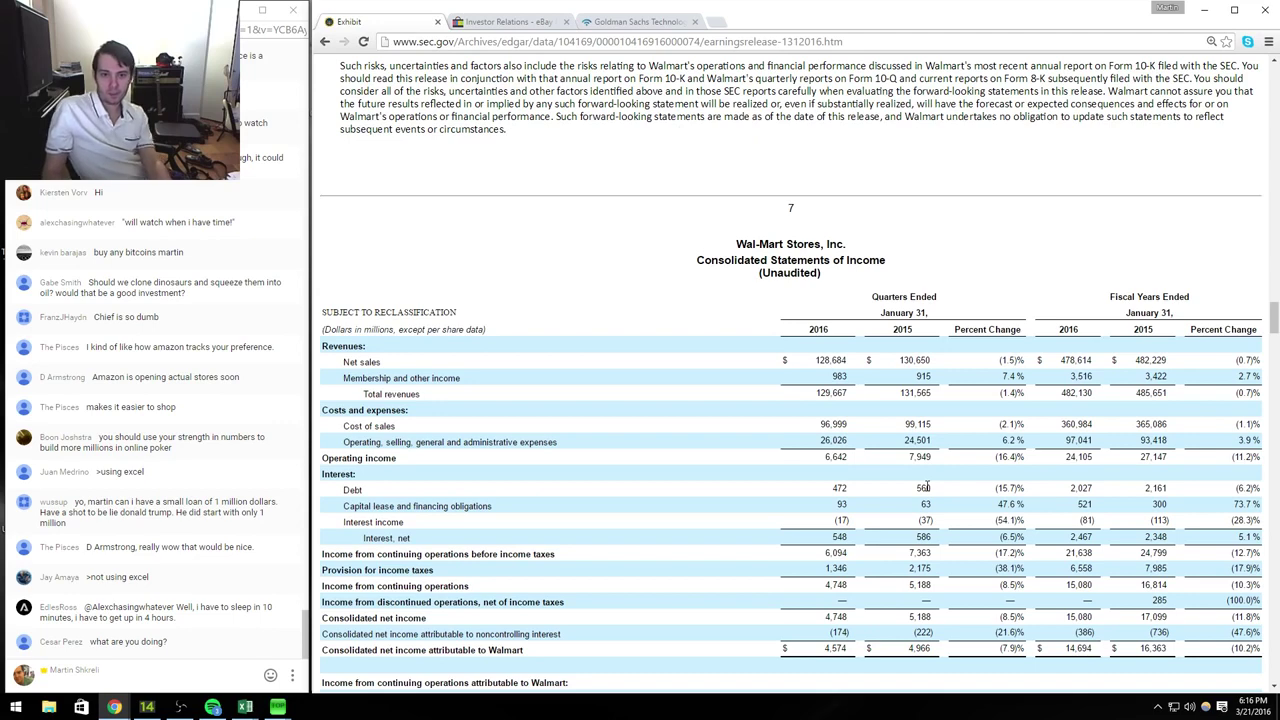
{"action": "key", "text": "ctrl+l"}
{"action": "type", "text": "sec.gov"}
{"action": "key", "text": "Return"}
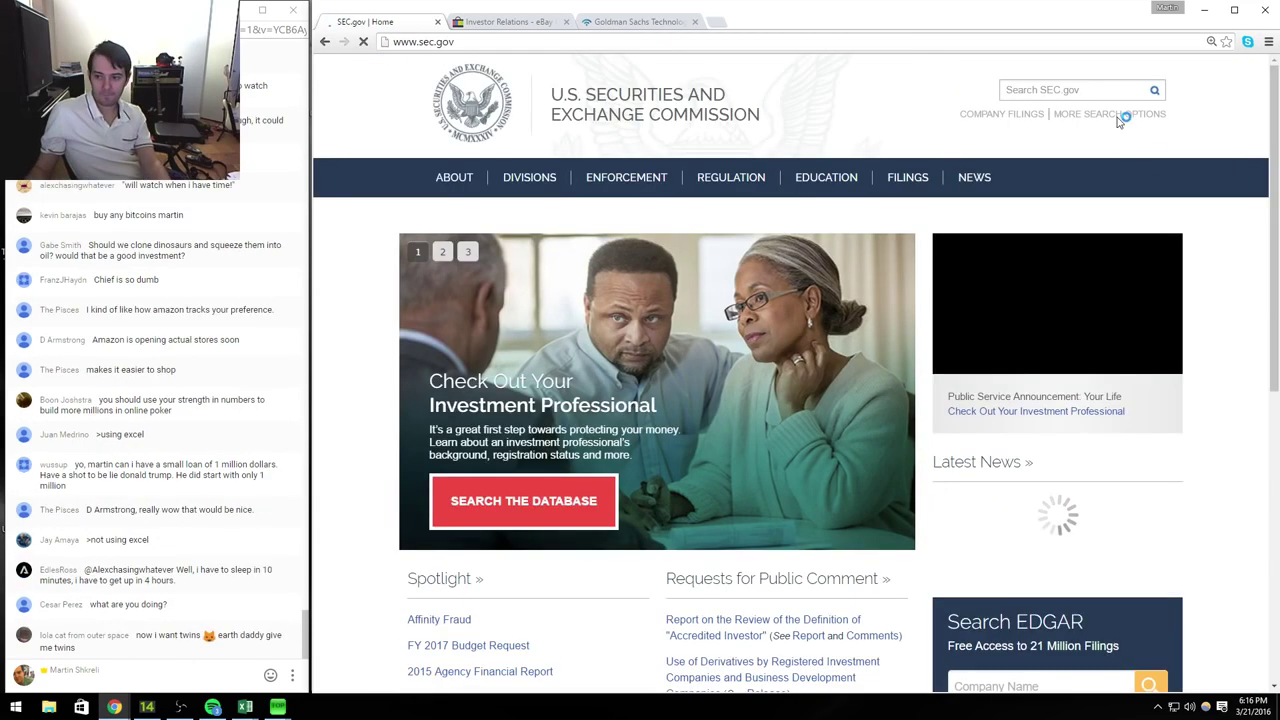
{"action": "left_click", "coordinate": [1118, 116]}
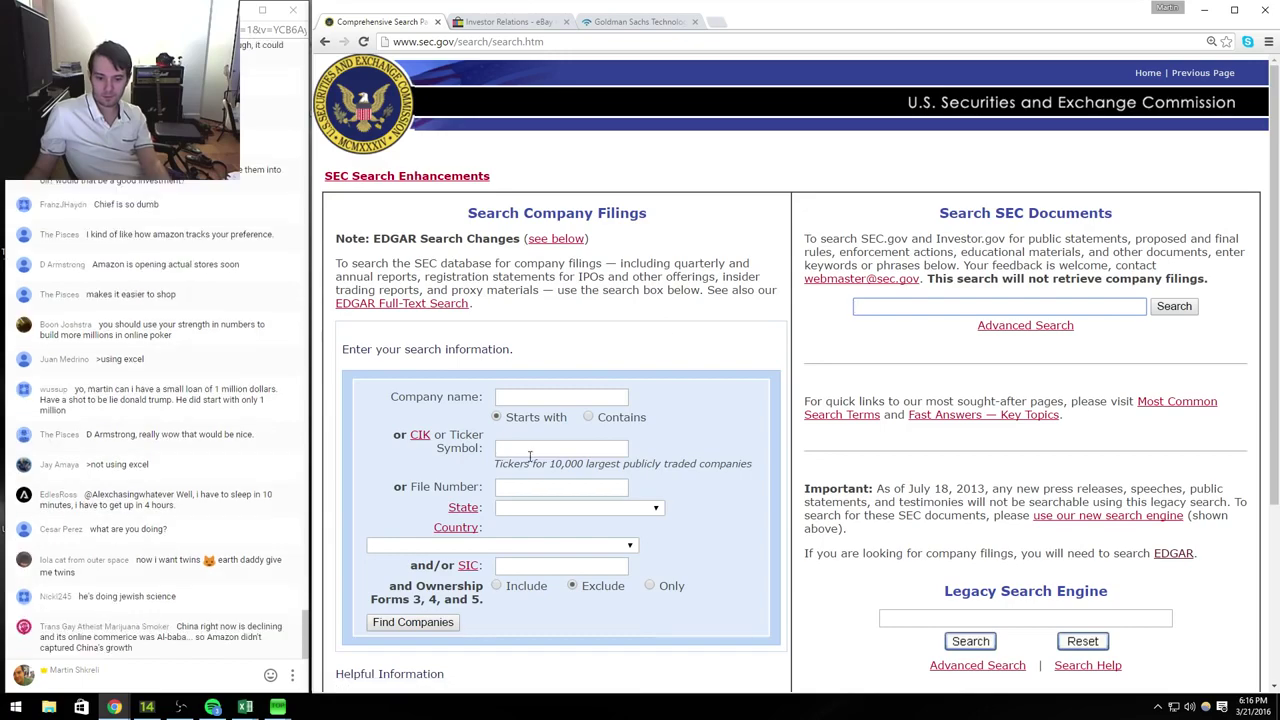
{"action": "left_click", "coordinate": [535, 451]}
{"action": "type", "text": "ebay"}
{"action": "key", "text": "Return"}
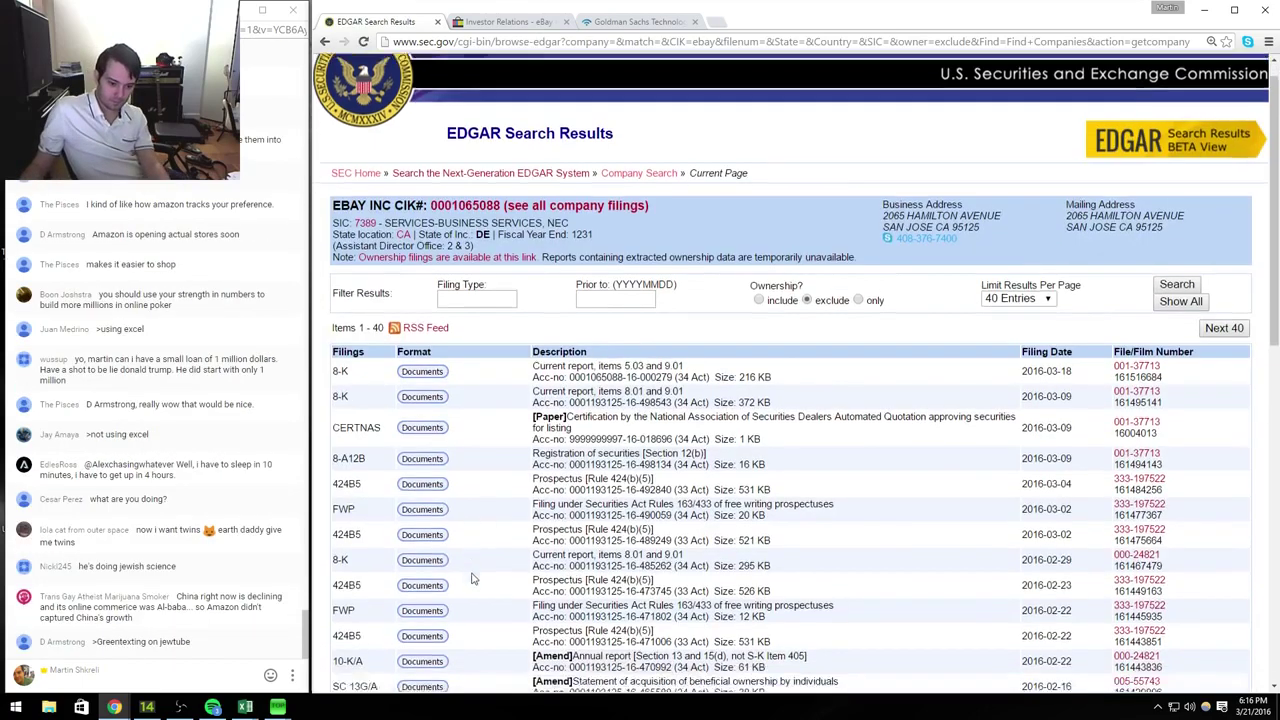
Step: Open Exhibit 99.1 of eBay's 8-K filed 2015-10-21 and find the Gross Merchandise Volume in the supplemental operating data
{"action": "scroll", "coordinate": [450, 550], "scroll_direction": "down", "scroll_amount": 3}
{"action": "left_click", "coordinate": [421, 623]}
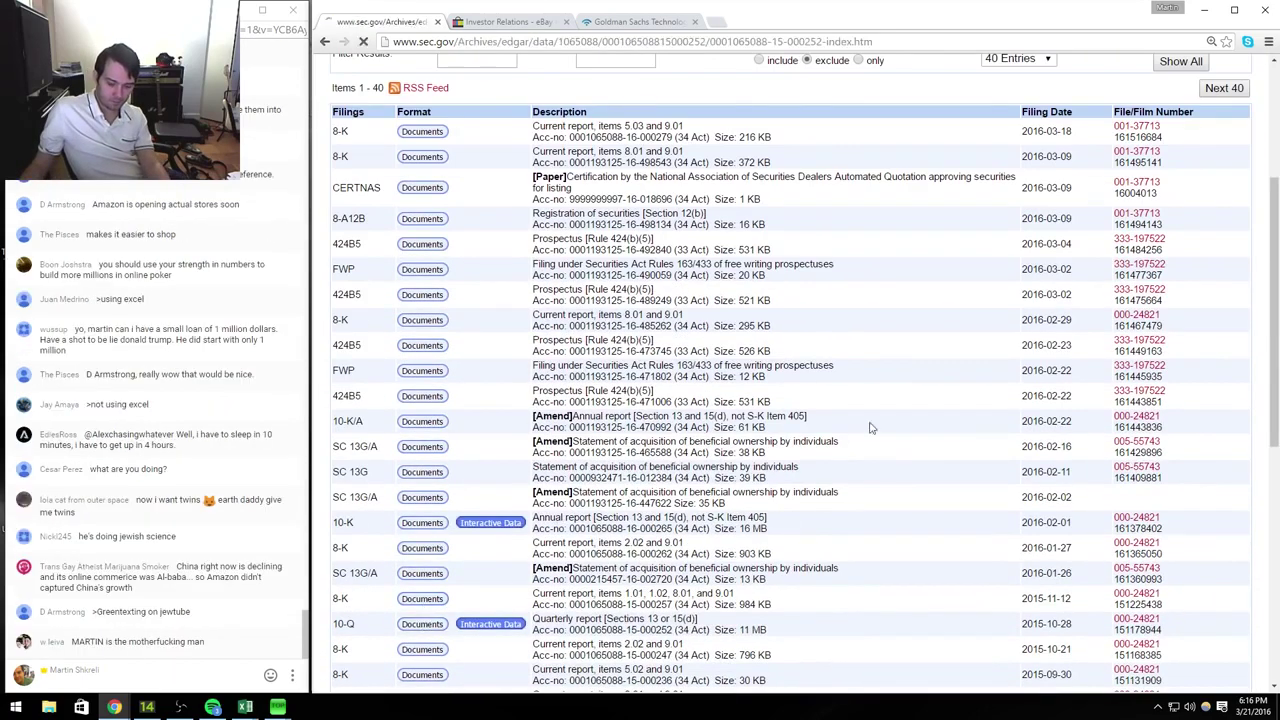
{"action": "key", "text": "alt+Left"}
{"action": "scroll", "coordinate": [430, 580], "scroll_direction": "down", "scroll_amount": 2}
{"action": "left_click", "coordinate": [424, 530]}
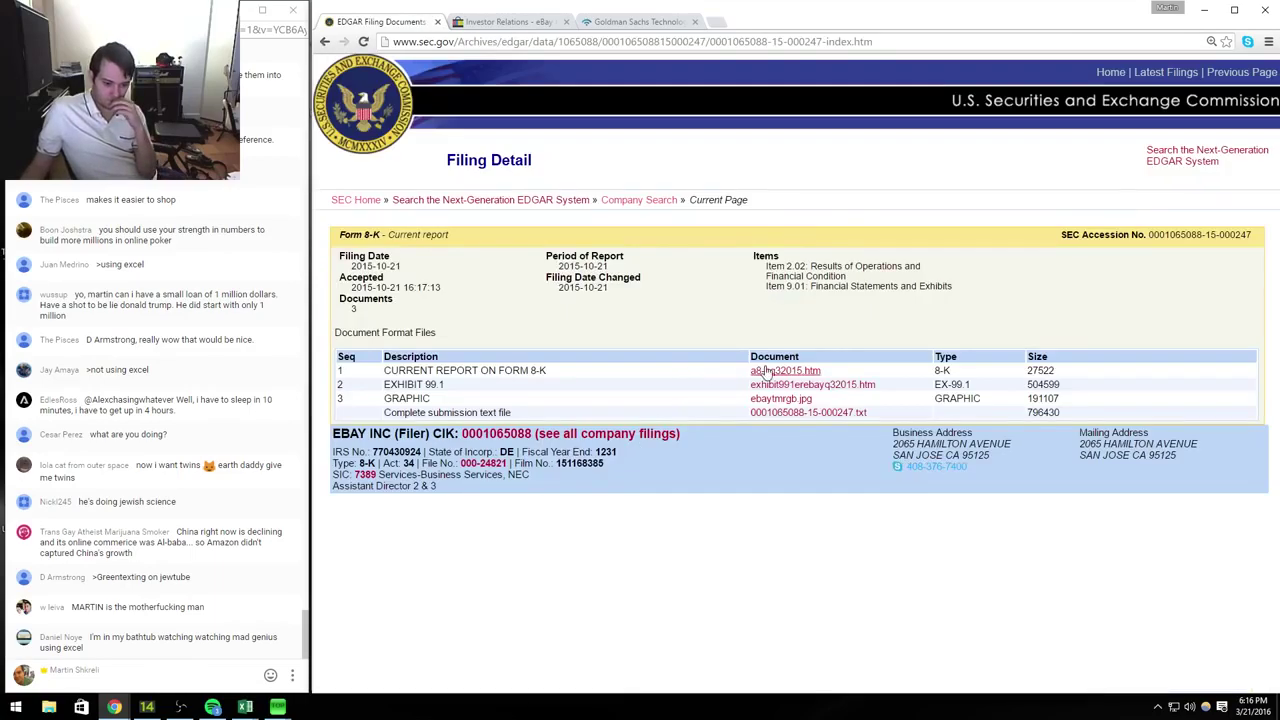
{"action": "left_click", "coordinate": [778, 385]}
{"action": "scroll", "coordinate": [805, 390], "scroll_direction": "down", "scroll_amount": 8}
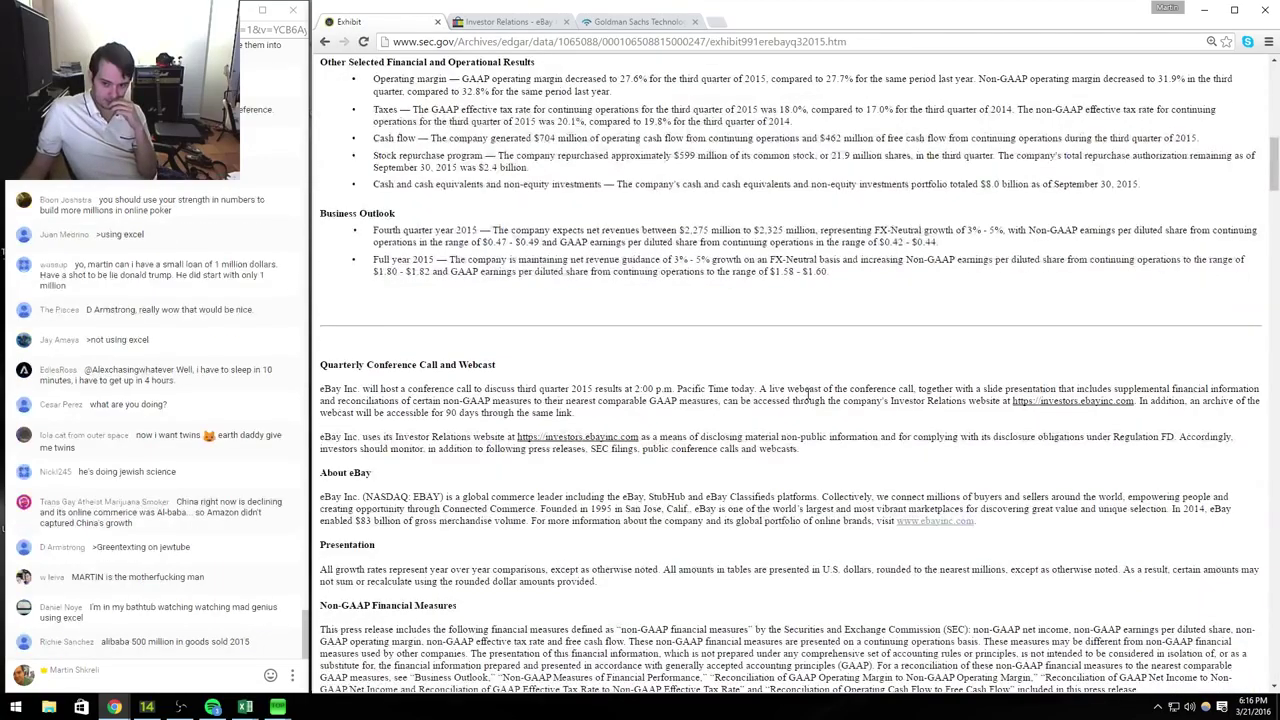
{"action": "scroll", "coordinate": [808, 393], "scroll_direction": "down", "scroll_amount": 15}
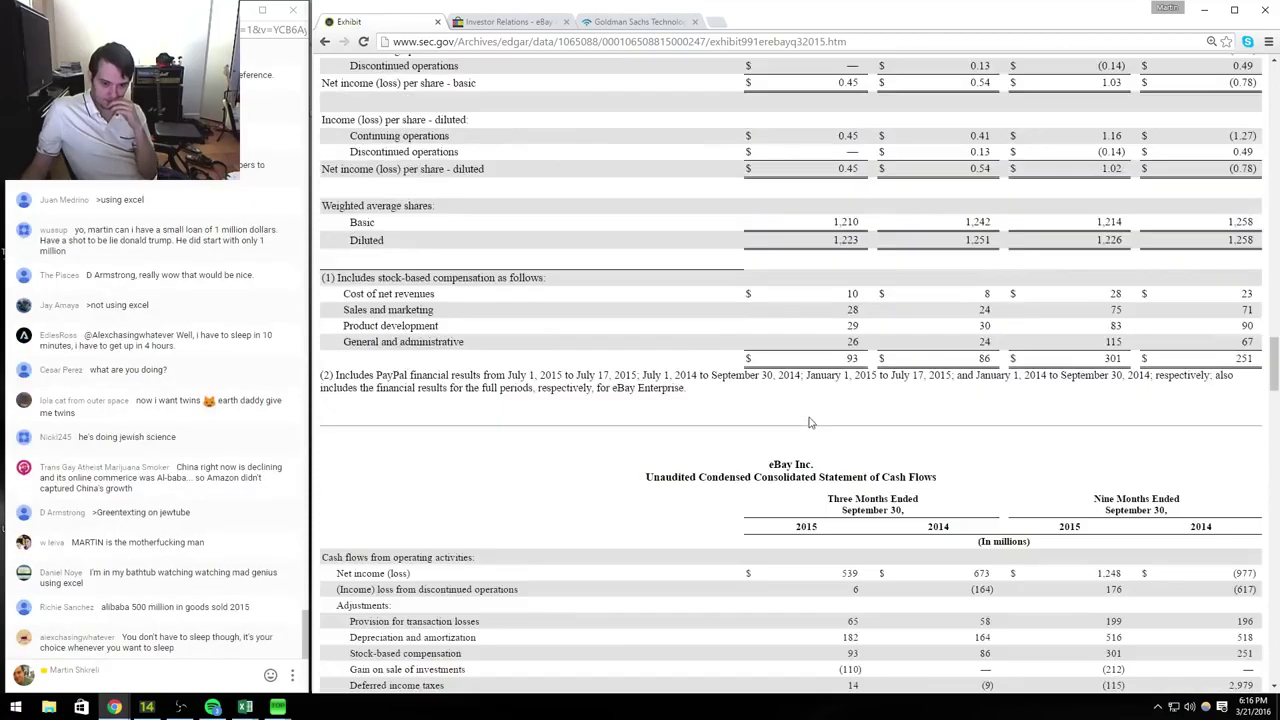
{"action": "scroll", "coordinate": [810, 422], "scroll_direction": "down", "scroll_amount": 12}
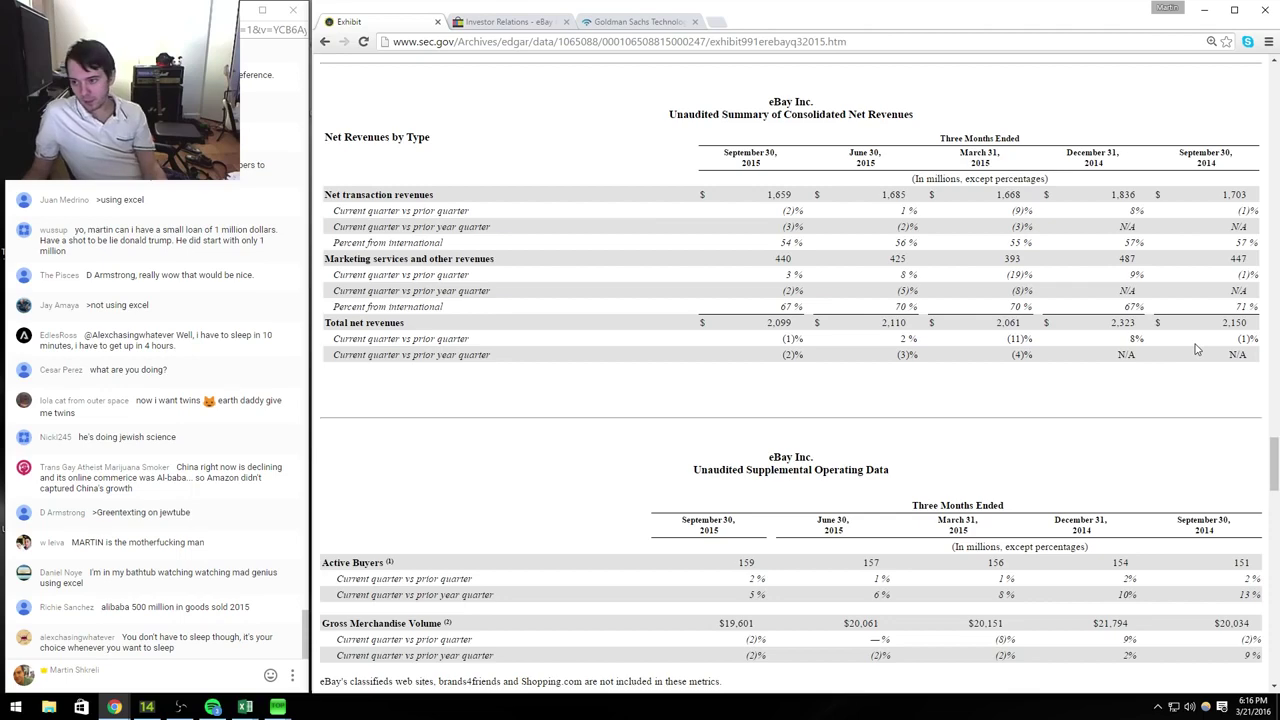
Step: Switch to Excel, open the Ebay model from the Tech company list and select the Q414 GMV cell
{"action": "key", "text": "alt+Tab"}
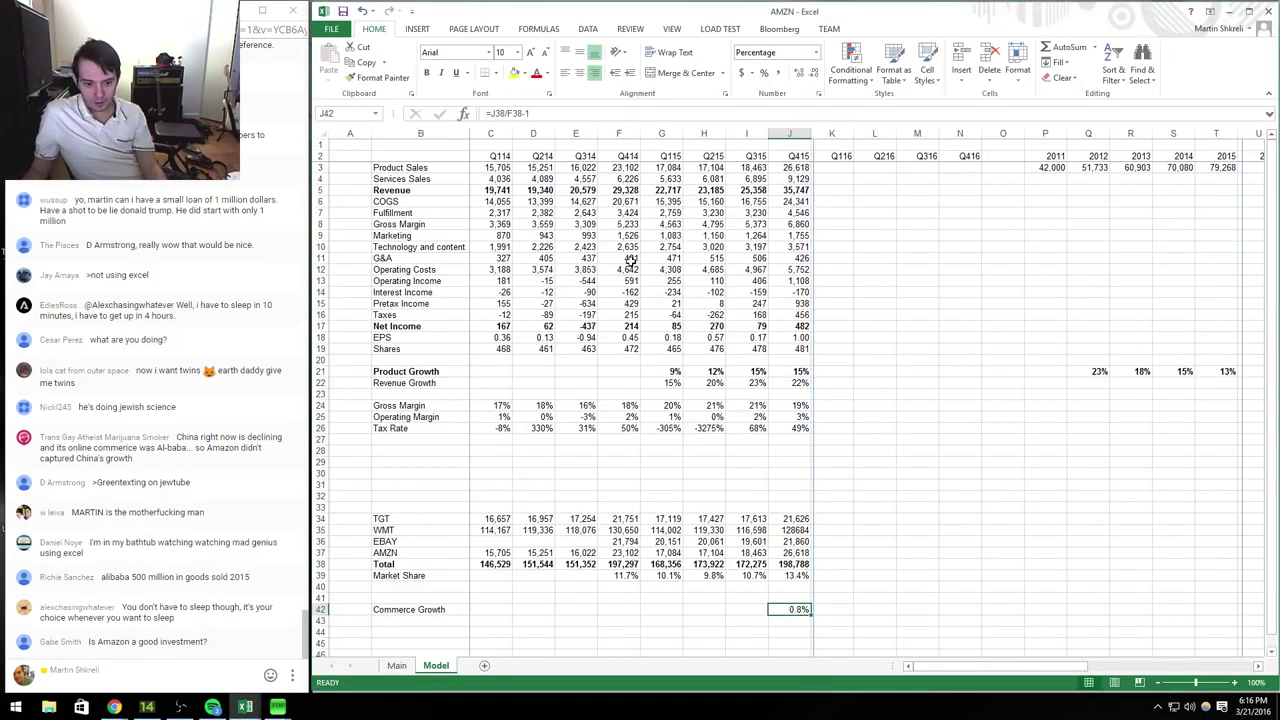
{"action": "key", "text": "ctrl+Tab"}
{"action": "left_click", "coordinate": [357, 316]}
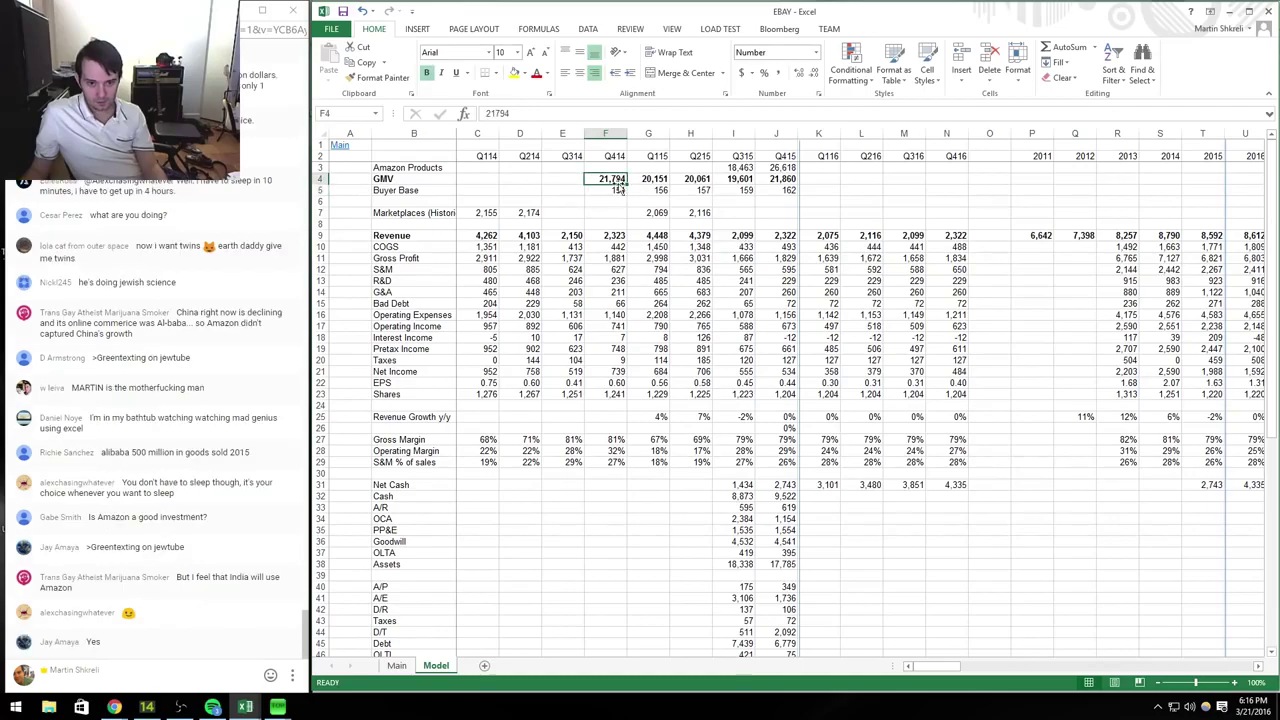
{"action": "left_click", "coordinate": [596, 177]}
Step: Check the September 2014 Gross Merchandise Volume in eBay's exhibit and enter 20,034 as the Q314 GMV in cell E4
{"action": "key", "text": "alt+Tab"}
{"action": "left_click", "coordinate": [792, 302]}
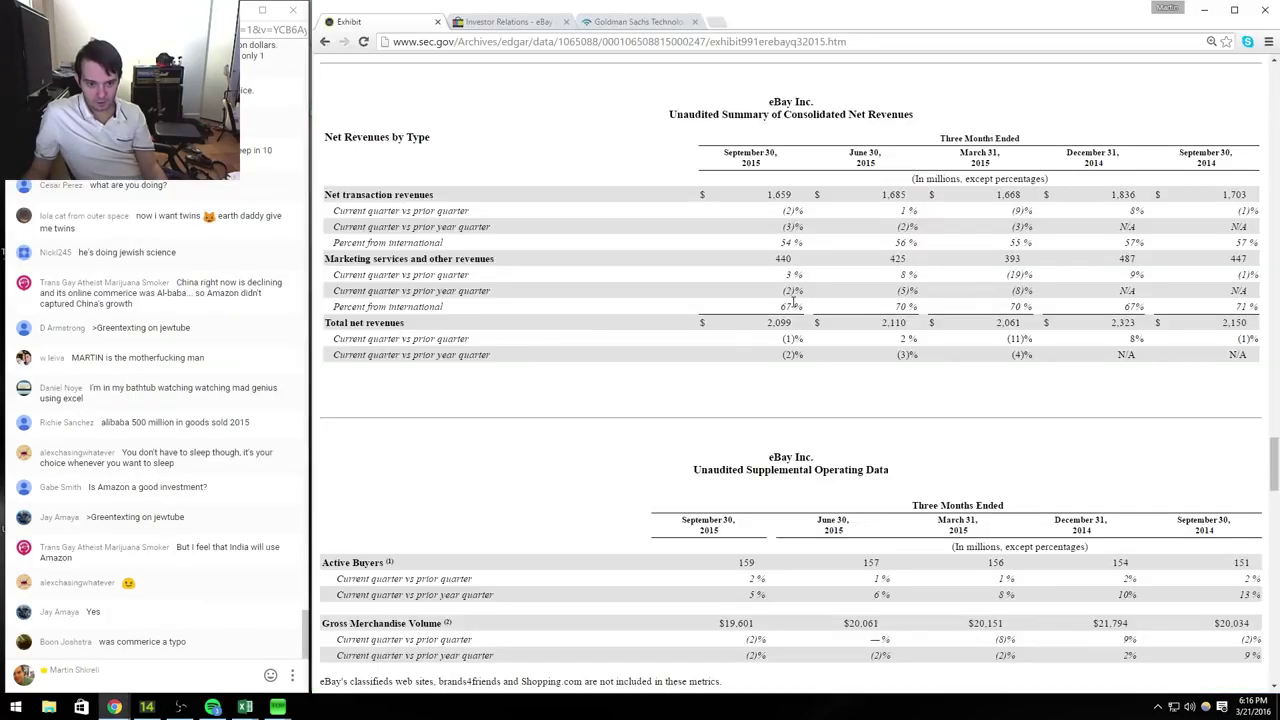
{"action": "scroll", "coordinate": [792, 305], "scroll_direction": "up", "scroll_amount": 10}
{"action": "scroll", "coordinate": [707, 329], "scroll_direction": "down", "scroll_amount": 13}
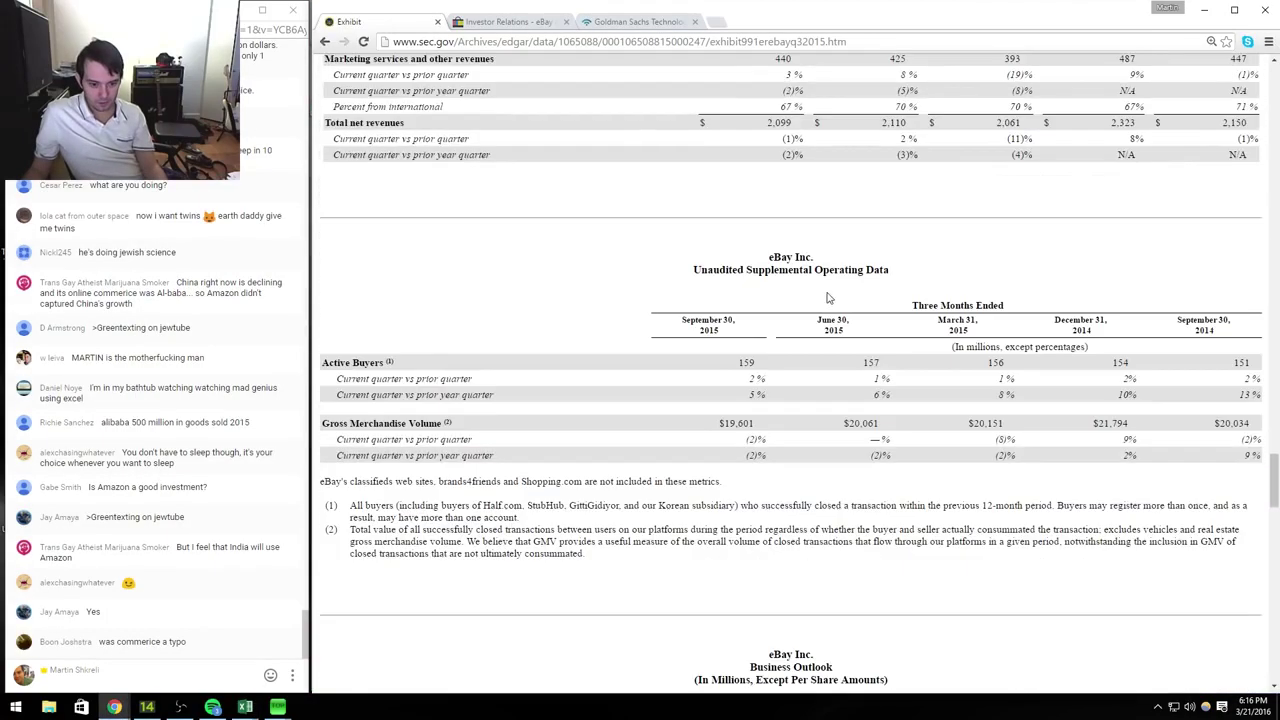
{"action": "key", "text": "alt+Tab"}
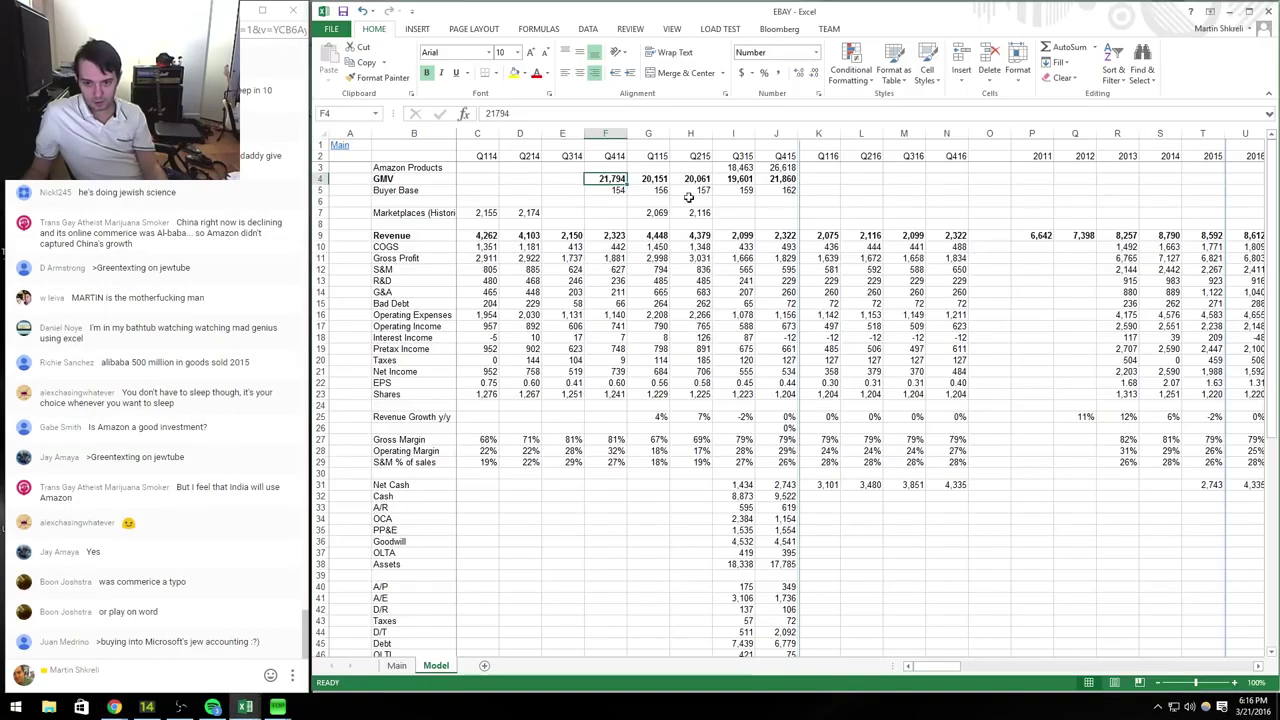
{"action": "key", "text": "alt+Tab"}
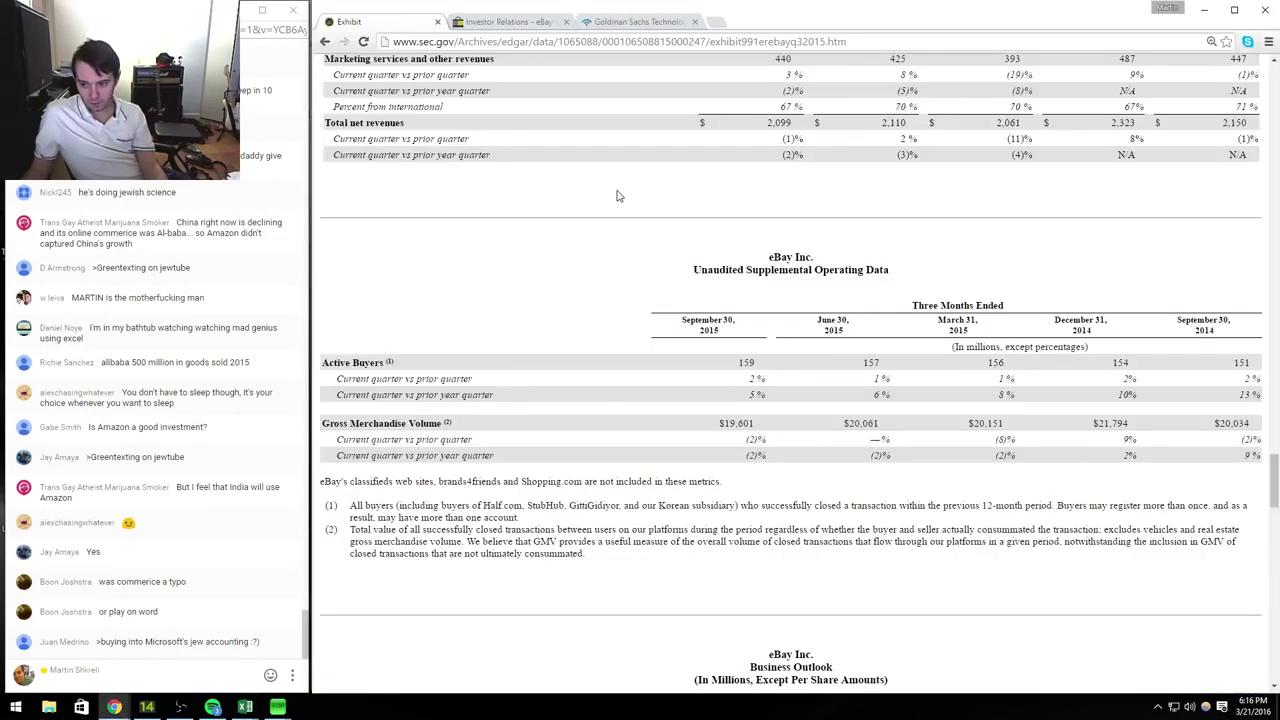
{"action": "key", "text": "alt+Tab"}
{"action": "key", "text": "Left"}
{"action": "type", "text": "20,034"}
{"action": "key", "text": "Tab"}
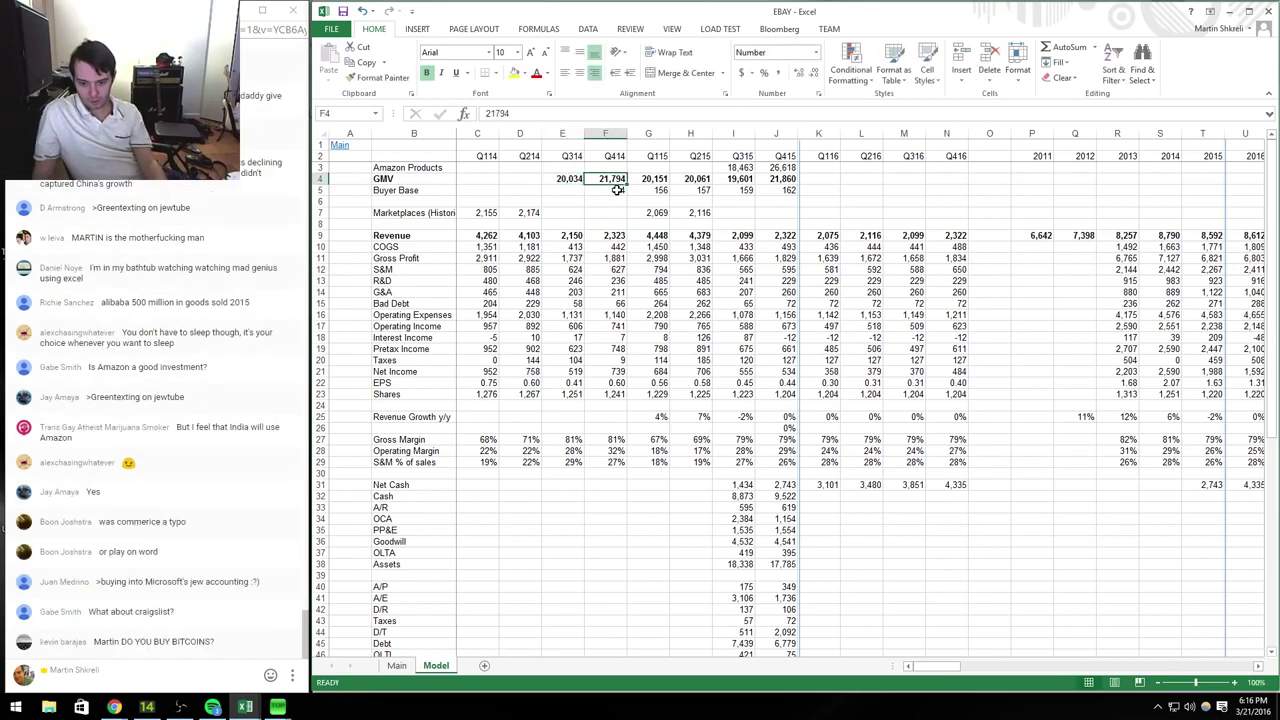
Step: Copy the GMV growth formula from the Q415 cell J26 into the Q315 cell I26
{"action": "key", "text": "Down"}
{"action": "key", "text": "Down"}
{"action": "key", "text": "Down"}
{"action": "key", "text": "Down"}
{"action": "key", "text": "Down"}
{"action": "key", "text": "Down"}
{"action": "key", "text": "Down"}
{"action": "key", "text": "Down"}
{"action": "key", "text": "Down"}
{"action": "key", "text": "Down"}
{"action": "key", "text": "Down"}
{"action": "key", "text": "Down"}
{"action": "key", "text": "Down"}
{"action": "key", "text": "Down"}
{"action": "key", "text": "Down"}
{"action": "key", "text": "Down"}
{"action": "key", "text": "Down"}
{"action": "key", "text": "Down"}
{"action": "key", "text": "Down"}
{"action": "key", "text": "Down"}
{"action": "key", "text": "Right"}
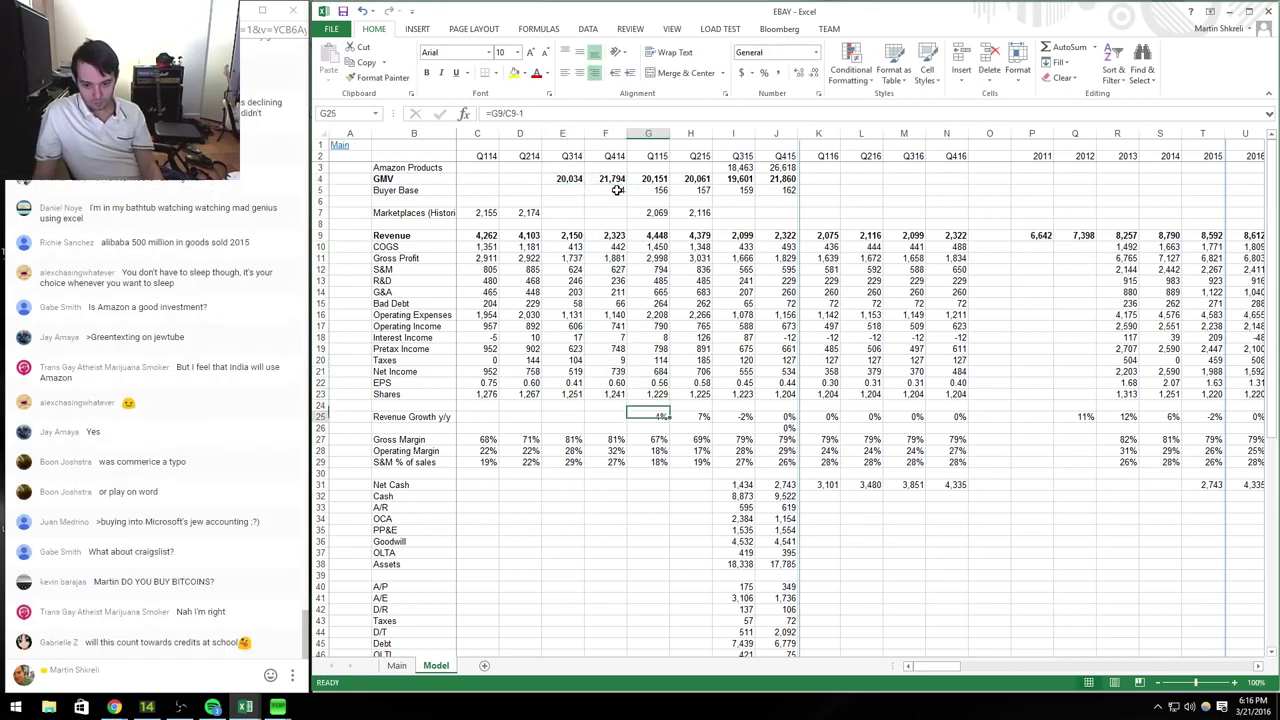
{"action": "key", "text": "Right"}
{"action": "key", "text": "Right"}
{"action": "key", "text": "Down"}
{"action": "key", "text": "Down"}
{"action": "key", "text": "Right"}
{"action": "key", "text": "F2"}
{"action": "key", "text": "Escape"}
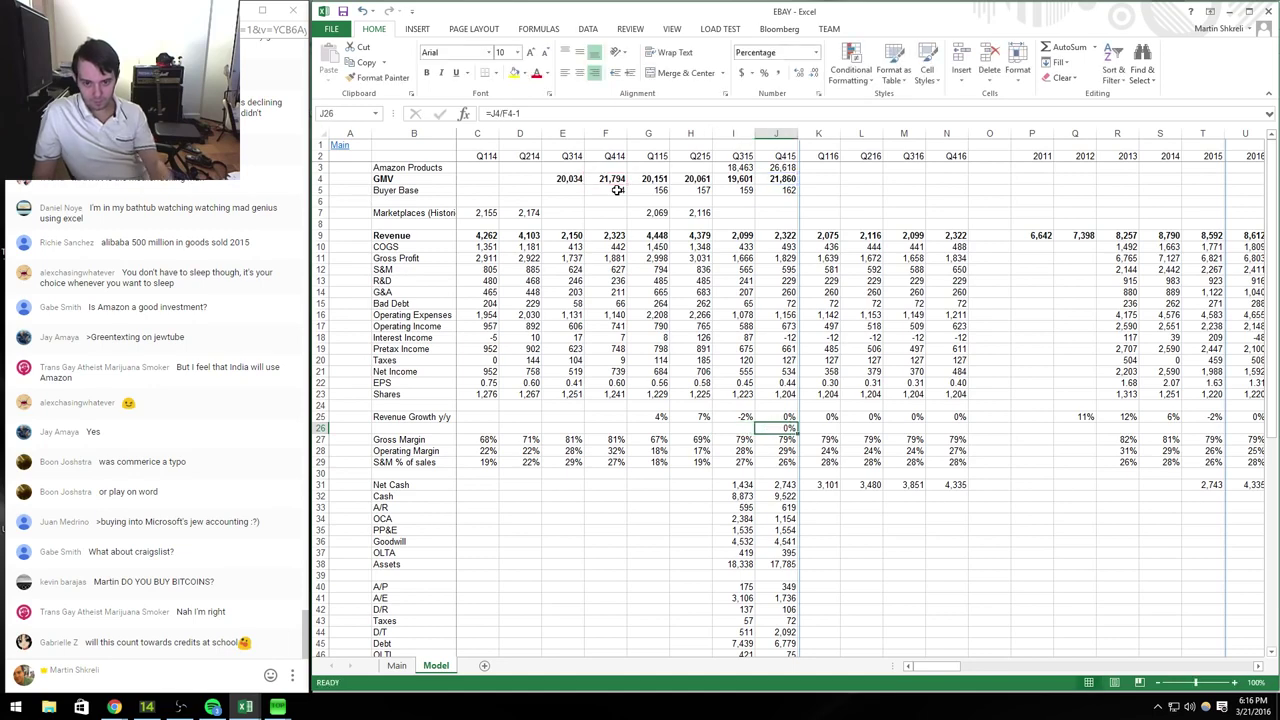
{"action": "key", "text": "ctrl+c"}
{"action": "key", "text": "Left"}
{"action": "key", "text": "ctrl+v"}
Step: Label row 26 in column B as GMV y/y
{"action": "key", "text": "Left"}
{"action": "key", "text": "Left"}
{"action": "key", "text": "Left"}
{"action": "key", "text": "Left"}
{"action": "key", "text": "Left"}
{"action": "key", "text": "Left"}
{"action": "key", "text": "Left"}
{"action": "type", "text": "GM"}
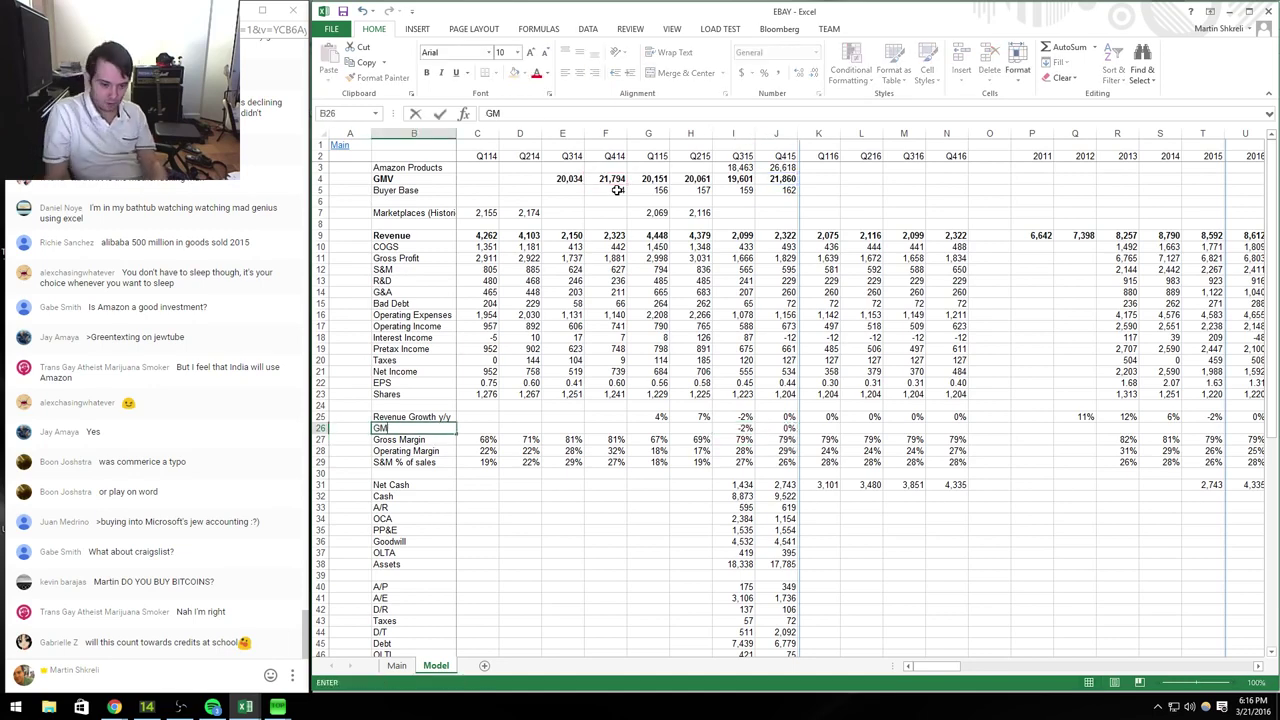
{"action": "type", "text": "V y/y"}
{"action": "key", "text": "Return"}
Step: Insert a blank row above Gross Margin in the EBAY model and return to the AMZN workbook
{"action": "key", "text": "shift+space"}
{"action": "key", "text": "ctrl+shift+equal"}
{"action": "key", "text": "Up"}
{"action": "key", "text": "Right"}
{"action": "key", "text": "Right"}
{"action": "key", "text": "ctrl+Tab"}
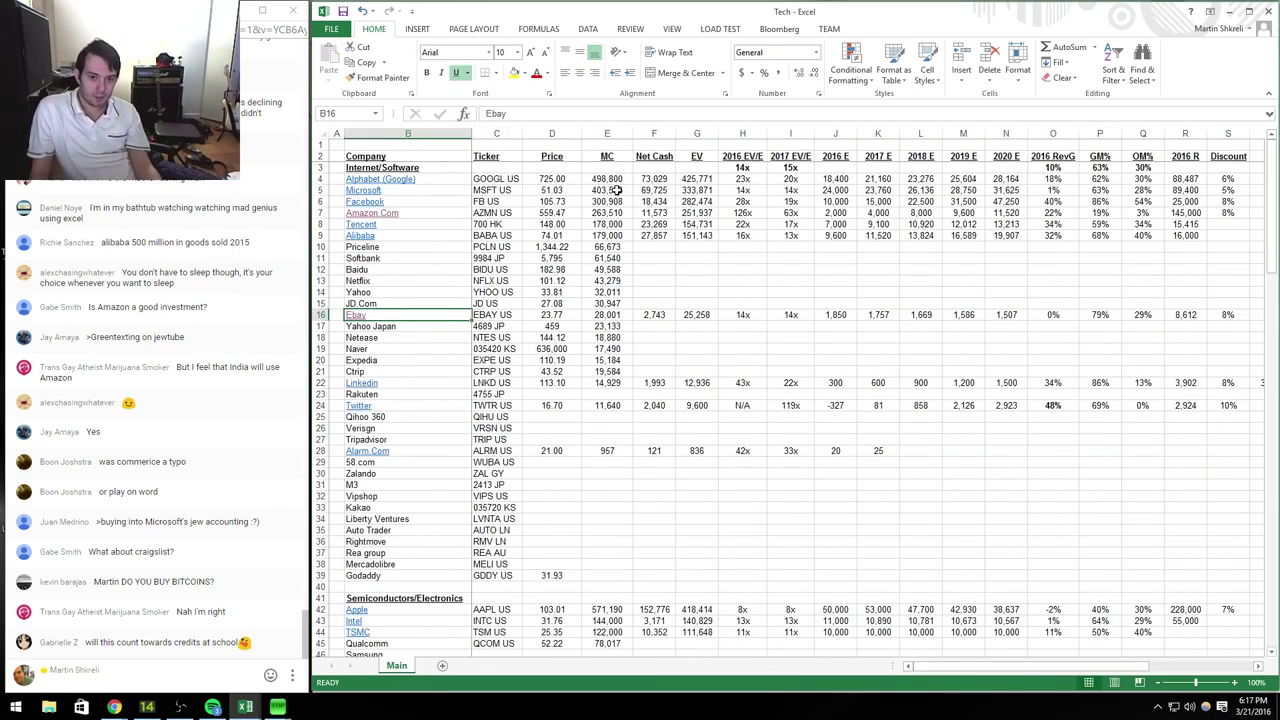
{"action": "key", "text": "ctrl+Tab"}
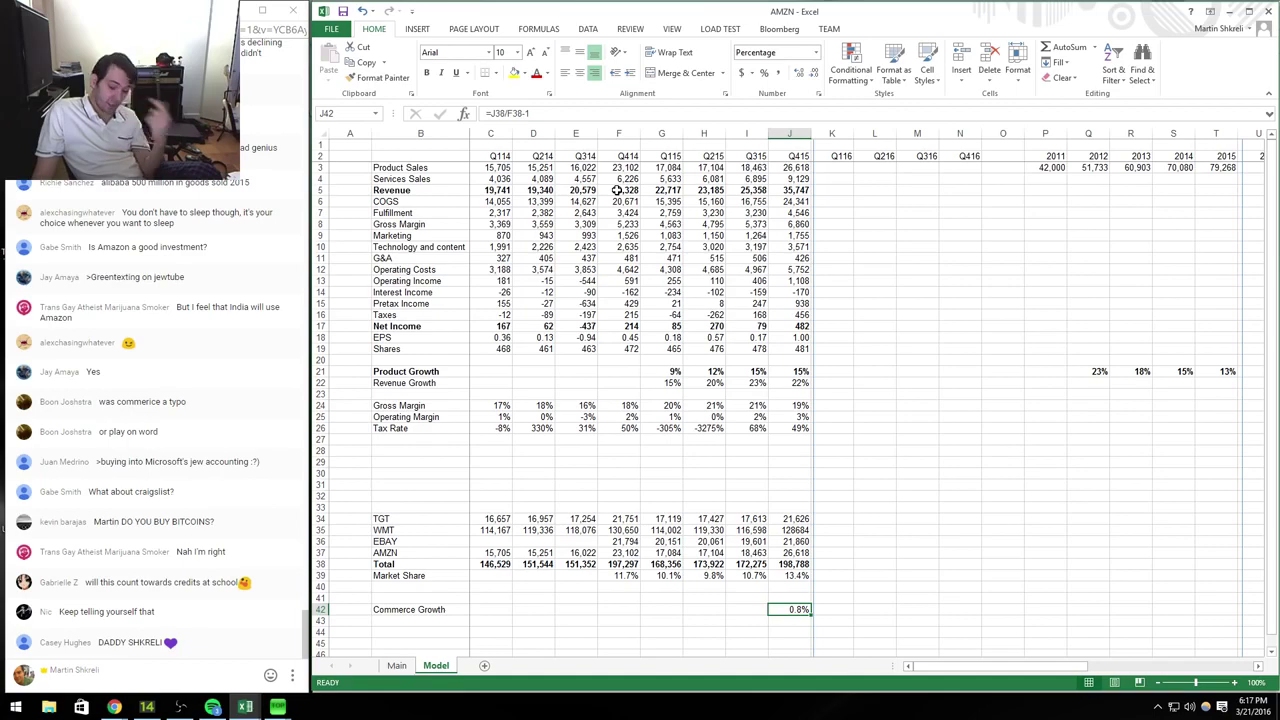
Step: Enter 20034 as the Q314 EBAY value in cell E36 of the AMZN comparison table
{"action": "key", "text": "Left"}
{"action": "key", "text": "Up"}
{"action": "key", "text": "Left"}
{"action": "key", "text": "Up"}
{"action": "key", "text": "Left"}
{"action": "key", "text": "Up"}
{"action": "key", "text": "Left"}
{"action": "key", "text": "Left"}
{"action": "key", "text": "Up"}
{"action": "key", "text": "Up"}
{"action": "key", "text": "Up"}
{"action": "key", "text": "ctrl+Tab"}
{"action": "key", "text": "ctrl+Tab"}
{"action": "key", "text": "ctrl+Tab"}
{"action": "key", "text": "ctrl+Tab"}
{"action": "type", "text": "20034"}
{"action": "key", "text": "Return"}
Step: Copy the Market Share formula from the Q414 cell F39 into the Q314 cell E39
{"action": "key", "text": "Down"}
{"action": "key", "text": "Down"}
{"action": "key", "text": "Right"}
{"action": "key", "text": "Right"}
{"action": "key", "text": "Left"}
{"action": "key", "text": "ctrl+c"}
{"action": "key", "text": "Left"}
{"action": "key", "text": "ctrl+v"}
Step: Copy the Commerce Growth formula from the Q415 cell J42 into the Q315 cell I42
{"action": "key", "text": "Down"}
{"action": "key", "text": "Down"}
{"action": "key", "text": "Down"}
{"action": "key", "text": "Right"}
{"action": "key", "text": "Right"}
{"action": "key", "text": "Right"}
{"action": "key", "text": "Right"}
{"action": "key", "text": "Right"}
{"action": "key", "text": "ctrl+c"}
{"action": "key", "text": "Left"}
{"action": "key", "text": "ctrl+v"}
{"action": "key", "text": "Right"}
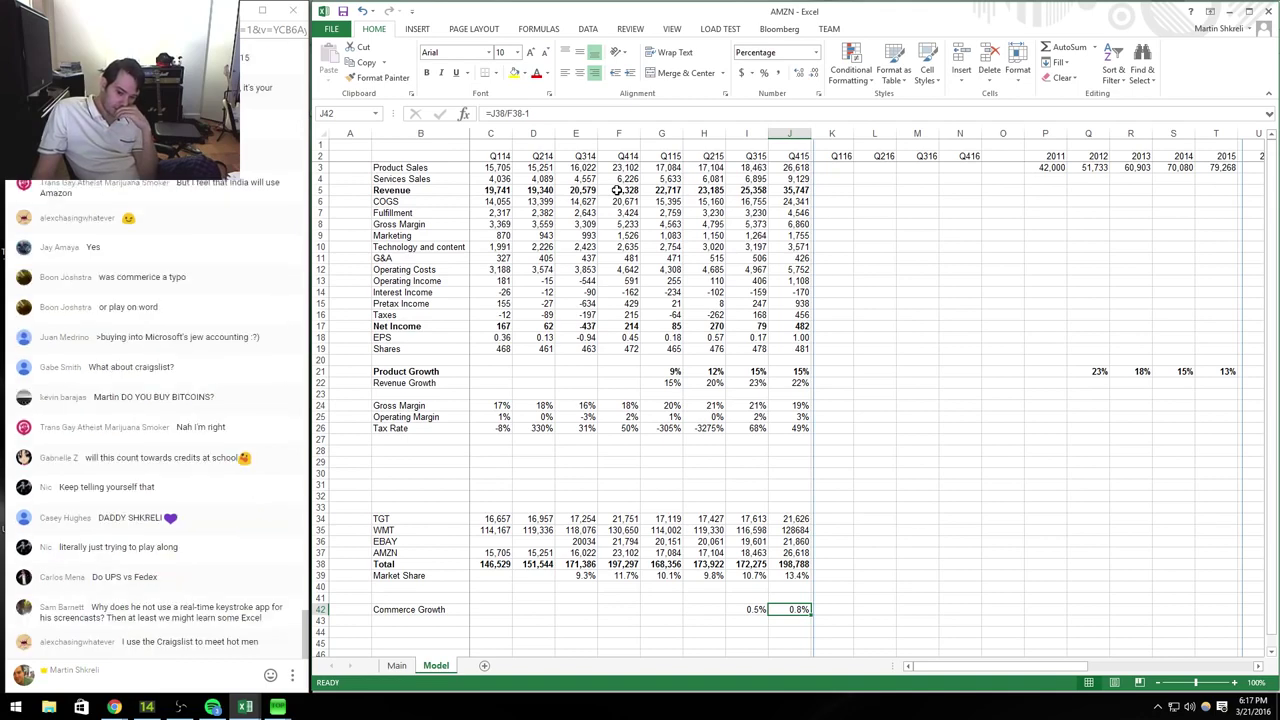
Step: Format the Q314 EBAY value in E36 as a number with 0 decimal places and a thousands separator
{"action": "key", "text": "Left"}
{"action": "key", "text": "Left"}
{"action": "key", "text": "Left"}
{"action": "key", "text": "Left"}
{"action": "key", "text": "Left"}
{"action": "key", "text": "Up"}
{"action": "key", "text": "Up"}
{"action": "key", "text": "Up"}
{"action": "key", "text": "Up"}
{"action": "key", "text": "Up"}
{"action": "key", "text": "Up"}
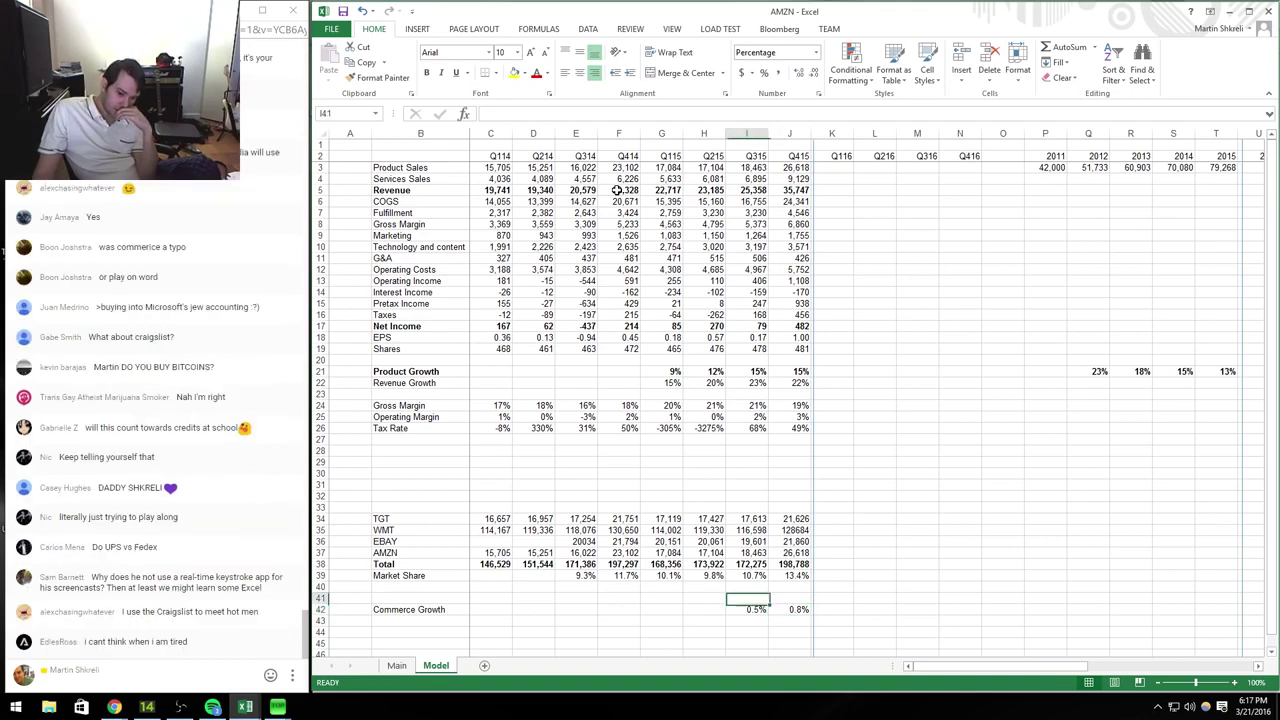
{"action": "key", "text": "ctrl+1"}
{"action": "key", "text": "Down"}
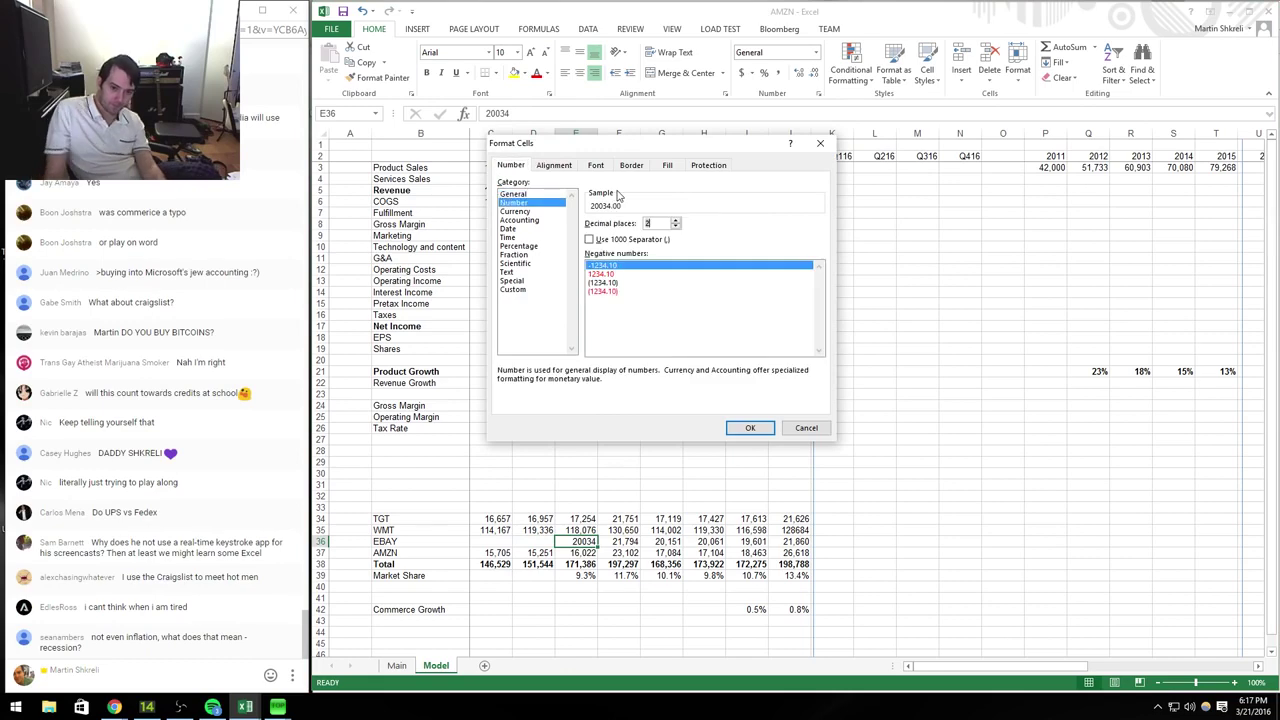
{"action": "key", "text": "Tab"}
{"action": "type", "text": "0"}
{"action": "key", "text": "alt+u"}
{"action": "key", "text": "Return"}
Step: Switch to the Bloomberg terminal and open the EQS equity screening function
{"action": "key", "text": "Right"}
{"action": "key", "text": "Right"}
{"action": "key", "text": "Down"}
{"action": "key", "text": "Down"}
{"action": "key", "text": "Right"}
{"action": "key", "text": "Right"}
{"action": "key", "text": "Right"}
{"action": "key", "text": "Down"}
{"action": "key", "text": "Down"}
{"action": "key", "text": "Down"}
{"action": "key", "text": "alt+Tab"}
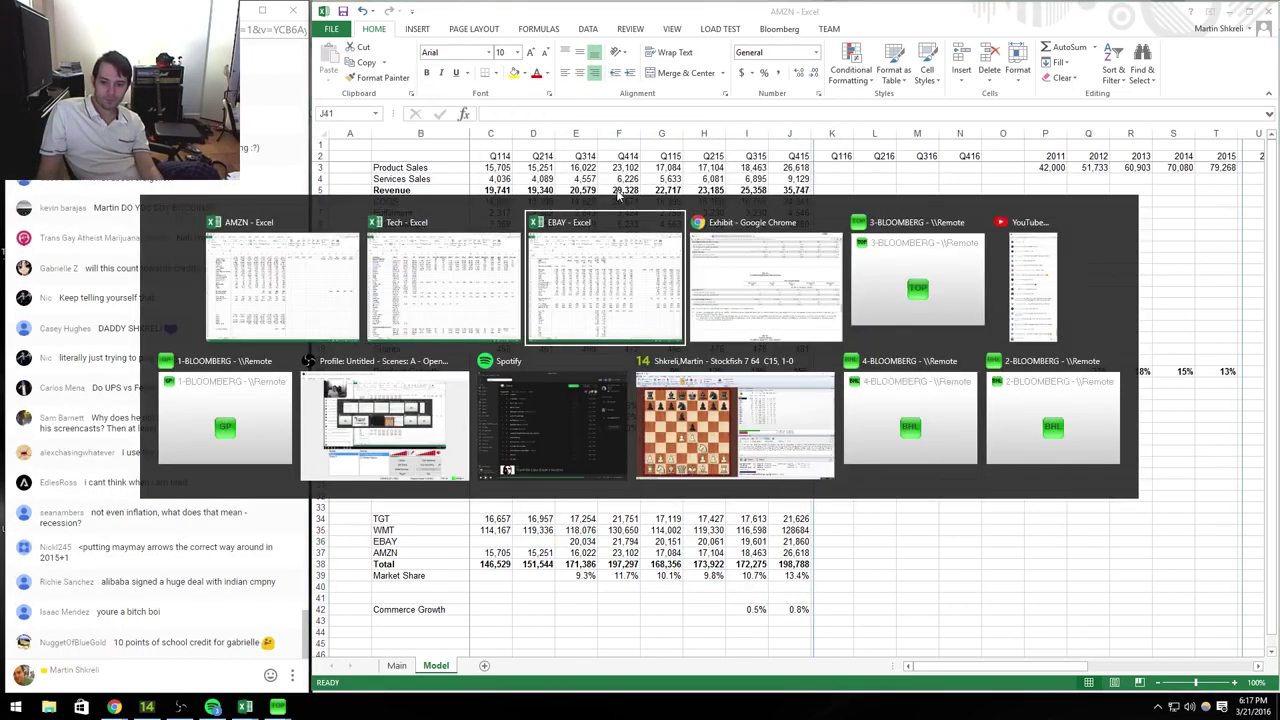
{"action": "type", "text": "EQS"}
{"action": "key", "text": "Return"}
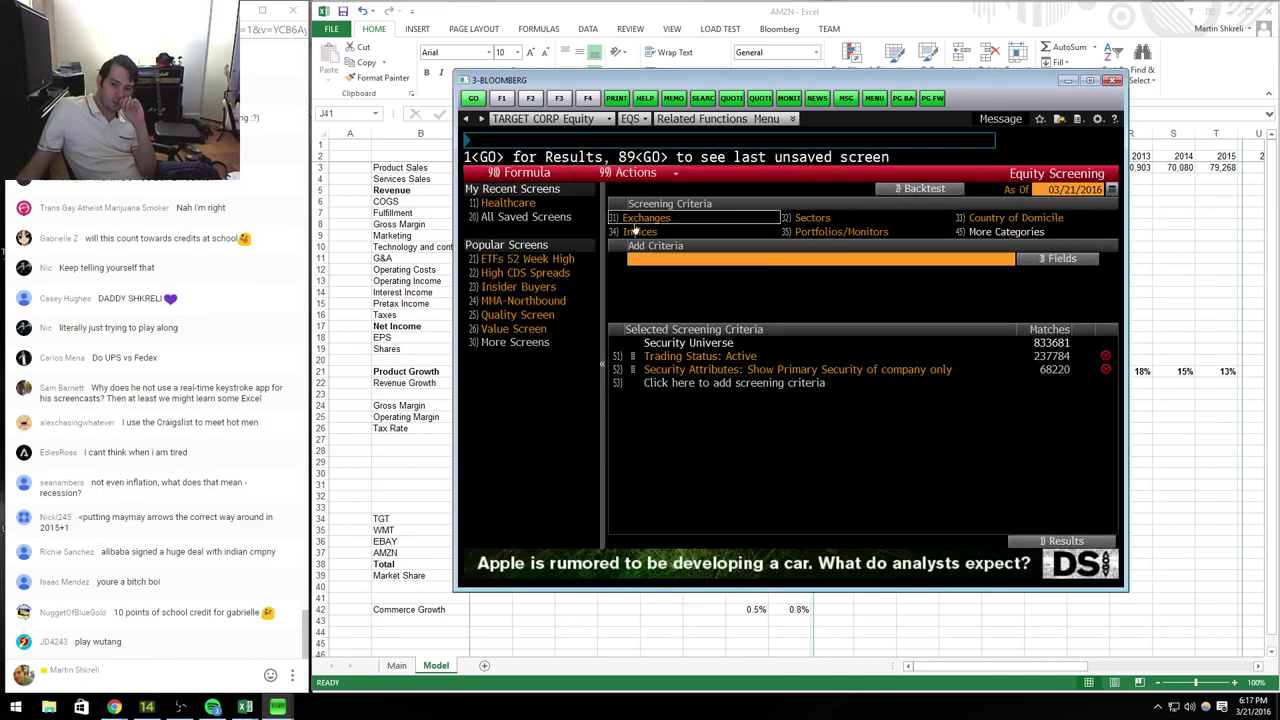
Step: Restrict the equity screen to the ICB sector General Retailers, without Consumer Services and Retail, and run it
{"action": "left_click", "coordinate": [808, 220]}
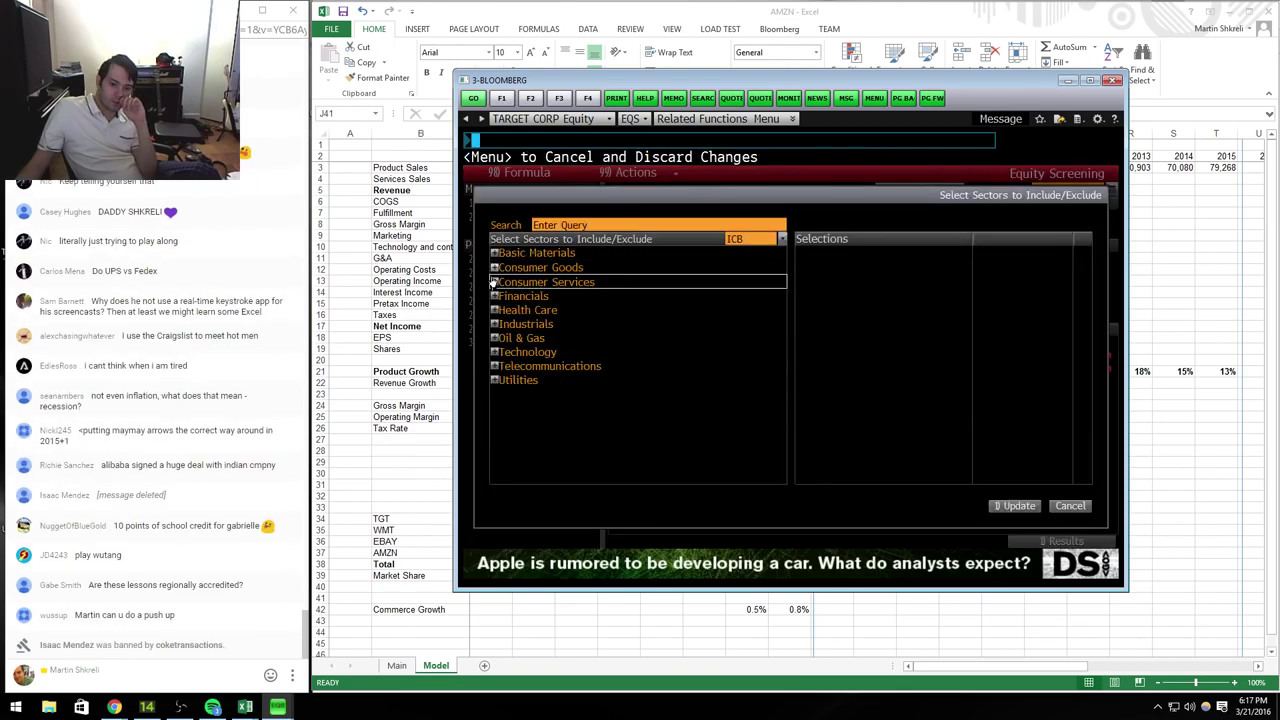
{"action": "left_click", "coordinate": [530, 282]}
{"action": "left_click", "coordinate": [527, 311]}
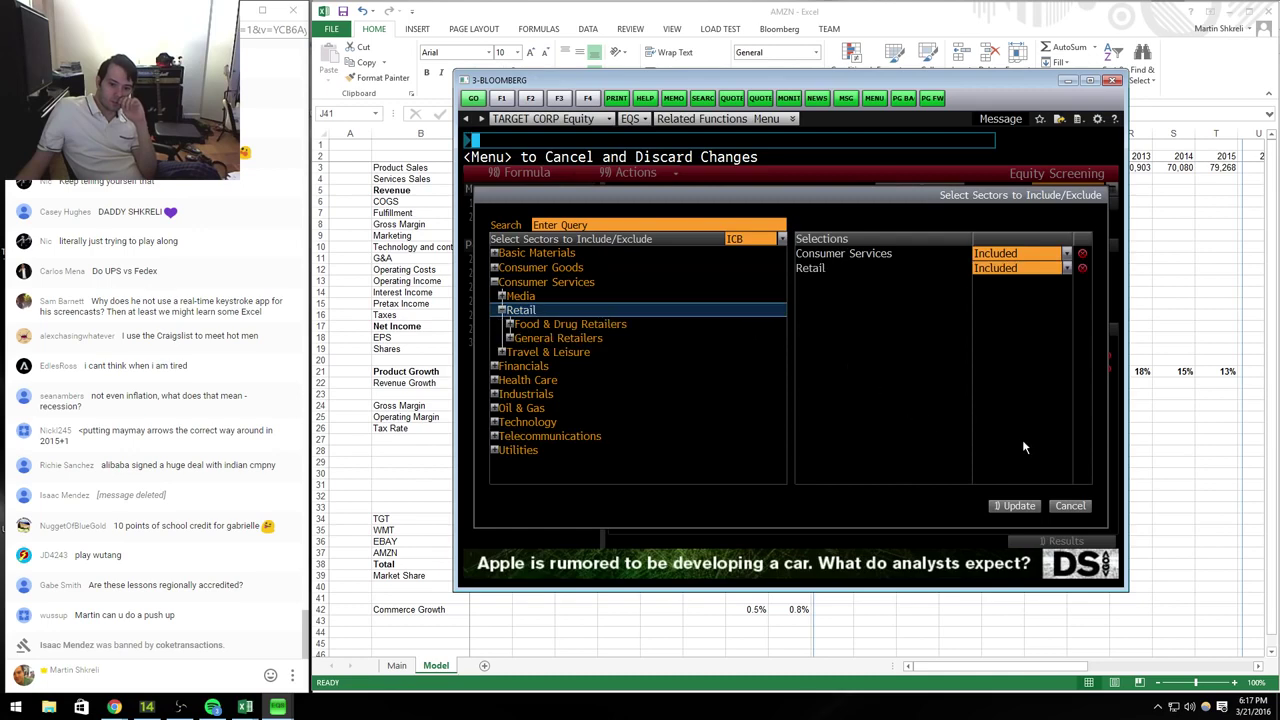
{"action": "left_click", "coordinate": [630, 338]}
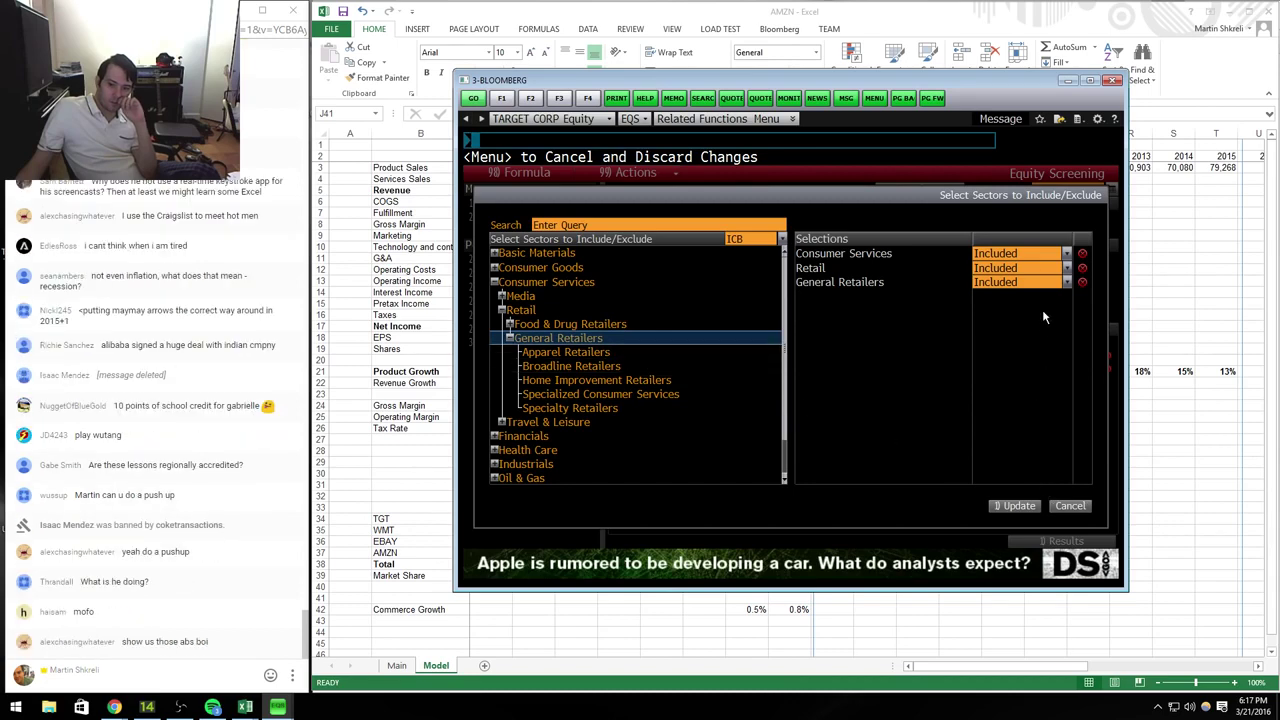
{"action": "left_click", "coordinate": [1082, 268]}
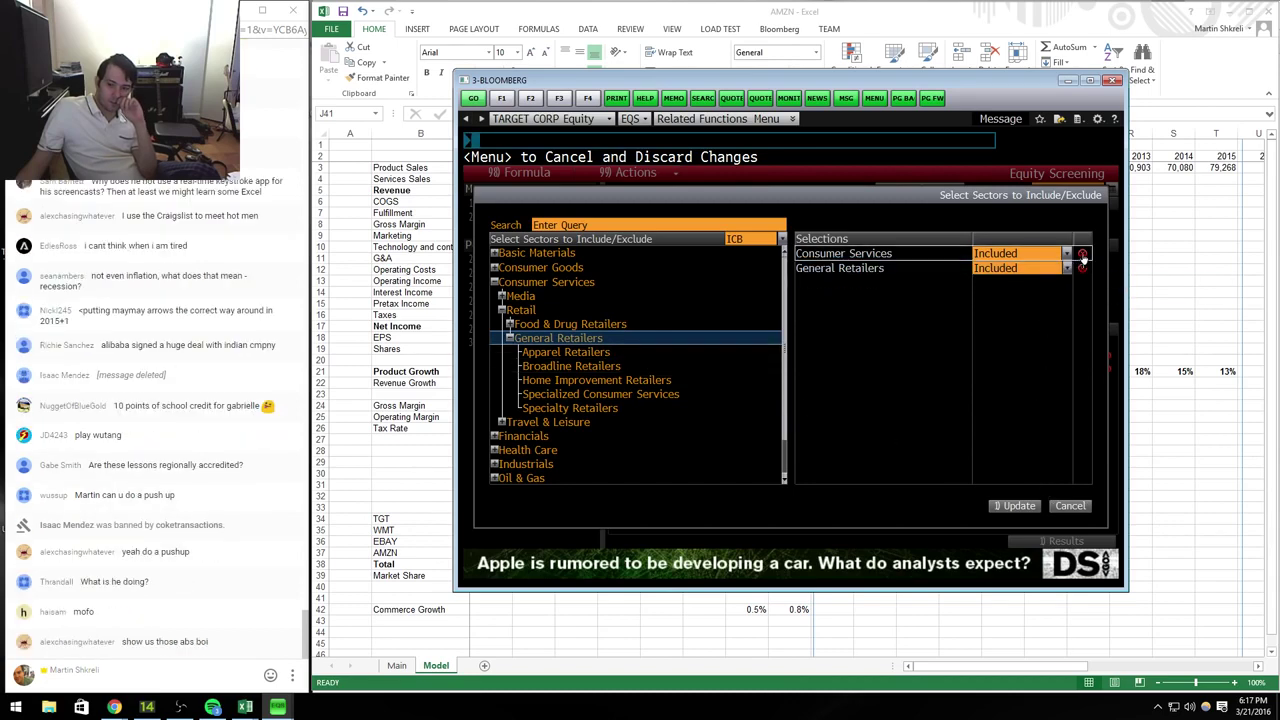
{"action": "left_click", "coordinate": [1082, 253]}
{"action": "left_click", "coordinate": [1018, 505]}
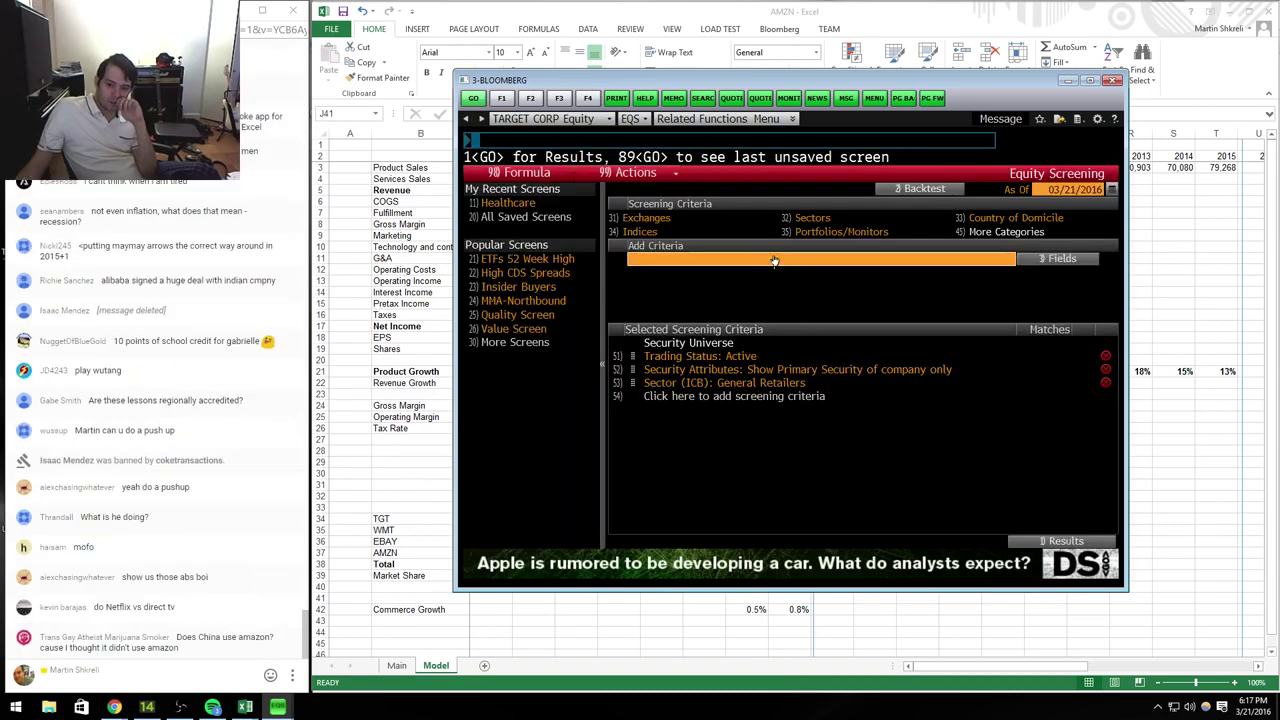
{"action": "type", "text": "1"}
{"action": "key", "text": "Return"}
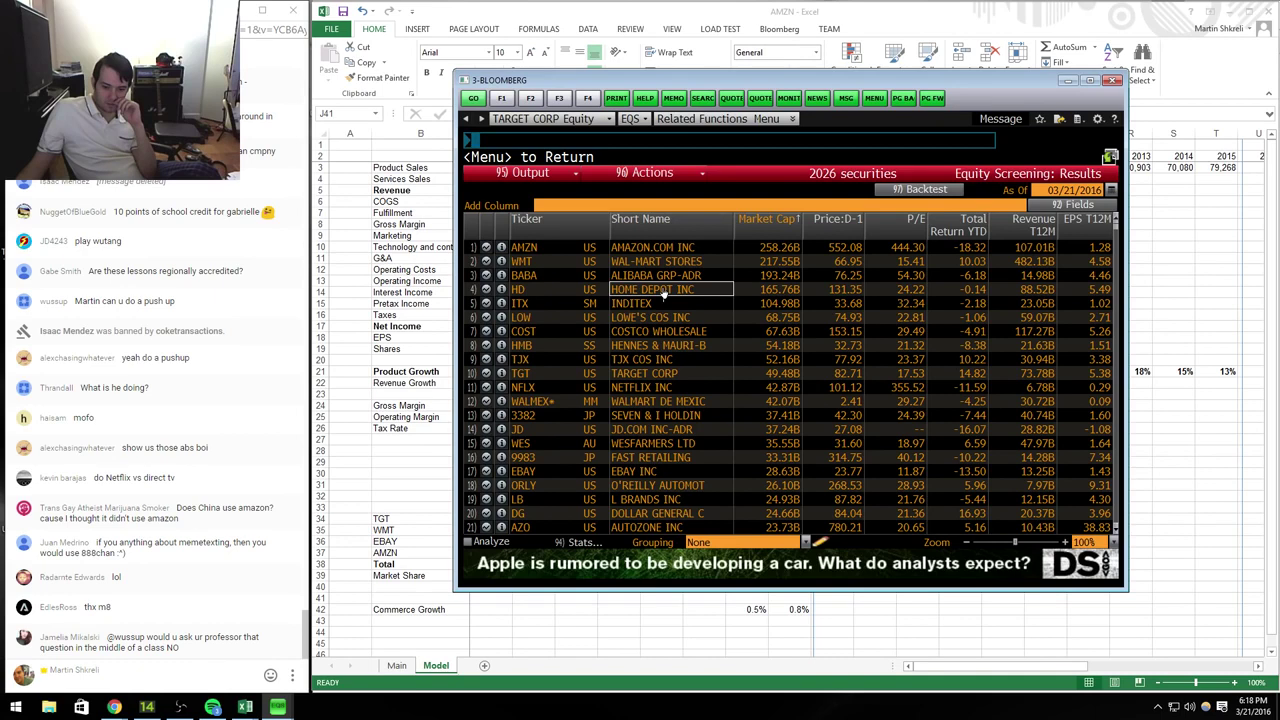
Step: Return to the AMZN workbook and add the labels COST in B32 and HD in B33 above TGT
{"action": "key", "text": "alt+Tab"}
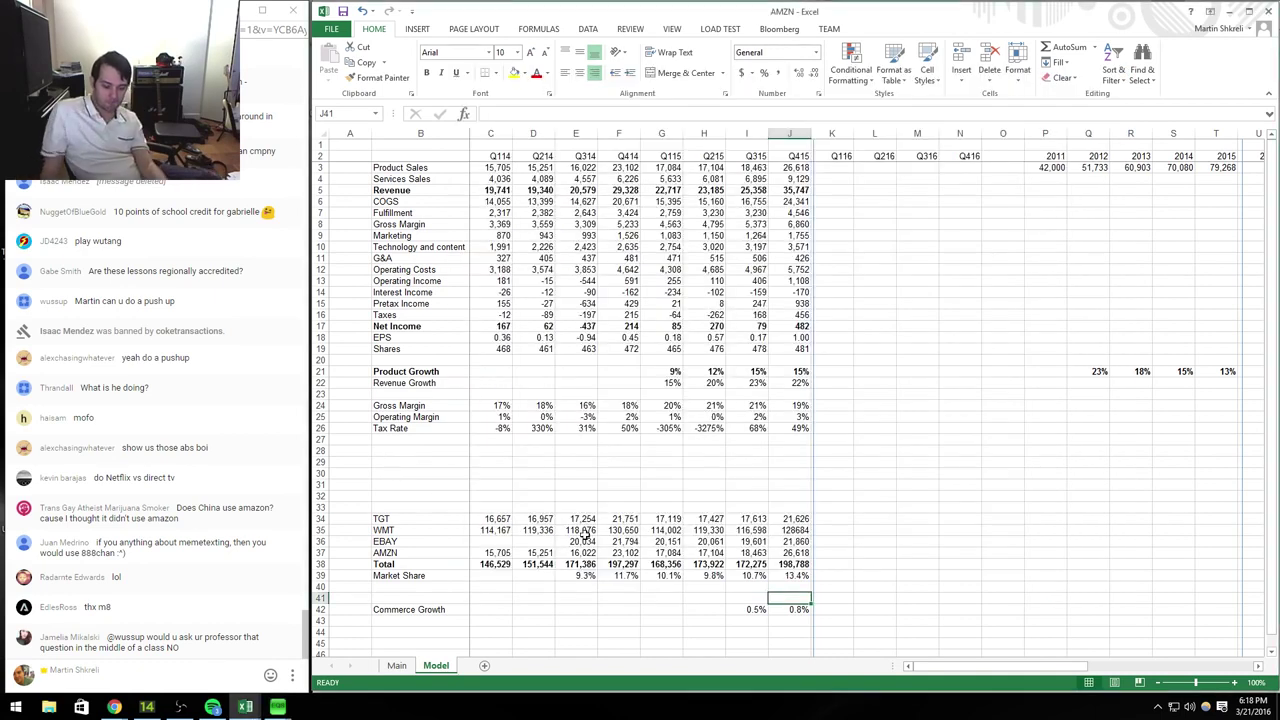
{"action": "left_click", "coordinate": [390, 507]}
{"action": "key", "text": "Up"}
{"action": "type", "text": "COST"}
{"action": "key", "text": "Return"}
{"action": "type", "text": "HD"}
{"action": "key", "text": "Tab"}
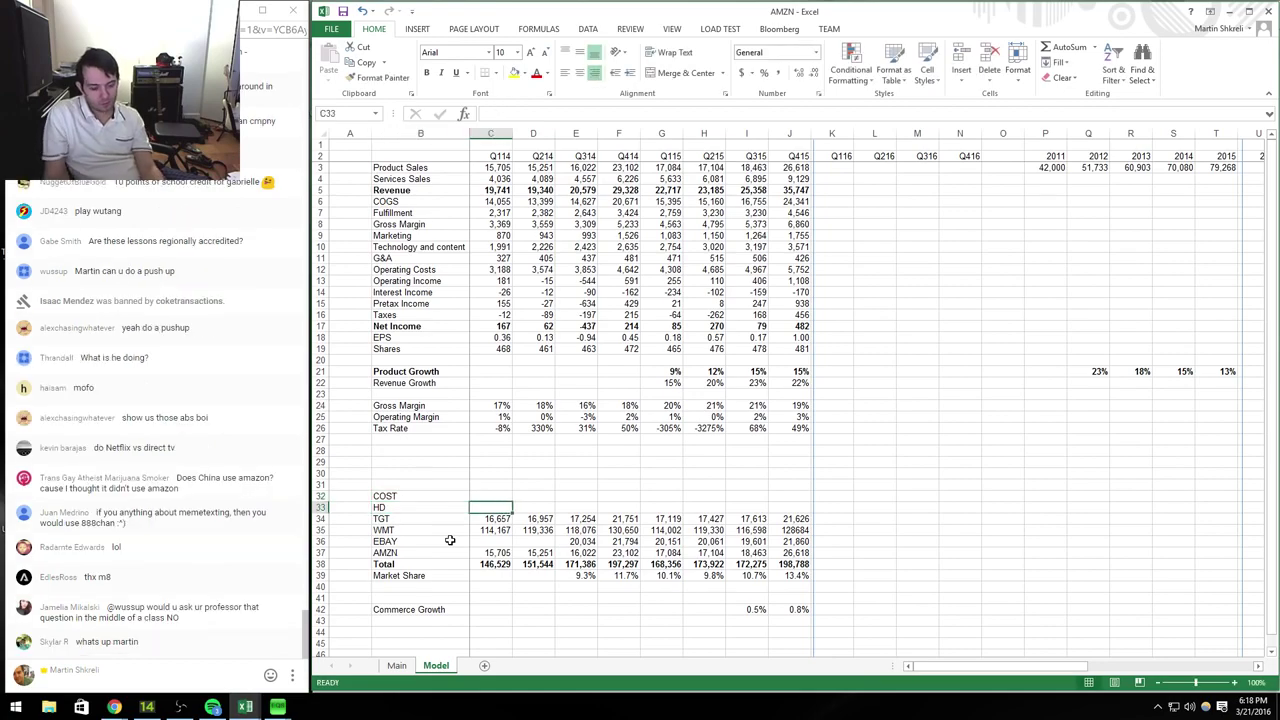
Step: Create a new workbook and label L2 to L7 as Price, Shares, MC, Cash, Debt and EV
{"action": "key", "text": "ctrl+n"}
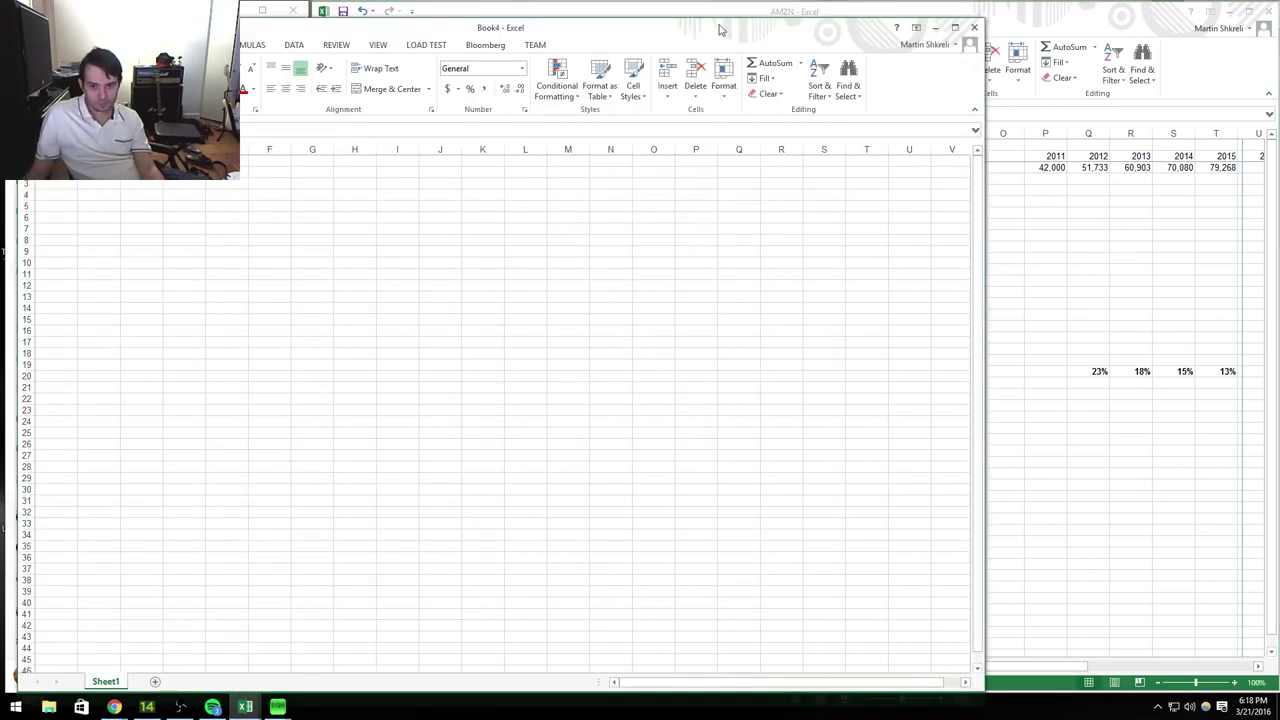
{"action": "left_click", "coordinate": [809, 173]}
{"action": "key", "text": "Up"}
{"action": "type", "text": "Price"}
{"action": "key", "text": "Return"}
{"action": "type", "text": "Shares"}
{"action": "key", "text": "Return"}
{"action": "type", "text": "MC"}
{"action": "key", "text": "Return"}
{"action": "type", "text": "Cash"}
{"action": "key", "text": "Return"}
{"action": "type", "text": "Debt"}
{"action": "key", "text": "ctrl+Return"}
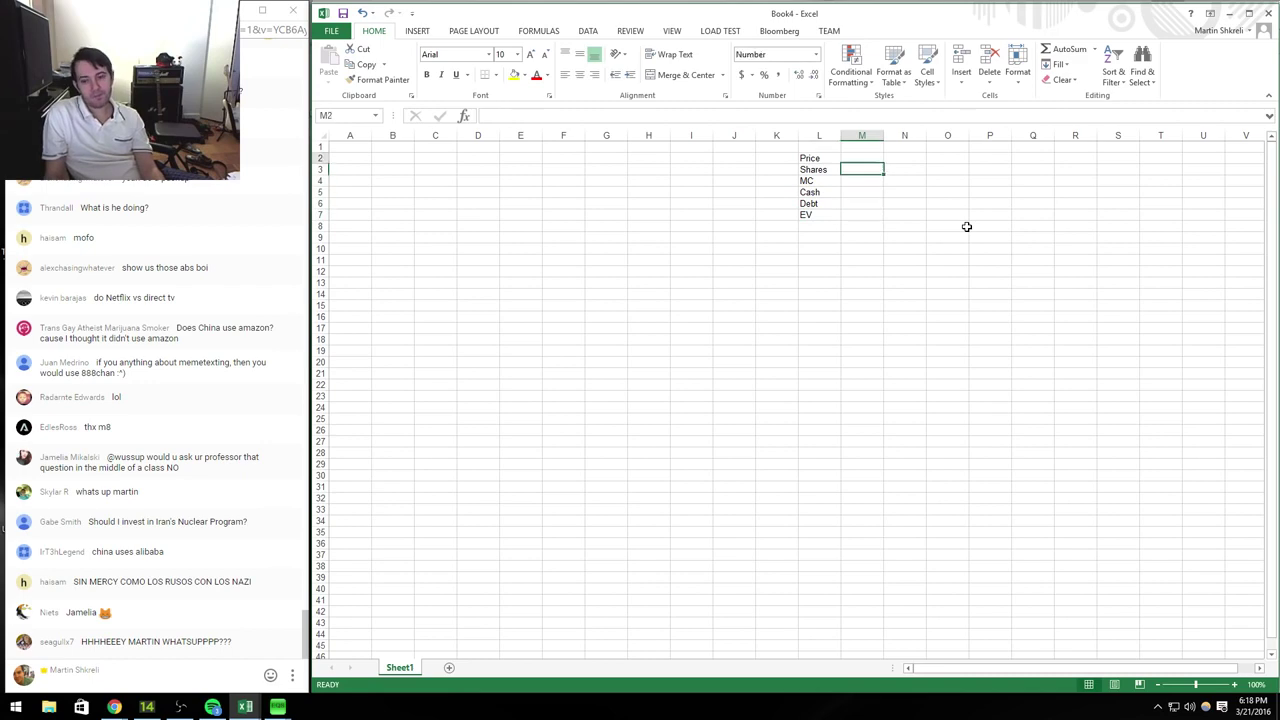
Step: Save the new workbook as HD
{"action": "key", "text": "ctrl+s"}
{"action": "key", "text": "alt+Tab"}
{"action": "key", "text": "alt+Tab"}
{"action": "left_click", "coordinate": [470, 149]}
{"action": "left_click", "coordinate": [694, 149]}
{"action": "type", "text": "HD"}
{"action": "key", "text": "Return"}
Step: Look up the HD stock quote in Bloomberg and enter 131.01 as the Price in cell M2
{"action": "key", "text": "alt+Tab"}
{"action": "key", "text": "alt+Tab"}
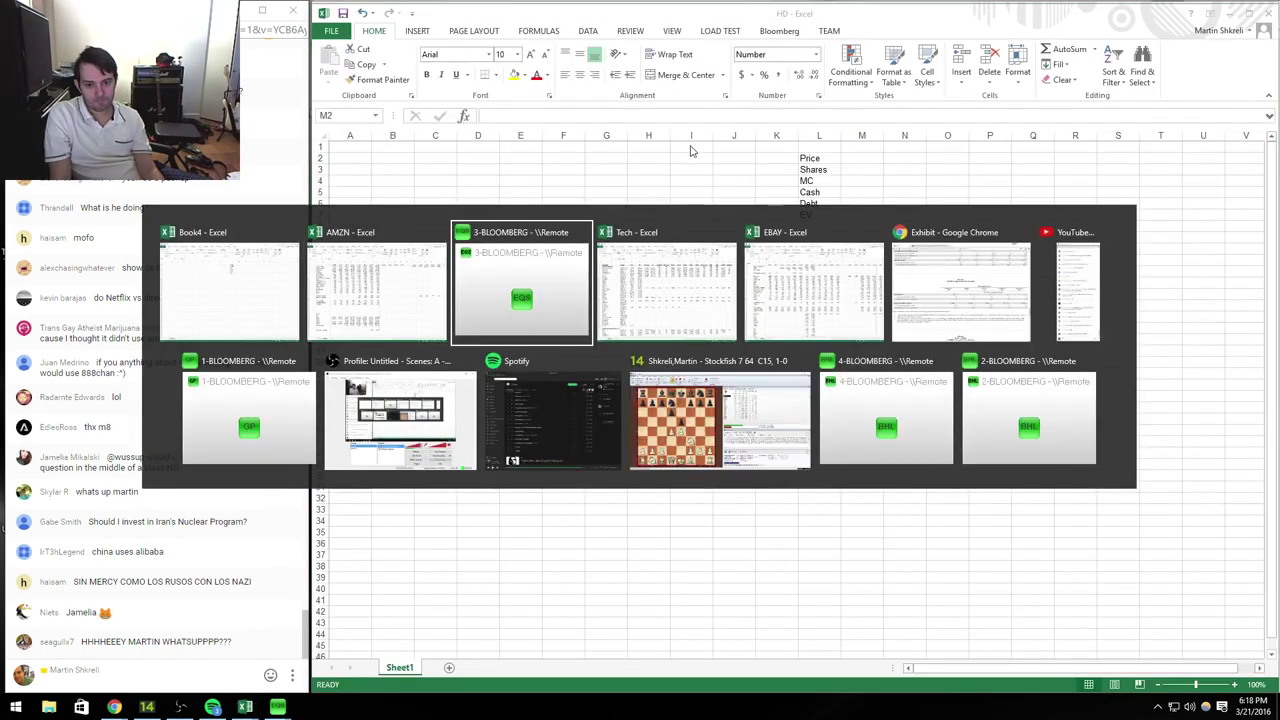
{"action": "type", "text": "HD"}
{"action": "key", "text": "F8"}
{"action": "key", "text": "Return"}
{"action": "key", "text": "alt+Tab"}
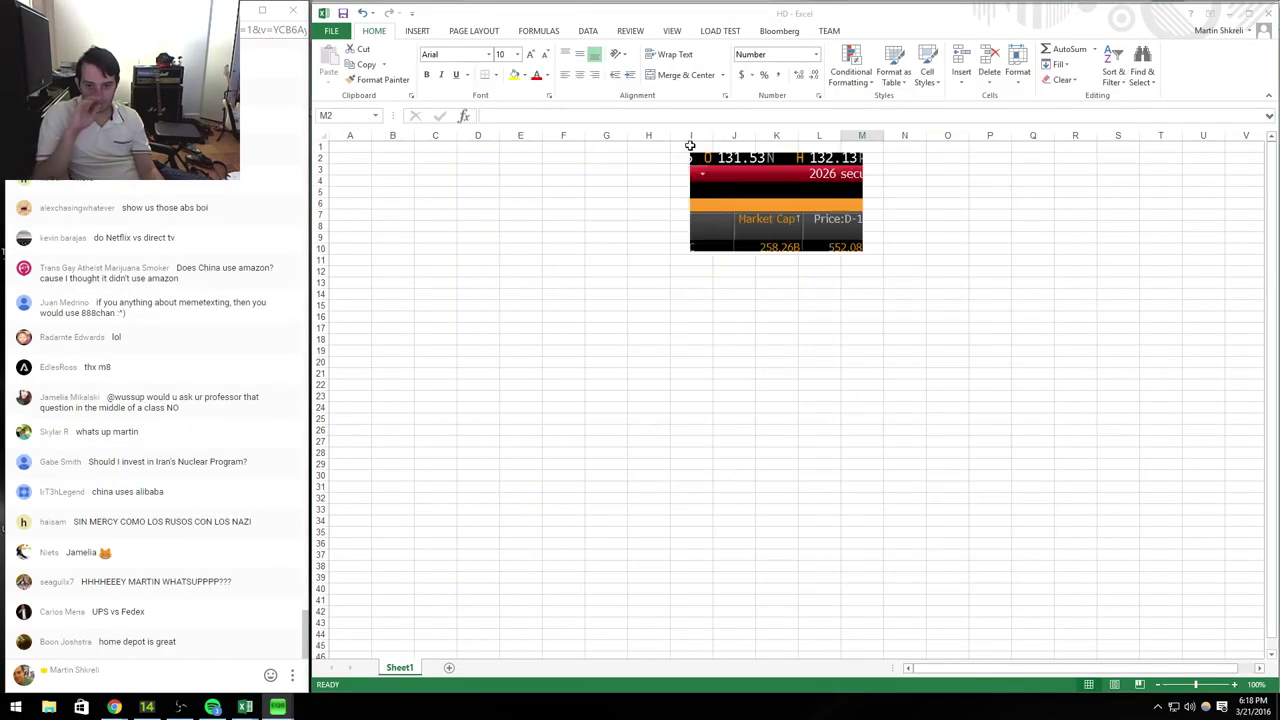
{"action": "type", "text": "131.18"}
{"action": "key", "text": "ctrl+Return"}
{"action": "type", "text": "131.0"}
{"action": "key", "text": "Return"}
Step: Switch to the browser, go to sec.gov and search company filings for the ticker HD
{"action": "key", "text": "alt+Tab"}
{"action": "key", "text": "alt+Tab"}
{"action": "key", "text": "alt+Tab"}
{"action": "key", "text": "alt+Tab"}
{"action": "key", "text": "alt+Tab"}
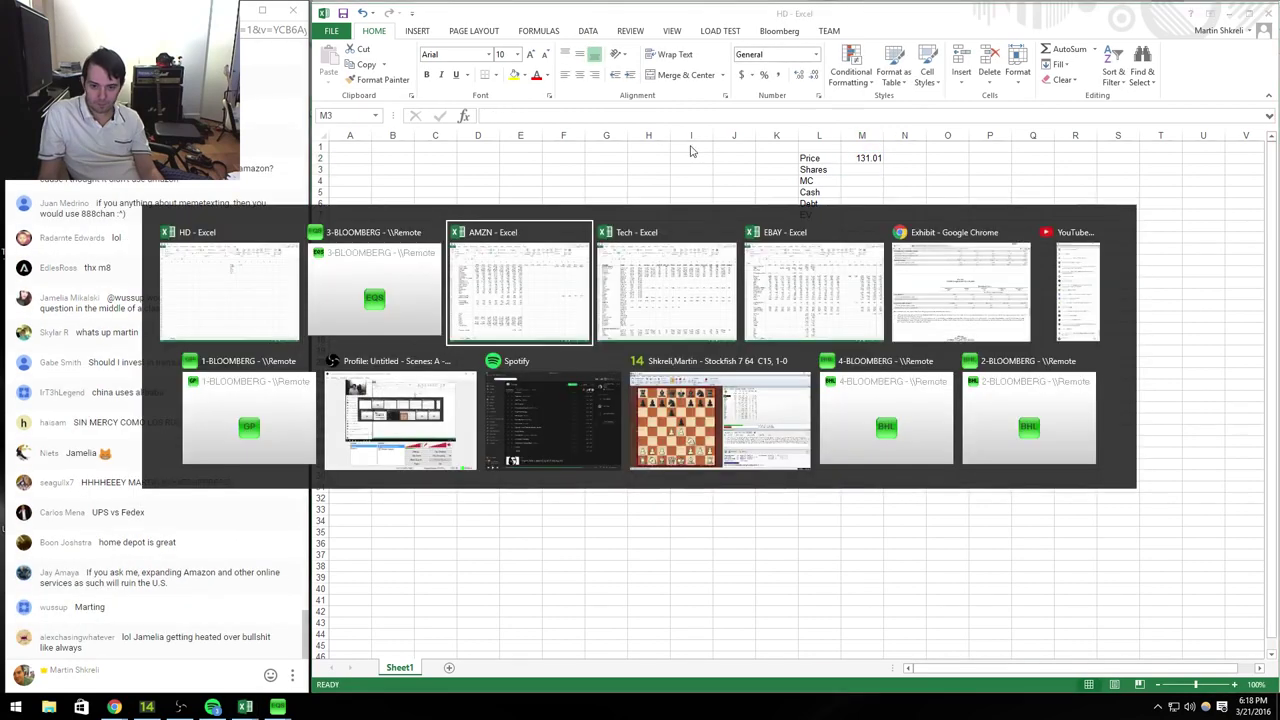
{"action": "key", "text": "ctrl+l"}
{"action": "type", "text": "sec.gov"}
{"action": "key", "text": "Return"}
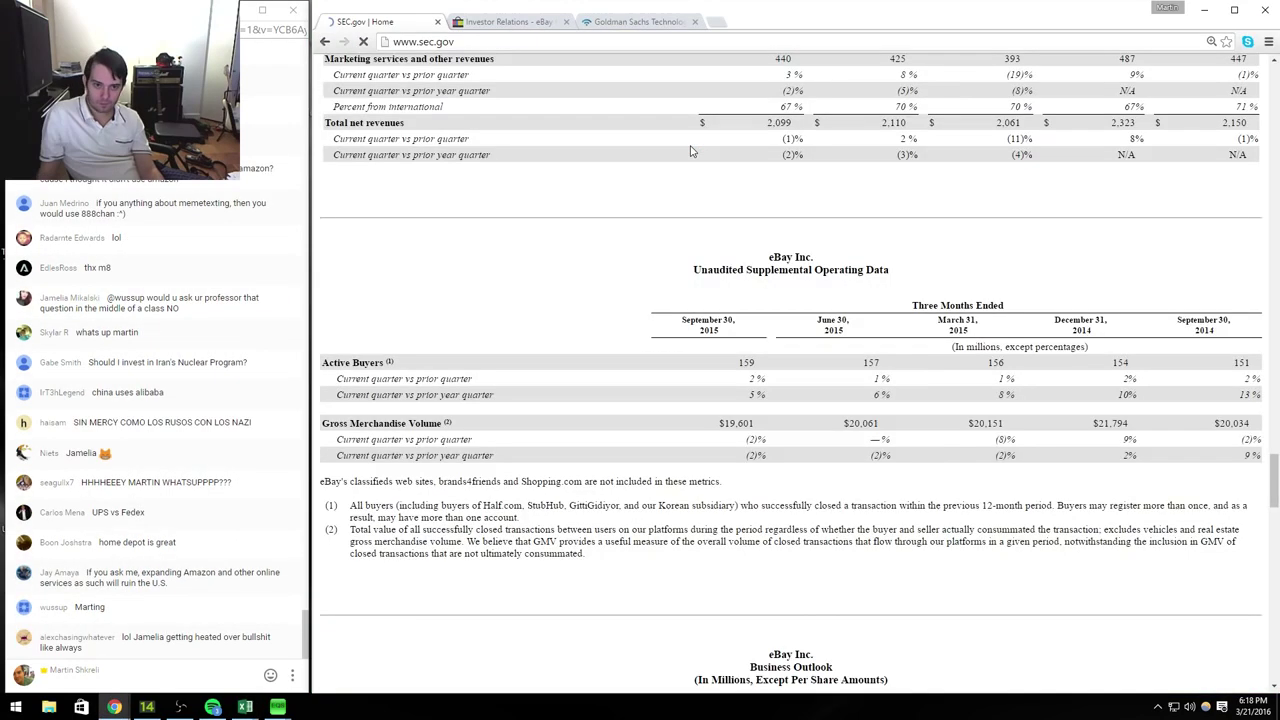
{"action": "left_click", "coordinate": [1150, 115]}
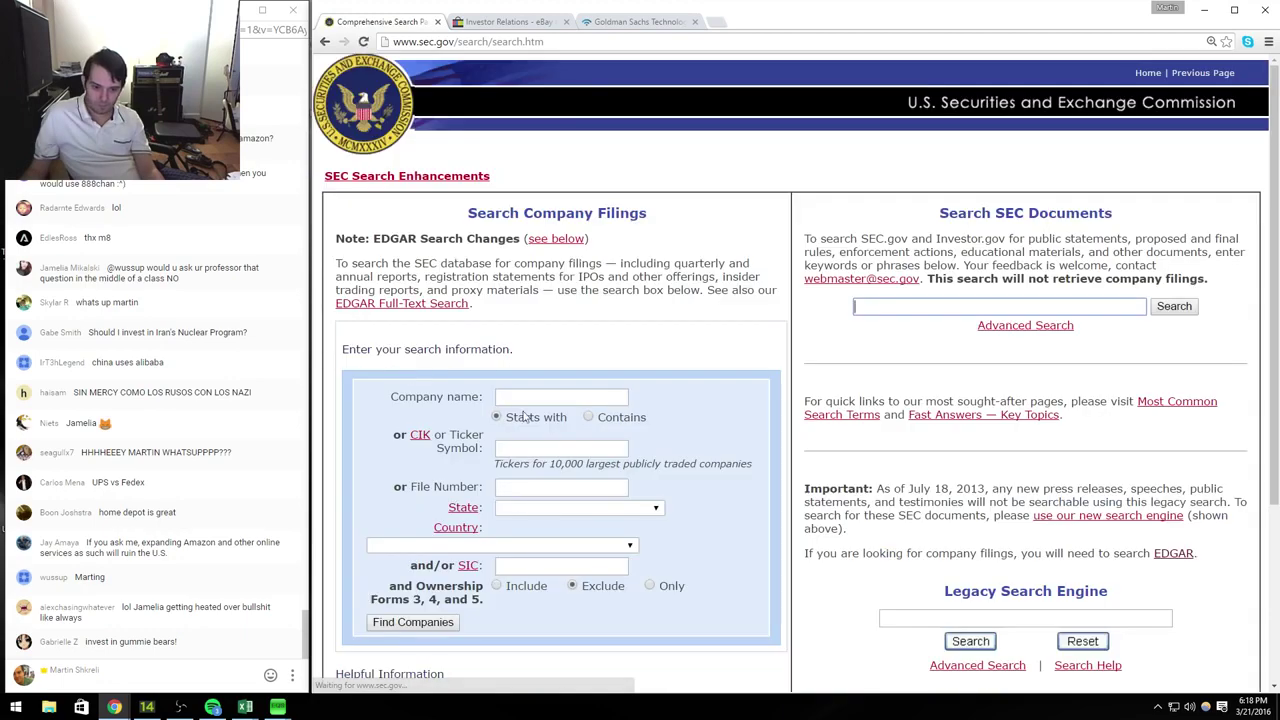
{"action": "left_click", "coordinate": [545, 446]}
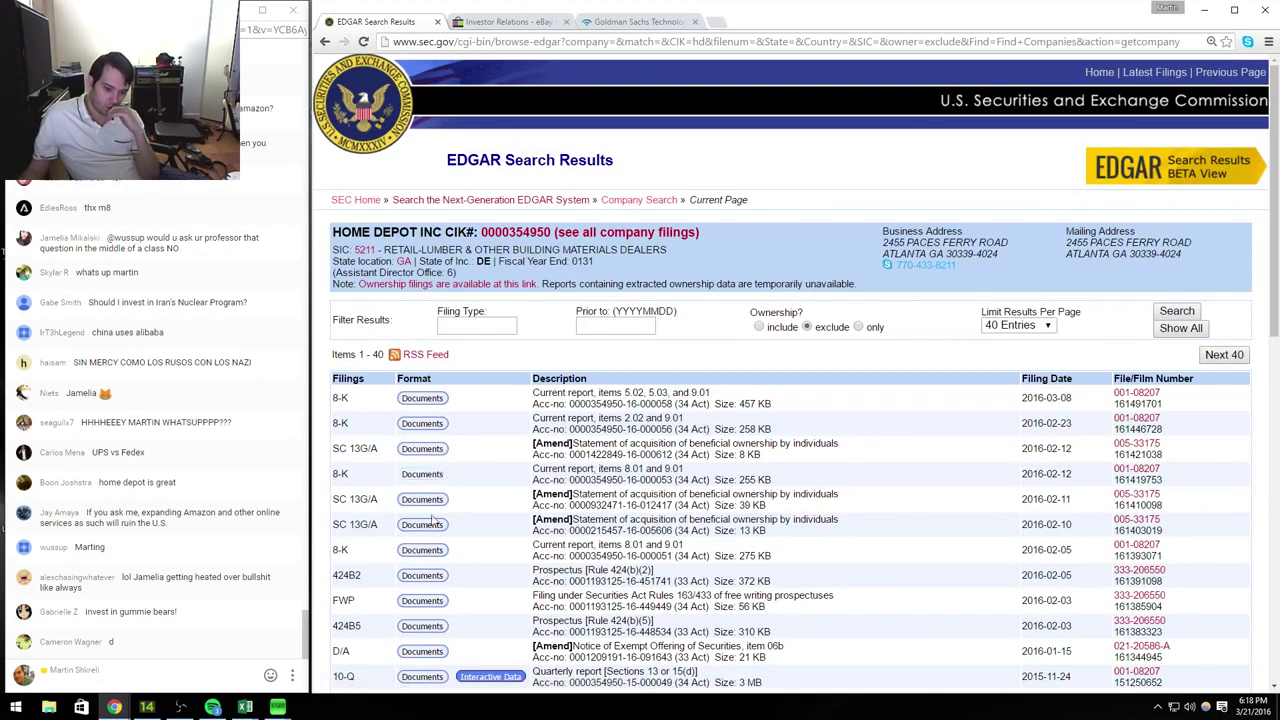
Step: Open Home Depot's 10-Q document filed 2015-11-24 and find the shares outstanding on its cover page
{"action": "scroll", "coordinate": [445, 578], "scroll_direction": "down", "scroll_amount": 1}
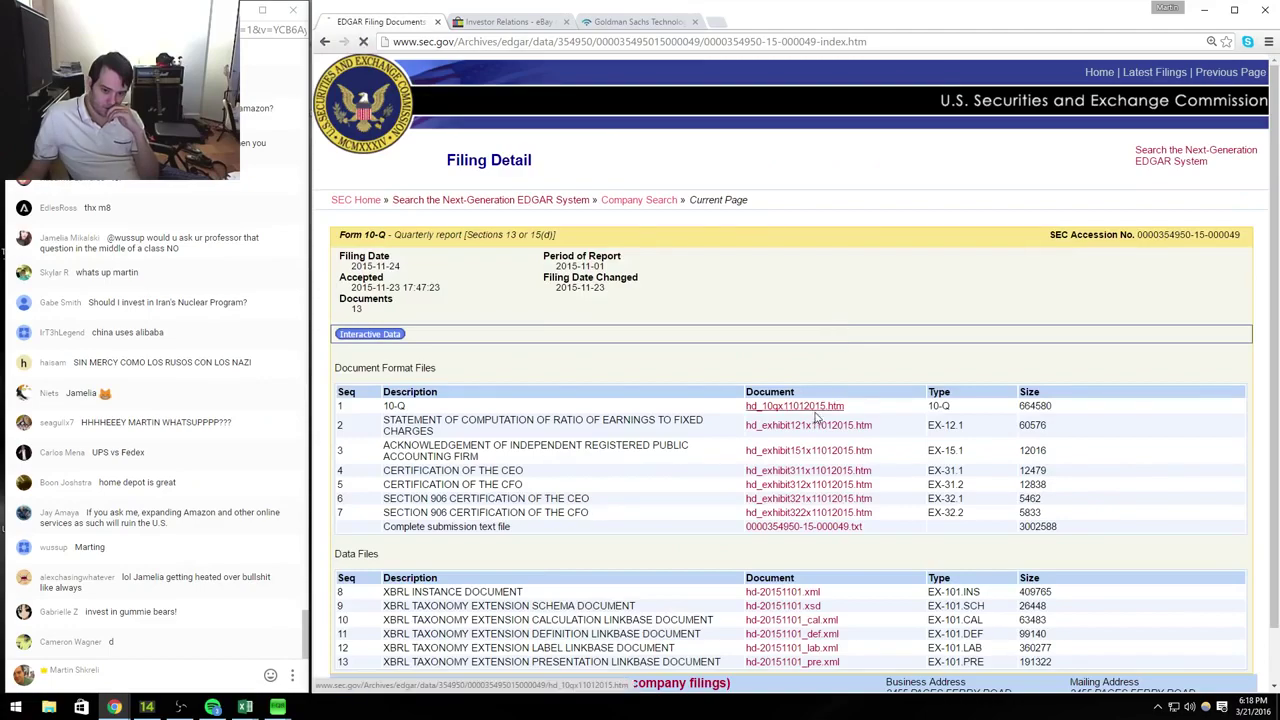
{"action": "left_click", "coordinate": [808, 407]}
{"action": "scroll", "coordinate": [865, 307], "scroll_direction": "down", "scroll_amount": 5}
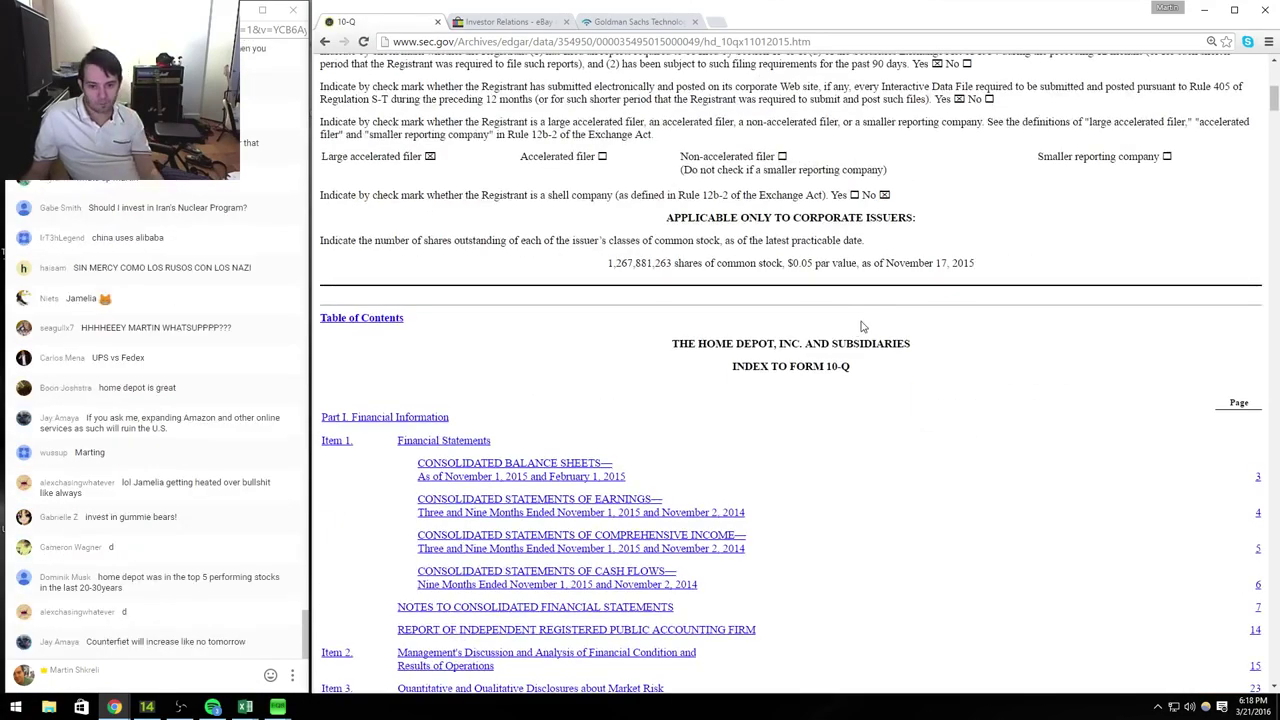
Step: Enter 1267 as Shares in M3 of the HD workbook and calculate MC in M4 as =M2*M3
{"action": "key", "text": "alt+Tab"}
{"action": "type", "text": "1267"}
{"action": "key", "text": "Return"}
{"action": "type", "text": "=M2*M3"}
{"action": "key", "text": "Return"}
Step: Find cash and cash equivalents in the 10-Q balance sheet and enter 3040 as Cash in M5
{"action": "key", "text": "alt+Tab"}
{"action": "scroll", "coordinate": [862, 323], "scroll_direction": "down", "scroll_amount": 6}
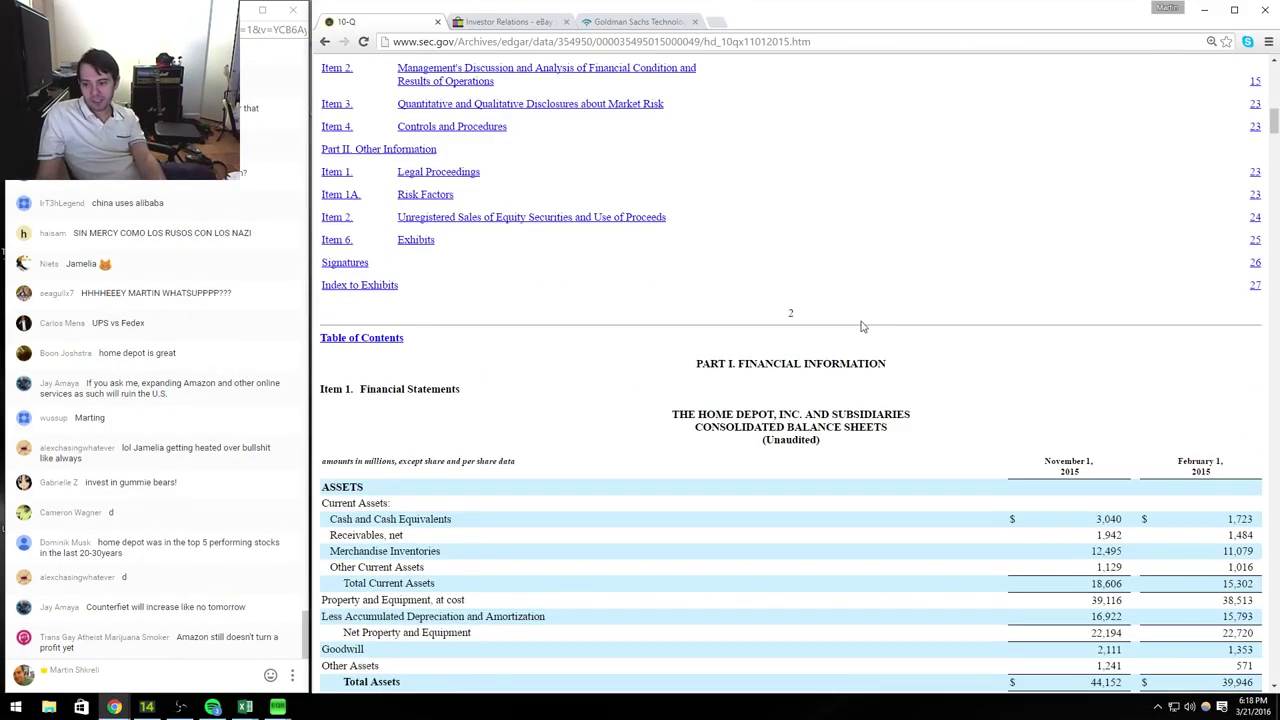
{"action": "key", "text": "alt+Tab"}
{"action": "key", "text": "alt+Tab"}
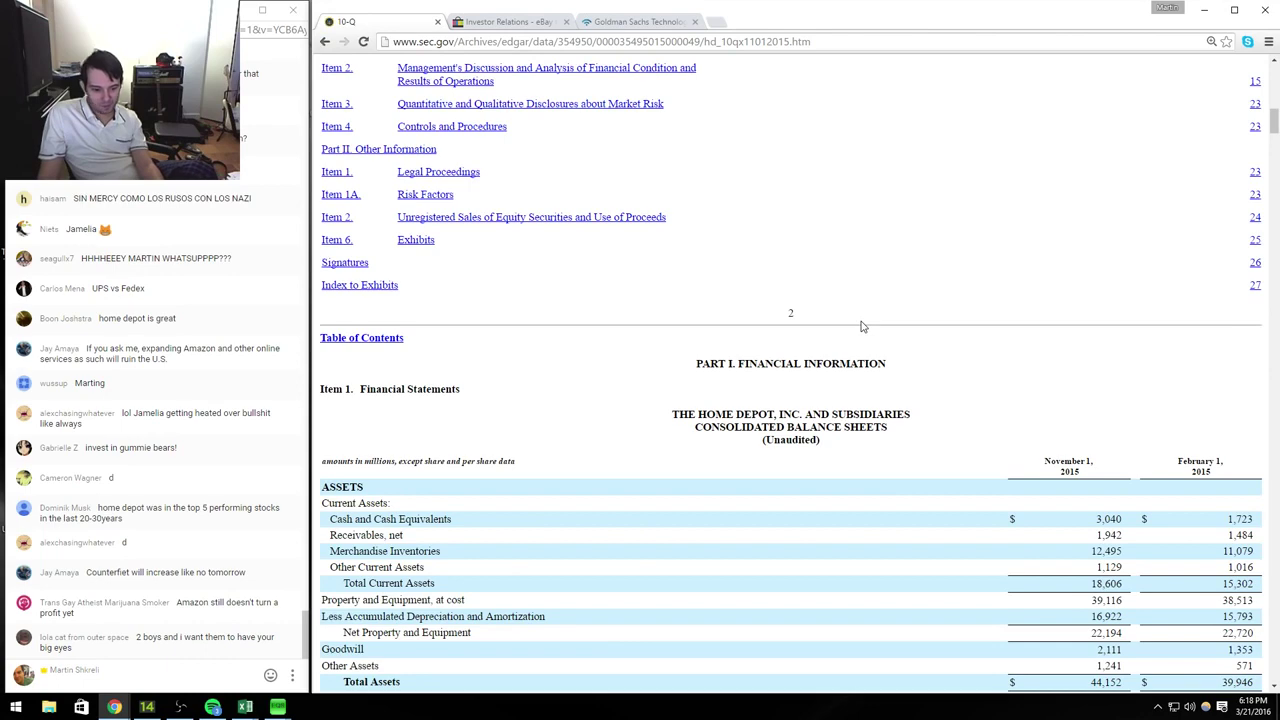
{"action": "key", "text": "alt+Tab"}
{"action": "key", "text": "alt+Tab"}
Step: Add up current installments and long-term debt from the 10-Q balance sheet as Debt in M6, giving 20832
{"action": "scroll", "coordinate": [861, 325], "scroll_direction": "down", "scroll_amount": 1}
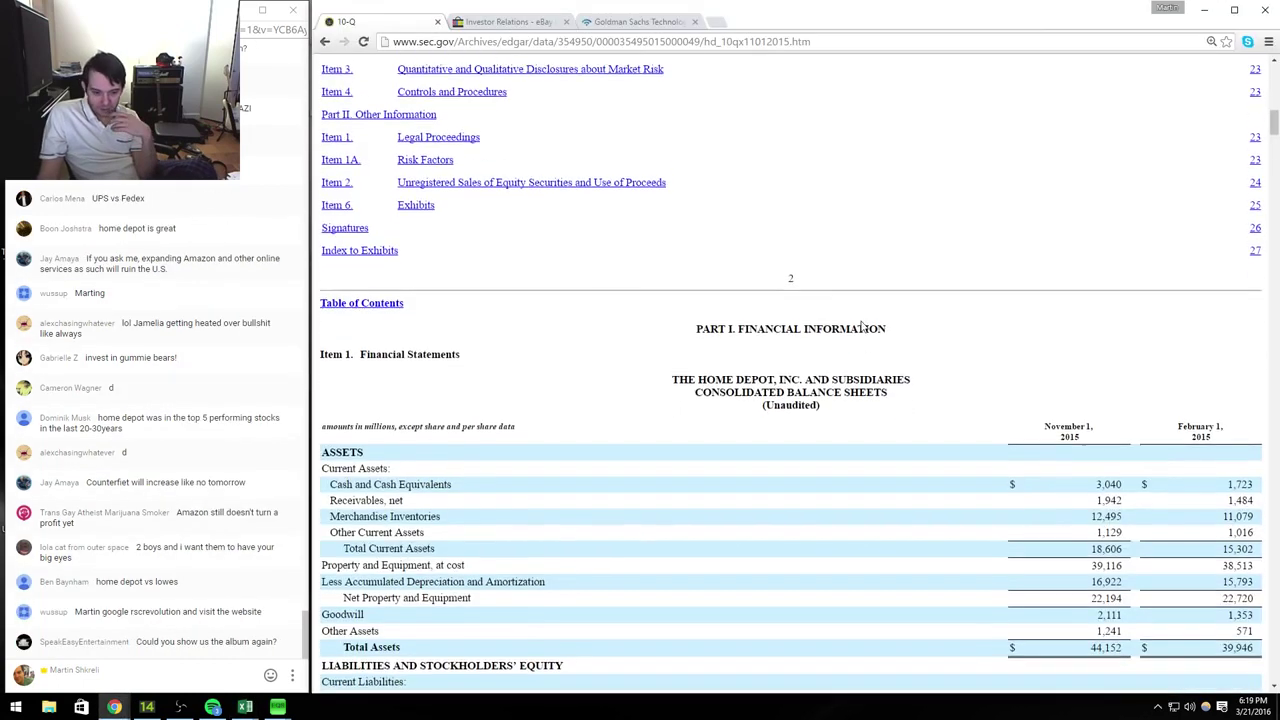
{"action": "scroll", "coordinate": [861, 325], "scroll_direction": "down", "scroll_amount": 1}
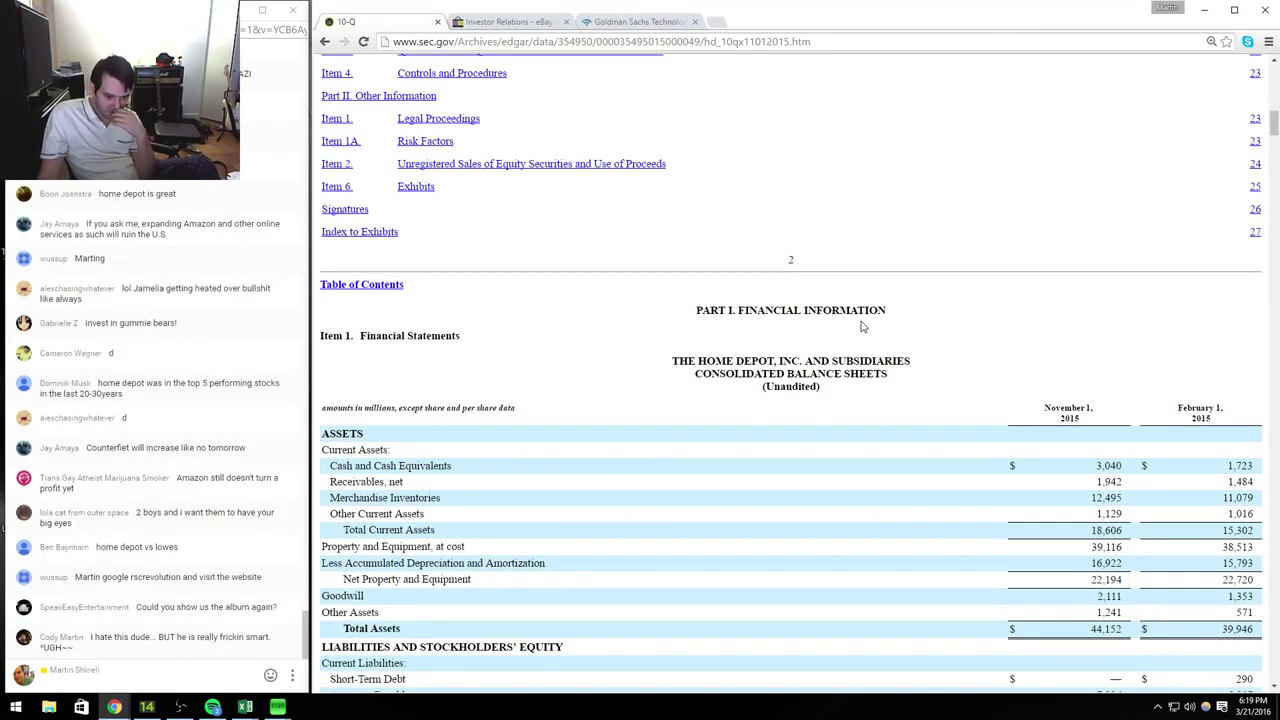
{"action": "scroll", "coordinate": [861, 325], "scroll_direction": "down", "scroll_amount": 5}
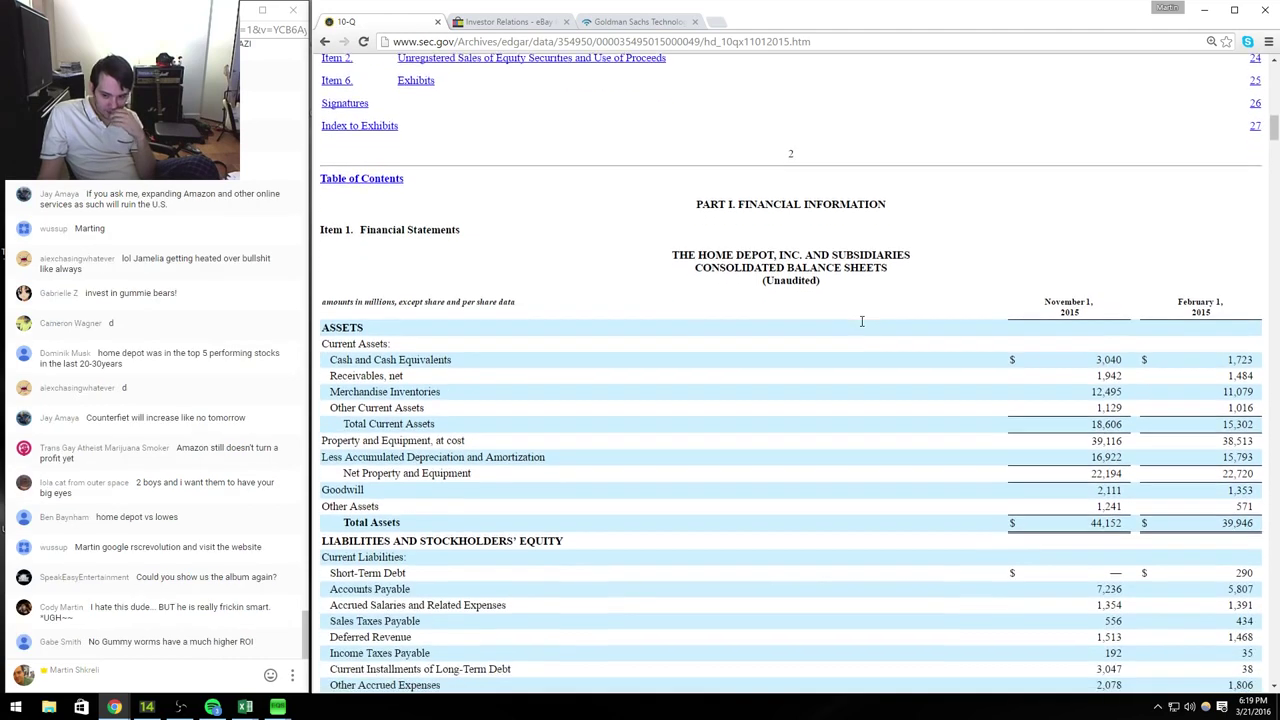
{"action": "scroll", "coordinate": [862, 326], "scroll_direction": "down", "scroll_amount": 2}
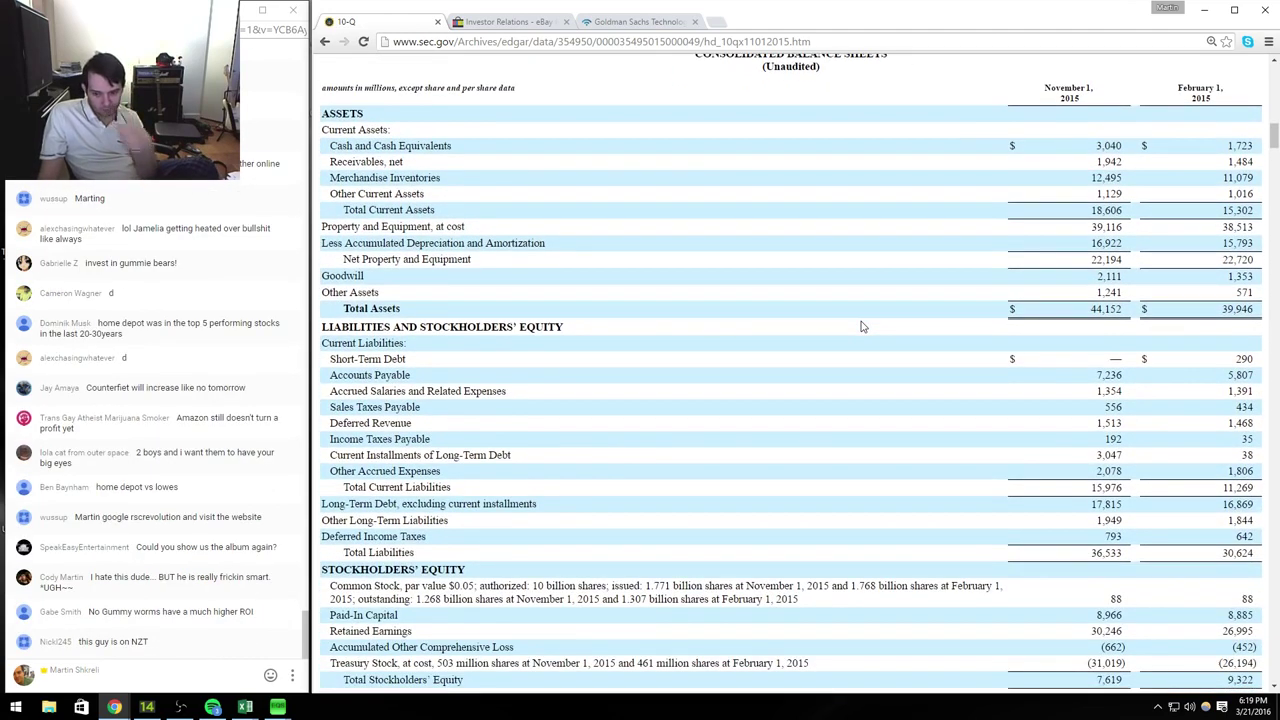
{"action": "key", "text": "alt+Tab"}
{"action": "type", "text": "20.86"}
{"action": "key", "text": "alt+Tab"}
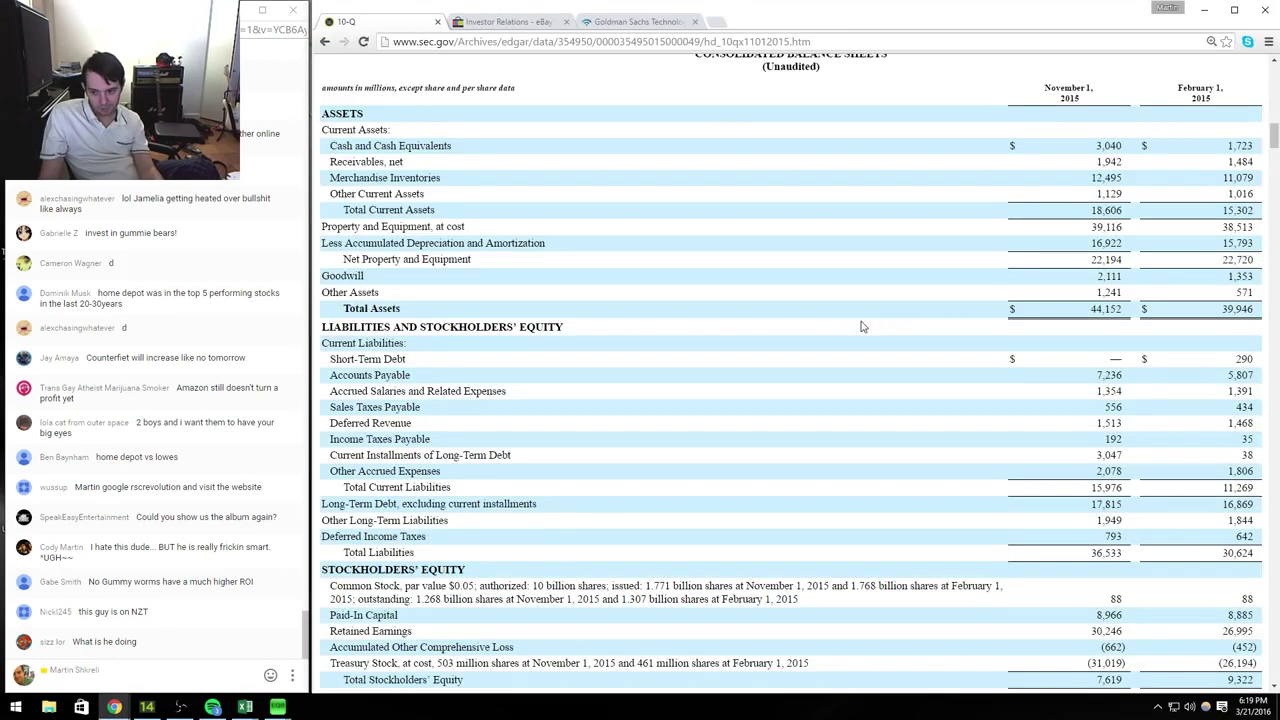
{"action": "key", "text": "alt+Tab"}
{"action": "type", "text": "+17815+"}
{"action": "key", "text": "alt+Tab"}
{"action": "key", "text": "alt+Tab"}
{"action": "key", "text": "Return"}
Step: Calculate EV in M7 as MC minus Cash plus Debt with the formula =+M4-M5+M6
{"action": "type", "text": "+"}
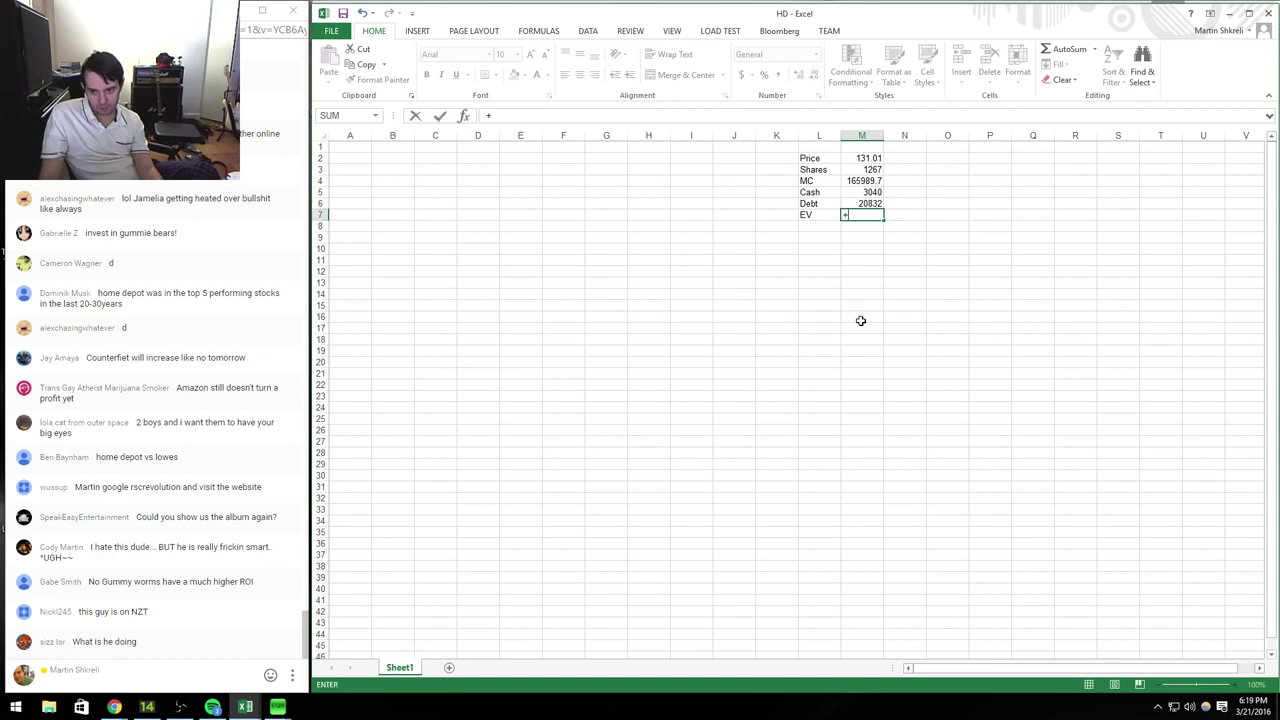
{"action": "type", "text": "M4-"}
{"action": "key", "text": "Up"}
{"action": "key", "text": "Up"}
{"action": "type", "text": "+"}
{"action": "key", "text": "Up"}
{"action": "key", "text": "Return"}
Step: Format the values in M3:M7 as numbers with 0 decimal places and a thousands separator
{"action": "key", "text": "Up"}
{"action": "key", "text": "shift+Up"}
{"action": "key", "text": "shift+Up"}
{"action": "key", "text": "shift+Up"}
{"action": "key", "text": "shift+Up"}
{"action": "key", "text": "shift+Up"}
{"action": "key", "text": "shift+Down"}
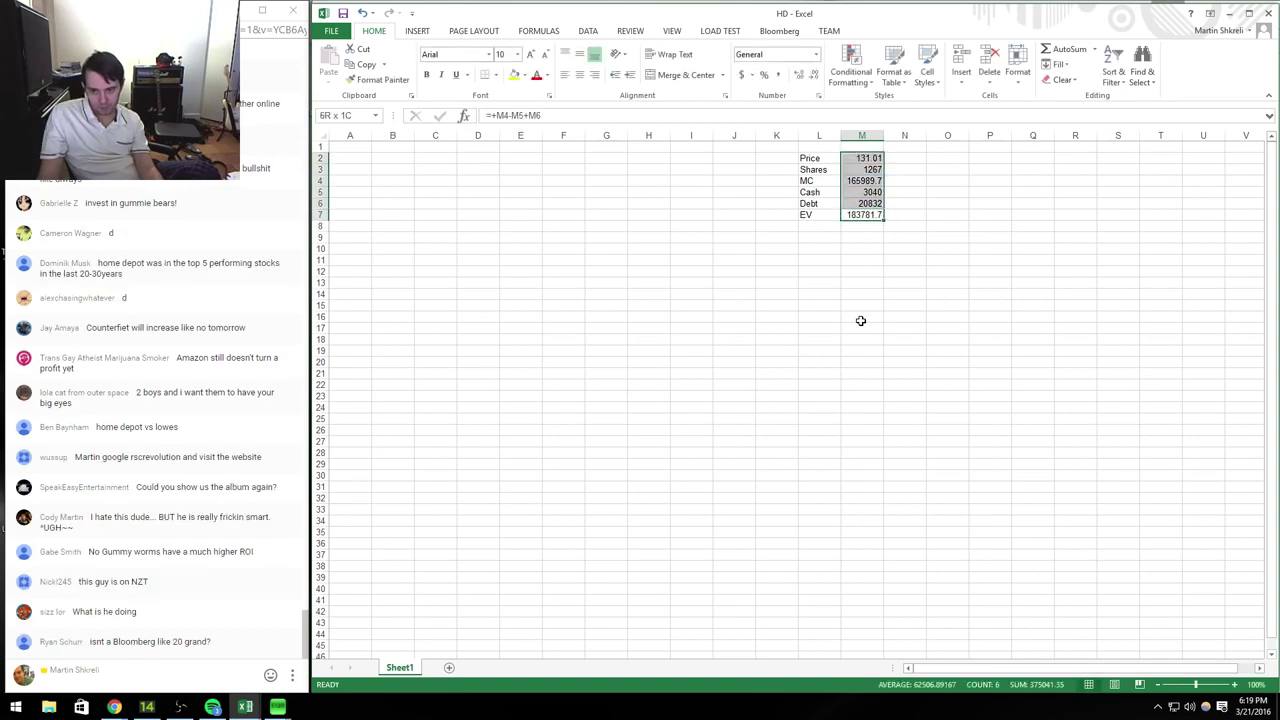
{"action": "key", "text": "ctrl+1"}
{"action": "key", "text": "Down"}
{"action": "key", "text": "Tab"}
{"action": "type", "text": "0"}
{"action": "key", "text": "Return"}
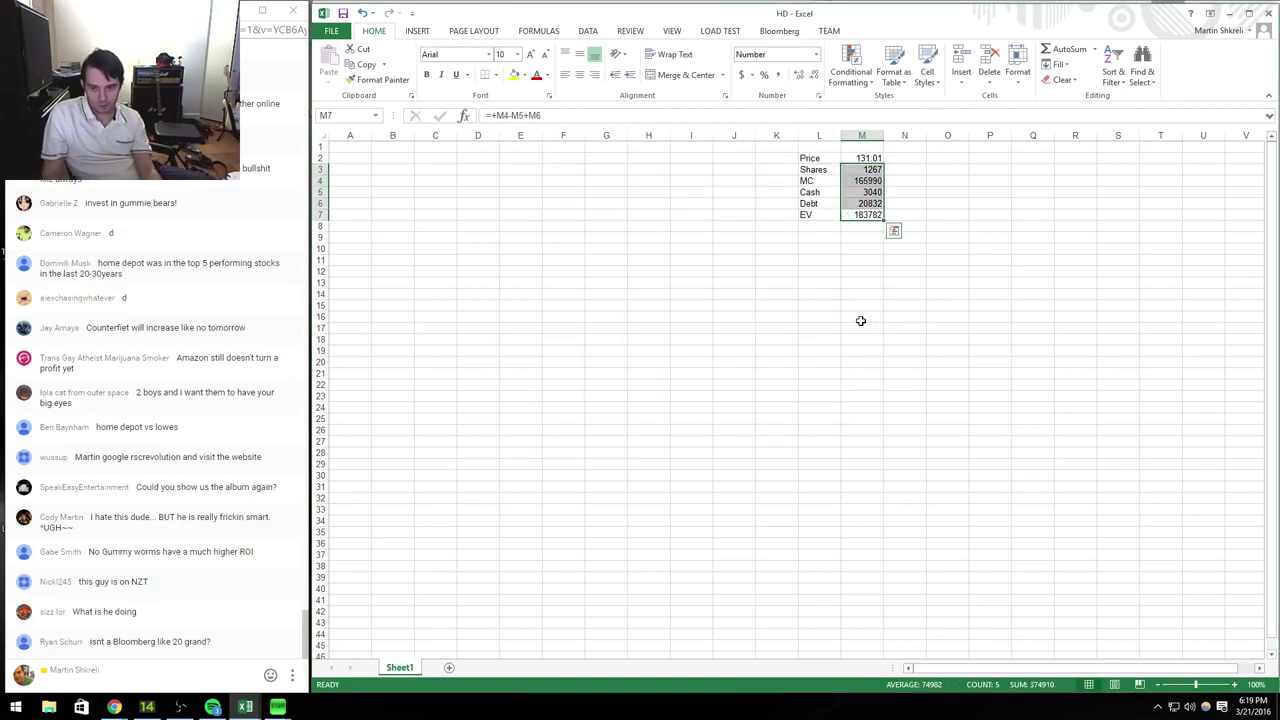
{"action": "key", "text": "ctrl+1"}
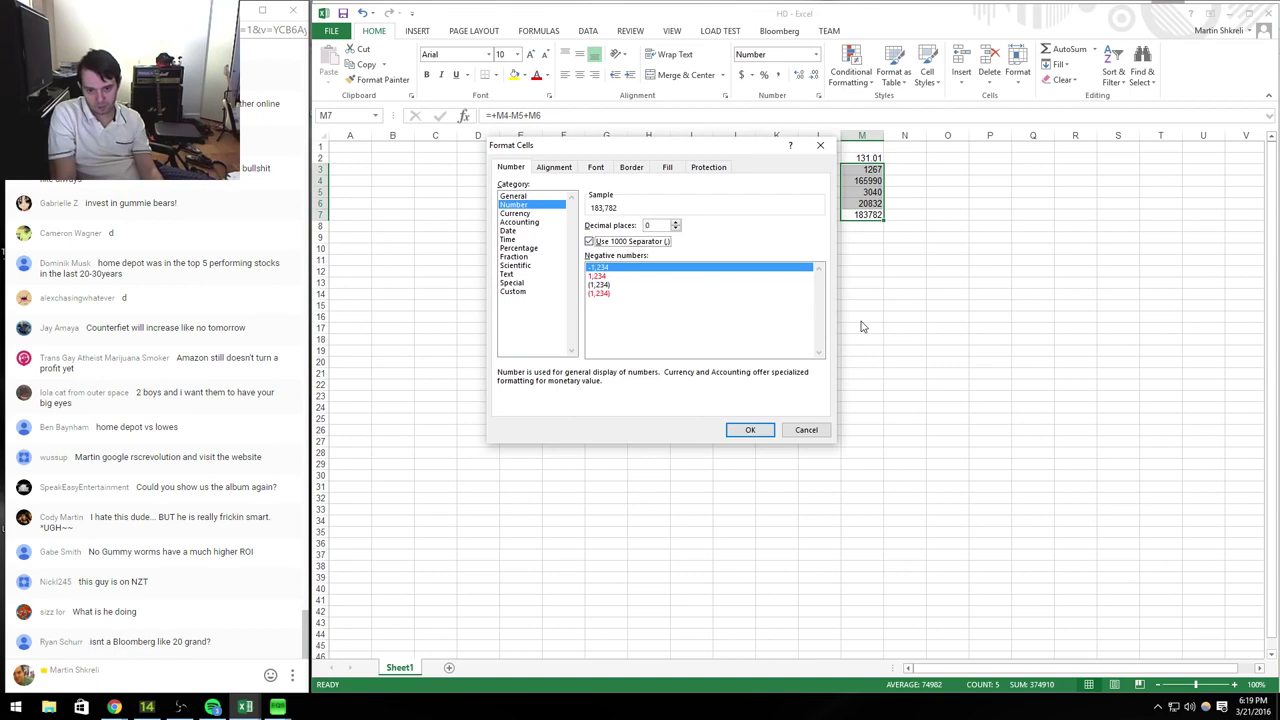
{"action": "key", "text": "alt+u"}
{"action": "key", "text": "Return"}
Step: Label the Debt, Cash and Shares figures with Q315 in N6, N5 and N3
{"action": "key", "text": "Right"}
{"action": "type", "text": "Q315"}
{"action": "key", "text": "ctrl+Return"}
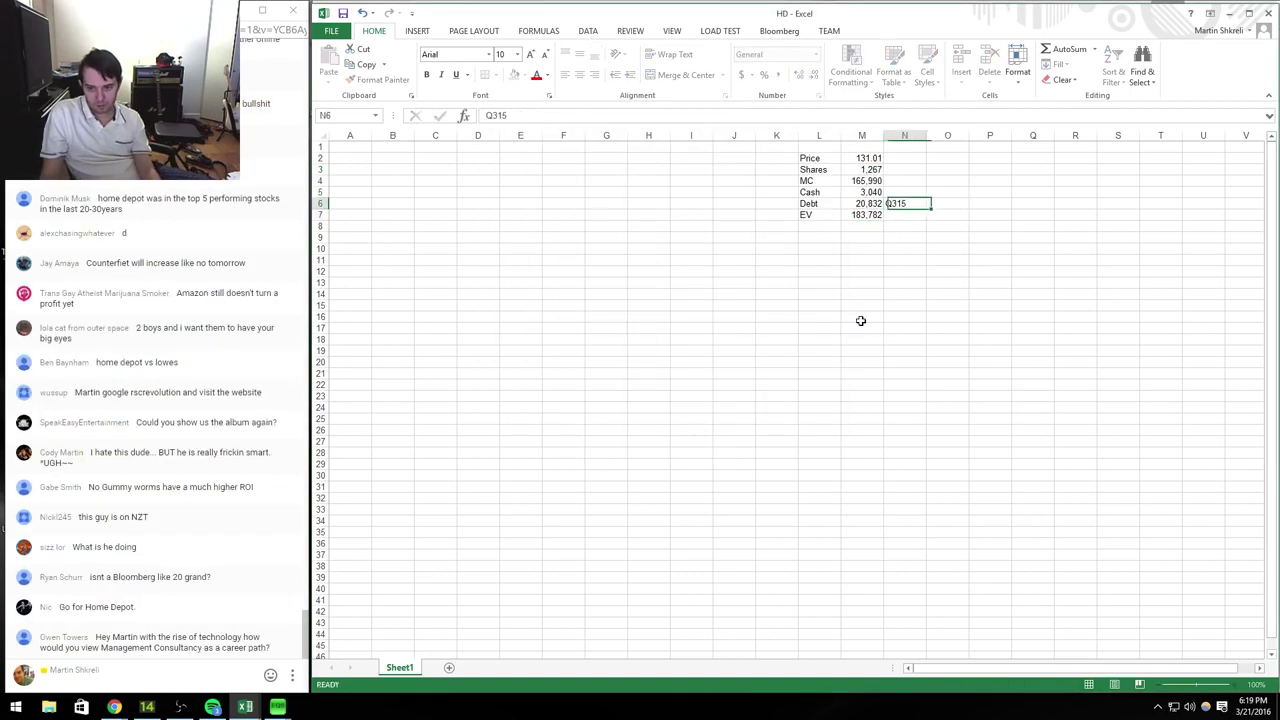
{"action": "key", "text": "ctrl+c"}
{"action": "key", "text": "Up"}
{"action": "key", "text": "ctrl+v"}
{"action": "key", "text": "Up"}
{"action": "key", "text": "super+Down"}
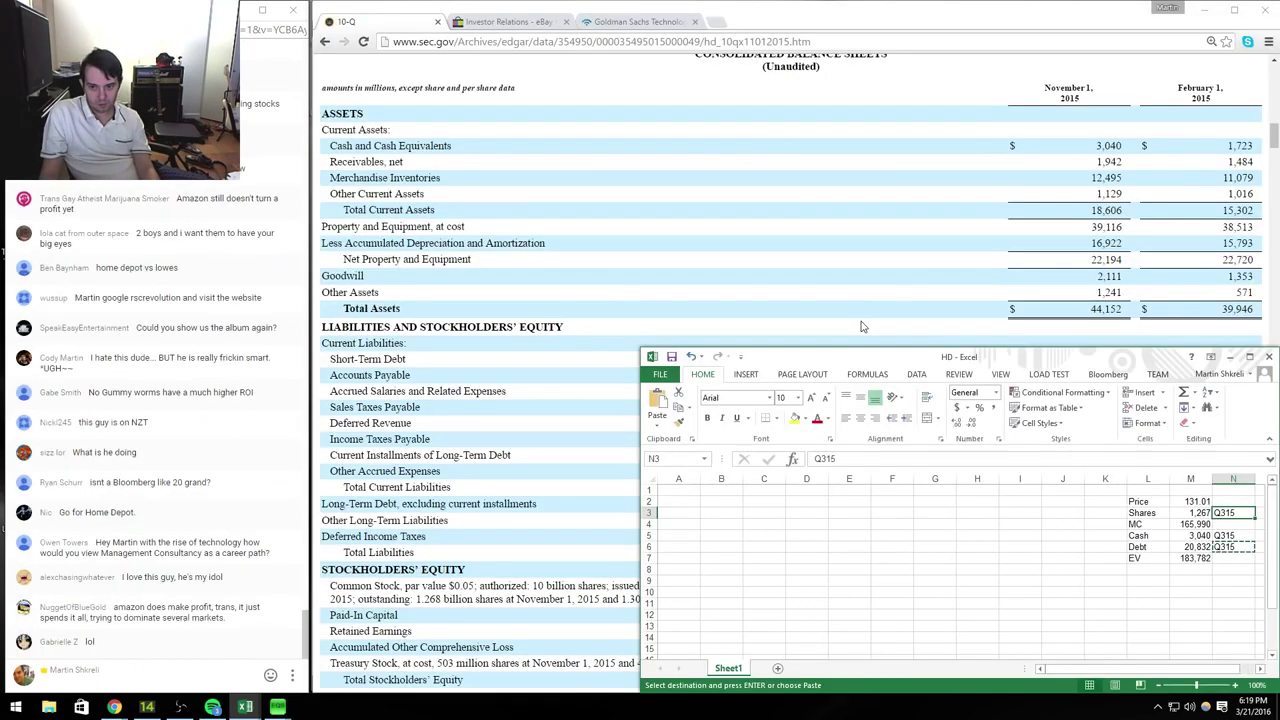
{"action": "key", "text": "Escape"}
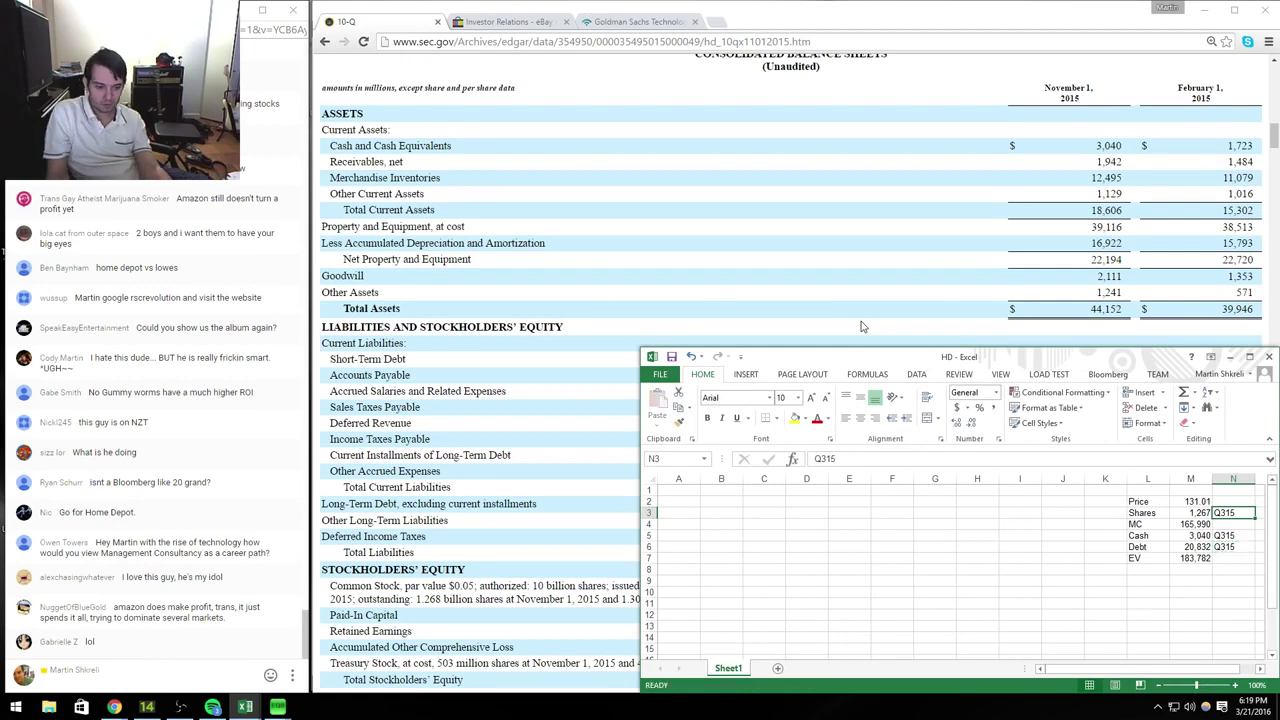
Step: Enlarge the HD workbook window and centre the Q315 labels in column N
{"action": "double_click", "coordinate": [754, 341]}
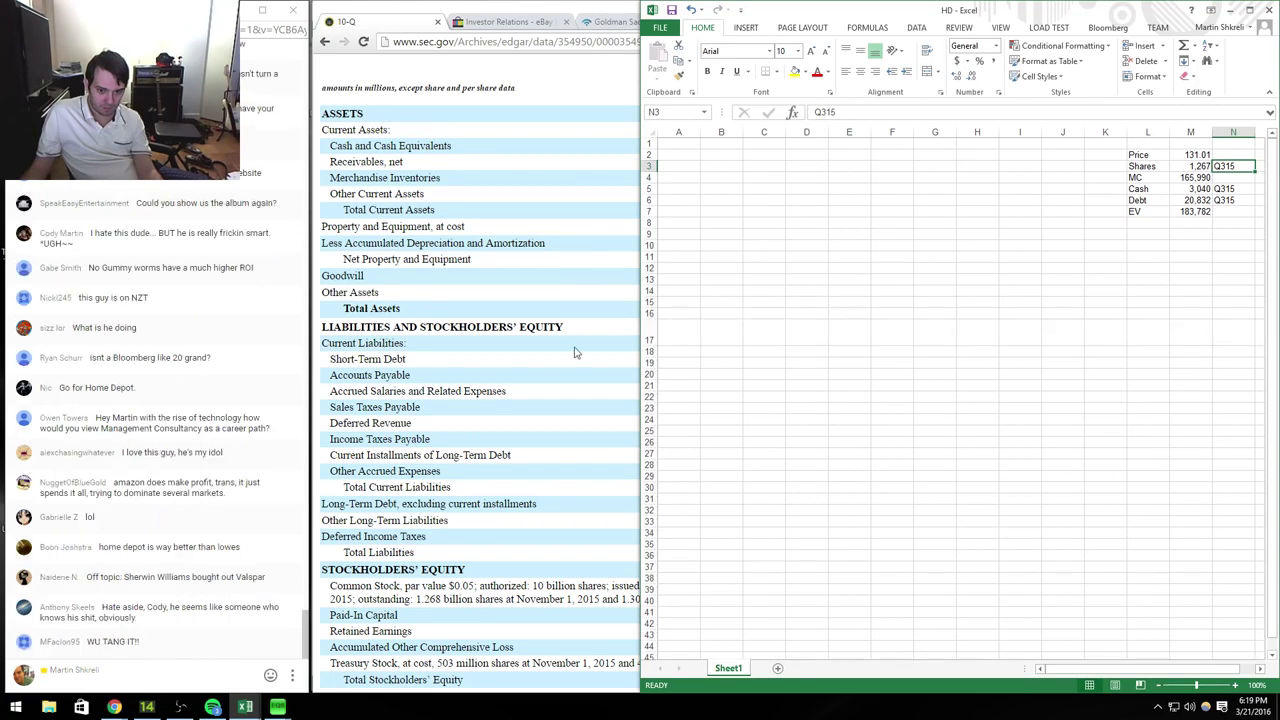
{"action": "left_click_drag", "start_coordinate": [639, 339], "coordinate": [318, 339]}
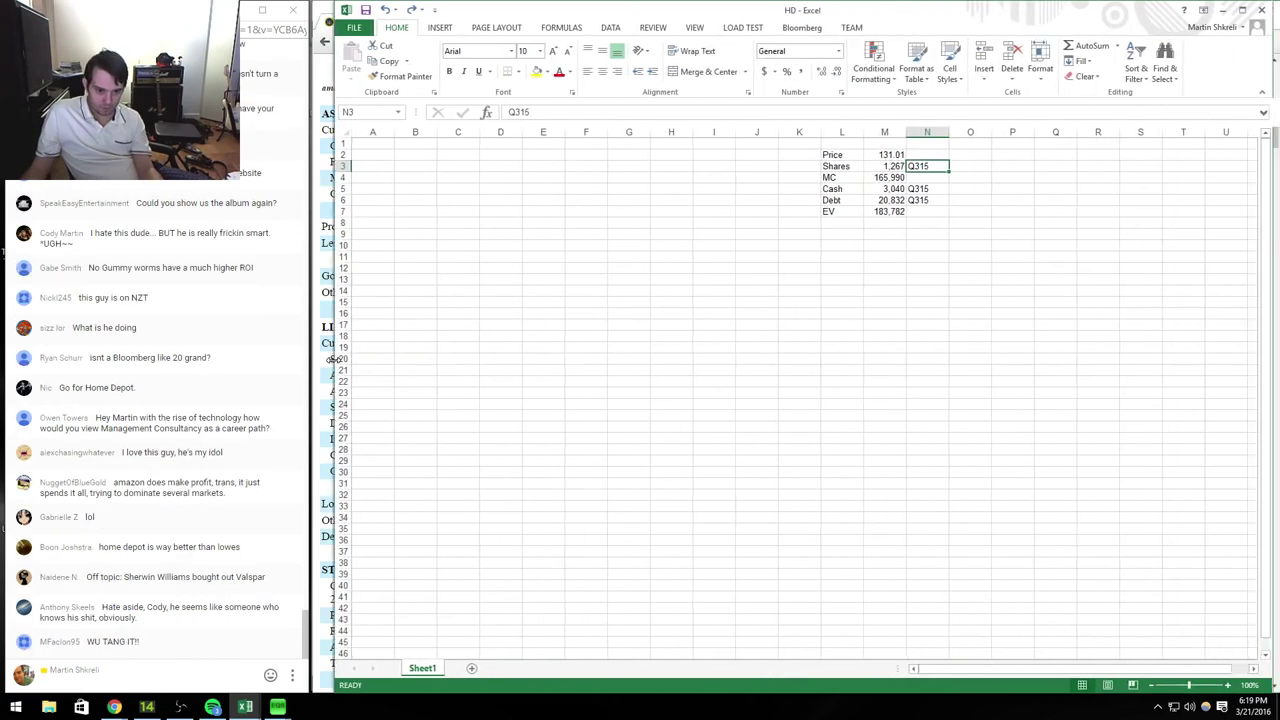
{"action": "left_click", "coordinate": [903, 200], "text": "shift"}
{"action": "left_click", "coordinate": [781, 247]}
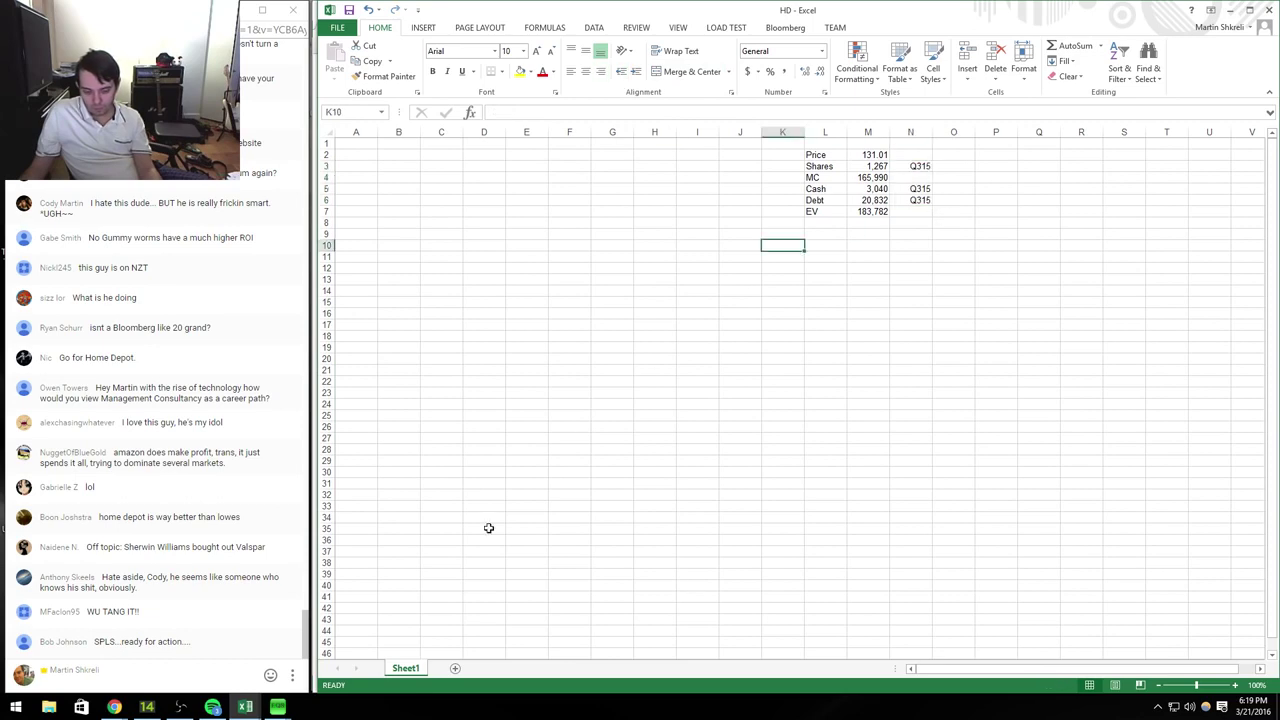
Step: Rename Sheet1 as Main and add a second sheet named Model
{"action": "double_click", "coordinate": [400, 668]}
{"action": "type", "text": "Main"}
{"action": "key", "text": "Return"}
{"action": "left_click", "coordinate": [448, 668]}
{"action": "double_click", "coordinate": [441, 668]}
{"action": "type", "text": "M"}
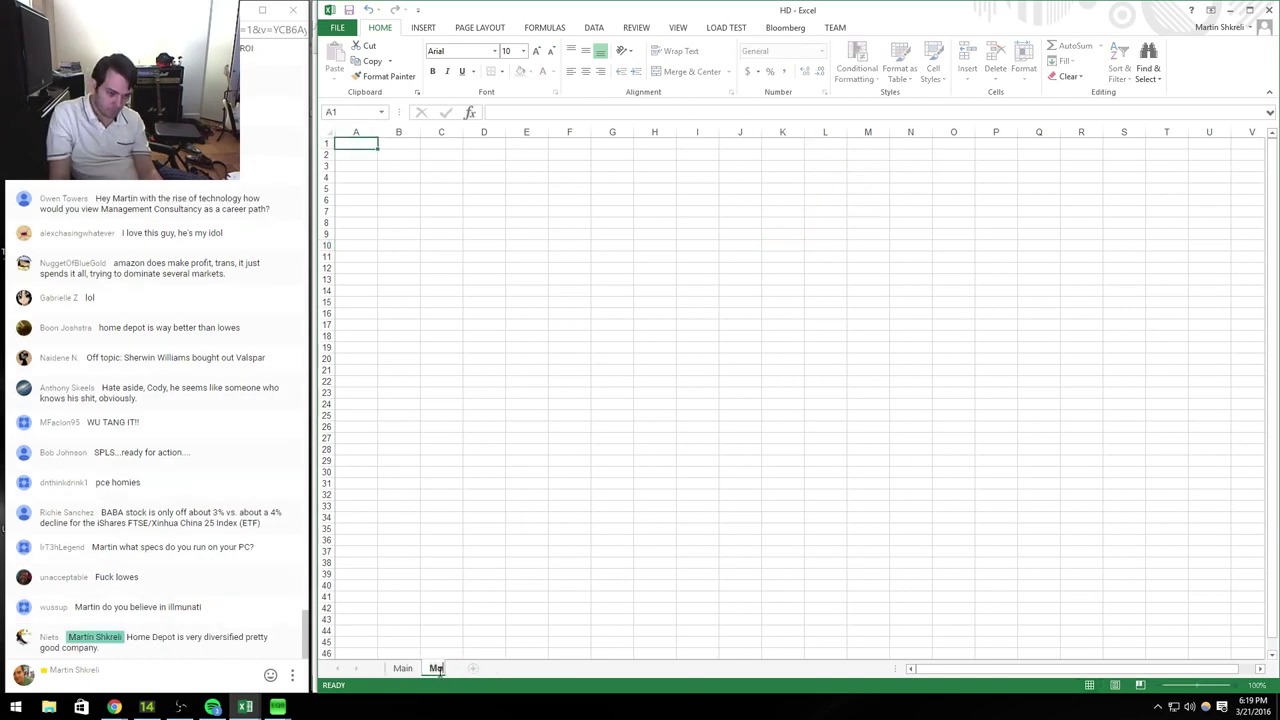
{"action": "type", "text": "odel"}
{"action": "key", "text": "Return"}
Step: On the Model sheet, enter the row label Revenue in B3 and the quarter headers Q114 to Q414 in C2:F2
{"action": "key", "text": "Down"}
{"action": "key", "text": "Right"}
{"action": "type", "text": "Revenue"}
{"action": "key", "text": "Up"}
{"action": "key", "text": "Right"}
{"action": "type", "text": "Q114"}
{"action": "key", "text": "Right"}
{"action": "type", "text": "Q214"}
{"action": "key", "text": "Right"}
{"action": "type", "text": "Q314"}
{"action": "key", "text": "Right"}
{"action": "type", "text": "Q414"}
{"action": "key", "text": "Right"}
Step: Continue the quarter headers in row 2 with Q115 to Q415 in G2:J2 and Q116 to Q416 in K2:N2
{"action": "type", "text": "Q21"}
{"action": "key", "text": "BackSpace"}
{"action": "key", "text": "BackSpace"}
{"action": "type", "text": "115"}
{"action": "key", "text": "Right"}
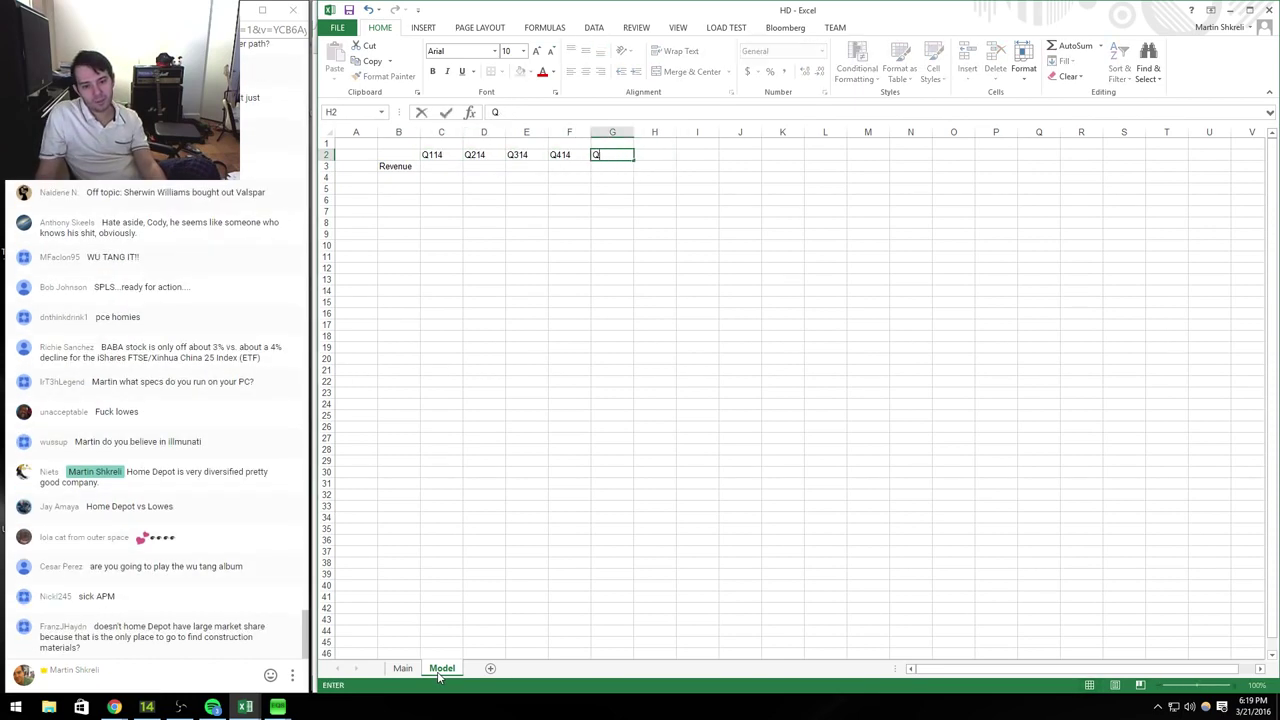
{"action": "type", "text": "Q215"}
{"action": "key", "text": "Right"}
{"action": "type", "text": "Q315"}
{"action": "key", "text": "Right"}
{"action": "type", "text": "Q415"}
{"action": "key", "text": "Right"}
{"action": "type", "text": "Q116"}
{"action": "key", "text": "Right"}
{"action": "type", "text": "Q216"}
{"action": "key", "text": "Tab"}
{"action": "type", "text": "Q316"}
{"action": "key", "text": "Tab"}
{"action": "type", "text": "Q416"}
{"action": "key", "text": "Return"}
Step: Right-align columns C through N of the Model sheet
{"action": "key", "text": "ctrl+space"}
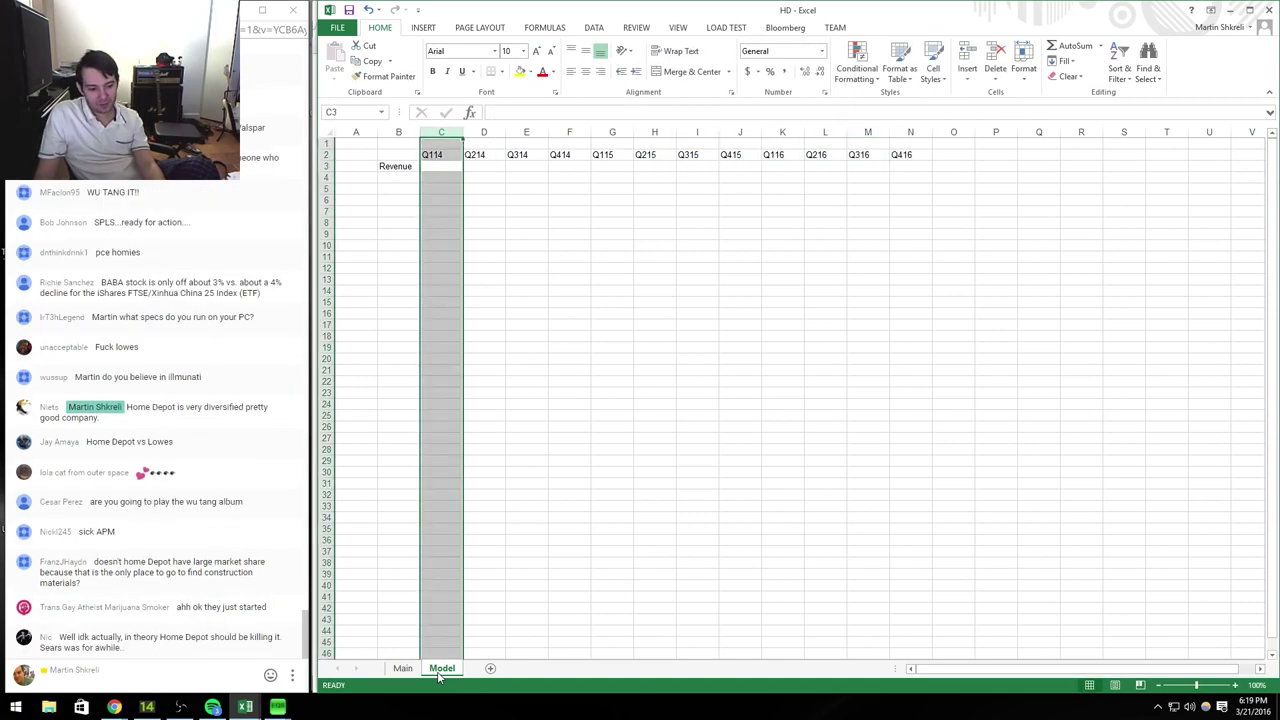
{"action": "key", "text": "shift+Right"}
{"action": "key", "text": "shift+Right"}
{"action": "key", "text": "shift+Right"}
{"action": "key", "text": "shift+Right"}
{"action": "key", "text": "shift+Right"}
{"action": "key", "text": "shift+Right"}
{"action": "key", "text": "shift+Right"}
{"action": "key", "text": "shift+Right"}
{"action": "key", "text": "shift+Right"}
{"action": "key", "text": "shift+Right"}
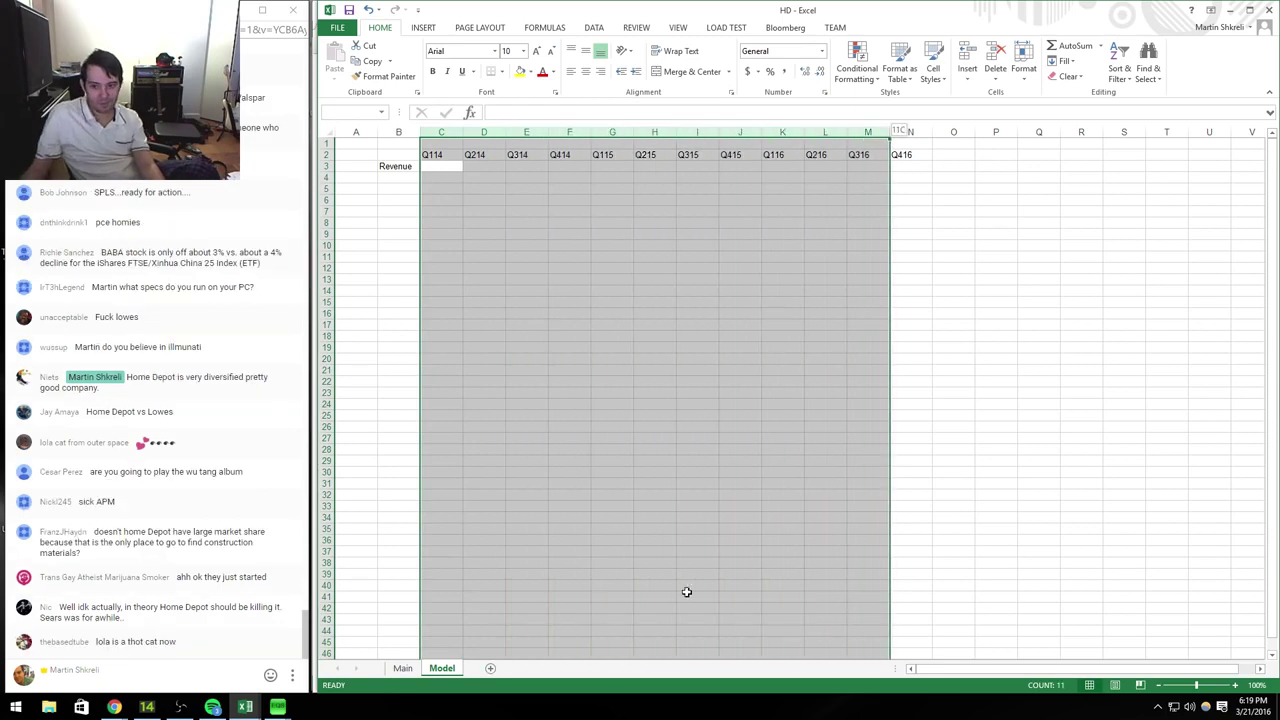
{"action": "left_click_drag", "start_coordinate": [919, 131], "coordinate": [910, 131]}
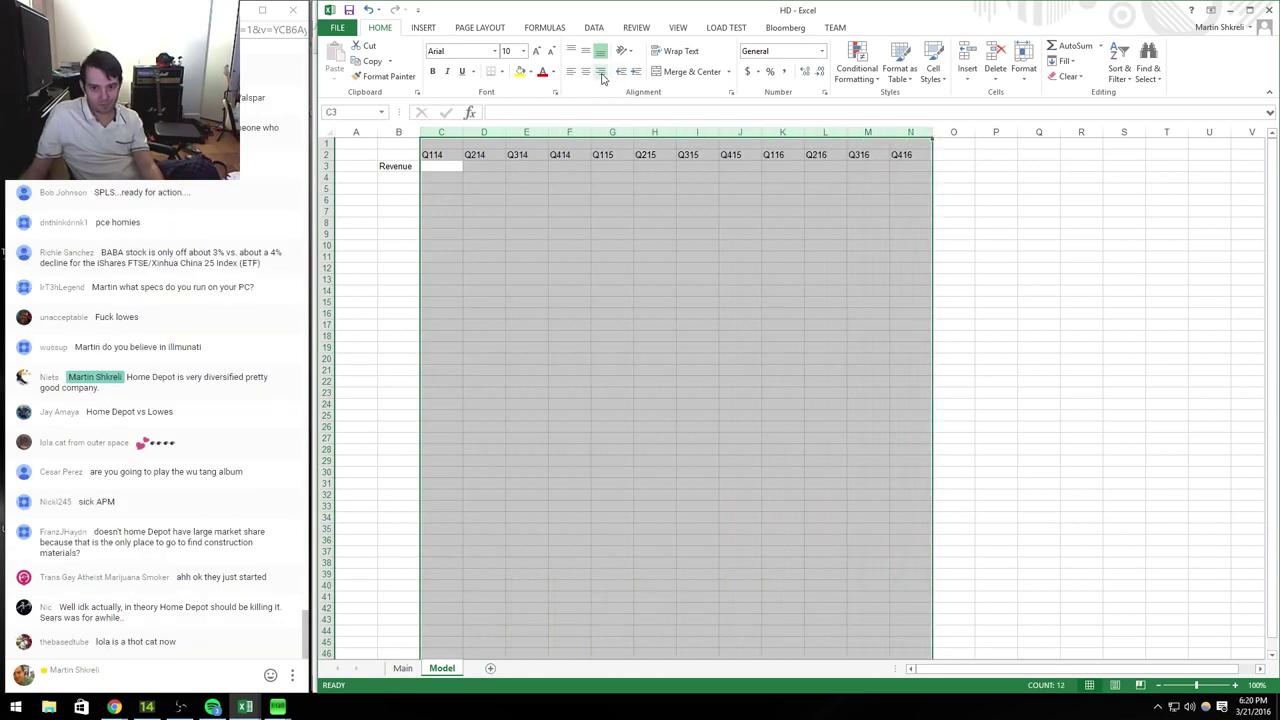
{"action": "left_click", "coordinate": [601, 73]}
{"action": "left_click", "coordinate": [543, 194]}
Step: Freeze the panes at C3 so the header rows and label columns stay fixed
{"action": "left_click", "coordinate": [434, 168]}
{"action": "key", "text": "alt+w"}
{"action": "left_click", "coordinate": [940, 166]}
{"action": "left_click", "coordinate": [736, 166]}
Step: Find the statements of earnings in the 10-Q and enter the Q315 period end date 11/1/15 in I1
{"action": "key", "text": "alt+Tab"}
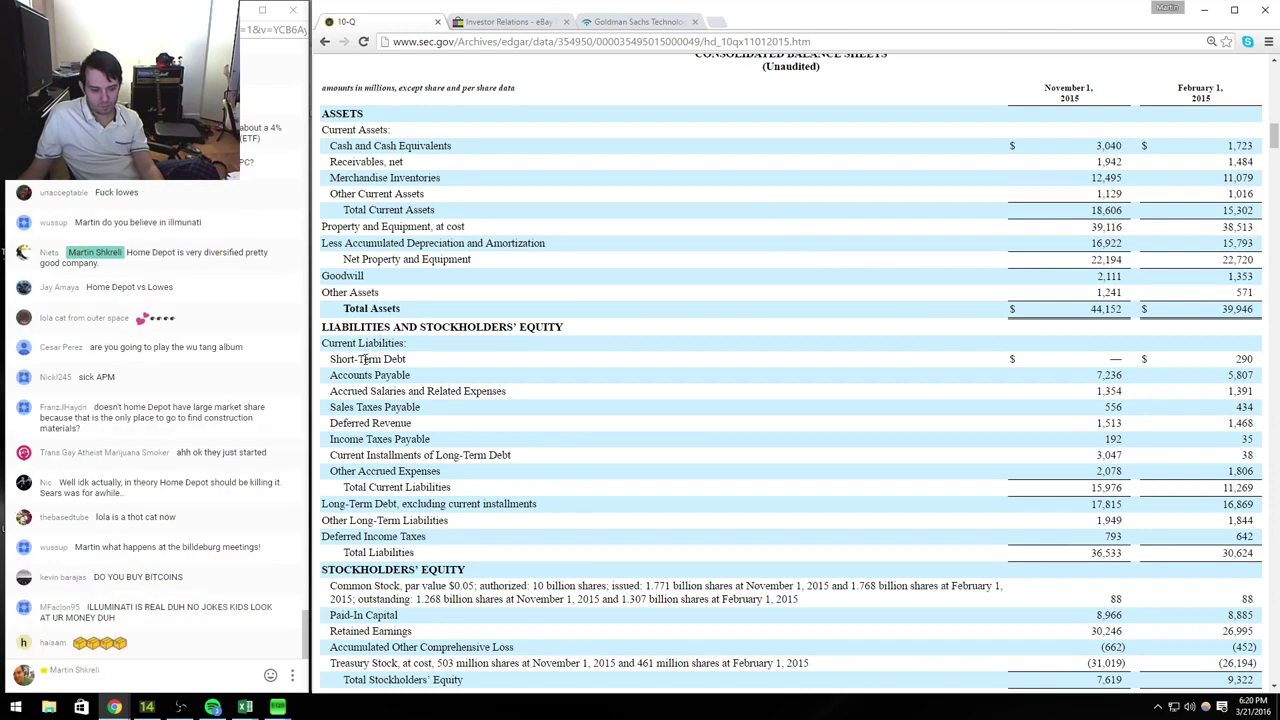
{"action": "left_click_drag", "start_coordinate": [367, 370], "coordinate": [470, 570]}
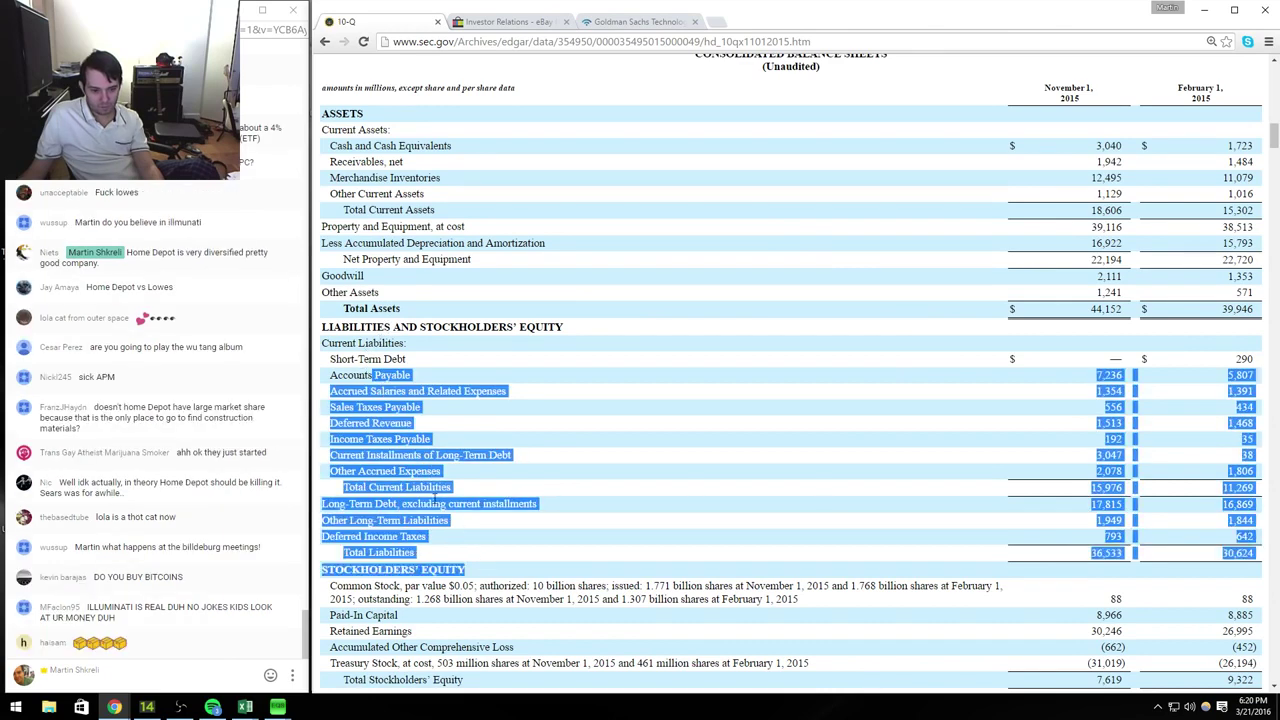
{"action": "scroll", "coordinate": [491, 454], "scroll_direction": "down", "scroll_amount": 4}
{"action": "scroll", "coordinate": [491, 454], "scroll_direction": "down", "scroll_amount": 2}
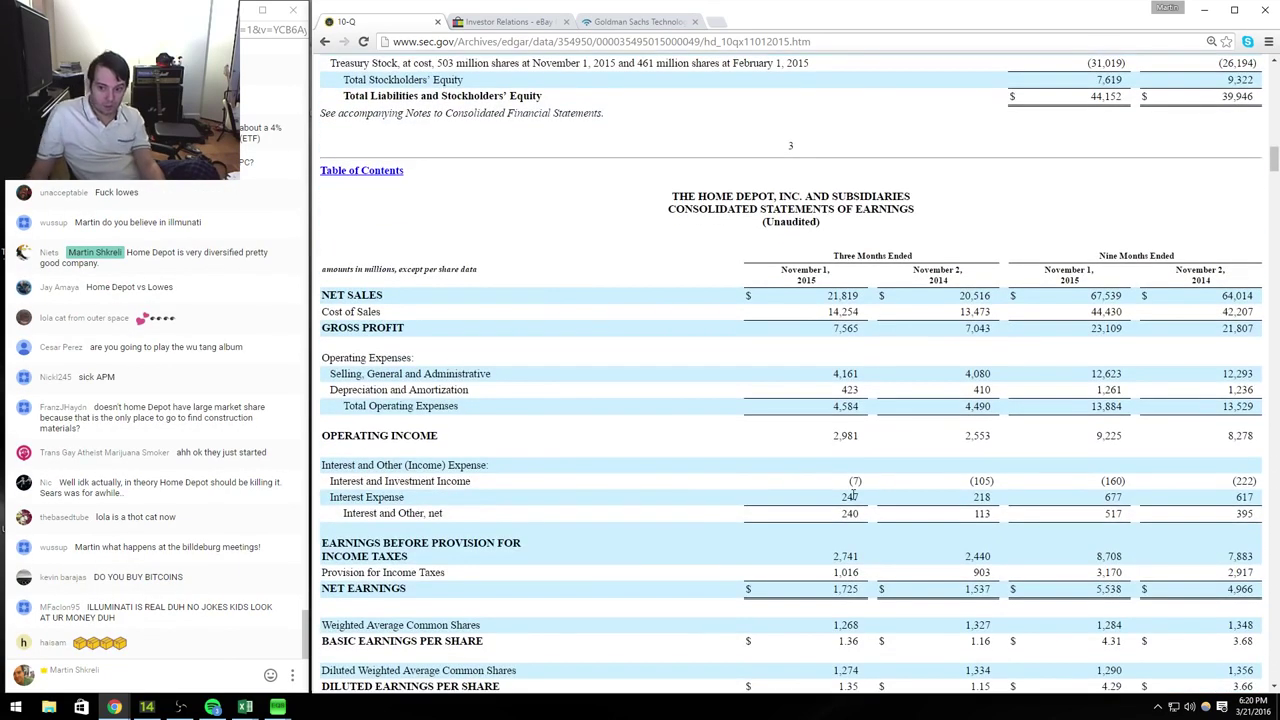
{"action": "key", "text": "alt+Tab"}
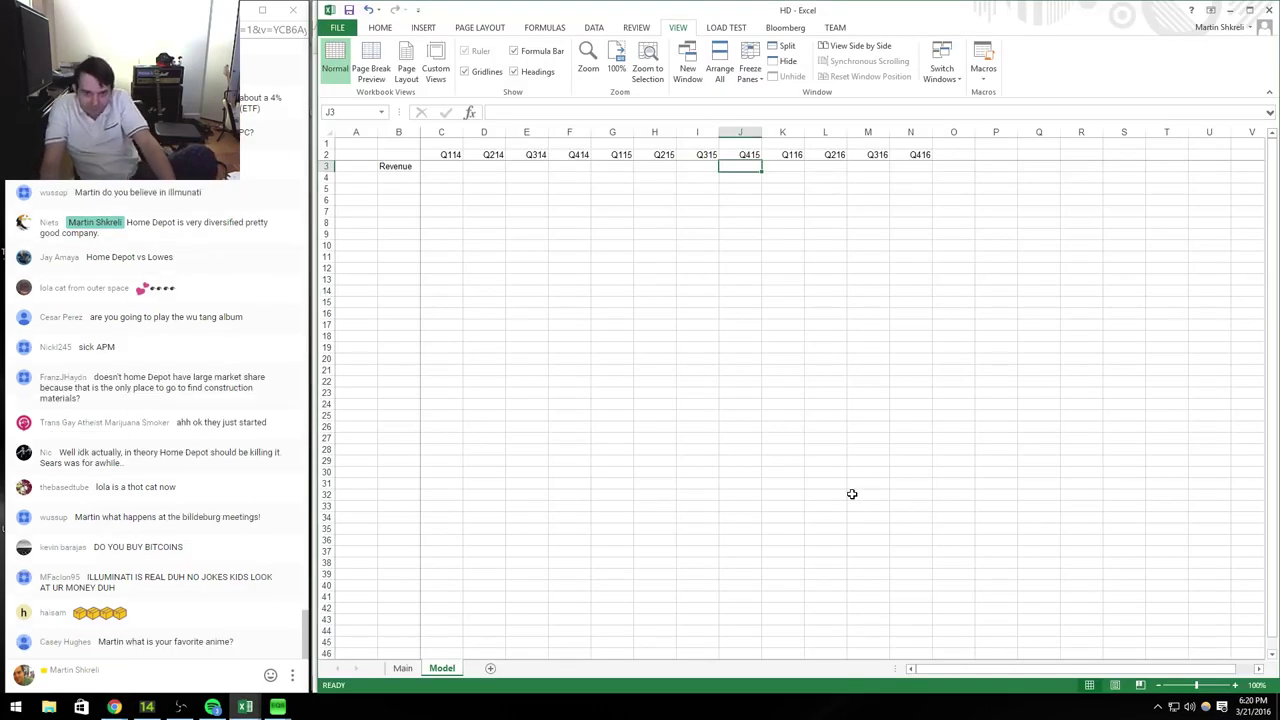
{"action": "key", "text": "alt+Tab"}
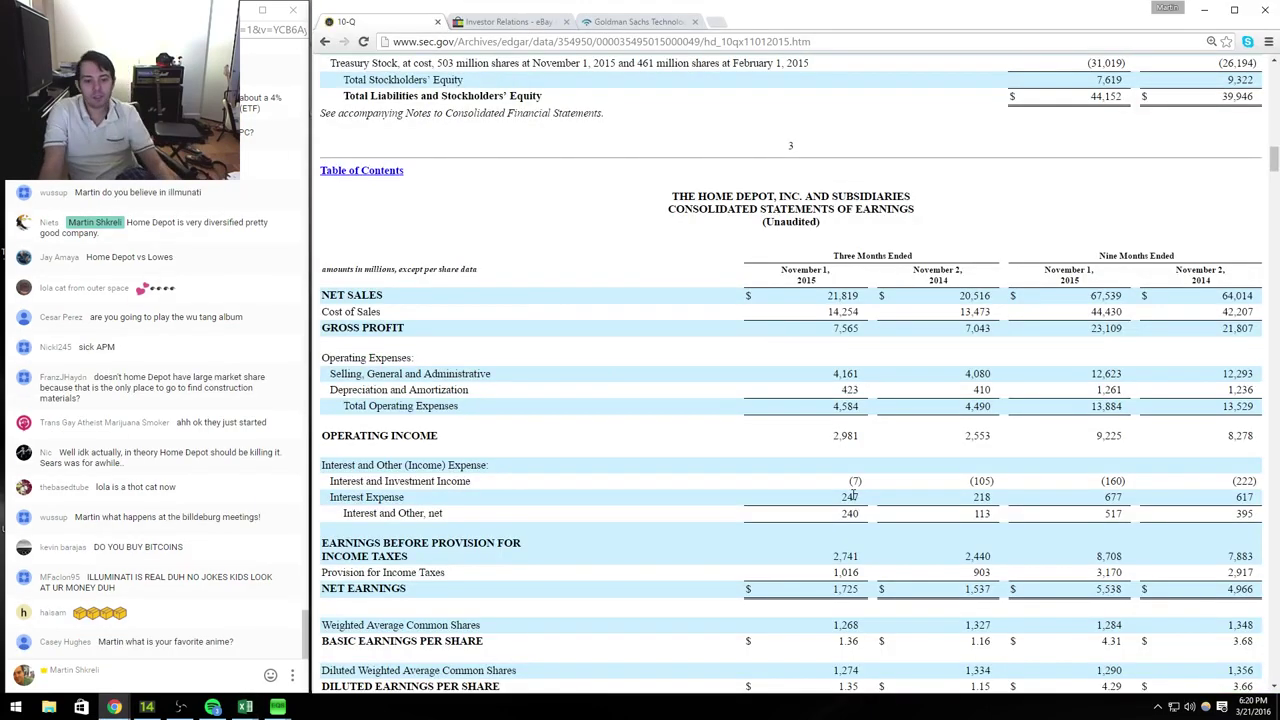
{"action": "key", "text": "alt+Tab"}
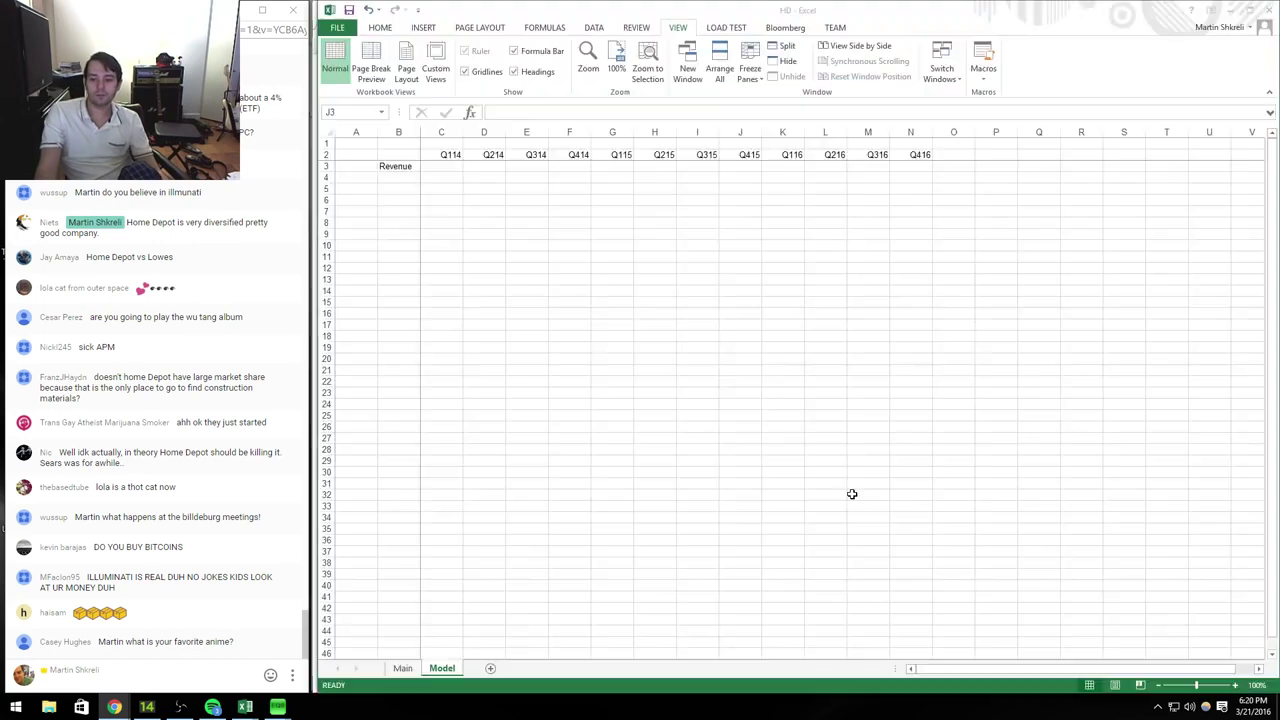
{"action": "key", "text": "alt+Tab"}
{"action": "key", "text": "alt+Tab"}
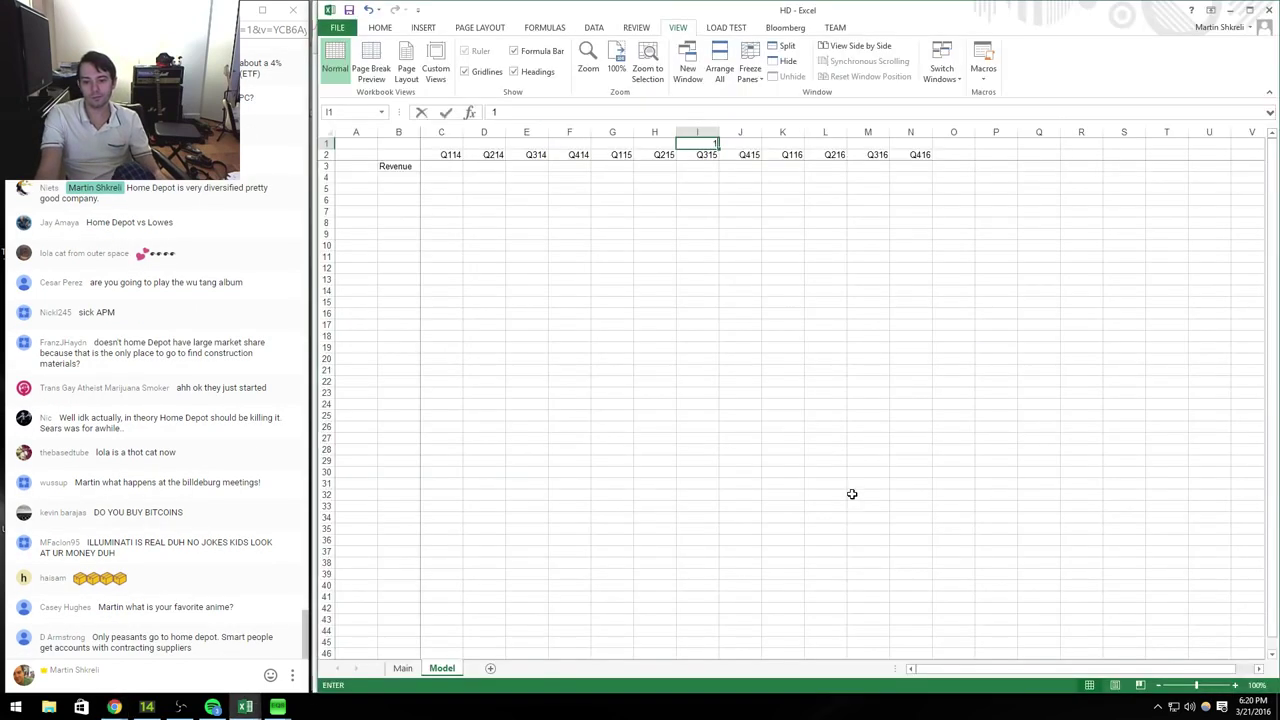
{"action": "key", "text": "ctrl+Return"}
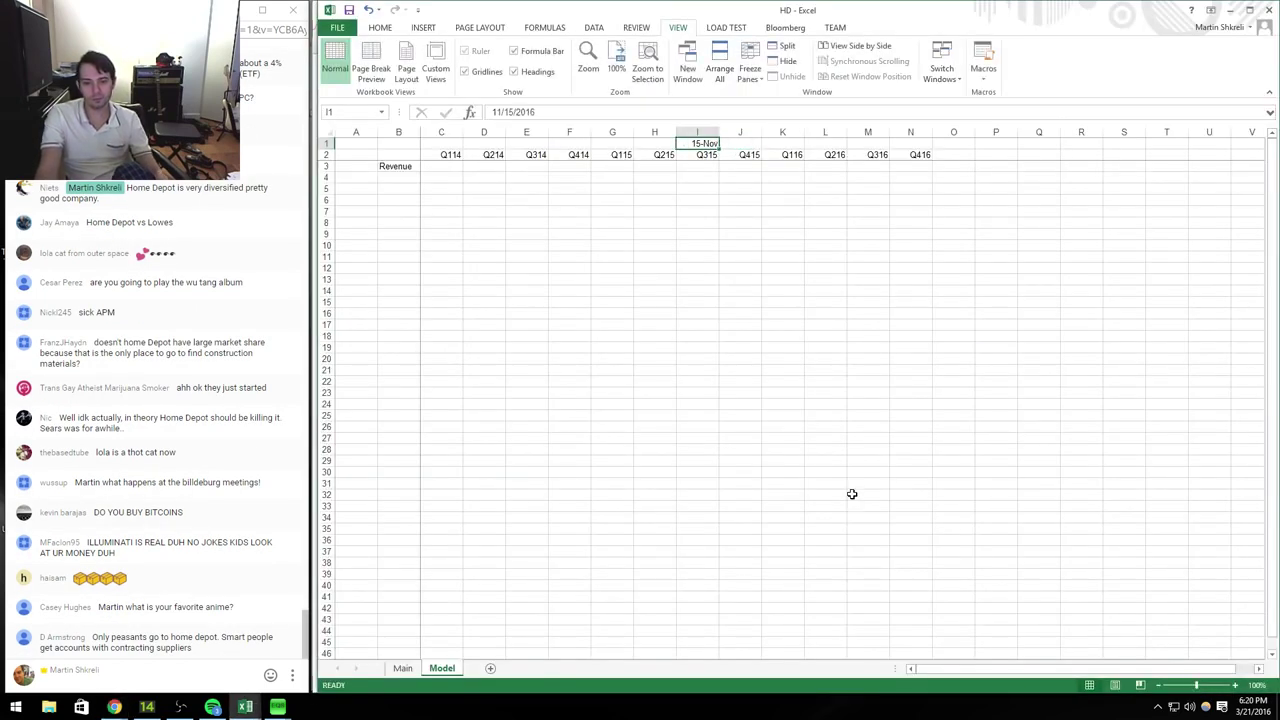
{"action": "type", "text": "11/1/15"}
{"action": "key", "text": "Return"}
Step: Enter the Q315 net sales from the 10-Q, 21819, as Revenue in I3
{"action": "key", "text": "alt+Tab"}
{"action": "key", "text": "alt+Tab"}
{"action": "type", "text": "21819"}
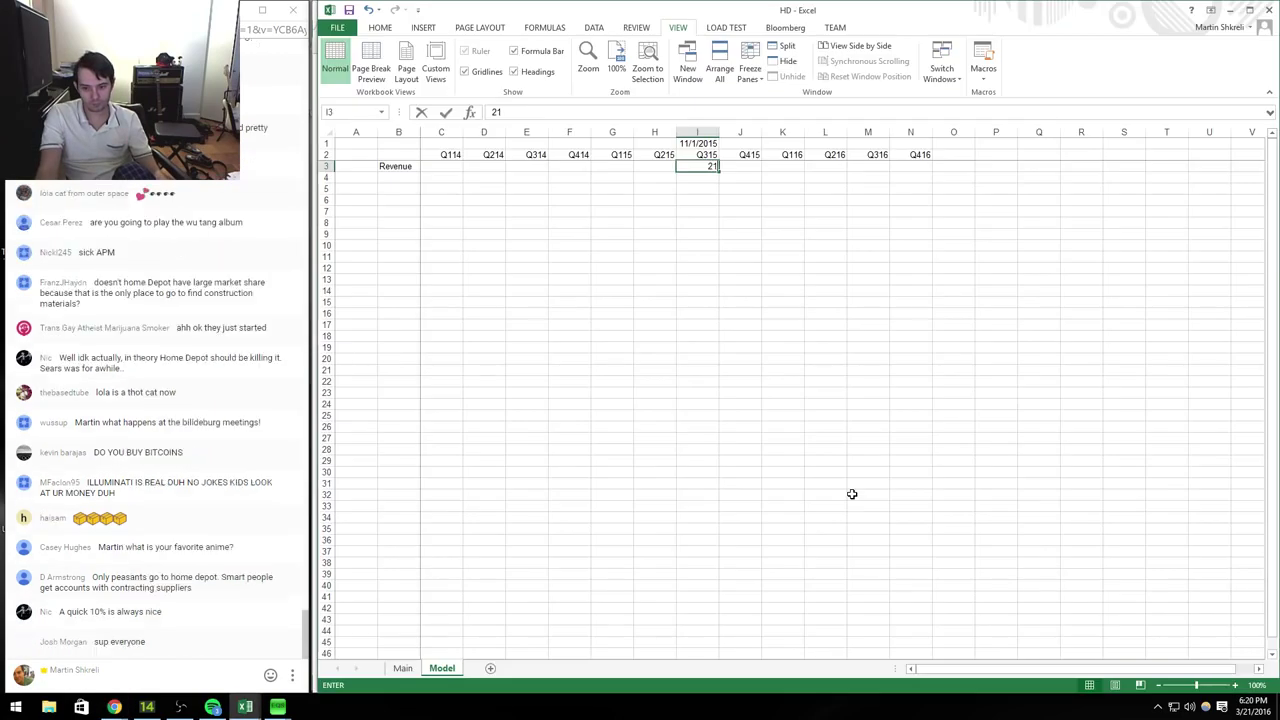
{"action": "key", "text": "alt+Tab"}
{"action": "key", "text": "alt+Tab"}
Step: Enter the prior-year quarter's net sales from the 10-Q, 20516, as Q314 Revenue in E3
{"action": "key", "text": "Left"}
{"action": "key", "text": "Left"}
{"action": "key", "text": "Left"}
{"action": "key", "text": "Left"}
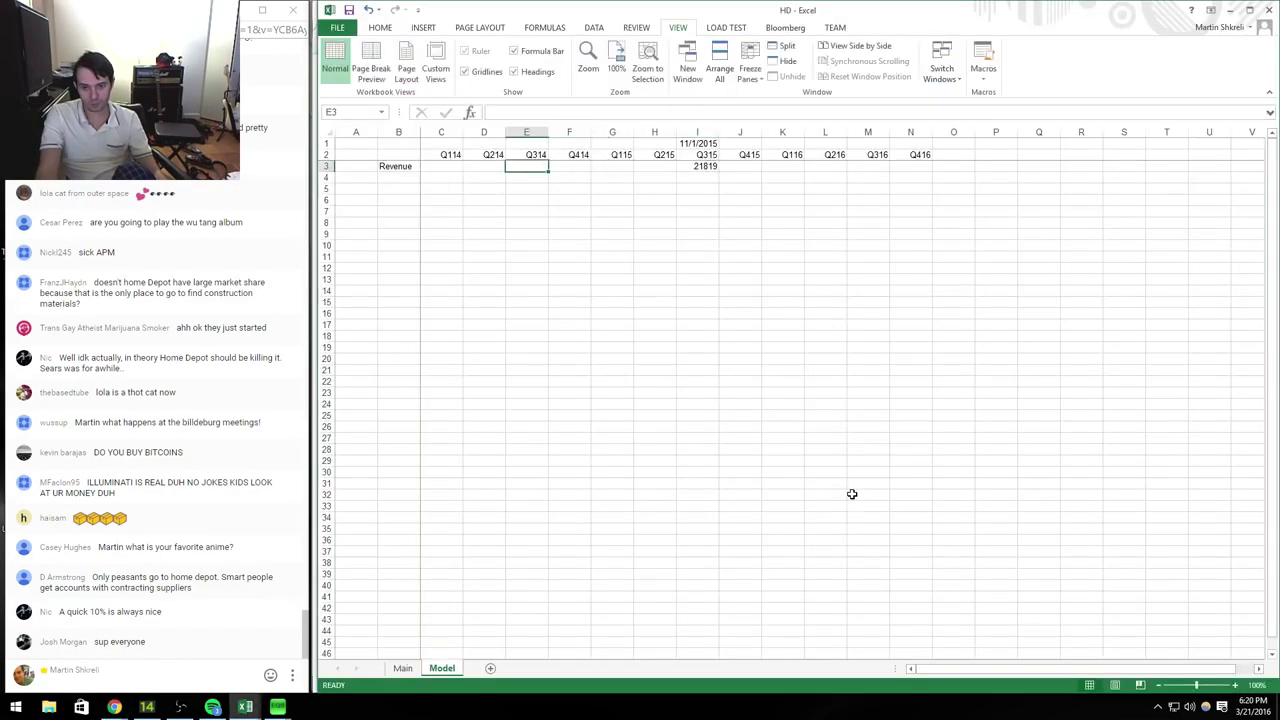
{"action": "key", "text": "alt+Tab"}
{"action": "key", "text": "alt+Tab"}
{"action": "type", "text": "201516"}
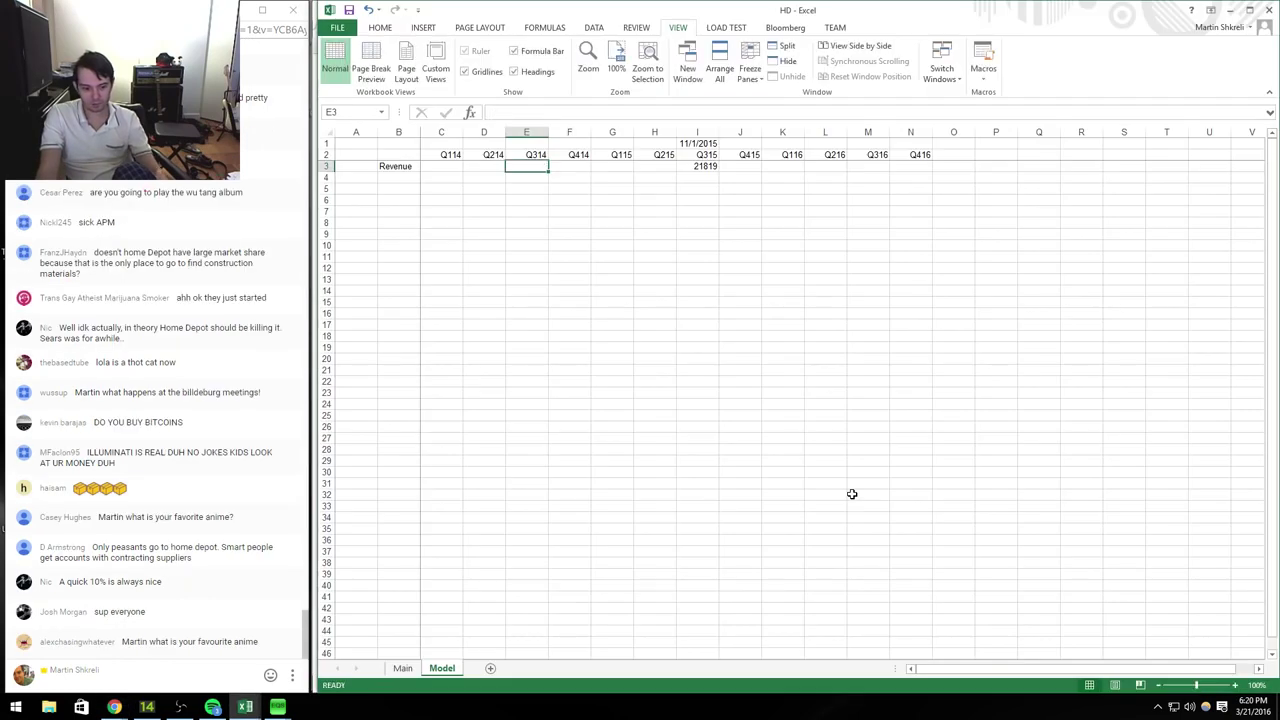
{"action": "key", "text": "Up"}
{"action": "key", "text": "Up"}
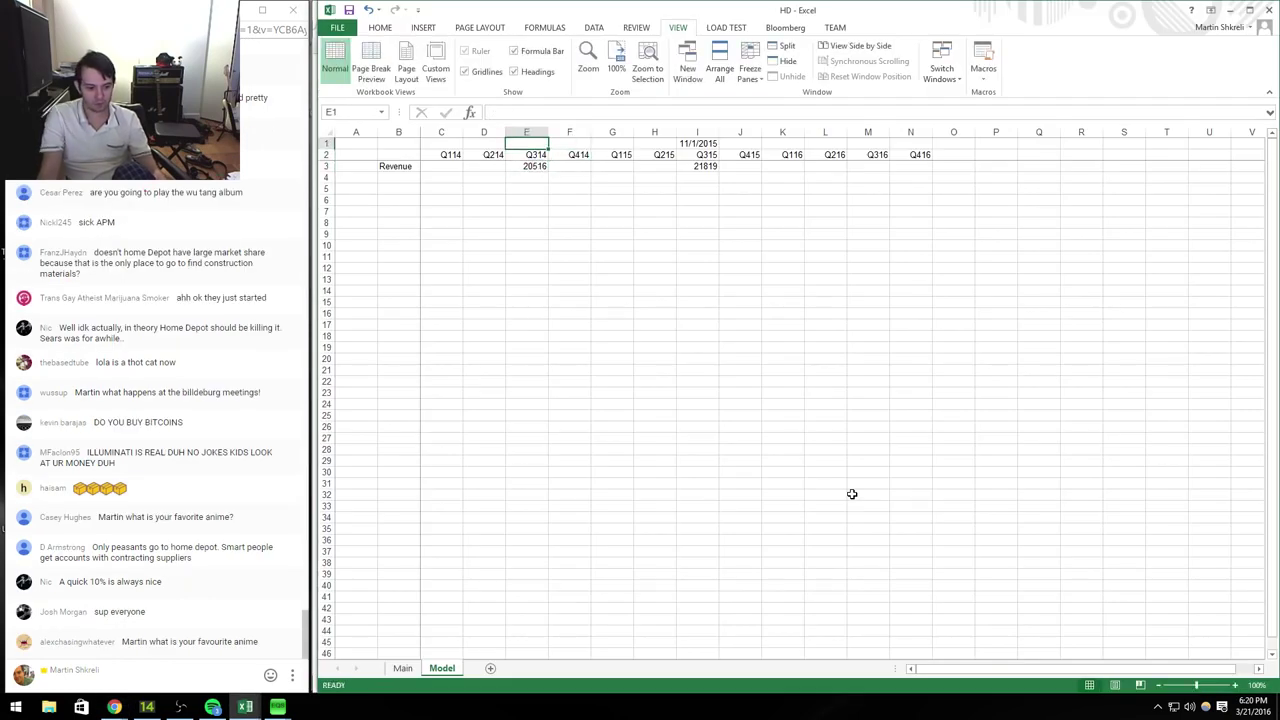
Step: Block two viewers in the YouTube live chat
{"action": "left_click", "coordinate": [290, 518]}
{"action": "left_click", "coordinate": [281, 643]}
{"action": "left_click", "coordinate": [289, 650]}
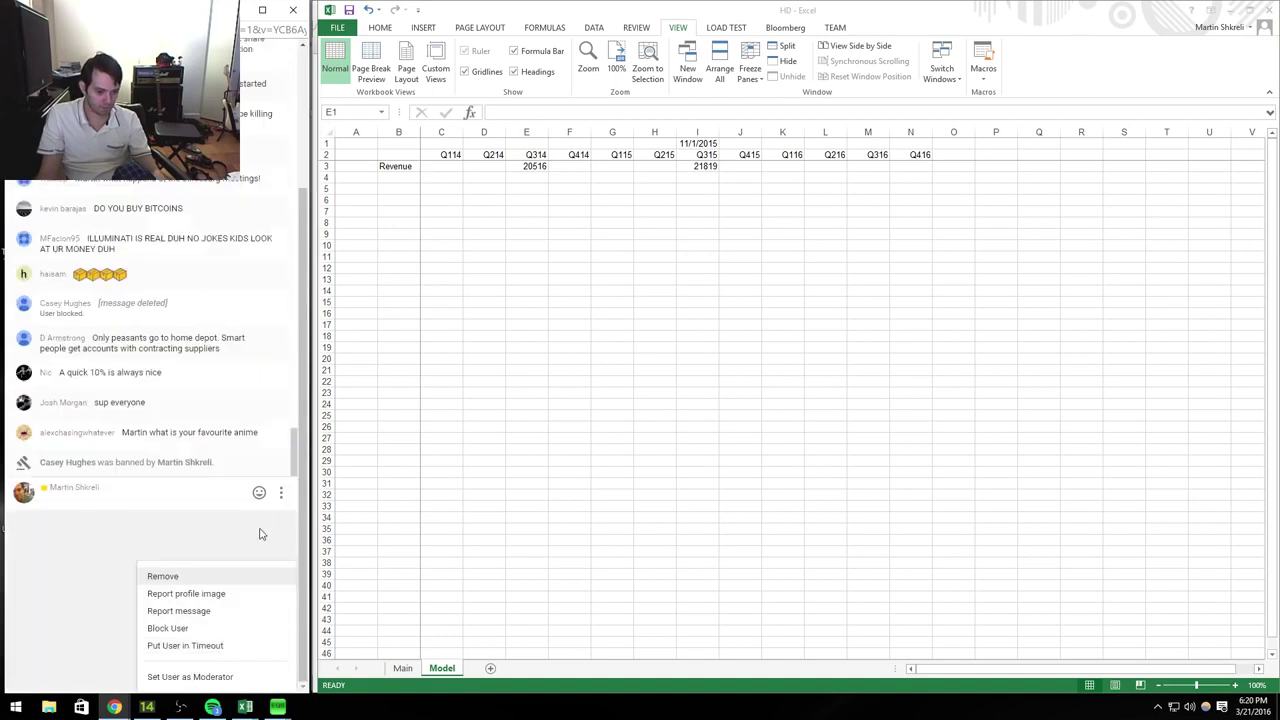
{"action": "left_click", "coordinate": [240, 634]}
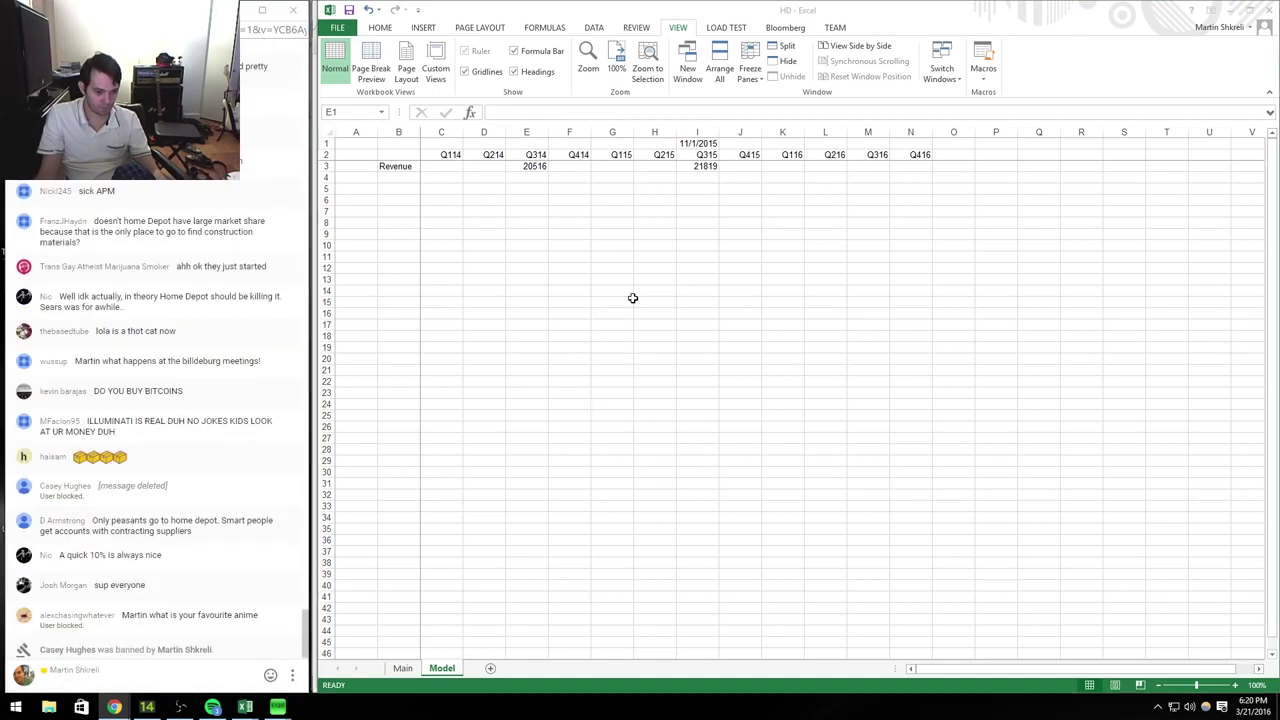
{"action": "left_click", "coordinate": [682, 294]}
Step: Format the Revenue row of the Model sheet as numbers with 0 decimal places and a thousands separator
{"action": "key", "text": "alt+Tab"}
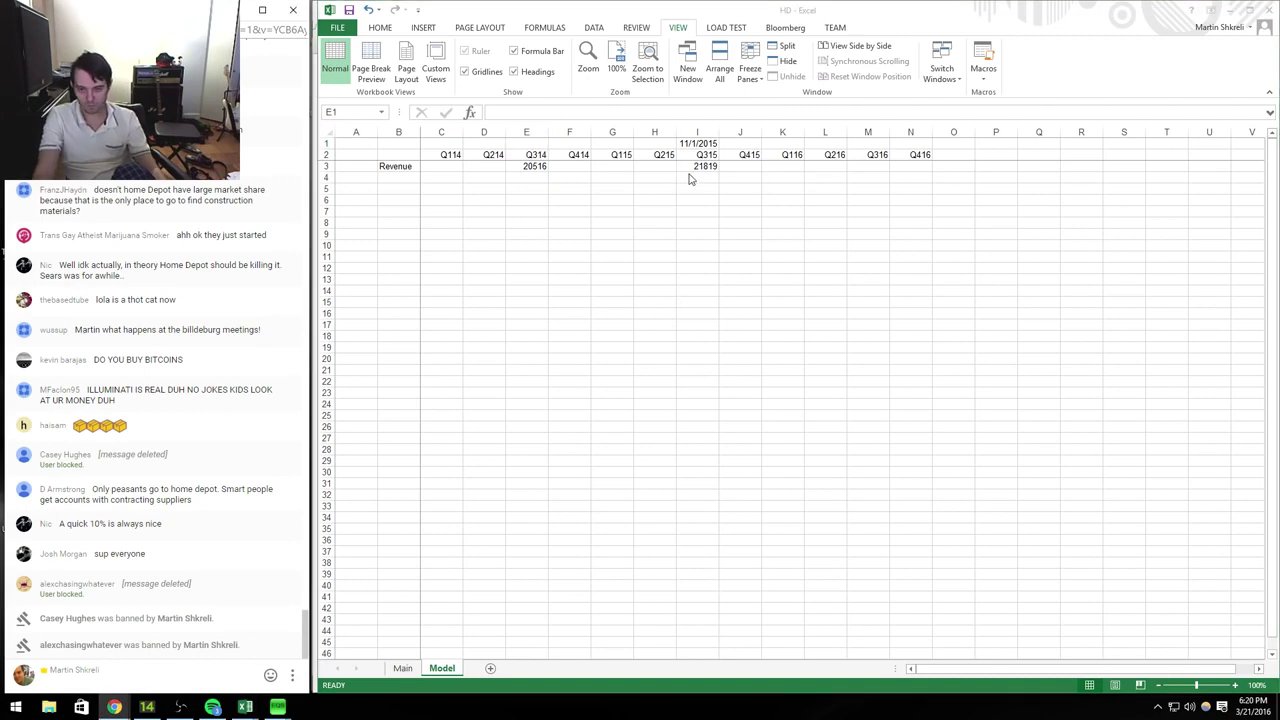
{"action": "key", "text": "alt+Tab"}
{"action": "key", "text": "Down"}
{"action": "key", "text": "Down"}
{"action": "key", "text": "shift+space"}
{"action": "key", "text": "ctrl+1"}
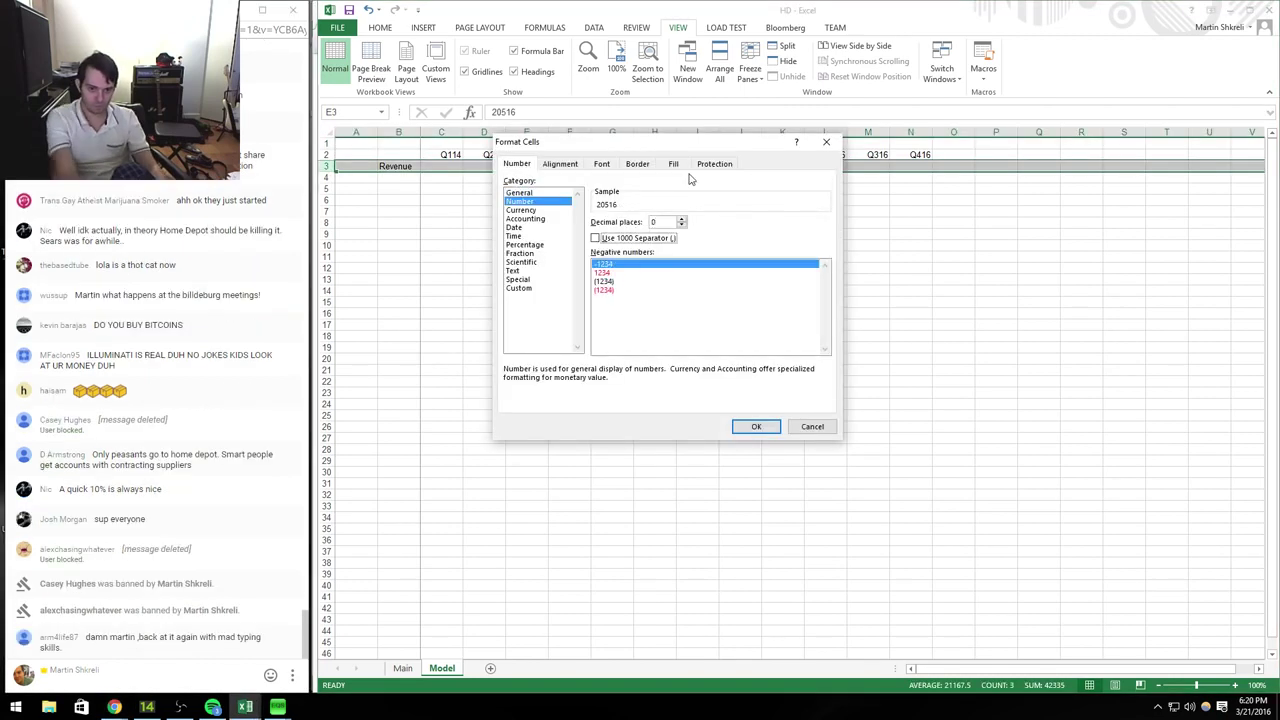
{"action": "key", "text": "Return"}
Step: Return to Home Depot's EDGAR filing list and open the 10-Q document hd_10qx08022015.htm filed 2015-08-25
{"action": "key", "text": "Down"}
{"action": "key", "text": "Right"}
{"action": "key", "text": "Right"}
{"action": "key", "text": "Right"}
{"action": "key", "text": "alt+Tab"}
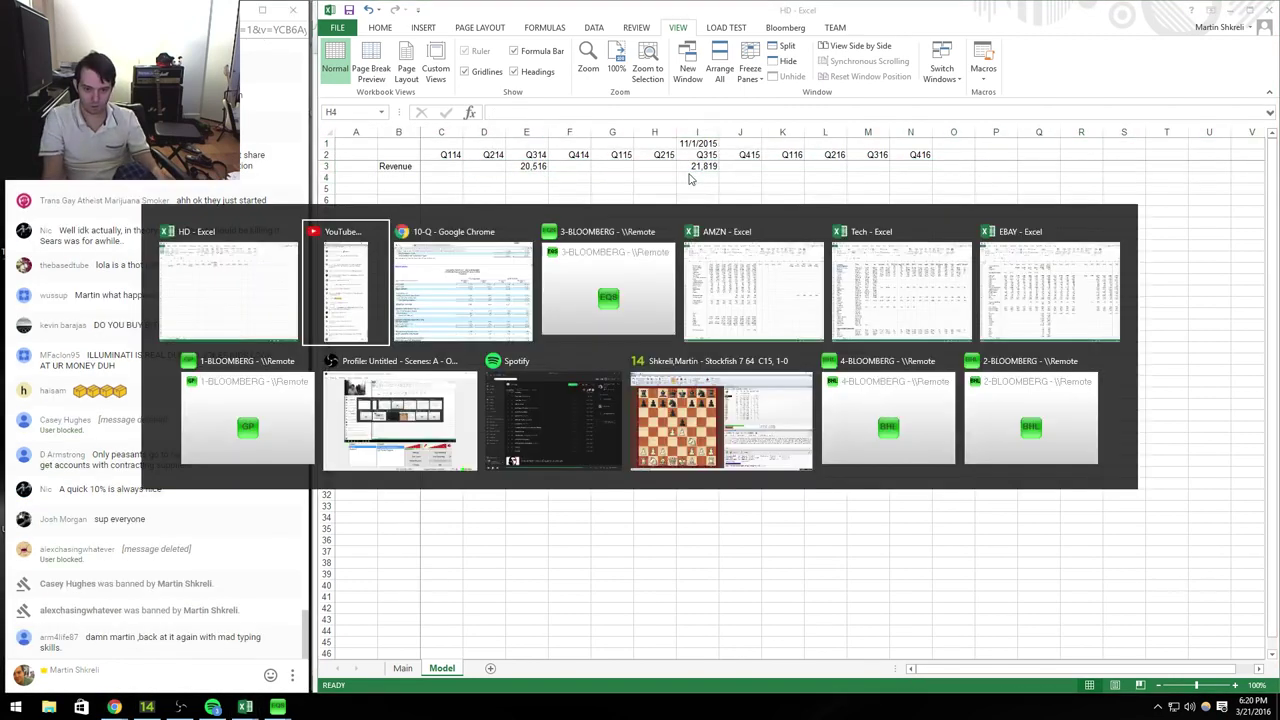
{"action": "key", "text": "alt+Tab"}
{"action": "key", "text": "alt+Left"}
{"action": "scroll", "coordinate": [473, 505], "scroll_direction": "down", "scroll_amount": 2}
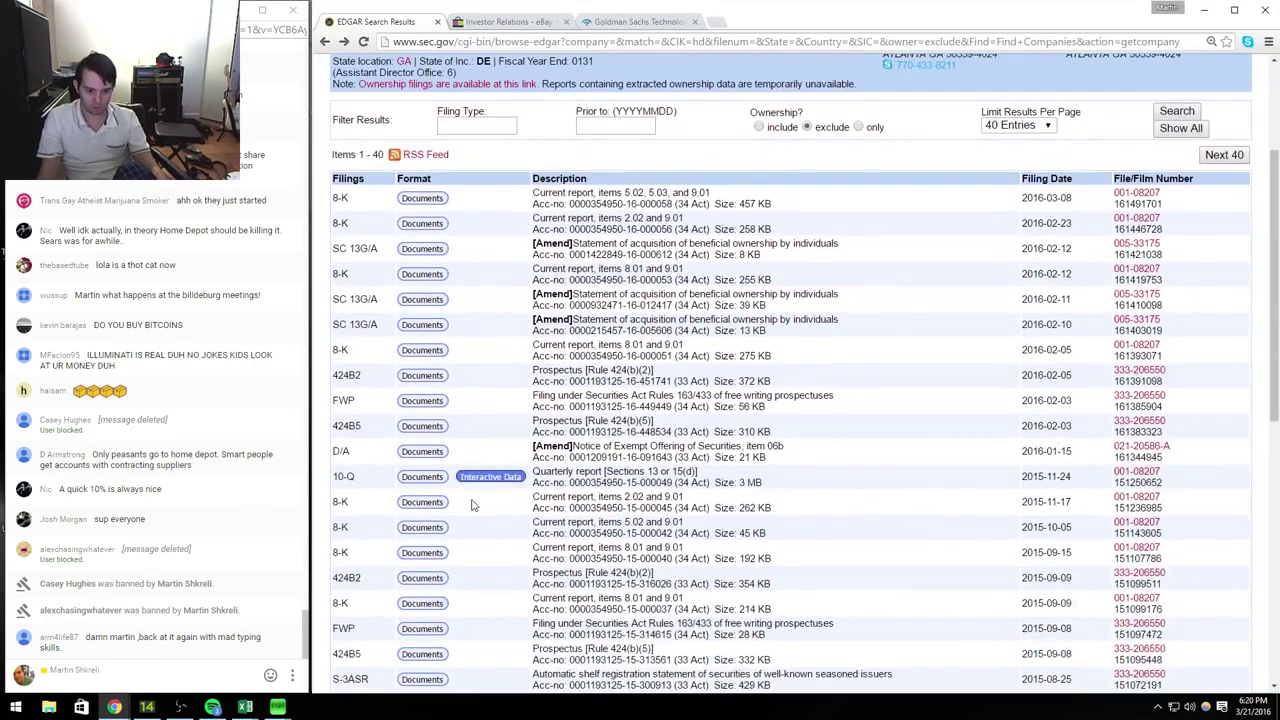
{"action": "scroll", "coordinate": [440, 617], "scroll_direction": "down", "scroll_amount": 4}
{"action": "left_click", "coordinate": [428, 469]}
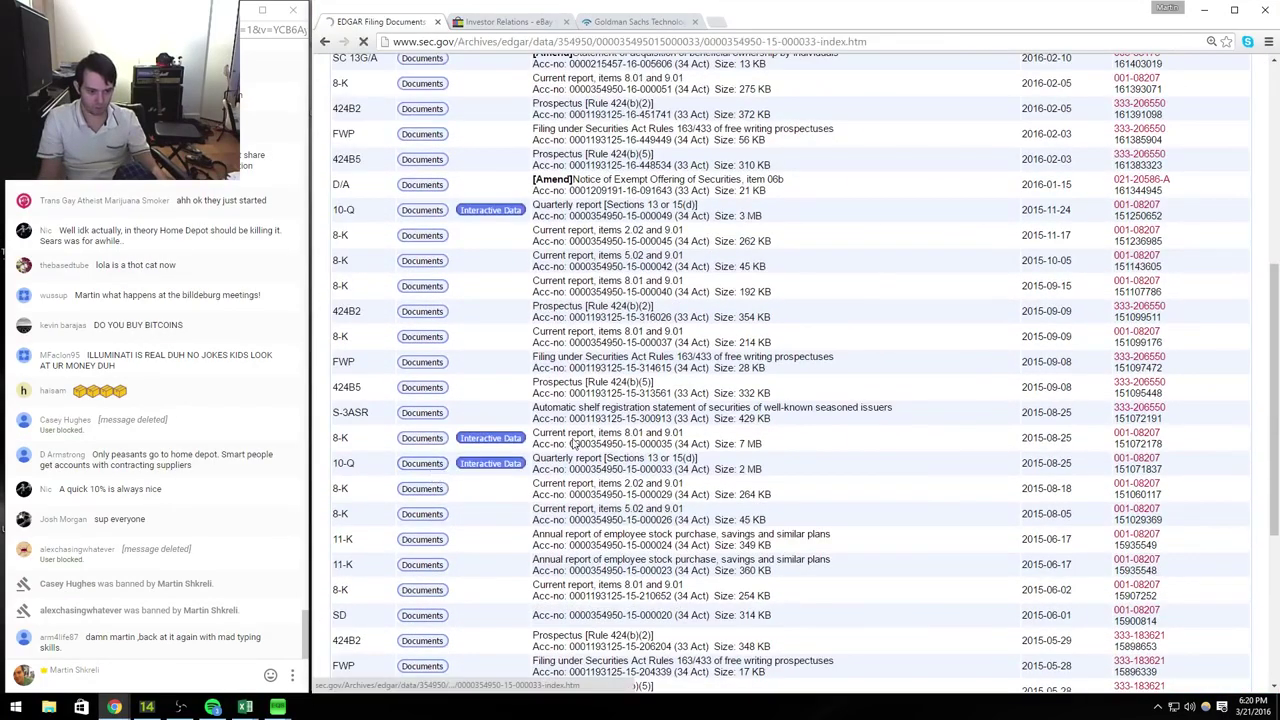
{"action": "left_click", "coordinate": [828, 405]}
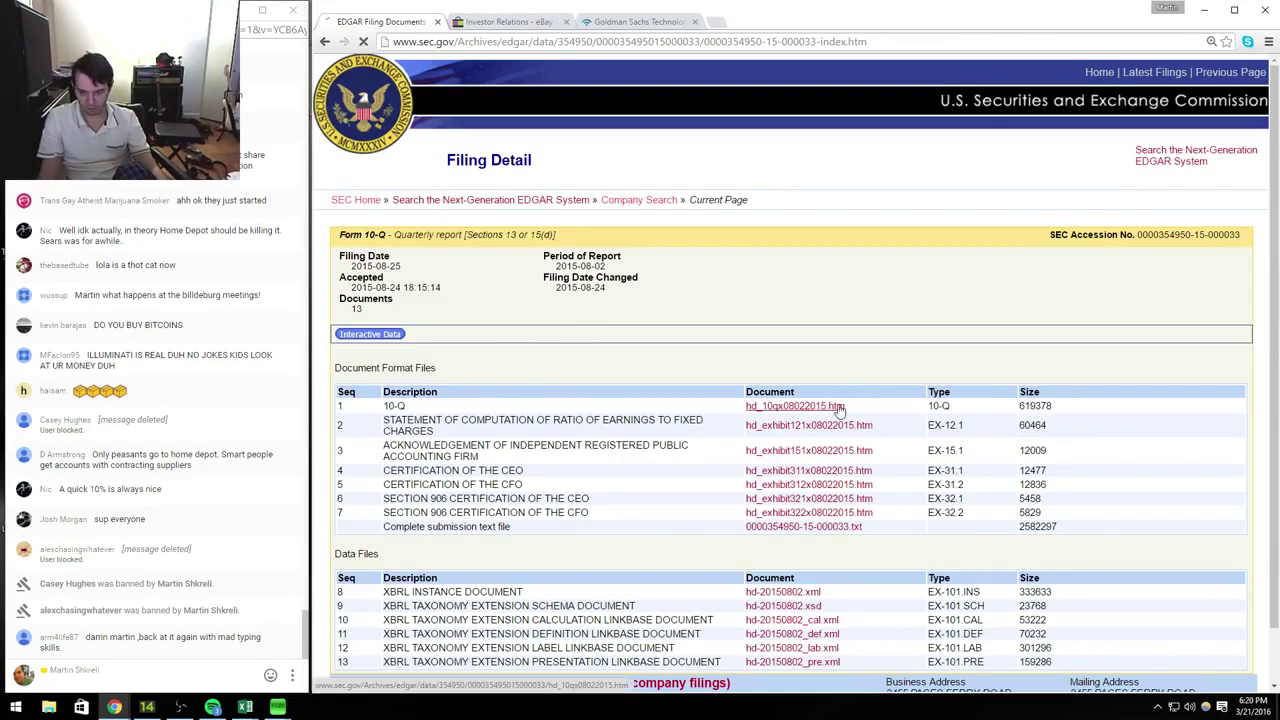
Step: Go to the 10-Q's Consolidated Statements of Earnings and block the viewer who posted the latest YouTube live chat message
{"action": "scroll", "coordinate": [850, 425], "scroll_direction": "down", "scroll_amount": 8}
{"action": "scroll", "coordinate": [855, 430], "scroll_direction": "down", "scroll_amount": 15}
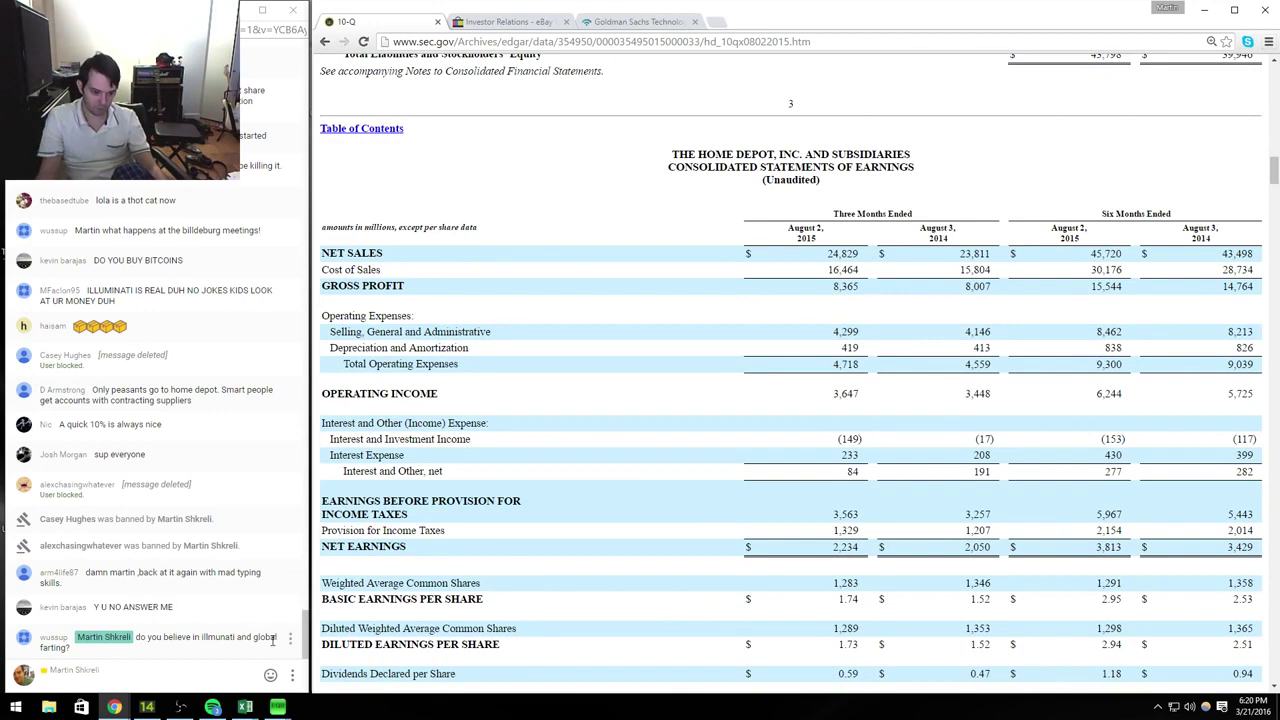
{"action": "left_click", "coordinate": [290, 637]}
{"action": "left_click", "coordinate": [208, 647]}
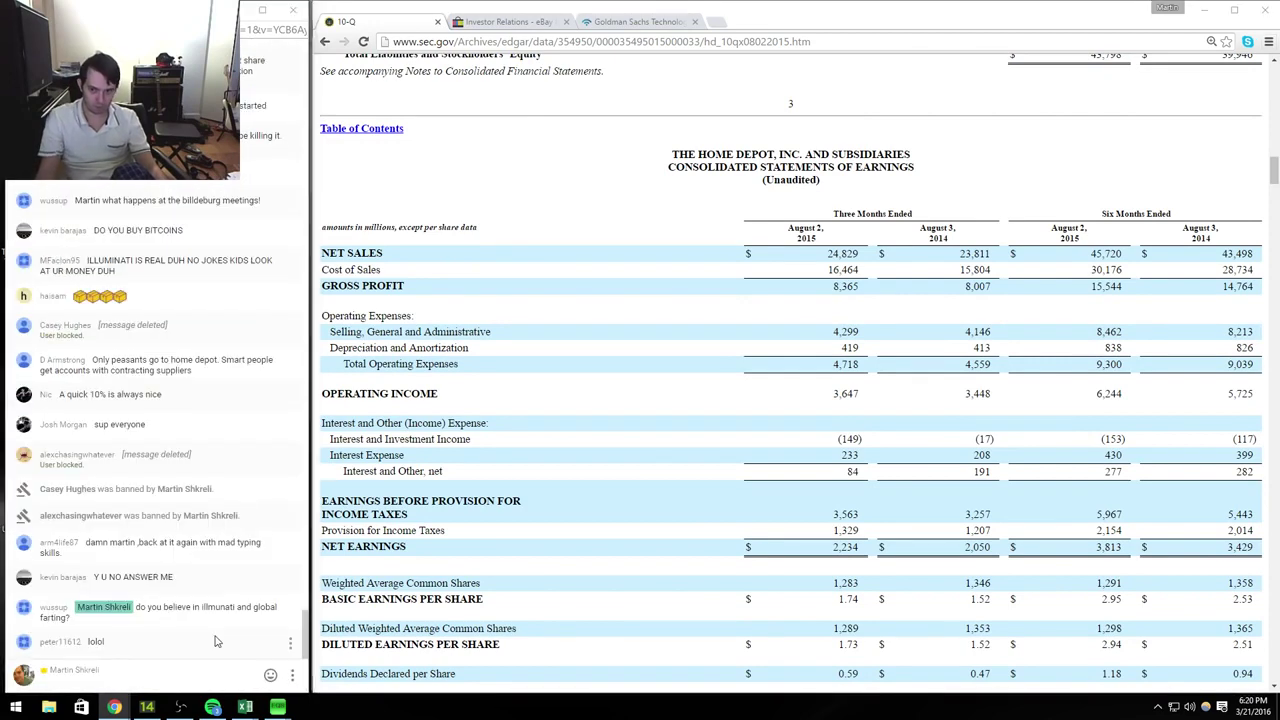
Step: Enter the 10-Q's quarterly net sales in the HD Model sheet: 24829 as Q215 Revenue in H3 and 23811 as Q214 Revenue in D3
{"action": "key", "text": "alt+Tab"}
{"action": "key", "text": "alt+Tab"}
{"action": "key", "text": "alt+Tab"}
{"action": "type", "text": "24829"}
{"action": "key", "text": "Left"}
{"action": "key", "text": "Left"}
{"action": "key", "text": "Left"}
{"action": "key", "text": "Left"}
{"action": "key", "text": "alt+Tab"}
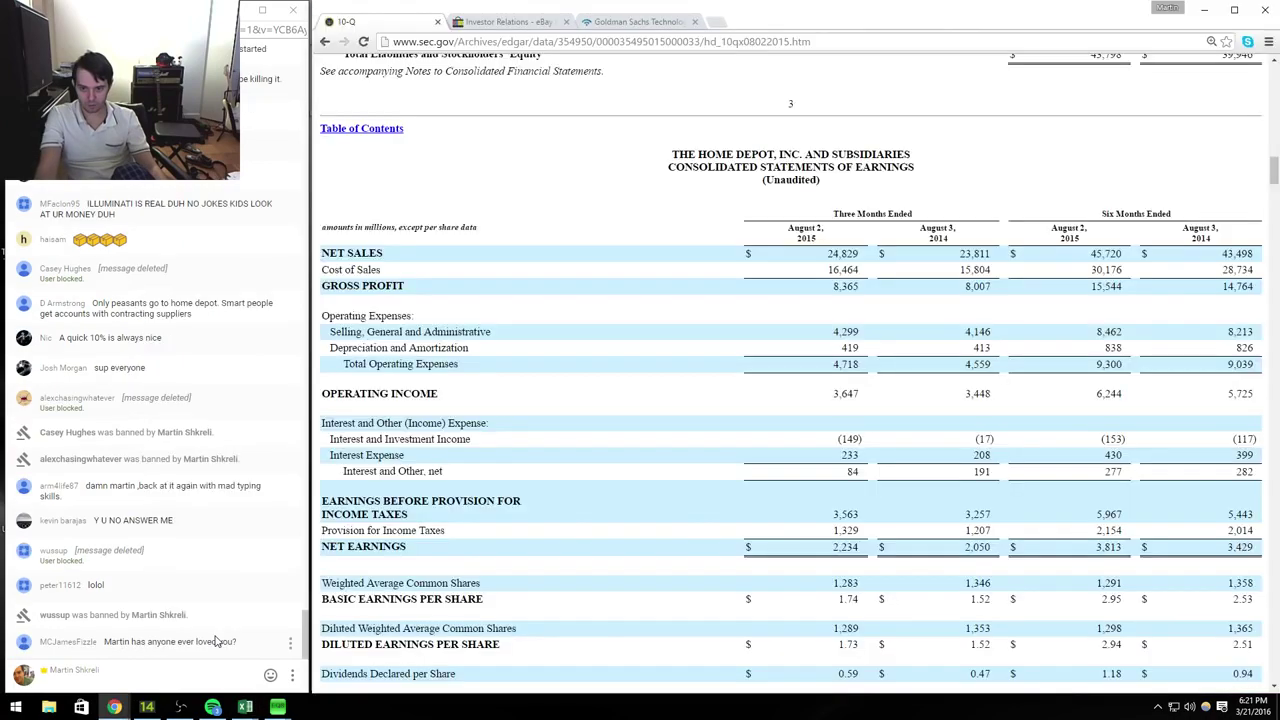
{"action": "key", "text": "alt+Tab"}
{"action": "type", "text": "23811"}
{"action": "key", "text": "Right"}
{"action": "key", "text": "Right"}
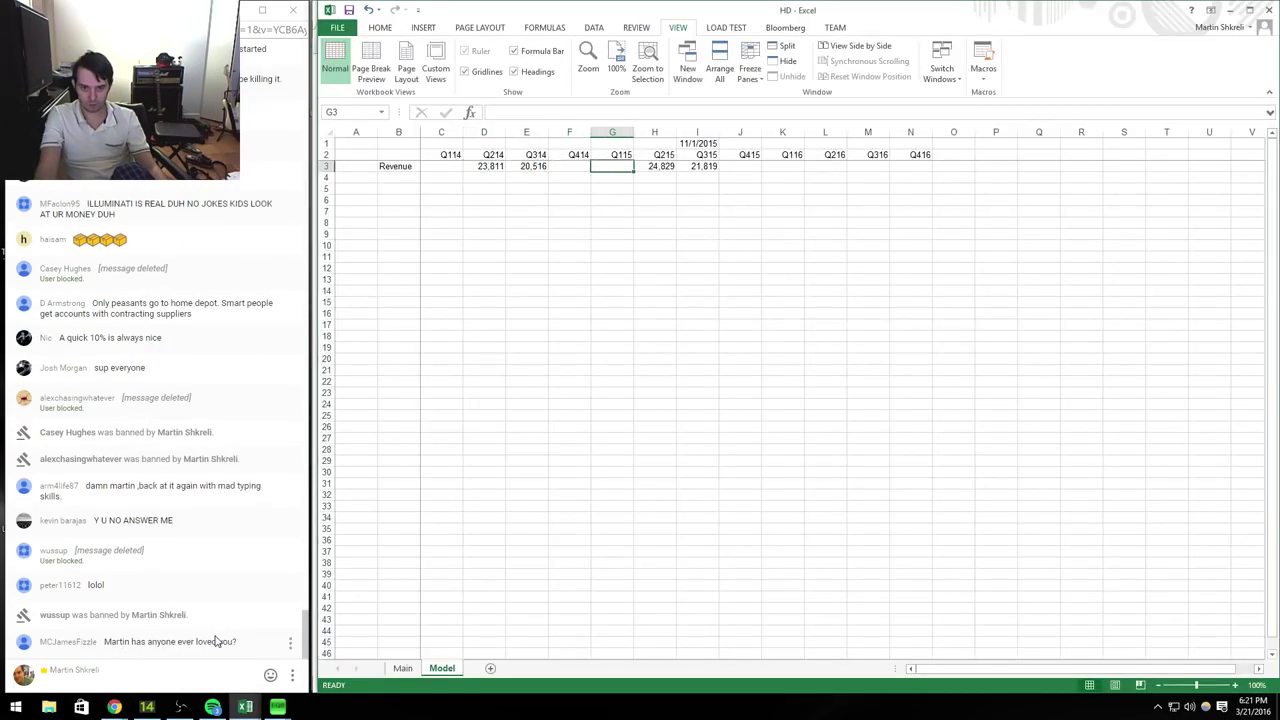
Step: Return to Home Depot's EDGAR filing list and open the earnings statement in the 10-Q filed 2015-05-27, hd_10qx05032015.htm
{"action": "key", "text": "alt+Tab"}
{"action": "key", "text": "alt+Left"}
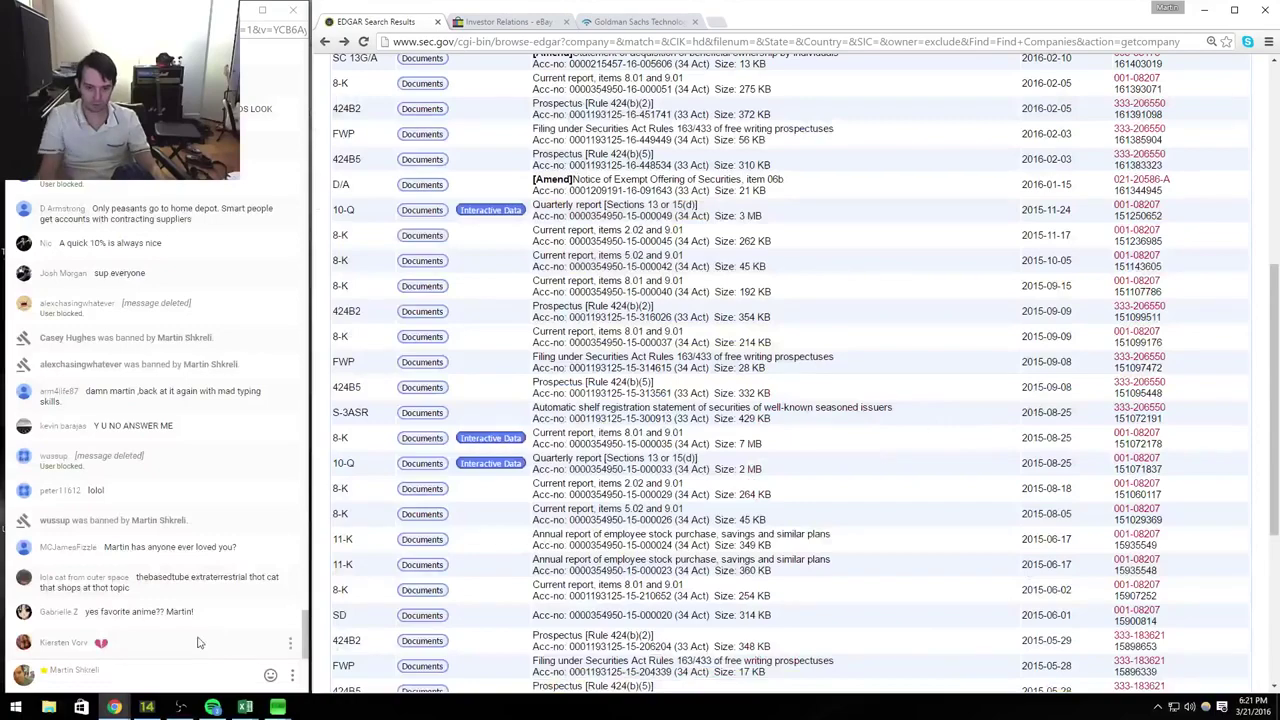
{"action": "scroll", "coordinate": [693, 440], "scroll_direction": "down", "scroll_amount": 3}
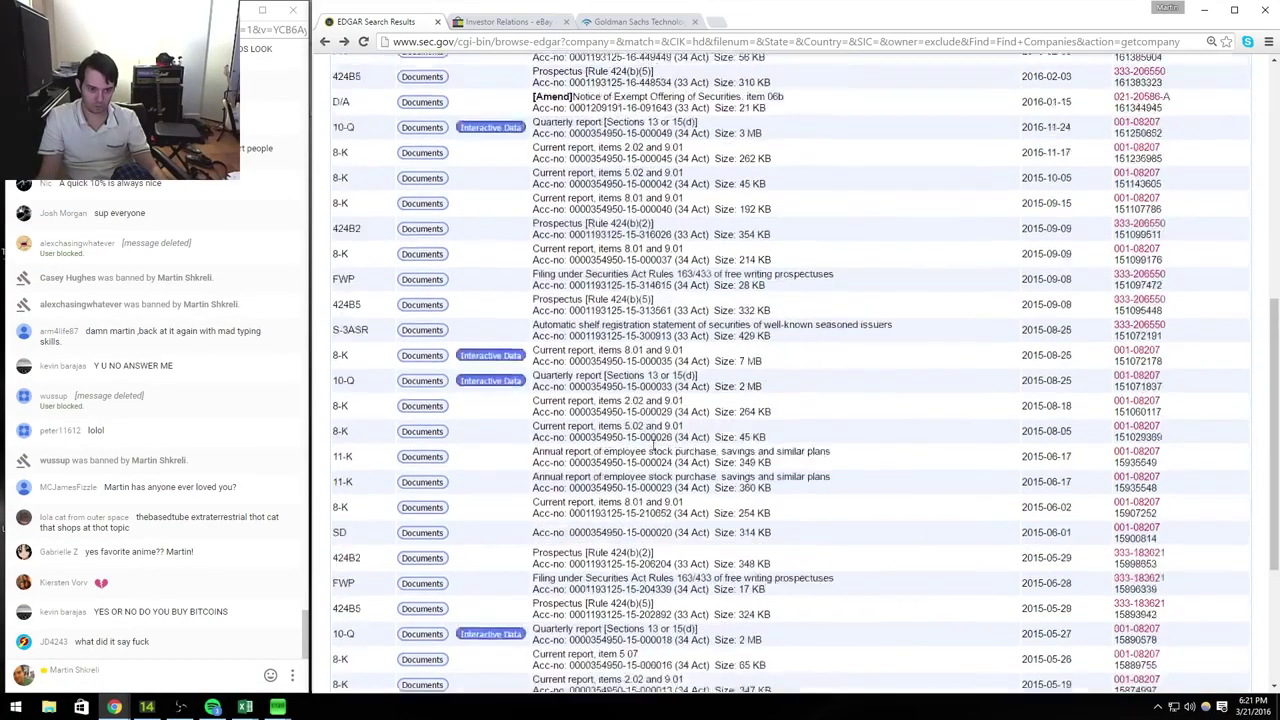
{"action": "left_click", "coordinate": [438, 453]}
{"action": "left_click", "coordinate": [796, 409]}
{"action": "scroll", "coordinate": [800, 416], "scroll_direction": "down", "scroll_amount": 5}
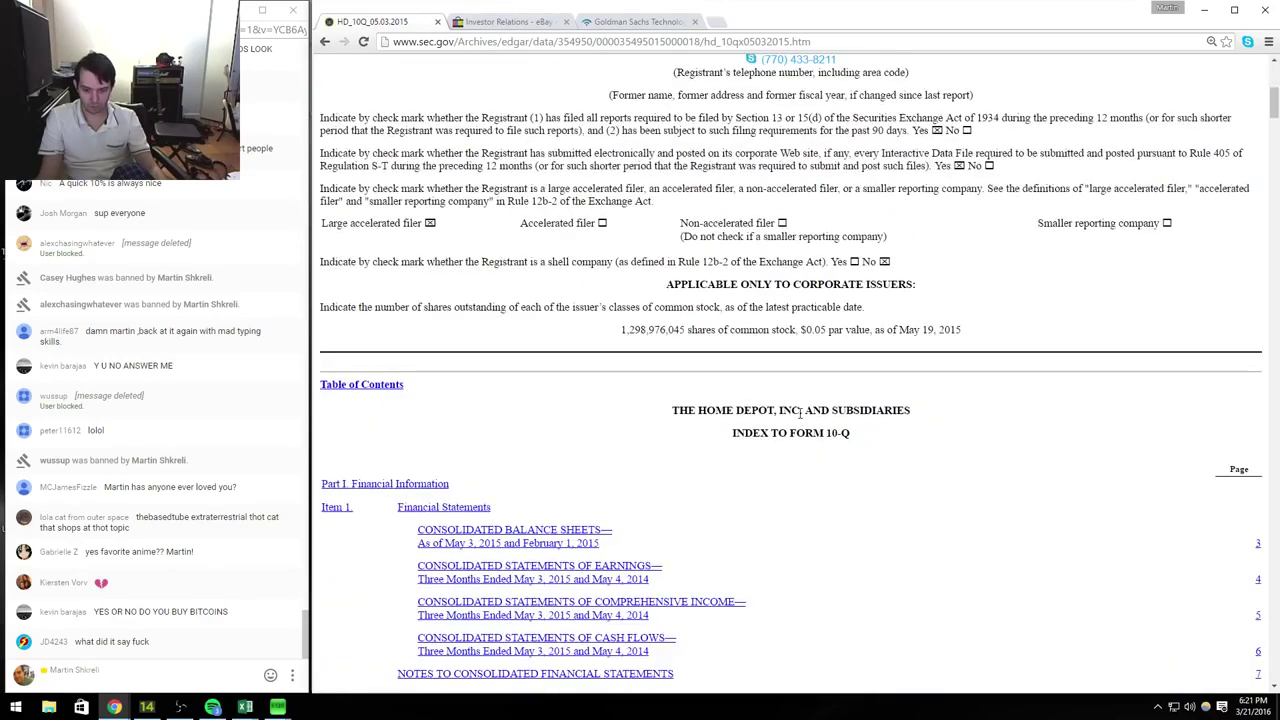
{"action": "scroll", "coordinate": [800, 416], "scroll_direction": "down", "scroll_amount": 15}
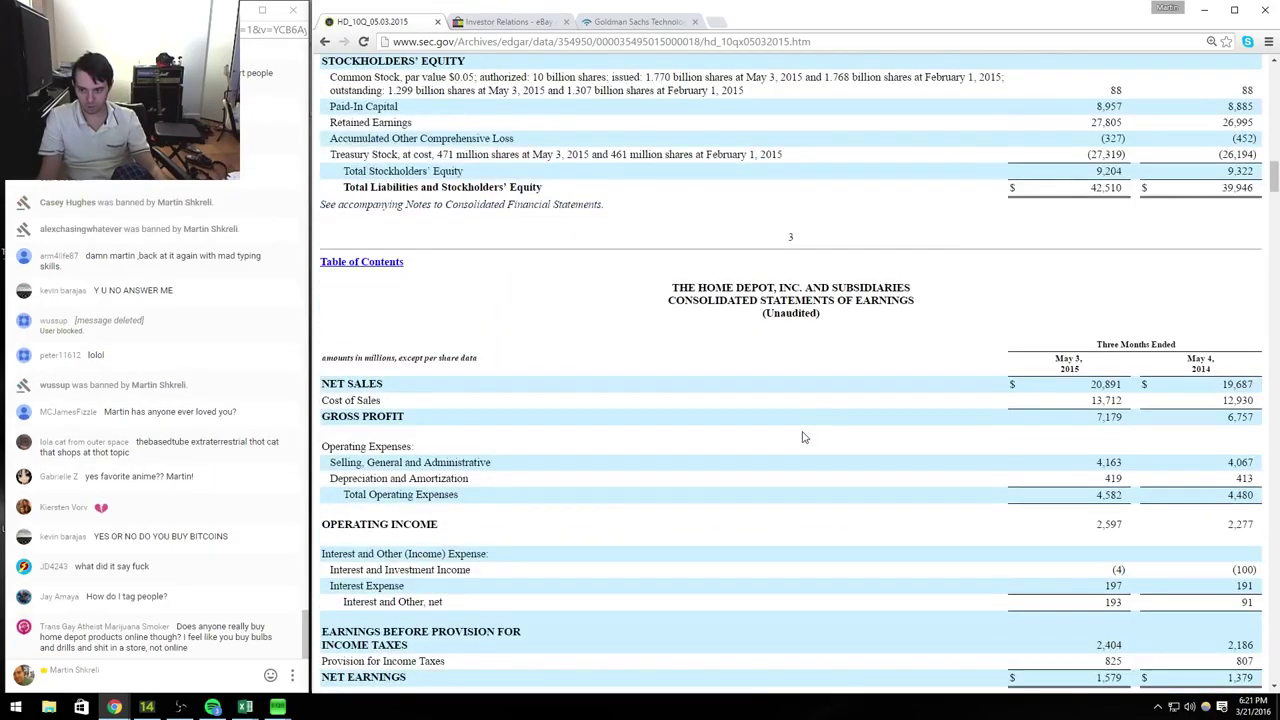
{"action": "scroll", "coordinate": [803, 437], "scroll_direction": "down", "scroll_amount": 3}
Step: Enter 20891 as Q115 Revenue in G3 and 19687 as Q114 Revenue in C3 of the HD Model sheet
{"action": "key", "text": "alt+Tab"}
{"action": "type", "text": "2089"}
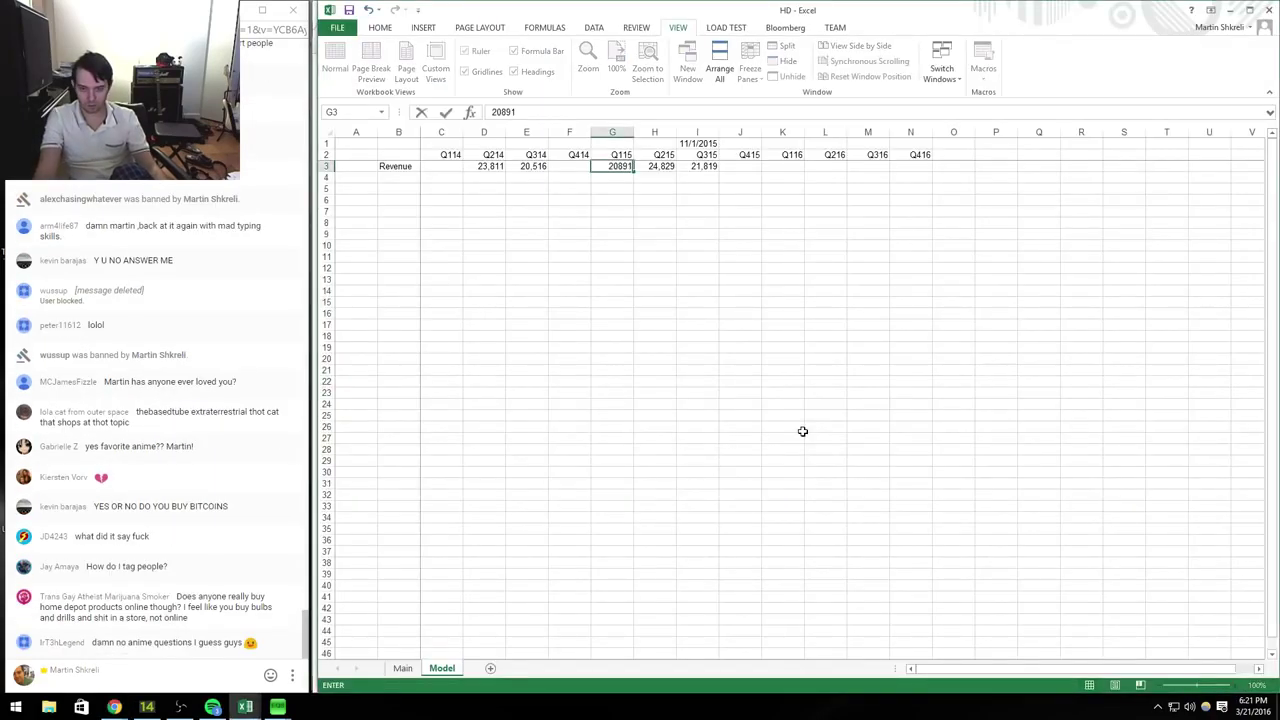
{"action": "type", "text": "1"}
{"action": "key", "text": "Return"}
{"action": "key", "text": "Left"}
{"action": "key", "text": "Left"}
{"action": "key", "text": "Up"}
{"action": "key", "text": "Right"}
{"action": "key", "text": "alt+Tab"}
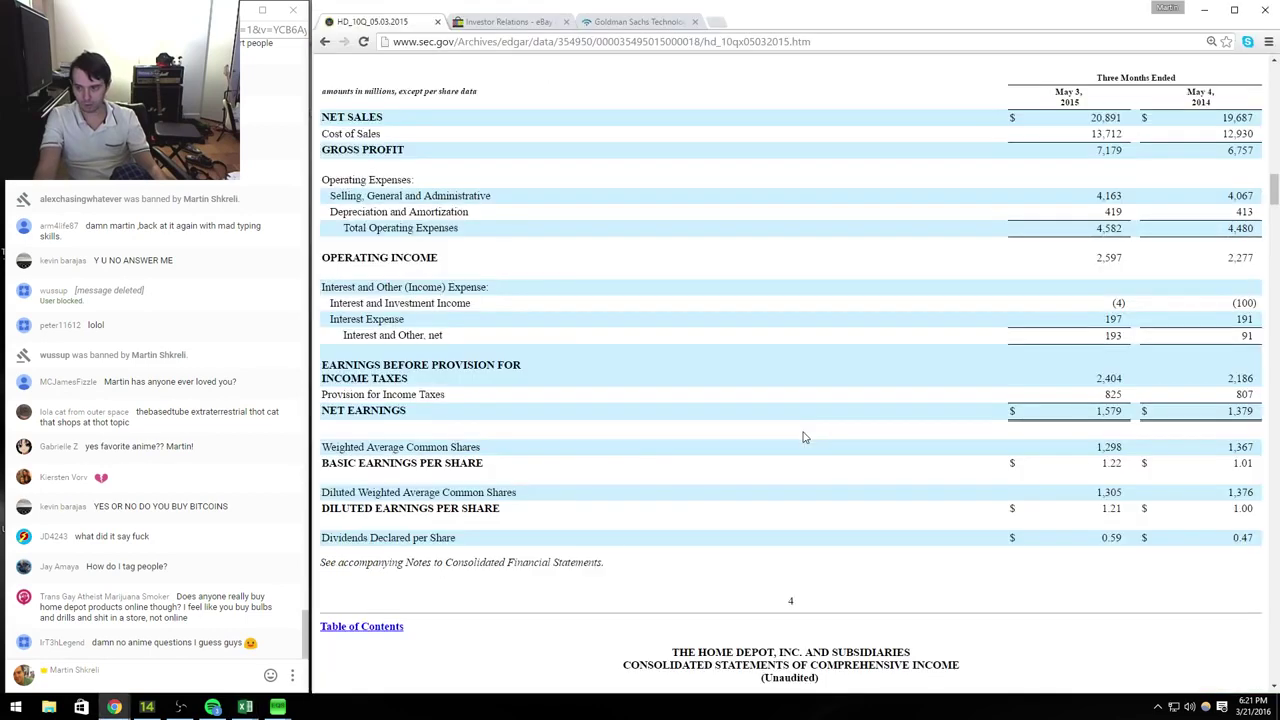
{"action": "key", "text": "alt+Tab"}
{"action": "type", "text": "19"}
{"action": "key", "text": "Right"}
{"action": "key", "text": "Right"}
{"action": "key", "text": "Right"}
{"action": "key", "text": "Right"}
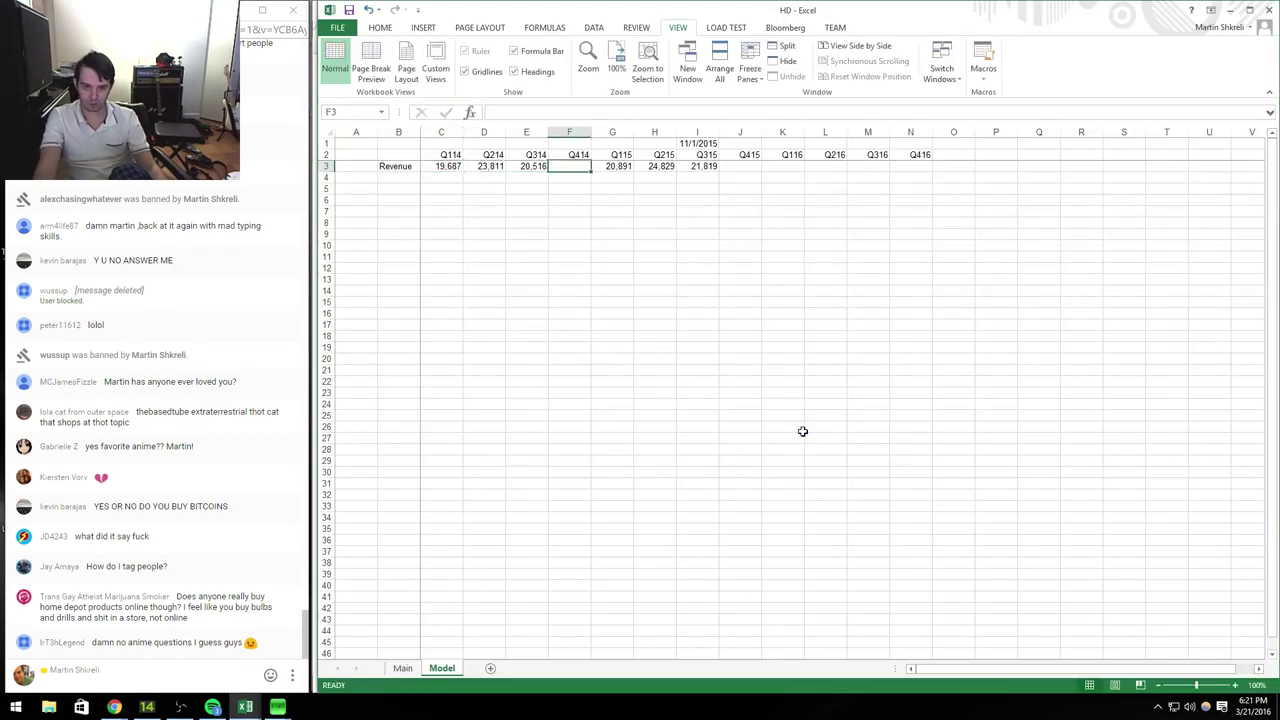
Step: Check the period end in the 10-Q and enter the date 5/3/15 above the Q115 header in G1
{"action": "key", "text": "alt+Tab"}
{"action": "scroll", "coordinate": [805, 437], "scroll_direction": "up", "scroll_amount": 1}
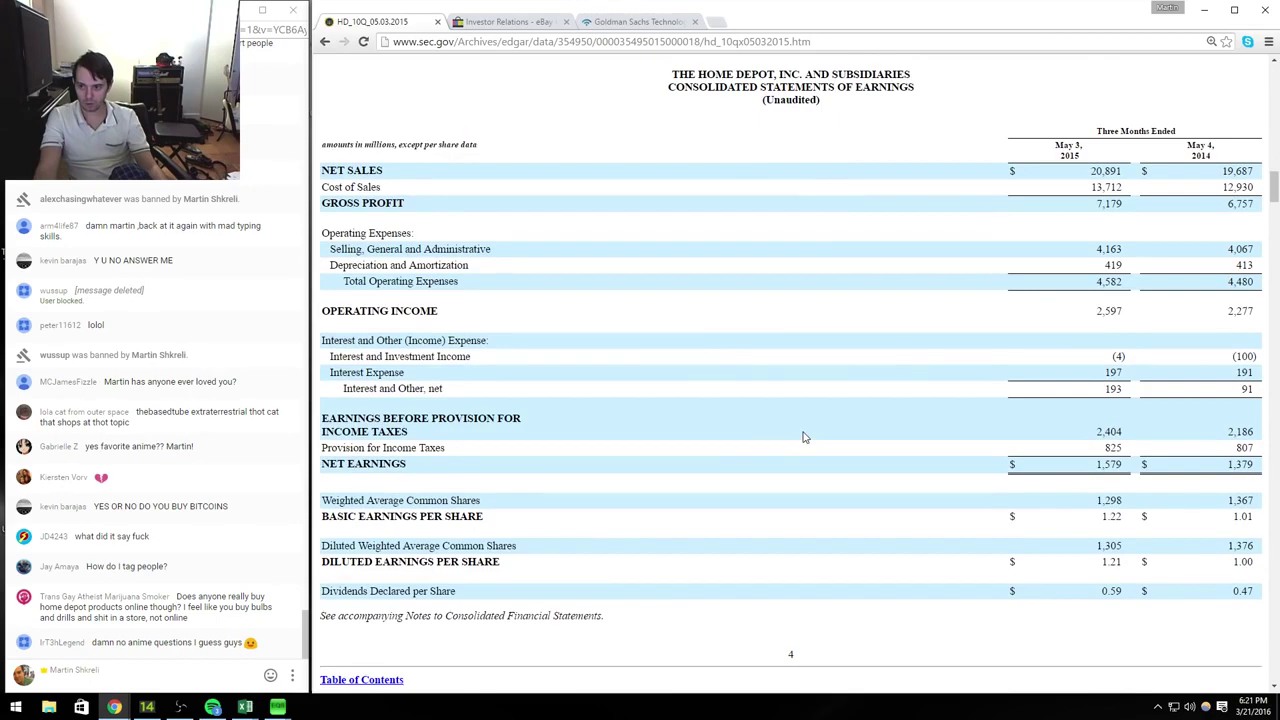
{"action": "key", "text": "alt+Tab"}
{"action": "key", "text": "Up"}
{"action": "key", "text": "Up"}
{"action": "type", "text": "5/3/15"}
{"action": "key", "text": "Return"}
{"action": "key", "text": "Left"}
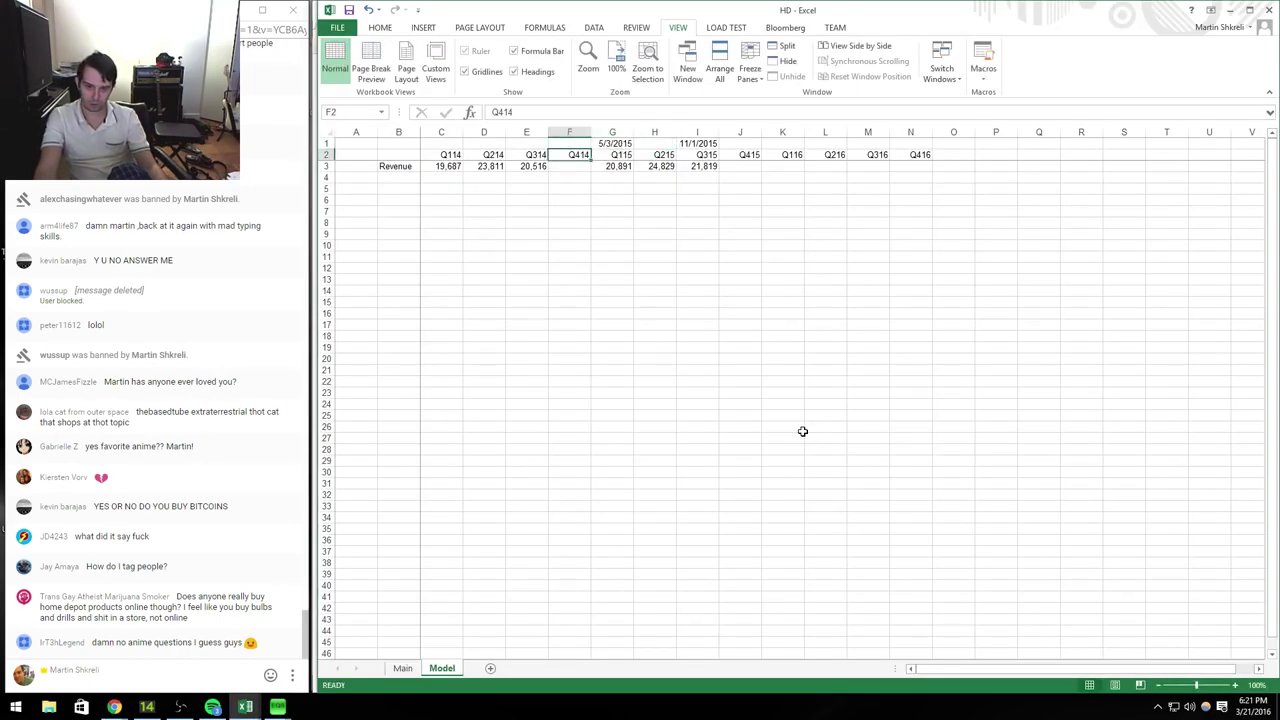
Step: Open exhibit hd_ex-991x212015.htm of the 8-K filed 2015-02-24 from the next 40 filings and go to its earnings statement
{"action": "key", "text": "alt+Tab"}
{"action": "key", "text": "alt+Left"}
{"action": "scroll", "coordinate": [605, 635], "scroll_direction": "down", "scroll_amount": 1}
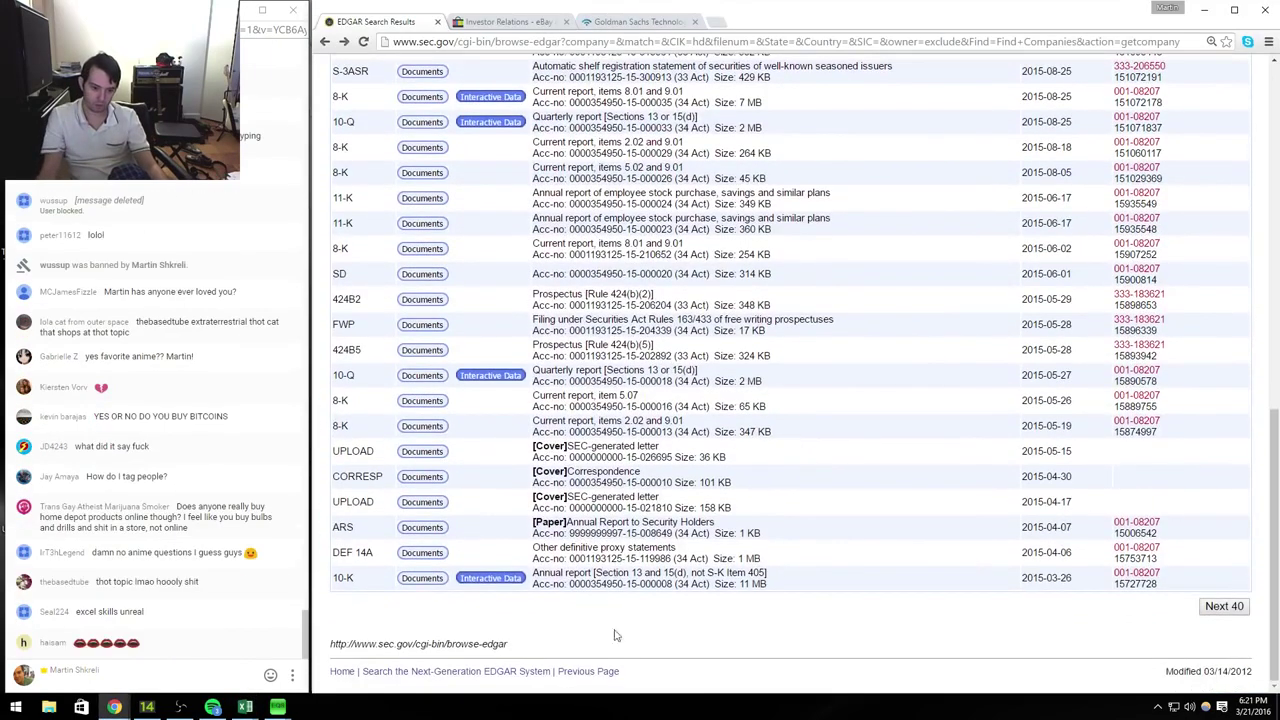
{"action": "left_click", "coordinate": [1224, 606]}
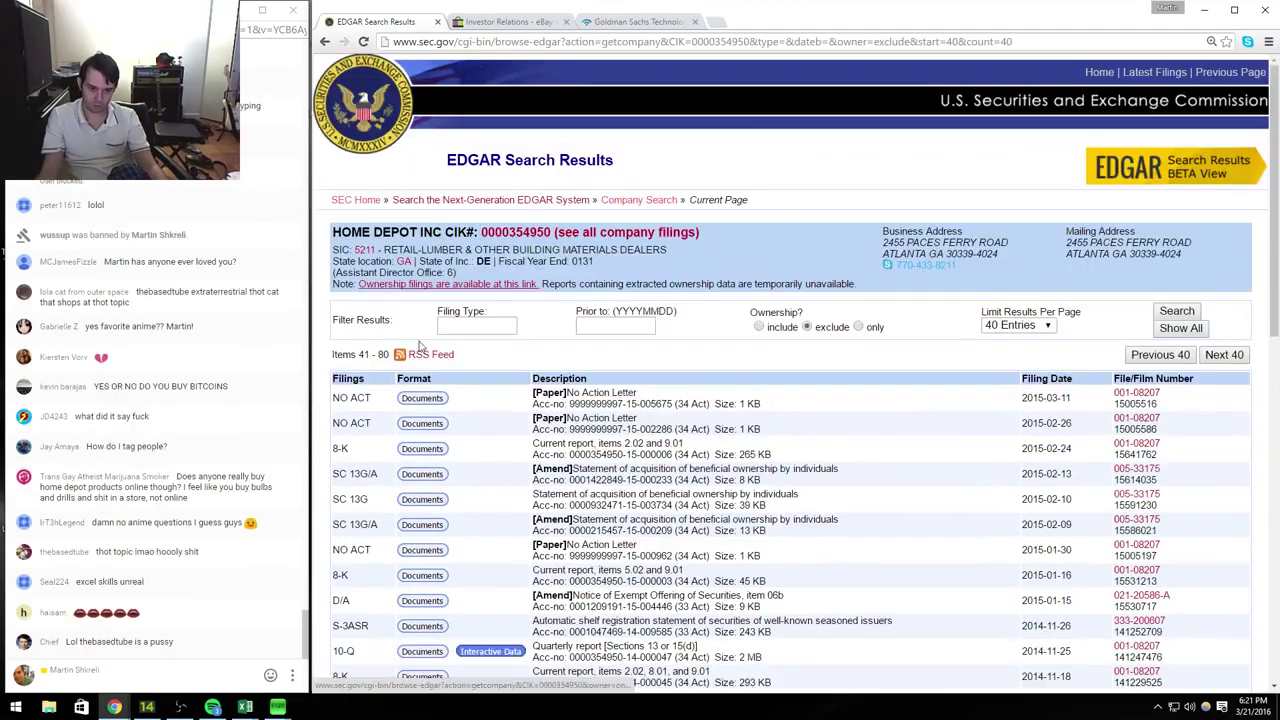
{"action": "left_click", "coordinate": [421, 449]}
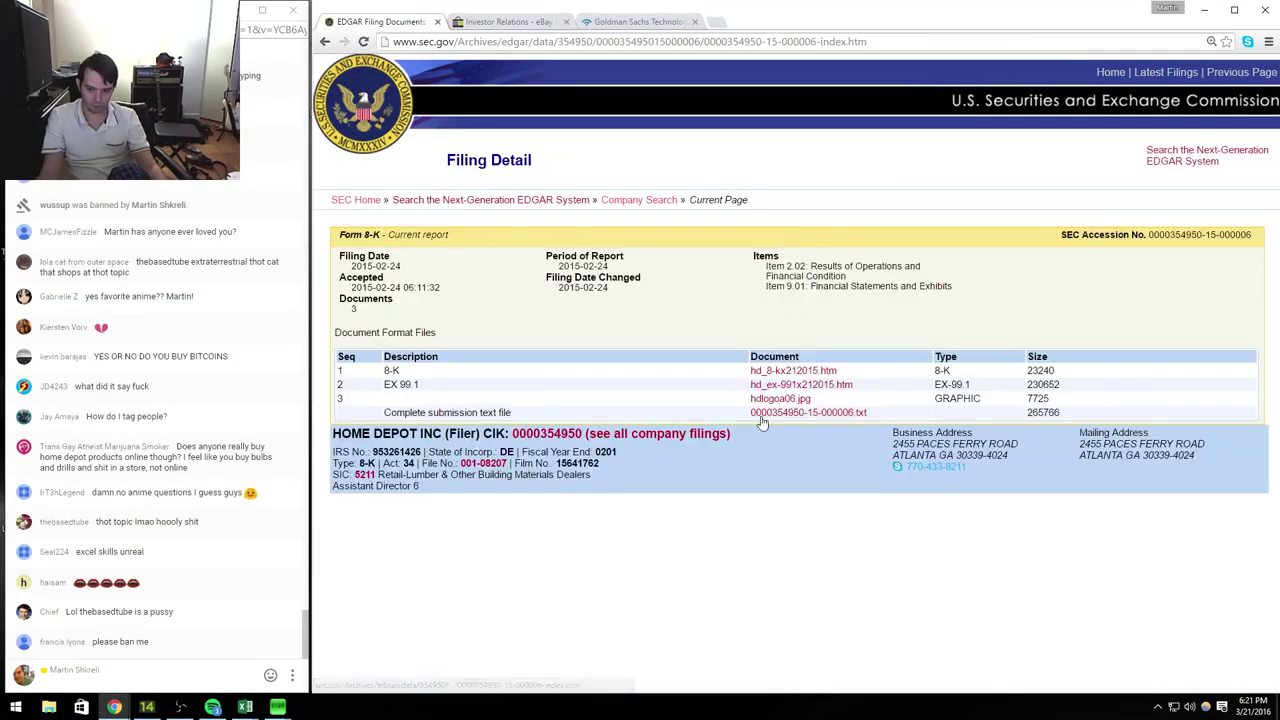
{"action": "left_click", "coordinate": [805, 392]}
{"action": "scroll", "coordinate": [805, 392], "scroll_direction": "down", "scroll_amount": 20}
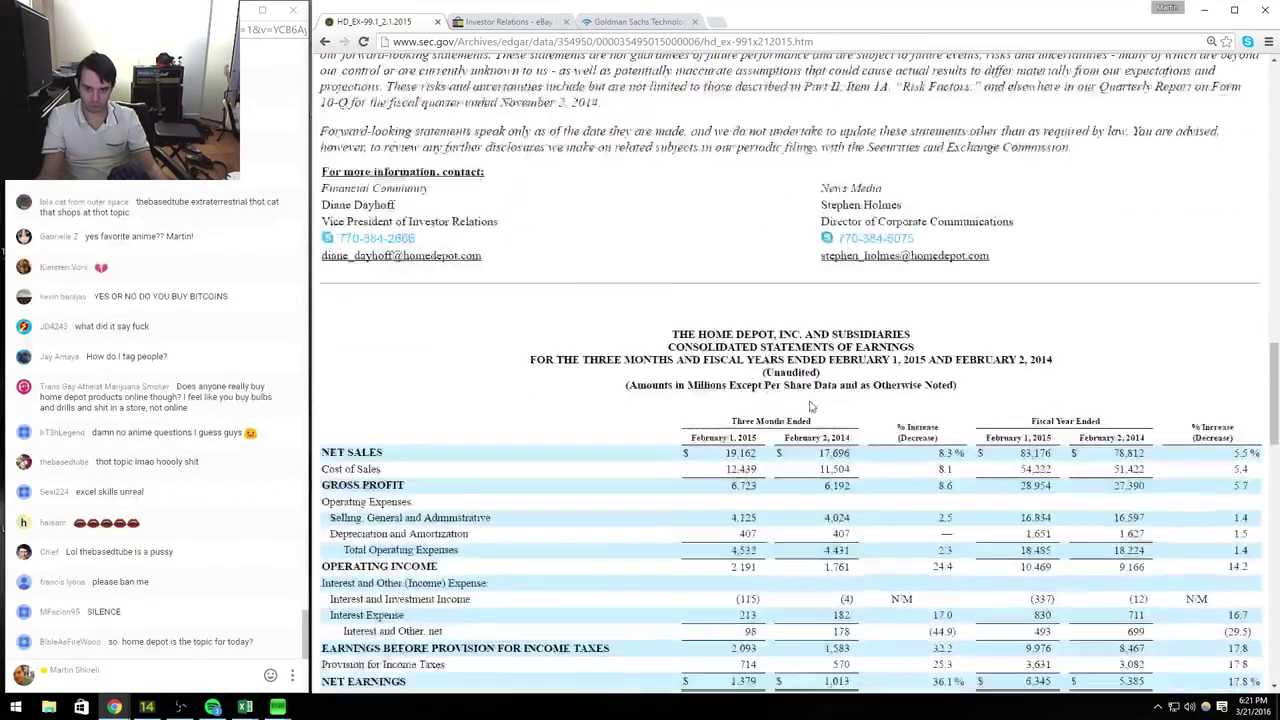
{"action": "scroll", "coordinate": [812, 385], "scroll_direction": "up", "scroll_amount": 4}
{"action": "scroll", "coordinate": [878, 458], "scroll_direction": "down", "scroll_amount": 2}
{"action": "key", "text": "alt+Tab"}
{"action": "key", "text": "alt+Tab"}
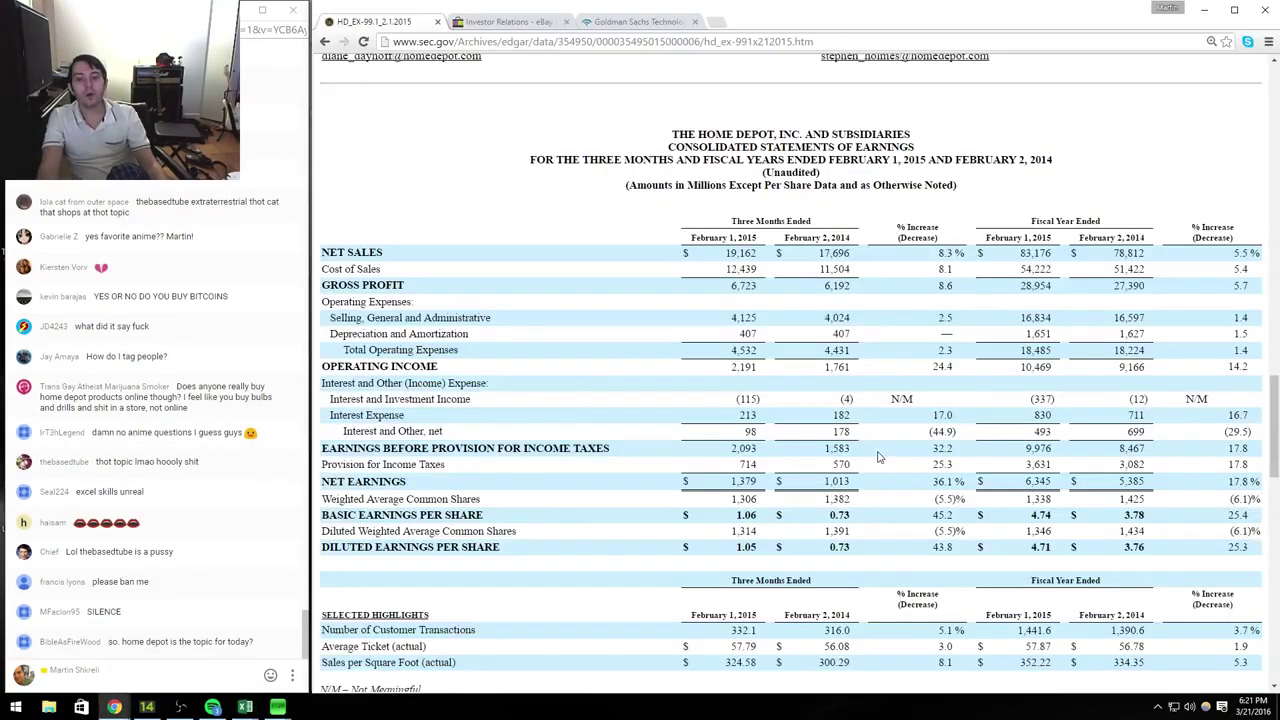
Step: Enter the three-month net sales of 19162 as Q414 Revenue in F3 of the HD Model sheet
{"action": "key", "text": "alt+Tab"}
{"action": "type", "text": "19162"}
{"action": "key", "text": "Left"}
{"action": "key", "text": "Left"}
{"action": "key", "text": "Left"}
Step: Insert a column before Q114, head it Q413 with right alignment, and enter 17696 as its Revenue
{"action": "key", "text": "ctrl+space"}
{"action": "key", "text": "ctrl+shift+plus"}
{"action": "key", "text": "Up"}
{"action": "type", "text": "Q"}
{"action": "key", "text": "alt+Tab"}
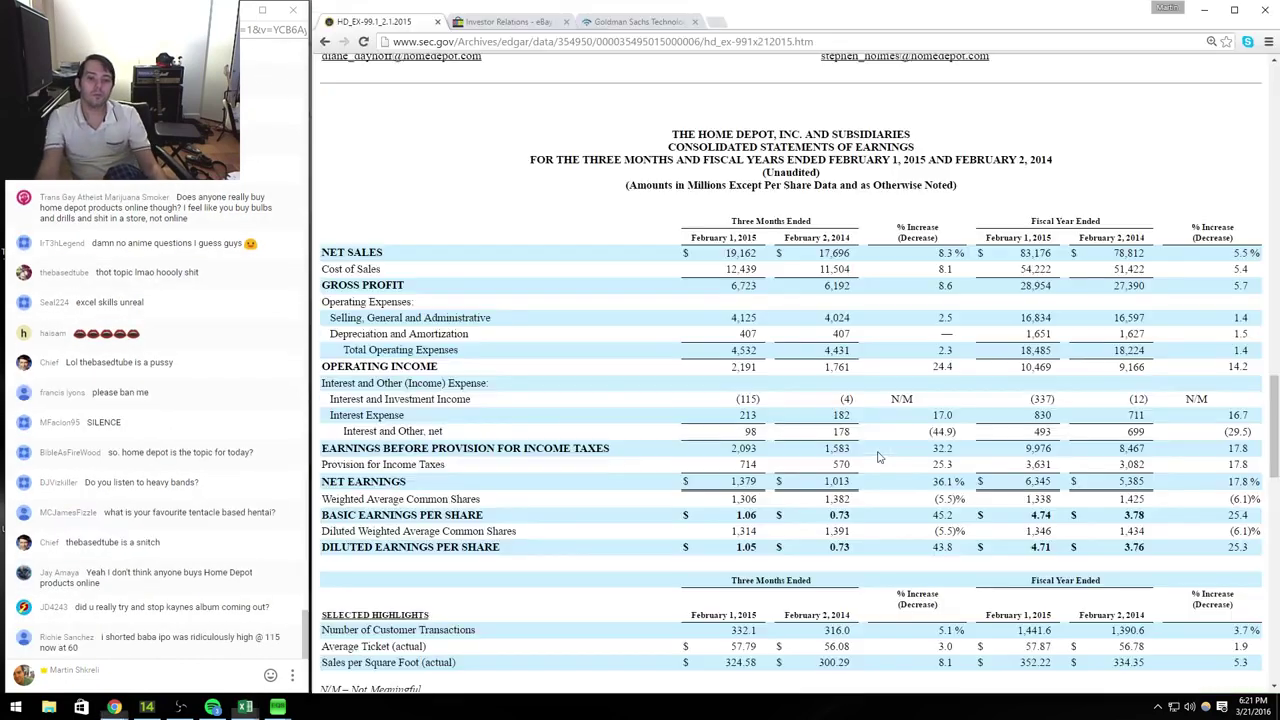
{"action": "key", "text": "alt+Tab"}
{"action": "type", "text": "17696"}
{"action": "key", "text": "ctrl+Return"}
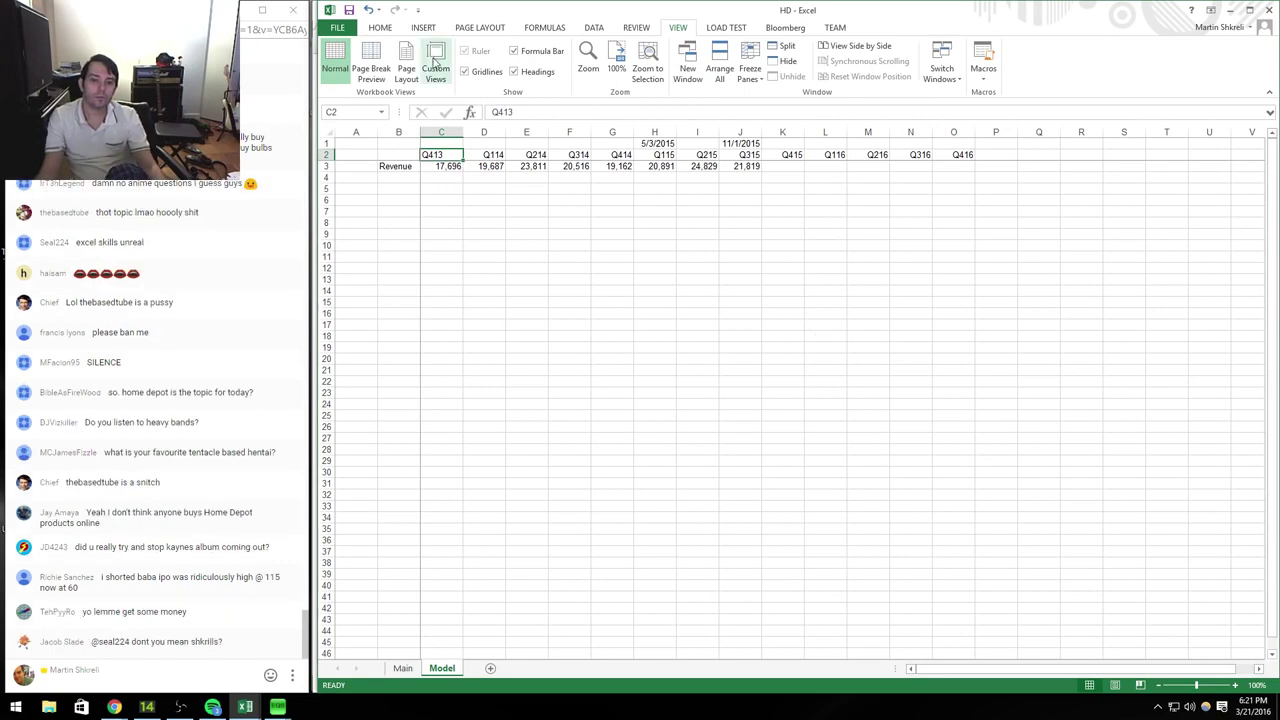
{"action": "left_click", "coordinate": [600, 71]}
Step: Copy Home Depot's Q114 to Q315 revenues into the HD row of the AMZN Model sheet, starting at C33
{"action": "left_click", "coordinate": [485, 166]}
{"action": "key", "text": "ctrl+shift+Right"}
{"action": "key", "text": "ctrl+c"}
{"action": "key", "text": "ctrl+Tab"}
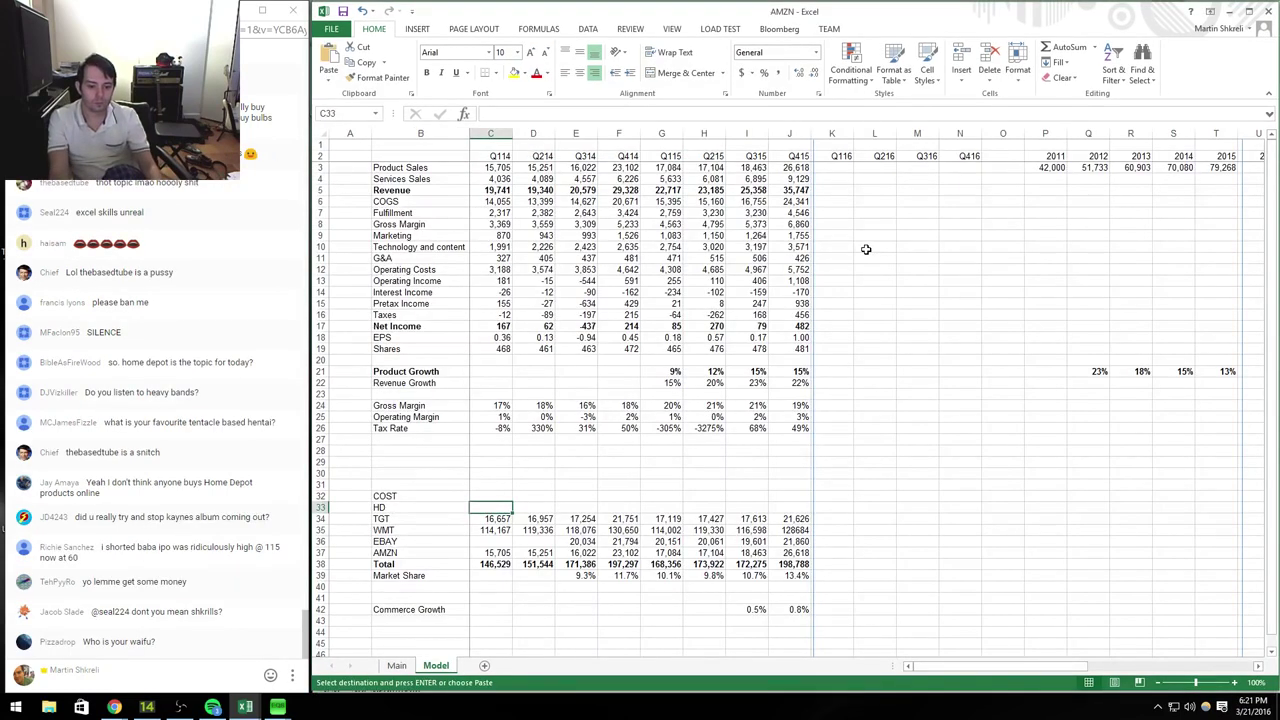
{"action": "key", "text": "ctrl+v"}
Step: Return to the HD workbook's Model sheet and select cell K1 above the Q415 header
{"action": "key", "text": "ctrl+Tab"}
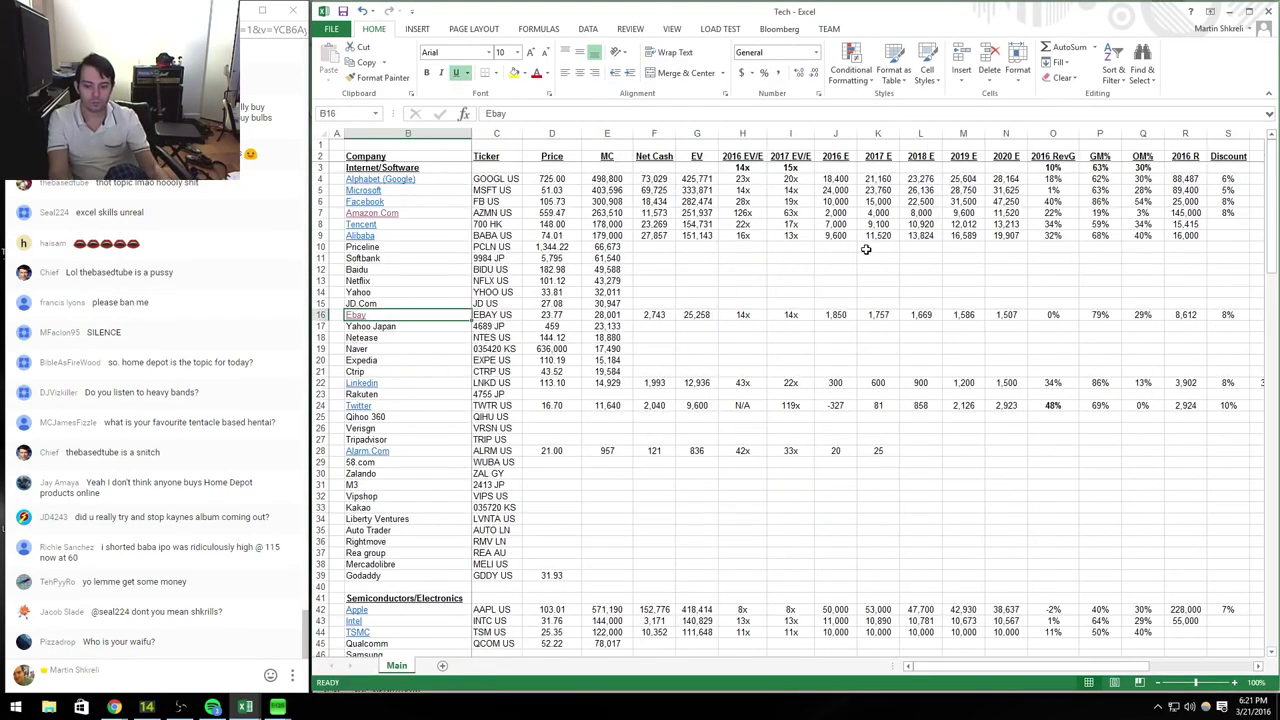
{"action": "key", "text": "ctrl+Tab"}
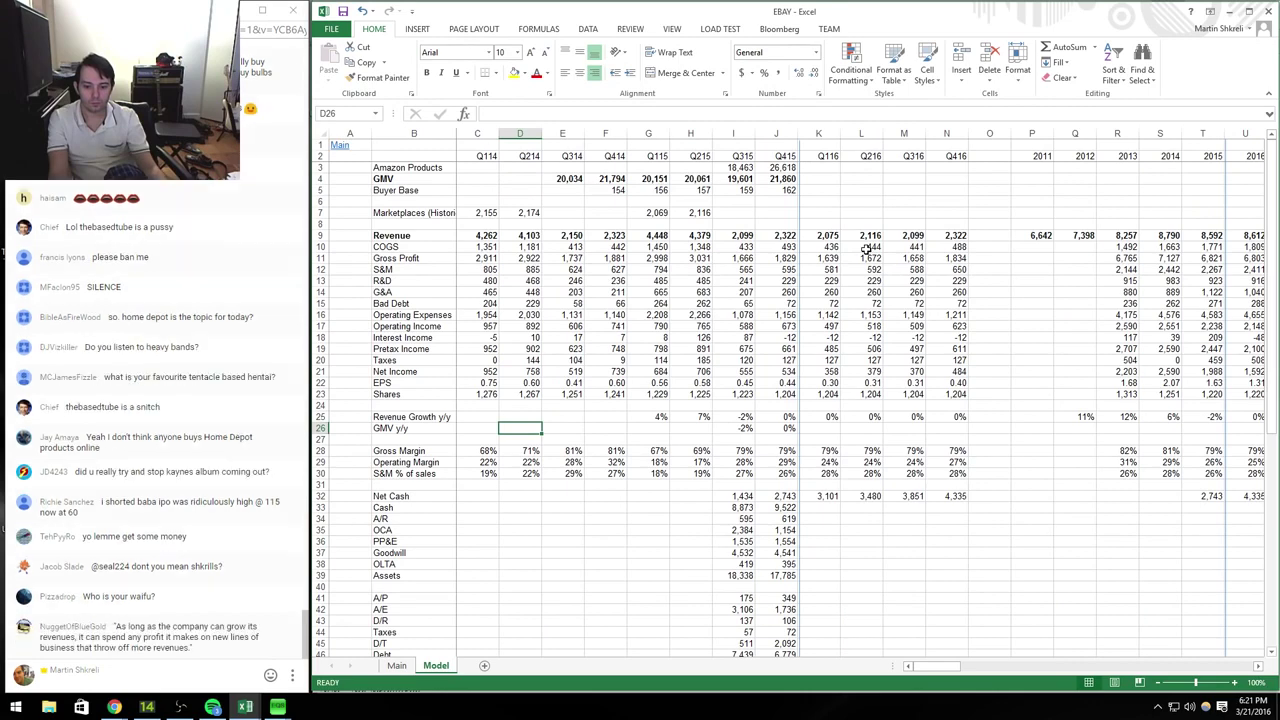
{"action": "key", "text": "ctrl+Tab"}
{"action": "key", "text": "ctrl+Tab"}
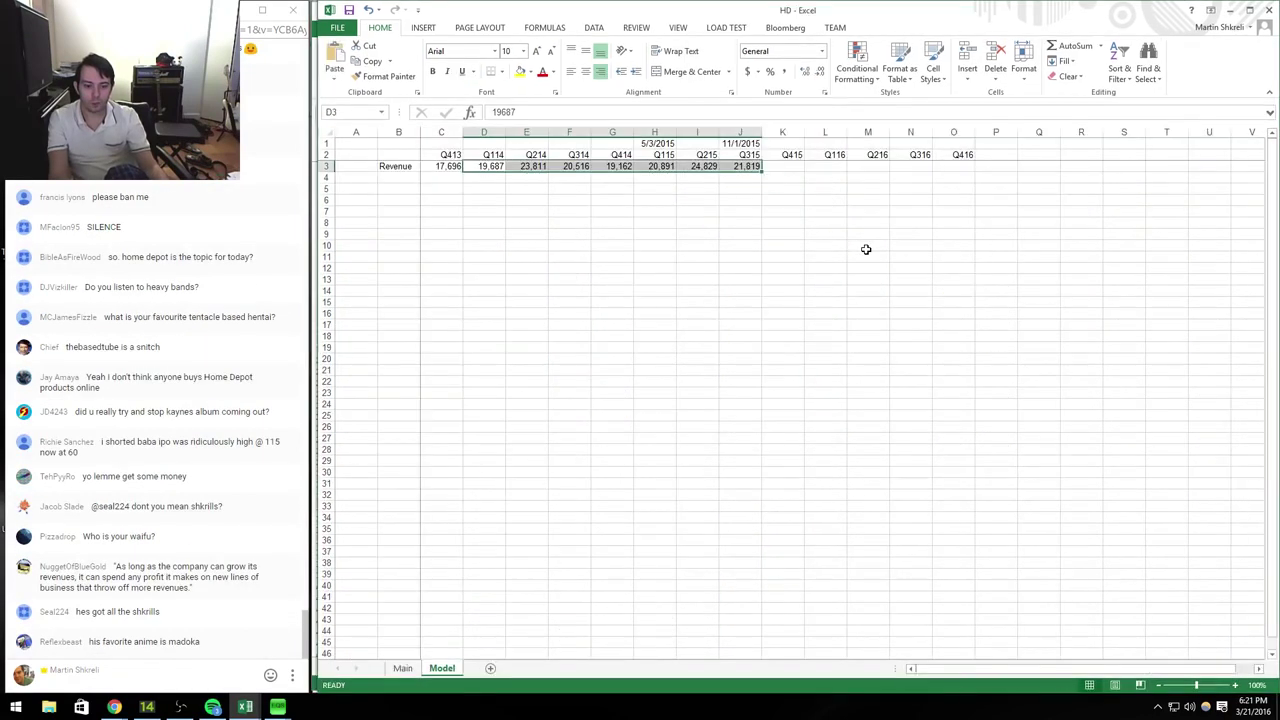
{"action": "key", "text": "Up"}
{"action": "key", "text": "Up"}
{"action": "key", "text": "Right"}
{"action": "key", "text": "Right"}
{"action": "key", "text": "Right"}
{"action": "key", "text": "Right"}
{"action": "key", "text": "Right"}
{"action": "key", "text": "Right"}
{"action": "key", "text": "Right"}
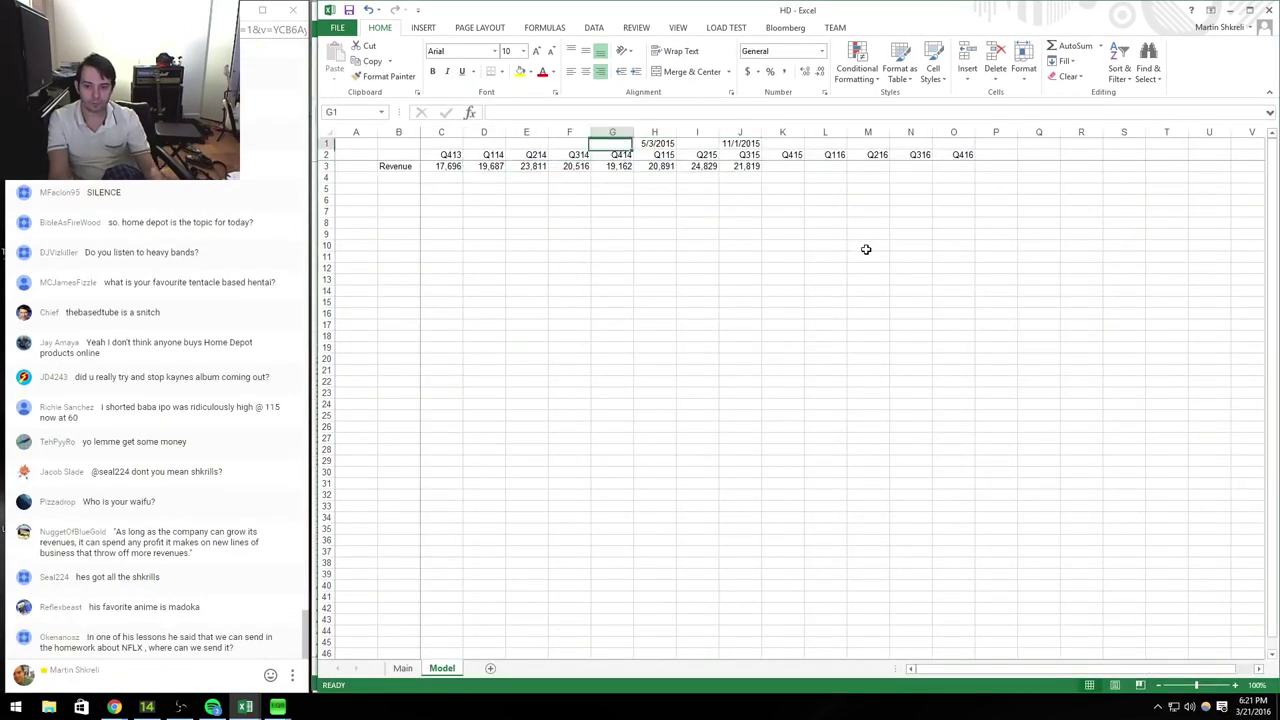
Step: Open Exhibit 99.1 of Home Depot's 8-K filed 2016-02-23 on EDGAR and go to its Consolidated Statements of Earnings
{"action": "key", "text": "alt+Tab"}
{"action": "key", "text": "alt+Tab"}
{"action": "key", "text": "alt+Tab"}
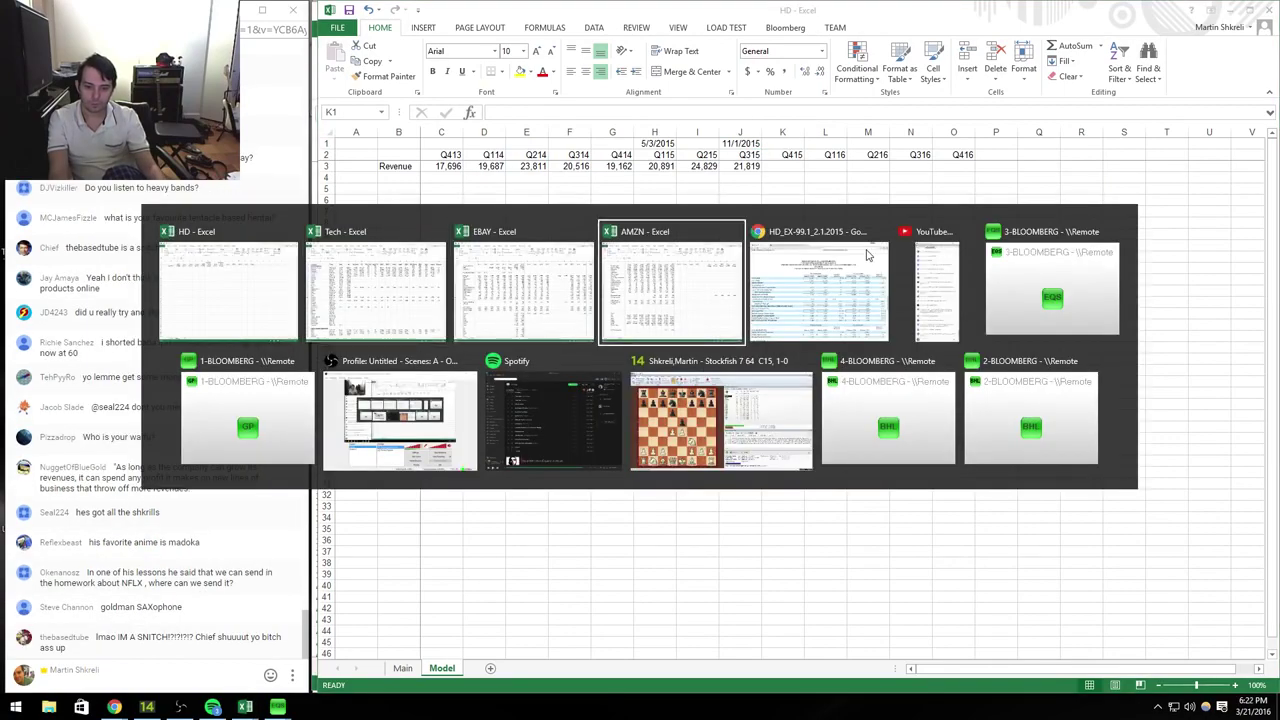
{"action": "key", "text": "alt+Tab"}
{"action": "key", "text": "alt+Left"}
{"action": "scroll", "coordinate": [840, 290], "scroll_direction": "up", "scroll_amount": 10}
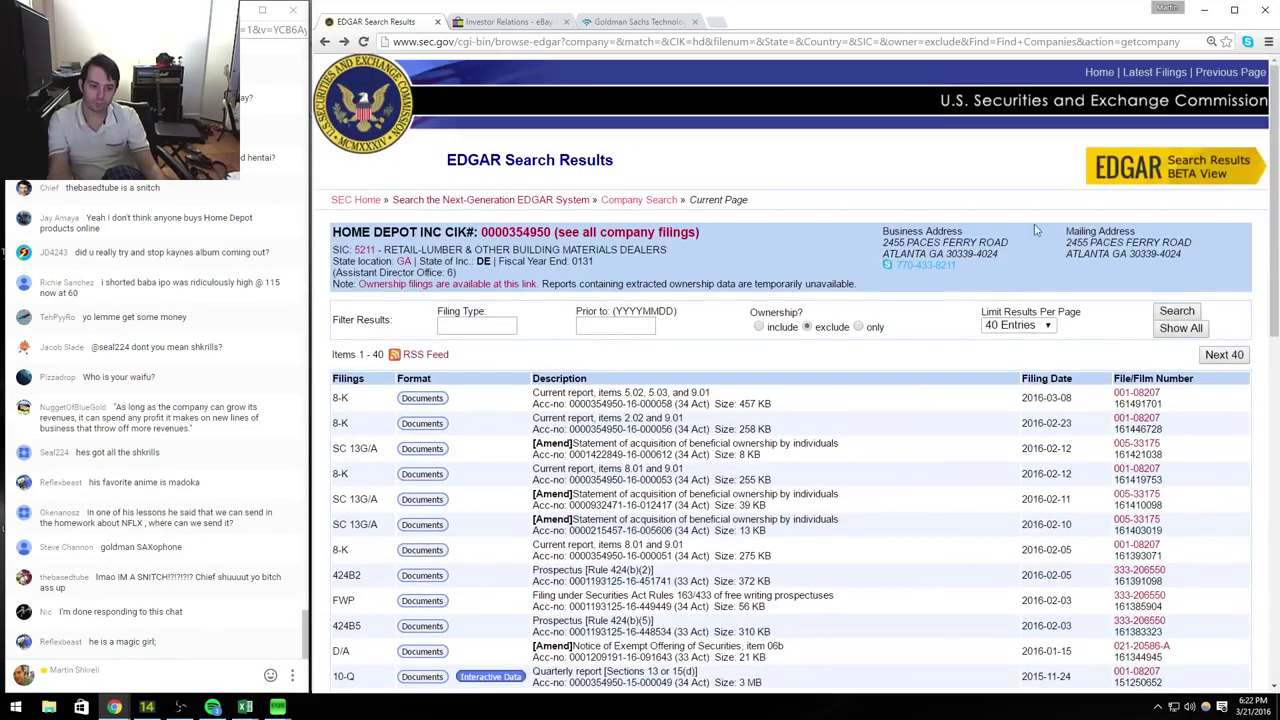
{"action": "left_click", "coordinate": [436, 400]}
{"action": "key", "text": "alt+Left"}
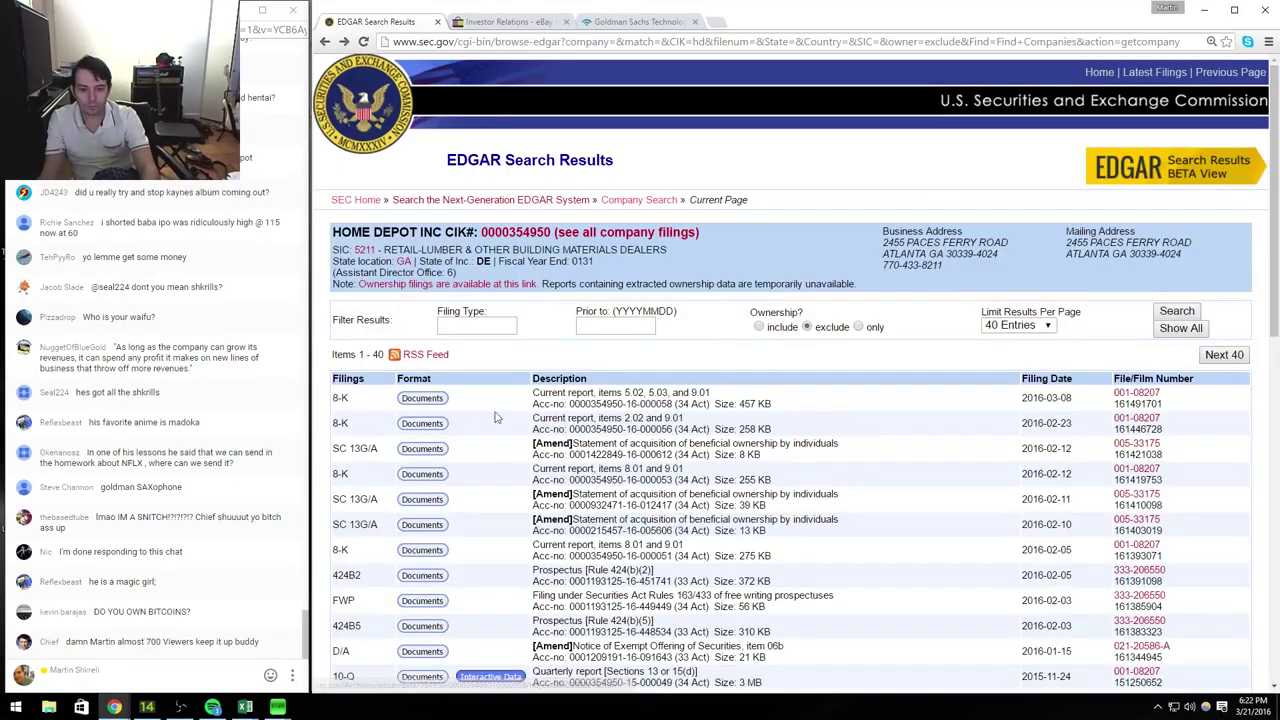
{"action": "left_click", "coordinate": [436, 412]}
{"action": "left_click", "coordinate": [816, 385]}
{"action": "scroll", "coordinate": [878, 408], "scroll_direction": "down", "scroll_amount": 15}
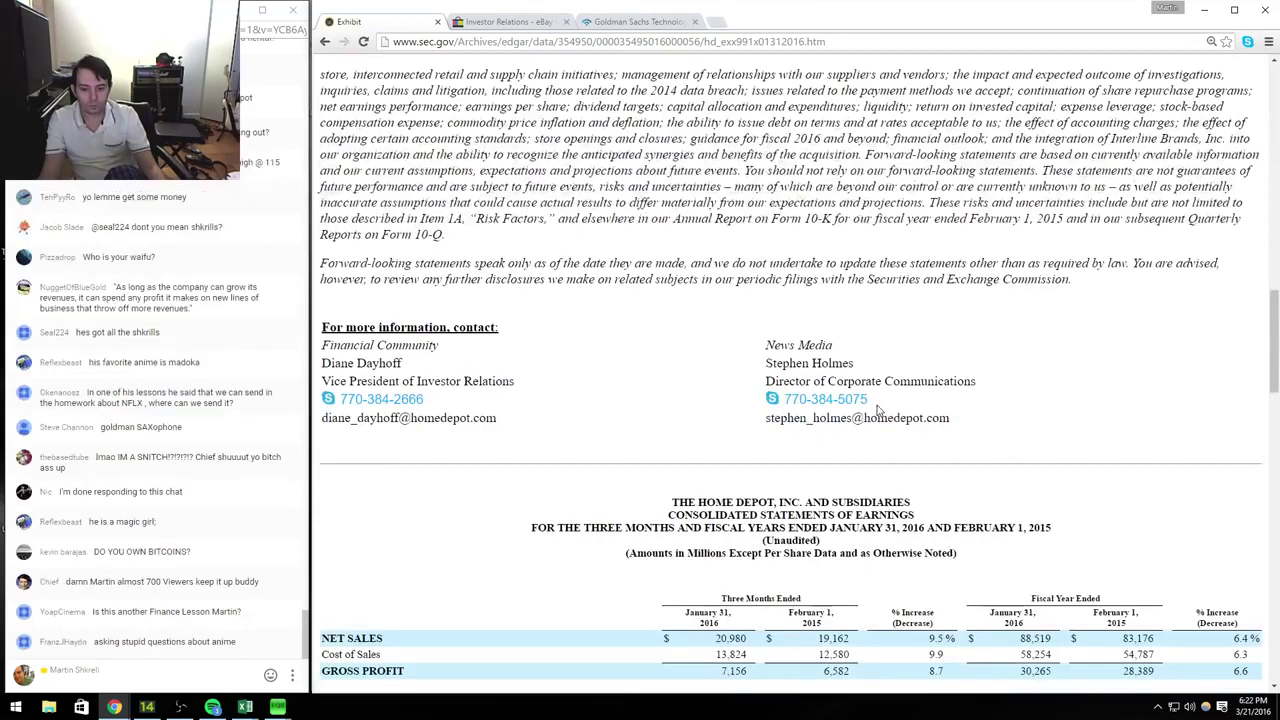
{"action": "scroll", "coordinate": [878, 408], "scroll_direction": "down", "scroll_amount": 5}
Step: Enter 20980 as Q415 Revenue in K3 of the HD Model sheet, and save and close the HD workbook
{"action": "key", "text": "alt+Tab"}
{"action": "key", "text": "Down"}
{"action": "key", "text": "Down"}
{"action": "key", "text": "alt+Tab"}
{"action": "key", "text": "alt+Tab"}
{"action": "type", "text": "20980"}
{"action": "key", "text": "ctrl+Return"}
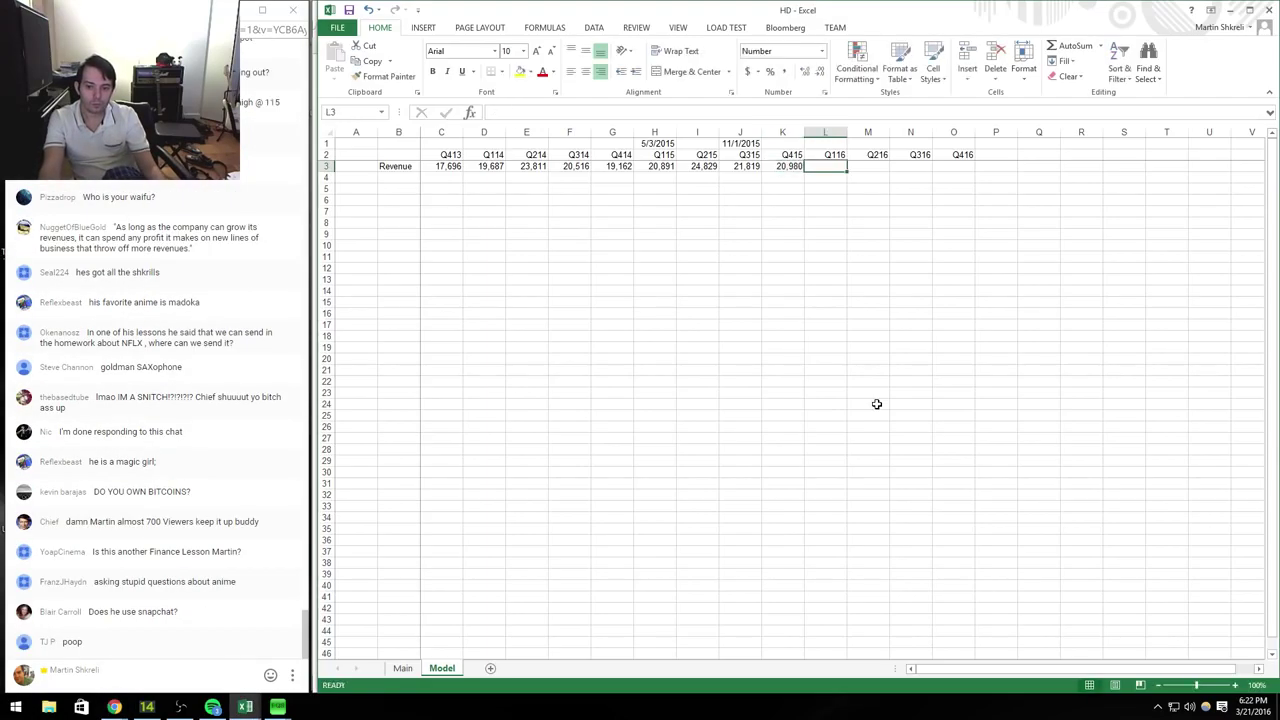
{"action": "key", "text": "alt+F4"}
{"action": "key", "text": "Return"}
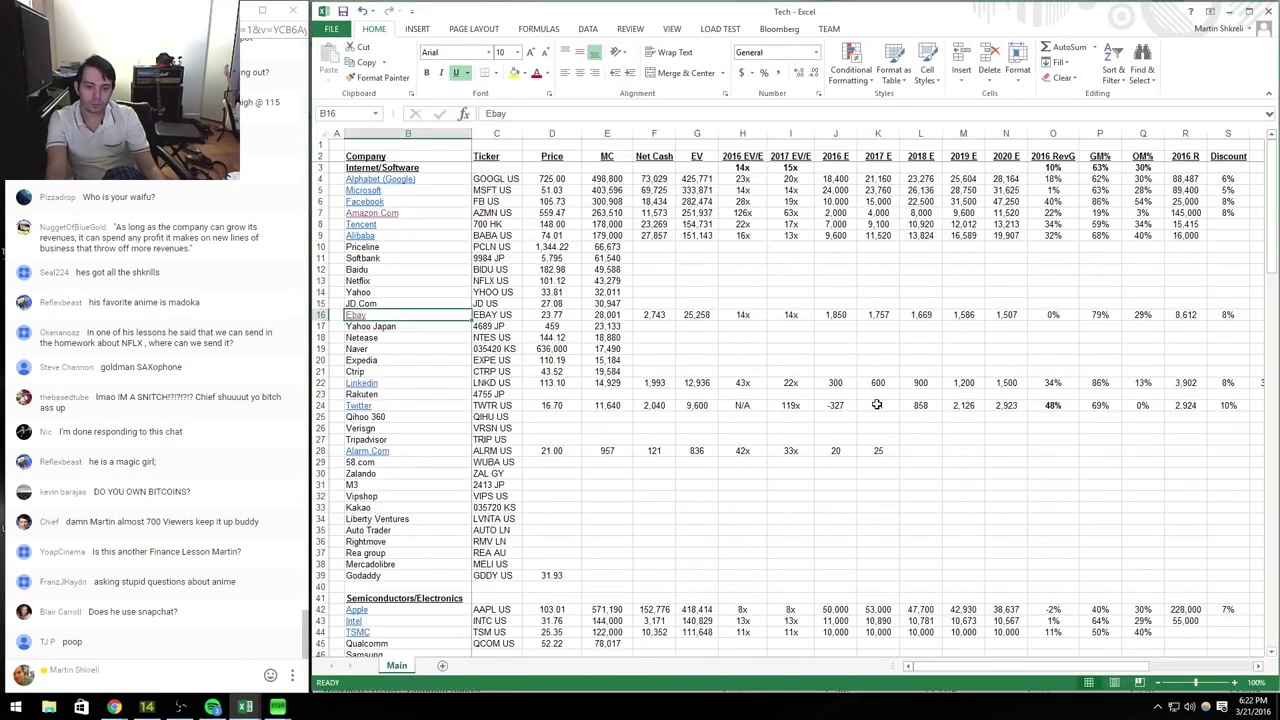
Step: In the AMZN Model sheet, enter 20980 as the HD row's Q415 value in J33
{"action": "key", "text": "Right"}
{"action": "key", "text": "Right"}
{"action": "key", "text": "Right"}
{"action": "key", "text": "Right"}
{"action": "key", "text": "Right"}
{"action": "key", "text": "Right"}
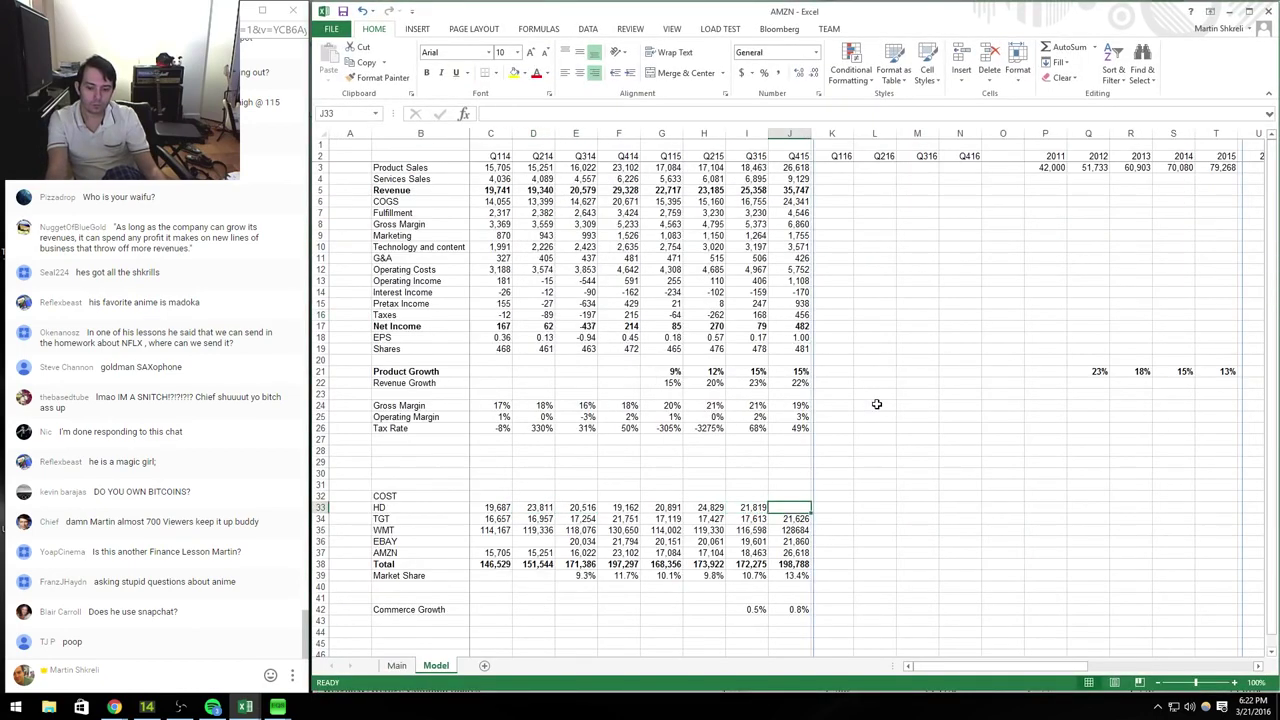
{"action": "type", "text": "20980"}
{"action": "key", "text": "Return"}
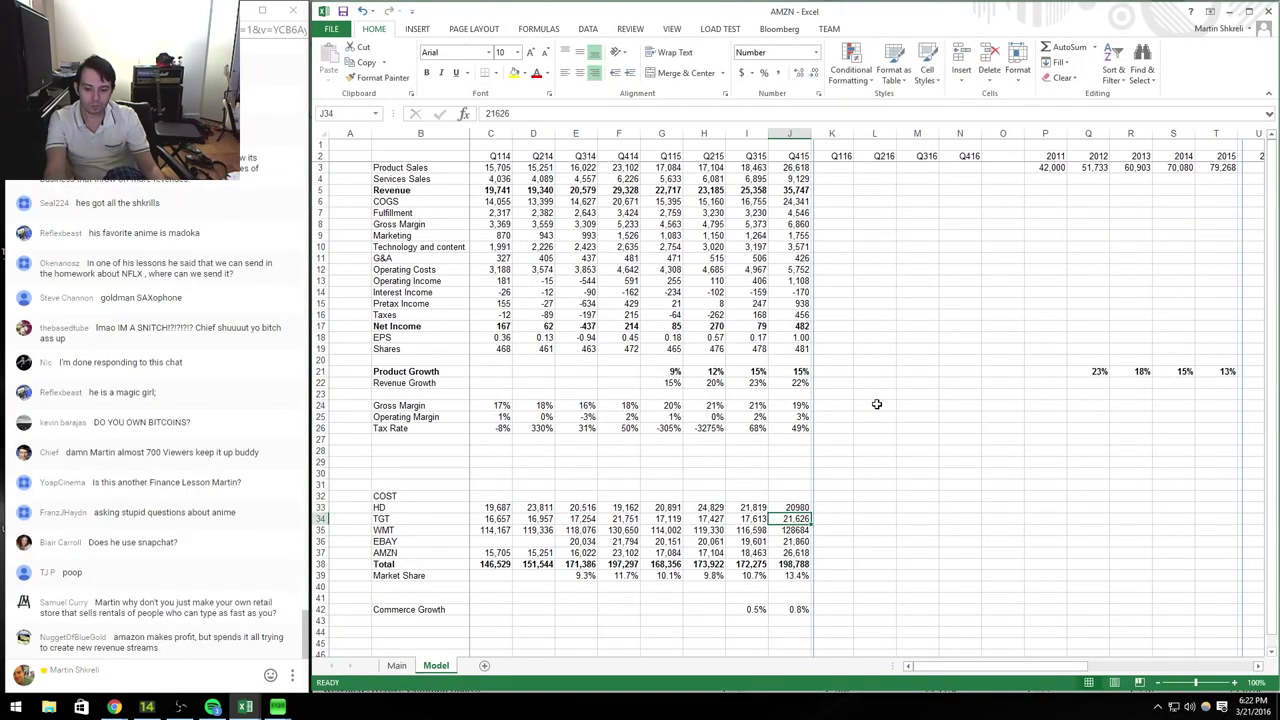
Step: Format J33 as a number with 0 decimal places and a thousands separator
{"action": "key", "text": "Up"}
{"action": "key", "text": "ctrl+1"}
{"action": "key", "text": "Down"}
{"action": "key", "text": "Tab"}
{"action": "type", "text": "0"}
{"action": "key", "text": "Tab"}
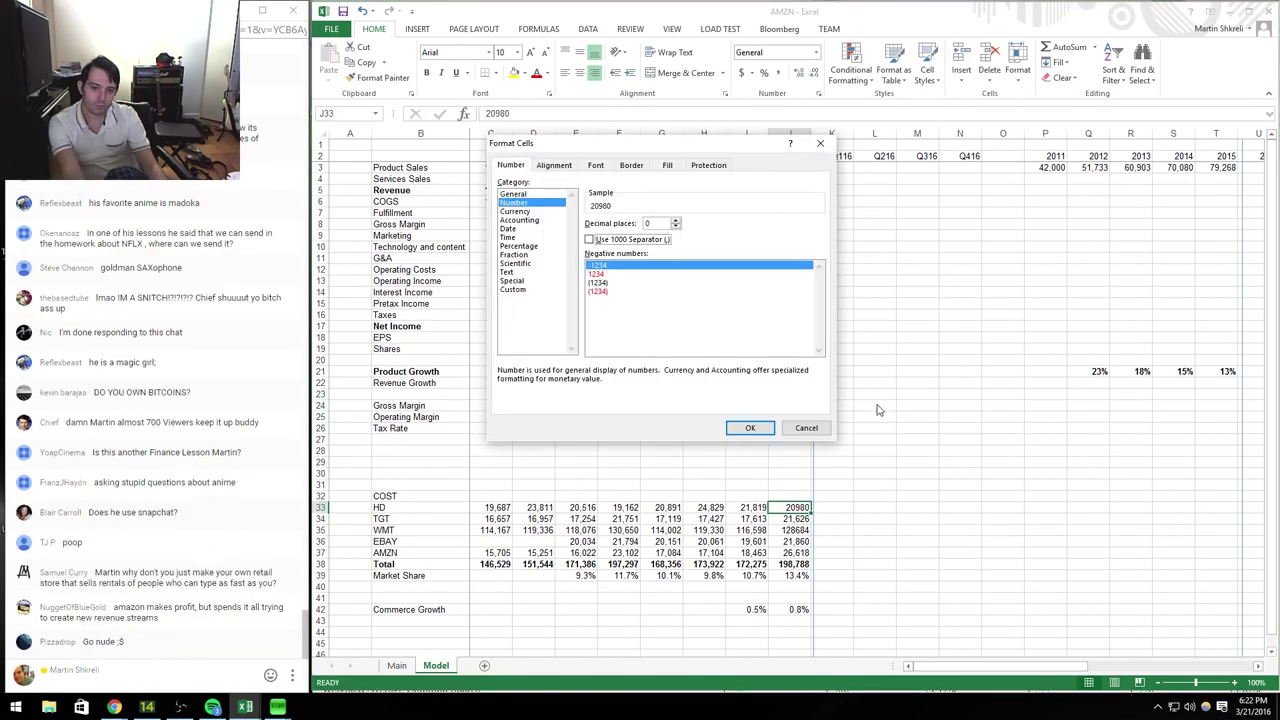
{"action": "key", "text": "space"}
{"action": "key", "text": "Return"}
Step: Change the Q415 Total formula in J38 to =SUM(J33:J37) so it includes the HD row
{"action": "key", "text": "Down"}
{"action": "key", "text": "Down"}
{"action": "key", "text": "Down"}
{"action": "key", "text": "Down"}
{"action": "key", "text": "Down"}
{"action": "key", "text": "F2"}
{"action": "key", "text": "Left"}
{"action": "key", "text": "Left"}
{"action": "key", "text": "Left"}
{"action": "key", "text": "Left"}
{"action": "key", "text": "BackSpace"}
{"action": "type", "text": "3"}
{"action": "key", "text": "ctrl+Return"}
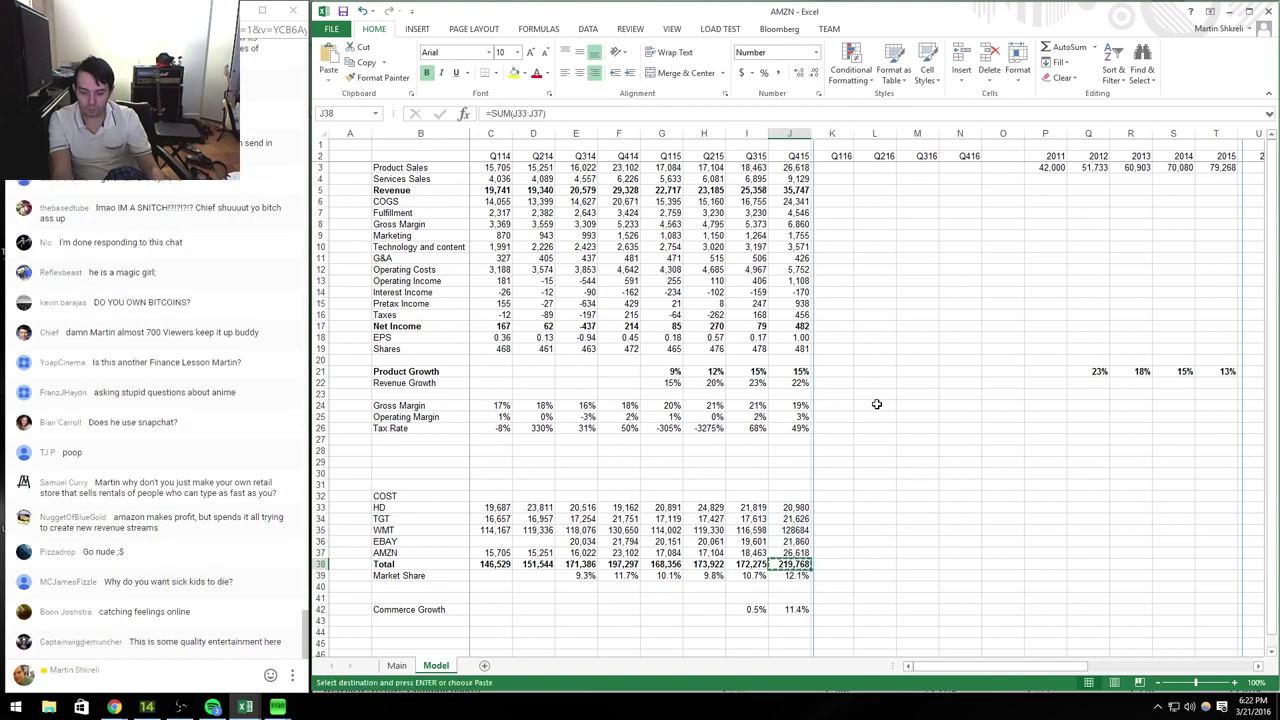
Step: Copy the Q415 Total formula across the earlier quarters in C38:I38 so their totals also include the HD row
{"action": "key", "text": "ctrl+shift+Left"}
{"action": "key", "text": "shift+Right"}
{"action": "key", "text": "ctrl+c"}
{"action": "key", "text": "Escape"}
{"action": "key", "text": "Left"}
{"action": "key", "text": "Right"}
{"action": "key", "text": "F2"}
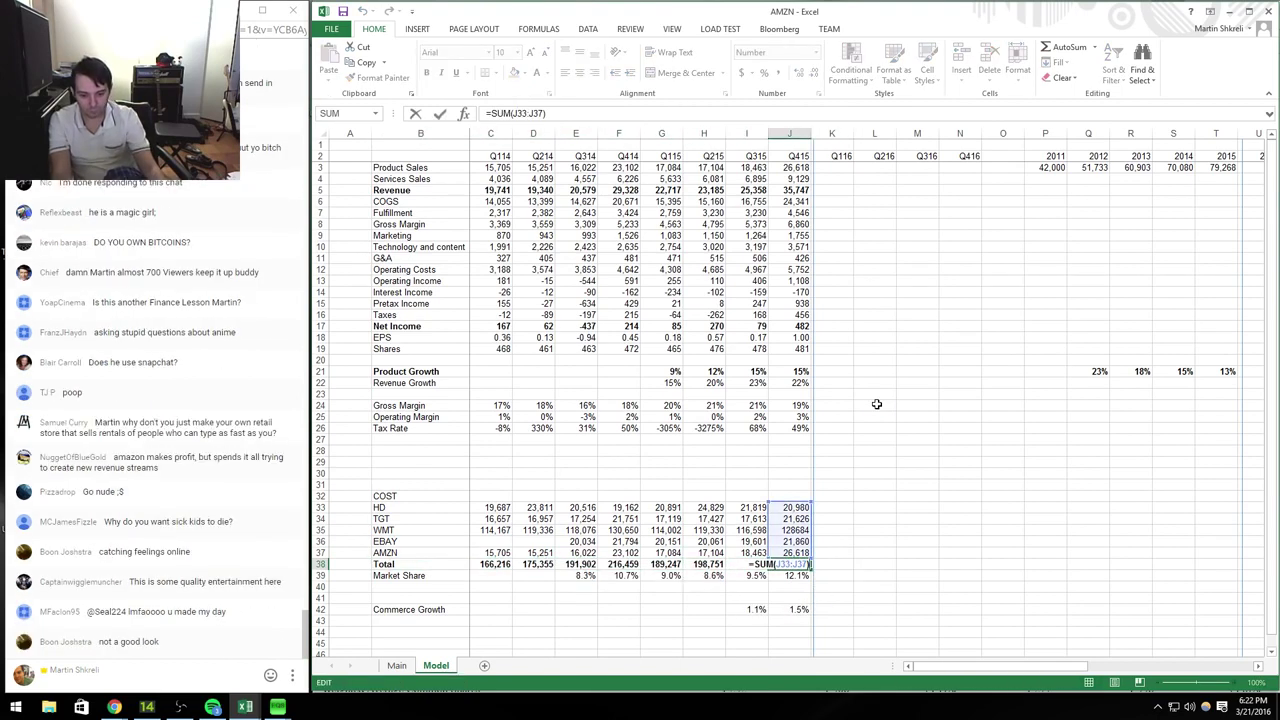
{"action": "key", "text": "Escape"}
Step: Check the number format of the HD row's Q415 value in J33
{"action": "key", "text": "Up"}
{"action": "key", "text": "Up"}
{"action": "key", "text": "Up"}
{"action": "key", "text": "Up"}
{"action": "key", "text": "Up"}
{"action": "key", "text": "ctrl+1"}
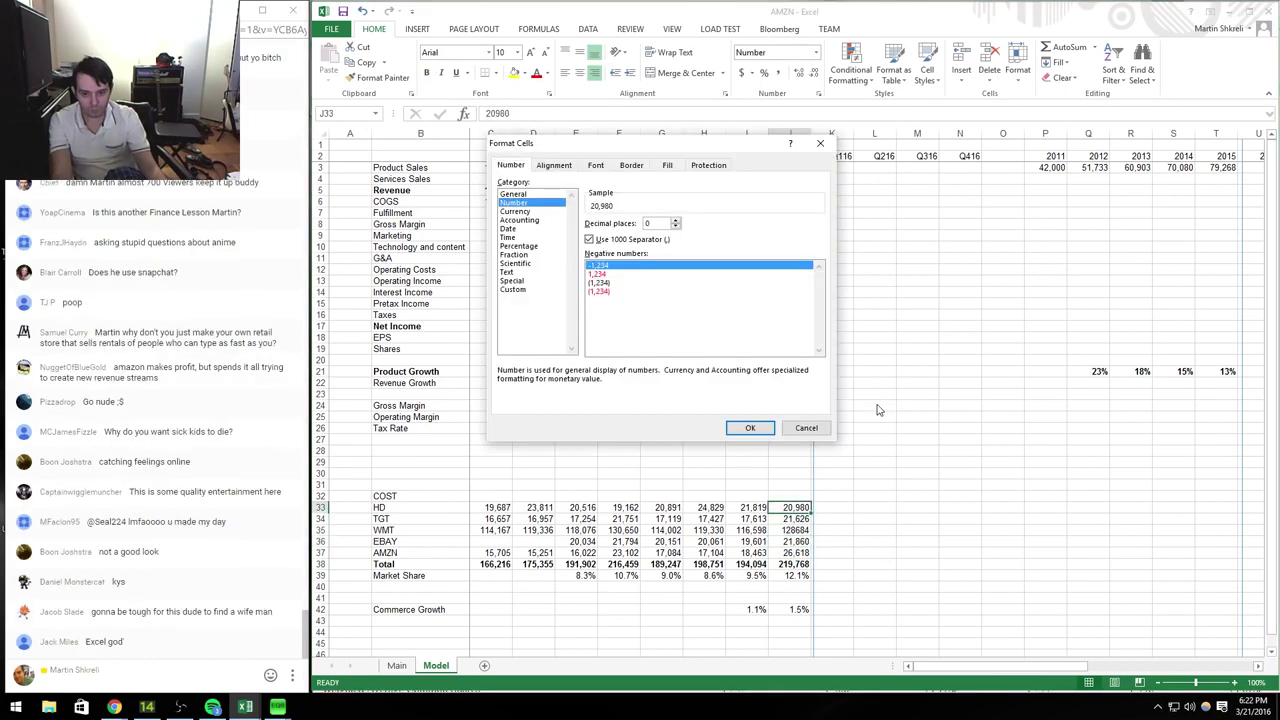
{"action": "key", "text": "Tab"}
{"action": "key", "text": "Return"}
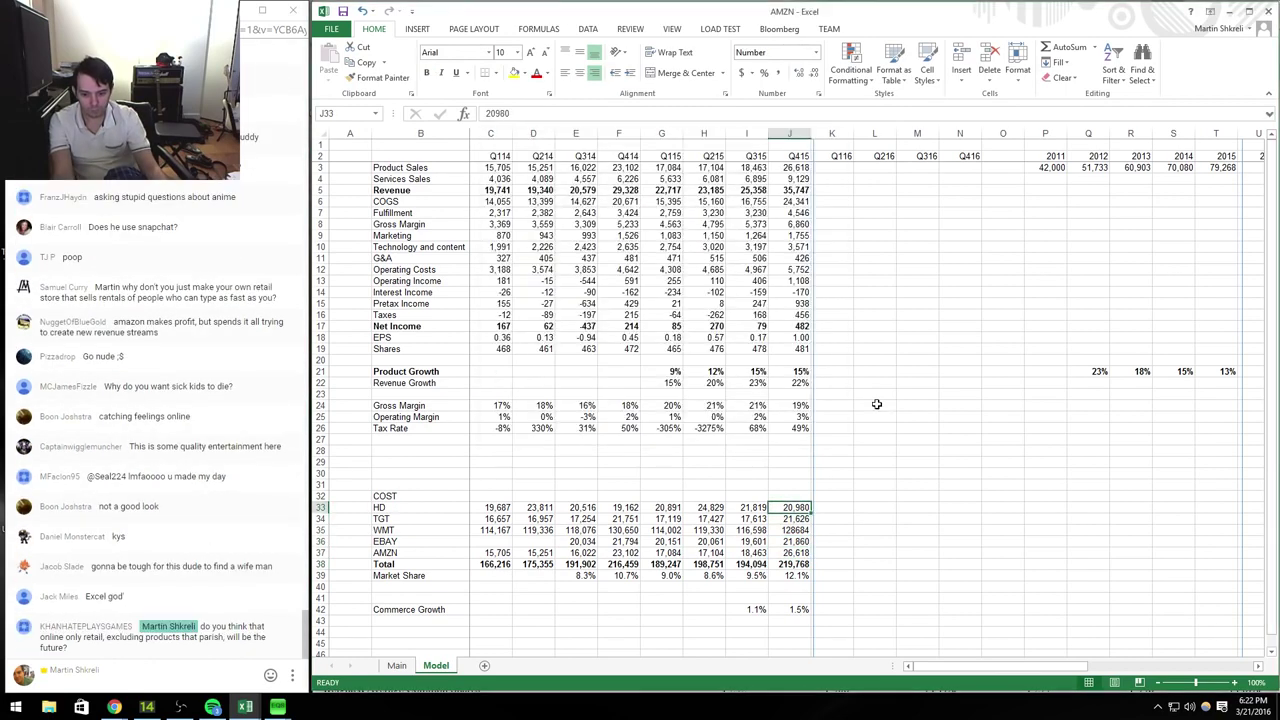
Step: Format the whole retailer table B33:J38 as Number with 0 decimal places and a thousands separator
{"action": "key", "text": "shift+Down"}
{"action": "key", "text": "shift+Down"}
{"action": "key", "text": "shift+Down"}
{"action": "key", "text": "shift+Down"}
{"action": "key", "text": "shift+Down"}
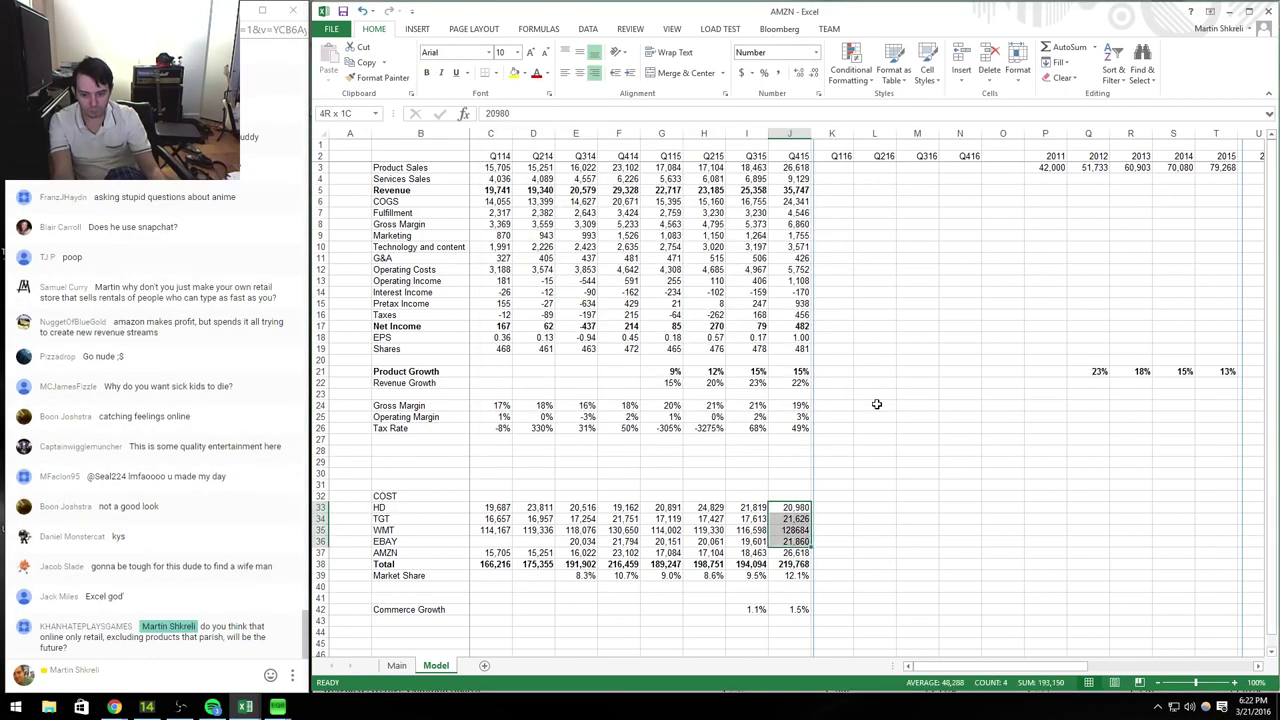
{"action": "key", "text": "ctrl+shift+Left"}
{"action": "key", "text": "ctrl+1"}
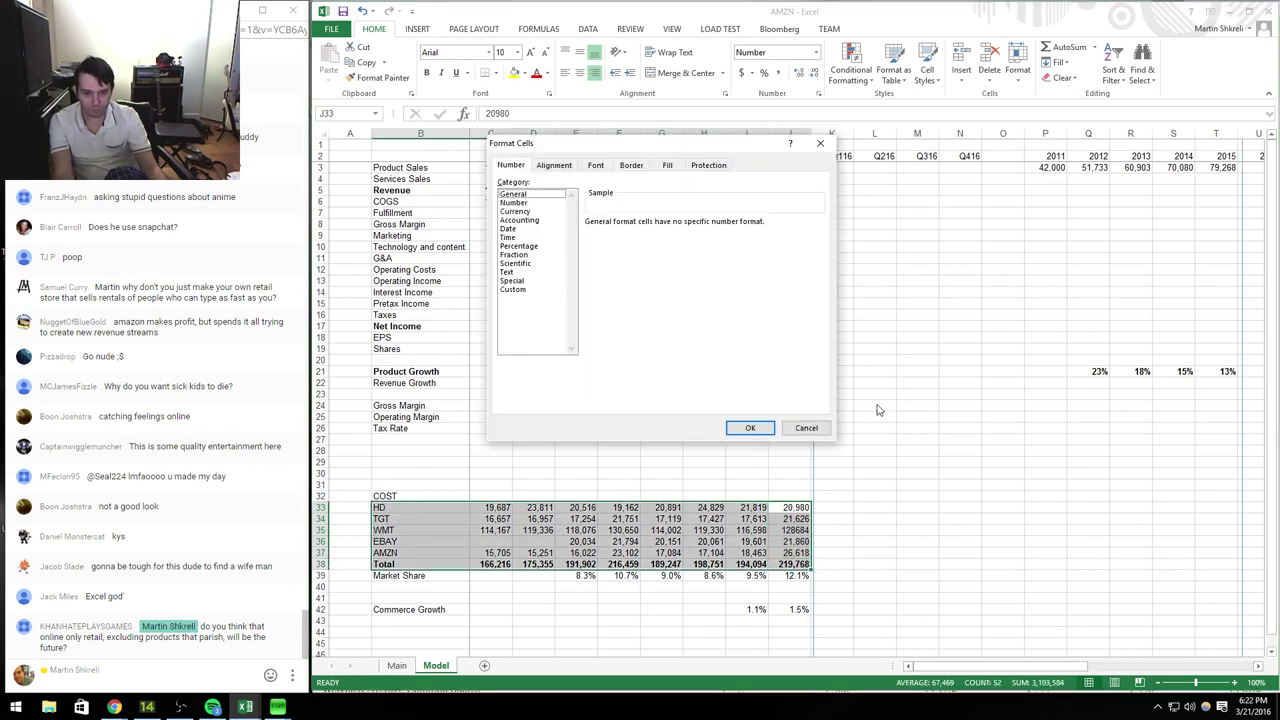
{"action": "key", "text": "Down"}
{"action": "key", "text": "Return"}
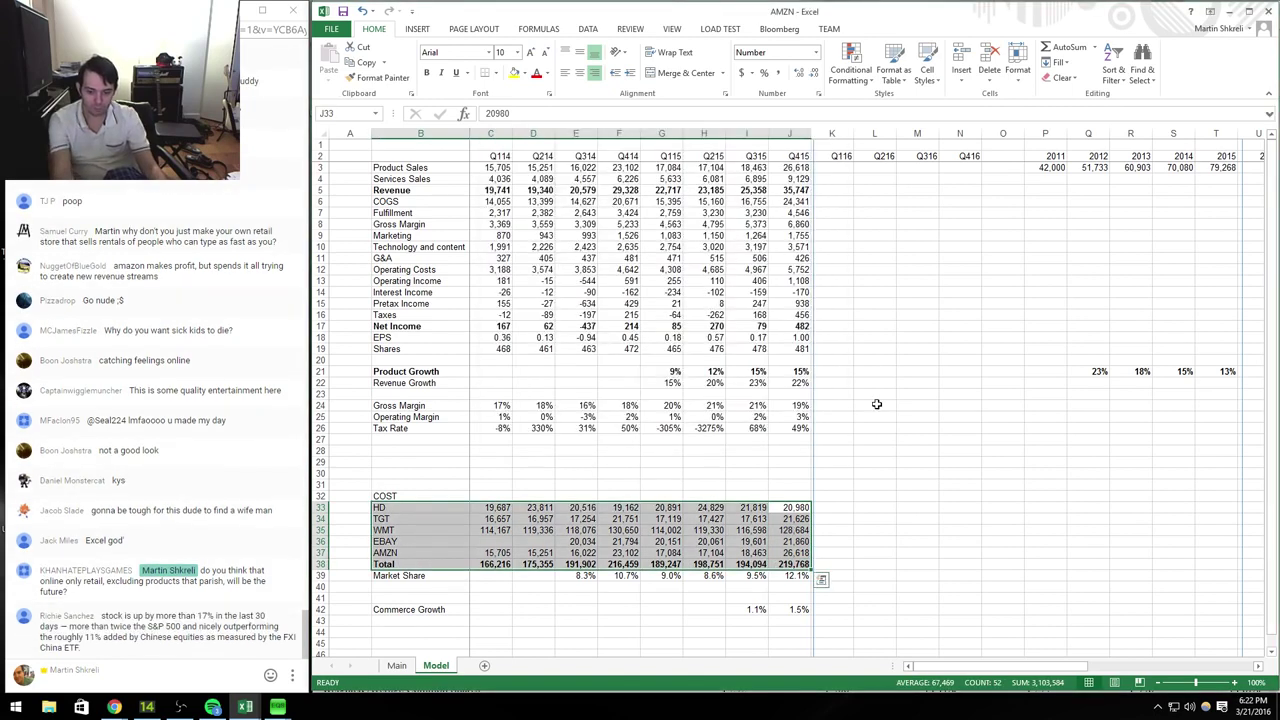
Step: Check the Total formulas in row 38 quarter by quarter to verify that each sums all the retailer rows
{"action": "key", "text": "Down"}
{"action": "key", "text": "Down"}
{"action": "key", "text": "Down"}
{"action": "key", "text": "Down"}
{"action": "key", "text": "Down"}
{"action": "key", "text": "F2"}
{"action": "key", "text": "Tab"}
{"action": "key", "text": "Left"}
{"action": "key", "text": "Left"}
{"action": "key", "text": "Left"}
{"action": "key", "text": "Left"}
{"action": "key", "text": "Left"}
{"action": "key", "text": "Left"}
{"action": "key", "text": "F2"}
{"action": "key", "text": "Tab"}
{"action": "key", "text": "F2"}
{"action": "key", "text": "Tab"}
{"action": "key", "text": "F2"}
{"action": "key", "text": "Tab"}
{"action": "key", "text": "F2"}
{"action": "key", "text": "Tab"}
{"action": "key", "text": "F2"}
{"action": "key", "text": "Tab"}
{"action": "key", "text": "F2"}
{"action": "key", "text": "Tab"}
Step: Check the Commerce Growth formulas for Q315 and Q415 in row 42
{"action": "key", "text": "Down"}
{"action": "key", "text": "Left"}
{"action": "key", "text": "Down"}
{"action": "key", "text": "Down"}
{"action": "key", "text": "Down"}
{"action": "key", "text": "Left"}
{"action": "key", "text": "Down"}
{"action": "key", "text": "F2"}
{"action": "key", "text": "Escape"}
{"action": "key", "text": "Up"}
{"action": "key", "text": "F2"}
{"action": "key", "text": "Tab"}
{"action": "key", "text": "Tab"}
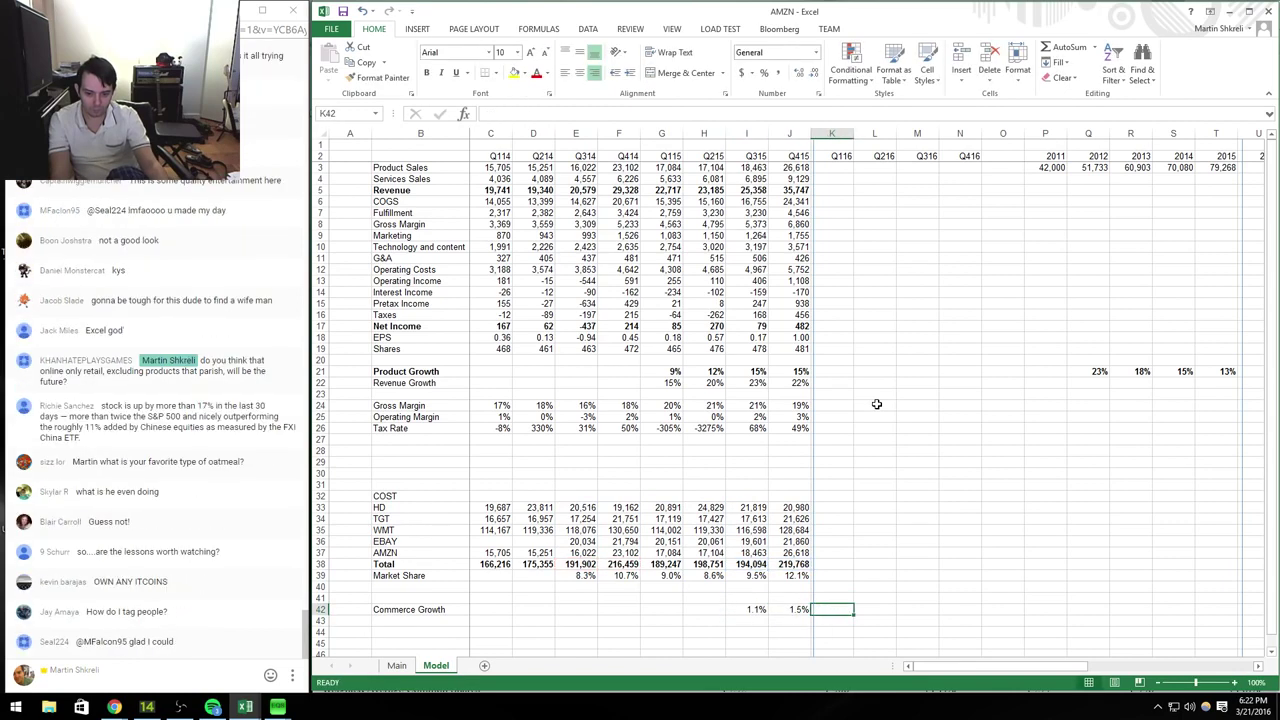
Step: Calculate HD's year-over-year Q415 growth above its row in J32 with =J33/F33-1
{"action": "key", "text": "Up"}
{"action": "key", "text": "Up"}
{"action": "key", "text": "Up"}
{"action": "key", "text": "Up"}
{"action": "key", "text": "Up"}
{"action": "key", "text": "Up"}
{"action": "key", "text": "Up"}
{"action": "key", "text": "Up"}
{"action": "key", "text": "Up"}
{"action": "key", "text": "Up"}
{"action": "key", "text": "Left"}
{"action": "type", "text": "="}
{"action": "key", "text": "Down"}
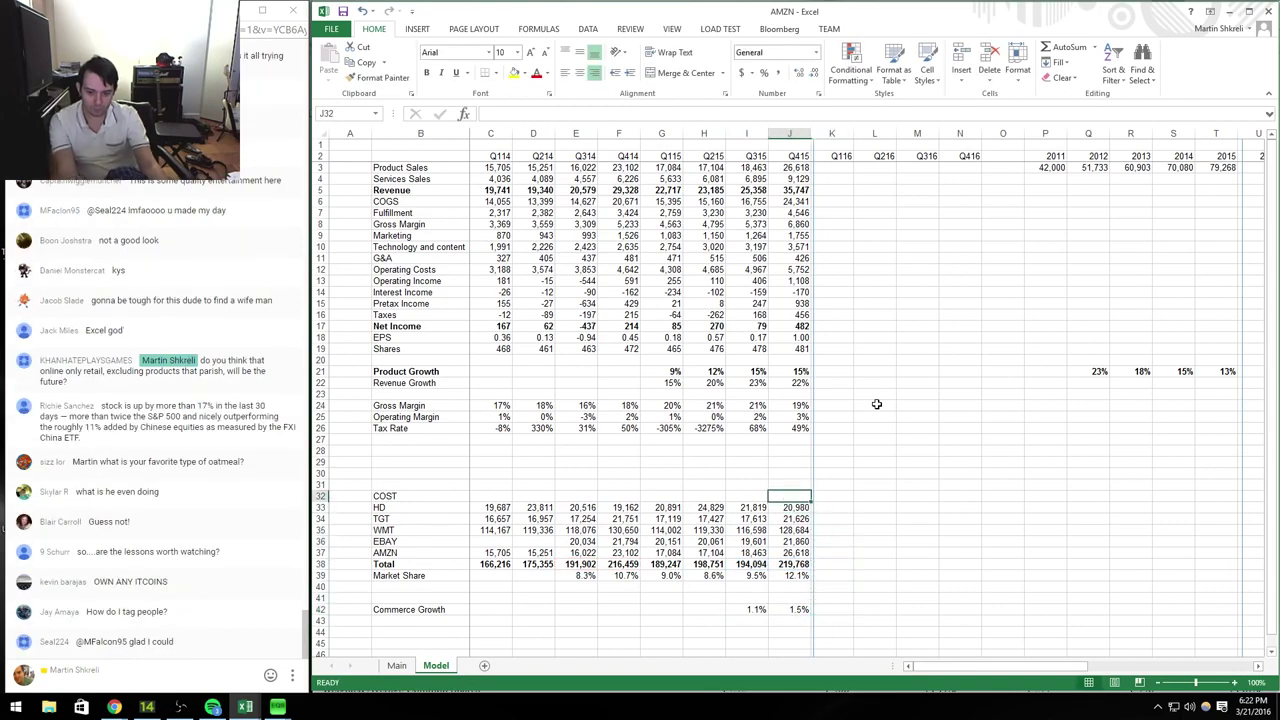
{"action": "type", "text": "/"}
{"action": "key", "text": "Left"}
{"action": "key", "text": "Left"}
{"action": "key", "text": "Left"}
{"action": "key", "text": "Left"}
{"action": "type", "text": "-1"}
{"action": "key", "text": "ctrl+Return"}
Step: Check HD's Q415 value in J33 and the growth formula in J32, and clear J32
{"action": "key", "text": "Down"}
{"action": "key", "text": "F2"}
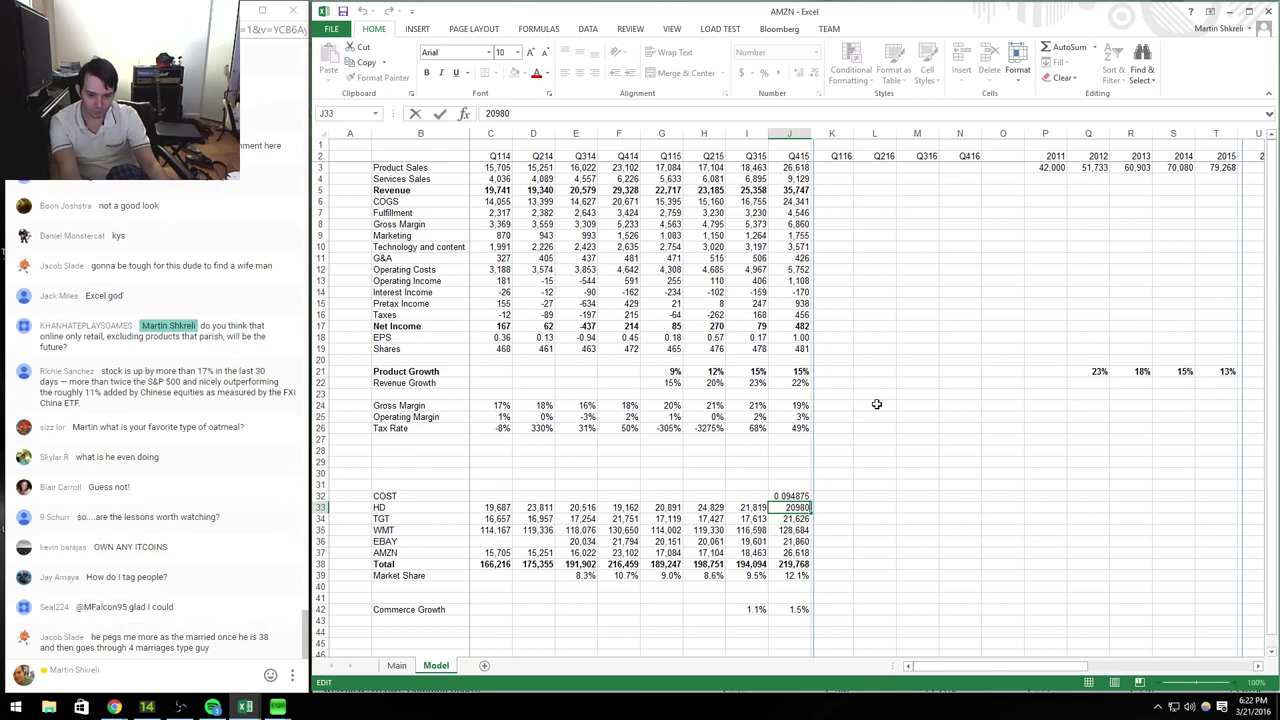
{"action": "key", "text": "Escape"}
{"action": "key", "text": "Up"}
{"action": "key", "text": "F2"}
{"action": "key", "text": "Escape"}
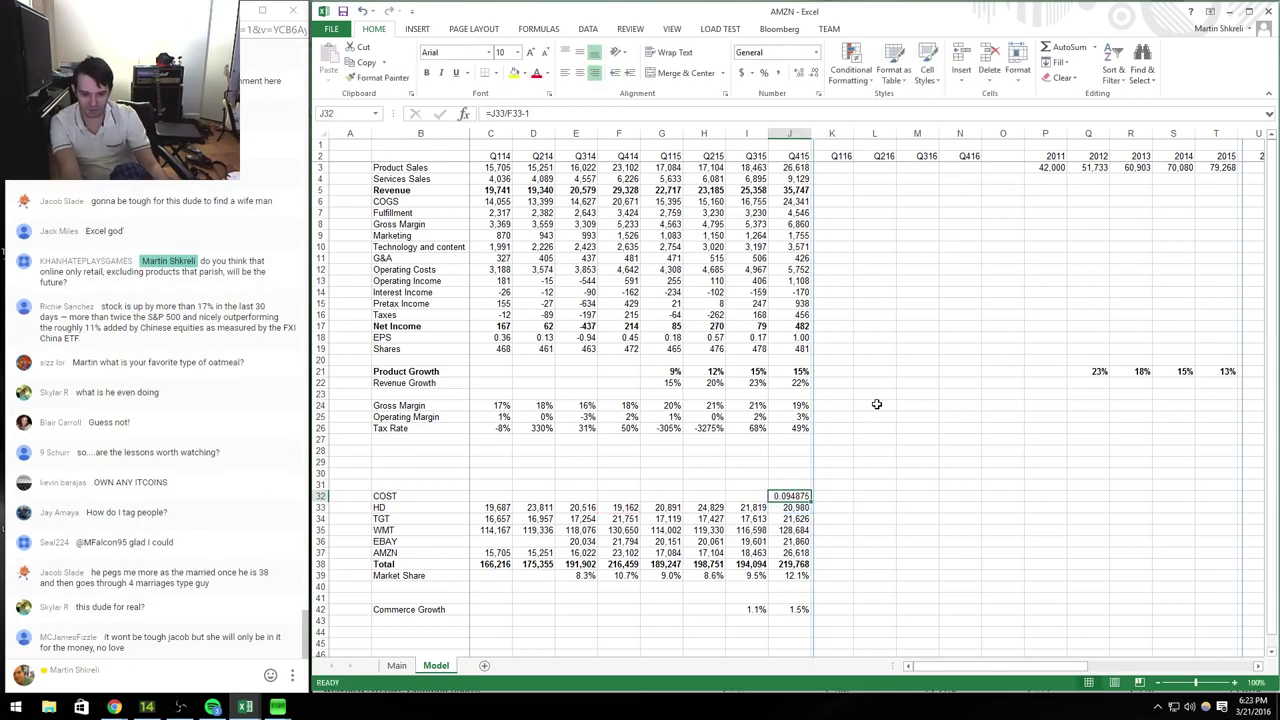
{"action": "key", "text": "Down"}
Step: In the browser, compare Home Depot's net sales growth in the earnings release, go back to the EDGAR company search page, and return to the AMZN workbook
{"action": "key", "text": "ctrl+Tab"}
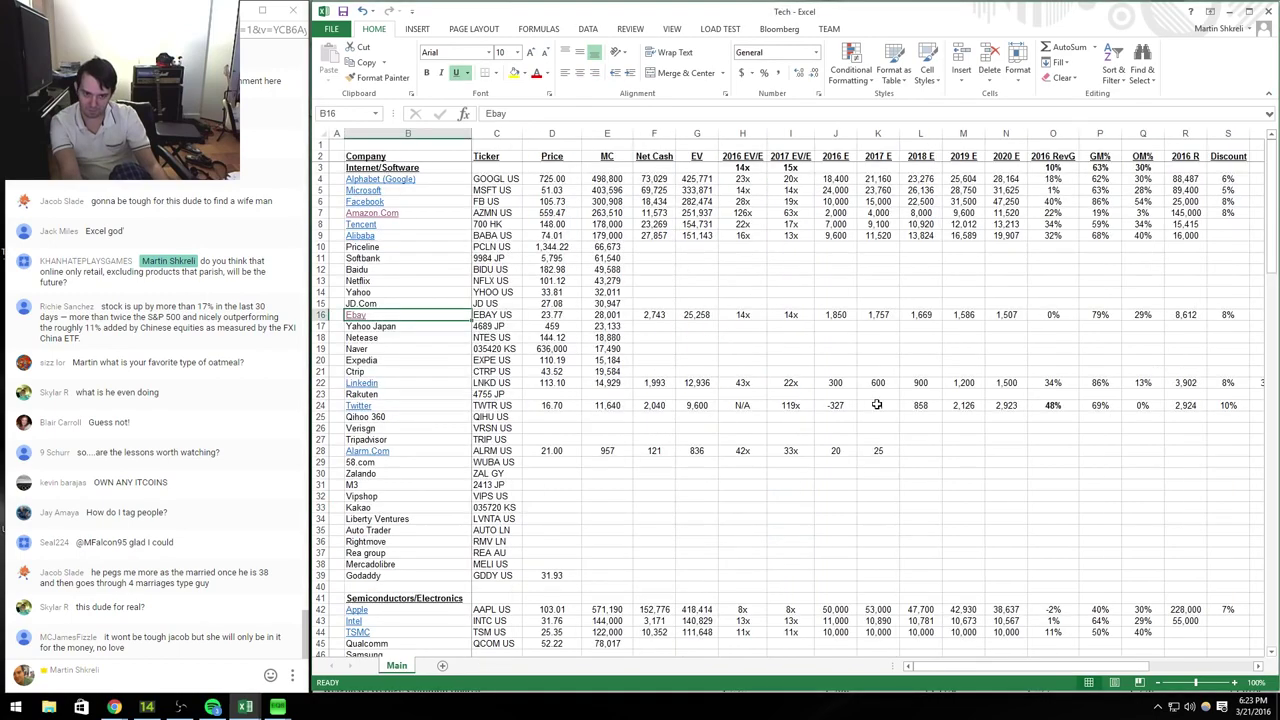
{"action": "key", "text": "ctrl+Tab"}
{"action": "key", "text": "alt+Tab"}
{"action": "key", "text": "Tab"}
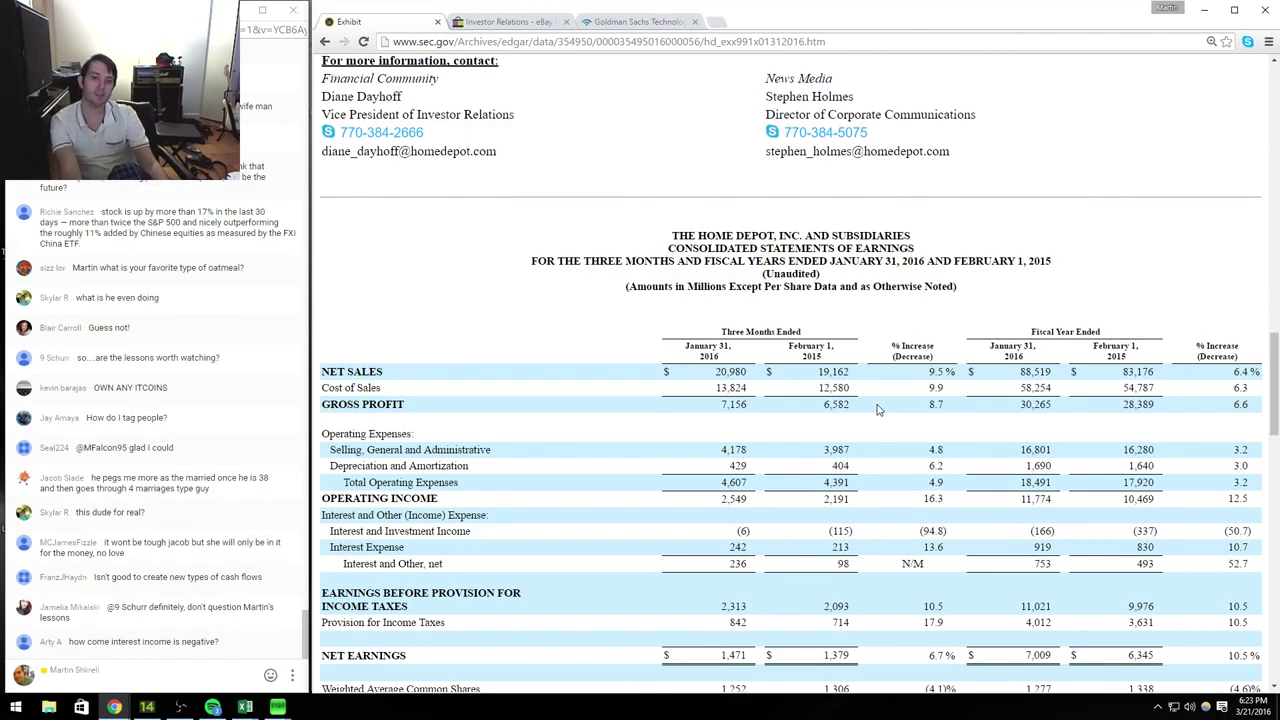
{"action": "key", "text": "alt+Left"}
{"action": "key", "text": "alt+Left"}
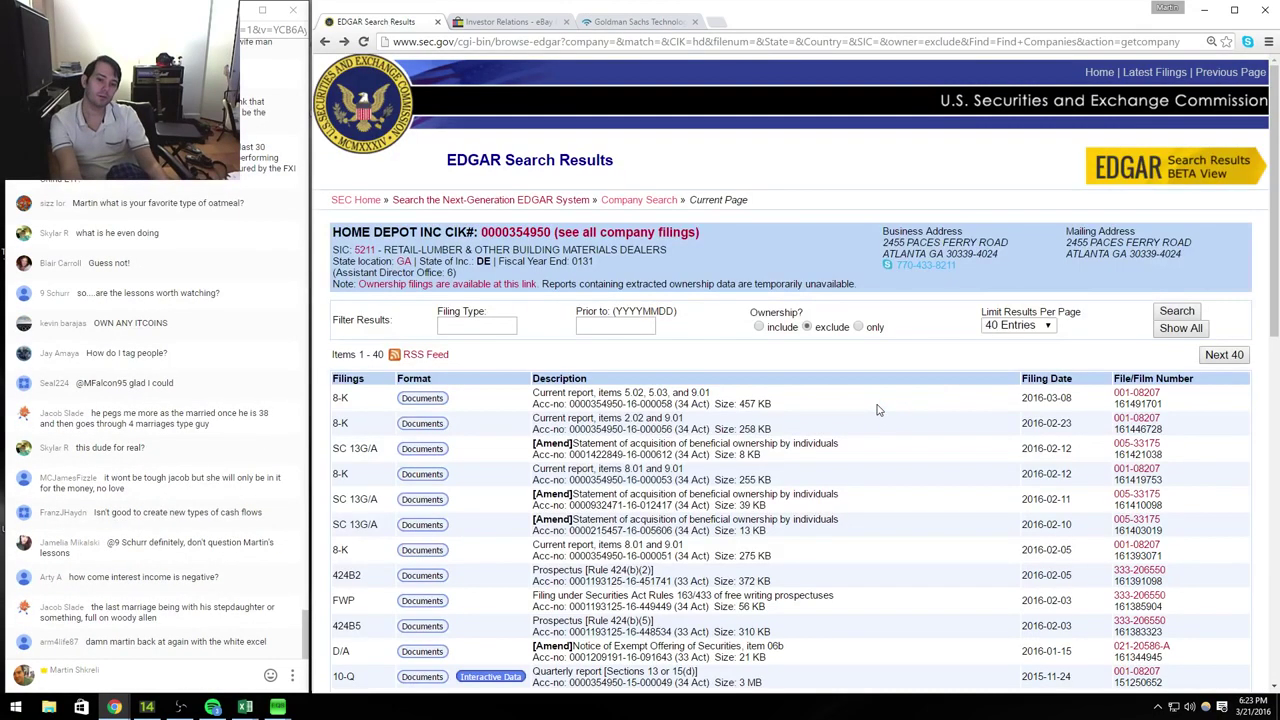
{"action": "key", "text": "alt+Left"}
{"action": "key", "text": "alt+Tab"}
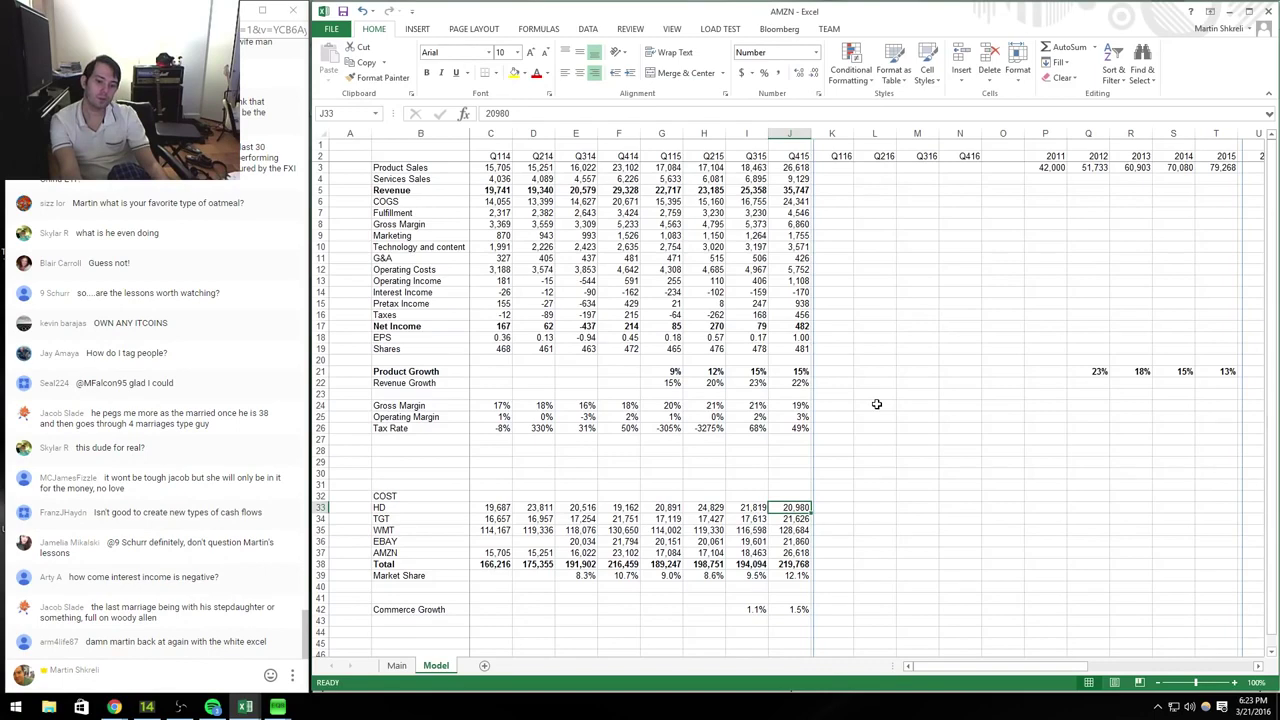
Step: Check the Q415 Market Share formula in J39 and the Total formula in J38
{"action": "key", "text": "Up"}
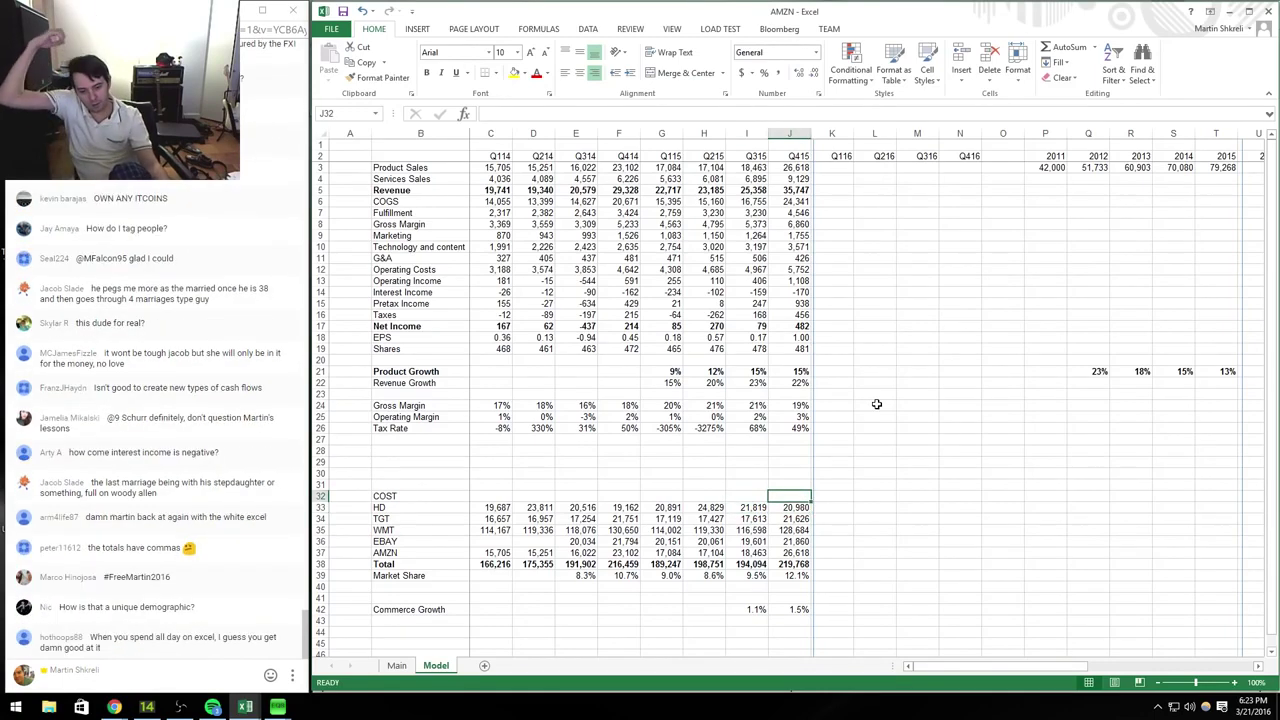
{"action": "left_click", "coordinate": [790, 575]}
{"action": "type", "text": "=J37/J38"}
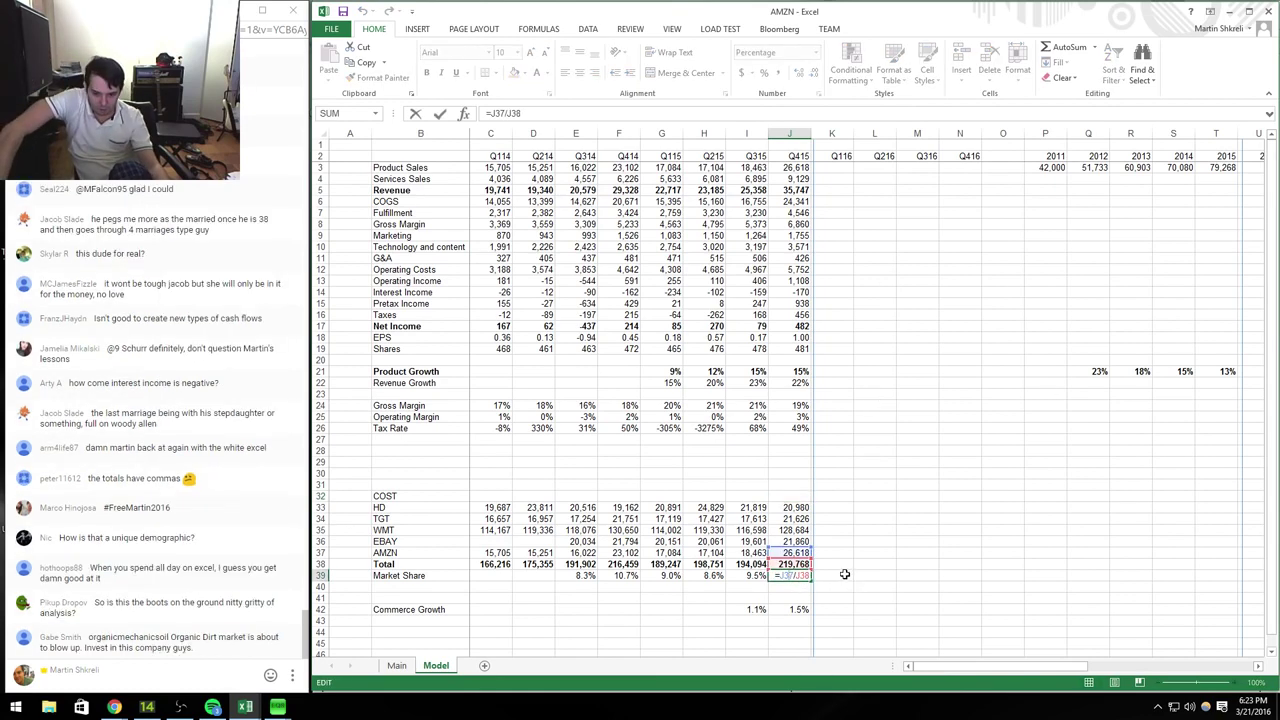
{"action": "key", "text": "Return"}
{"action": "key", "text": "Up"}
{"action": "key", "text": "Up"}
{"action": "key", "text": "F2"}
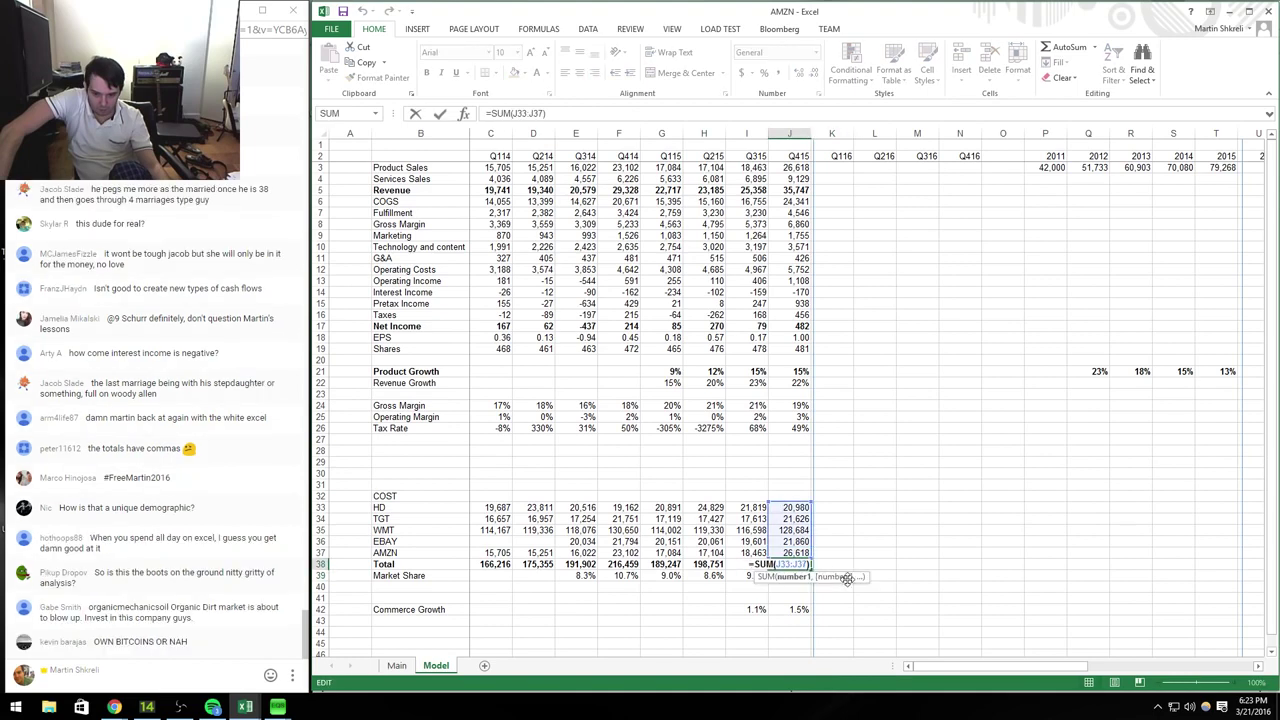
{"action": "key", "text": "Tab"}
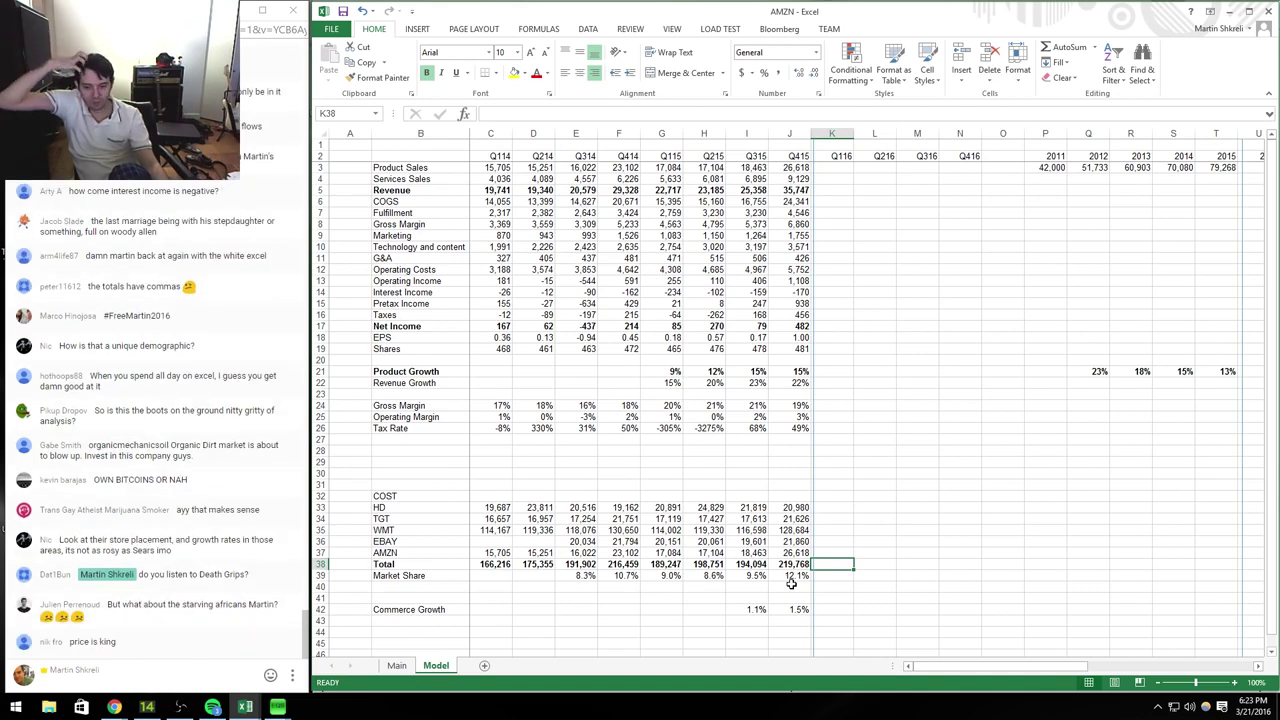
Step: Calculate the year-over-year change in Q415 Market Share in J40 with =J39-F39, and select the Q415 Commerce Growth cell J42
{"action": "key", "text": "Left"}
{"action": "key", "text": "Down"}
{"action": "key", "text": "Down"}
{"action": "type", "text": "=J39-"}
{"action": "key", "text": "Up"}
{"action": "key", "text": "Left"}
{"action": "key", "text": "Left"}
{"action": "key", "text": "Left"}
{"action": "key", "text": "Left"}
{"action": "key", "text": "Return"}
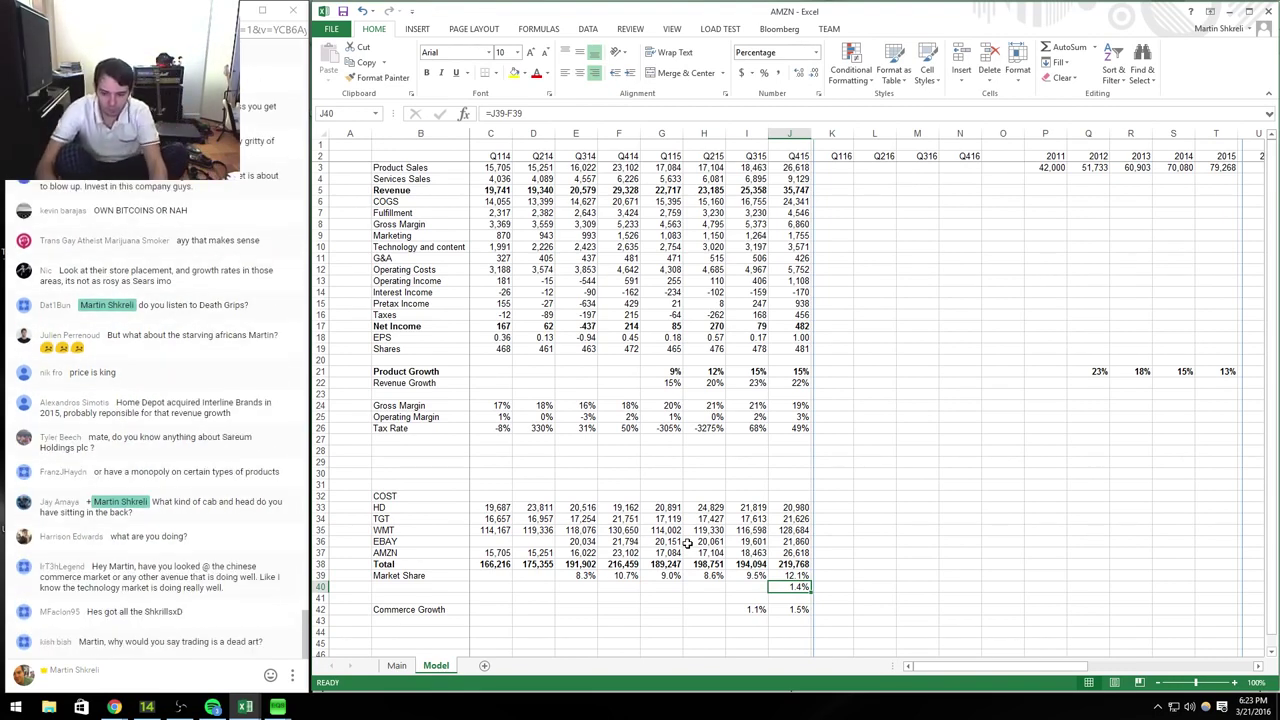
{"action": "key", "text": "Down"}
{"action": "key", "text": "Down"}
{"action": "key", "text": "Down"}
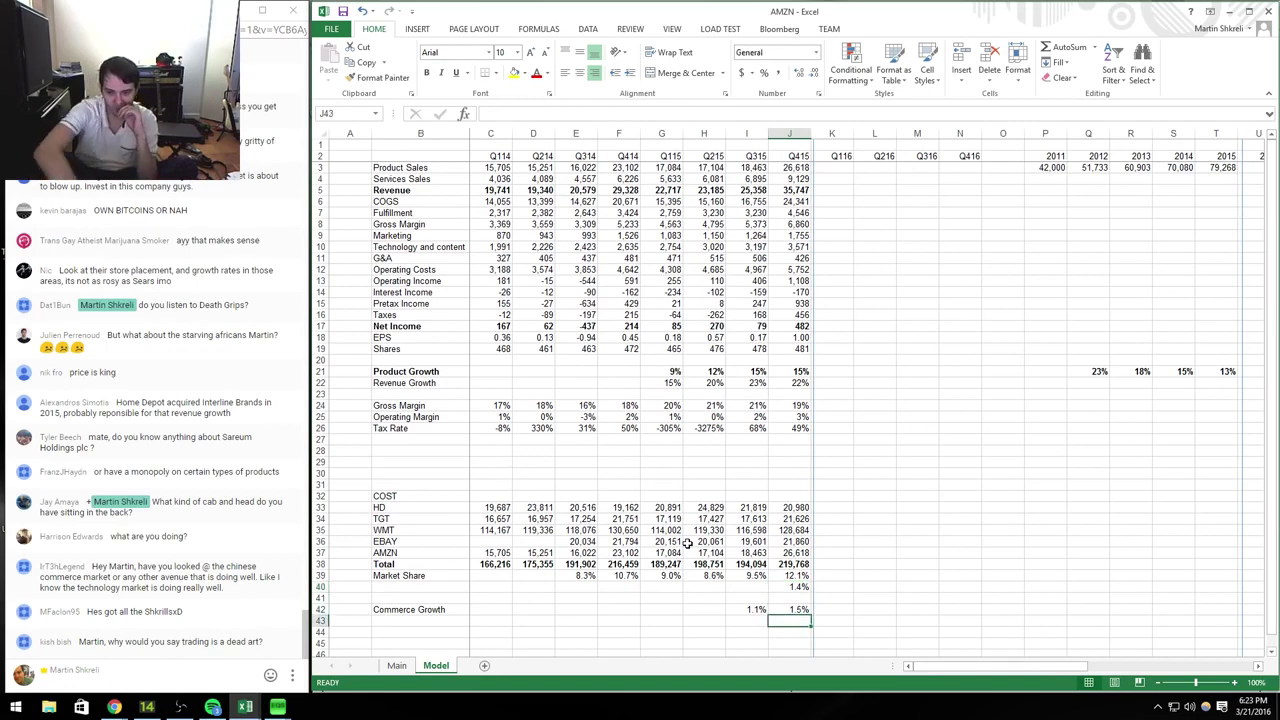
{"action": "key", "text": "Up"}
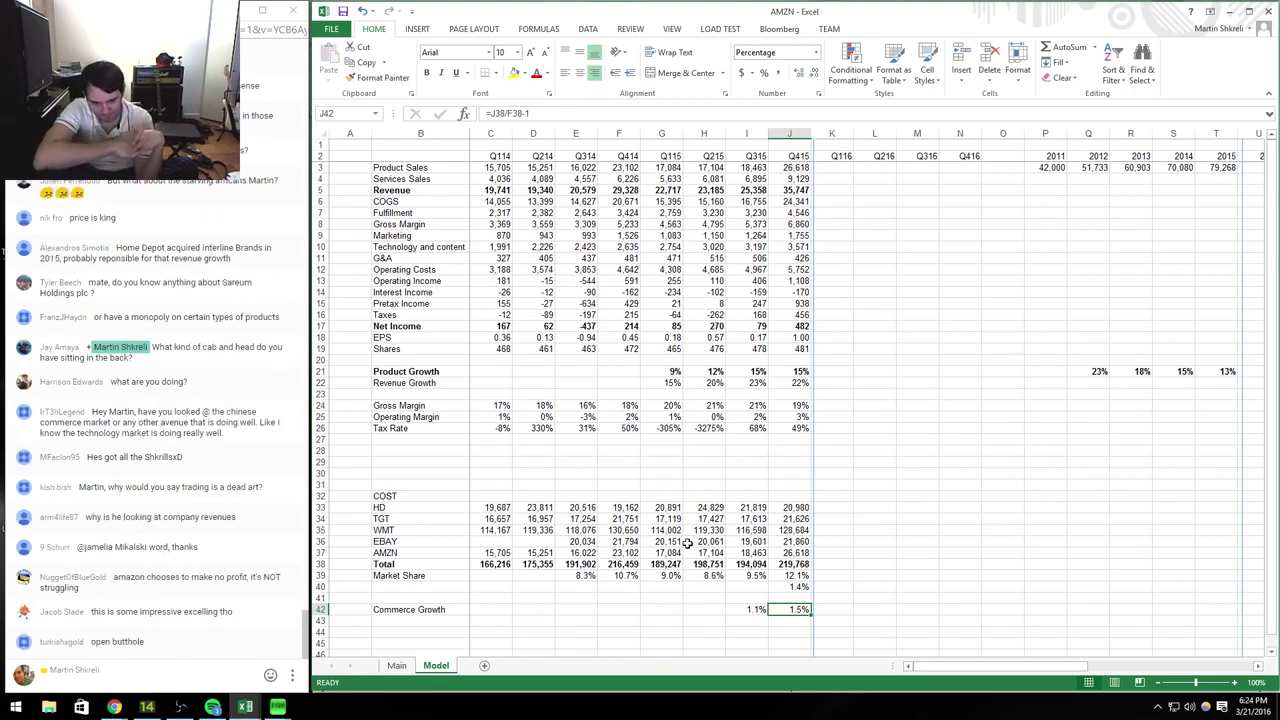
Step: Switch to the EBAY workbook and examine its Model sheet across the yearly forecasts to the NPV and share valuation
{"action": "key", "text": "alt+Tab"}
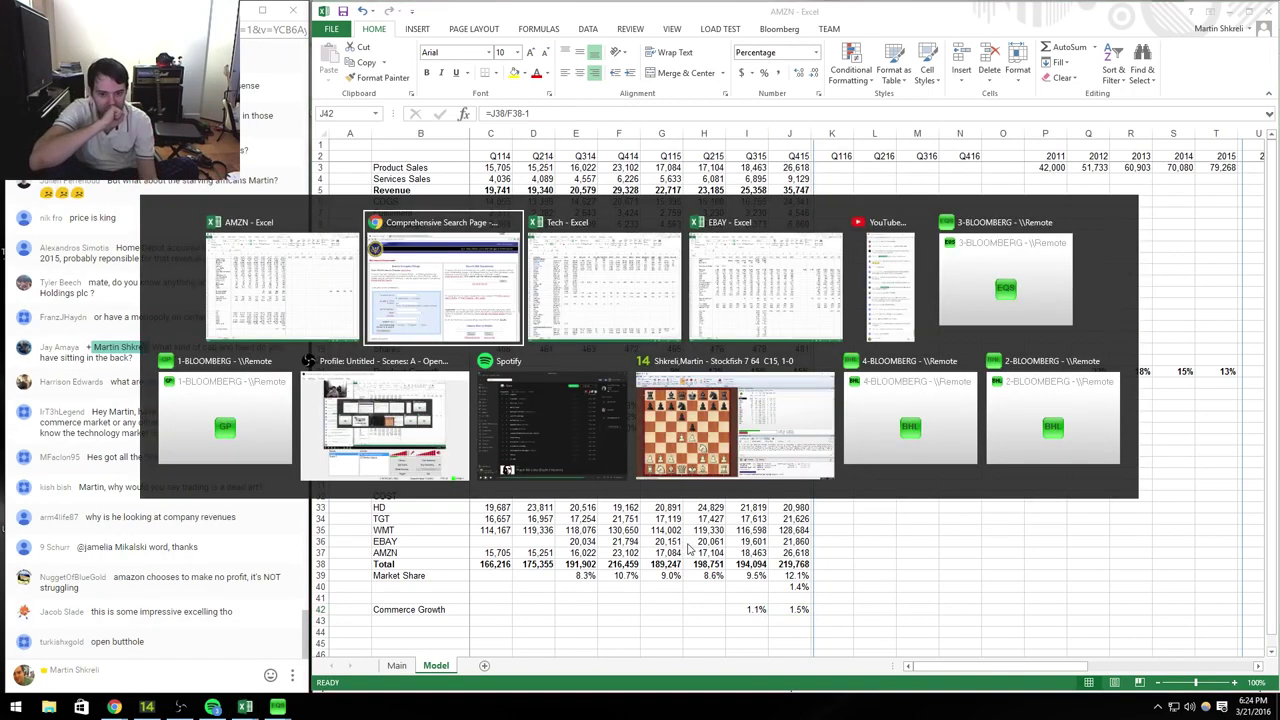
{"action": "key", "text": "alt+Tab"}
{"action": "key", "text": "alt+Tab"}
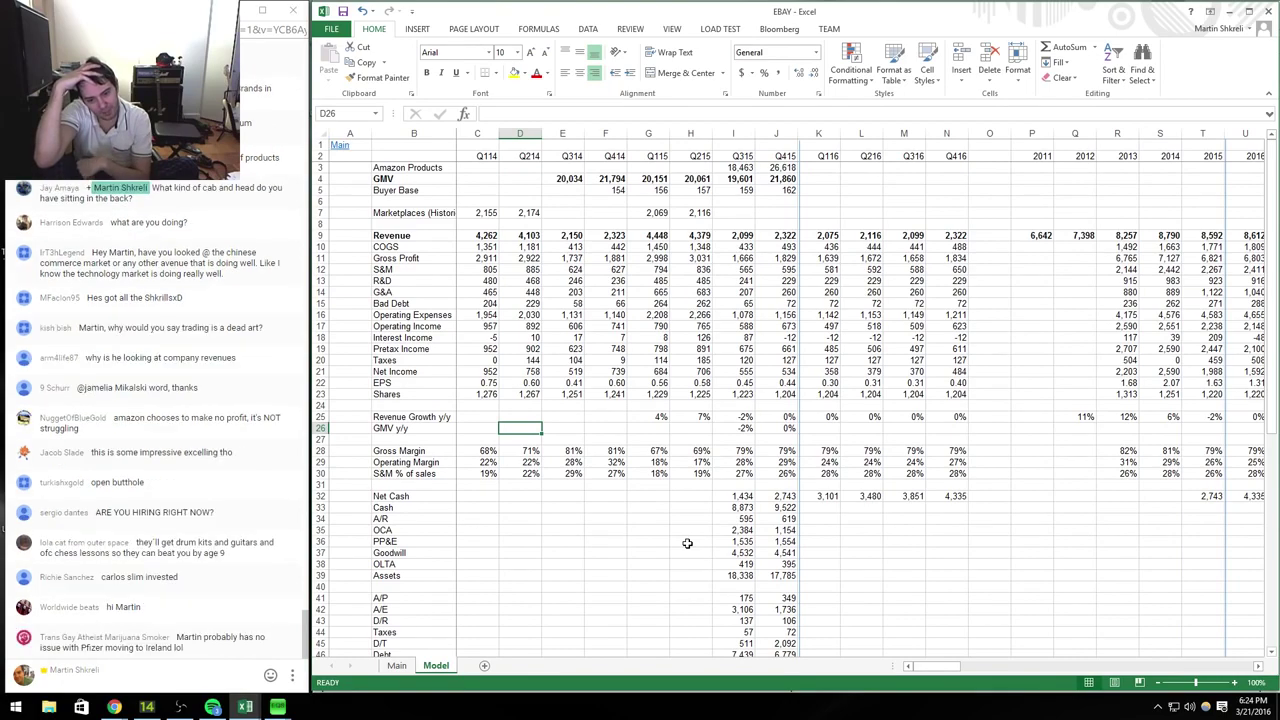
{"action": "key", "text": "Right"}
{"action": "key", "text": "Right"}
{"action": "key", "text": "Right"}
{"action": "key", "text": "Right"}
{"action": "key", "text": "Right"}
{"action": "key", "text": "Right"}
{"action": "key", "text": "Right"}
{"action": "key", "text": "Right"}
{"action": "key", "text": "Right"}
{"action": "key", "text": "Right"}
{"action": "key", "text": "Right"}
{"action": "key", "text": "Right"}
{"action": "key", "text": "Right"}
{"action": "key", "text": "Right"}
{"action": "key", "text": "Right"}
{"action": "key", "text": "Right"}
{"action": "key", "text": "Right"}
{"action": "key", "text": "Right"}
{"action": "key", "text": "Right"}
{"action": "key", "text": "Right"}
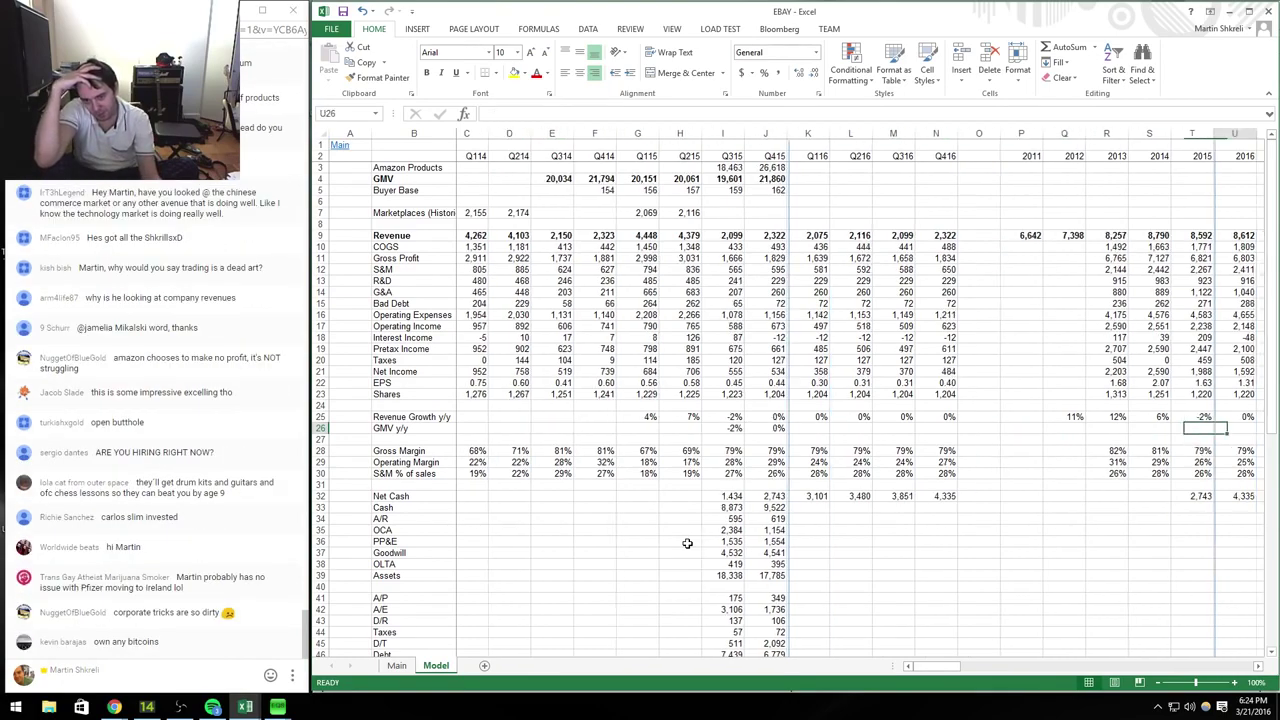
{"action": "key", "text": "Right"}
{"action": "key", "text": "Right"}
{"action": "key", "text": "Right"}
{"action": "key", "text": "Right"}
{"action": "key", "text": "Right"}
{"action": "key", "text": "Right"}
{"action": "key", "text": "Right"}
{"action": "key", "text": "Right"}
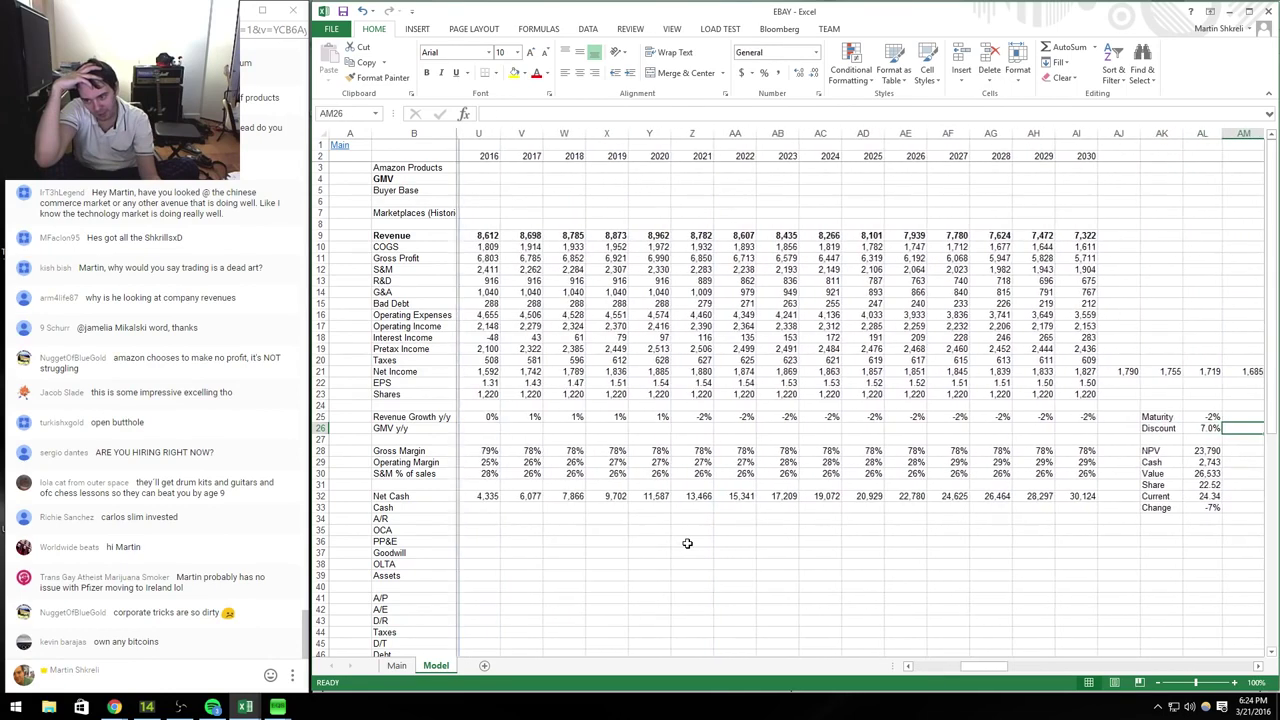
Step: Set the Discount rate in the EBAY Model sheet's valuation block to 6.5%
{"action": "key", "text": "Left"}
{"action": "key", "text": "Left"}
{"action": "type", "text": "6.5"}
{"action": "key", "text": "Up"}
Step: Examine the EBAY model's historical and forecast columns, from the Revenue row down to the growth and margin rows
{"action": "key", "text": "Left"}
{"action": "key", "text": "Left"}
{"action": "key", "text": "Left"}
{"action": "key", "text": "Left"}
{"action": "key", "text": "Up"}
{"action": "key", "text": "Up"}
{"action": "key", "text": "Up"}
{"action": "key", "text": "Up"}
{"action": "key", "text": "Up"}
{"action": "key", "text": "Up"}
{"action": "key", "text": "Up"}
{"action": "key", "text": "Up"}
{"action": "key", "text": "Up"}
{"action": "key", "text": "Up"}
{"action": "key", "text": "Up"}
{"action": "key", "text": "Up"}
{"action": "key", "text": "Up"}
{"action": "key", "text": "Up"}
{"action": "key", "text": "Up"}
{"action": "key", "text": "Up"}
{"action": "key", "text": "Left"}
{"action": "key", "text": "Left"}
{"action": "key", "text": "Left"}
{"action": "key", "text": "Left"}
{"action": "key", "text": "Left"}
{"action": "key", "text": "Left"}
{"action": "key", "text": "Left"}
{"action": "key", "text": "Left"}
{"action": "key", "text": "Left"}
{"action": "key", "text": "Left"}
{"action": "key", "text": "Left"}
{"action": "key", "text": "Left"}
{"action": "key", "text": "Left"}
{"action": "key", "text": "Left"}
{"action": "key", "text": "Left"}
{"action": "key", "text": "Left"}
{"action": "key", "text": "Right"}
{"action": "key", "text": "Right"}
{"action": "key", "text": "Right"}
{"action": "key", "text": "Right"}
{"action": "key", "text": "Right"}
{"action": "key", "text": "Right"}
{"action": "key", "text": "Right"}
{"action": "key", "text": "Down"}
{"action": "key", "text": "Down"}
{"action": "key", "text": "Down"}
{"action": "key", "text": "Down"}
{"action": "key", "text": "Down"}
{"action": "key", "text": "Down"}
{"action": "key", "text": "Down"}
{"action": "key", "text": "Down"}
{"action": "key", "text": "Down"}
{"action": "key", "text": "Down"}
{"action": "key", "text": "Down"}
{"action": "key", "text": "Down"}
{"action": "key", "text": "Down"}
{"action": "key", "text": "Down"}
{"action": "key", "text": "Down"}
{"action": "key", "text": "Down"}
{"action": "key", "text": "Down"}
{"action": "key", "text": "Up"}
{"action": "key", "text": "Up"}
{"action": "key", "text": "Up"}
{"action": "key", "text": "Up"}
{"action": "key", "text": "Up"}
{"action": "key", "text": "Up"}
{"action": "key", "text": "Up"}
{"action": "key", "text": "Up"}
{"action": "key", "text": "Up"}
{"action": "key", "text": "Up"}
{"action": "key", "text": "Up"}
{"action": "key", "text": "Up"}
{"action": "key", "text": "Up"}
{"action": "key", "text": "Up"}
{"action": "key", "text": "Up"}
{"action": "key", "text": "Up"}
{"action": "key", "text": "Up"}
Step: Enter the 2017 Revenue formula in V9 as =+U9*1.01 and raise its growth multiplier to 1.02
{"action": "key", "text": "Left"}
{"action": "key", "text": "Left"}
{"action": "key", "text": "Left"}
{"action": "type", "text": "=+"}
{"action": "key", "text": "Left"}
{"action": "type", "text": "*1.01"}
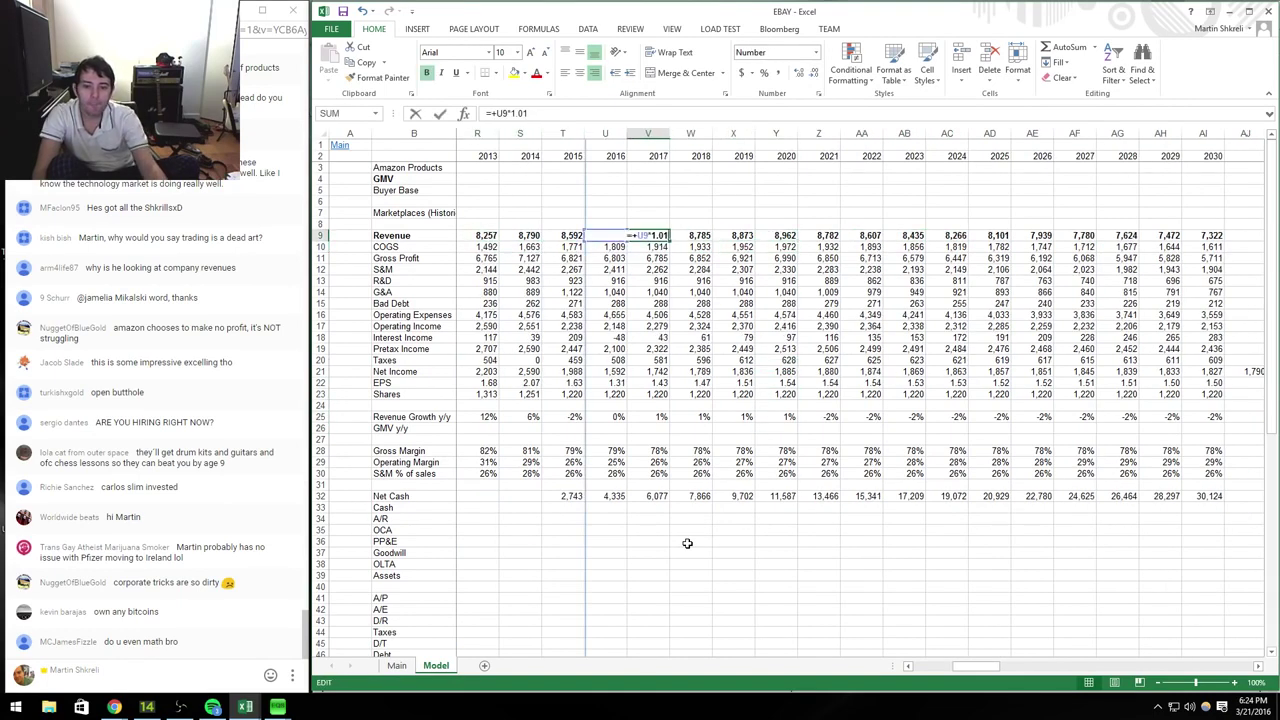
{"action": "key", "text": "ctrl+Return"}
{"action": "key", "text": "F2"}
{"action": "key", "text": "ctrl+Return"}
{"action": "key", "text": "F2"}
{"action": "key", "text": "BackSpace"}
{"action": "type", "text": "2"}
{"action": "key", "text": "ctrl+Return"}
Step: Set the growth multiplier in the 2018 and 2019 Revenue formulas, W9 and X9, to 1.03
{"action": "key", "text": "Right"}
{"action": "key", "text": "F2"}
{"action": "key", "text": "BackSpace"}
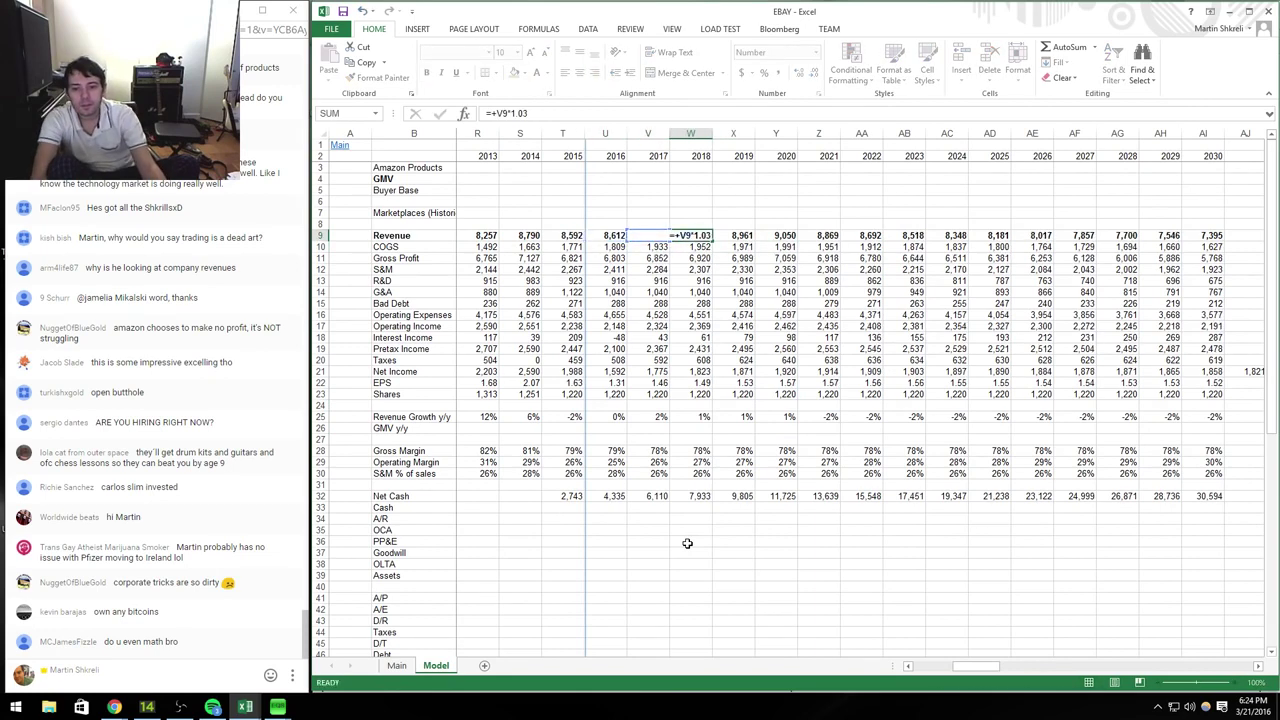
{"action": "type", "text": "3"}
{"action": "key", "text": "ctrl+Return"}
{"action": "key", "text": "Right"}
{"action": "key", "text": "F2"}
{"action": "key", "text": "ctrl+Return"}
Step: Set the growth multiplier in the 2017 Revenue formula in V9 to 1.03
{"action": "key", "text": "Left"}
{"action": "key", "text": "Left"}
{"action": "key", "text": "F2"}
{"action": "key", "text": "BackSpace"}
{"action": "type", "text": "3"}
{"action": "key", "text": "ctrl+Return"}
Step: Set the growth multiplier in the 2019 and 2020 Revenue formulas, X9 and Y9, to 1.02
{"action": "key", "text": "Right"}
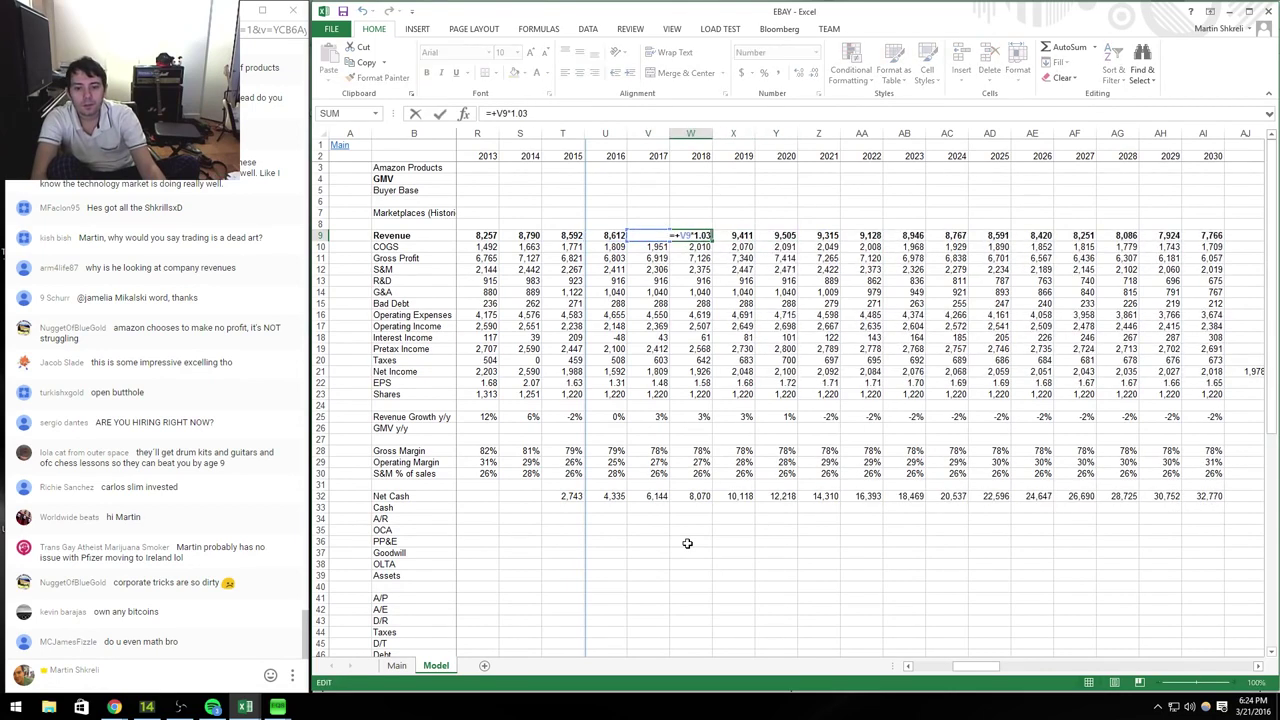
{"action": "key", "text": "Right"}
{"action": "key", "text": "F2"}
{"action": "key", "text": "ctrl+Return"}
{"action": "key", "text": "Right"}
{"action": "key", "text": "F2"}
{"action": "key", "text": "BackSpace"}
{"action": "type", "text": "2"}
{"action": "key", "text": "ctrl+Return"}
Step: Set the Revenue growth multiplier to 1.01 for 2021 in Z9 and to 1 for 2022 in AA9
{"action": "key", "text": "Right"}
{"action": "key", "text": "F2"}
{"action": "key", "text": "BackSpace"}
{"action": "type", "text": "1.01"}
{"action": "key", "text": "ctrl+Return"}
{"action": "key", "text": "Right"}
{"action": "key", "text": "F2"}
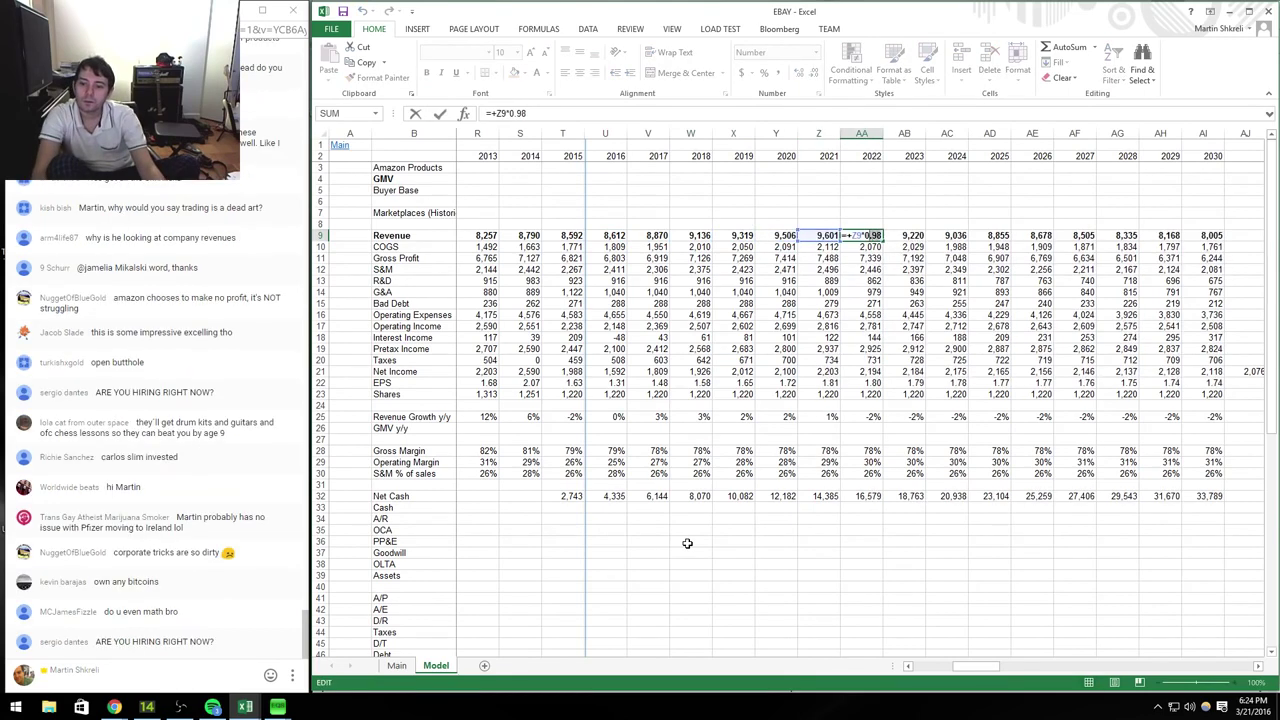
{"action": "type", "text": "1"}
{"action": "key", "text": "ctrl+Return"}
Step: Set the 2023 Revenue multiplier in AB9 to 0.99 and copy that formula across the 2024 to 2030 Revenue cells
{"action": "key", "text": "Right"}
{"action": "key", "text": "F2"}
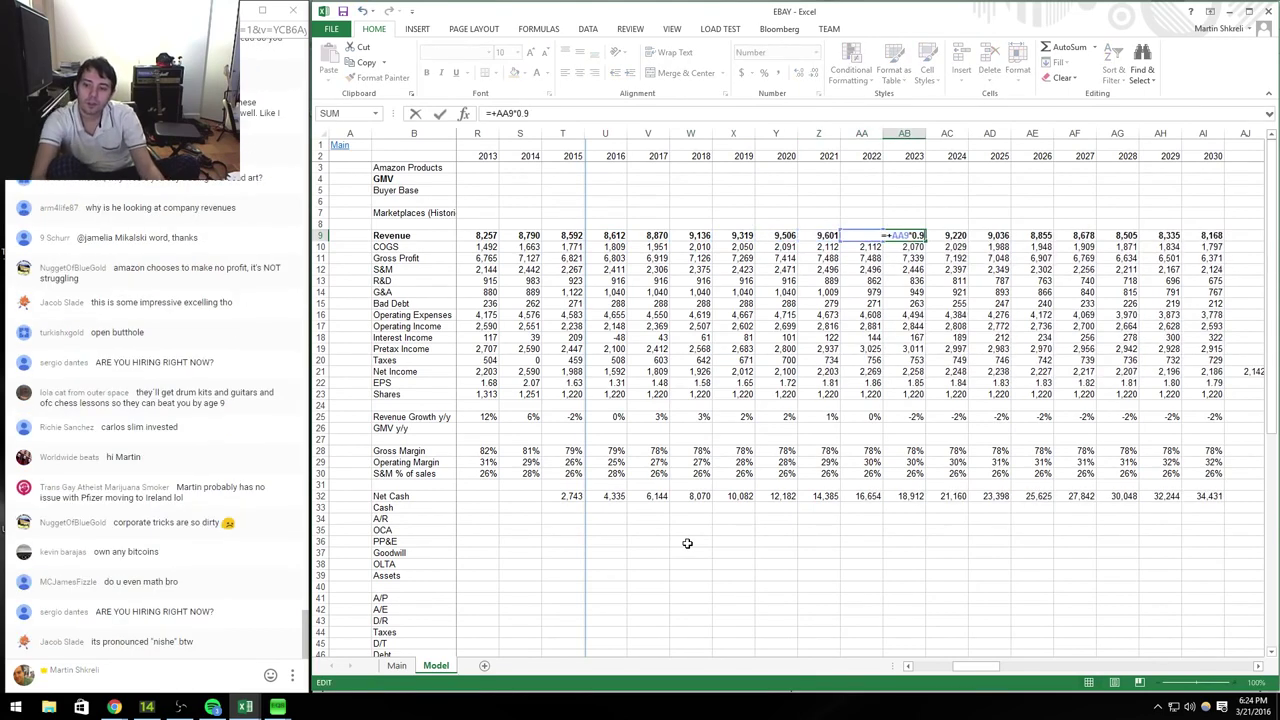
{"action": "type", "text": "9"}
{"action": "key", "text": "ctrl+Return"}
{"action": "key", "text": "ctrl+c"}
{"action": "key", "text": "Right"}
{"action": "key", "text": "ctrl+shift+Right"}
{"action": "key", "text": "ctrl+v"}
{"action": "key", "text": "Escape"}
Step: Examine the recalculated forecasts through 2030 and the valuation block with NPV, share value and percentage change
{"action": "key", "text": "Right"}
{"action": "key", "text": "Right"}
{"action": "key", "text": "Right"}
{"action": "key", "text": "Right"}
{"action": "key", "text": "Right"}
{"action": "key", "text": "Right"}
{"action": "key", "text": "Right"}
{"action": "key", "text": "Down"}
{"action": "key", "text": "Left"}
{"action": "key", "text": "Left"}
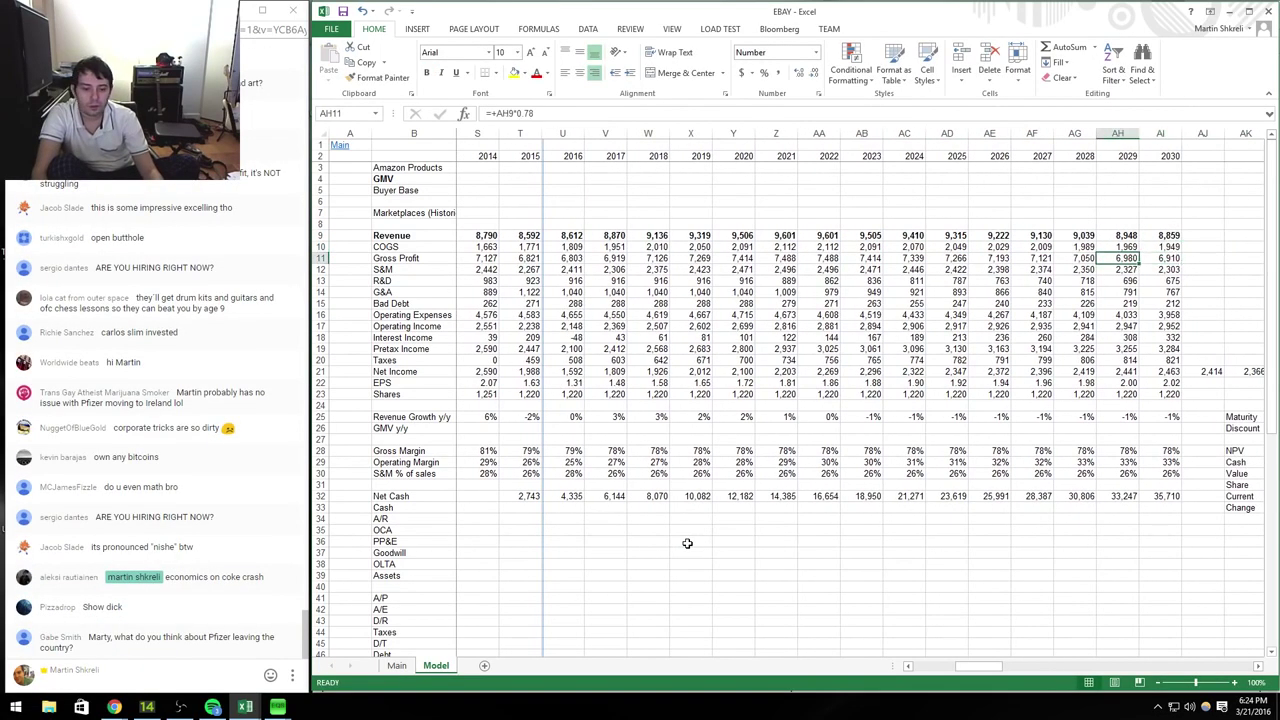
{"action": "key", "text": "Right"}
{"action": "key", "text": "Right"}
{"action": "key", "text": "Right"}
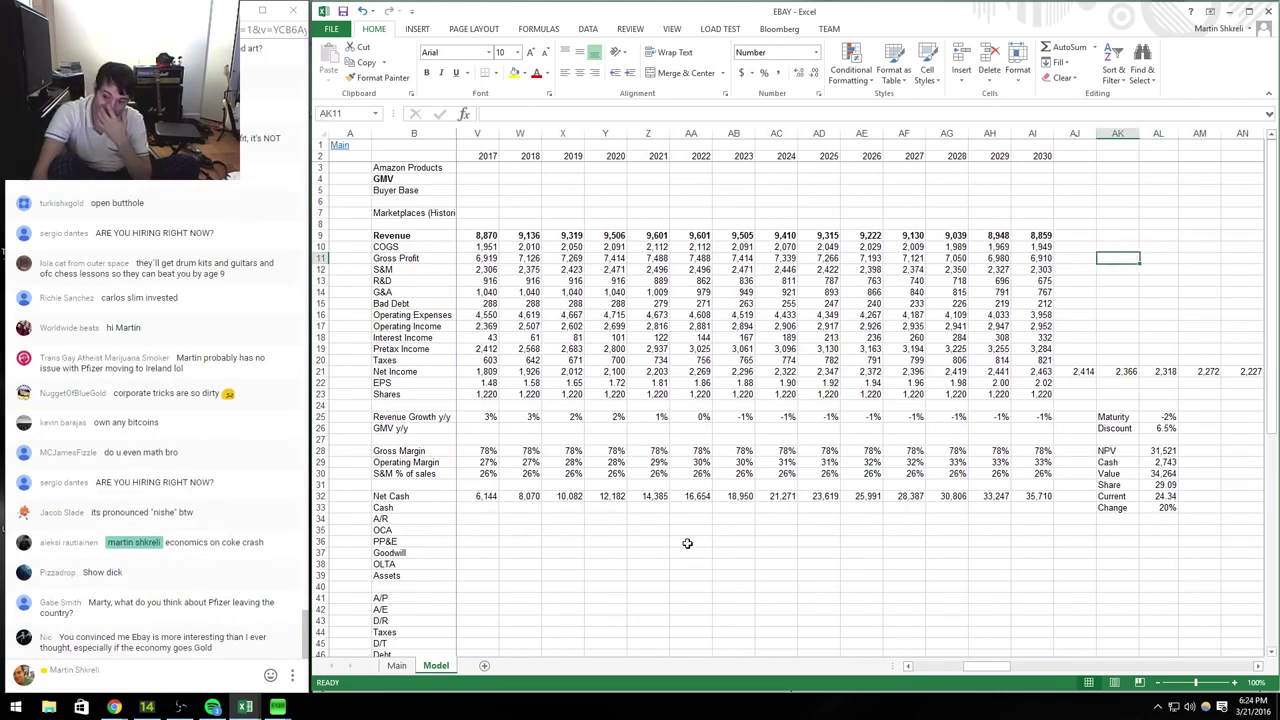
Step: Examine the NPV formula in the valuation block of the eBay model
{"action": "key", "text": "Right"}
{"action": "key", "text": "Down"}
{"action": "key", "text": "Down"}
{"action": "key", "text": "Down"}
{"action": "key", "text": "Down"}
{"action": "key", "text": "Down"}
{"action": "key", "text": "Down"}
{"action": "key", "text": "Down"}
{"action": "key", "text": "Down"}
{"action": "key", "text": "Down"}
{"action": "key", "text": "Down"}
{"action": "key", "text": "Down"}
{"action": "key", "text": "Down"}
{"action": "key", "text": "Down"}
{"action": "key", "text": "Down"}
{"action": "key", "text": "Down"}
{"action": "key", "text": "Down"}
{"action": "key", "text": "Down"}
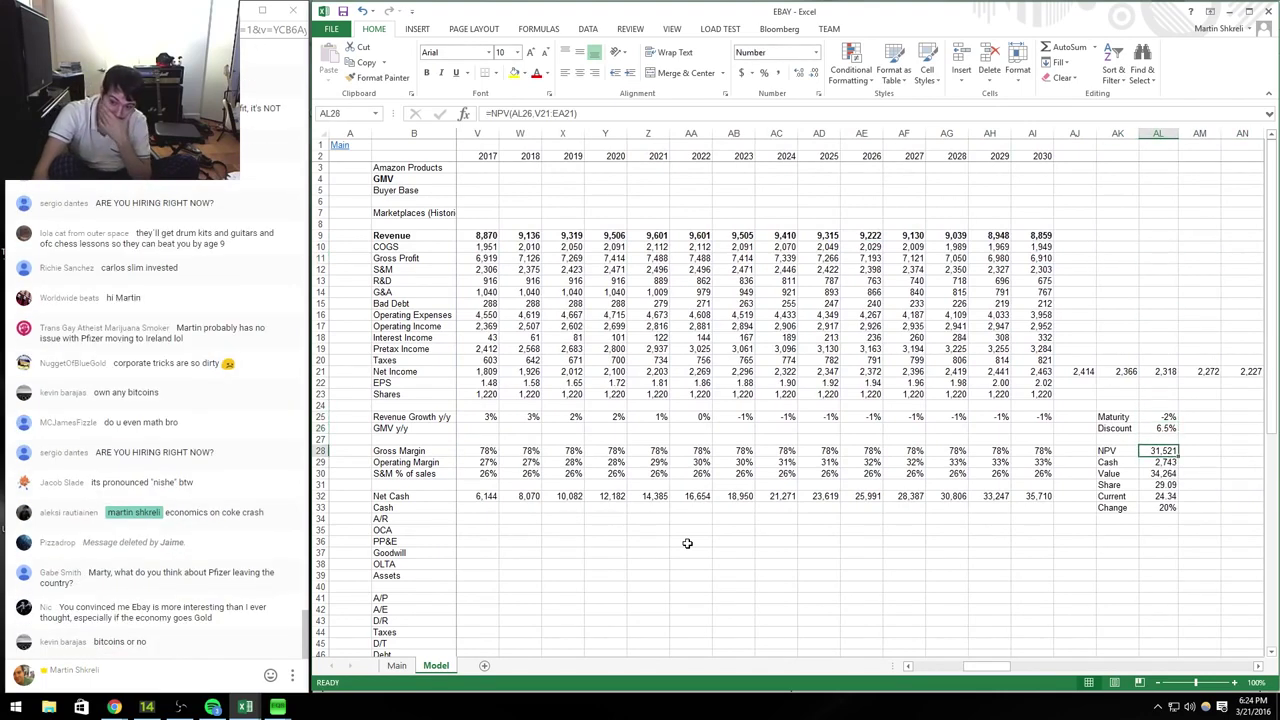
Step: Review the gross margin formulas and the 2019 Revenue forecast alongside the historical years back to 2013
{"action": "key", "text": "Left"}
{"action": "key", "text": "Left"}
{"action": "key", "text": "Left"}
{"action": "key", "text": "Left"}
{"action": "key", "text": "Left"}
{"action": "key", "text": "Left"}
{"action": "key", "text": "Left"}
{"action": "key", "text": "Left"}
{"action": "key", "text": "Left"}
{"action": "key", "text": "Left"}
{"action": "key", "text": "Left"}
{"action": "key", "text": "Left"}
{"action": "key", "text": "Left"}
{"action": "key", "text": "Left"}
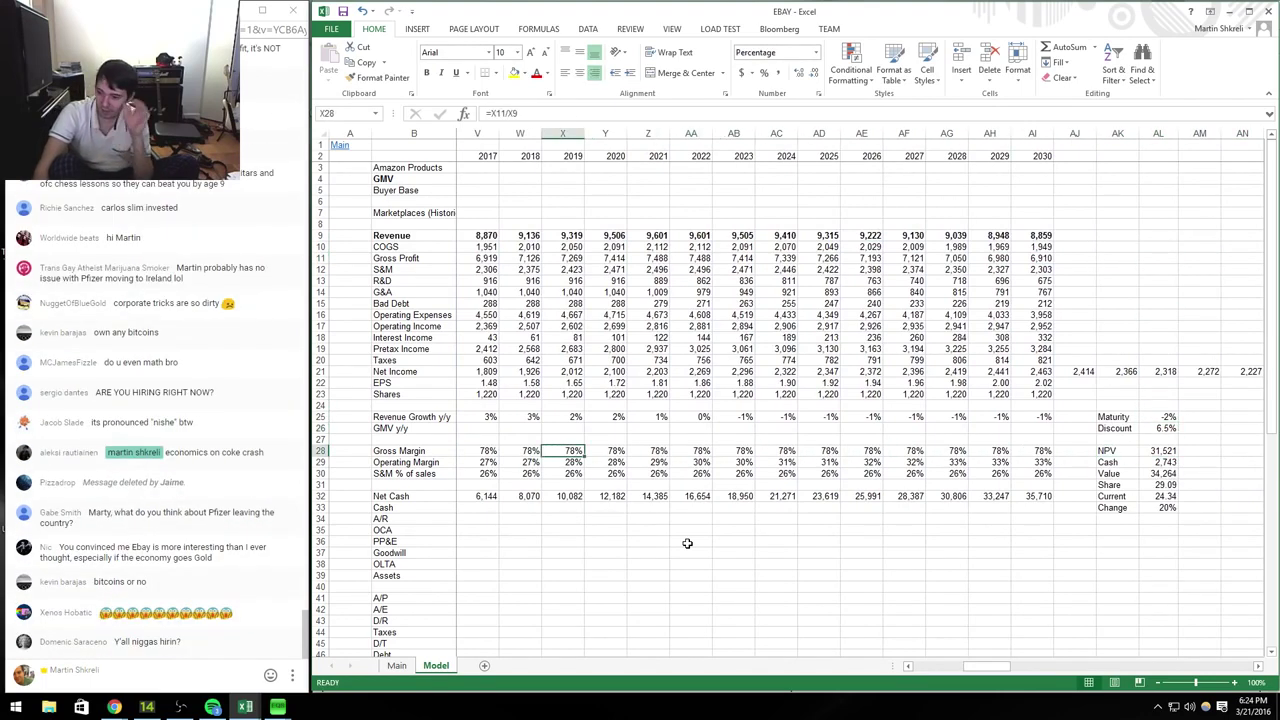
{"action": "key", "text": "Right"}
{"action": "key", "text": "Left"}
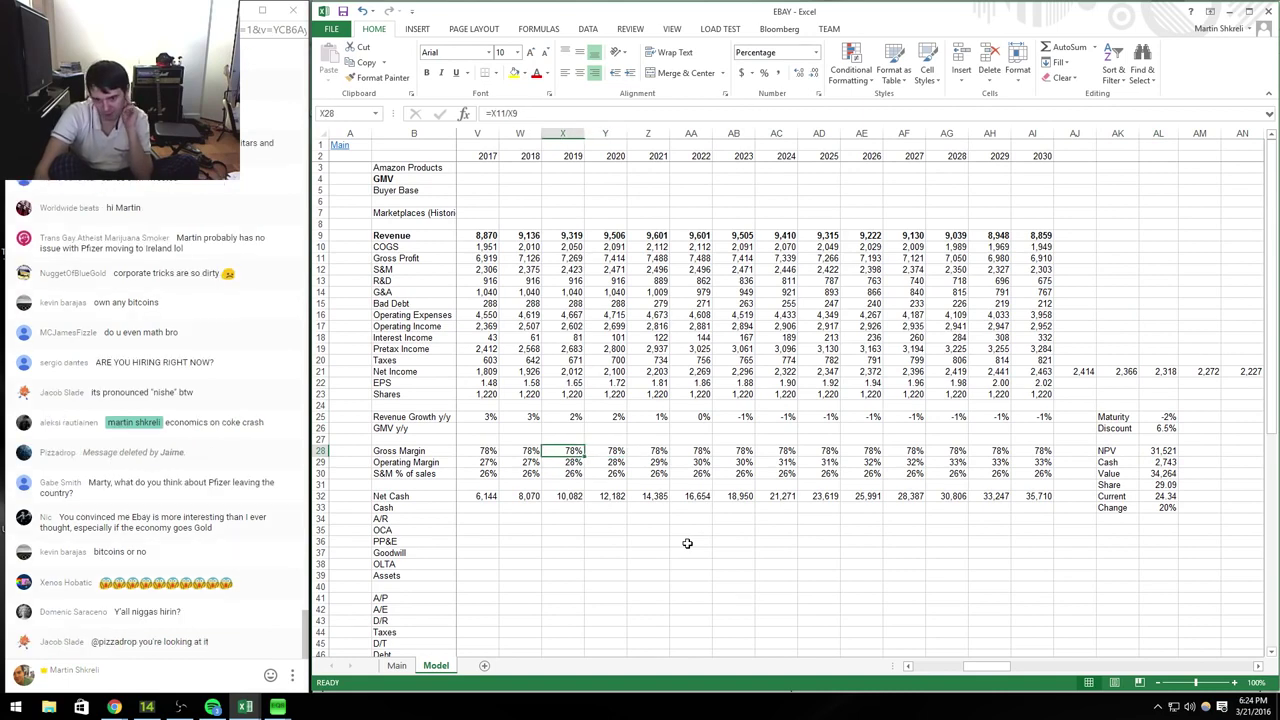
{"action": "key", "text": "Left"}
{"action": "key", "text": "Left"}
{"action": "key", "text": "Left"}
{"action": "key", "text": "Left"}
{"action": "key", "text": "Left"}
{"action": "key", "text": "Left"}
{"action": "key", "text": "Right"}
{"action": "key", "text": "Right"}
{"action": "key", "text": "Right"}
{"action": "key", "text": "Right"}
{"action": "key", "text": "Right"}
{"action": "key", "text": "Right"}
{"action": "key", "text": "Up"}
{"action": "key", "text": "Up"}
{"action": "key", "text": "Up"}
{"action": "key", "text": "Up"}
{"action": "key", "text": "Up"}
{"action": "key", "text": "Up"}
{"action": "key", "text": "Up"}
{"action": "key", "text": "Up"}
{"action": "key", "text": "Up"}
{"action": "key", "text": "Up"}
{"action": "key", "text": "Up"}
{"action": "key", "text": "Up"}
{"action": "key", "text": "Up"}
{"action": "key", "text": "Up"}
{"action": "key", "text": "Up"}
{"action": "key", "text": "Up"}
{"action": "key", "text": "Up"}
{"action": "key", "text": "Up"}
{"action": "key", "text": "Up"}
{"action": "key", "text": "Up"}
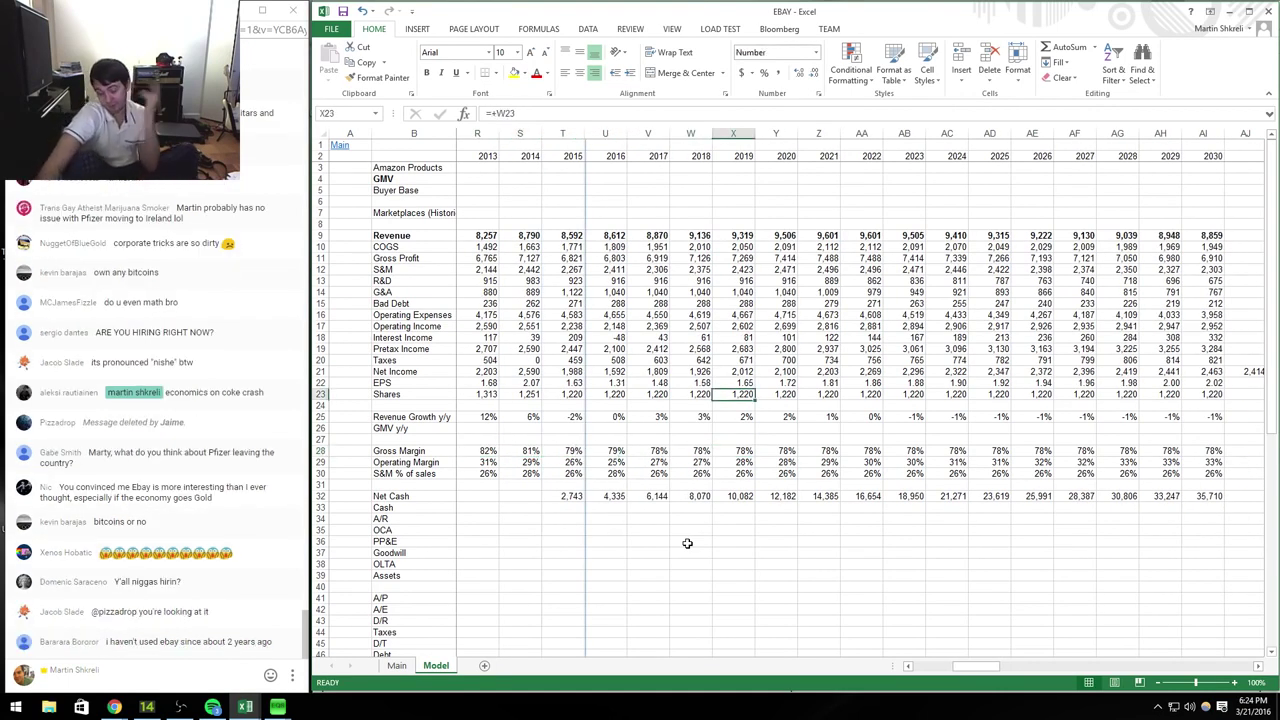
{"action": "key", "text": "Down"}
{"action": "key", "text": "Down"}
{"action": "key", "text": "Down"}
{"action": "key", "text": "Down"}
{"action": "key", "text": "Down"}
{"action": "key", "text": "Down"}
{"action": "key", "text": "Down"}
{"action": "key", "text": "Down"}
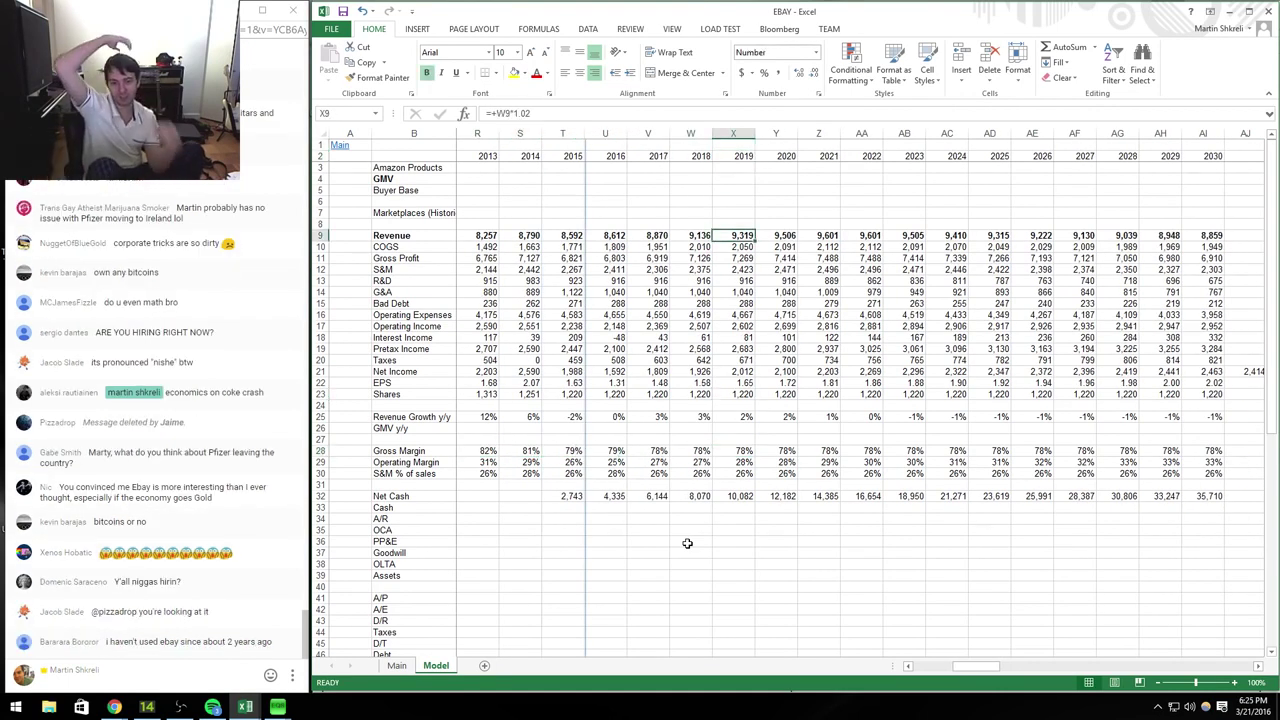
Step: Switch to the browser, look up ticker "cost" on EDGAR and show the income statement in Costco's 10-Q filed 2016-03-09
{"action": "key", "text": "ctrl+Tab"}
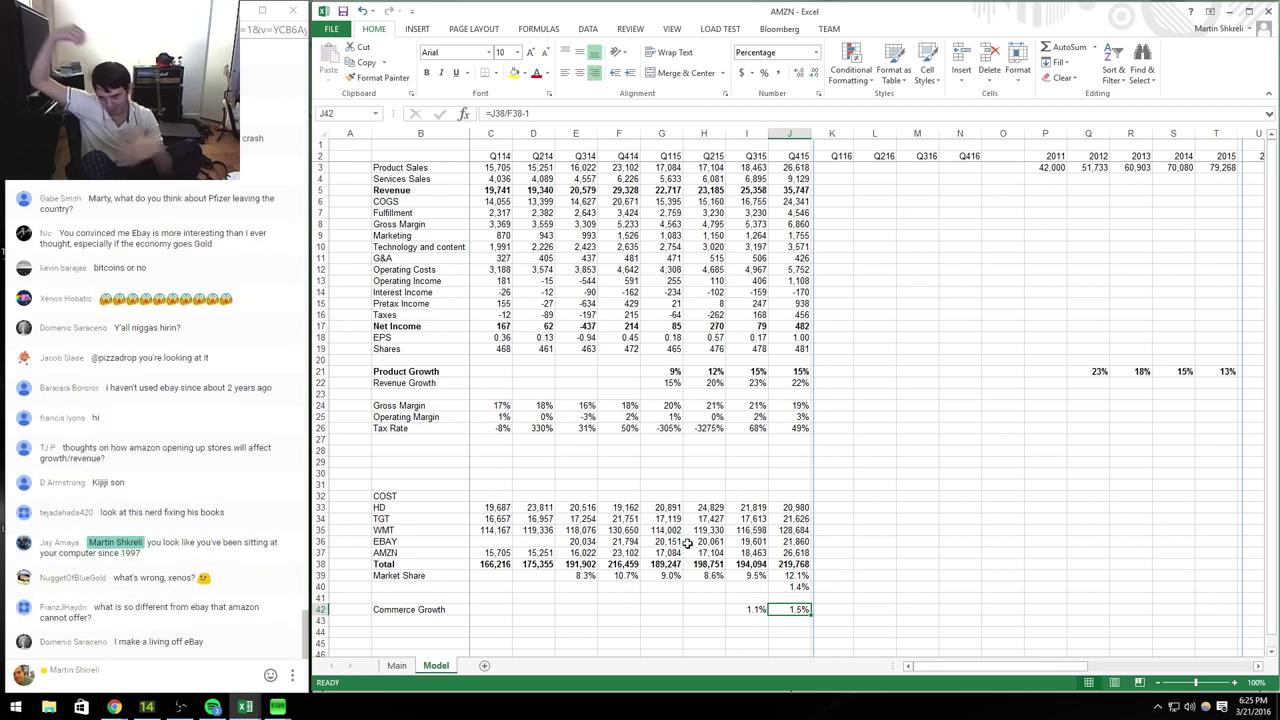
{"action": "key", "text": "alt+Tab"}
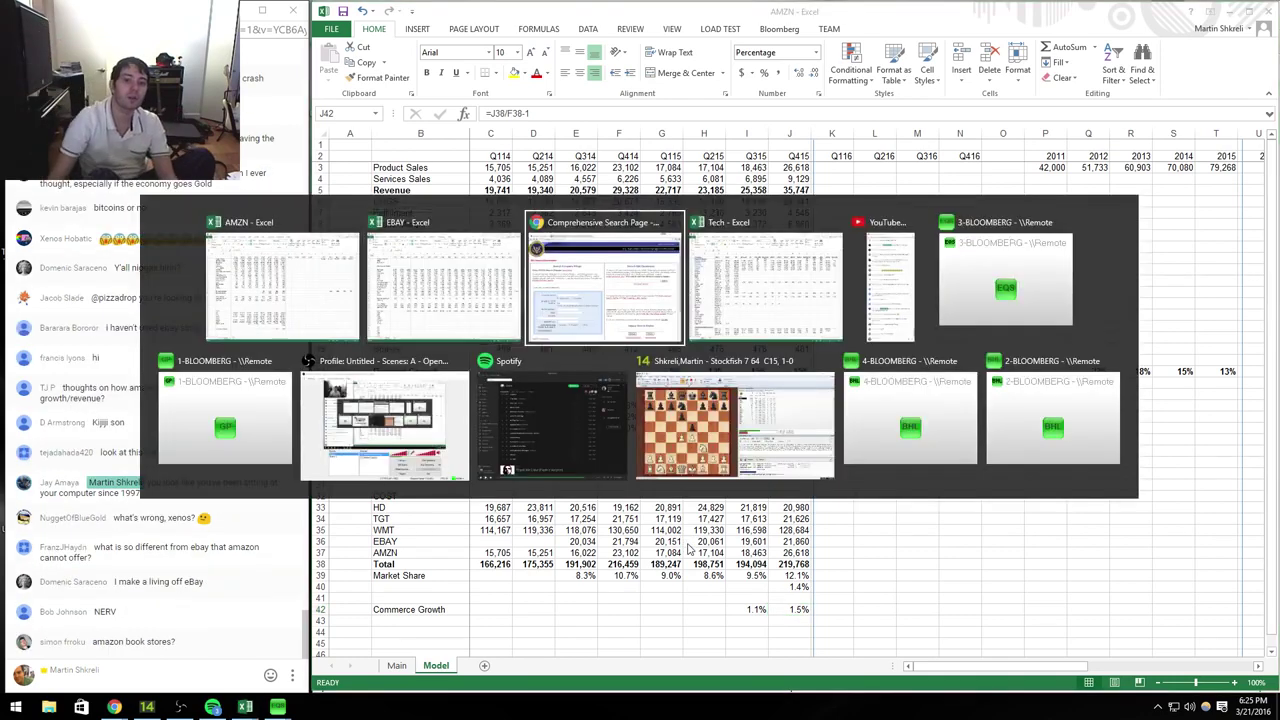
{"action": "key", "text": "alt+Tab"}
{"action": "double_click", "coordinate": [539, 447]}
{"action": "type", "text": "cost"}
{"action": "key", "text": "Return"}
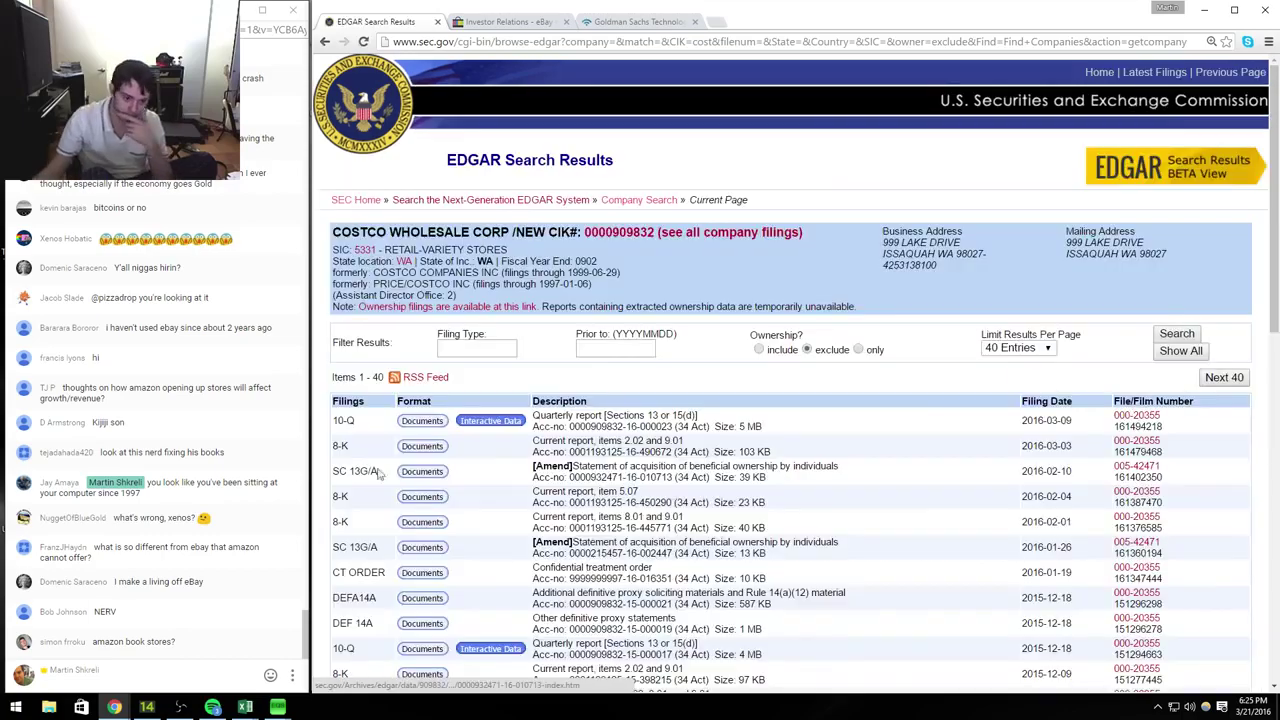
{"action": "left_click", "coordinate": [413, 418]}
{"action": "left_click", "coordinate": [757, 408]}
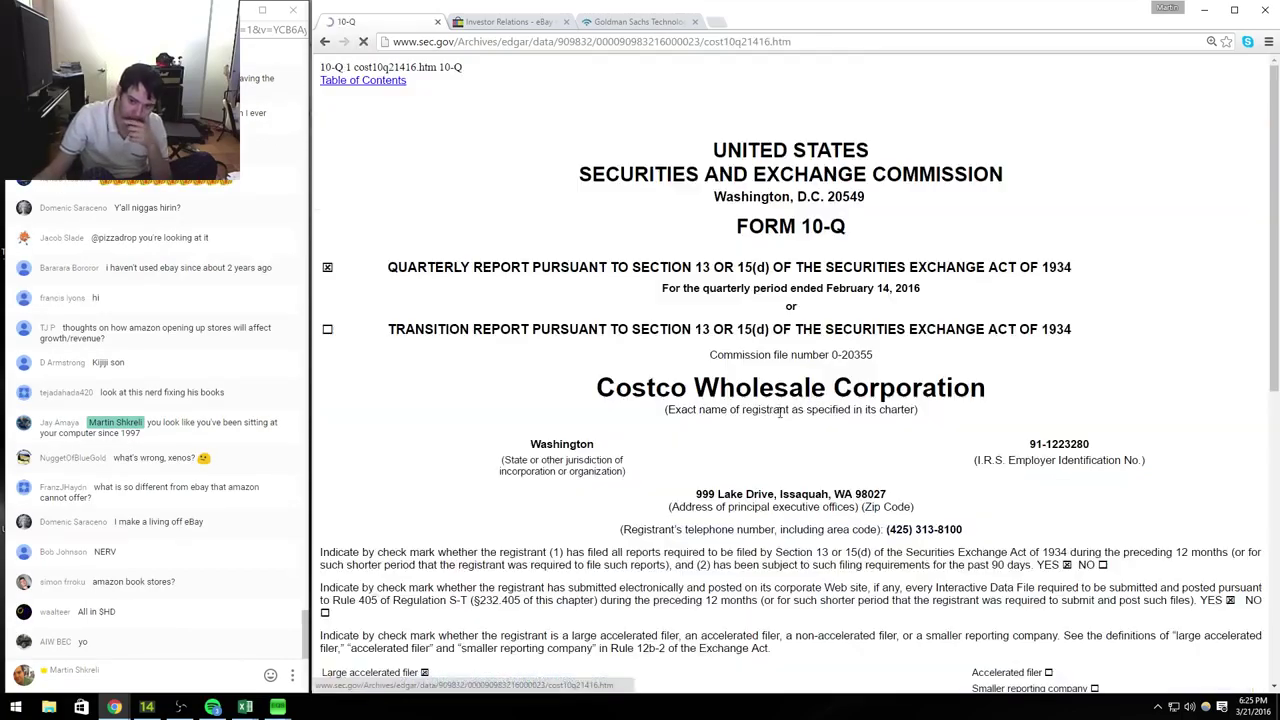
{"action": "scroll", "coordinate": [785, 460], "scroll_direction": "down", "scroll_amount": 10}
{"action": "scroll", "coordinate": [778, 480], "scroll_direction": "down", "scroll_amount": 10}
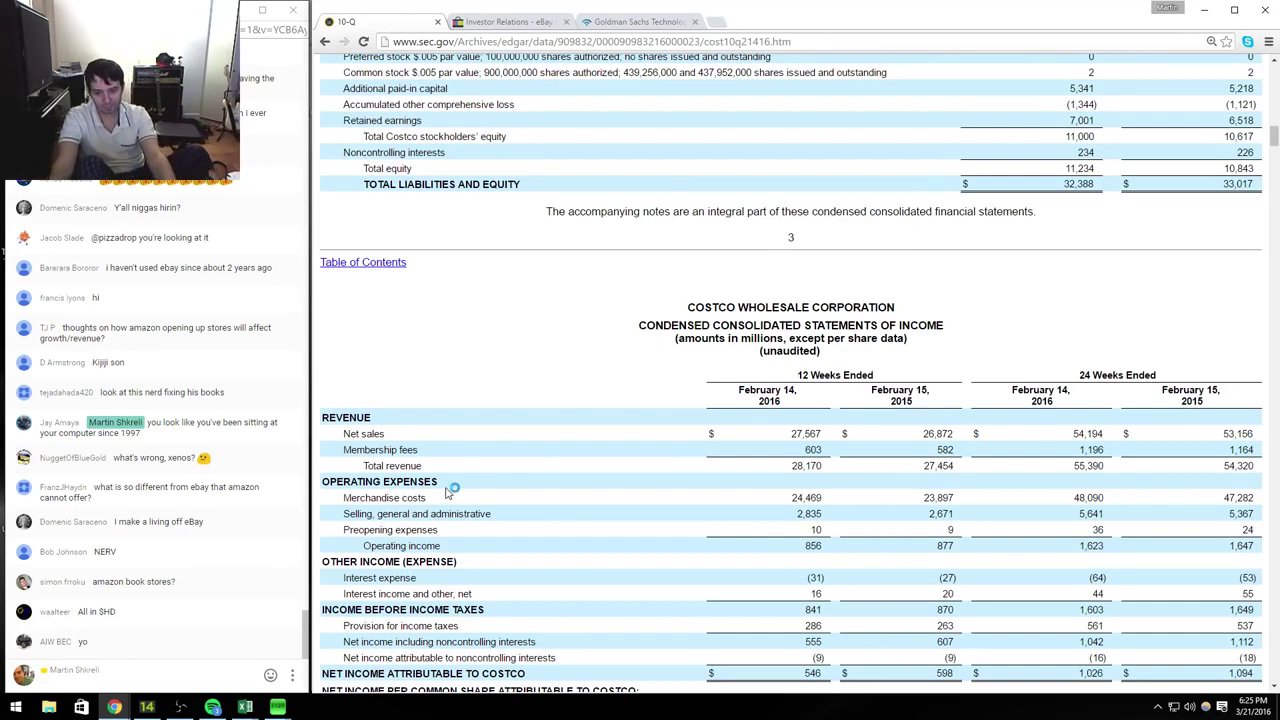
Step: In the AMZN workbook, enter Costco's February 2016 quarter net sales, 27567, in the COST row for Q415 (J32)
{"action": "key", "text": "alt+Tab"}
{"action": "key", "text": "Up"}
{"action": "key", "text": "Up"}
{"action": "key", "text": "Up"}
{"action": "key", "text": "Up"}
{"action": "key", "text": "Up"}
{"action": "key", "text": "Up"}
{"action": "key", "text": "Up"}
{"action": "key", "text": "Up"}
{"action": "key", "text": "Up"}
{"action": "key", "text": "Up"}
{"action": "key", "text": "alt+Tab"}
{"action": "key", "text": "alt+Tab"}
{"action": "type", "text": "27567"}
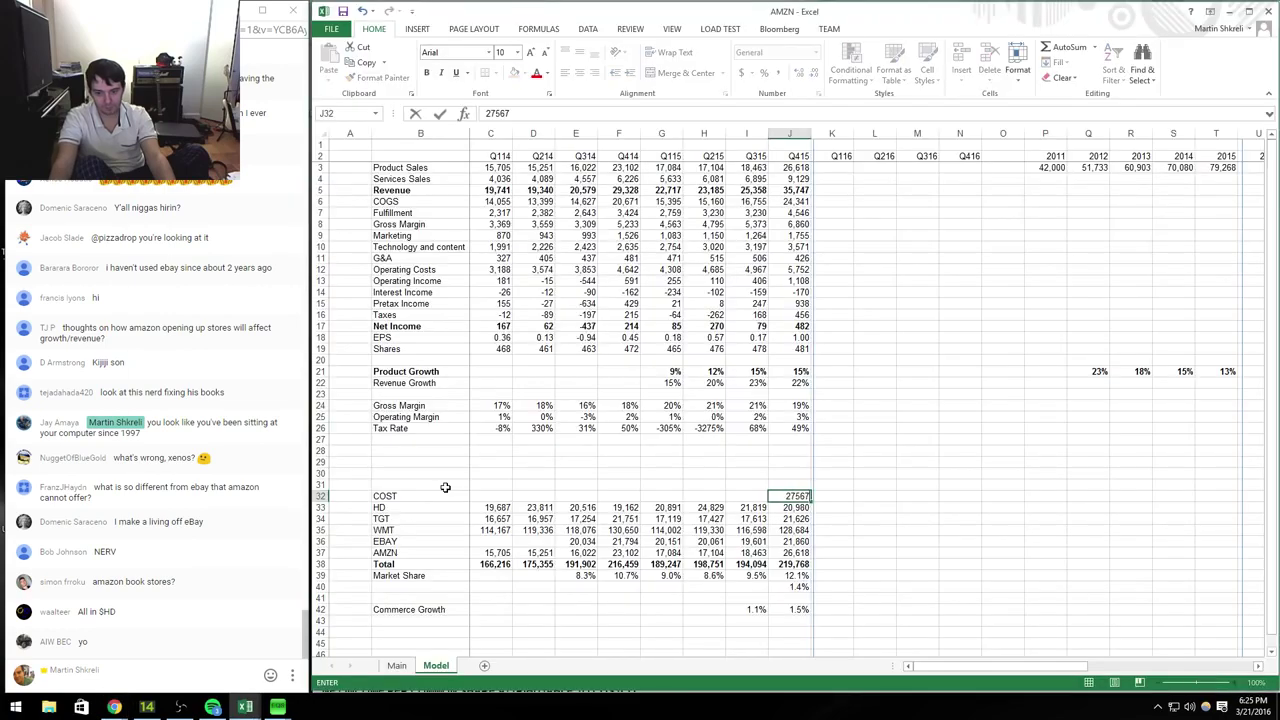
Step: Enter Costco's February 2015 quarter net sales, 26872, in the COST row for Q414 (F32)
{"action": "key", "text": "Left"}
{"action": "key", "text": "Left"}
{"action": "key", "text": "Left"}
{"action": "key", "text": "Left"}
{"action": "key", "text": "alt+Tab"}
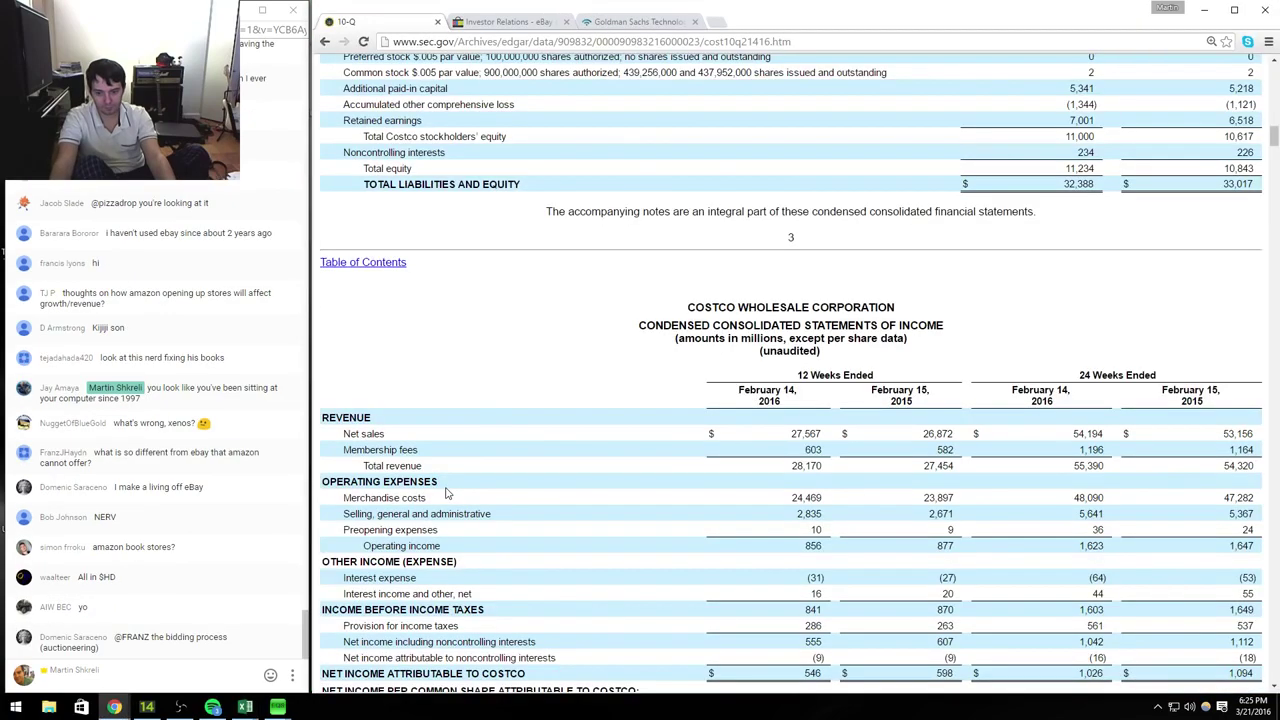
{"action": "key", "text": "alt+Tab"}
{"action": "type", "text": "26872"}
{"action": "key", "text": "Right"}
{"action": "key", "text": "Right"}
{"action": "key", "text": "Right"}
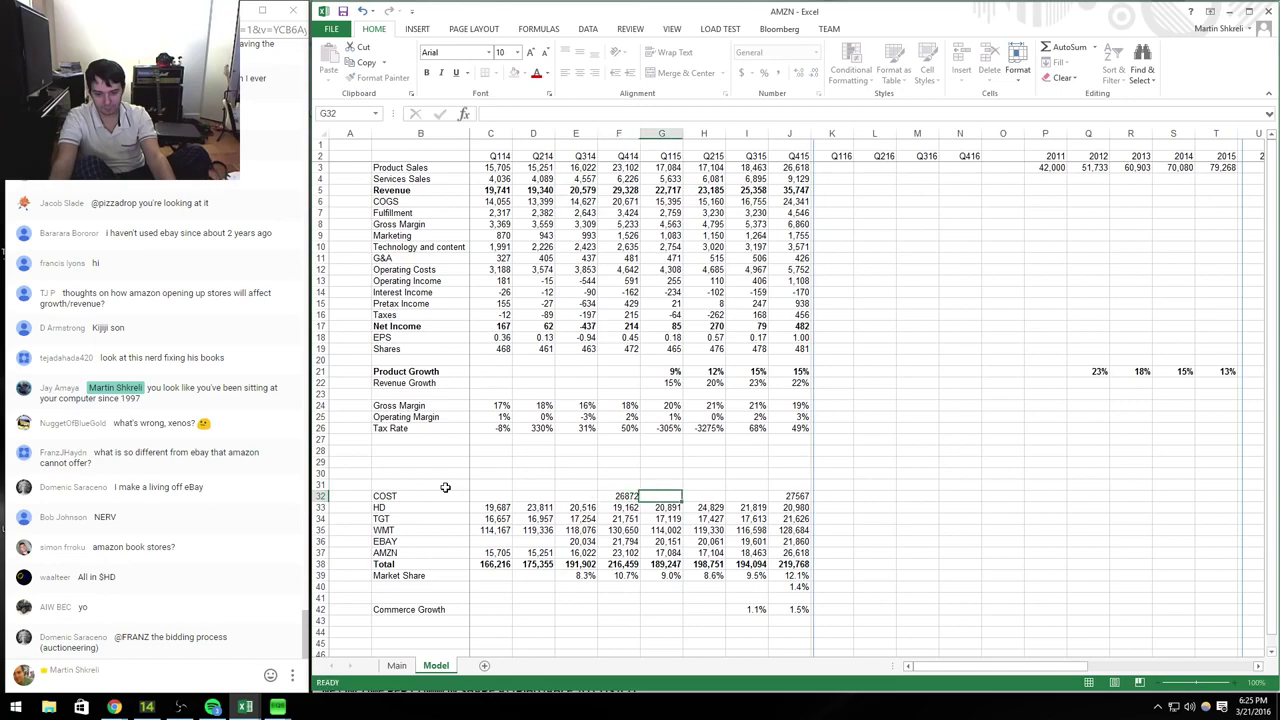
Step: Return to Costco's EDGAR filing list and open the 10-Q filed 2015-12-18 at its statements of income
{"action": "key", "text": "alt+Tab"}
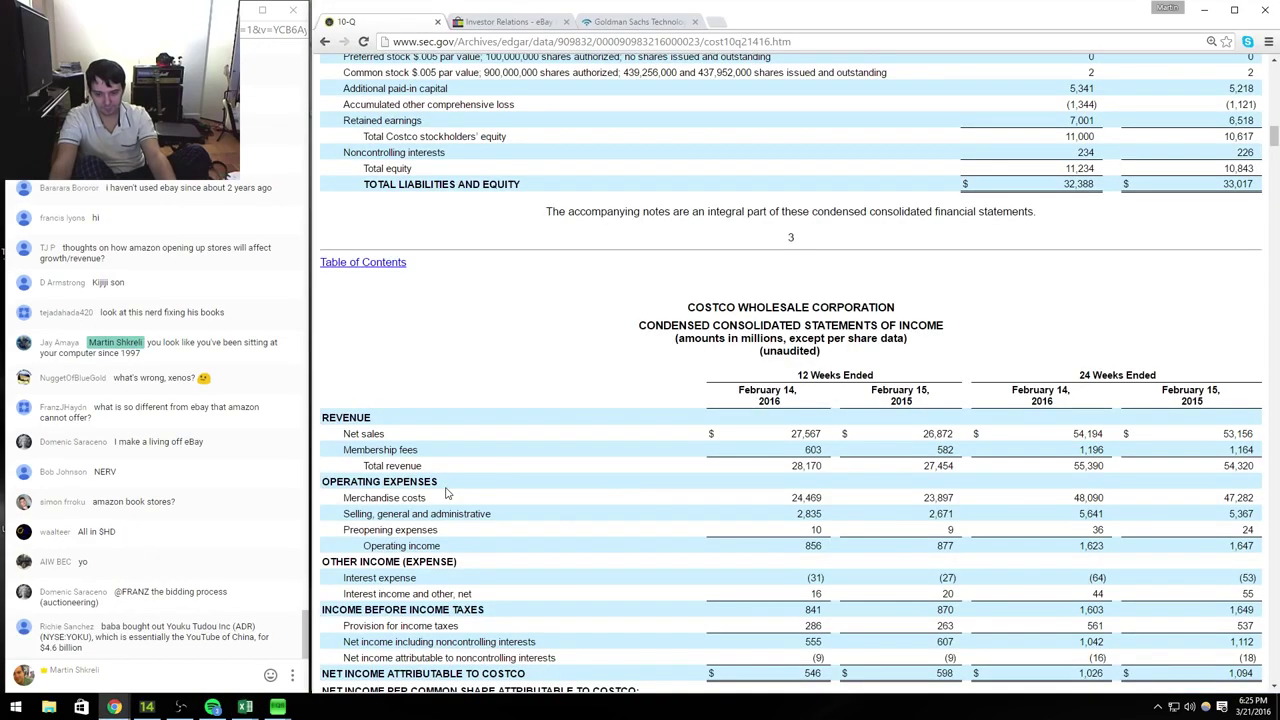
{"action": "key", "text": "alt+Left"}
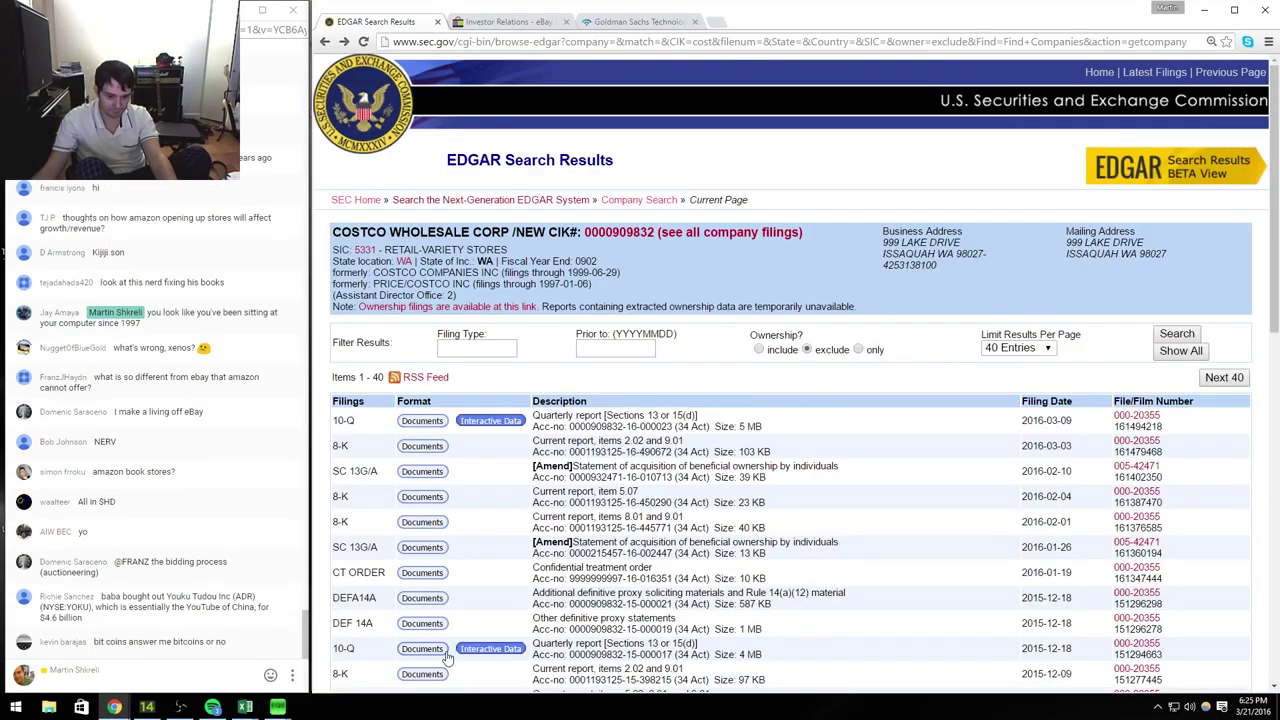
{"action": "left_click", "coordinate": [421, 648]}
{"action": "left_click", "coordinate": [822, 406]}
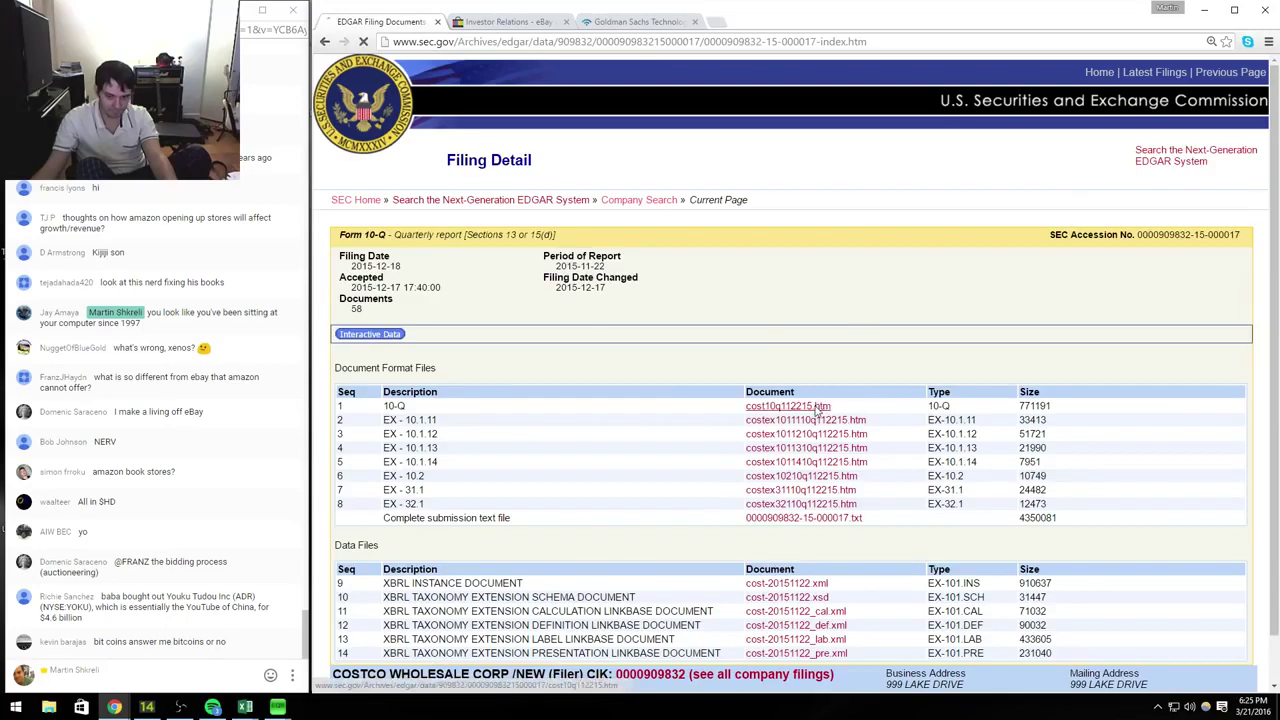
{"action": "scroll", "coordinate": [845, 428], "scroll_direction": "down", "scroll_amount": 10}
{"action": "scroll", "coordinate": [845, 428], "scroll_direction": "down", "scroll_amount": 8}
{"action": "scroll", "coordinate": [845, 428], "scroll_direction": "up", "scroll_amount": 3}
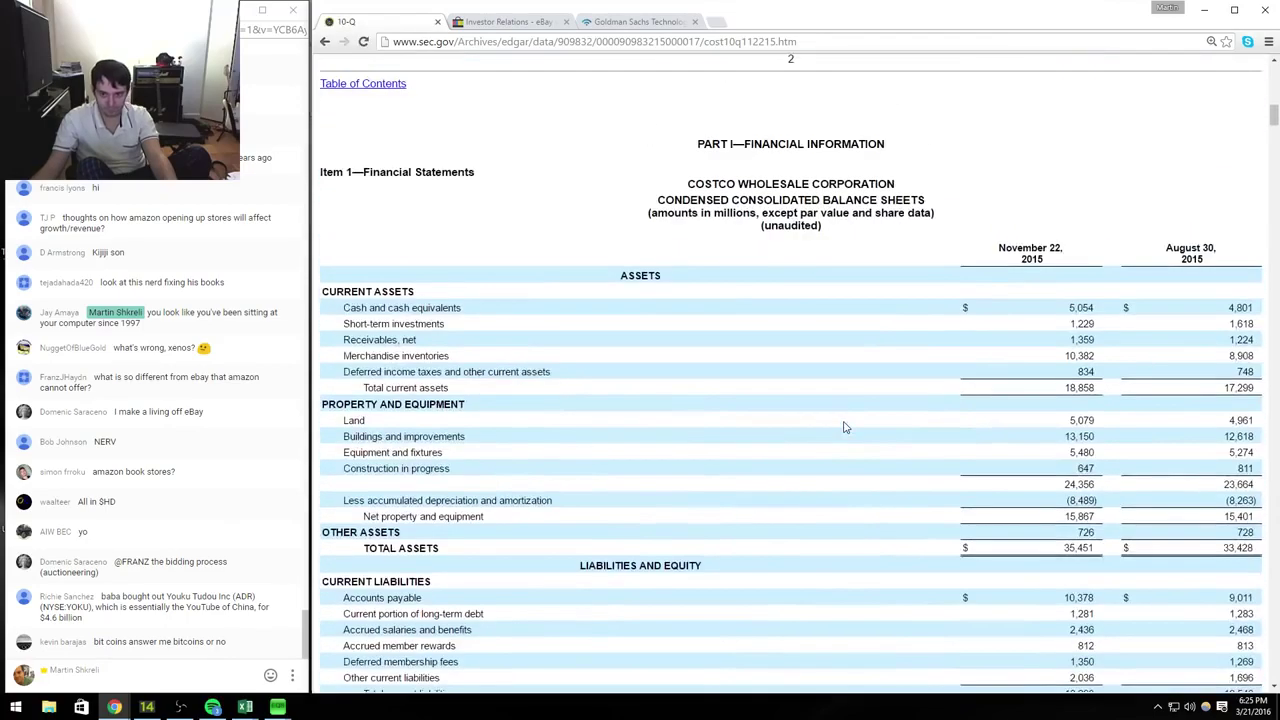
{"action": "scroll", "coordinate": [848, 428], "scroll_direction": "down", "scroll_amount": 7}
{"action": "scroll", "coordinate": [850, 426], "scroll_direction": "down", "scroll_amount": 2}
Step: Enter Costco's November quarter net sales in the COST row: 26627 for Q315 (I32) and 26284 for Q314 (E32)
{"action": "key", "text": "alt+Tab"}
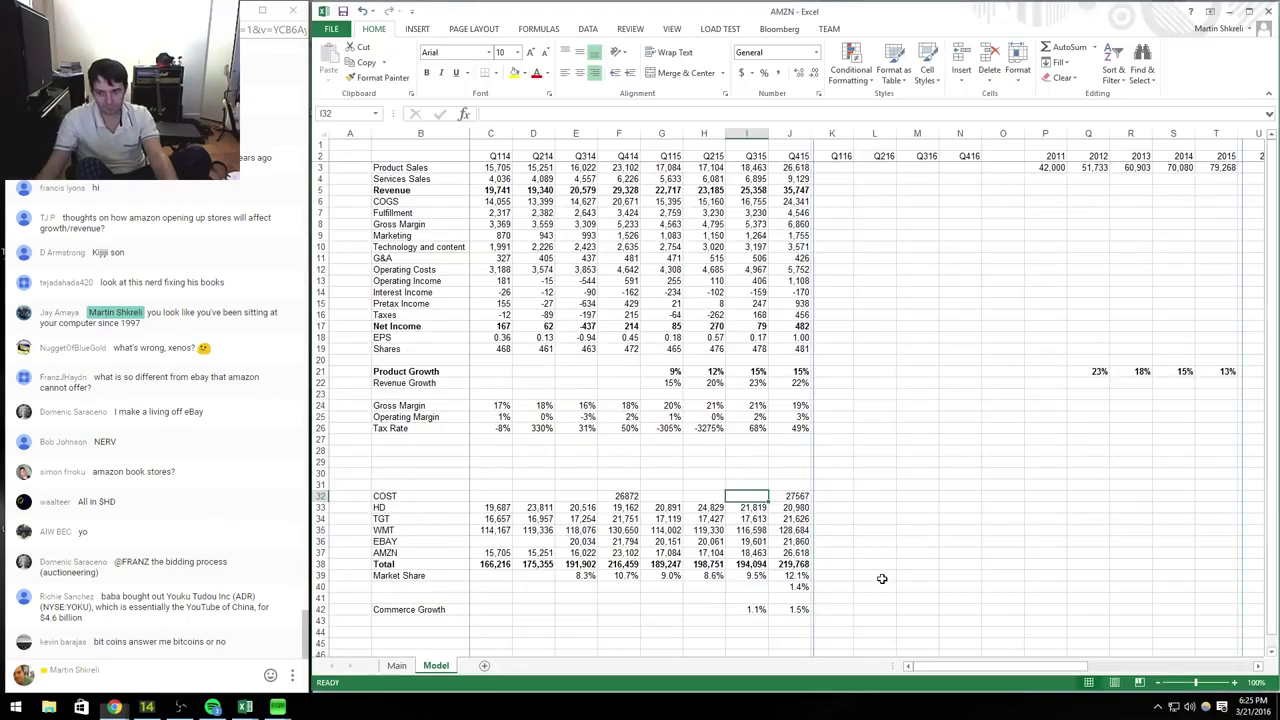
{"action": "type", "text": "26627"}
{"action": "key", "text": "Left"}
{"action": "key", "text": "Left"}
{"action": "key", "text": "Left"}
{"action": "key", "text": "Left"}
{"action": "key", "text": "alt+Tab"}
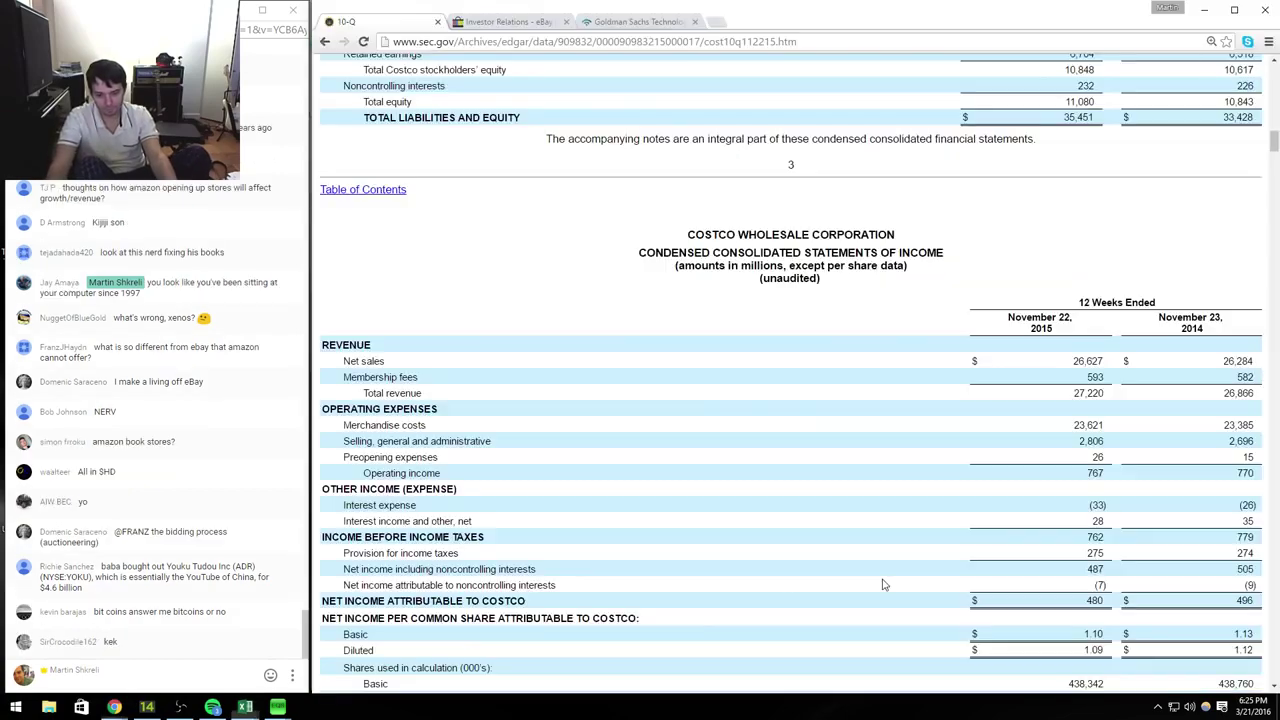
{"action": "key", "text": "alt+Tab"}
{"action": "type", "text": "26284"}
{"action": "key", "text": "Right"}
{"action": "key", "text": "Right"}
Step: Open the EX-99.1 press release of Costco's 8-K filed 2015-09-30 and go to its income statement
{"action": "key", "text": "alt+Tab"}
{"action": "scroll", "coordinate": [884, 540], "scroll_direction": "down", "scroll_amount": 3}
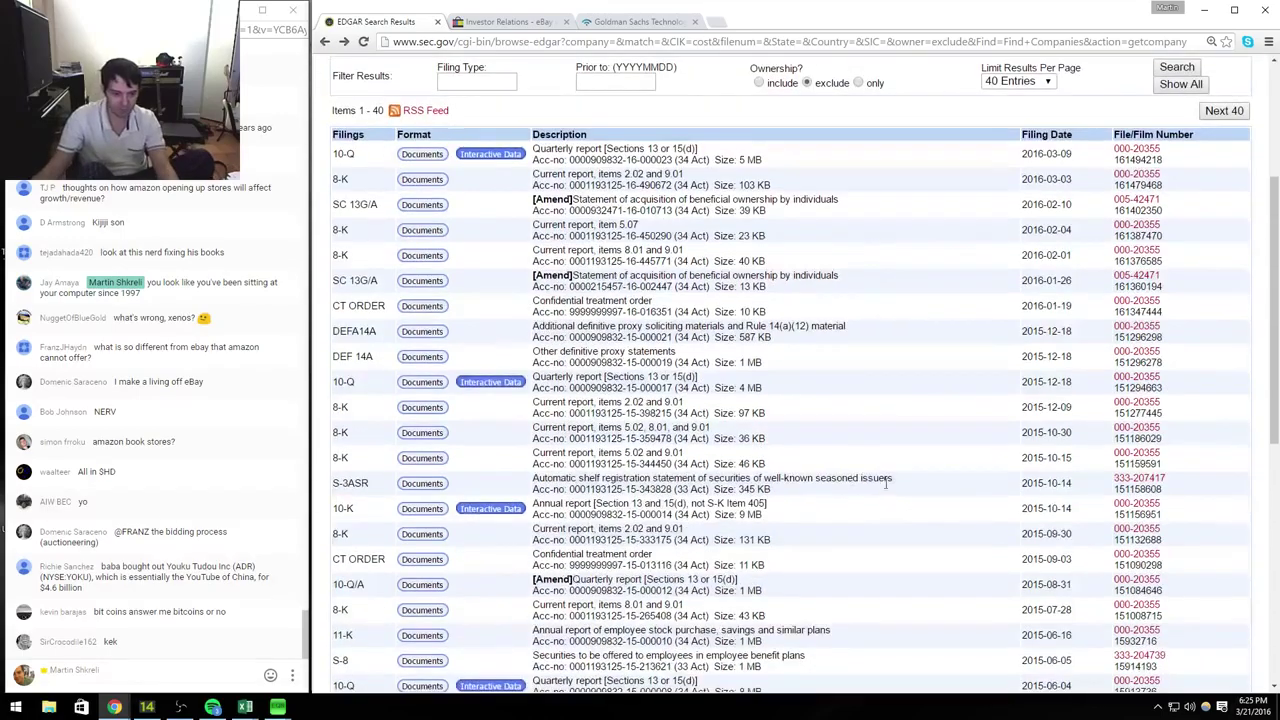
{"action": "left_click", "coordinate": [440, 533]}
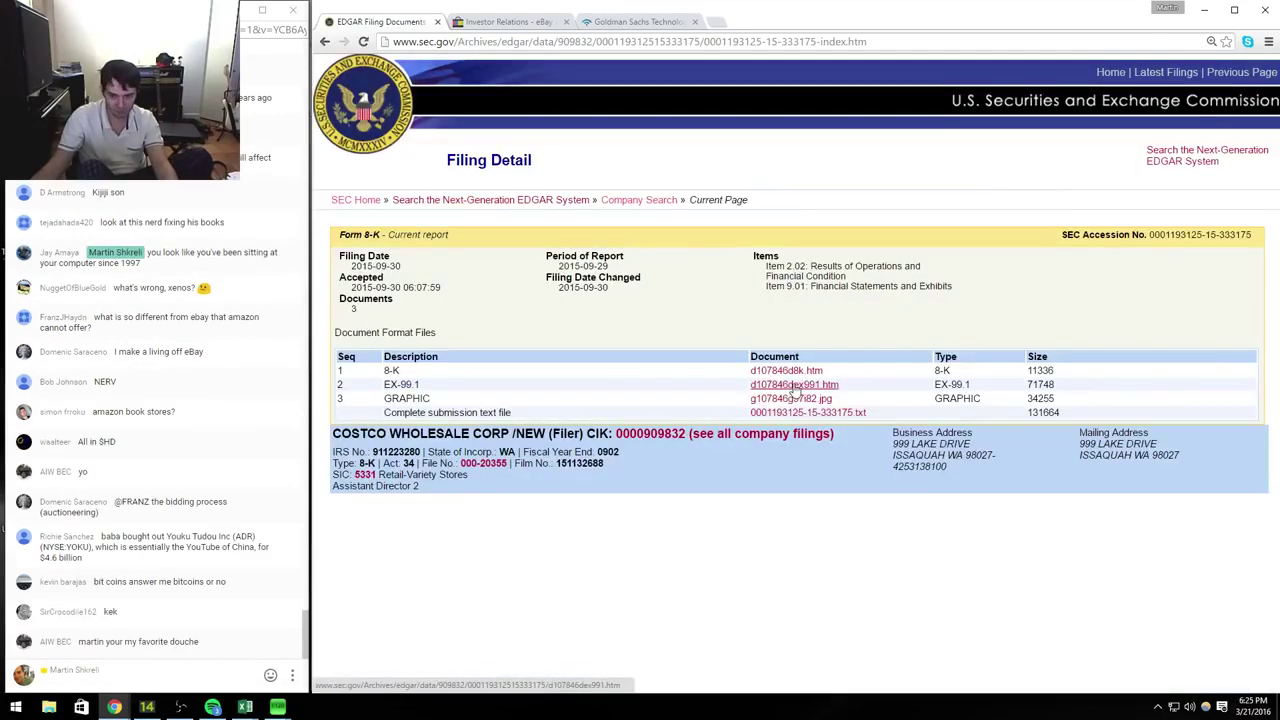
{"action": "left_click", "coordinate": [796, 386]}
{"action": "scroll", "coordinate": [796, 410], "scroll_direction": "down", "scroll_amount": 9}
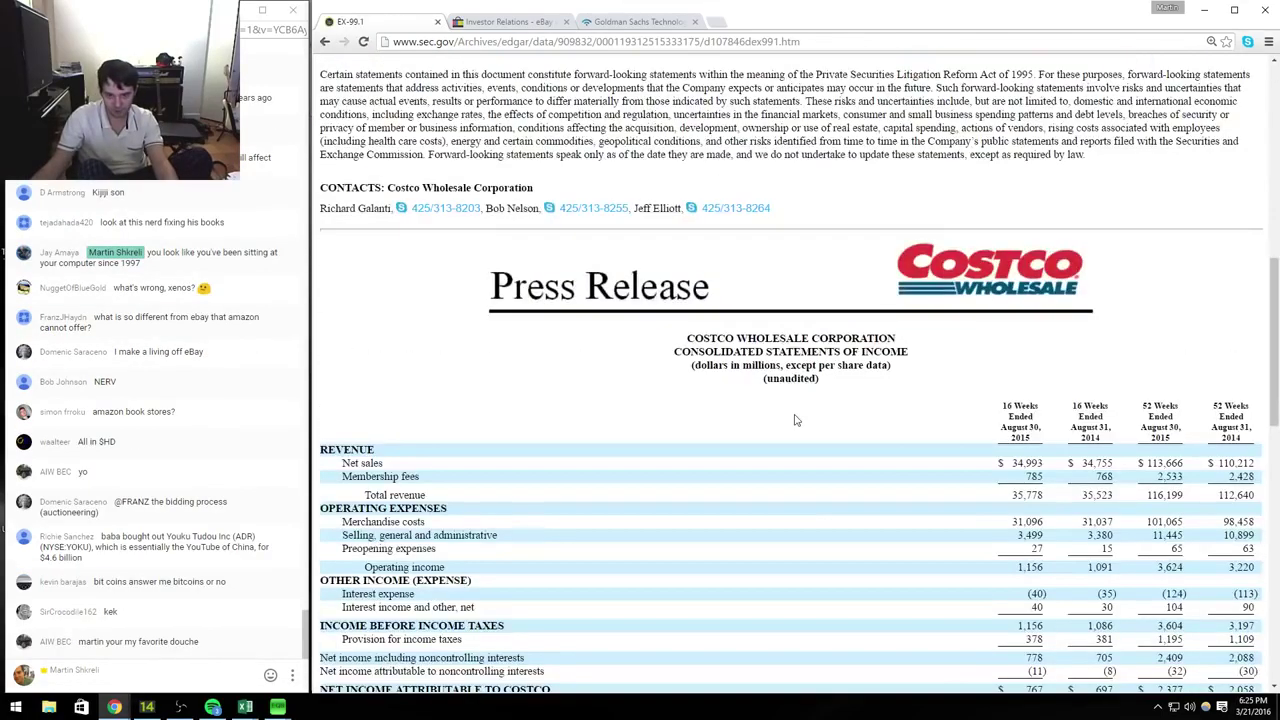
Step: Enter Costco's 16-week August net sales in the COST row: 34993 for Q215 (H32) and 34755 for Q214 (D32)
{"action": "key", "text": "alt+Tab"}
{"action": "key", "text": "alt+Tab"}
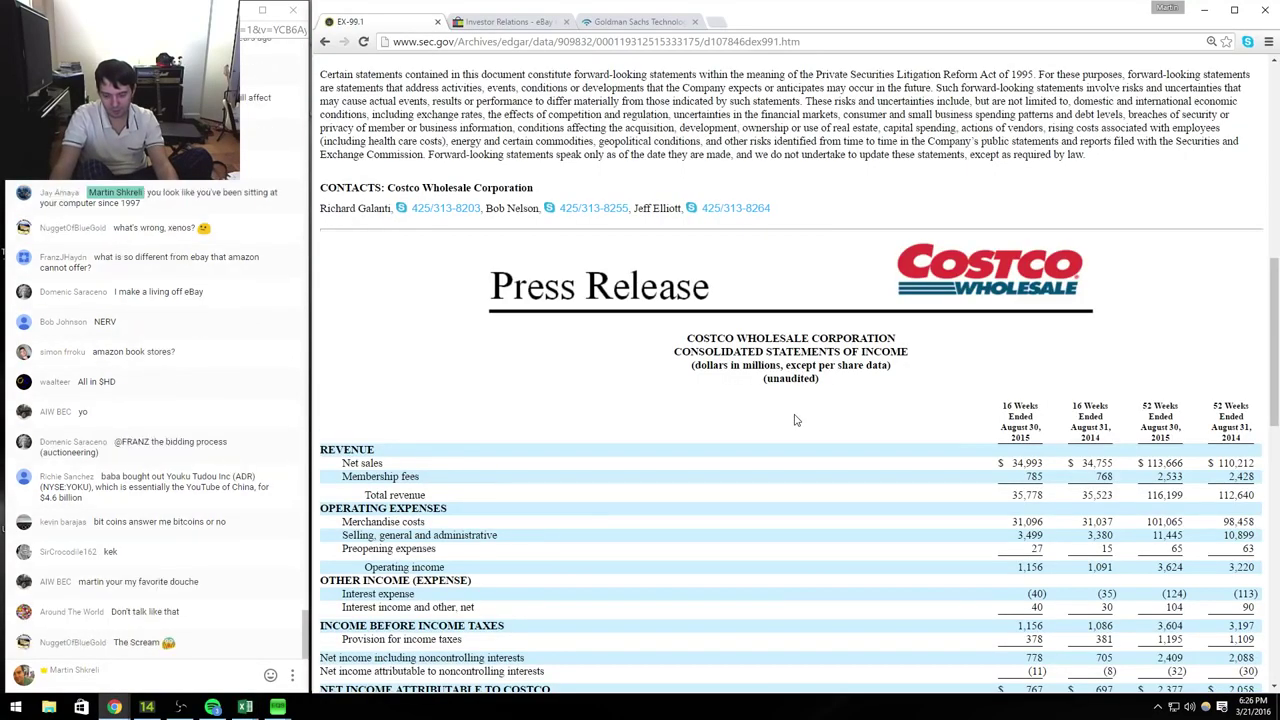
{"action": "key", "text": "alt+Tab"}
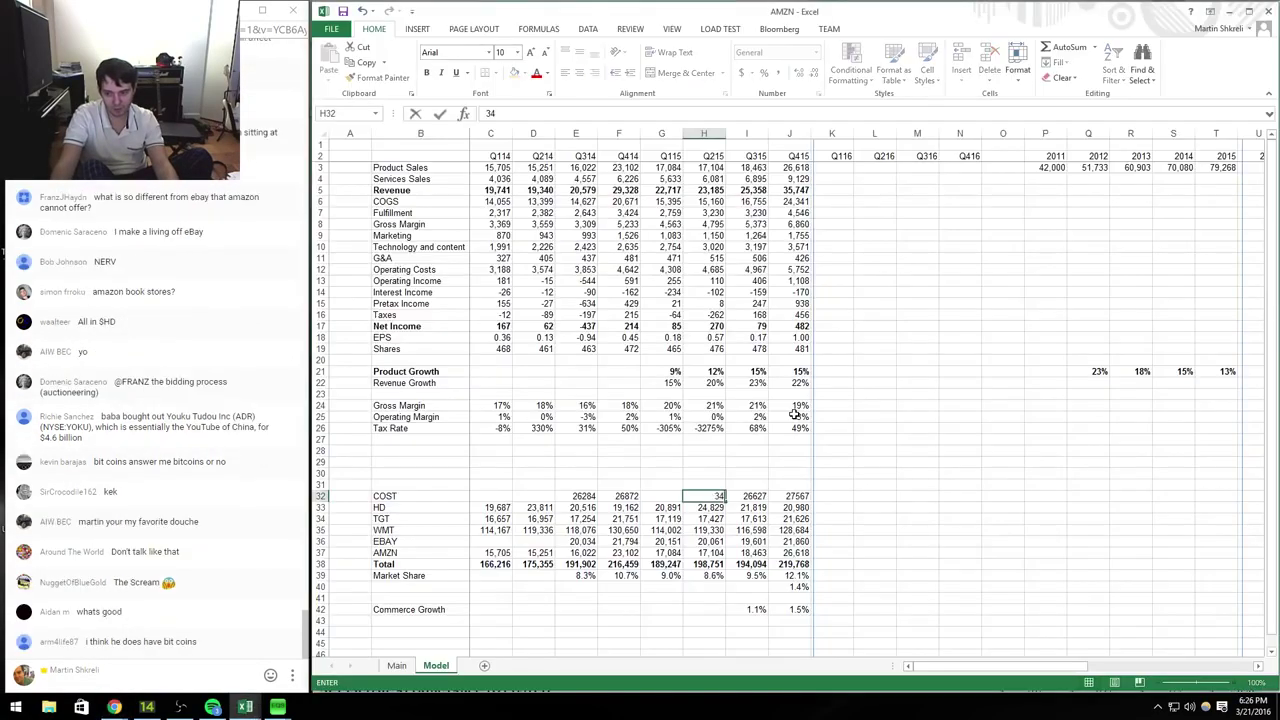
{"action": "key", "text": "Left"}
{"action": "key", "text": "Left"}
{"action": "key", "text": "Left"}
{"action": "key", "text": "Left"}
{"action": "key", "text": "alt+Tab"}
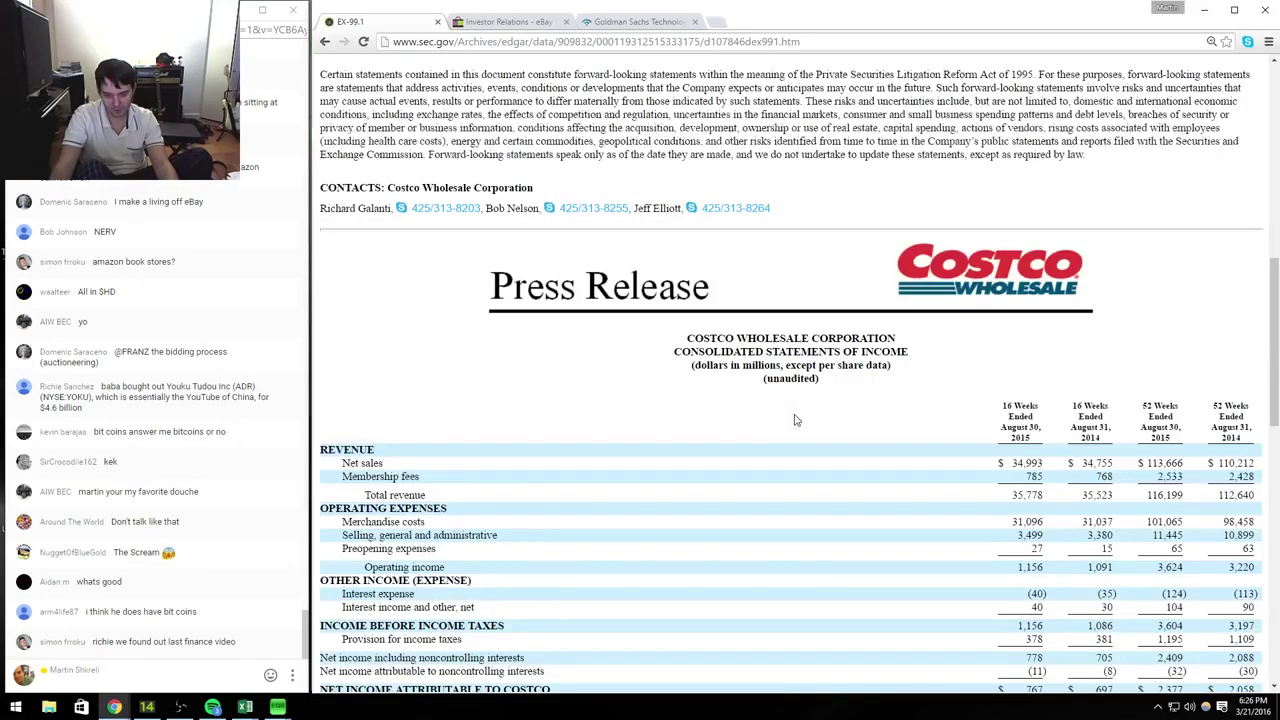
{"action": "key", "text": "alt+Tab"}
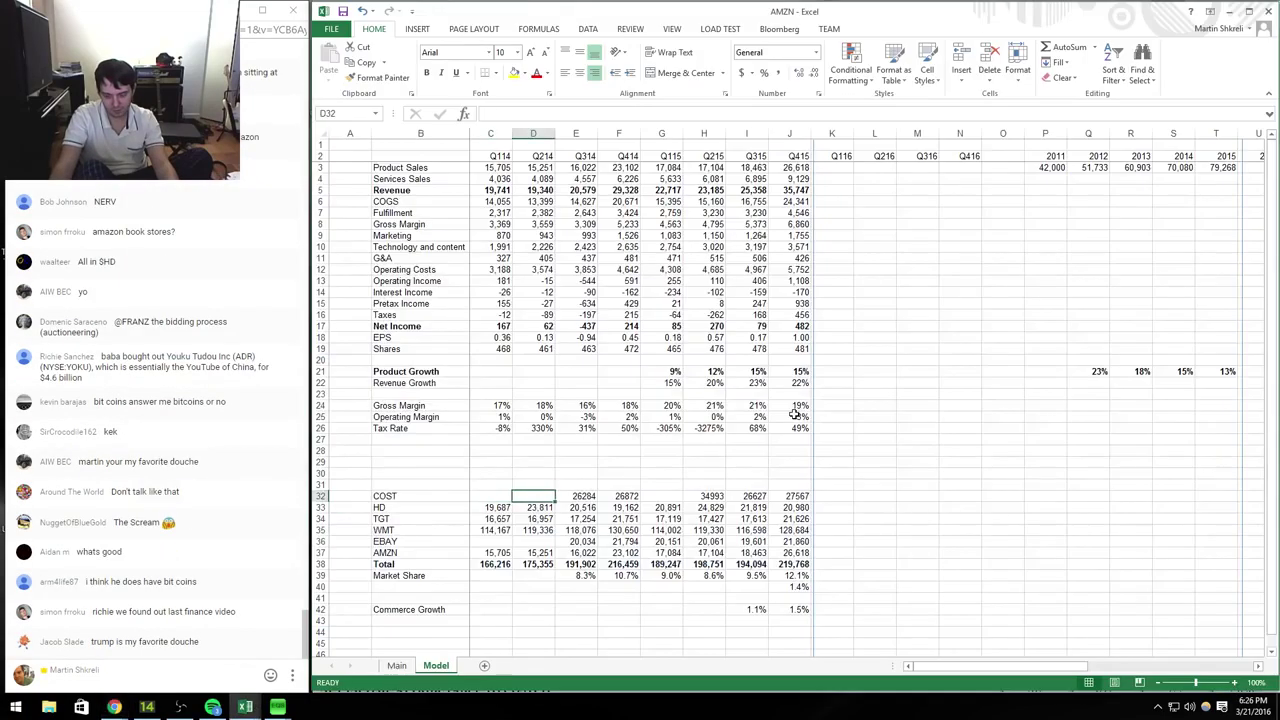
{"action": "key", "text": "Right"}
{"action": "key", "text": "Right"}
{"action": "key", "text": "Right"}
Step: Open Costco's 10-Q filed 2015-06-04 from the EDGAR filing list and show its statements of income
{"action": "key", "text": "alt+Tab"}
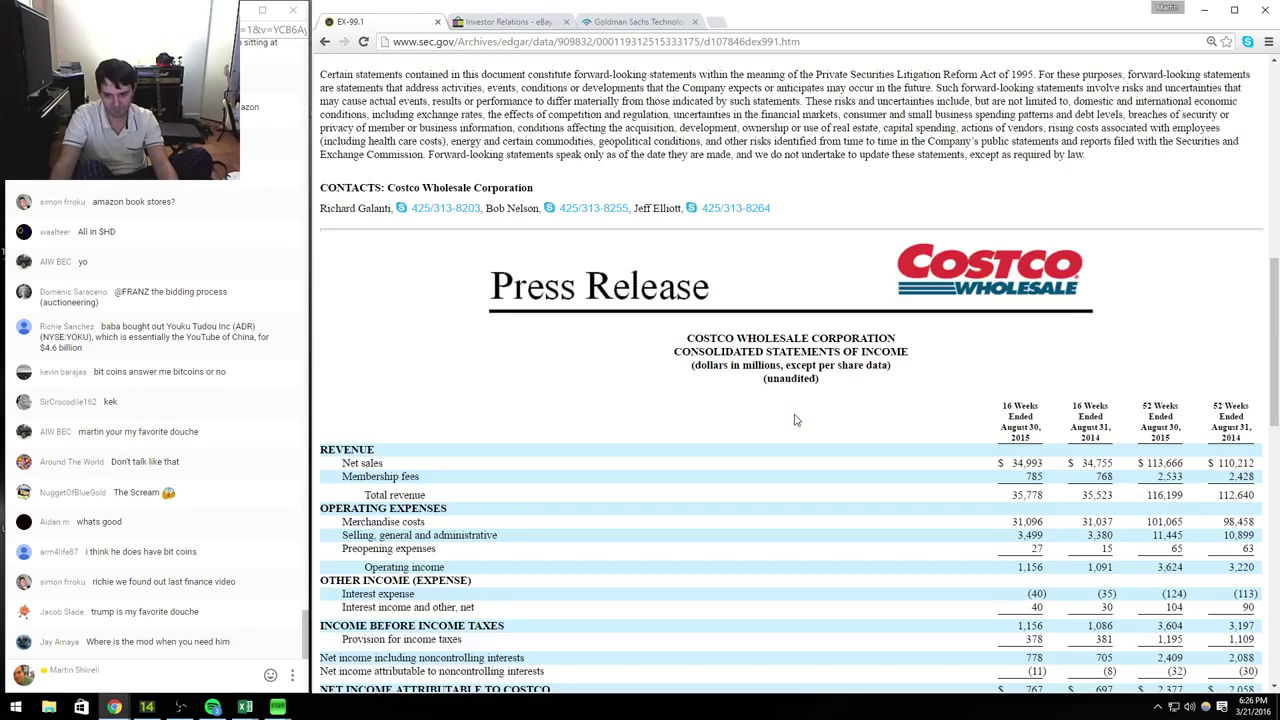
{"action": "key", "text": "alt+Left"}
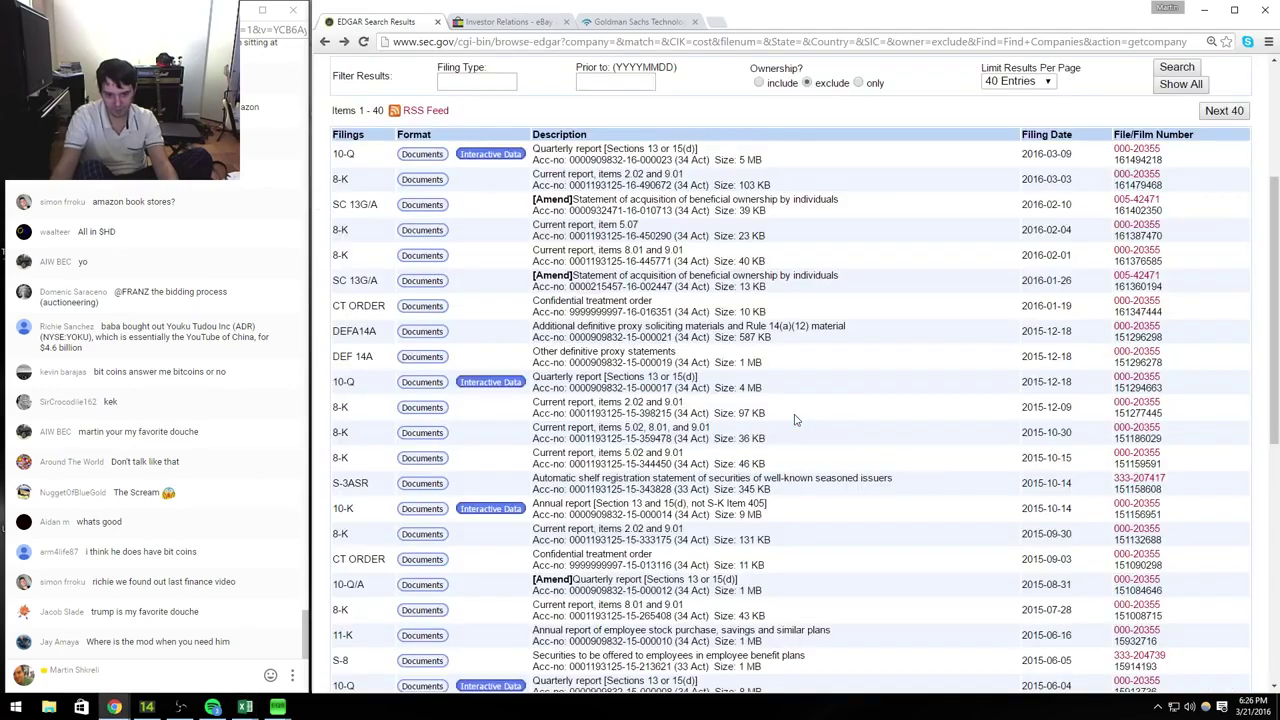
{"action": "left_click", "coordinate": [421, 687]}
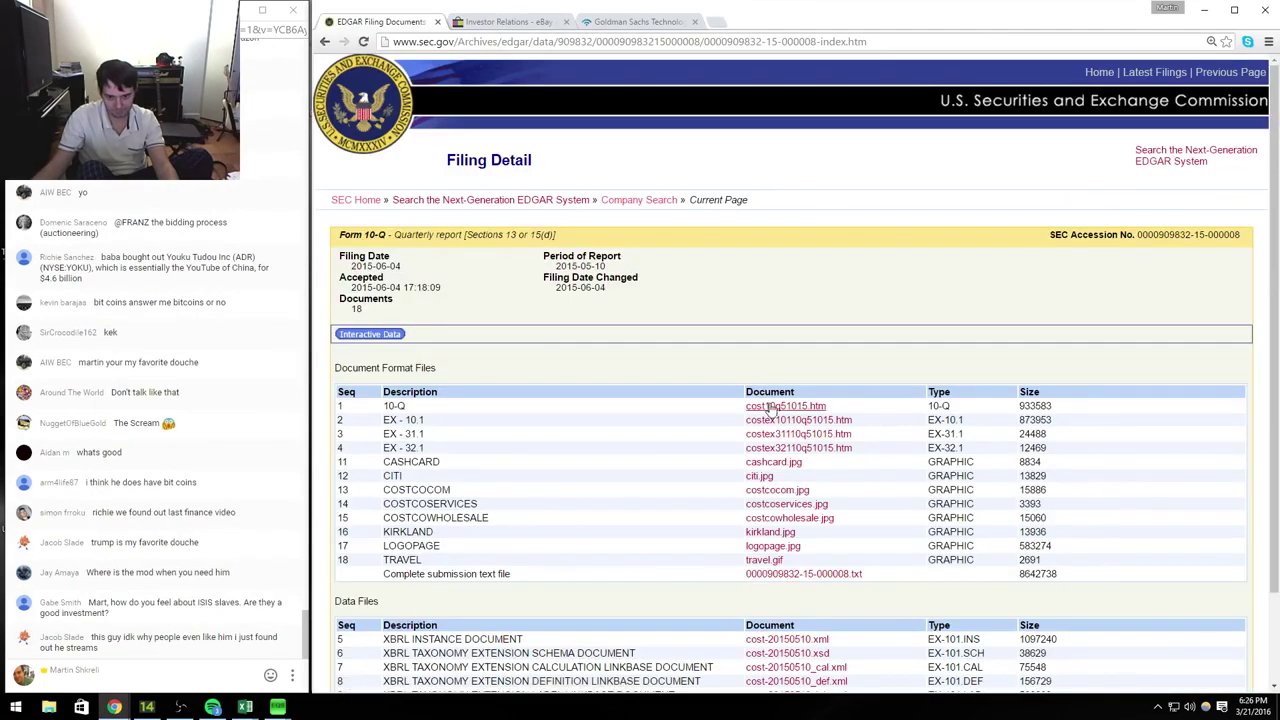
{"action": "left_click", "coordinate": [770, 406]}
{"action": "scroll", "coordinate": [820, 432], "scroll_direction": "down", "scroll_amount": 5}
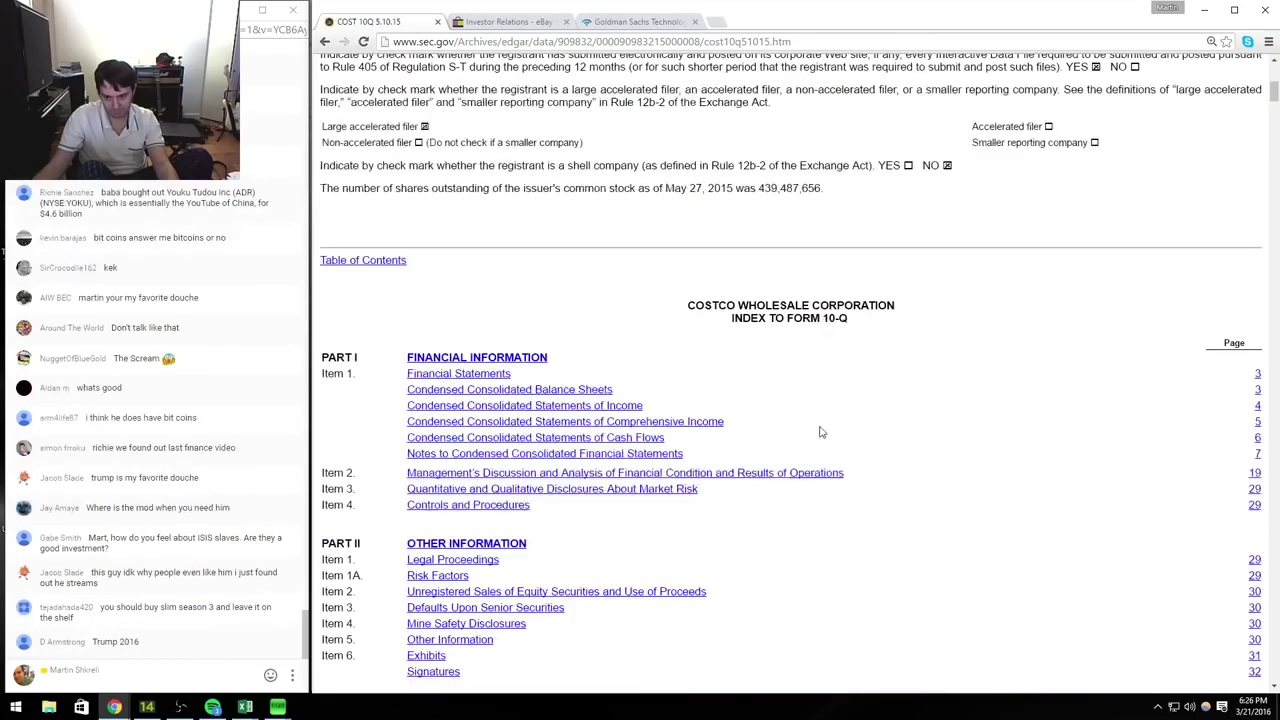
{"action": "scroll", "coordinate": [820, 432], "scroll_direction": "down", "scroll_amount": 6}
{"action": "scroll", "coordinate": [820, 432], "scroll_direction": "down", "scroll_amount": 9}
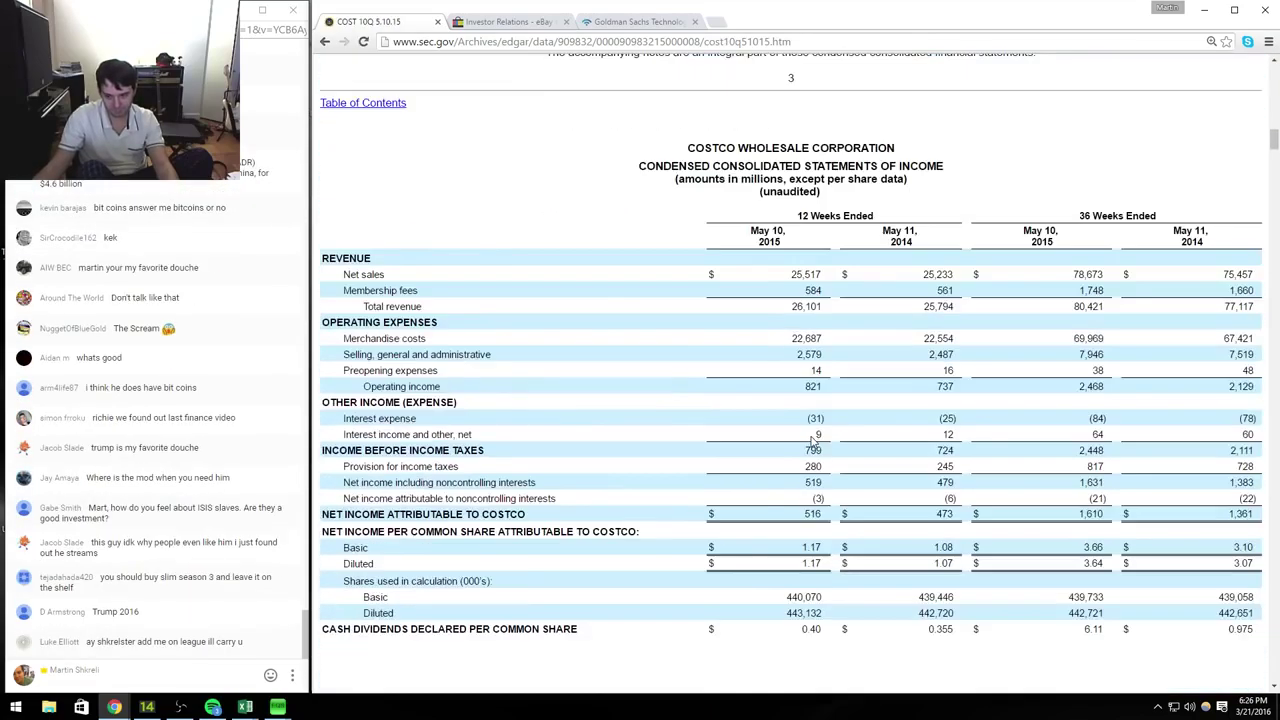
Step: Enter Costco's May 2015 quarter net sales, 25517, for Q115 (G32), and return to the 10-Q for the year-earlier figure
{"action": "key", "text": "alt+Tab"}
{"action": "type", "text": "25517"}
{"action": "key", "text": "Left"}
{"action": "key", "text": "Left"}
{"action": "key", "text": "Left"}
{"action": "key", "text": "Left"}
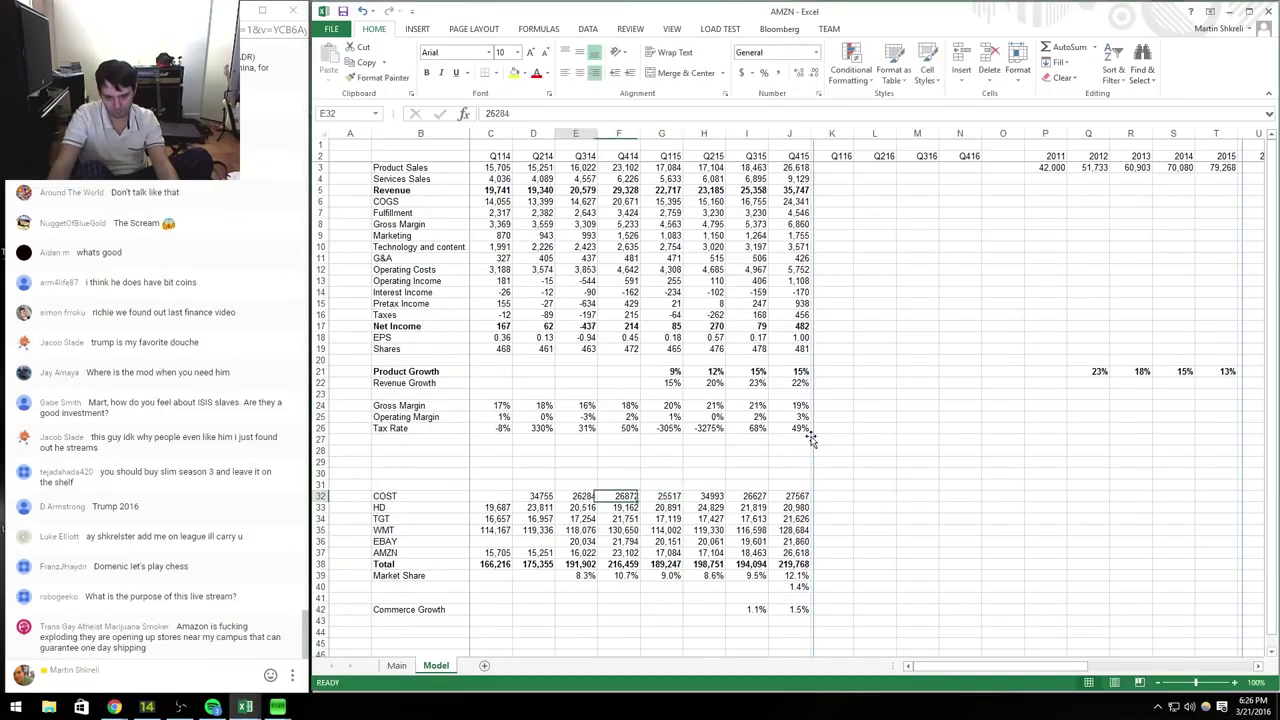
{"action": "key", "text": "alt+Tab"}
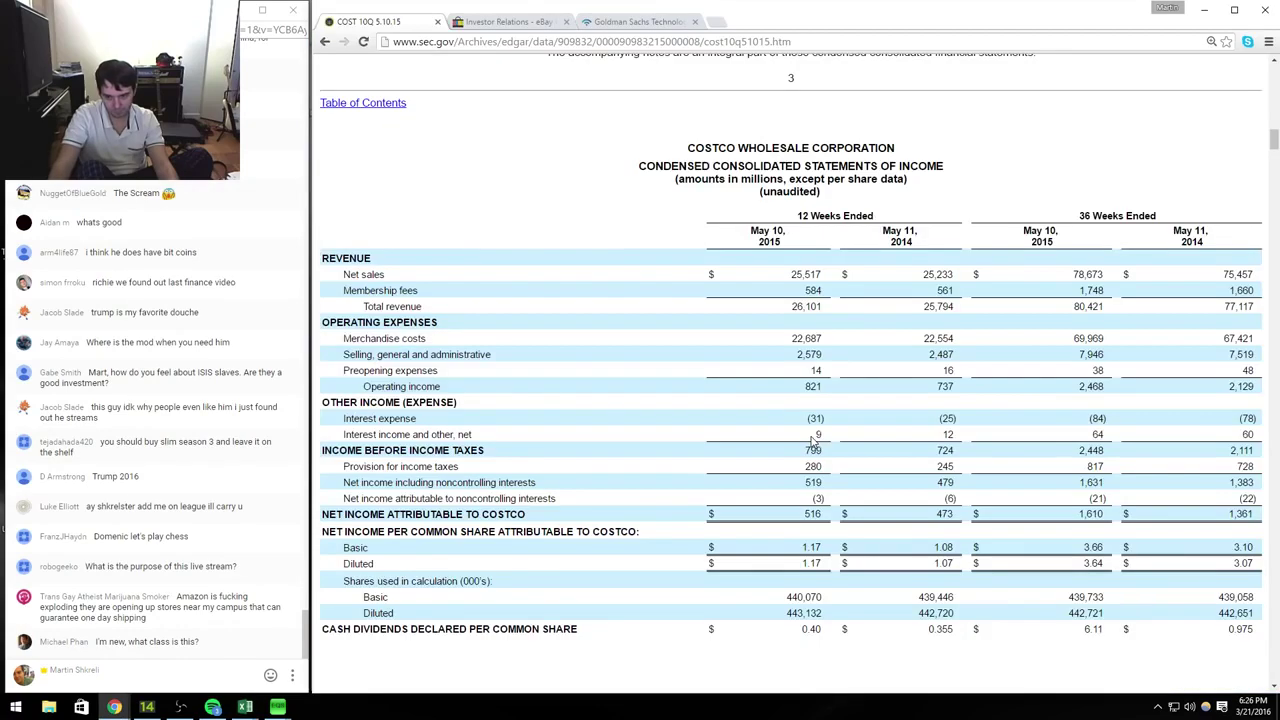
Step: Enter Costco's May 2014 quarter net sales, 25233, for Q114 (C32) and extend the Total row's sums (C38:J38) to include the COST row
{"action": "key", "text": "alt+Tab"}
{"action": "key", "text": "alt+Tab"}
{"action": "key", "text": "alt+Tab"}
{"action": "key", "text": "Down"}
{"action": "key", "text": "Down"}
{"action": "key", "text": "Down"}
{"action": "key", "text": "Down"}
{"action": "key", "text": "Down"}
{"action": "key", "text": "Down"}
{"action": "key", "text": "alt+equal"}
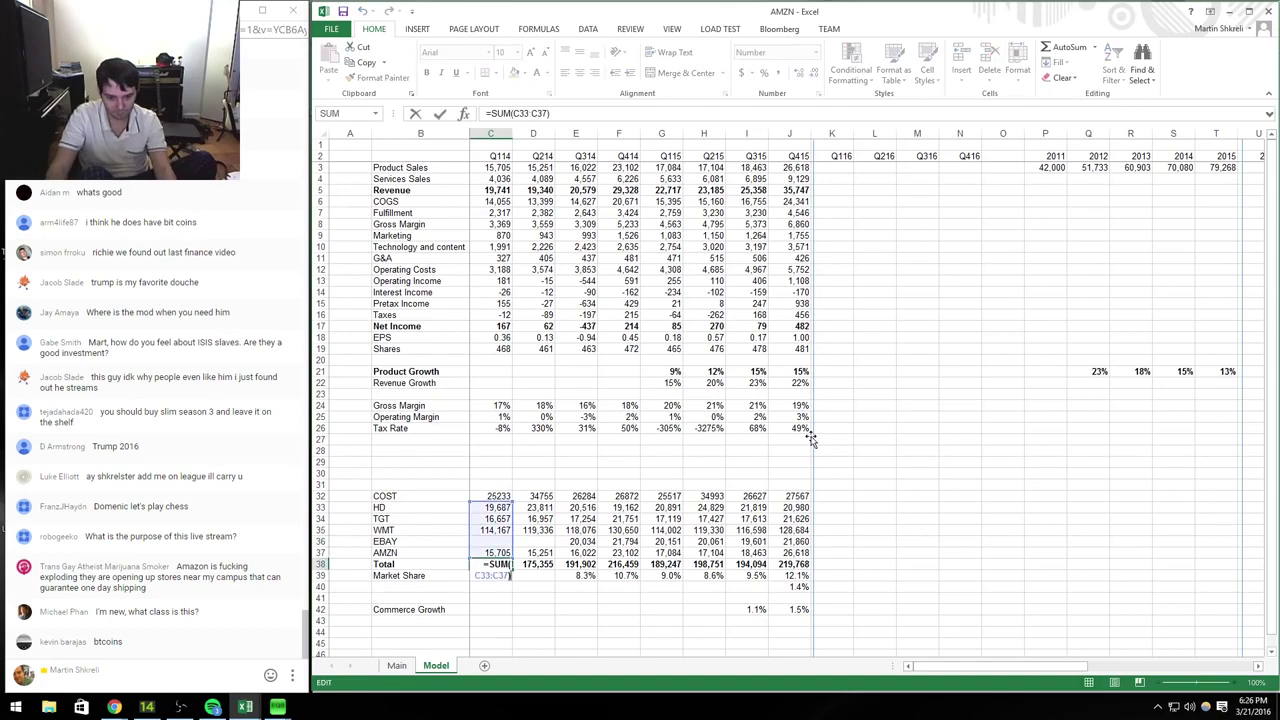
{"action": "key", "text": "shift+Up"}
{"action": "key", "text": "ctrl+Return"}
{"action": "key", "text": "ctrl+c"}
{"action": "key", "text": "ctrl+shift+Right"}
{"action": "key", "text": "ctrl+v"}
{"action": "key", "text": "Escape"}
Step: Format the COST row (C32:J32) as numbers with zero decimal places and a thousands separator
{"action": "key", "text": "Down"}
{"action": "key", "text": "Right"}
{"action": "key", "text": "Up"}
{"action": "key", "text": "Up"}
{"action": "key", "text": "Up"}
{"action": "key", "text": "Up"}
{"action": "key", "text": "Up"}
{"action": "key", "text": "Up"}
{"action": "key", "text": "Up"}
{"action": "key", "text": "Left"}
{"action": "key", "text": "ctrl+shift+Right"}
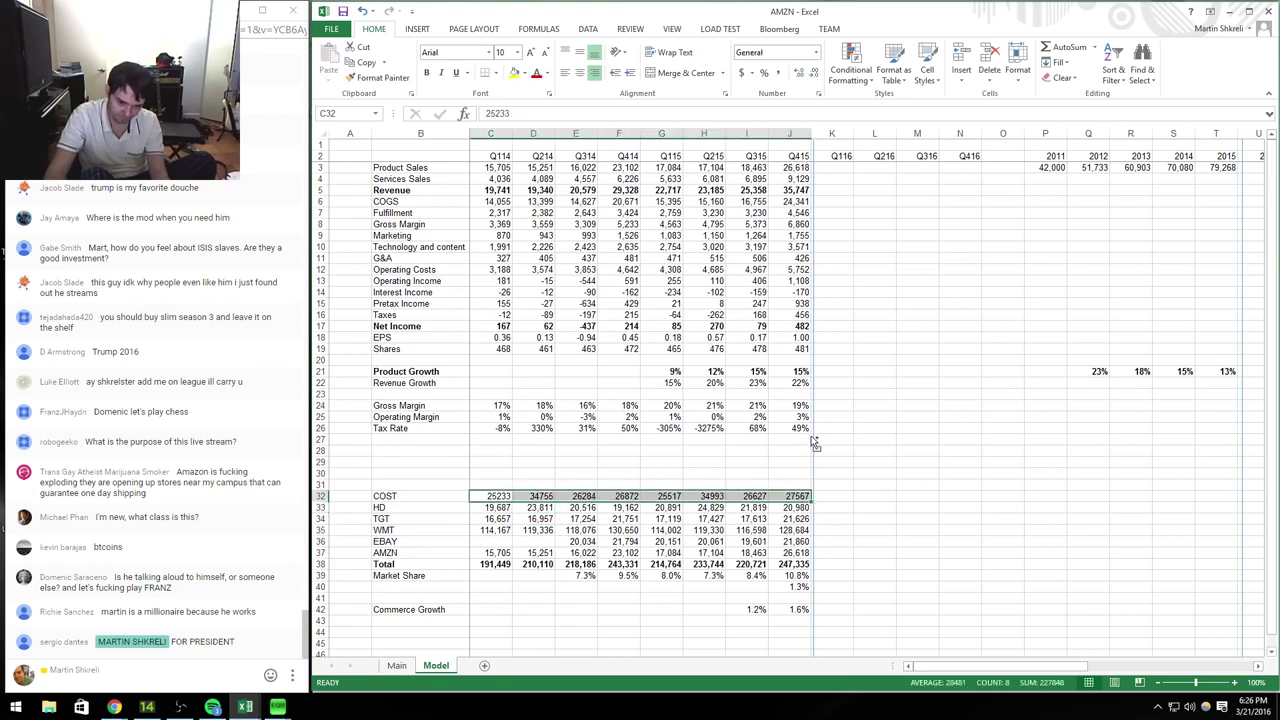
{"action": "key", "text": "ctrl+1"}
{"action": "key", "text": "Down"}
{"action": "key", "text": "alt+u"}
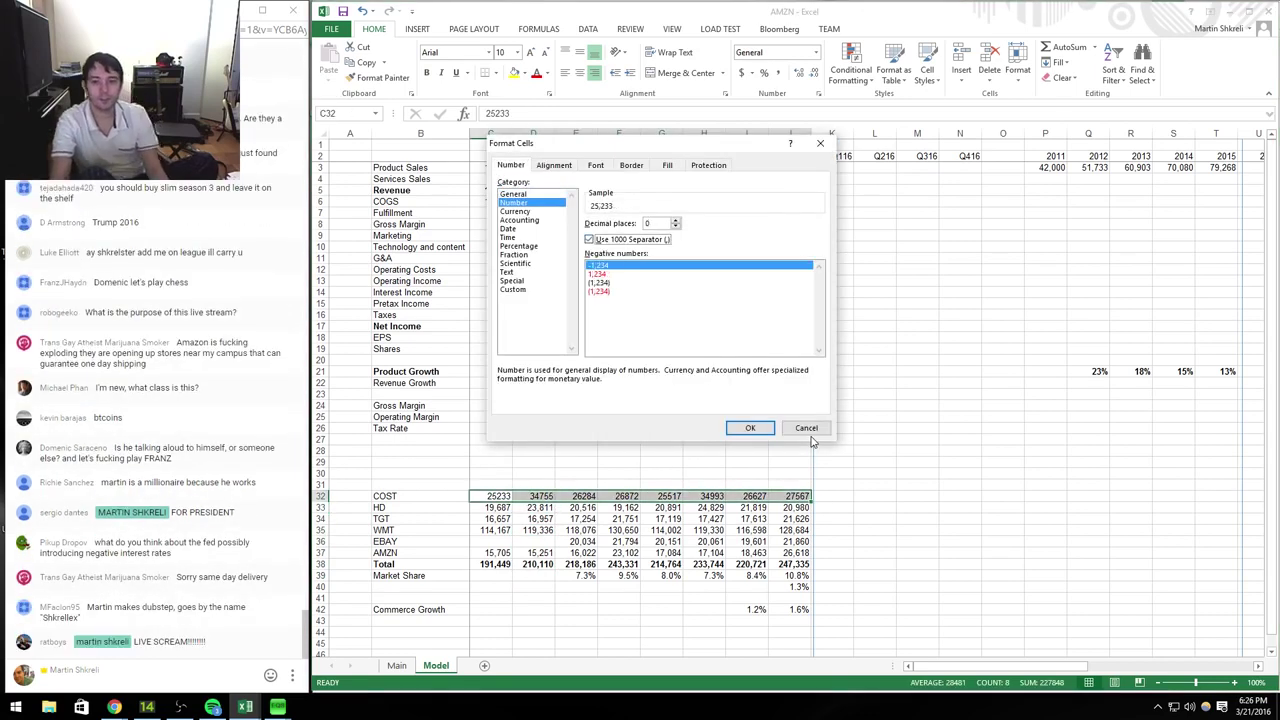
{"action": "key", "text": "Return"}
Step: Review the retailer comparison's Total row through Q415 with Costco included
{"action": "key", "text": "Down"}
{"action": "key", "text": "Down"}
{"action": "key", "text": "Down"}
{"action": "key", "text": "Down"}
{"action": "key", "text": "Right"}
{"action": "key", "text": "Right"}
{"action": "key", "text": "Down"}
{"action": "key", "text": "Down"}
{"action": "key", "text": "ctrl+Right"}
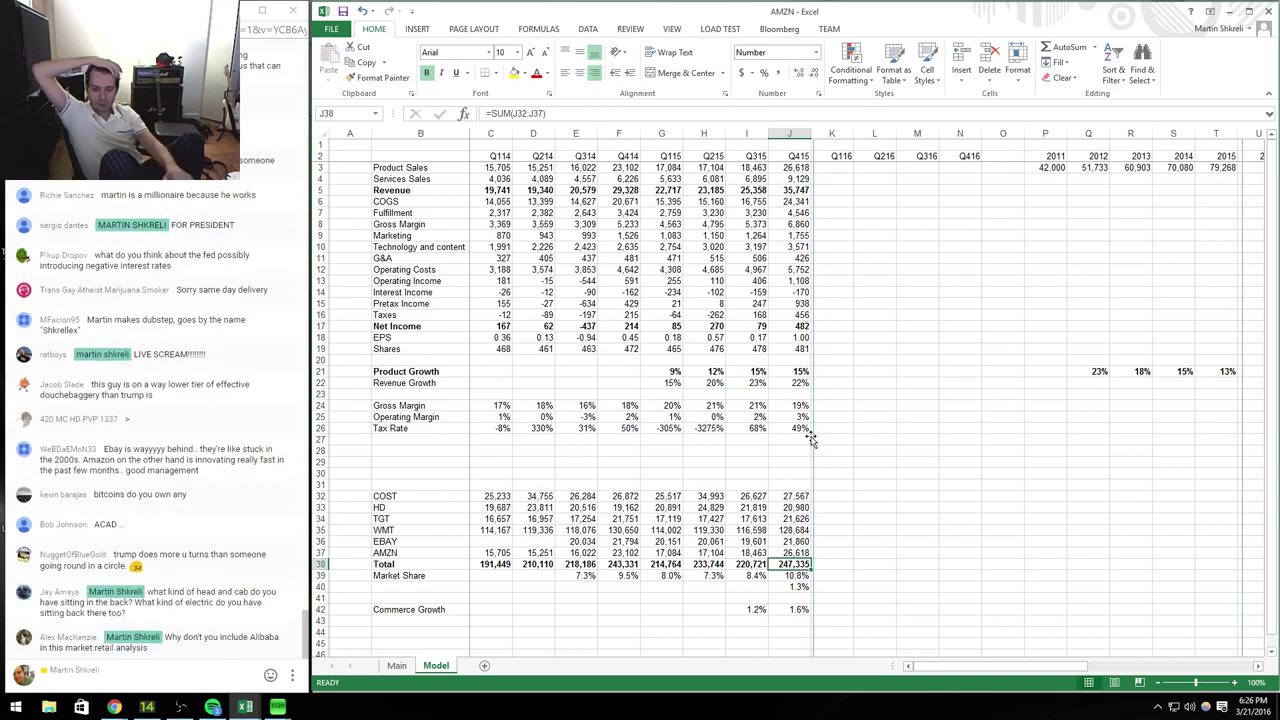
Step: Return to the SEC company search in the browser and look up filings for the ticker ebay
{"action": "key", "text": "alt+Tab"}
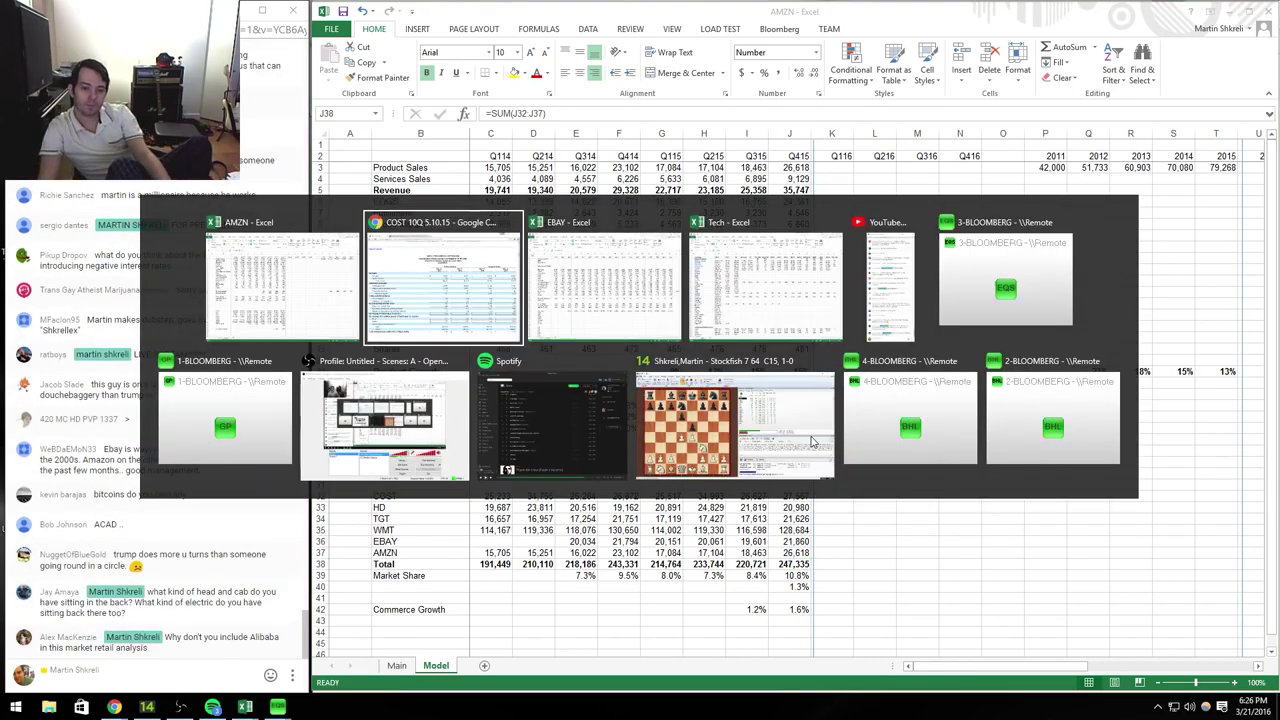
{"action": "key", "text": "alt+Left"}
{"action": "key", "text": "alt+Left"}
{"action": "key", "text": "alt+Left"}
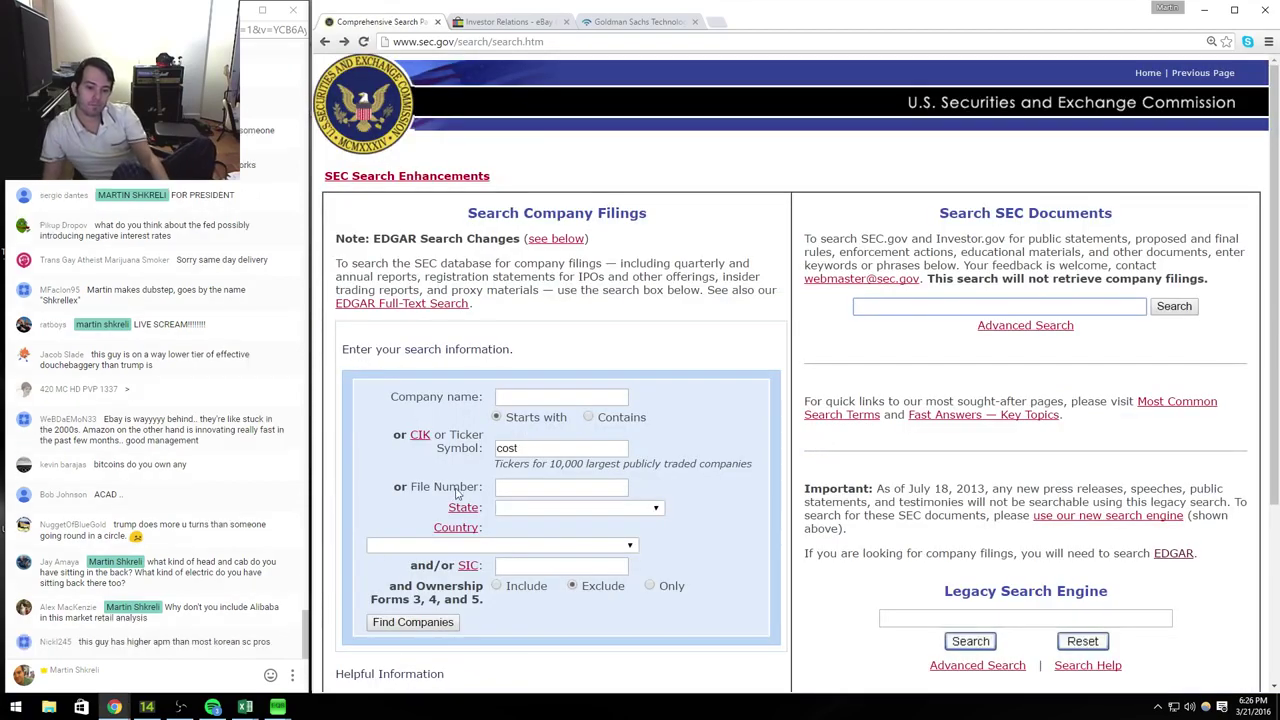
{"action": "double_click", "coordinate": [555, 446]}
{"action": "type", "text": "e"}
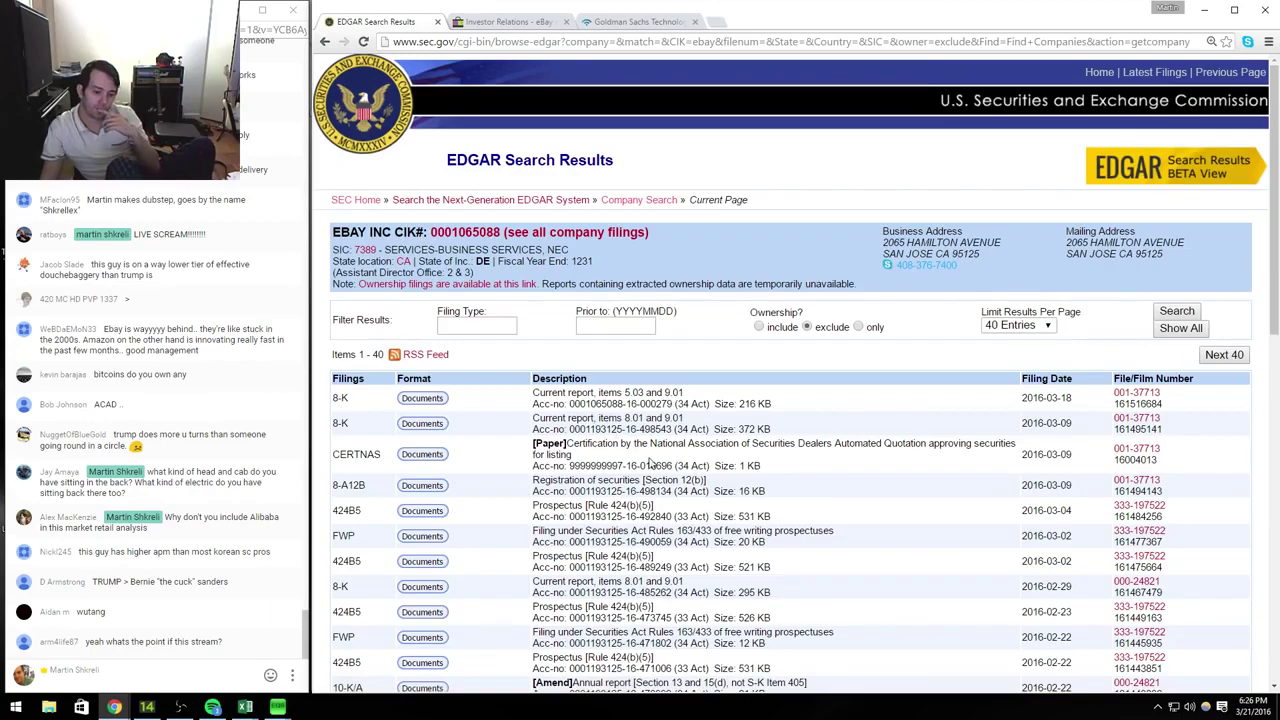
Step: Open eBay's 10-Q filed 2015-07-21, check its statement of income, and return to the filing list
{"action": "scroll", "coordinate": [650, 463], "scroll_direction": "down", "scroll_amount": 3}
{"action": "scroll", "coordinate": [500, 570], "scroll_direction": "down", "scroll_amount": 2}
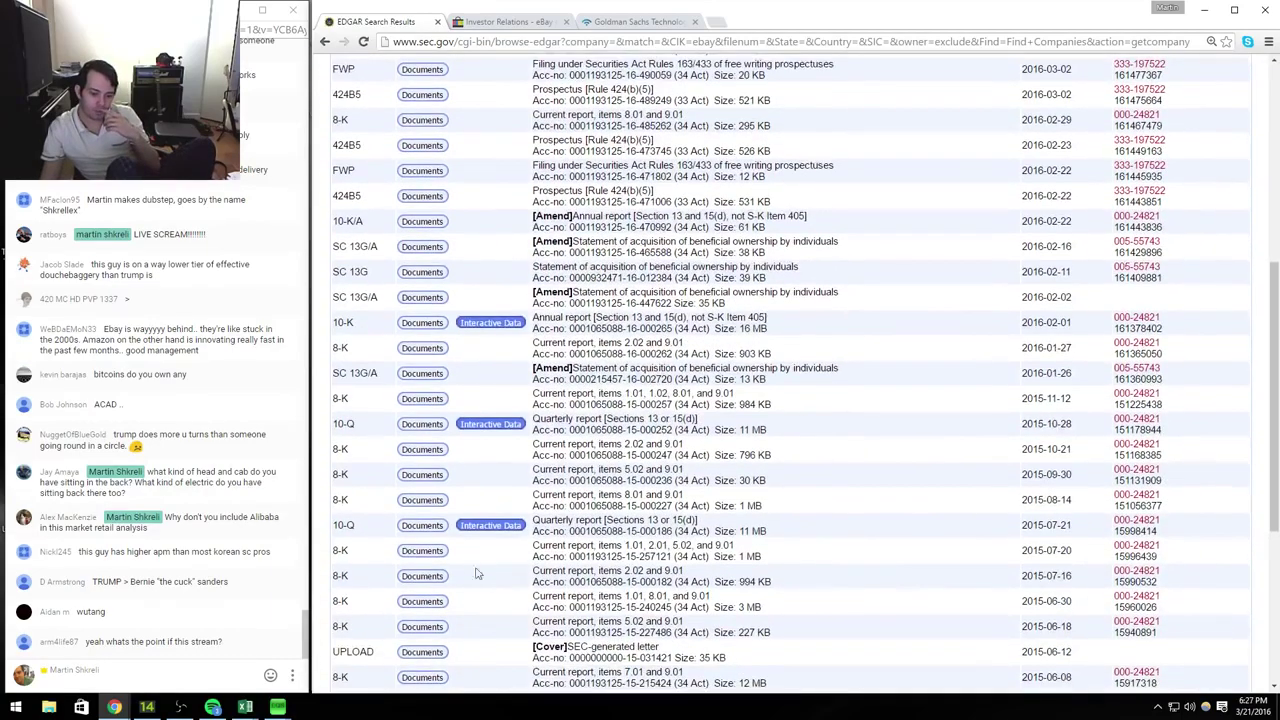
{"action": "left_click", "coordinate": [424, 530]}
{"action": "left_click", "coordinate": [805, 416]}
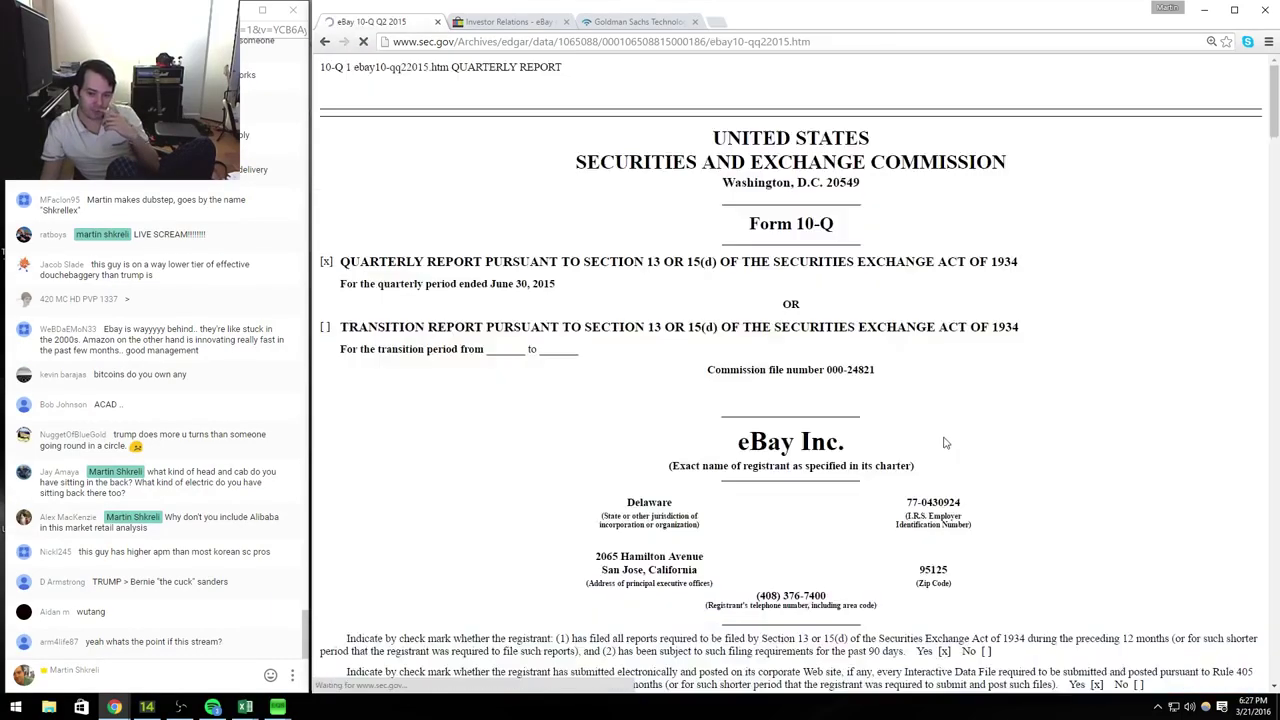
{"action": "scroll", "coordinate": [949, 443], "scroll_direction": "down", "scroll_amount": 20}
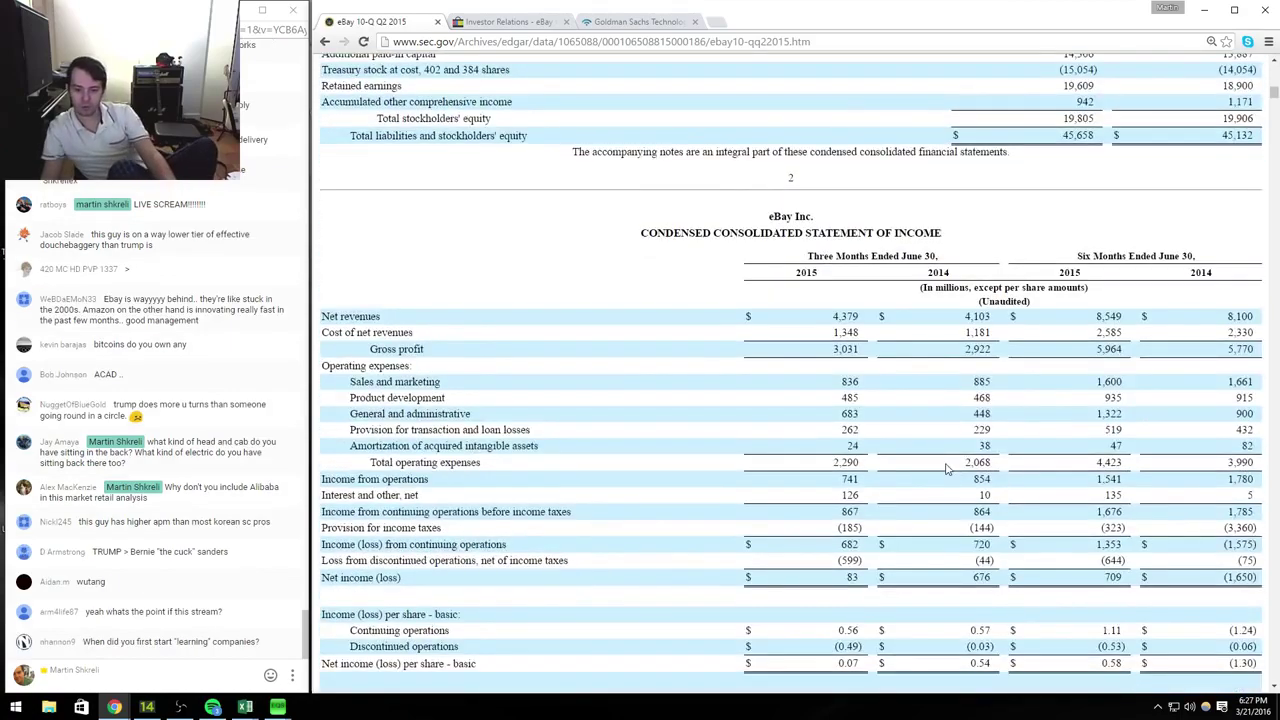
{"action": "scroll", "coordinate": [947, 468], "scroll_direction": "up", "scroll_amount": 5}
{"action": "key", "text": "alt+Left"}
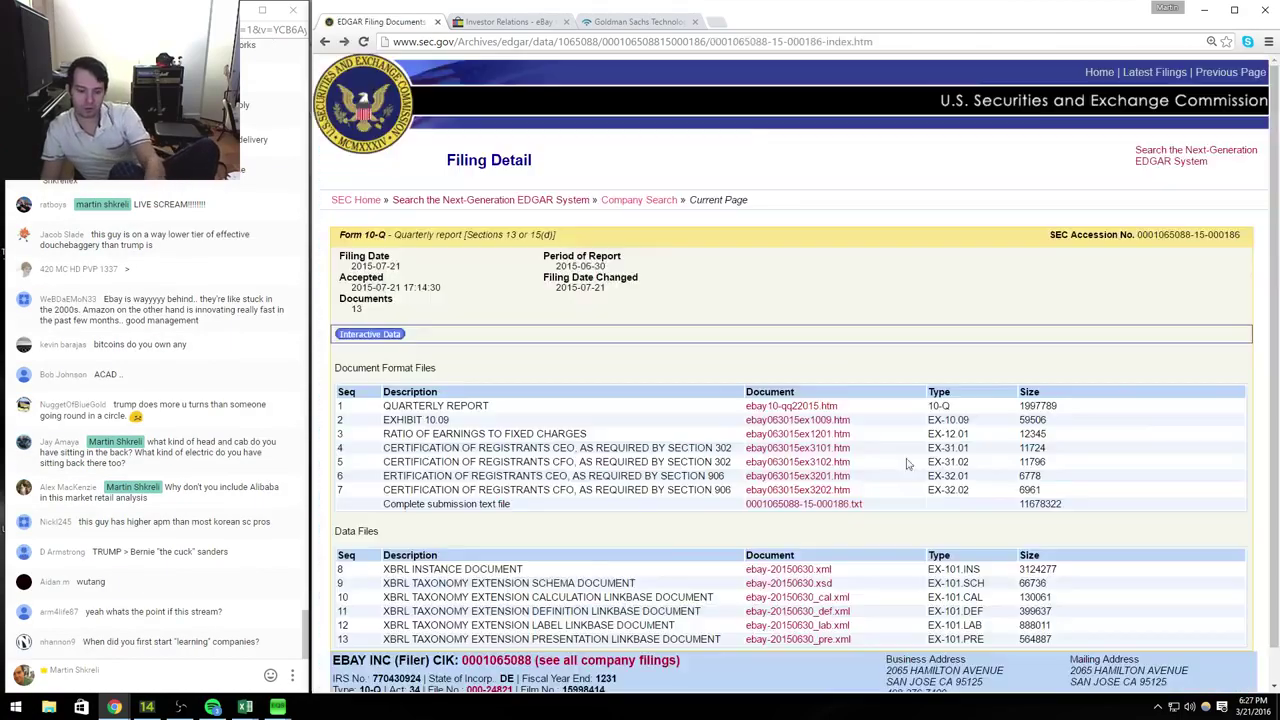
{"action": "key", "text": "alt+Left"}
Step: Open the EX-99.1 press release of eBay's 8-K filed 2015-07-16 and find the Marketplaces supplemental operating data
{"action": "left_click", "coordinate": [406, 555]}
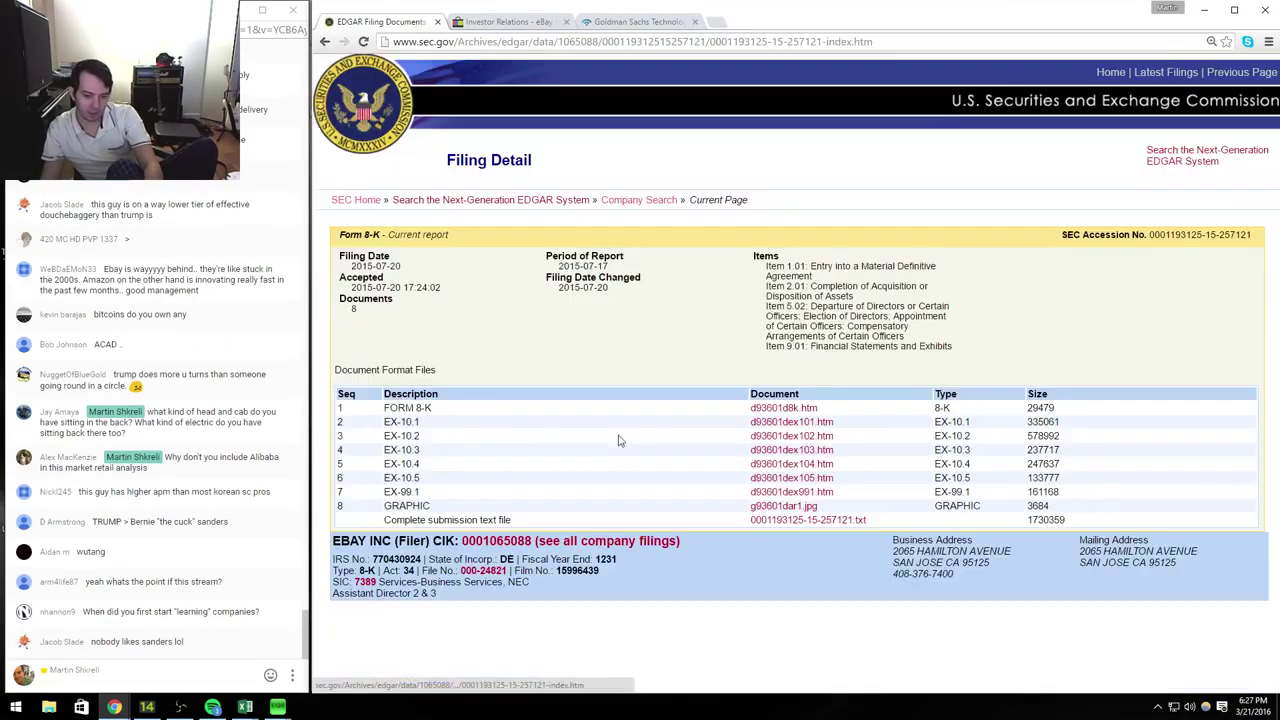
{"action": "key", "text": "alt+Left"}
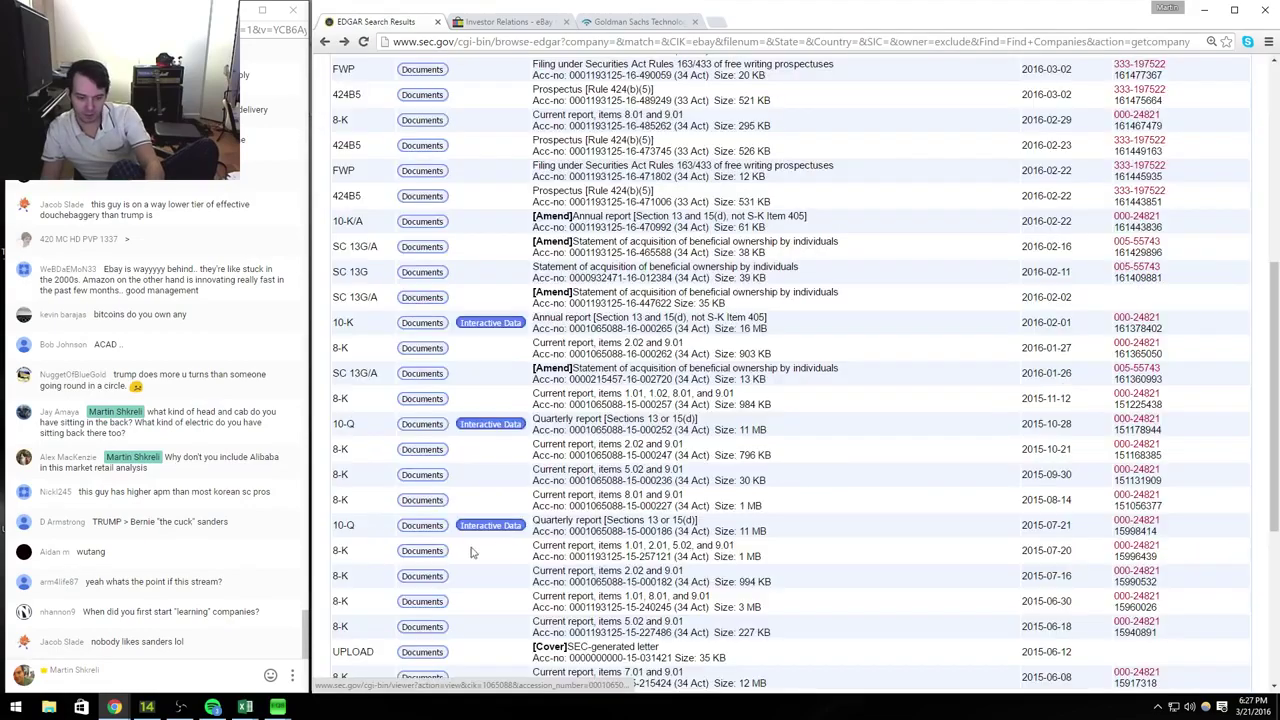
{"action": "left_click", "coordinate": [436, 592]}
{"action": "left_click", "coordinate": [801, 386]}
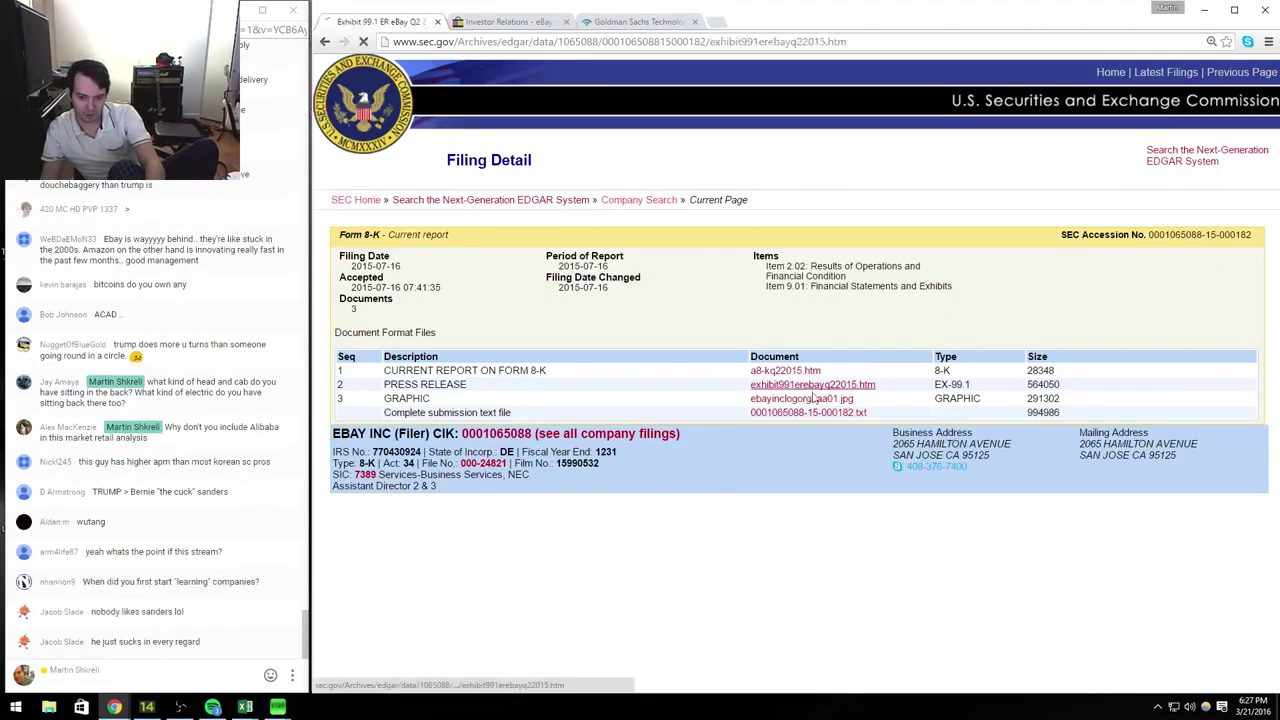
{"action": "scroll", "coordinate": [829, 400], "scroll_direction": "down", "scroll_amount": 15}
{"action": "scroll", "coordinate": [829, 400], "scroll_direction": "up", "scroll_amount": 5}
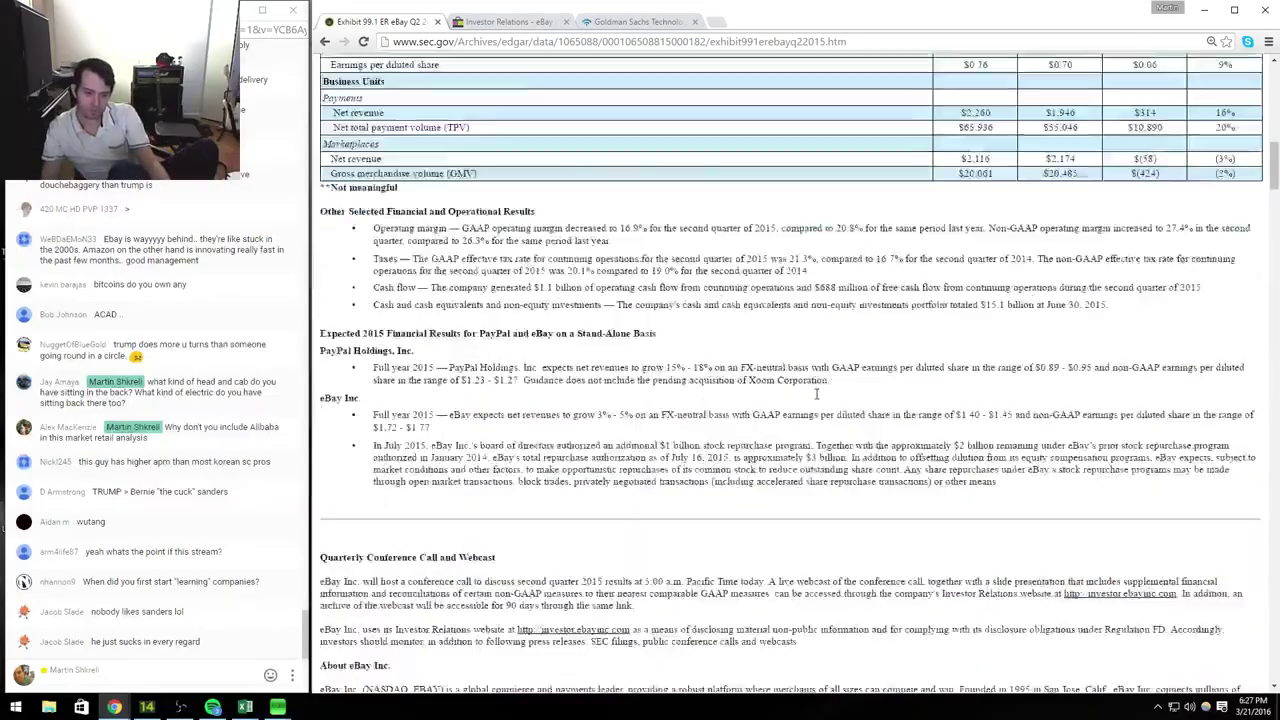
{"action": "scroll", "coordinate": [816, 393], "scroll_direction": "down", "scroll_amount": 20}
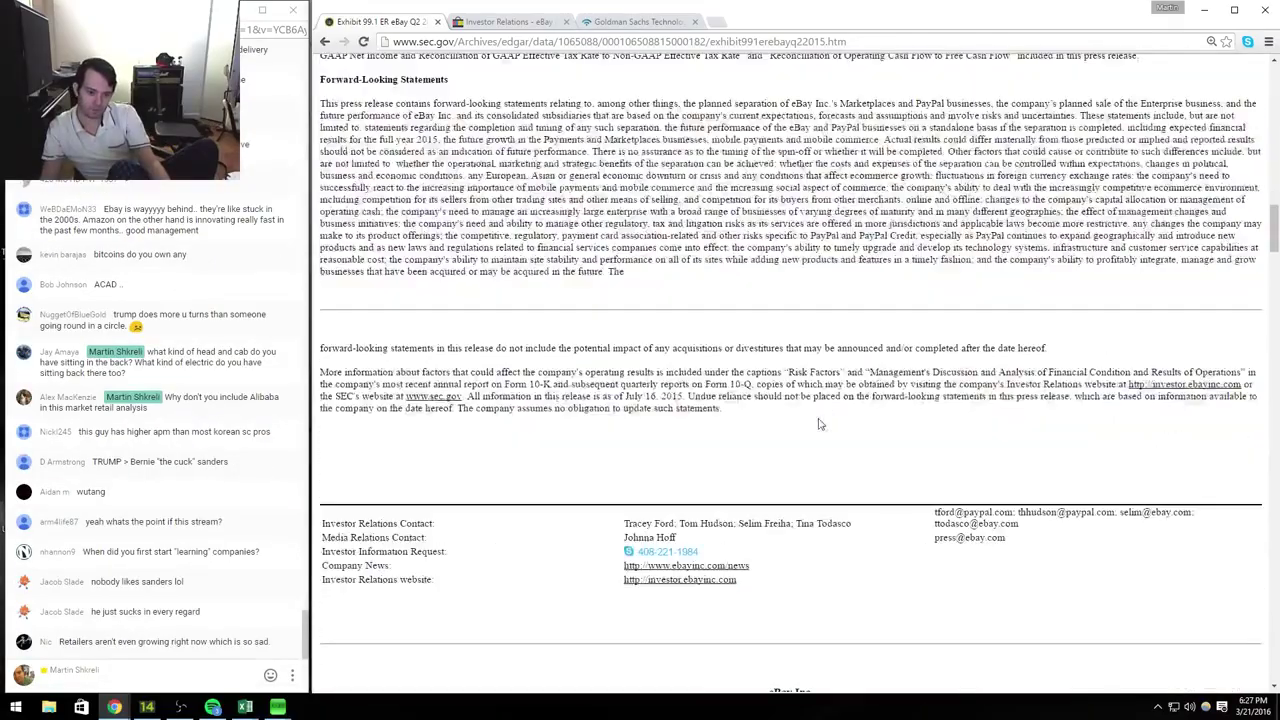
{"action": "scroll", "coordinate": [808, 437], "scroll_direction": "down", "scroll_amount": 20}
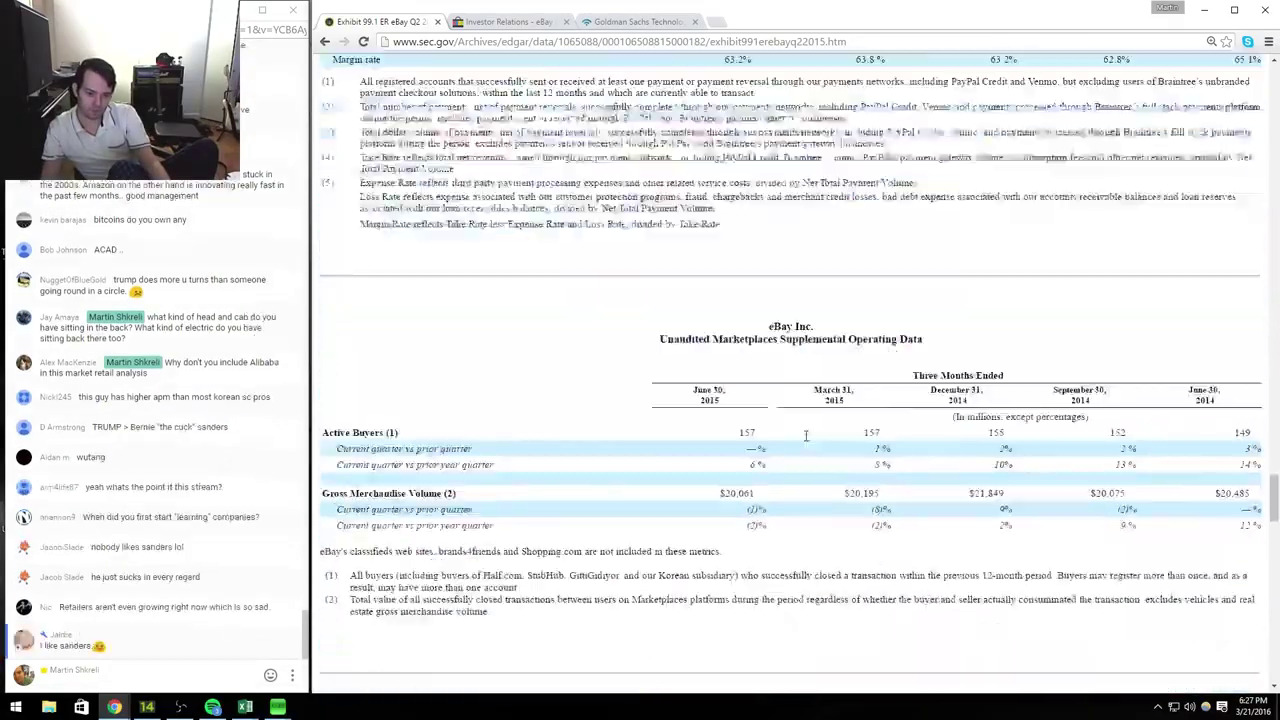
{"action": "scroll", "coordinate": [802, 420], "scroll_direction": "down", "scroll_amount": 3}
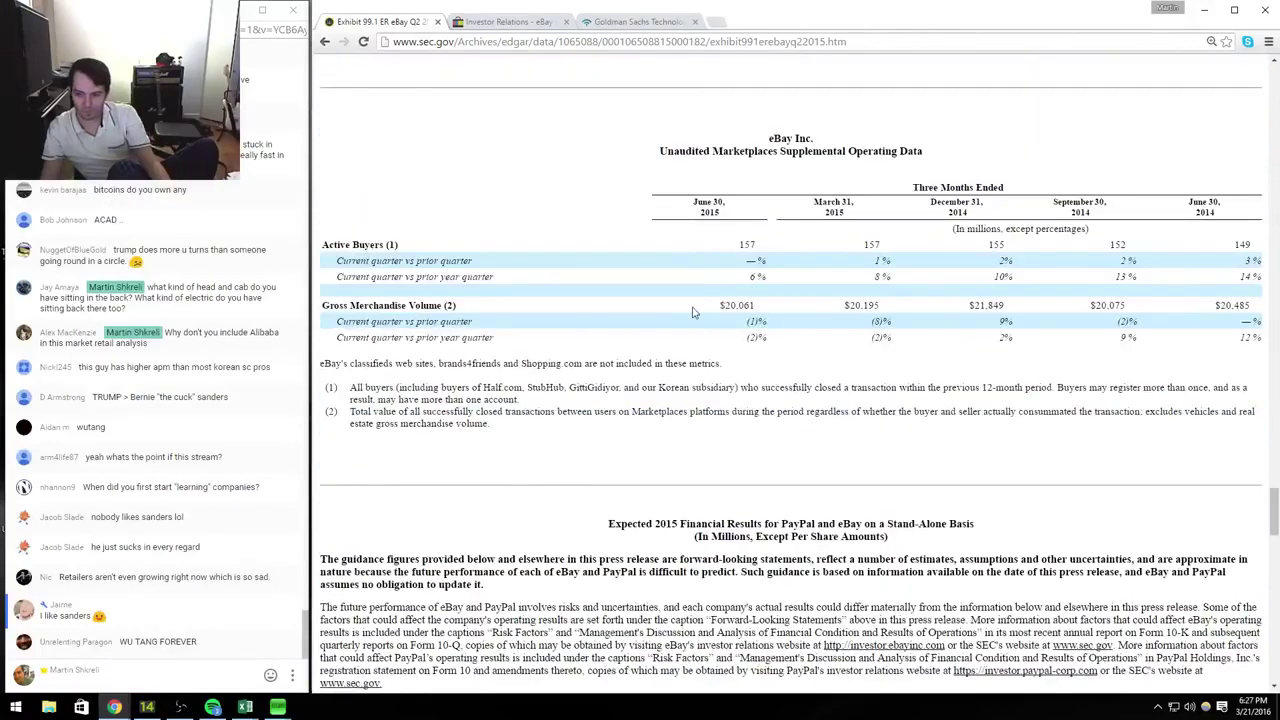
Step: Enter eBay's June 2014 quarter gross merchandise volume, 20485, in the GMV row for Q214 (D4) of the EBAY workbook
{"action": "key", "text": "alt+Tab"}
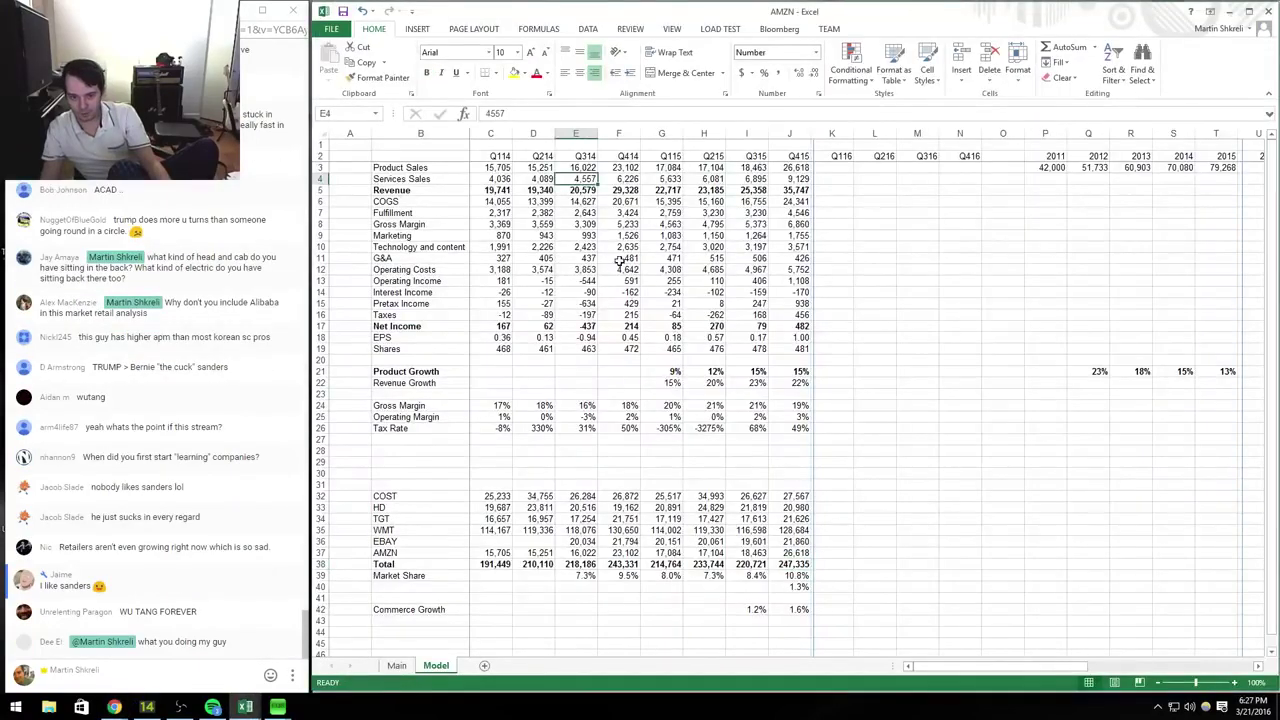
{"action": "key", "text": "ctrl+Tab"}
{"action": "key", "text": "ctrl+Tab"}
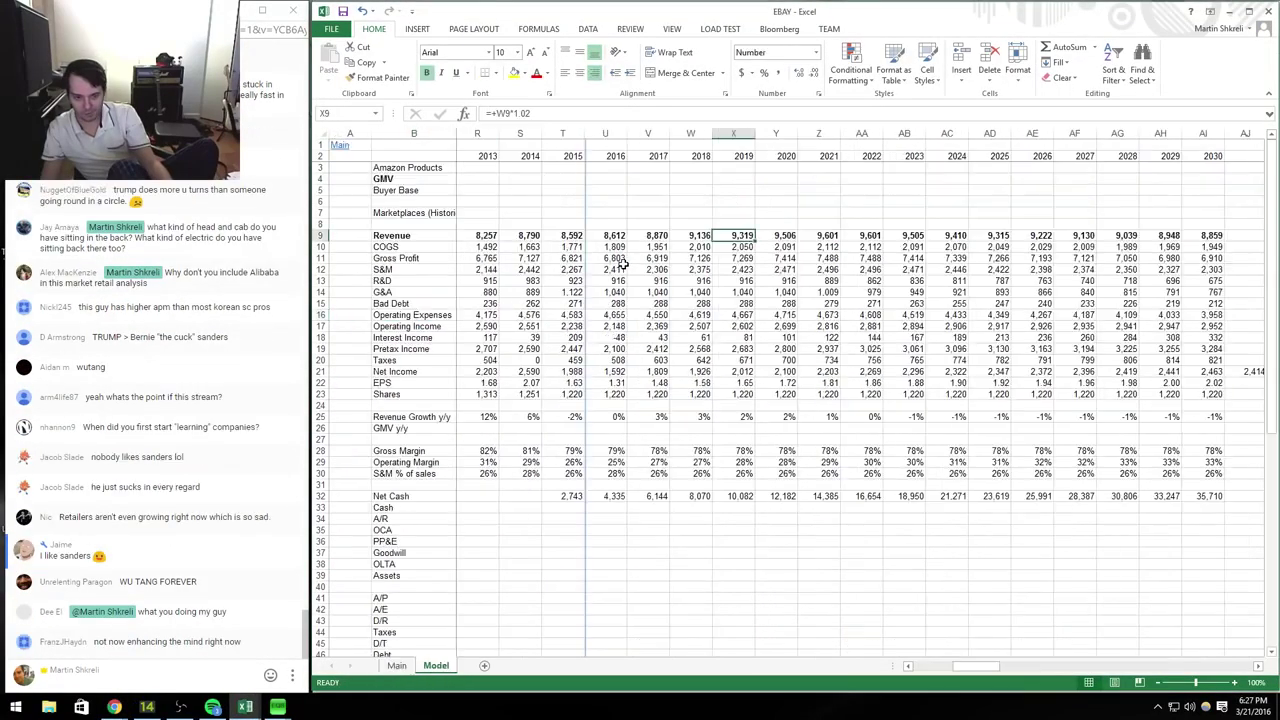
{"action": "key", "text": "Home"}
{"action": "left_click", "coordinate": [597, 187]}
{"action": "key", "text": "Up"}
{"action": "key", "text": "Left"}
{"action": "key", "text": "alt+Tab"}
{"action": "key", "text": "alt+Tab"}
{"action": "key", "text": "alt+Tab"}
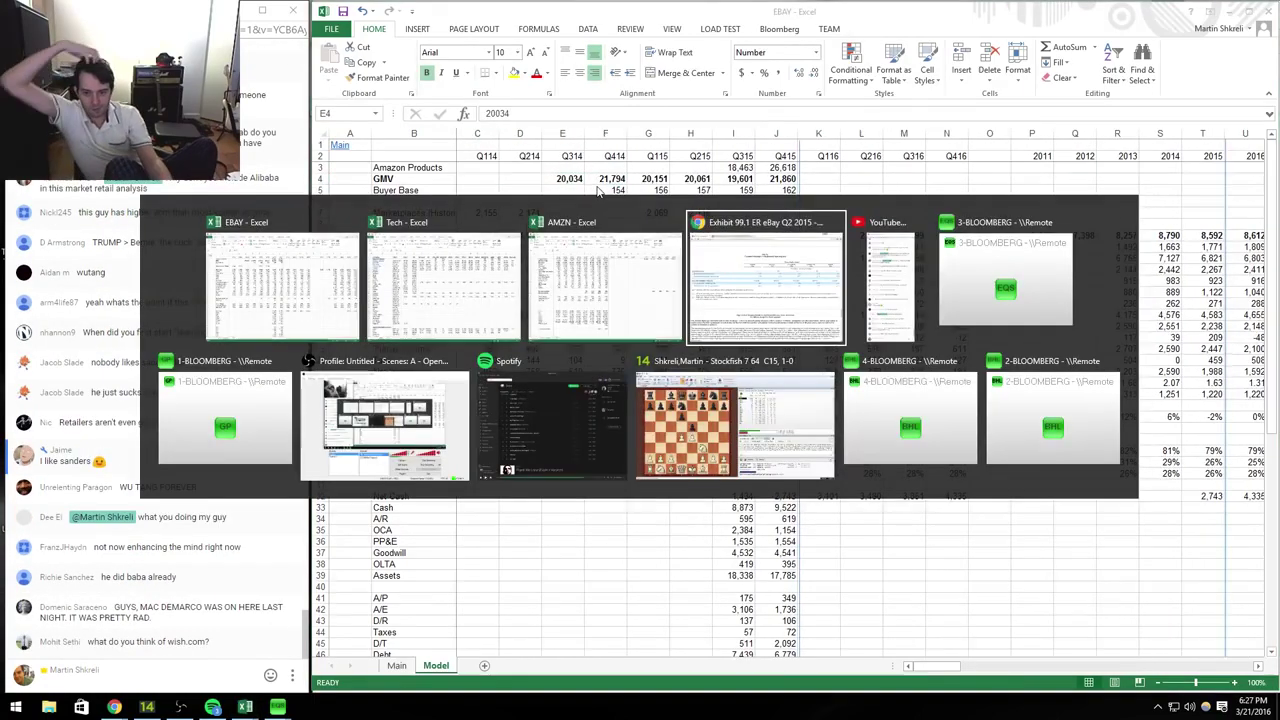
{"action": "key", "text": "alt+Tab"}
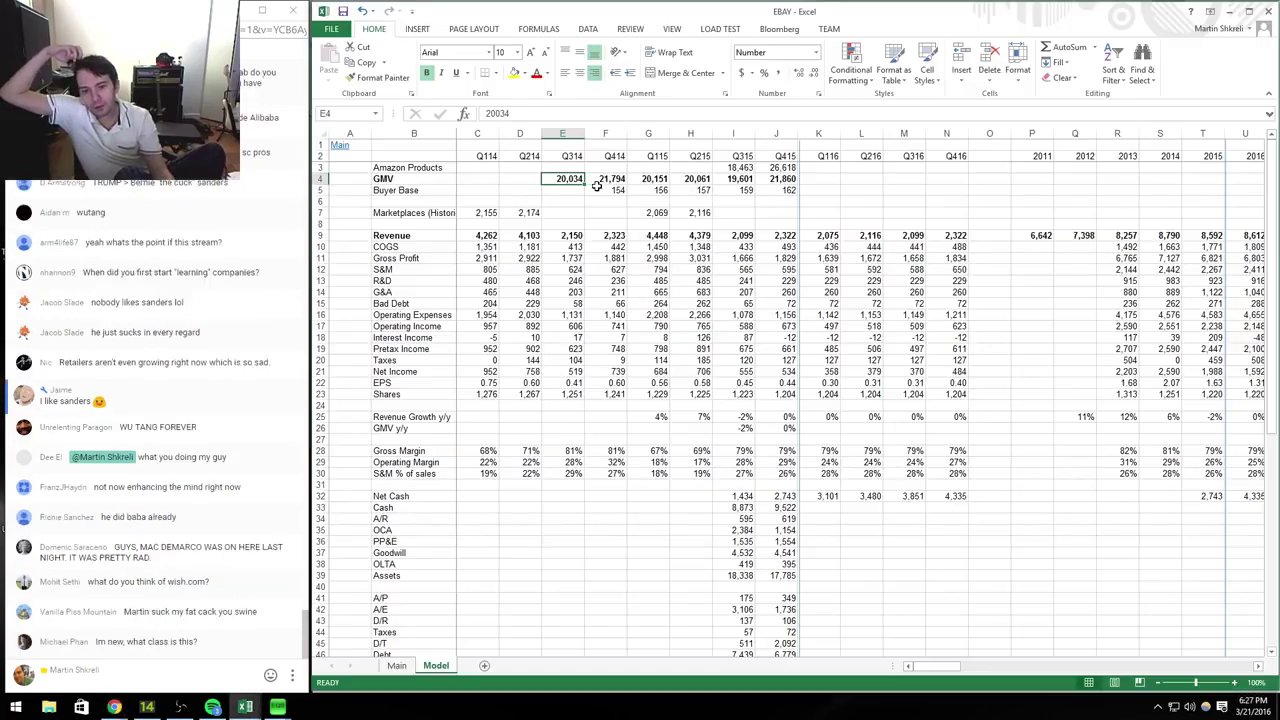
{"action": "key", "text": "alt+Tab"}
{"action": "key", "text": "alt+Tab"}
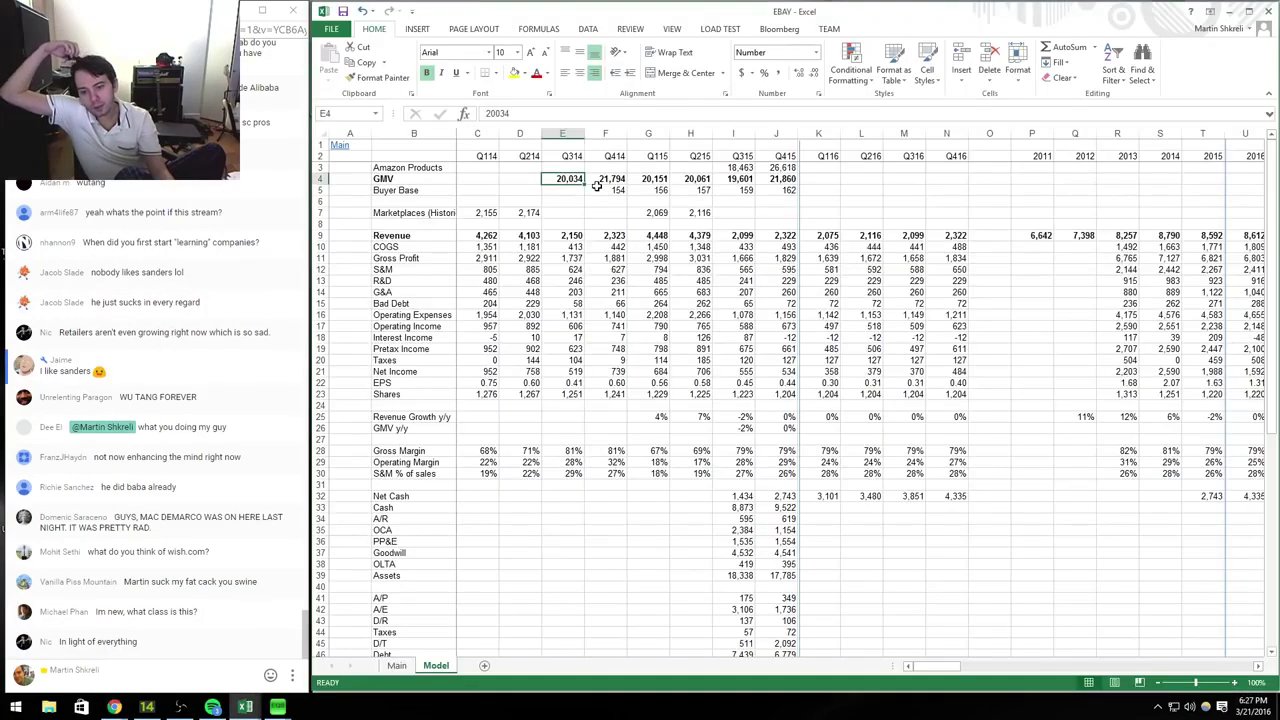
{"action": "key", "text": "alt+Tab"}
{"action": "key", "text": "alt+Tab"}
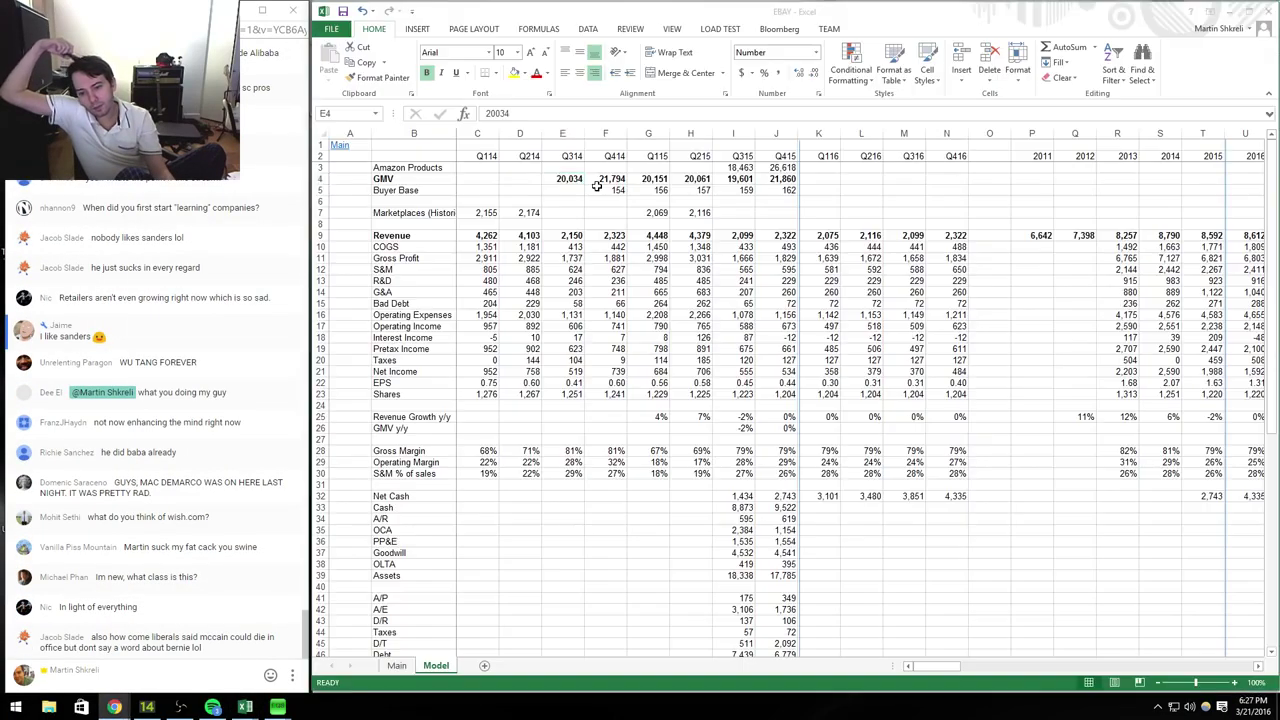
{"action": "key", "text": "alt+Tab"}
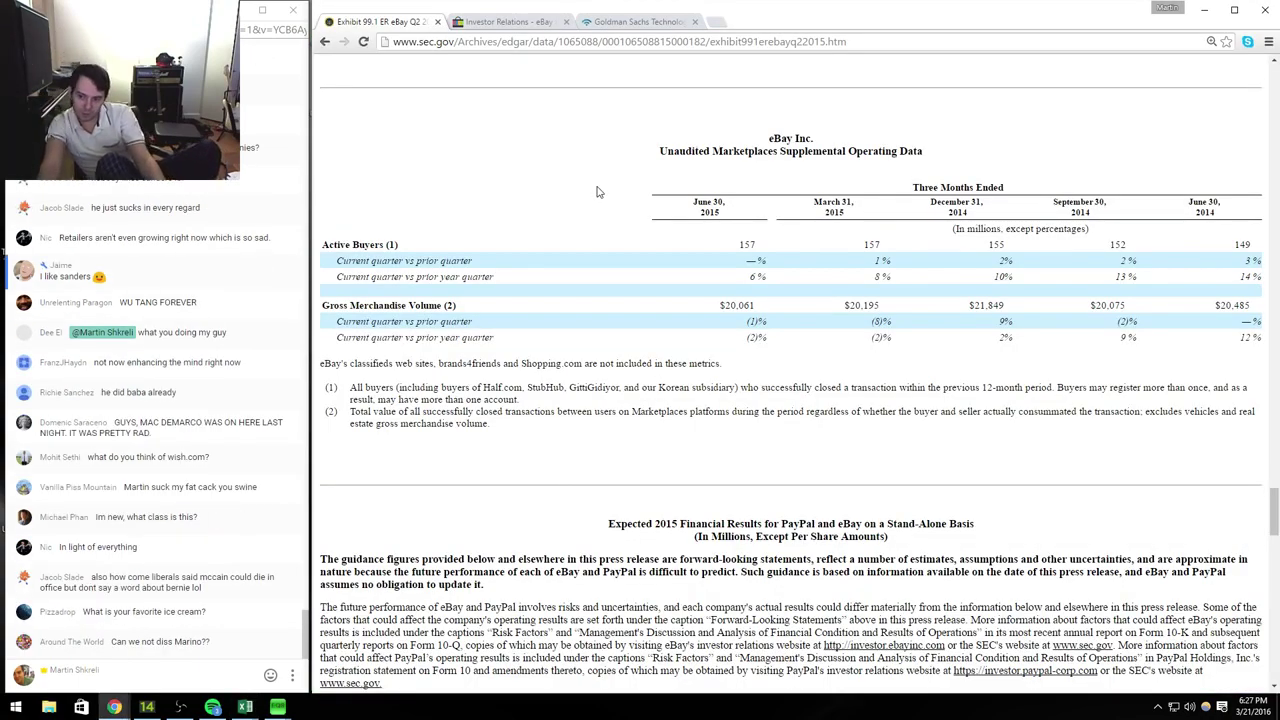
{"action": "key", "text": "alt+Tab"}
{"action": "type", "text": "20"}
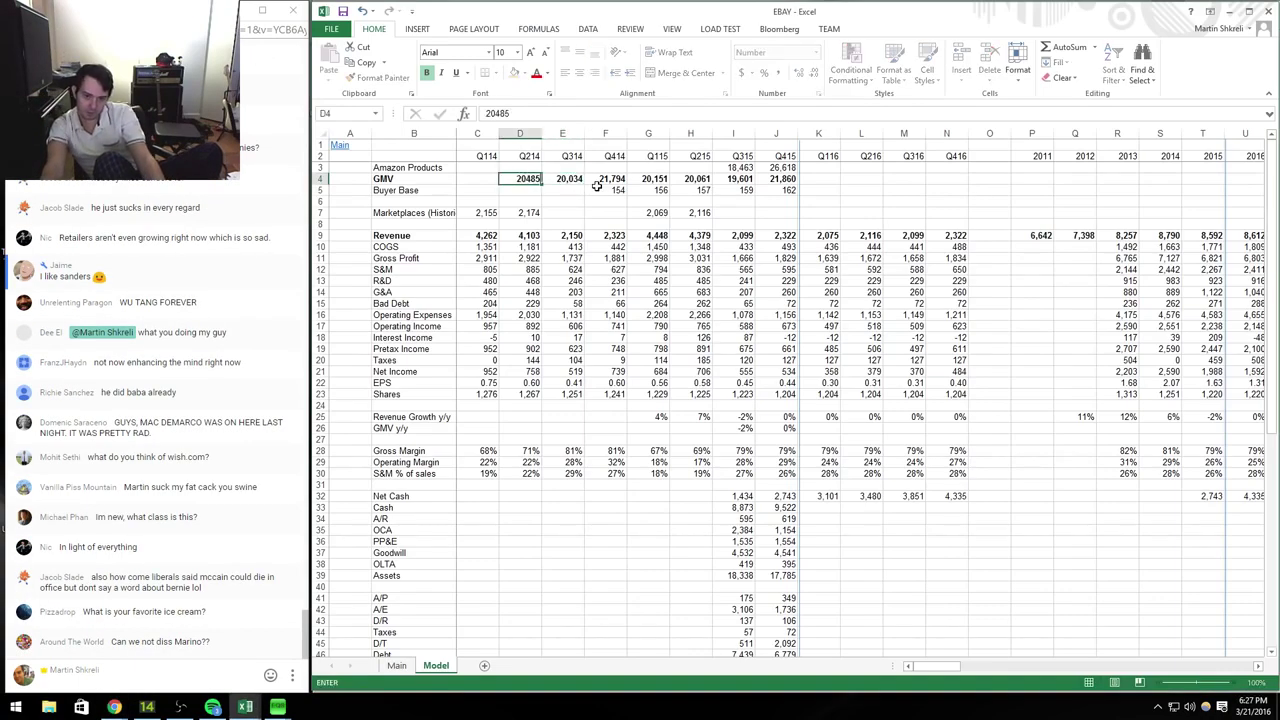
{"action": "key", "text": "Tab"}
Step: Enter 20485 in the EBAY row for Q214 (D36) of the AMZN workbook's retailer comparison
{"action": "key", "text": "ctrl+Tab"}
{"action": "key", "text": "ctrl+Tab"}
{"action": "left_click", "coordinate": [598, 190]}
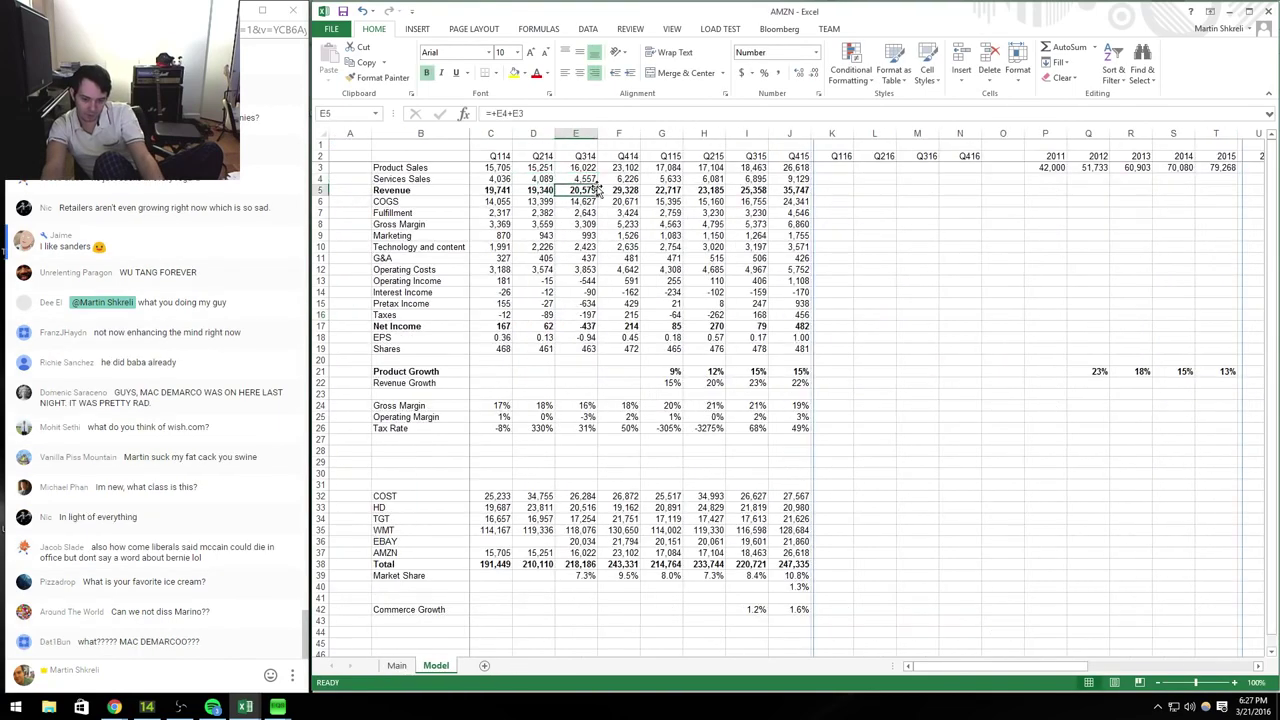
{"action": "key", "text": "Right"}
{"action": "key", "text": "Down"}
{"action": "key", "text": "Down"}
{"action": "key", "text": "Down"}
{"action": "key", "text": "Down"}
{"action": "key", "text": "Down"}
{"action": "key", "text": "Down"}
{"action": "key", "text": "Down"}
{"action": "key", "text": "Down"}
{"action": "key", "text": "Down"}
{"action": "key", "text": "Down"}
{"action": "key", "text": "Down"}
{"action": "key", "text": "Down"}
{"action": "key", "text": "Down"}
{"action": "key", "text": "Down"}
{"action": "key", "text": "Down"}
{"action": "key", "text": "Down"}
{"action": "key", "text": "Down"}
{"action": "key", "text": "Down"}
{"action": "key", "text": "Down"}
{"action": "key", "text": "Down"}
{"action": "key", "text": "Left"}
{"action": "key", "text": "Left"}
{"action": "key", "text": "Down"}
{"action": "type", "text": "20485"}
{"action": "key", "text": "Return"}
Step: Copy the Q314 market share formula (E39) to Q214 (D39)
{"action": "key", "text": "Right"}
{"action": "key", "text": "Down"}
{"action": "key", "text": "Down"}
{"action": "key", "text": "ctrl+c"}
{"action": "key", "text": "Left"}
{"action": "key", "text": "ctrl+v"}
Step: Copy the Q315 Commerce Growth formula (I42) to Q215 (H42)
{"action": "key", "text": "Down"}
{"action": "key", "text": "Down"}
{"action": "key", "text": "Down"}
{"action": "key", "text": "Right"}
{"action": "key", "text": "Right"}
{"action": "key", "text": "Right"}
{"action": "key", "text": "Right"}
{"action": "key", "text": "Right"}
{"action": "key", "text": "ctrl+c"}
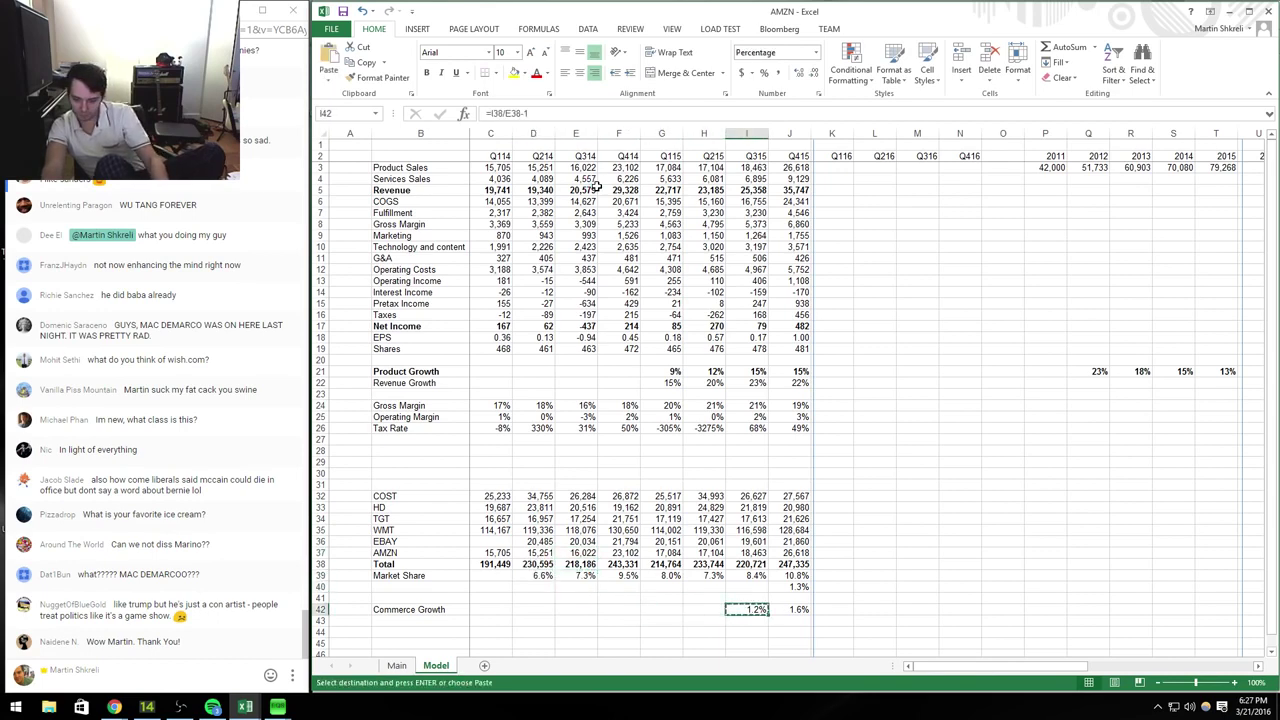
{"action": "key", "text": "Left"}
{"action": "key", "text": "Return"}
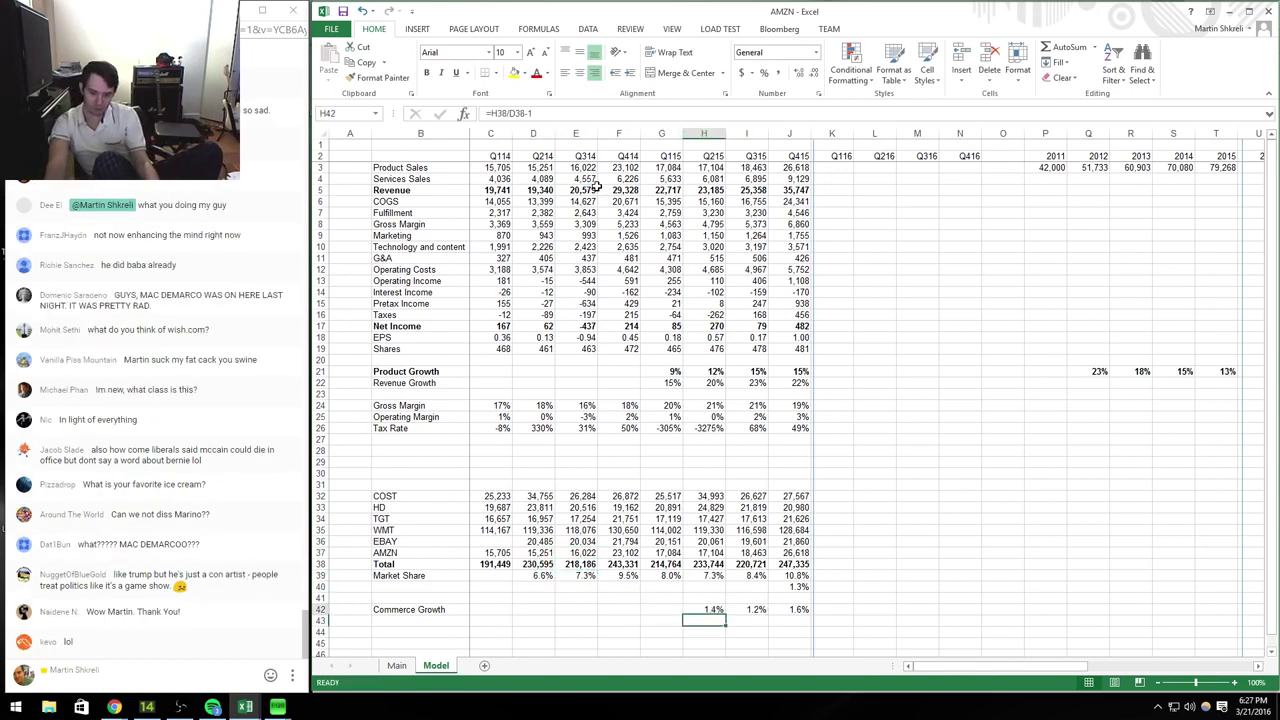
Step: Check which cells the Q214 market share formula (D39) refers to
{"action": "key", "text": "Up"}
{"action": "key", "text": "Up"}
{"action": "key", "text": "Up"}
{"action": "key", "text": "Up"}
{"action": "key", "text": "Left"}
{"action": "key", "text": "Left"}
{"action": "key", "text": "Left"}
{"action": "key", "text": "Left"}
{"action": "key", "text": "F2"}
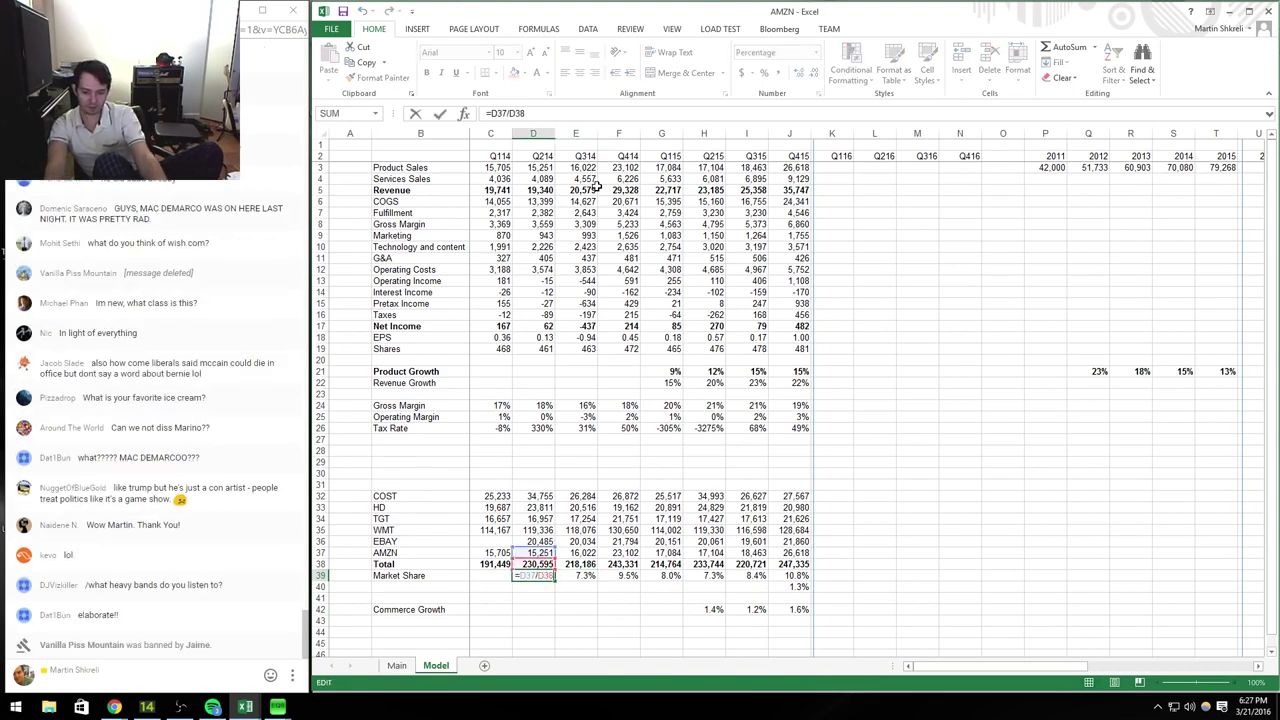
{"action": "key", "text": "Tab"}
Step: Copy the year-over-year market share change formula from Q415 (J40) to Q315 (I40) and Q215 (H40)
{"action": "key", "text": "Right"}
{"action": "key", "text": "Down"}
{"action": "key", "text": "Right"}
{"action": "key", "text": "Right"}
{"action": "key", "text": "Right"}
{"action": "key", "text": "Right"}
{"action": "key", "text": "ctrl+c"}
{"action": "key", "text": "Left"}
{"action": "key", "text": "ctrl+v"}
{"action": "key", "text": "Left"}
{"action": "key", "text": "ctrl+v"}
{"action": "key", "text": "Left"}
{"action": "key", "text": "Escape"}
Step: Inspect the market share change formulas for Q215 and Q315 in row 40
{"action": "key", "text": "Right"}
{"action": "key", "text": "F2"}
{"action": "key", "text": "Escape"}
{"action": "key", "text": "Right"}
{"action": "key", "text": "Right"}
{"action": "key", "text": "Right"}
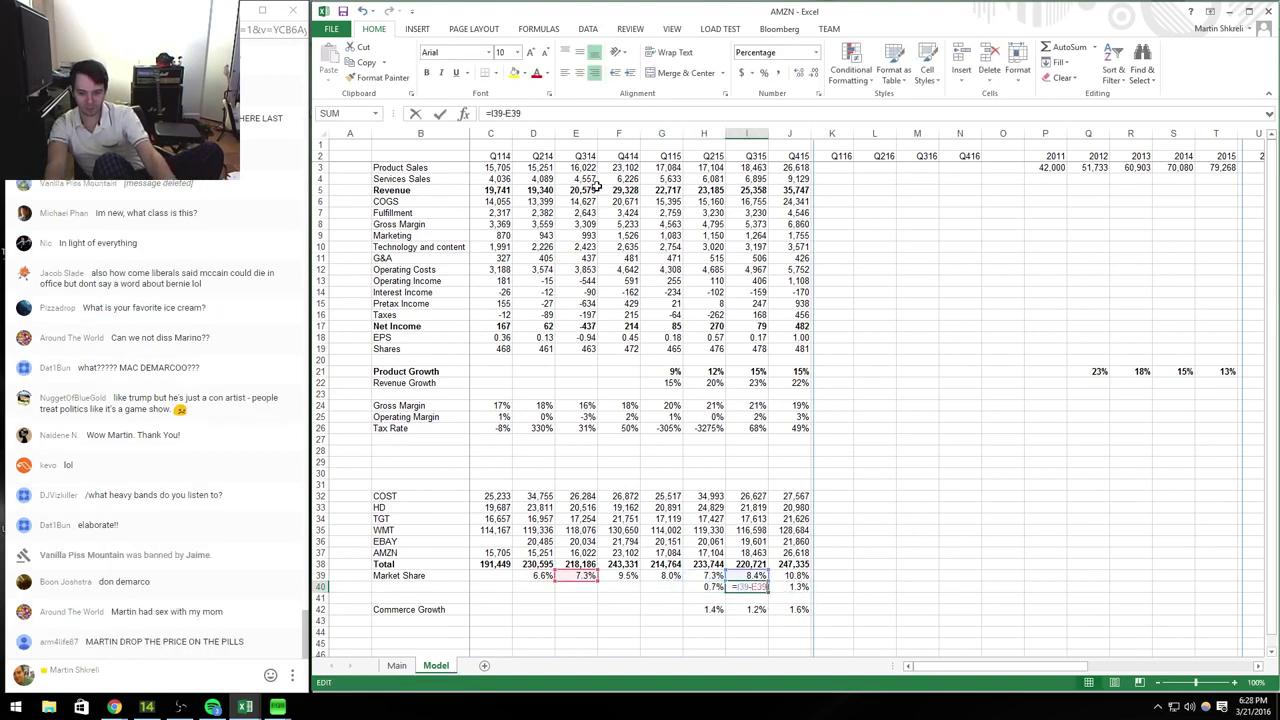
{"action": "key", "text": "Left"}
{"action": "key", "text": "Left"}
{"action": "key", "text": "Left"}
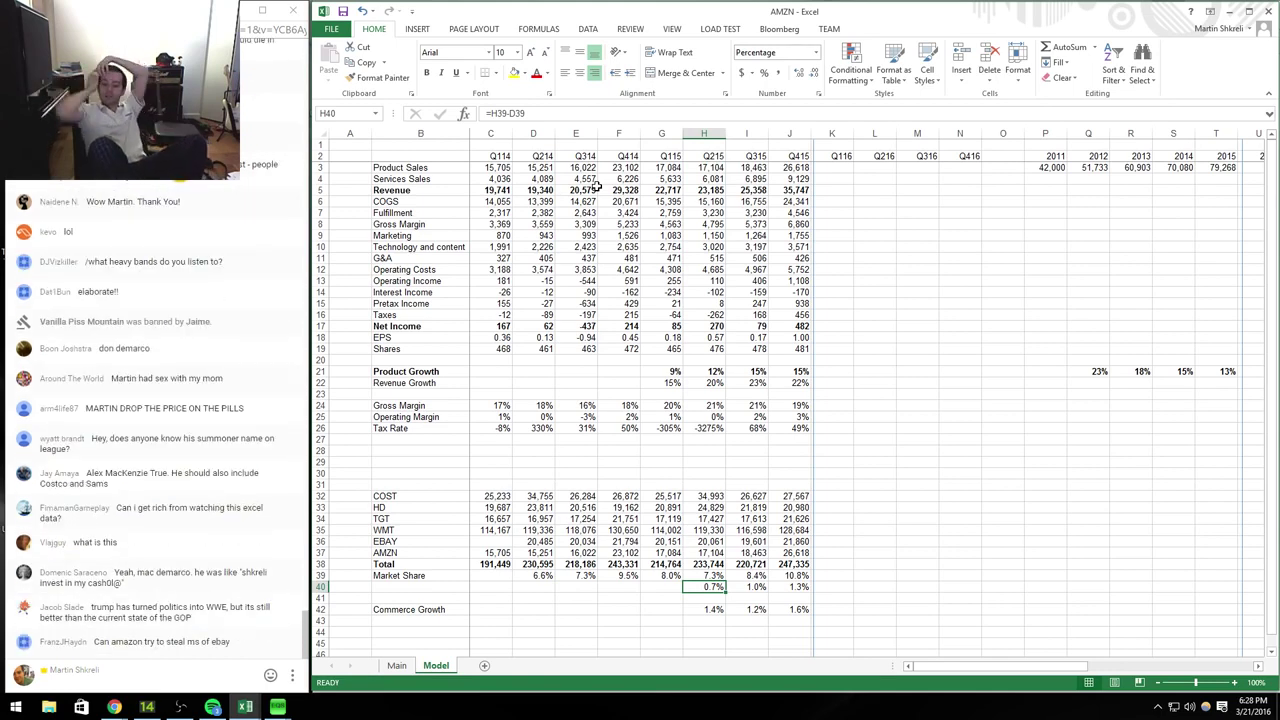
Step: Clear the year-over-year market share change formulas for Q215 to Q415 in H40:J40
{"action": "scroll", "coordinate": [778, 542], "scroll_direction": "down", "scroll_amount": 2}
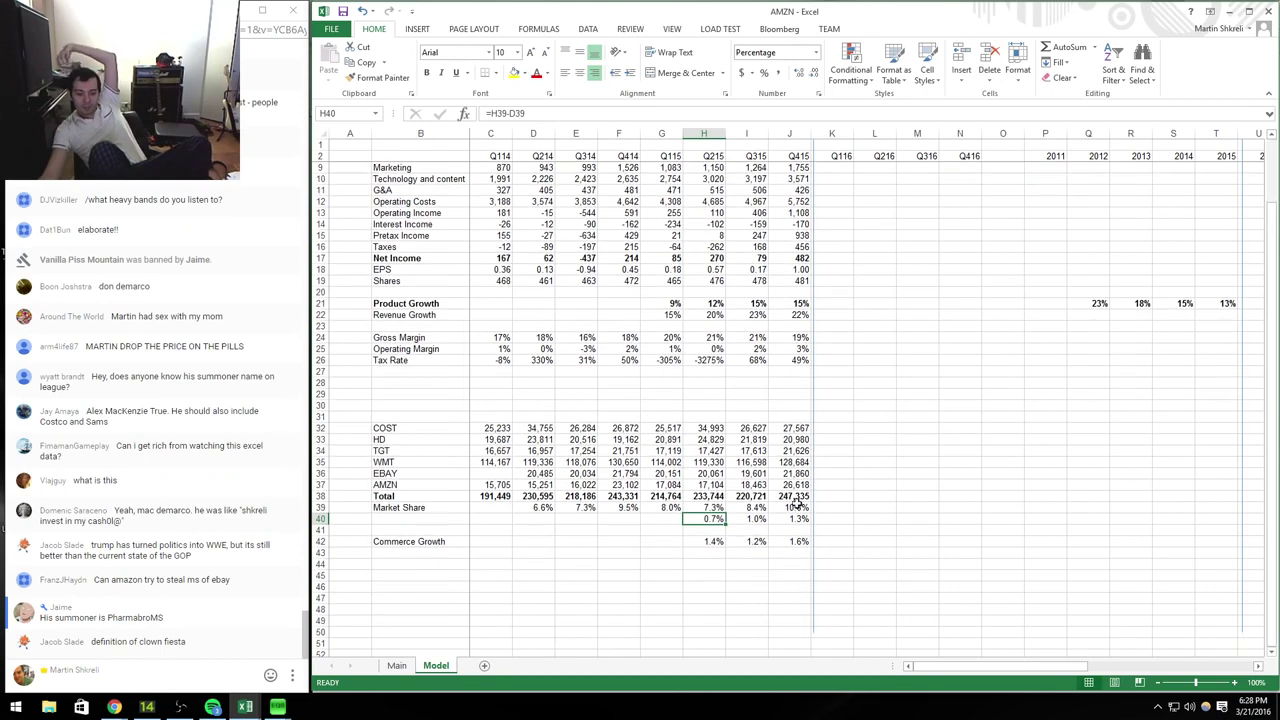
{"action": "left_click", "coordinate": [793, 515], "text": "shift"}
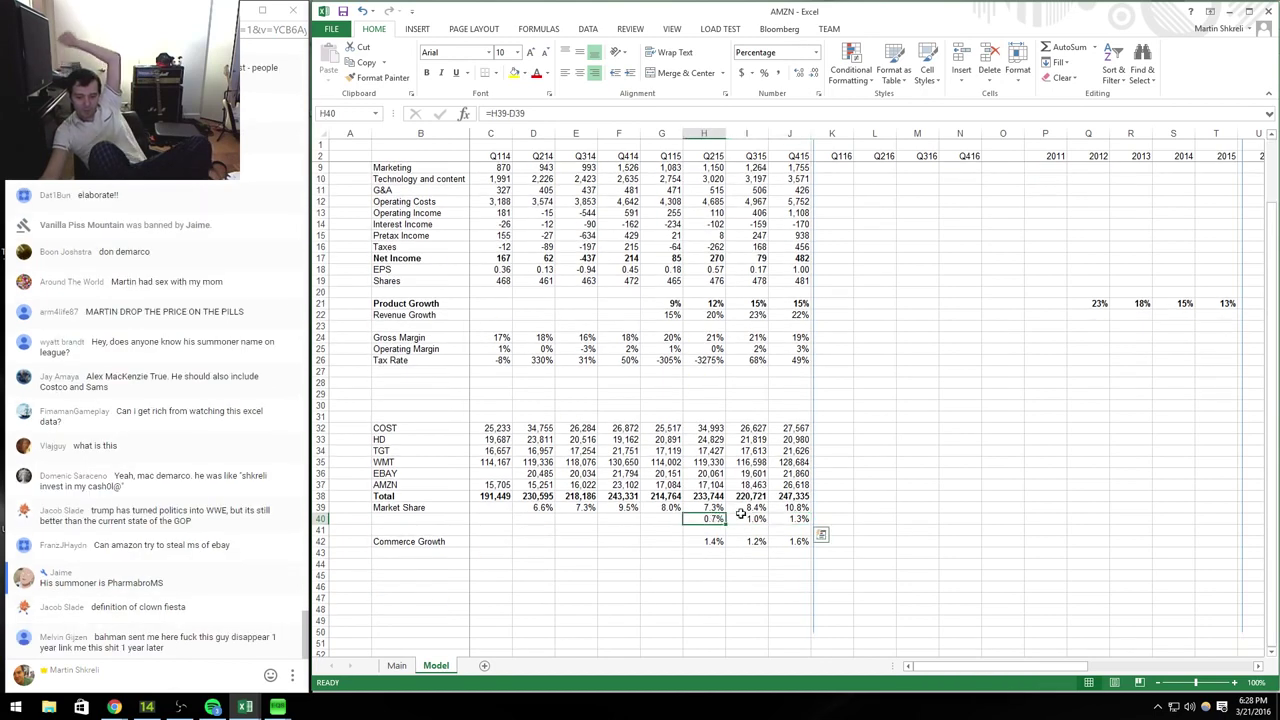
{"action": "key", "text": "Delete"}
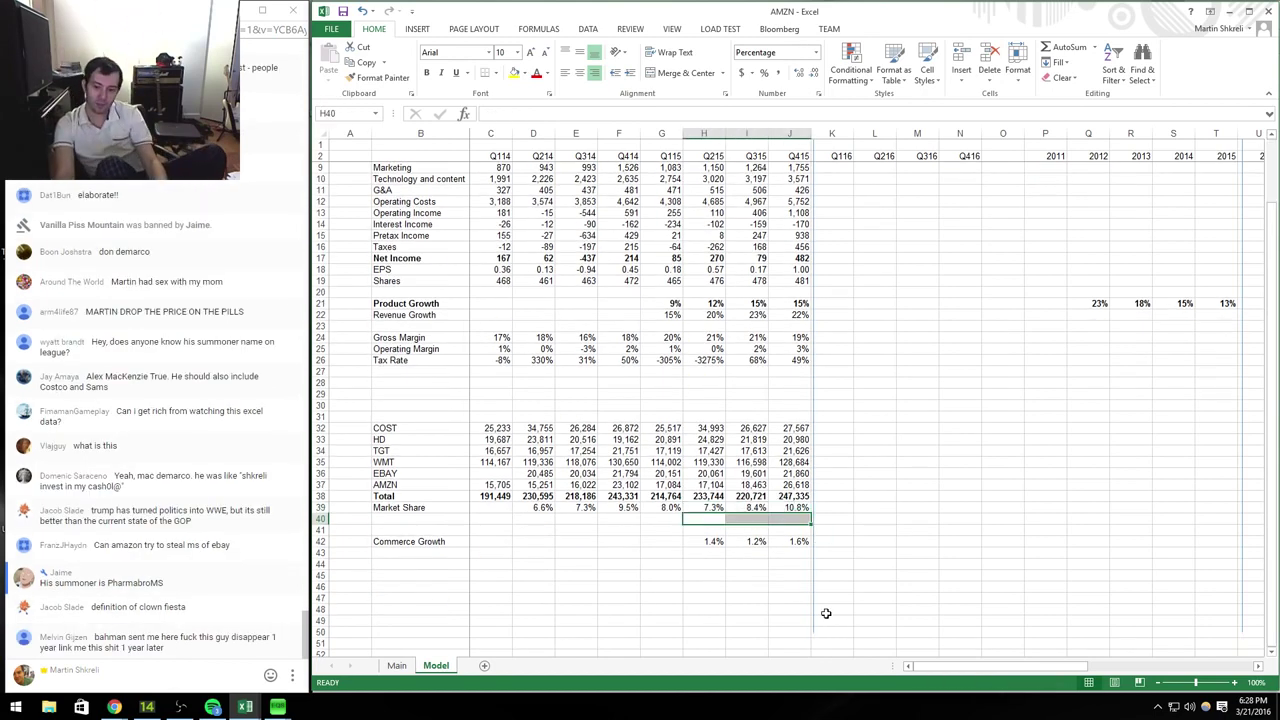
Step: Insert four blank rows above the Commerce Growth row
{"action": "key", "text": "Down"}
{"action": "key", "text": "Right"}
{"action": "key", "text": "Down"}
{"action": "key", "text": "Right"}
{"action": "key", "text": "Down"}
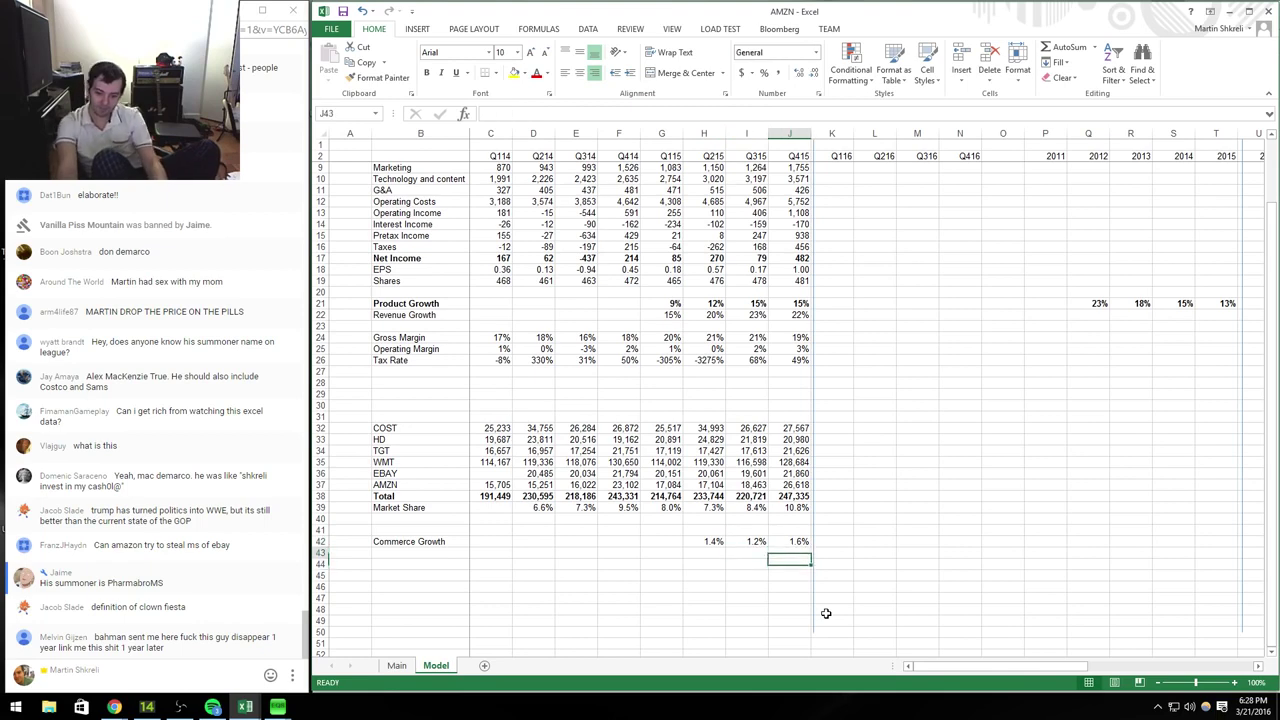
{"action": "key", "text": "shift+space"}
{"action": "key", "text": "ctrl+shift+equal"}
{"action": "key", "text": "ctrl+shift+equal"}
{"action": "key", "text": "ctrl+shift+equal"}
{"action": "key", "text": "ctrl+shift+equal"}
Step: Copy the Q215 to Q415 Commerce Growth formulas (H46:J46) into the blank rows above, filling H41:J45
{"action": "key", "text": "Down"}
{"action": "key", "text": "Down"}
{"action": "key", "text": "Down"}
{"action": "key", "text": "Down"}
{"action": "key", "text": "shift+Left"}
{"action": "key", "text": "shift+Left"}
{"action": "key", "text": "ctrl+c"}
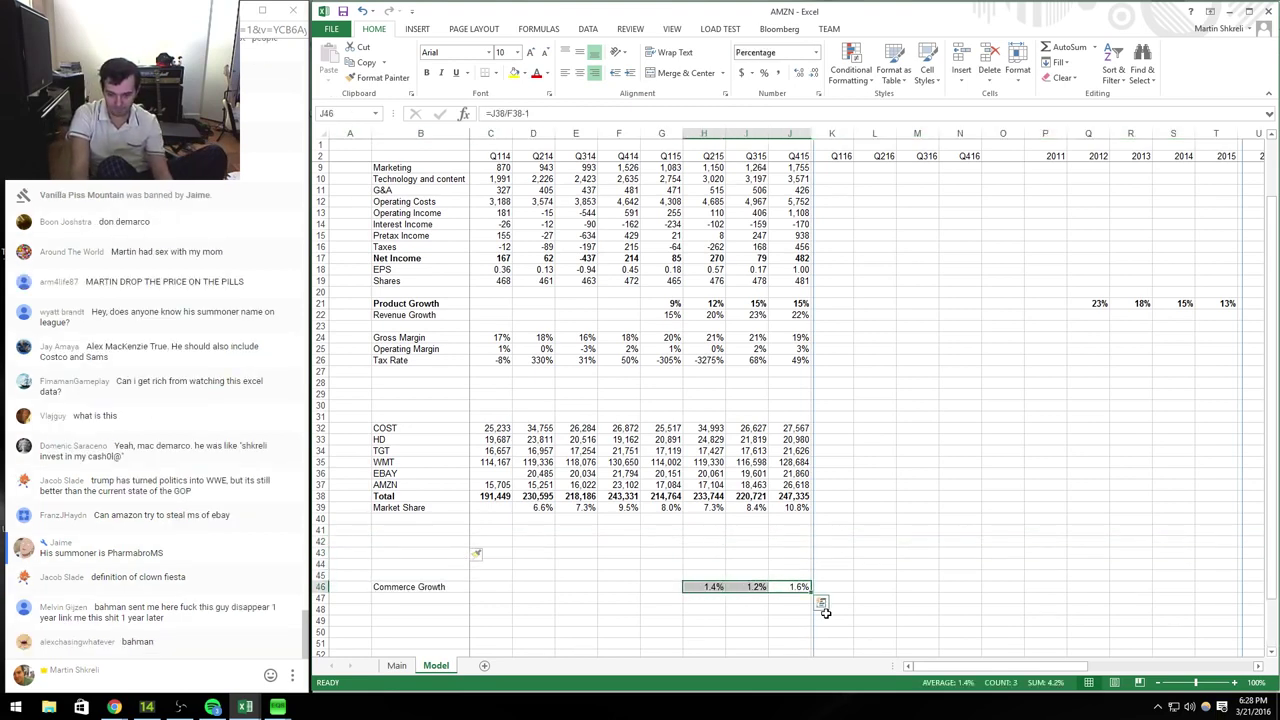
{"action": "key", "text": "shift+Up"}
{"action": "key", "text": "shift+Up"}
{"action": "key", "text": "shift+Up"}
{"action": "key", "text": "shift+Up"}
{"action": "key", "text": "shift+Up"}
{"action": "key", "text": "ctrl+v"}
Step: Check which retailer row the top Q415 growth formula (J41) refers to
{"action": "key", "text": "Down"}
{"action": "key", "text": "Up"}
{"action": "key", "text": "Up"}
{"action": "key", "text": "Up"}
{"action": "key", "text": "Up"}
{"action": "key", "text": "Up"}
{"action": "key", "text": "Up"}
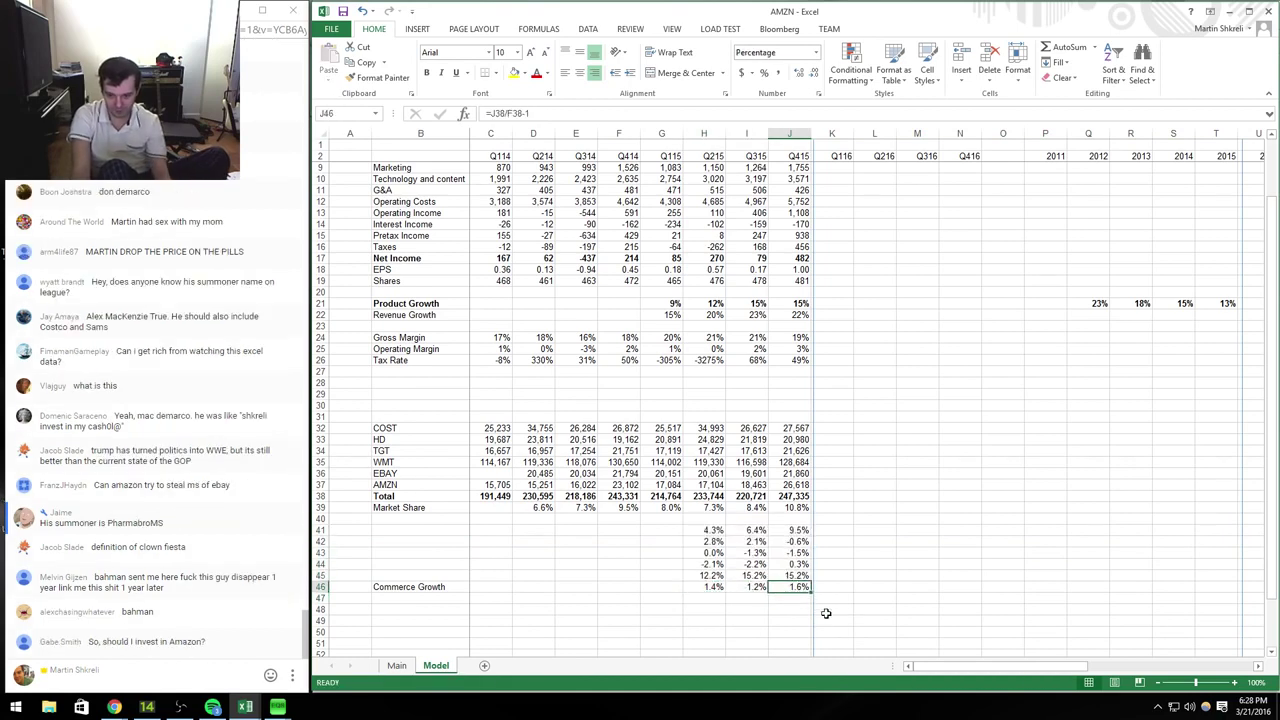
{"action": "key", "text": "F2"}
{"action": "key", "text": "Return"}
{"action": "key", "text": "Up"}
Step: Insert a row above the first growth row and copy the growth formulas from H42:J42 into H41:J41
{"action": "key", "text": "shift+space"}
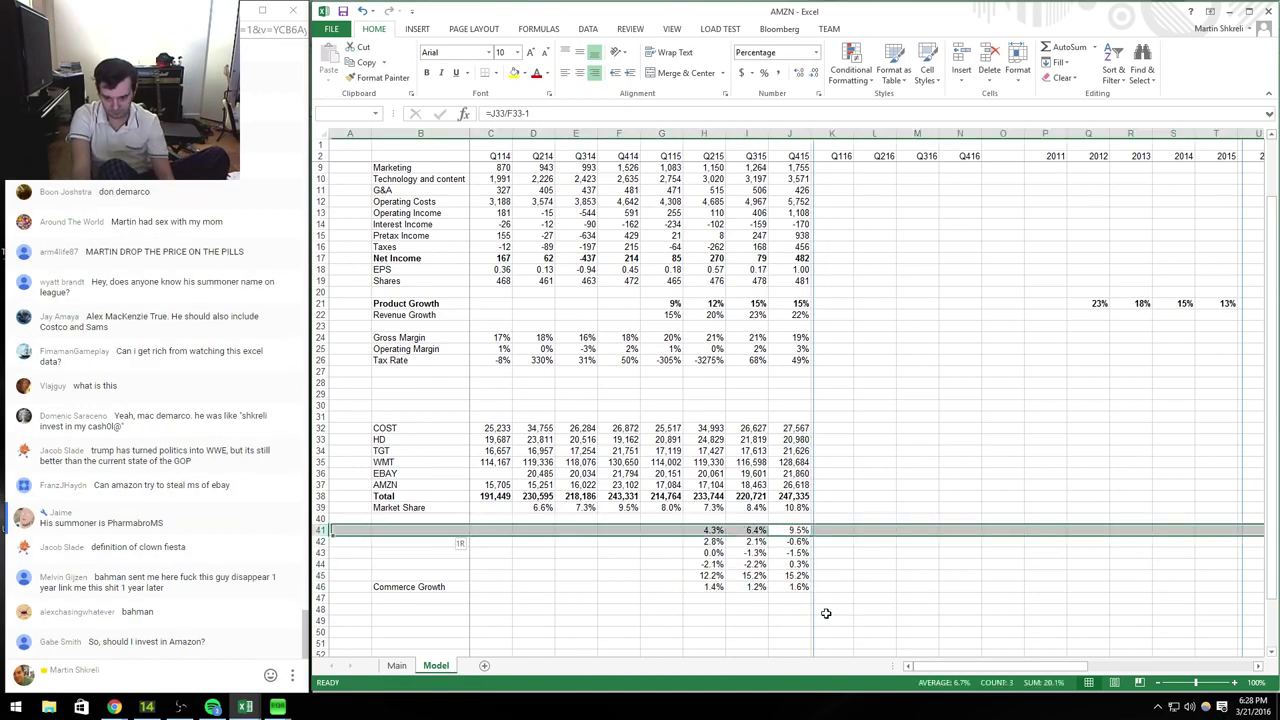
{"action": "key", "text": "ctrl+shift+equal"}
{"action": "key", "text": "Down"}
{"action": "key", "text": "shift+Left"}
{"action": "key", "text": "shift+Left"}
{"action": "key", "text": "ctrl+c"}
{"action": "key", "text": "Up"}
{"action": "key", "text": "shift+Left"}
{"action": "key", "text": "shift+Left"}
{"action": "key", "text": "ctrl+v"}
{"action": "key", "text": "Escape"}
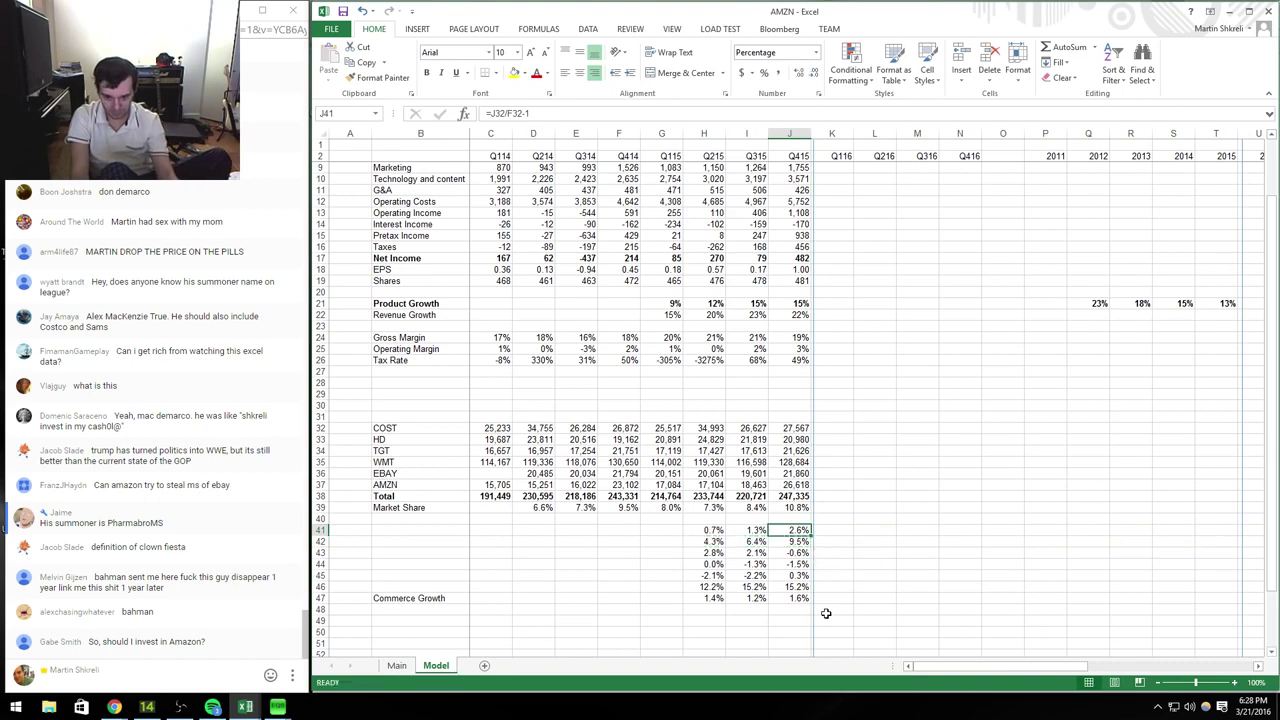
Step: Copy the retailer labels COST through AMZN from column B into B41:B46 beside the growth rates
{"action": "key", "text": "Home"}
{"action": "key", "text": "Right"}
{"action": "type", "text": "c"}
{"action": "key", "text": "Escape"}
{"action": "key", "text": "Up"}
{"action": "key", "text": "Up"}
{"action": "key", "text": "Up"}
{"action": "key", "text": "Up"}
{"action": "key", "text": "Up"}
{"action": "key", "text": "Up"}
{"action": "key", "text": "Up"}
{"action": "key", "text": "Up"}
{"action": "key", "text": "Up"}
{"action": "key", "text": "shift+Down"}
{"action": "key", "text": "shift+Down"}
{"action": "key", "text": "shift+Down"}
{"action": "key", "text": "shift+Down"}
{"action": "key", "text": "shift+Down"}
{"action": "key", "text": "shift+Down"}
{"action": "key", "text": "shift+Up"}
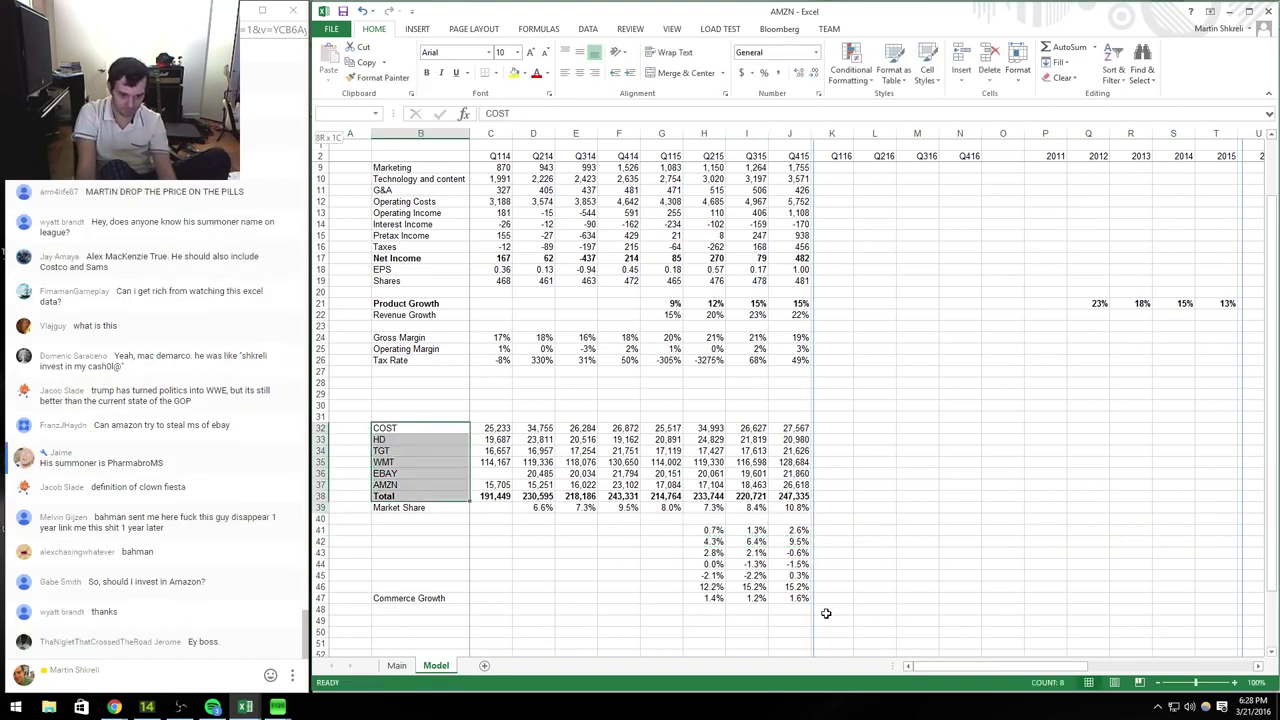
{"action": "key", "text": "ctrl+c"}
{"action": "key", "text": "Down"}
{"action": "key", "text": "Down"}
{"action": "key", "text": "Down"}
{"action": "key", "text": "Down"}
{"action": "key", "text": "Down"}
{"action": "key", "text": "Down"}
{"action": "key", "text": "Down"}
{"action": "key", "text": "Down"}
{"action": "key", "text": "Down"}
{"action": "key", "text": "ctrl+v"}
Step: Enter =AVERAGE(H41:J41) in K41 to average Costco's growth over Q215 to Q415
{"action": "key", "text": "Right"}
{"action": "key", "text": "Right"}
{"action": "key", "text": "Right"}
{"action": "key", "text": "Right"}
{"action": "key", "text": "Right"}
{"action": "key", "text": "Right"}
{"action": "key", "text": "Right"}
{"action": "key", "text": "Right"}
{"action": "key", "text": "Escape"}
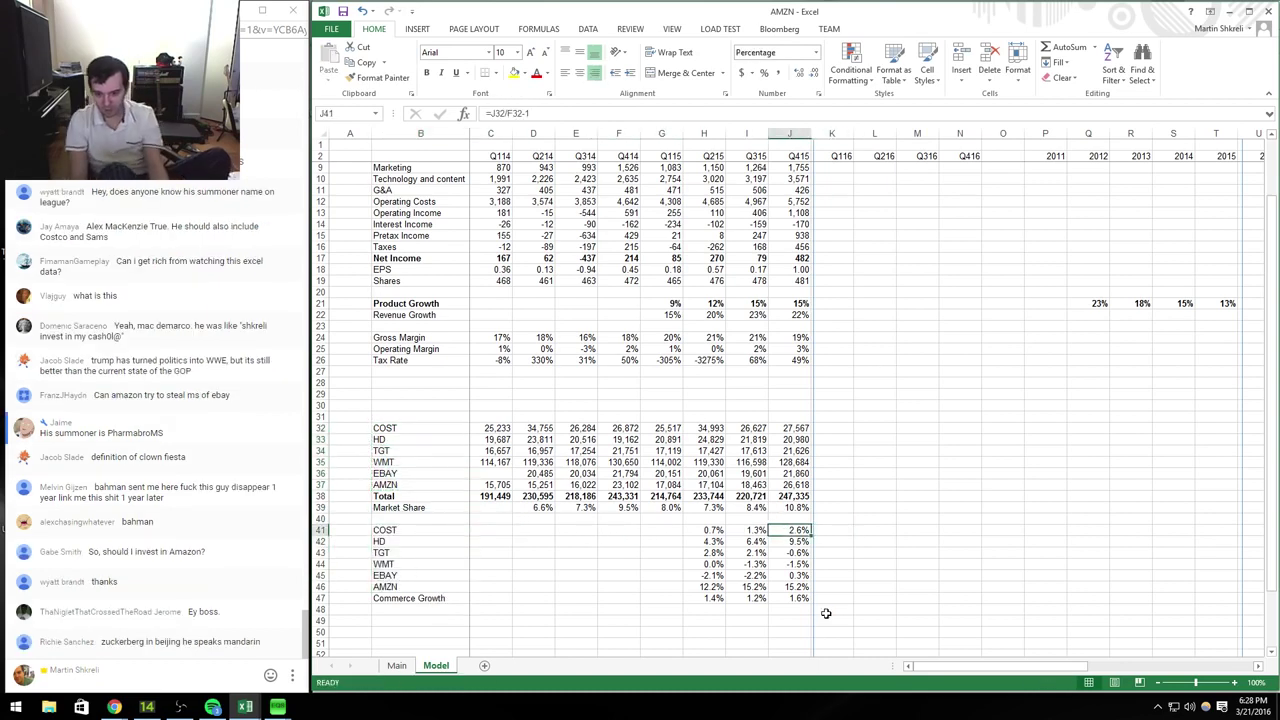
{"action": "key", "text": "Right"}
{"action": "type", "text": "=average("}
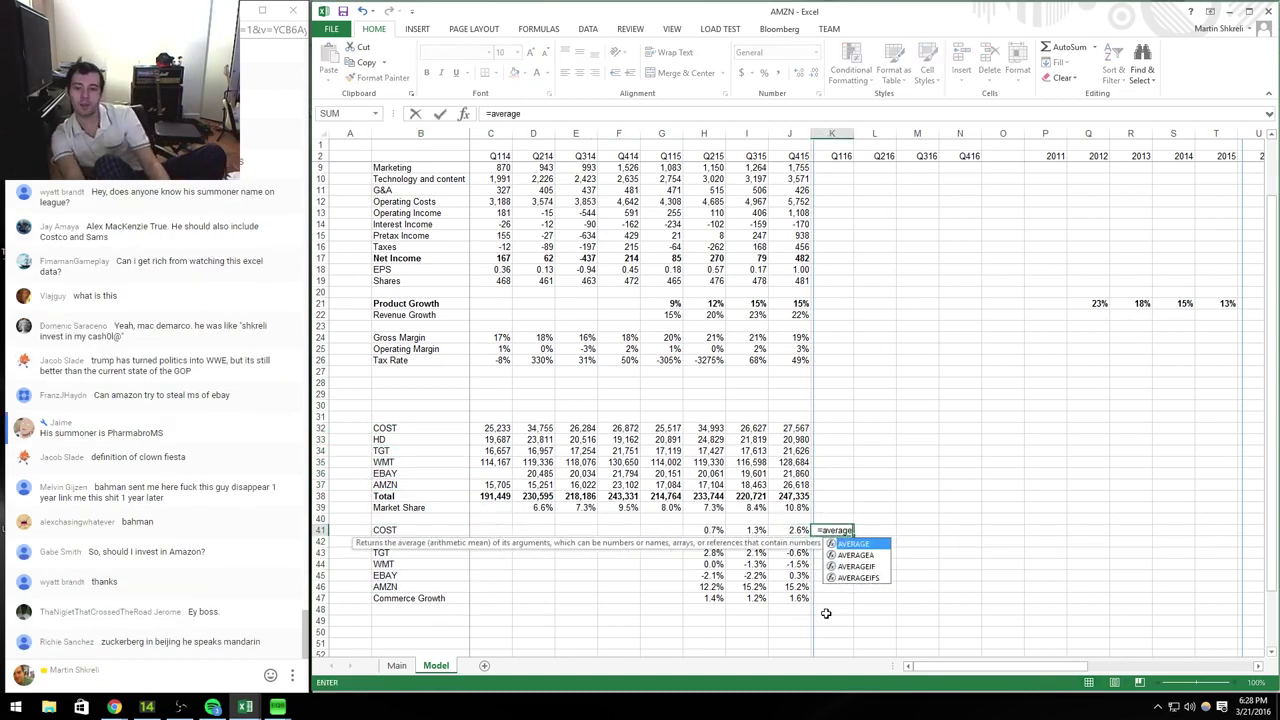
{"action": "key", "text": "Left"}
{"action": "key", "text": "shift+Left"}
{"action": "key", "text": "shift+Left"}
{"action": "key", "text": "Return"}
Step: Copy the average growth formula from K41 down through the AMZN row (K46)
{"action": "key", "text": "Up"}
{"action": "key", "text": "ctrl+c"}
{"action": "key", "text": "shift+Down"}
{"action": "key", "text": "shift+Down"}
{"action": "key", "text": "shift+Down"}
{"action": "key", "text": "shift+Down"}
{"action": "key", "text": "shift+Down"}
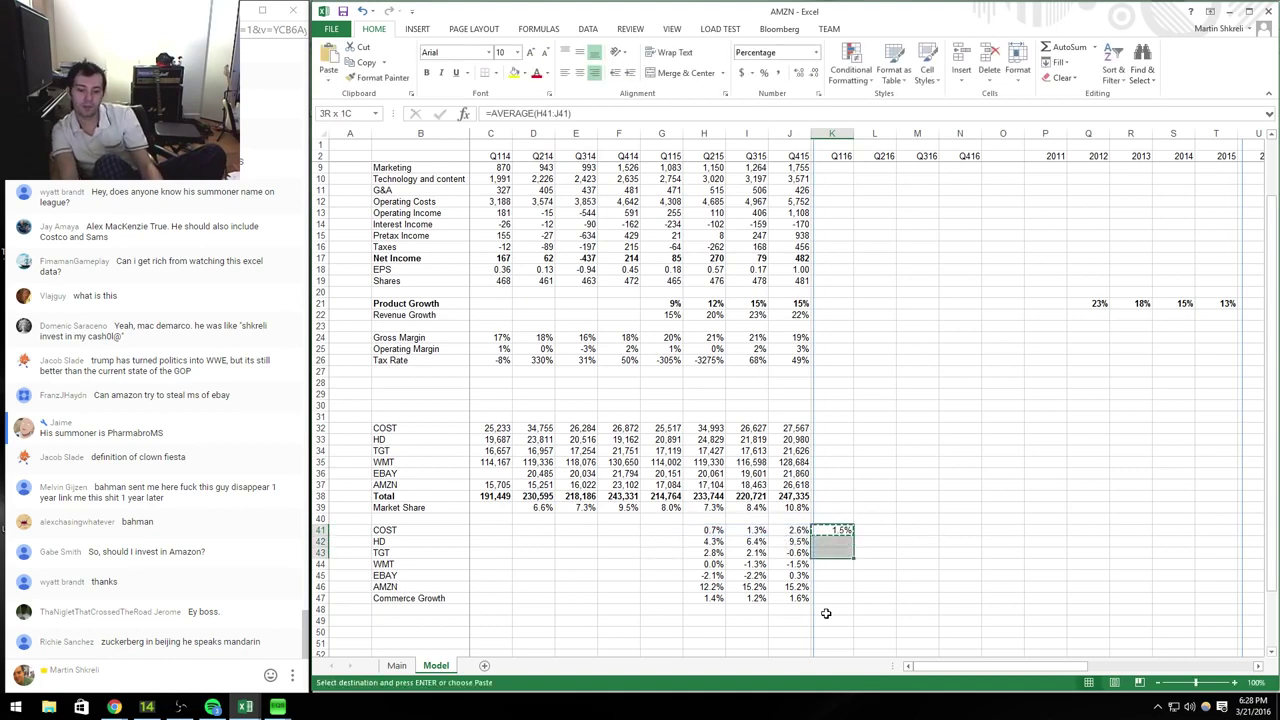
{"action": "key", "text": "Return"}
Step: Review the average growth rates of the retailers COST through AMZN in K41:K46
{"action": "key", "text": "Down"}
{"action": "key", "text": "Up"}
{"action": "key", "text": "shift+Down"}
{"action": "key", "text": "shift+Down"}
{"action": "key", "text": "shift+Down"}
{"action": "key", "text": "shift+Down"}
{"action": "key", "text": "shift+Down"}
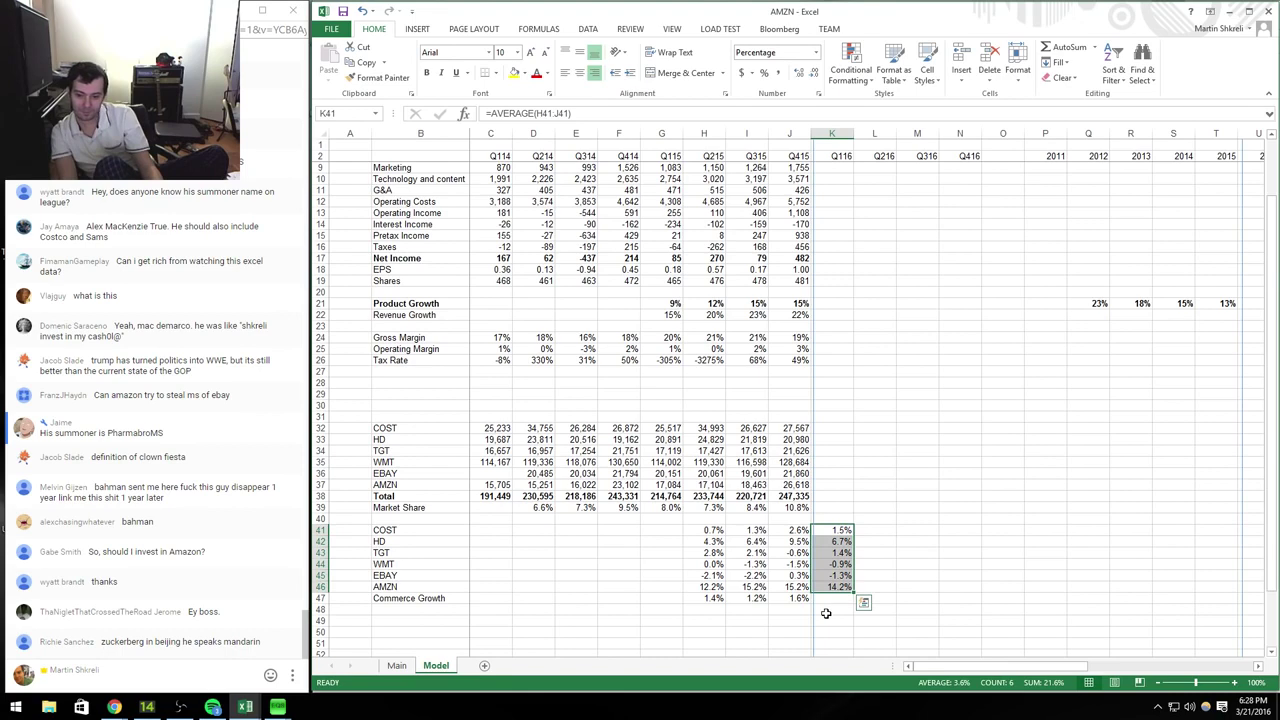
{"action": "key", "text": "Down"}
{"action": "key", "text": "Down"}
{"action": "key", "text": "Down"}
{"action": "key", "text": "Down"}
{"action": "key", "text": "Down"}
{"action": "key", "text": "Up"}
{"action": "key", "text": "Up"}
{"action": "key", "text": "Up"}
{"action": "key", "text": "Up"}
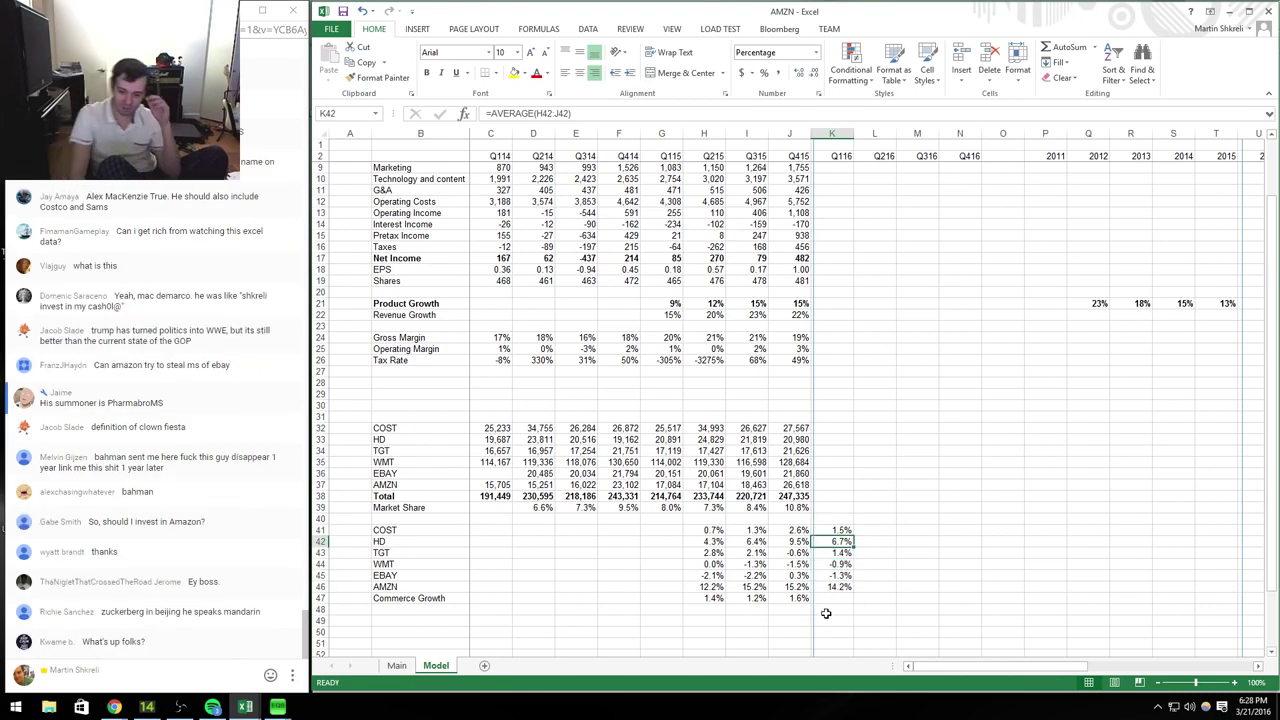
Step: Examine the averages of TGT, WMT, EBAY and COST together, and check the AMZN average formula in K46
{"action": "key", "text": "shift+Down"}
{"action": "key", "text": "shift+Down"}
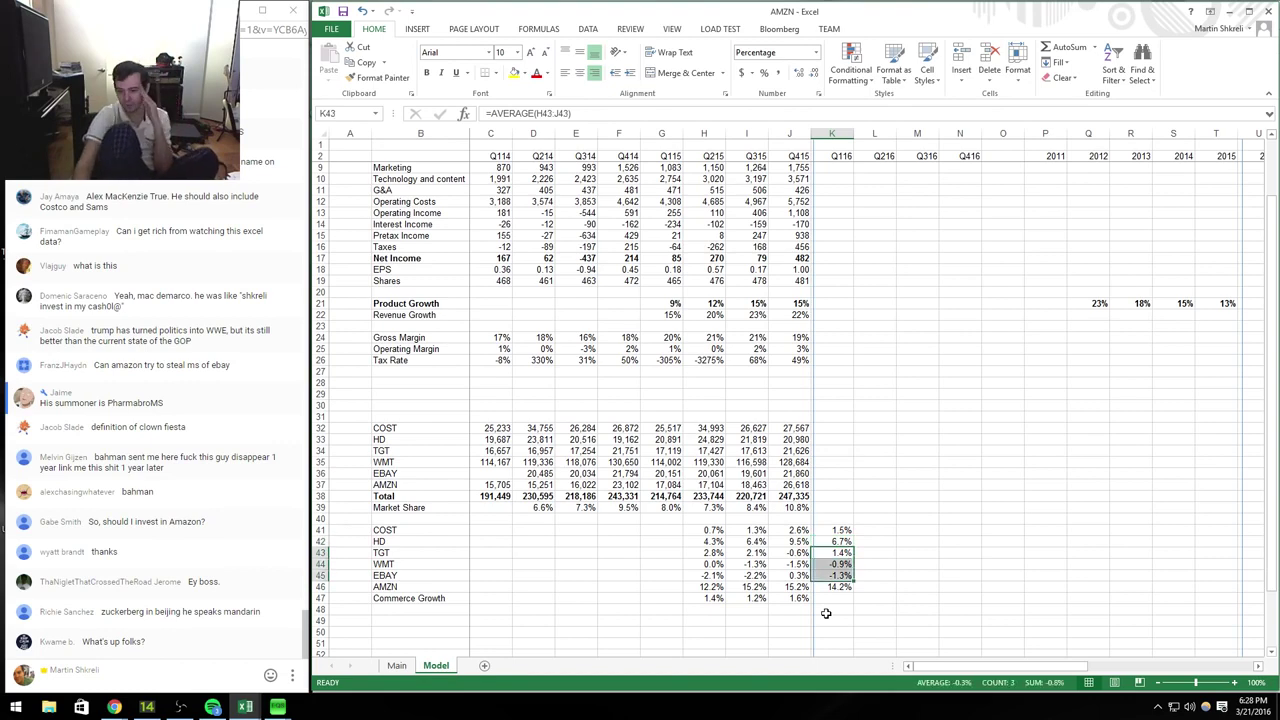
{"action": "left_click", "coordinate": [845, 529], "text": "ctrl"}
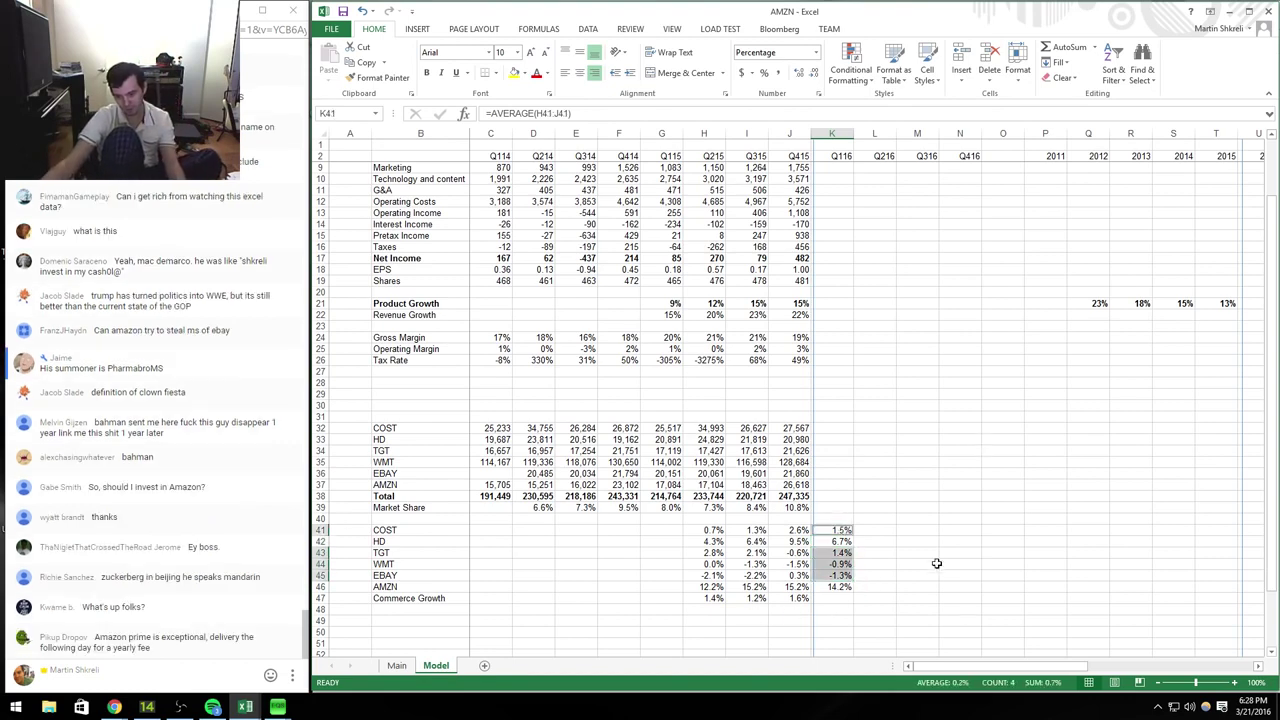
{"action": "left_click", "coordinate": [843, 542]}
{"action": "left_click", "coordinate": [845, 587]}
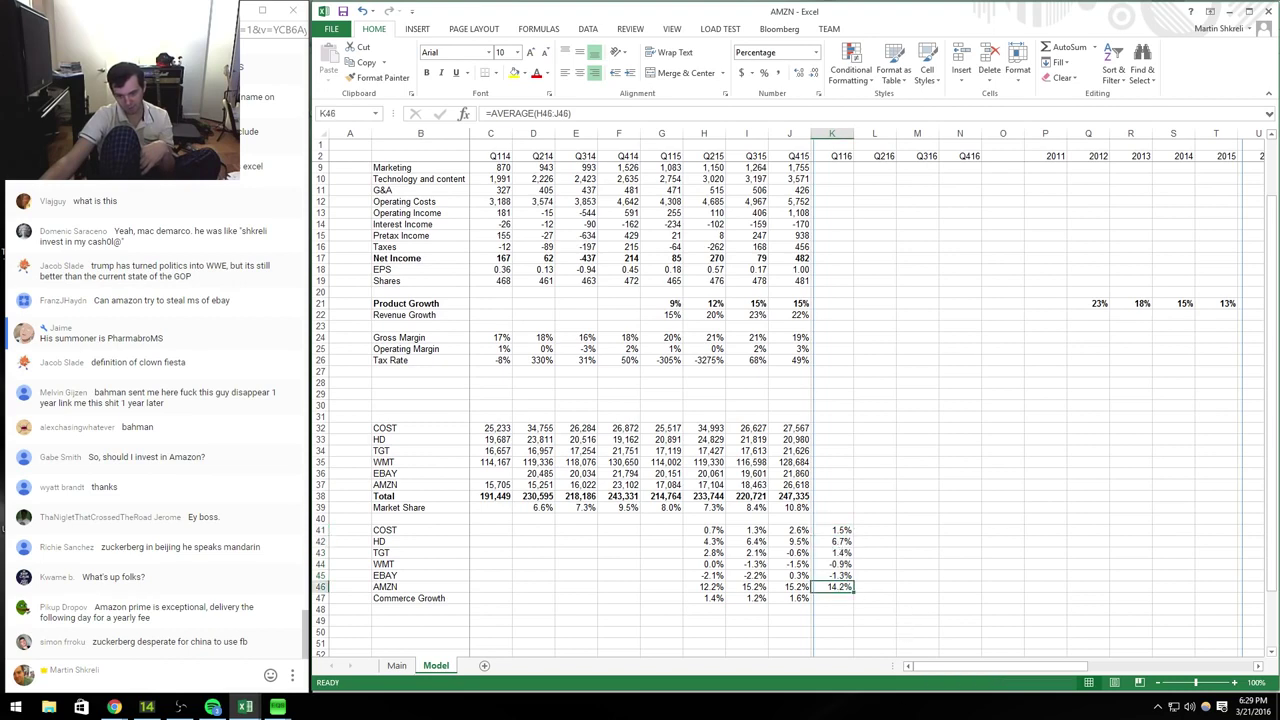
{"action": "double_click", "coordinate": [838, 586]}
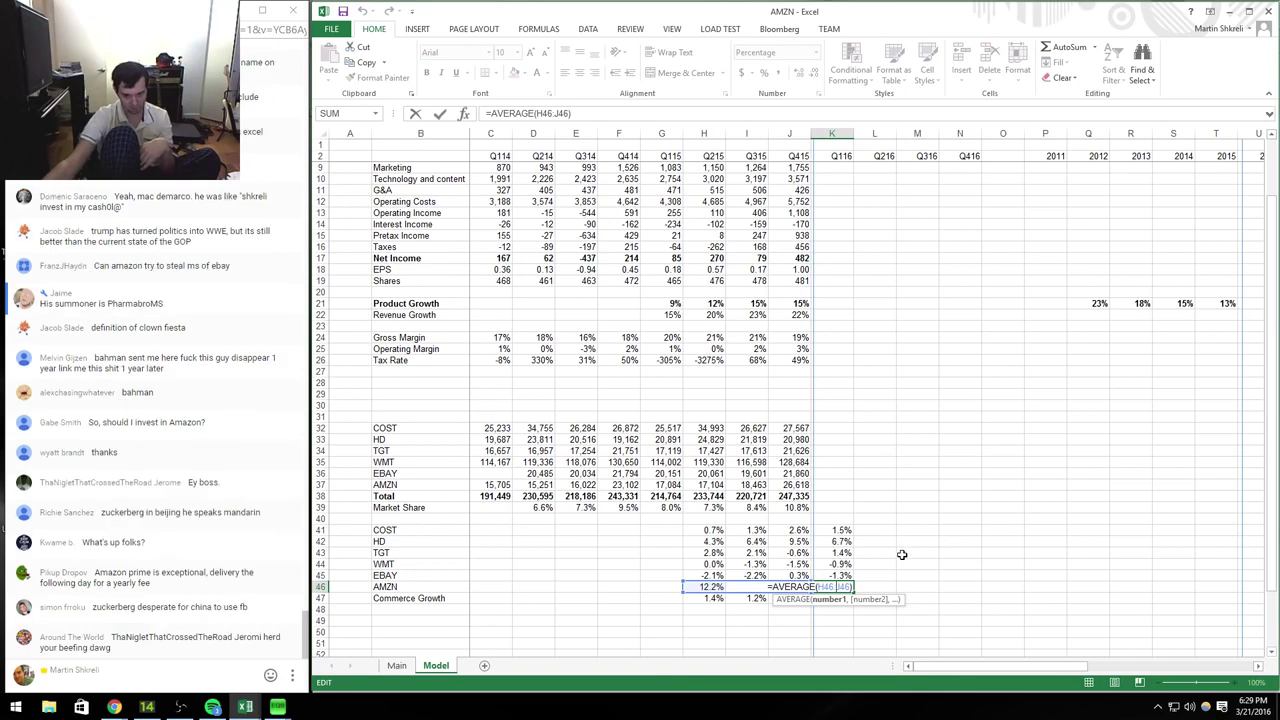
{"action": "key", "text": "Return"}
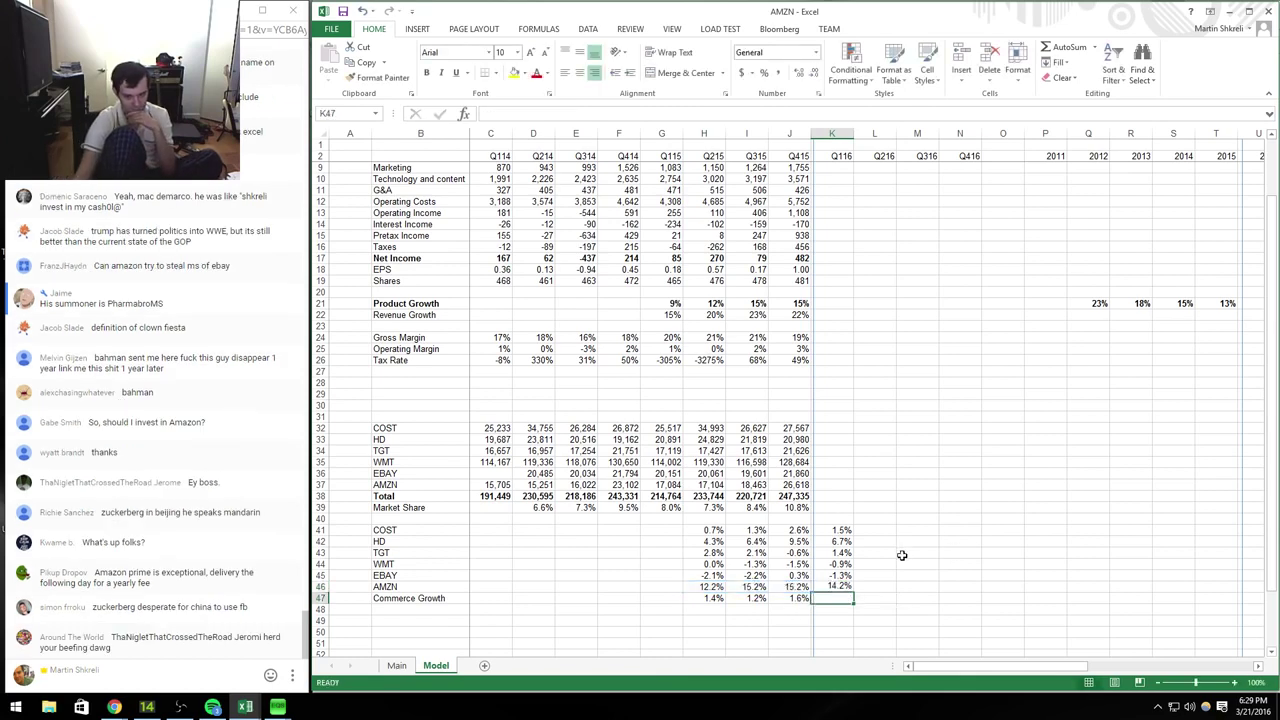
Step: Delete the average growth formulas in K41:K46
{"action": "key", "text": "Up"}
{"action": "key", "text": "ctrl+shift+Up"}
{"action": "key", "text": "Delete"}
{"action": "key", "text": "Down"}
{"action": "key", "text": "Left"}
{"action": "key", "text": "Left"}
{"action": "key", "text": "Left"}
{"action": "key", "text": "Right"}
{"action": "key", "text": "Right"}
{"action": "key", "text": "Right"}
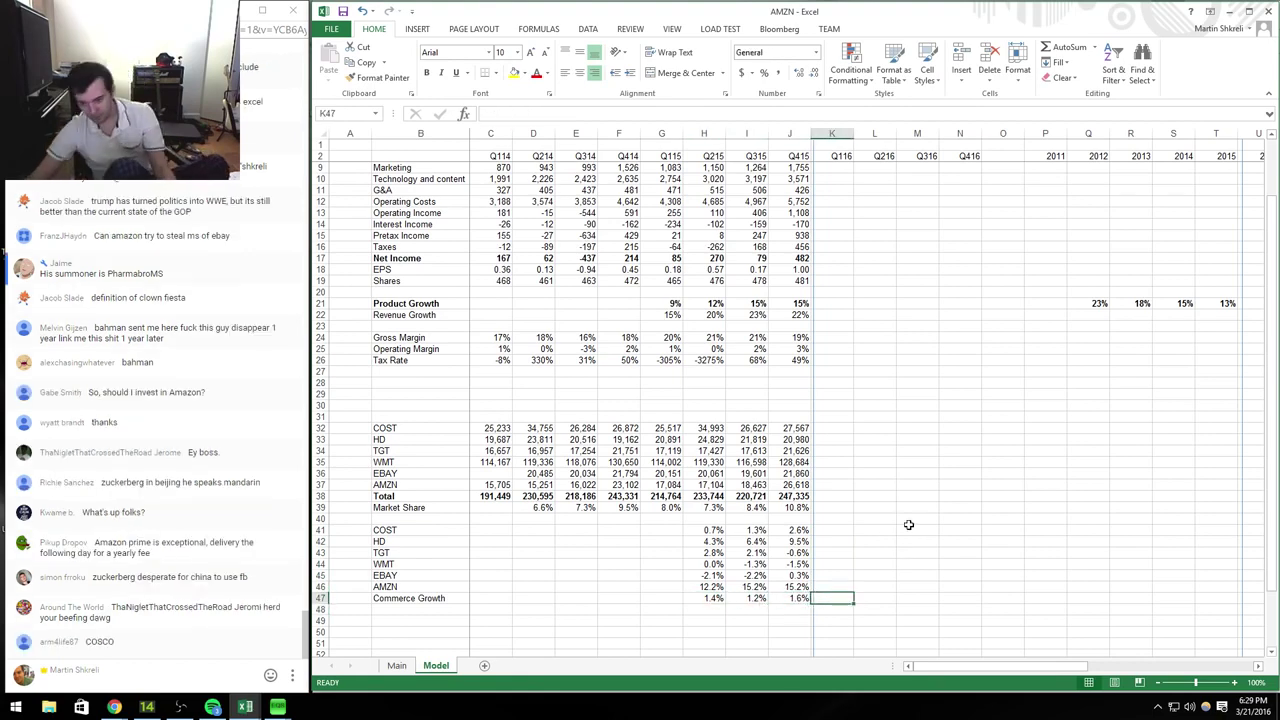
{"action": "key", "text": "ctrl+Page_Up"}
{"action": "key", "text": "ctrl+Page_Down"}
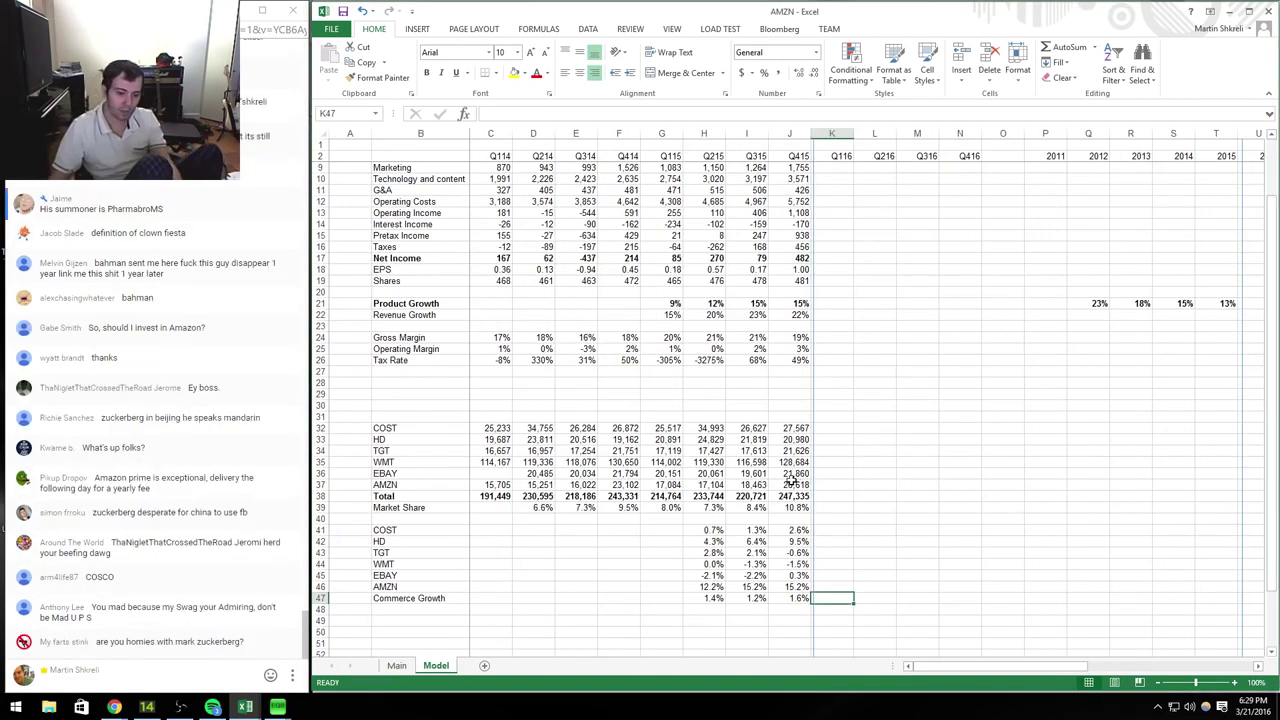
Step: Examine the Q415 Amazon, Walmart, total and market share figures, and the other retailers' quarterly sales
{"action": "left_click", "coordinate": [800, 484]}
{"action": "mouse_move", "coordinate": [779, 484]}
{"action": "left_mouse_down"}
{"action": "mouse_move", "coordinate": [385, 486]}
{"action": "mouse_move", "coordinate": [385, 470]}
{"action": "mouse_move", "coordinate": [385, 486]}
{"action": "mouse_move", "coordinate": [795, 486]}
{"action": "left_mouse_up"}
{"action": "left_click", "coordinate": [797, 496]}
{"action": "left_click", "coordinate": [797, 507]}
{"action": "left_click", "coordinate": [790, 485]}
{"action": "left_click", "coordinate": [788, 461]}
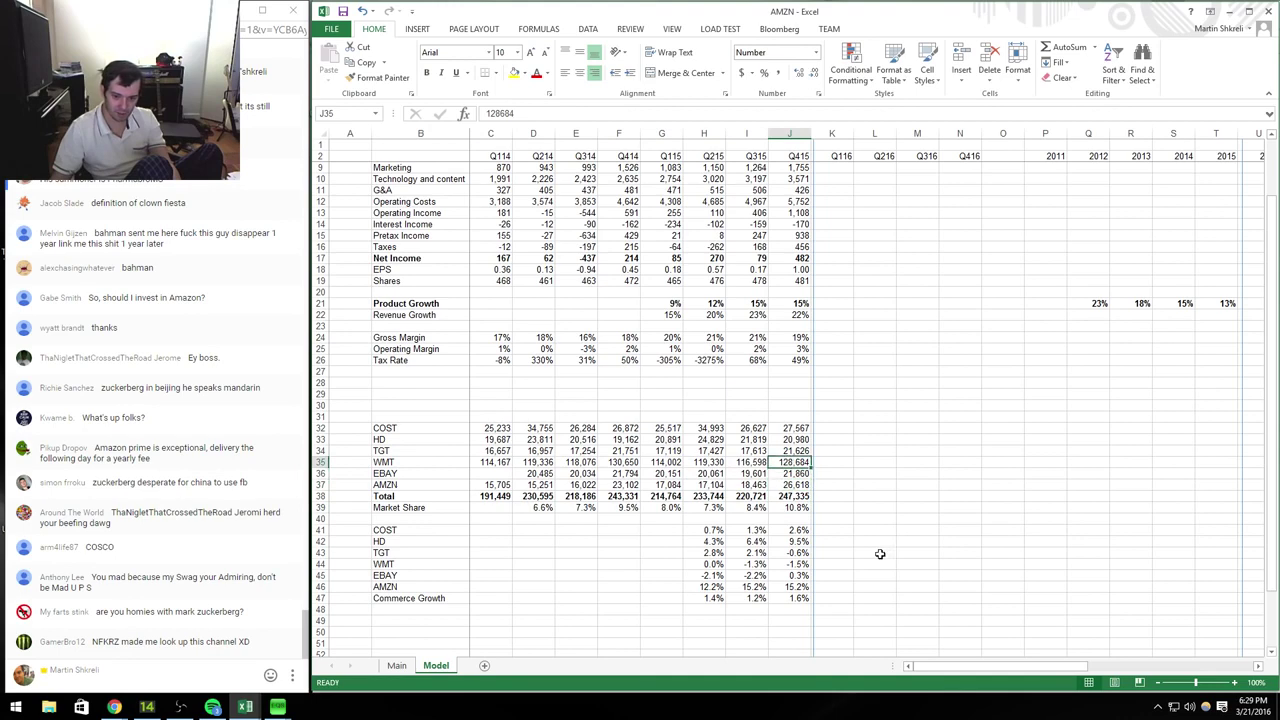
{"action": "left_click_drag", "start_coordinate": [856, 535], "coordinate": [362, 366]}
{"action": "left_click", "coordinate": [785, 506]}
{"action": "left_click", "coordinate": [560, 452]}
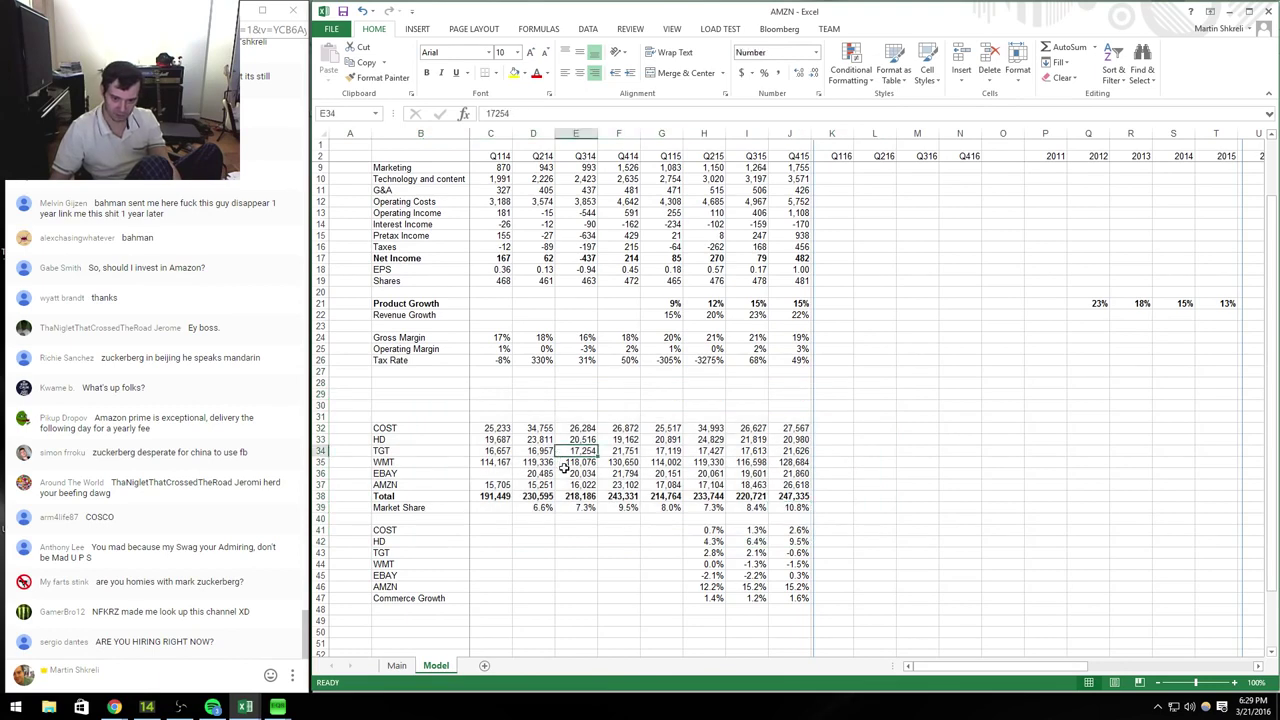
{"action": "key", "text": "Right"}
{"action": "key", "text": "Right"}
{"action": "key", "text": "Right"}
{"action": "key", "text": "Right"}
{"action": "key", "text": "Right"}
{"action": "key", "text": "Right"}
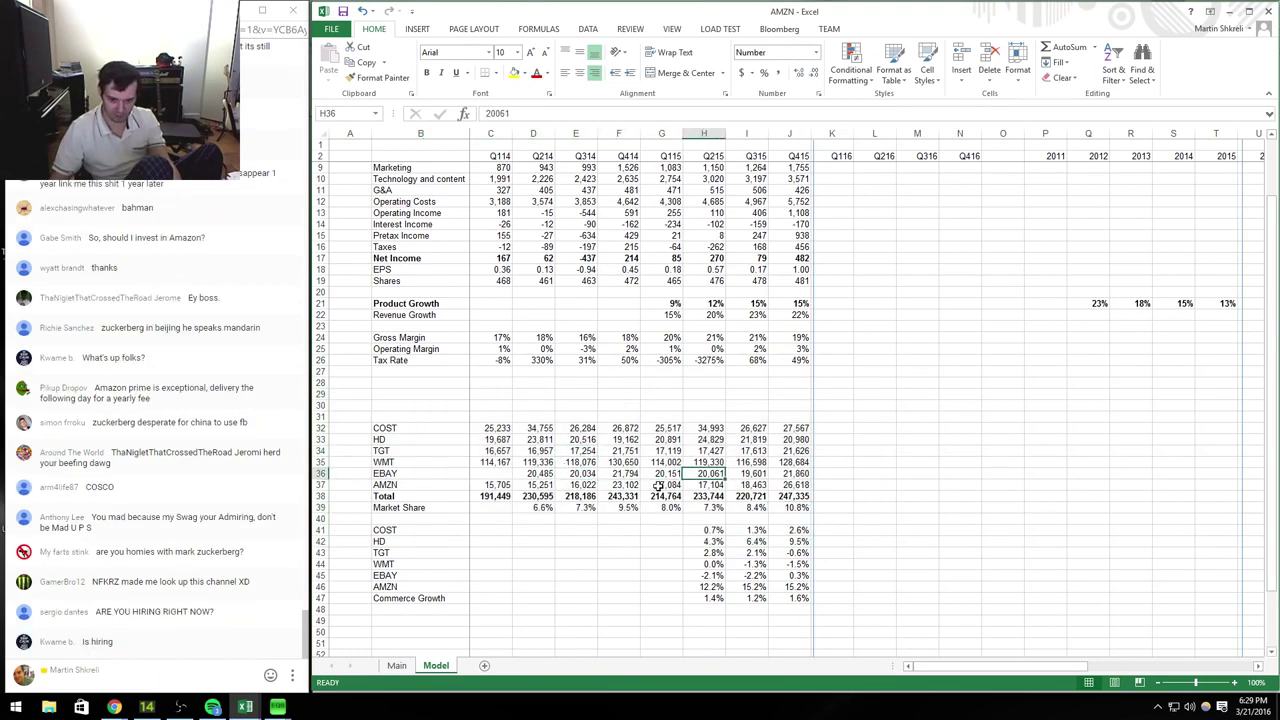
Step: Compare the combined Q415 sales of EBAY and AMZN with those of COST, HD, TGT and WMT
{"action": "left_click_drag", "start_coordinate": [792, 473], "coordinate": [800, 486]}
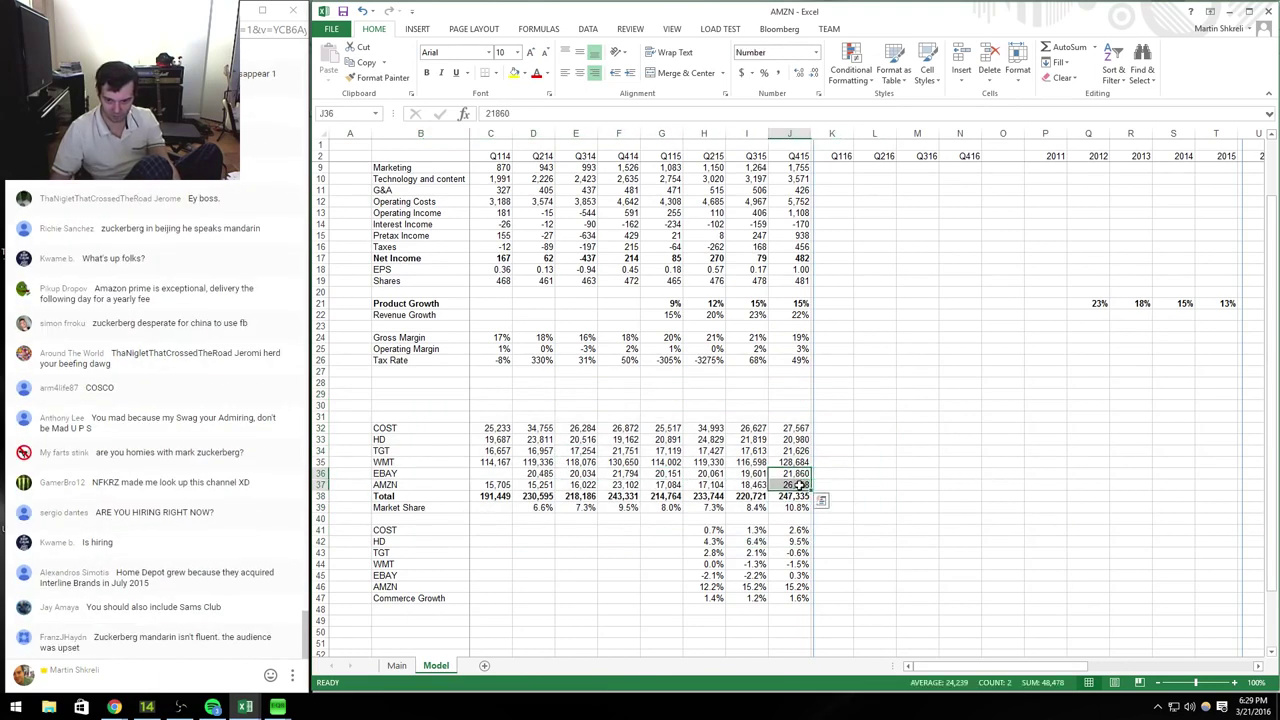
{"action": "key", "text": "shift+space"}
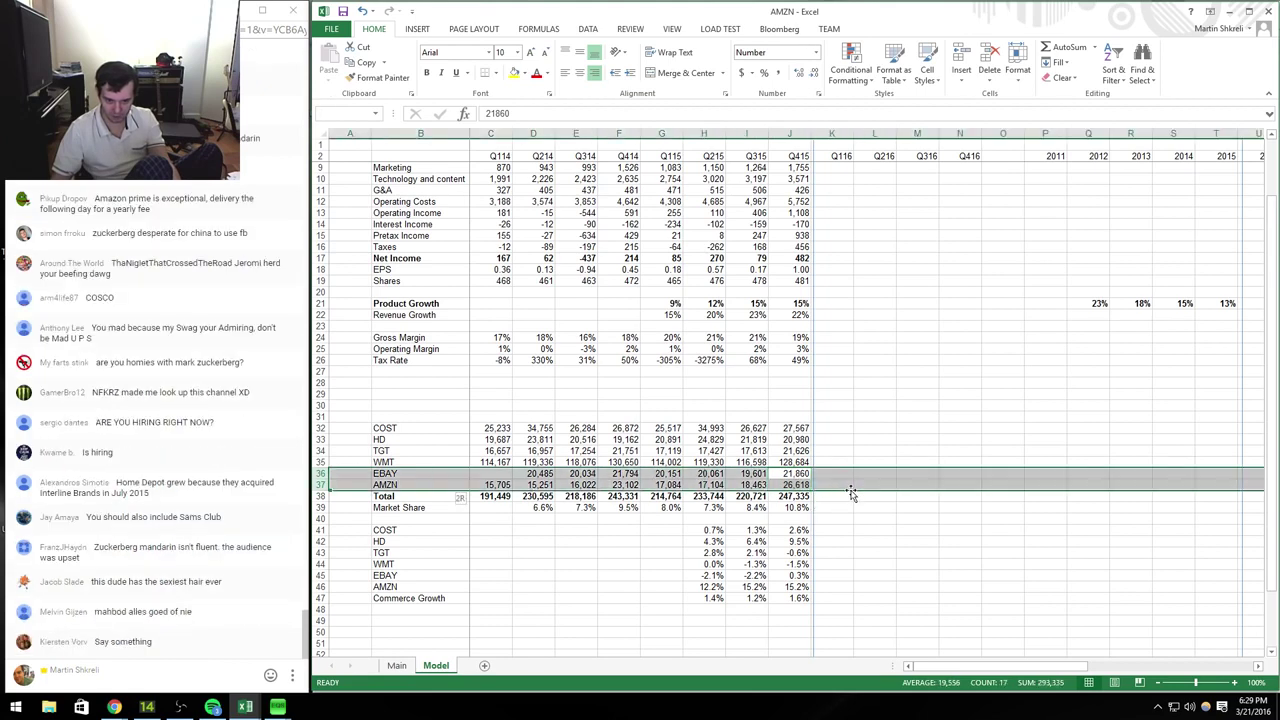
{"action": "key", "text": "Down"}
{"action": "key", "text": "Down"}
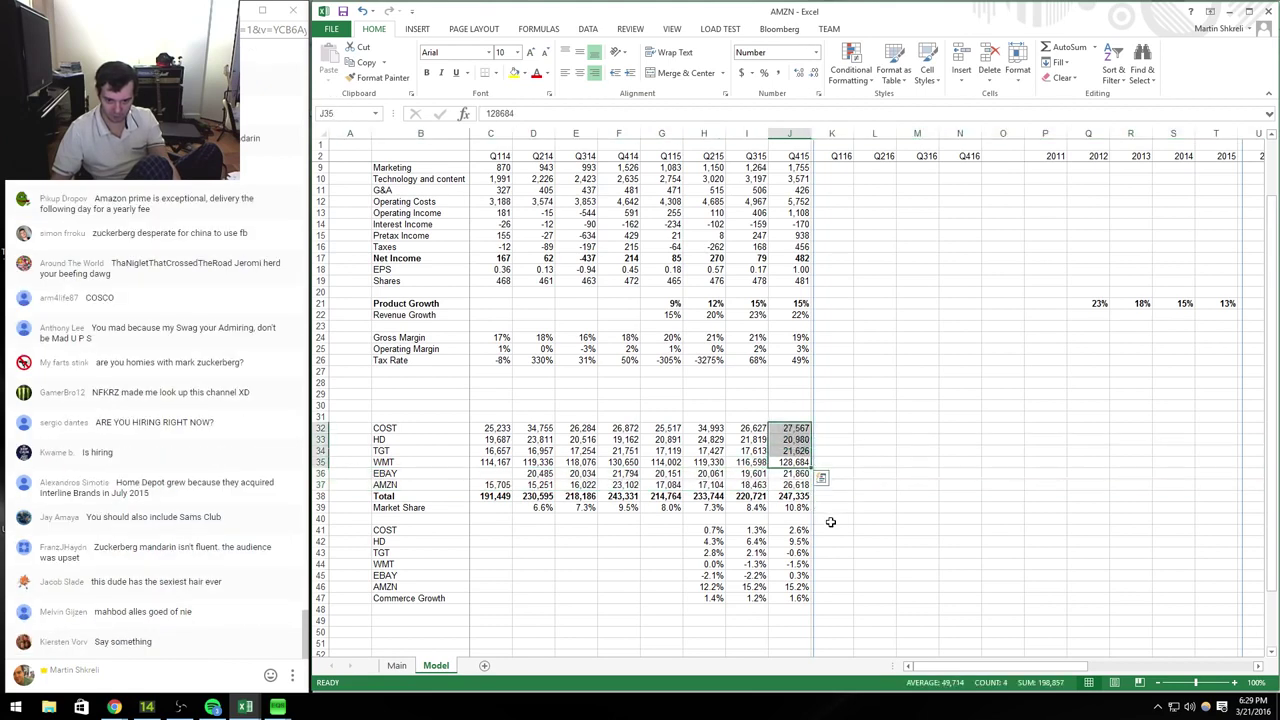
Step: Switch to the Bloomberg terminal window with the equity screening results
{"action": "key", "text": "alt+Tab"}
{"action": "key", "text": "alt+Tab"}
{"action": "key", "text": "alt+Tab"}
{"action": "key", "text": "alt+Tab"}
{"action": "key", "text": "alt+Tab"}
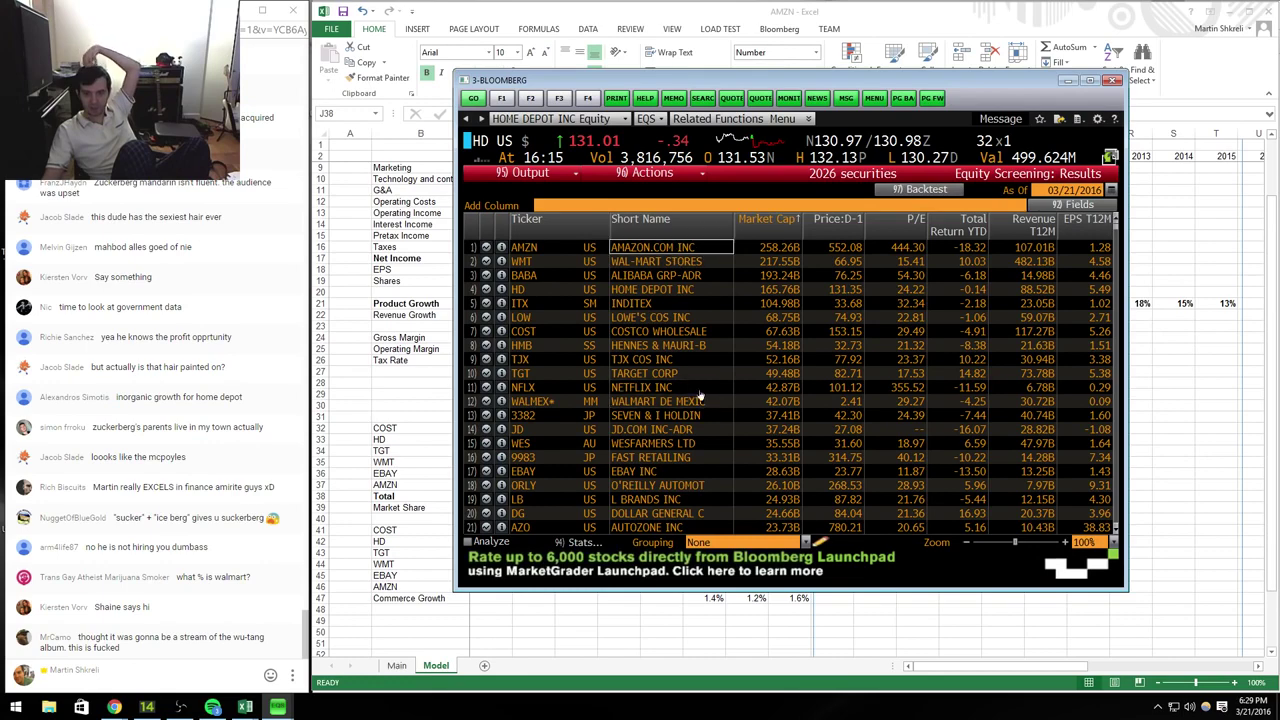
Step: Return to the Amazon model, view its income statement rows, and switch to the Tech workbook
{"action": "left_click", "coordinate": [1205, 423]}
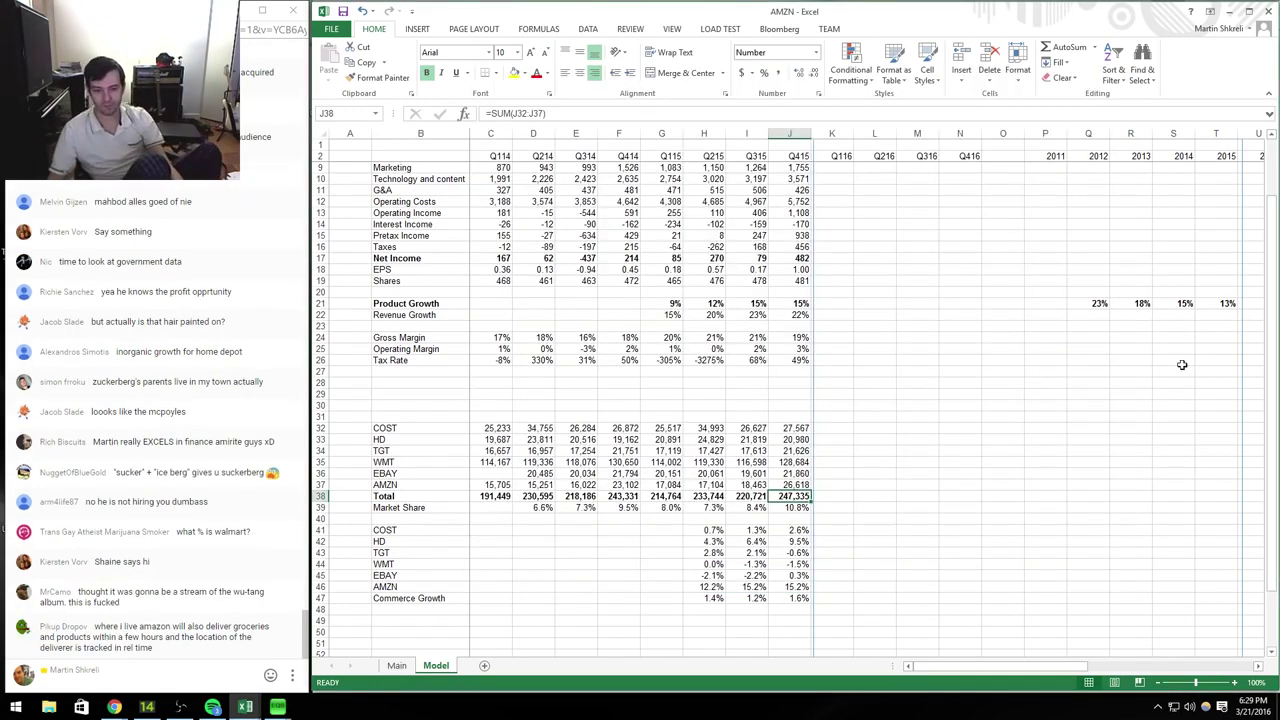
{"action": "scroll", "coordinate": [1123, 416], "scroll_direction": "up", "scroll_amount": 2}
{"action": "left_click", "coordinate": [617, 269]}
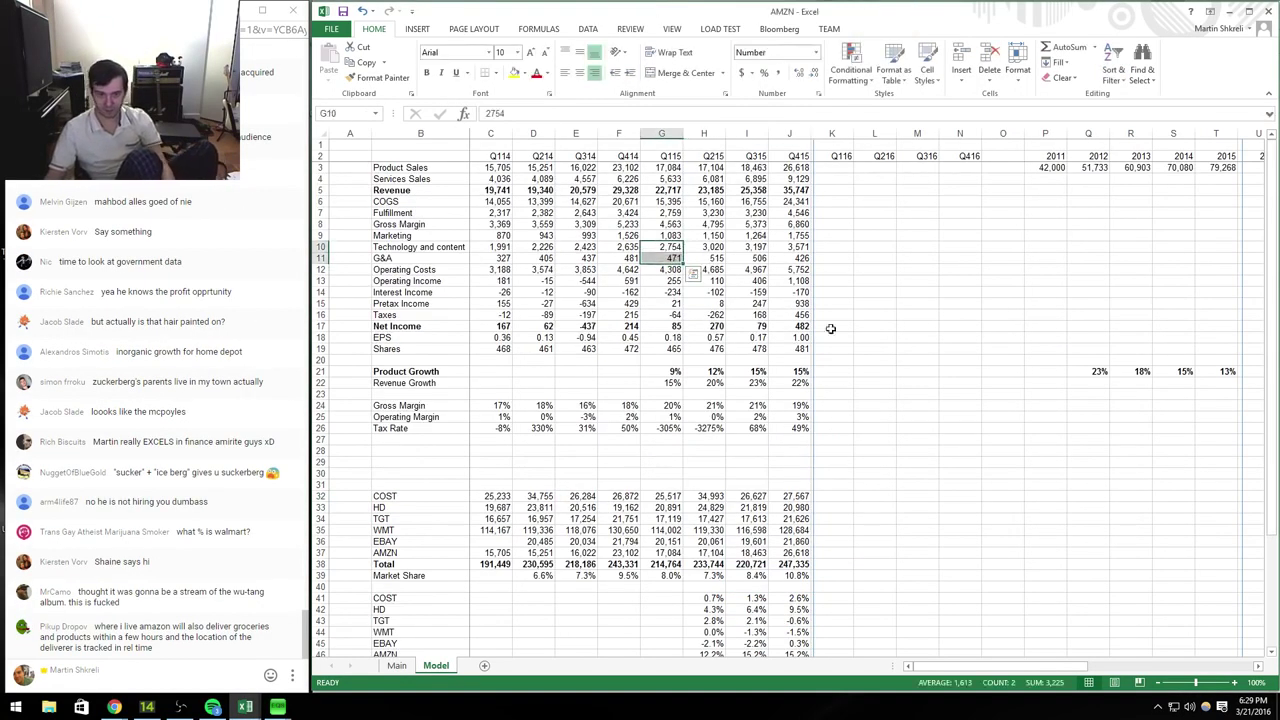
{"action": "key", "text": "alt+f"}
{"action": "key", "text": "alt+Tab"}
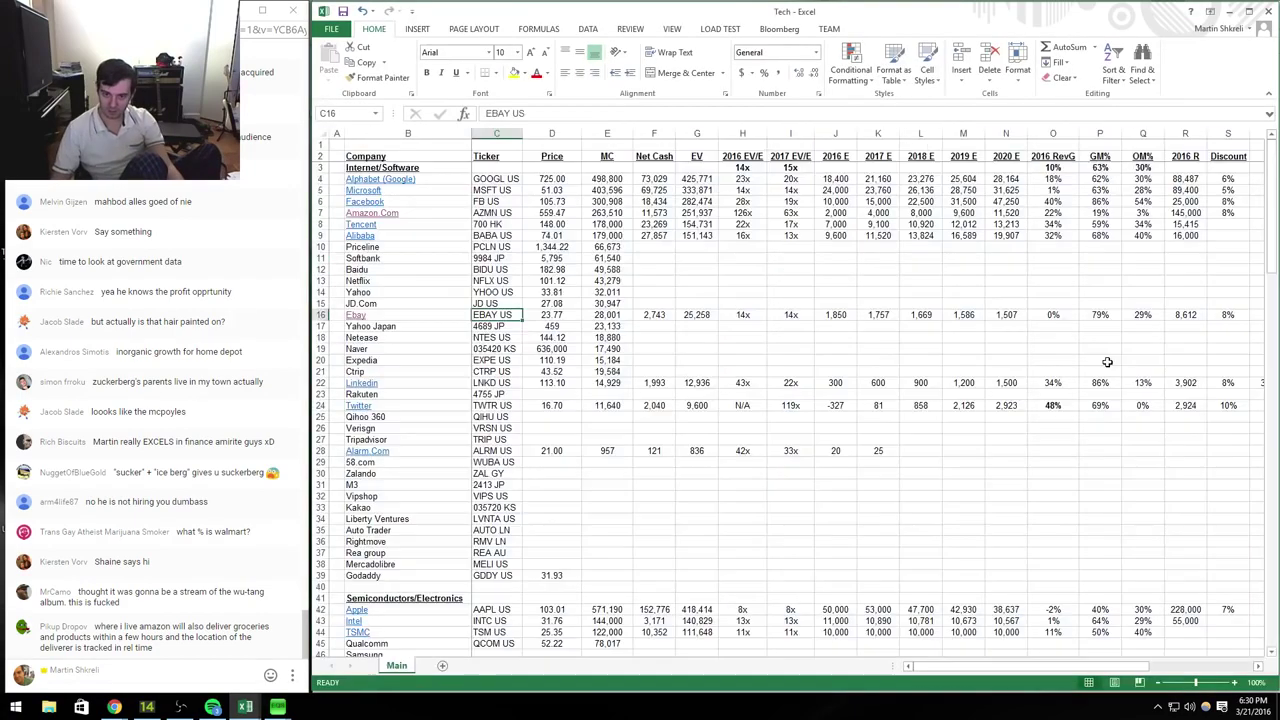
Step: Examine the Internet/Software and Semiconductors/Electronics company lists and LinkedIn's market cap formula in the Tech workbook
{"action": "key", "text": "alt+Tab"}
{"action": "key", "text": "alt+Tab"}
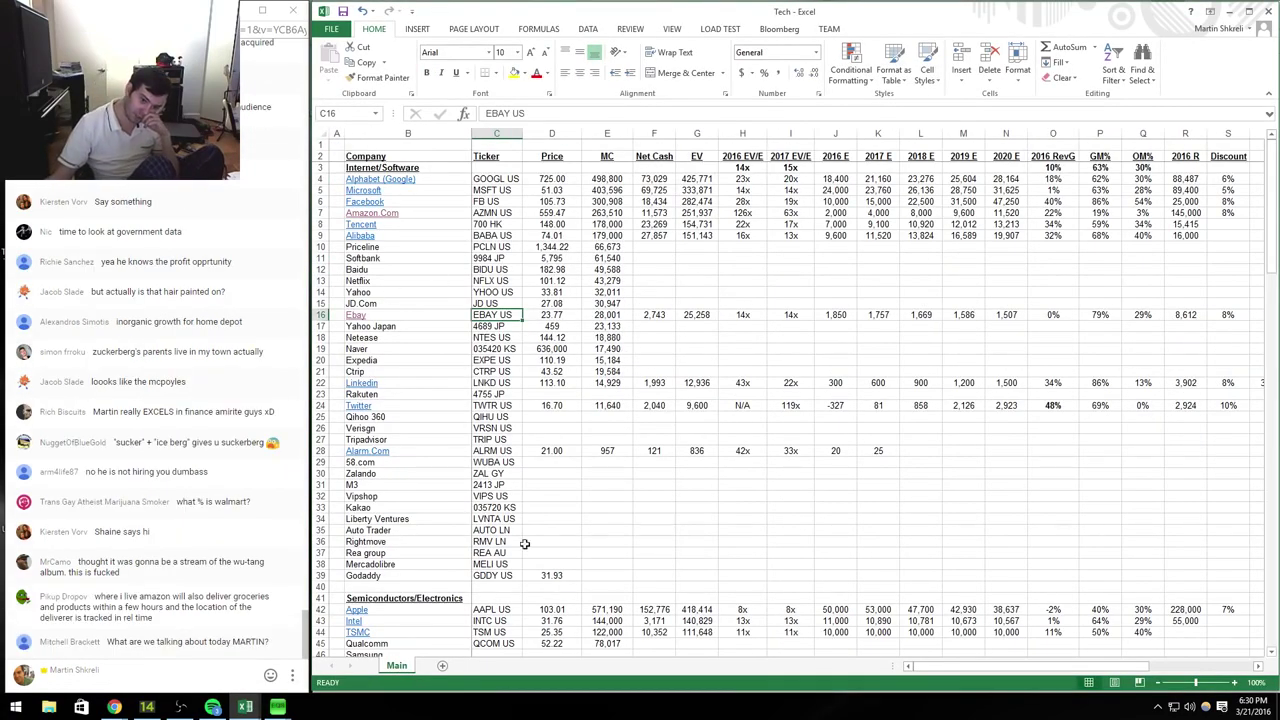
{"action": "scroll", "coordinate": [575, 550], "scroll_direction": "down", "scroll_amount": 3}
{"action": "left_click", "coordinate": [535, 497]}
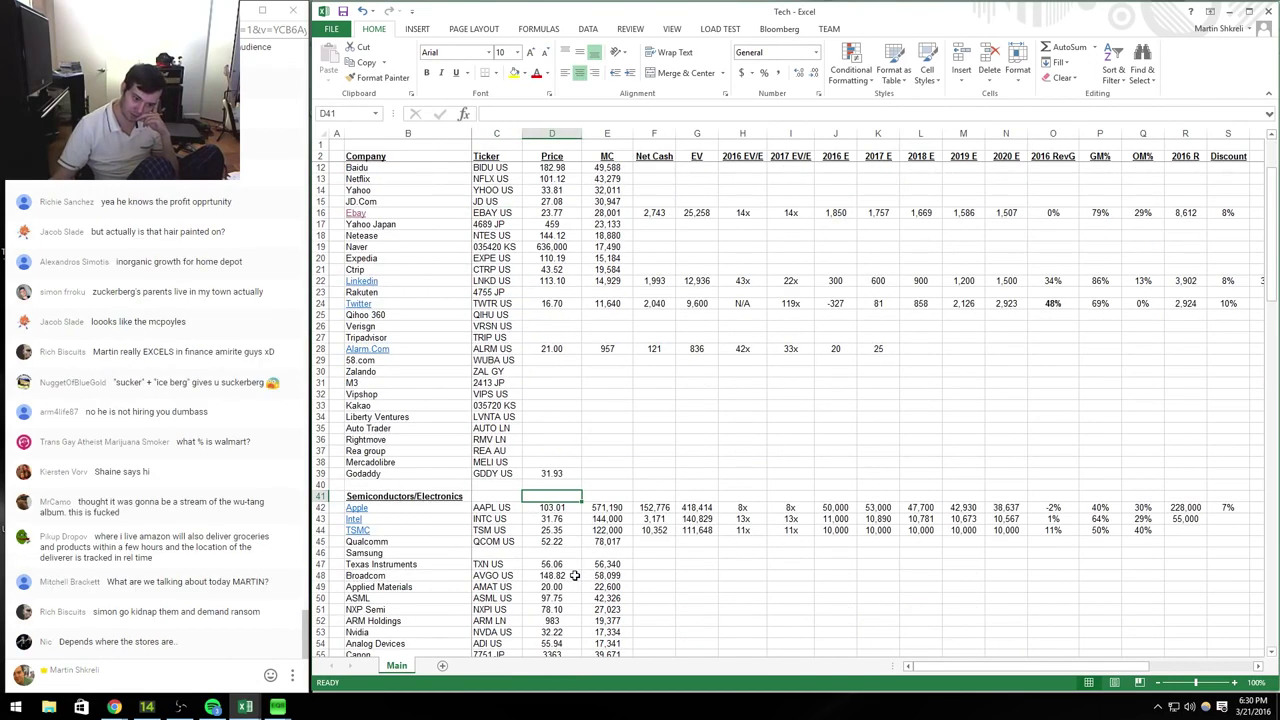
{"action": "scroll", "coordinate": [575, 575], "scroll_direction": "up", "scroll_amount": 3}
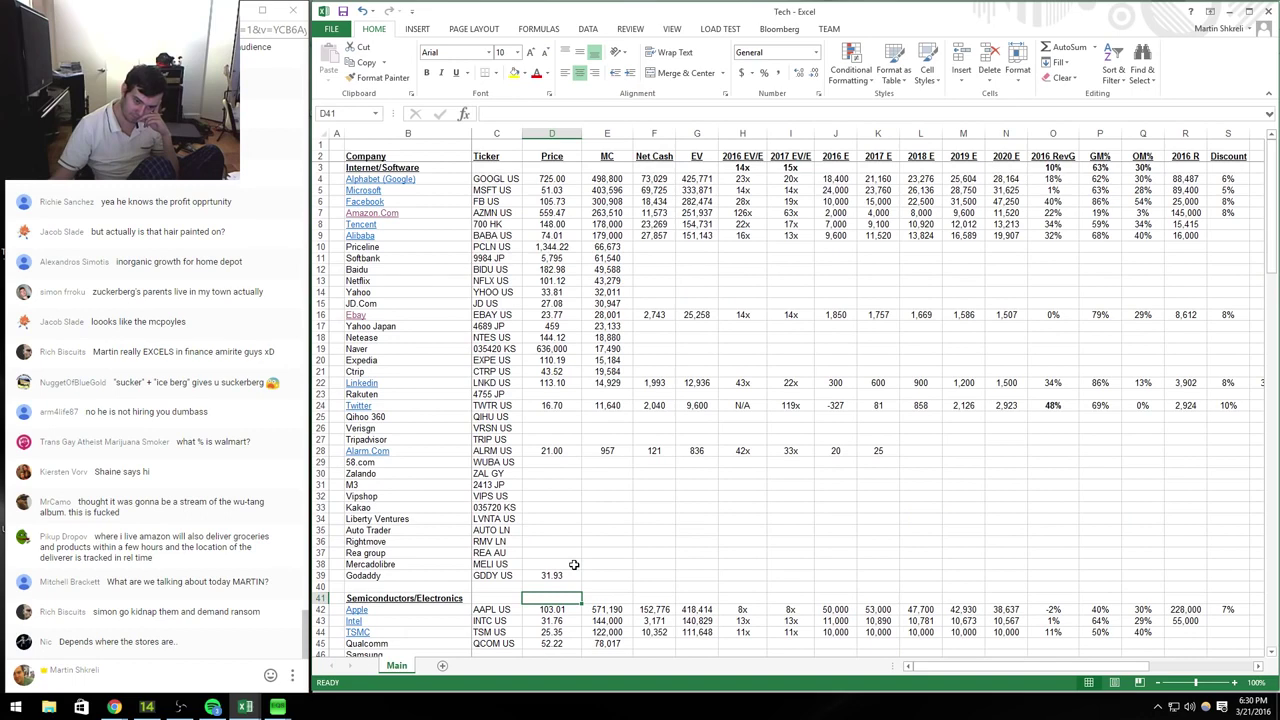
{"action": "left_click", "coordinate": [588, 339]}
{"action": "left_click", "coordinate": [628, 383]}
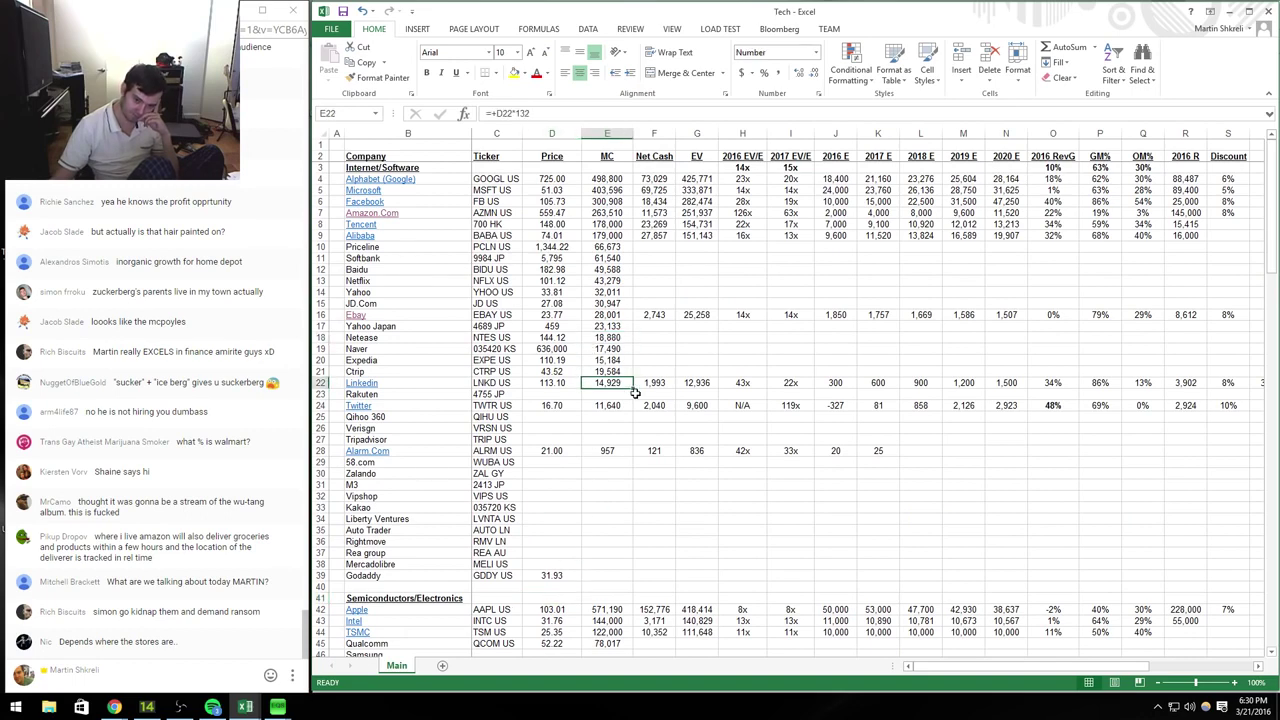
{"action": "left_click", "coordinate": [180, 707]}
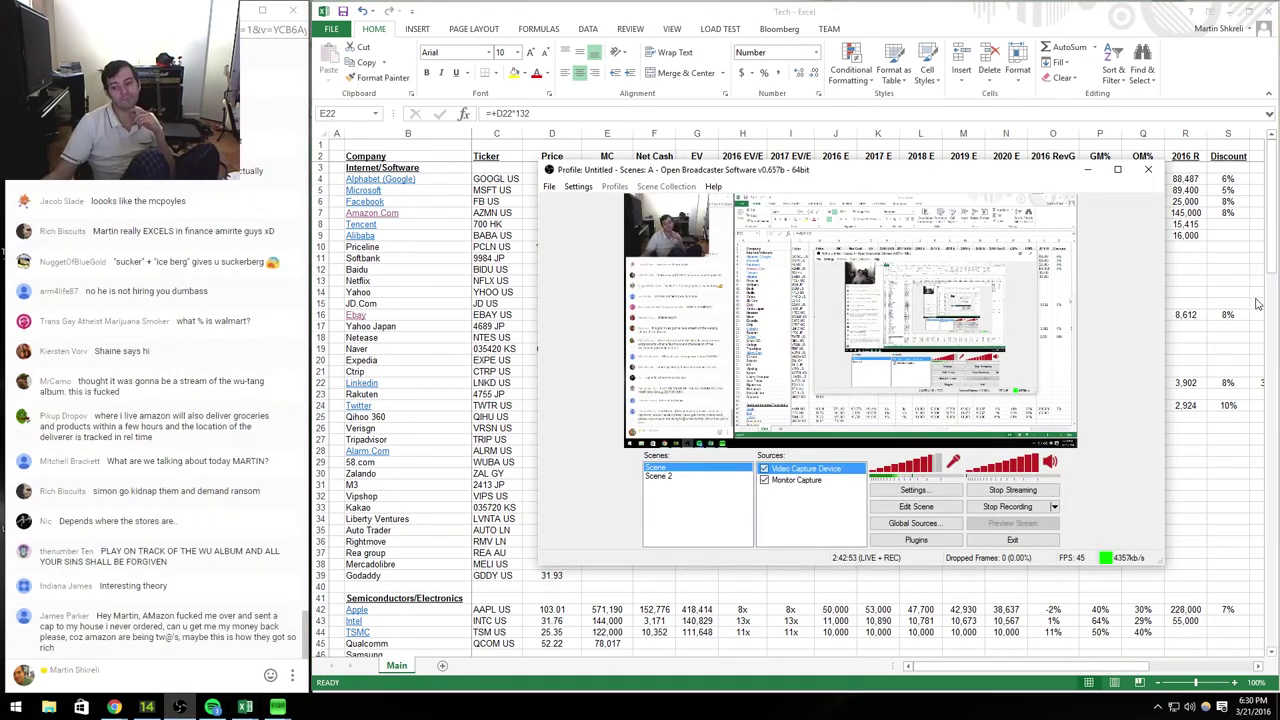
{"action": "left_click", "coordinate": [525, 339]}
{"action": "left_click_drag", "start_coordinate": [652, 314], "coordinate": [271, 277]}
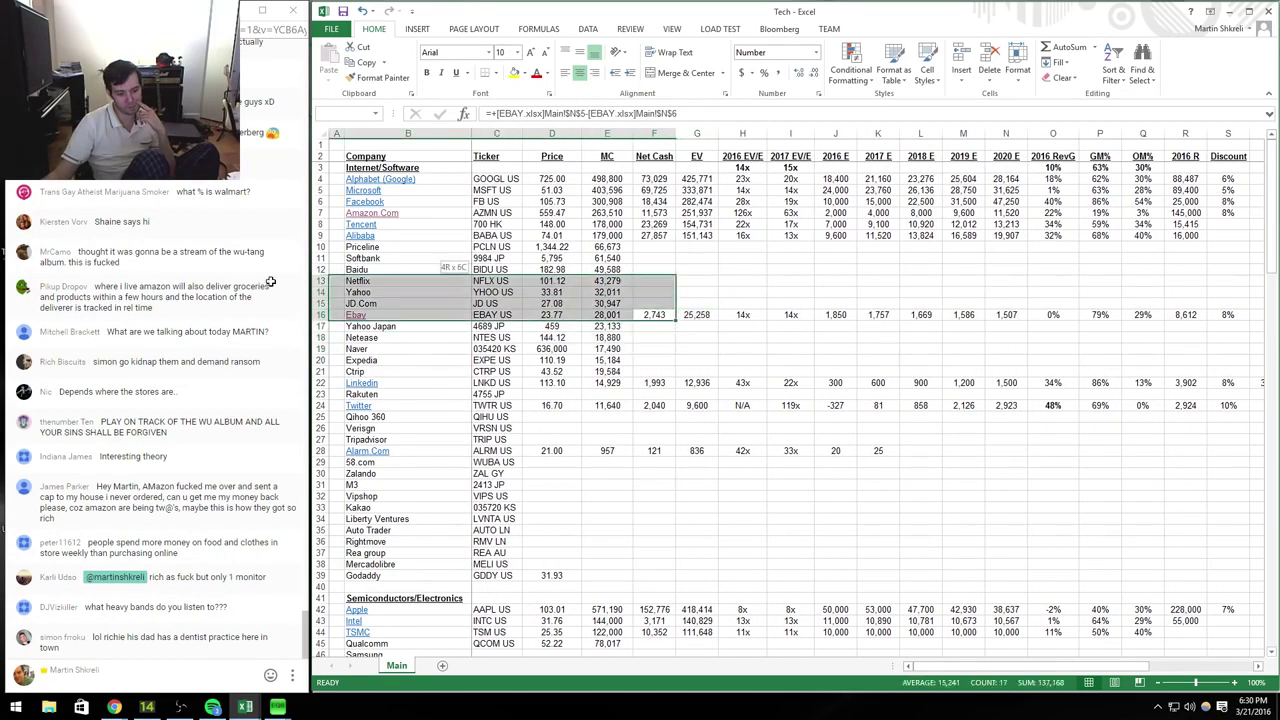
{"action": "left_click", "coordinate": [652, 372]}
{"action": "left_click_drag", "start_coordinate": [551, 316], "coordinate": [670, 325]}
{"action": "left_click_drag", "start_coordinate": [742, 462], "coordinate": [247, 219]}
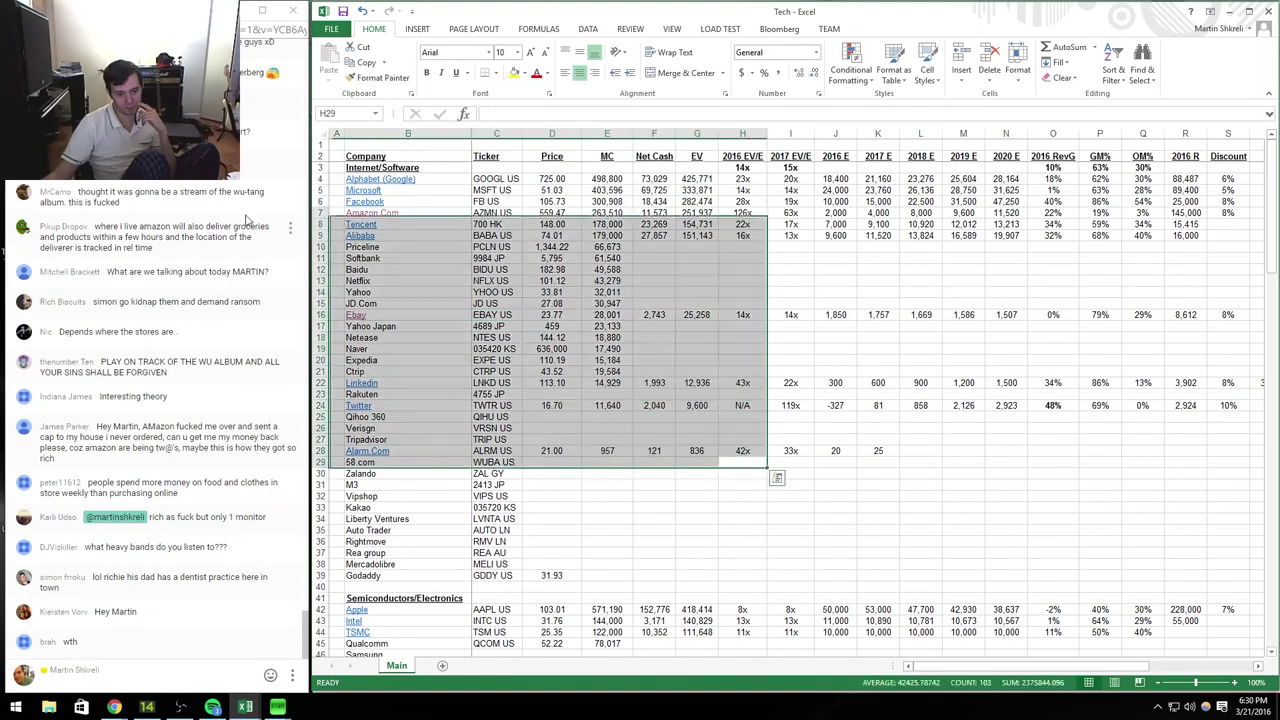
{"action": "left_click", "coordinate": [535, 362]}
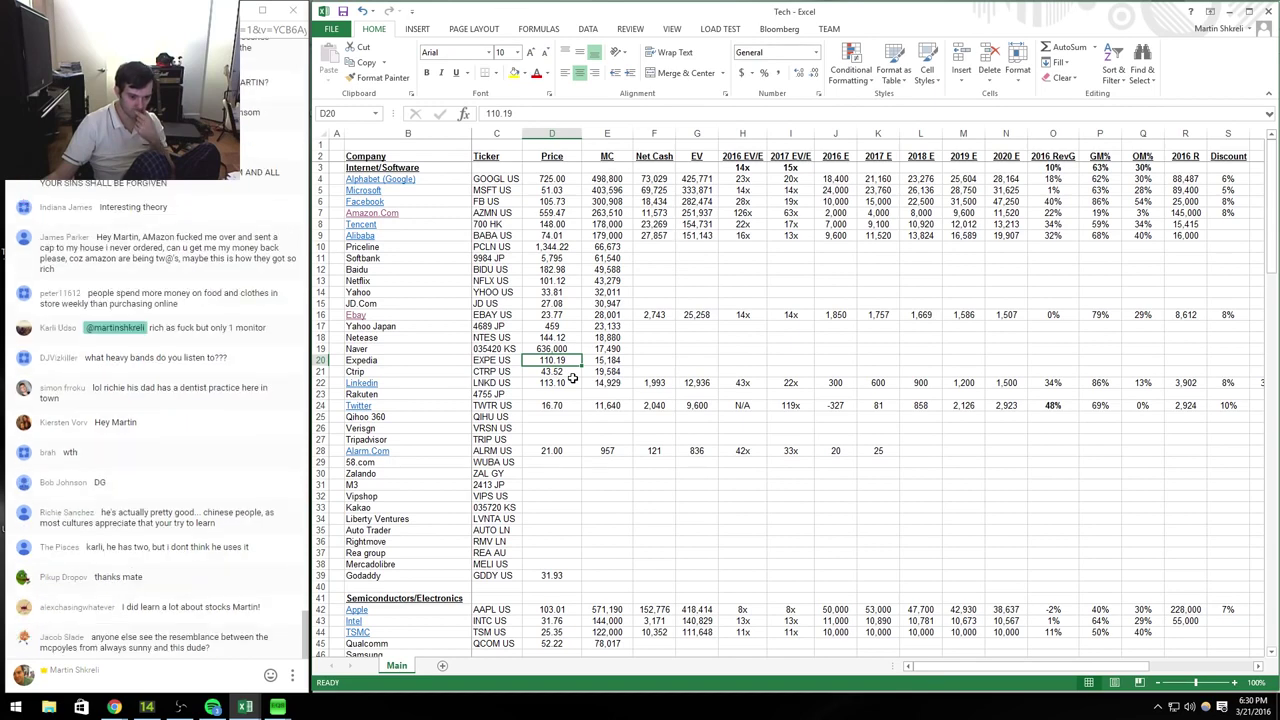
Step: Open Tencent's linked 700 HK workbook to view its product table and valuation figures, and return to the Tech workbook
{"action": "left_click_drag", "start_coordinate": [606, 381], "coordinate": [1000, 480]}
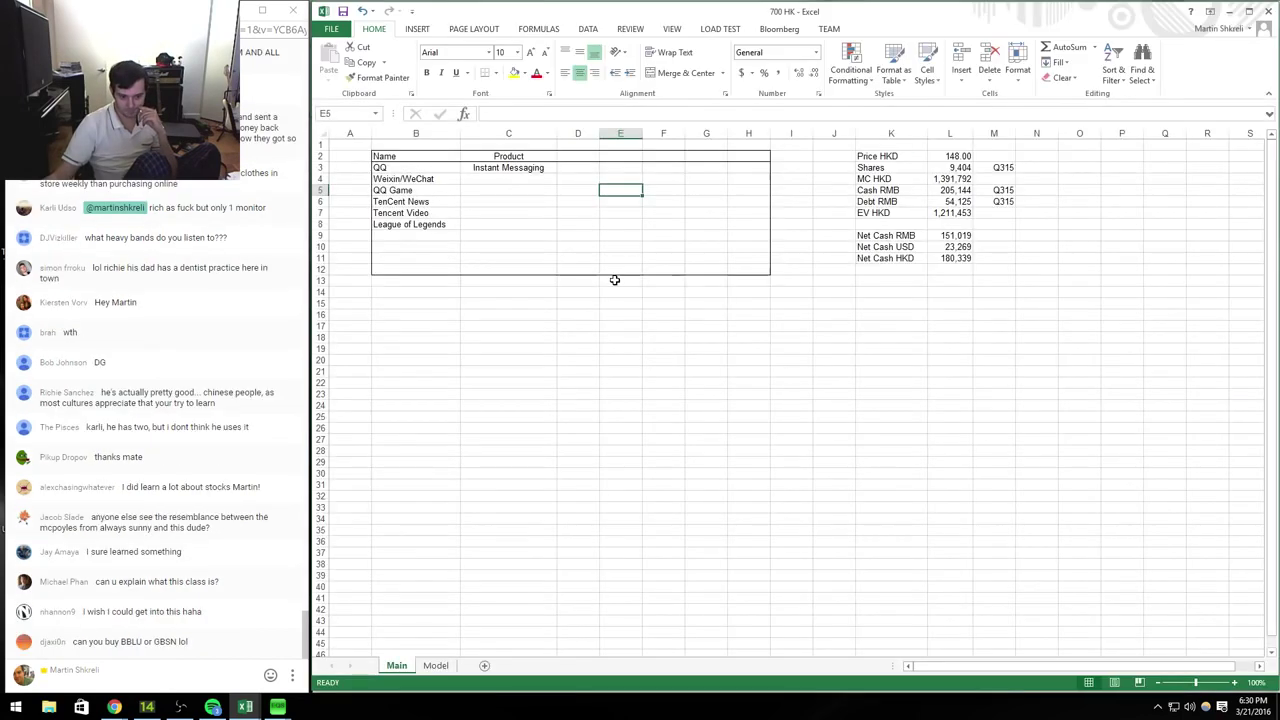
{"action": "key", "text": "alt+f"}
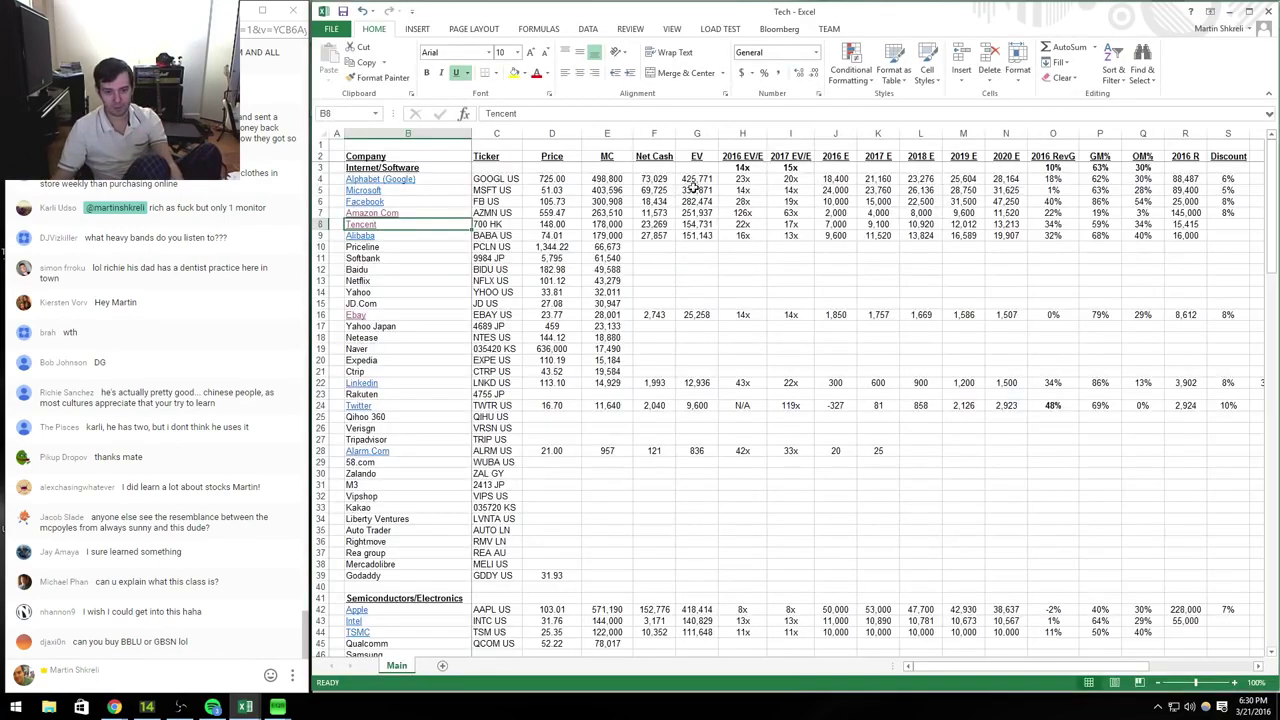
Step: Switch to the Open Broadcaster Software window with the recording controls
{"action": "key", "text": "alt+Tab"}
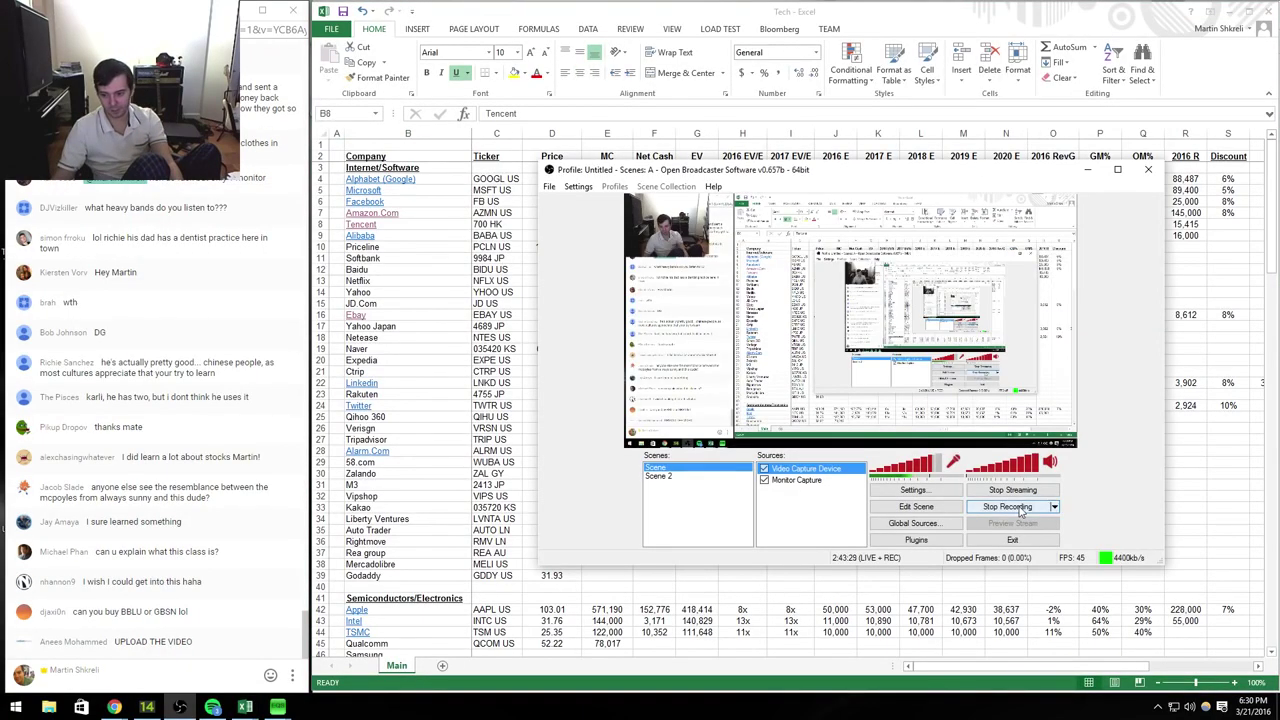